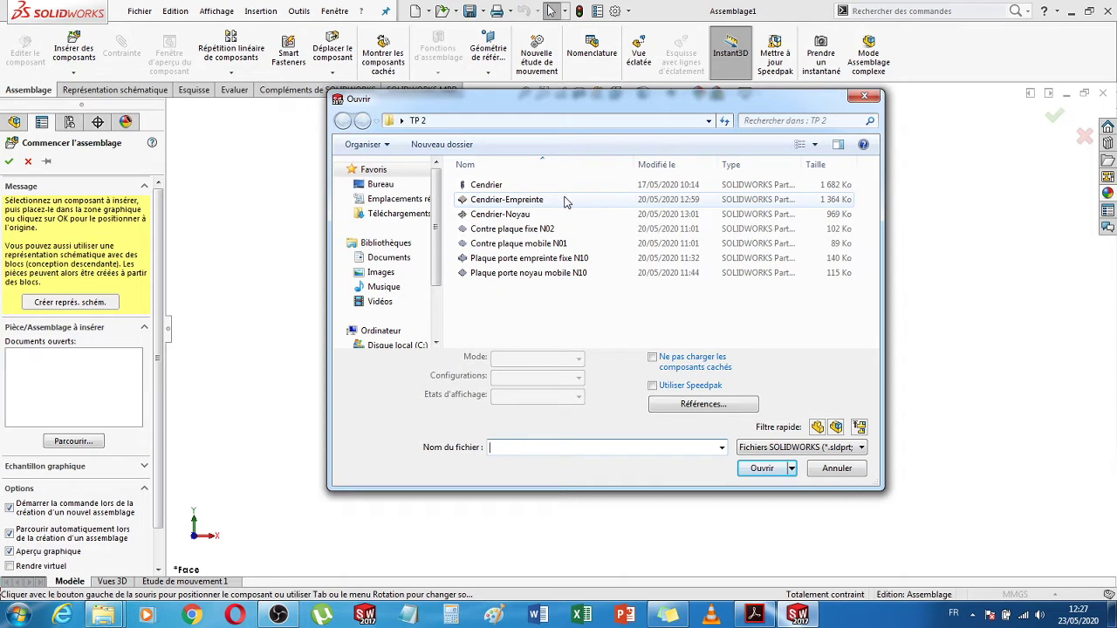
- Insert the part Contre plaque fixe N02 as the assembly's first component and place it in the graphics area
{"action": "left_click", "coordinate": [519, 230]}
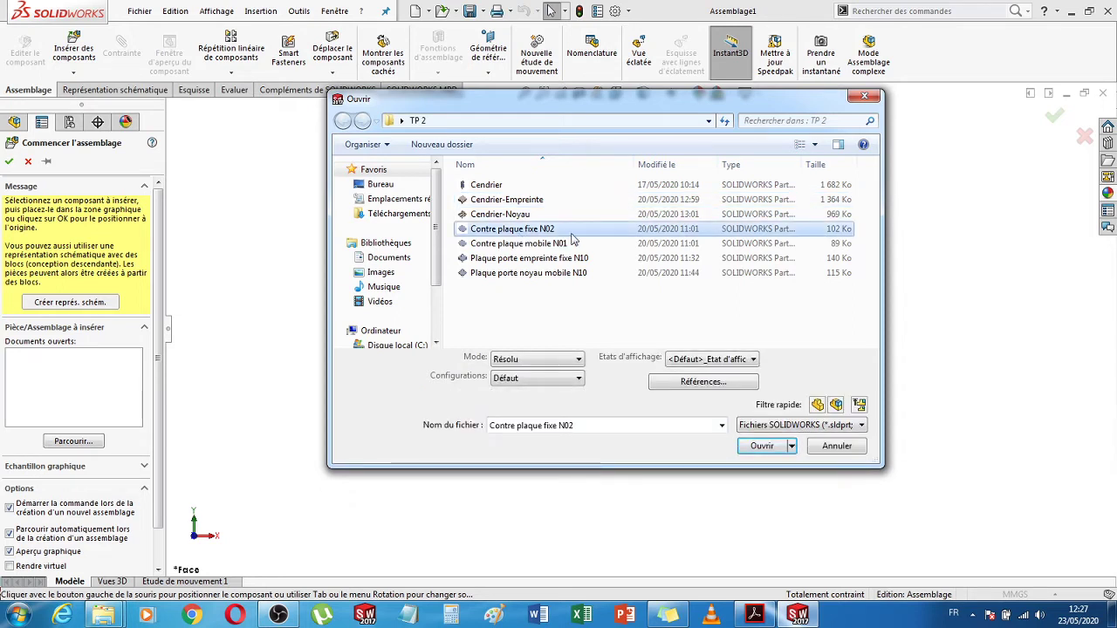
{"action": "left_click", "coordinate": [763, 453]}
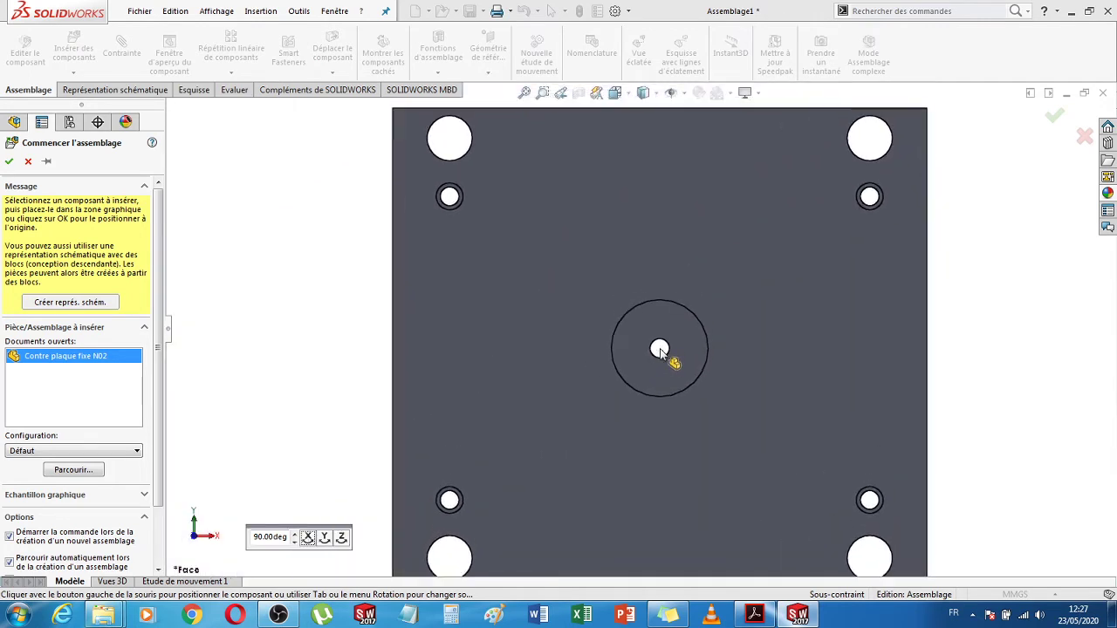
{"action": "left_click", "coordinate": [660, 352]}
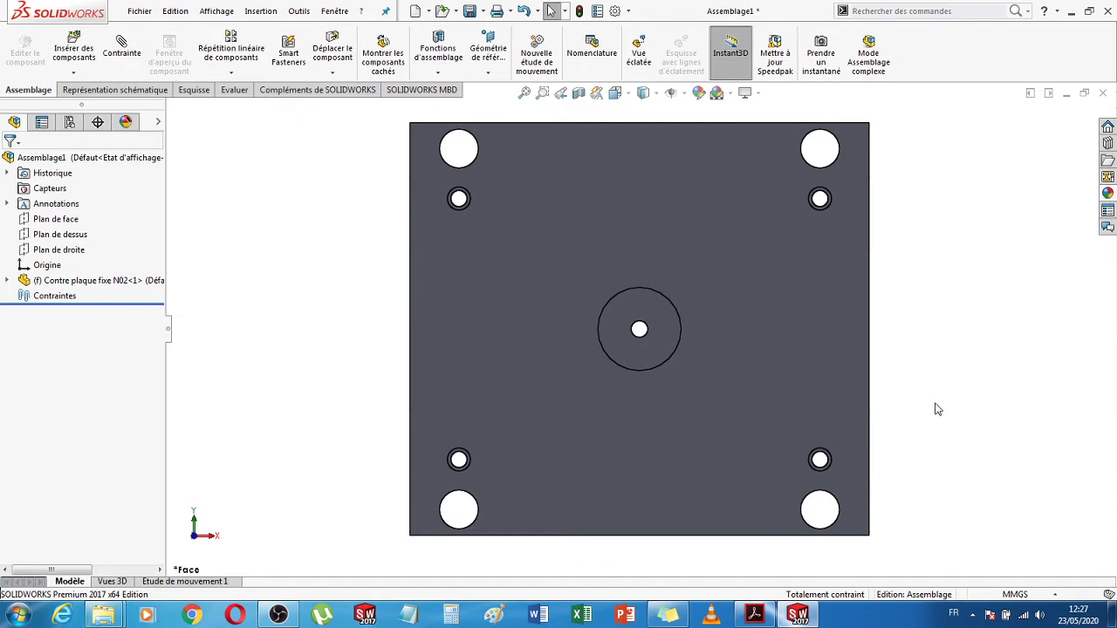
- Insert the part Plaque porte empreinte fixe N10, rotate it 90° about X, and place it partly overlapping the first plate
{"action": "middle_click_drag", "start_coordinate": [935, 407], "coordinate": [804, 441]}
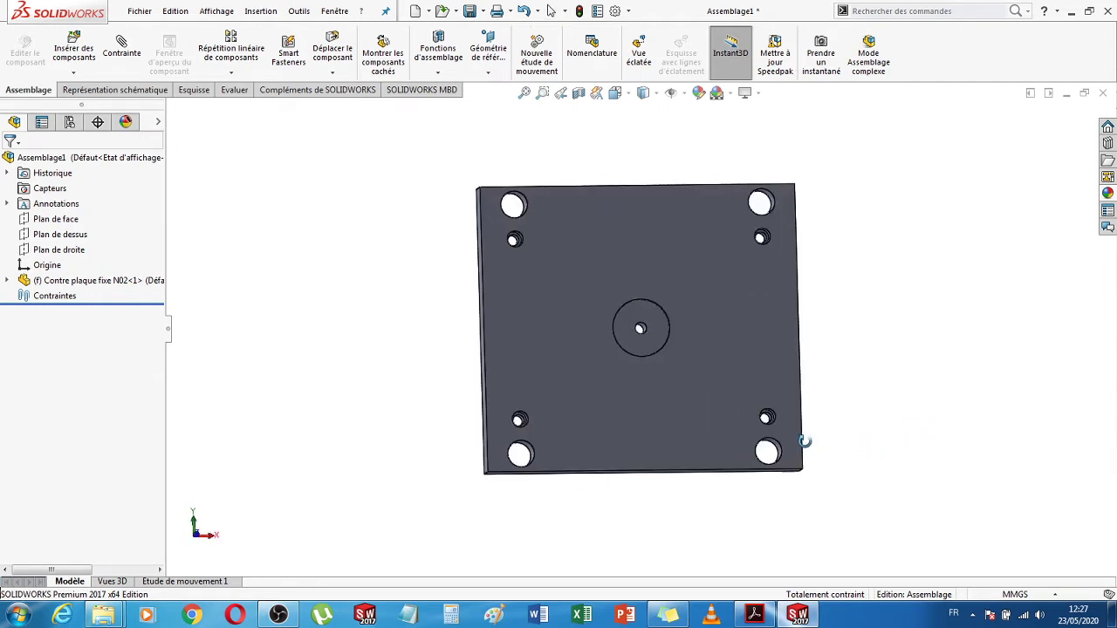
{"action": "scroll", "coordinate": [637, 331], "scroll_direction": "down", "scroll_amount": 6}
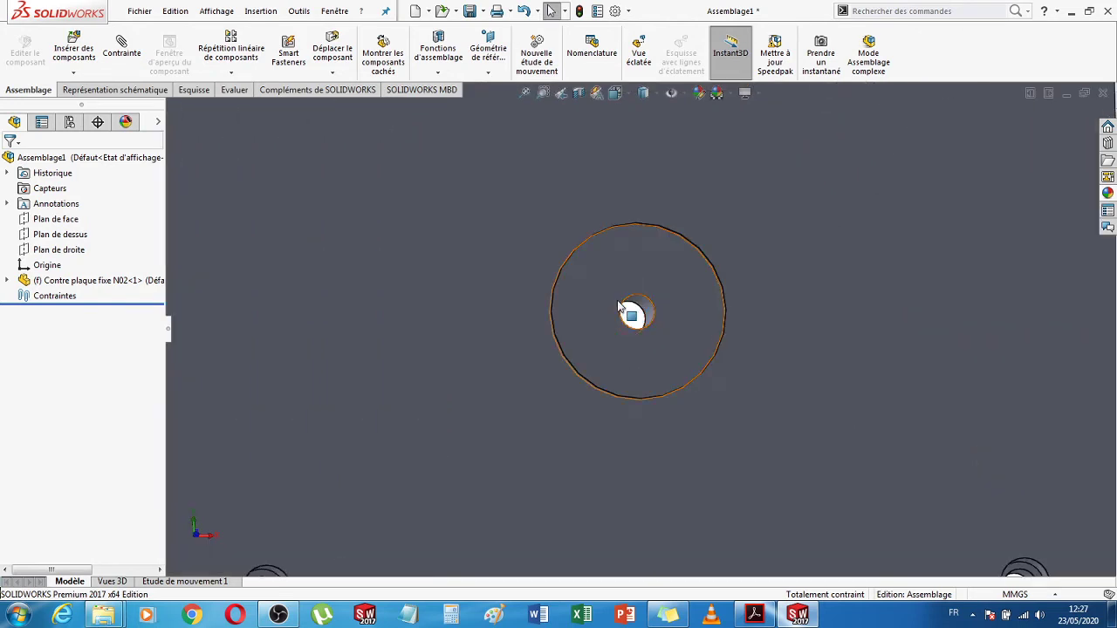
{"action": "scroll", "coordinate": [672, 345], "scroll_direction": "up", "scroll_amount": 6}
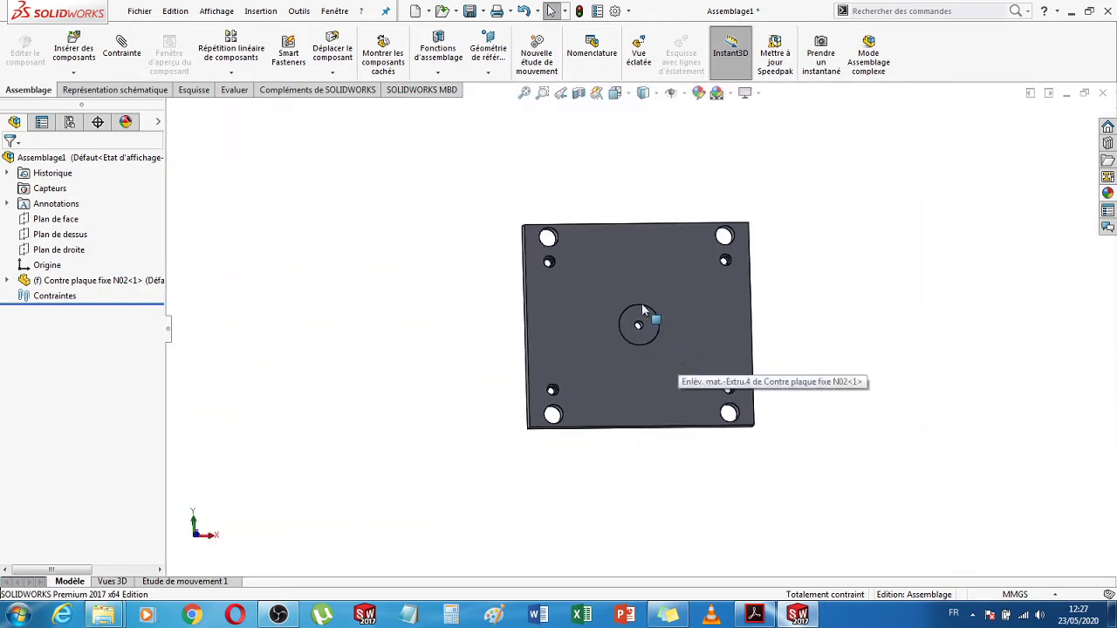
{"action": "scroll", "coordinate": [634, 324], "scroll_direction": "down", "scroll_amount": 3}
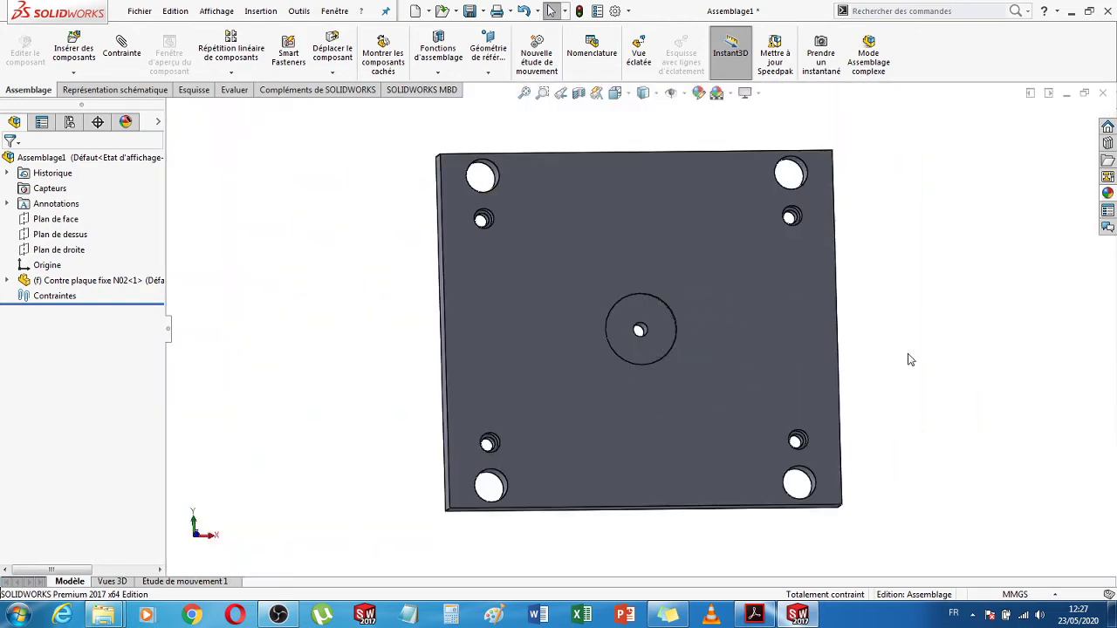
{"action": "middle_click_drag", "start_coordinate": [910, 357], "coordinate": [793, 374]}
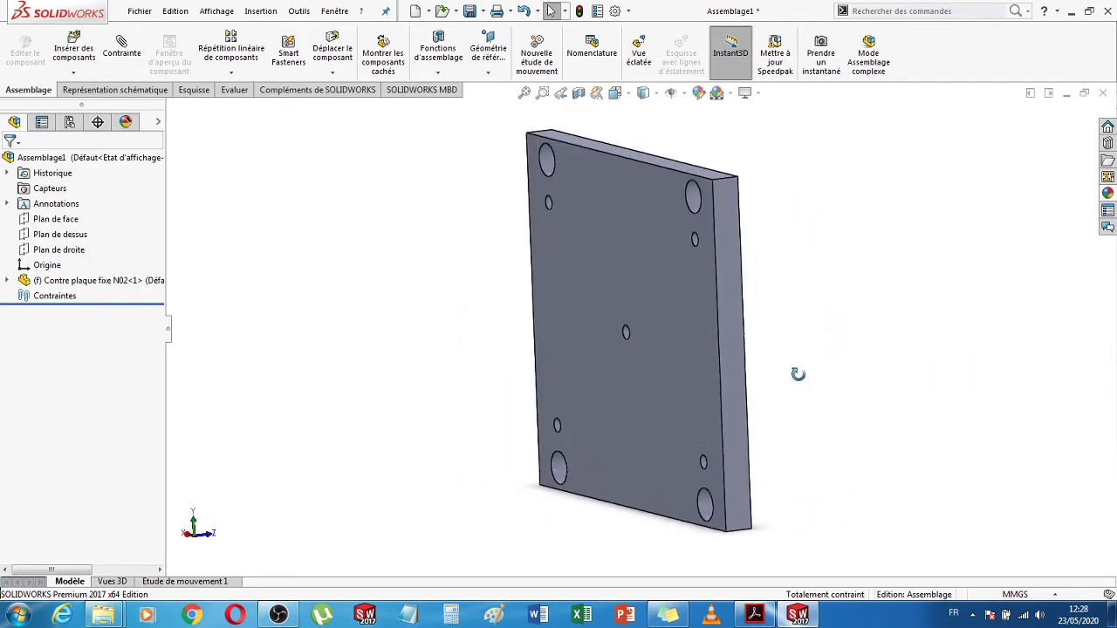
{"action": "middle_click_drag", "start_coordinate": [874, 389], "coordinate": [947, 359]}
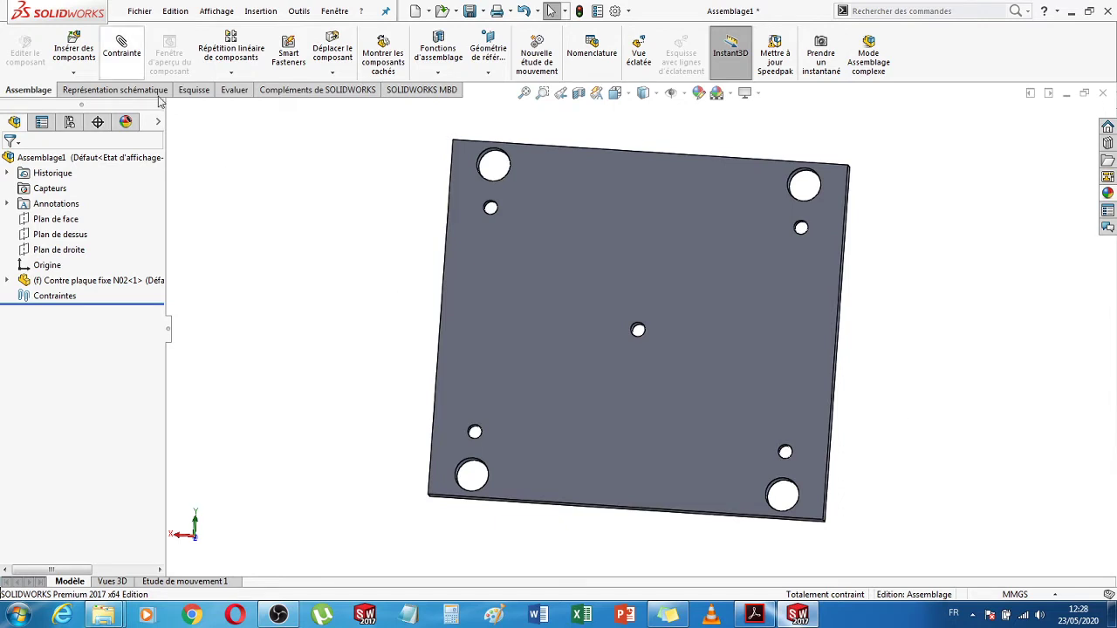
{"action": "left_click", "coordinate": [75, 54]}
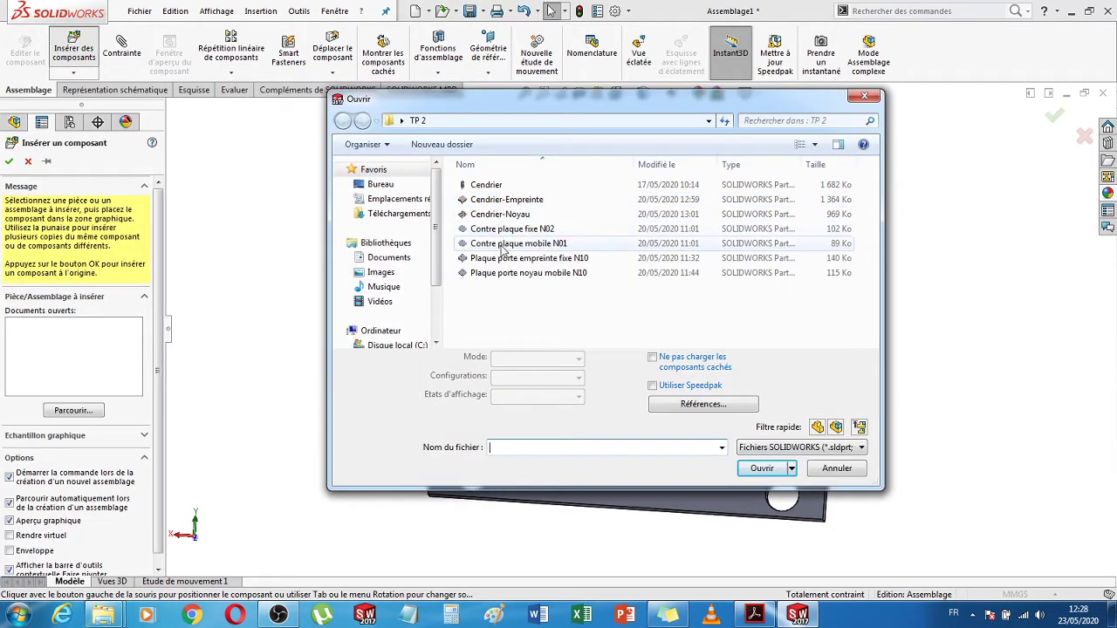
{"action": "double_click", "coordinate": [547, 258]}
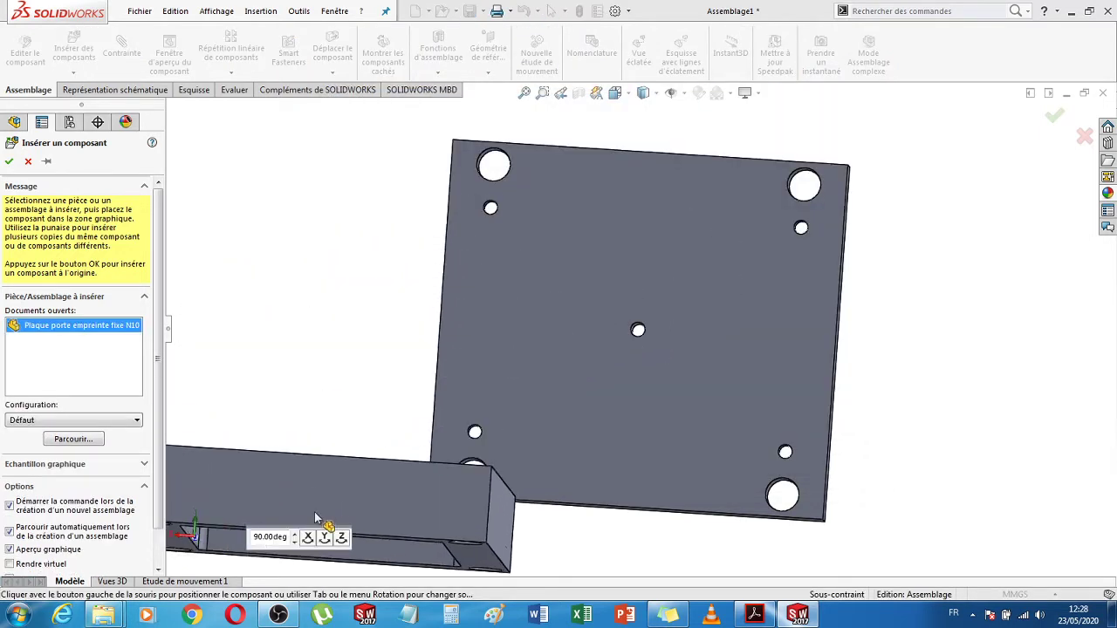
{"action": "left_click", "coordinate": [307, 536]}
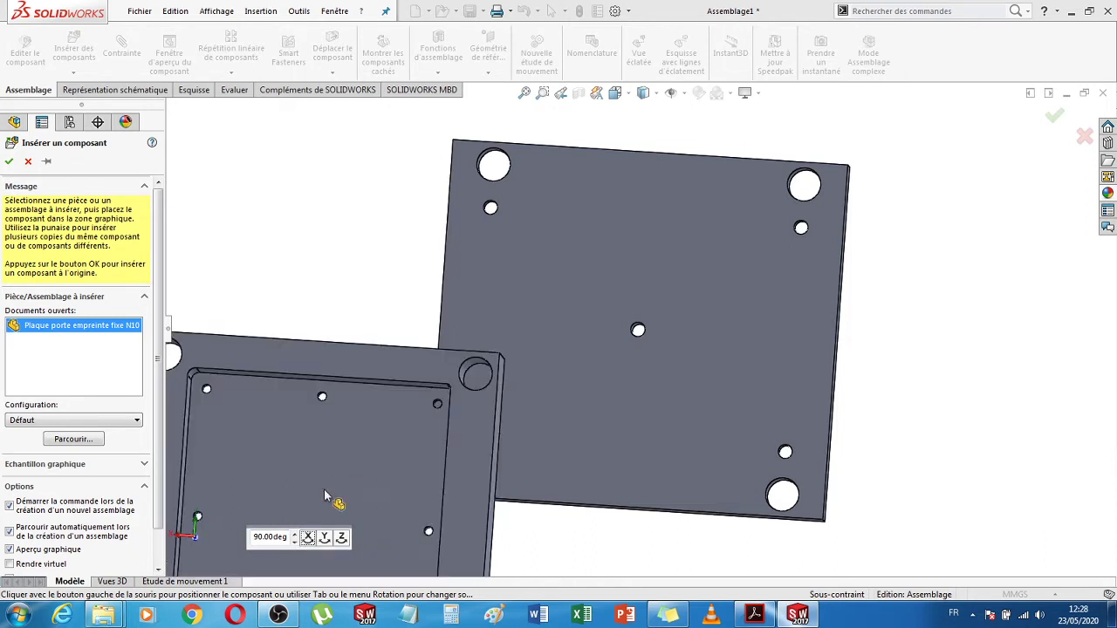
{"action": "left_click", "coordinate": [322, 359]}
{"action": "key", "text": "z"}
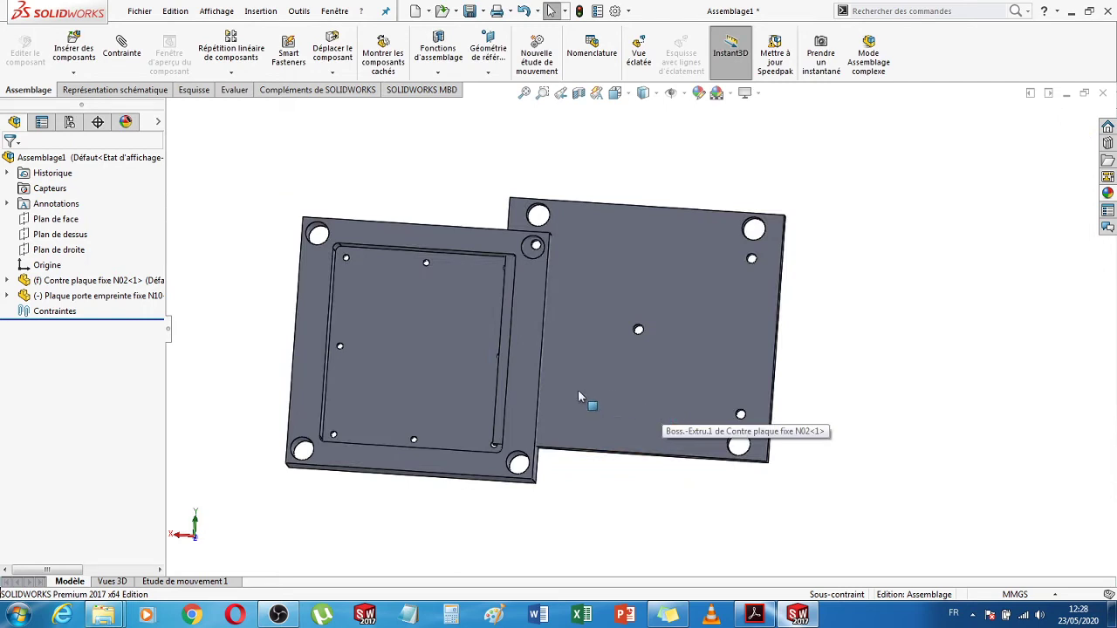
- Check the N02 and N10 plate arrangement in the DME_F.PDF mould drawing and compare the hole patterns on both plates in SOLIDWORKS
{"action": "middle_click_drag", "start_coordinate": [858, 379], "coordinate": [890, 386]}
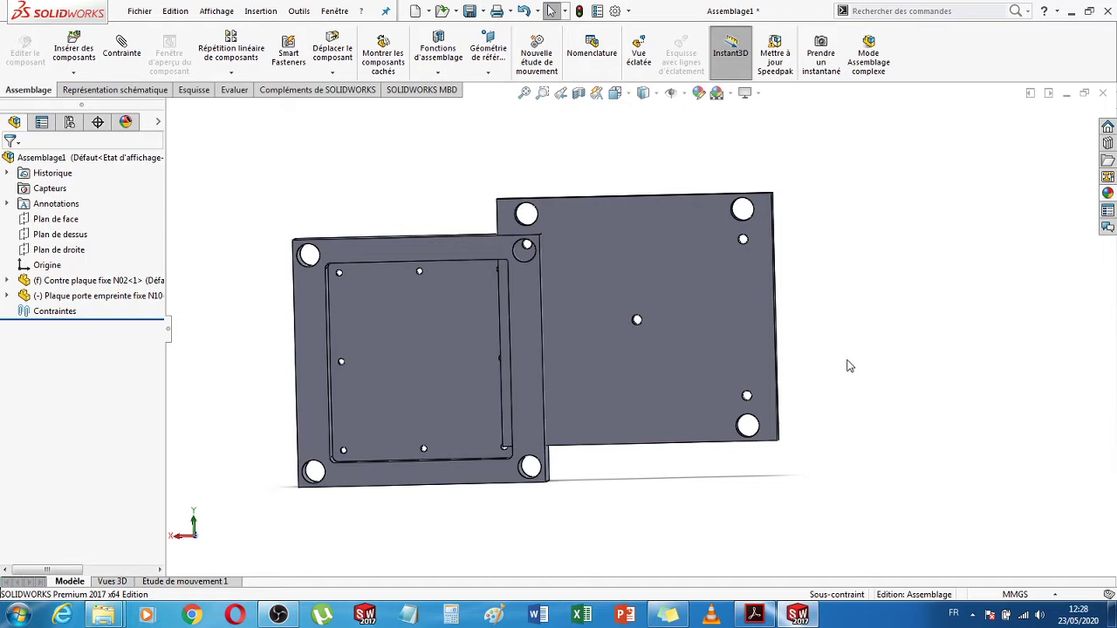
{"action": "middle_click_drag", "start_coordinate": [851, 353], "coordinate": [811, 418]}
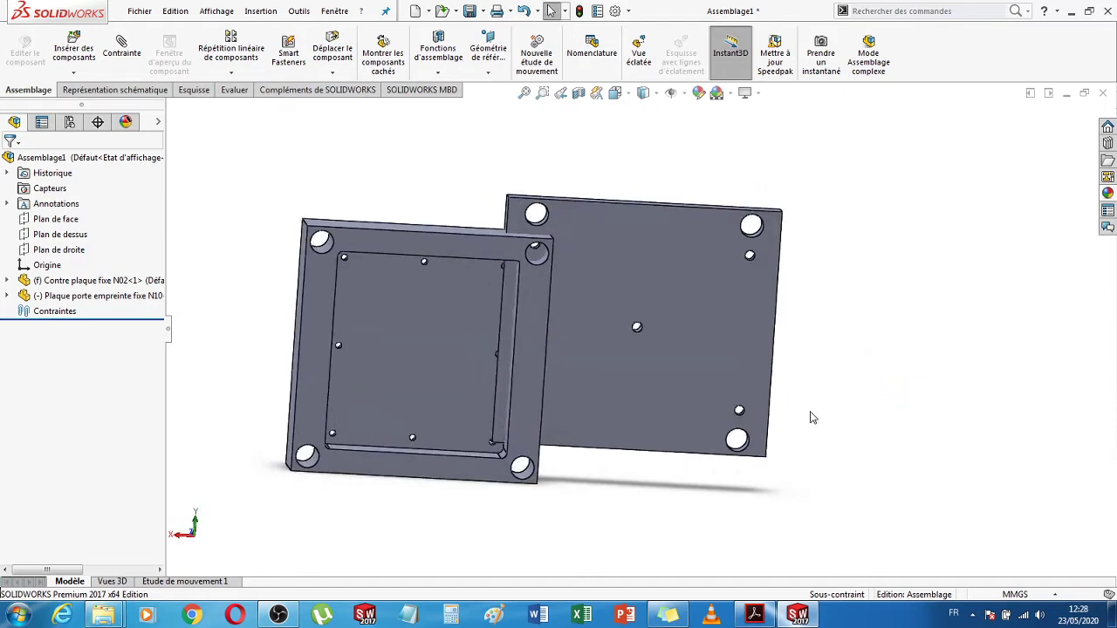
{"action": "left_click", "coordinate": [755, 614]}
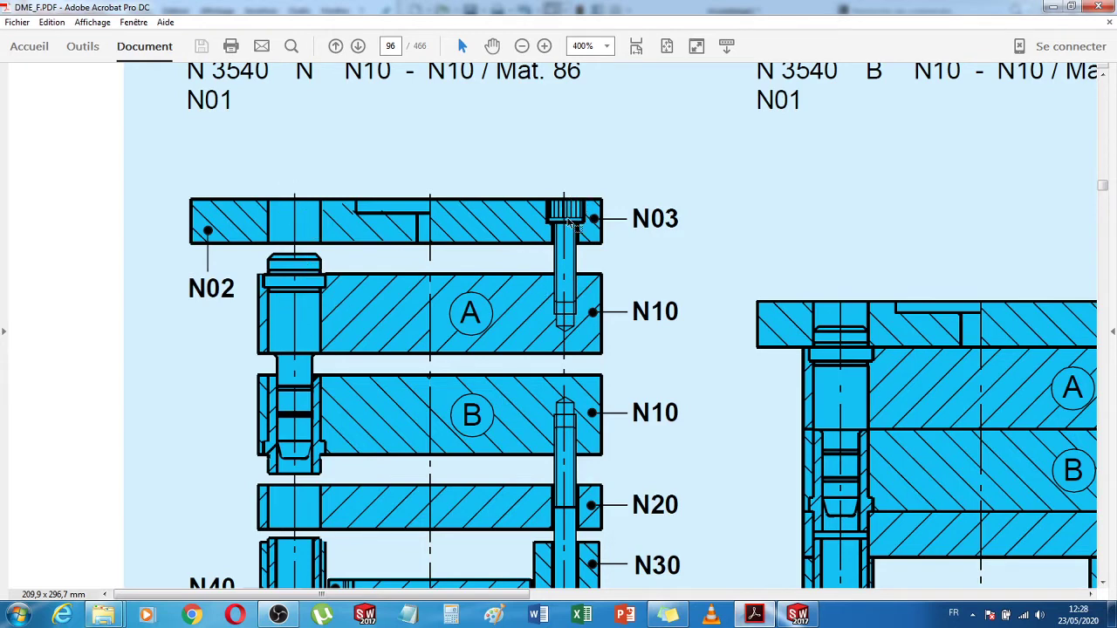
{"action": "left_click", "coordinate": [755, 614]}
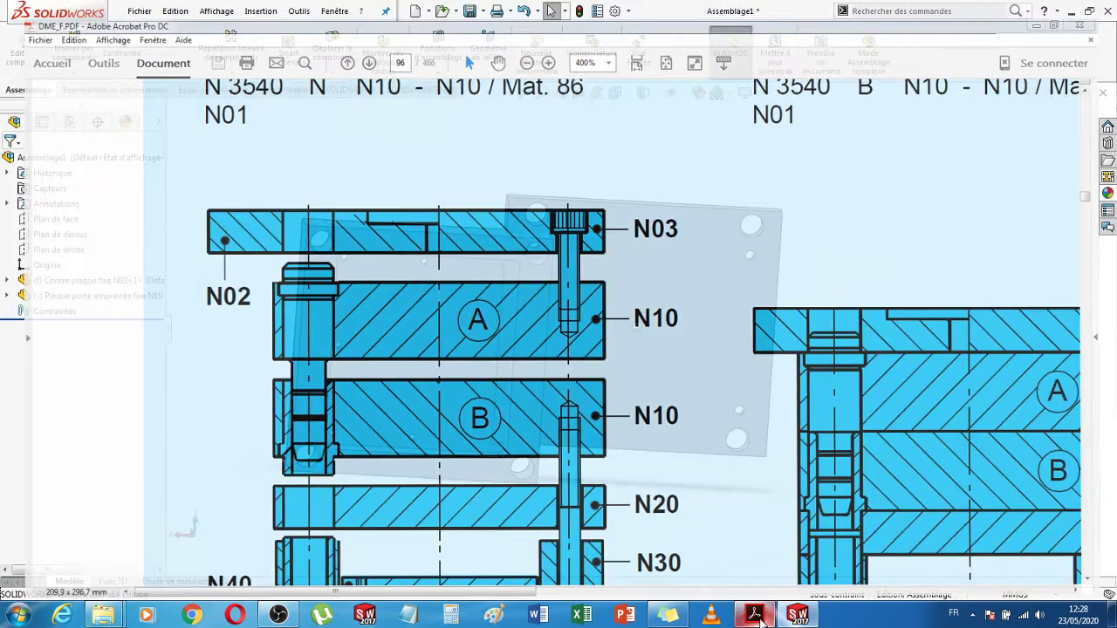
{"action": "middle_click_drag", "start_coordinate": [668, 528], "coordinate": [899, 527]}
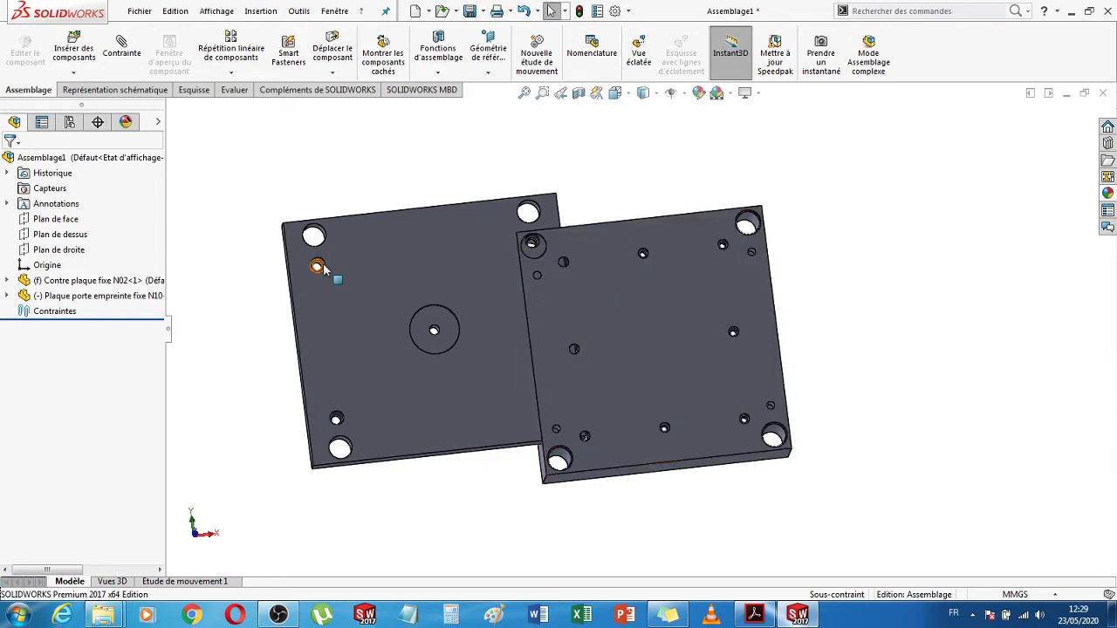
{"action": "middle_click_drag", "start_coordinate": [860, 461], "coordinate": [540, 513]}
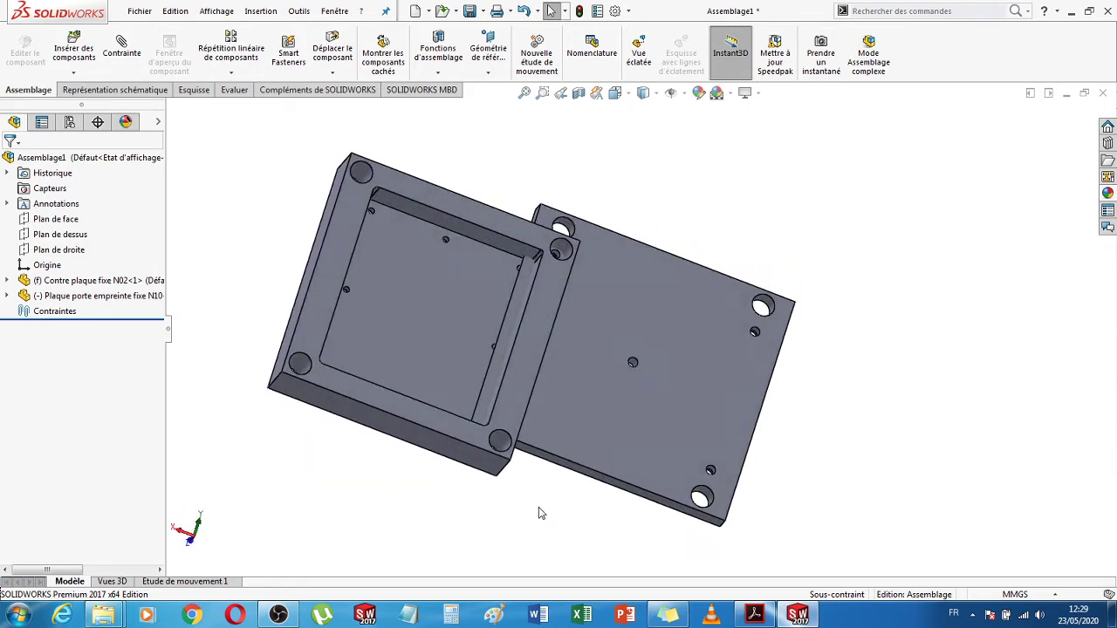
- Add a coincident mate between the rear face of Plaque porte empreinte fixe N10 and the facing face of Contre plaque fixe N02
{"action": "left_click", "coordinate": [127, 45]}
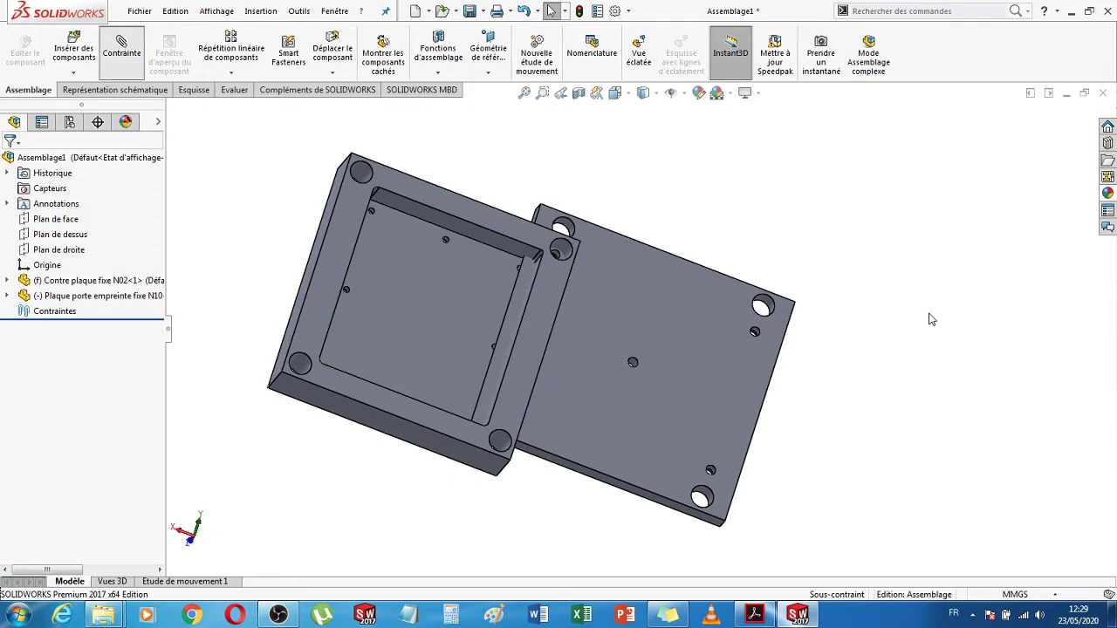
{"action": "middle_click_drag", "start_coordinate": [928, 347], "coordinate": [952, 335]}
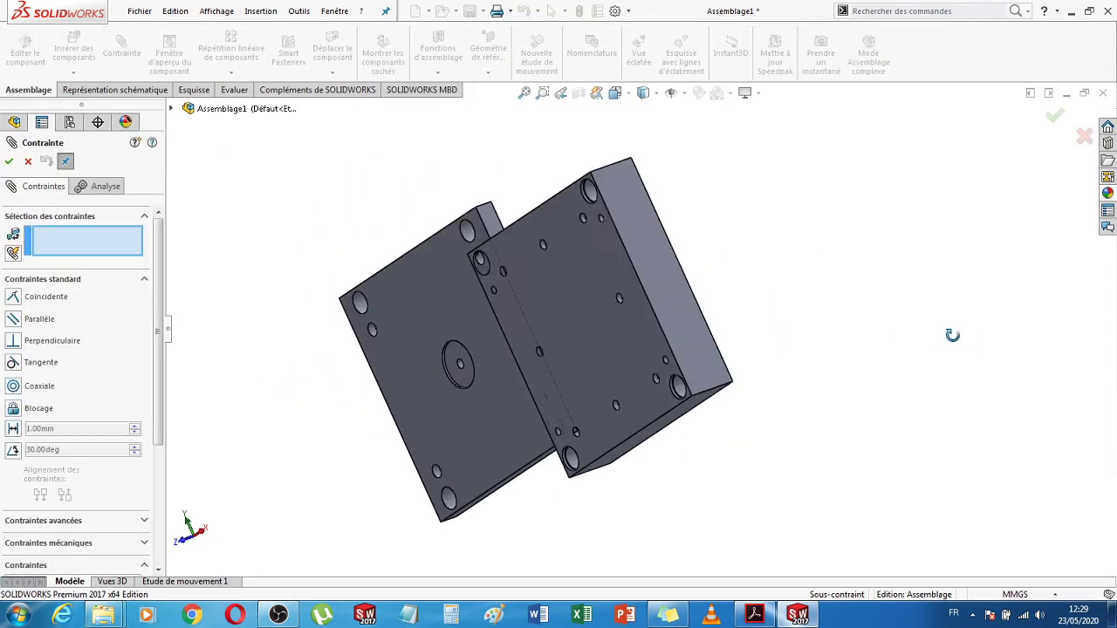
{"action": "left_click", "coordinate": [578, 300]}
{"action": "middle_click_drag", "start_coordinate": [860, 322], "coordinate": [679, 323]}
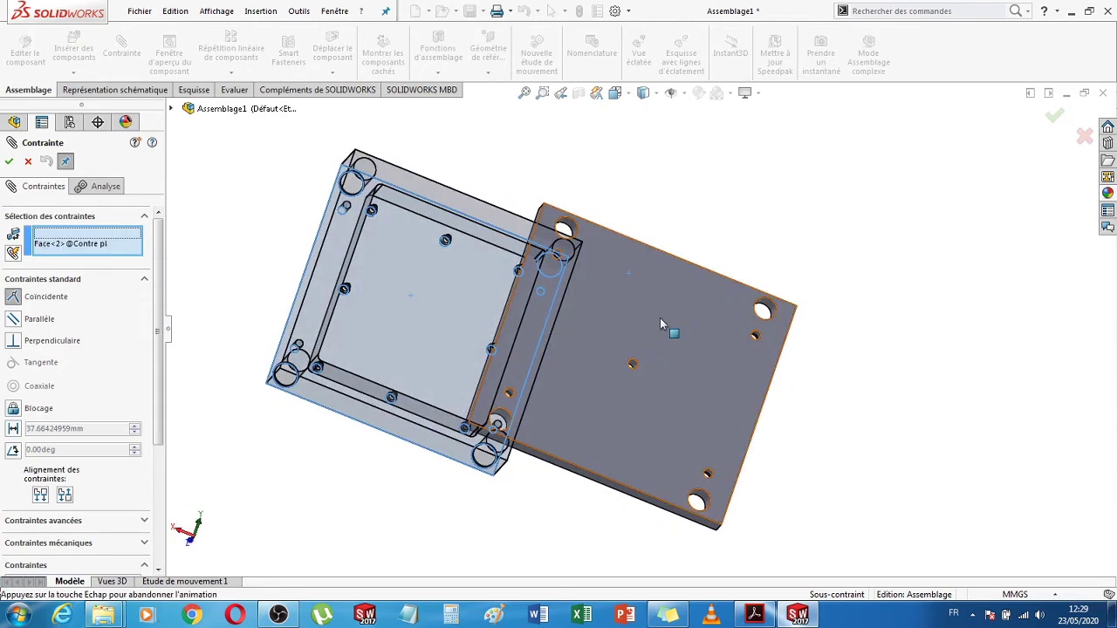
{"action": "left_click", "coordinate": [660, 319]}
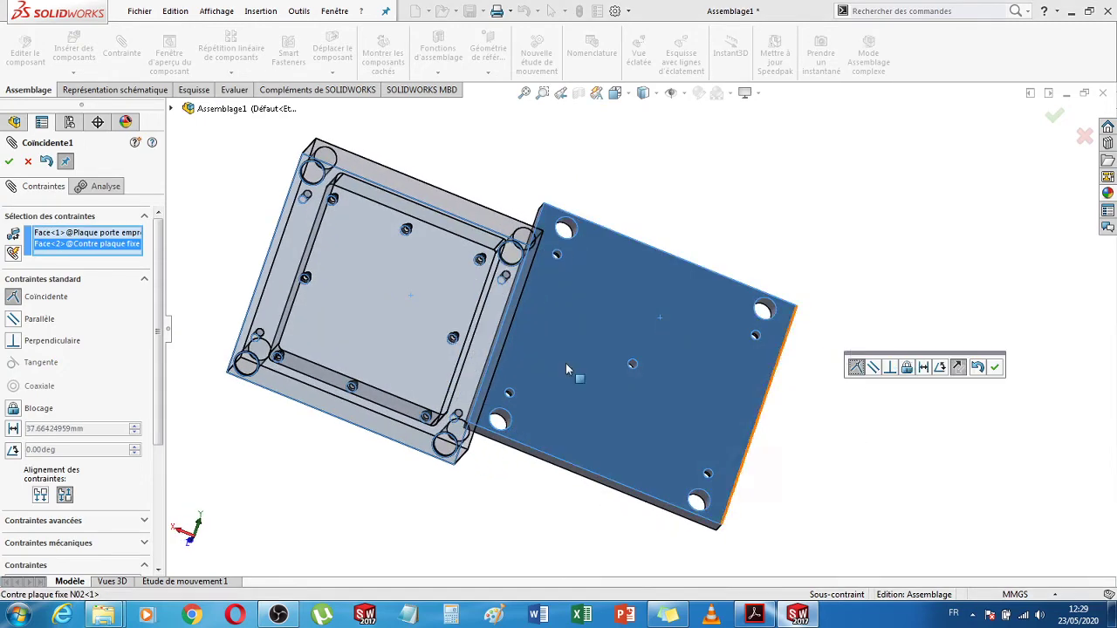
{"action": "left_click", "coordinate": [9, 162]}
- Add a concentric mate between a large corner hole of the cavity holder plate and the matching corner hole of the clamping plate
{"action": "mouse_move", "coordinate": [879, 333]}
{"action": "middle_mouse_down"}
{"action": "mouse_move", "coordinate": [882, 351]}
{"action": "mouse_move", "coordinate": [870, 349]}
{"action": "middle_mouse_up"}
{"action": "scroll", "coordinate": [475, 215], "scroll_direction": "down", "scroll_amount": 4}
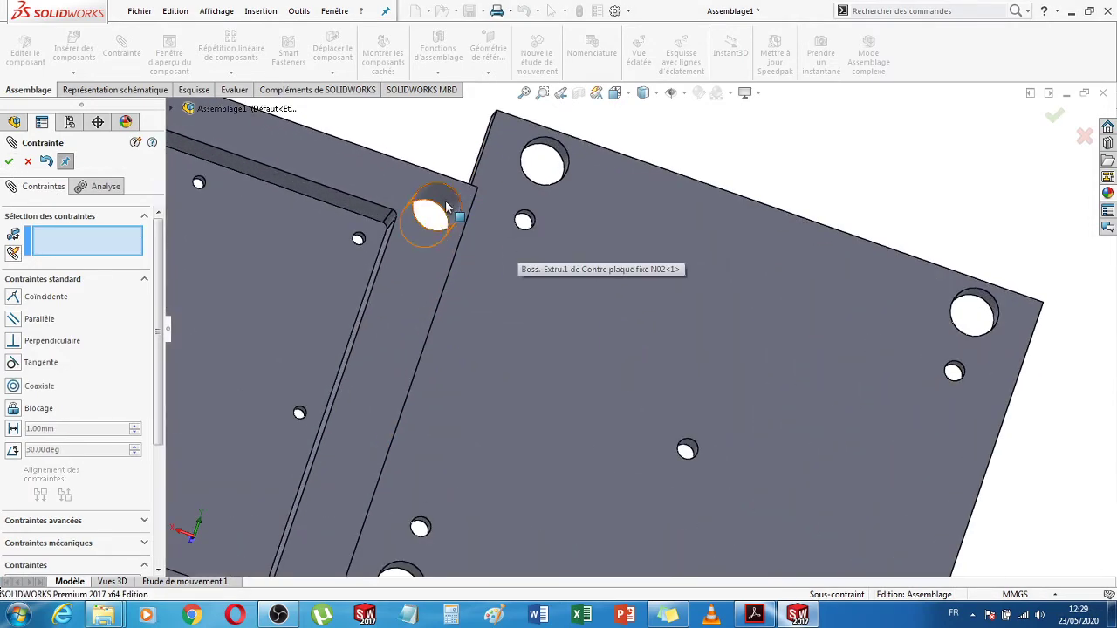
{"action": "left_click", "coordinate": [438, 218]}
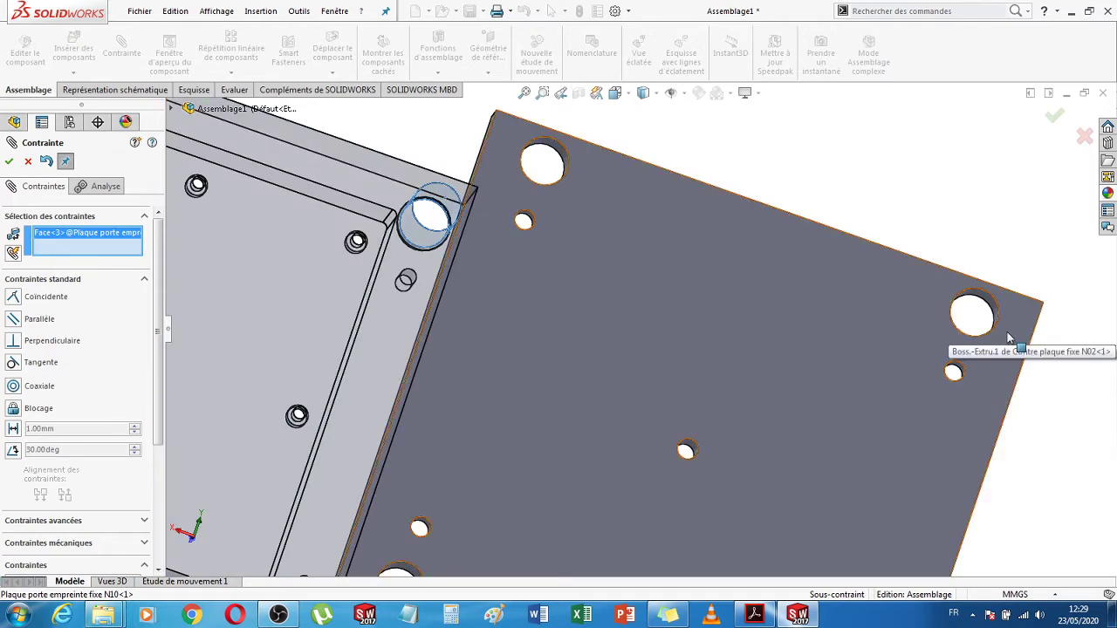
{"action": "middle_click_drag", "start_coordinate": [1007, 337], "coordinate": [977, 327]}
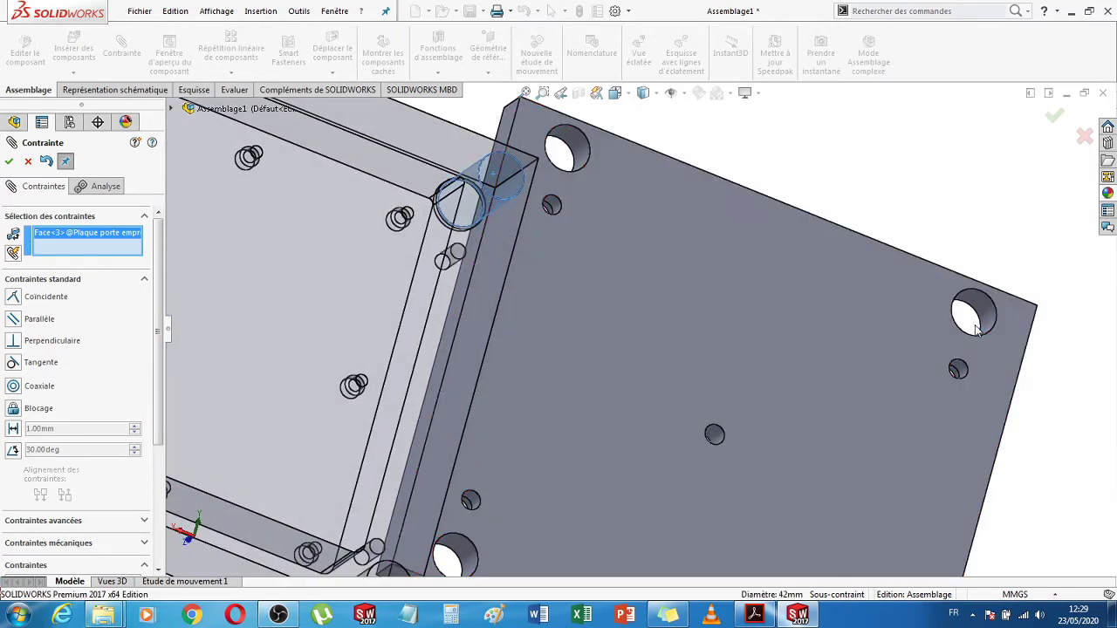
{"action": "left_click", "coordinate": [981, 306]}
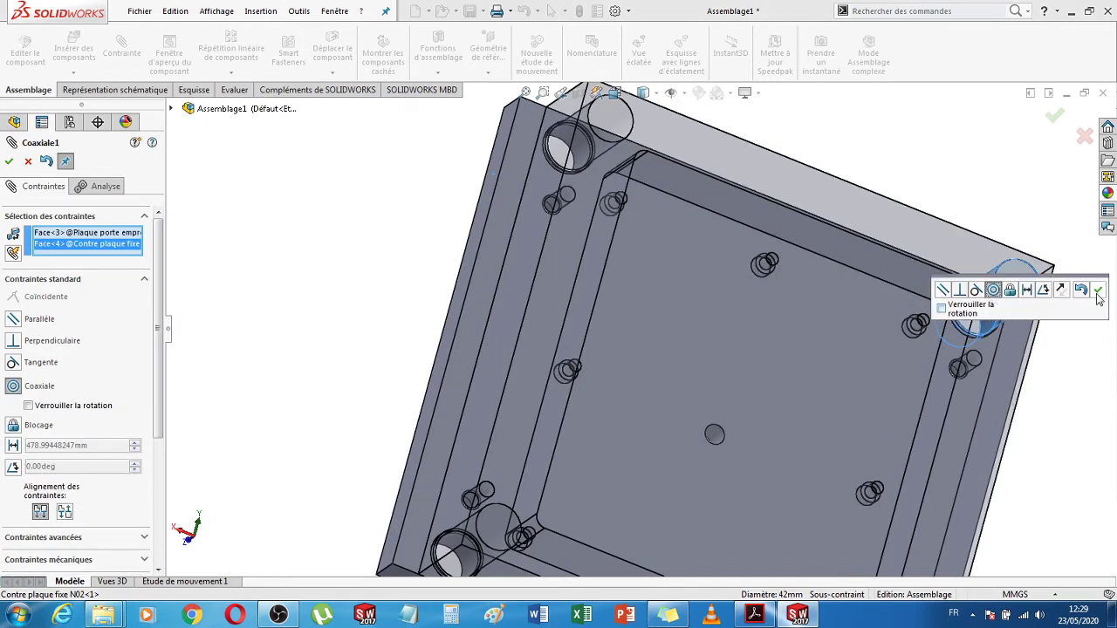
{"action": "left_click", "coordinate": [1097, 291]}
{"action": "scroll", "coordinate": [1047, 423], "scroll_direction": "up", "scroll_amount": 3}
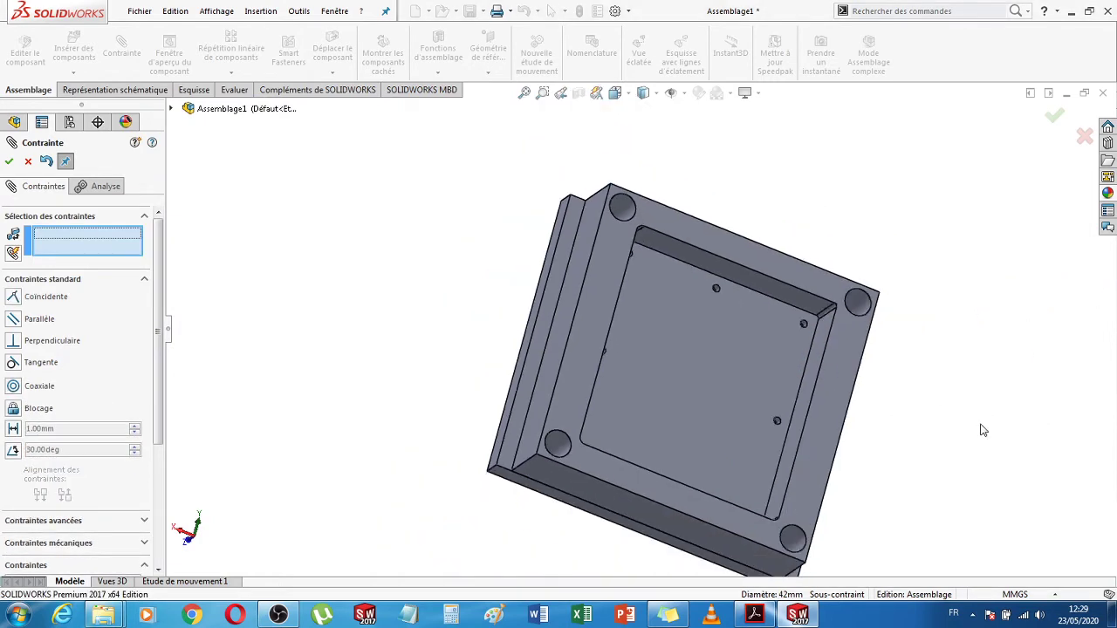
{"action": "middle_click_drag", "start_coordinate": [982, 429], "coordinate": [949, 408]}
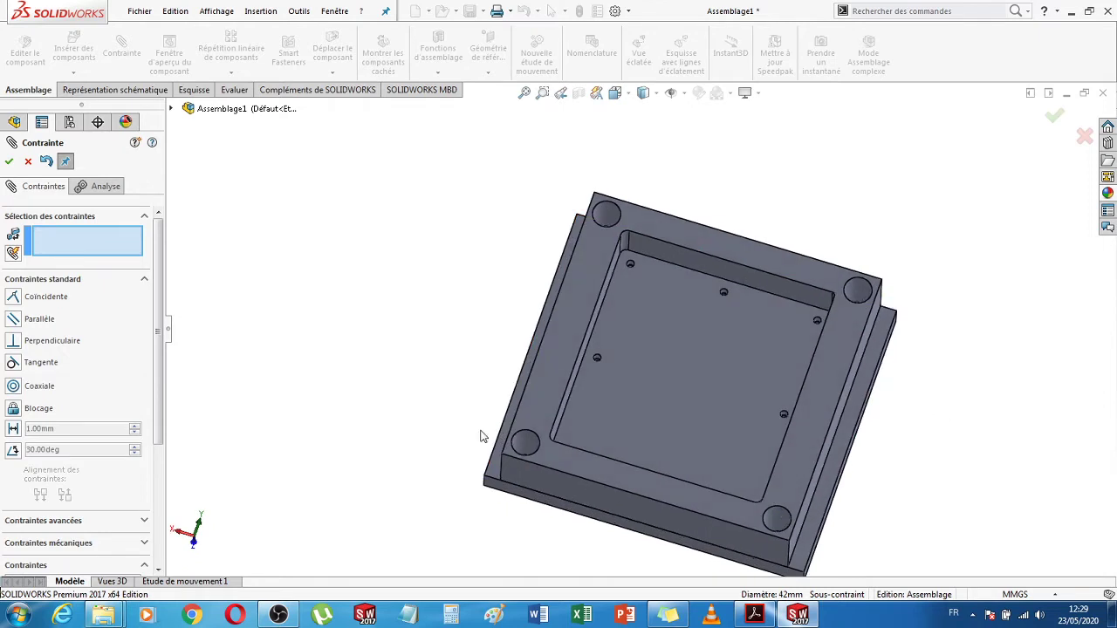
{"action": "left_click", "coordinate": [524, 447]}
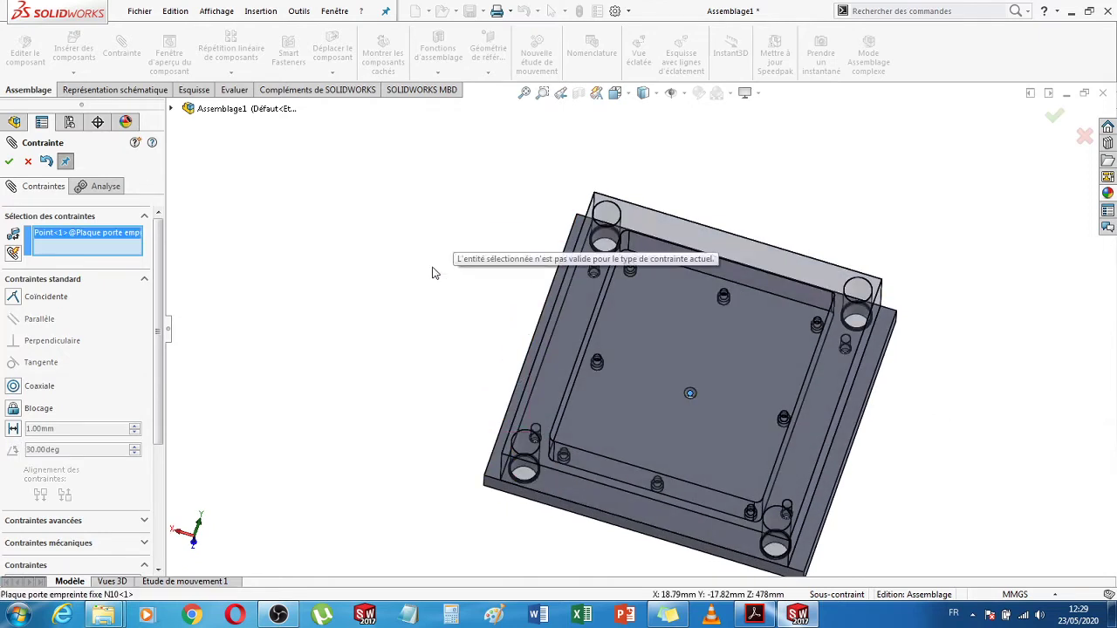
{"action": "middle_click_drag", "start_coordinate": [390, 308], "coordinate": [362, 298]}
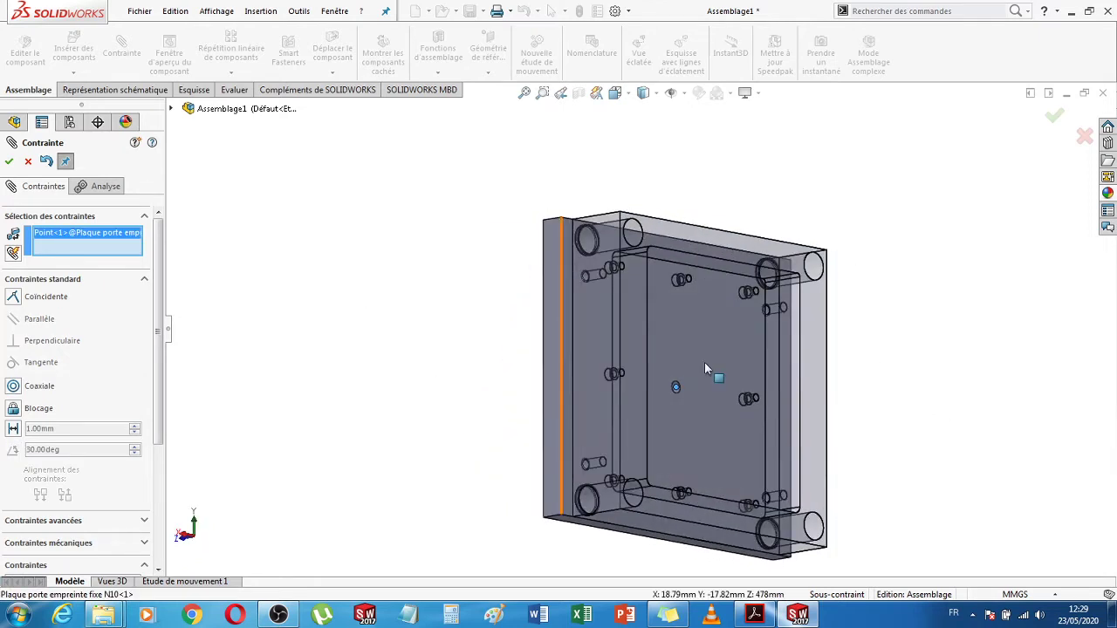
{"action": "right_click", "coordinate": [68, 238]}
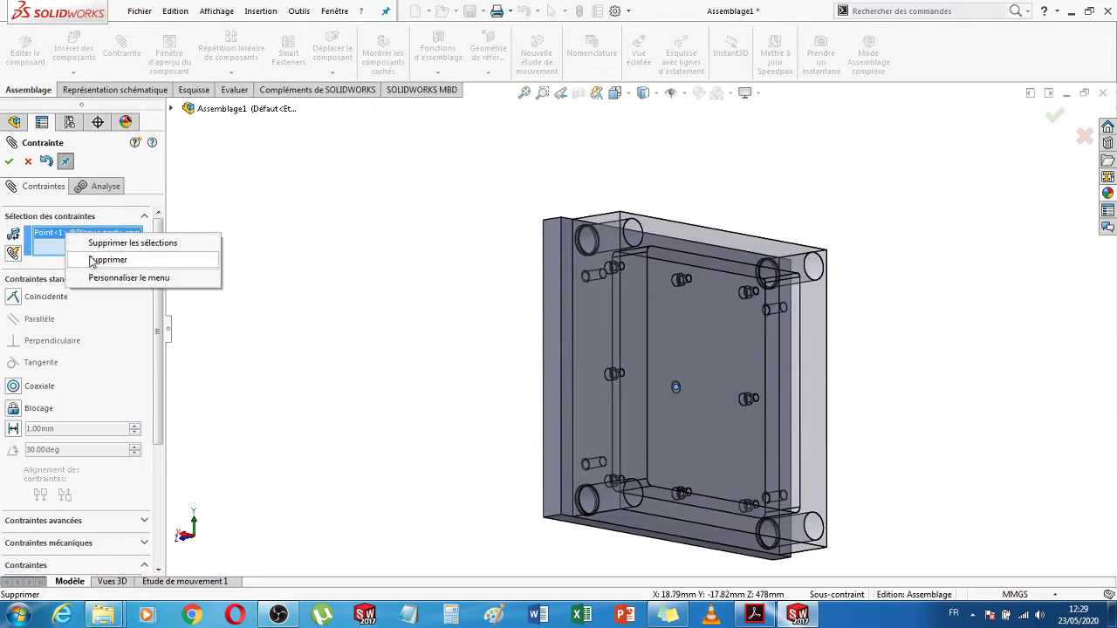
{"action": "left_click", "coordinate": [98, 256]}
{"action": "left_click", "coordinate": [28, 162]}
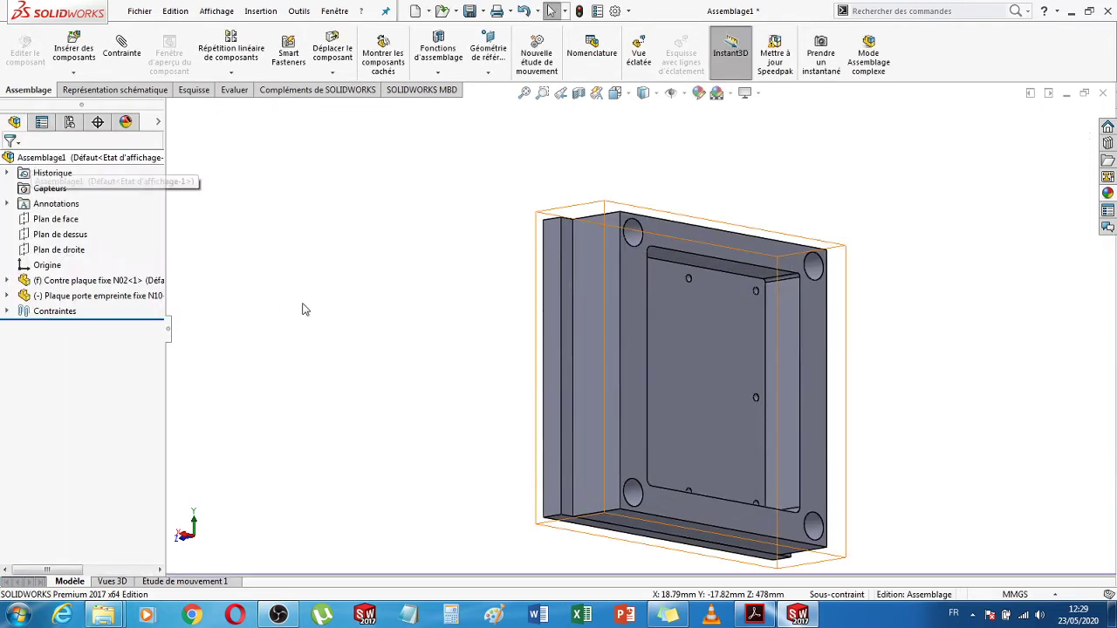
- Try to move Plaque porte empreinte fixe N10 by its corner to test its remaining freedom
{"action": "middle_click_drag", "start_coordinate": [893, 394], "coordinate": [857, 371]}
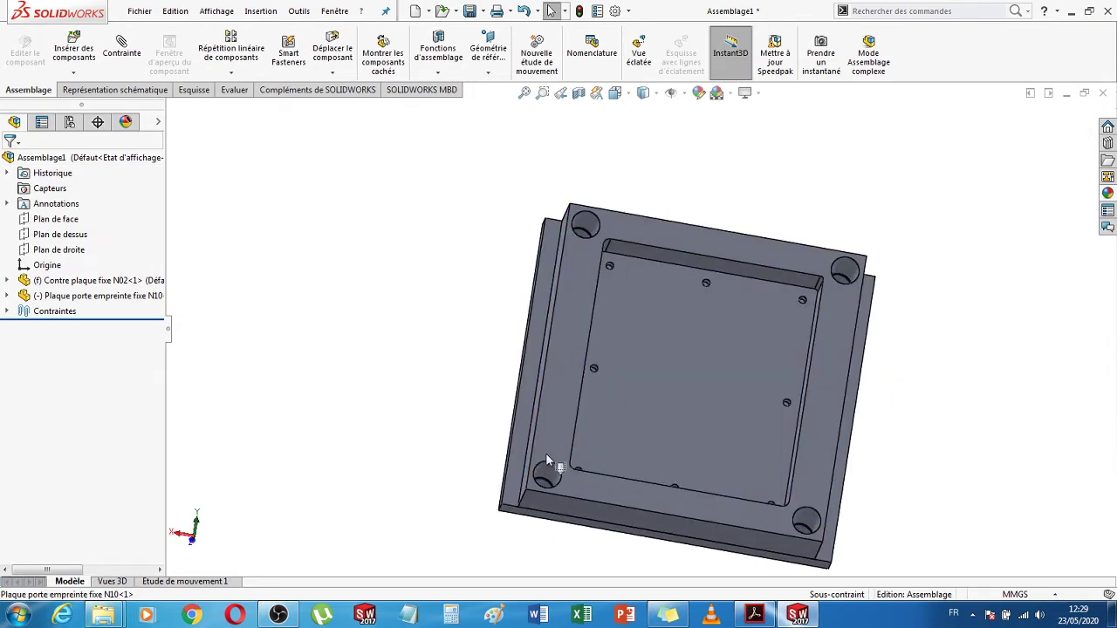
{"action": "left_click_drag", "start_coordinate": [547, 460], "coordinate": [493, 307]}
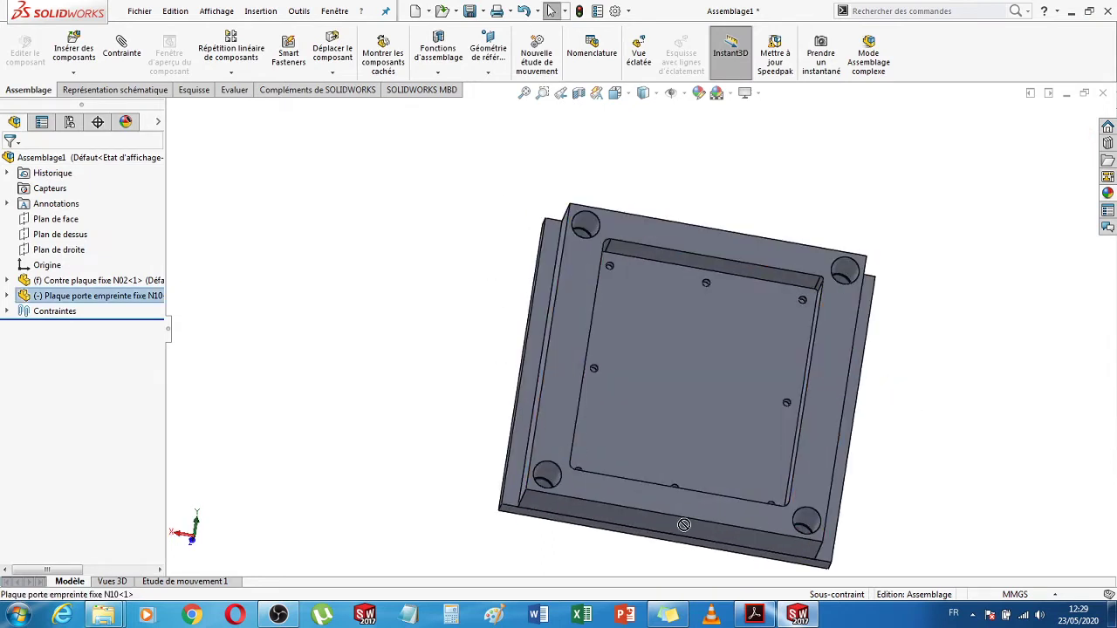
- Swing Plaque porte empreinte fixe N10 about its mated corner hole to expose a free corner hole of the clamping plate
{"action": "scroll", "coordinate": [942, 514], "scroll_direction": "down", "scroll_amount": 3}
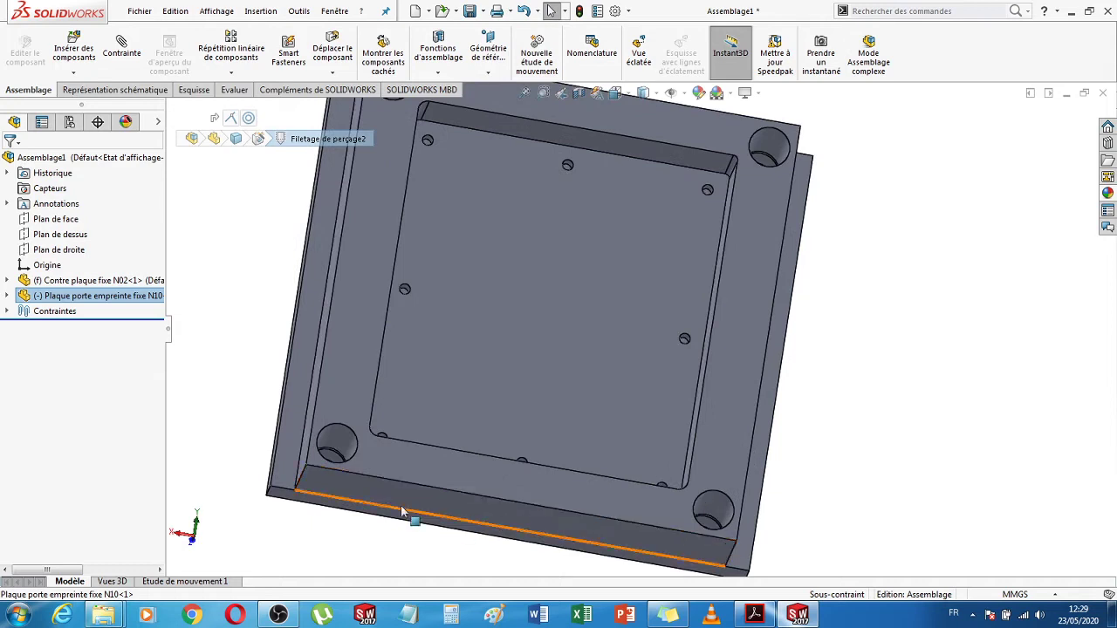
{"action": "scroll", "coordinate": [760, 516], "scroll_direction": "up", "scroll_amount": 5}
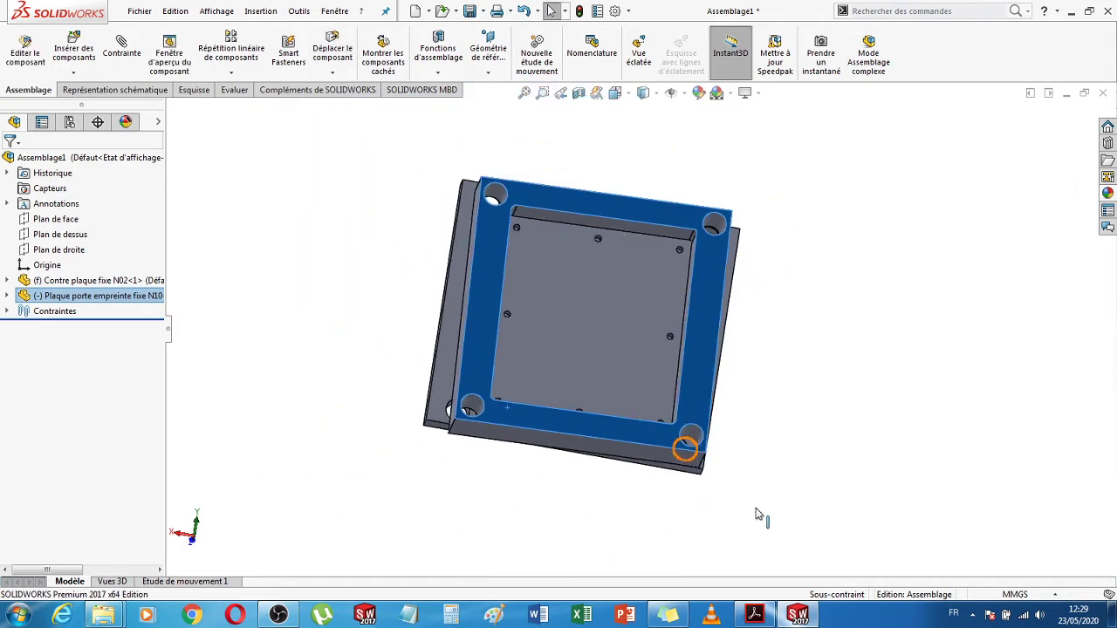
{"action": "middle_click_drag", "start_coordinate": [535, 499], "coordinate": [598, 428]}
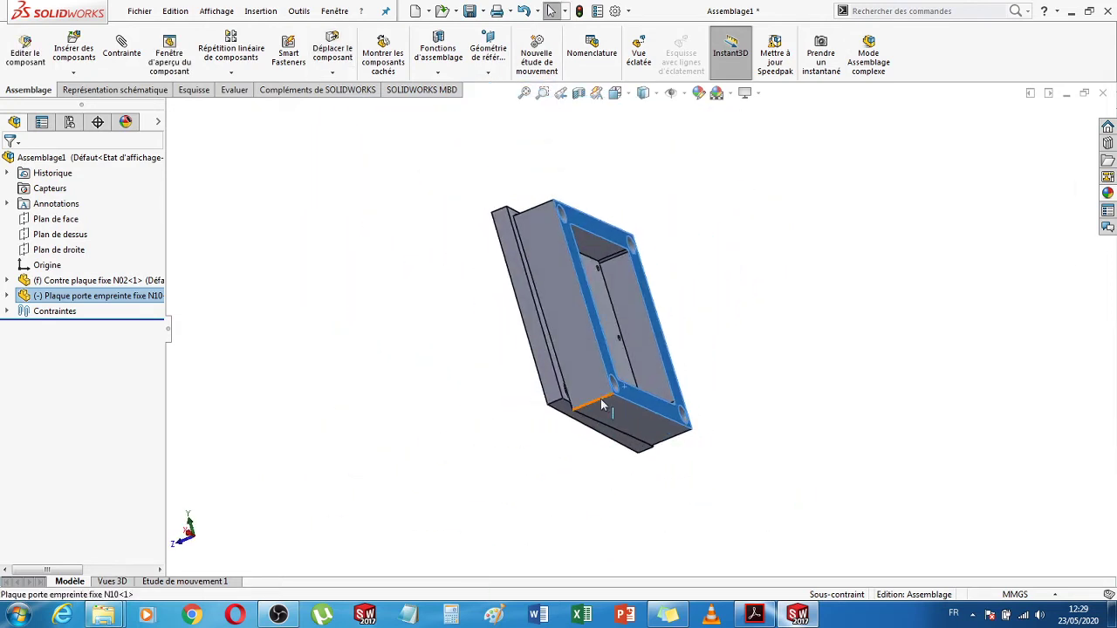
{"action": "left_click_drag", "start_coordinate": [600, 404], "coordinate": [706, 507]}
- Add a concentric mate between a second large corner hole of Plaque porte empreinte fixe N10 and the matching hole of Contre plaque fixe N02
{"action": "middle_click_drag", "start_coordinate": [817, 451], "coordinate": [714, 477]}
{"action": "scroll", "coordinate": [550, 485], "scroll_direction": "down", "scroll_amount": 5}
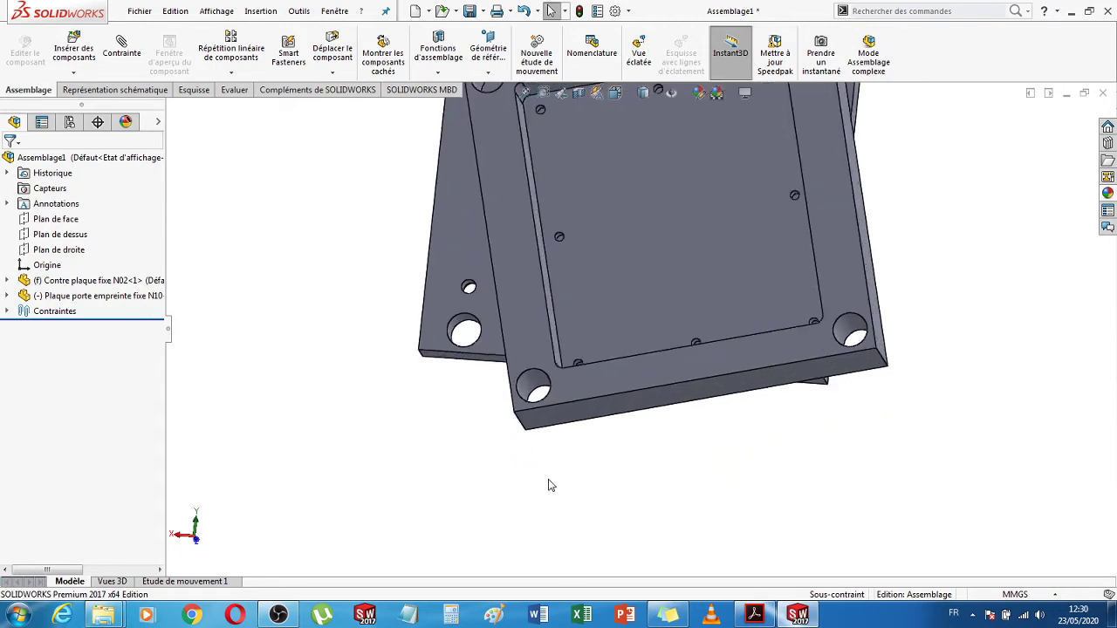
{"action": "middle_click_drag", "start_coordinate": [549, 483], "coordinate": [534, 386], "text": "ctrl"}
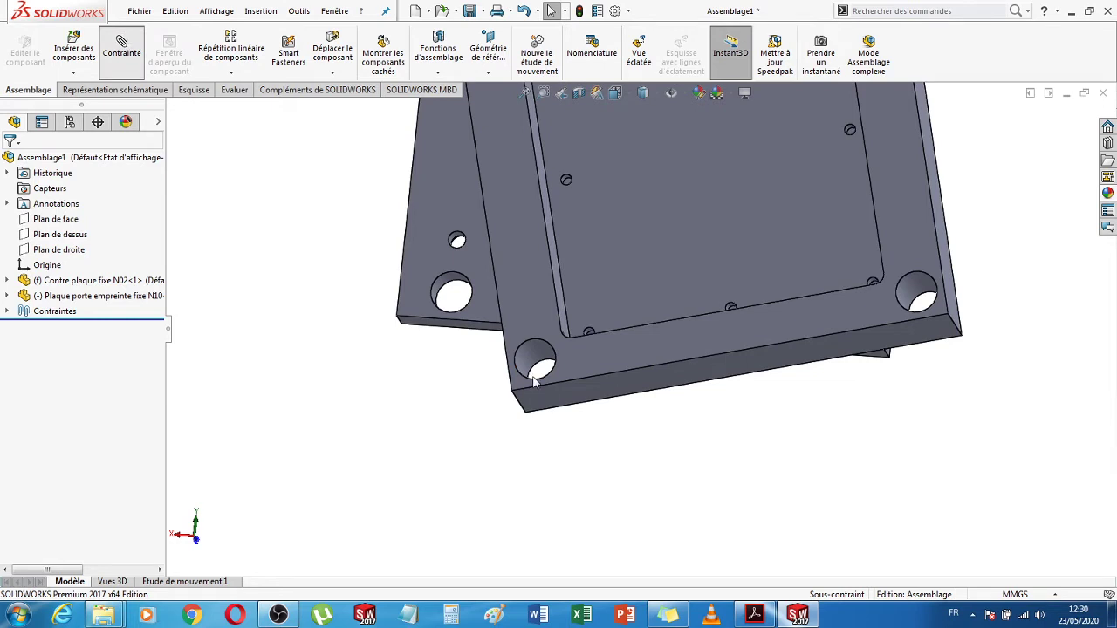
{"action": "left_click", "coordinate": [535, 378]}
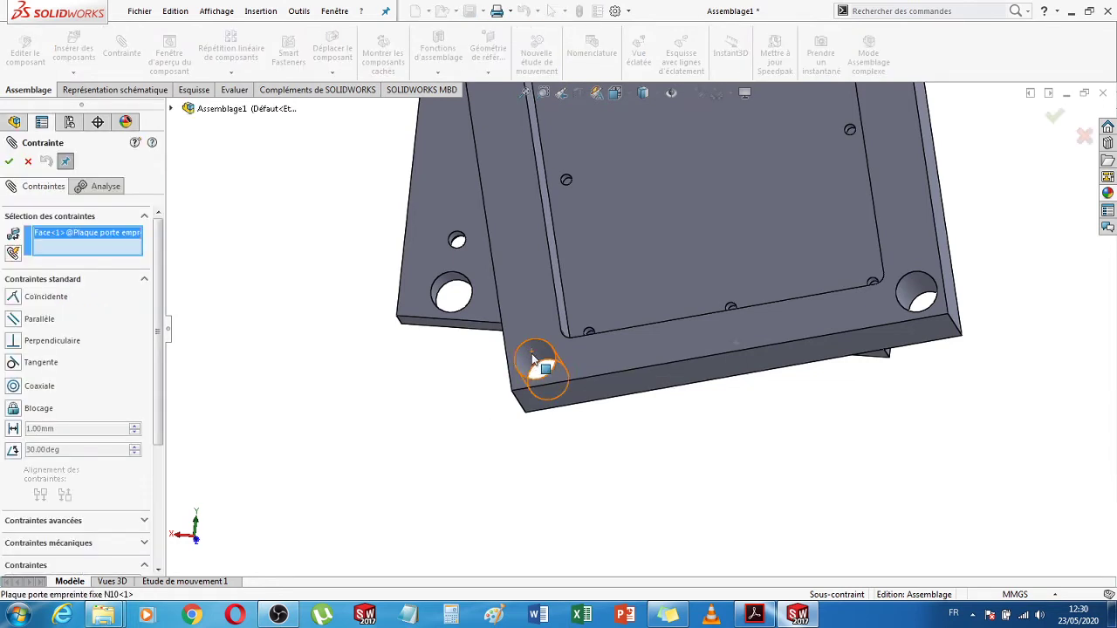
{"action": "left_click", "coordinate": [449, 294]}
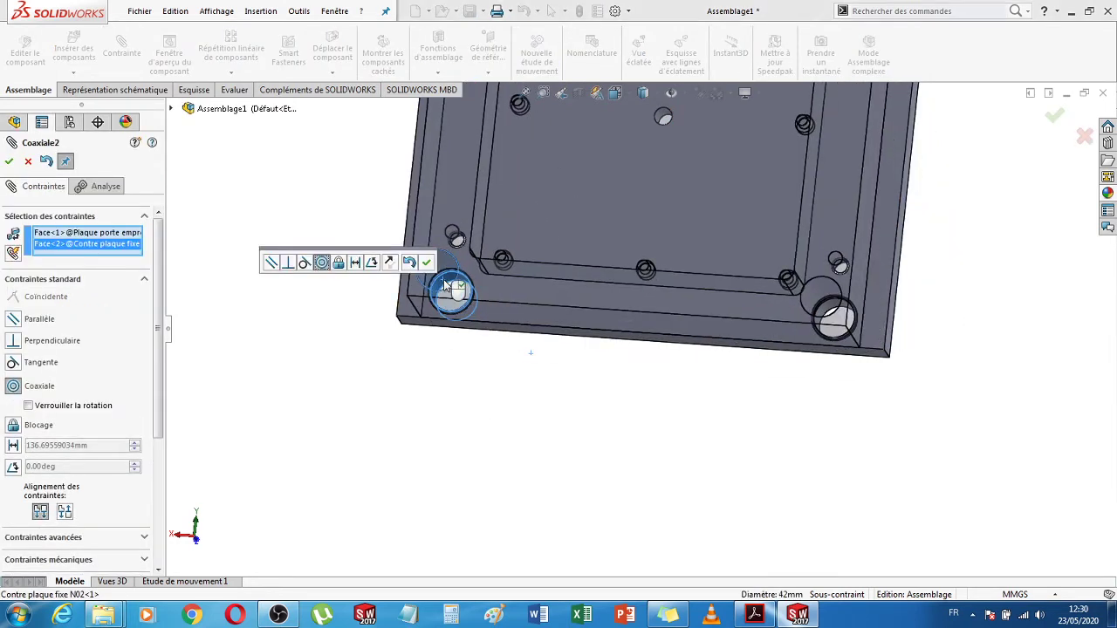
{"action": "left_click", "coordinate": [9, 162]}
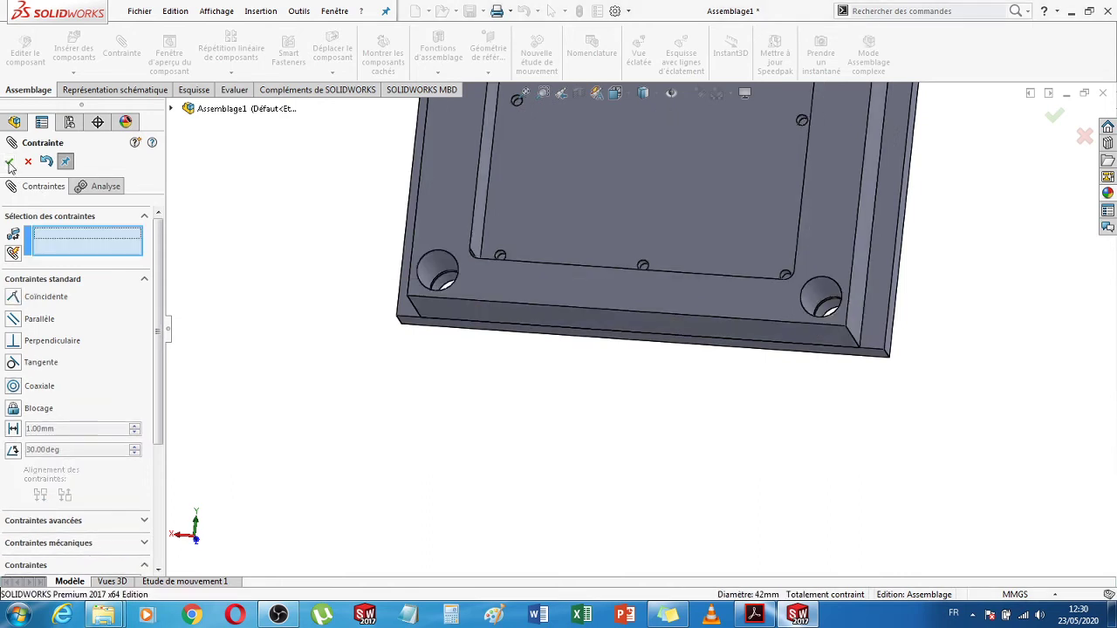
- Check the alignment of the corner holes and the central hole from both sides of the mated plates, and finish mating
{"action": "middle_click_drag", "start_coordinate": [459, 463], "coordinate": [684, 418]}
{"action": "scroll", "coordinate": [471, 382], "scroll_direction": "down", "scroll_amount": 6}
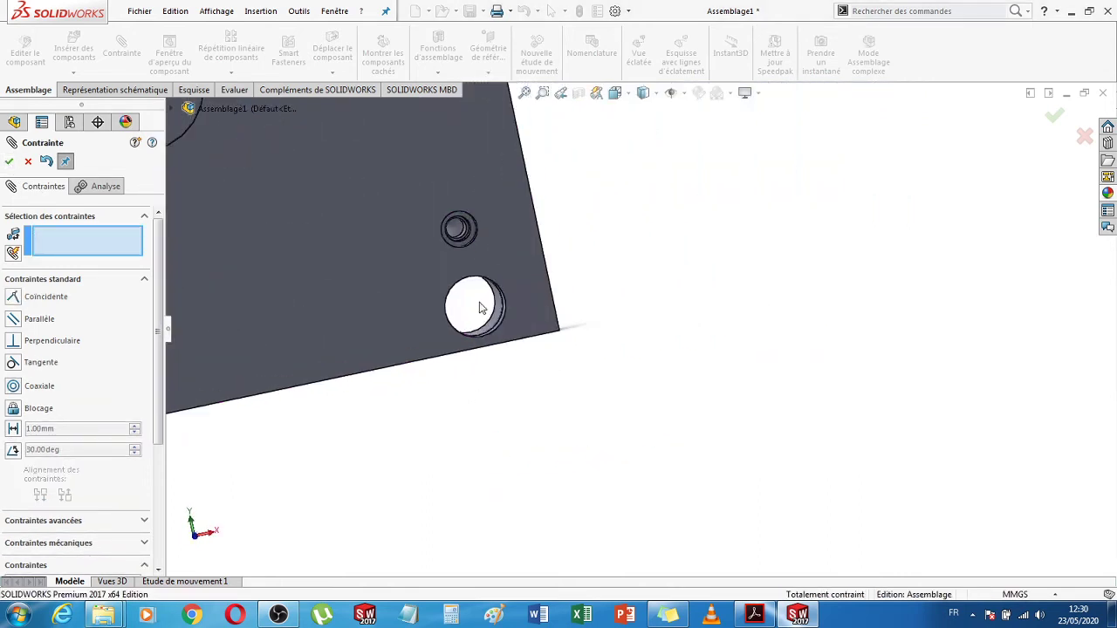
{"action": "scroll", "coordinate": [498, 375], "scroll_direction": "up", "scroll_amount": 6}
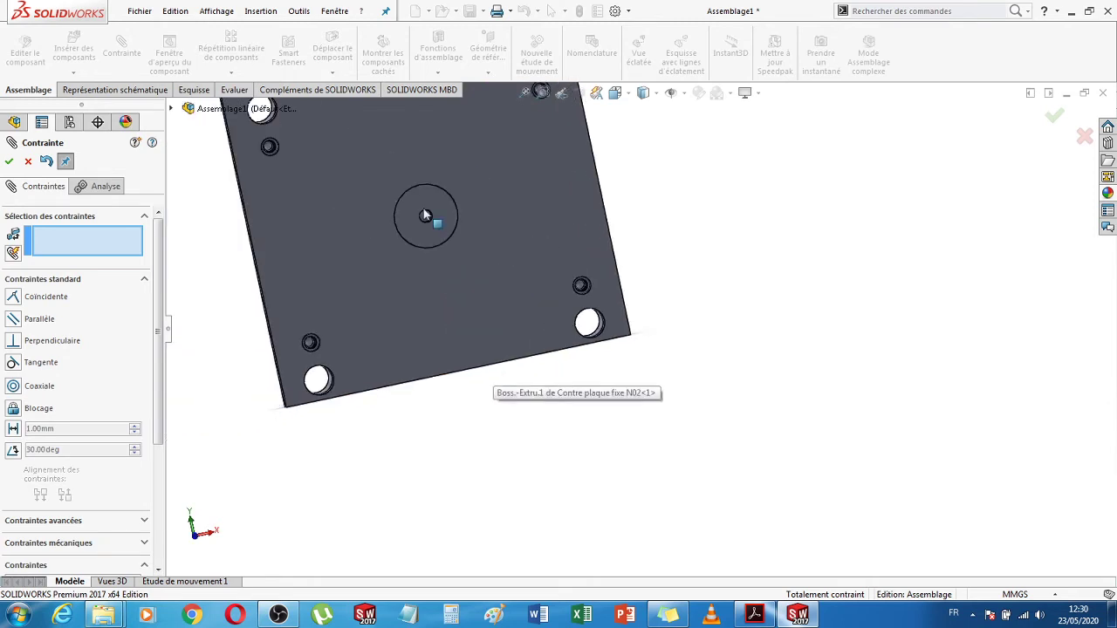
{"action": "scroll", "coordinate": [438, 246], "scroll_direction": "down", "scroll_amount": 4}
{"action": "scroll", "coordinate": [437, 241], "scroll_direction": "down", "scroll_amount": 3}
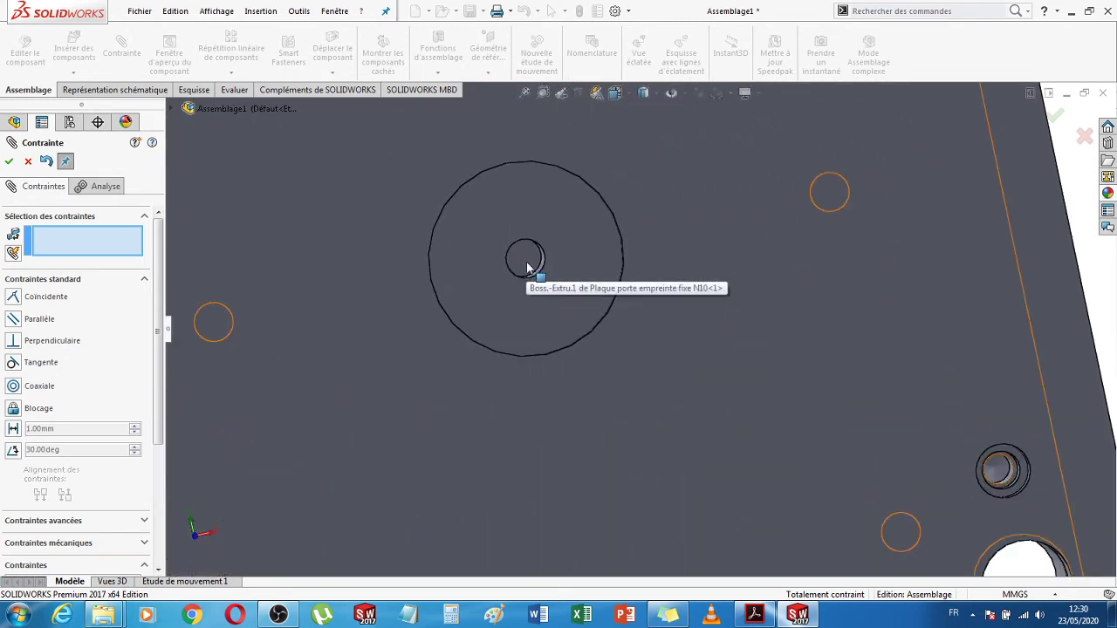
{"action": "scroll", "coordinate": [585, 374], "scroll_direction": "up", "scroll_amount": 6}
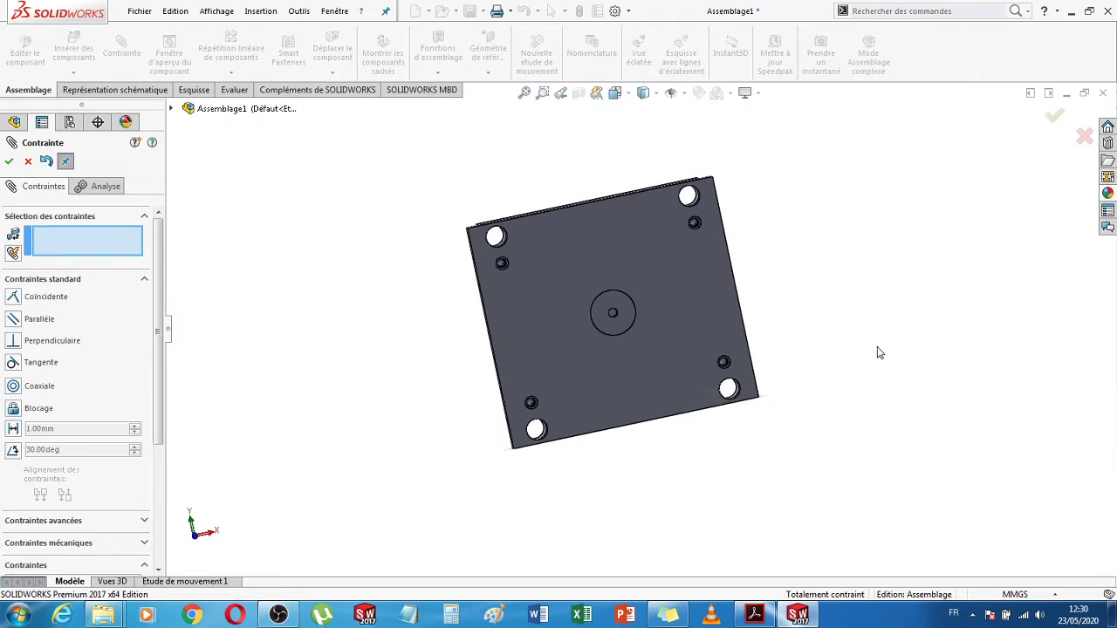
{"action": "middle_click_drag", "start_coordinate": [877, 349], "coordinate": [631, 297]}
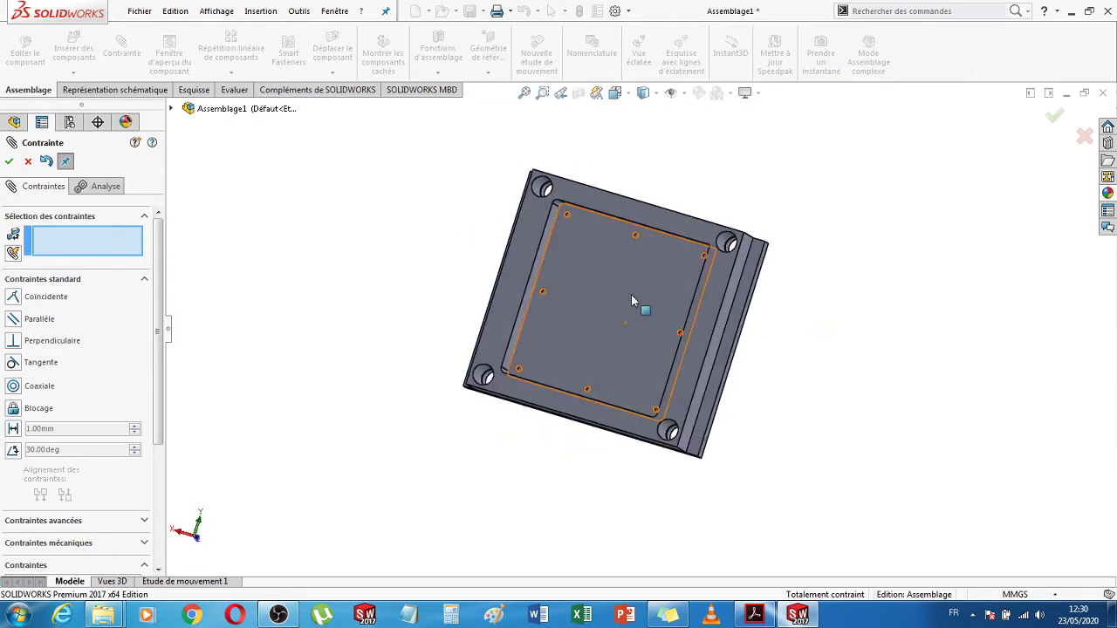
{"action": "mouse_move", "coordinate": [849, 392]}
{"action": "middle_mouse_down"}
{"action": "mouse_move", "coordinate": [885, 354]}
{"action": "mouse_move", "coordinate": [861, 397]}
{"action": "middle_mouse_up"}
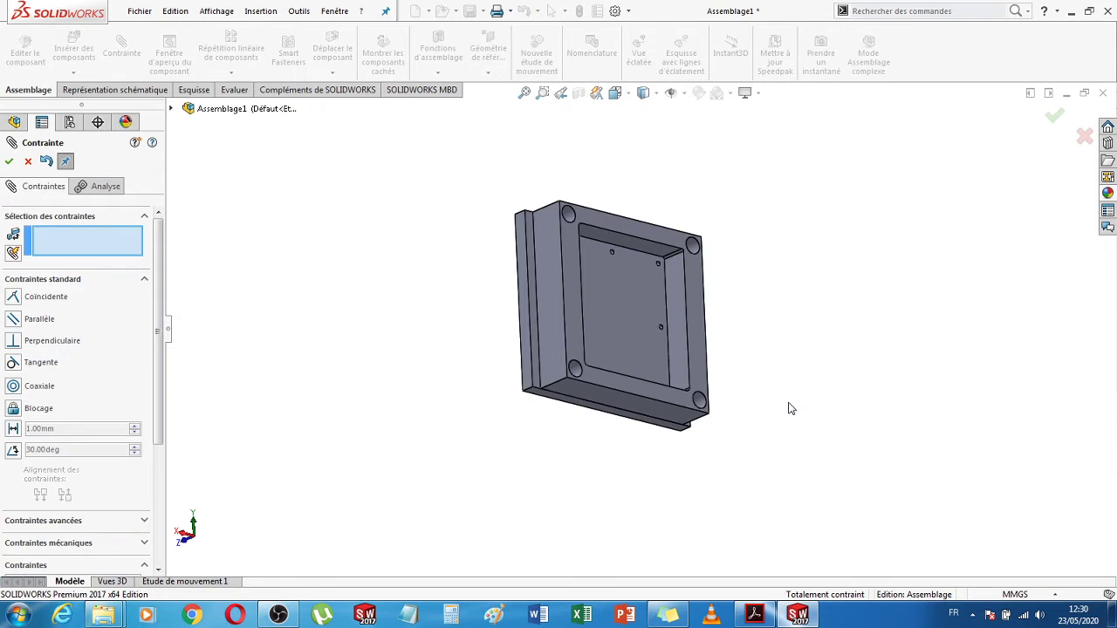
{"action": "middle_click_drag", "start_coordinate": [790, 409], "coordinate": [768, 404]}
{"action": "middle_click_drag", "start_coordinate": [738, 388], "coordinate": [747, 424]}
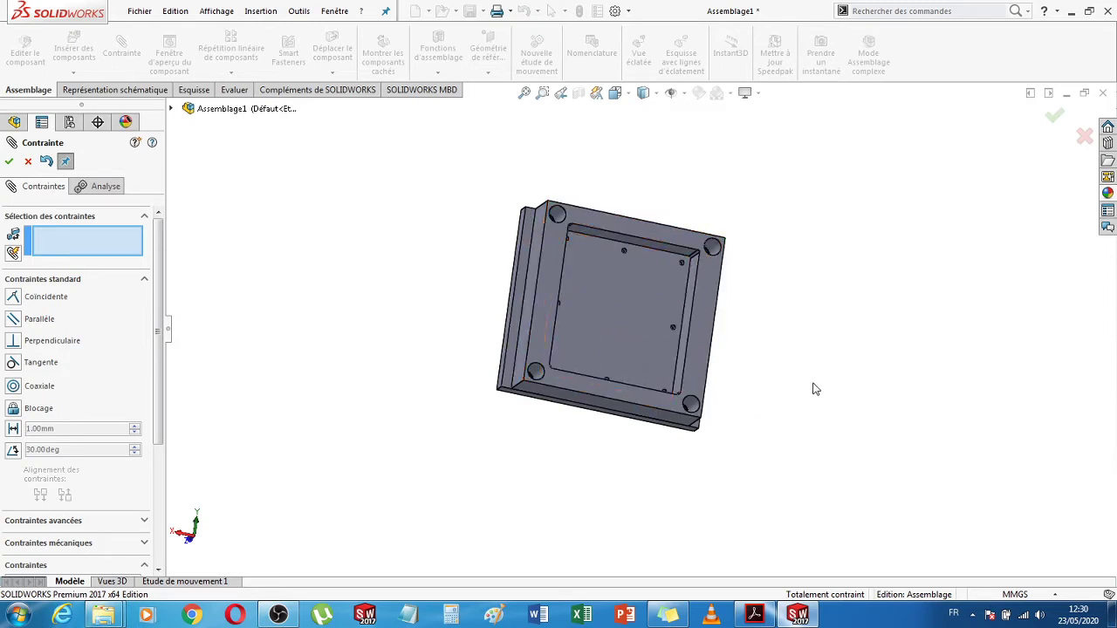
{"action": "left_click", "coordinate": [28, 162]}
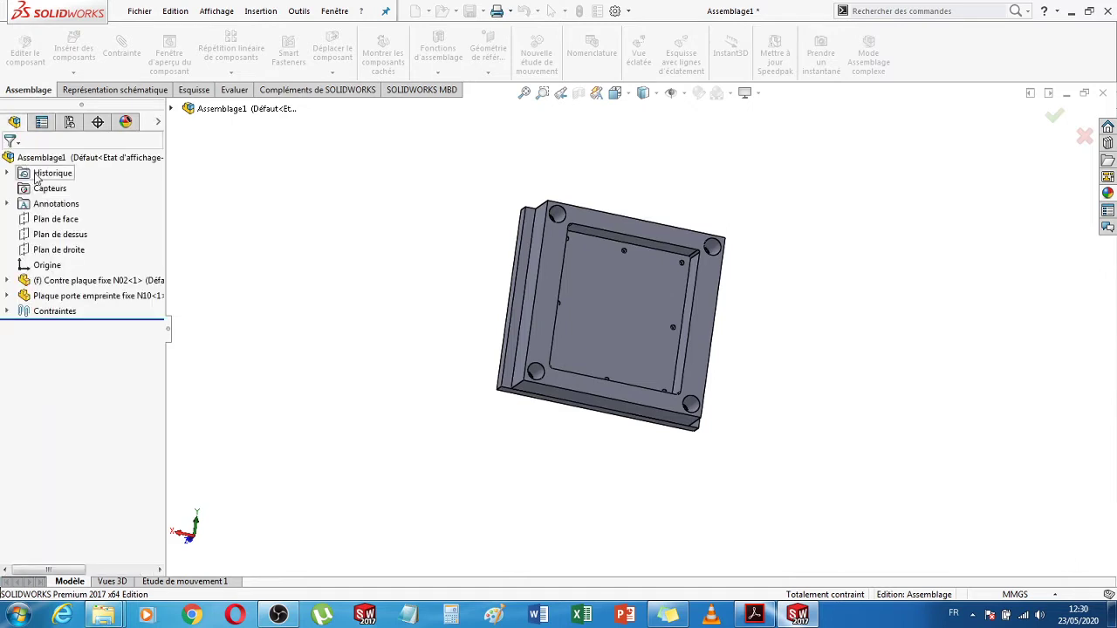
- Insert the Cendrier-Empreinte part from the TP 2 folder, rotated 90° about X, and place it beside the mated plates
{"action": "middle_click_drag", "start_coordinate": [429, 356], "coordinate": [391, 379]}
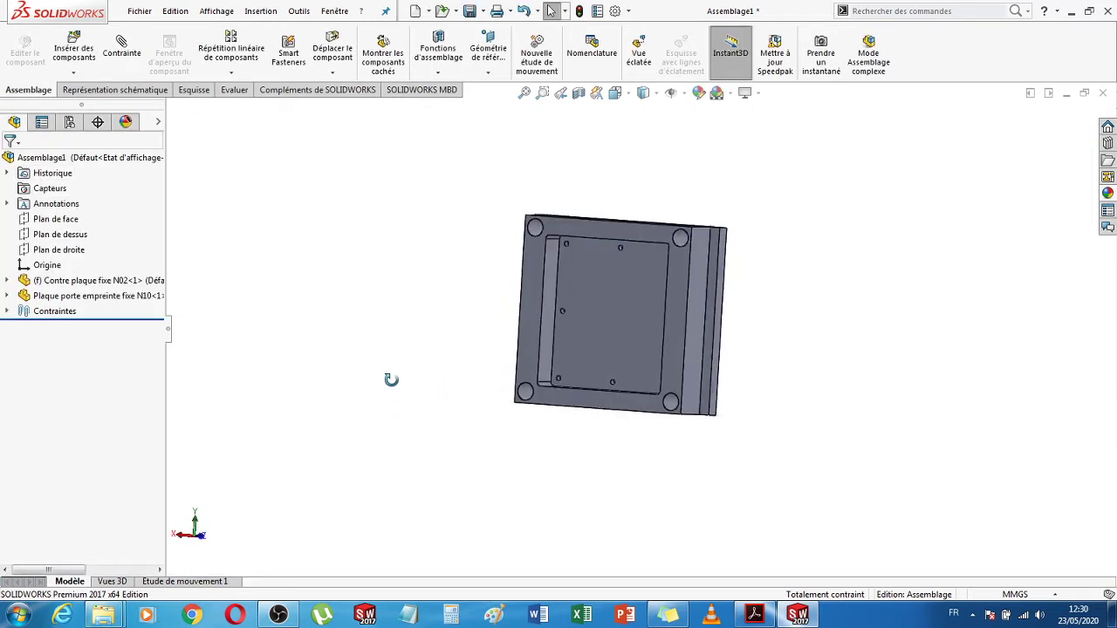
{"action": "middle_click_drag", "start_coordinate": [841, 454], "coordinate": [855, 424]}
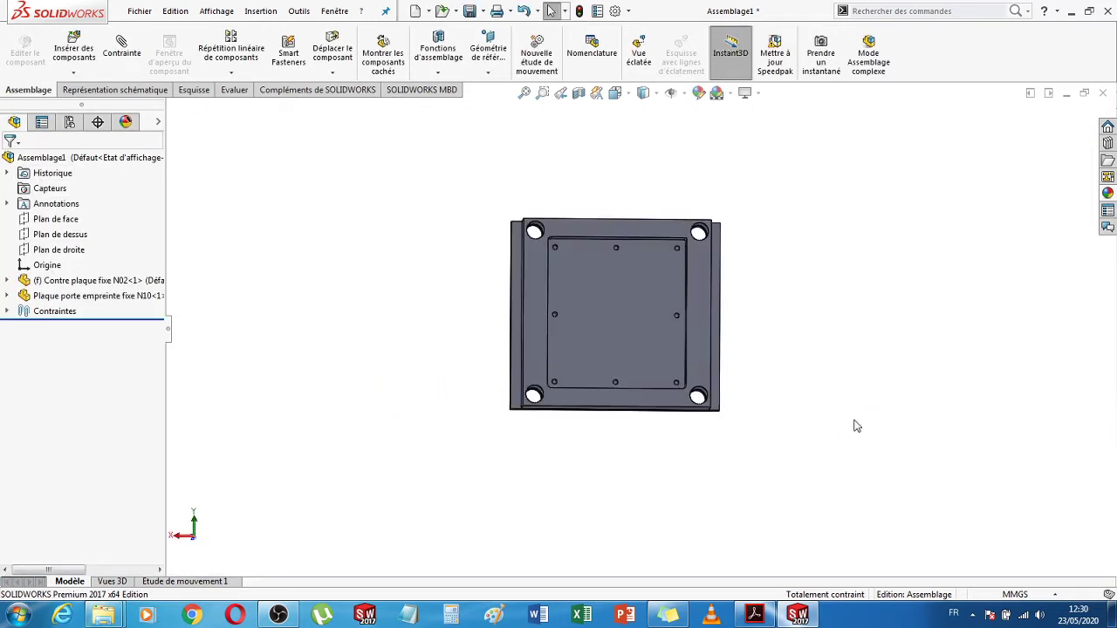
{"action": "left_click", "coordinate": [74, 48]}
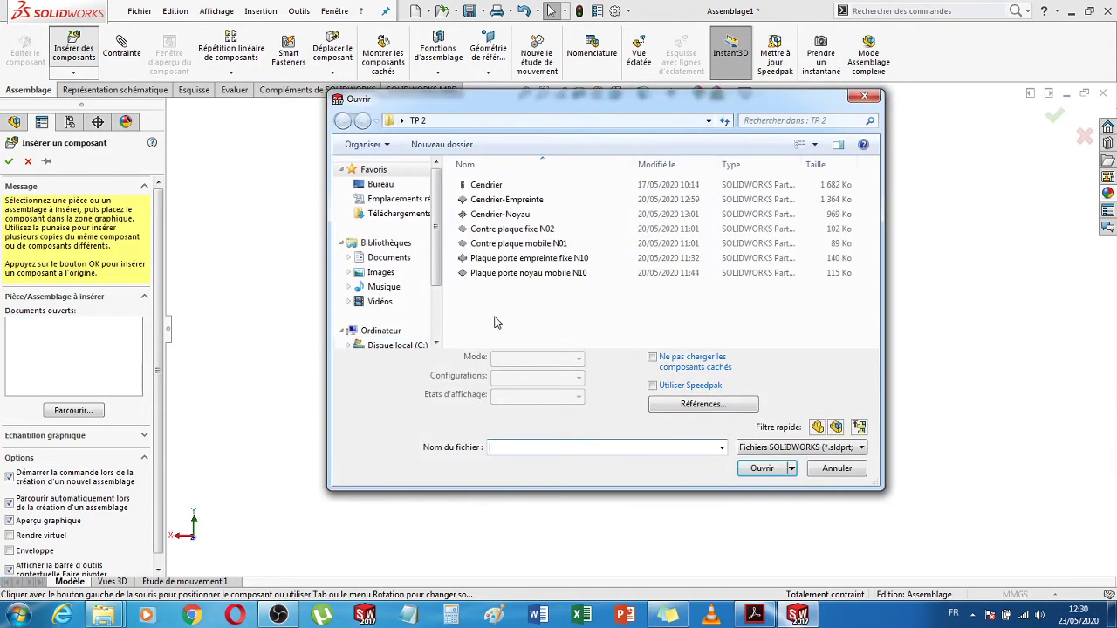
{"action": "double_click", "coordinate": [507, 200]}
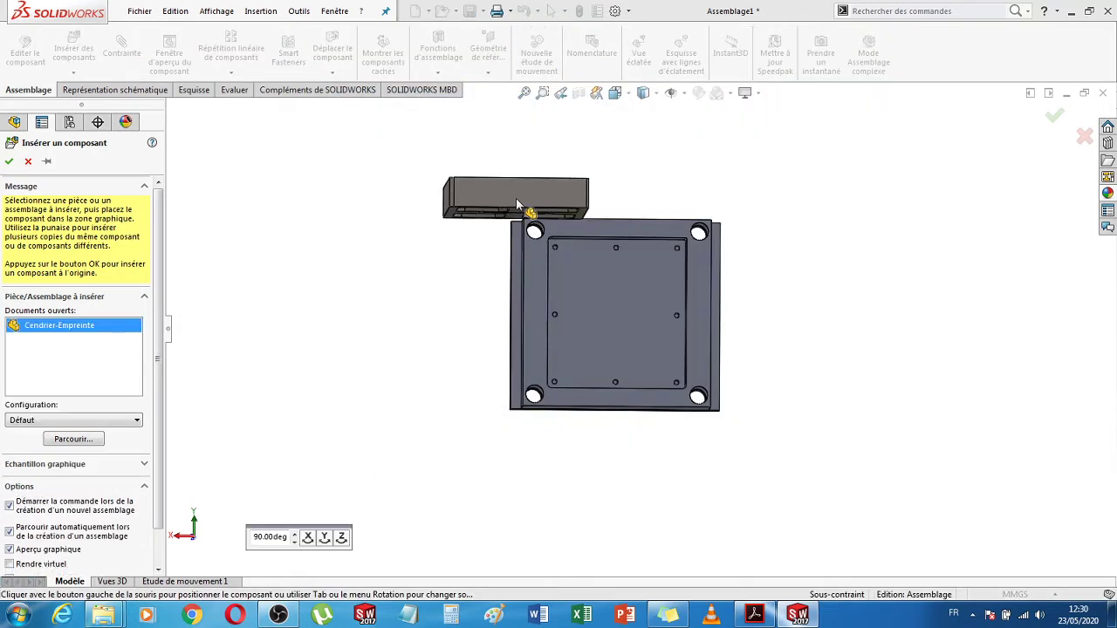
{"action": "left_click", "coordinate": [310, 537]}
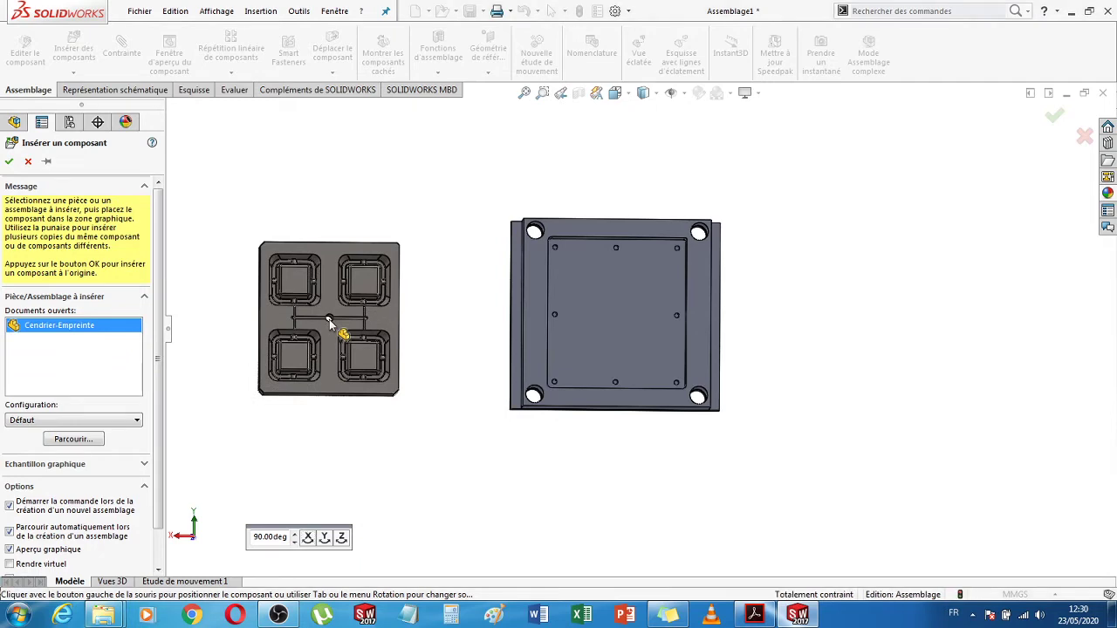
{"action": "left_click", "coordinate": [329, 323]}
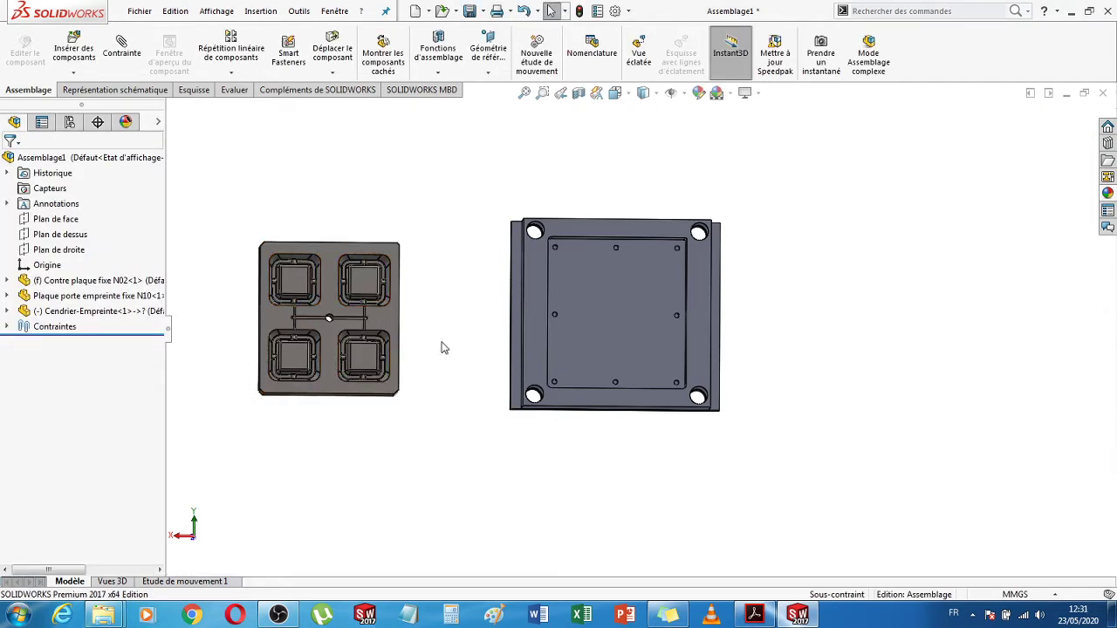
- Compare the insert's corners with the pocket's, and add a coincident mate between the back face of Cendrier-Empreinte and the N10 pocket floor
{"action": "scroll", "coordinate": [405, 262], "scroll_direction": "down", "scroll_amount": 10}
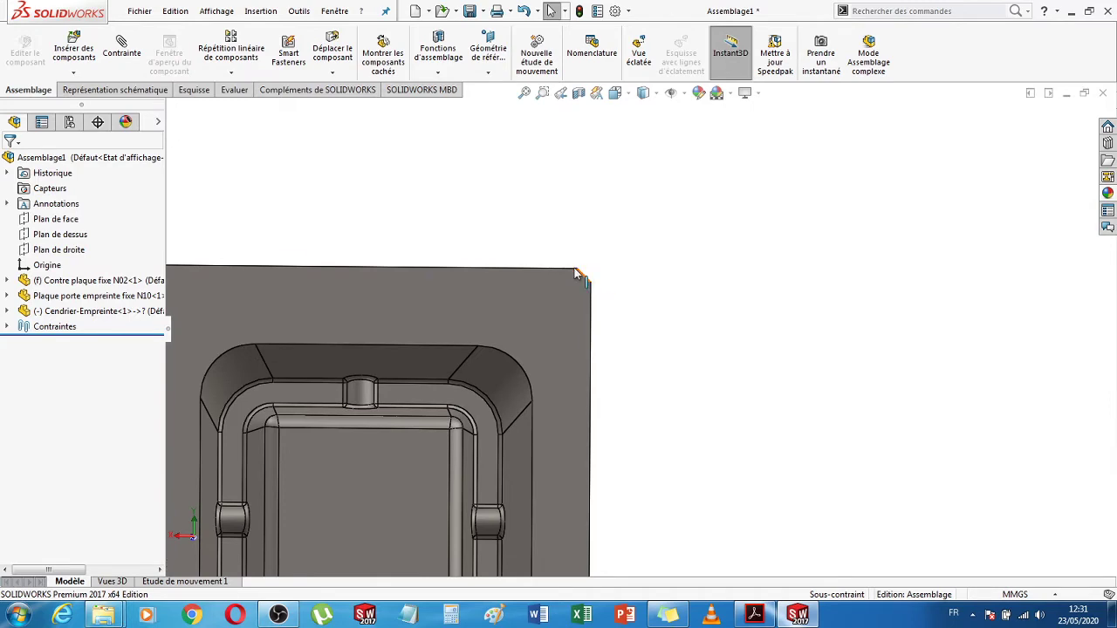
{"action": "scroll", "coordinate": [672, 357], "scroll_direction": "up", "scroll_amount": 10}
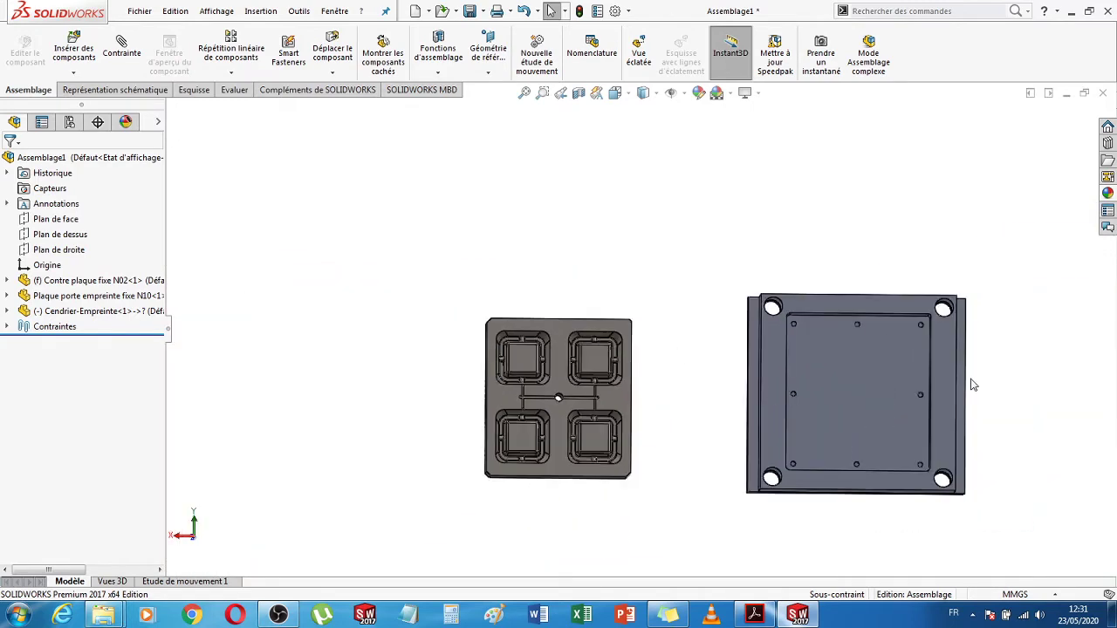
{"action": "scroll", "coordinate": [936, 341], "scroll_direction": "down", "scroll_amount": 5}
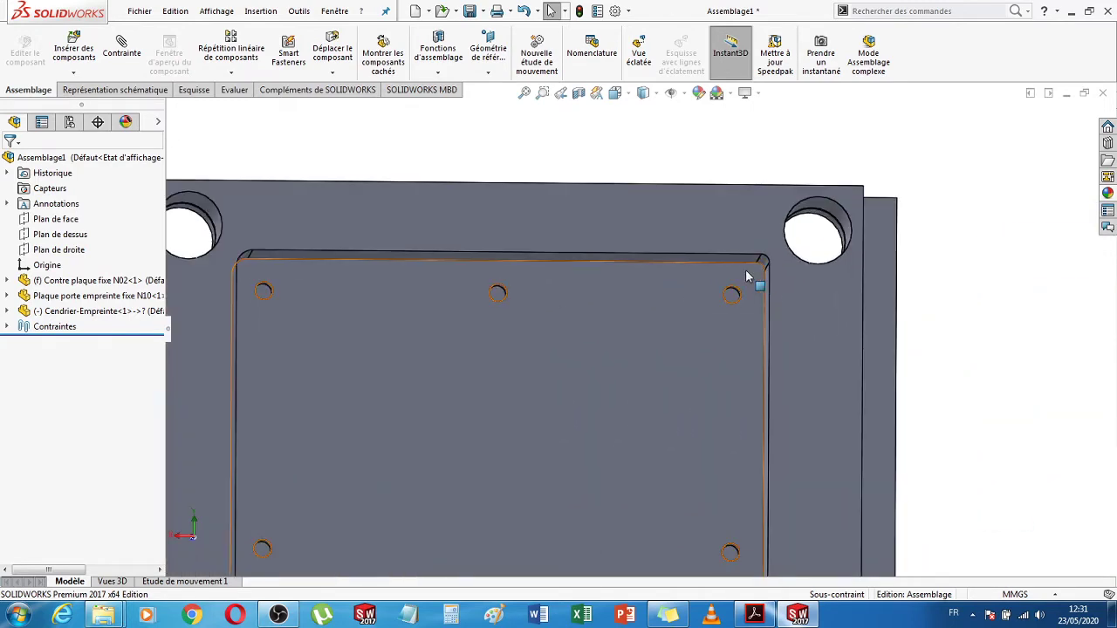
{"action": "scroll", "coordinate": [782, 350], "scroll_direction": "up", "scroll_amount": 10}
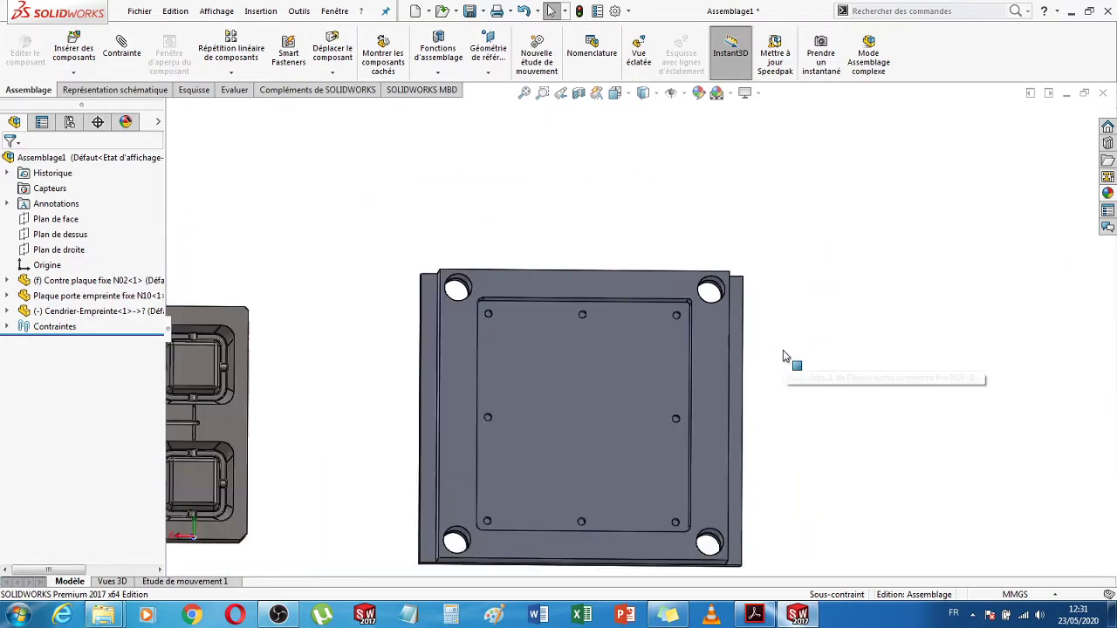
{"action": "middle_click_drag", "start_coordinate": [514, 462], "coordinate": [661, 483]}
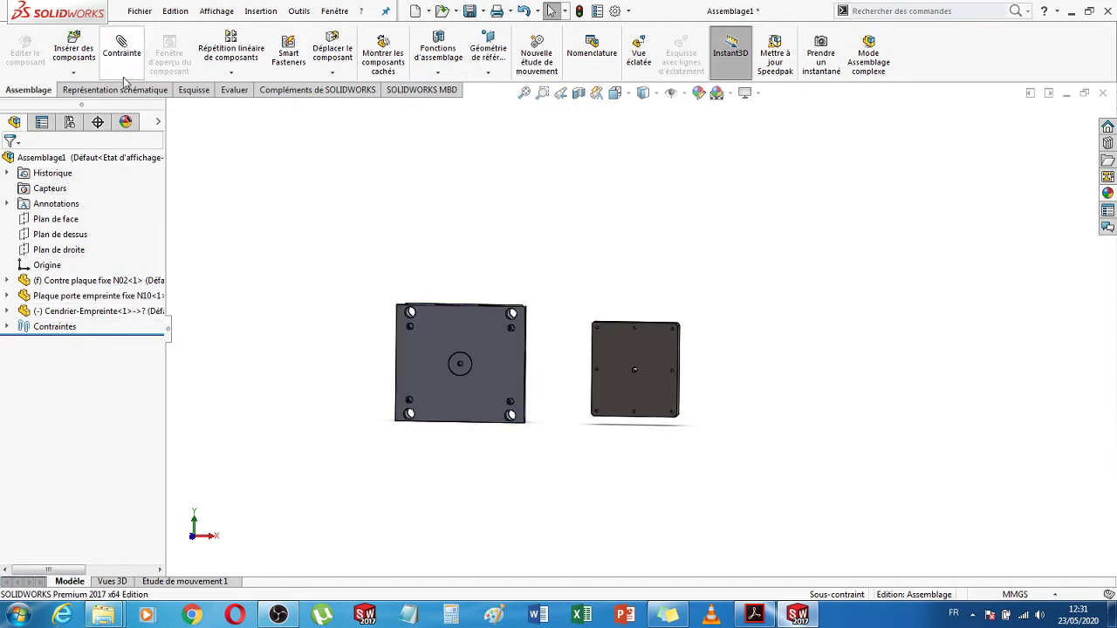
{"action": "left_click", "coordinate": [622, 349]}
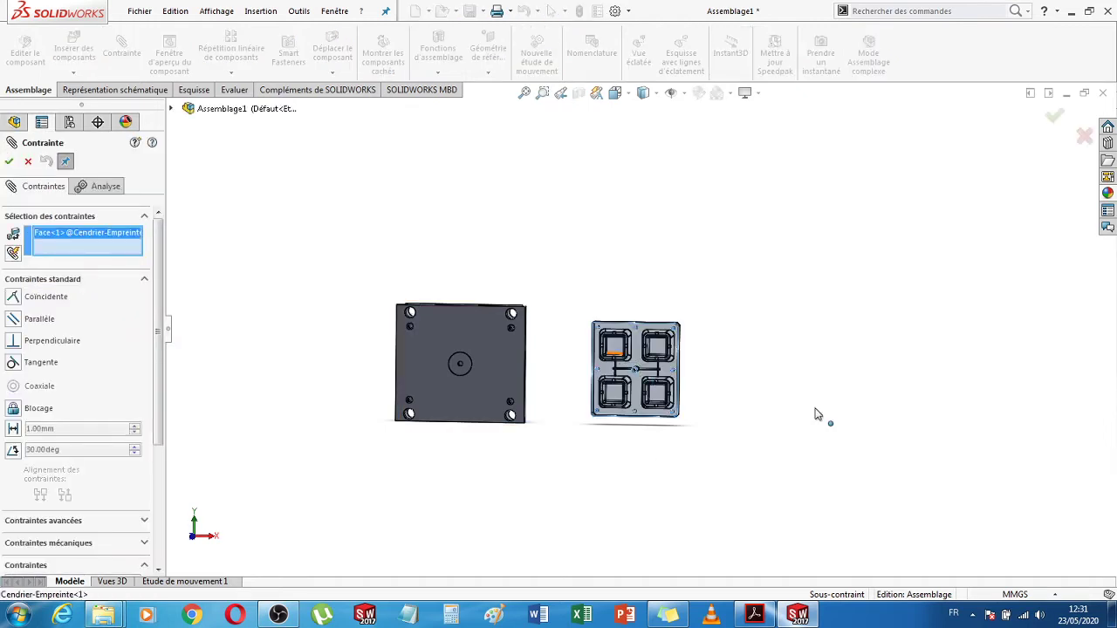
{"action": "middle_click_drag", "start_coordinate": [708, 437], "coordinate": [623, 345]}
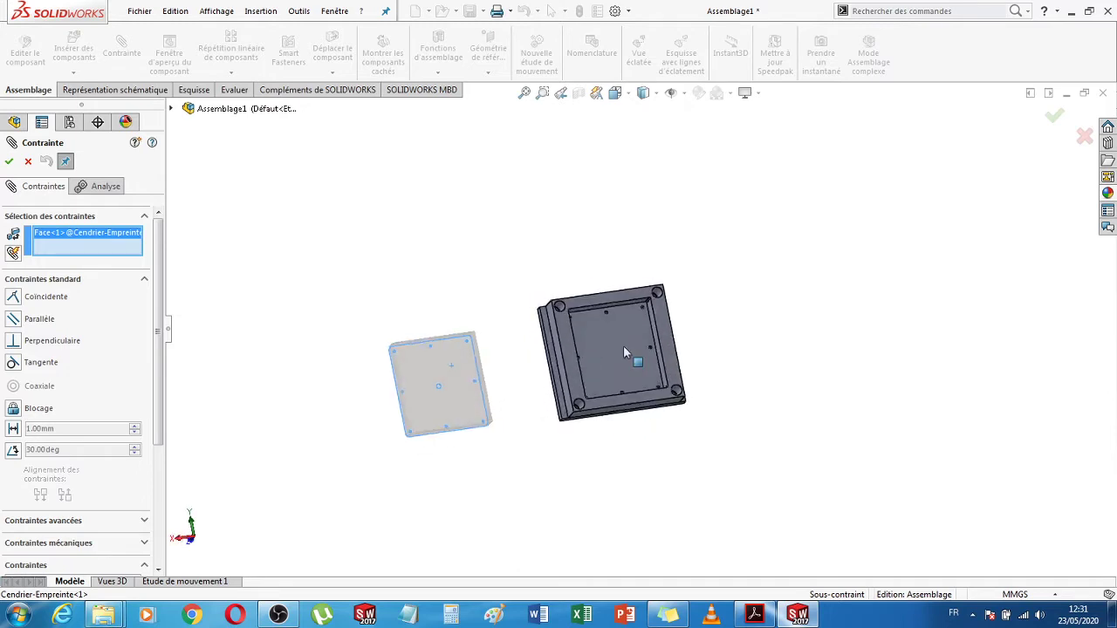
{"action": "left_click", "coordinate": [615, 349]}
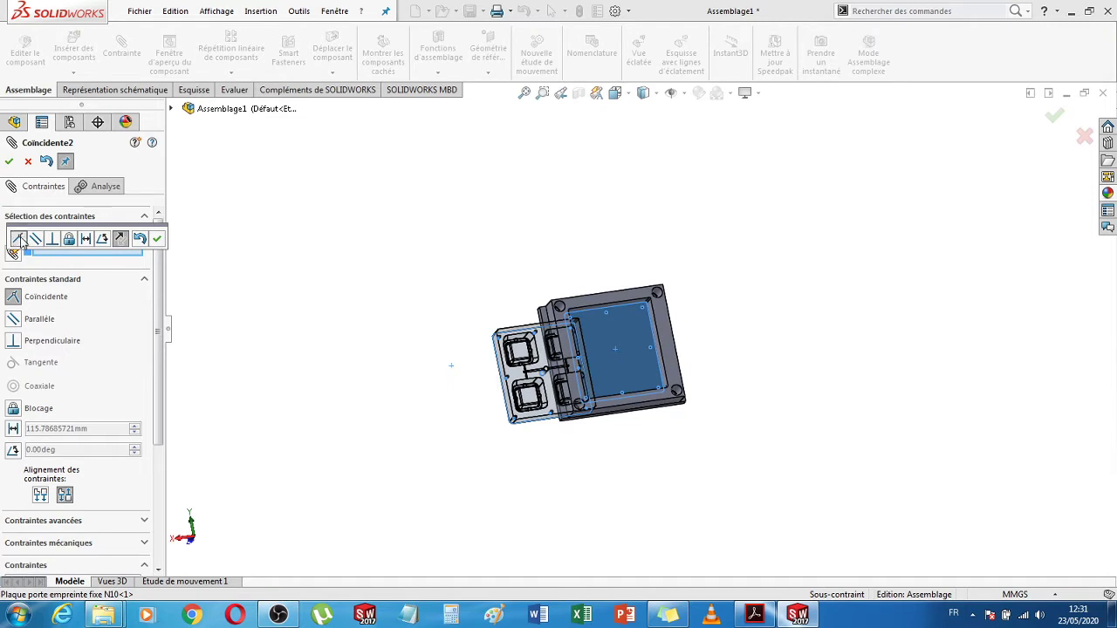
{"action": "left_click", "coordinate": [8, 161]}
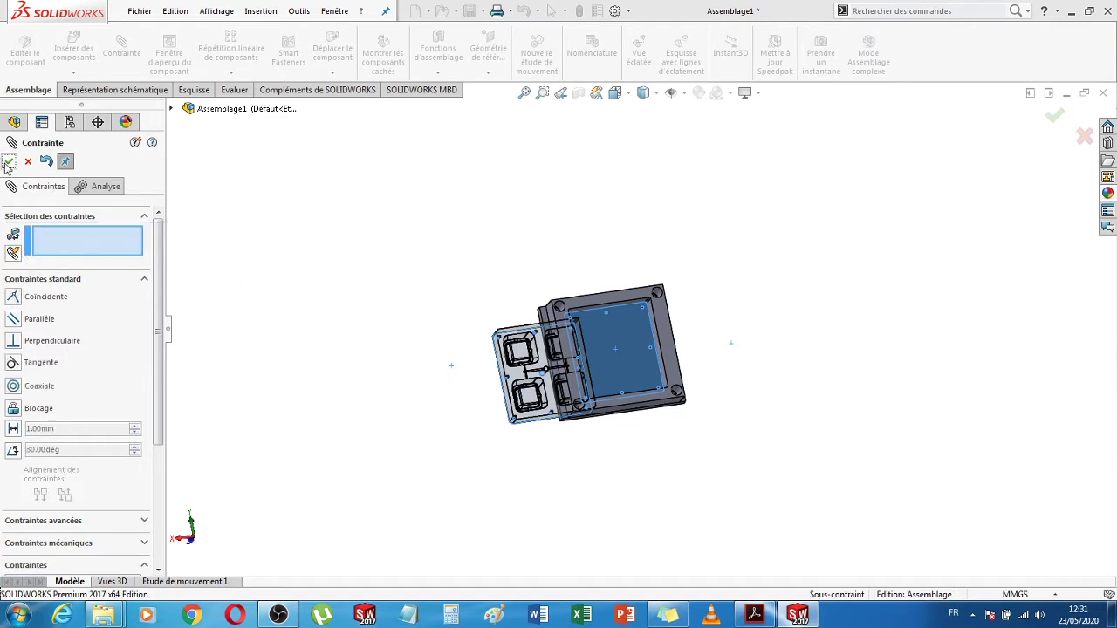
- Add a coincident mate between a side face of Cendrier-Empreinte and the matching side wall of the N10 pocket
{"action": "left_click", "coordinate": [520, 400]}
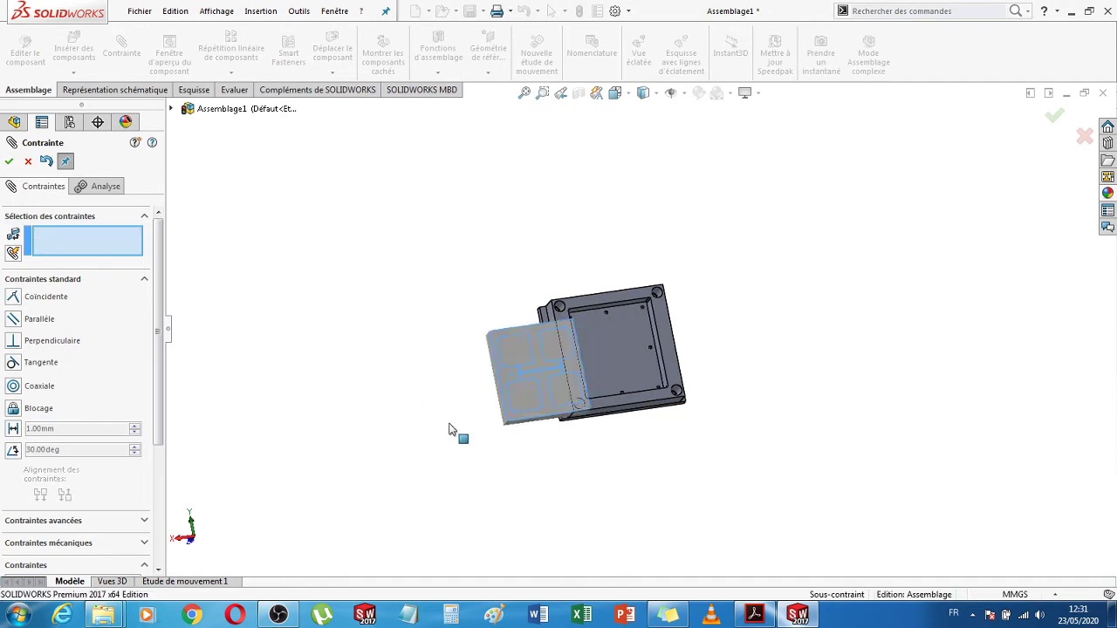
{"action": "key", "text": "f"}
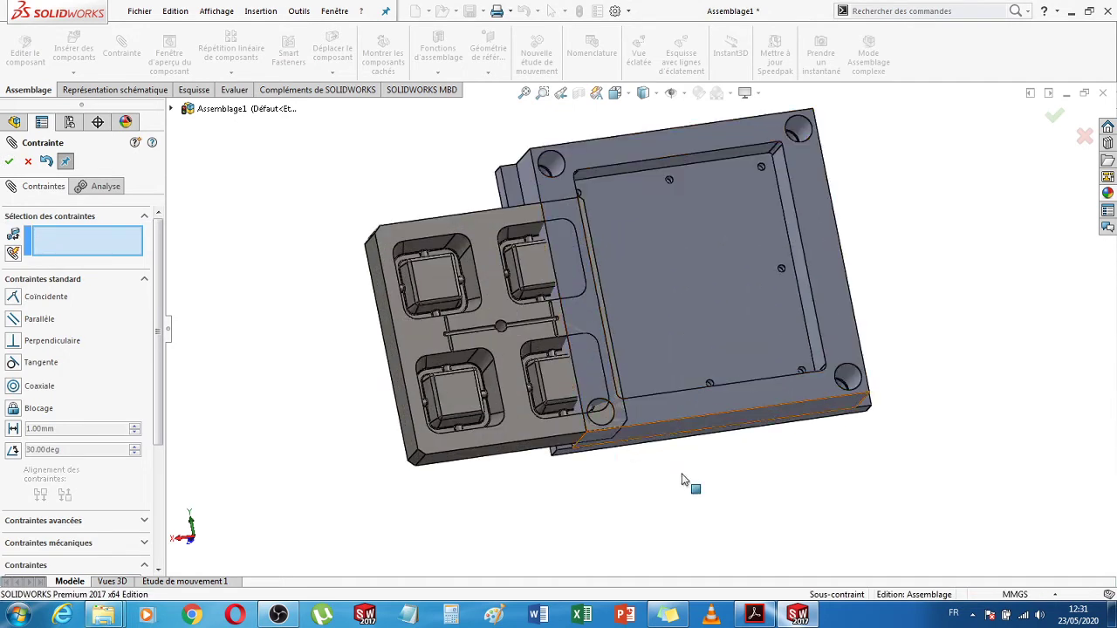
{"action": "left_click", "coordinate": [685, 485]}
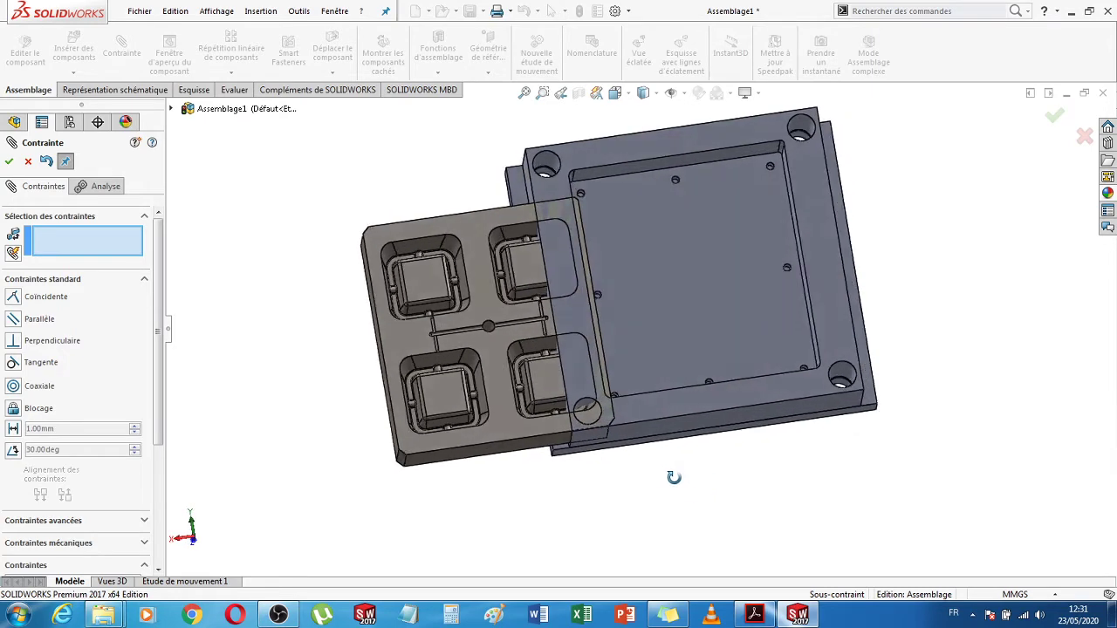
{"action": "left_click", "coordinate": [573, 309]}
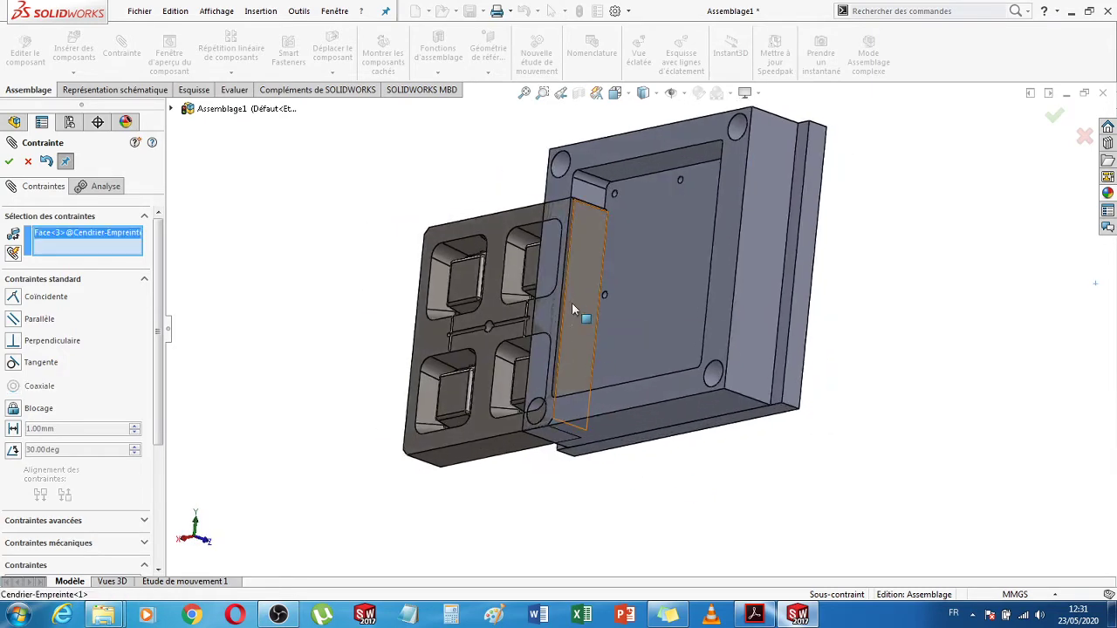
{"action": "middle_click_drag", "start_coordinate": [792, 427], "coordinate": [964, 388]}
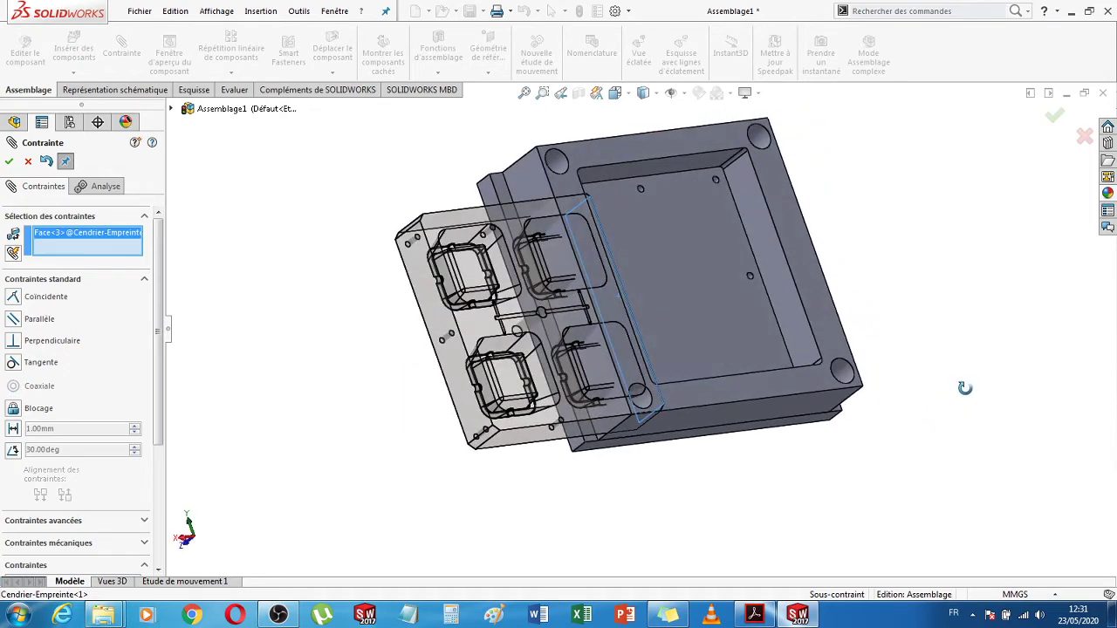
{"action": "left_click", "coordinate": [792, 319]}
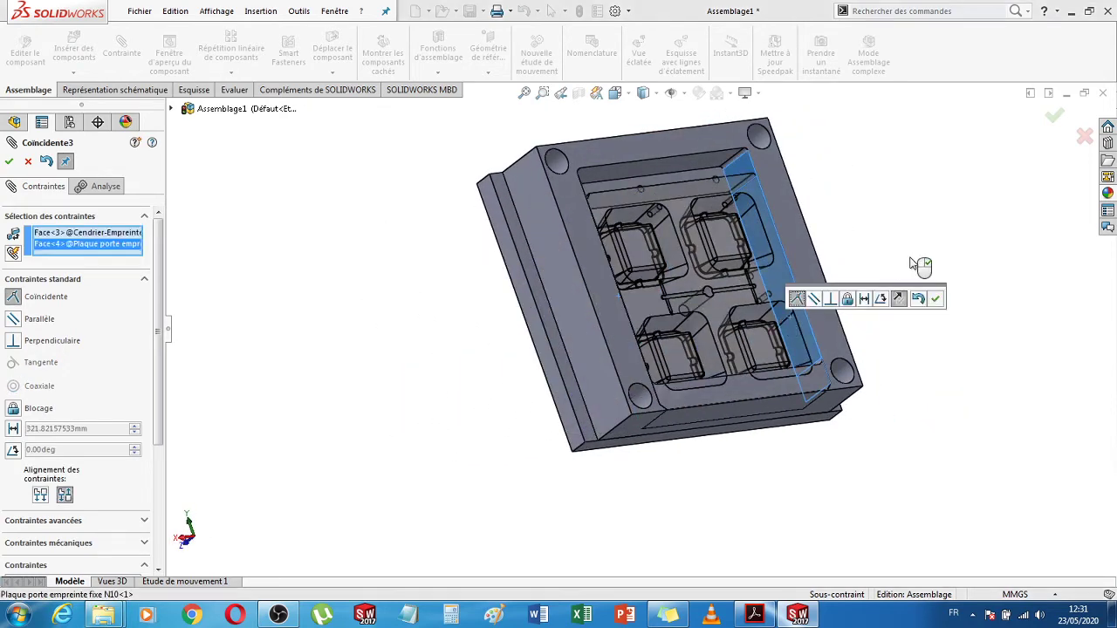
{"action": "left_click", "coordinate": [935, 300]}
- Add a coincident mate between the adjacent side face of Cendrier-Empreinte and the corresponding pocket wall of plate N10
{"action": "middle_click_drag", "start_coordinate": [942, 267], "coordinate": [942, 394]}
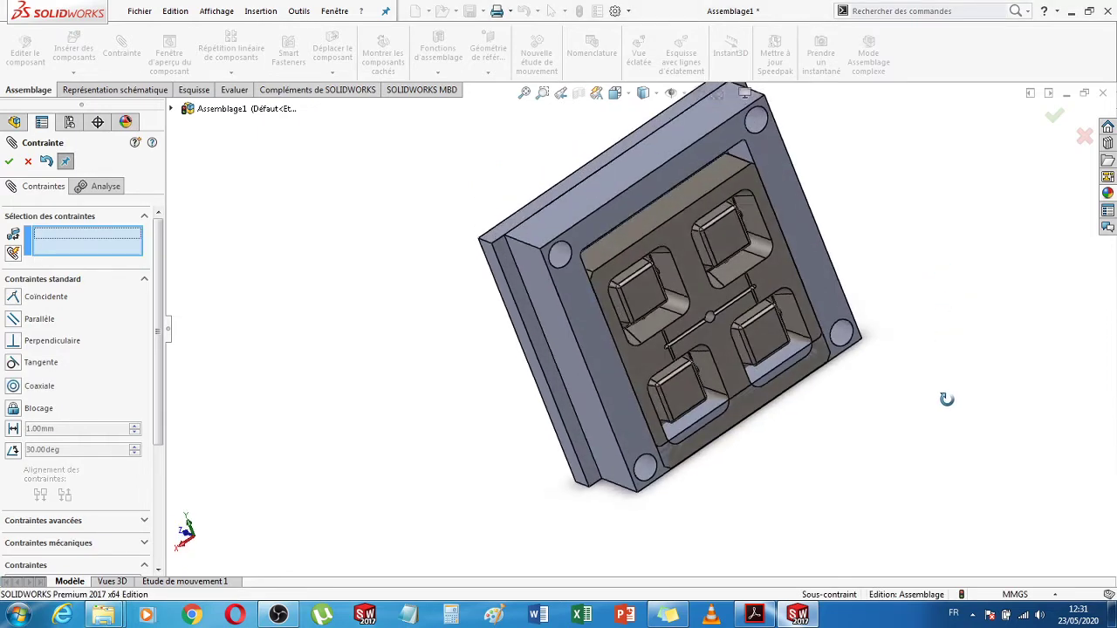
{"action": "left_click", "coordinate": [699, 193]}
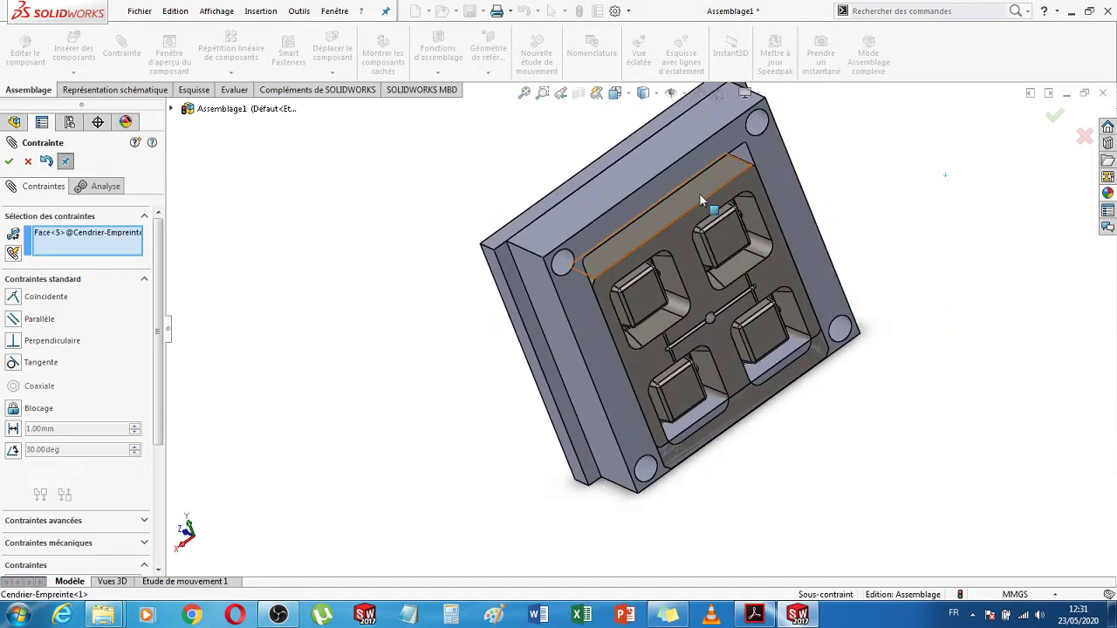
{"action": "middle_click_drag", "start_coordinate": [904, 355], "coordinate": [853, 244]}
{"action": "left_click", "coordinate": [653, 172]}
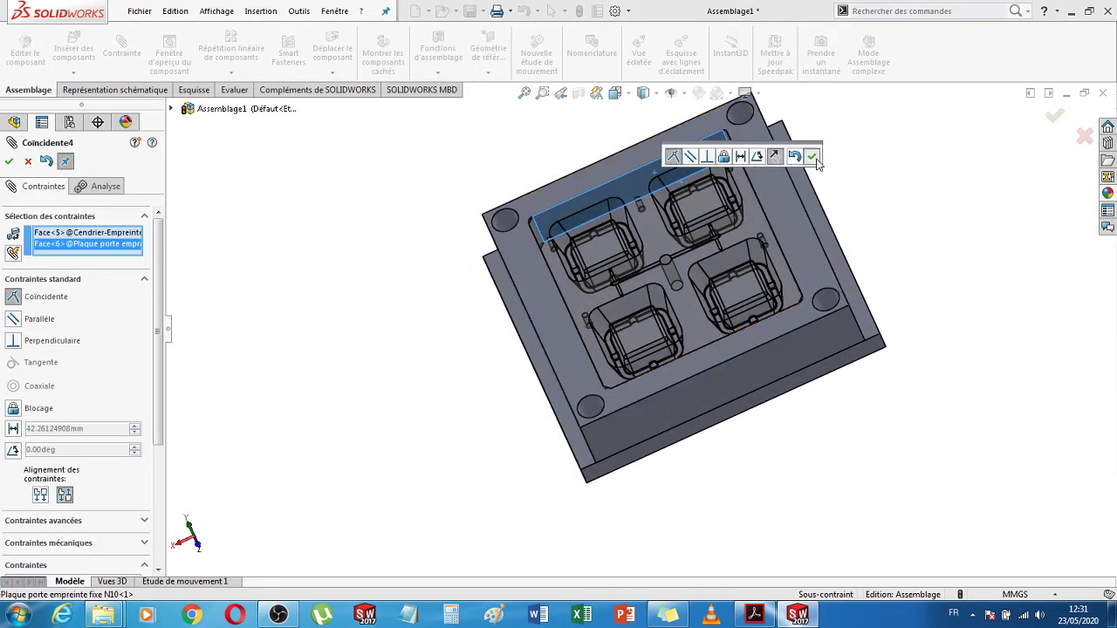
{"action": "left_click", "coordinate": [811, 156]}
- Check how the Cendrier-Empreinte insert sits in the N10 pocket, including its four cavities, runners and central hole
{"action": "middle_click_drag", "start_coordinate": [887, 228], "coordinate": [882, 307]}
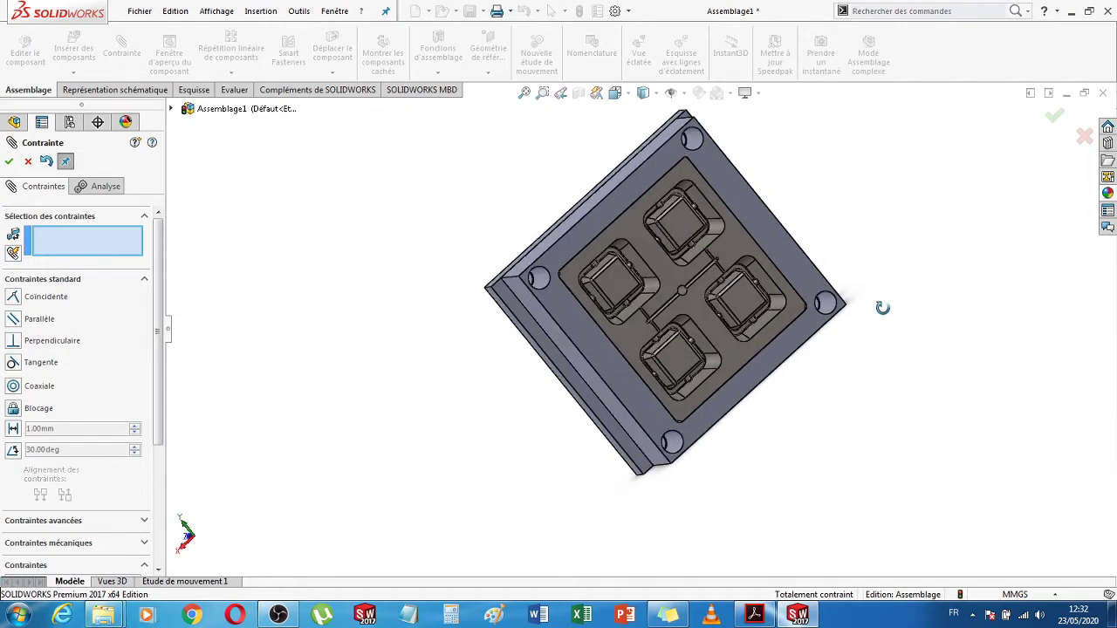
{"action": "scroll", "coordinate": [733, 307], "scroll_direction": "down", "scroll_amount": 3}
{"action": "scroll", "coordinate": [773, 418], "scroll_direction": "up", "scroll_amount": 4}
{"action": "middle_click_drag", "start_coordinate": [765, 451], "coordinate": [750, 455]}
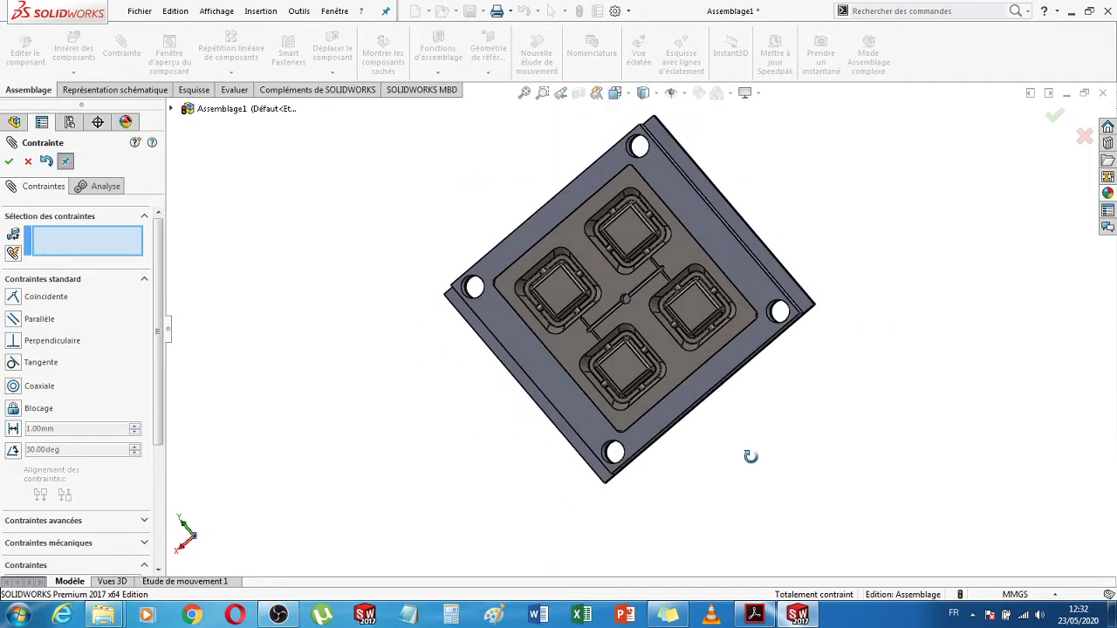
{"action": "scroll", "coordinate": [647, 311], "scroll_direction": "down", "scroll_amount": 5}
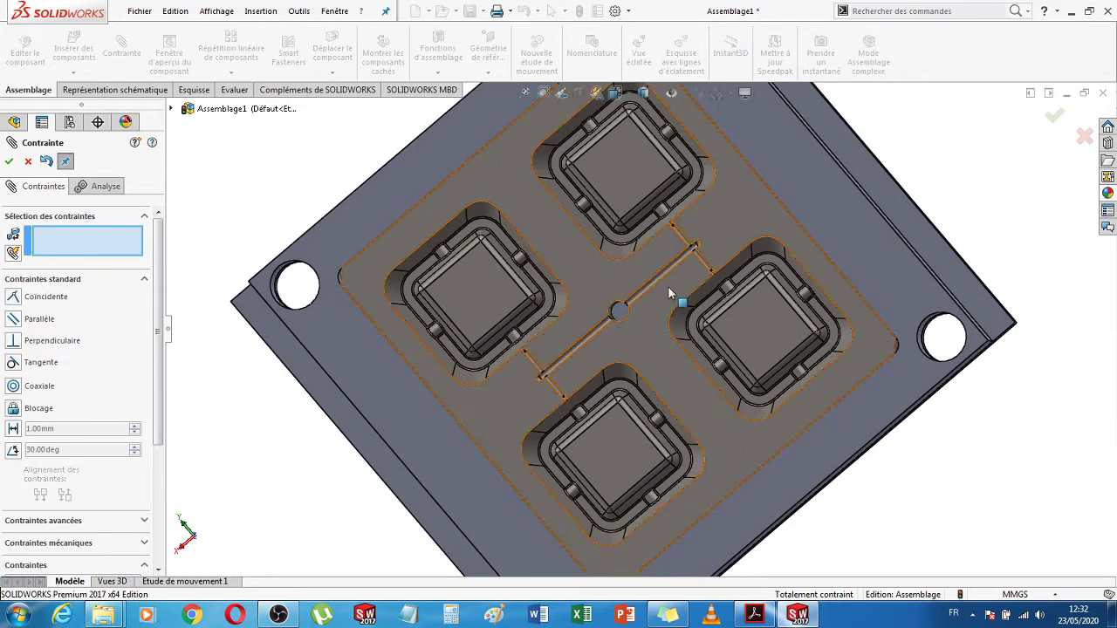
{"action": "scroll", "coordinate": [668, 288], "scroll_direction": "up", "scroll_amount": 5}
{"action": "middle_click_drag", "start_coordinate": [870, 415], "coordinate": [680, 264]}
- Leave the mate command and hide Contre plaque fixe N02
{"action": "left_click", "coordinate": [679, 264]}
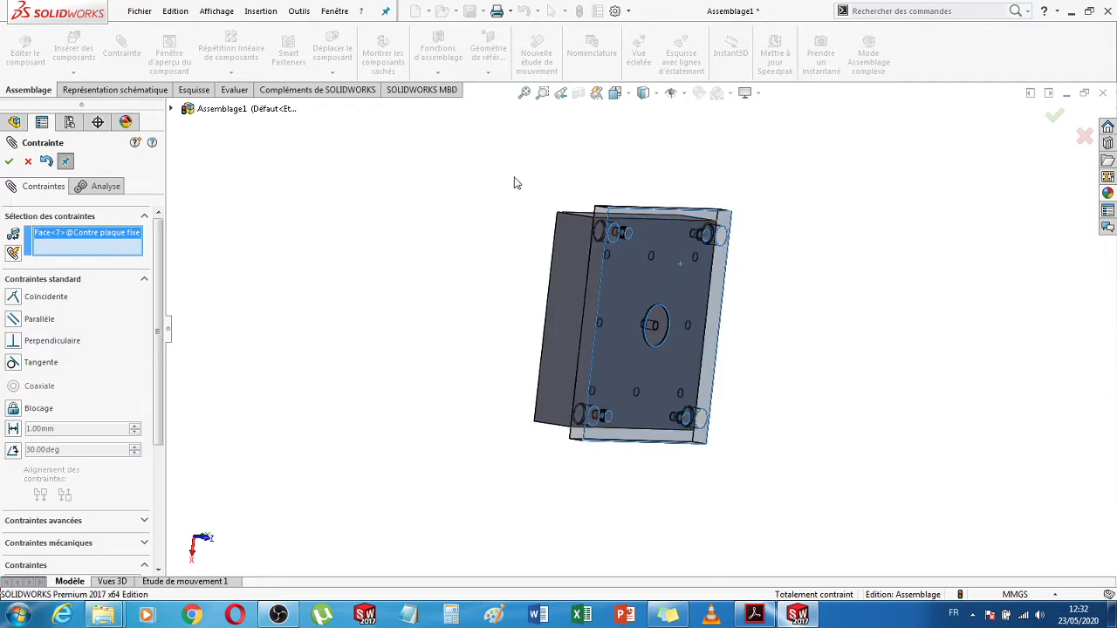
{"action": "left_click", "coordinate": [28, 163]}
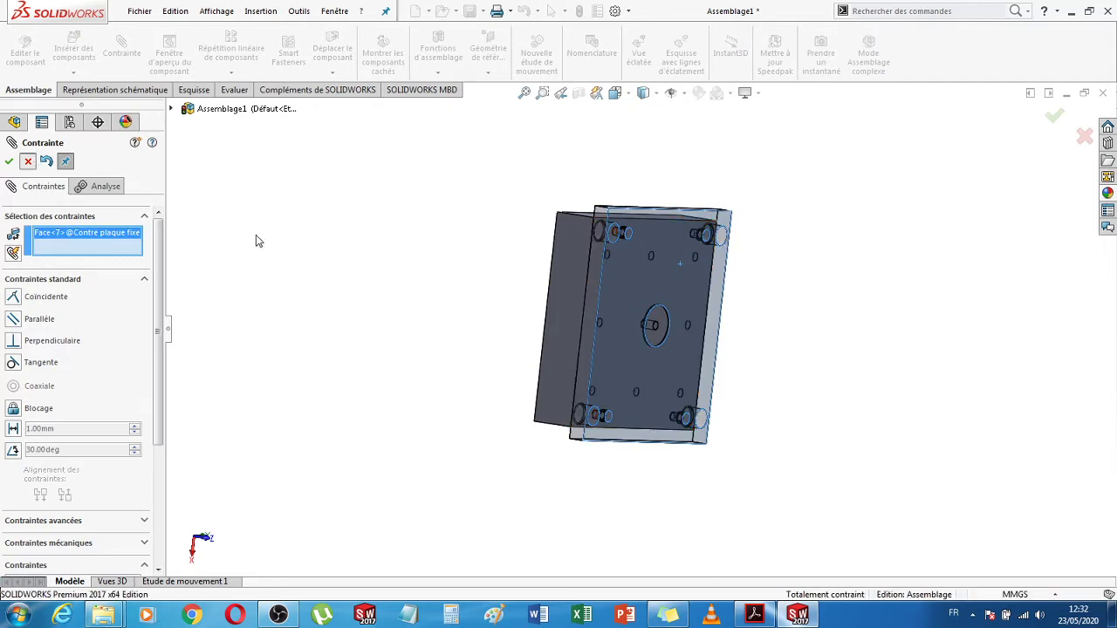
{"action": "left_click", "coordinate": [625, 274]}
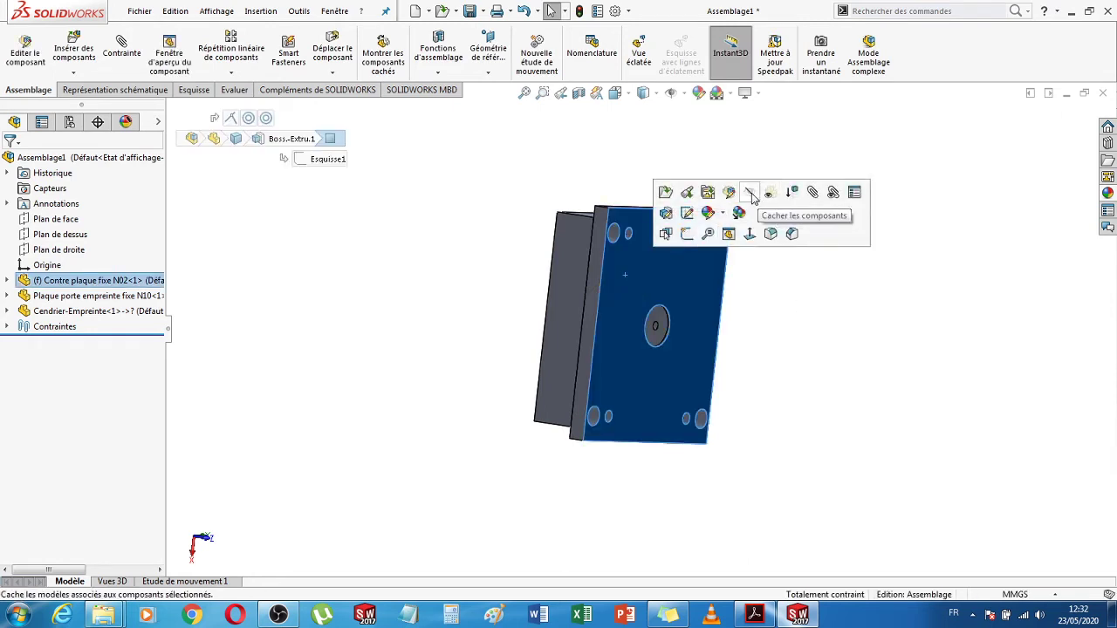
{"action": "left_click", "coordinate": [750, 194]}
- Examine the counterbored screw holes and corner holes on the back of plate N10, and the insert on its front
{"action": "middle_click_drag", "start_coordinate": [673, 330], "coordinate": [782, 335]}
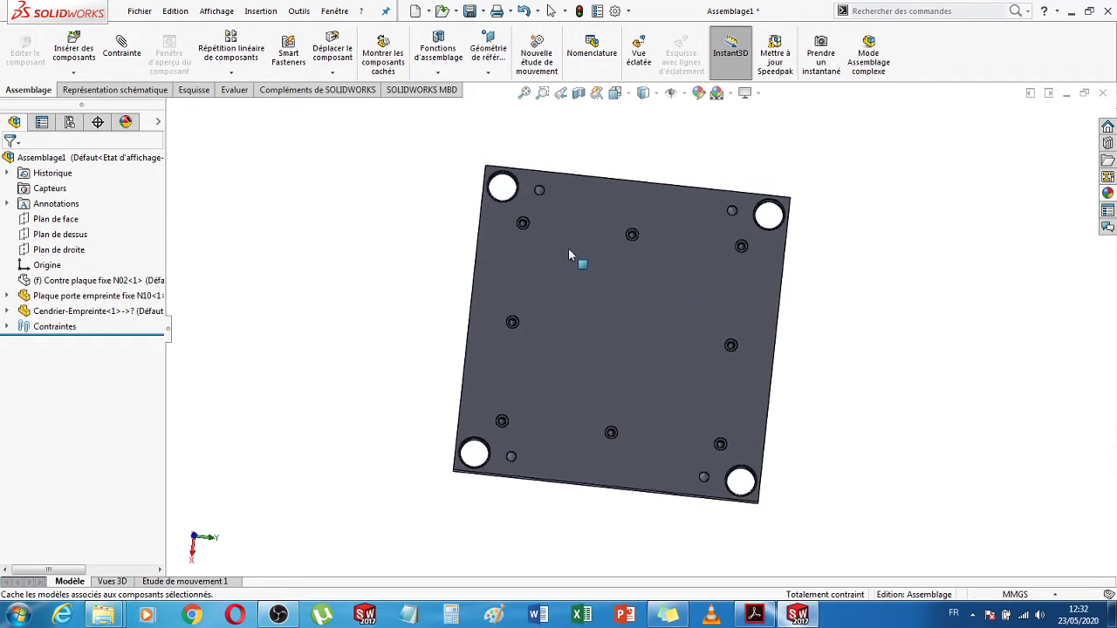
{"action": "scroll", "coordinate": [514, 236], "scroll_direction": "down", "scroll_amount": 8}
{"action": "scroll", "coordinate": [579, 264], "scroll_direction": "down", "scroll_amount": 5}
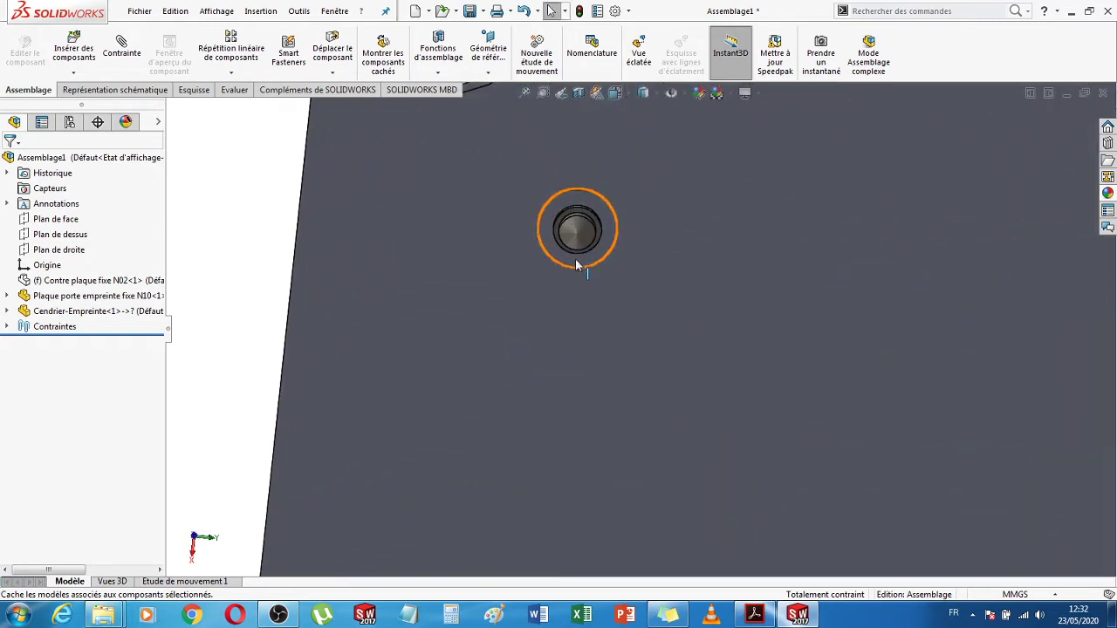
{"action": "middle_click_drag", "start_coordinate": [678, 309], "coordinate": [706, 397]}
{"action": "scroll", "coordinate": [711, 410], "scroll_direction": "up", "scroll_amount": 8}
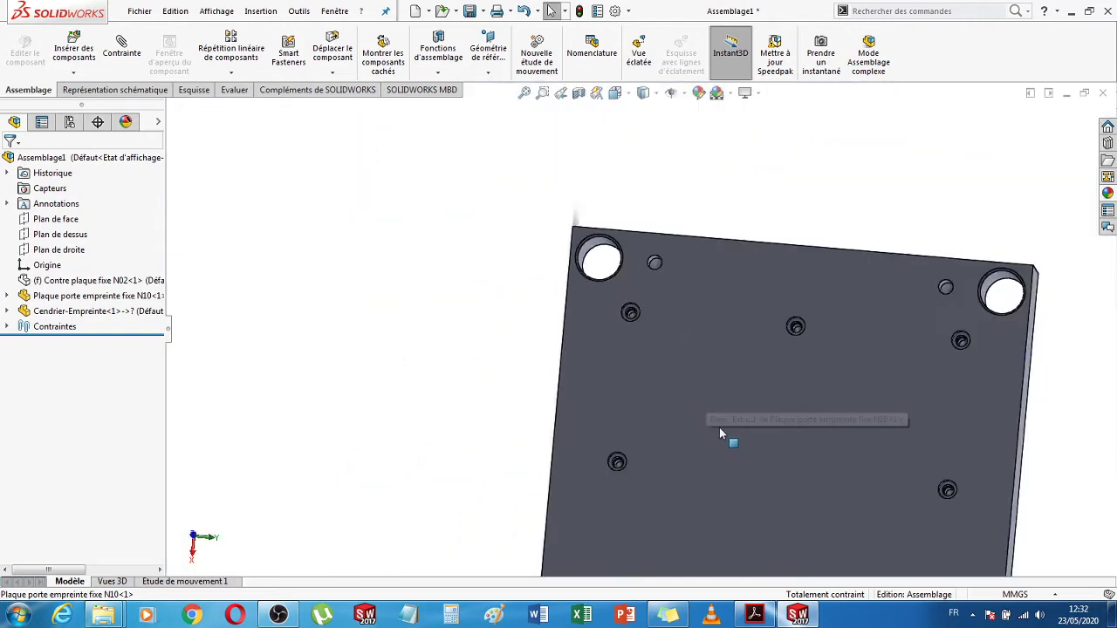
{"action": "scroll", "coordinate": [628, 463], "scroll_direction": "down", "scroll_amount": 5}
{"action": "scroll", "coordinate": [611, 447], "scroll_direction": "down", "scroll_amount": 4}
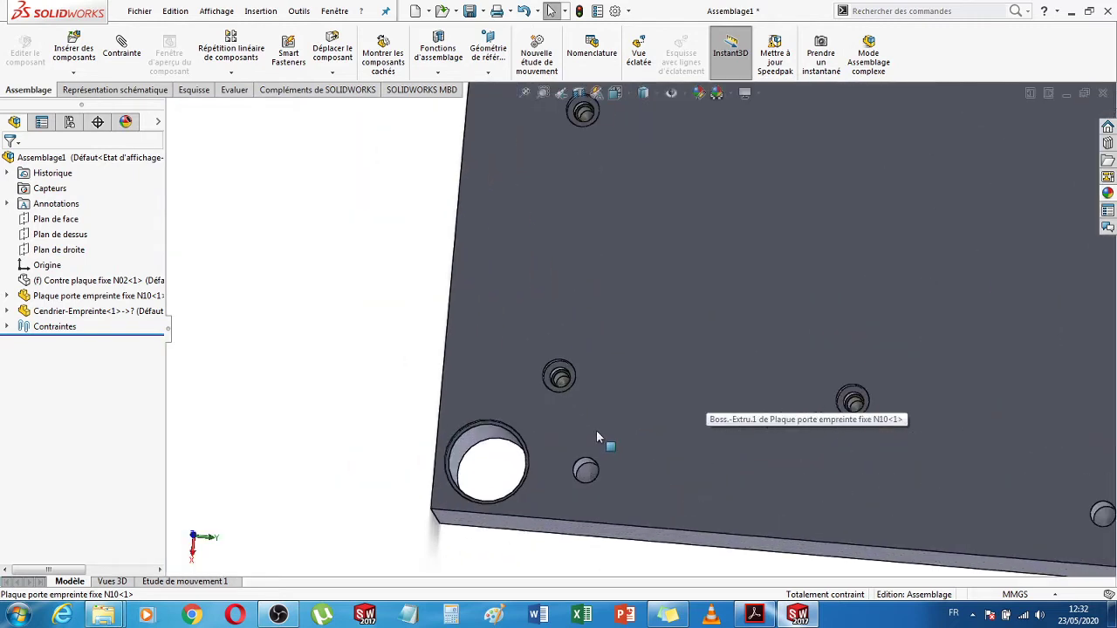
{"action": "middle_click_drag", "start_coordinate": [591, 428], "coordinate": [621, 433]}
{"action": "scroll", "coordinate": [623, 436], "scroll_direction": "up", "scroll_amount": 5}
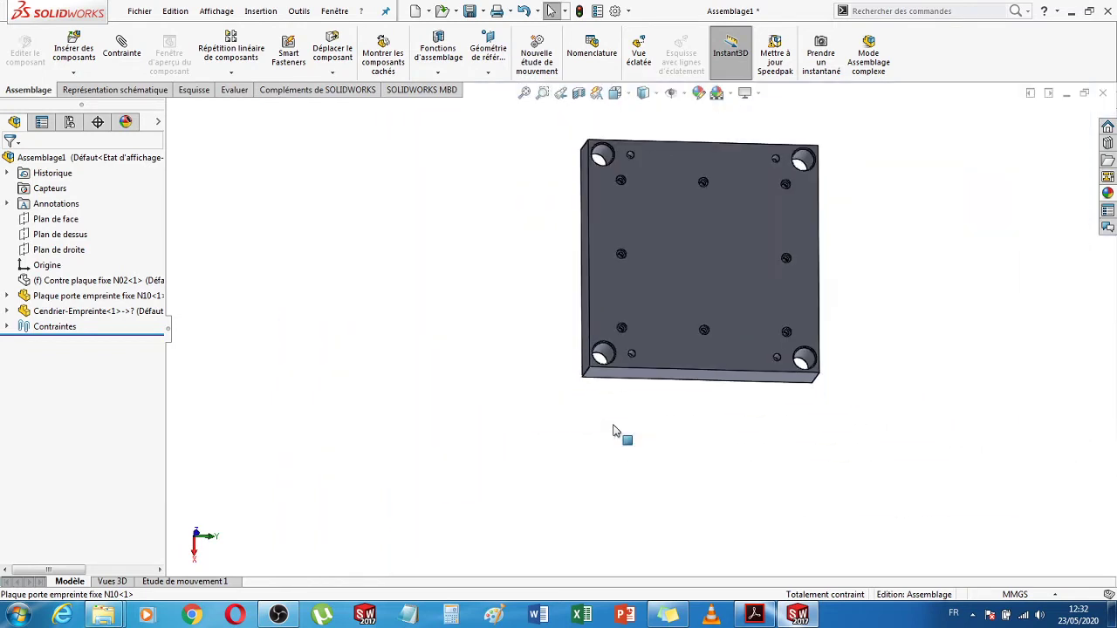
{"action": "middle_click_drag", "start_coordinate": [703, 459], "coordinate": [756, 480]}
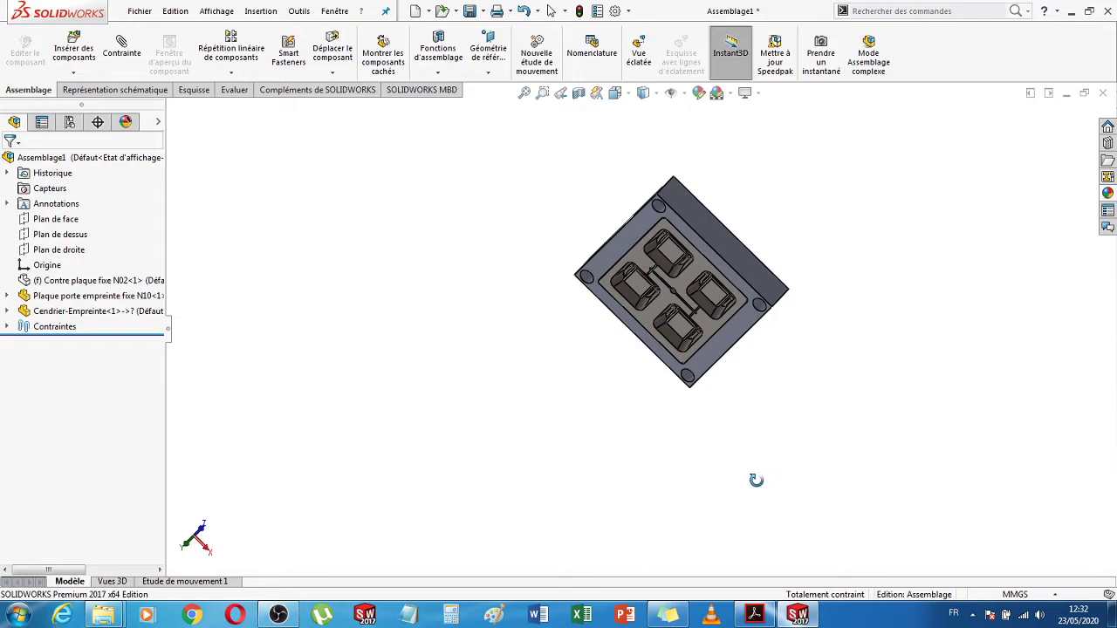
- Switch to the DME_F.PDF catalogue in Adobe Acrobat and open the N 4545 (446 x 446 mm) mould base from the N-plates index
{"action": "left_click", "coordinate": [757, 616]}
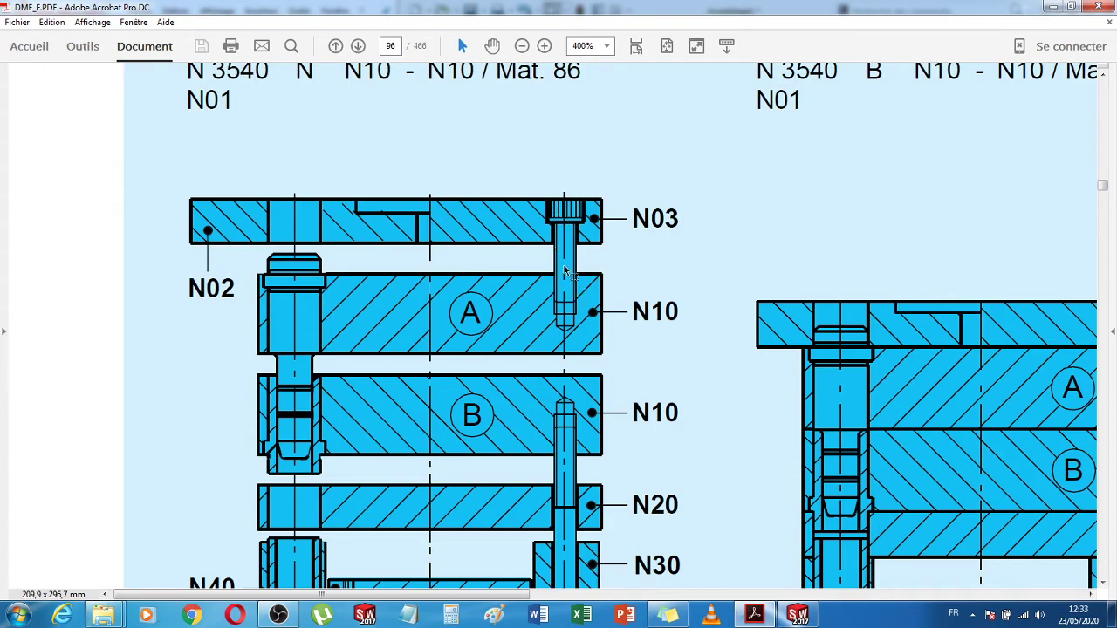
{"action": "left_click", "coordinate": [635, 51]}
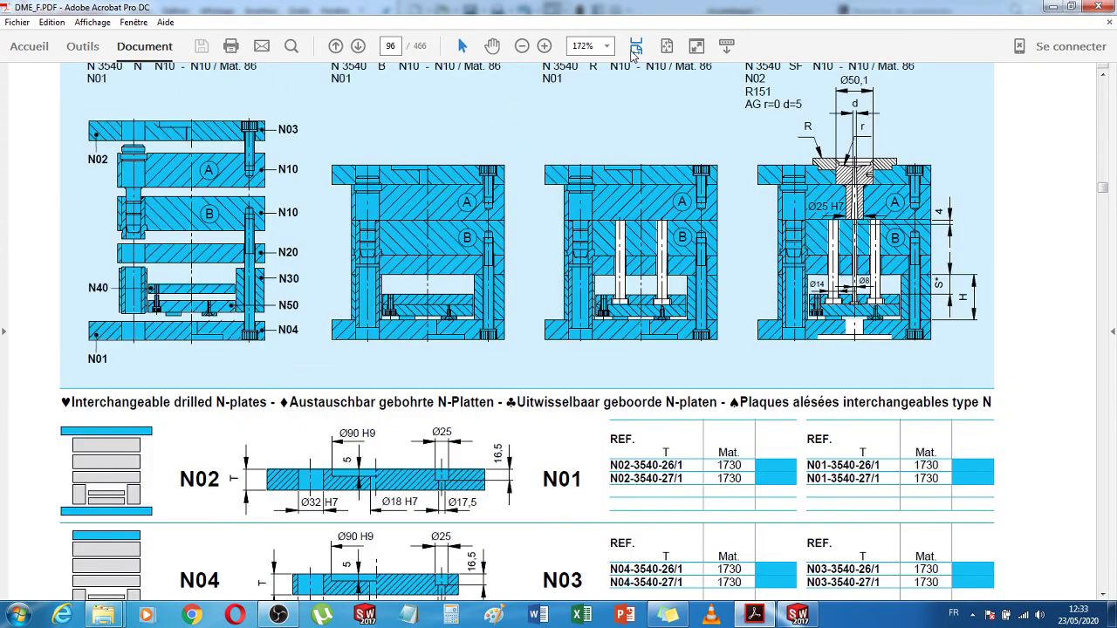
{"action": "key", "text": "Home"}
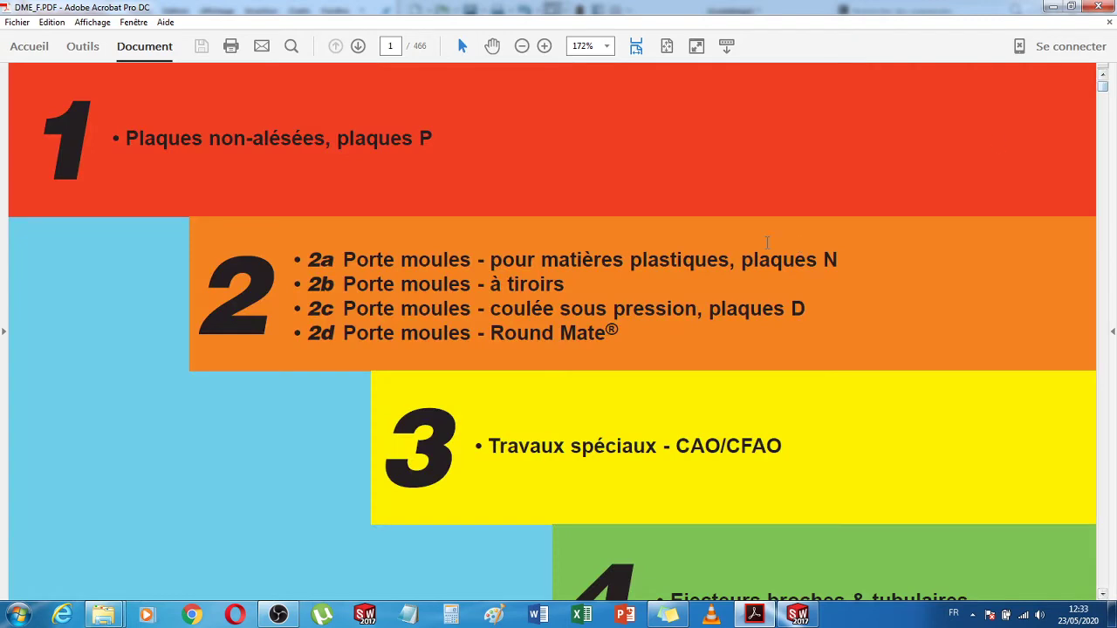
{"action": "left_click", "coordinate": [738, 272]}
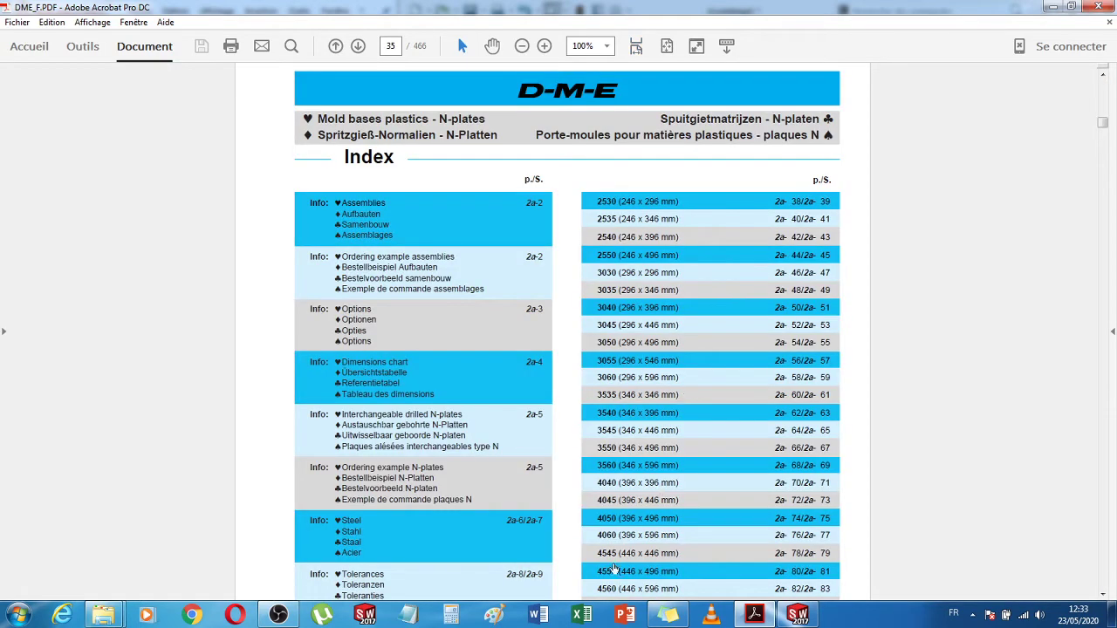
{"action": "left_click", "coordinate": [626, 553]}
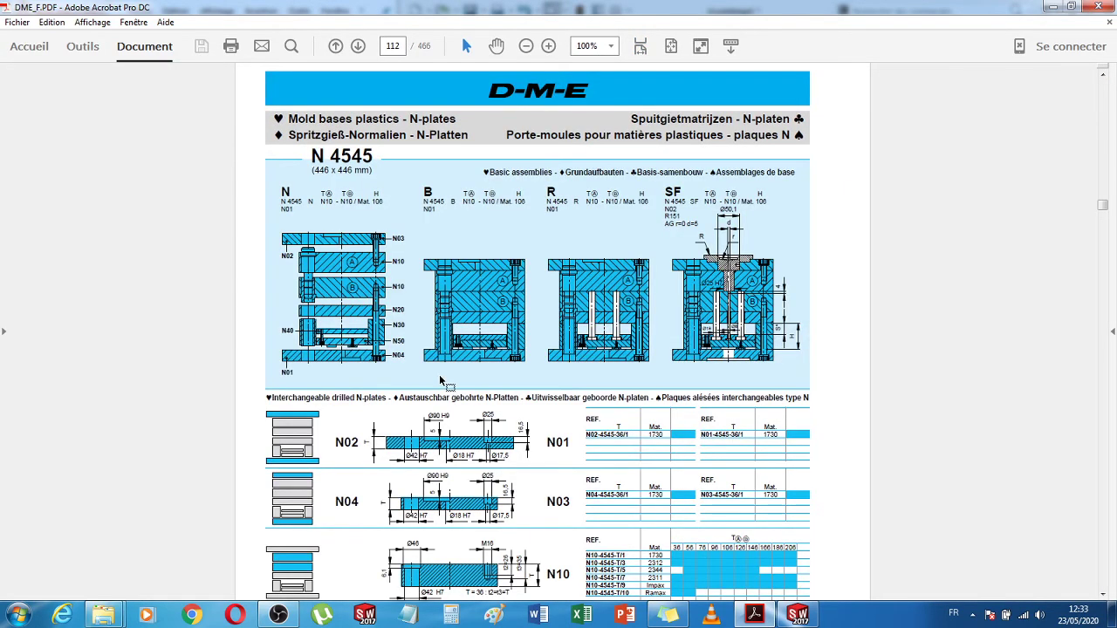
- Look up the M screw drawing and its M 16 lengths among the N 4545 standard components on page 113, viewed at 172%
{"action": "scroll", "coordinate": [441, 381], "scroll_direction": "down", "scroll_amount": 10}
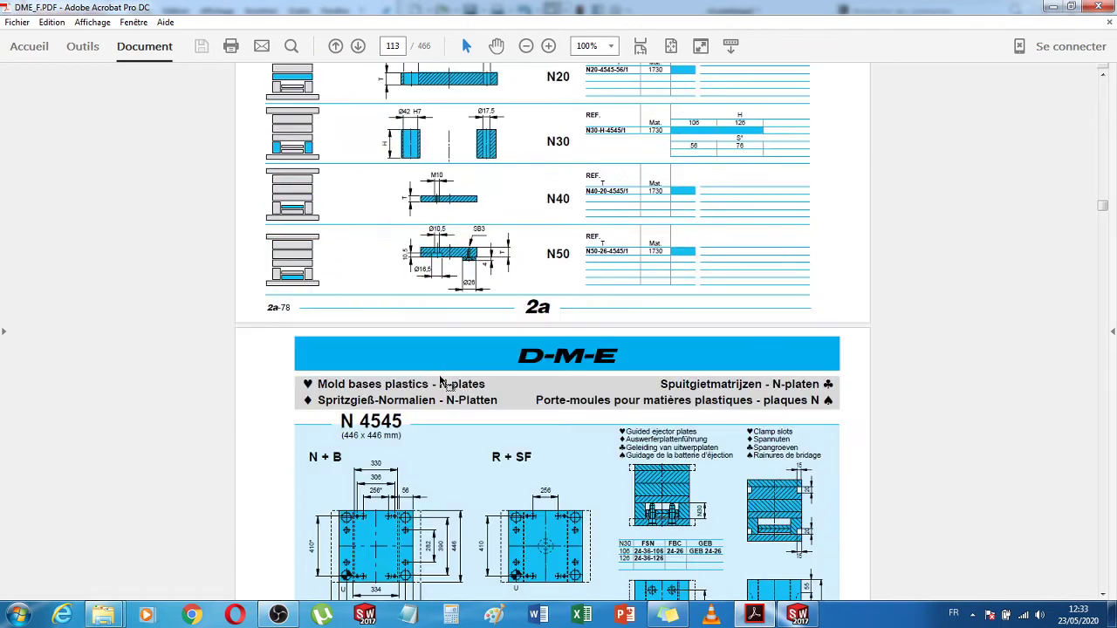
{"action": "scroll", "coordinate": [441, 381], "scroll_direction": "down", "scroll_amount": 10}
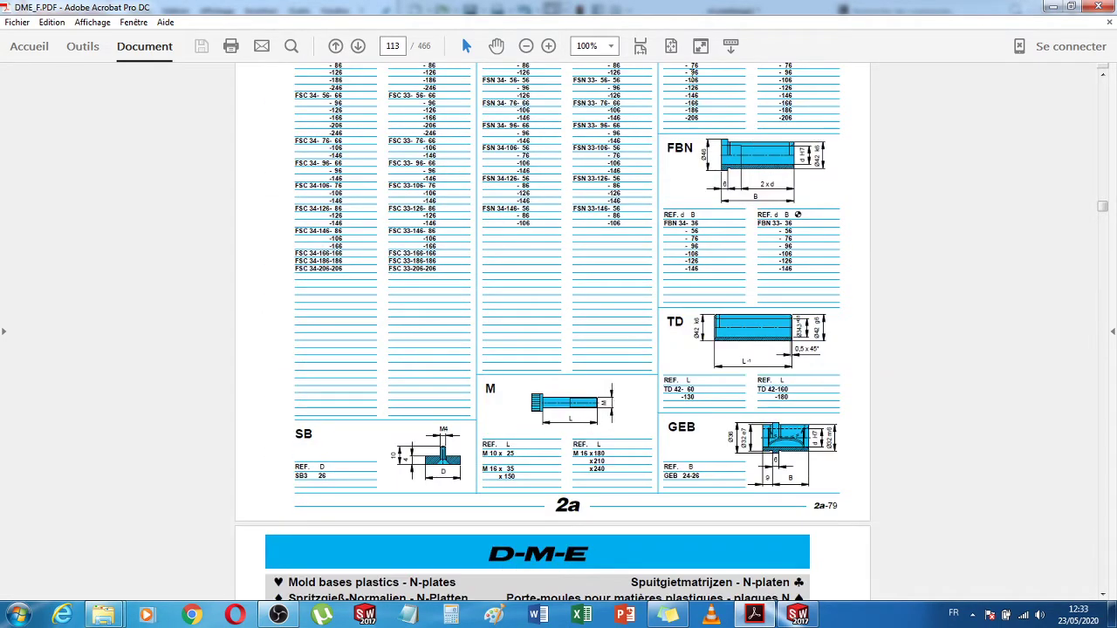
{"action": "left_click", "coordinate": [642, 49]}
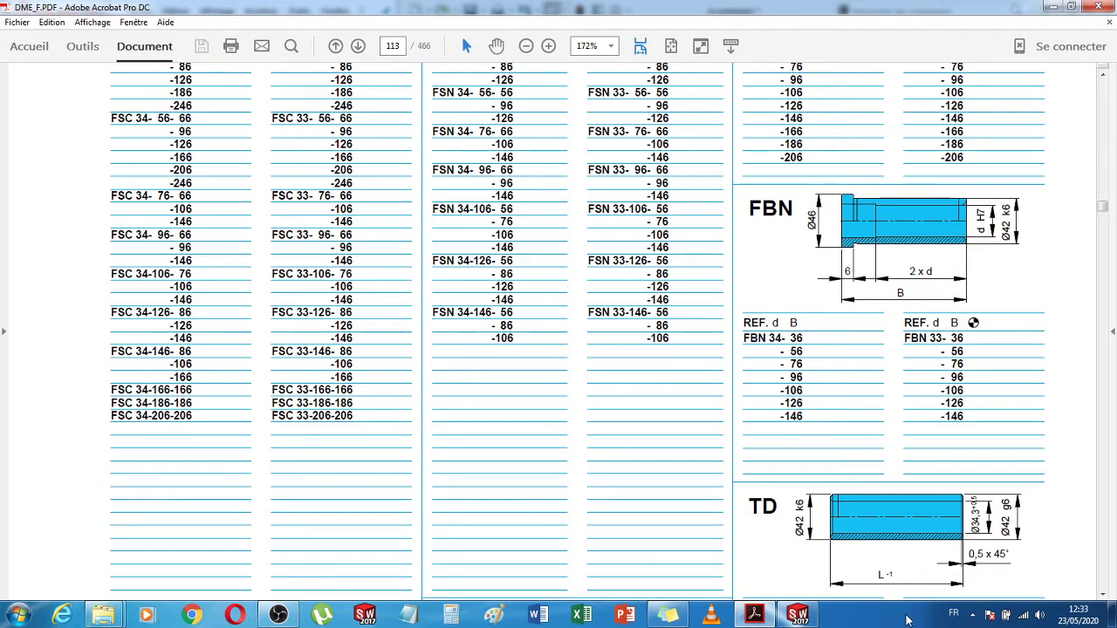
{"action": "scroll", "coordinate": [855, 524], "scroll_direction": "up", "scroll_amount": 4}
{"action": "scroll", "coordinate": [855, 523], "scroll_direction": "down", "scroll_amount": 6}
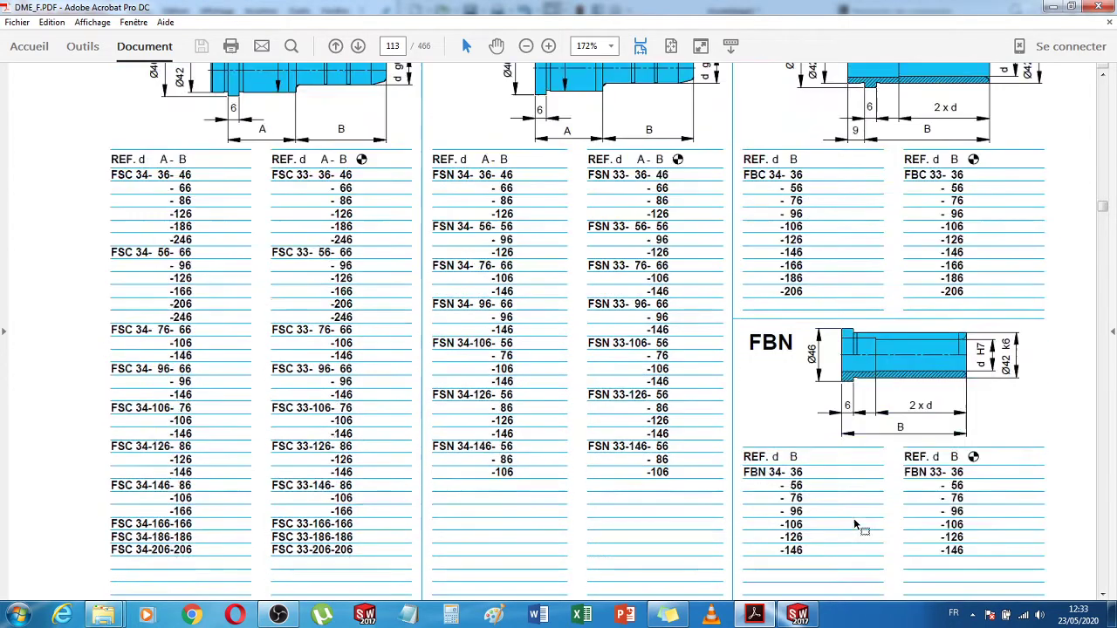
{"action": "scroll", "coordinate": [855, 524], "scroll_direction": "down", "scroll_amount": 6}
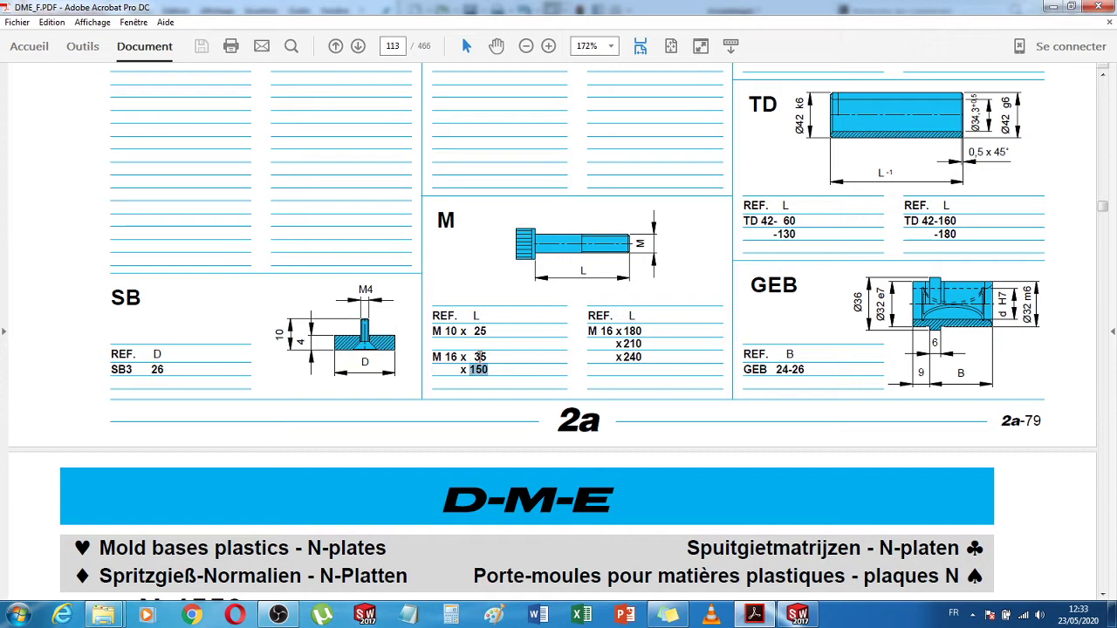
{"action": "scroll", "coordinate": [642, 297], "scroll_direction": "up", "scroll_amount": 2}
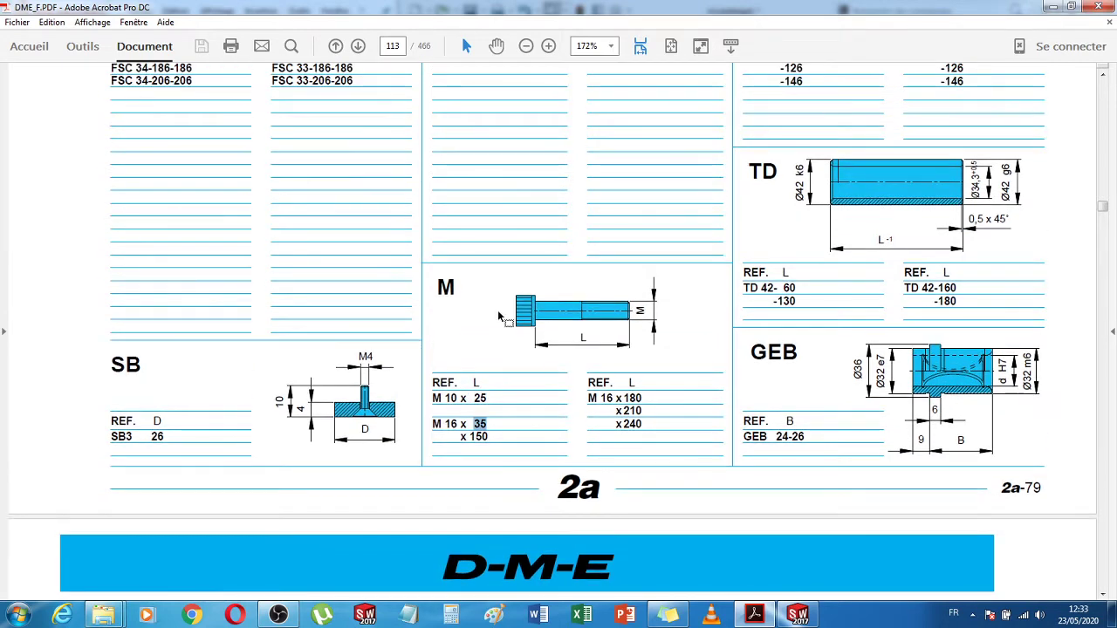
{"action": "scroll", "coordinate": [626, 379], "scroll_direction": "up", "scroll_amount": 1}
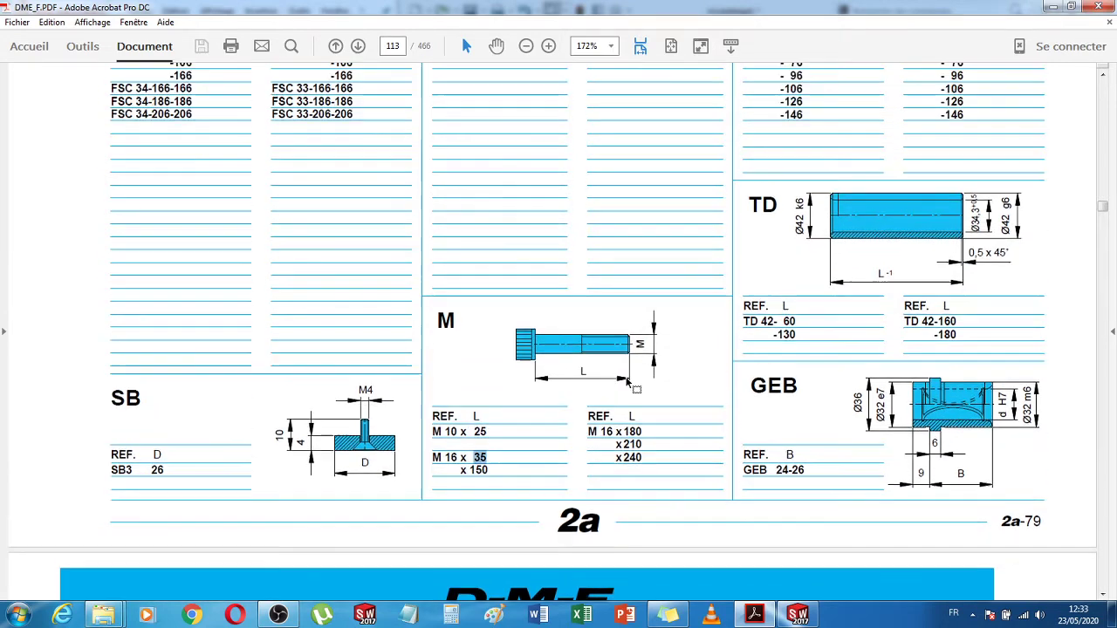
- Switch back to the SOLIDWORKS assembly and show the hidden Contre plaque fixe N02 again
{"action": "left_click", "coordinate": [808, 618]}
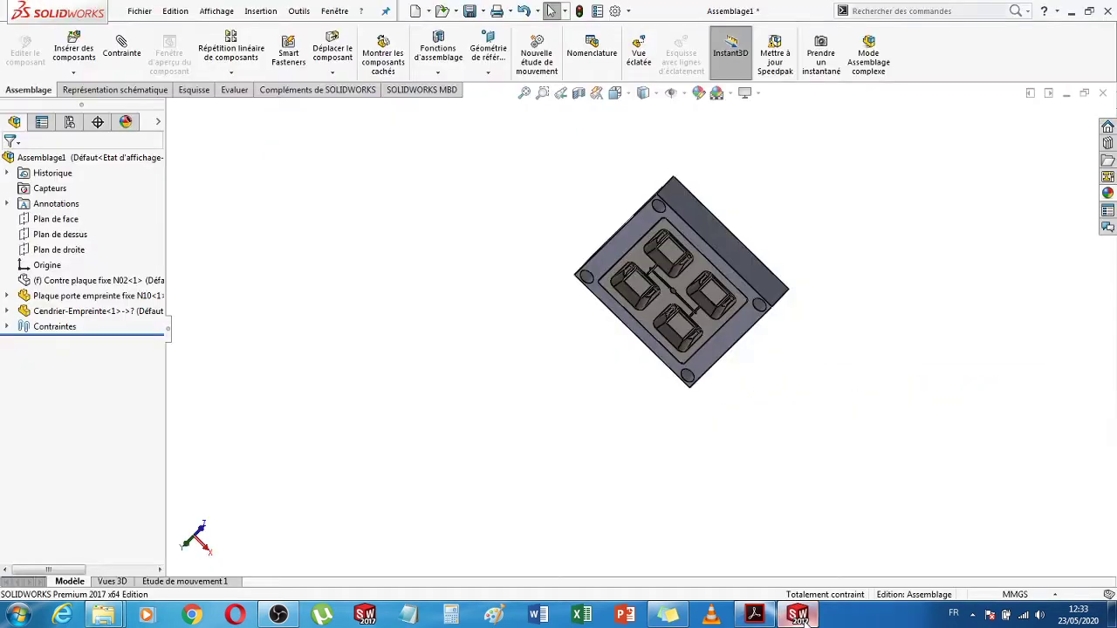
{"action": "middle_click_drag", "start_coordinate": [846, 460], "coordinate": [721, 501]}
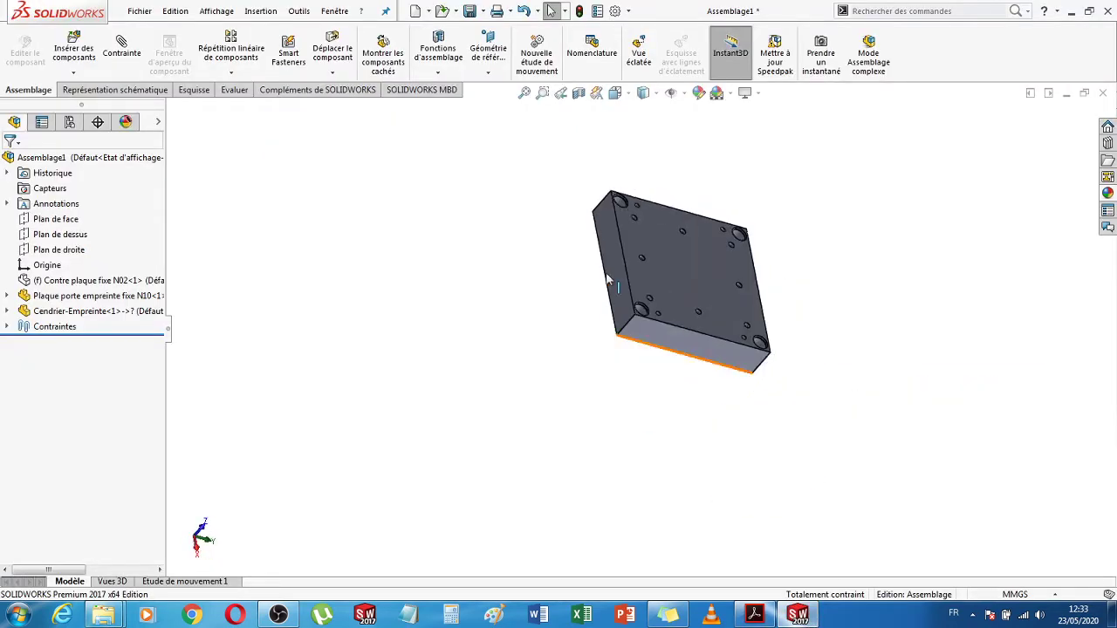
{"action": "left_click", "coordinate": [96, 280]}
{"action": "left_click", "coordinate": [154, 236]}
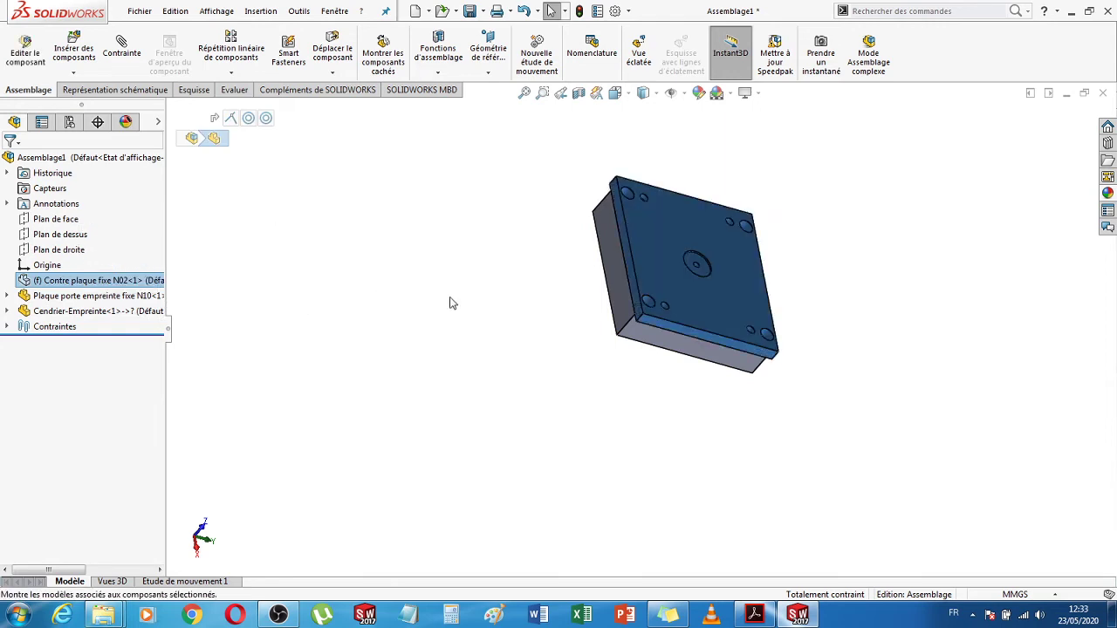
- Examine the counterbored screw holes and large corner holes on the outer face of Contre plaque fixe N02
{"action": "middle_click_drag", "start_coordinate": [818, 374], "coordinate": [762, 418]}
{"action": "scroll", "coordinate": [631, 340], "scroll_direction": "down", "scroll_amount": 8}
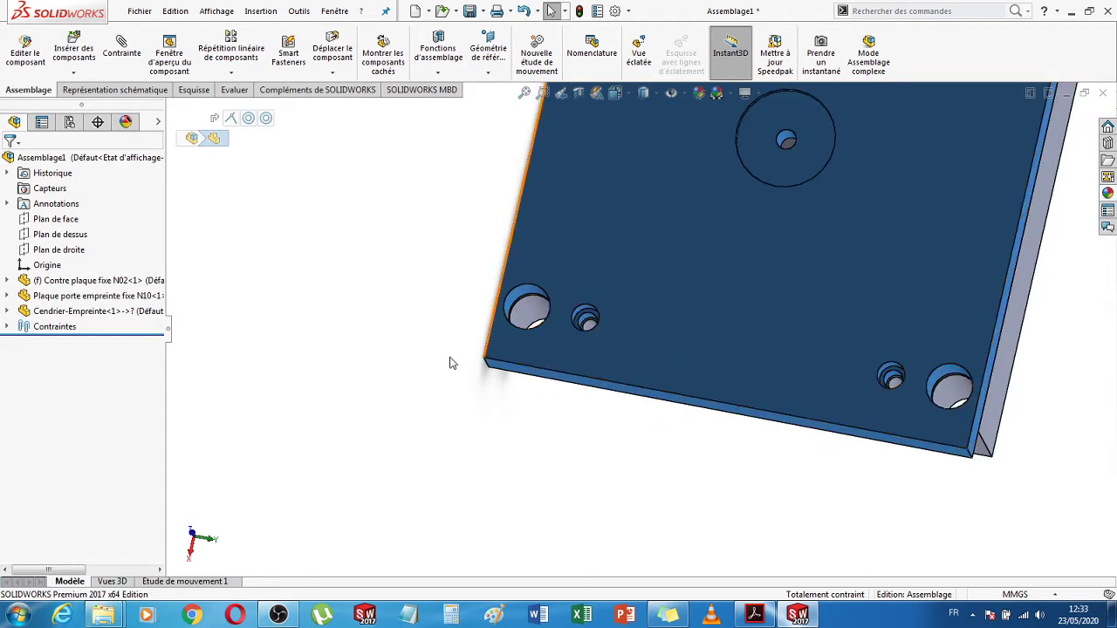
{"action": "middle_click_drag", "start_coordinate": [369, 349], "coordinate": [379, 374]}
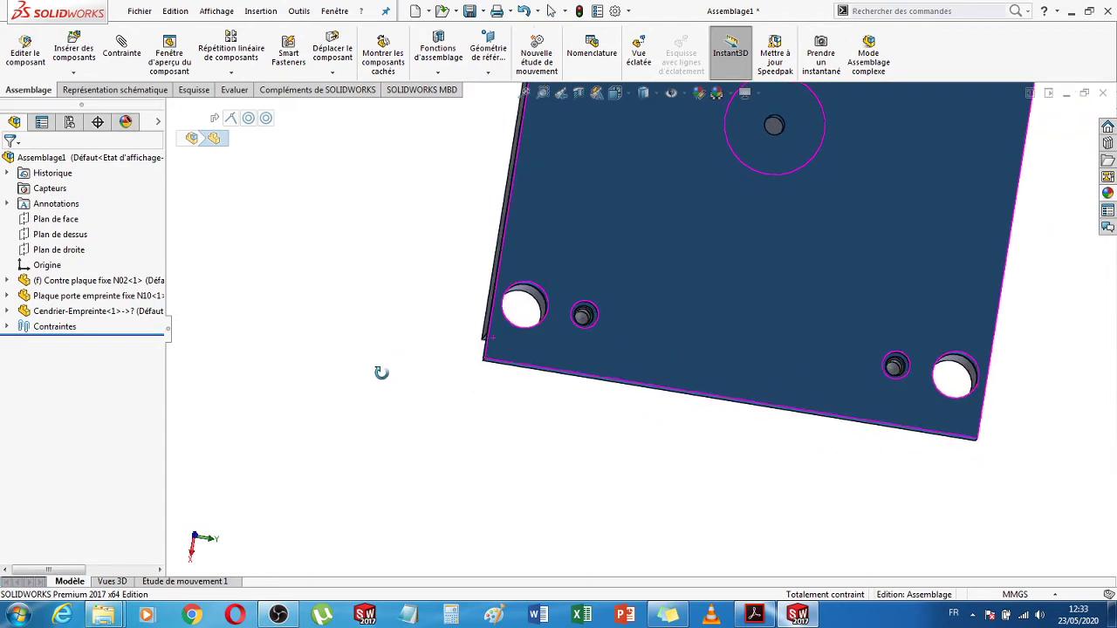
{"action": "left_click", "coordinate": [96, 281]}
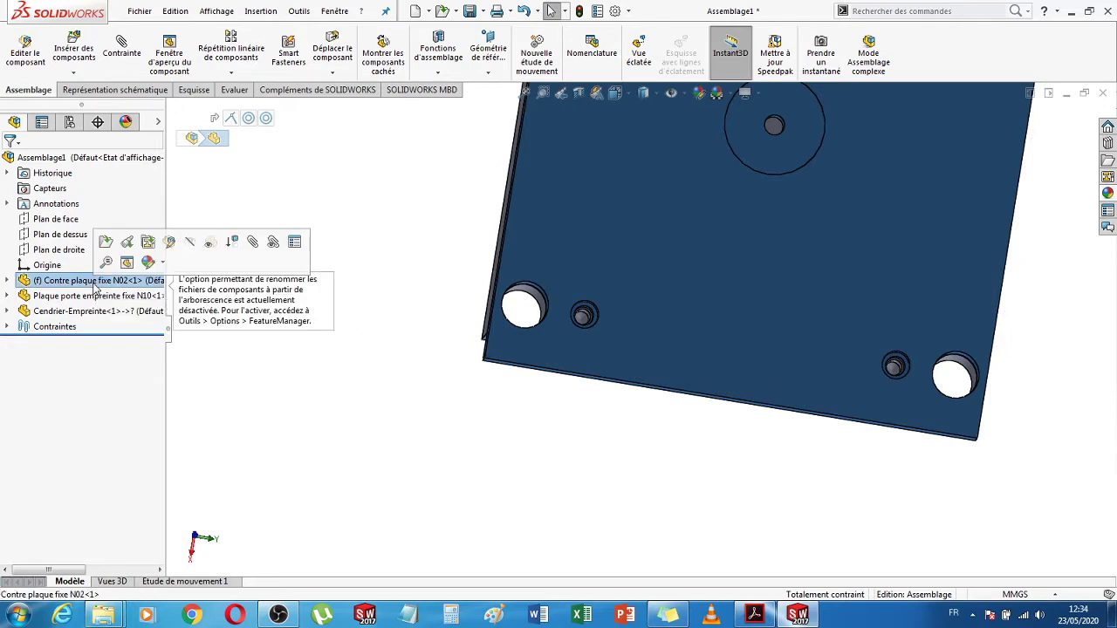
{"action": "left_click", "coordinate": [493, 423]}
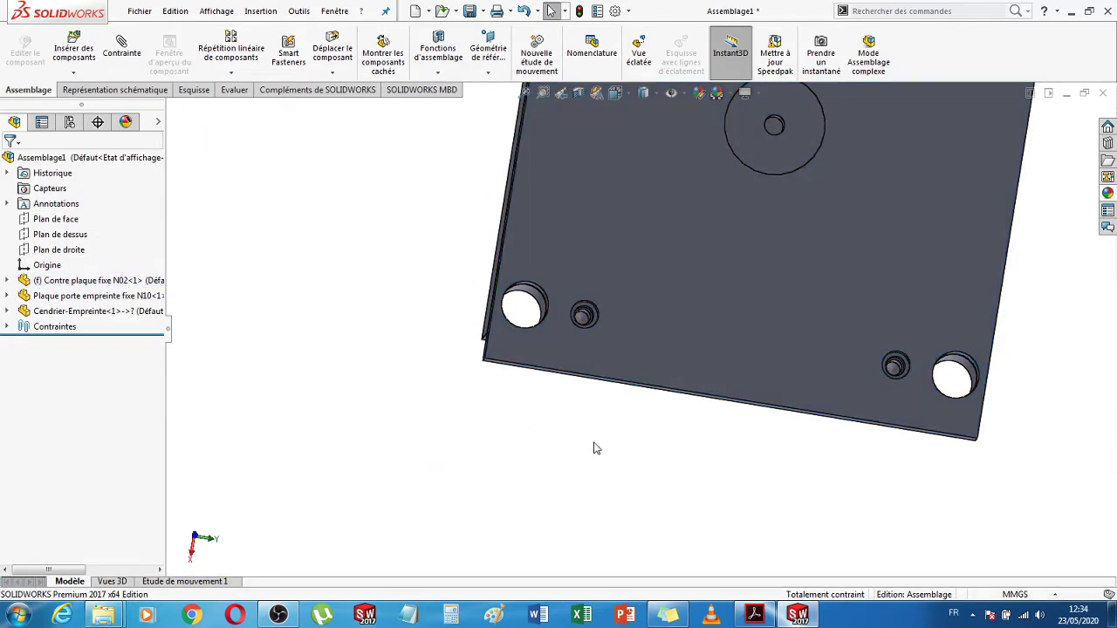
{"action": "middle_click_drag", "start_coordinate": [599, 447], "coordinate": [636, 197]}
{"action": "scroll", "coordinate": [636, 197], "scroll_direction": "down", "scroll_amount": 3}
{"action": "scroll", "coordinate": [574, 453], "scroll_direction": "up", "scroll_amount": 4}
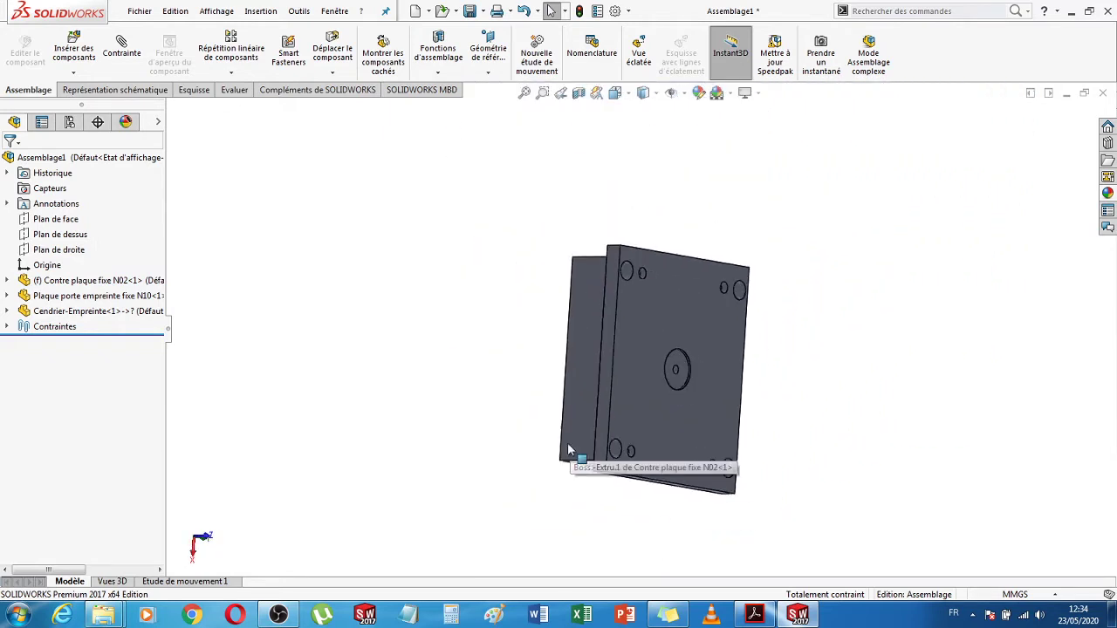
{"action": "middle_click_drag", "start_coordinate": [833, 510], "coordinate": [775, 374]}
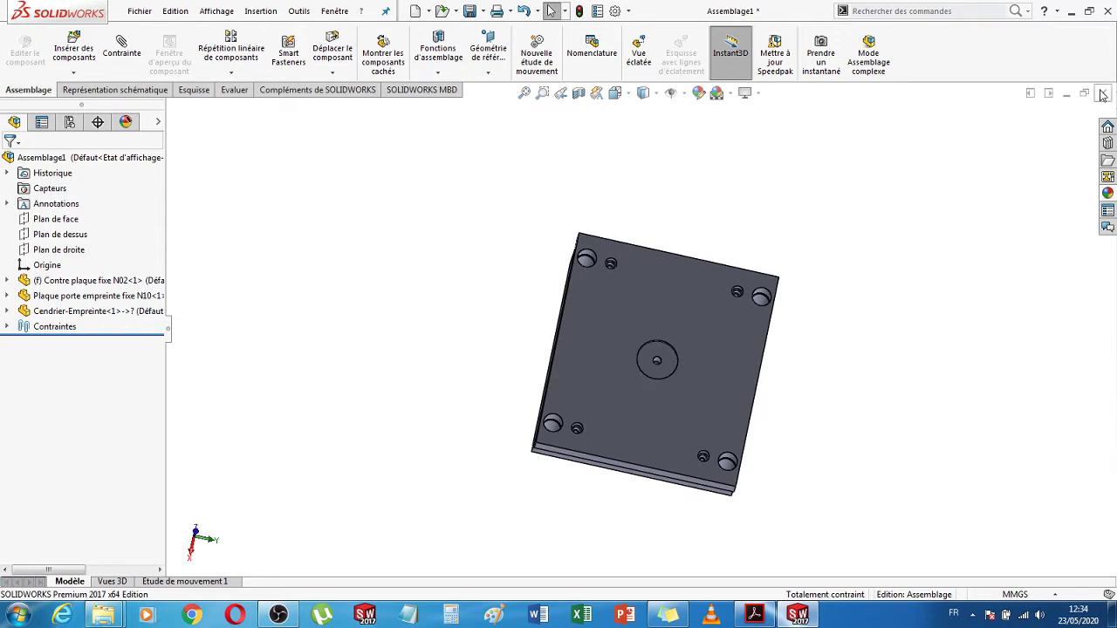
- Open the design library and activate the Toolbox add-in
{"action": "left_click", "coordinate": [1108, 144]}
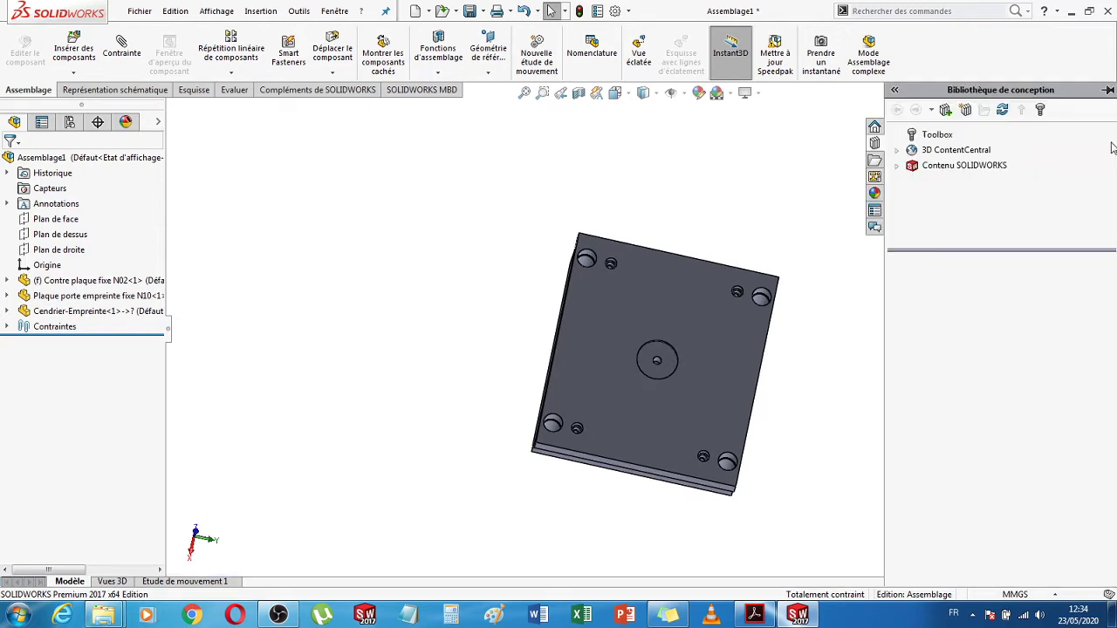
{"action": "left_click", "coordinate": [936, 137]}
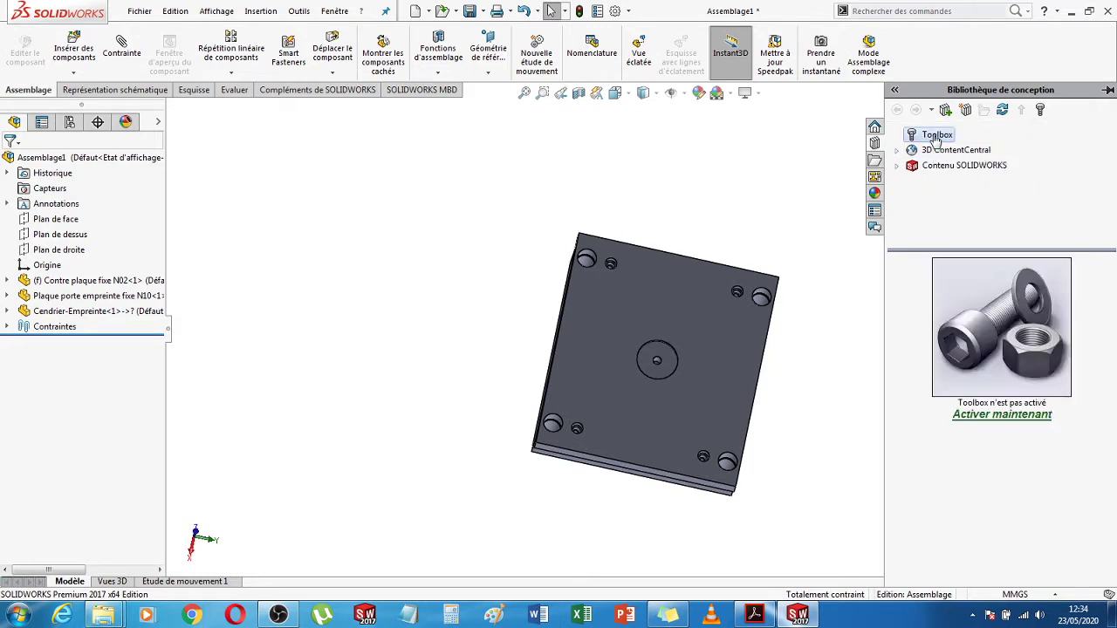
{"action": "left_click", "coordinate": [1018, 416]}
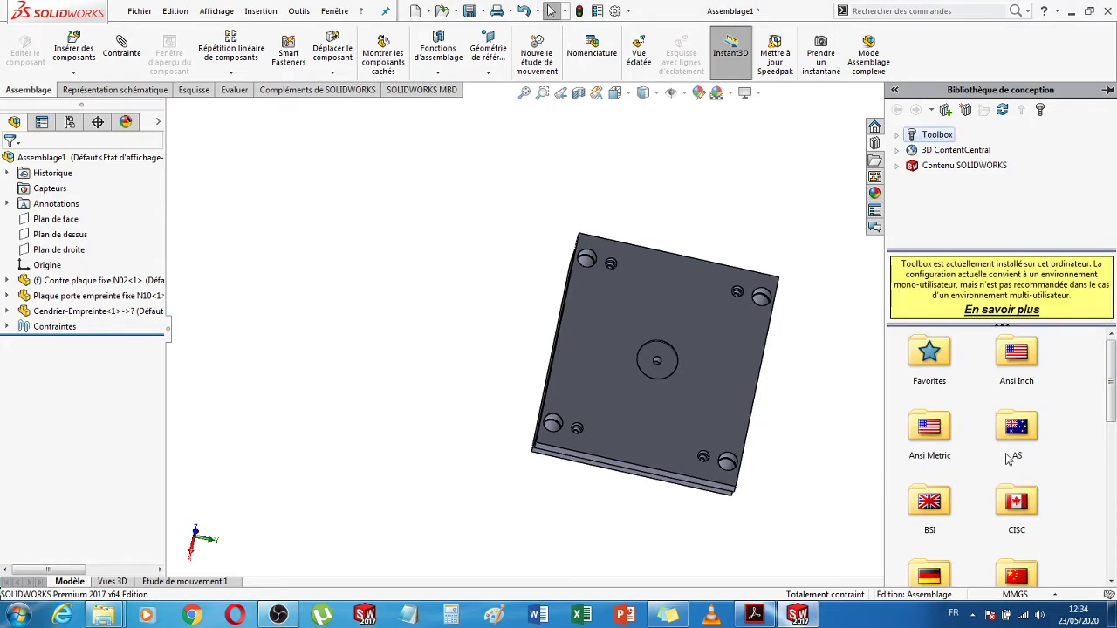
- Browse the Toolbox to the ISO standard's socket-head cap screws (Vis CHC)
{"action": "scroll", "coordinate": [1012, 458], "scroll_direction": "down", "scroll_amount": 3}
{"action": "left_click", "coordinate": [1021, 461]}
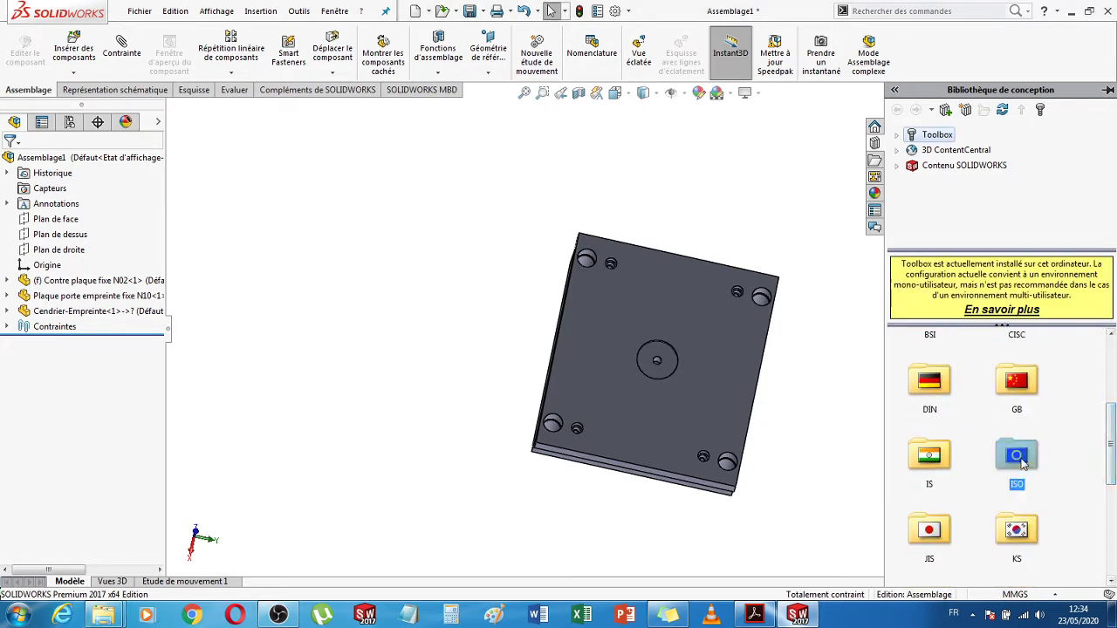
{"action": "double_click", "coordinate": [1021, 461]}
{"action": "left_click", "coordinate": [1025, 349]}
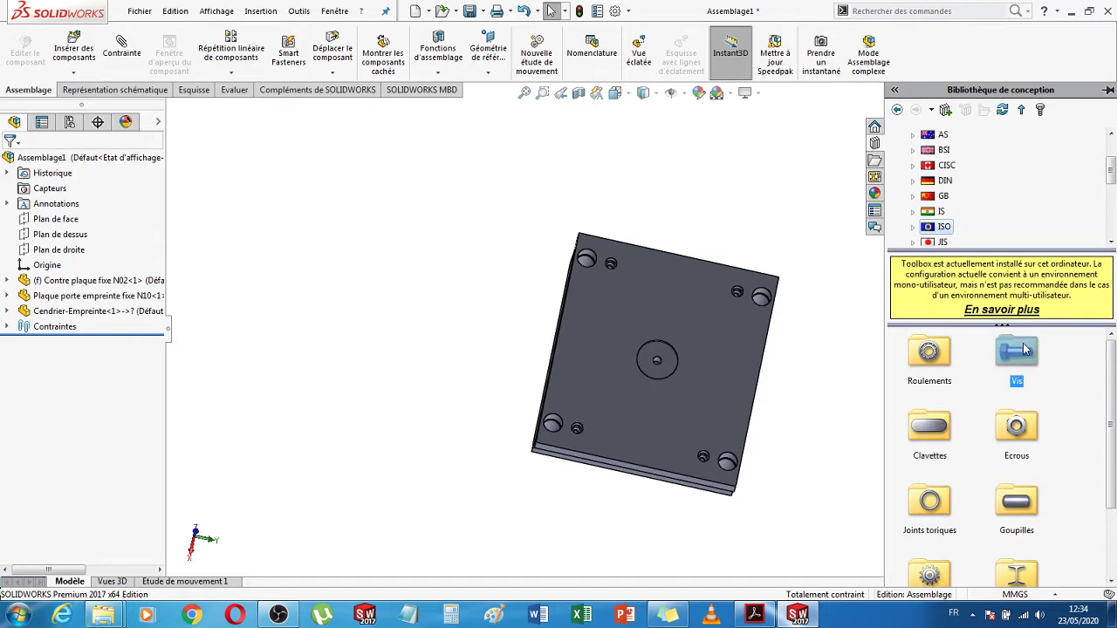
{"action": "double_click", "coordinate": [1025, 349]}
{"action": "scroll", "coordinate": [1003, 436], "scroll_direction": "down", "scroll_amount": 2}
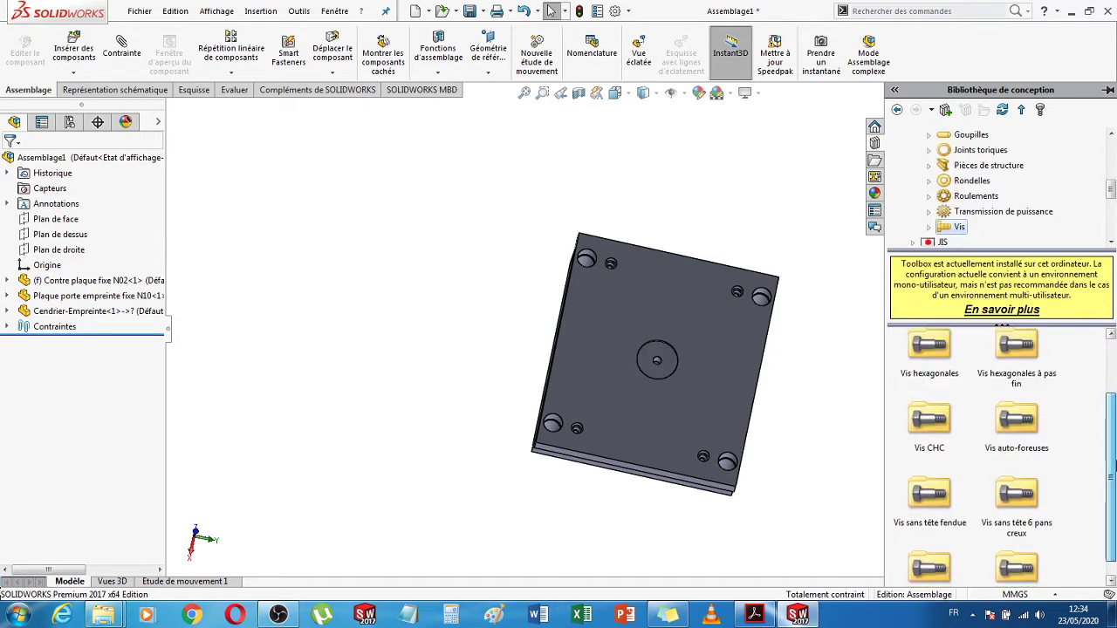
{"action": "left_click", "coordinate": [929, 419]}
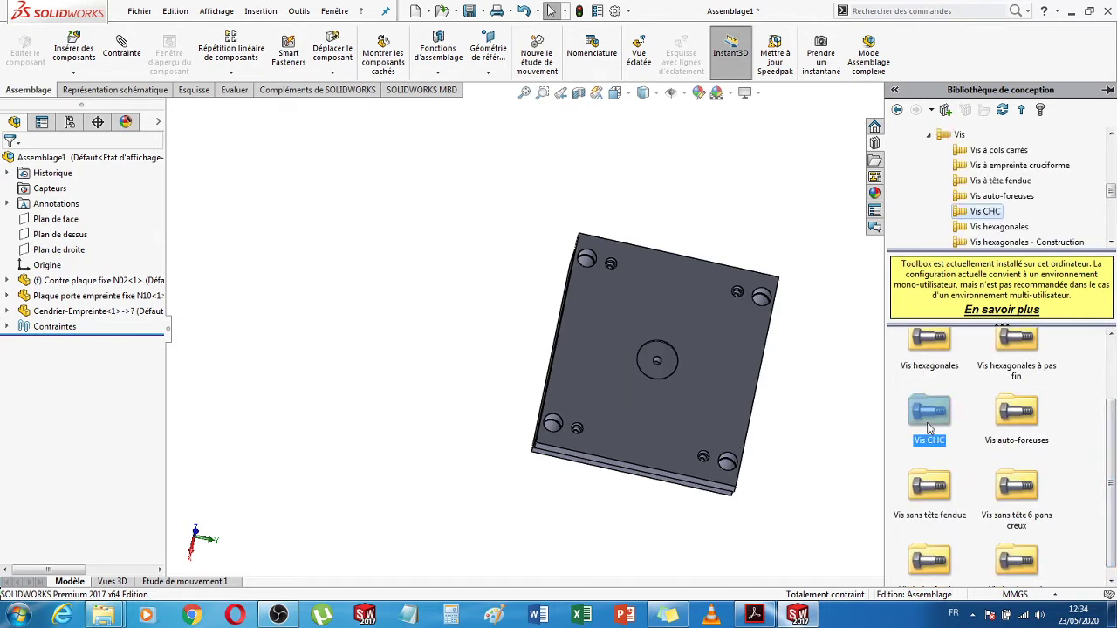
{"action": "double_click", "coordinate": [929, 426]}
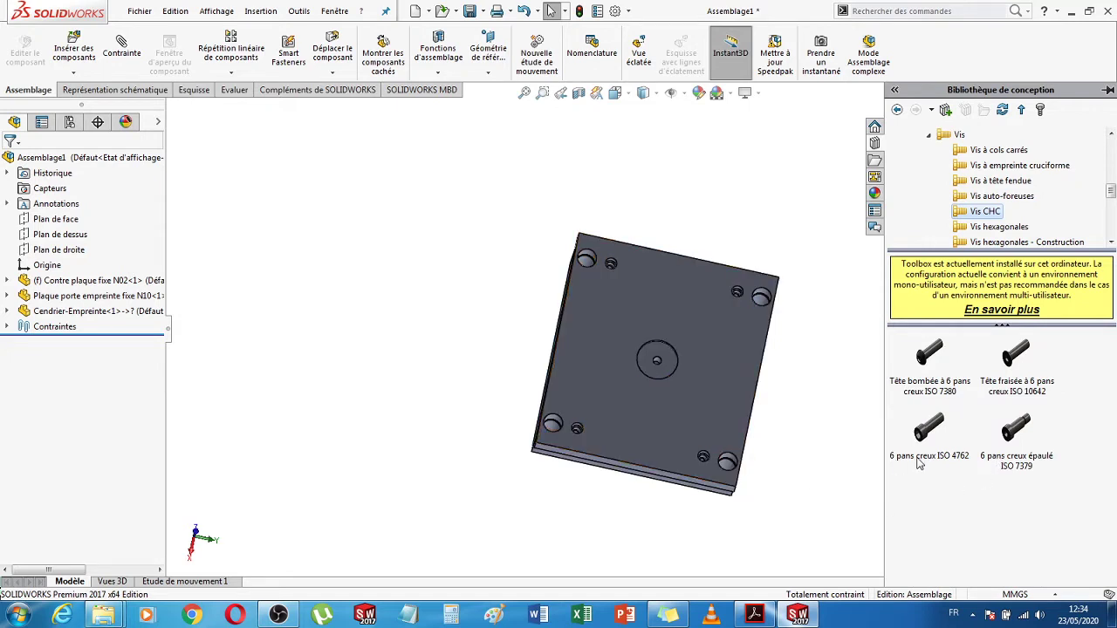
- Insert a 6 pans creux ISO 4762 screw into the assembly, in the free space beside the plates
{"action": "mouse_move", "coordinate": [927, 436]}
{"action": "left_click", "coordinate": [930, 432]}
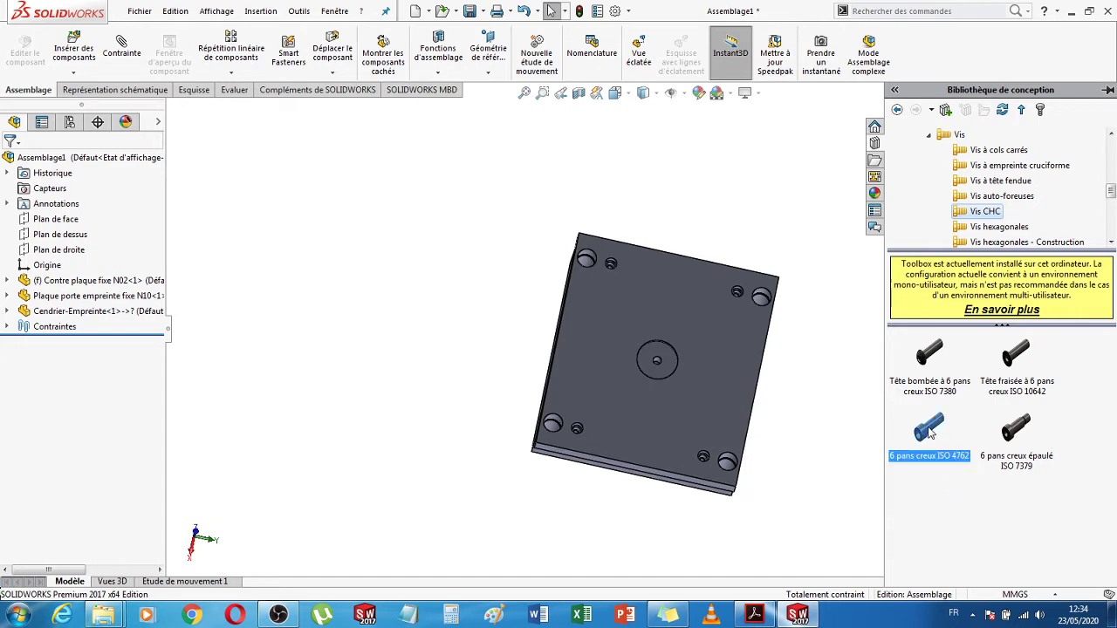
{"action": "left_click_drag", "start_coordinate": [918, 437], "coordinate": [811, 429]}
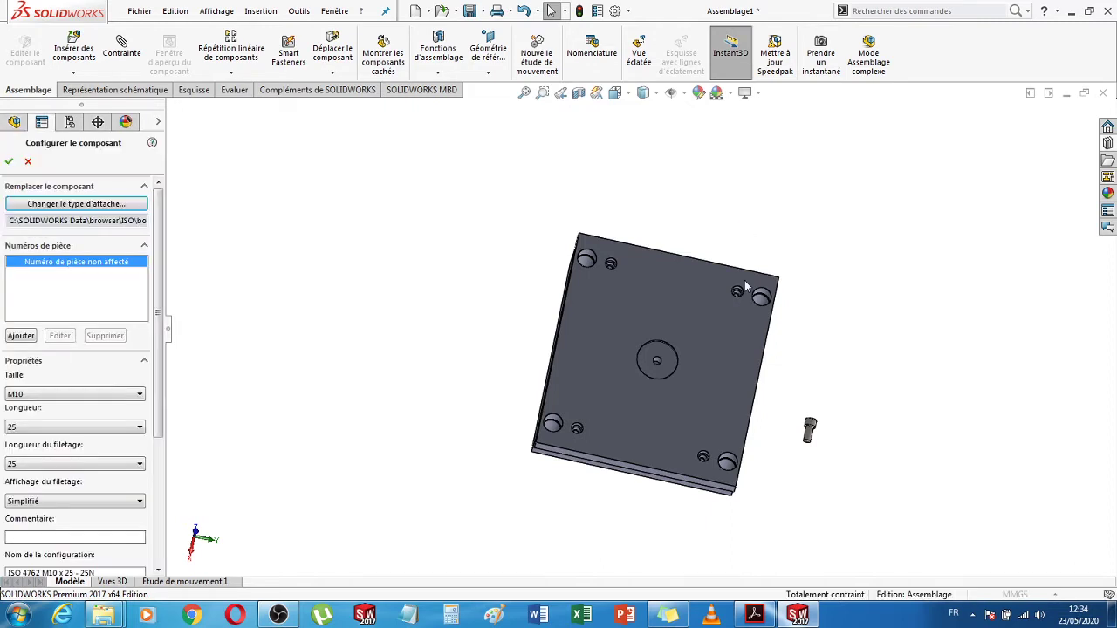
- Configure the ISO 4762 screw with size M16 and length 35, and accept the component
{"action": "scroll", "coordinate": [738, 298], "scroll_direction": "down", "scroll_amount": 8}
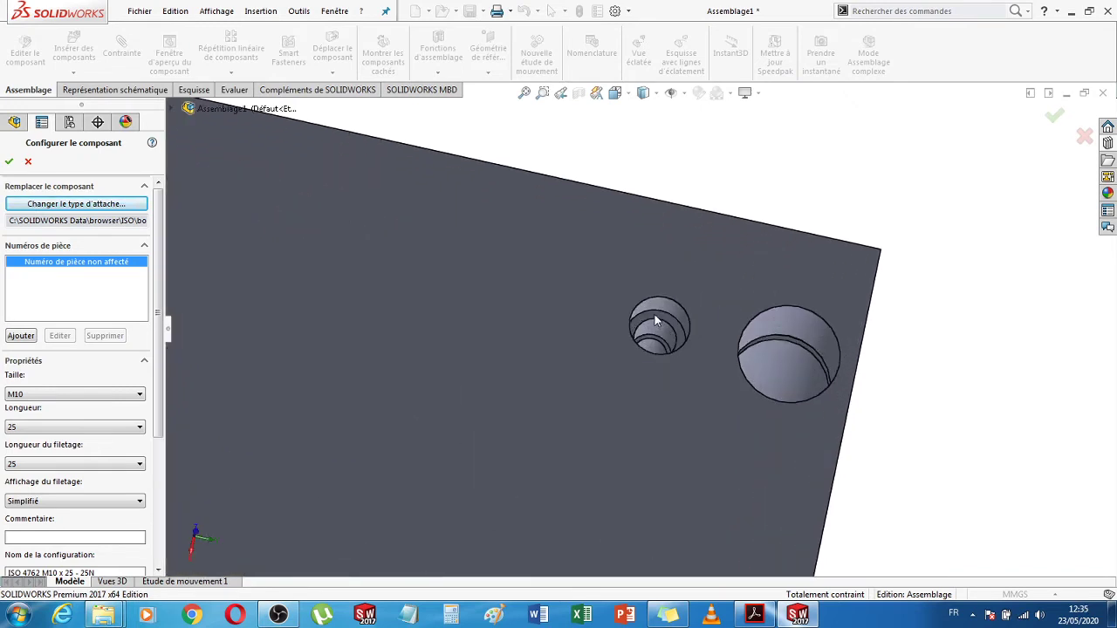
{"action": "scroll", "coordinate": [656, 321], "scroll_direction": "up", "scroll_amount": 8}
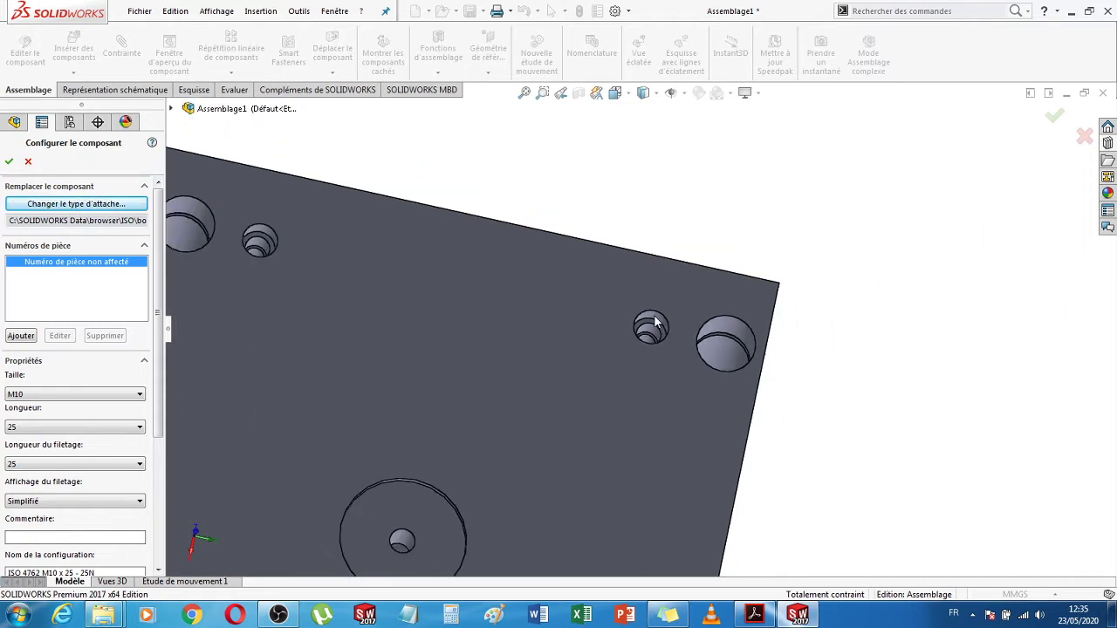
{"action": "scroll", "coordinate": [882, 442], "scroll_direction": "up", "scroll_amount": 2}
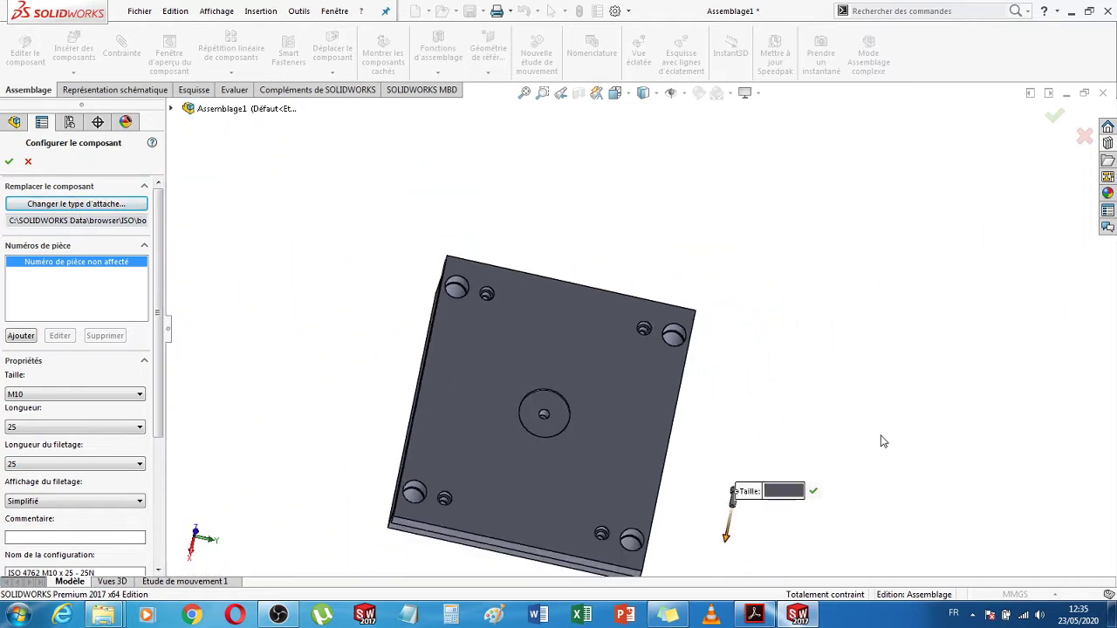
{"action": "left_click", "coordinate": [797, 493]}
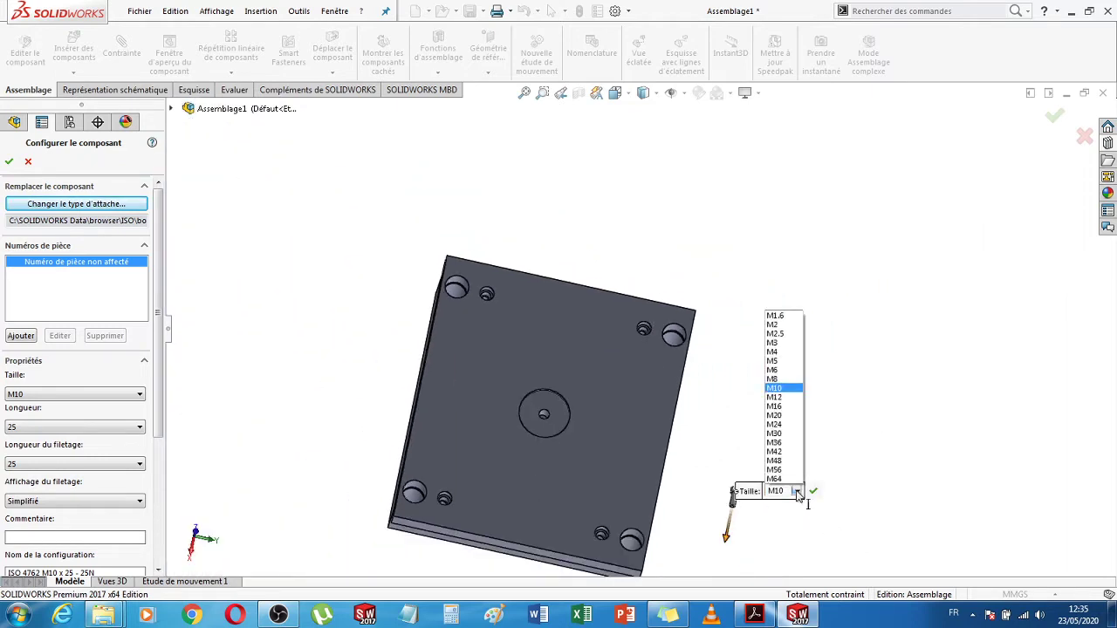
{"action": "left_click", "coordinate": [781, 407]}
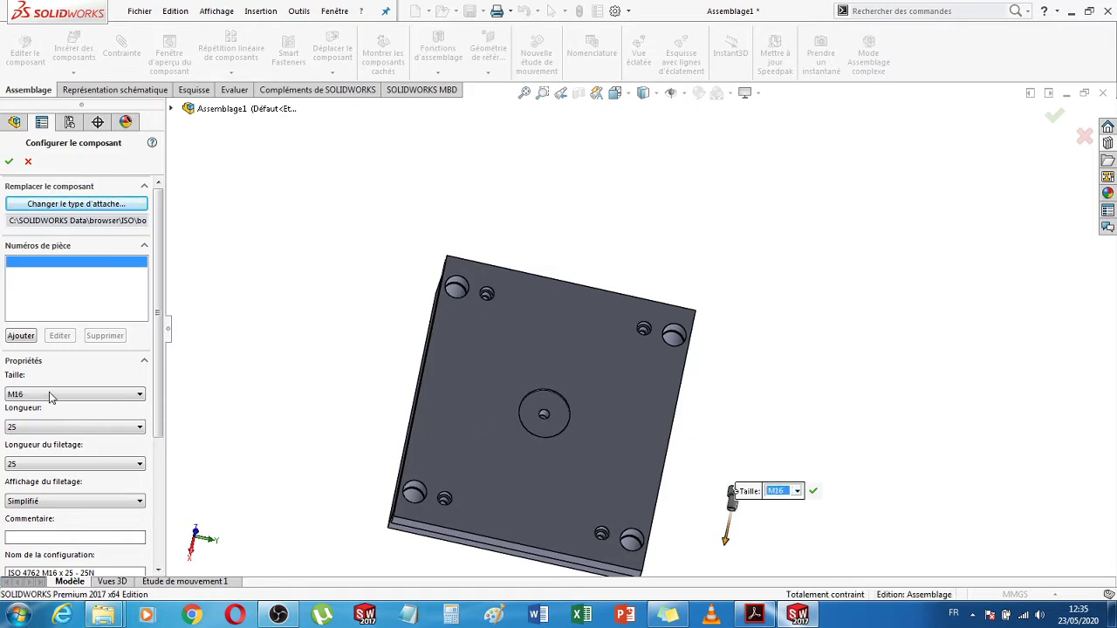
{"action": "left_click", "coordinate": [87, 427]}
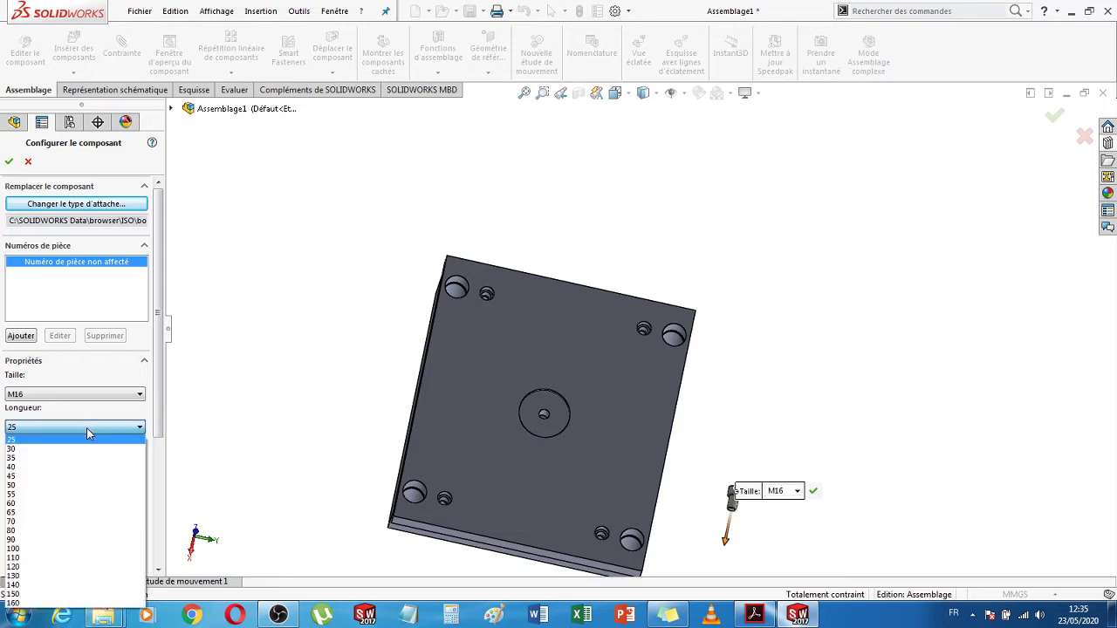
{"action": "left_click", "coordinate": [55, 457]}
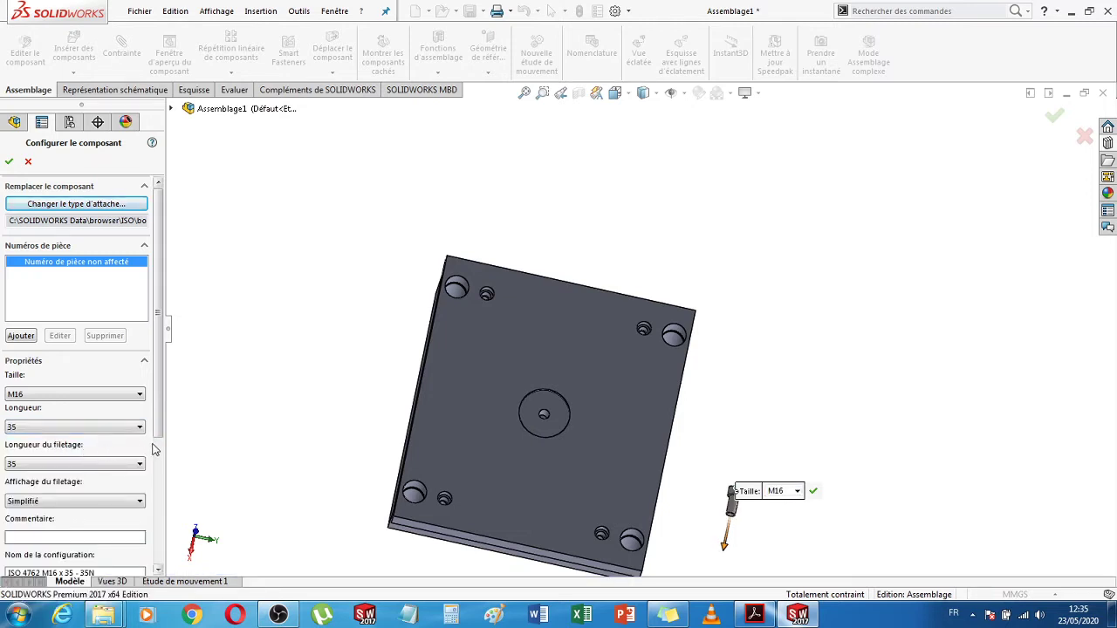
{"action": "left_click_drag", "start_coordinate": [157, 443], "coordinate": [149, 365]}
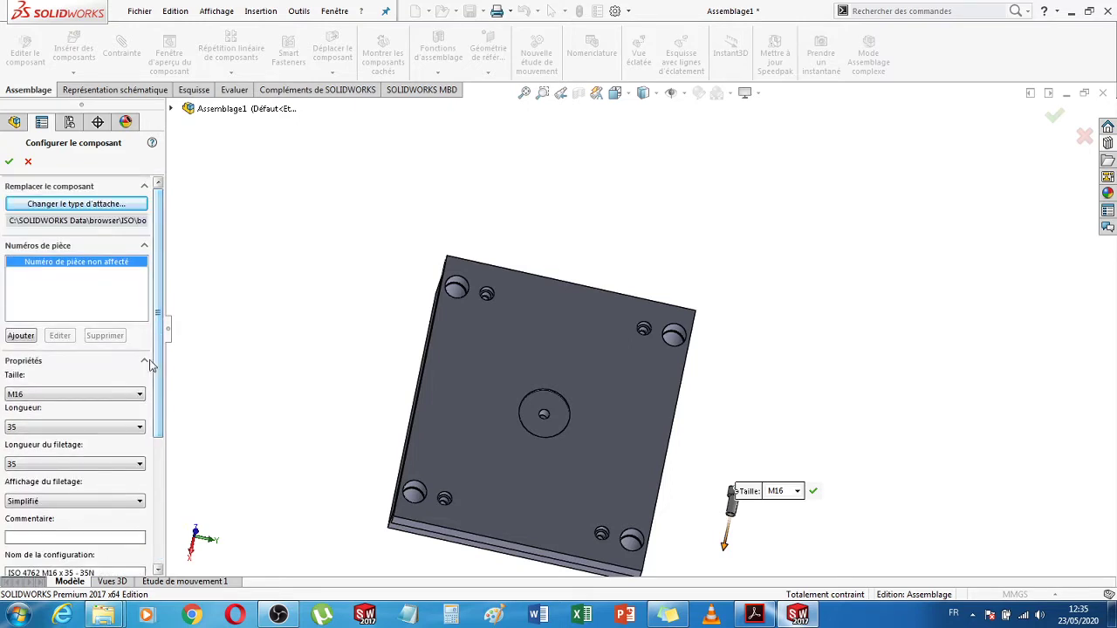
{"action": "left_click", "coordinate": [9, 161]}
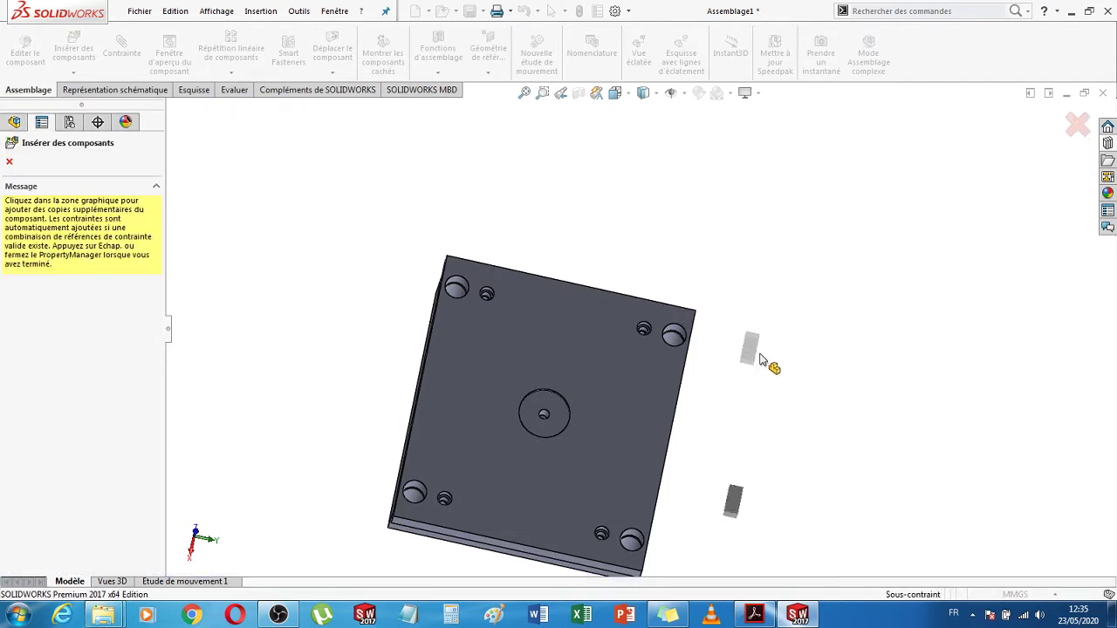
- Place two copies of the M16 x 35 screw in the counterbored holes near two adjacent corners of Contre plaque fixe N02
{"action": "scroll", "coordinate": [641, 336], "scroll_direction": "down", "scroll_amount": 6}
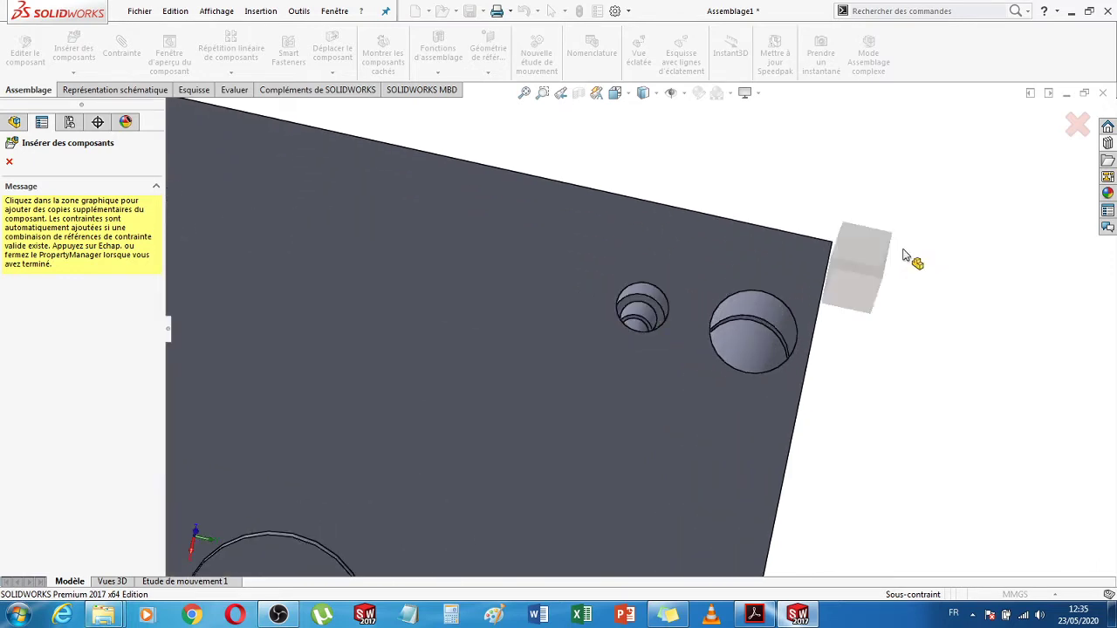
{"action": "left_click", "coordinate": [642, 305]}
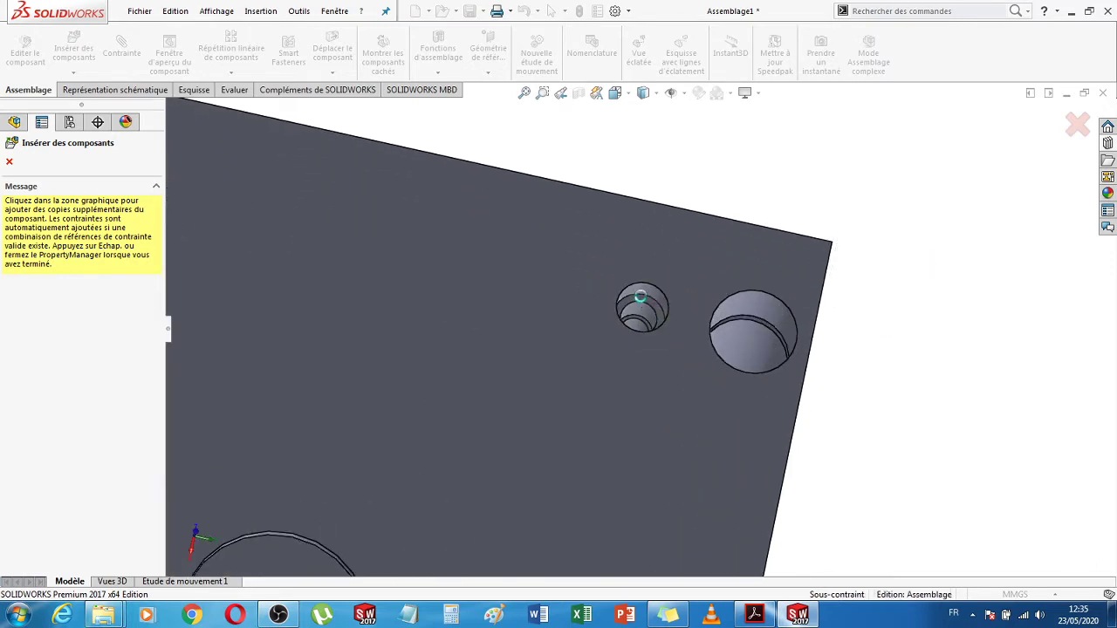
{"action": "scroll", "coordinate": [594, 336], "scroll_direction": "up", "scroll_amount": 3}
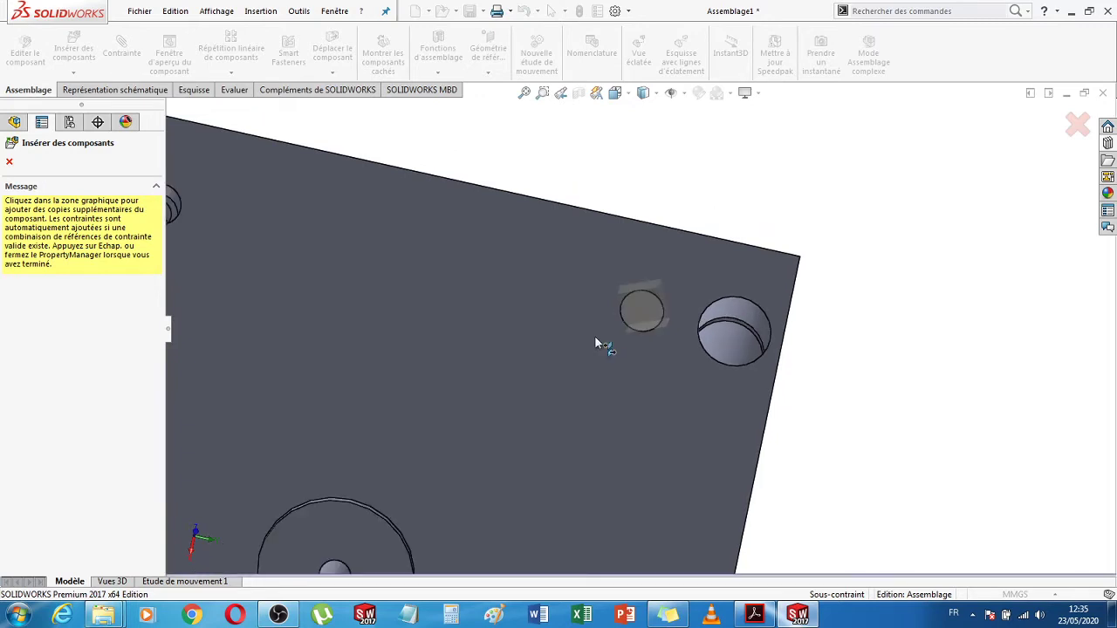
{"action": "scroll", "coordinate": [457, 321], "scroll_direction": "up", "scroll_amount": 2}
{"action": "scroll", "coordinate": [383, 297], "scroll_direction": "up", "scroll_amount": 2}
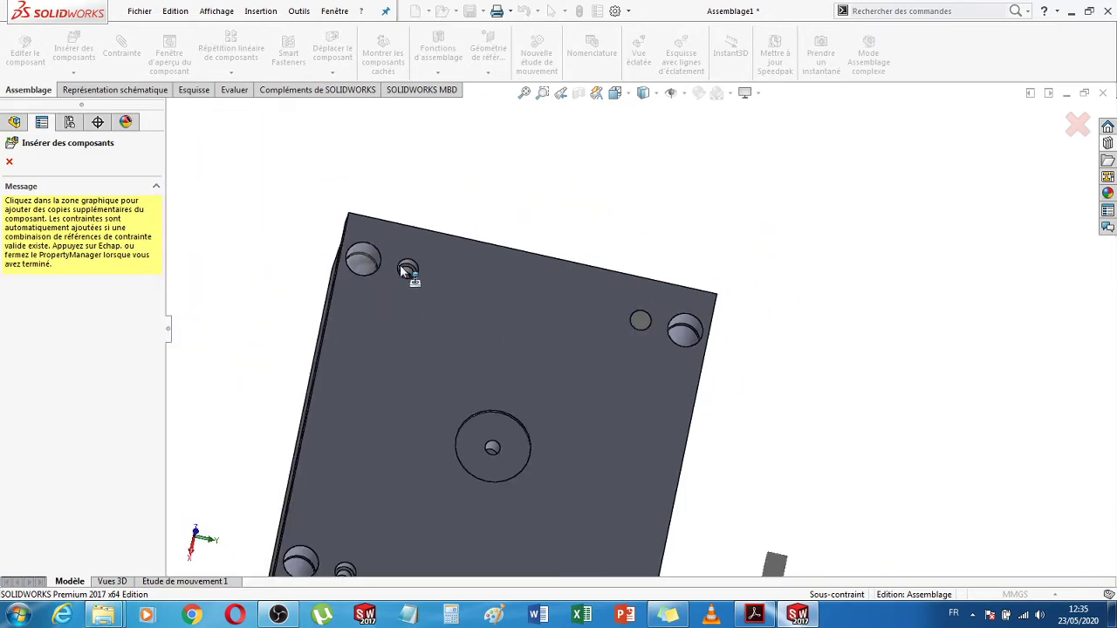
{"action": "scroll", "coordinate": [410, 266], "scroll_direction": "down", "scroll_amount": 5}
{"action": "scroll", "coordinate": [437, 276], "scroll_direction": "down", "scroll_amount": 1}
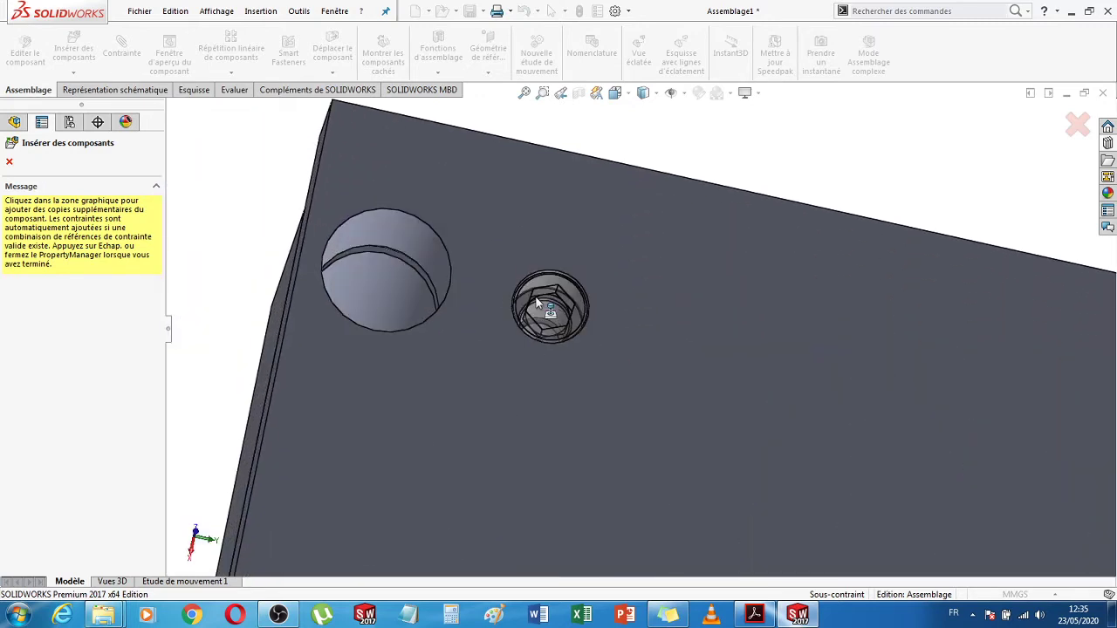
{"action": "left_click", "coordinate": [567, 356]}
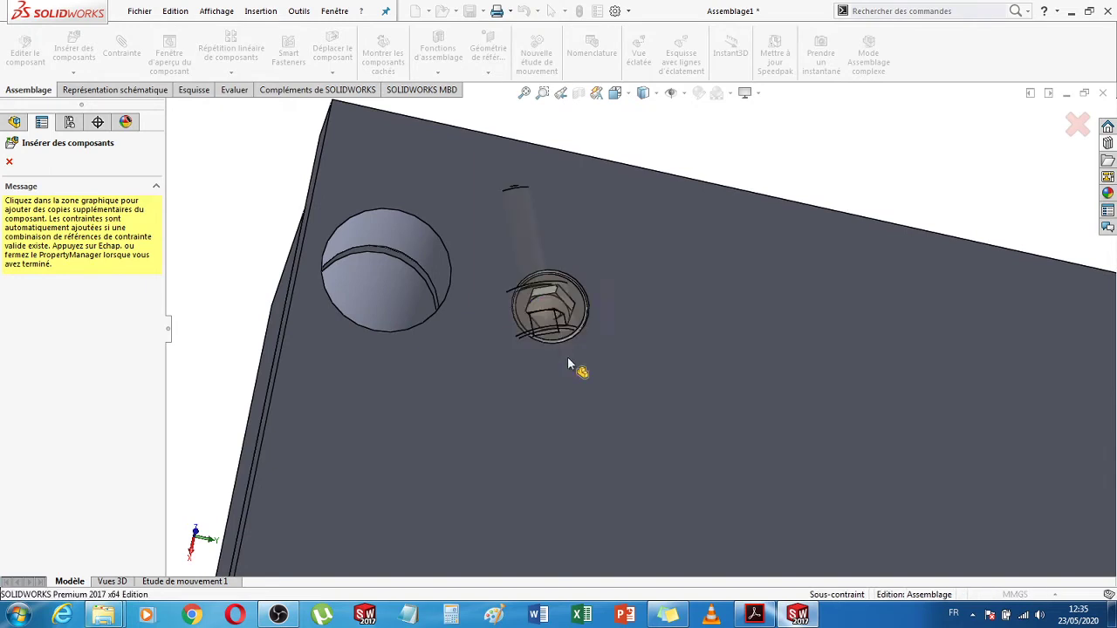
{"action": "scroll", "coordinate": [567, 356], "scroll_direction": "up", "scroll_amount": 2}
{"action": "scroll", "coordinate": [561, 345], "scroll_direction": "up", "scroll_amount": 5}
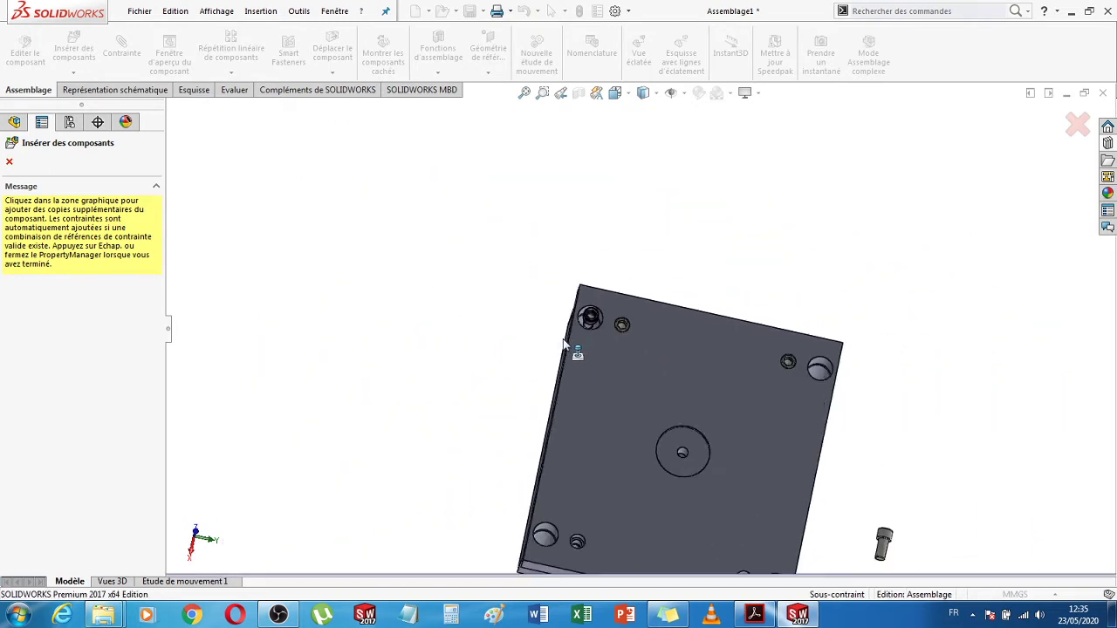
- Place M16 x 35 screw copies in the two remaining counterbored holes of Contre plaque fixe N02, and finish inserting components
{"action": "scroll", "coordinate": [580, 488], "scroll_direction": "up", "scroll_amount": 1}
{"action": "scroll", "coordinate": [602, 439], "scroll_direction": "down", "scroll_amount": 6}
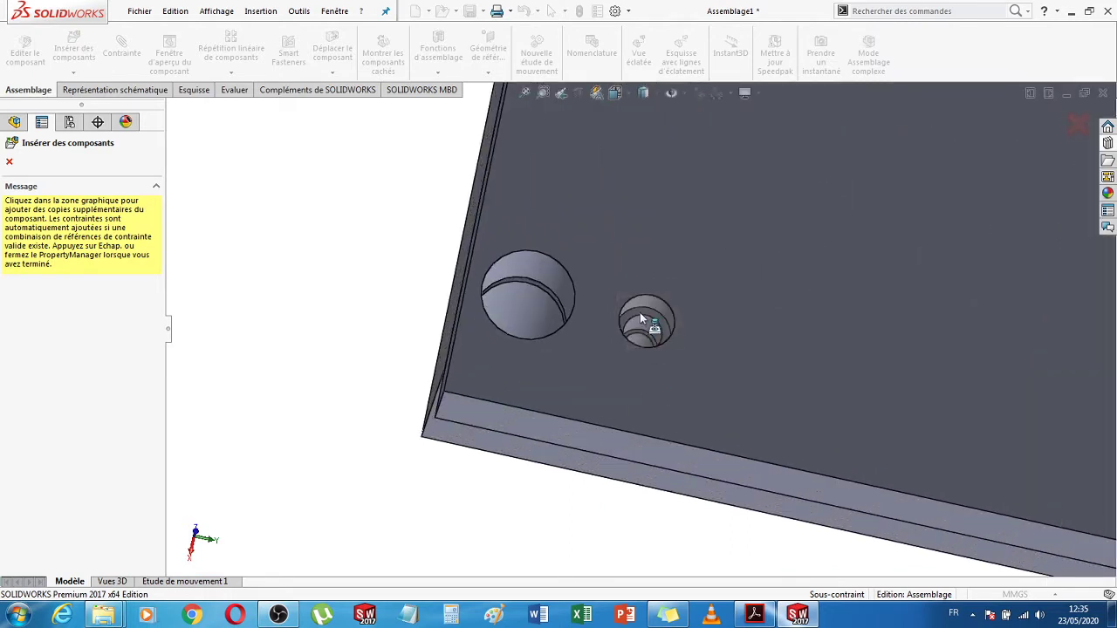
{"action": "left_click", "coordinate": [645, 318]}
{"action": "left_click", "coordinate": [643, 311]}
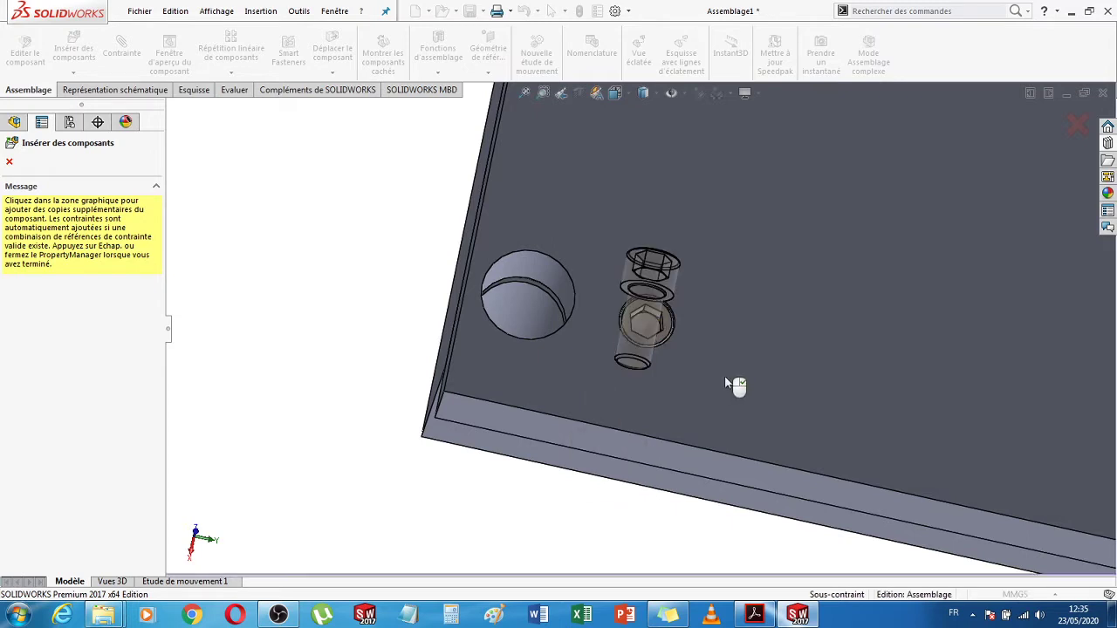
{"action": "scroll", "coordinate": [876, 417], "scroll_direction": "up", "scroll_amount": 5}
{"action": "scroll", "coordinate": [757, 358], "scroll_direction": "down", "scroll_amount": 4}
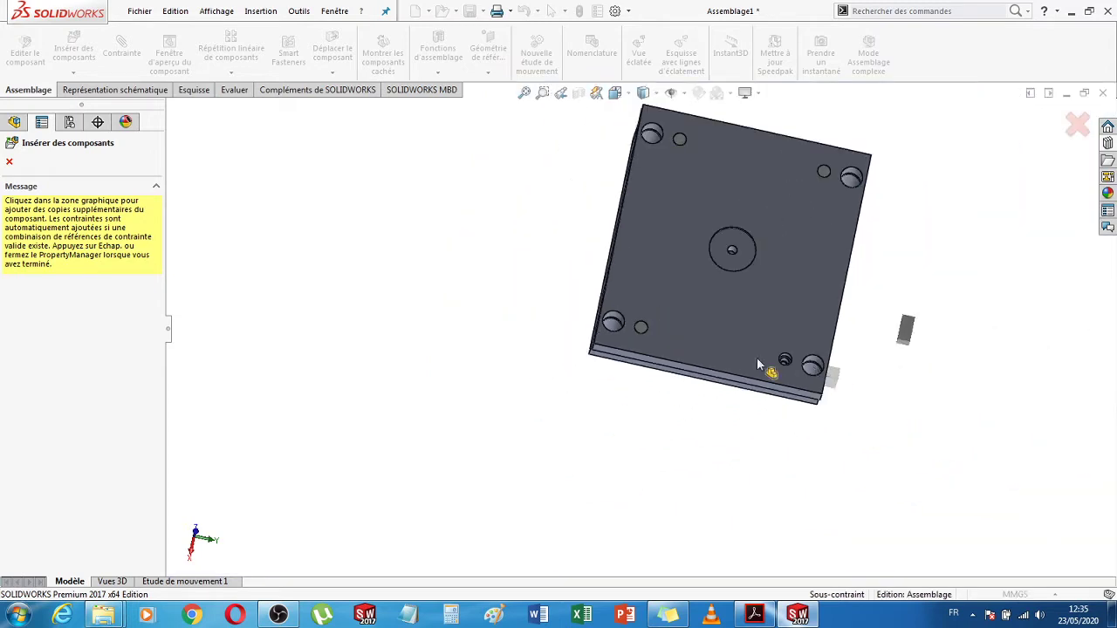
{"action": "scroll", "coordinate": [775, 360], "scroll_direction": "down", "scroll_amount": 4}
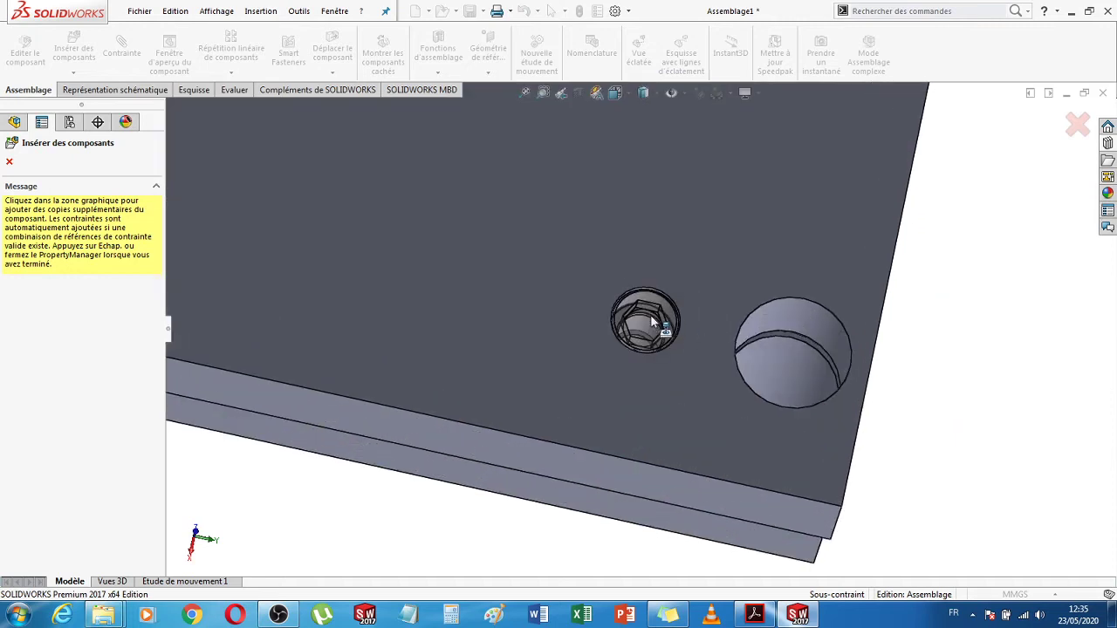
{"action": "left_click", "coordinate": [653, 325]}
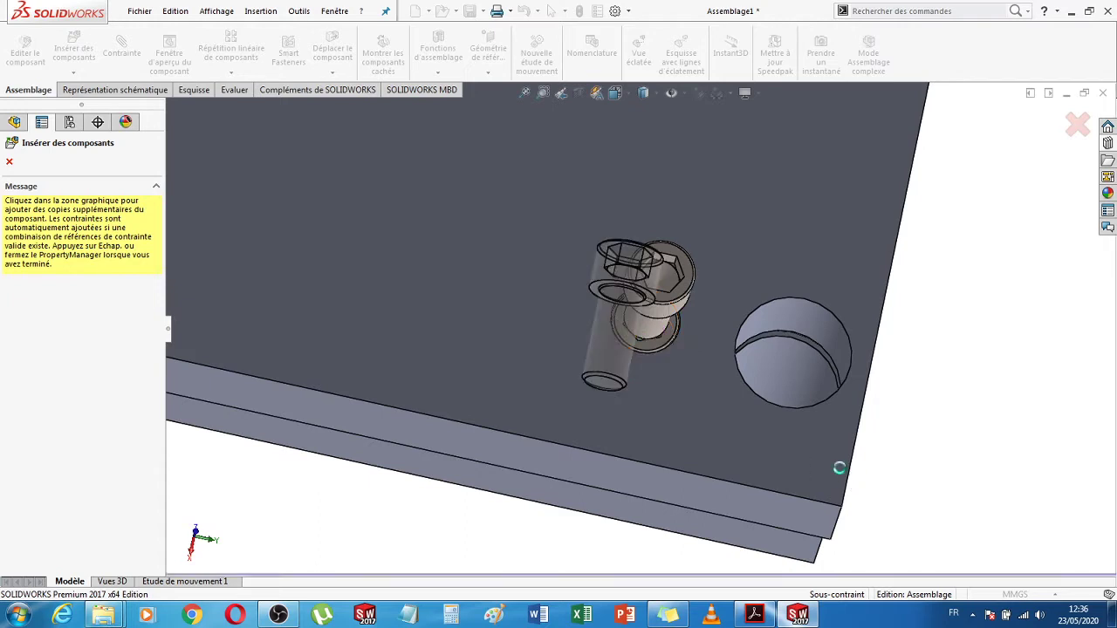
{"action": "middle_click_drag", "start_coordinate": [837, 463], "coordinate": [847, 473]}
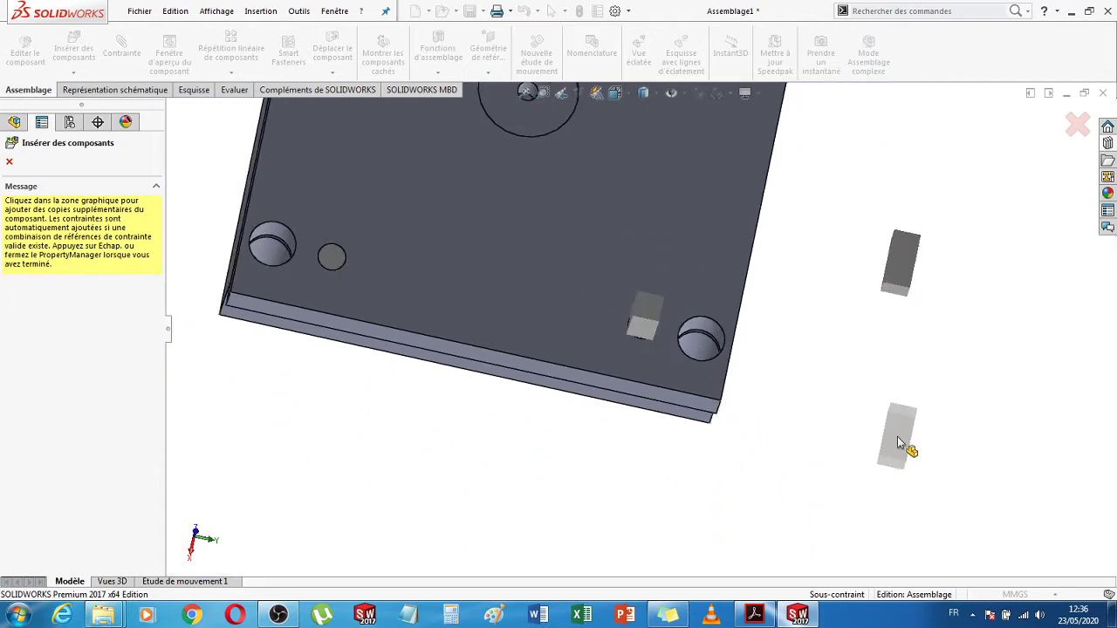
{"action": "key", "text": "Escape"}
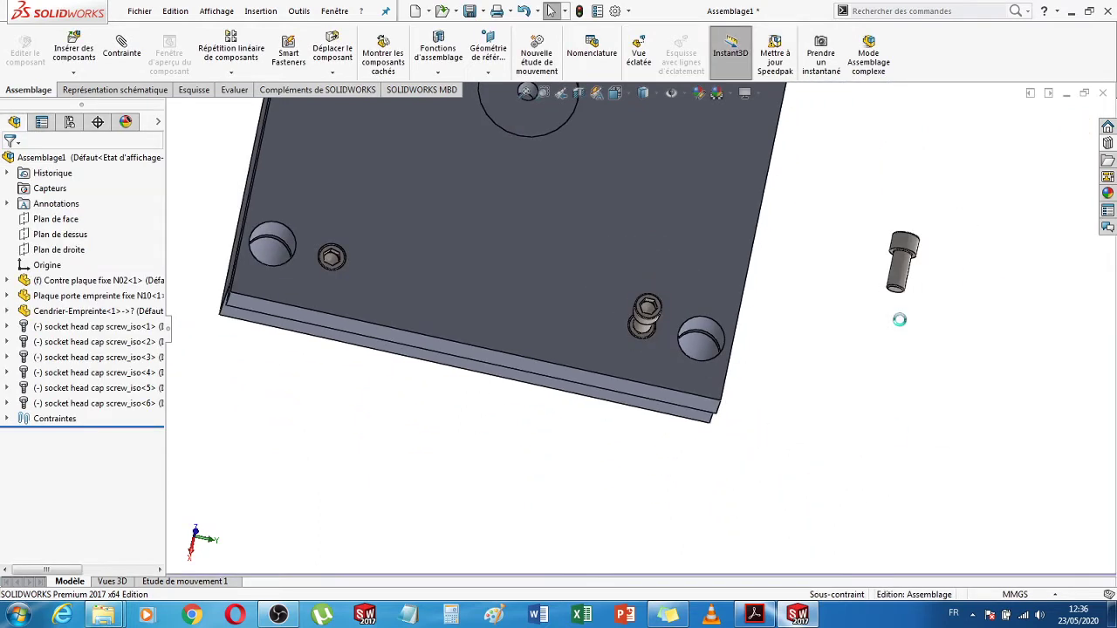
- Delete the loose screw beside the plates and the duplicate screw protruding from the corner hole of Contre plaque fixe N02
{"action": "left_click", "coordinate": [902, 269]}
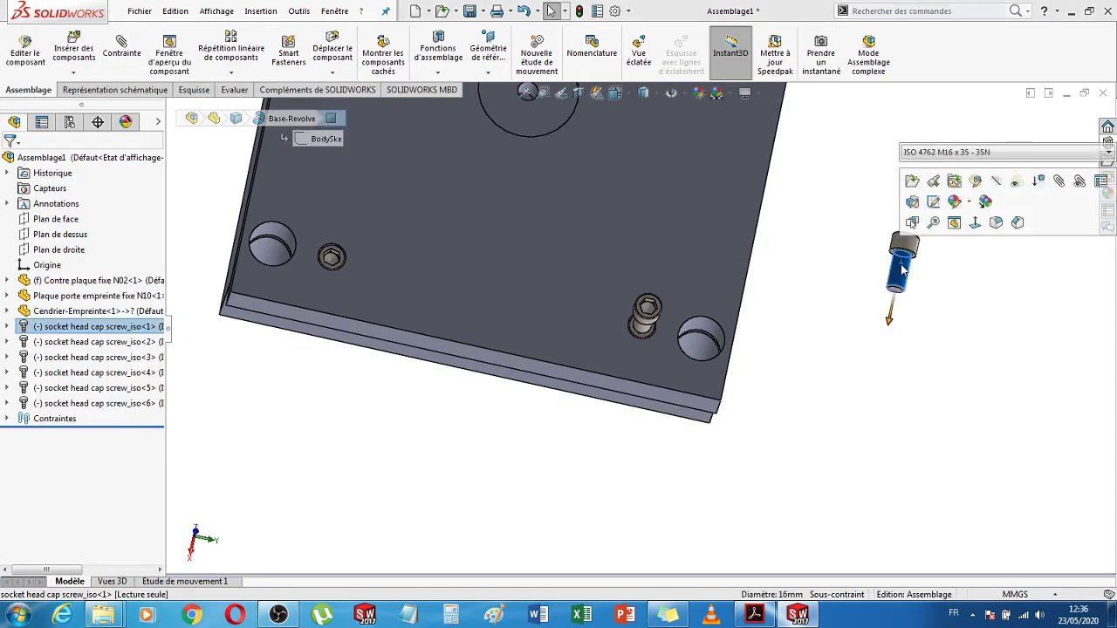
{"action": "key", "text": "Delete"}
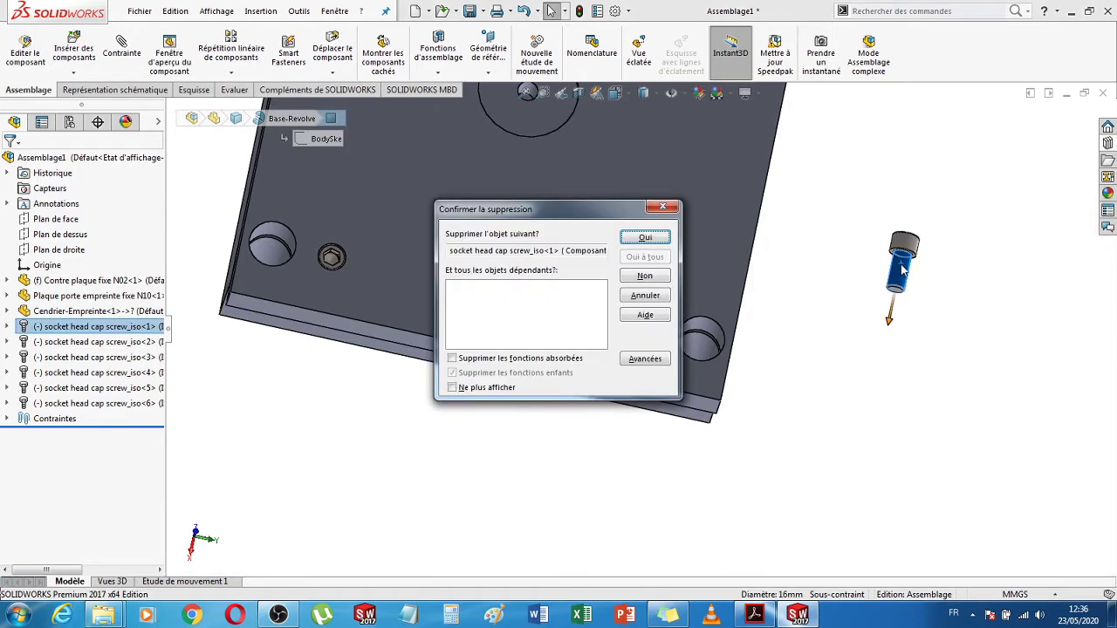
{"action": "left_click", "coordinate": [645, 241]}
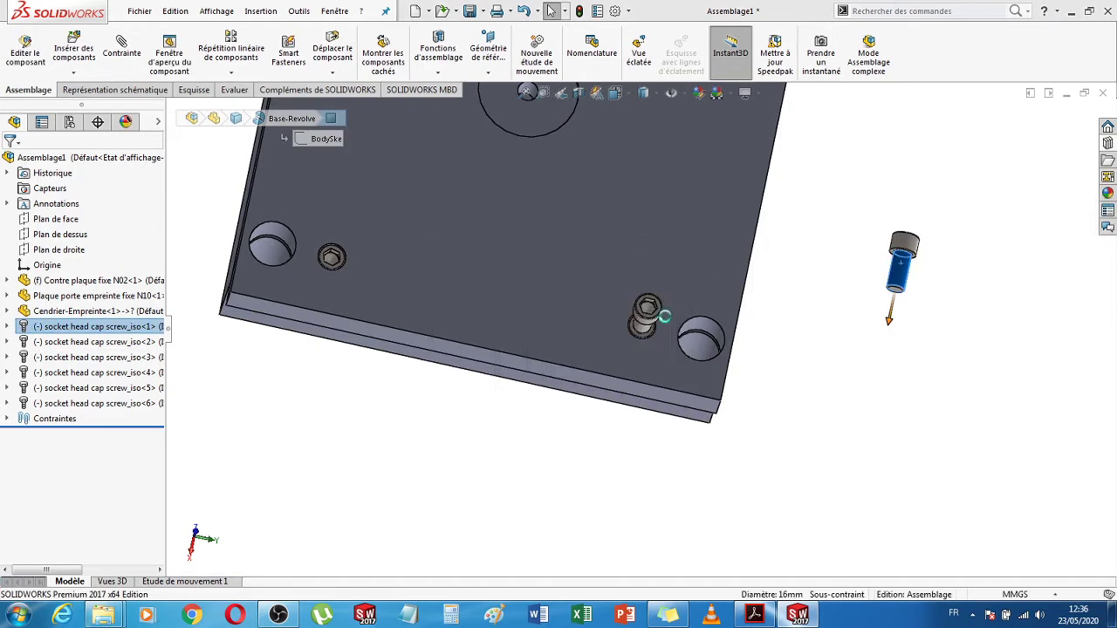
{"action": "left_click", "coordinate": [646, 329]}
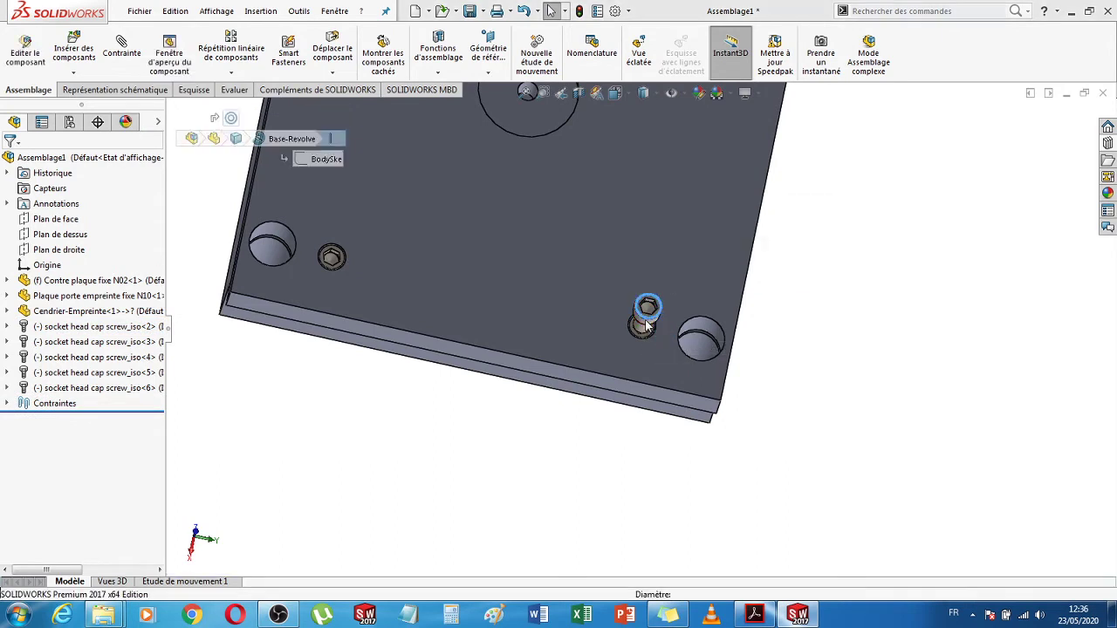
{"action": "right_click", "coordinate": [646, 325]}
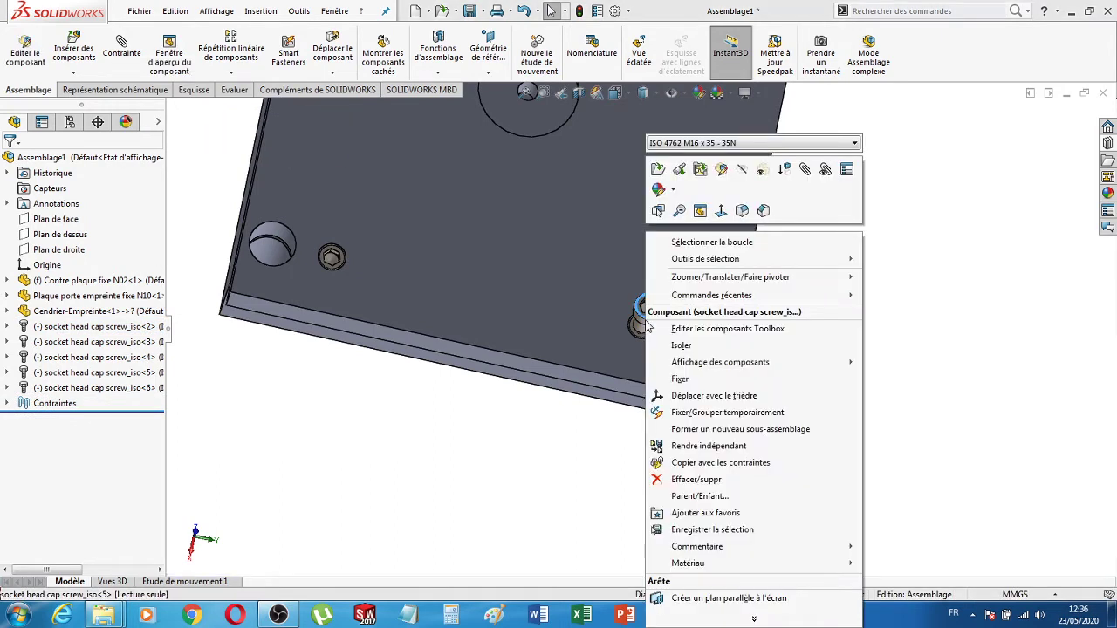
{"action": "left_click", "coordinate": [715, 480]}
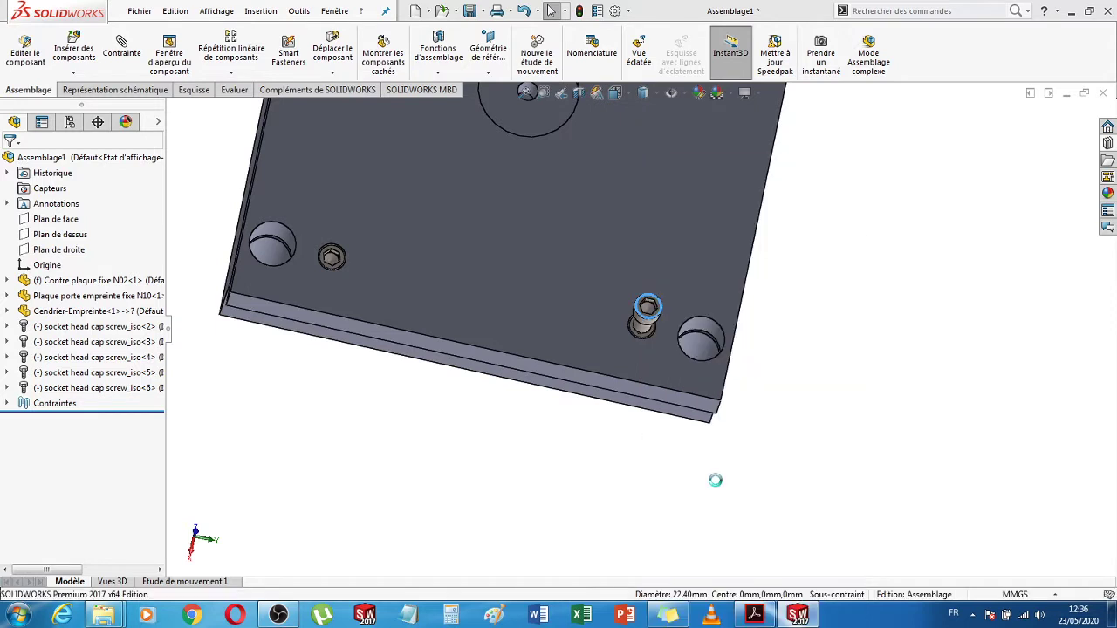
{"action": "left_click", "coordinate": [645, 238]}
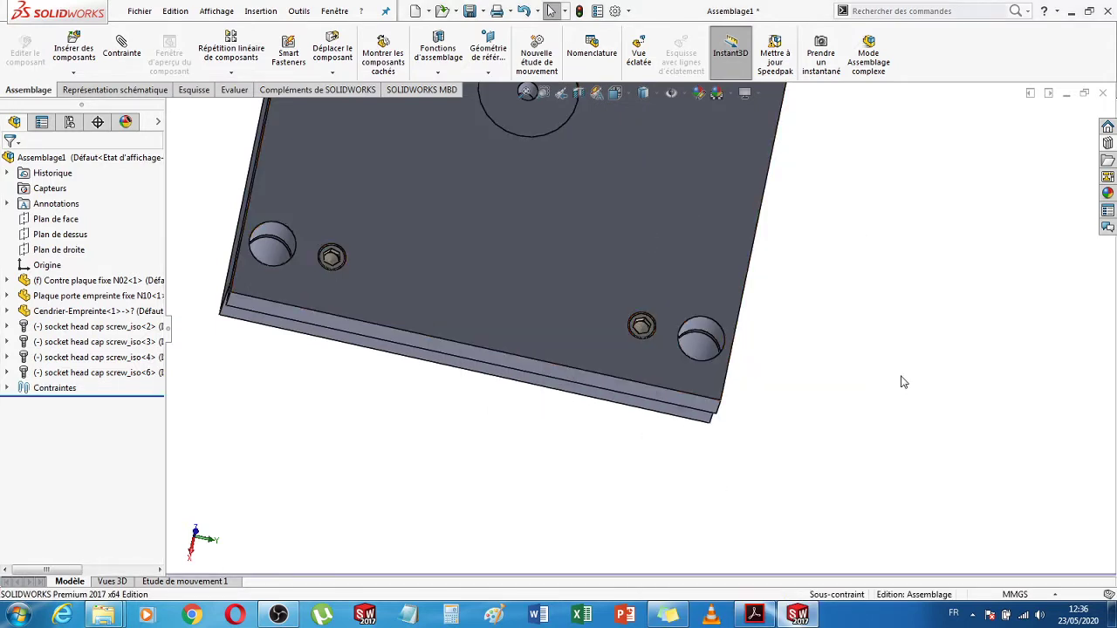
- Check the four screws on the outer face of Contre plaque fixe N02 and switch the assembly's display to wireframe
{"action": "middle_click_drag", "start_coordinate": [902, 378], "coordinate": [790, 434]}
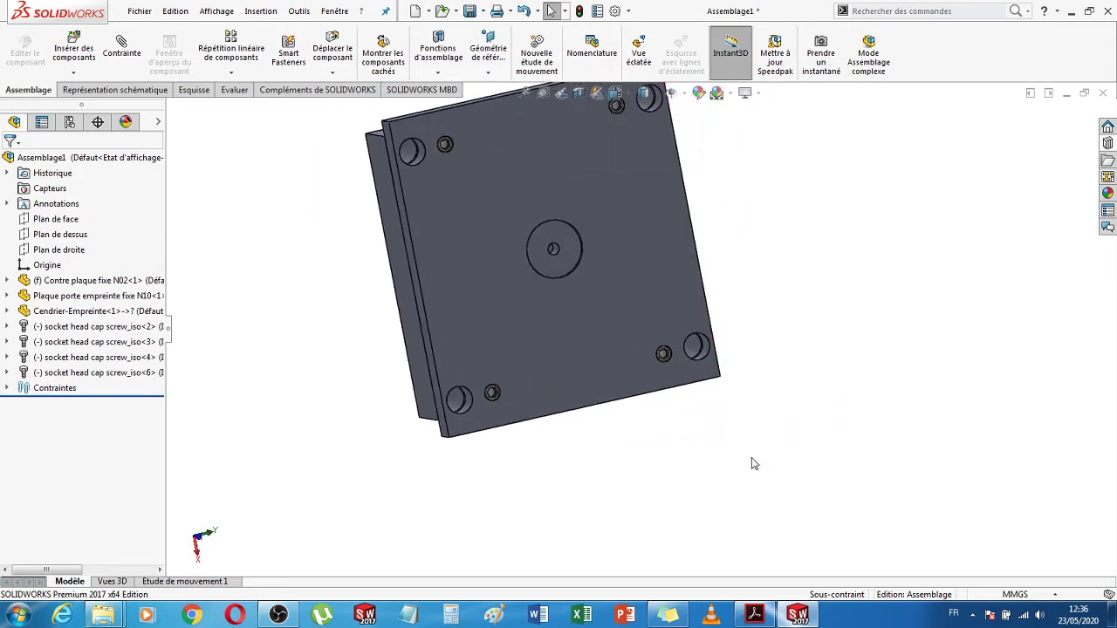
{"action": "scroll", "coordinate": [526, 421], "scroll_direction": "down", "scroll_amount": 6}
{"action": "middle_click_drag", "start_coordinate": [572, 412], "coordinate": [655, 222]}
{"action": "scroll", "coordinate": [655, 223], "scroll_direction": "up", "scroll_amount": 5}
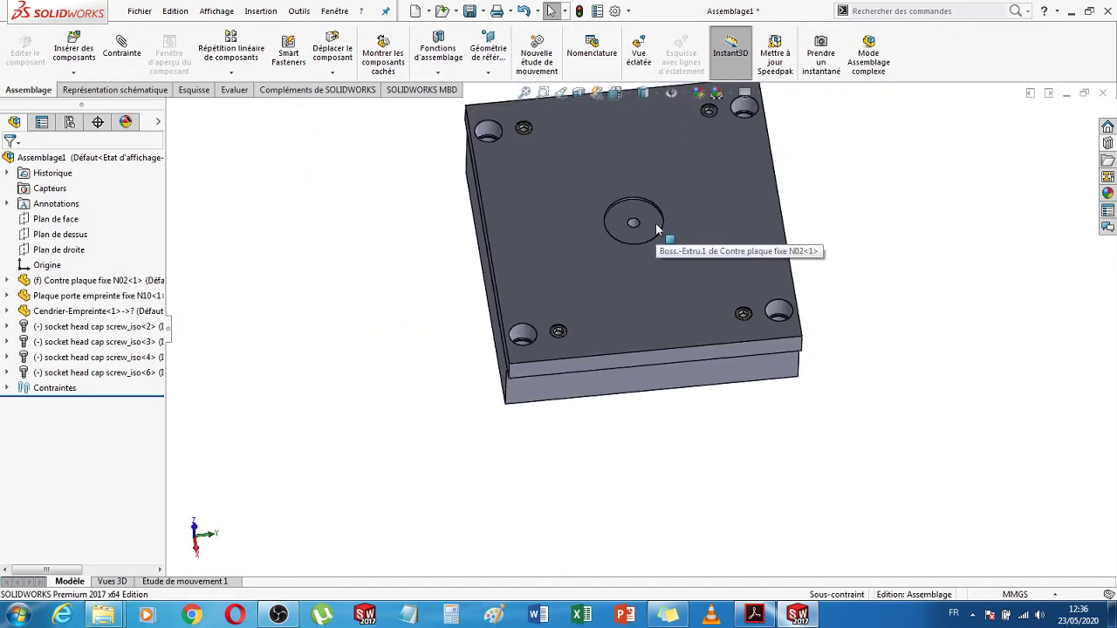
{"action": "left_click", "coordinate": [656, 223]}
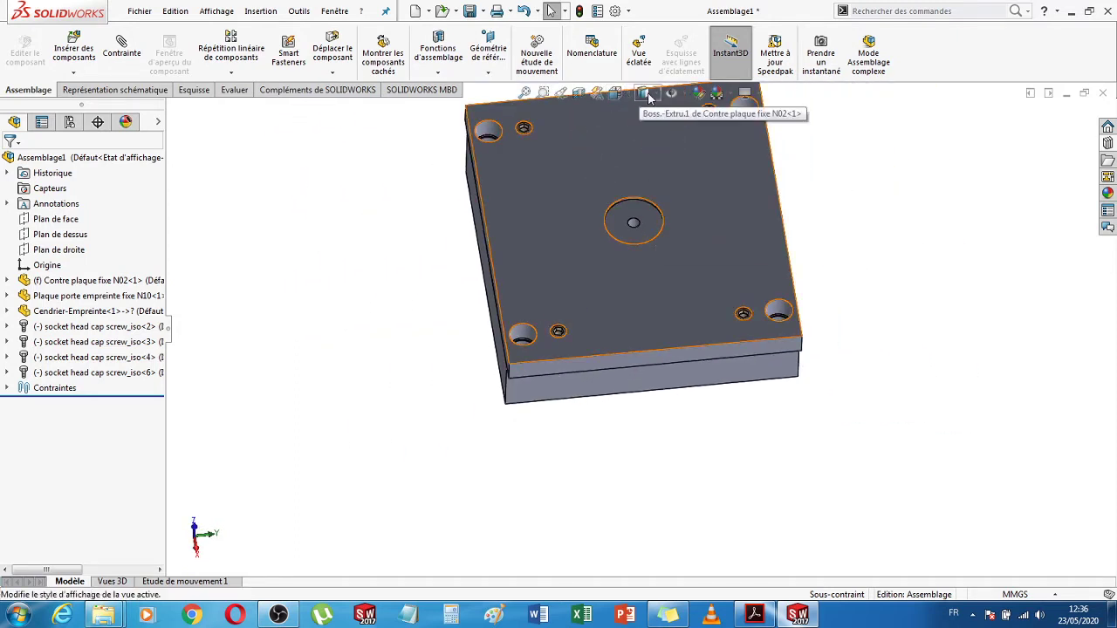
{"action": "left_click", "coordinate": [646, 94]}
{"action": "left_click", "coordinate": [645, 194]}
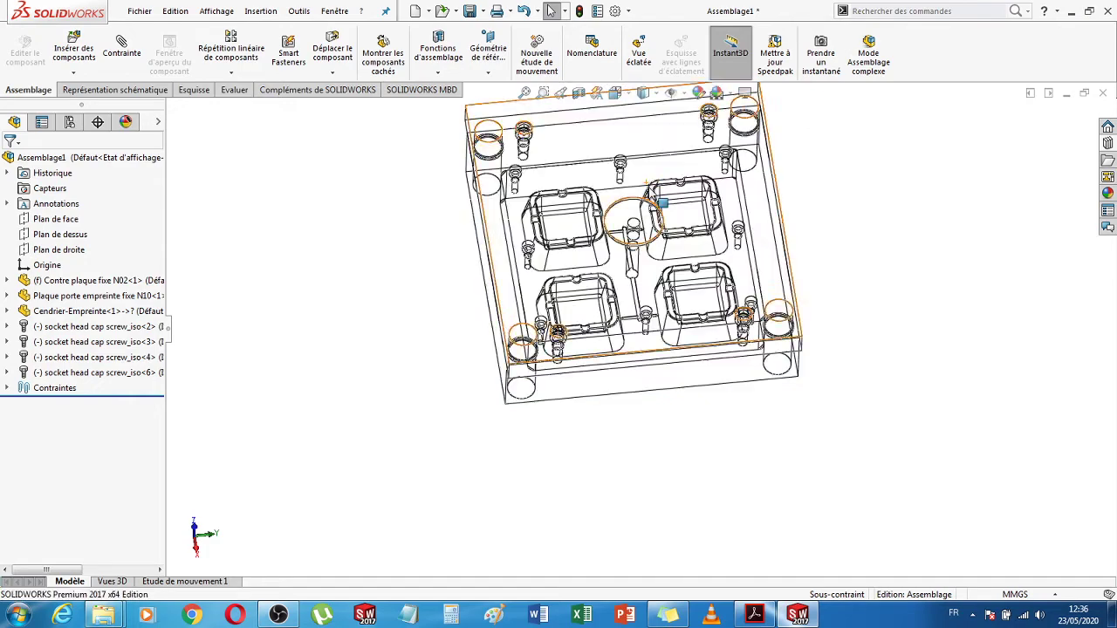
- Examine how the screws sit inside the two plates, and restore the shaded display with edges
{"action": "scroll", "coordinate": [562, 412], "scroll_direction": "down", "scroll_amount": 6}
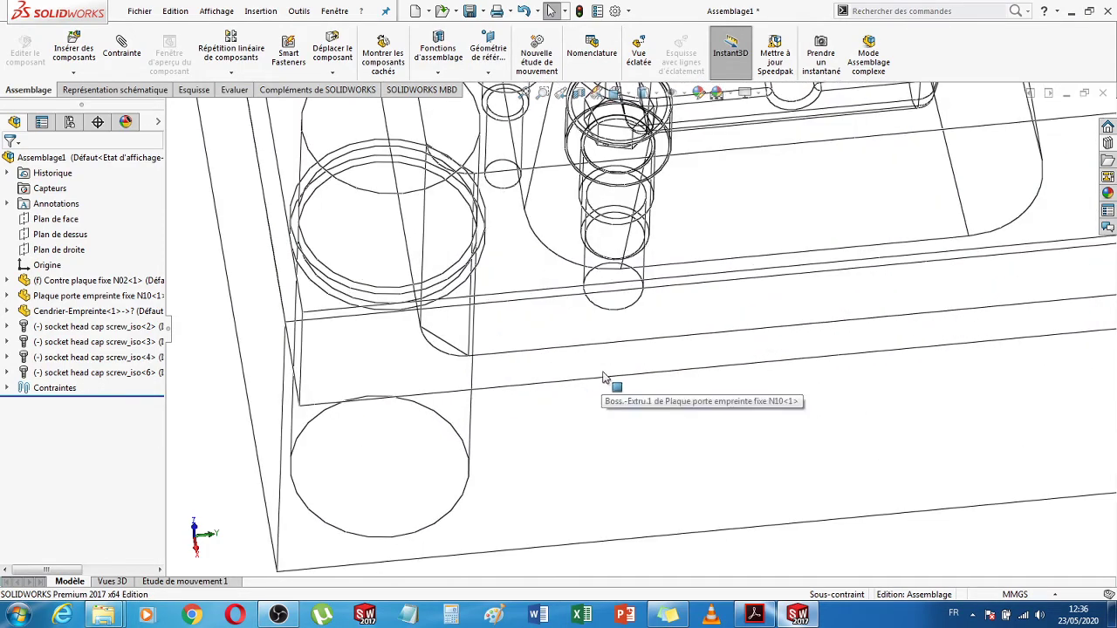
{"action": "scroll", "coordinate": [647, 385], "scroll_direction": "up", "scroll_amount": 4}
{"action": "middle_click_drag", "start_coordinate": [342, 364], "coordinate": [376, 311]}
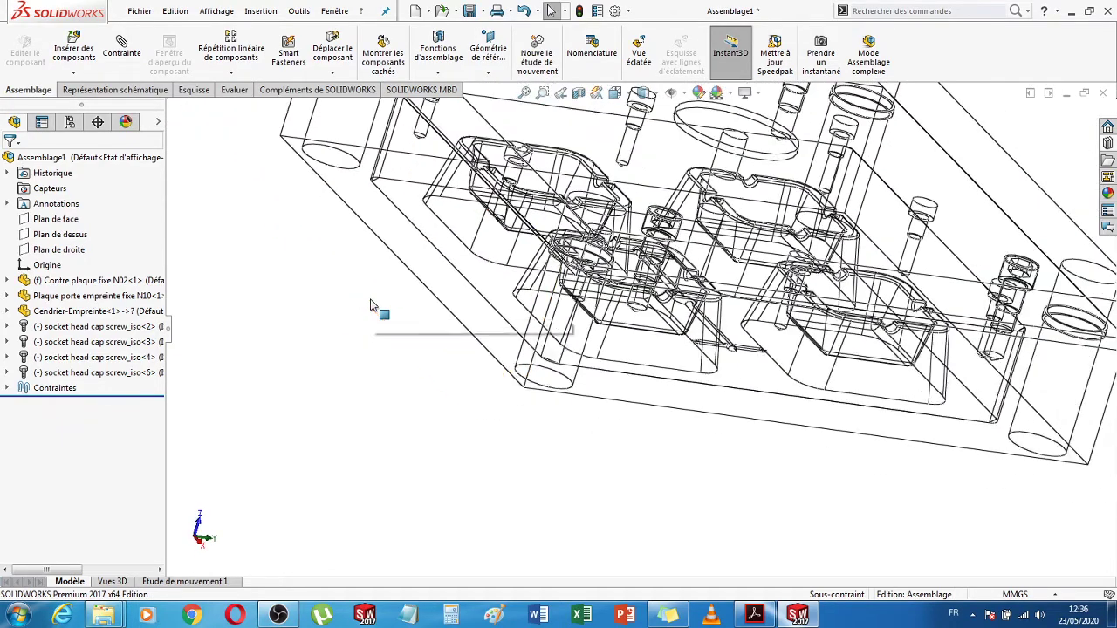
{"action": "scroll", "coordinate": [702, 384], "scroll_direction": "up", "scroll_amount": 5}
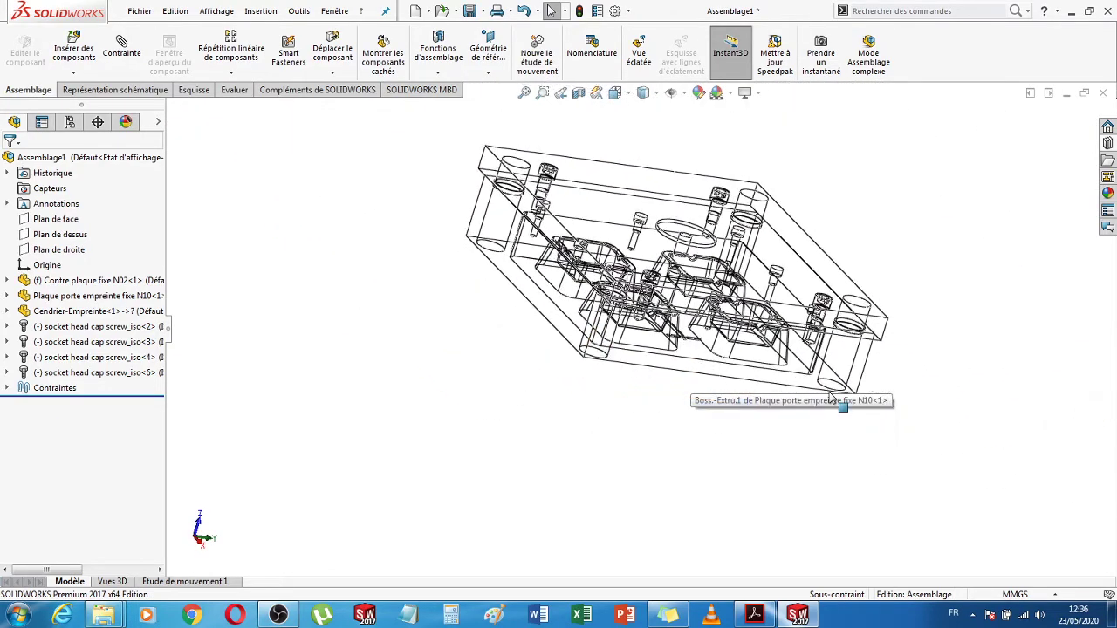
{"action": "middle_click_drag", "start_coordinate": [953, 266], "coordinate": [871, 257]}
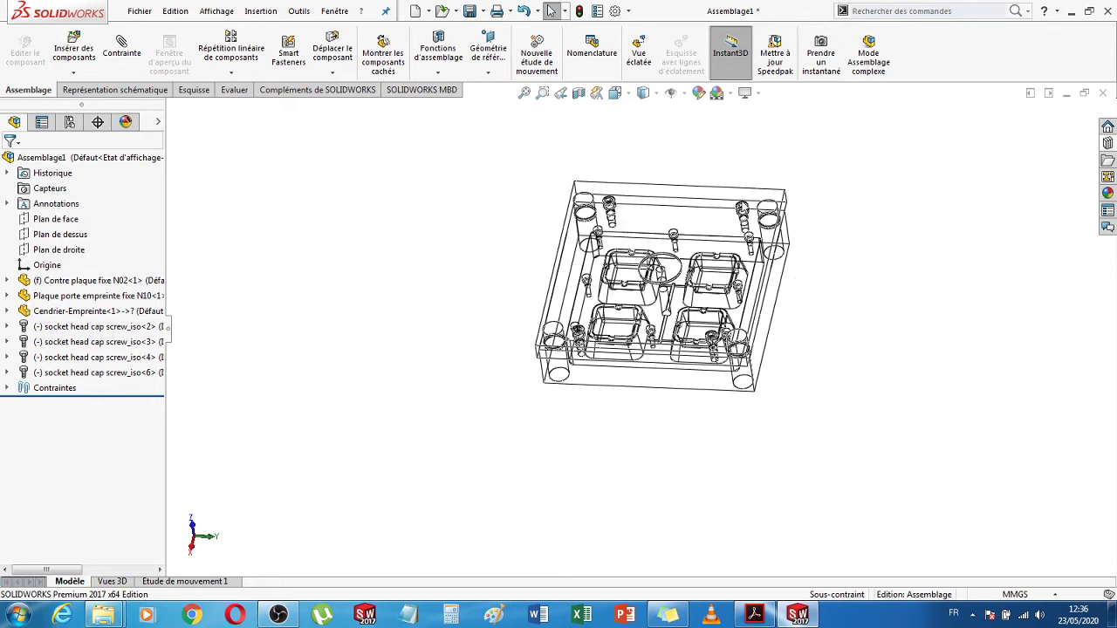
{"action": "left_click", "coordinate": [658, 96]}
{"action": "left_click", "coordinate": [649, 120]}
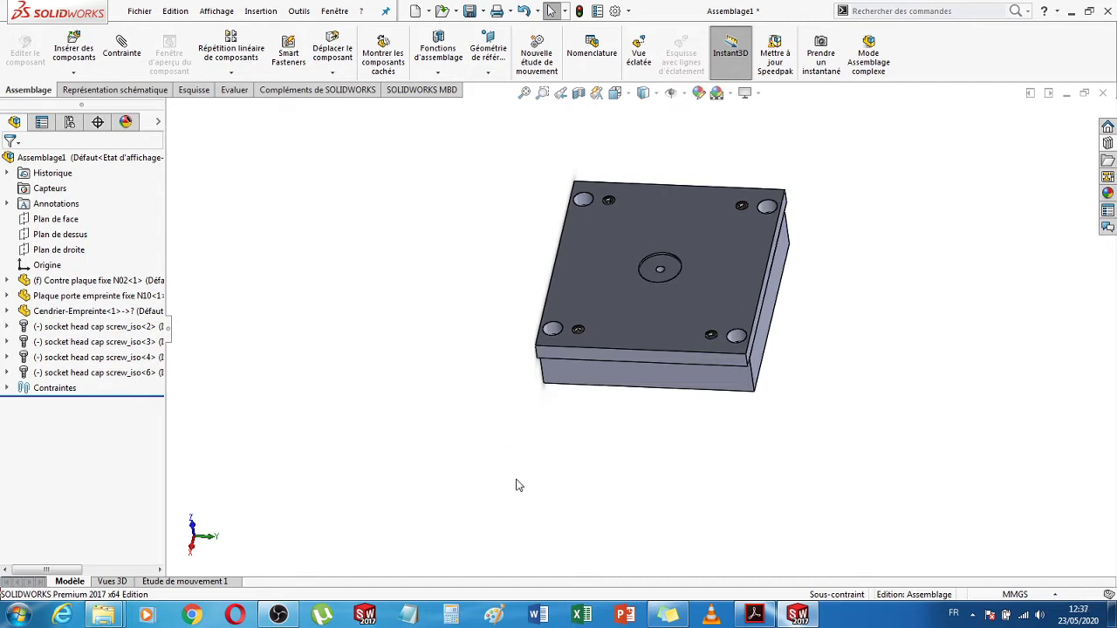
- Save the assembly in the TP 2 folder as "Cendrier - Partie fixe"
{"action": "middle_click_drag", "start_coordinate": [479, 478], "coordinate": [679, 438]}
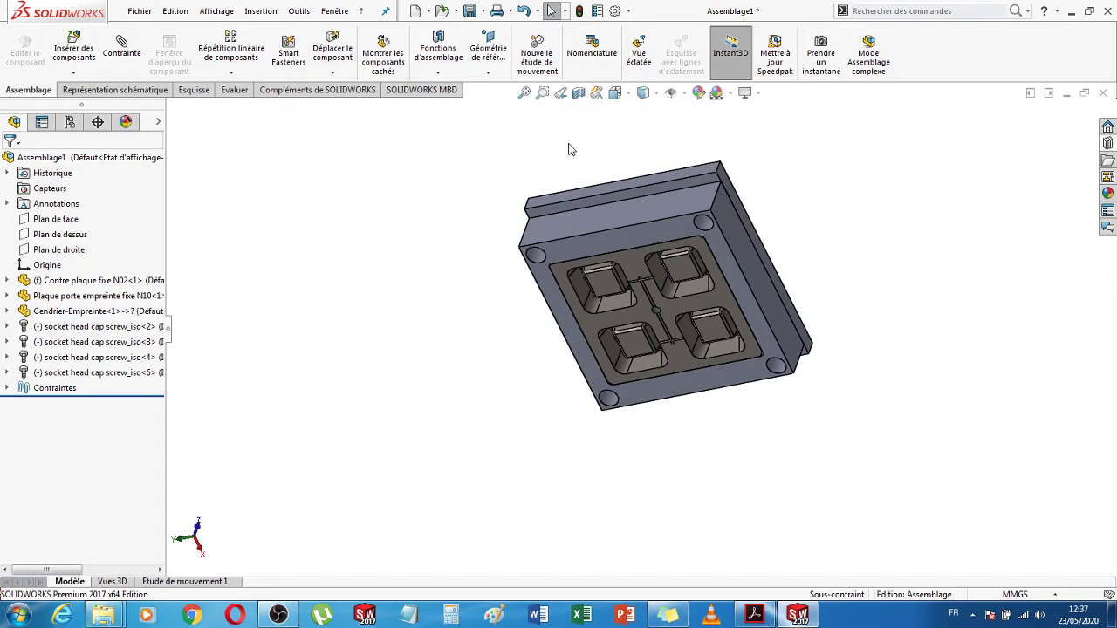
{"action": "left_click", "coordinate": [470, 10]}
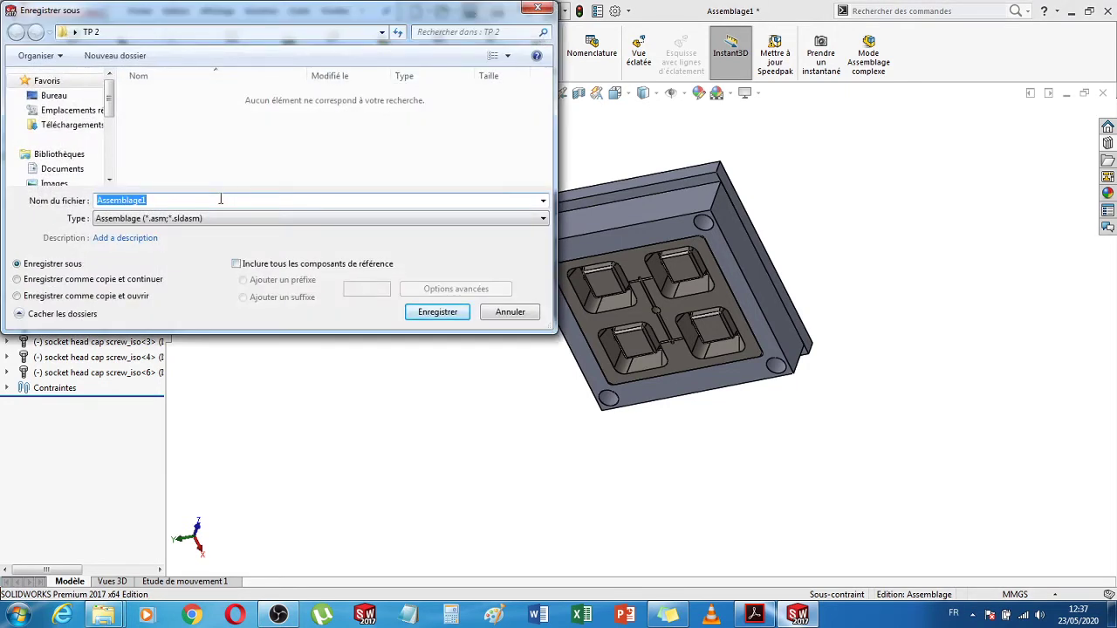
{"action": "type", "text": "Part"}
{"action": "type", "text": "Cen"}
{"action": "type", "text": "drier"}
{"action": "type", "text": " -"}
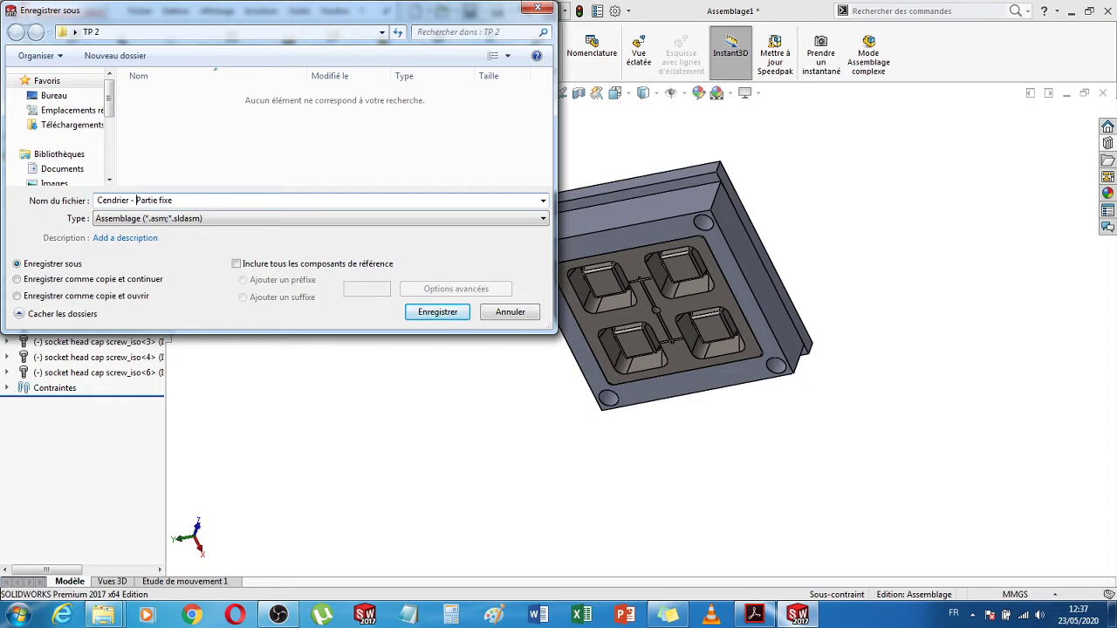
{"action": "key", "text": "Return"}
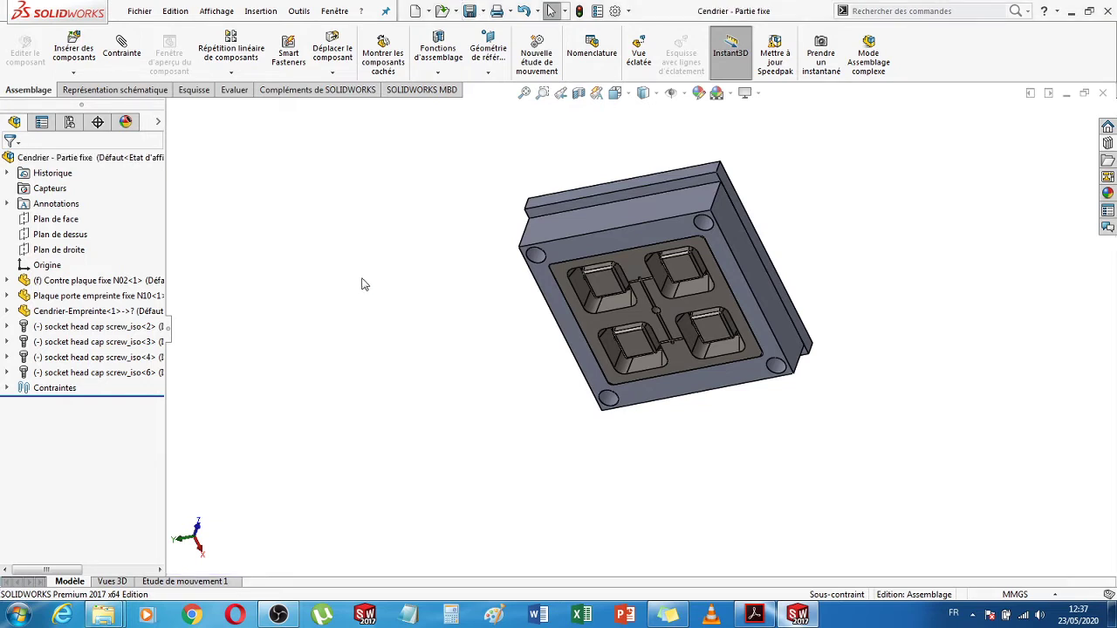
- Create a new part document
{"action": "middle_click_drag", "start_coordinate": [476, 282], "coordinate": [462, 426]}
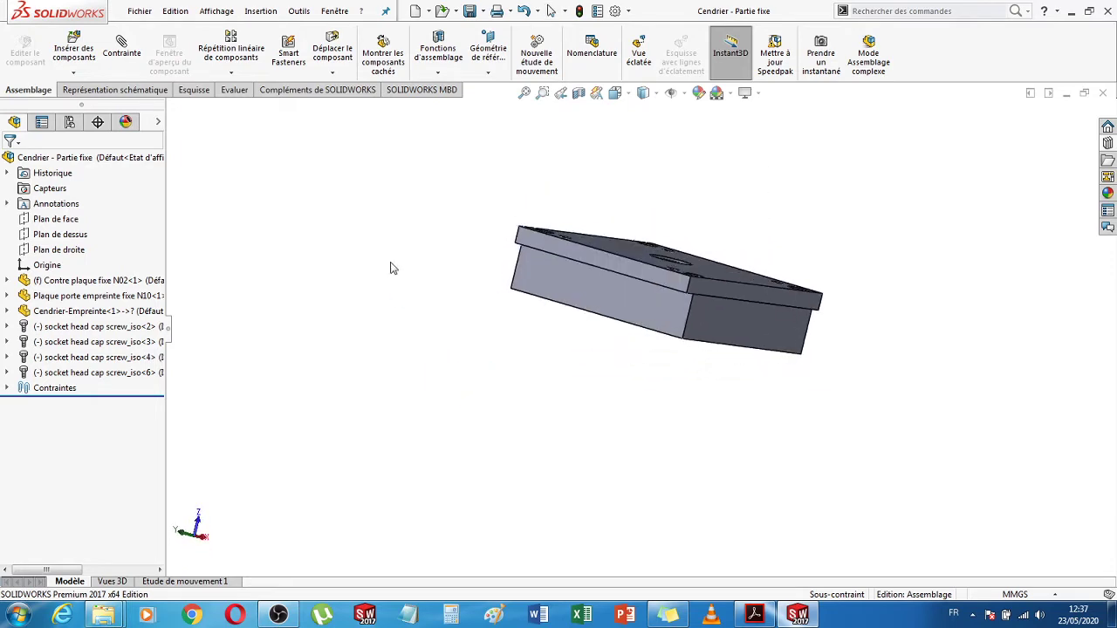
{"action": "left_click", "coordinate": [139, 13]}
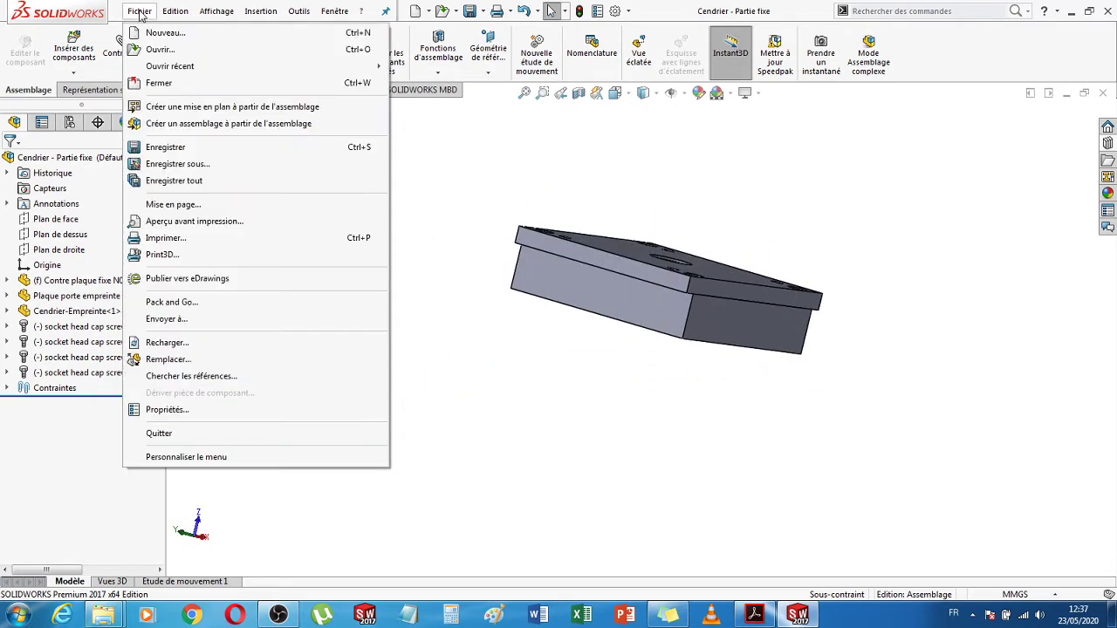
{"action": "left_click", "coordinate": [150, 28]}
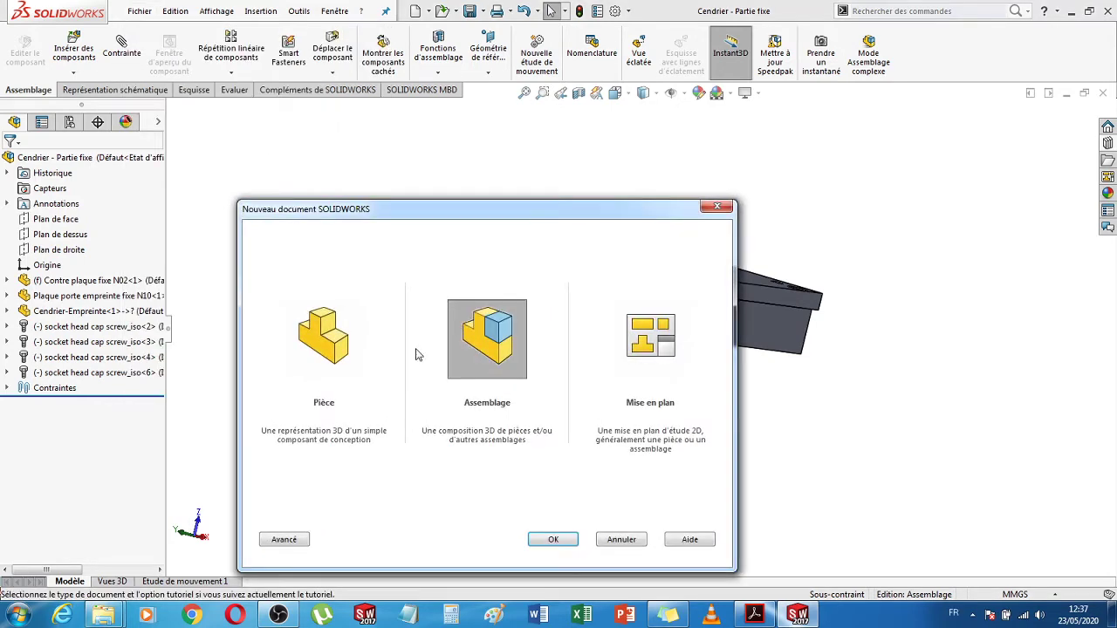
{"action": "double_click", "coordinate": [324, 340]}
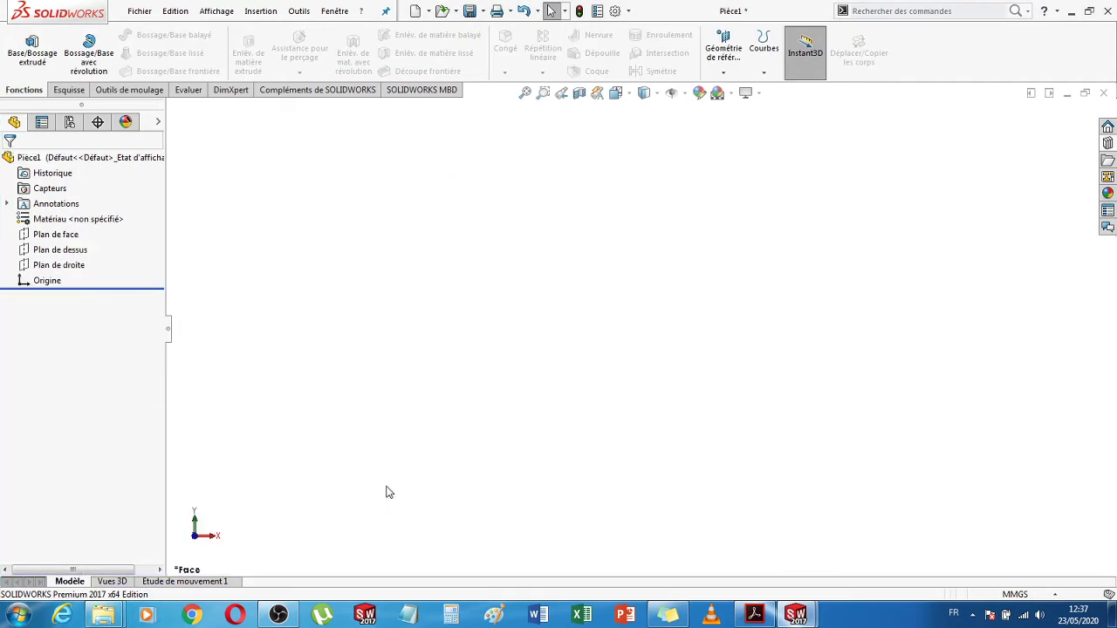
- Switch to the DME catalogue in Acrobat and look through the N 4545 pages for the guide pillar drawings
{"action": "left_click", "coordinate": [755, 616]}
{"action": "scroll", "coordinate": [422, 464], "scroll_direction": "up", "scroll_amount": 10}
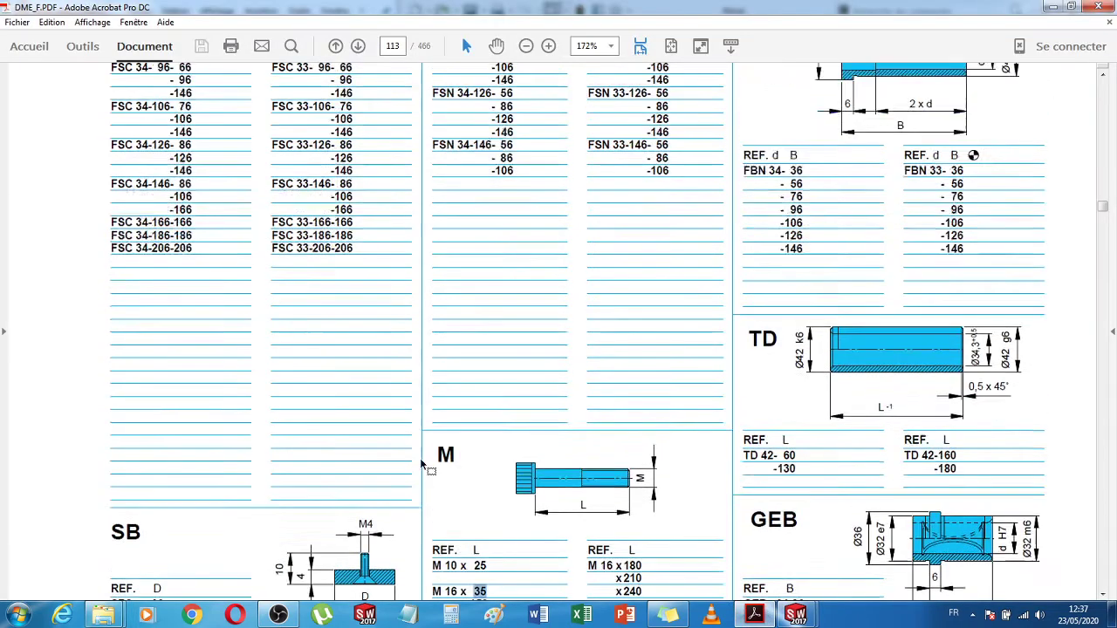
{"action": "scroll", "coordinate": [422, 464], "scroll_direction": "up", "scroll_amount": 15}
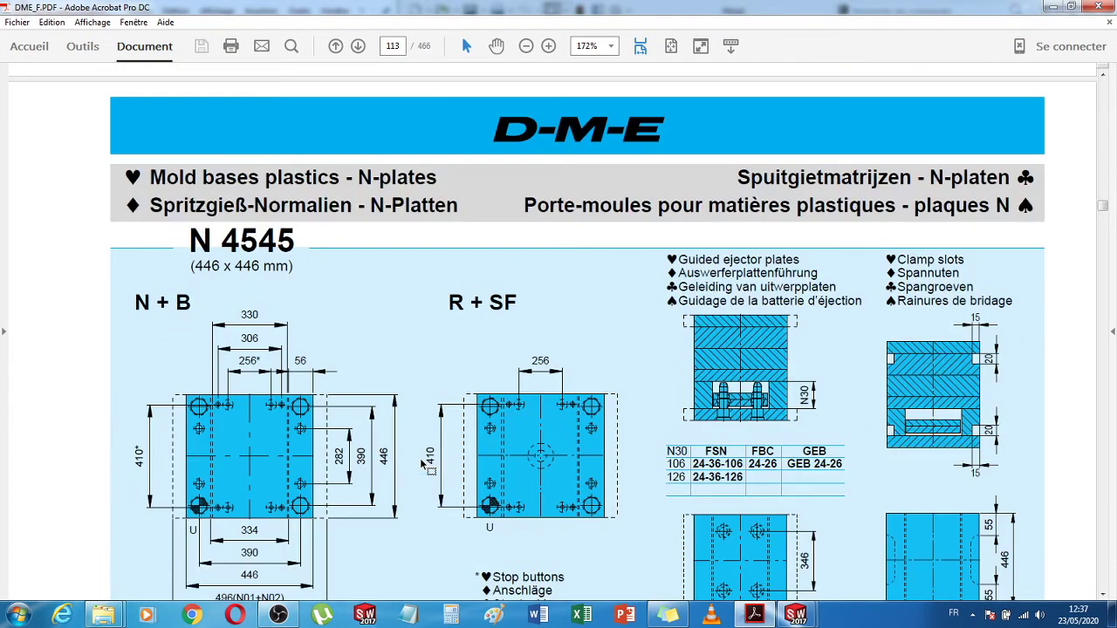
{"action": "scroll", "coordinate": [422, 464], "scroll_direction": "up", "scroll_amount": 3}
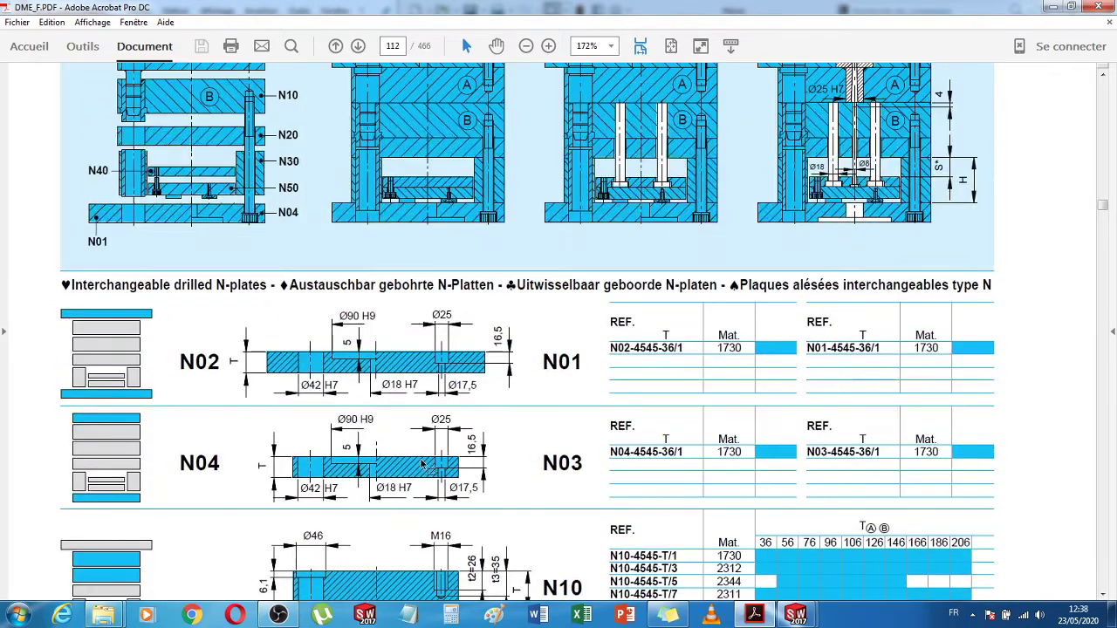
{"action": "scroll", "coordinate": [422, 464], "scroll_direction": "down", "scroll_amount": 13}
{"action": "scroll", "coordinate": [421, 459], "scroll_direction": "down", "scroll_amount": 13}
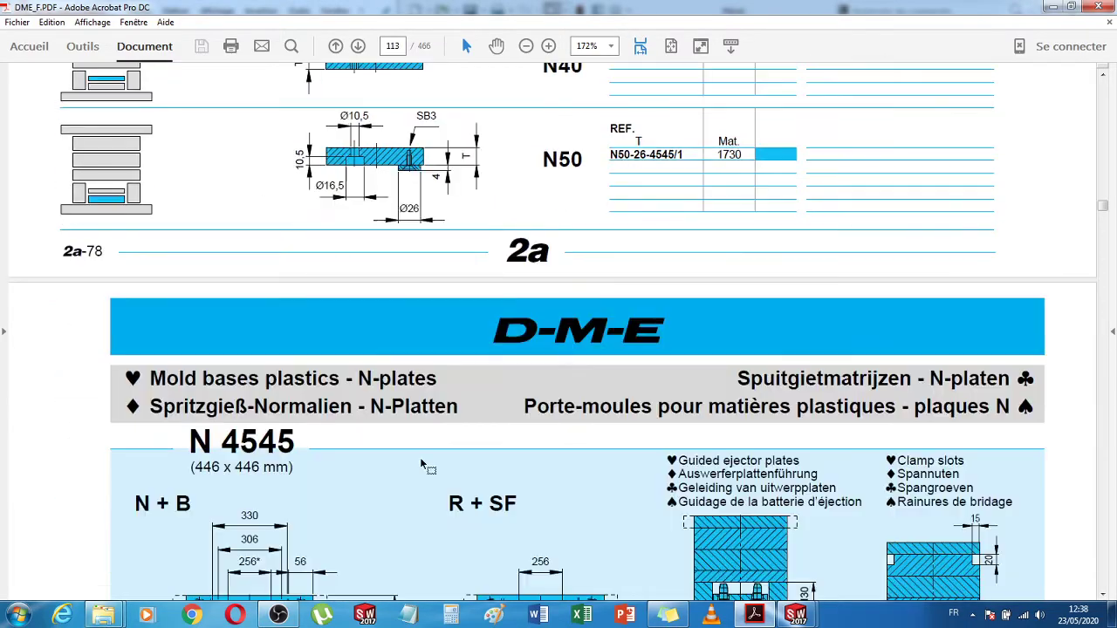
{"action": "scroll", "coordinate": [421, 458], "scroll_direction": "down", "scroll_amount": 1}
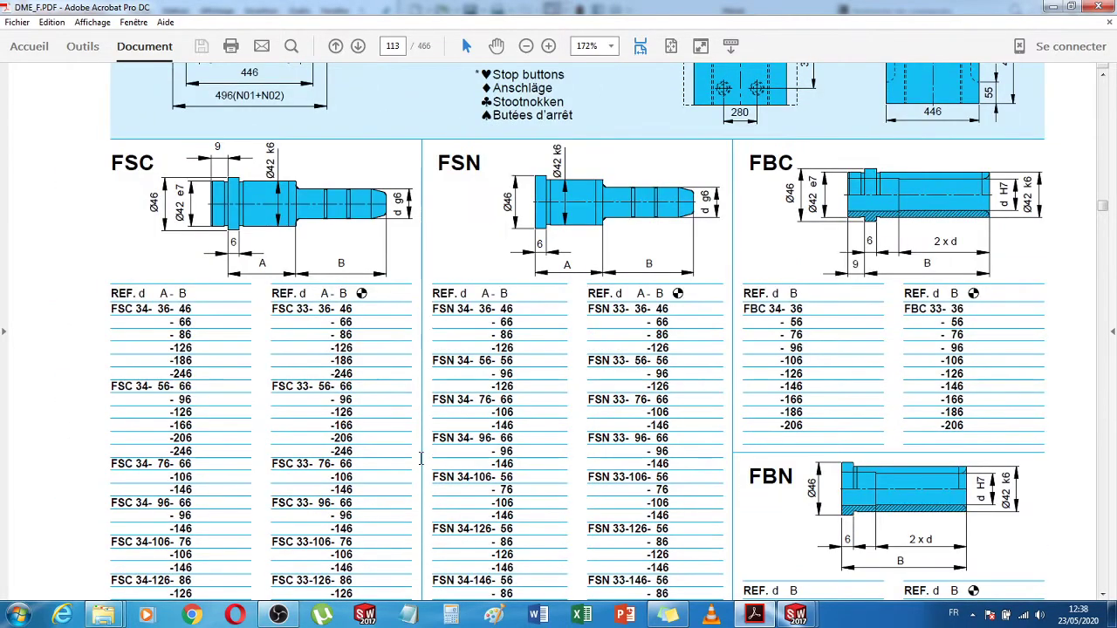
{"action": "scroll", "coordinate": [421, 458], "scroll_direction": "up", "scroll_amount": 3}
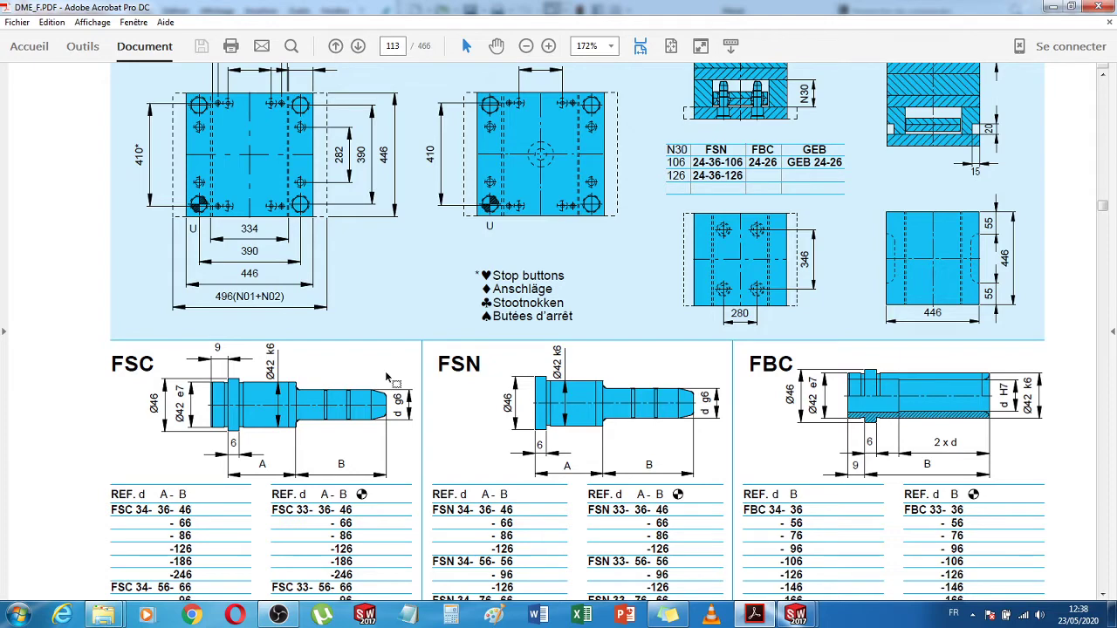
- Enlarge the catalogue page to 300% and examine the FSC guide pillar's drawing and dimensions
{"action": "left_click", "coordinate": [548, 46]}
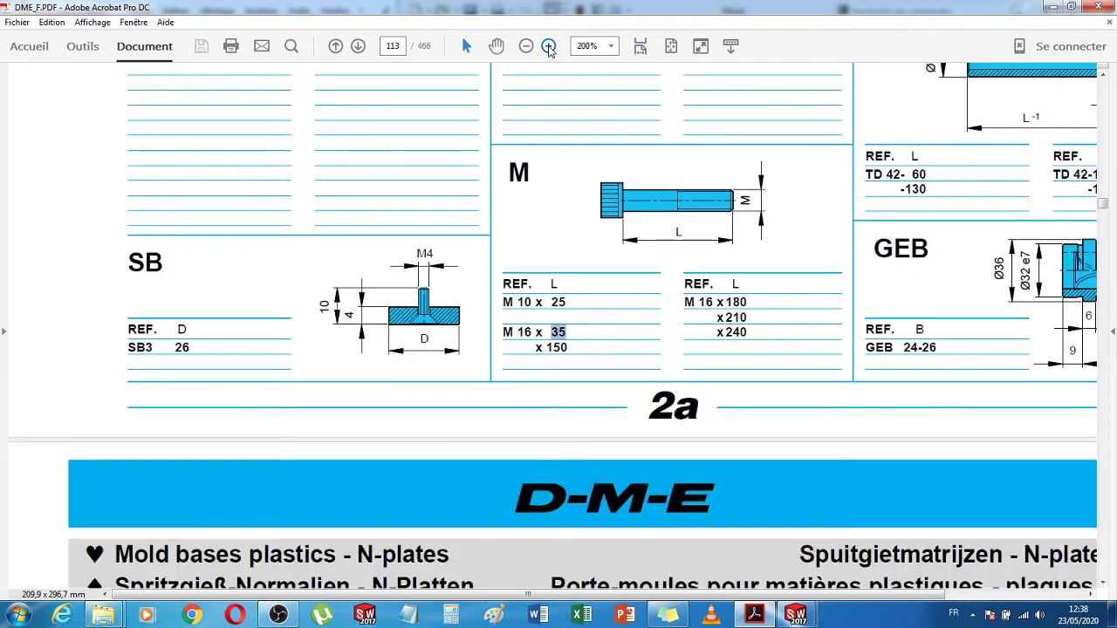
{"action": "scroll", "coordinate": [421, 329], "scroll_direction": "up", "scroll_amount": 5}
{"action": "scroll", "coordinate": [421, 330], "scroll_direction": "up", "scroll_amount": 5}
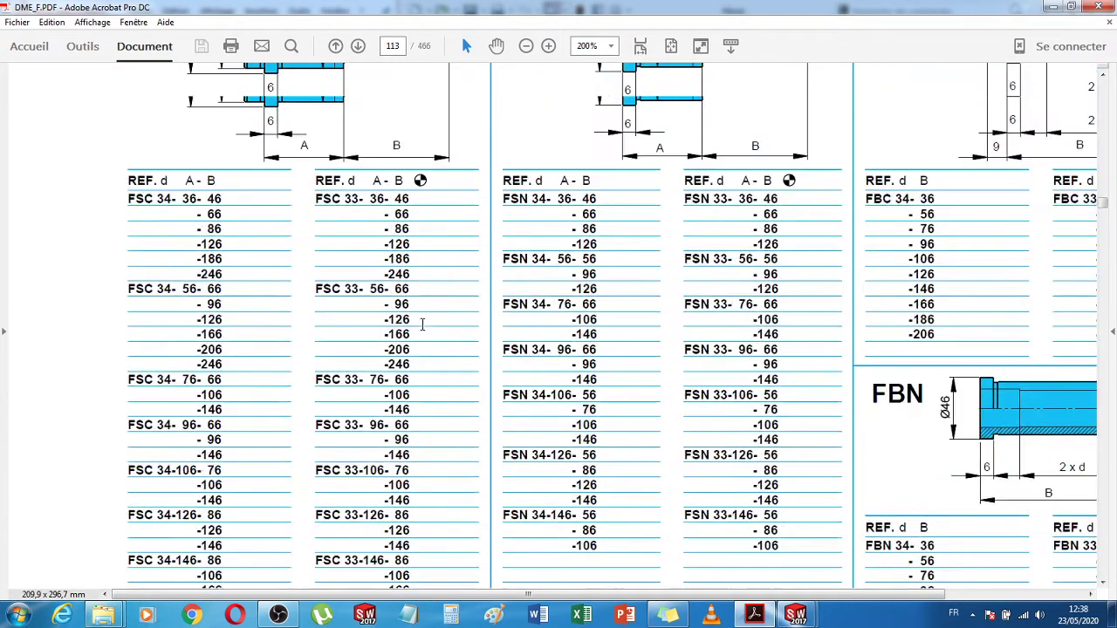
{"action": "left_click", "coordinate": [548, 46]}
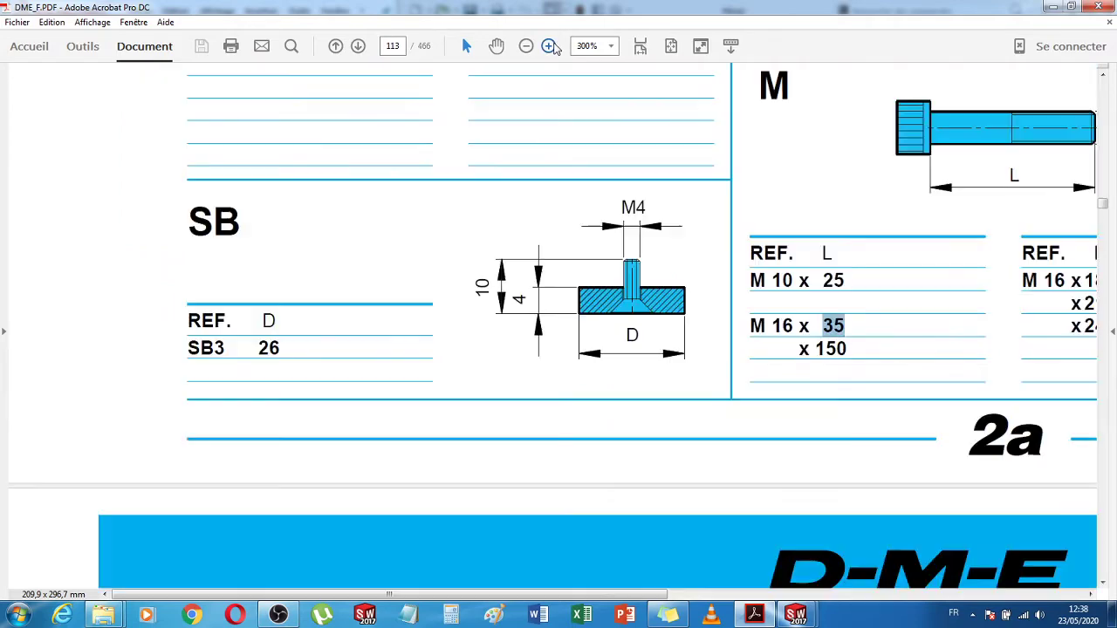
{"action": "scroll", "coordinate": [720, 437], "scroll_direction": "up", "scroll_amount": 6}
{"action": "scroll", "coordinate": [720, 434], "scroll_direction": "up", "scroll_amount": 9}
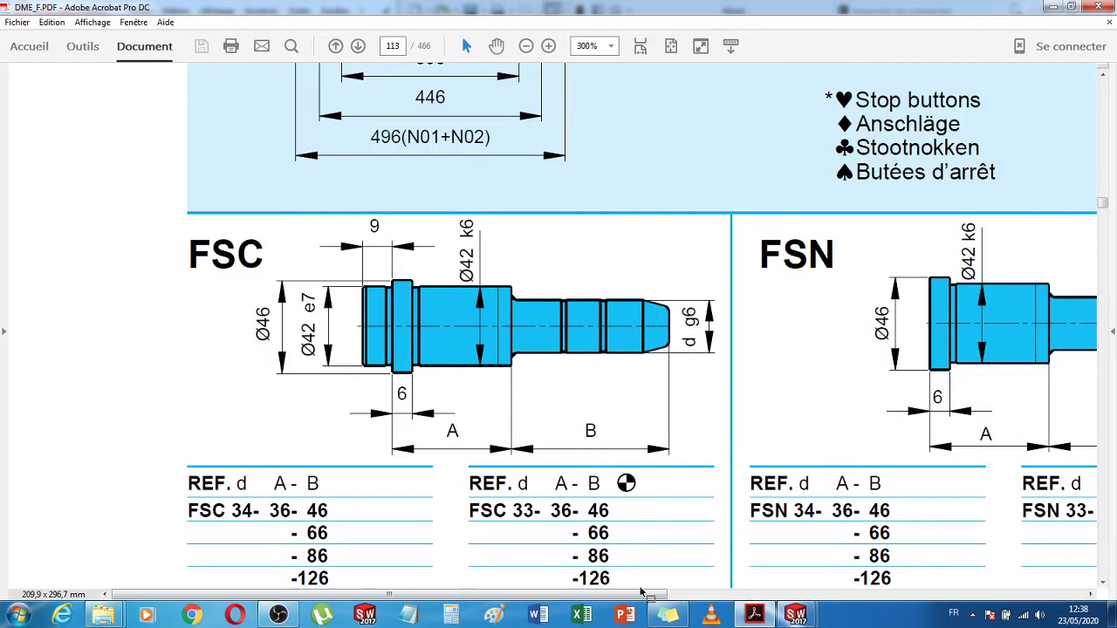
{"action": "scroll", "coordinate": [528, 446], "scroll_direction": "down", "scroll_amount": 3}
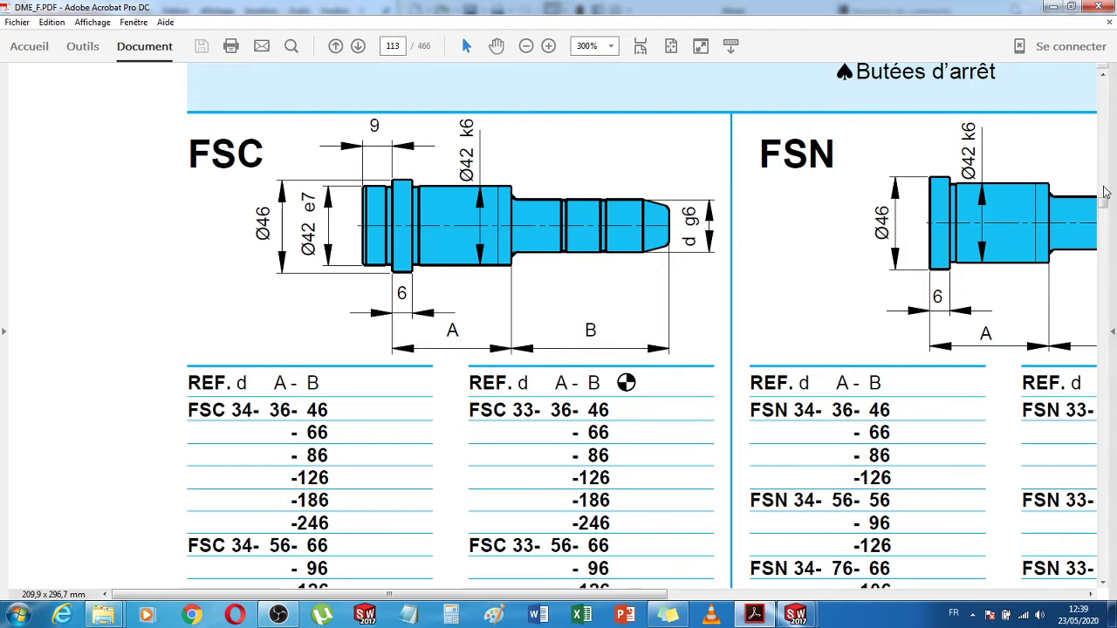
- Examine at 600% how the guide pillar fits in plates N02 and N10 on the catalogue's exploded mould section
{"action": "left_click", "coordinate": [1104, 114]}
{"action": "scroll", "coordinate": [1105, 114], "scroll_direction": "up", "scroll_amount": 10}
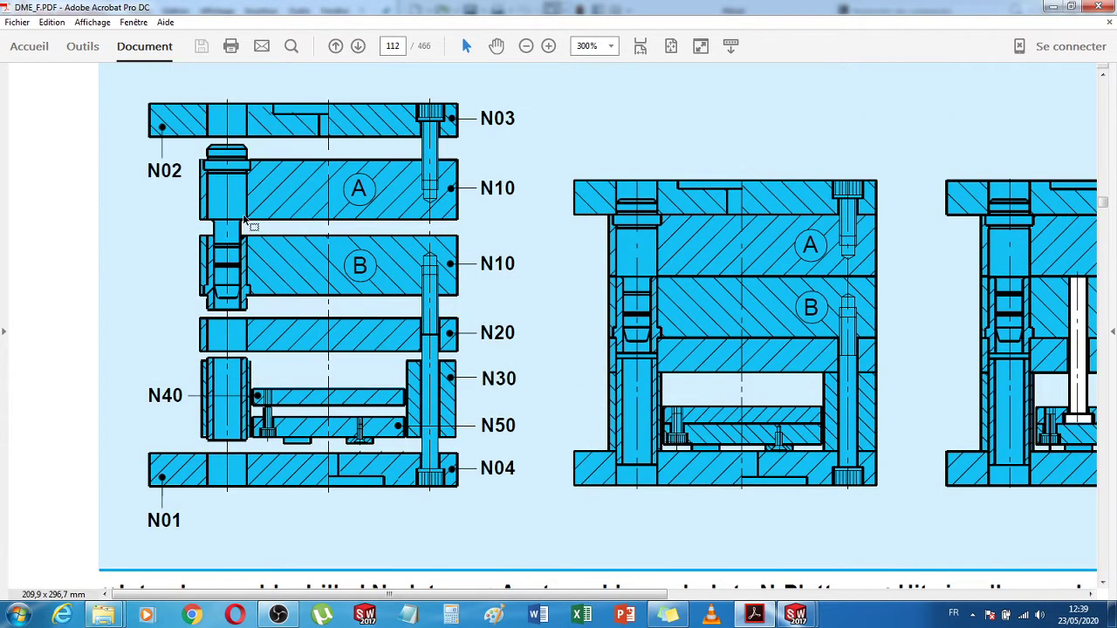
{"action": "left_click", "coordinate": [549, 46]}
{"action": "left_click", "coordinate": [549, 45]}
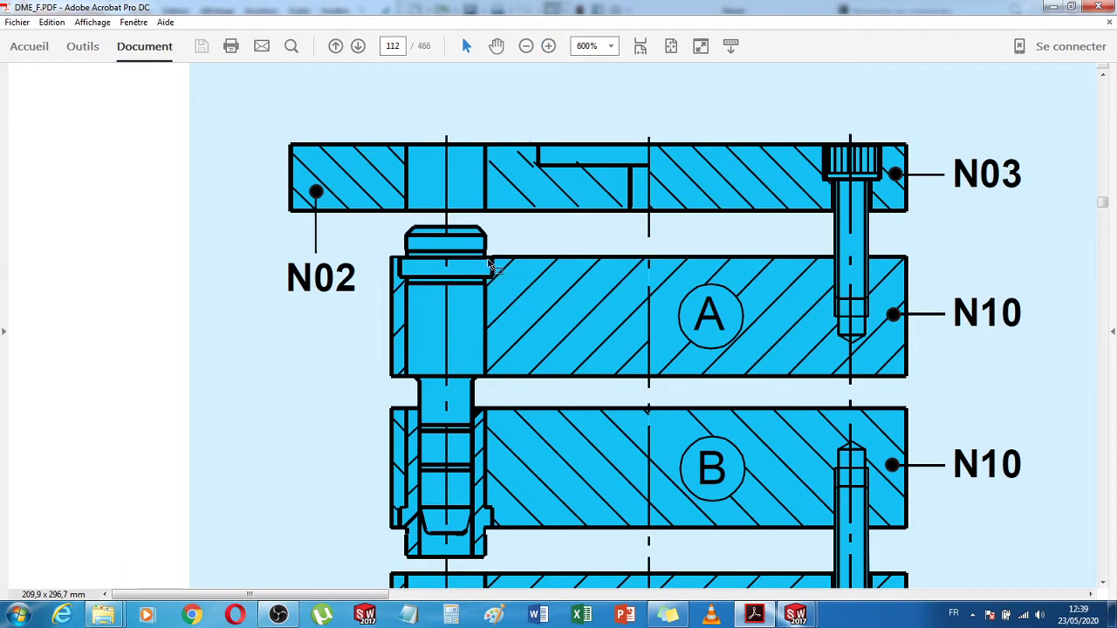
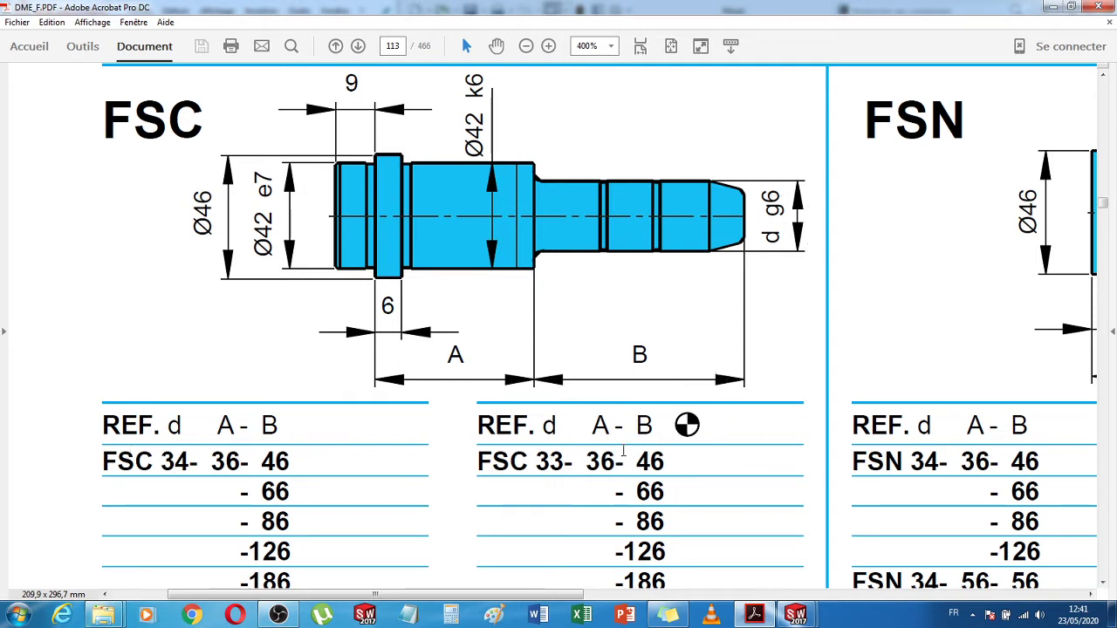
- Compare the d values of the FSC 33 and FSC 34 references and highlight the value 34
{"action": "double_click", "coordinate": [543, 462]}
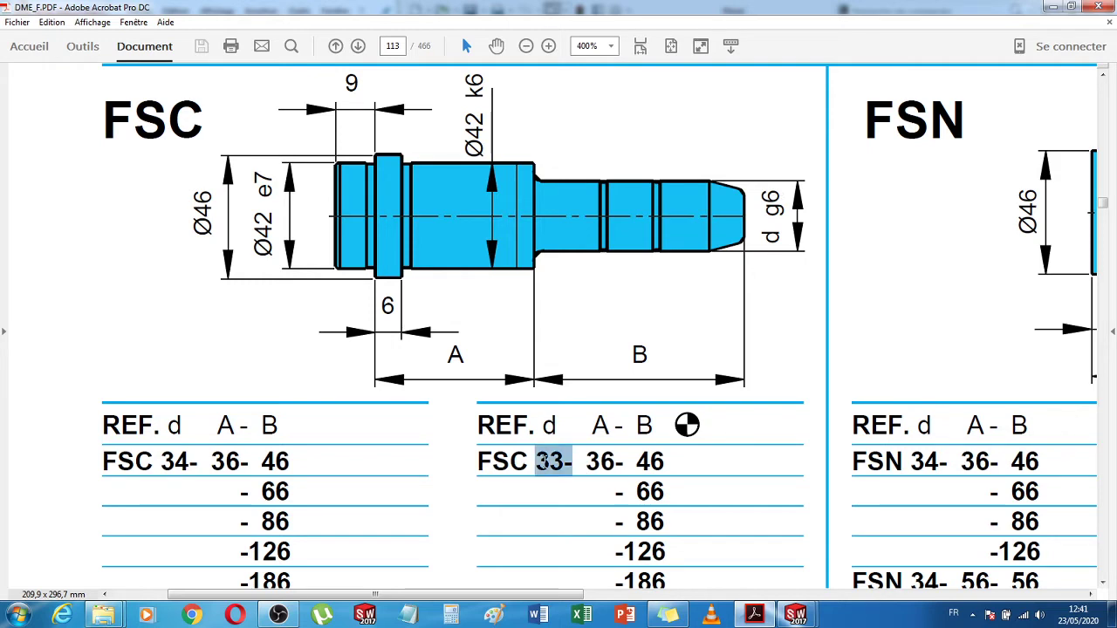
{"action": "left_click", "coordinate": [721, 465]}
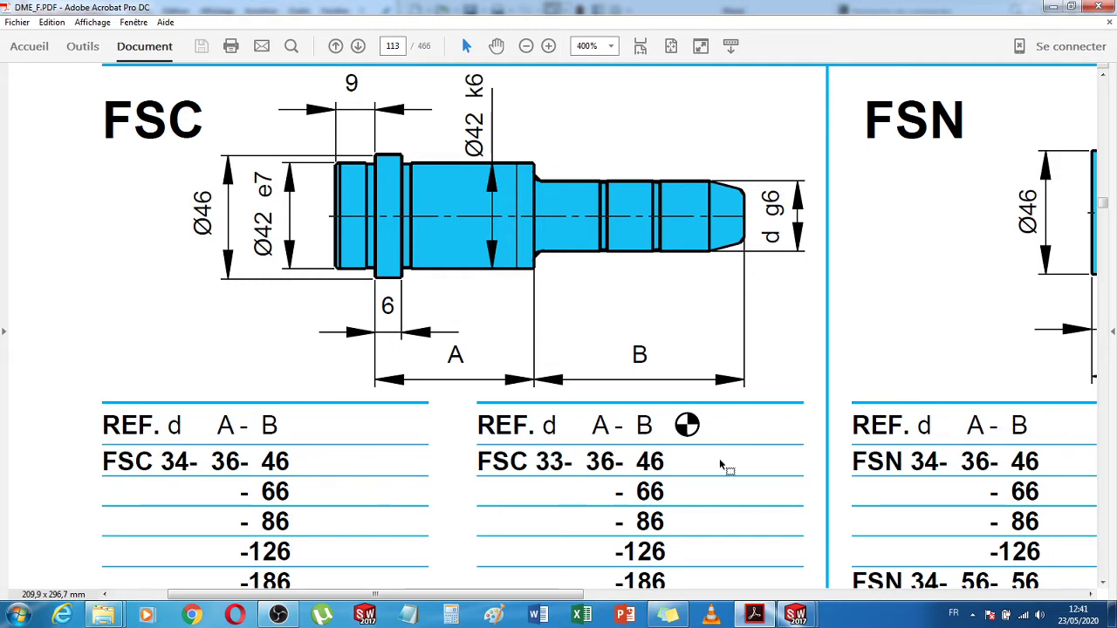
{"action": "double_click", "coordinate": [175, 461]}
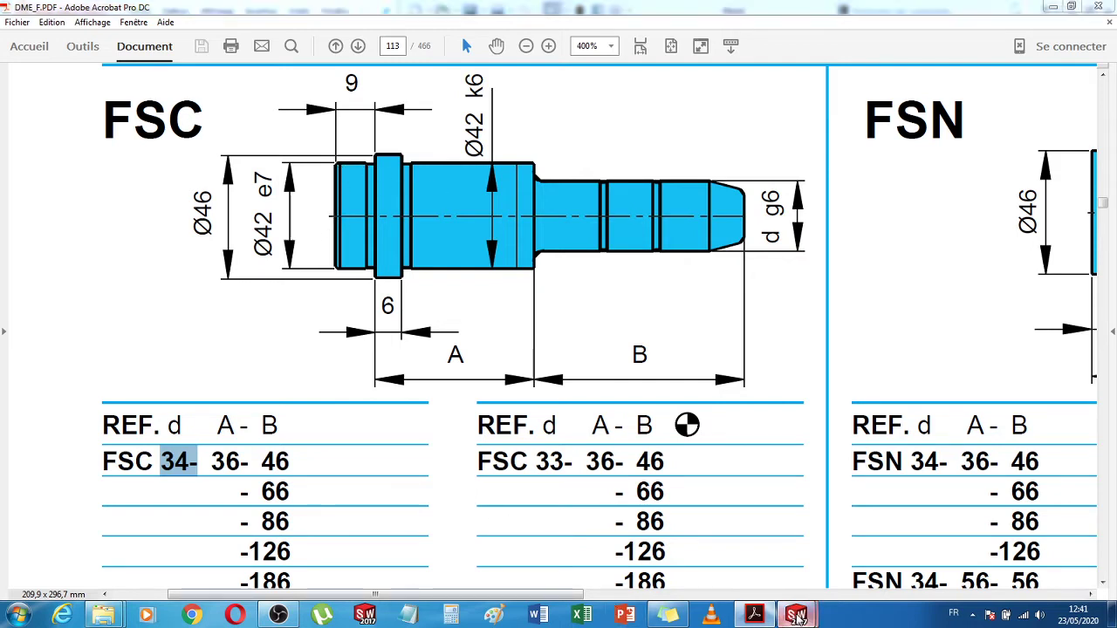
- Switch back to the empty part in SOLIDWORKS and open a sketch on Plan de dessus with the construction line command
{"action": "mouse_move", "coordinate": [798, 617]}
{"action": "left_click", "coordinate": [865, 558]}
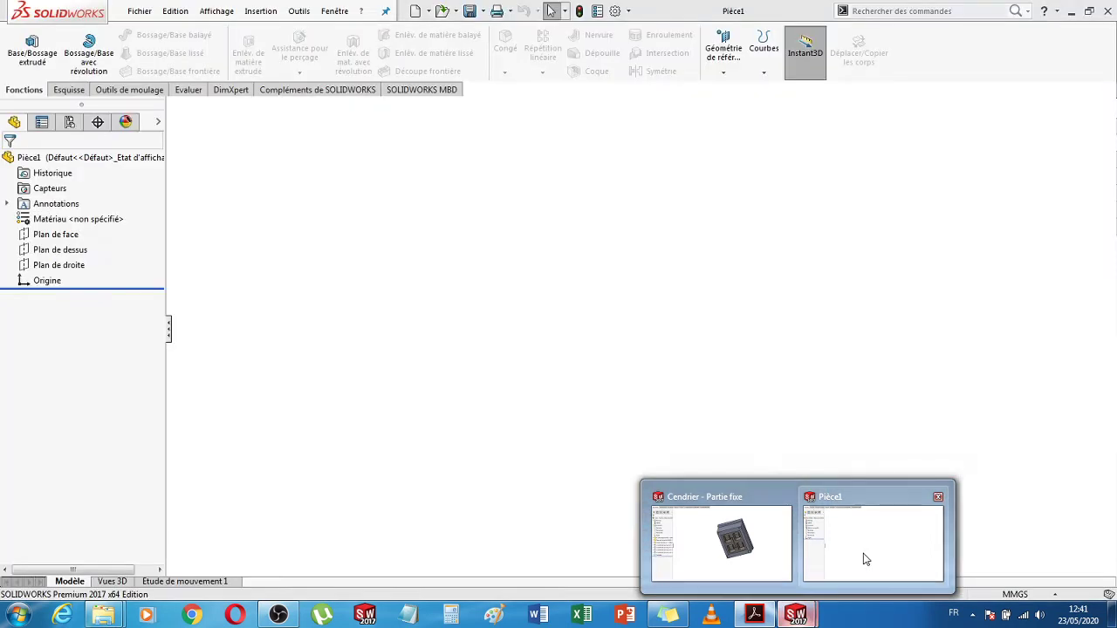
{"action": "left_click", "coordinate": [84, 253]}
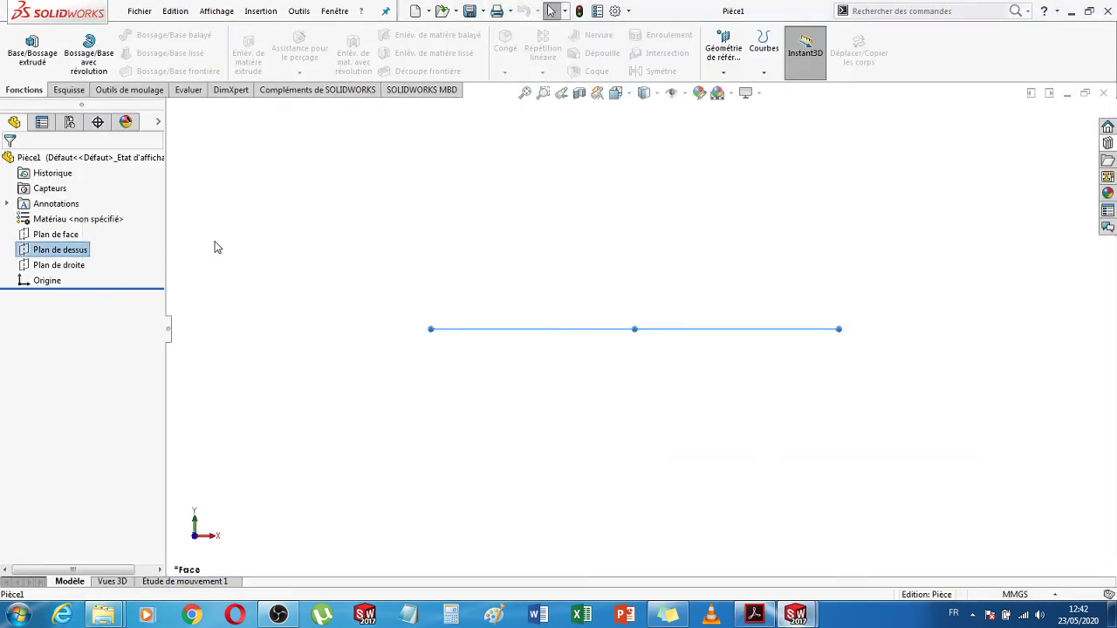
{"action": "left_click", "coordinate": [69, 91]}
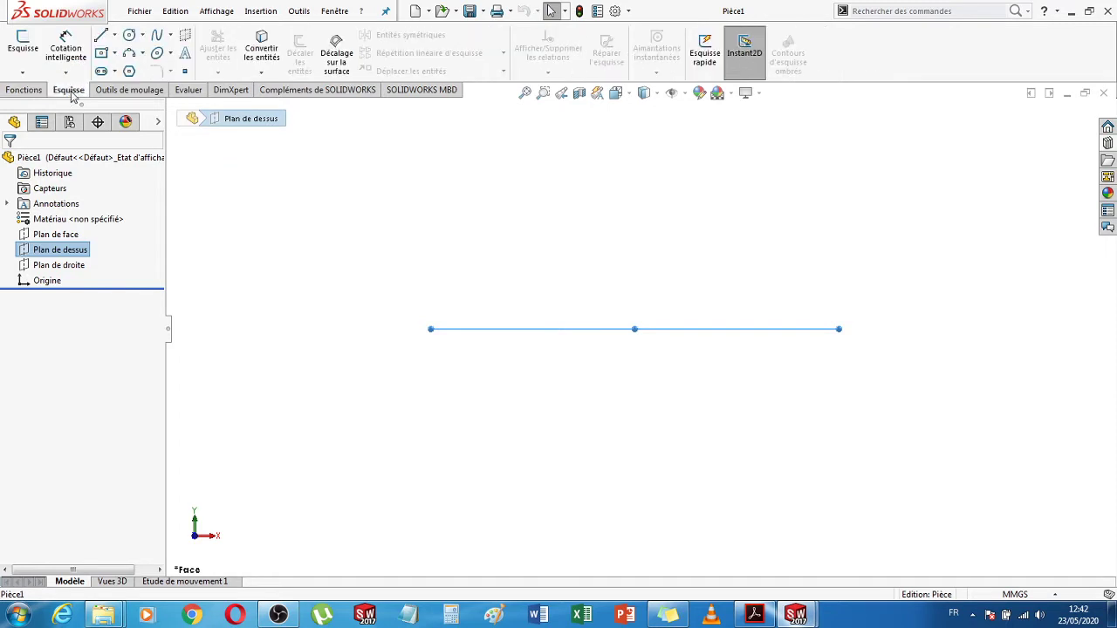
{"action": "left_click", "coordinate": [114, 34]}
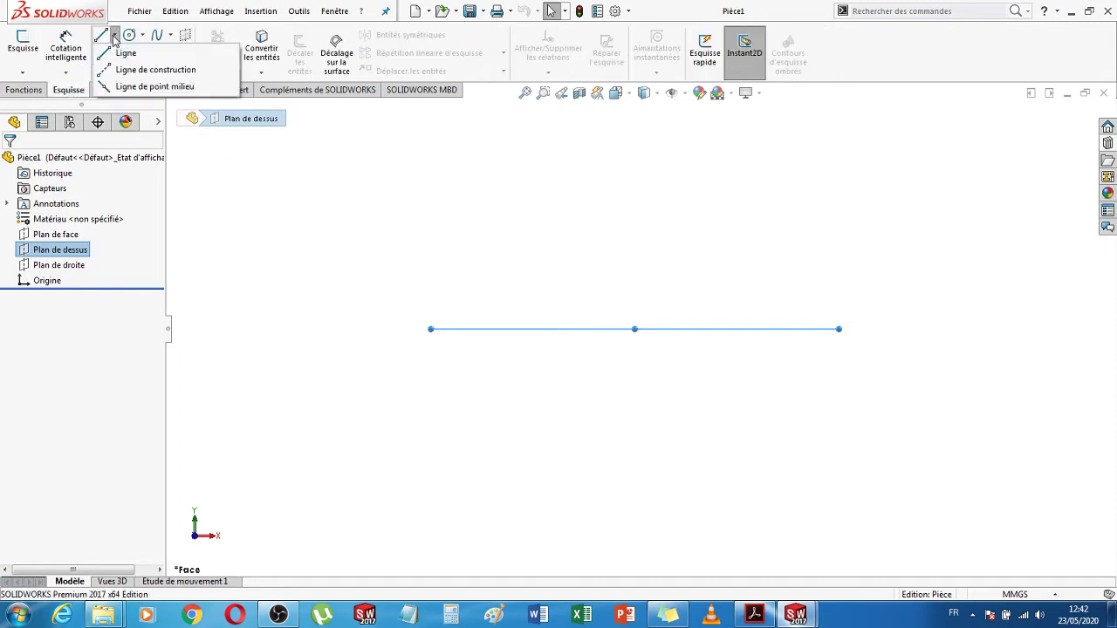
{"action": "left_click", "coordinate": [117, 69]}
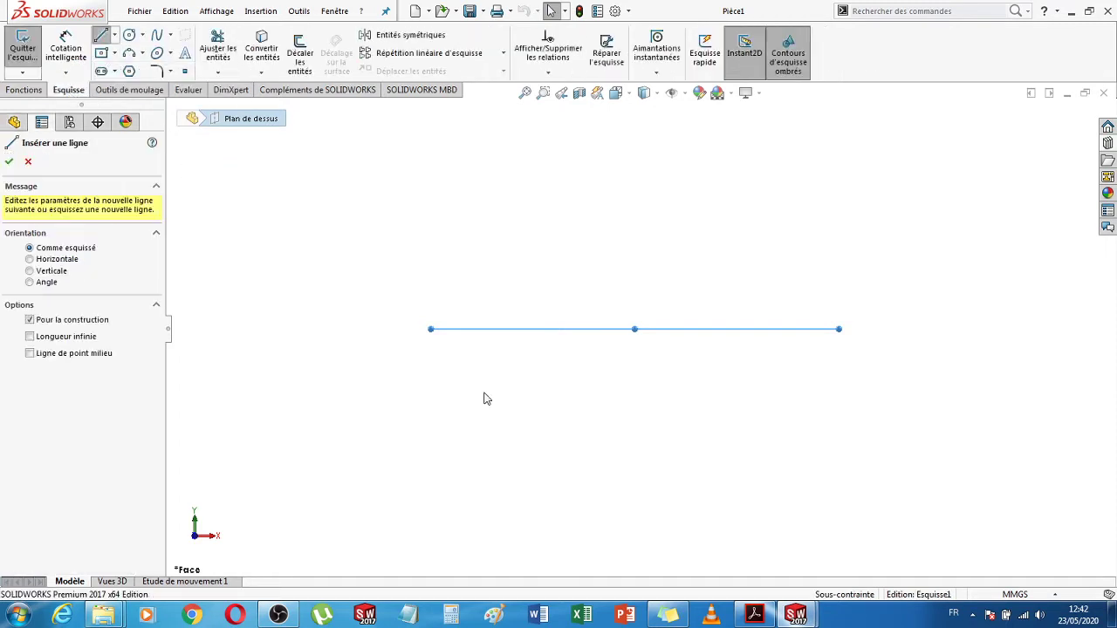
{"action": "left_click", "coordinate": [506, 326]}
{"action": "left_click", "coordinate": [721, 336]}
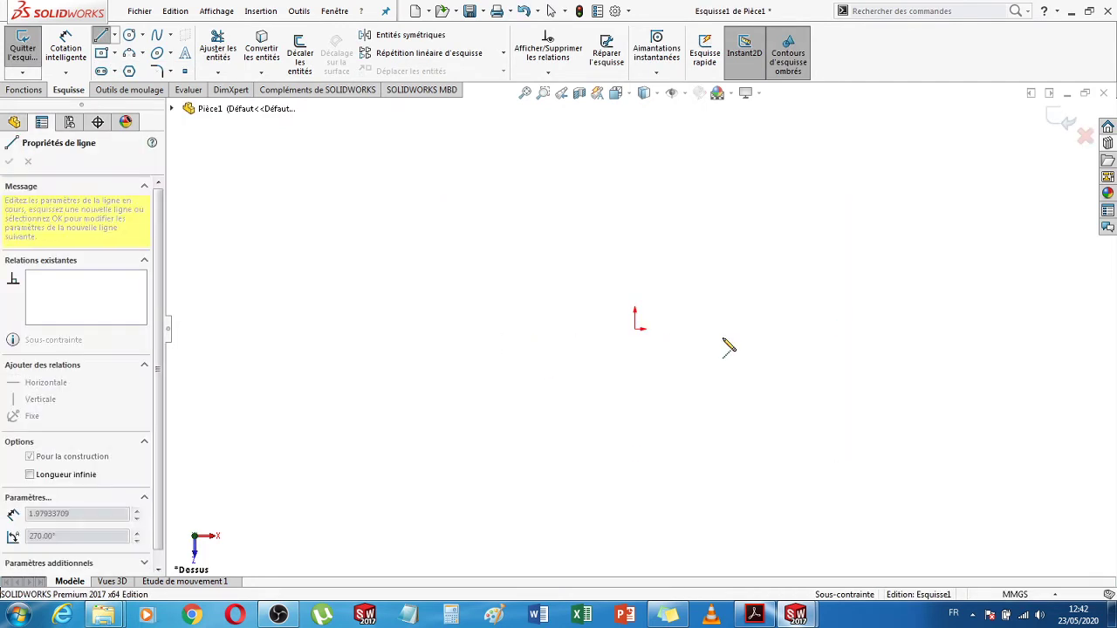
{"action": "key", "text": "Escape"}
{"action": "key", "text": "Escape"}
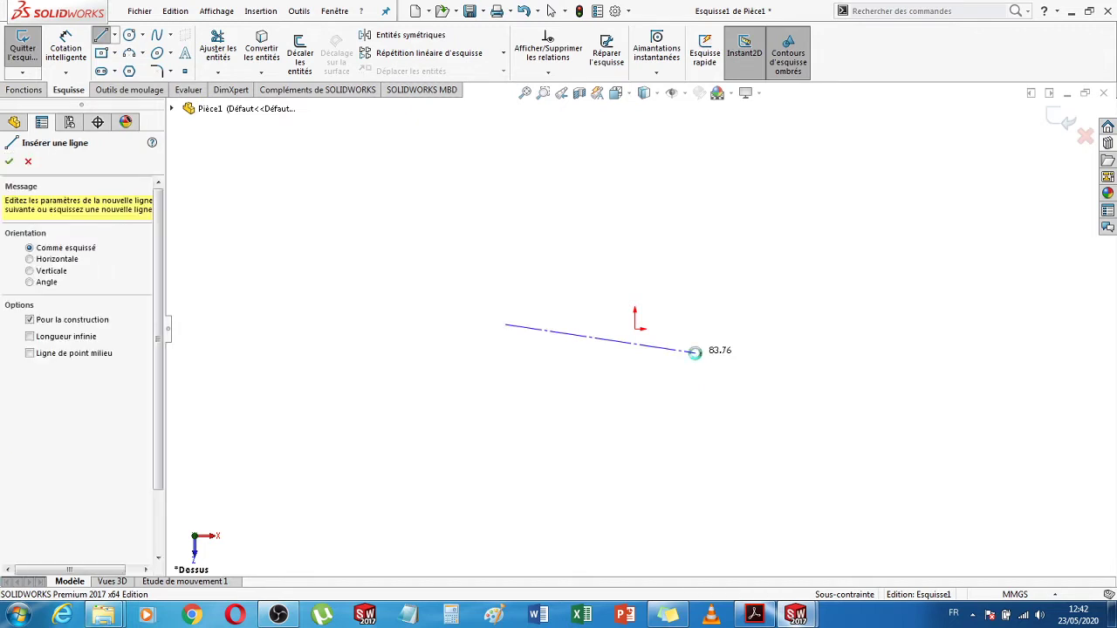
{"action": "key", "text": "Escape"}
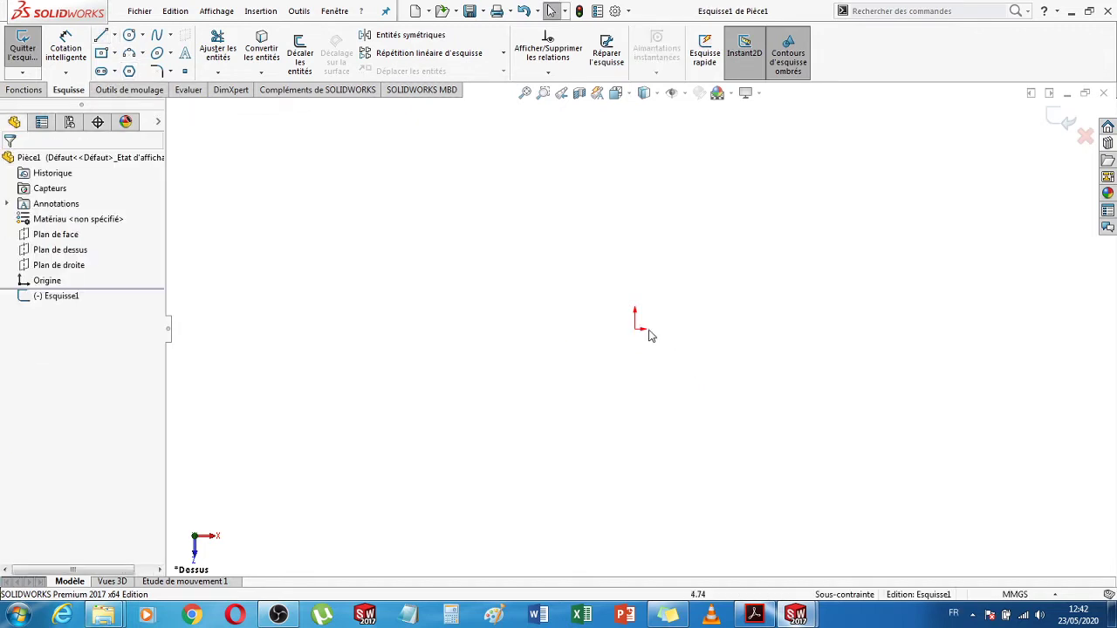
- Draw a horizontal construction line about 132 mm long through the origin as the pillar's axis
{"action": "left_click", "coordinate": [114, 34]}
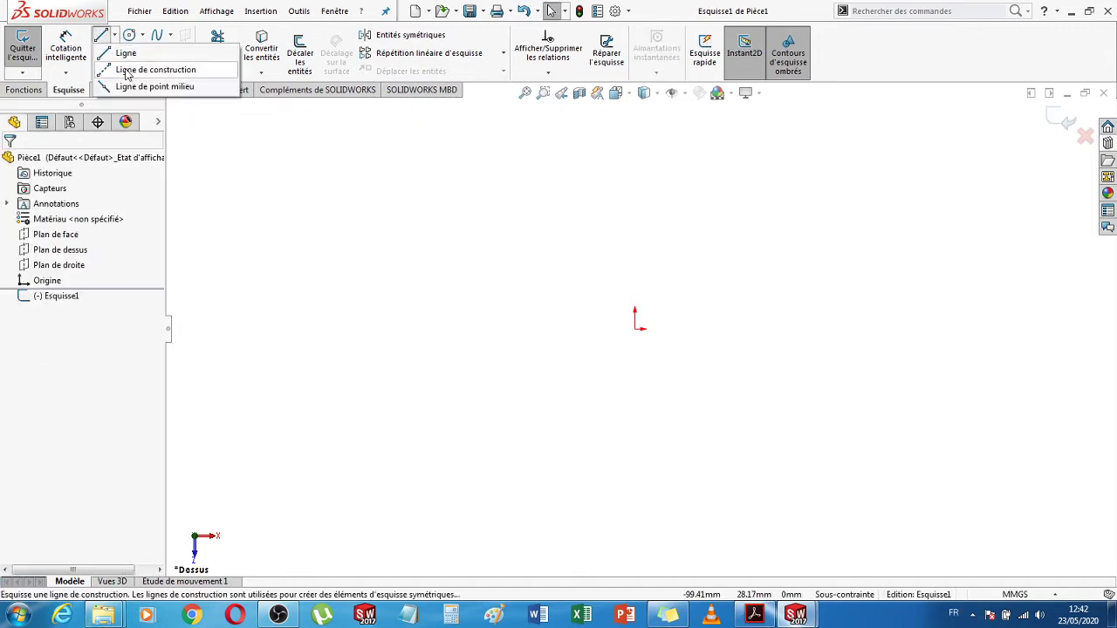
{"action": "left_click", "coordinate": [127, 72]}
{"action": "left_click", "coordinate": [641, 329]}
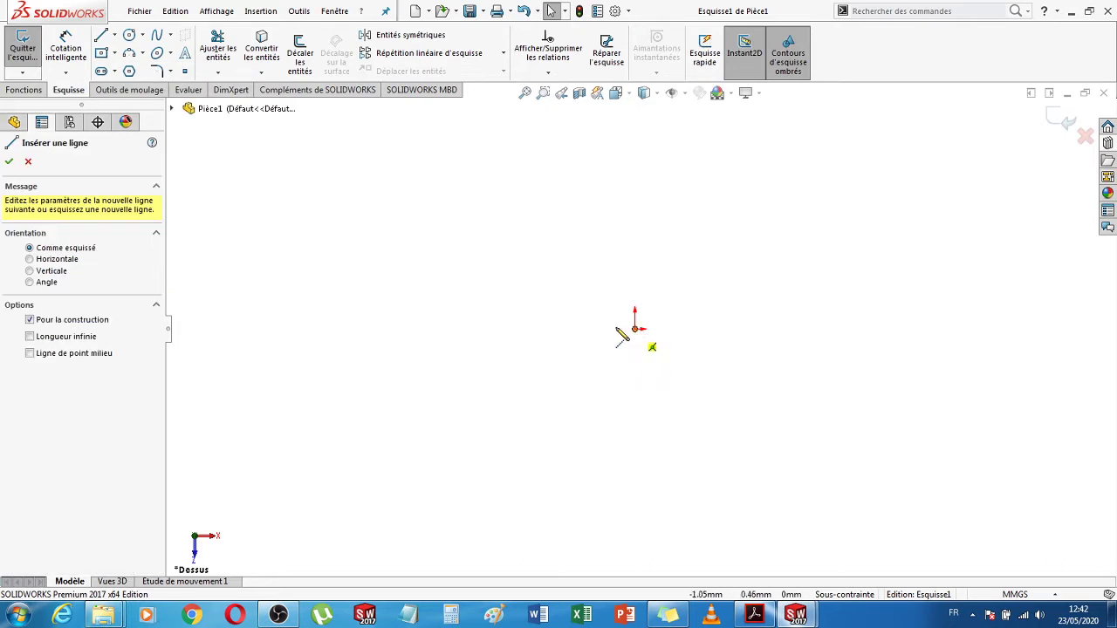
{"action": "left_click", "coordinate": [559, 329]}
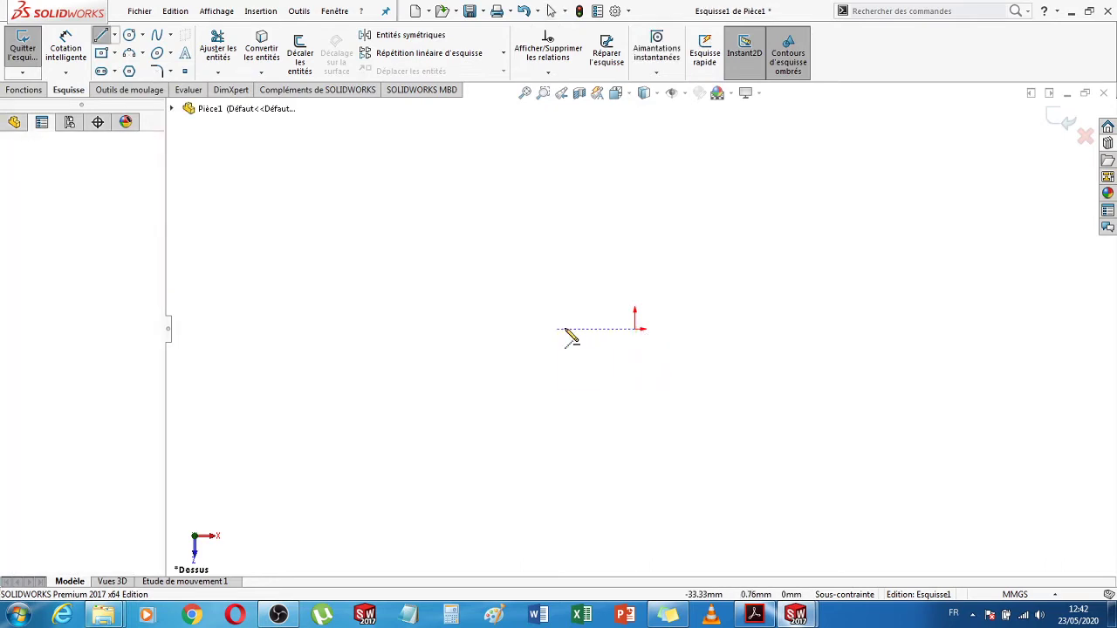
{"action": "left_click", "coordinate": [859, 330]}
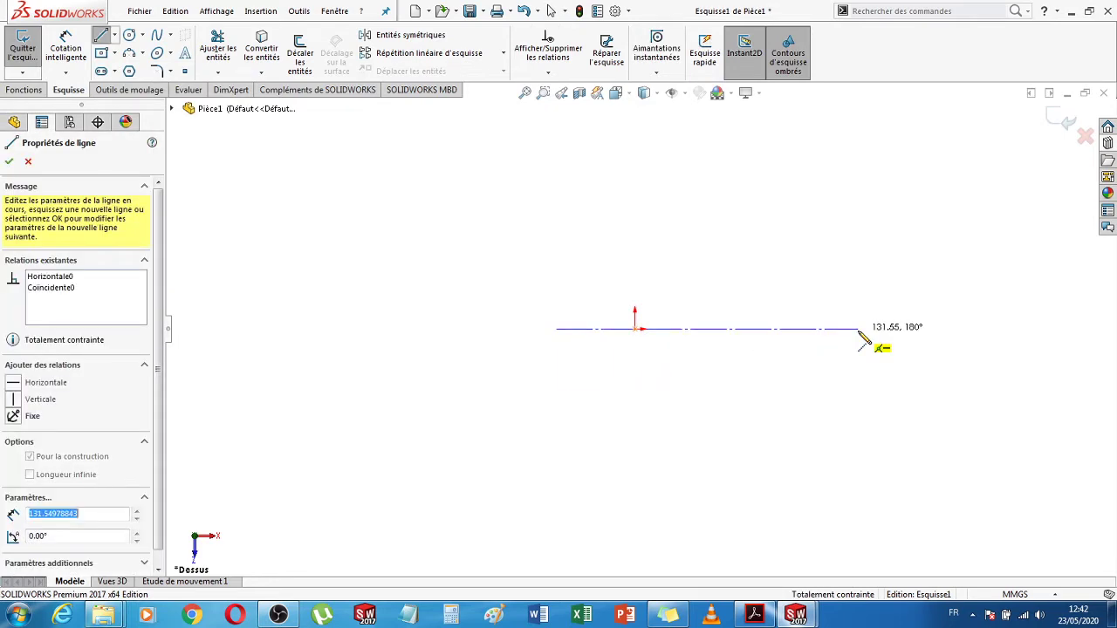
{"action": "key", "text": "Escape"}
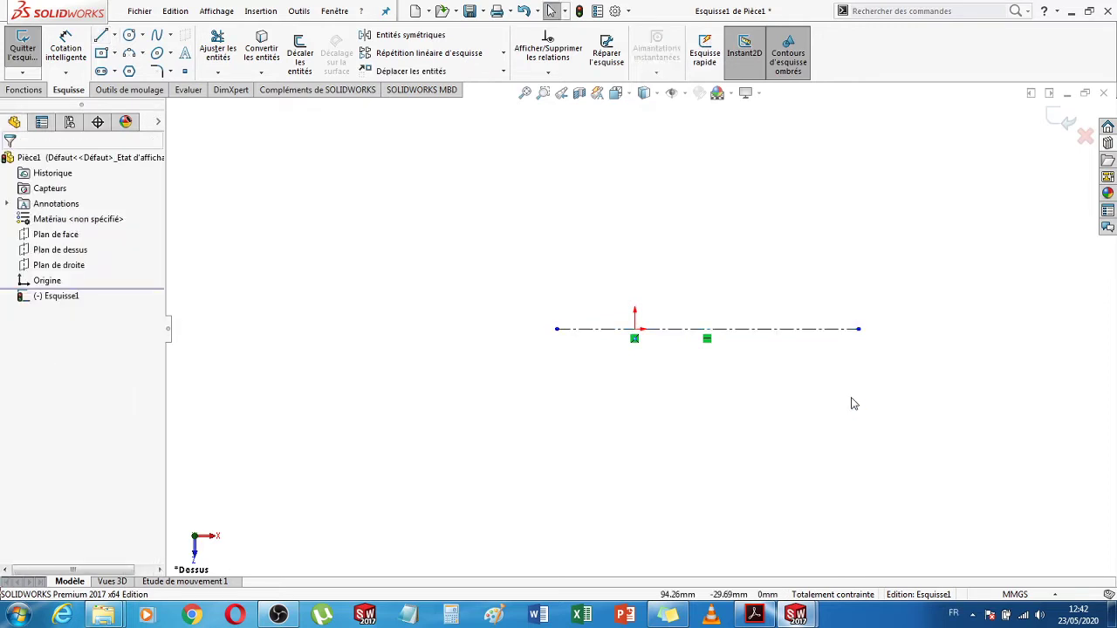
- Following the catalogue's FSC drawing, sketch the pillar's rear end upward from the origin with a corner chamfer, a short horizontal line and a small relief
{"action": "left_click", "coordinate": [756, 616]}
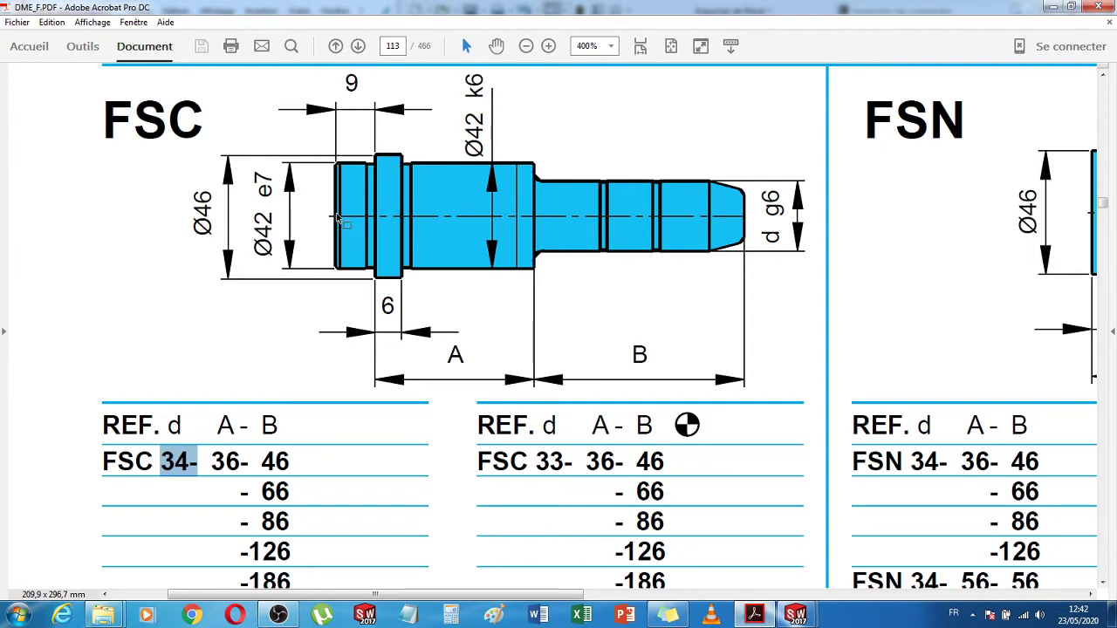
{"action": "left_click", "coordinate": [753, 614]}
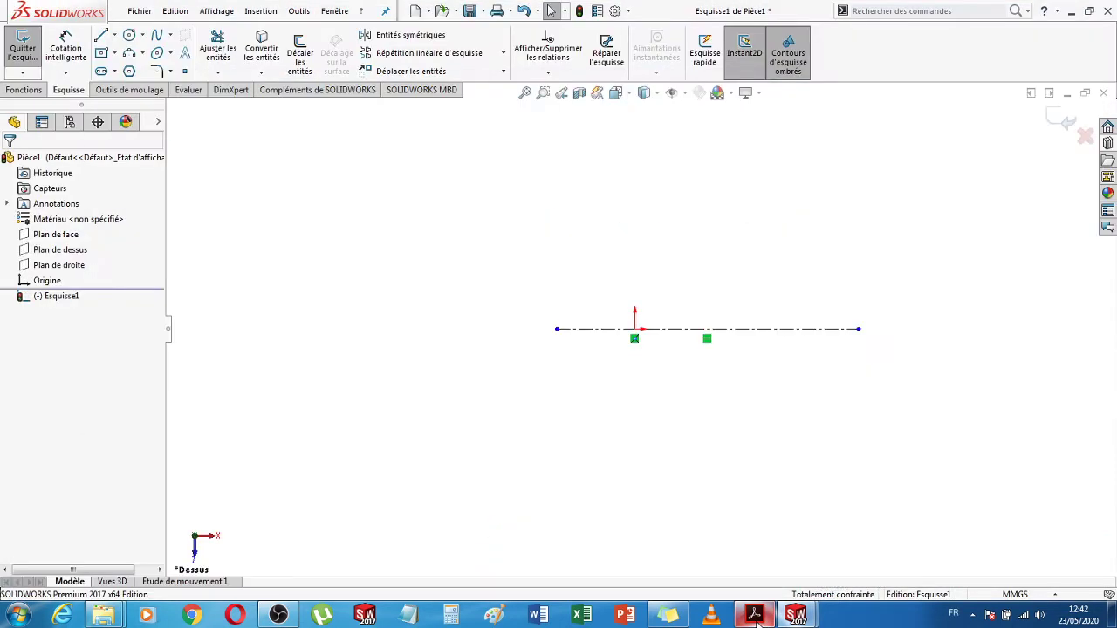
{"action": "left_click", "coordinate": [107, 41]}
{"action": "scroll", "coordinate": [641, 321], "scroll_direction": "down", "scroll_amount": 3}
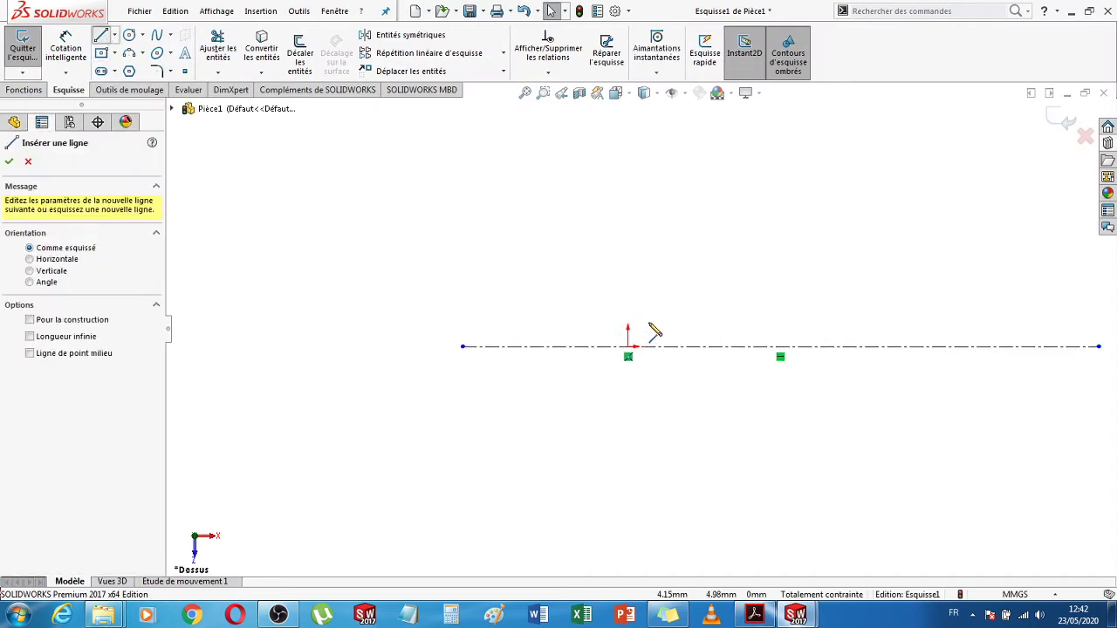
{"action": "scroll", "coordinate": [650, 336], "scroll_direction": "down", "scroll_amount": 1}
{"action": "left_click", "coordinate": [623, 352]}
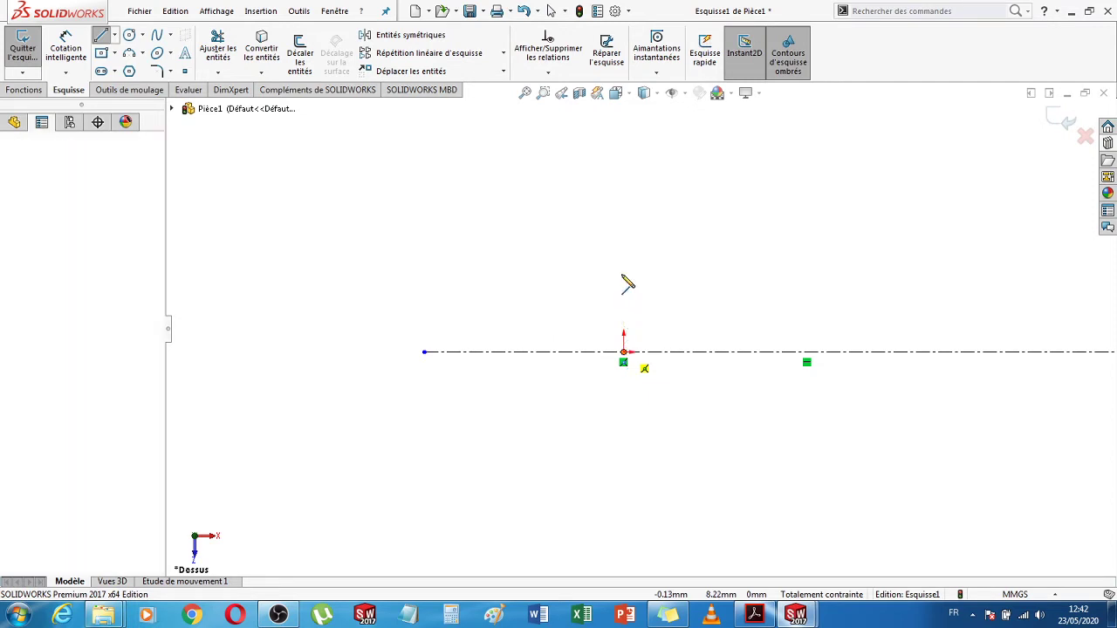
{"action": "left_click", "coordinate": [624, 226]}
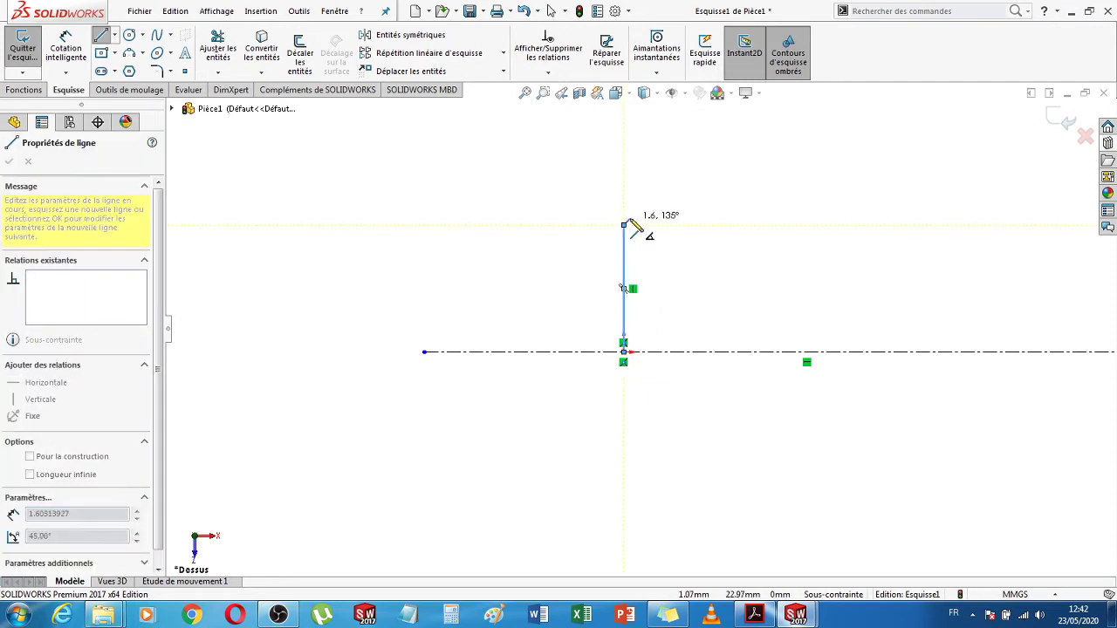
{"action": "left_click", "coordinate": [683, 219]}
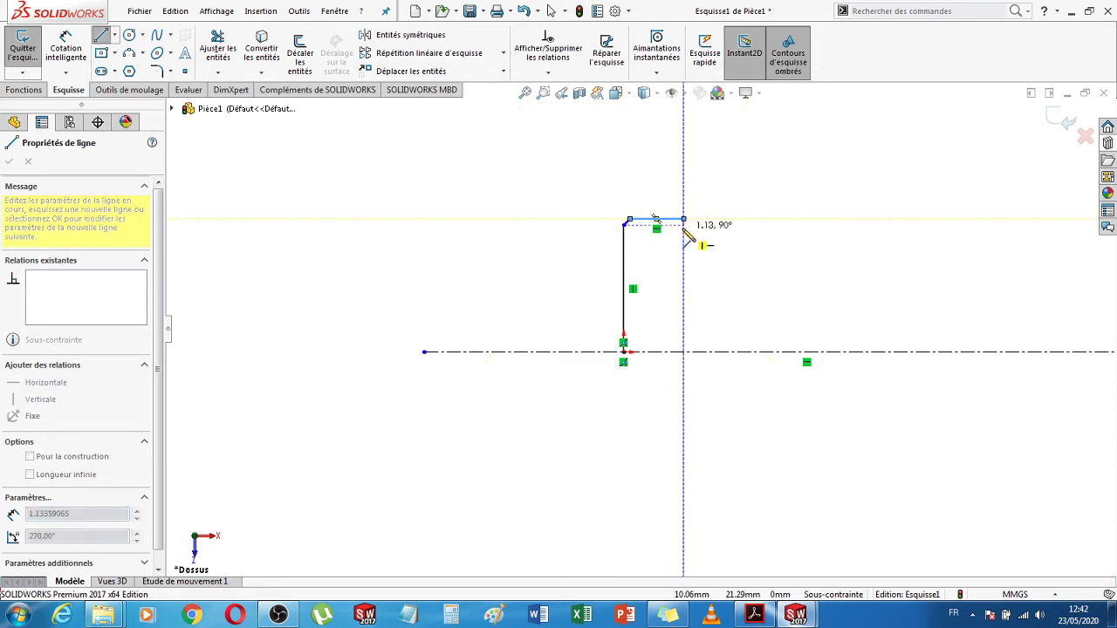
{"action": "left_click", "coordinate": [698, 236]}
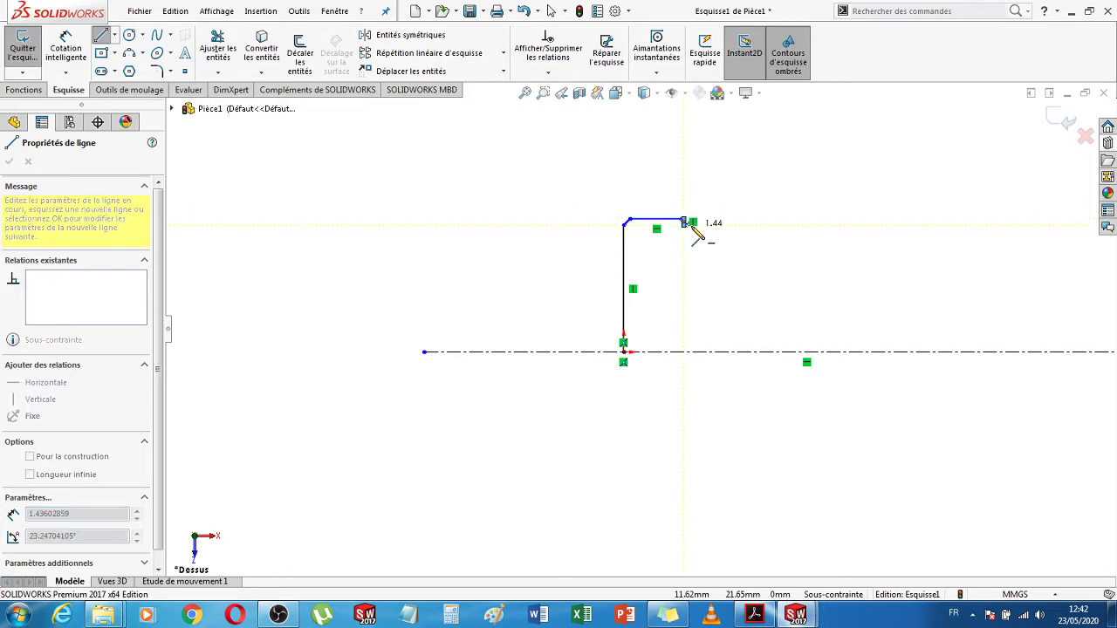
- Sketch the collar outline from the relief, about 11 mm wide, with its far side running about 7.7 mm back down
{"action": "left_click", "coordinate": [690, 178]}
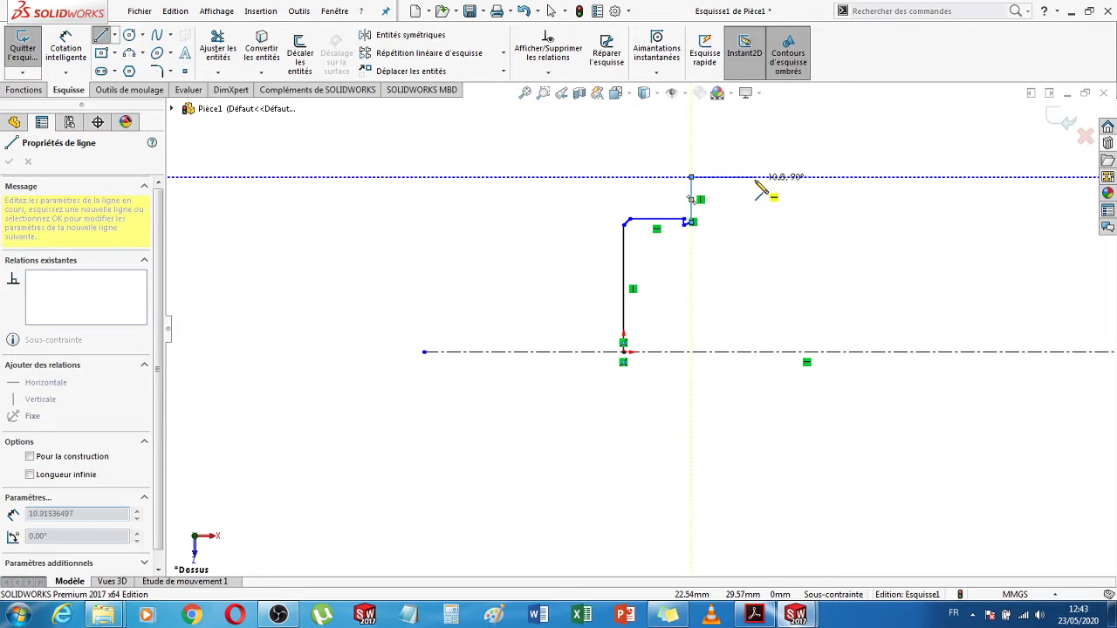
{"action": "left_click", "coordinate": [754, 178]}
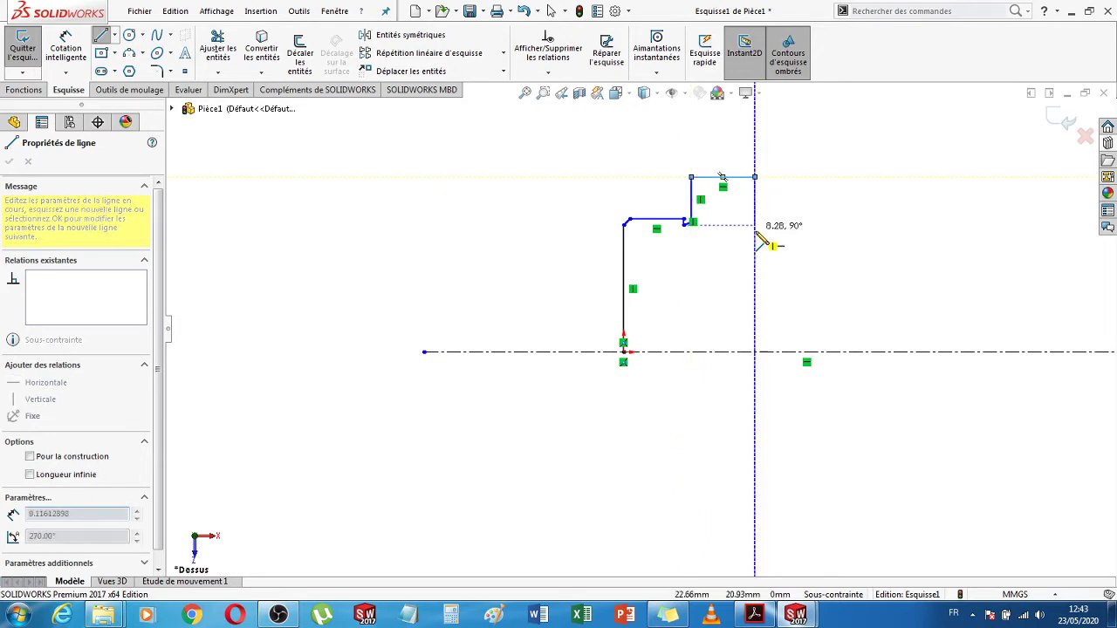
{"action": "left_click", "coordinate": [762, 230]}
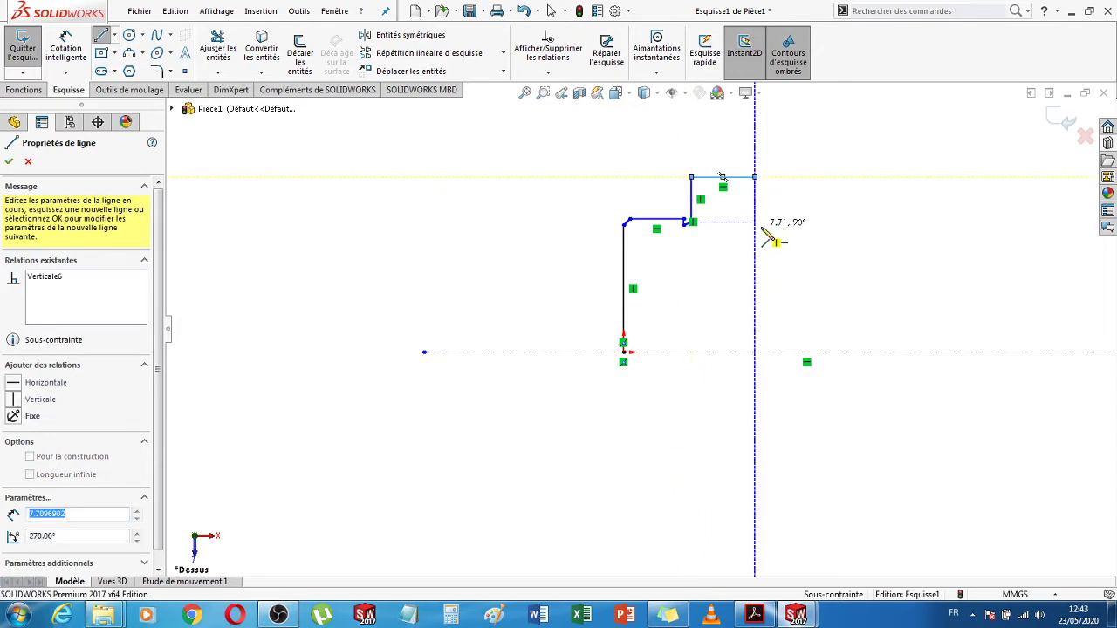
- Add a narrow groove beside the collar, rising about 5.3 mm to a horizontal body line about 35 mm long
{"action": "left_click", "coordinate": [757, 222]}
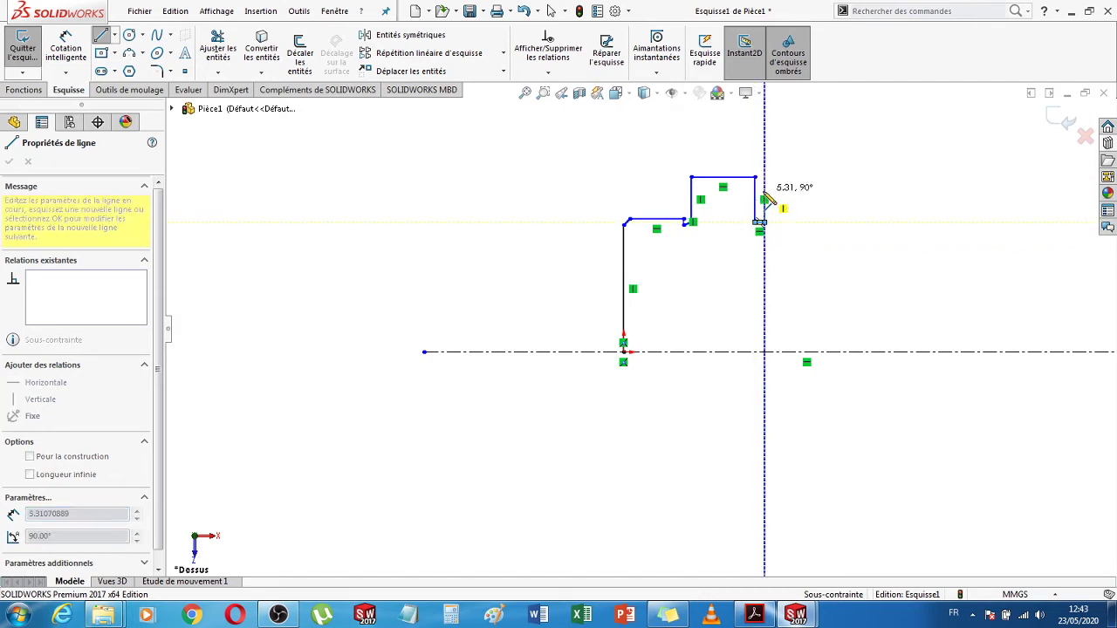
{"action": "left_click", "coordinate": [764, 191]}
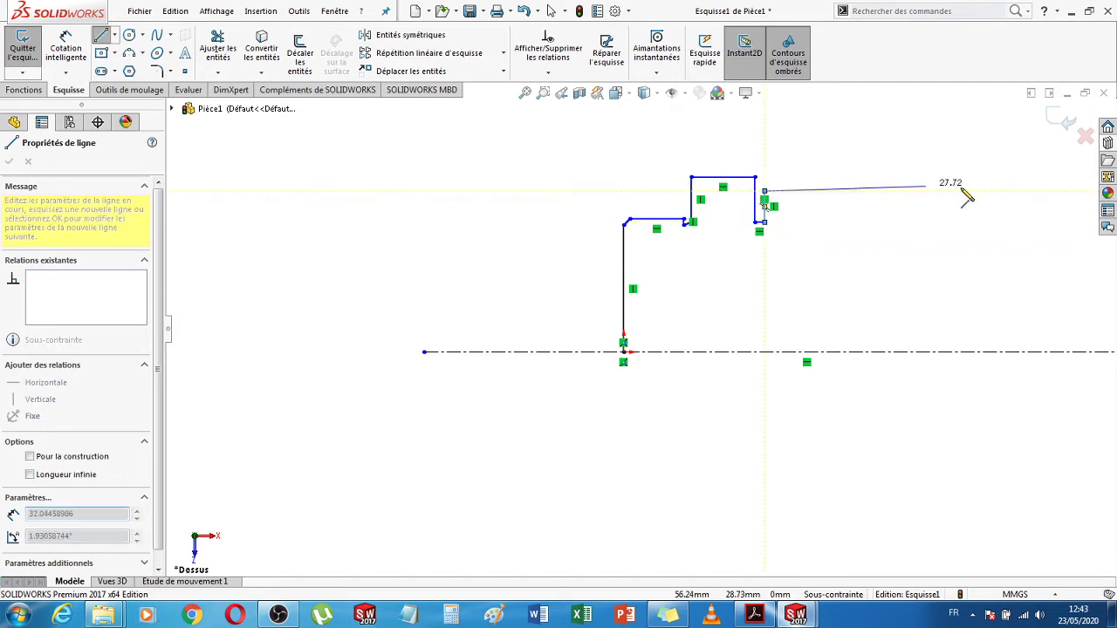
{"action": "left_click", "coordinate": [969, 192]}
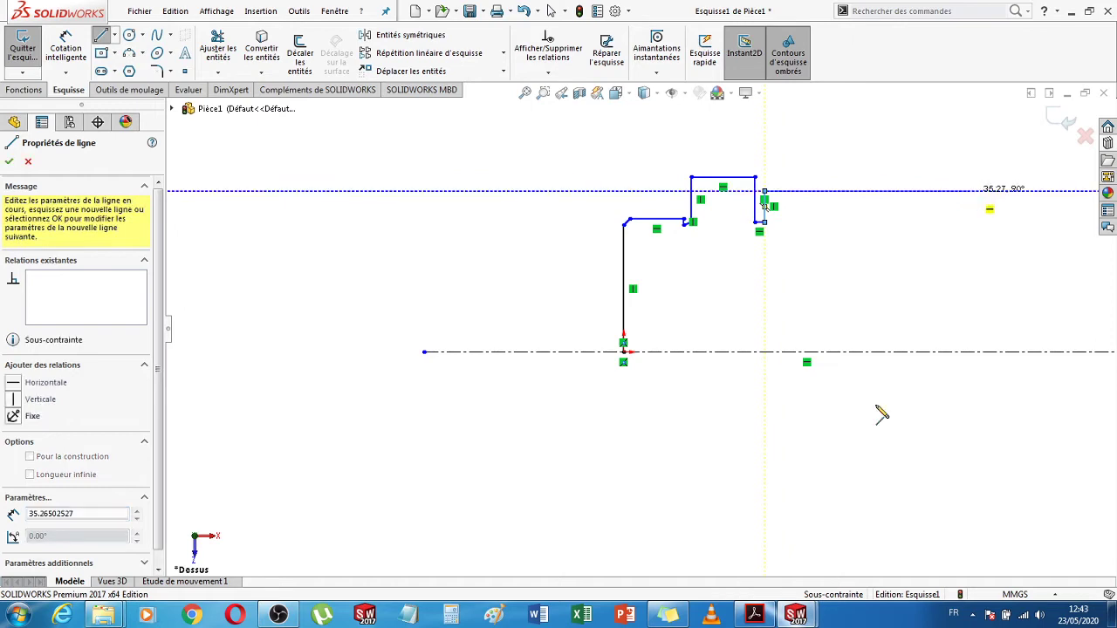
- Check the FSC drawing's shoulder, and sketch the step down from the body followed by a horizontal pin line about 44 mm long
{"action": "left_click", "coordinate": [764, 616]}
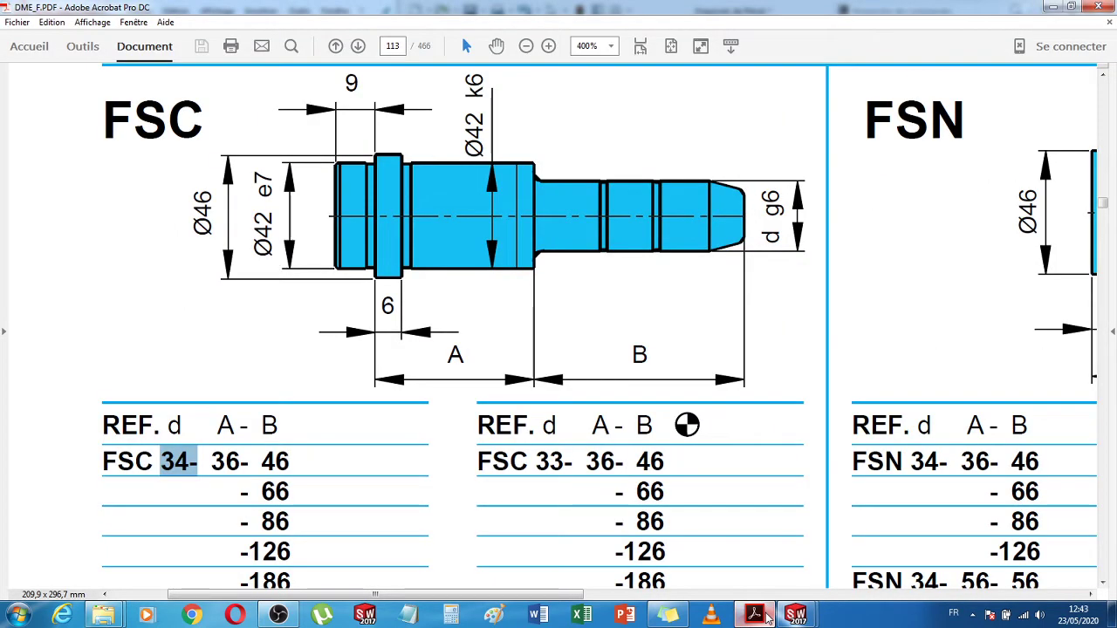
{"action": "left_click", "coordinate": [766, 616]}
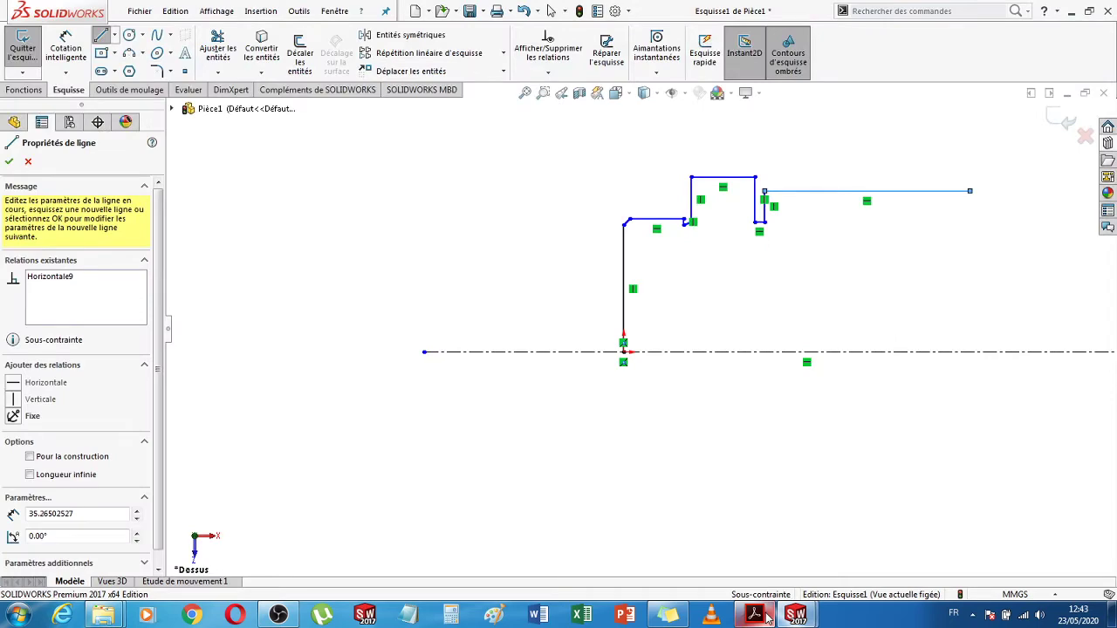
{"action": "left_click", "coordinate": [766, 616]}
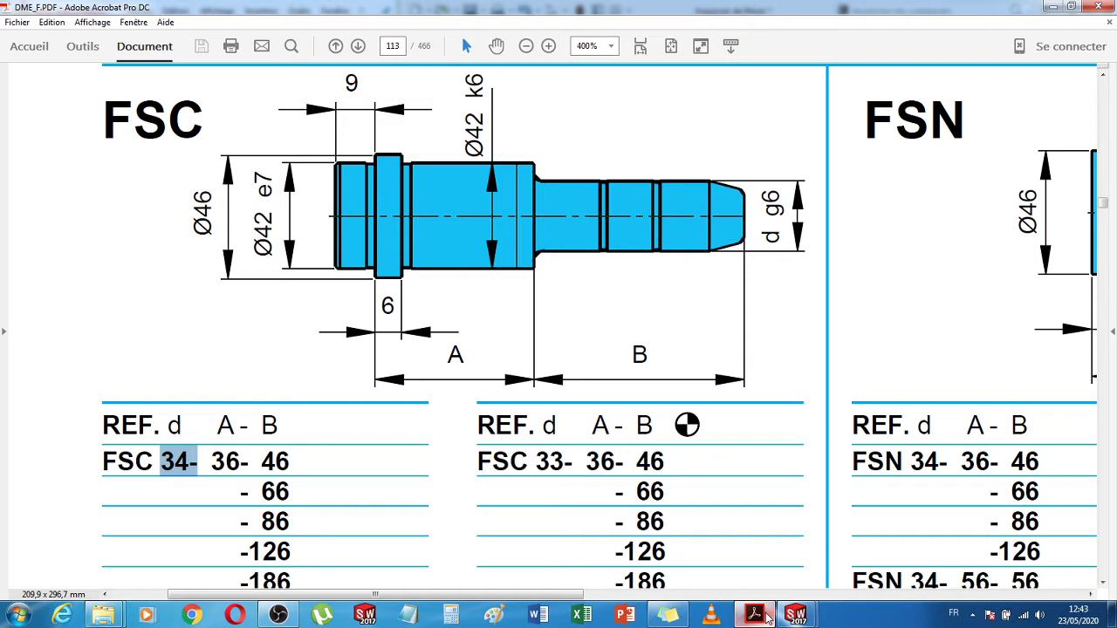
{"action": "left_click", "coordinate": [766, 616]}
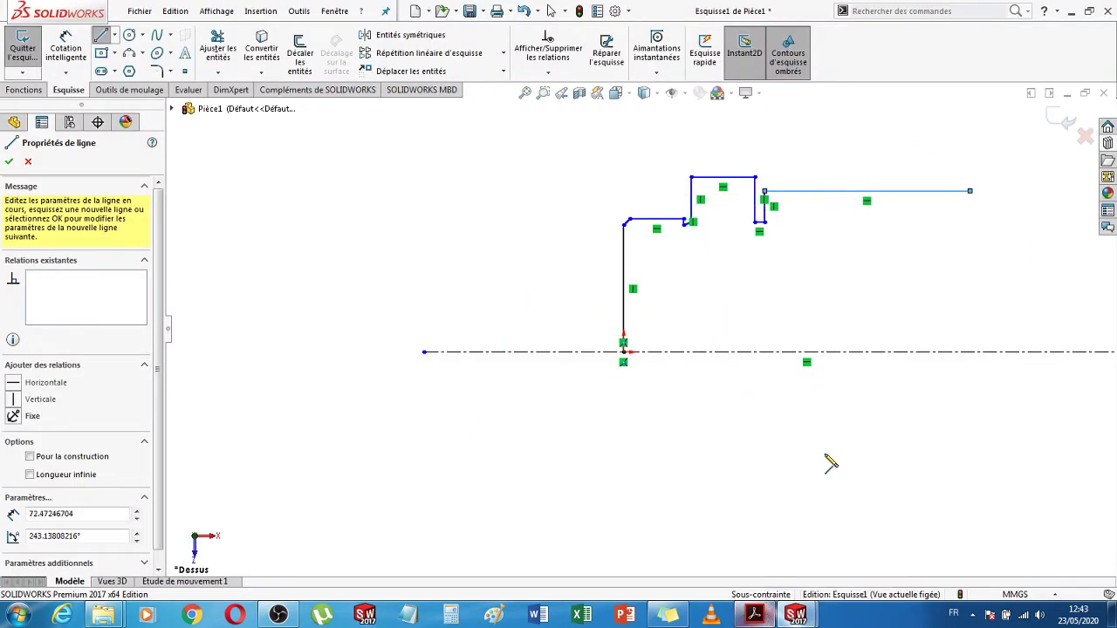
{"action": "left_click", "coordinate": [756, 616]}
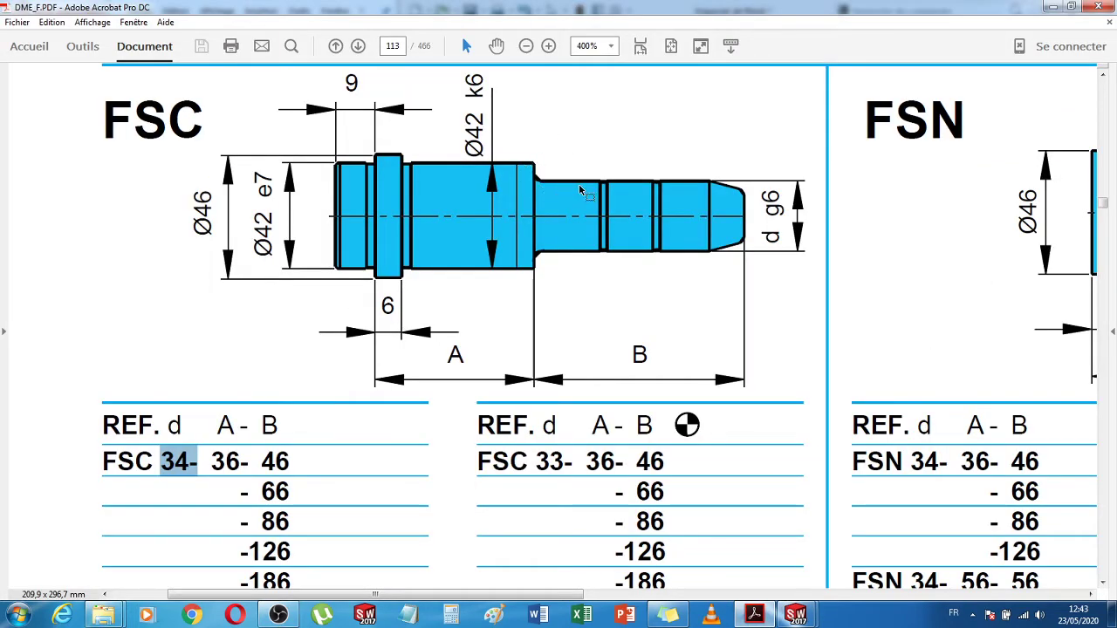
{"action": "left_click", "coordinate": [755, 616]}
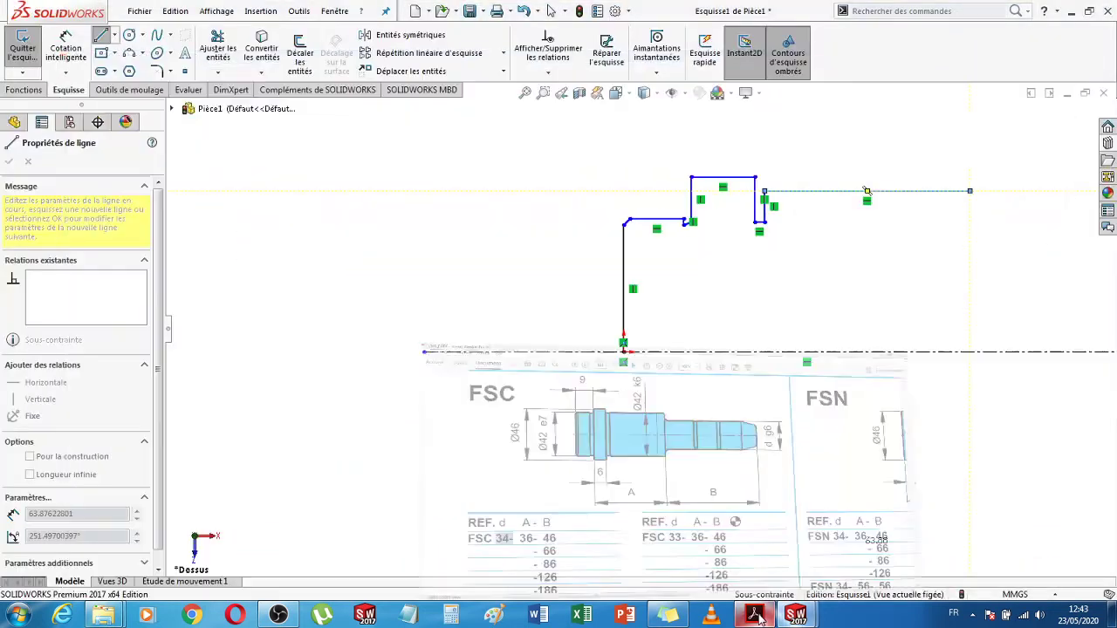
{"action": "left_click", "coordinate": [971, 241]}
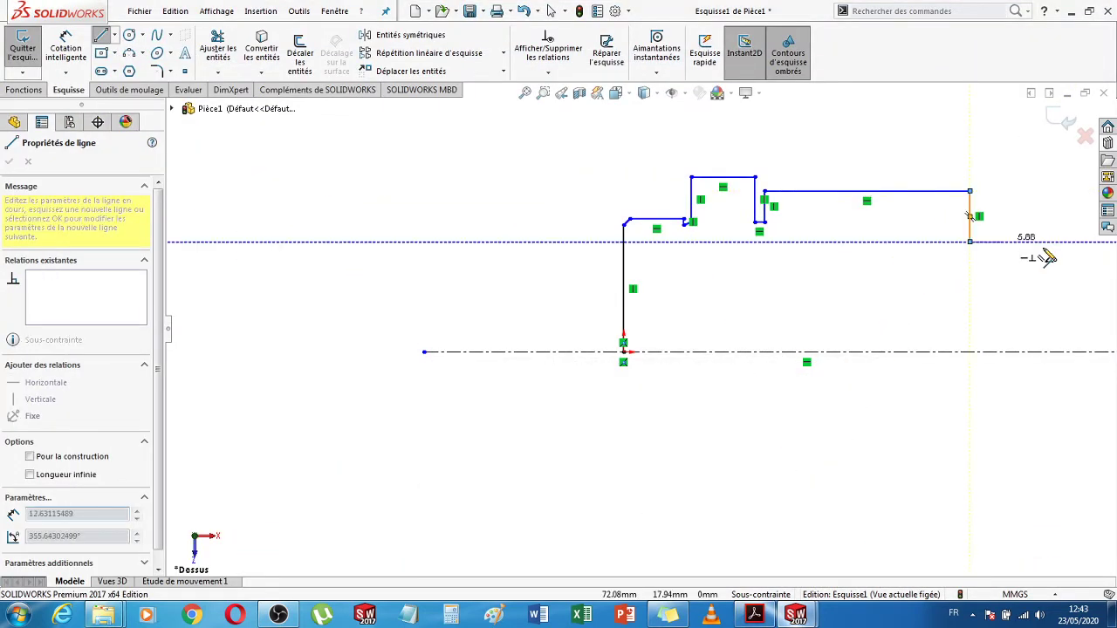
{"action": "scroll", "coordinate": [1052, 253], "scroll_direction": "up", "scroll_amount": 2}
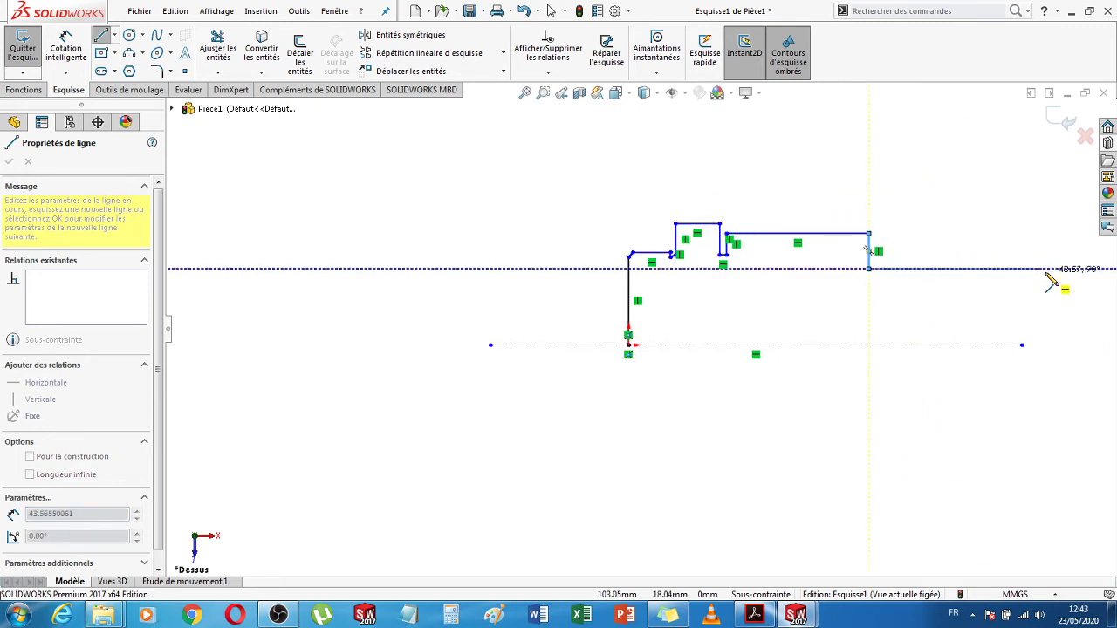
{"action": "left_click", "coordinate": [1046, 273]}
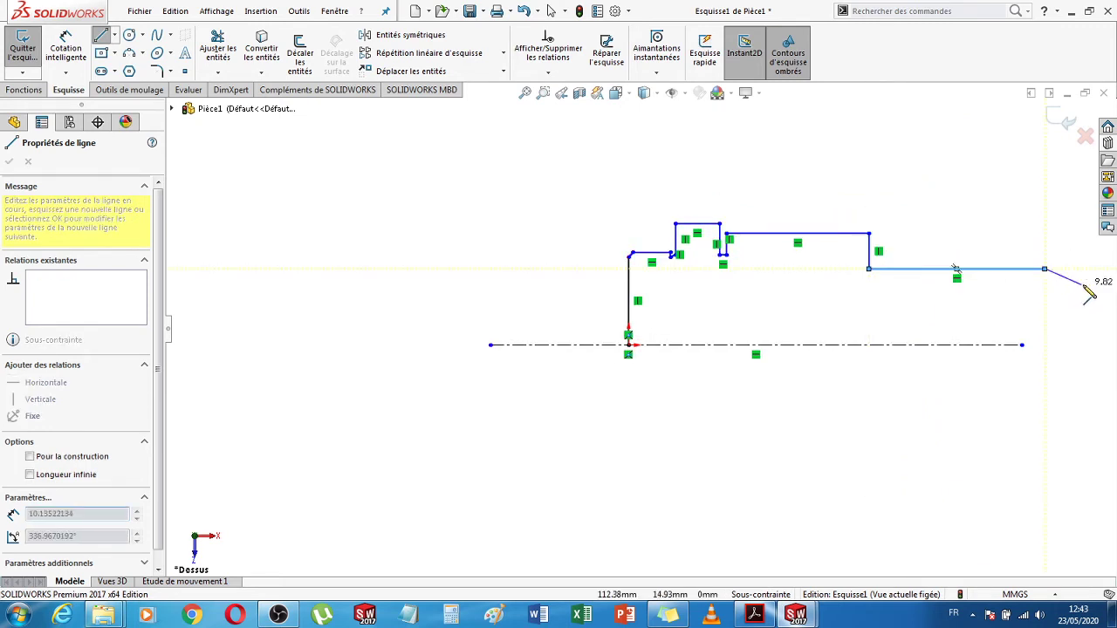
- Add the tapered tip as in the catalogue, drop to the axis and close the profile with a line about 114 mm long to the origin
{"action": "left_click", "coordinate": [756, 615]}
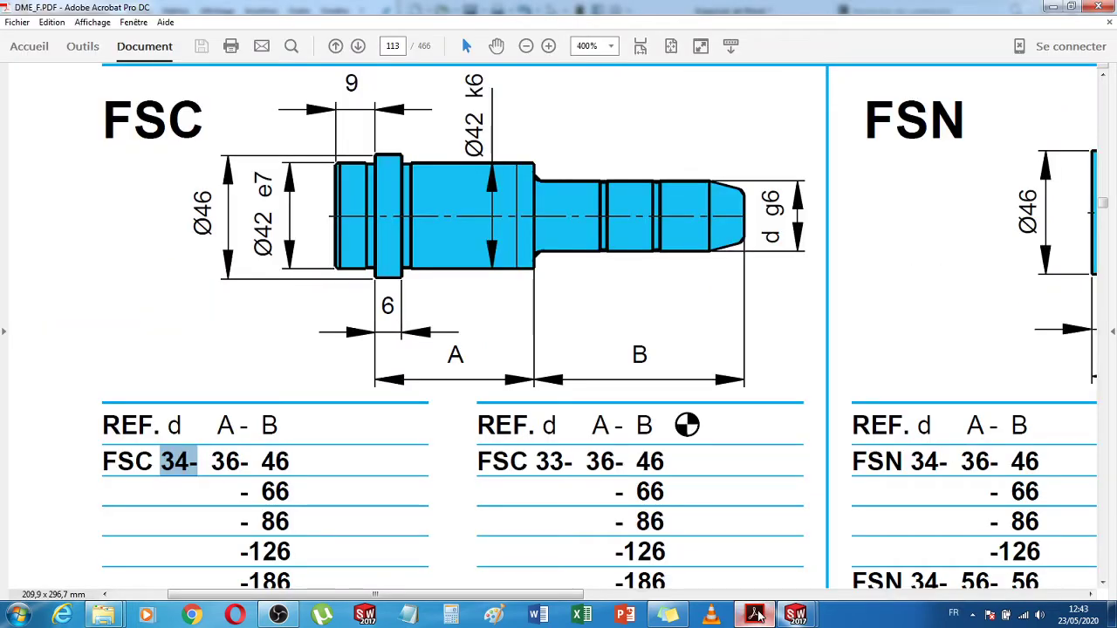
{"action": "left_click", "coordinate": [757, 614]}
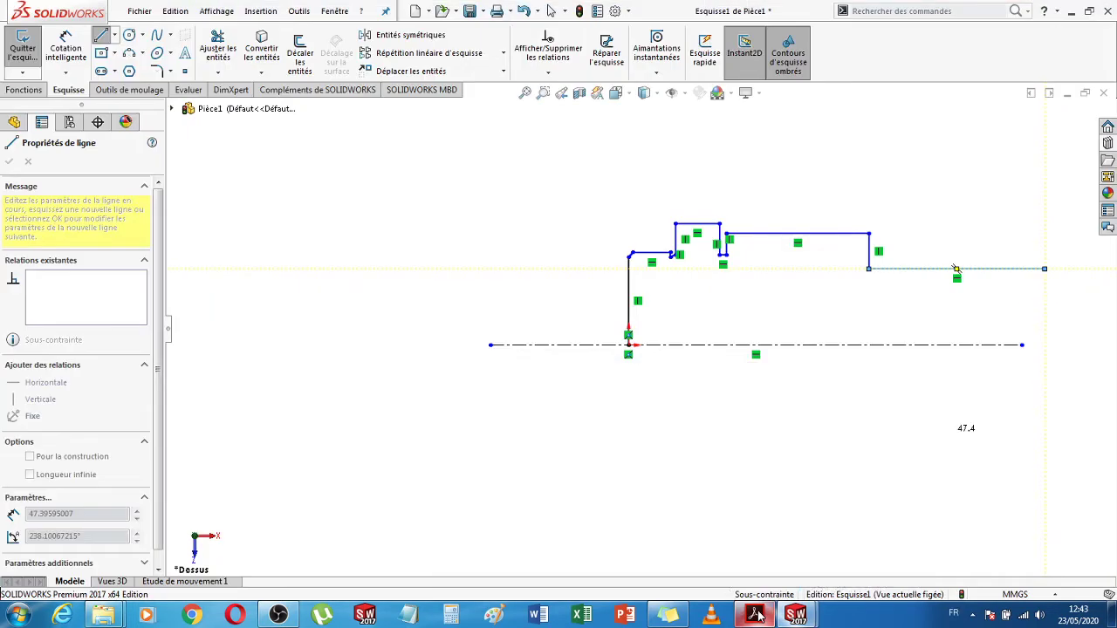
{"action": "left_click", "coordinate": [1090, 286]}
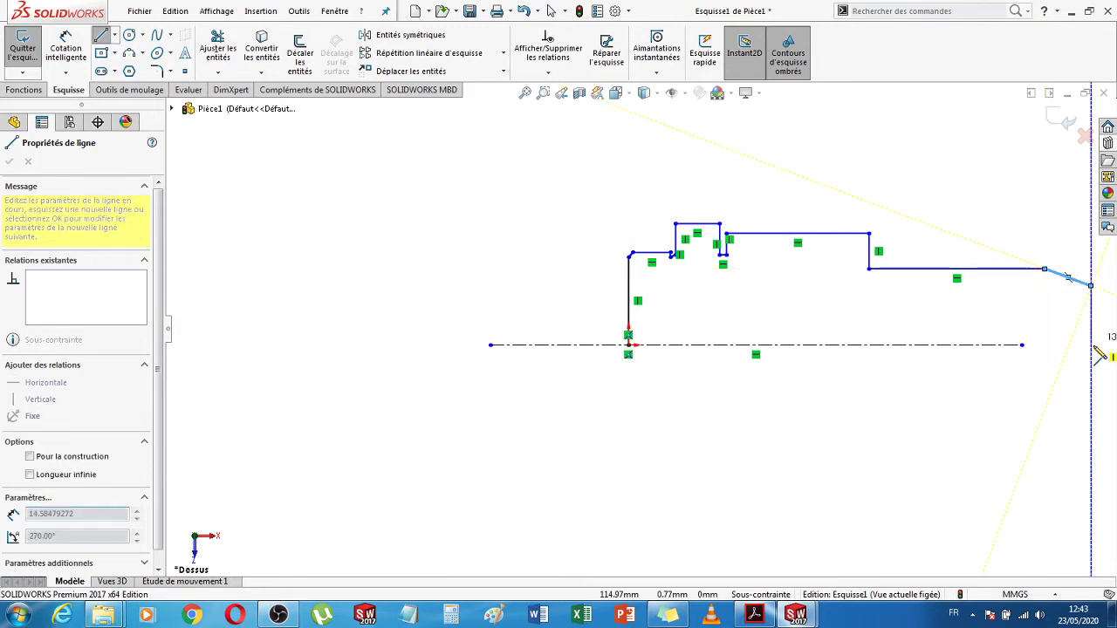
{"action": "left_click", "coordinate": [1090, 345]}
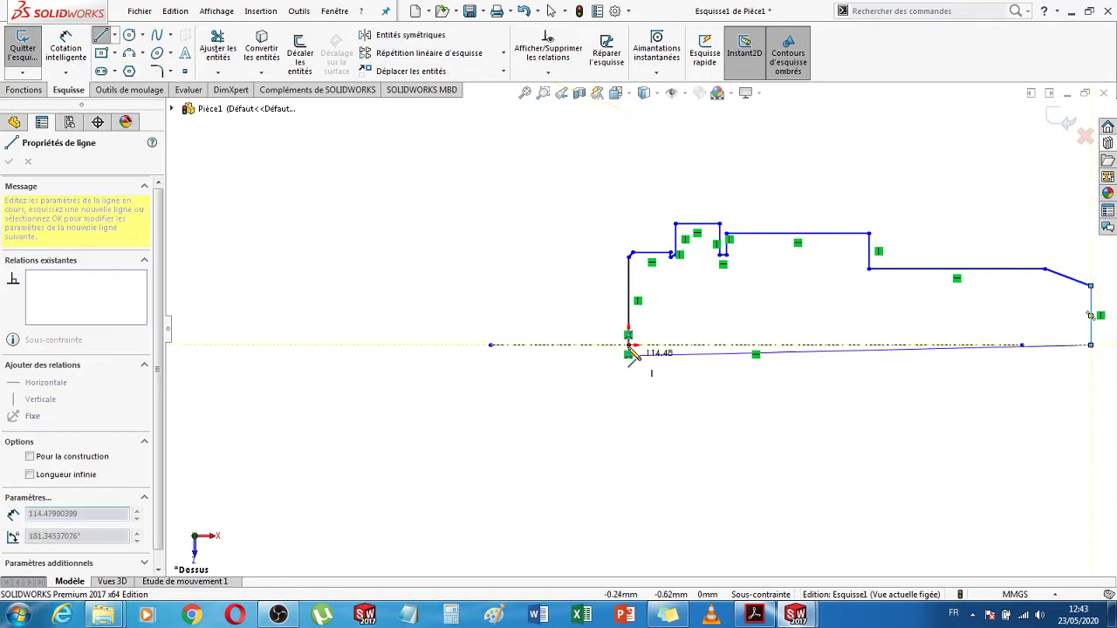
{"action": "left_click", "coordinate": [629, 346]}
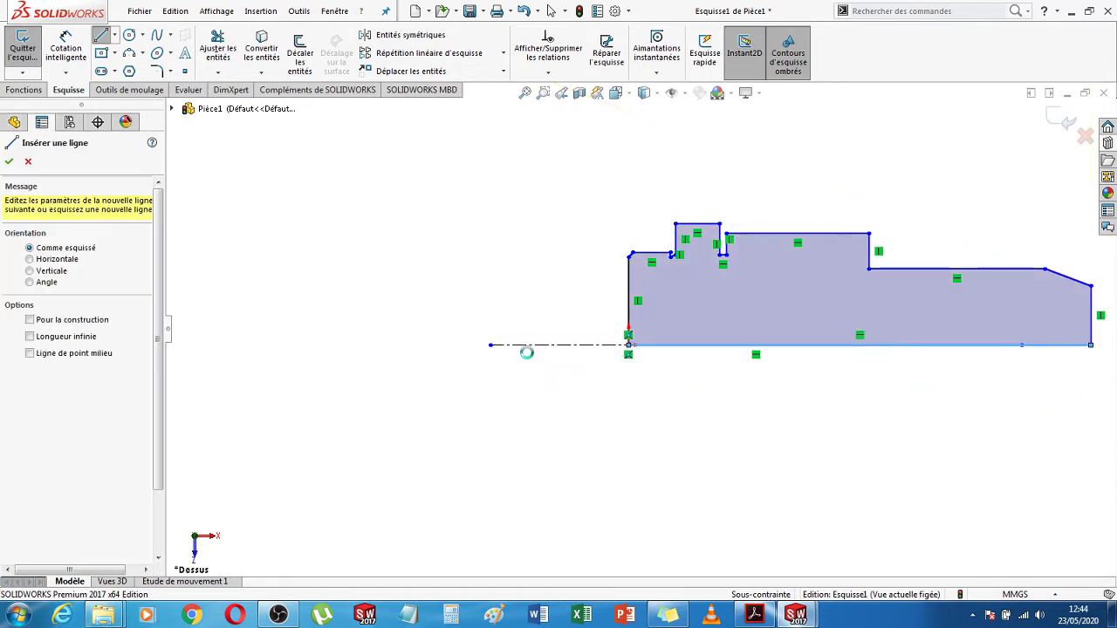
{"action": "key", "text": "Escape"}
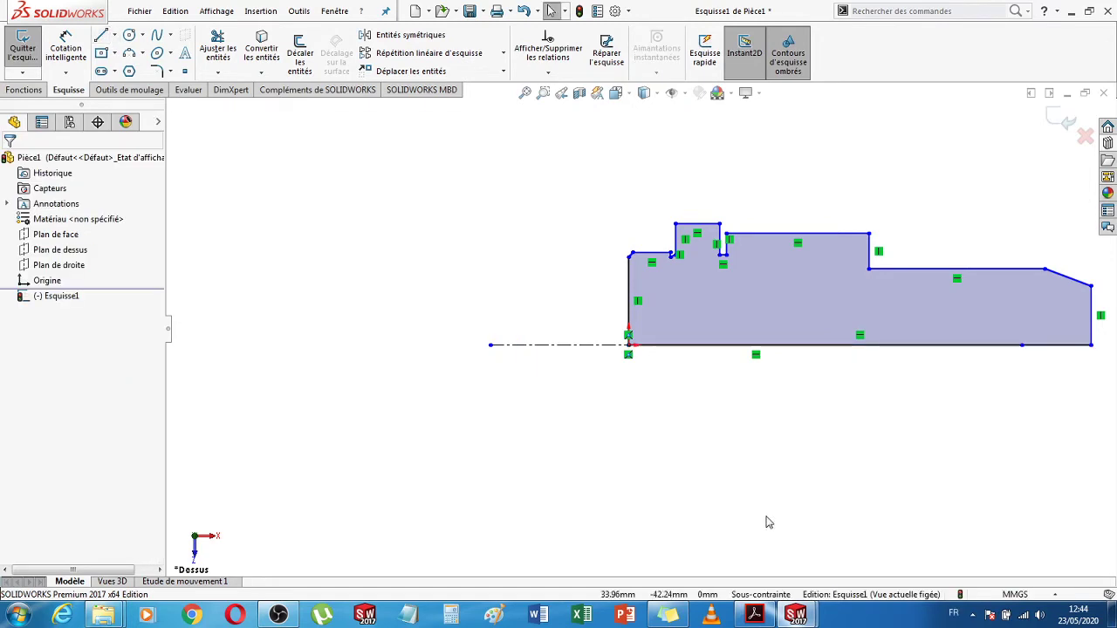
- Check the diameters on the catalogue's FSC drawing, and dimension the short rear section's upper line at 21 mm from the axis
{"action": "left_click", "coordinate": [754, 614]}
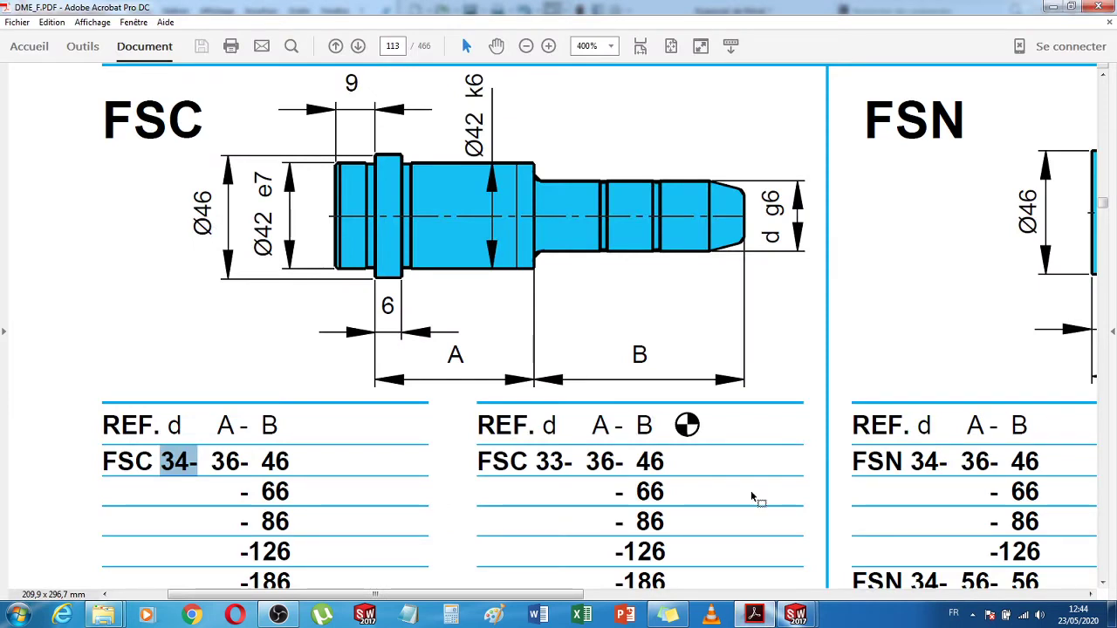
{"action": "left_click", "coordinate": [757, 616]}
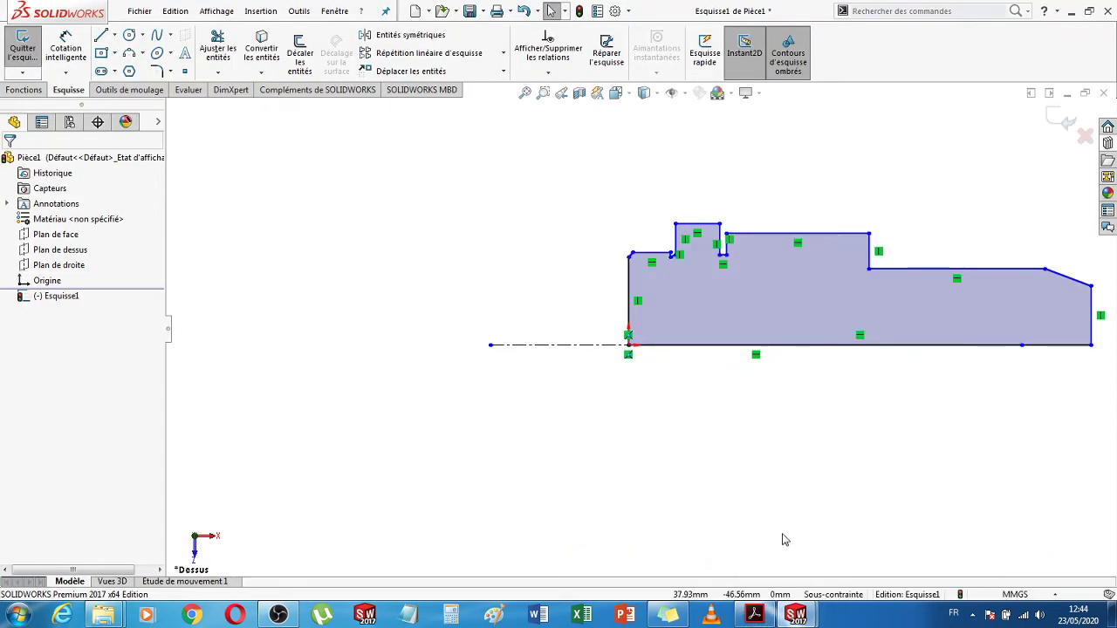
{"action": "left_click", "coordinate": [755, 616]}
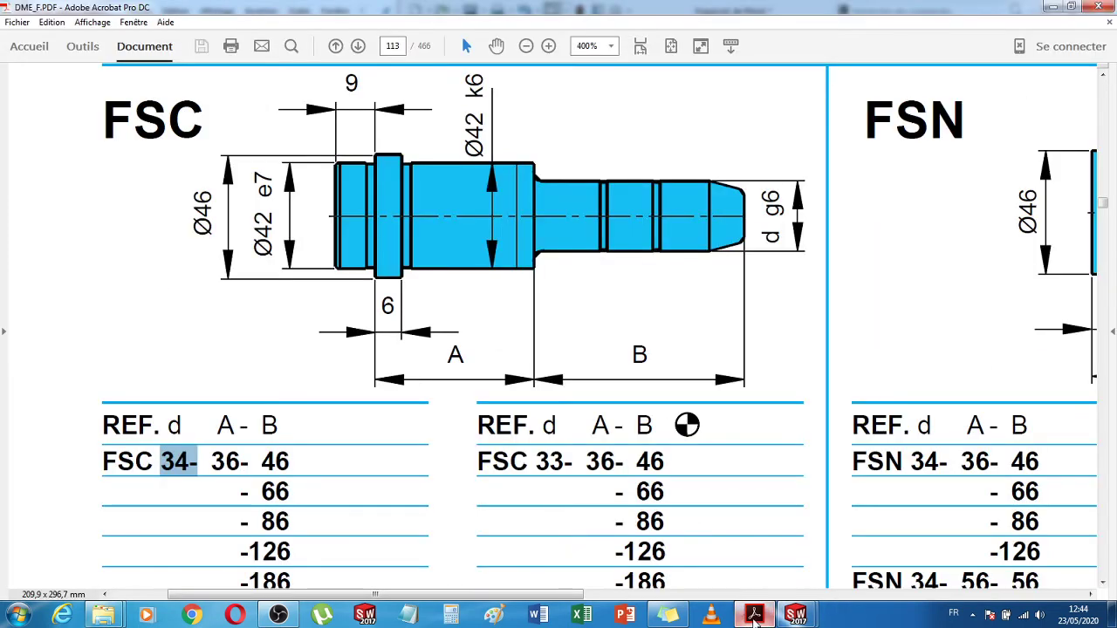
{"action": "left_click", "coordinate": [754, 616]}
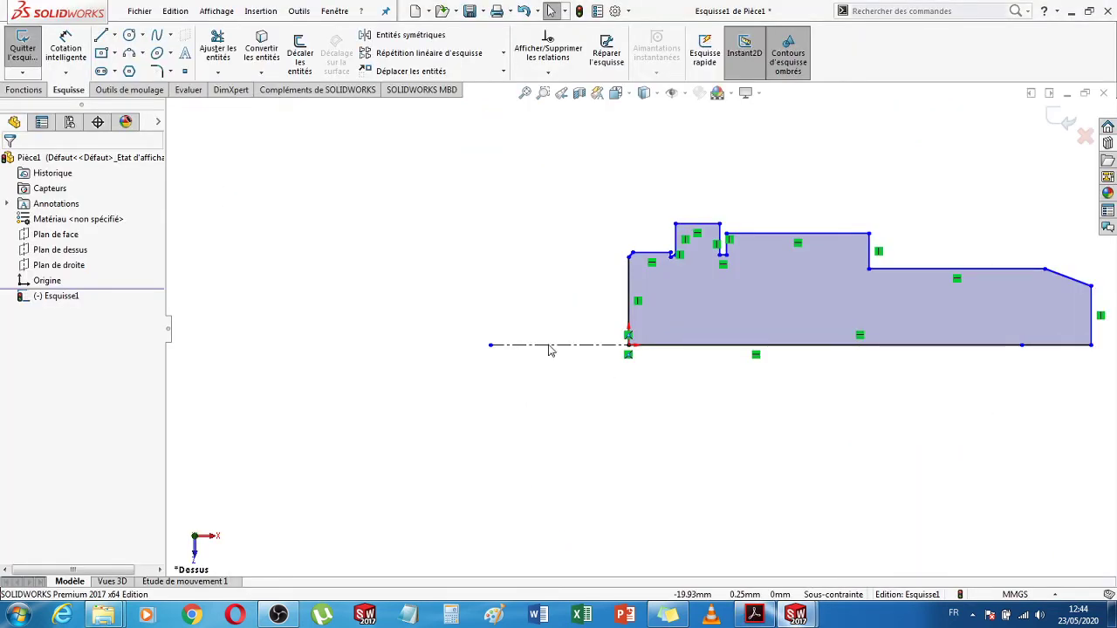
{"action": "left_click", "coordinate": [66, 48]}
{"action": "left_click", "coordinate": [654, 254]}
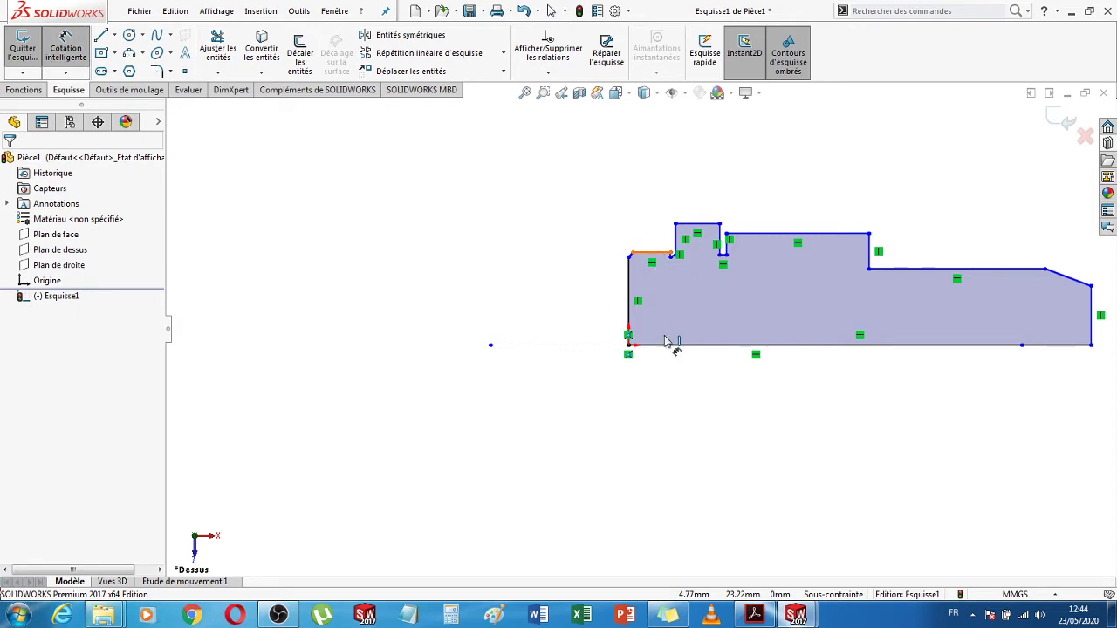
{"action": "left_click", "coordinate": [669, 348]}
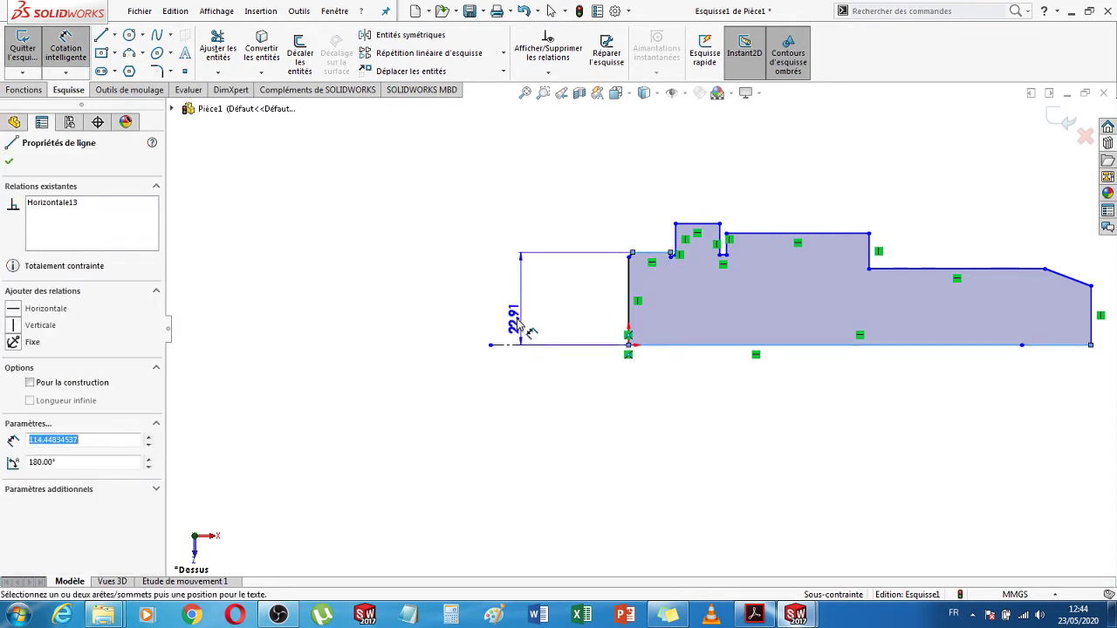
{"action": "left_click", "coordinate": [506, 316]}
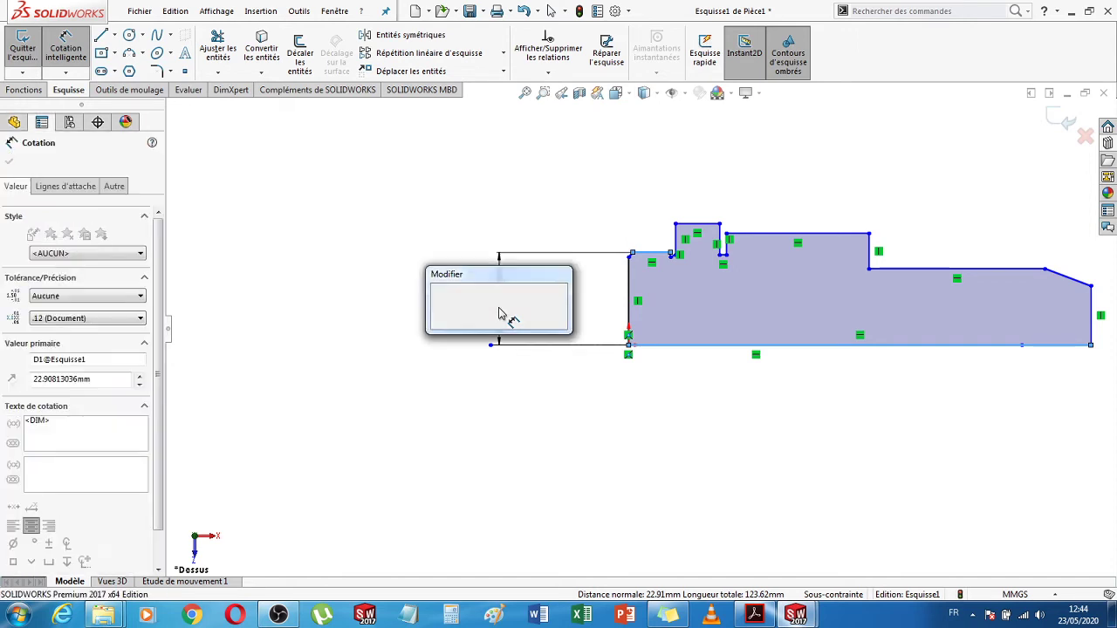
{"action": "type", "text": "21"}
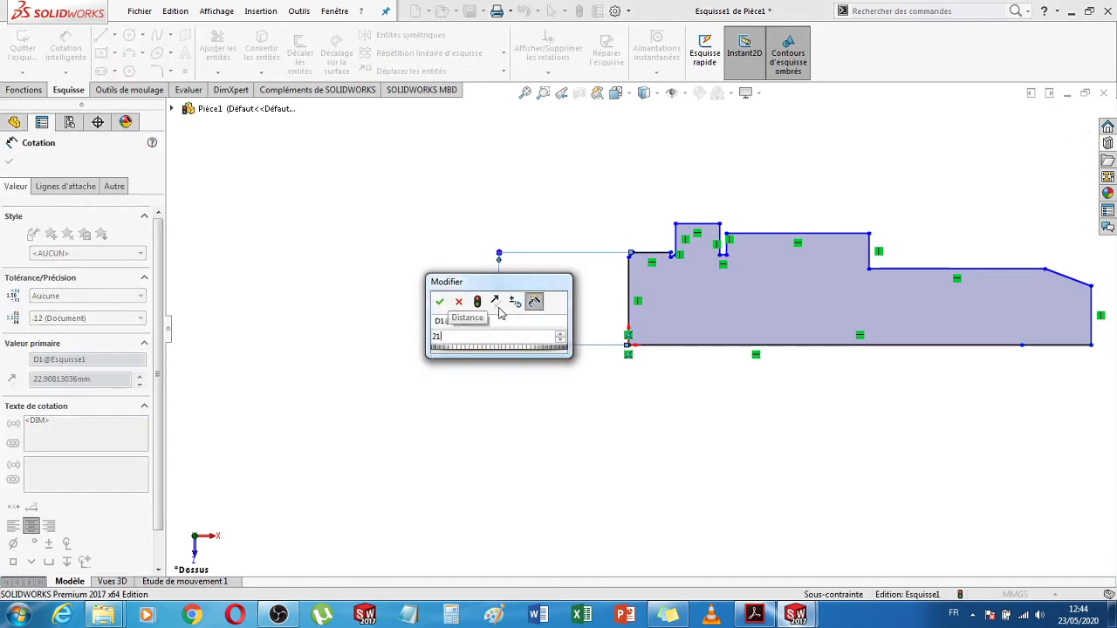
{"action": "key", "text": "Return"}
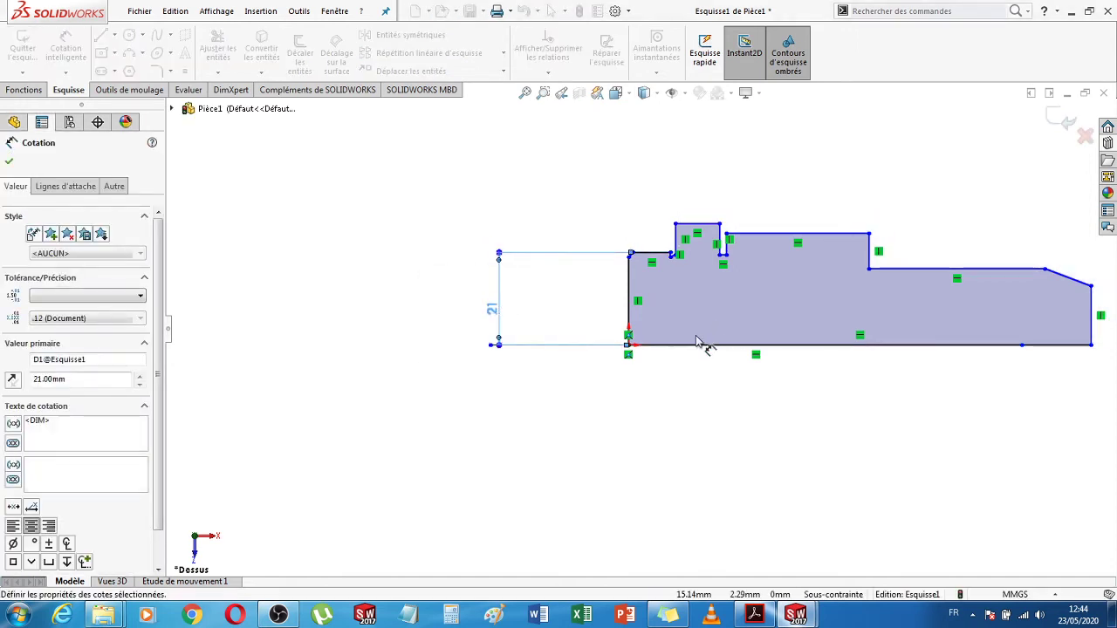
- Dimension the collar's upper line at 23 mm from the axis
{"action": "left_click", "coordinate": [705, 346]}
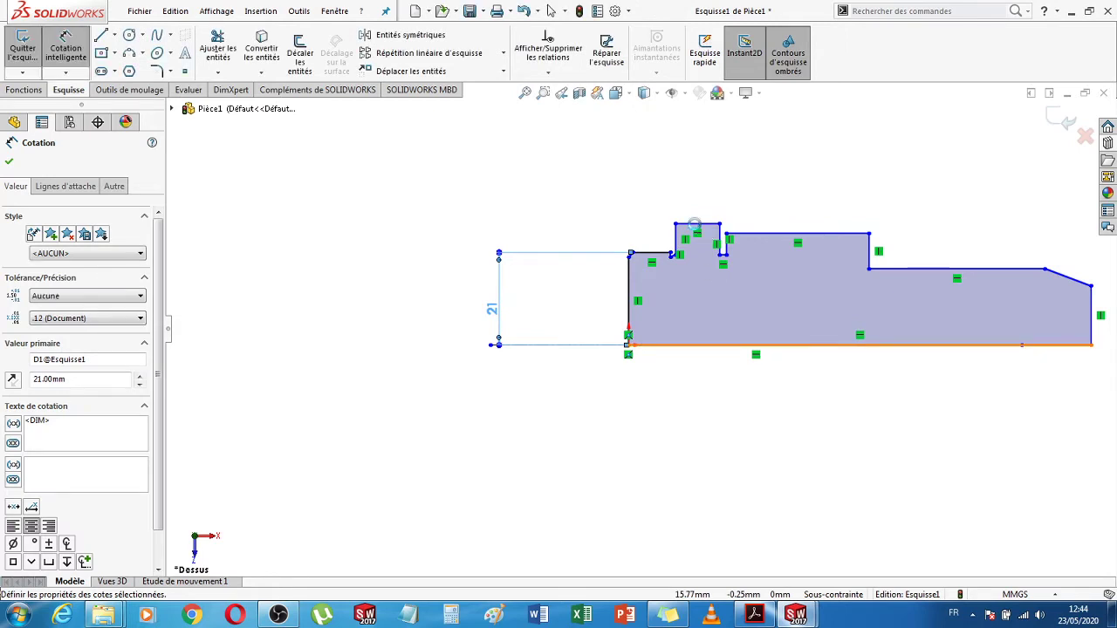
{"action": "key", "text": "Escape"}
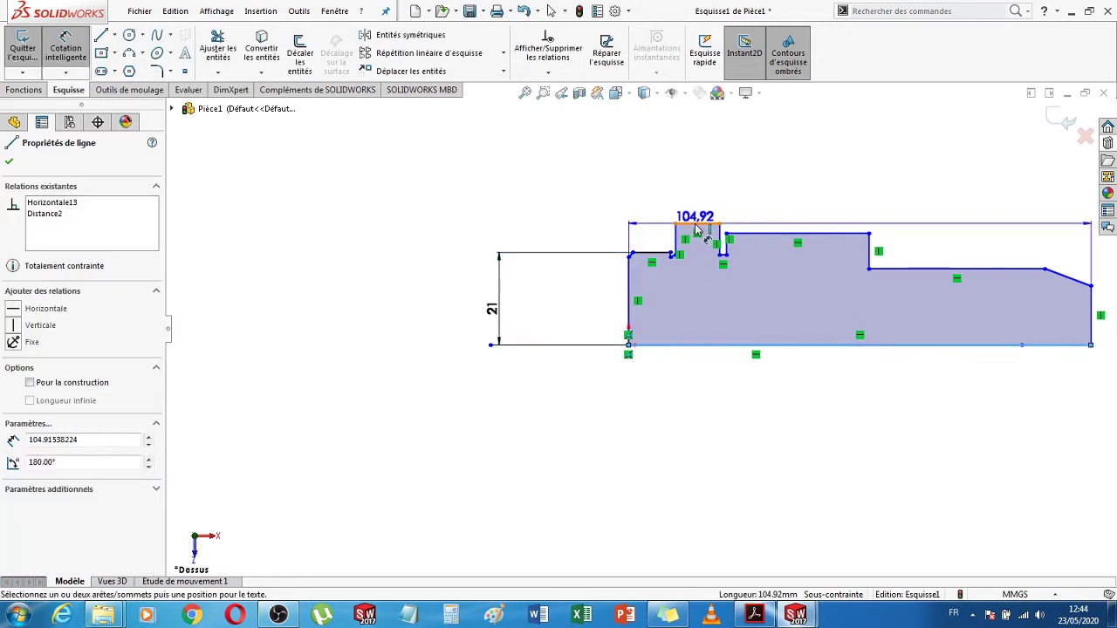
{"action": "left_click", "coordinate": [698, 227]}
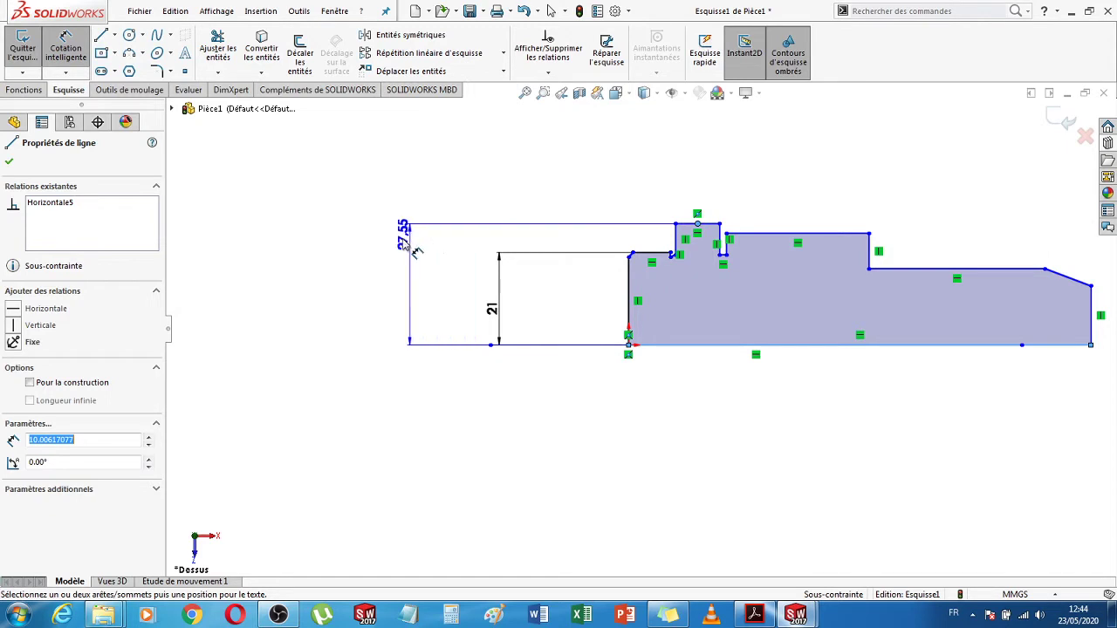
{"action": "left_click", "coordinate": [403, 246]}
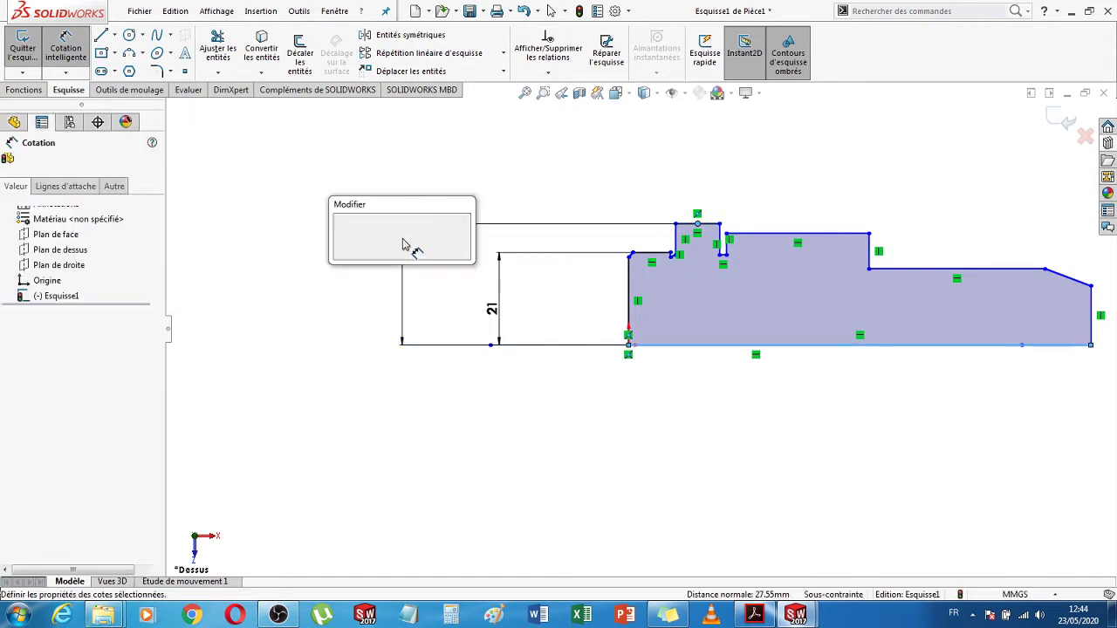
{"action": "type", "text": "23"}
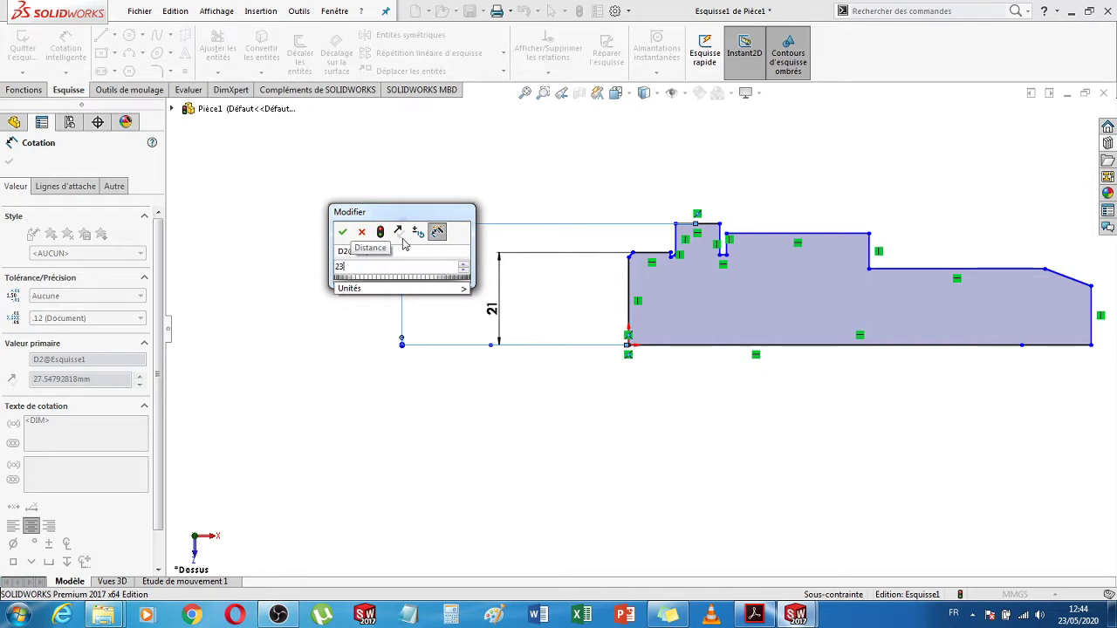
{"action": "key", "text": "Return"}
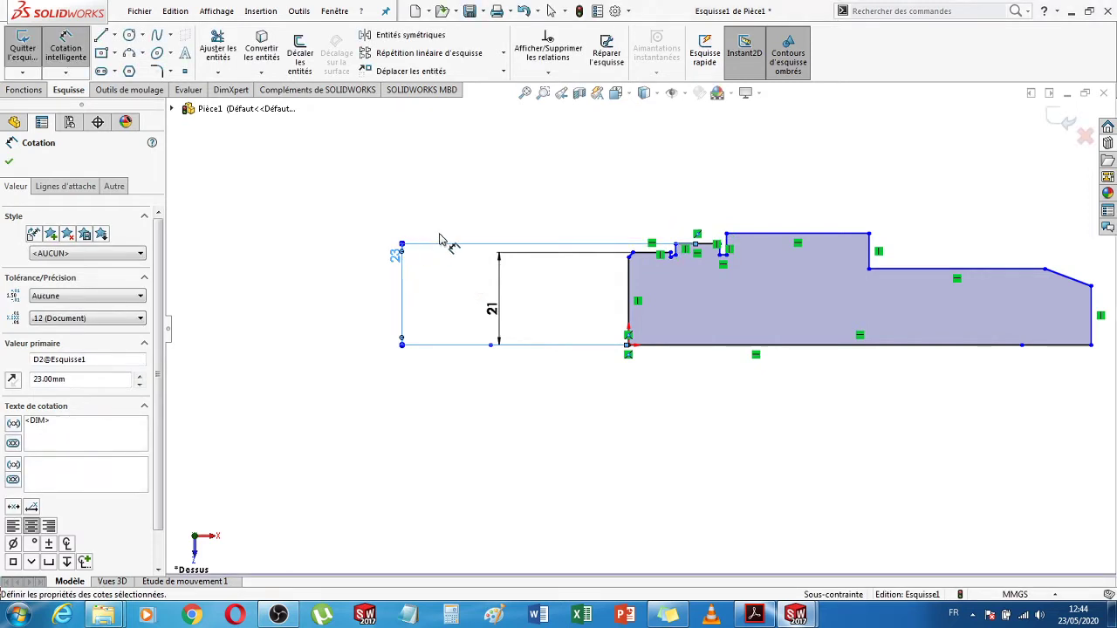
- Check the body diameter on the catalogue's FSC drawing, and dimension the body's upper line at 21 mm from the axis
{"action": "left_click", "coordinate": [753, 616]}
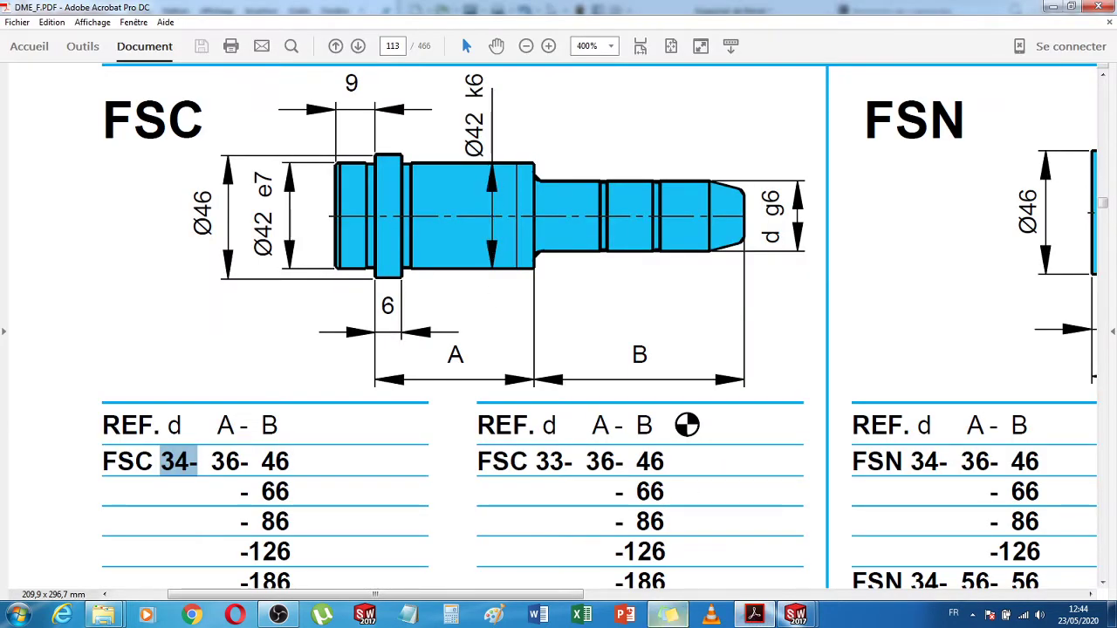
{"action": "left_click", "coordinate": [753, 616]}
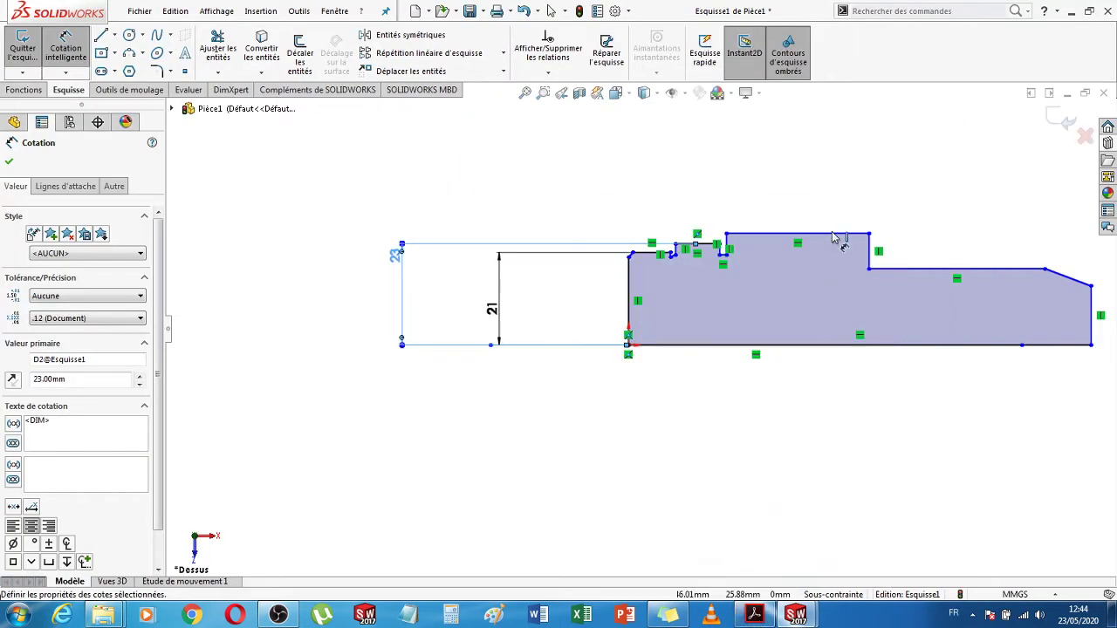
{"action": "left_click", "coordinate": [833, 239]}
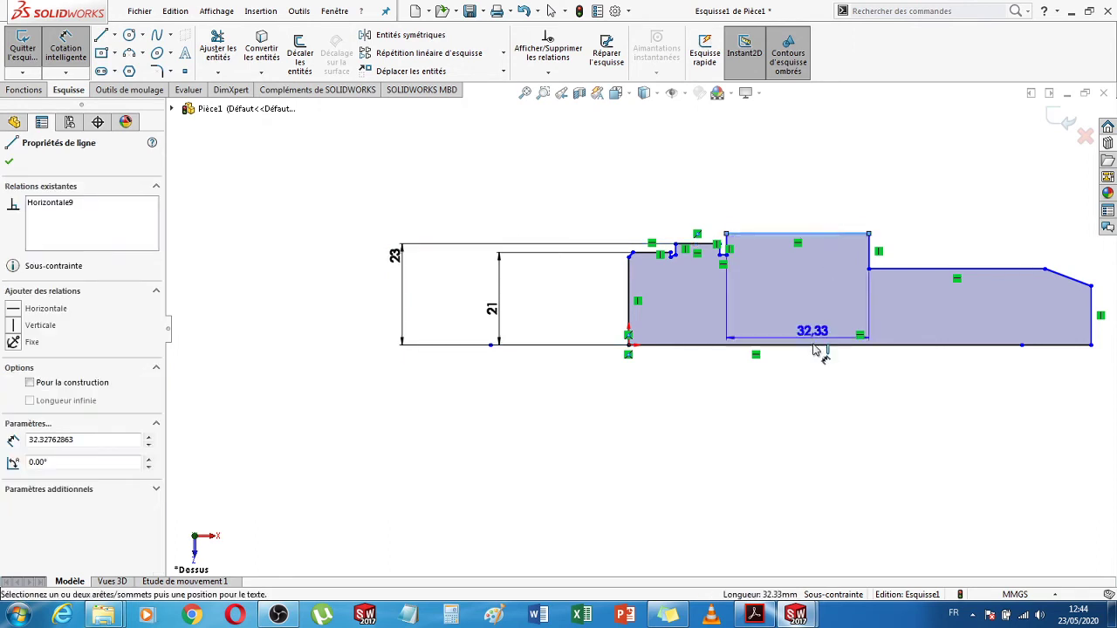
{"action": "left_click", "coordinate": [816, 344]}
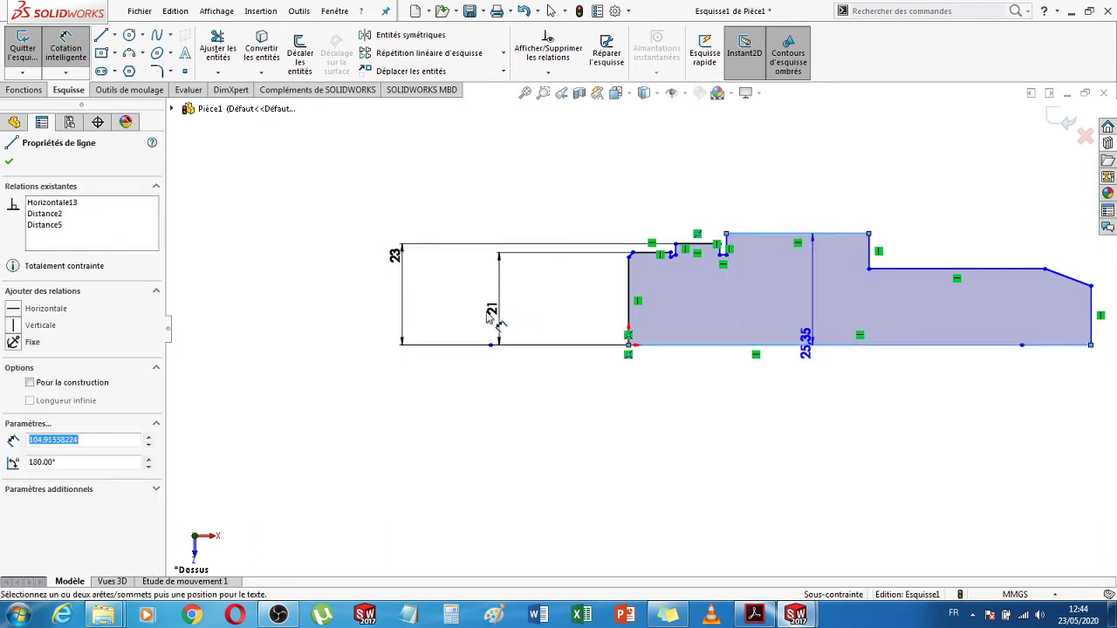
{"action": "left_click", "coordinate": [492, 343]}
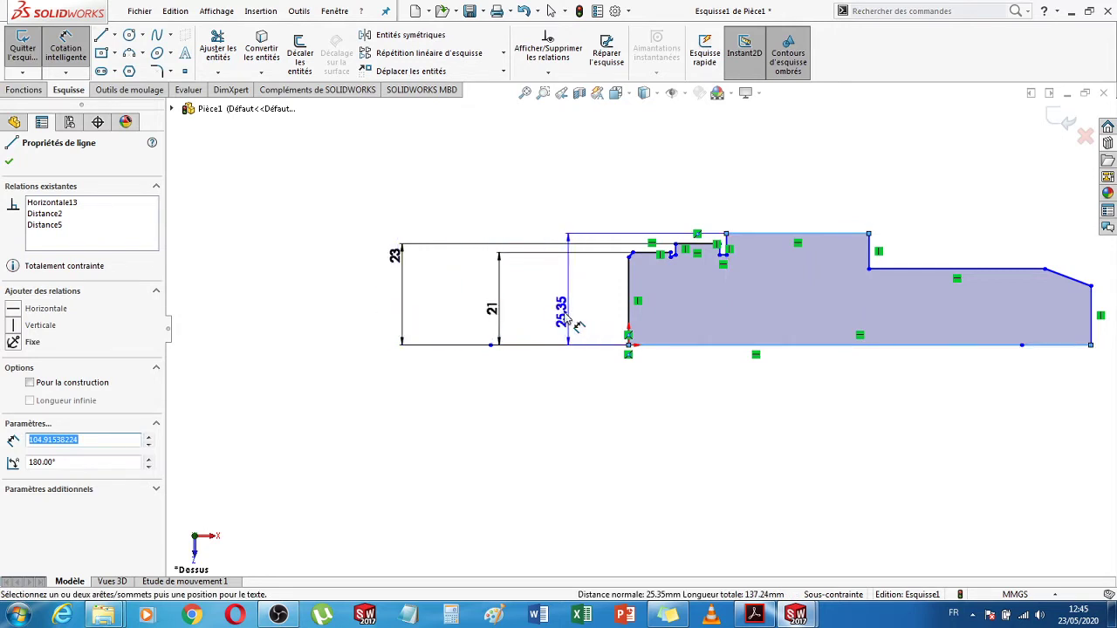
{"action": "left_click", "coordinate": [566, 320]}
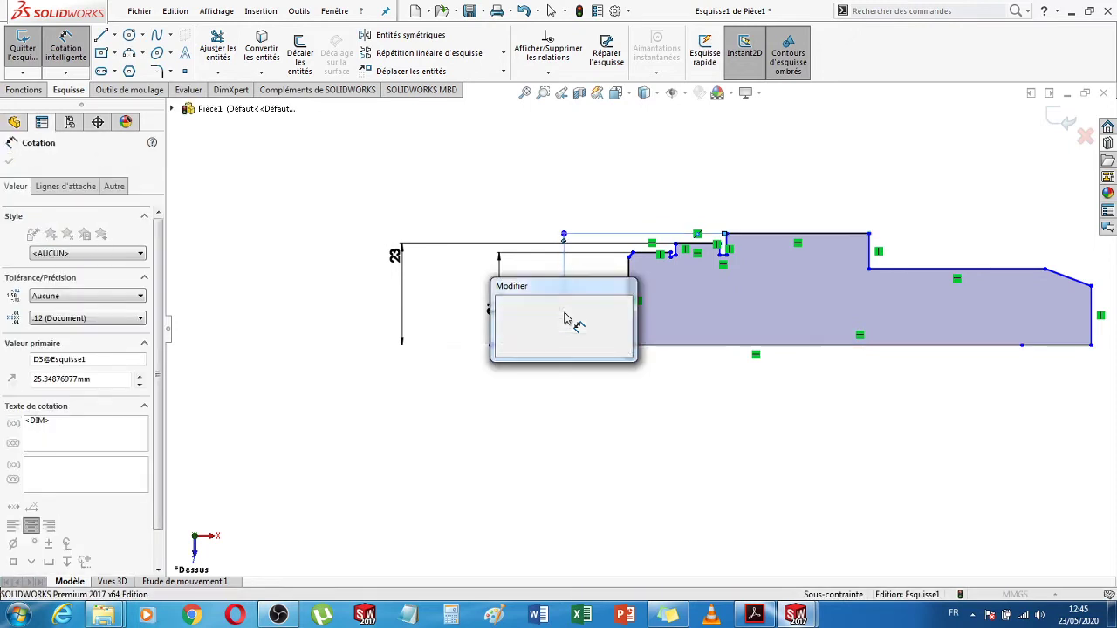
{"action": "type", "text": "21"}
{"action": "key", "text": "Return"}
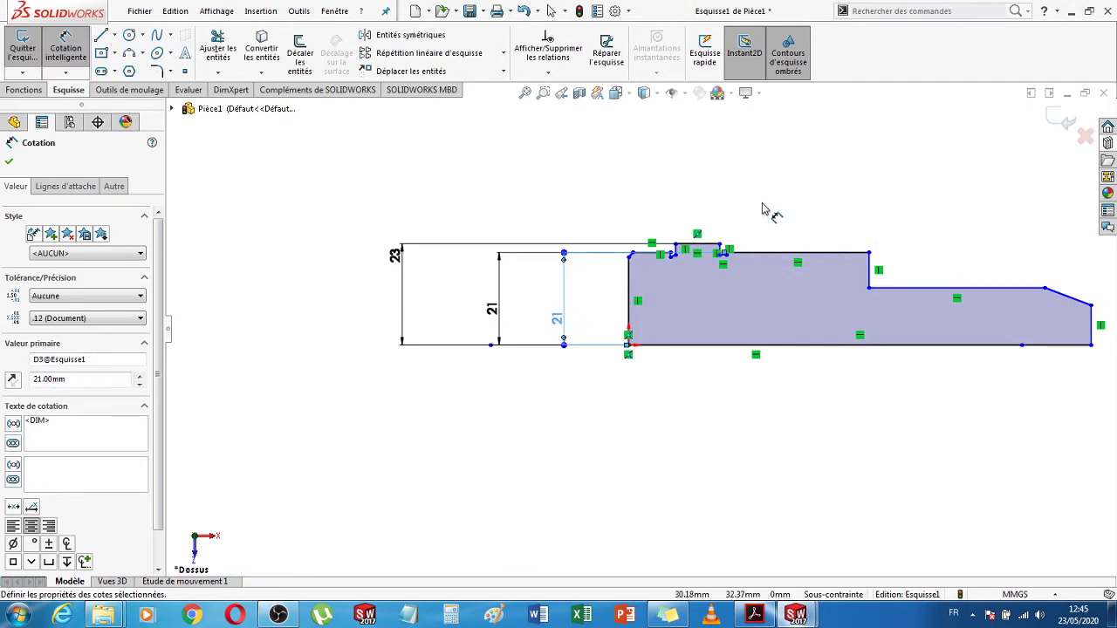
- Dimension the pin's upper line at 17 mm from the axis, placing the dimension beyond the tapered tip
{"action": "left_click", "coordinate": [980, 289]}
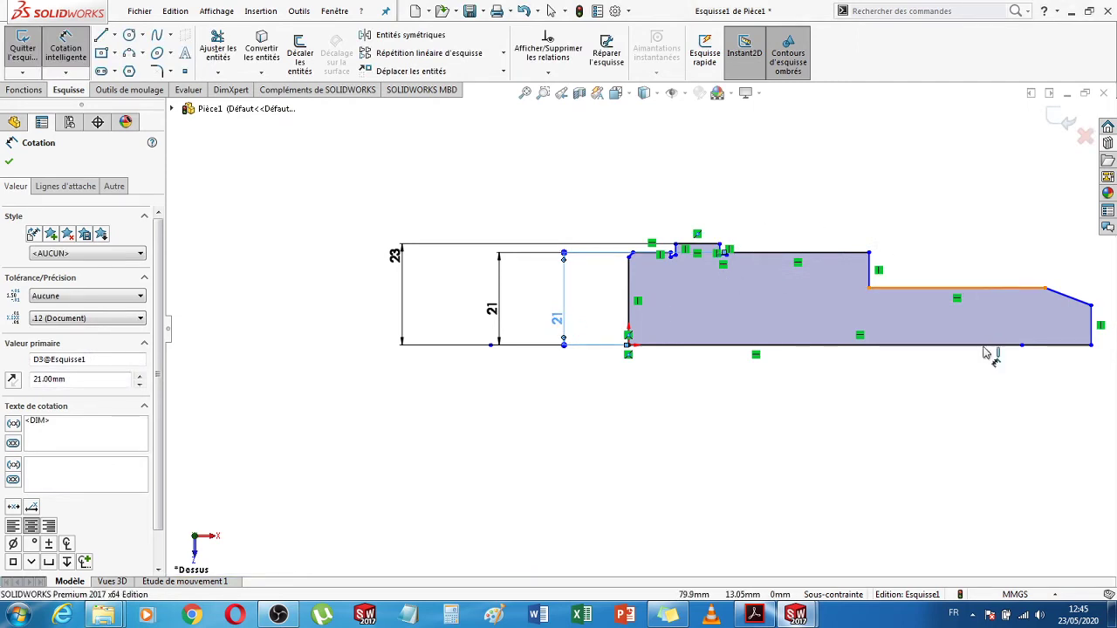
{"action": "left_click", "coordinate": [986, 346]}
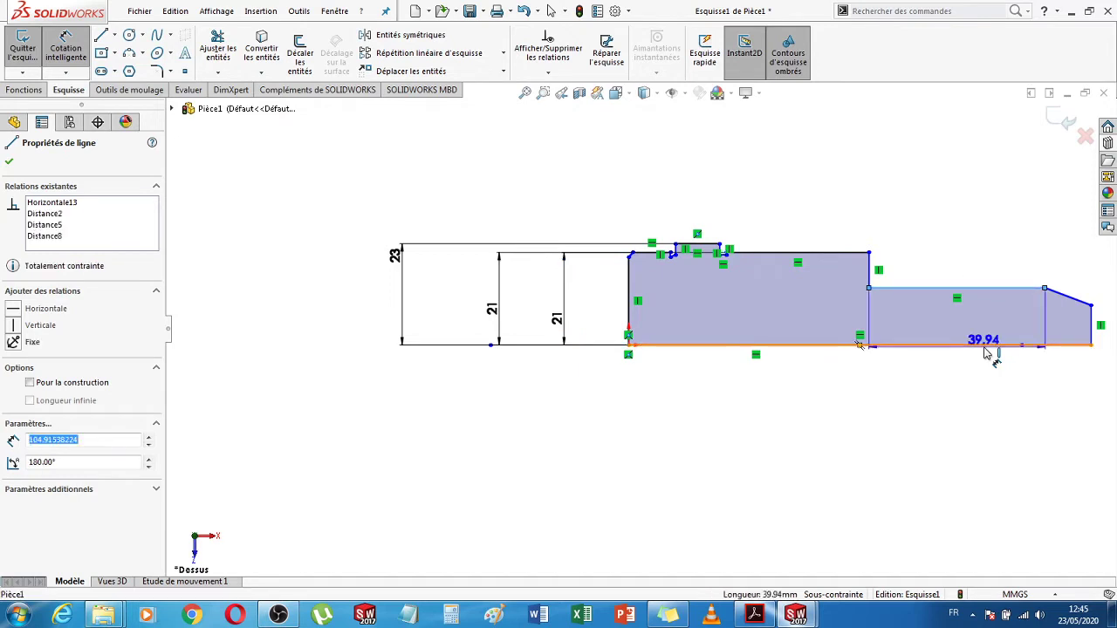
{"action": "scroll", "coordinate": [1086, 356], "scroll_direction": "up", "scroll_amount": 3}
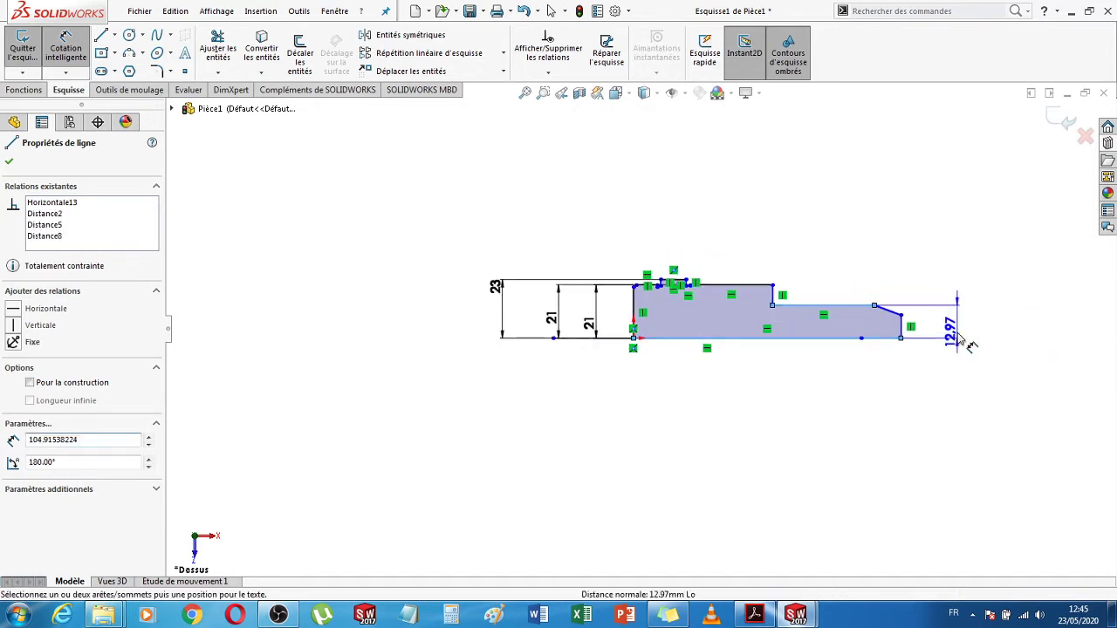
{"action": "left_click", "coordinate": [960, 340]}
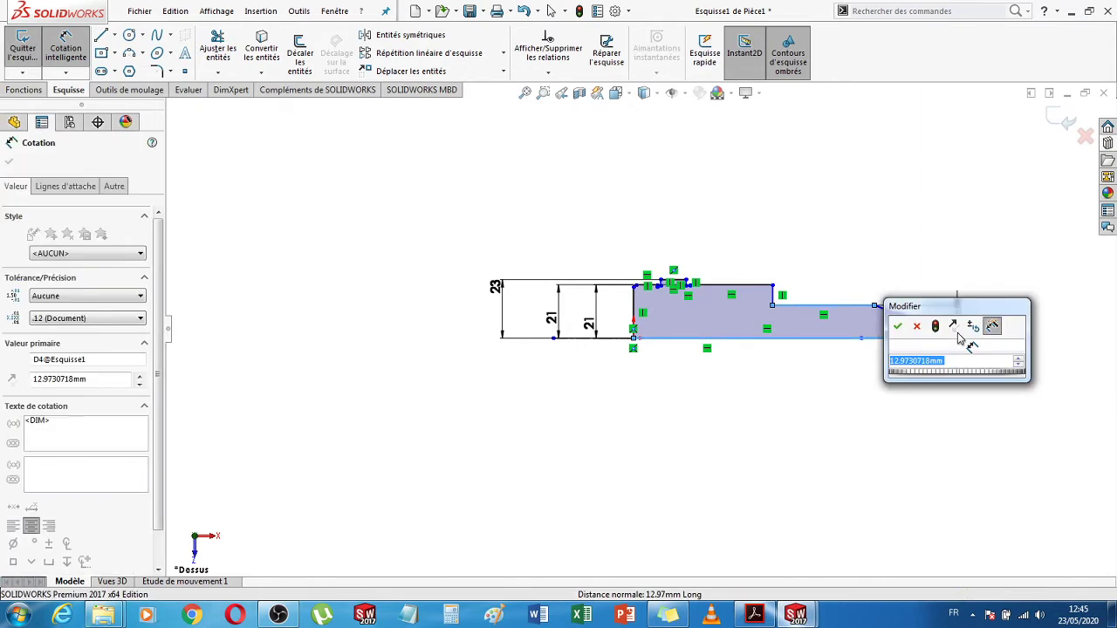
{"action": "type", "text": "1"}
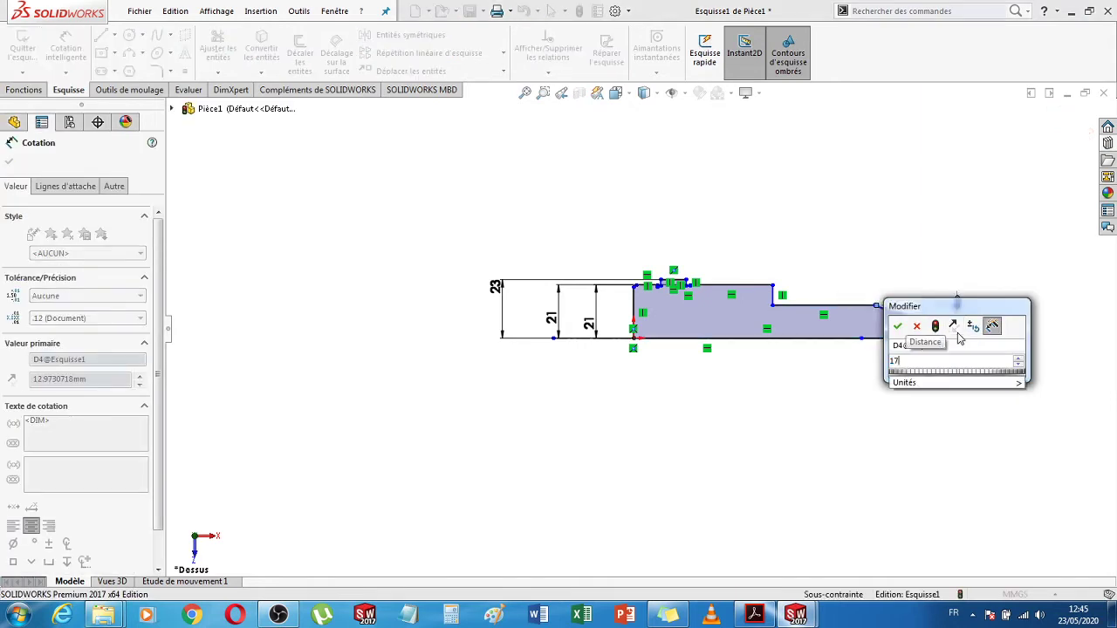
{"action": "type", "text": "7"}
{"action": "key", "text": "Return"}
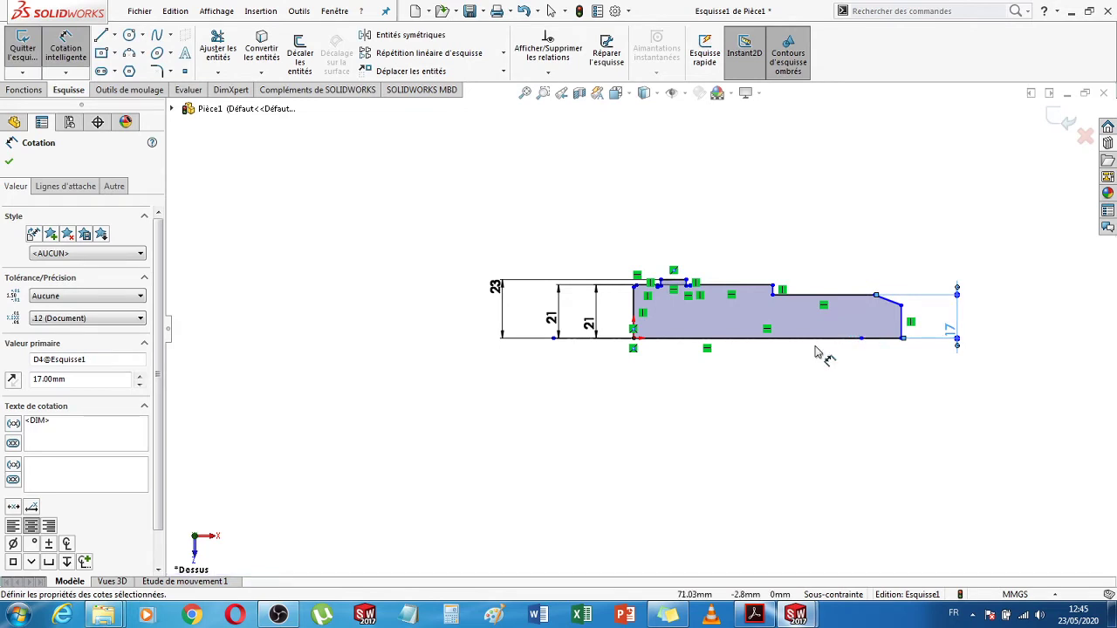
- Dimension the horizontal width of the rear end's corner chamfer as 1 mm
{"action": "scroll", "coordinate": [788, 298], "scroll_direction": "down", "scroll_amount": 8}
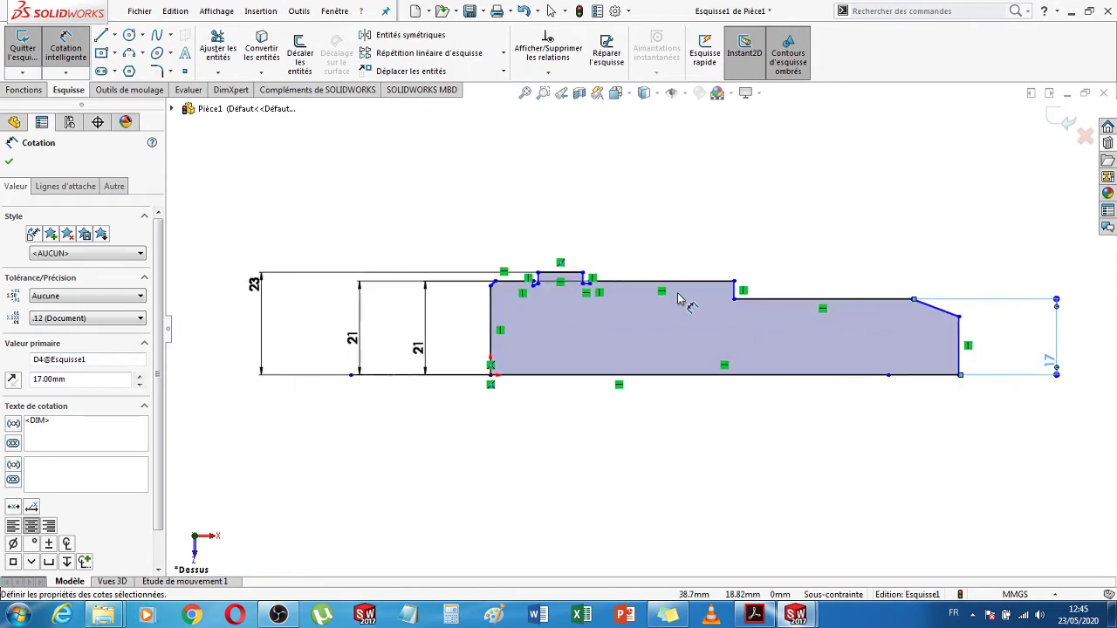
{"action": "scroll", "coordinate": [439, 301], "scroll_direction": "down", "scroll_amount": 5}
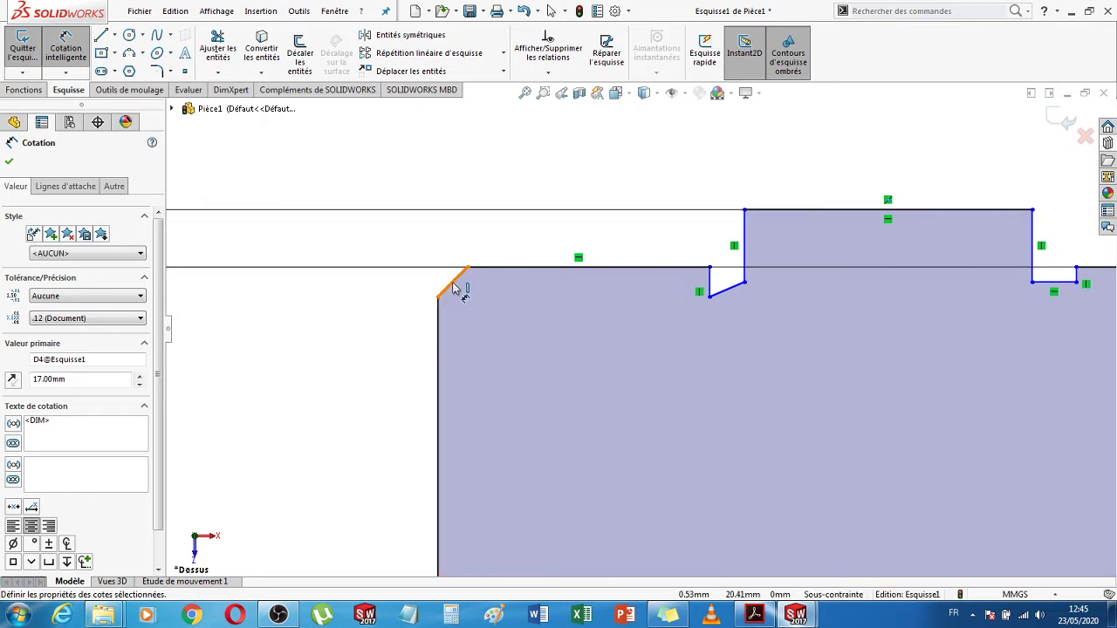
{"action": "left_click", "coordinate": [453, 281]}
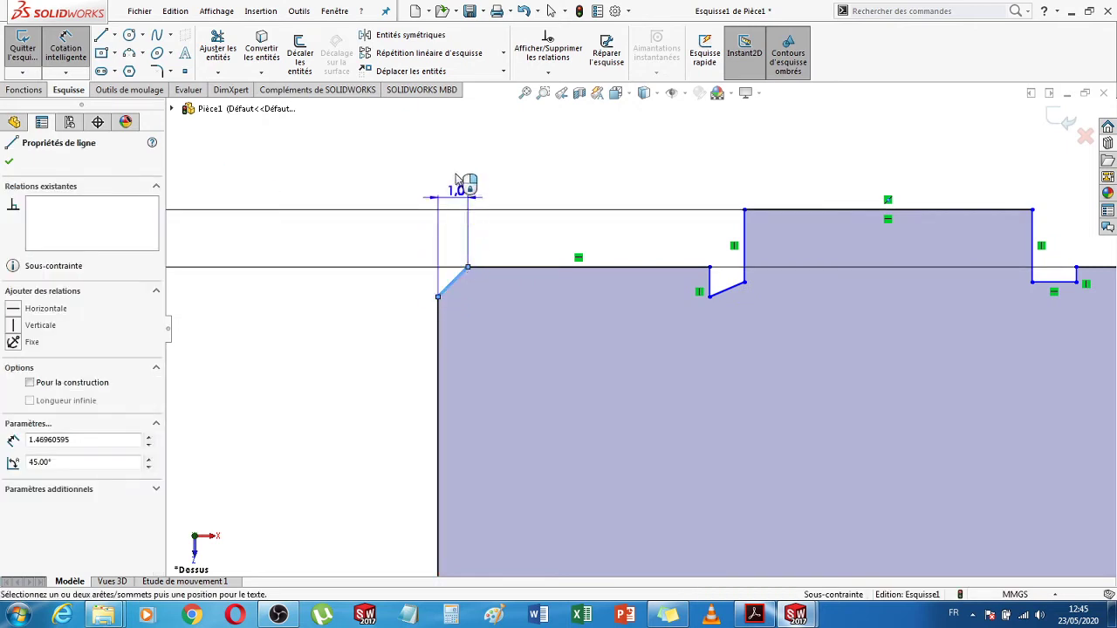
{"action": "left_click", "coordinate": [454, 168]}
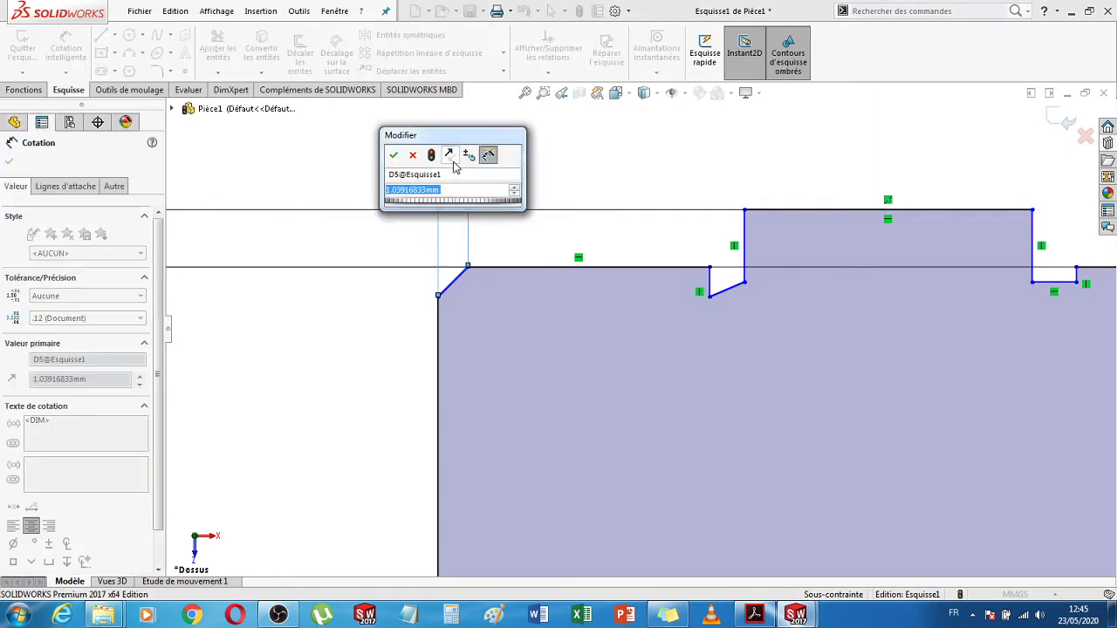
{"action": "type", "text": "1"}
{"action": "key", "text": "Return"}
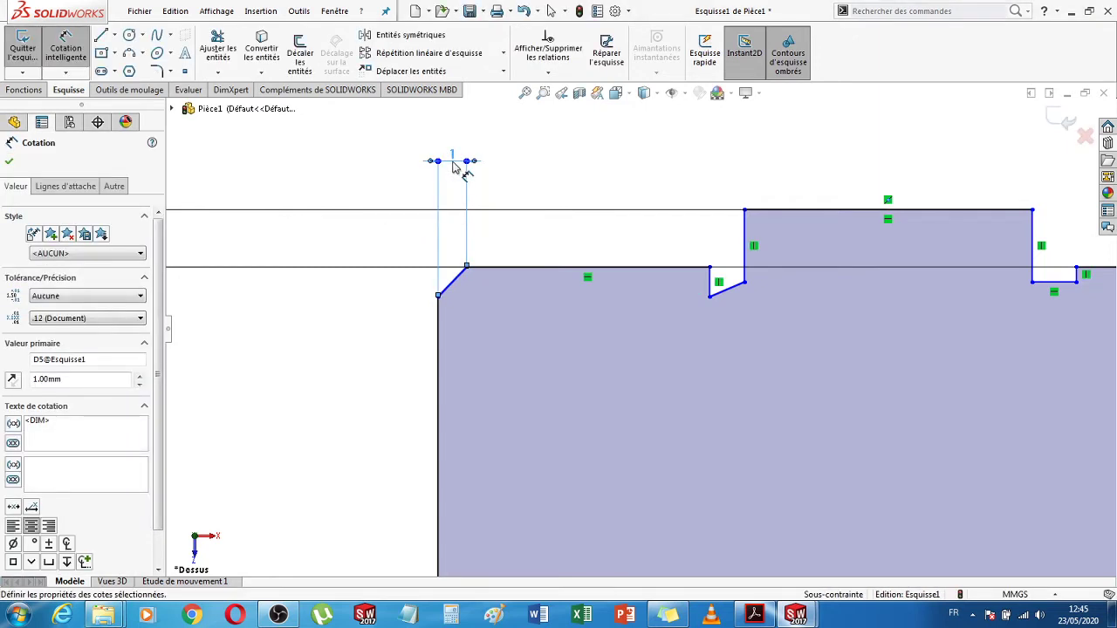
{"action": "left_click", "coordinate": [455, 288]}
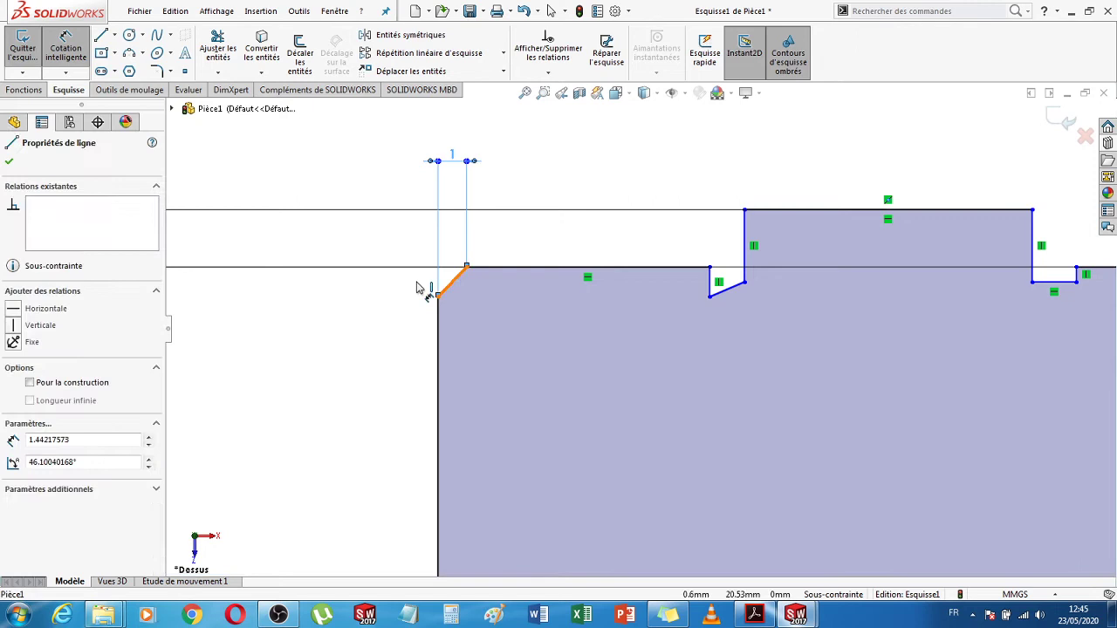
{"action": "key", "text": "Escape"}
{"action": "left_click", "coordinate": [371, 299]}
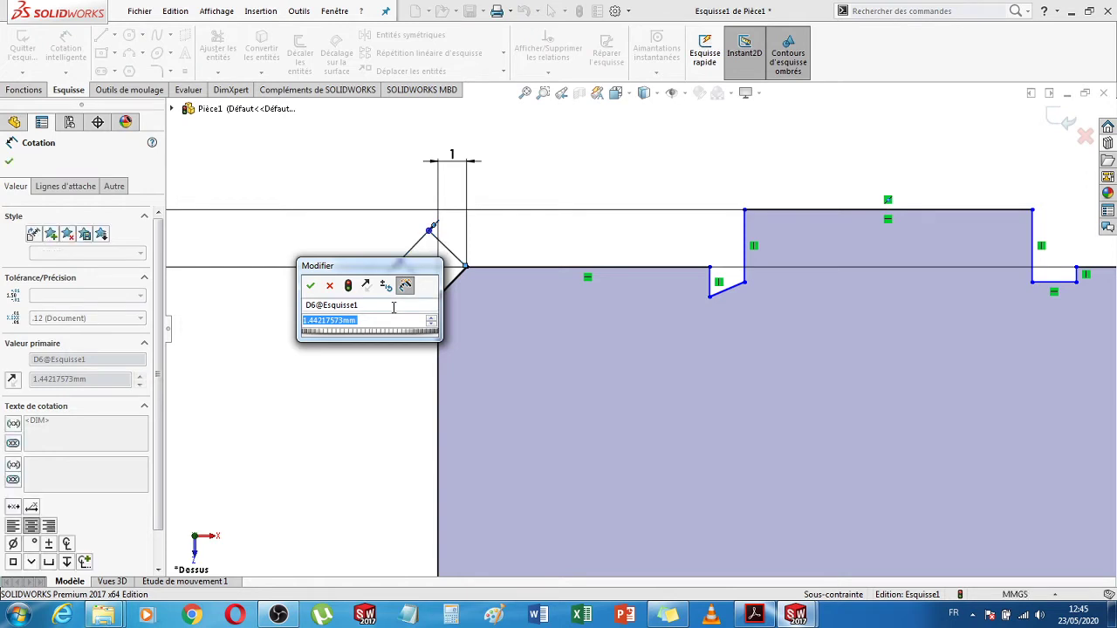
{"action": "key", "text": "Return"}
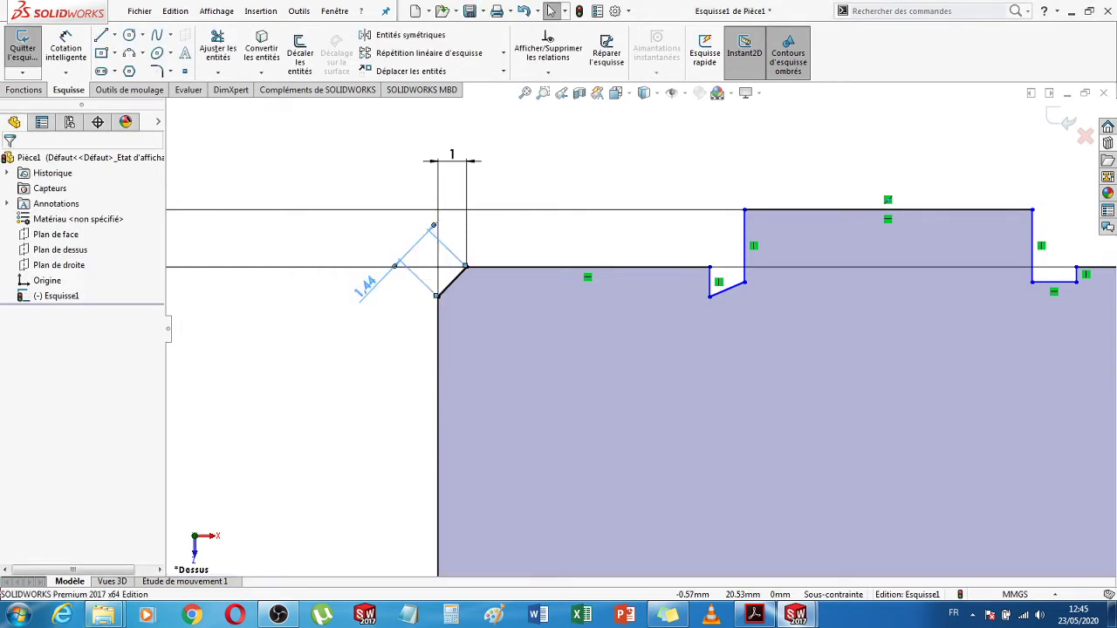
{"action": "left_click", "coordinate": [365, 285]}
{"action": "key", "text": "Delete"}
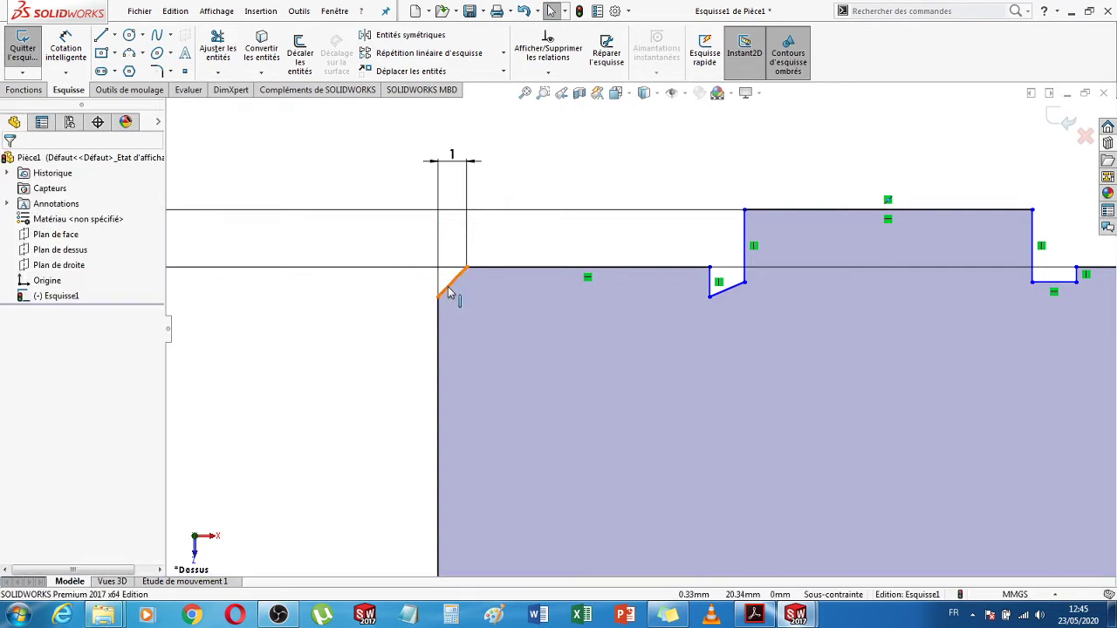
- Dimension the vertical height of the rear end's corner chamfer as 1 mm
{"action": "left_click", "coordinate": [452, 282]}
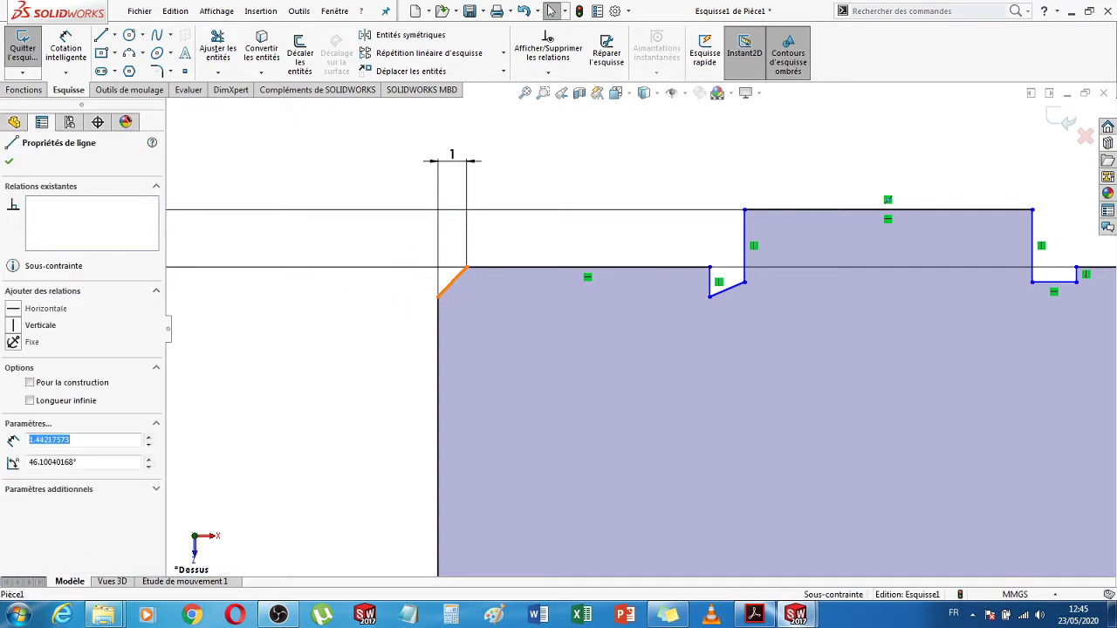
{"action": "left_click", "coordinate": [67, 53]}
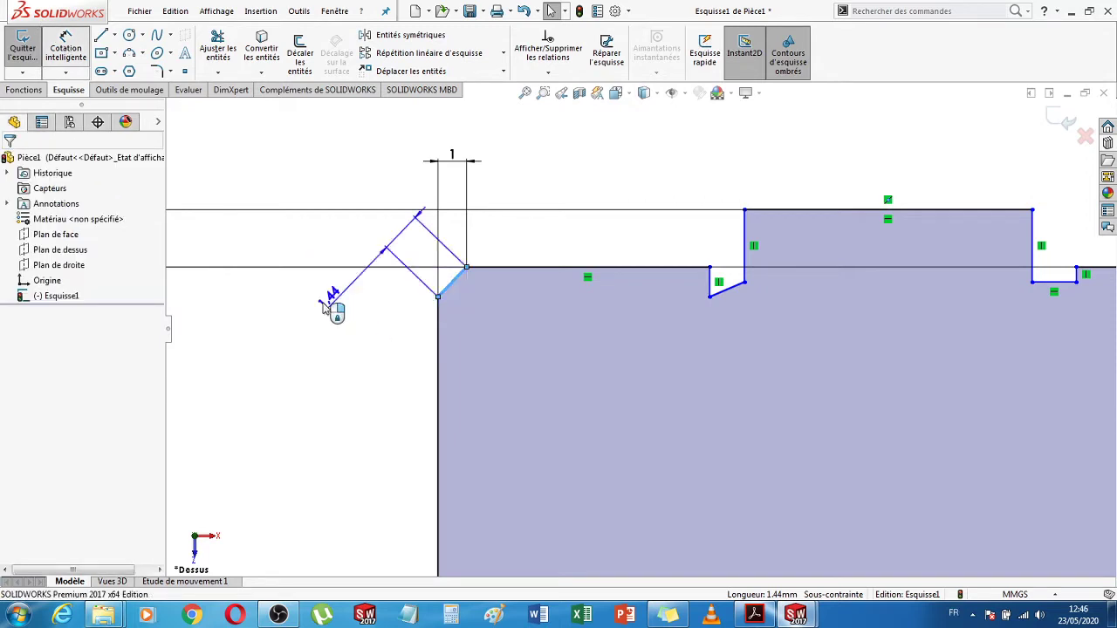
{"action": "key", "text": "Escape"}
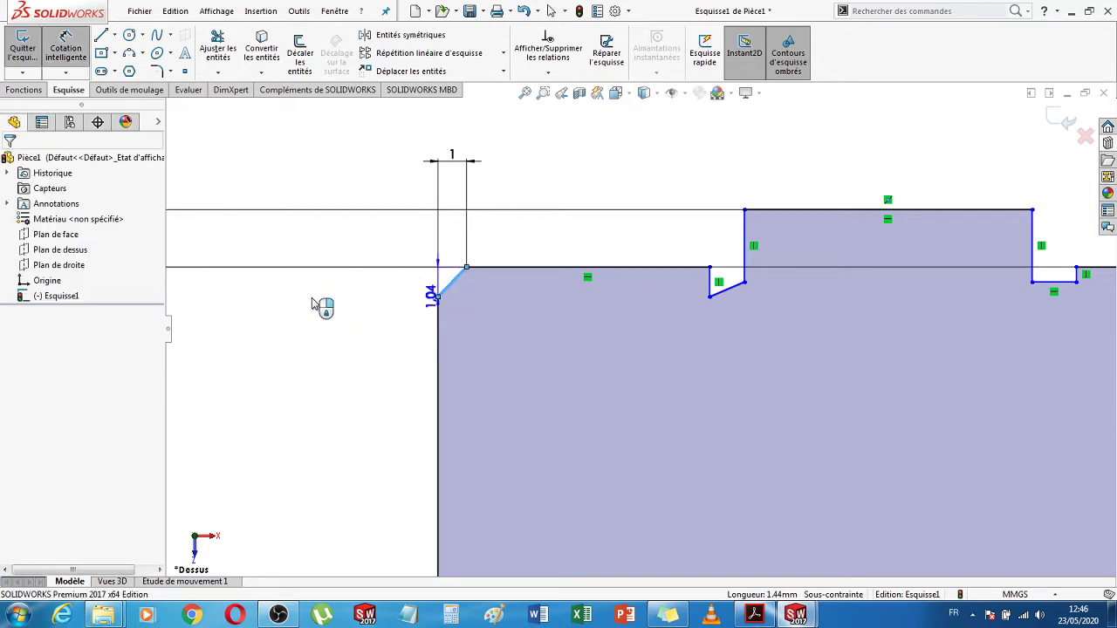
{"action": "left_click", "coordinate": [312, 303]}
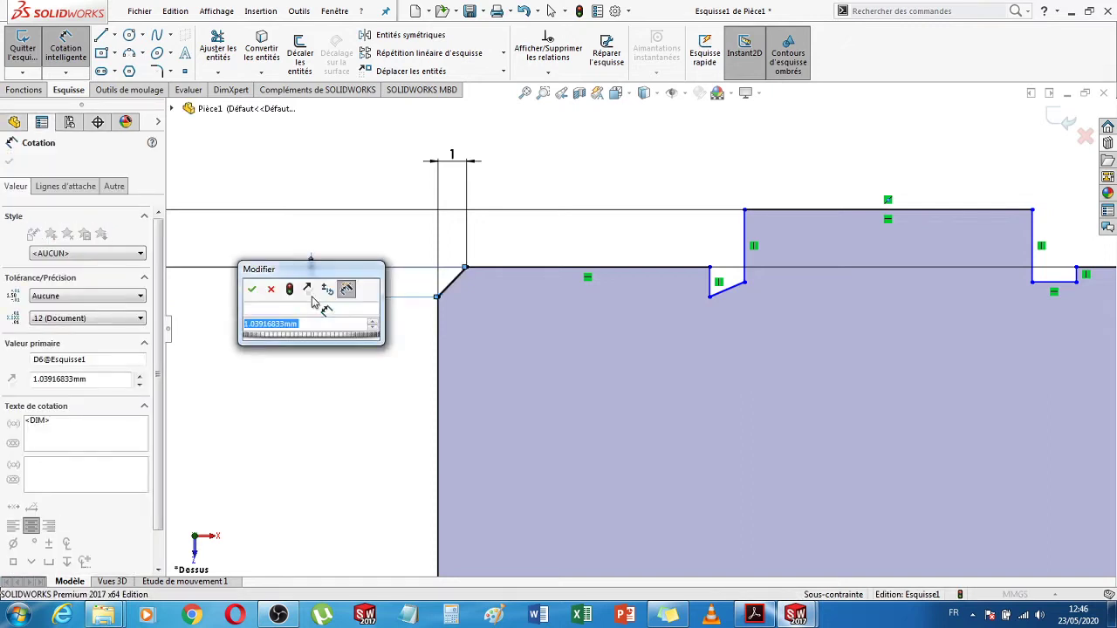
{"action": "key", "text": "Return"}
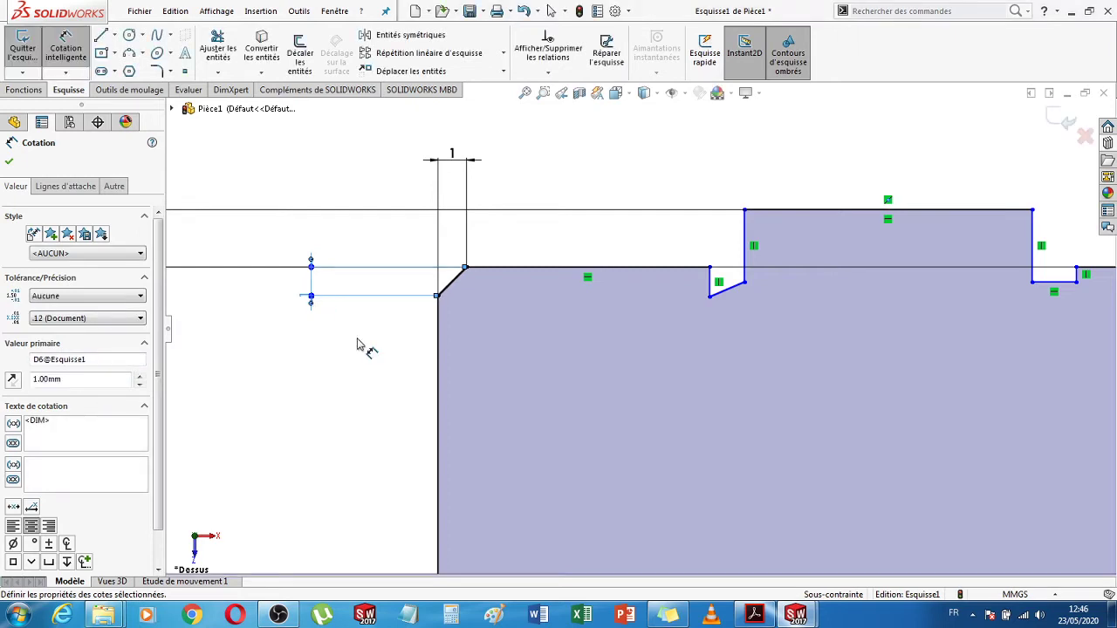
{"action": "key", "text": "Escape"}
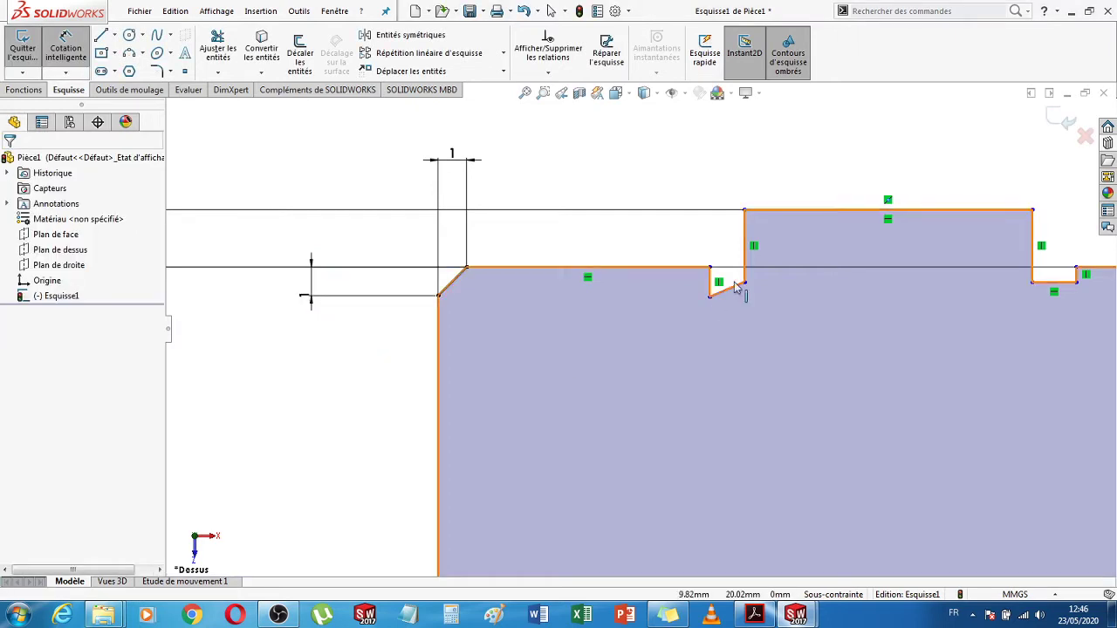
{"action": "key", "text": "Escape"}
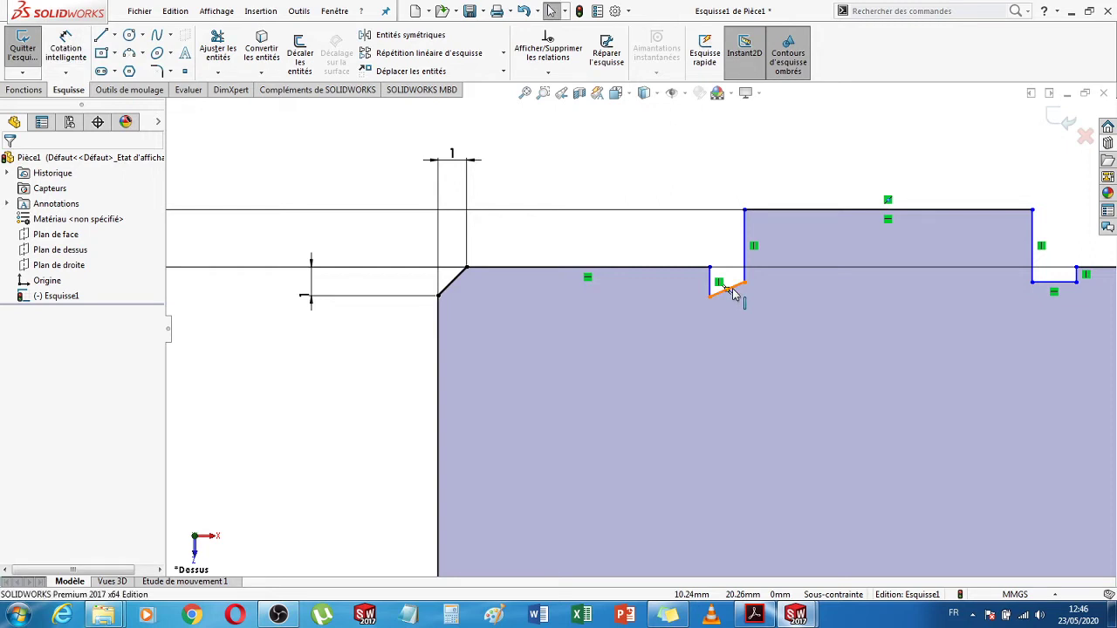
- Apply a Horizontal relation to the slanted bottom line of the relief groove on the collar's rear side, selected together with the front groove's bottom line
{"action": "left_click", "coordinate": [731, 293]}
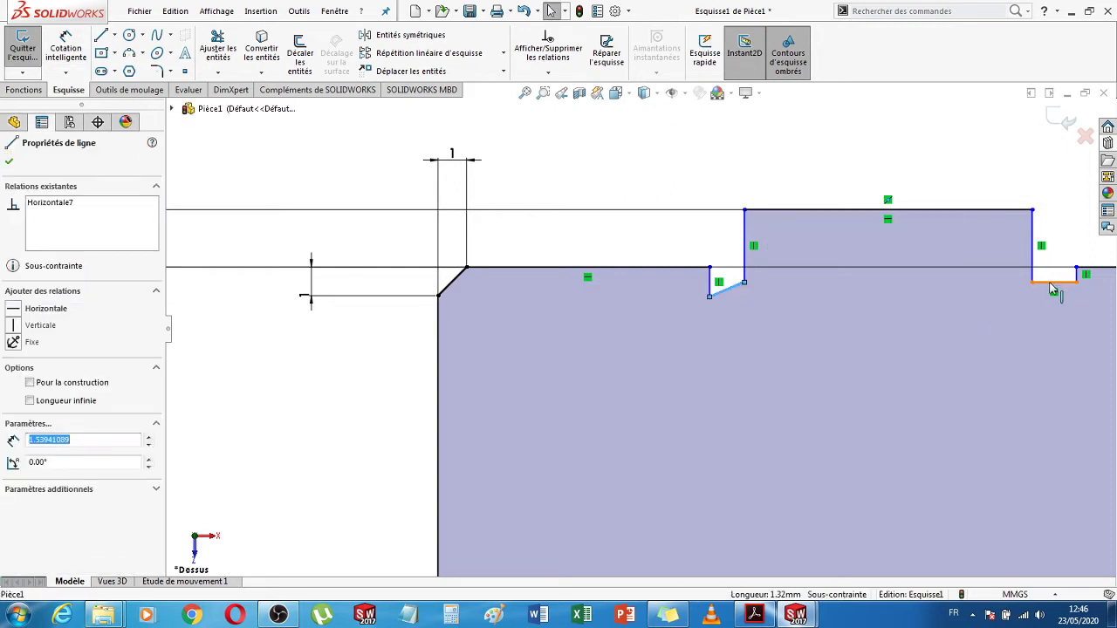
{"action": "left_click", "coordinate": [1053, 290], "text": "ctrl"}
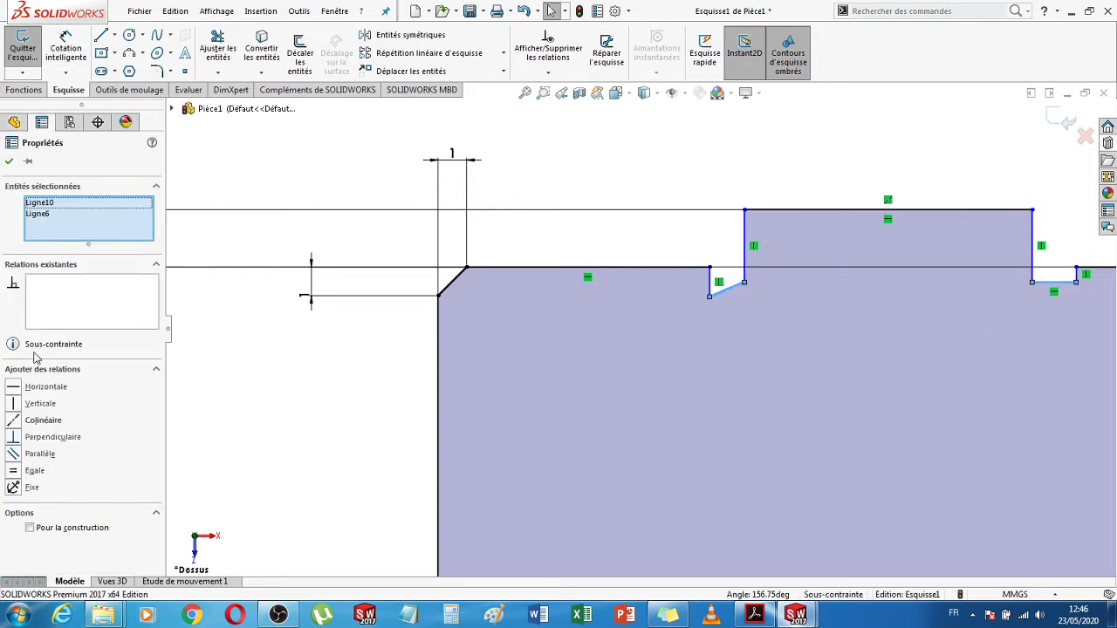
{"action": "left_click", "coordinate": [15, 390]}
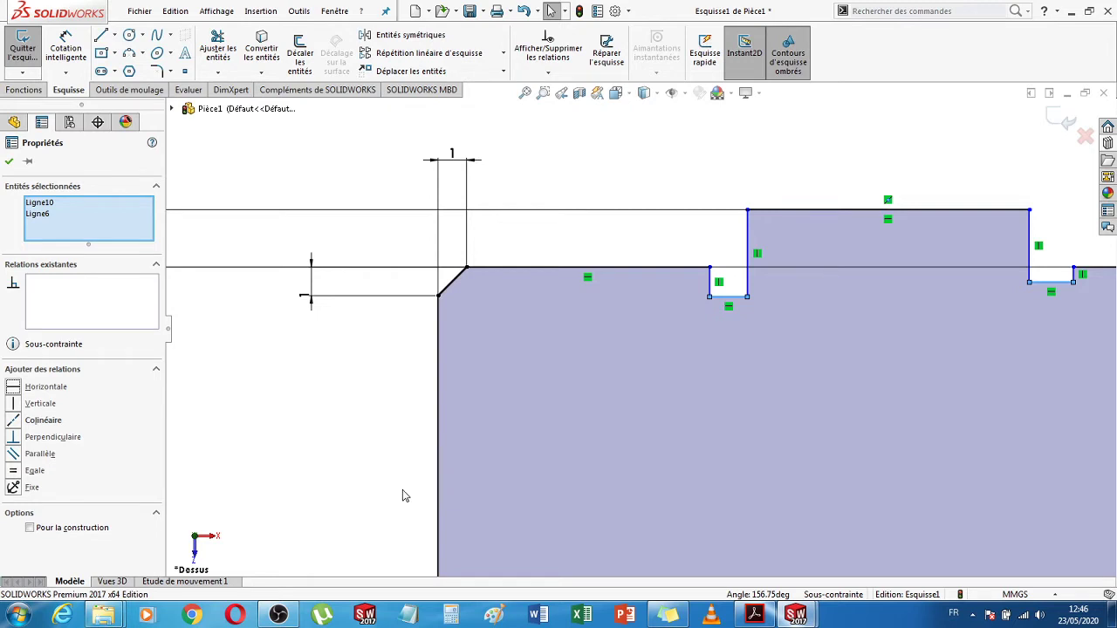
{"action": "scroll", "coordinate": [681, 329], "scroll_direction": "up", "scroll_amount": 5}
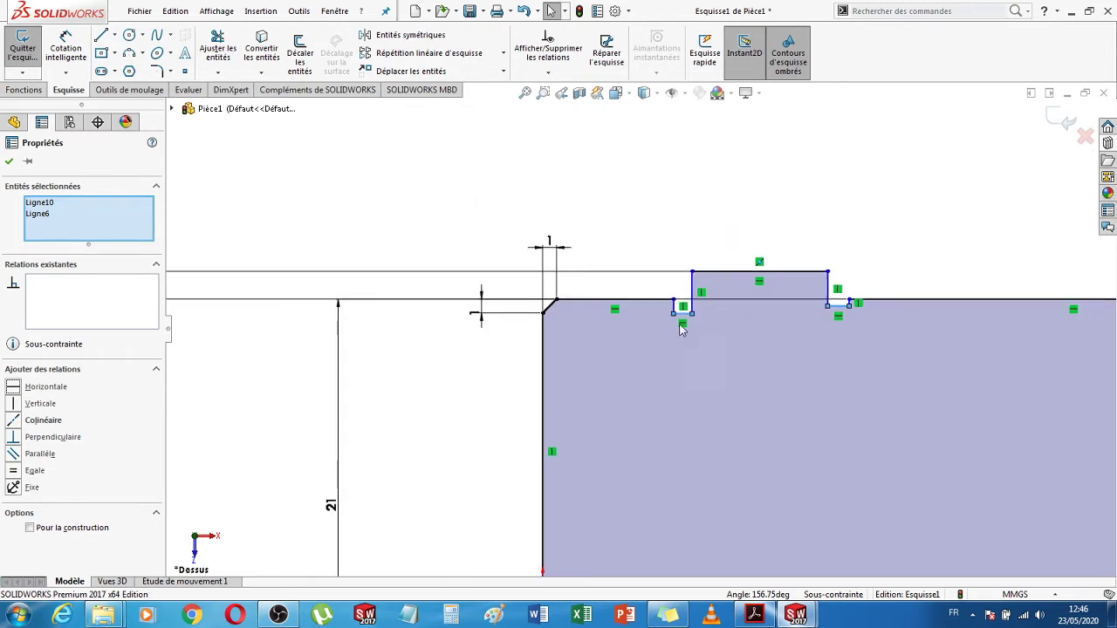
{"action": "scroll", "coordinate": [681, 329], "scroll_direction": "down", "scroll_amount": 5}
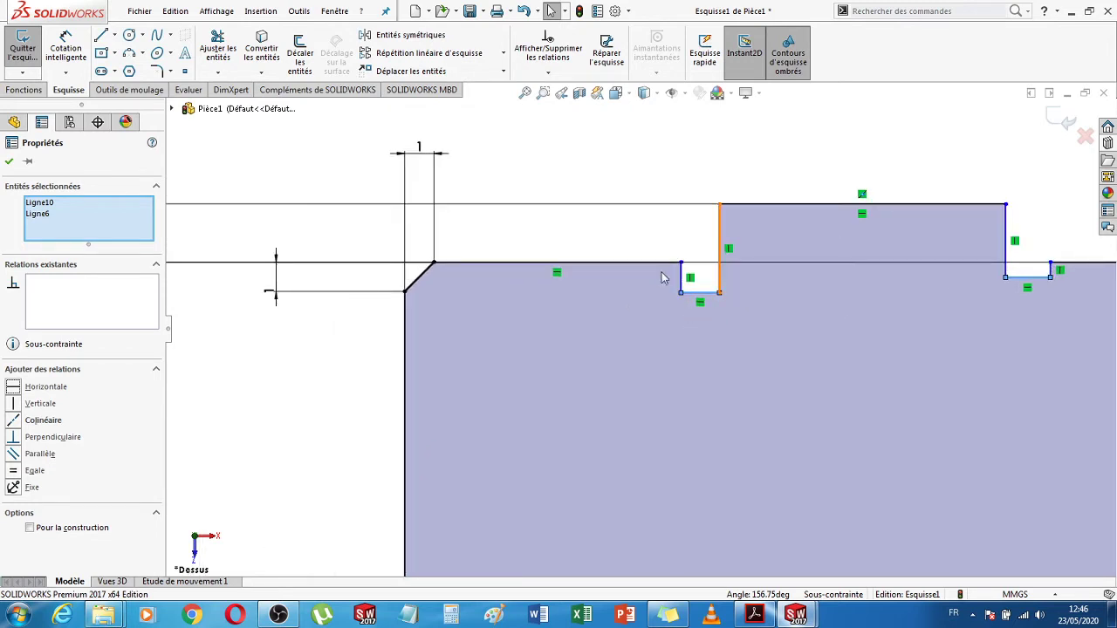
{"action": "left_click", "coordinate": [65, 48]}
{"action": "left_click", "coordinate": [704, 293]}
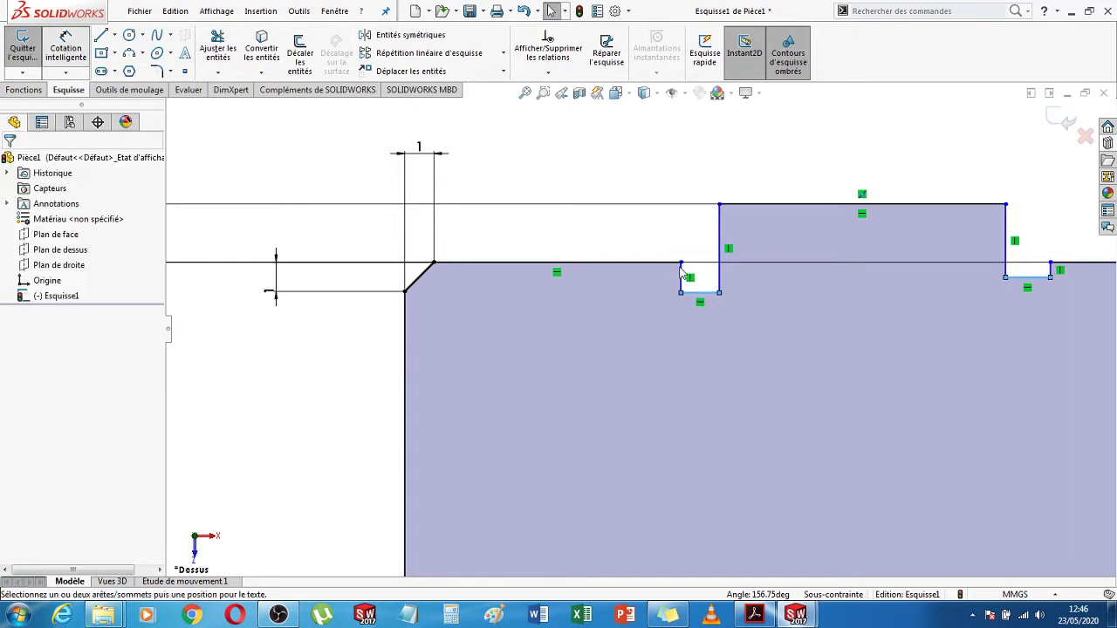
{"action": "left_click", "coordinate": [681, 267]}
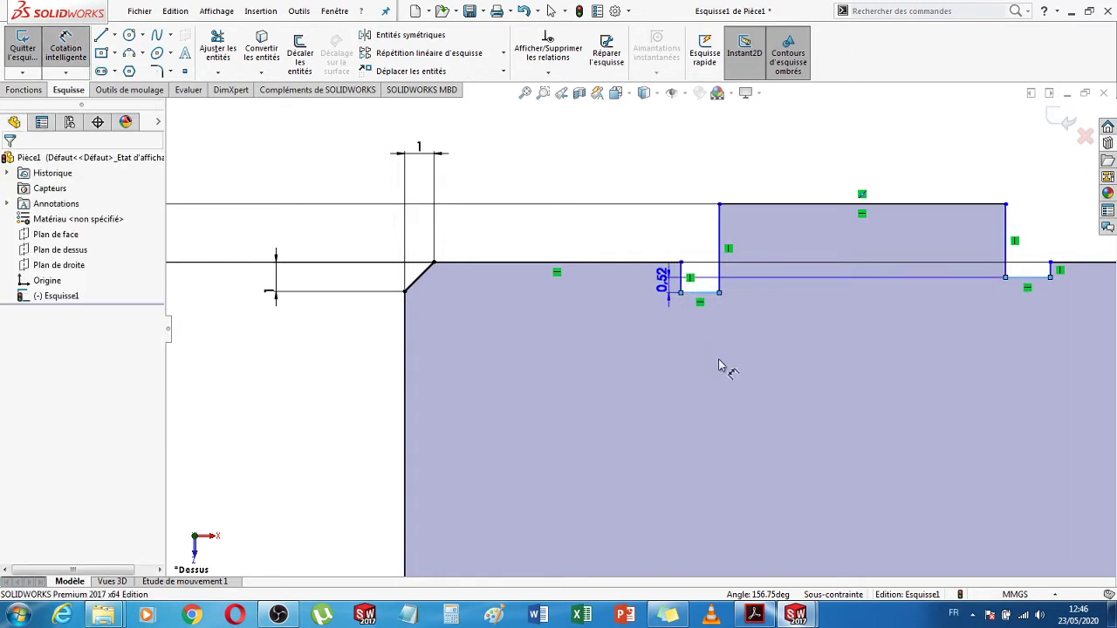
{"action": "key", "text": "Escape"}
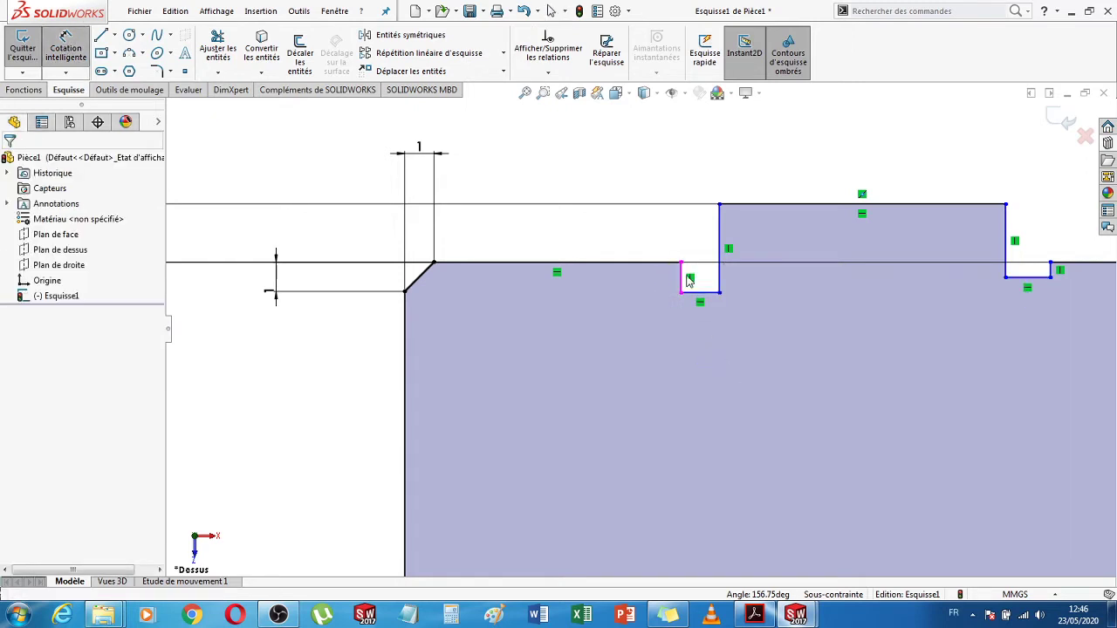
{"action": "key", "text": "Escape"}
- Dimension the depth of the relief groove on the collar's rear side as 1 mm
{"action": "left_click", "coordinate": [76, 49]}
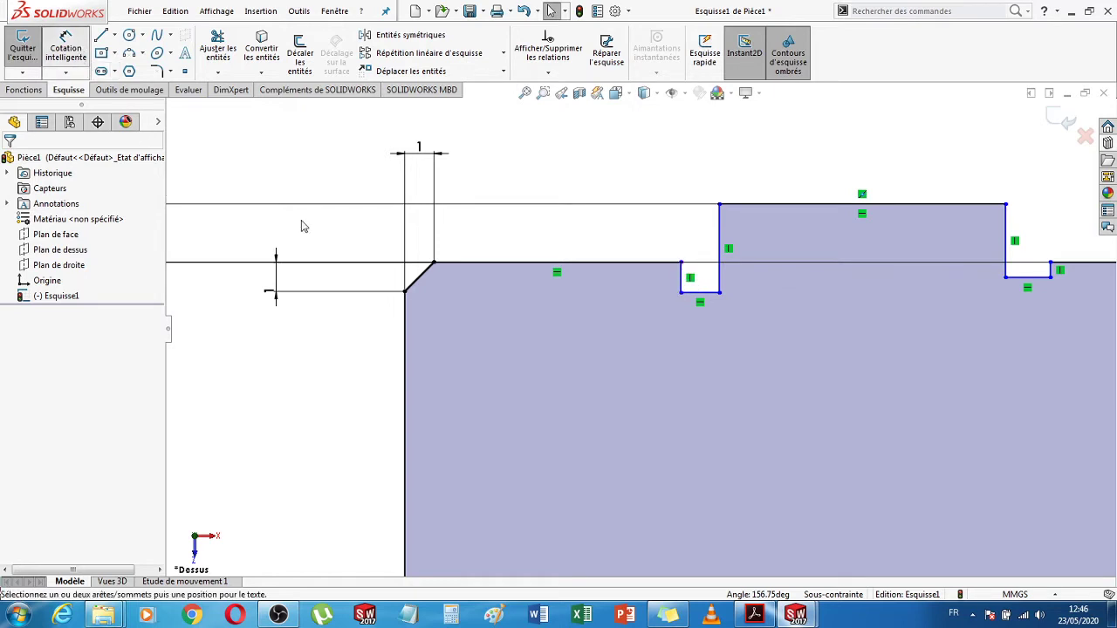
{"action": "left_click", "coordinate": [683, 284]}
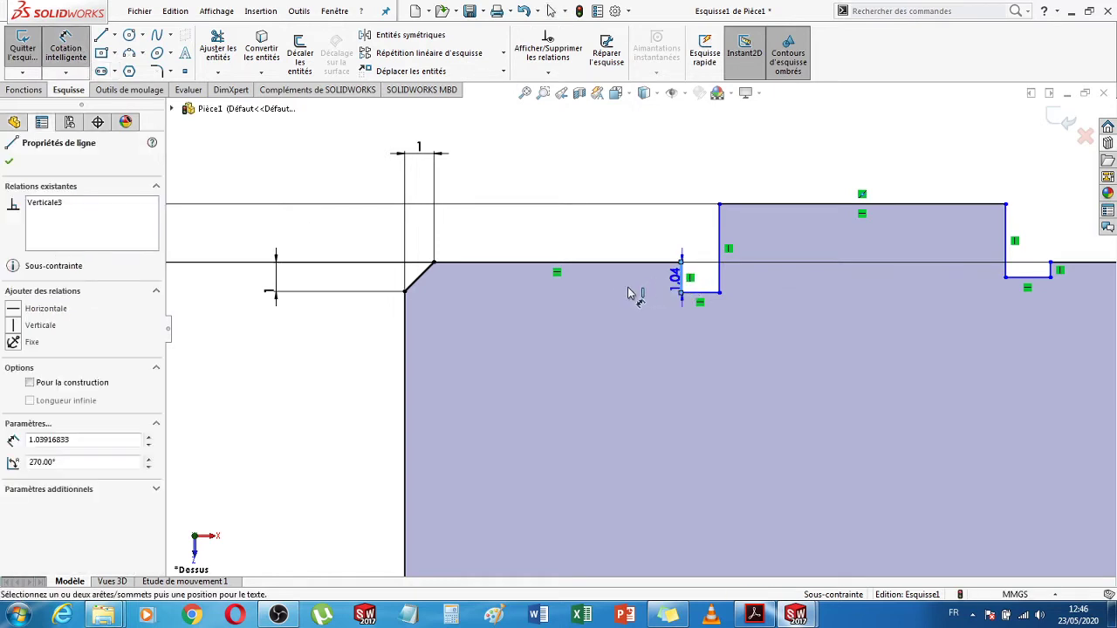
{"action": "left_click", "coordinate": [629, 293]}
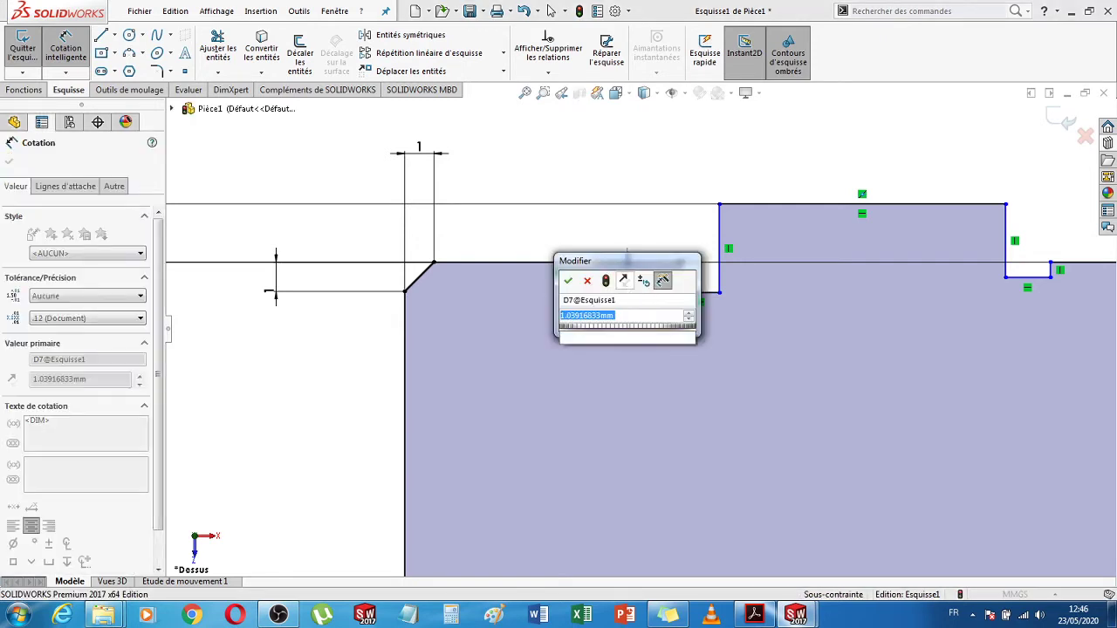
{"action": "key", "text": "Return"}
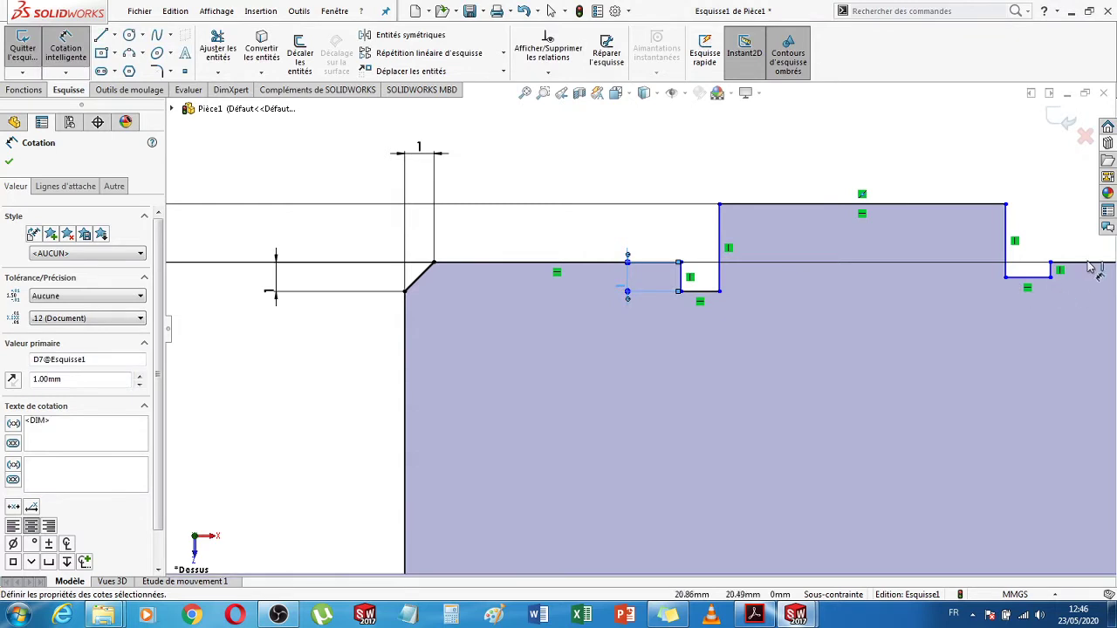
- Dimension the depth of the relief groove on the collar's front side as 1 mm
{"action": "scroll", "coordinate": [1090, 267], "scroll_direction": "down", "scroll_amount": 8}
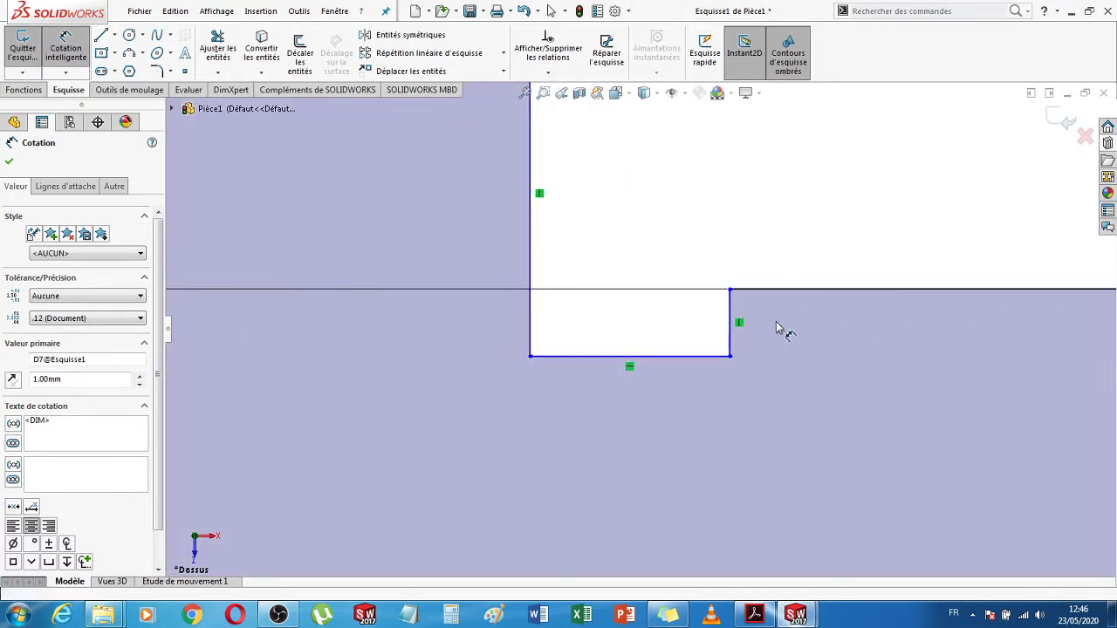
{"action": "left_click", "coordinate": [731, 337]}
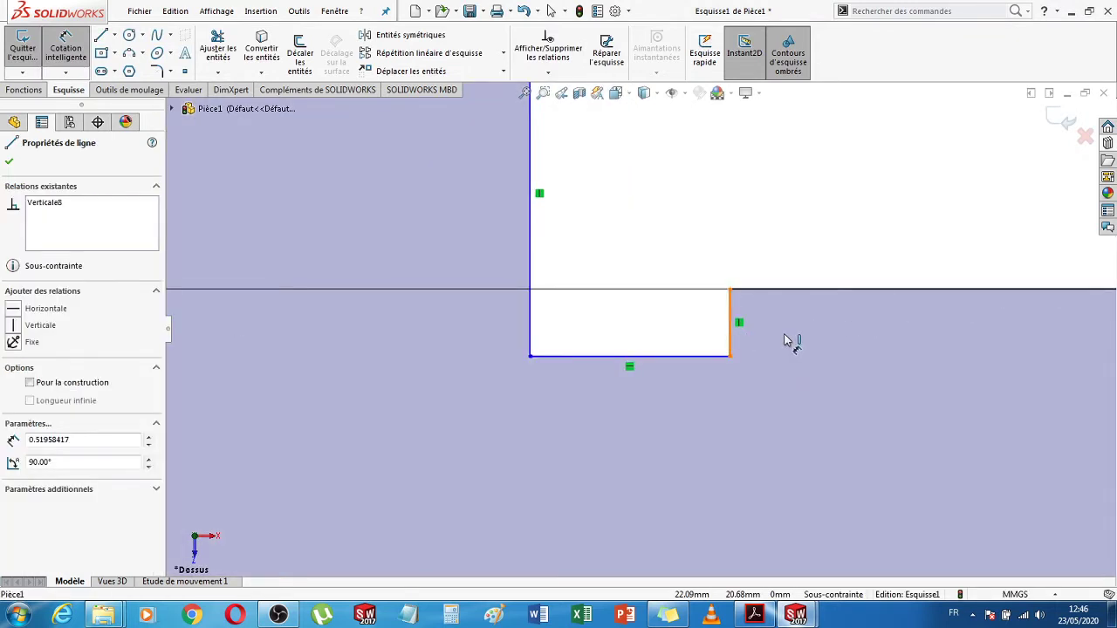
{"action": "left_click", "coordinate": [784, 340]}
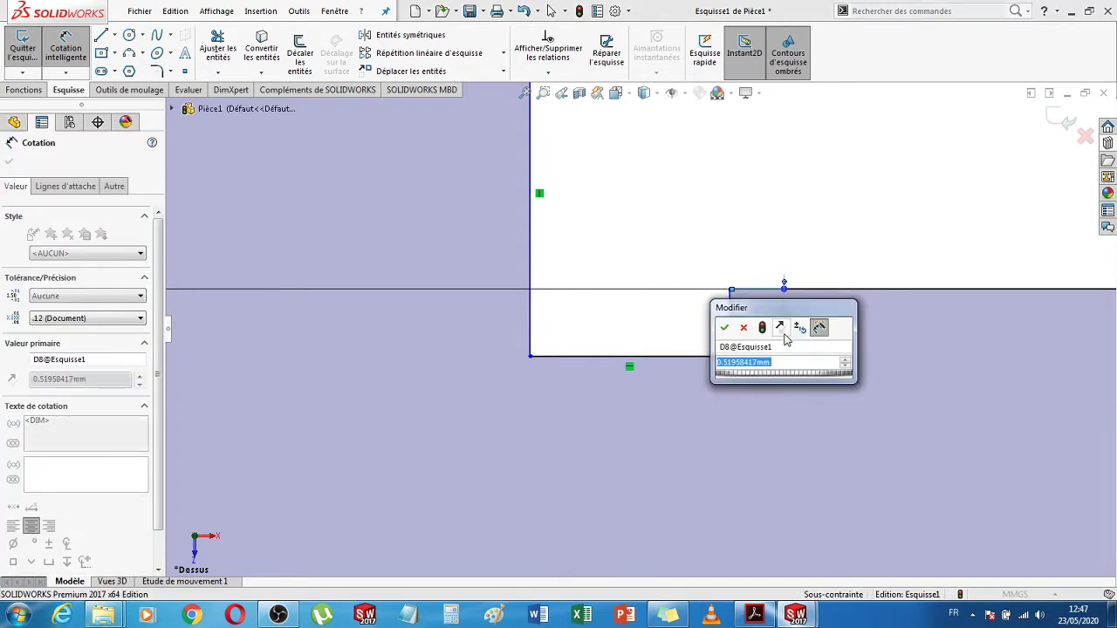
{"action": "type", "text": "1"}
{"action": "key", "text": "Return"}
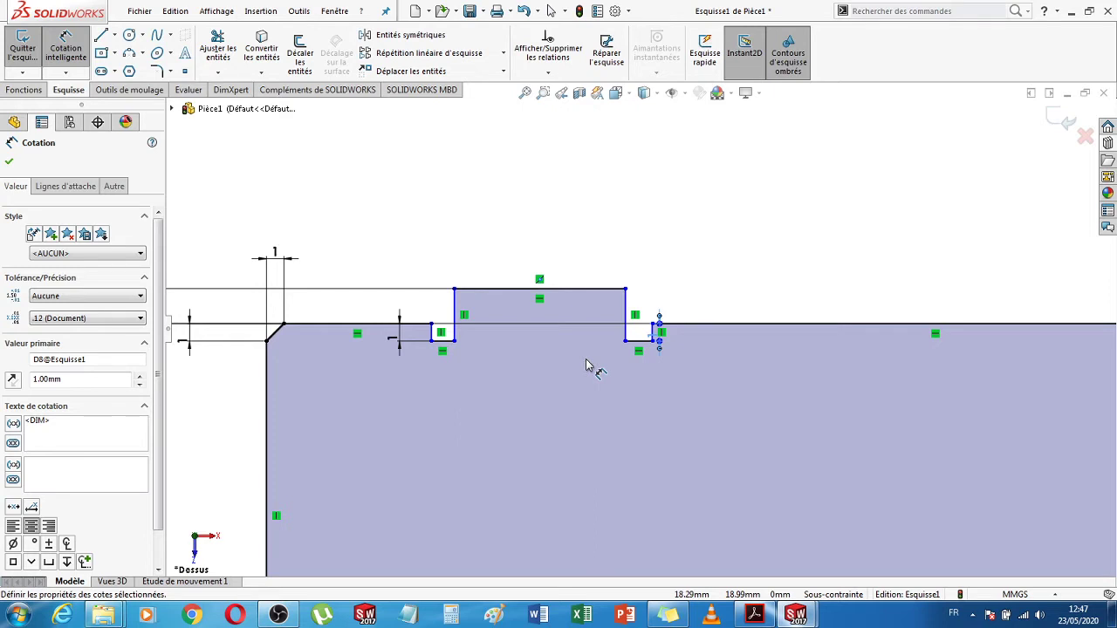
- Dimension the width of the relief groove on the collar's front side as 1 mm
{"action": "left_click", "coordinate": [641, 346]}
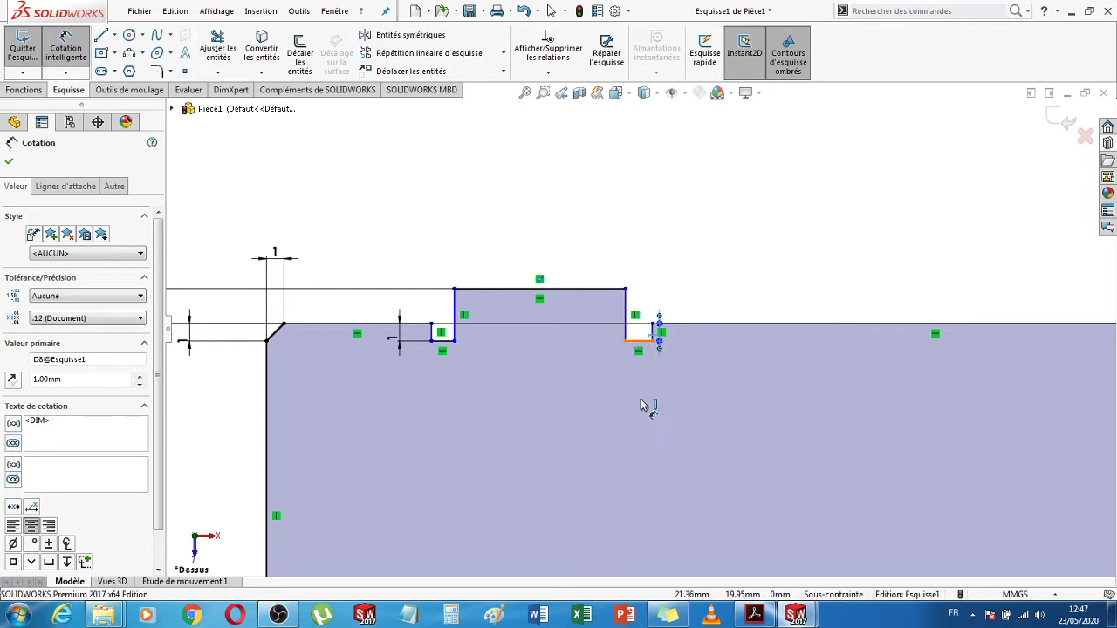
{"action": "left_click", "coordinate": [641, 411]}
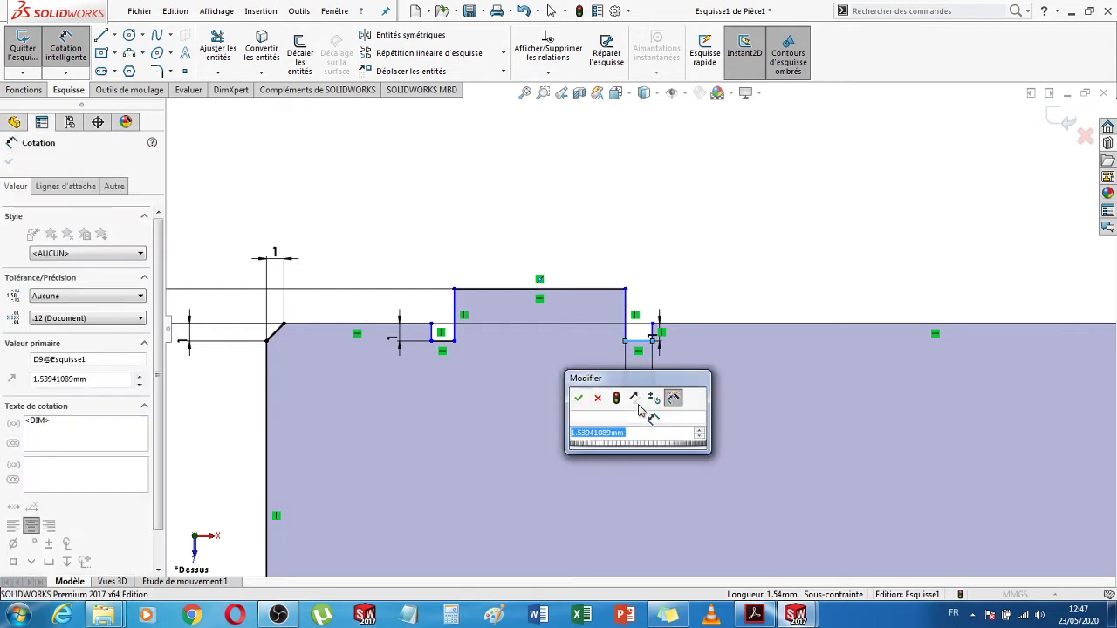
{"action": "type", "text": "1"}
{"action": "key", "text": "Escape"}
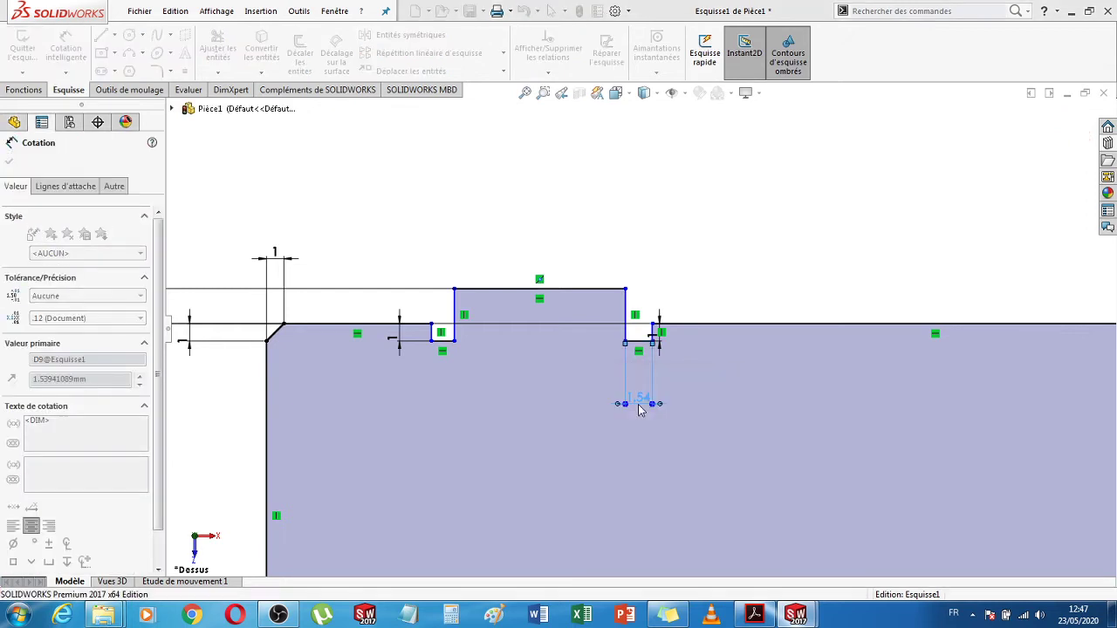
- Check the catalogue's FSC drawing, and dimension the width of the relief groove on the collar's rear side as 1 mm
{"action": "left_click", "coordinate": [754, 615]}
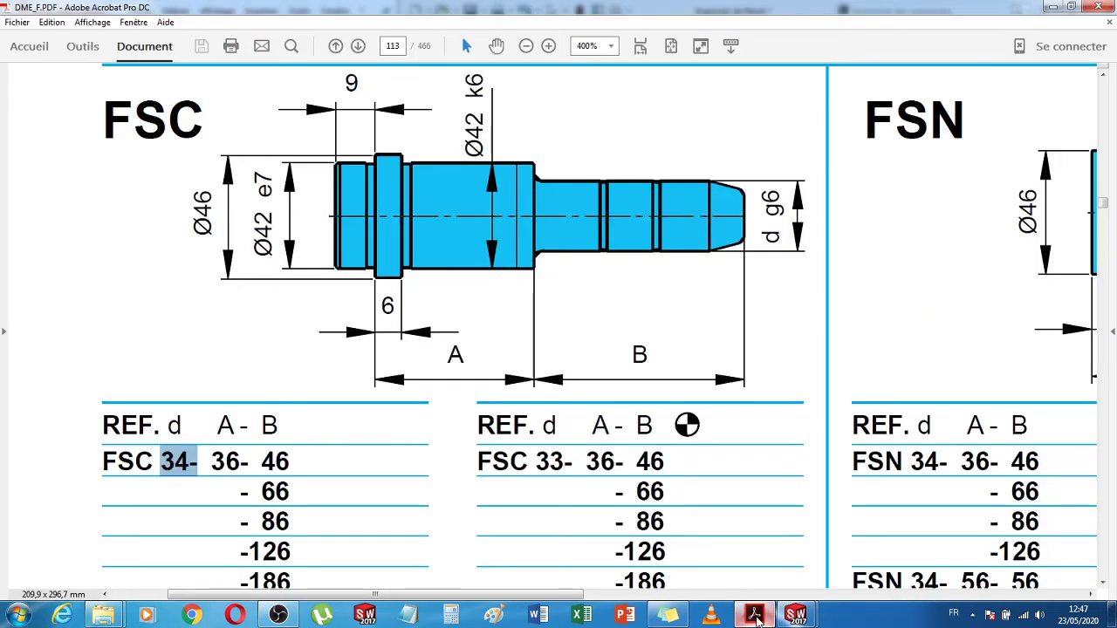
{"action": "left_click", "coordinate": [755, 615]}
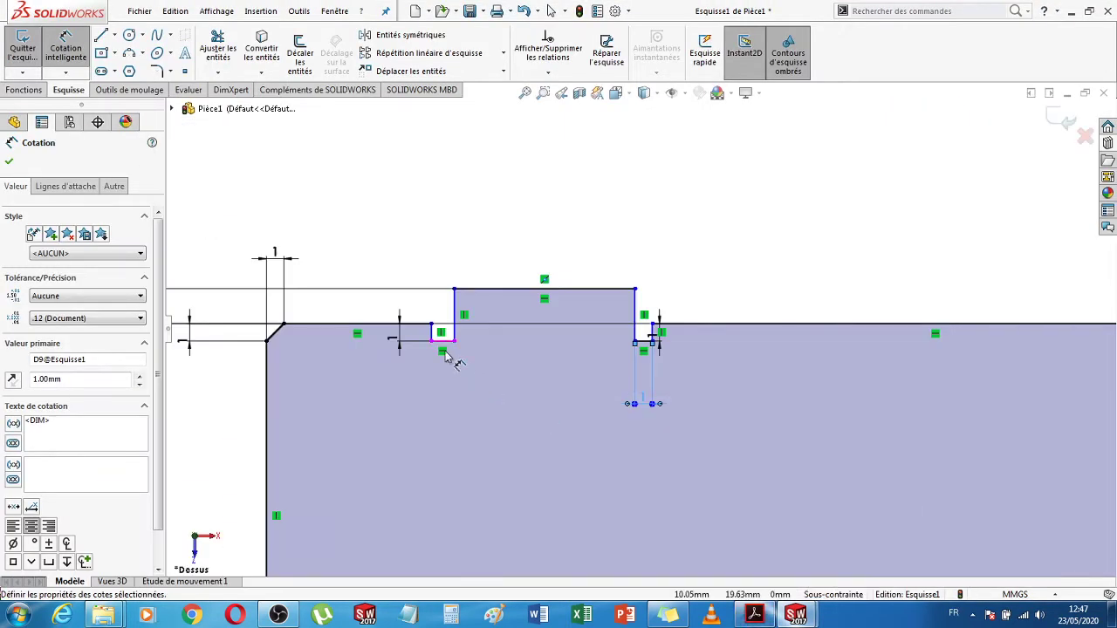
{"action": "left_click", "coordinate": [440, 405]}
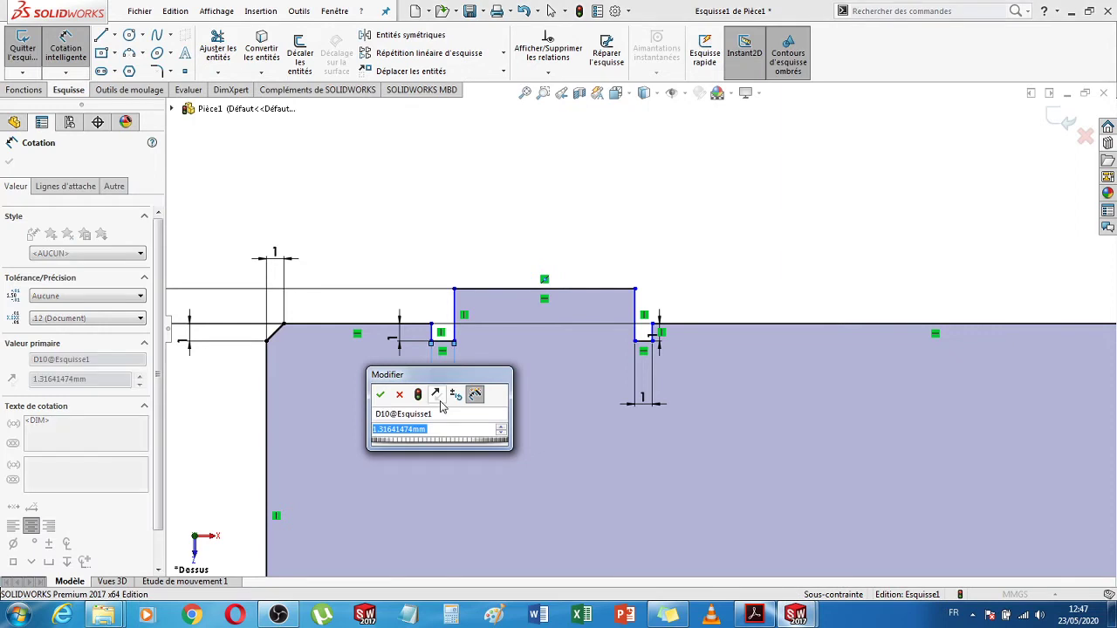
{"action": "type", "text": "1"}
{"action": "key", "text": "Return"}
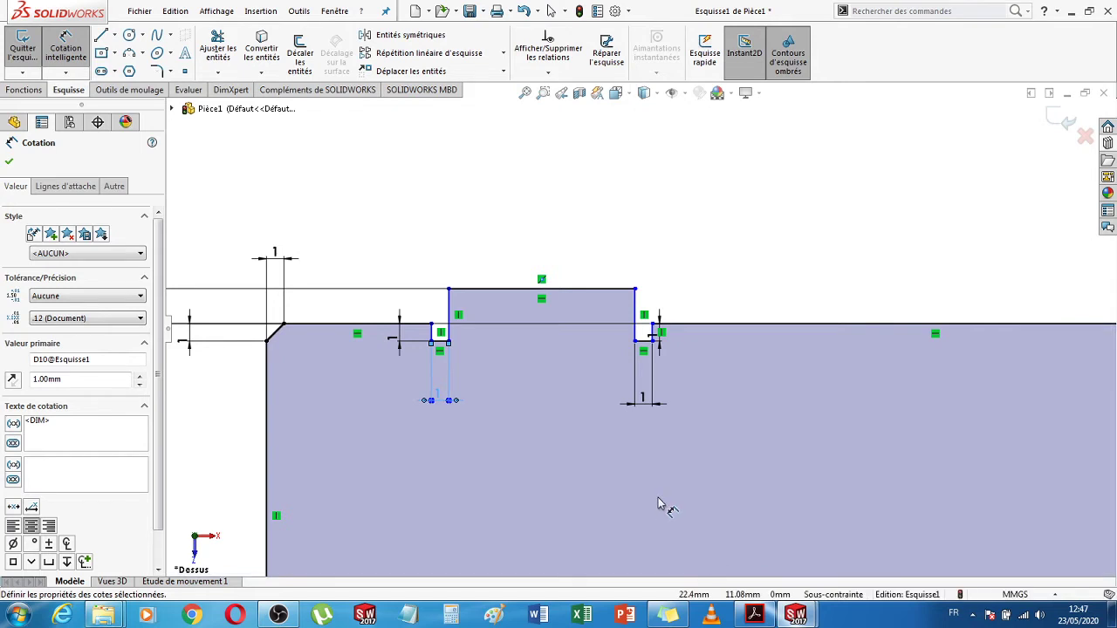
{"action": "scroll", "coordinate": [658, 504], "scroll_direction": "up", "scroll_amount": 5}
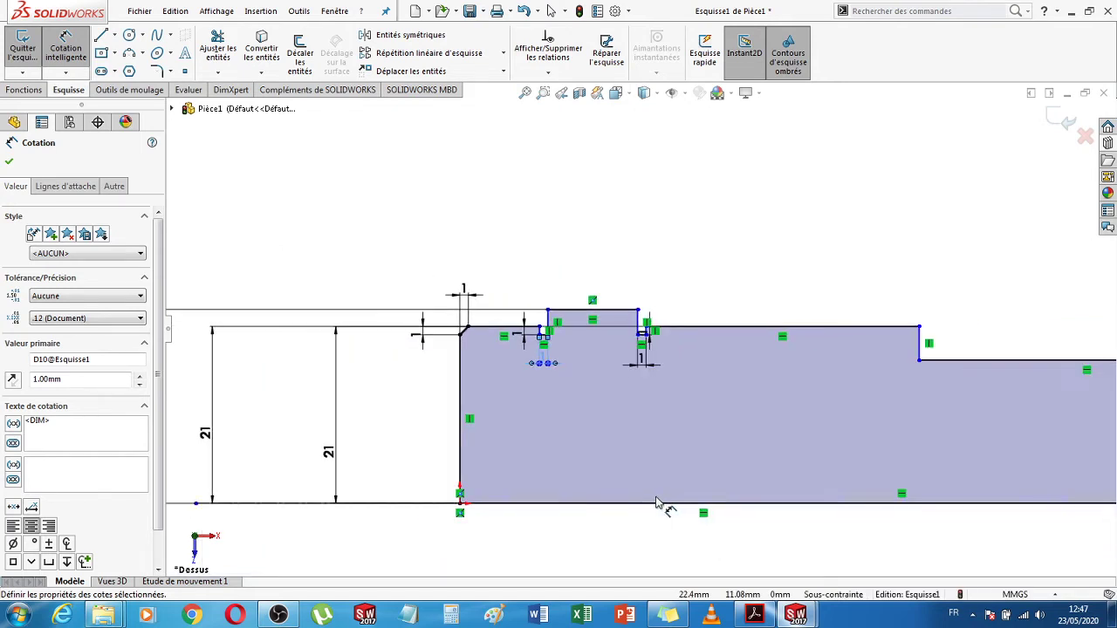
- Dimension the collar's width as 6 mm
{"action": "scroll", "coordinate": [658, 505], "scroll_direction": "up", "scroll_amount": 1}
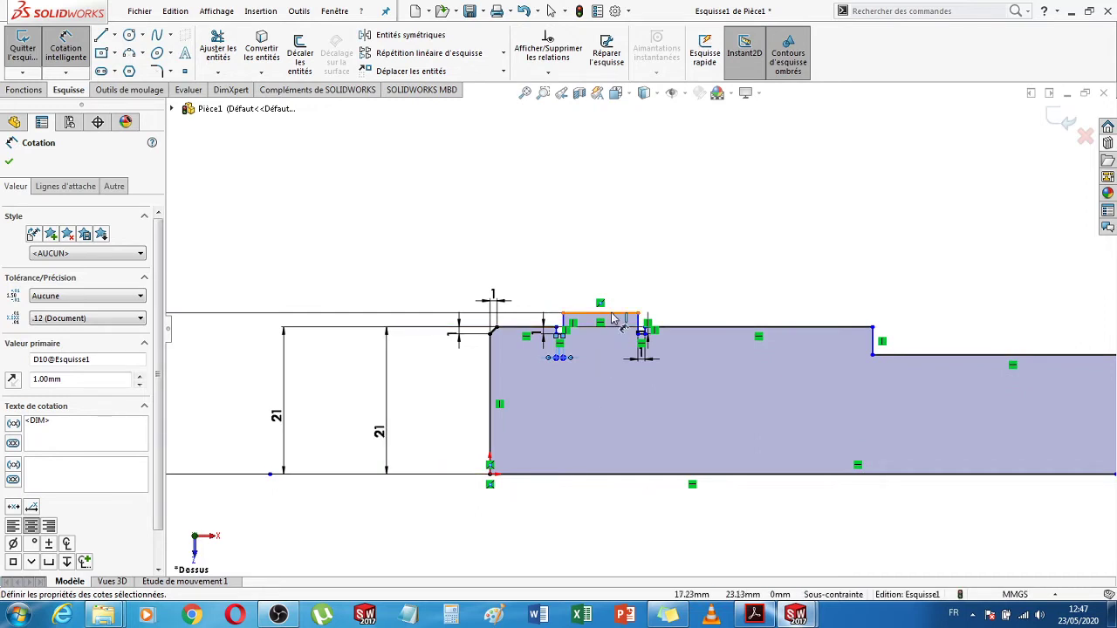
{"action": "left_click", "coordinate": [615, 250]}
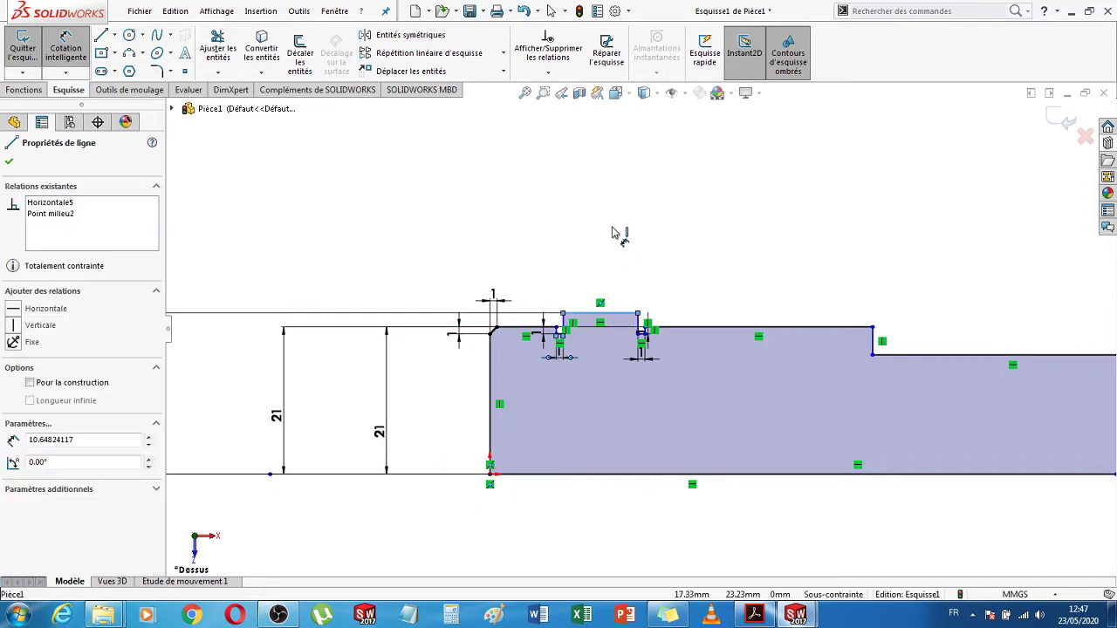
{"action": "left_click", "coordinate": [614, 231]}
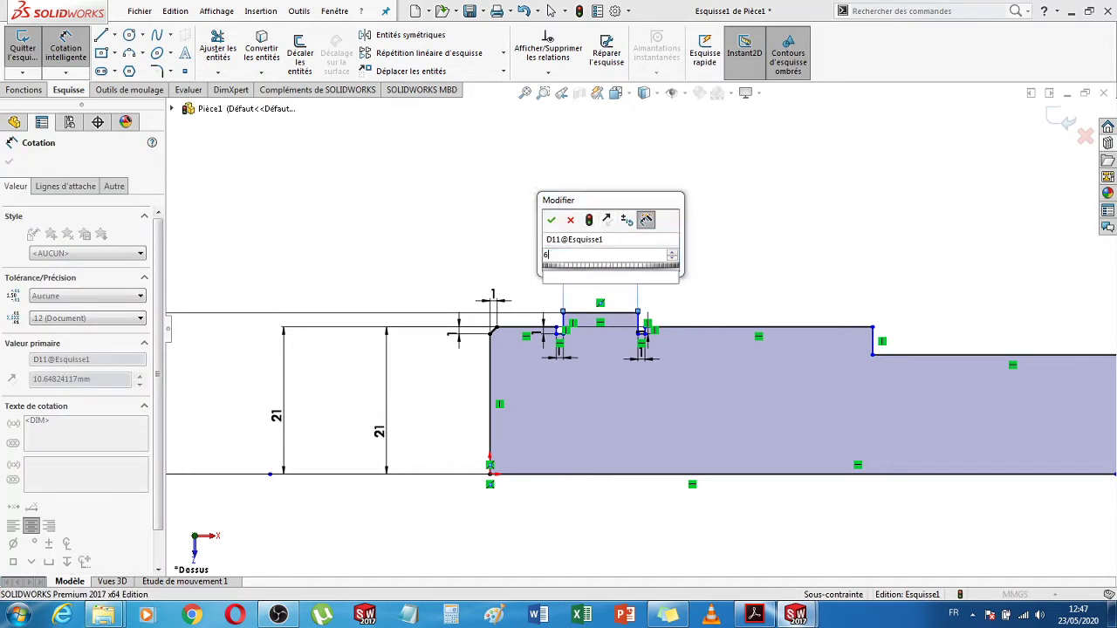
{"action": "key", "text": "Return"}
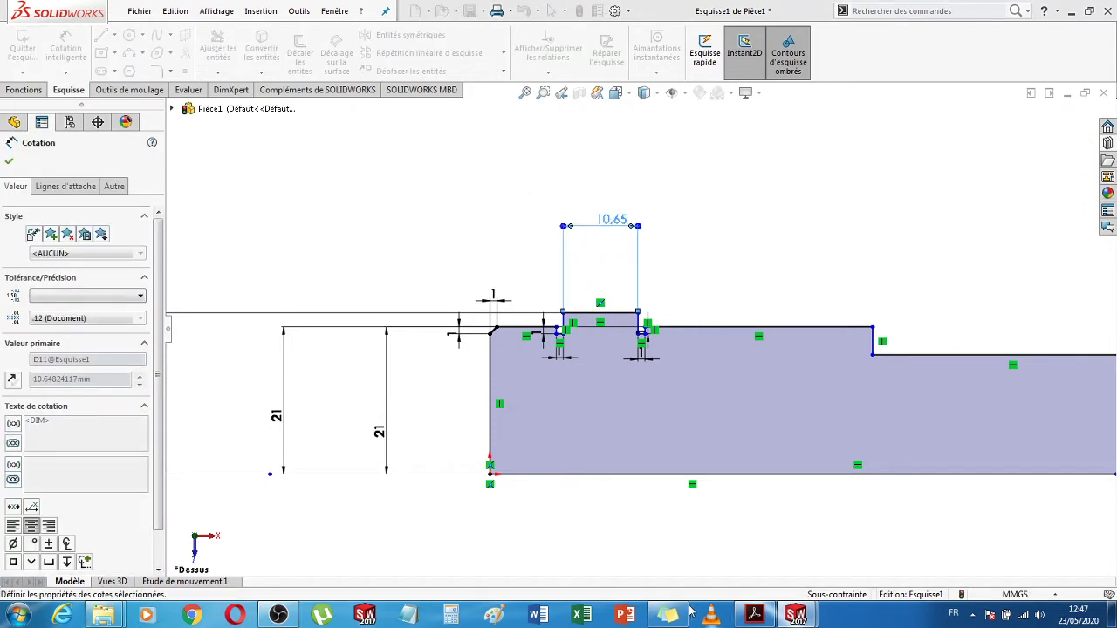
- Check the catalogue's FSC drawing, and dimension the distance from the chamfered end face to the collar's near side as 9 mm
{"action": "left_click", "coordinate": [755, 616]}
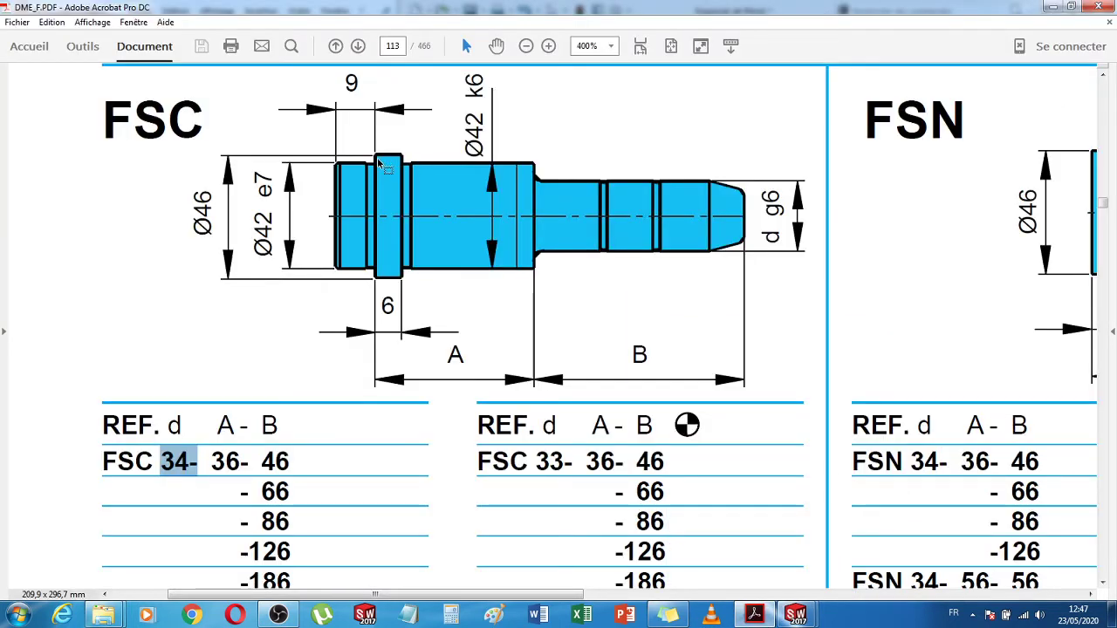
{"action": "left_click", "coordinate": [755, 616]}
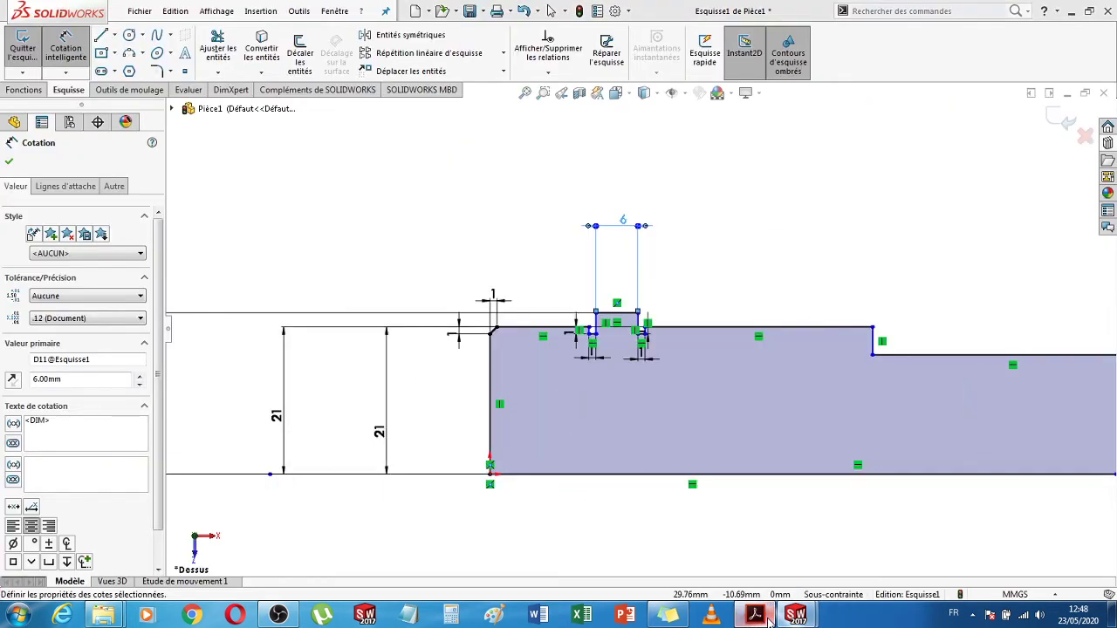
{"action": "left_click", "coordinate": [755, 616]}
{"action": "left_click", "coordinate": [755, 615]}
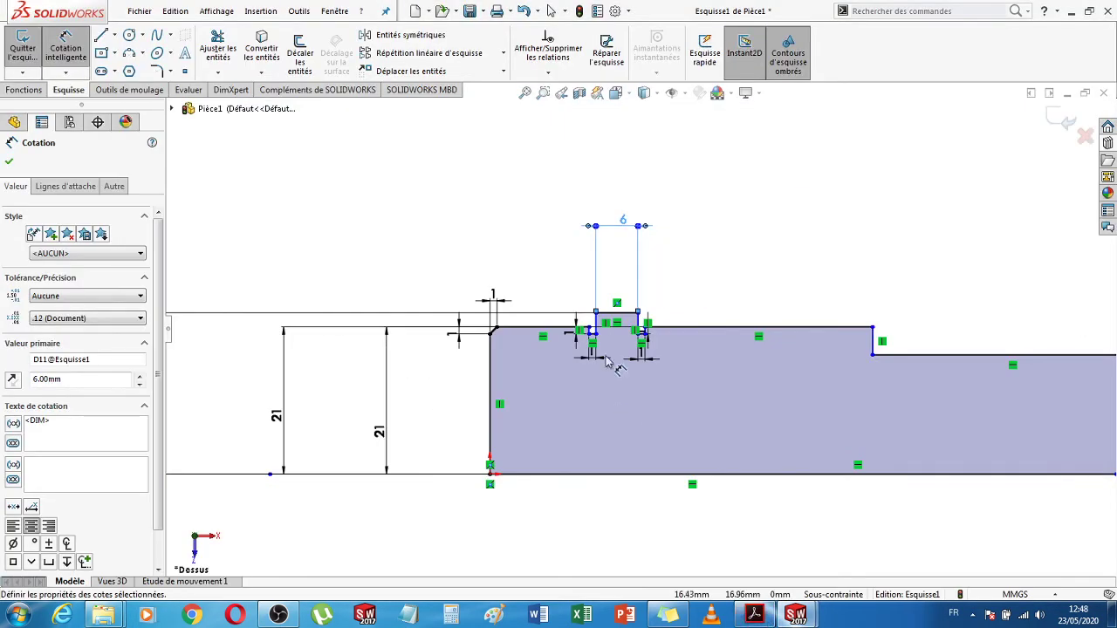
{"action": "scroll", "coordinate": [589, 327], "scroll_direction": "down", "scroll_amount": 3}
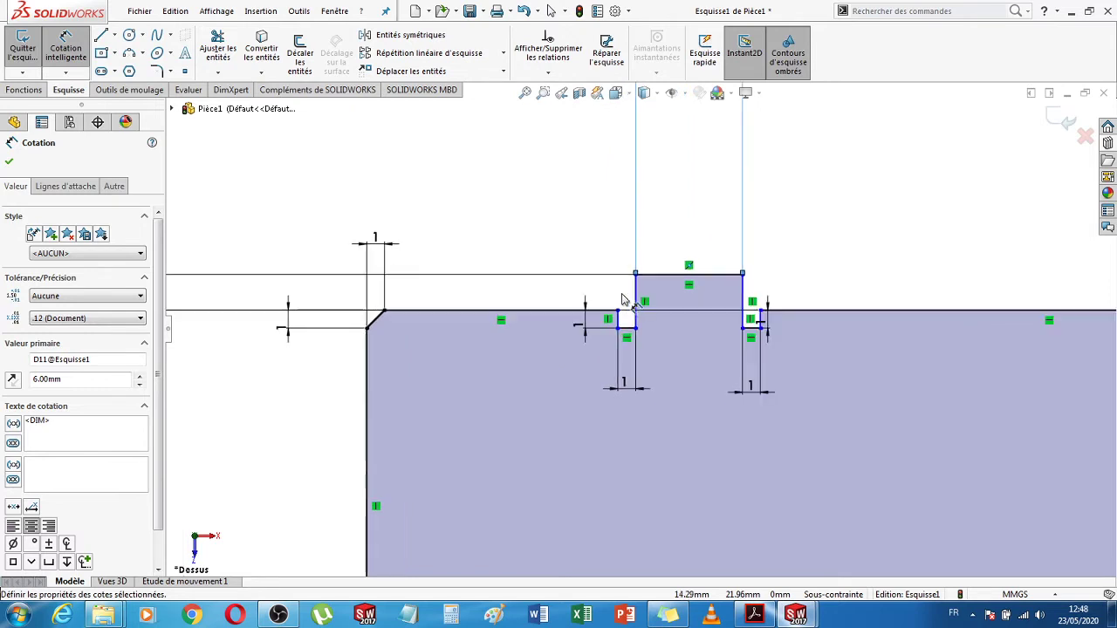
{"action": "left_click", "coordinate": [636, 298]}
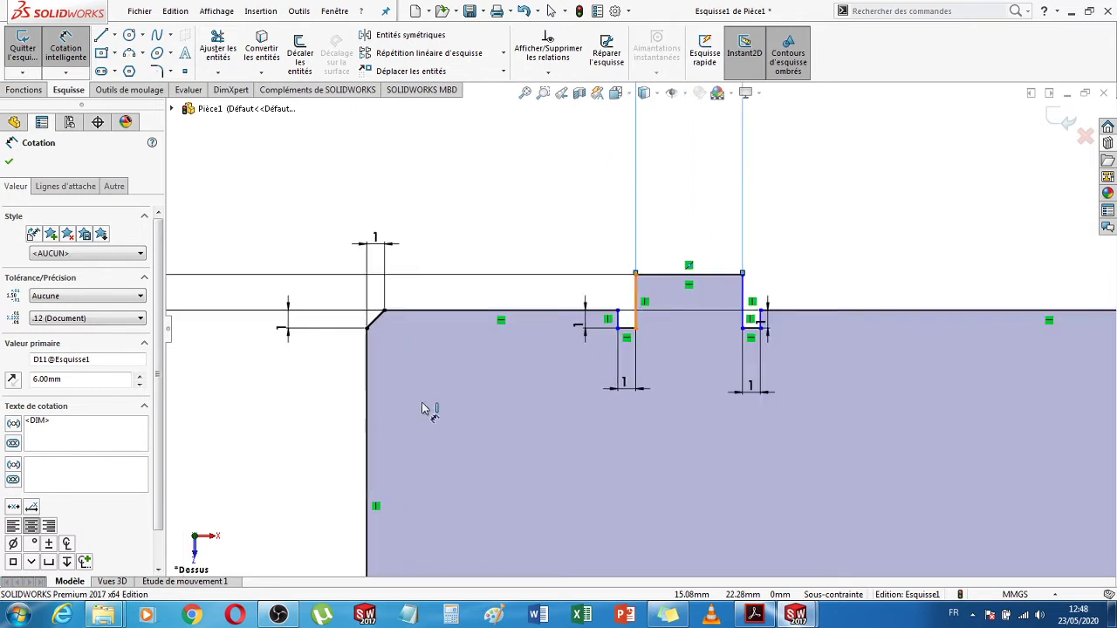
{"action": "left_click", "coordinate": [368, 414]}
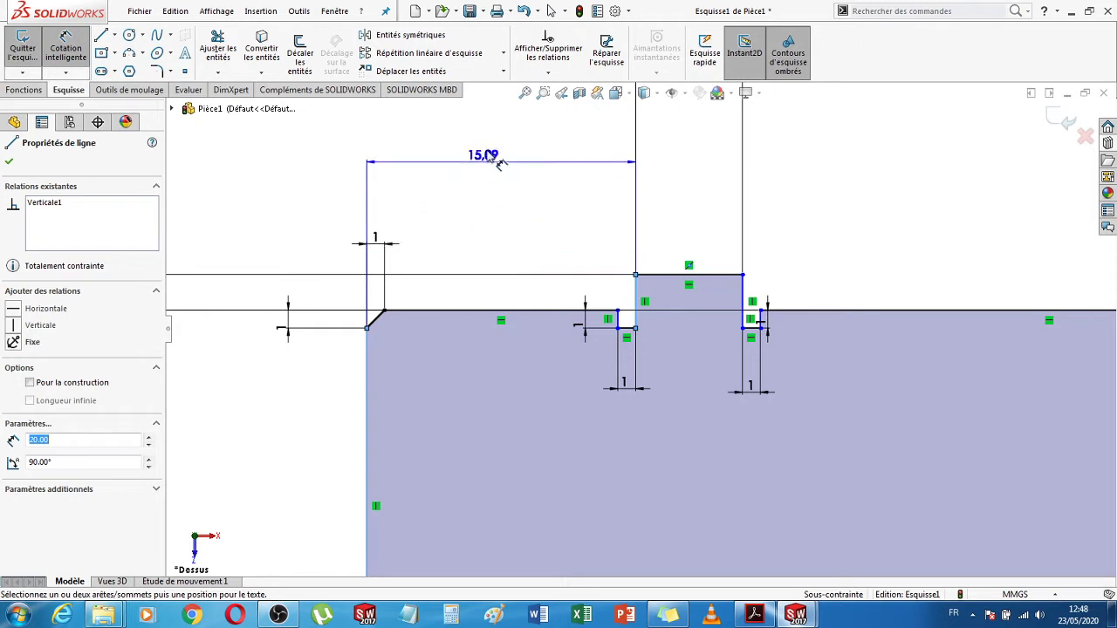
{"action": "left_click", "coordinate": [496, 156]}
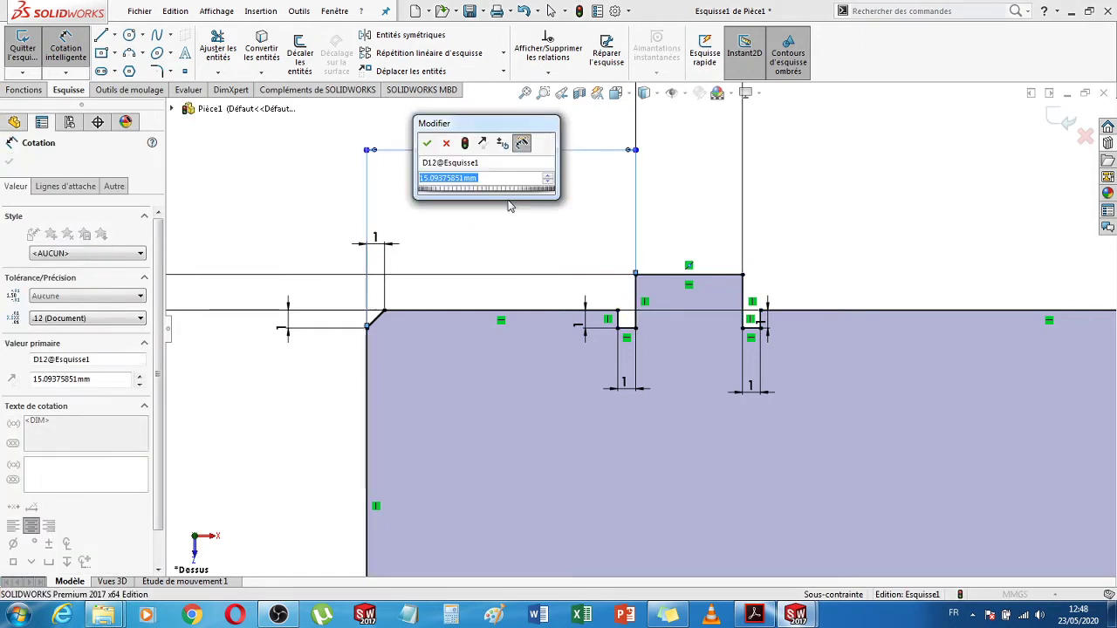
{"action": "key", "text": "Return"}
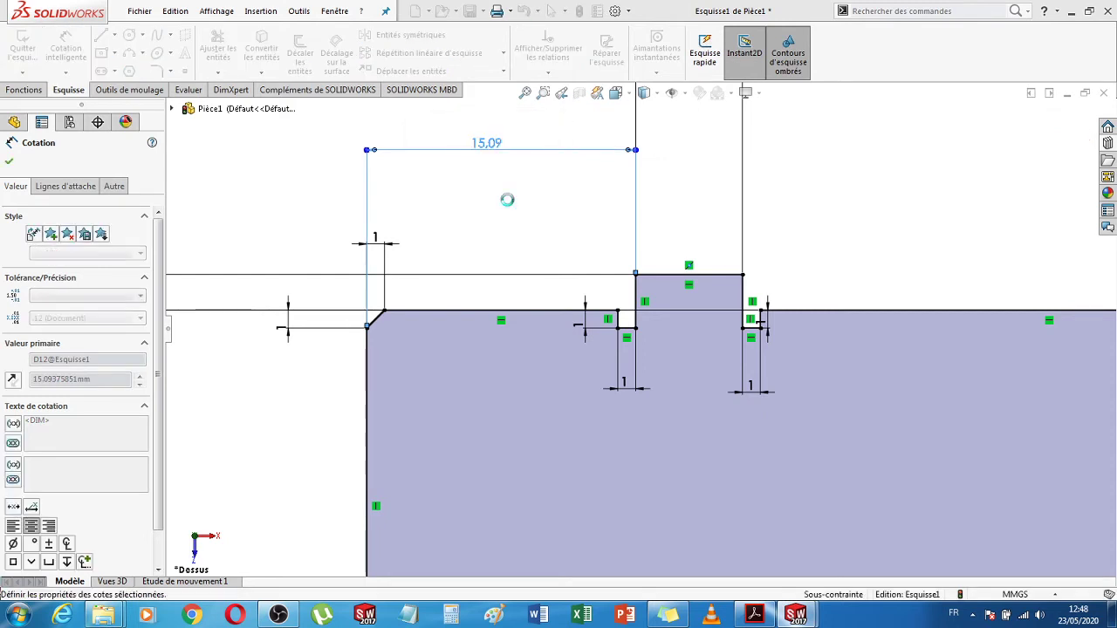
- Check the catalogue's FSC drawing, and set up a 3 mm sketch fillet at the inner corner between the shoulder and the thinner shank
{"action": "scroll", "coordinate": [743, 341], "scroll_direction": "up", "scroll_amount": 2}
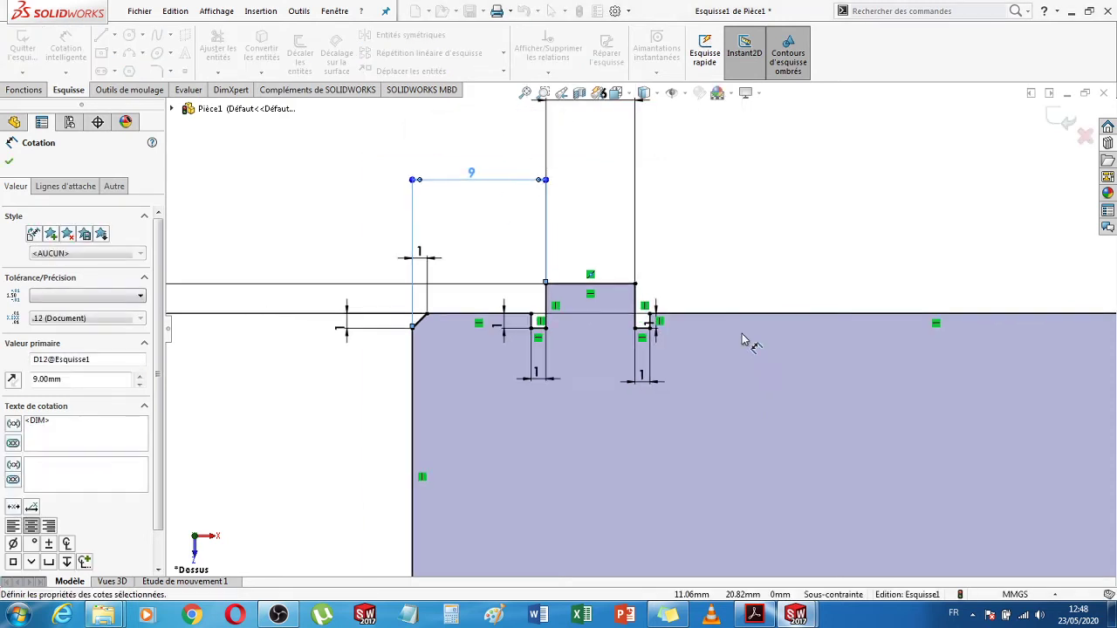
{"action": "scroll", "coordinate": [840, 381], "scroll_direction": "up", "scroll_amount": 4}
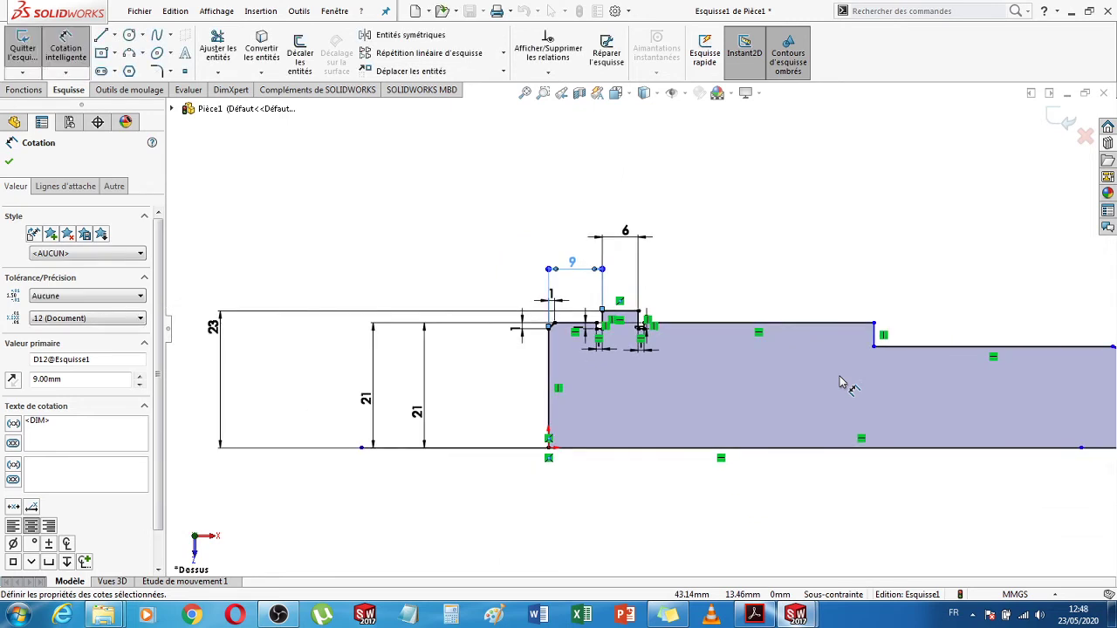
{"action": "scroll", "coordinate": [925, 379], "scroll_direction": "up", "scroll_amount": 3}
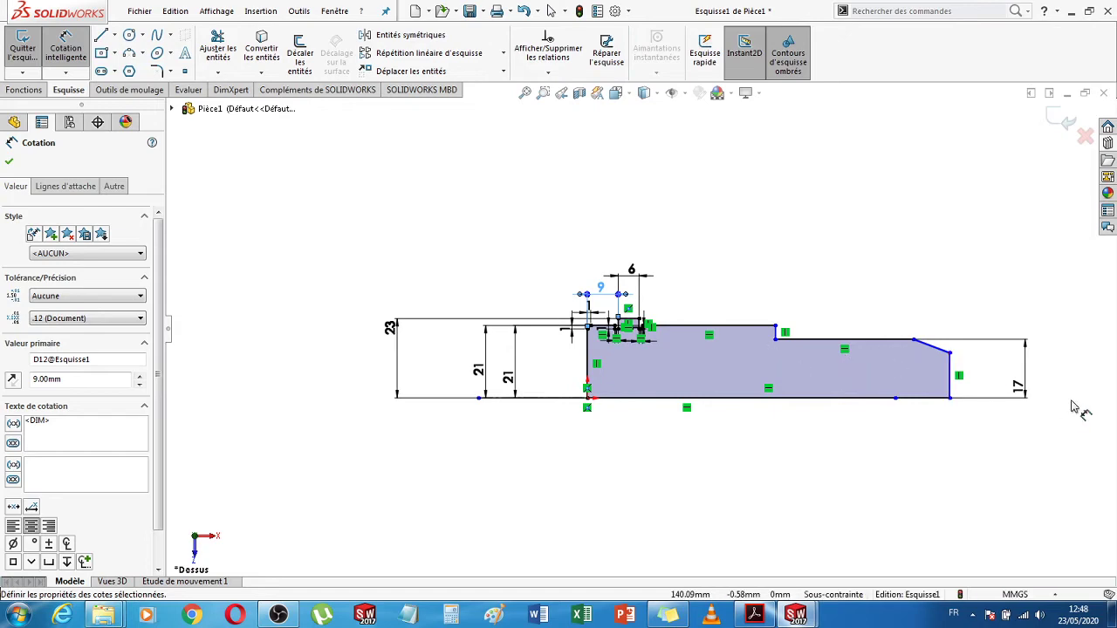
{"action": "scroll", "coordinate": [959, 366], "scroll_direction": "down", "scroll_amount": 3}
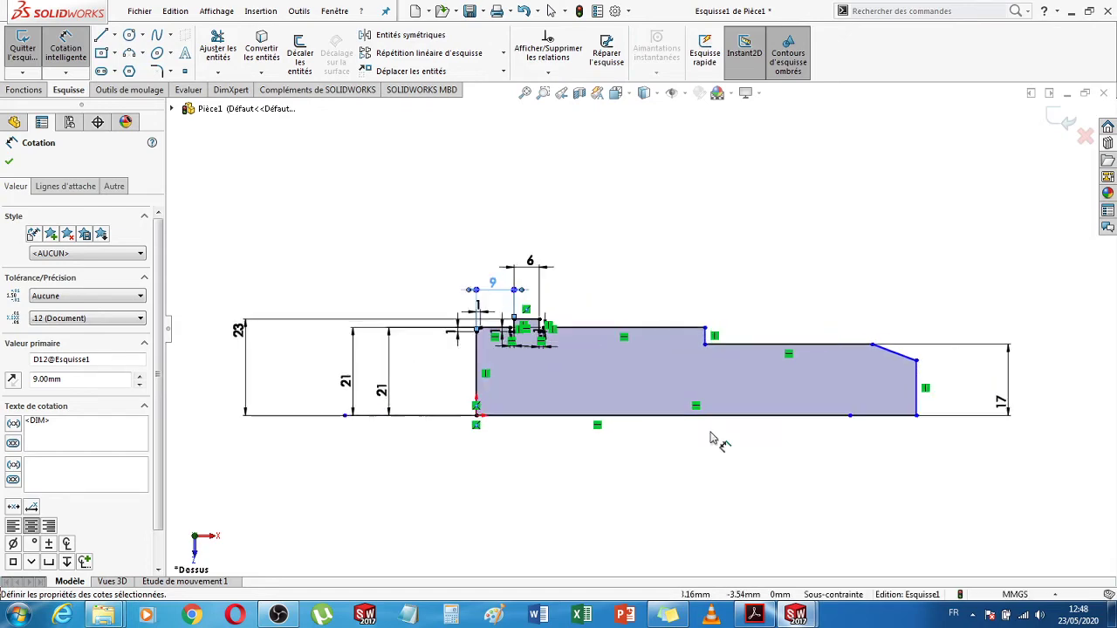
{"action": "left_click", "coordinate": [754, 615]}
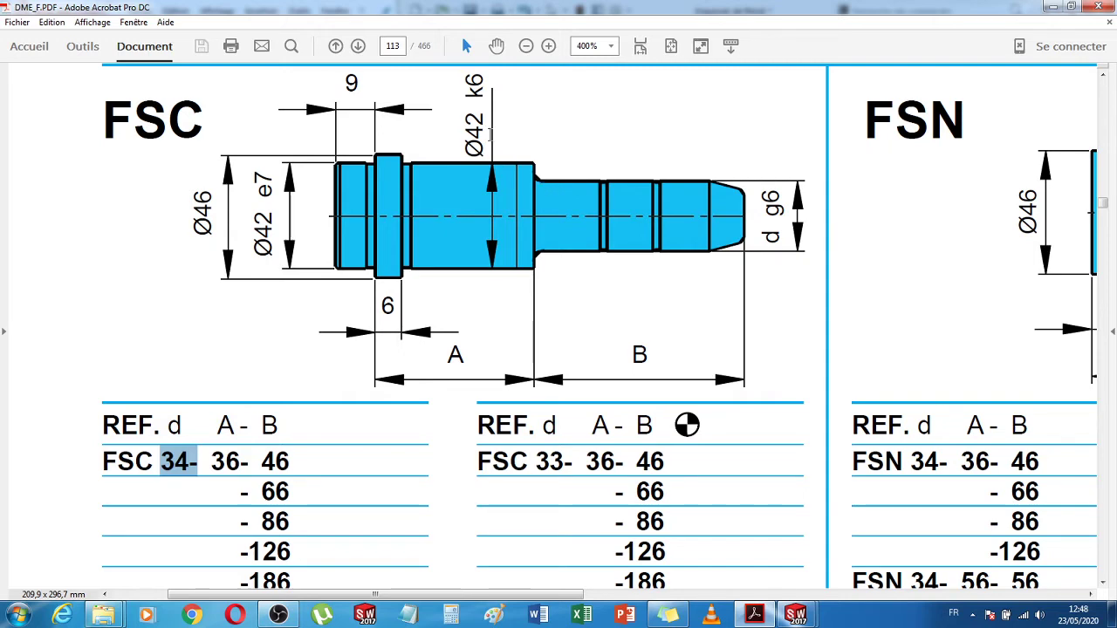
{"action": "left_click", "coordinate": [756, 616]}
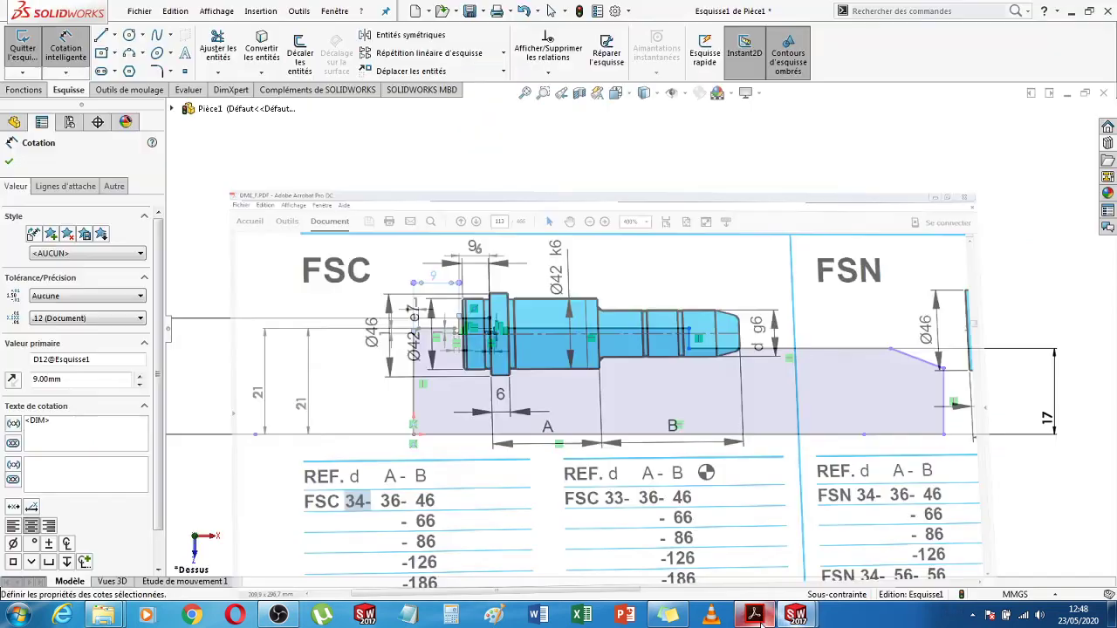
{"action": "scroll", "coordinate": [703, 358], "scroll_direction": "down", "scroll_amount": 2}
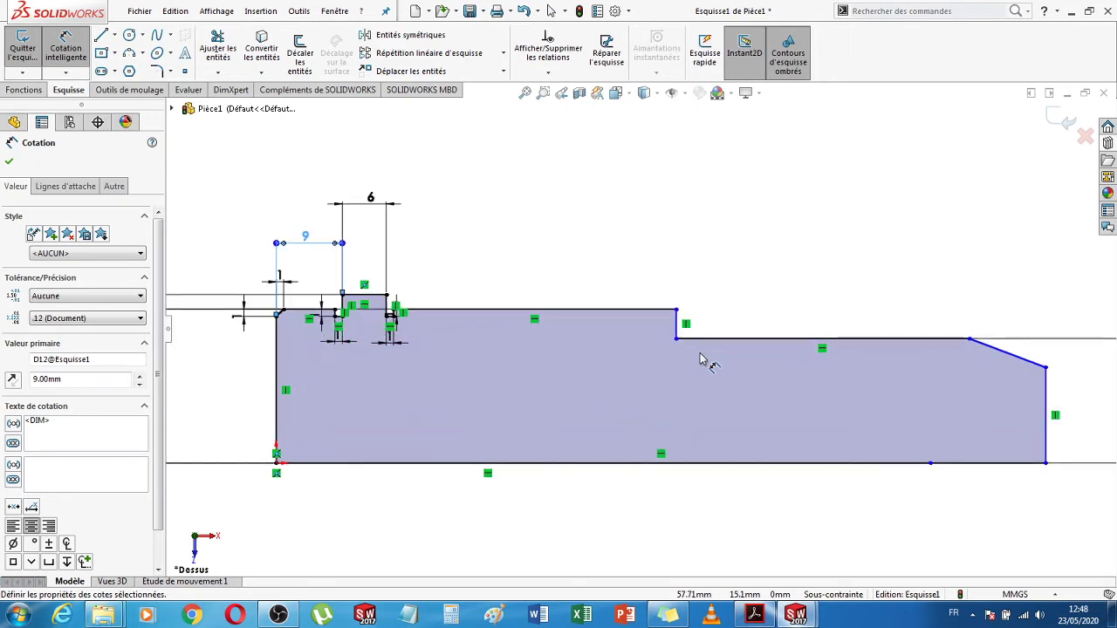
{"action": "left_click", "coordinate": [157, 71]}
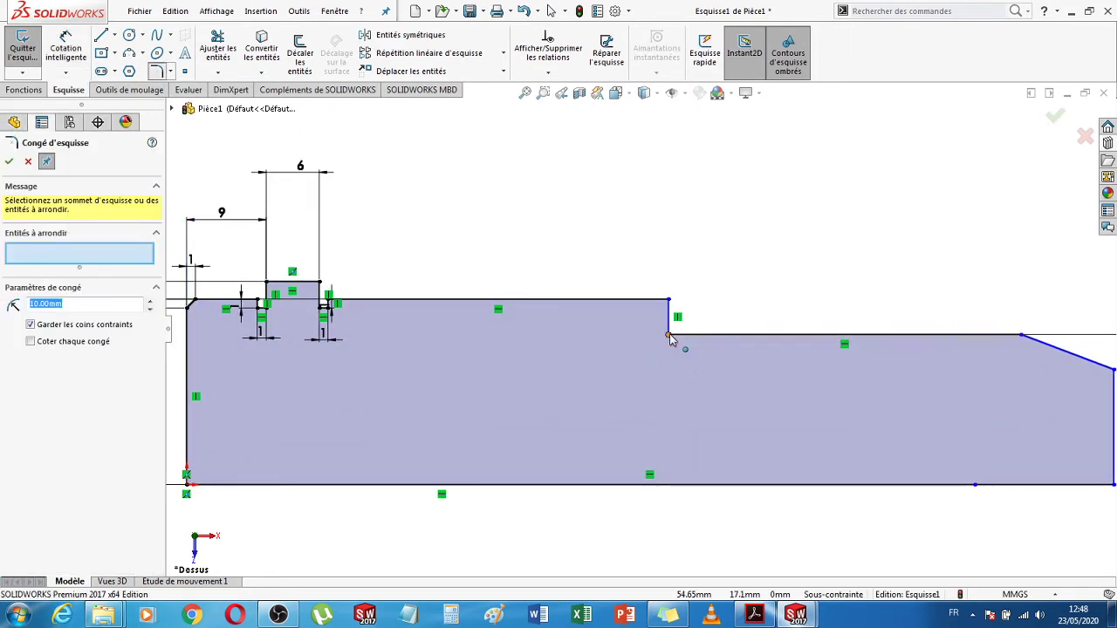
{"action": "left_click", "coordinate": [669, 339]}
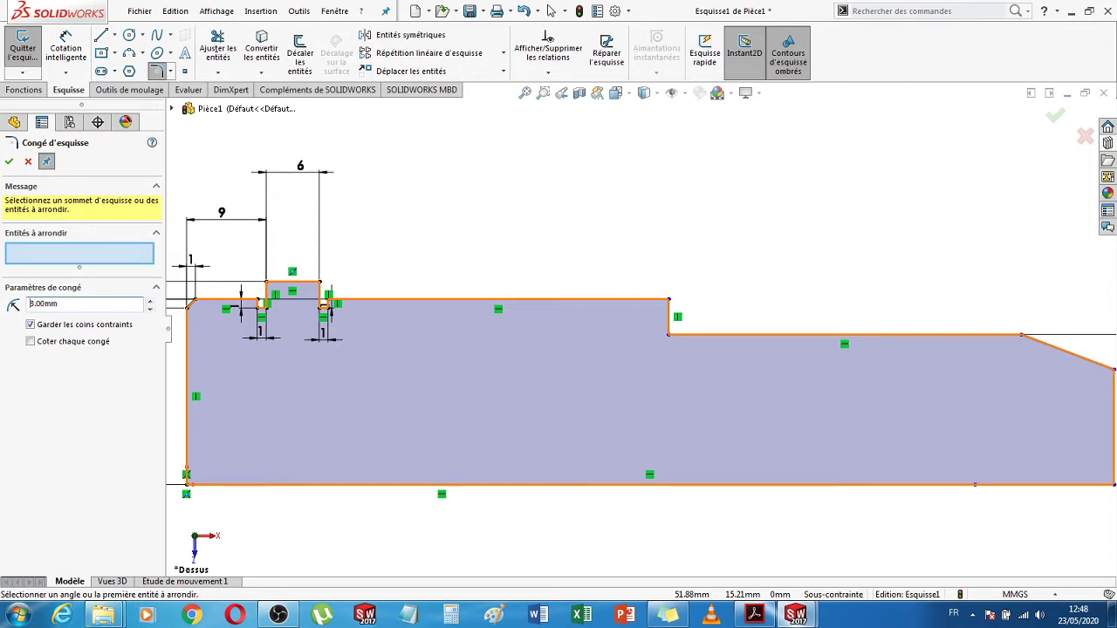
{"action": "left_click", "coordinate": [668, 337]}
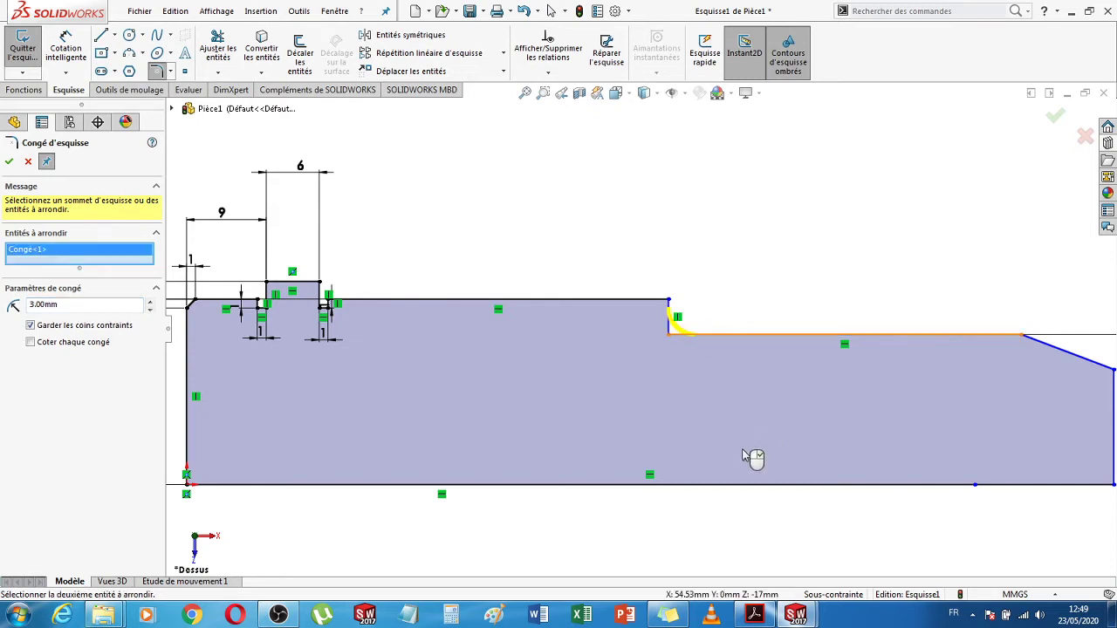
{"action": "key", "text": "f"}
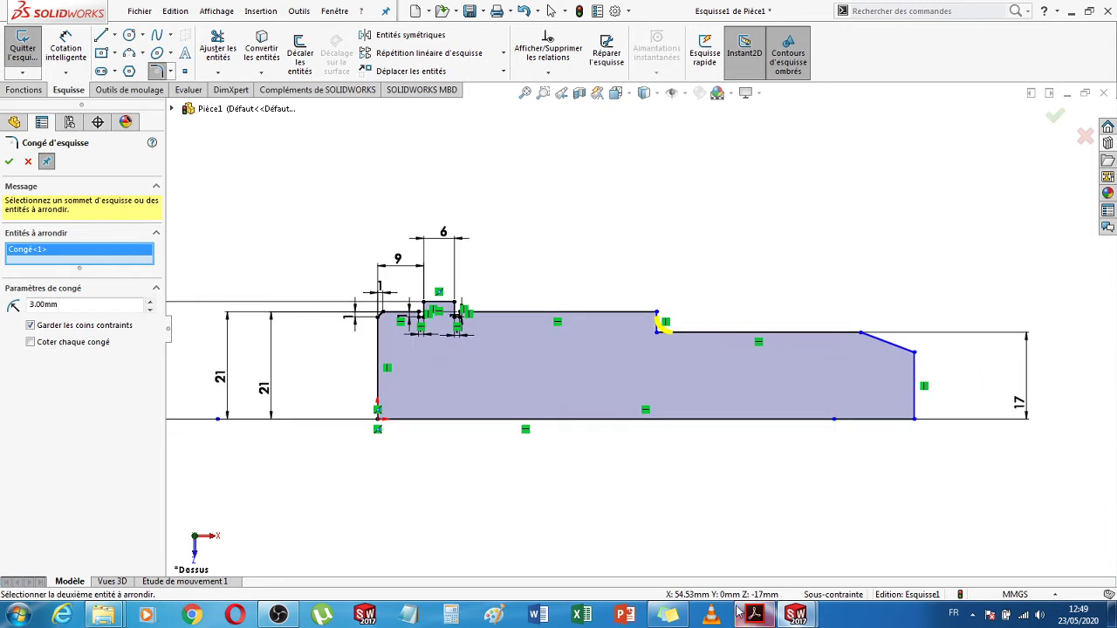
- Compare with the catalogue's FSC drawing, set the shoulder fillet's radius to 2 mm and apply it
{"action": "left_click", "coordinate": [754, 616]}
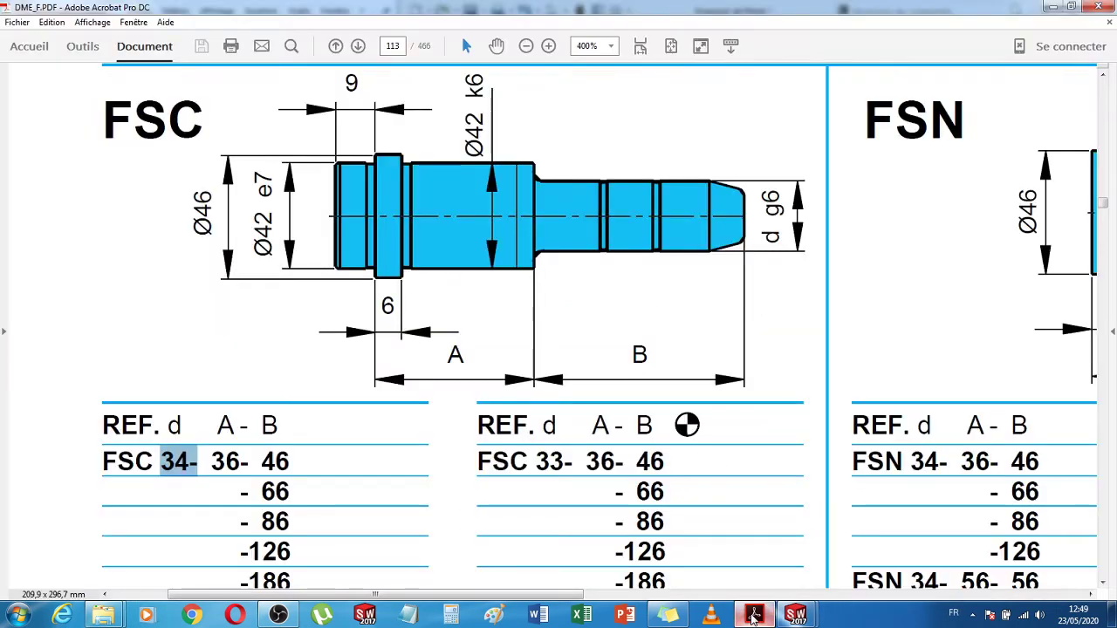
{"action": "left_click", "coordinate": [754, 616]}
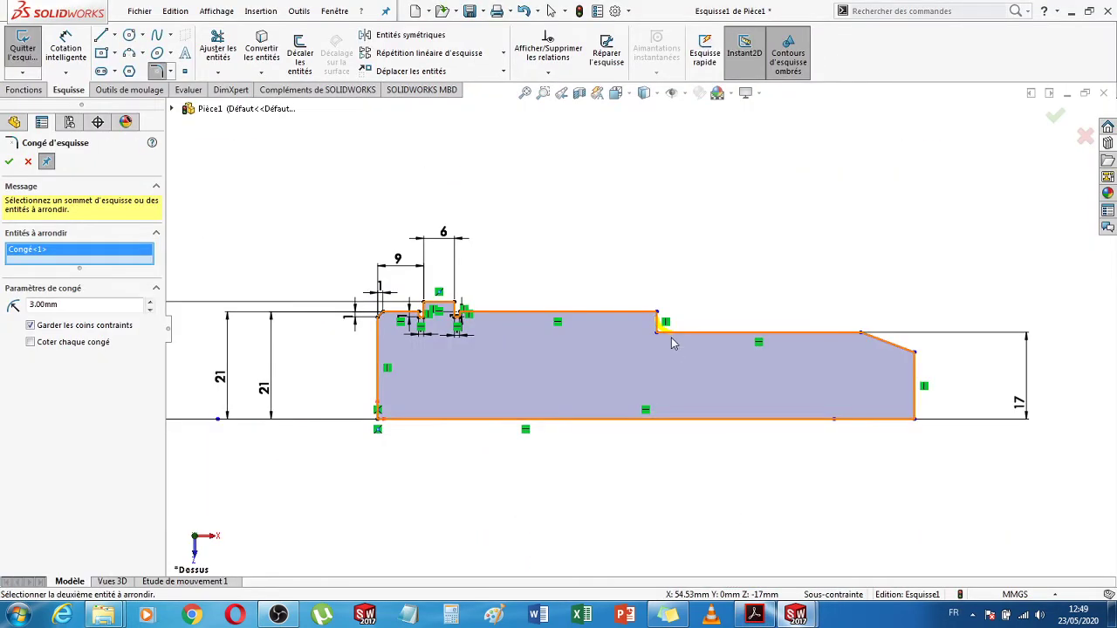
{"action": "scroll", "coordinate": [672, 343], "scroll_direction": "down", "scroll_amount": 3}
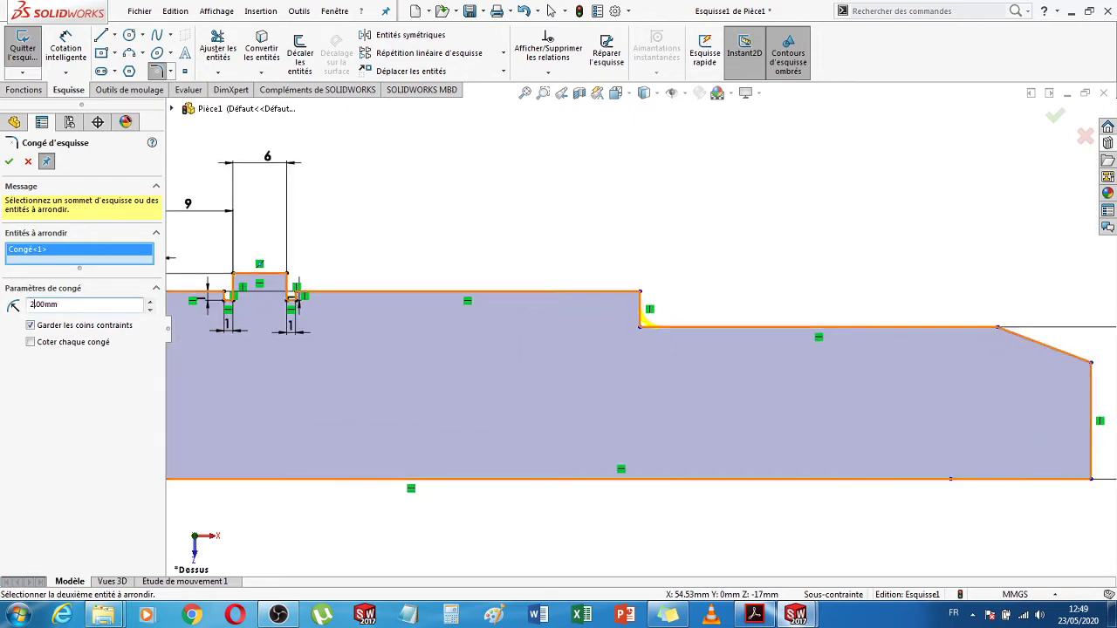
{"action": "scroll", "coordinate": [637, 328], "scroll_direction": "down", "scroll_amount": 2}
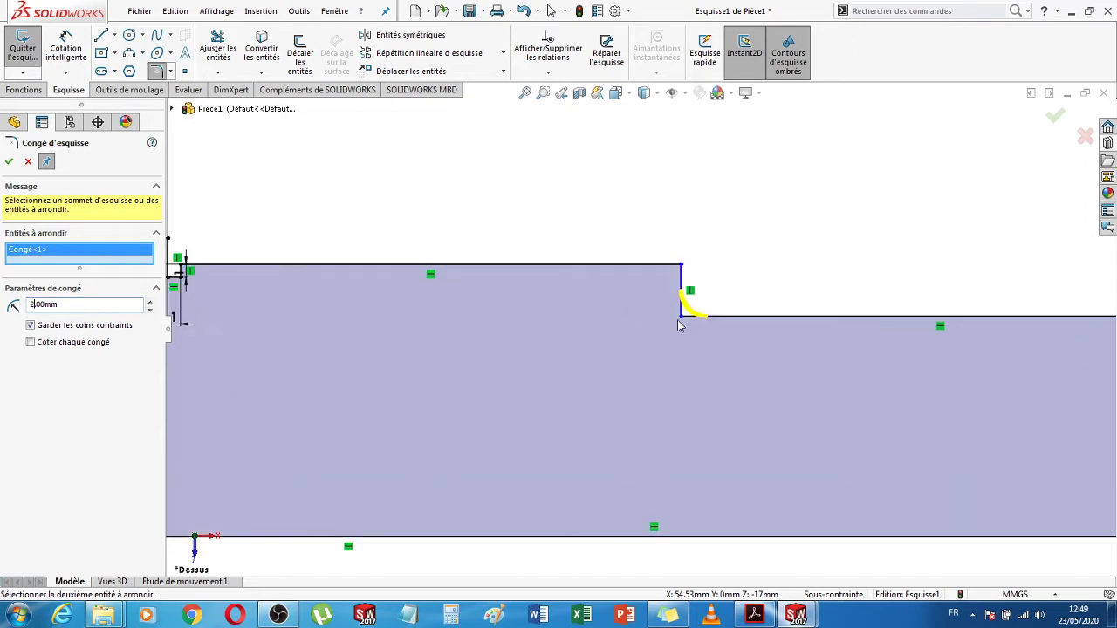
{"action": "scroll", "coordinate": [679, 326], "scroll_direction": "down", "scroll_amount": 1}
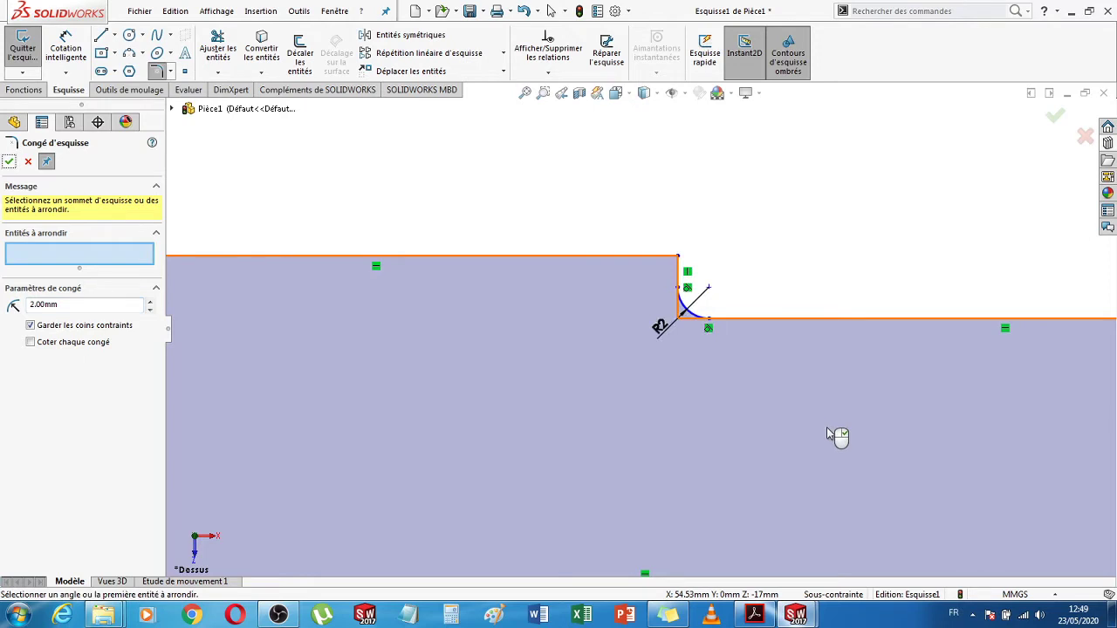
- Check the catalogue's FSC drawing, and dimension the distance from the collar's near side to the shoulder as 96 mm
{"action": "key", "text": "f"}
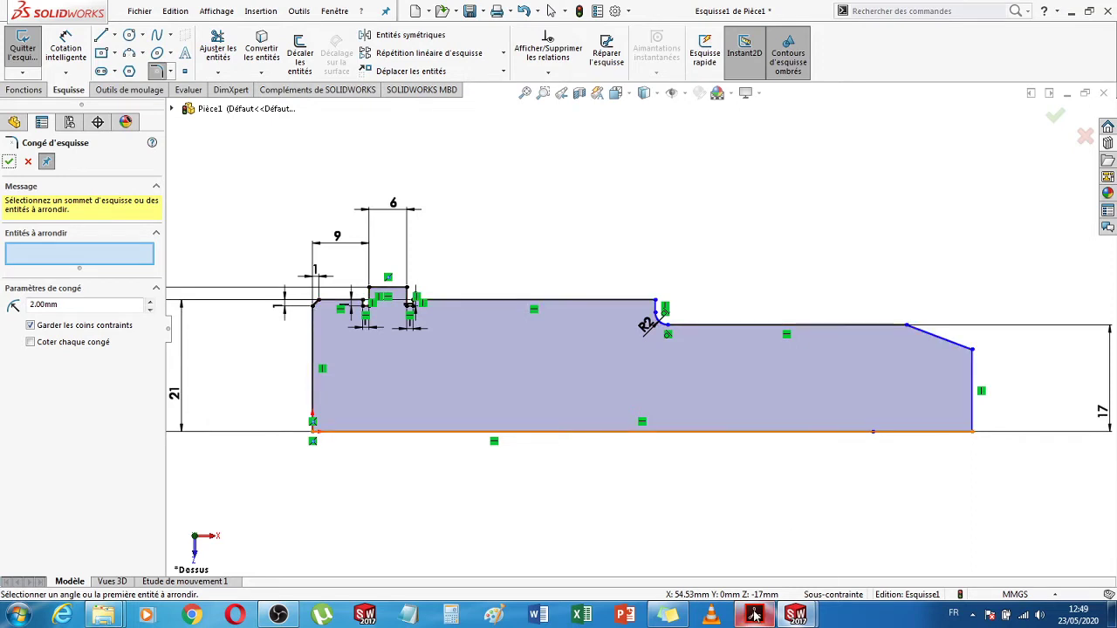
{"action": "mouse_move", "coordinate": [755, 615]}
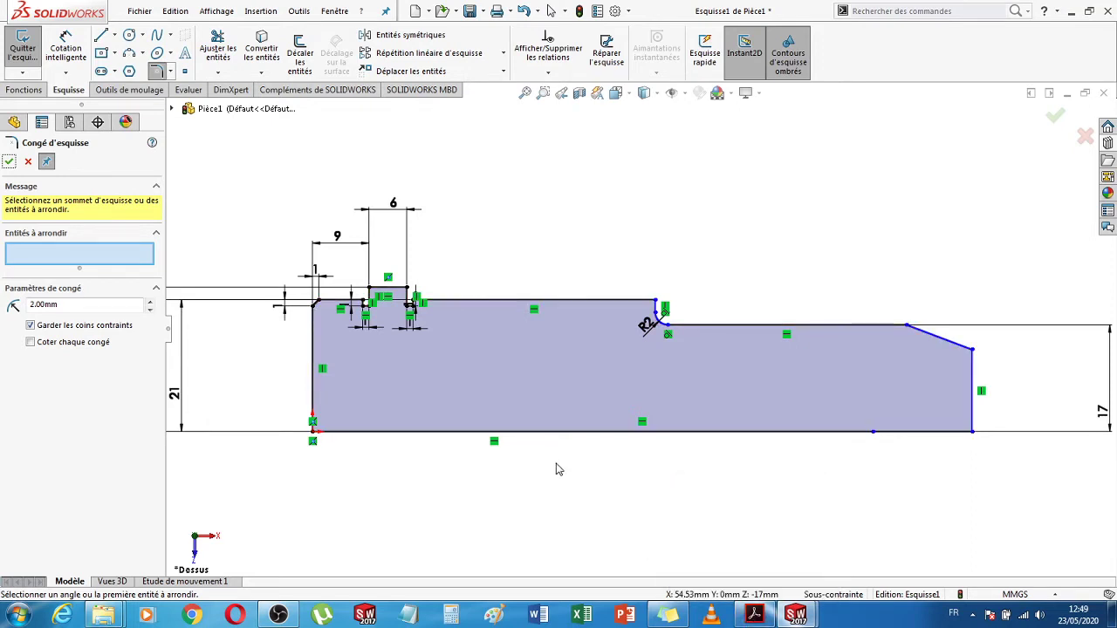
{"action": "left_click", "coordinate": [738, 620]}
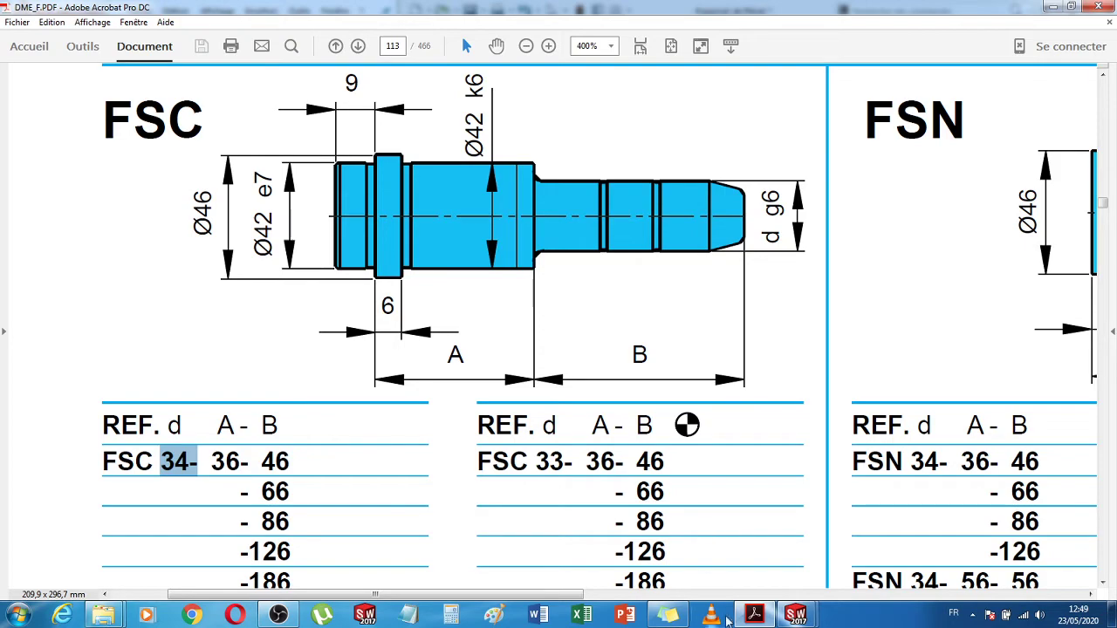
{"action": "left_click", "coordinate": [756, 619]}
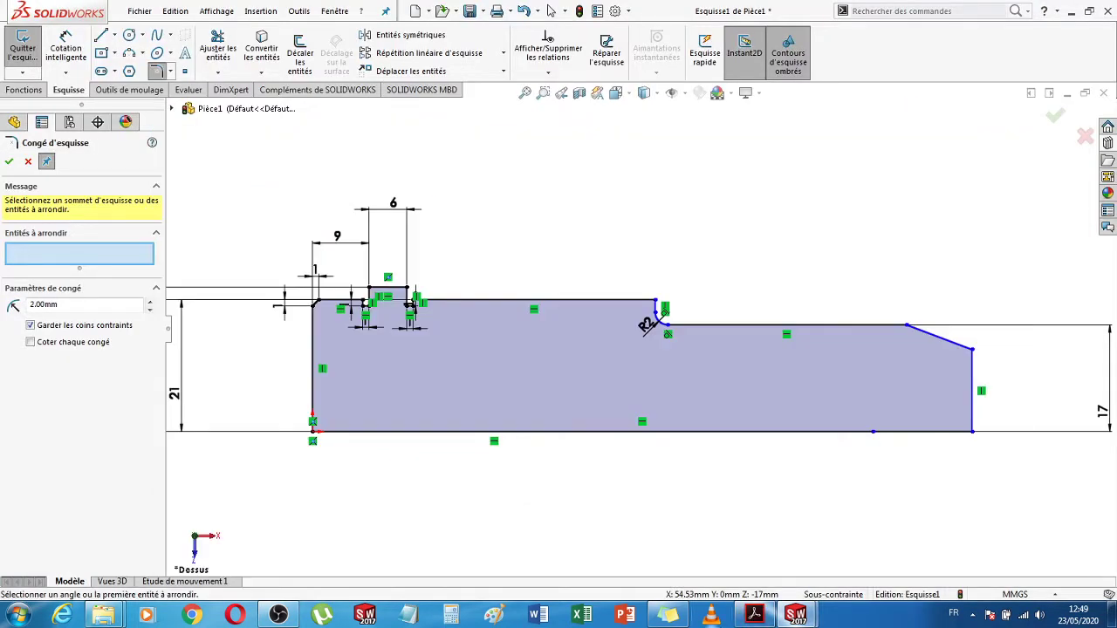
{"action": "left_click", "coordinate": [761, 615]}
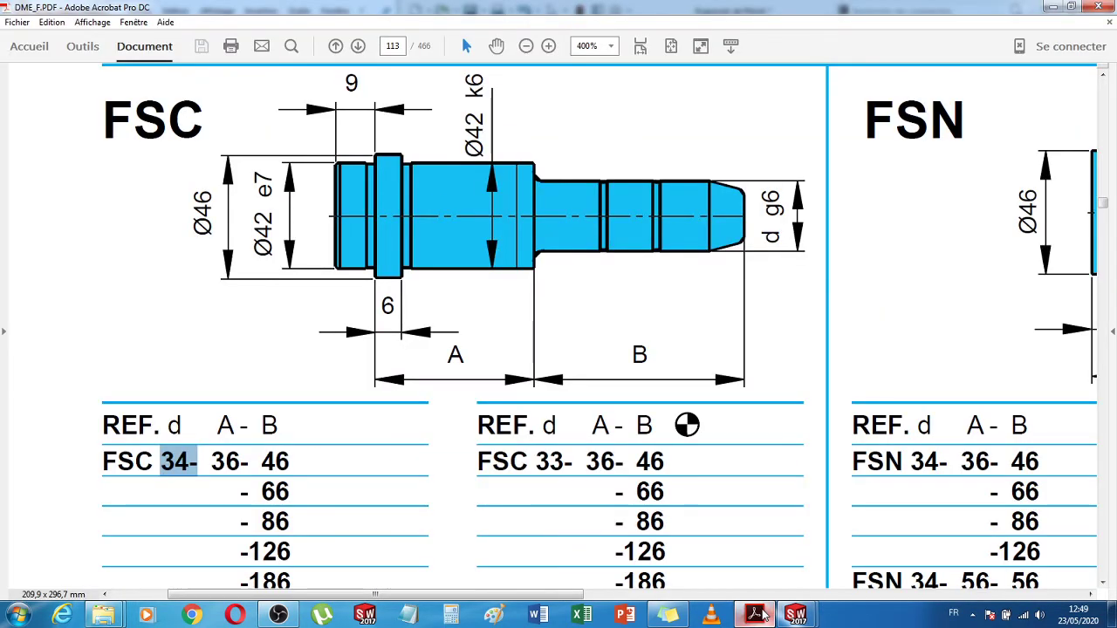
{"action": "left_click", "coordinate": [756, 615]}
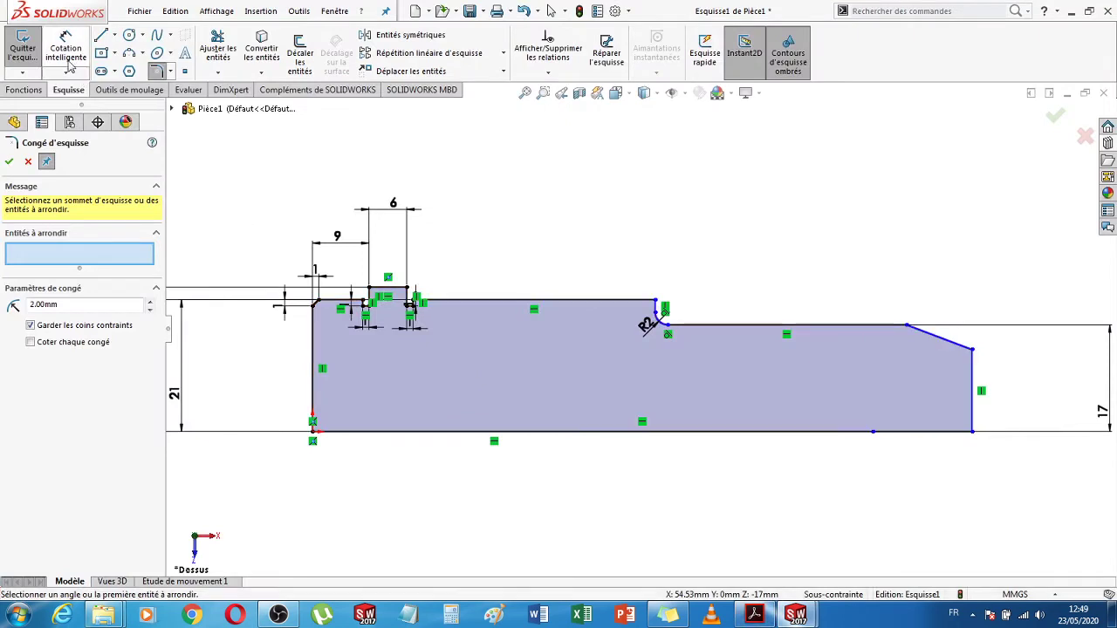
{"action": "left_click", "coordinate": [68, 63]}
{"action": "key", "text": "Escape"}
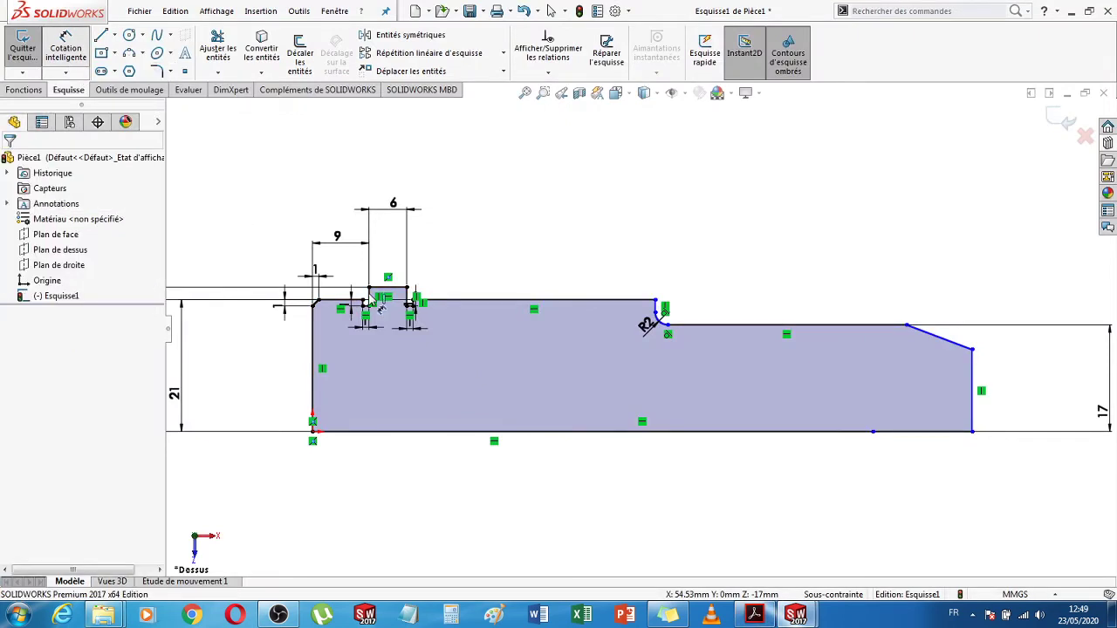
{"action": "left_click", "coordinate": [655, 310]}
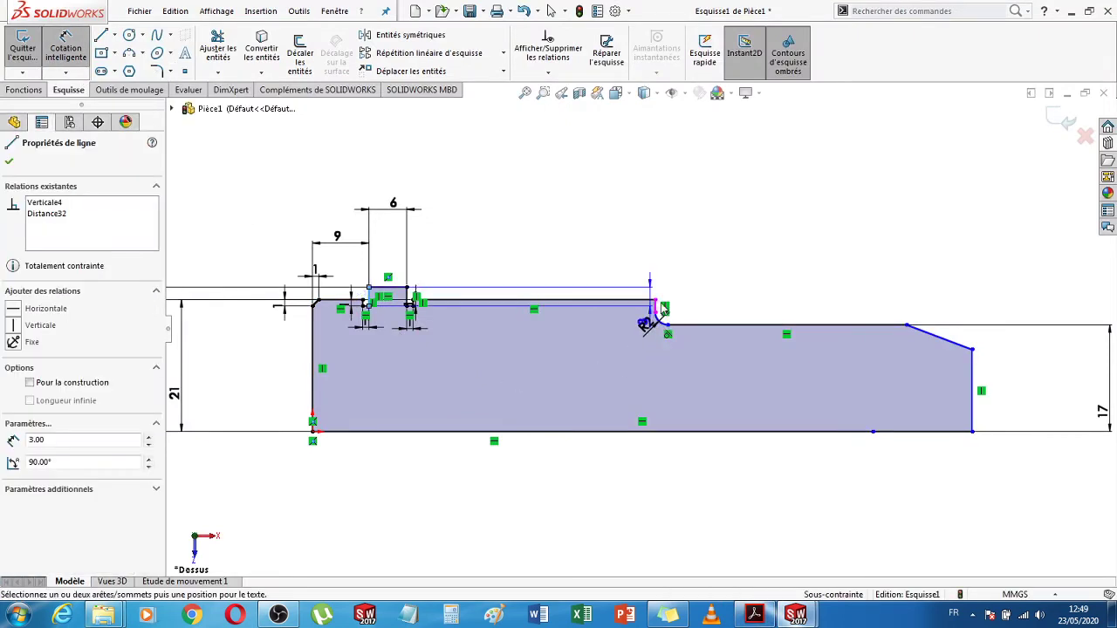
{"action": "left_click", "coordinate": [658, 309]}
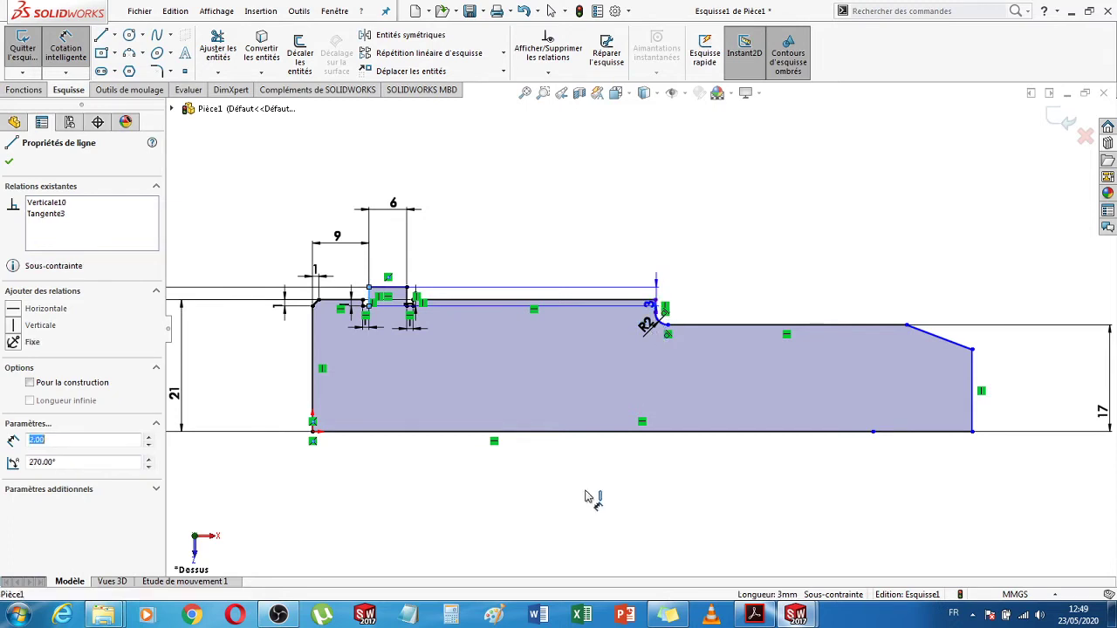
{"action": "left_click", "coordinate": [580, 512]}
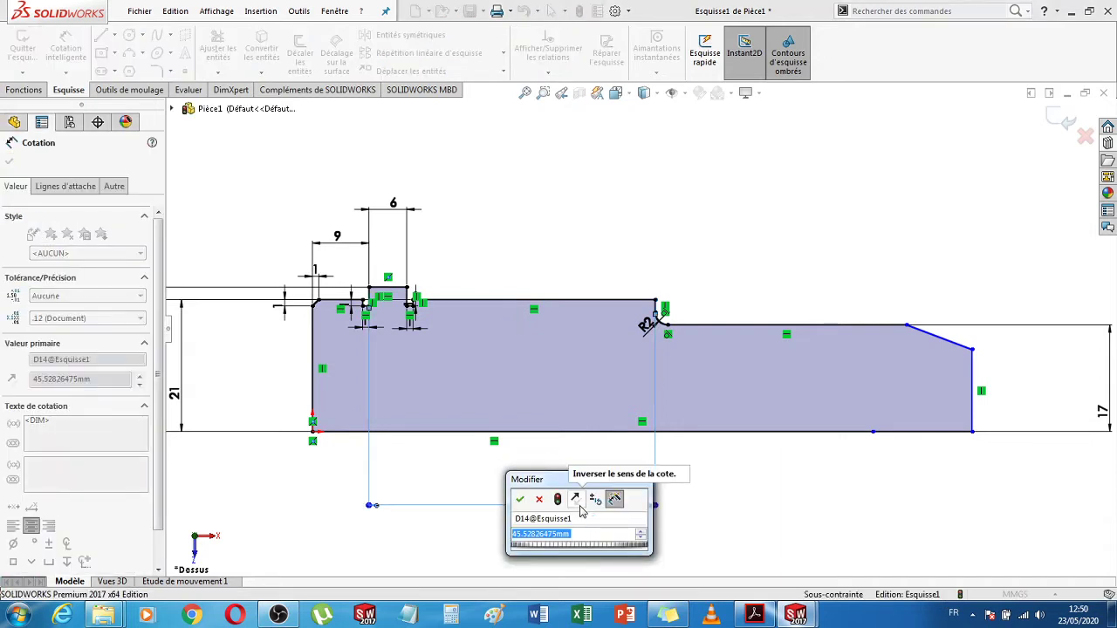
{"action": "key", "text": "Return"}
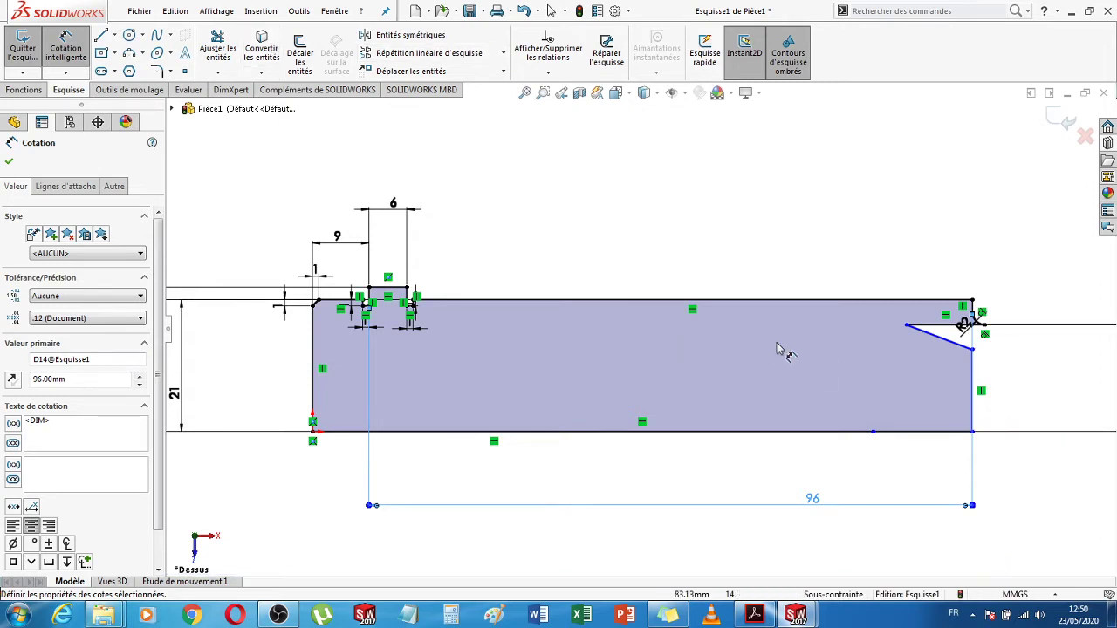
- Try to move the taper's starting point out past the end face, and undo that move and the 96 mm dimension value
{"action": "key", "text": "Escape"}
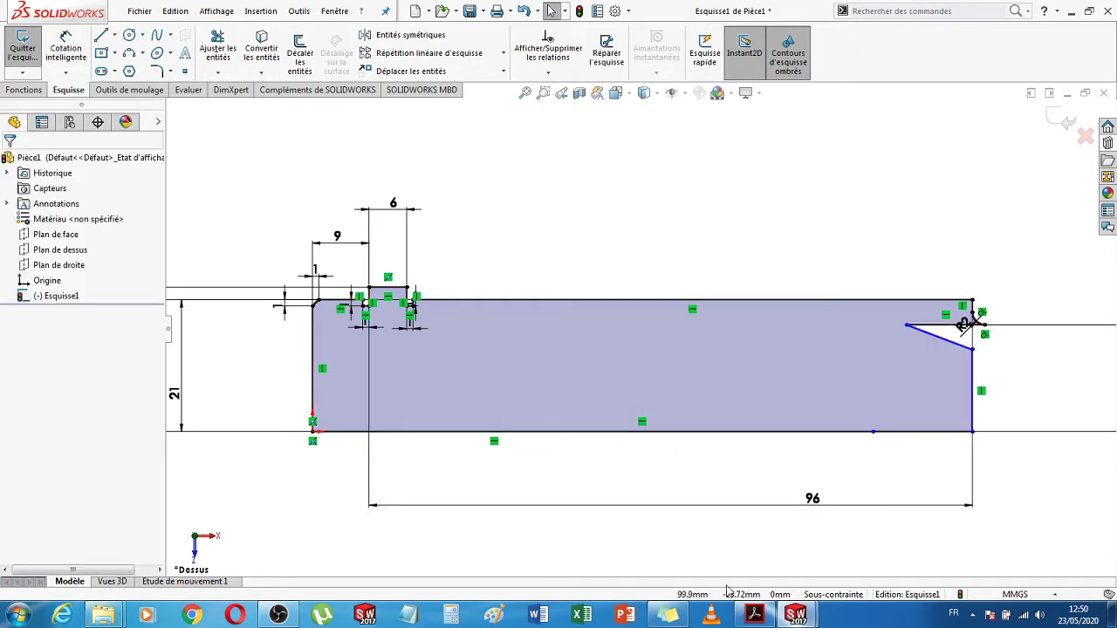
{"action": "key", "text": "f"}
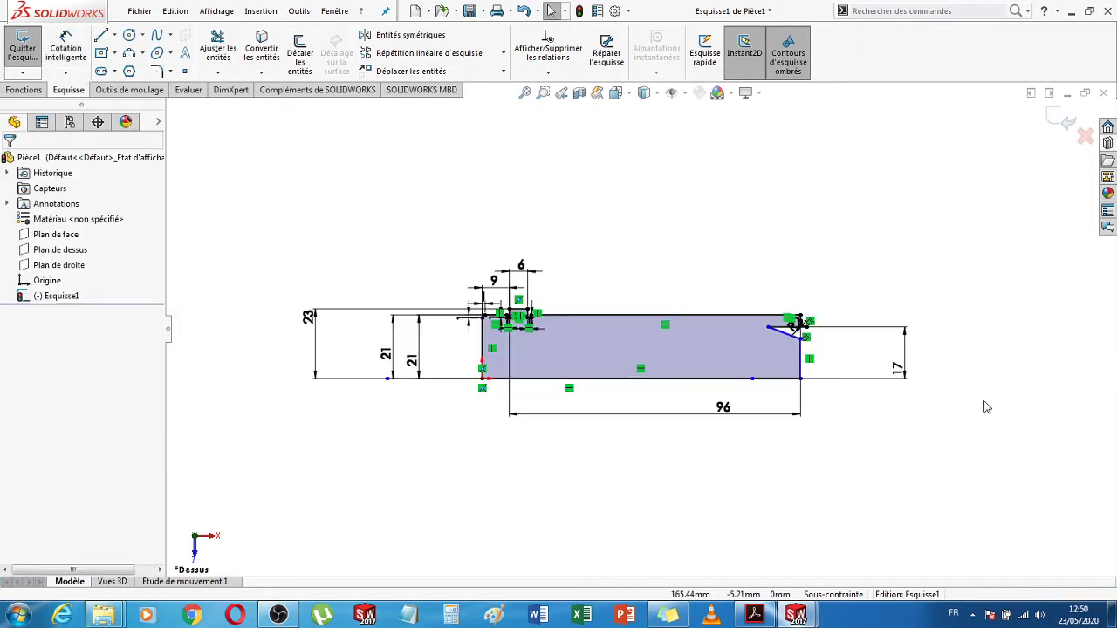
{"action": "key", "text": "z"}
{"action": "key", "text": "z"}
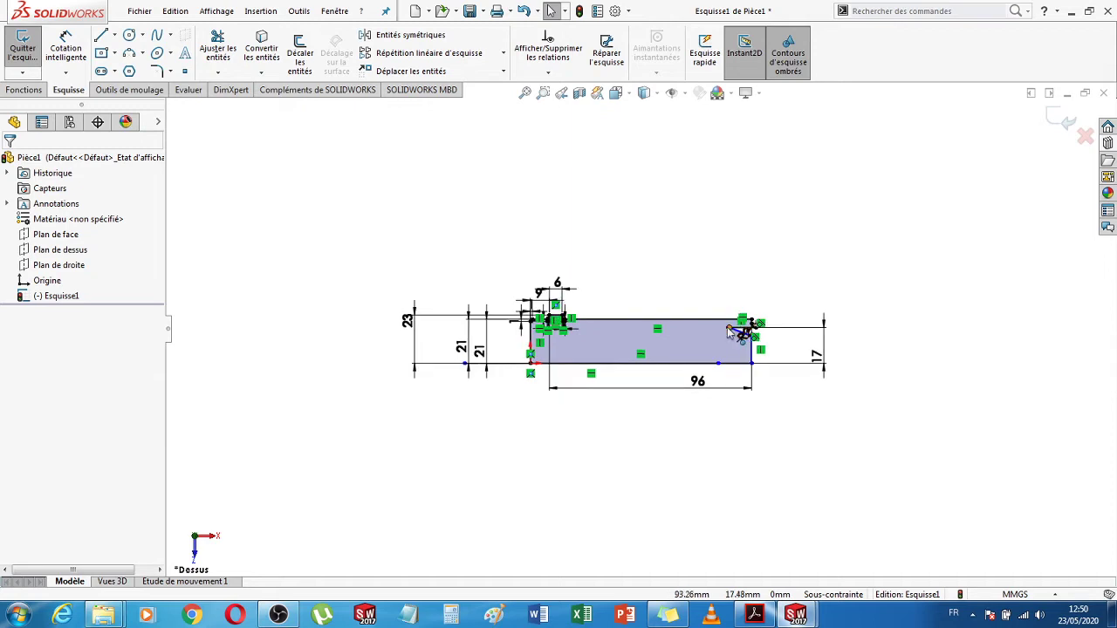
{"action": "left_click_drag", "start_coordinate": [748, 328], "coordinate": [925, 334]}
{"action": "key", "text": "Escape"}
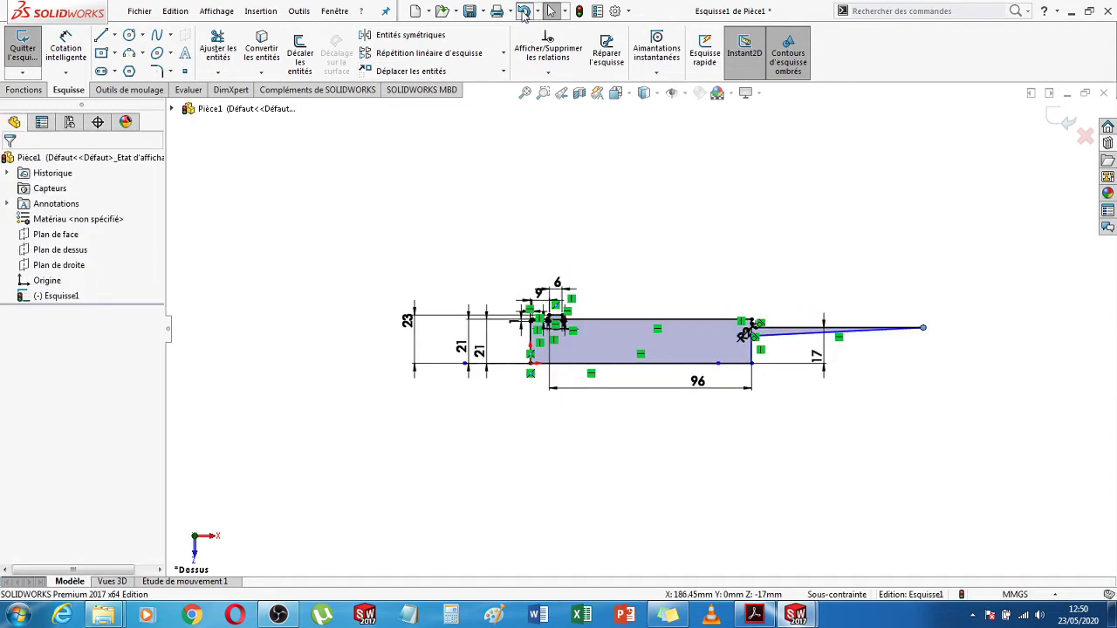
{"action": "left_click", "coordinate": [524, 11]}
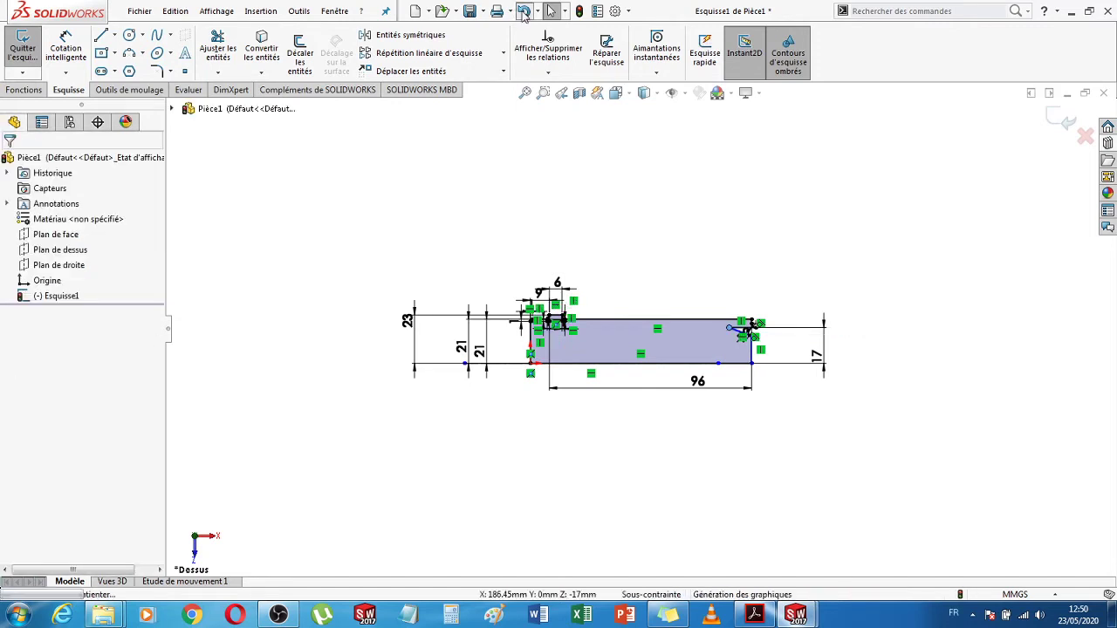
{"action": "left_click", "coordinate": [524, 10]}
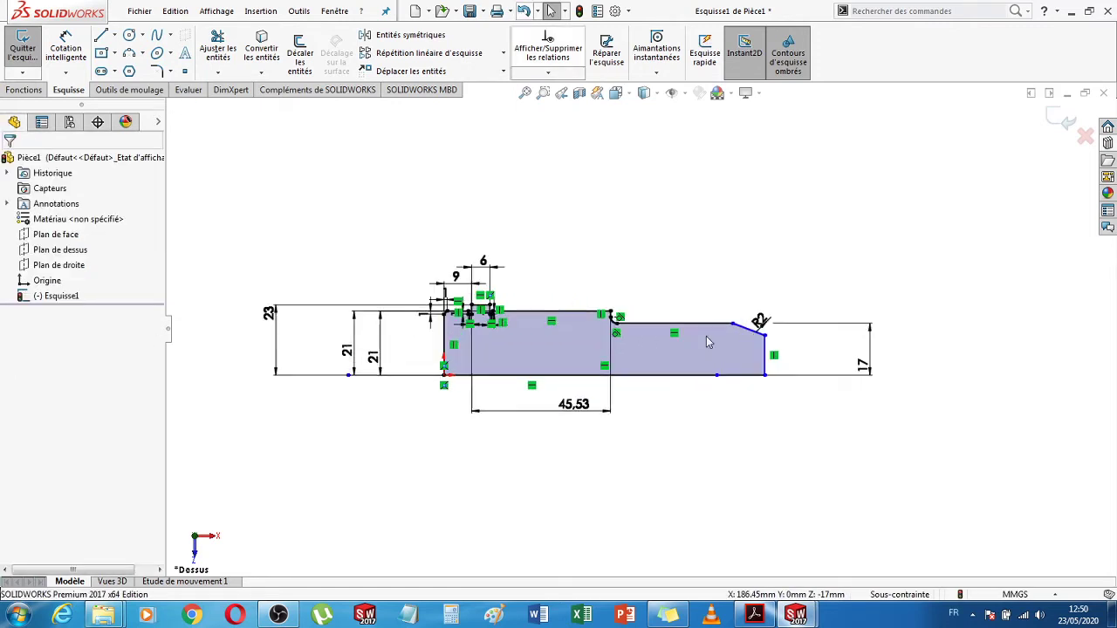
- Dimension the distance from the shoulder to the tapered end face as 66 mm
{"action": "scroll", "coordinate": [706, 339], "scroll_direction": "down", "scroll_amount": 4}
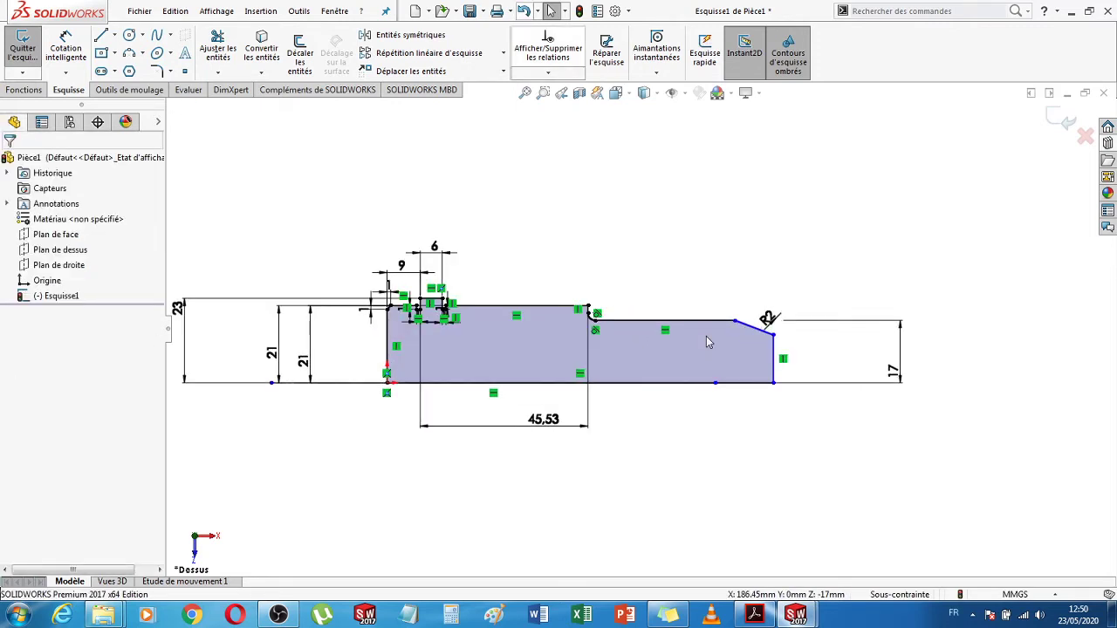
{"action": "left_click", "coordinate": [71, 64]}
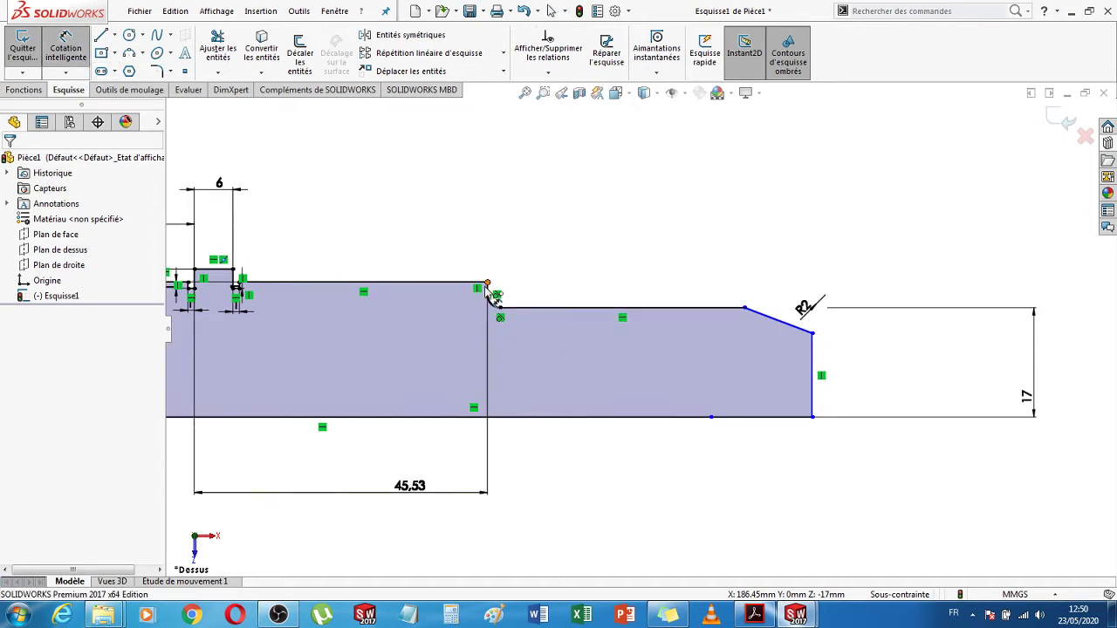
{"action": "scroll", "coordinate": [489, 292], "scroll_direction": "down", "scroll_amount": 2}
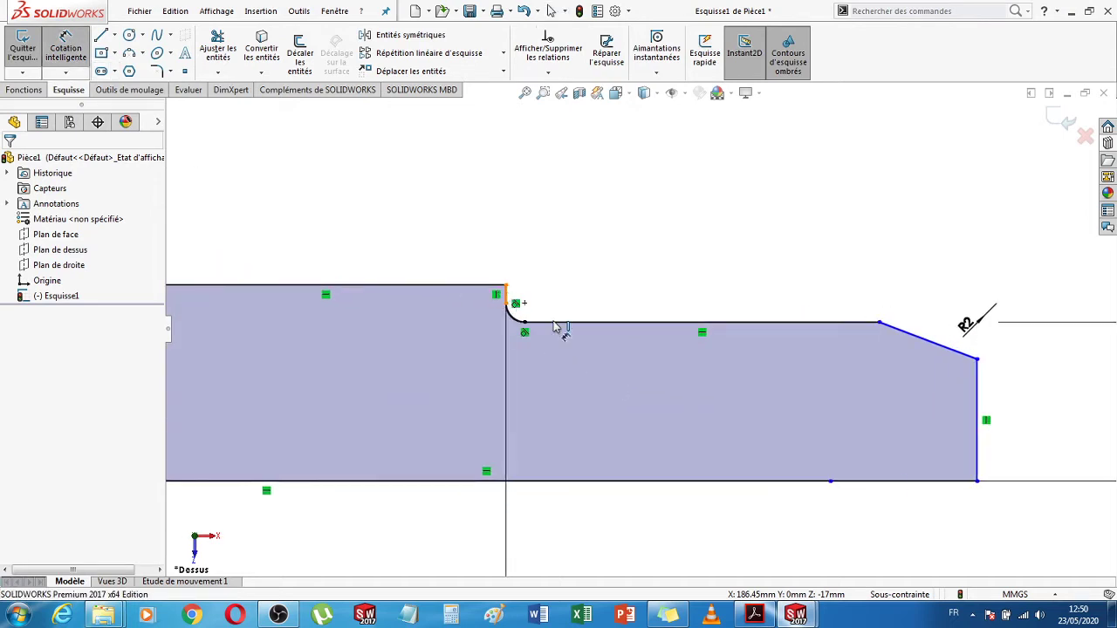
{"action": "left_click", "coordinate": [977, 460]}
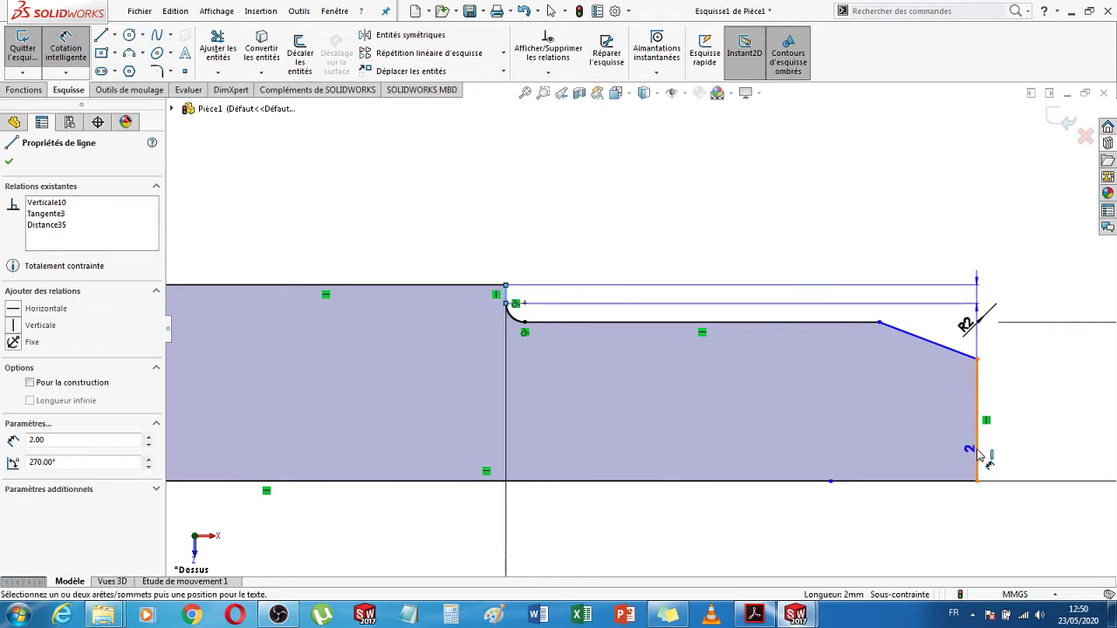
{"action": "left_click", "coordinate": [978, 461]}
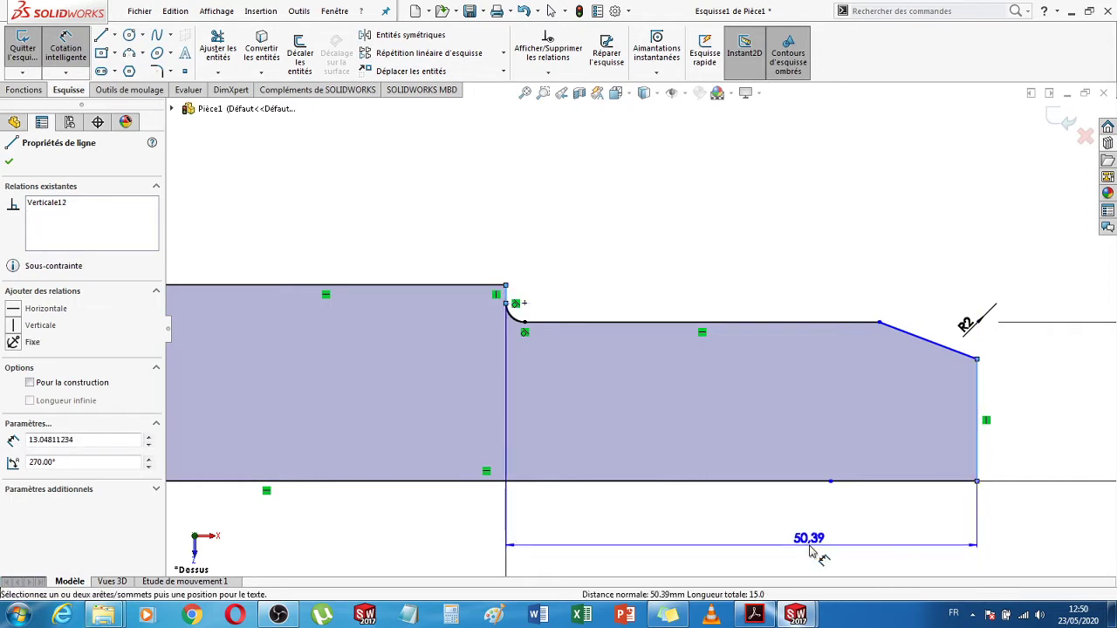
{"action": "left_click", "coordinate": [810, 549]}
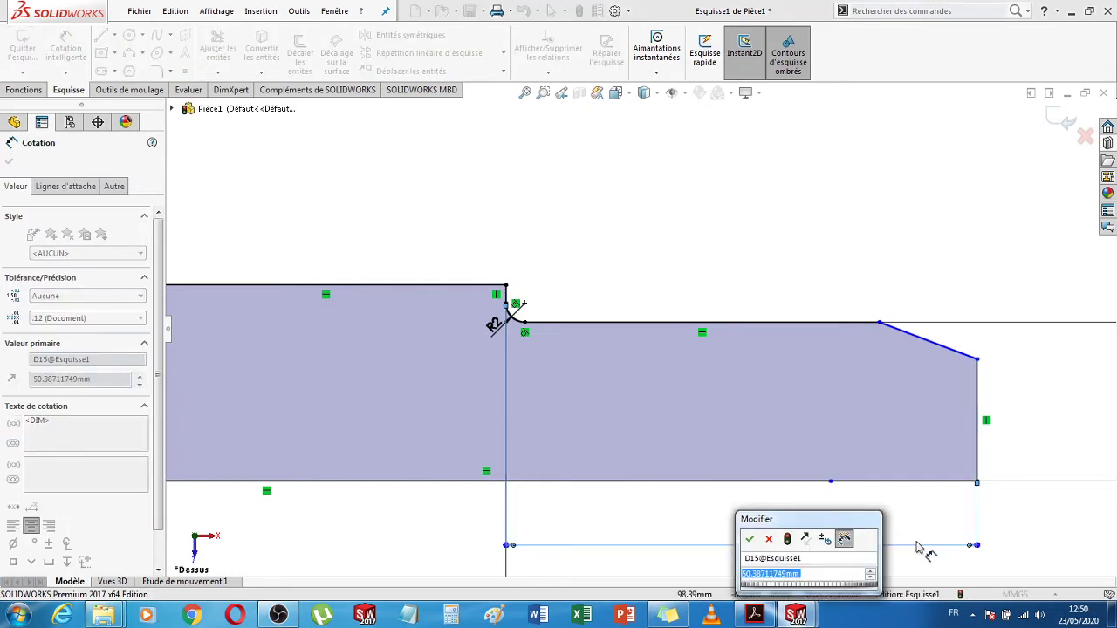
{"action": "key", "text": "Return"}
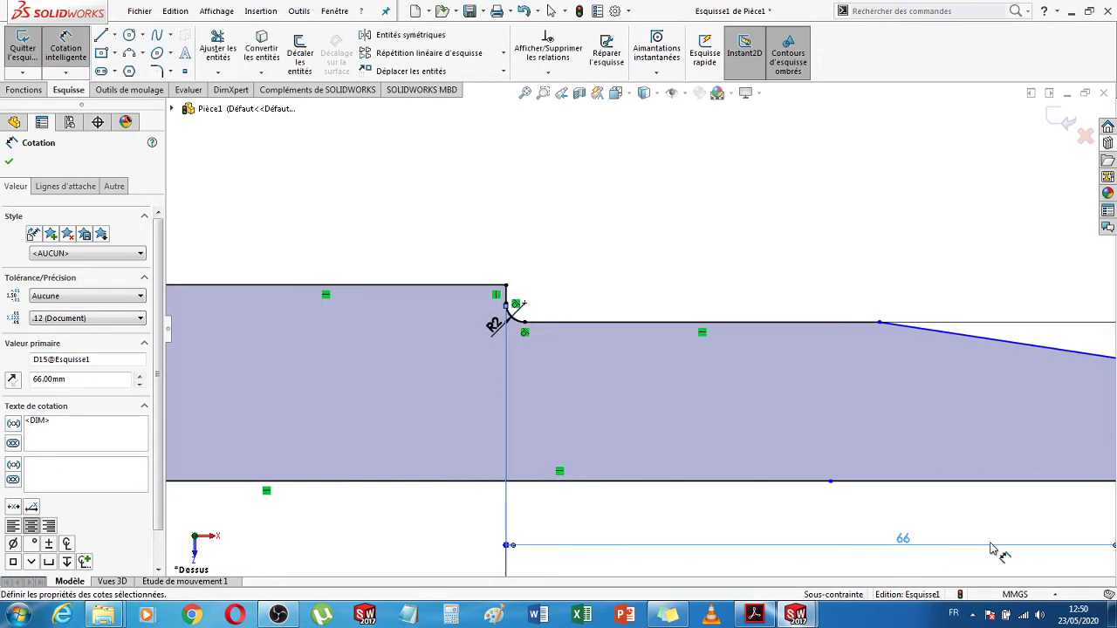
{"action": "key", "text": "f"}
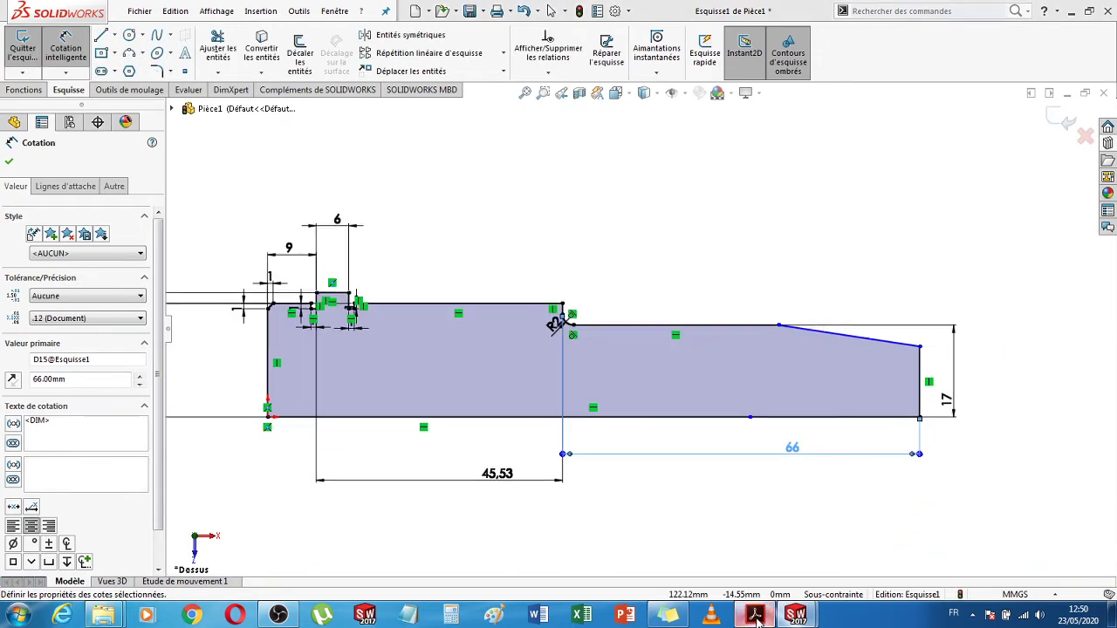
- Check the catalogue's FSC drawing, and dimension the end taper's horizontal length as 15 mm
{"action": "left_click", "coordinate": [756, 615]}
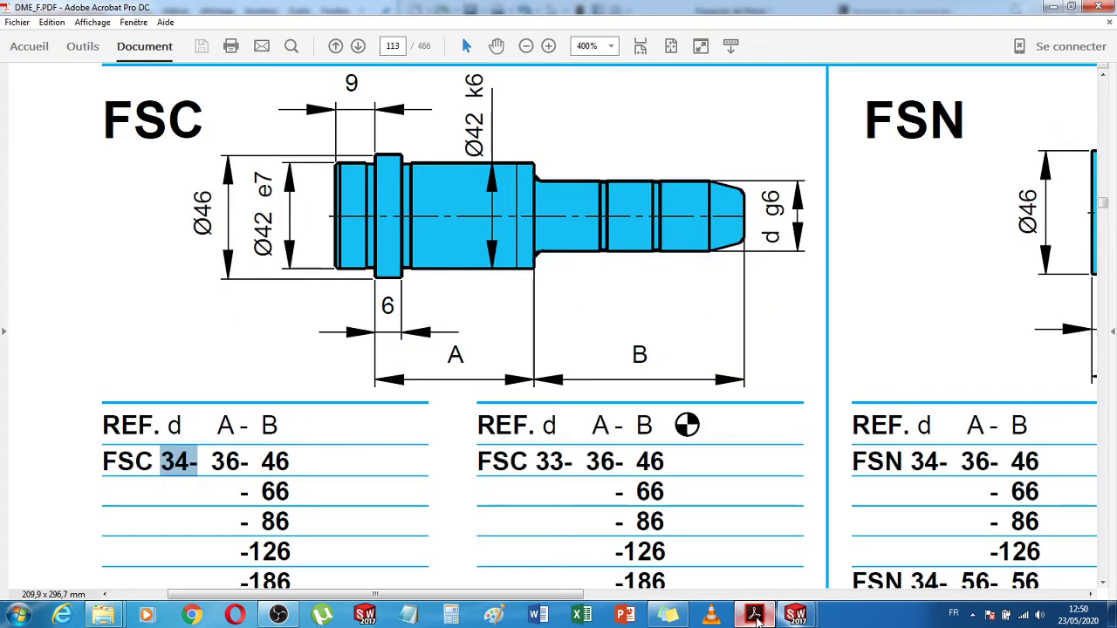
{"action": "left_click", "coordinate": [756, 615]}
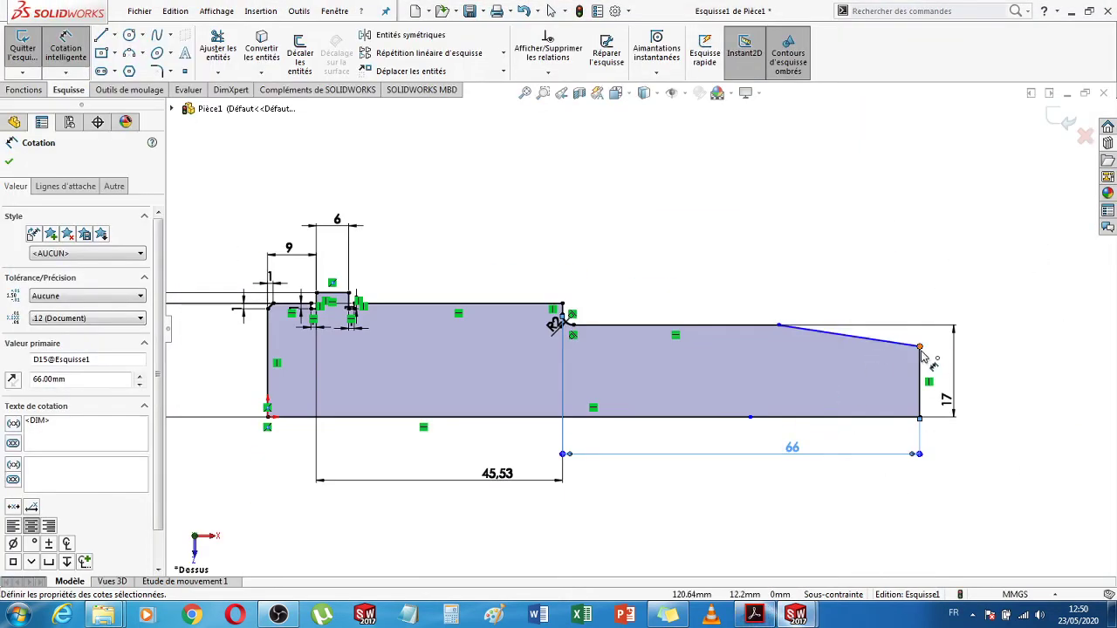
{"action": "left_click", "coordinate": [779, 335]}
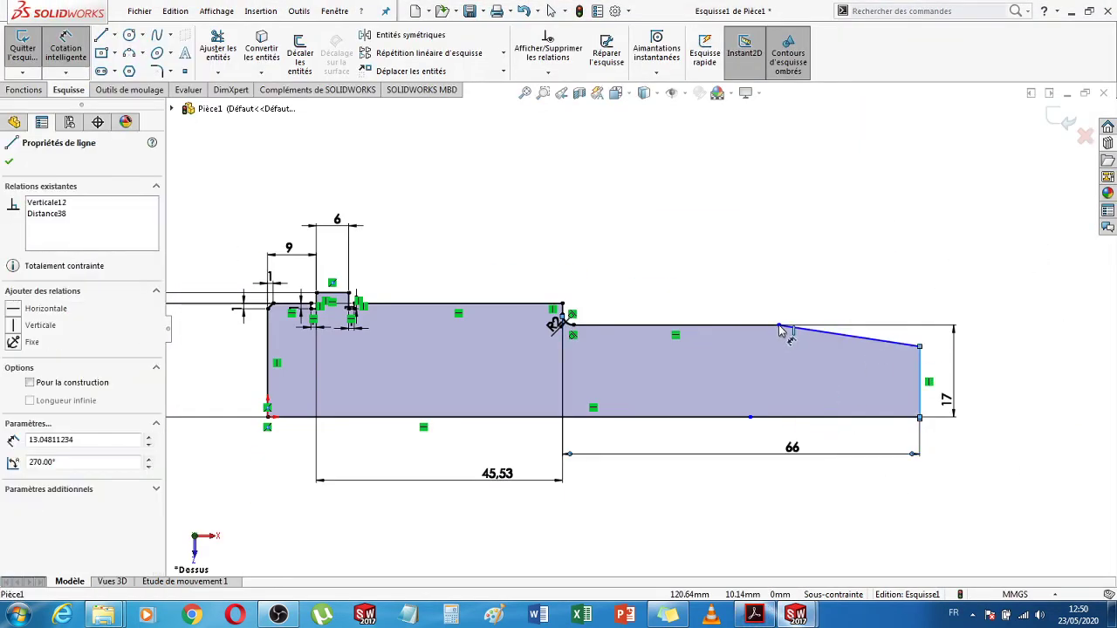
{"action": "left_click", "coordinate": [778, 326]}
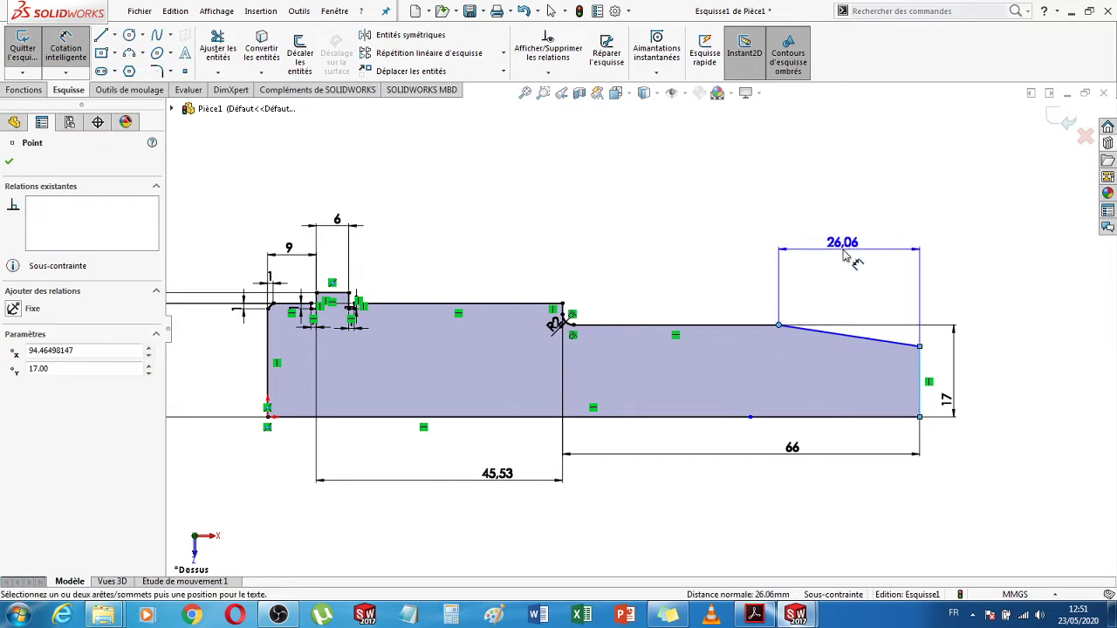
{"action": "left_click", "coordinate": [844, 240]}
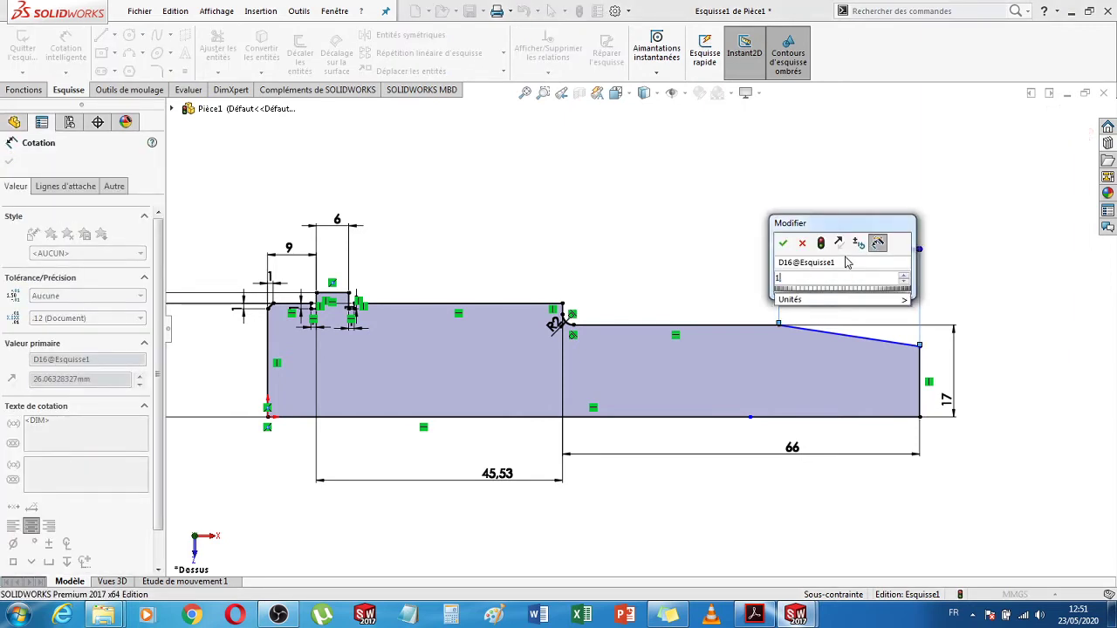
{"action": "key", "text": "Return"}
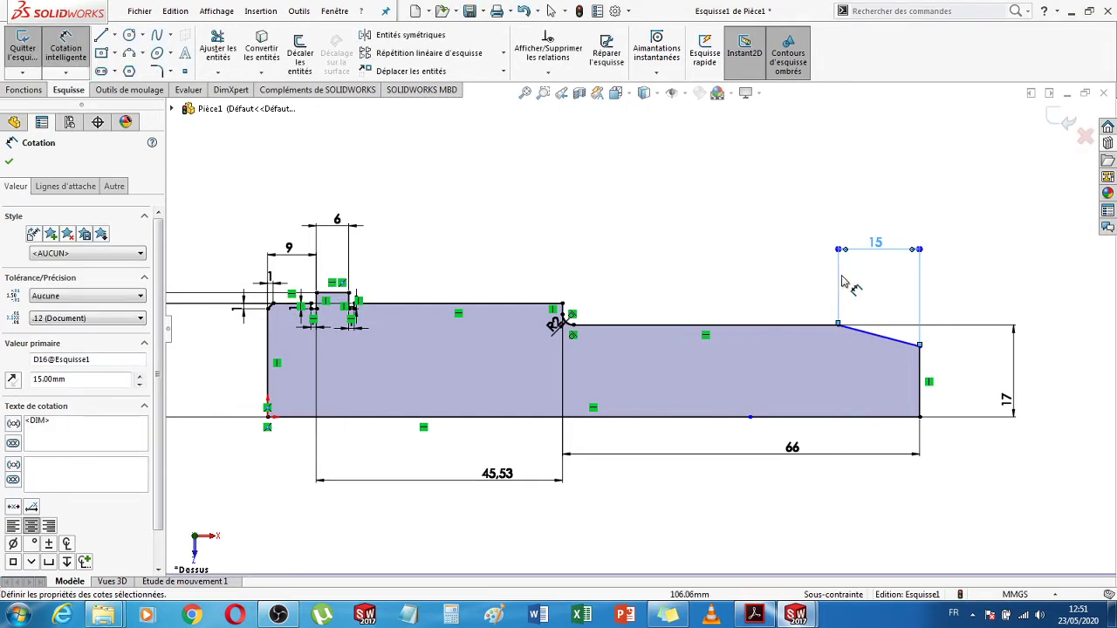
{"action": "key", "text": "Escape"}
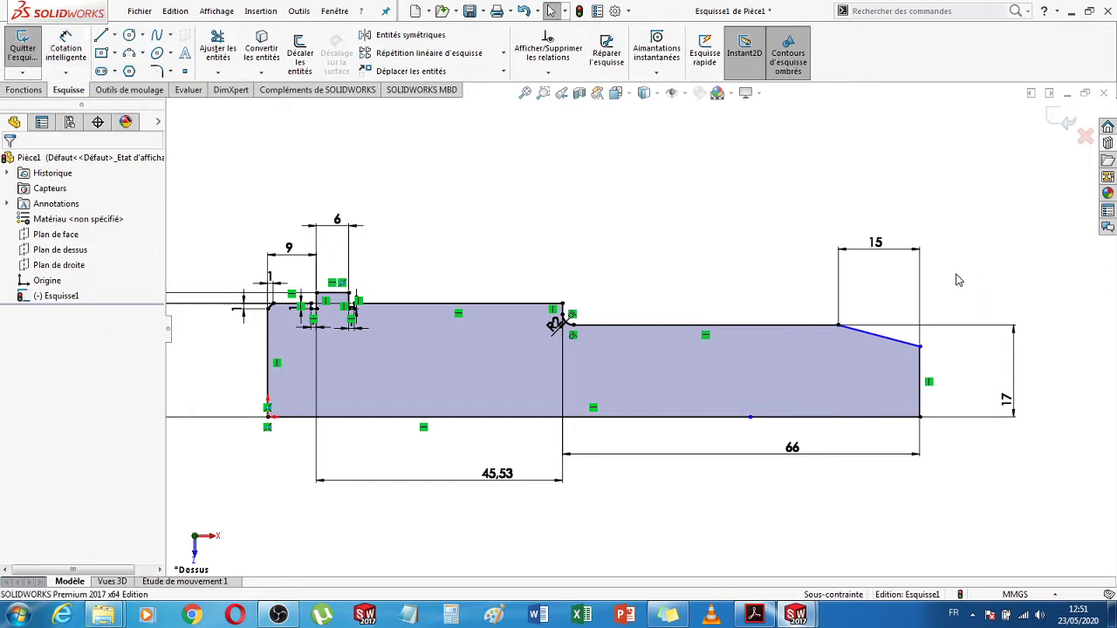
- Fillet the corner where the straight upper edge meets the end taper with a 5 mm radius
{"action": "left_click", "coordinate": [157, 73]}
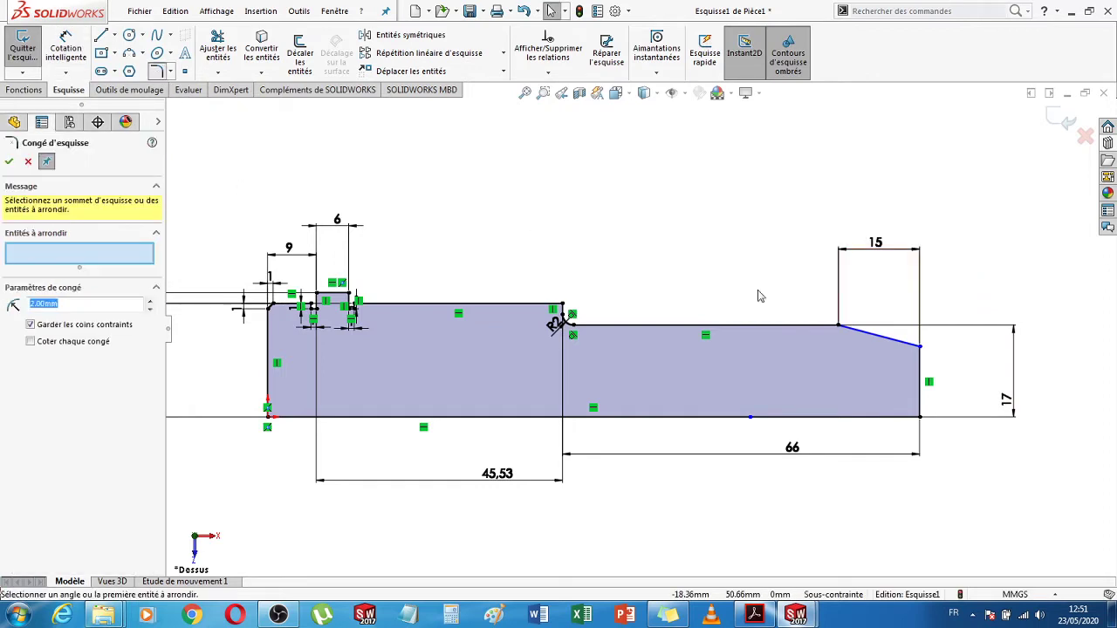
{"action": "left_click", "coordinate": [837, 330]}
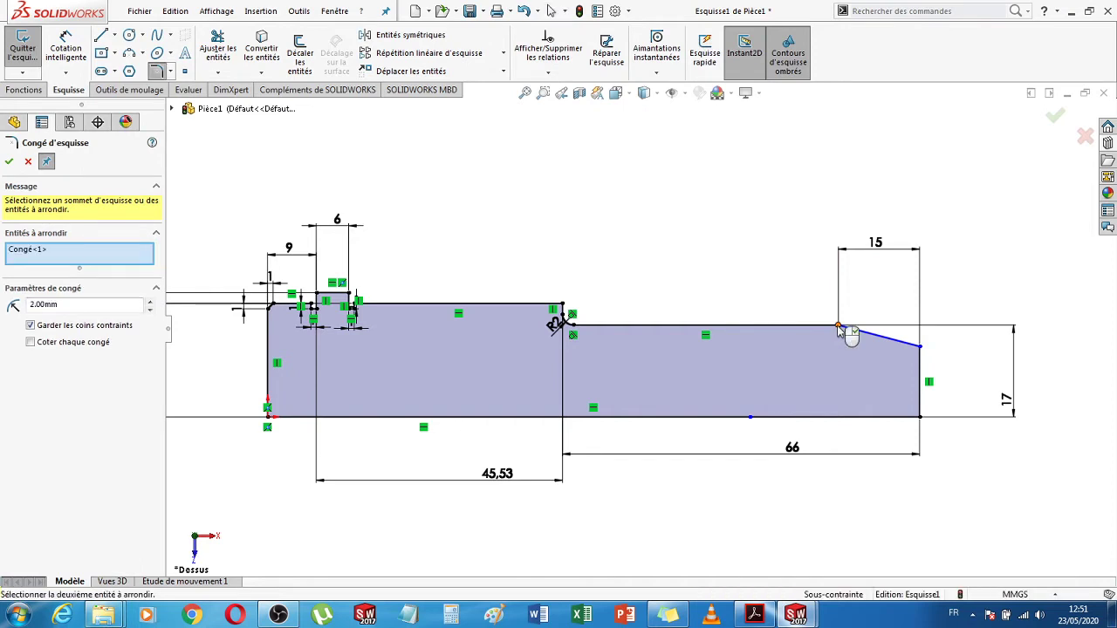
{"action": "left_click", "coordinate": [900, 348]}
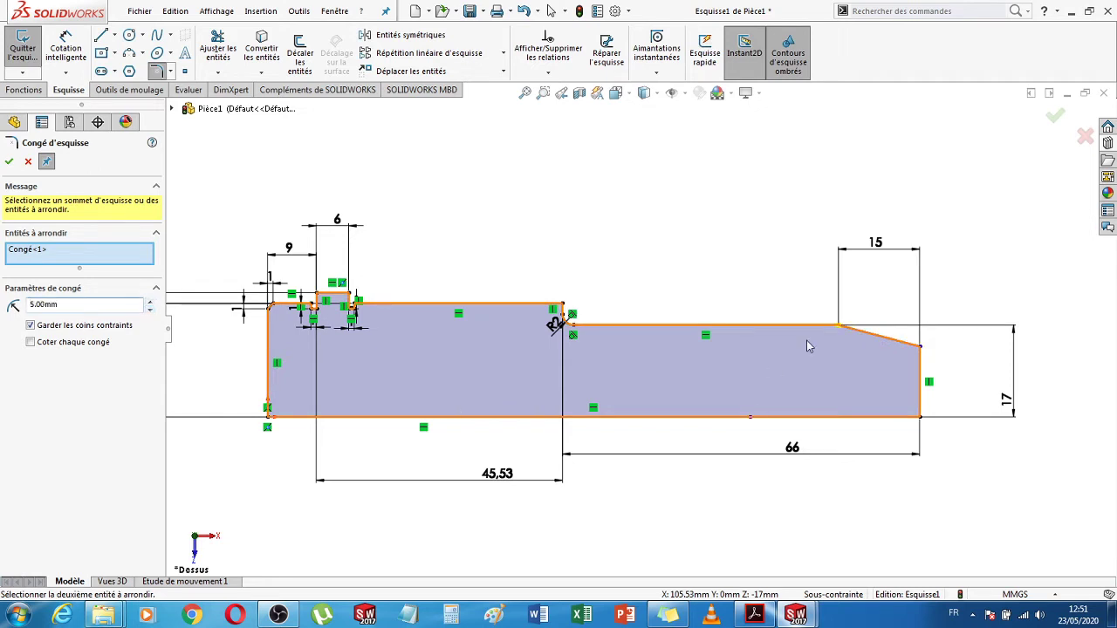
{"action": "scroll", "coordinate": [860, 335], "scroll_direction": "down", "scroll_amount": 5}
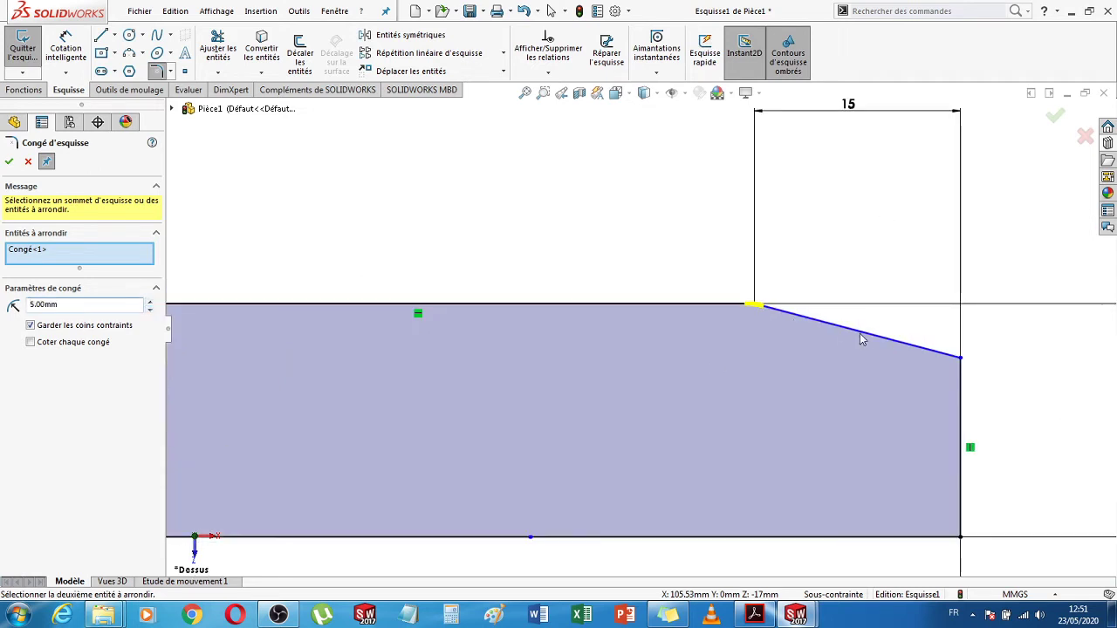
{"action": "scroll", "coordinate": [860, 338], "scroll_direction": "down", "scroll_amount": 3}
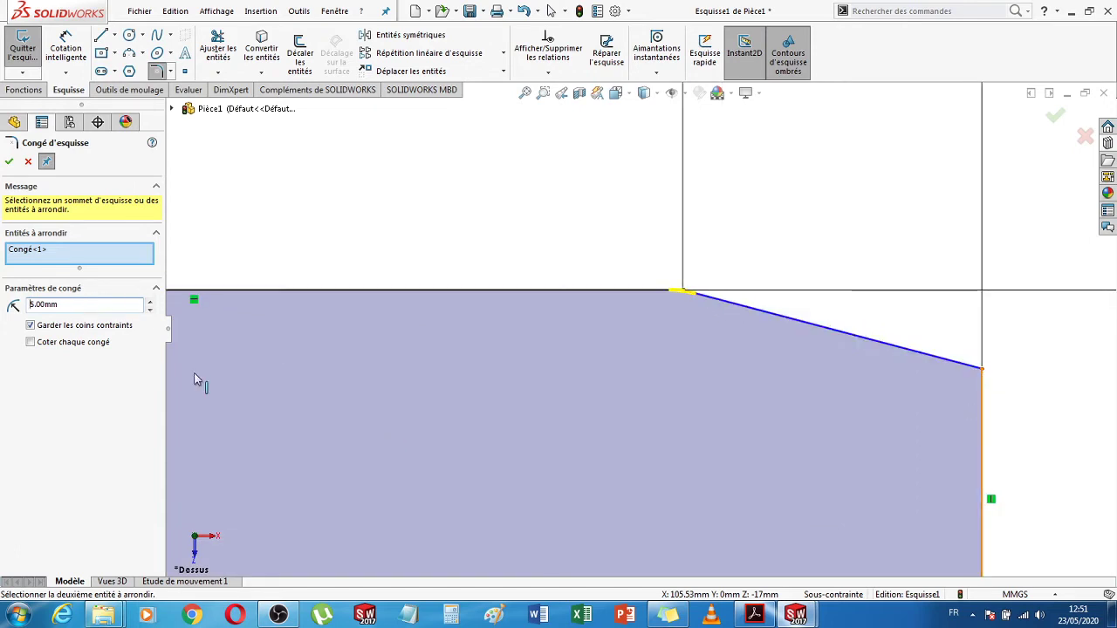
{"action": "left_click", "coordinate": [8, 161]}
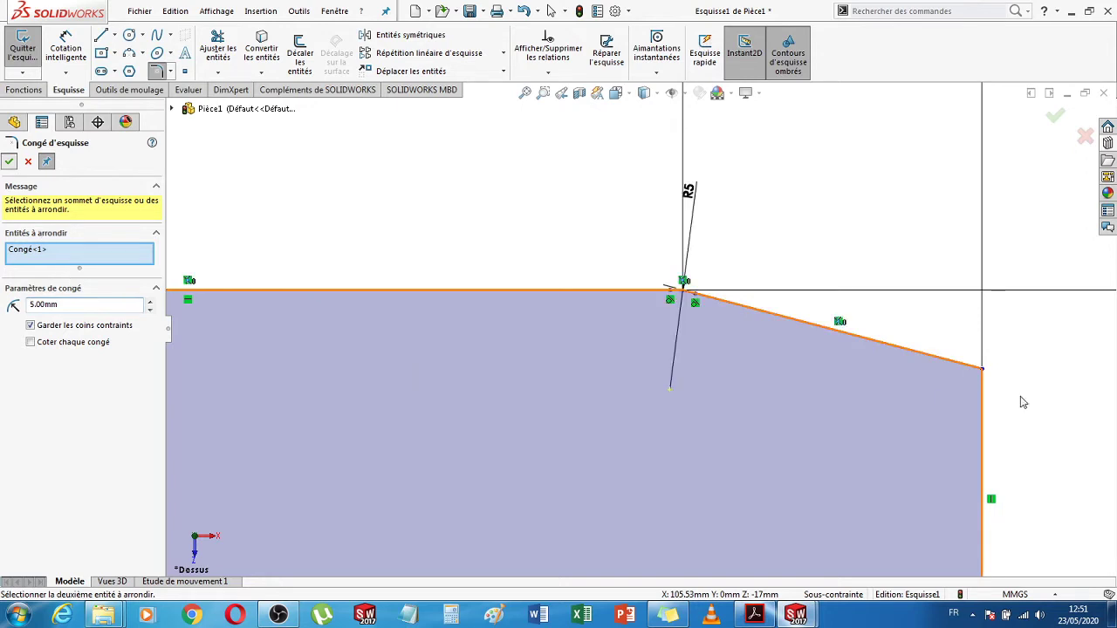
- Fillet the corner between the end taper and the vertical end face with a 2 mm radius
{"action": "left_click", "coordinate": [983, 371]}
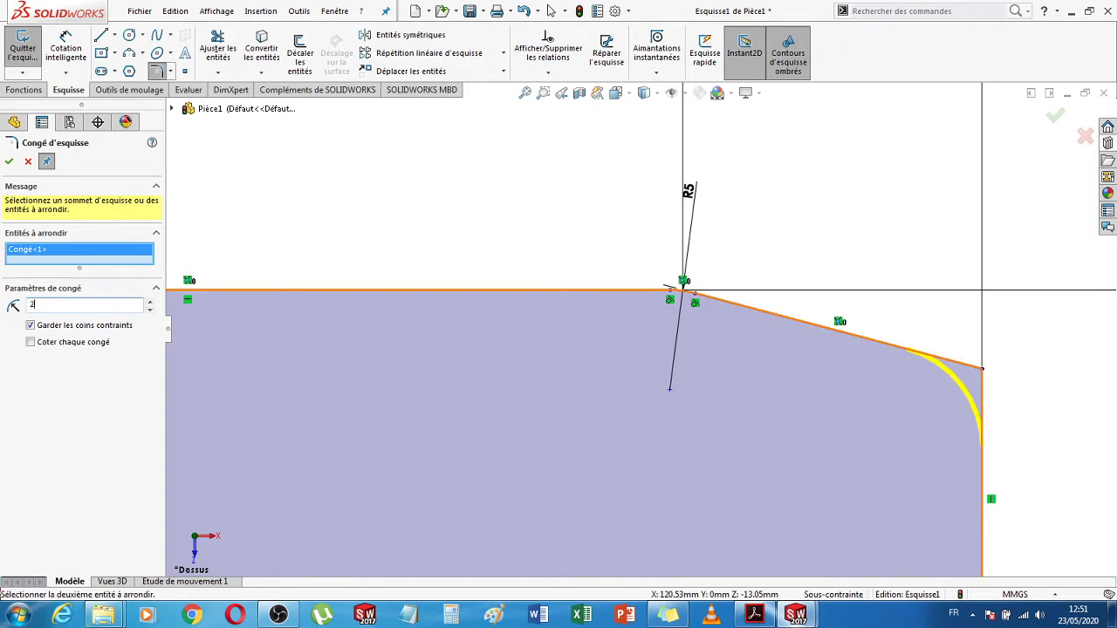
{"action": "key", "text": "Return"}
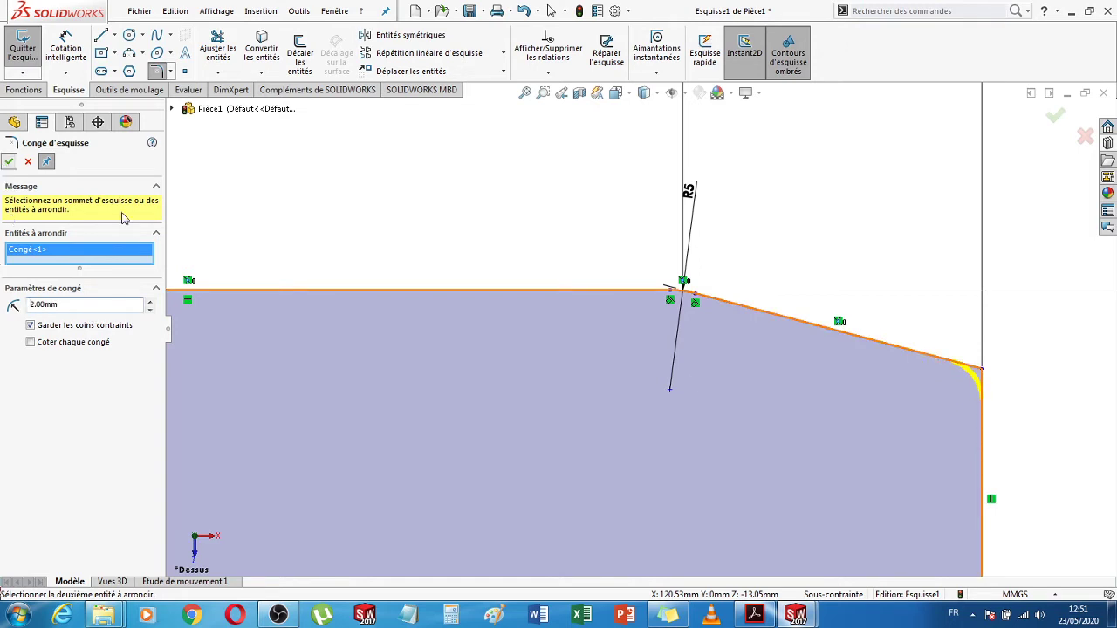
{"action": "right_click", "coordinate": [684, 390]}
{"action": "key", "text": "f"}
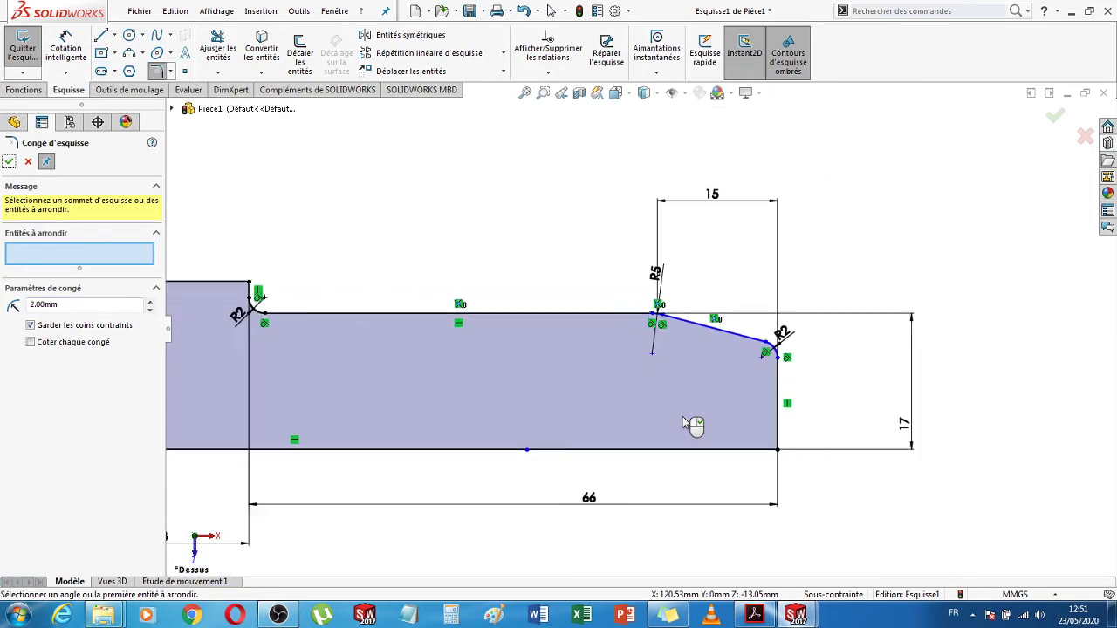
- Switch to the DME catalogue in Adobe Acrobat and check the FSC drawing
{"action": "left_click", "coordinate": [755, 615]}
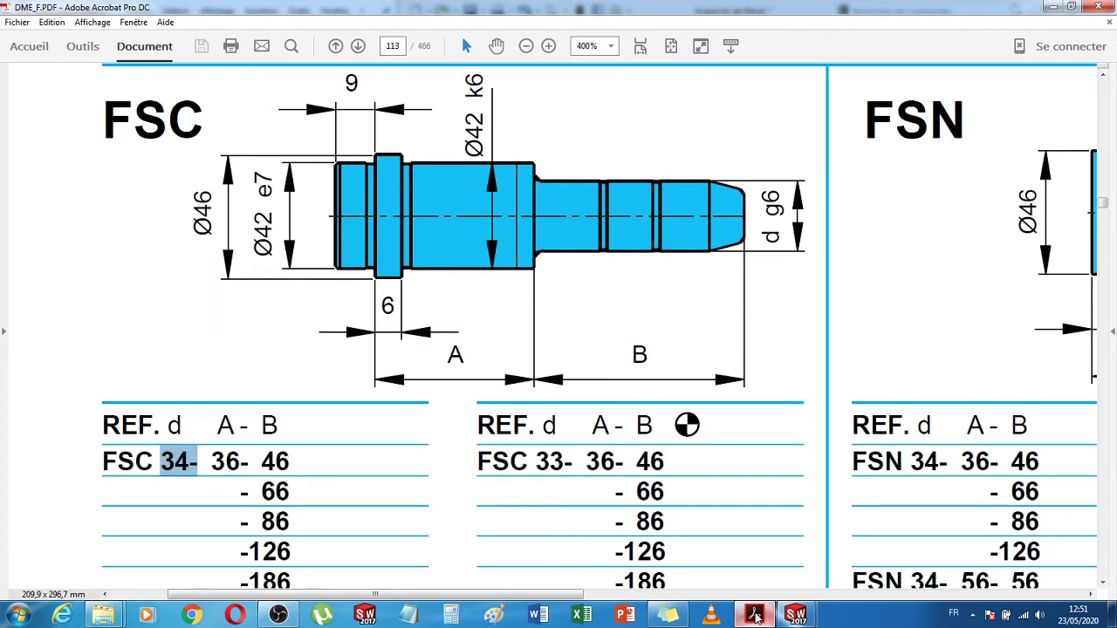
- Switch back to SOLIDWORKS and dimension the angle between the tapered tip edge and the adjacent horizontal edge as 15°
{"action": "left_click", "coordinate": [755, 615]}
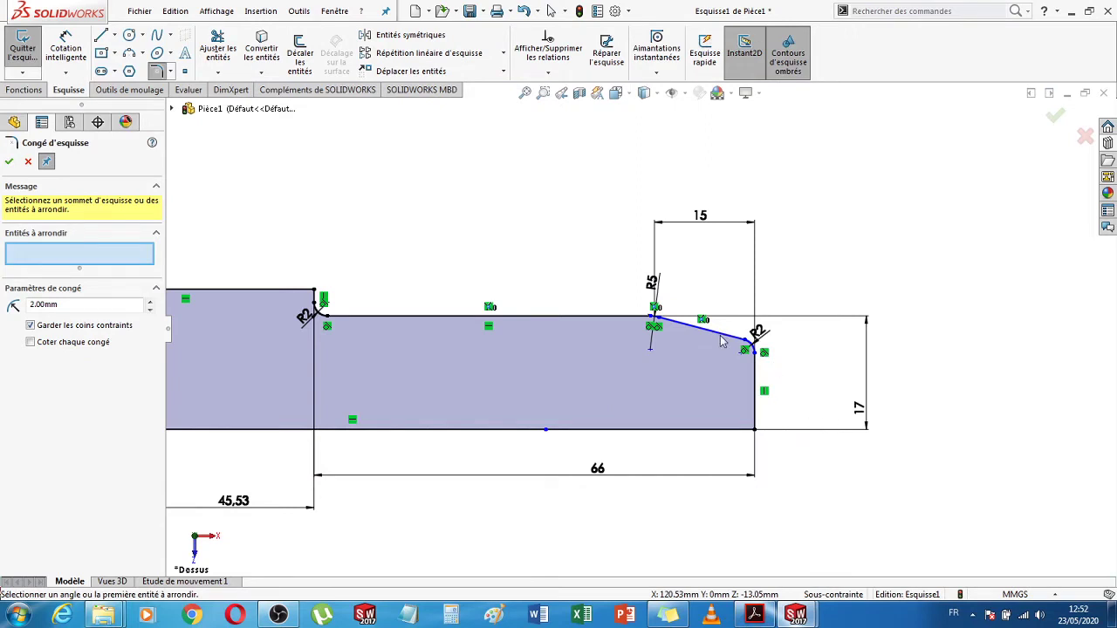
{"action": "left_click", "coordinate": [70, 39]}
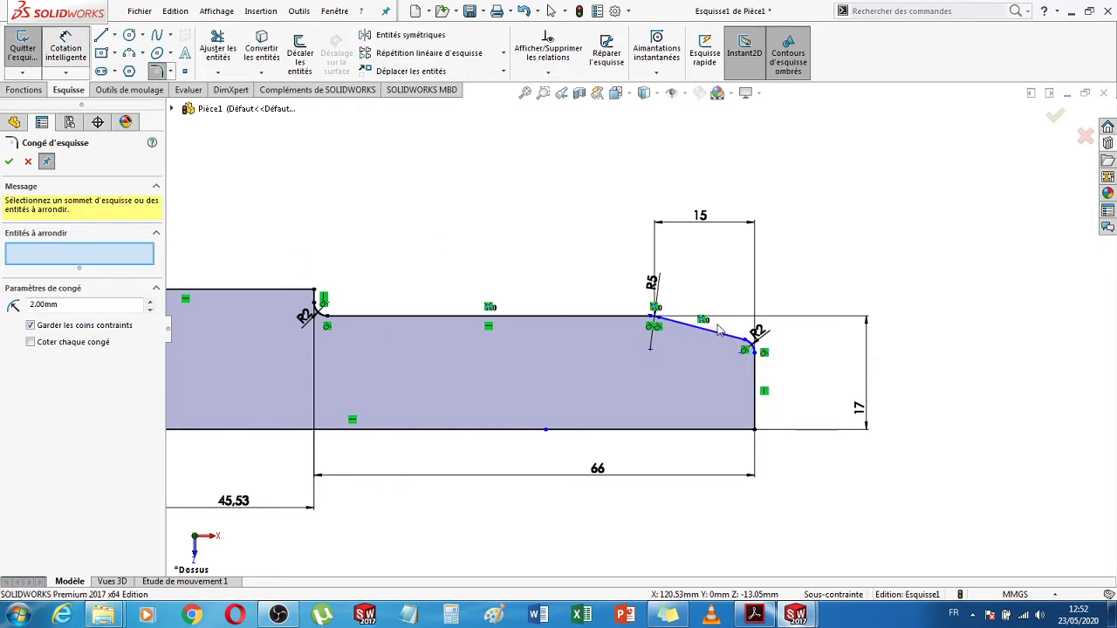
{"action": "left_click", "coordinate": [726, 340]}
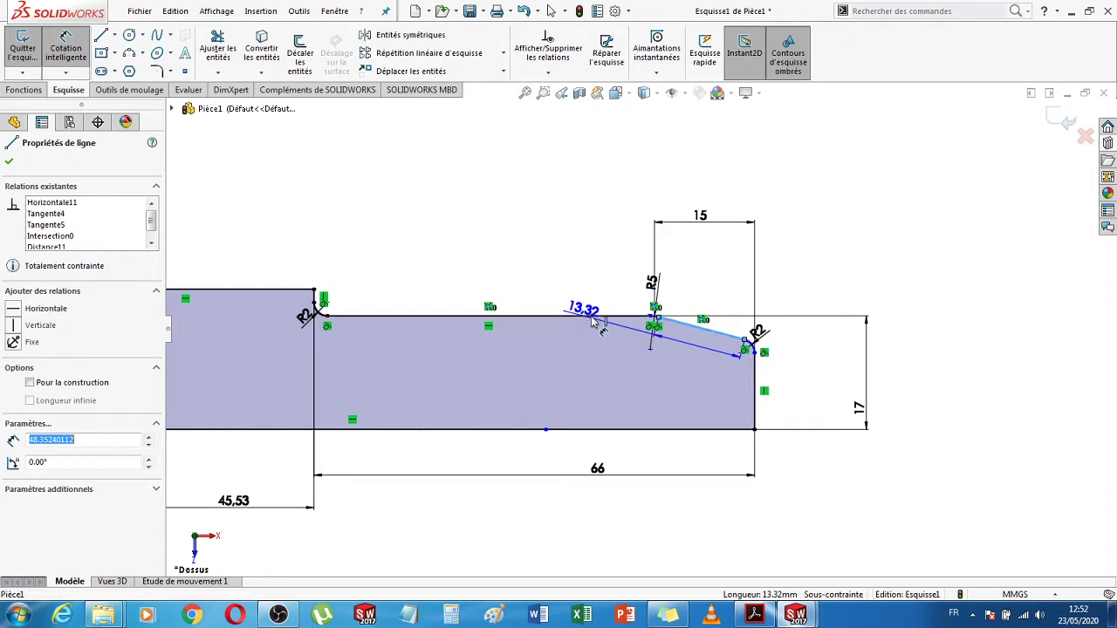
{"action": "left_click", "coordinate": [585, 317]}
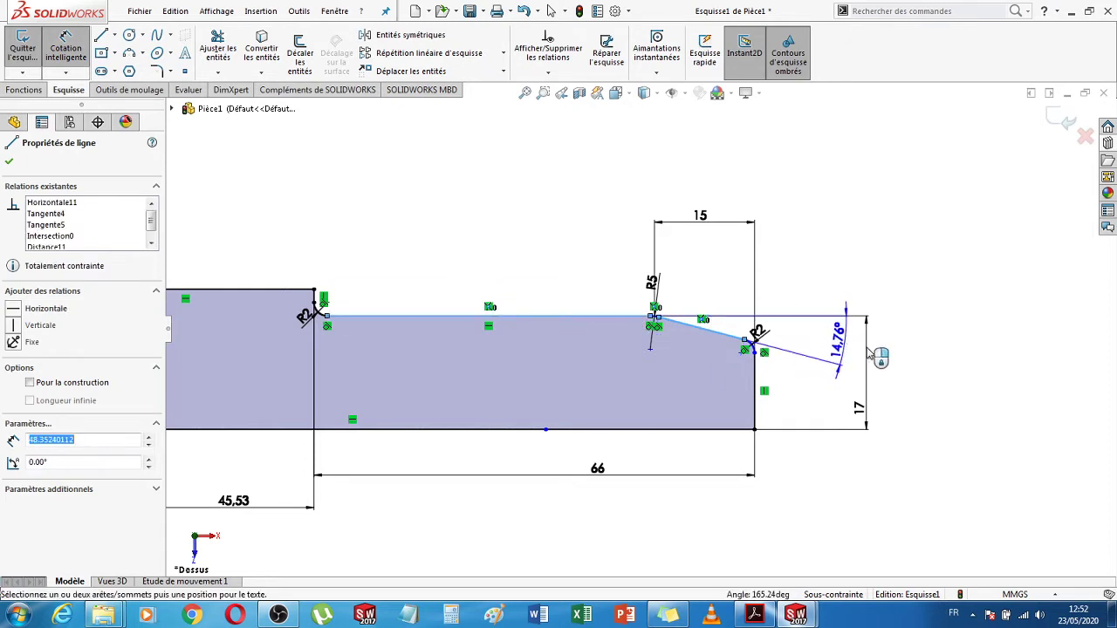
{"action": "left_click", "coordinate": [899, 353]}
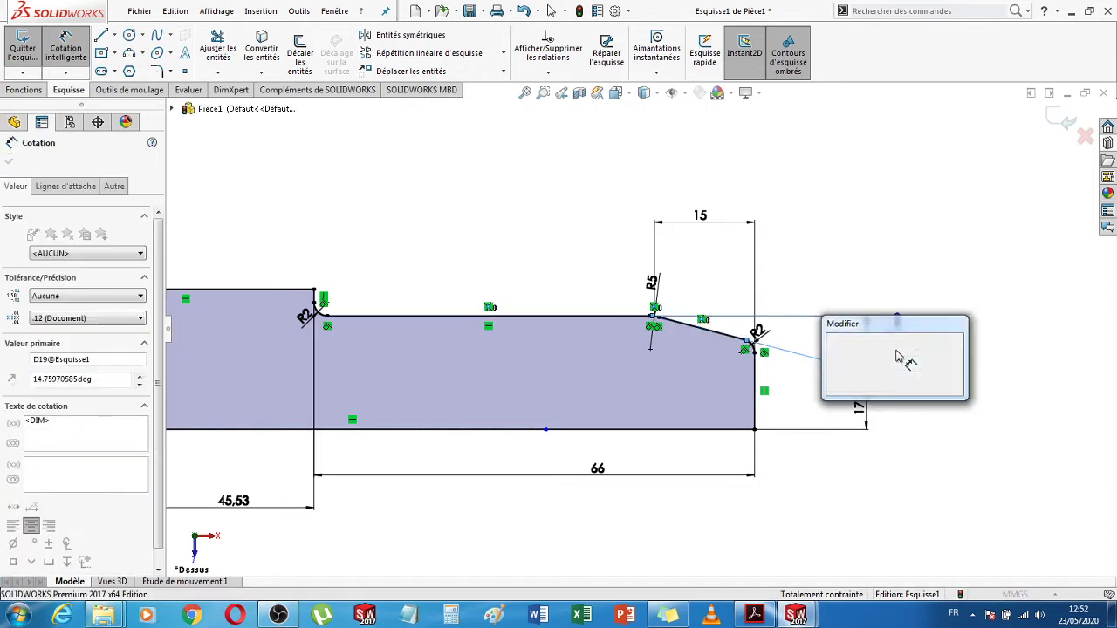
{"action": "type", "text": "15"}
{"action": "key", "text": "Return"}
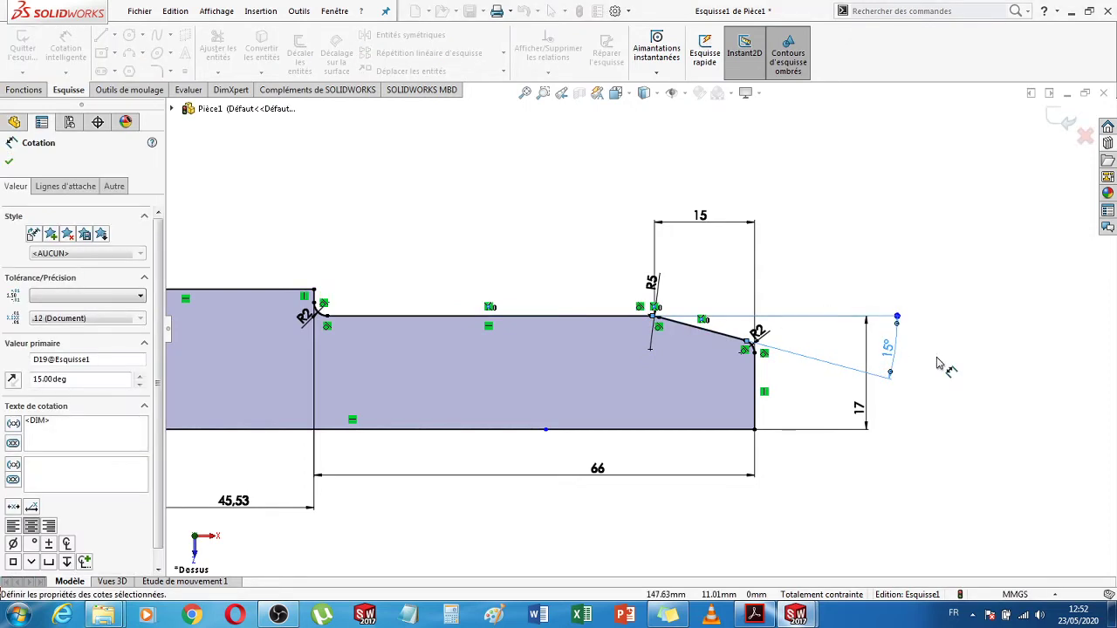
{"action": "scroll", "coordinate": [516, 398], "scroll_direction": "up", "scroll_amount": 3}
{"action": "scroll", "coordinate": [516, 399], "scroll_direction": "up", "scroll_amount": 4}
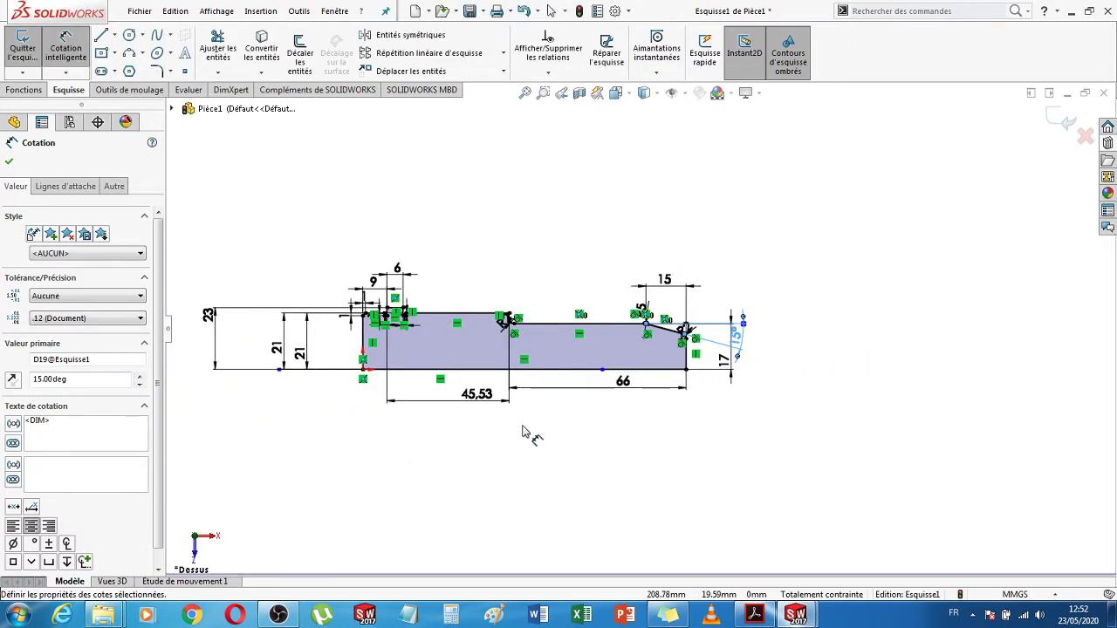
{"action": "key", "text": "Escape"}
{"action": "scroll", "coordinate": [604, 377], "scroll_direction": "down", "scroll_amount": 2}
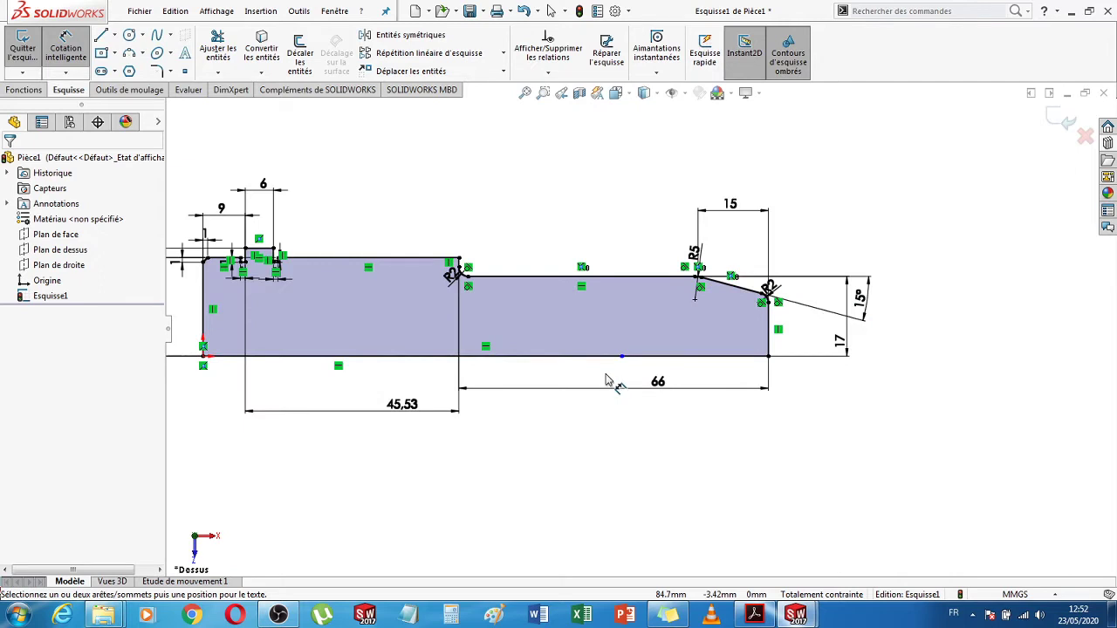
{"action": "scroll", "coordinate": [608, 380], "scroll_direction": "down", "scroll_amount": 2}
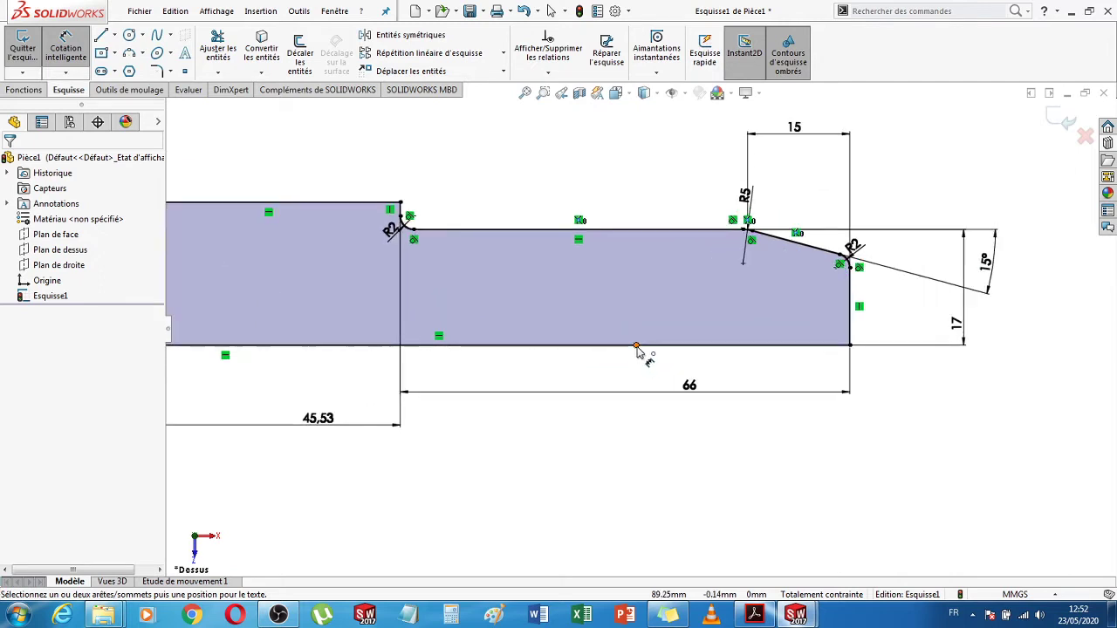
{"action": "left_click", "coordinate": [636, 347]}
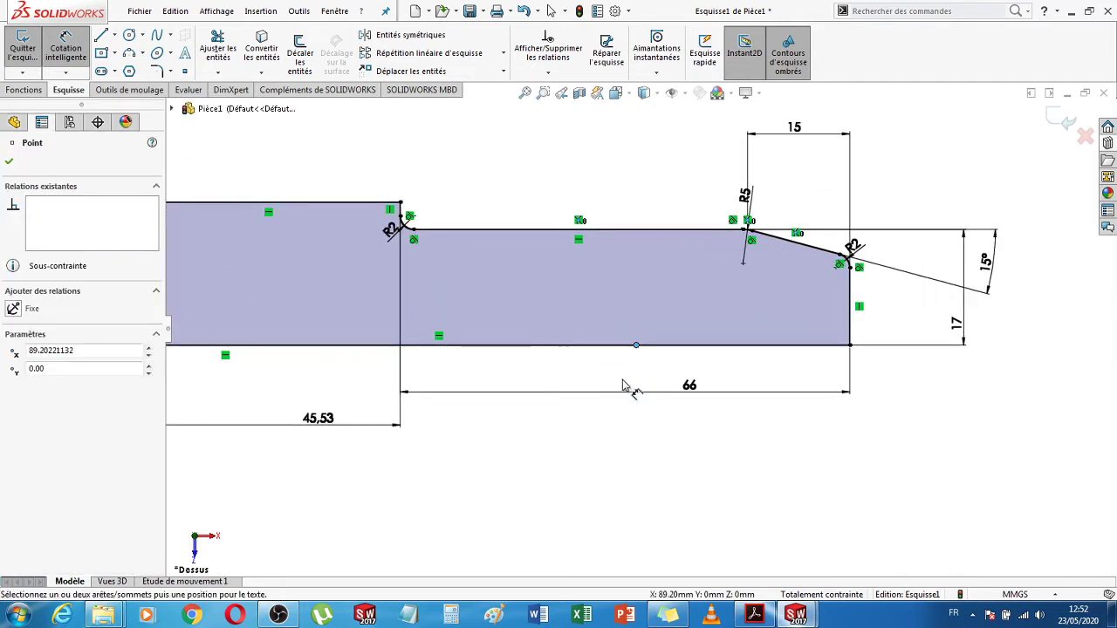
{"action": "left_click", "coordinate": [532, 346]}
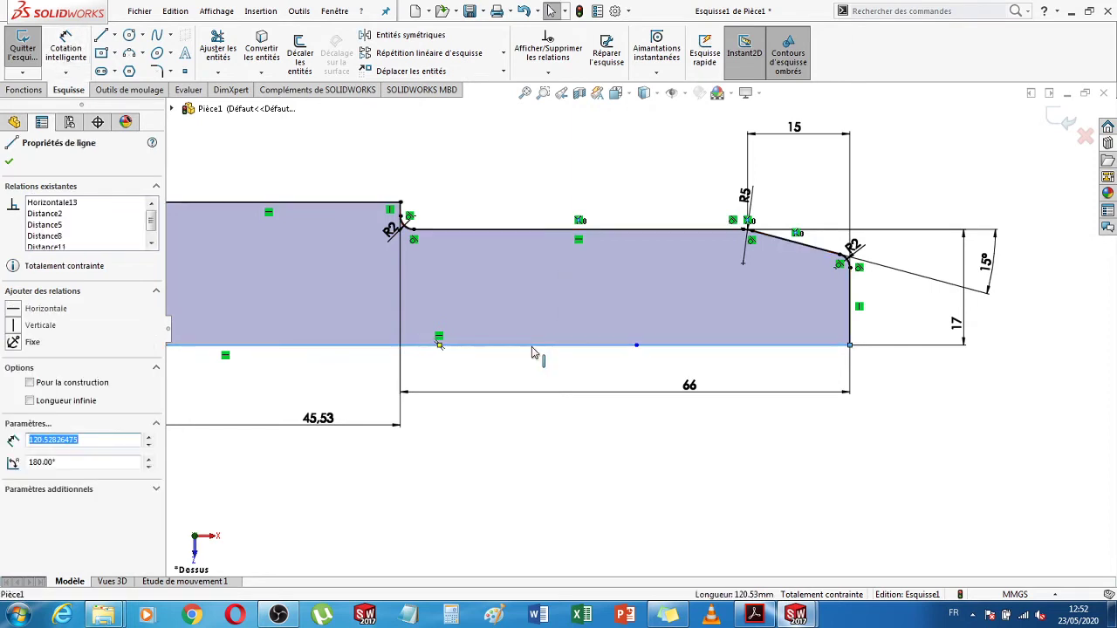
{"action": "key", "text": "f"}
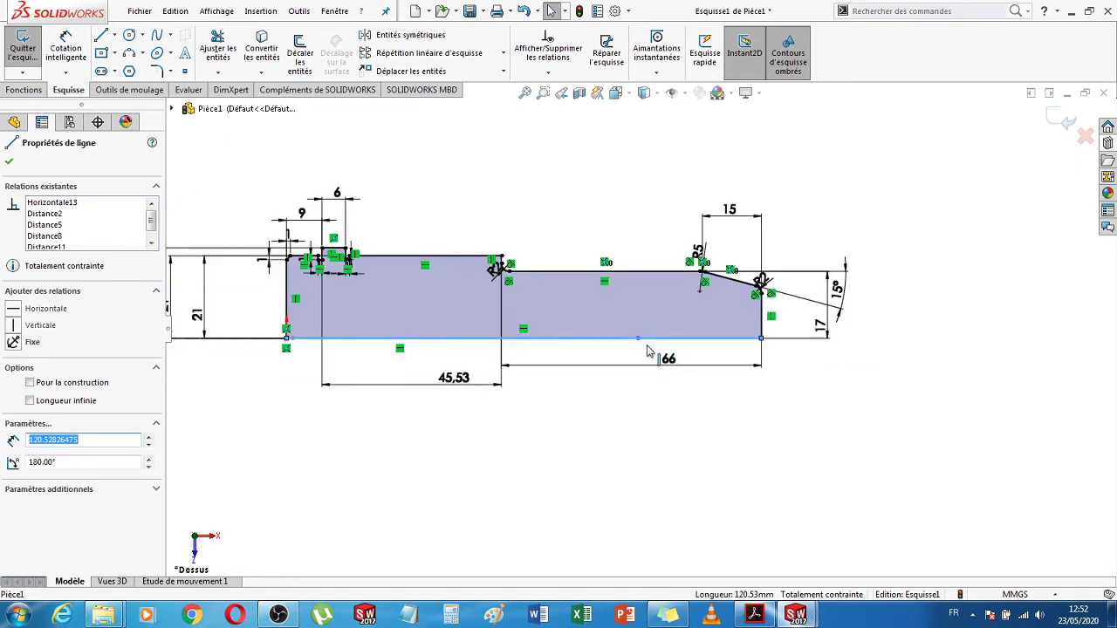
{"action": "left_click", "coordinate": [647, 351]}
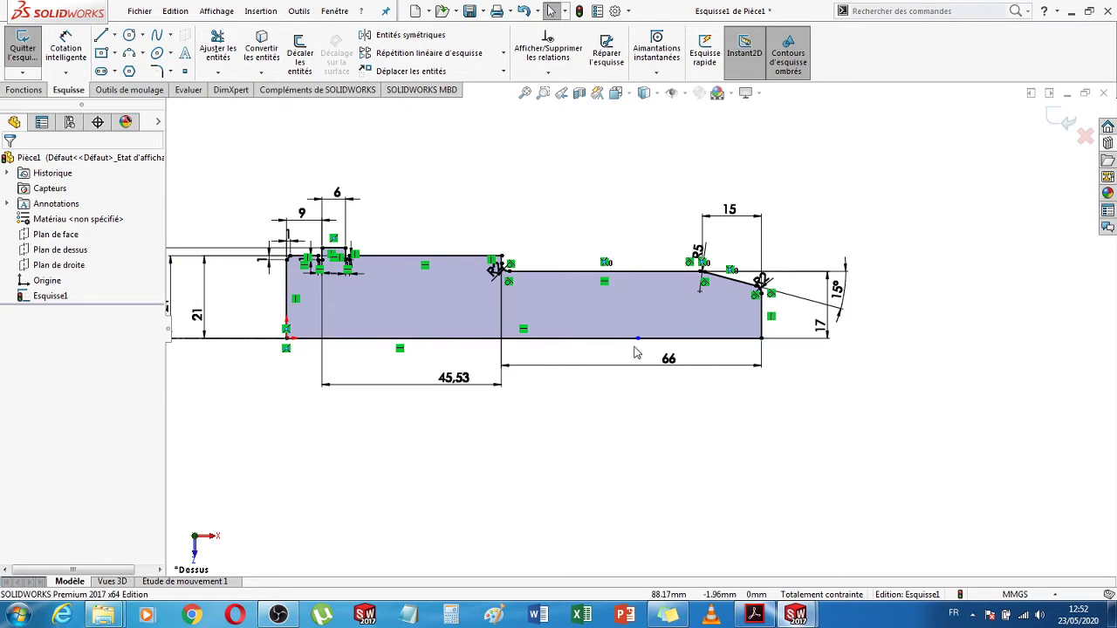
- Check the FSC grooves in Acrobat, then sketch circles of about 0.9 and 1.6 mm radius centred on the 66 mm section's upper edge
{"action": "left_click", "coordinate": [756, 615]}
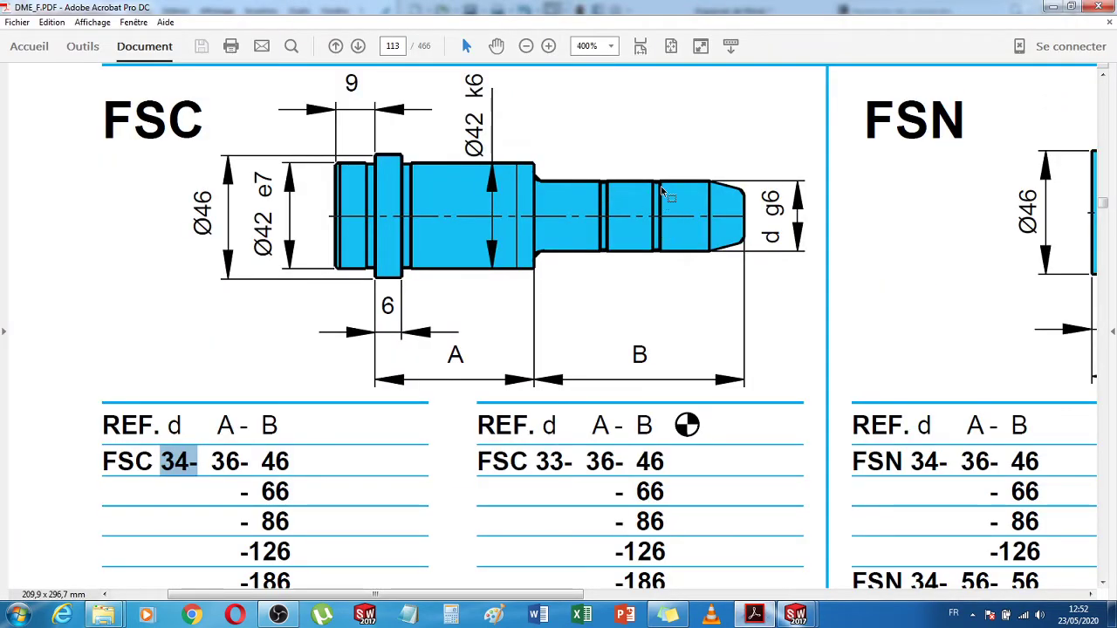
{"action": "left_click", "coordinate": [755, 615]}
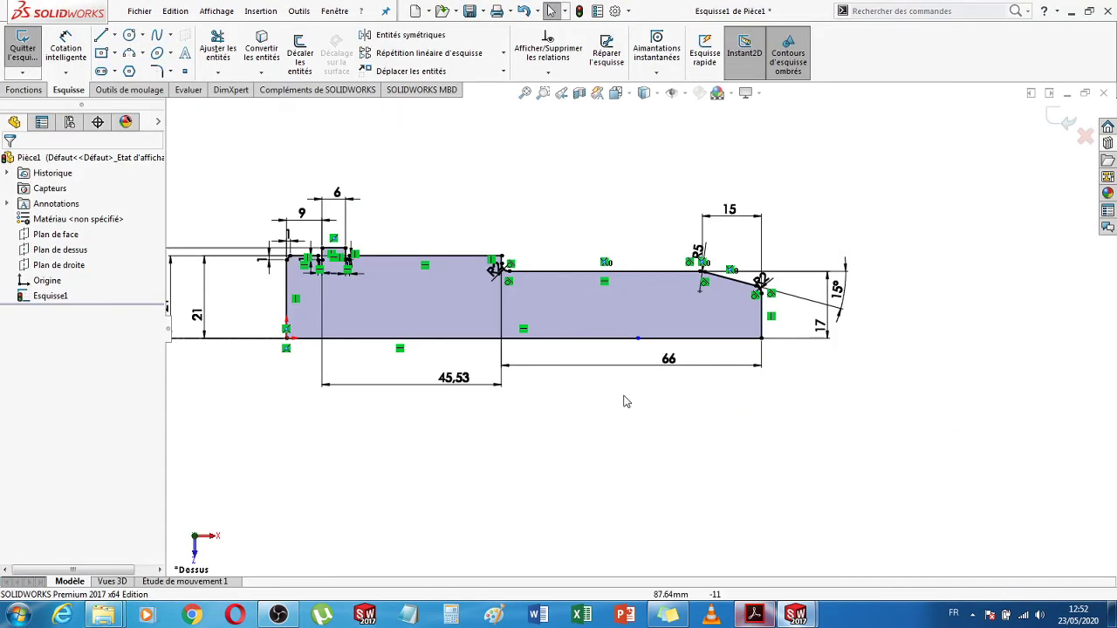
{"action": "left_click", "coordinate": [129, 38]}
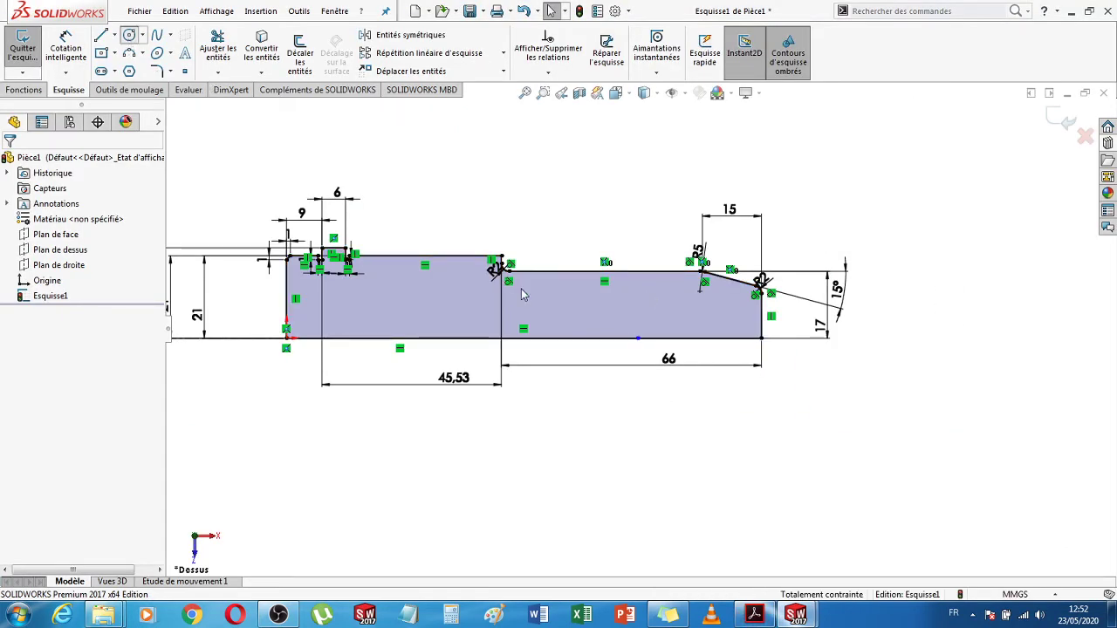
{"action": "left_click", "coordinate": [579, 272]}
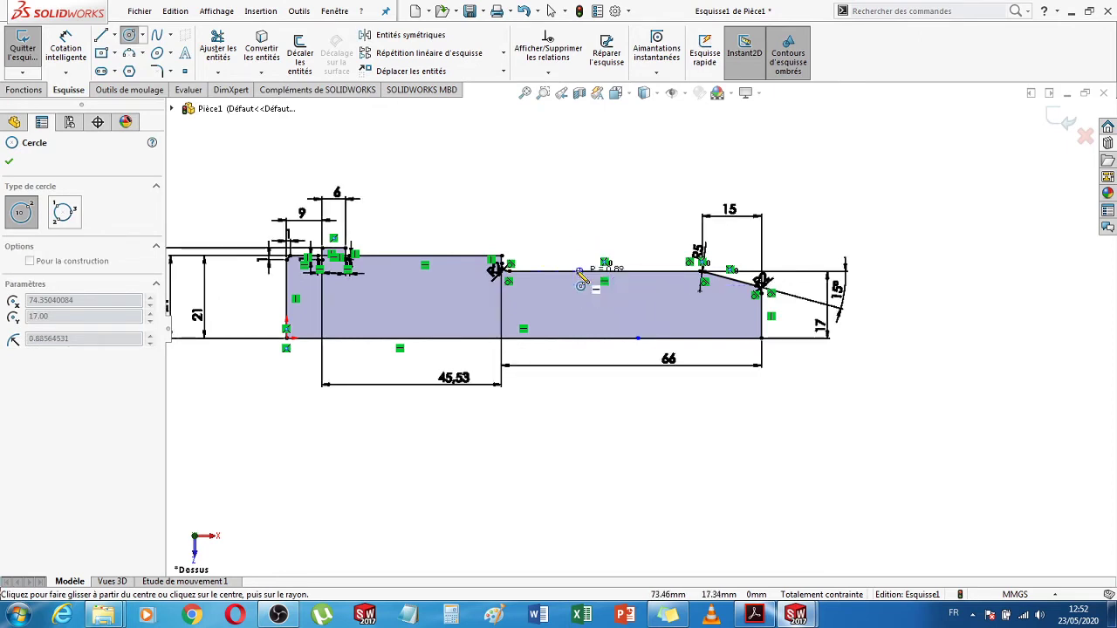
{"action": "left_click", "coordinate": [582, 275]}
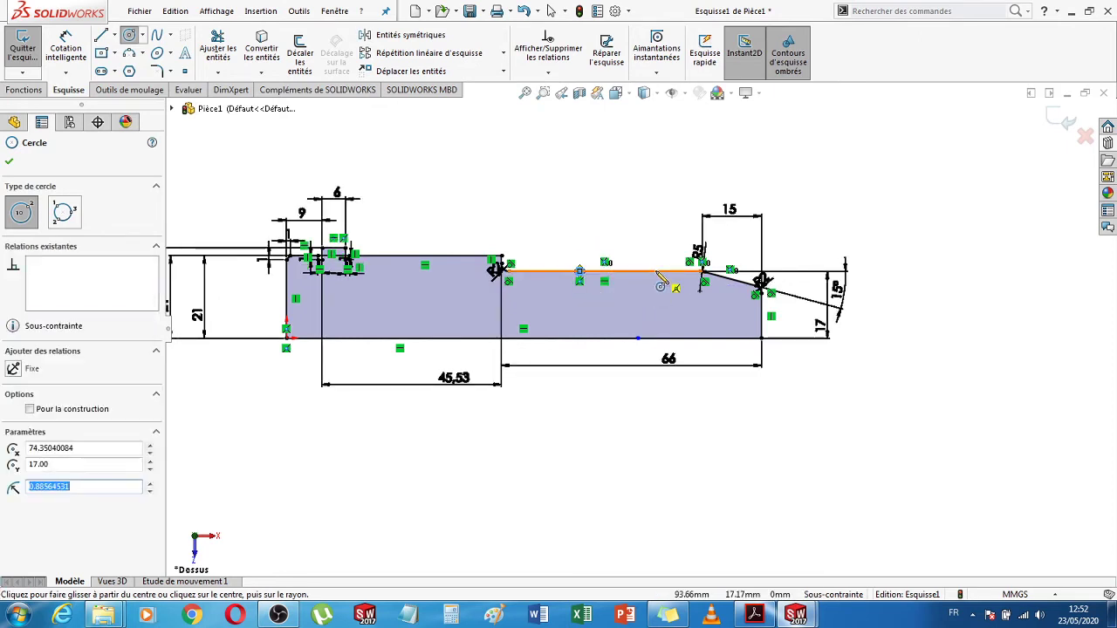
{"action": "left_click", "coordinate": [656, 272]}
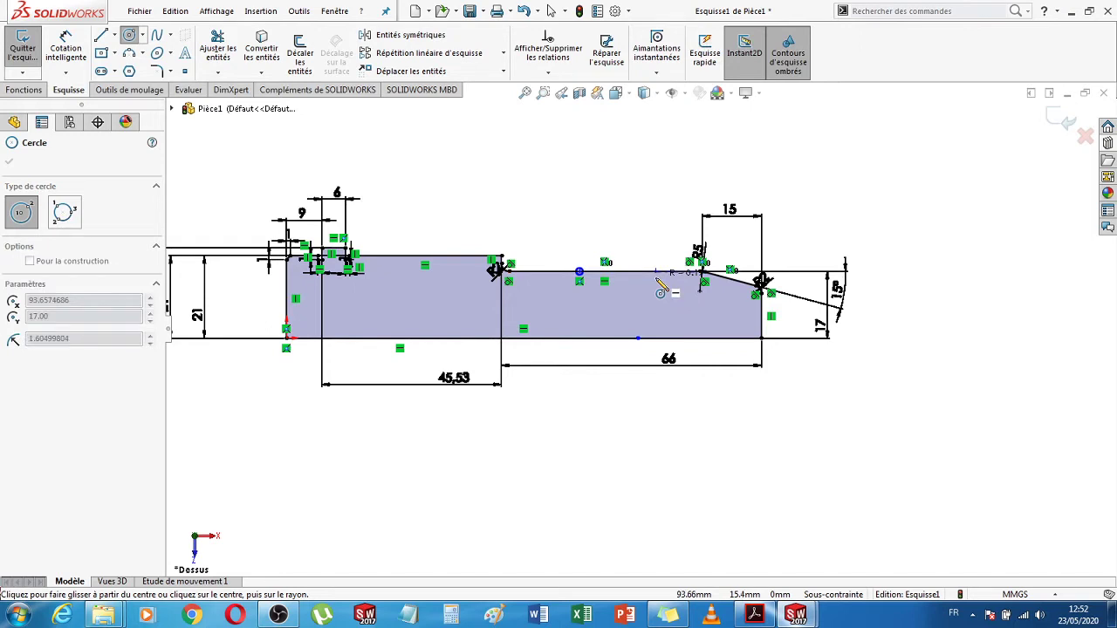
{"action": "left_click", "coordinate": [660, 279]}
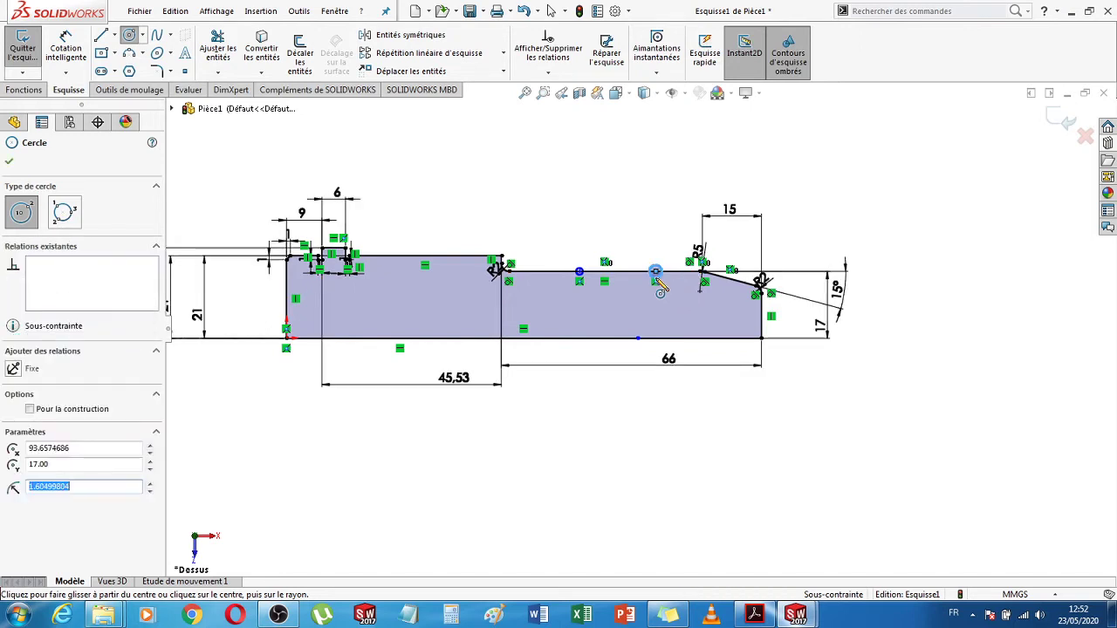
{"action": "scroll", "coordinate": [660, 284], "scroll_direction": "up", "scroll_amount": 2}
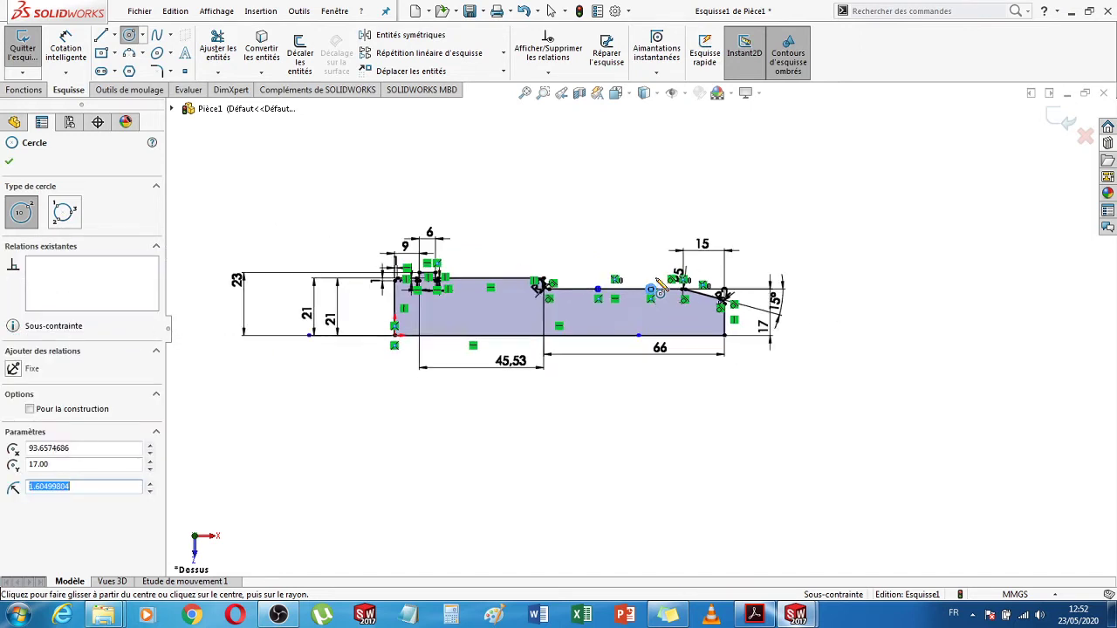
{"action": "scroll", "coordinate": [649, 288], "scroll_direction": "down", "scroll_amount": 4}
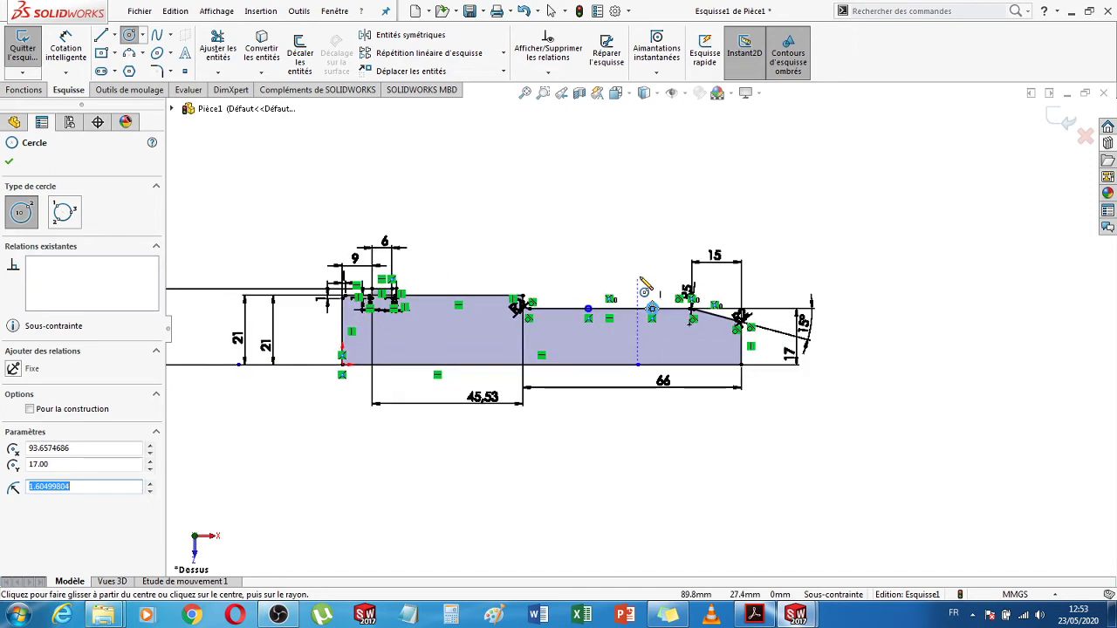
{"action": "scroll", "coordinate": [645, 286], "scroll_direction": "down", "scroll_amount": 3}
{"action": "key", "text": "Escape"}
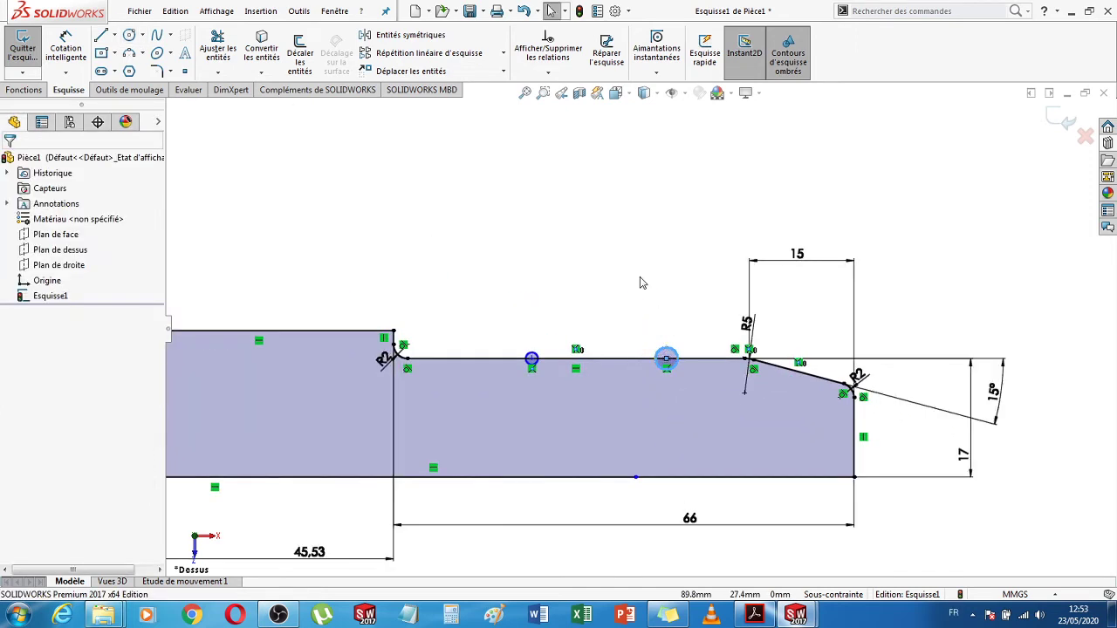
- Dimension both groove circles on the 66 mm section's upper edge to a 2 mm diameter
{"action": "left_click", "coordinate": [65, 48]}
{"action": "scroll", "coordinate": [560, 355], "scroll_direction": "down", "scroll_amount": 2}
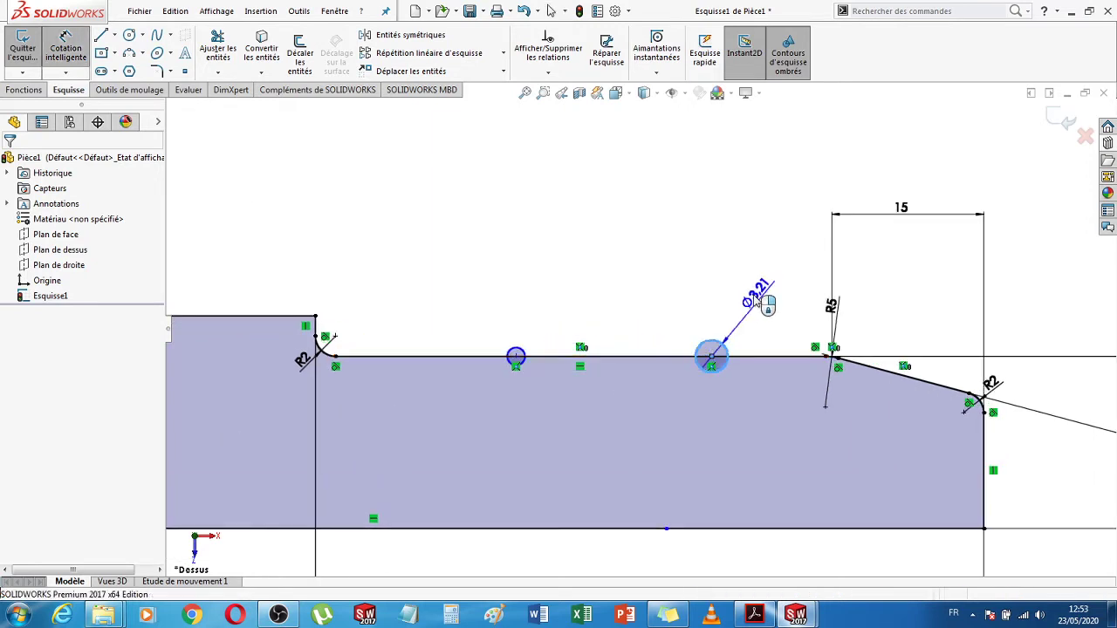
{"action": "left_click", "coordinate": [755, 300]}
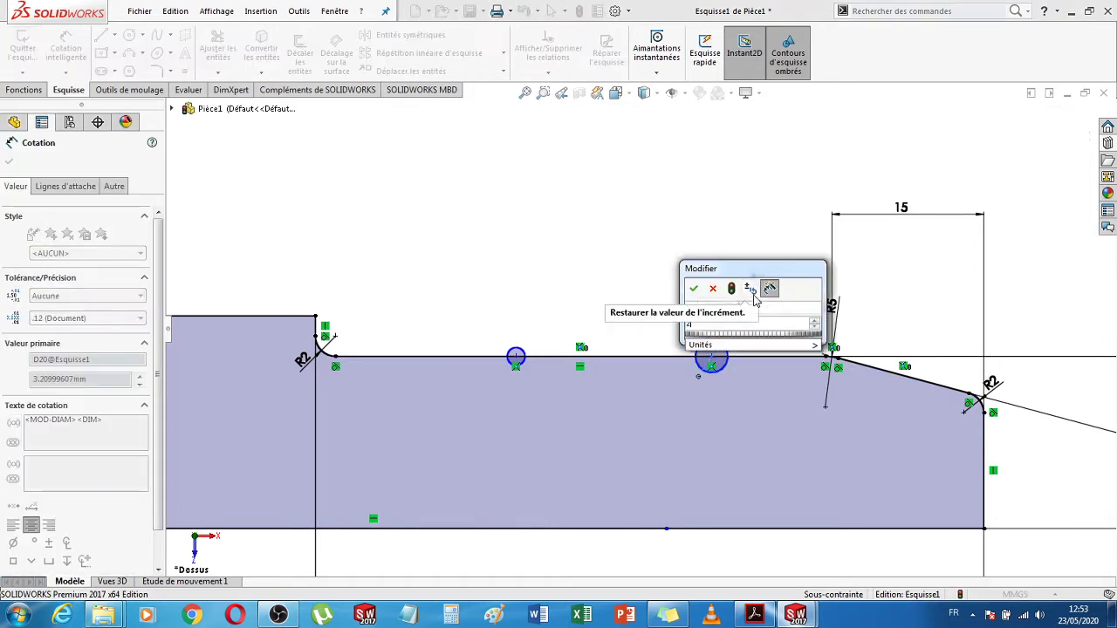
{"action": "key", "text": "Return"}
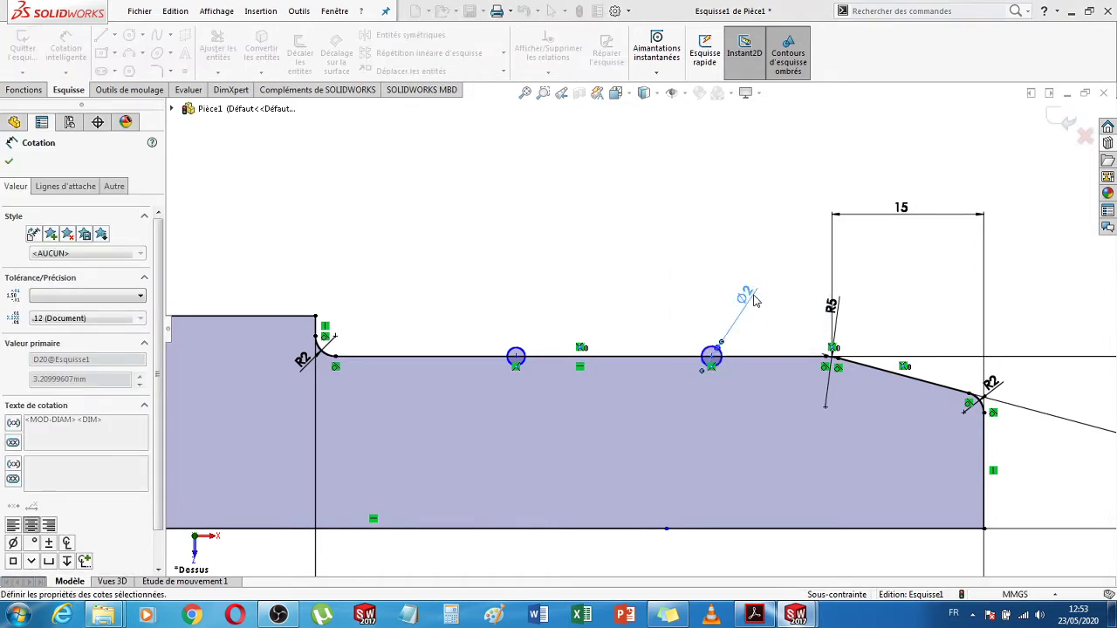
{"action": "left_click", "coordinate": [522, 355]}
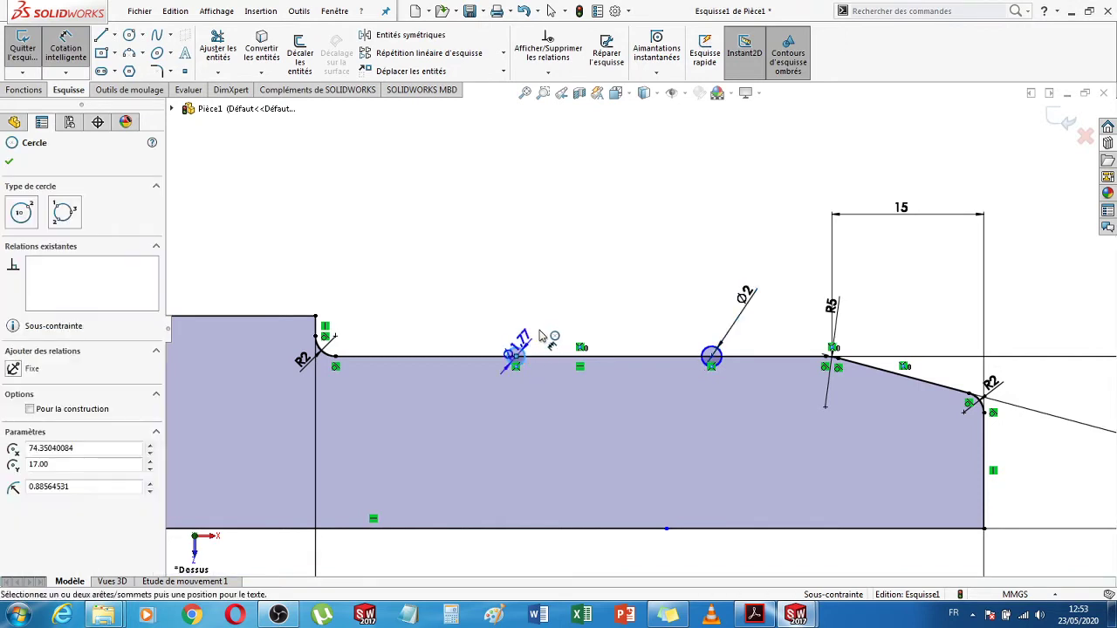
{"action": "left_click", "coordinate": [544, 333]}
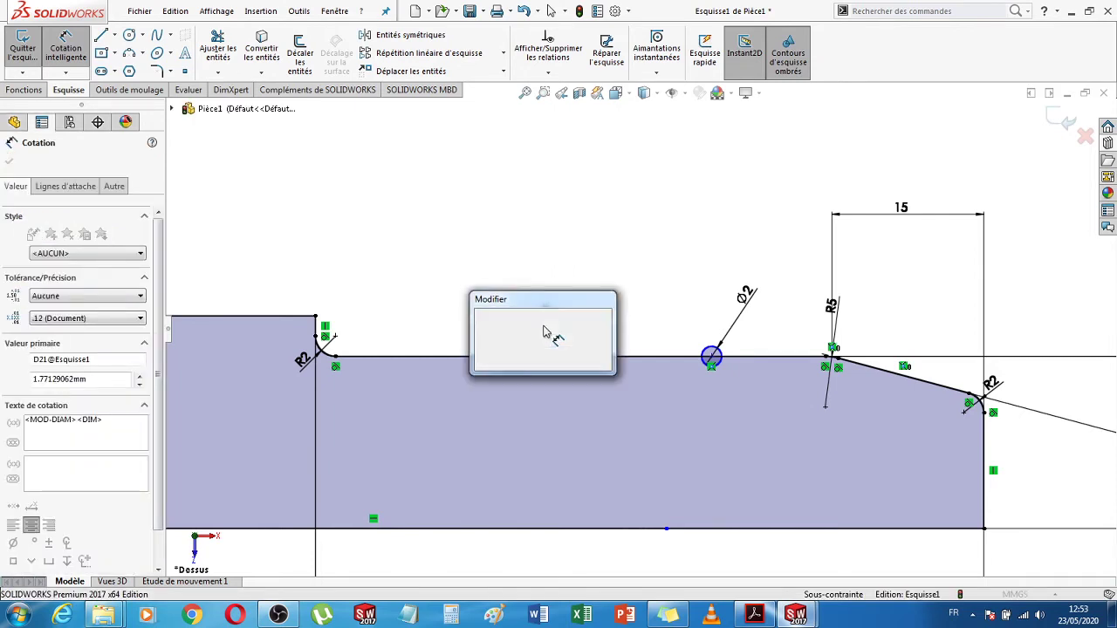
{"action": "key", "text": "Return"}
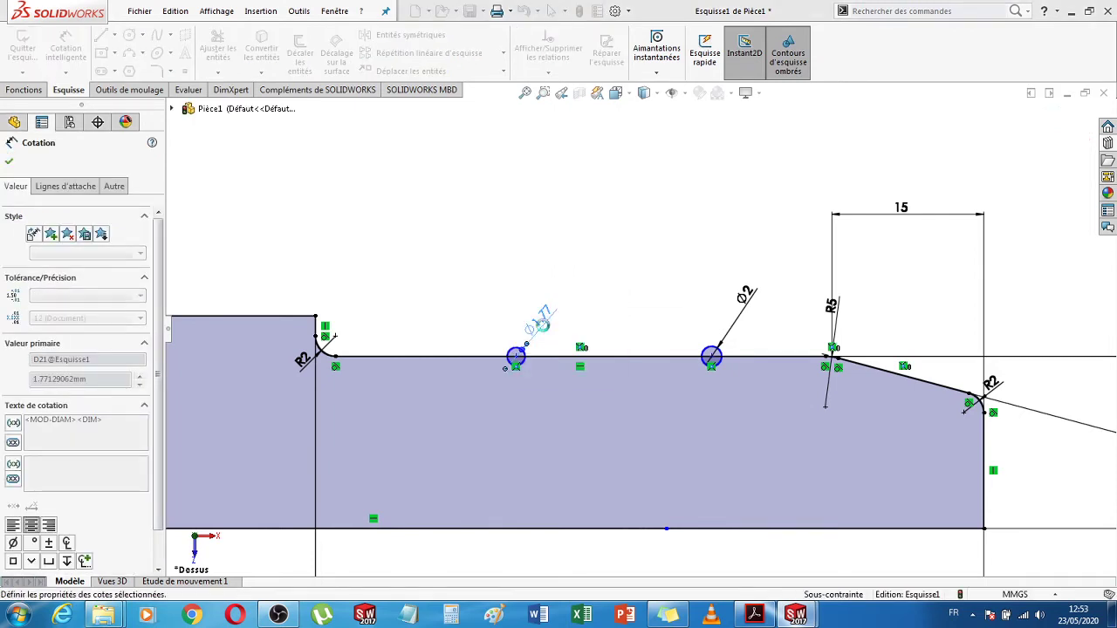
{"action": "key", "text": "Escape"}
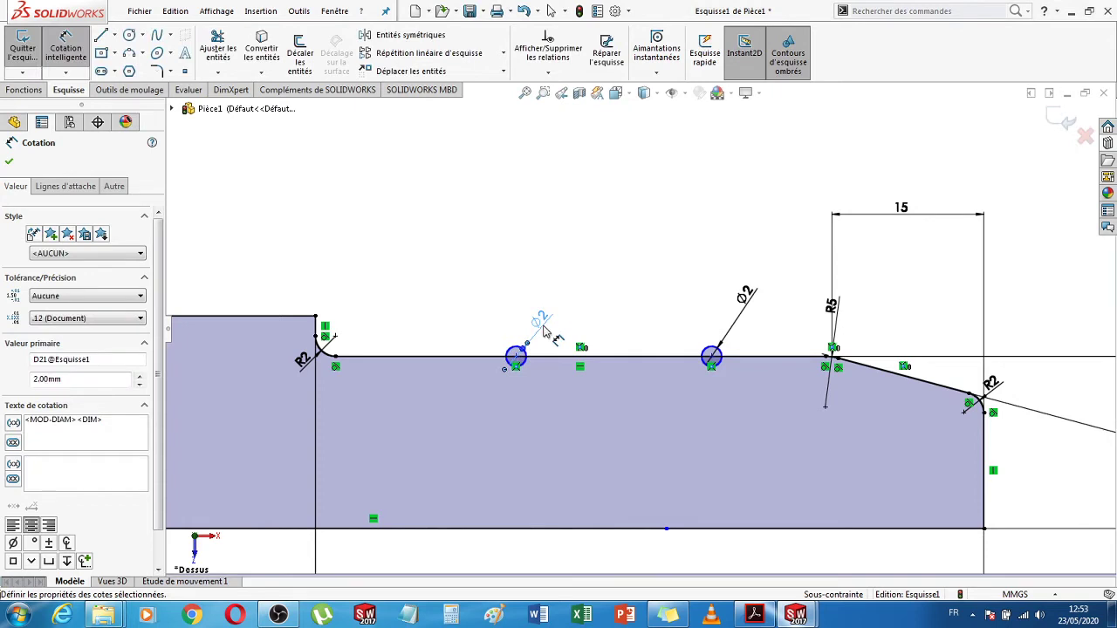
{"action": "key", "text": "Escape"}
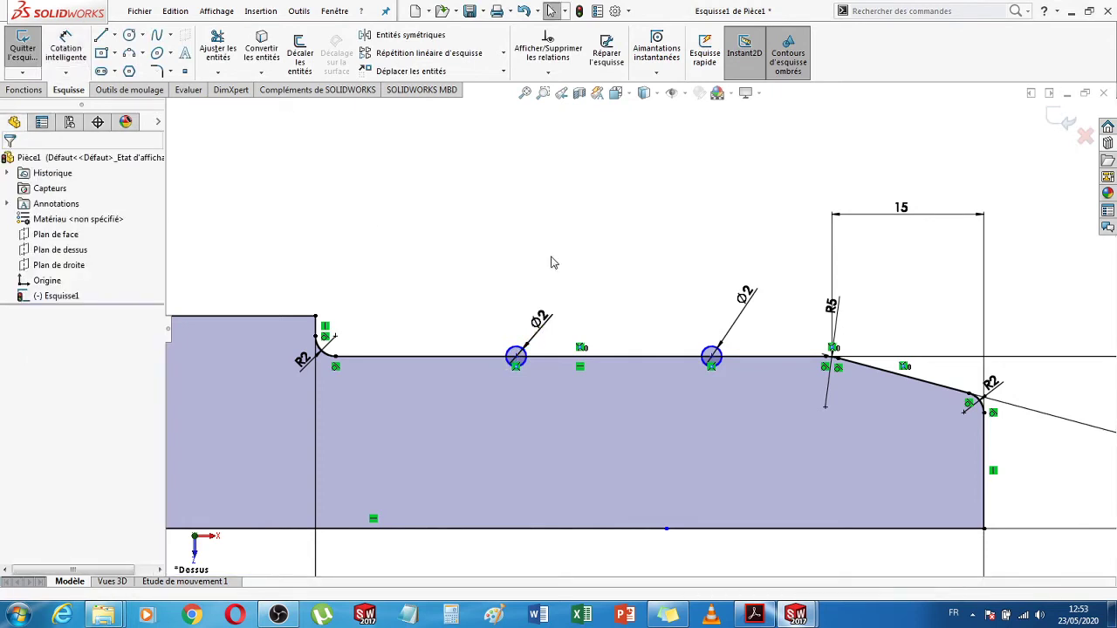
- Dimension the horizontal distance between the two groove circle centres as 20 mm
{"action": "left_click", "coordinate": [65, 48]}
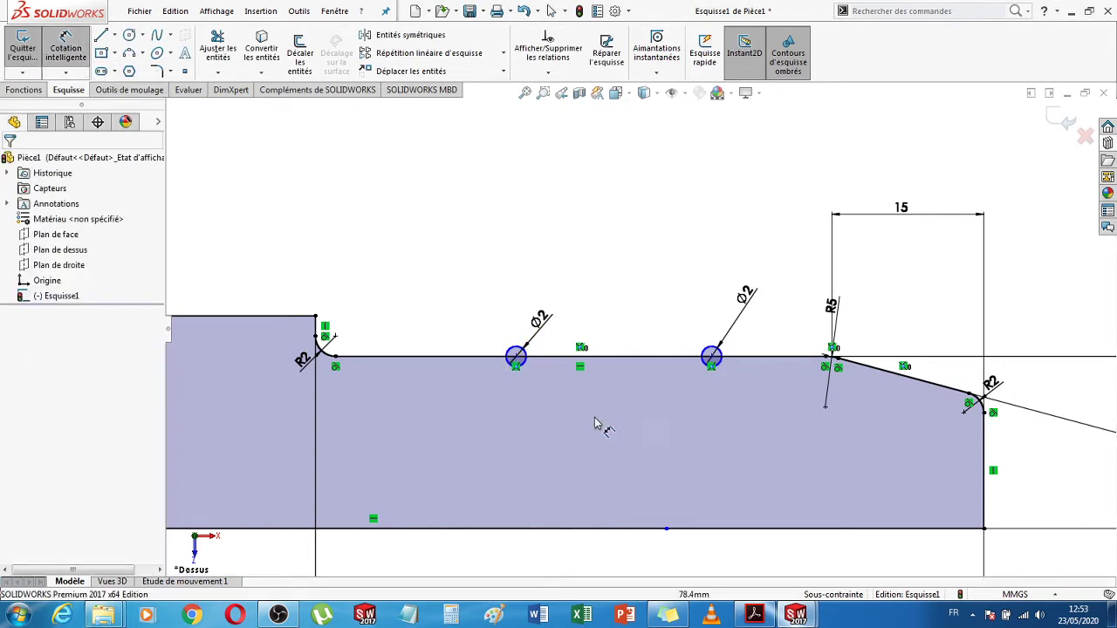
{"action": "left_click", "coordinate": [517, 357]}
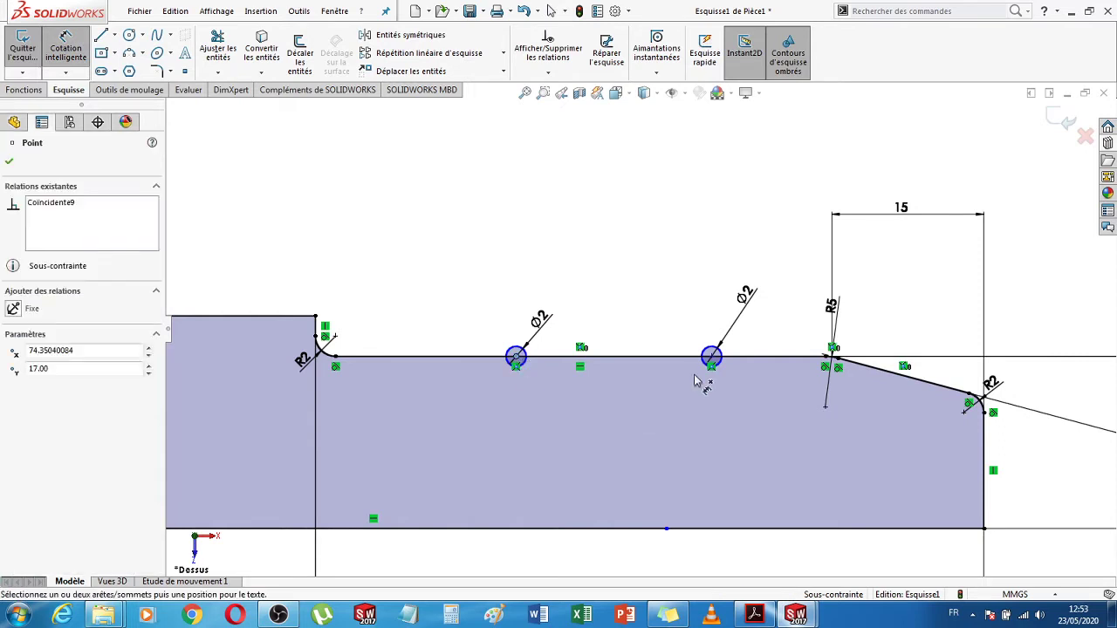
{"action": "left_click", "coordinate": [711, 356]}
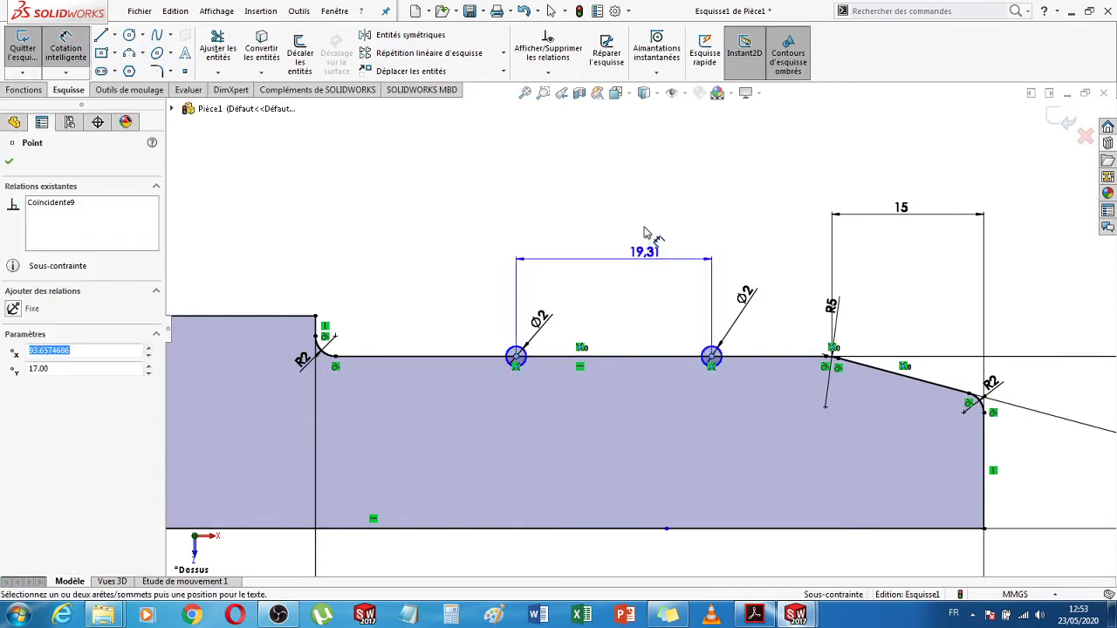
{"action": "left_click", "coordinate": [635, 225]}
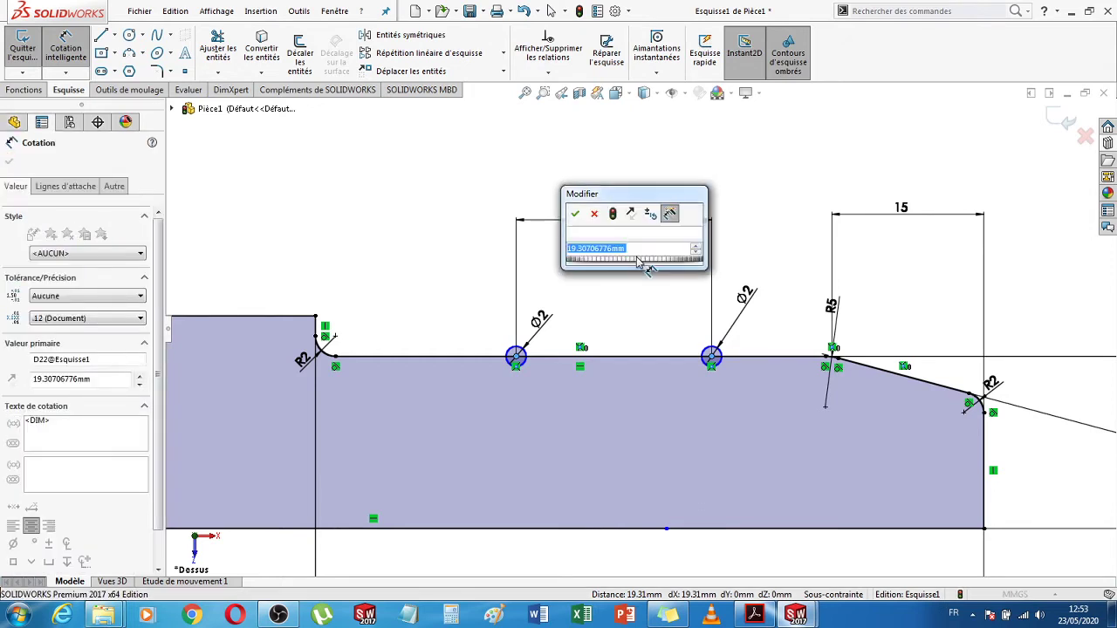
{"action": "type", "text": "20"}
{"action": "key", "text": "Return"}
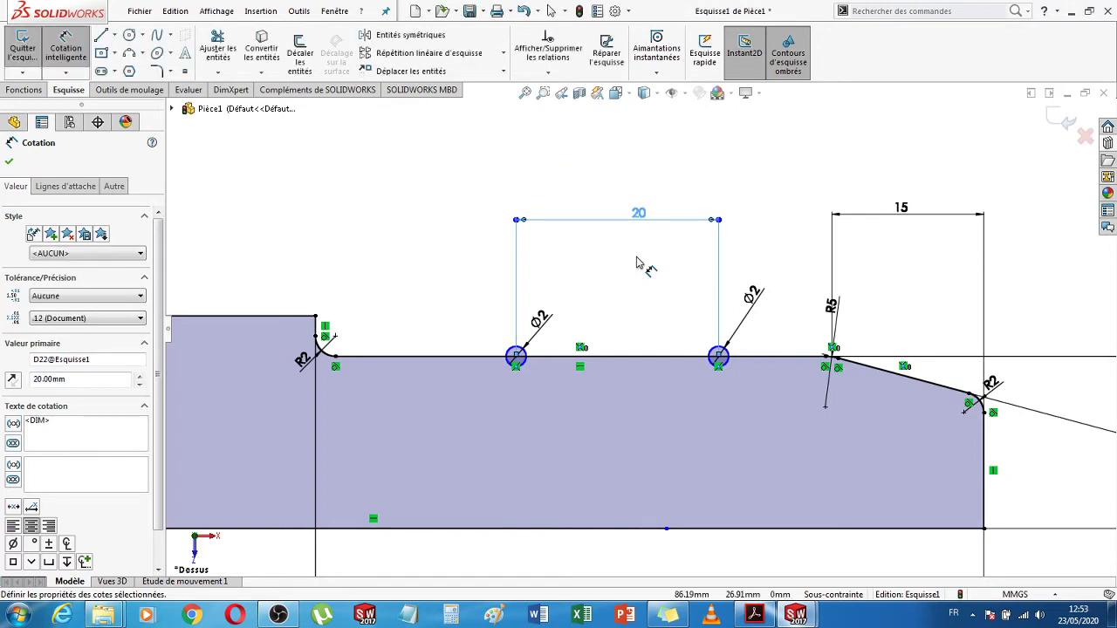
- Try reattaching the groove spacing dimension from the circle nearest the shoulder to the shoulder's vertical edge, then delete the dimension
{"action": "left_click", "coordinate": [518, 365]}
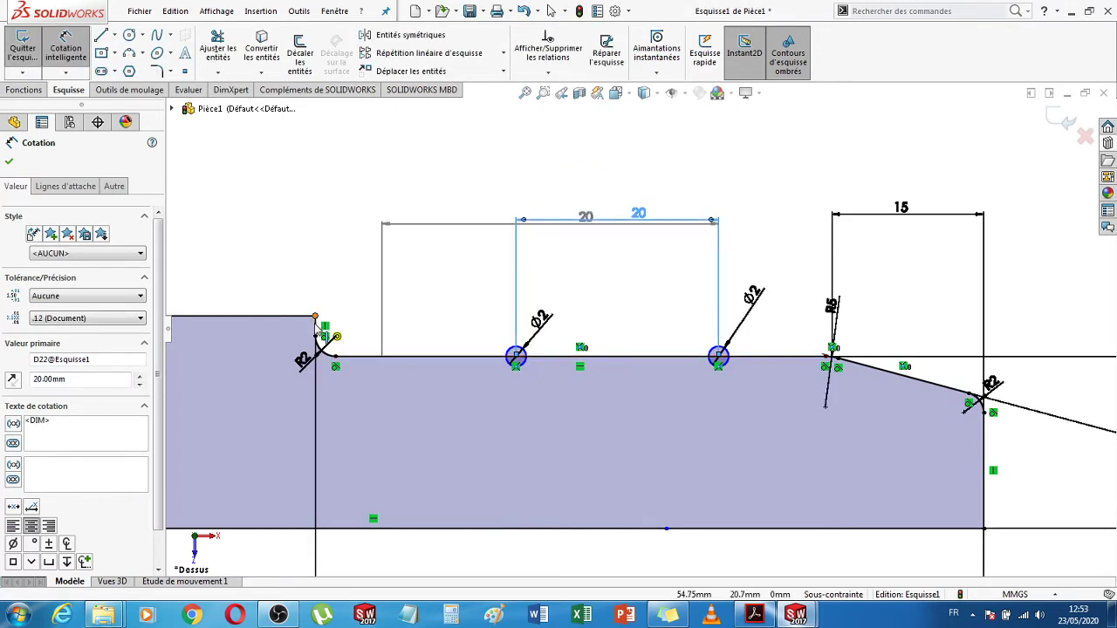
{"action": "left_click", "coordinate": [316, 318]}
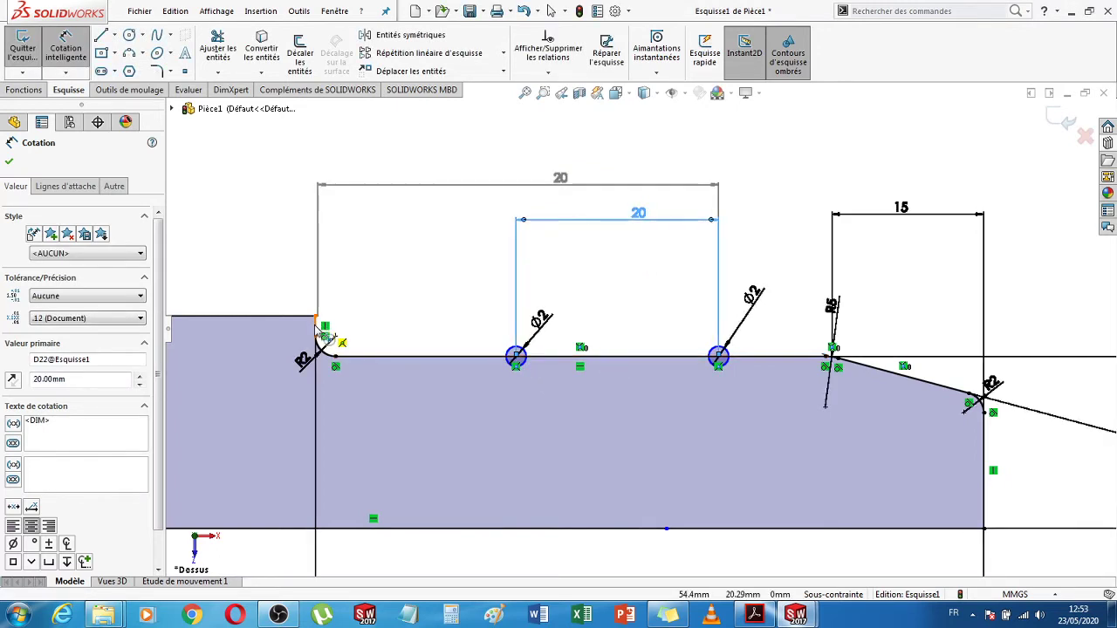
{"action": "left_click", "coordinate": [325, 206]}
{"action": "key", "text": "Escape"}
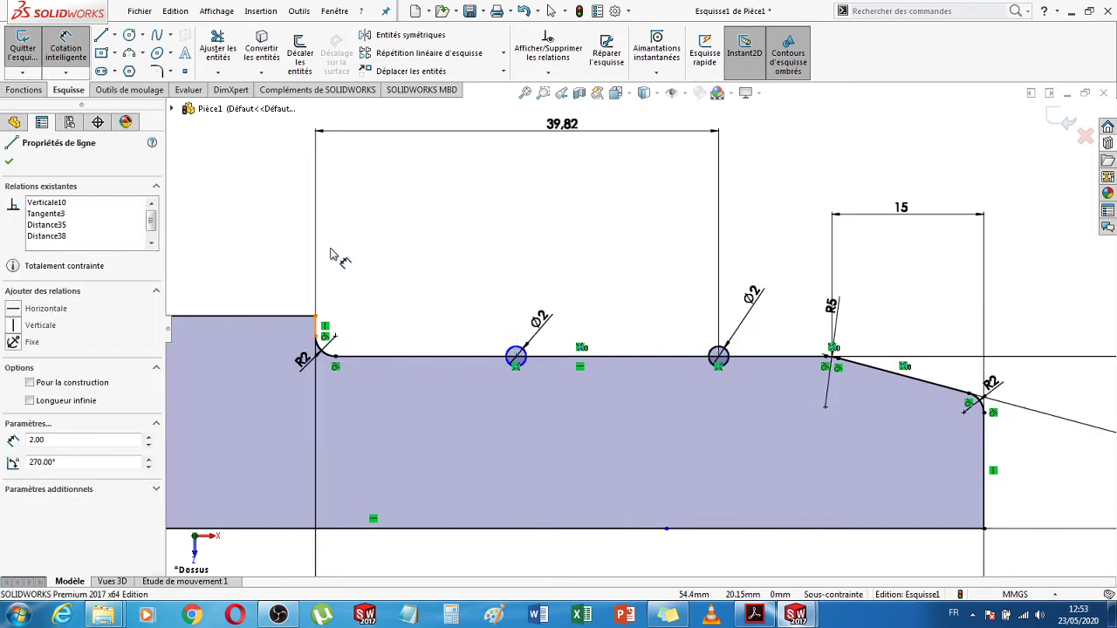
{"action": "key", "text": "Escape"}
{"action": "key", "text": "Escape"}
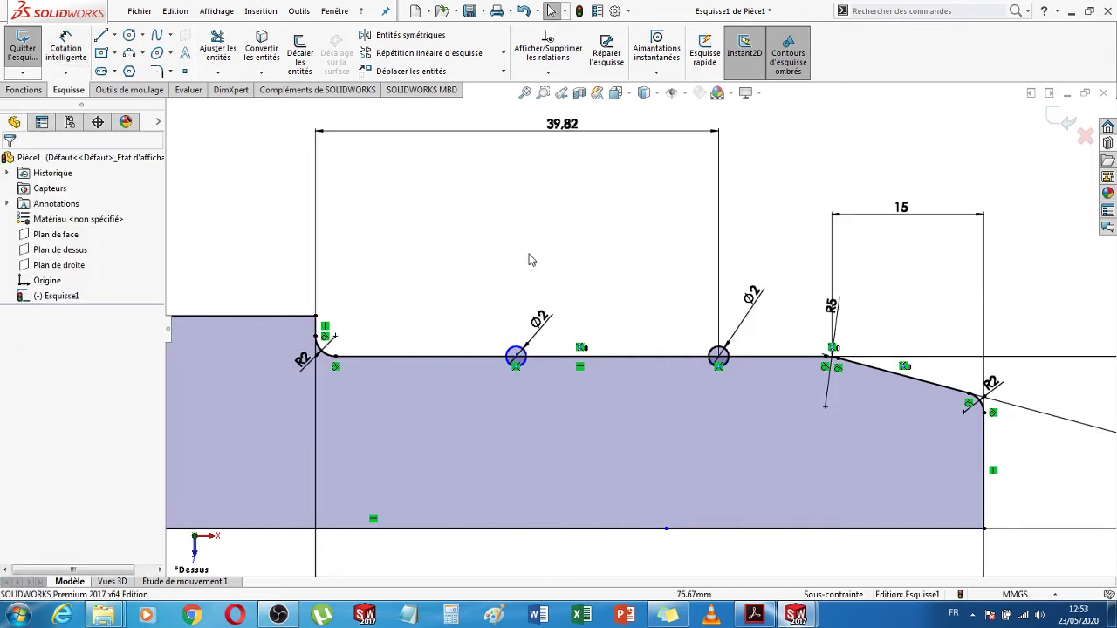
{"action": "left_click", "coordinate": [562, 124]}
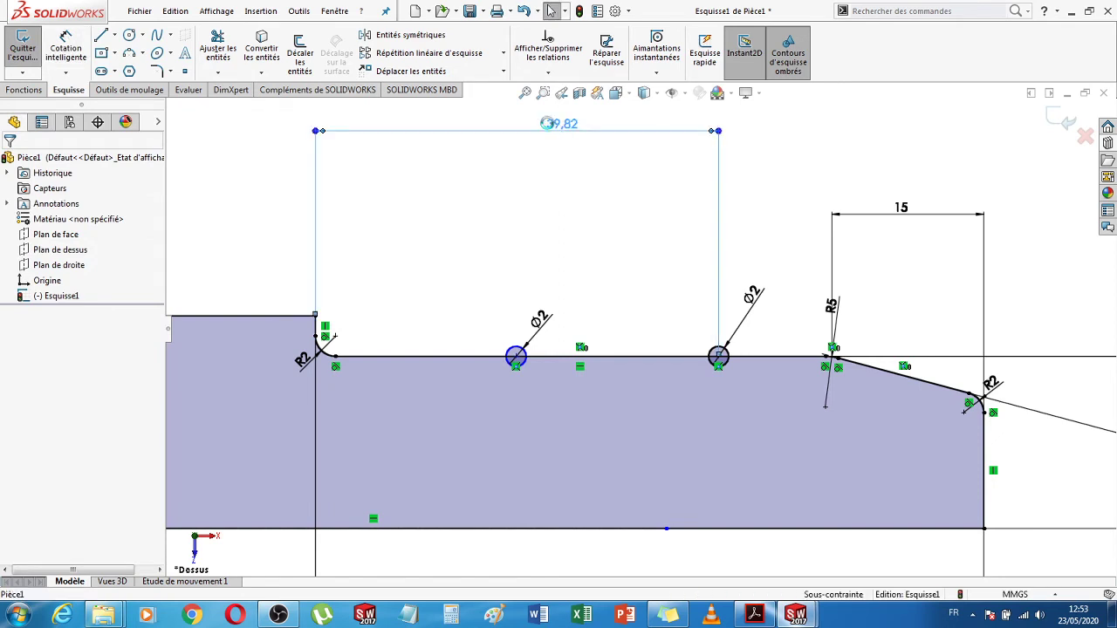
{"action": "key", "text": "Delete"}
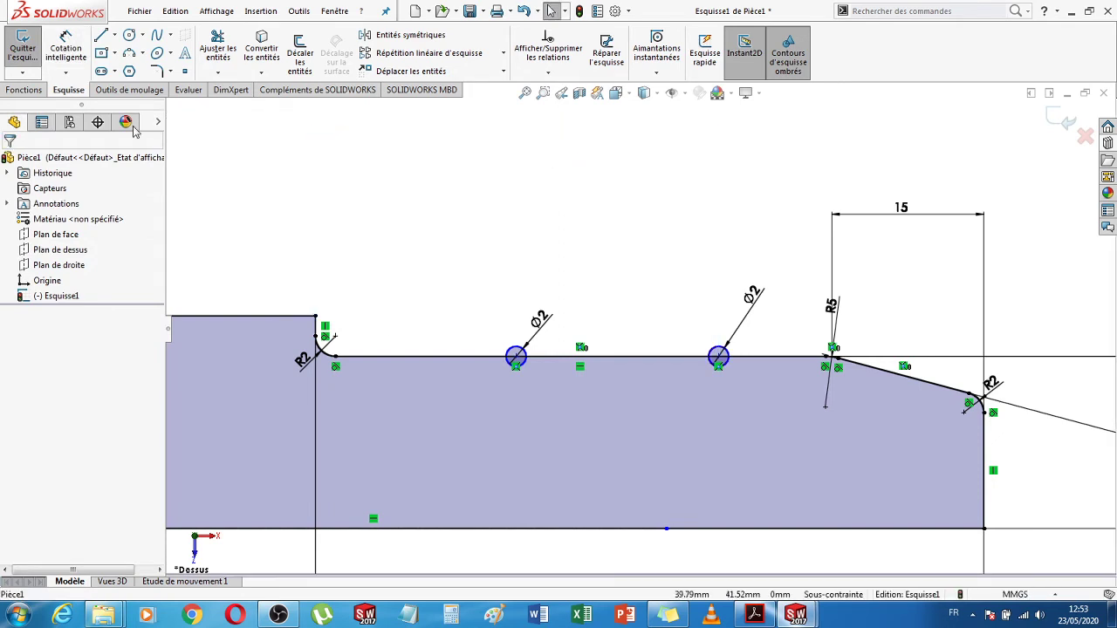
- Dimension the horizontal distance from the shoulder's vertical edge to the nearest groove circle's centre as 20 mm
{"action": "left_click", "coordinate": [65, 48]}
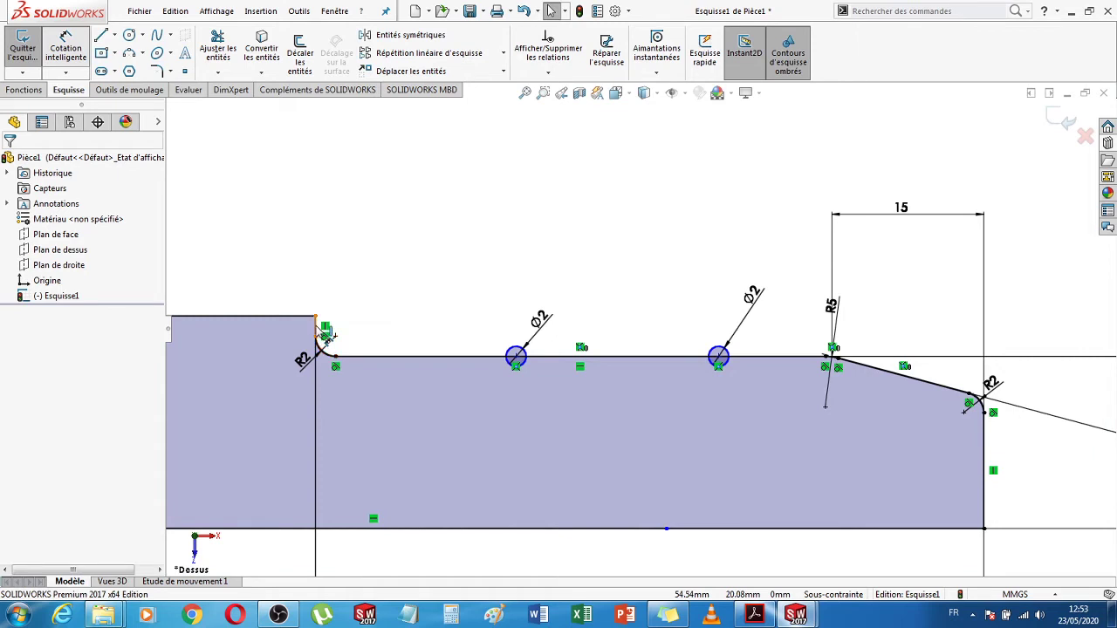
{"action": "left_click", "coordinate": [513, 360]}
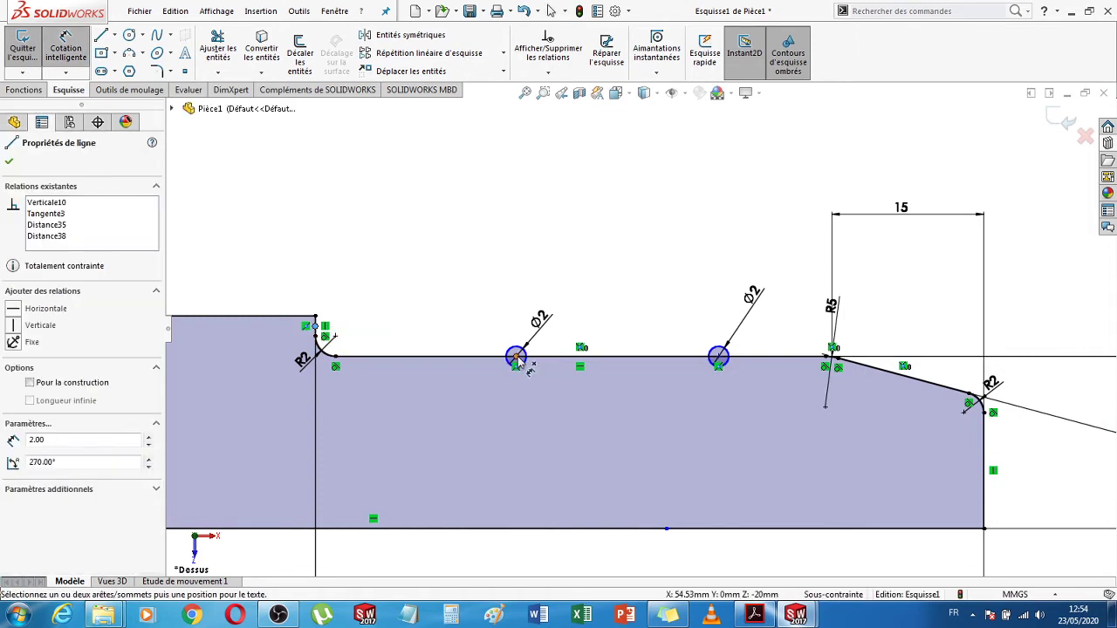
{"action": "left_click", "coordinate": [516, 357]}
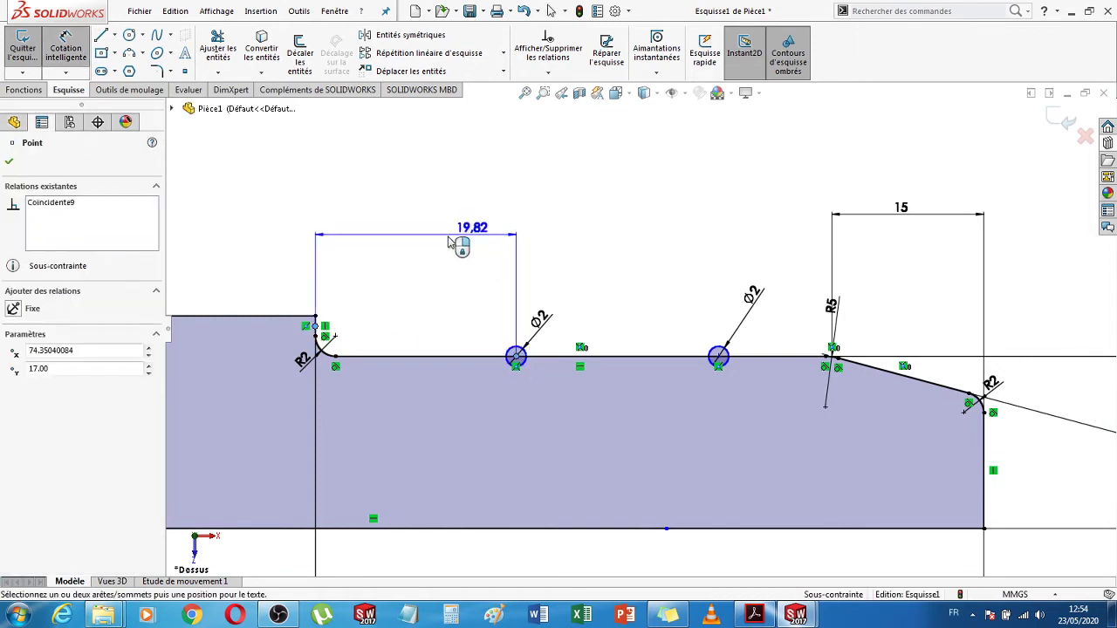
{"action": "left_click", "coordinate": [446, 243]}
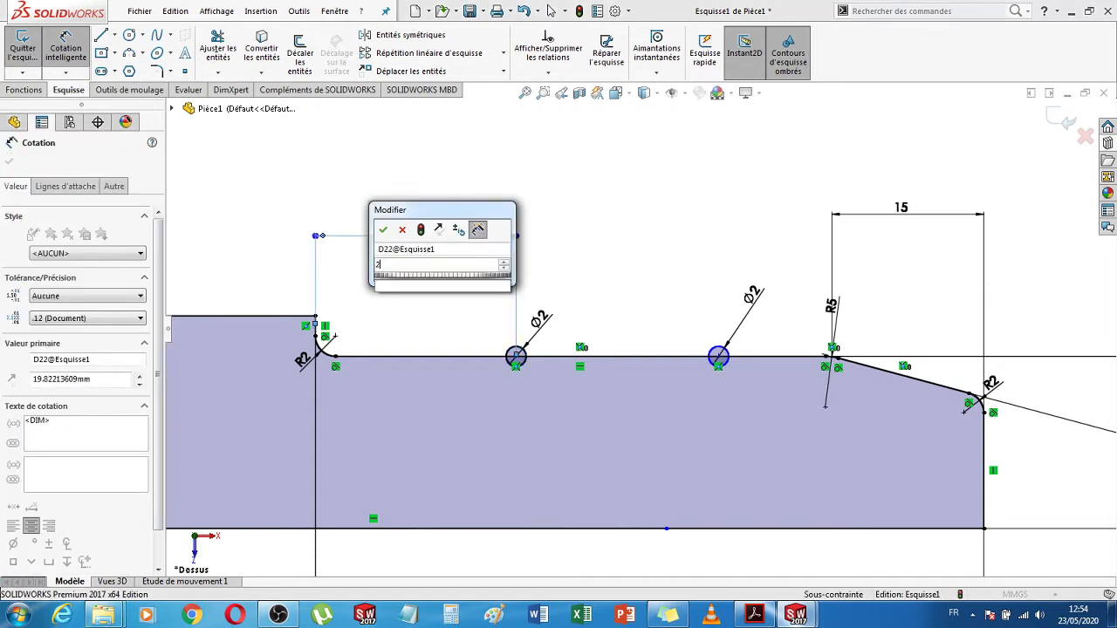
{"action": "type", "text": "2"}
{"action": "key", "text": "Escape"}
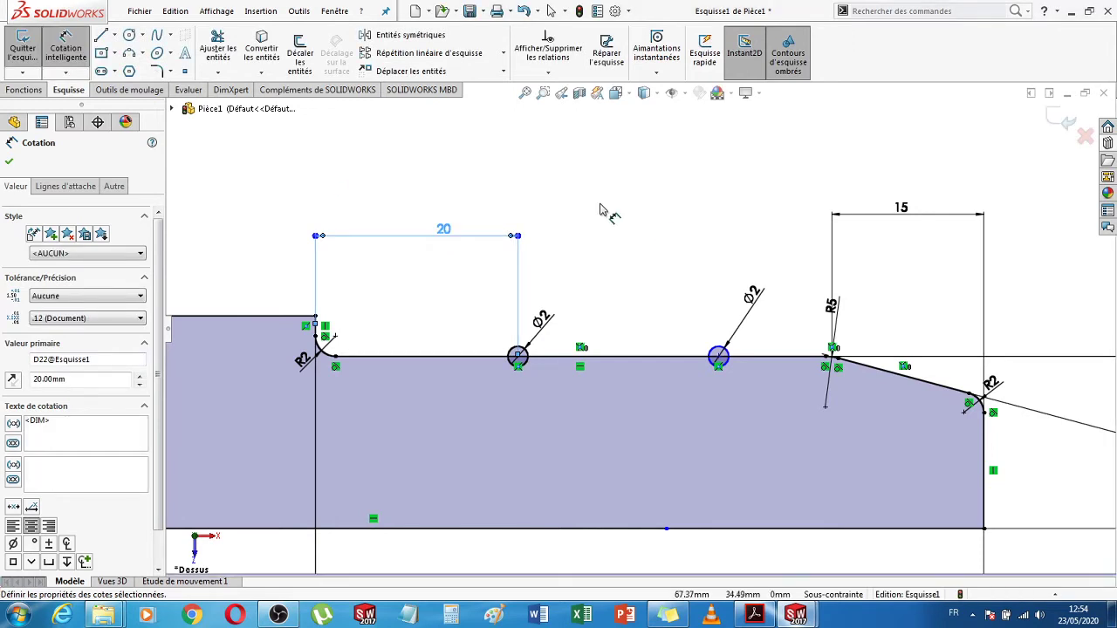
{"action": "left_click", "coordinate": [437, 209]}
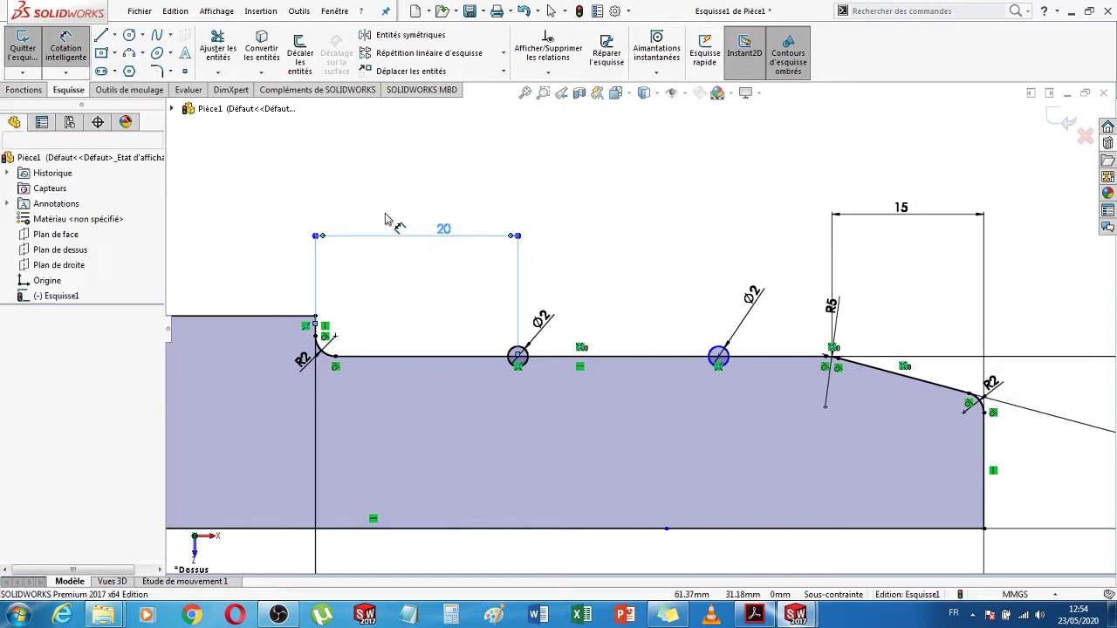
- Check the FSC groove layout in Acrobat, then return to SOLIDWORKS and dimension the spacing between the two groove circle centres as 20 mm
{"action": "left_click", "coordinate": [68, 59]}
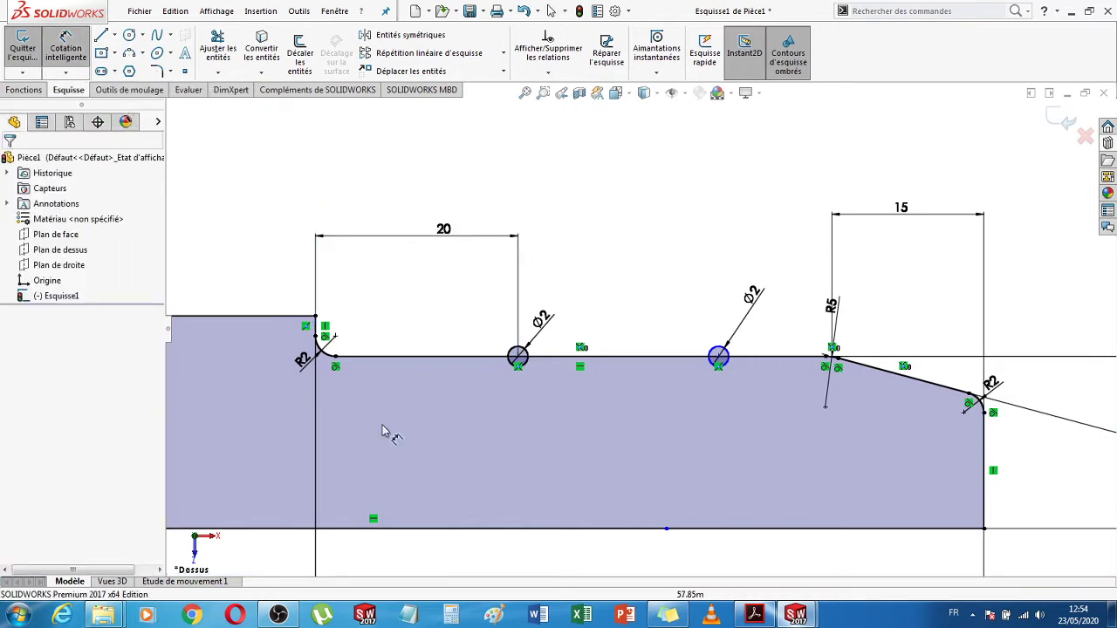
{"action": "left_click", "coordinate": [755, 616]}
{"action": "scroll", "coordinate": [601, 302], "scroll_direction": "up", "scroll_amount": 1}
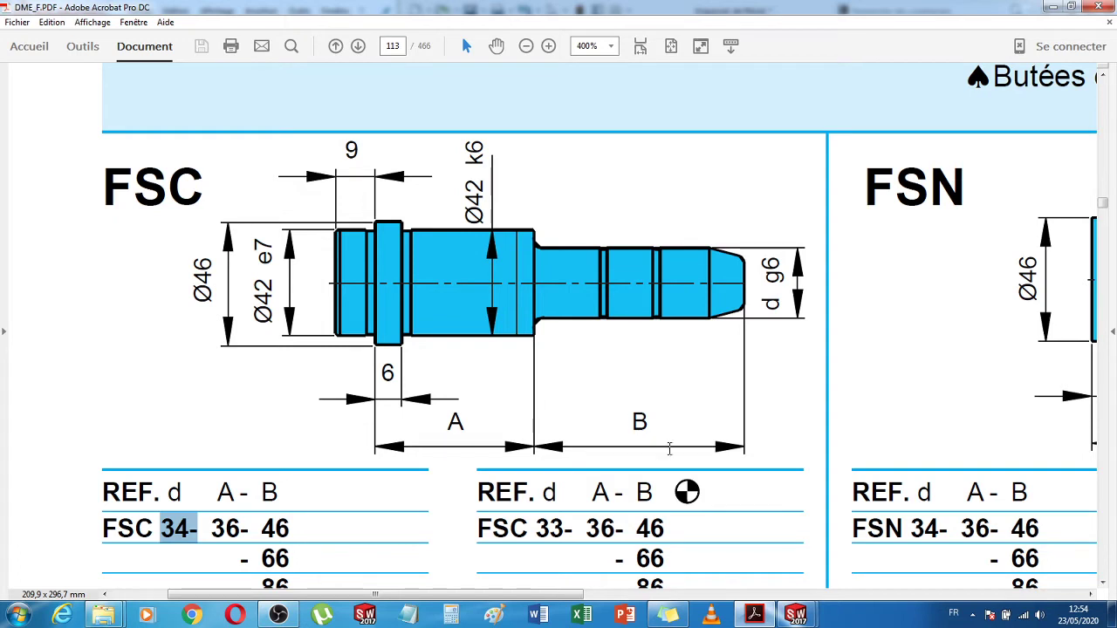
{"action": "mouse_move", "coordinate": [763, 617]}
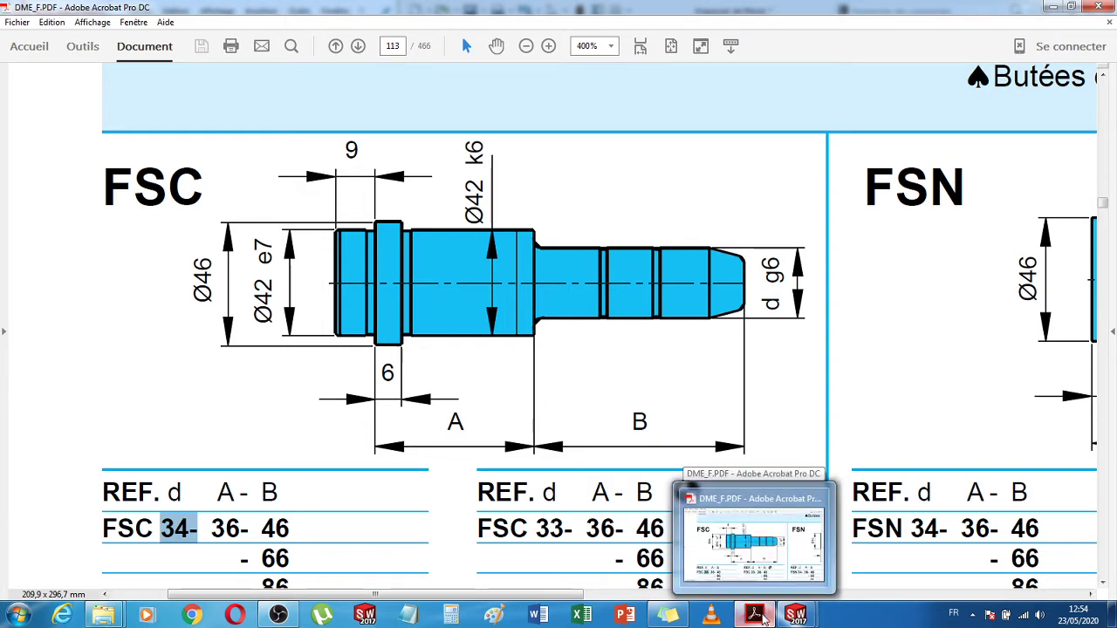
{"action": "left_click", "coordinate": [763, 617]}
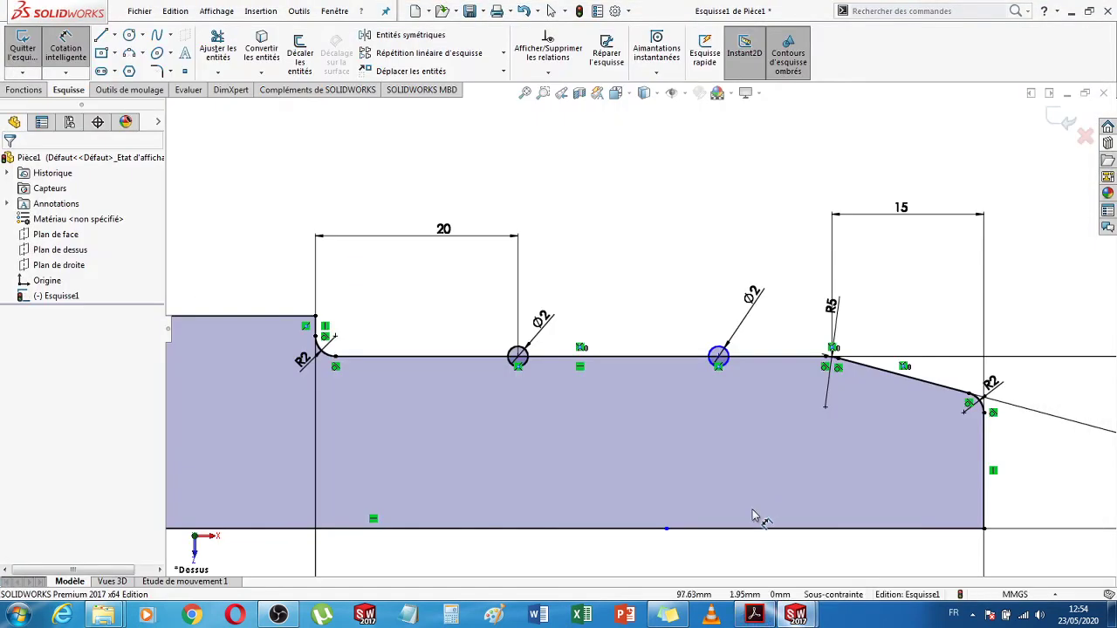
{"action": "scroll", "coordinate": [754, 515], "scroll_direction": "down", "scroll_amount": 2}
{"action": "scroll", "coordinate": [978, 410], "scroll_direction": "up", "scroll_amount": 5}
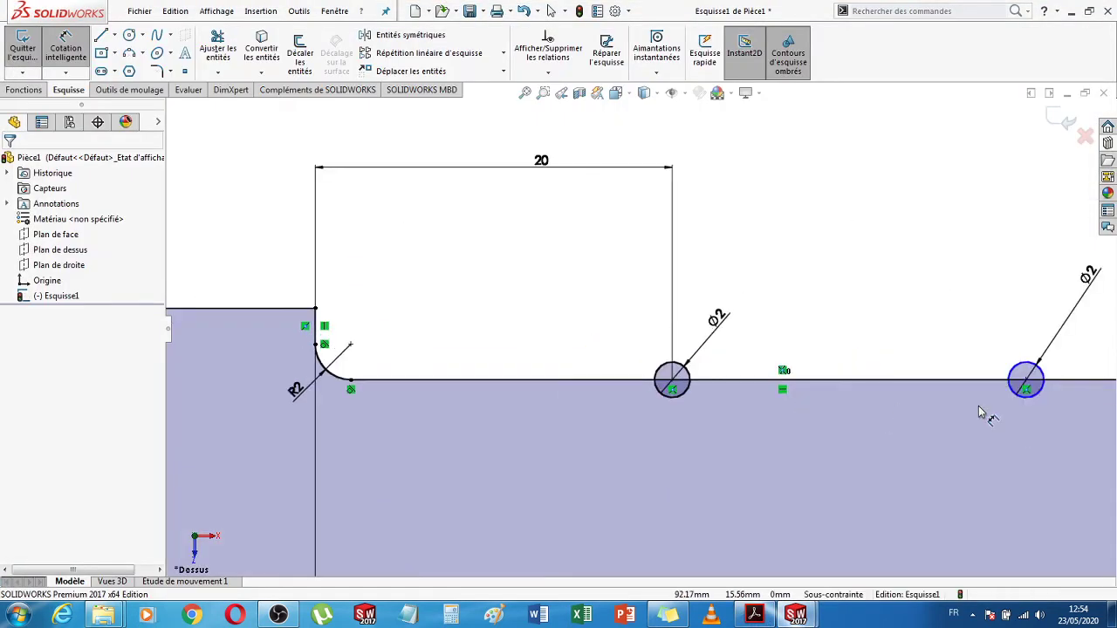
{"action": "scroll", "coordinate": [1031, 417], "scroll_direction": "down", "scroll_amount": 2}
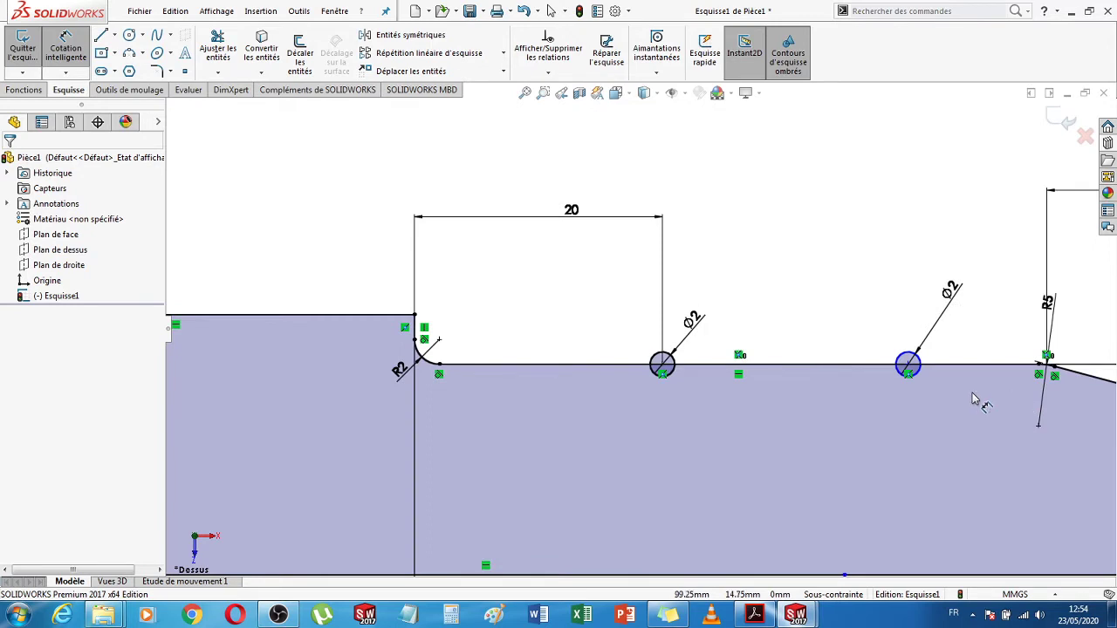
{"action": "scroll", "coordinate": [964, 395], "scroll_direction": "down", "scroll_amount": 2}
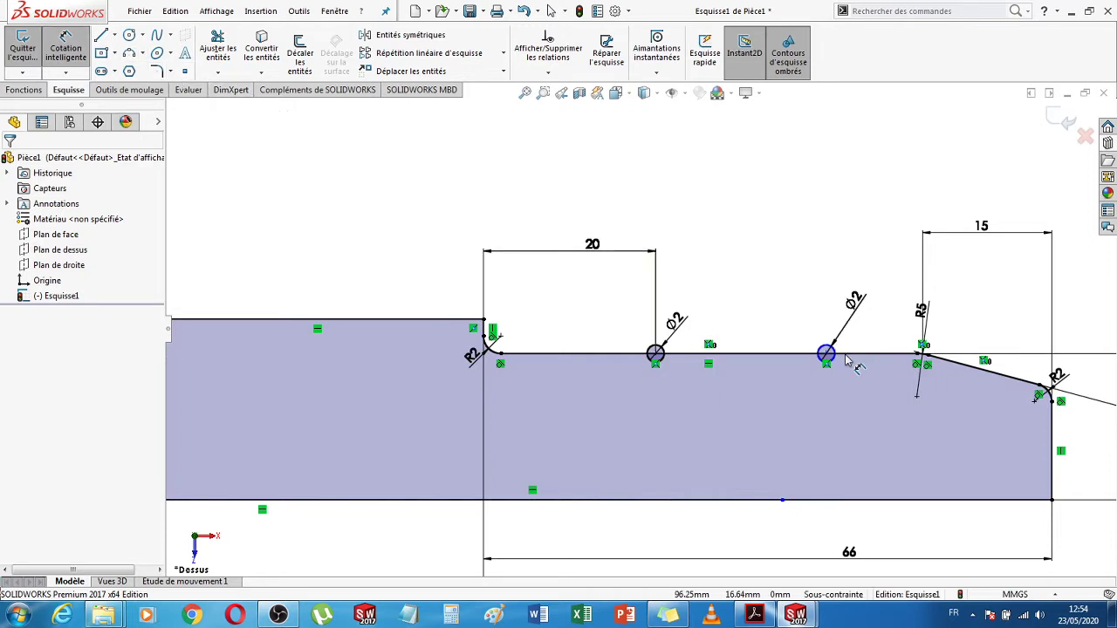
{"action": "left_click", "coordinate": [826, 354]}
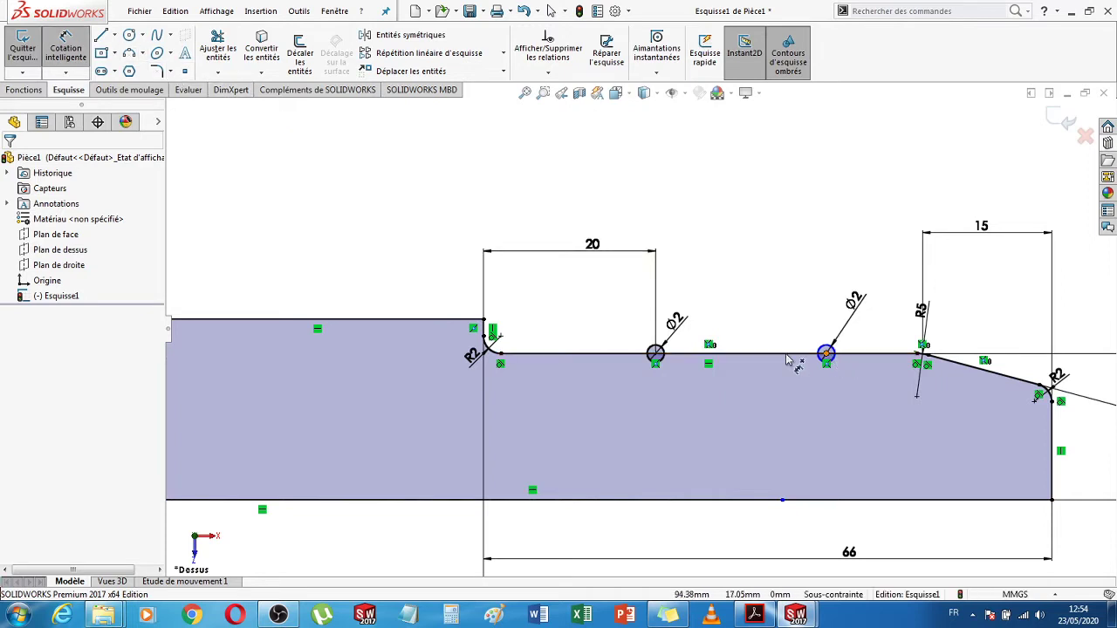
{"action": "left_click", "coordinate": [656, 355]}
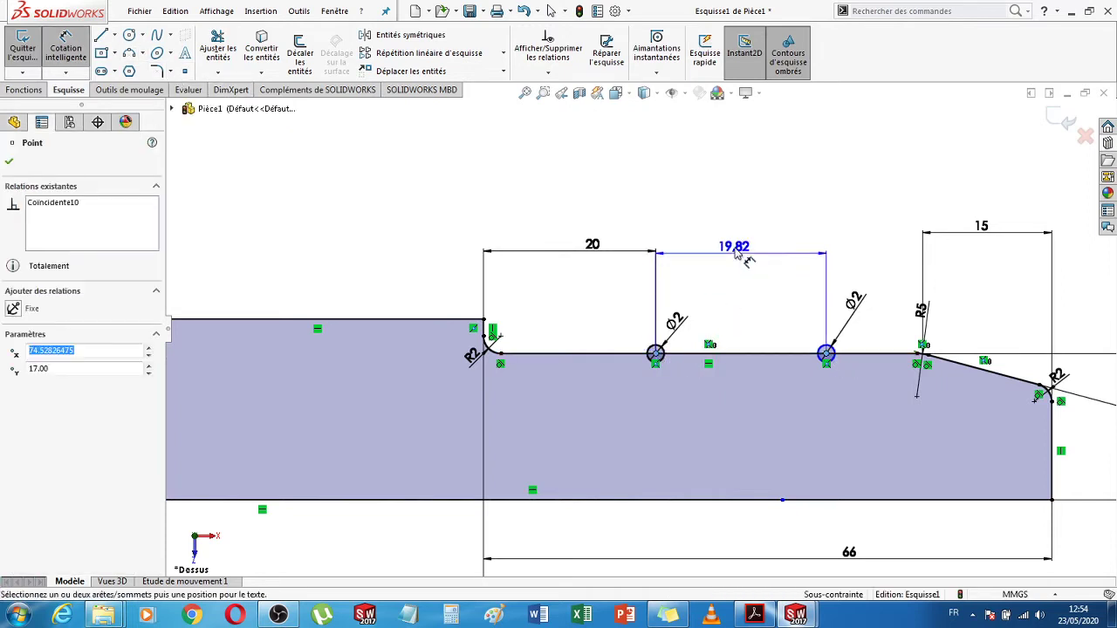
{"action": "left_click", "coordinate": [735, 252]}
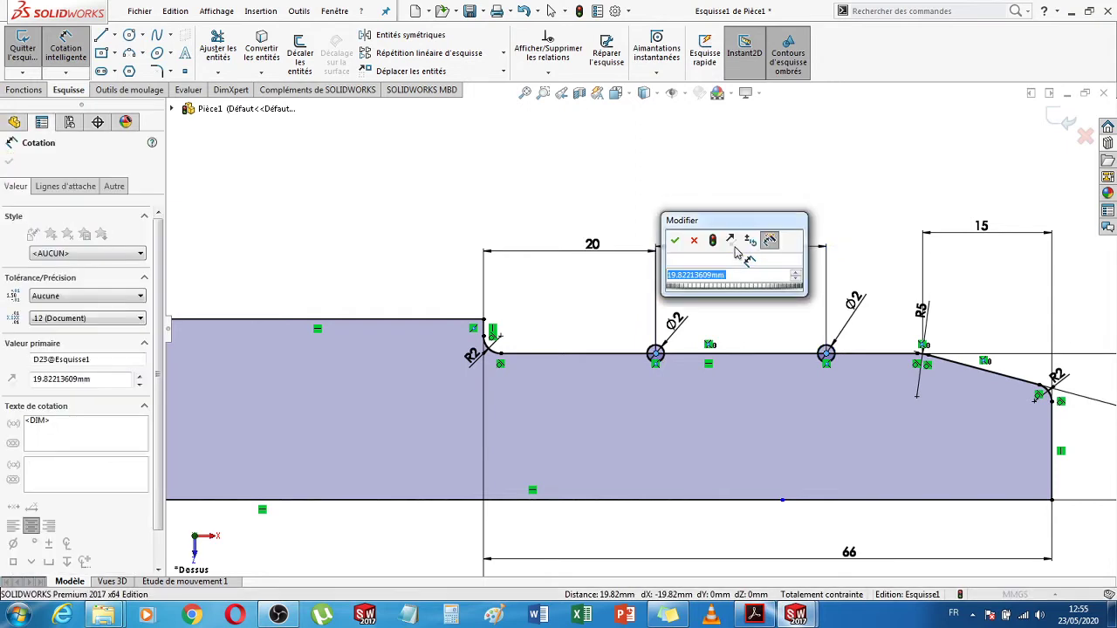
{"action": "type", "text": "20"}
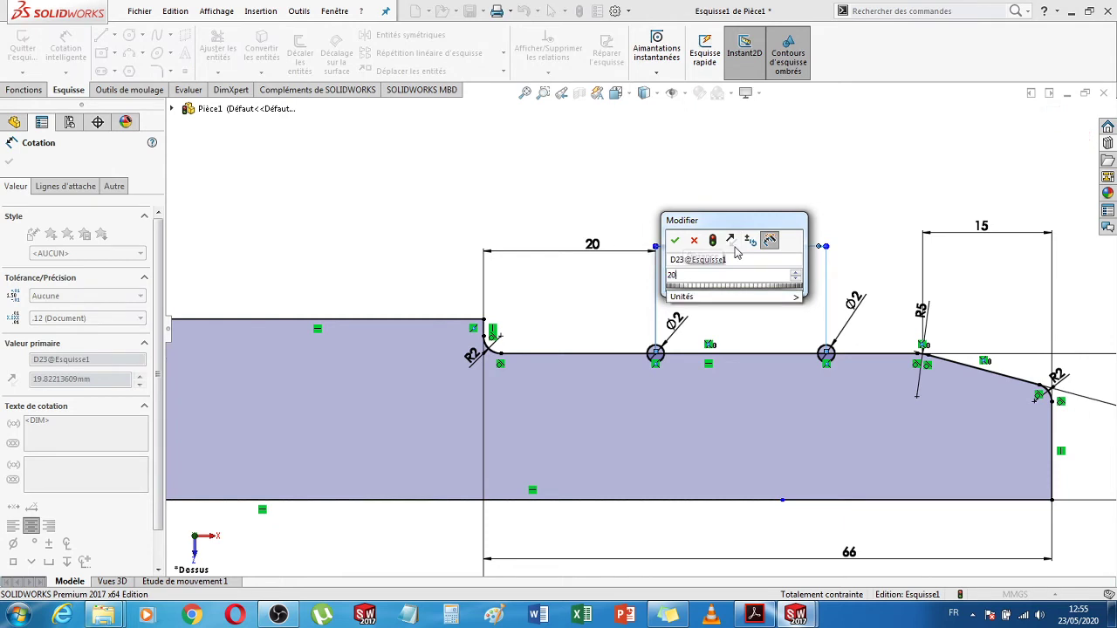
{"action": "key", "text": "Return"}
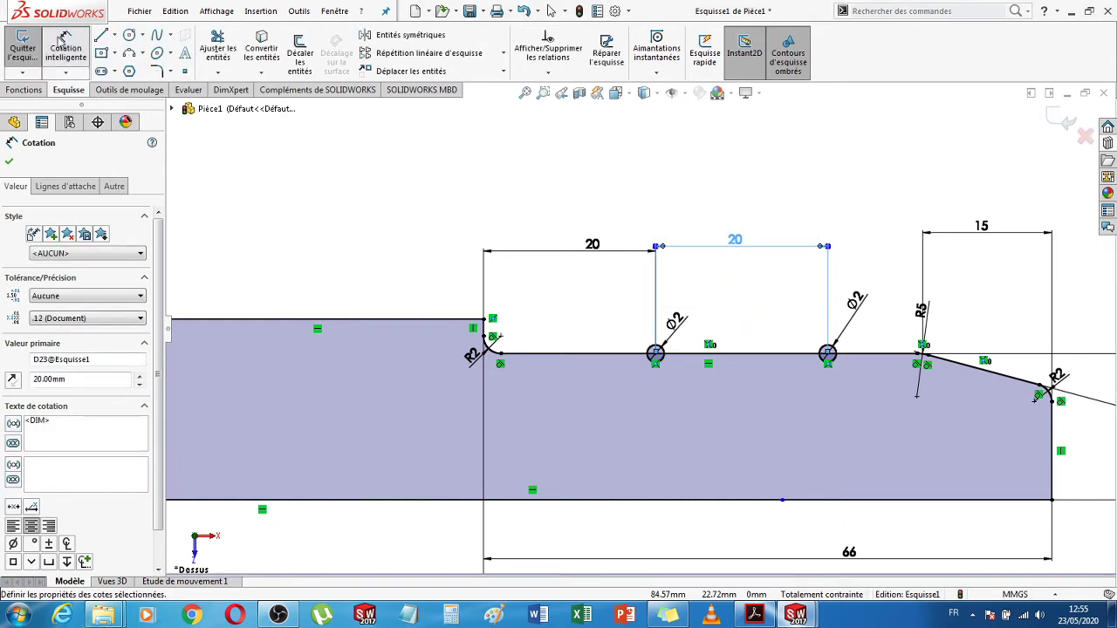
{"action": "left_click", "coordinate": [74, 56]}
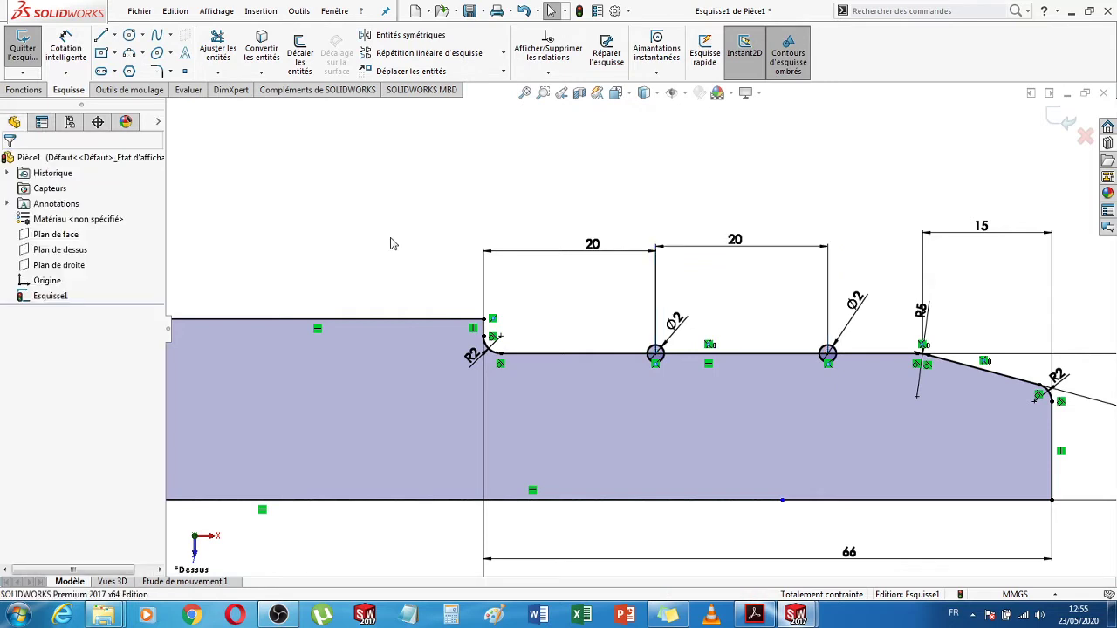
- Trim away the upper half of the groove circle nearest the shoulder, using the trim-to-closest option
{"action": "scroll", "coordinate": [663, 363], "scroll_direction": "down", "scroll_amount": 2}
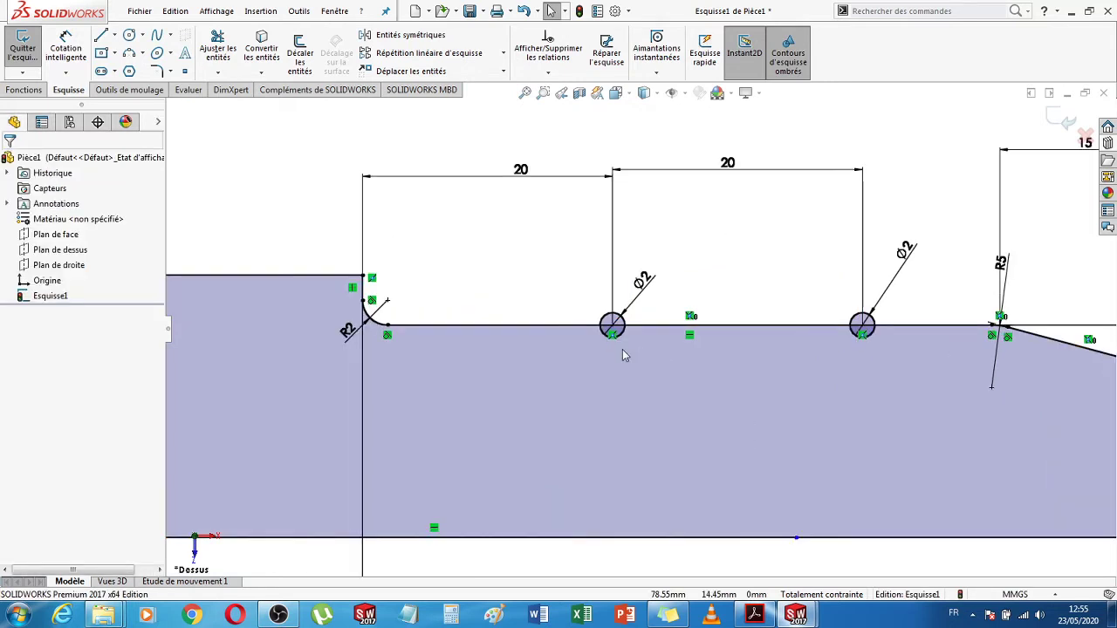
{"action": "scroll", "coordinate": [623, 353], "scroll_direction": "down", "scroll_amount": 5}
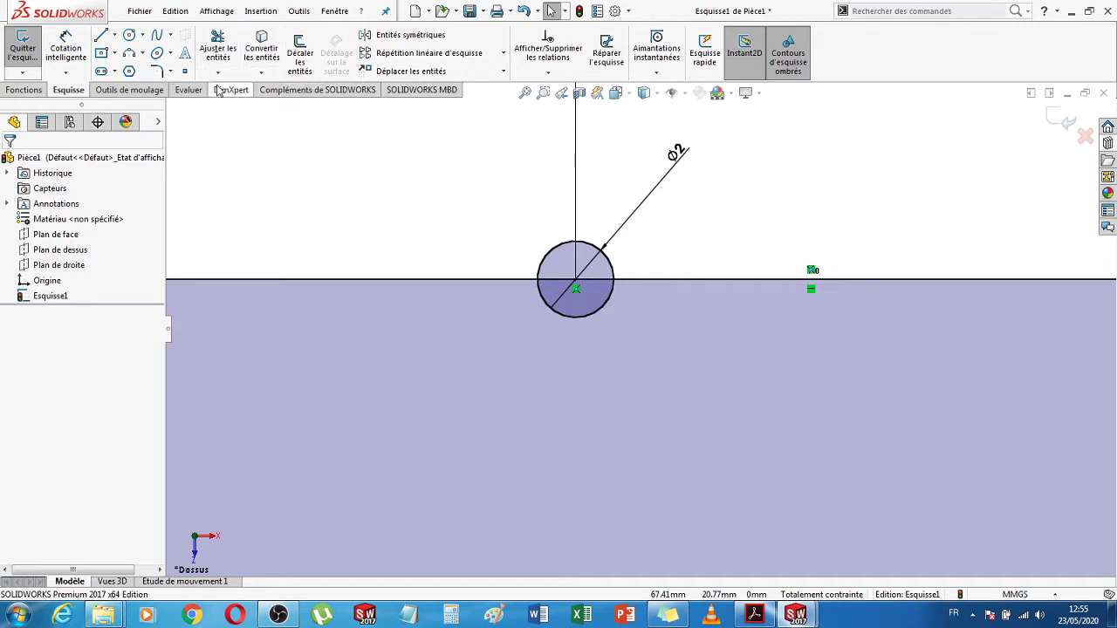
{"action": "left_click", "coordinate": [224, 49]}
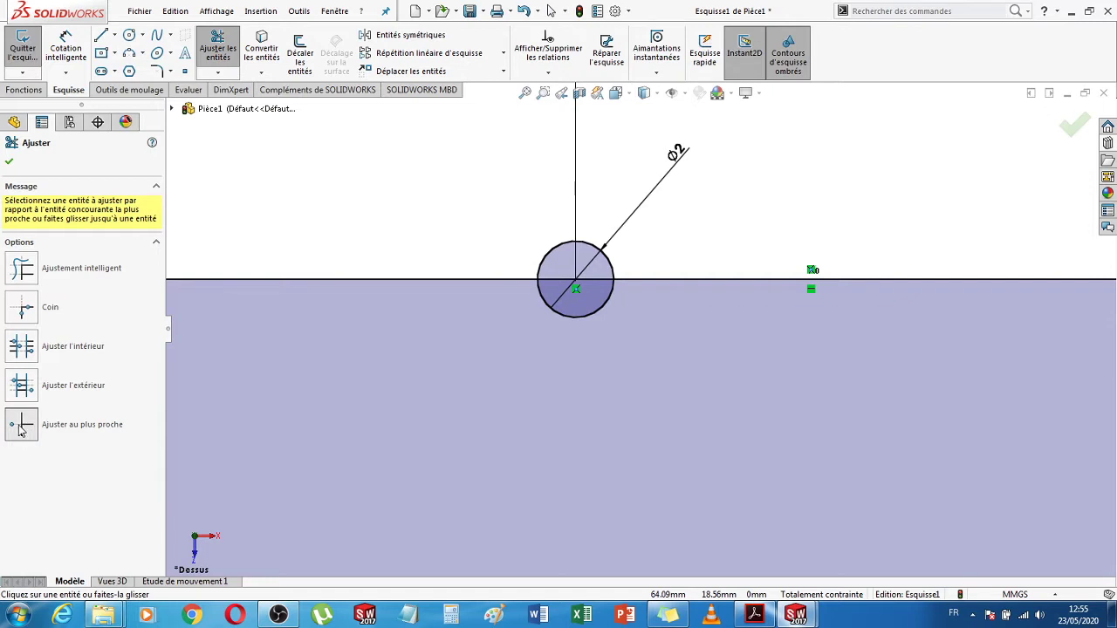
{"action": "left_click", "coordinate": [22, 427]}
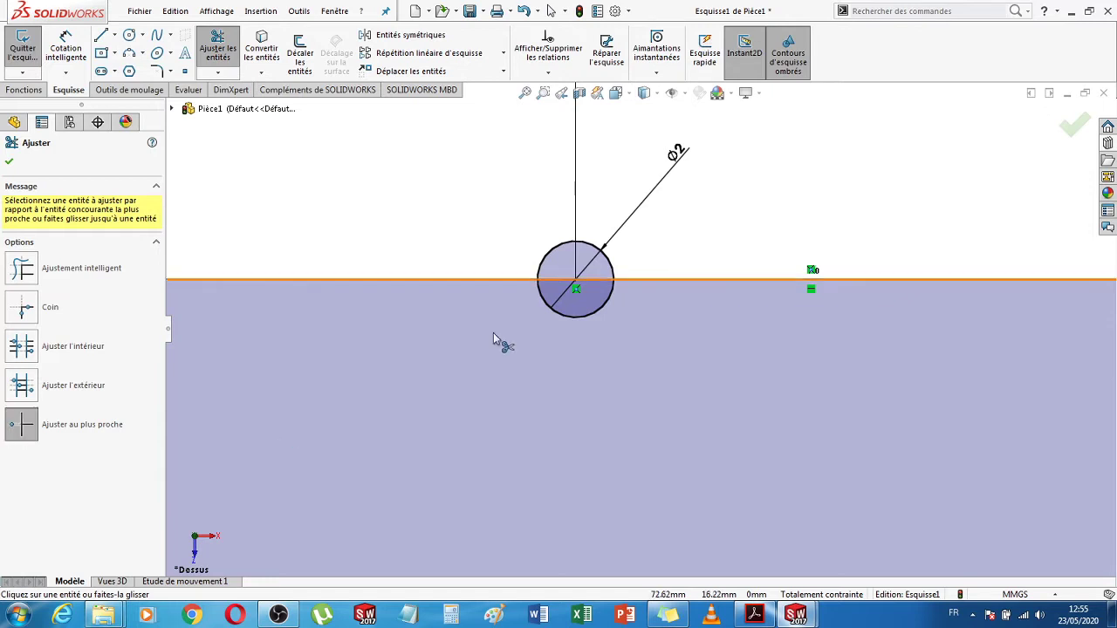
{"action": "left_click", "coordinate": [546, 263]}
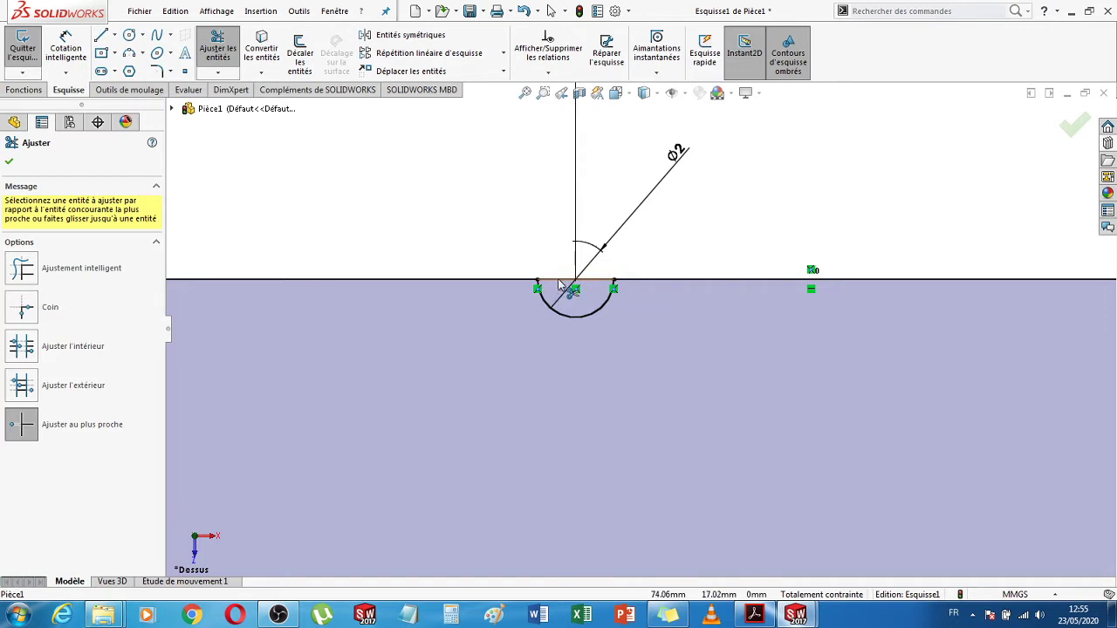
- Open both semicircular grooves by trimming the profile line across each one and the upper half of the second groove circle
{"action": "left_click", "coordinate": [559, 280]}
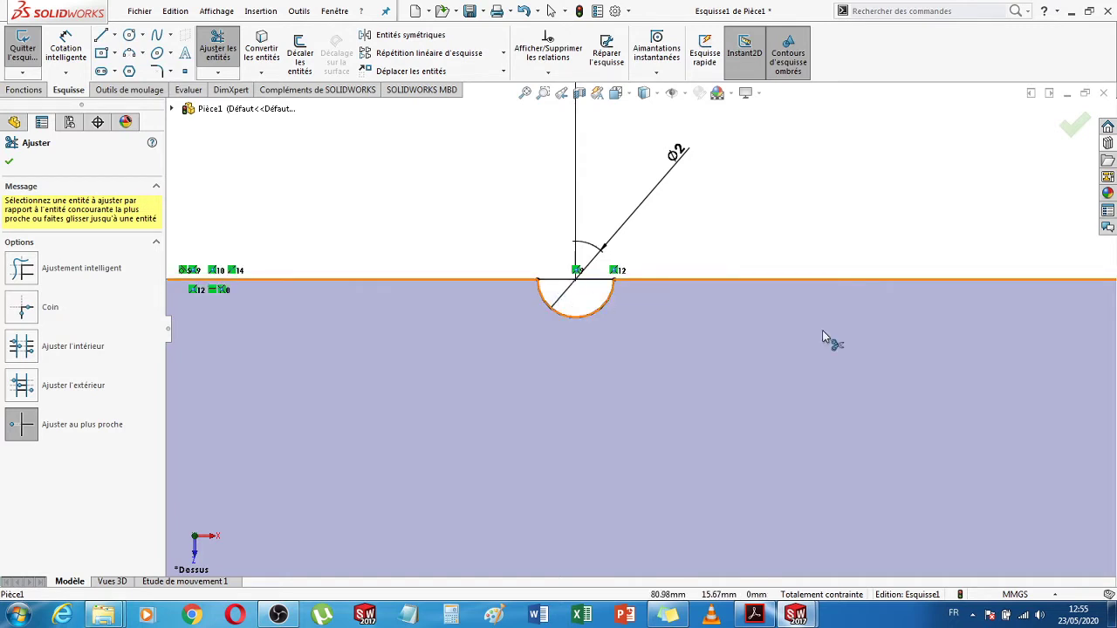
{"action": "scroll", "coordinate": [822, 340], "scroll_direction": "up", "scroll_amount": 5}
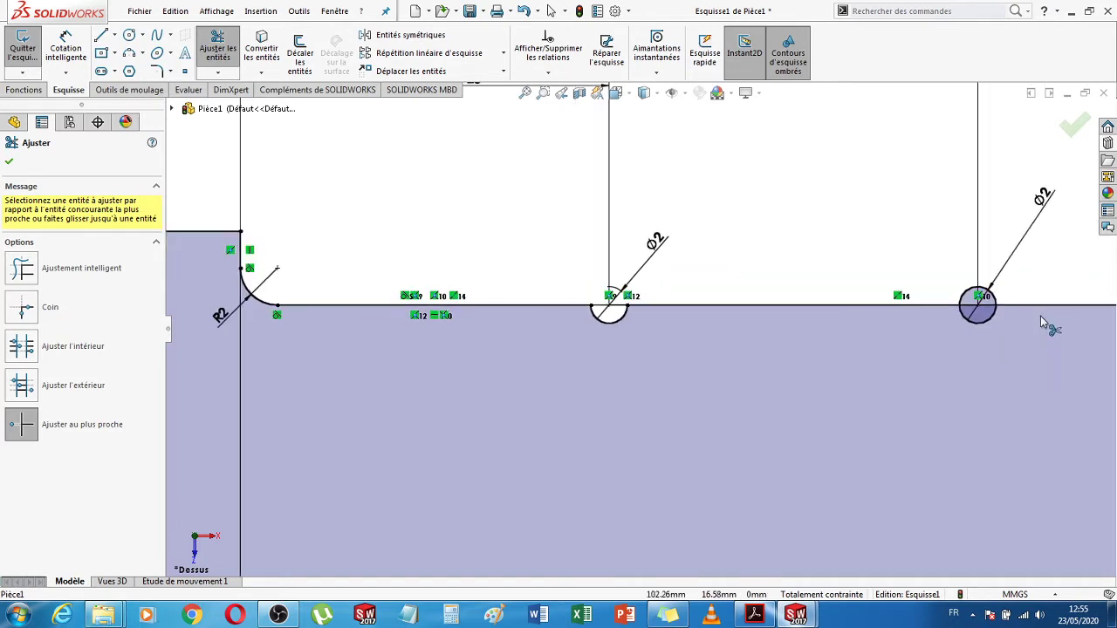
{"action": "scroll", "coordinate": [955, 310], "scroll_direction": "down", "scroll_amount": 1}
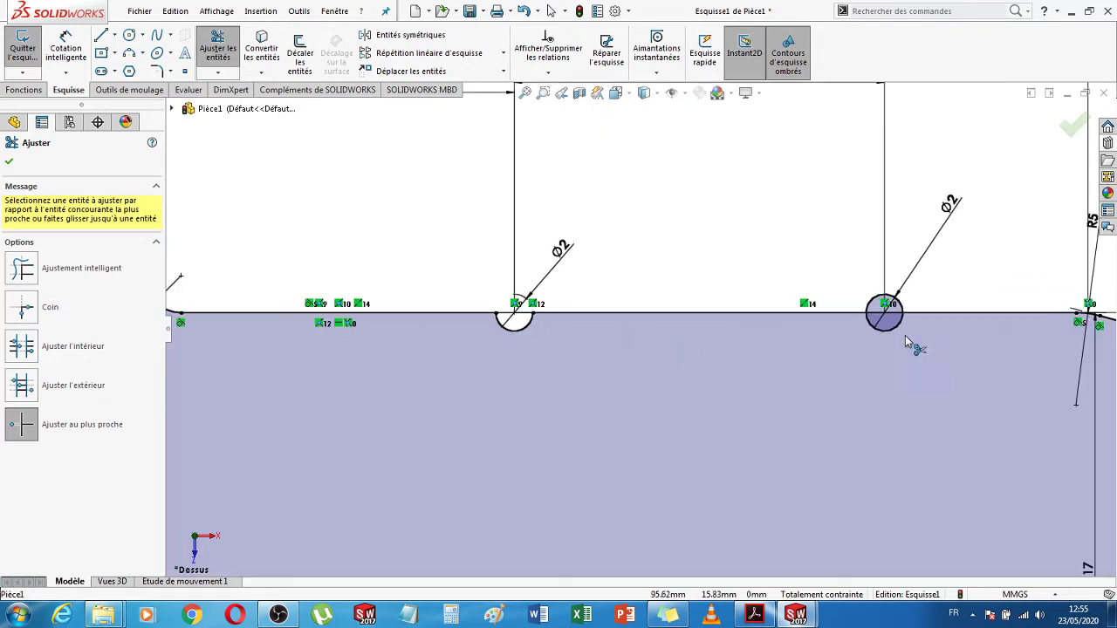
{"action": "scroll", "coordinate": [883, 318], "scroll_direction": "down", "scroll_amount": 1}
{"action": "scroll", "coordinate": [868, 310], "scroll_direction": "down", "scroll_amount": 1}
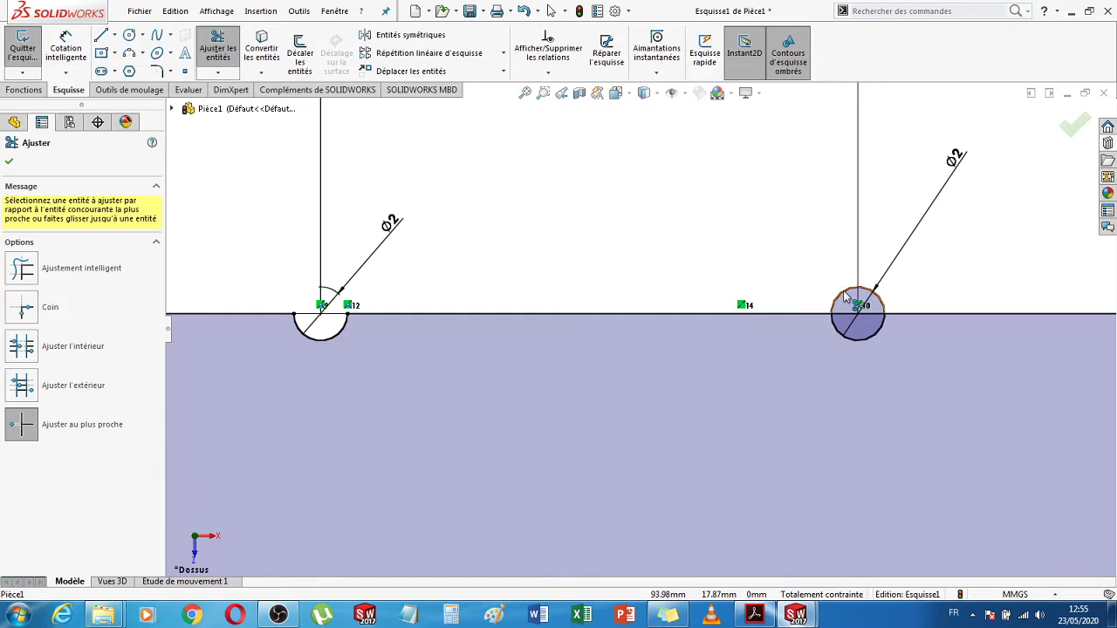
{"action": "left_click", "coordinate": [844, 296]}
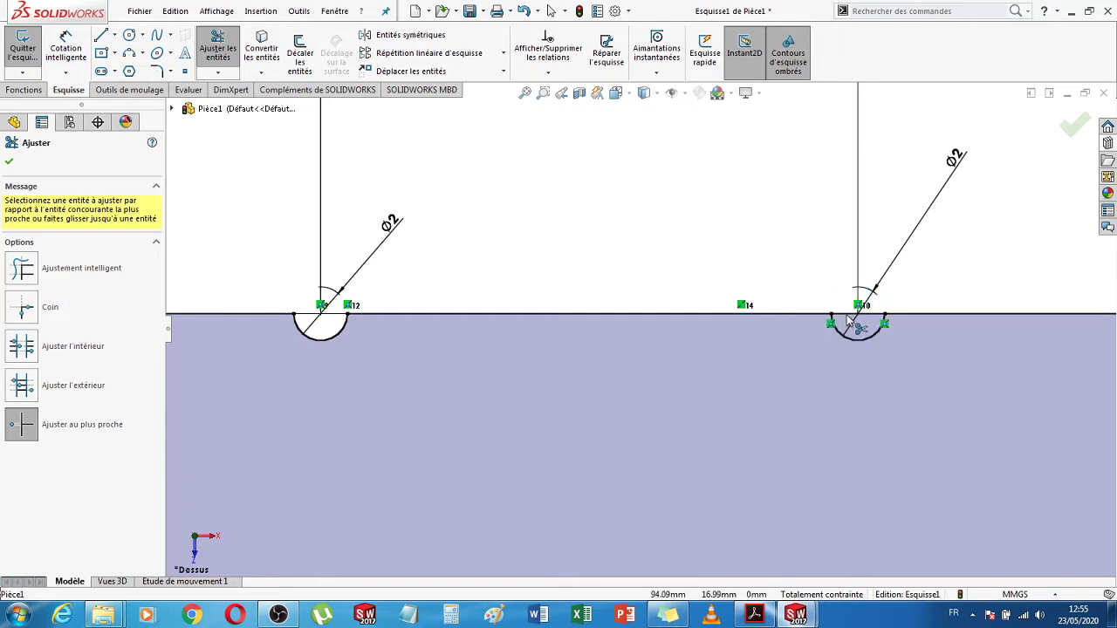
{"action": "scroll", "coordinate": [863, 323], "scroll_direction": "down", "scroll_amount": 1}
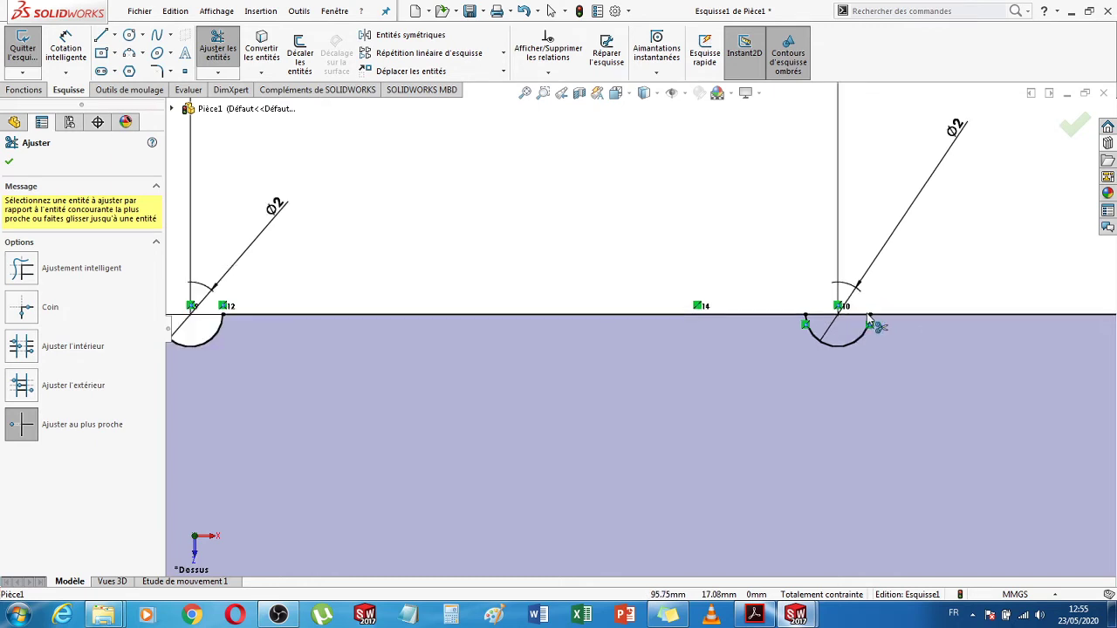
{"action": "scroll", "coordinate": [870, 323], "scroll_direction": "down", "scroll_amount": 1}
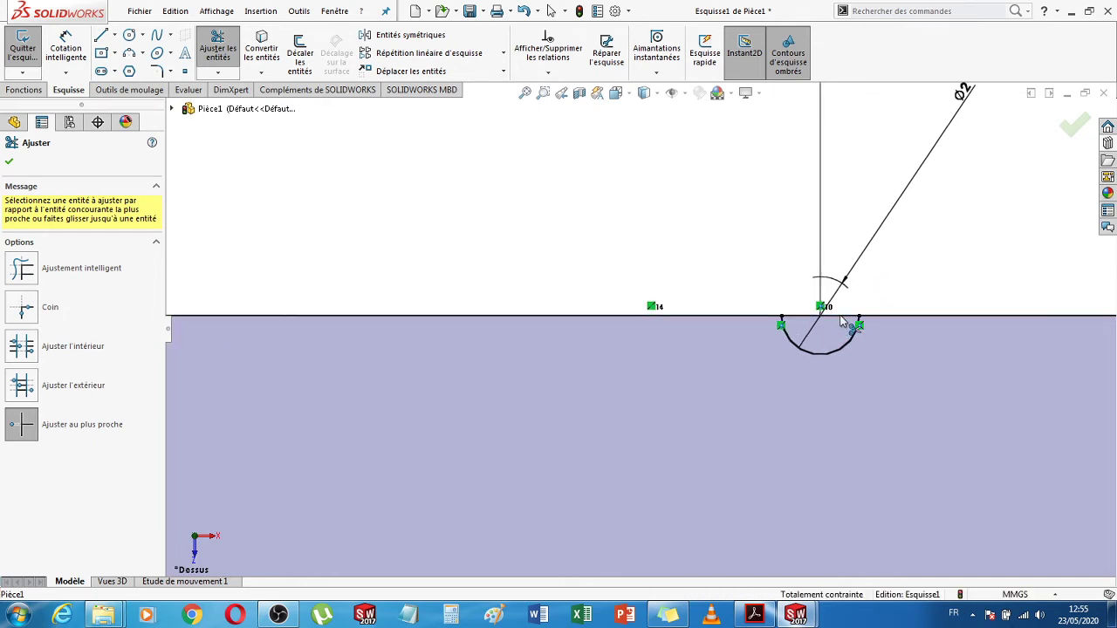
{"action": "left_click", "coordinate": [843, 323]}
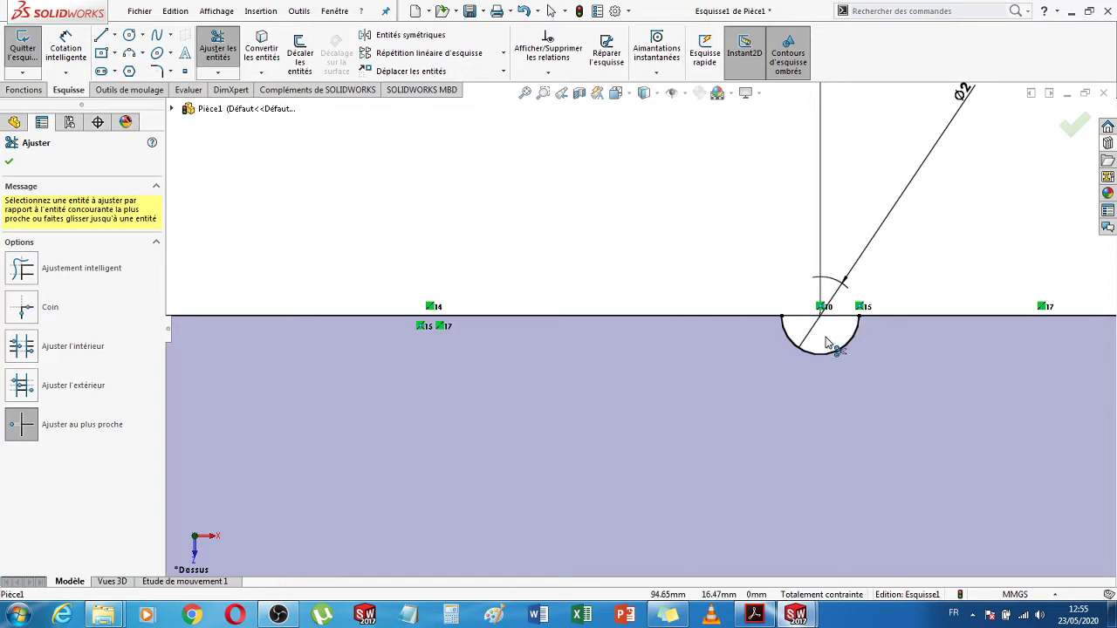
{"action": "scroll", "coordinate": [834, 345], "scroll_direction": "up", "scroll_amount": 3}
{"action": "left_click", "coordinate": [9, 161]}
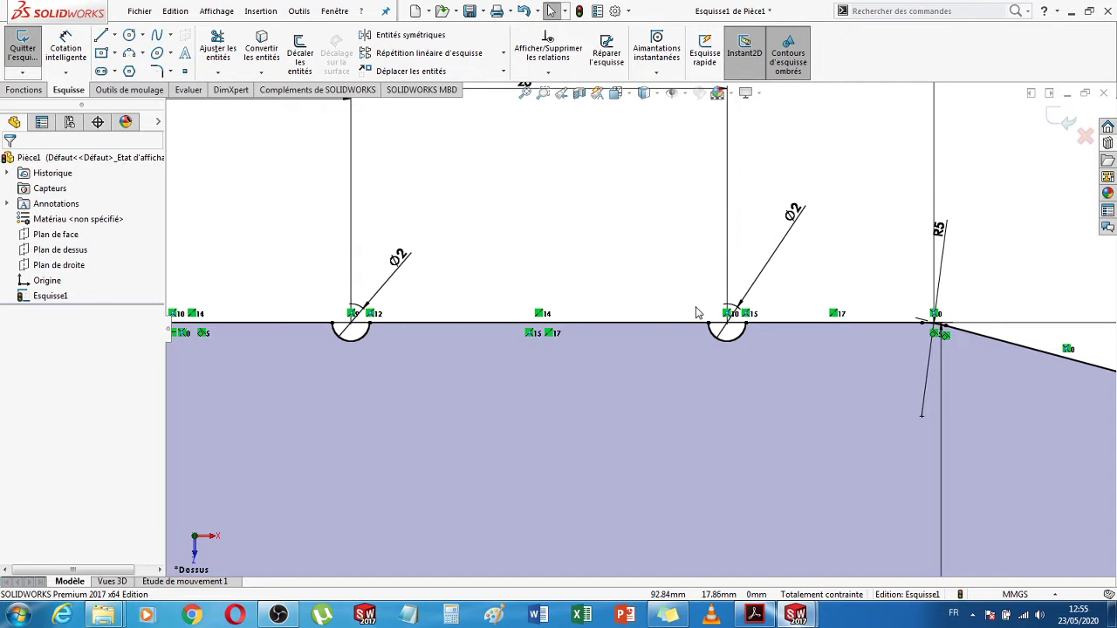
- Exit the finished sketch and revolve the half-profile 360° about its horizontal centreline into a solid pillar
{"action": "scroll", "coordinate": [696, 313], "scroll_direction": "up", "scroll_amount": 5}
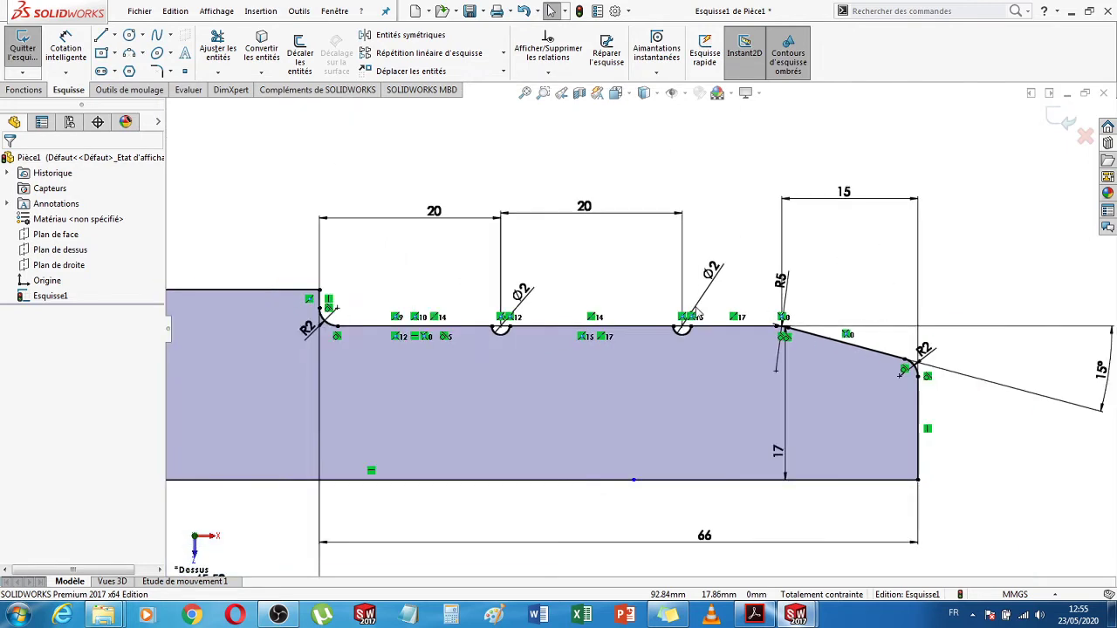
{"action": "scroll", "coordinate": [696, 312], "scroll_direction": "up", "scroll_amount": 2}
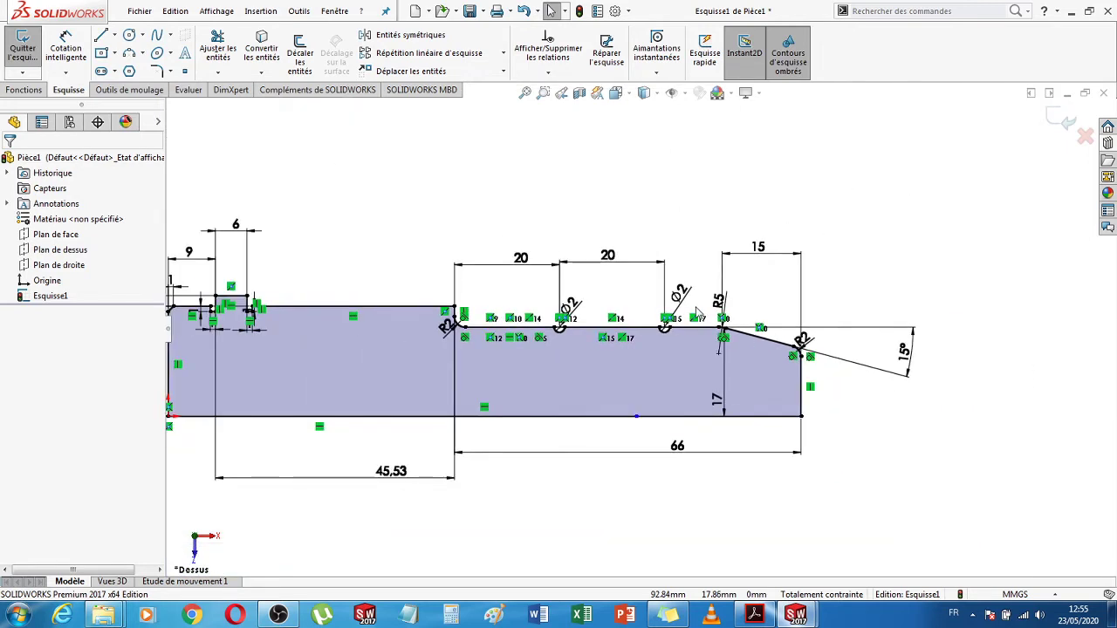
{"action": "scroll", "coordinate": [696, 312], "scroll_direction": "up", "scroll_amount": 2}
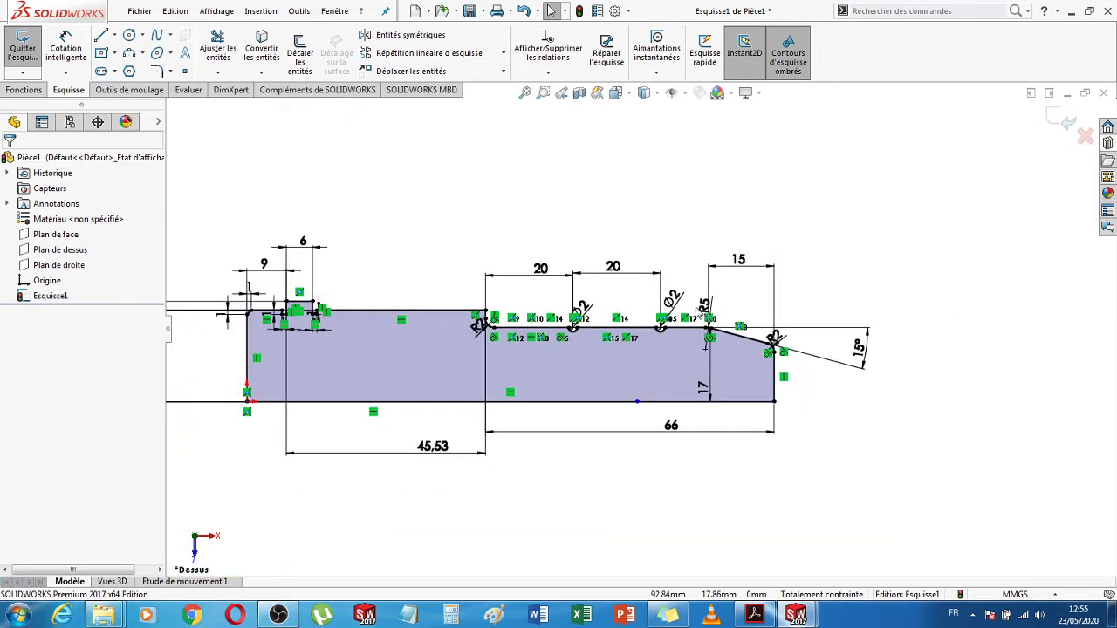
{"action": "left_click", "coordinate": [1063, 121]}
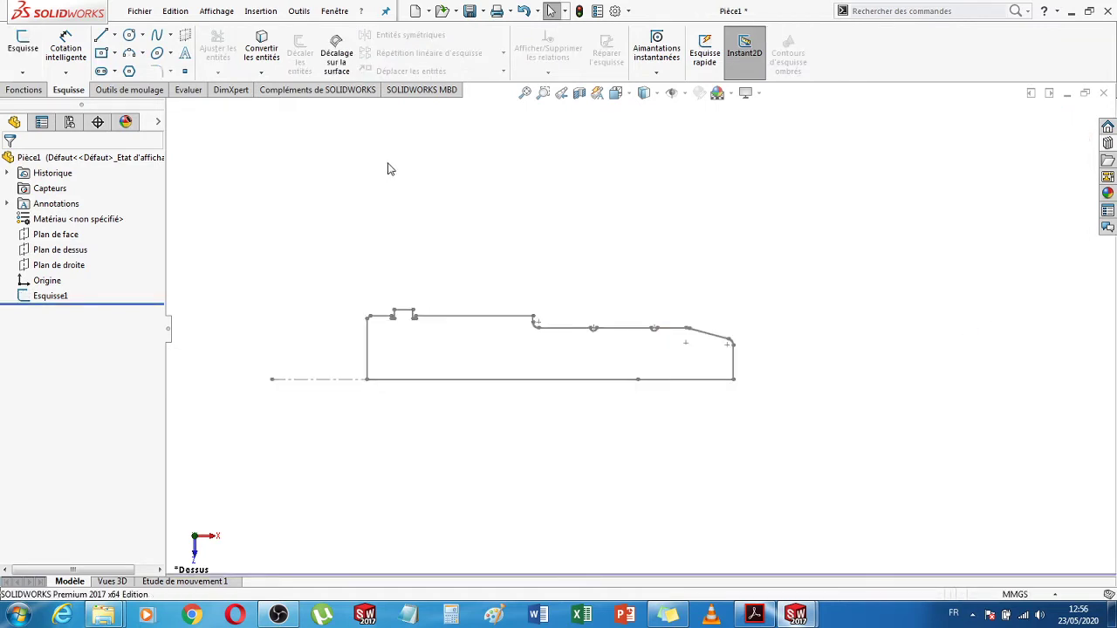
{"action": "left_click", "coordinate": [25, 91]}
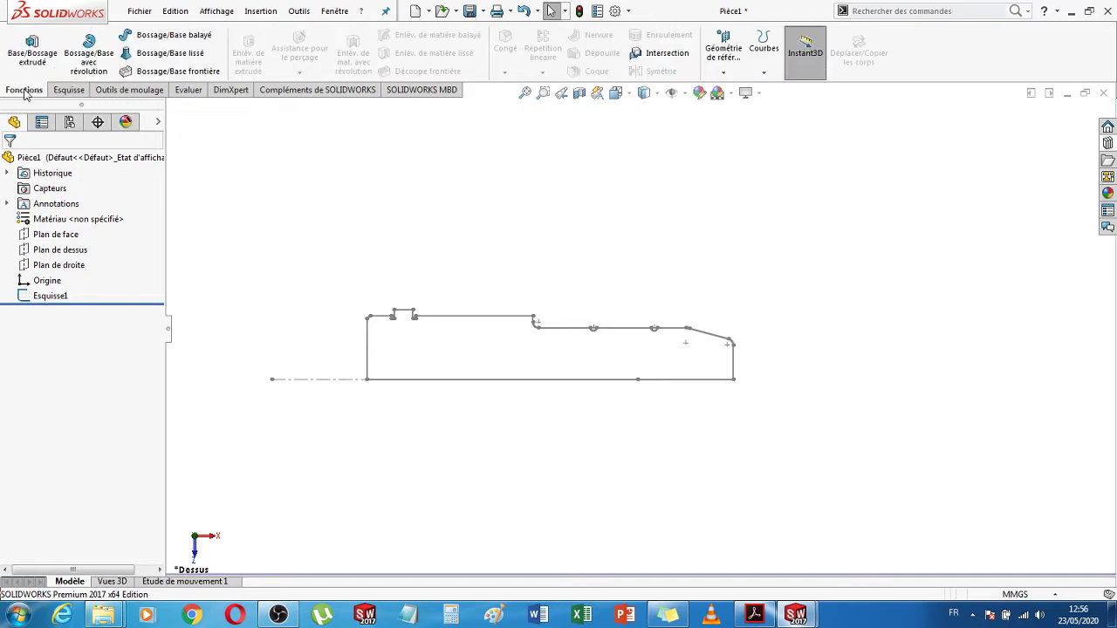
{"action": "left_click", "coordinate": [88, 61]}
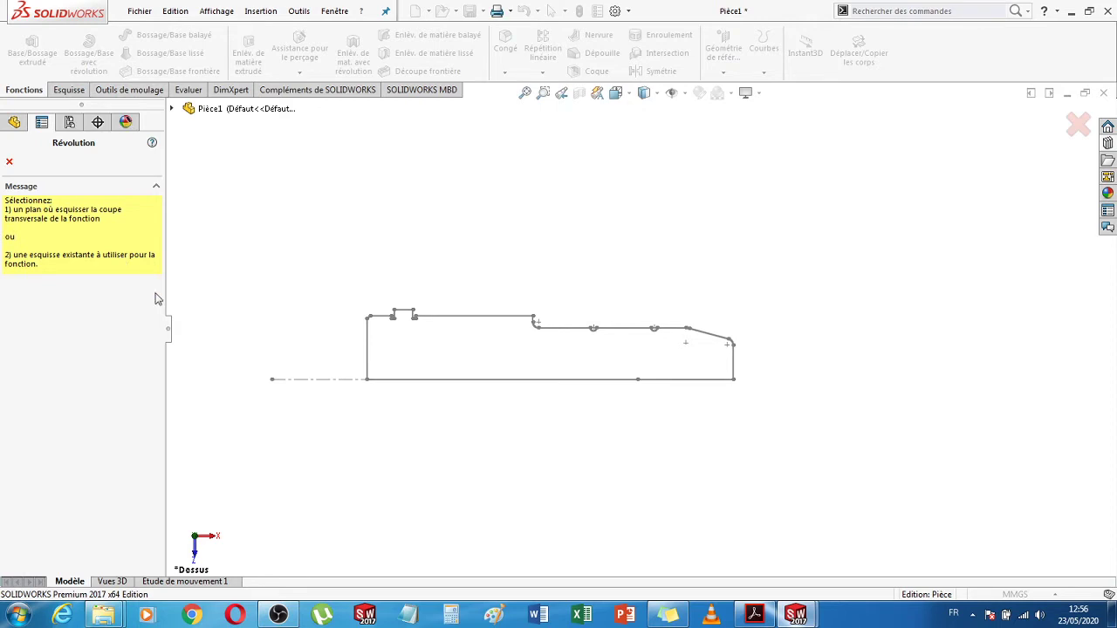
{"action": "key", "text": "Escape"}
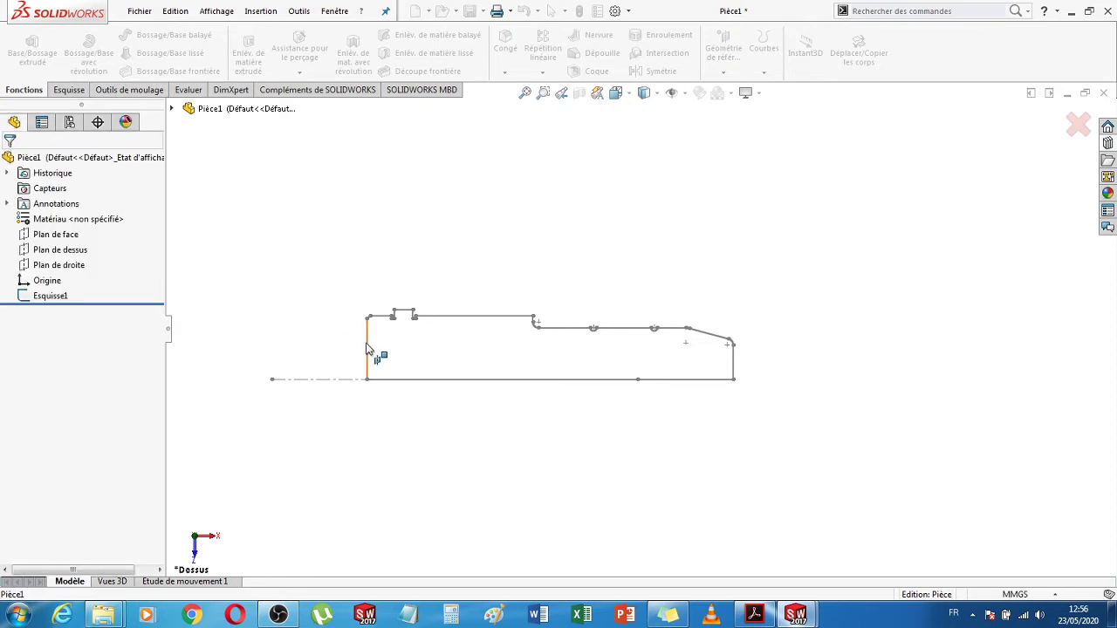
{"action": "left_click", "coordinate": [366, 349]}
{"action": "key", "text": "Return"}
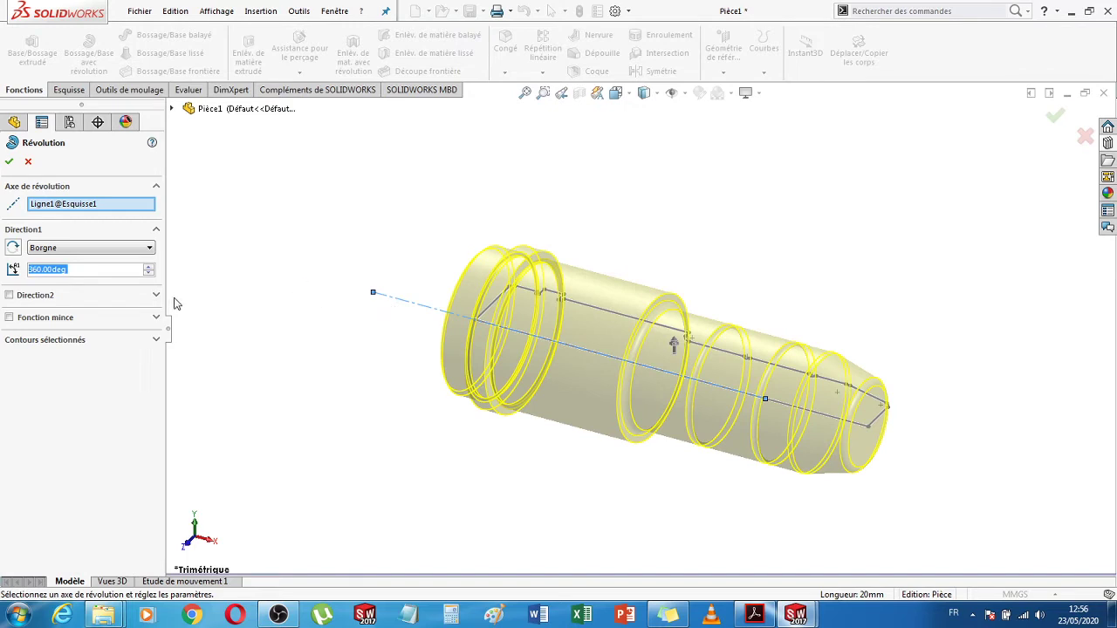
{"action": "left_click", "coordinate": [10, 162]}
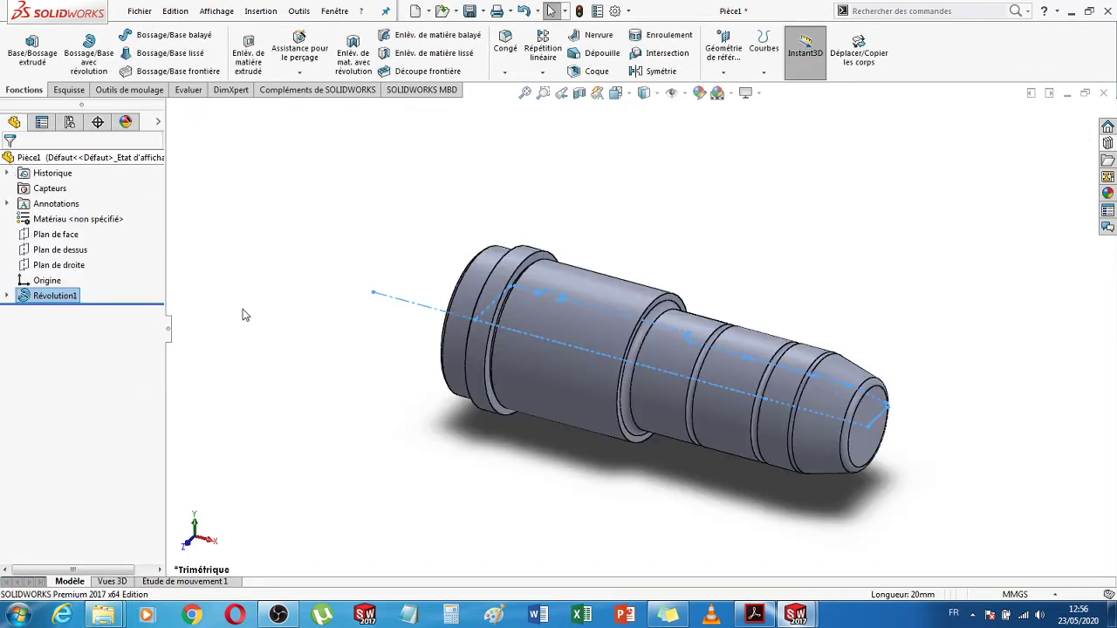
- Inspect the revolved pillar's collar, shoulder, grooves and tapered end from different angles
{"action": "left_click", "coordinate": [548, 499]}
{"action": "middle_click_drag", "start_coordinate": [548, 499], "coordinate": [655, 475]}
{"action": "scroll", "coordinate": [655, 475], "scroll_direction": "up", "scroll_amount": 5}
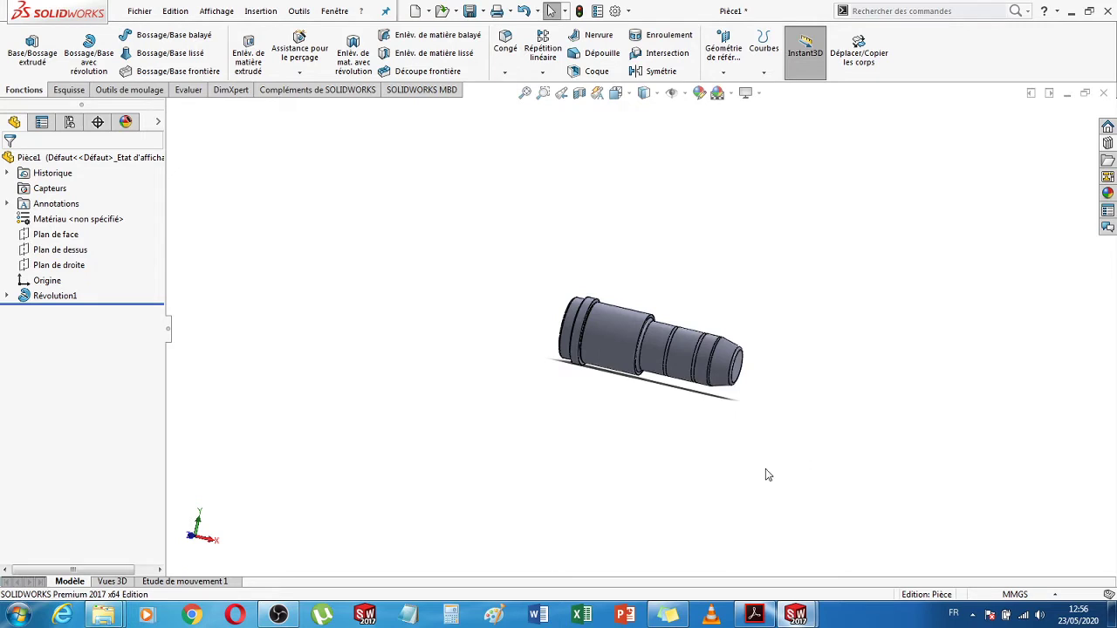
{"action": "middle_click_drag", "start_coordinate": [765, 475], "coordinate": [784, 472]}
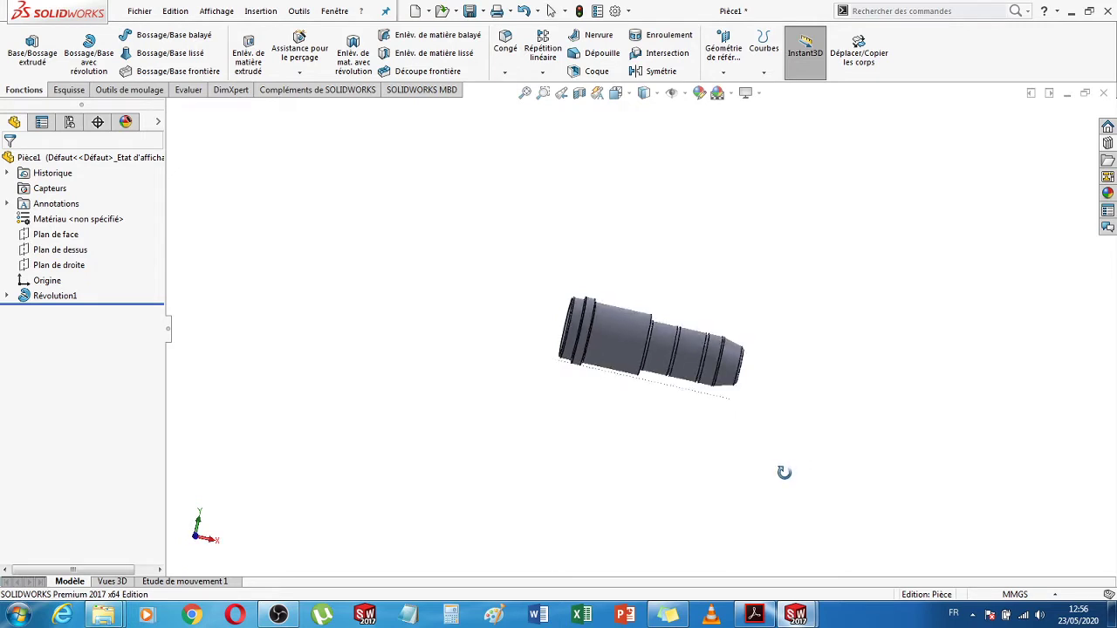
{"action": "scroll", "coordinate": [691, 380], "scroll_direction": "down", "scroll_amount": 5}
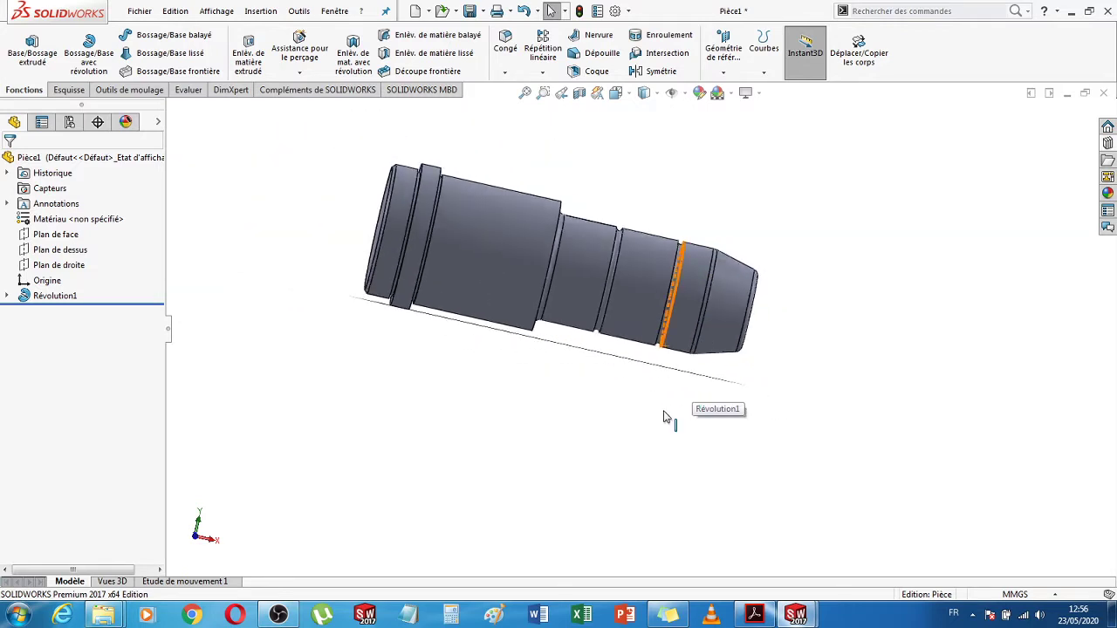
{"action": "mouse_move", "coordinate": [588, 441]}
{"action": "middle_mouse_down"}
{"action": "mouse_move", "coordinate": [528, 431]}
{"action": "mouse_move", "coordinate": [594, 441]}
{"action": "middle_mouse_up"}
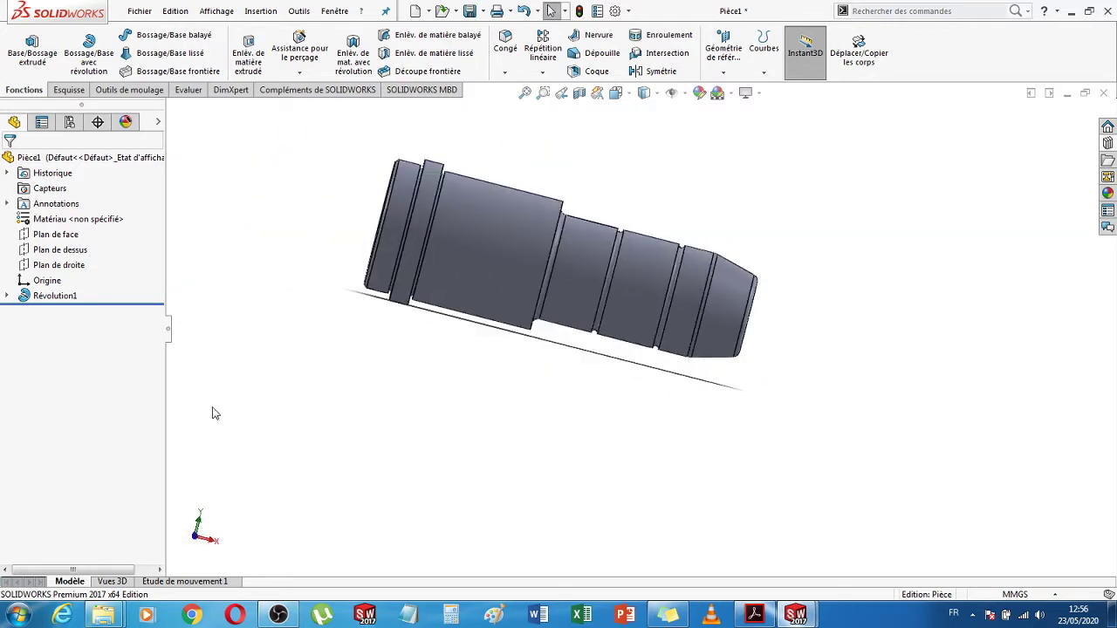
- Reopen the revolve's sketch in a face-on view to review its dimensions, then exit the sketch without editing
{"action": "left_click", "coordinate": [7, 296]}
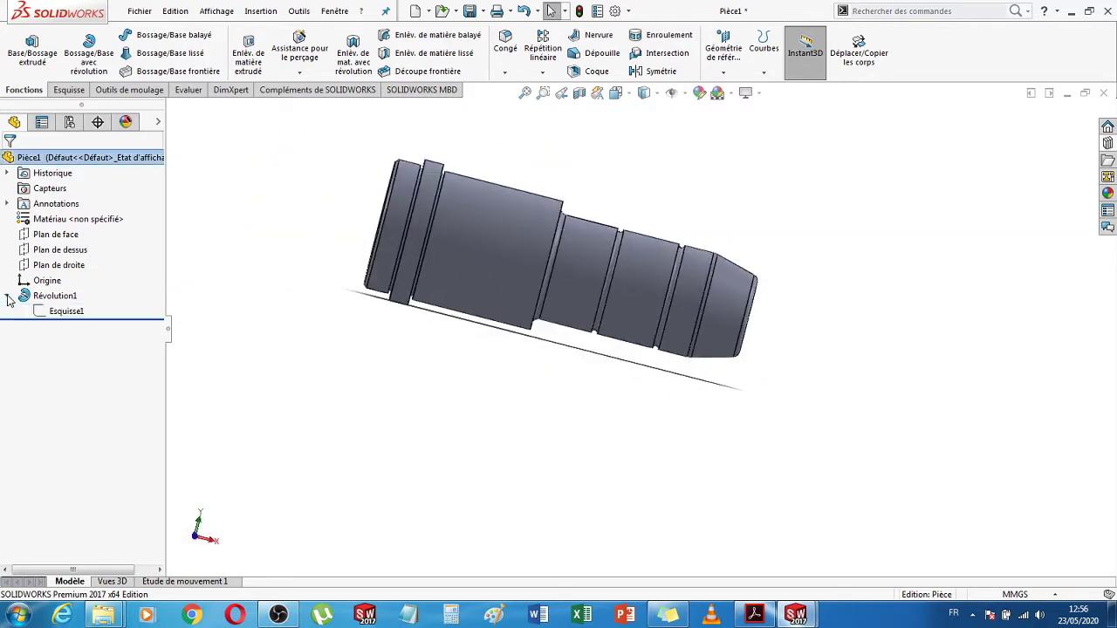
{"action": "left_click", "coordinate": [67, 311]}
{"action": "left_click", "coordinate": [81, 293]}
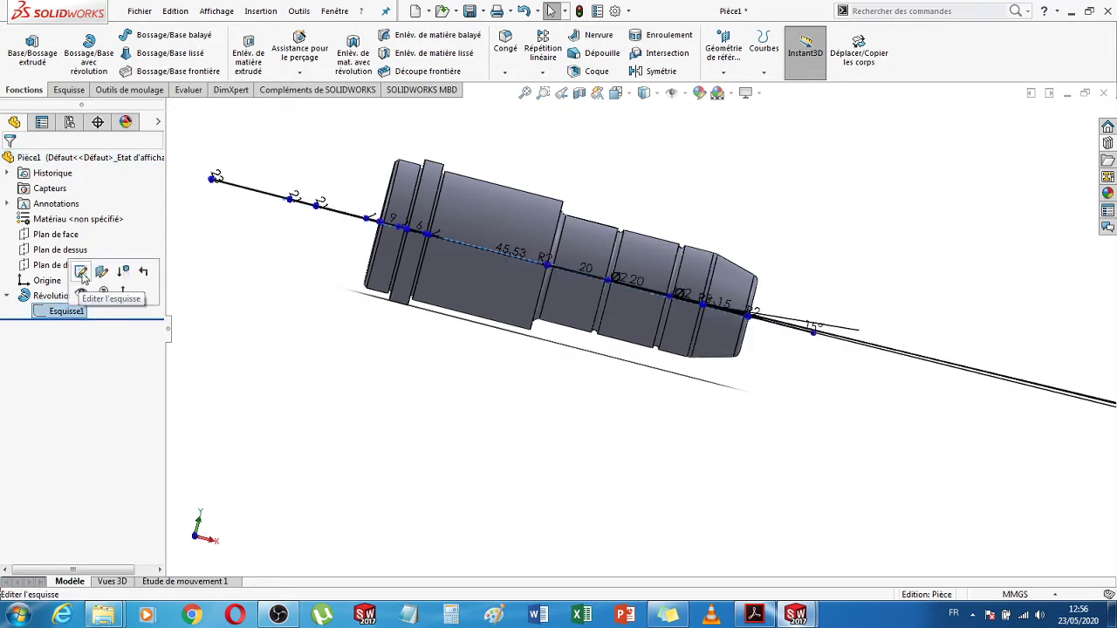
{"action": "left_click", "coordinate": [81, 271]}
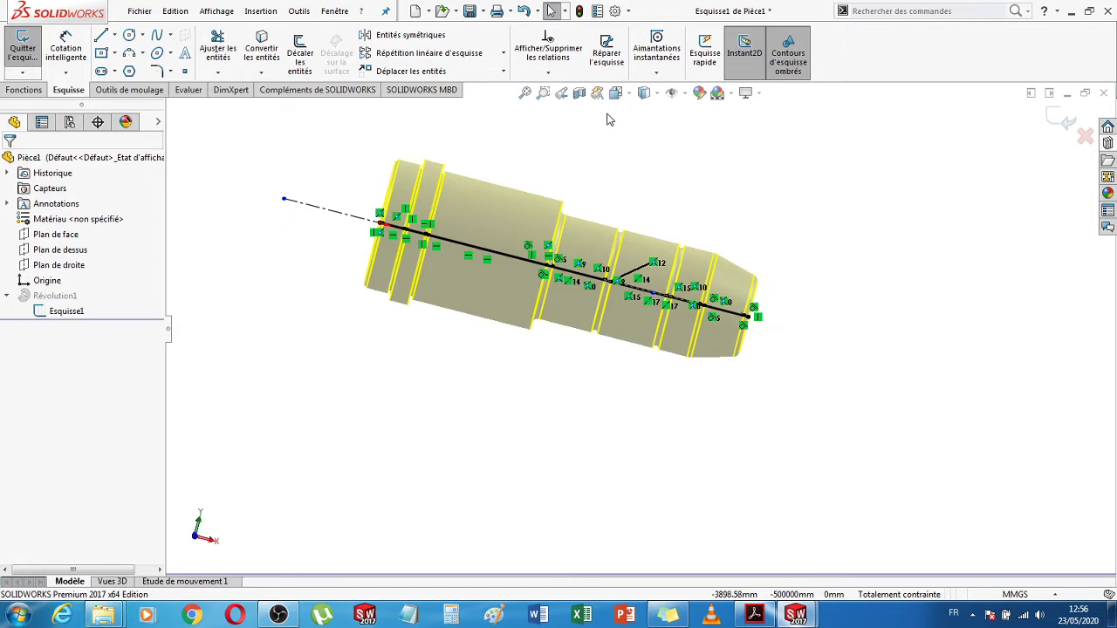
{"action": "left_click", "coordinate": [626, 95]}
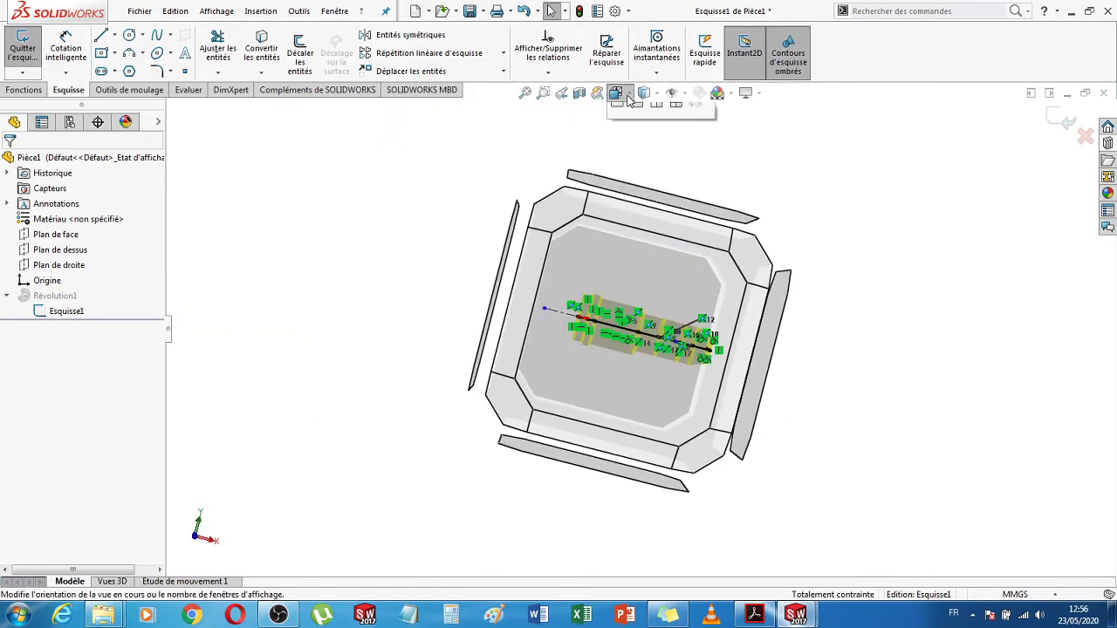
{"action": "left_click", "coordinate": [691, 172]}
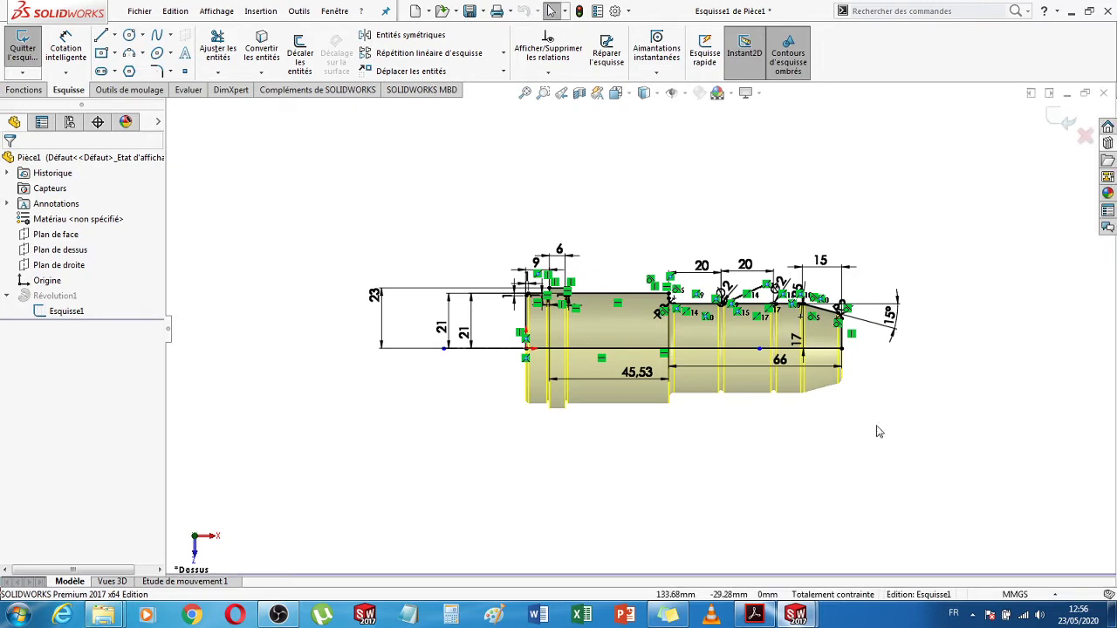
{"action": "left_click", "coordinate": [1065, 122]}
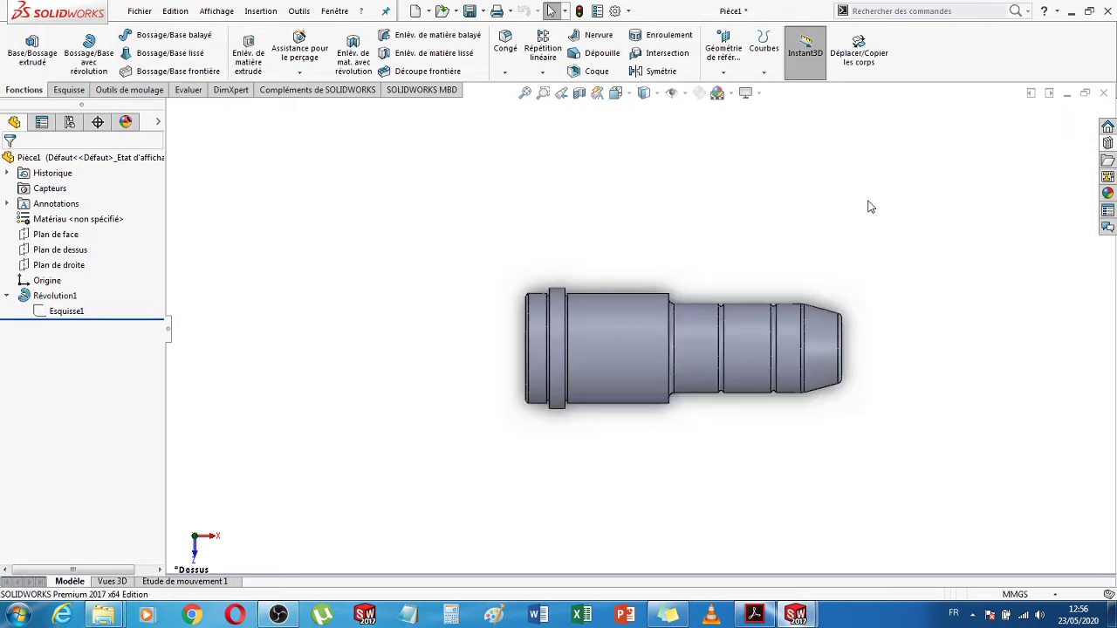
{"action": "mouse_move", "coordinate": [922, 216]}
{"action": "middle_mouse_down"}
{"action": "mouse_move", "coordinate": [882, 302]}
{"action": "mouse_move", "coordinate": [928, 275]}
{"action": "middle_mouse_up"}
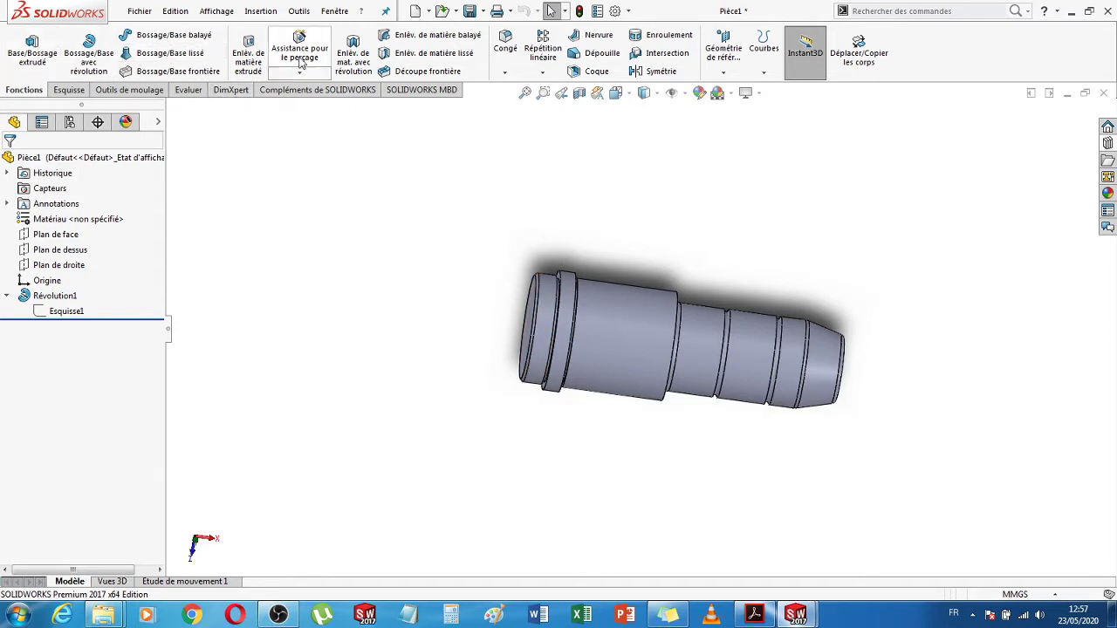
- Save the part as "colonne de guidage" in the TP 2 folder
{"action": "left_click", "coordinate": [470, 10]}
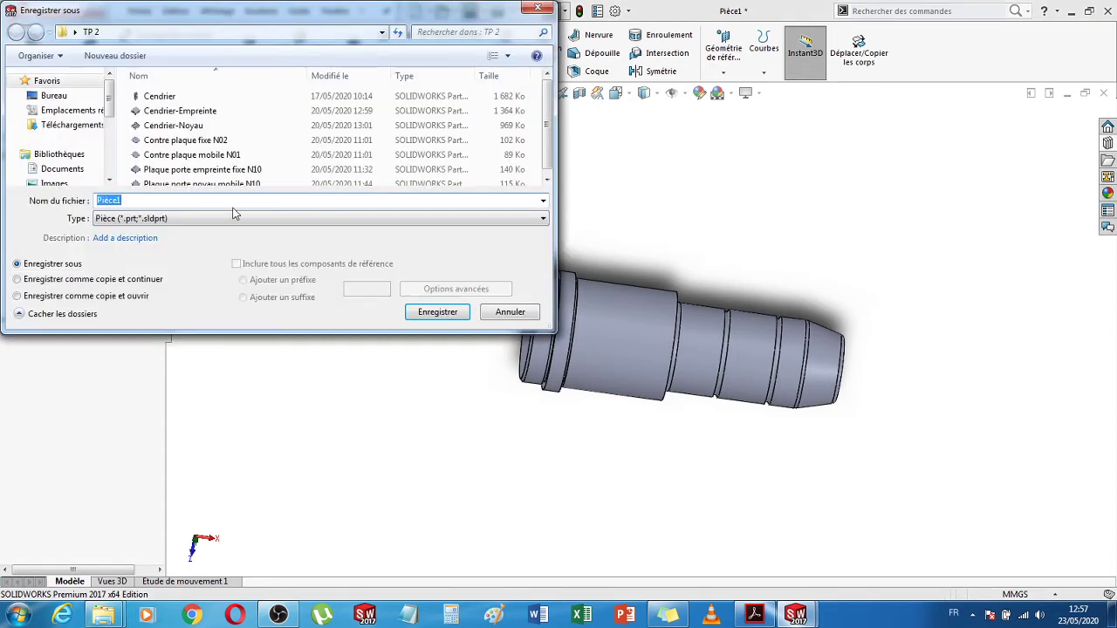
{"action": "type", "text": "colonne de guidage"}
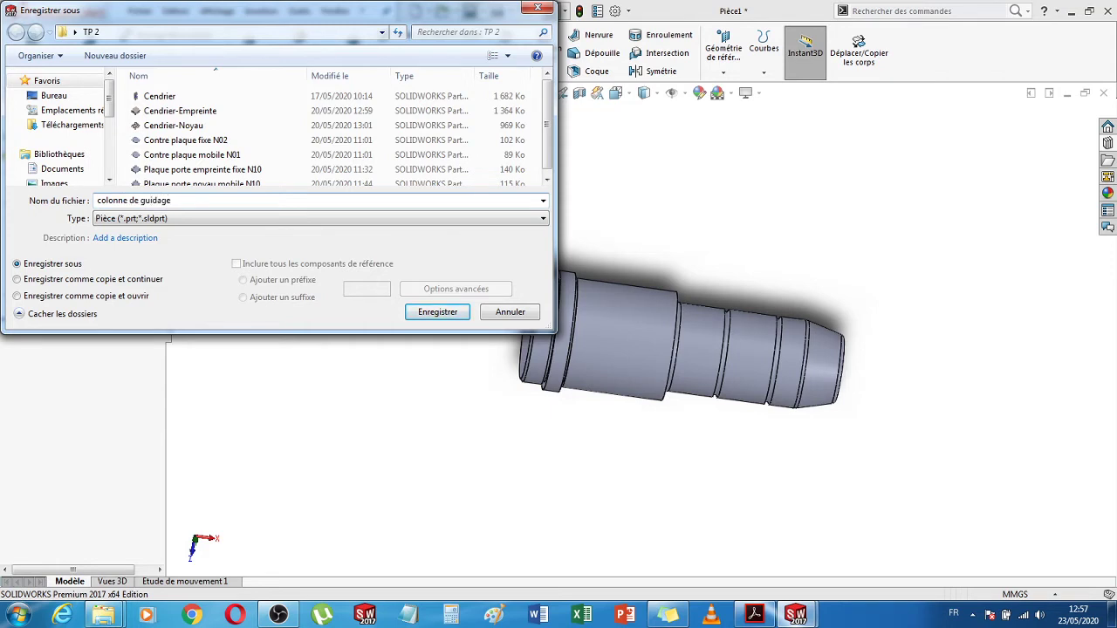
{"action": "key", "text": "Return"}
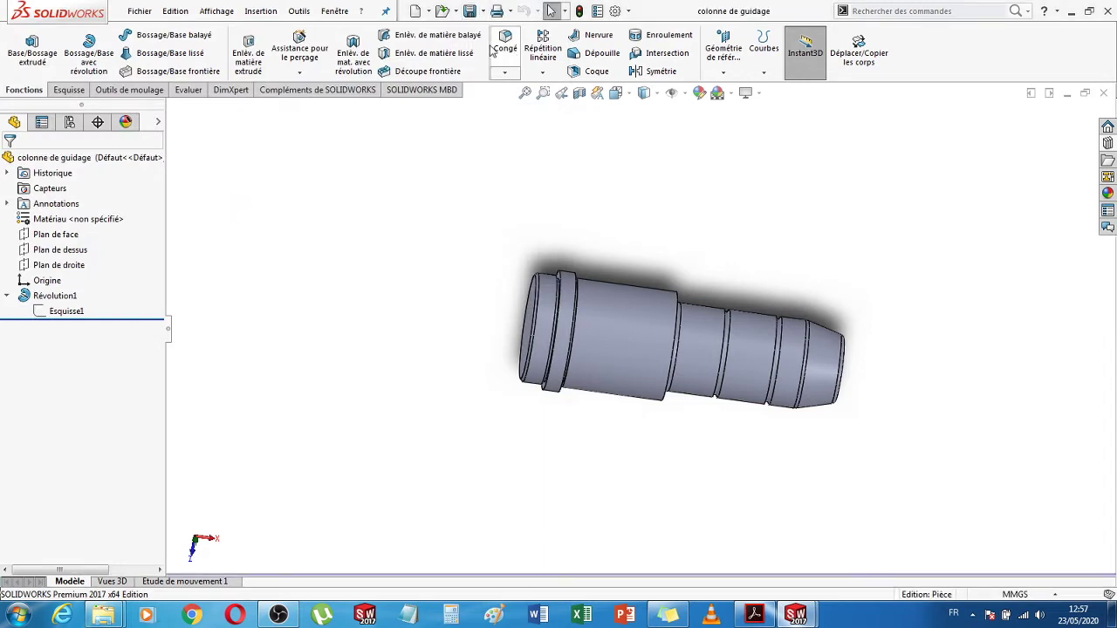
- Save the part under the new name "colonne de guidage avec localisation" in the same folder
{"action": "left_click", "coordinate": [482, 11]}
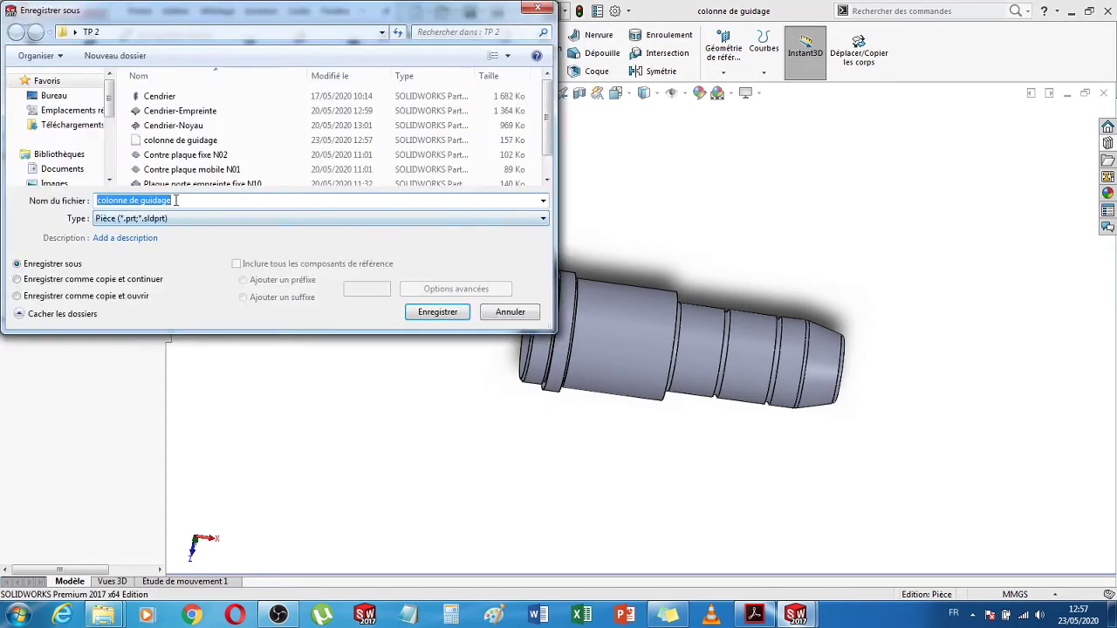
{"action": "left_click", "coordinate": [175, 200]}
{"action": "type", "text": "avec localisation"}
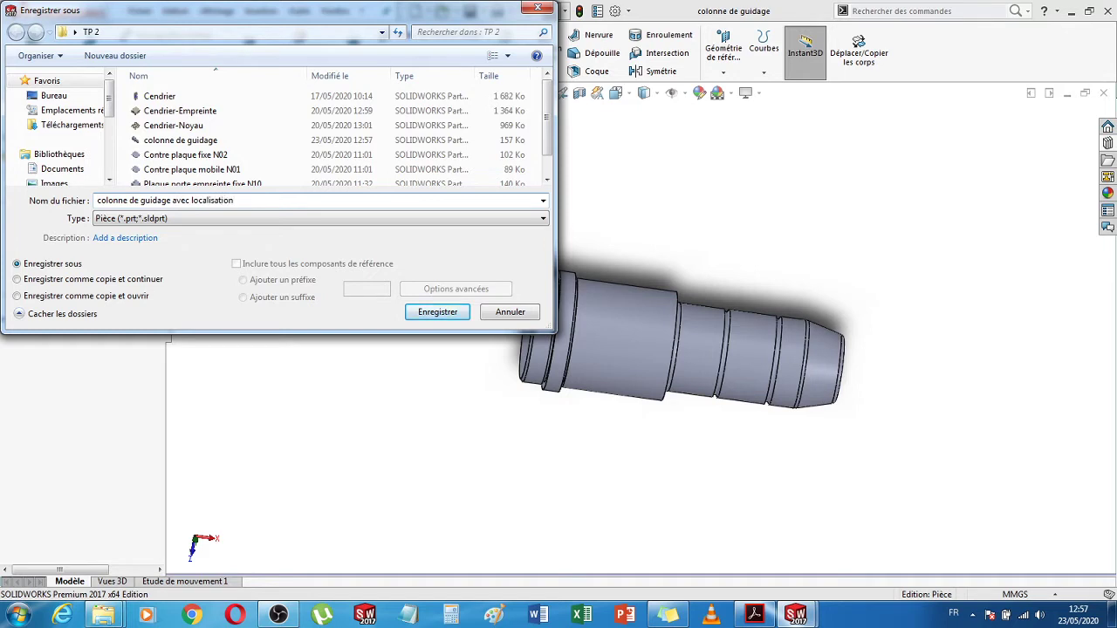
{"action": "key", "text": "Return"}
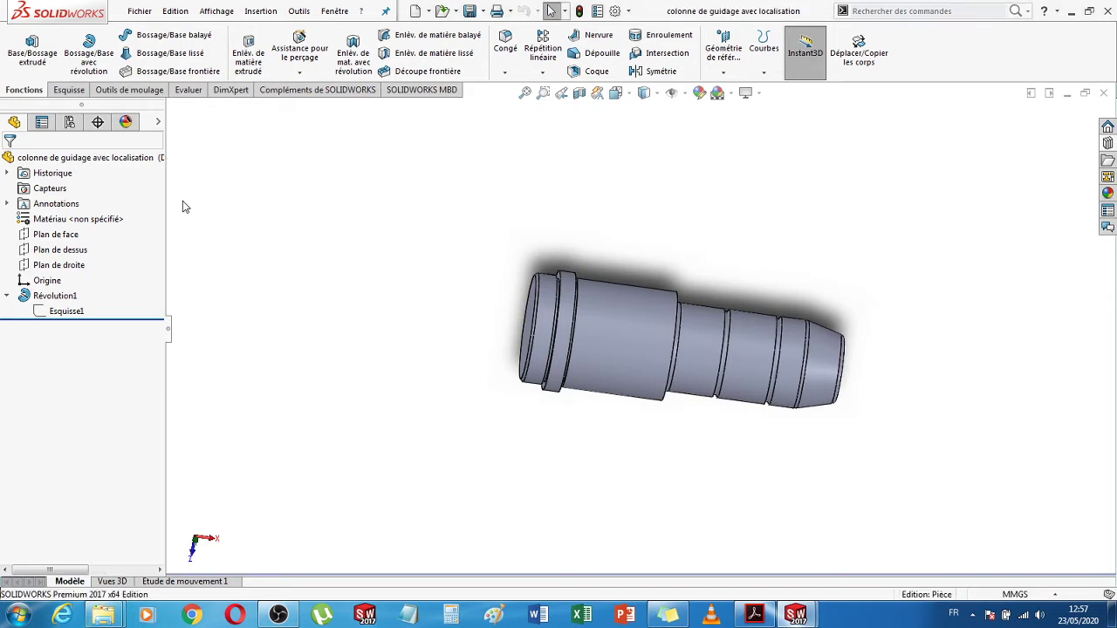
- Switch to the DME catalogue PDF, compare the d values of the two FSC reference tables, and return to the SOLIDWORKS part
{"action": "left_click", "coordinate": [754, 614]}
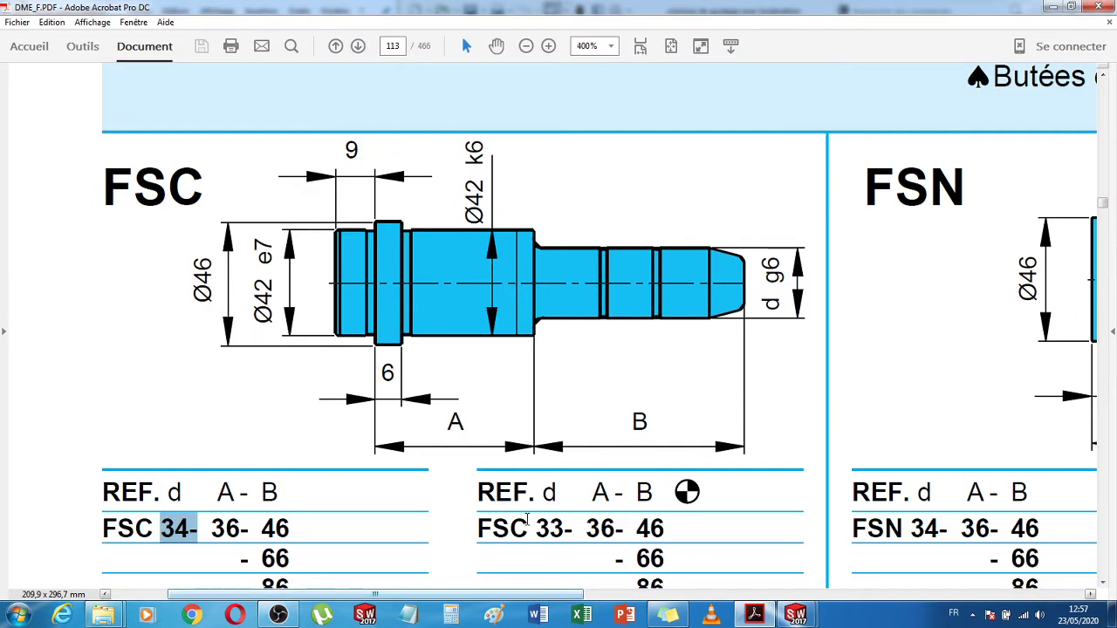
{"action": "left_click", "coordinate": [185, 525]}
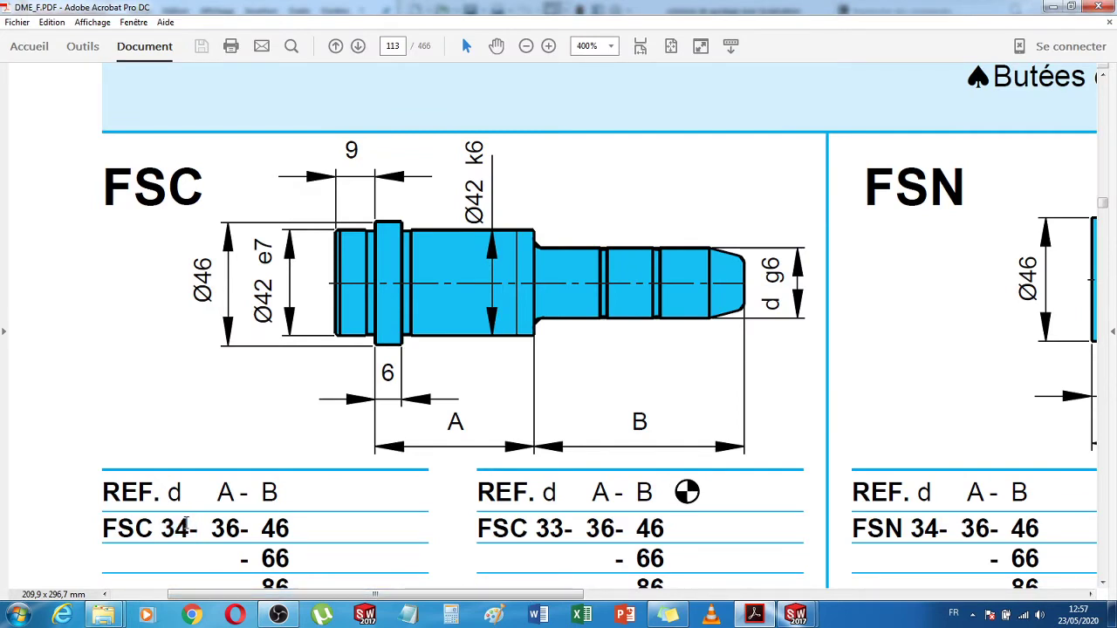
{"action": "double_click", "coordinate": [540, 528]}
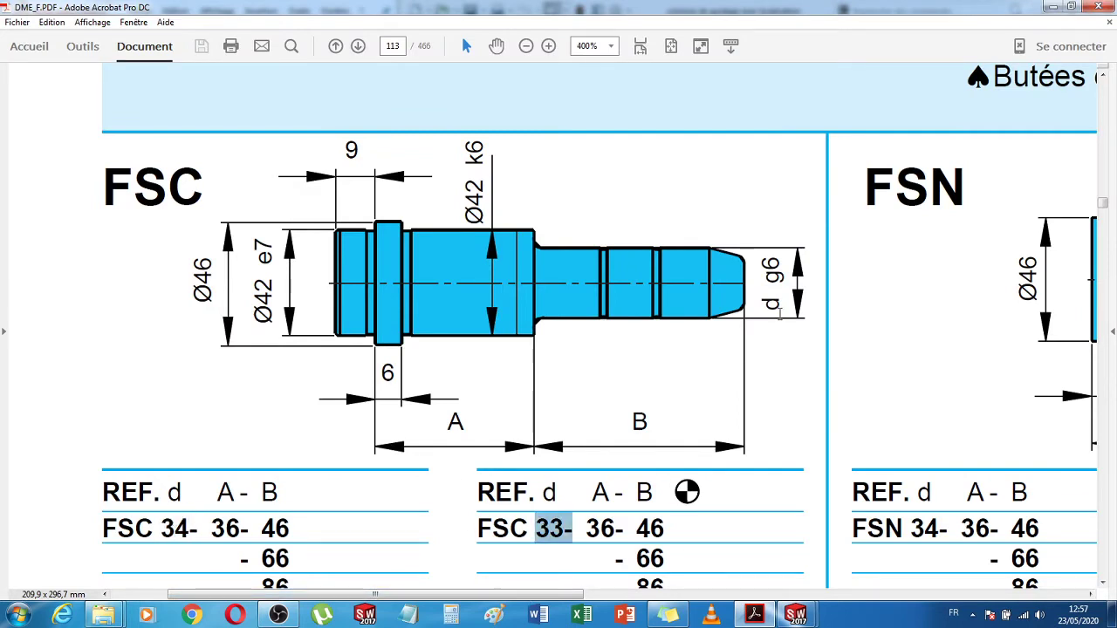
{"action": "double_click", "coordinate": [172, 525]}
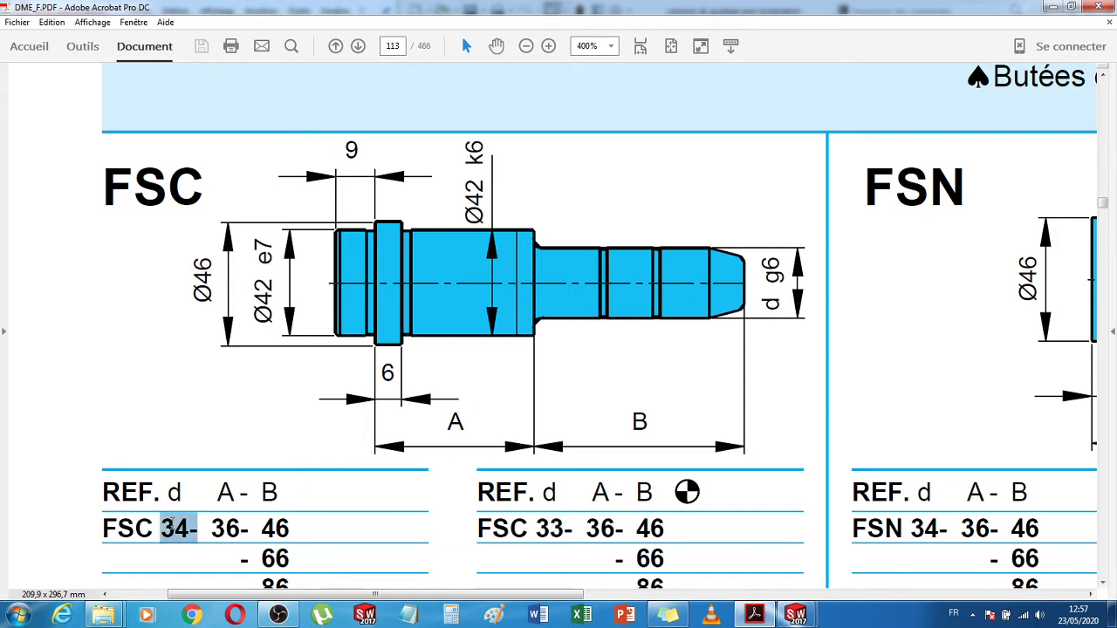
{"action": "double_click", "coordinate": [553, 530]}
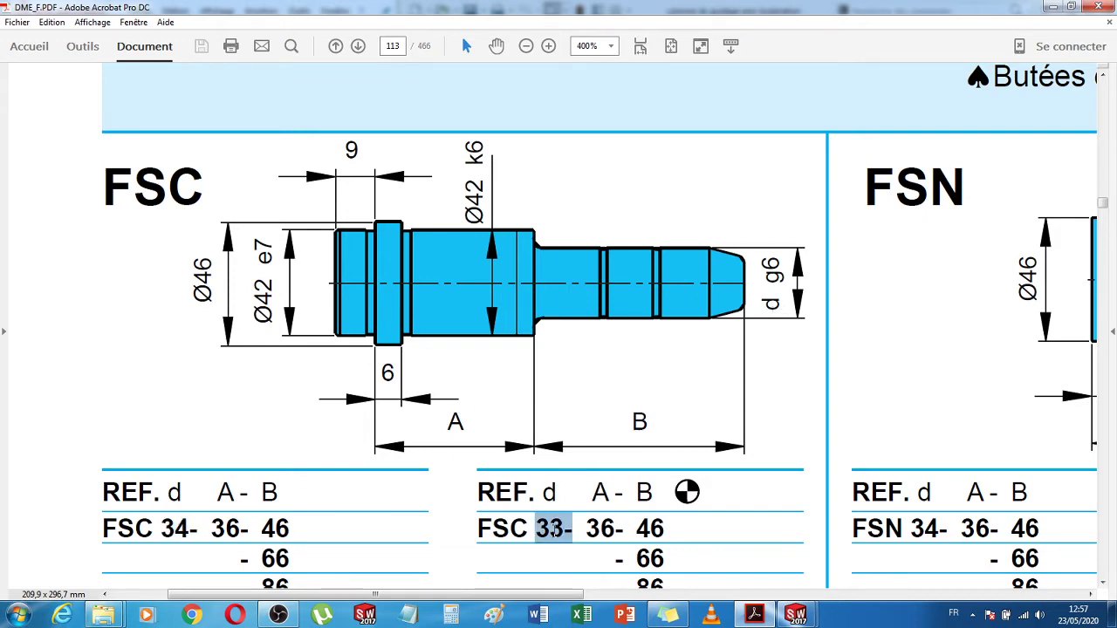
{"action": "left_click", "coordinate": [756, 616]}
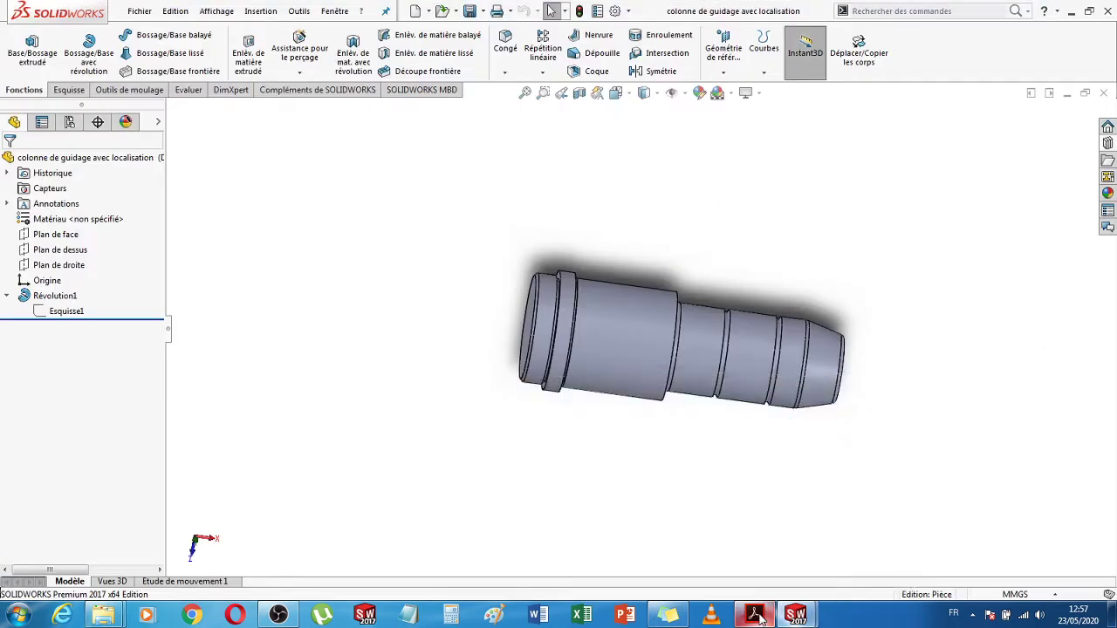
- Edit the revolve's sketch, set the guiding portion's radial dimension near the tapered end to 16.5 mm, and exit the sketch
{"action": "left_click", "coordinate": [63, 312]}
{"action": "left_click", "coordinate": [96, 270]}
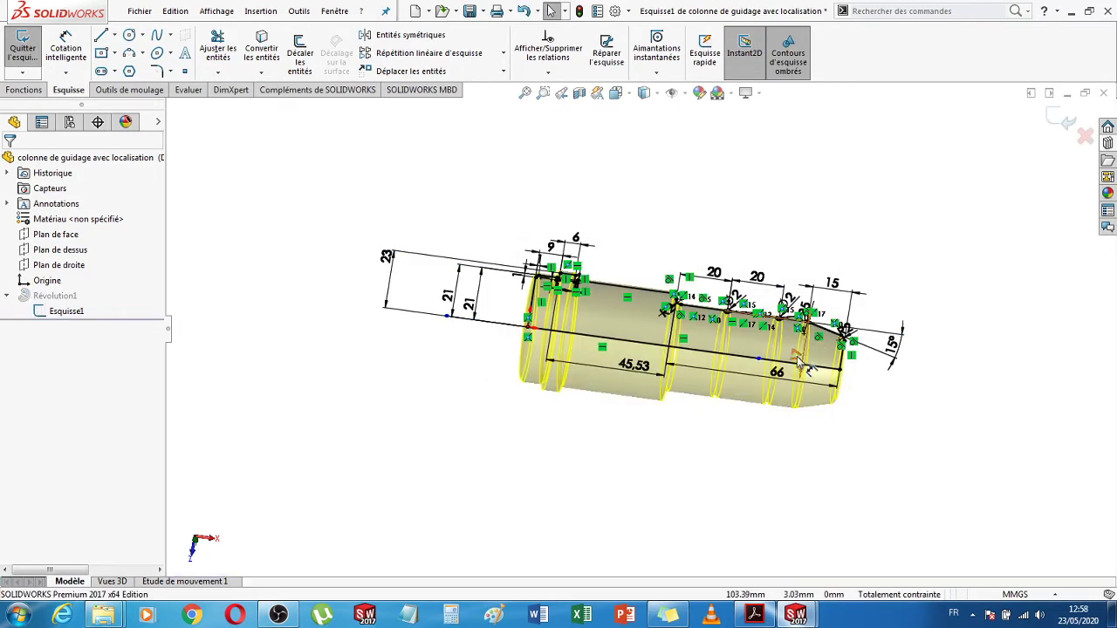
{"action": "scroll", "coordinate": [796, 362], "scroll_direction": "down", "scroll_amount": 5}
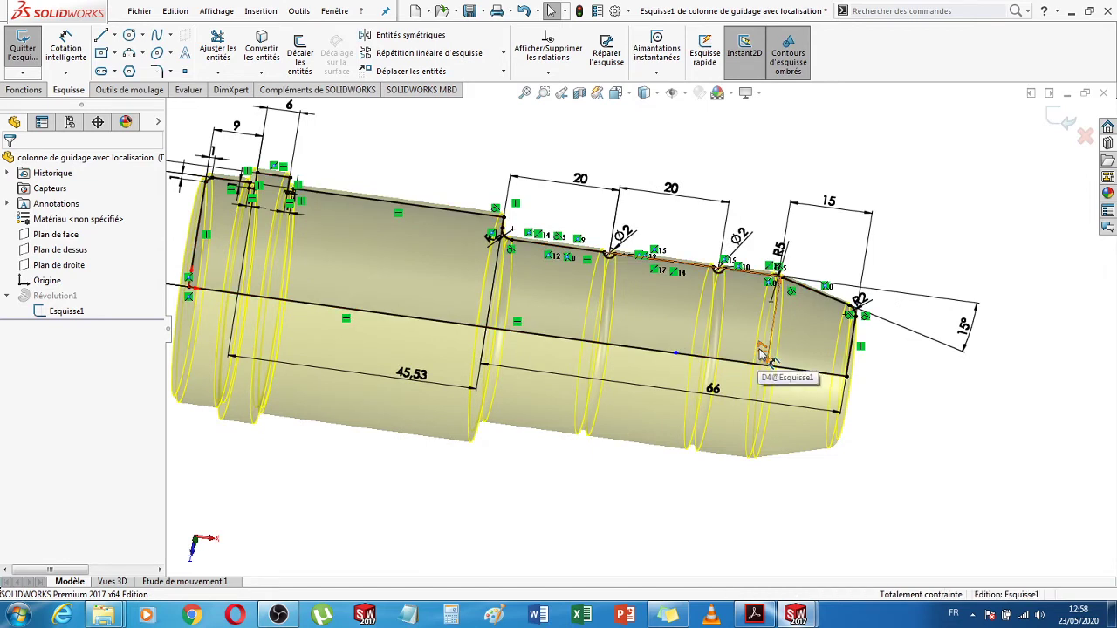
{"action": "double_click", "coordinate": [758, 348]}
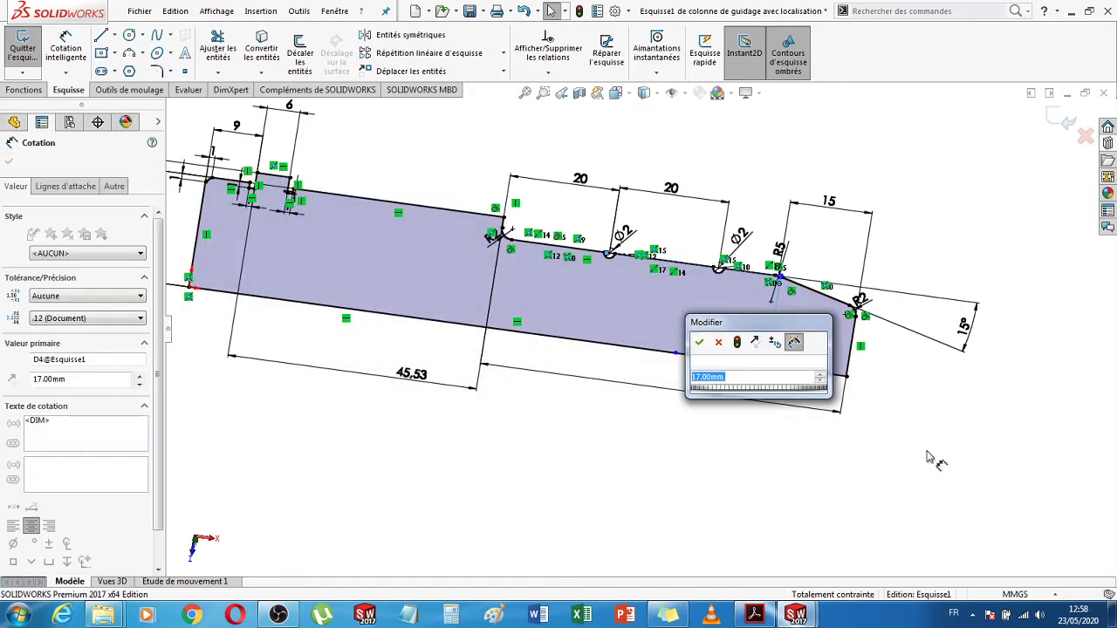
{"action": "type", "text": "16.5"}
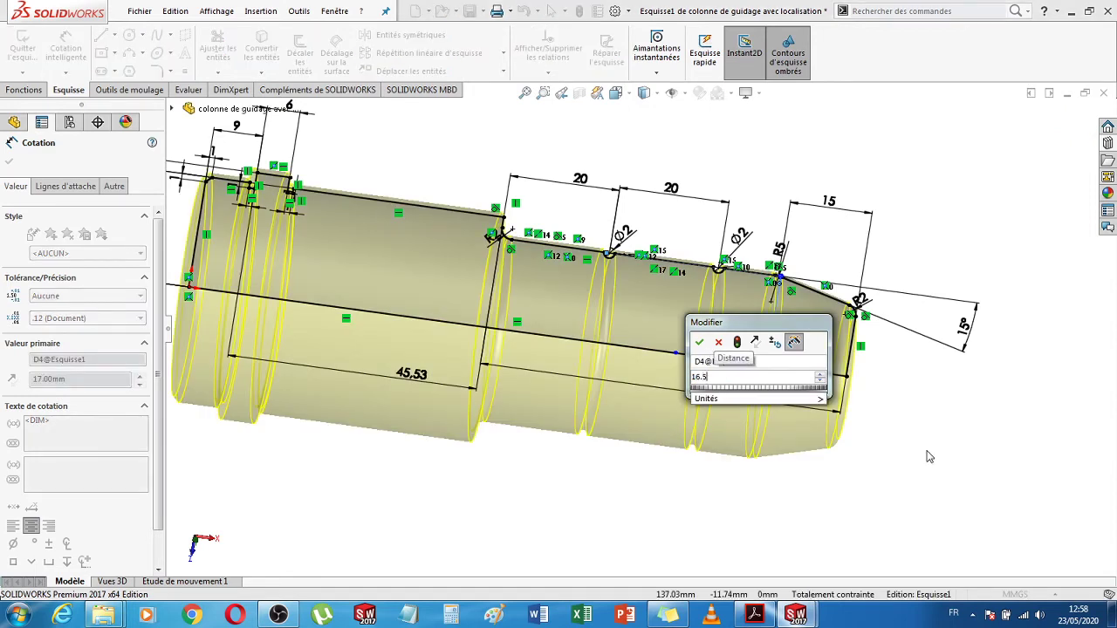
{"action": "key", "text": "Return"}
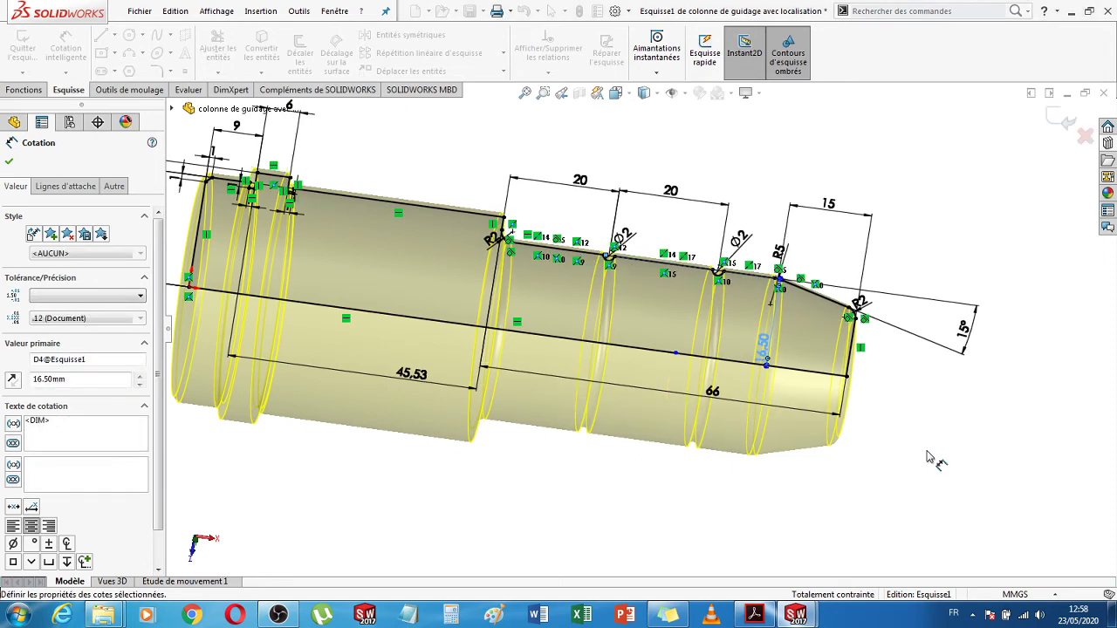
{"action": "key", "text": "Escape"}
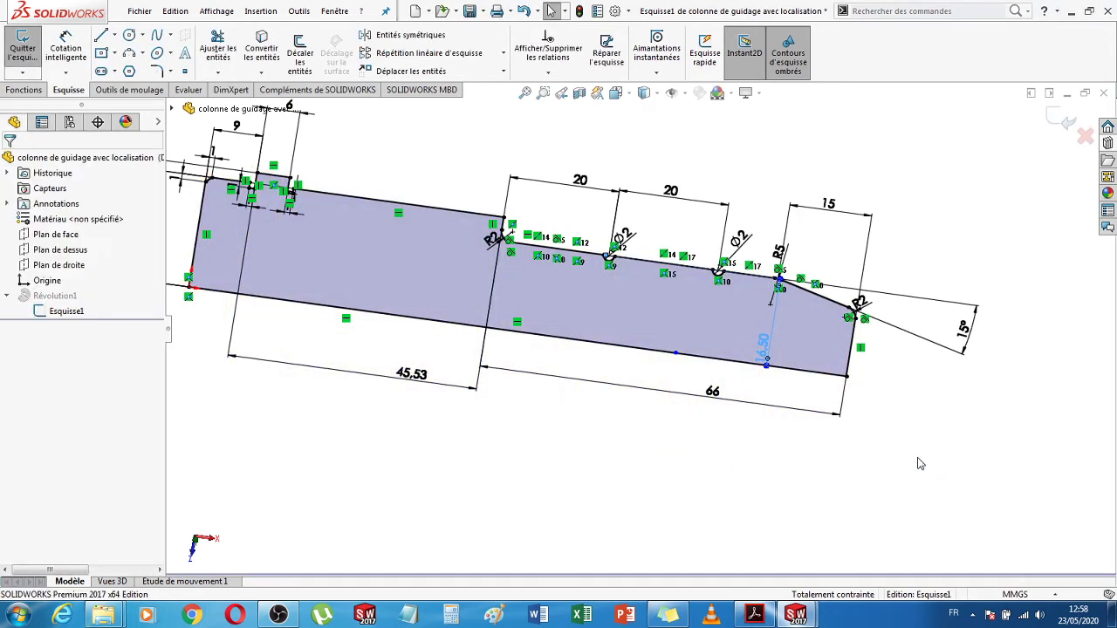
{"action": "key", "text": "f"}
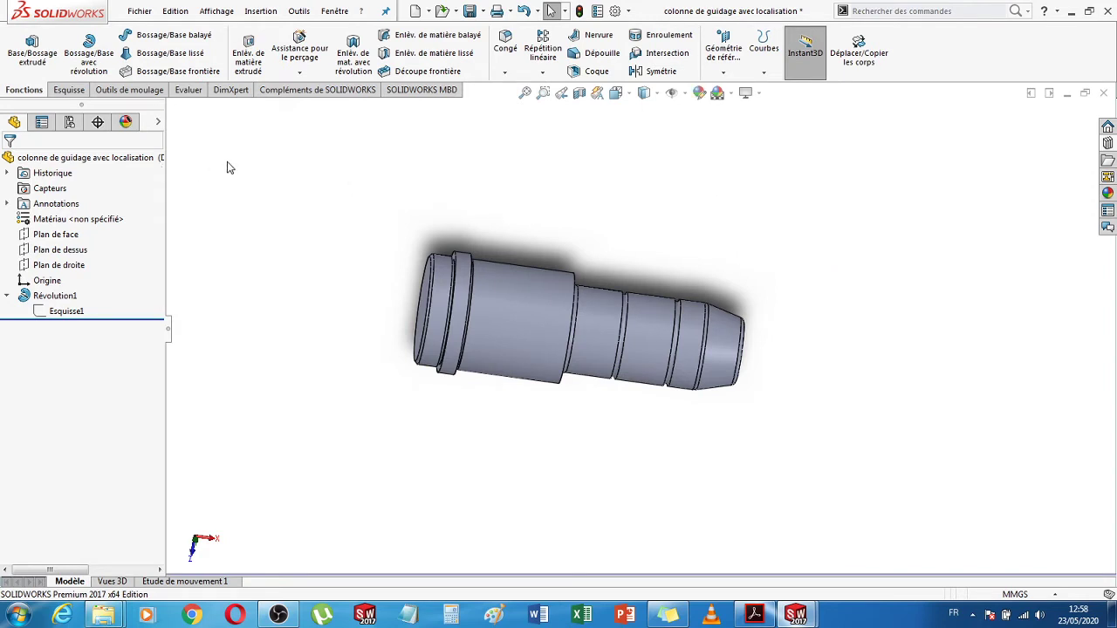
- Change the whole part's appearance to the orange-brown pastel colour with RGB 218, 172, 138
{"action": "left_click", "coordinate": [156, 124]}
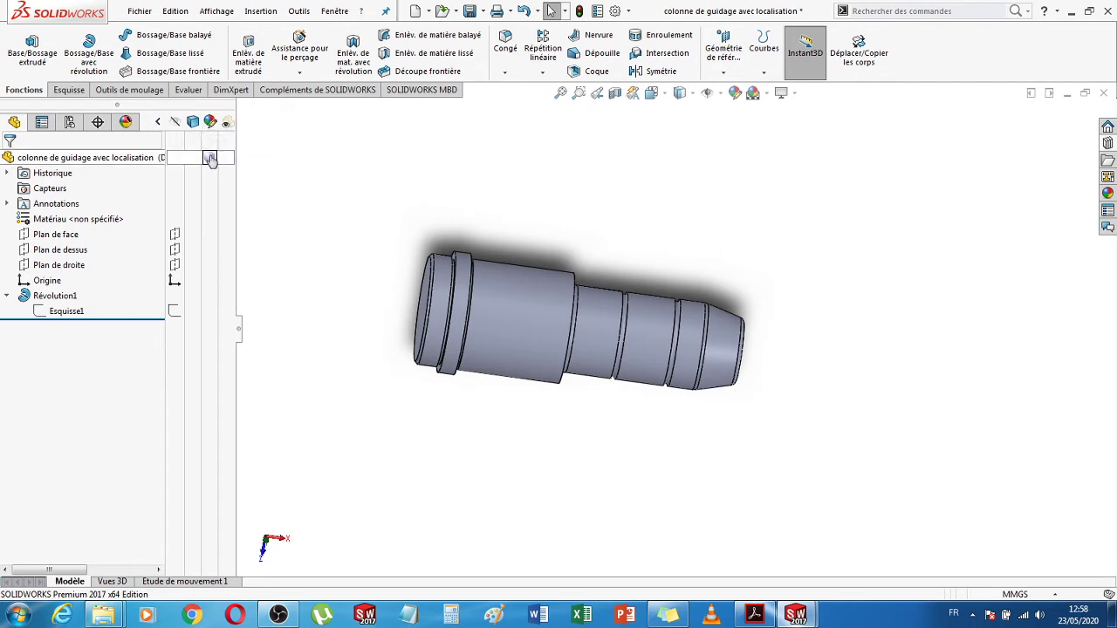
{"action": "left_click", "coordinate": [210, 160]}
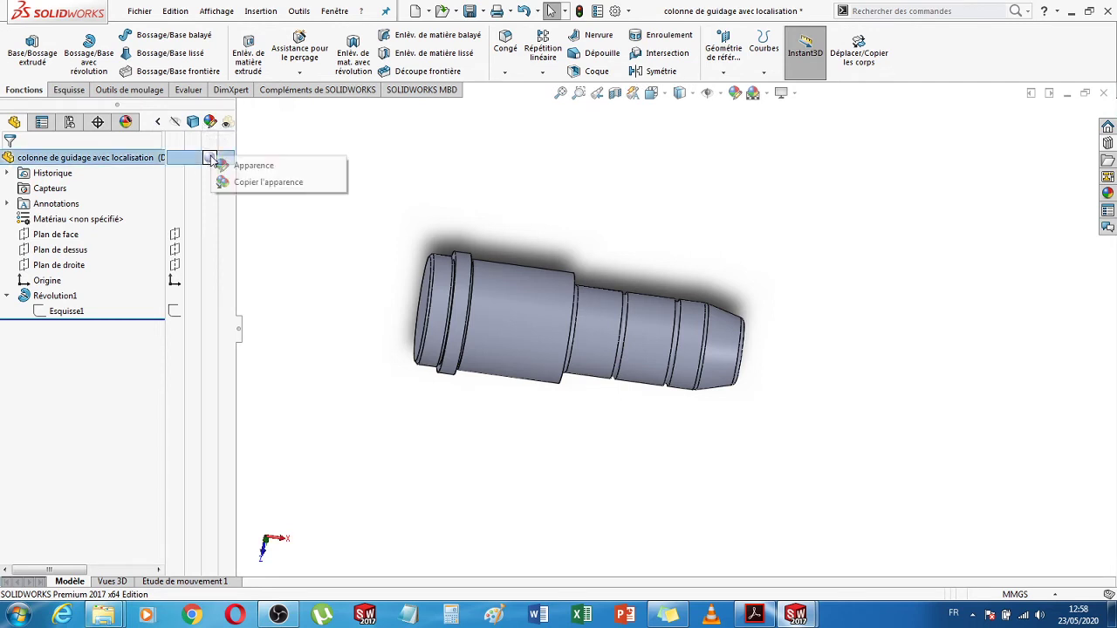
{"action": "left_click", "coordinate": [257, 169]}
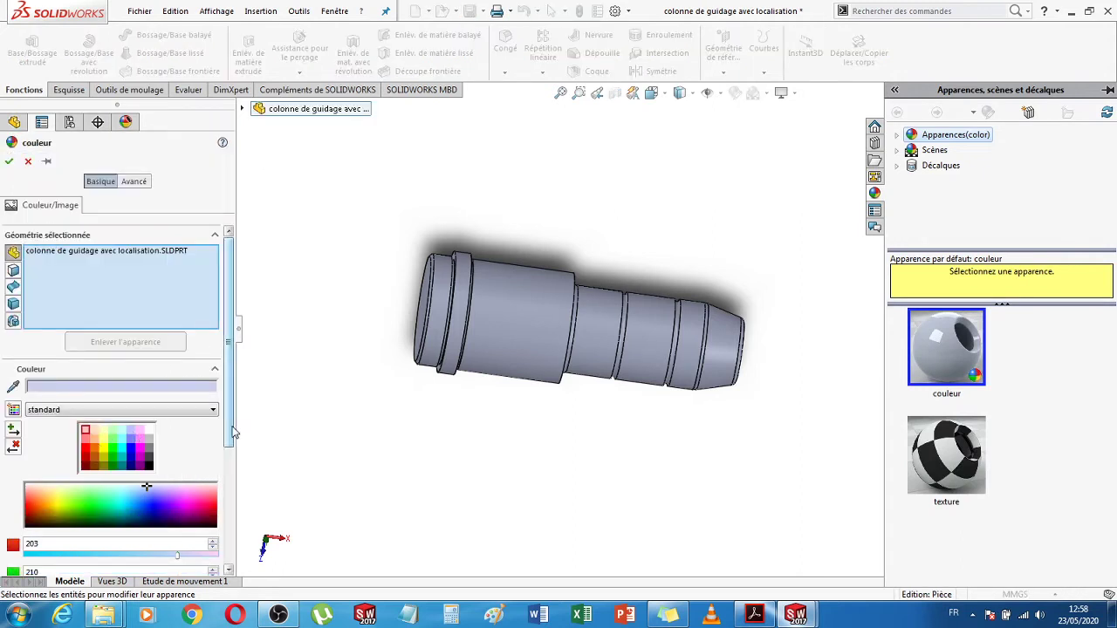
{"action": "scroll", "coordinate": [237, 453], "scroll_direction": "down", "scroll_amount": 3}
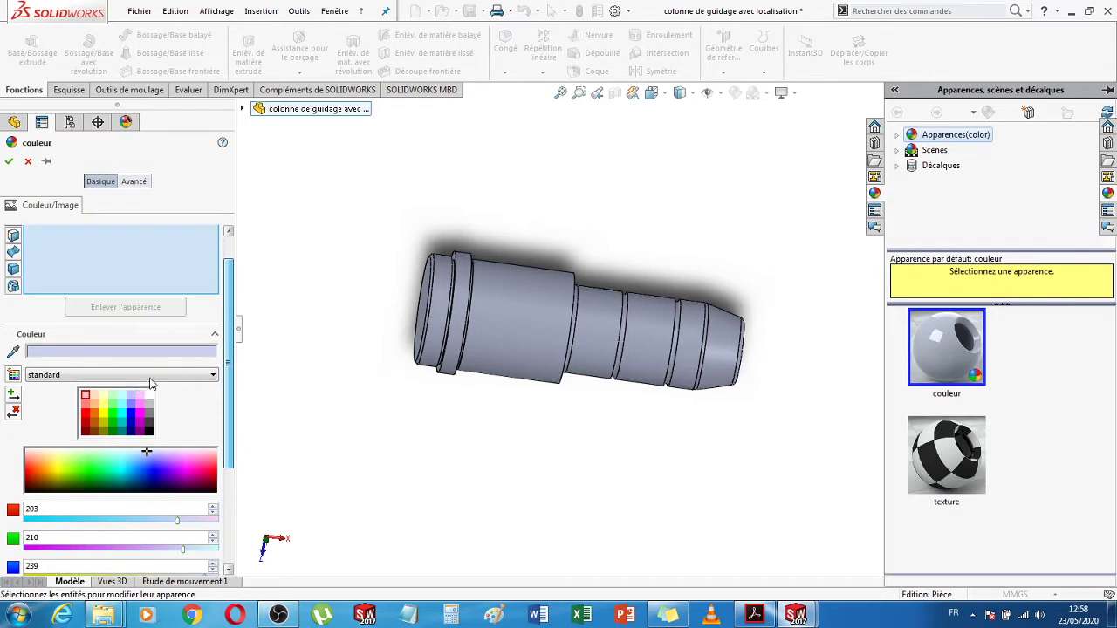
{"action": "left_click", "coordinate": [152, 376]}
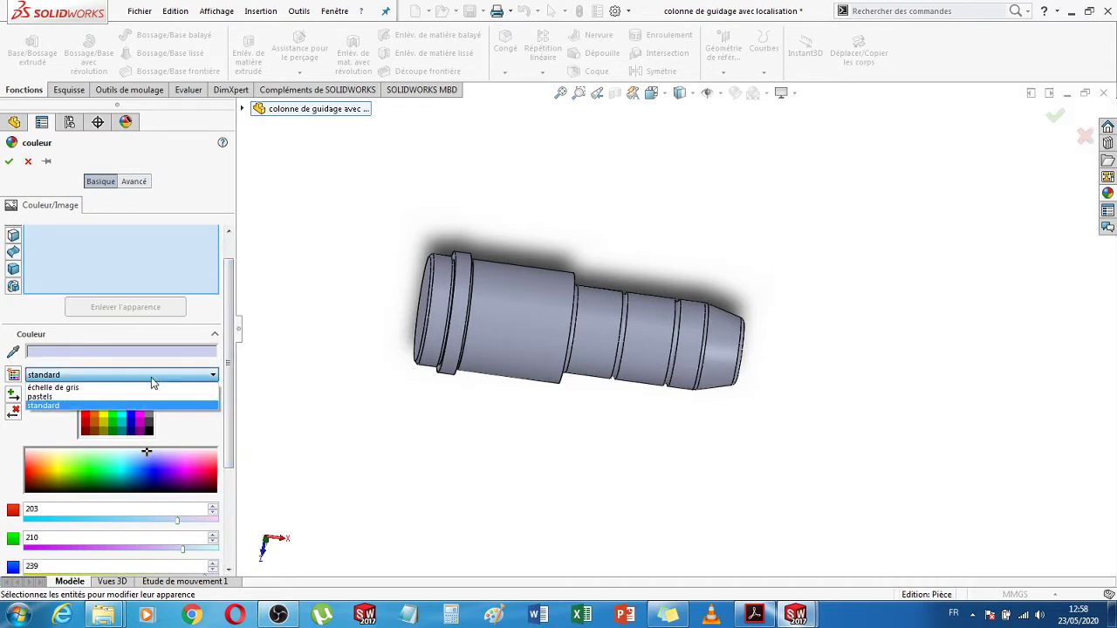
{"action": "left_click", "coordinate": [116, 397]}
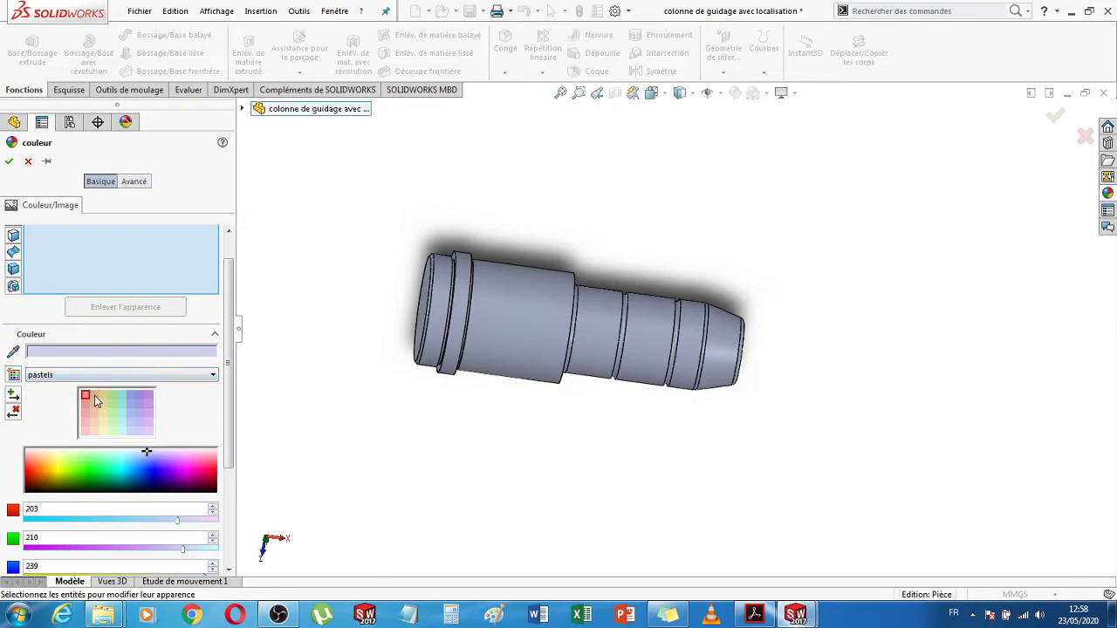
{"action": "left_click", "coordinate": [95, 396]}
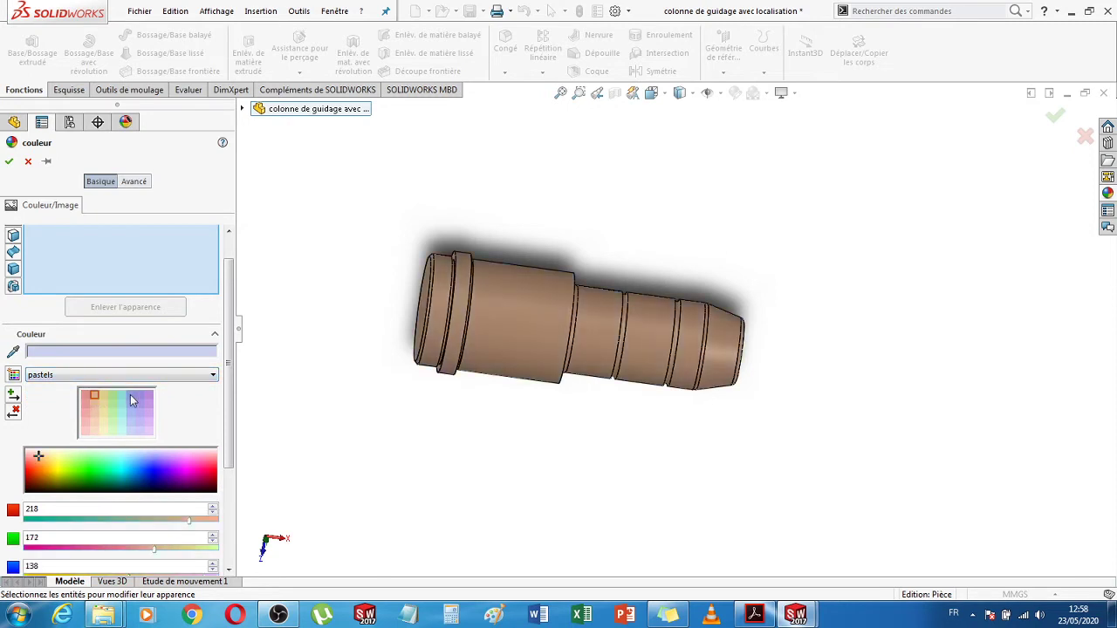
{"action": "left_click", "coordinate": [9, 161]}
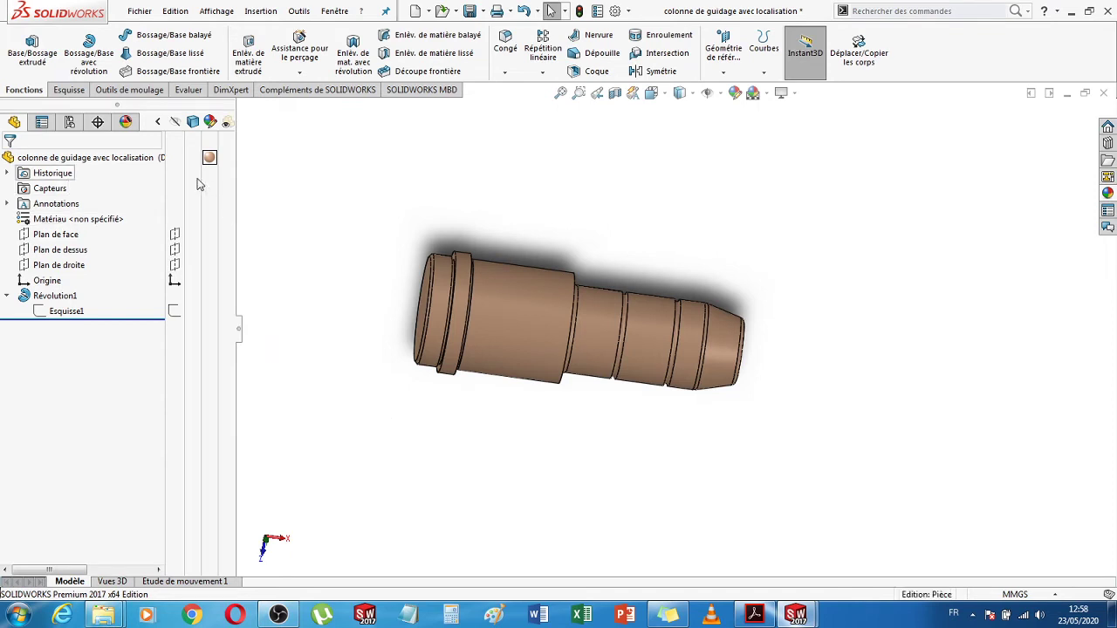
{"action": "left_click", "coordinate": [158, 122]}
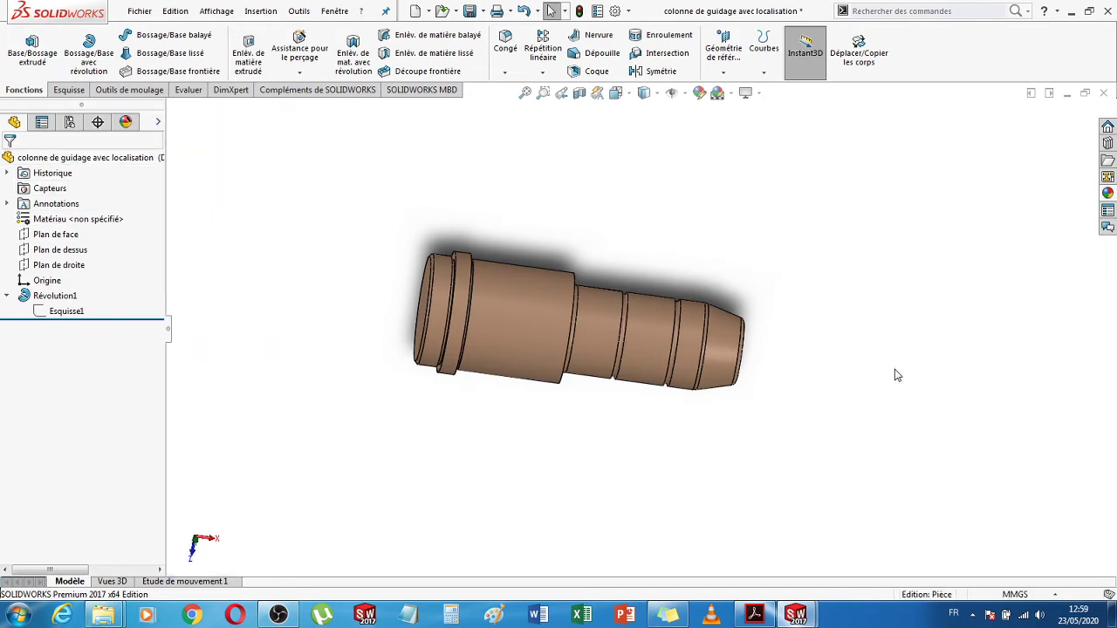
- Save the localisation version of the pillar and close it to return to the Cendrier - Partie fixe assembly
{"action": "left_click", "coordinate": [471, 12]}
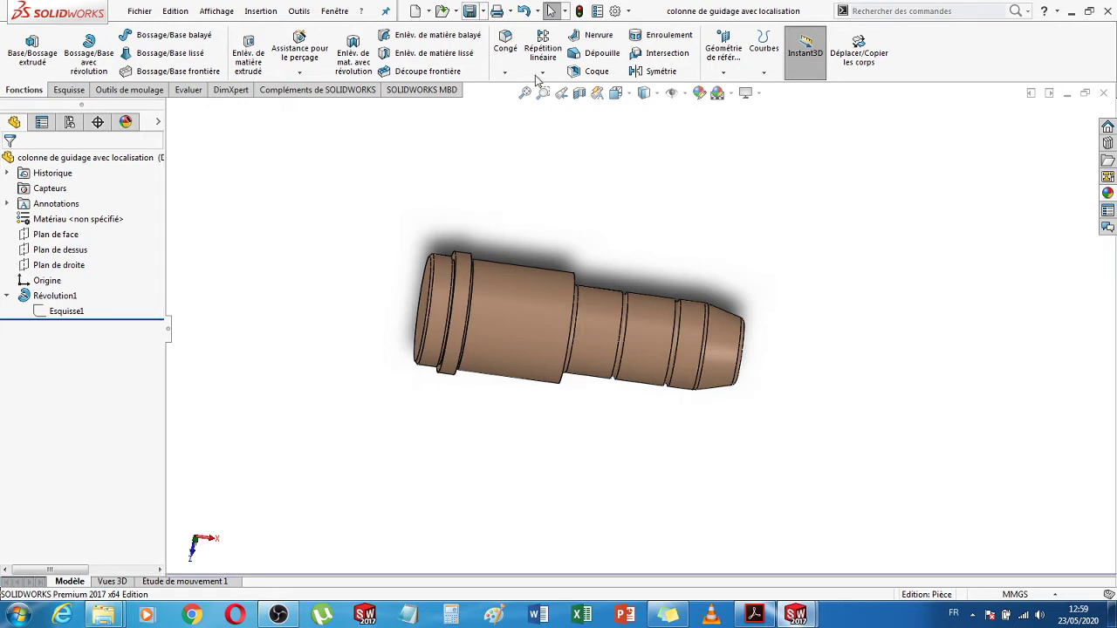
{"action": "left_click", "coordinate": [1103, 94]}
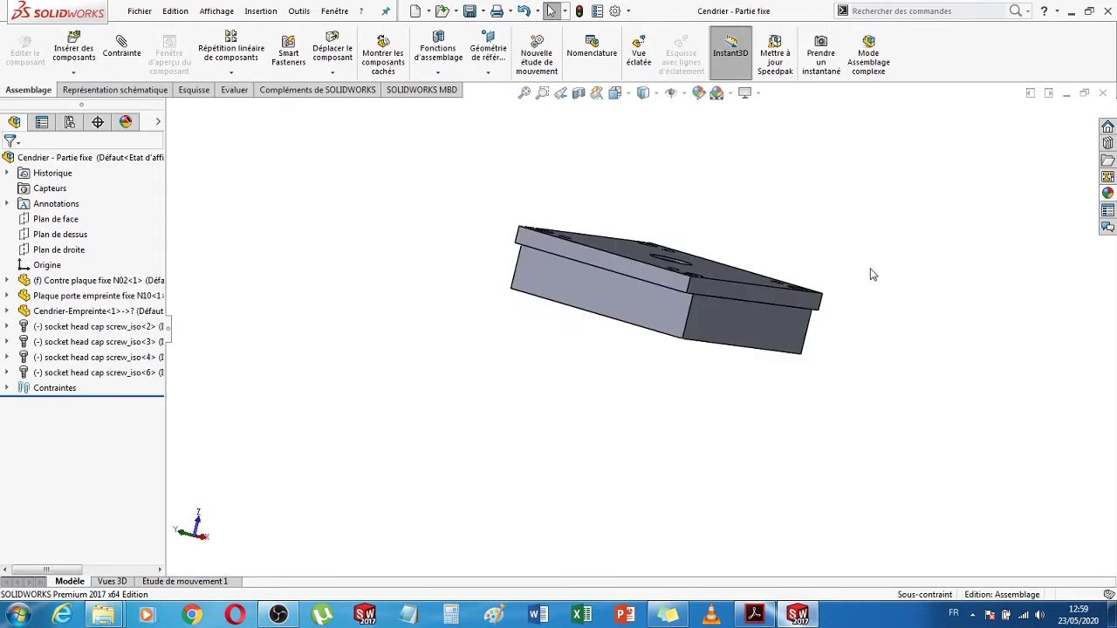
- Hide the Contre plaque fixe N02 plate in the assembly to expose the back of the cavity holder plate
{"action": "middle_click_drag", "start_coordinate": [633, 441], "coordinate": [716, 500]}
{"action": "middle_click_drag", "start_coordinate": [698, 443], "coordinate": [801, 466]}
{"action": "key", "text": "f"}
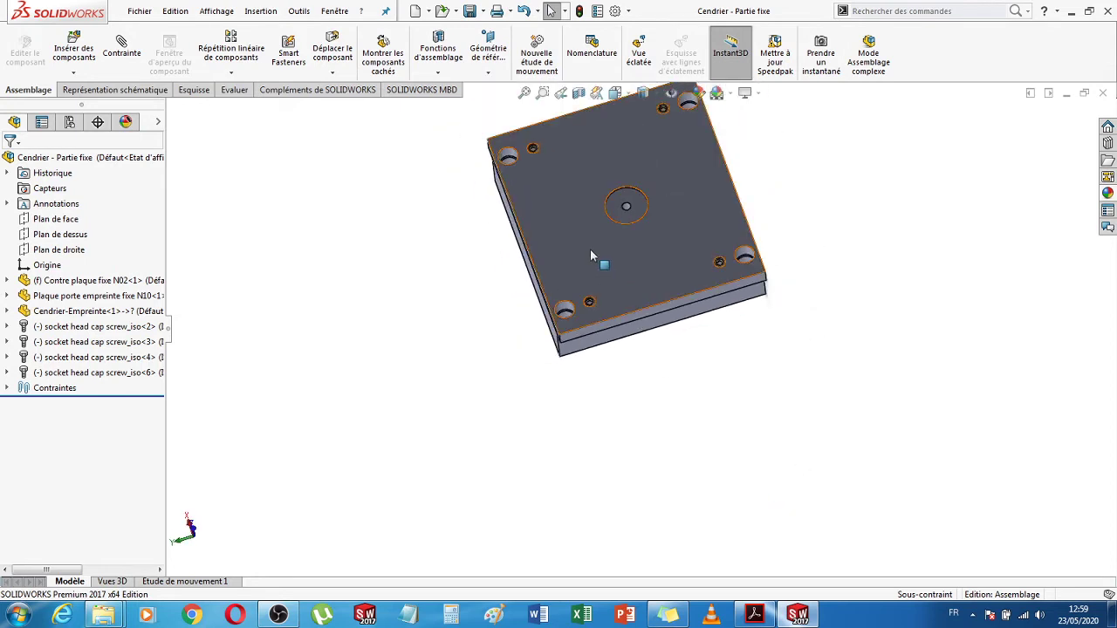
{"action": "scroll", "coordinate": [577, 261], "scroll_direction": "down", "scroll_amount": 6}
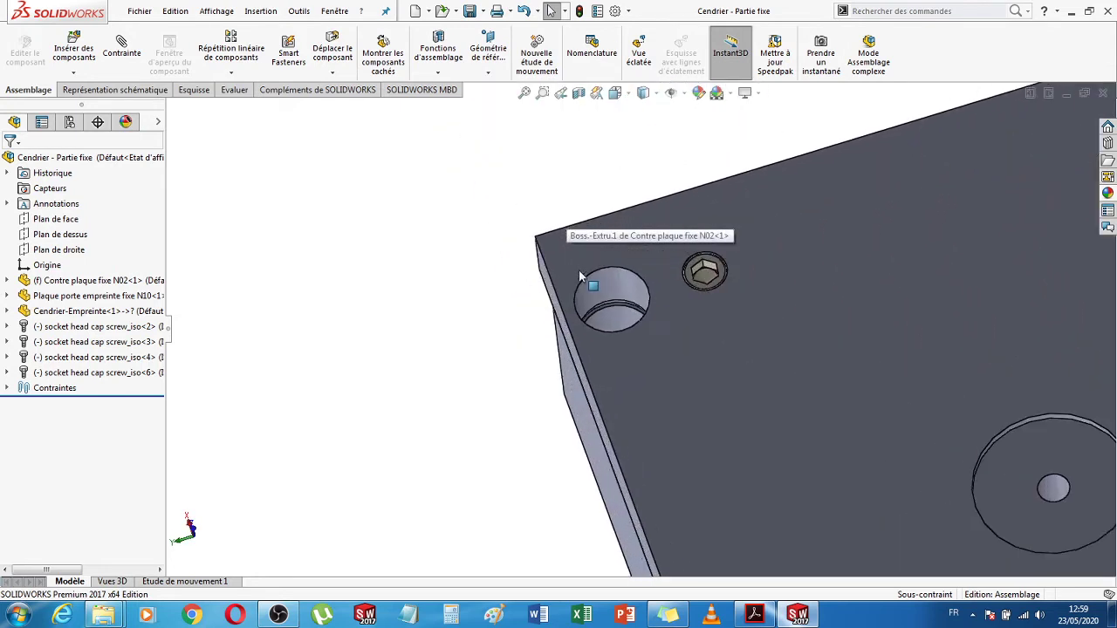
{"action": "middle_click_drag", "start_coordinate": [630, 346], "coordinate": [565, 342]}
{"action": "scroll", "coordinate": [566, 342], "scroll_direction": "up", "scroll_amount": 3}
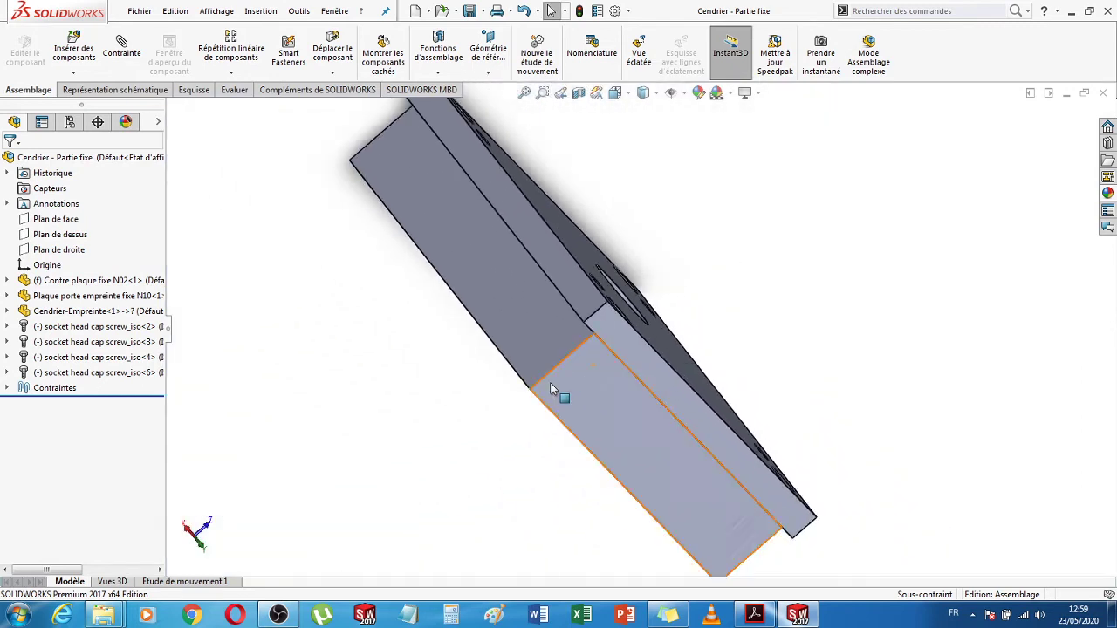
{"action": "left_click", "coordinate": [613, 330]}
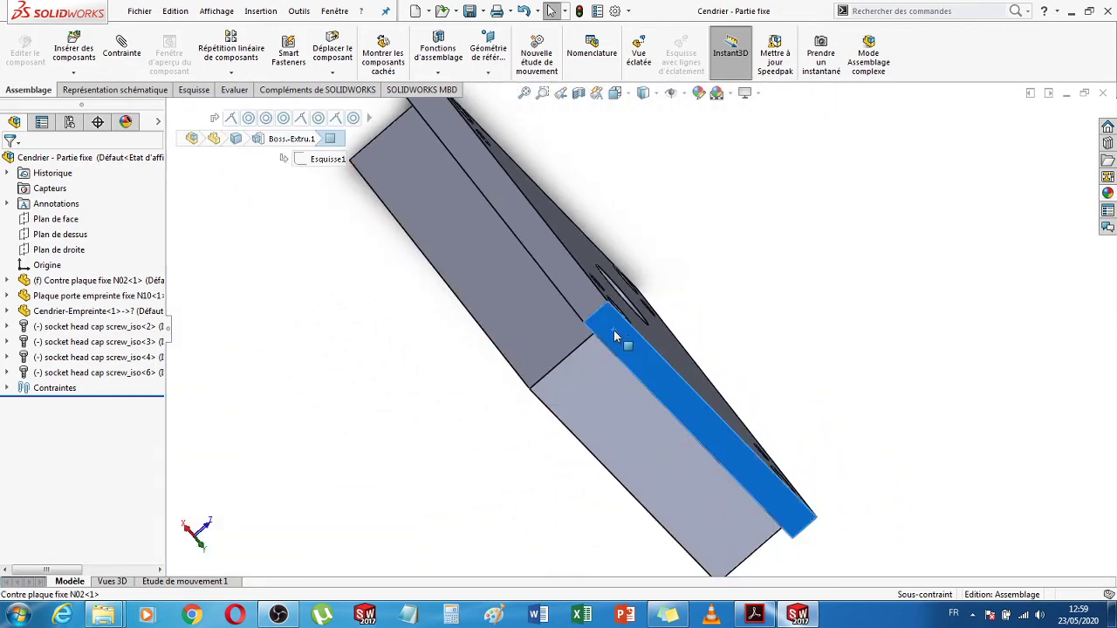
{"action": "left_click", "coordinate": [758, 247]}
- Insert the colonne de guidage part, rotate it 90 degrees about X and then Y, and place it beside the cavity holder plate
{"action": "middle_click_drag", "start_coordinate": [835, 327], "coordinate": [672, 378]}
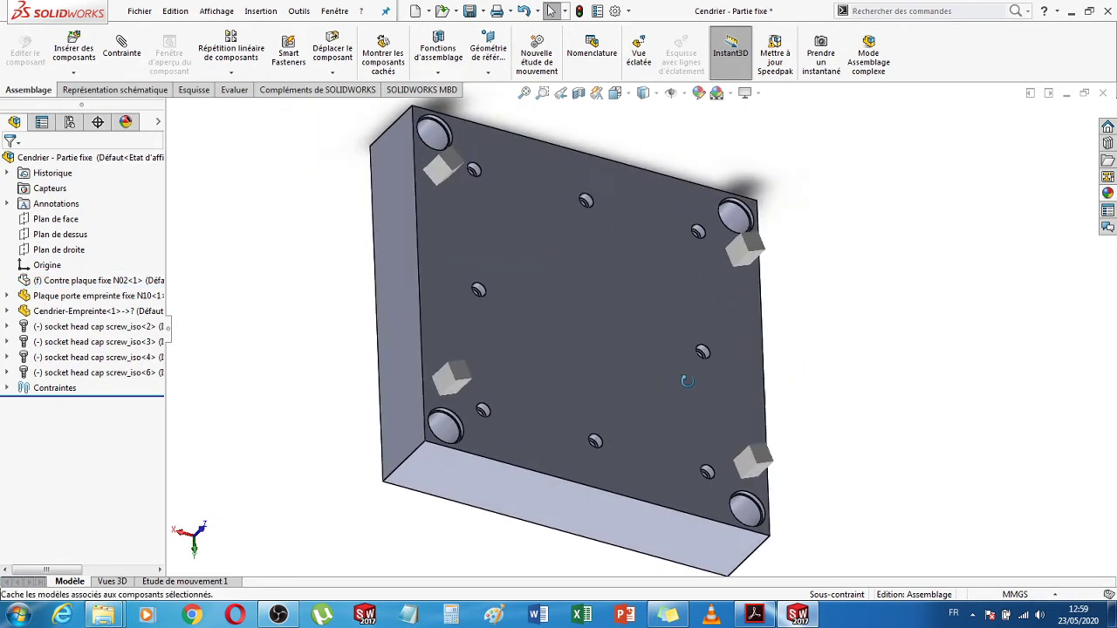
{"action": "scroll", "coordinate": [442, 418], "scroll_direction": "down", "scroll_amount": 5}
{"action": "scroll", "coordinate": [515, 423], "scroll_direction": "down", "scroll_amount": 3}
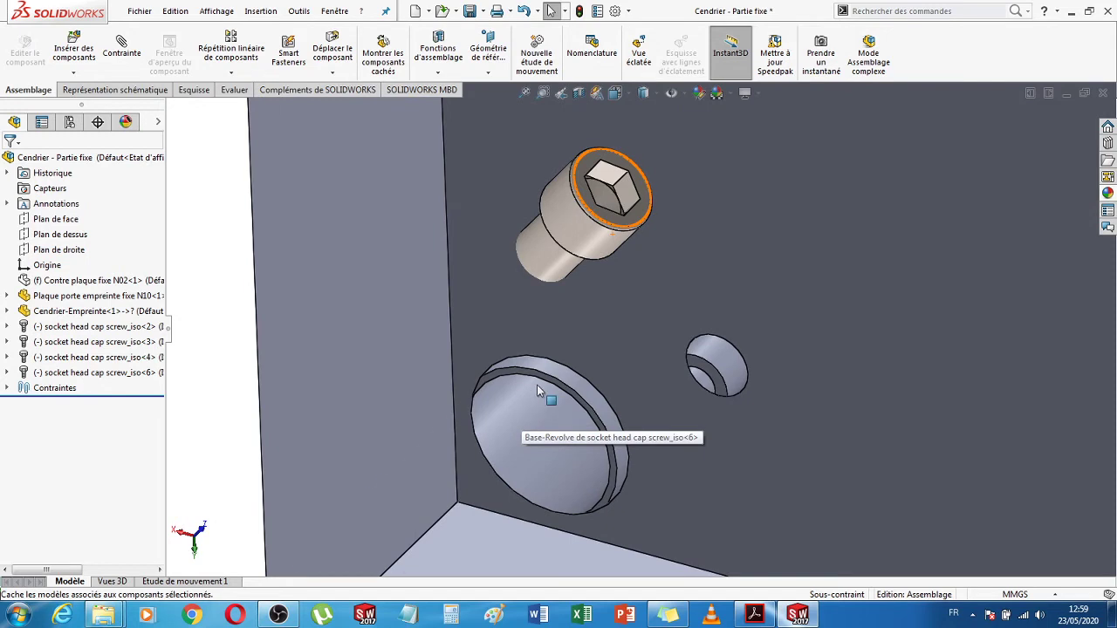
{"action": "scroll", "coordinate": [538, 394], "scroll_direction": "up", "scroll_amount": 4}
{"action": "scroll", "coordinate": [553, 403], "scroll_direction": "up", "scroll_amount": 4}
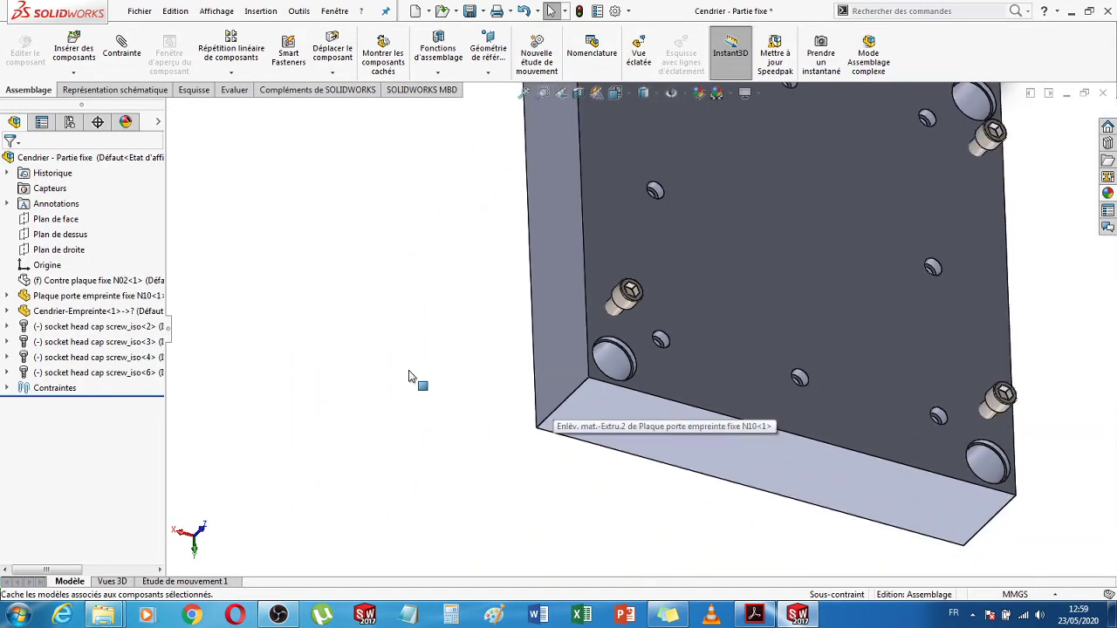
{"action": "left_click", "coordinate": [73, 48]}
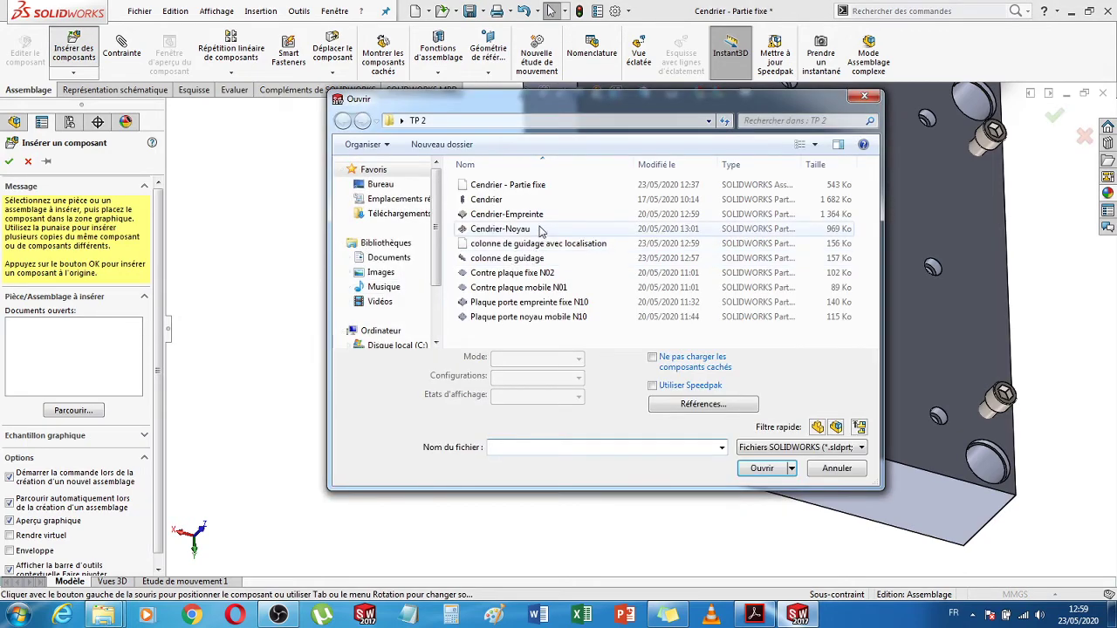
{"action": "double_click", "coordinate": [505, 265]}
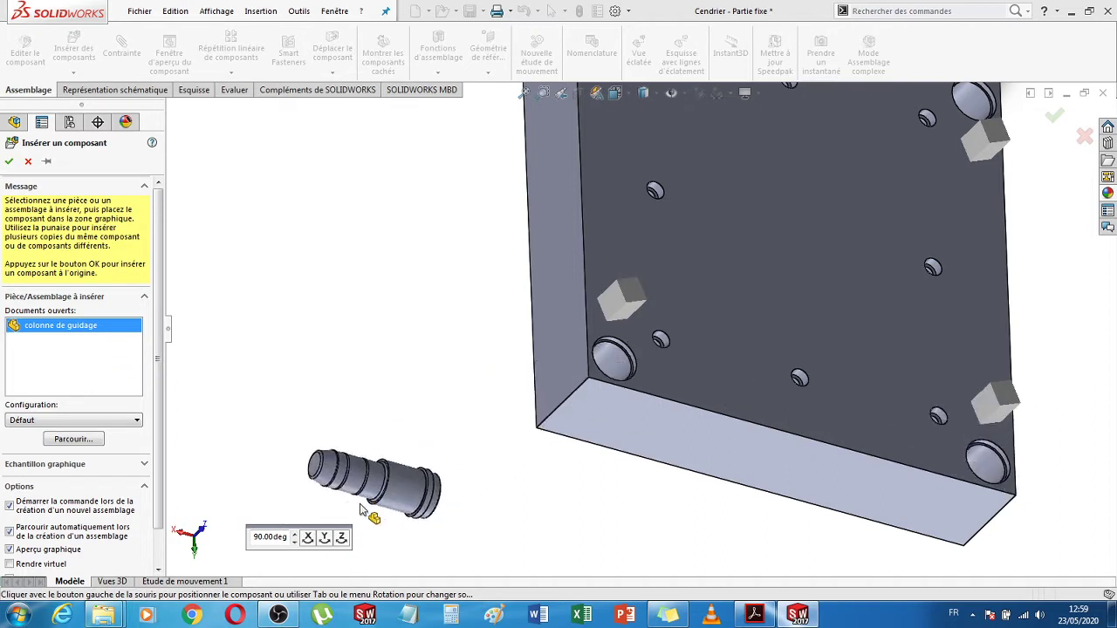
{"action": "left_click", "coordinate": [310, 538]}
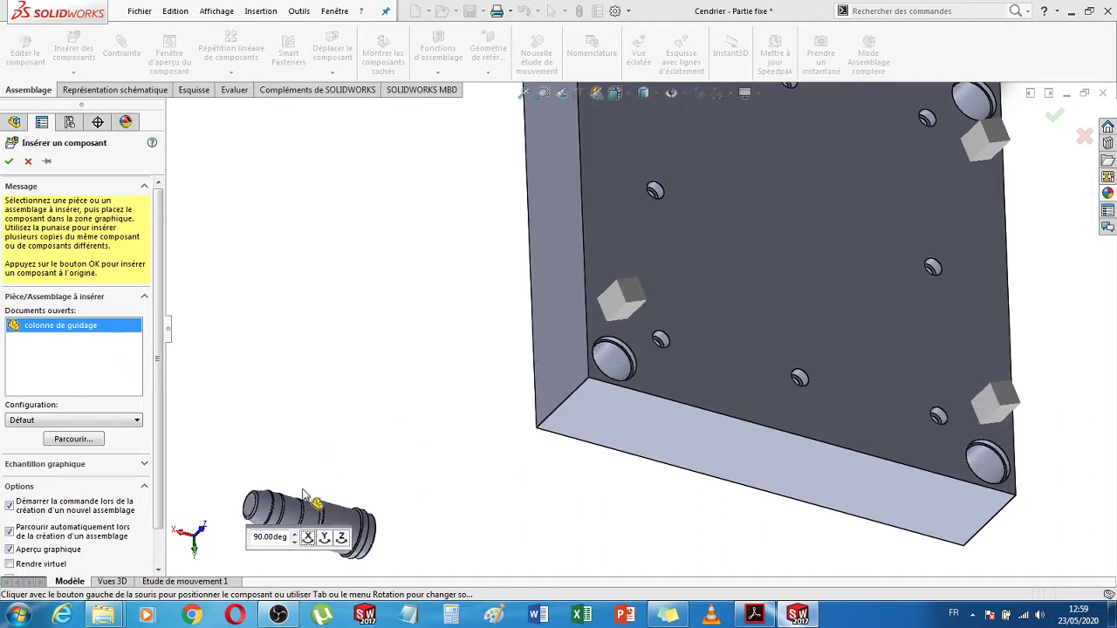
{"action": "left_click", "coordinate": [323, 538]}
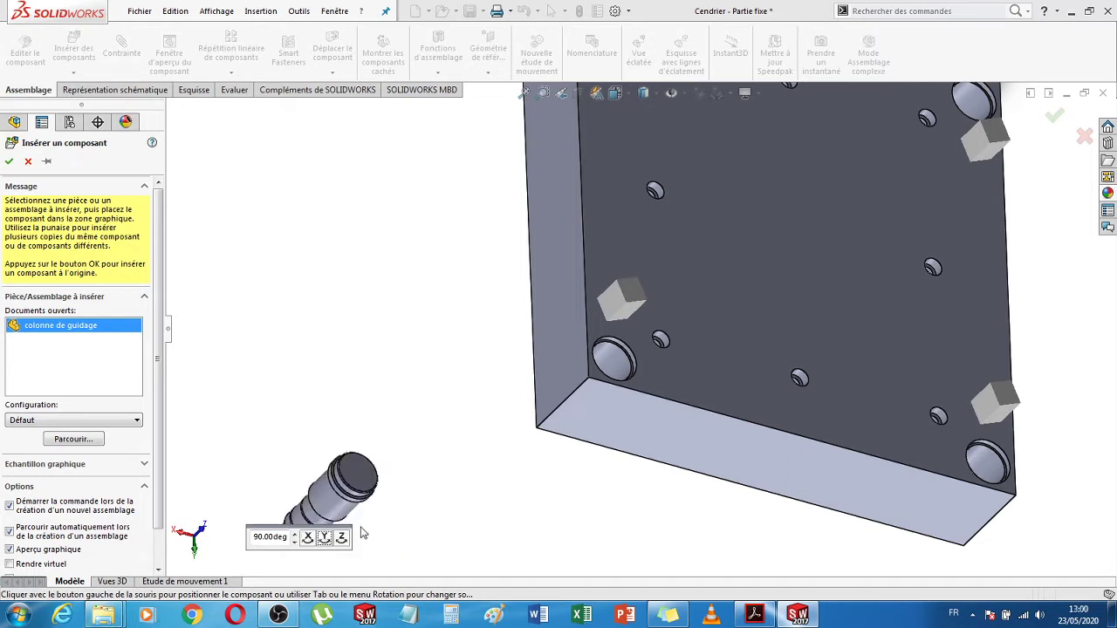
{"action": "left_click", "coordinate": [485, 354]}
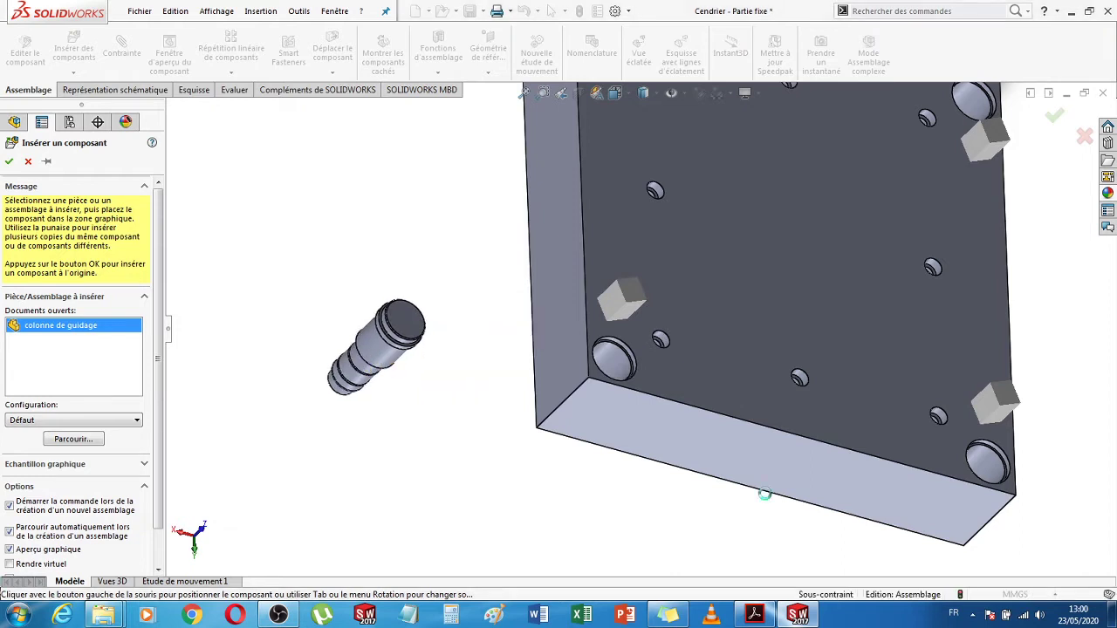
{"action": "key", "text": "Escape"}
{"action": "scroll", "coordinate": [632, 326], "scroll_direction": "up", "scroll_amount": 2}
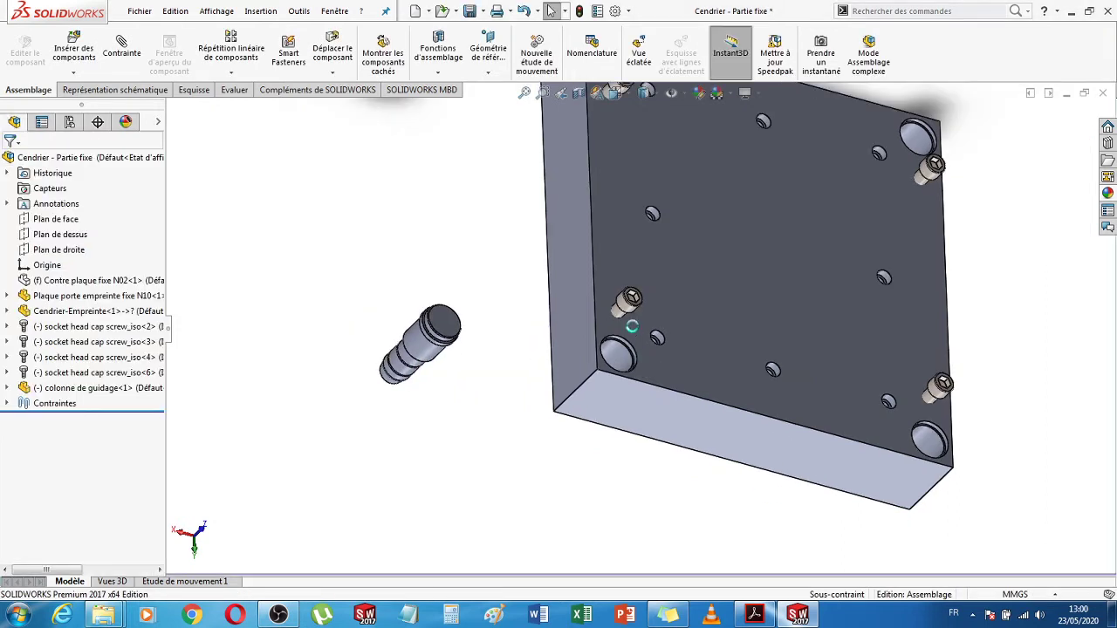
- Insert two more copies of colonne de guidage in their default orientation and place them separately beside the plate
{"action": "scroll", "coordinate": [633, 326], "scroll_direction": "down", "scroll_amount": 3}
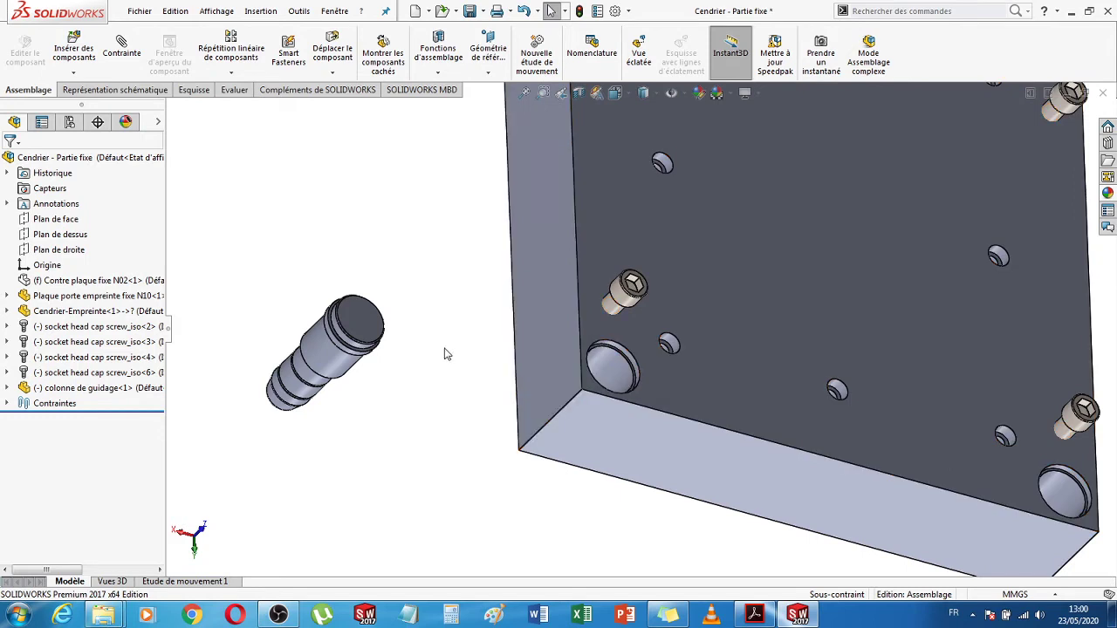
{"action": "scroll", "coordinate": [393, 358], "scroll_direction": "up", "scroll_amount": 5}
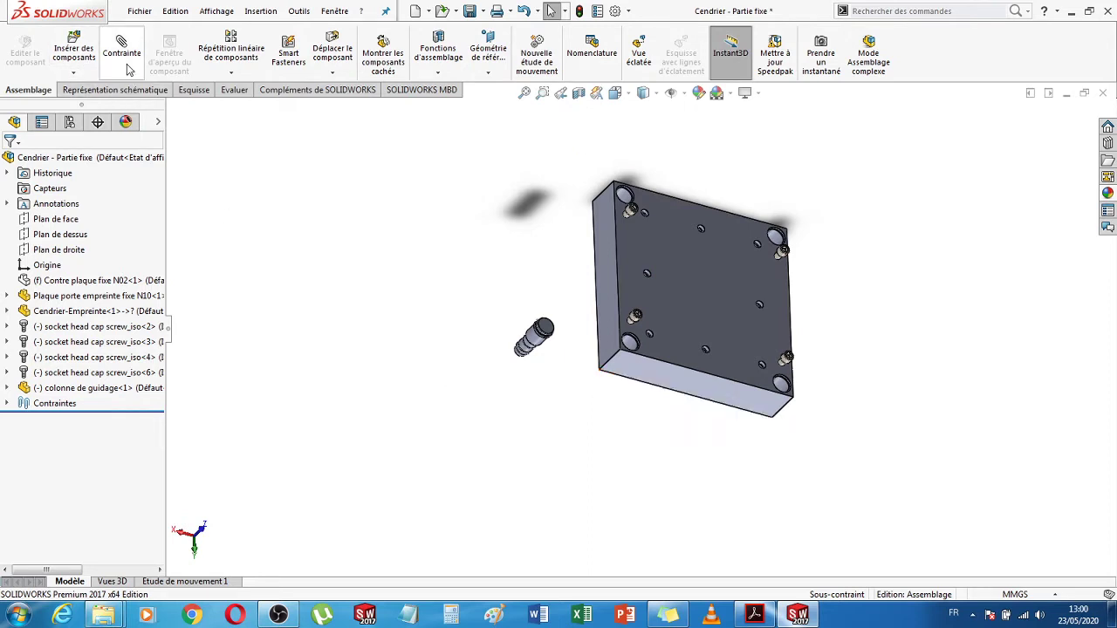
{"action": "left_click", "coordinate": [73, 52]}
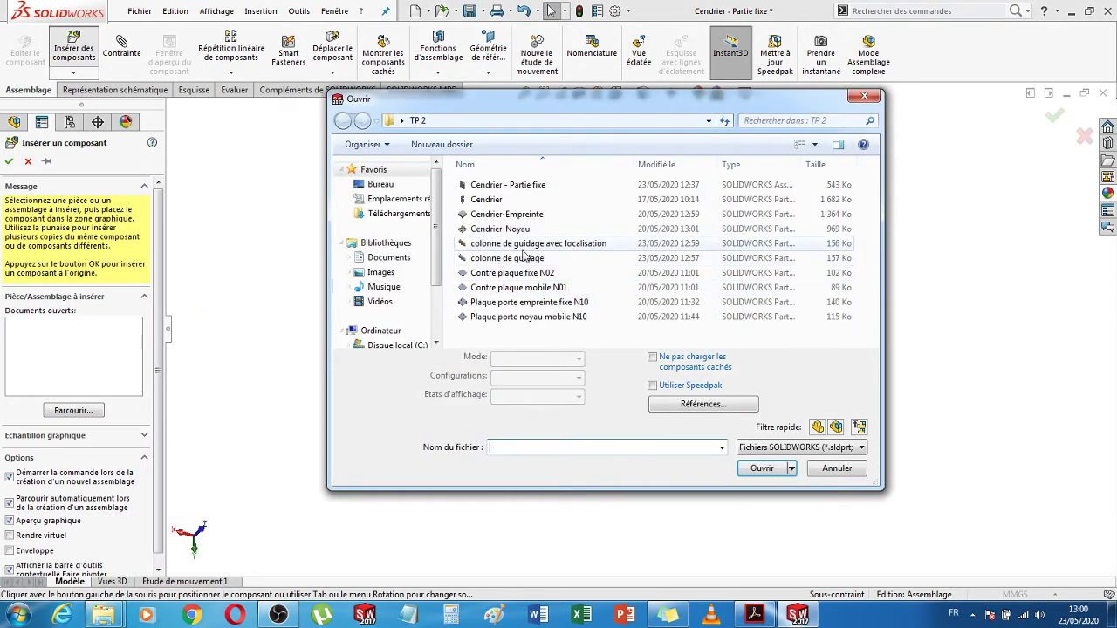
{"action": "double_click", "coordinate": [535, 258]}
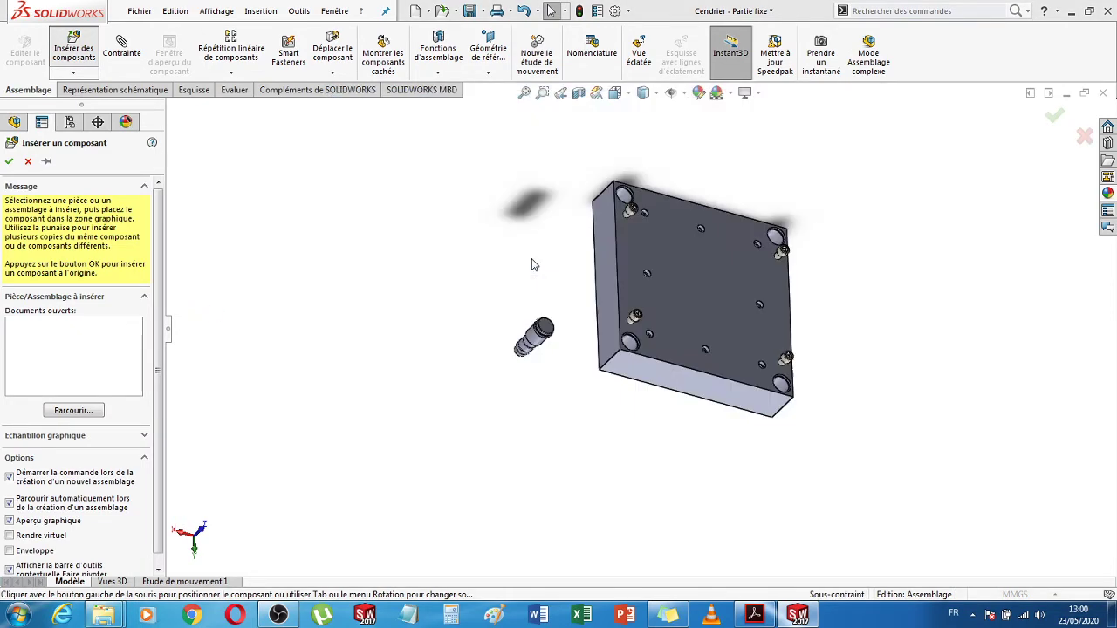
{"action": "left_click", "coordinate": [518, 286]}
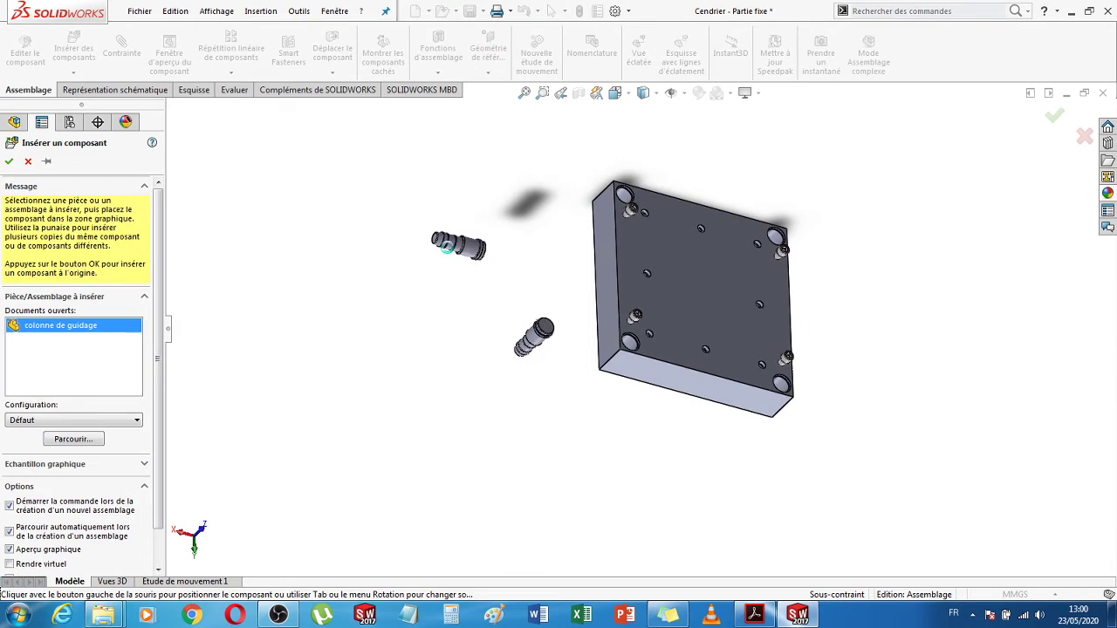
{"action": "key", "text": "Escape"}
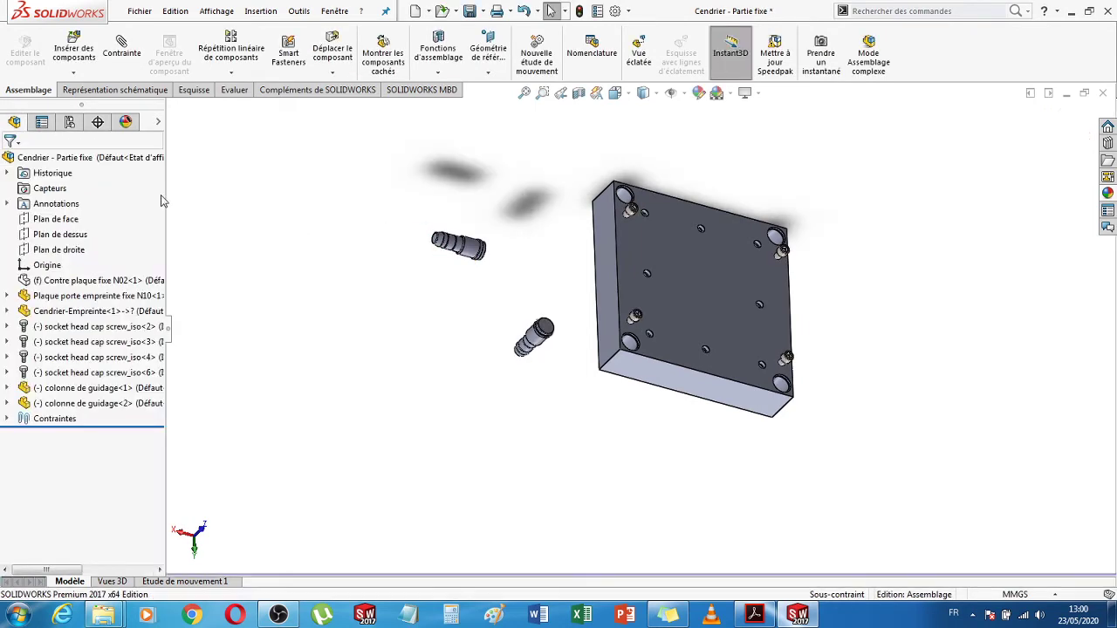
{"action": "left_click", "coordinate": [84, 75]}
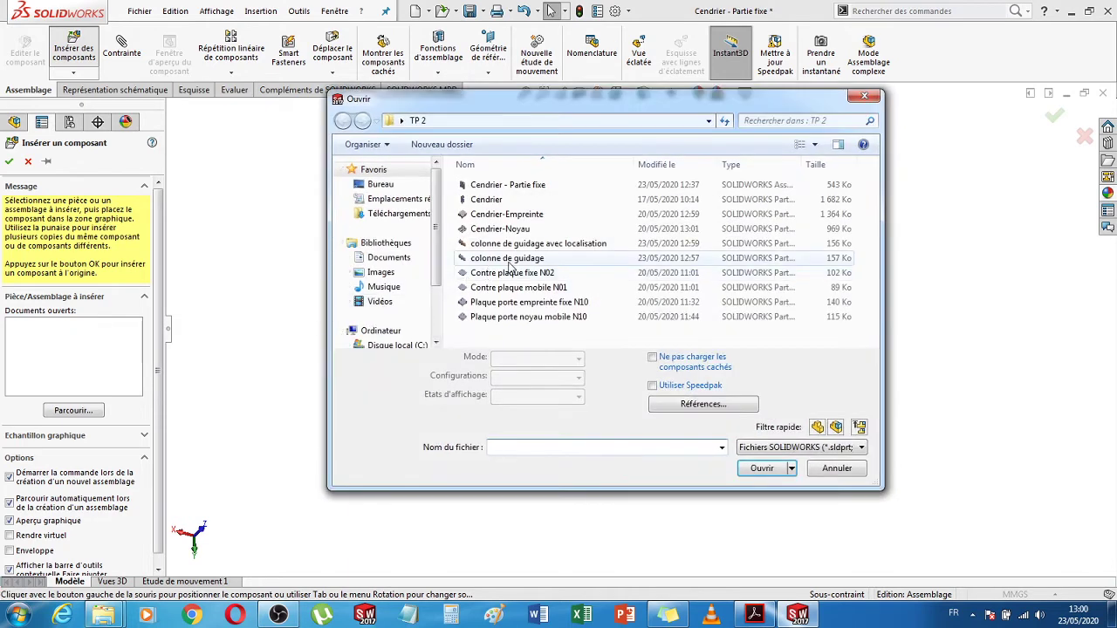
{"action": "left_click", "coordinate": [497, 260]}
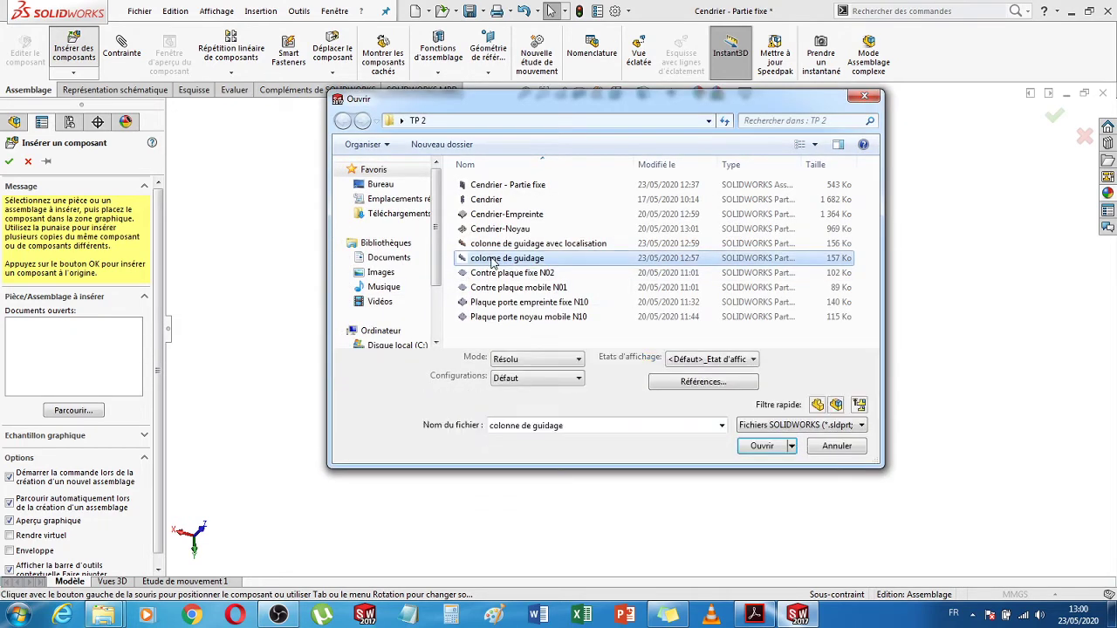
{"action": "double_click", "coordinate": [493, 260]}
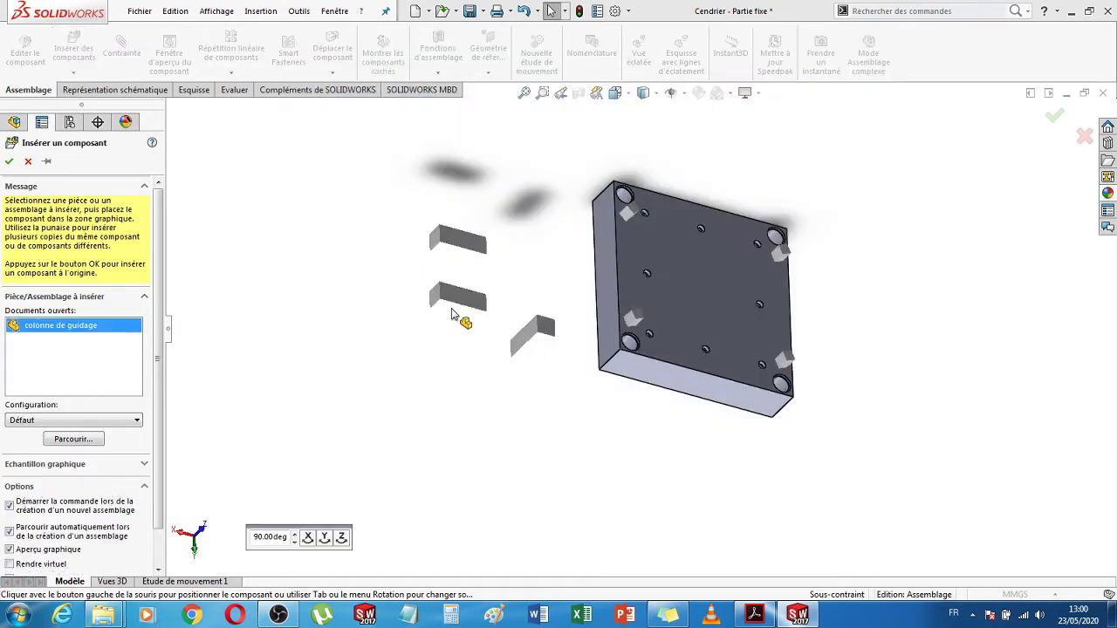
{"action": "left_click", "coordinate": [404, 323]}
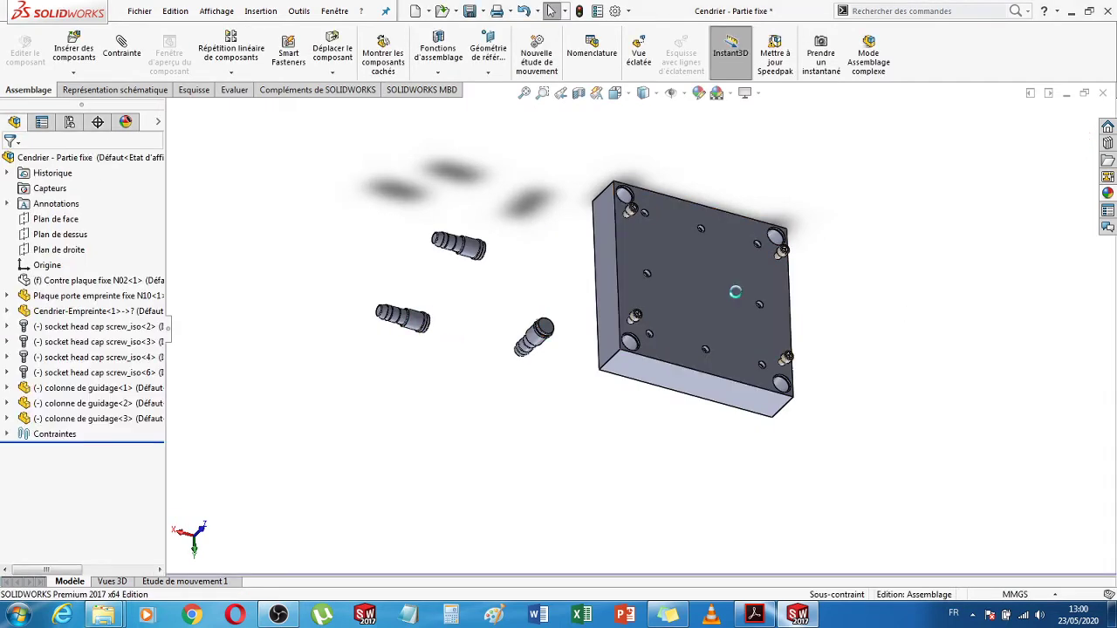
- Try a coaxial mate between the second pillar's body next to the collar and the plate's upper corner bore, and slide the pillar through
{"action": "scroll", "coordinate": [551, 277], "scroll_direction": "down", "scroll_amount": 5}
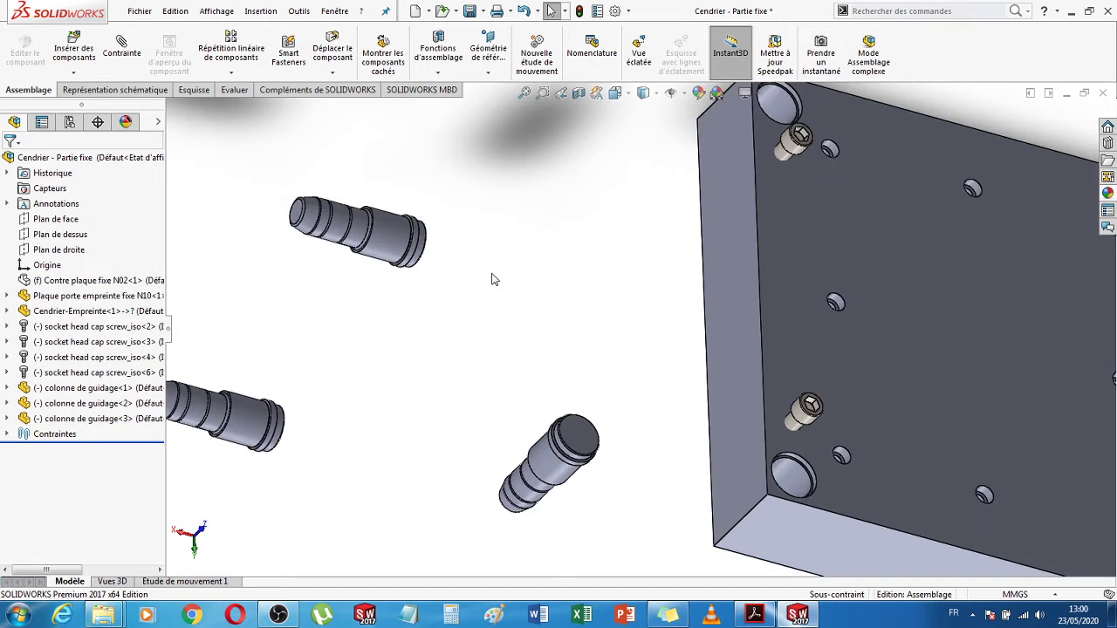
{"action": "left_click", "coordinate": [391, 242]}
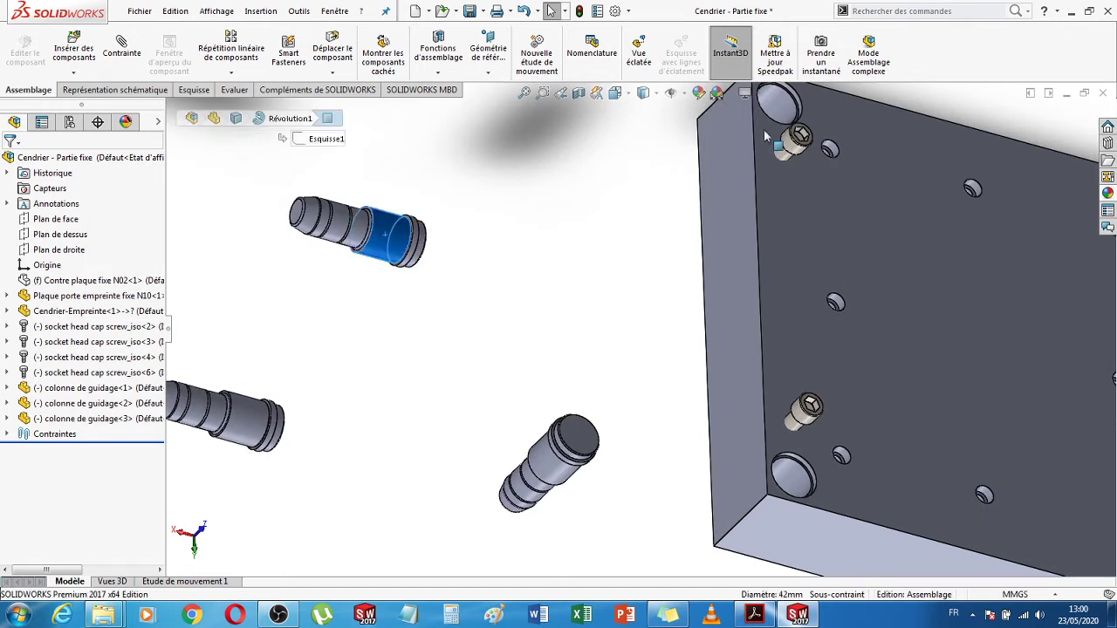
{"action": "left_click", "coordinate": [783, 109], "text": "ctrl"}
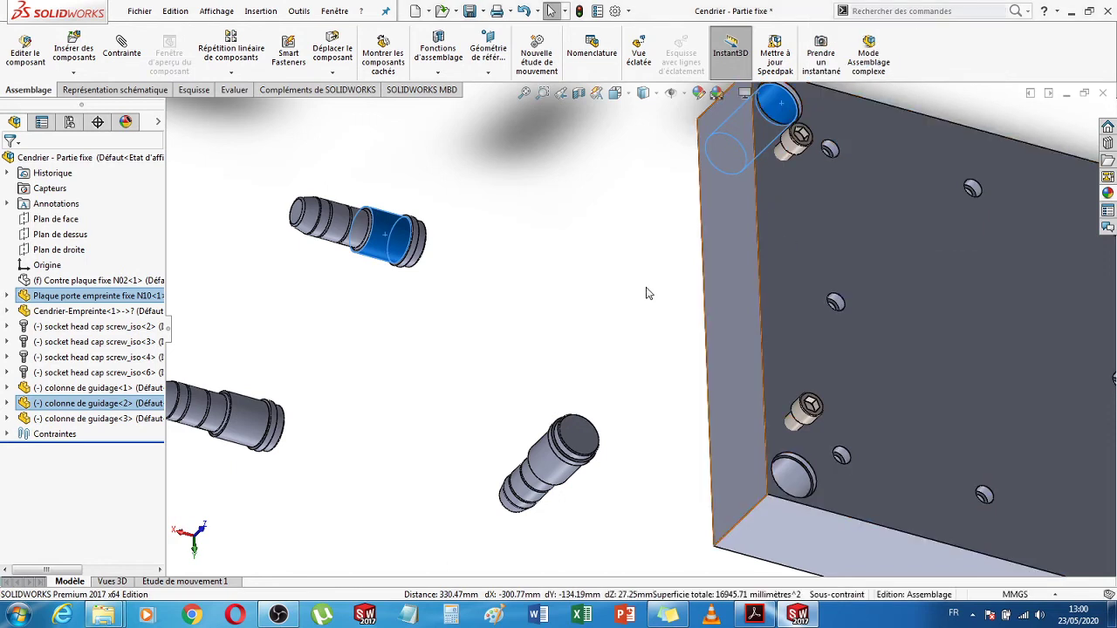
{"action": "scroll", "coordinate": [646, 294], "scroll_direction": "up", "scroll_amount": 2}
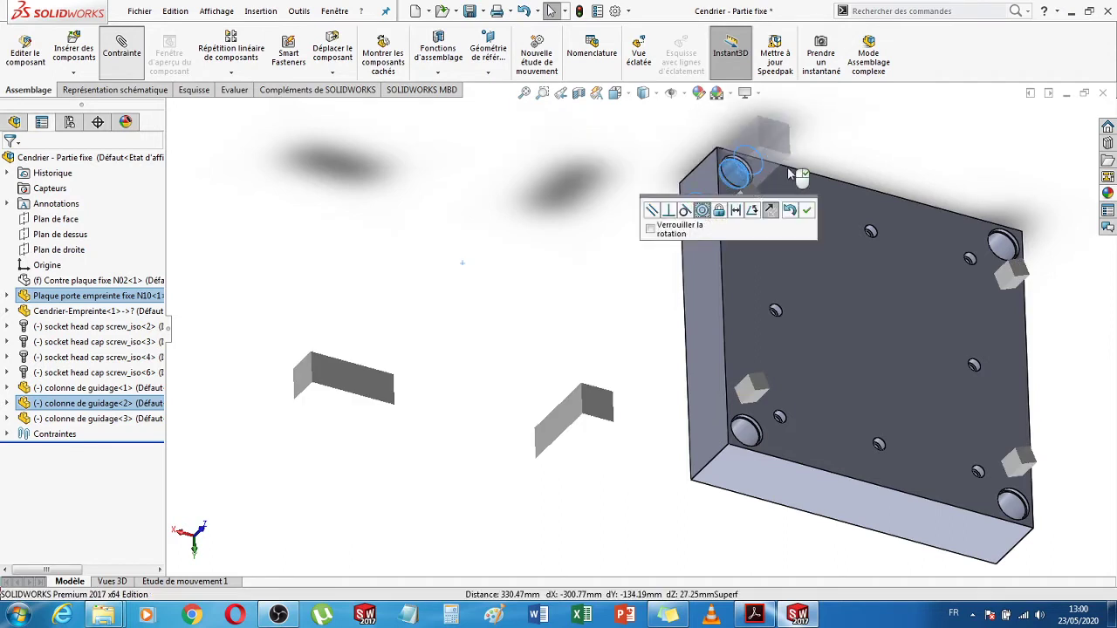
{"action": "left_click", "coordinate": [806, 210]}
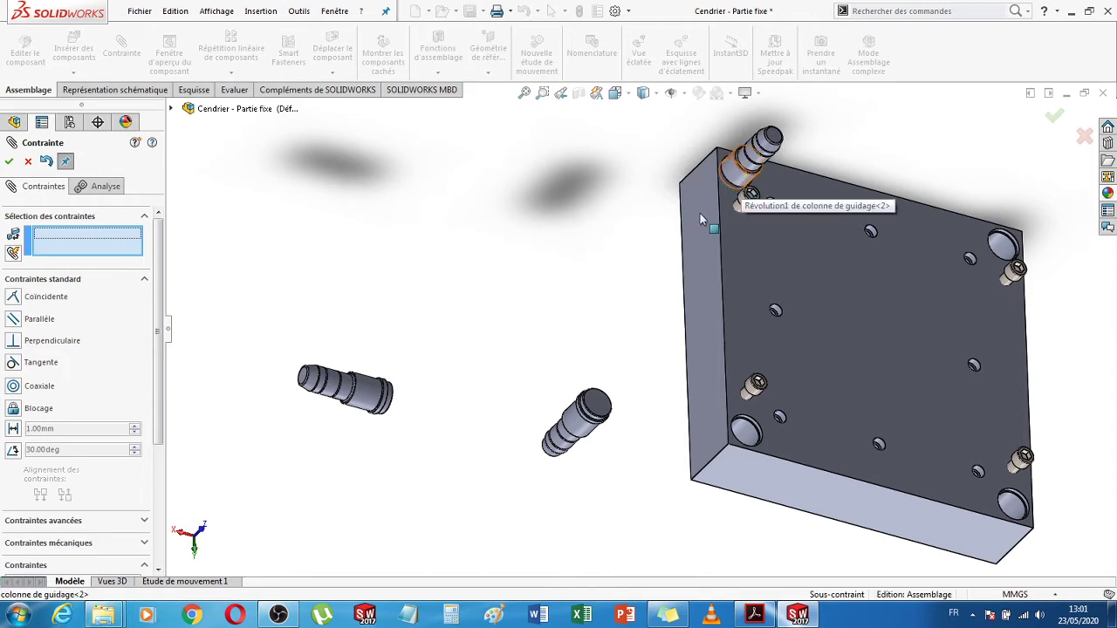
{"action": "left_click", "coordinate": [741, 183]}
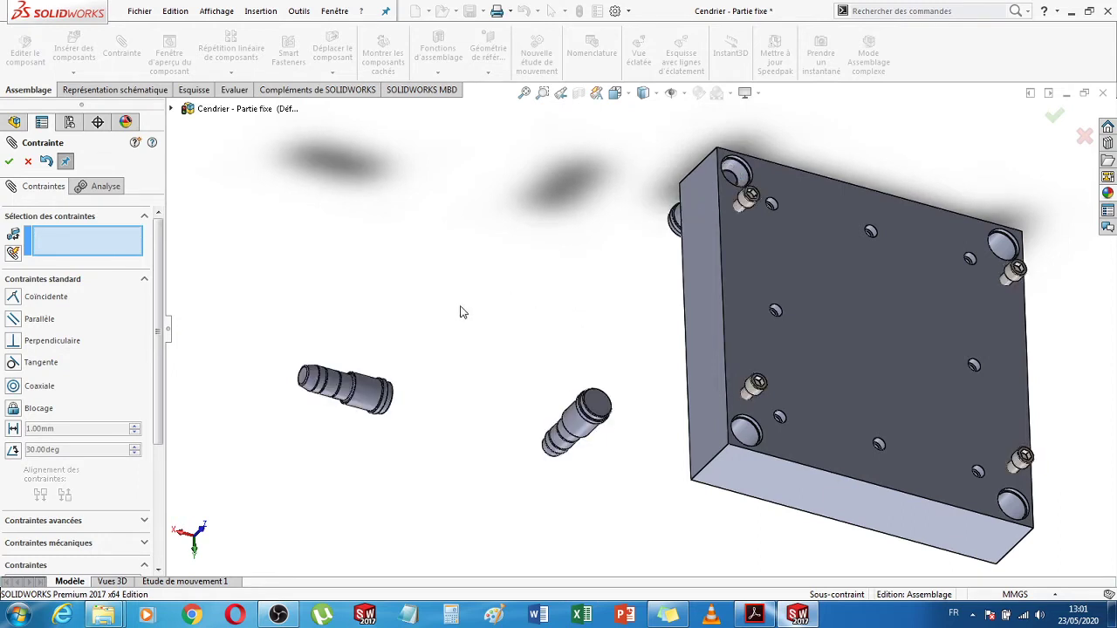
{"action": "middle_click_drag", "start_coordinate": [520, 289], "coordinate": [507, 262]}
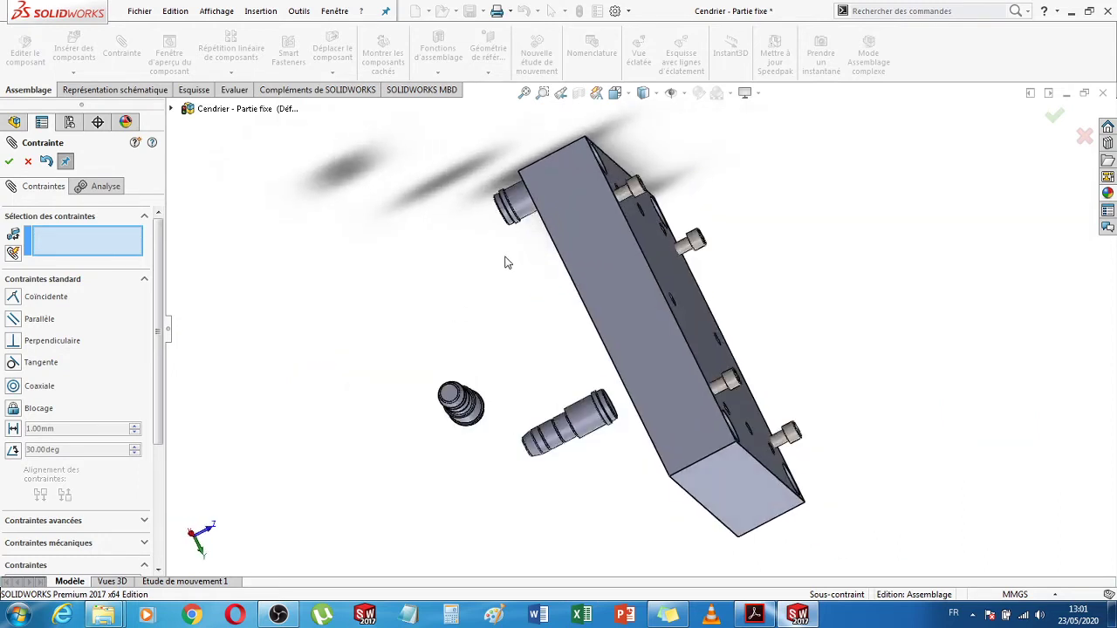
{"action": "left_click", "coordinate": [29, 163]}
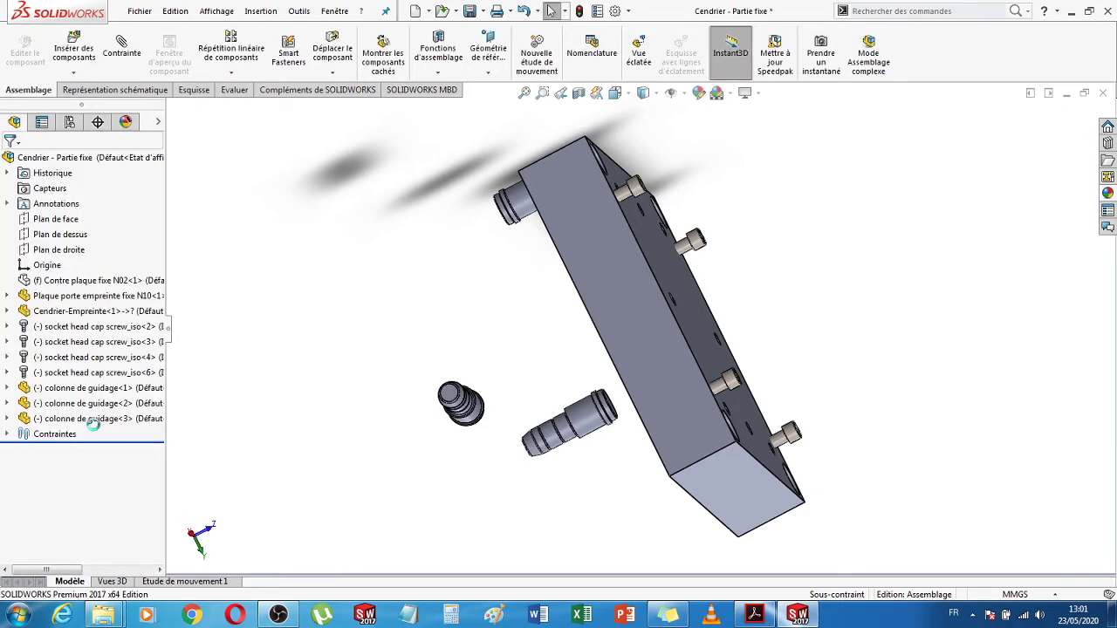
- Display the mates of the second guide pillar and delete its coaxial mate with the Plaque porte empreinte fixe N10 plate
{"action": "left_click", "coordinate": [524, 205]}
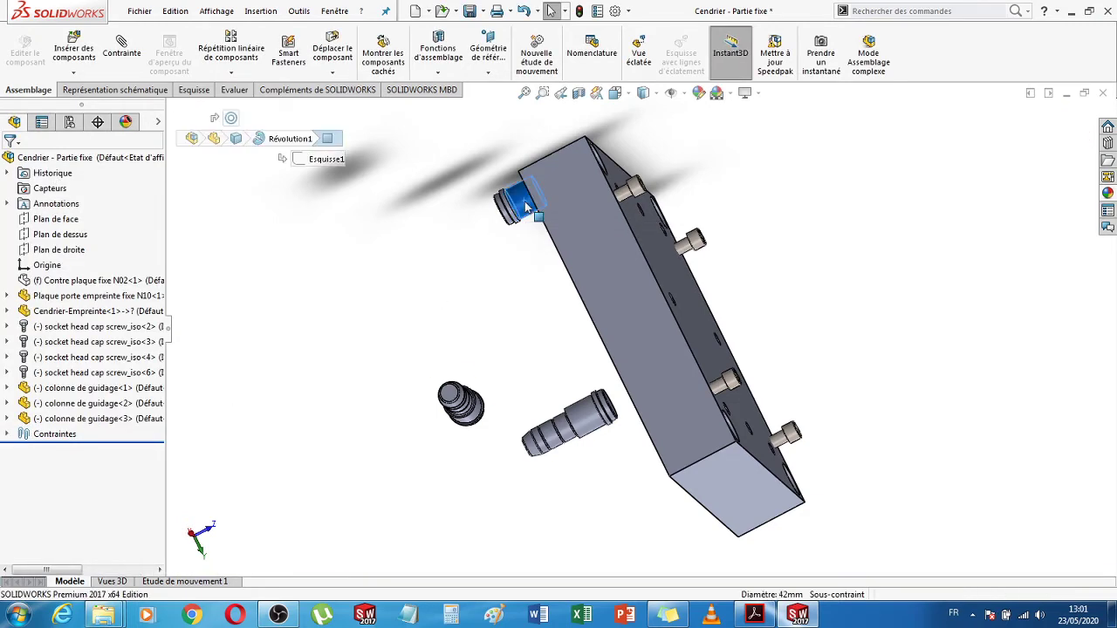
{"action": "right_click", "coordinate": [526, 206]}
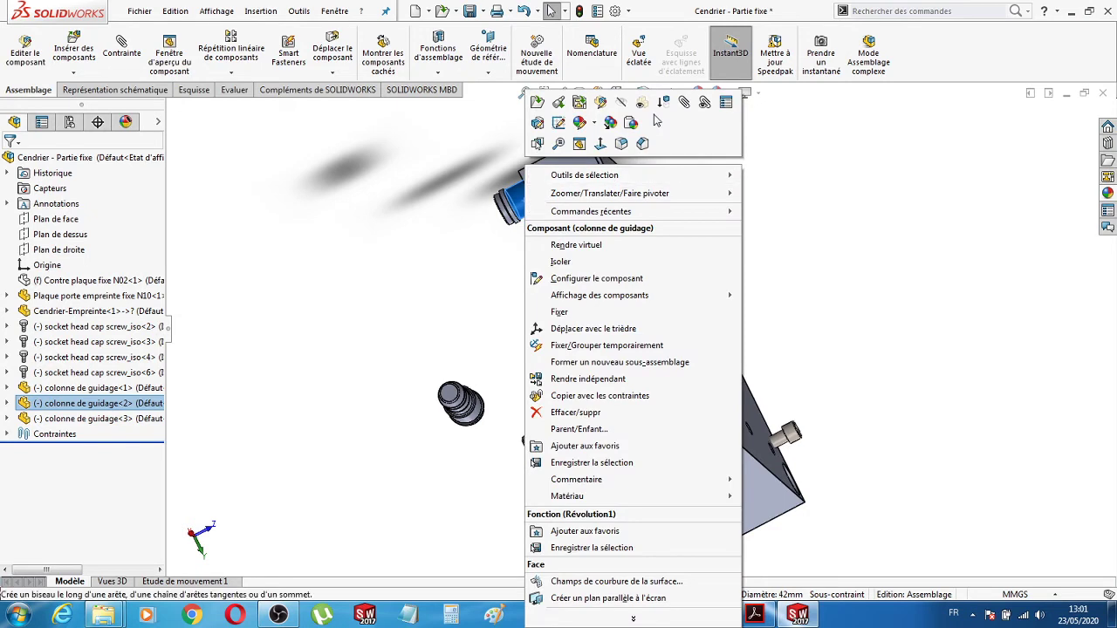
{"action": "left_click", "coordinate": [705, 103]}
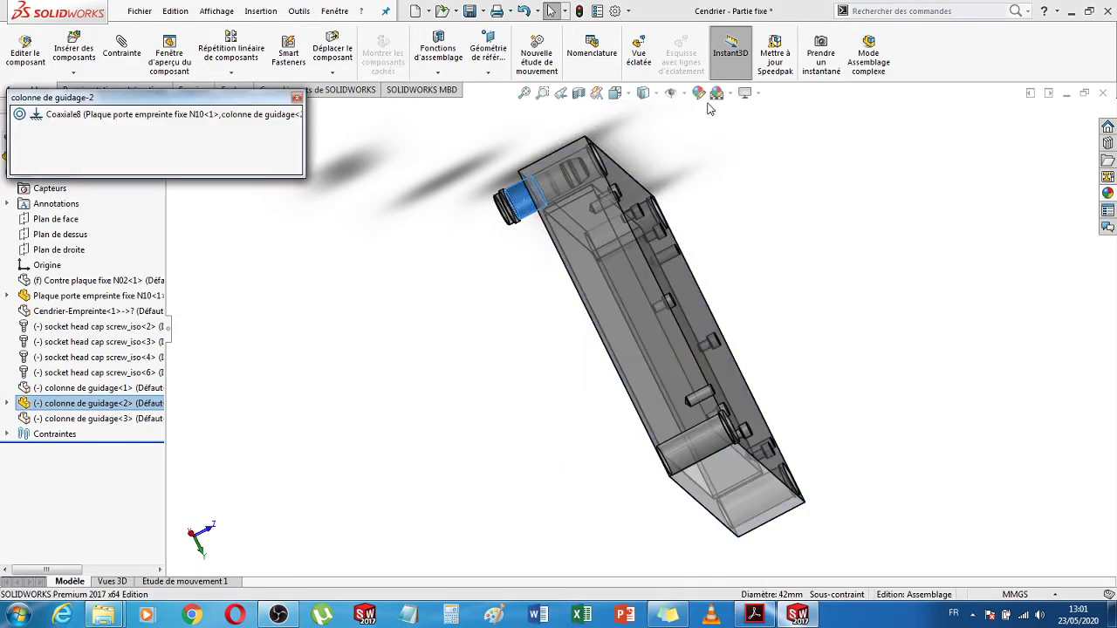
{"action": "left_click", "coordinate": [135, 116]}
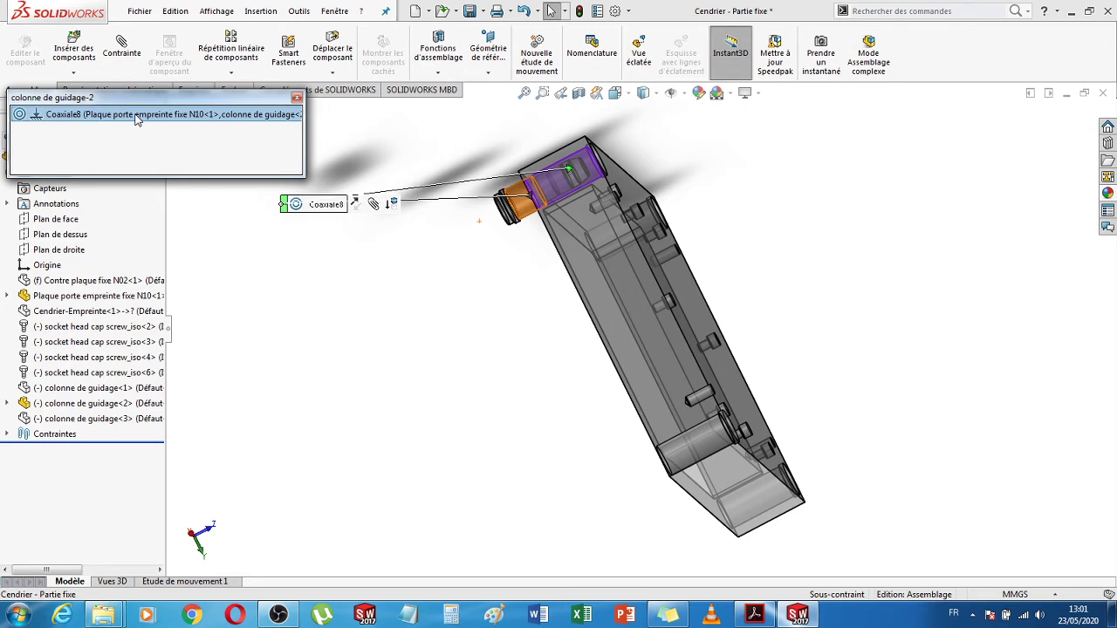
{"action": "right_click", "coordinate": [135, 118]}
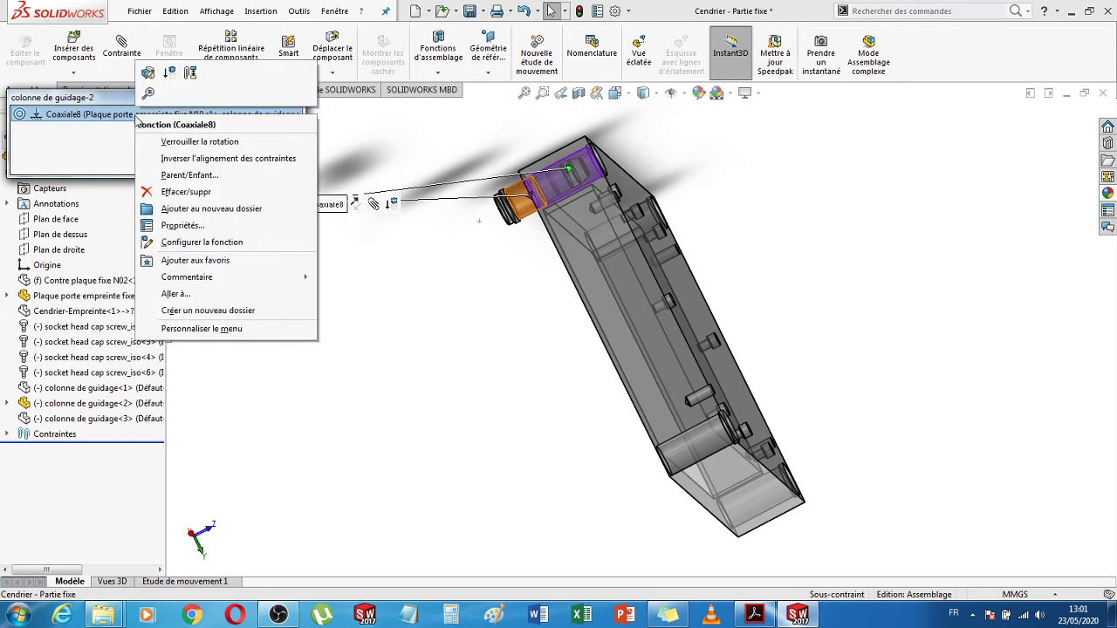
{"action": "left_click", "coordinate": [186, 191]}
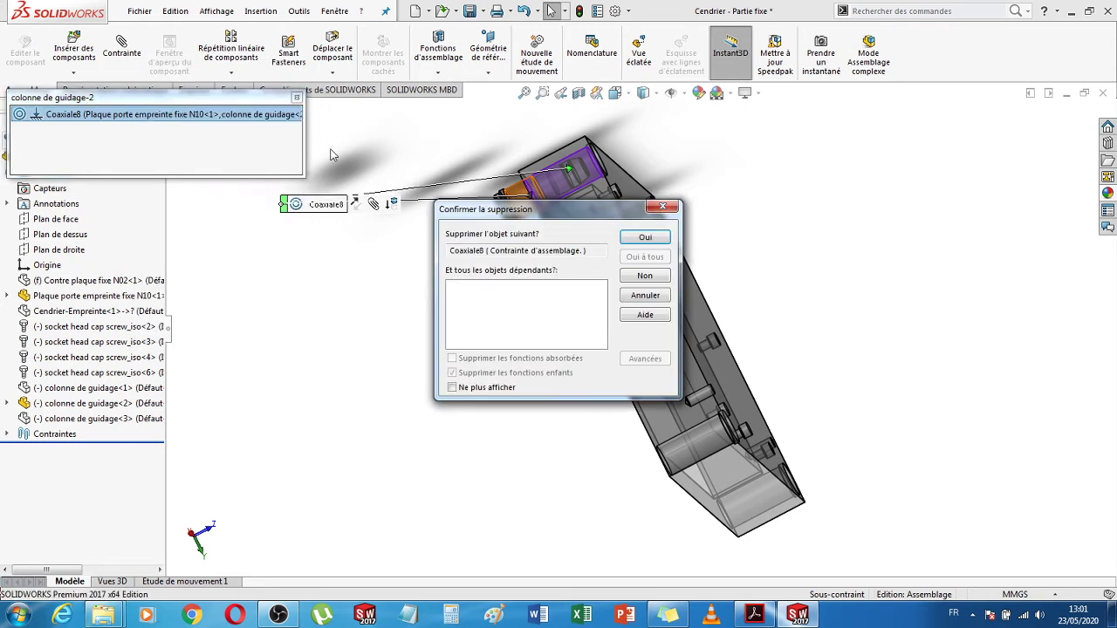
{"action": "left_click", "coordinate": [645, 236]}
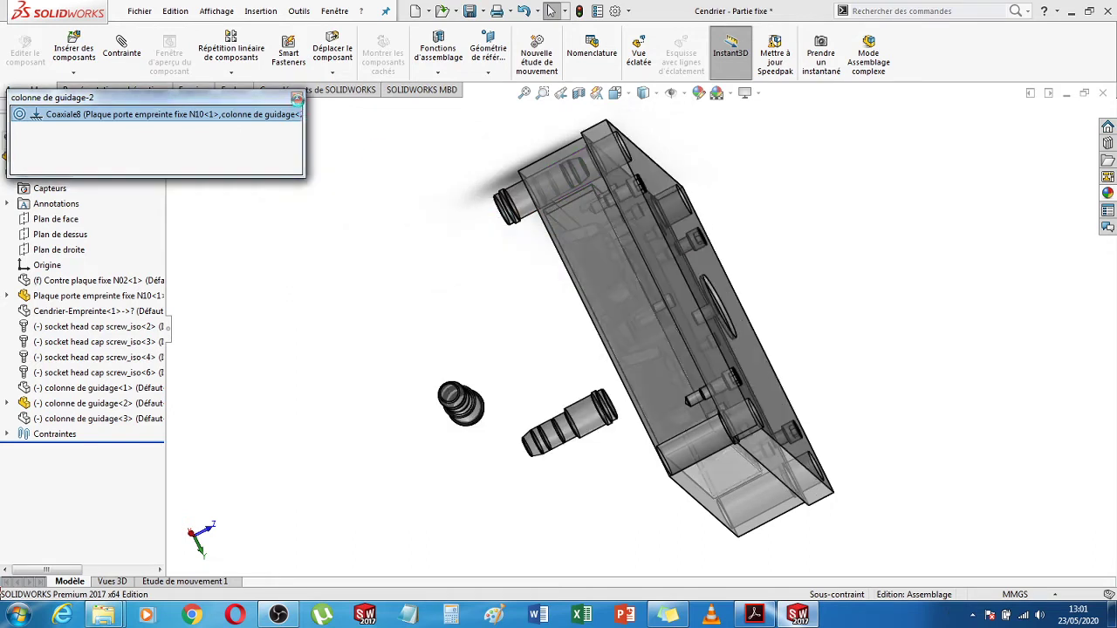
{"action": "left_click", "coordinate": [296, 98]}
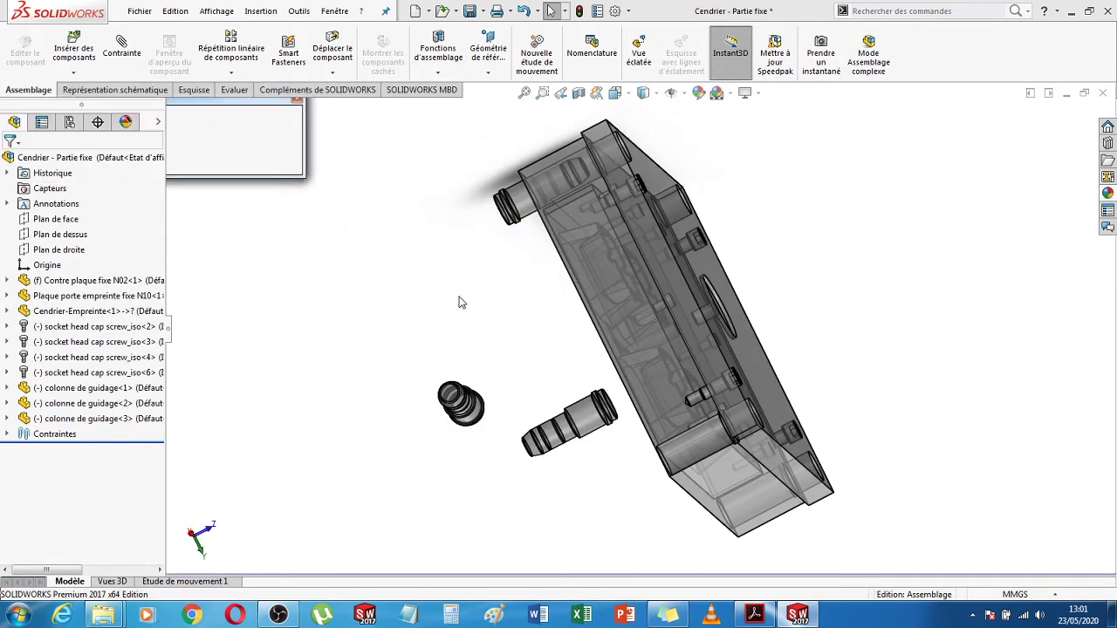
- Add a coaxial mate between the second pillar's 42 mm body and the cavity holder plate's corner bore, with the alignment reversed
{"action": "left_click", "coordinate": [523, 225]}
{"action": "middle_click_drag", "start_coordinate": [901, 245], "coordinate": [825, 290]}
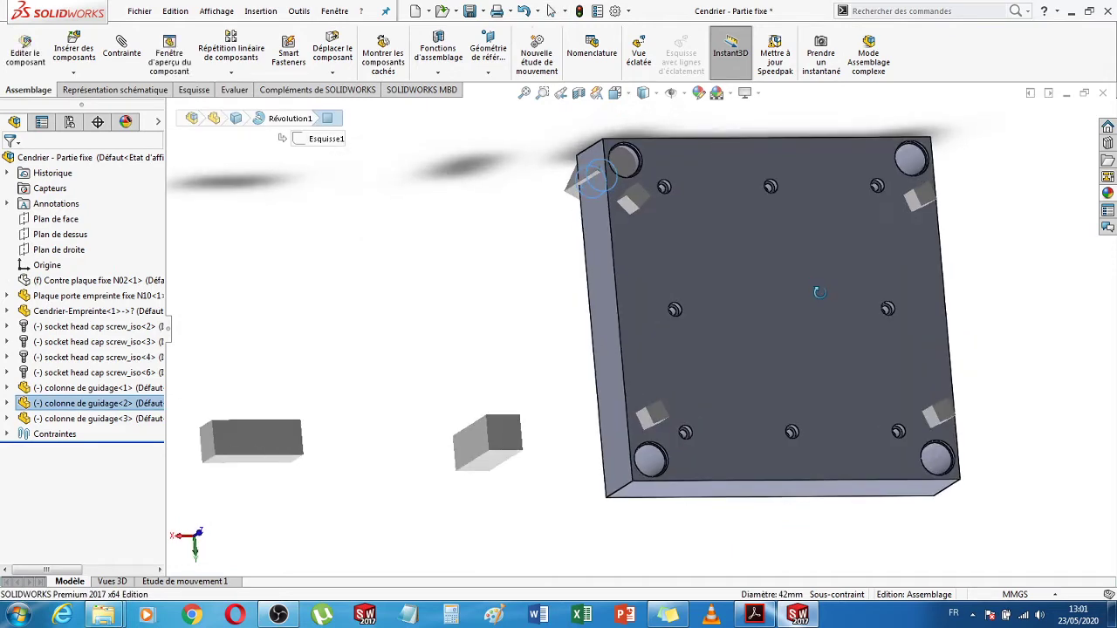
{"action": "scroll", "coordinate": [583, 182], "scroll_direction": "down", "scroll_amount": 5}
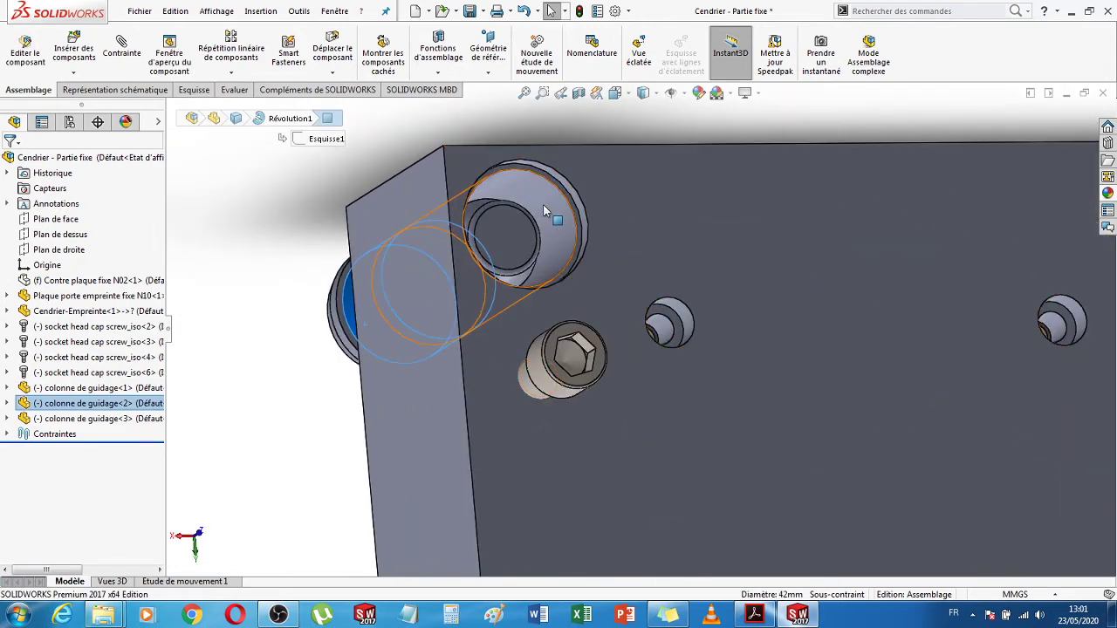
{"action": "left_click", "coordinate": [542, 204], "text": "ctrl"}
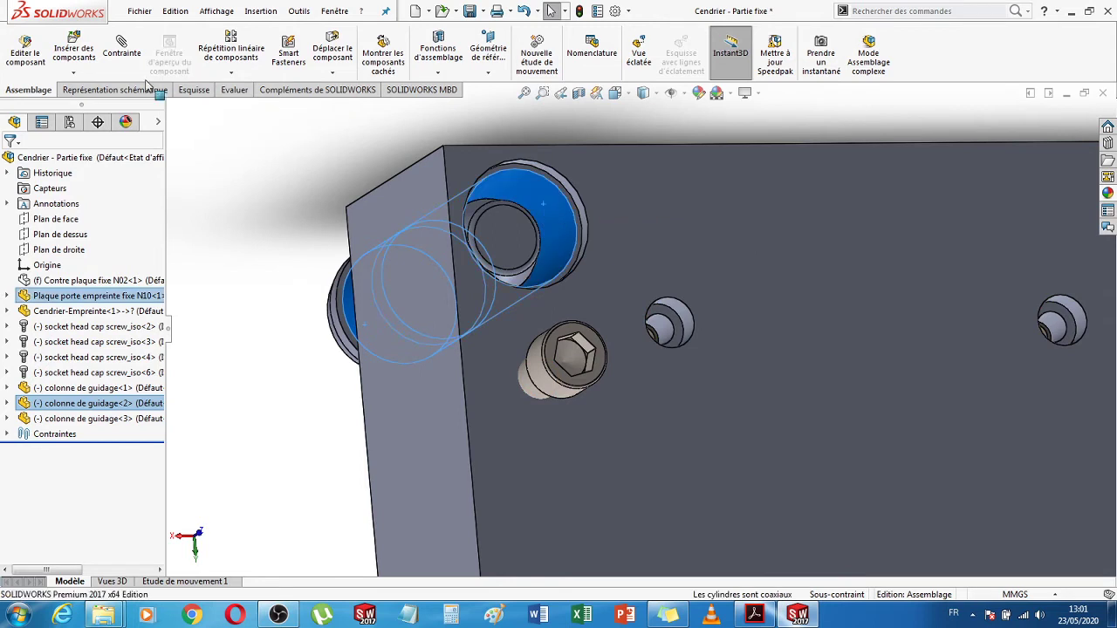
{"action": "left_click", "coordinate": [123, 52]}
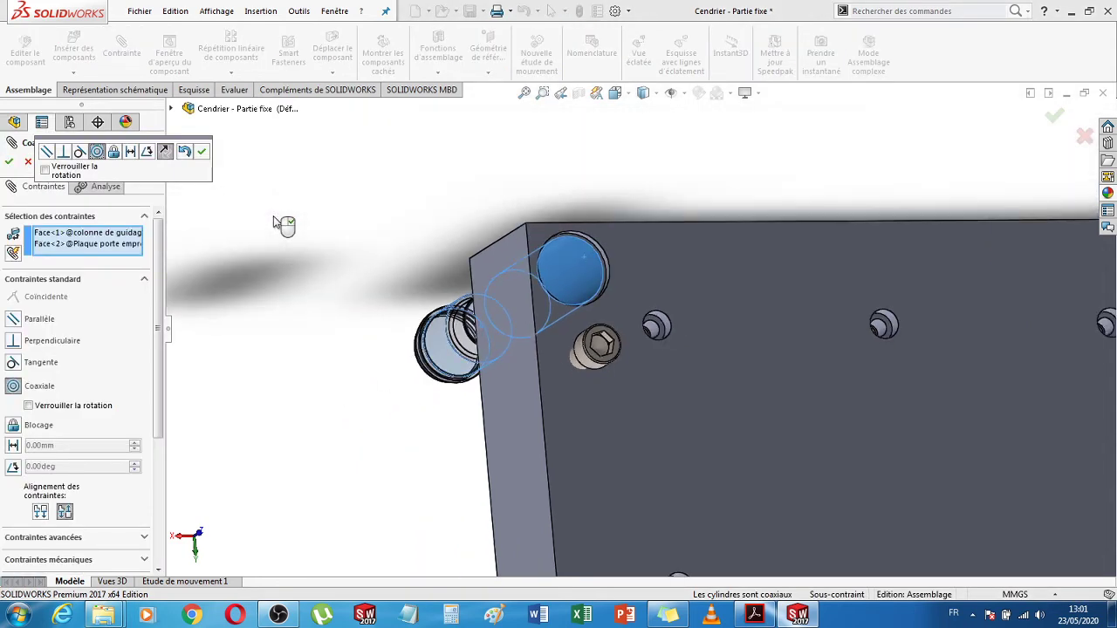
{"action": "middle_click_drag", "start_coordinate": [351, 285], "coordinate": [432, 277]}
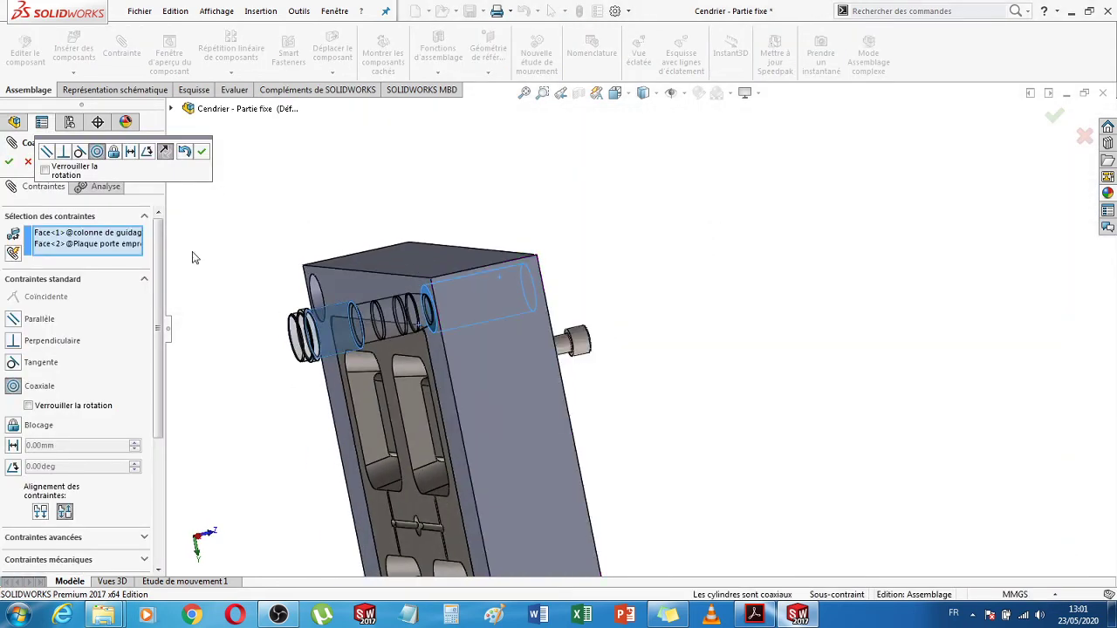
{"action": "left_click", "coordinate": [166, 155]}
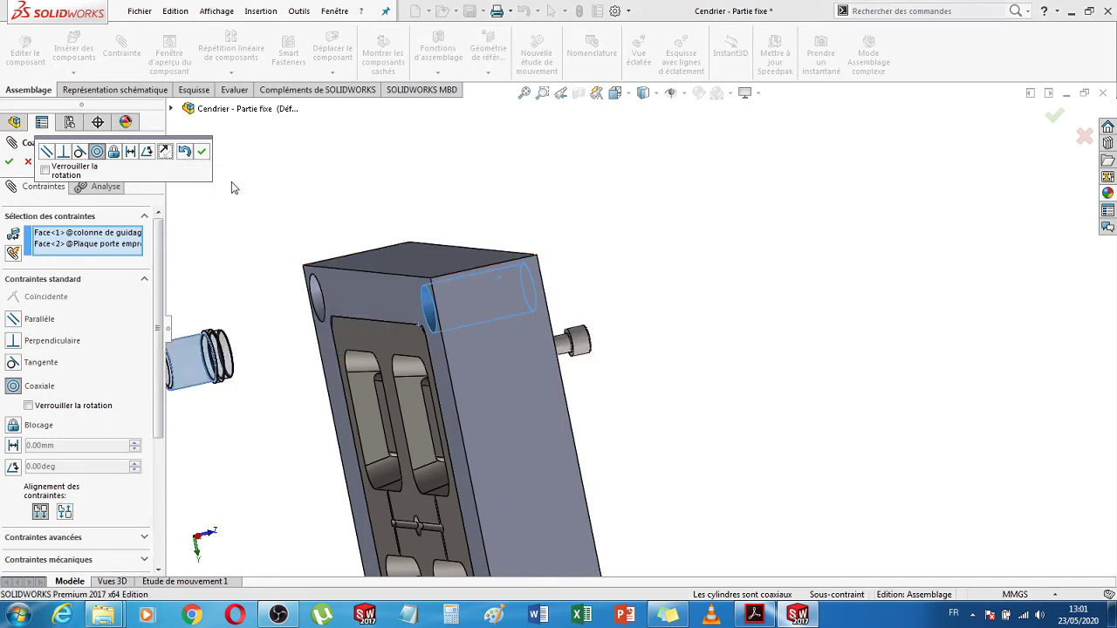
{"action": "left_click", "coordinate": [206, 155]}
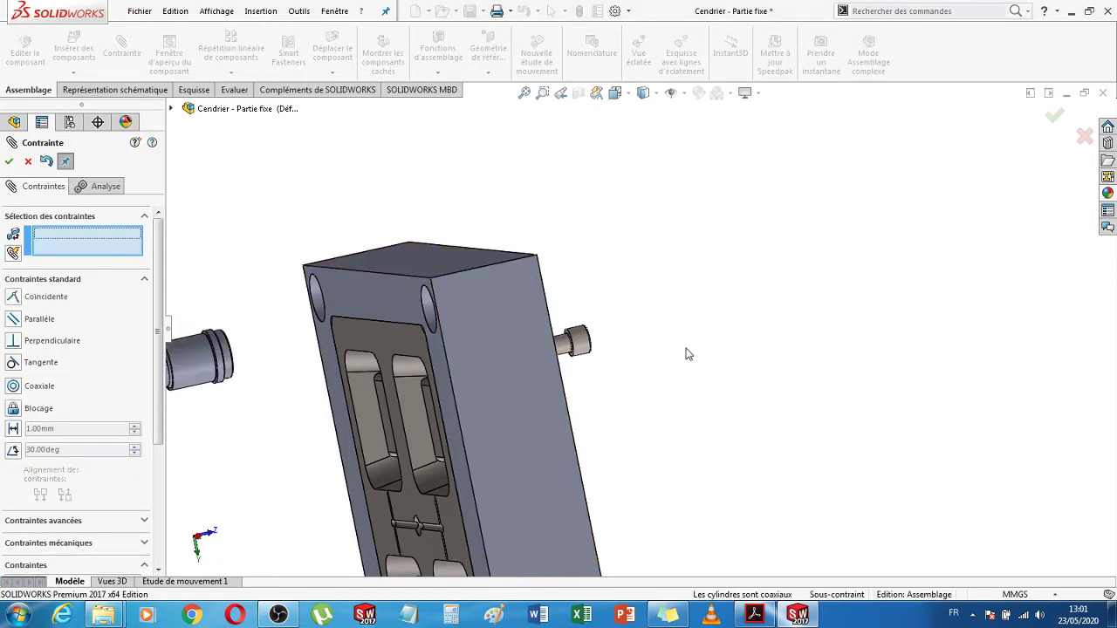
{"action": "scroll", "coordinate": [701, 348], "scroll_direction": "up", "scroll_amount": 5}
{"action": "middle_click_drag", "start_coordinate": [738, 349], "coordinate": [683, 357]}
{"action": "scroll", "coordinate": [541, 343], "scroll_direction": "down", "scroll_amount": 10}
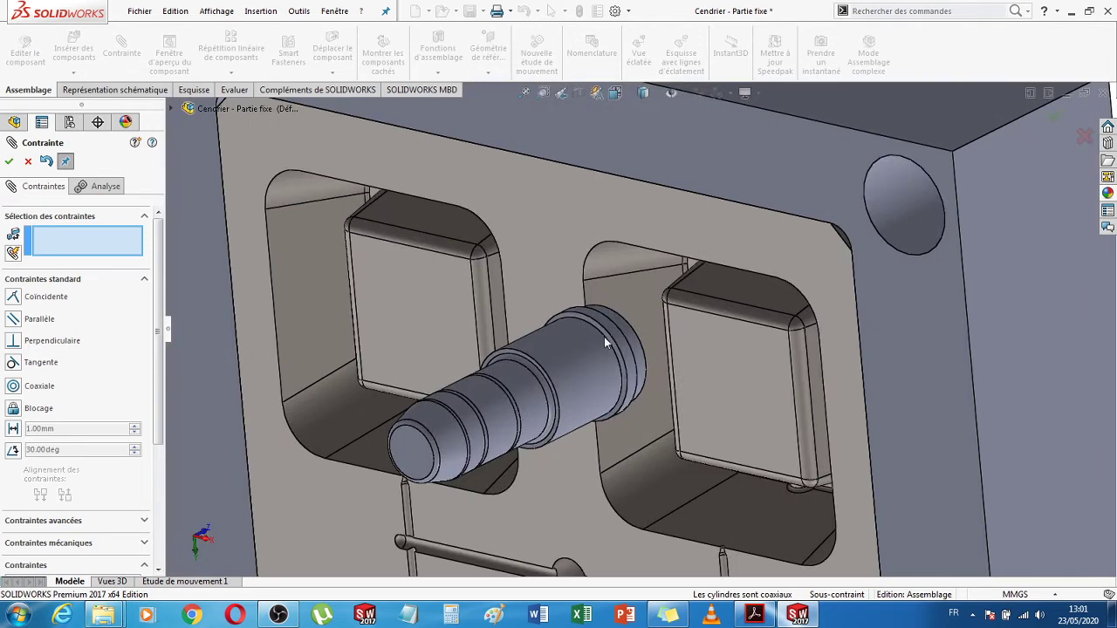
{"action": "left_click", "coordinate": [609, 339]}
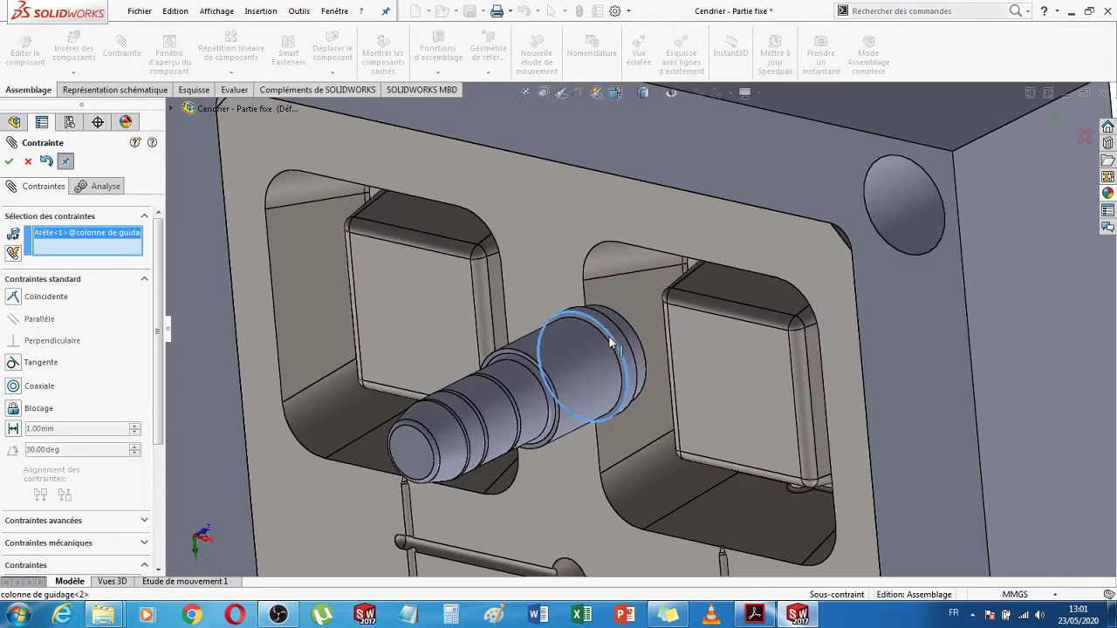
{"action": "scroll", "coordinate": [542, 321], "scroll_direction": "up", "scroll_amount": 6}
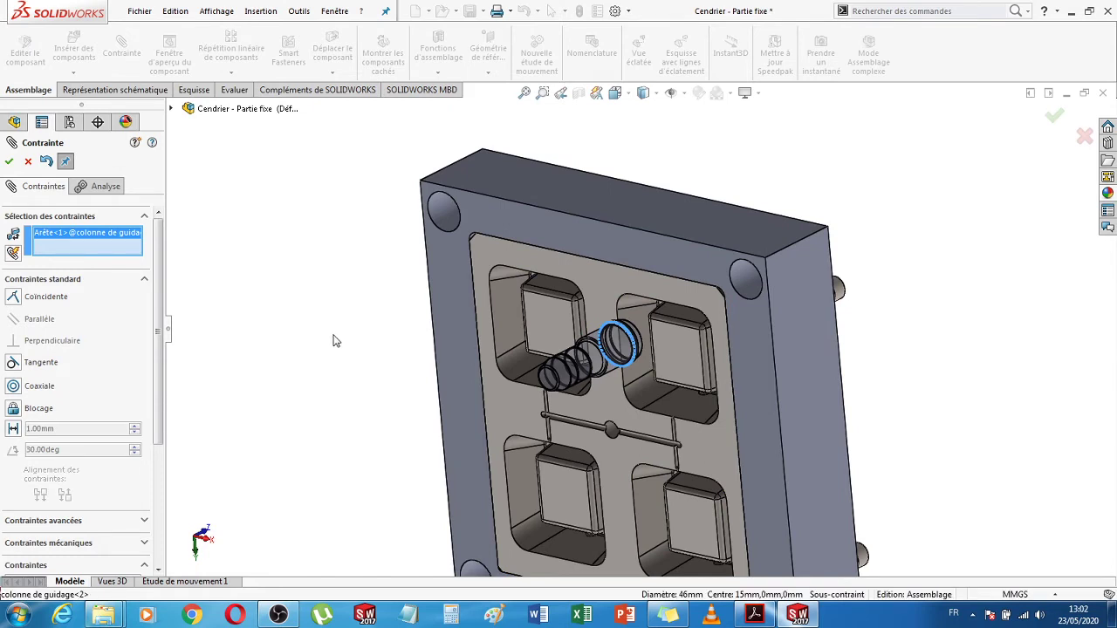
{"action": "scroll", "coordinate": [567, 358], "scroll_direction": "down", "scroll_amount": 2}
{"action": "scroll", "coordinate": [460, 348], "scroll_direction": "down", "scroll_amount": 2}
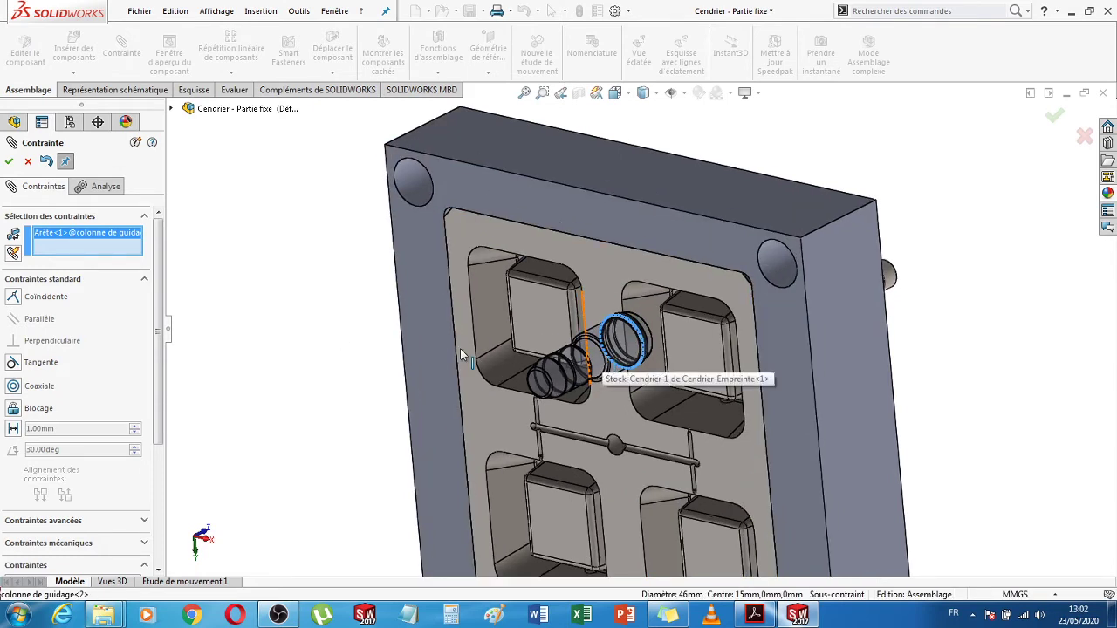
{"action": "right_click", "coordinate": [125, 237]}
{"action": "left_click", "coordinate": [153, 263]}
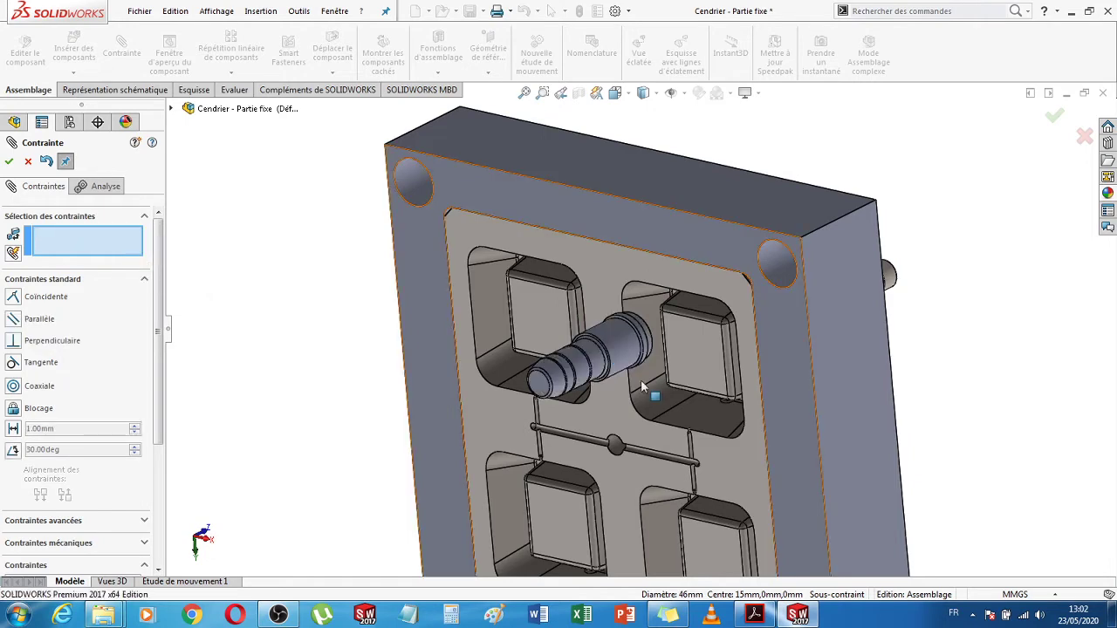
- Add a coincident mate between the front annular face of the second pillar's collar and the shoulder of the corner bore's counterbore
{"action": "scroll", "coordinate": [642, 383], "scroll_direction": "down", "scroll_amount": 6}
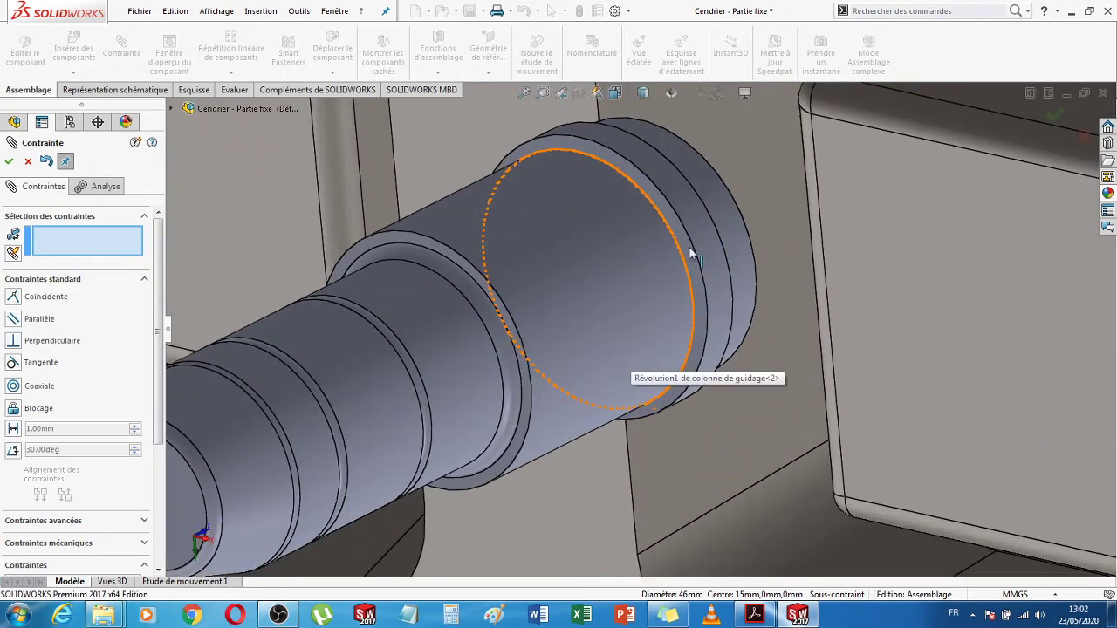
{"action": "left_click", "coordinate": [684, 247]}
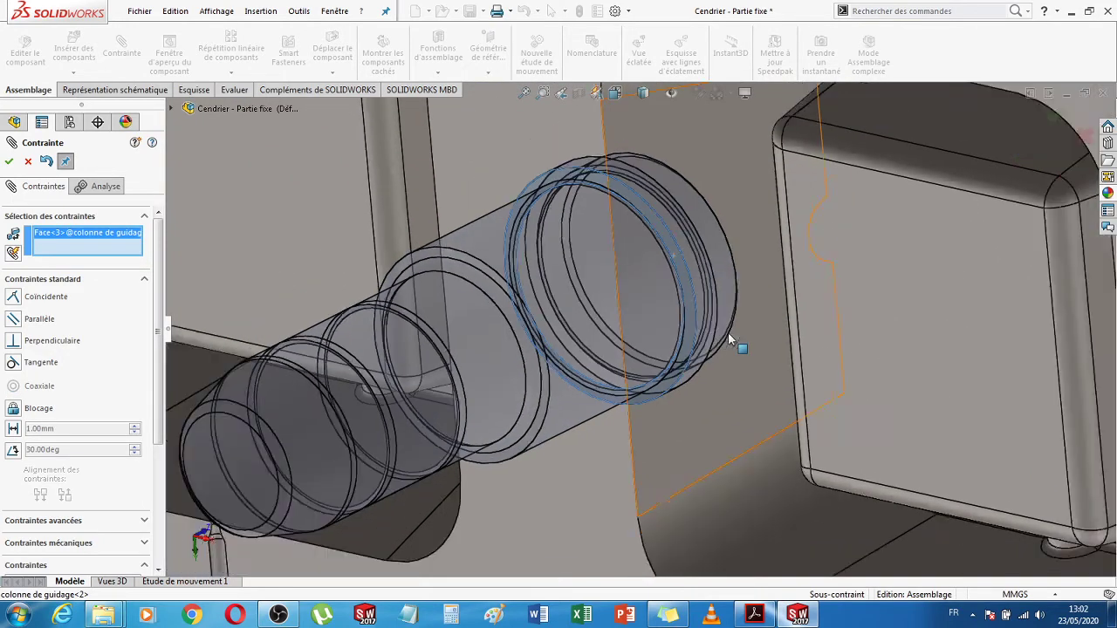
{"action": "scroll", "coordinate": [731, 340], "scroll_direction": "up", "scroll_amount": 10}
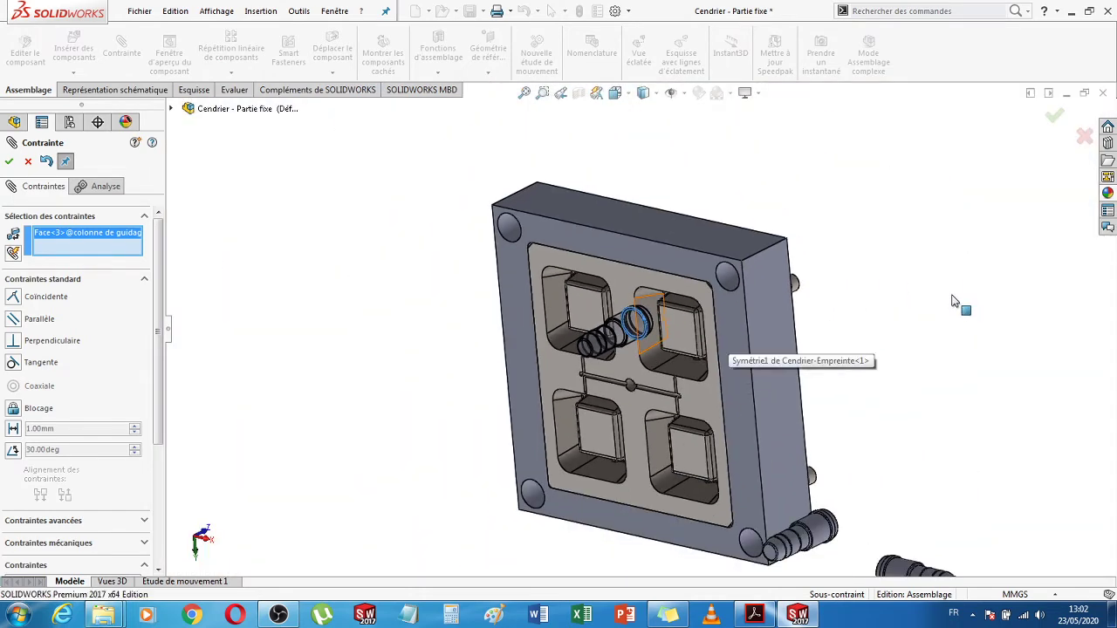
{"action": "middle_click_drag", "start_coordinate": [952, 301], "coordinate": [580, 316]}
{"action": "scroll", "coordinate": [580, 314], "scroll_direction": "down", "scroll_amount": 5}
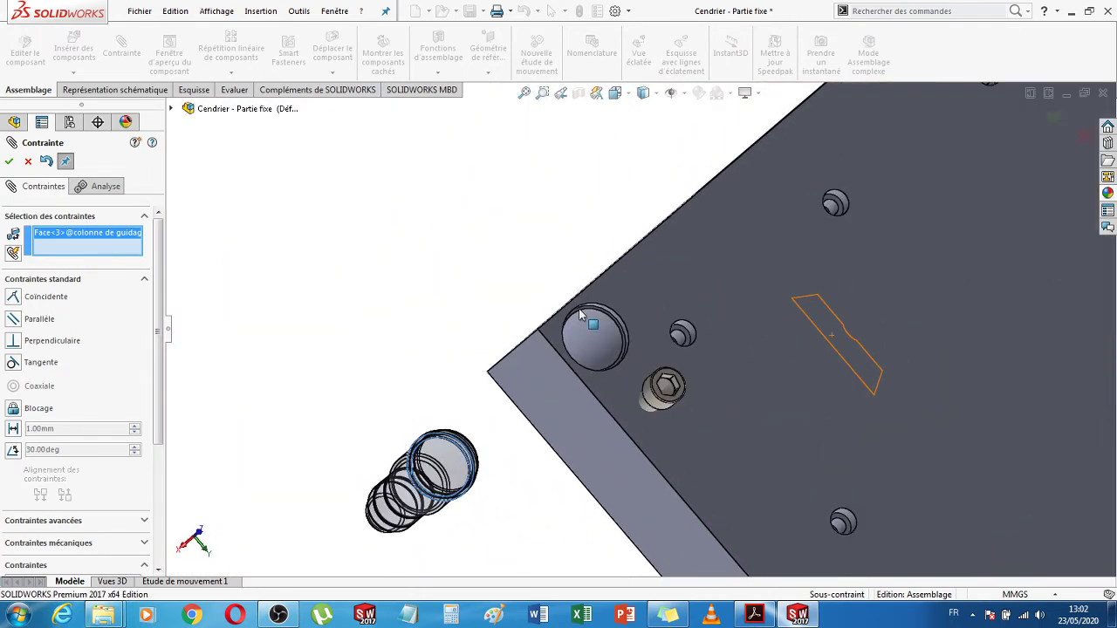
{"action": "scroll", "coordinate": [582, 316], "scroll_direction": "down", "scroll_amount": 8}
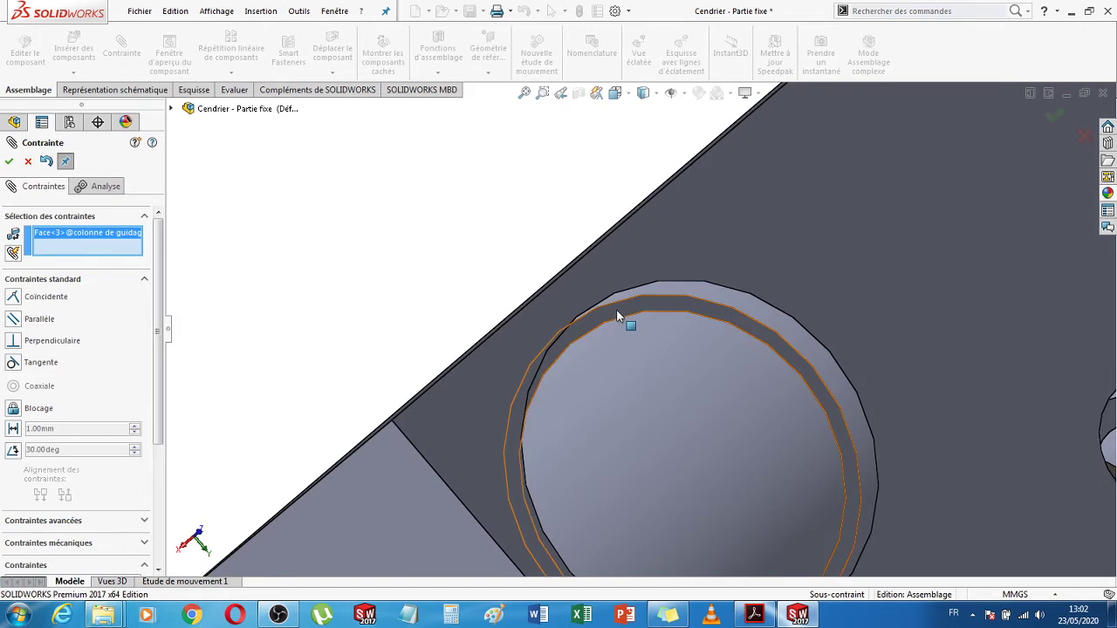
{"action": "left_click", "coordinate": [620, 318]}
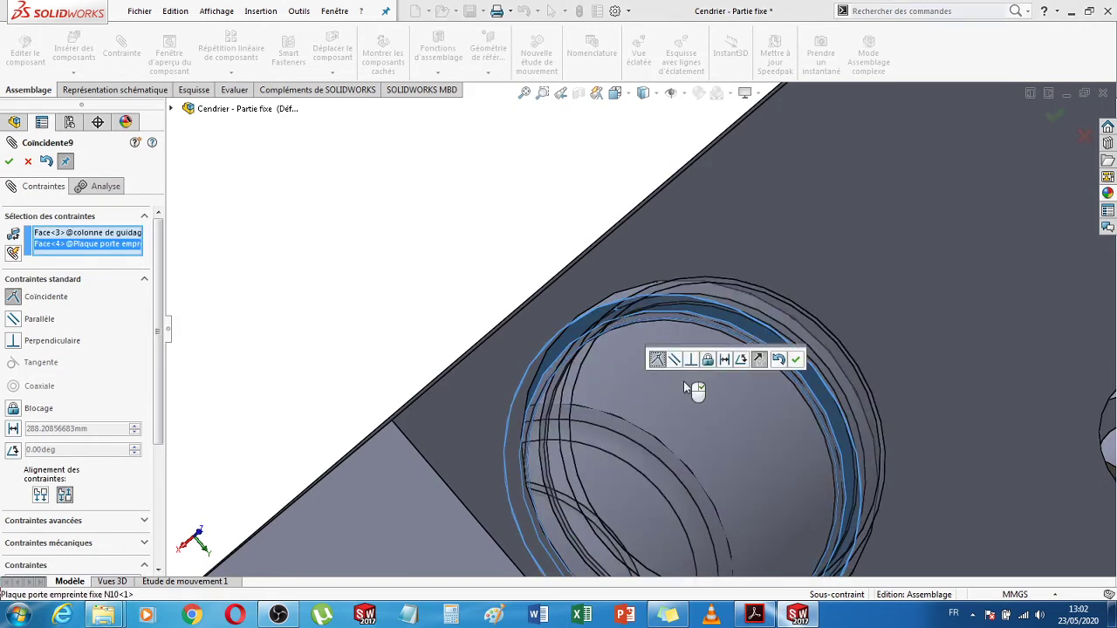
{"action": "scroll", "coordinate": [323, 315], "scroll_direction": "up", "scroll_amount": 2}
{"action": "left_click", "coordinate": [9, 164]}
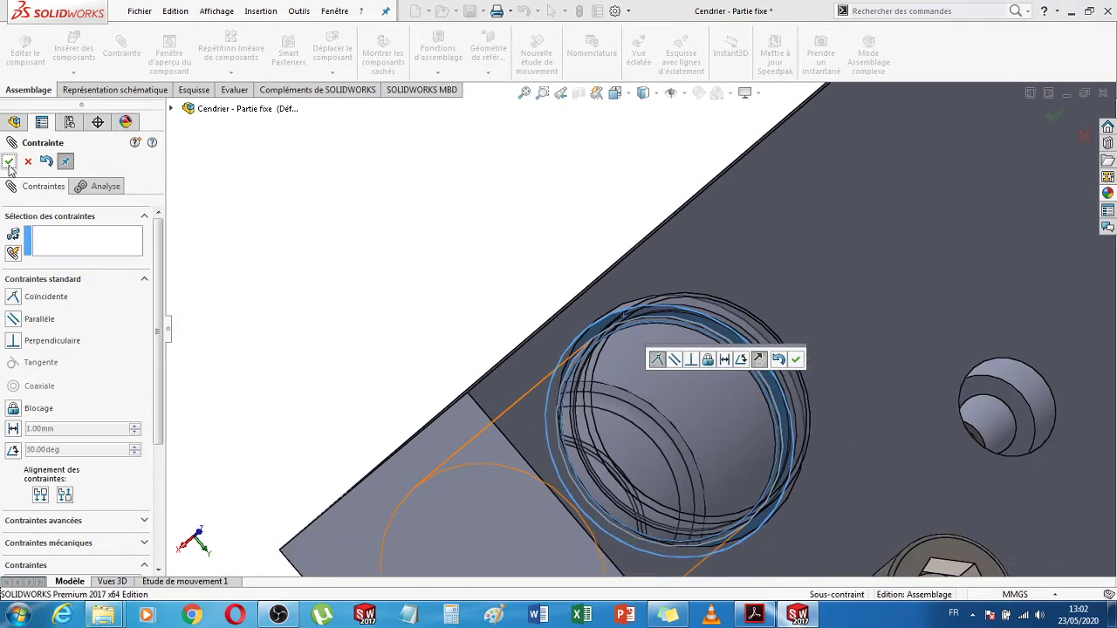
- Examine how the second pillar sits in the corner bore from both the back and the cavity side of the plate
{"action": "scroll", "coordinate": [417, 337], "scroll_direction": "up", "scroll_amount": 2}
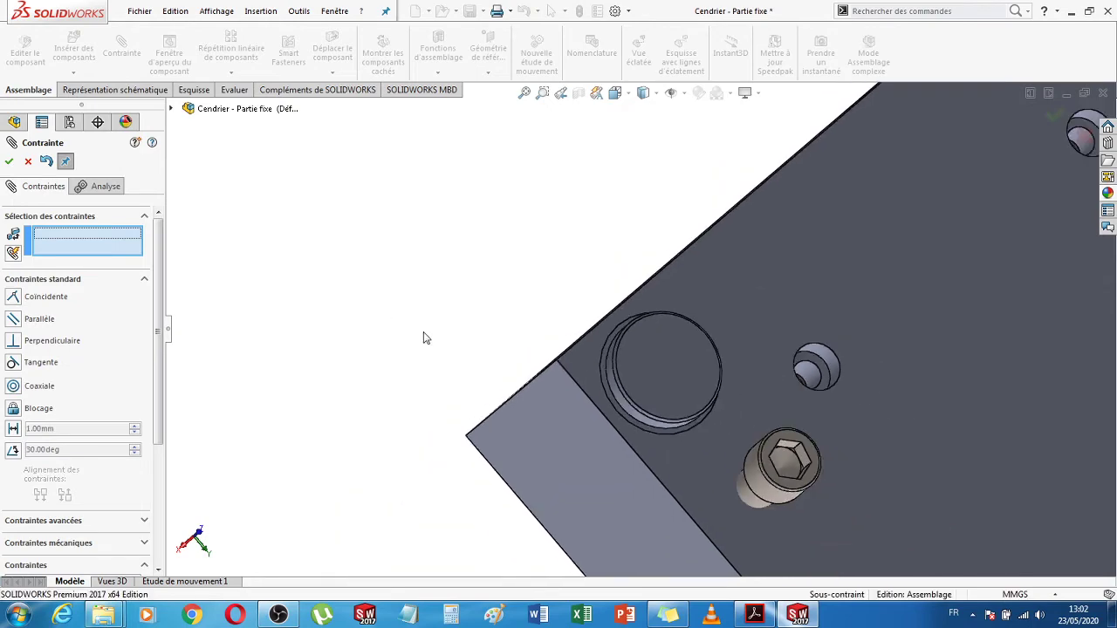
{"action": "middle_click_drag", "start_coordinate": [424, 337], "coordinate": [441, 373]}
{"action": "scroll", "coordinate": [707, 418], "scroll_direction": "down", "scroll_amount": 3}
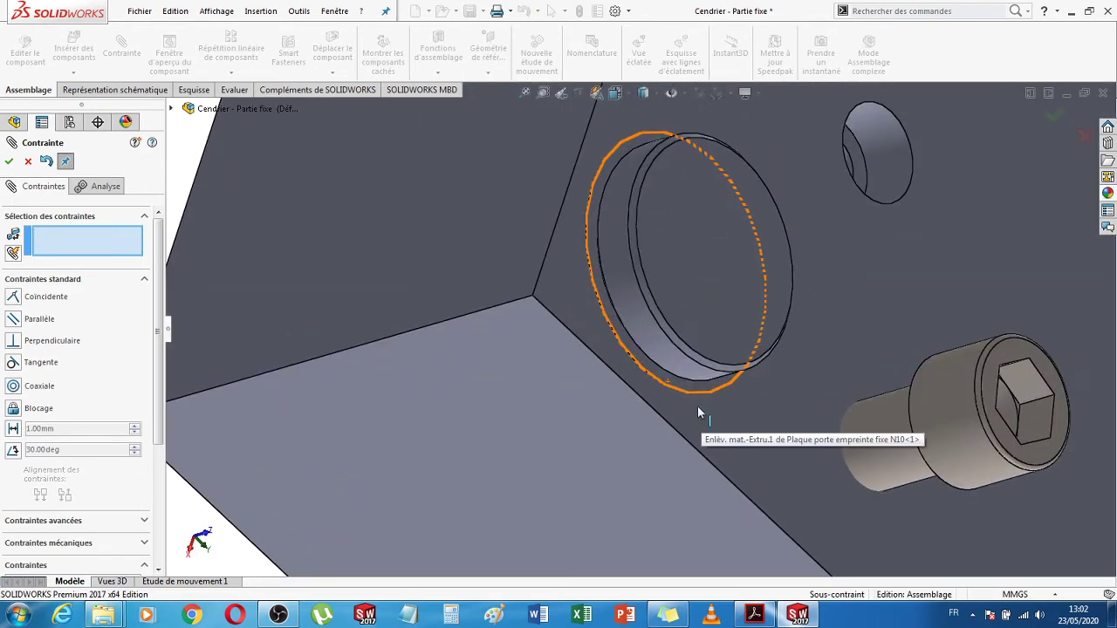
{"action": "scroll", "coordinate": [702, 412], "scroll_direction": "up", "scroll_amount": 4}
{"action": "middle_click_drag", "start_coordinate": [460, 403], "coordinate": [958, 446]}
{"action": "scroll", "coordinate": [907, 436], "scroll_direction": "down", "scroll_amount": 2}
{"action": "key", "text": "f"}
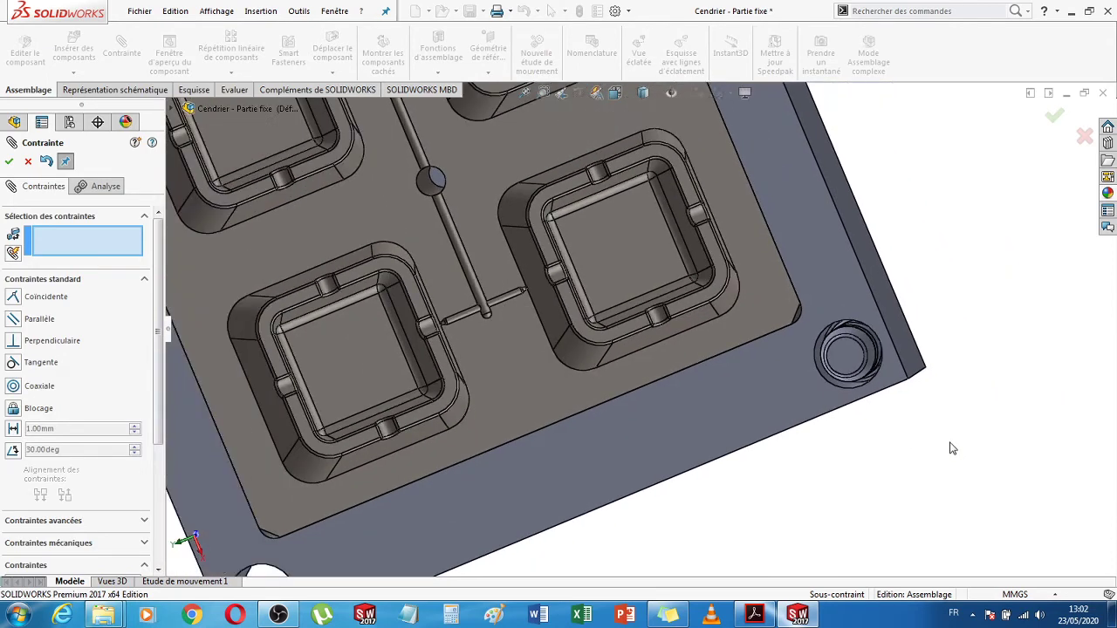
- Switch to the DME catalogue in Adobe Acrobat, check length A on the FSC pillar drawing, and return to the SOLIDWORKS assembly
{"action": "left_click", "coordinate": [756, 616]}
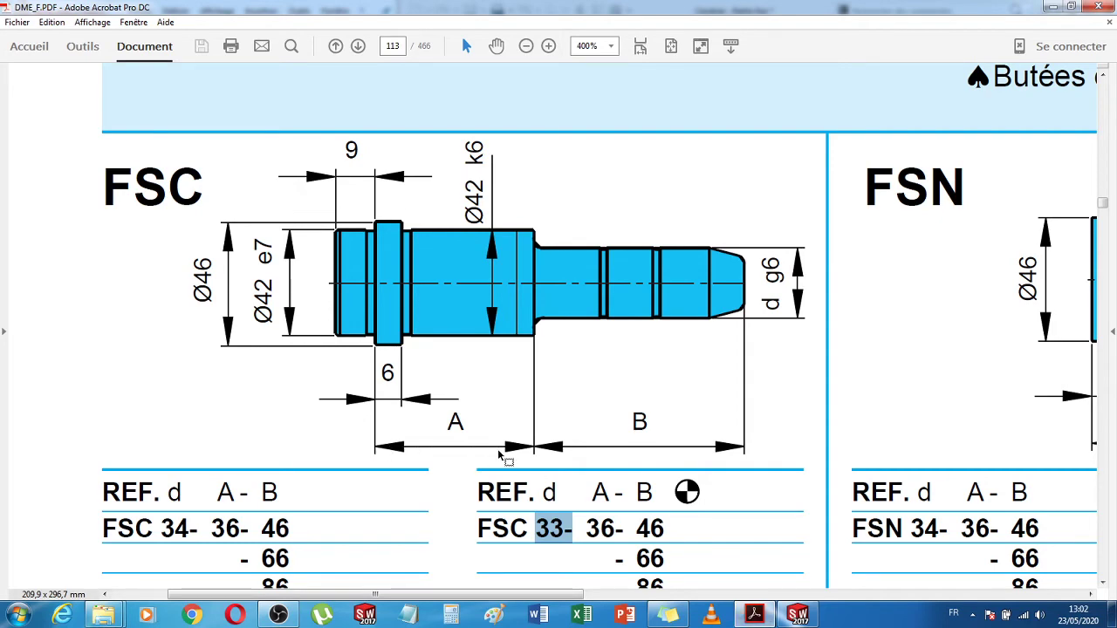
{"action": "left_click", "coordinate": [756, 614]}
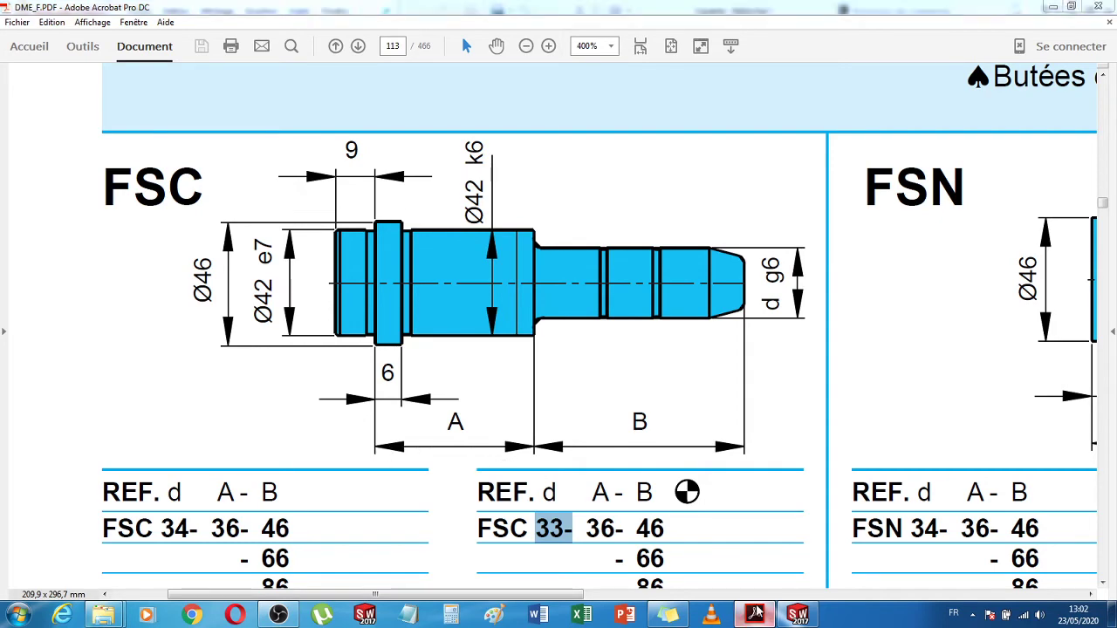
{"action": "key", "text": "f"}
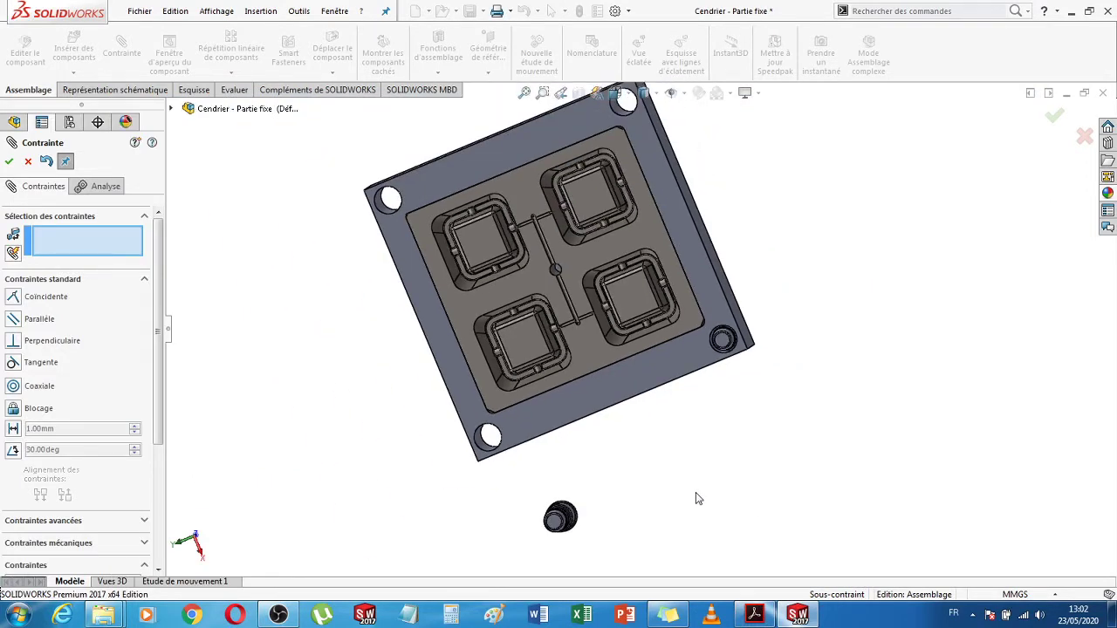
{"action": "middle_click_drag", "start_coordinate": [696, 499], "coordinate": [576, 534]}
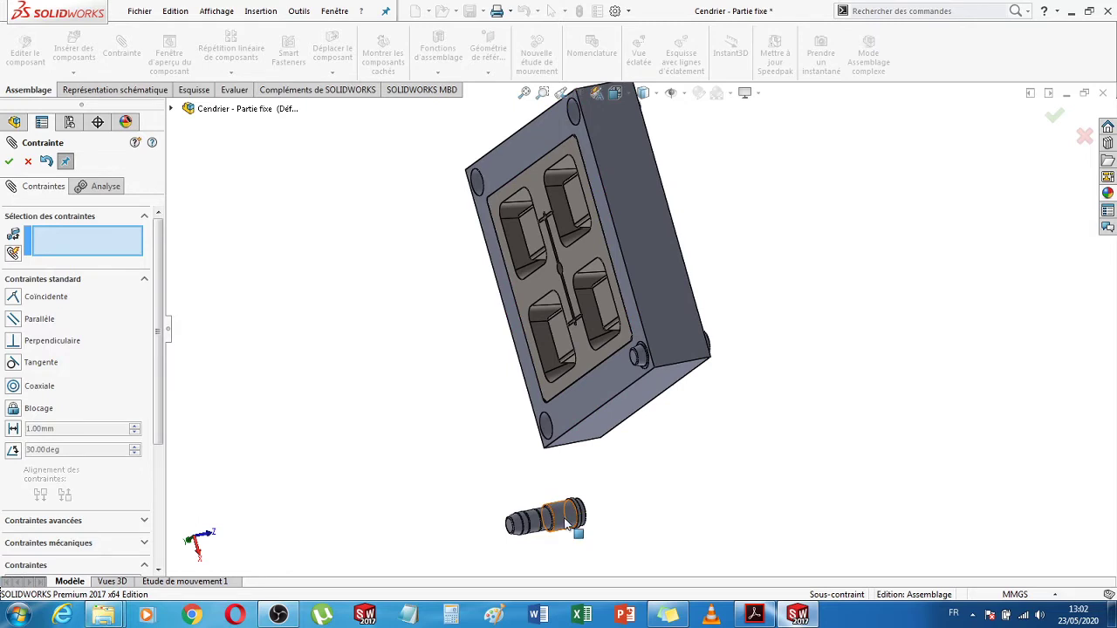
{"action": "left_click", "coordinate": [564, 518]}
{"action": "right_click", "coordinate": [568, 522]}
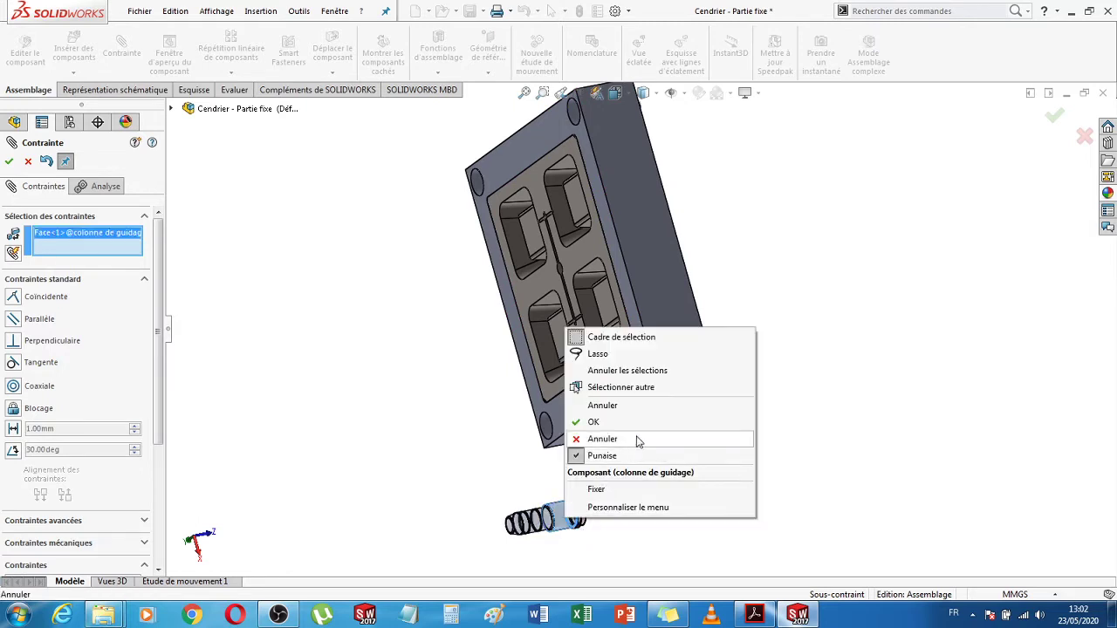
{"action": "left_click", "coordinate": [431, 453]}
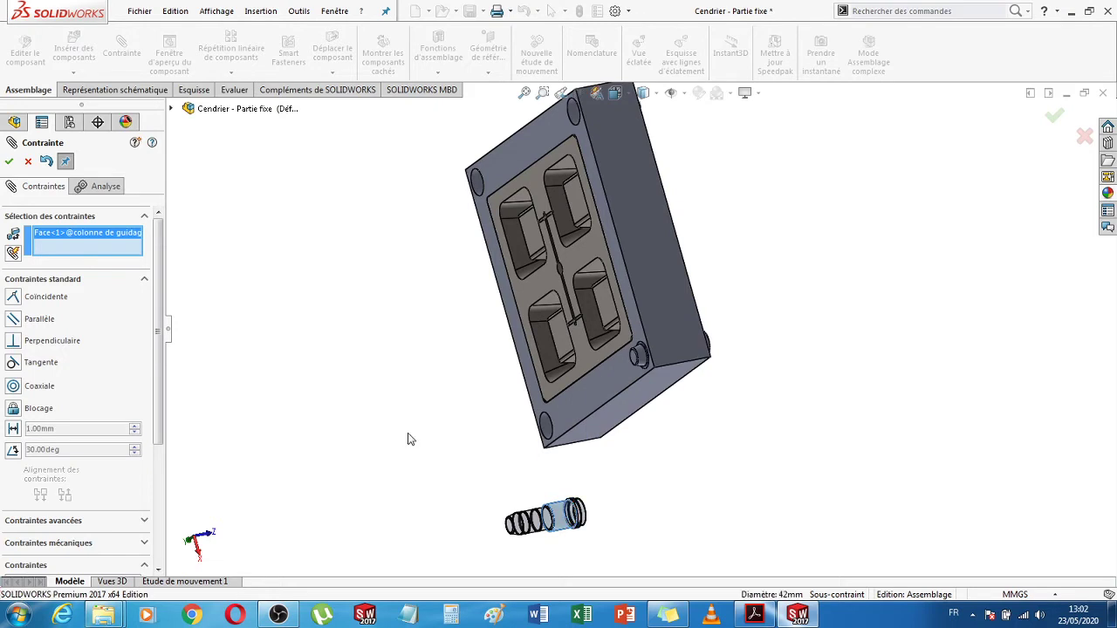
- Leave the mate command and open the loose guide pillar below the plate as a separate part
{"action": "left_click", "coordinate": [27, 163]}
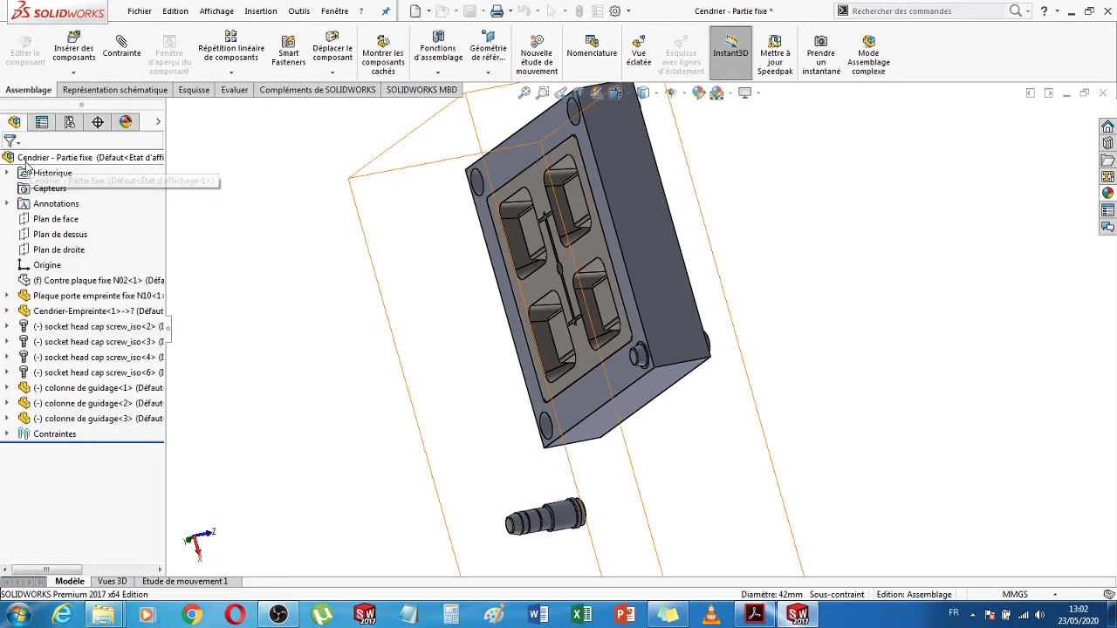
{"action": "left_click", "coordinate": [565, 522]}
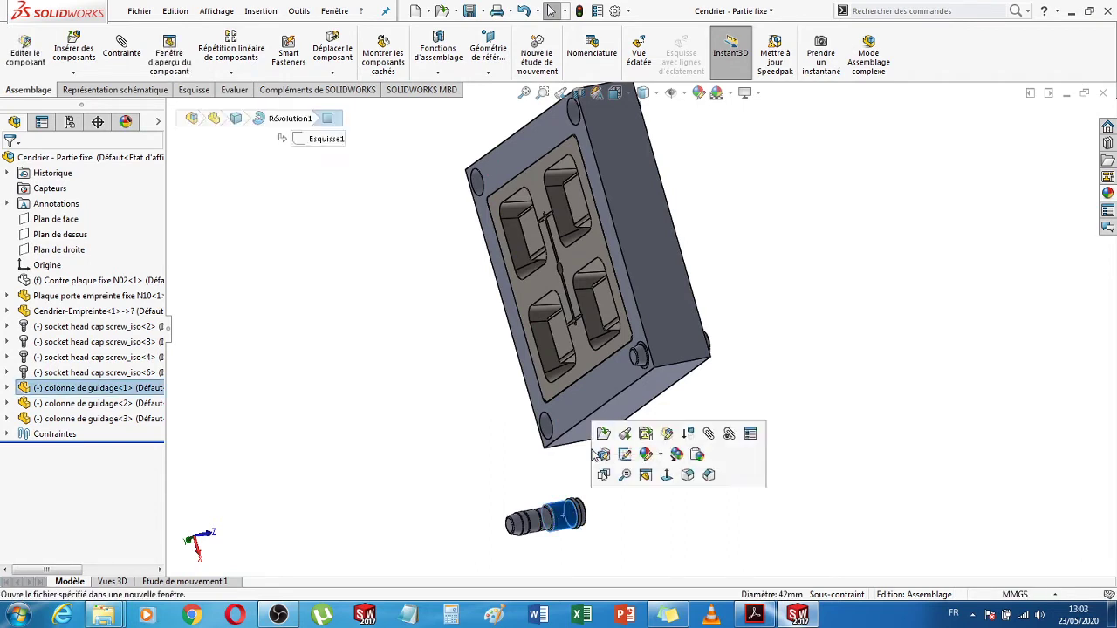
{"action": "left_click", "coordinate": [602, 436]}
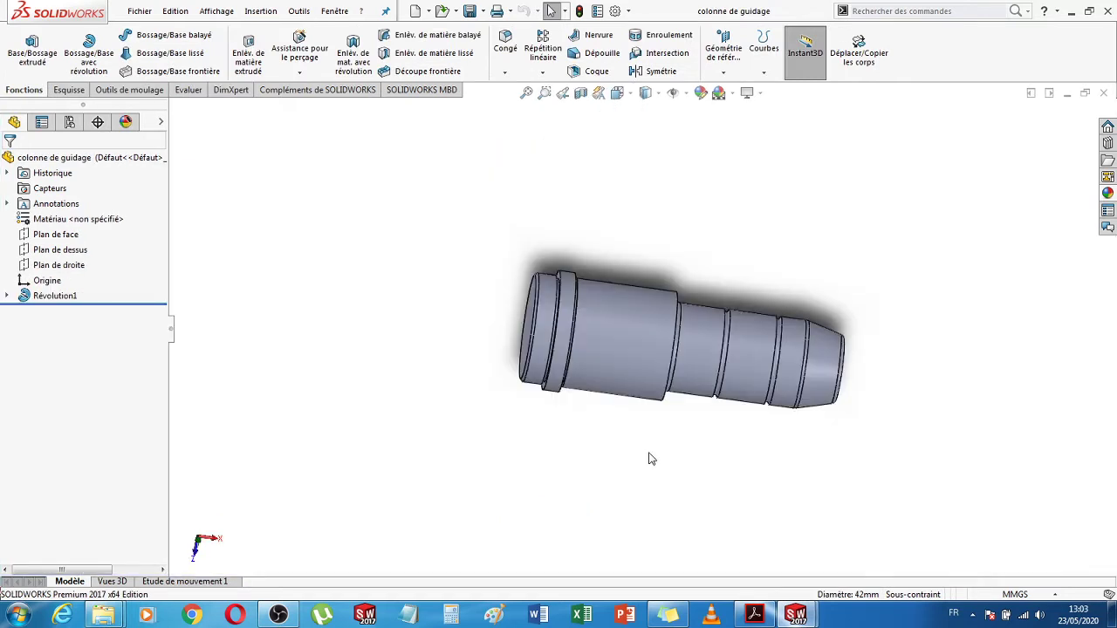
- Edit the pillar's revolve sketch, set the length dimension of its 42 mm diameter body to 96 mm, and exit the sketch
{"action": "left_click", "coordinate": [7, 297]}
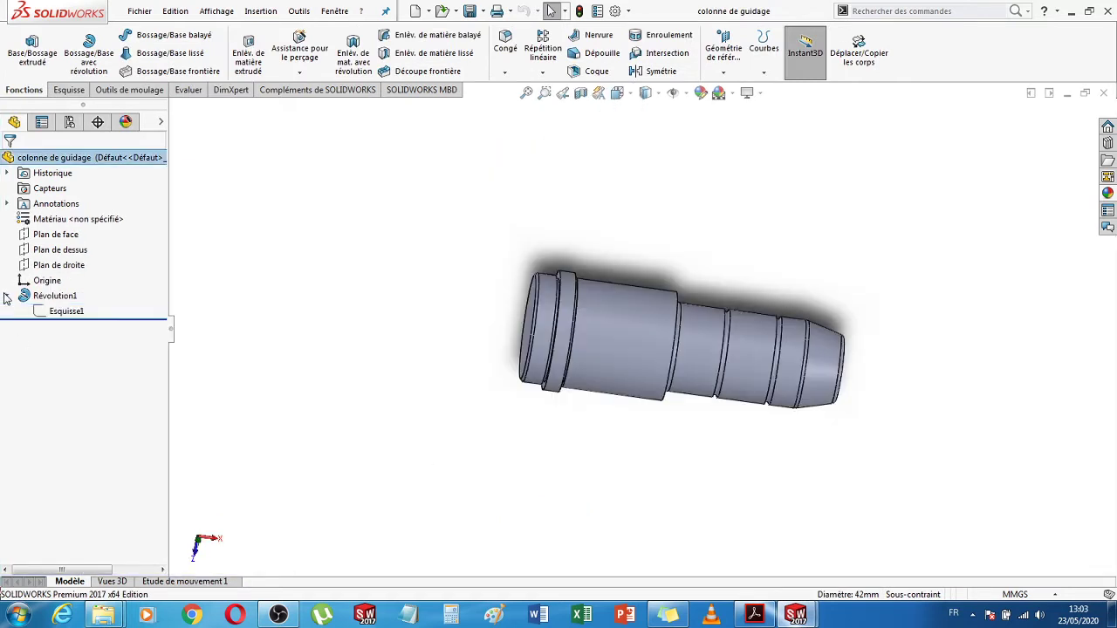
{"action": "left_click", "coordinate": [75, 315]}
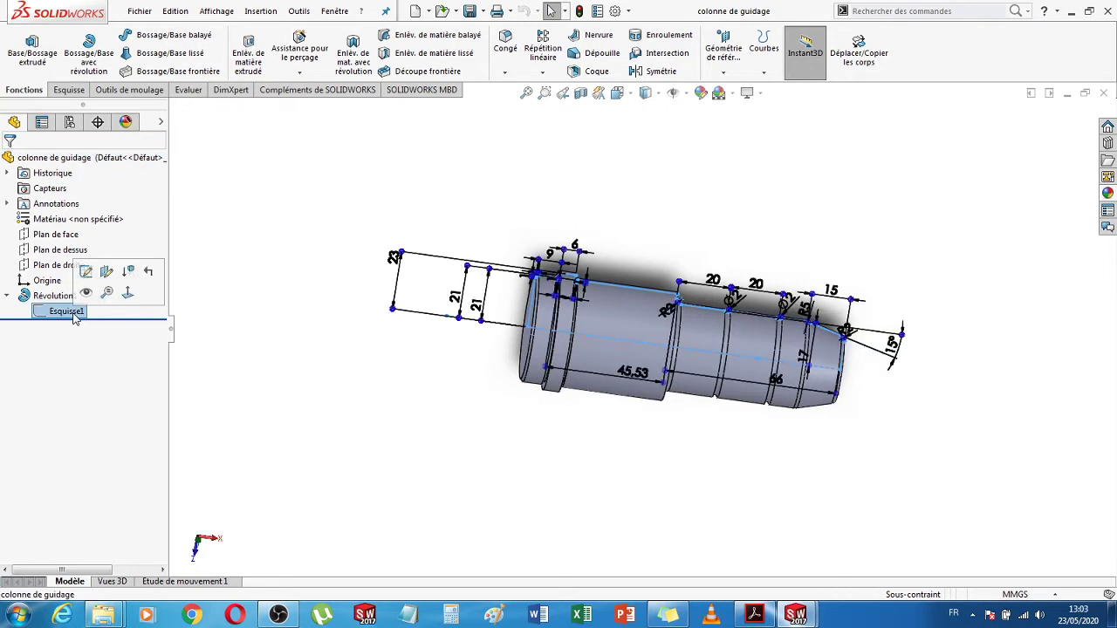
{"action": "left_click", "coordinate": [86, 272]}
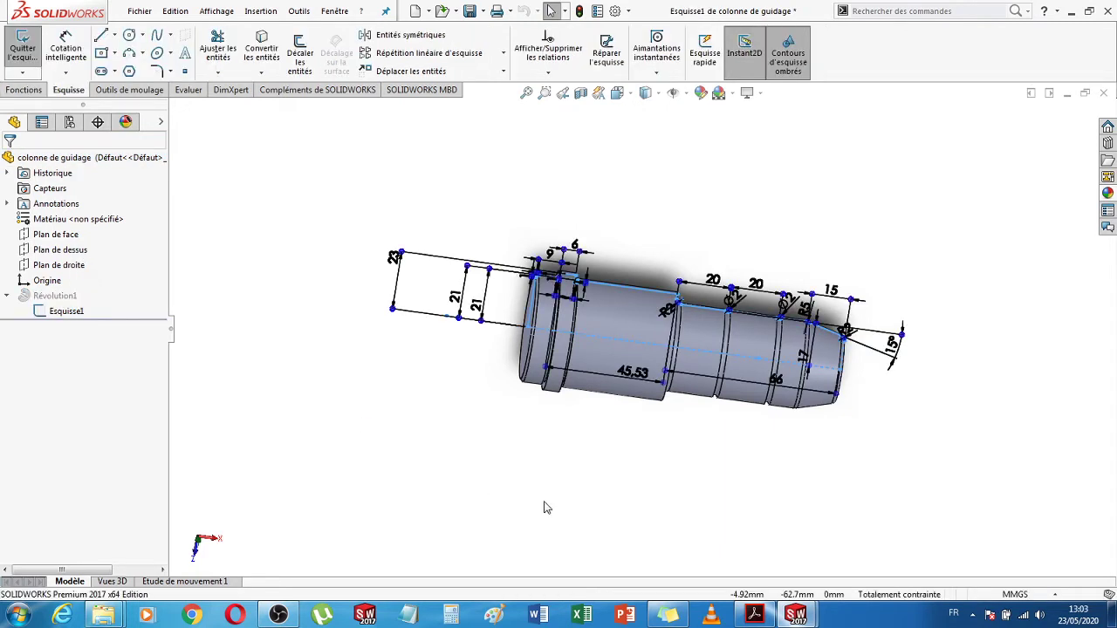
{"action": "double_click", "coordinate": [633, 372]}
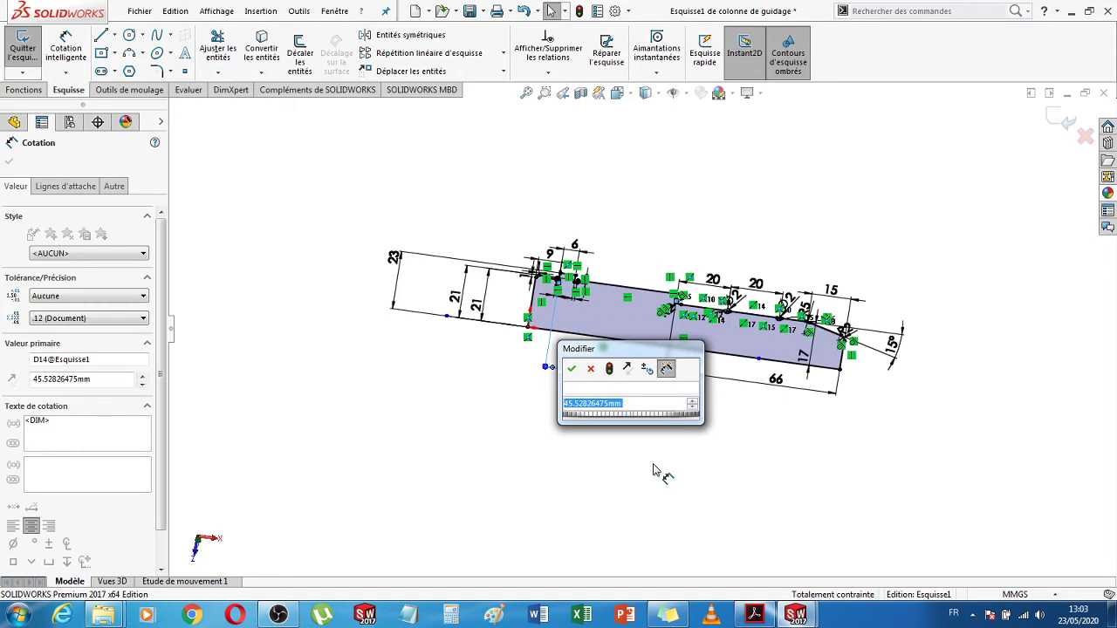
{"action": "type", "text": "96"}
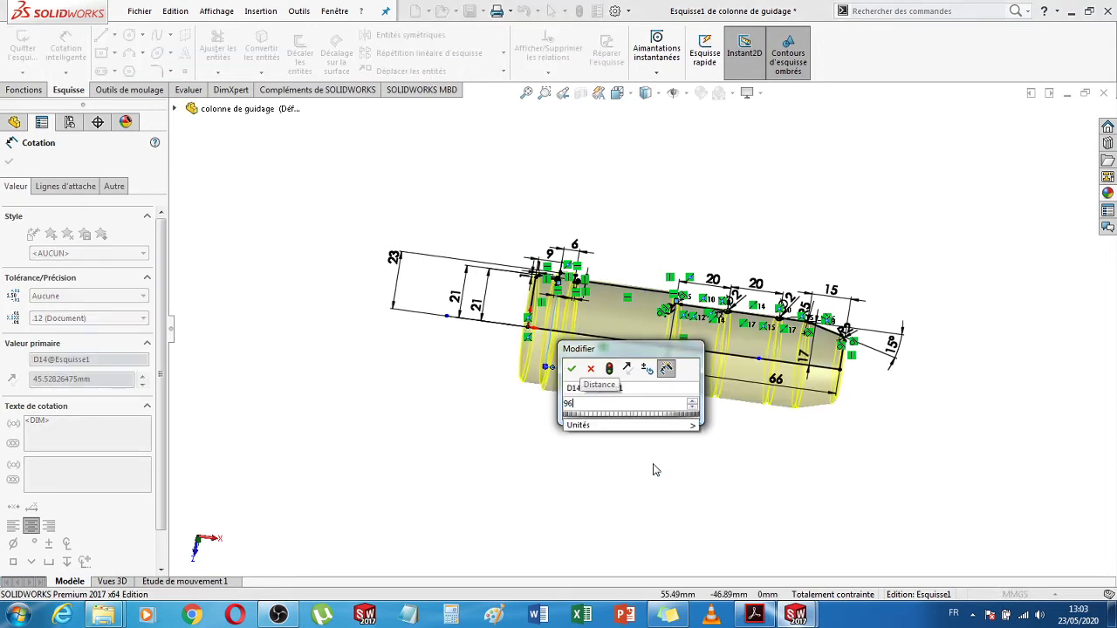
{"action": "key", "text": "Return"}
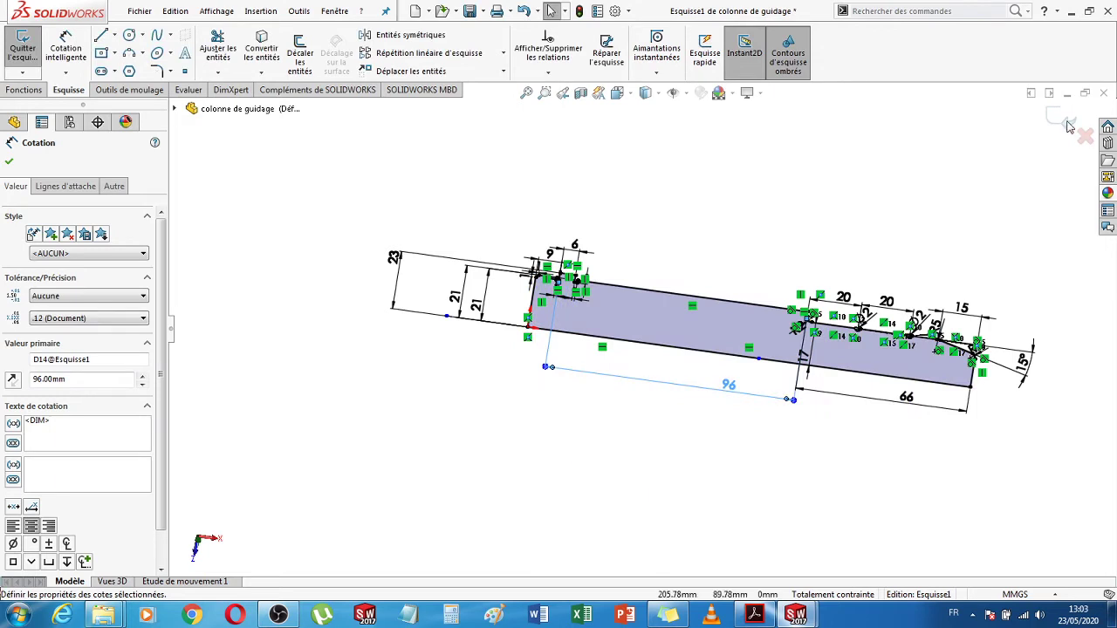
{"action": "left_click", "coordinate": [1066, 124]}
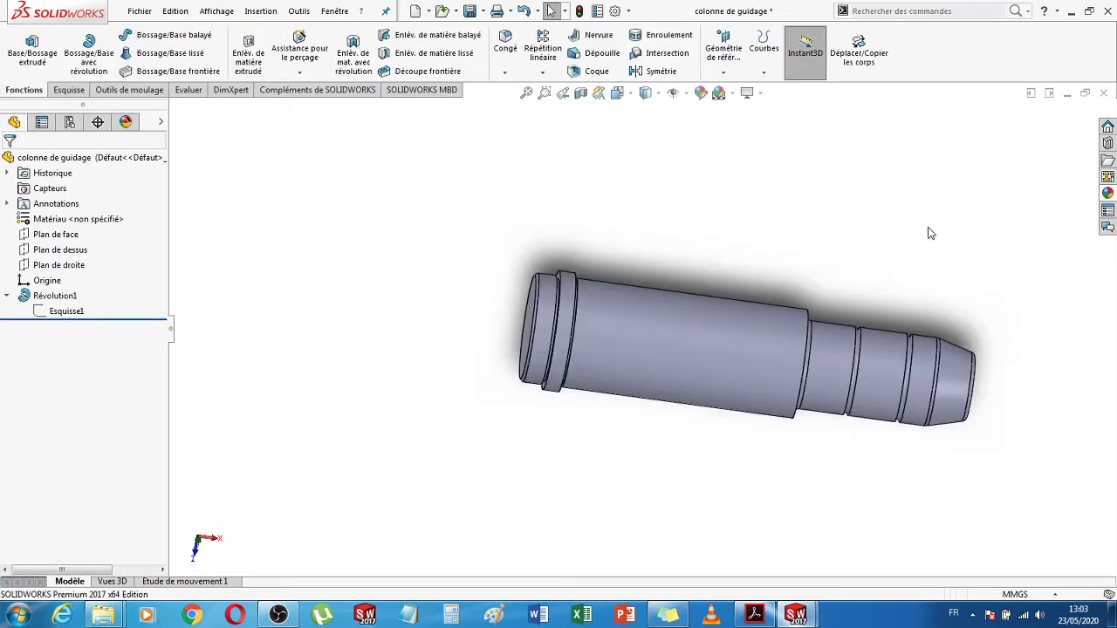
- Save and close the pillar part, and check the mated pillar's fit in the corner bore back in the assembly
{"action": "middle_click_drag", "start_coordinate": [928, 233], "coordinate": [880, 244]}
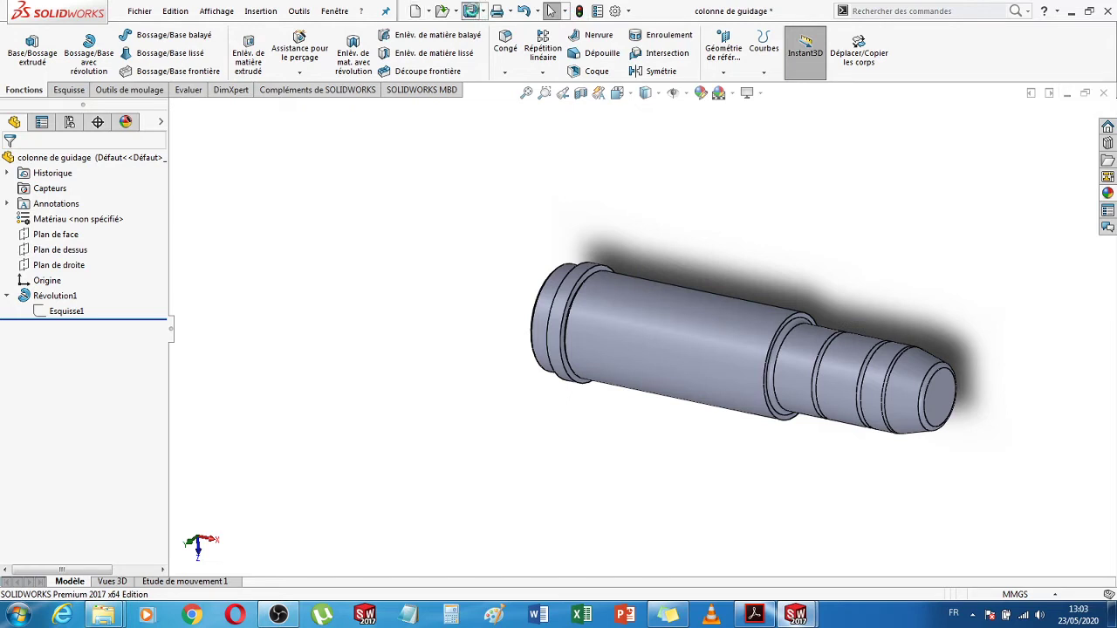
{"action": "left_click", "coordinate": [1102, 94]}
{"action": "left_click", "coordinate": [117, 89]}
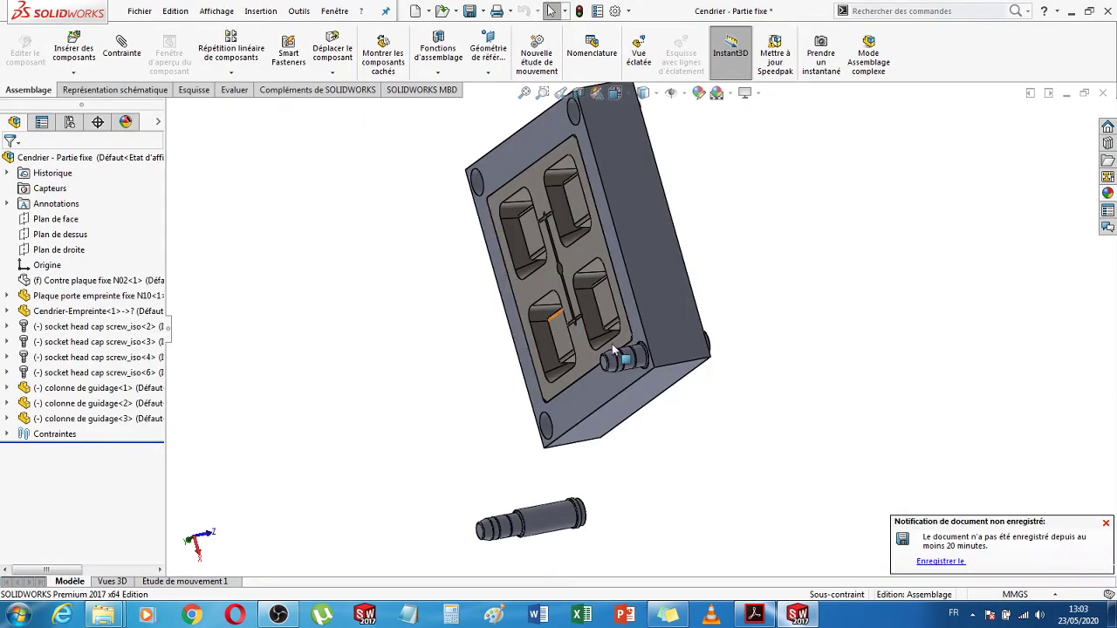
{"action": "scroll", "coordinate": [641, 353], "scroll_direction": "down", "scroll_amount": 10}
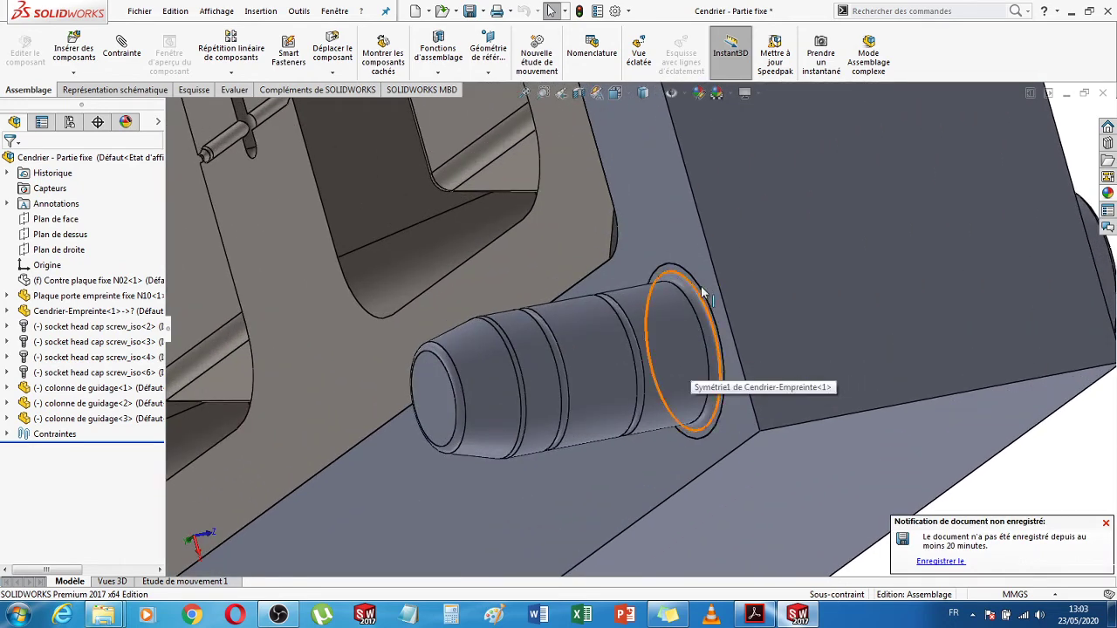
{"action": "scroll", "coordinate": [711, 345], "scroll_direction": "up", "scroll_amount": 5}
{"action": "middle_click_drag", "start_coordinate": [715, 346], "coordinate": [349, 332]}
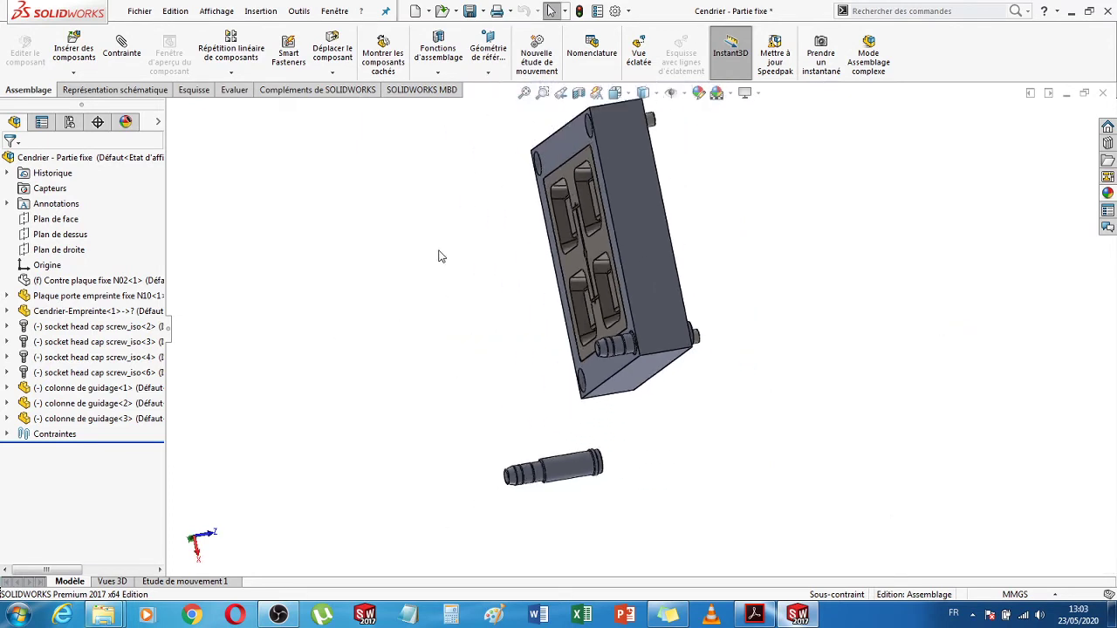
- Open the part colonne de guidage avec localisation from the TP 2 folder and edit its revolve sketch
{"action": "left_click", "coordinate": [139, 11]}
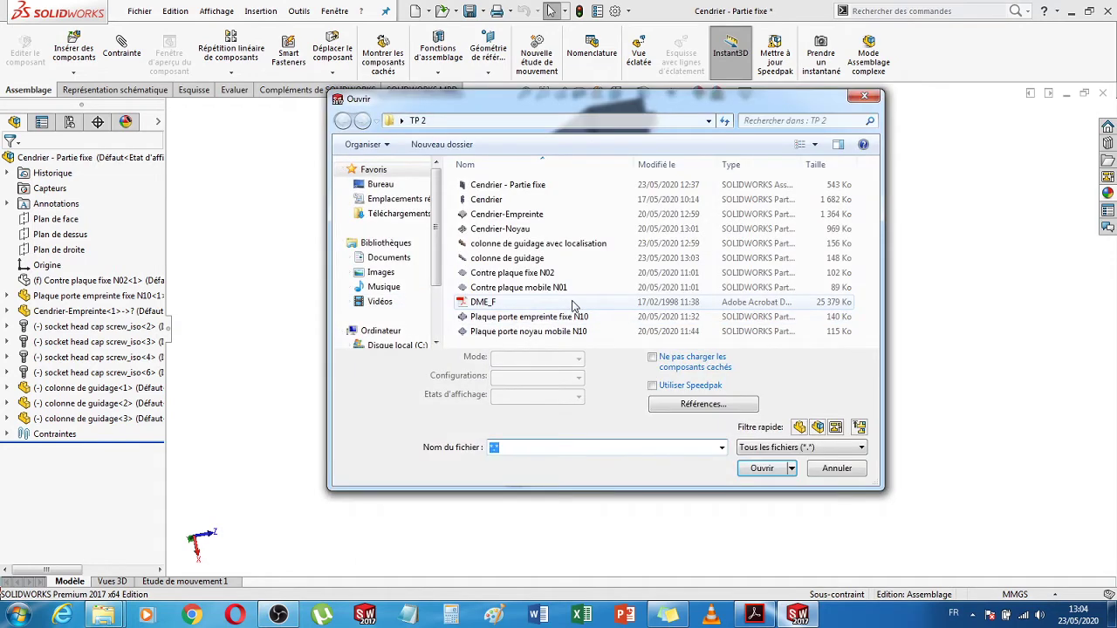
{"action": "double_click", "coordinate": [536, 245]}
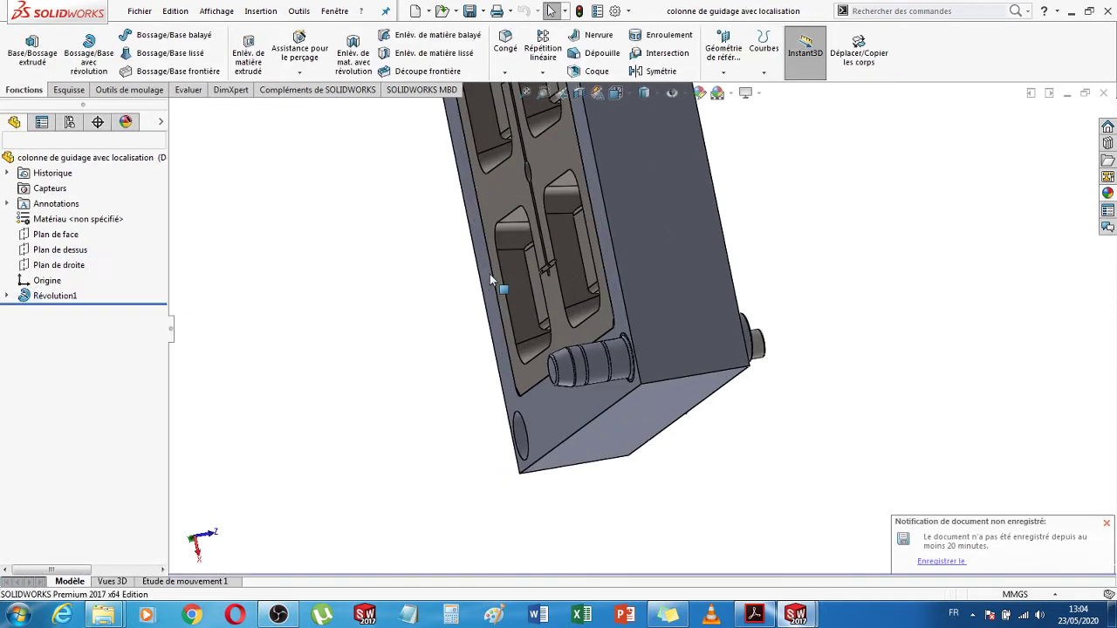
{"action": "left_click", "coordinate": [9, 297]}
{"action": "left_click", "coordinate": [68, 311]}
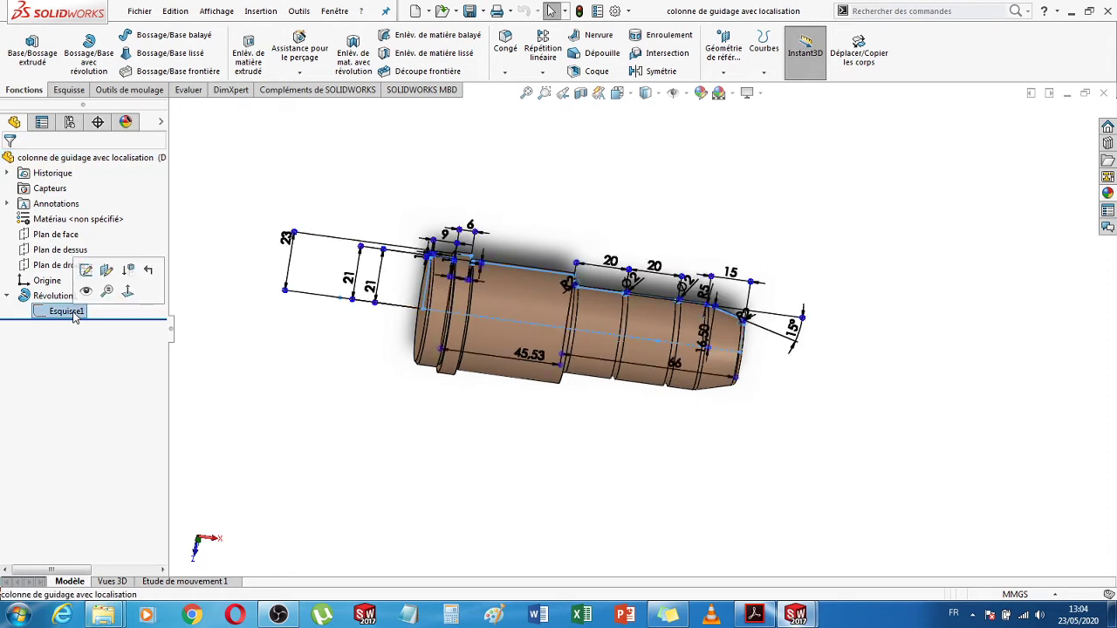
{"action": "left_click", "coordinate": [87, 272]}
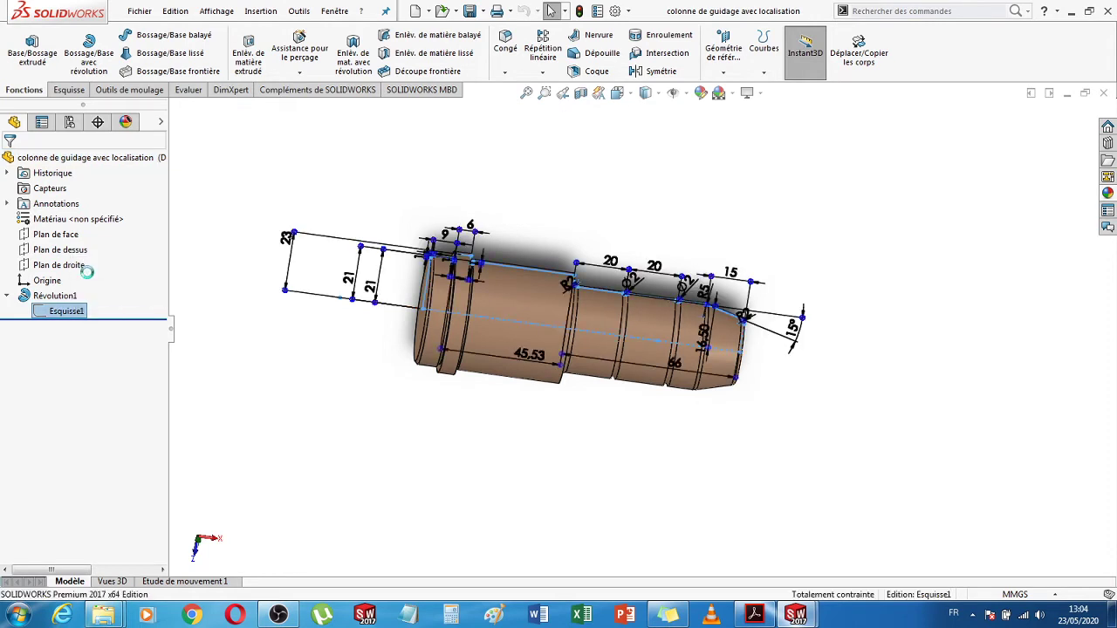
- Set the body length dimension in the sketch to 96 mm, and save and close the part to return to the assembly
{"action": "double_click", "coordinate": [529, 355]}
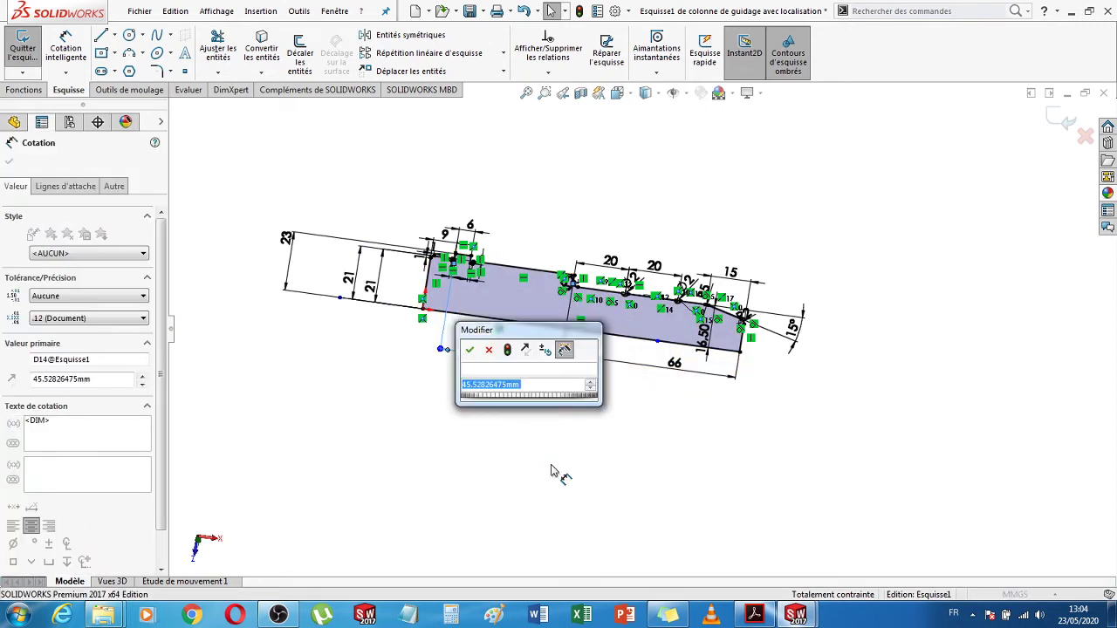
{"action": "type", "text": "96"}
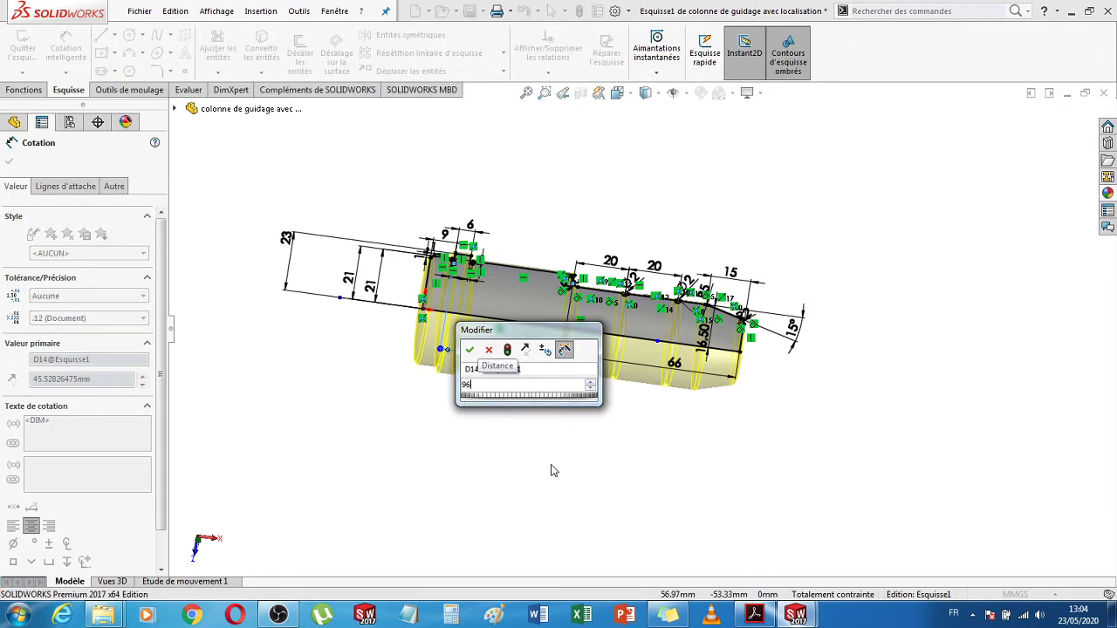
{"action": "key", "text": "Return"}
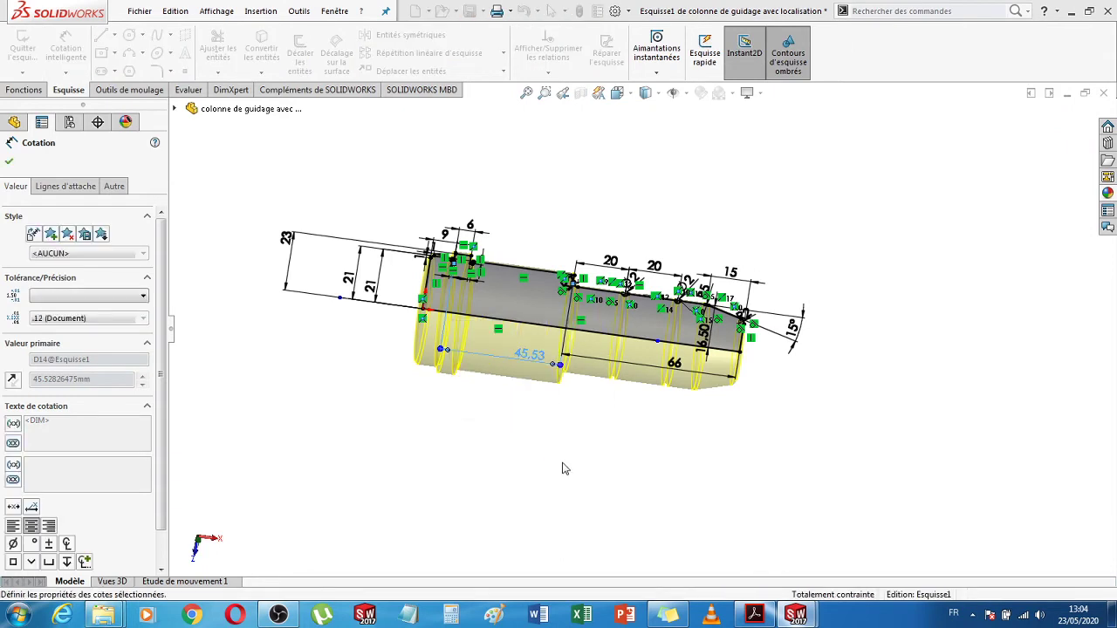
{"action": "left_click", "coordinate": [10, 164]}
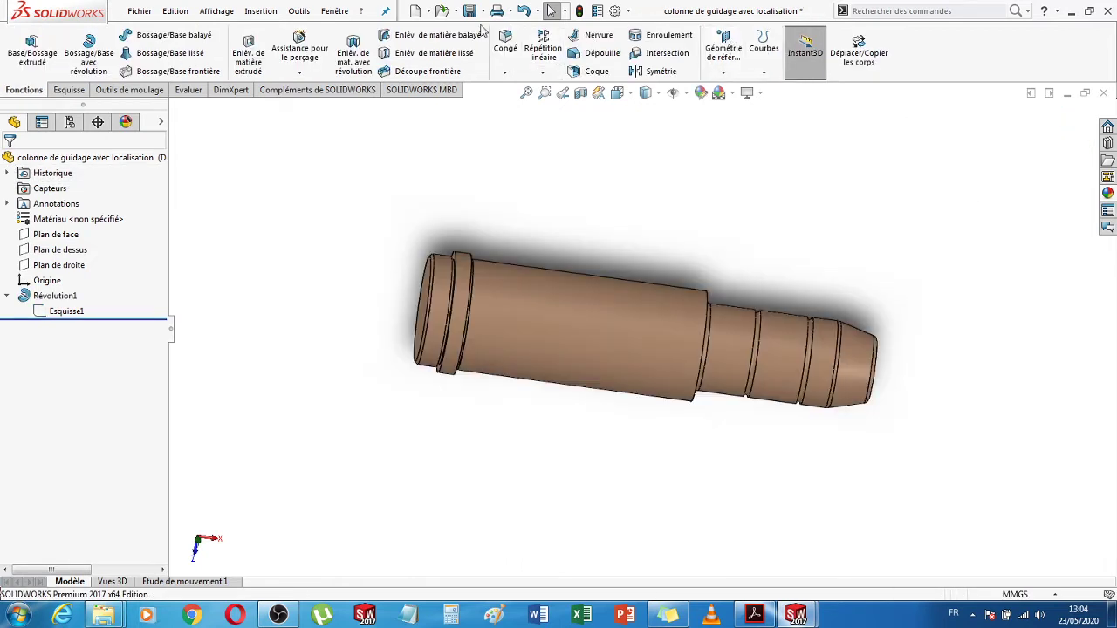
{"action": "left_click", "coordinate": [1104, 96]}
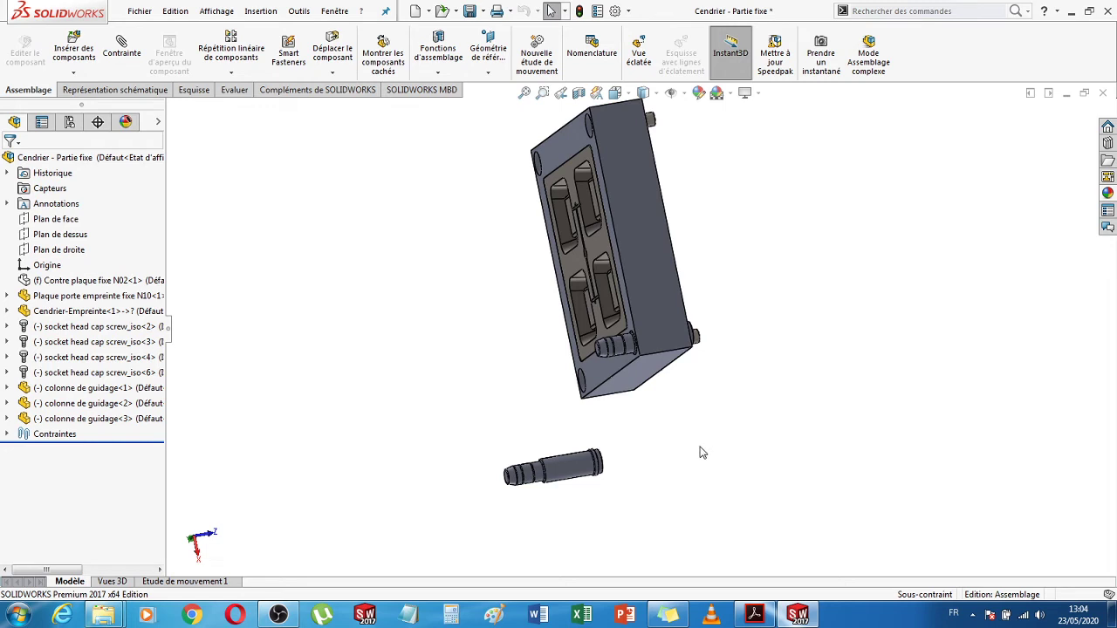
- Add a coaxial mate between the loose guide pillar's 42 mm body and the empty corner bore at the opposite end of the cavity holder plate
{"action": "left_click", "coordinate": [565, 475]}
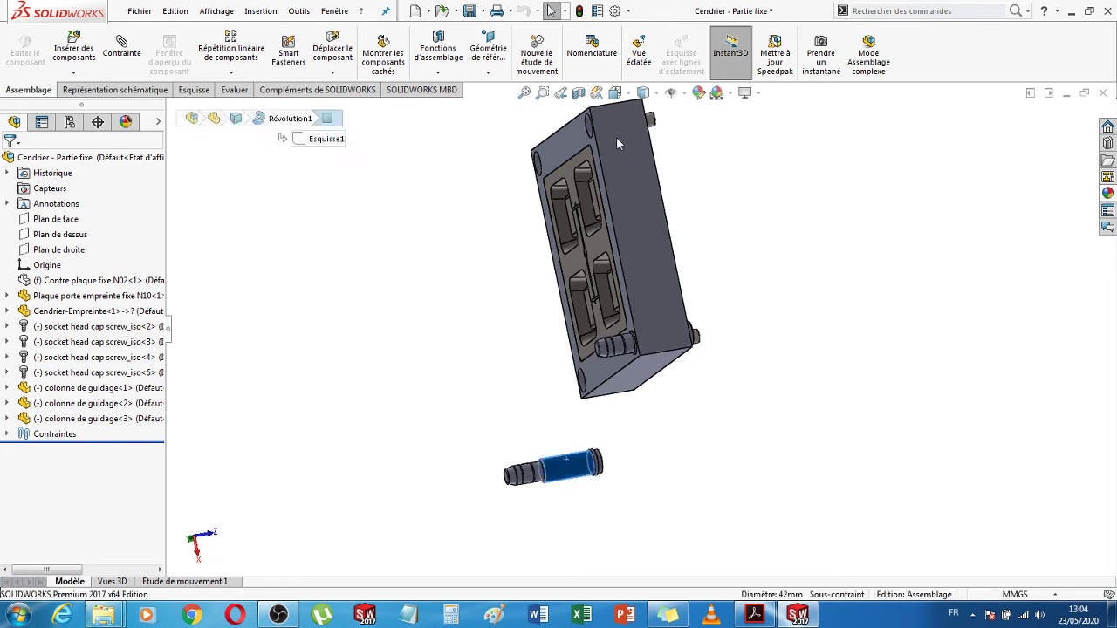
{"action": "scroll", "coordinate": [593, 179], "scroll_direction": "down", "scroll_amount": 6}
{"action": "left_click_drag", "start_coordinate": [601, 190], "coordinate": [620, 186], "text": "alt"}
{"action": "scroll", "coordinate": [674, 308], "scroll_direction": "up", "scroll_amount": 3}
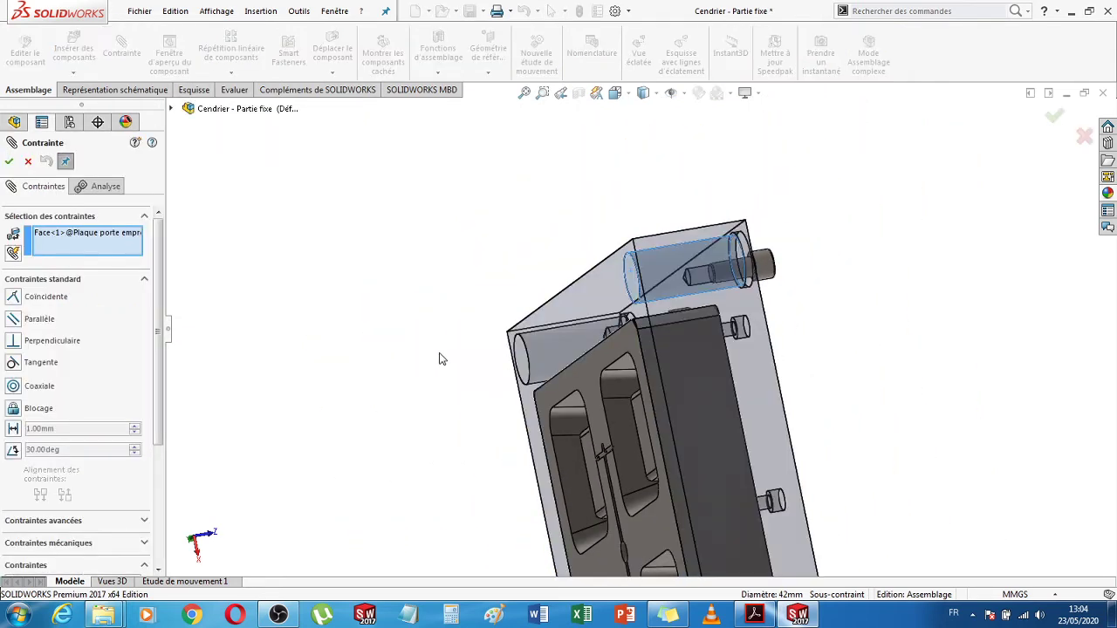
{"action": "scroll", "coordinate": [487, 417], "scroll_direction": "up", "scroll_amount": 6}
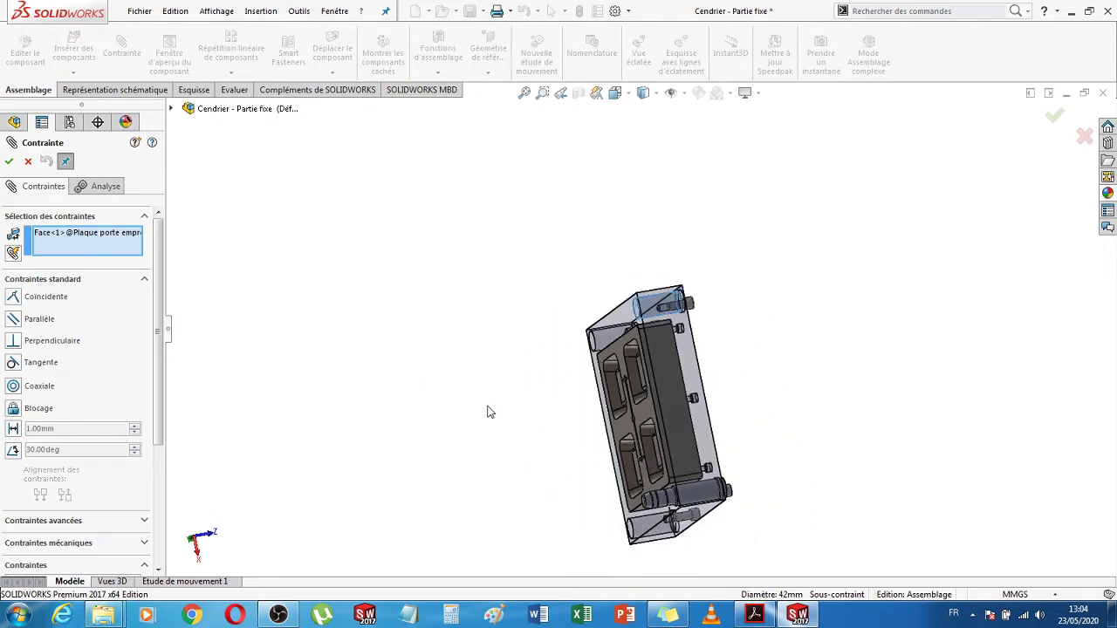
{"action": "scroll", "coordinate": [622, 489], "scroll_direction": "down", "scroll_amount": 2}
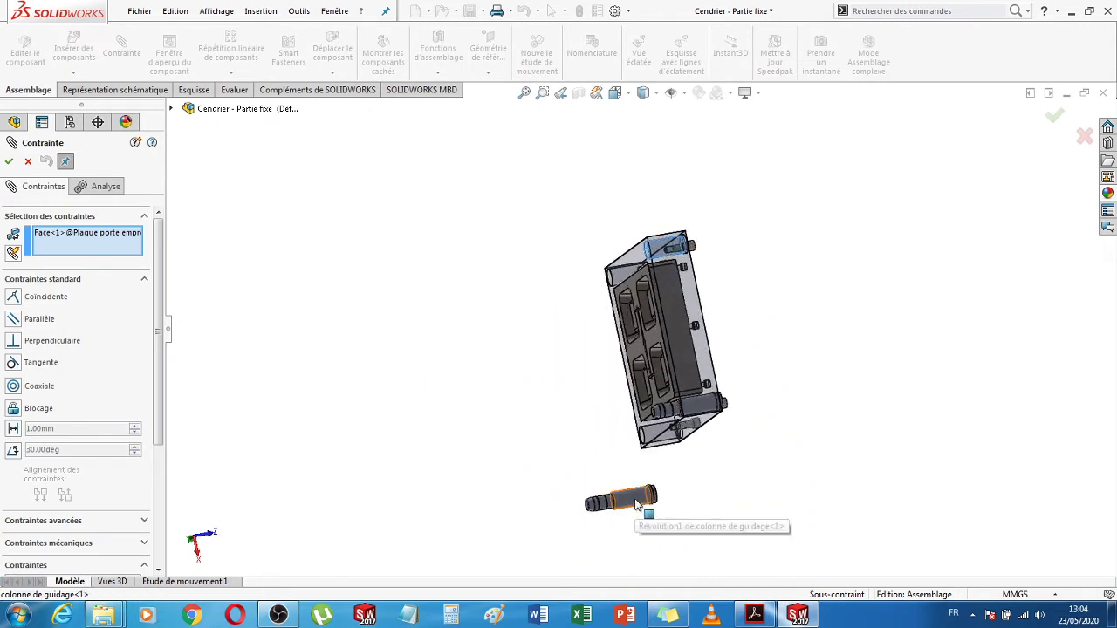
{"action": "left_click", "coordinate": [626, 508]}
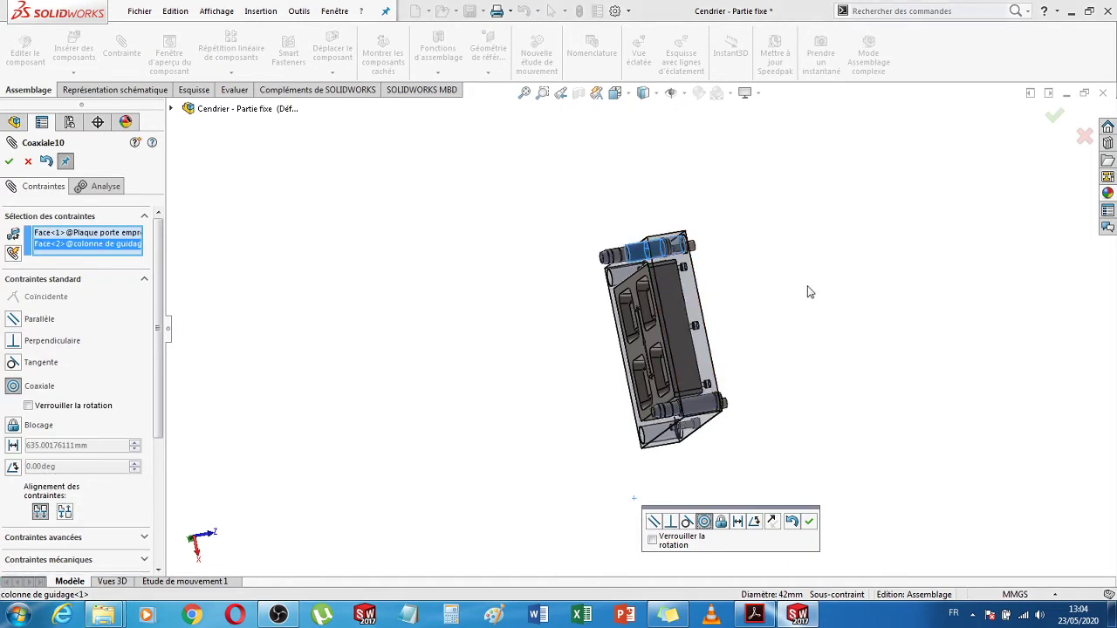
{"action": "left_click", "coordinate": [9, 161]}
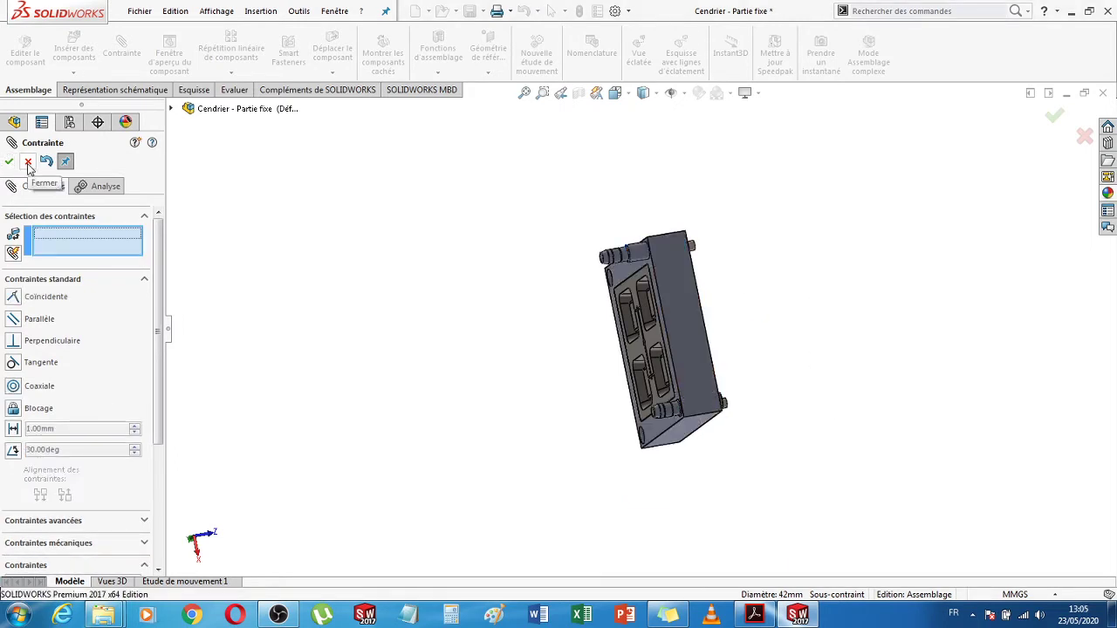
{"action": "left_click", "coordinate": [27, 161]}
- Slide the newly mated pillar along its bore axis until its body and collar are clear behind the plate
{"action": "middle_click_drag", "start_coordinate": [800, 282], "coordinate": [847, 337]}
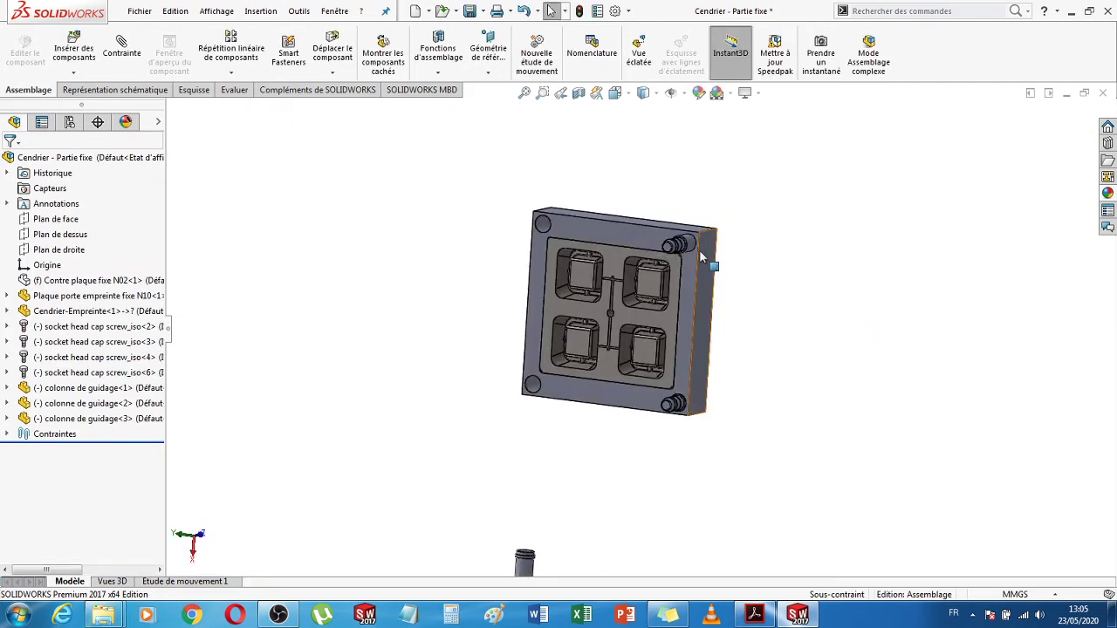
{"action": "middle_click_drag", "start_coordinate": [820, 267], "coordinate": [776, 297]}
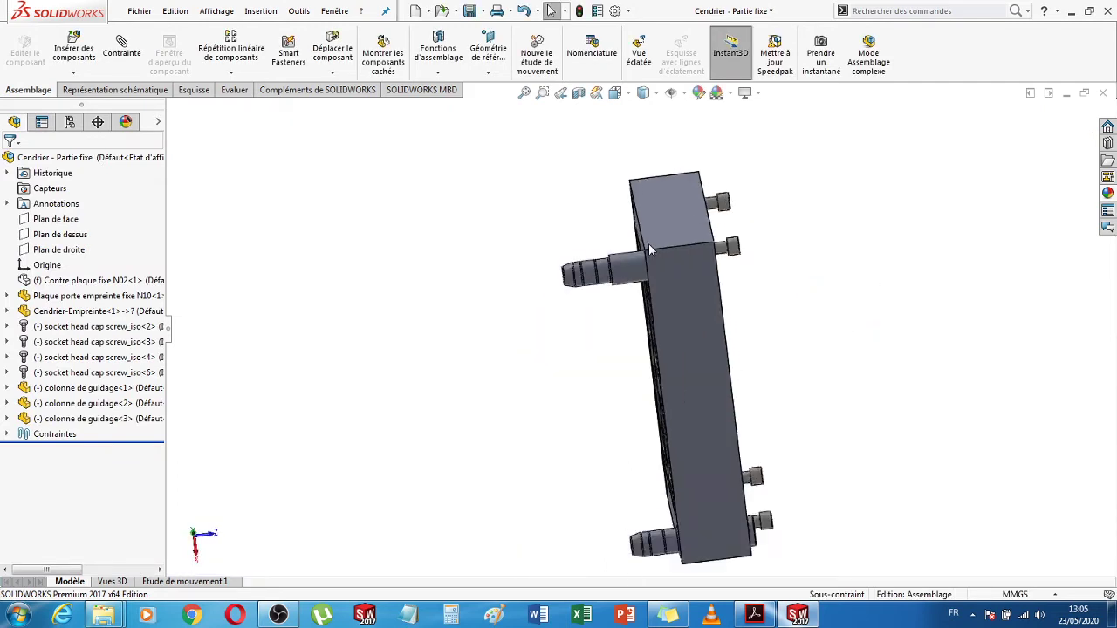
{"action": "scroll", "coordinate": [583, 307], "scroll_direction": "down", "scroll_amount": 2}
{"action": "left_click_drag", "start_coordinate": [605, 312], "coordinate": [998, 324]}
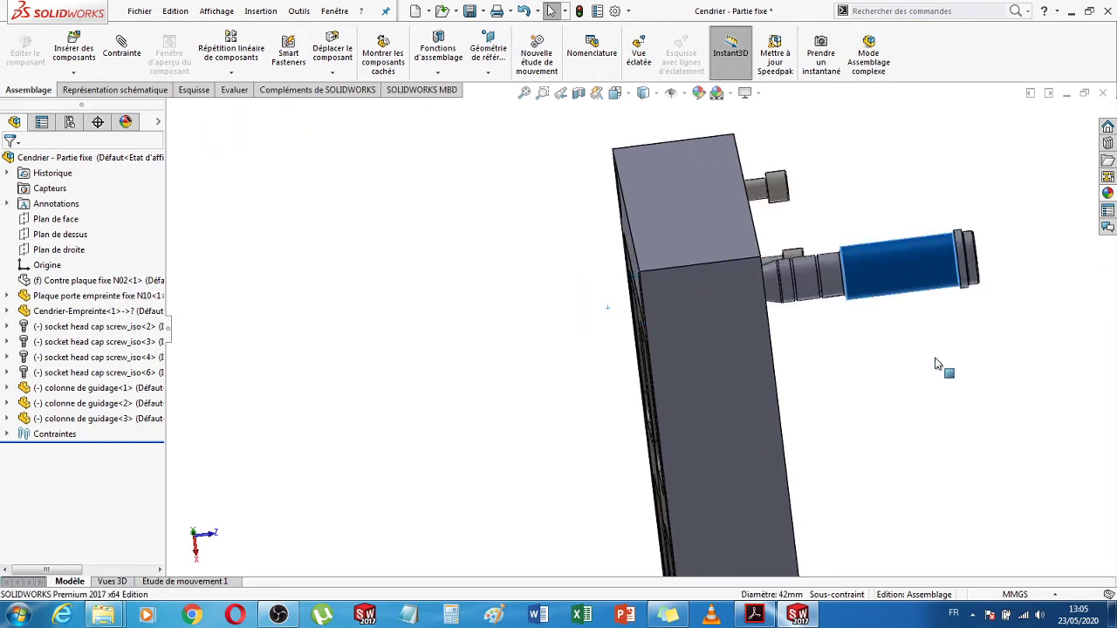
{"action": "middle_click_drag", "start_coordinate": [942, 369], "coordinate": [996, 353]}
{"action": "scroll", "coordinate": [1004, 357], "scroll_direction": "up", "scroll_amount": 4}
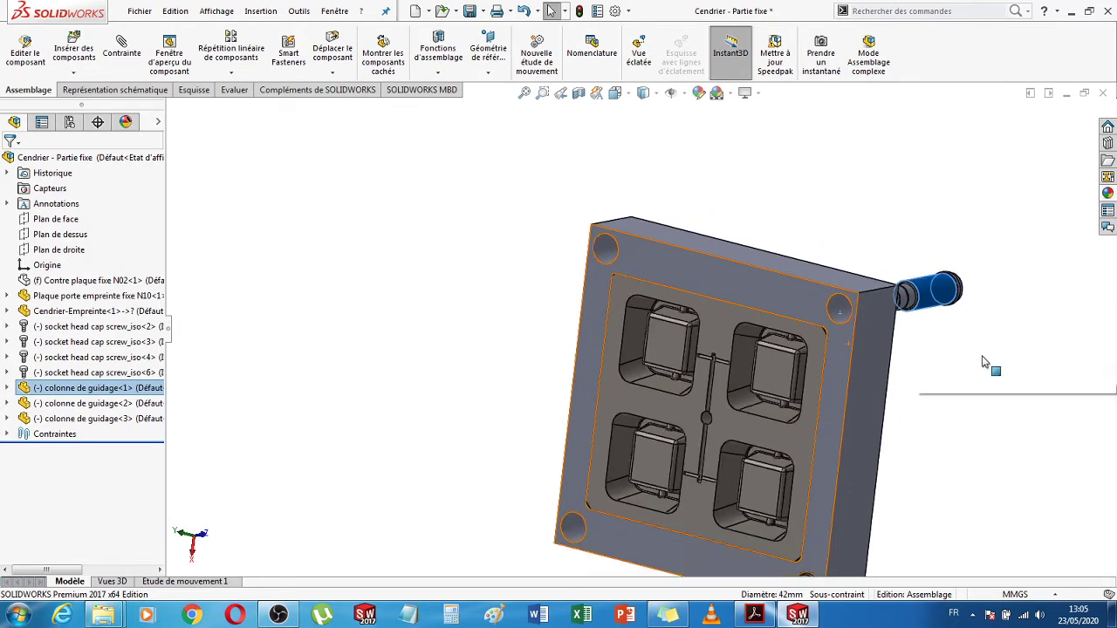
{"action": "left_click", "coordinate": [960, 354]}
- Add a coincident mate between the withdrawn guide pillar's collar shoulder and the counterbore shoulder of its bore in the cavity holder plate
{"action": "middle_click_drag", "start_coordinate": [957, 351], "coordinate": [912, 329]}
{"action": "scroll", "coordinate": [864, 282], "scroll_direction": "down", "scroll_amount": 5}
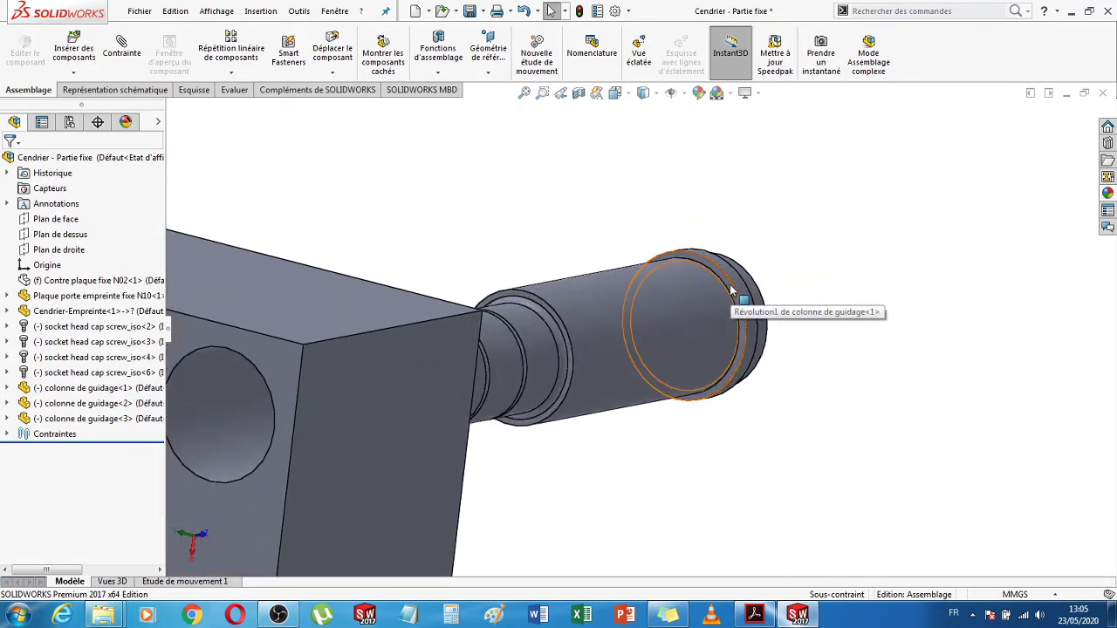
{"action": "left_click", "coordinate": [731, 291]}
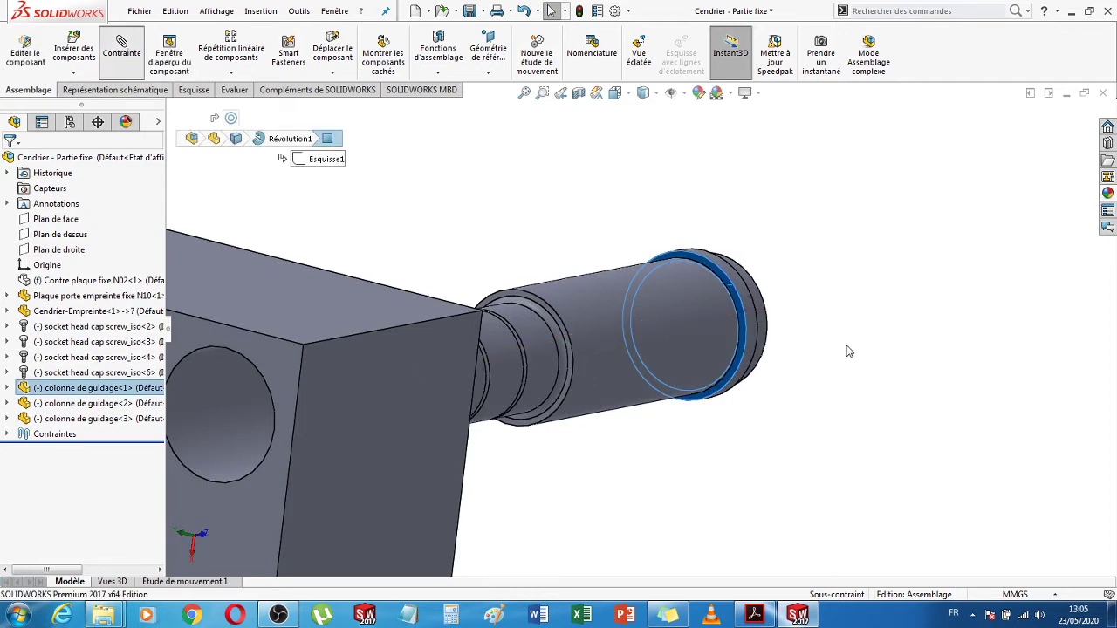
{"action": "key", "text": "m"}
{"action": "middle_click_drag", "start_coordinate": [807, 361], "coordinate": [853, 360]}
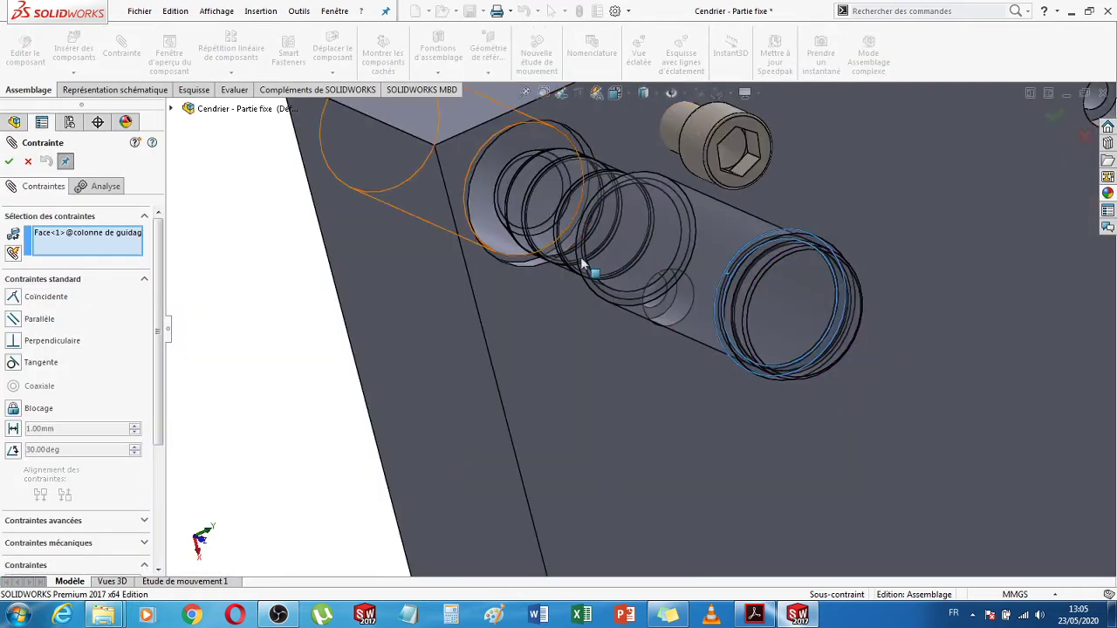
{"action": "scroll", "coordinate": [603, 308], "scroll_direction": "up", "scroll_amount": 4}
{"action": "scroll", "coordinate": [605, 245], "scroll_direction": "down", "scroll_amount": 8}
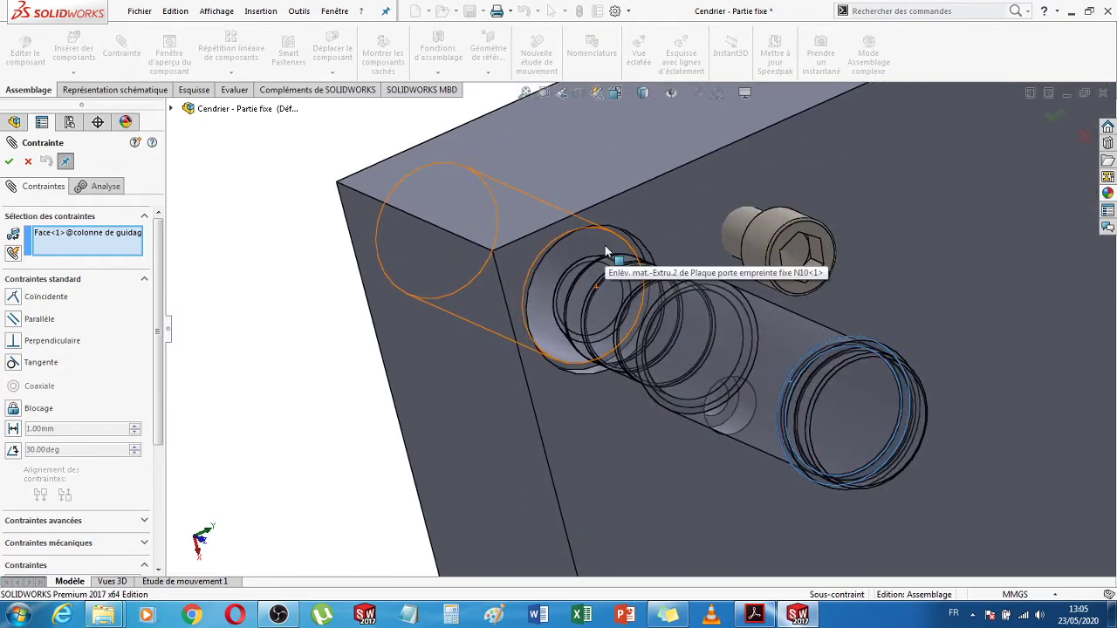
{"action": "left_click", "coordinate": [604, 245]}
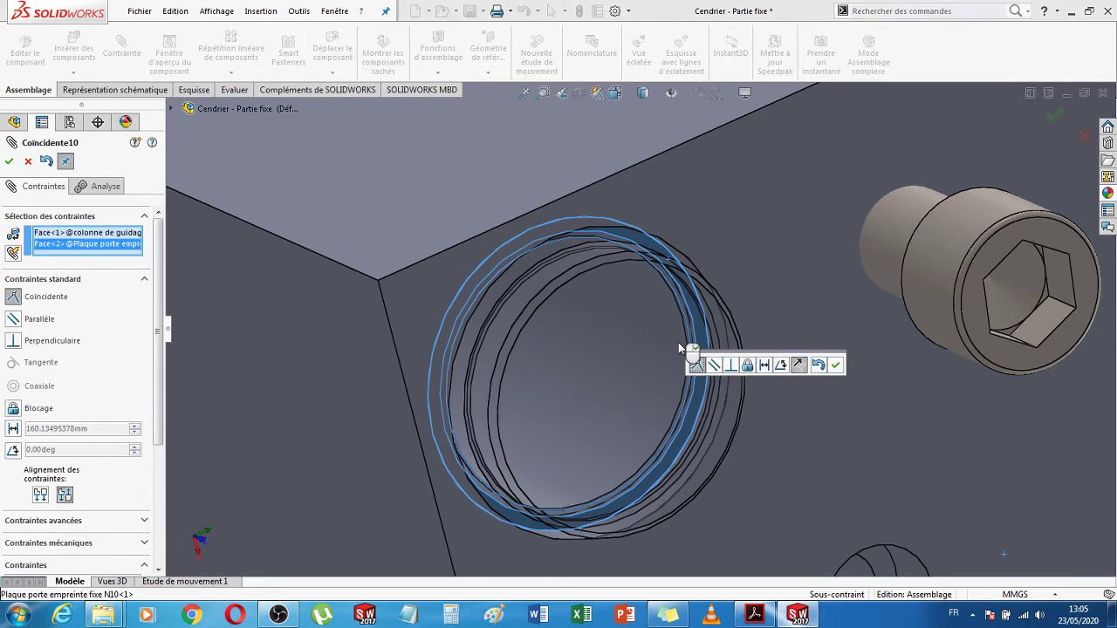
{"action": "scroll", "coordinate": [678, 342], "scroll_direction": "up", "scroll_amount": 3}
{"action": "scroll", "coordinate": [678, 342], "scroll_direction": "up", "scroll_amount": 2}
{"action": "left_click", "coordinate": [8, 160]}
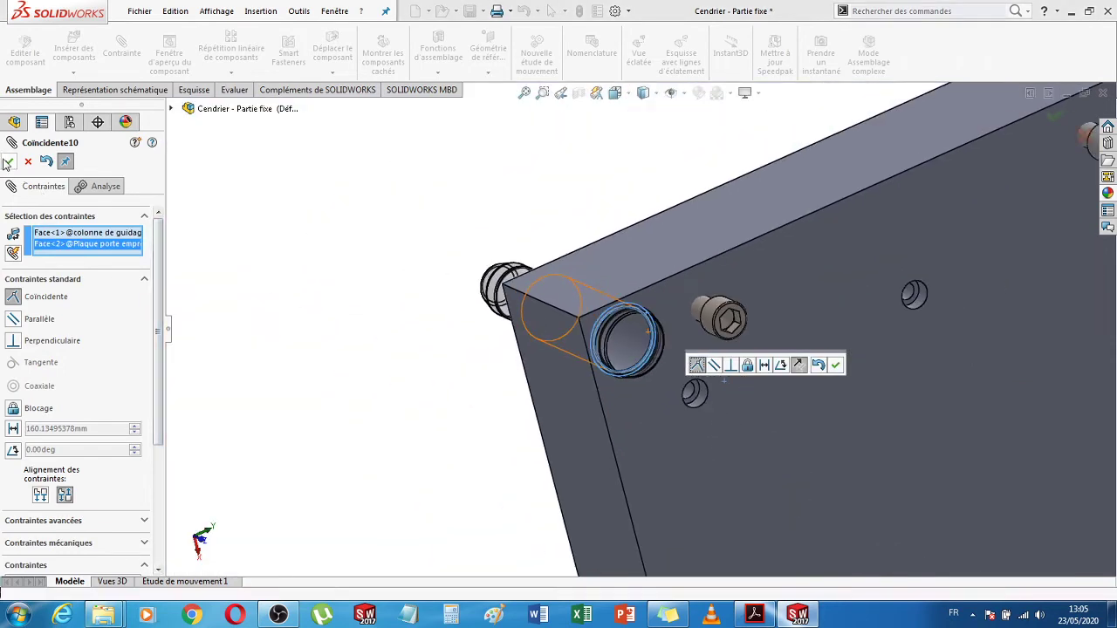
- Add a coaxial mate between the loose third pillar's body and an empty 42 mm corner bore, flipping its alignment so the tip points away from the cavity face
{"action": "key", "text": "f"}
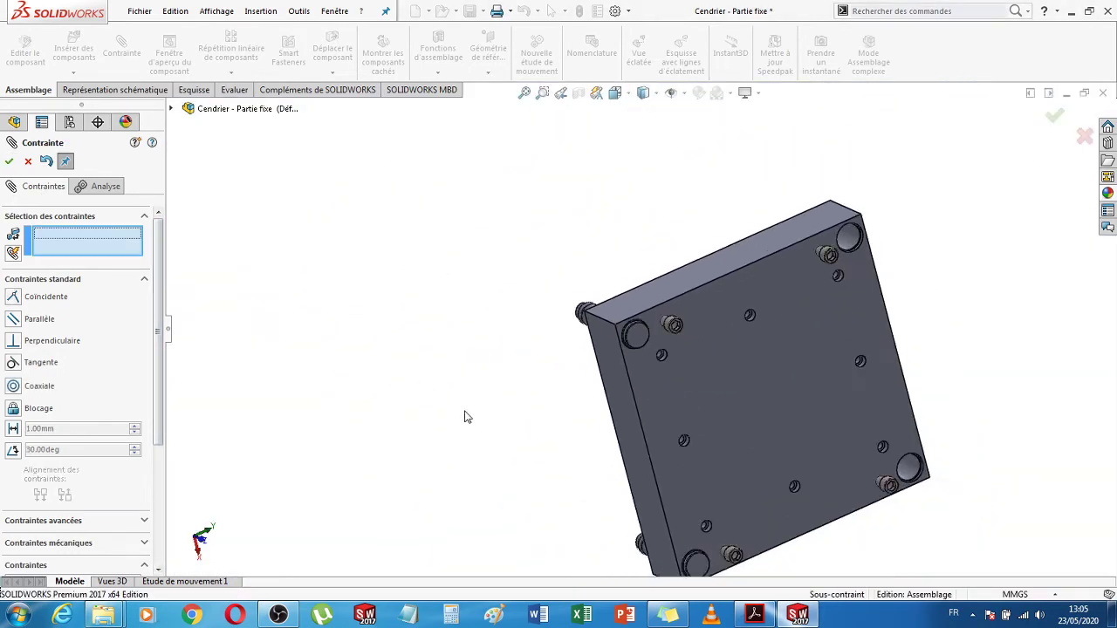
{"action": "middle_click_drag", "start_coordinate": [900, 454], "coordinate": [856, 460]}
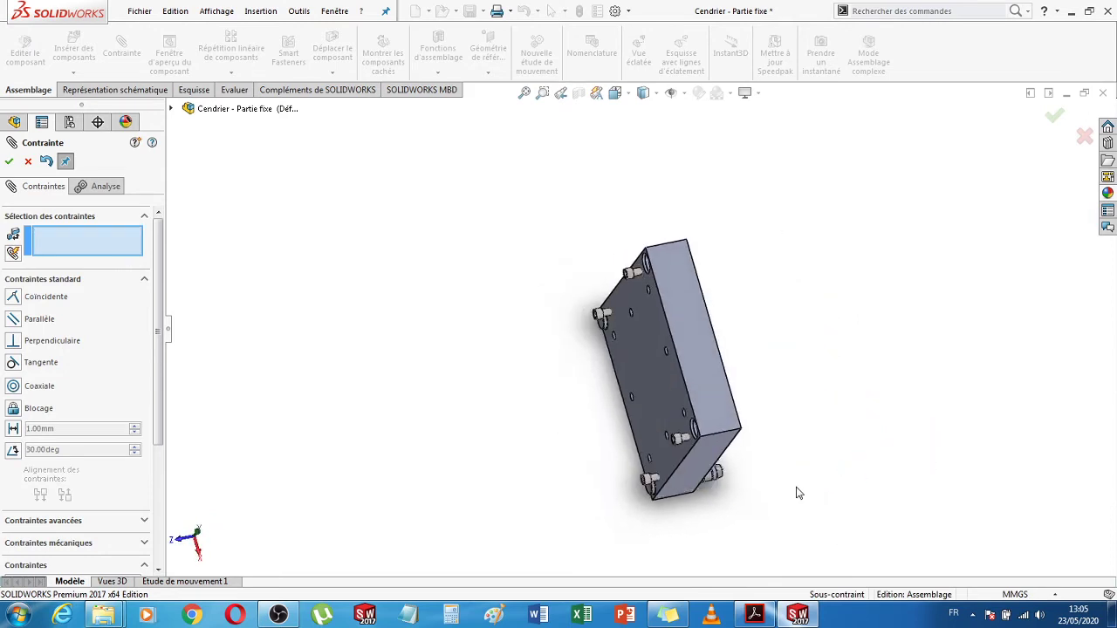
{"action": "scroll", "coordinate": [592, 511], "scroll_direction": "up", "scroll_amount": 2}
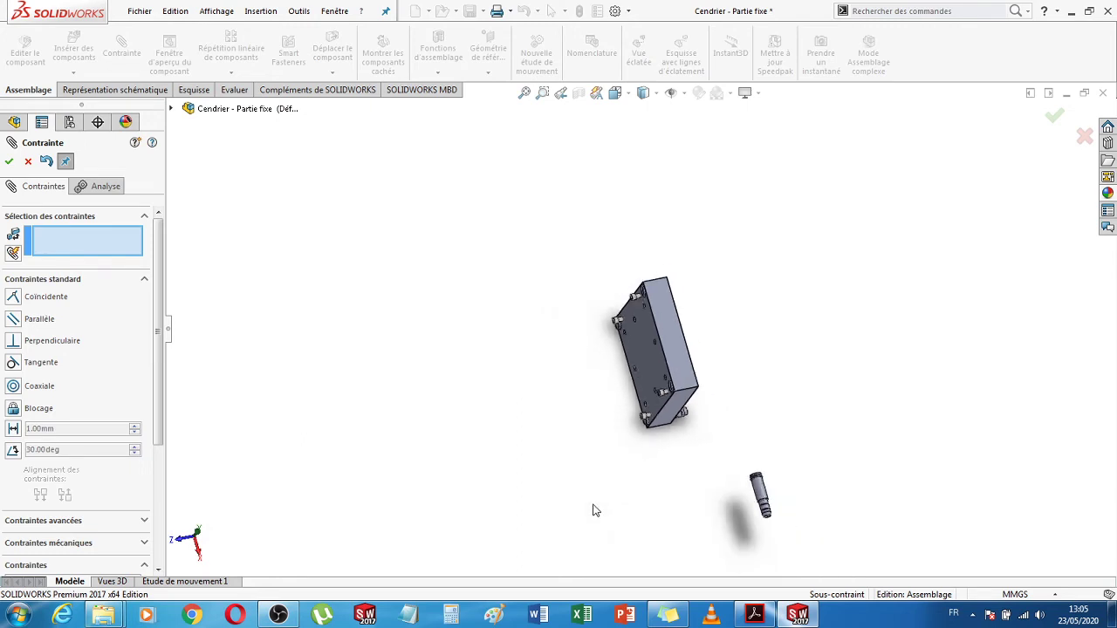
{"action": "left_click", "coordinate": [762, 497]}
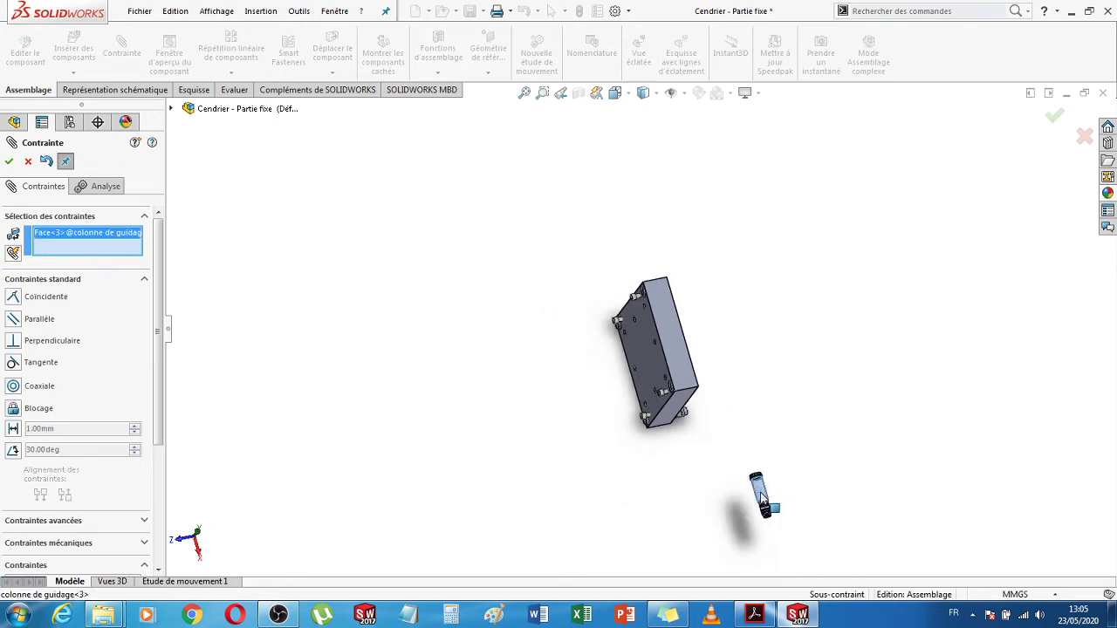
{"action": "middle_click_drag", "start_coordinate": [807, 365], "coordinate": [714, 407]}
{"action": "scroll", "coordinate": [637, 315], "scroll_direction": "down", "scroll_amount": 6}
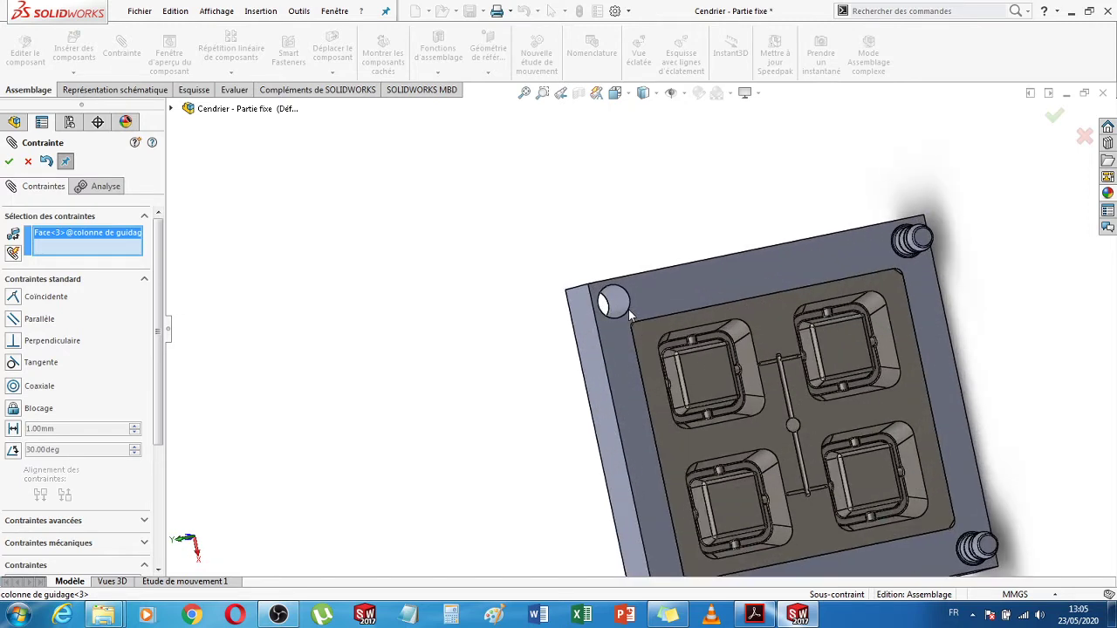
{"action": "left_click", "coordinate": [622, 303]}
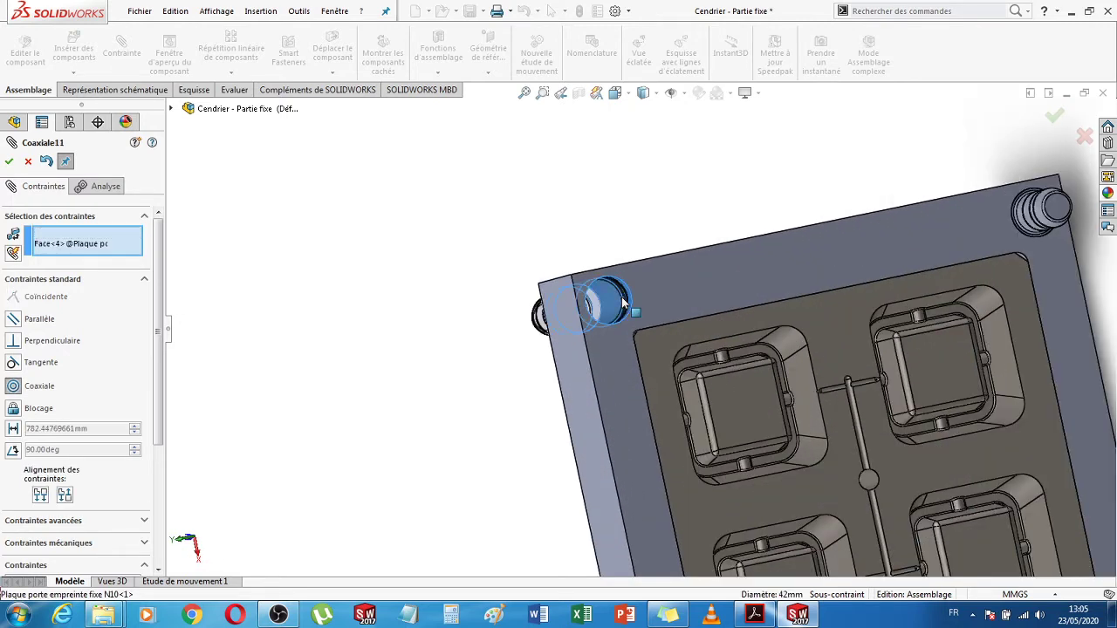
{"action": "middle_click_drag", "start_coordinate": [507, 382], "coordinate": [221, 261]}
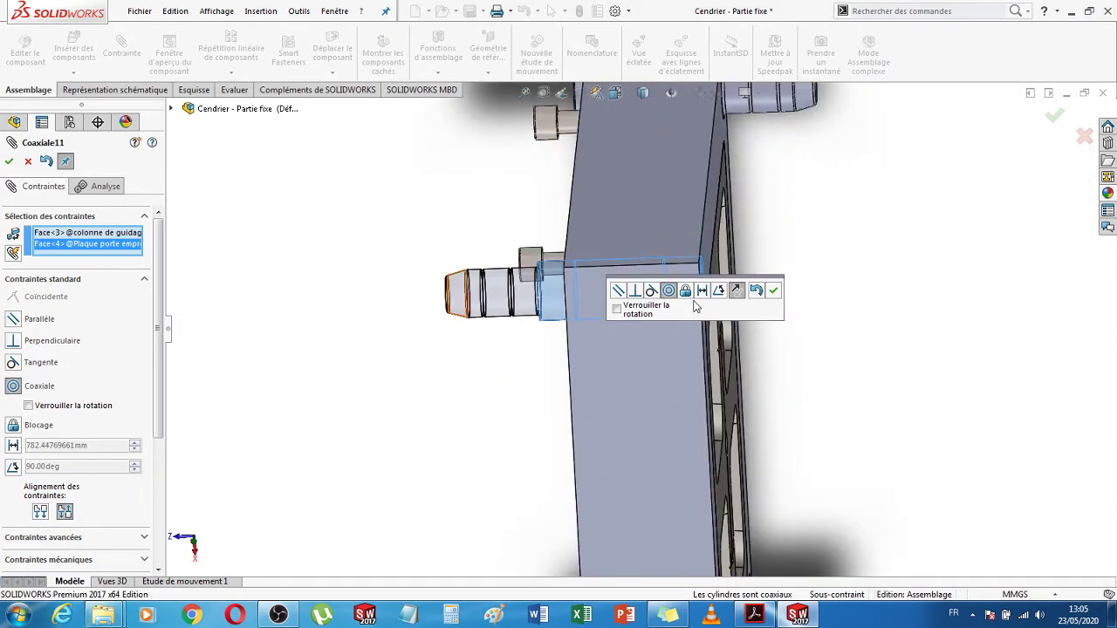
{"action": "left_click", "coordinate": [737, 291]}
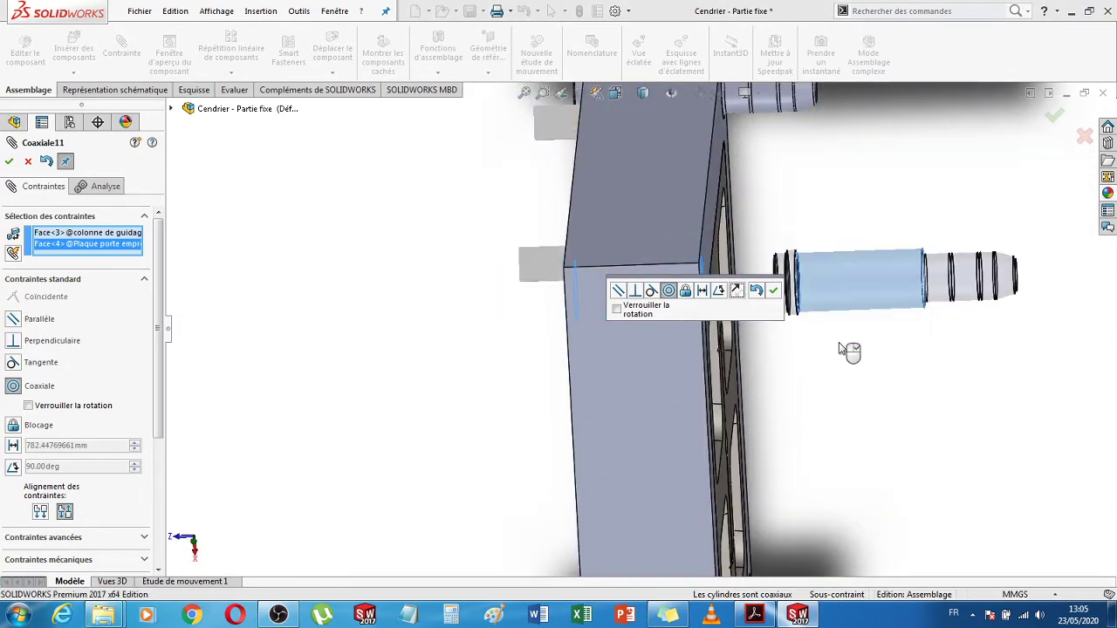
{"action": "left_click", "coordinate": [774, 292]}
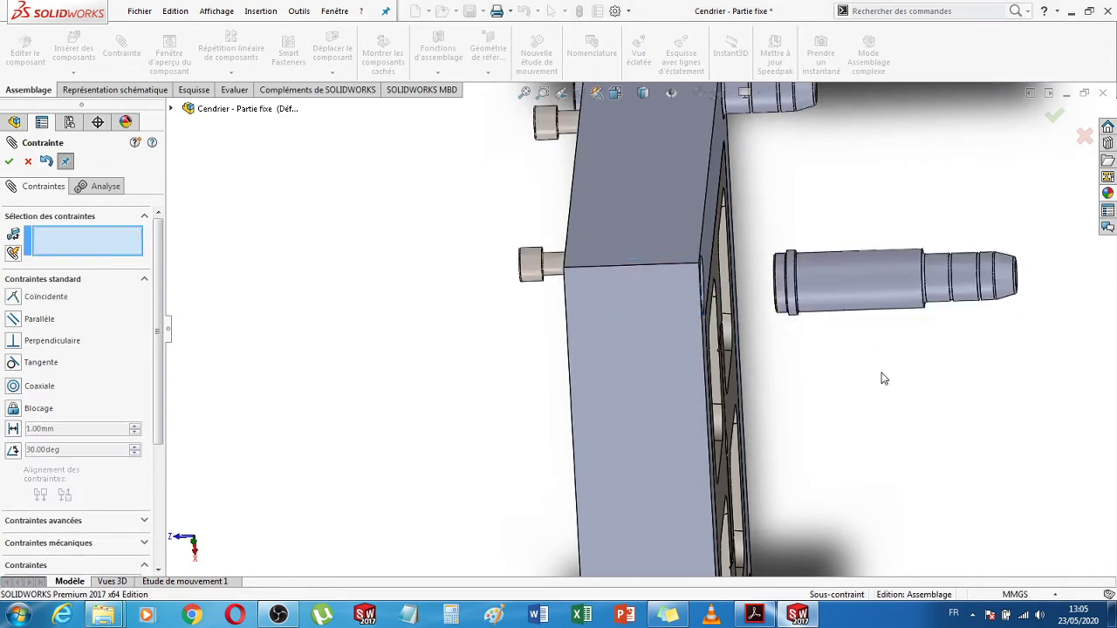
- Mate the third pillar's collar shoulder coincident with its bore's counterbore shoulder on the plate's back, finish mating and save the assembly
{"action": "middle_click_drag", "start_coordinate": [872, 376], "coordinate": [833, 387]}
{"action": "scroll", "coordinate": [500, 312], "scroll_direction": "down", "scroll_amount": 6}
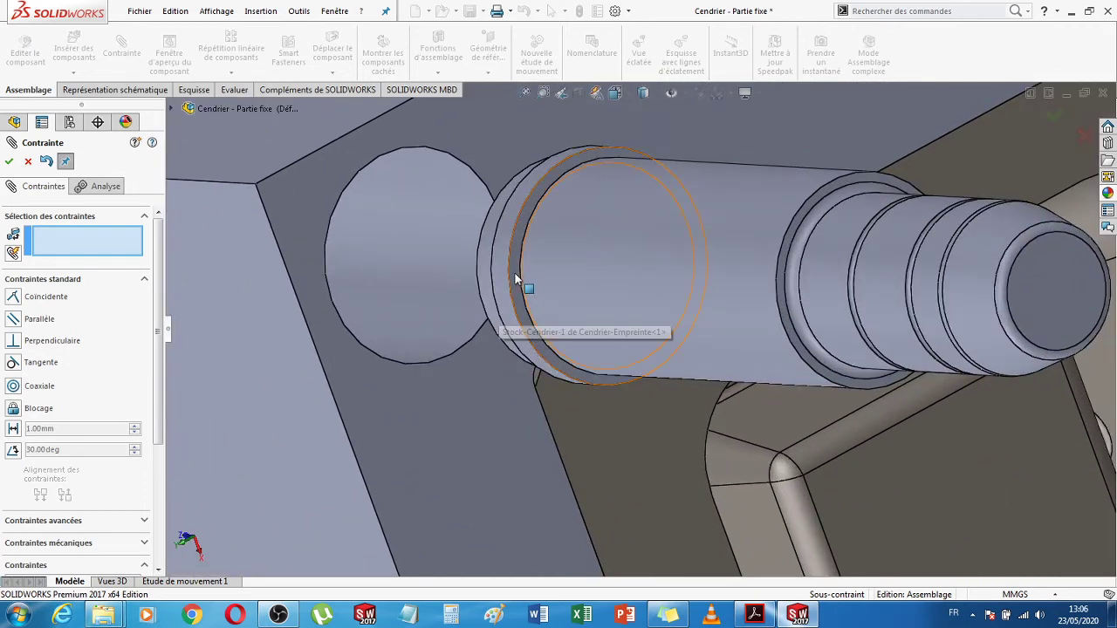
{"action": "left_click", "coordinate": [517, 280]}
{"action": "scroll", "coordinate": [525, 304], "scroll_direction": "up", "scroll_amount": 4}
{"action": "scroll", "coordinate": [522, 297], "scroll_direction": "up", "scroll_amount": 3}
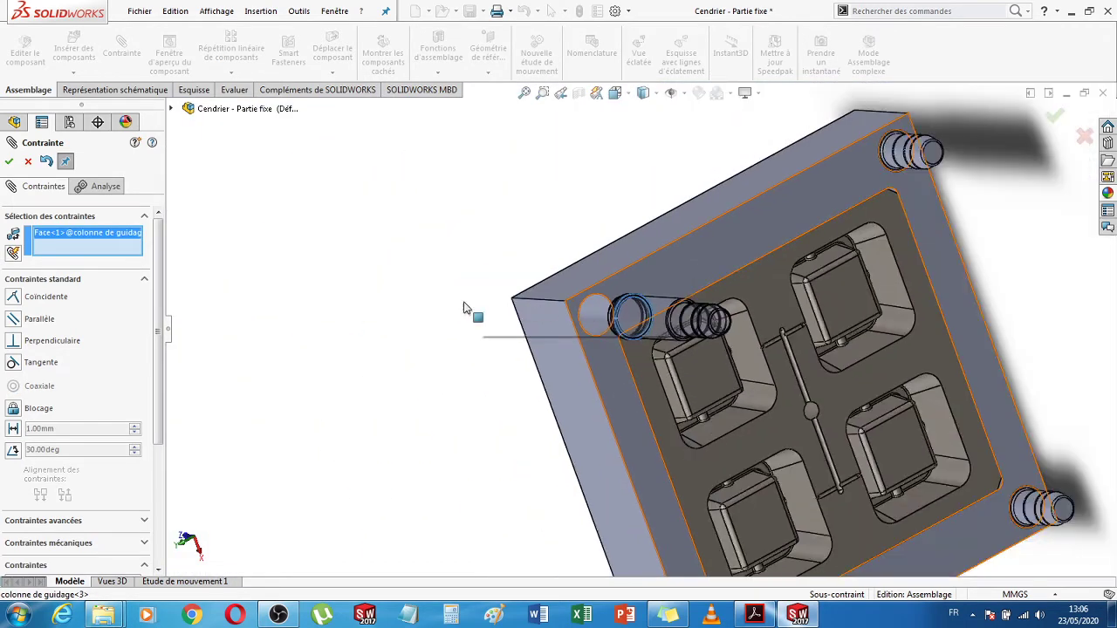
{"action": "middle_click_drag", "start_coordinate": [361, 316], "coordinate": [506, 340]}
{"action": "scroll", "coordinate": [471, 308], "scroll_direction": "down", "scroll_amount": 6}
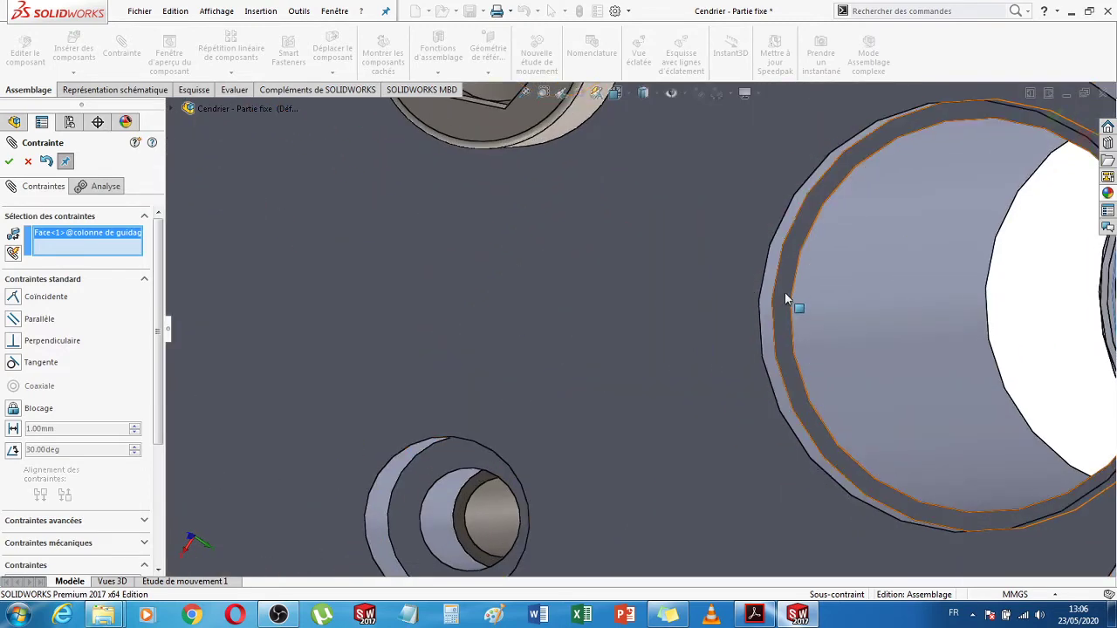
{"action": "left_click", "coordinate": [787, 293]}
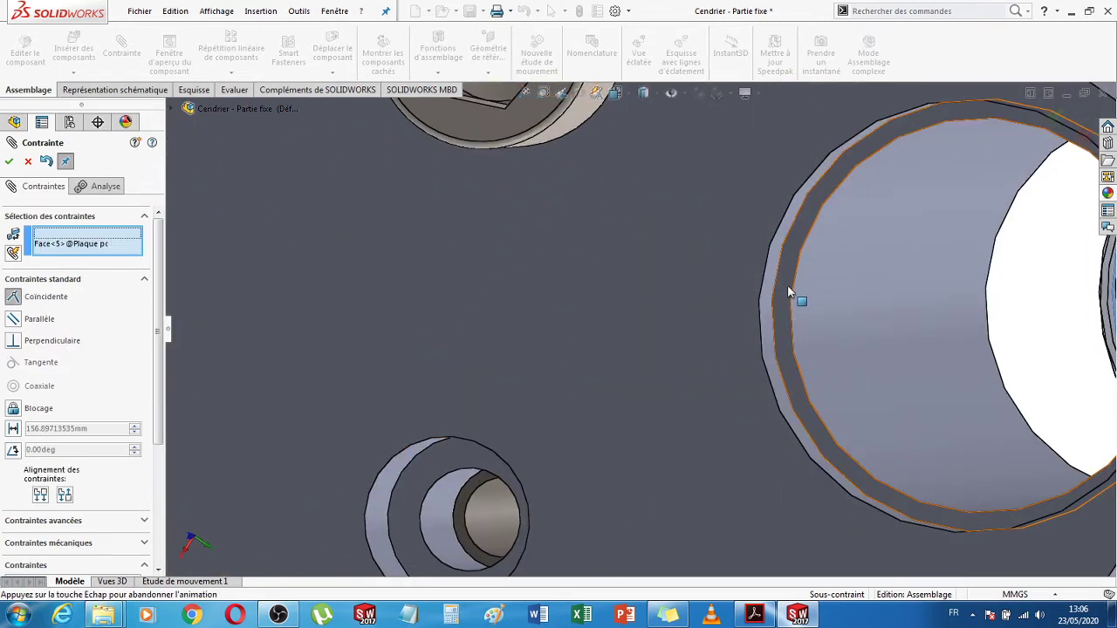
{"action": "left_click", "coordinate": [9, 160]}
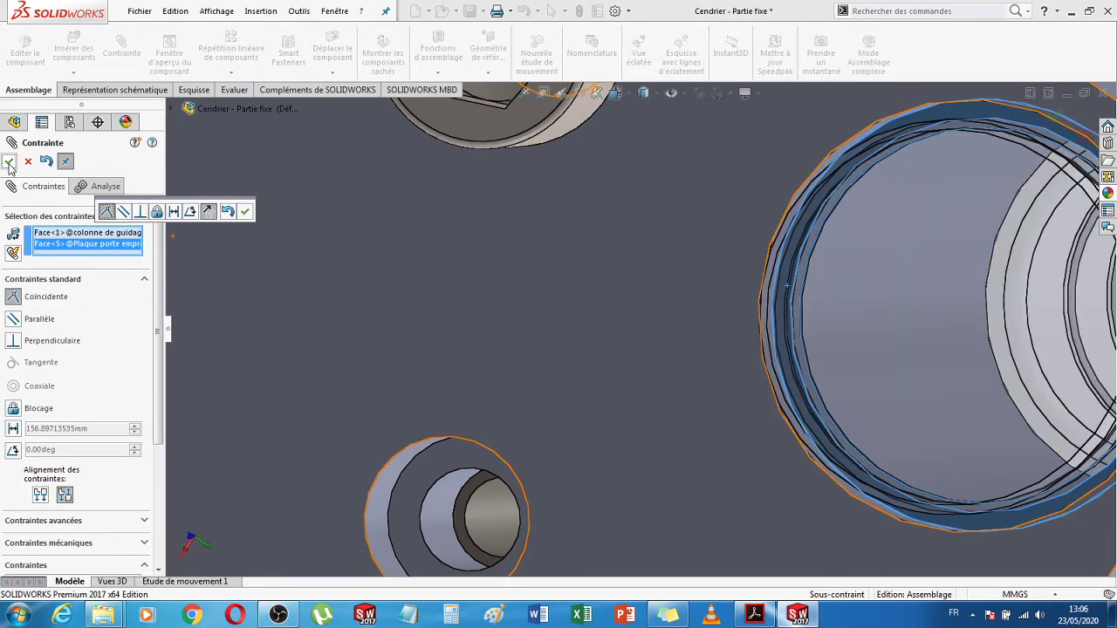
{"action": "scroll", "coordinate": [575, 297], "scroll_direction": "up", "scroll_amount": 10}
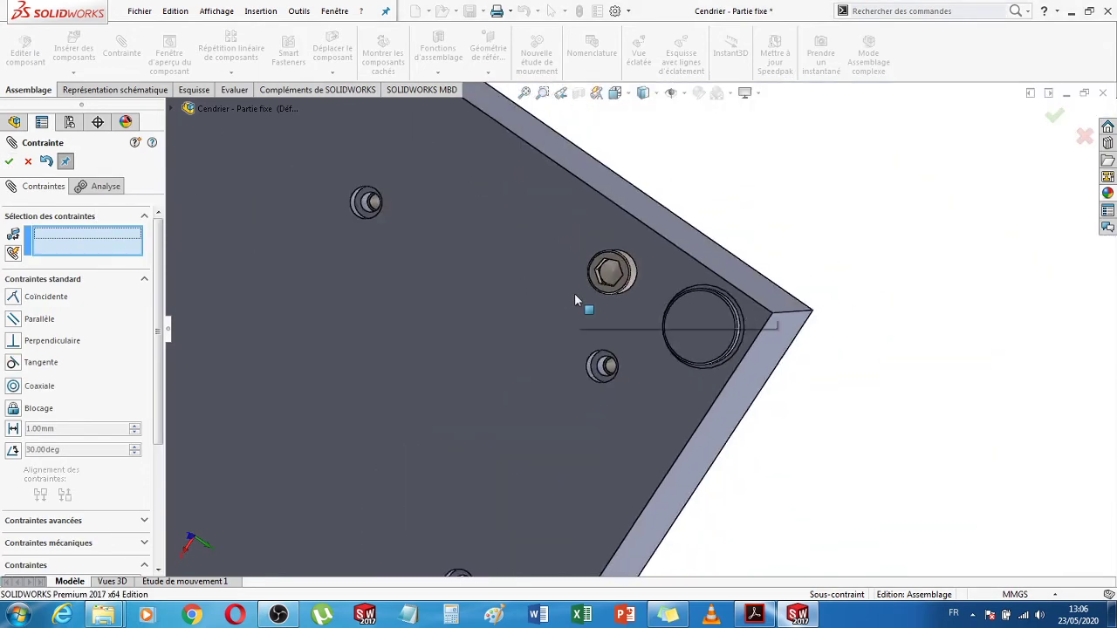
{"action": "middle_click_drag", "start_coordinate": [788, 416], "coordinate": [679, 381]}
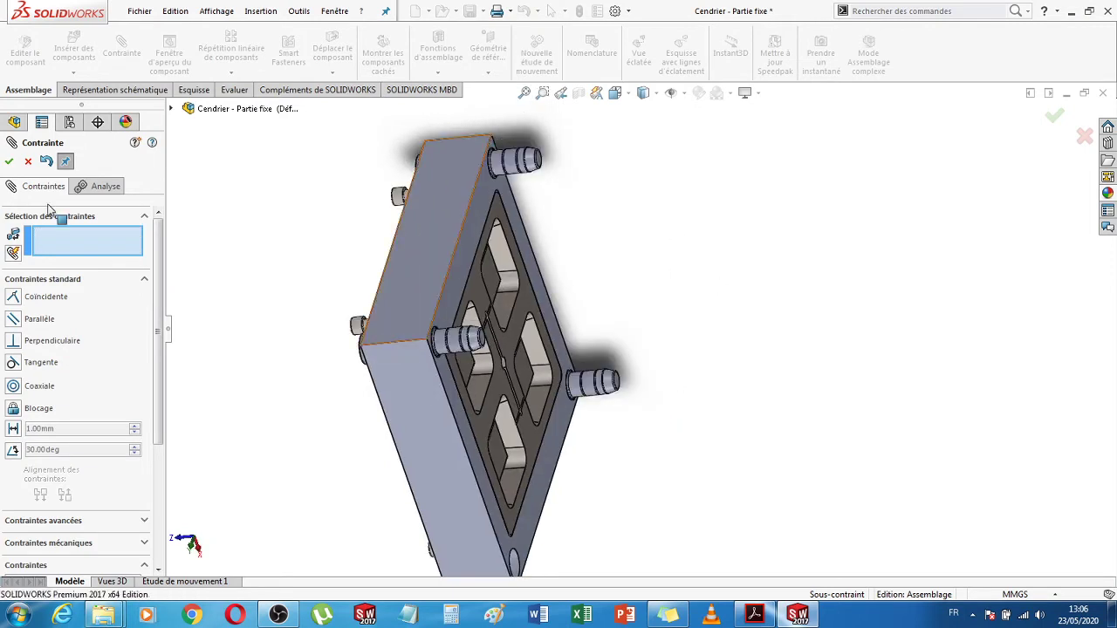
{"action": "key", "text": "Escape"}
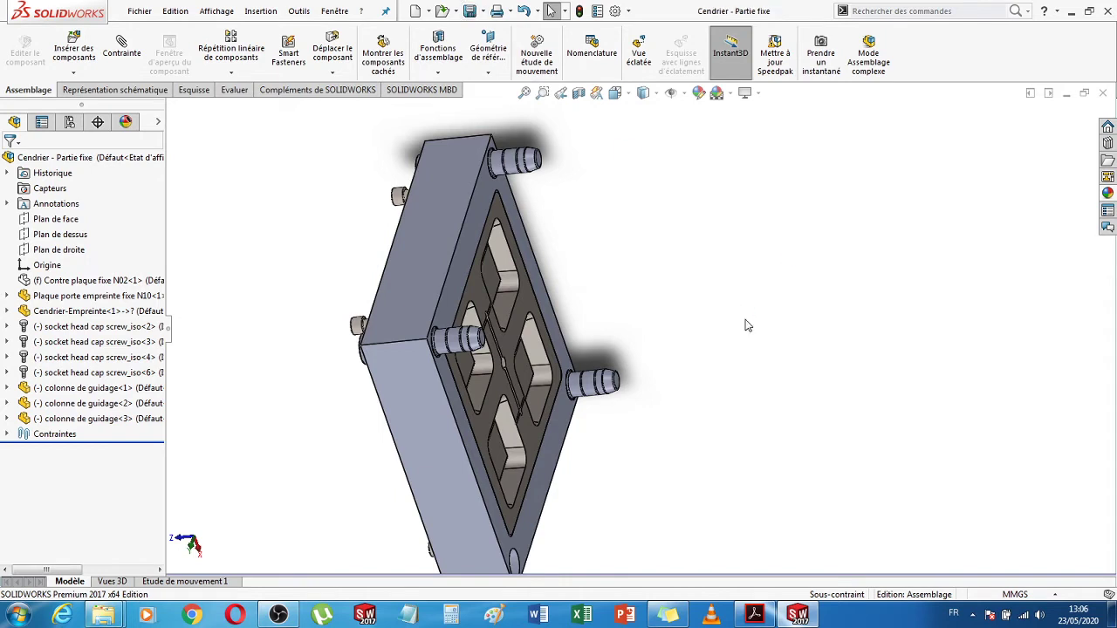
- Examine the three seated guide pillars, the cavity insert's corners and the remaining empty corner bore of the cavity holder plate
{"action": "scroll", "coordinate": [746, 326], "scroll_direction": "up", "scroll_amount": 2}
{"action": "middle_click_drag", "start_coordinate": [733, 343], "coordinate": [728, 393]}
{"action": "scroll", "coordinate": [656, 457], "scroll_direction": "up", "scroll_amount": 2}
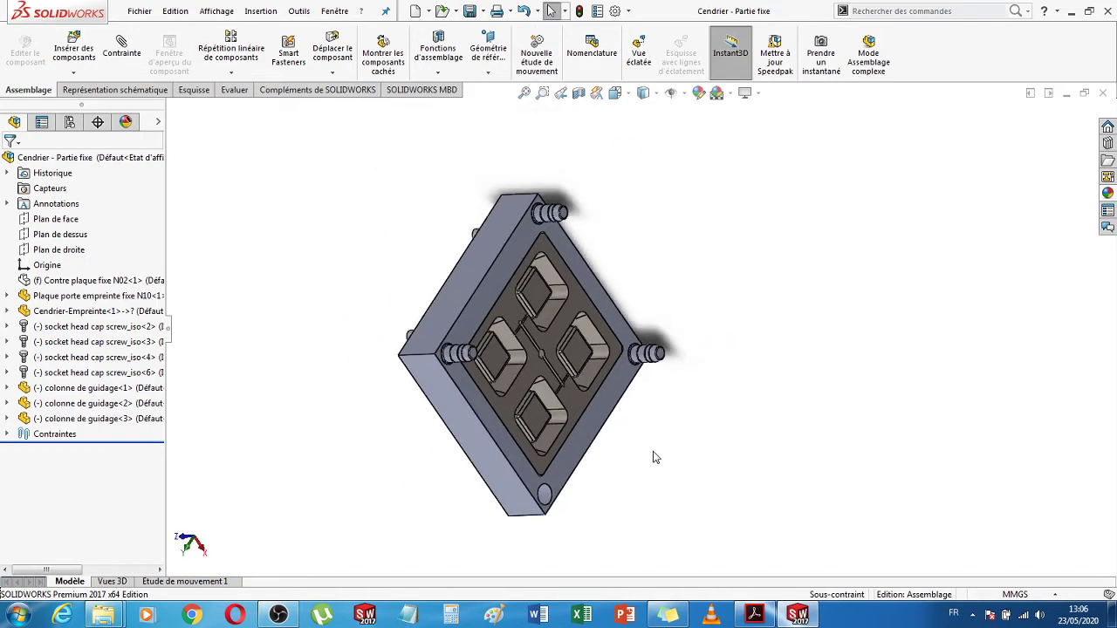
{"action": "middle_click_drag", "start_coordinate": [696, 453], "coordinate": [692, 477]}
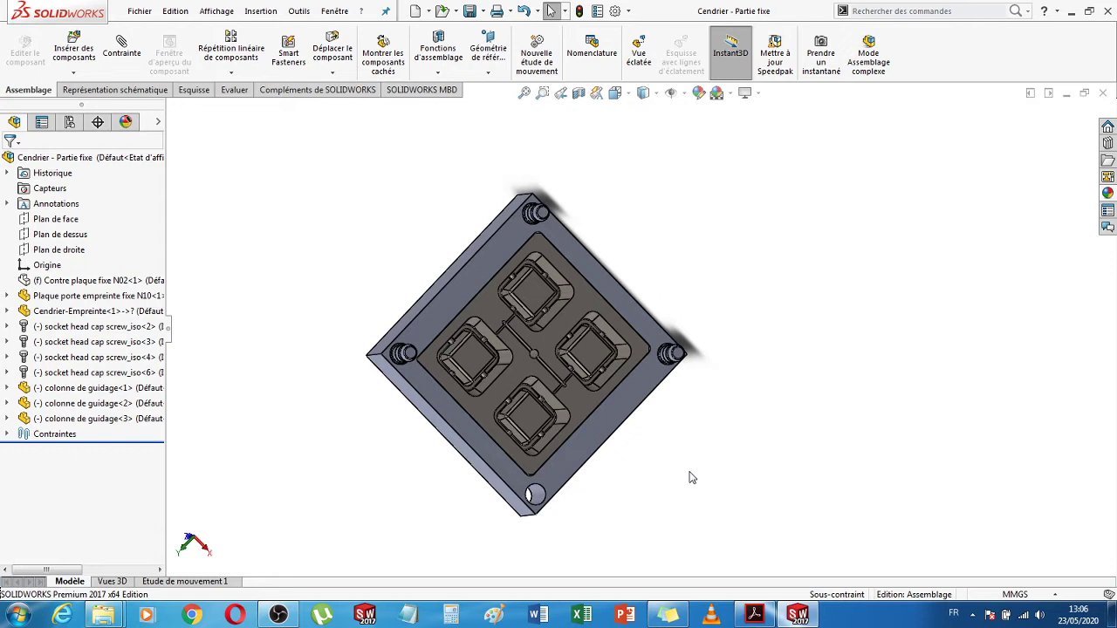
{"action": "middle_click_drag", "start_coordinate": [685, 498], "coordinate": [803, 449]}
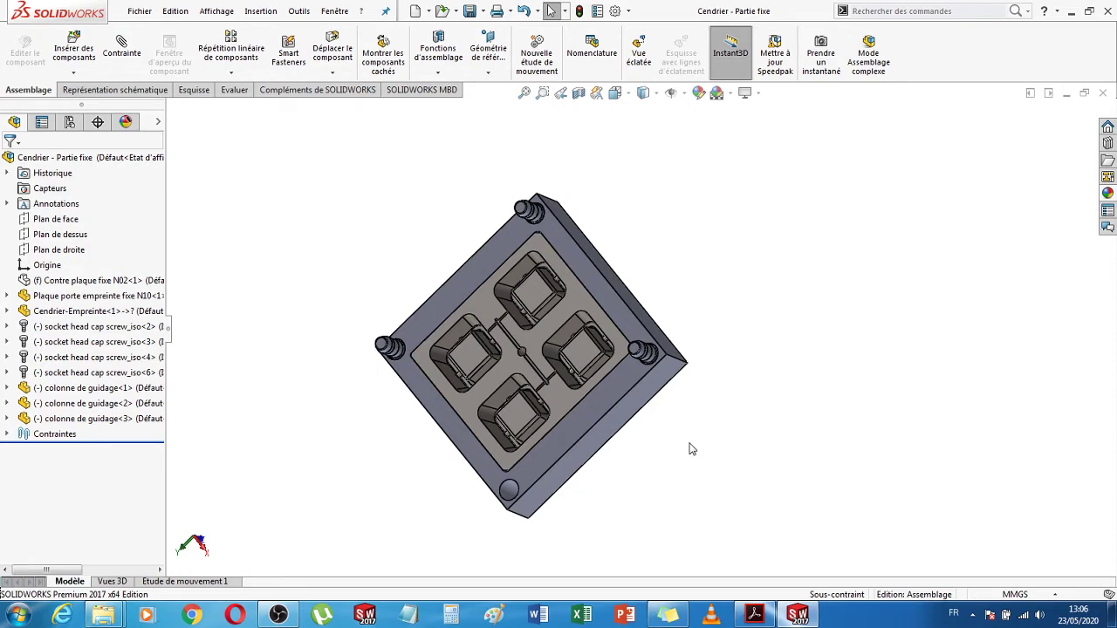
{"action": "middle_click_drag", "start_coordinate": [689, 448], "coordinate": [713, 462]}
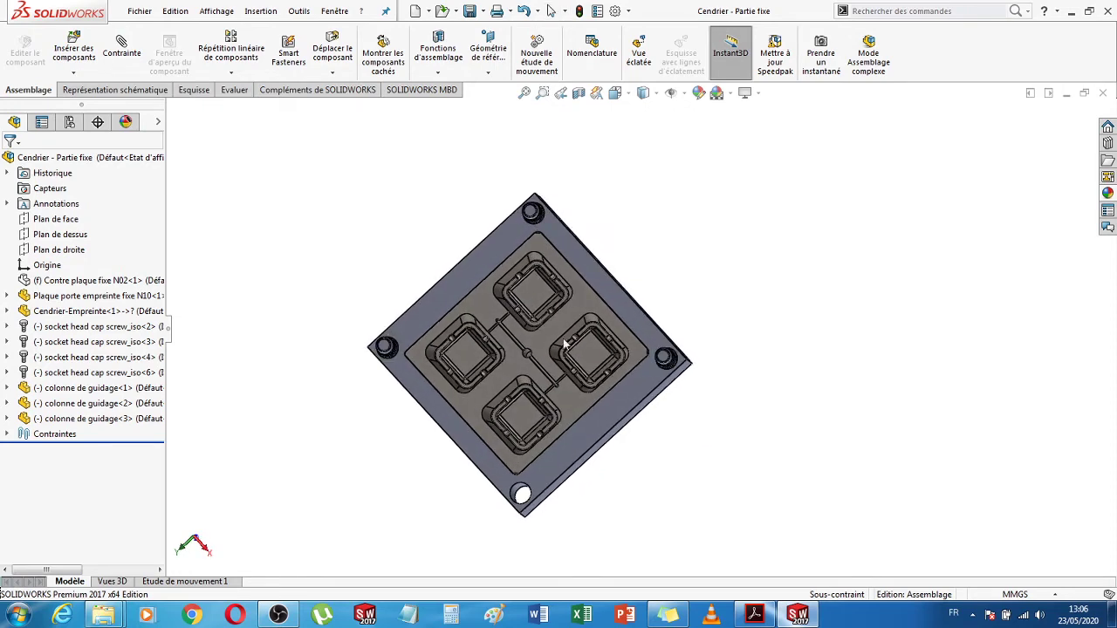
{"action": "scroll", "coordinate": [543, 253], "scroll_direction": "down", "scroll_amount": 6}
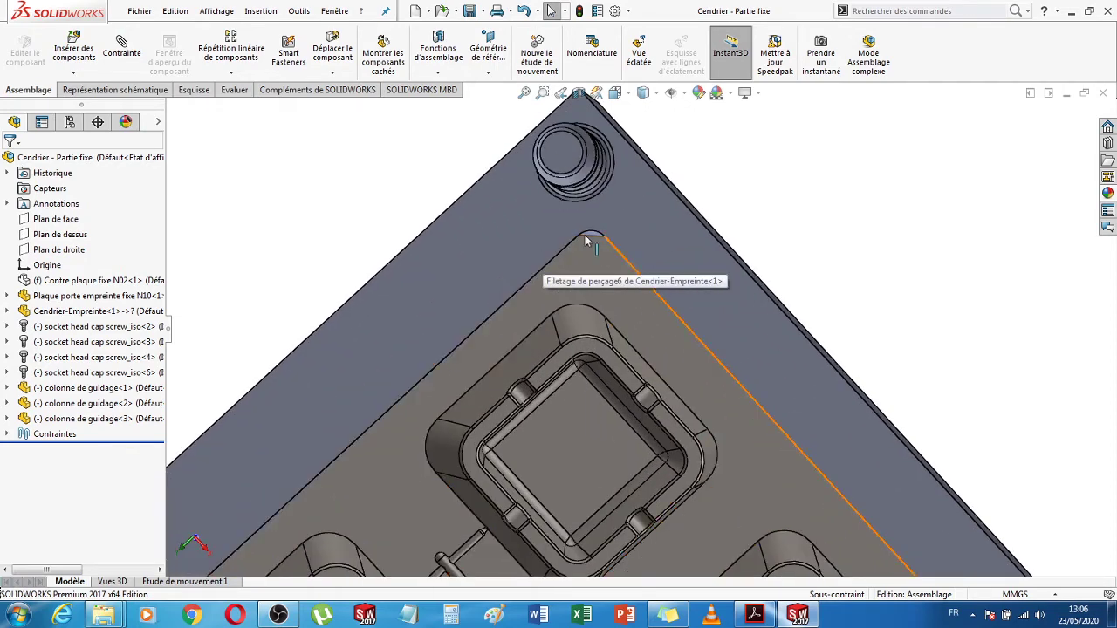
{"action": "scroll", "coordinate": [615, 251], "scroll_direction": "up", "scroll_amount": 8}
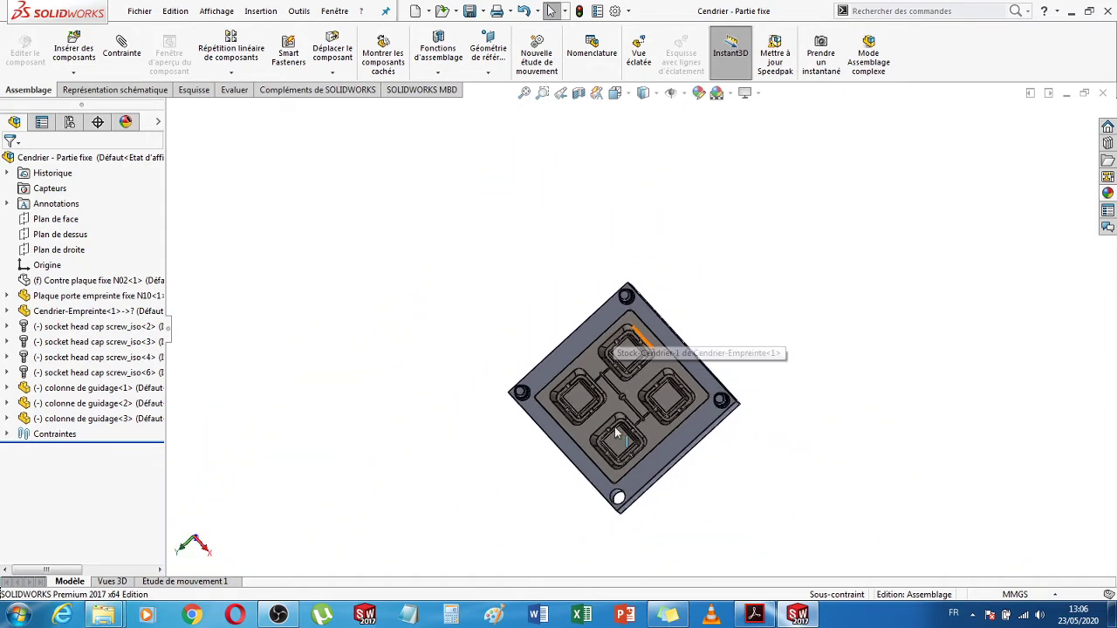
{"action": "scroll", "coordinate": [627, 511], "scroll_direction": "down", "scroll_amount": 5}
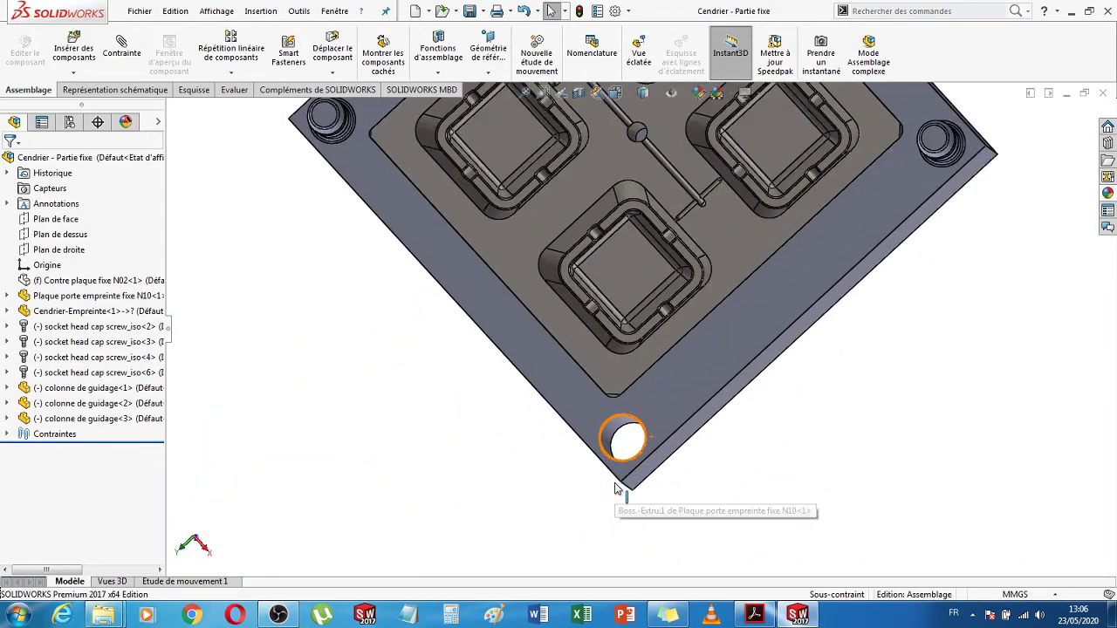
{"action": "middle_click_drag", "start_coordinate": [860, 407], "coordinate": [406, 166]}
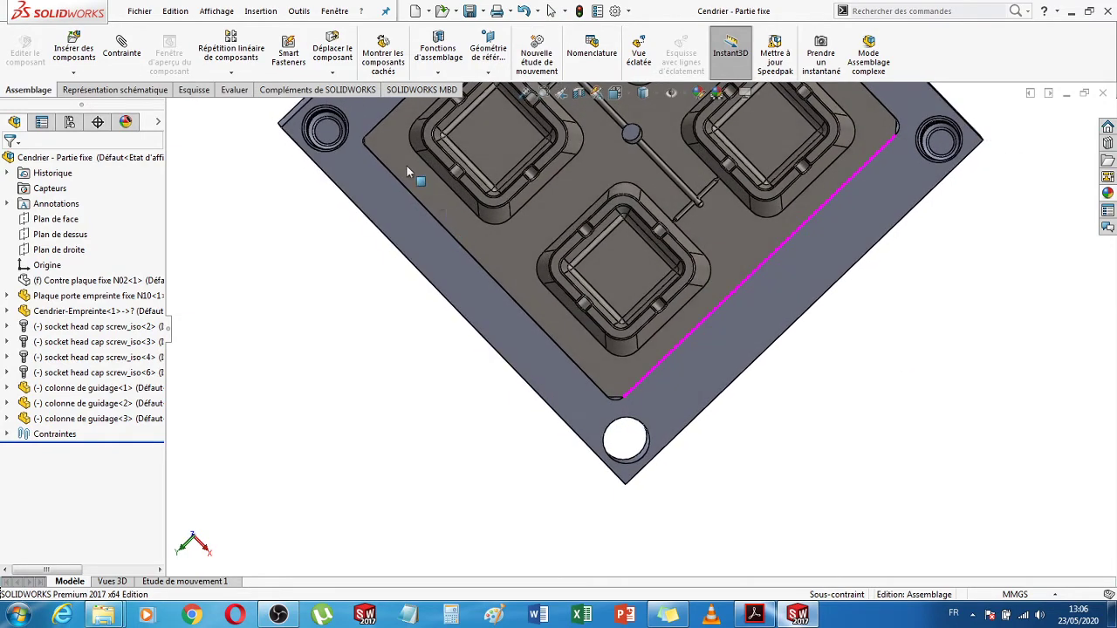
{"action": "scroll", "coordinate": [393, 159], "scroll_direction": "down", "scroll_amount": 5}
{"action": "scroll", "coordinate": [407, 166], "scroll_direction": "down", "scroll_amount": 1}
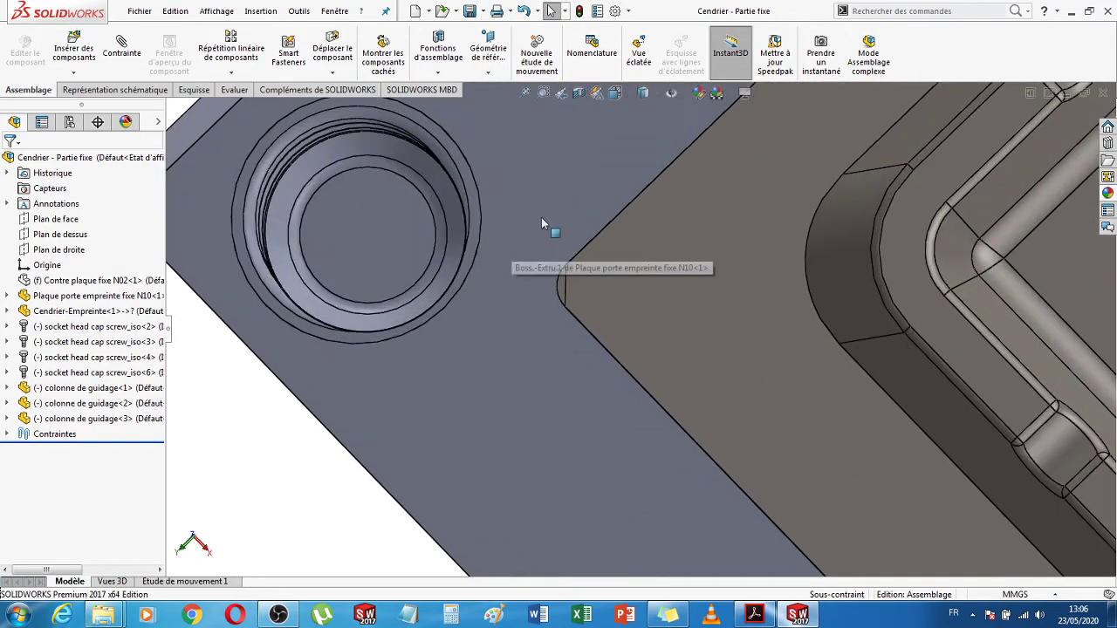
{"action": "scroll", "coordinate": [564, 309], "scroll_direction": "up", "scroll_amount": 6}
{"action": "scroll", "coordinate": [563, 338], "scroll_direction": "up", "scroll_amount": 3}
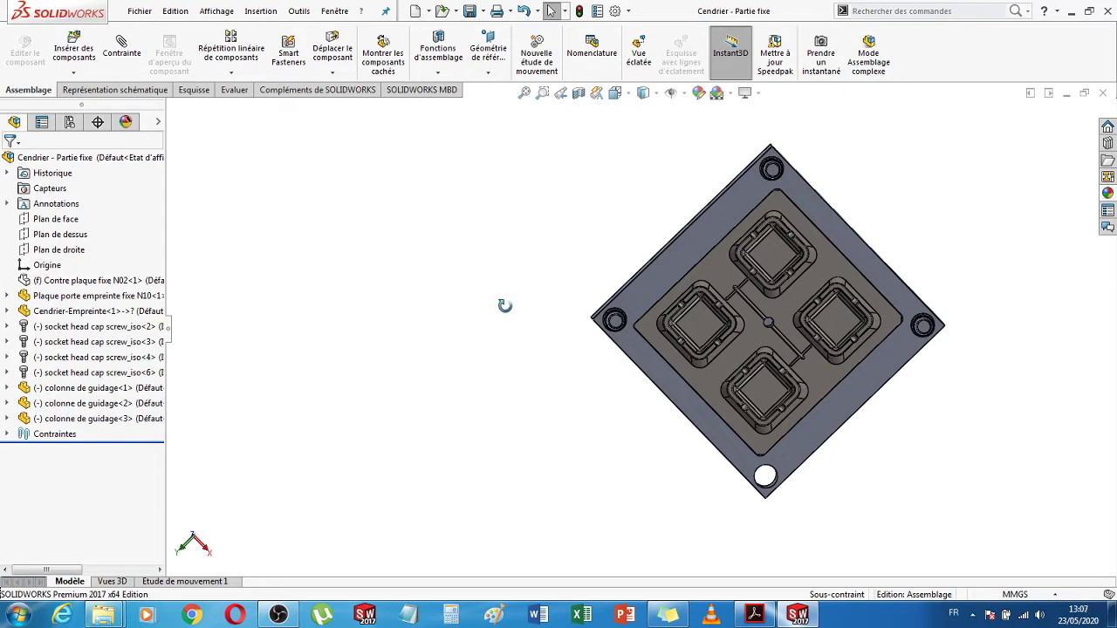
{"action": "middle_click_drag", "start_coordinate": [505, 305], "coordinate": [488, 272]}
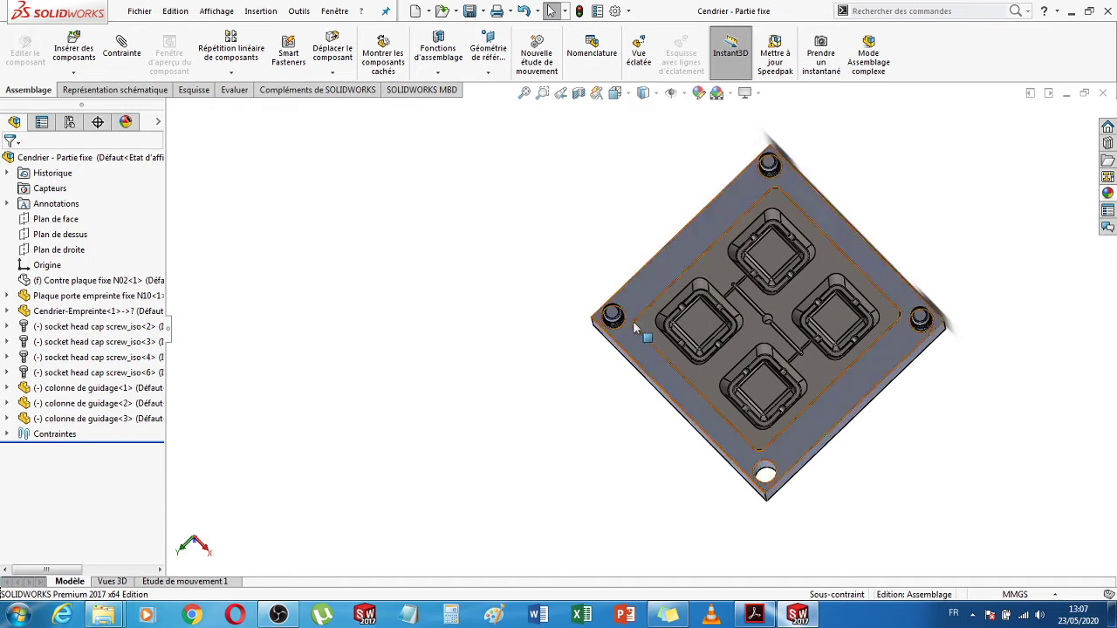
{"action": "middle_click_drag", "start_coordinate": [899, 474], "coordinate": [864, 466]}
{"action": "left_click", "coordinate": [749, 474]}
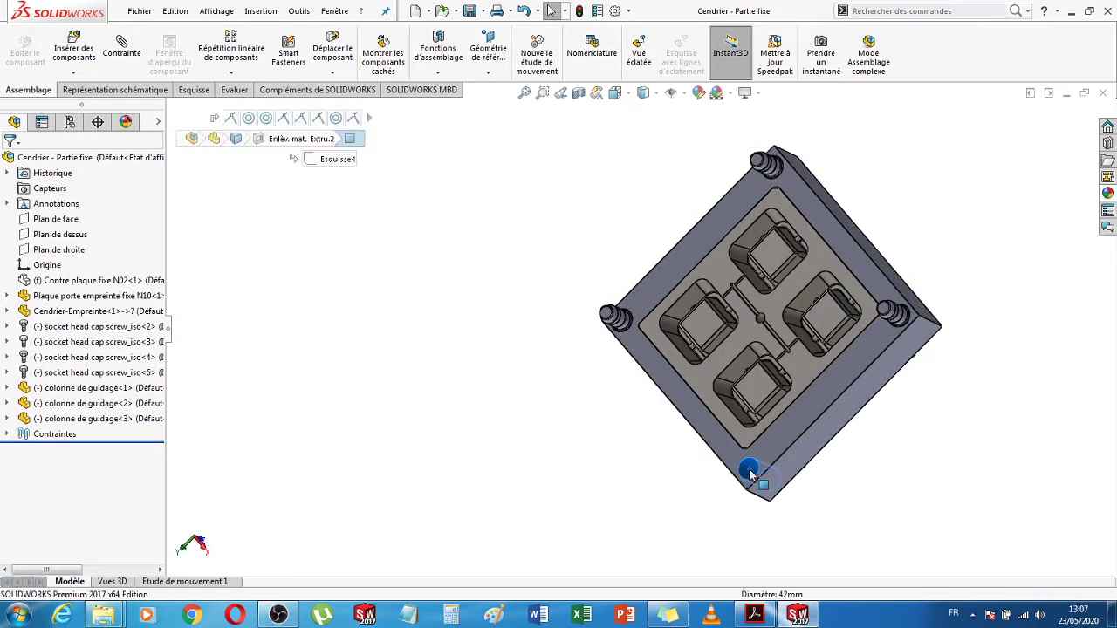
- Insert the colonne de guidage avec localisation part into the assembly, placing it in empty space beside the cavity holder plate
{"action": "left_click", "coordinate": [75, 52]}
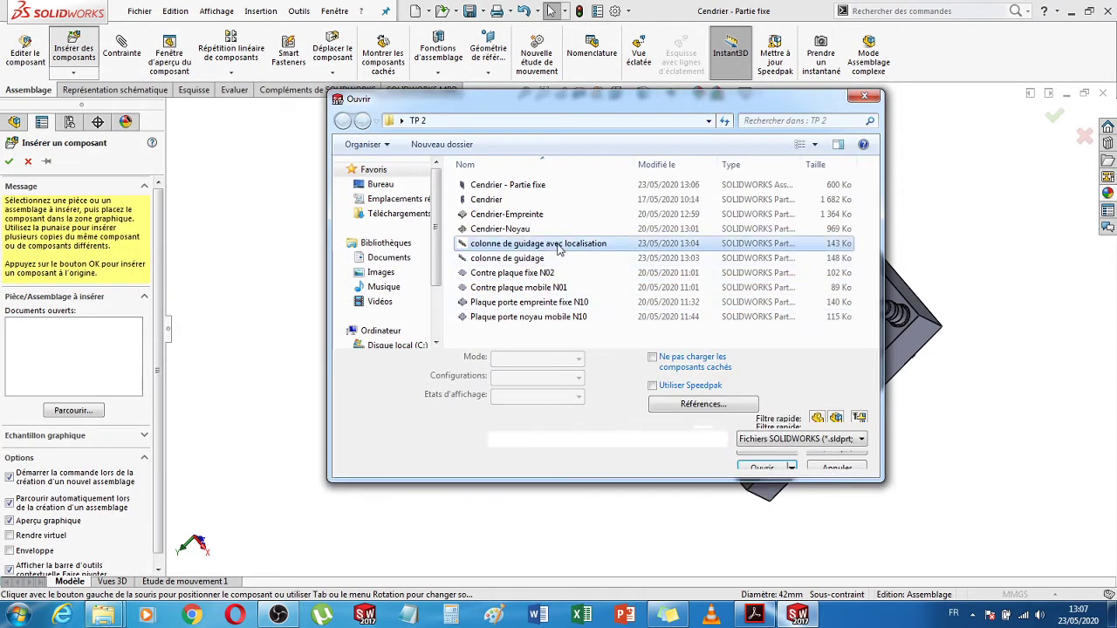
{"action": "double_click", "coordinate": [532, 243]}
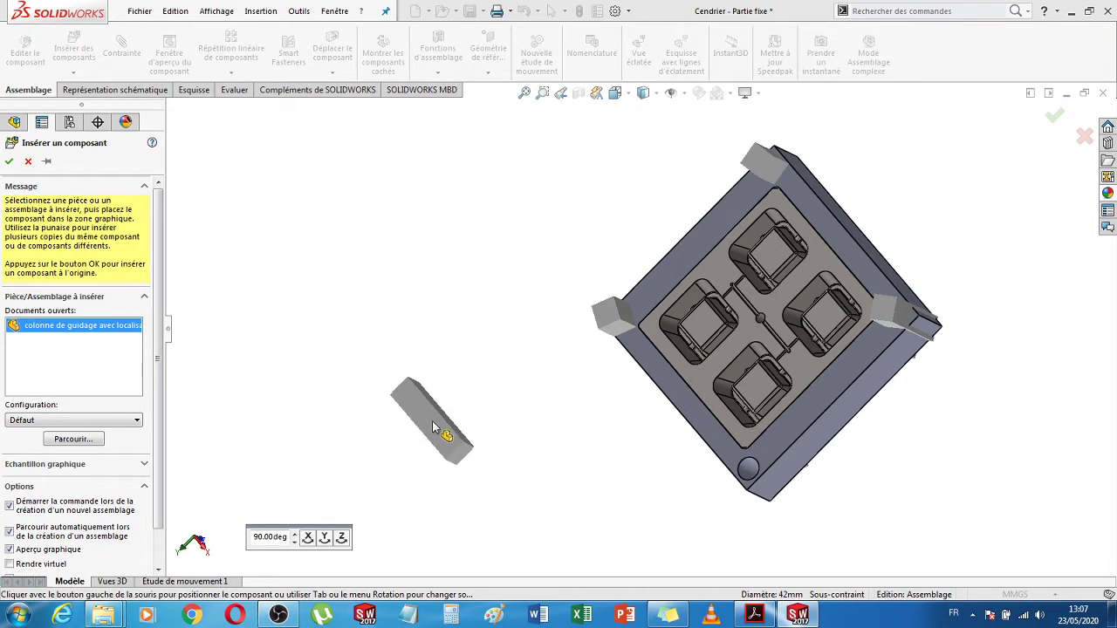
{"action": "left_click", "coordinate": [398, 390]}
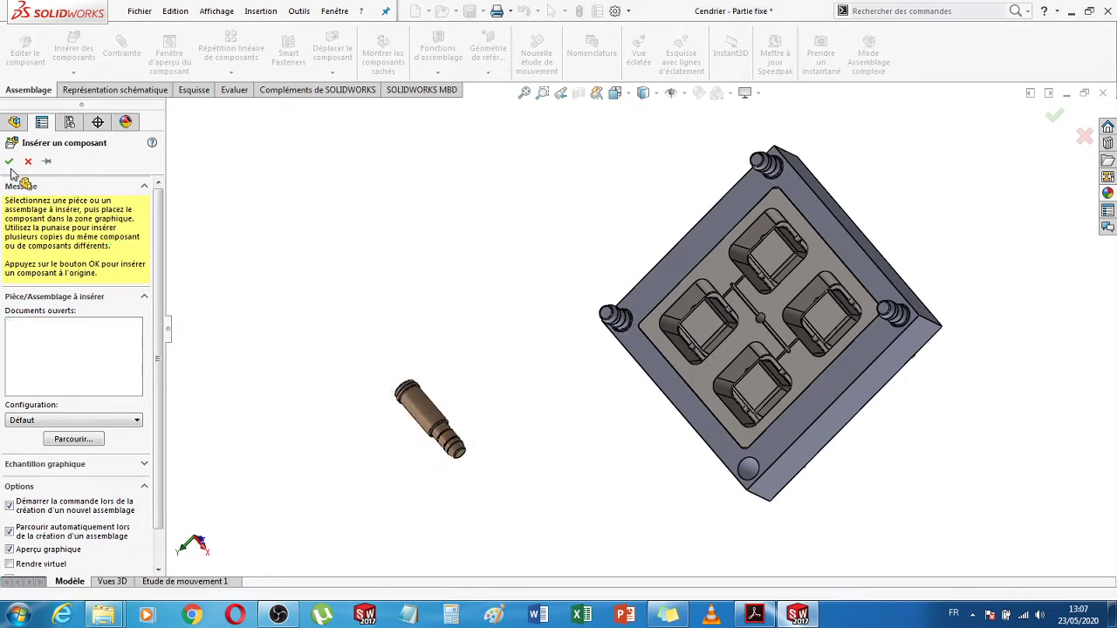
{"action": "left_click", "coordinate": [9, 162]}
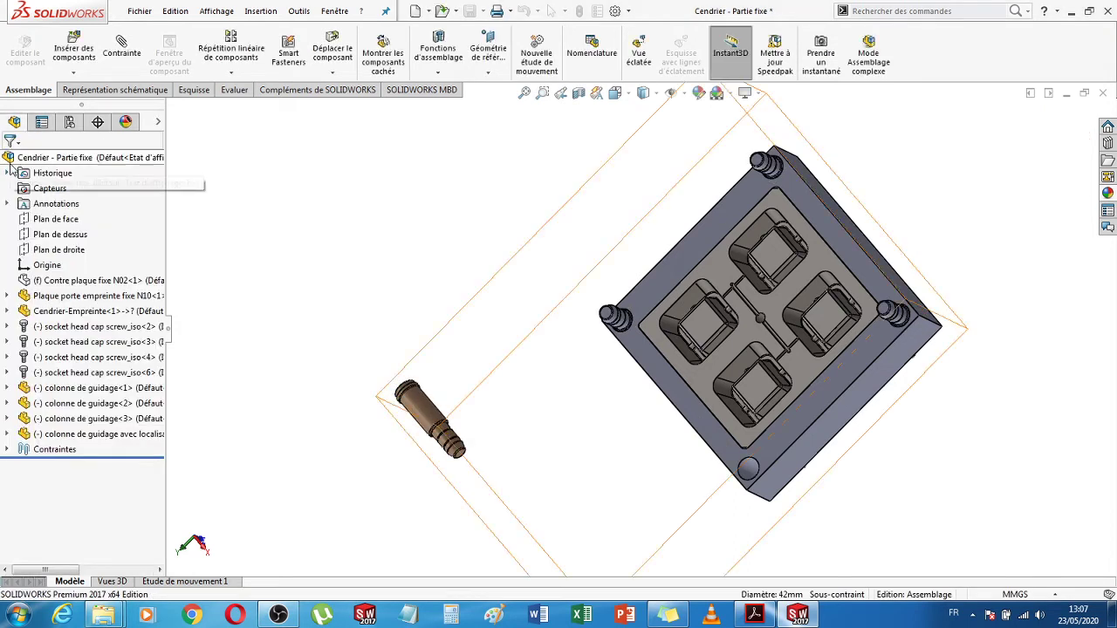
{"action": "left_click", "coordinate": [555, 474]}
- Add a coaxial mate between the locating pillar's body and the remaining empty corner bore, flipping its alignment so the tip points away from the cavity face
{"action": "left_click", "coordinate": [426, 417]}
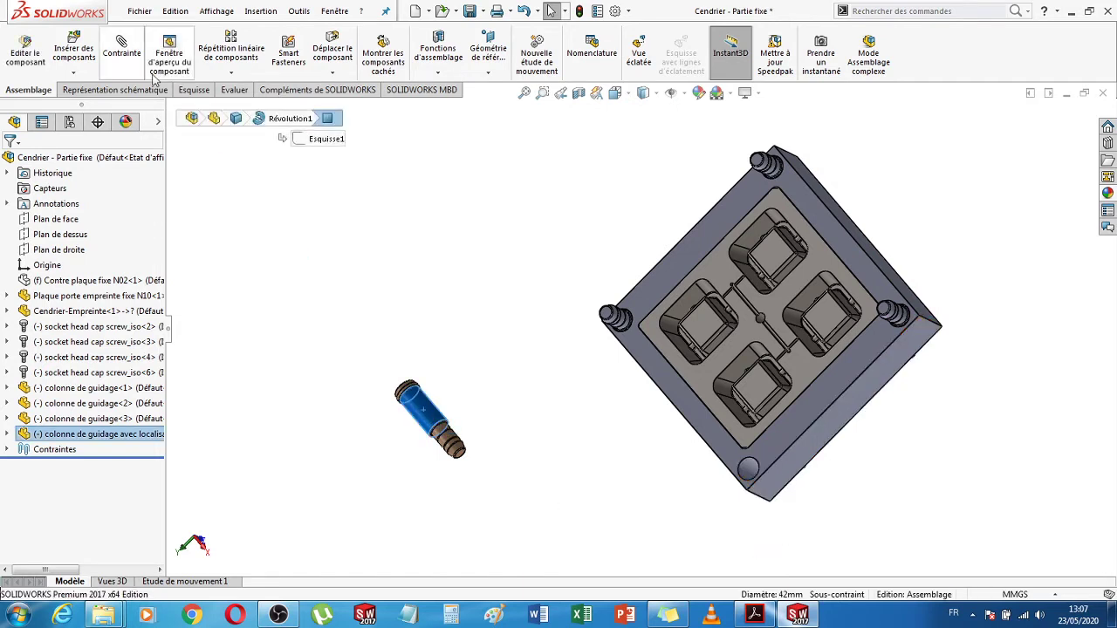
{"action": "left_click", "coordinate": [748, 473]}
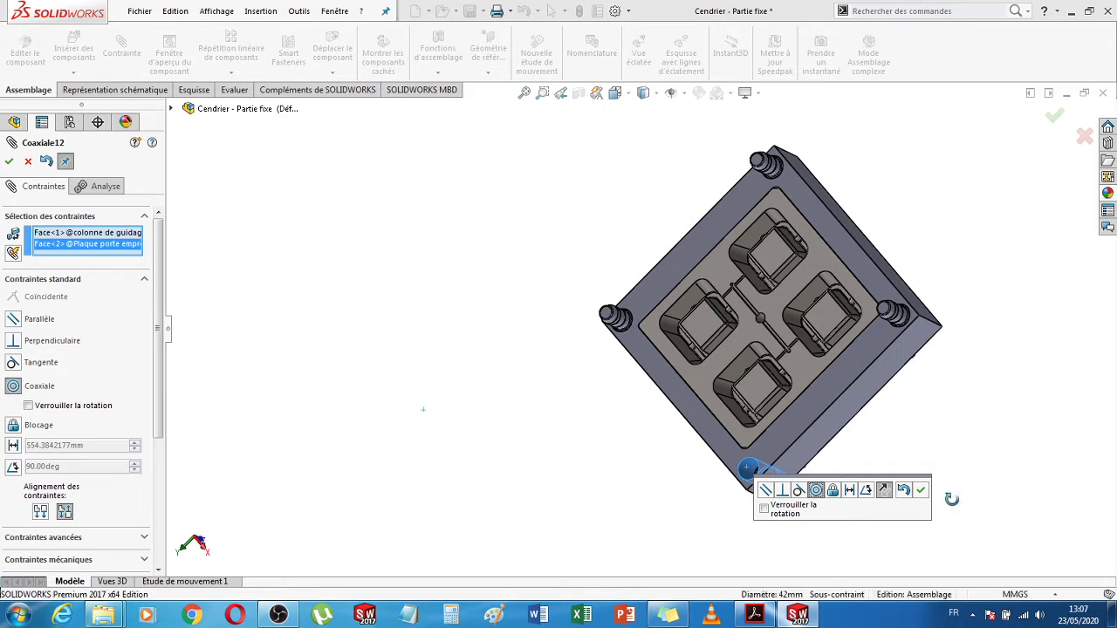
{"action": "middle_click_drag", "start_coordinate": [1009, 522], "coordinate": [948, 506]}
{"action": "left_click", "coordinate": [883, 490]}
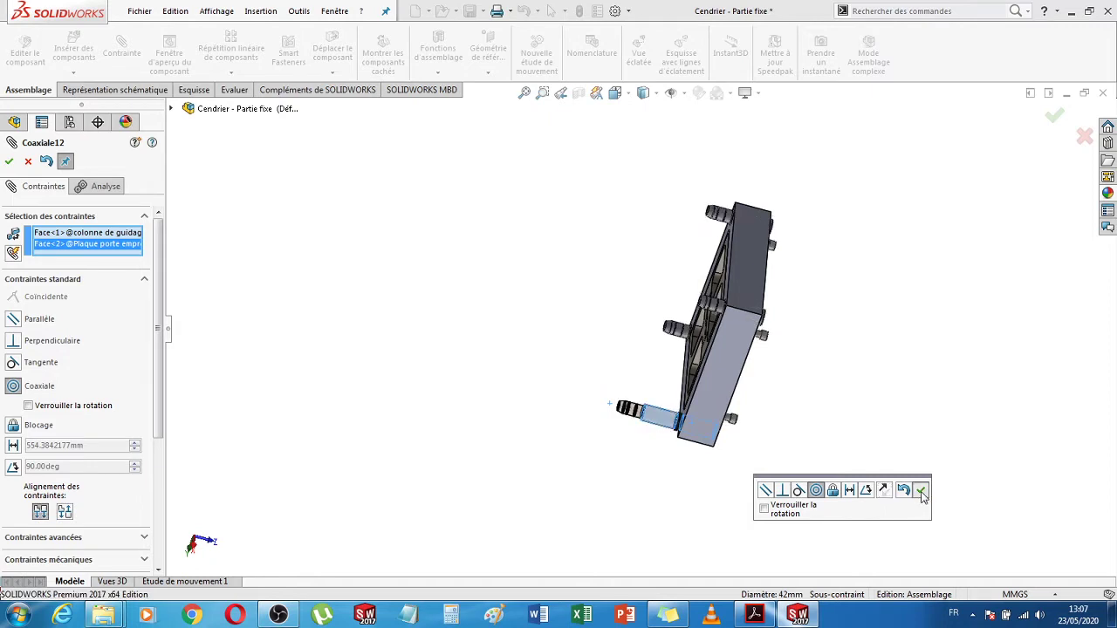
{"action": "left_click", "coordinate": [921, 492]}
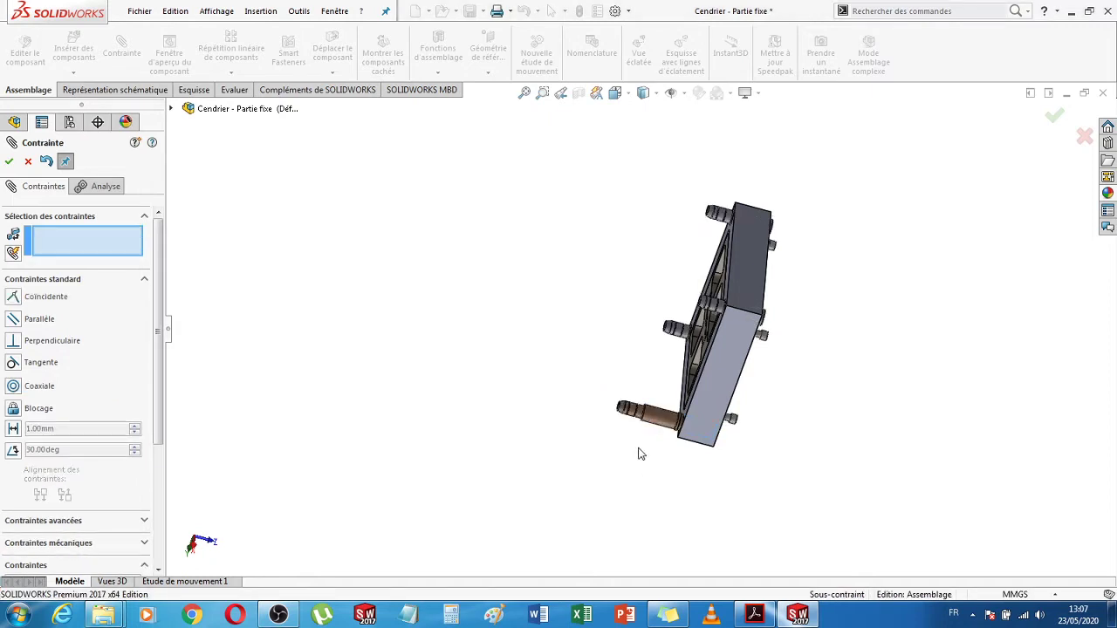
- Mate the locating pillar's collar shoulder coincident with its bore's counterbore shoulder on the plate's back, and finish mating
{"action": "middle_click_drag", "start_coordinate": [639, 454], "coordinate": [663, 432]}
{"action": "scroll", "coordinate": [661, 408], "scroll_direction": "down", "scroll_amount": 5}
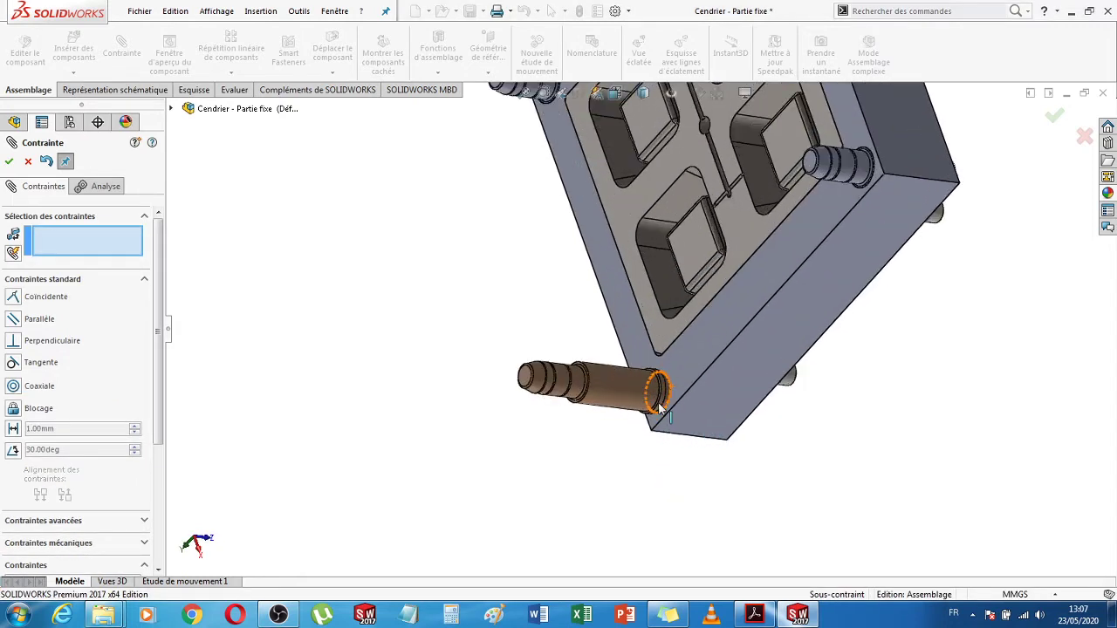
{"action": "scroll", "coordinate": [660, 408], "scroll_direction": "down", "scroll_amount": 5}
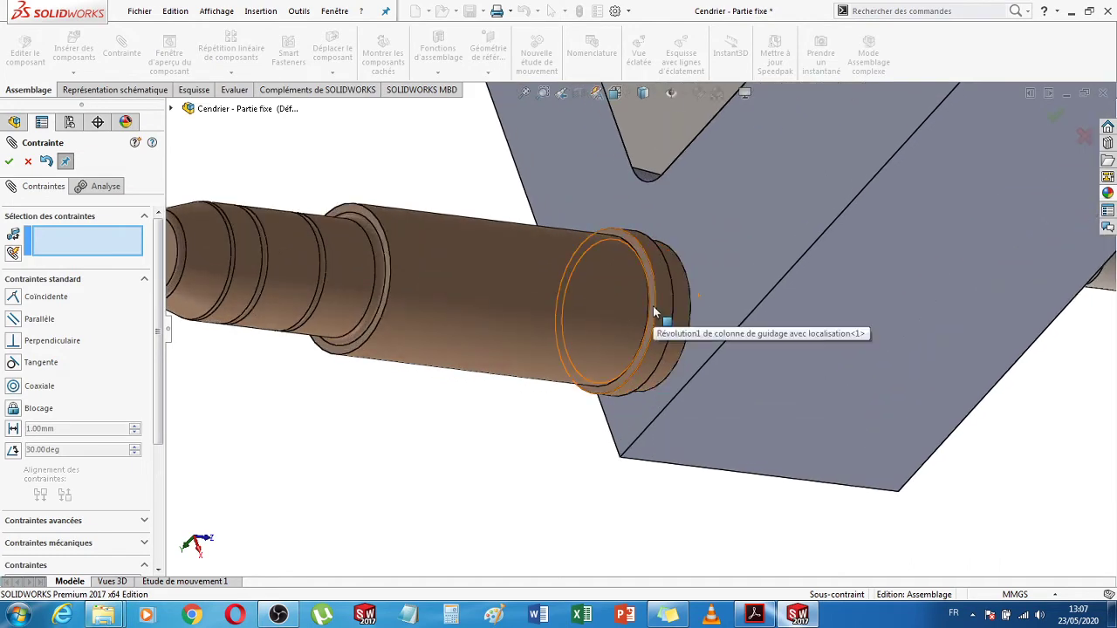
{"action": "left_click", "coordinate": [653, 305]}
{"action": "middle_click_drag", "start_coordinate": [934, 511], "coordinate": [890, 439]}
{"action": "scroll", "coordinate": [1058, 304], "scroll_direction": "down", "scroll_amount": 6}
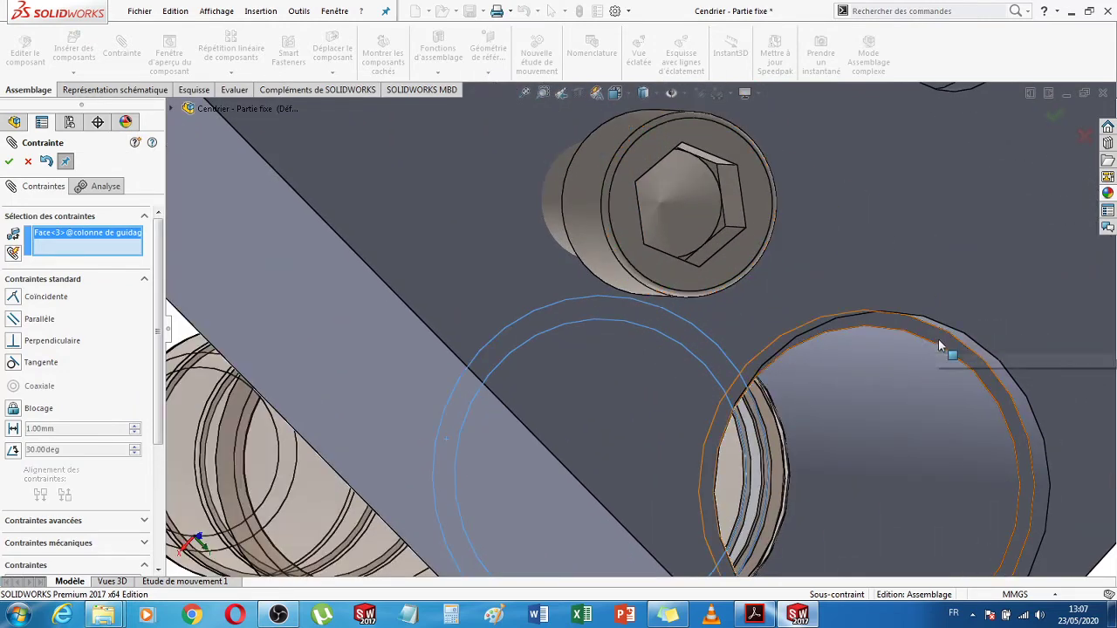
{"action": "left_click", "coordinate": [938, 339]}
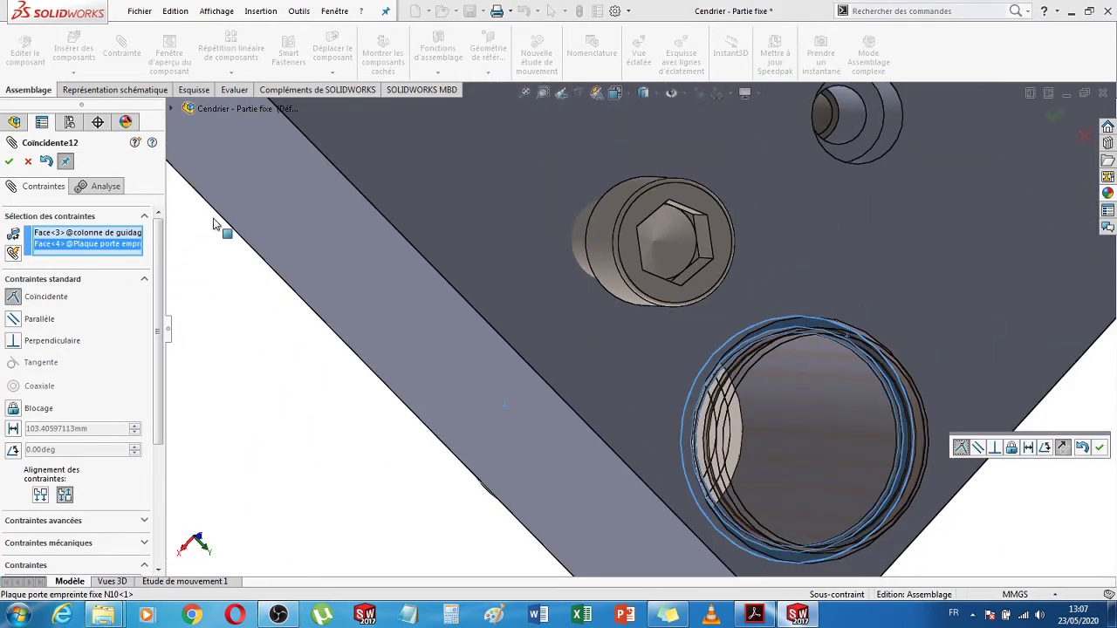
{"action": "left_click", "coordinate": [8, 161]}
{"action": "scroll", "coordinate": [357, 403], "scroll_direction": "up", "scroll_amount": 8}
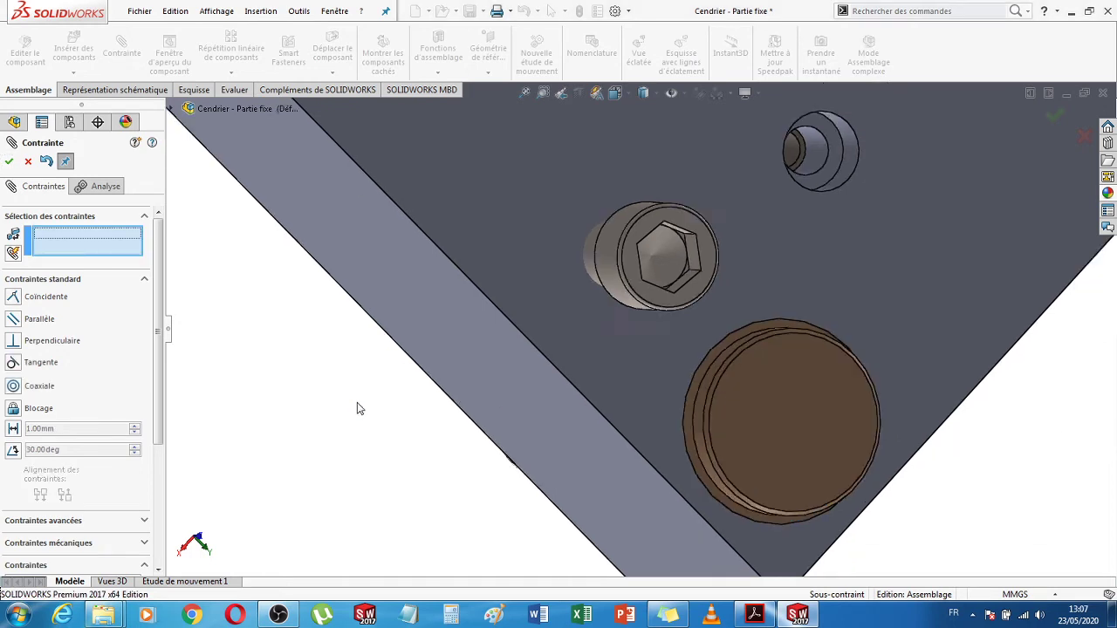
{"action": "scroll", "coordinate": [357, 404], "scroll_direction": "up", "scroll_amount": 2}
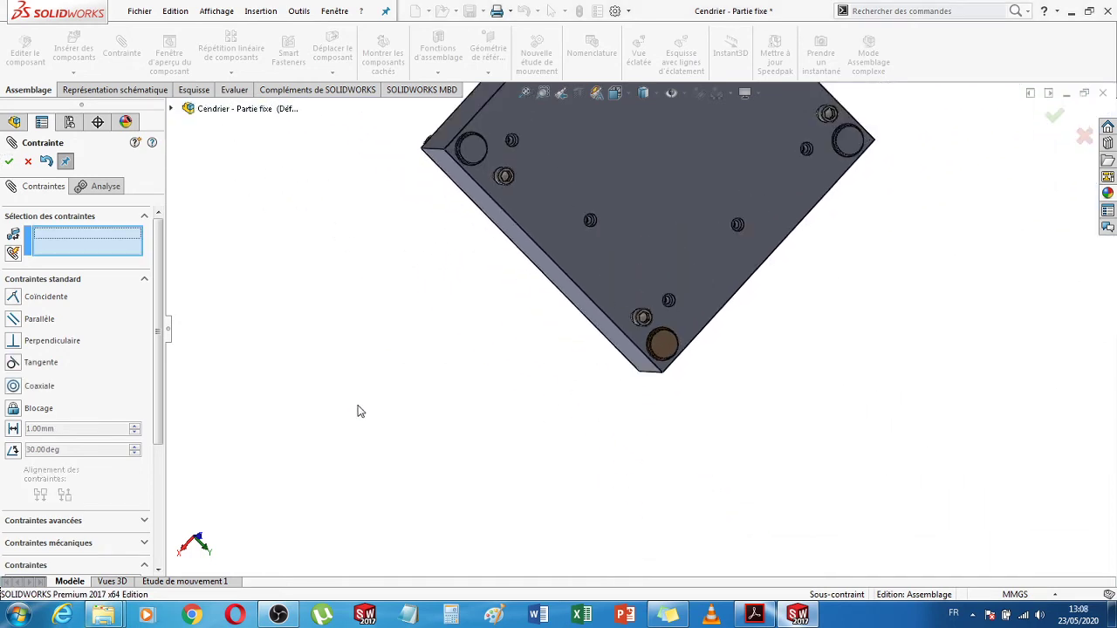
{"action": "middle_click_drag", "start_coordinate": [357, 404], "coordinate": [643, 309]}
{"action": "scroll", "coordinate": [639, 309], "scroll_direction": "down", "scroll_amount": 3}
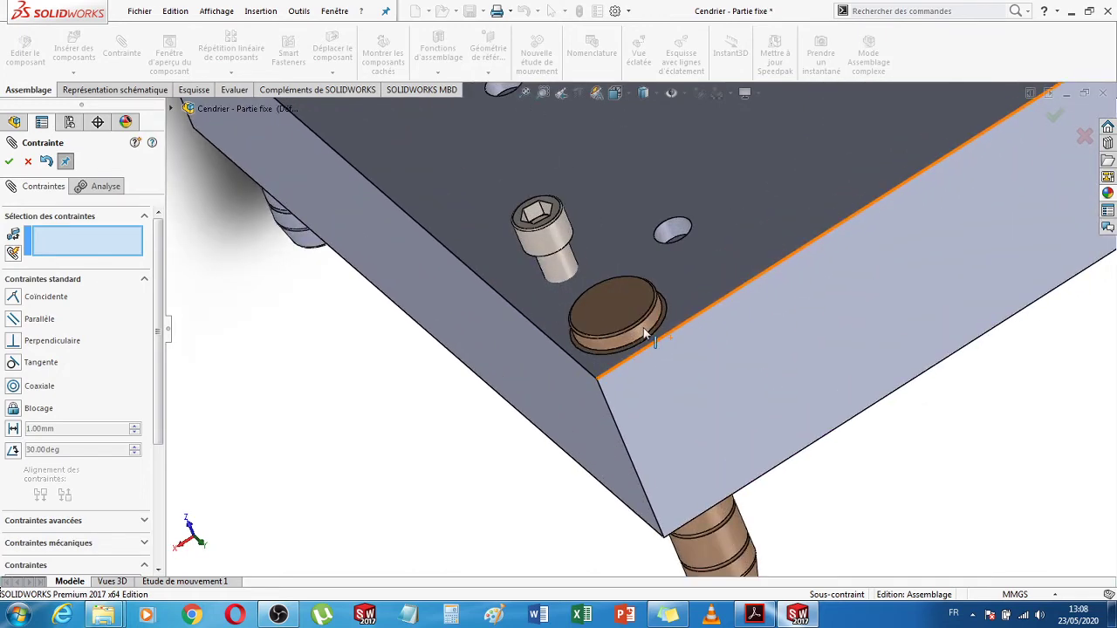
{"action": "scroll", "coordinate": [689, 376], "scroll_direction": "up", "scroll_amount": 5}
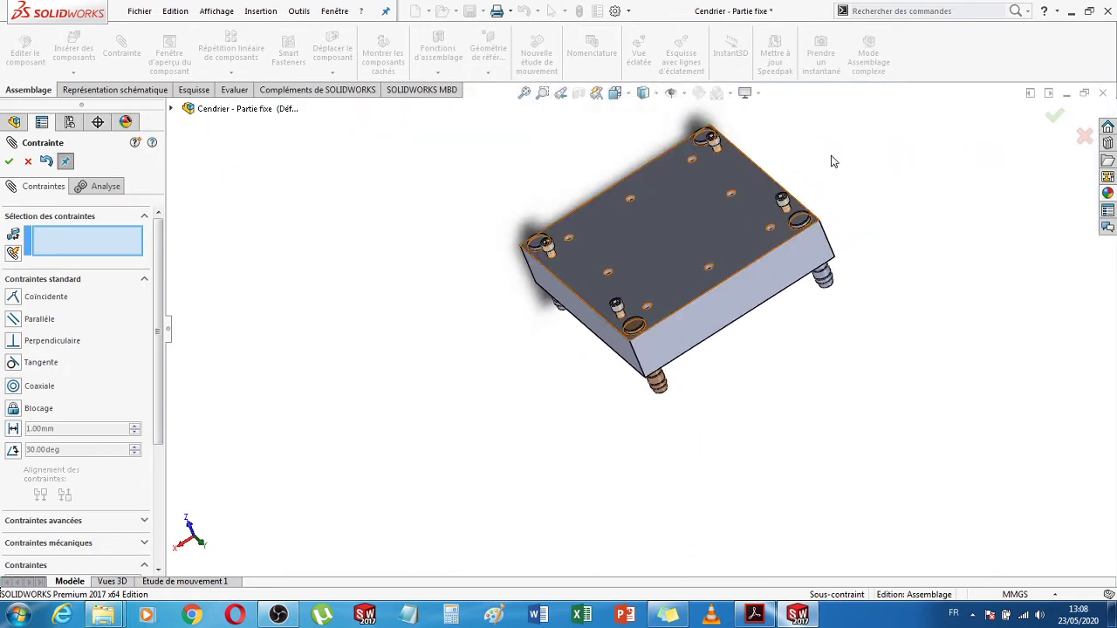
{"action": "left_click", "coordinate": [655, 93]}
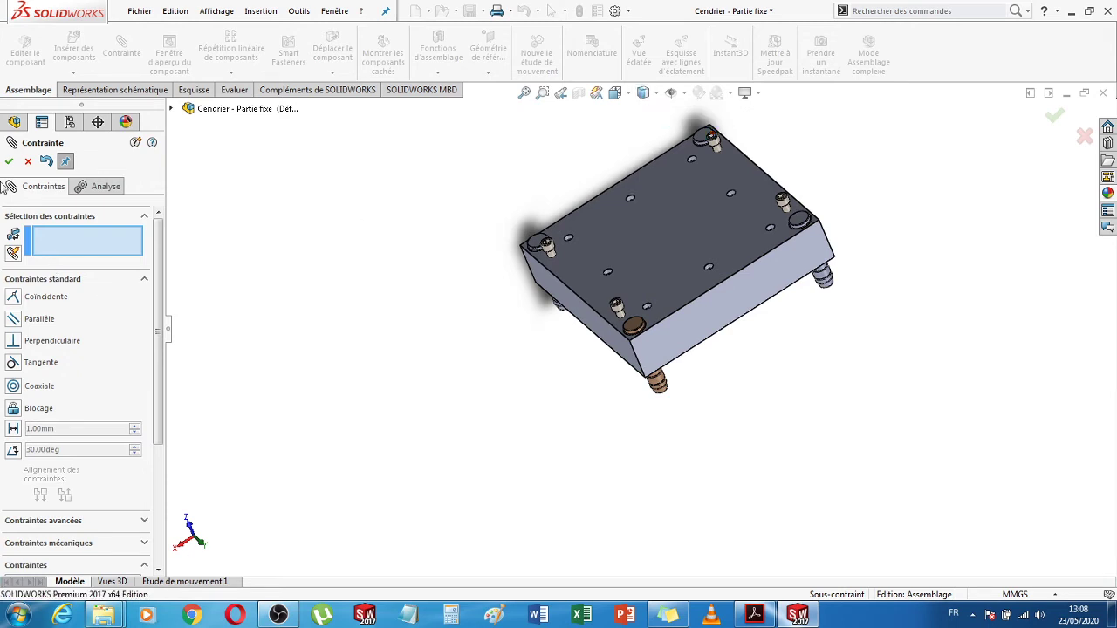
{"action": "left_click", "coordinate": [27, 163]}
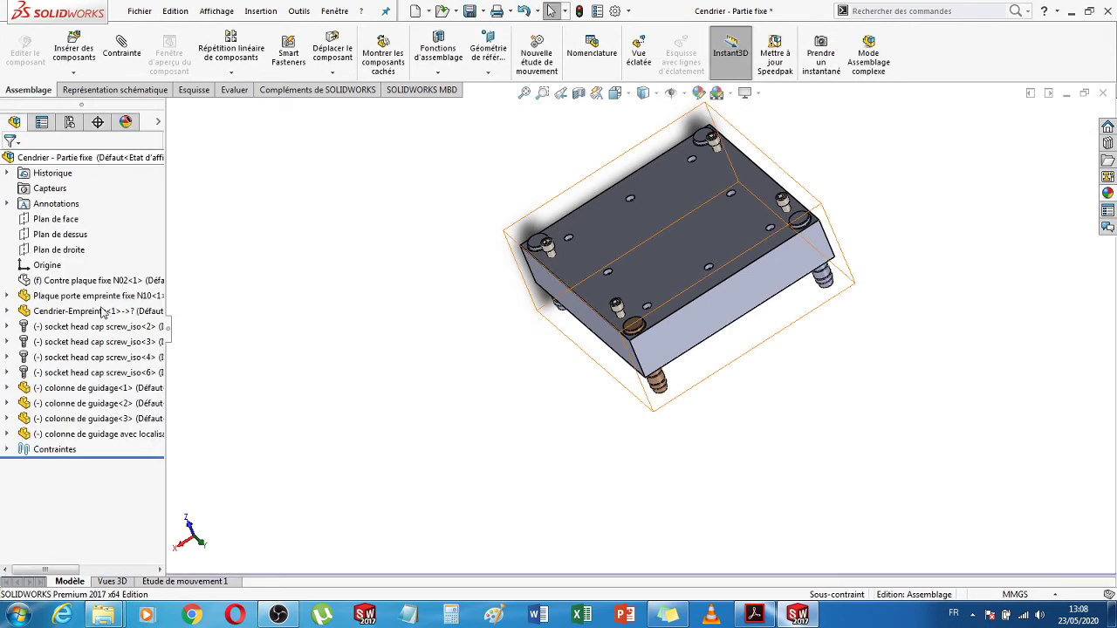
- Show the hidden Contre plaque fixe N02 component and clear the selection
{"action": "left_click", "coordinate": [79, 280]}
{"action": "left_click", "coordinate": [145, 240]}
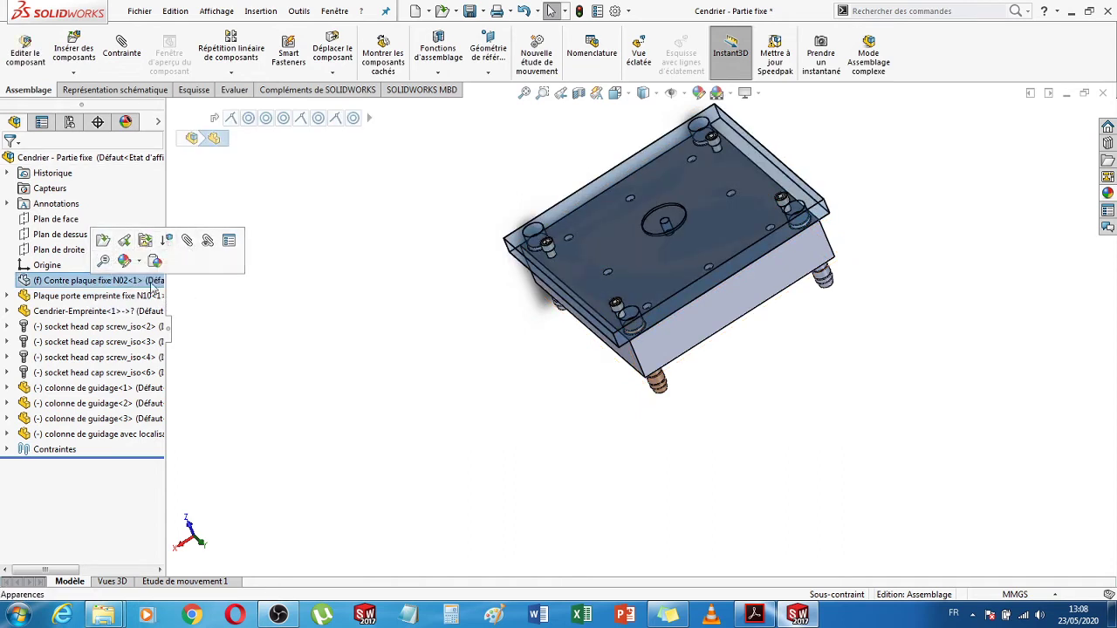
{"action": "left_click", "coordinate": [262, 319]}
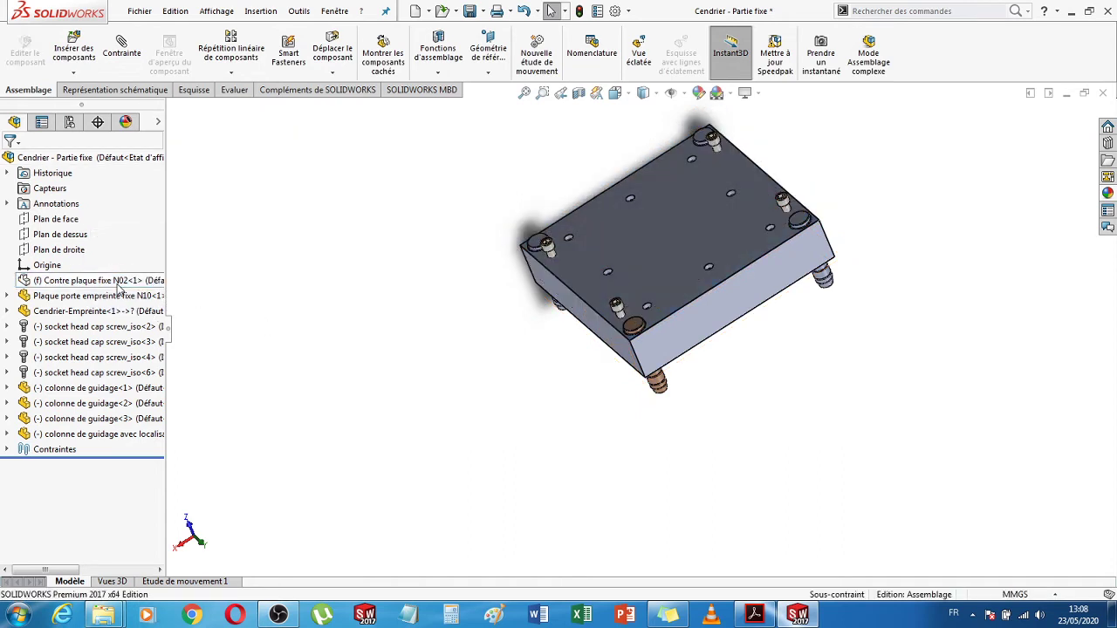
{"action": "left_click", "coordinate": [118, 288]}
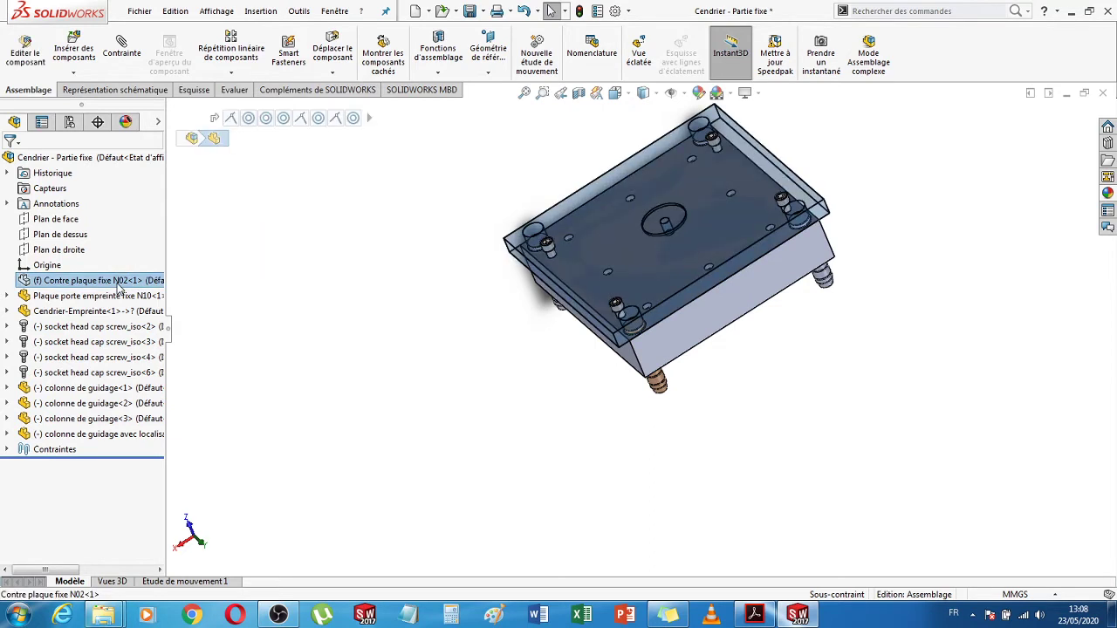
{"action": "right_click", "coordinate": [118, 288]}
{"action": "left_click", "coordinate": [197, 180]}
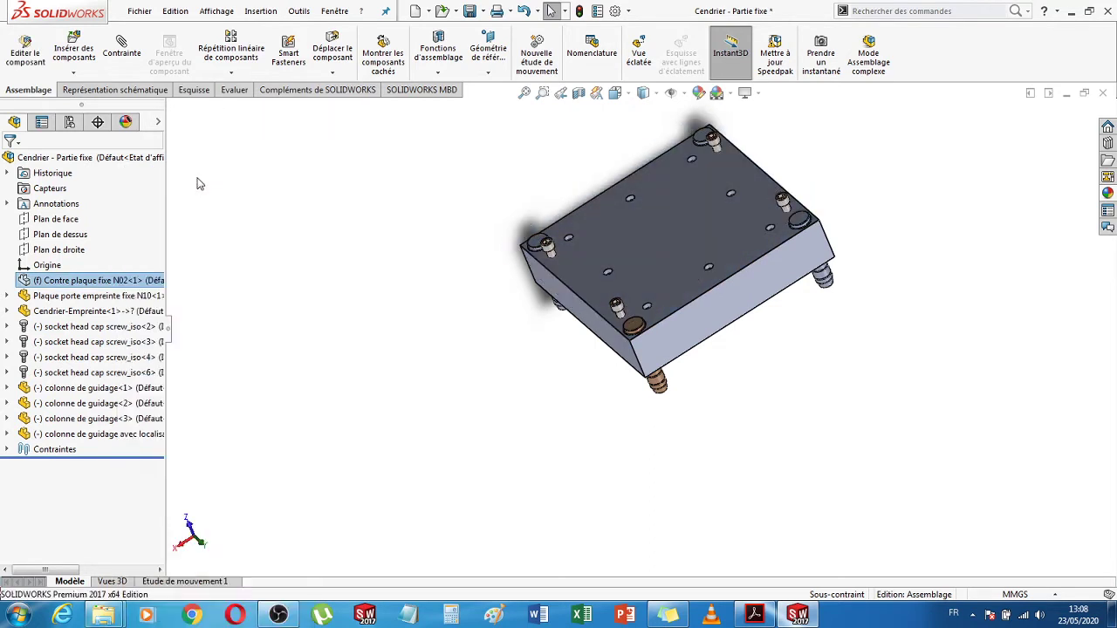
{"action": "left_click", "coordinate": [458, 378]}
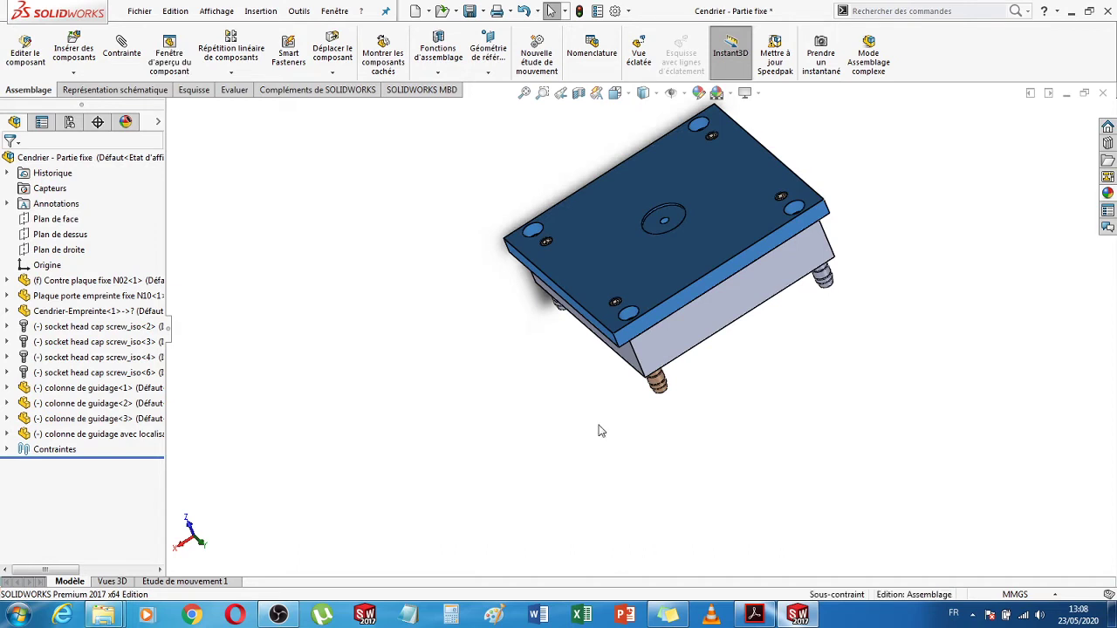
- Examine how the locating pillar's head sits in the clamping plate's corner hole and how all four pillars project from the cavity side
{"action": "middle_click_drag", "start_coordinate": [769, 384], "coordinate": [671, 375]}
{"action": "scroll", "coordinate": [646, 362], "scroll_direction": "down", "scroll_amount": 6}
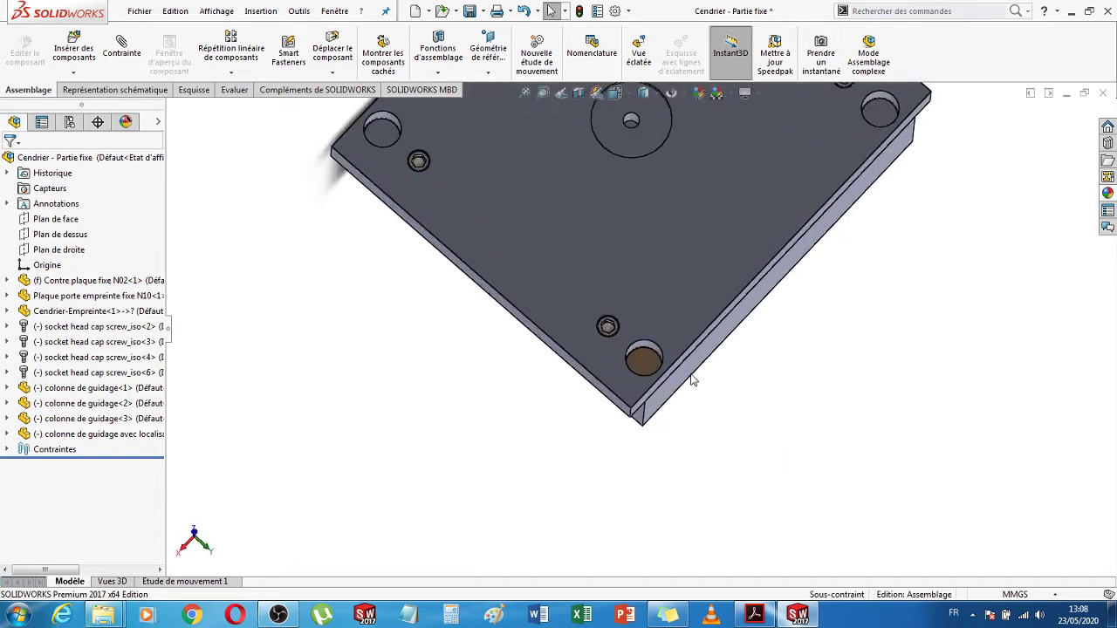
{"action": "scroll", "coordinate": [634, 357], "scroll_direction": "down", "scroll_amount": 2}
{"action": "scroll", "coordinate": [633, 351], "scroll_direction": "down", "scroll_amount": 5}
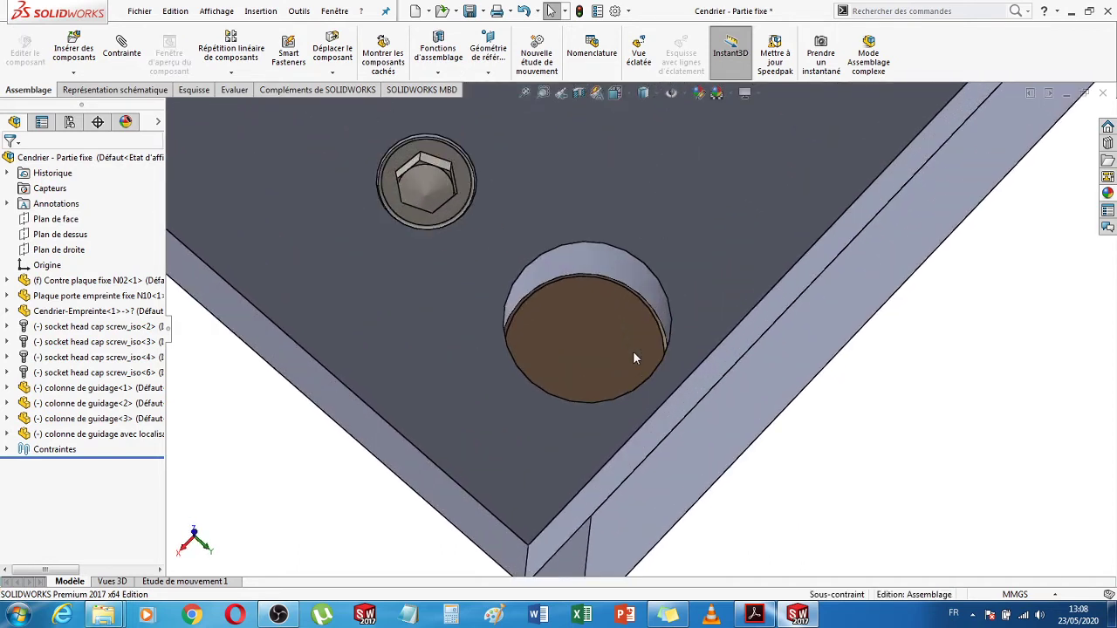
{"action": "mouse_move", "coordinate": [628, 392]}
{"action": "middle_mouse_down"}
{"action": "mouse_move", "coordinate": [611, 319]}
{"action": "mouse_move", "coordinate": [632, 409]}
{"action": "middle_mouse_up"}
{"action": "scroll", "coordinate": [656, 442], "scroll_direction": "up", "scroll_amount": 3}
{"action": "scroll", "coordinate": [821, 462], "scroll_direction": "up", "scroll_amount": 2}
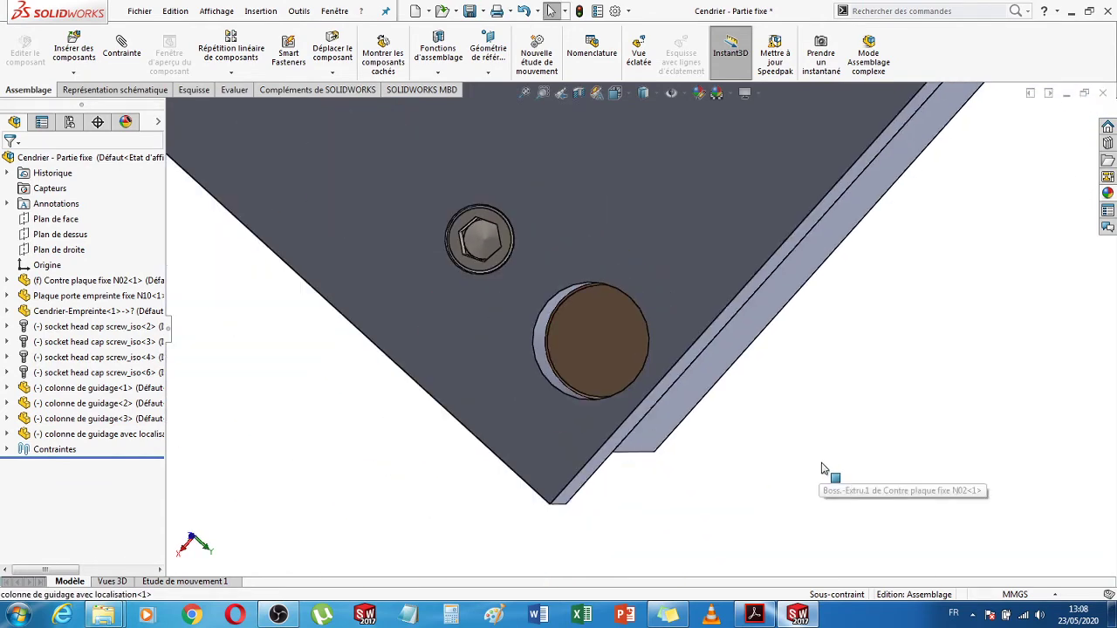
{"action": "middle_click_drag", "start_coordinate": [741, 469], "coordinate": [714, 440]}
{"action": "scroll", "coordinate": [606, 463], "scroll_direction": "up", "scroll_amount": 3}
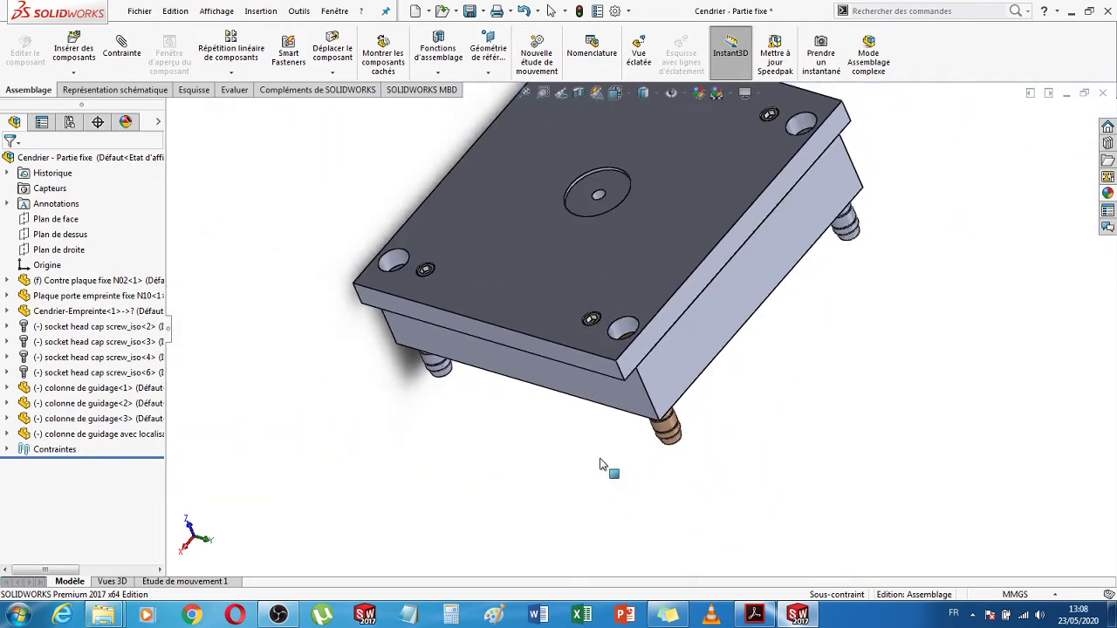
{"action": "middle_click_drag", "start_coordinate": [605, 463], "coordinate": [796, 395]}
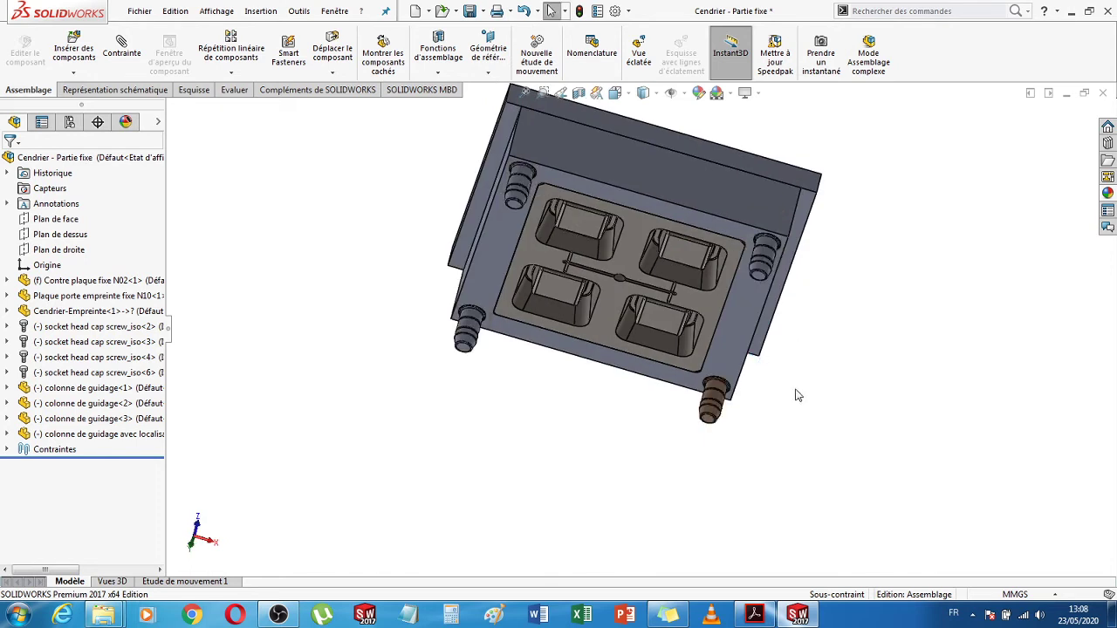
{"action": "scroll", "coordinate": [929, 336], "scroll_direction": "up", "scroll_amount": 3}
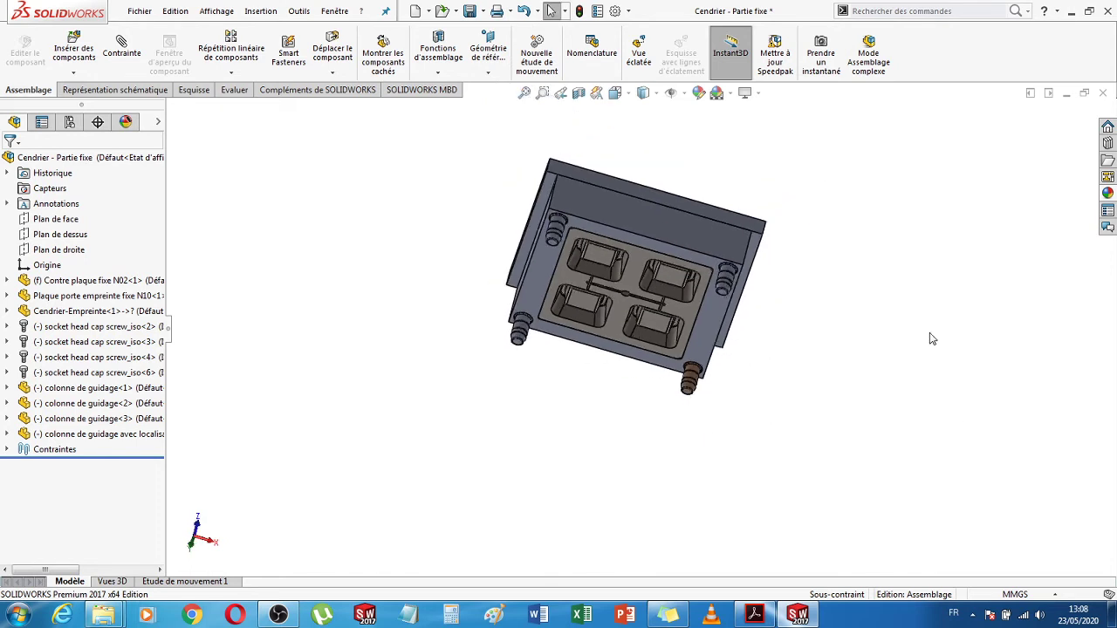
- Save the Cendrier - Partie fixe assembly
{"action": "left_click", "coordinate": [469, 10]}
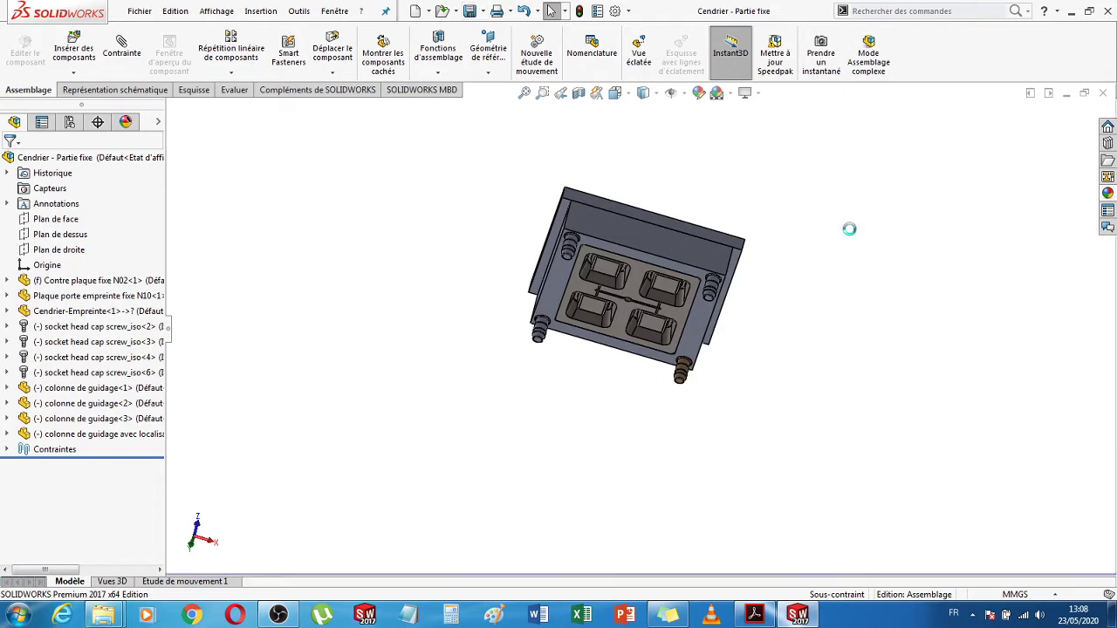
{"action": "middle_click_drag", "start_coordinate": [843, 217], "coordinate": [747, 369]}
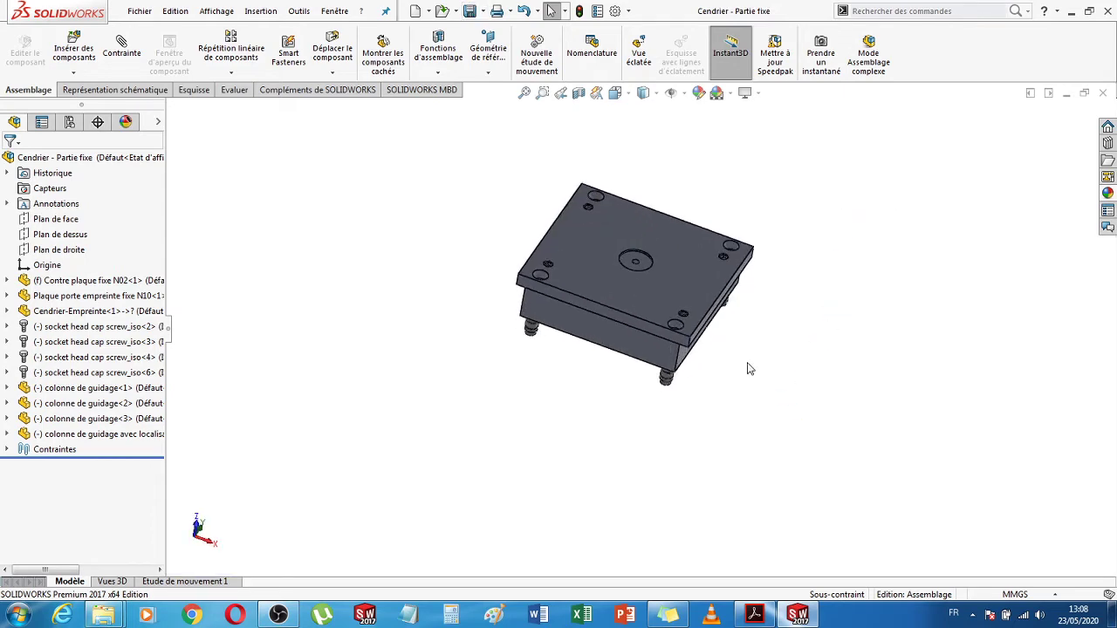
- Switch to DME_F.PDF in Adobe Acrobat and consult the N 4545 type N mould section on page 112
{"action": "left_click", "coordinate": [754, 615]}
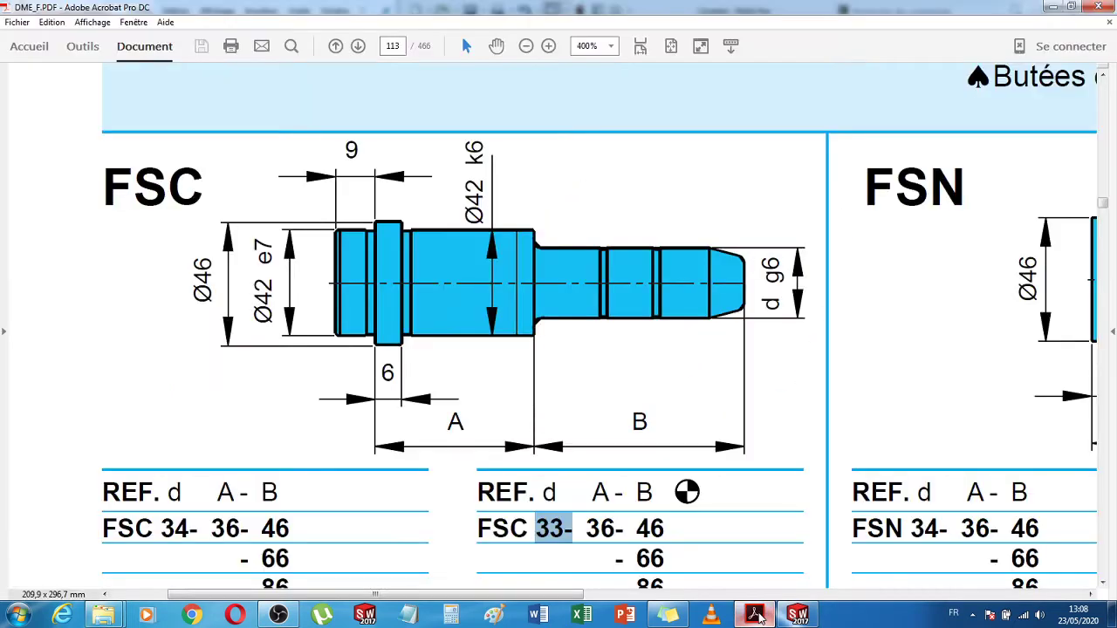
{"action": "scroll", "coordinate": [539, 362], "scroll_direction": "up", "scroll_amount": 3}
{"action": "scroll", "coordinate": [539, 362], "scroll_direction": "up", "scroll_amount": 8}
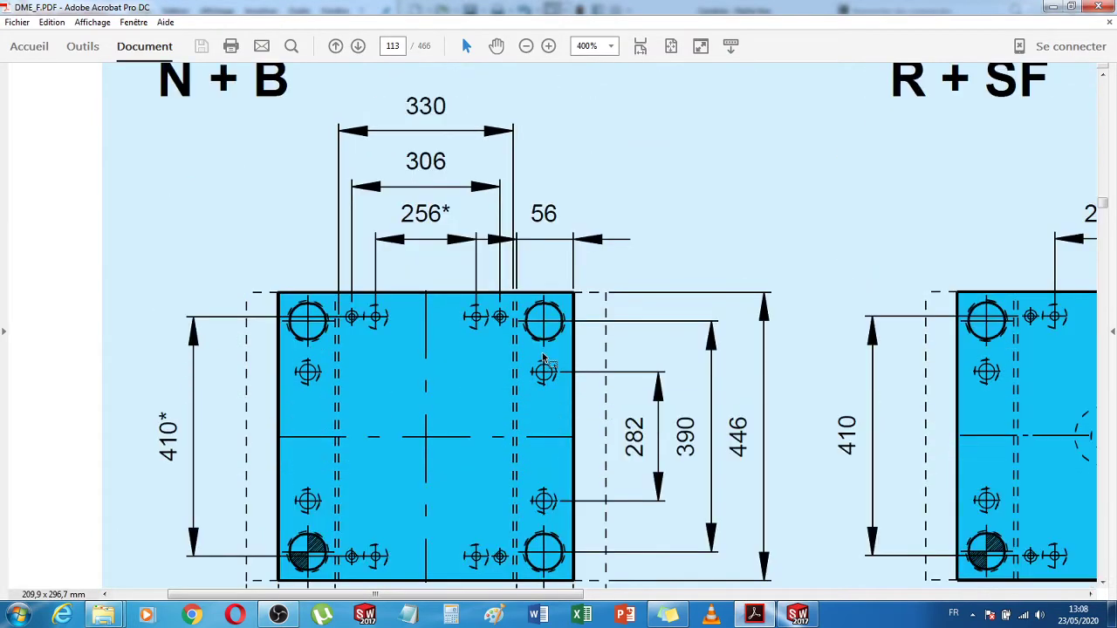
{"action": "scroll", "coordinate": [1103, 128], "scroll_direction": "up", "scroll_amount": 15}
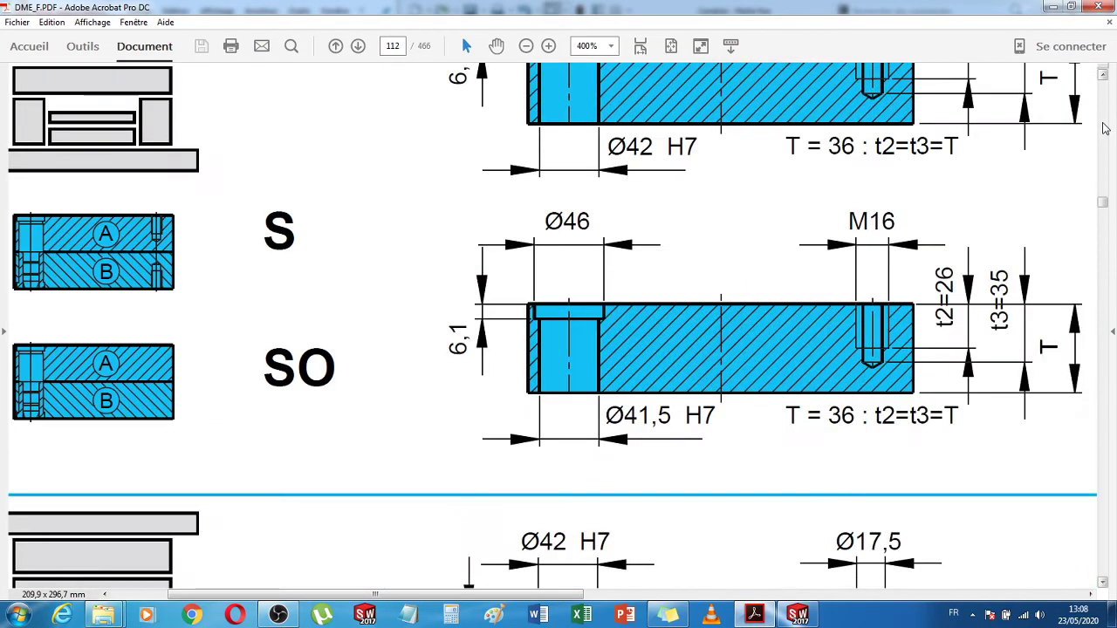
{"action": "scroll", "coordinate": [1103, 128], "scroll_direction": "up", "scroll_amount": 15}
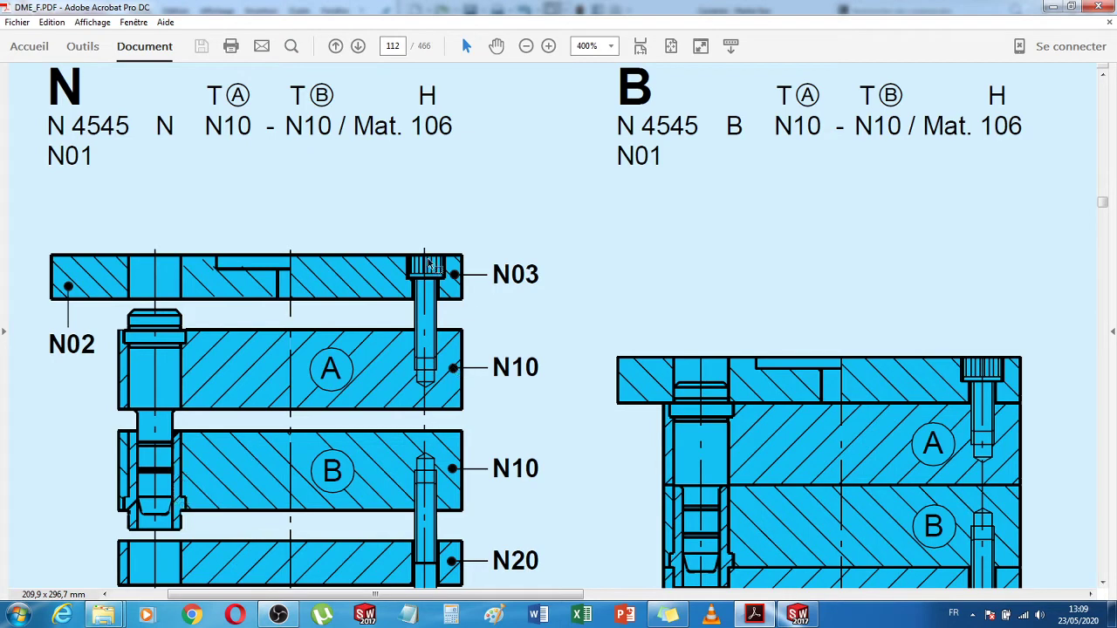
- Examine how the sprue bushing and locating ring sit in the plates on the N 4545 SF section of page 112
{"action": "scroll", "coordinate": [609, 495], "scroll_direction": "up", "scroll_amount": 2}
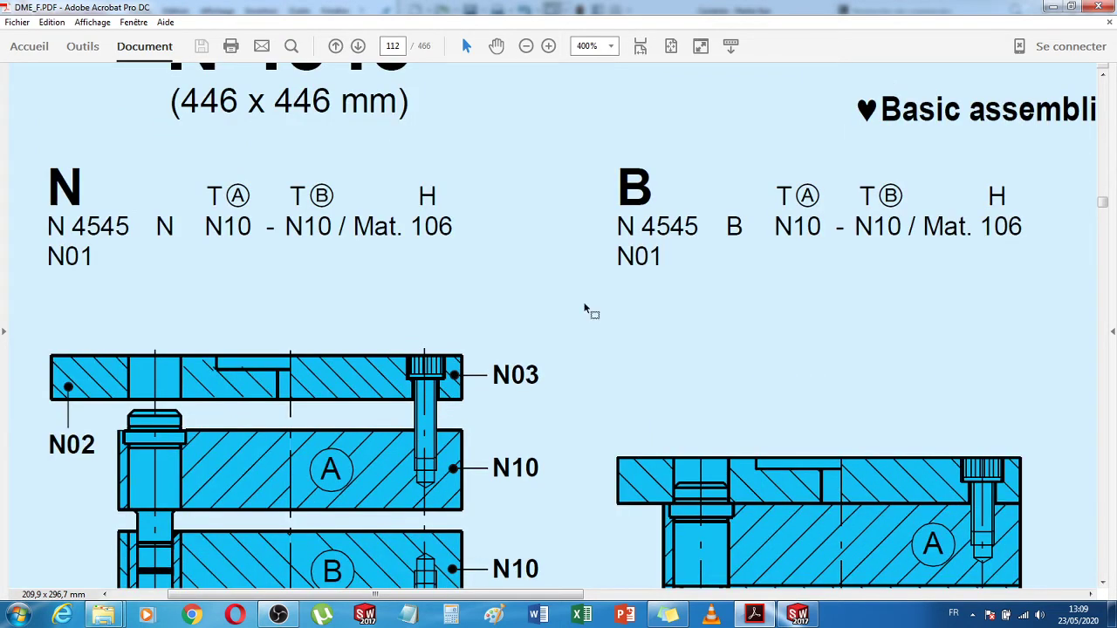
{"action": "left_click", "coordinate": [640, 47]}
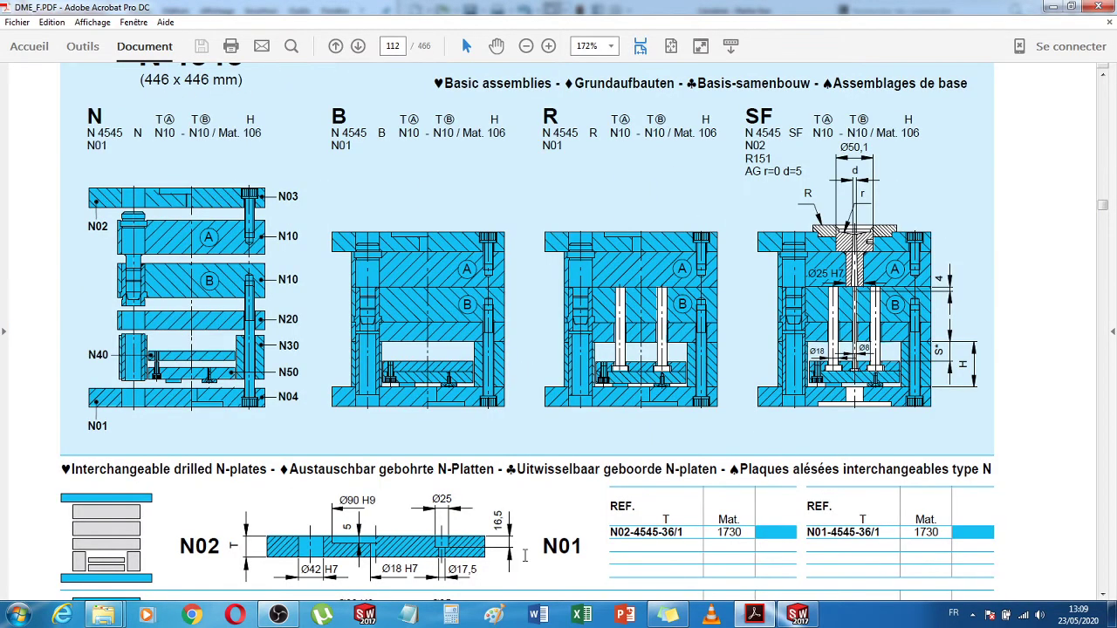
{"action": "left_click", "coordinate": [548, 45]}
{"action": "left_click", "coordinate": [547, 46]}
{"action": "left_click_drag", "start_coordinate": [449, 595], "coordinate": [854, 600]}
{"action": "scroll", "coordinate": [810, 501], "scroll_direction": "down", "scroll_amount": 3}
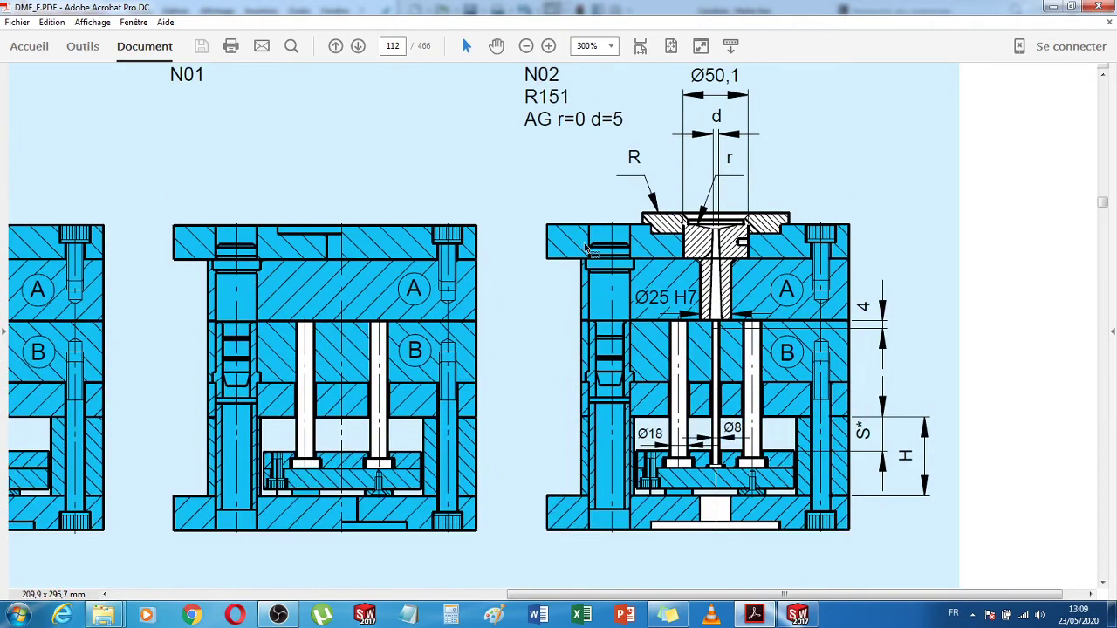
{"action": "left_click", "coordinate": [547, 45]}
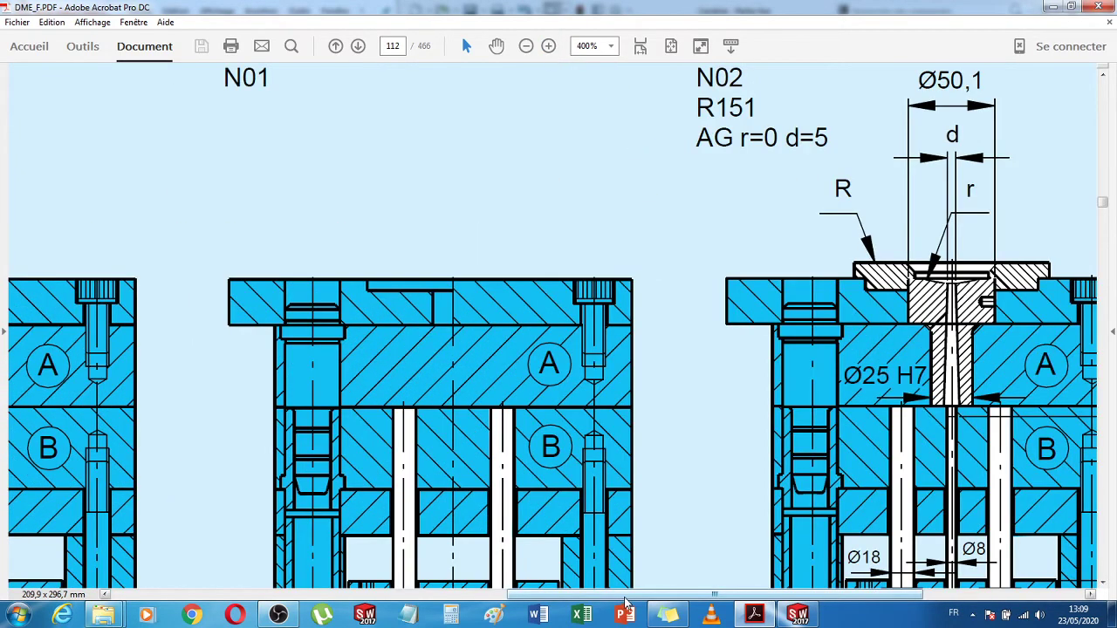
{"action": "left_click_drag", "start_coordinate": [624, 601], "coordinate": [738, 600]}
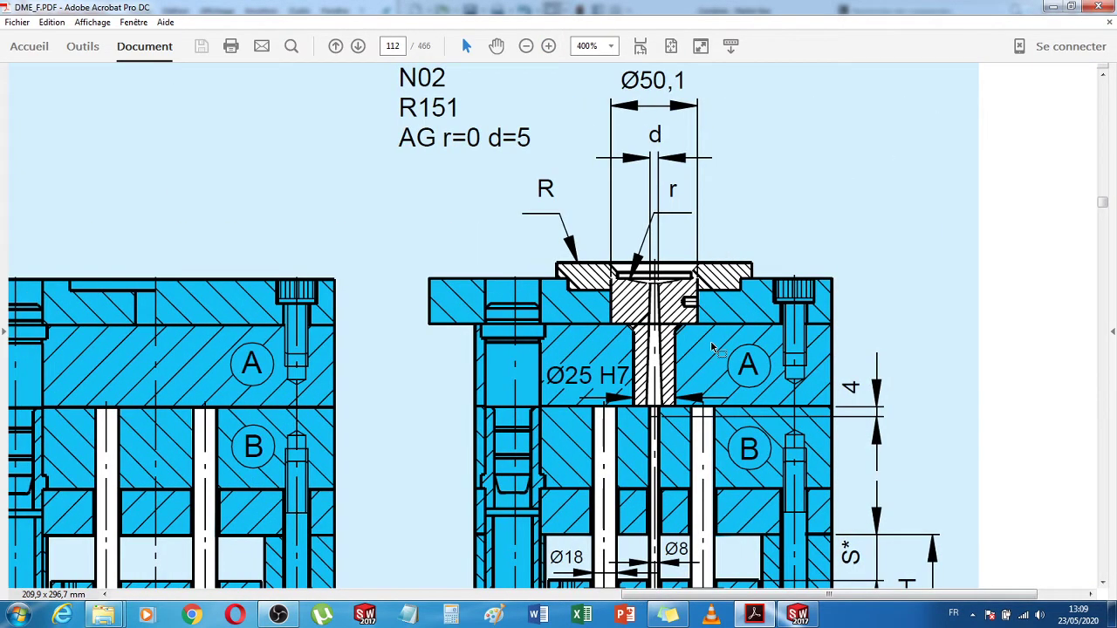
{"action": "scroll", "coordinate": [710, 340], "scroll_direction": "up", "scroll_amount": 2}
{"action": "scroll", "coordinate": [706, 343], "scroll_direction": "down", "scroll_amount": 2}
- Return to the catalogue's cover page and open the Composants de moules chapter from its contents list
{"action": "left_click_drag", "start_coordinate": [1103, 206], "coordinate": [1101, 75]}
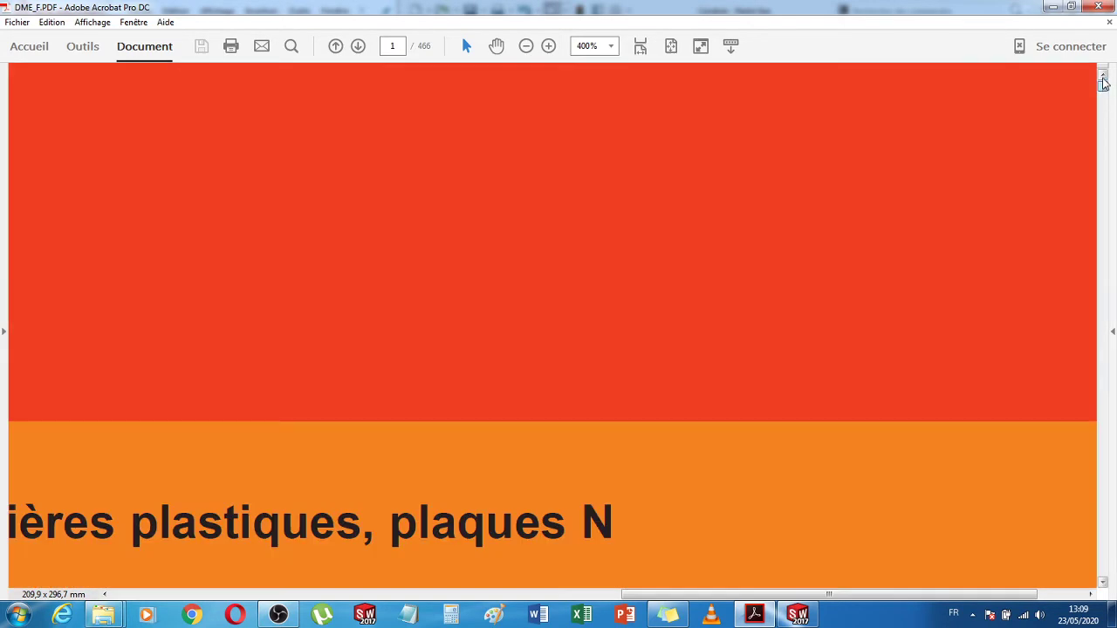
{"action": "left_click", "coordinate": [644, 52]}
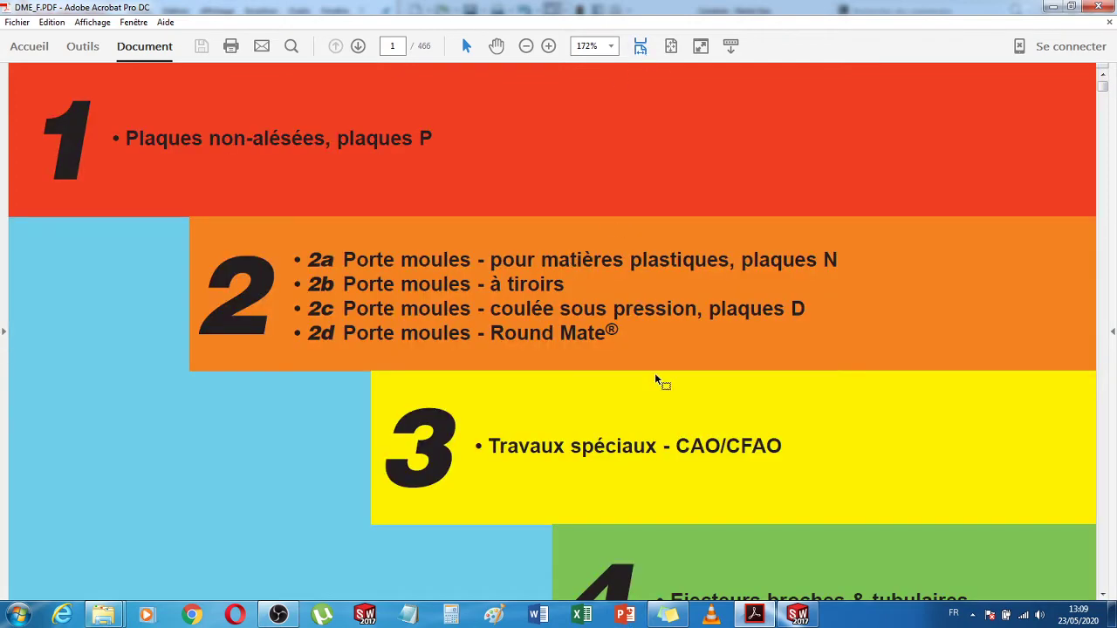
{"action": "scroll", "coordinate": [656, 380], "scroll_direction": "down", "scroll_amount": 5}
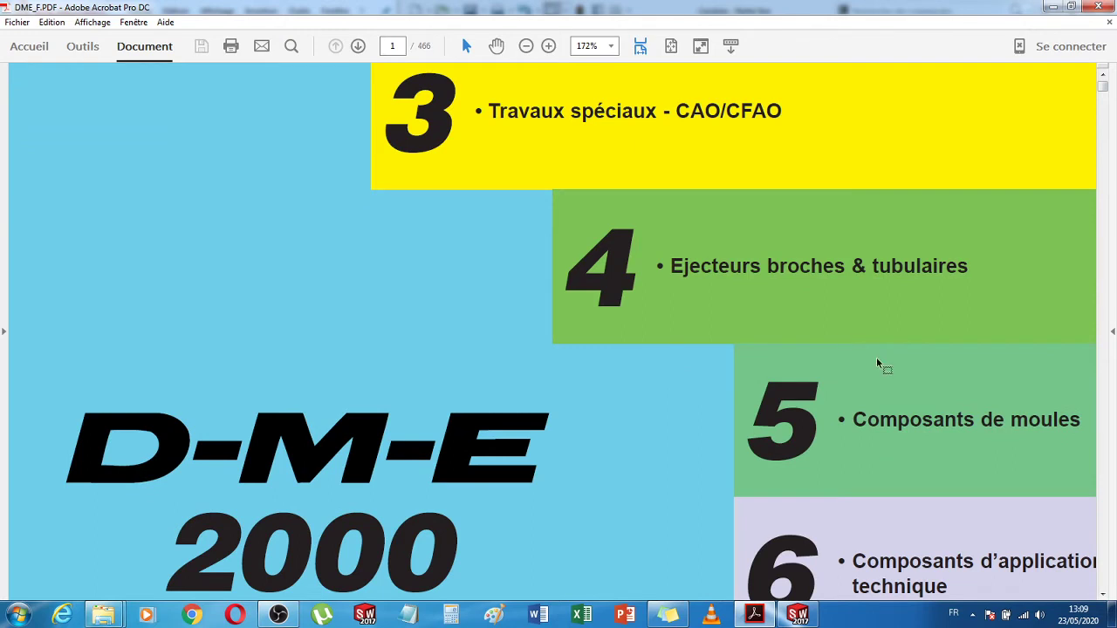
{"action": "scroll", "coordinate": [877, 359], "scroll_direction": "down", "scroll_amount": 1}
{"action": "left_click", "coordinate": [952, 356]}
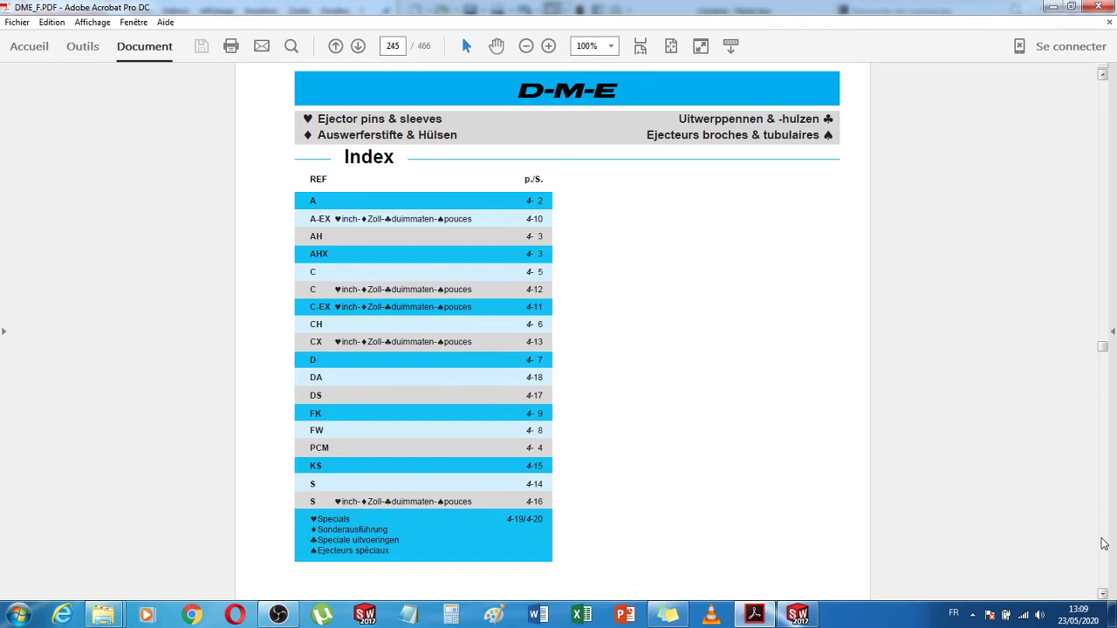
- Browse the catalogue to the AGK - AGN - AGM - AG sprue bushings on page 279
{"action": "scroll", "coordinate": [1102, 543], "scroll_direction": "down", "scroll_amount": 15}
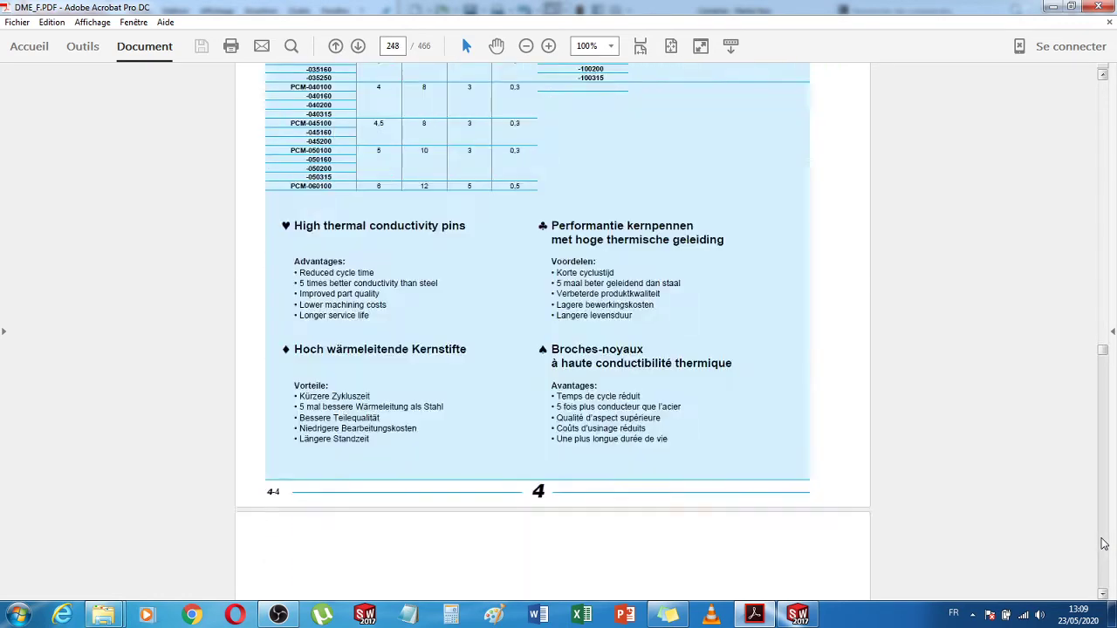
{"action": "scroll", "coordinate": [1102, 543], "scroll_direction": "down", "scroll_amount": 20}
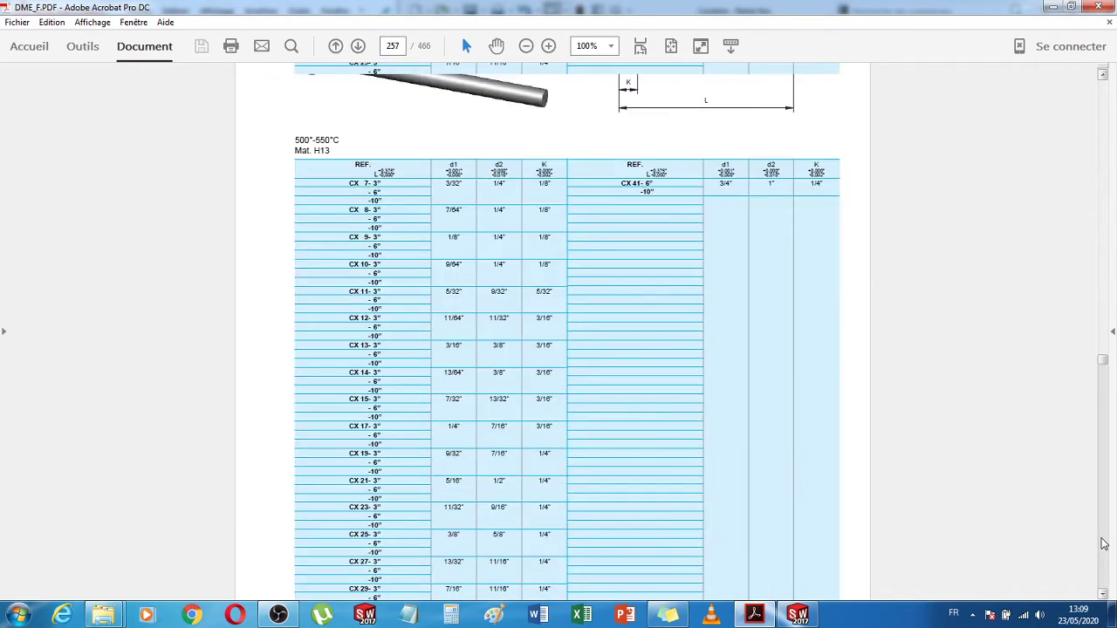
{"action": "scroll", "coordinate": [1102, 544], "scroll_direction": "down", "scroll_amount": 20}
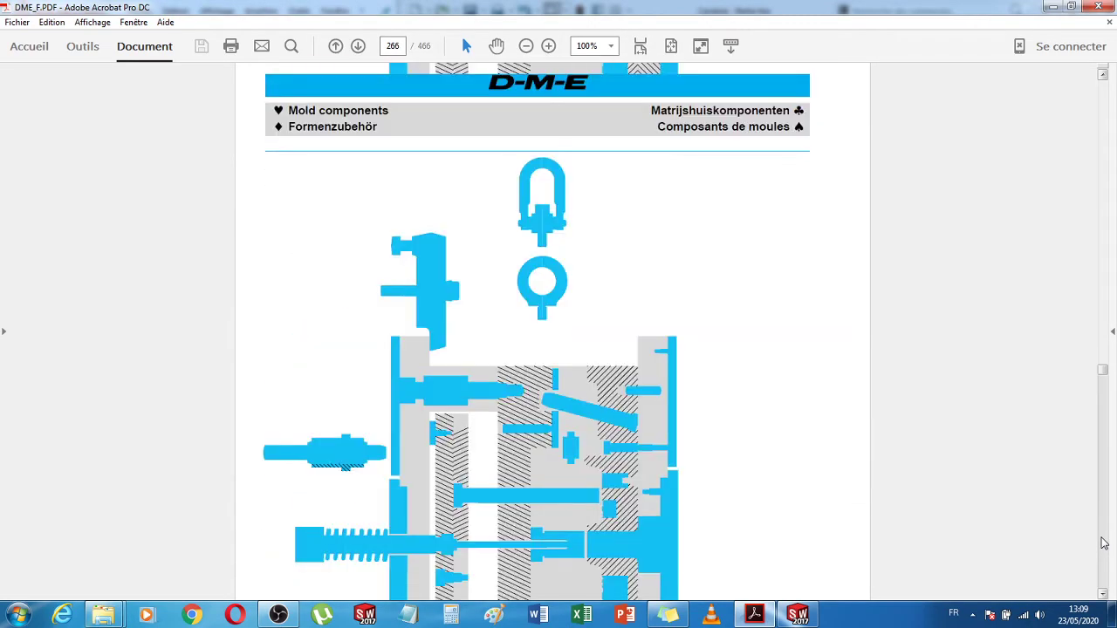
{"action": "scroll", "coordinate": [1104, 544], "scroll_direction": "down", "scroll_amount": 10}
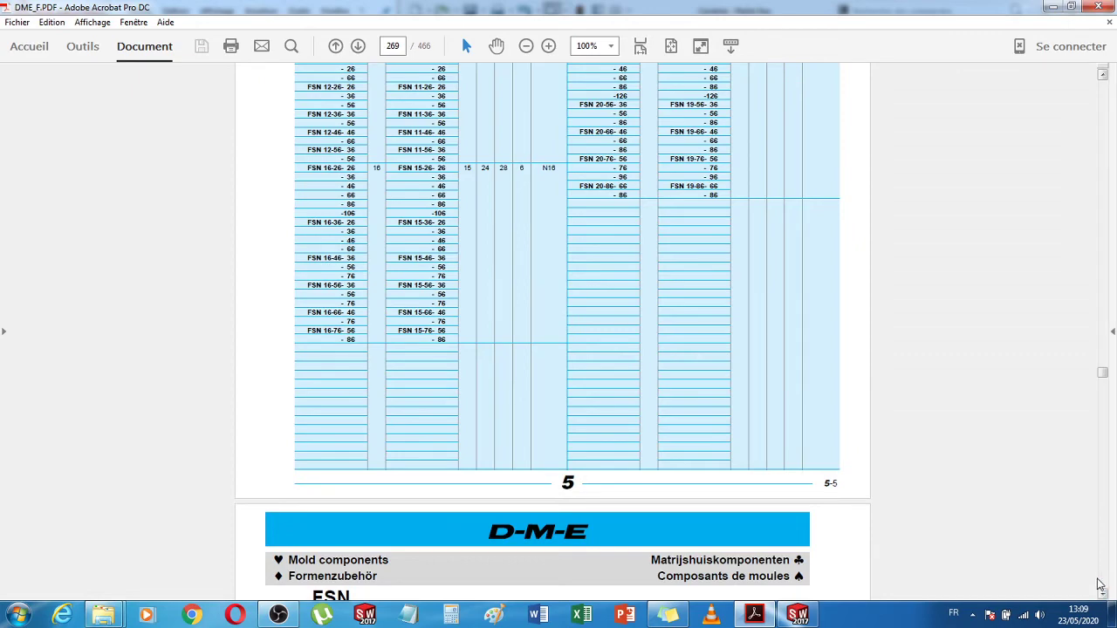
{"action": "scroll", "coordinate": [1107, 578], "scroll_direction": "down", "scroll_amount": 13}
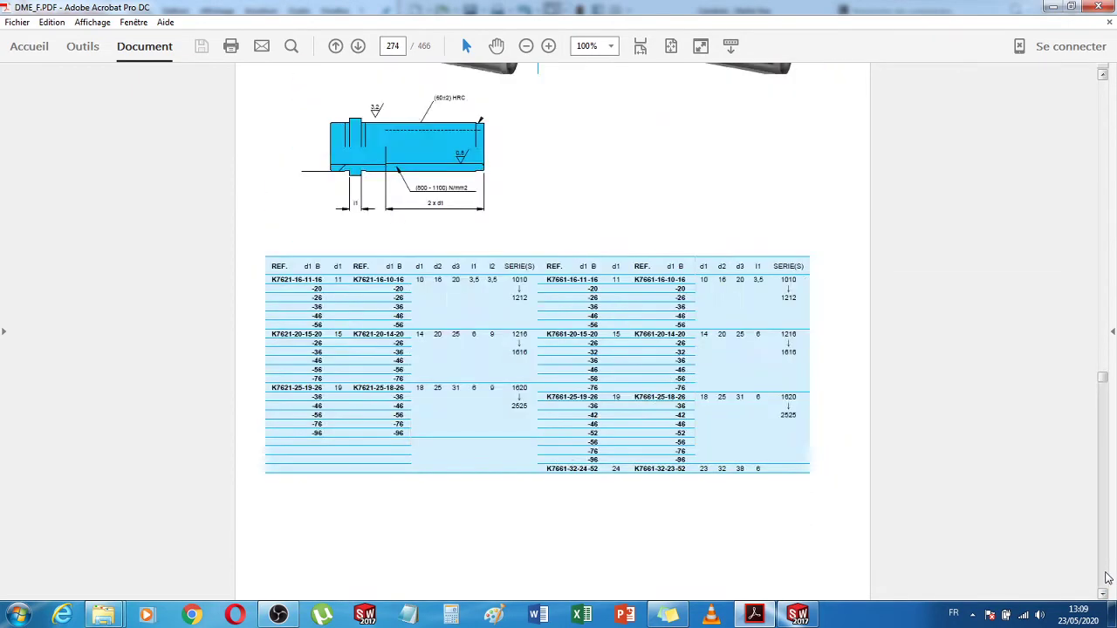
{"action": "scroll", "coordinate": [1106, 578], "scroll_direction": "down", "scroll_amount": 6}
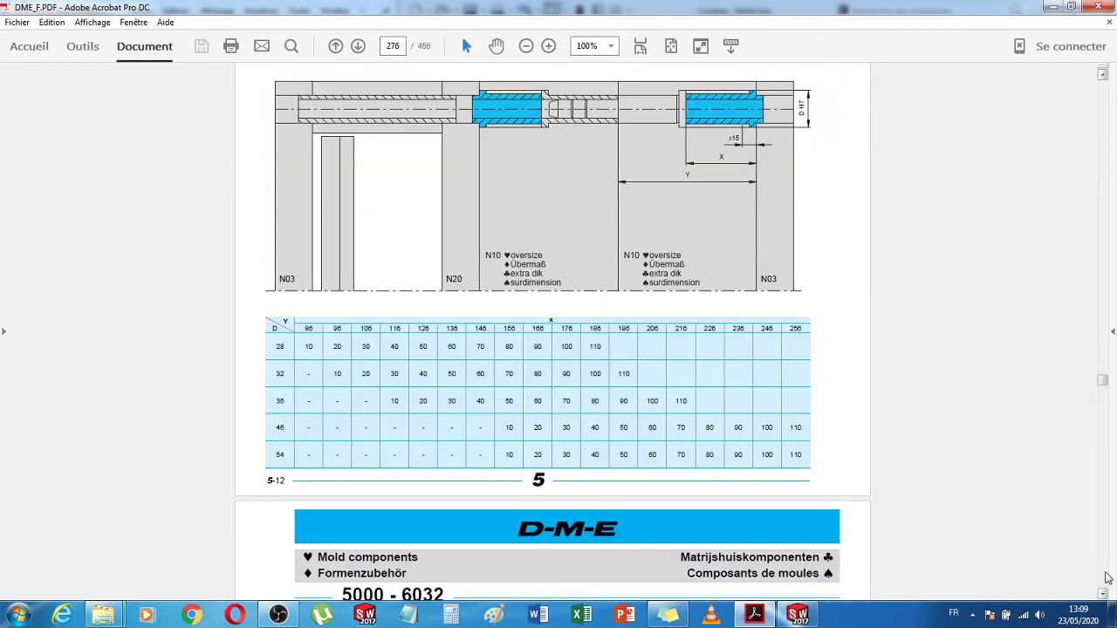
{"action": "scroll", "coordinate": [1106, 578], "scroll_direction": "down", "scroll_amount": 6}
{"action": "scroll", "coordinate": [914, 546], "scroll_direction": "up", "scroll_amount": 2}
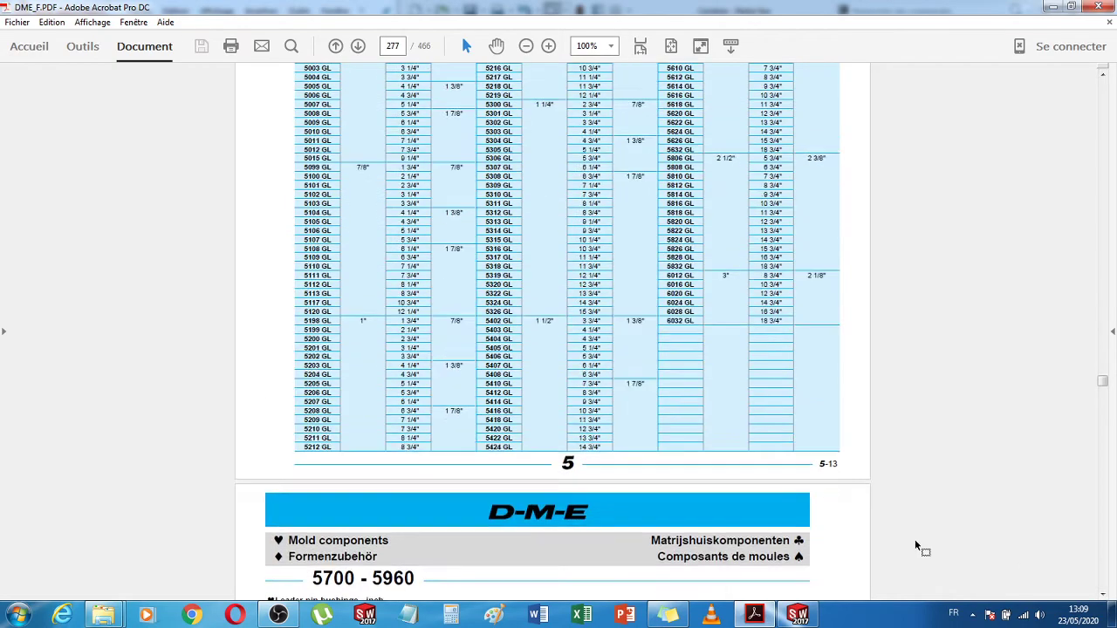
{"action": "scroll", "coordinate": [915, 541], "scroll_direction": "down", "scroll_amount": 10}
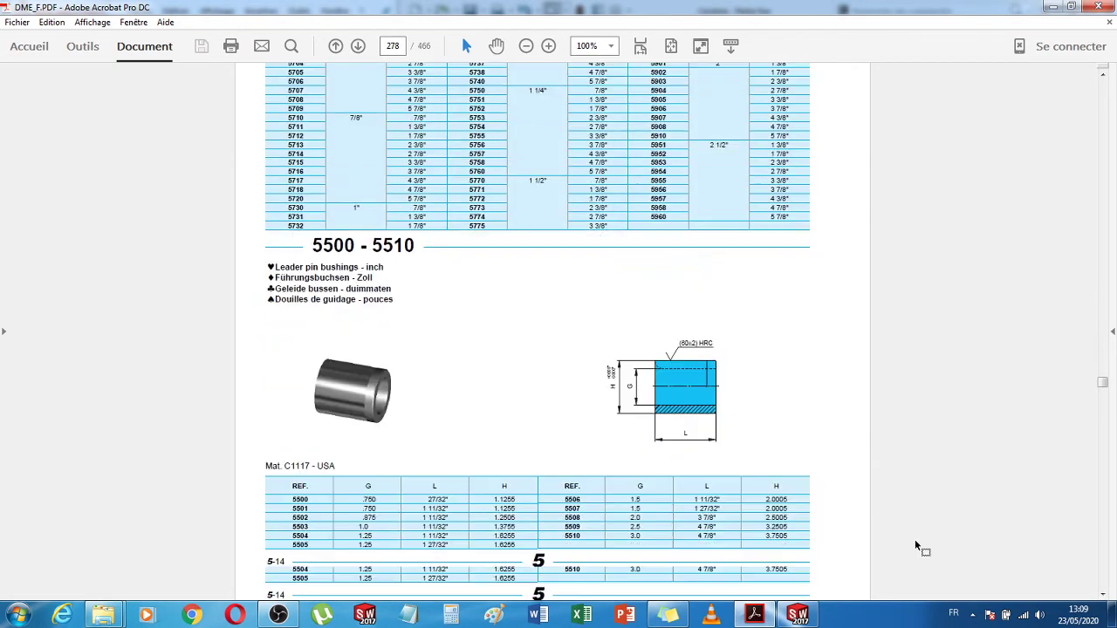
{"action": "scroll", "coordinate": [916, 543], "scroll_direction": "down", "scroll_amount": 3}
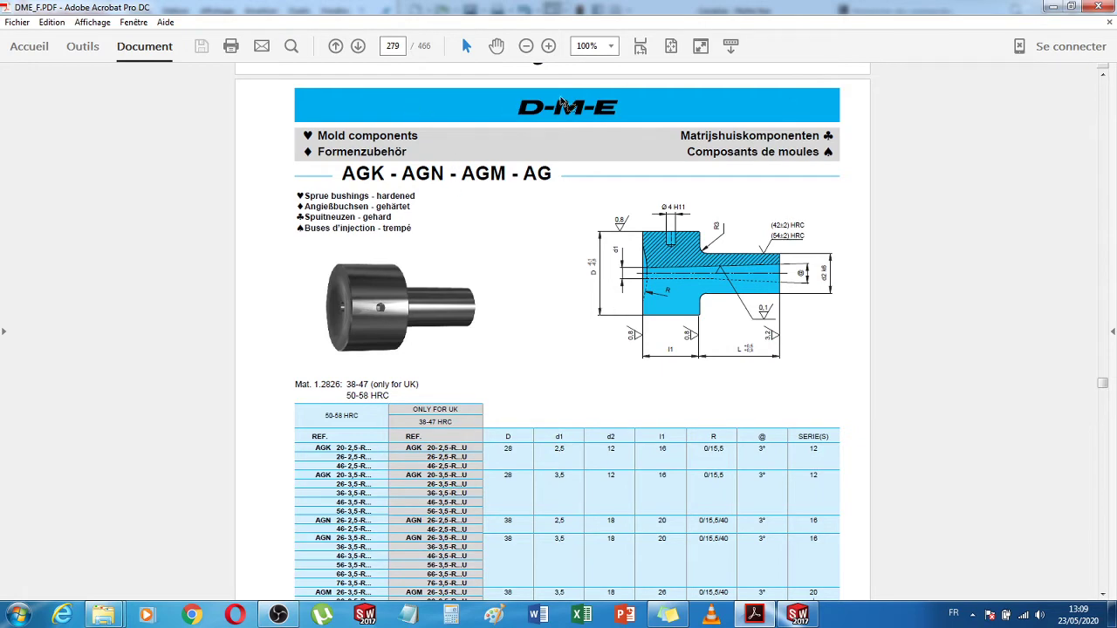
- Enlarge the sprue bushing page to full width and compare the drawing's dimension letters with the D, d1, d2 and l1 table columns
{"action": "left_click", "coordinate": [640, 46]}
{"action": "scroll", "coordinate": [610, 330], "scroll_direction": "down", "scroll_amount": 3}
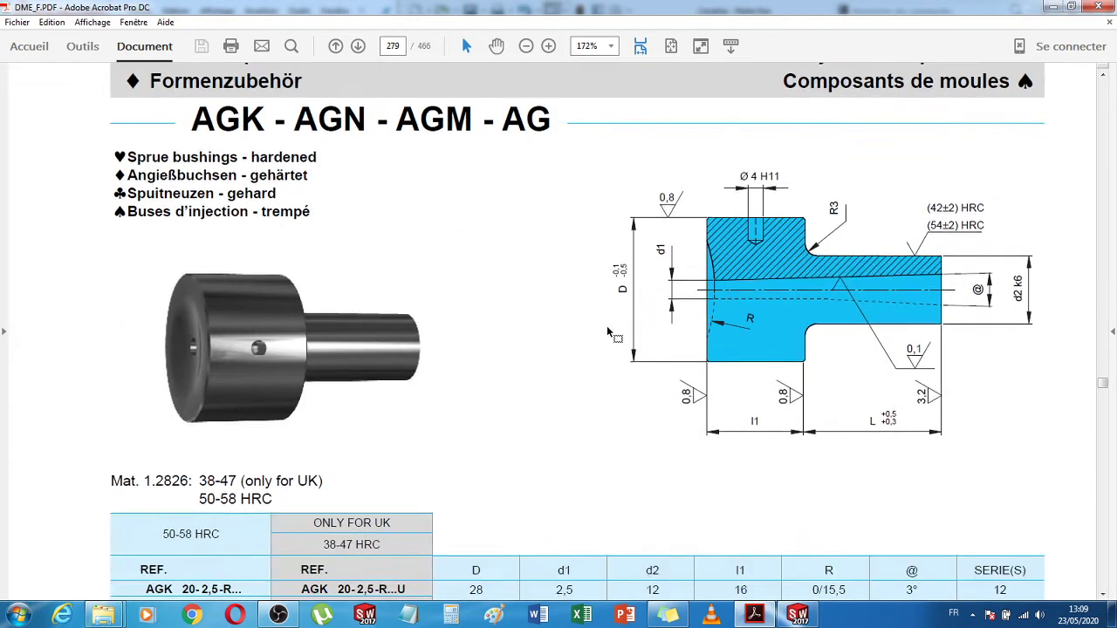
{"action": "scroll", "coordinate": [608, 328], "scroll_direction": "up", "scroll_amount": 1}
{"action": "scroll", "coordinate": [346, 338], "scroll_direction": "down", "scroll_amount": 5}
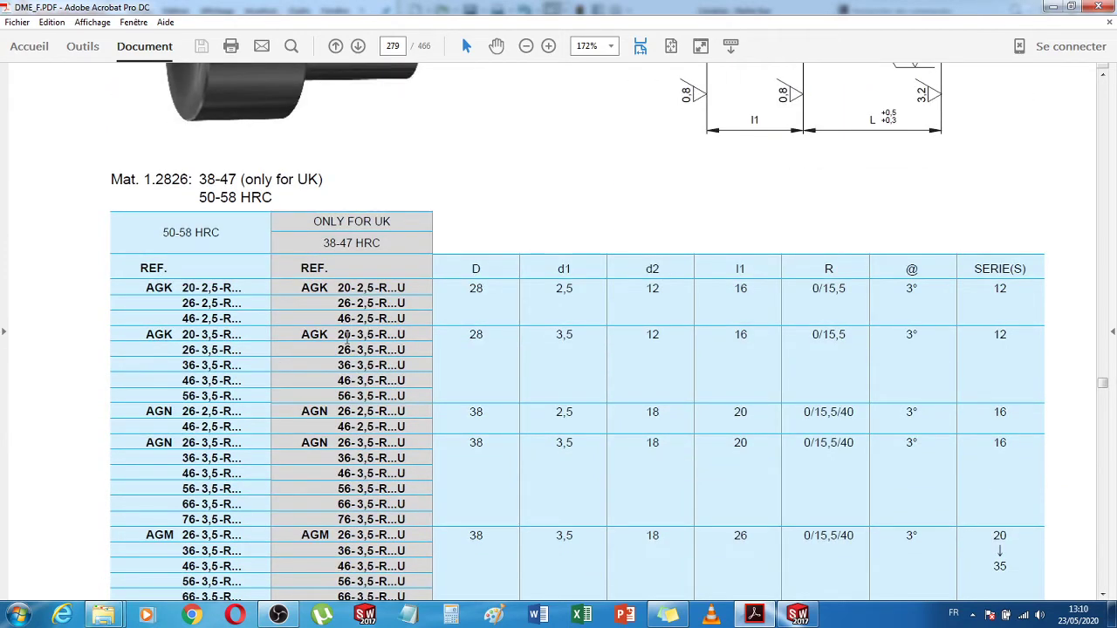
{"action": "scroll", "coordinate": [347, 338], "scroll_direction": "up", "scroll_amount": 3}
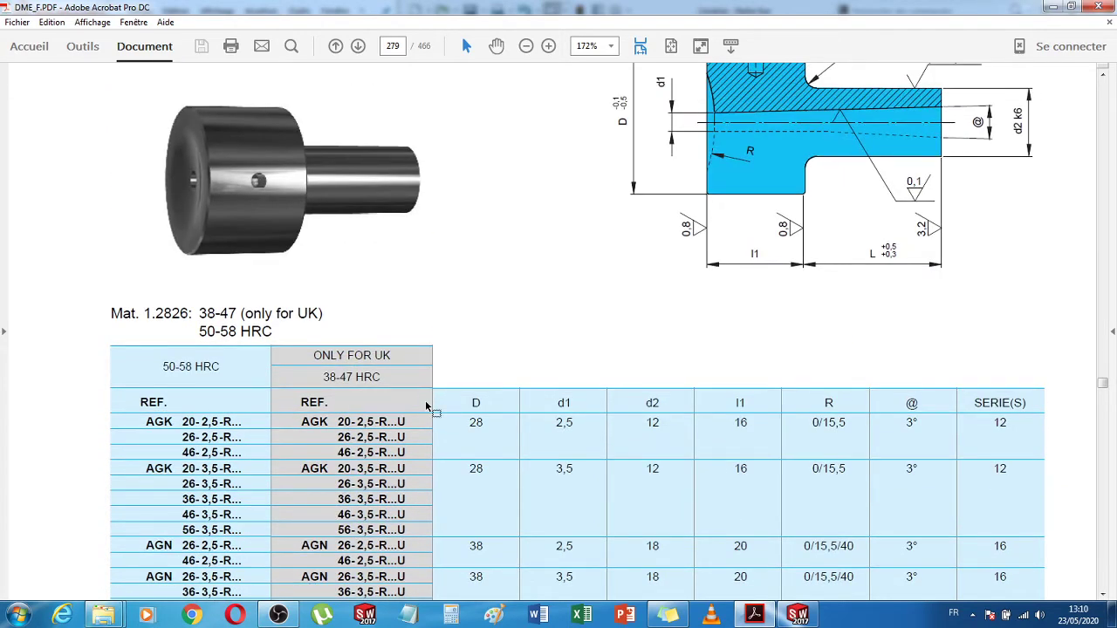
{"action": "scroll", "coordinate": [497, 410], "scroll_direction": "up", "scroll_amount": 2}
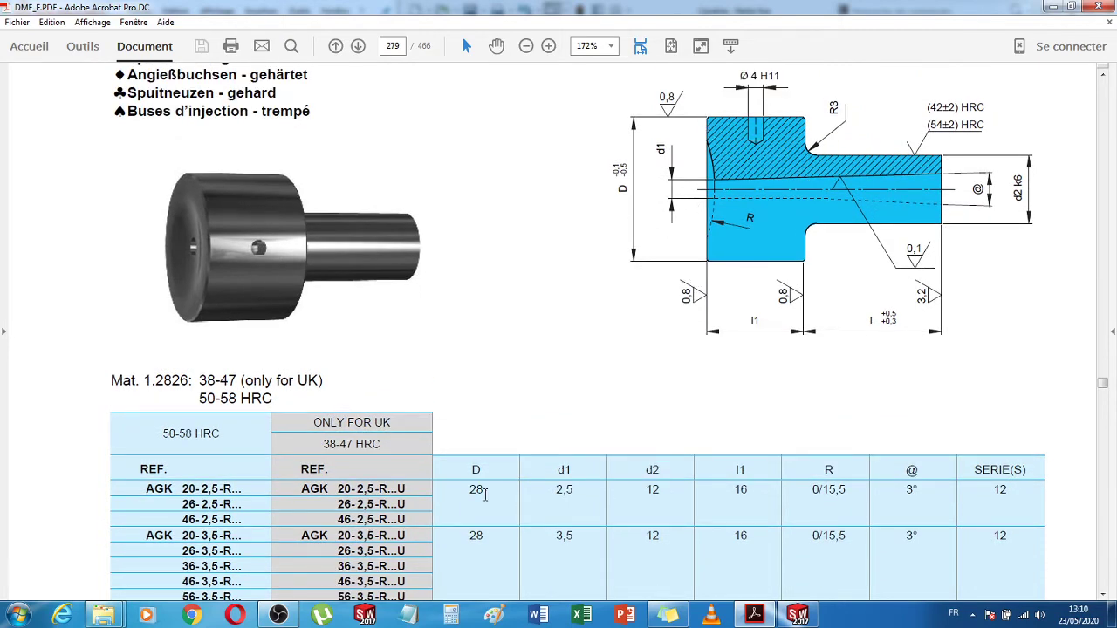
{"action": "scroll", "coordinate": [485, 494], "scroll_direction": "down", "scroll_amount": 20}
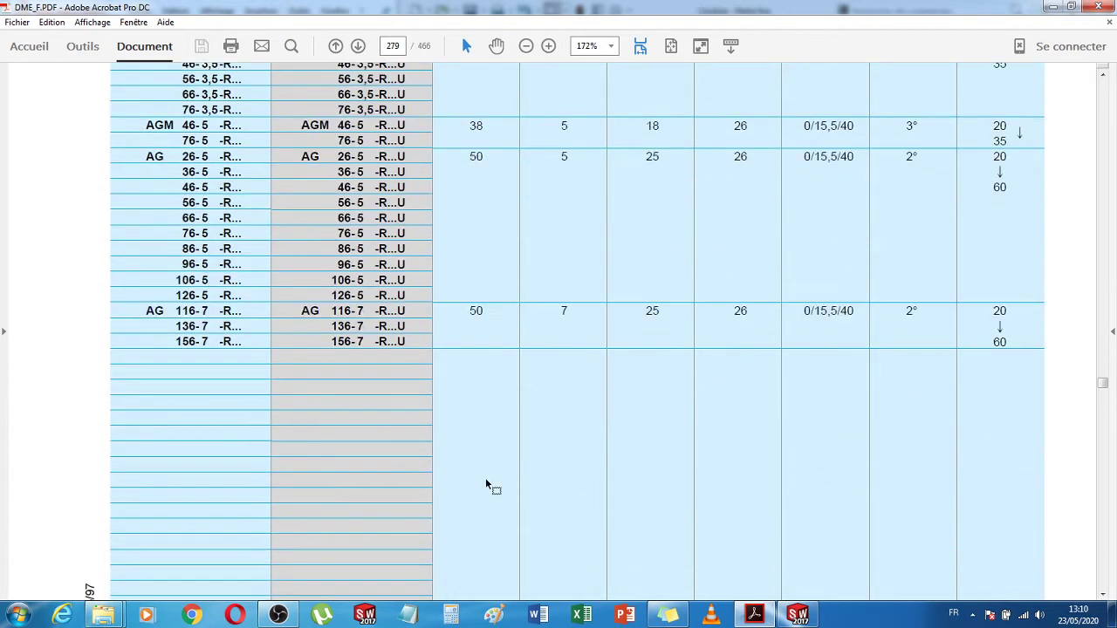
{"action": "scroll", "coordinate": [486, 482], "scroll_direction": "up", "scroll_amount": 5}
{"action": "scroll", "coordinate": [530, 382], "scroll_direction": "up", "scroll_amount": 10}
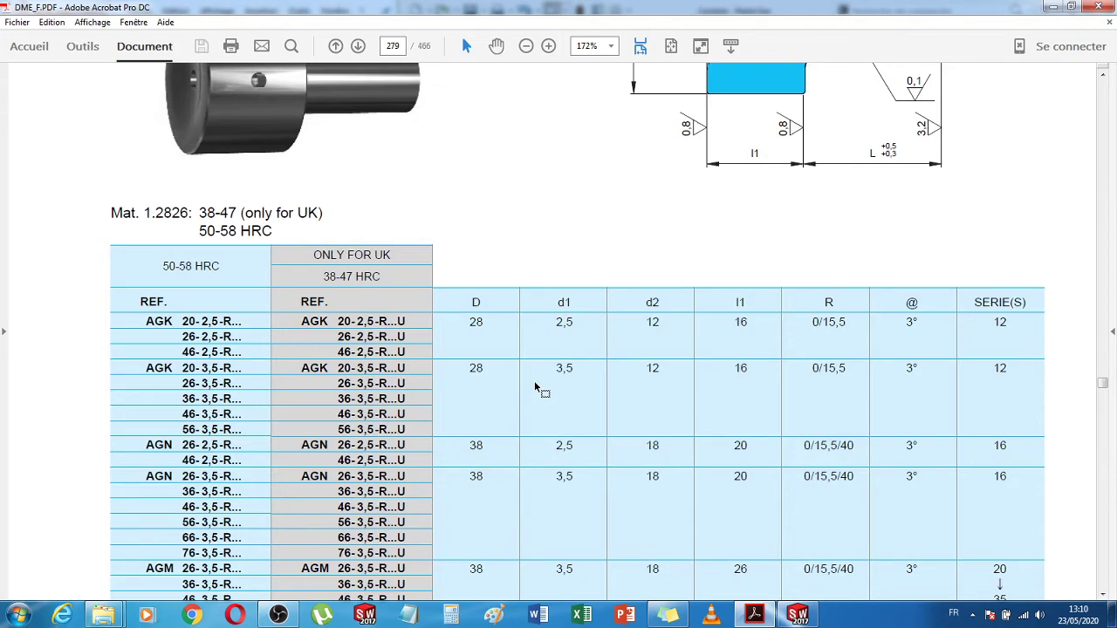
{"action": "scroll", "coordinate": [535, 384], "scroll_direction": "up", "scroll_amount": 4}
{"action": "scroll", "coordinate": [571, 398], "scroll_direction": "down", "scroll_amount": 5}
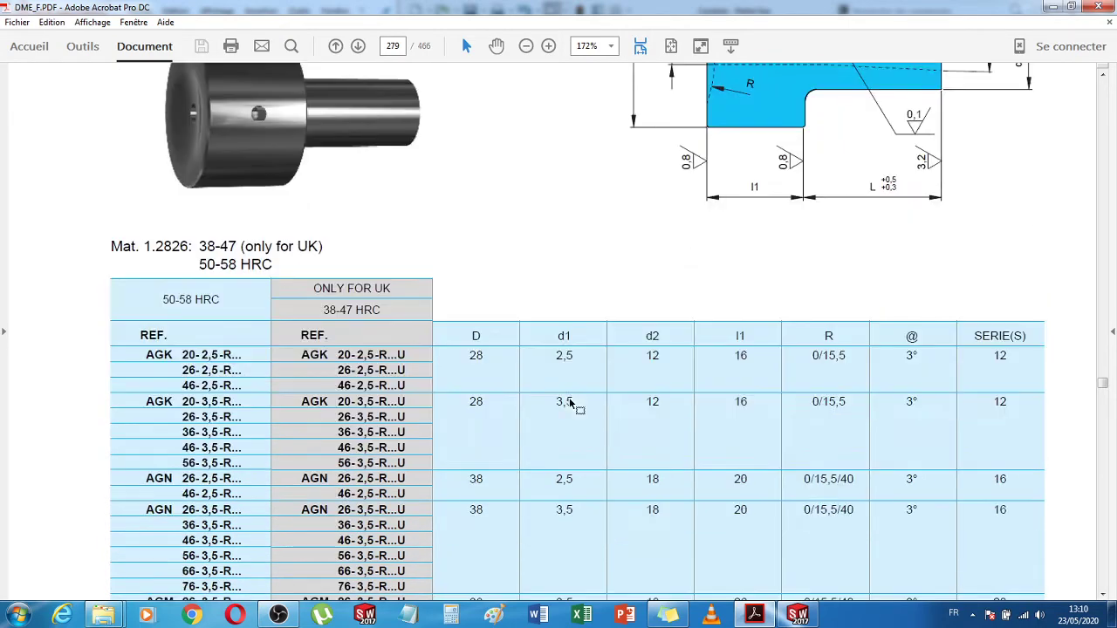
{"action": "scroll", "coordinate": [876, 292], "scroll_direction": "up", "scroll_amount": 5}
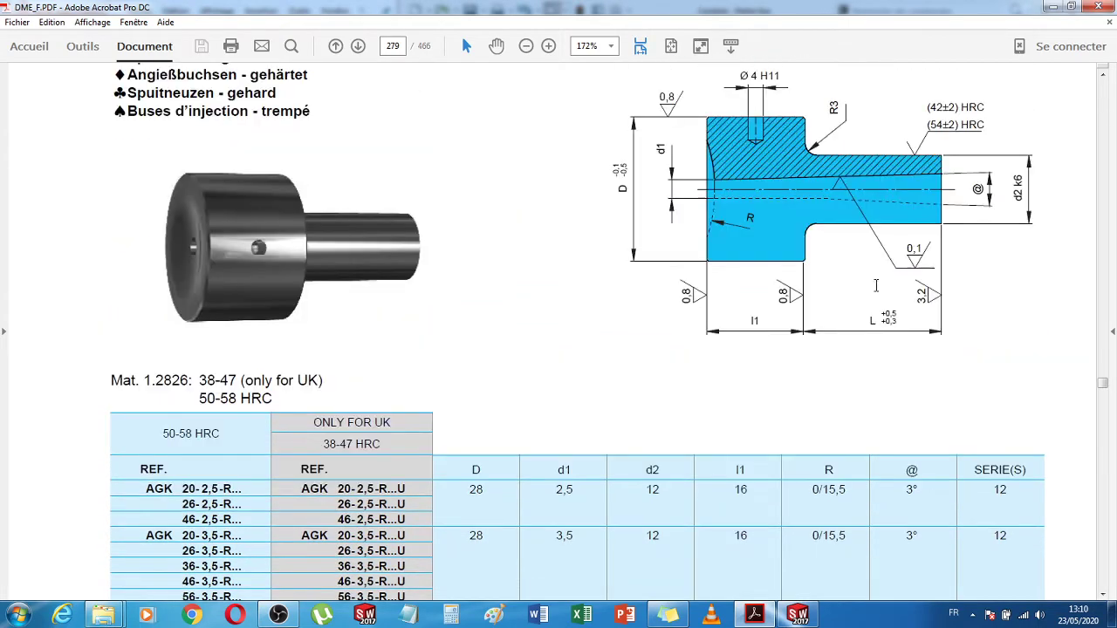
{"action": "scroll", "coordinate": [665, 407], "scroll_direction": "down", "scroll_amount": 2}
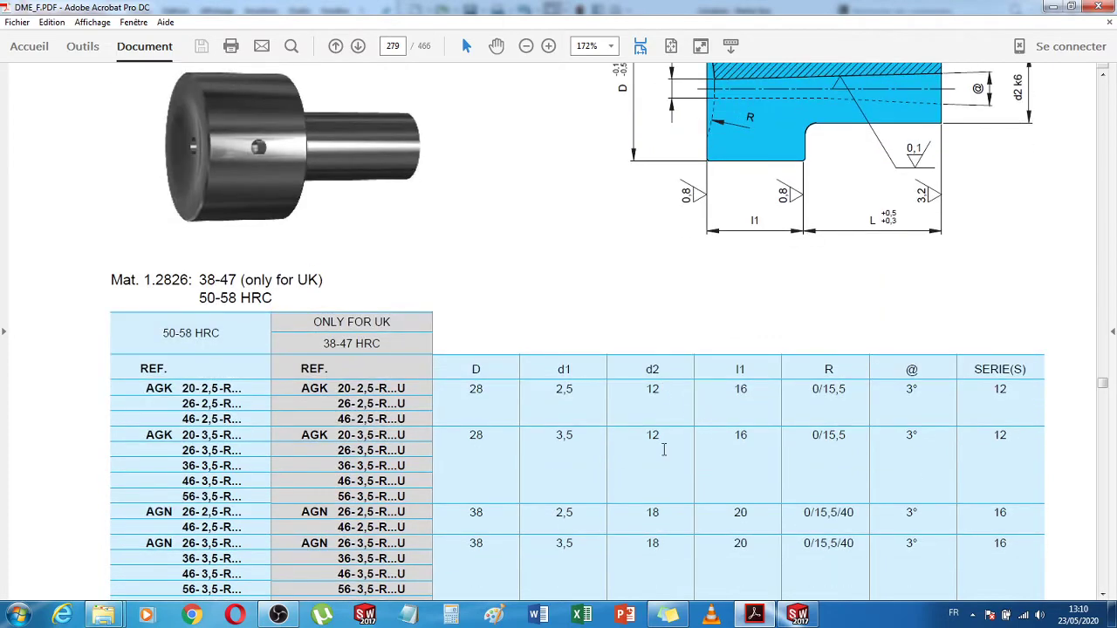
{"action": "scroll", "coordinate": [663, 450], "scroll_direction": "down", "scroll_amount": 13}
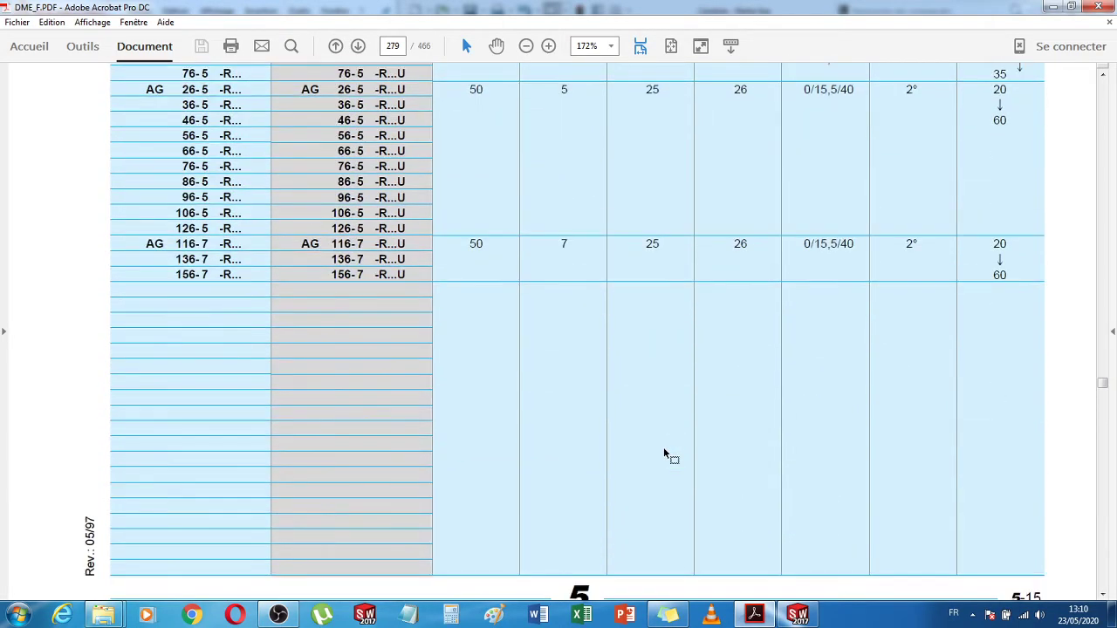
{"action": "scroll", "coordinate": [663, 450], "scroll_direction": "up", "scroll_amount": 8}
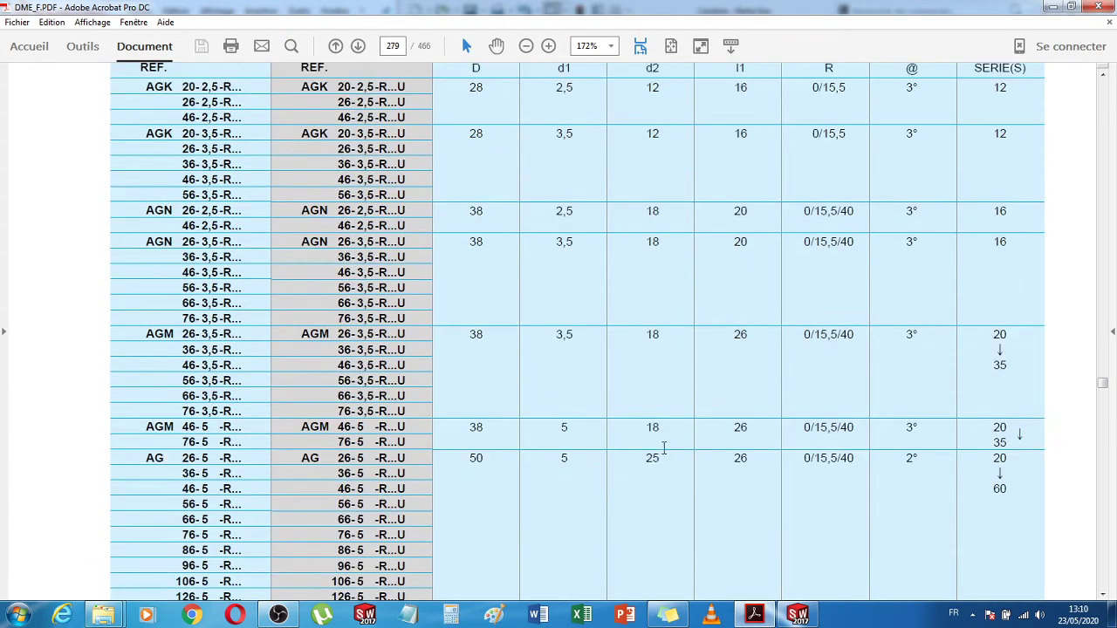
{"action": "scroll", "coordinate": [663, 447], "scroll_direction": "up", "scroll_amount": 9}
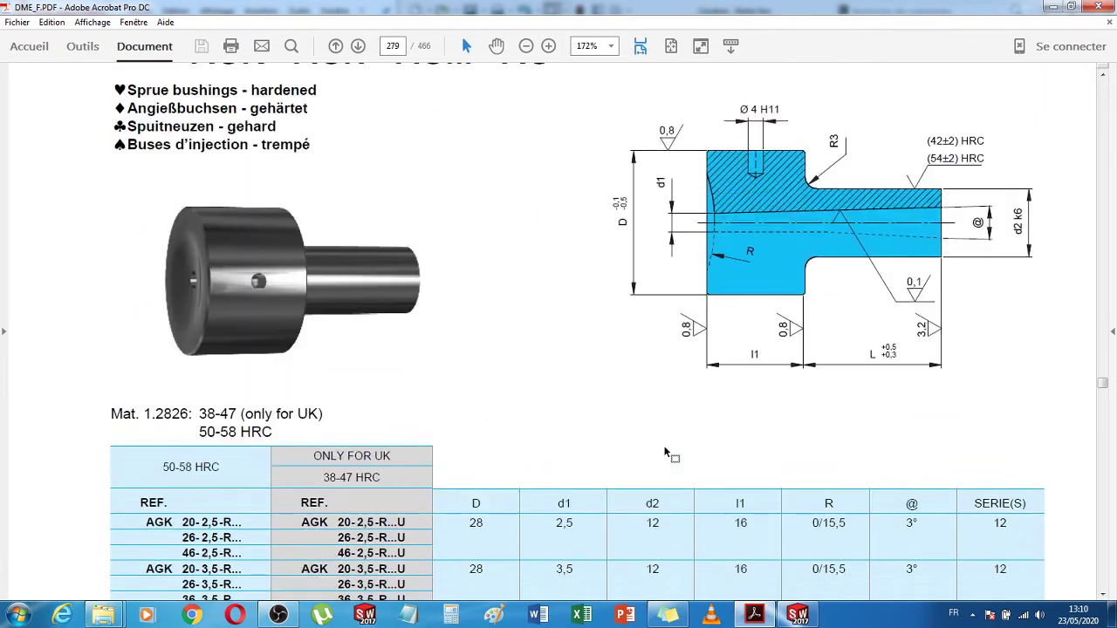
- Check the series column for the suitable sprue bushing and mark the 50 mm D value of the AG row with d1 of 5
{"action": "scroll", "coordinate": [664, 452], "scroll_direction": "up", "scroll_amount": 1}
{"action": "scroll", "coordinate": [568, 428], "scroll_direction": "down", "scroll_amount": 5}
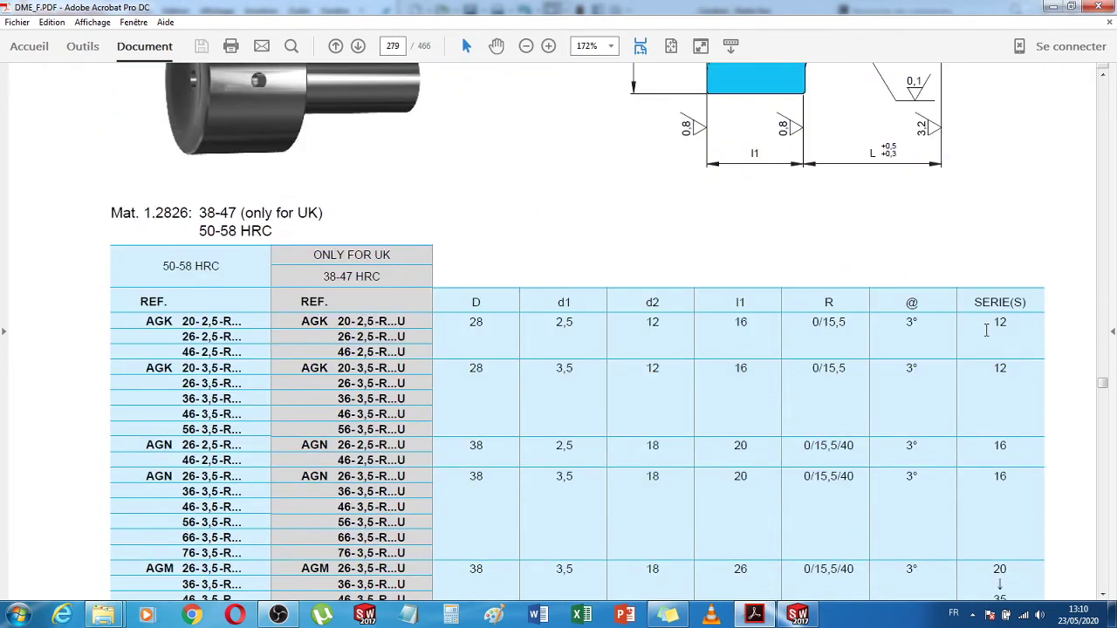
{"action": "scroll", "coordinate": [1001, 427], "scroll_direction": "down", "scroll_amount": 4}
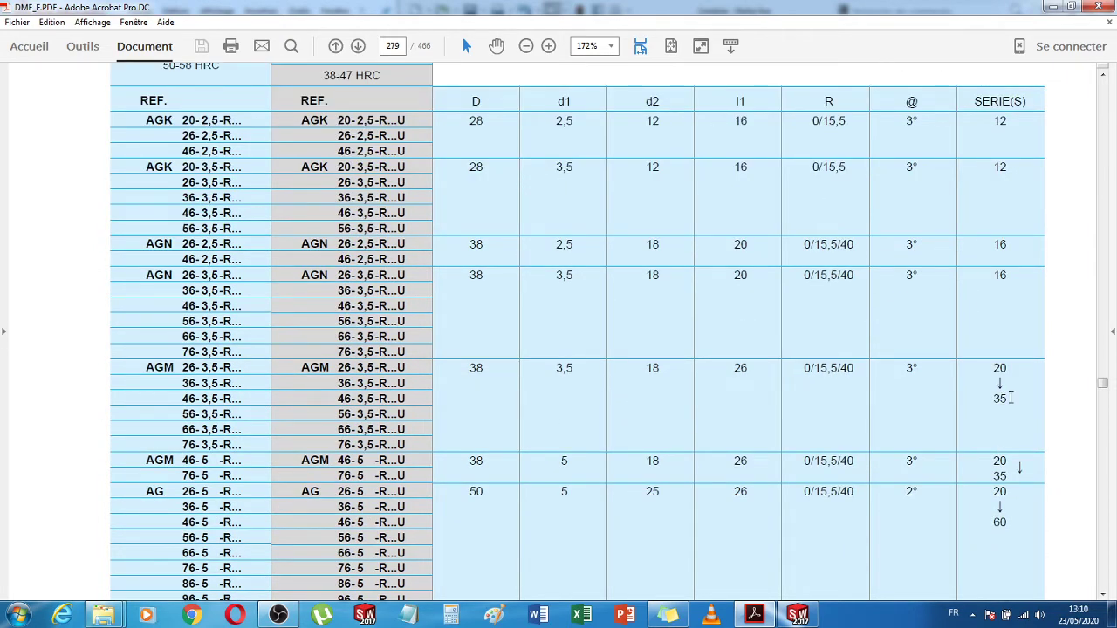
{"action": "scroll", "coordinate": [1009, 450], "scroll_direction": "down", "scroll_amount": 3}
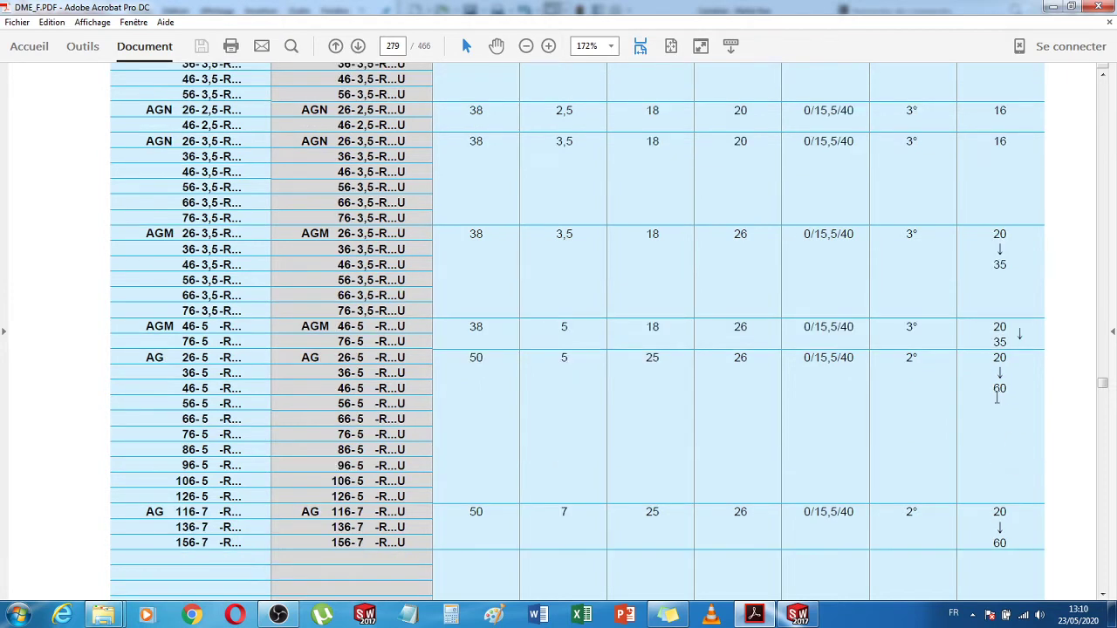
{"action": "double_click", "coordinate": [476, 358]}
{"action": "left_click", "coordinate": [480, 359]}
- Switch back to SOLIDWORKS and view the Cendrier - Partie fixe assembly from its side
{"action": "left_click", "coordinate": [804, 611]}
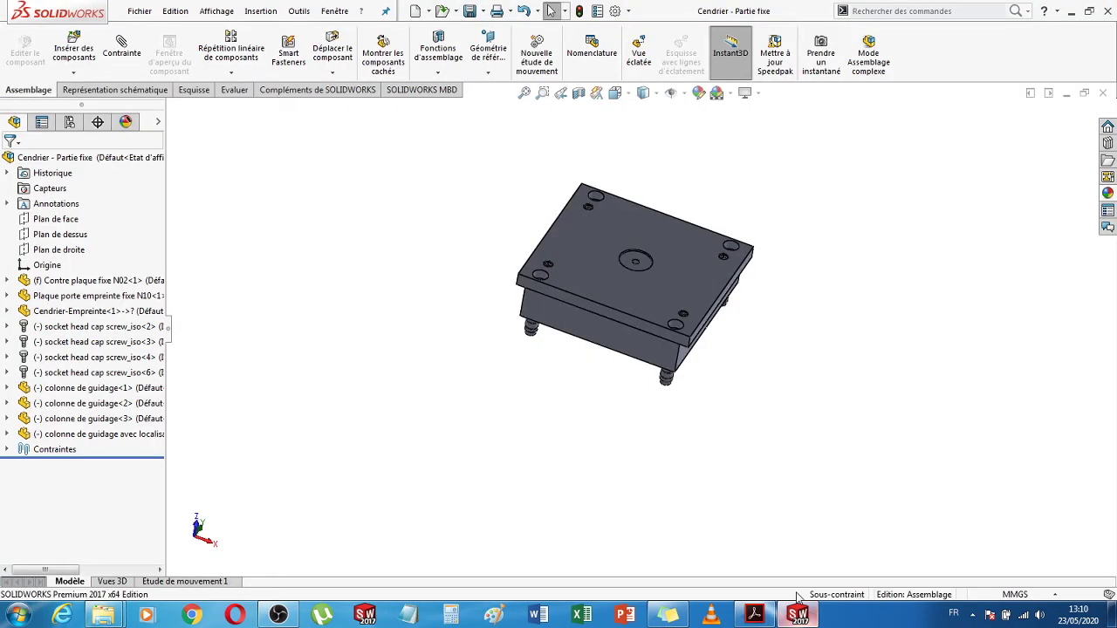
{"action": "middle_click_drag", "start_coordinate": [526, 419], "coordinate": [638, 384]}
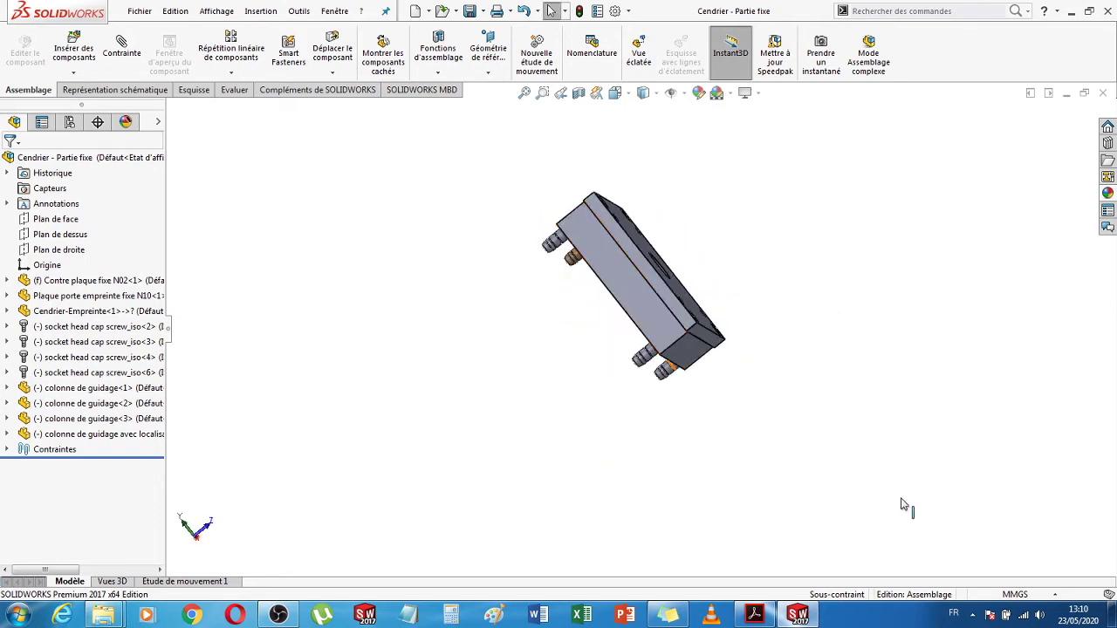
- Switch to the DME catalogue PDF and compare the AG row's references and D value with the sprue bushing drawing
{"action": "left_click", "coordinate": [755, 615]}
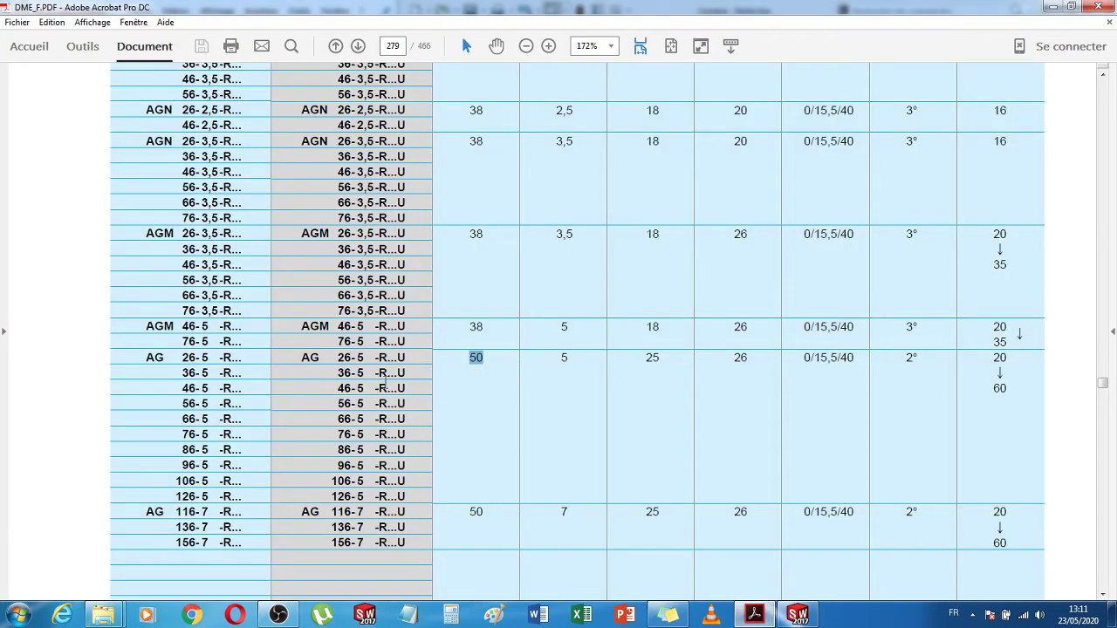
{"action": "scroll", "coordinate": [364, 372], "scroll_direction": "up", "scroll_amount": 6}
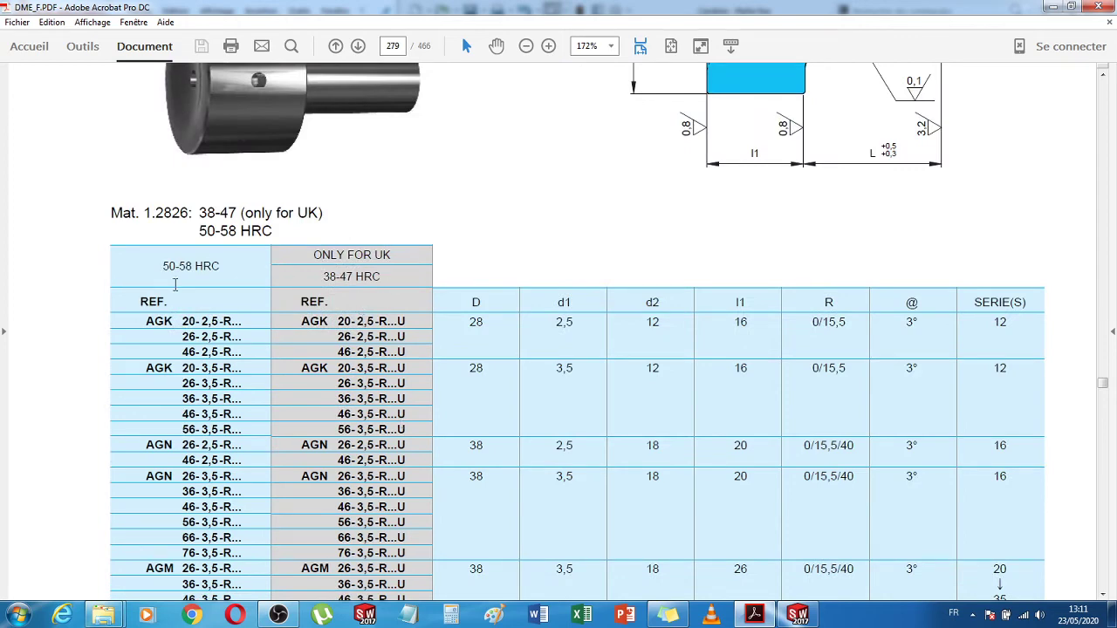
{"action": "scroll", "coordinate": [188, 369], "scroll_direction": "down", "scroll_amount": 7}
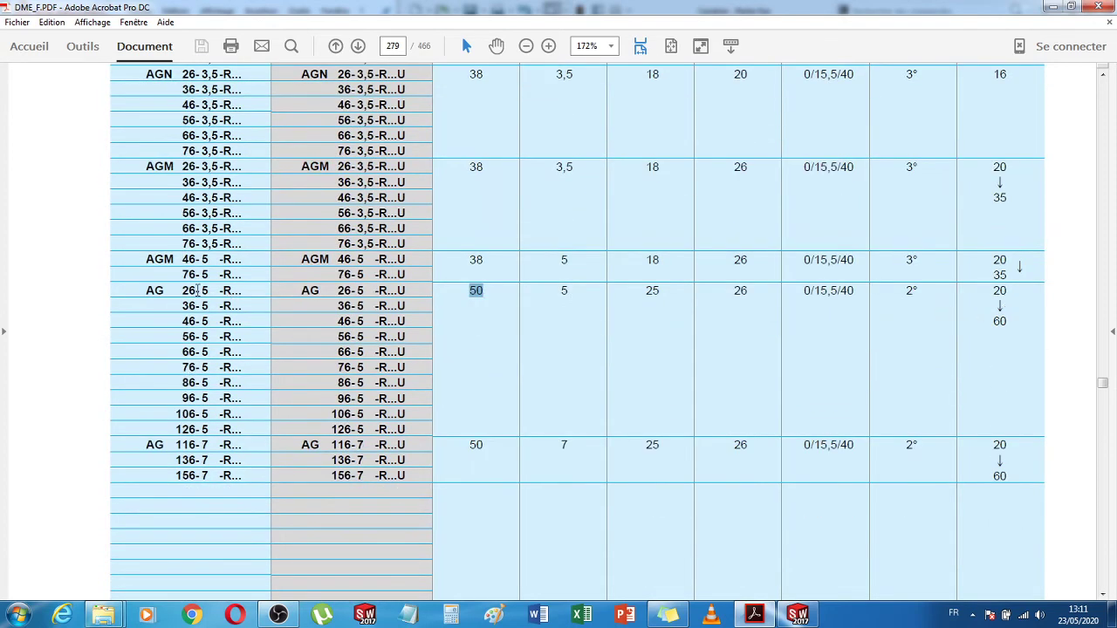
{"action": "double_click", "coordinate": [189, 399]}
{"action": "double_click", "coordinate": [475, 291]}
{"action": "scroll", "coordinate": [483, 297], "scroll_direction": "up", "scroll_amount": 10}
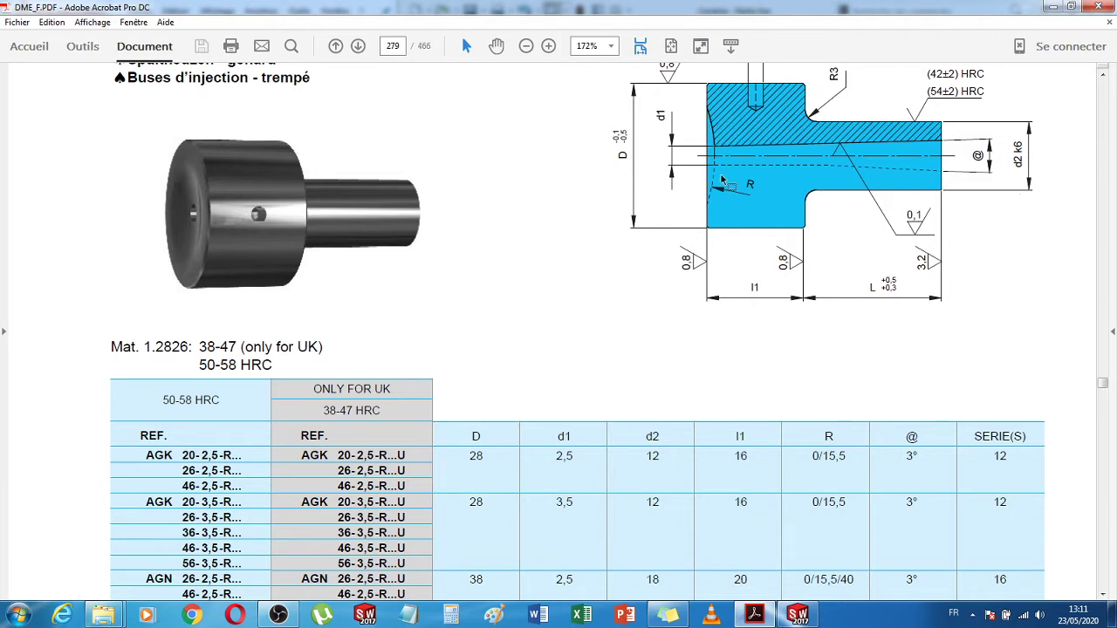
- Mark the AG row's R values 0/15,5/40, 2° angle, d2 of 25 and l1 of 26 for the 5 mm d1 bushing
{"action": "scroll", "coordinate": [800, 434], "scroll_direction": "down", "scroll_amount": 4}
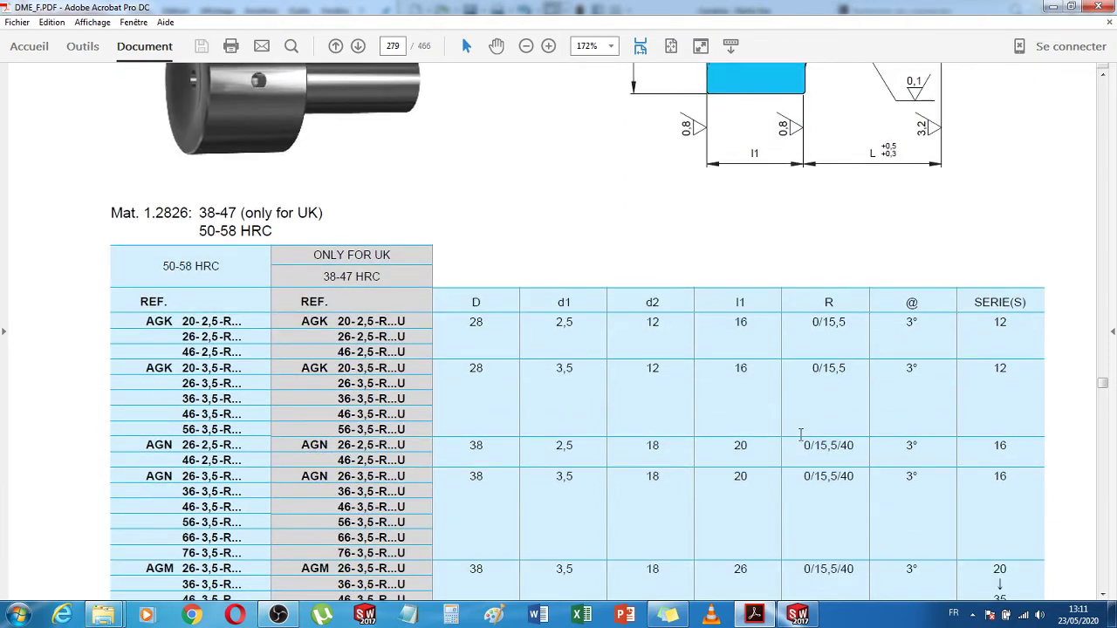
{"action": "scroll", "coordinate": [815, 349], "scroll_direction": "down", "scroll_amount": 10}
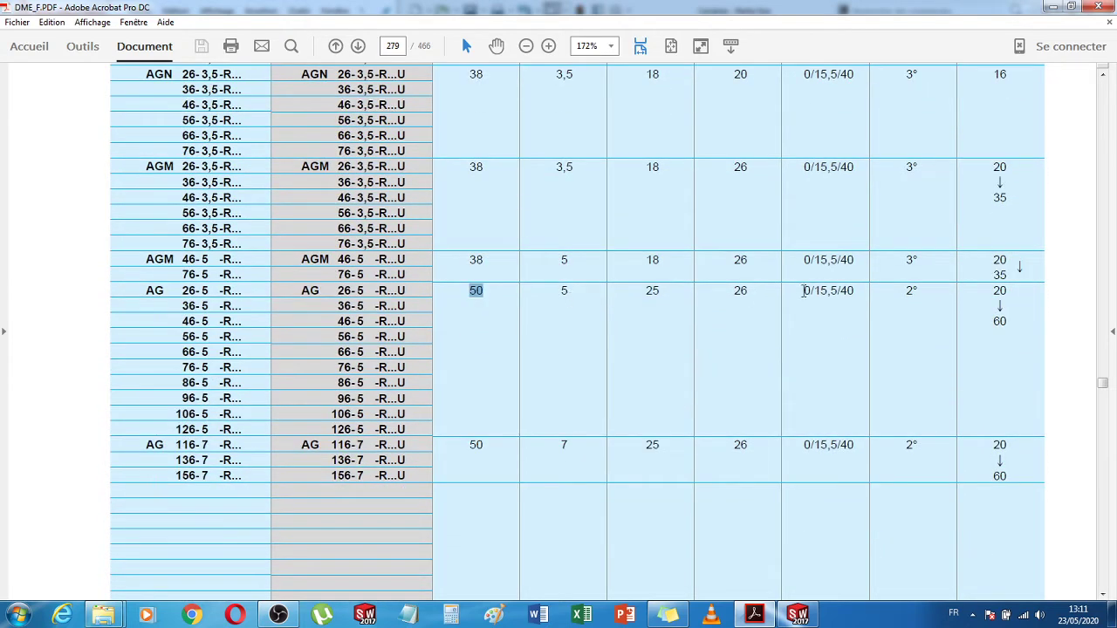
{"action": "left_click_drag", "start_coordinate": [804, 291], "coordinate": [857, 290]}
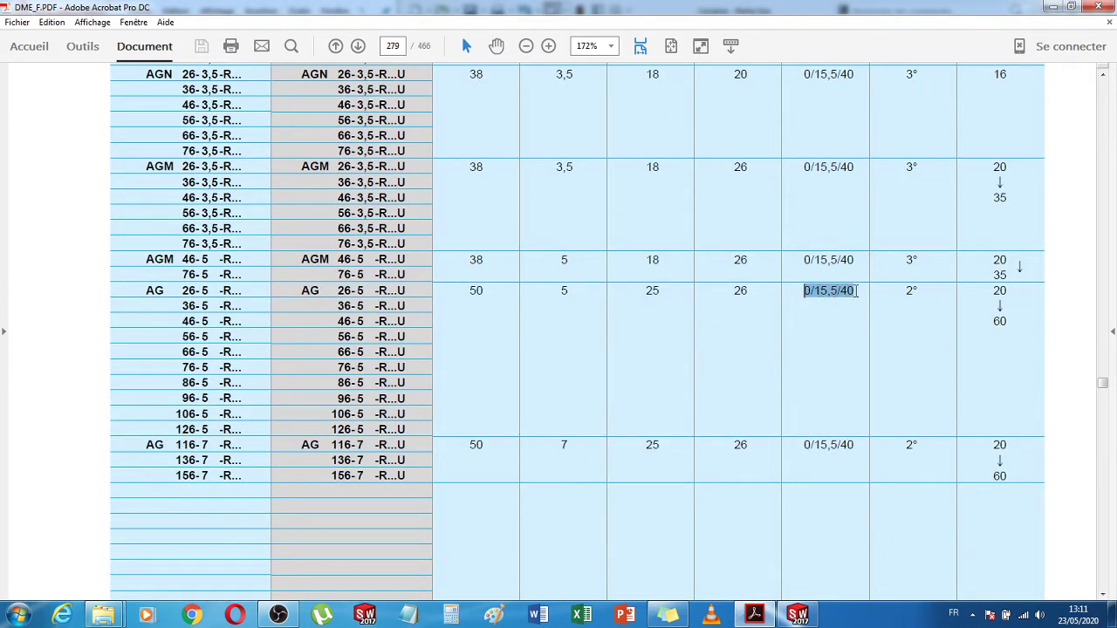
{"action": "left_click_drag", "start_coordinate": [904, 290], "coordinate": [923, 292]}
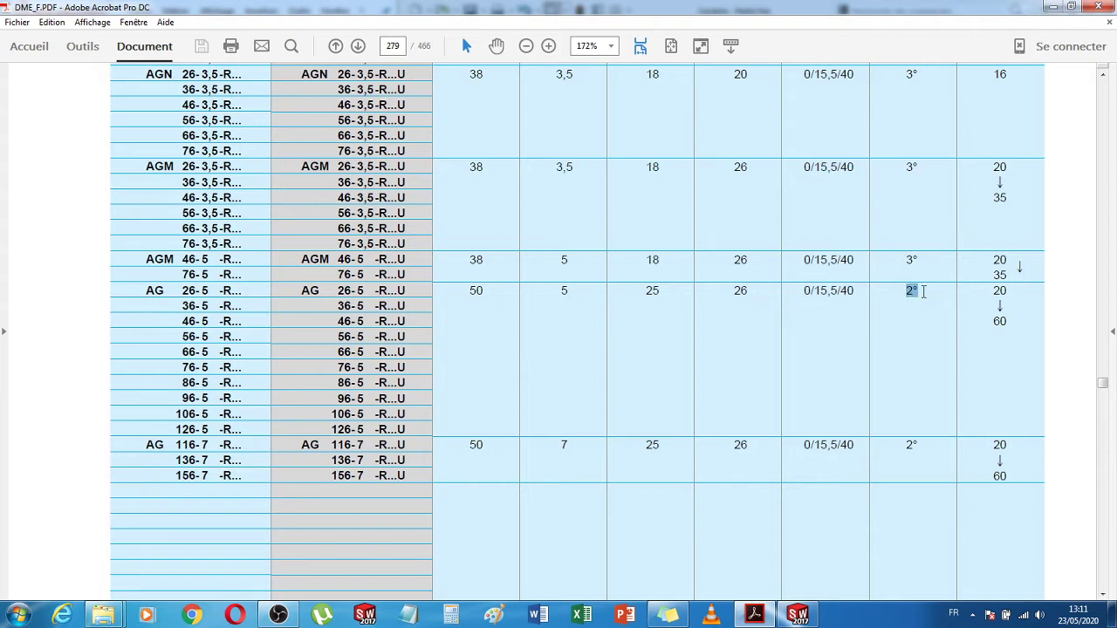
{"action": "double_click", "coordinate": [651, 293]}
{"action": "double_click", "coordinate": [740, 290]}
- Match the AG row's table values to the l1, L, R, d2 and angle dimensions in the sprue bushing drawing
{"action": "scroll", "coordinate": [741, 293], "scroll_direction": "up", "scroll_amount": 9}
{"action": "scroll", "coordinate": [741, 299], "scroll_direction": "up", "scroll_amount": 3}
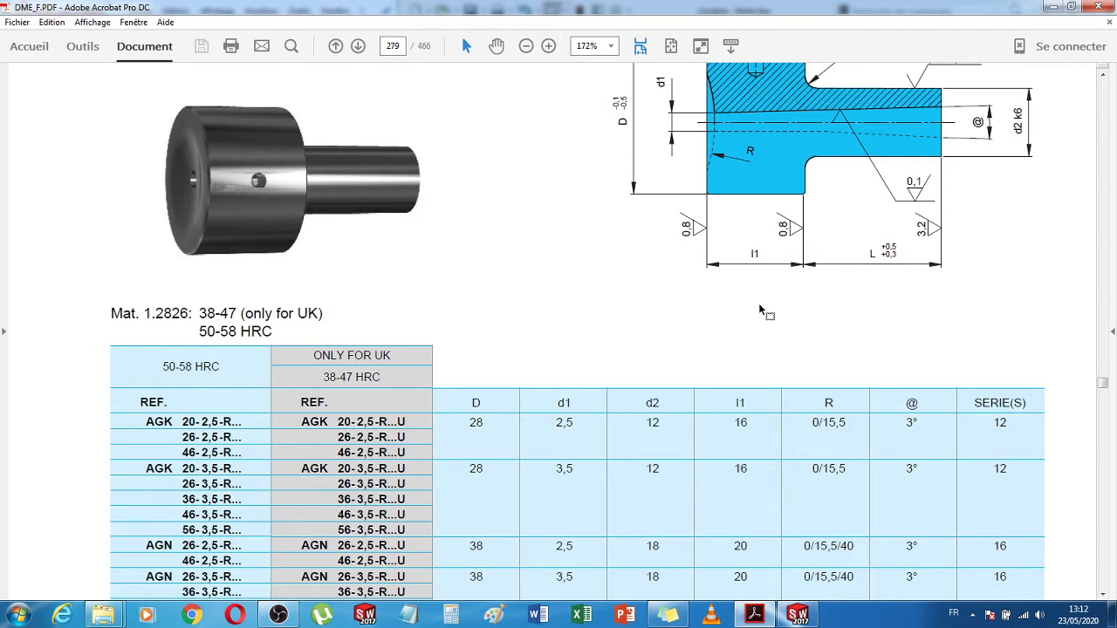
{"action": "scroll", "coordinate": [759, 305], "scroll_direction": "up", "scroll_amount": 1}
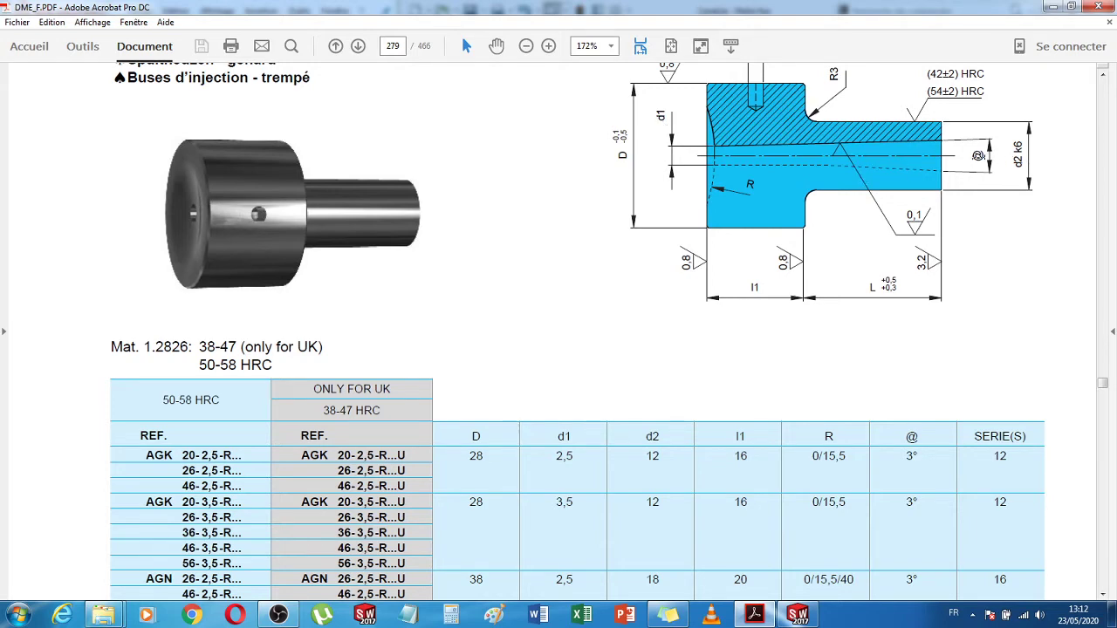
{"action": "scroll", "coordinate": [803, 277], "scroll_direction": "down", "scroll_amount": 12}
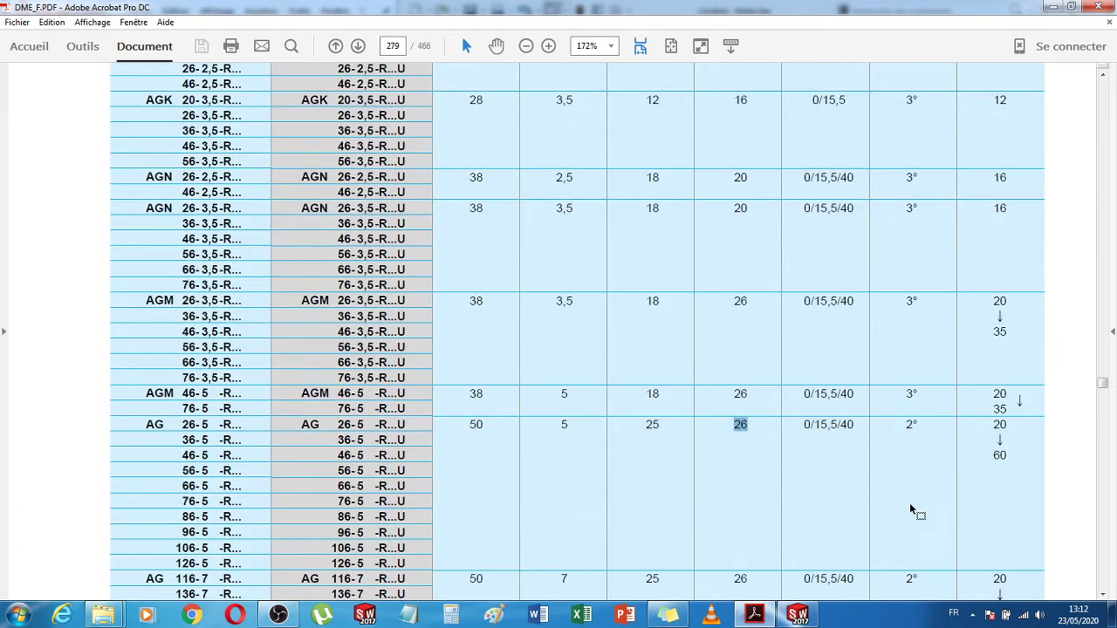
{"action": "scroll", "coordinate": [915, 441], "scroll_direction": "up", "scroll_amount": 15}
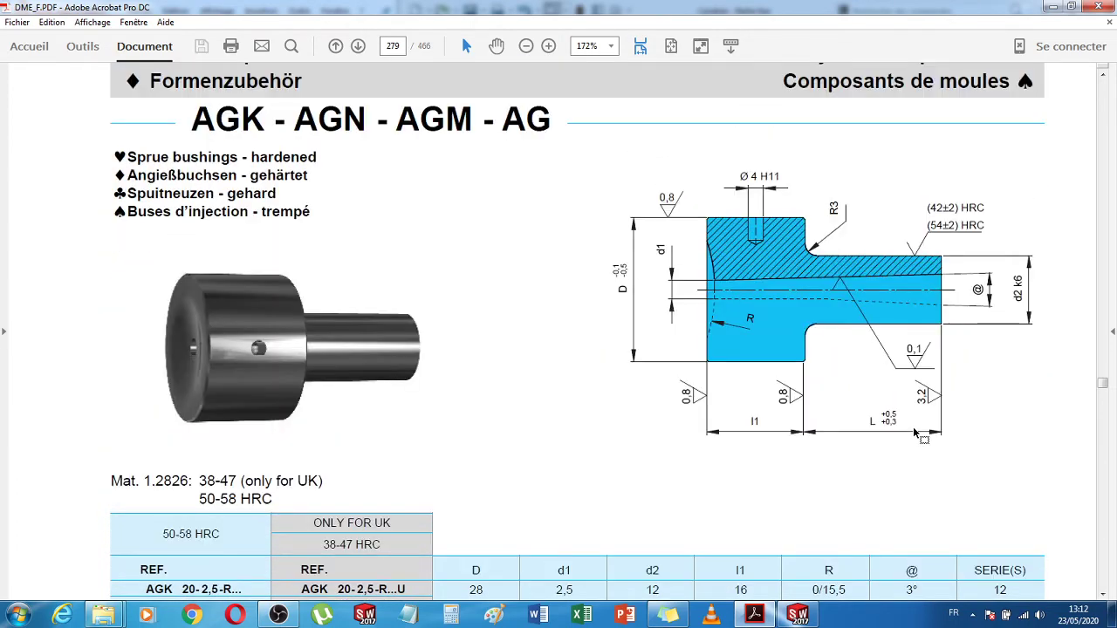
{"action": "scroll", "coordinate": [912, 427], "scroll_direction": "down", "scroll_amount": 1}
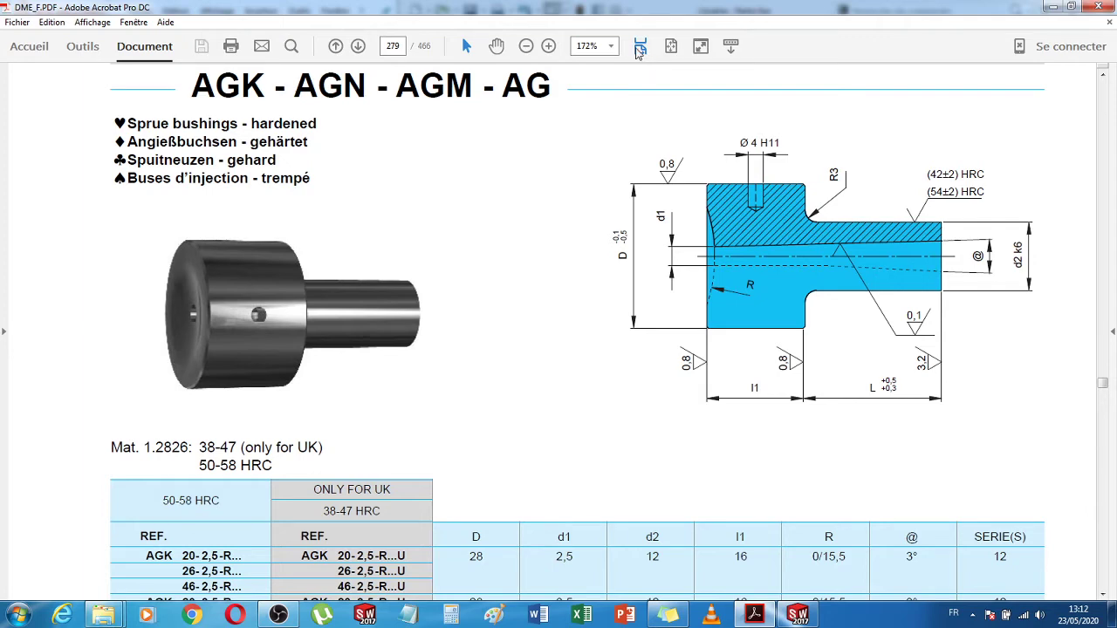
{"action": "scroll", "coordinate": [610, 260], "scroll_direction": "down", "scroll_amount": 20}
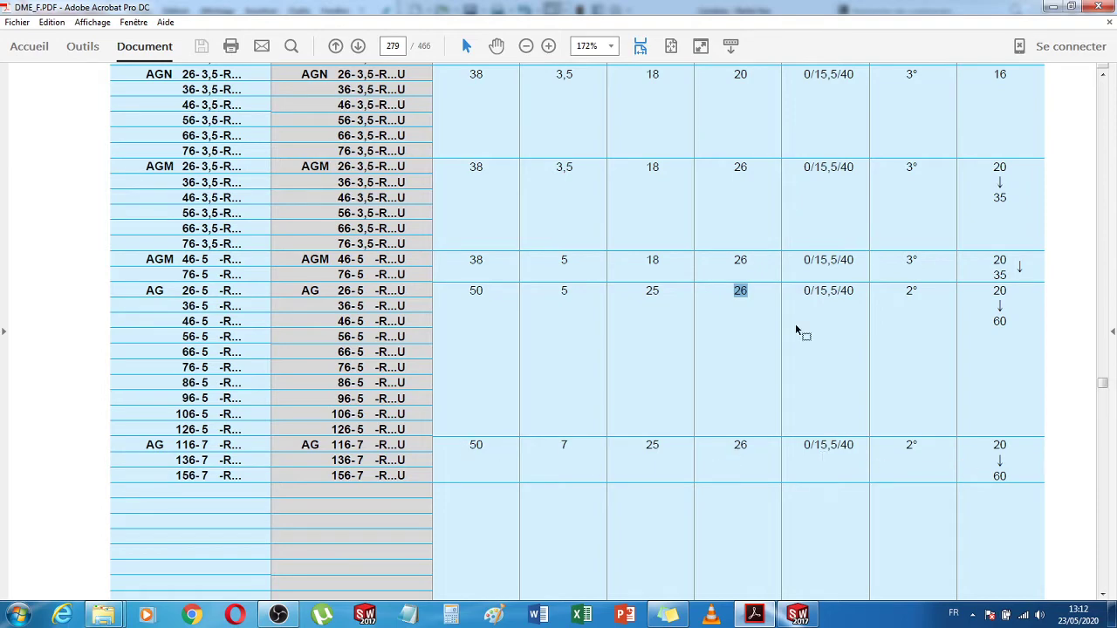
{"action": "scroll", "coordinate": [598, 454], "scroll_direction": "up", "scroll_amount": 10}
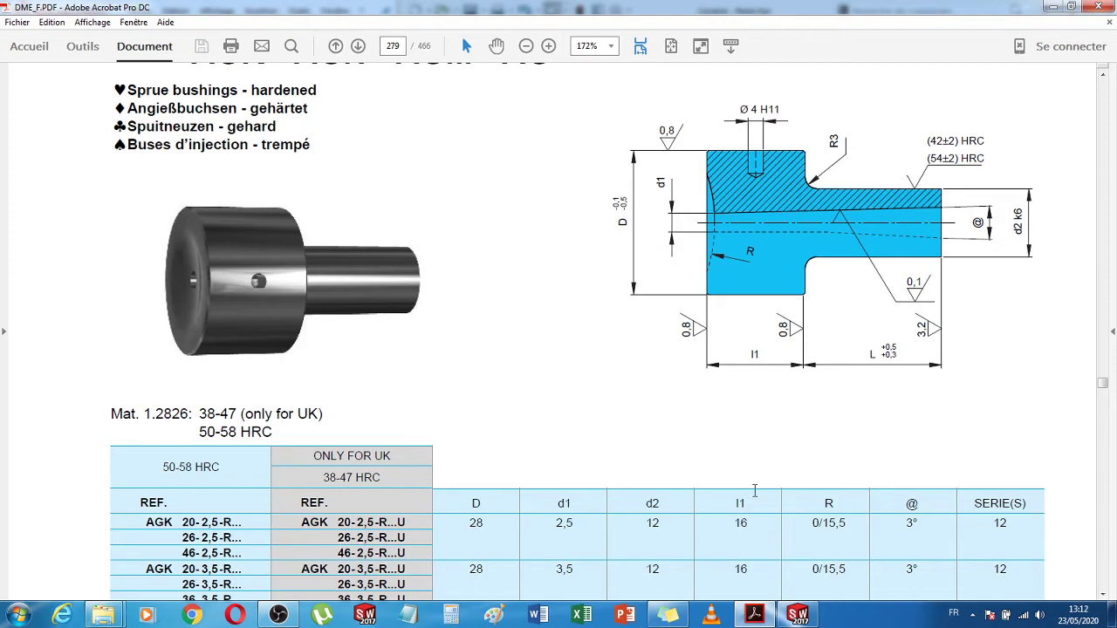
- Enlarge the catalogue page to 300% and bring the dimensioned sprue bushing section drawing fully into view
{"action": "left_click", "coordinate": [550, 48]}
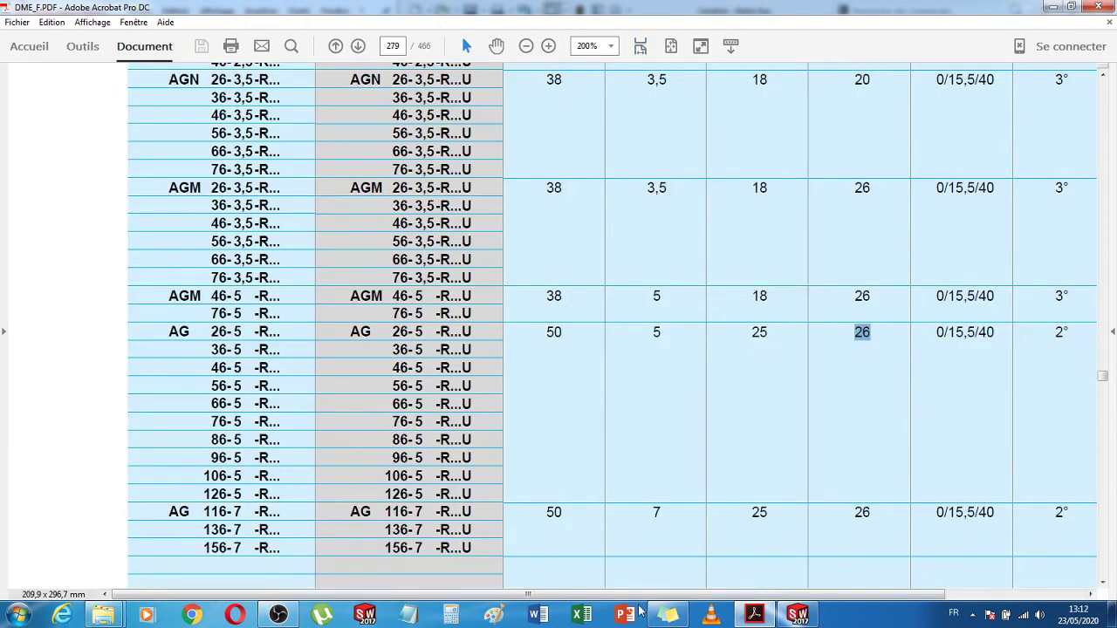
{"action": "left_click_drag", "start_coordinate": [719, 593], "coordinate": [805, 594]}
{"action": "scroll", "coordinate": [804, 594], "scroll_direction": "up", "scroll_amount": 10}
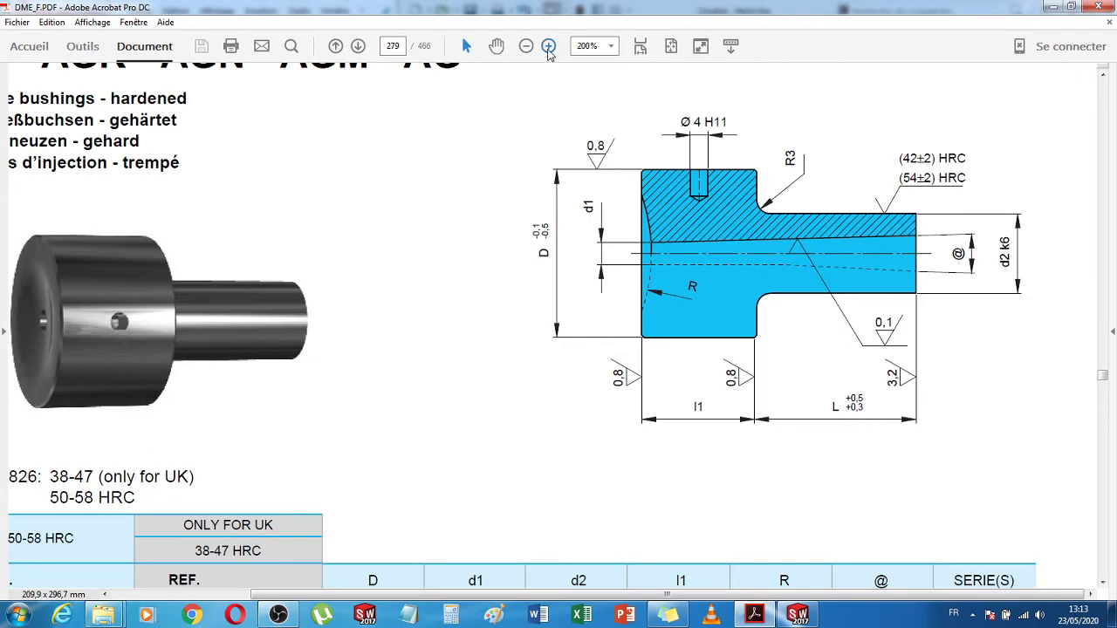
{"action": "left_click", "coordinate": [548, 46]}
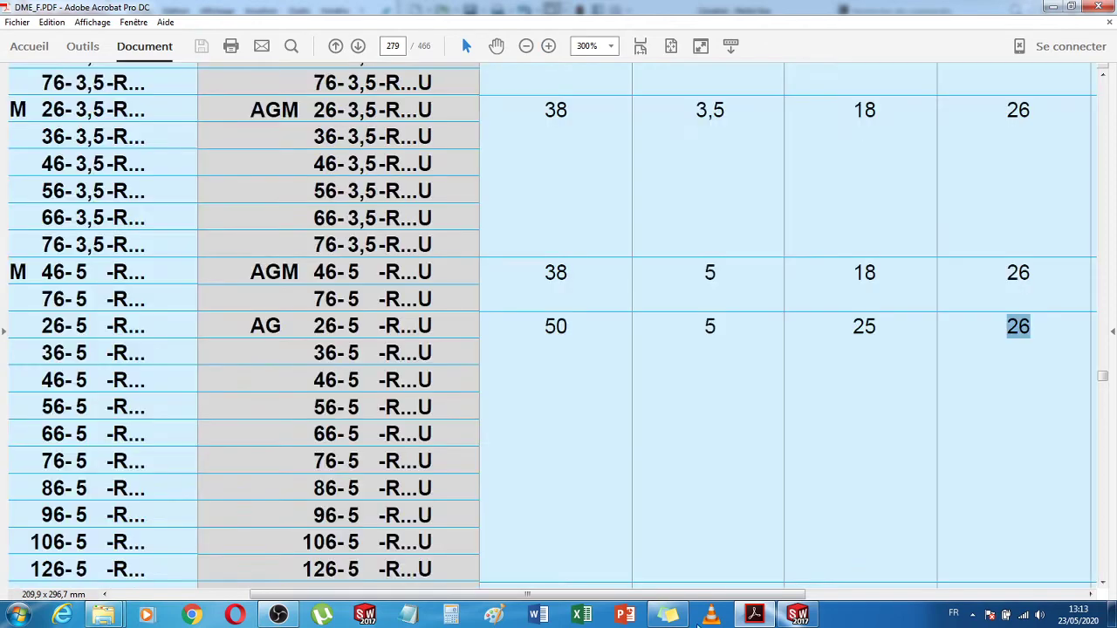
{"action": "scroll", "coordinate": [737, 524], "scroll_direction": "right", "scroll_amount": 3}
{"action": "scroll", "coordinate": [738, 580], "scroll_direction": "up", "scroll_amount": 5}
{"action": "scroll", "coordinate": [739, 572], "scroll_direction": "up", "scroll_amount": 8}
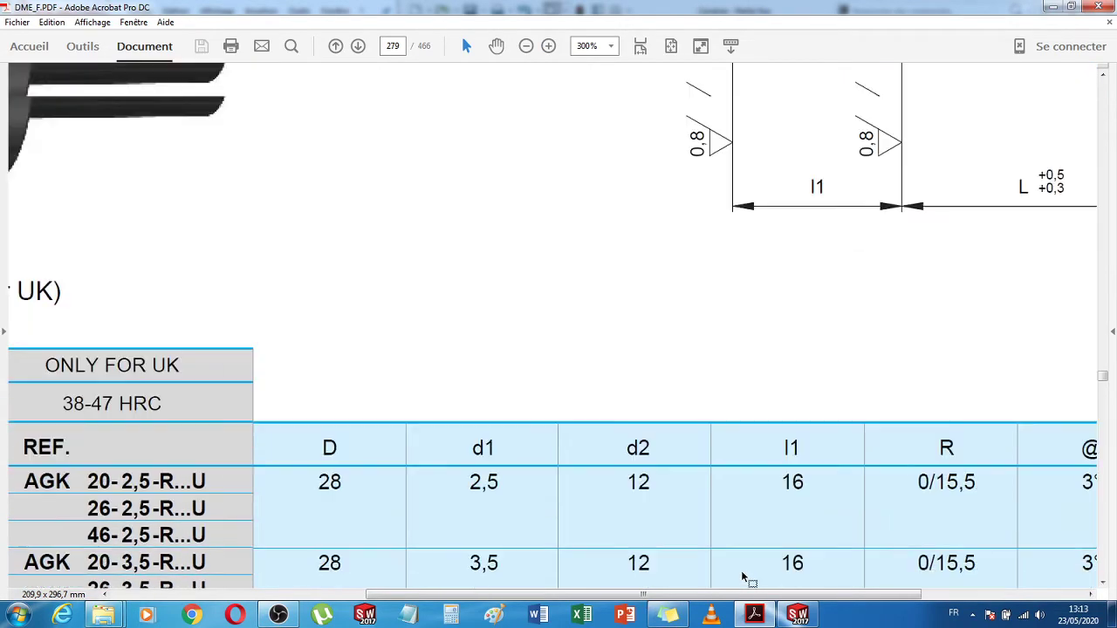
{"action": "scroll", "coordinate": [681, 598], "scroll_direction": "right", "scroll_amount": 3}
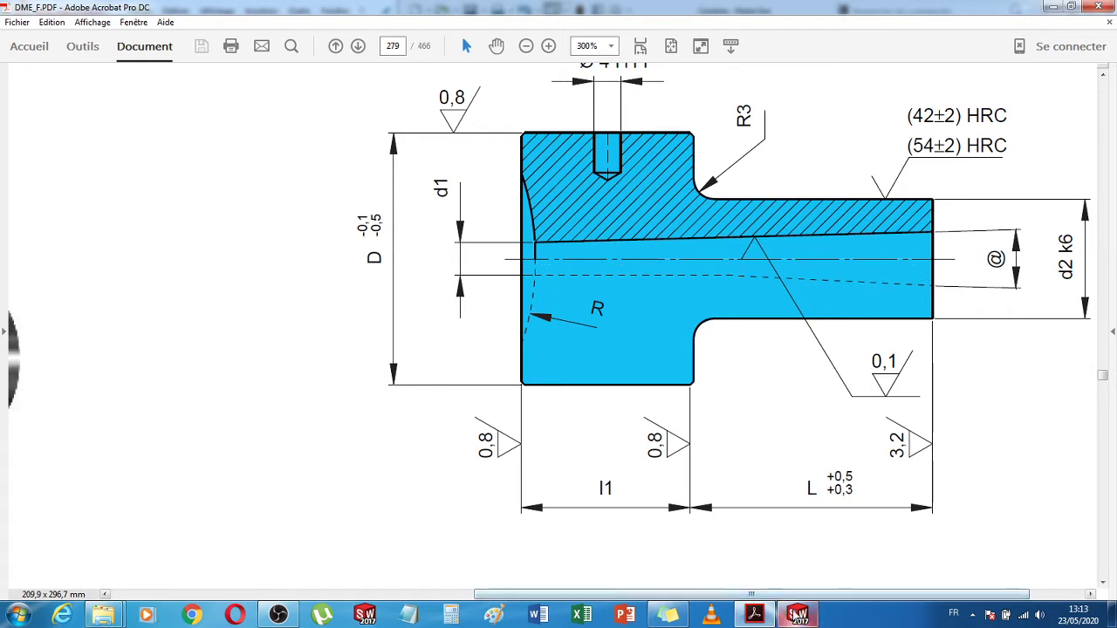
- Switch to SOLIDWORKS, close the Cendrier - Partie fixe assembly and create a new part
{"action": "left_click", "coordinate": [798, 615]}
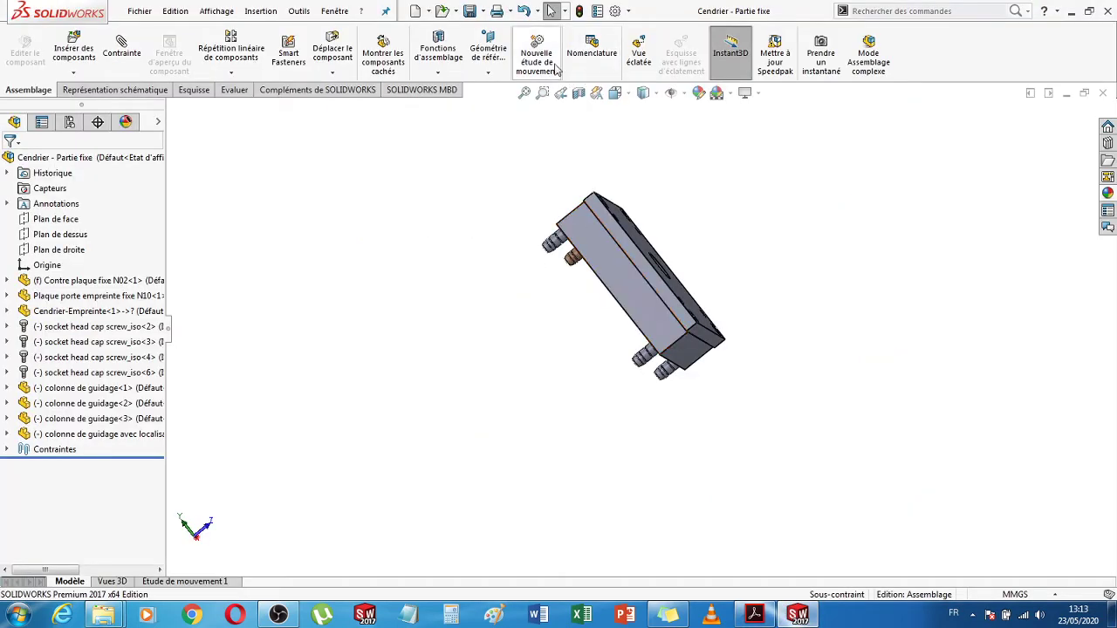
{"action": "left_click", "coordinate": [1104, 94]}
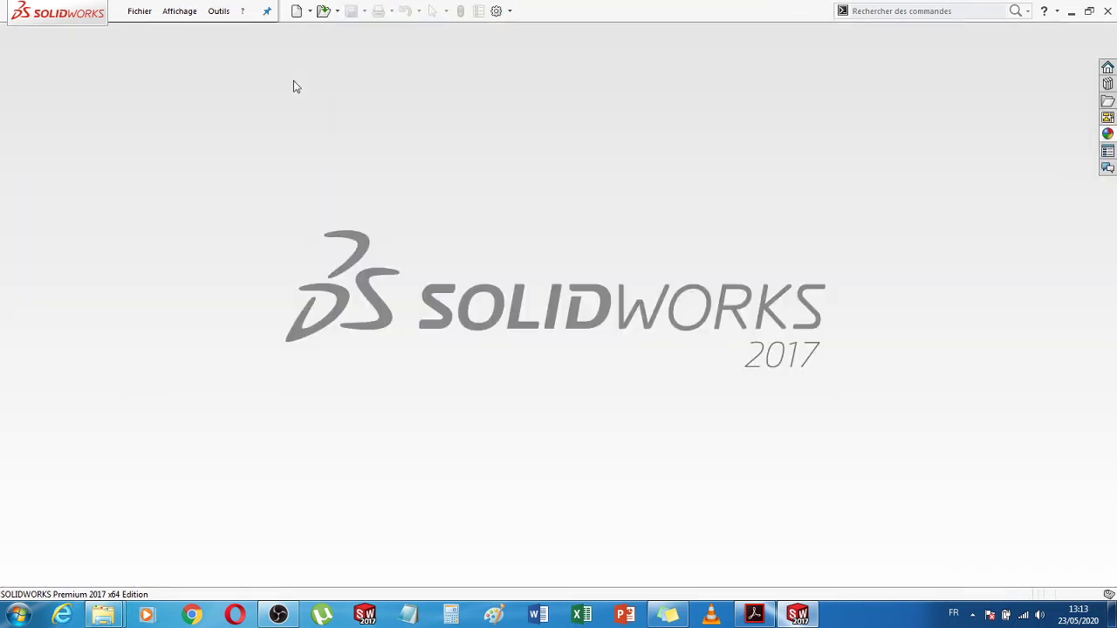
{"action": "left_click", "coordinate": [139, 11]}
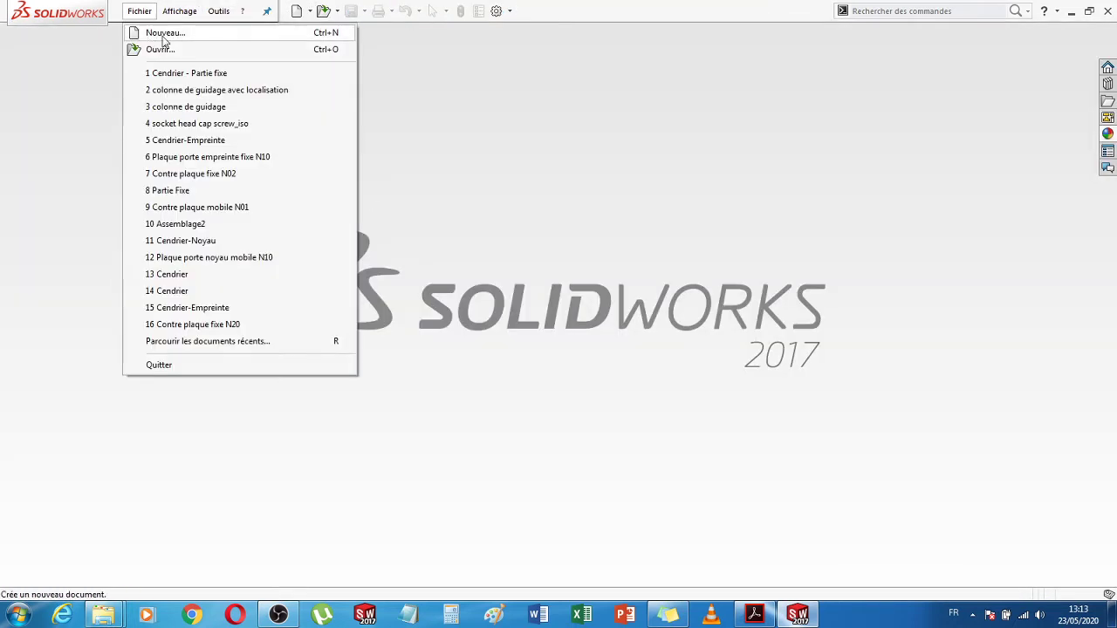
{"action": "left_click", "coordinate": [159, 37]}
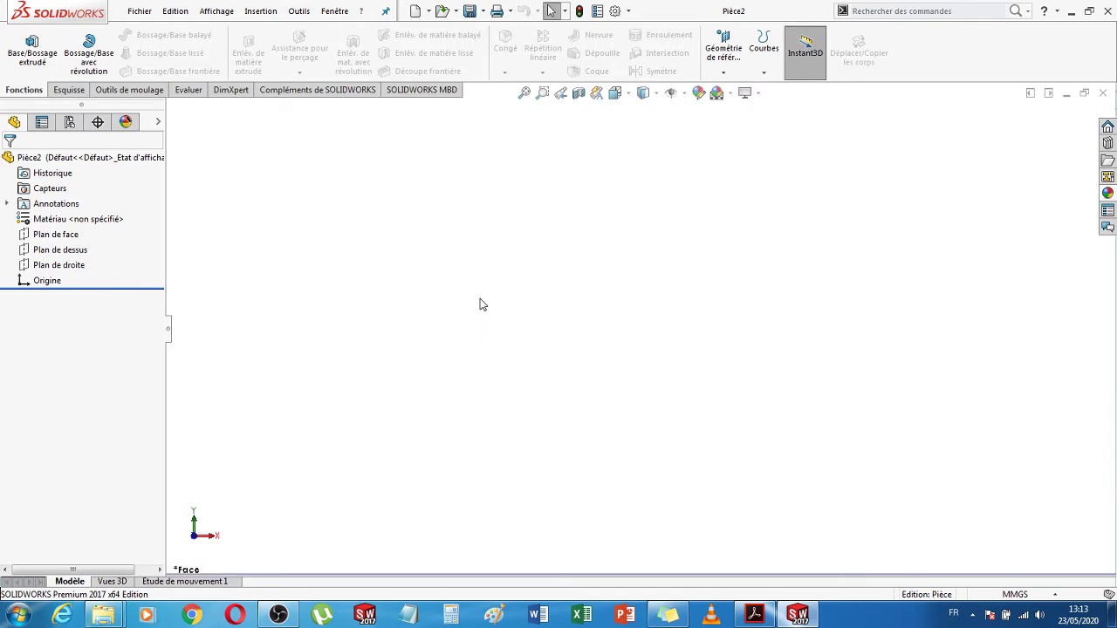
- Sketch a horizontal construction line through the origin on the Plan de dessus, extending to both sides of it
{"action": "left_click", "coordinate": [59, 251]}
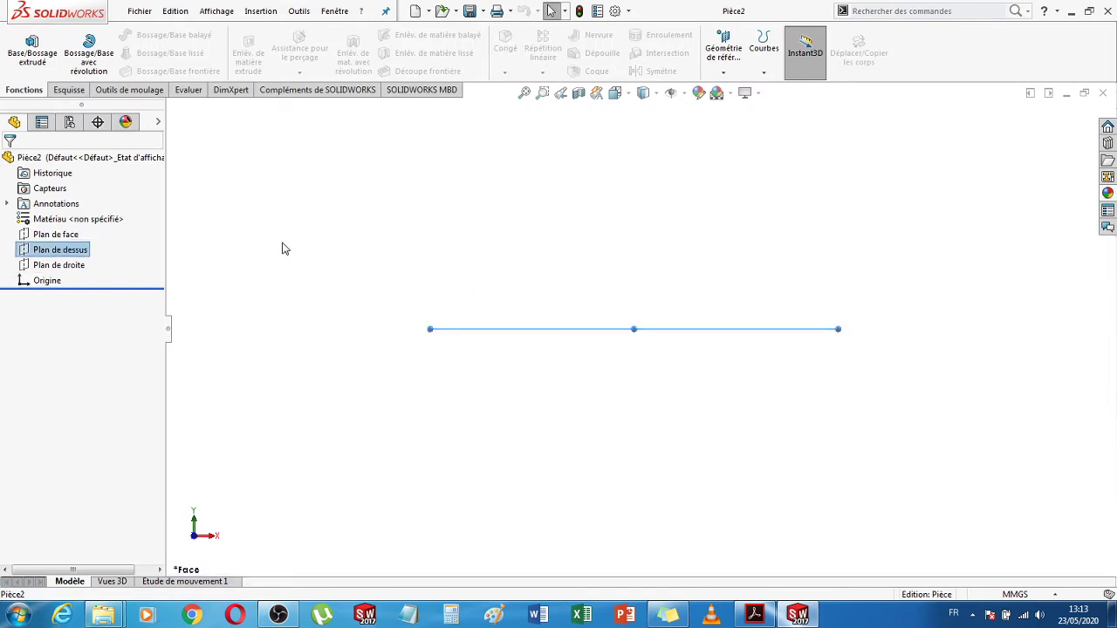
{"action": "left_click", "coordinate": [69, 94]}
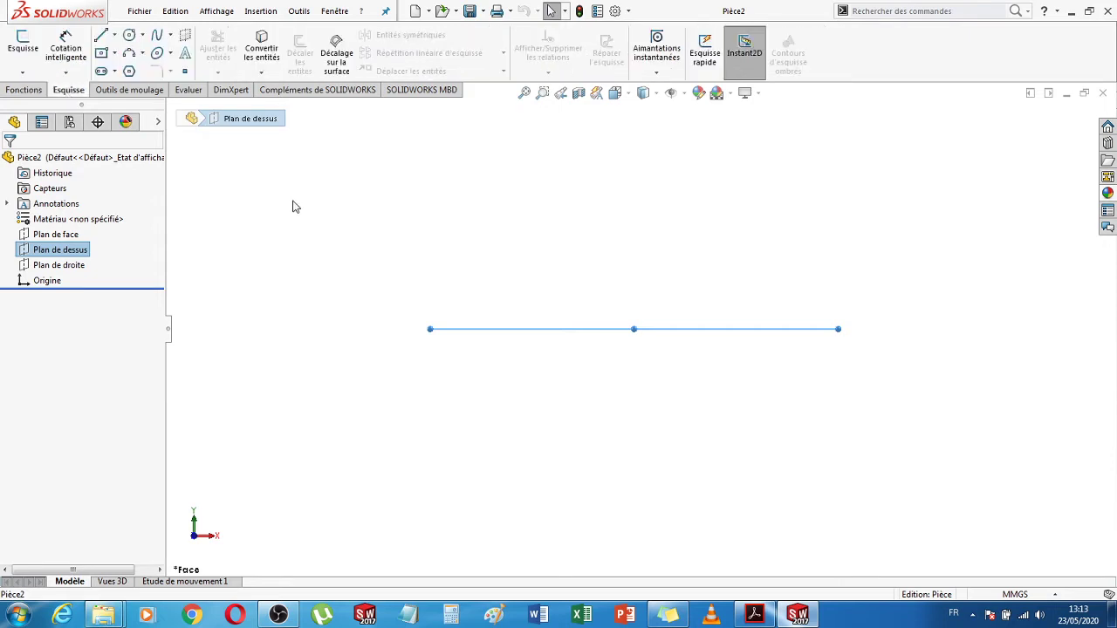
{"action": "left_click", "coordinate": [114, 35]}
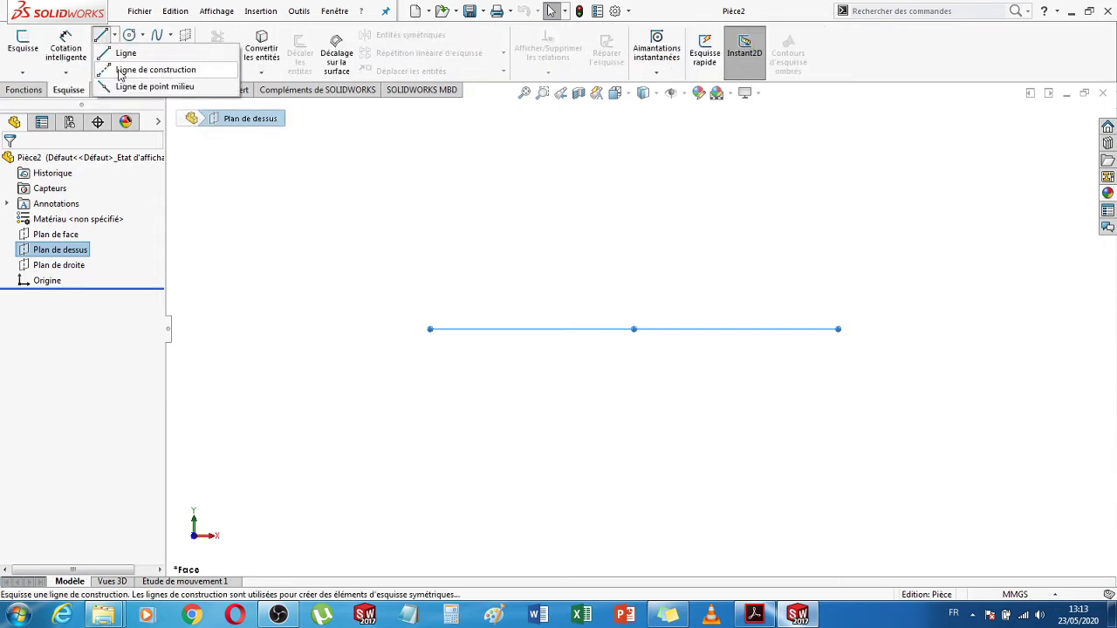
{"action": "left_click", "coordinate": [131, 67]}
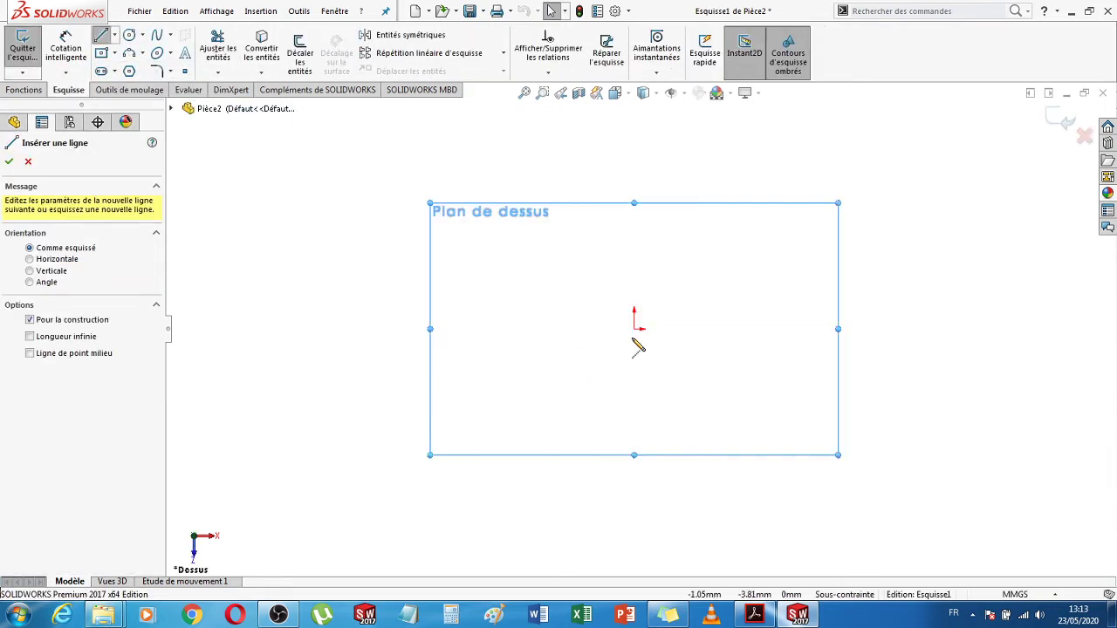
{"action": "left_click", "coordinate": [634, 329]}
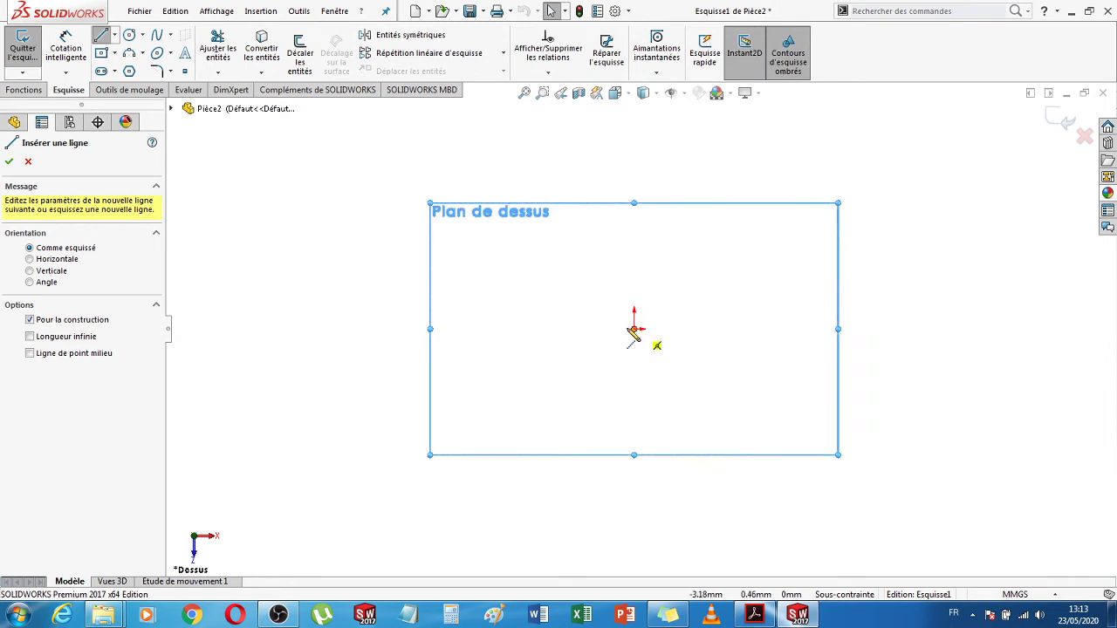
{"action": "left_click", "coordinate": [549, 331]}
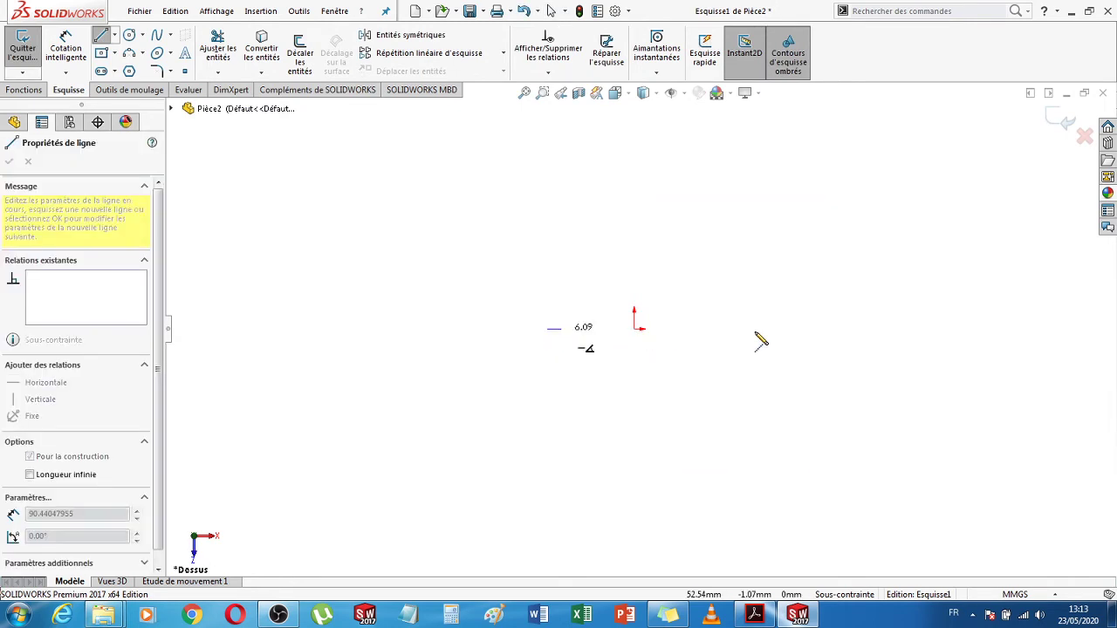
{"action": "left_click", "coordinate": [803, 330]}
{"action": "key", "text": "Escape"}
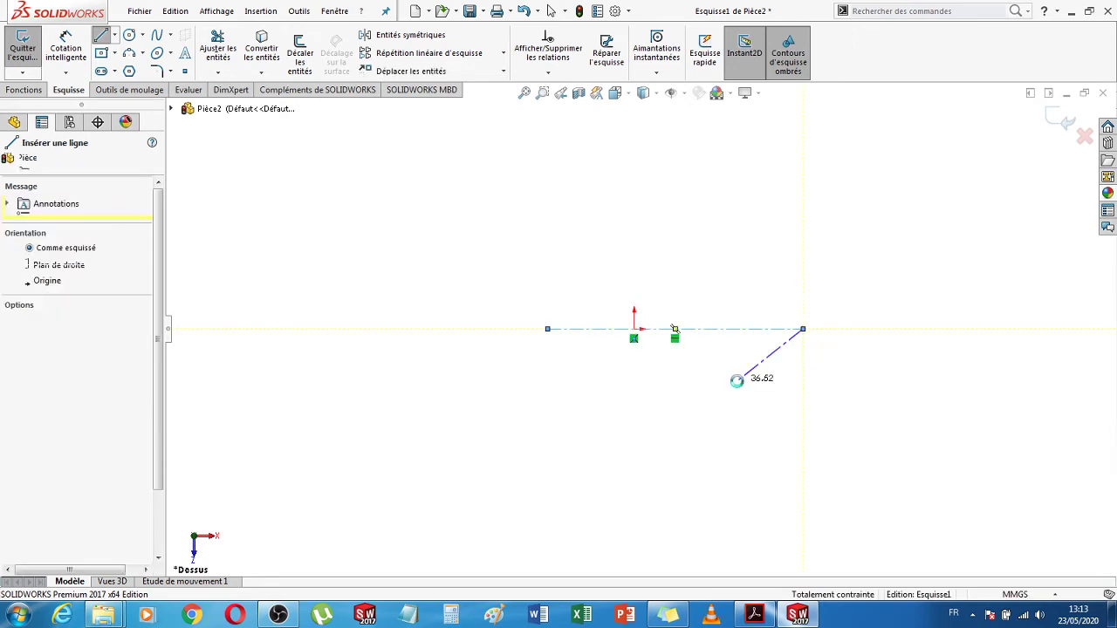
- Consult the bushing drawing in Acrobat, then sketch a vertical line about 16 mm long above the origin and a horizontal line about 56 mm from its upper end
{"action": "key", "text": "Escape"}
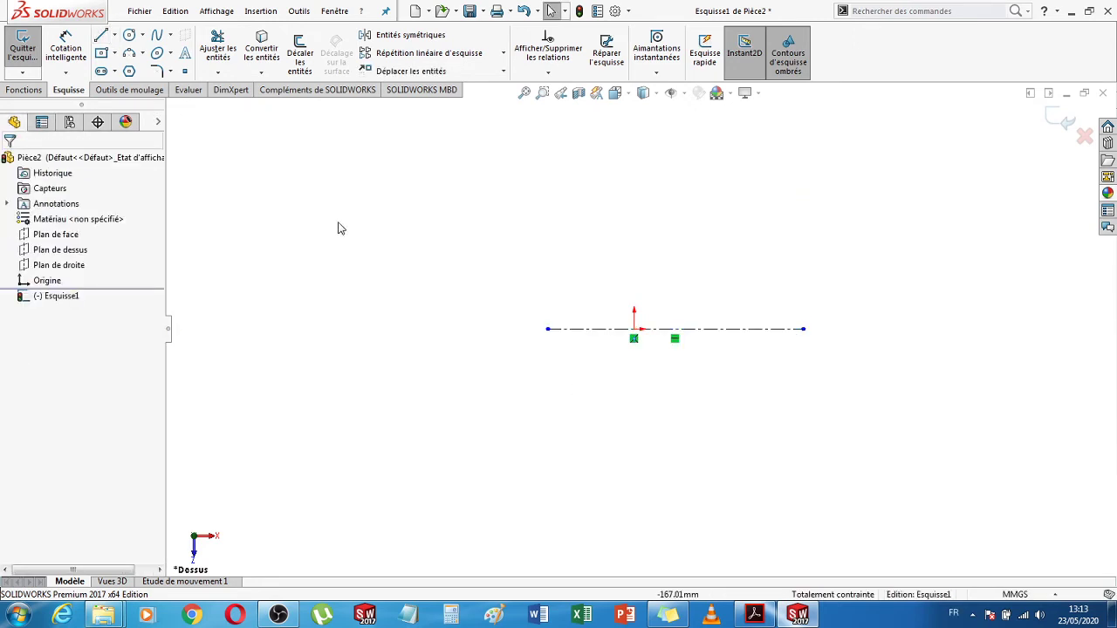
{"action": "left_click", "coordinate": [798, 616]}
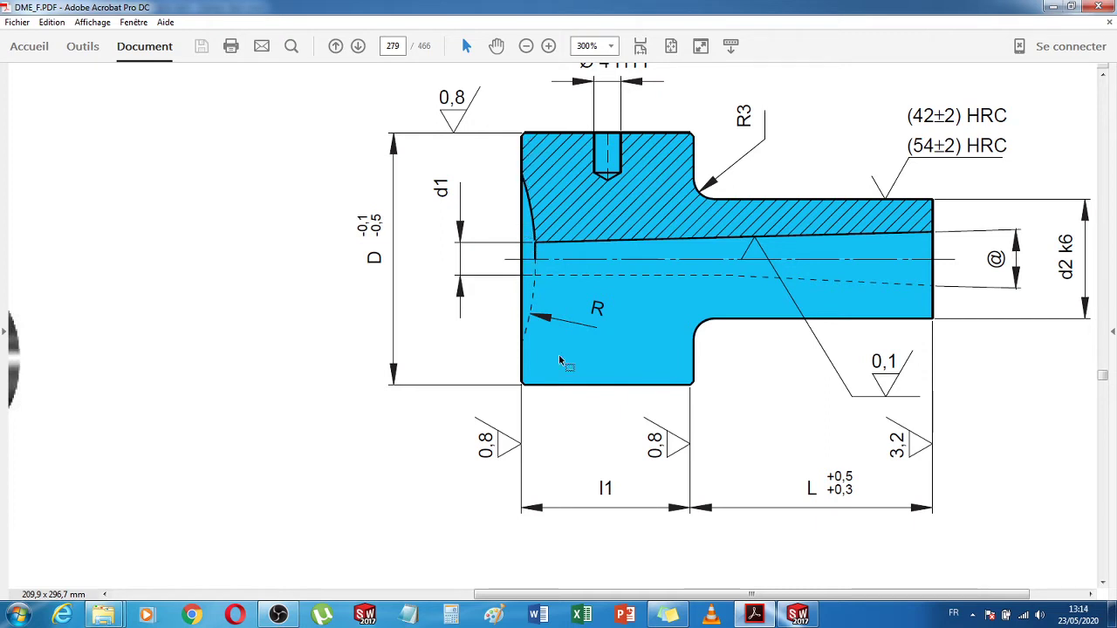
{"action": "mouse_move", "coordinate": [762, 617]}
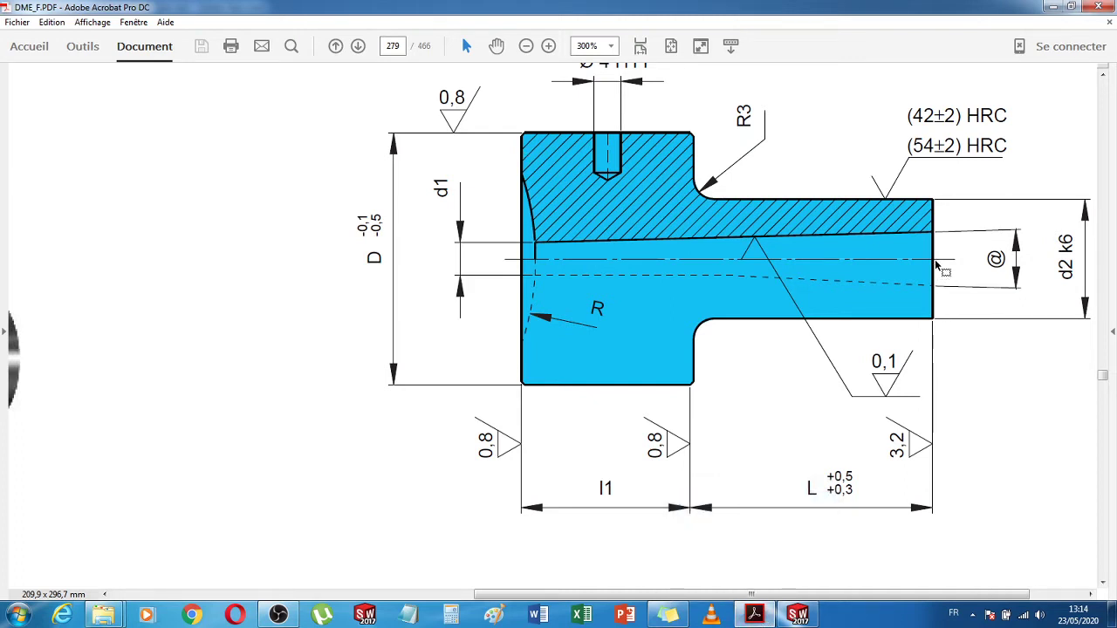
{"action": "left_click", "coordinate": [797, 615]}
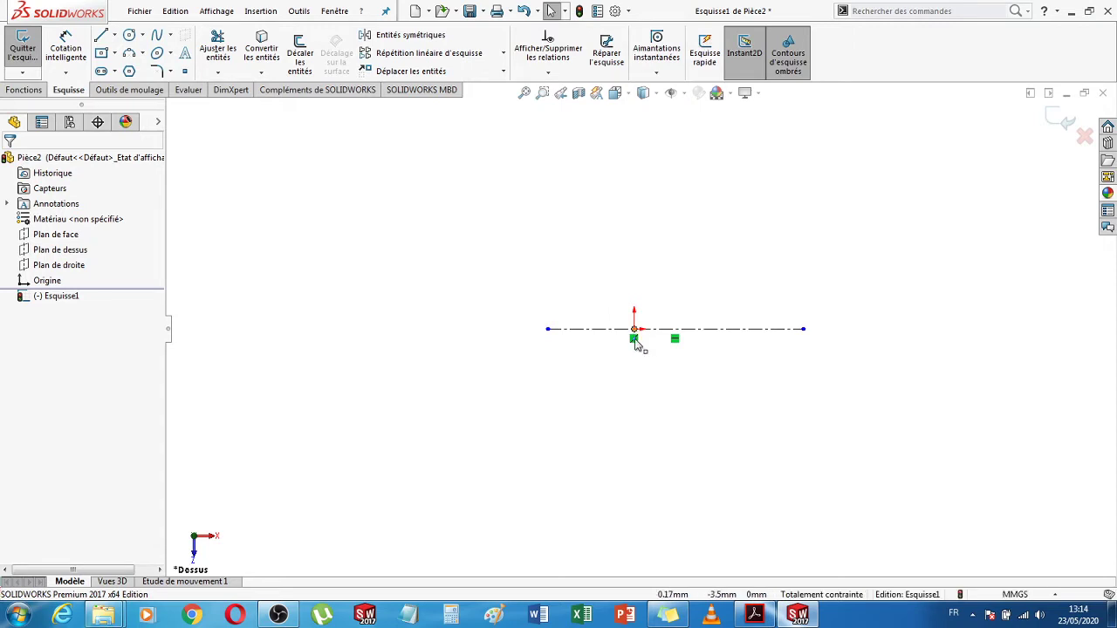
{"action": "left_click", "coordinate": [102, 36]}
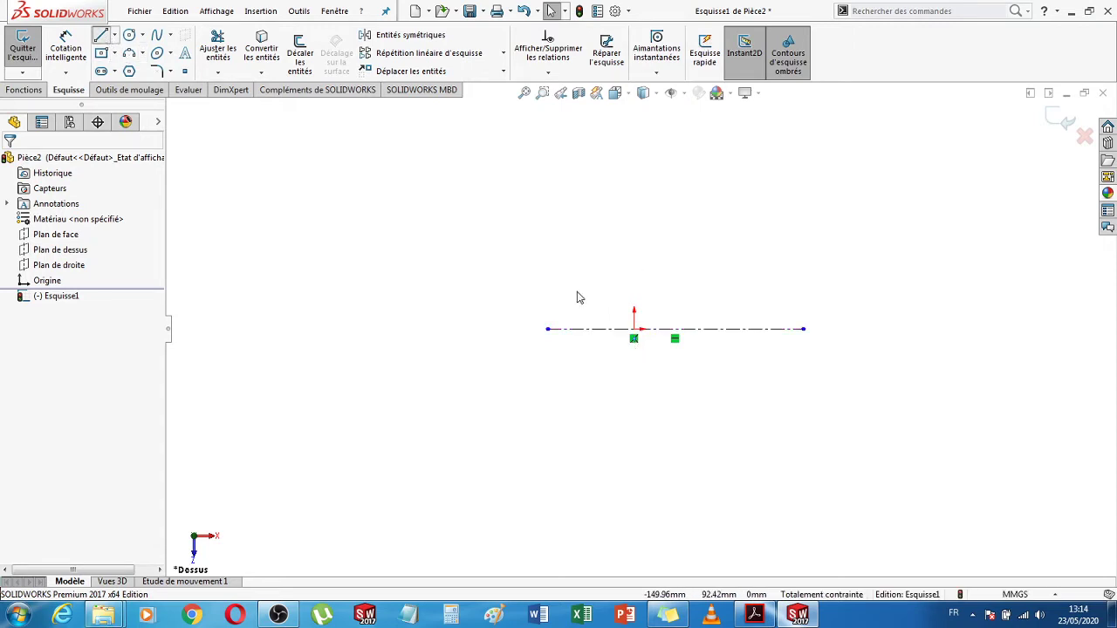
{"action": "left_click", "coordinate": [634, 256]}
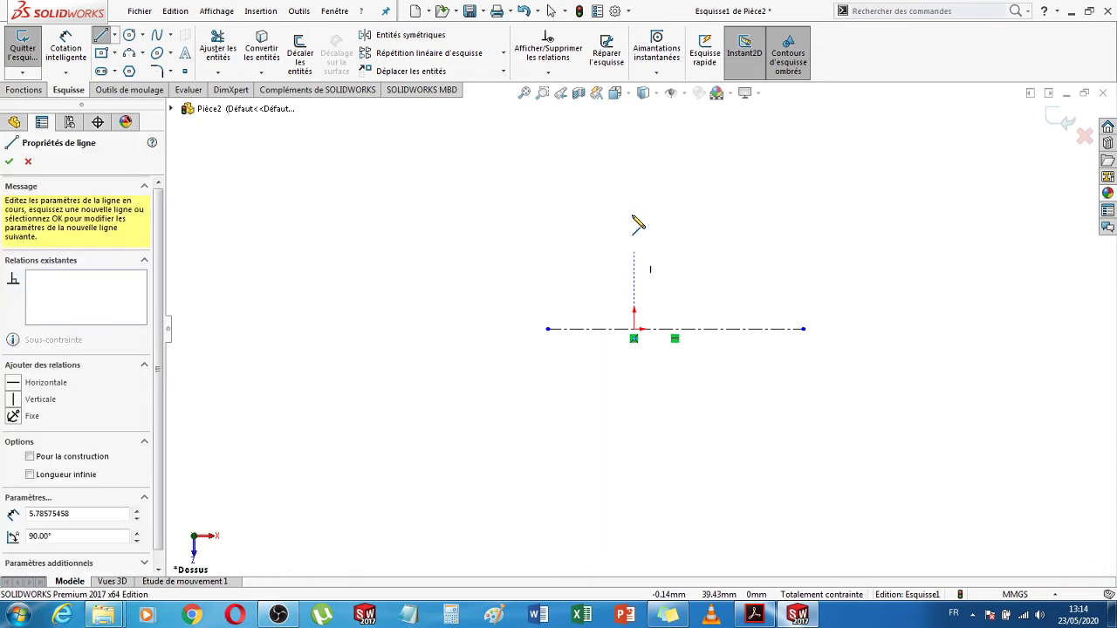
{"action": "left_click", "coordinate": [633, 214]}
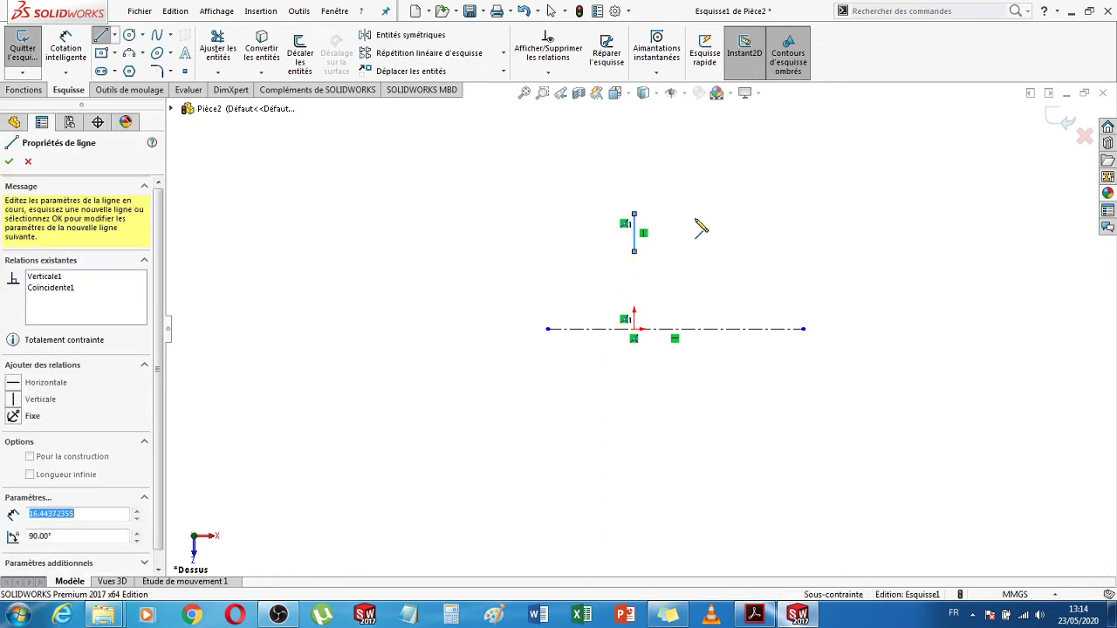
{"action": "left_click", "coordinate": [764, 220]}
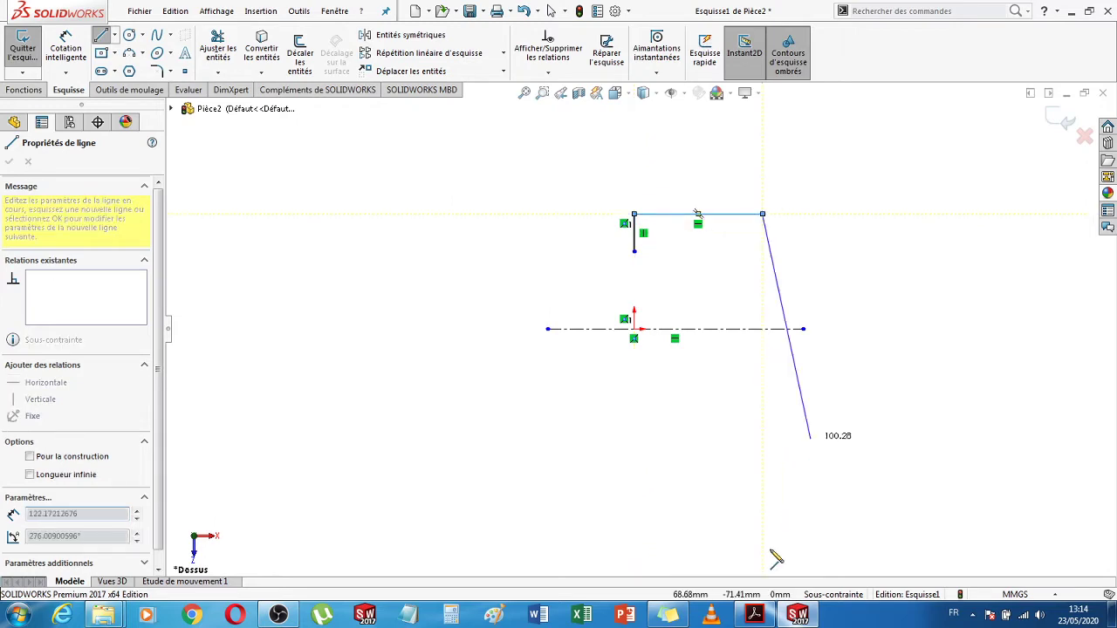
- Recheck the Acrobat drawing and continue the profile with a vertical line about 16 mm down and a horizontal line about 69 mm outward
{"action": "left_click", "coordinate": [758, 615]}
{"action": "left_click", "coordinate": [755, 615]}
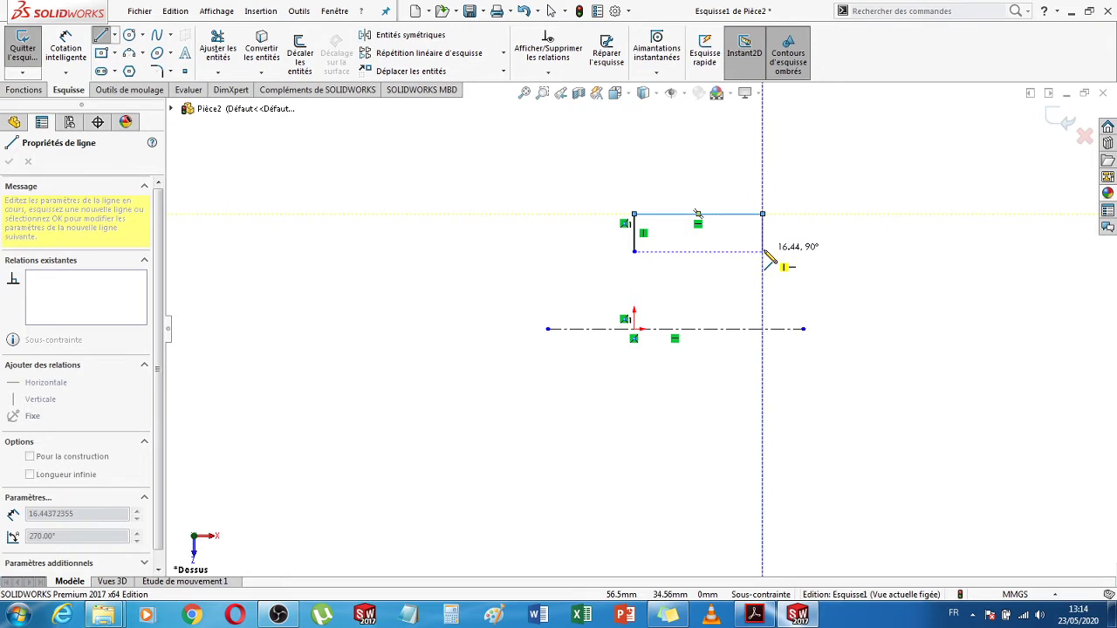
{"action": "left_click", "coordinate": [762, 251]}
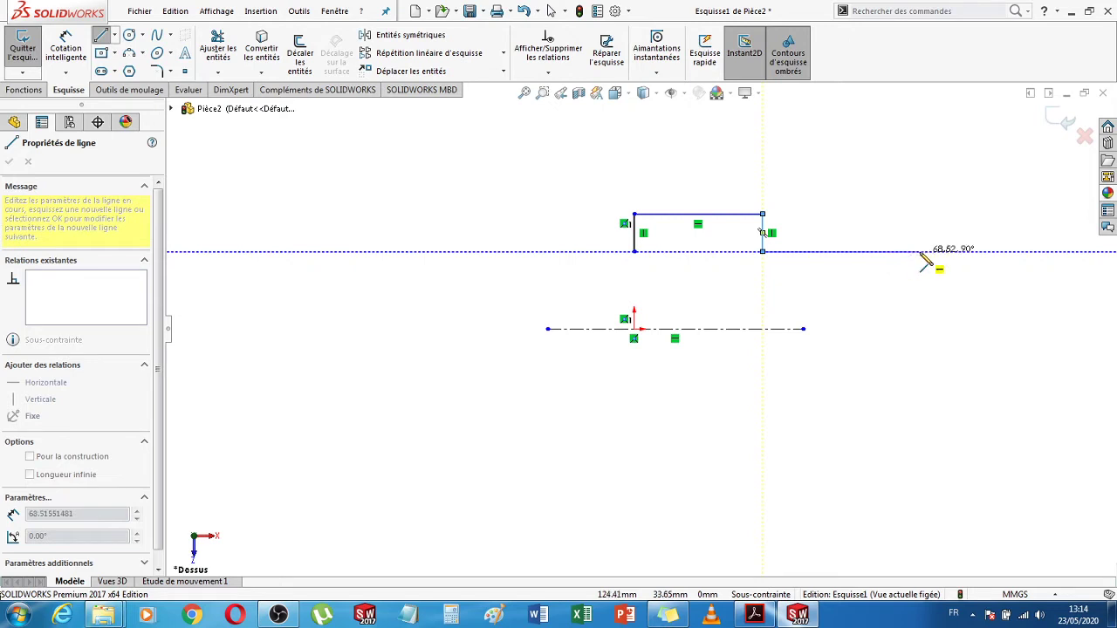
{"action": "left_click", "coordinate": [918, 252]}
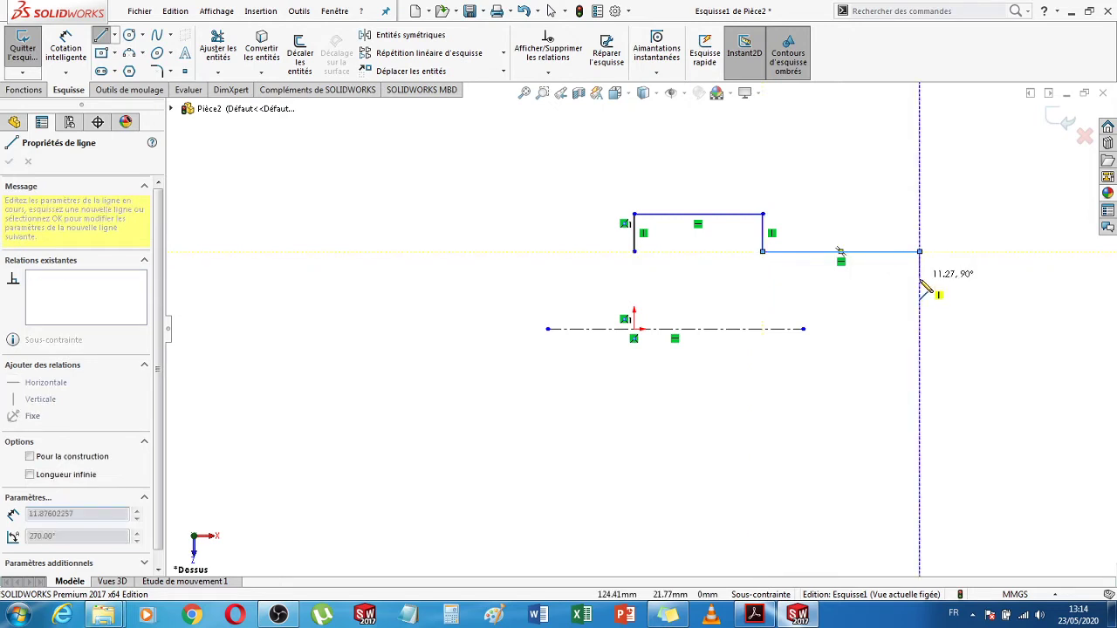
- Compare with the Acrobat drawing and add a short vertical end line about 12 mm long and a slightly sloped bore line about 117 mm back
{"action": "left_click", "coordinate": [755, 616]}
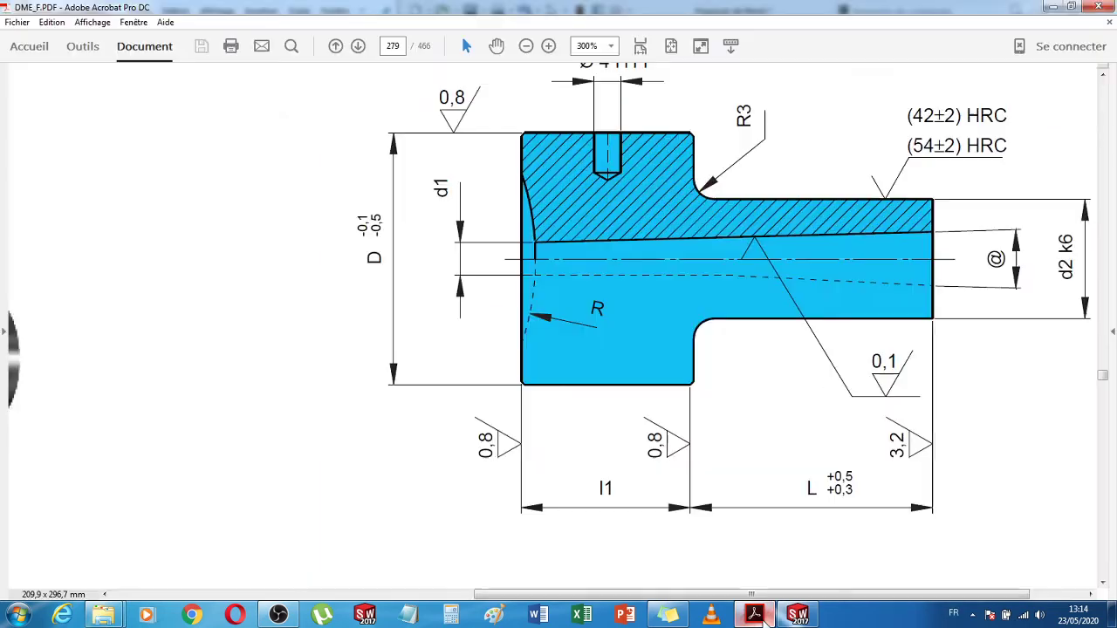
{"action": "left_click", "coordinate": [755, 615]}
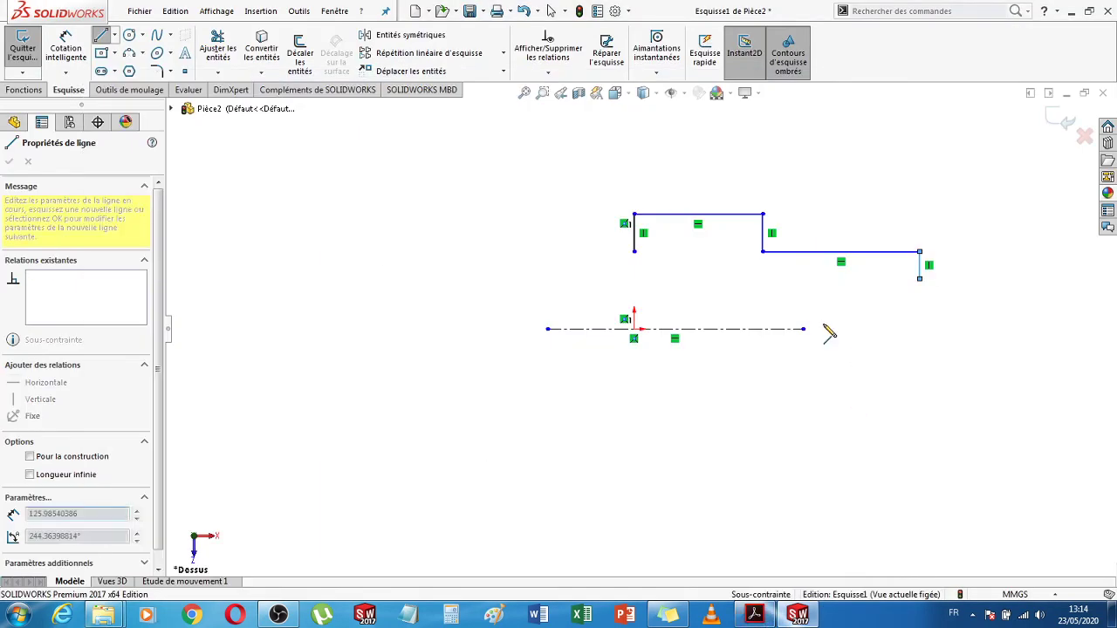
{"action": "left_click", "coordinate": [653, 287]}
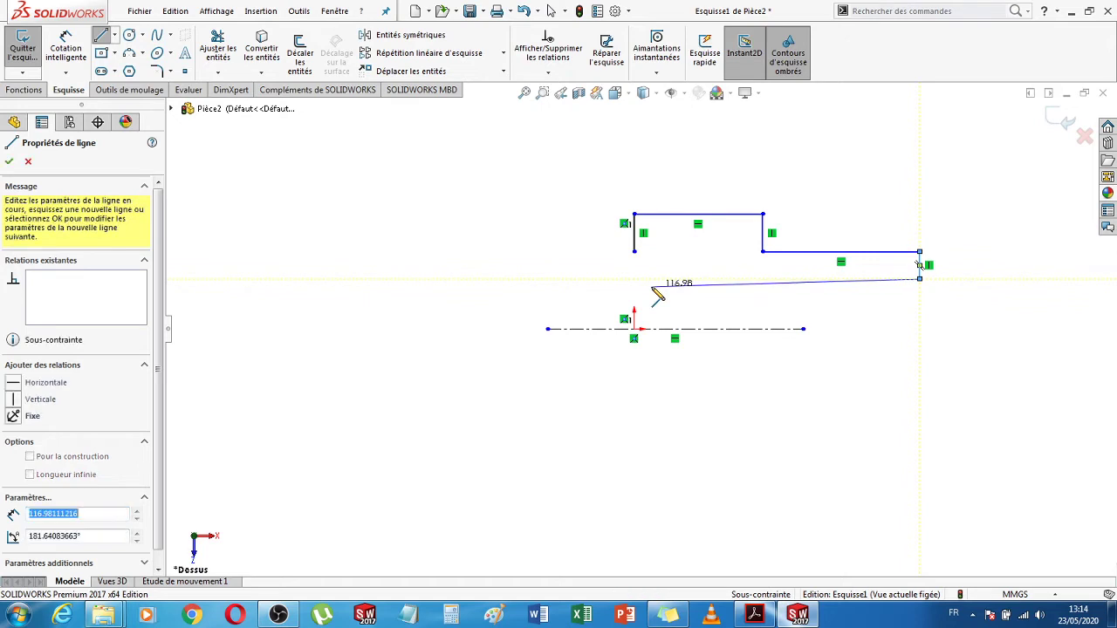
{"action": "key", "text": "Escape"}
{"action": "key", "text": "Escape"}
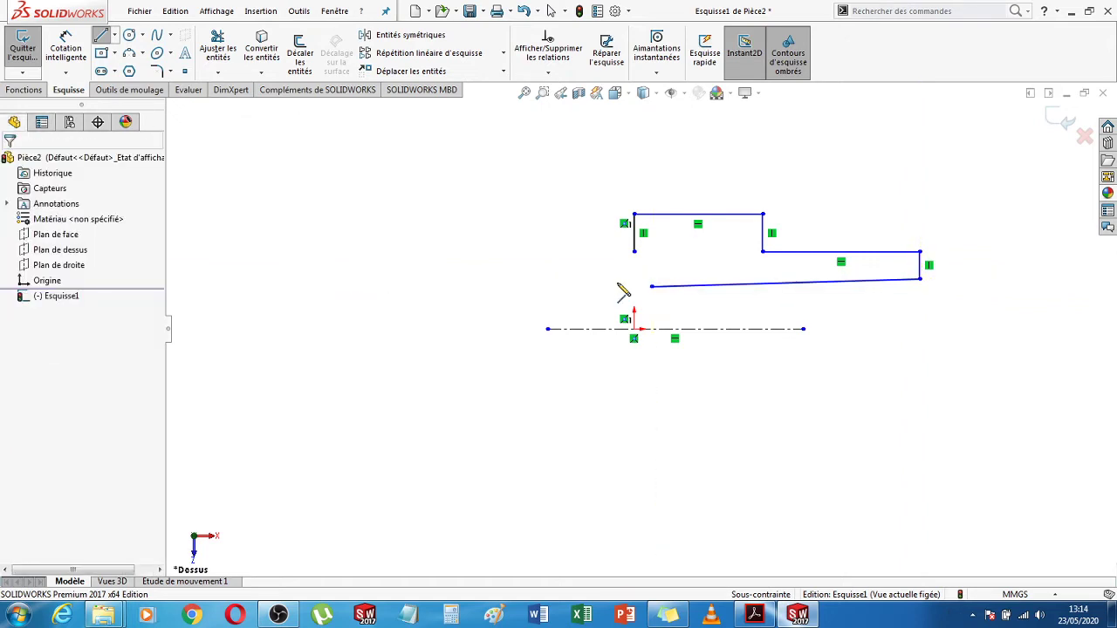
{"action": "left_click", "coordinate": [128, 53]}
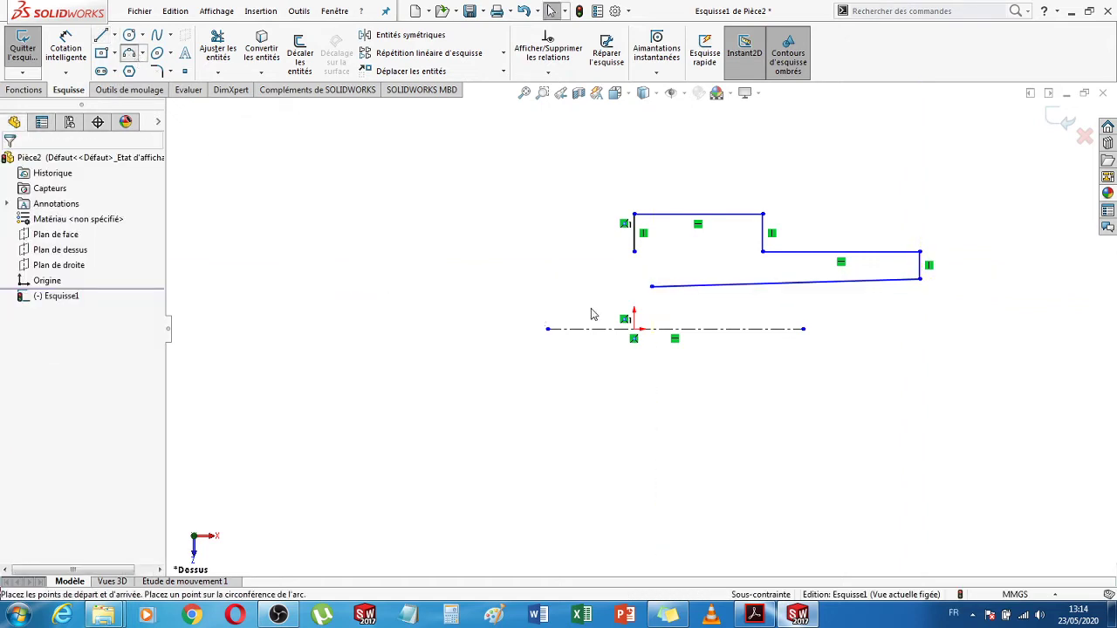
{"action": "left_click", "coordinate": [634, 252]}
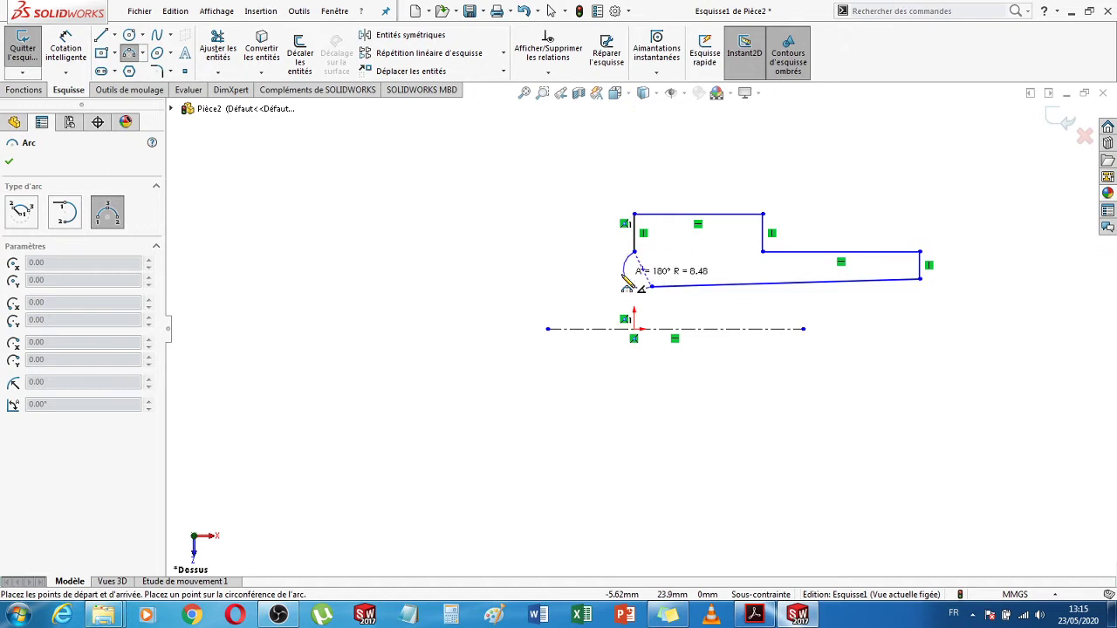
{"action": "key", "text": "Escape"}
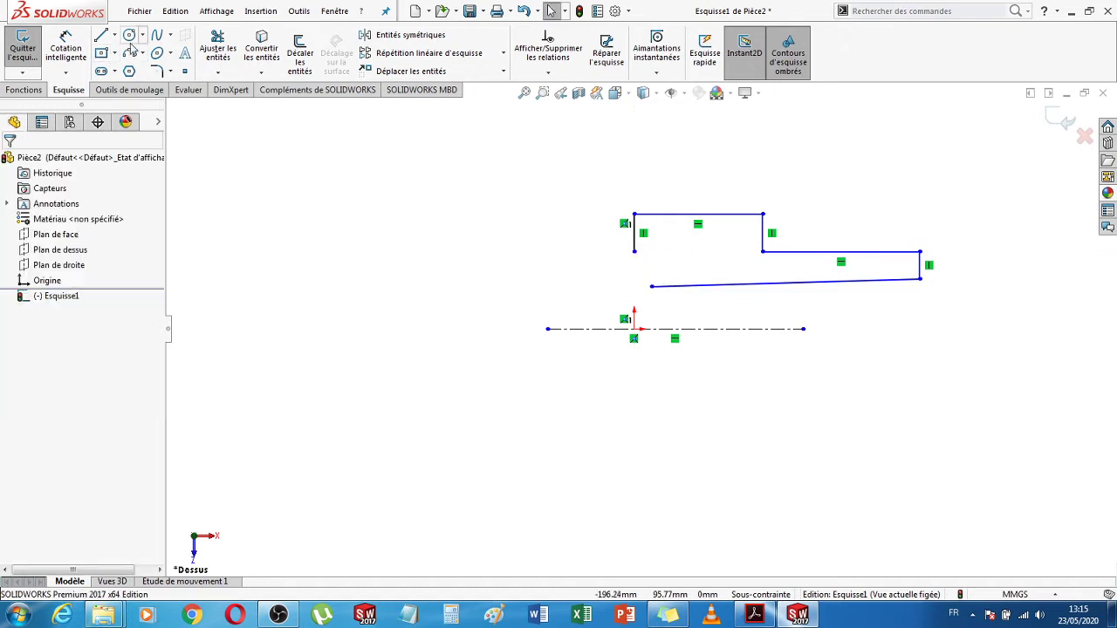
- Close the profile with a three-point arc of about 12 mm radius between the first vertical line's lower end and the sloped line's free end
{"action": "left_click", "coordinate": [134, 54]}
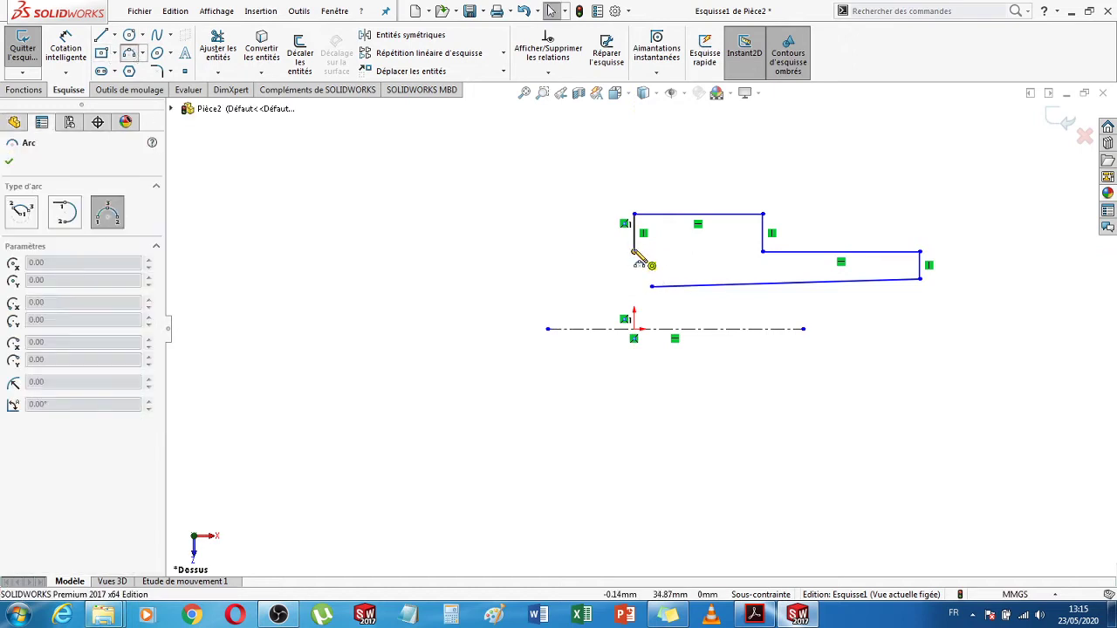
{"action": "left_click", "coordinate": [634, 252]}
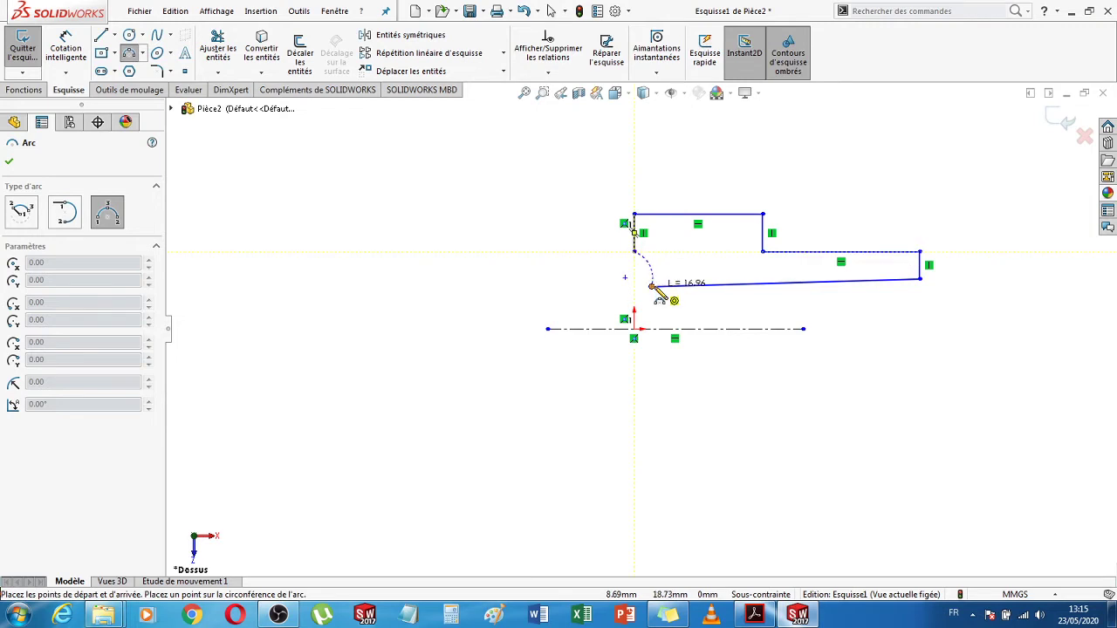
{"action": "left_click", "coordinate": [651, 287]}
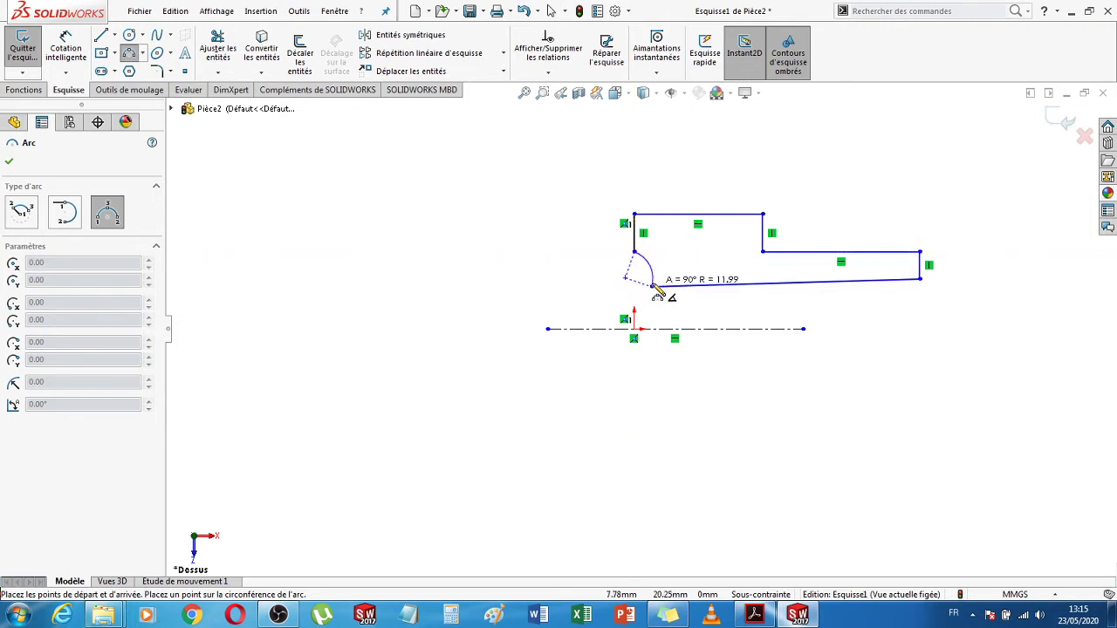
{"action": "left_click", "coordinate": [659, 294]}
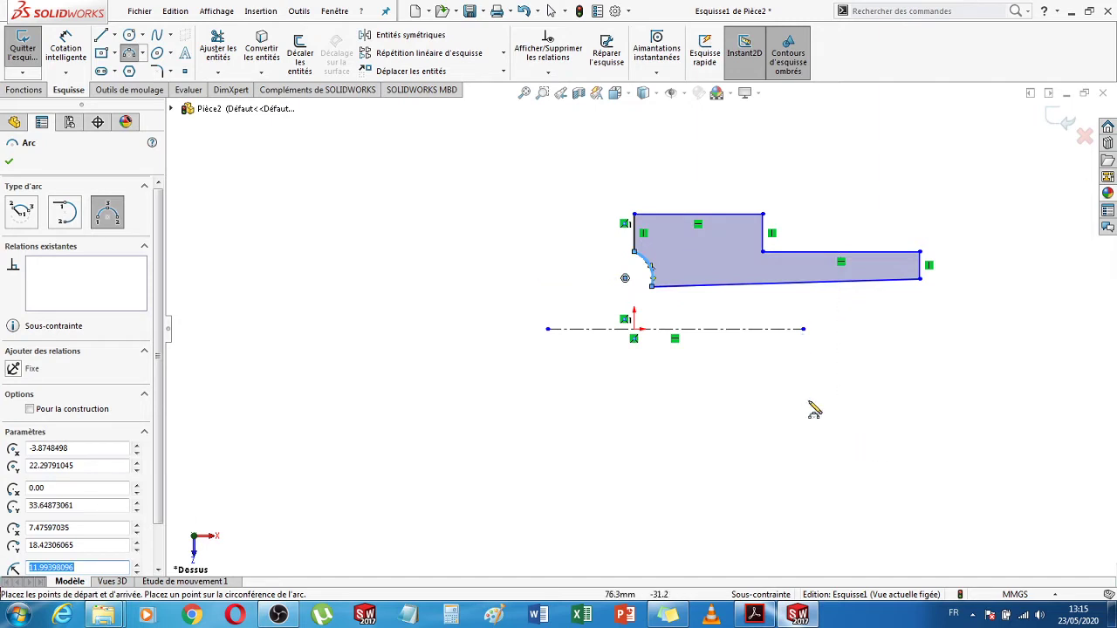
- Dimension the length of the profile's uppermost horizontal line
{"action": "left_click", "coordinate": [157, 73]}
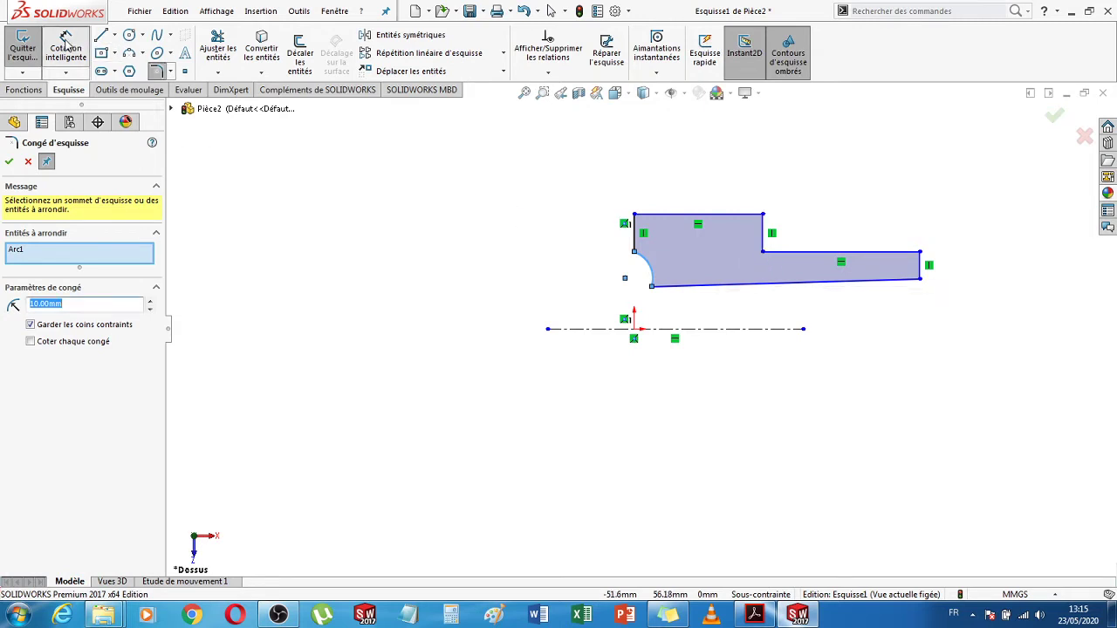
{"action": "key", "text": "Escape"}
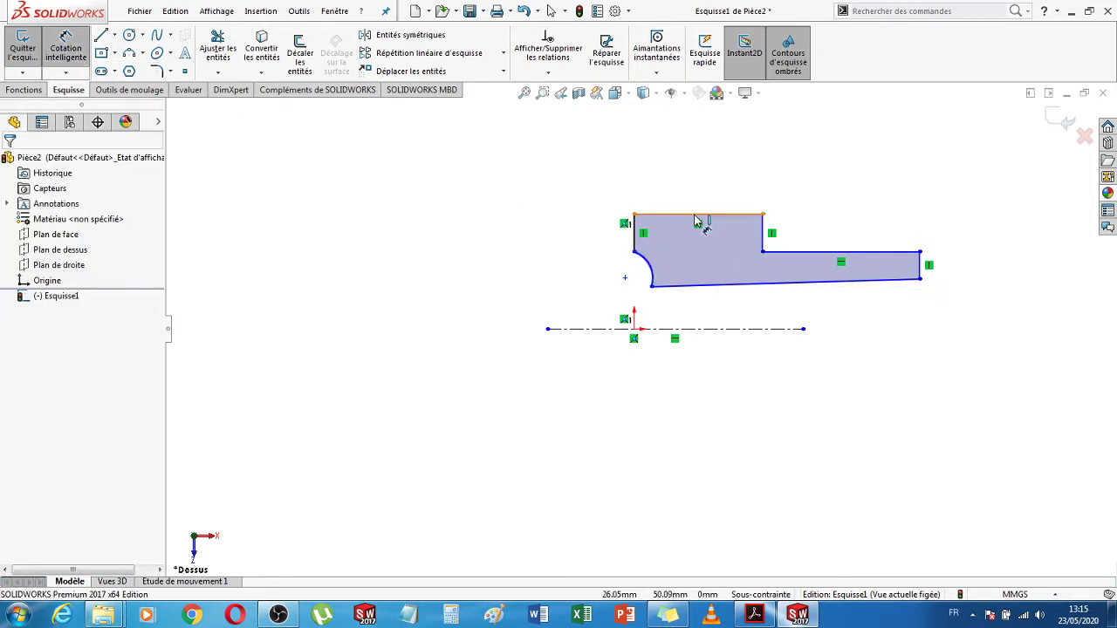
{"action": "key", "text": "d"}
{"action": "left_click", "coordinate": [698, 213]}
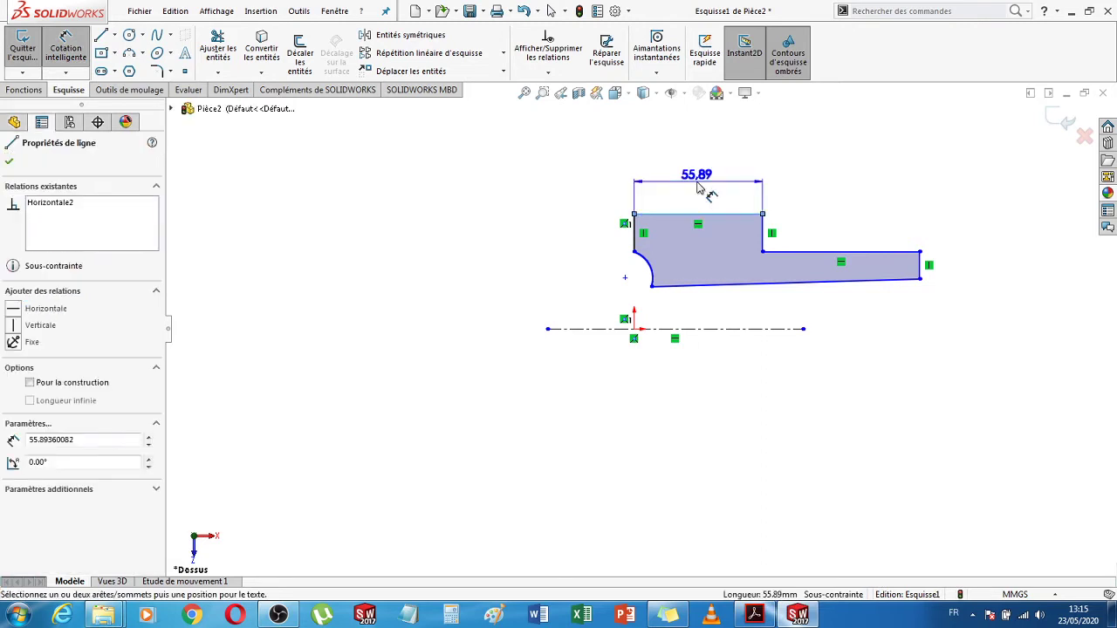
{"action": "left_click", "coordinate": [702, 186]}
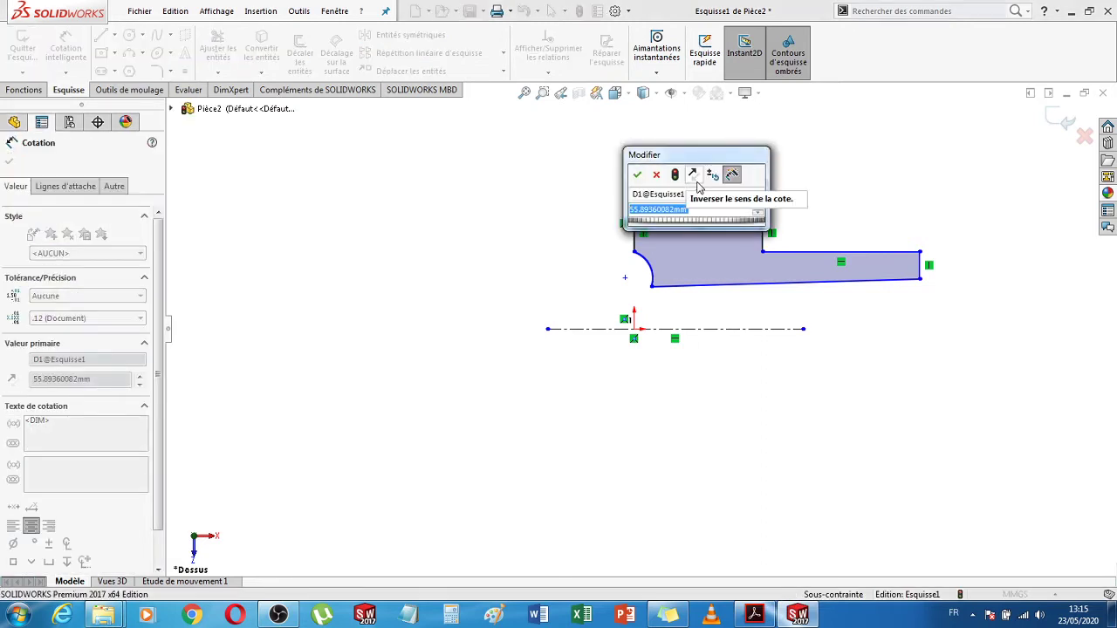
- Look up the l1 value in the Acrobat dimension table and set the uppermost line's length to 26 mm
{"action": "left_click", "coordinate": [756, 616]}
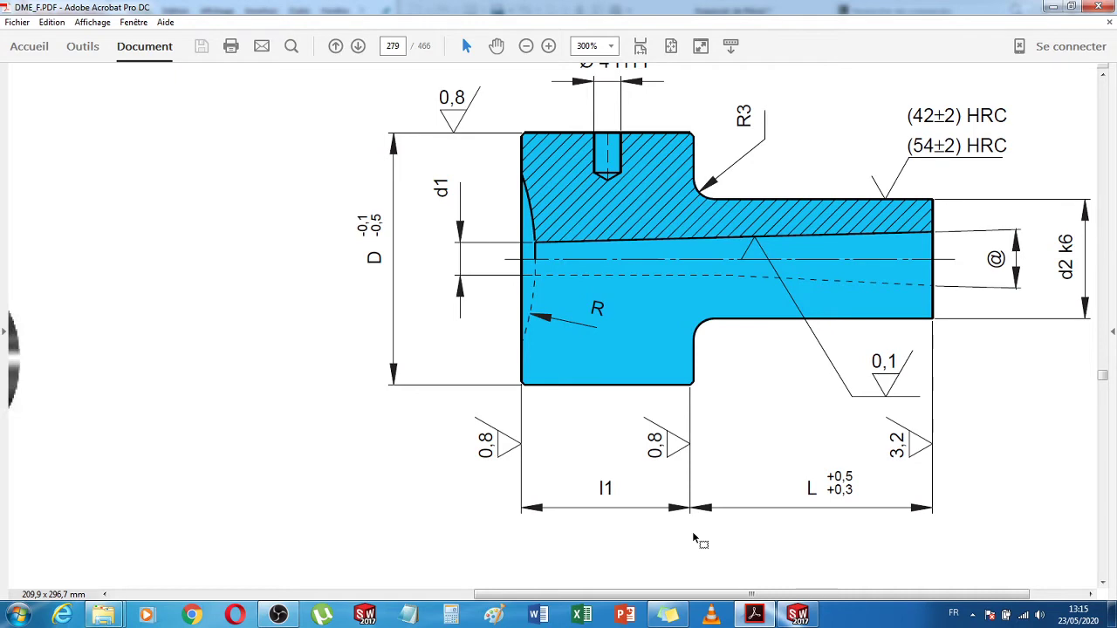
{"action": "scroll", "coordinate": [694, 535], "scroll_direction": "down", "scroll_amount": 3}
{"action": "scroll", "coordinate": [692, 532], "scroll_direction": "down", "scroll_amount": 12}
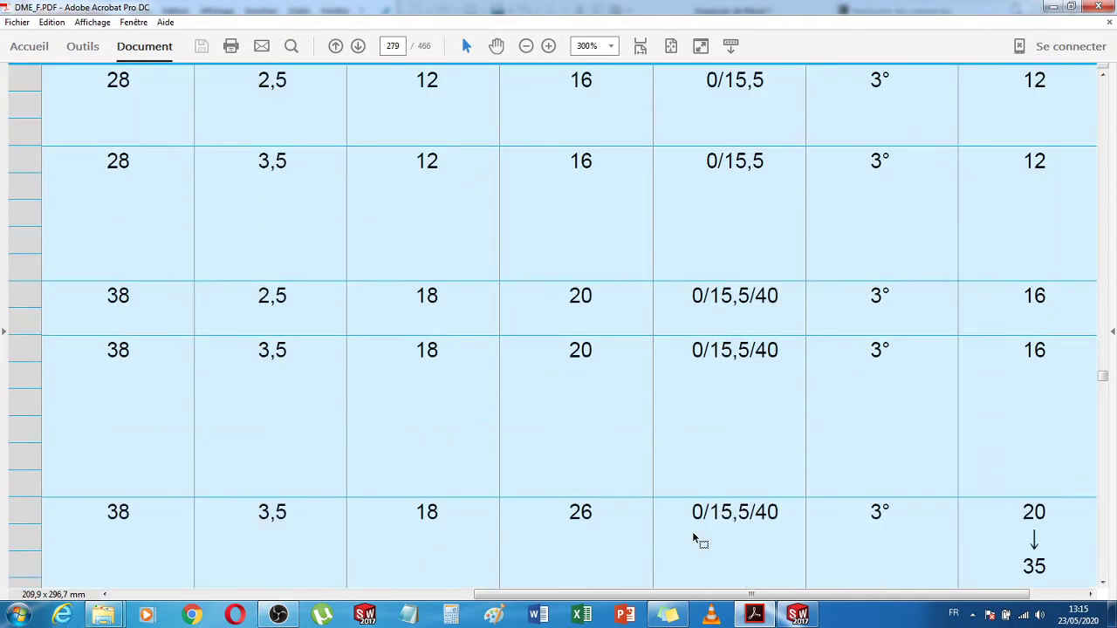
{"action": "scroll", "coordinate": [694, 537], "scroll_direction": "down", "scroll_amount": 2}
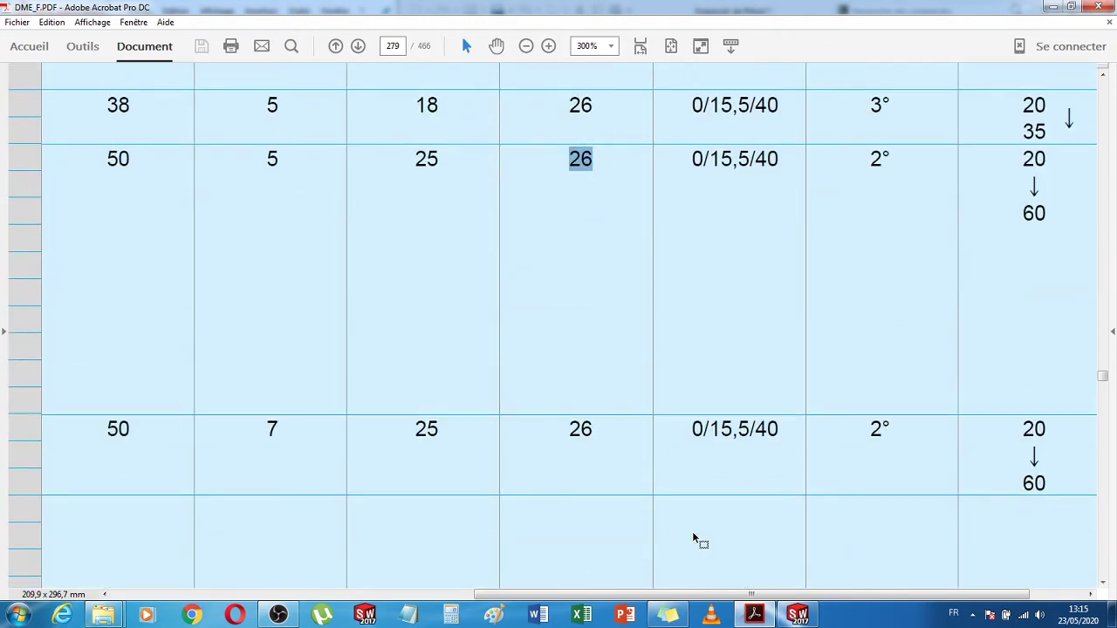
{"action": "scroll", "coordinate": [694, 534], "scroll_direction": "up", "scroll_amount": 15}
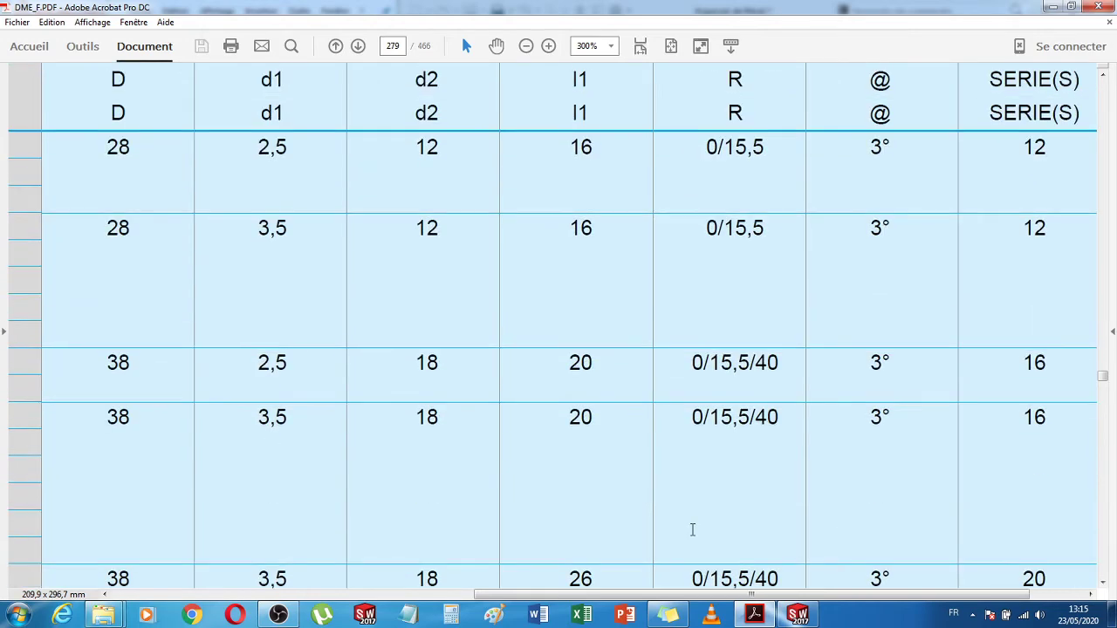
{"action": "scroll", "coordinate": [694, 536], "scroll_direction": "up", "scroll_amount": 4}
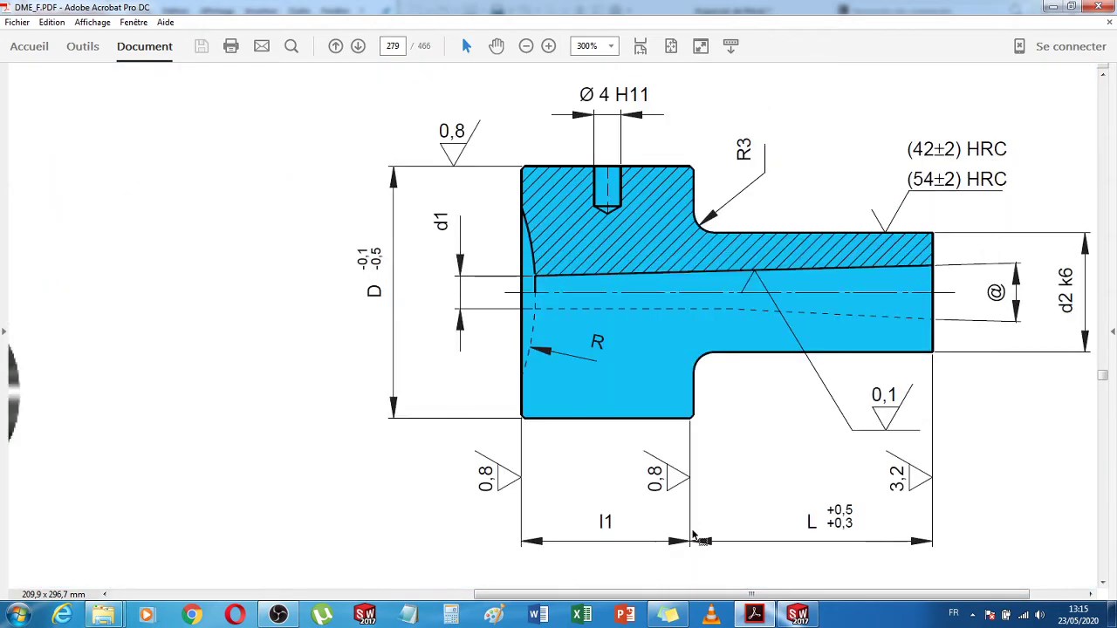
{"action": "left_click", "coordinate": [752, 615]}
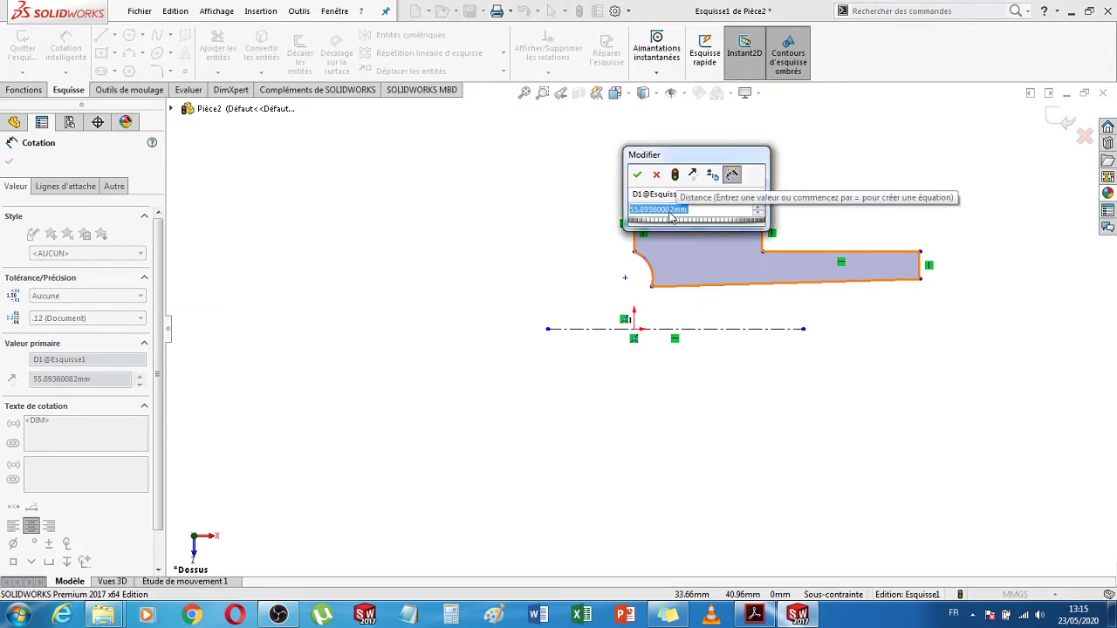
{"action": "type", "text": "26"}
{"action": "key", "text": "Return"}
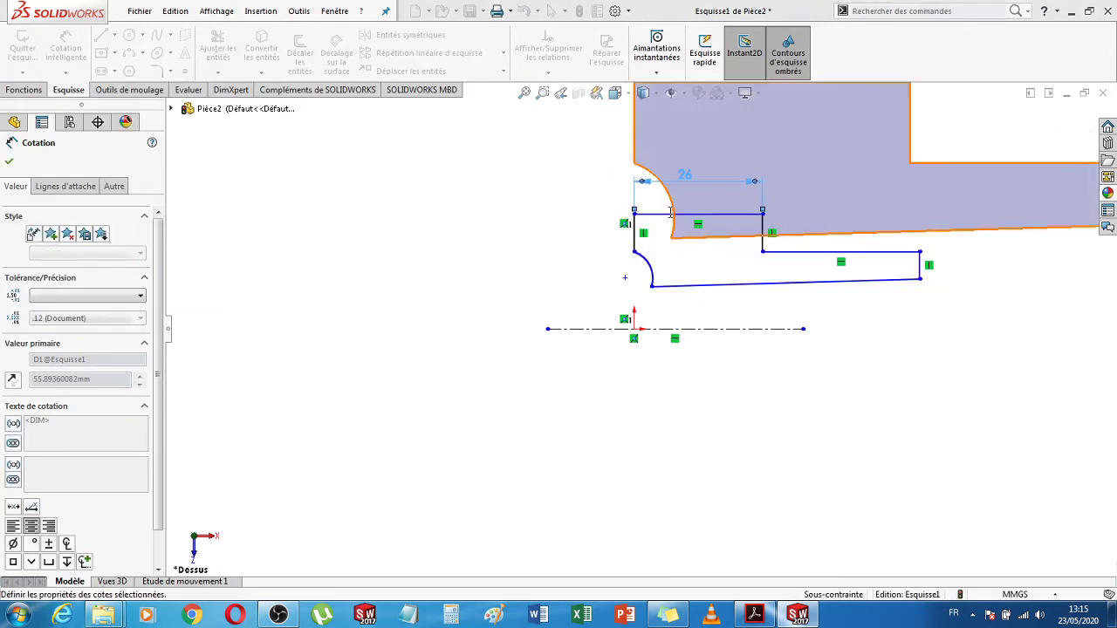
{"action": "left_click", "coordinate": [872, 422]}
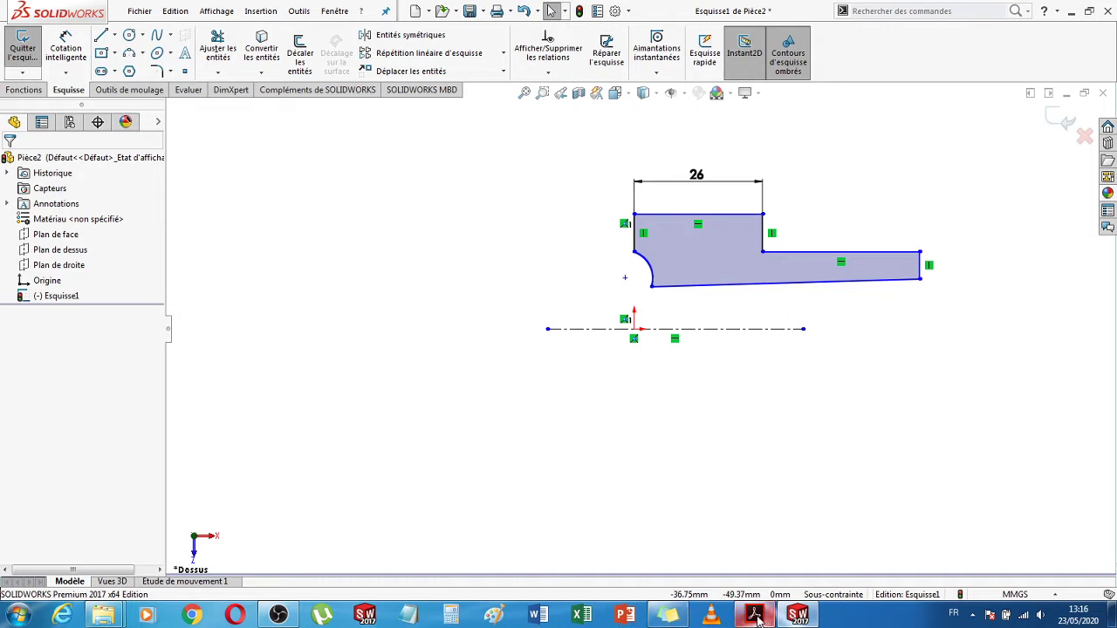
{"action": "mouse_move", "coordinate": [755, 618]}
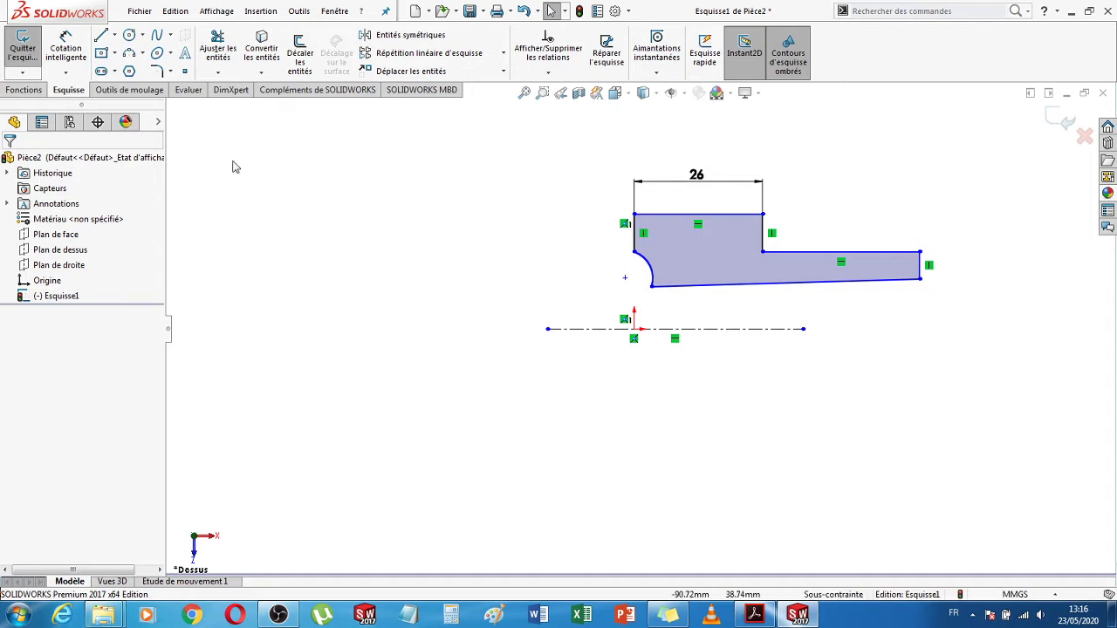
- Dimension the sloped bore line's arc-side endpoint 5 mm from the centerline
{"action": "left_click", "coordinate": [65, 48]}
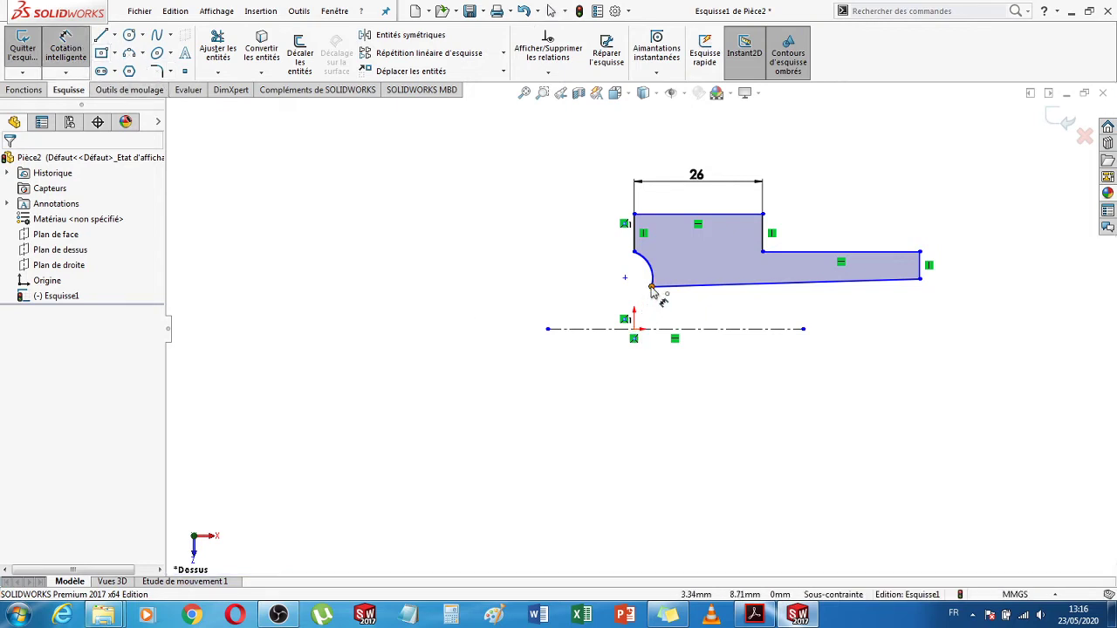
{"action": "left_click", "coordinate": [652, 288]}
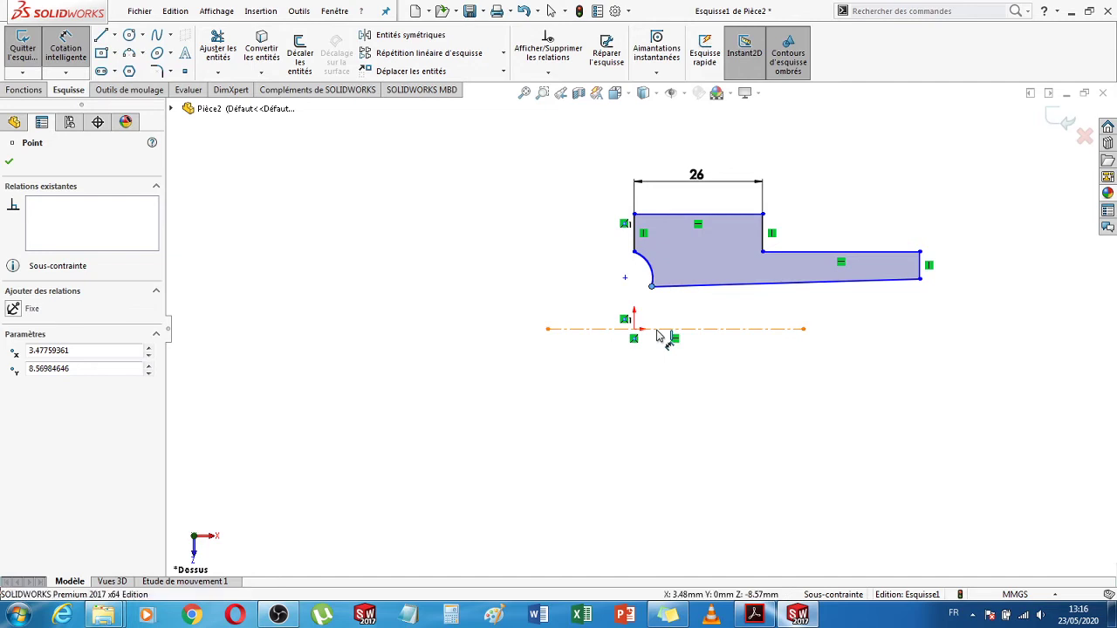
{"action": "left_click", "coordinate": [620, 329]}
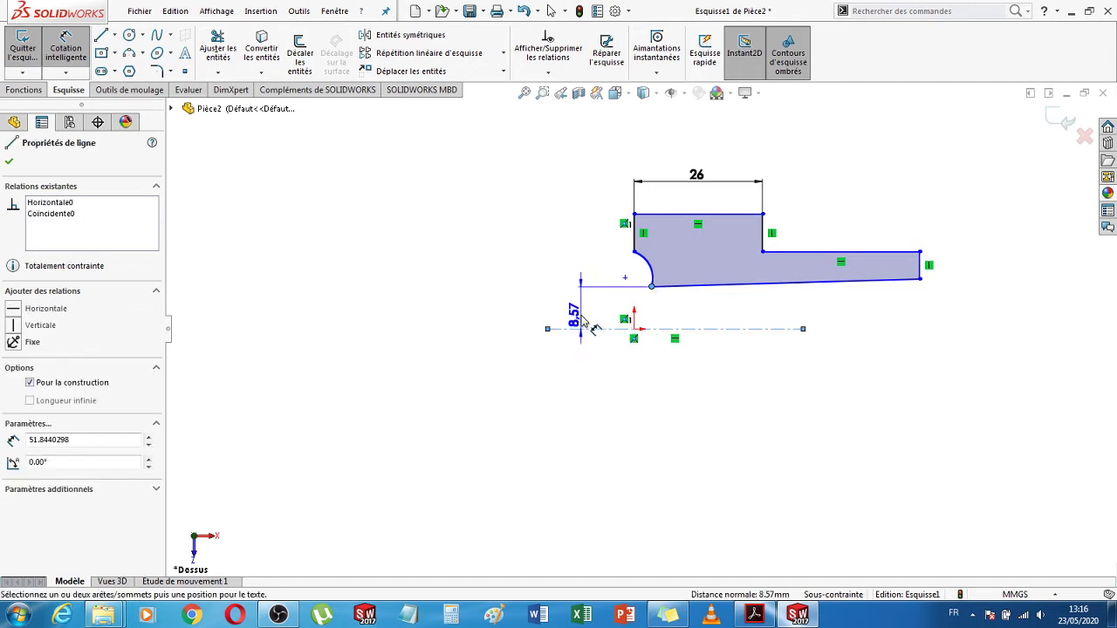
{"action": "left_click", "coordinate": [582, 321]}
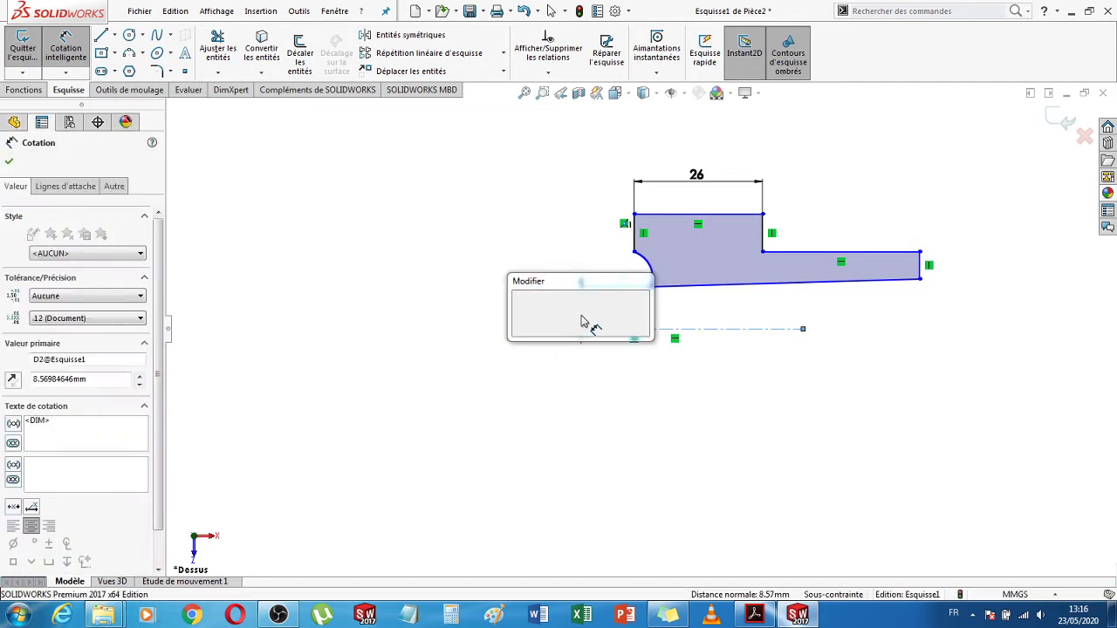
{"action": "type", "text": "5"}
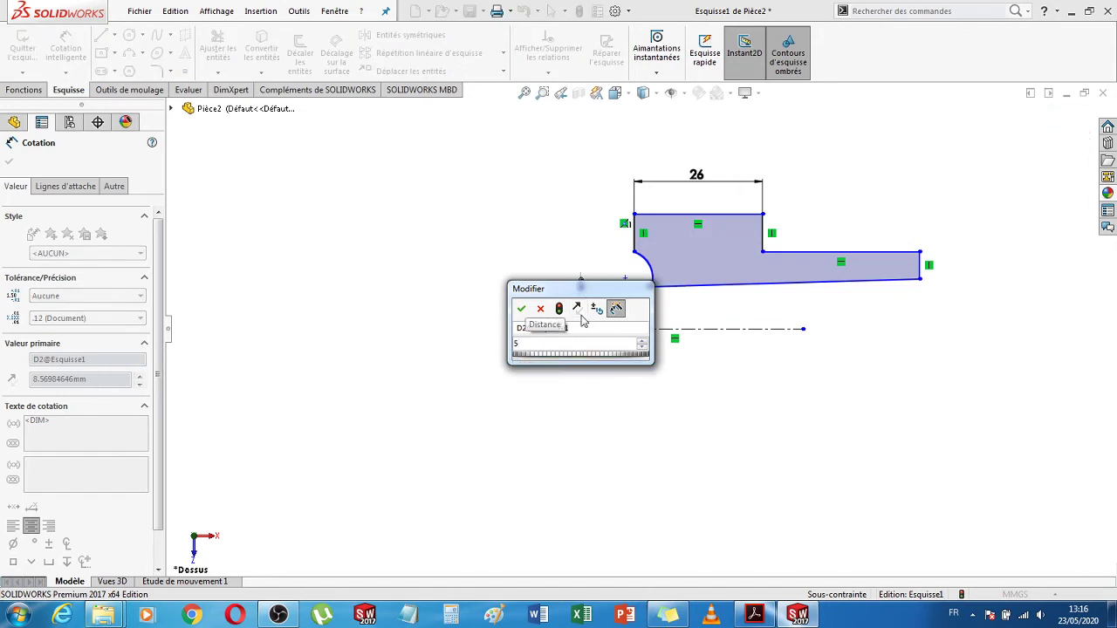
{"action": "key", "text": "Return"}
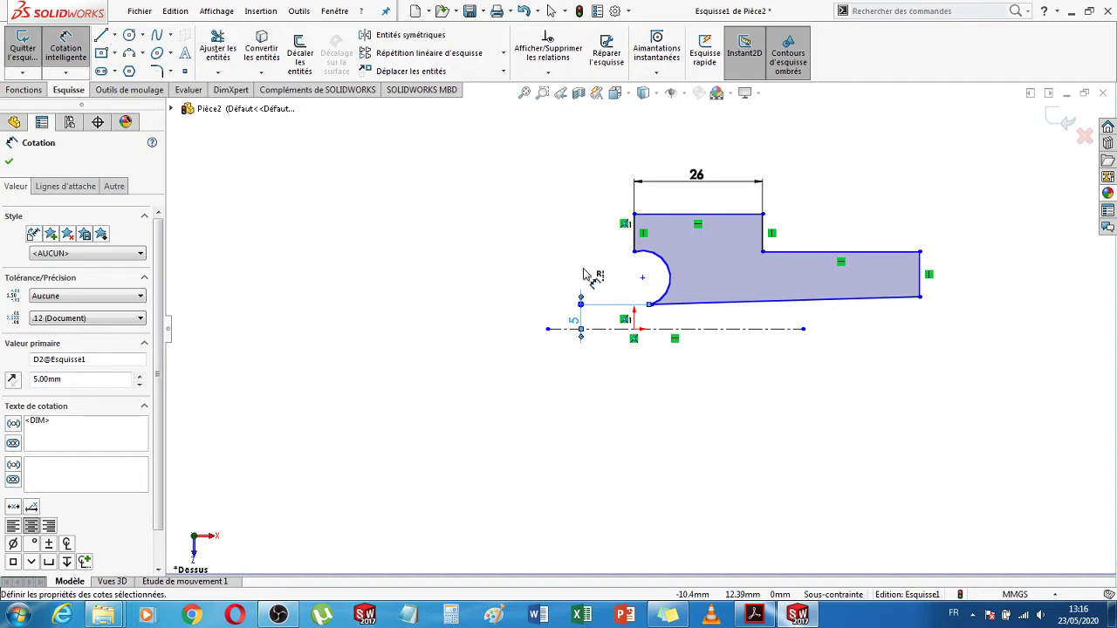
- Check the bushing drawing in Acrobat and dimension the head's uppermost line 25 mm from the centerline
{"action": "left_click", "coordinate": [755, 615]}
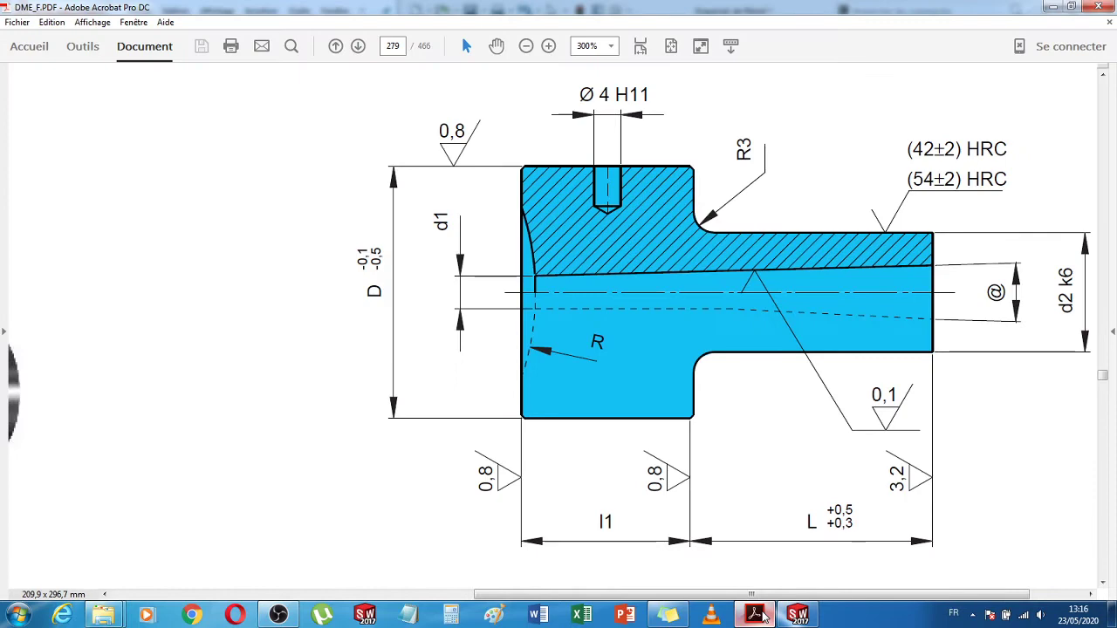
{"action": "left_click", "coordinate": [756, 615]}
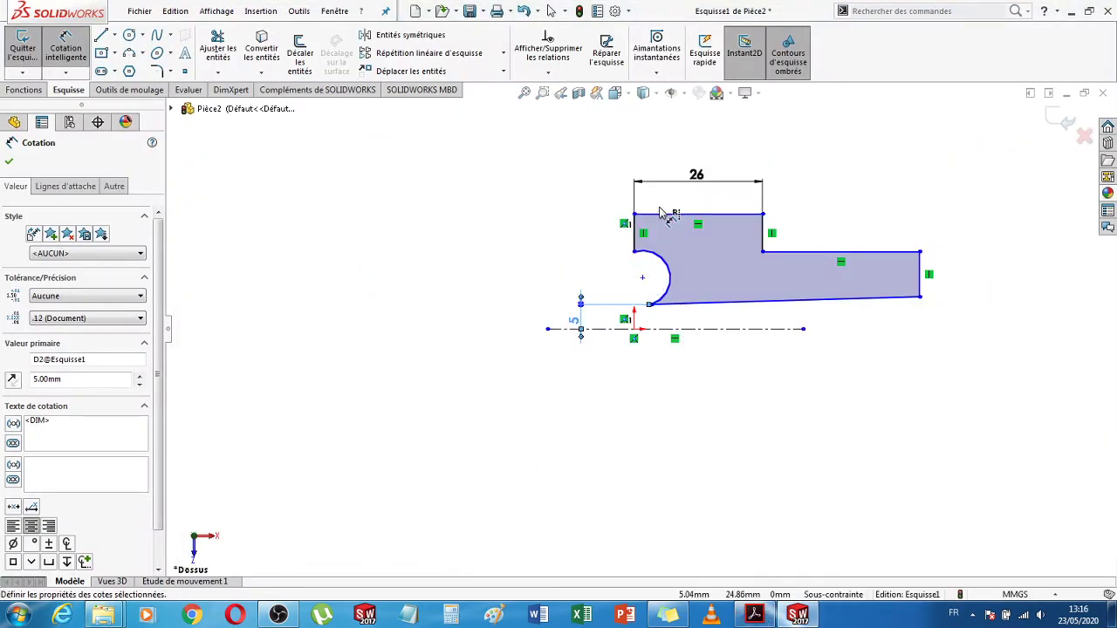
{"action": "left_click", "coordinate": [665, 221]}
{"action": "left_click", "coordinate": [694, 329]}
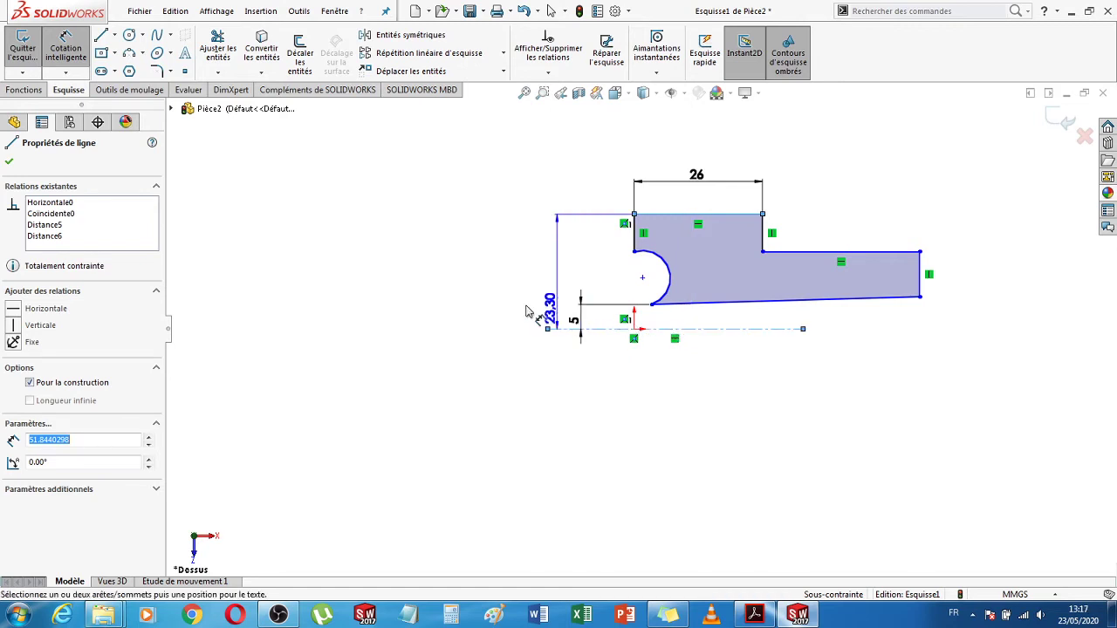
{"action": "left_click", "coordinate": [478, 304]}
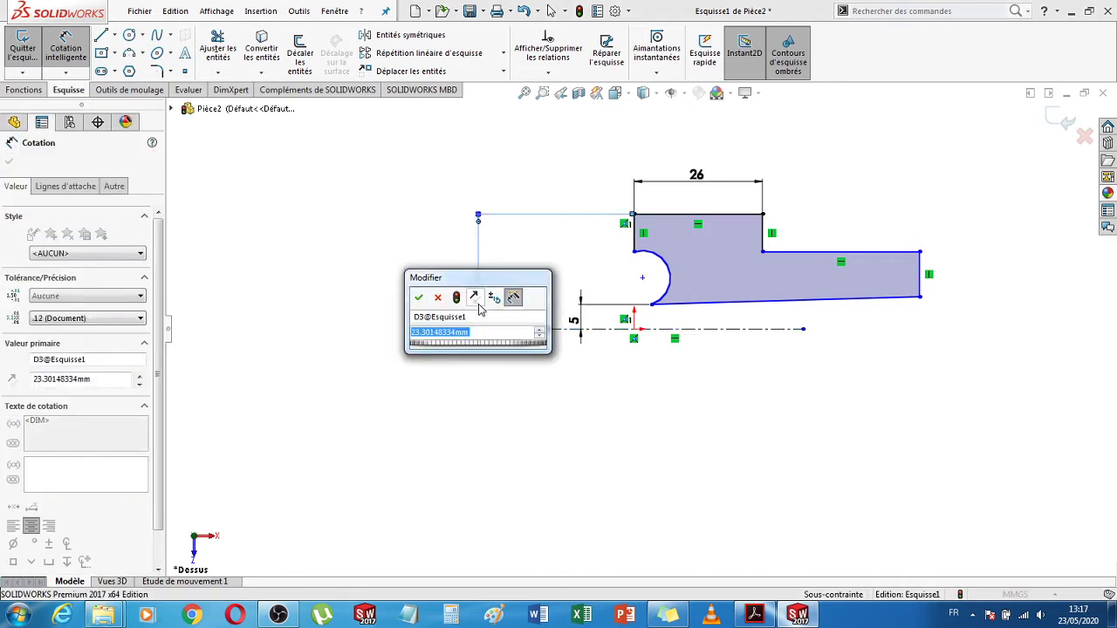
{"action": "key", "text": "Return"}
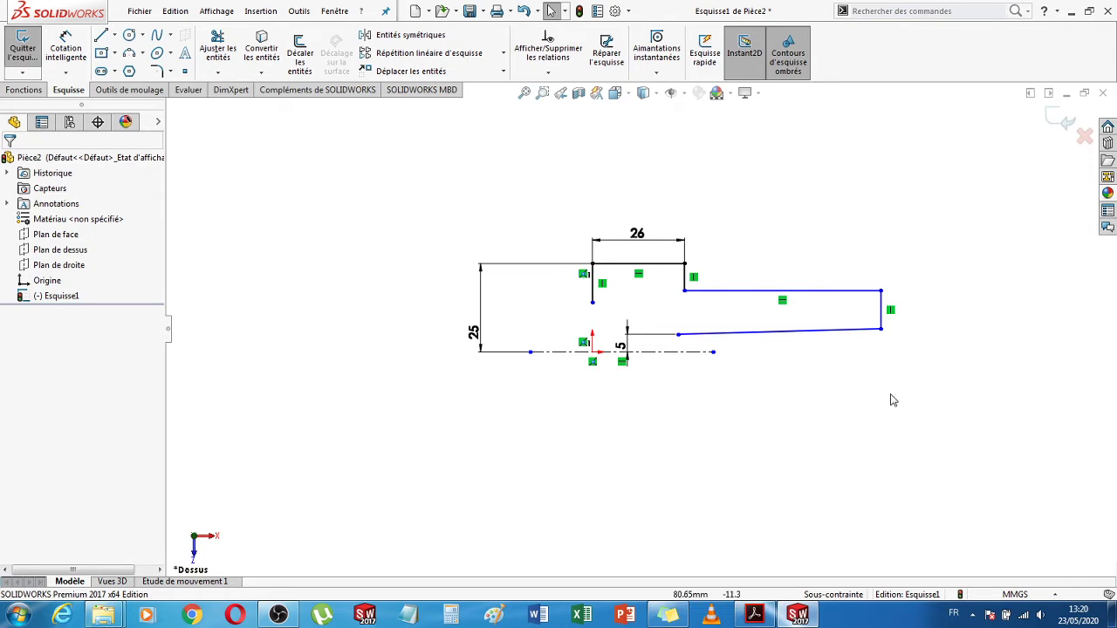
- Set the length of the shank's upper horizontal line to 96 mm with a dimension
{"action": "left_click", "coordinate": [65, 48]}
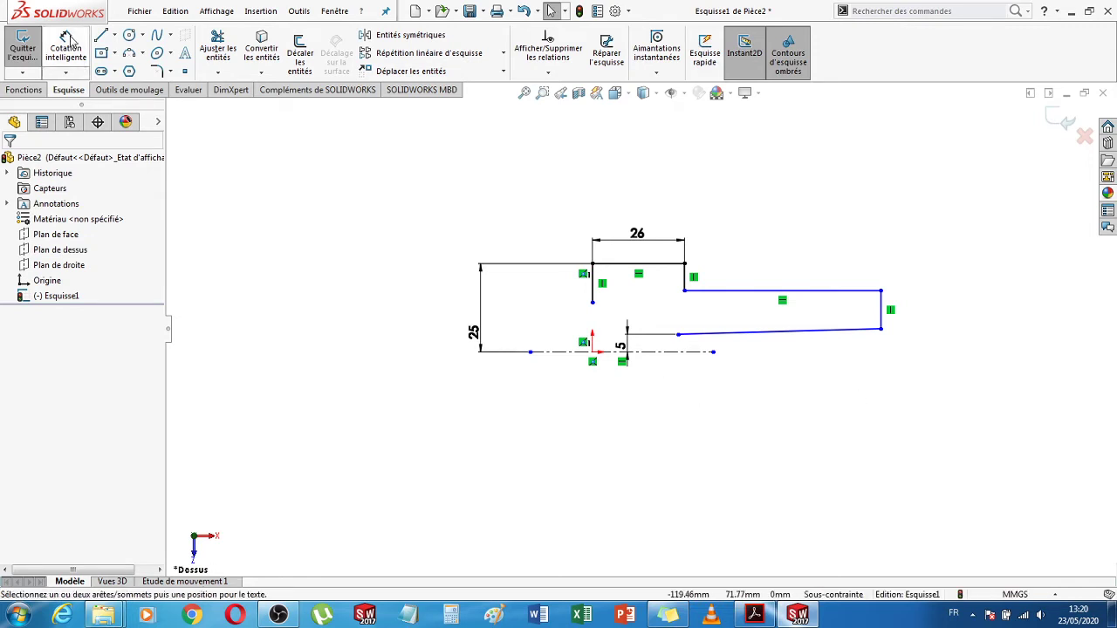
{"action": "left_click", "coordinate": [818, 247]}
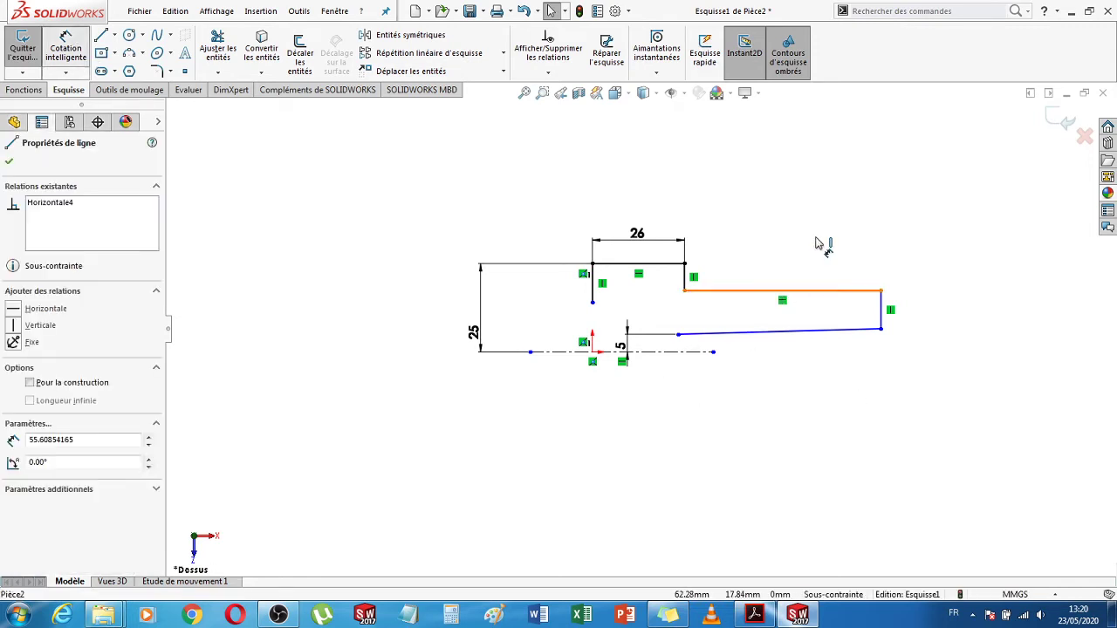
{"action": "left_click", "coordinate": [818, 244]}
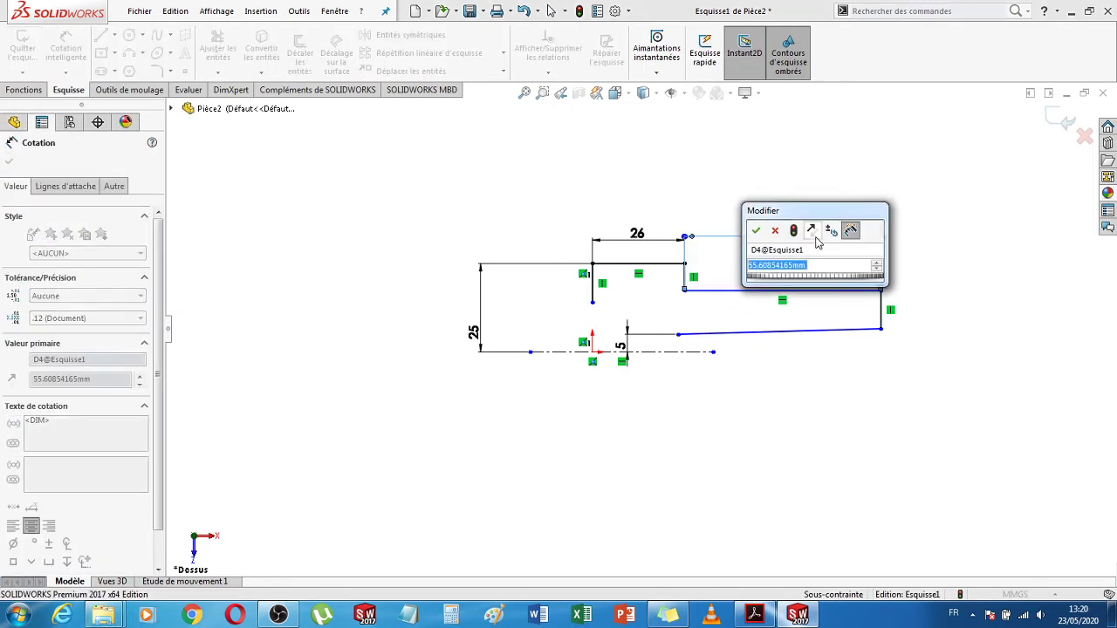
{"action": "type", "text": "96"}
{"action": "key", "text": "Return"}
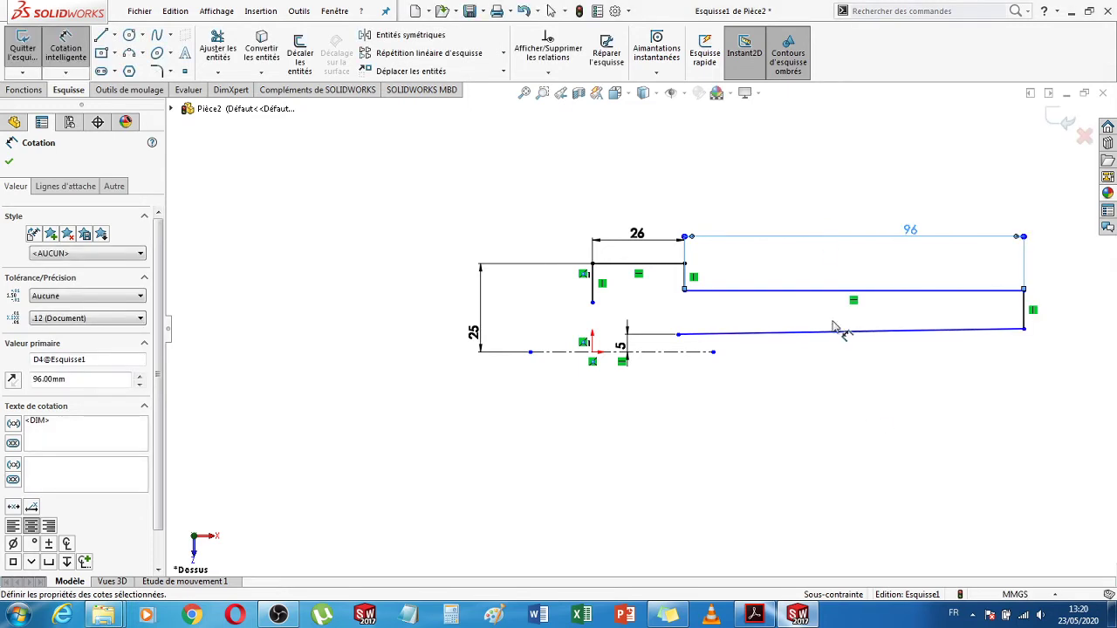
- Add a 2° angle dimension between the sloped bore line and the shank's upper horizontal line
{"action": "left_click", "coordinate": [942, 334]}
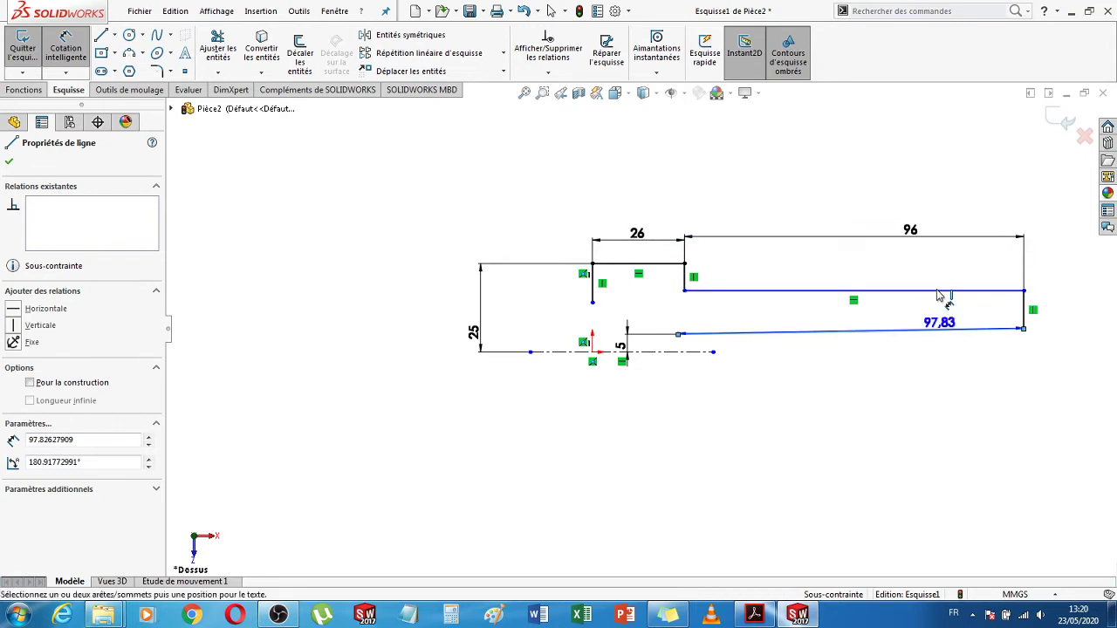
{"action": "left_click", "coordinate": [940, 291]}
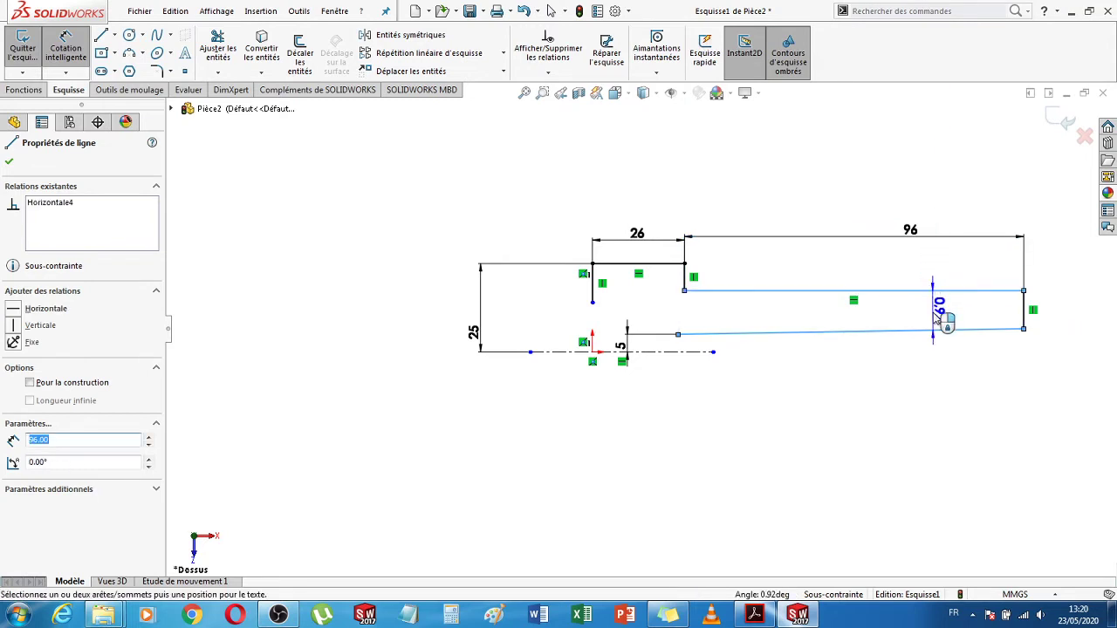
{"action": "left_click", "coordinate": [936, 318]}
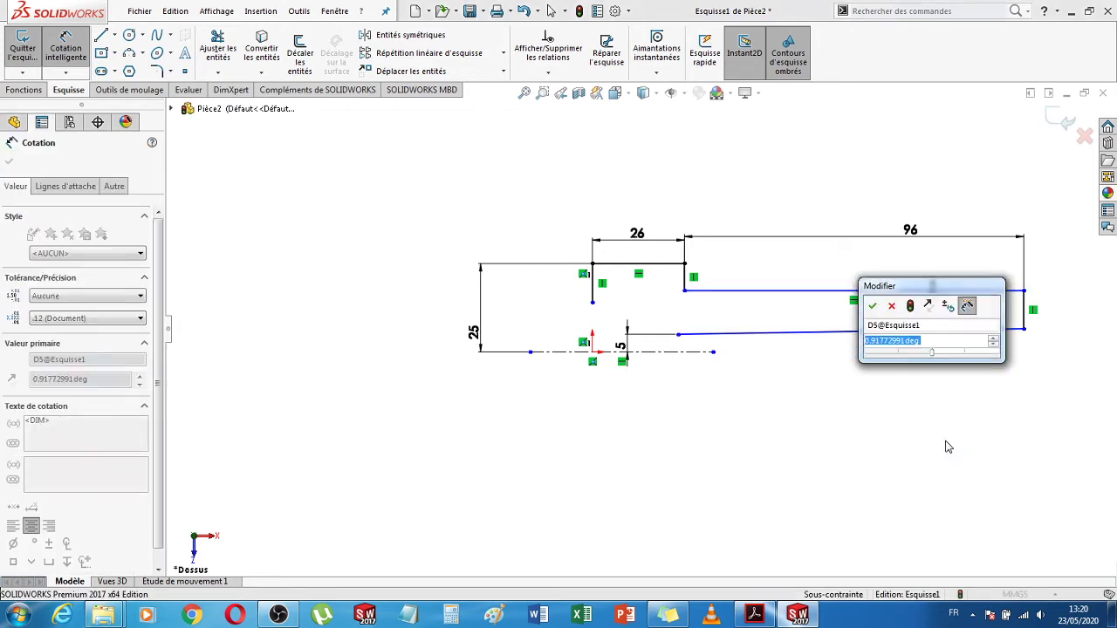
{"action": "key", "text": "Return"}
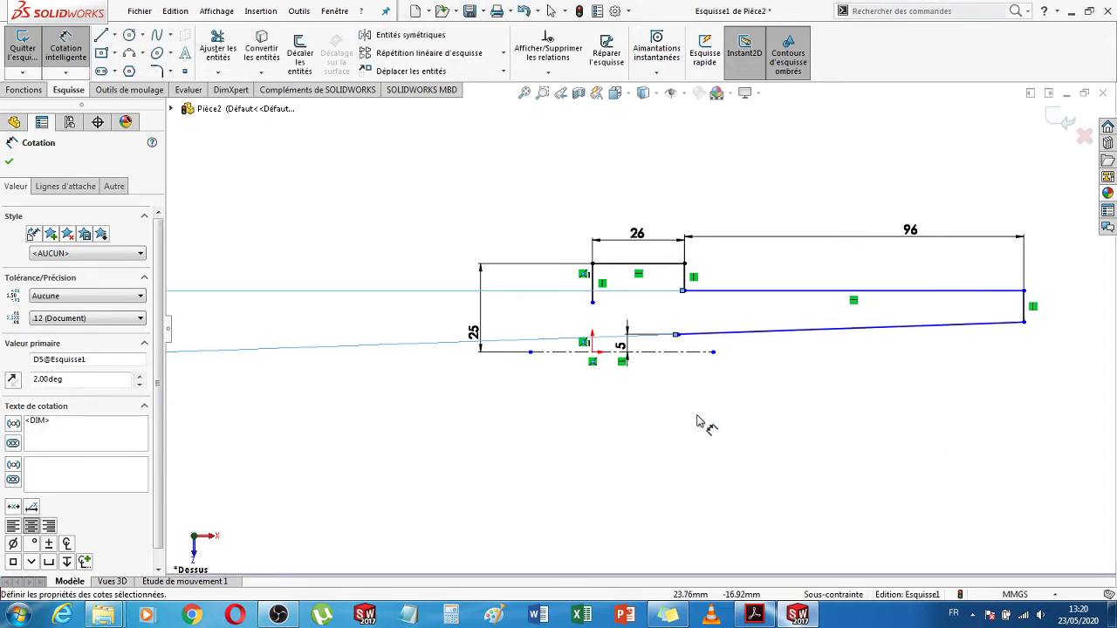
{"action": "left_click", "coordinate": [10, 162]}
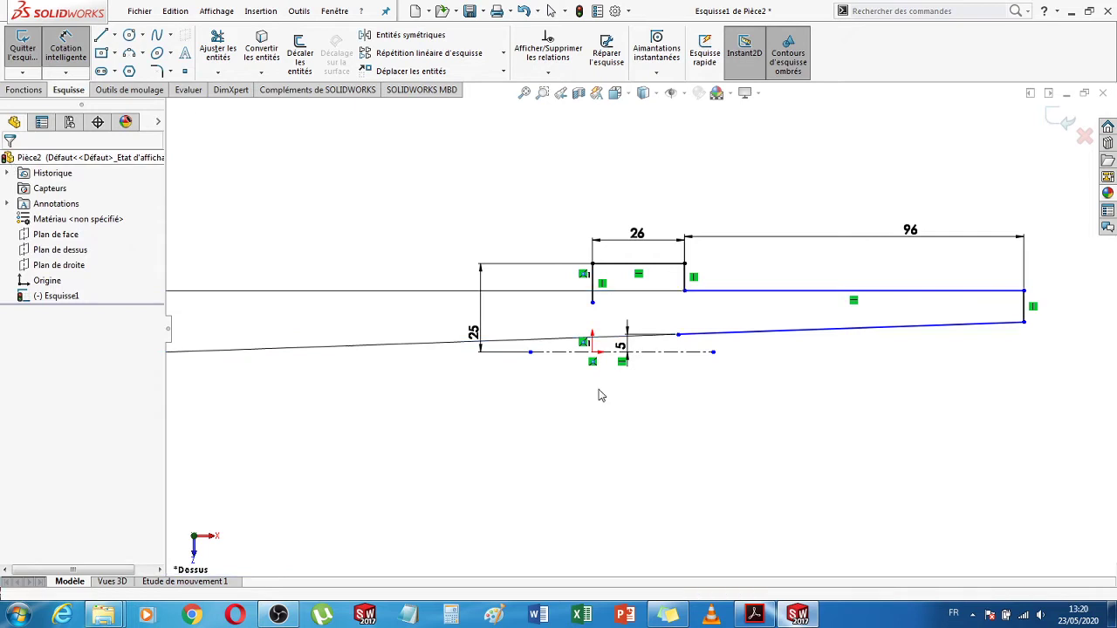
- Consult the bushing drawing in Acrobat and try to dimension the shank's upper line 25 mm from the centerline
{"action": "mouse_move", "coordinate": [761, 617]}
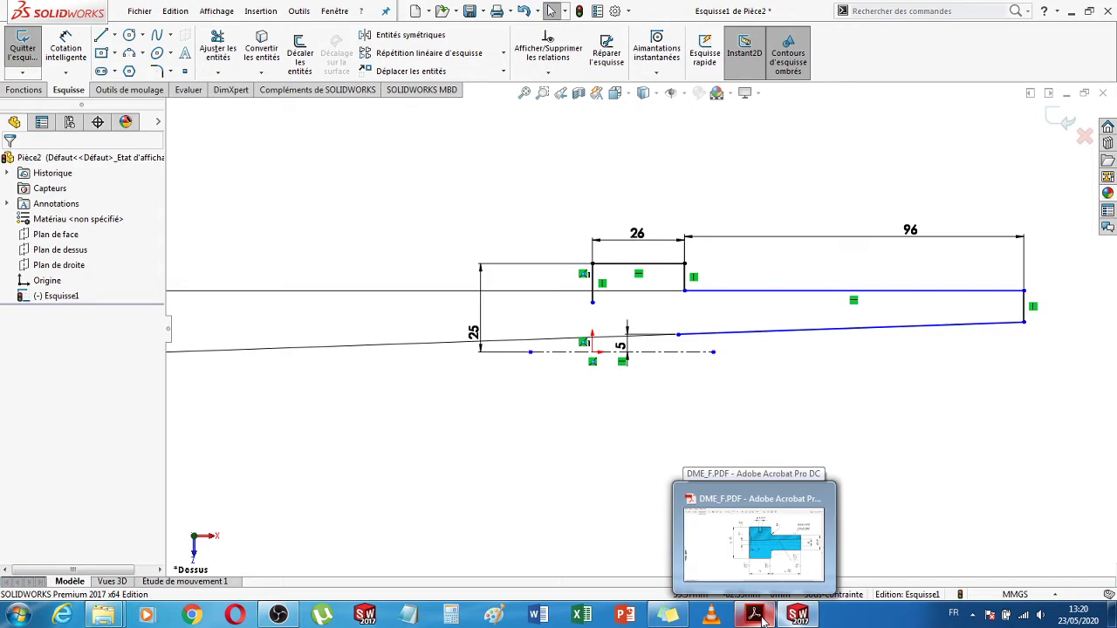
{"action": "left_click", "coordinate": [761, 618]}
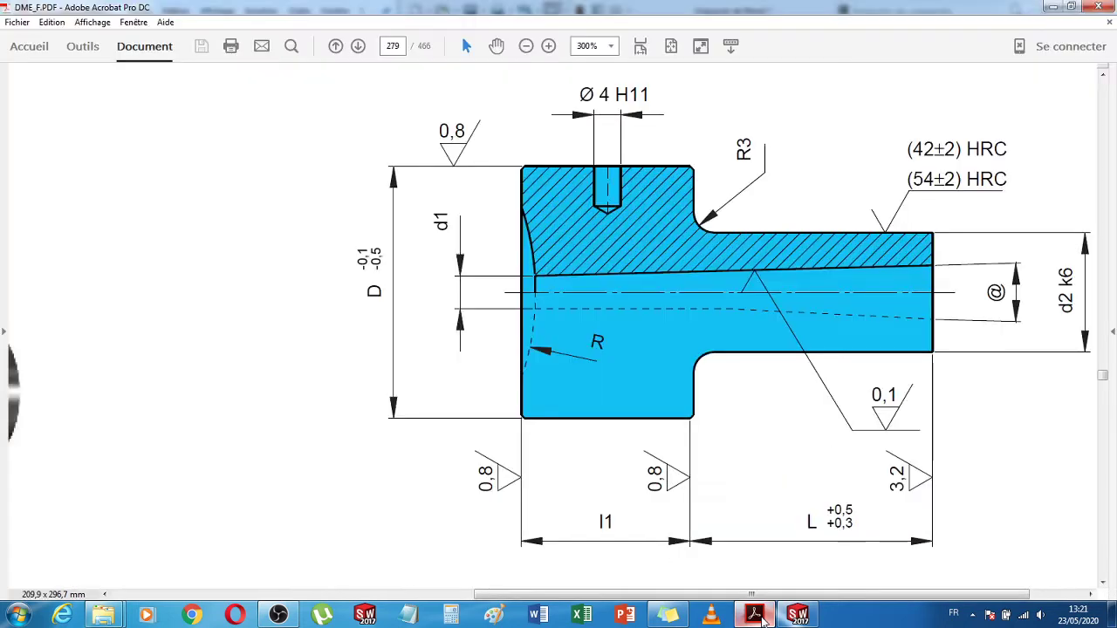
{"action": "left_click", "coordinate": [755, 615]}
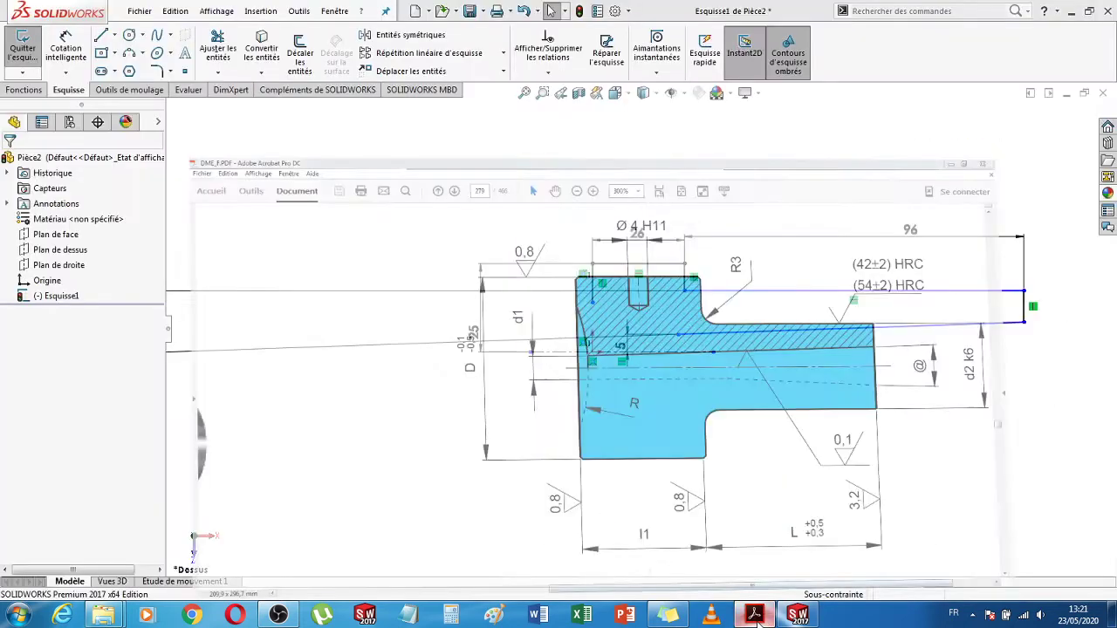
{"action": "left_click", "coordinate": [690, 353]}
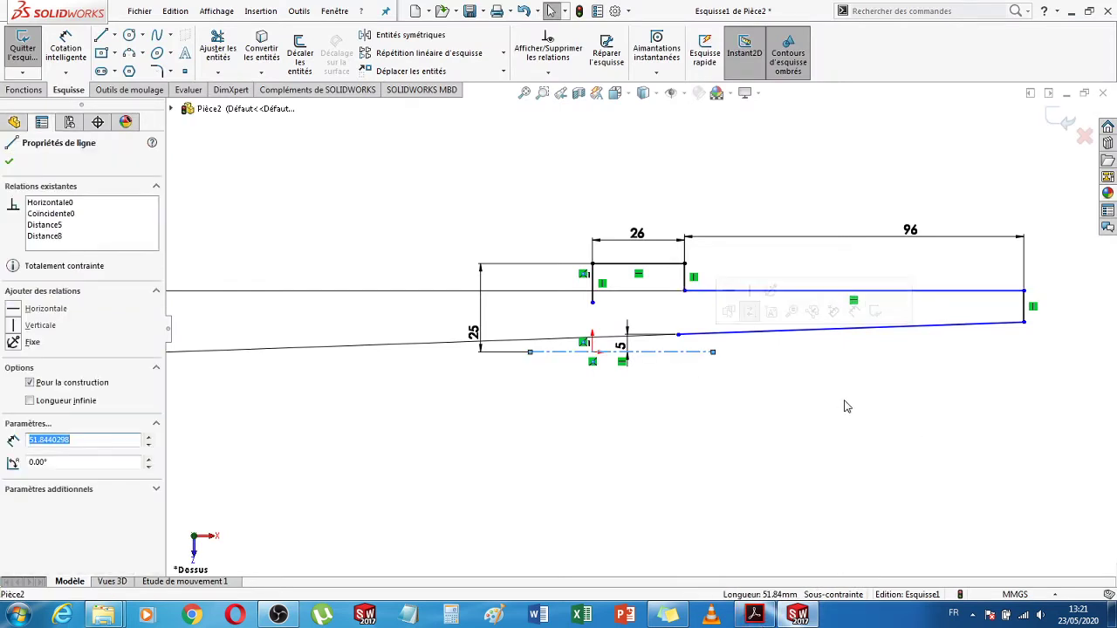
{"action": "left_click", "coordinate": [66, 40]}
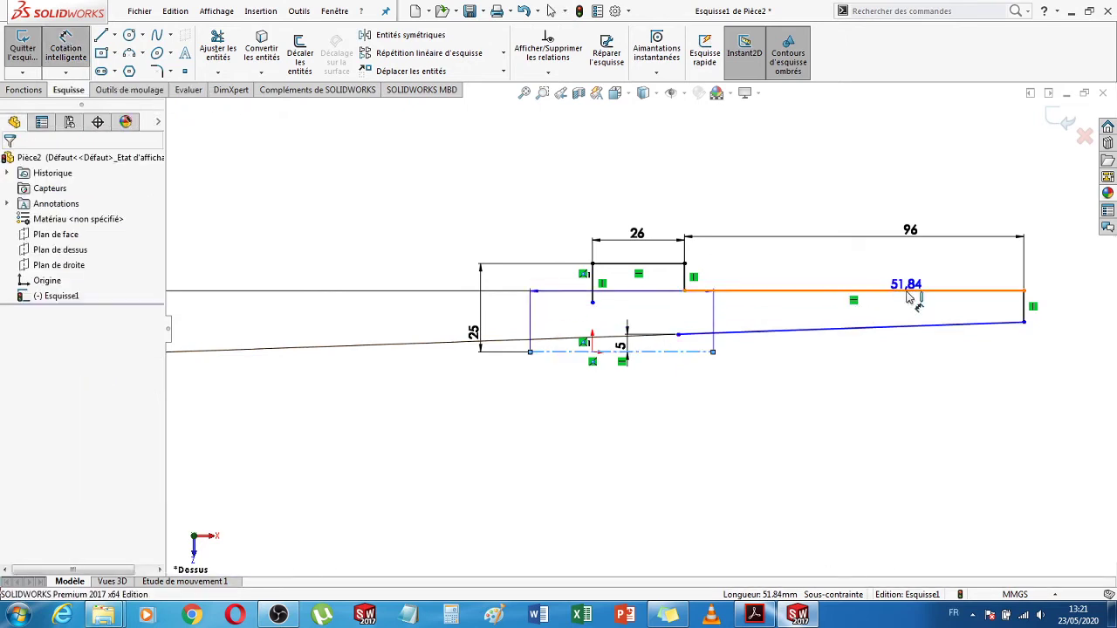
{"action": "left_click", "coordinate": [686, 449]}
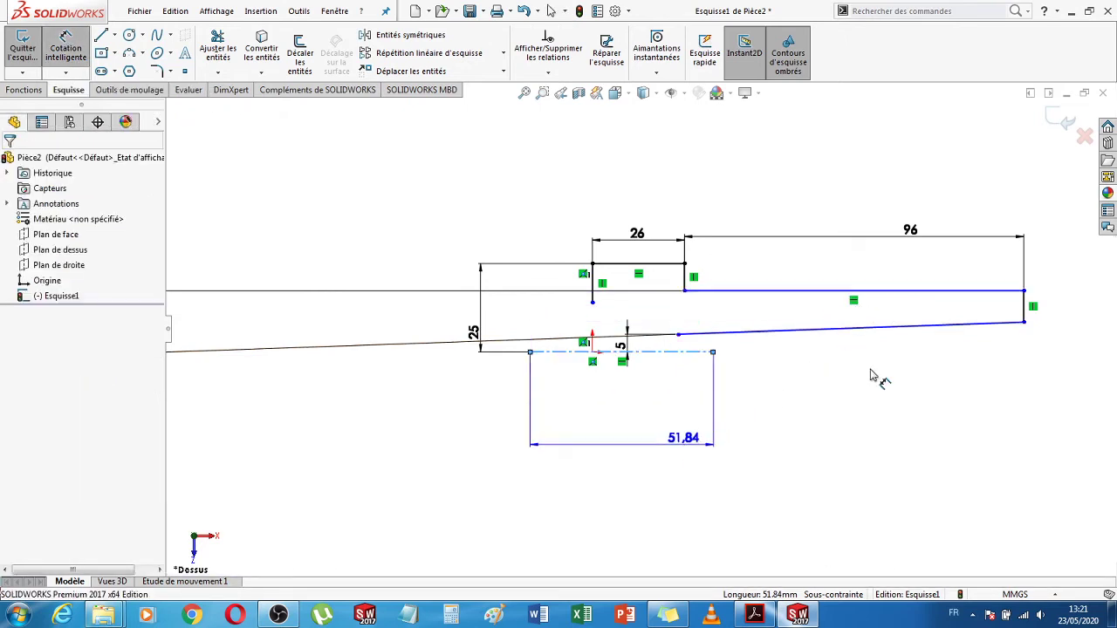
{"action": "left_click", "coordinate": [904, 298]}
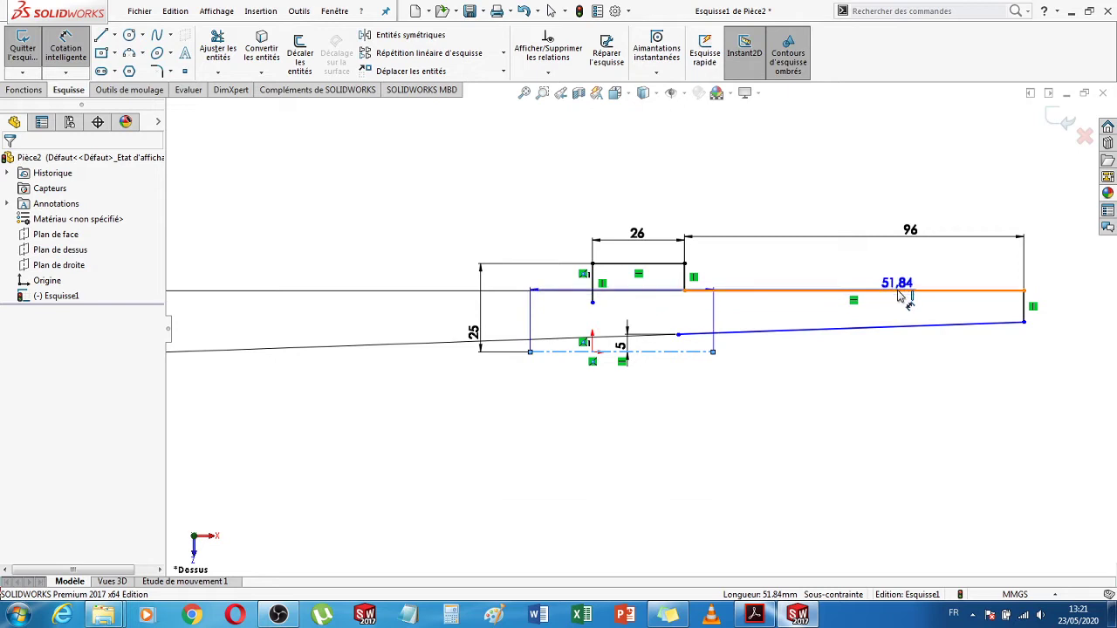
{"action": "left_click", "coordinate": [947, 333]}
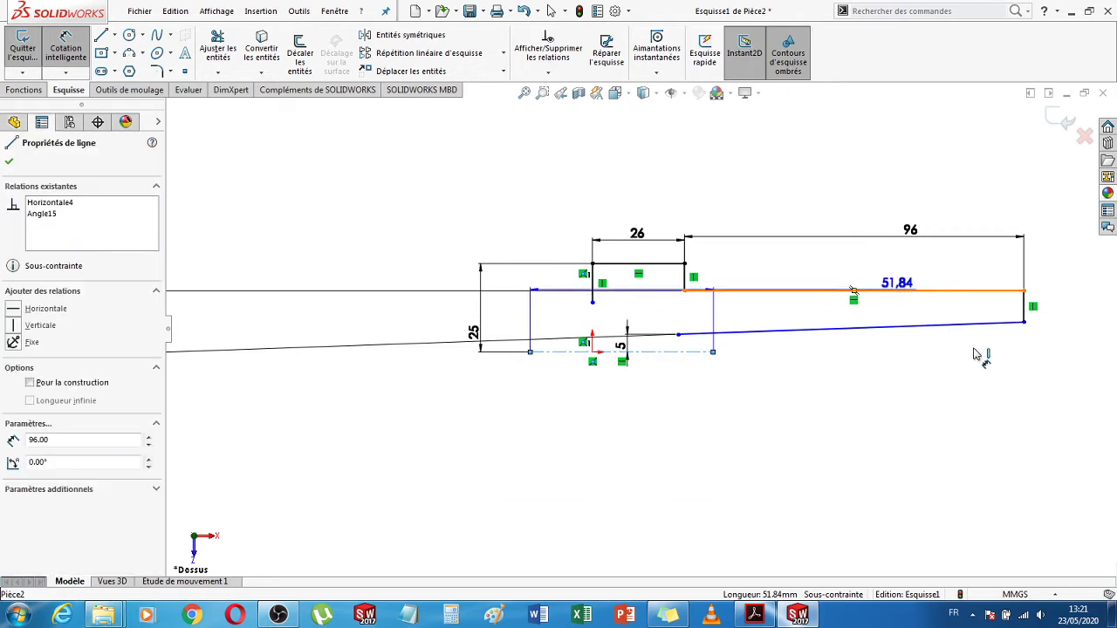
{"action": "left_click", "coordinate": [1067, 345]}
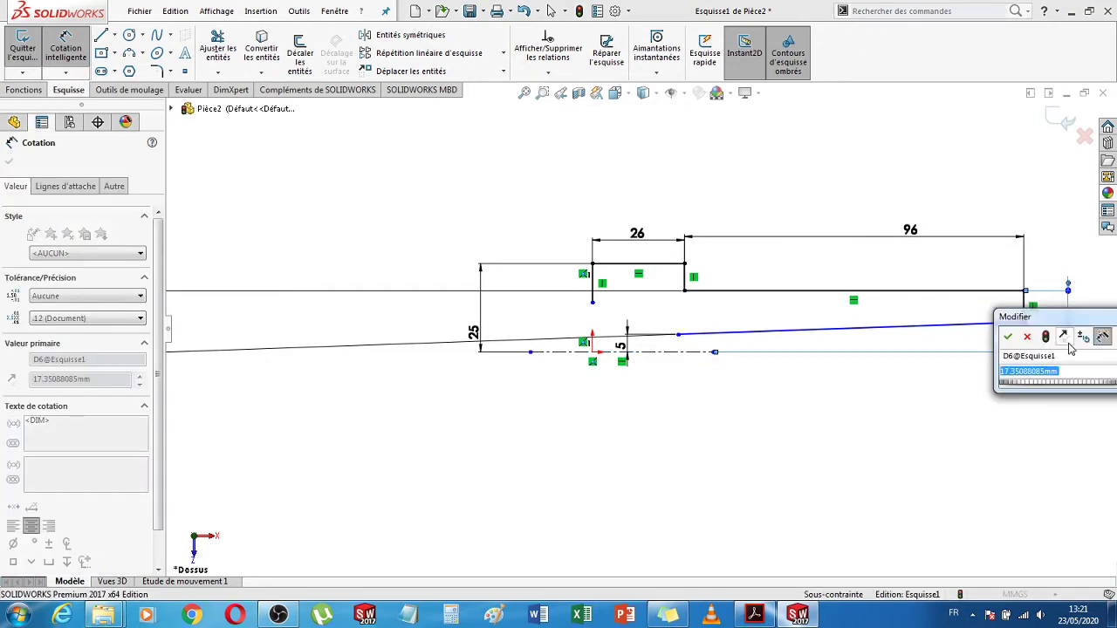
{"action": "key", "text": "Return"}
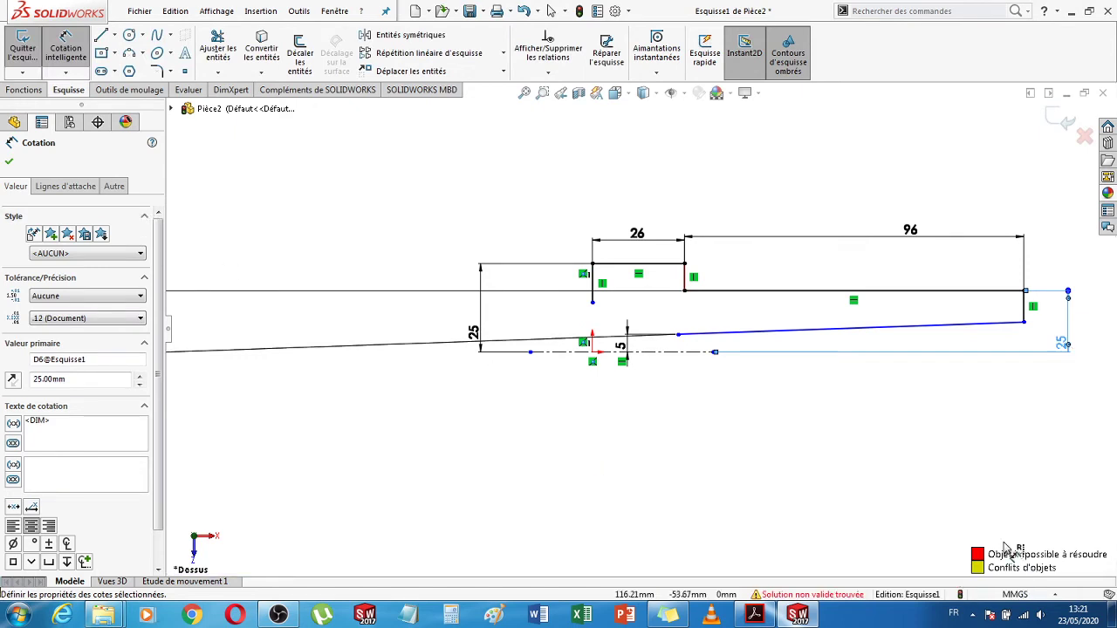
- Delete the 25 mm dimension between the shank's upper line and the centerline
{"action": "key", "text": "Escape"}
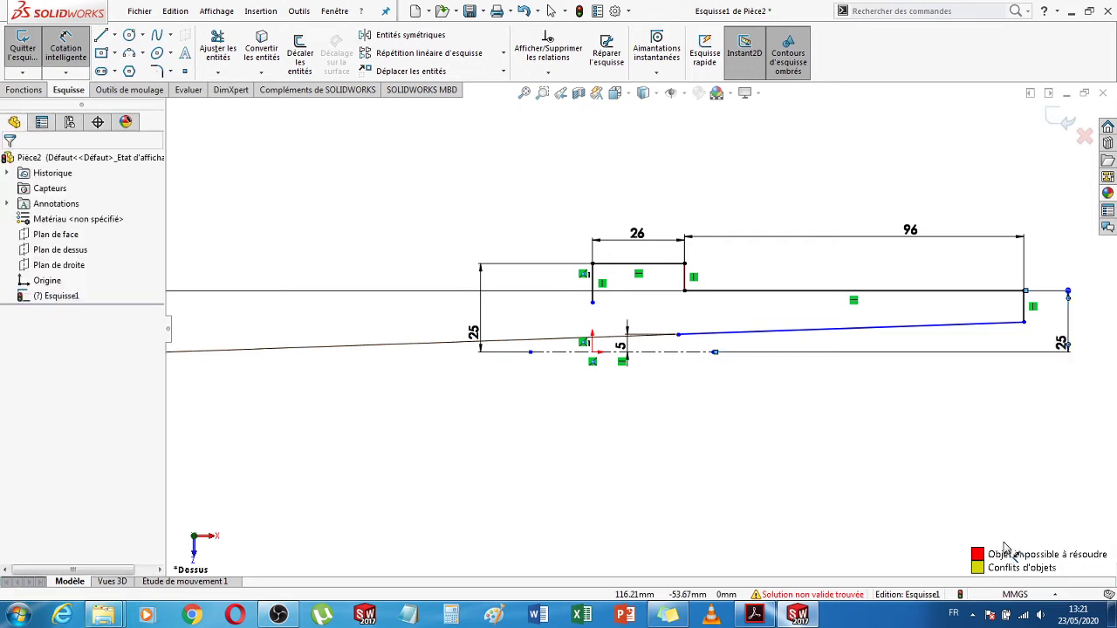
{"action": "key", "text": "Escape"}
{"action": "left_click", "coordinate": [1072, 349]}
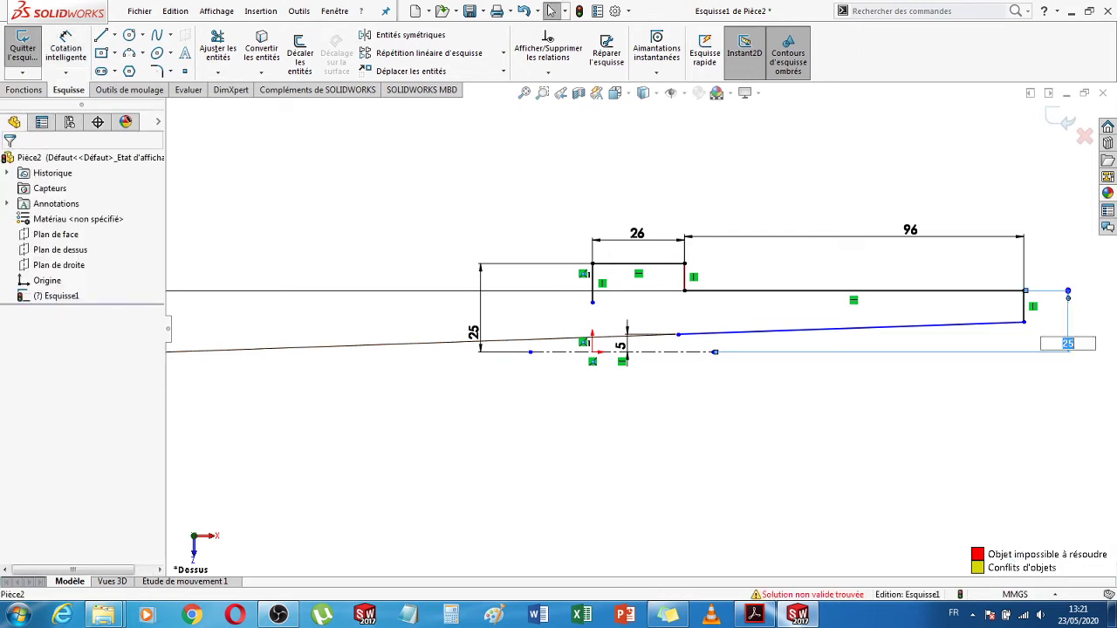
{"action": "key", "text": "Return"}
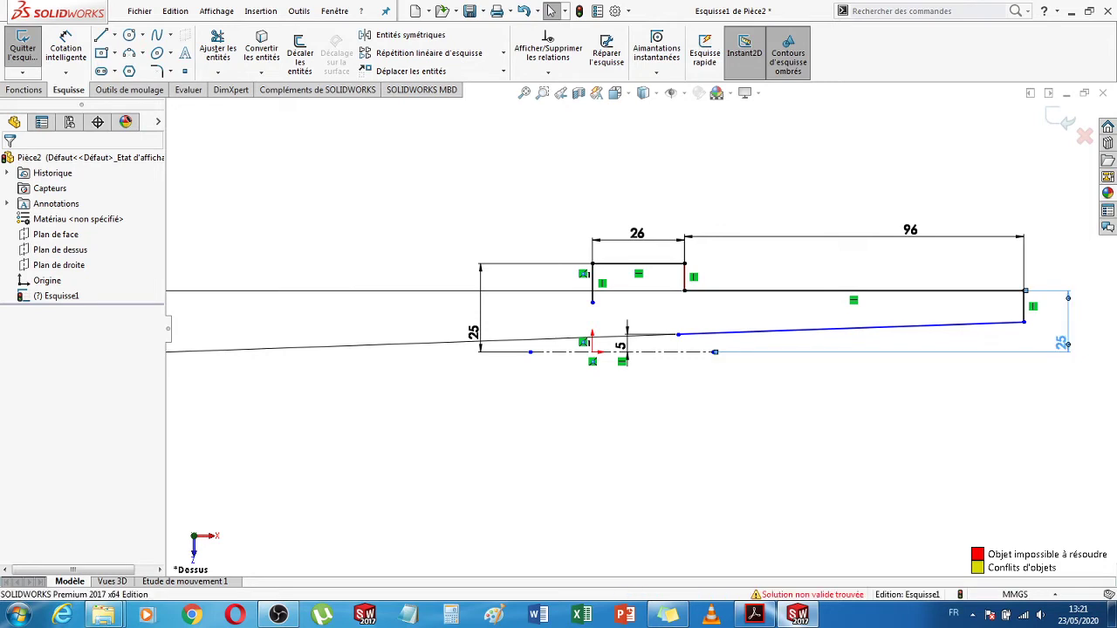
{"action": "key", "text": "Delete"}
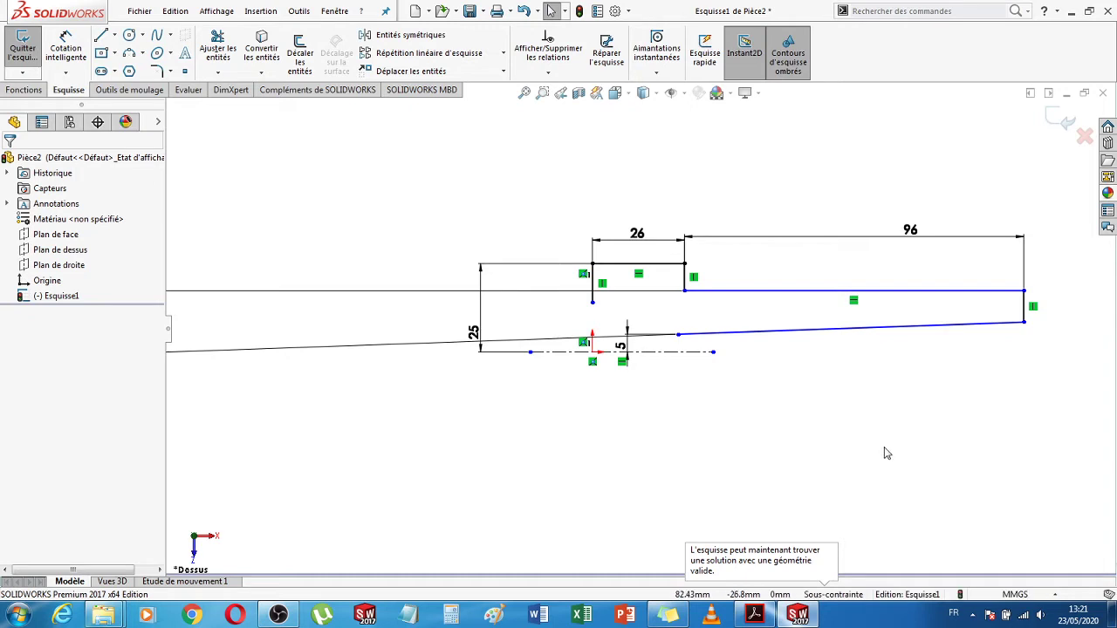
- Stretch the centerline's free end beyond the shank's vertical end line
{"action": "left_click_drag", "start_coordinate": [636, 354], "coordinate": [1007, 469]}
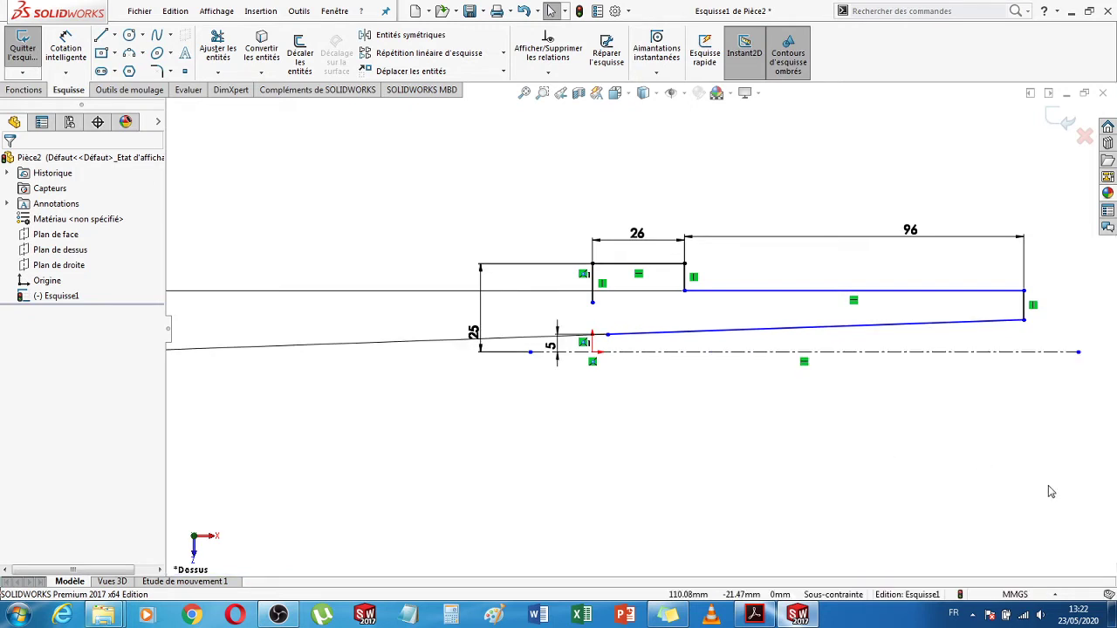
- Dimension the shank's upper horizontal line 12.5 mm from the centerline
{"action": "left_click", "coordinate": [65, 48]}
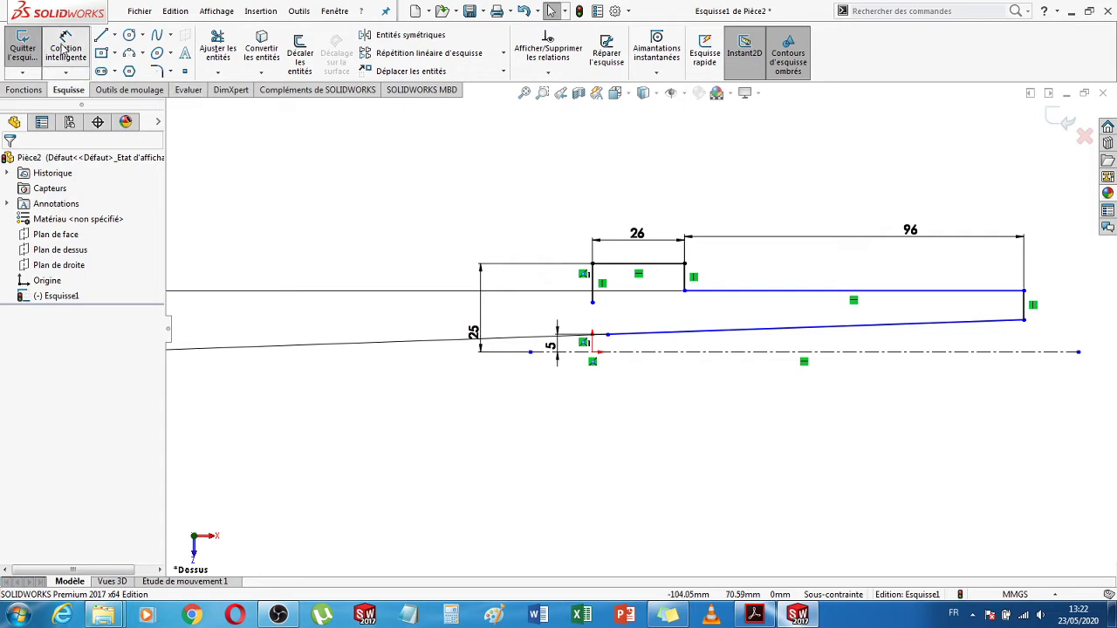
{"action": "left_click", "coordinate": [994, 291]}
{"action": "left_click", "coordinate": [986, 351]}
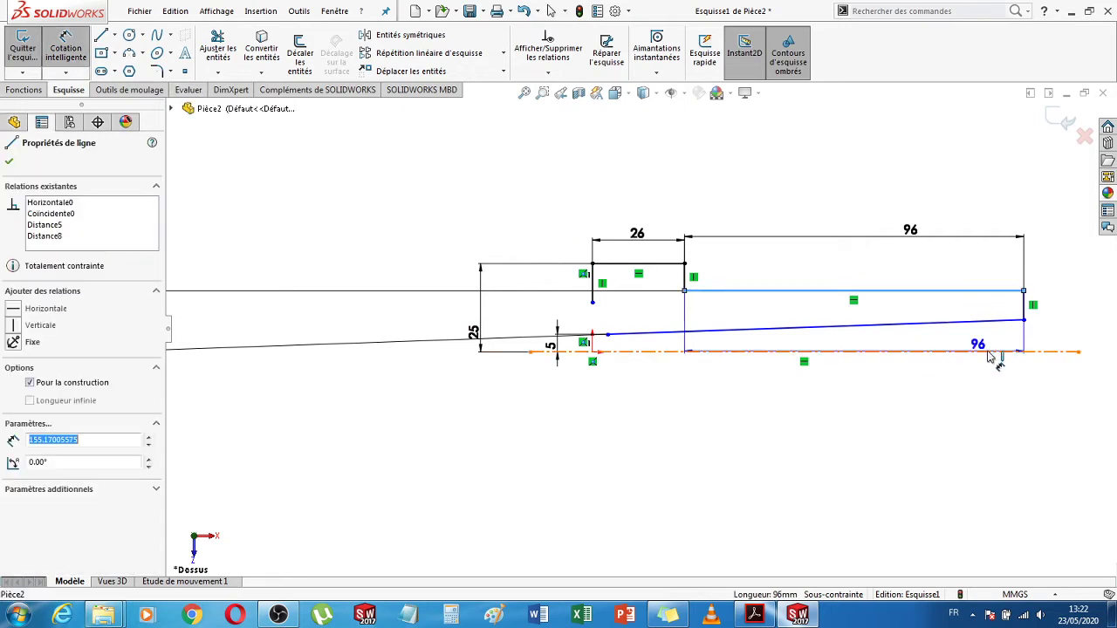
{"action": "left_click", "coordinate": [1066, 335]}
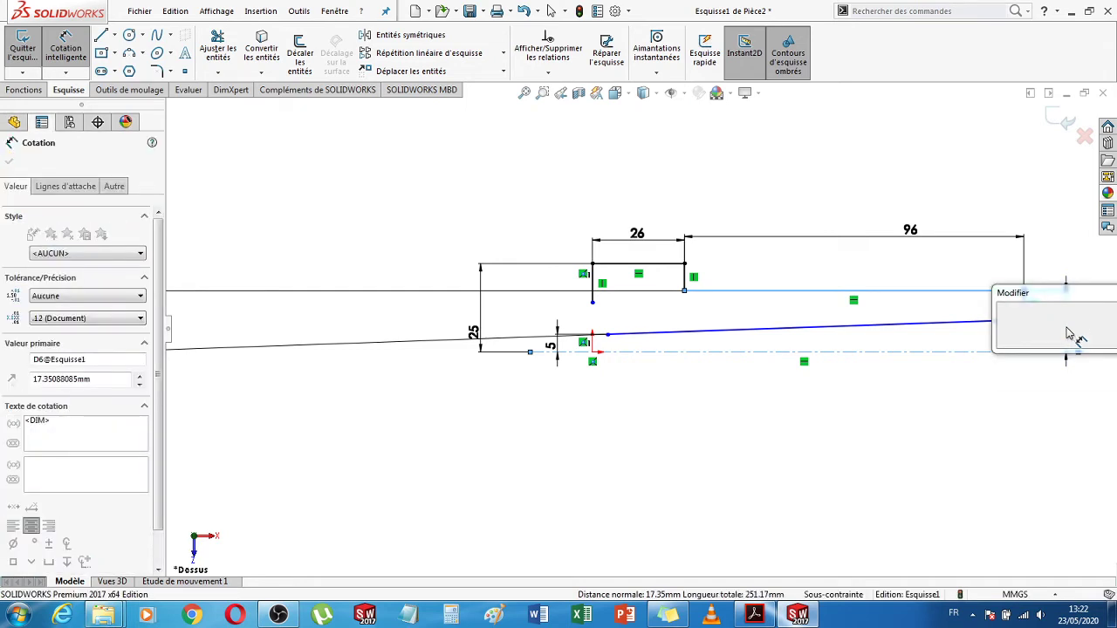
{"action": "type", "text": "12.5"}
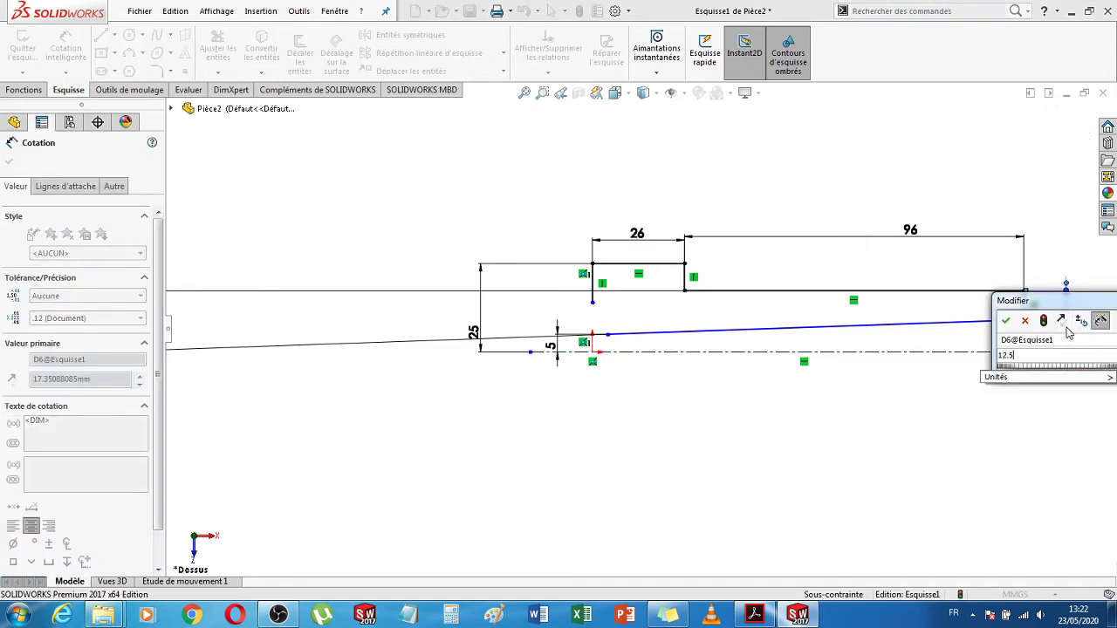
{"action": "key", "text": "Return"}
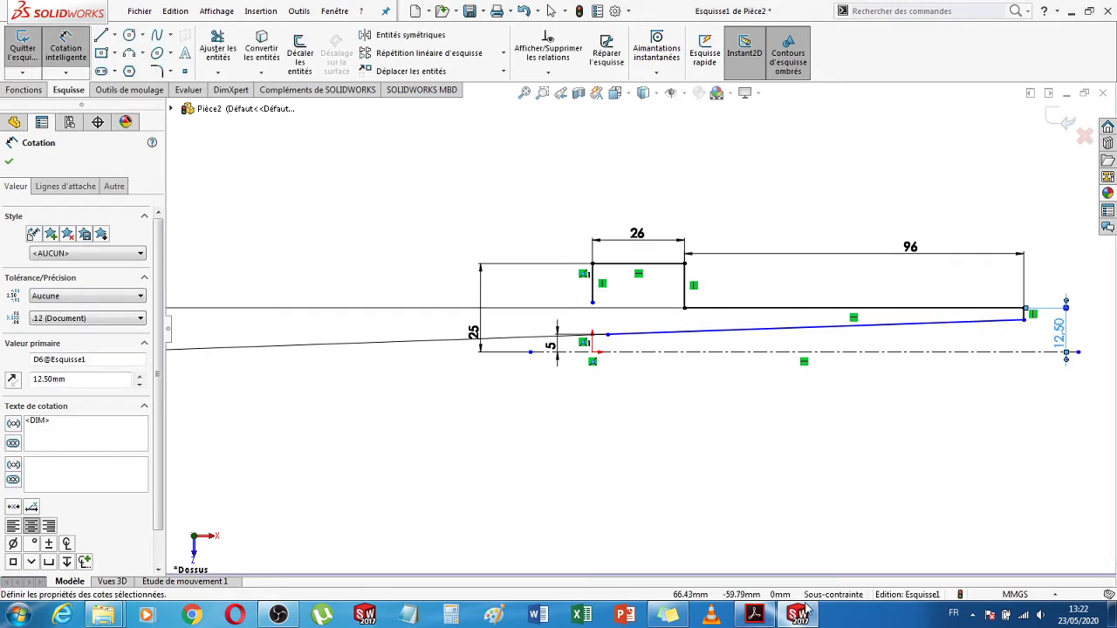
- Check the bushing drawing and the d2 column of the dimension table in Acrobat, and return to the SOLIDWORKS sketch
{"action": "left_click", "coordinate": [751, 616]}
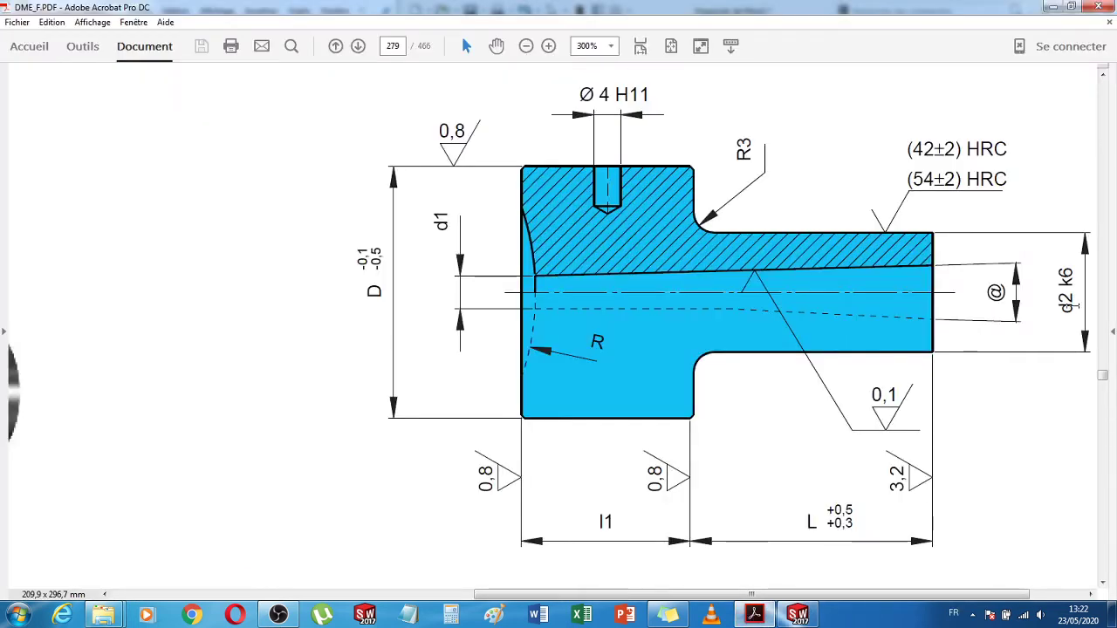
{"action": "scroll", "coordinate": [923, 455], "scroll_direction": "down", "scroll_amount": 5}
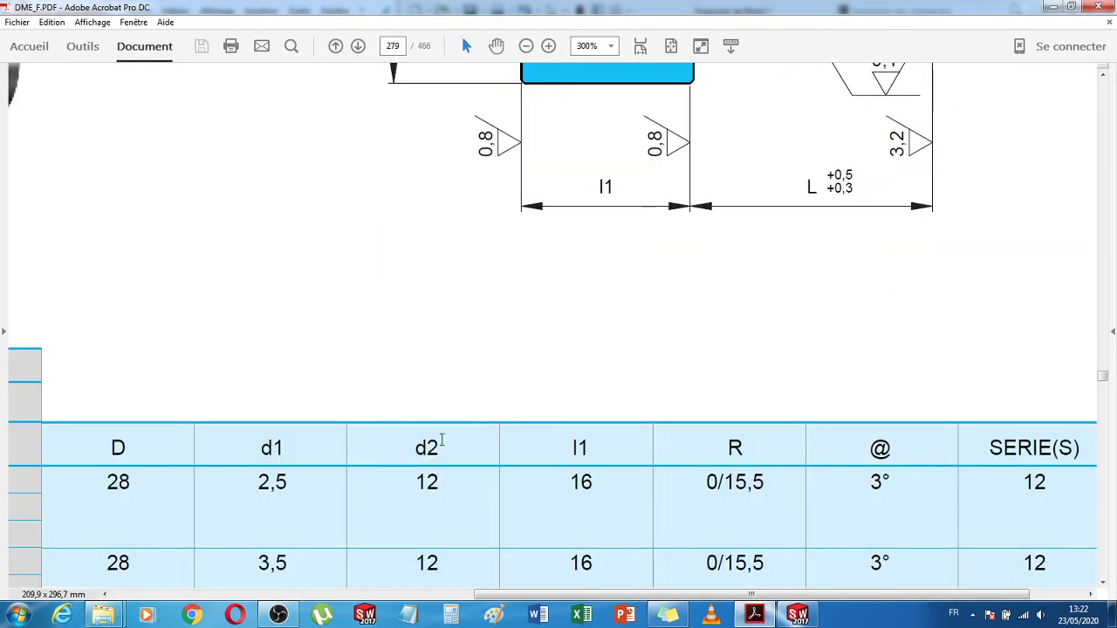
{"action": "scroll", "coordinate": [441, 441], "scroll_direction": "down", "scroll_amount": 14}
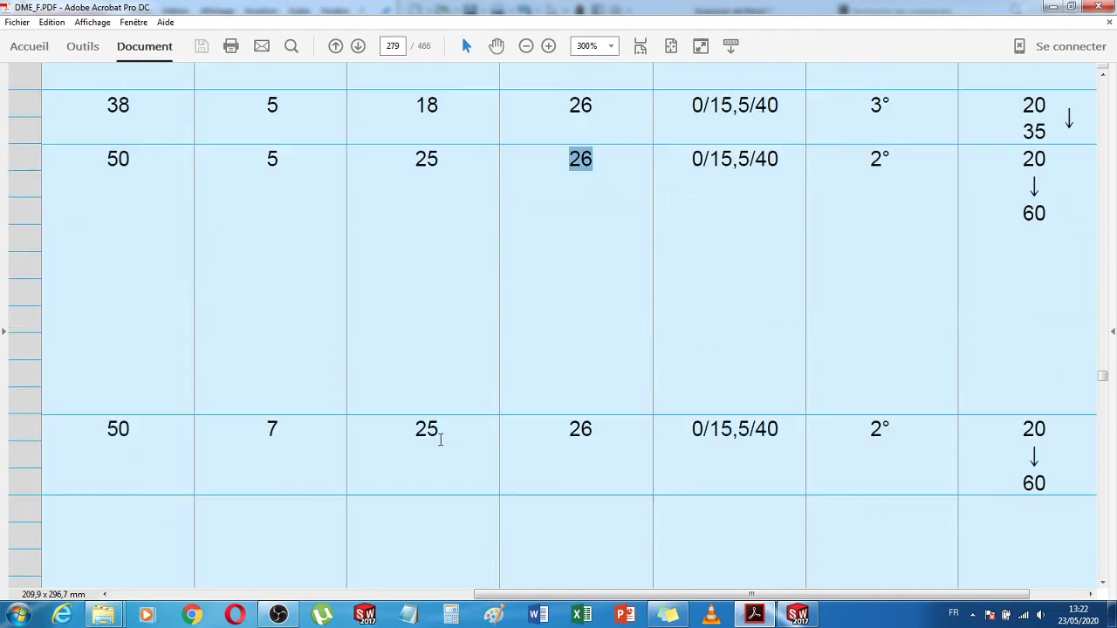
{"action": "scroll", "coordinate": [441, 439], "scroll_direction": "up", "scroll_amount": 19}
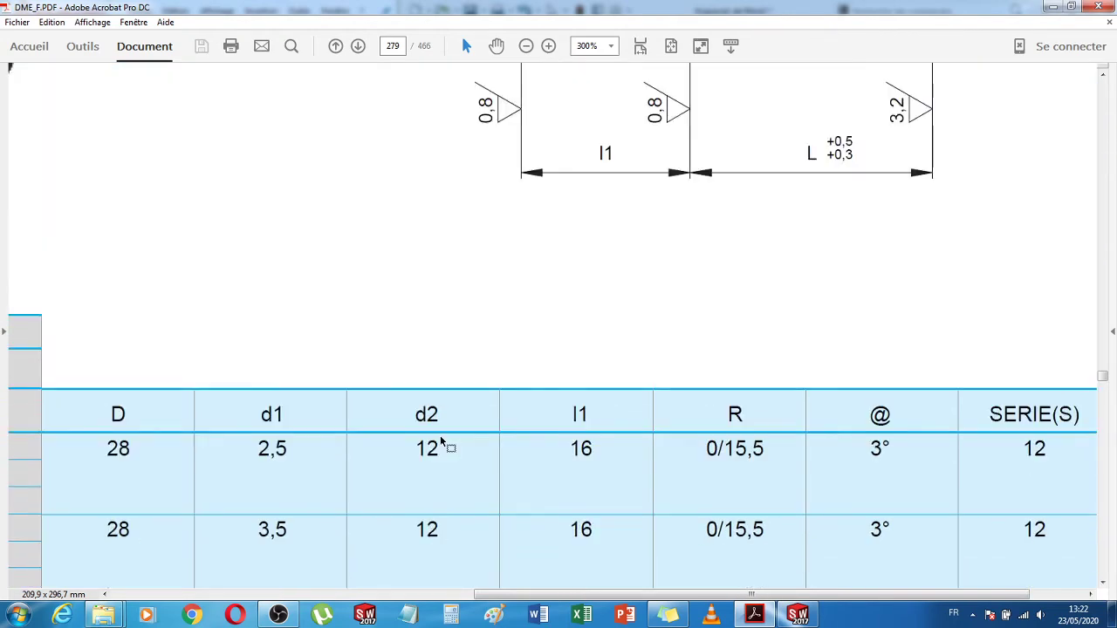
{"action": "scroll", "coordinate": [443, 442], "scroll_direction": "up", "scroll_amount": 2}
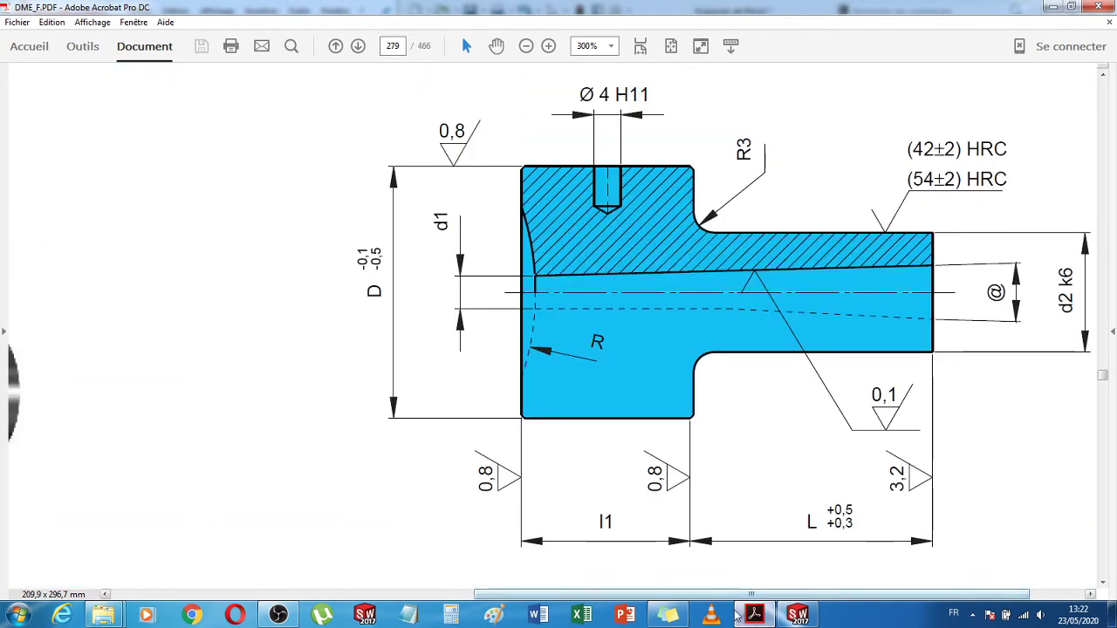
{"action": "left_click", "coordinate": [798, 615]}
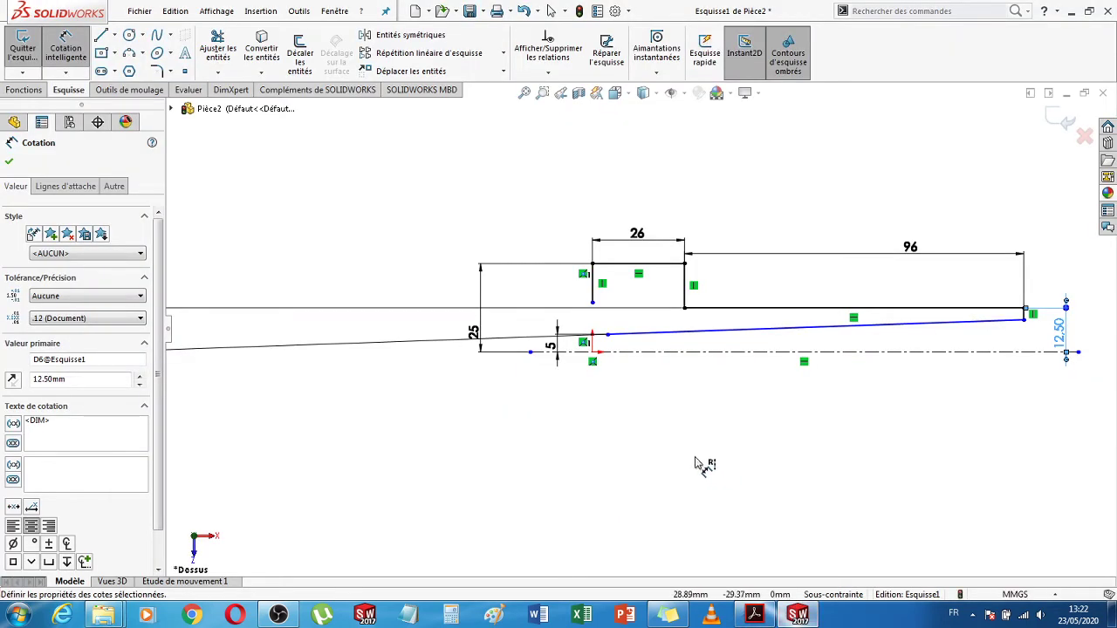
{"action": "left_click", "coordinate": [668, 453]}
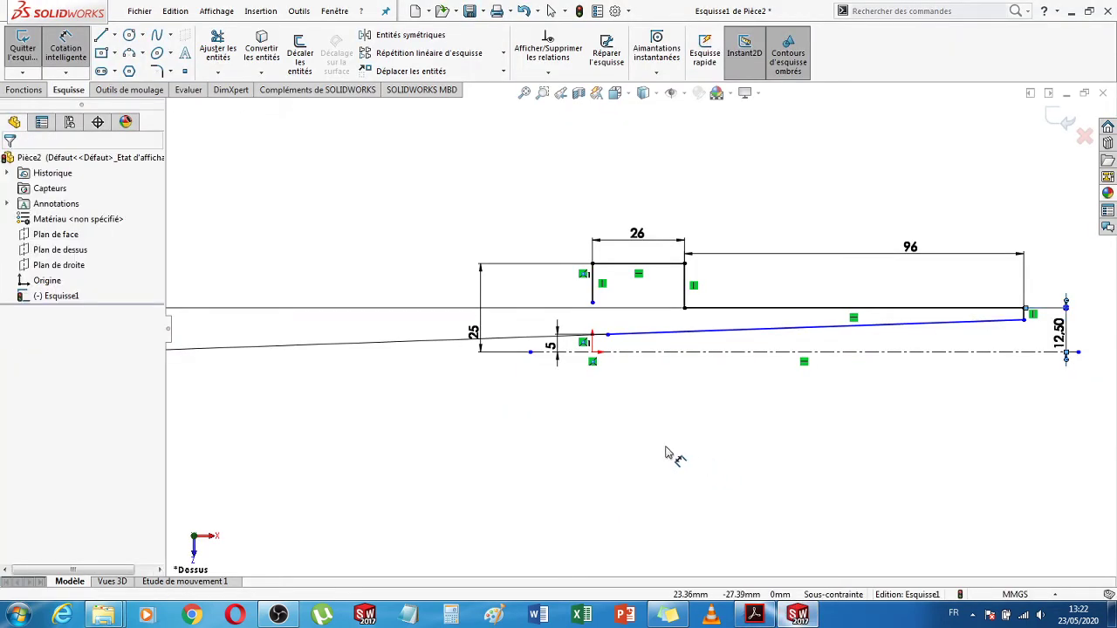
{"action": "key", "text": "Escape"}
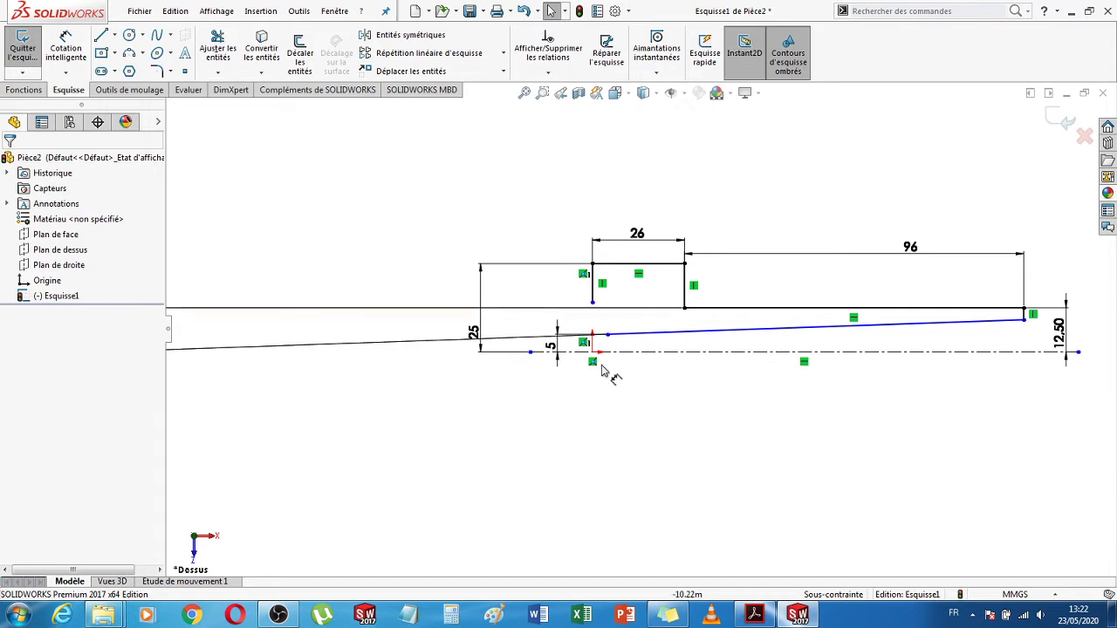
- Draw a three-point arc of about 7 mm radius from the head's short vertical line to the start of the sloped bore line
{"action": "left_click", "coordinate": [129, 54]}
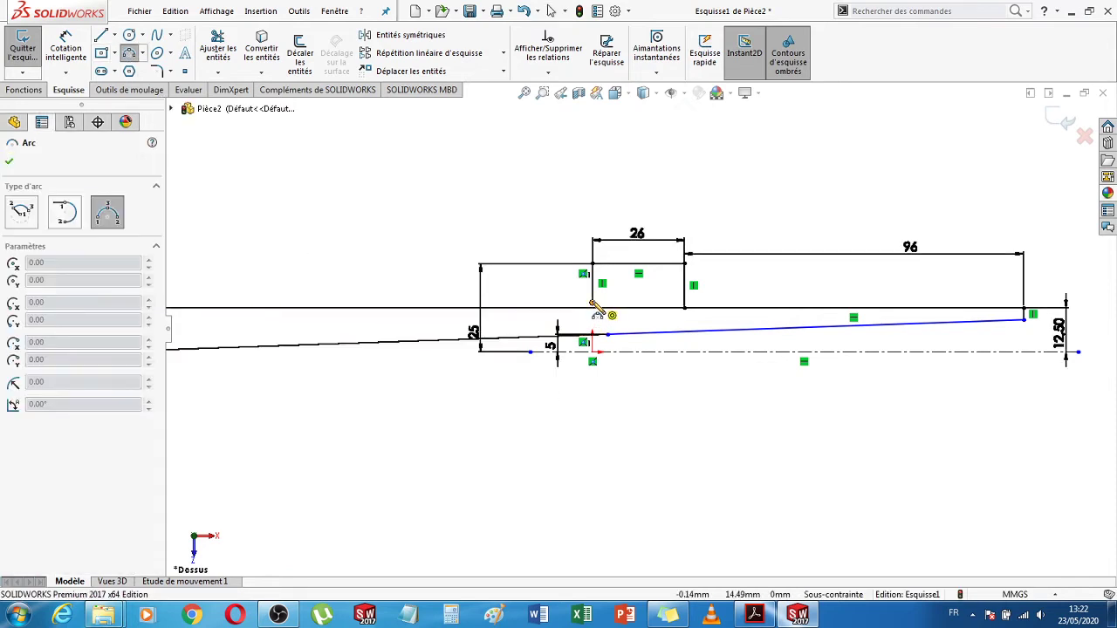
{"action": "left_click", "coordinate": [593, 304]}
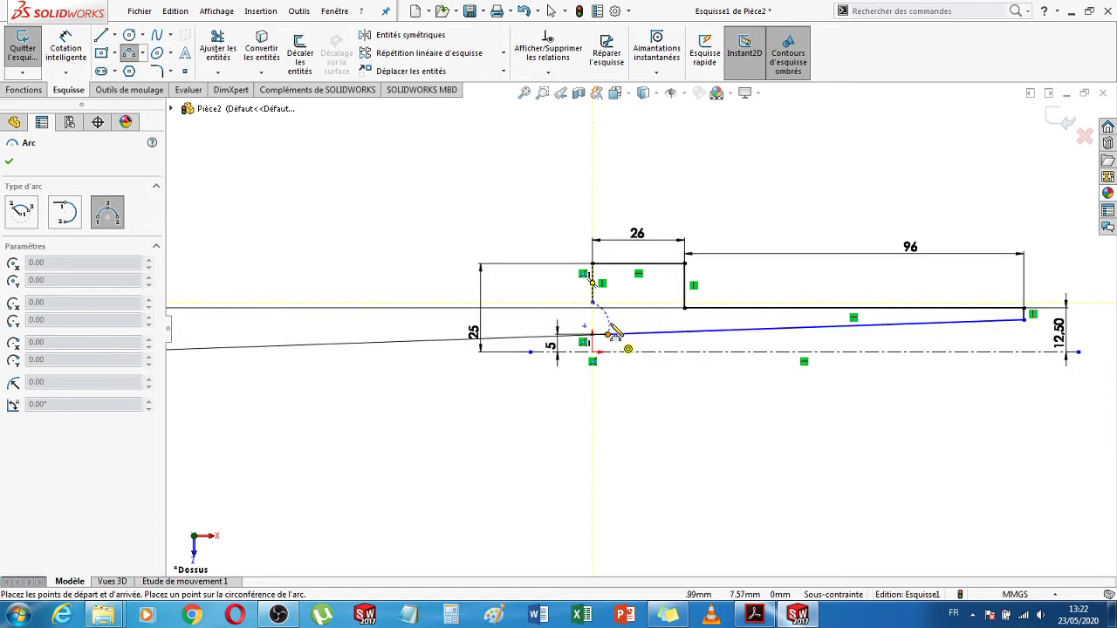
{"action": "left_click", "coordinate": [610, 333]}
{"action": "left_click", "coordinate": [612, 330]}
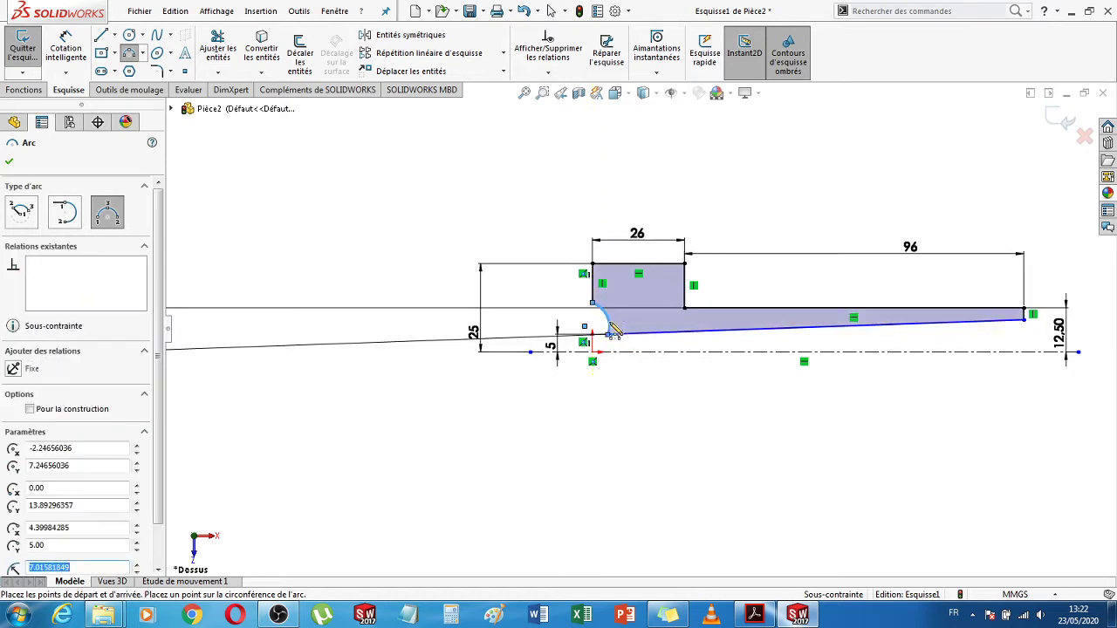
{"action": "key", "text": "Escape"}
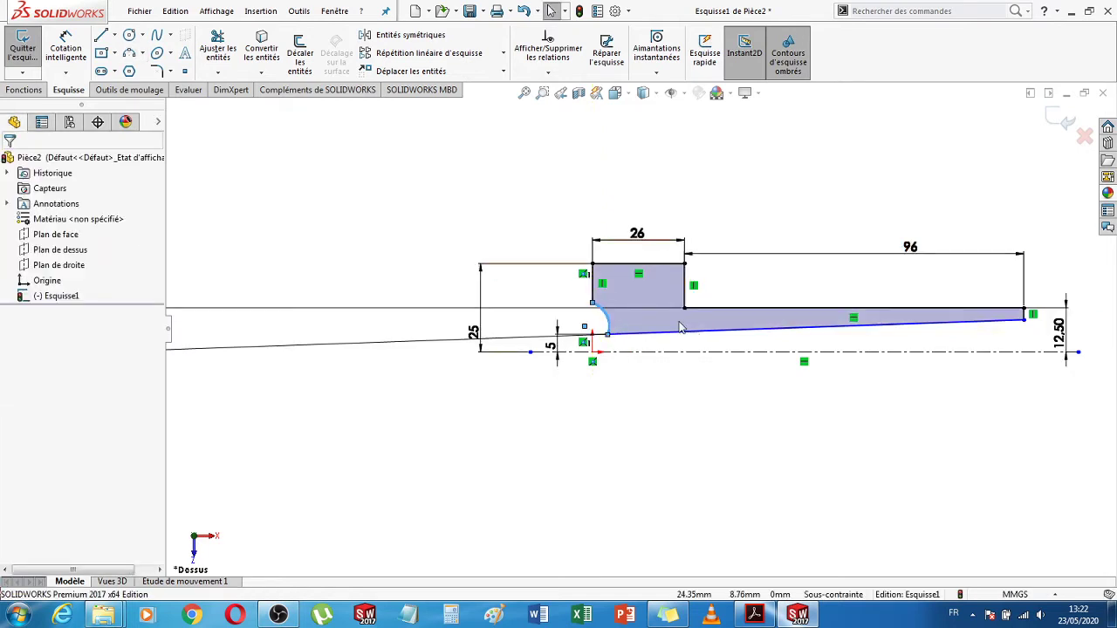
- Dimension the radius of the arc between the head and the bore line as 40 mm
{"action": "scroll", "coordinate": [679, 320], "scroll_direction": "down", "scroll_amount": 2}
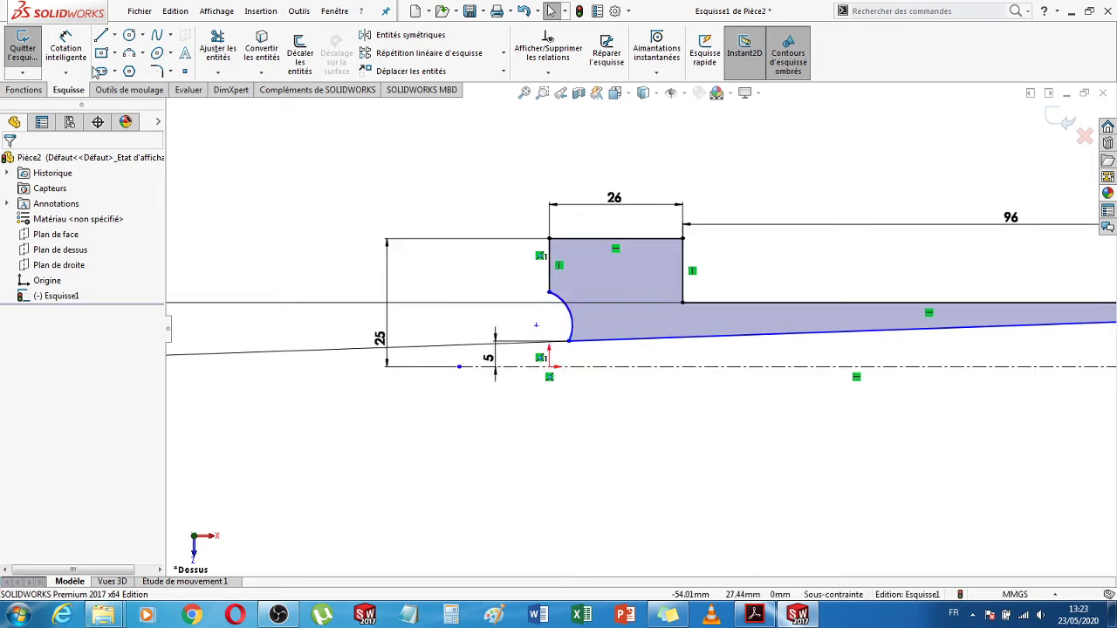
{"action": "right_click_drag", "start_coordinate": [675, 384], "coordinate": [469, 291]}
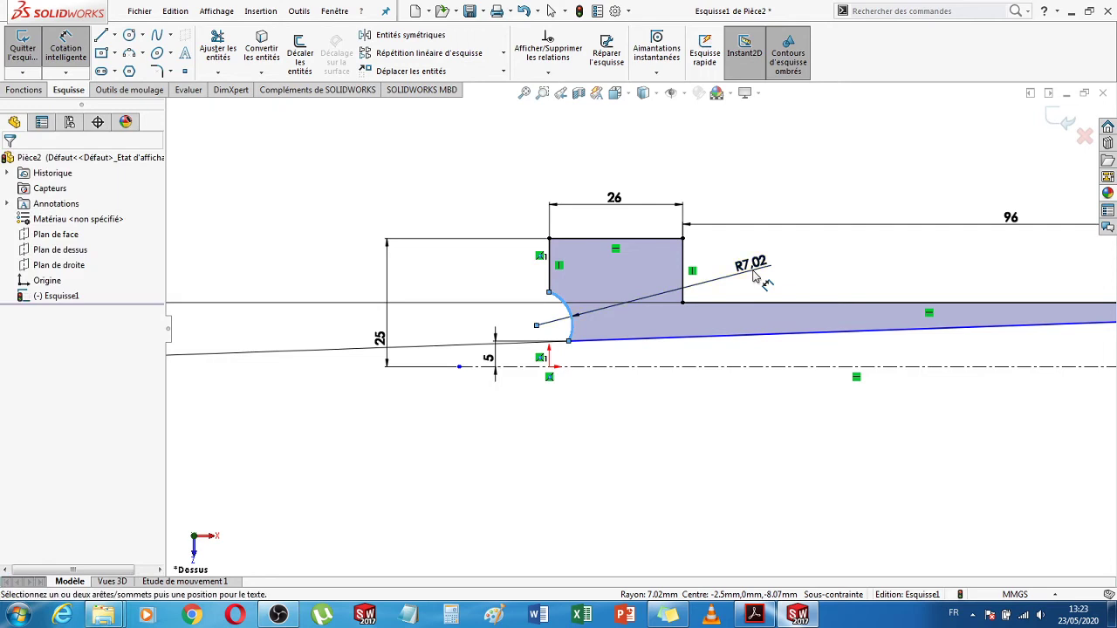
{"action": "left_click", "coordinate": [755, 276]}
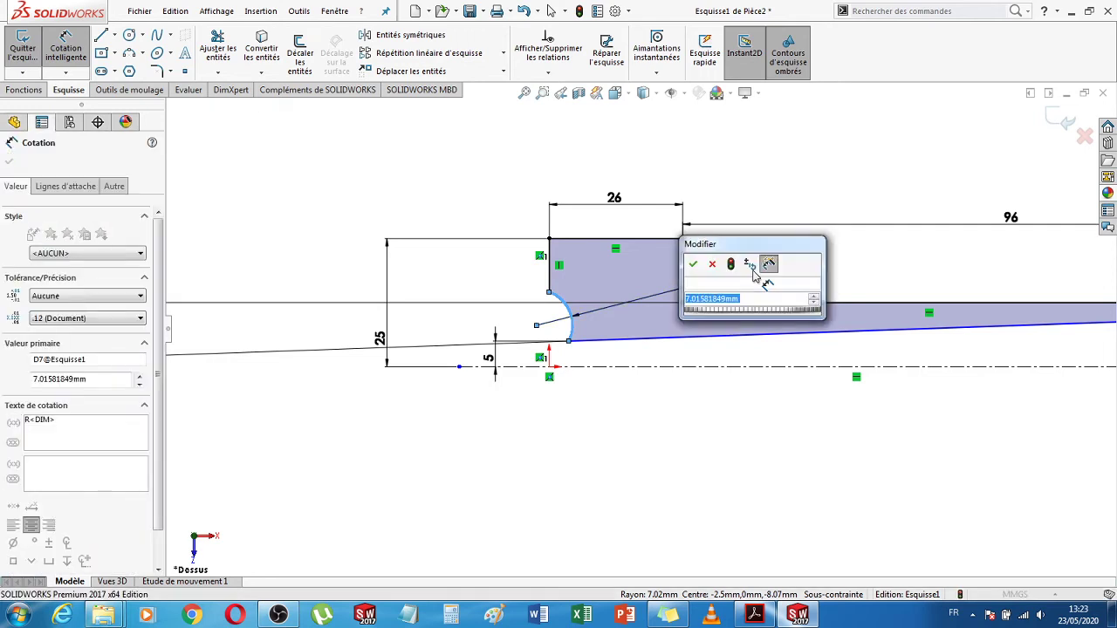
{"action": "key", "text": "Return"}
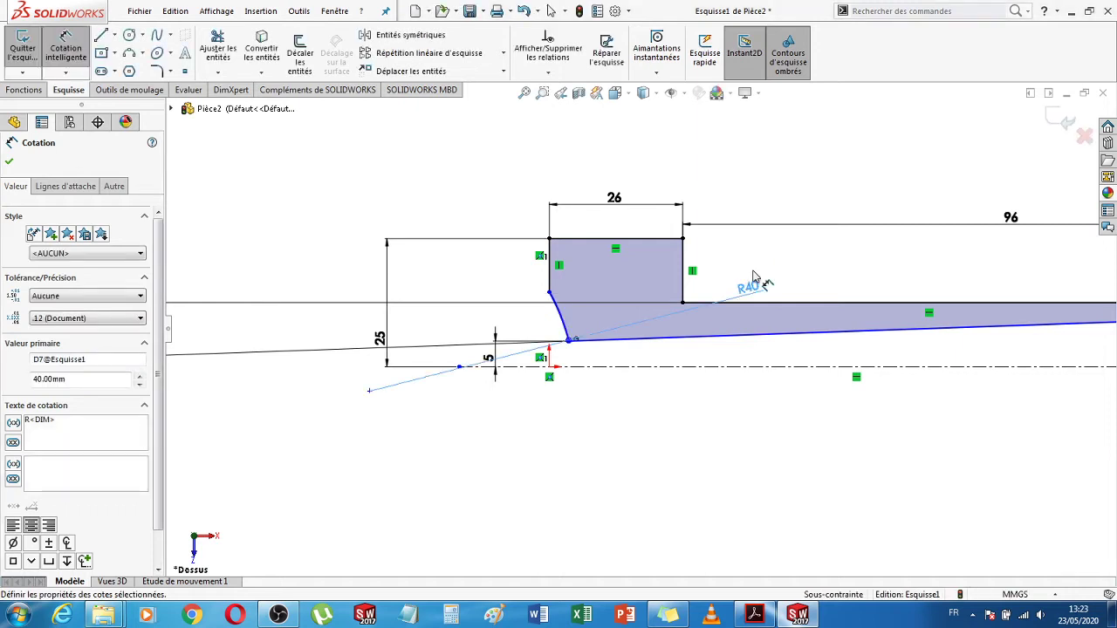
{"action": "key", "text": "Escape"}
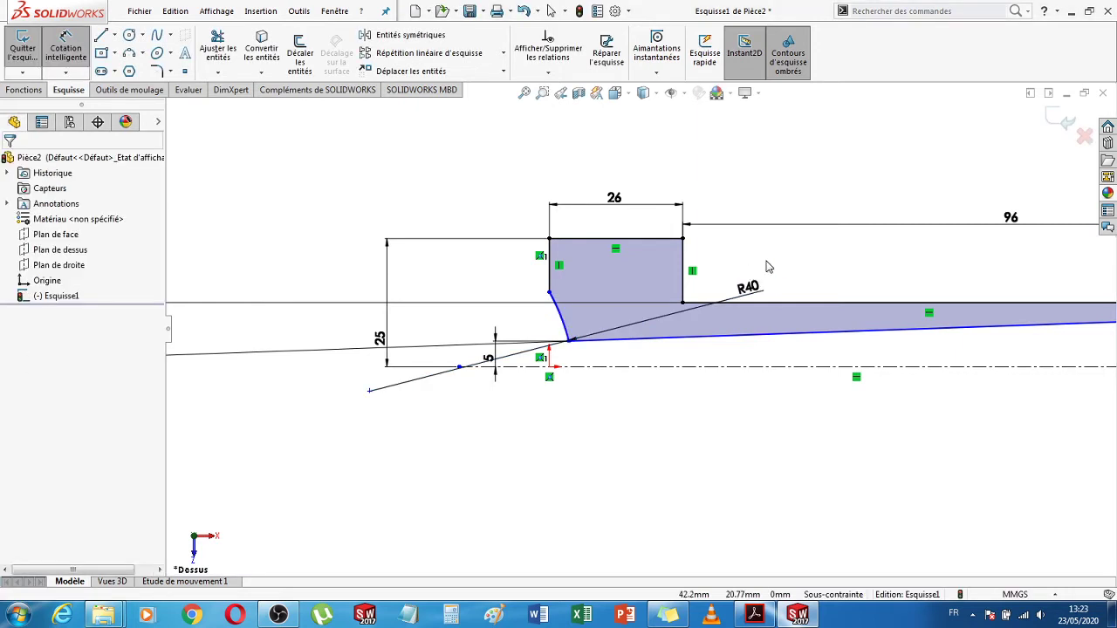
{"action": "key", "text": "Escape"}
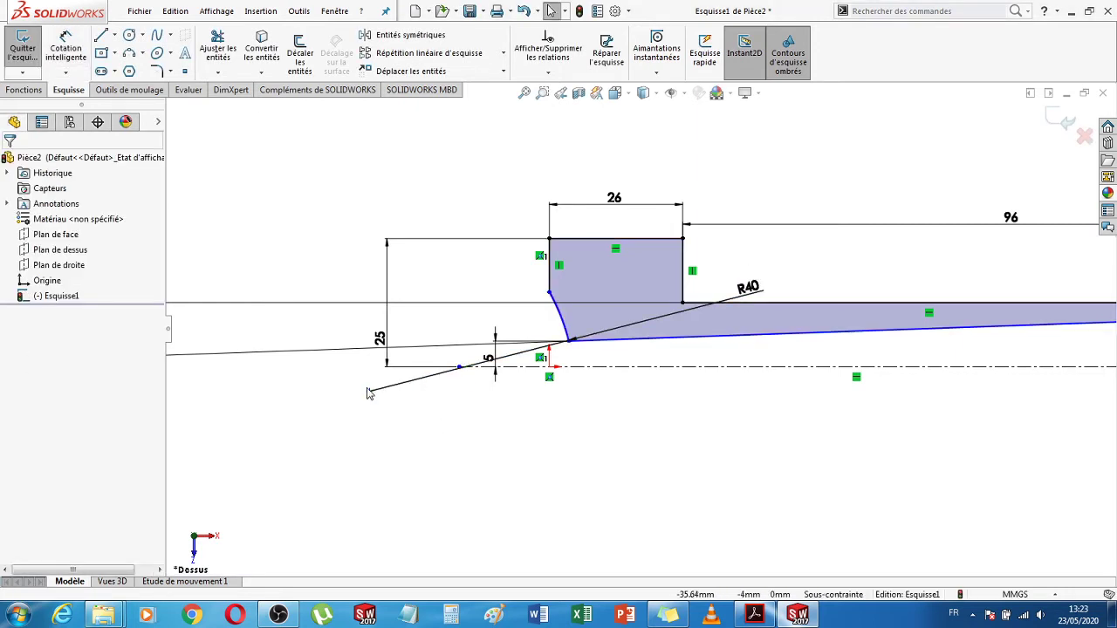
- Shift the R40 arc's centre point and align it with the origin using a Horizontal relation
{"action": "mouse_move", "coordinate": [370, 394]}
{"action": "left_mouse_down"}
{"action": "mouse_move", "coordinate": [369, 371]}
{"action": "mouse_move", "coordinate": [373, 391]}
{"action": "left_mouse_up"}
{"action": "left_click", "coordinate": [536, 490]}
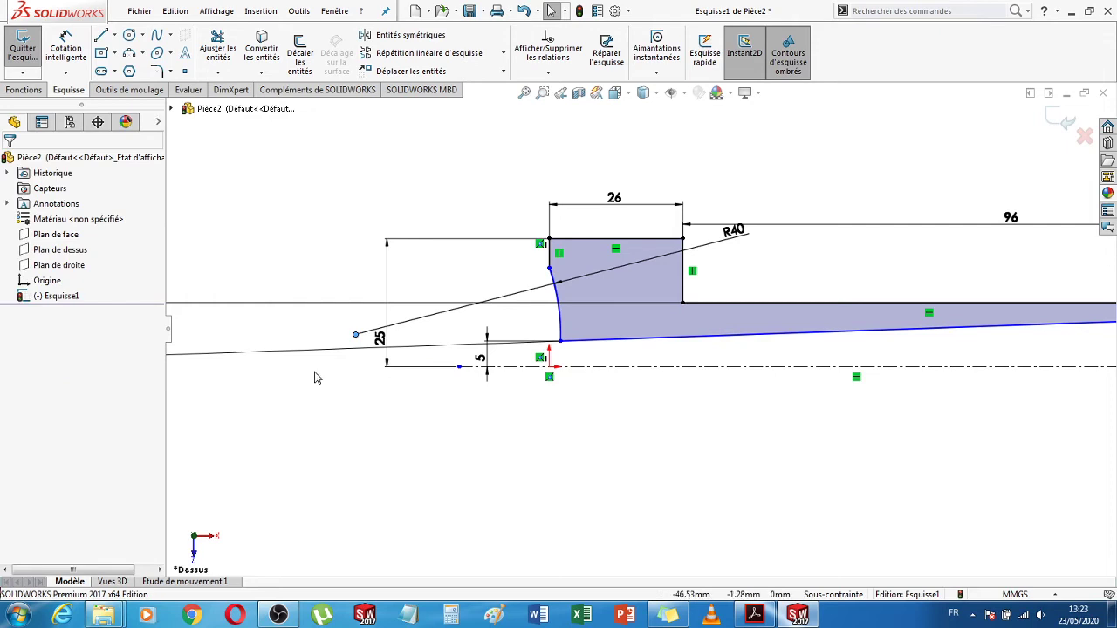
{"action": "left_click", "coordinate": [356, 338]}
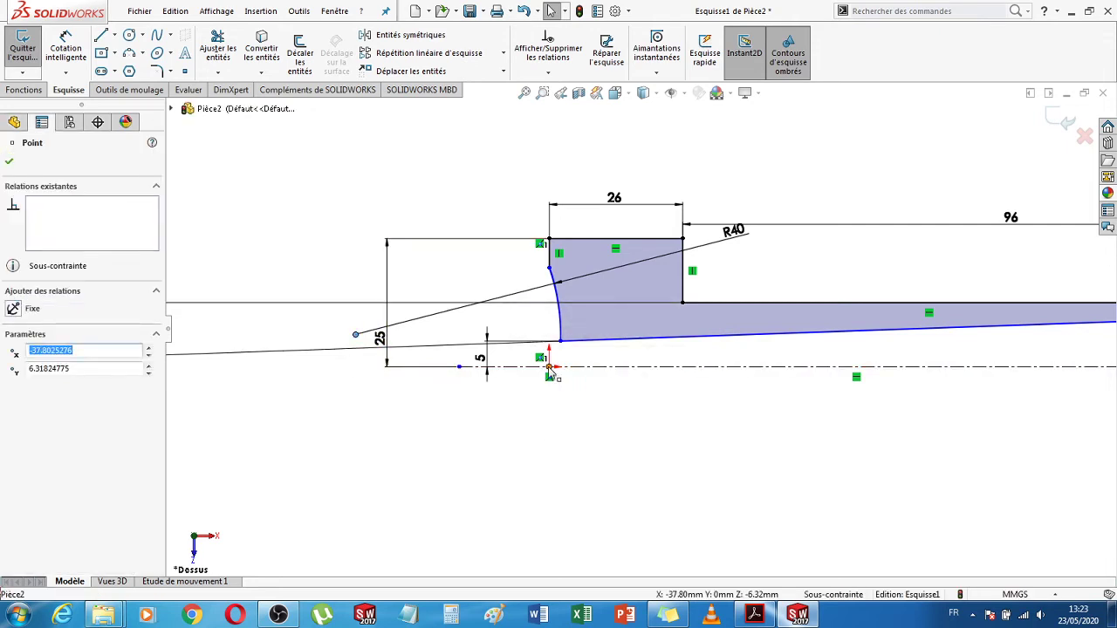
{"action": "left_click", "coordinate": [549, 368], "text": "ctrl"}
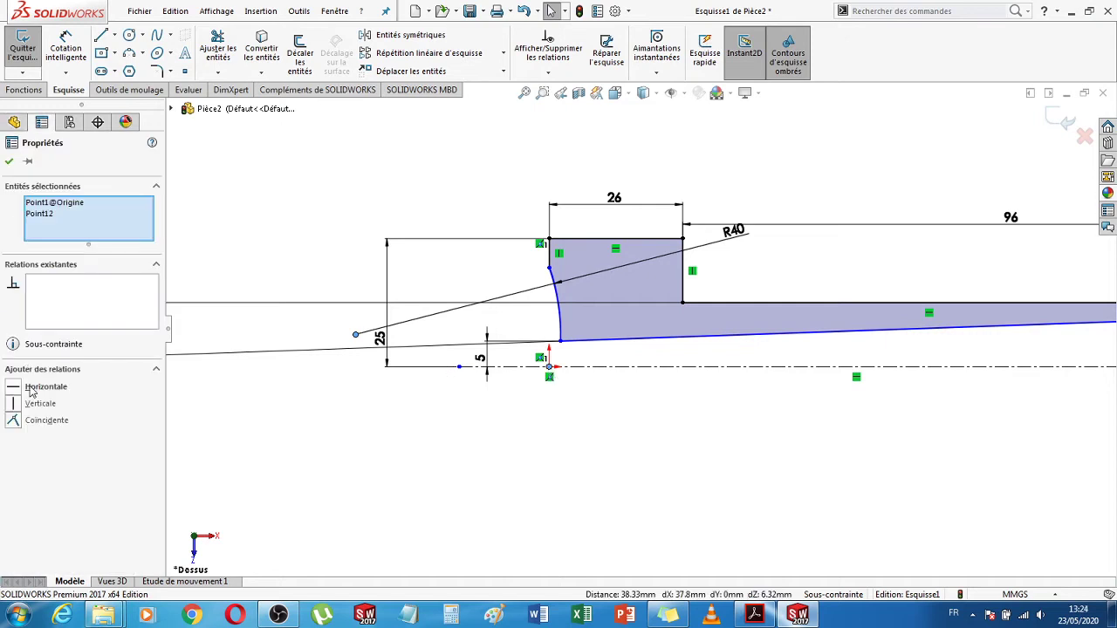
{"action": "left_click", "coordinate": [16, 388]}
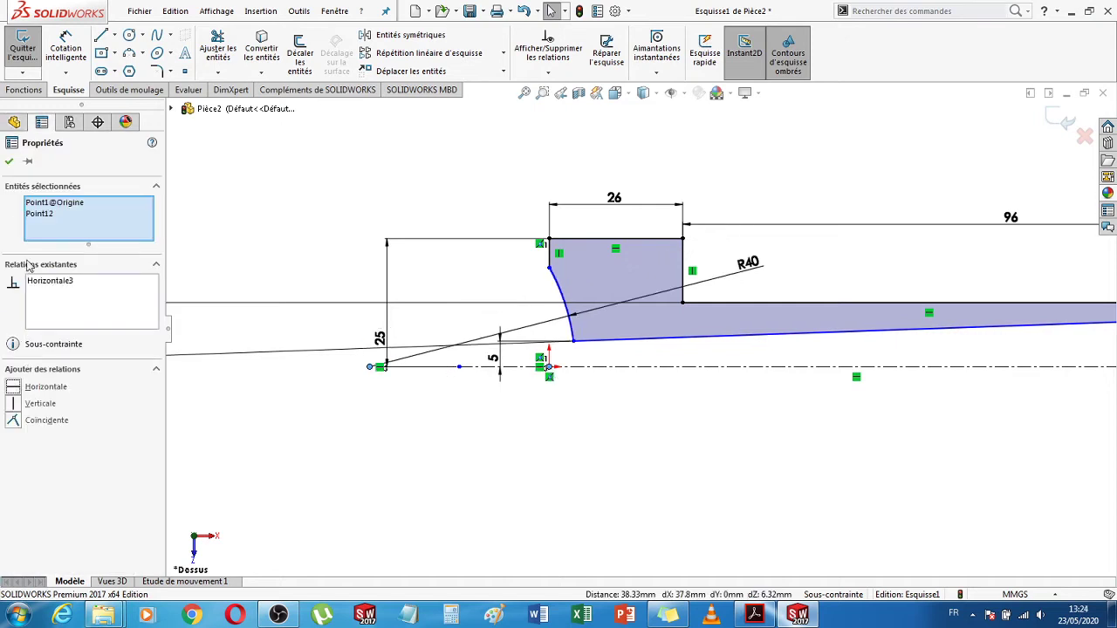
{"action": "left_click", "coordinate": [9, 163]}
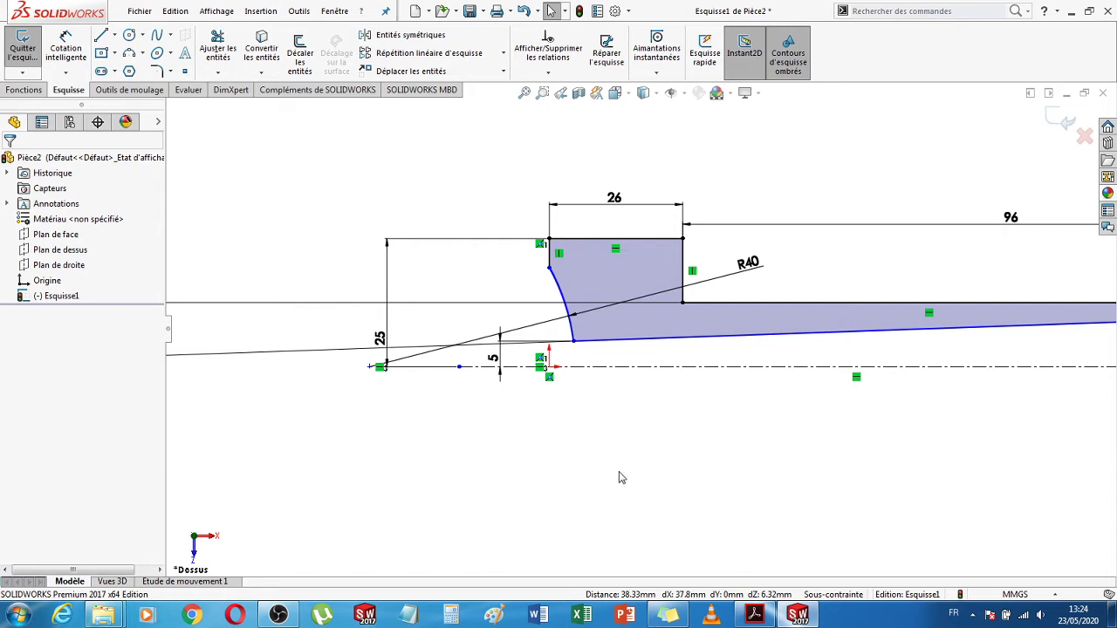
- Slide the R40 arc's centre along the centerline's axis to about 37.9 mm from the origin
{"action": "mouse_move", "coordinate": [763, 617]}
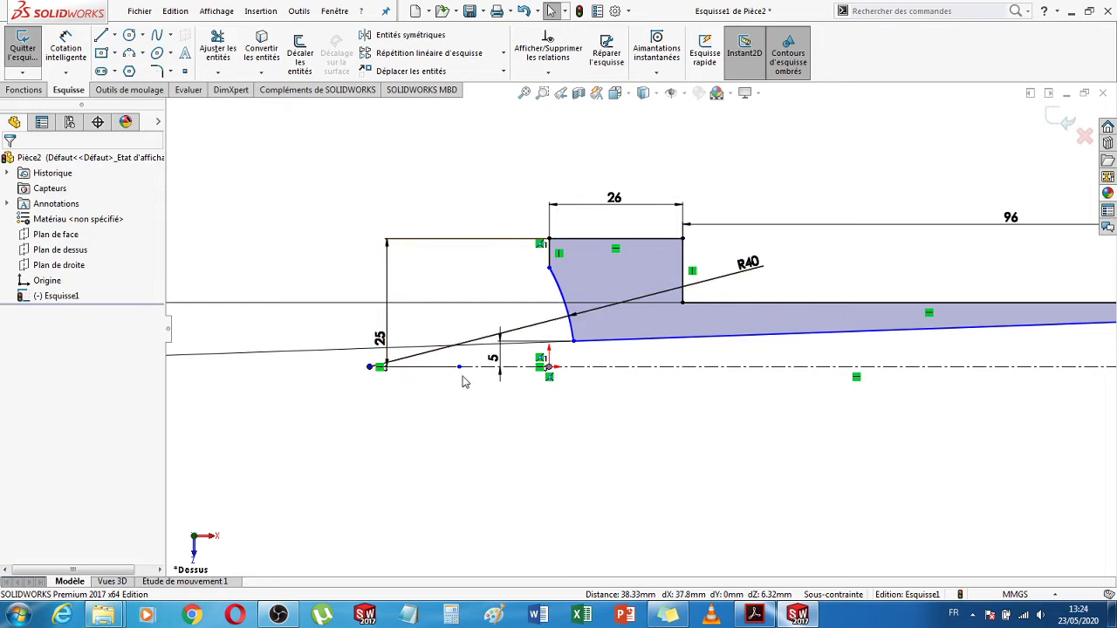
{"action": "left_click", "coordinate": [370, 368]}
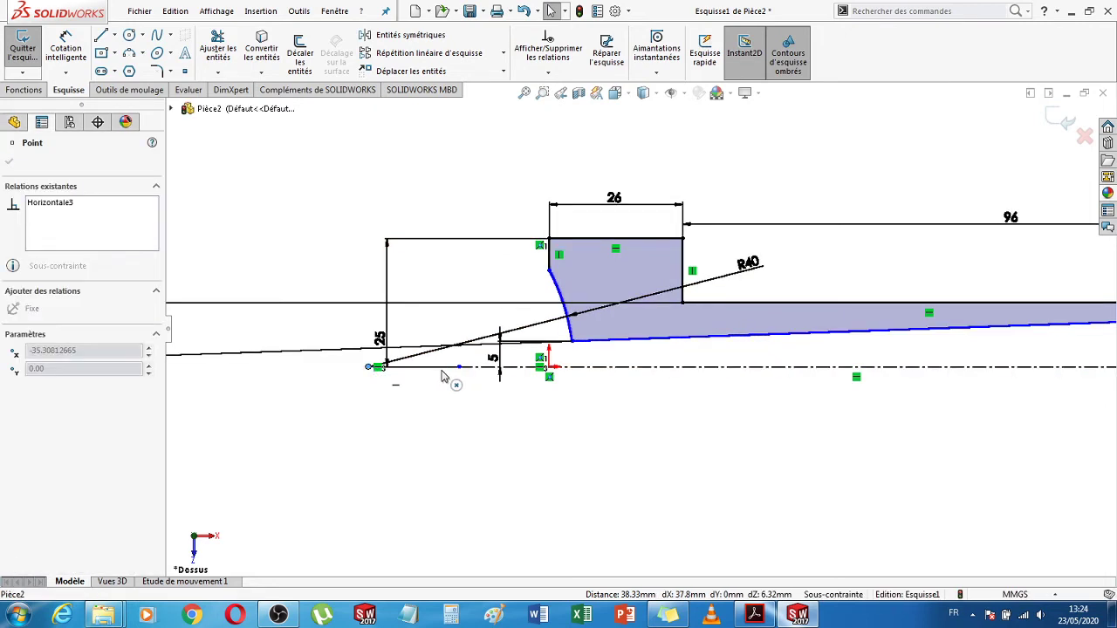
{"action": "left_click_drag", "start_coordinate": [444, 375], "coordinate": [410, 414]}
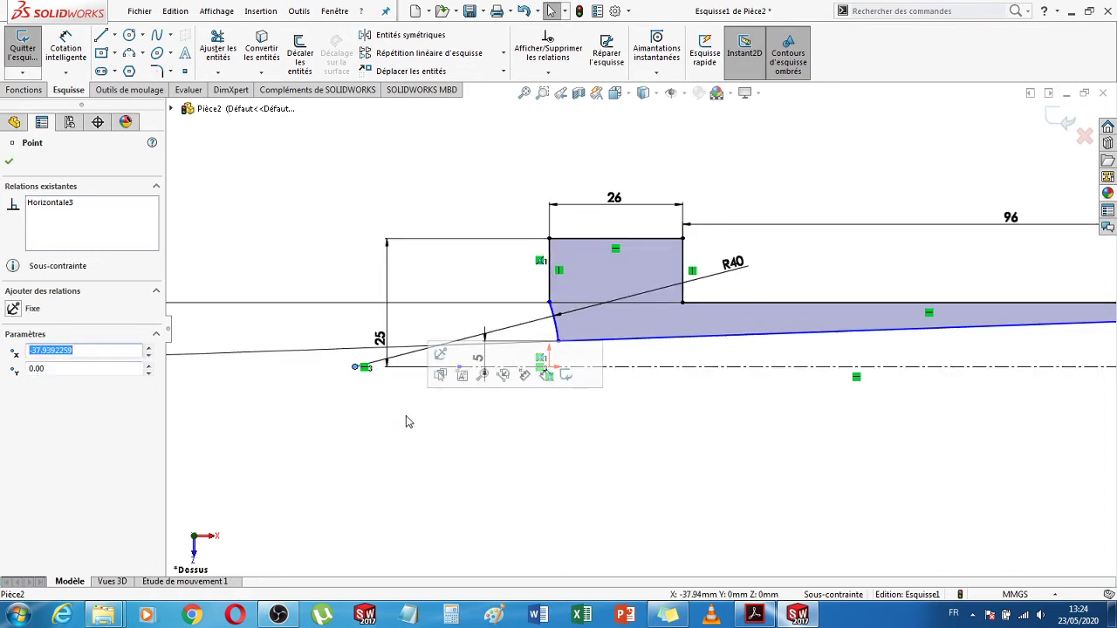
- Dimension the arc's centre 15.5 mm from the head's short vertical line and set the arc's radius to 20 mm
{"action": "left_click", "coordinate": [65, 48]}
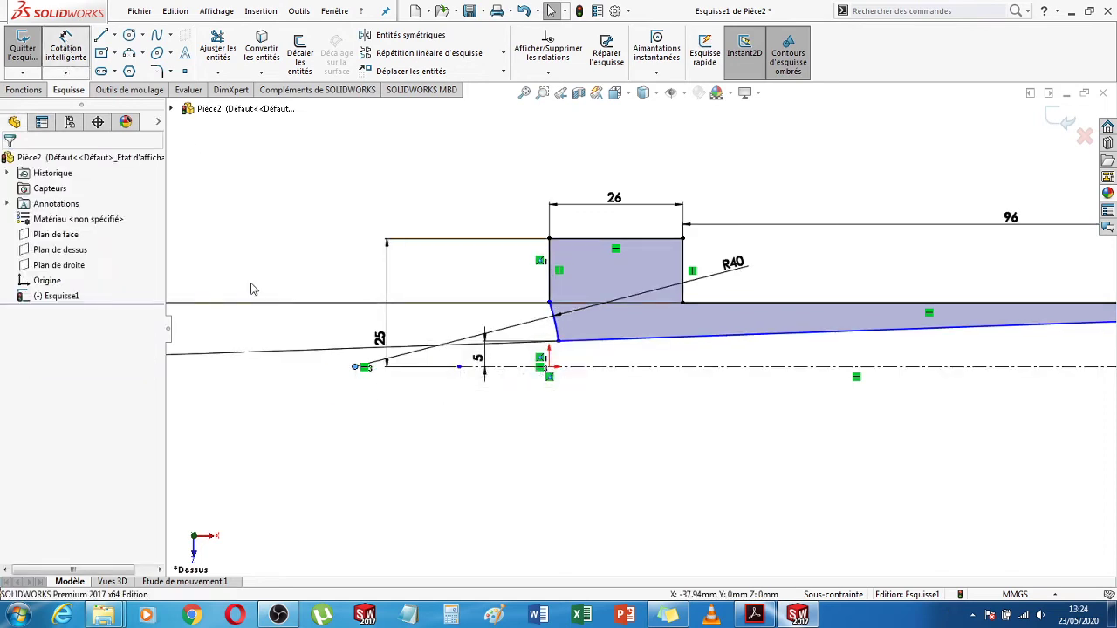
{"action": "left_click", "coordinate": [356, 366]}
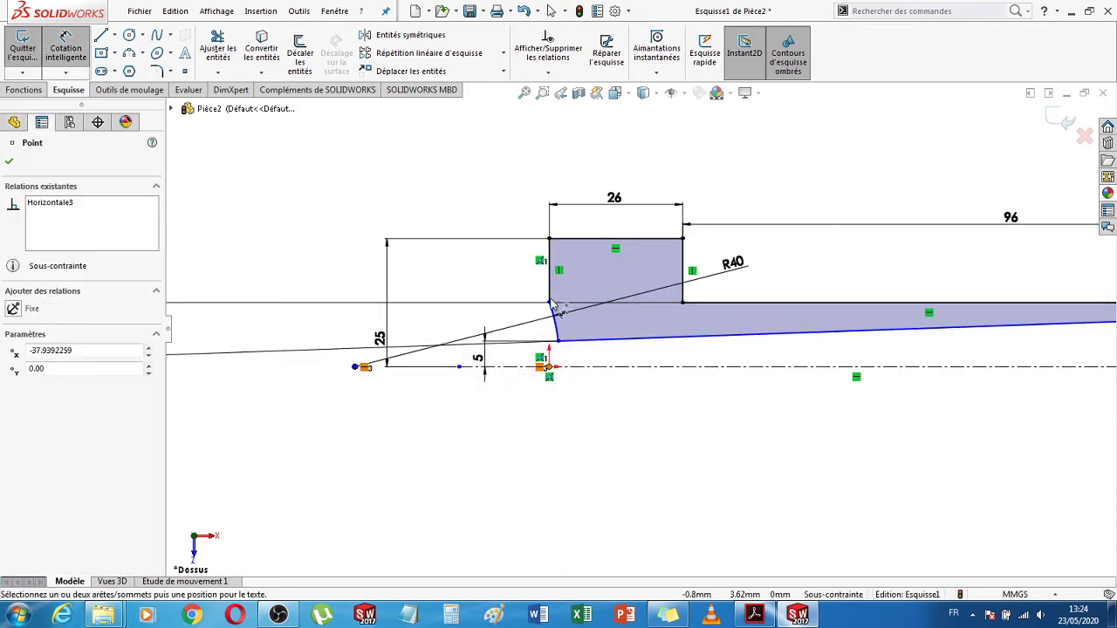
{"action": "left_click", "coordinate": [552, 275]}
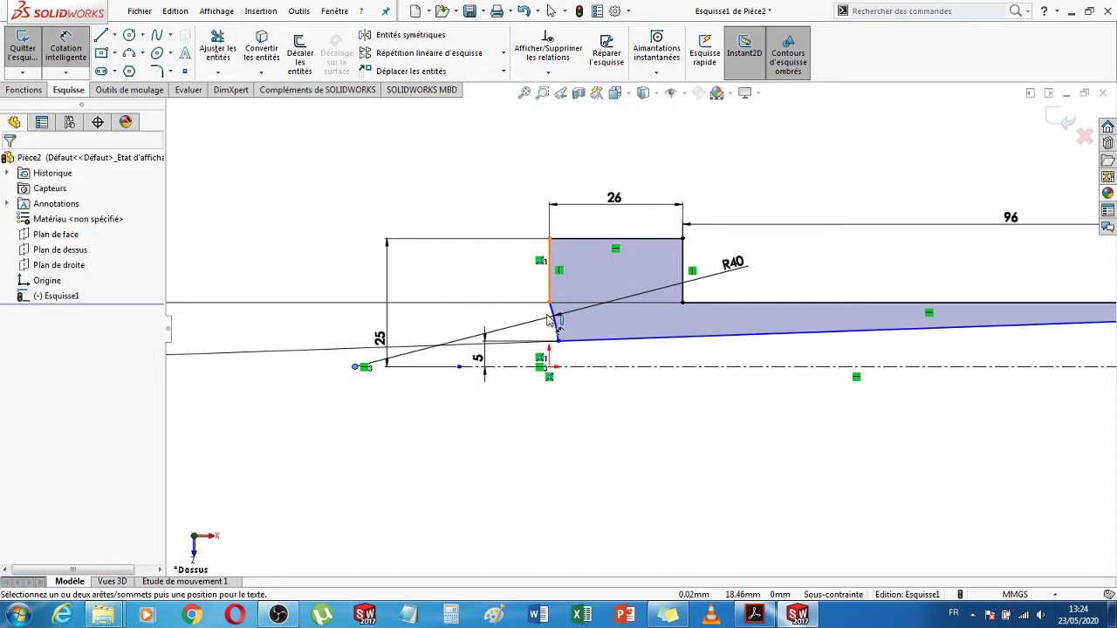
{"action": "left_click", "coordinate": [489, 468]}
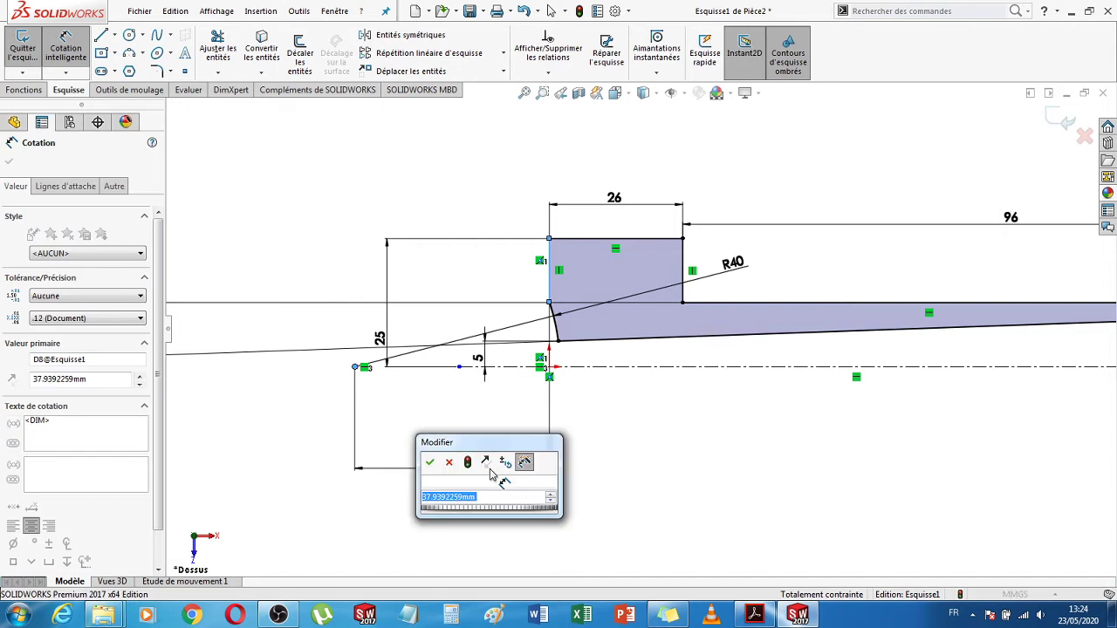
{"action": "type", "text": "15.5"}
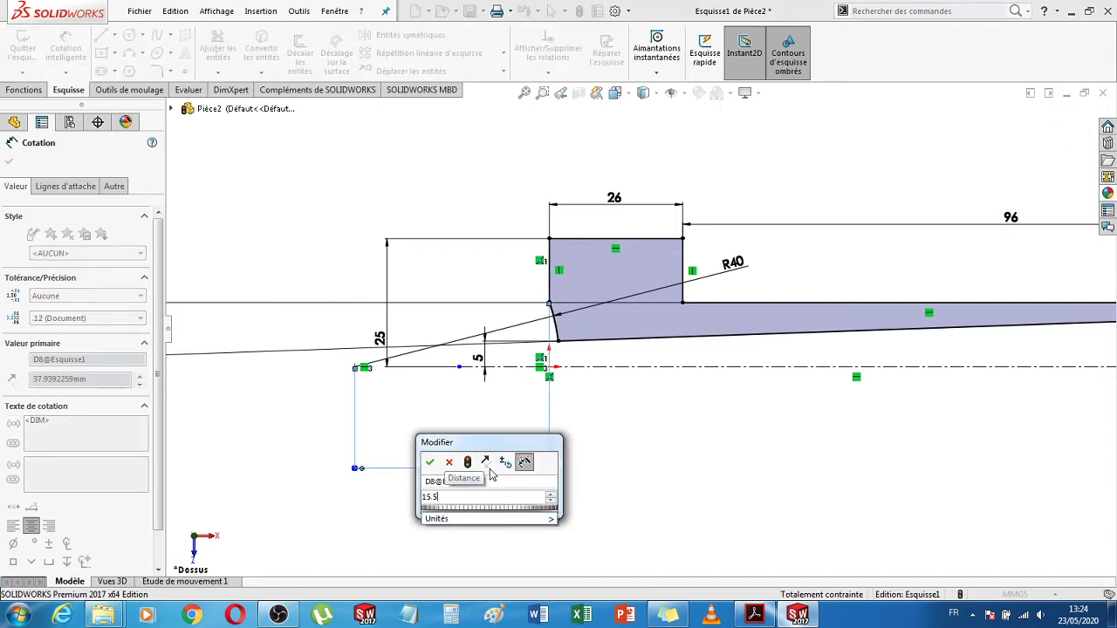
{"action": "key", "text": "Return"}
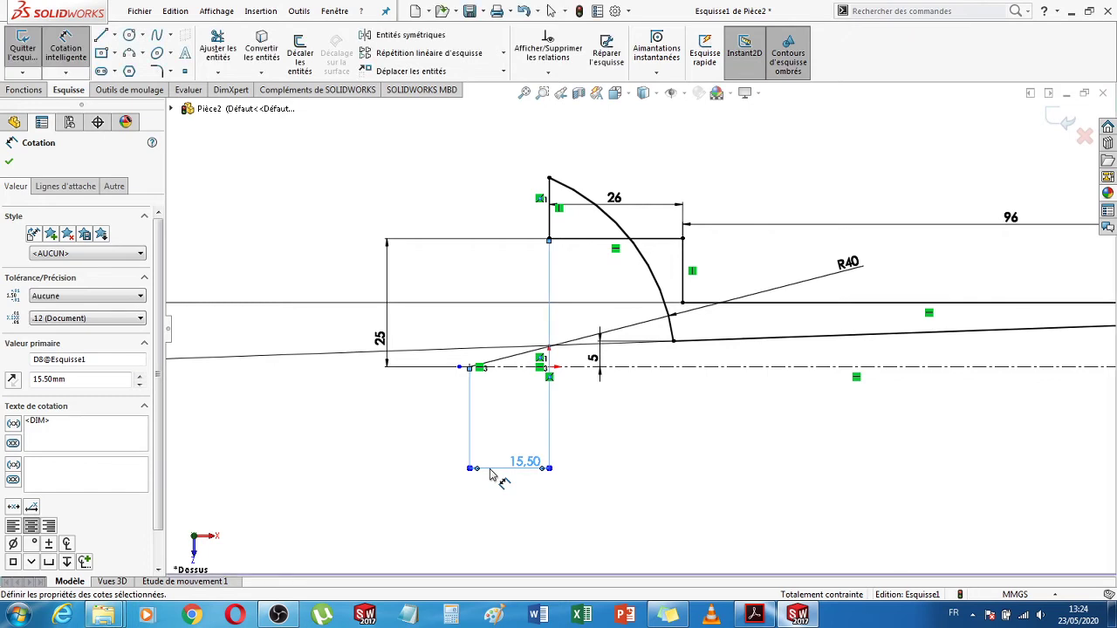
{"action": "double_click", "coordinate": [843, 269]}
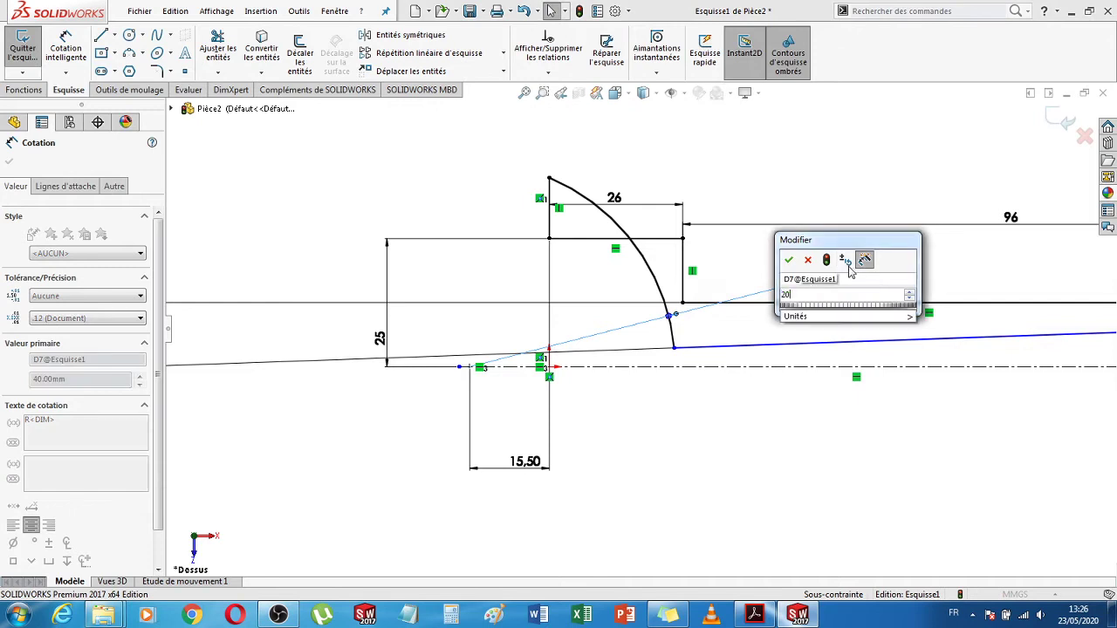
{"action": "key", "text": "Return"}
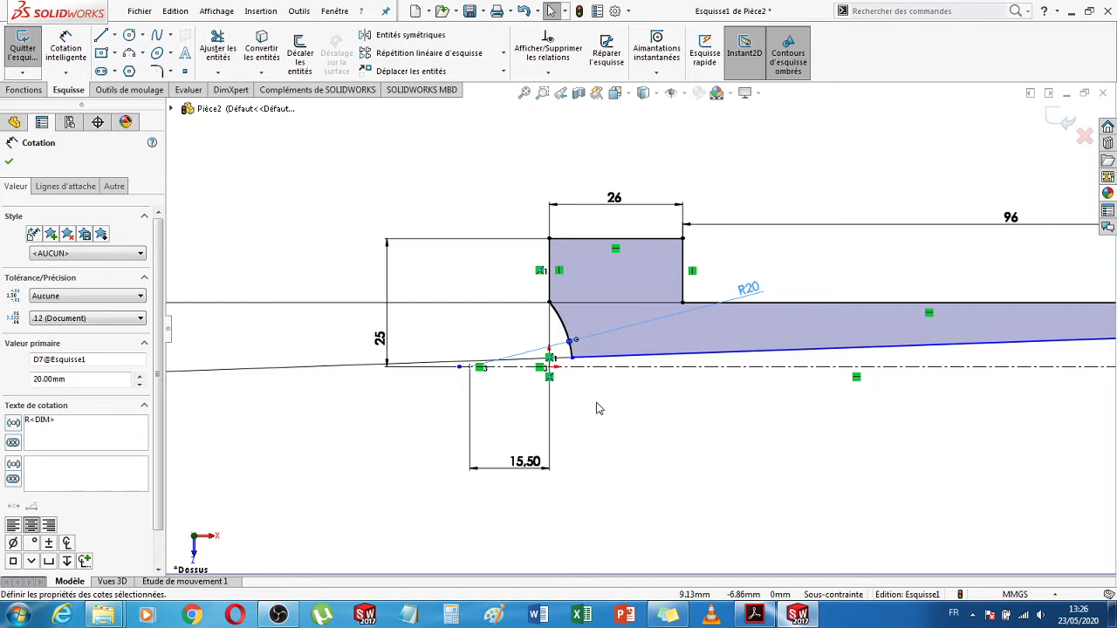
{"action": "left_click", "coordinate": [65, 45]}
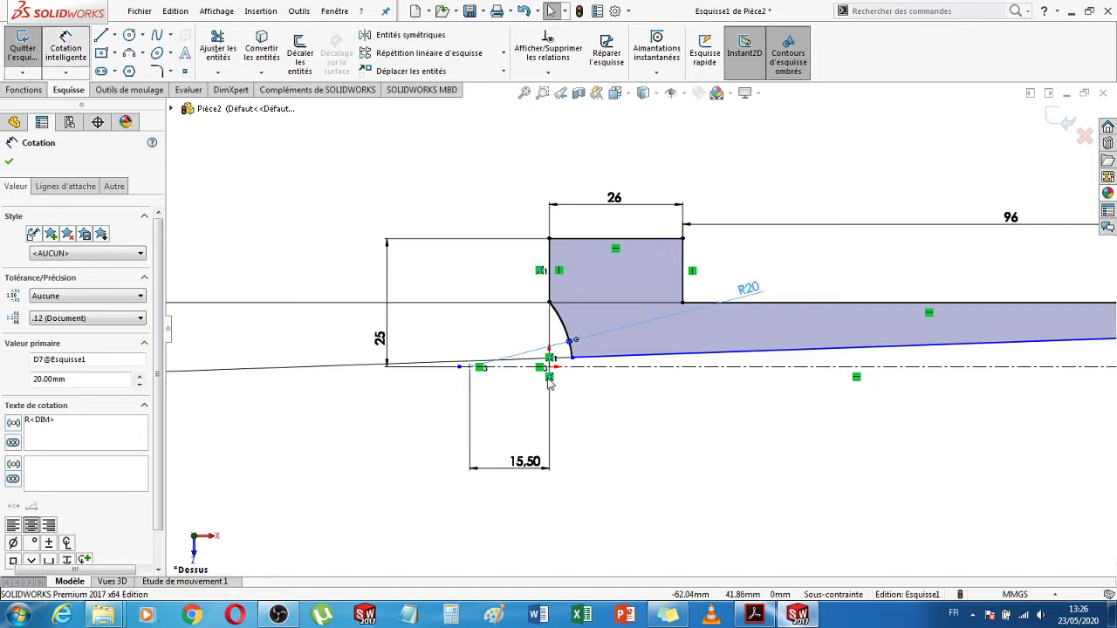
{"action": "left_click", "coordinate": [572, 358]}
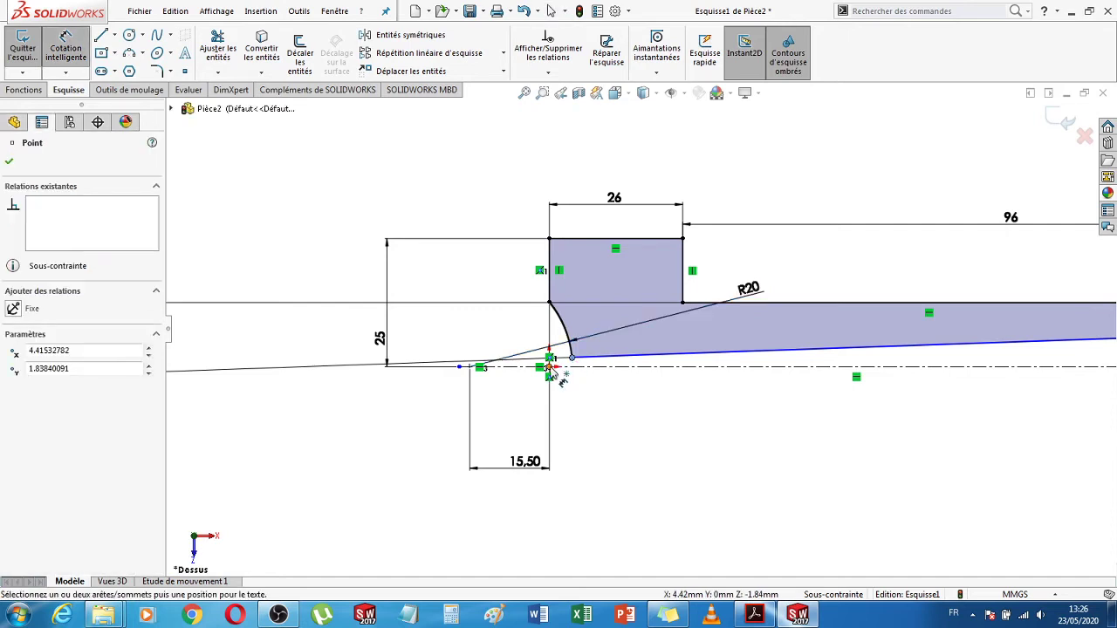
{"action": "left_click", "coordinate": [549, 368]}
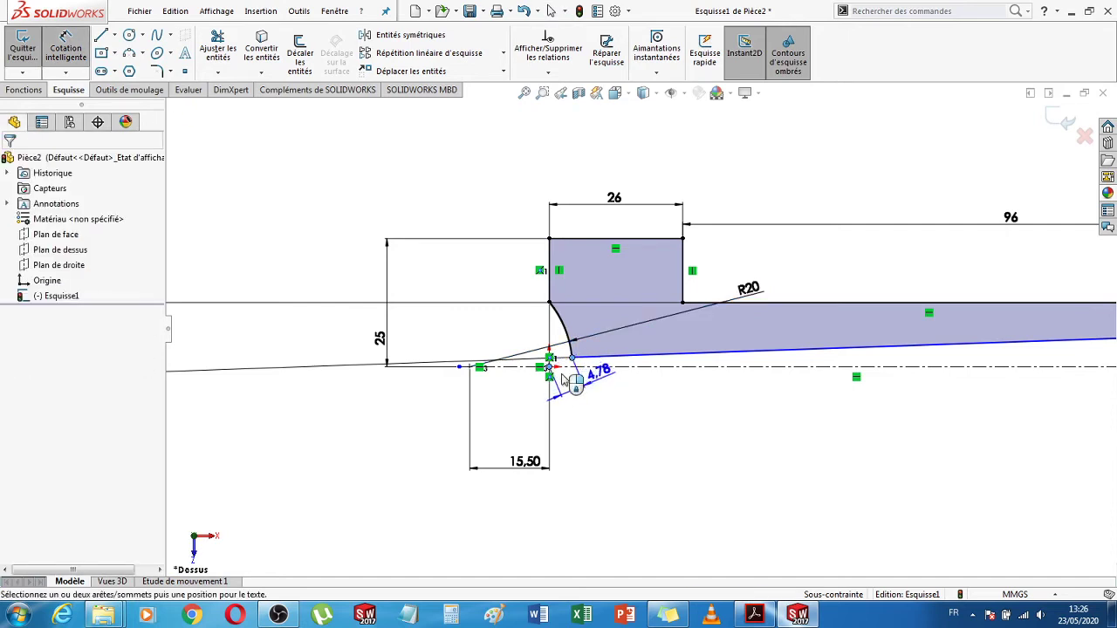
{"action": "left_click", "coordinate": [443, 377]}
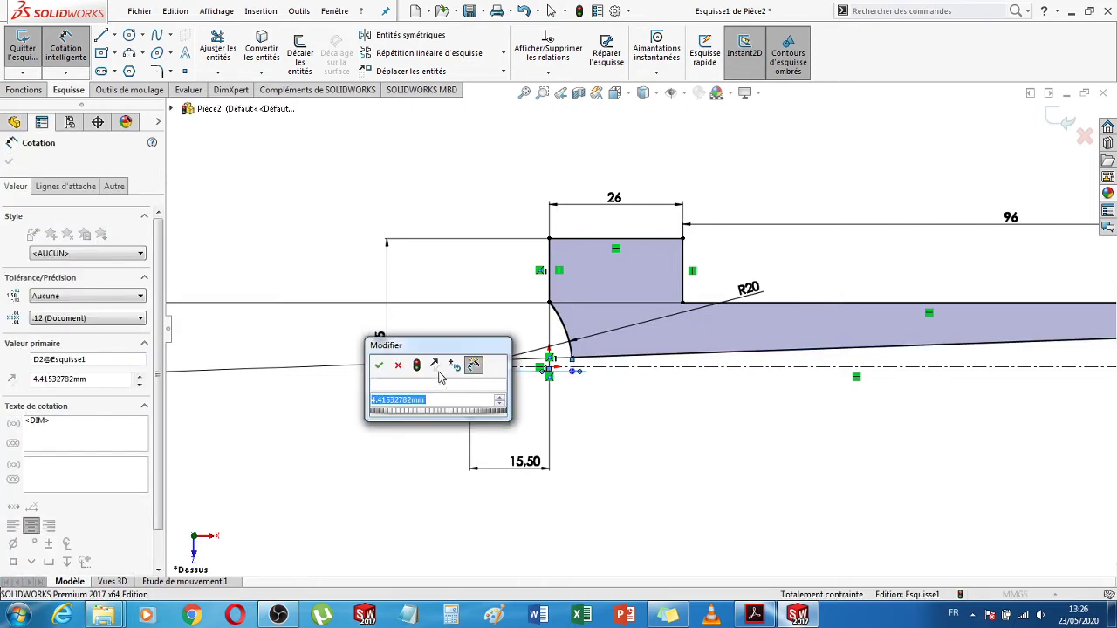
{"action": "key", "text": "Return"}
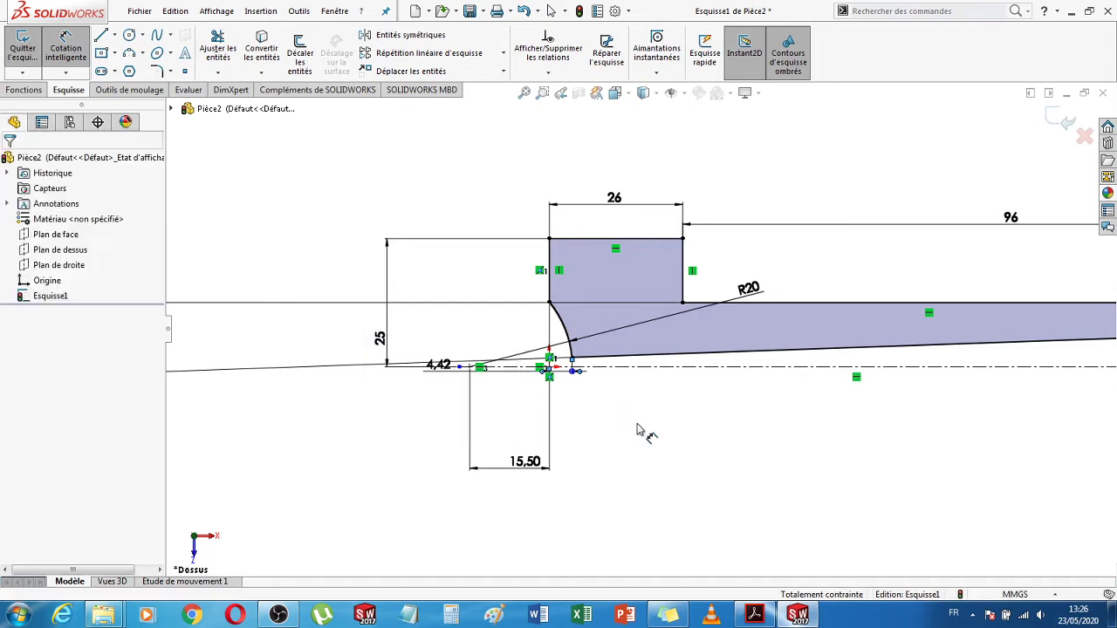
{"action": "left_click", "coordinate": [551, 11]}
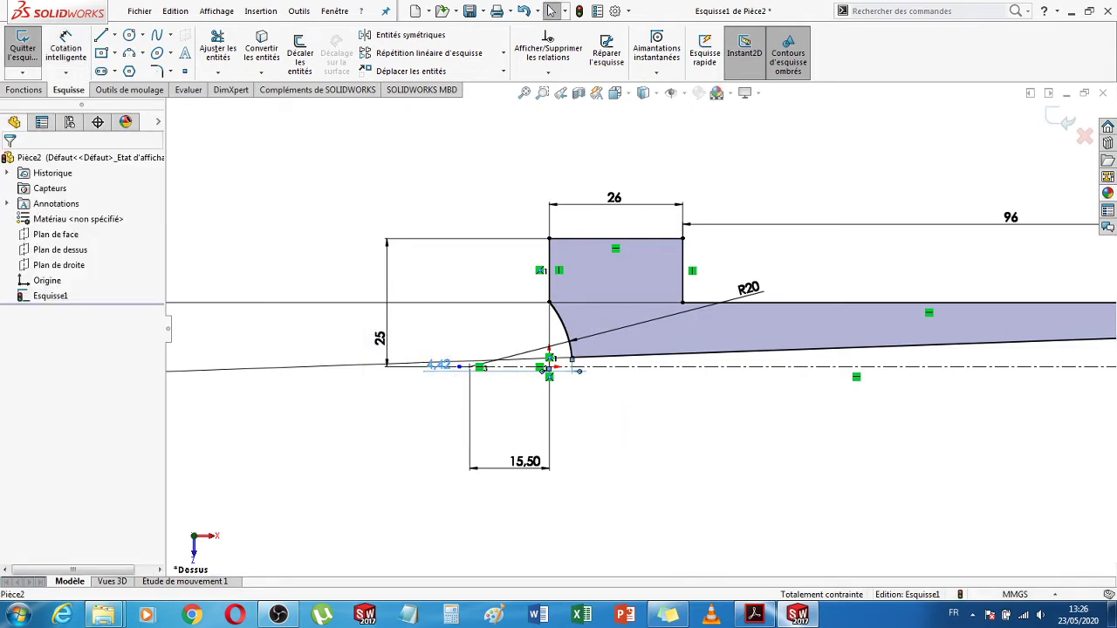
{"action": "scroll", "coordinate": [578, 378], "scroll_direction": "down", "scroll_amount": 5}
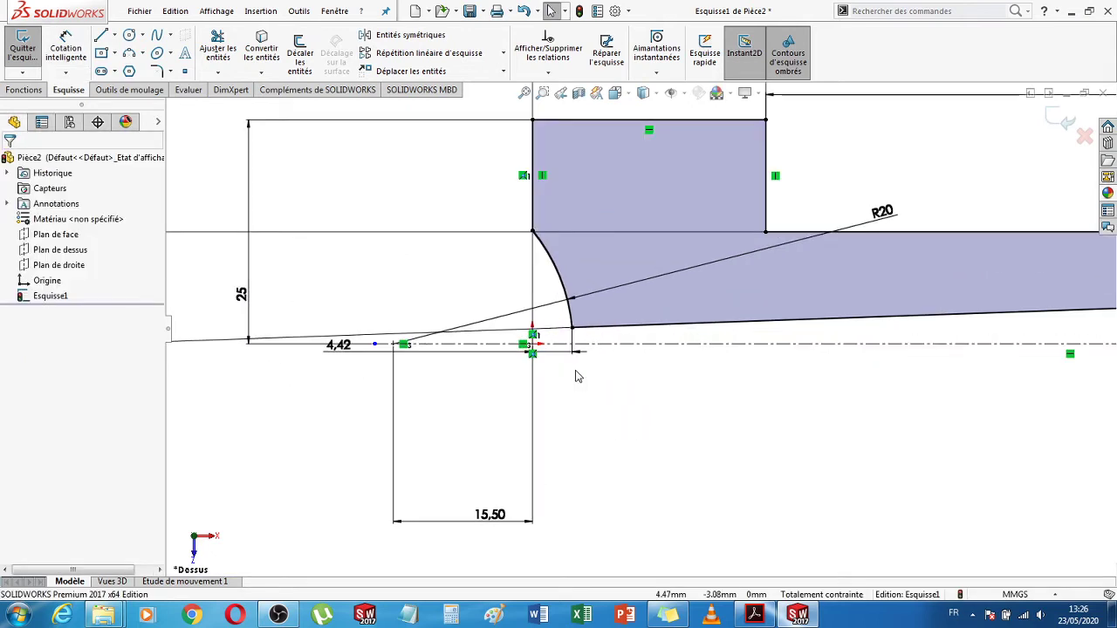
{"action": "scroll", "coordinate": [553, 345], "scroll_direction": "down", "scroll_amount": 1}
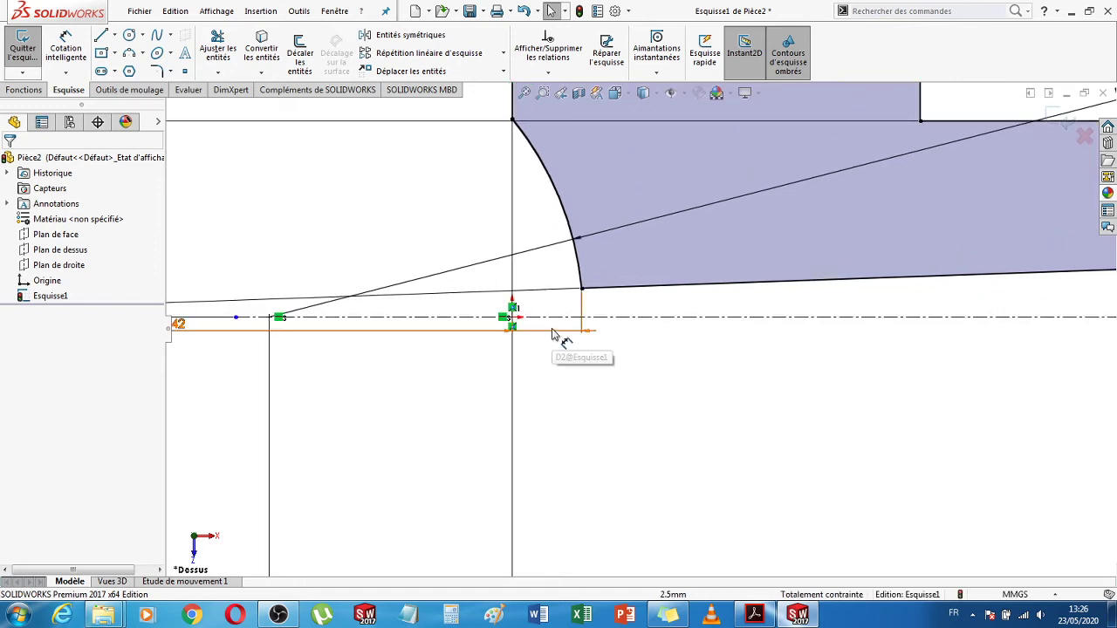
{"action": "left_click", "coordinate": [552, 330]}
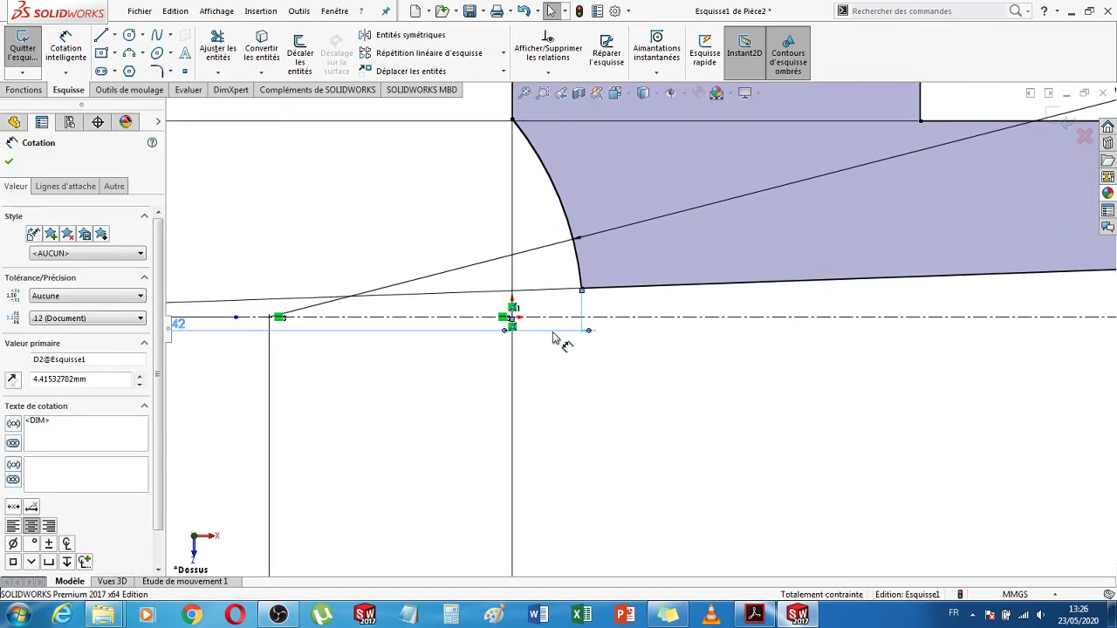
{"action": "key", "text": "Delete"}
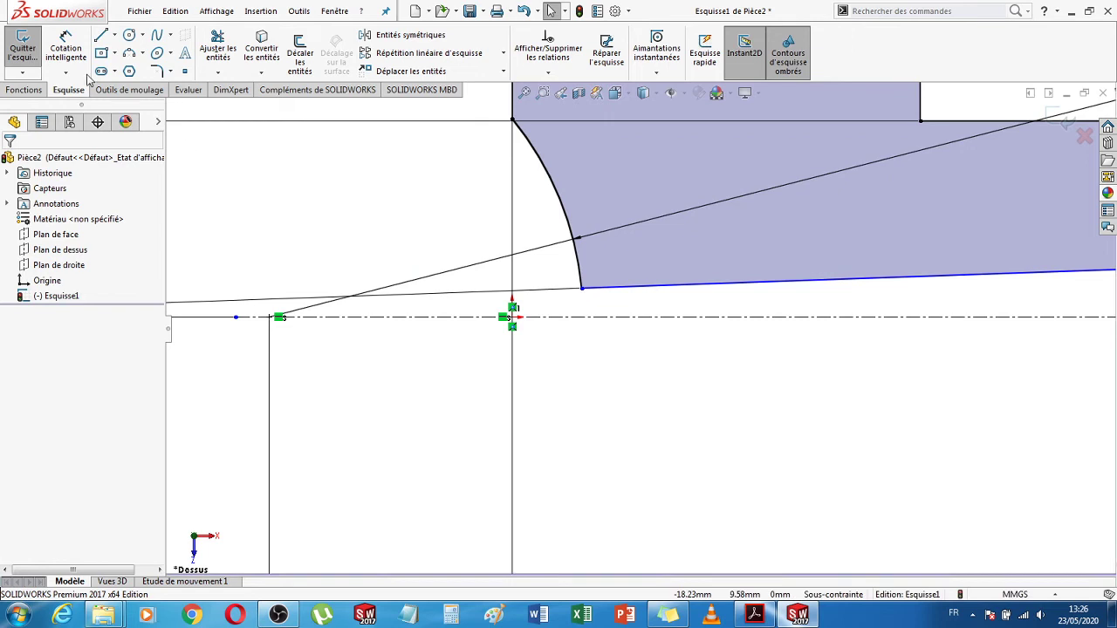
- Dimension the arc's endpoint on the bore line 5 mm from the centerline and exit the sketch
{"action": "left_click", "coordinate": [63, 49]}
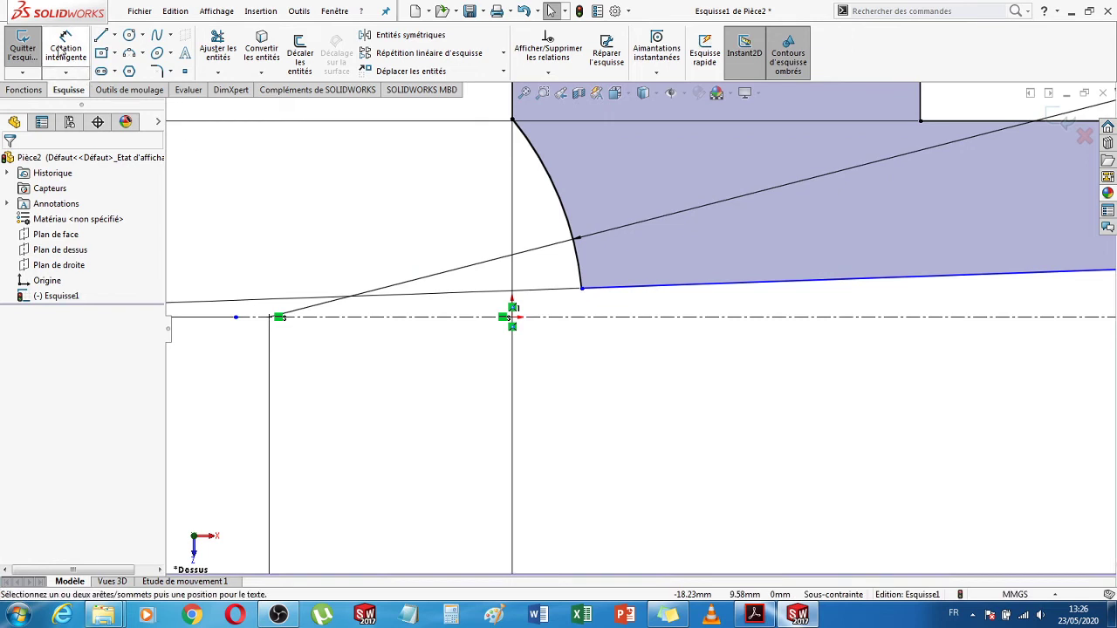
{"action": "left_click", "coordinate": [582, 289]}
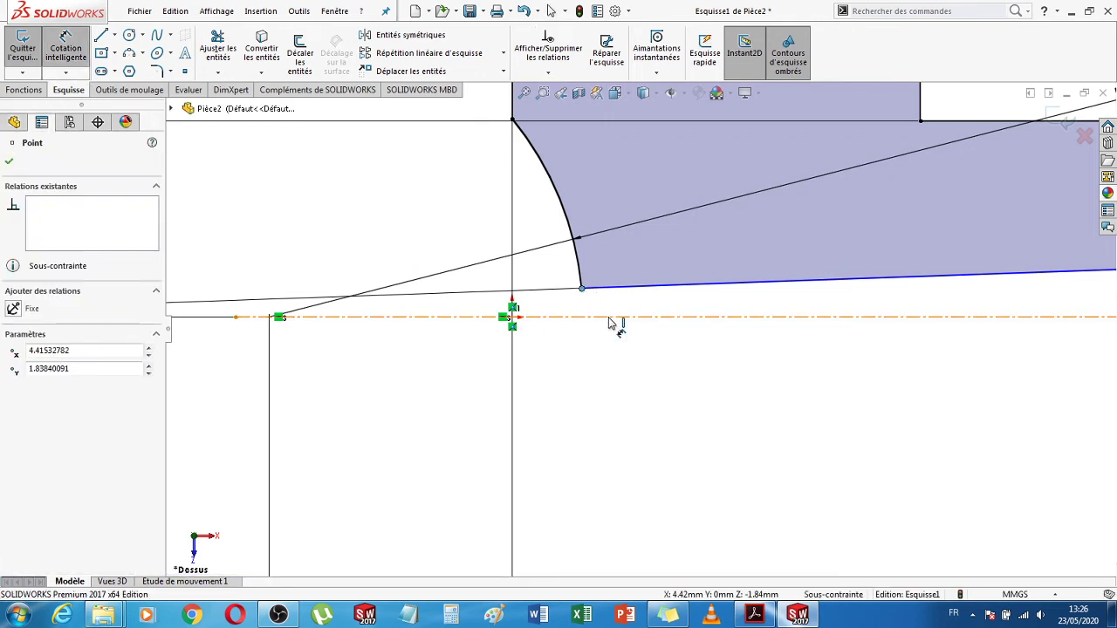
{"action": "left_click", "coordinate": [615, 319]}
{"action": "left_click", "coordinate": [631, 315]}
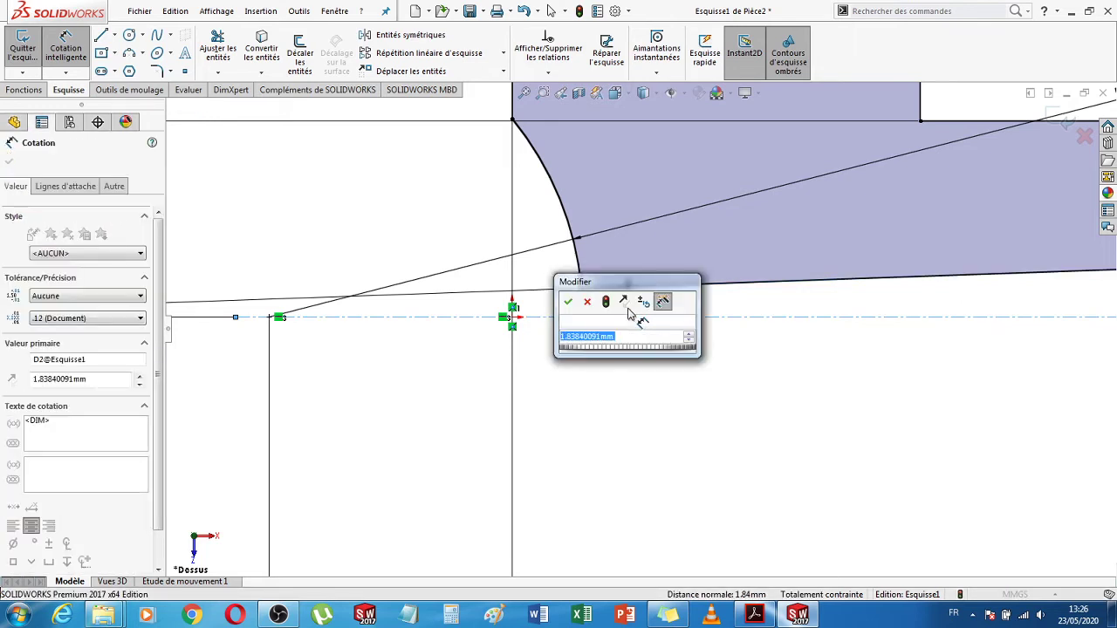
{"action": "key", "text": "Return"}
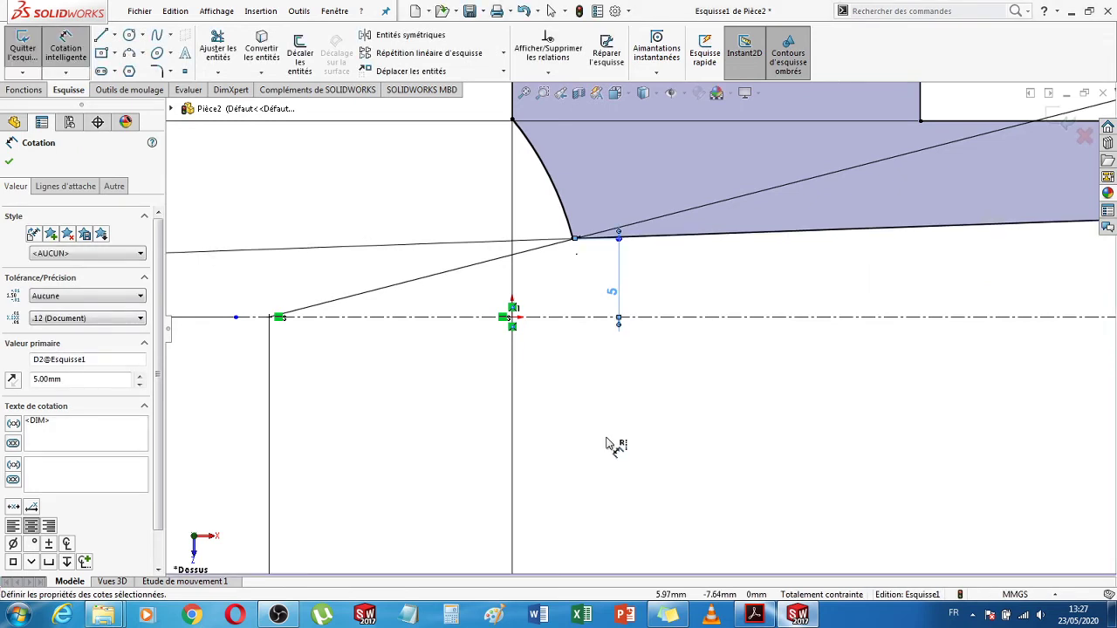
{"action": "key", "text": "z"}
{"action": "key", "text": "z"}
{"action": "key", "text": "z"}
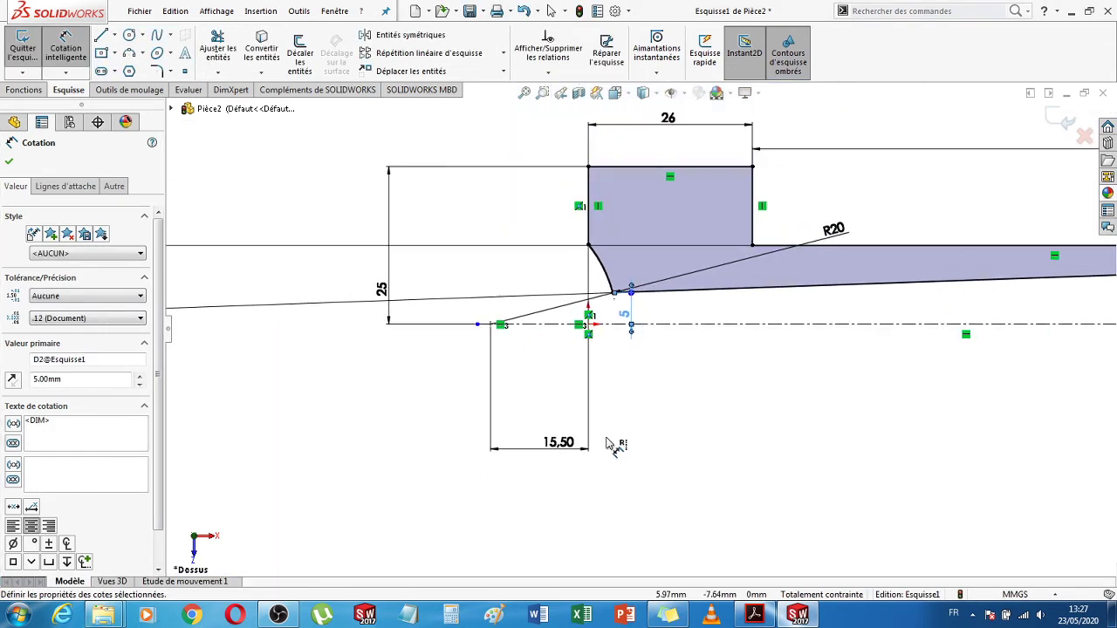
{"action": "key", "text": "z"}
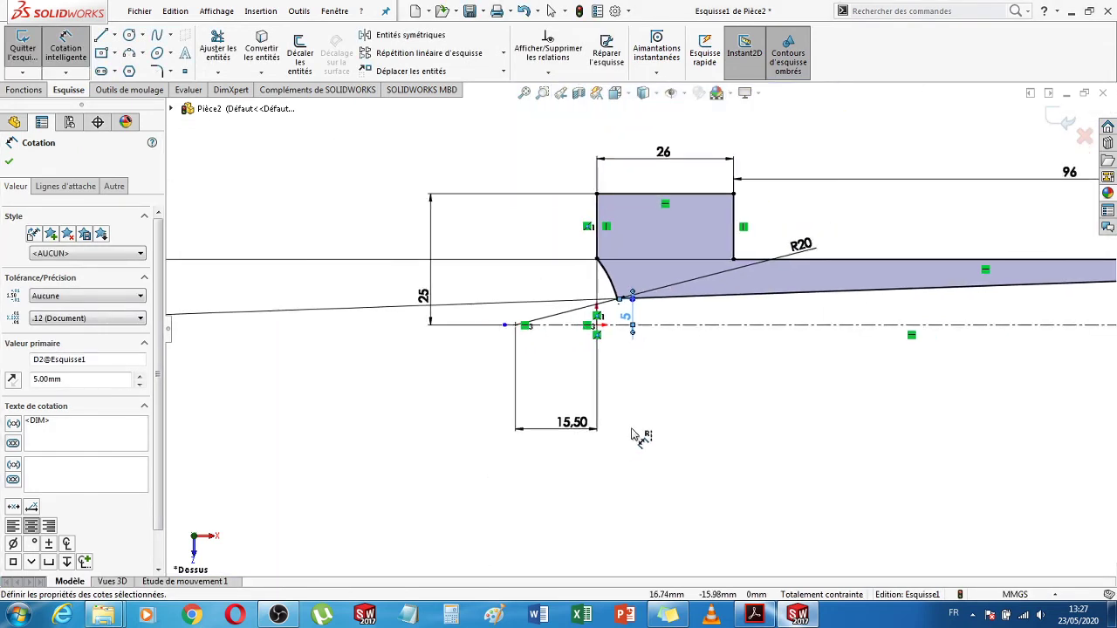
{"action": "left_click", "coordinate": [1065, 122]}
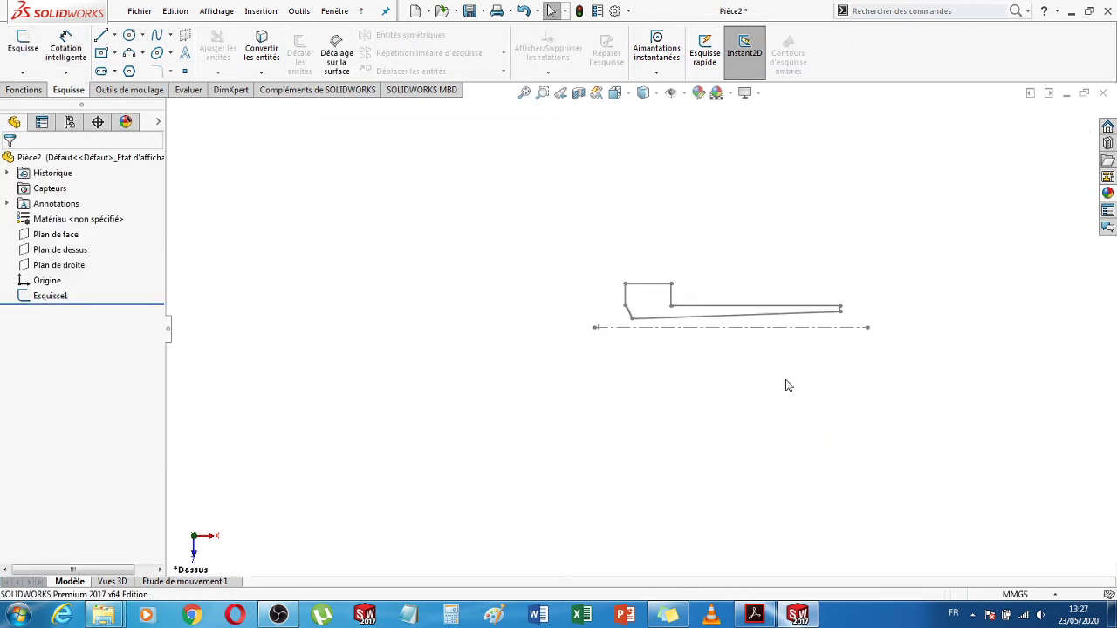
- Revolve the closed half profile 360° about the centerline as a solid boss
{"action": "scroll", "coordinate": [800, 363], "scroll_direction": "up", "scroll_amount": 2}
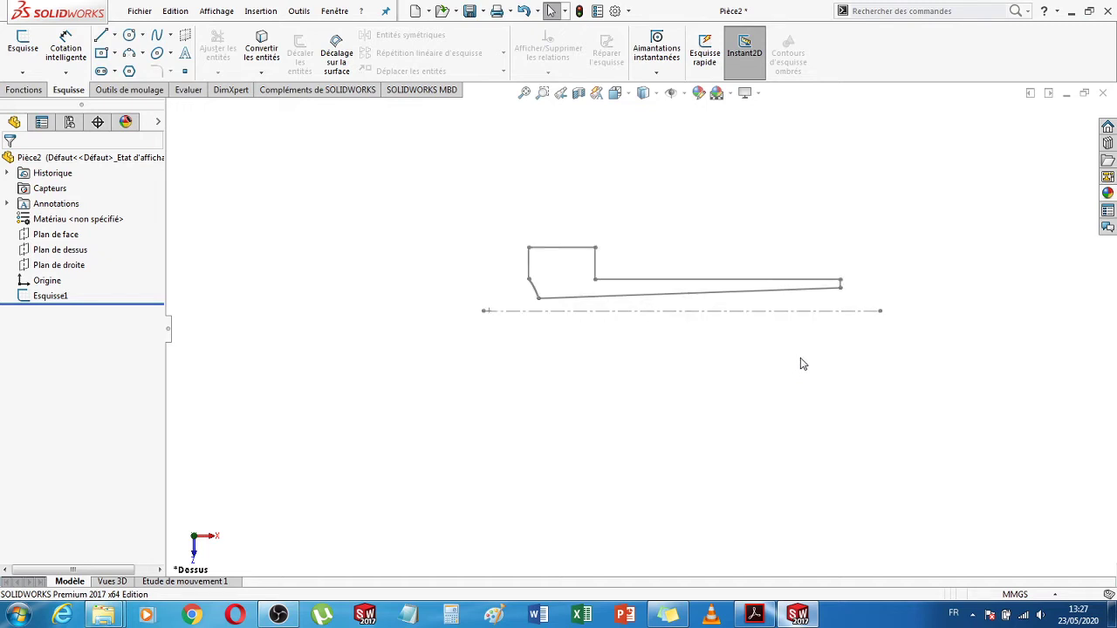
{"action": "left_click", "coordinate": [21, 91]}
{"action": "left_click", "coordinate": [91, 59]}
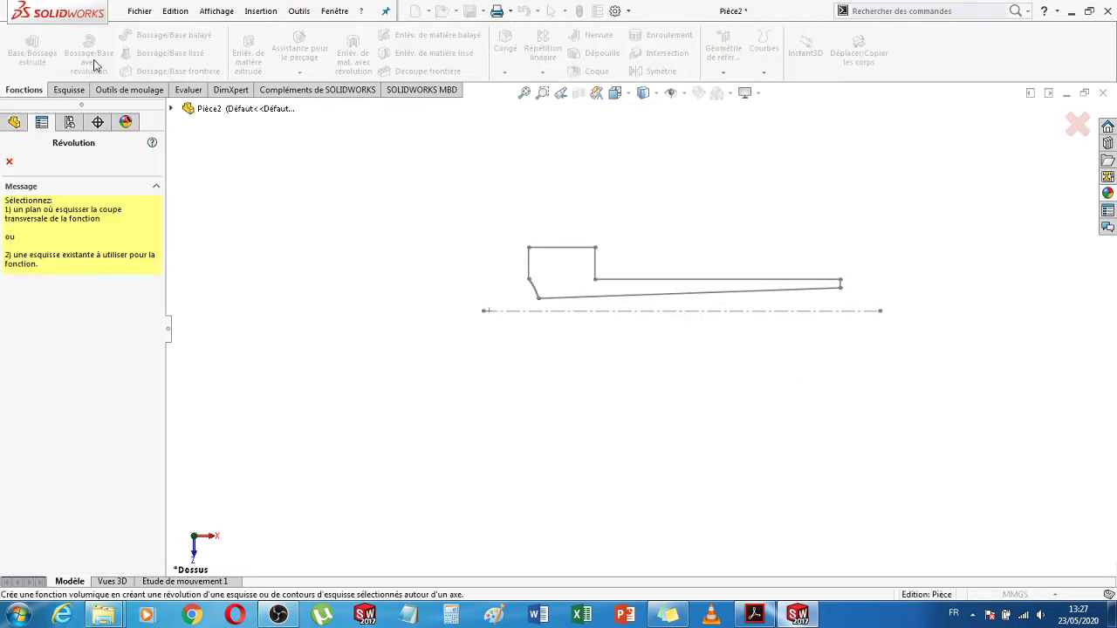
{"action": "left_click", "coordinate": [532, 292]}
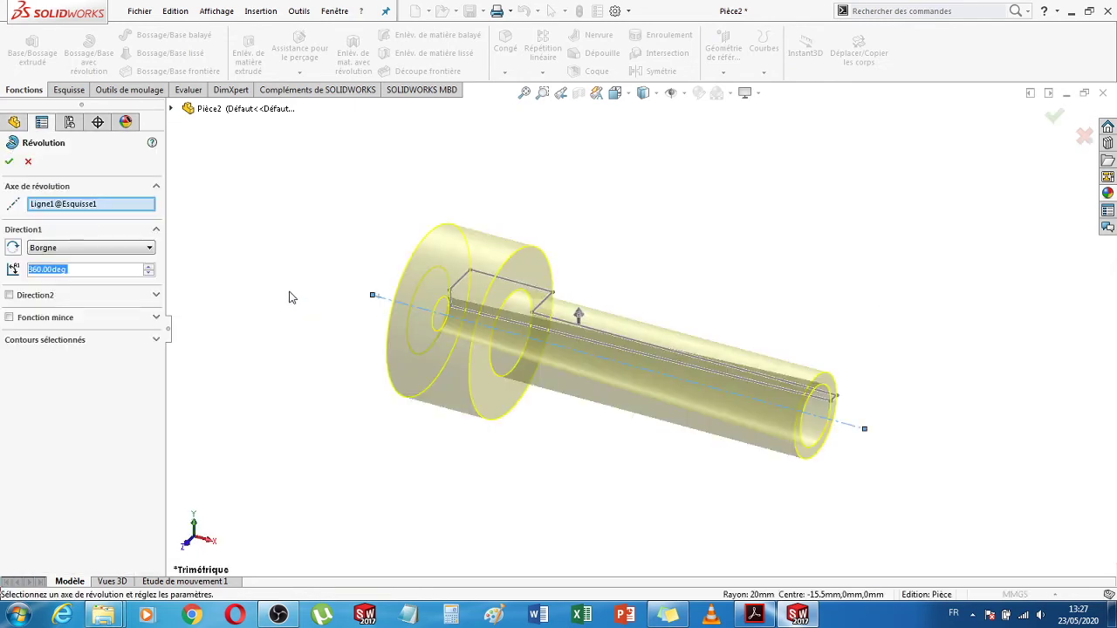
{"action": "left_click", "coordinate": [10, 164]}
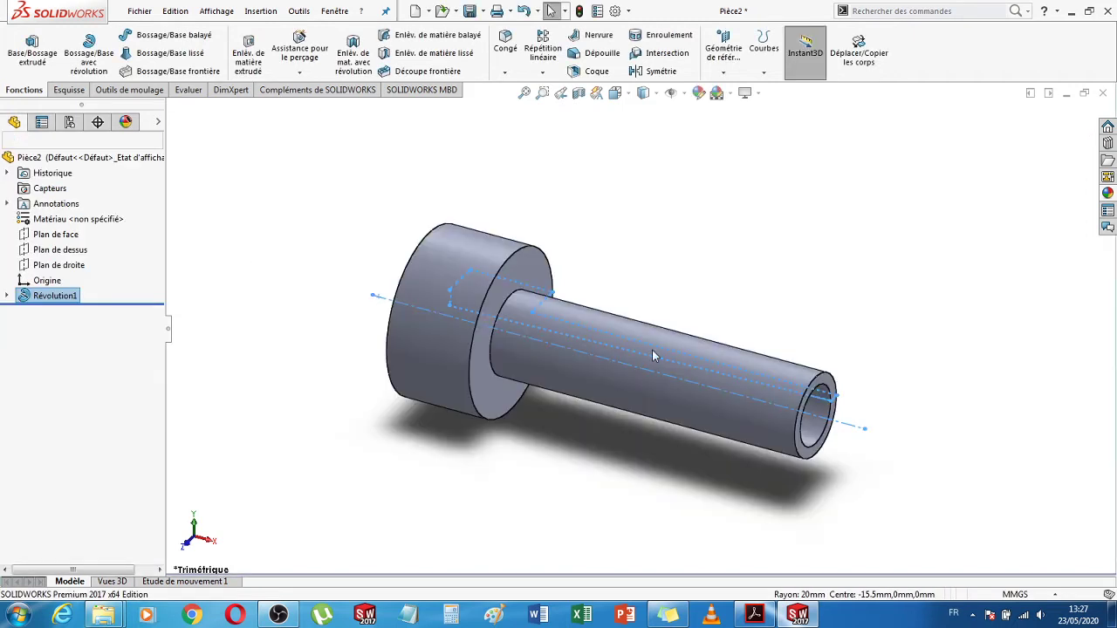
- Edit the revolved feature's sketch, set the bore radius at the arc end to 2.5 mm, and exit the sketch
{"action": "middle_click_drag", "start_coordinate": [652, 350], "coordinate": [414, 261]}
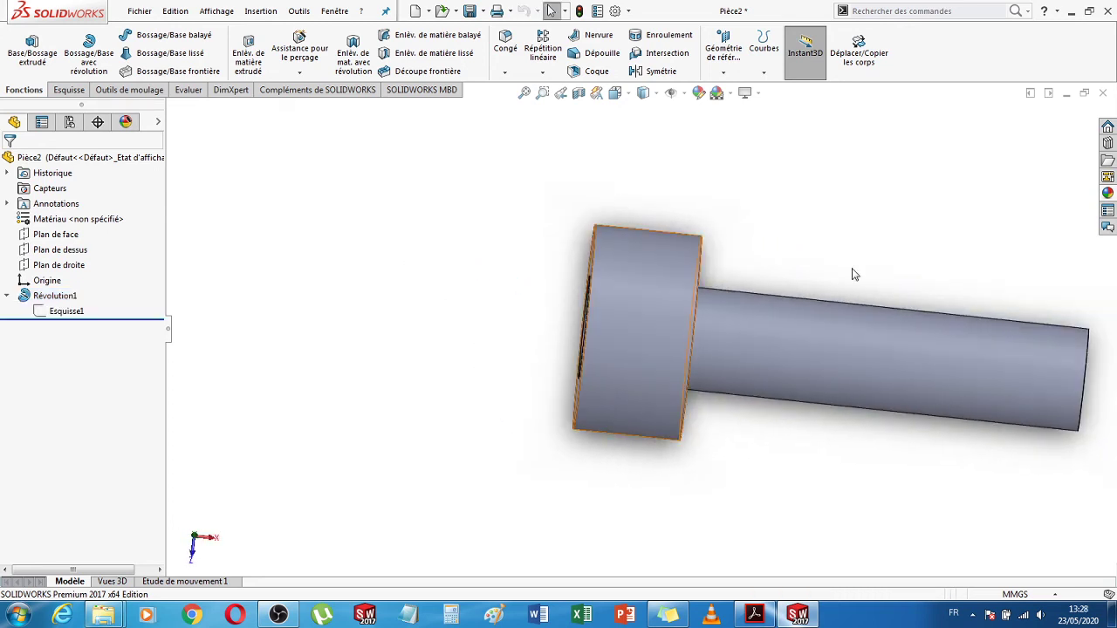
{"action": "left_click", "coordinate": [77, 311]}
{"action": "left_click", "coordinate": [88, 261]}
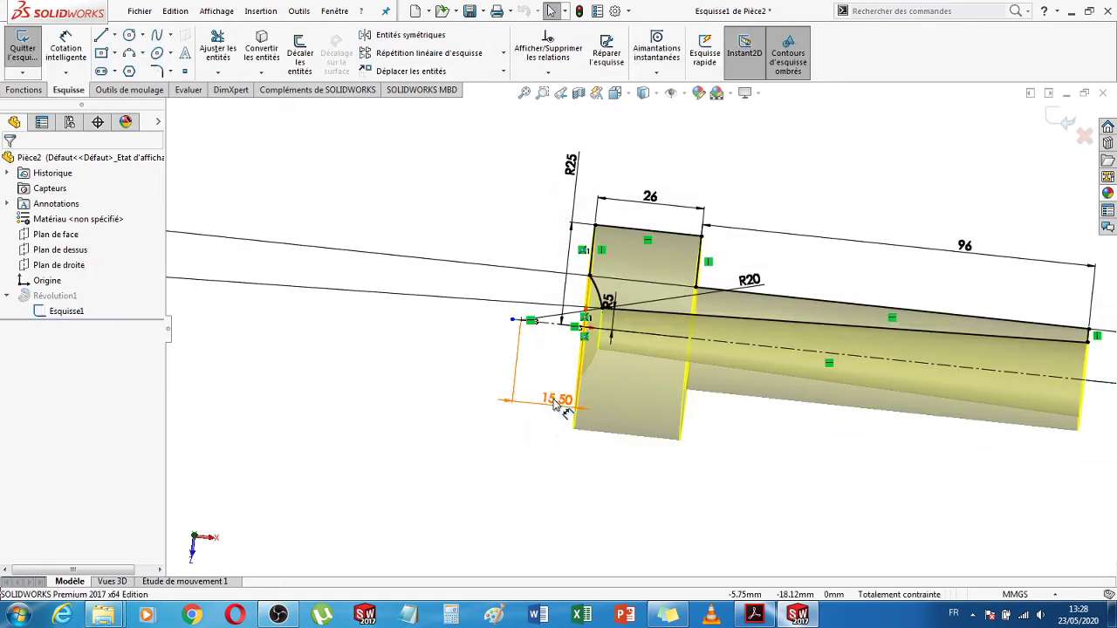
{"action": "scroll", "coordinate": [610, 316], "scroll_direction": "up", "scroll_amount": 3}
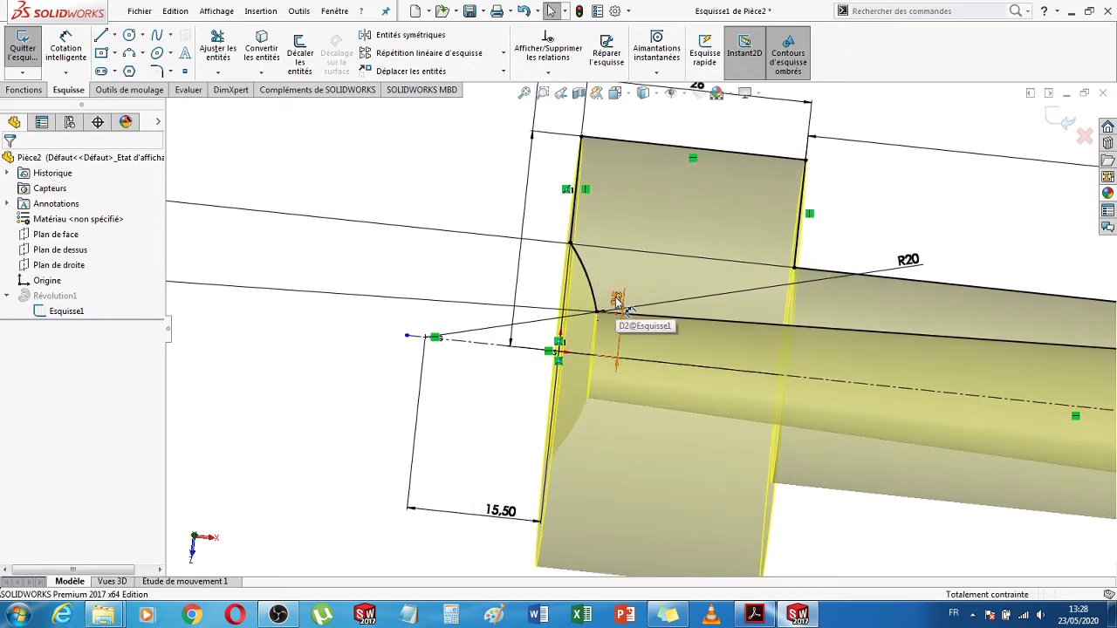
{"action": "left_click", "coordinate": [615, 301]}
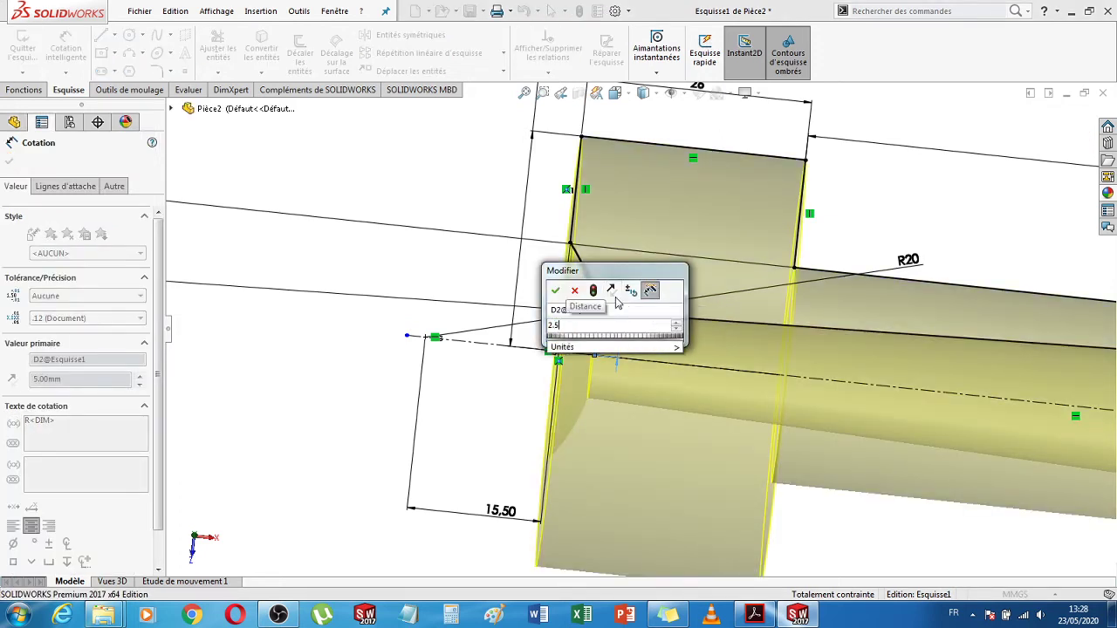
{"action": "key", "text": "Return"}
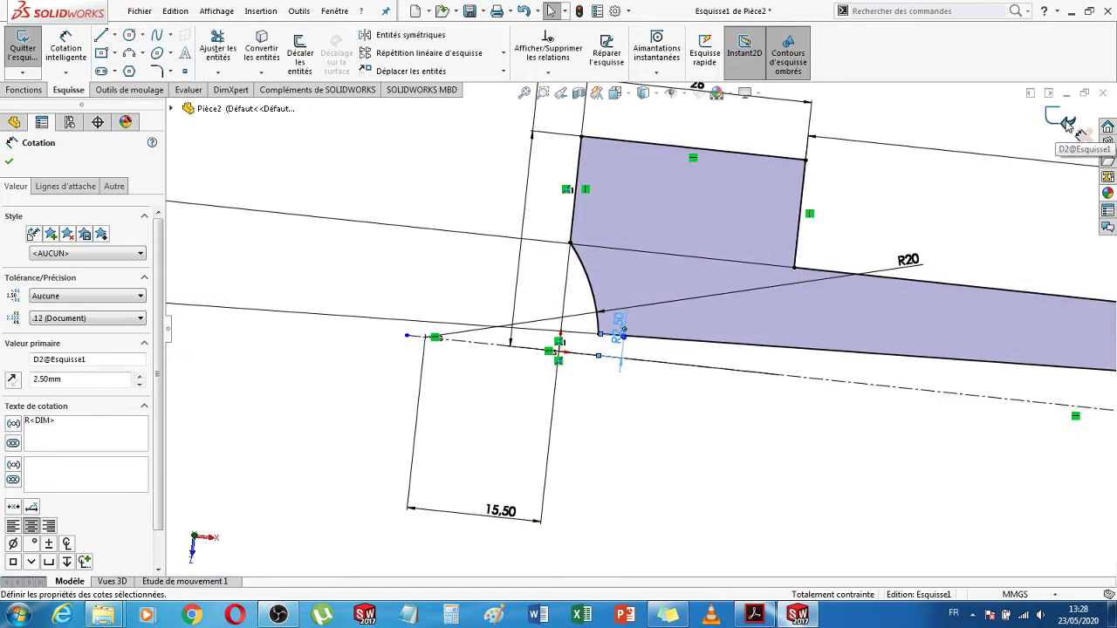
{"action": "left_click", "coordinate": [1066, 122]}
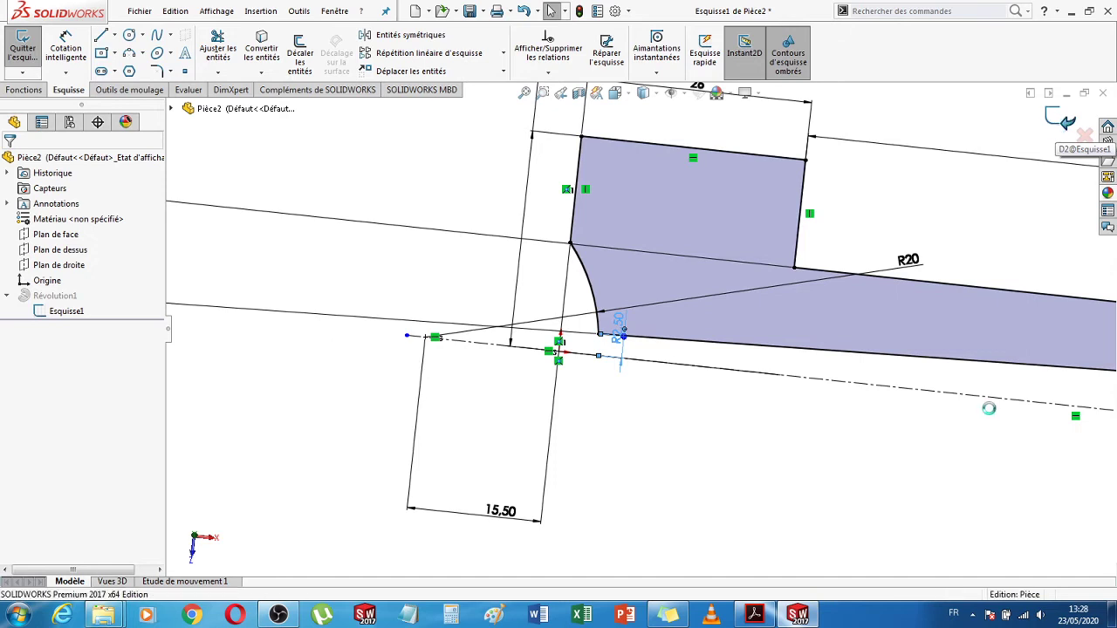
- Inspect the revolved bushing's nozzle seat and consult the DME catalogue drawing in Acrobat for the head's radial hole
{"action": "scroll", "coordinate": [984, 411], "scroll_direction": "up", "scroll_amount": 3}
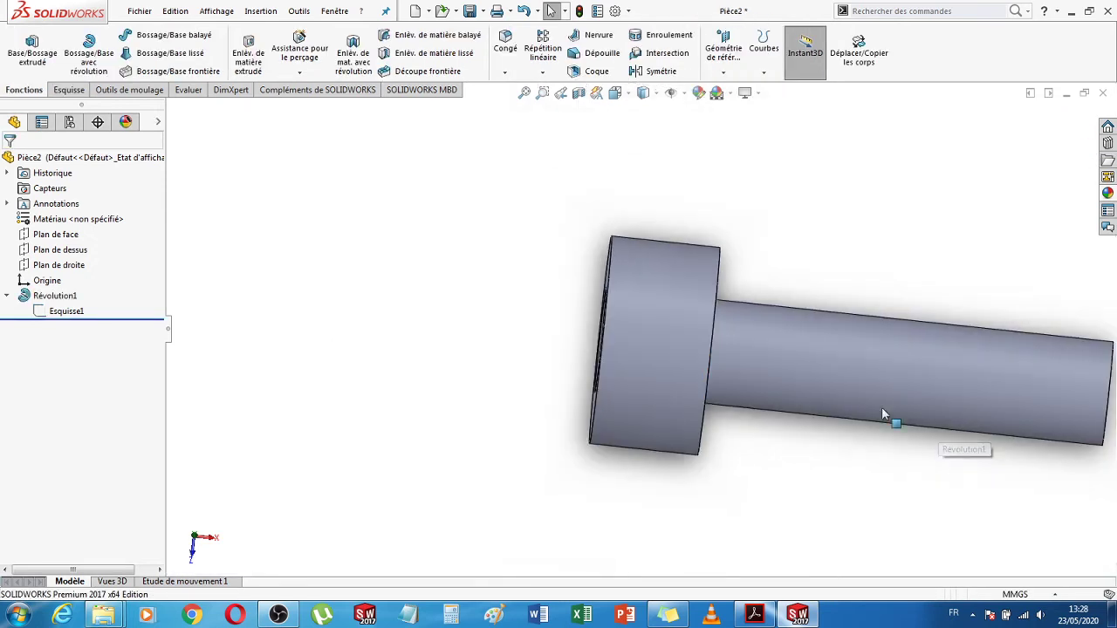
{"action": "middle_click_drag", "start_coordinate": [630, 407], "coordinate": [1012, 419]}
{"action": "middle_click_drag", "start_coordinate": [835, 482], "coordinate": [621, 455]}
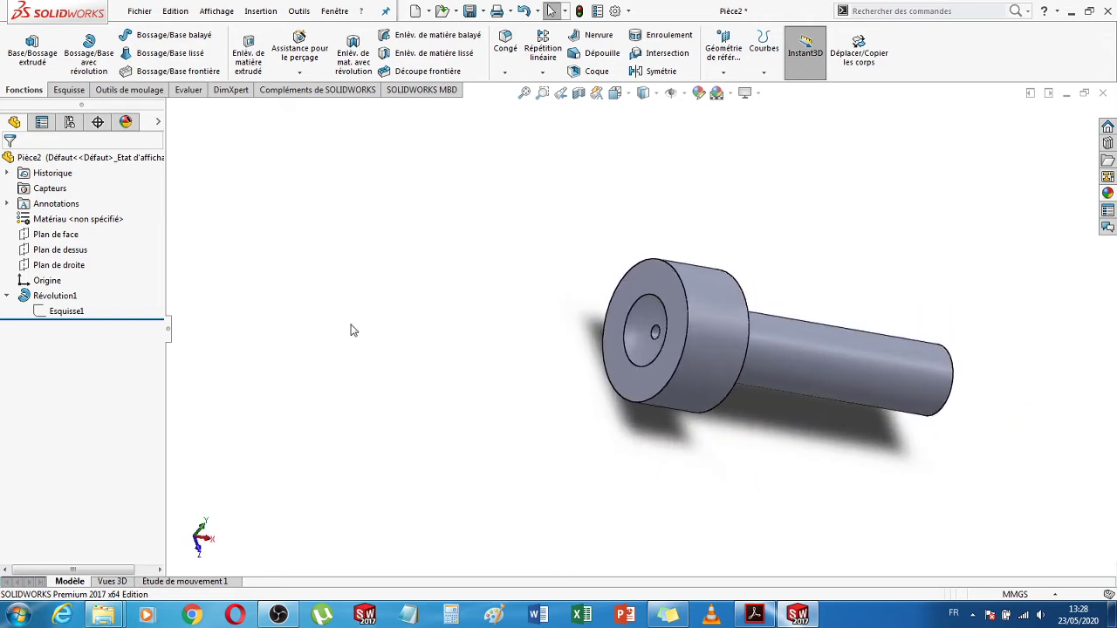
{"action": "left_click", "coordinate": [743, 613]}
{"action": "scroll", "coordinate": [708, 334], "scroll_direction": "up", "scroll_amount": 3}
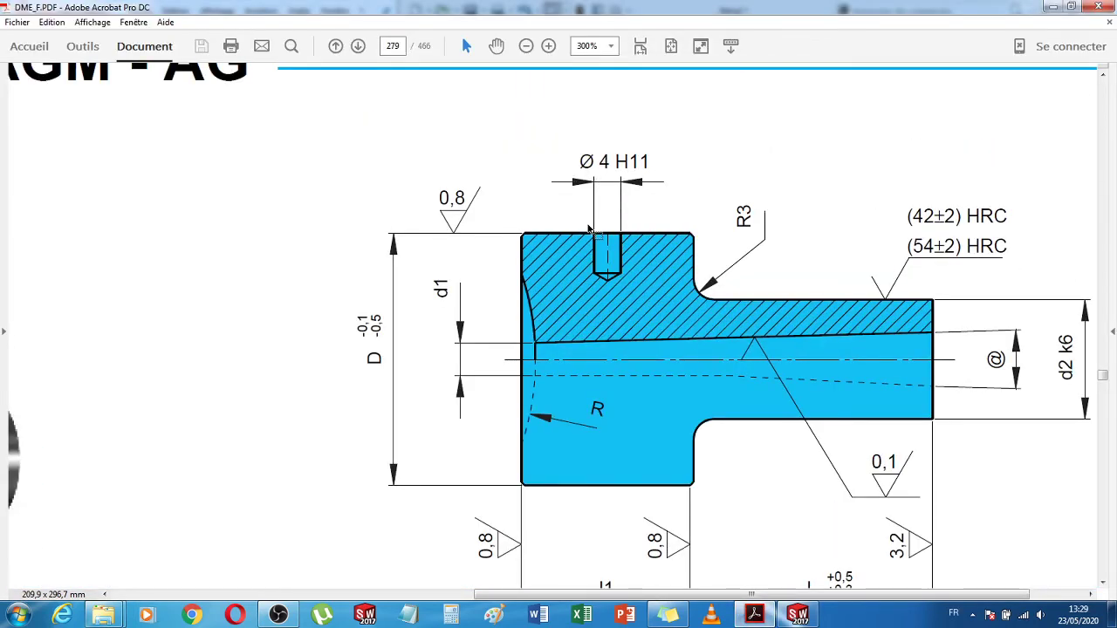
{"action": "left_click", "coordinate": [796, 615]}
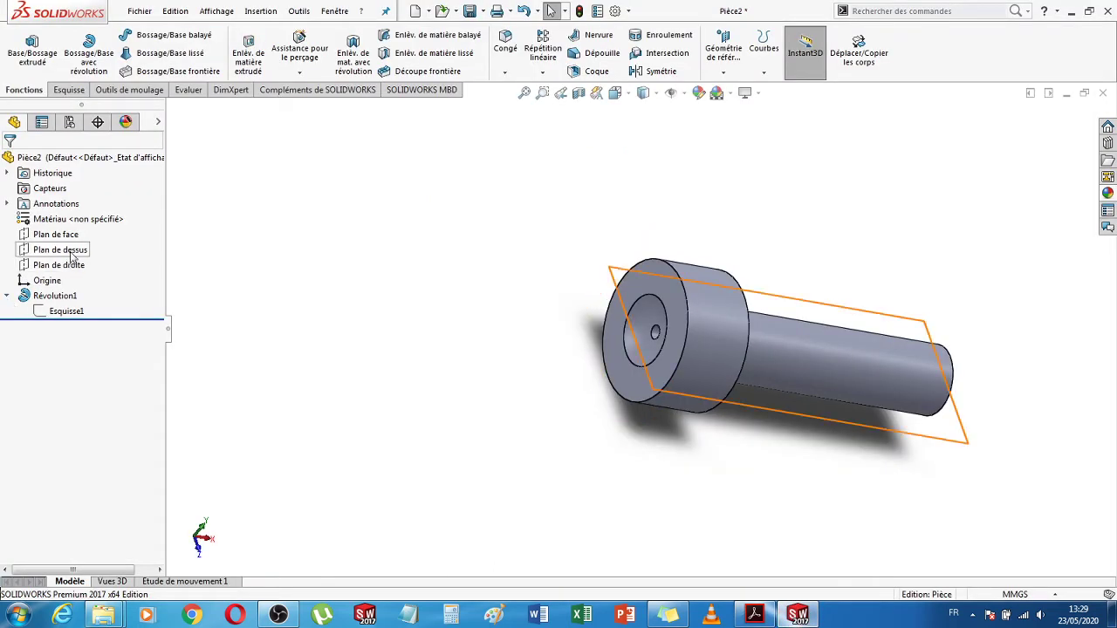
- Create a reference plane parallel to Plan de dessus and tangent to the head's outer cylindrical face
{"action": "left_click", "coordinate": [60, 249]}
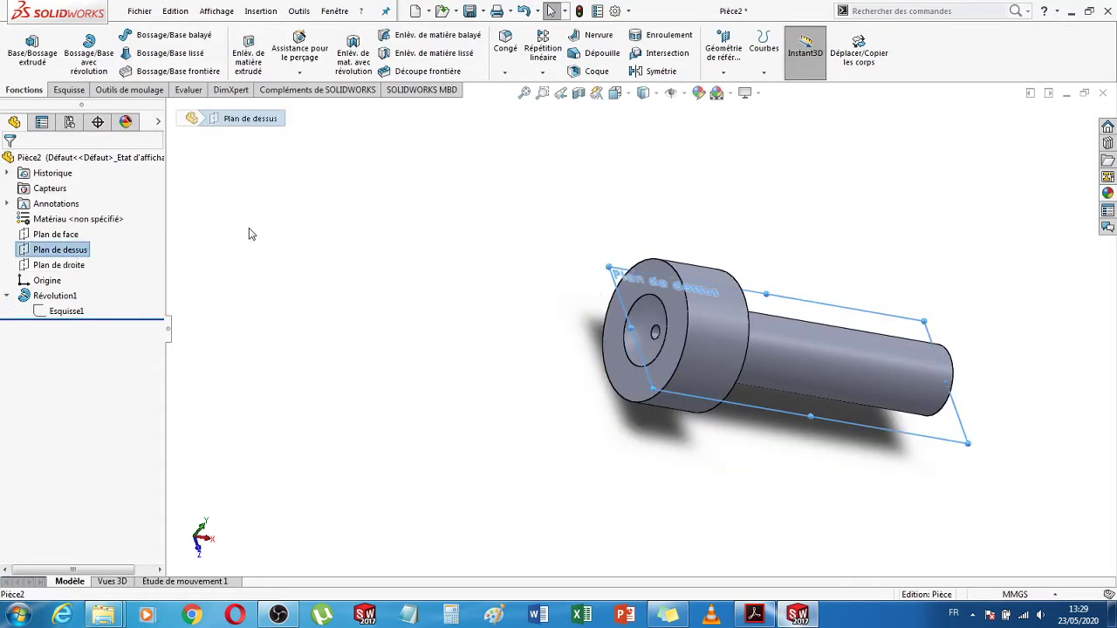
{"action": "left_click", "coordinate": [722, 56]}
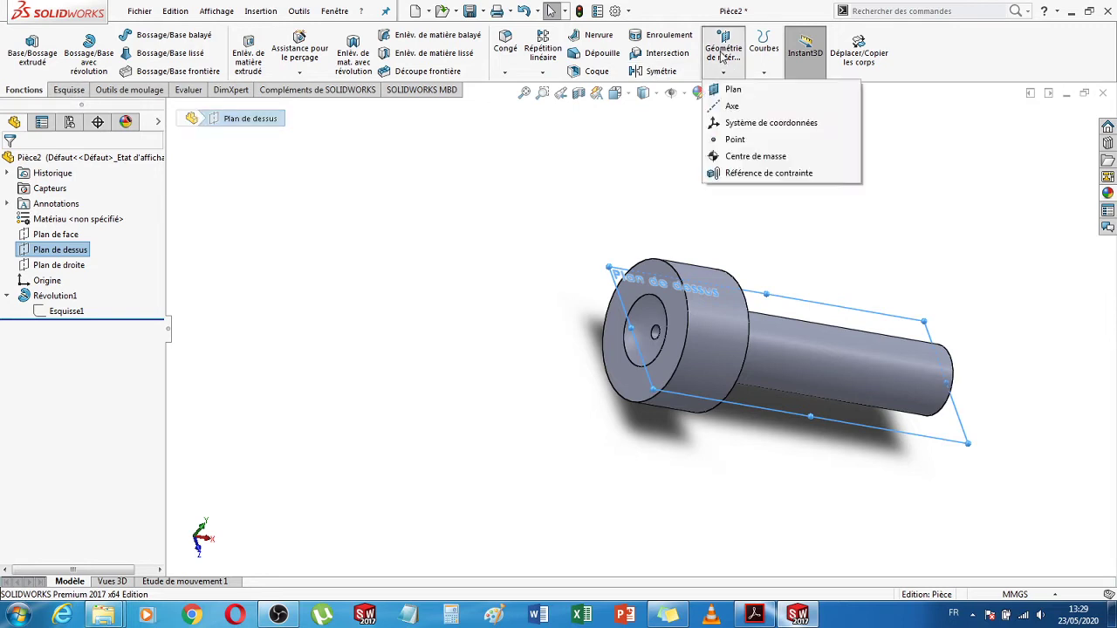
{"action": "left_click", "coordinate": [736, 90]}
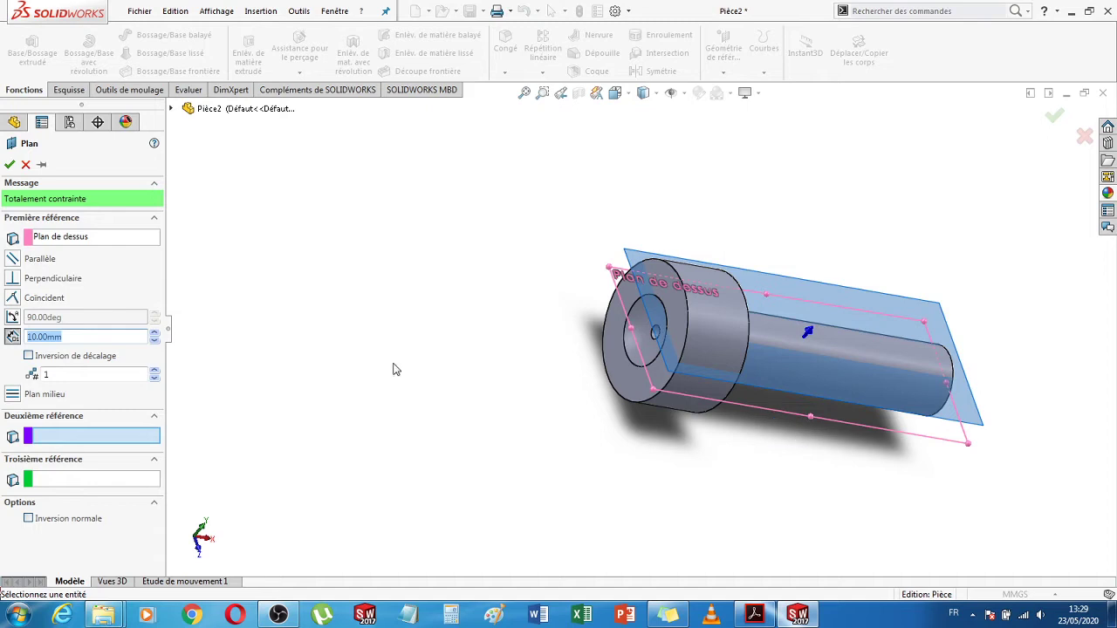
{"action": "left_click", "coordinate": [12, 261]}
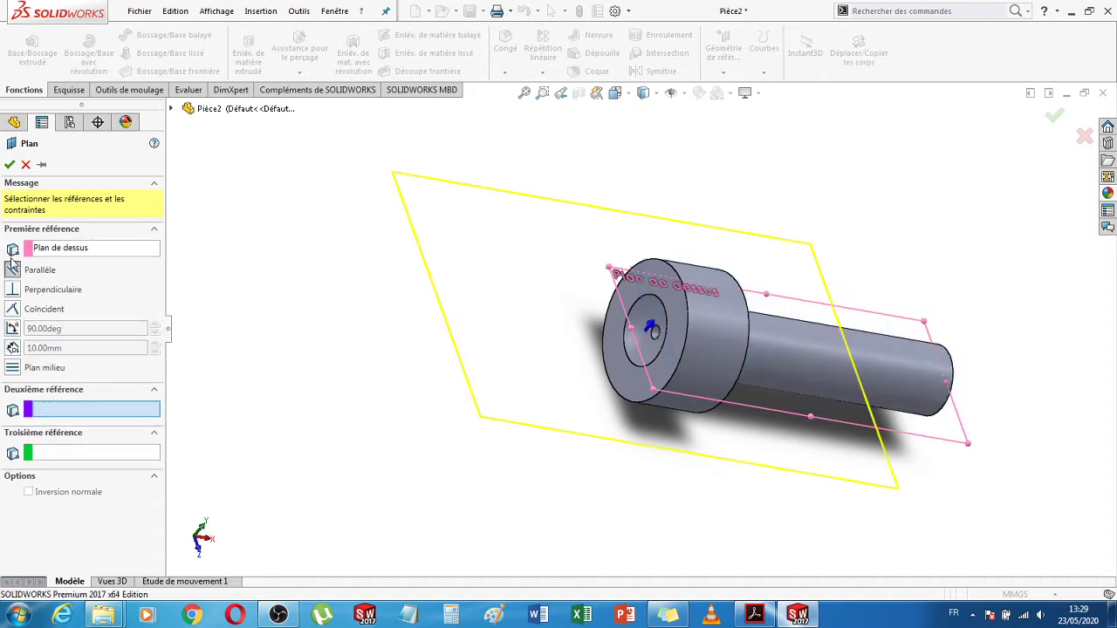
{"action": "left_click", "coordinate": [713, 336]}
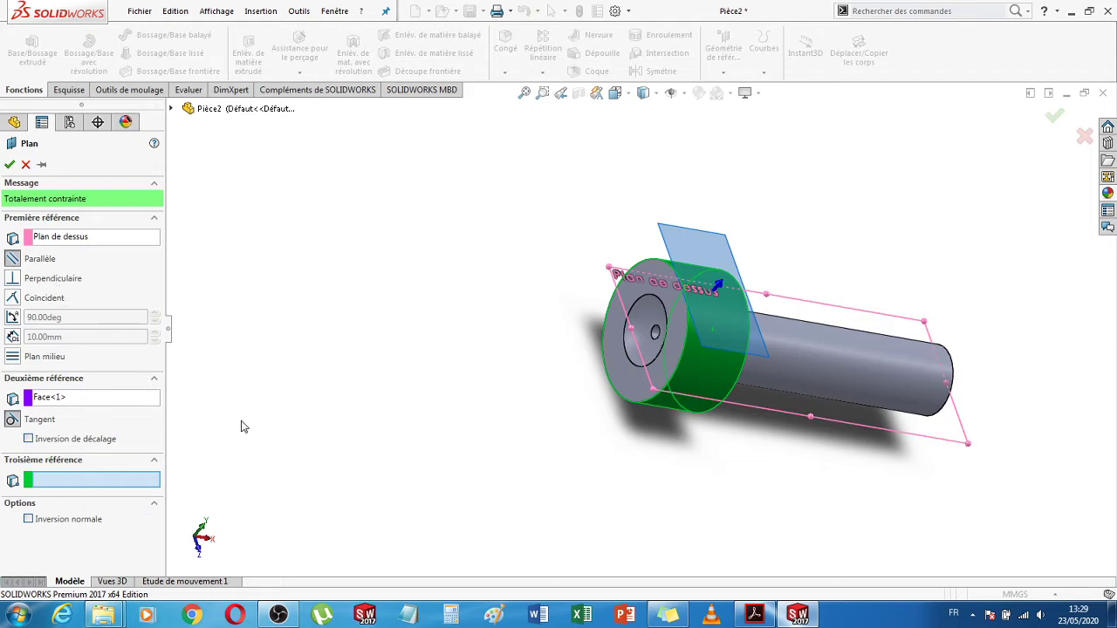
{"action": "left_click", "coordinate": [8, 164]}
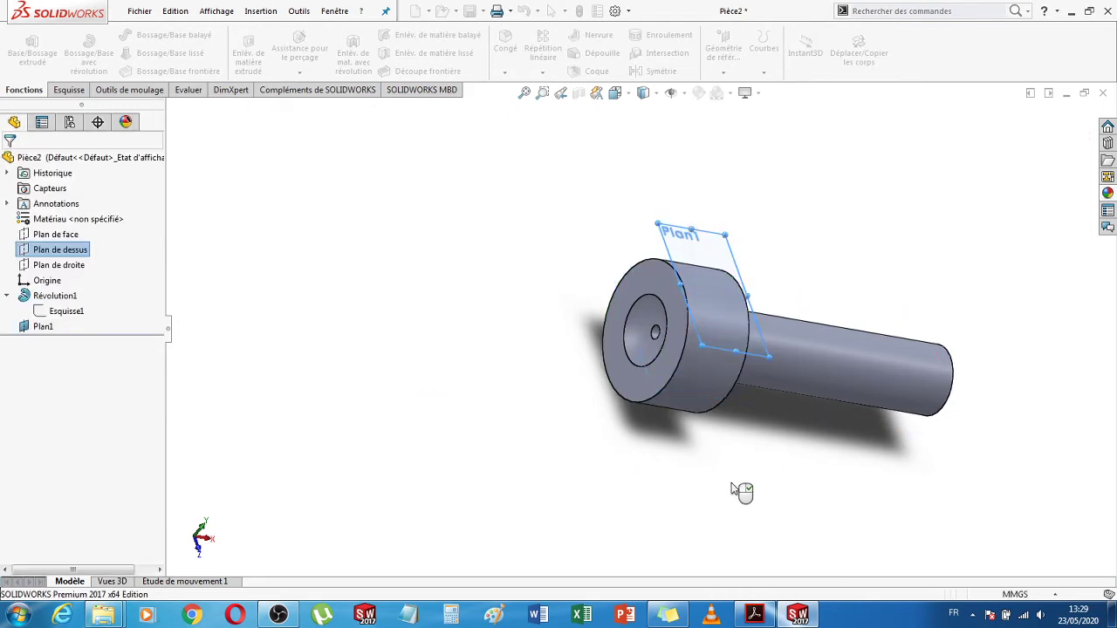
- Sketch a point on the new tangent plane, aligned horizontally with the origin and about 12.7 mm from it
{"action": "middle_click_drag", "start_coordinate": [735, 491], "coordinate": [711, 506]}
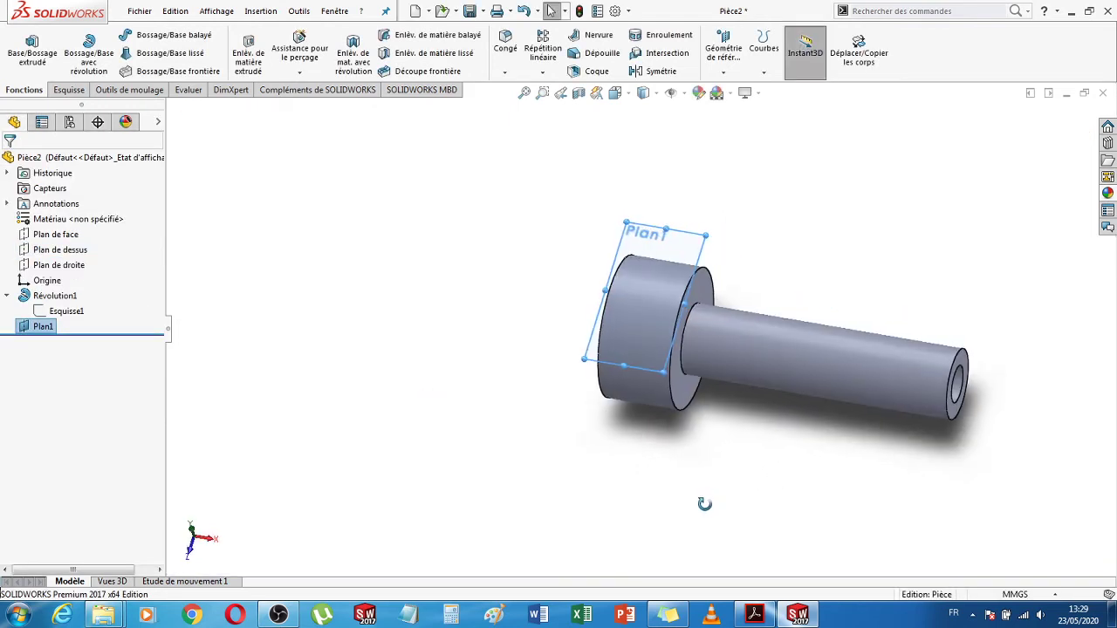
{"action": "left_click", "coordinate": [68, 90]}
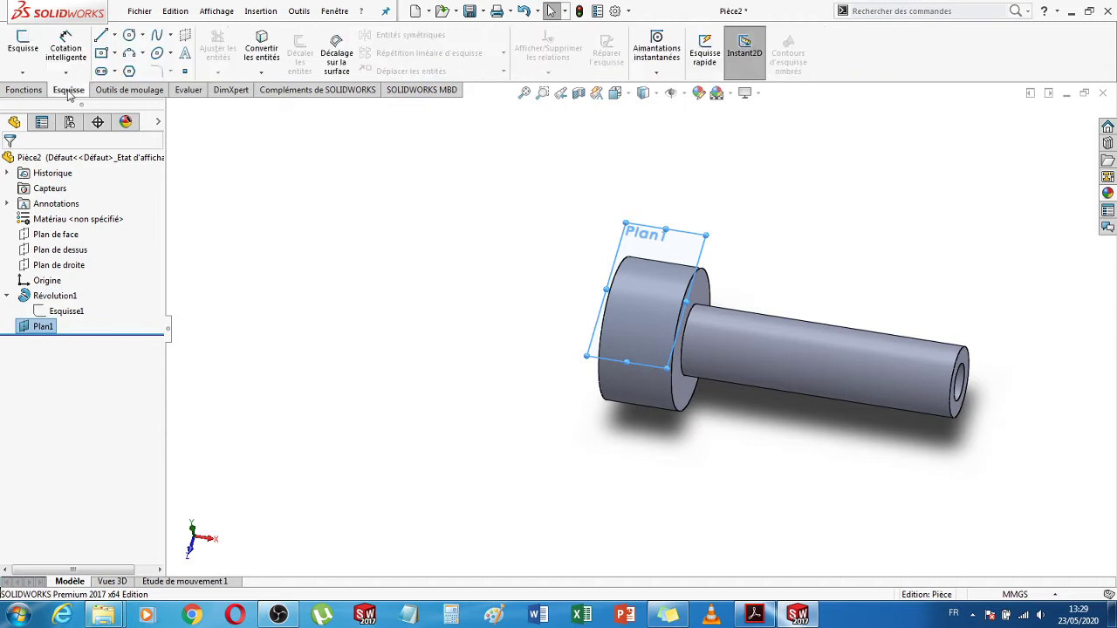
{"action": "left_click", "coordinate": [184, 70]}
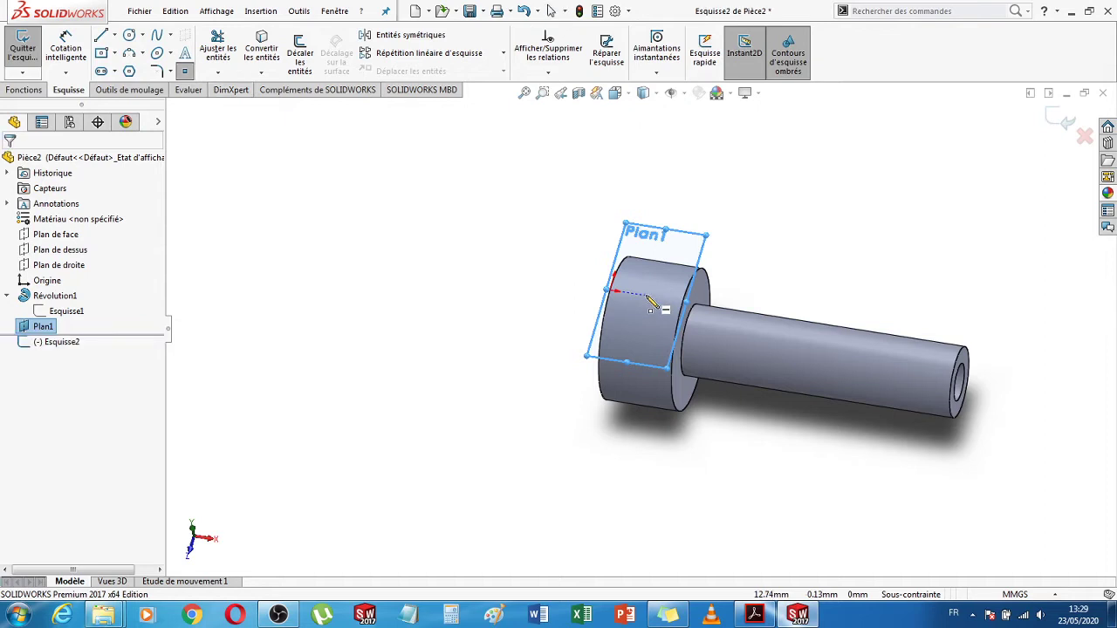
{"action": "left_click", "coordinate": [645, 296]}
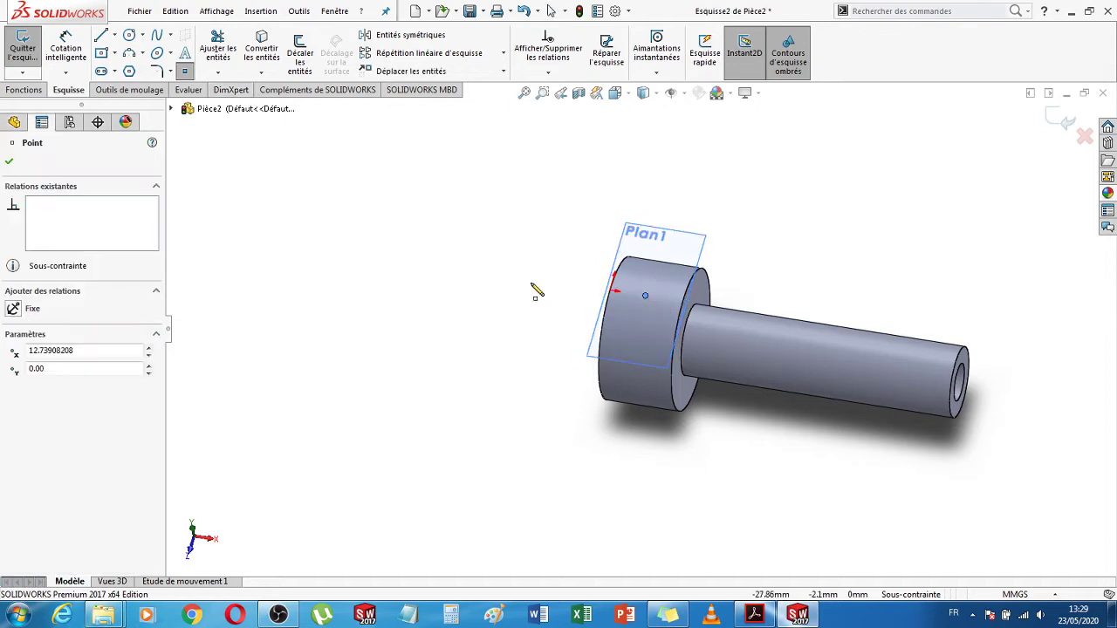
{"action": "key", "text": "Escape"}
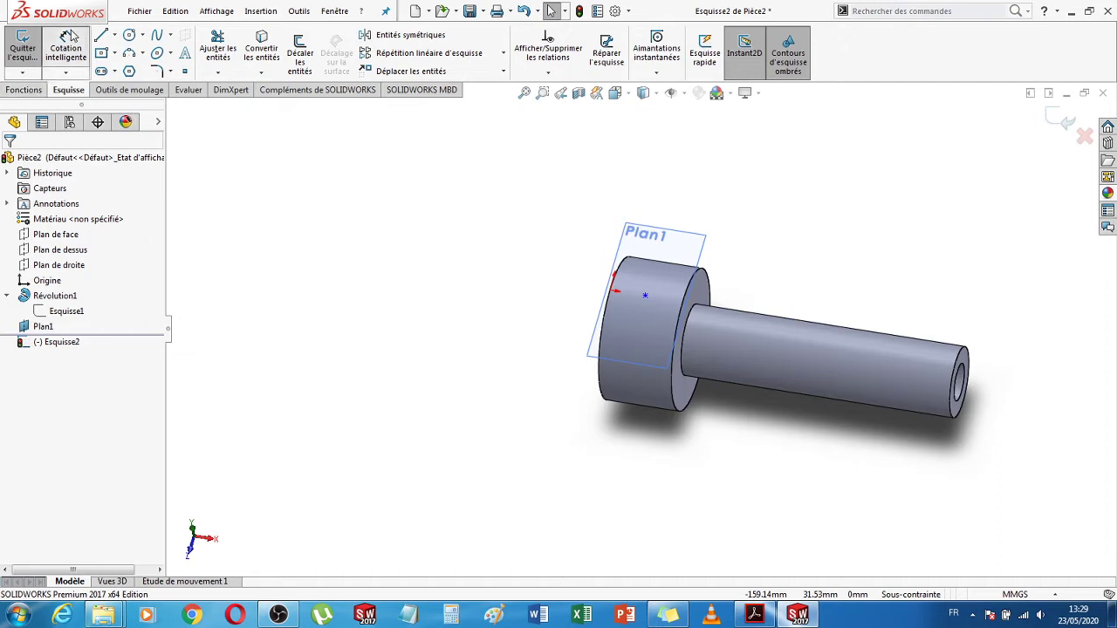
- Dimension the point 13 mm from the circular edge of the head's front face and exit the sketch
{"action": "left_click", "coordinate": [70, 35]}
{"action": "scroll", "coordinate": [695, 303], "scroll_direction": "down", "scroll_amount": 5}
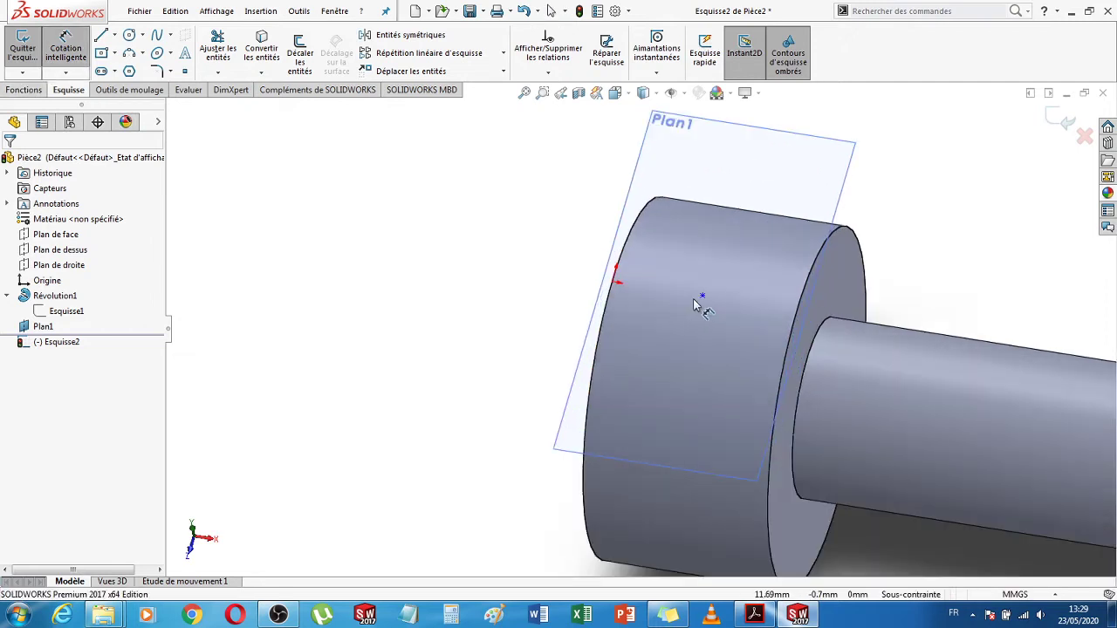
{"action": "left_click", "coordinate": [704, 299]}
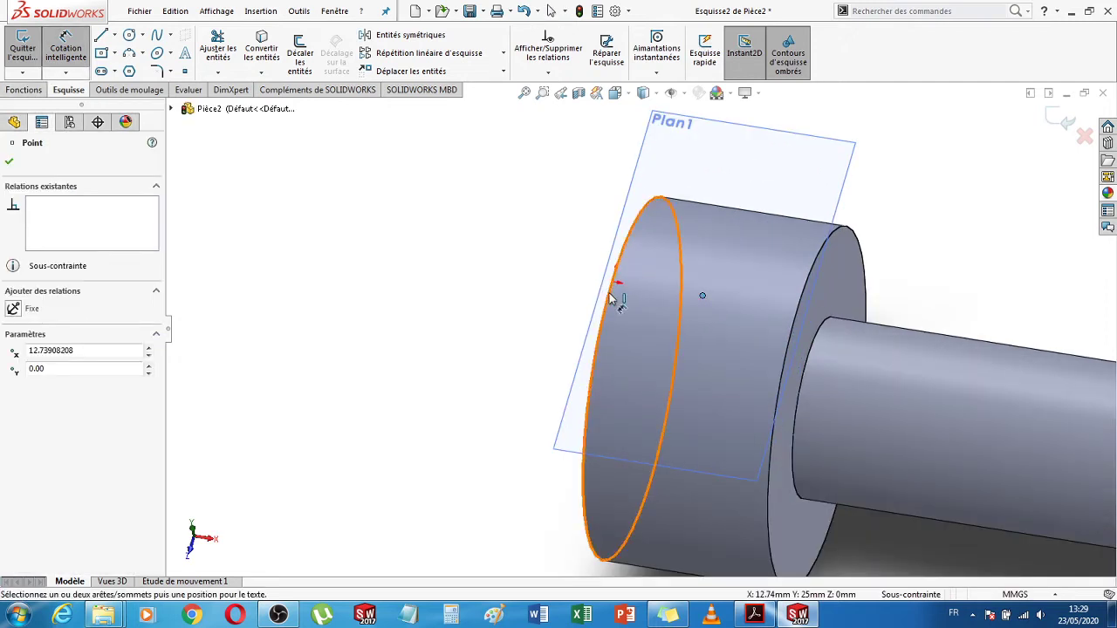
{"action": "left_click", "coordinate": [617, 294]}
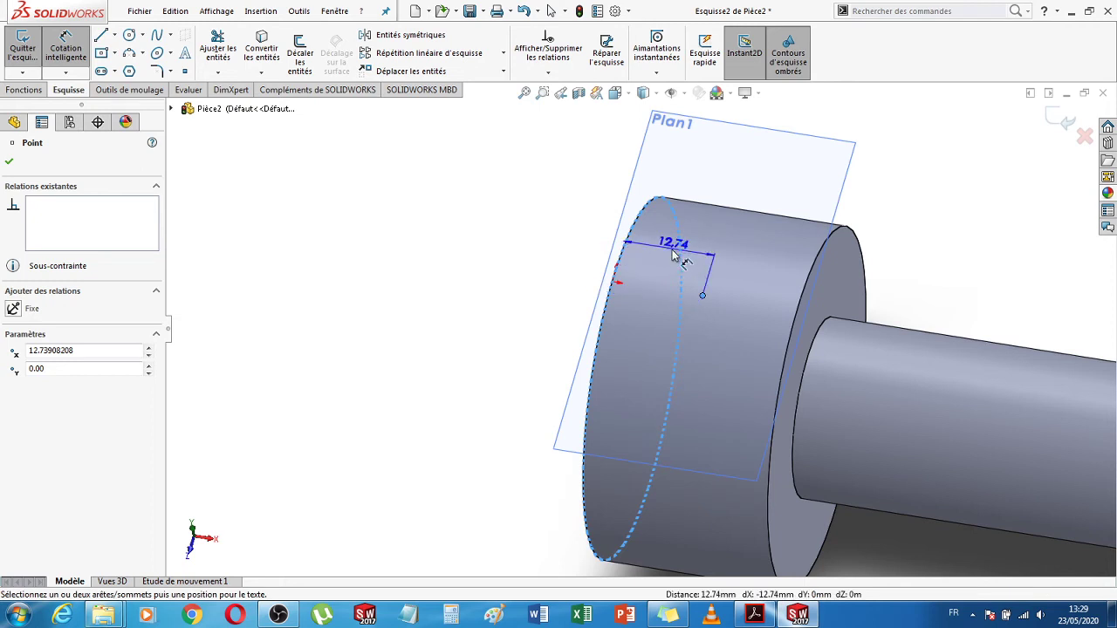
{"action": "left_click", "coordinate": [670, 248]}
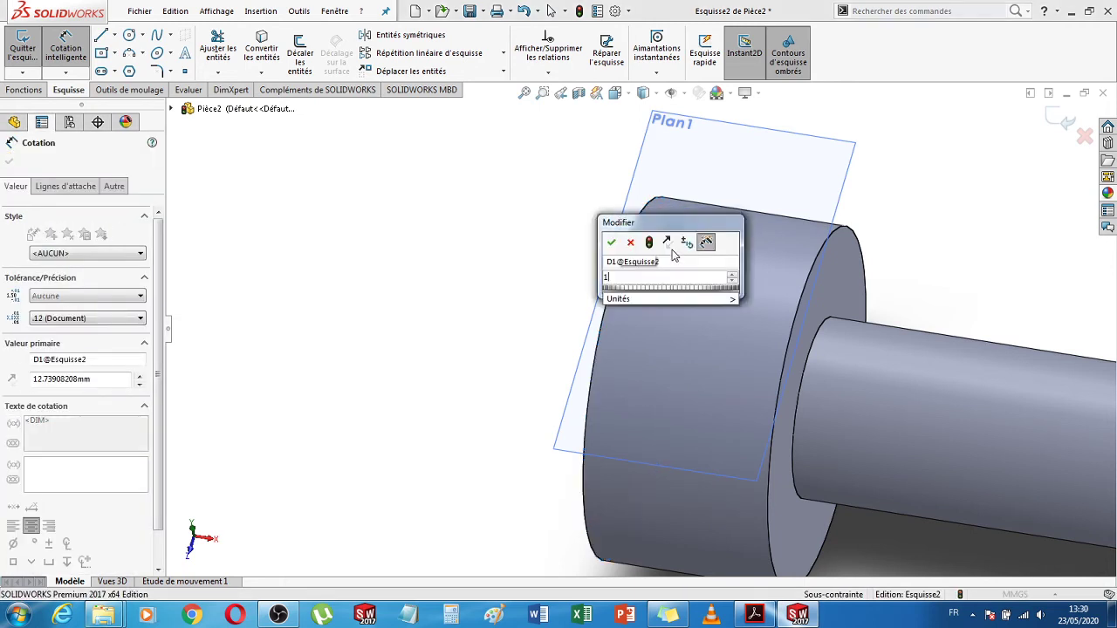
{"action": "type", "text": "13"}
{"action": "key", "text": "Return"}
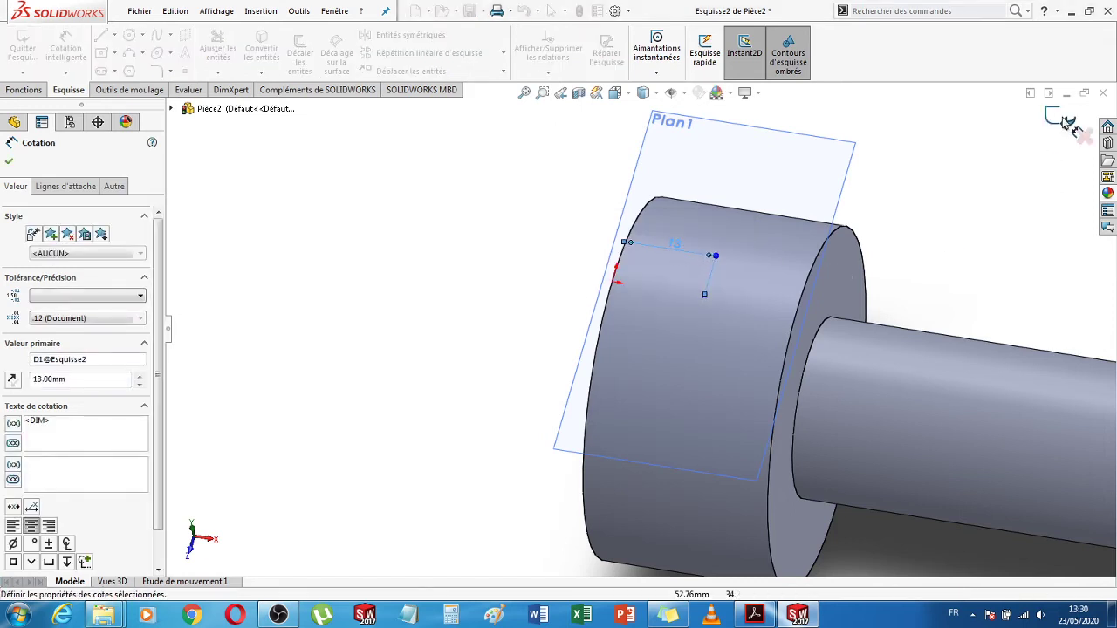
{"action": "key", "text": "Escape"}
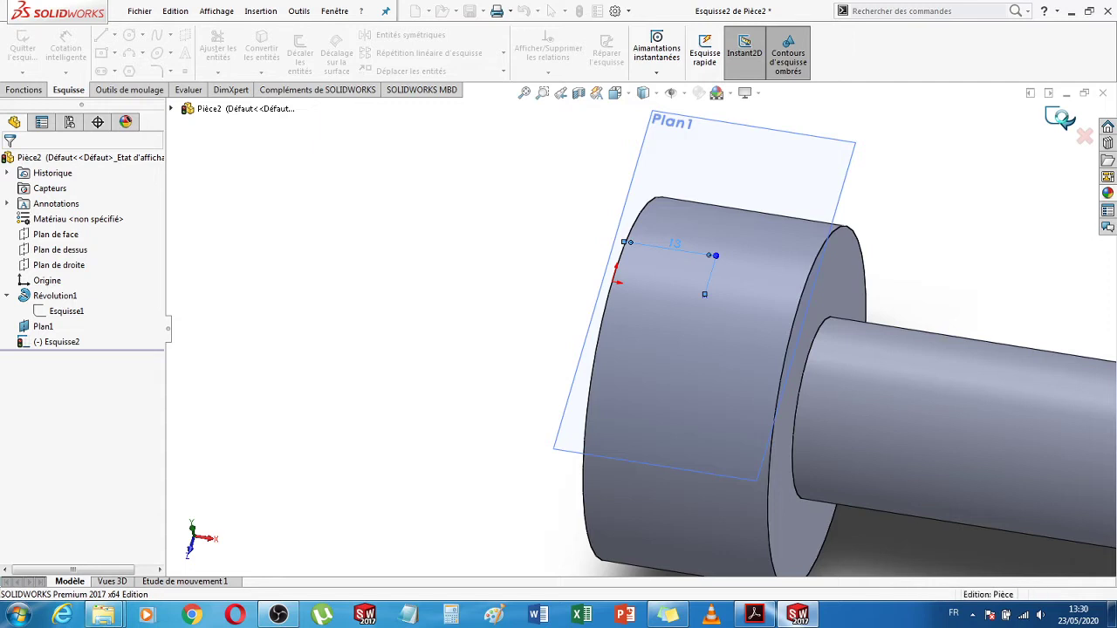
{"action": "left_click", "coordinate": [1061, 118]}
- Start a Hole Wizard hole as an ISO screw clearance hole (Passages de vis), size M4, Serré fit, with a blind end
{"action": "middle_click_drag", "start_coordinate": [872, 325], "coordinate": [895, 322]}
{"action": "scroll", "coordinate": [872, 319], "scroll_direction": "up", "scroll_amount": 4}
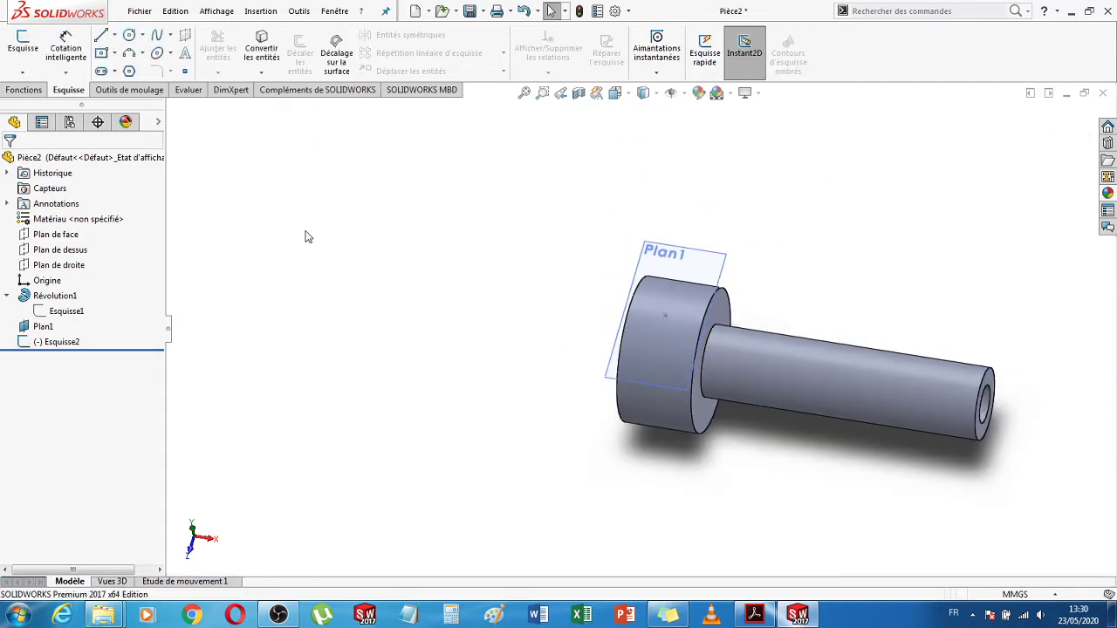
{"action": "left_click", "coordinate": [33, 91]}
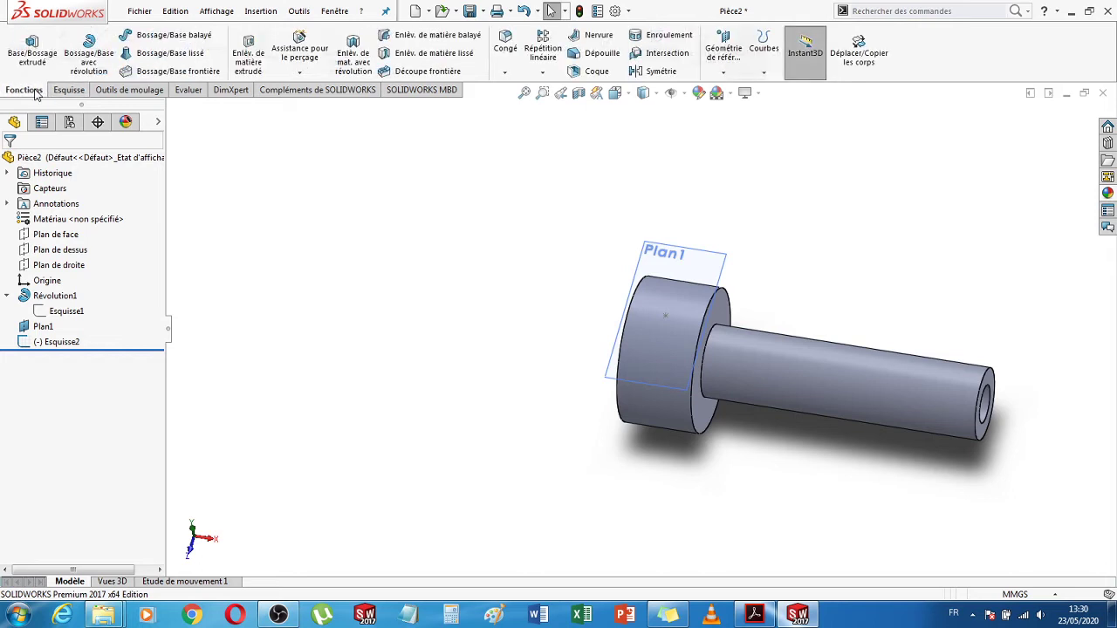
{"action": "left_click", "coordinate": [305, 52]}
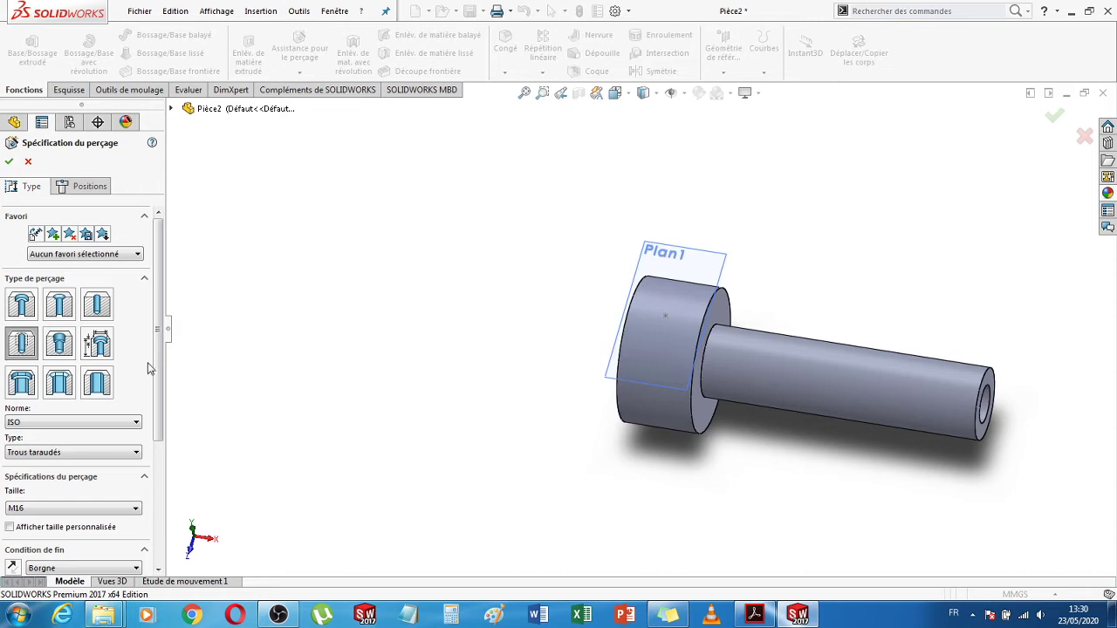
{"action": "left_click", "coordinate": [99, 303]}
{"action": "left_click_drag", "start_coordinate": [159, 367], "coordinate": [161, 436]}
{"action": "left_click", "coordinate": [100, 424]}
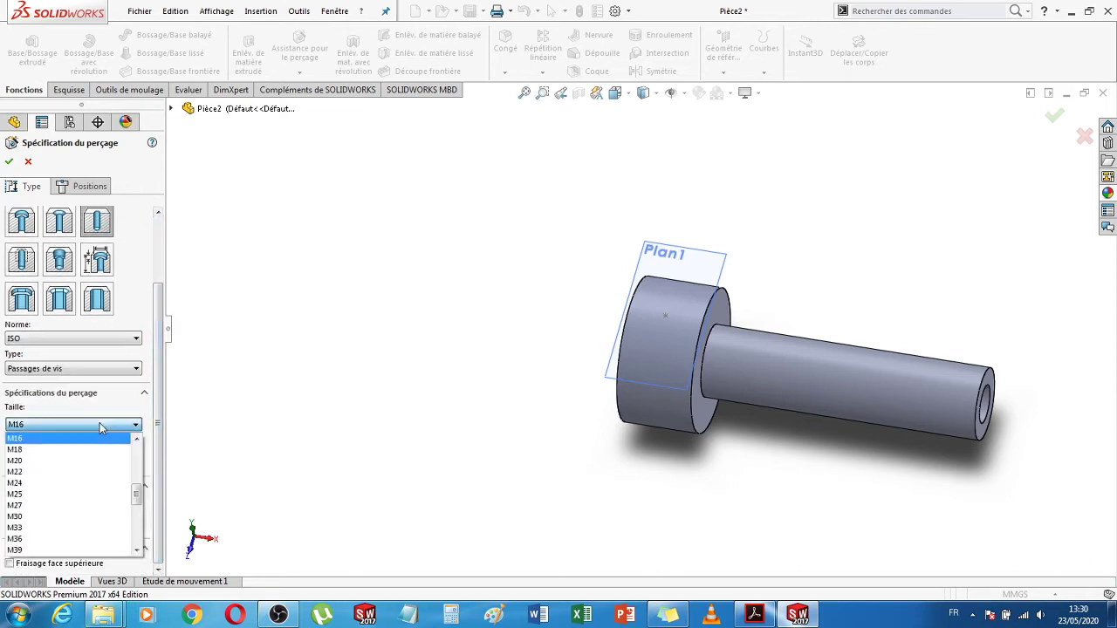
{"action": "scroll", "coordinate": [137, 462], "scroll_direction": "up", "scroll_amount": 3}
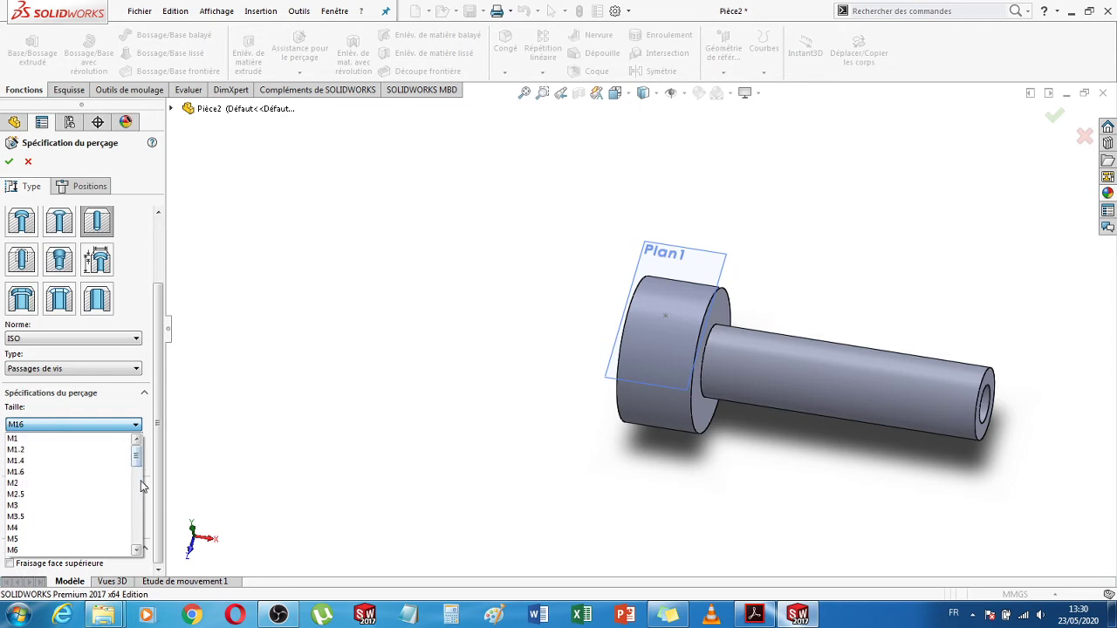
{"action": "scroll", "coordinate": [142, 486], "scroll_direction": "down", "scroll_amount": 3}
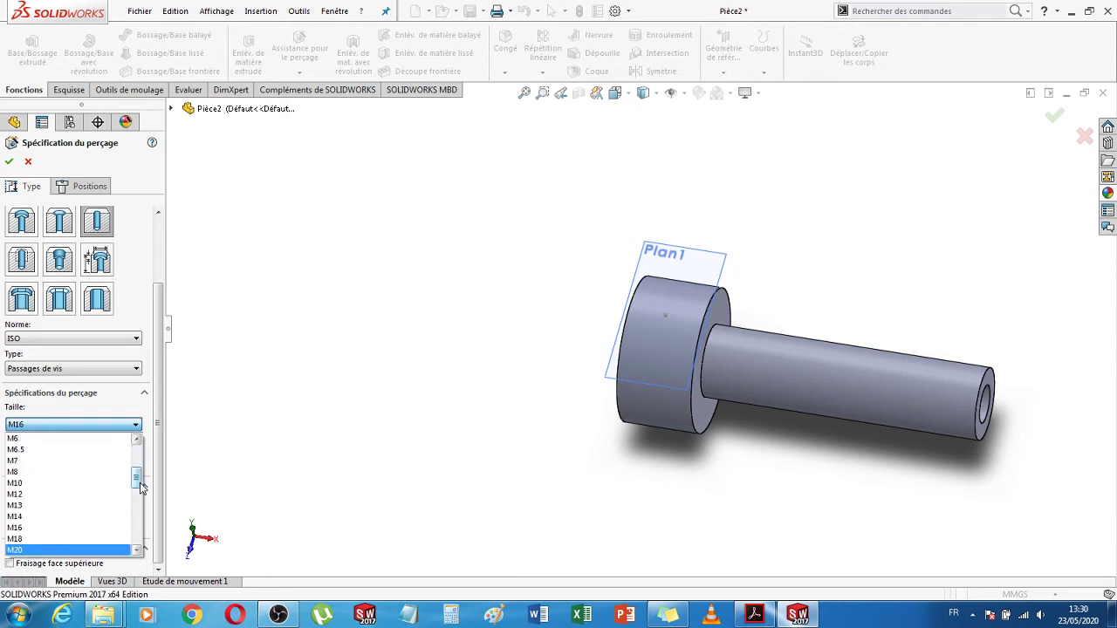
{"action": "left_click_drag", "start_coordinate": [142, 478], "coordinate": [142, 459]}
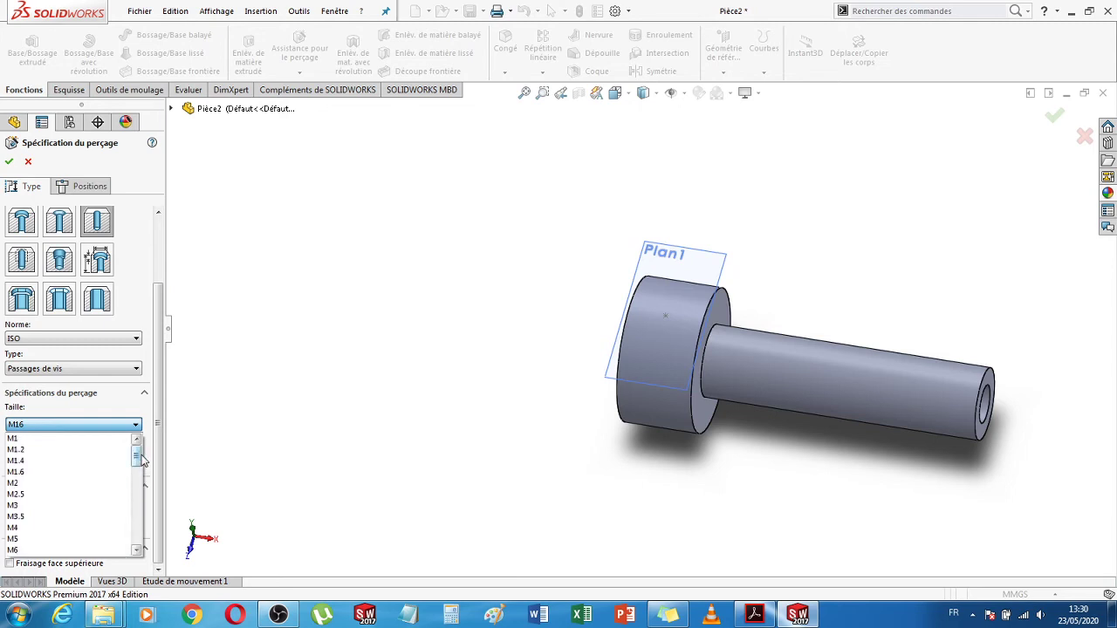
{"action": "left_click", "coordinate": [33, 527]}
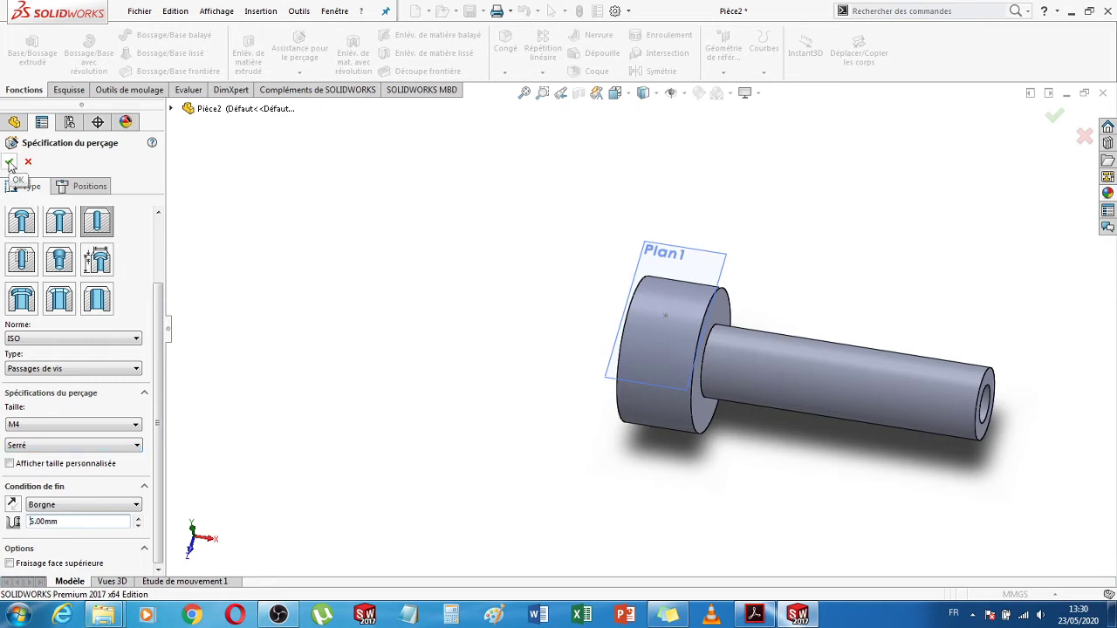
- Position the M4 hole on the sketched point of the plane tangent to the bushing's head and complete the hole
{"action": "left_click", "coordinate": [88, 186]}
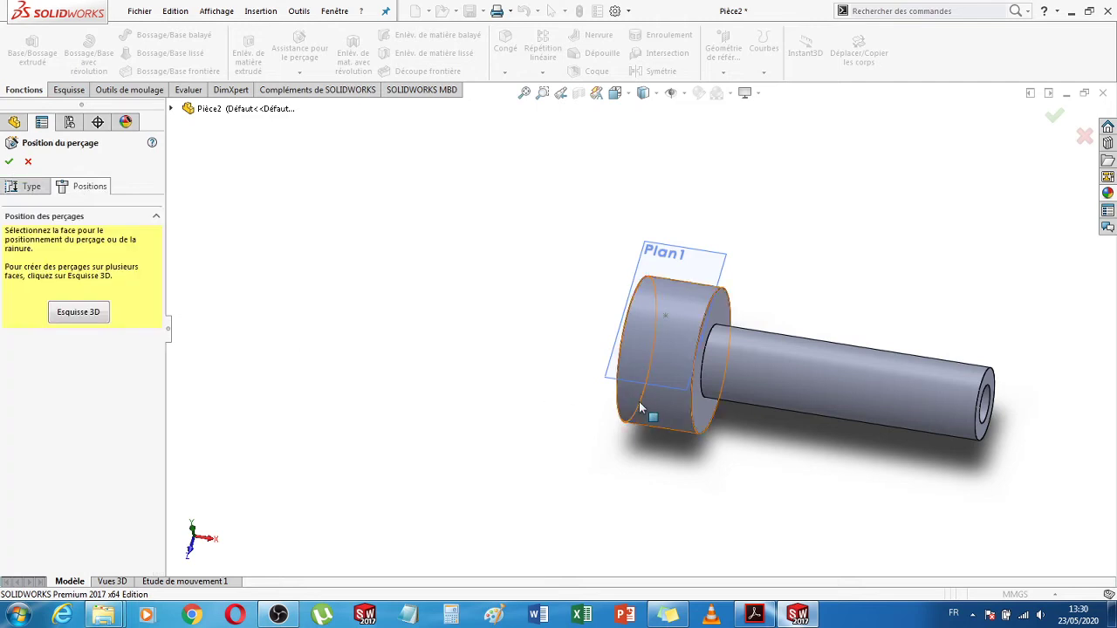
{"action": "left_click", "coordinate": [666, 317]}
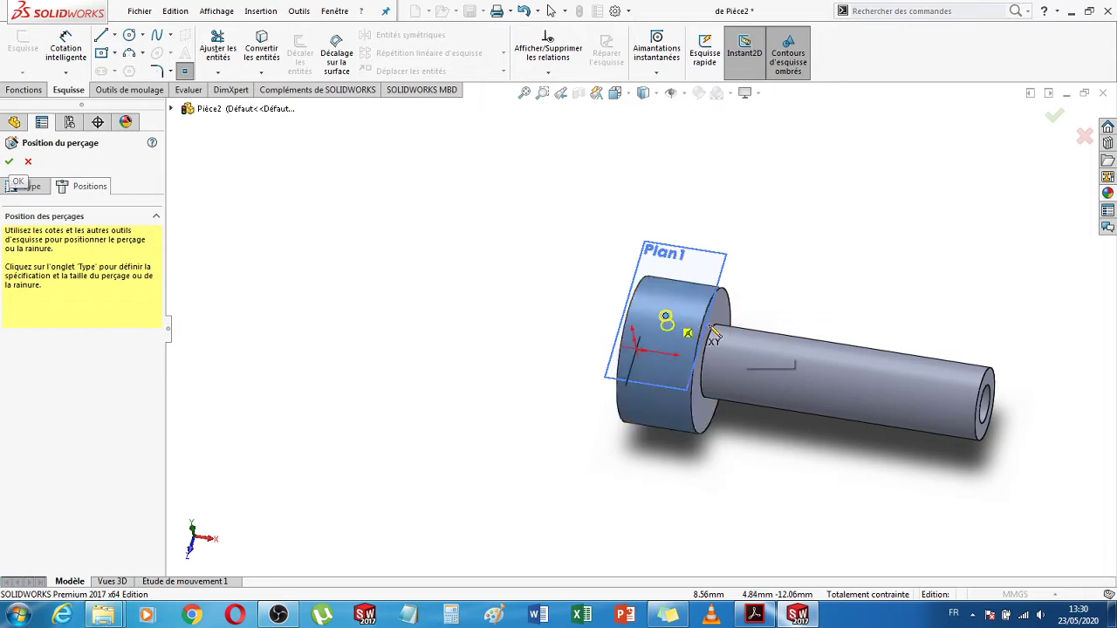
{"action": "scroll", "coordinate": [681, 336], "scroll_direction": "down", "scroll_amount": 5}
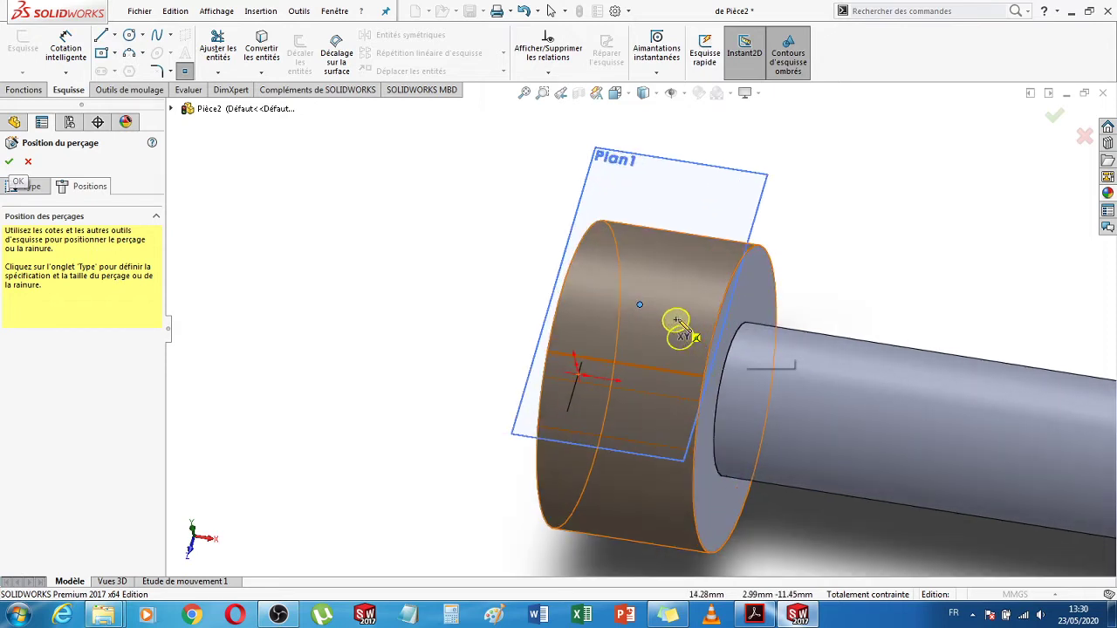
{"action": "scroll", "coordinate": [677, 321], "scroll_direction": "down", "scroll_amount": 2}
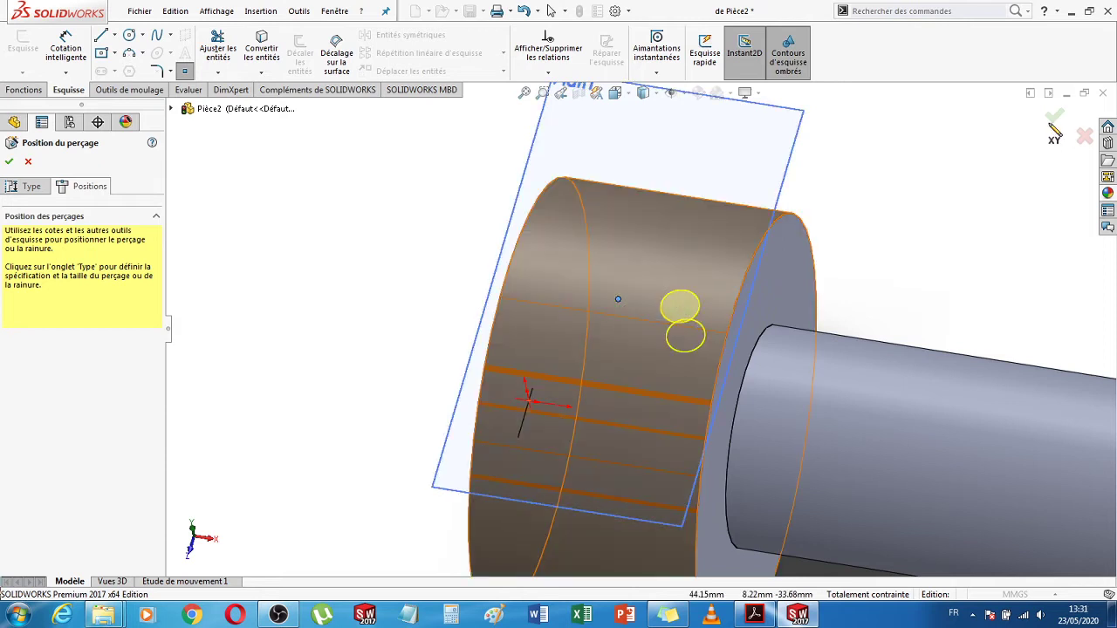
{"action": "scroll", "coordinate": [611, 323], "scroll_direction": "up", "scroll_amount": 1}
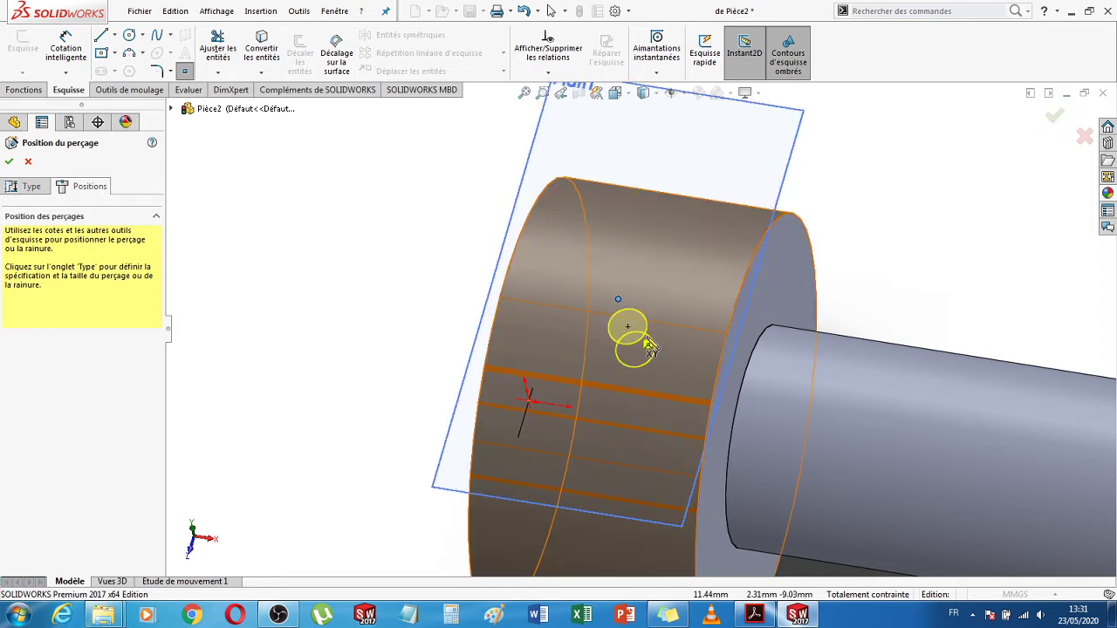
{"action": "scroll", "coordinate": [640, 322], "scroll_direction": "up", "scroll_amount": 1}
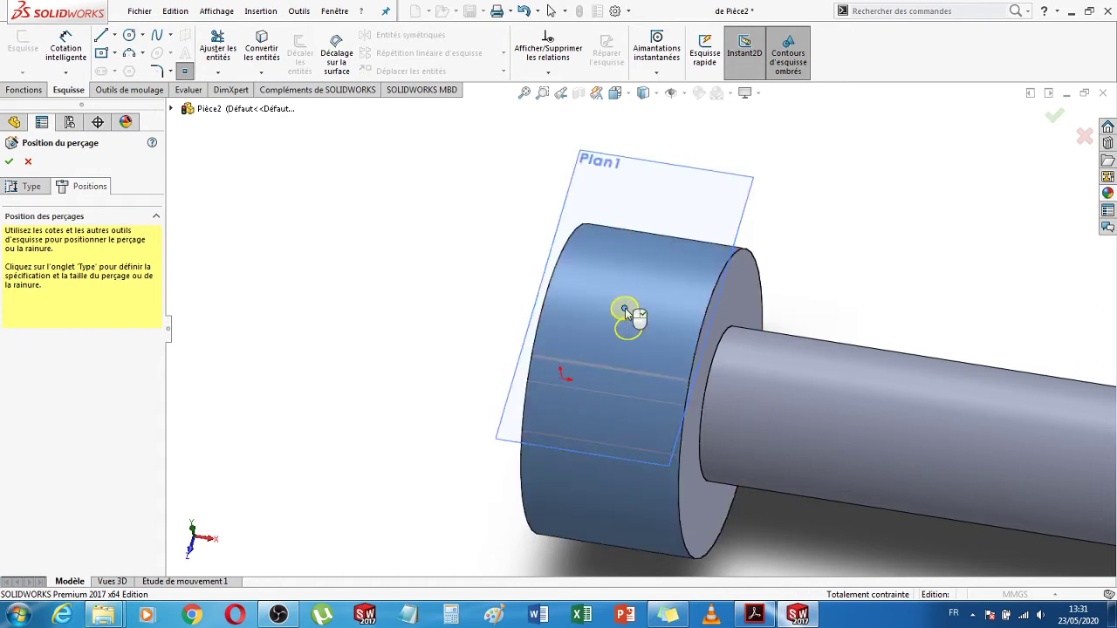
{"action": "left_click", "coordinate": [670, 286]}
{"action": "scroll", "coordinate": [640, 347], "scroll_direction": "down", "scroll_amount": 2}
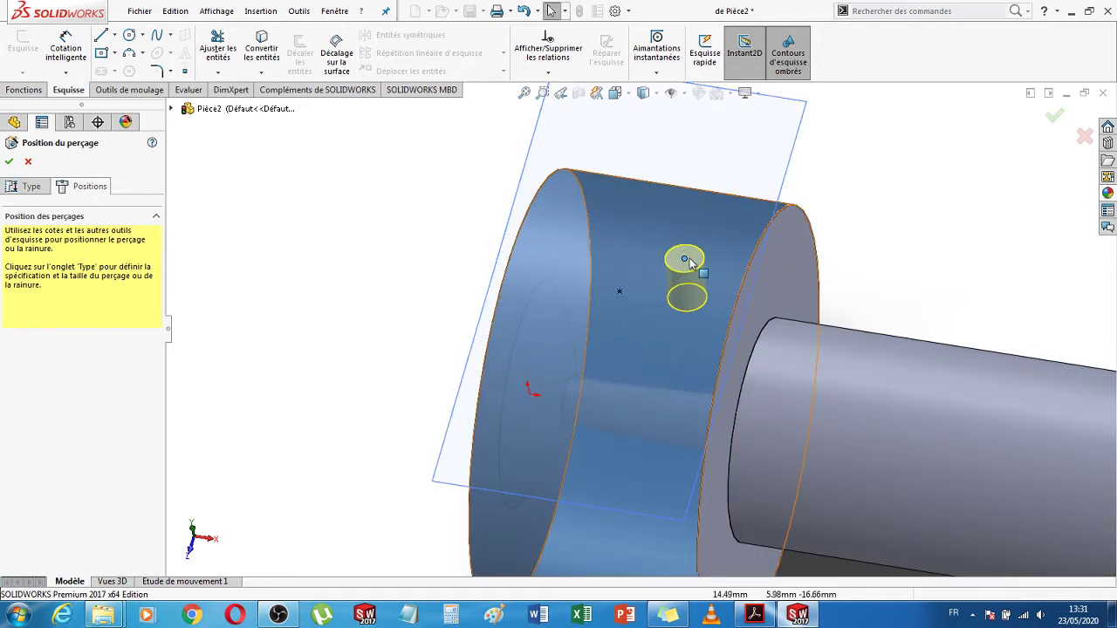
{"action": "left_click", "coordinate": [621, 290]}
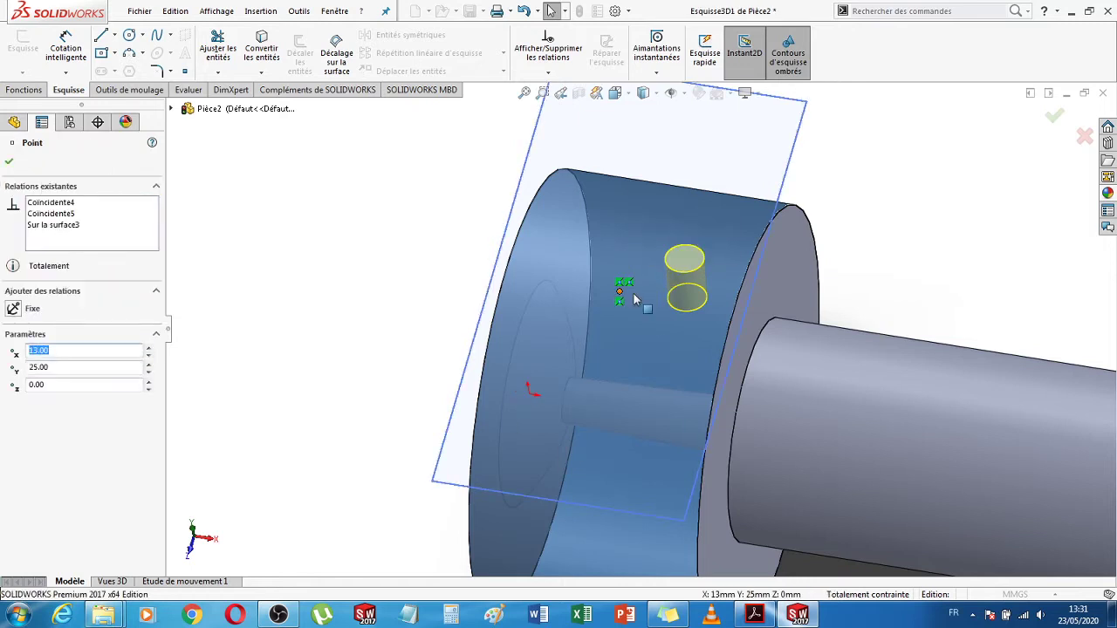
{"action": "scroll", "coordinate": [650, 318], "scroll_direction": "up", "scroll_amount": 3}
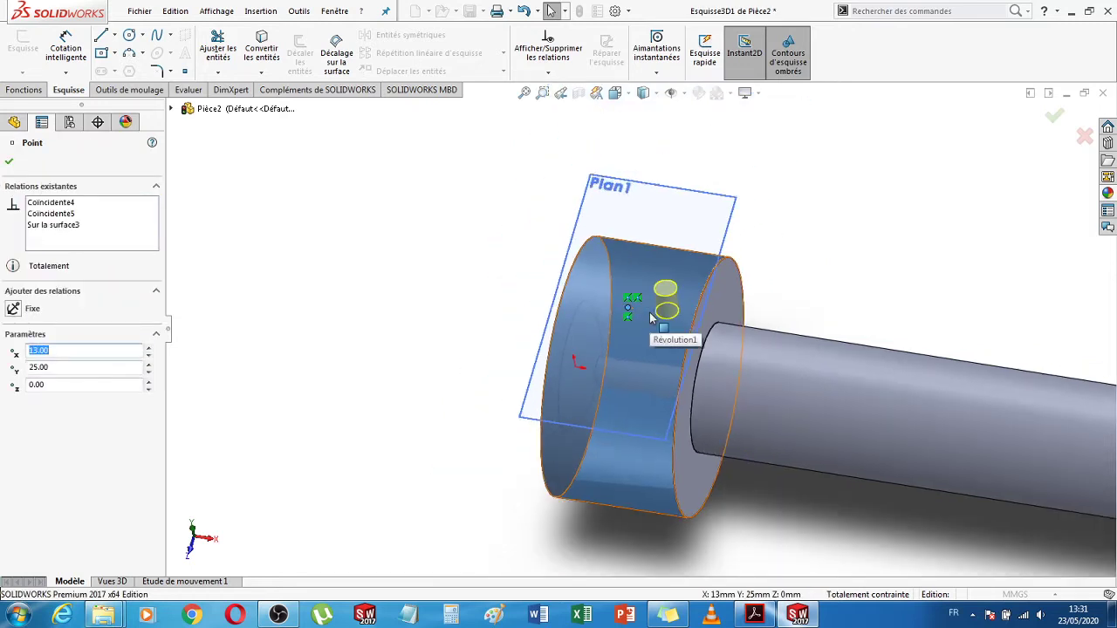
{"action": "left_click", "coordinate": [9, 163]}
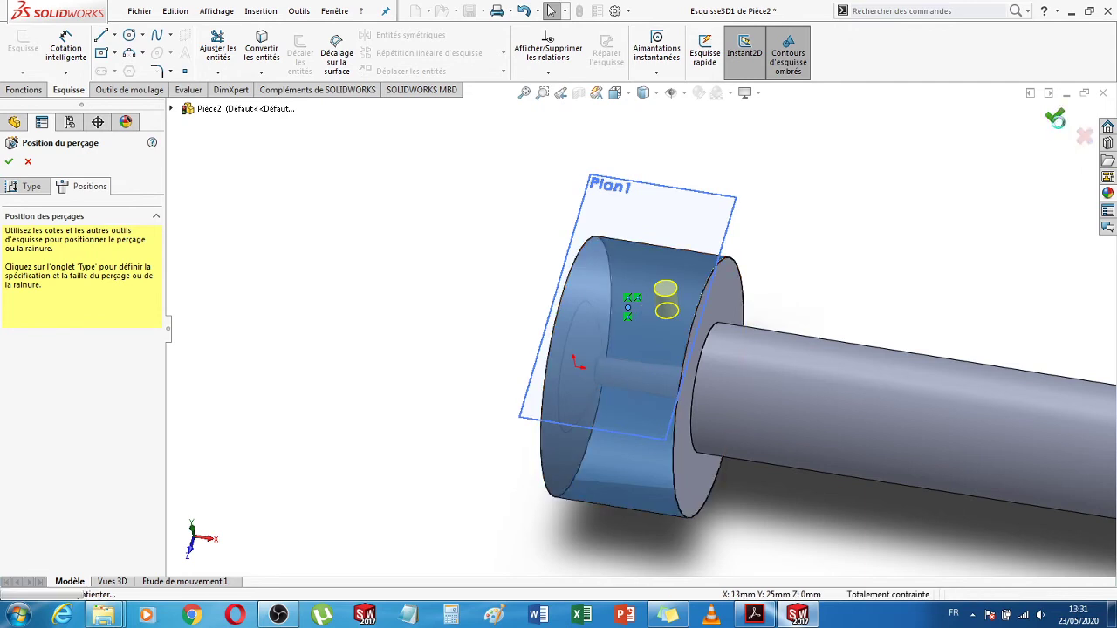
{"action": "left_click", "coordinate": [1055, 117]}
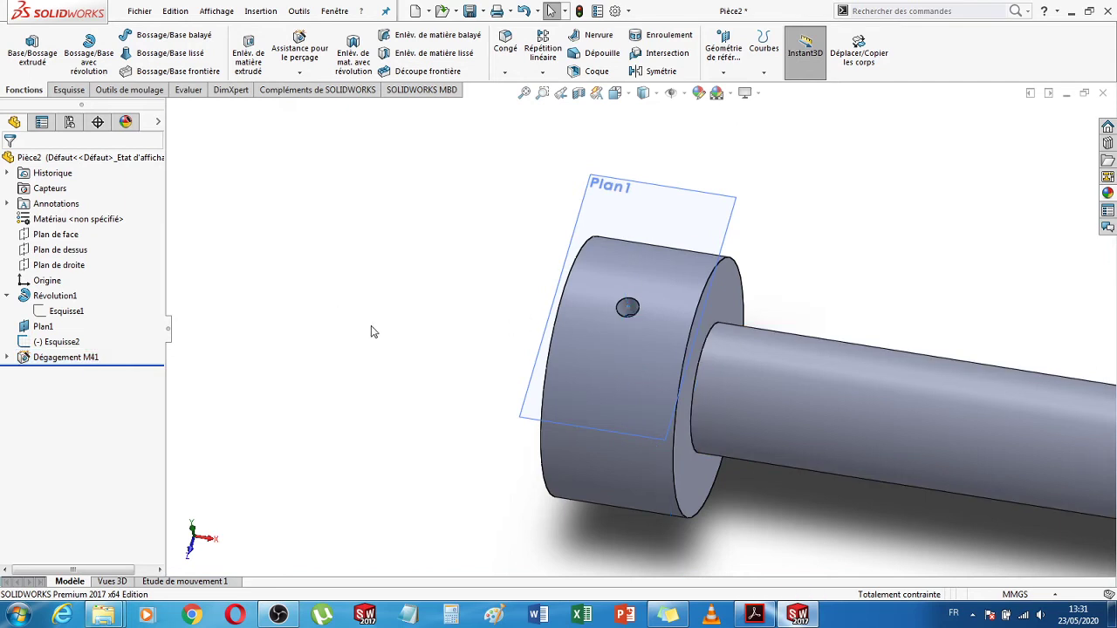
- Inspect the blind radial hole and the internal bore in wireframe display, and restore the shaded display with edges
{"action": "middle_click_drag", "start_coordinate": [371, 329], "coordinate": [405, 388]}
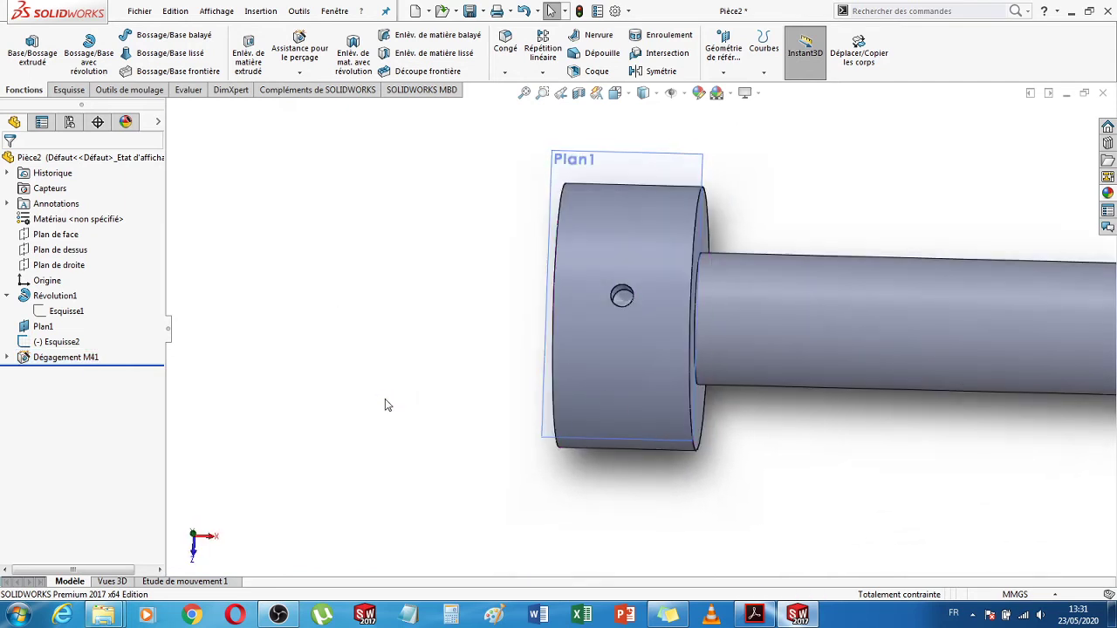
{"action": "mouse_move", "coordinate": [650, 102]}
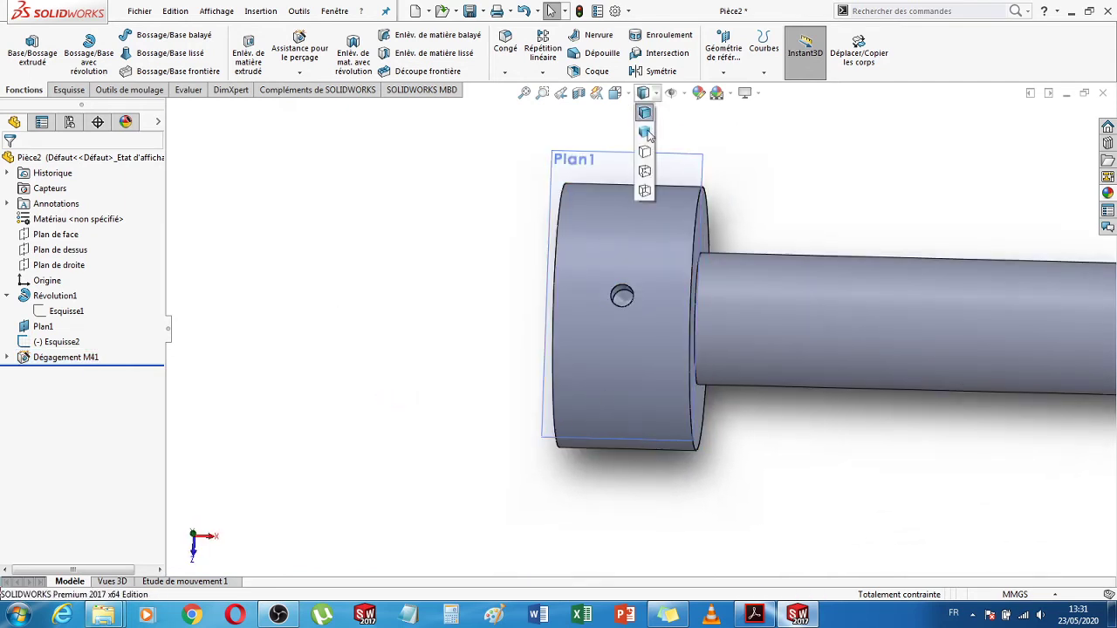
{"action": "left_click", "coordinate": [645, 192]}
{"action": "middle_click_drag", "start_coordinate": [811, 461], "coordinate": [834, 274]}
{"action": "scroll", "coordinate": [867, 223], "scroll_direction": "down", "scroll_amount": 2}
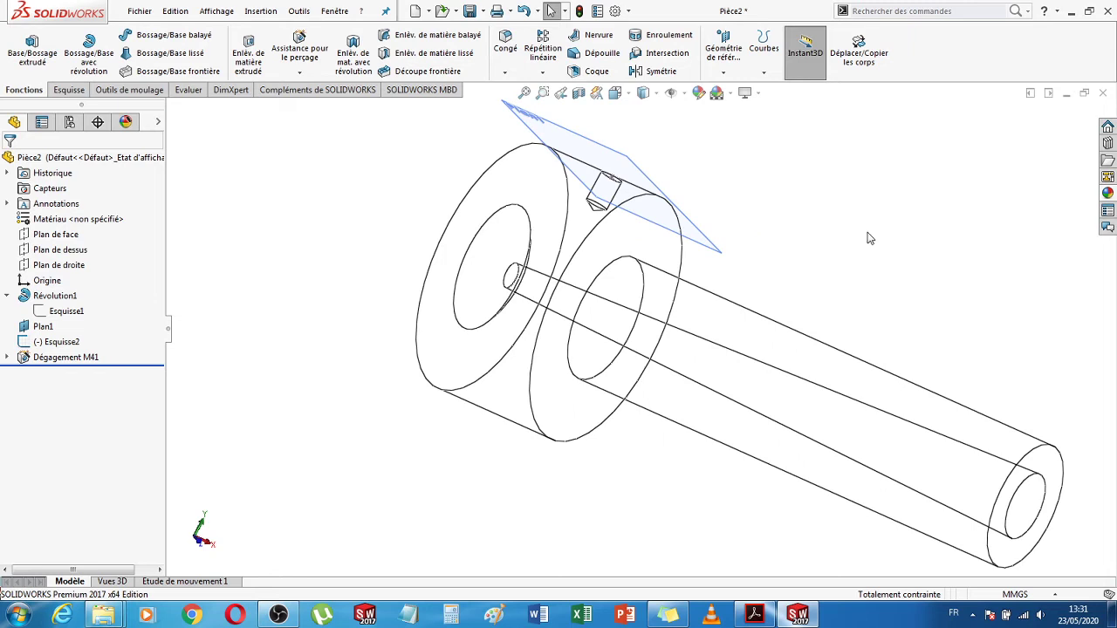
{"action": "scroll", "coordinate": [867, 238], "scroll_direction": "up", "scroll_amount": 3}
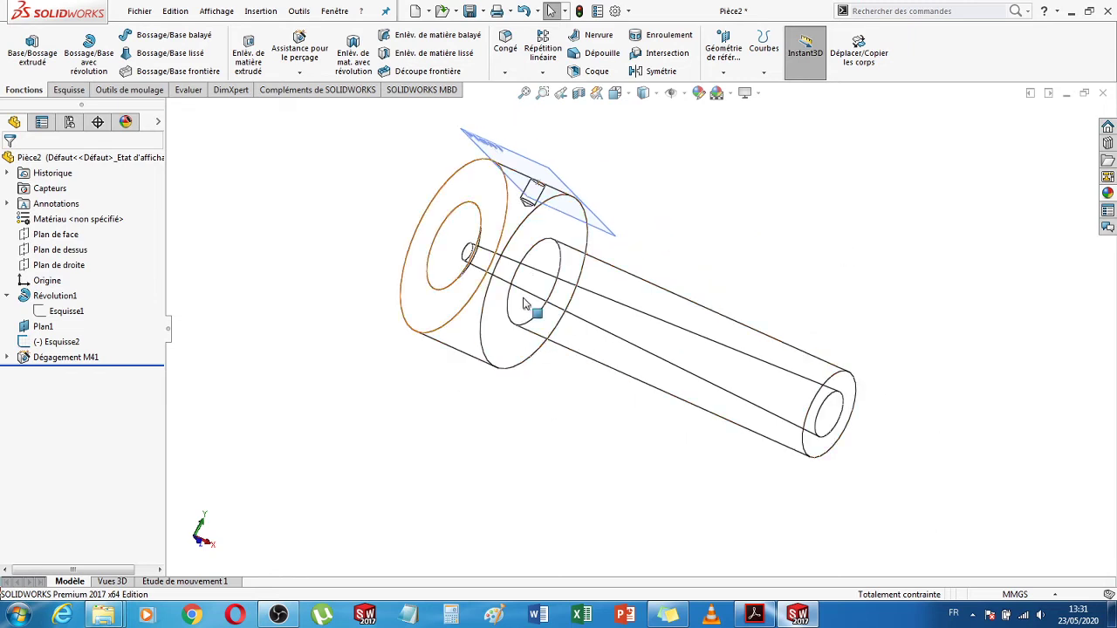
{"action": "scroll", "coordinate": [587, 396], "scroll_direction": "up", "scroll_amount": 3}
{"action": "middle_click_drag", "start_coordinate": [636, 447], "coordinate": [608, 406]}
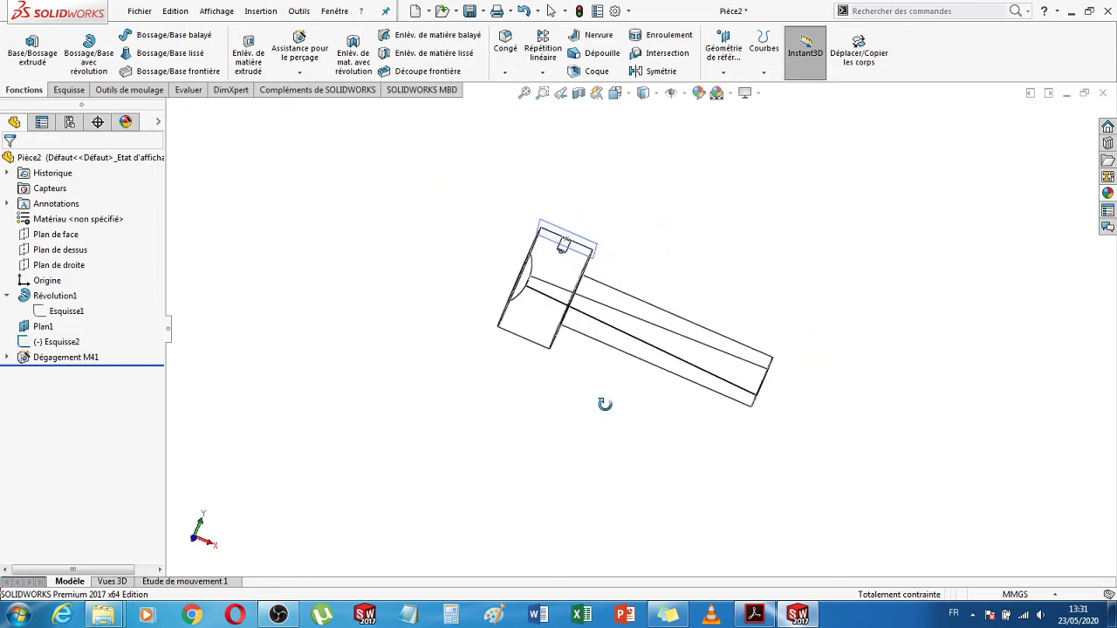
{"action": "scroll", "coordinate": [568, 334], "scroll_direction": "down", "scroll_amount": 2}
{"action": "scroll", "coordinate": [567, 334], "scroll_direction": "up", "scroll_amount": 1}
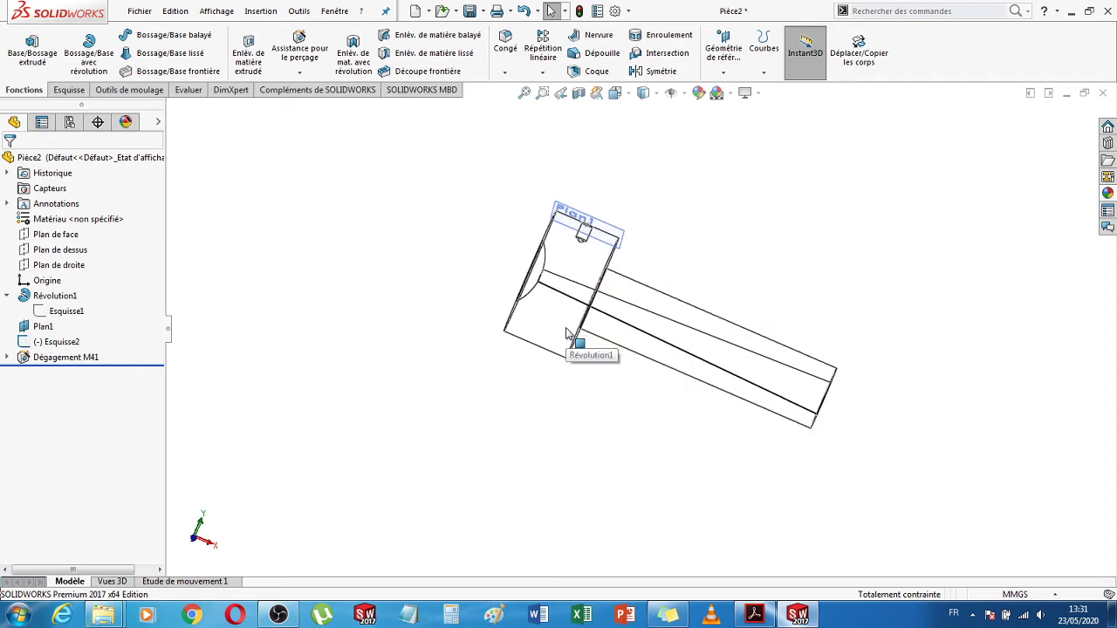
{"action": "left_click", "coordinate": [656, 93]}
{"action": "left_click", "coordinate": [649, 119]}
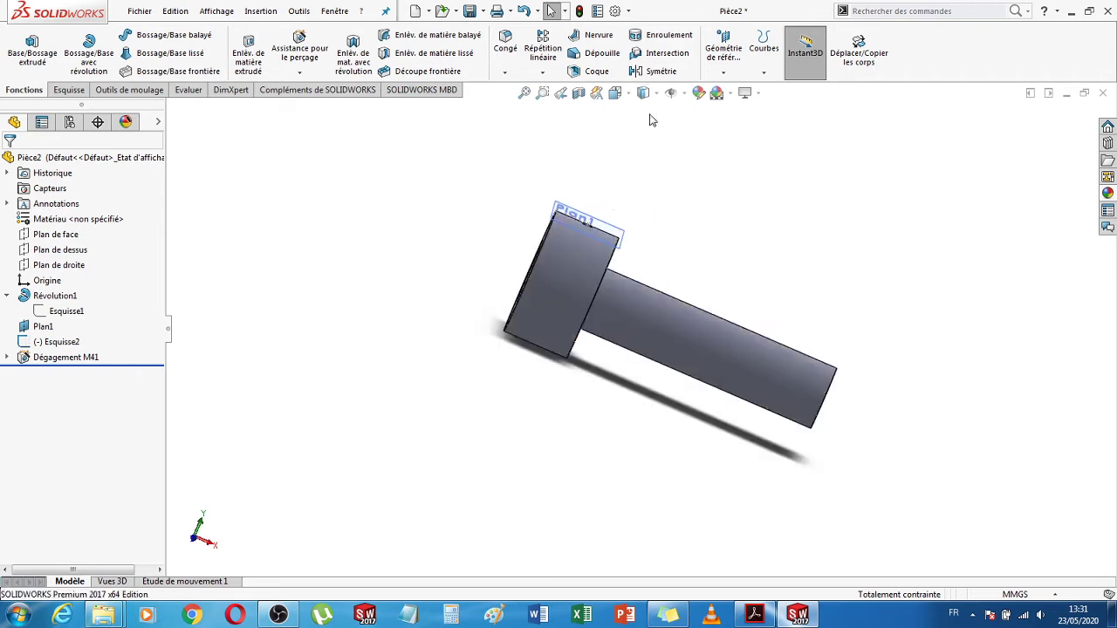
{"action": "mouse_move", "coordinate": [801, 249]}
{"action": "middle_mouse_down"}
{"action": "mouse_move", "coordinate": [897, 319]}
{"action": "mouse_move", "coordinate": [759, 262]}
{"action": "middle_mouse_up"}
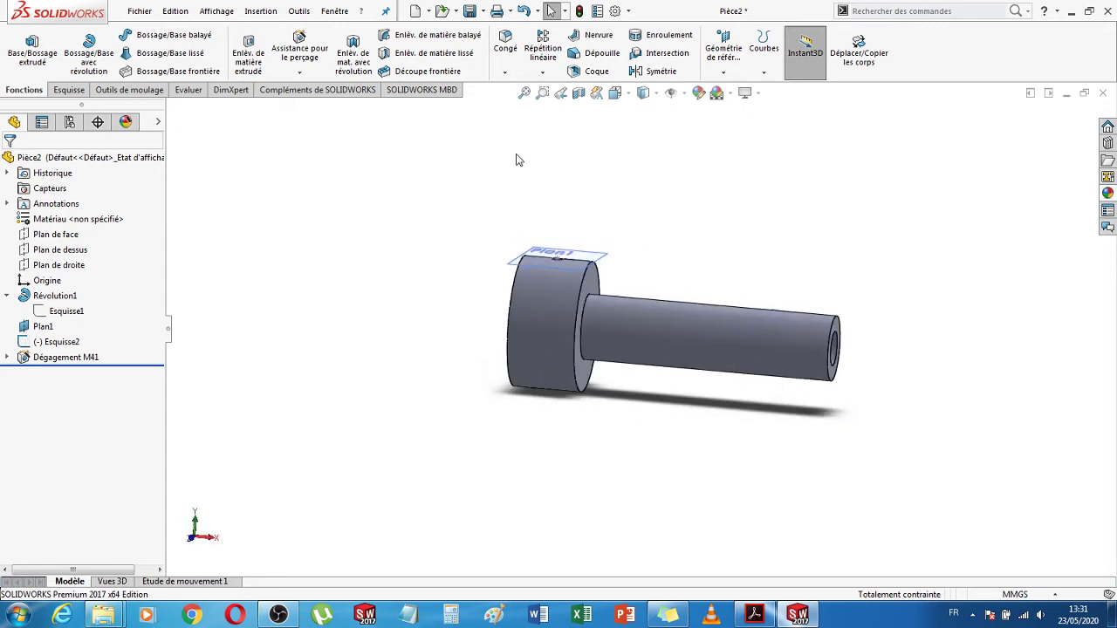
- Save the part as buse in the TP 2 folder and compare it with the bushing drawing in the DME_F PDF
{"action": "left_click", "coordinate": [470, 11]}
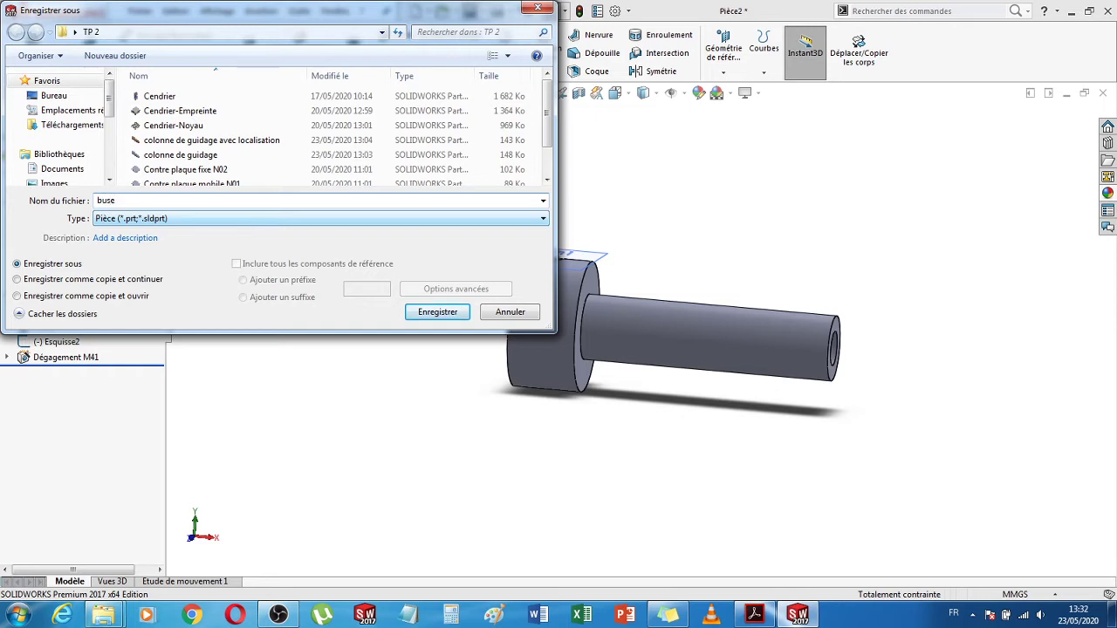
{"action": "key", "text": "Return"}
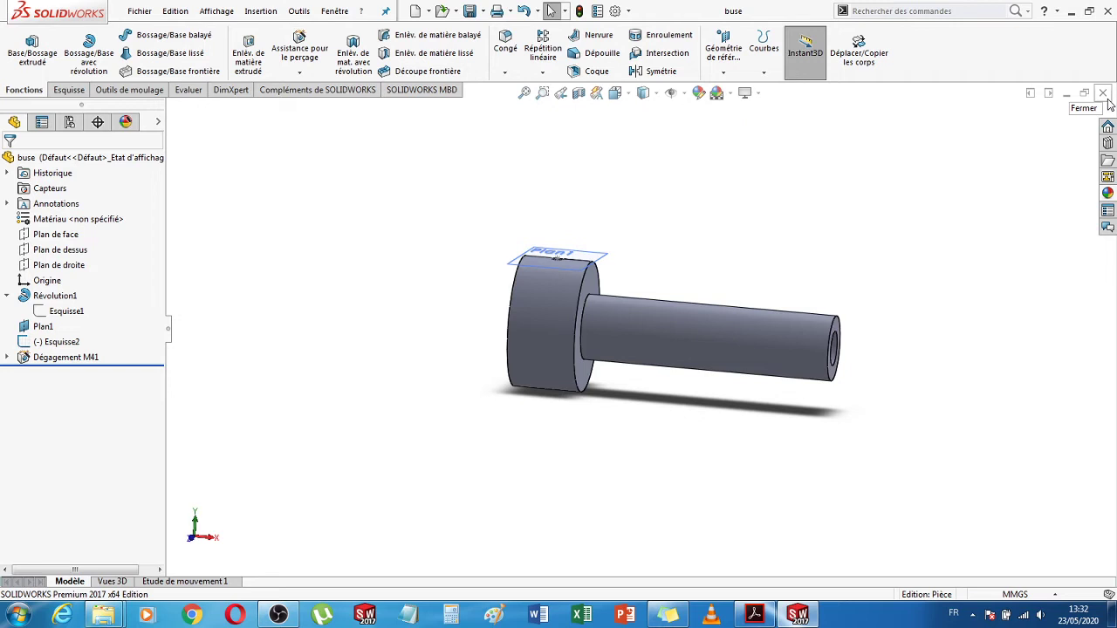
{"action": "middle_click_drag", "start_coordinate": [950, 292], "coordinate": [916, 279]}
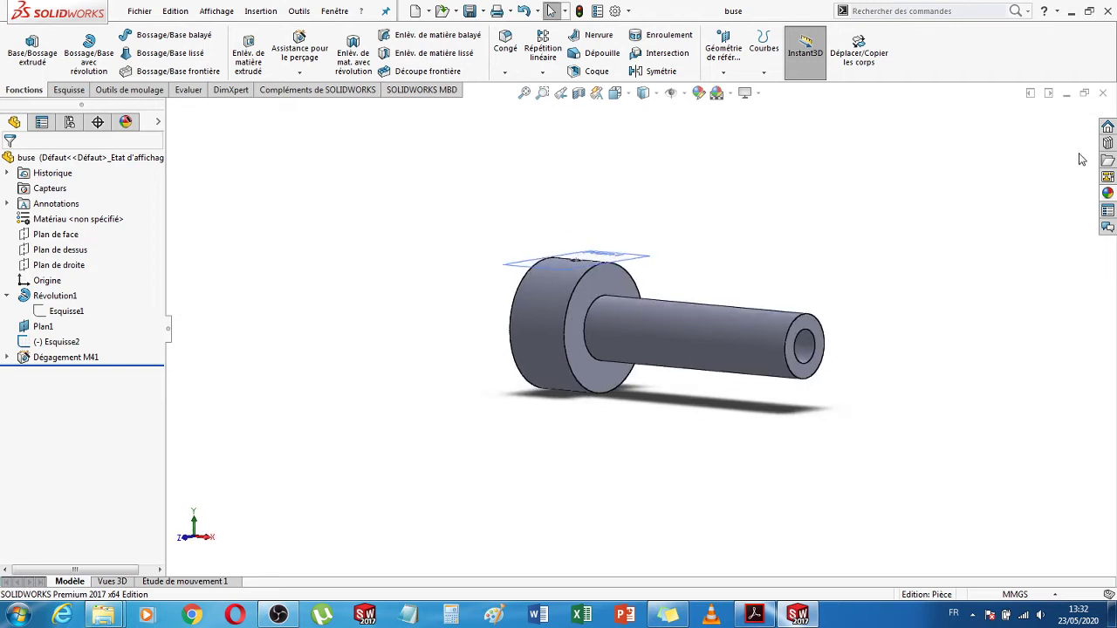
{"action": "key", "text": "alt+Tab"}
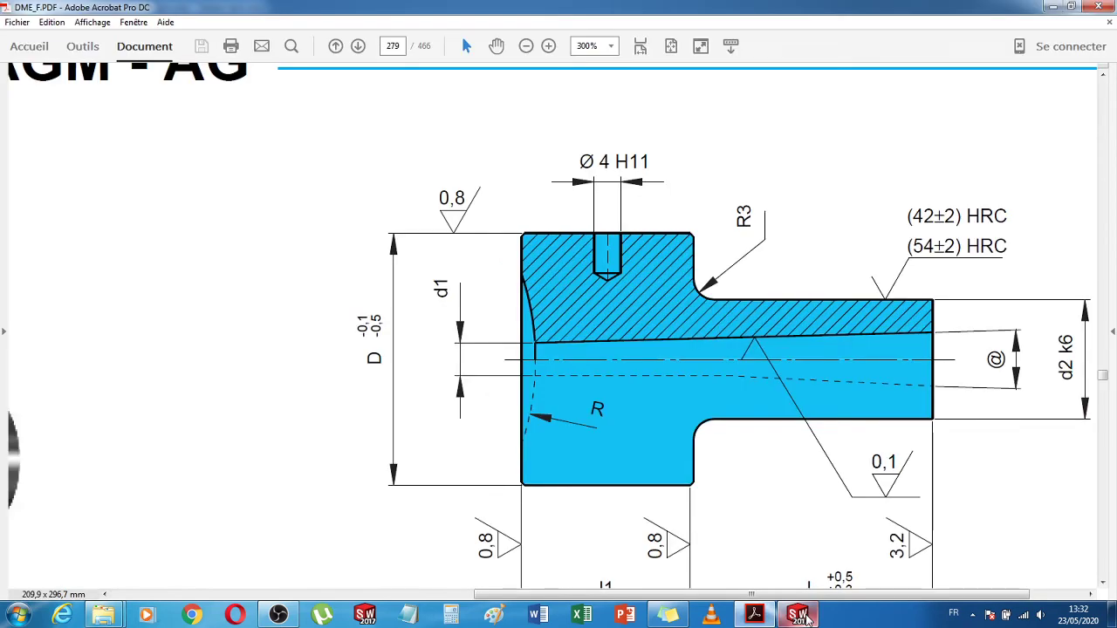
{"action": "key", "text": "alt+Tab"}
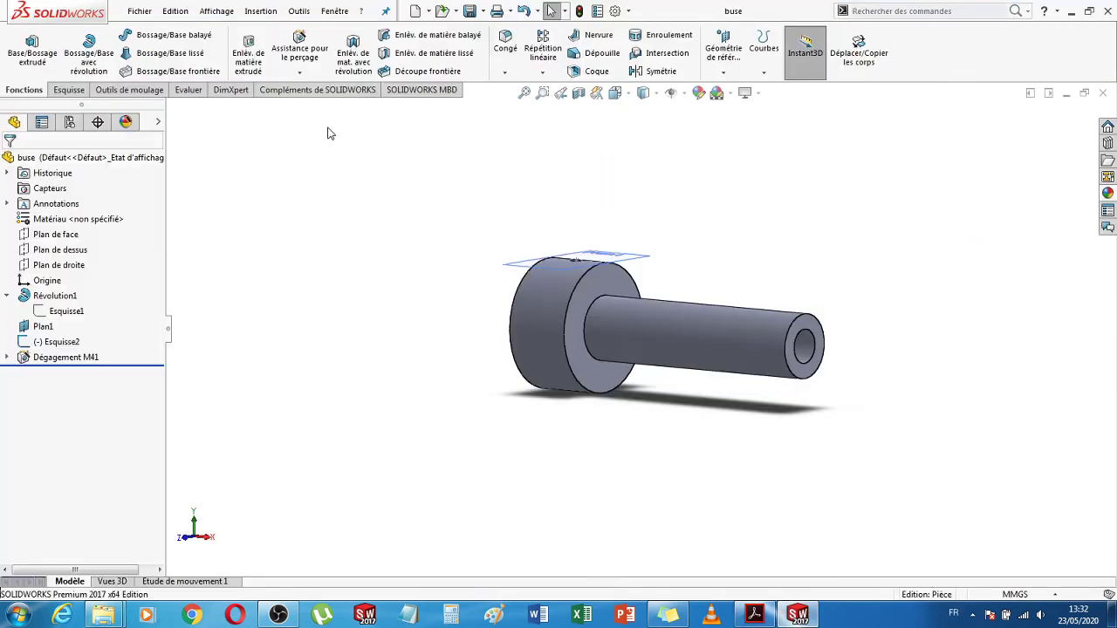
- Open the assembly Cendrier - Partie fixe from the TP 2 folder
{"action": "left_click", "coordinate": [142, 12]}
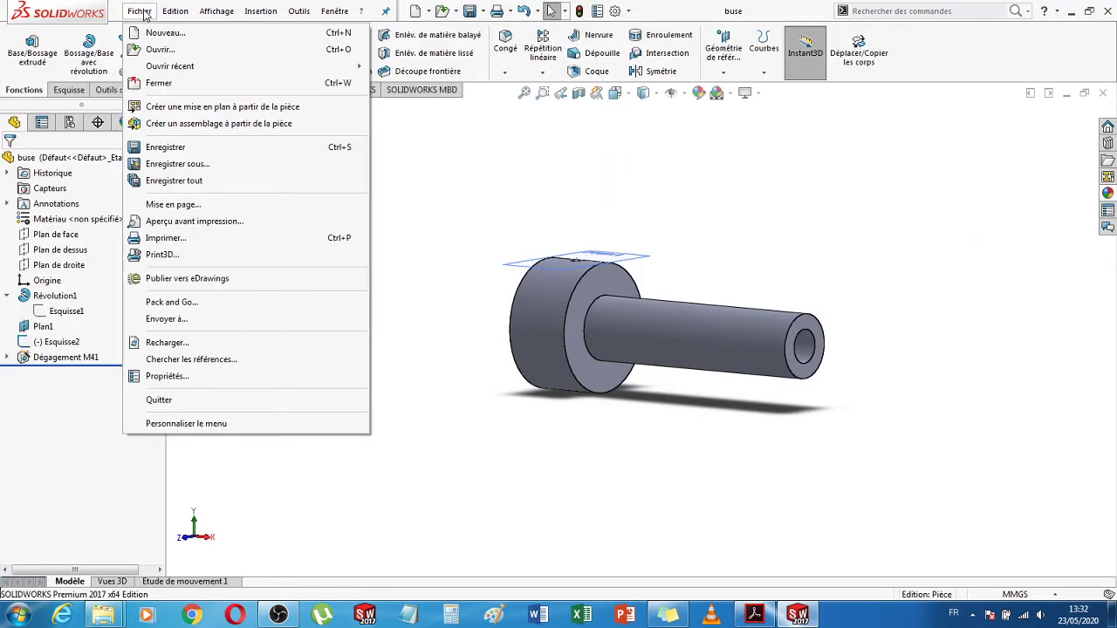
{"action": "left_click", "coordinate": [167, 56]}
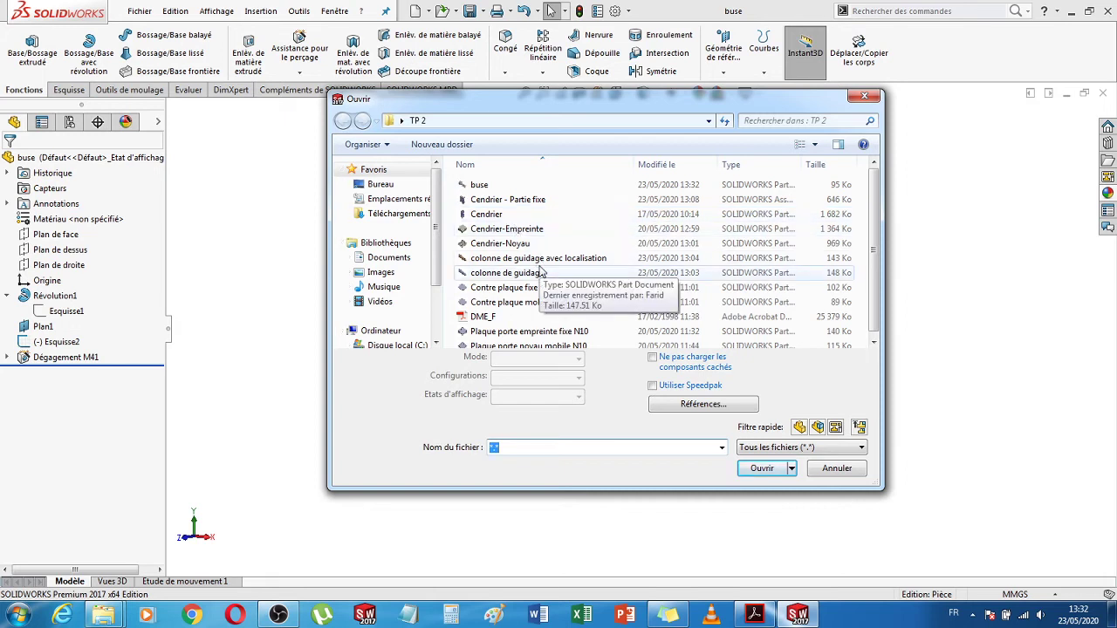
{"action": "double_click", "coordinate": [514, 200]}
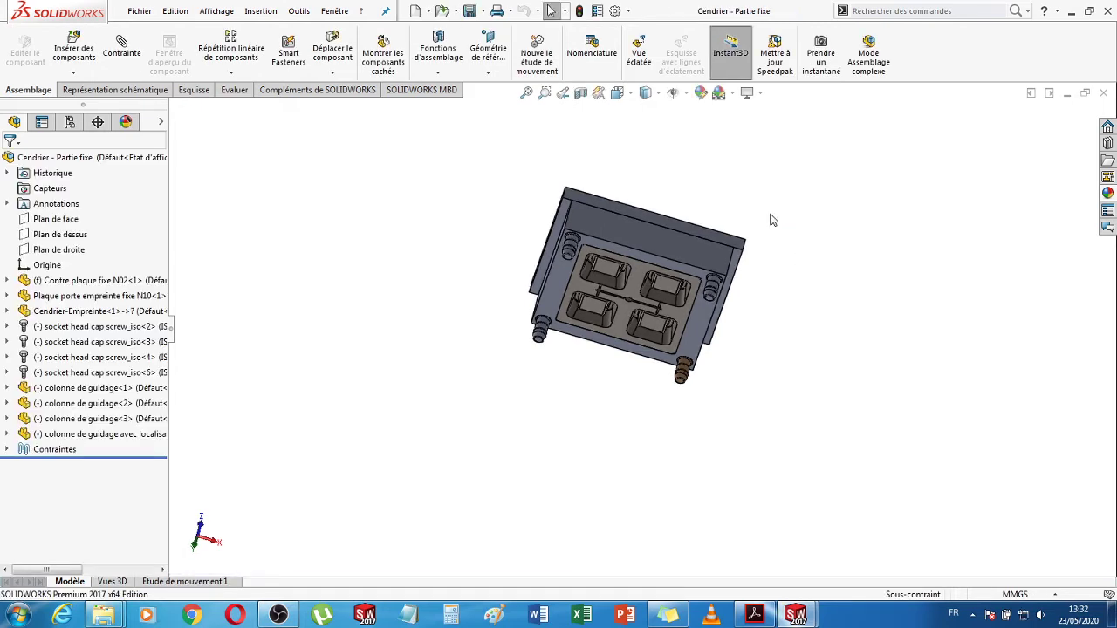
- Open the part Contre plaque fixe N02 from the assembly by way of its small central hole
{"action": "middle_click_drag", "start_coordinate": [758, 327], "coordinate": [750, 361]}
{"action": "scroll", "coordinate": [634, 281], "scroll_direction": "down", "scroll_amount": 5}
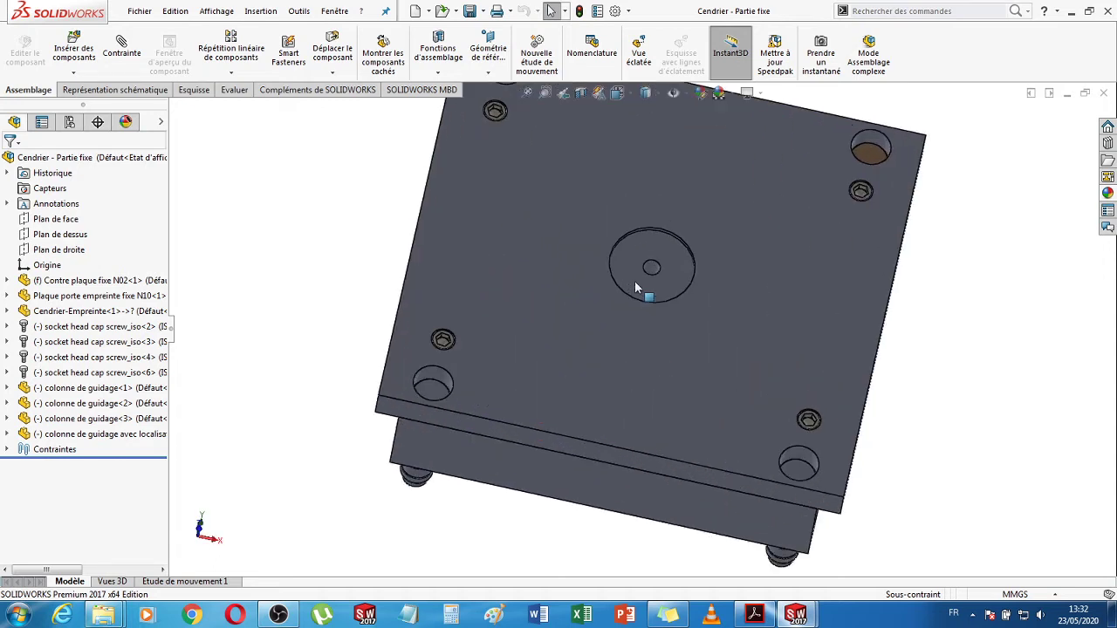
{"action": "scroll", "coordinate": [636, 288], "scroll_direction": "down", "scroll_amount": 2}
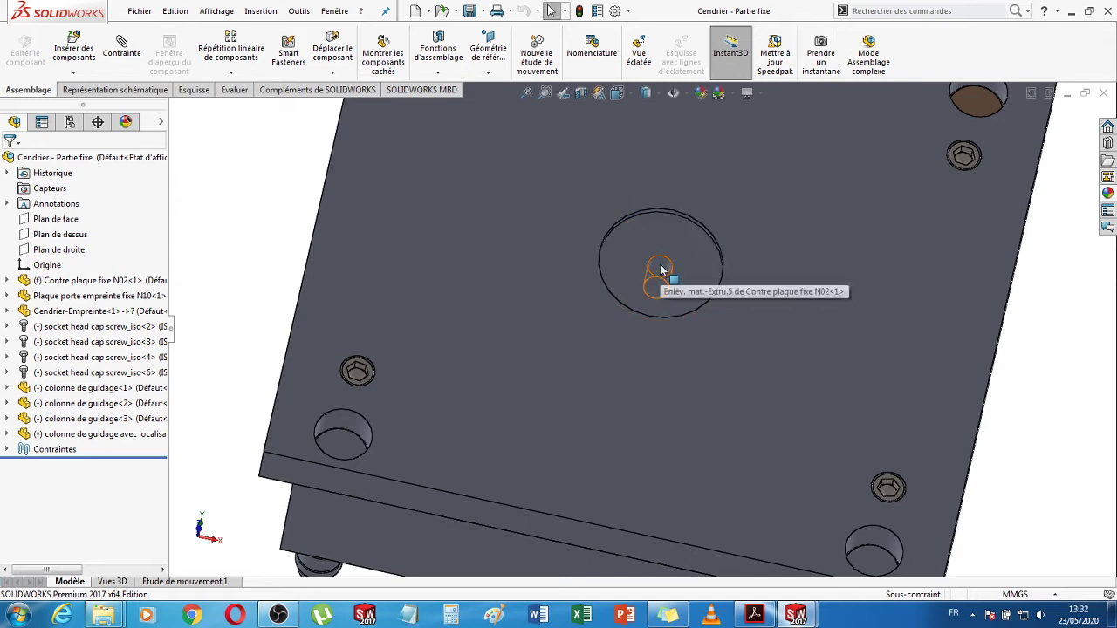
{"action": "left_click", "coordinate": [661, 270]}
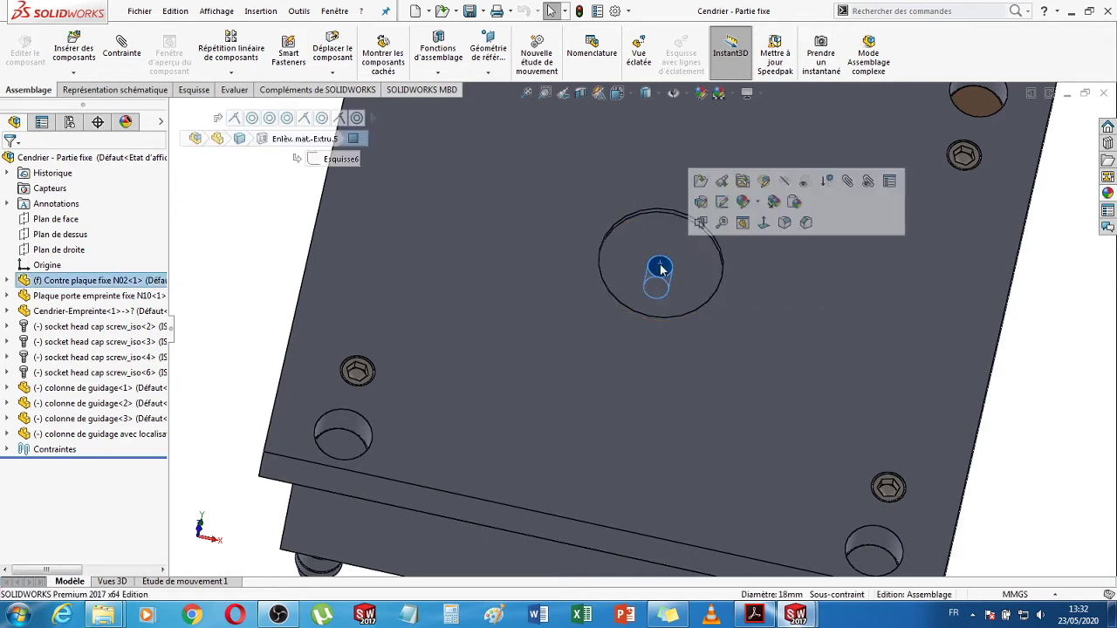
{"action": "left_click", "coordinate": [700, 182]}
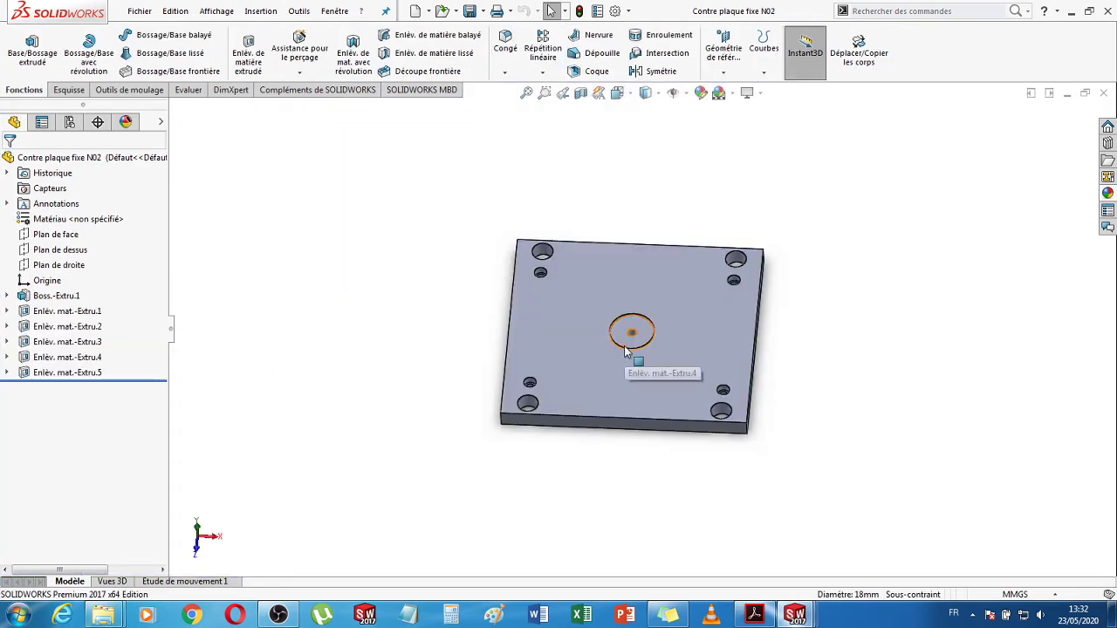
- Set the diameter of the small central hole inside the plate's circular recess to 50 mm
{"action": "scroll", "coordinate": [635, 338], "scroll_direction": "down", "scroll_amount": 6}
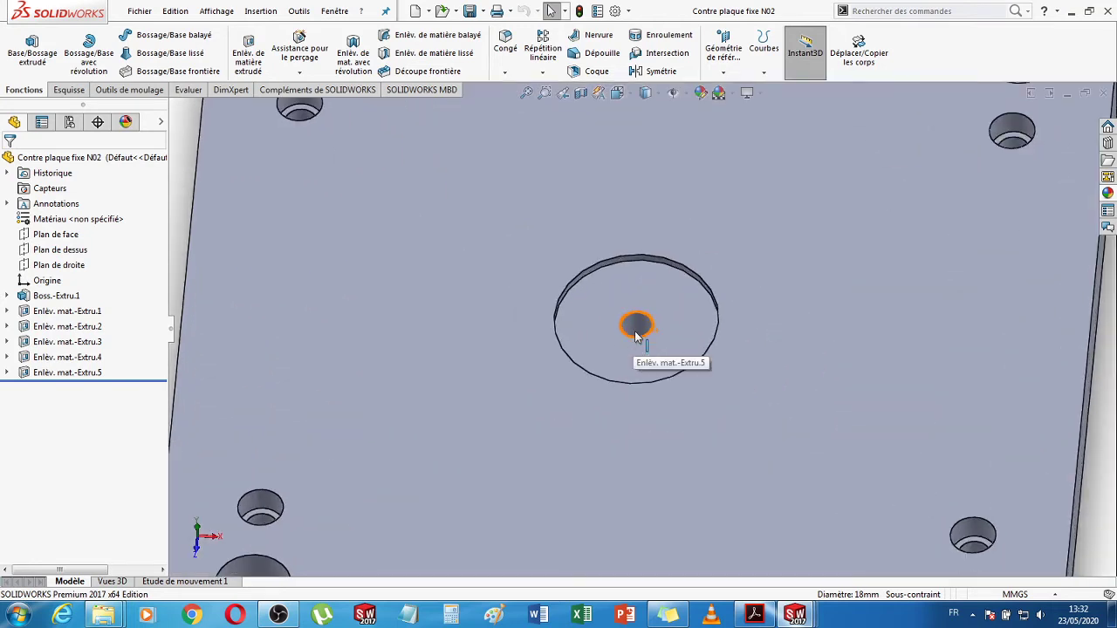
{"action": "left_click", "coordinate": [636, 329]}
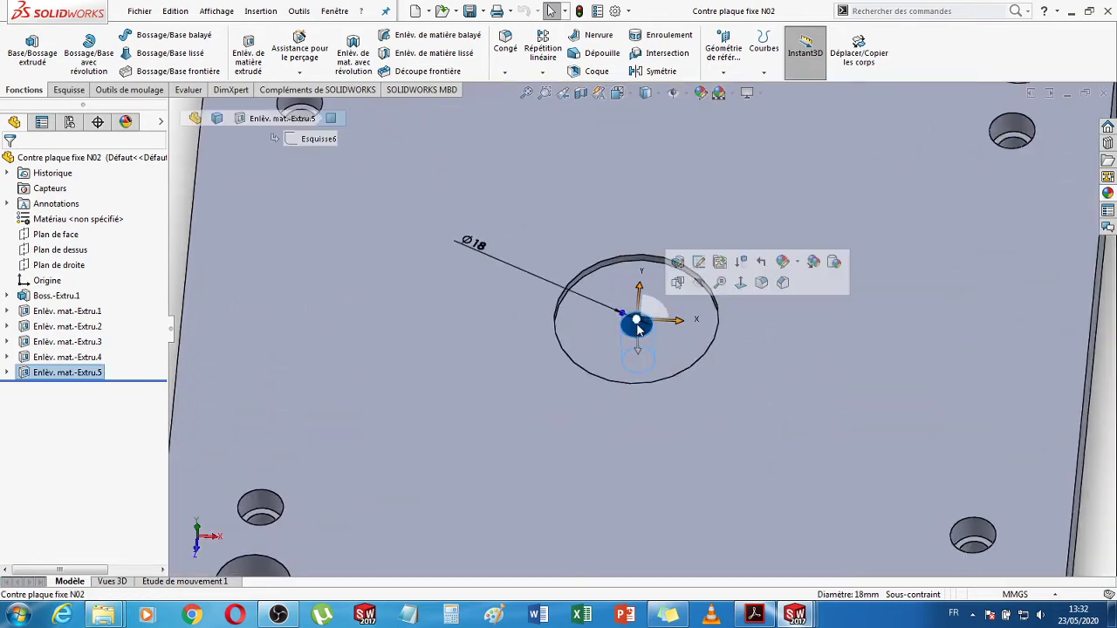
{"action": "double_click", "coordinate": [472, 244]}
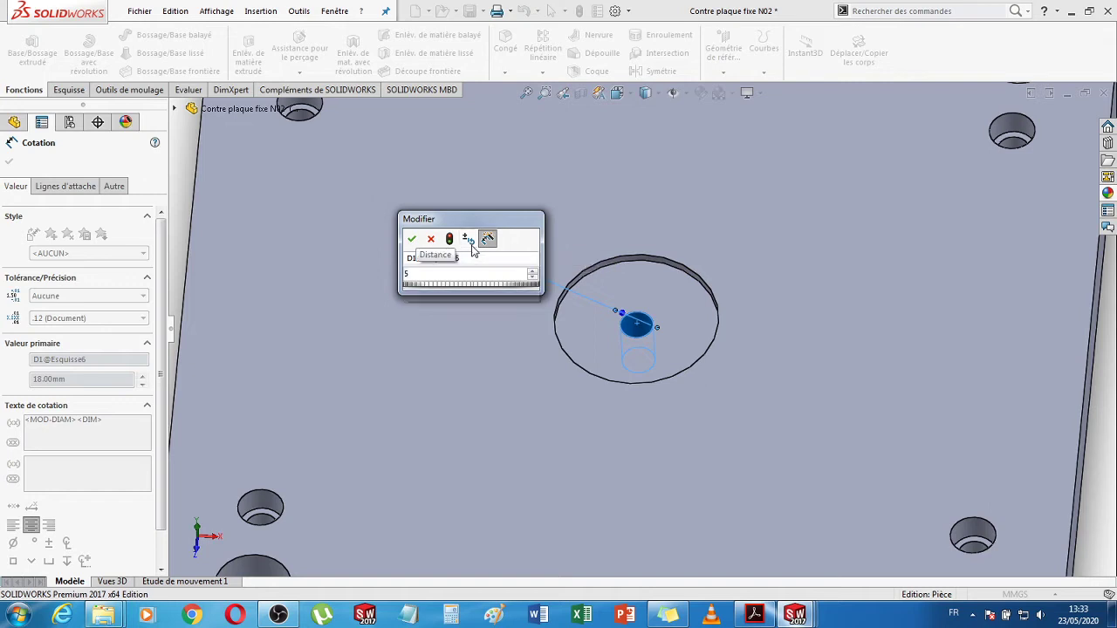
{"action": "key", "text": "Return"}
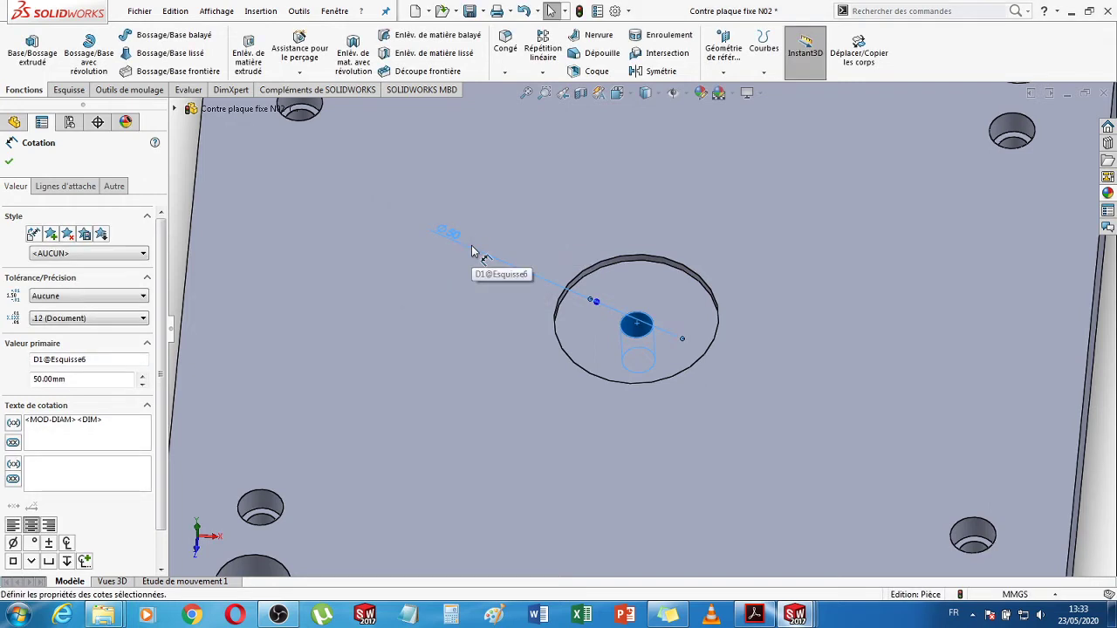
- Rebuild the part Contre plaque fixe N02 to apply the new diameter of its central hole
{"action": "left_click", "coordinate": [8, 163]}
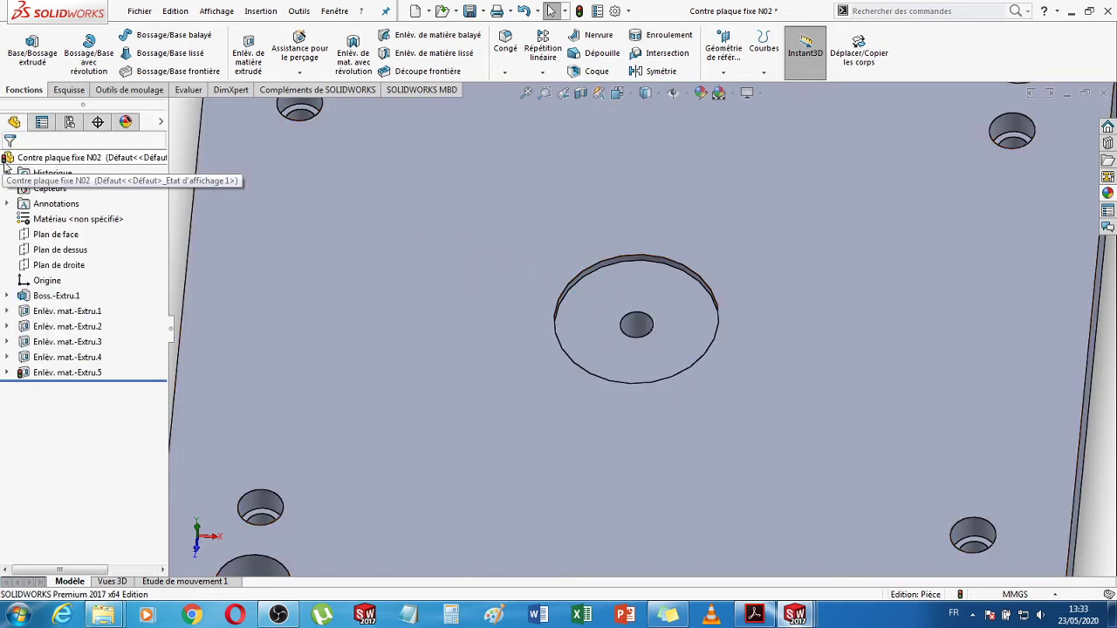
{"action": "left_click", "coordinate": [579, 10]}
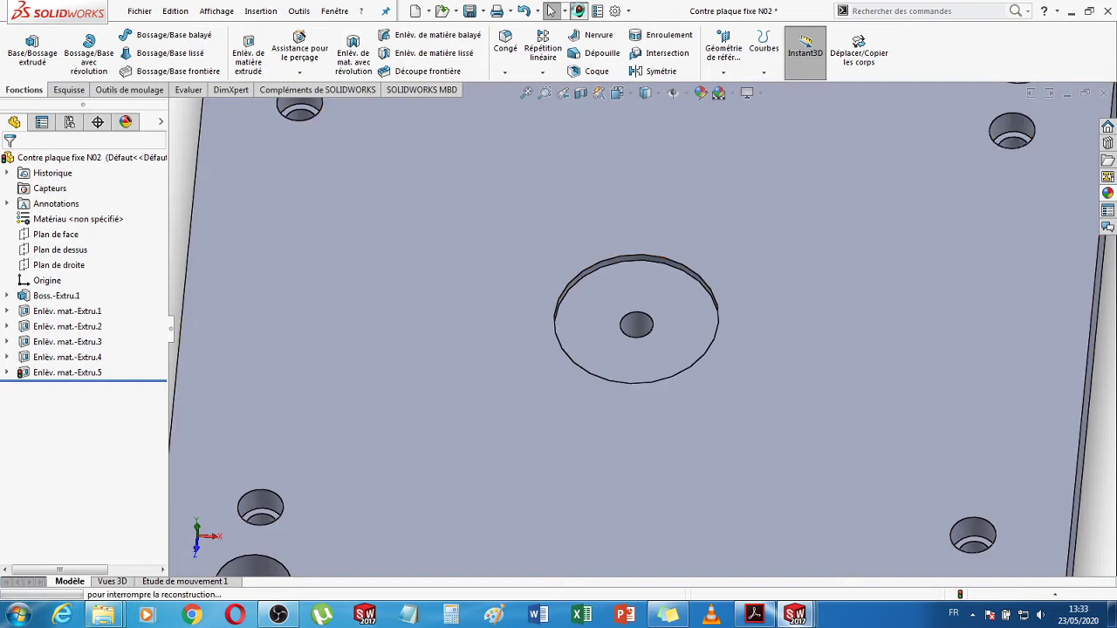
{"action": "key", "text": "f"}
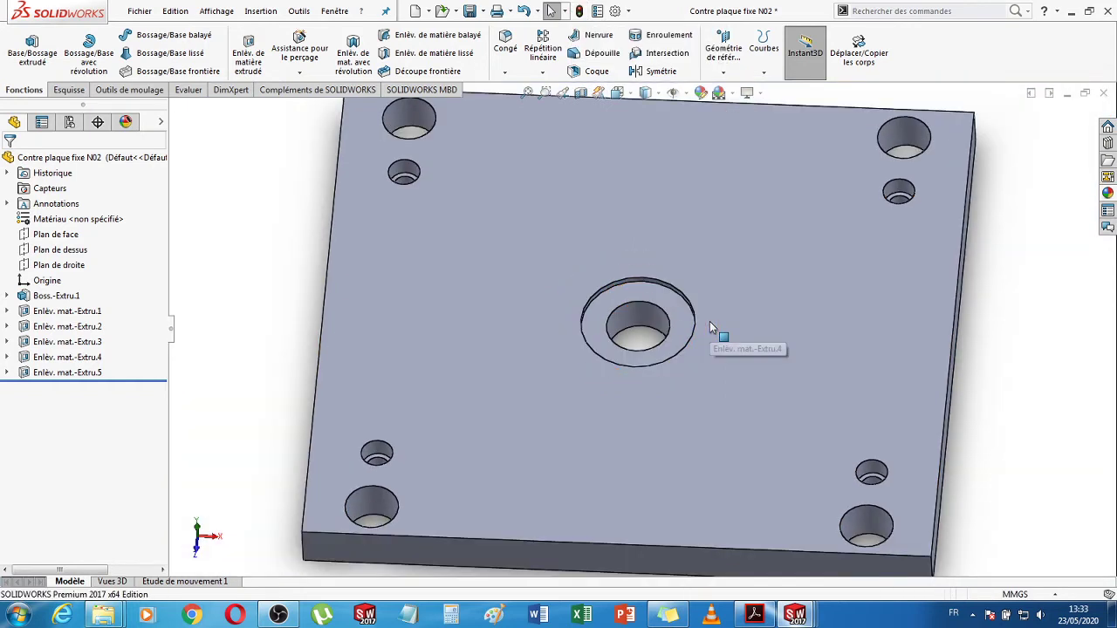
{"action": "mouse_move", "coordinate": [922, 364]}
{"action": "middle_mouse_down"}
{"action": "mouse_move", "coordinate": [922, 284]}
{"action": "mouse_move", "coordinate": [917, 347]}
{"action": "middle_mouse_up"}
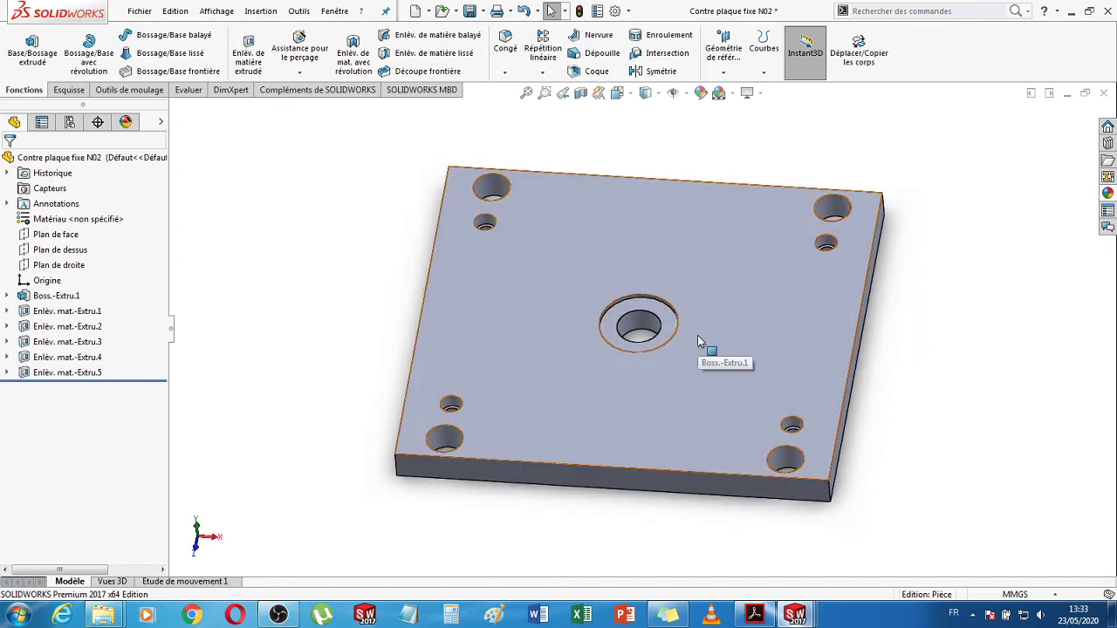
- Close the part Contre plaque fixe N02 with its changes saved, and rebuild the assembly Cendrier - Partie fixe
{"action": "left_click", "coordinate": [1103, 94]}
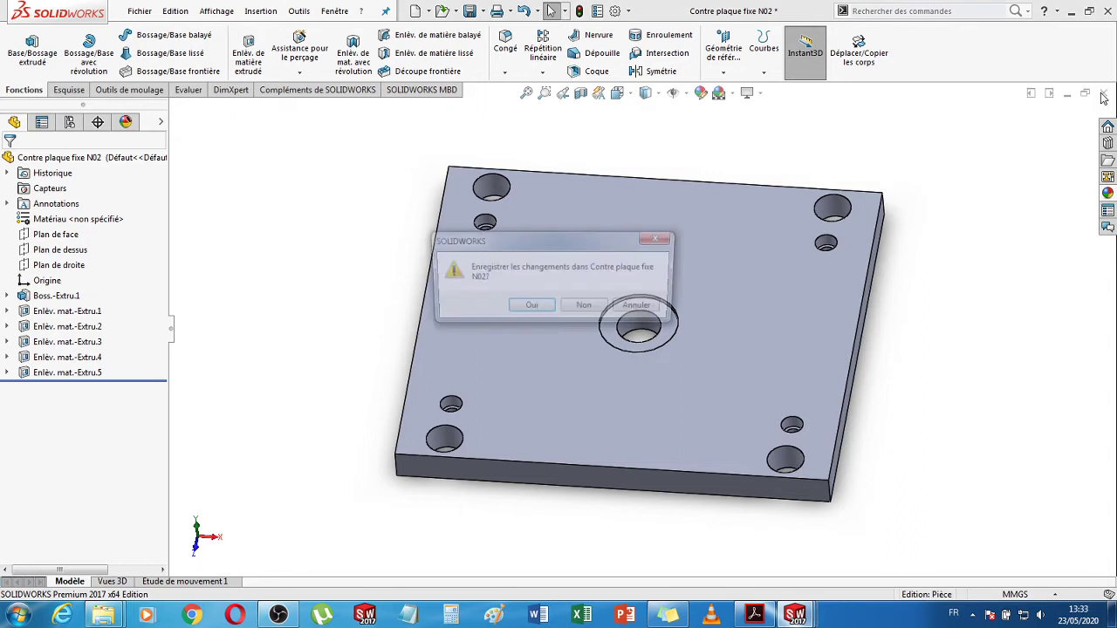
{"action": "left_click", "coordinate": [533, 309]}
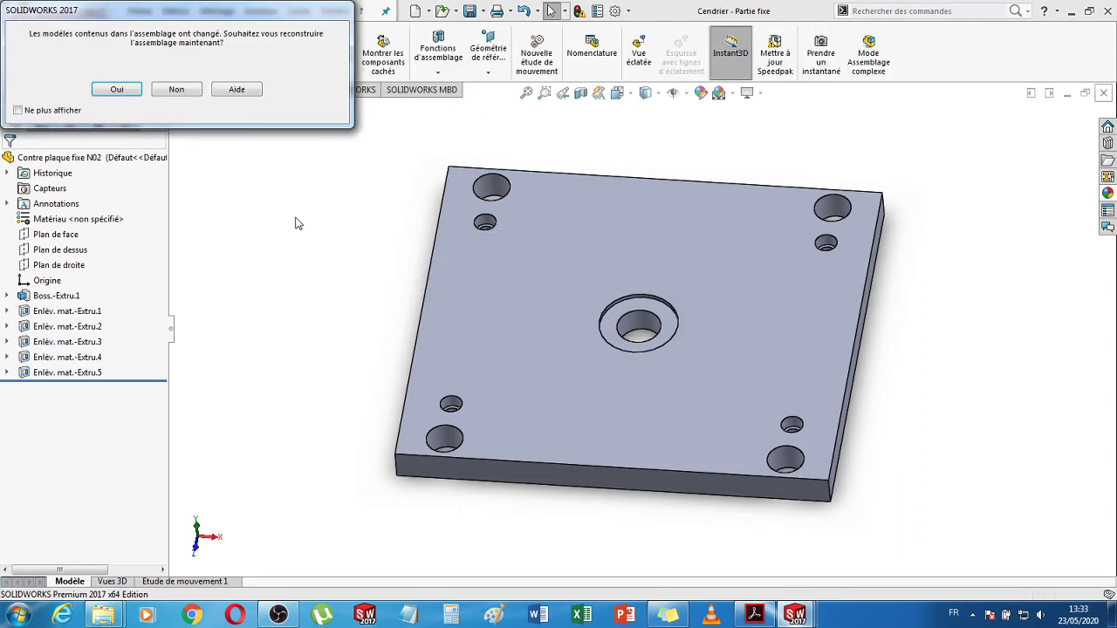
{"action": "left_click", "coordinate": [116, 89]}
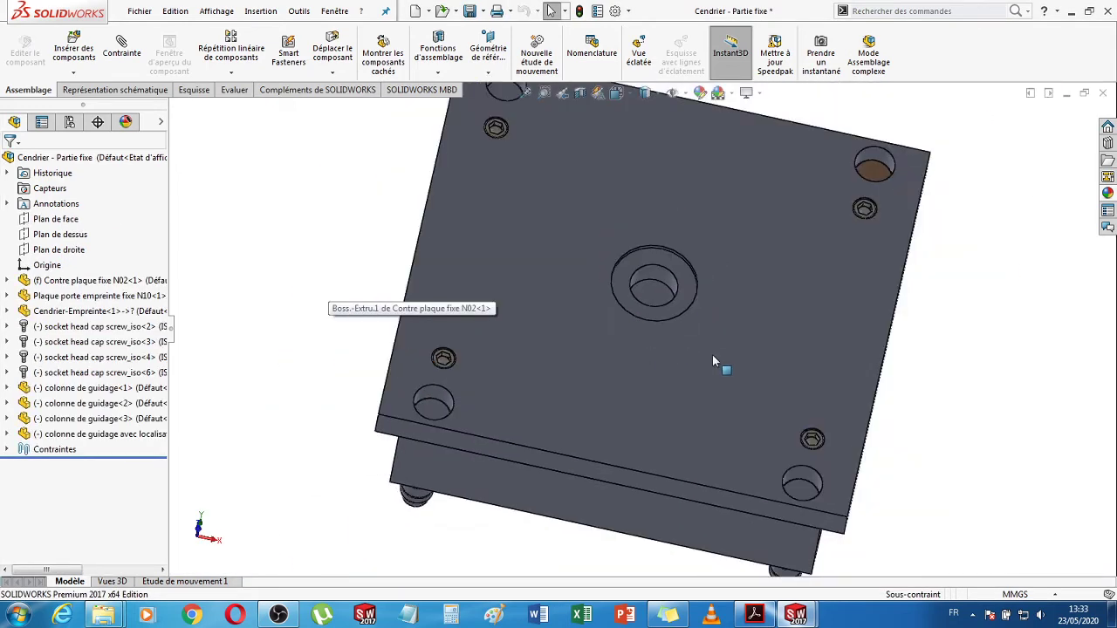
- Examine the cavity plate behind the enlarged central hole in the assembly and compare it with the bushing drawing in the DME_F PDF
{"action": "middle_click_drag", "start_coordinate": [713, 357], "coordinate": [641, 324]}
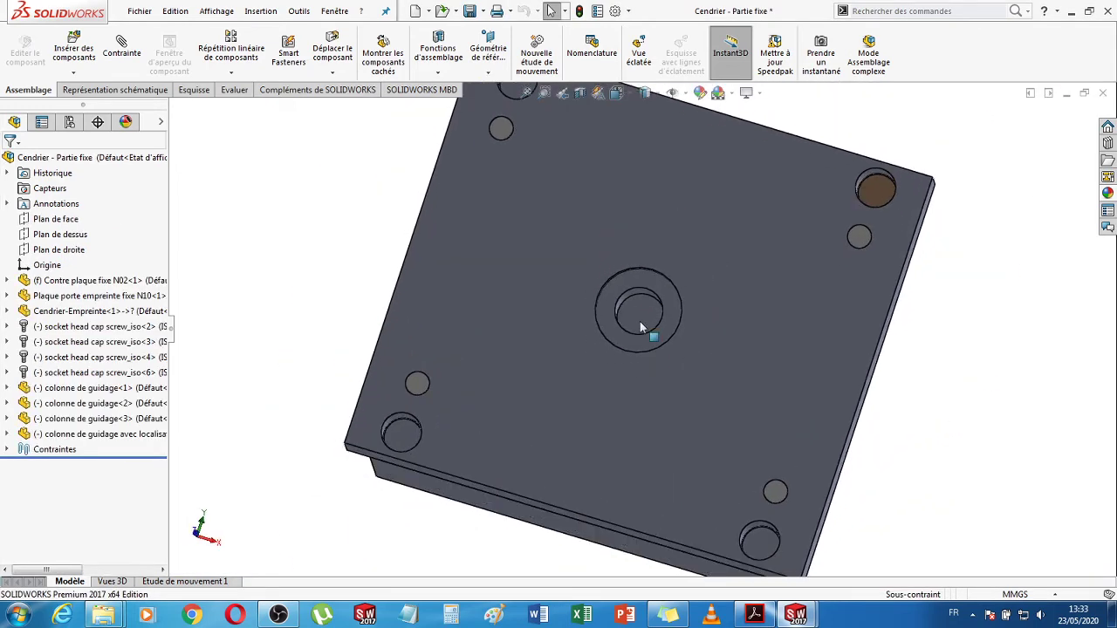
{"action": "left_click", "coordinate": [639, 327]}
{"action": "key", "text": "ctrl+8"}
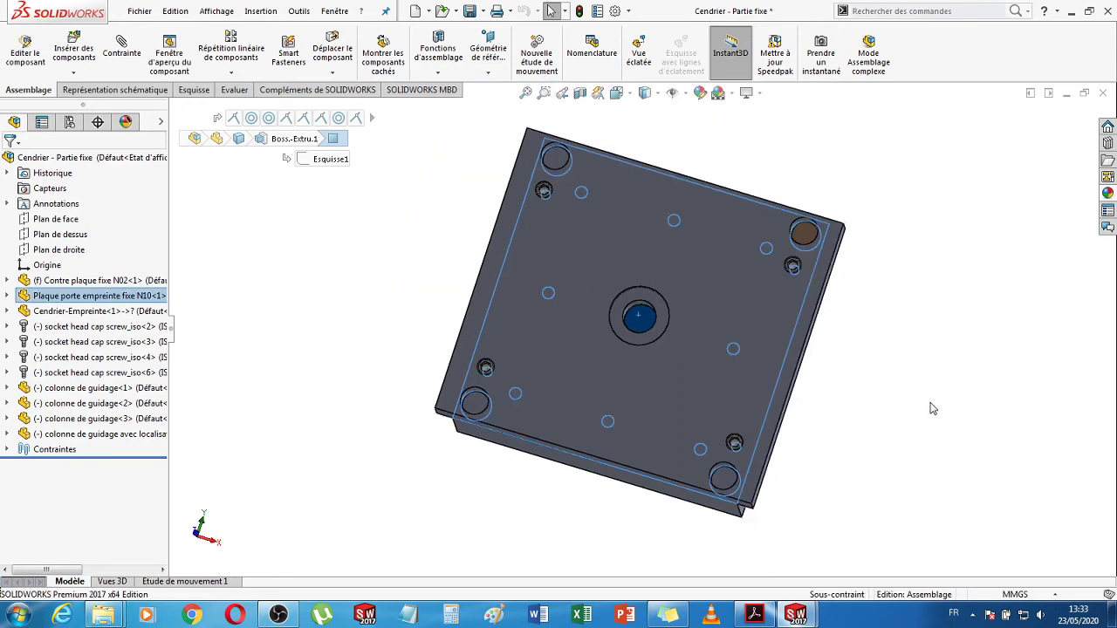
{"action": "middle_click_drag", "start_coordinate": [931, 409], "coordinate": [559, 340]}
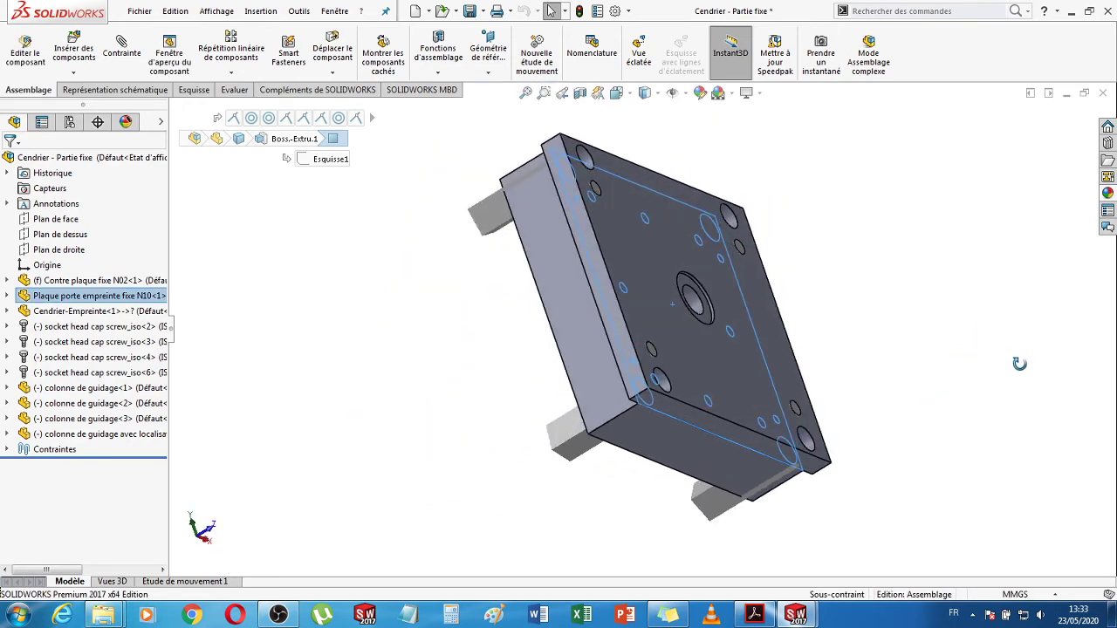
{"action": "left_click", "coordinate": [559, 340]}
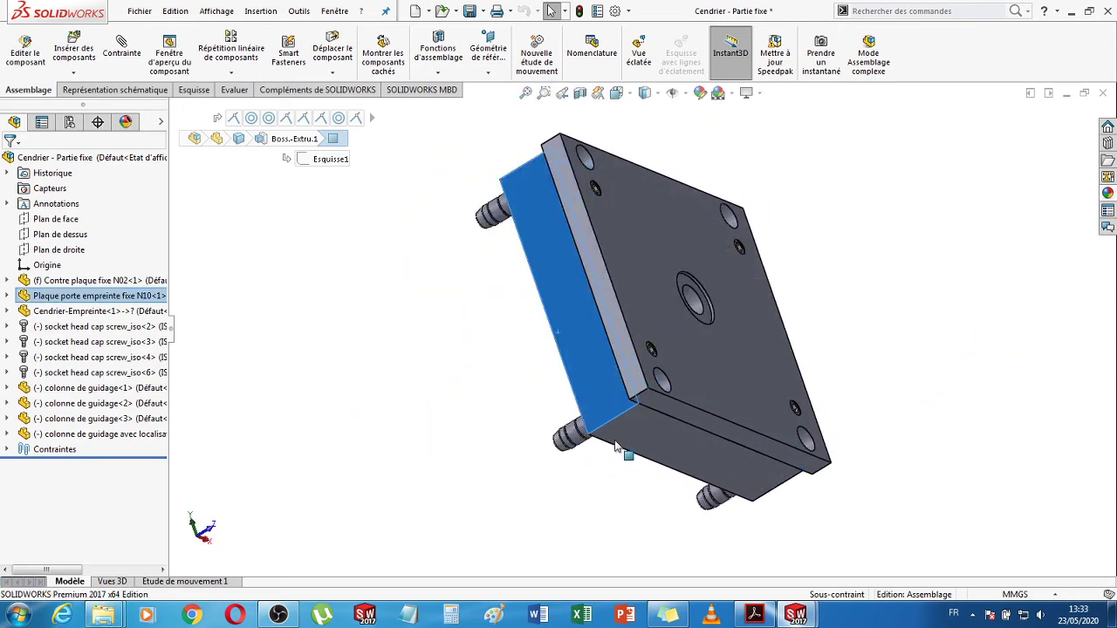
{"action": "left_click", "coordinate": [756, 615]}
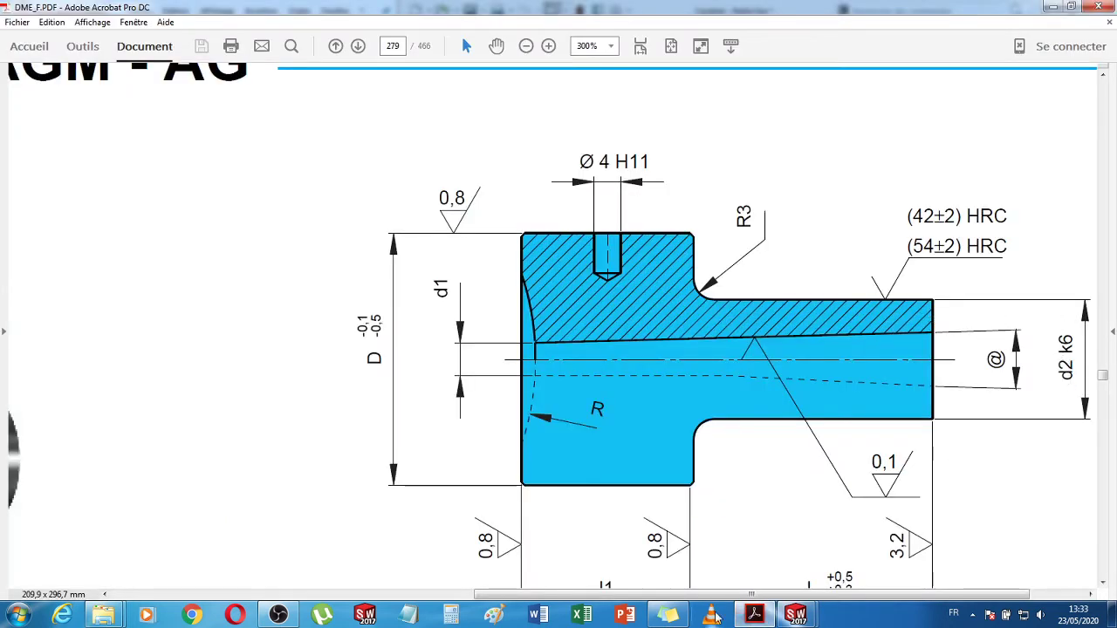
{"action": "mouse_move", "coordinate": [807, 618]}
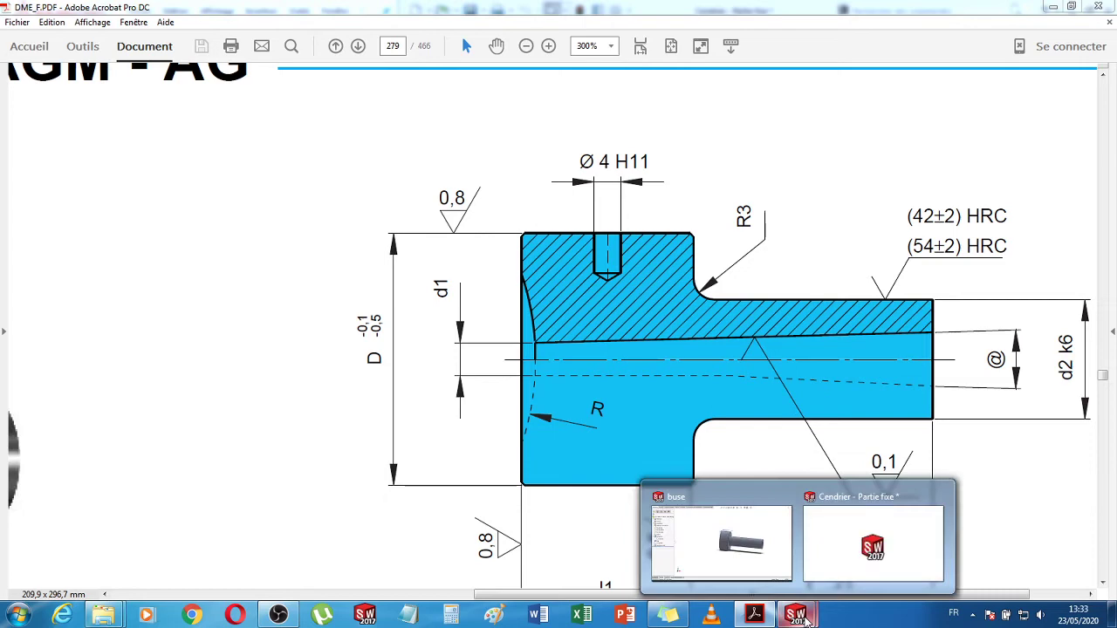
{"action": "left_click", "coordinate": [807, 618]}
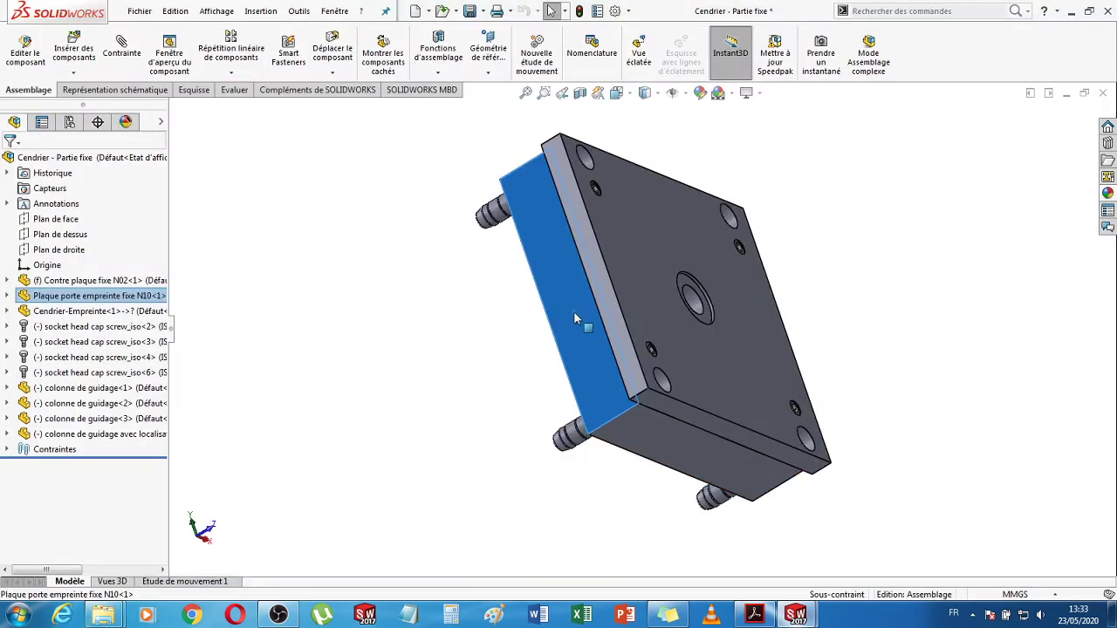
- Open the part Plaque porte empreinte fixe N10 from the assembly and check its sketch Esquisse8
{"action": "right_click", "coordinate": [573, 310]}
{"action": "left_click", "coordinate": [589, 103]}
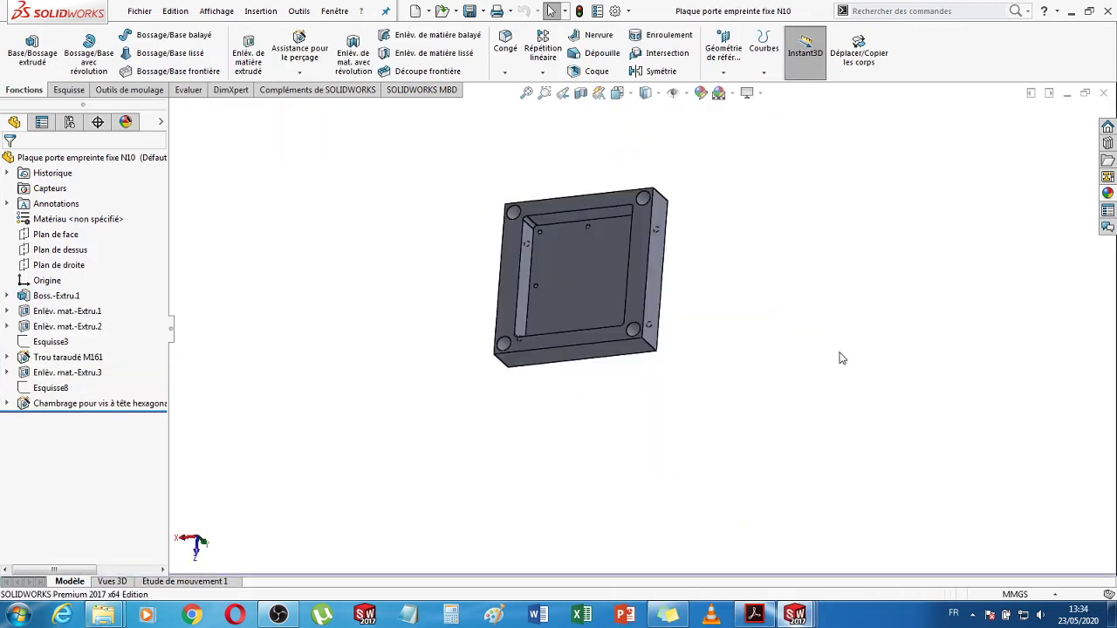
{"action": "middle_click_drag", "start_coordinate": [815, 354], "coordinate": [629, 235]}
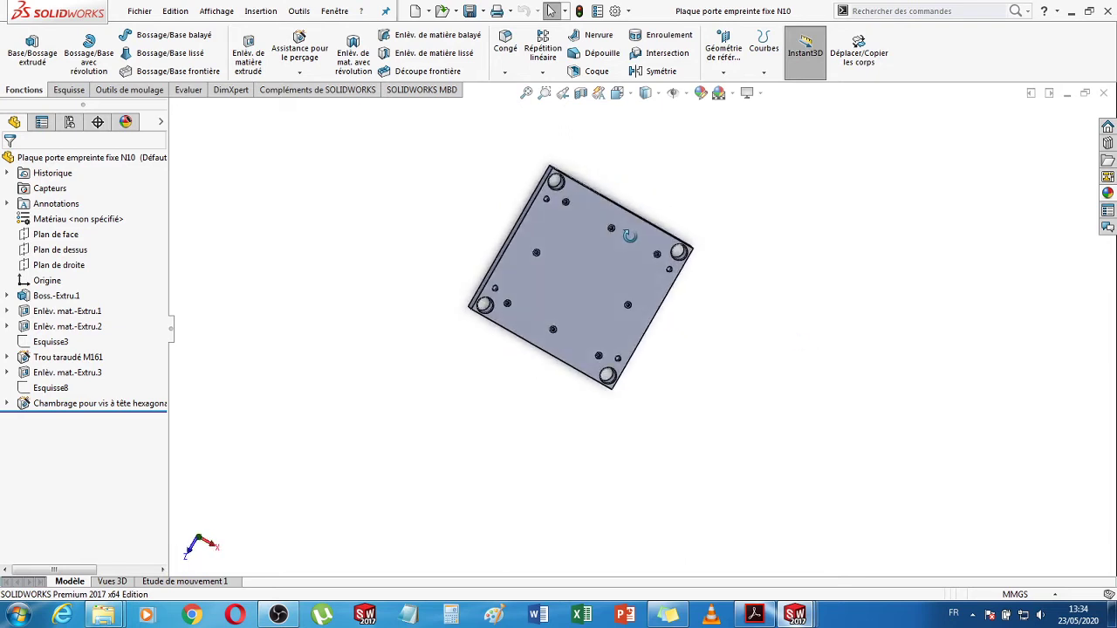
{"action": "middle_click_drag", "start_coordinate": [724, 385], "coordinate": [730, 311]}
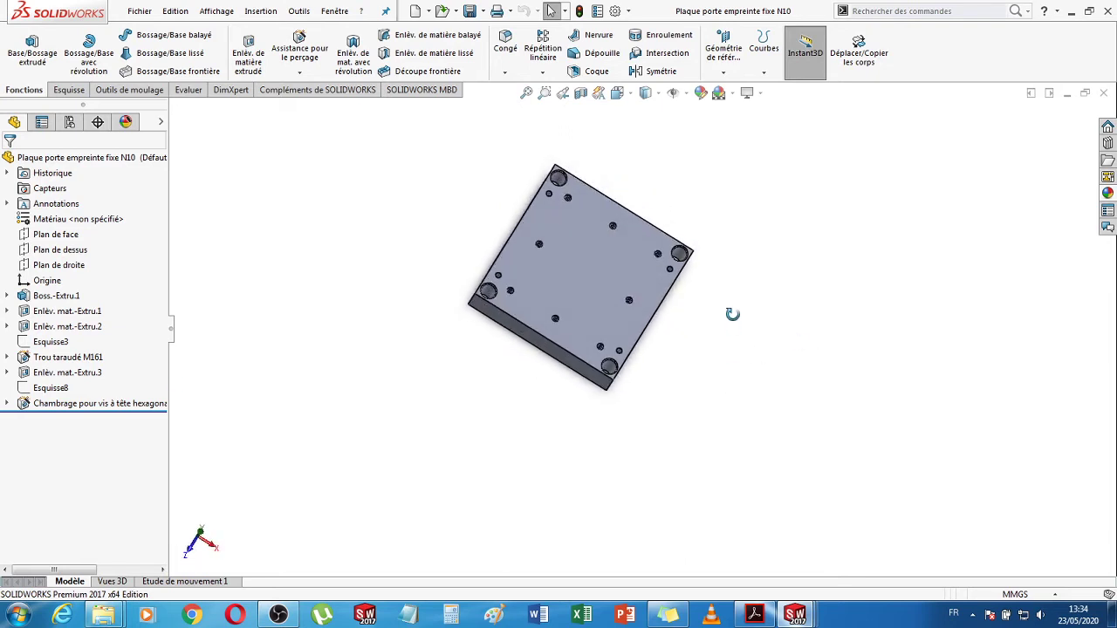
{"action": "left_click", "coordinate": [48, 389]}
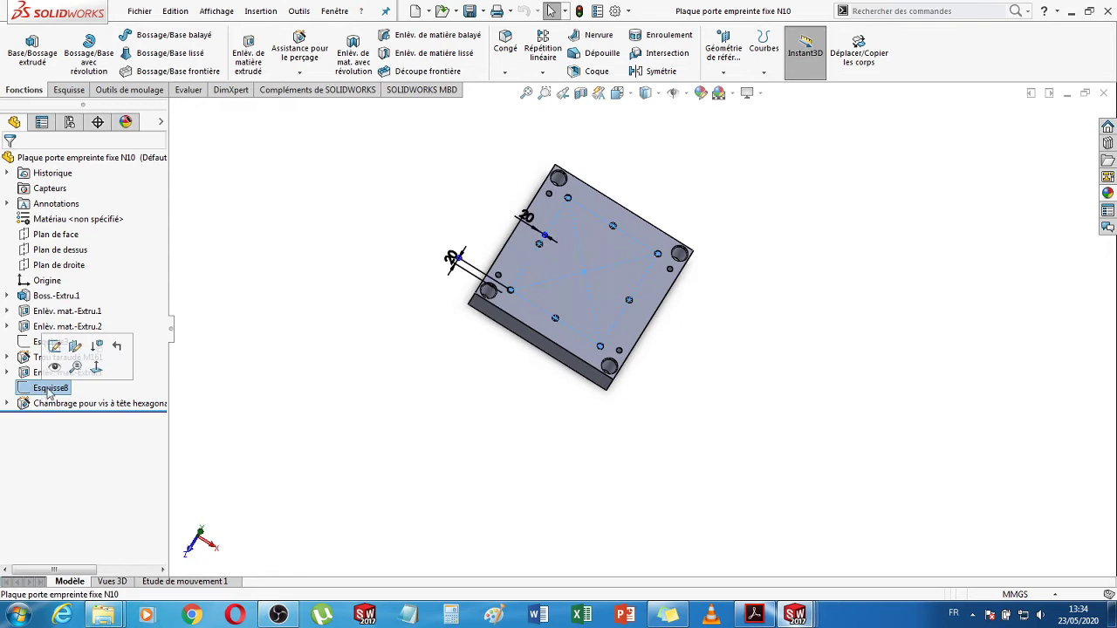
{"action": "left_click", "coordinate": [361, 224]}
{"action": "scroll", "coordinate": [559, 285], "scroll_direction": "down", "scroll_amount": 5}
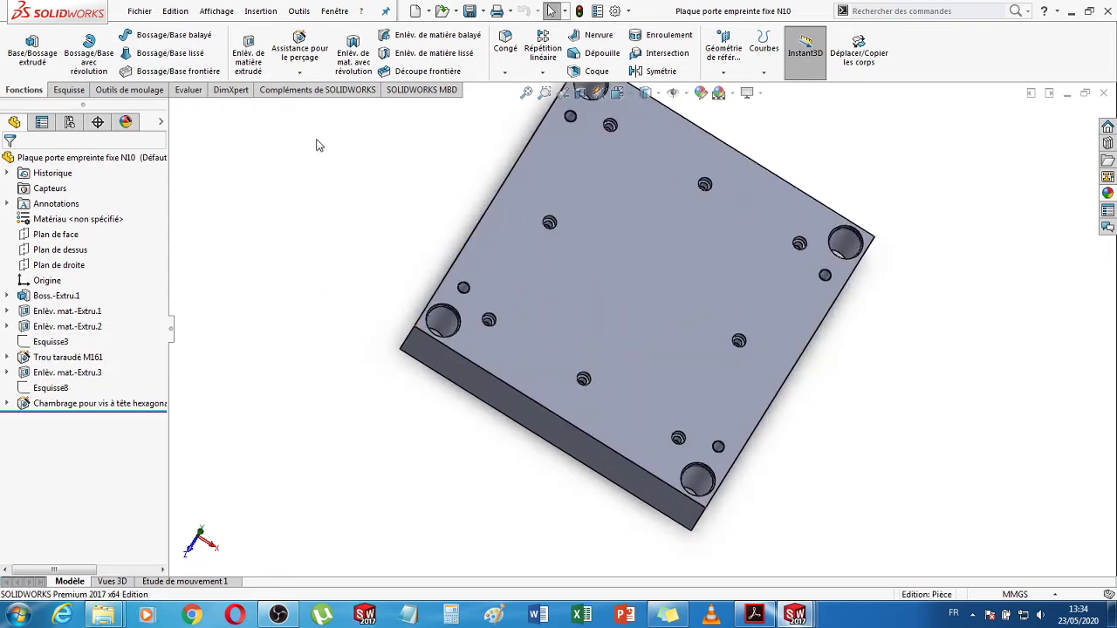
- Sketch a circle about 45 mm in diameter, centred on the origin, on the plate's flat face opposite the cavity pocket
{"action": "left_click", "coordinate": [557, 287]}
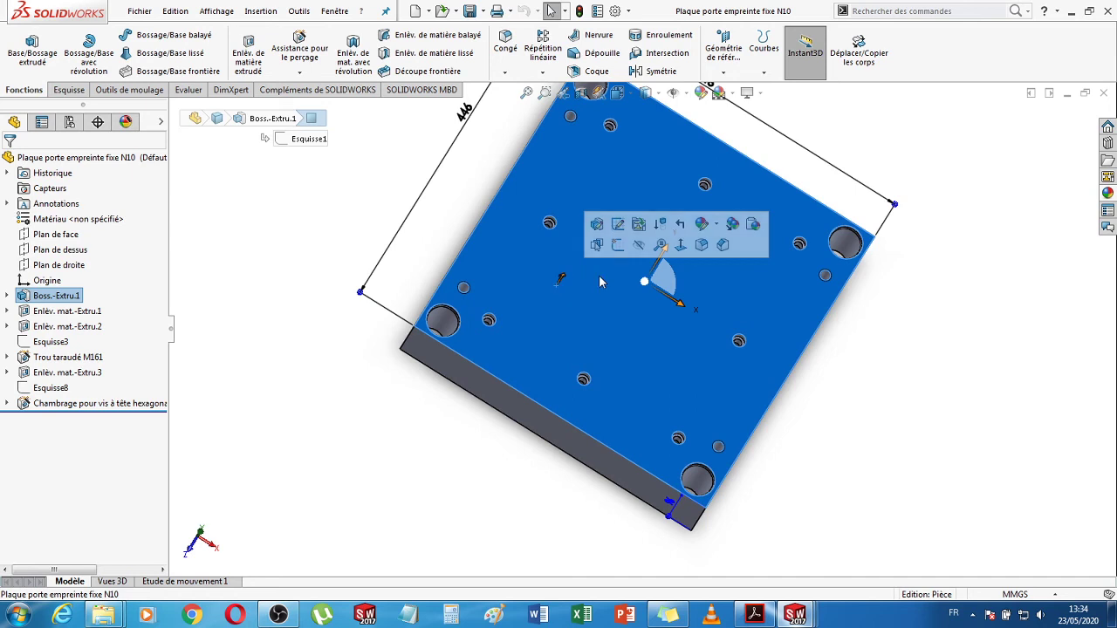
{"action": "left_click", "coordinate": [618, 225]}
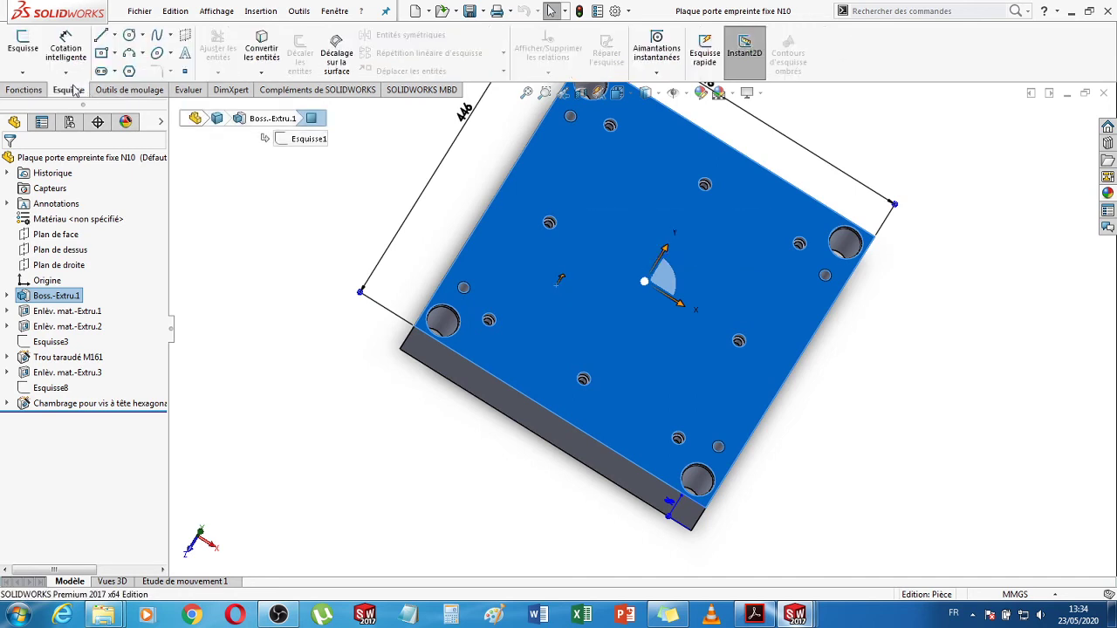
{"action": "left_click", "coordinate": [136, 35]}
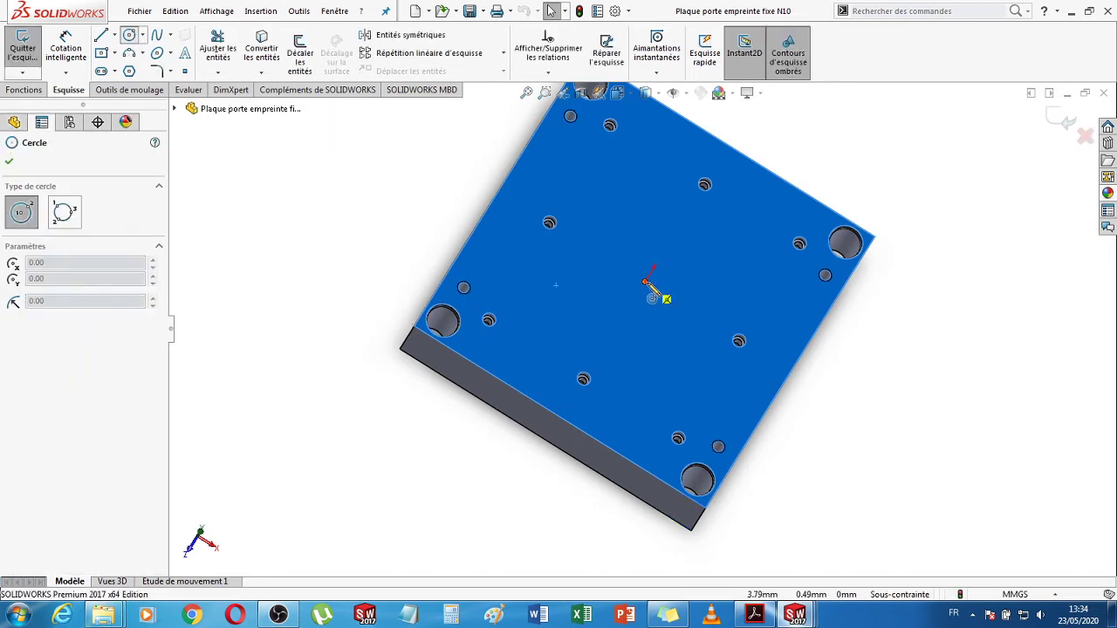
{"action": "left_click", "coordinate": [646, 288]}
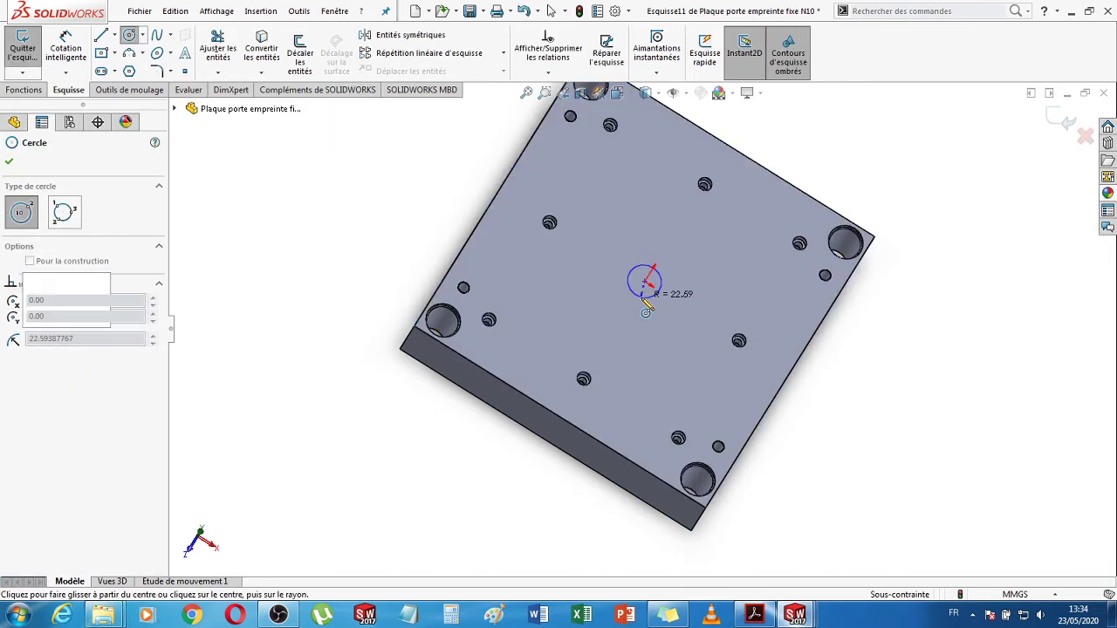
{"action": "left_click", "coordinate": [658, 295]}
- Dimension the central circle's diameter to 50 mm
{"action": "left_click", "coordinate": [66, 48]}
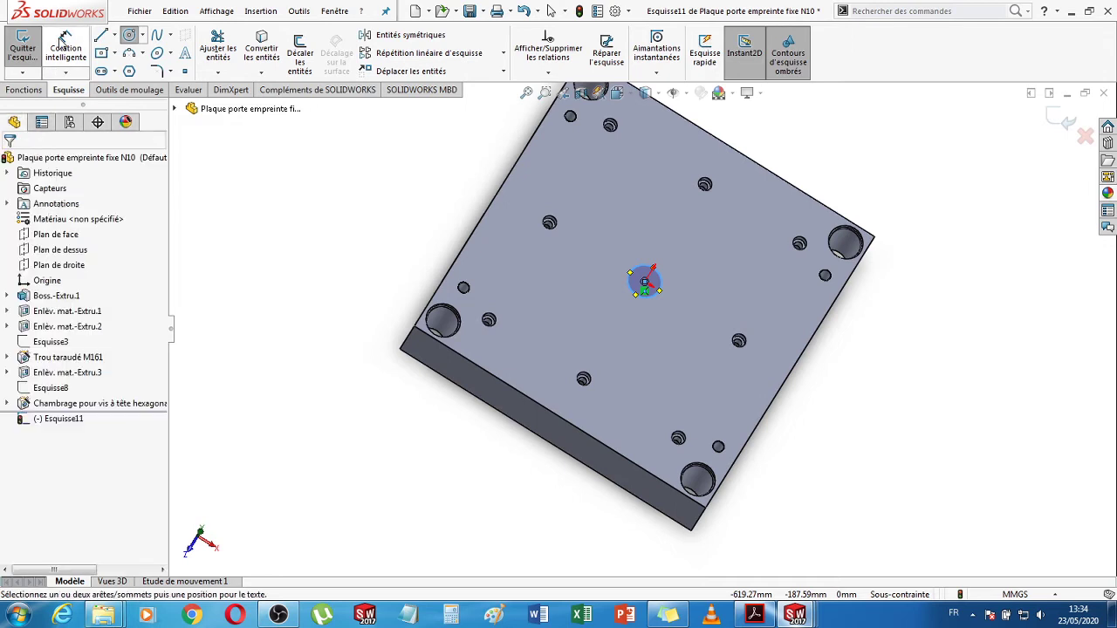
{"action": "key", "text": "Escape"}
{"action": "left_click", "coordinate": [628, 286]}
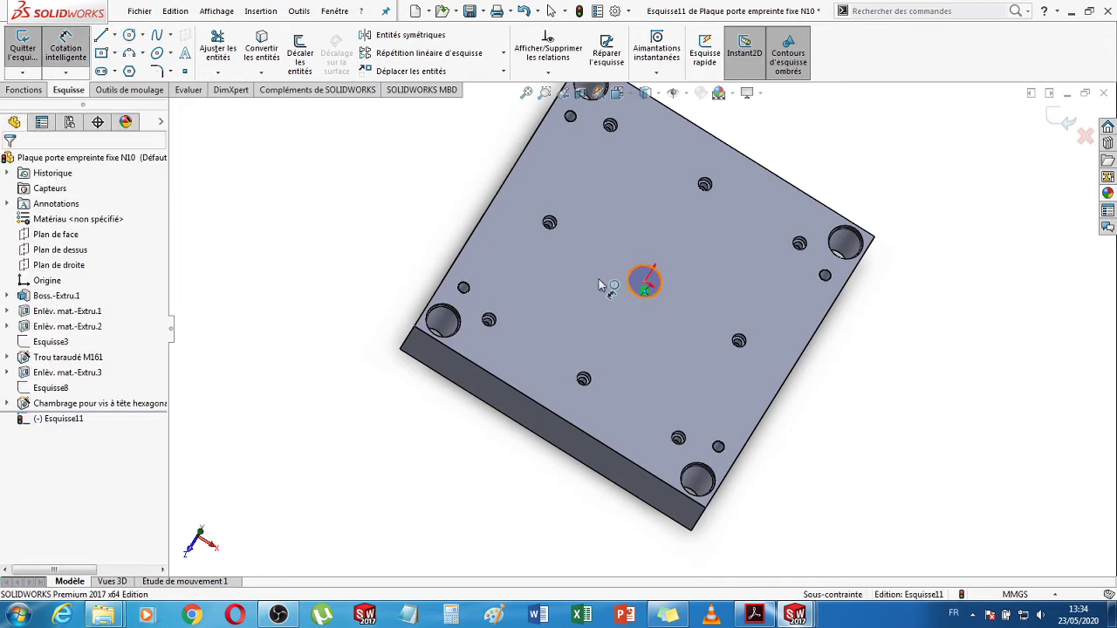
{"action": "left_click", "coordinate": [603, 285]}
{"action": "left_click", "coordinate": [597, 279]}
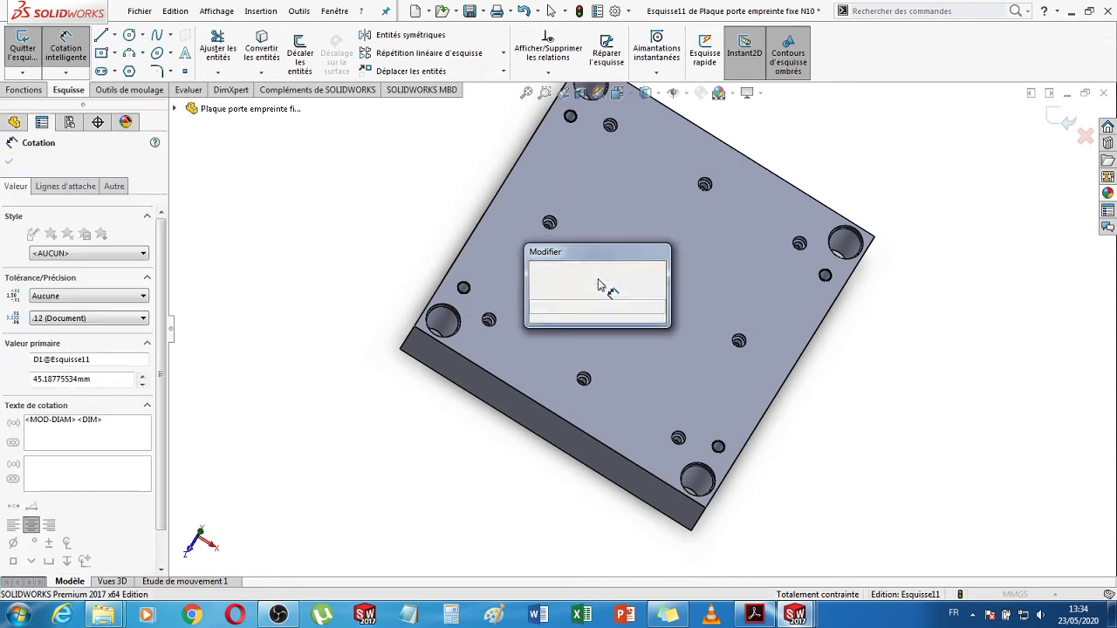
{"action": "type", "text": "50"}
{"action": "key", "text": "Return"}
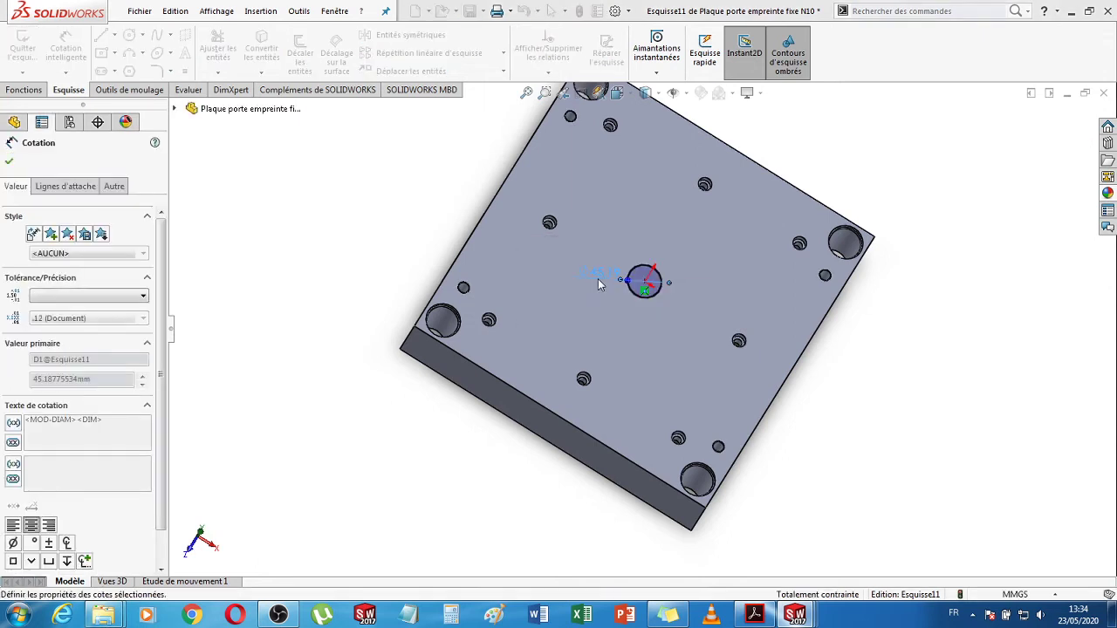
- Cut-extrude the central circle through the whole plate with the end condition A travers tout
{"action": "left_click", "coordinate": [25, 93]}
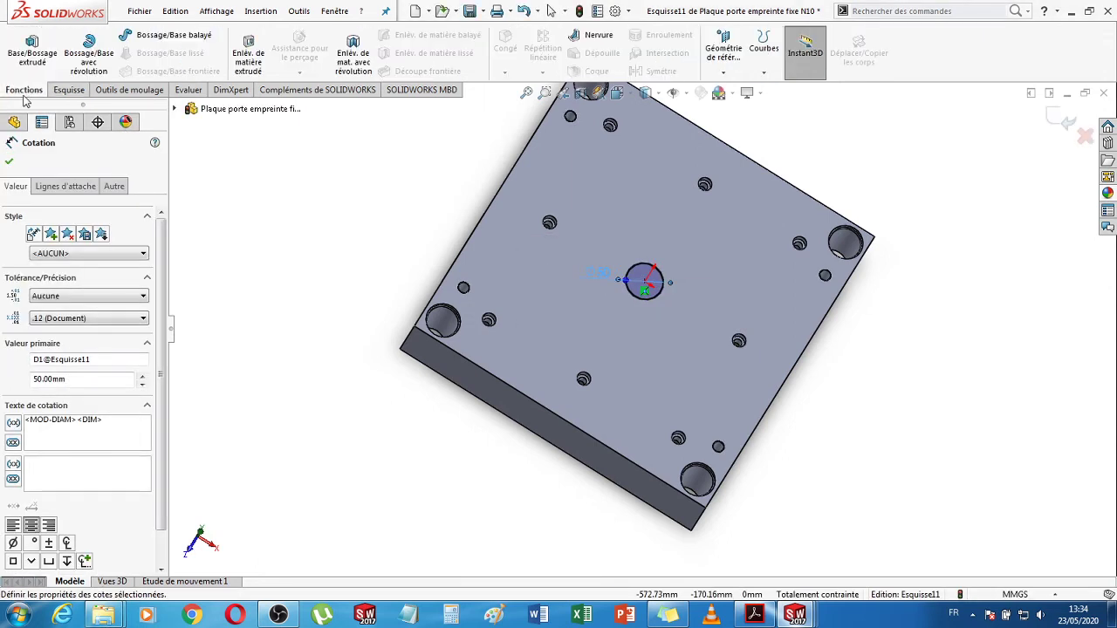
{"action": "left_click", "coordinate": [249, 57]}
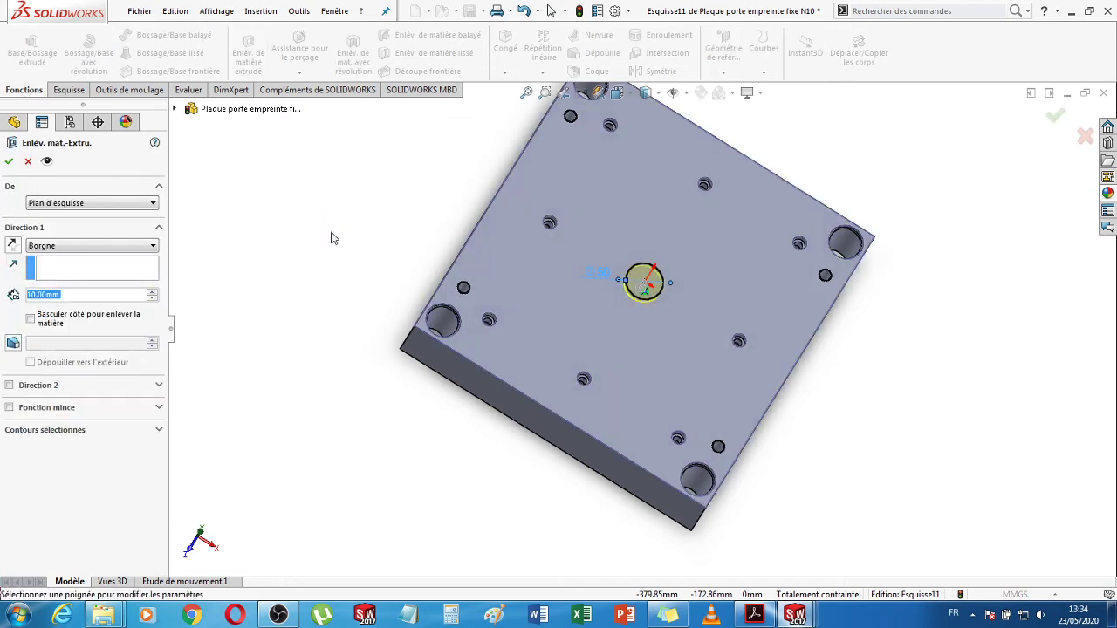
{"action": "left_click", "coordinate": [130, 253]}
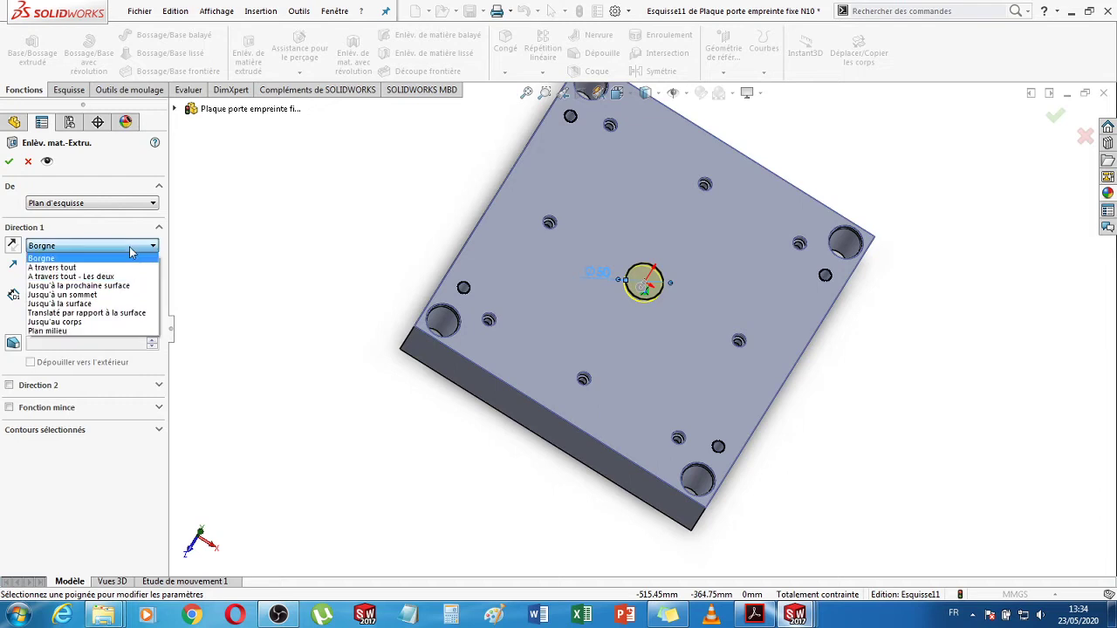
{"action": "left_click", "coordinate": [122, 263]}
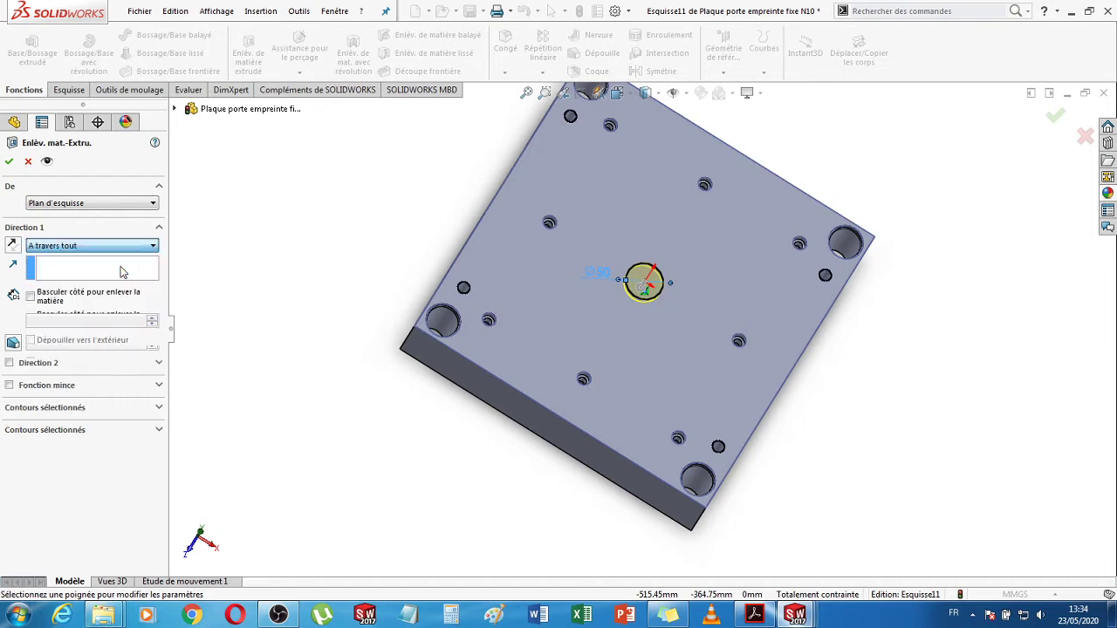
{"action": "left_click", "coordinate": [10, 163]}
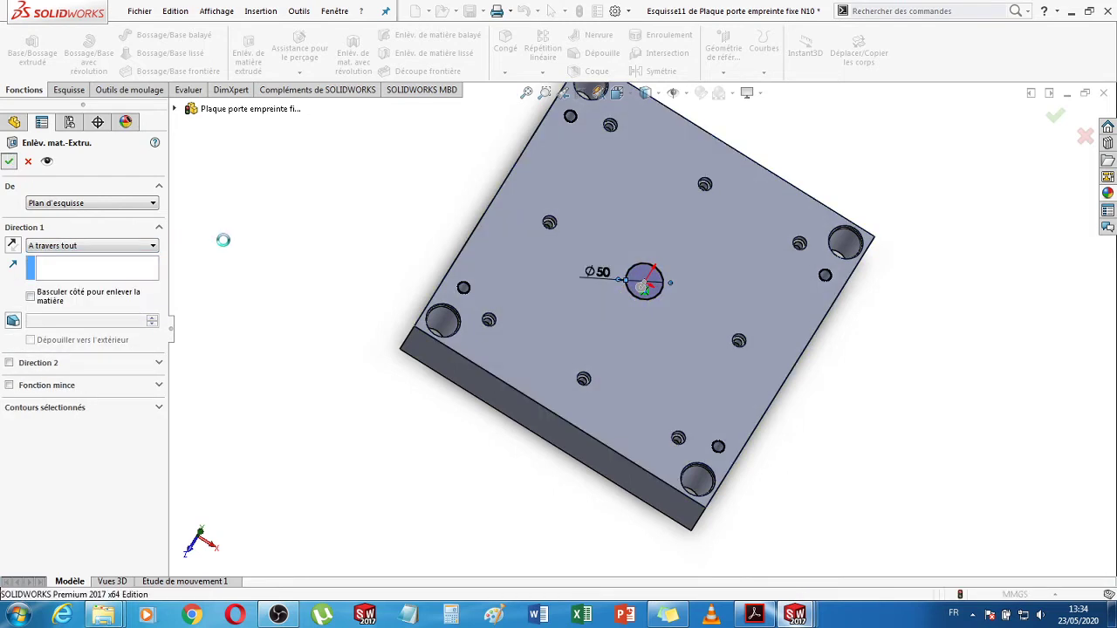
- Set the diameter of the plate's central cut-extruded hole to 25 mm in its sketch and rebuild the part
{"action": "mouse_move", "coordinate": [326, 326]}
{"action": "middle_mouse_down"}
{"action": "mouse_move", "coordinate": [341, 309]}
{"action": "mouse_move", "coordinate": [441, 351]}
{"action": "mouse_move", "coordinate": [357, 331]}
{"action": "mouse_move", "coordinate": [332, 366]}
{"action": "middle_mouse_up"}
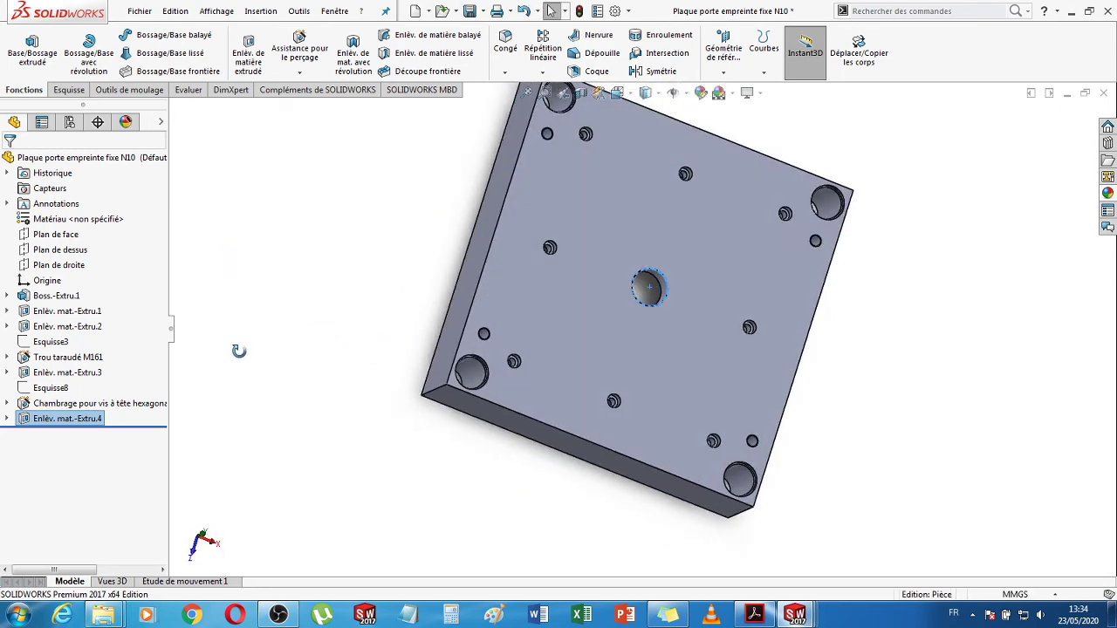
{"action": "left_click", "coordinate": [7, 419]}
{"action": "left_click", "coordinate": [79, 434]}
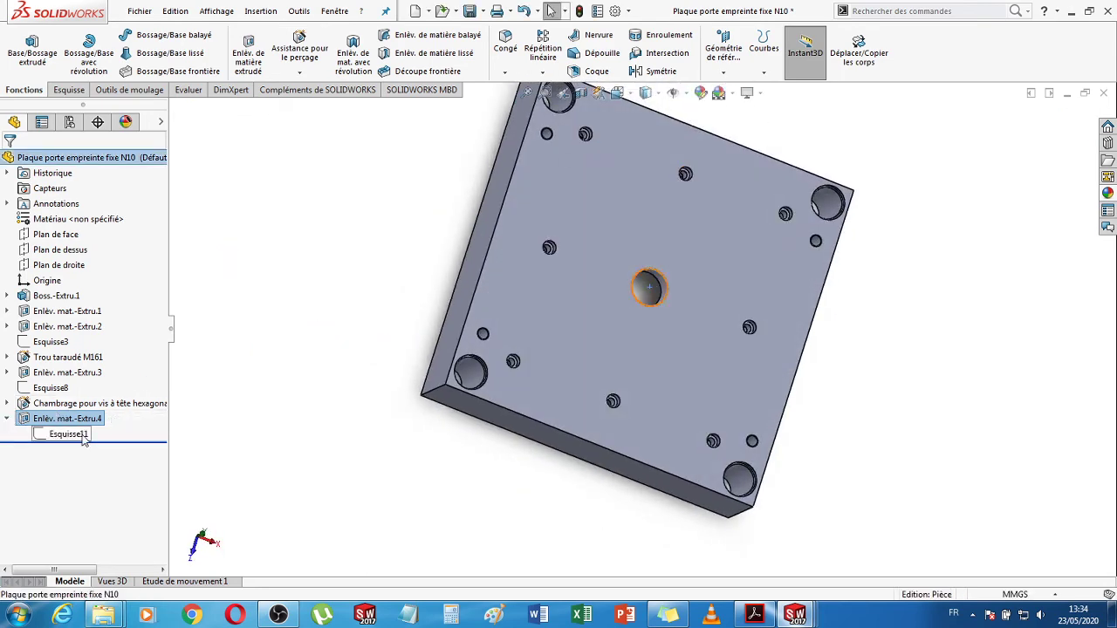
{"action": "left_click", "coordinate": [95, 393]}
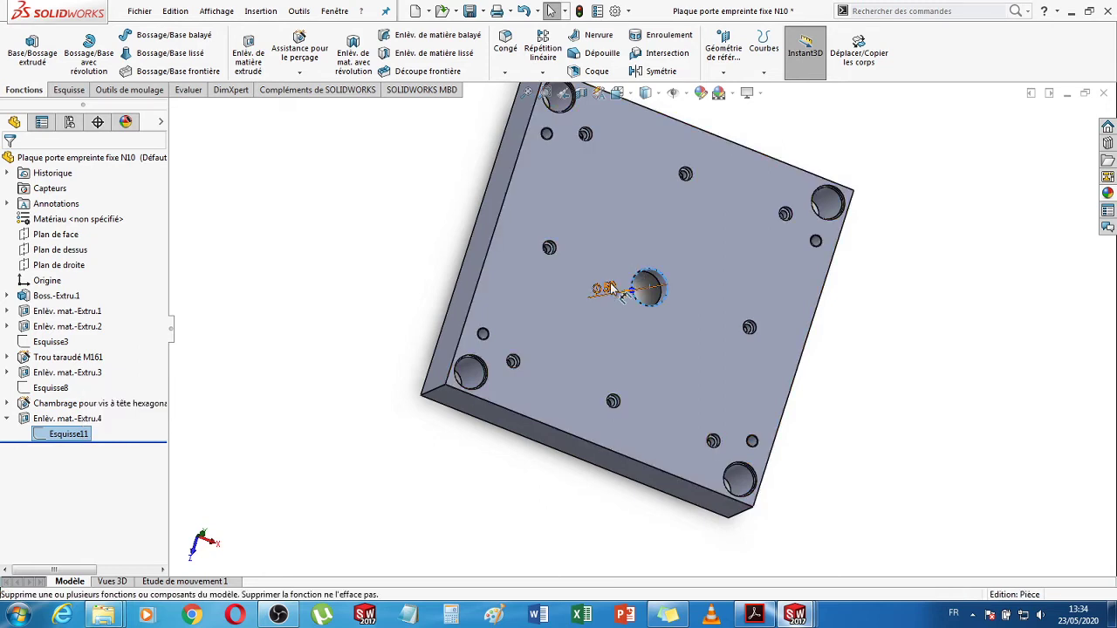
{"action": "double_click", "coordinate": [609, 284]}
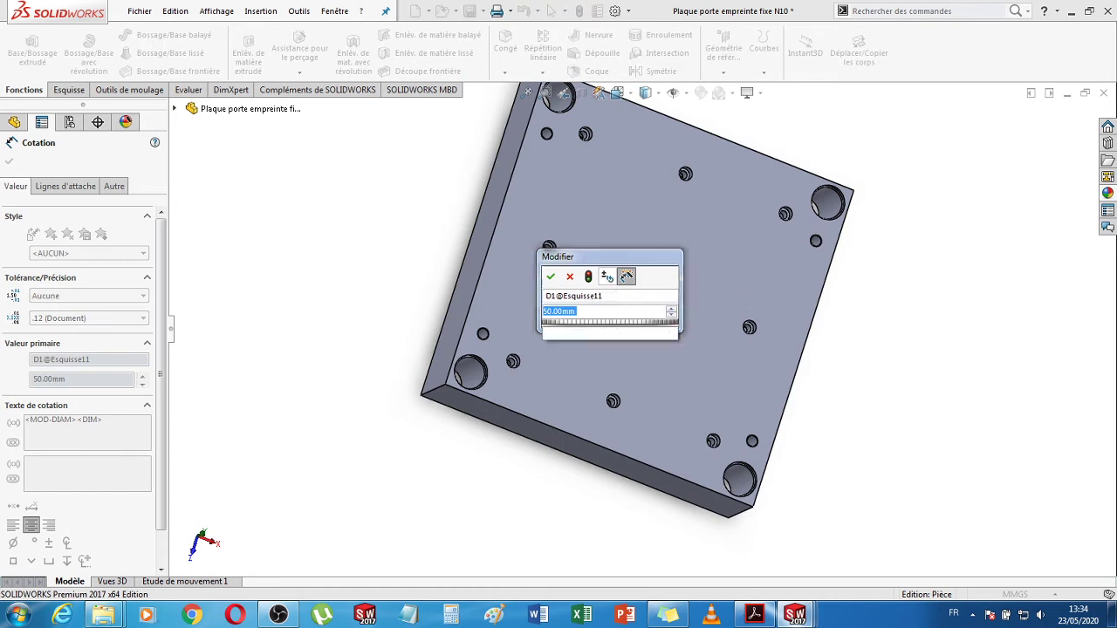
{"action": "key", "text": "Return"}
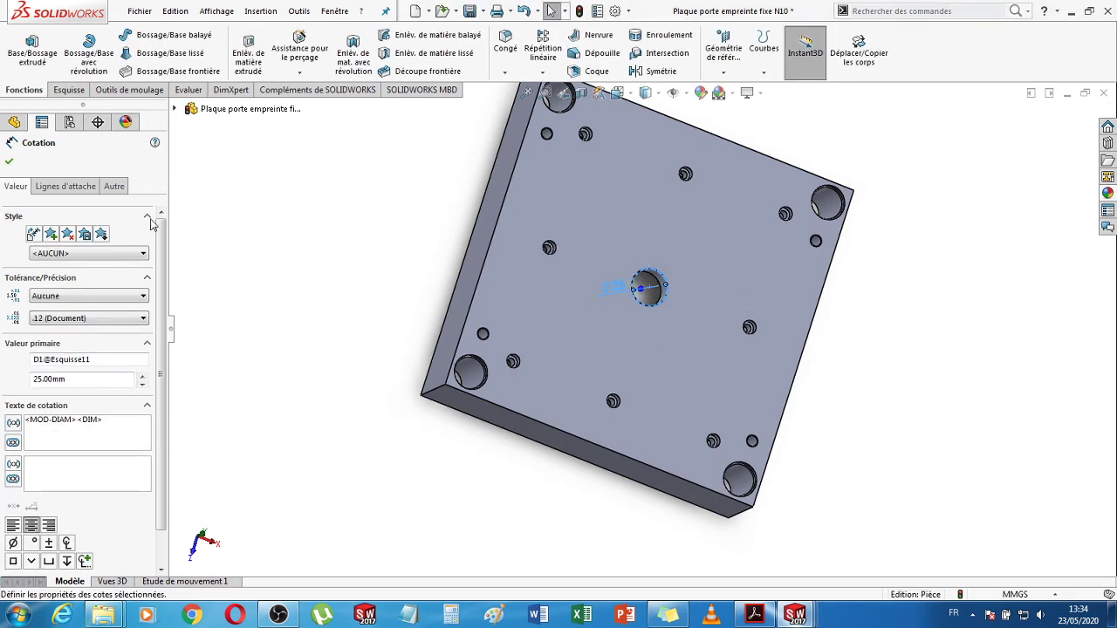
{"action": "left_click", "coordinate": [11, 164]}
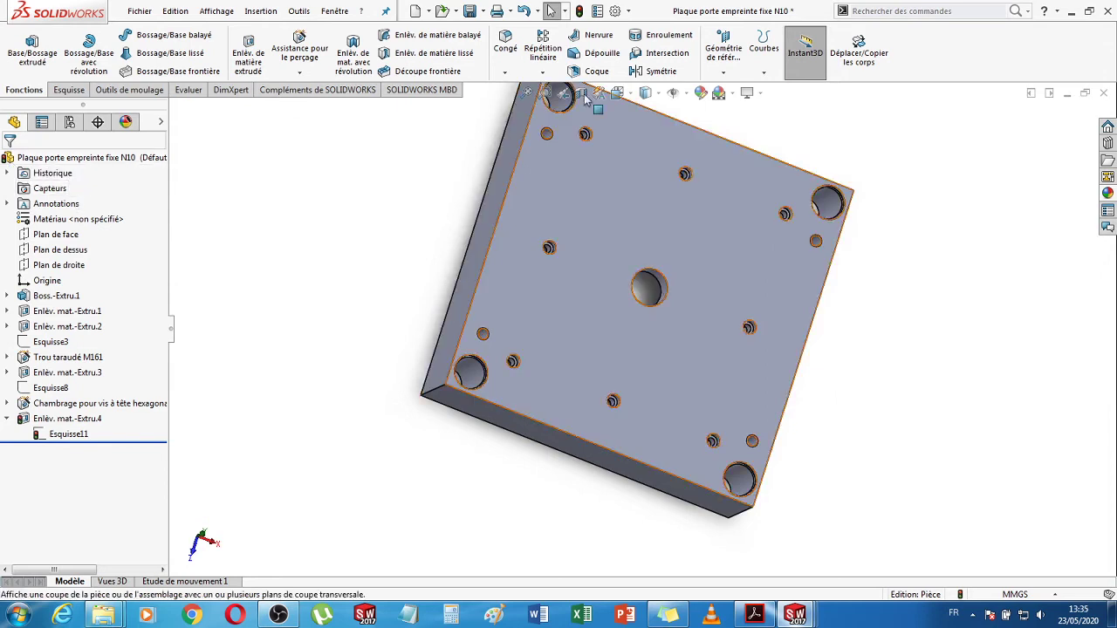
{"action": "left_click", "coordinate": [581, 11]}
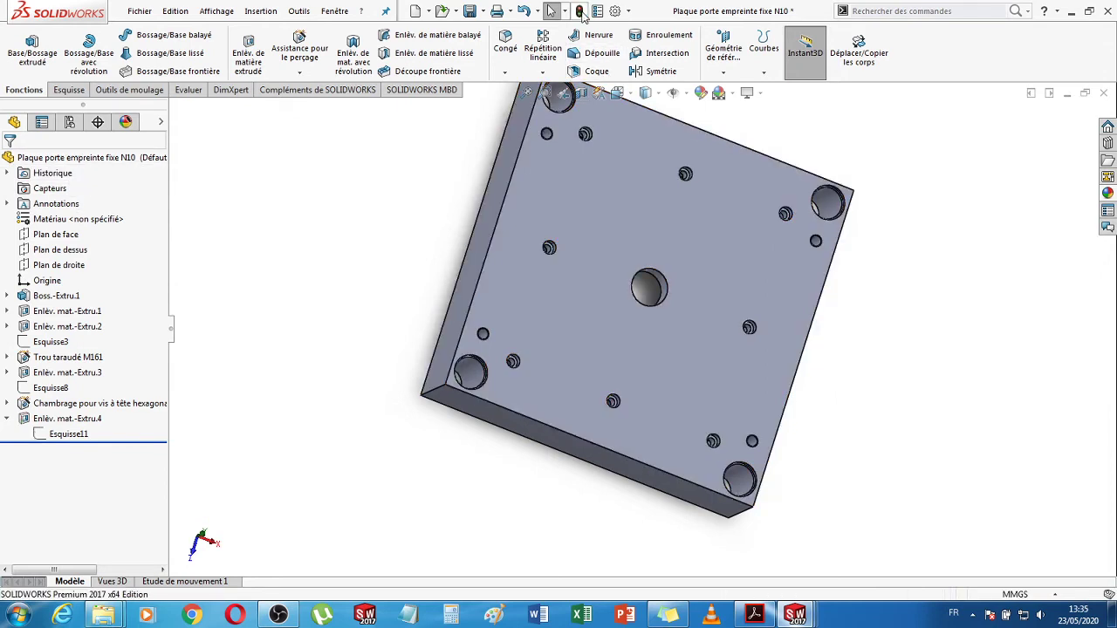
- Save and close Plaque porte empreinte fixe N10, returning to a rebuilt Cendrier - Partie fixe assembly
{"action": "middle_click_drag", "start_coordinate": [926, 376], "coordinate": [859, 360]}
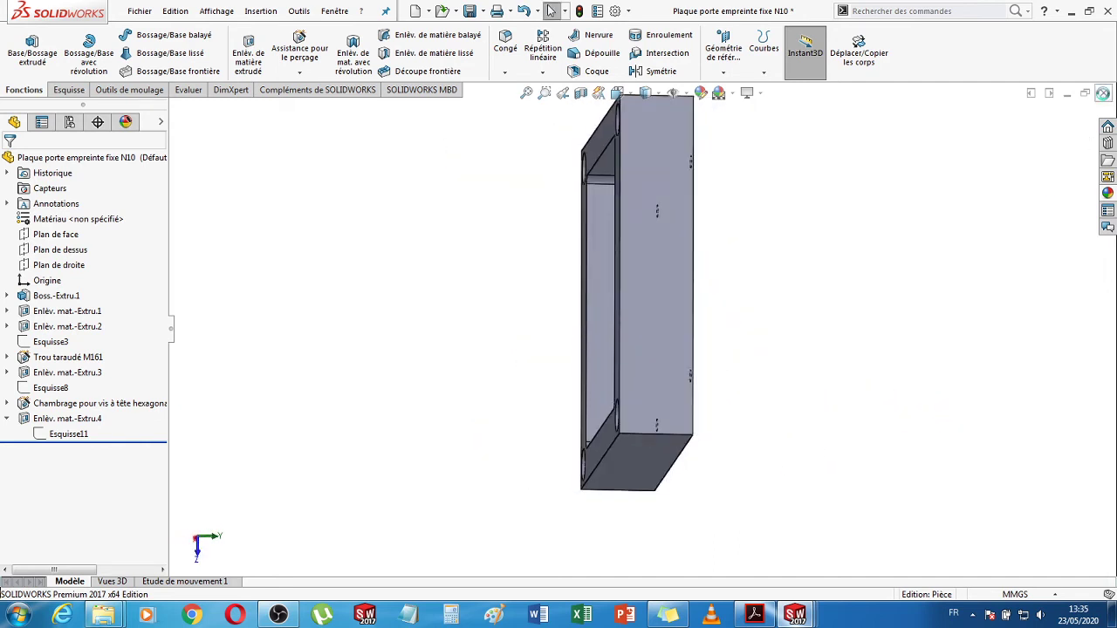
{"action": "left_click", "coordinate": [1103, 93]}
{"action": "left_click", "coordinate": [528, 310]}
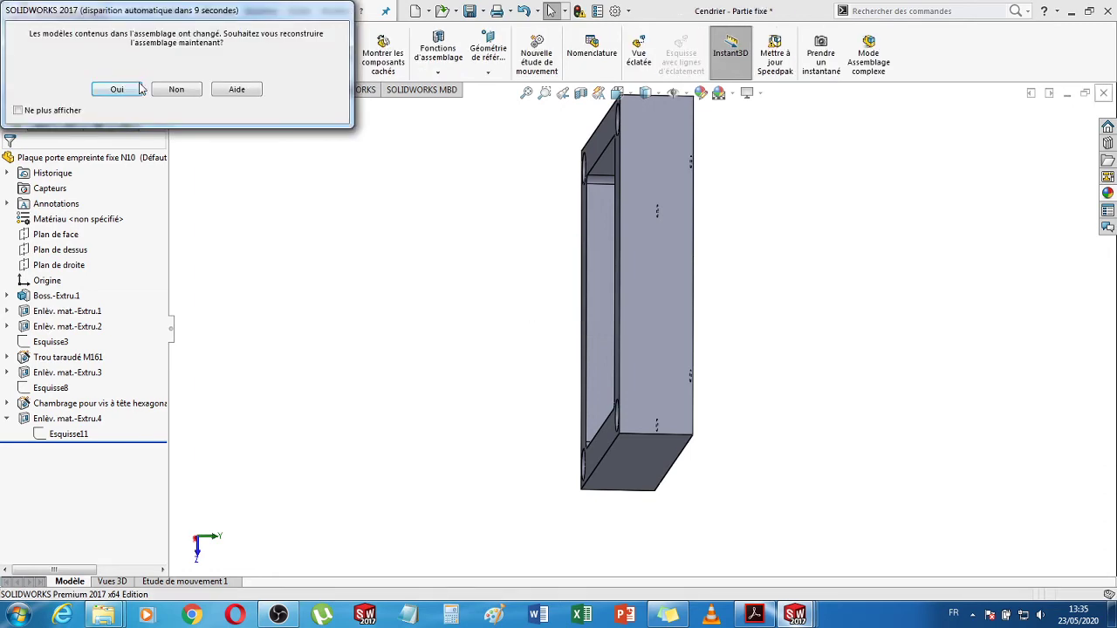
{"action": "left_click", "coordinate": [123, 89]}
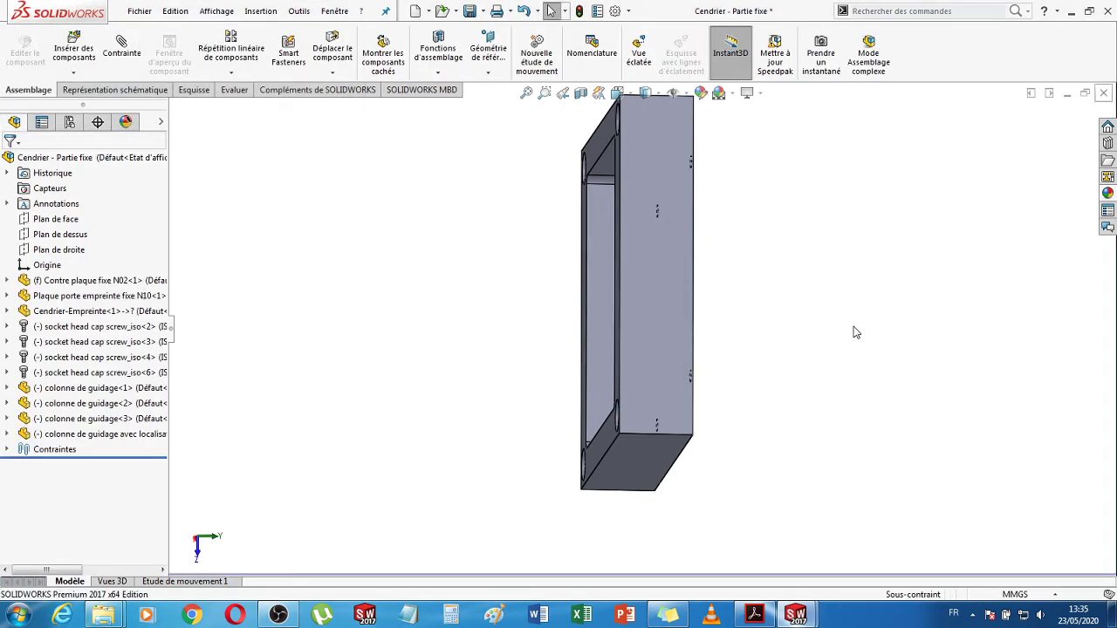
- Check the stacked central holes of the assembly and open the part Cendrier-Empreinte from it
{"action": "middle_click_drag", "start_coordinate": [829, 412], "coordinate": [669, 337]}
{"action": "scroll", "coordinate": [650, 335], "scroll_direction": "down", "scroll_amount": 5}
{"action": "scroll", "coordinate": [626, 328], "scroll_direction": "down", "scroll_amount": 5}
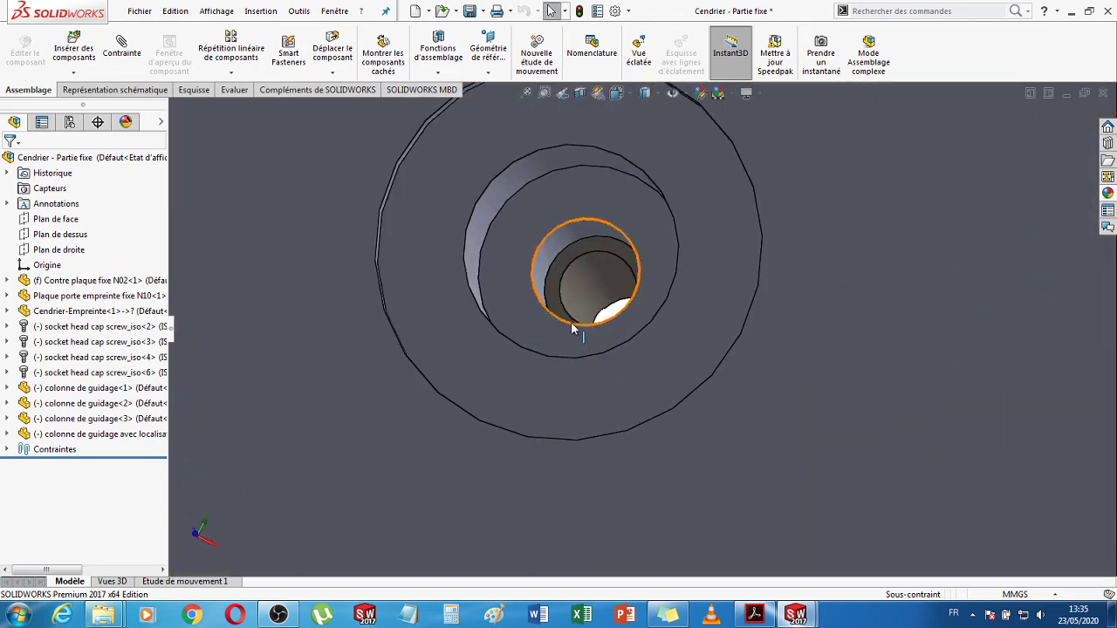
{"action": "scroll", "coordinate": [574, 340], "scroll_direction": "up", "scroll_amount": 6}
{"action": "scroll", "coordinate": [568, 349], "scroll_direction": "up", "scroll_amount": 3}
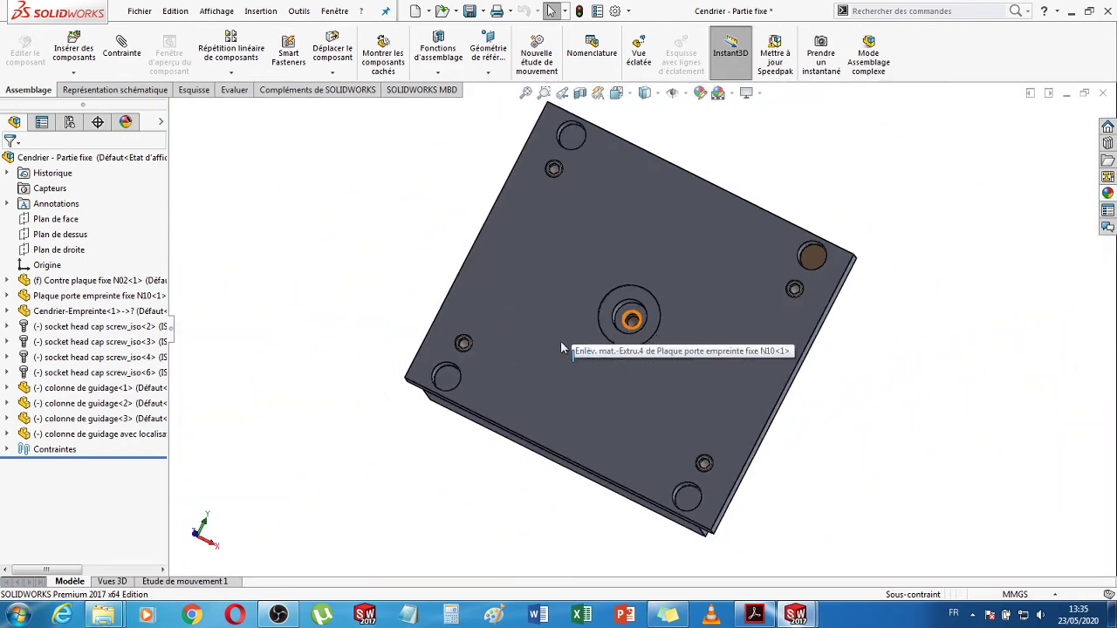
{"action": "middle_click_drag", "start_coordinate": [316, 292], "coordinate": [640, 360]}
{"action": "left_click", "coordinate": [639, 355]}
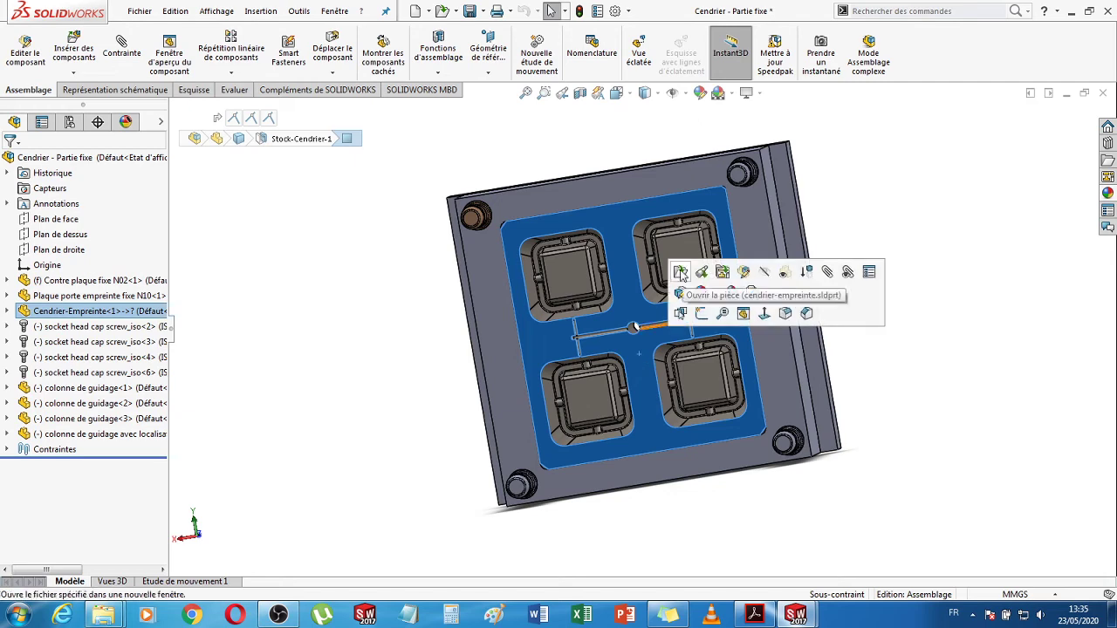
{"action": "left_click", "coordinate": [681, 276]}
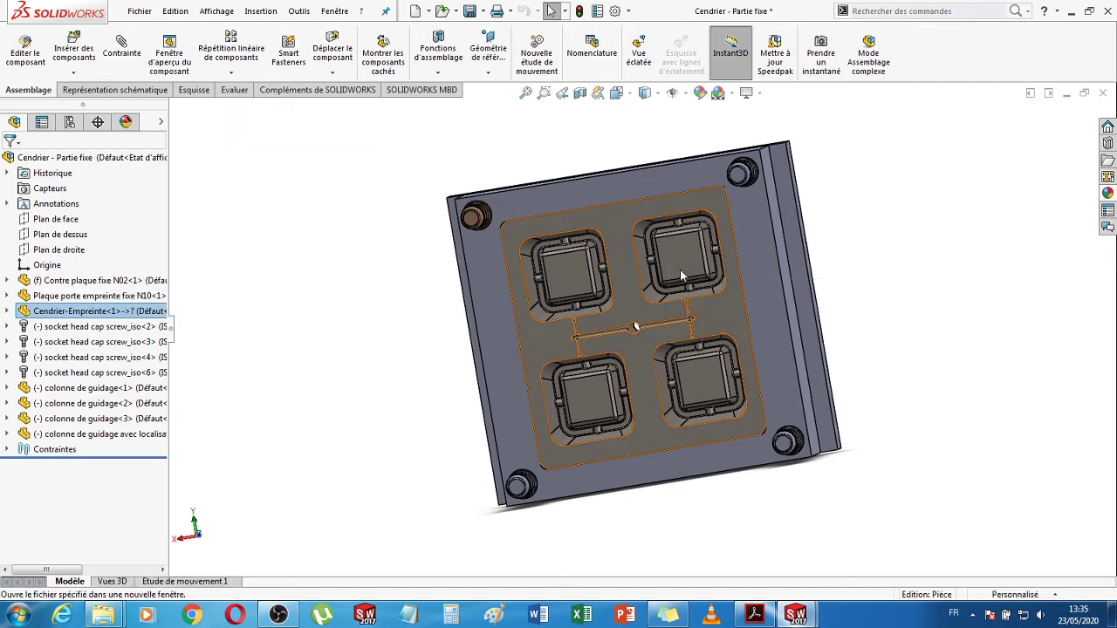
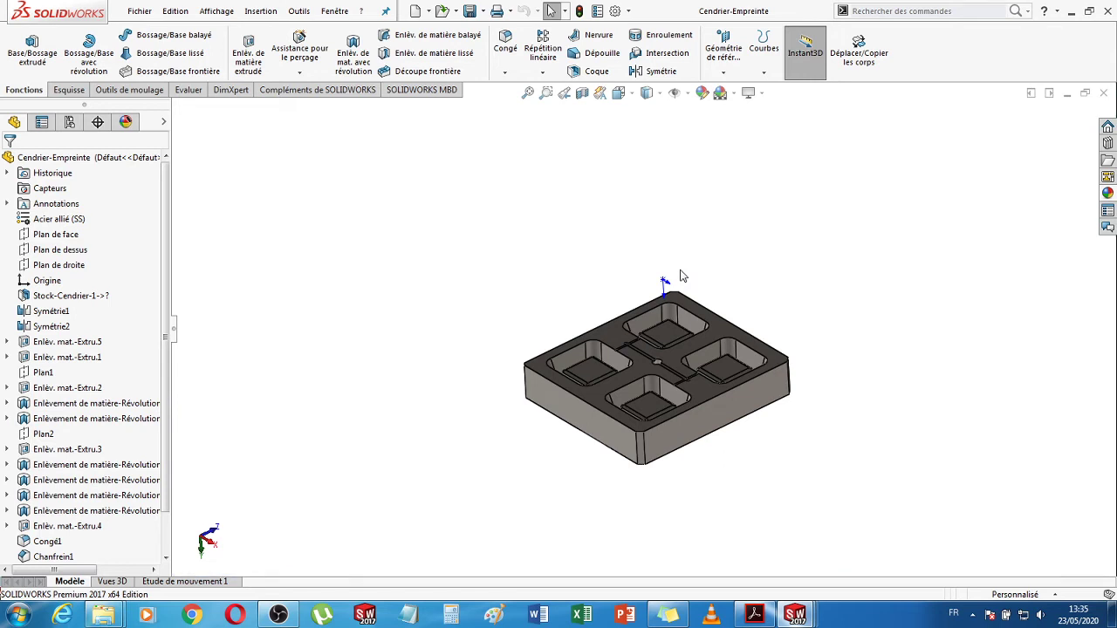
- Enlarge the diameter of the central hole in the underside of Cendrier-Empreinte and rebuild the part
{"action": "middle_click_drag", "start_coordinate": [400, 468], "coordinate": [451, 332]}
{"action": "scroll", "coordinate": [661, 388], "scroll_direction": "down", "scroll_amount": 1}
{"action": "scroll", "coordinate": [650, 377], "scroll_direction": "down", "scroll_amount": 3}
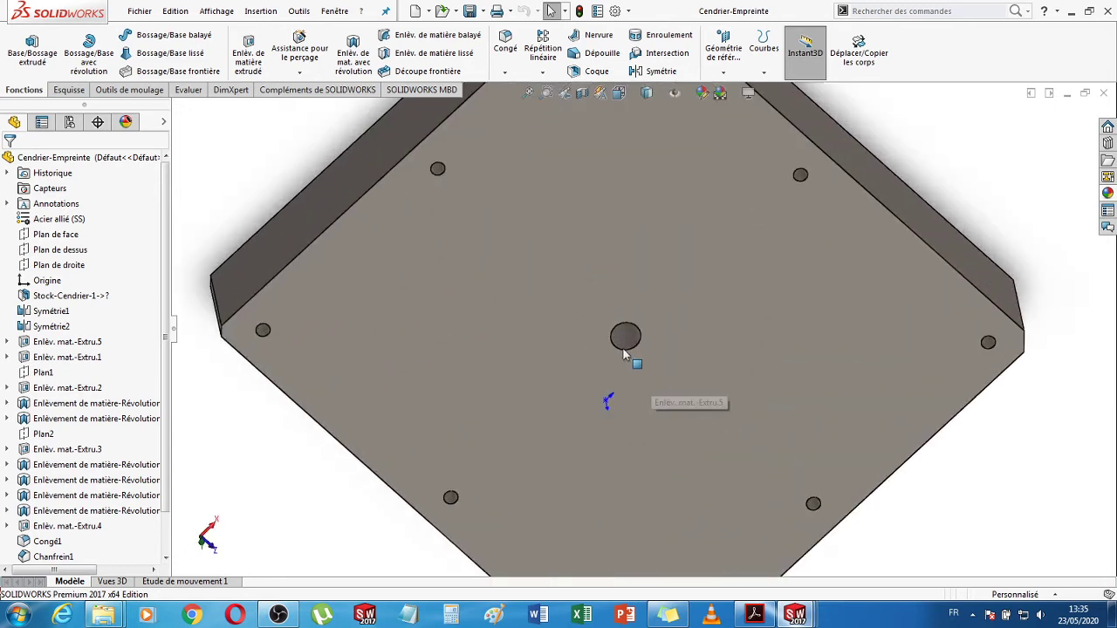
{"action": "left_click", "coordinate": [630, 345]}
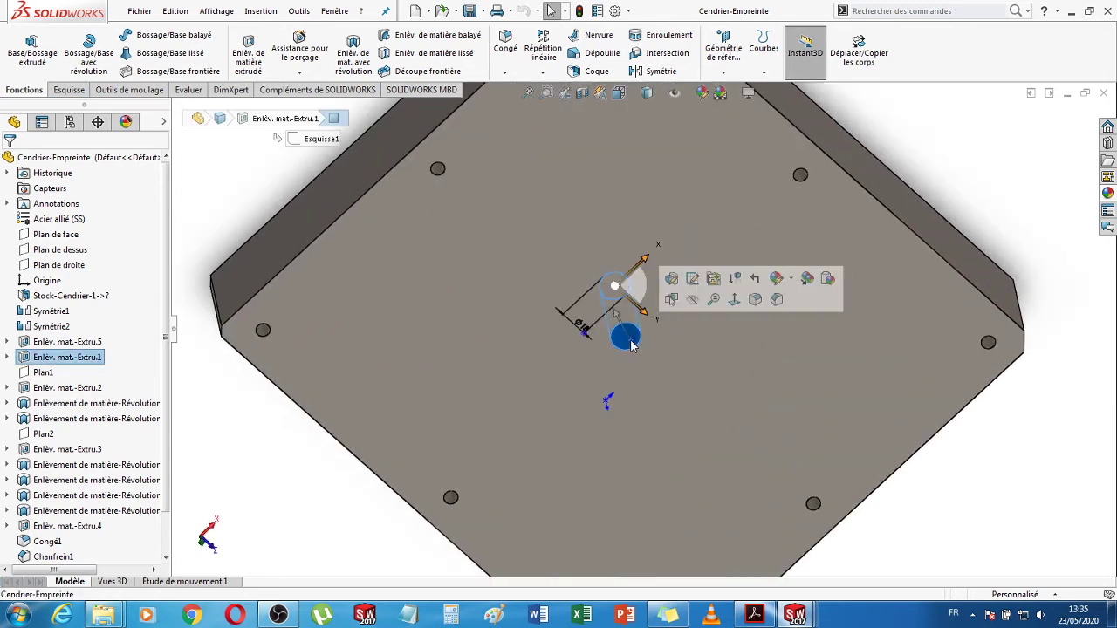
{"action": "double_click", "coordinate": [580, 325]}
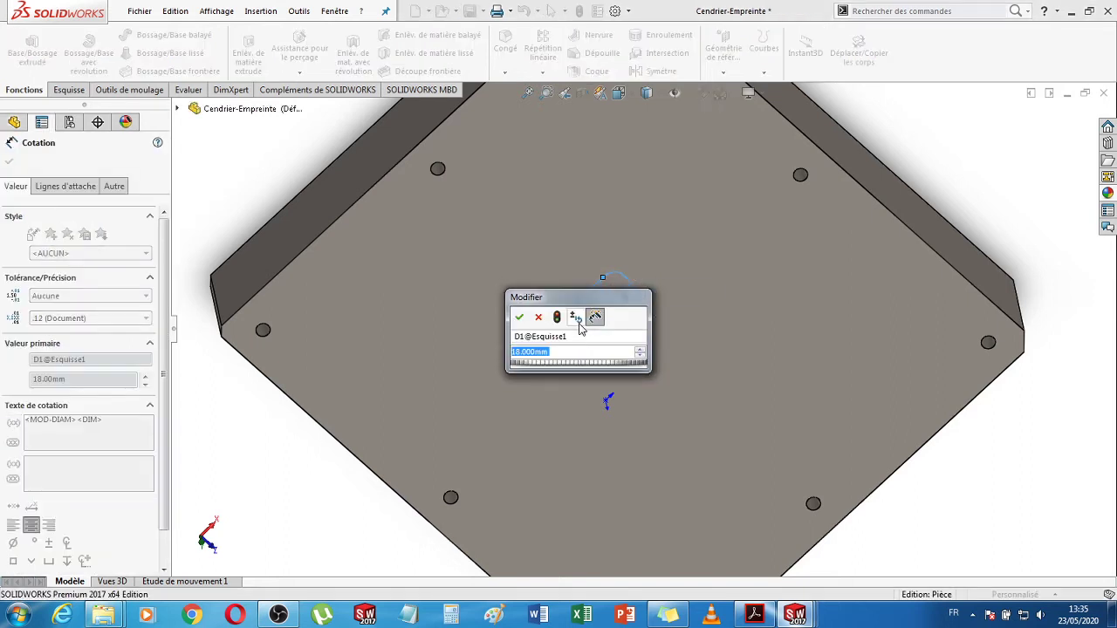
{"action": "key", "text": "Return"}
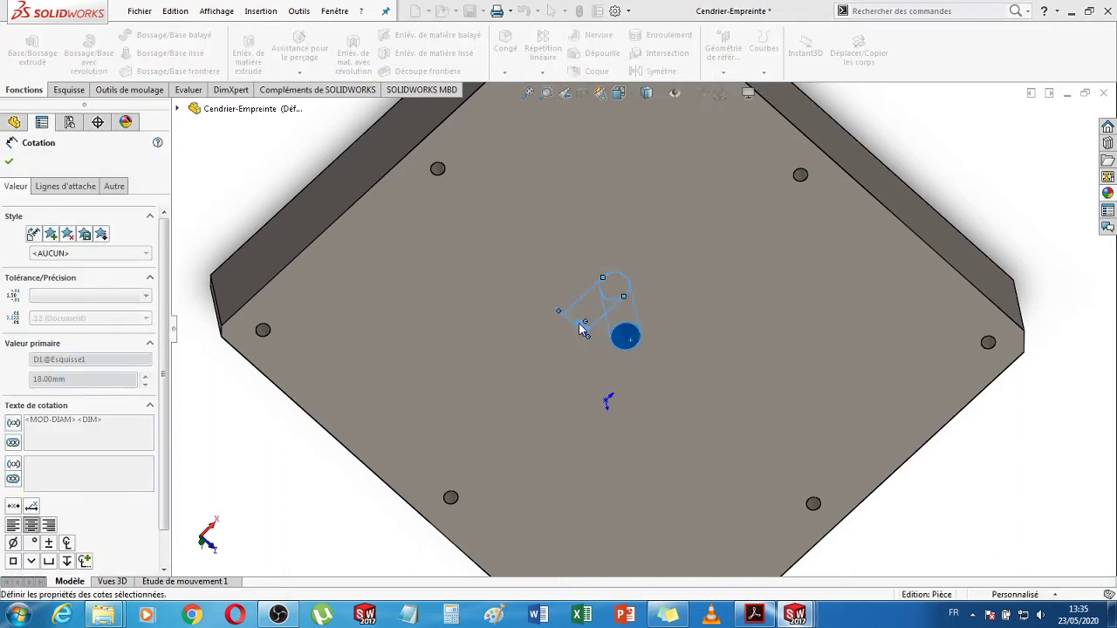
{"action": "left_click", "coordinate": [9, 165]}
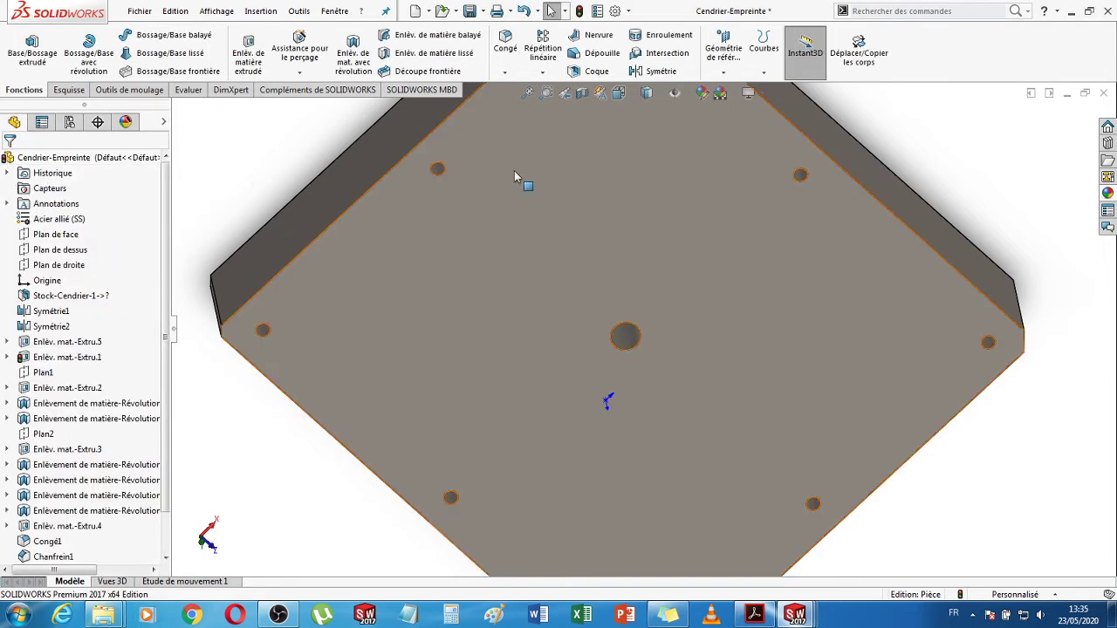
{"action": "left_click", "coordinate": [579, 11]}
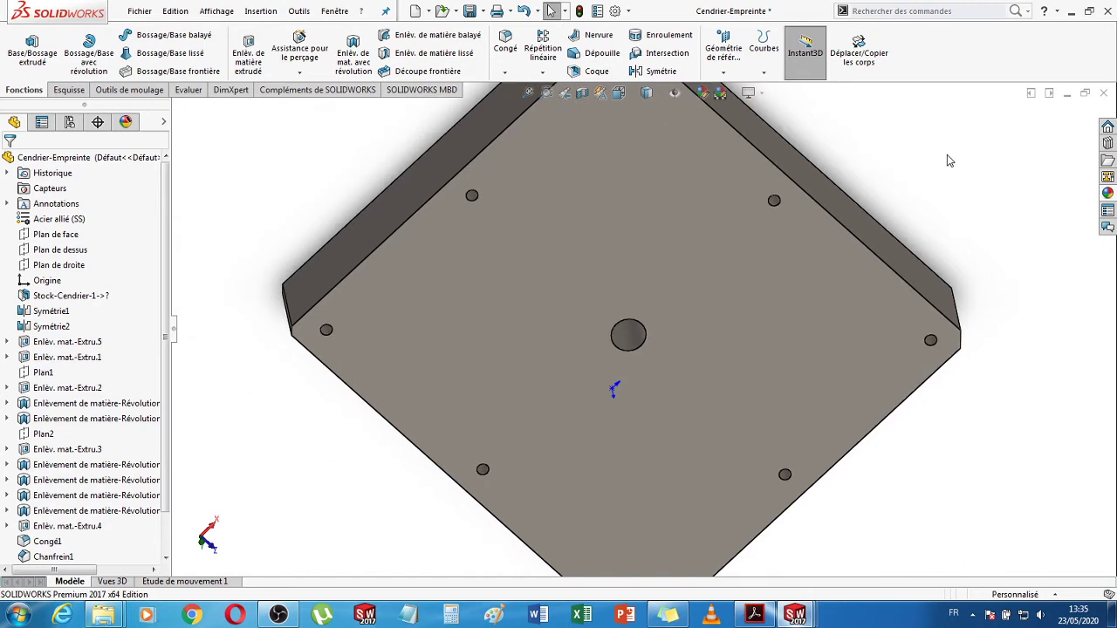
- Save the changes to Cendrier-Empreinte, close it and rebuild the parent assembly
{"action": "middle_click_drag", "start_coordinate": [947, 155], "coordinate": [1106, 111]}
{"action": "left_click", "coordinate": [1101, 92]}
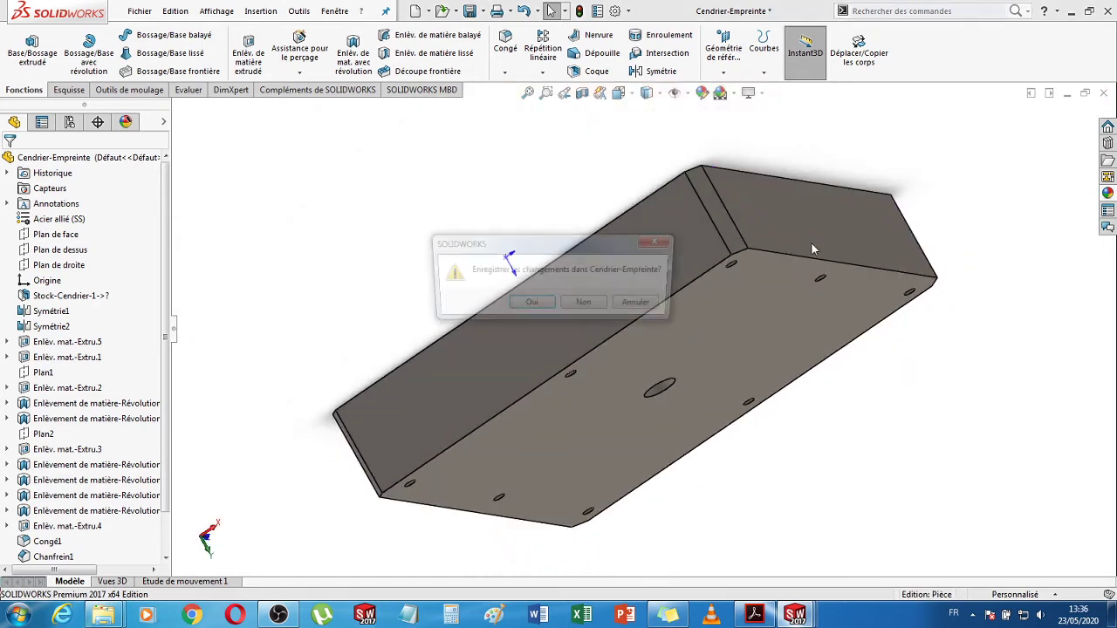
{"action": "left_click", "coordinate": [529, 302]}
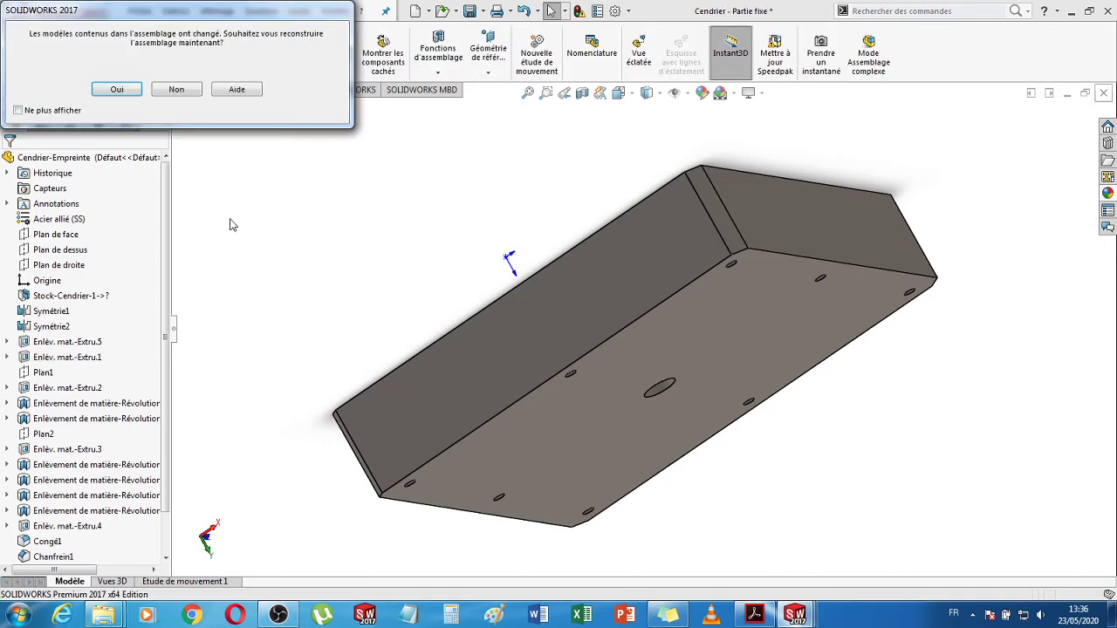
{"action": "left_click", "coordinate": [117, 89]}
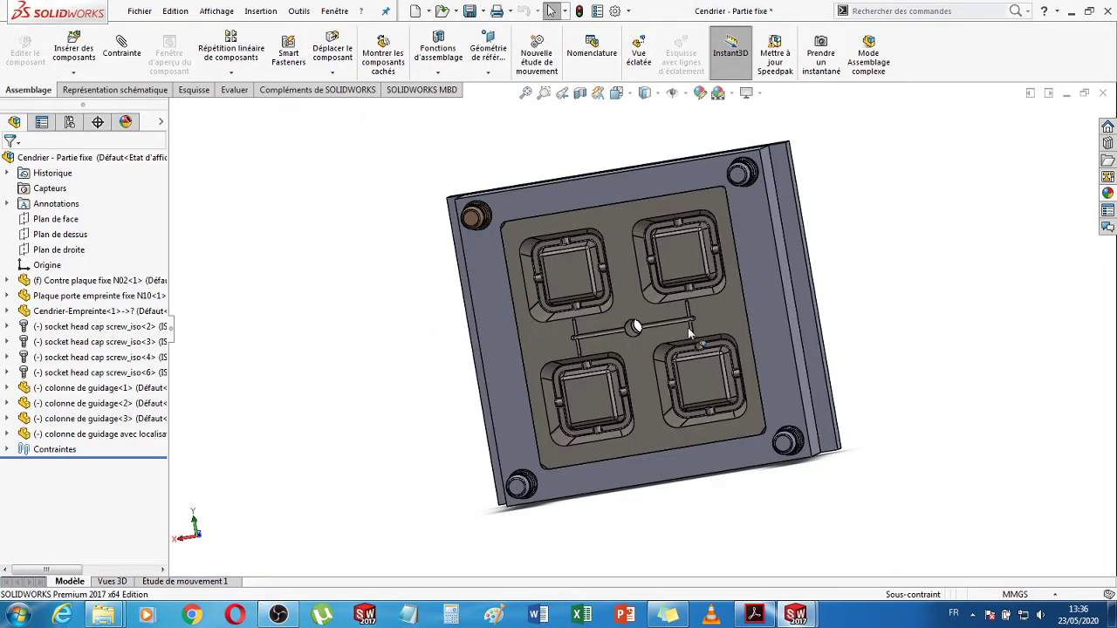
- Insert the open part buse as a component at the assembly's origin
{"action": "middle_click_drag", "start_coordinate": [921, 321], "coordinate": [774, 353]}
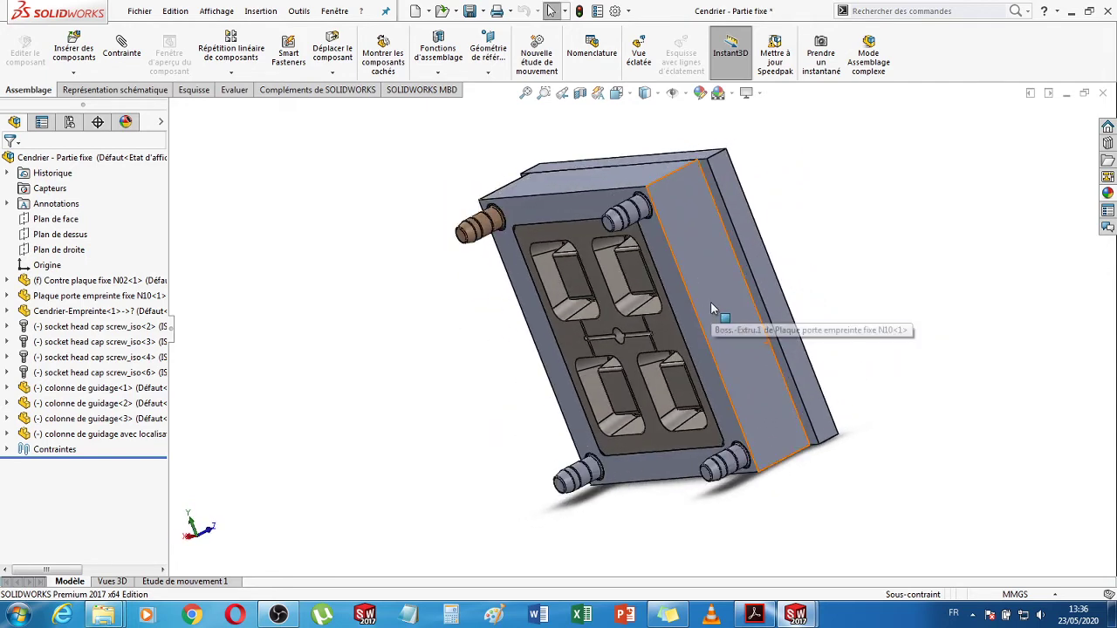
{"action": "middle_click_drag", "start_coordinate": [935, 297], "coordinate": [870, 326]}
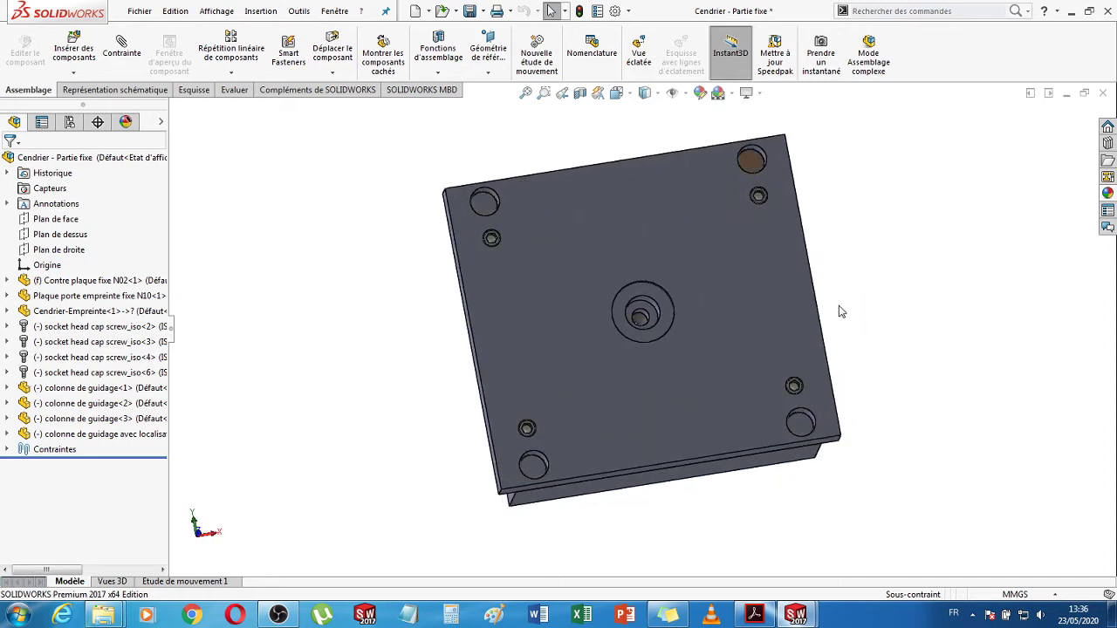
{"action": "left_click", "coordinate": [75, 56]}
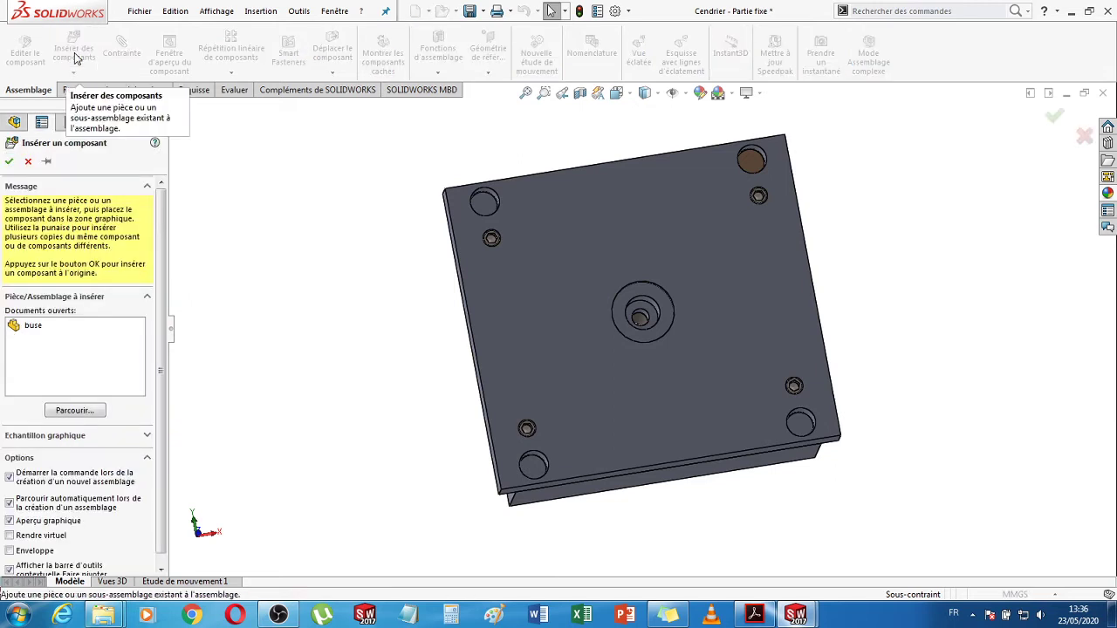
{"action": "left_click", "coordinate": [13, 330]}
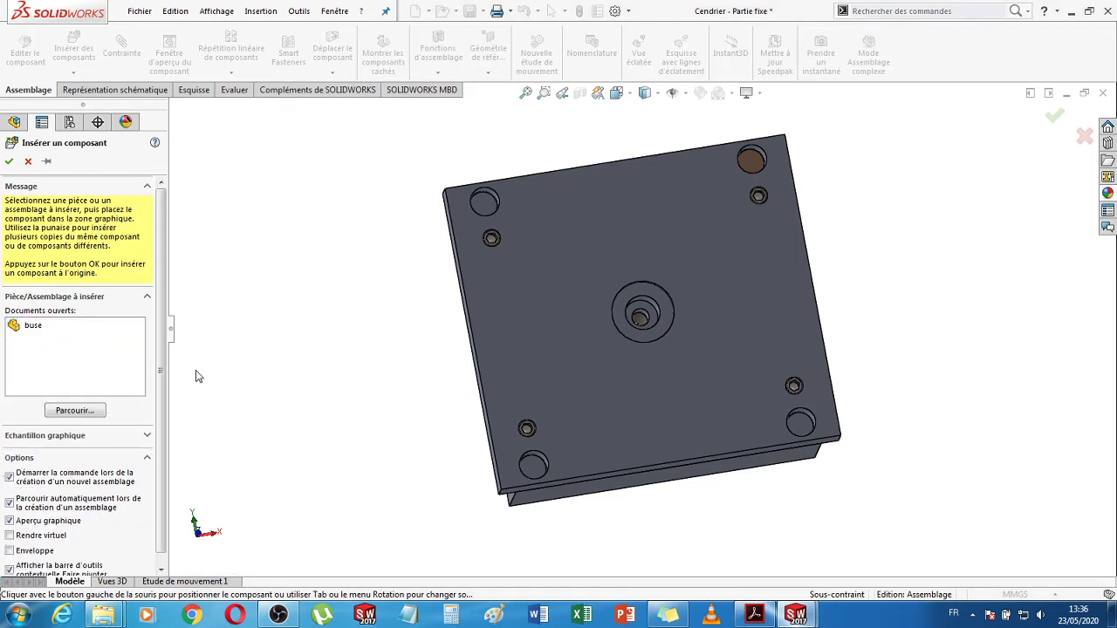
{"action": "left_click", "coordinate": [8, 161]}
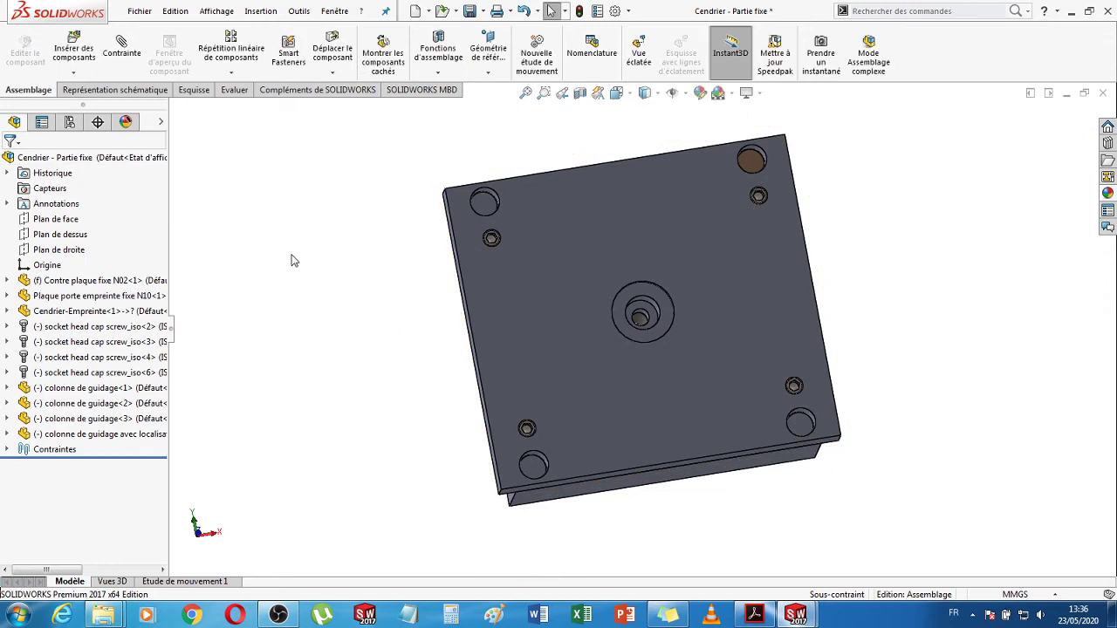
- Undo the component insertion in the assembly
{"action": "scroll", "coordinate": [358, 355], "scroll_direction": "up", "scroll_amount": 5}
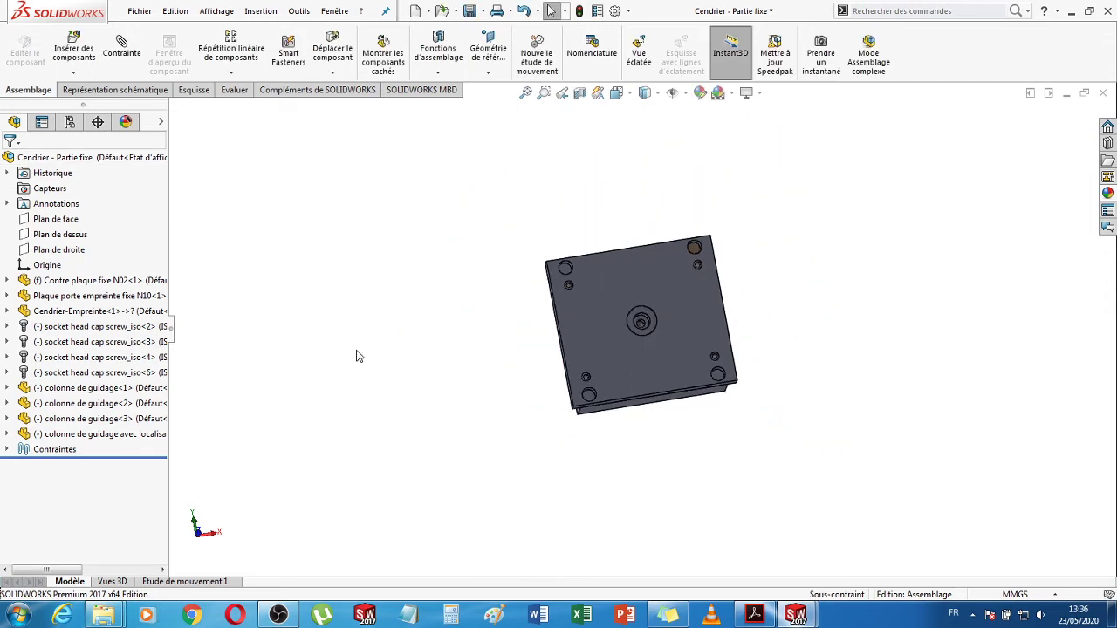
{"action": "mouse_move", "coordinate": [369, 354]}
{"action": "middle_mouse_down"}
{"action": "mouse_move", "coordinate": [530, 388]}
{"action": "mouse_move", "coordinate": [369, 354]}
{"action": "middle_mouse_up"}
{"action": "left_click", "coordinate": [538, 11]}
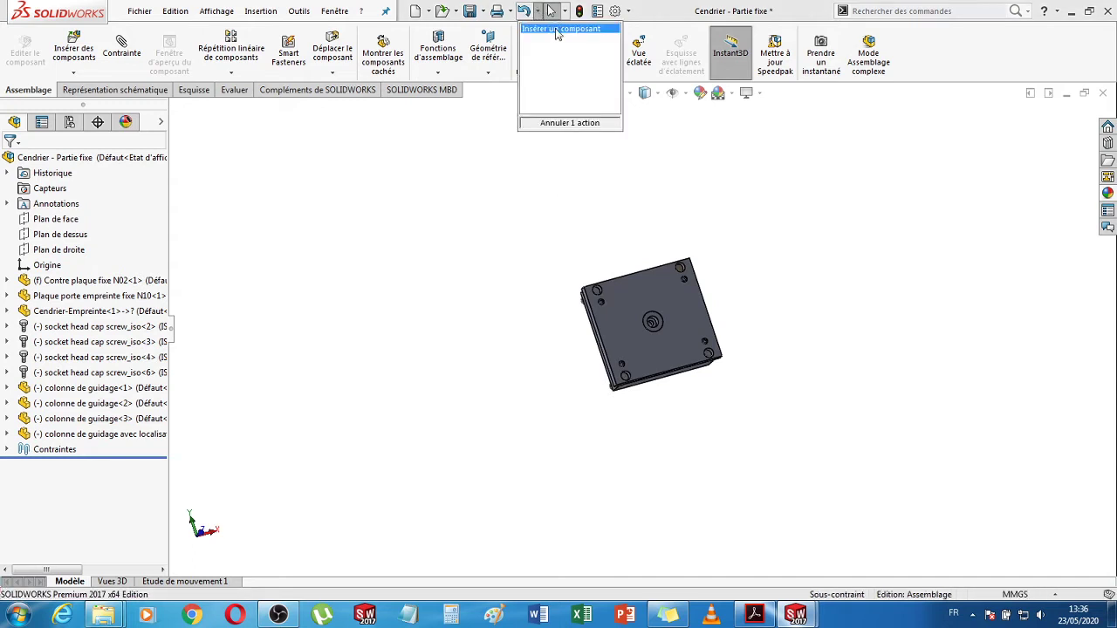
{"action": "left_click", "coordinate": [555, 33]}
- Create a new motion study and collapse its timeline to show the assembly's full component tree
{"action": "left_click", "coordinate": [537, 54]}
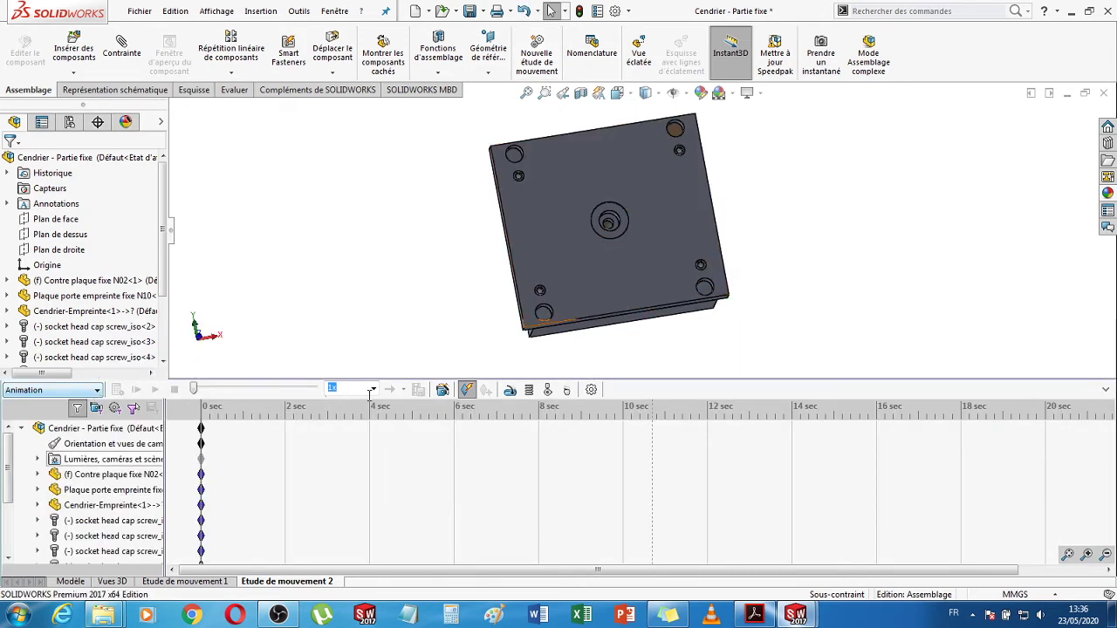
{"action": "left_click", "coordinate": [1105, 391]}
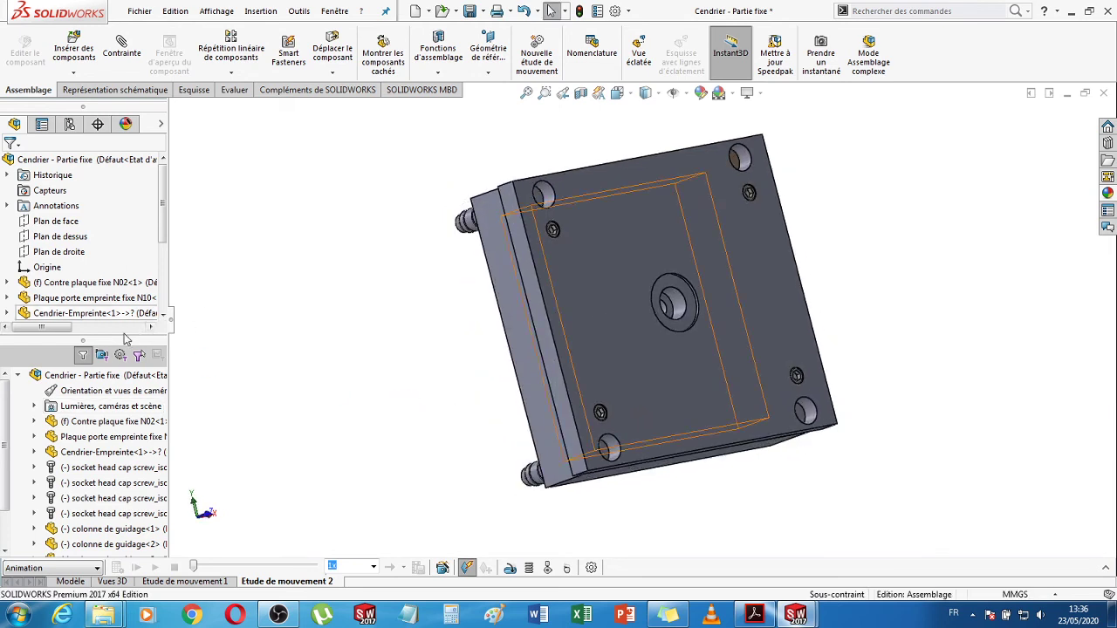
{"action": "left_click_drag", "start_coordinate": [124, 337], "coordinate": [109, 531]}
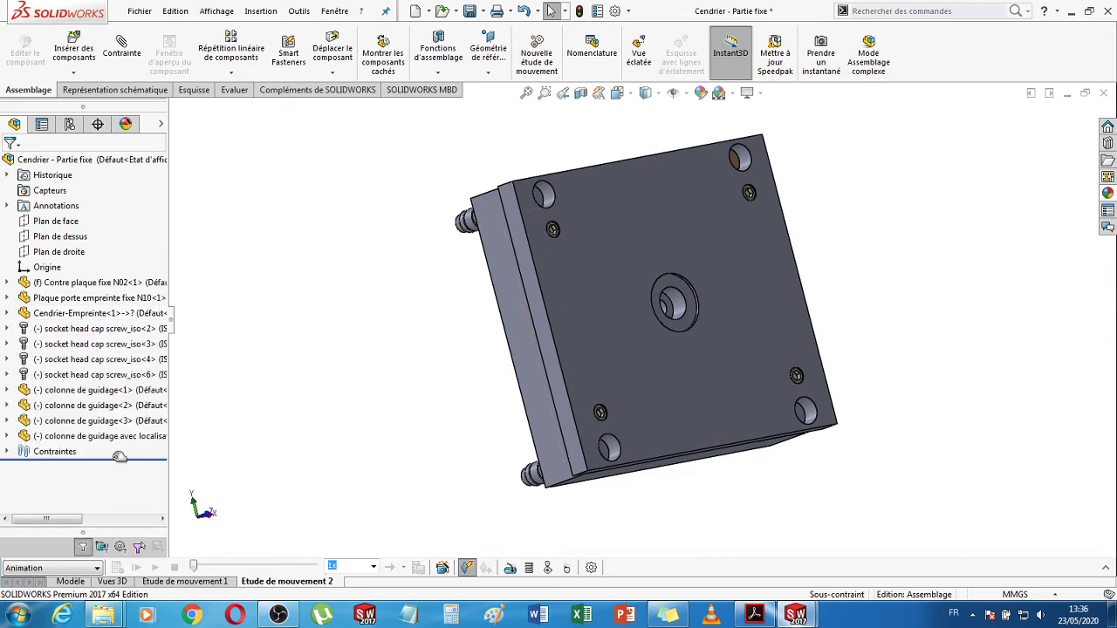
{"action": "left_click", "coordinate": [80, 440]}
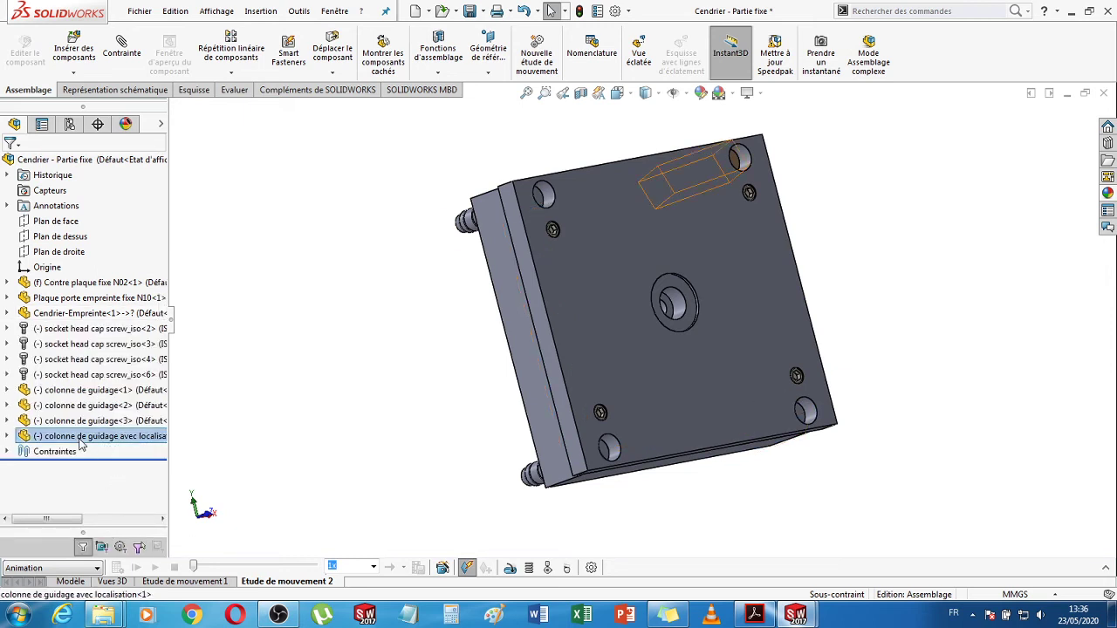
- Insert the open part buse as a component, placing it freely beside the mould plates
{"action": "left_click_drag", "start_coordinate": [83, 532], "coordinate": [83, 340]}
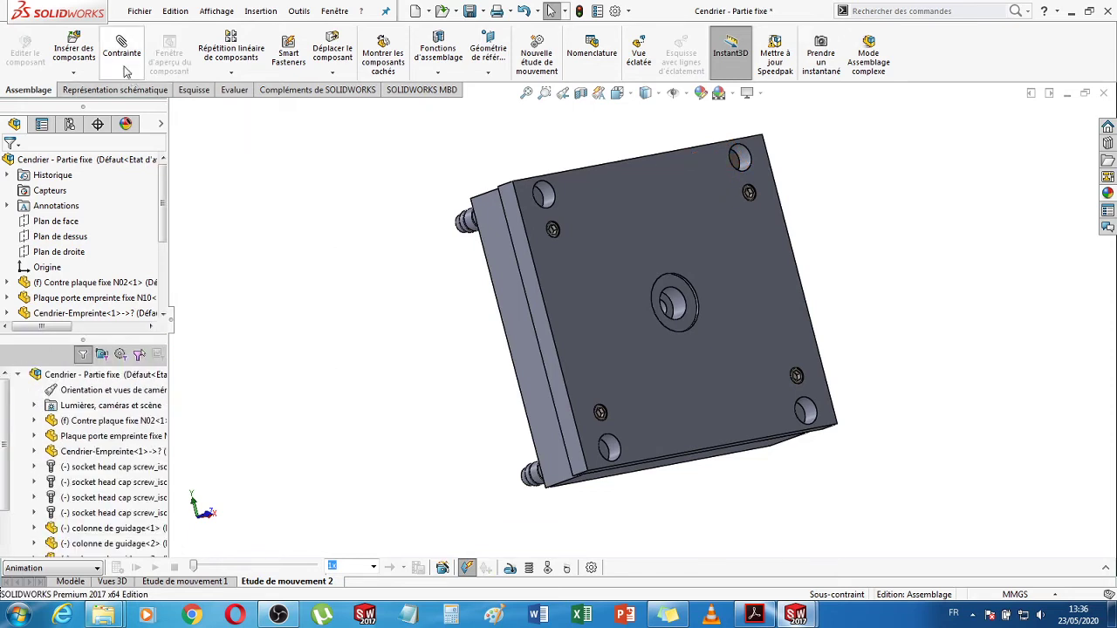
{"action": "left_click", "coordinate": [75, 50]}
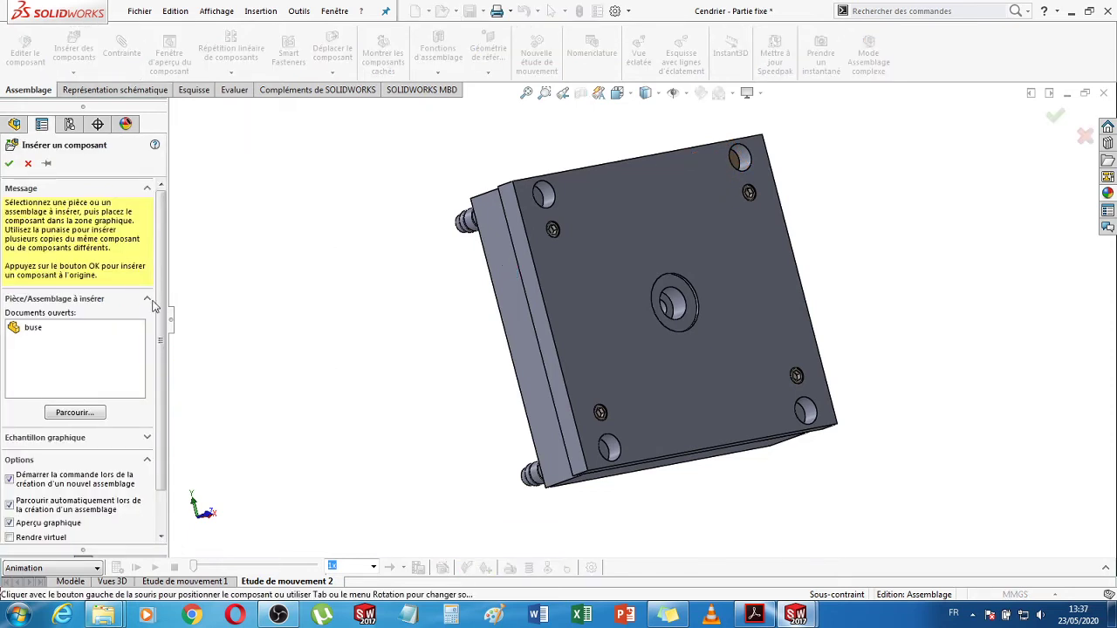
{"action": "left_click", "coordinate": [33, 328]}
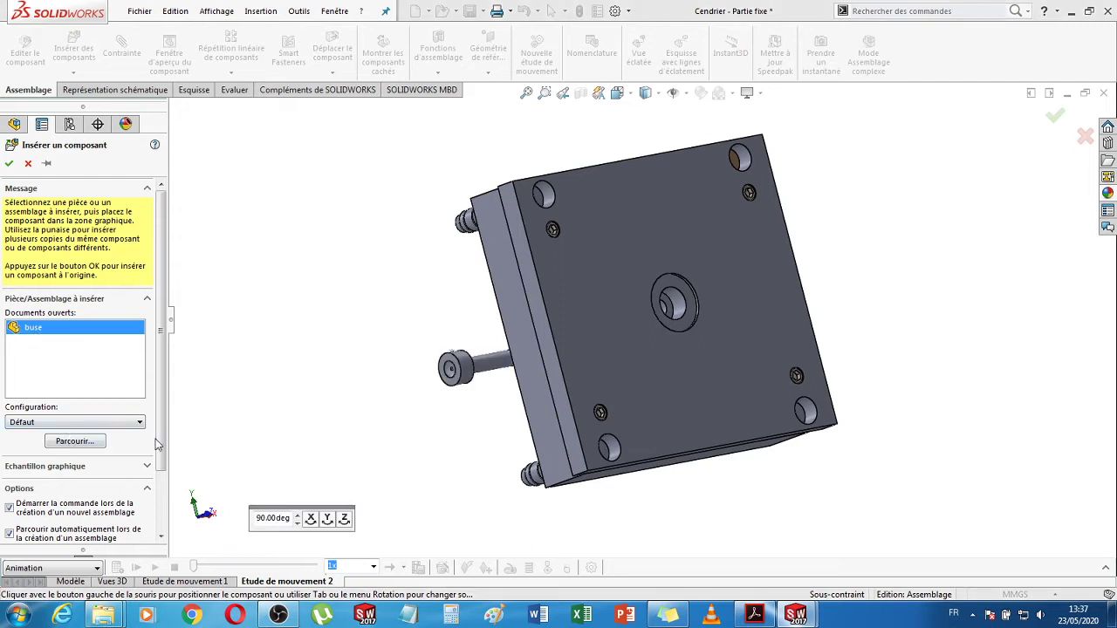
{"action": "left_click", "coordinate": [330, 376]}
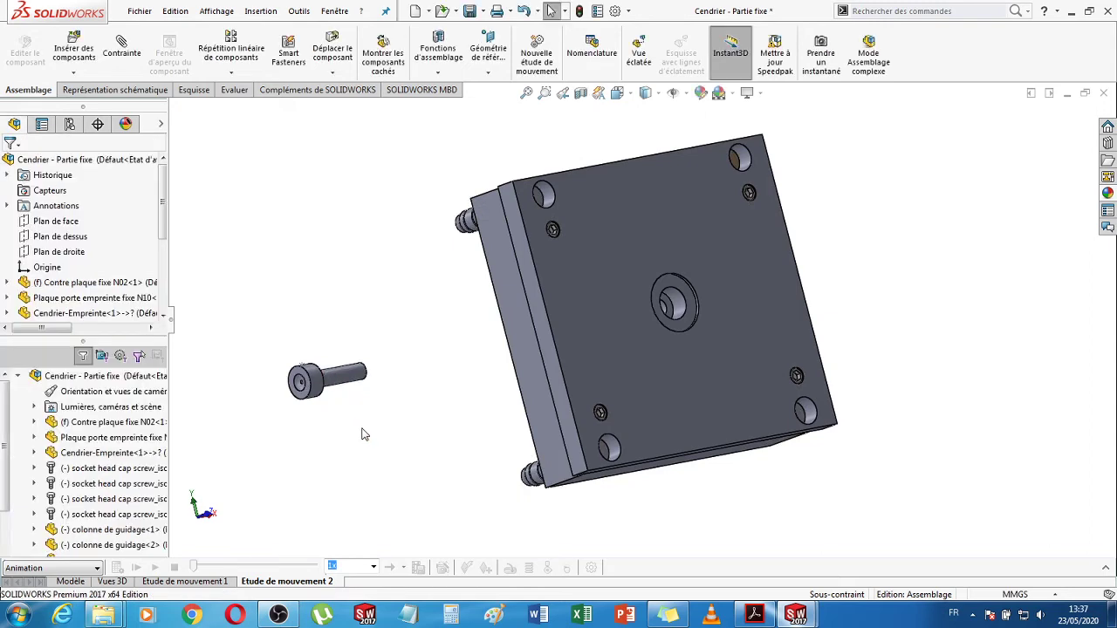
- Start a coincident mate between the underside of buse's head and the central counterbore floor of Plaque porte empreinte fixe N10, declining the animation update
{"action": "middle_click_drag", "start_coordinate": [365, 439], "coordinate": [377, 429]}
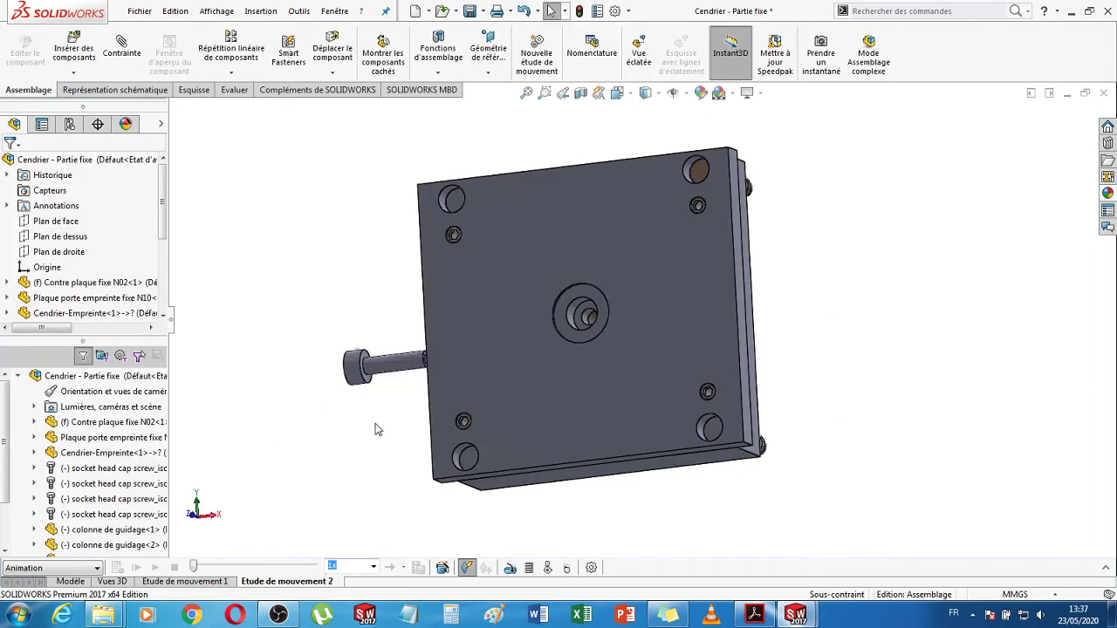
{"action": "scroll", "coordinate": [372, 393], "scroll_direction": "down", "scroll_amount": 5}
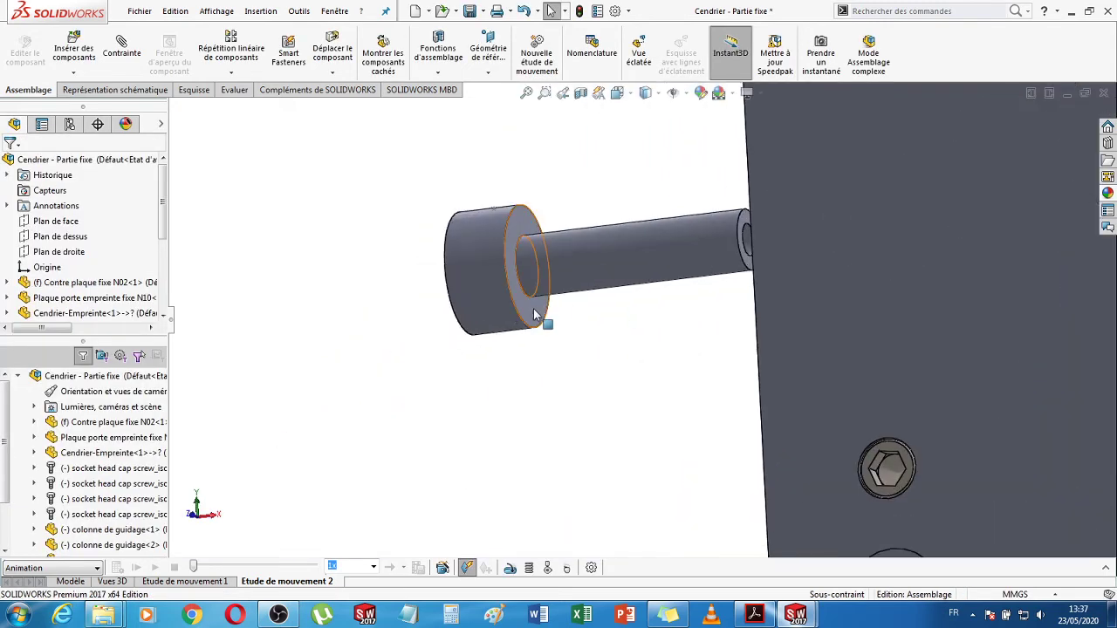
{"action": "left_click", "coordinate": [534, 314]}
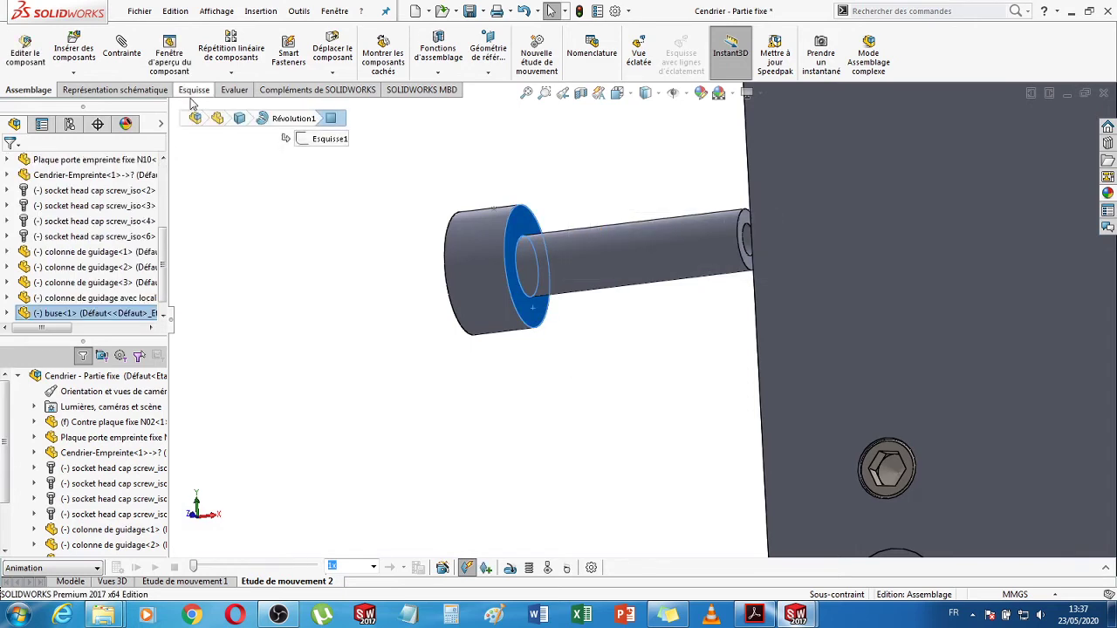
{"action": "left_click", "coordinate": [127, 47]}
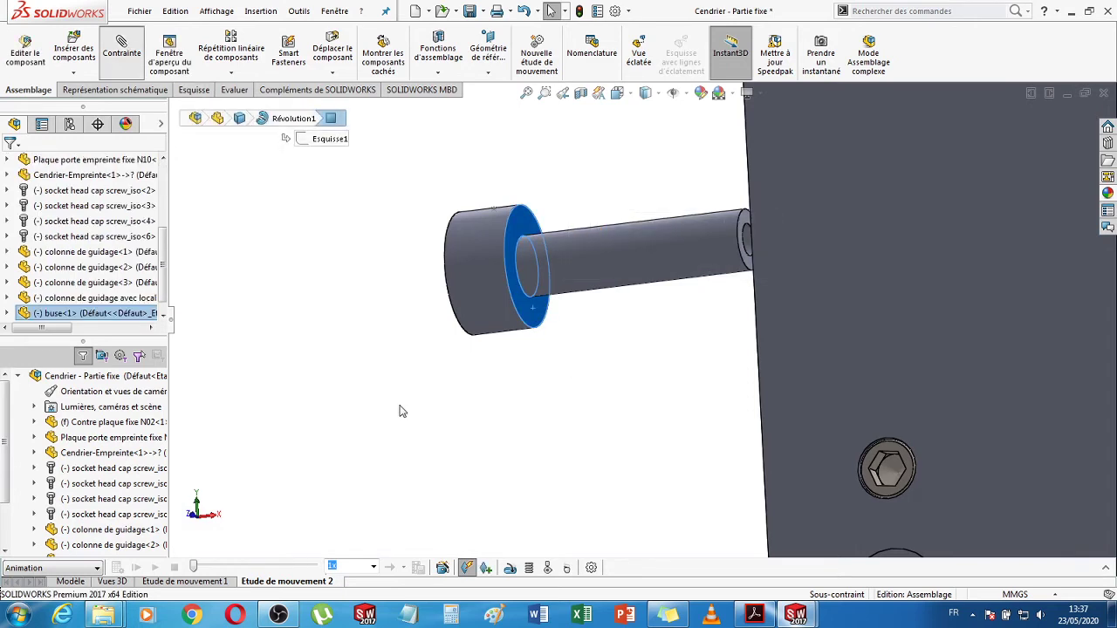
{"action": "scroll", "coordinate": [540, 419], "scroll_direction": "up", "scroll_amount": 1}
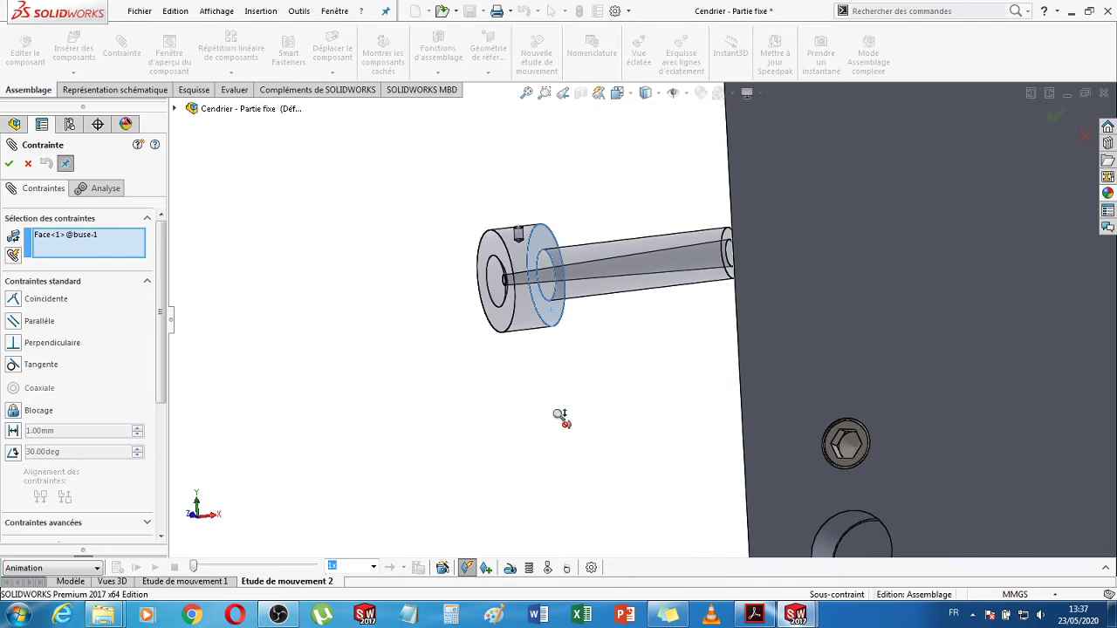
{"action": "scroll", "coordinate": [550, 412], "scroll_direction": "up", "scroll_amount": 3}
{"action": "scroll", "coordinate": [907, 228], "scroll_direction": "down", "scroll_amount": 2}
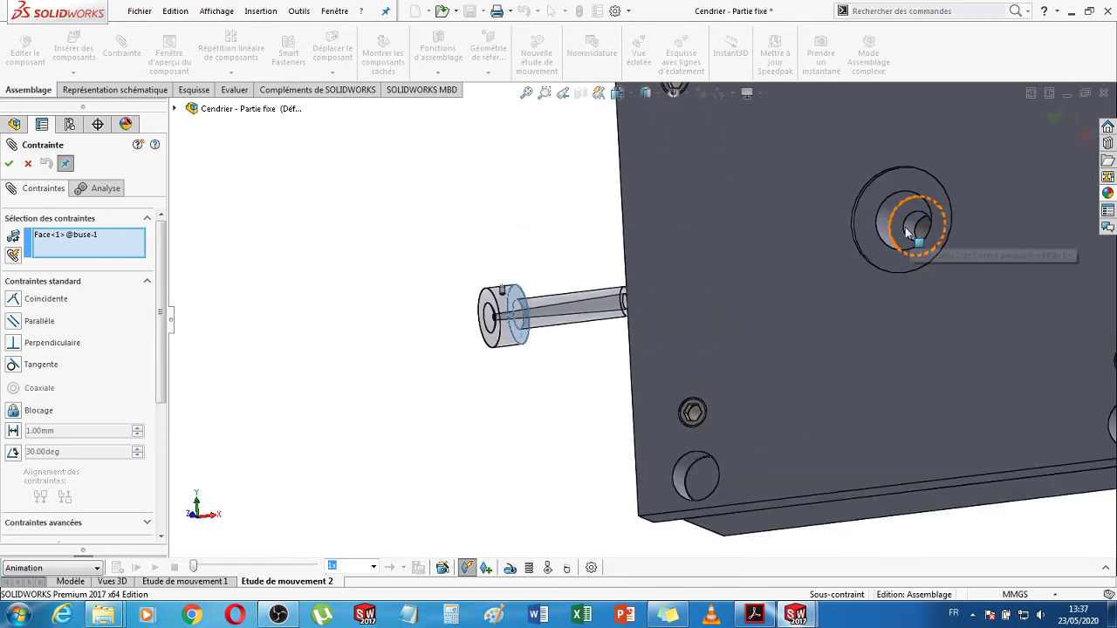
{"action": "left_click", "coordinate": [899, 231]}
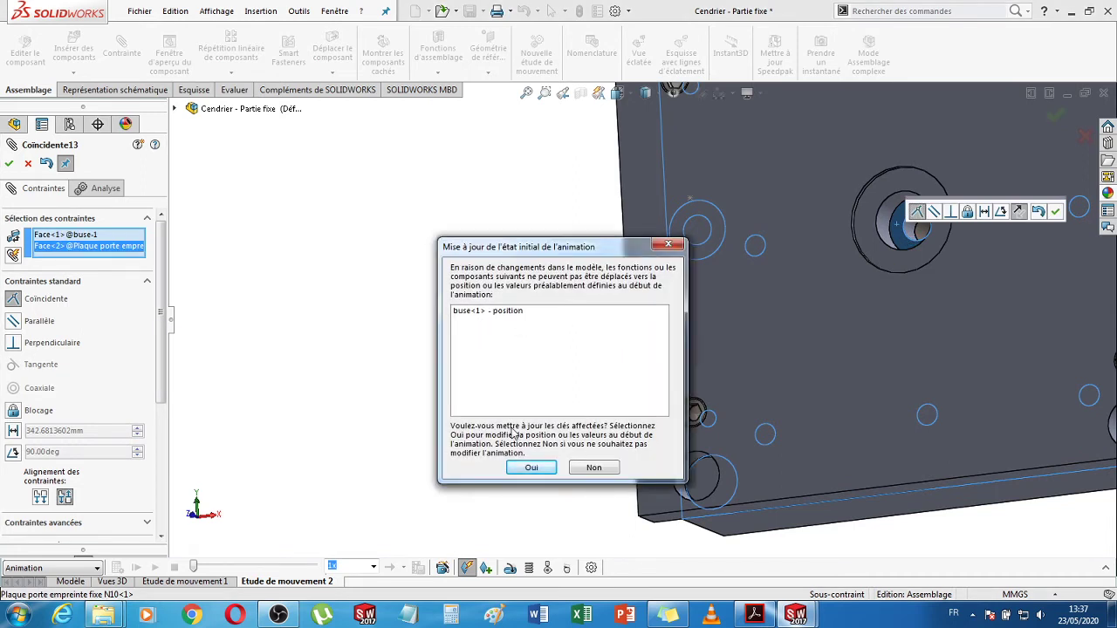
{"action": "left_click", "coordinate": [577, 471]}
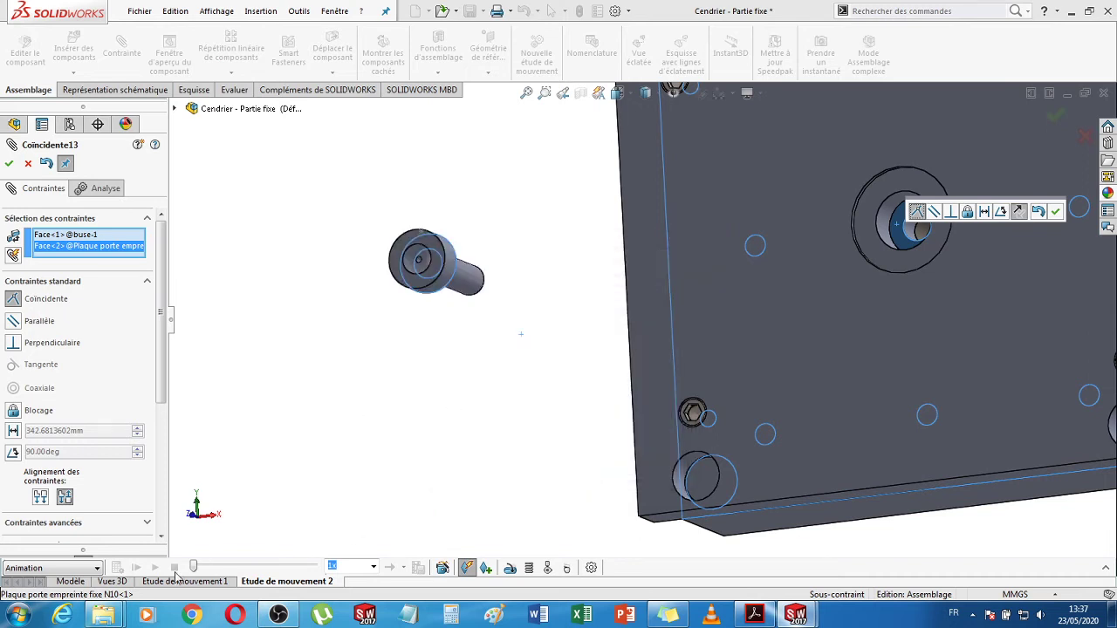
{"action": "left_click", "coordinate": [90, 569]}
{"action": "left_click", "coordinate": [96, 569]}
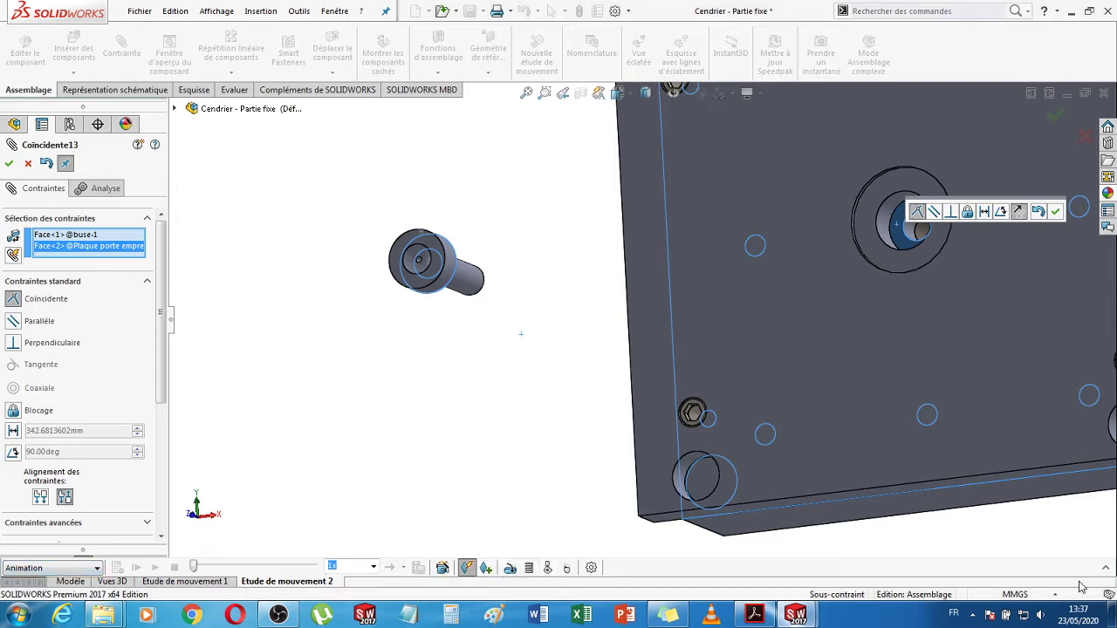
{"action": "left_click", "coordinate": [1105, 568]}
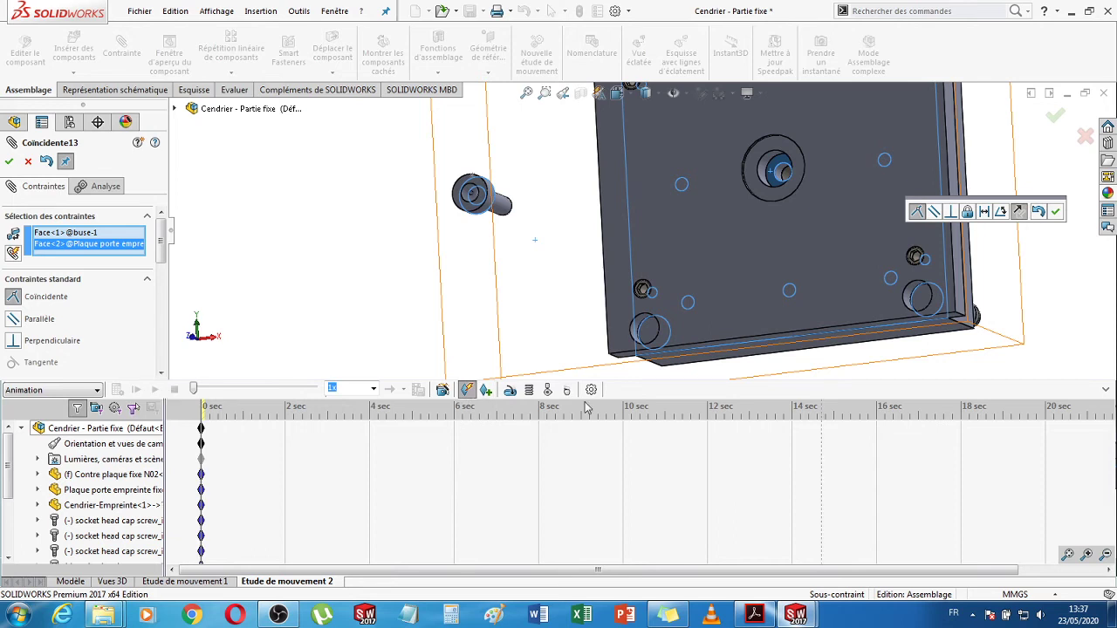
{"action": "left_click", "coordinate": [1106, 389]}
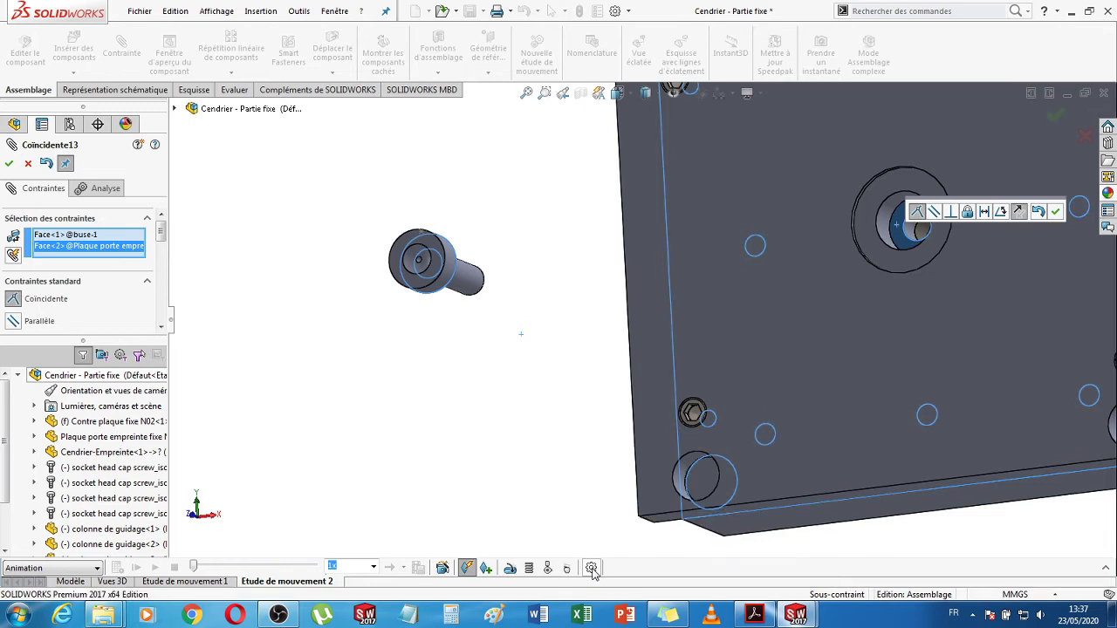
{"action": "left_click", "coordinate": [193, 581]}
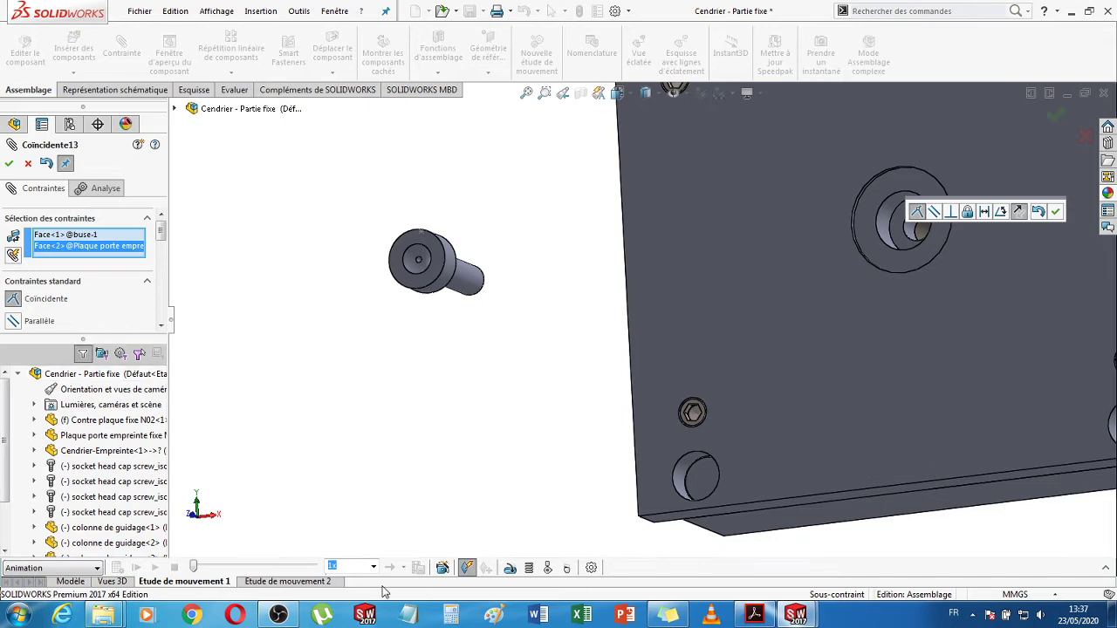
{"action": "left_click", "coordinate": [329, 581]}
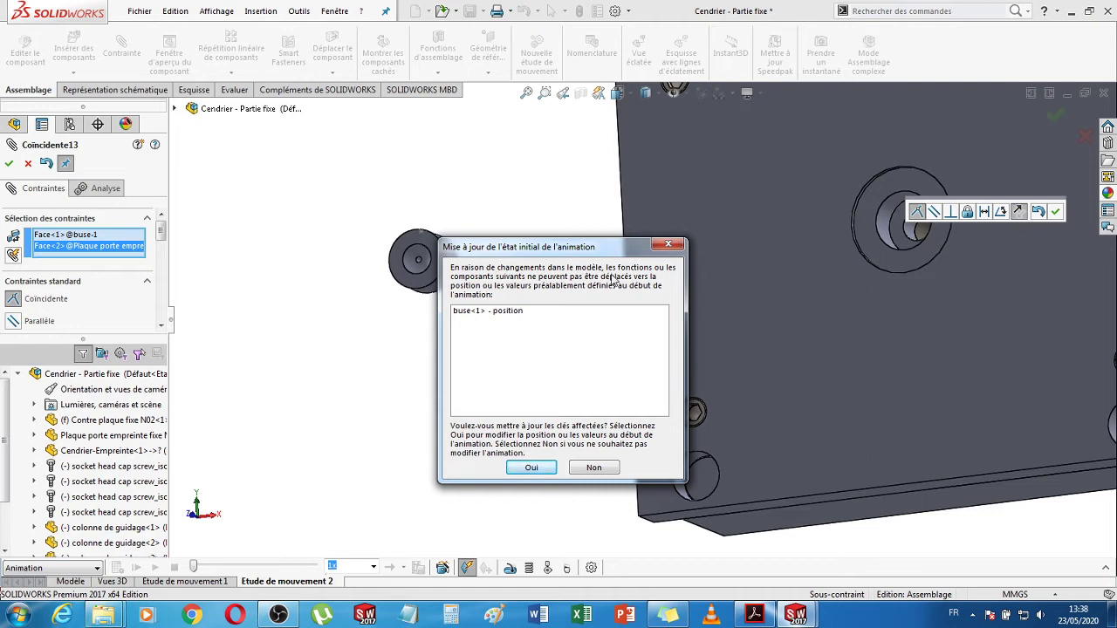
{"action": "left_click", "coordinate": [593, 469]}
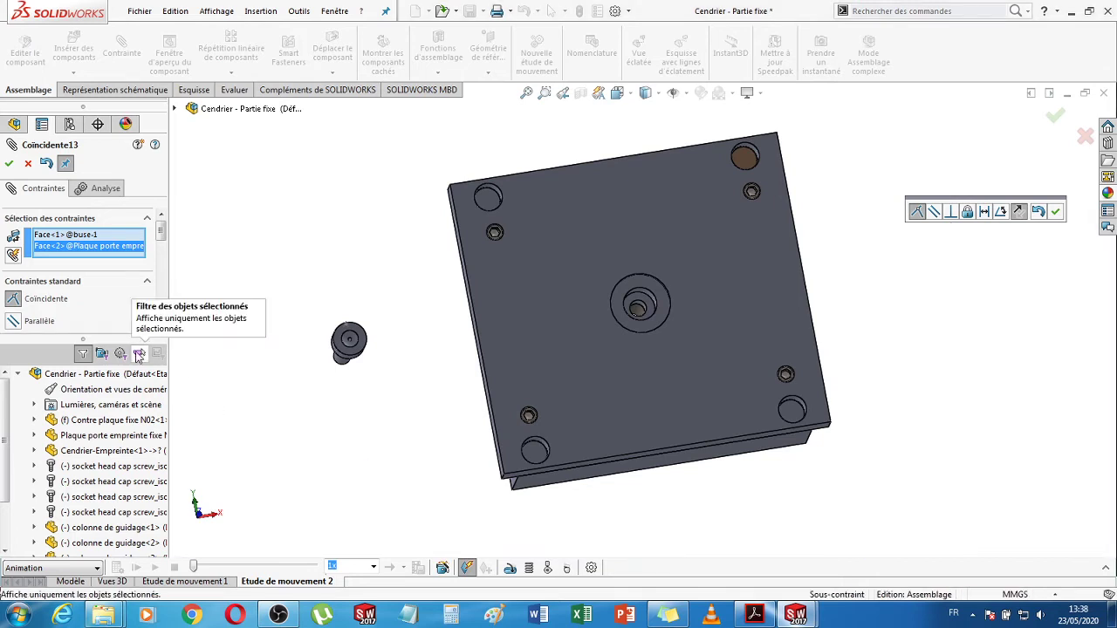
{"action": "left_click_drag", "start_coordinate": [128, 338], "coordinate": [129, 338]}
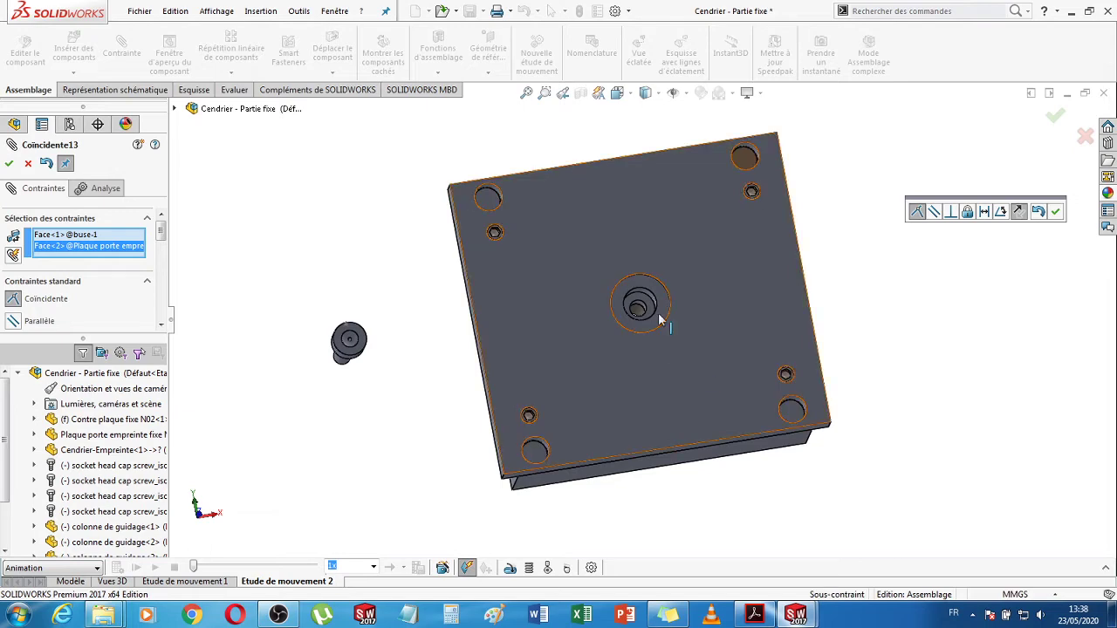
- Mate the underside of buse's head coincident with the central counterbore floor in Plaque porte empreinte fixe N10, accepting the animation update
{"action": "middle_click_drag", "start_coordinate": [479, 402], "coordinate": [741, 343]}
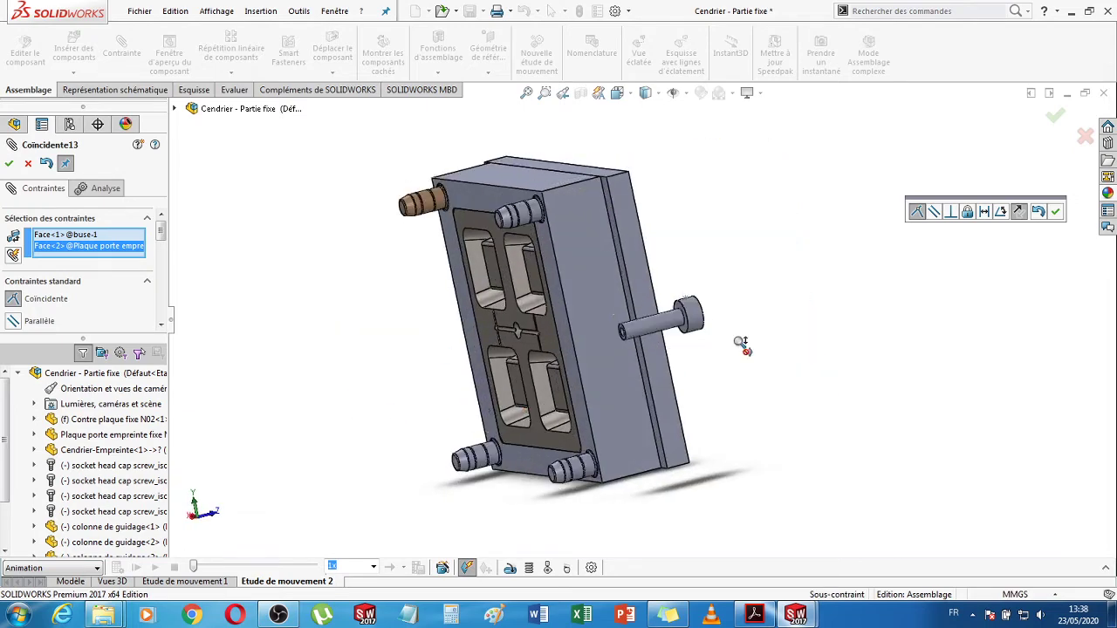
{"action": "scroll", "coordinate": [693, 323], "scroll_direction": "down", "scroll_amount": 6}
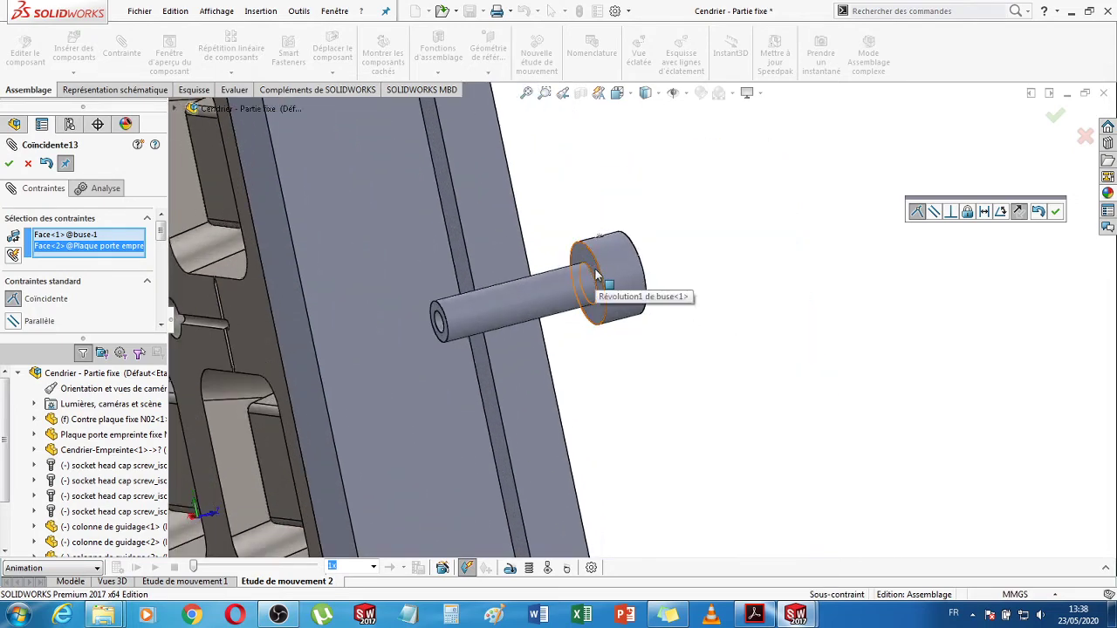
{"action": "left_click", "coordinate": [598, 279]}
{"action": "scroll", "coordinate": [783, 373], "scroll_direction": "up", "scroll_amount": 4}
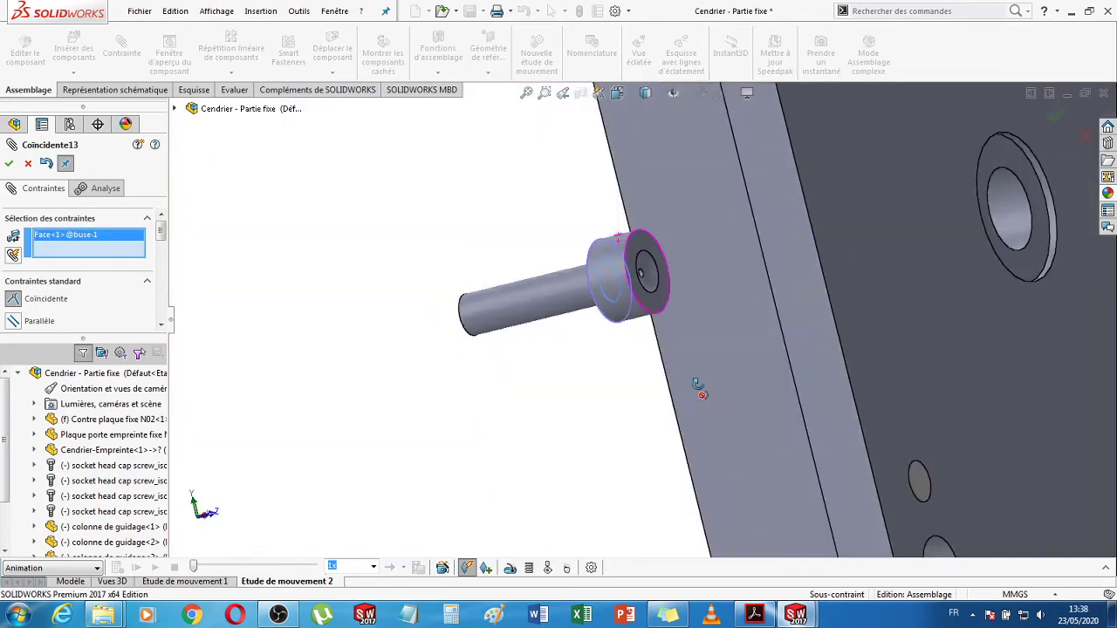
{"action": "middle_click_drag", "start_coordinate": [784, 373], "coordinate": [901, 316]}
{"action": "scroll", "coordinate": [908, 288], "scroll_direction": "down", "scroll_amount": 8}
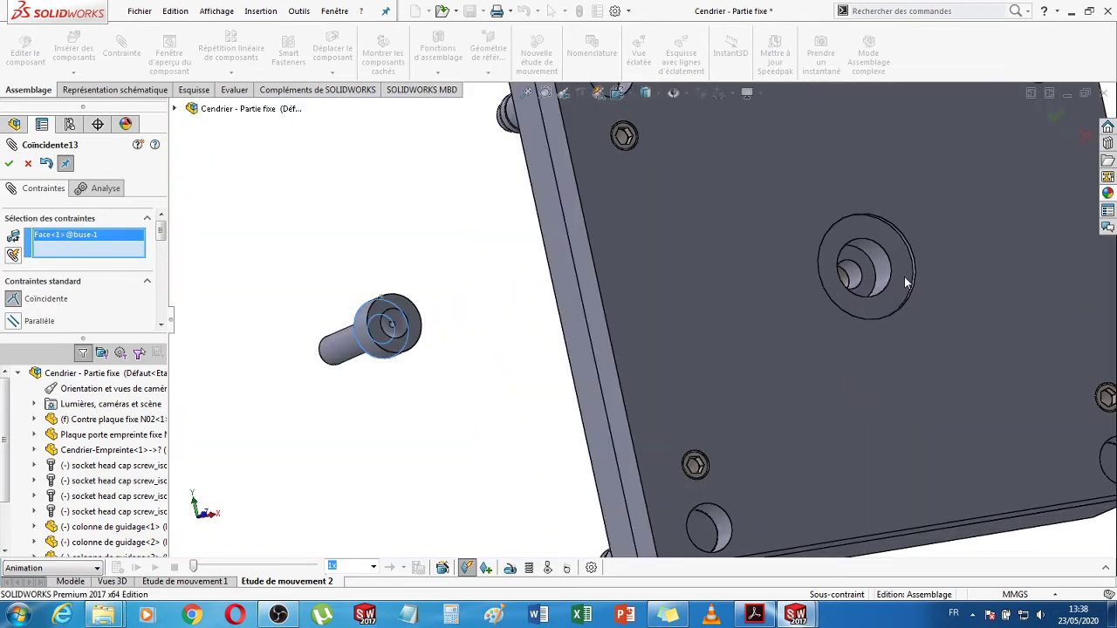
{"action": "left_click", "coordinate": [748, 262]}
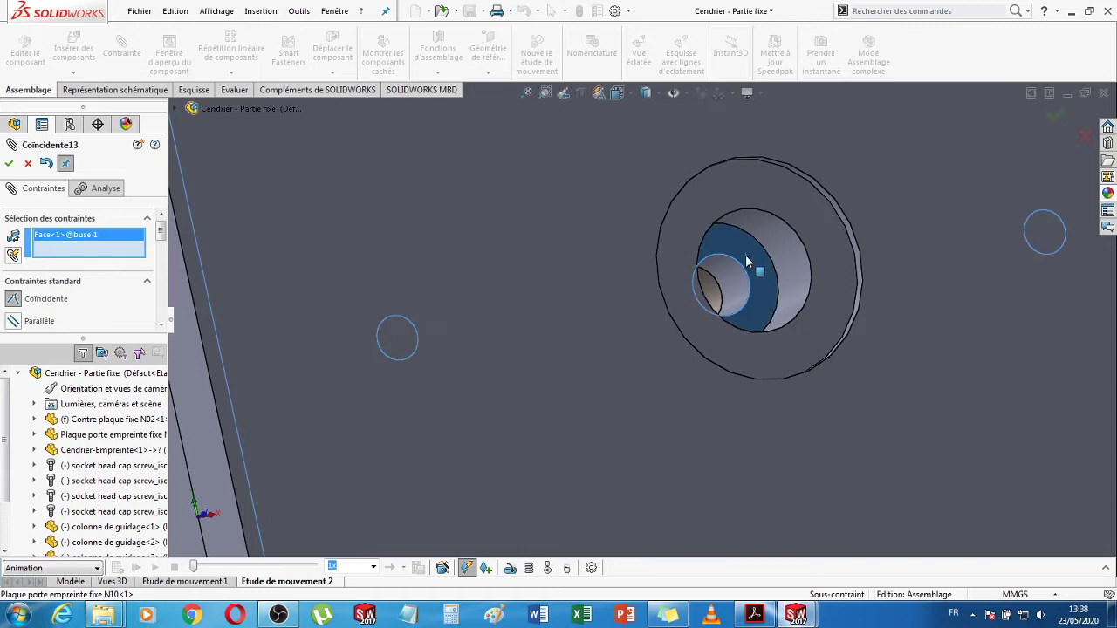
{"action": "left_click", "coordinate": [746, 260]}
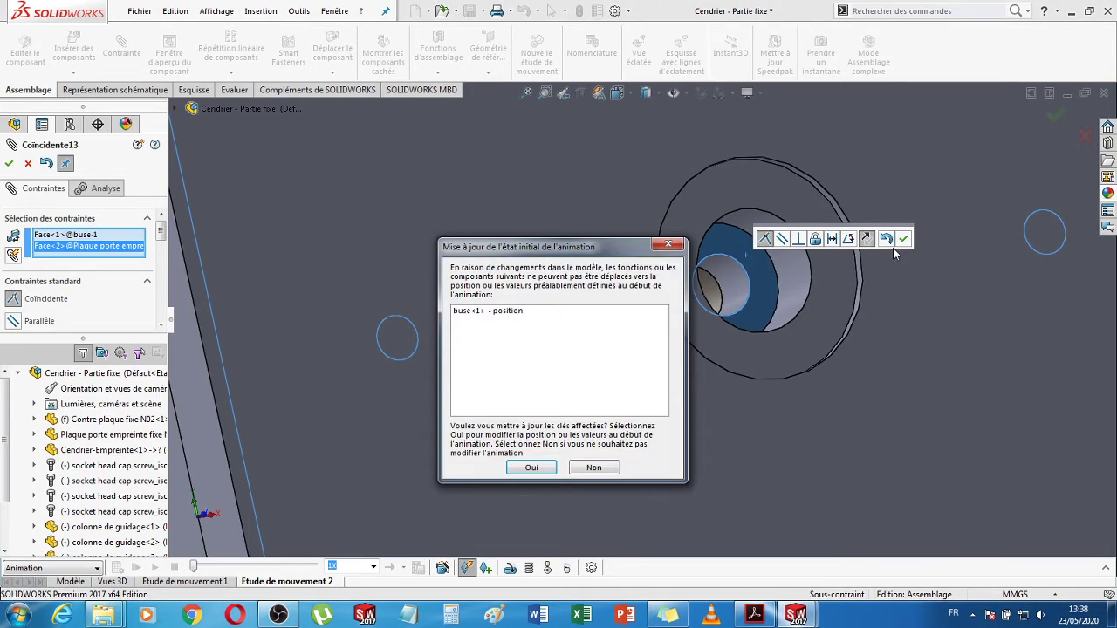
{"action": "left_click", "coordinate": [550, 469]}
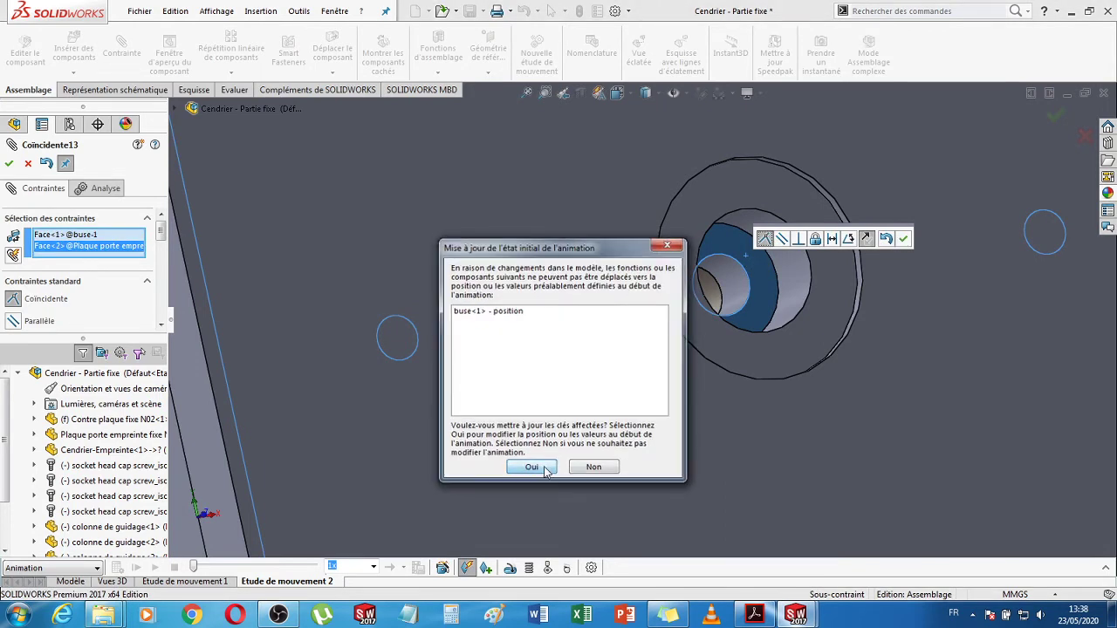
{"action": "left_click", "coordinate": [904, 238]}
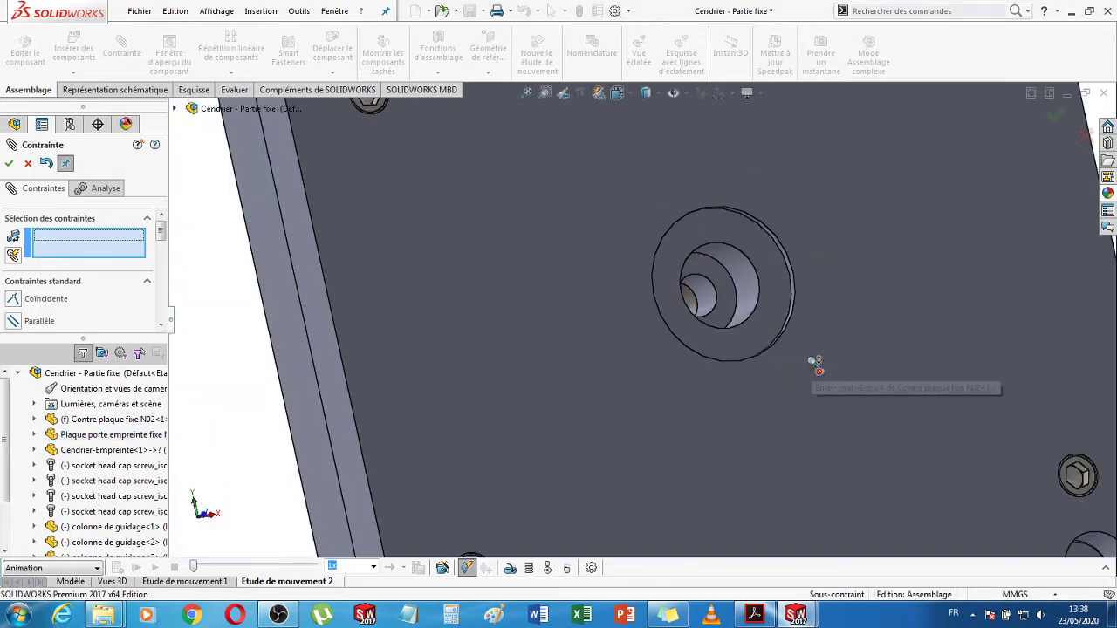
- Mate buse's cylindrical shank concentric with the central hole of Contre plaque fixe N02, accepting the animation update
{"action": "key", "text": "f"}
{"action": "mouse_move", "coordinate": [419, 398]}
{"action": "middle_mouse_down"}
{"action": "mouse_move", "coordinate": [434, 399]}
{"action": "mouse_move", "coordinate": [425, 414]}
{"action": "mouse_move", "coordinate": [369, 437]}
{"action": "mouse_move", "coordinate": [429, 417]}
{"action": "middle_mouse_up"}
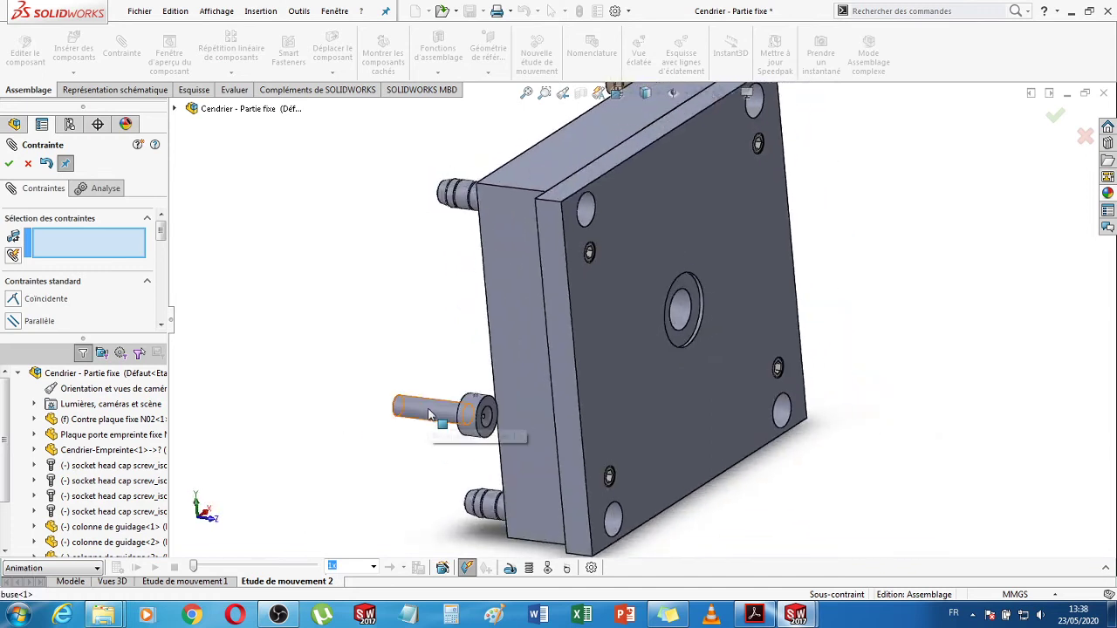
{"action": "left_click", "coordinate": [429, 415]}
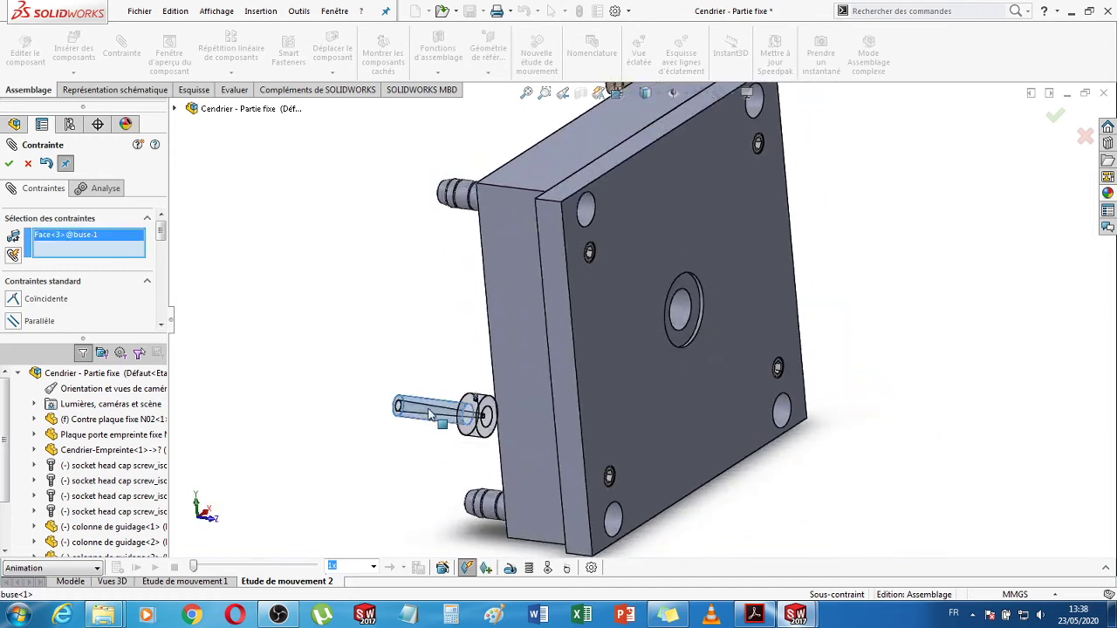
{"action": "left_click", "coordinate": [687, 314]}
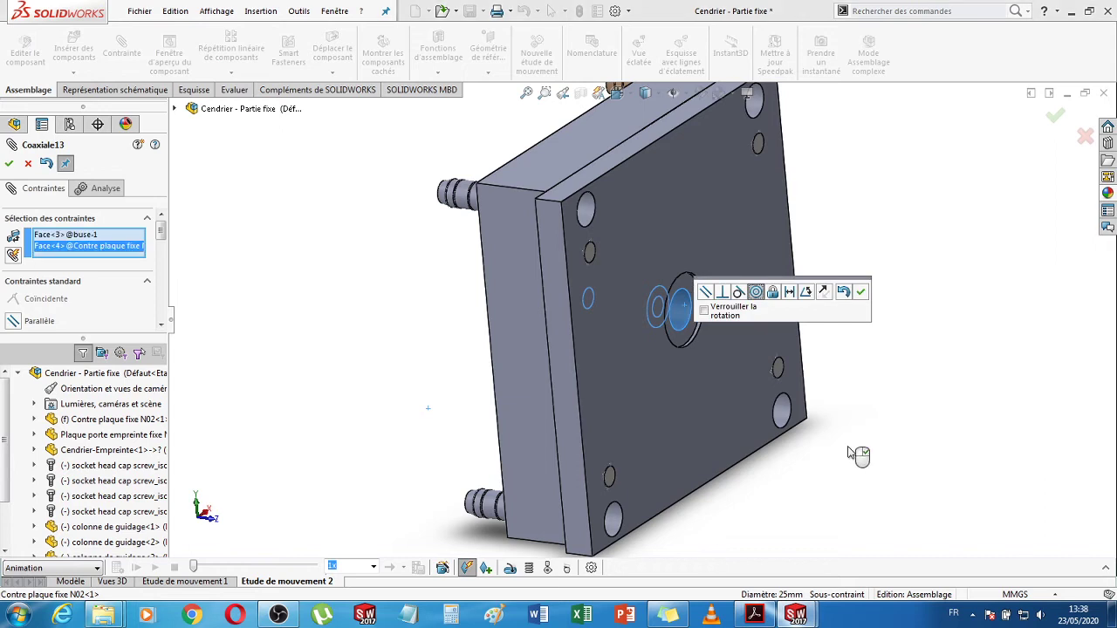
{"action": "left_click", "coordinate": [860, 294]}
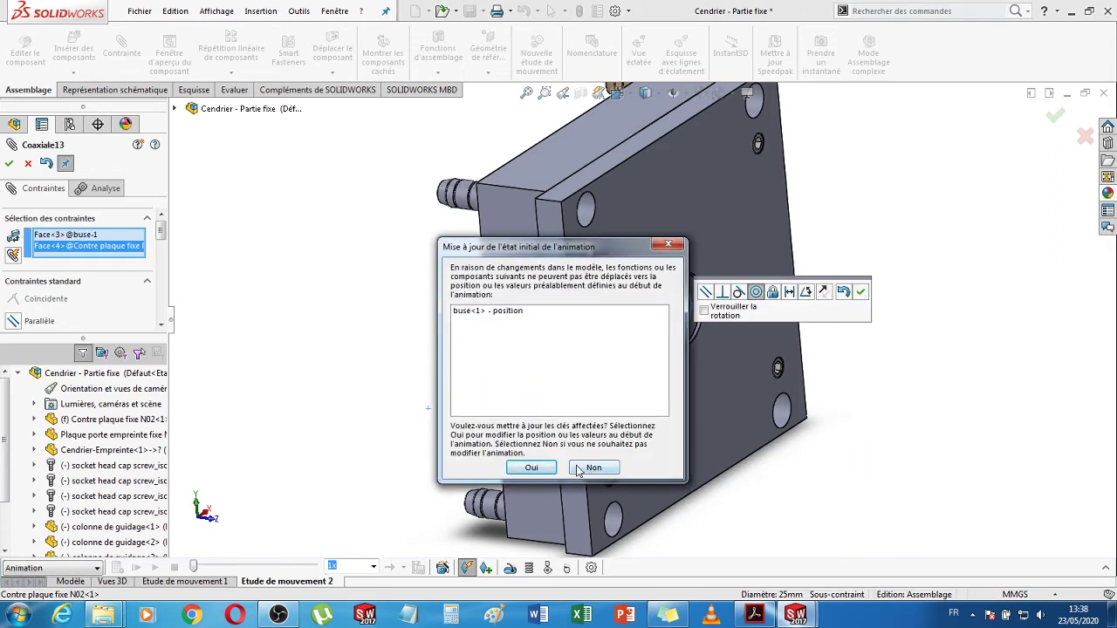
{"action": "left_click", "coordinate": [549, 467]}
{"action": "left_click", "coordinate": [862, 294]}
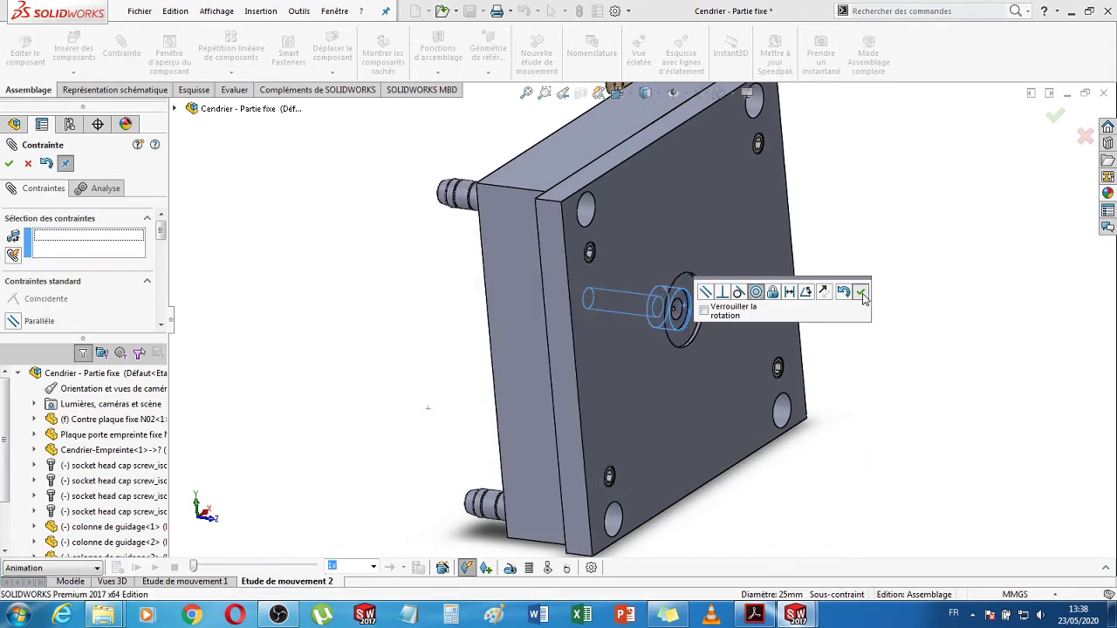
{"action": "middle_click_drag", "start_coordinate": [906, 395], "coordinate": [604, 341]}
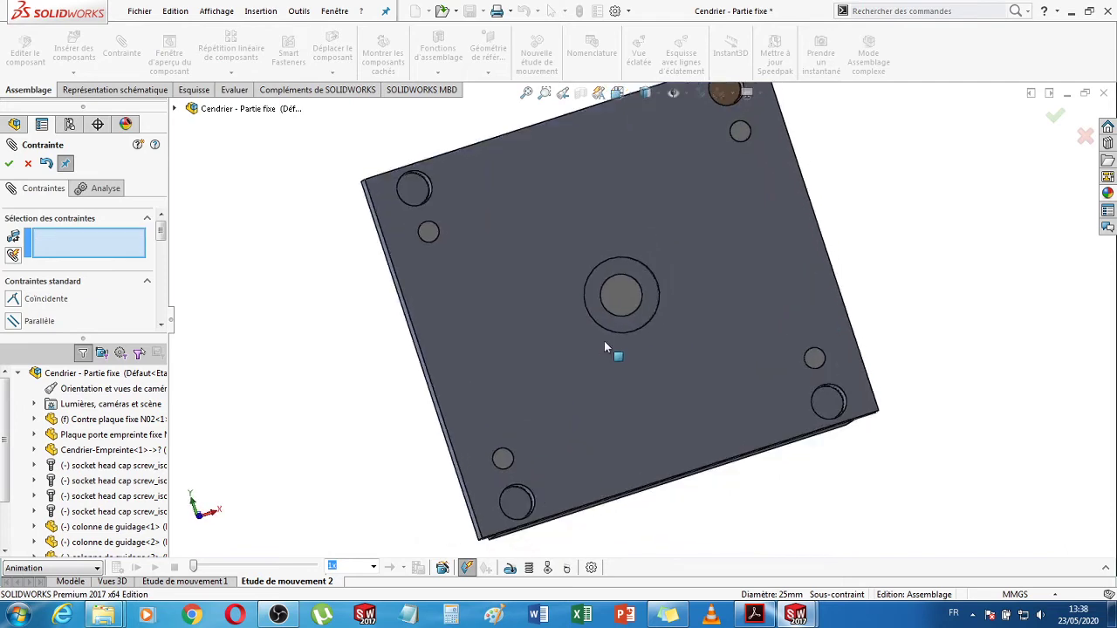
{"action": "scroll", "coordinate": [604, 340], "scroll_direction": "down", "scroll_amount": 5}
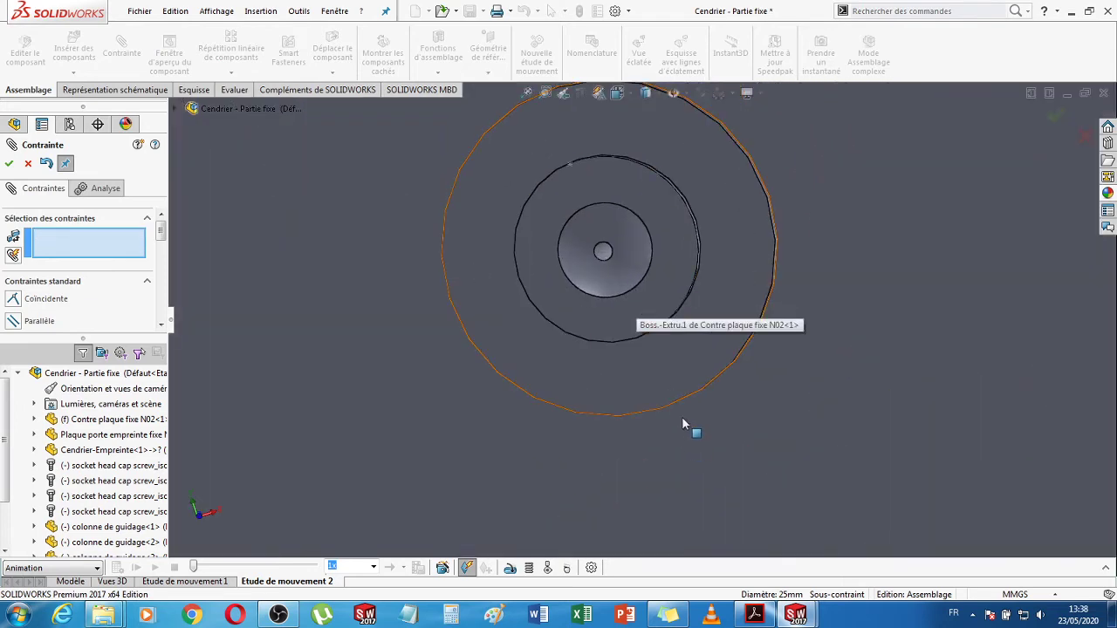
{"action": "middle_click_drag", "start_coordinate": [690, 429], "coordinate": [650, 375]}
{"action": "key", "text": "ctrl+shift+z"}
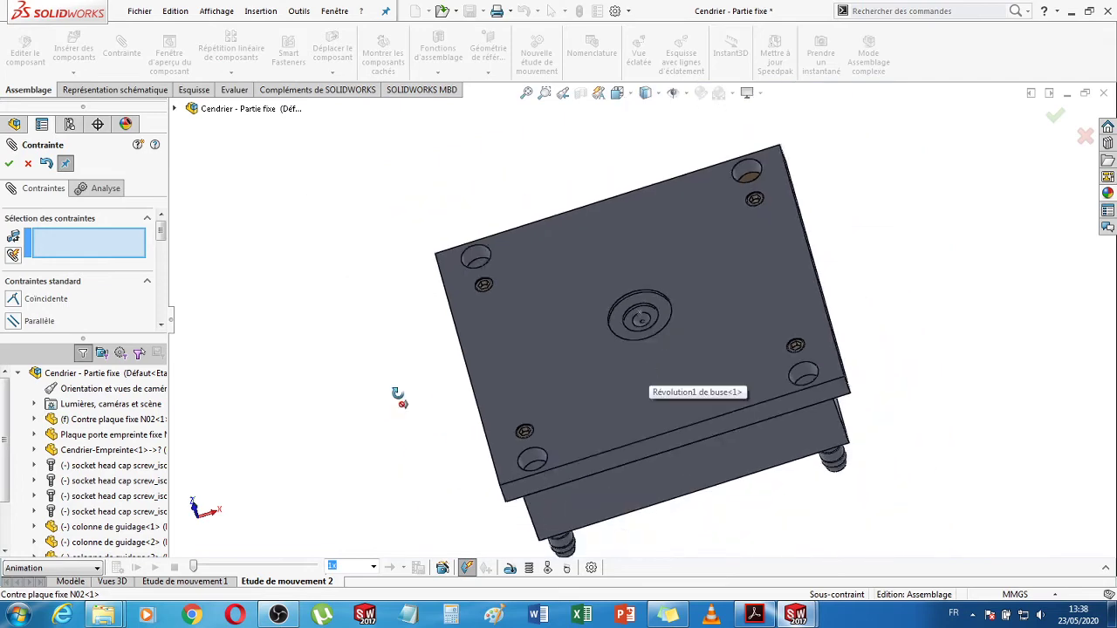
- Inspect the cavity side of the mould around buse's tip and finish the mating command
{"action": "middle_click_drag", "start_coordinate": [398, 397], "coordinate": [660, 382]}
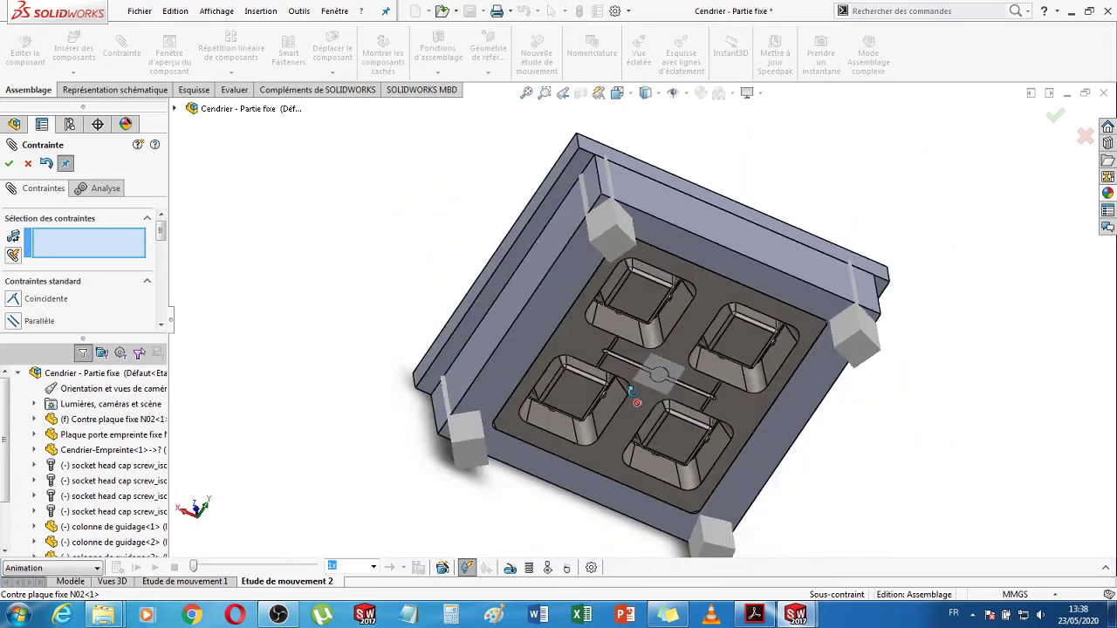
{"action": "scroll", "coordinate": [661, 383], "scroll_direction": "down", "scroll_amount": 6}
{"action": "scroll", "coordinate": [668, 361], "scroll_direction": "down", "scroll_amount": 2}
{"action": "scroll", "coordinate": [659, 367], "scroll_direction": "up", "scroll_amount": 6}
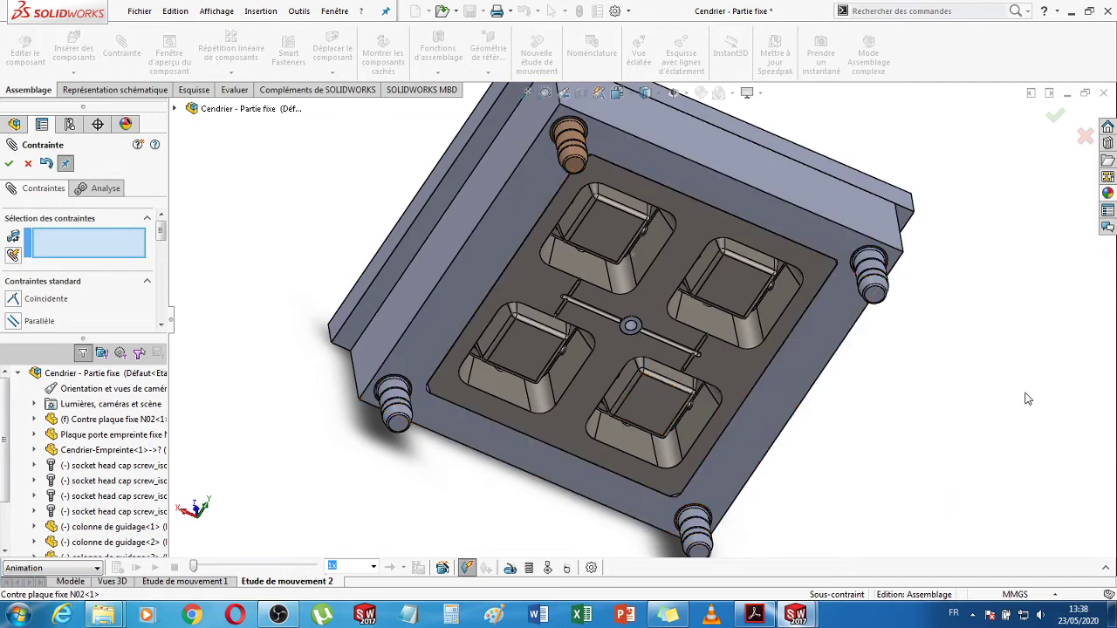
{"action": "left_click", "coordinate": [9, 165]}
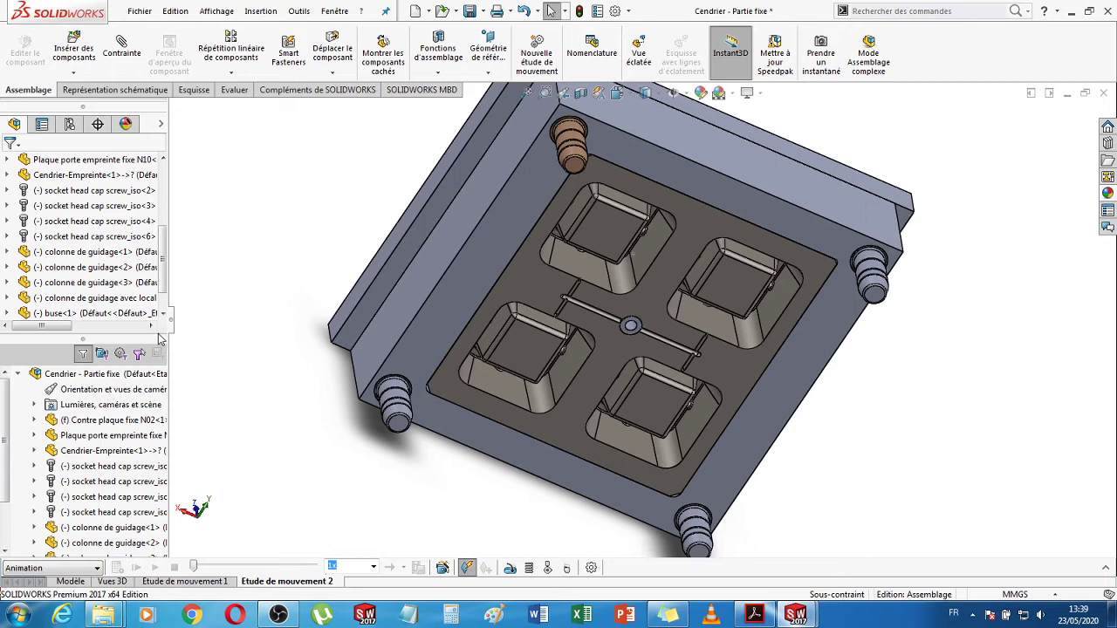
- Turn off automatic keying in Etude de mouvement 2 and set its study type to Mouvement standard
{"action": "left_click_drag", "start_coordinate": [157, 333], "coordinate": [156, 331]}
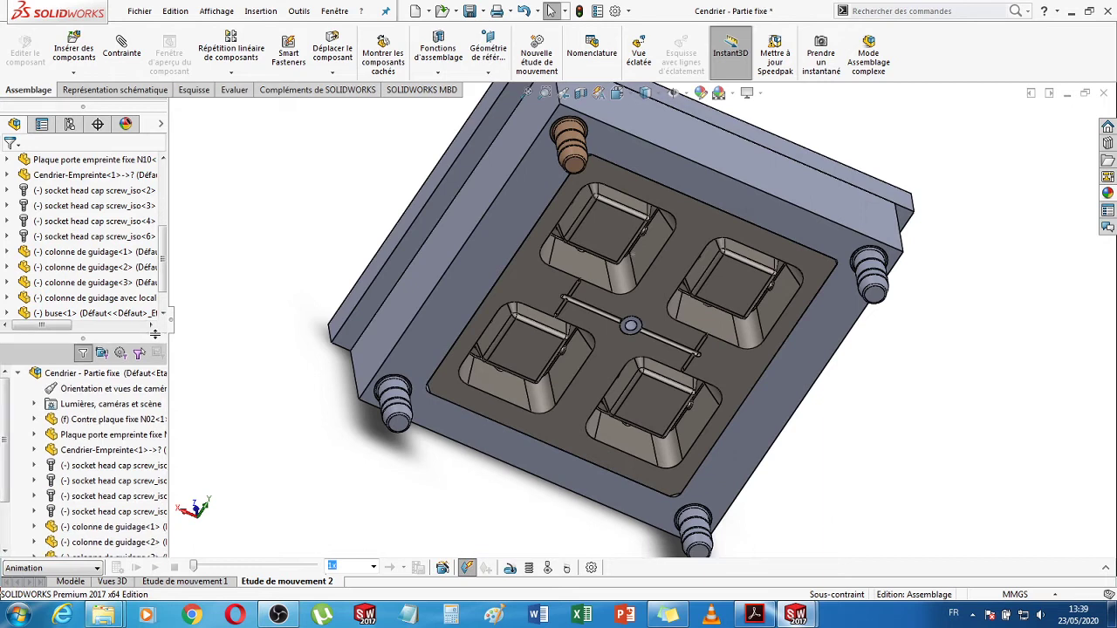
{"action": "left_click", "coordinate": [97, 569]}
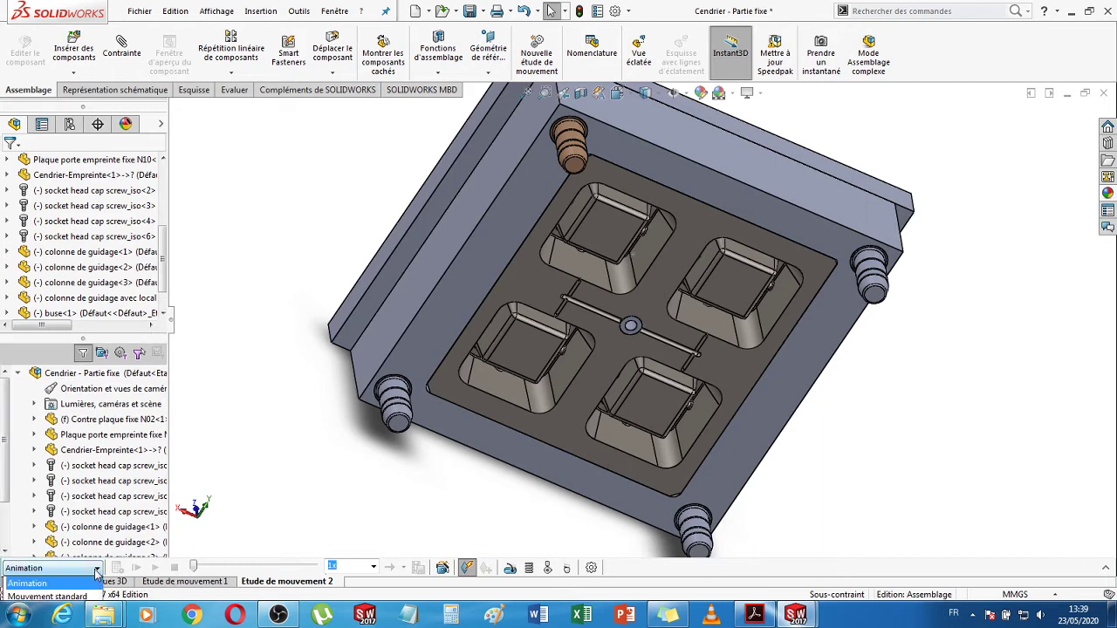
{"action": "left_click", "coordinate": [466, 568]}
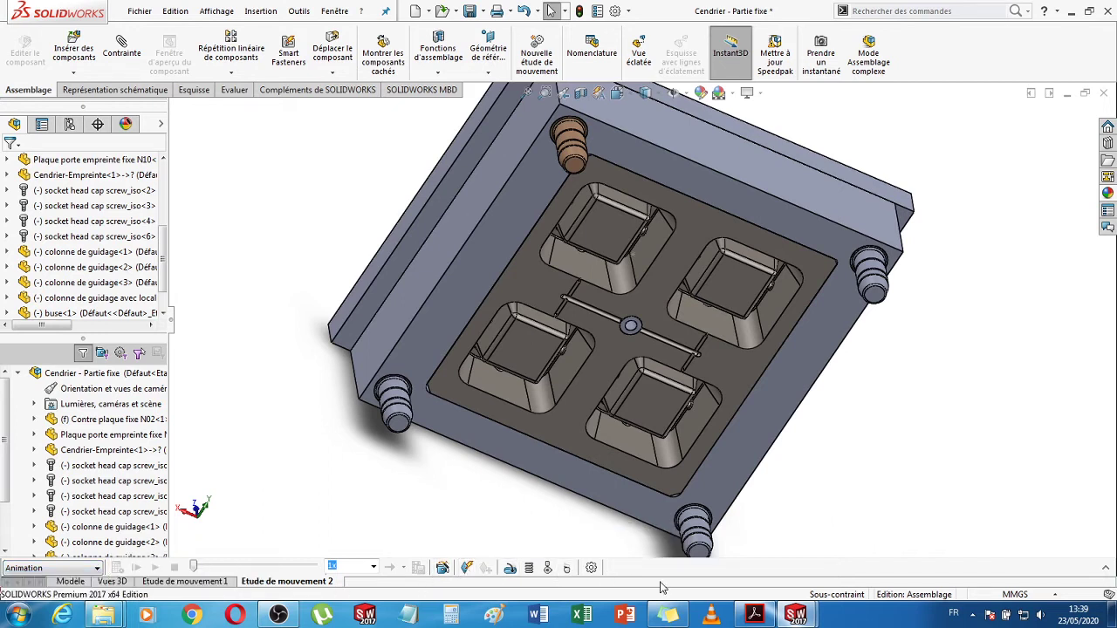
{"action": "left_click", "coordinate": [1106, 568]}
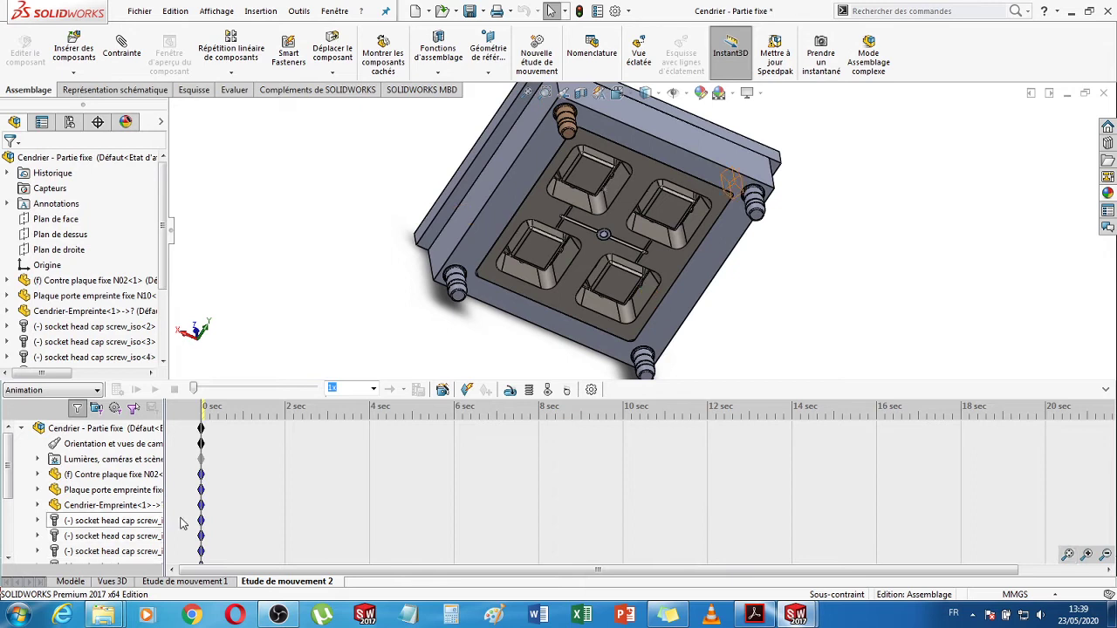
{"action": "left_click", "coordinate": [93, 390]}
{"action": "left_click", "coordinate": [75, 420]}
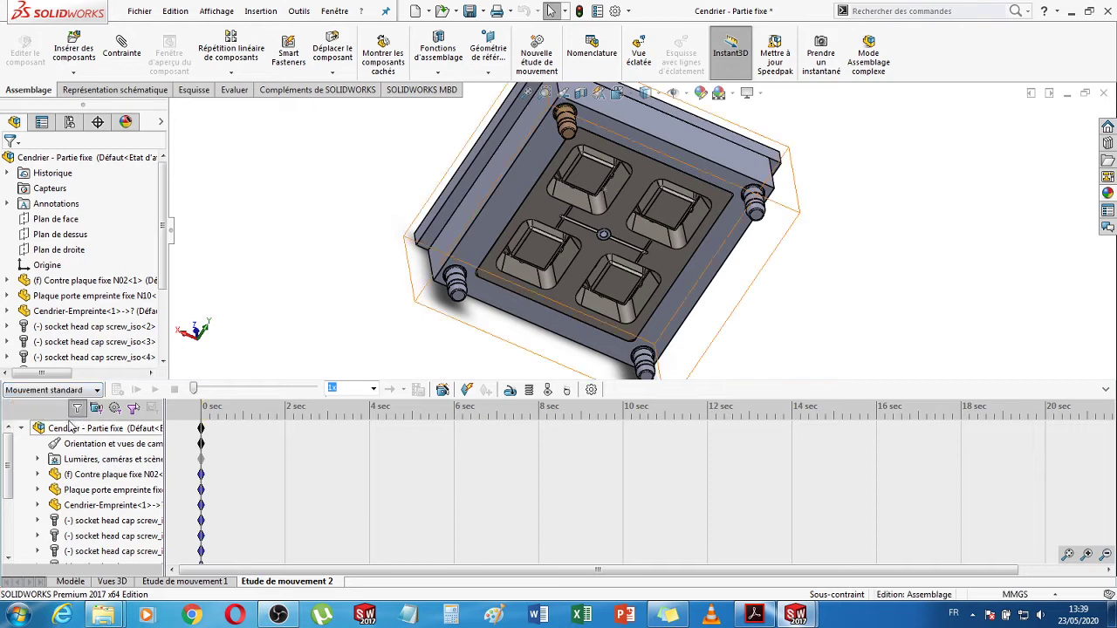
{"action": "left_click", "coordinate": [1106, 389]}
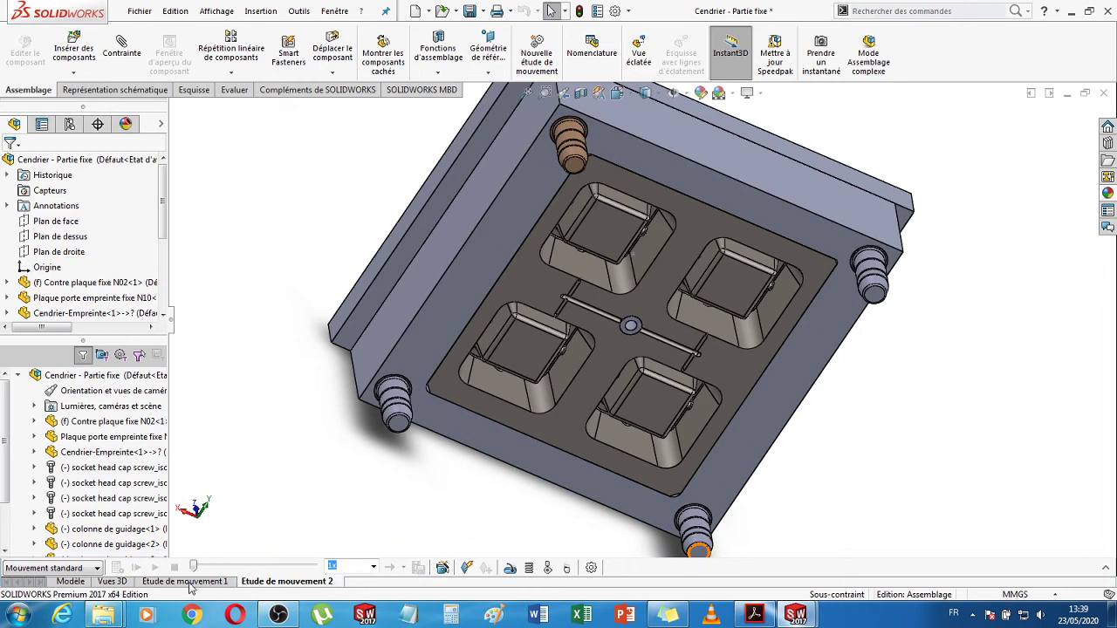
- Examine buse's head in the fixed-side plate and its tip where the runners meet it on the cavity insert
{"action": "middle_click_drag", "start_coordinate": [416, 517], "coordinate": [718, 497]}
{"action": "scroll", "coordinate": [786, 381], "scroll_direction": "down", "scroll_amount": 5}
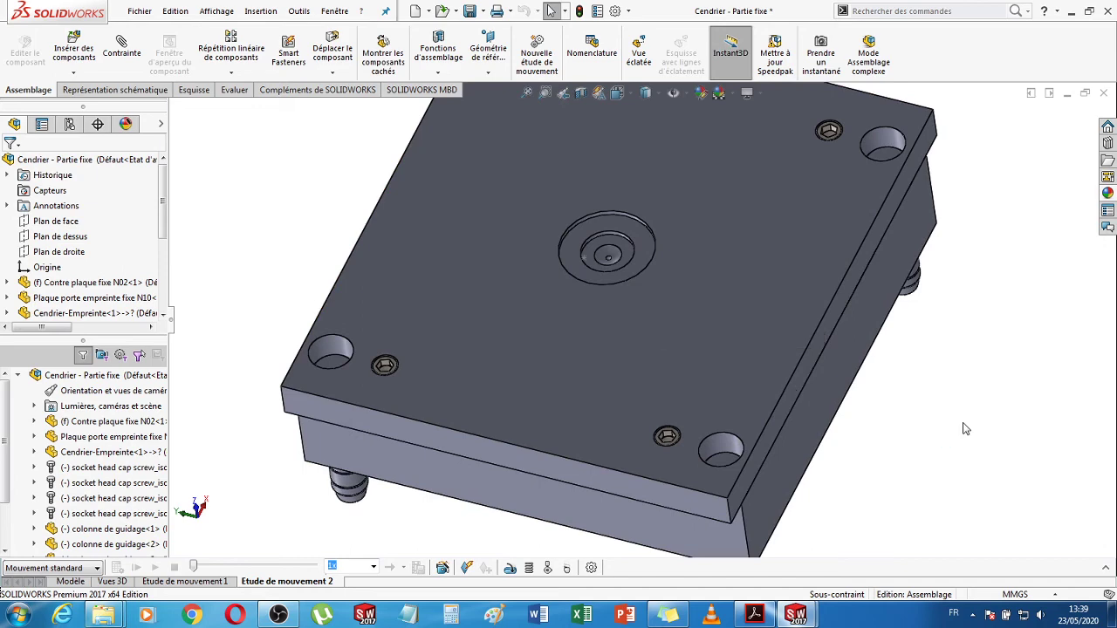
{"action": "middle_click_drag", "start_coordinate": [966, 466], "coordinate": [960, 501]}
{"action": "scroll", "coordinate": [607, 259], "scroll_direction": "down", "scroll_amount": 6}
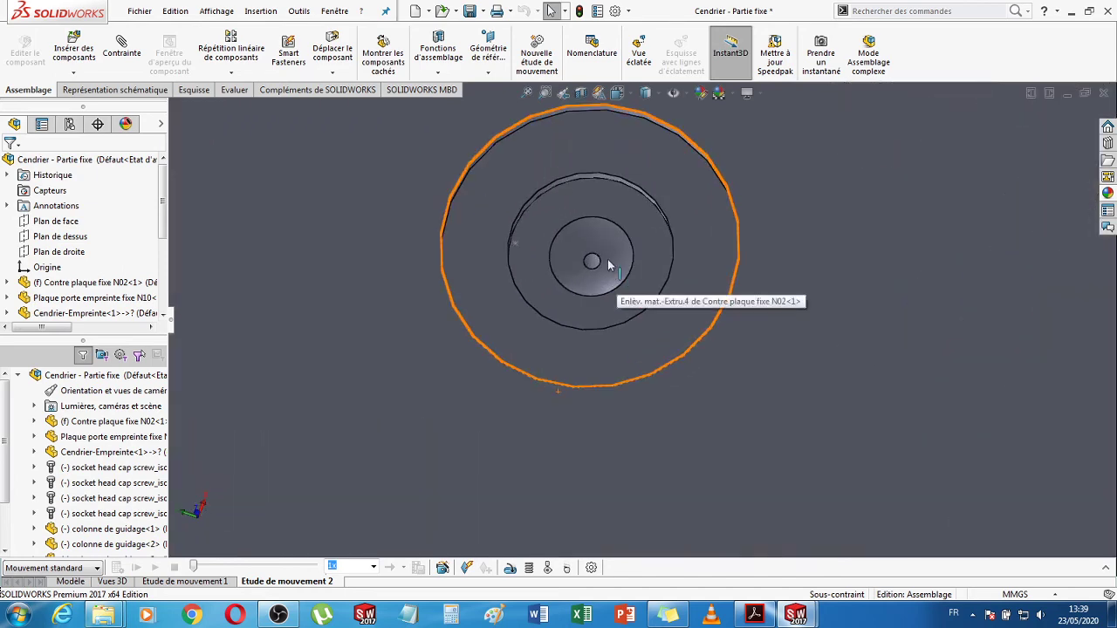
{"action": "scroll", "coordinate": [627, 358], "scroll_direction": "up", "scroll_amount": 6}
{"action": "mouse_move", "coordinate": [628, 357]}
{"action": "middle_mouse_down"}
{"action": "mouse_move", "coordinate": [411, 337]}
{"action": "mouse_move", "coordinate": [621, 464]}
{"action": "mouse_move", "coordinate": [644, 345]}
{"action": "middle_mouse_up"}
{"action": "scroll", "coordinate": [645, 340], "scroll_direction": "down", "scroll_amount": 8}
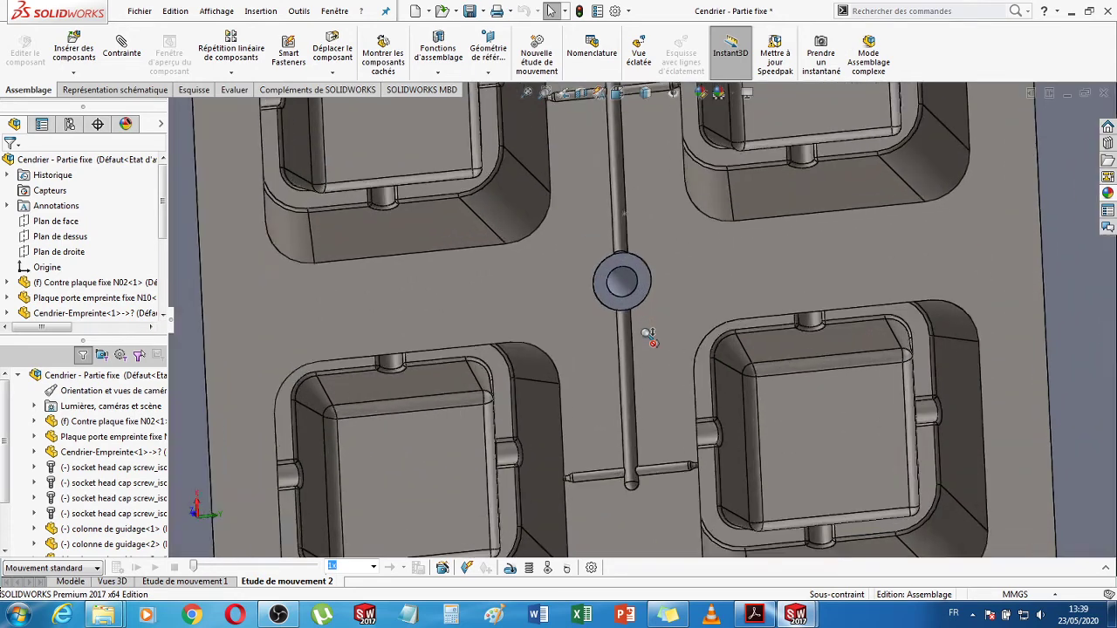
{"action": "scroll", "coordinate": [617, 288], "scroll_direction": "down", "scroll_amount": 3}
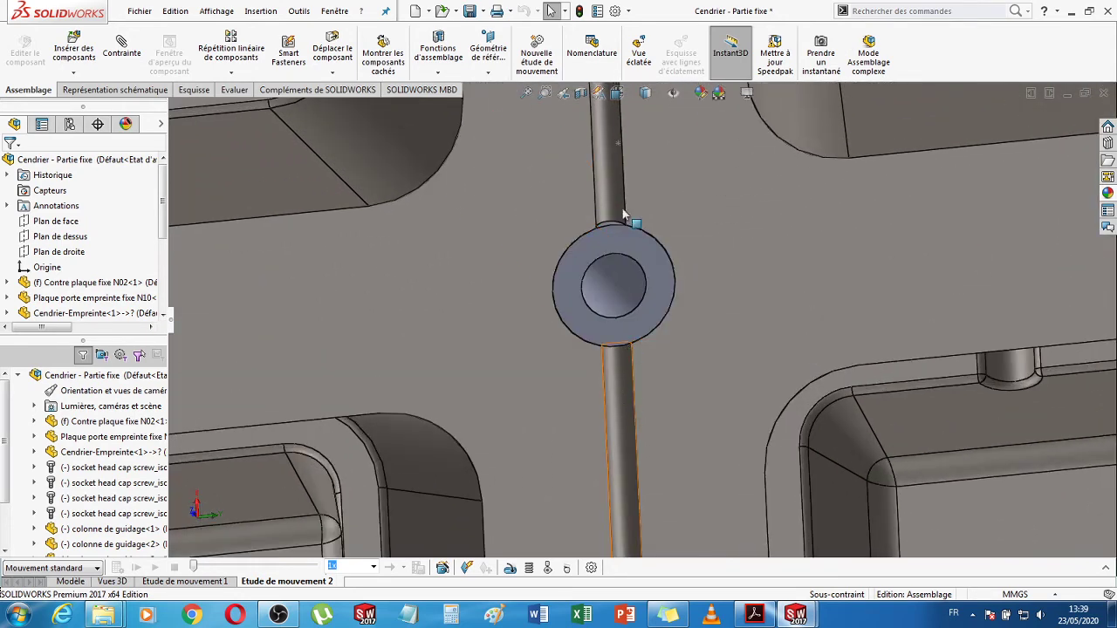
{"action": "scroll", "coordinate": [633, 380], "scroll_direction": "up", "scroll_amount": 1}
{"action": "scroll", "coordinate": [633, 379], "scroll_direction": "up", "scroll_amount": 5}
{"action": "scroll", "coordinate": [634, 237], "scroll_direction": "down", "scroll_amount": 2}
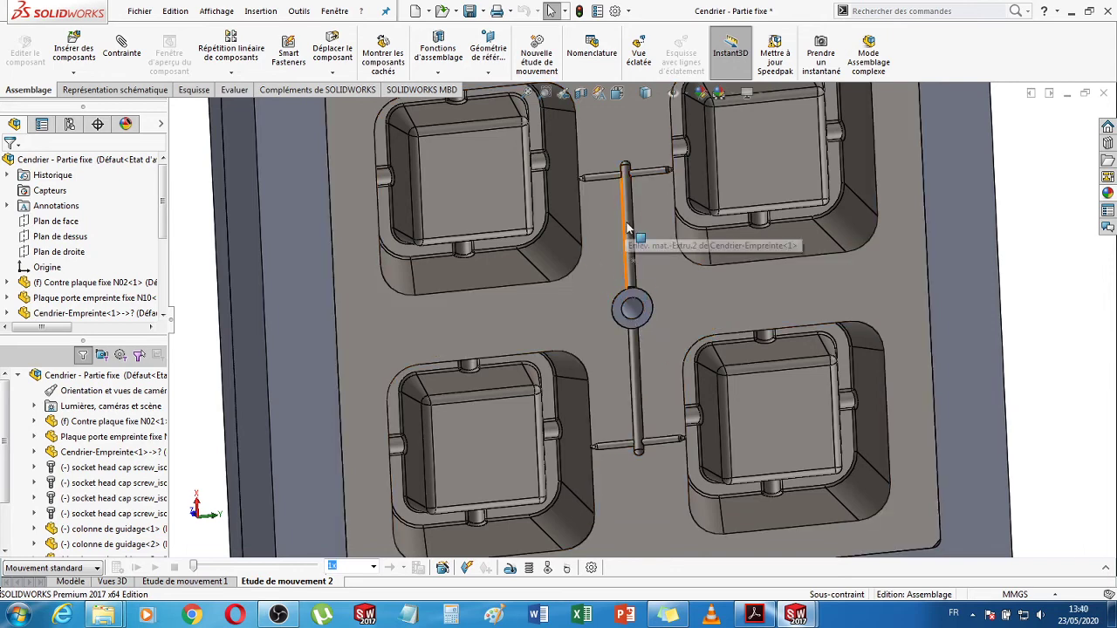
{"action": "scroll", "coordinate": [640, 375], "scroll_direction": "up", "scroll_amount": 5}
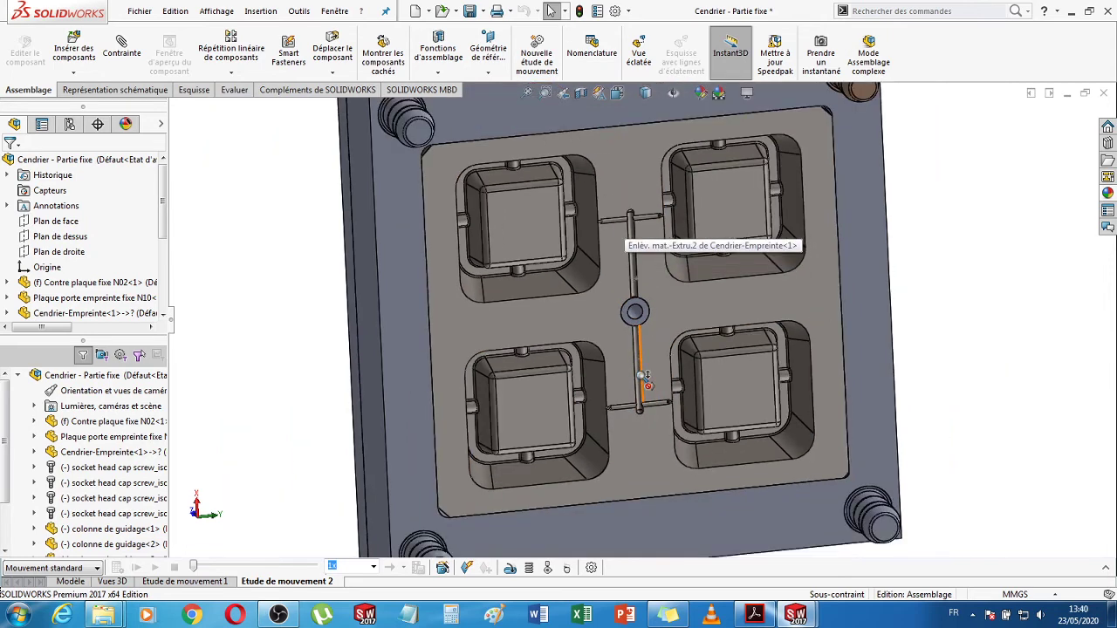
- Switch to the buse part window and turn the part to show the shank's end face
{"action": "mouse_move", "coordinate": [794, 615]}
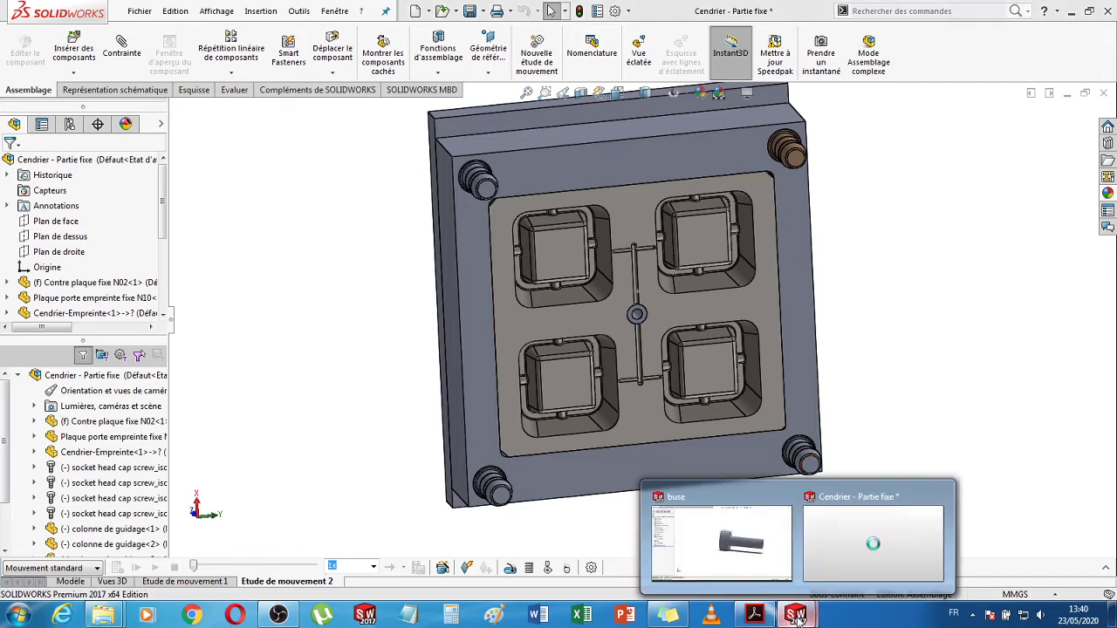
{"action": "left_click", "coordinate": [736, 568]}
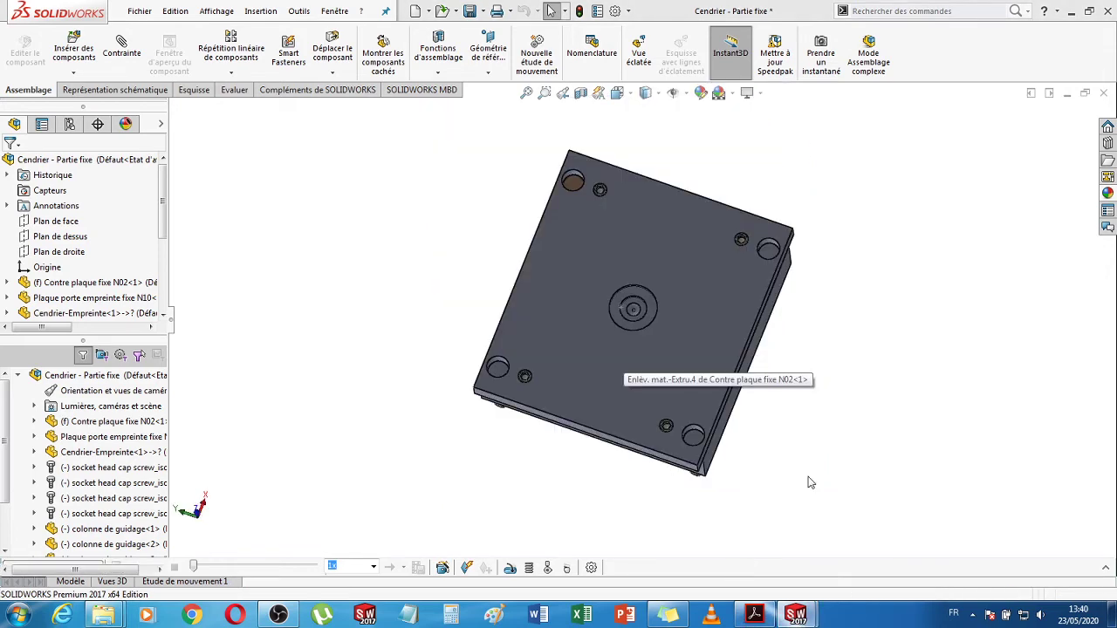
{"action": "key", "text": "ctrl+Tab"}
{"action": "middle_click_drag", "start_coordinate": [807, 480], "coordinate": [710, 369]}
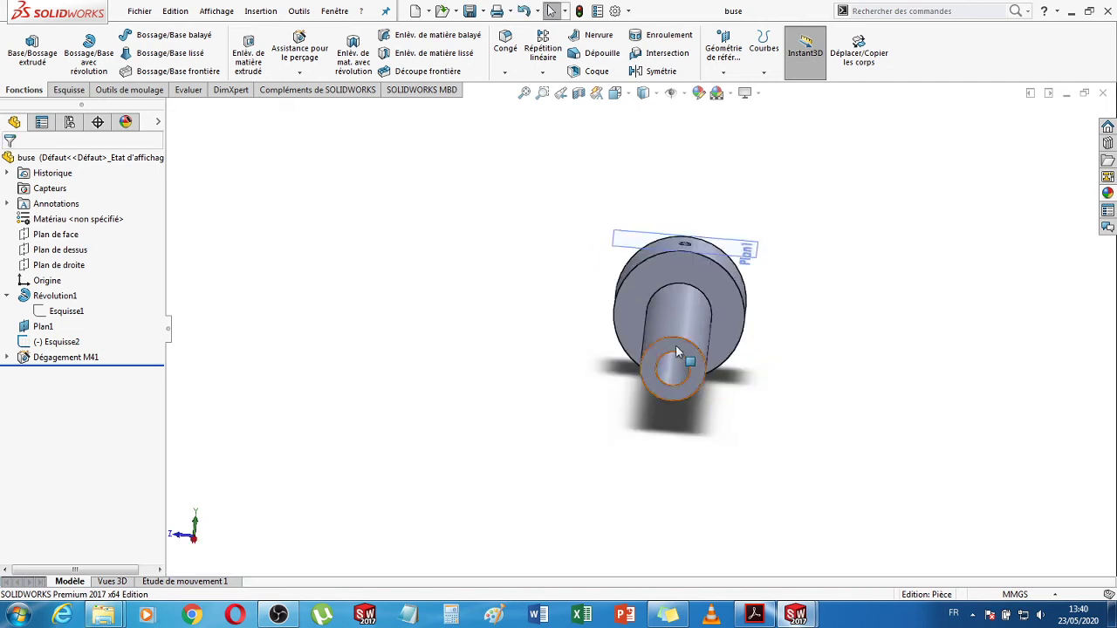
{"action": "left_click", "coordinate": [677, 352]}
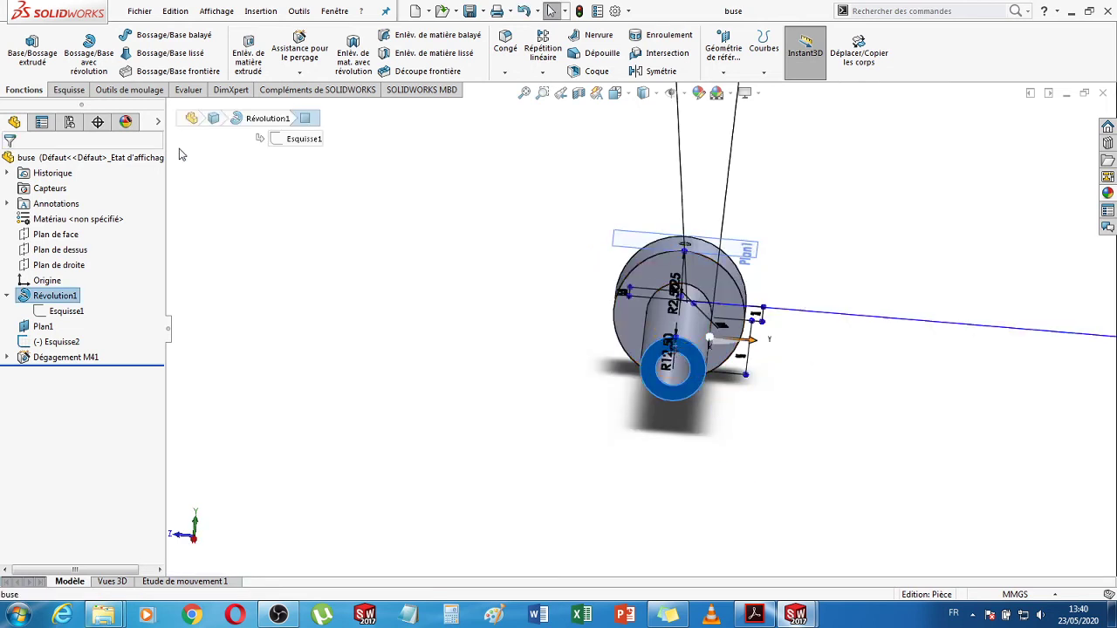
{"action": "left_click", "coordinate": [68, 94]}
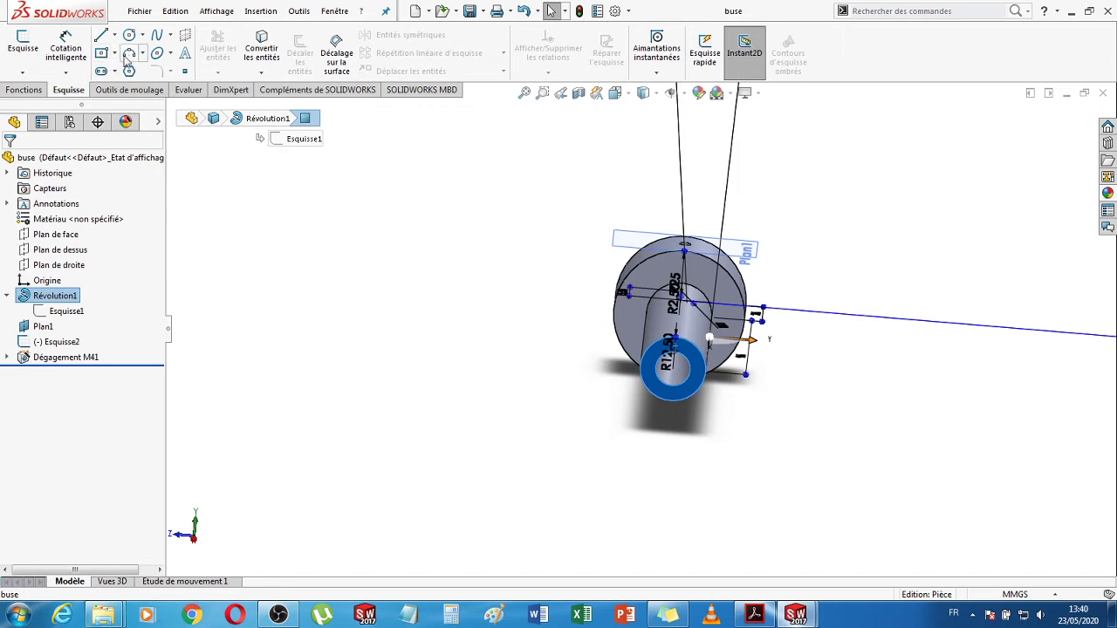
{"action": "left_click", "coordinate": [406, 341]}
- Start a sketch on Plan de dessus of buse and draw a circle about 5.2 mm in diameter at the shank's tip
{"action": "middle_click_drag", "start_coordinate": [464, 376], "coordinate": [491, 238]}
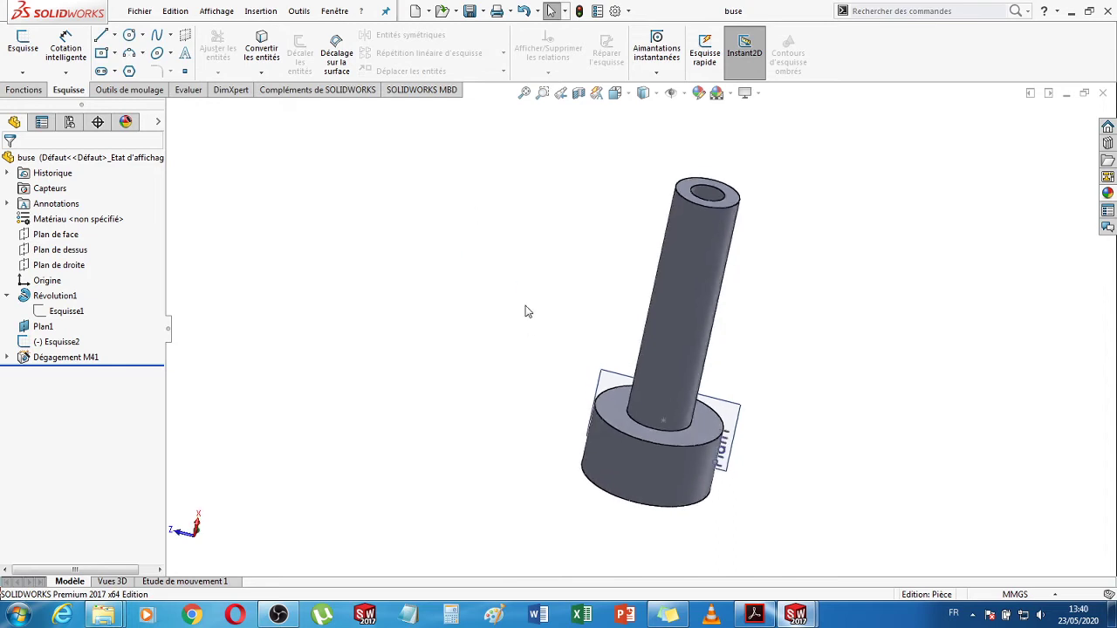
{"action": "middle_click_drag", "start_coordinate": [528, 311], "coordinate": [523, 272]}
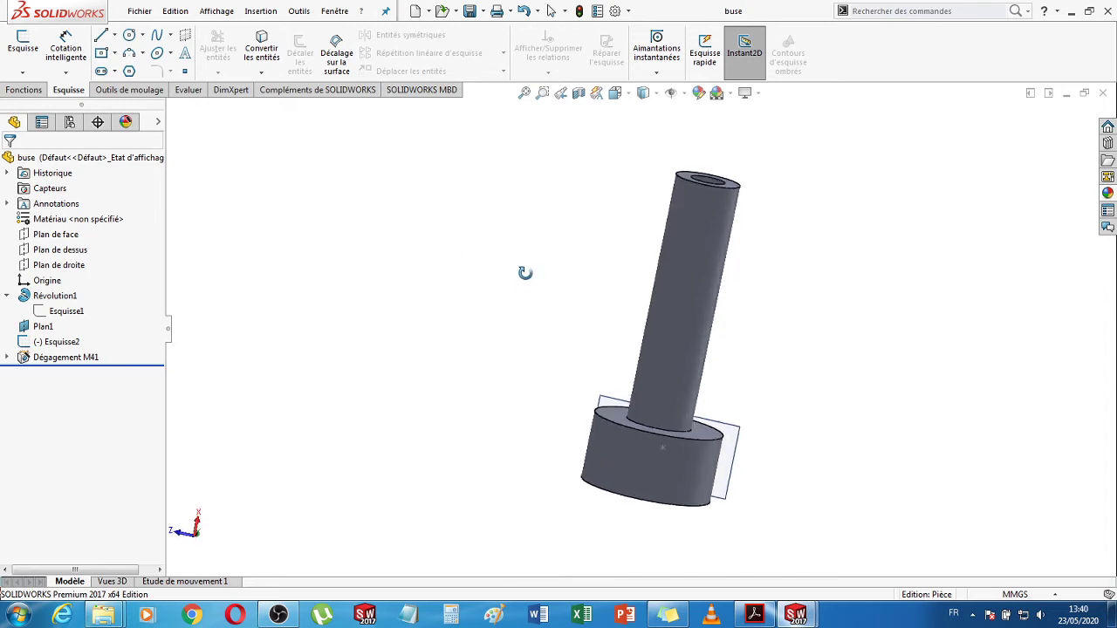
{"action": "left_click", "coordinate": [61, 250]}
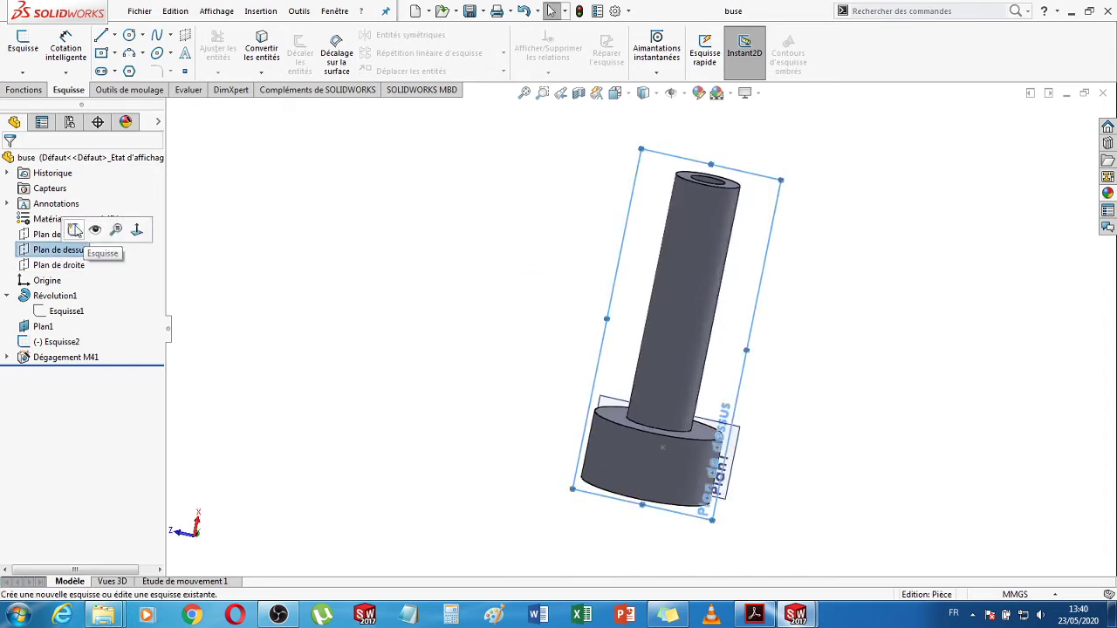
{"action": "left_click", "coordinate": [129, 37]}
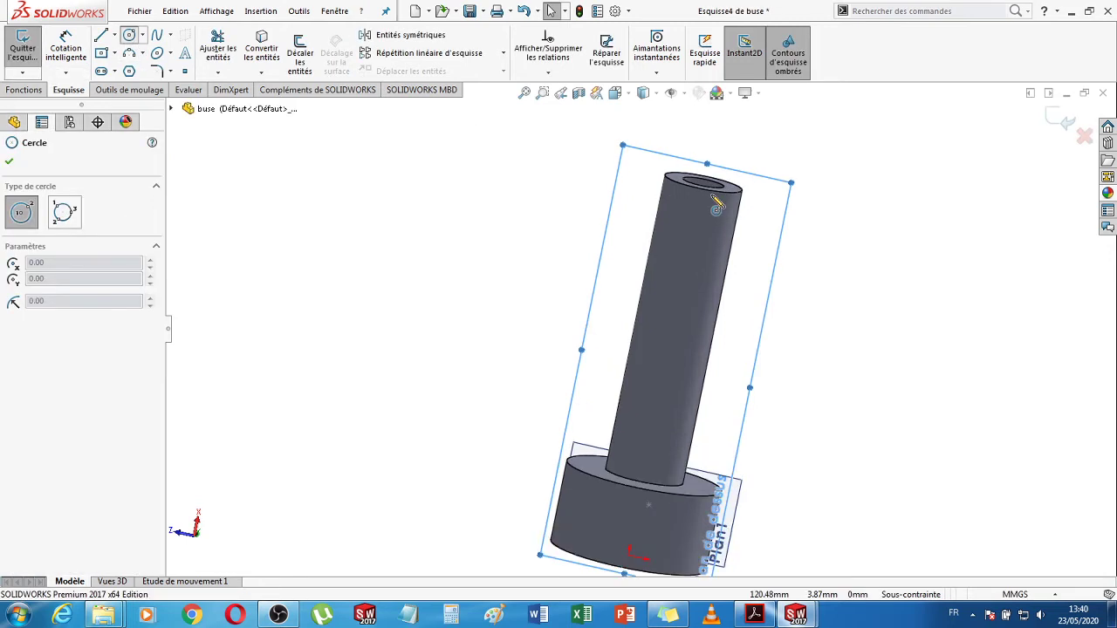
{"action": "scroll", "coordinate": [716, 208], "scroll_direction": "down", "scroll_amount": 3}
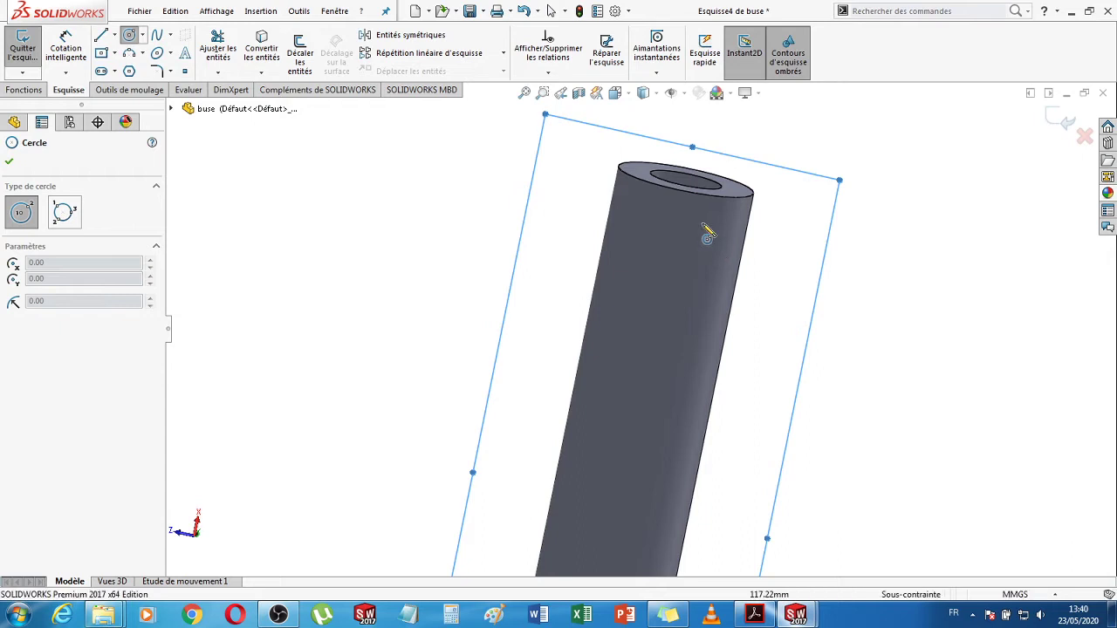
{"action": "left_click", "coordinate": [688, 175]}
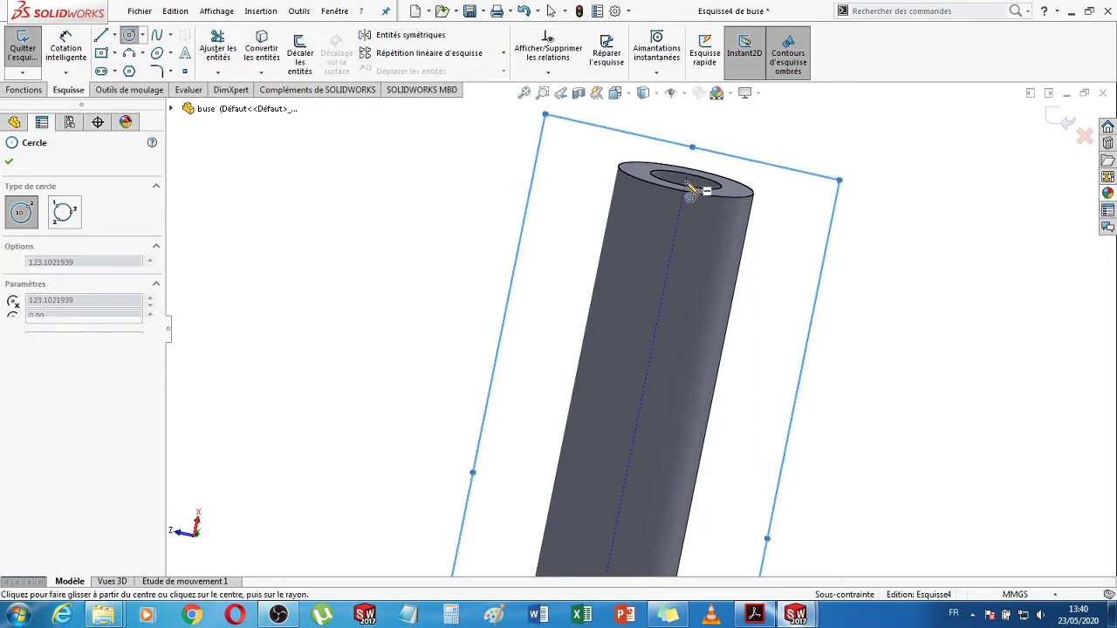
{"action": "left_click", "coordinate": [683, 188]}
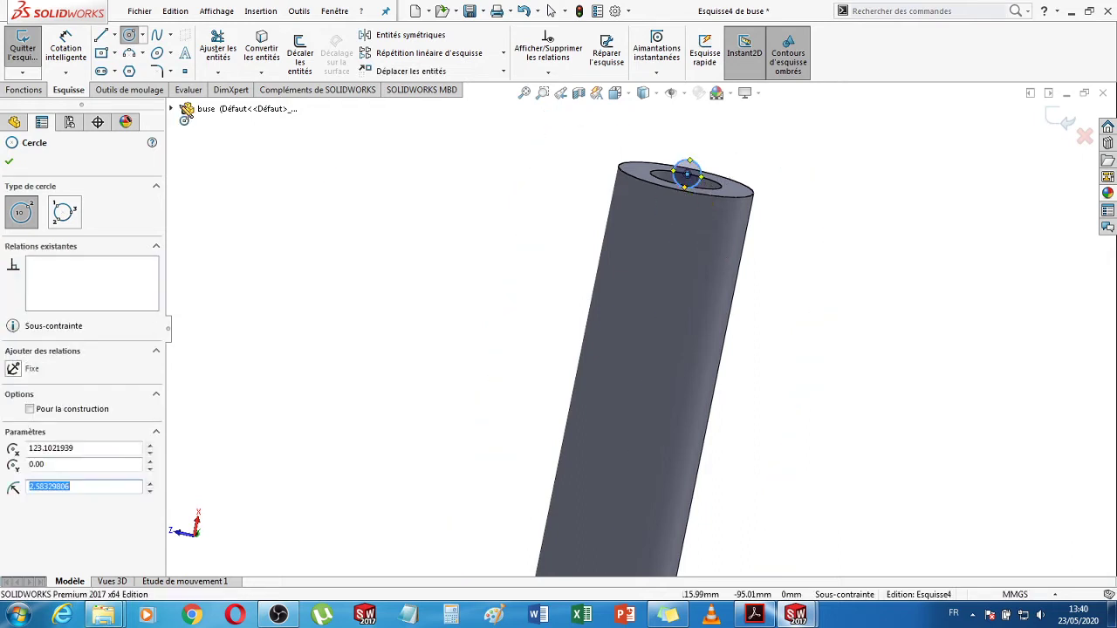
- Dimension the circle at the shank's tip with a diameter of 6 mm
{"action": "key", "text": "d"}
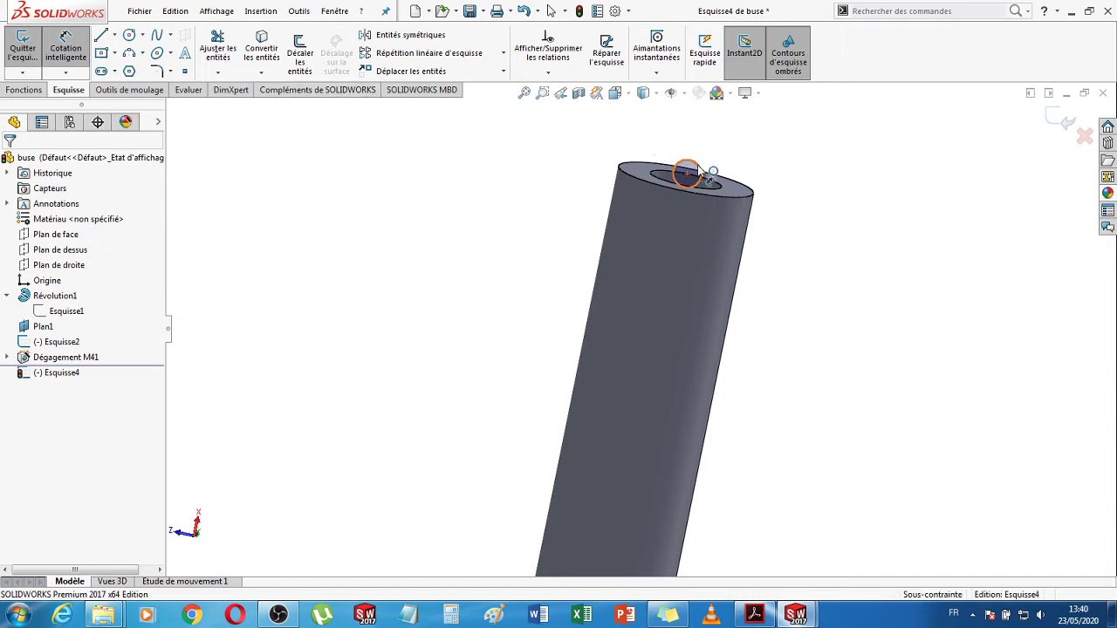
{"action": "left_click", "coordinate": [700, 171]}
{"action": "left_click", "coordinate": [739, 156]}
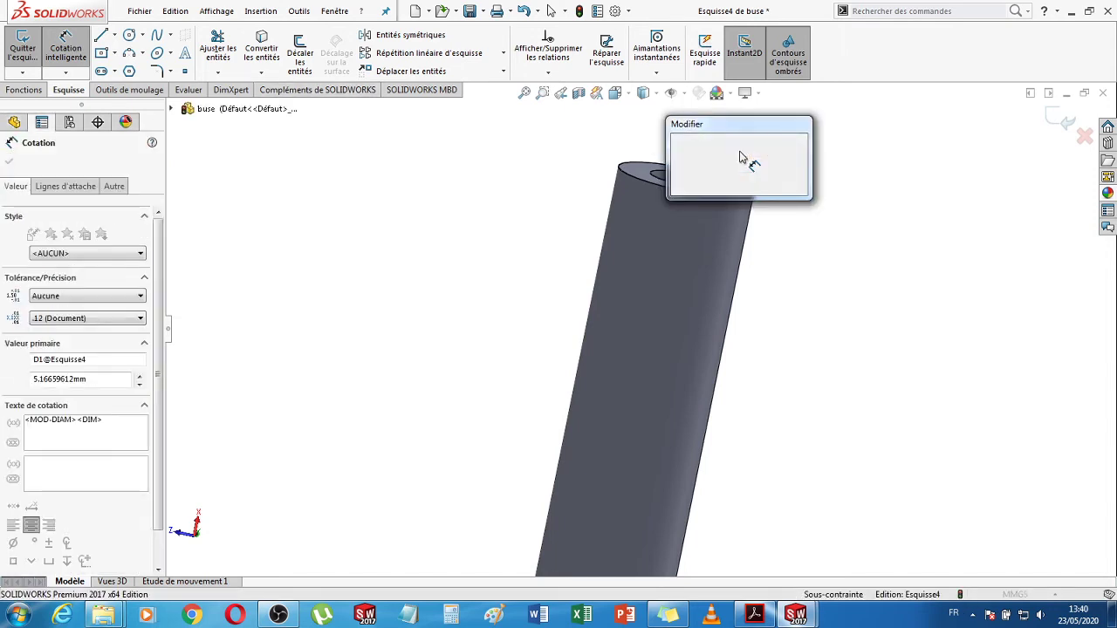
{"action": "type", "text": "6"}
{"action": "key", "text": "Return"}
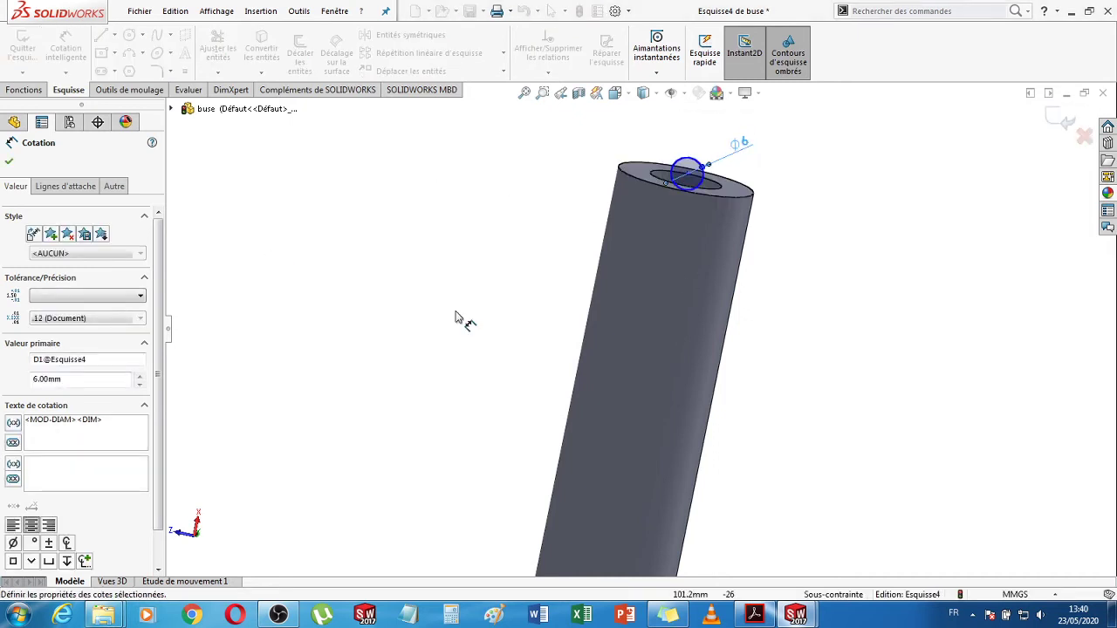
- In the top view, move the circle's centre onto the midpoint of the shank's end edge
{"action": "left_click", "coordinate": [616, 93]}
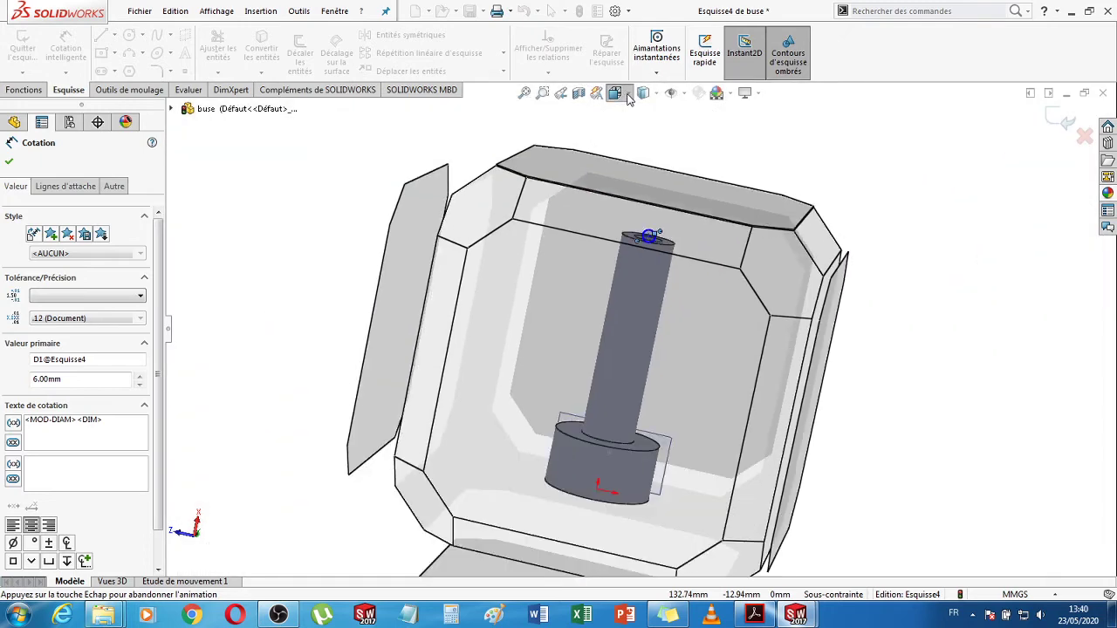
{"action": "left_click", "coordinate": [694, 171]}
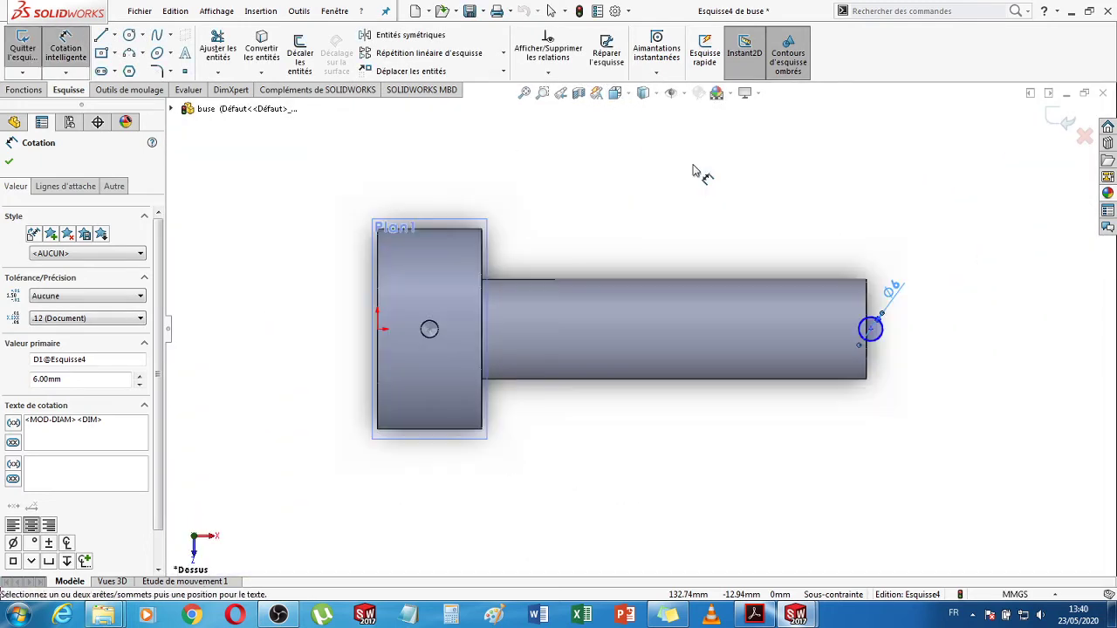
{"action": "scroll", "coordinate": [881, 349], "scroll_direction": "down", "scroll_amount": 5}
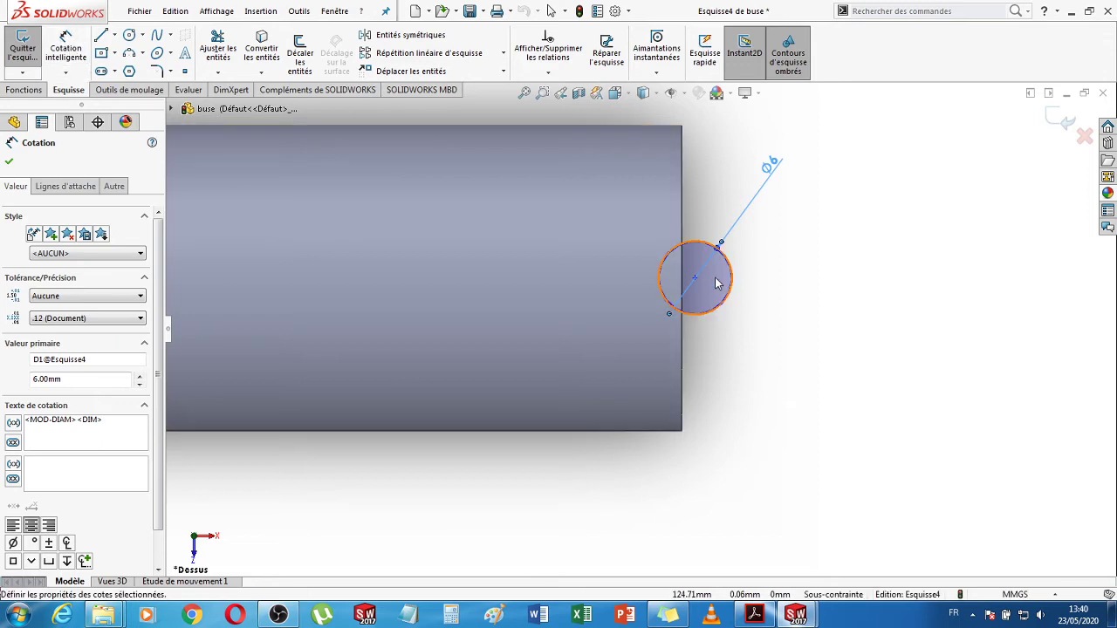
{"action": "left_click", "coordinate": [695, 279]}
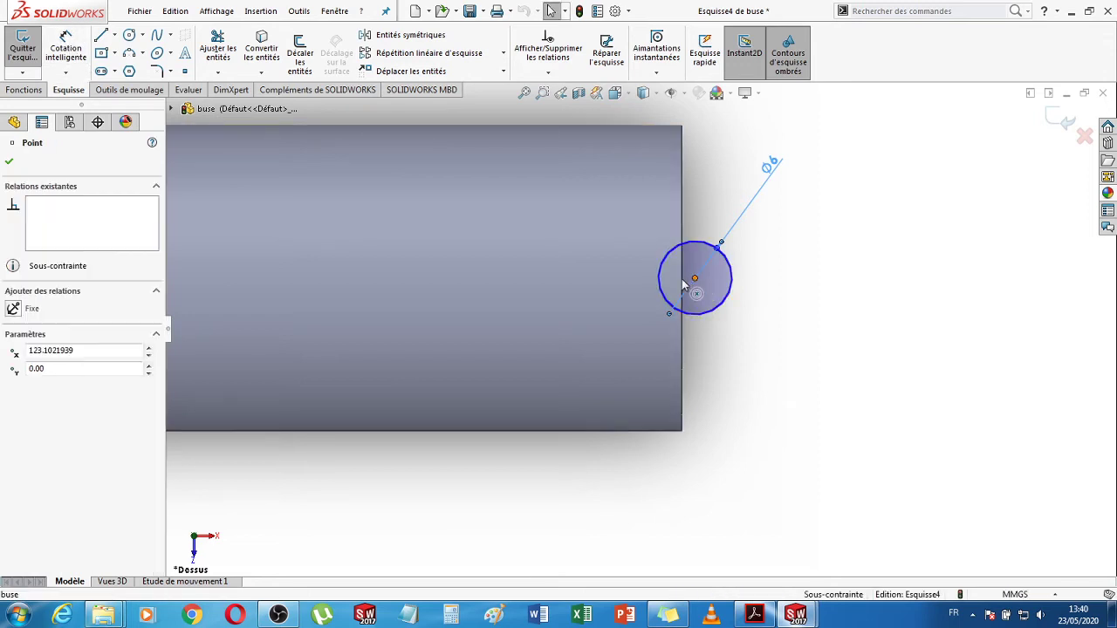
{"action": "mouse_move", "coordinate": [694, 279]}
{"action": "left_mouse_down"}
{"action": "mouse_move", "coordinate": [681, 281]}
{"action": "mouse_move", "coordinate": [686, 300]}
{"action": "mouse_move", "coordinate": [681, 285]}
{"action": "left_mouse_up"}
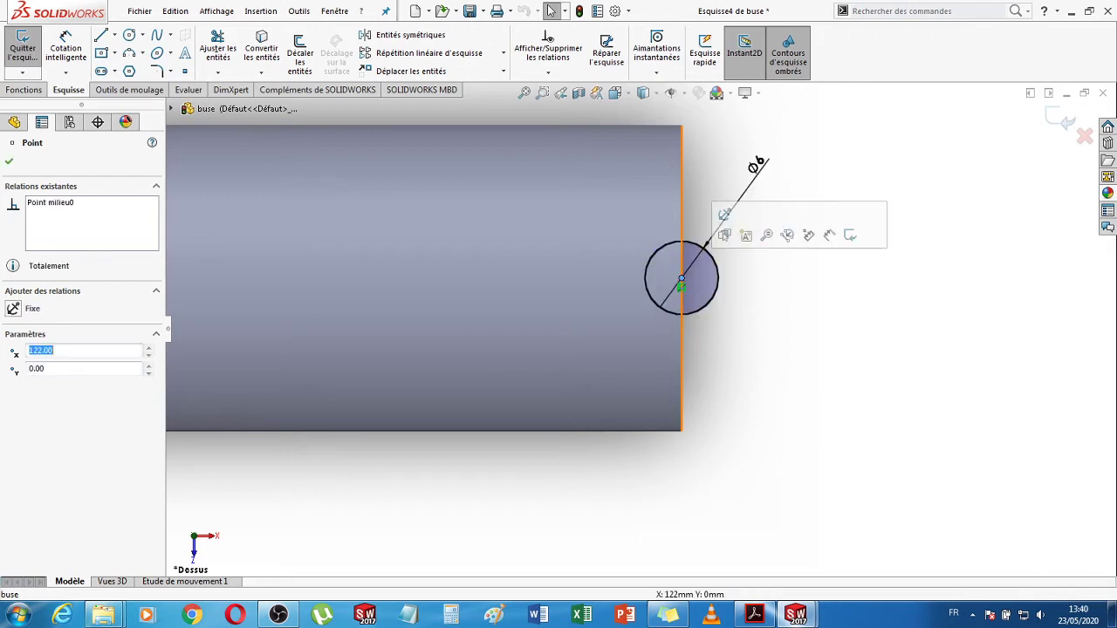
- Cut-extrude the 6 mm circle through all in both directions to form the runner groove across buse's shank tip
{"action": "left_click", "coordinate": [814, 335]}
{"action": "scroll", "coordinate": [814, 335], "scroll_direction": "up", "scroll_amount": 5}
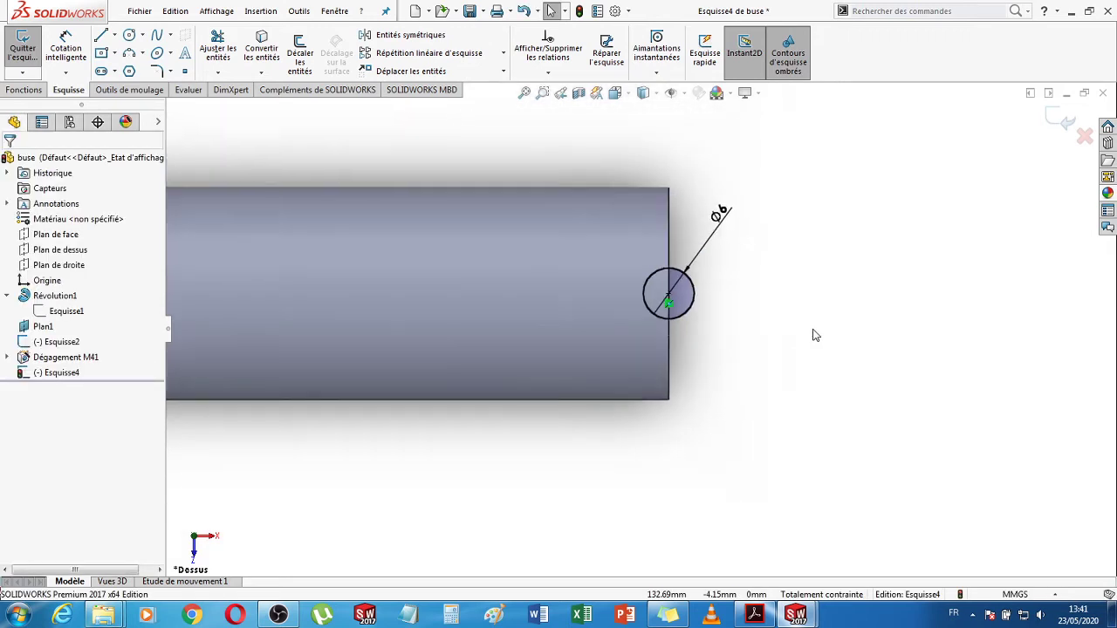
{"action": "middle_click_drag", "start_coordinate": [783, 330], "coordinate": [332, 322]}
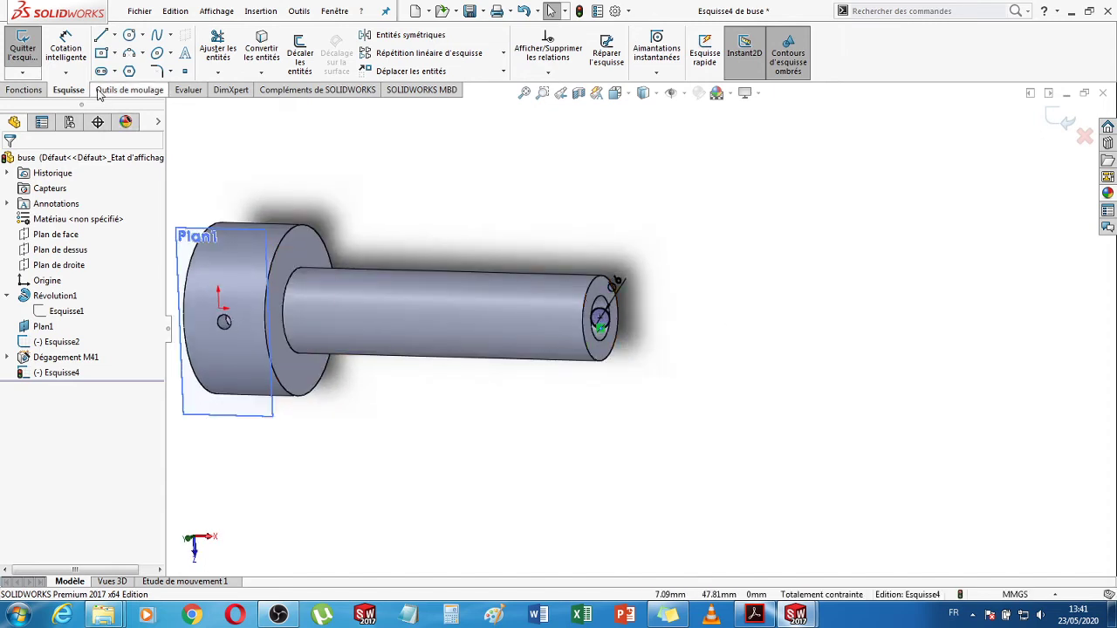
{"action": "left_click", "coordinate": [35, 92]}
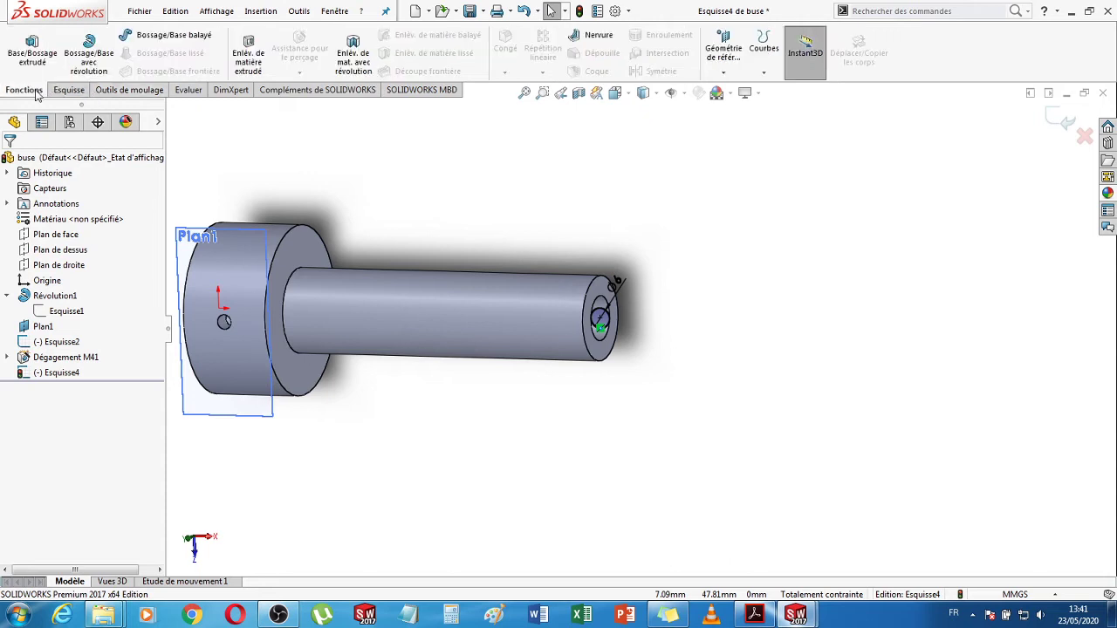
{"action": "left_click", "coordinate": [250, 51]}
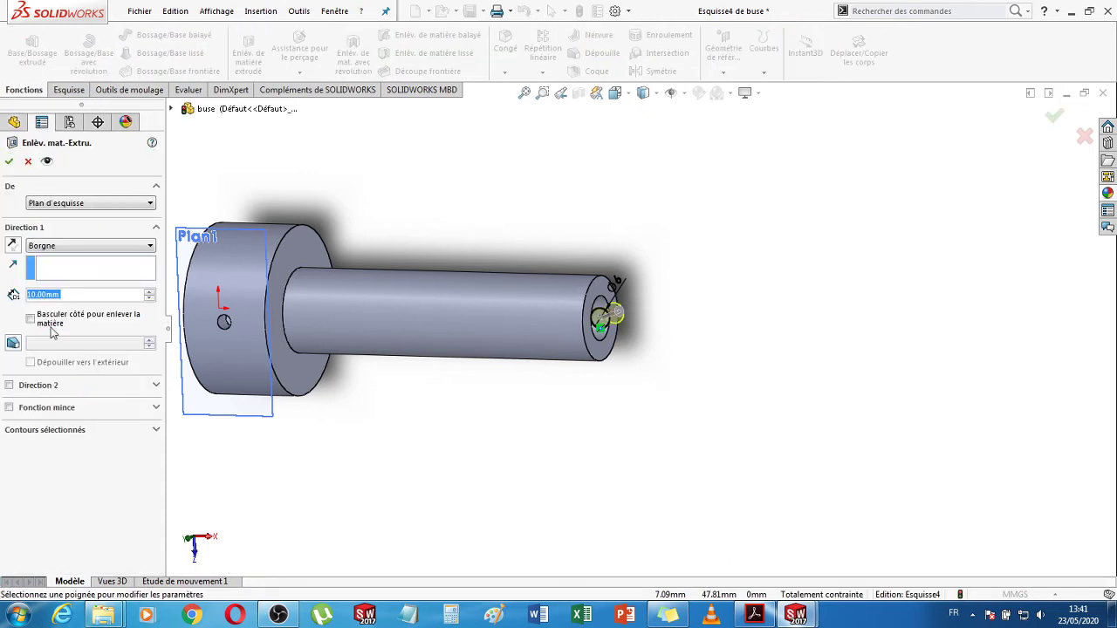
{"action": "left_click", "coordinate": [74, 248]}
{"action": "left_click", "coordinate": [75, 260]}
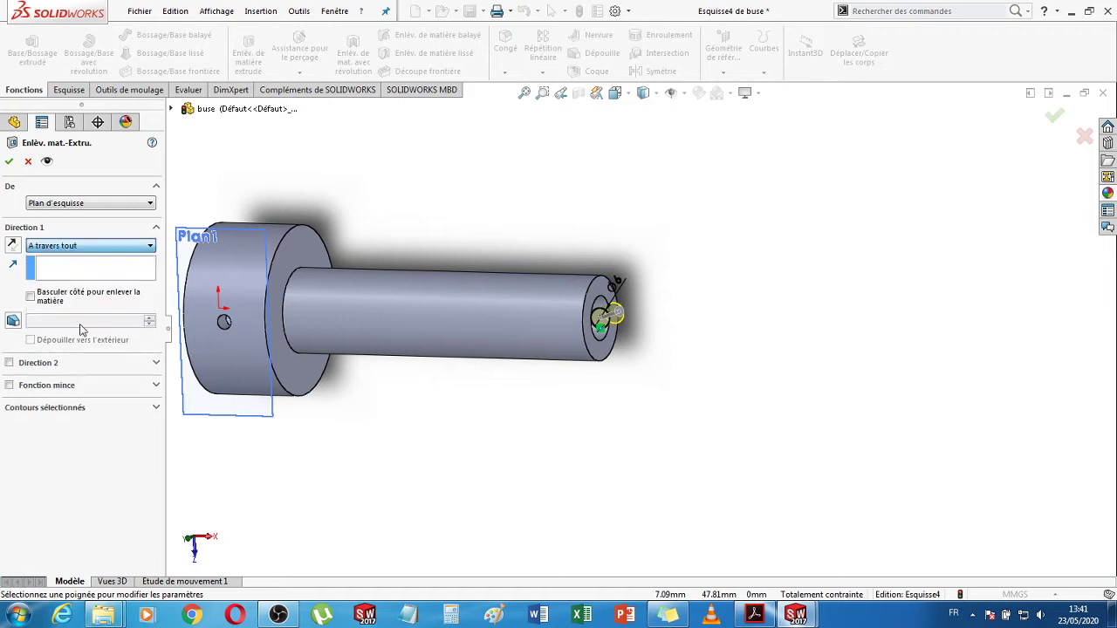
{"action": "left_click", "coordinate": [54, 364]}
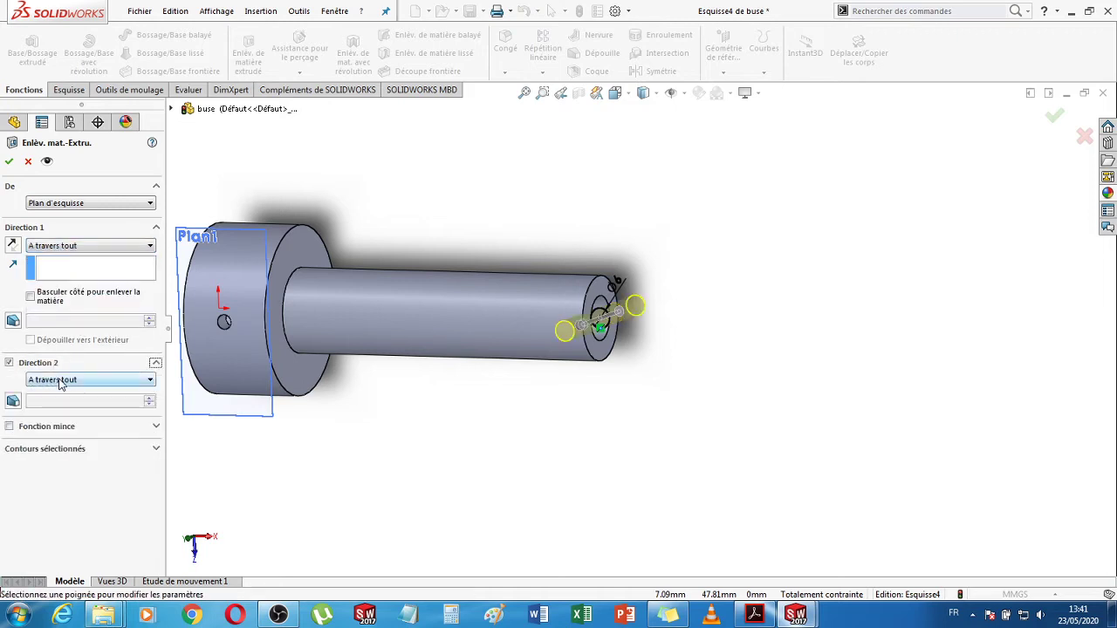
{"action": "left_click", "coordinate": [8, 161]}
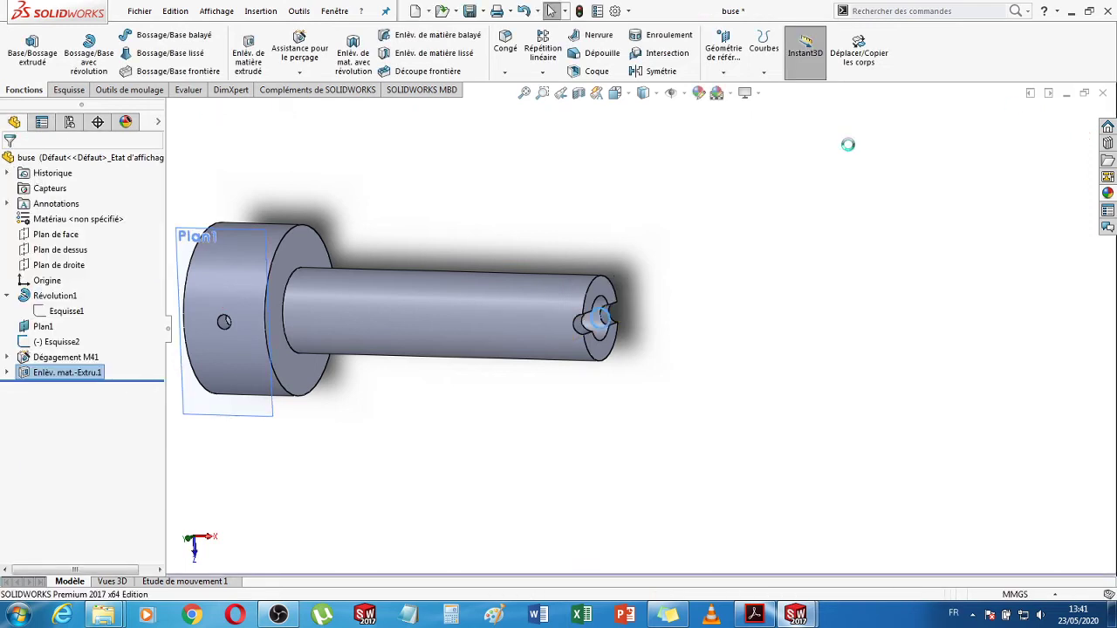
- Return to the Cendrier - Partie fixe assembly and rebuild it with the modified buse part
{"action": "left_click", "coordinate": [800, 294]}
{"action": "middle_click_drag", "start_coordinate": [800, 294], "coordinate": [736, 294]}
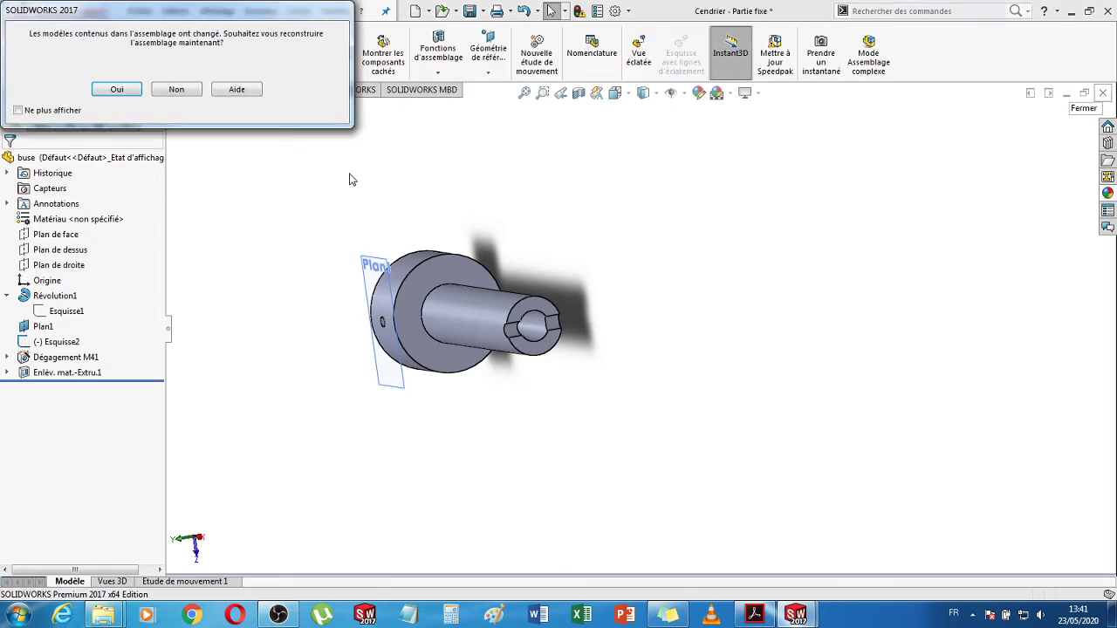
{"action": "left_click", "coordinate": [117, 89]}
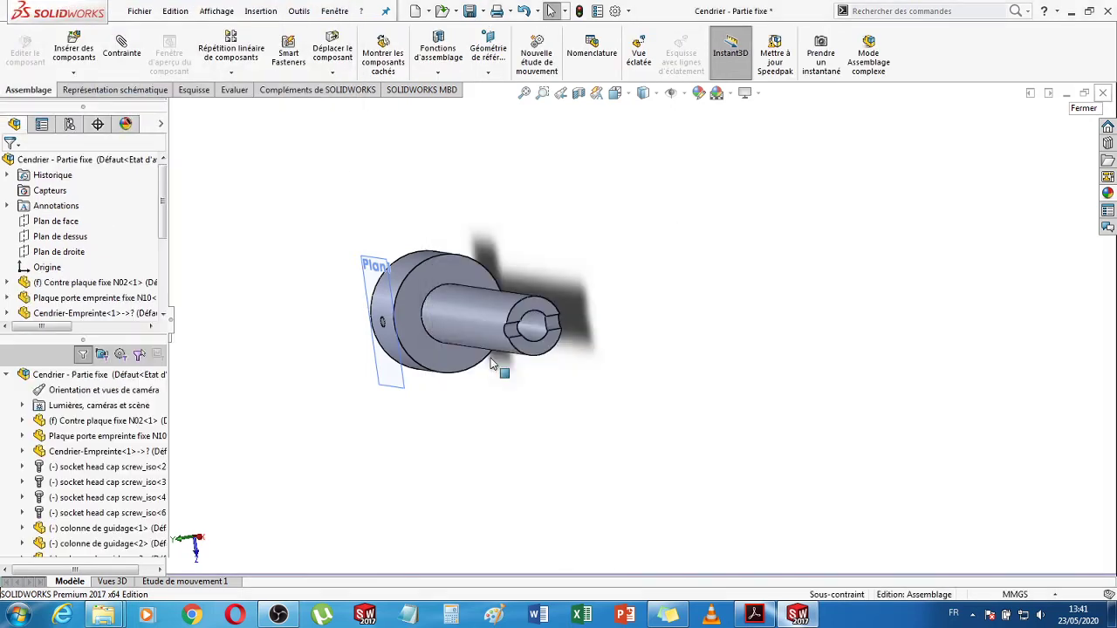
- Rotate the buse component about its axis to line up its tip groove with the runners in the insert
{"action": "middle_click_drag", "start_coordinate": [820, 384], "coordinate": [611, 306]}
{"action": "scroll", "coordinate": [611, 305], "scroll_direction": "up", "scroll_amount": 5}
{"action": "scroll", "coordinate": [611, 306], "scroll_direction": "up", "scroll_amount": 5}
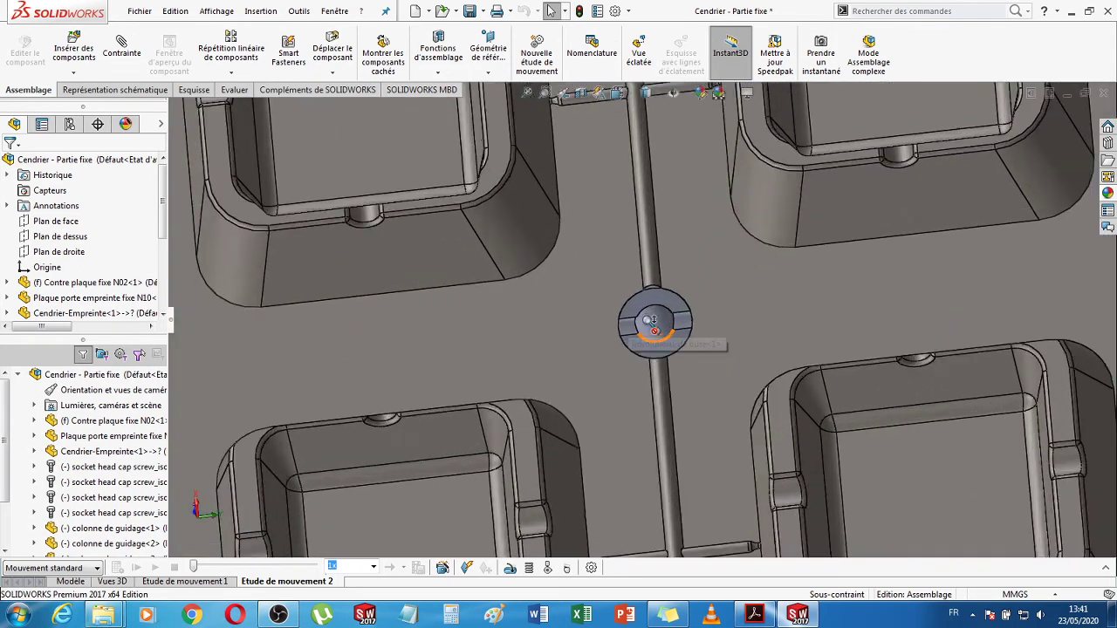
{"action": "left_click", "coordinate": [713, 279]}
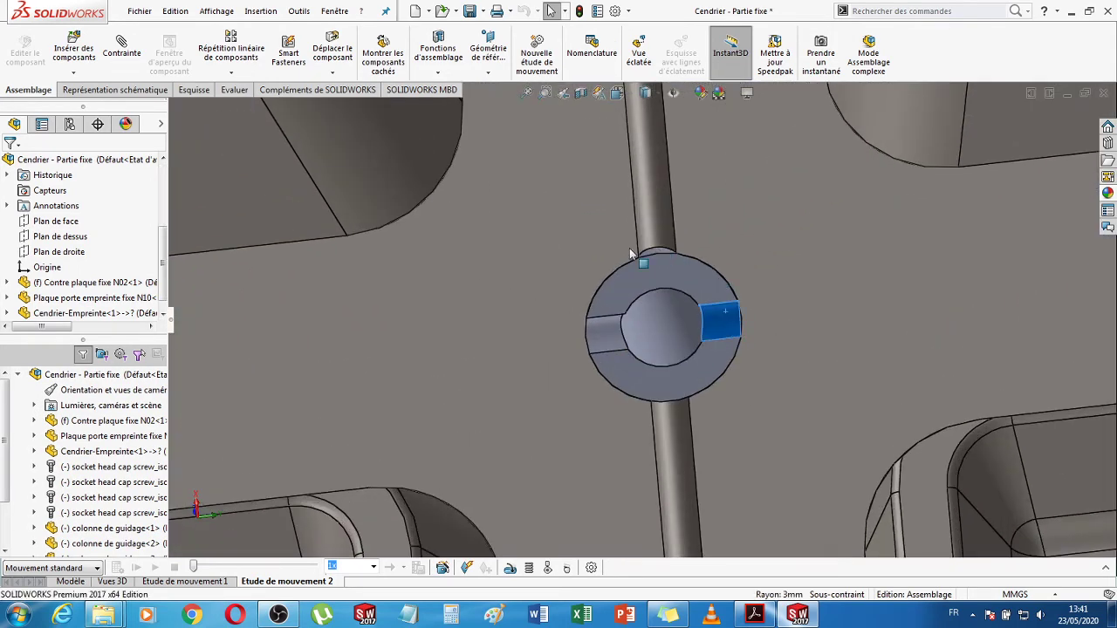
{"action": "left_click_drag", "start_coordinate": [611, 345], "coordinate": [646, 258]}
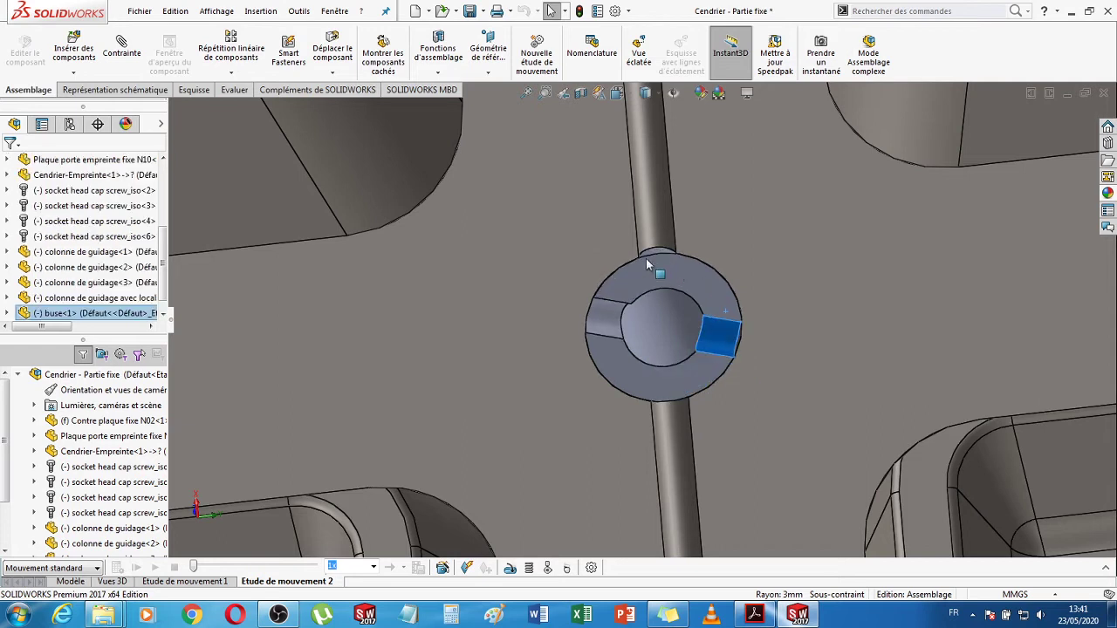
{"action": "left_click_drag", "start_coordinate": [721, 305], "coordinate": [611, 347]}
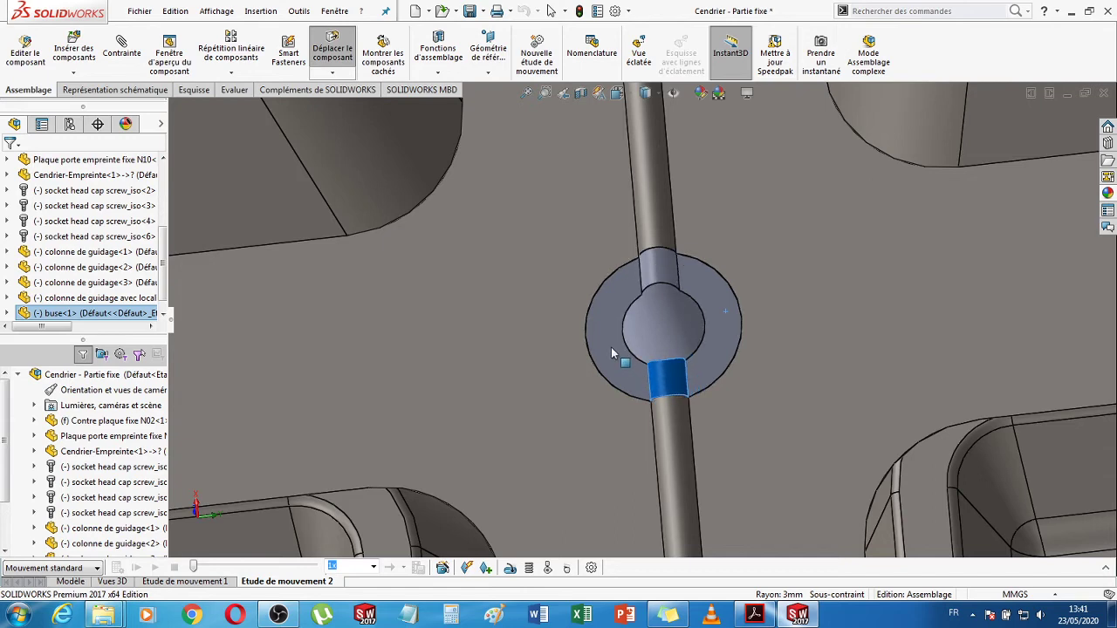
- Examine the whole fixed-side assembly and the sprue bushing's seat from the back of the clamping plate
{"action": "scroll", "coordinate": [689, 367], "scroll_direction": "up", "scroll_amount": 3}
{"action": "scroll", "coordinate": [689, 366], "scroll_direction": "up", "scroll_amount": 5}
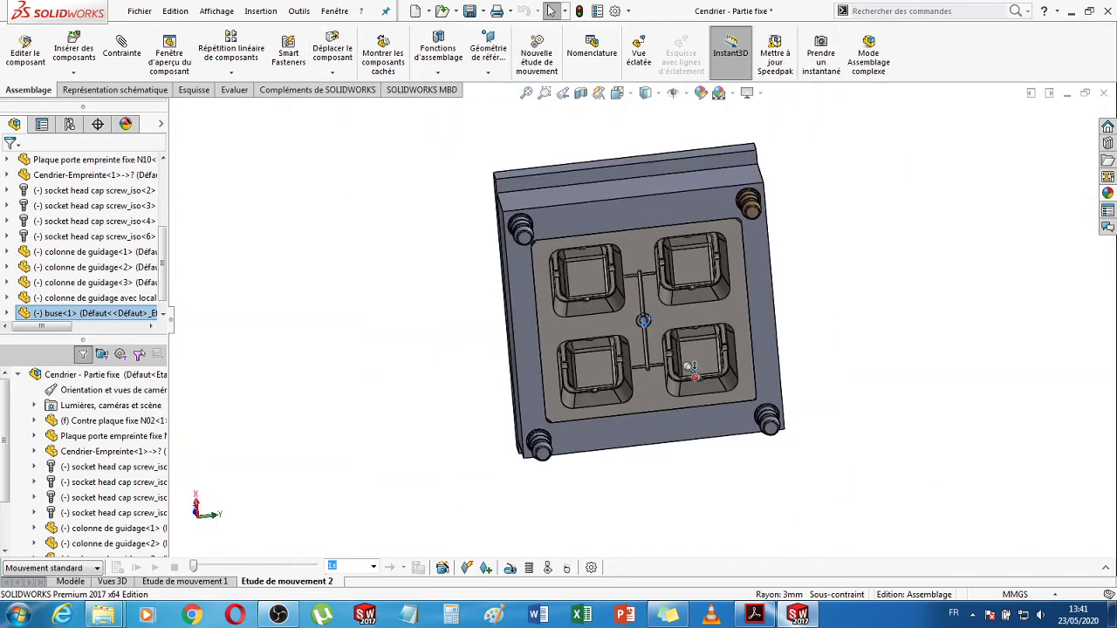
{"action": "middle_click_drag", "start_coordinate": [876, 249], "coordinate": [855, 399]}
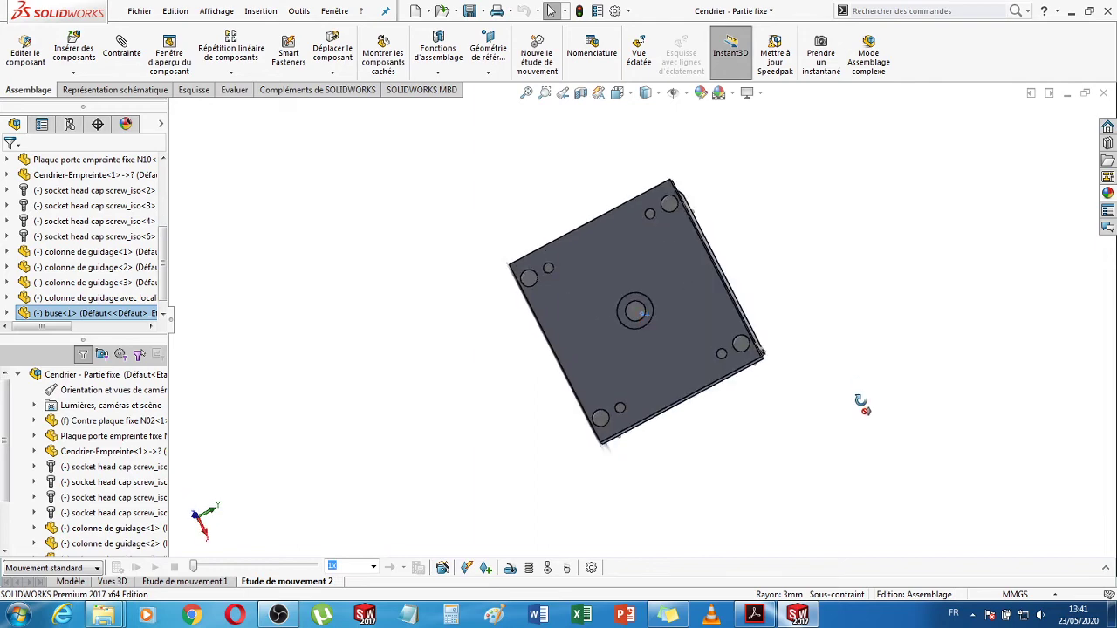
{"action": "scroll", "coordinate": [640, 327], "scroll_direction": "down", "scroll_amount": 3}
{"action": "scroll", "coordinate": [645, 324], "scroll_direction": "down", "scroll_amount": 5}
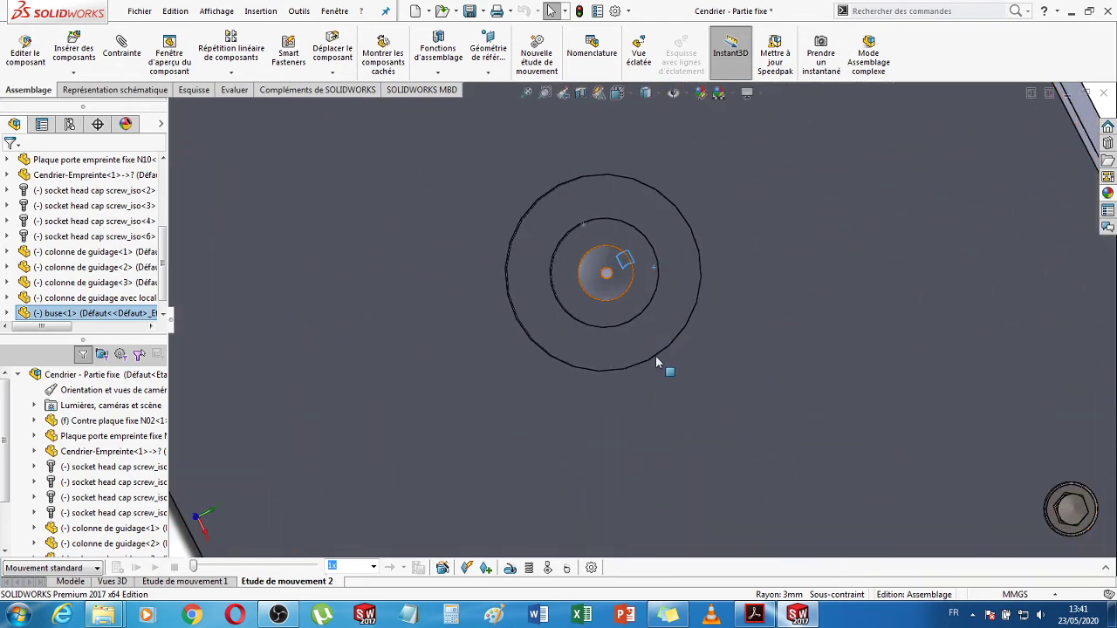
{"action": "scroll", "coordinate": [663, 366], "scroll_direction": "up", "scroll_amount": 4}
{"action": "scroll", "coordinate": [665, 367], "scroll_direction": "up", "scroll_amount": 3}
{"action": "middle_click_drag", "start_coordinate": [793, 479], "coordinate": [818, 439]}
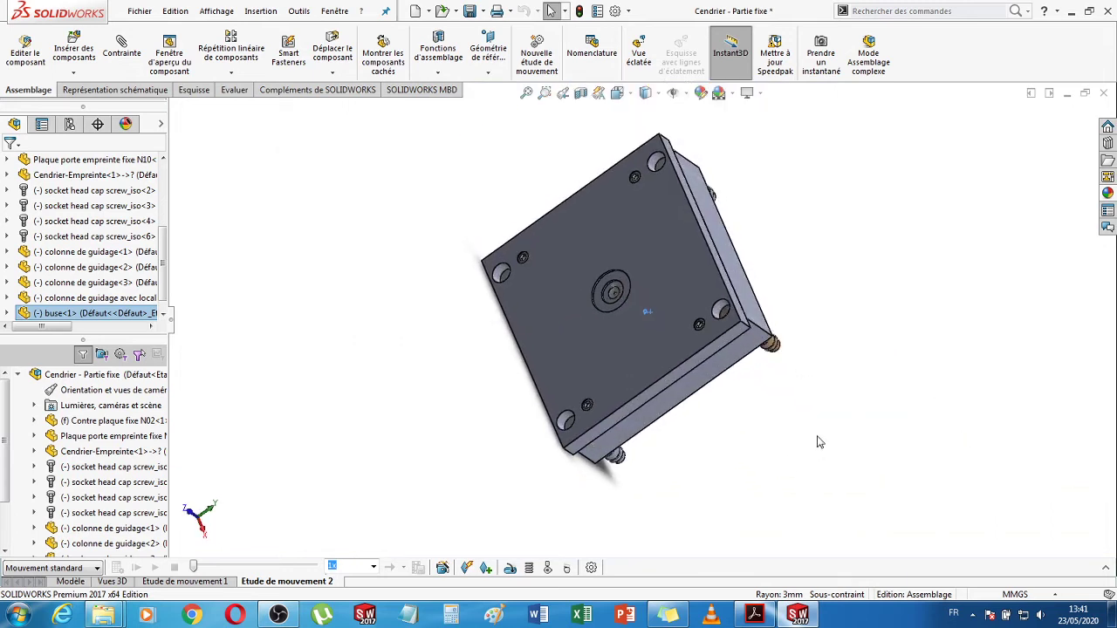
- Inspect the bushing inside the mould in wireframe display and restore the shaded display with edges
{"action": "left_click", "coordinate": [645, 93]}
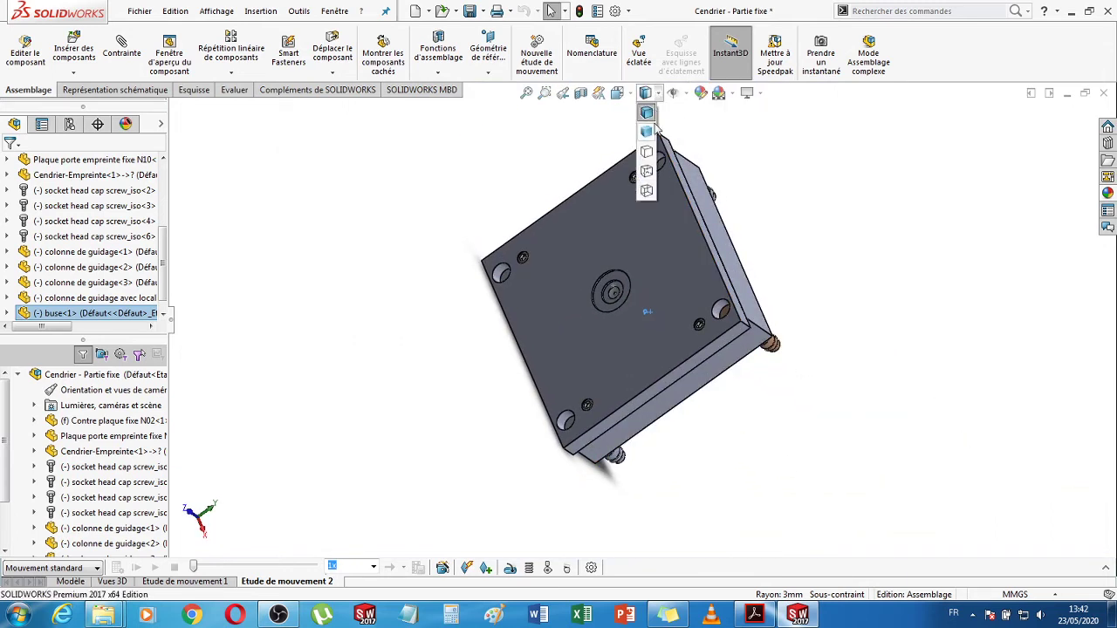
{"action": "left_click", "coordinate": [646, 191]}
{"action": "scroll", "coordinate": [621, 345], "scroll_direction": "down", "scroll_amount": 5}
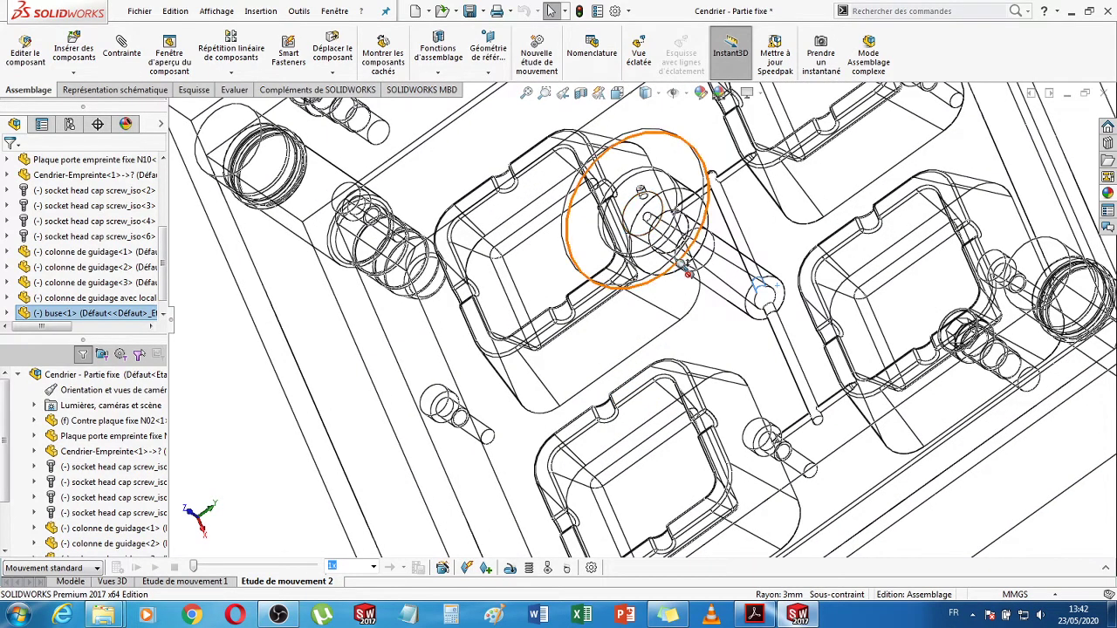
{"action": "scroll", "coordinate": [641, 193], "scroll_direction": "up", "scroll_amount": 8}
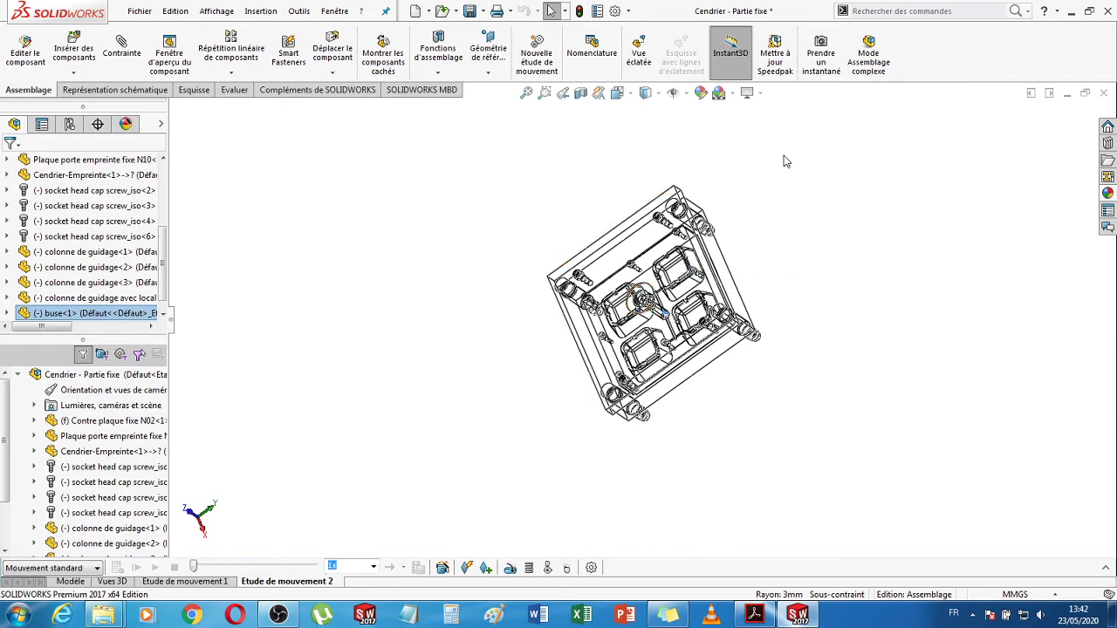
{"action": "left_click", "coordinate": [785, 282]}
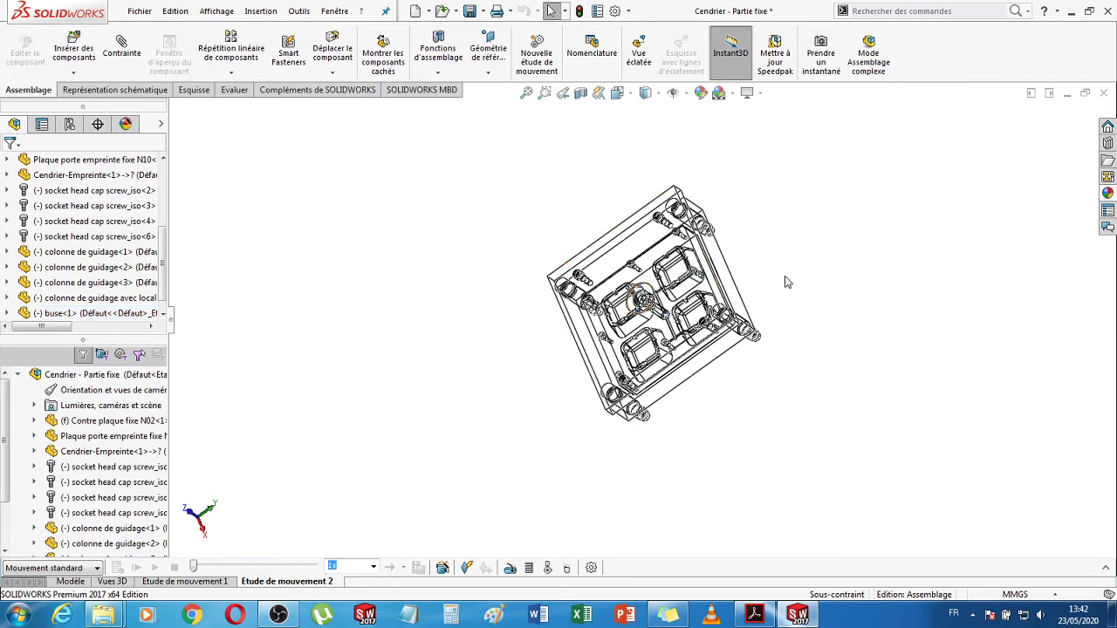
{"action": "left_click", "coordinate": [646, 93]}
{"action": "left_click", "coordinate": [650, 113]}
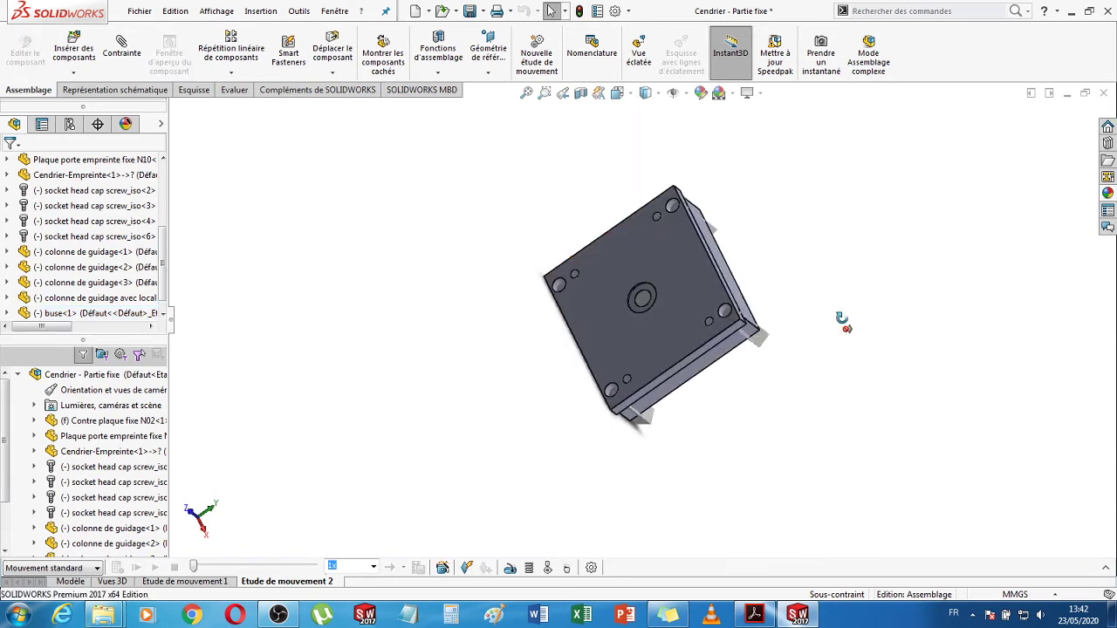
- Select the ring-shaped recess face around the bushing's head on Contre plaque fixe N02
{"action": "scroll", "coordinate": [645, 299], "scroll_direction": "down", "scroll_amount": 10}
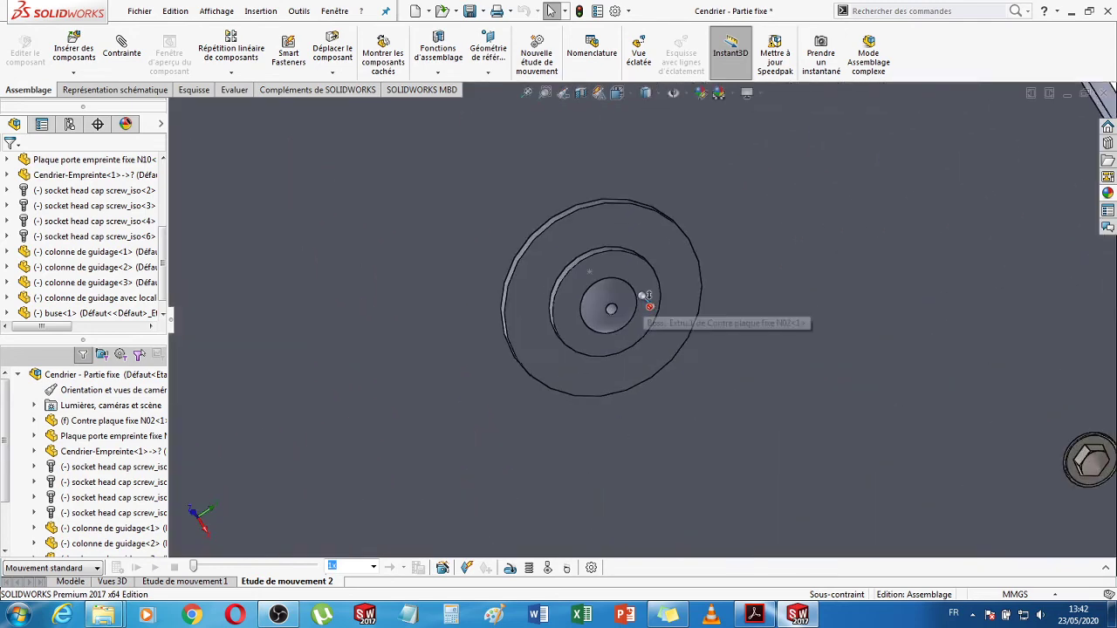
{"action": "left_click", "coordinate": [571, 227]}
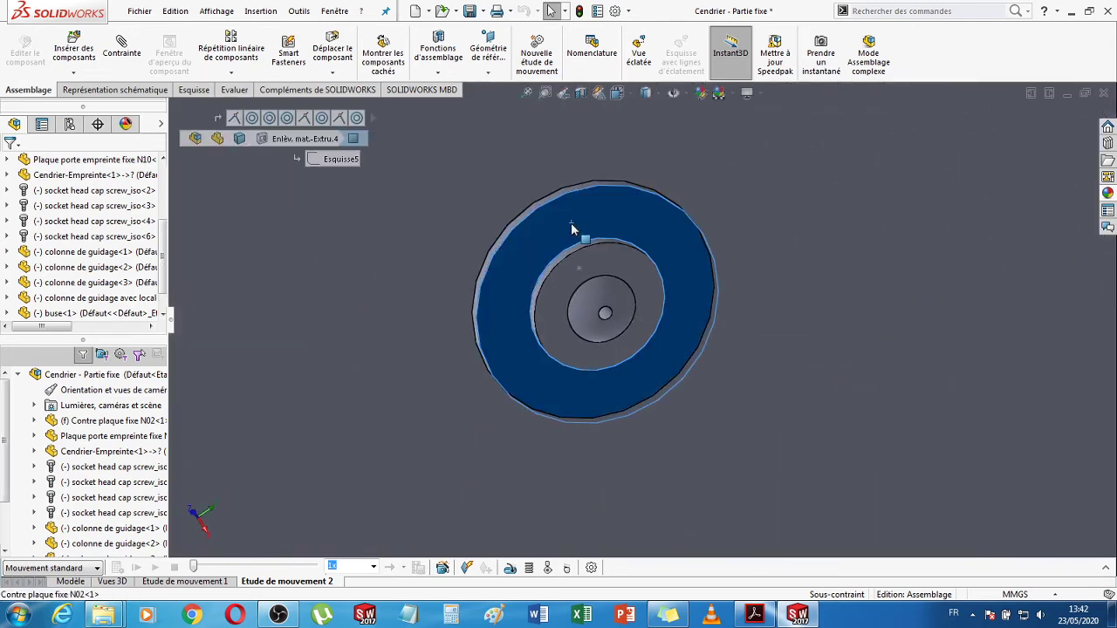
- Open the Contre plaque fixe N02 component of the assembly as a separate part
{"action": "scroll", "coordinate": [654, 400], "scroll_direction": "up", "scroll_amount": 5}
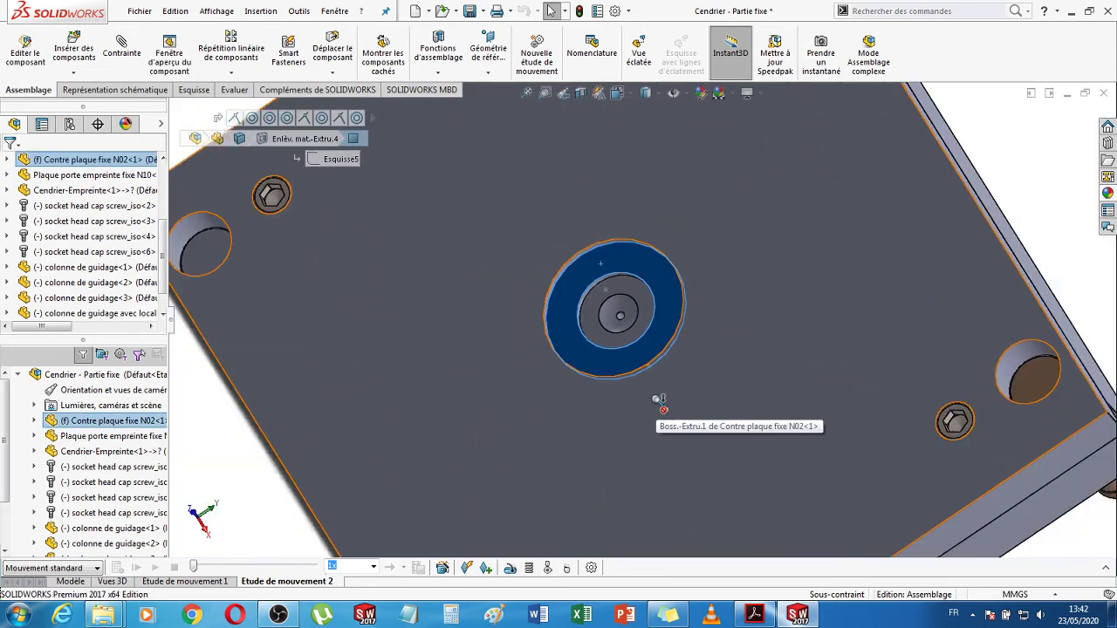
{"action": "scroll", "coordinate": [657, 401], "scroll_direction": "up", "scroll_amount": 3}
{"action": "scroll", "coordinate": [659, 401], "scroll_direction": "up", "scroll_amount": 3}
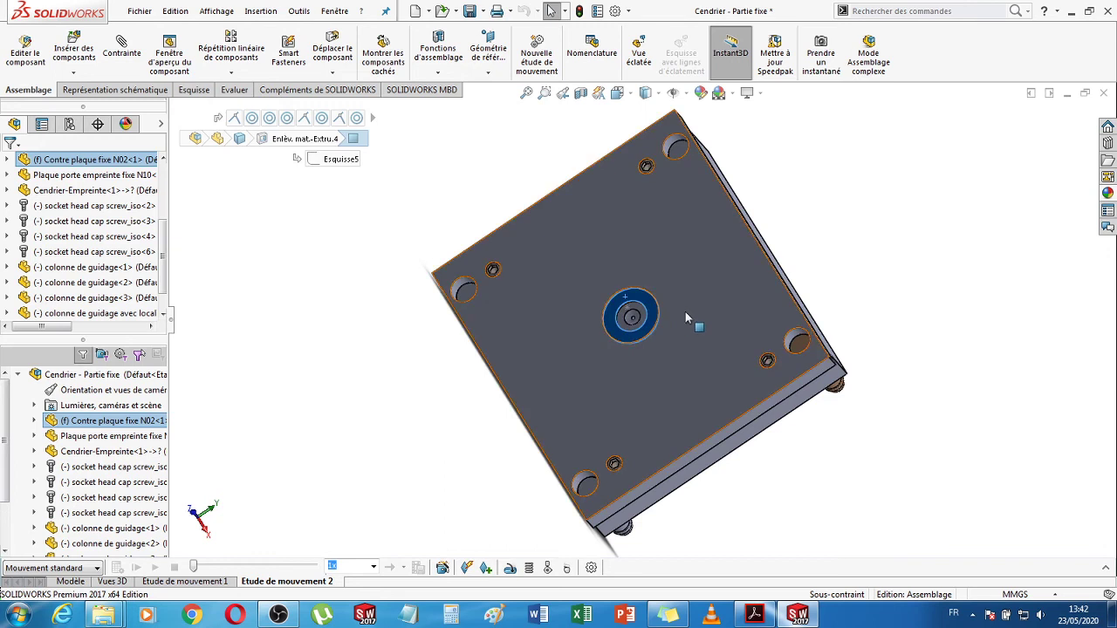
{"action": "middle_click_drag", "start_coordinate": [969, 295], "coordinate": [933, 294]}
{"action": "left_click", "coordinate": [890, 331]}
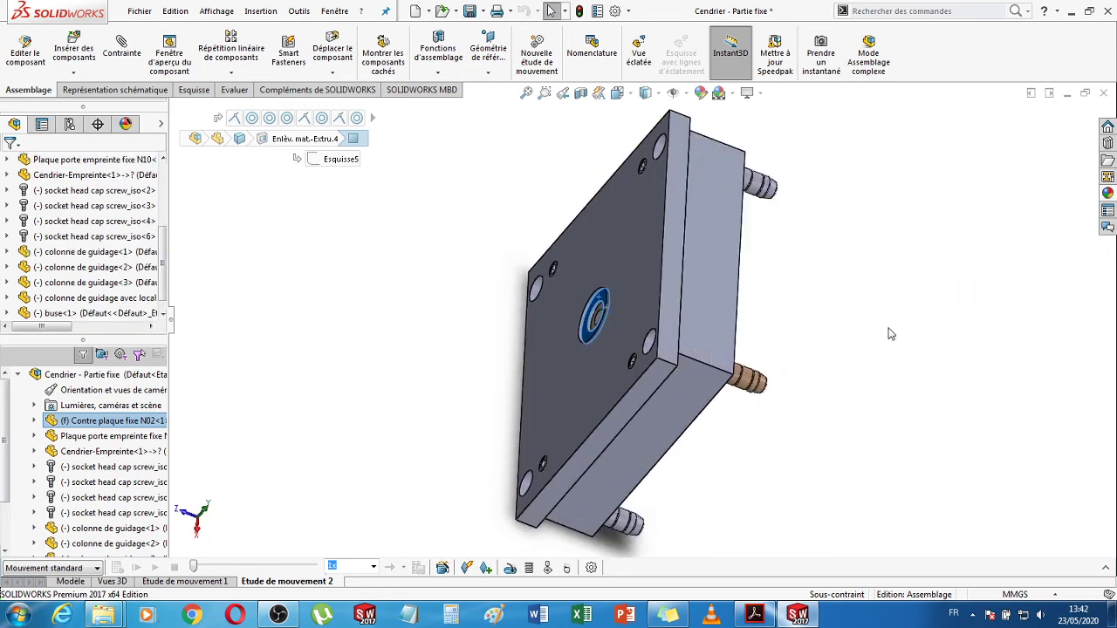
{"action": "left_click", "coordinate": [589, 339]}
{"action": "right_click", "coordinate": [588, 339]}
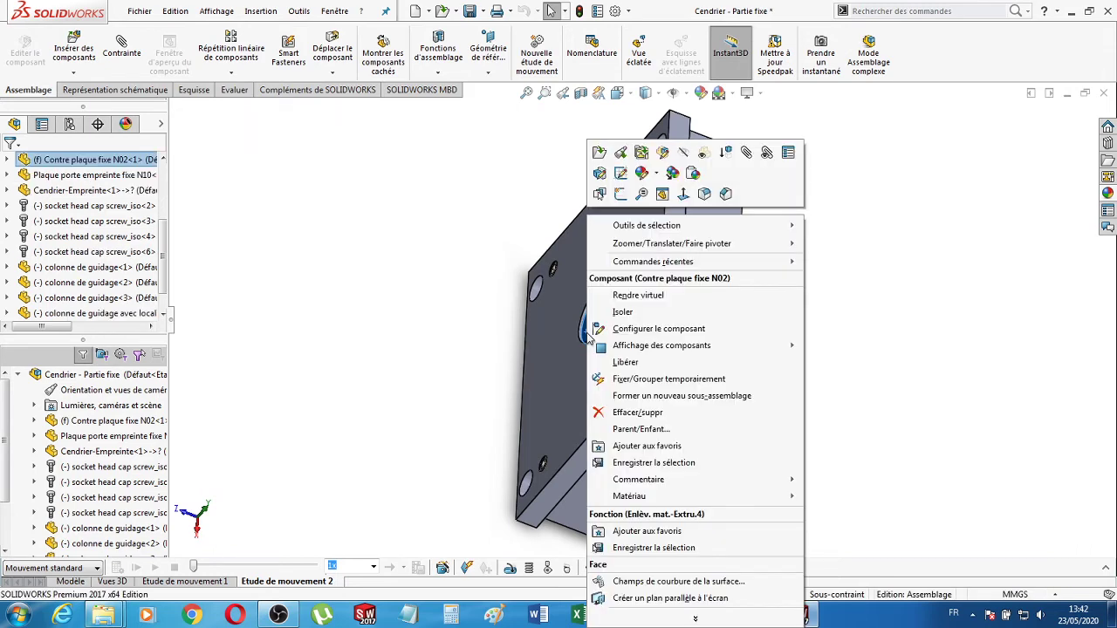
{"action": "key", "text": "Escape"}
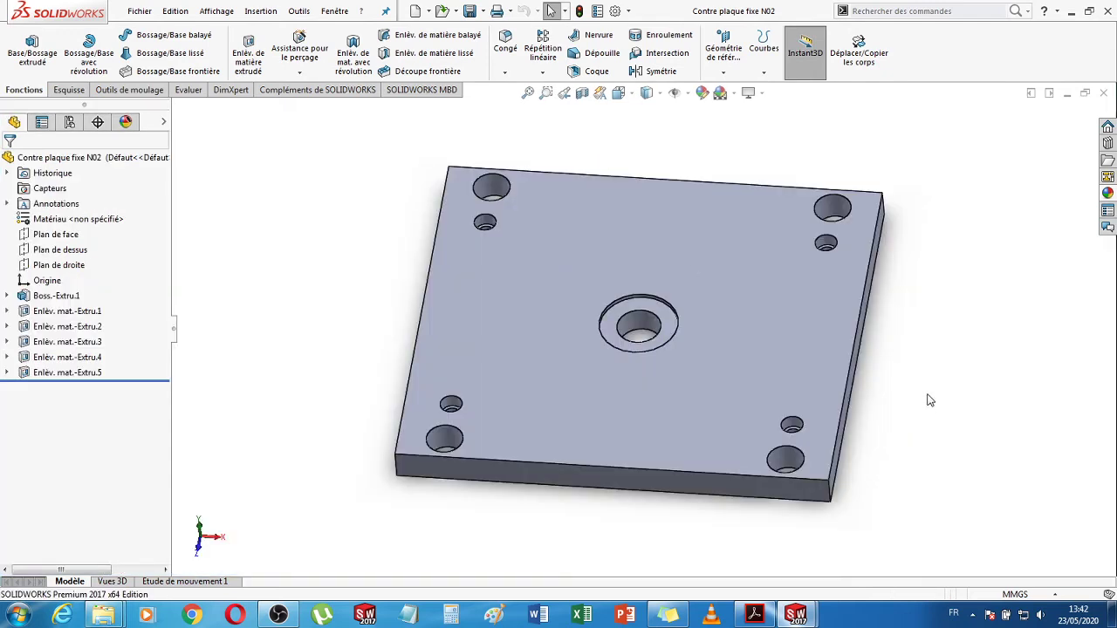
- Start a center rectangle sketch on the ring-shaped recess face around the plate's central hole and set the view to Dessus
{"action": "middle_click_drag", "start_coordinate": [929, 399], "coordinate": [914, 475]}
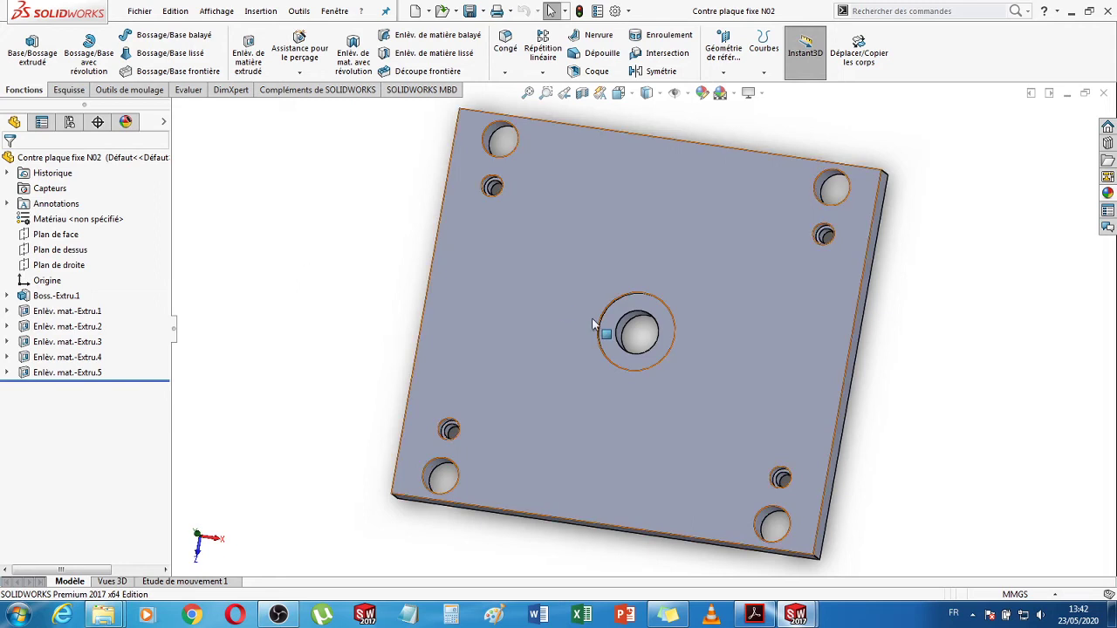
{"action": "left_click", "coordinate": [614, 337]}
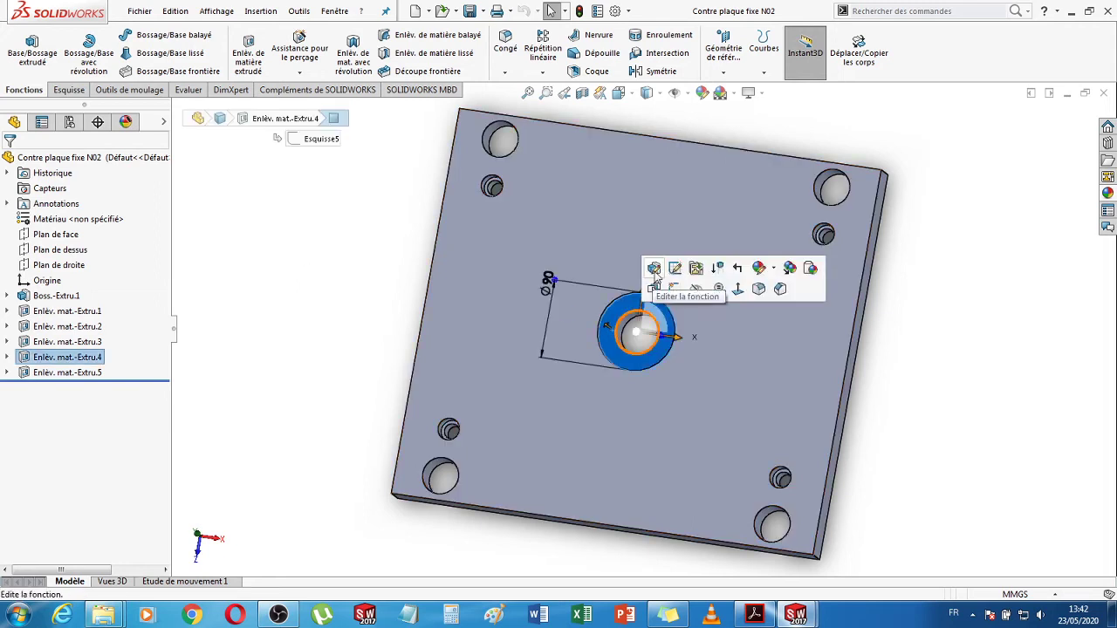
{"action": "left_click", "coordinate": [69, 90]}
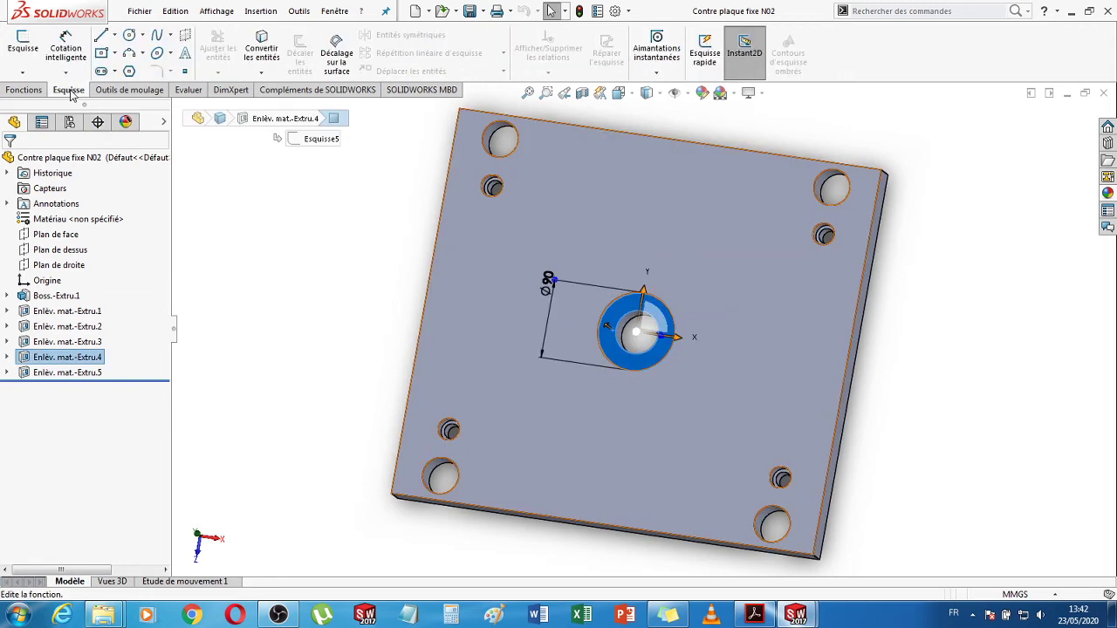
{"action": "left_click", "coordinate": [101, 55]}
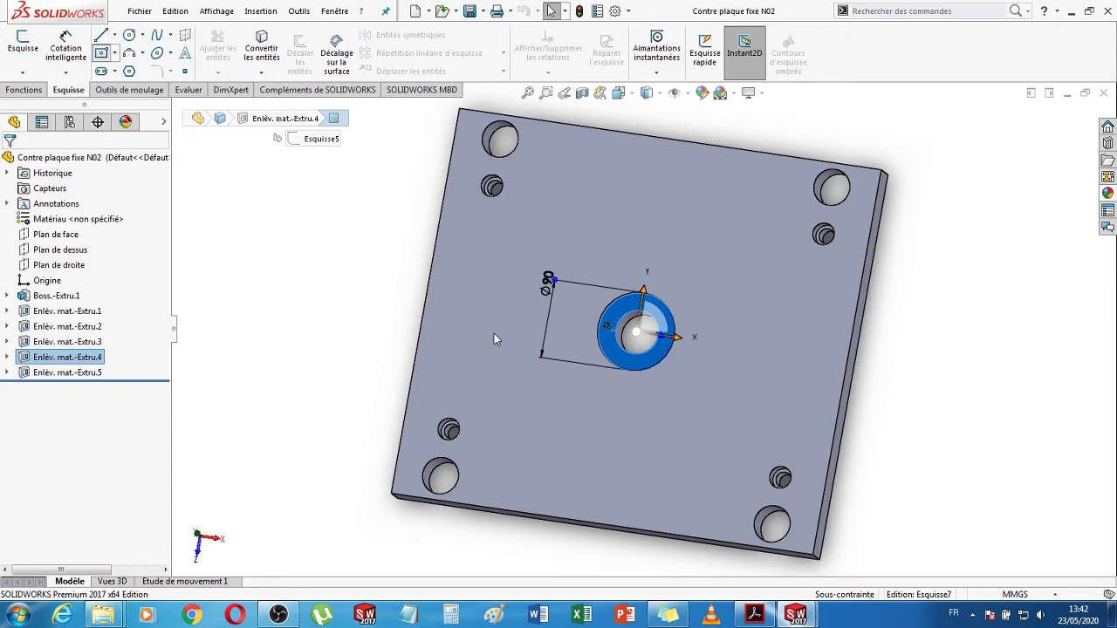
{"action": "left_click", "coordinate": [620, 93]}
{"action": "left_click", "coordinate": [620, 94]}
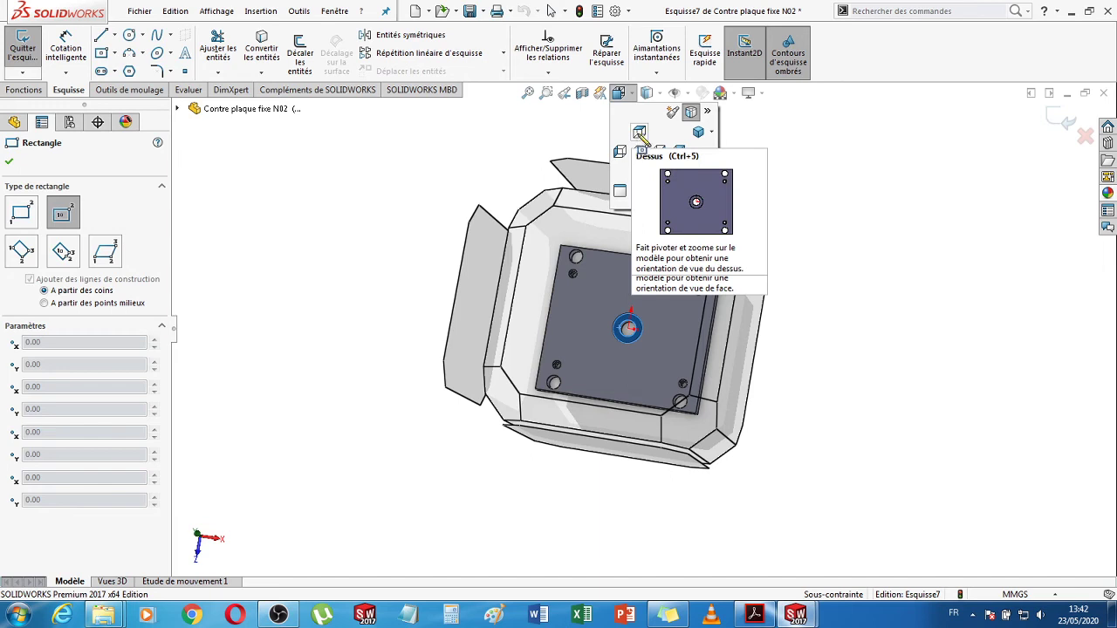
{"action": "left_click", "coordinate": [639, 132]}
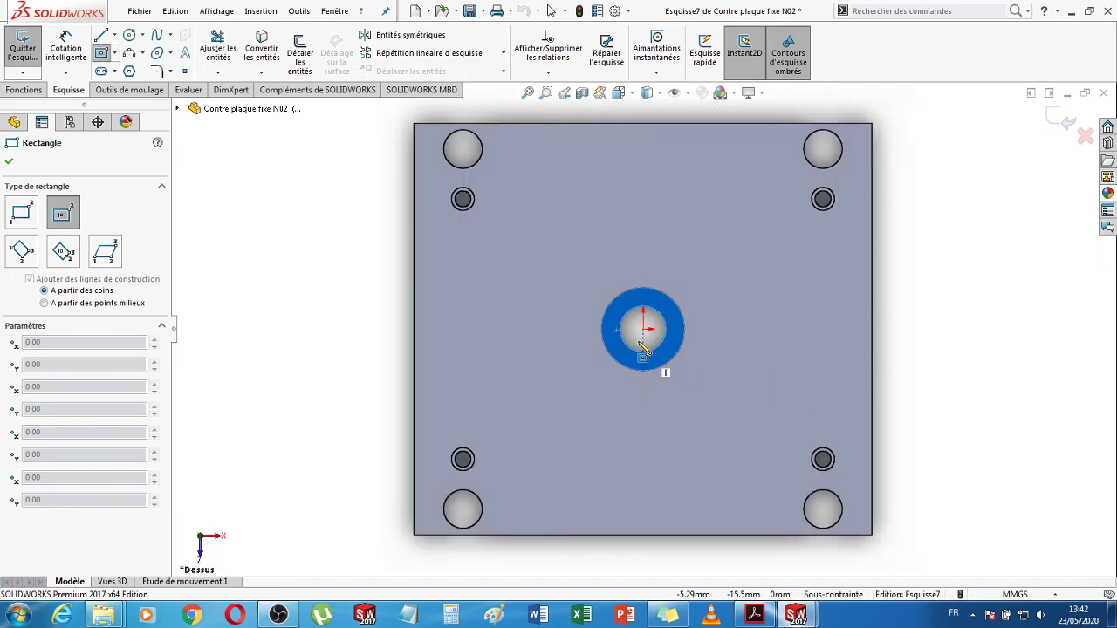
- Examine the nozzle drawing in Acrobat and both sides of the Cendrier - Partie fixe assembly, and return to the plate sketch
{"action": "left_click", "coordinate": [755, 615]}
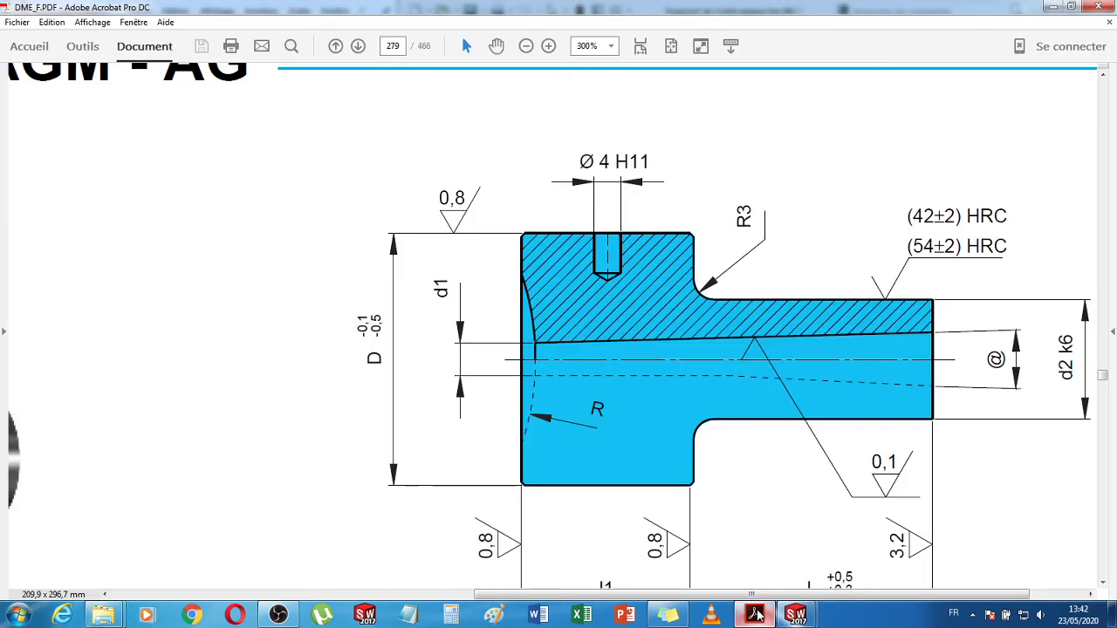
{"action": "left_click", "coordinate": [755, 615]}
{"action": "mouse_move", "coordinate": [795, 615]}
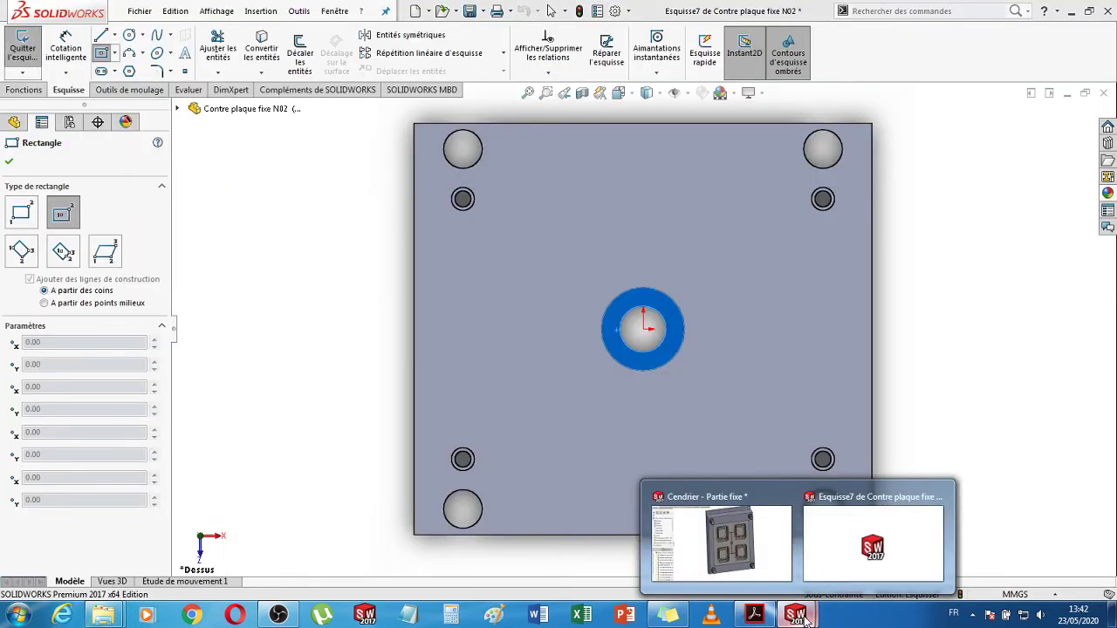
{"action": "left_click", "coordinate": [832, 569]}
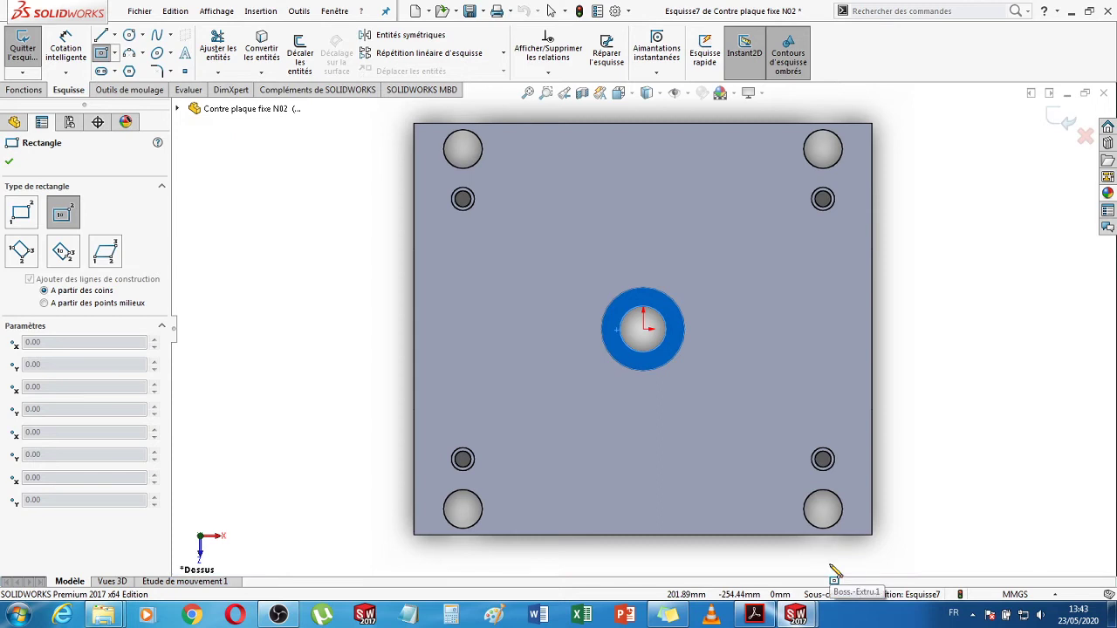
{"action": "mouse_move", "coordinate": [799, 615]}
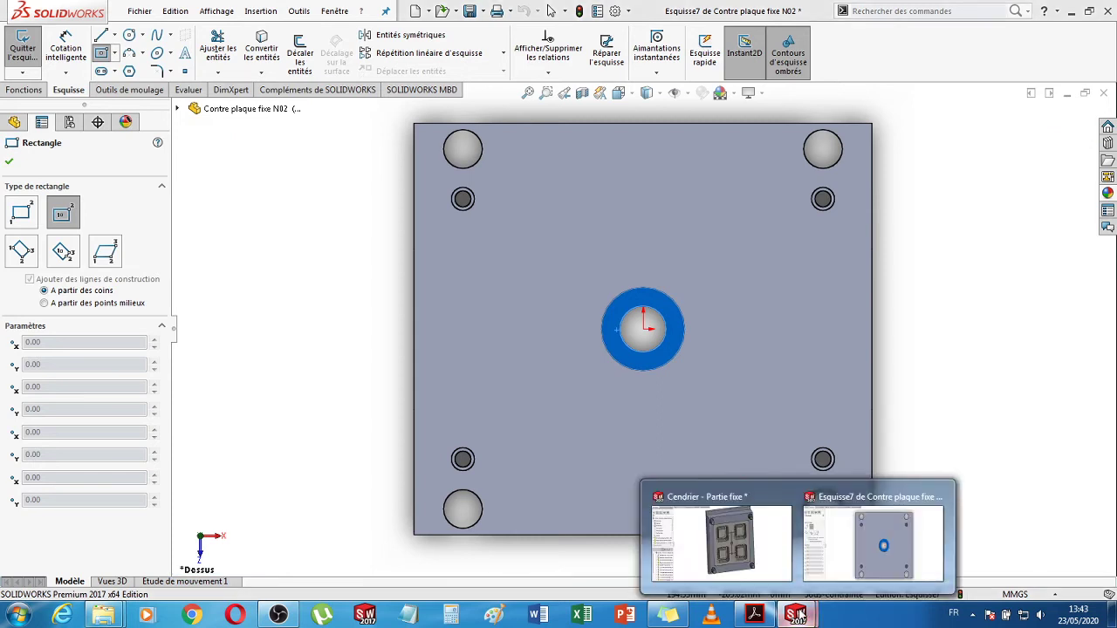
{"action": "left_click", "coordinate": [744, 567]}
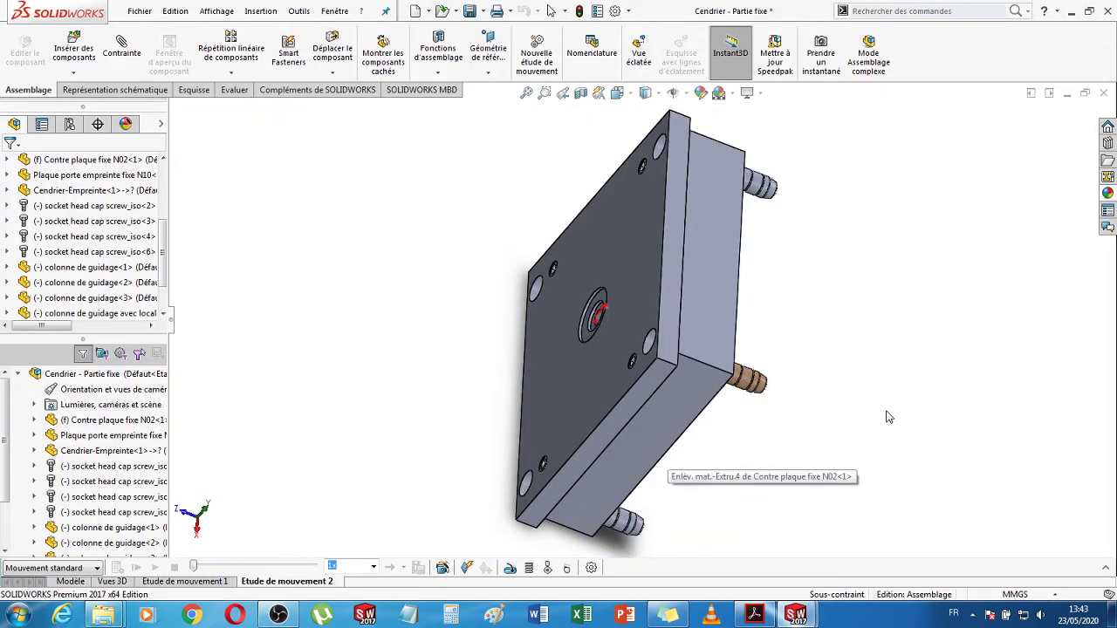
{"action": "middle_click_drag", "start_coordinate": [878, 387], "coordinate": [727, 295]}
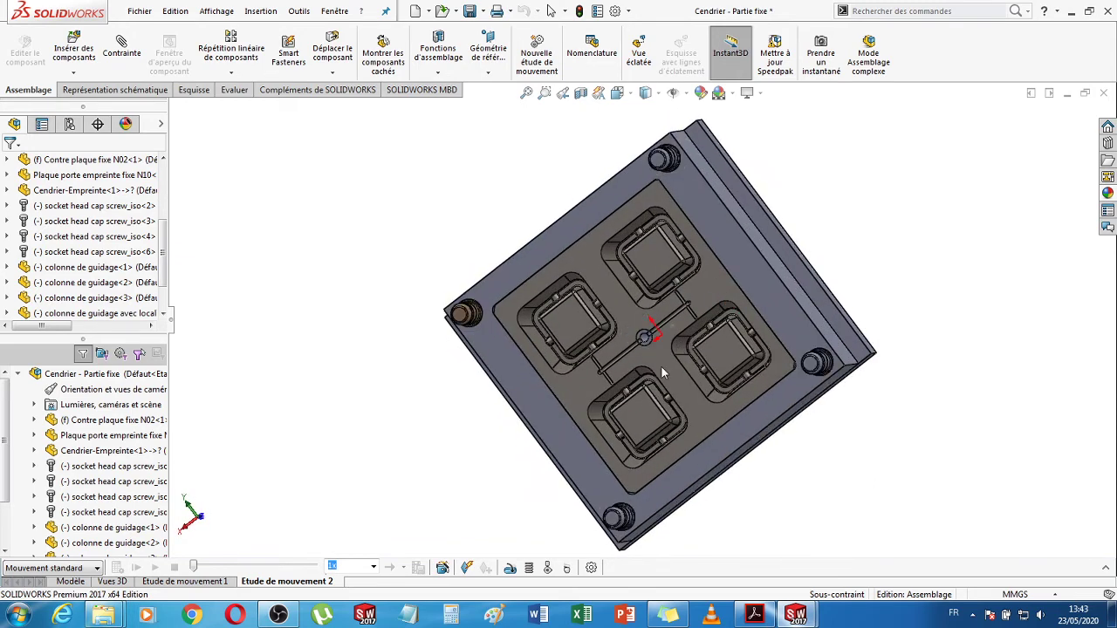
{"action": "middle_click_drag", "start_coordinate": [506, 226], "coordinate": [744, 307]}
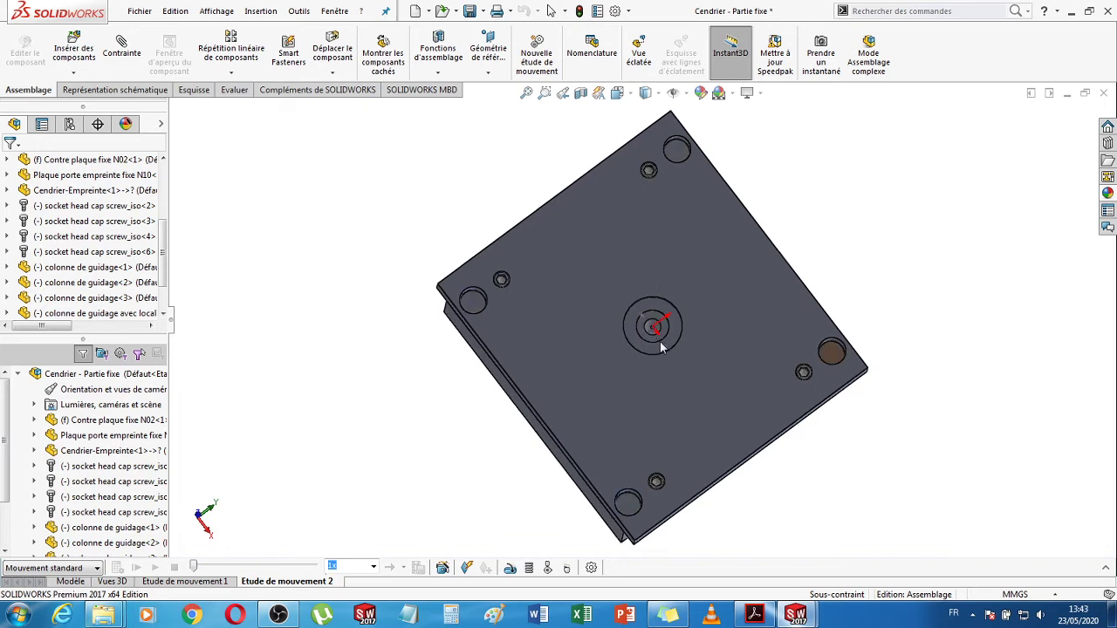
{"action": "left_click", "coordinate": [803, 617]}
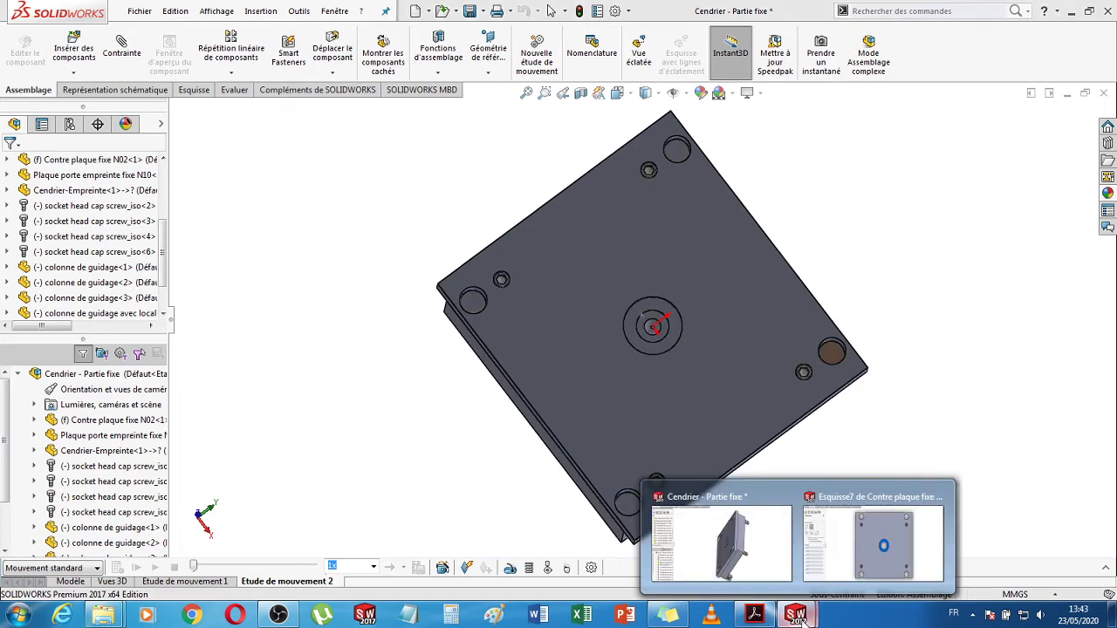
{"action": "left_click", "coordinate": [860, 564]}
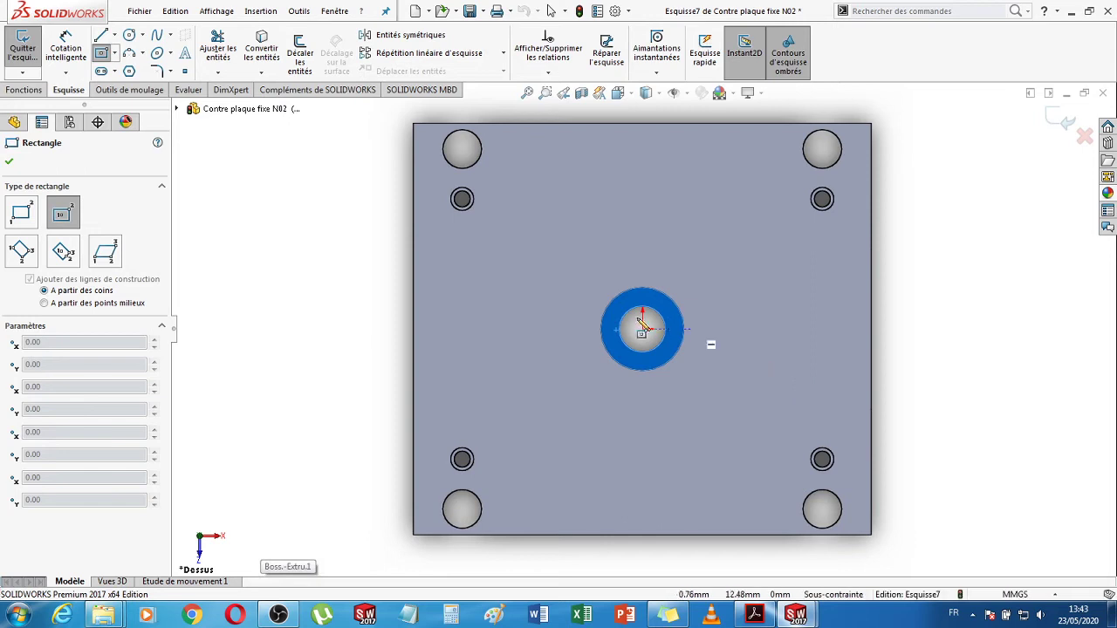
- Sketch a center rectangle about 37 by 19 mm across the ring face, centered about 33 mm from the origin on the negative X side
{"action": "scroll", "coordinate": [614, 332], "scroll_direction": "down", "scroll_amount": 5}
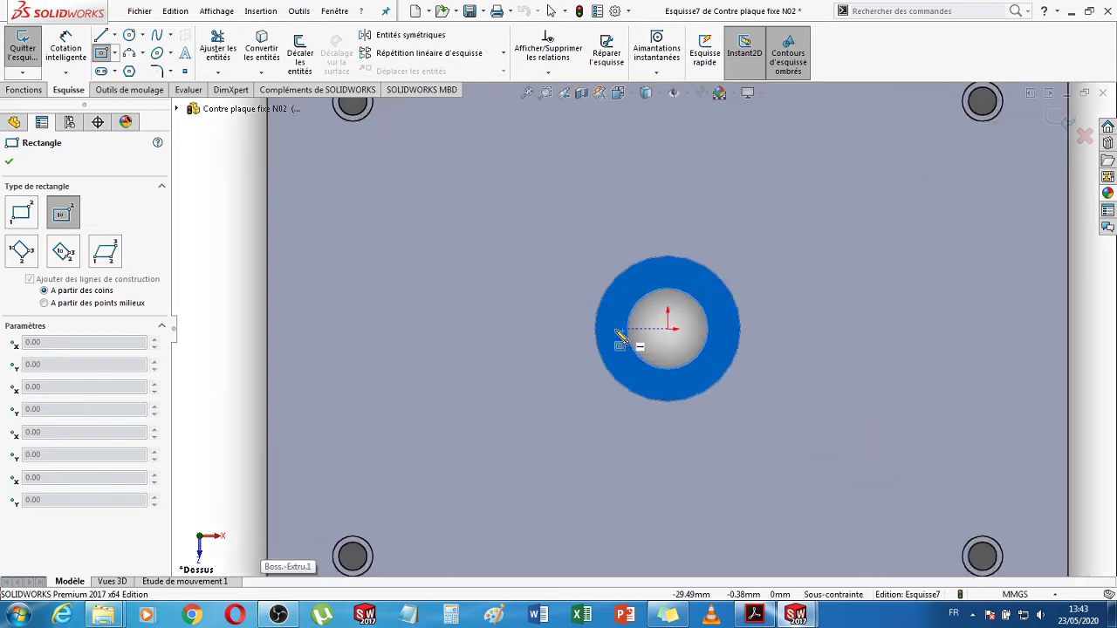
{"action": "scroll", "coordinate": [619, 338], "scroll_direction": "down", "scroll_amount": 2}
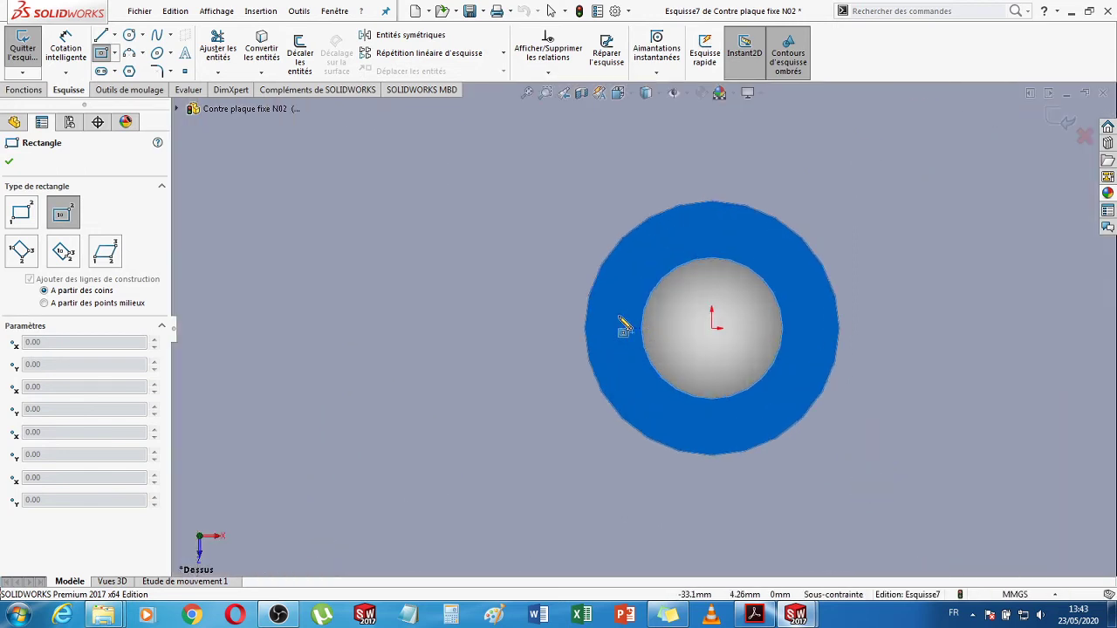
{"action": "left_click", "coordinate": [618, 318]}
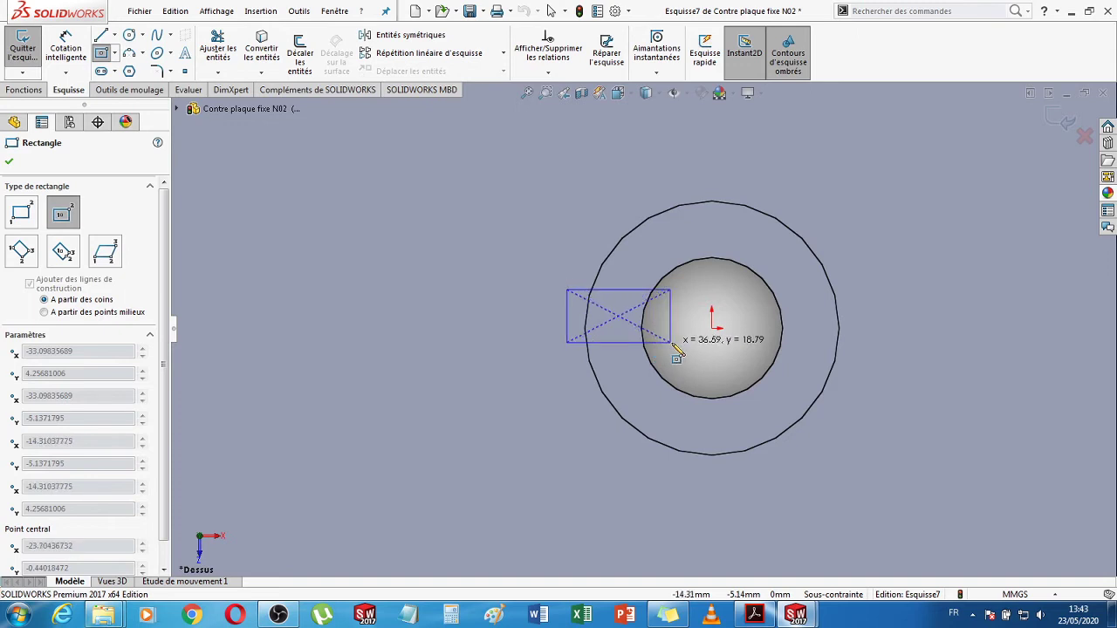
{"action": "left_click", "coordinate": [672, 342]}
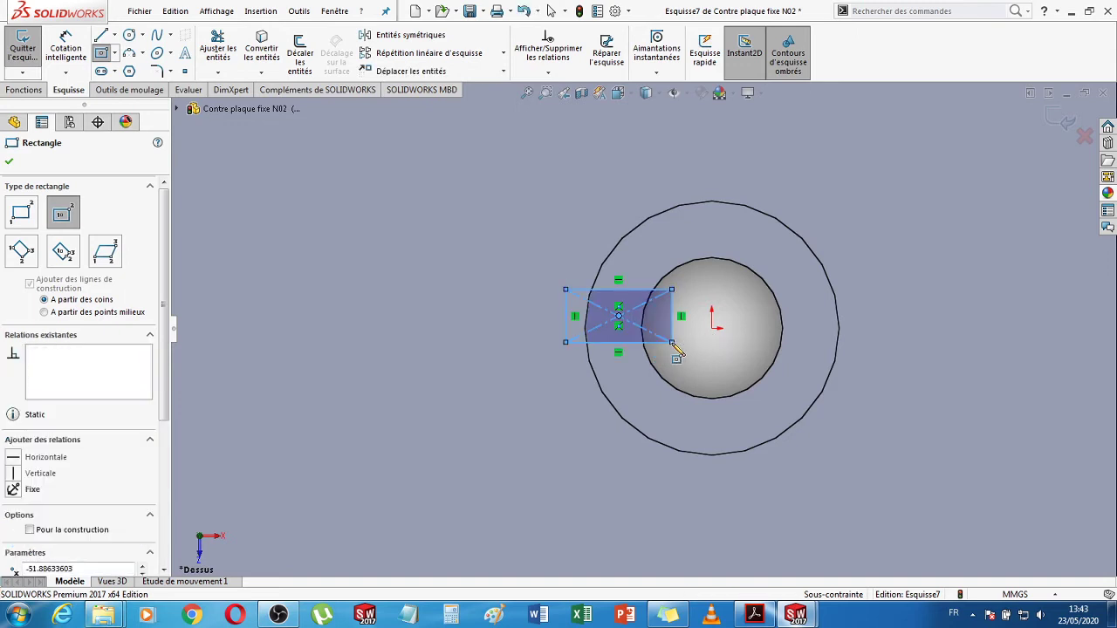
{"action": "key", "text": "Escape"}
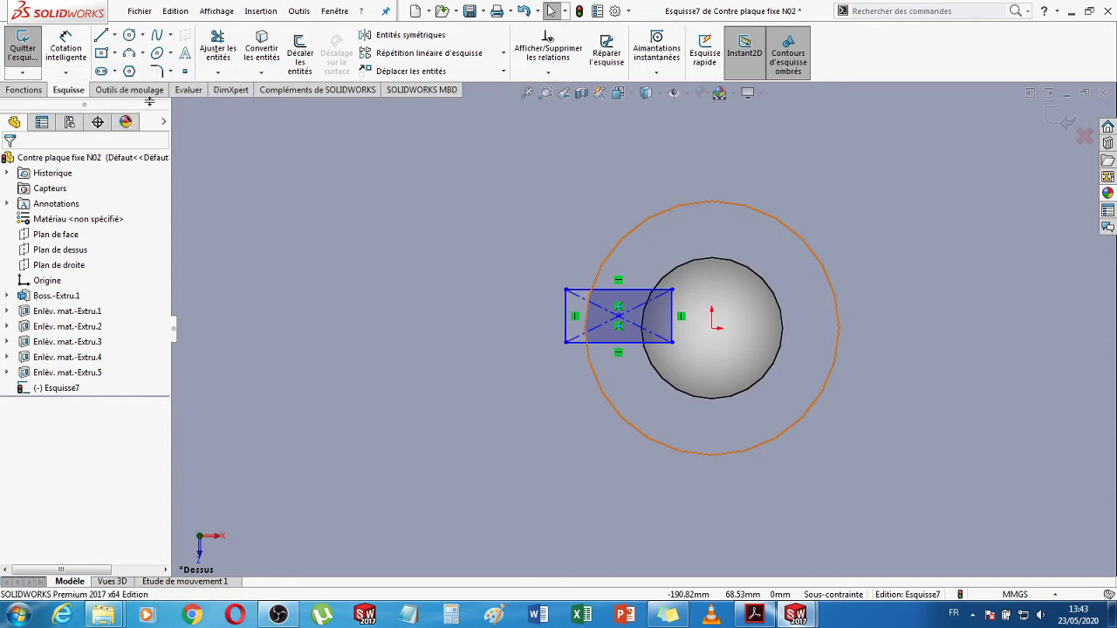
- Align the rectangle's center point with the sketch origin using a horizontal relation
{"action": "left_click", "coordinate": [620, 318]}
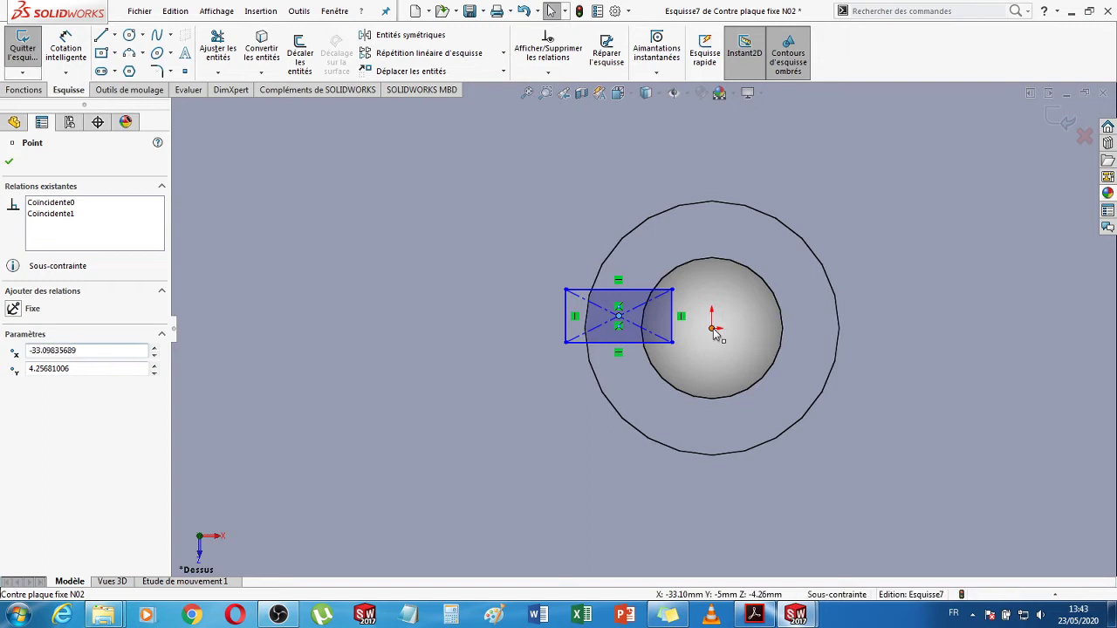
{"action": "left_click", "coordinate": [714, 331], "text": "ctrl"}
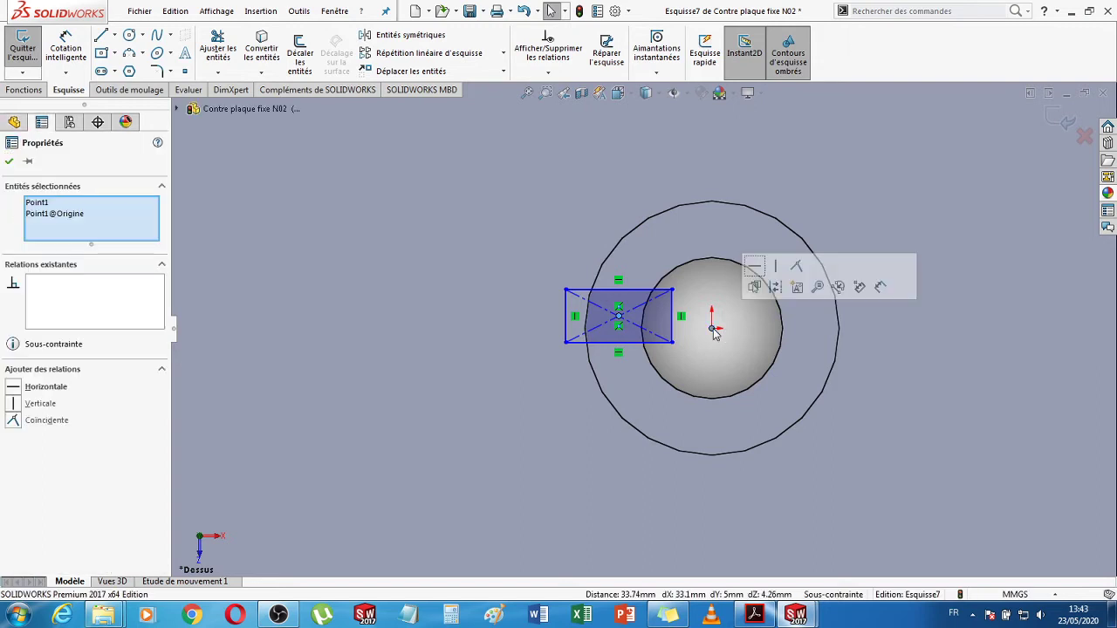
{"action": "left_click", "coordinate": [755, 268]}
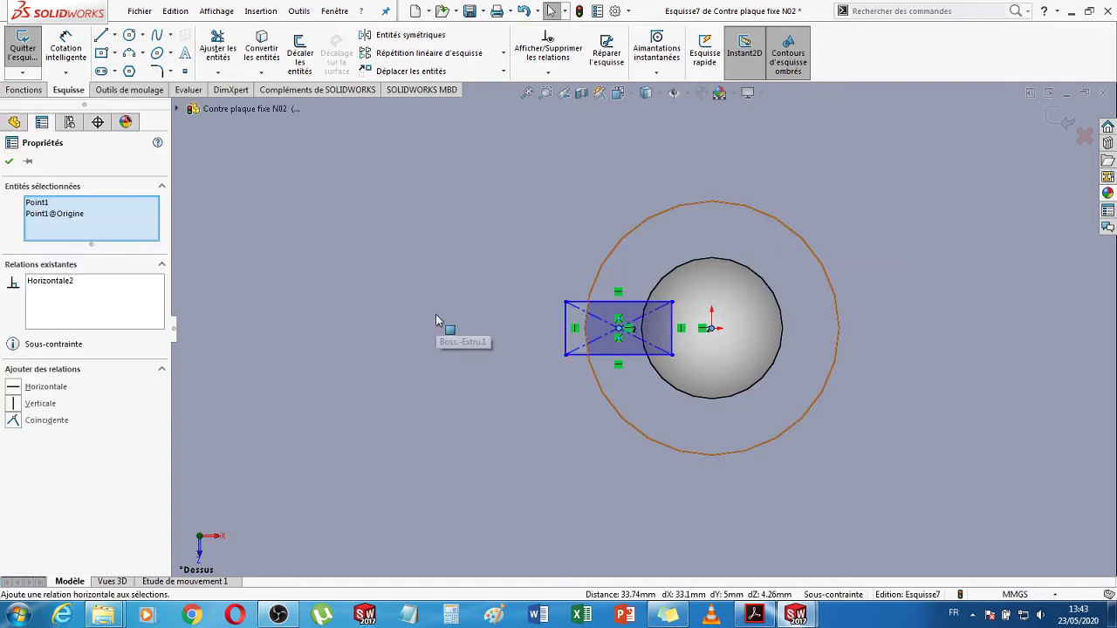
{"action": "left_click", "coordinate": [65, 48]}
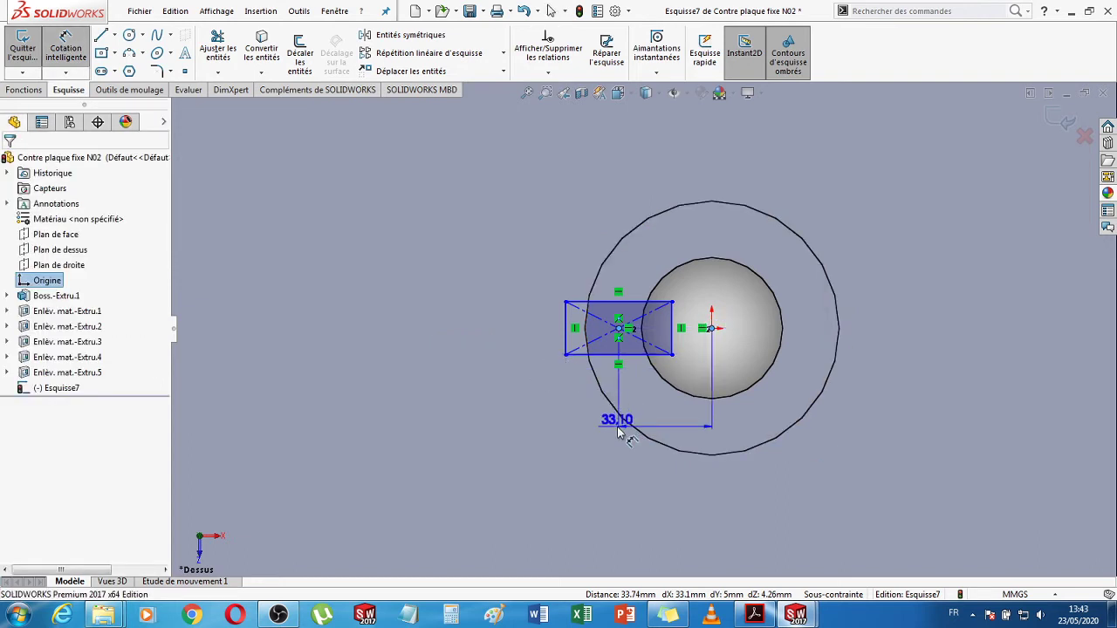
{"action": "key", "text": "Escape"}
{"action": "key", "text": "Escape"}
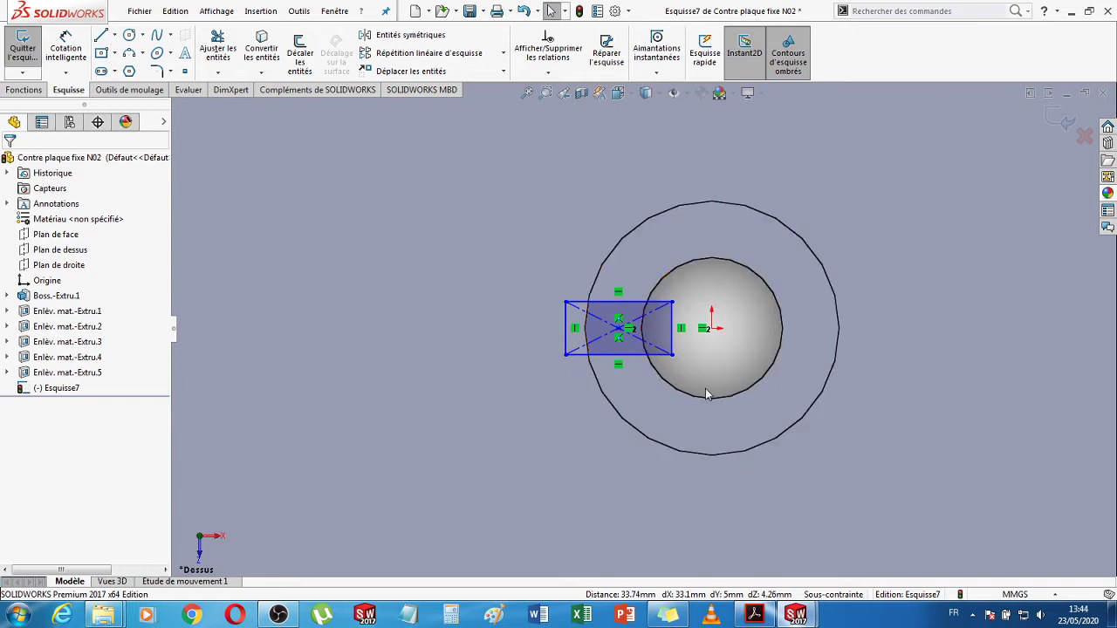
- Dimension the horizontal distance between the rectangle's center and the origin to 25 mm
{"action": "key", "text": "d"}
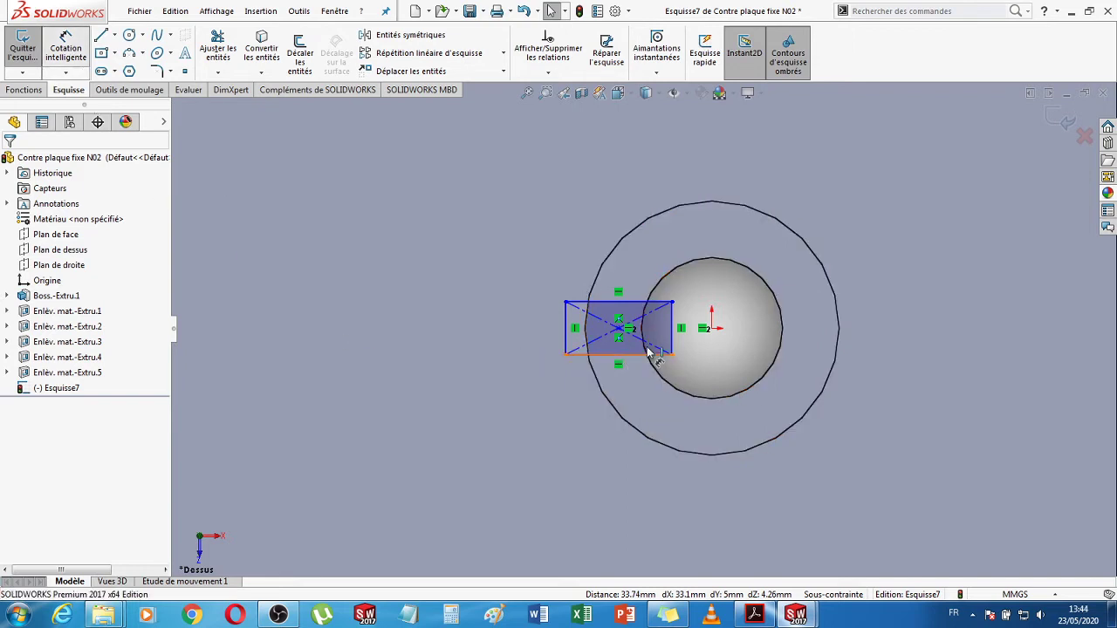
{"action": "left_click", "coordinate": [622, 334]}
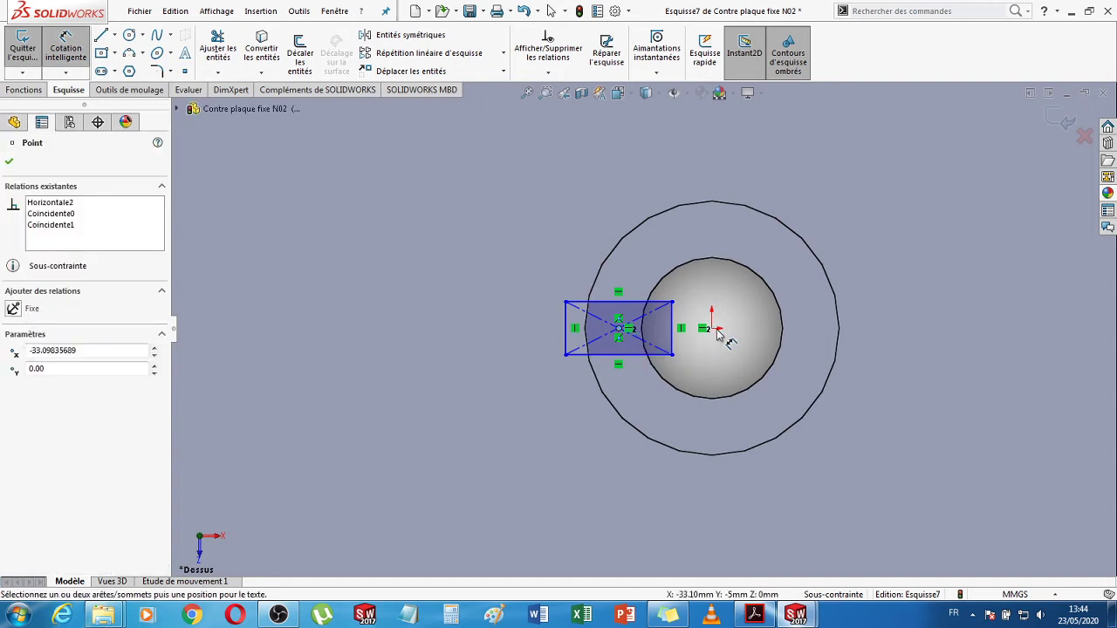
{"action": "left_click", "coordinate": [714, 331]}
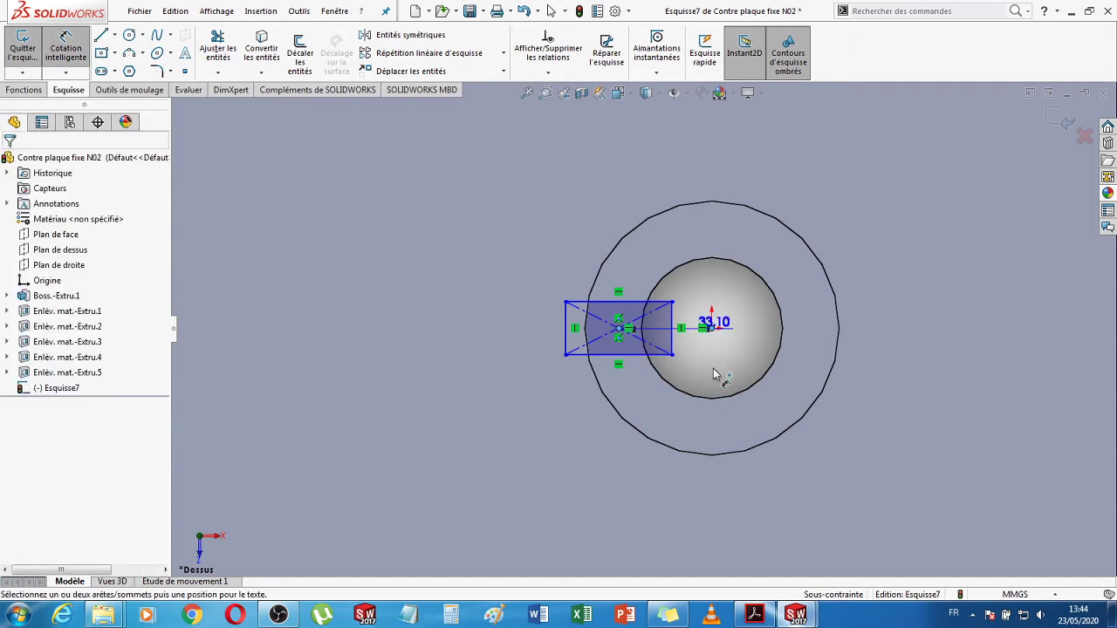
{"action": "left_click", "coordinate": [658, 445]}
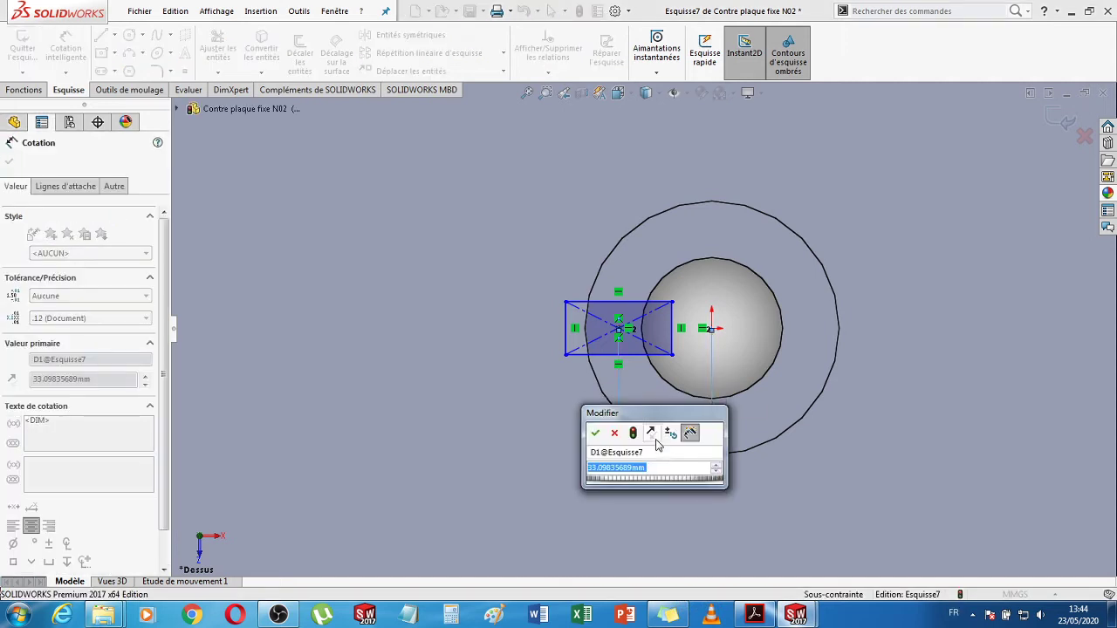
{"action": "type", "text": "25"}
{"action": "key", "text": "Return"}
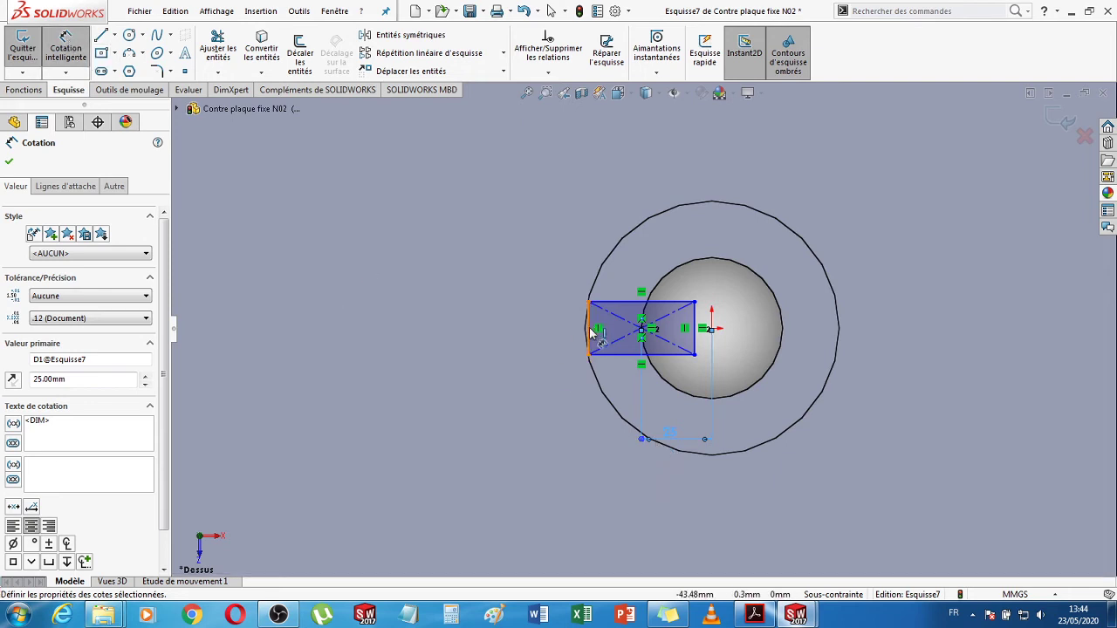
- Dimension the rectangle's vertical side to 4.20 mm
{"action": "left_click", "coordinate": [551, 337]}
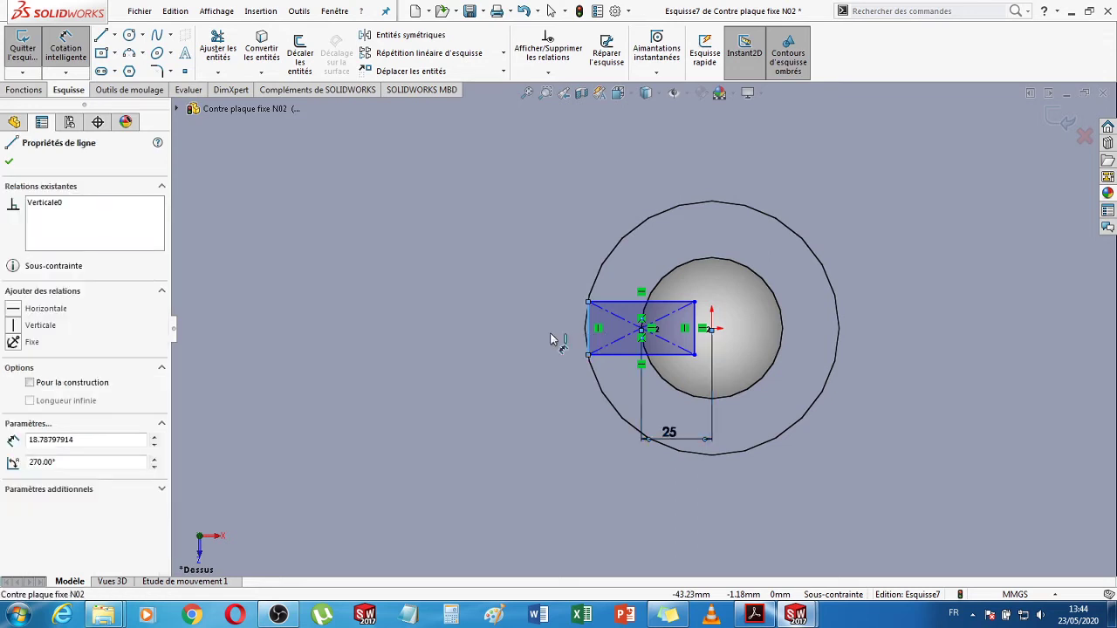
{"action": "left_click", "coordinate": [547, 340]}
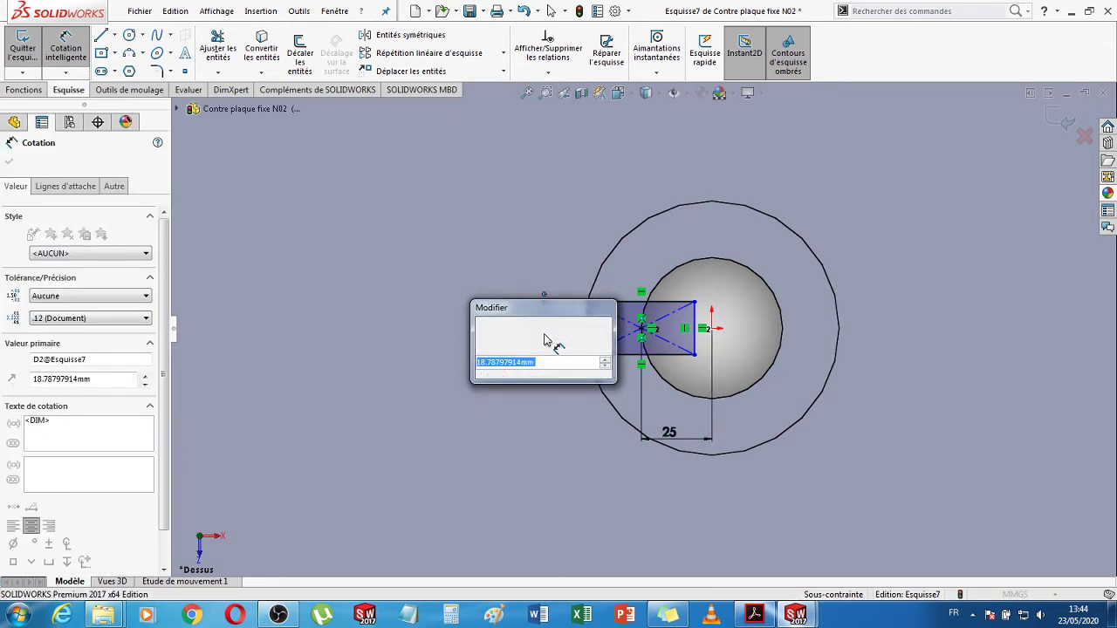
{"action": "type", "text": "4."}
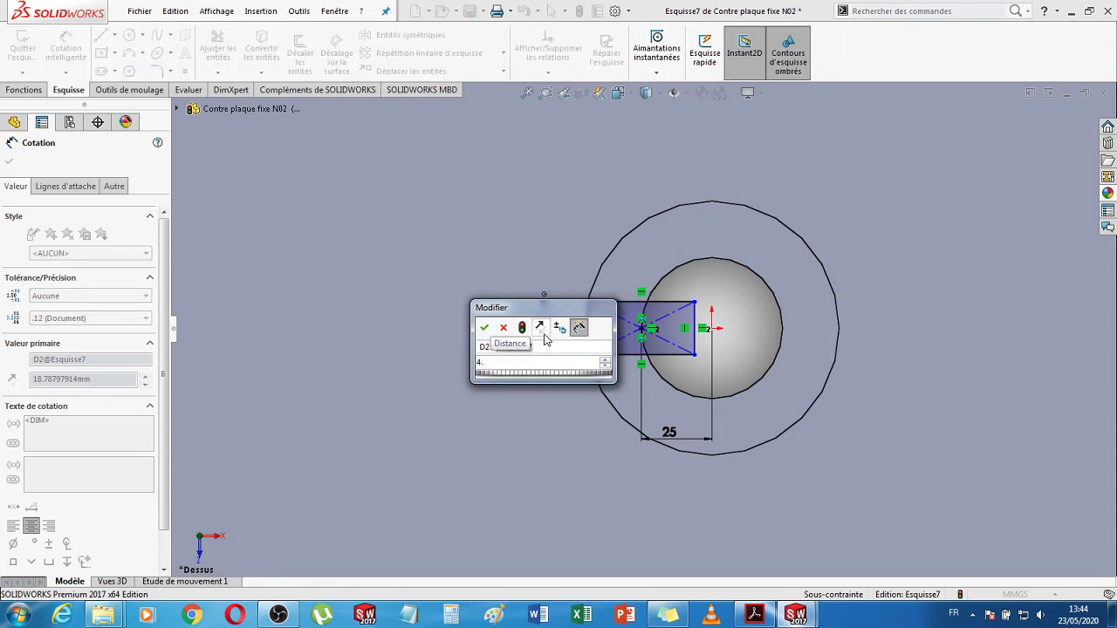
{"action": "key", "text": "Escape"}
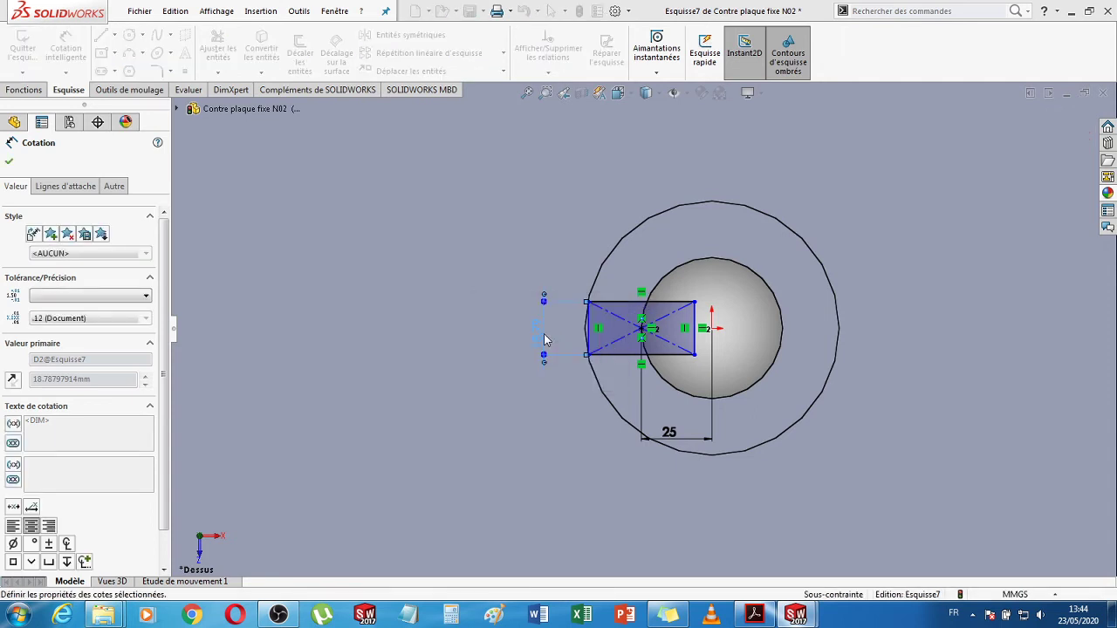
- Dimension the rectangle's horizontal side to 12 mm and exit the sketch
{"action": "scroll", "coordinate": [663, 321], "scroll_direction": "down", "scroll_amount": 5}
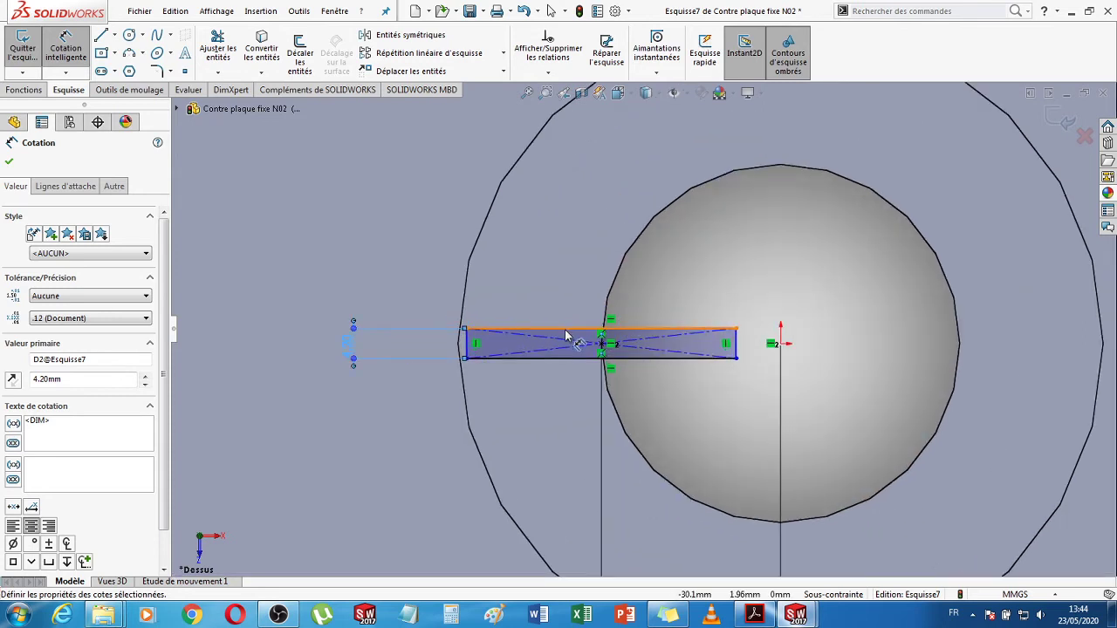
{"action": "left_click", "coordinate": [566, 331]}
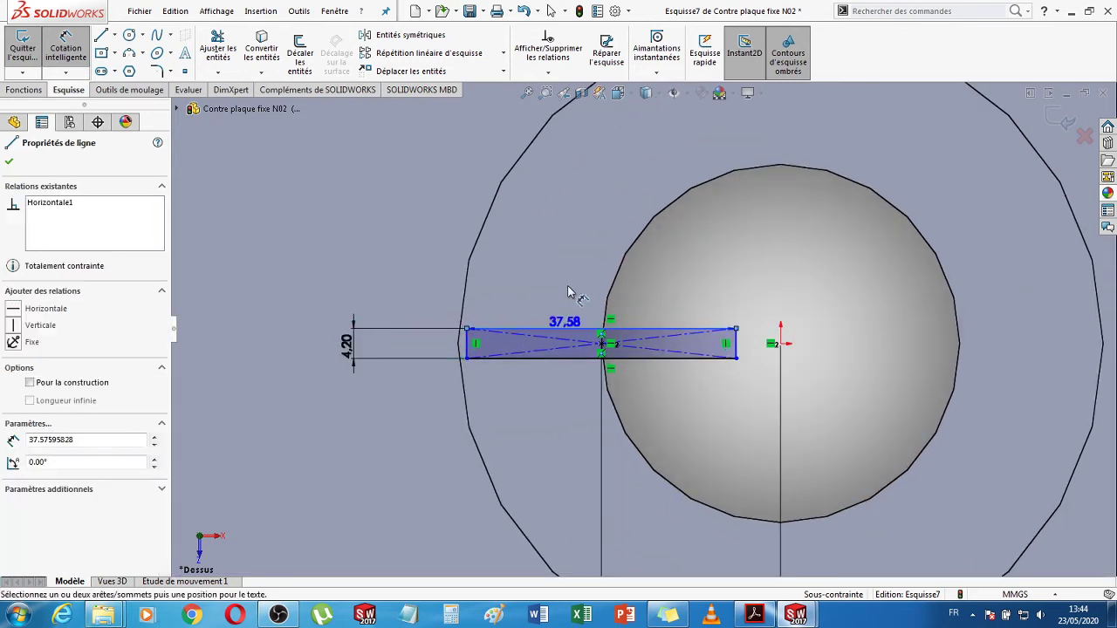
{"action": "left_click", "coordinate": [568, 291]}
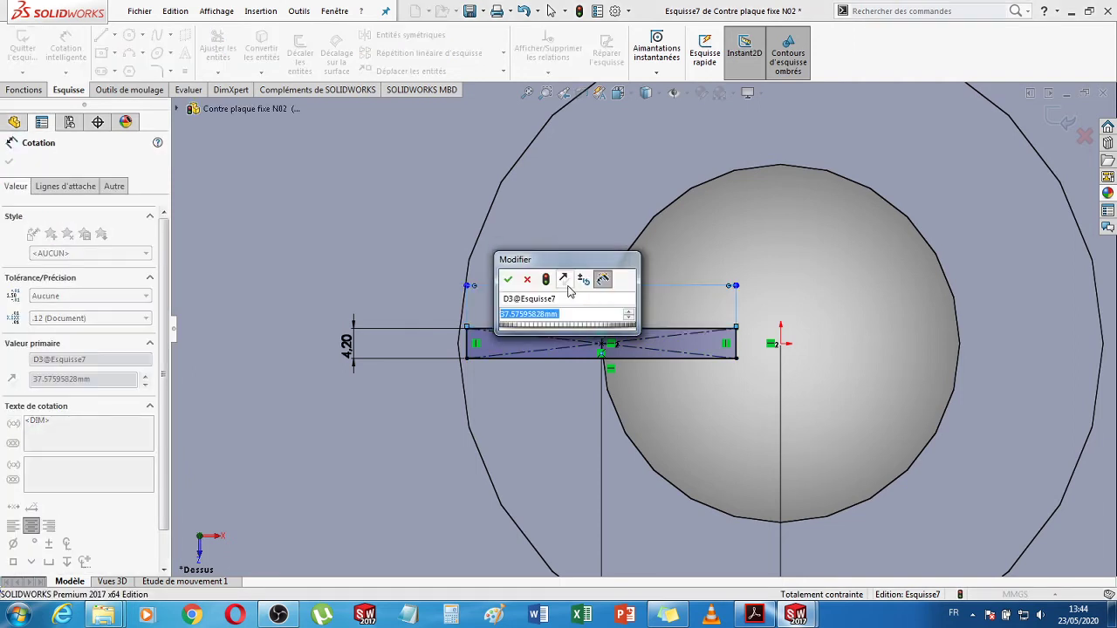
{"action": "key", "text": "Return"}
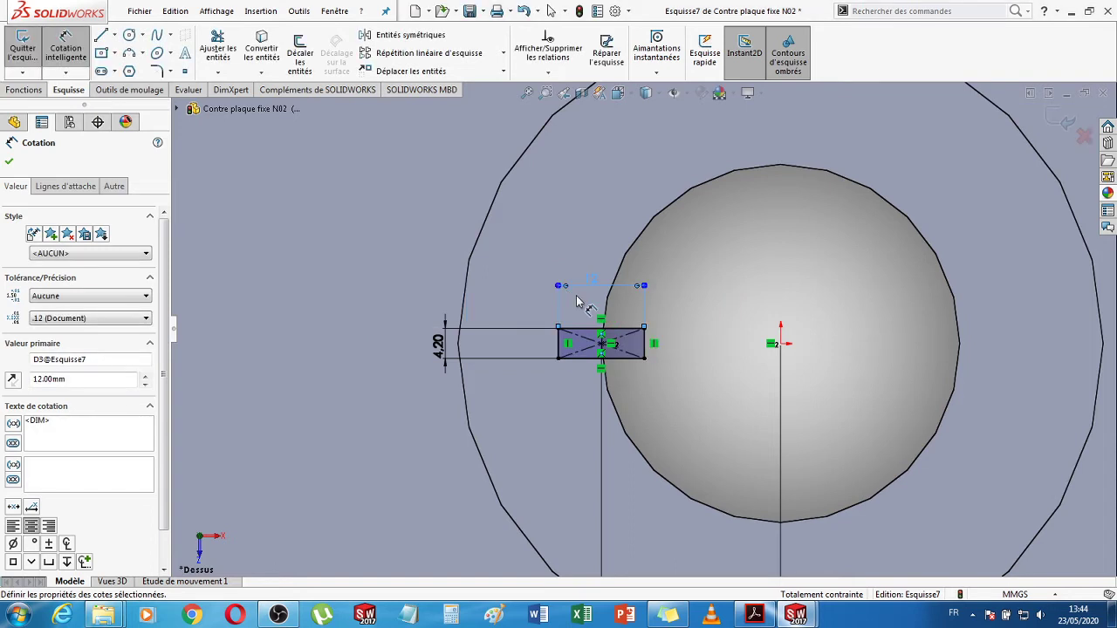
{"action": "key", "text": "f"}
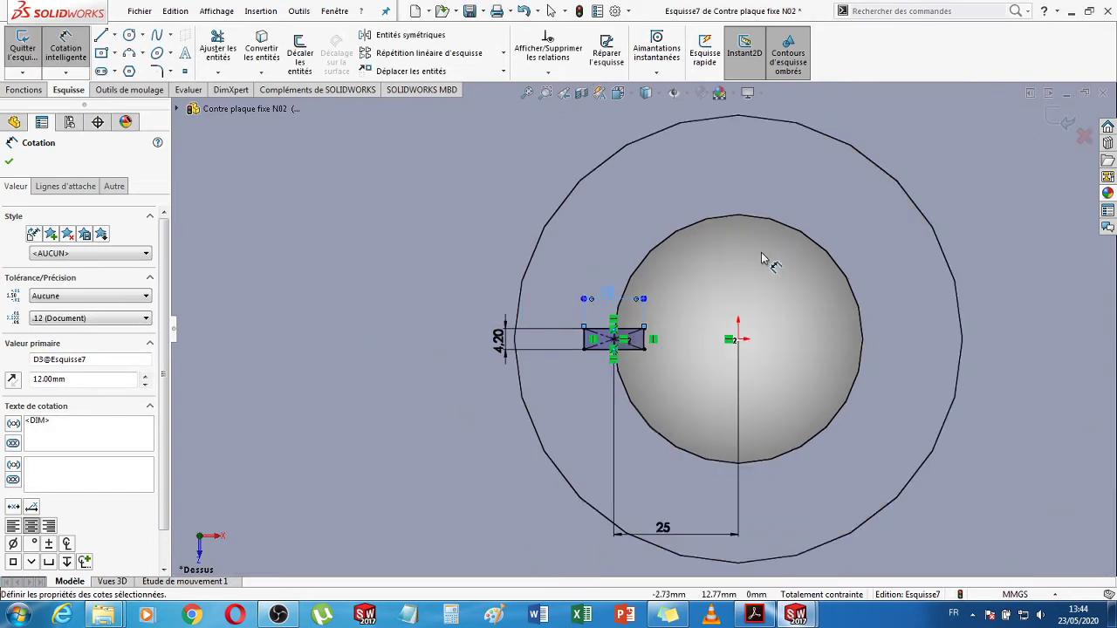
{"action": "left_click", "coordinate": [1066, 124]}
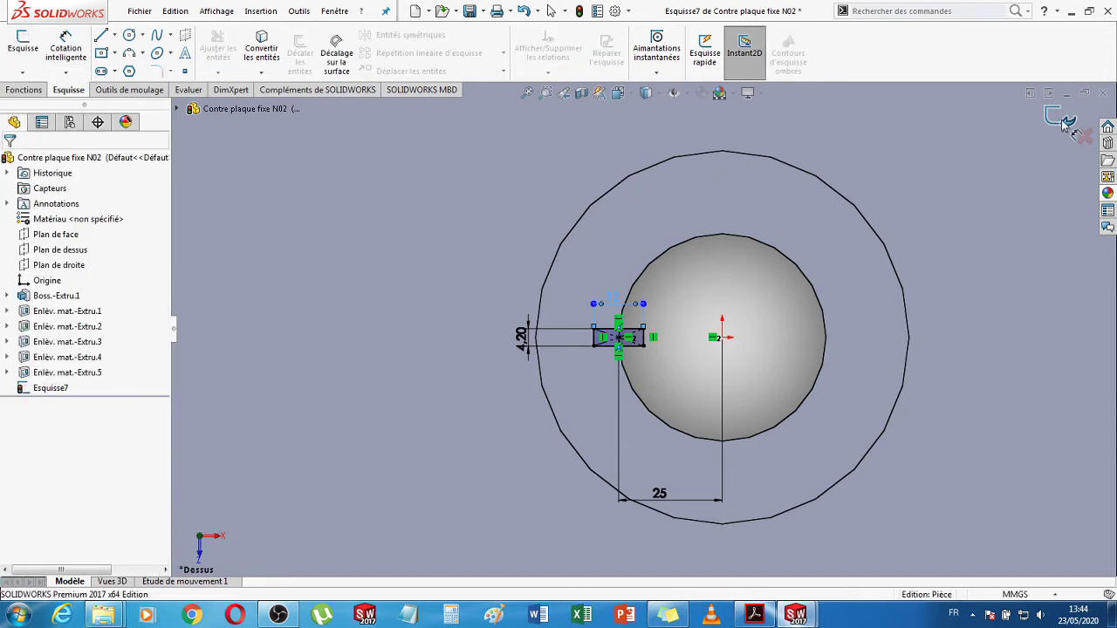
- Cut the rectangle sketch Esquisse7 through the plate with an extruded cut set to Through All (A travers tout)
{"action": "left_click", "coordinate": [23, 89]}
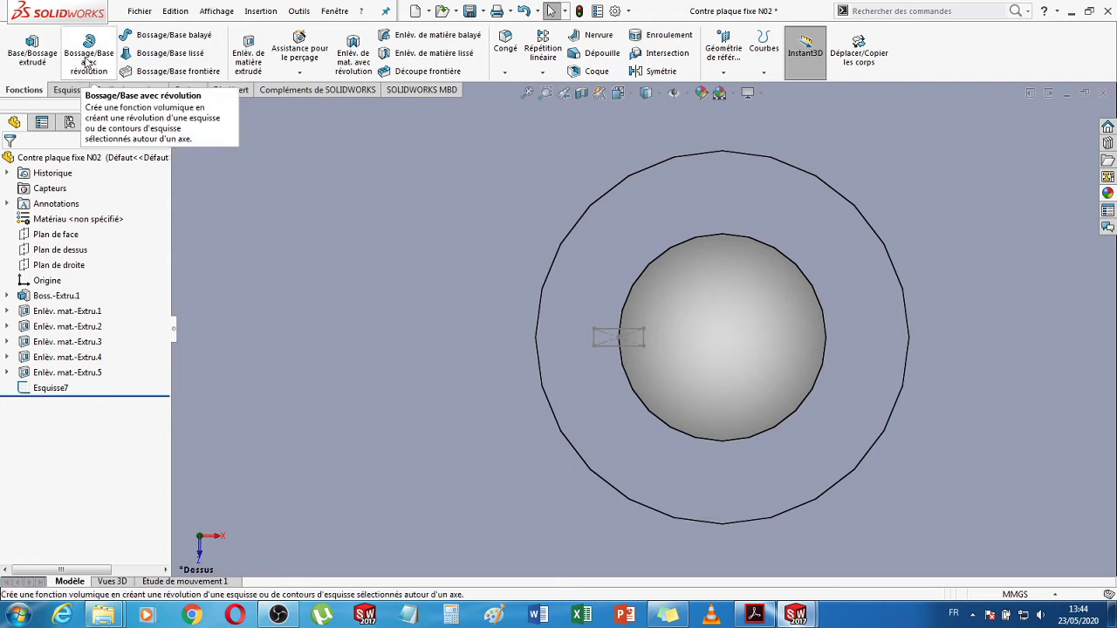
{"action": "left_click", "coordinate": [249, 50]}
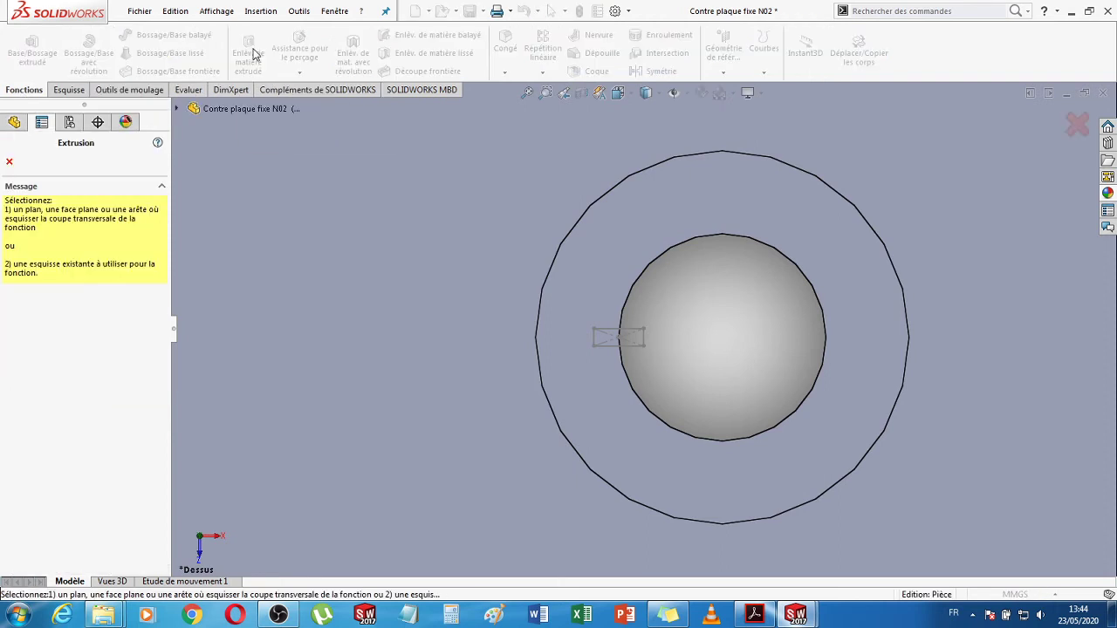
{"action": "key", "text": "Escape"}
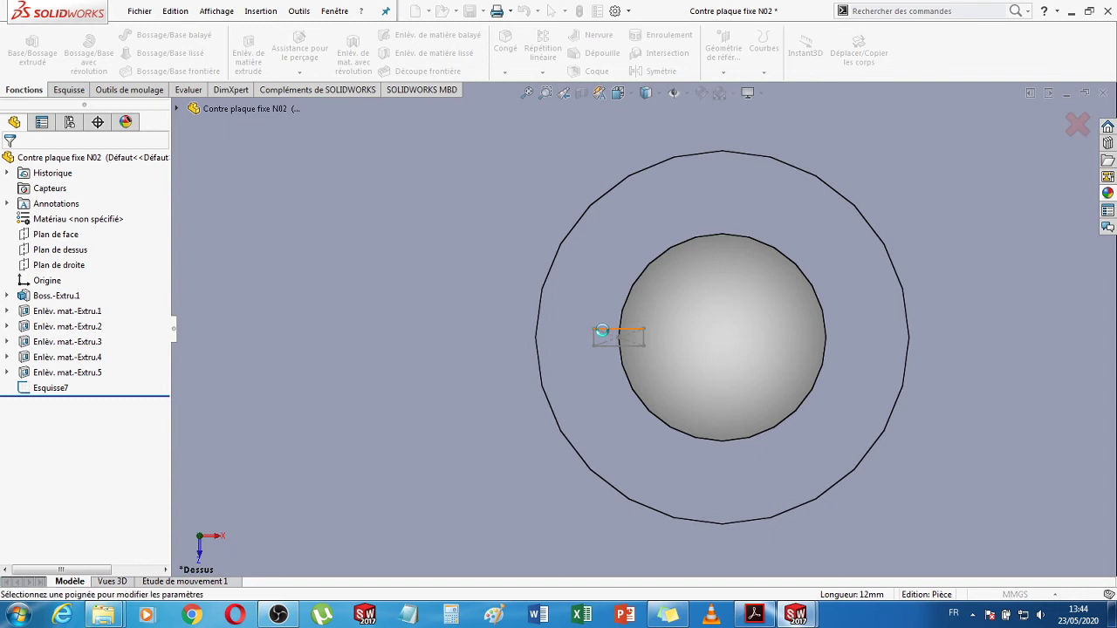
{"action": "left_click", "coordinate": [101, 248]}
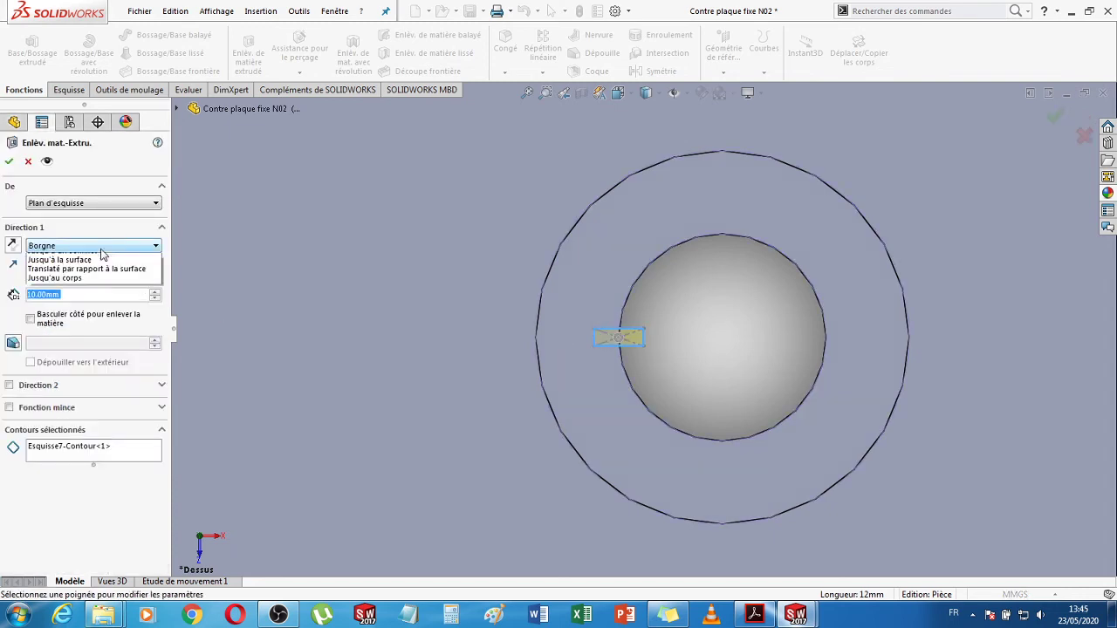
{"action": "left_click", "coordinate": [94, 265]}
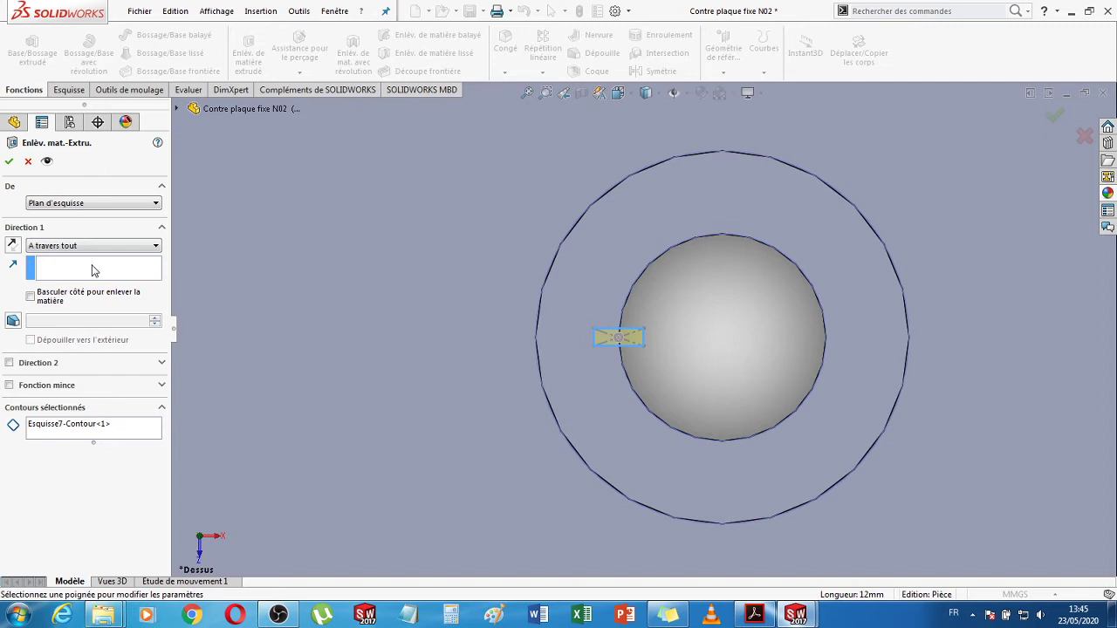
{"action": "left_click", "coordinate": [8, 161]}
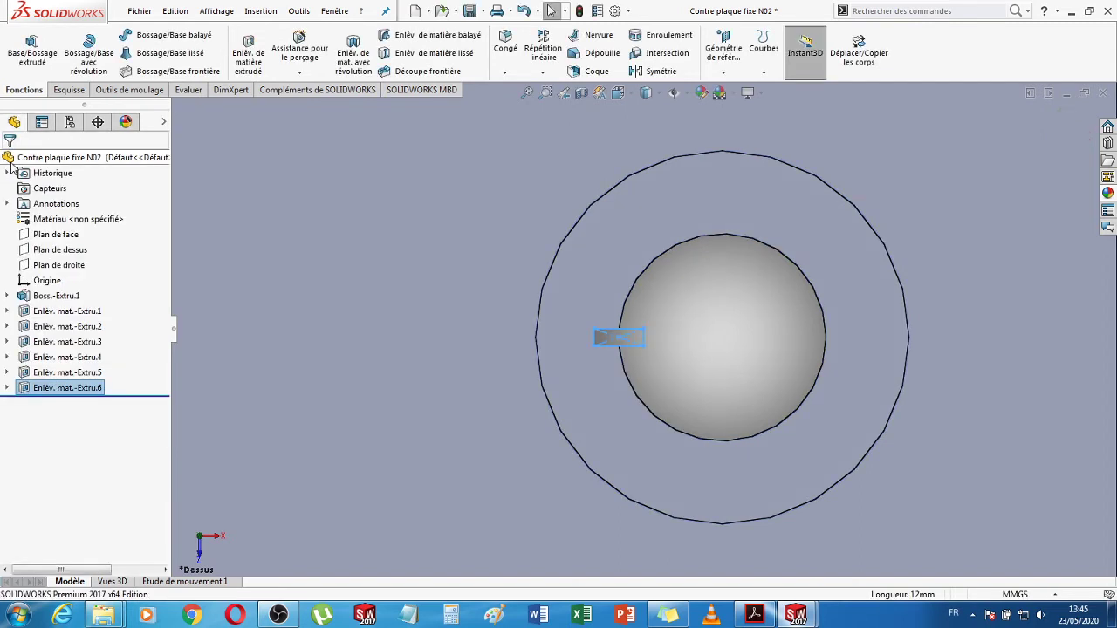
{"action": "key", "text": "f"}
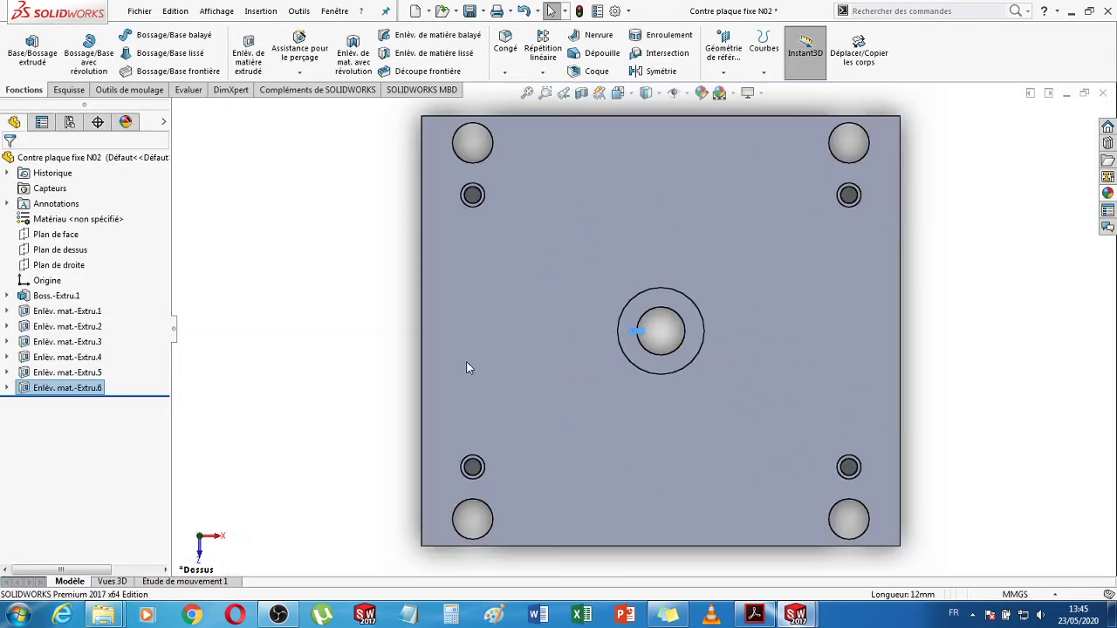
{"action": "left_click", "coordinate": [367, 361]}
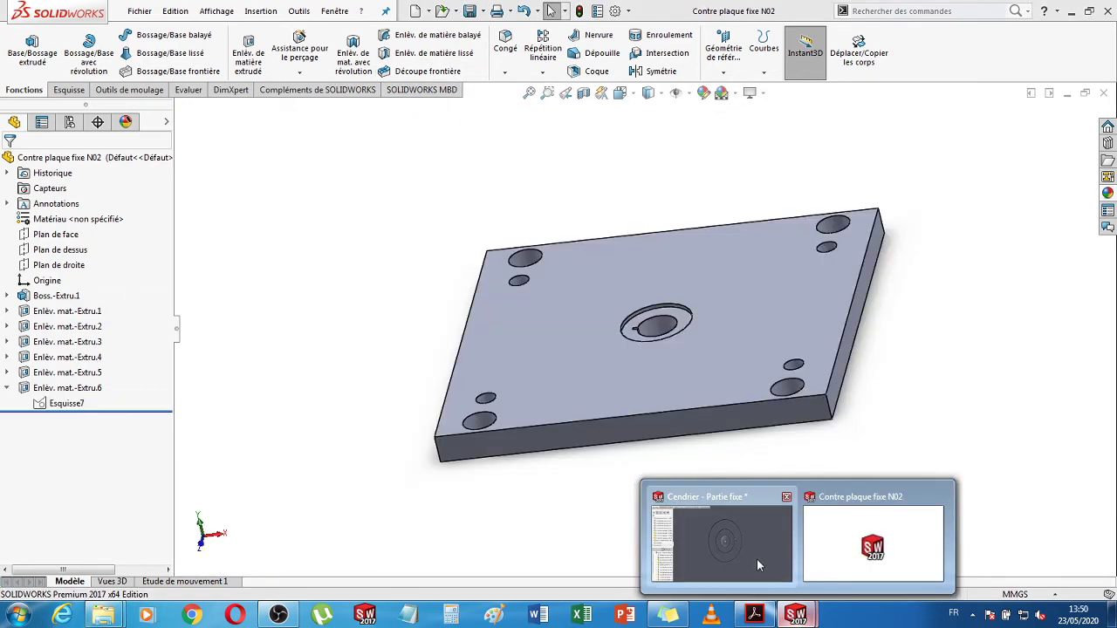
- Switch to the Cendrier - Partie fixe assembly, update it with the modified plate, and inspect the new slot beside the nozzle
{"action": "left_click", "coordinate": [757, 559]}
{"action": "key", "text": "ctrl+Tab"}
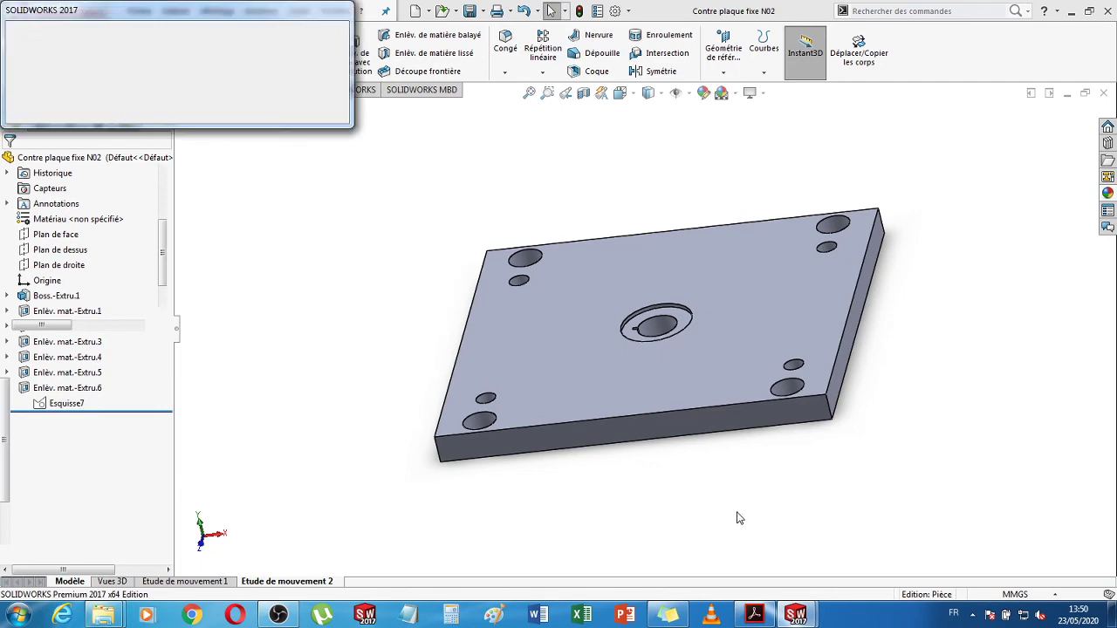
{"action": "left_click", "coordinate": [119, 89]}
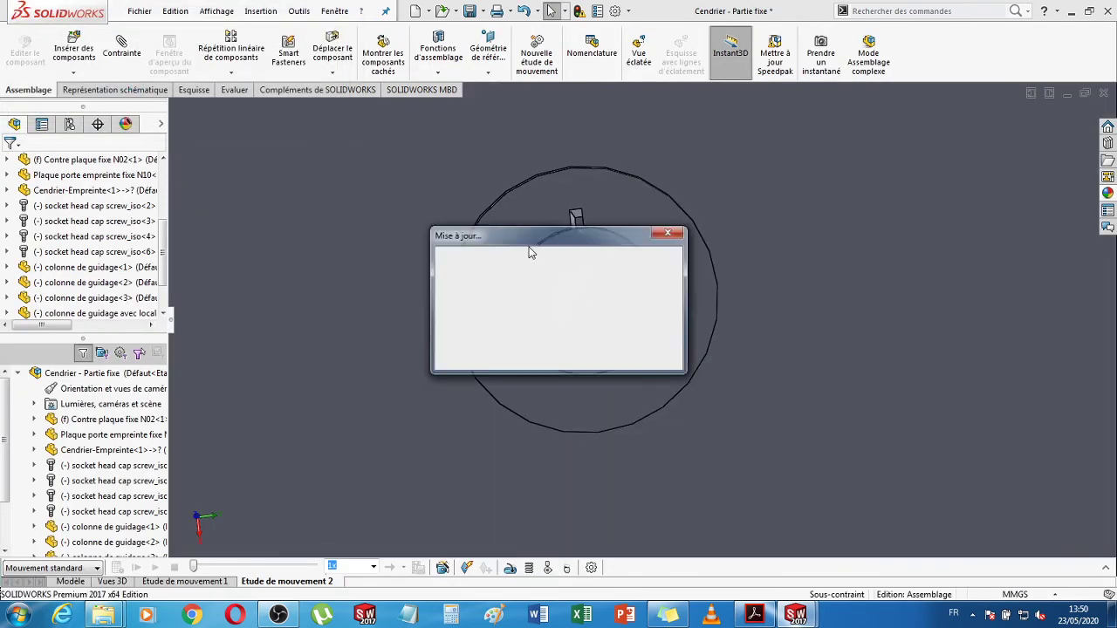
{"action": "scroll", "coordinate": [587, 231], "scroll_direction": "up", "scroll_amount": 6}
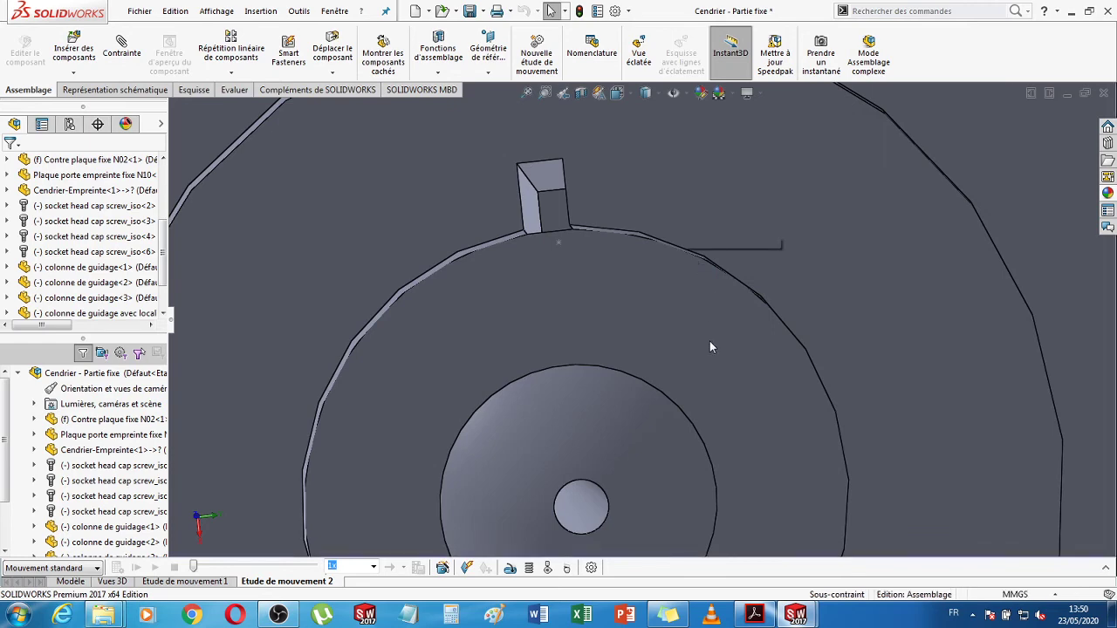
{"action": "left_click_drag", "start_coordinate": [680, 317], "coordinate": [566, 288]}
{"action": "scroll", "coordinate": [566, 288], "scroll_direction": "up", "scroll_amount": 10}
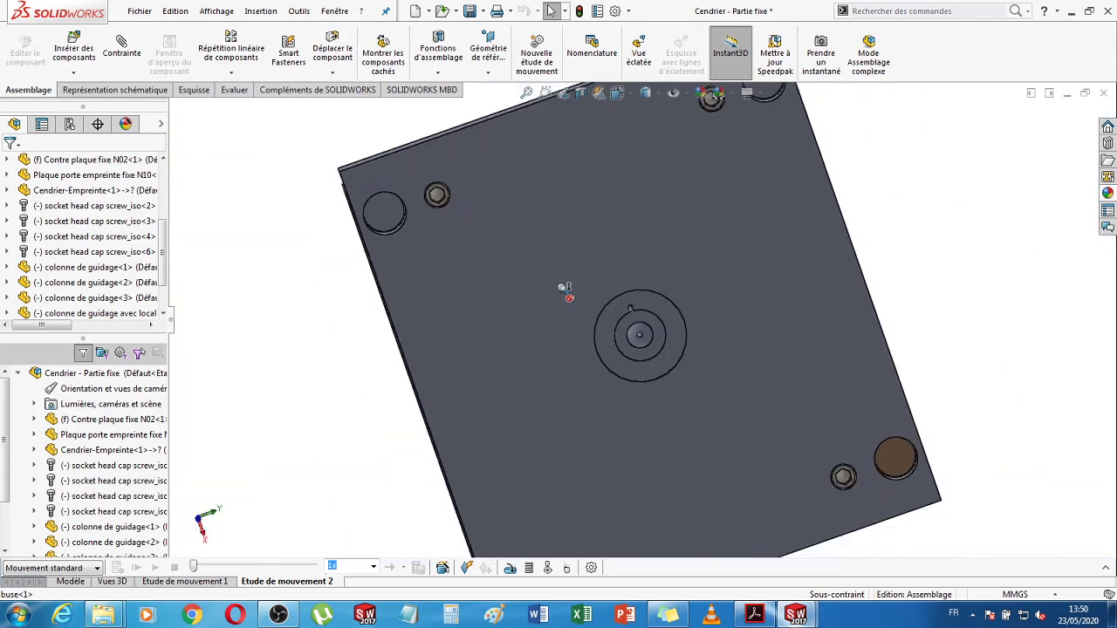
{"action": "middle_click_drag", "start_coordinate": [926, 412], "coordinate": [780, 494]}
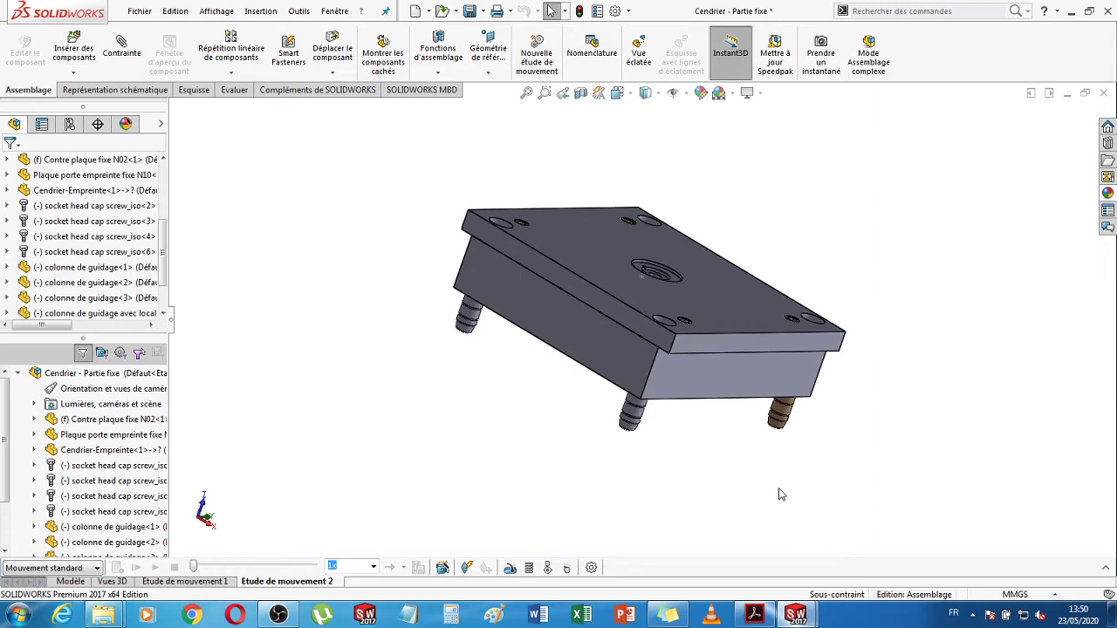
- Switch to the DME_F.PDF catalogue in Acrobat and browse from the sprue bushing page to the DP dowel pins on page 289
{"action": "mouse_move", "coordinate": [755, 615]}
{"action": "left_click", "coordinate": [693, 508]}
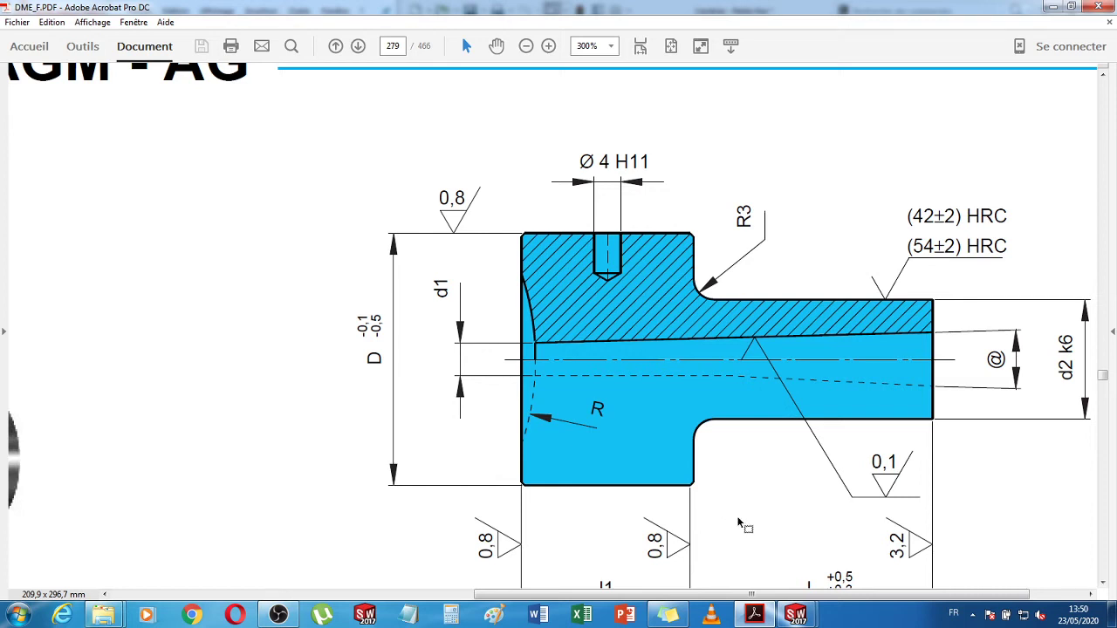
{"action": "left_click", "coordinate": [638, 49]}
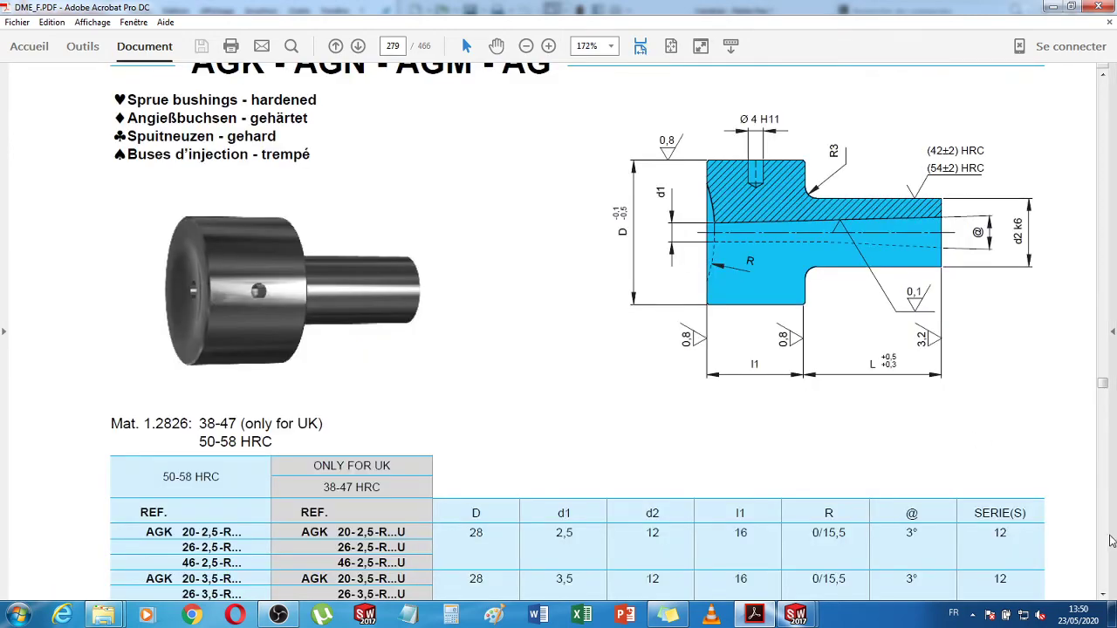
{"action": "scroll", "coordinate": [1106, 551], "scroll_direction": "down", "scroll_amount": 15}
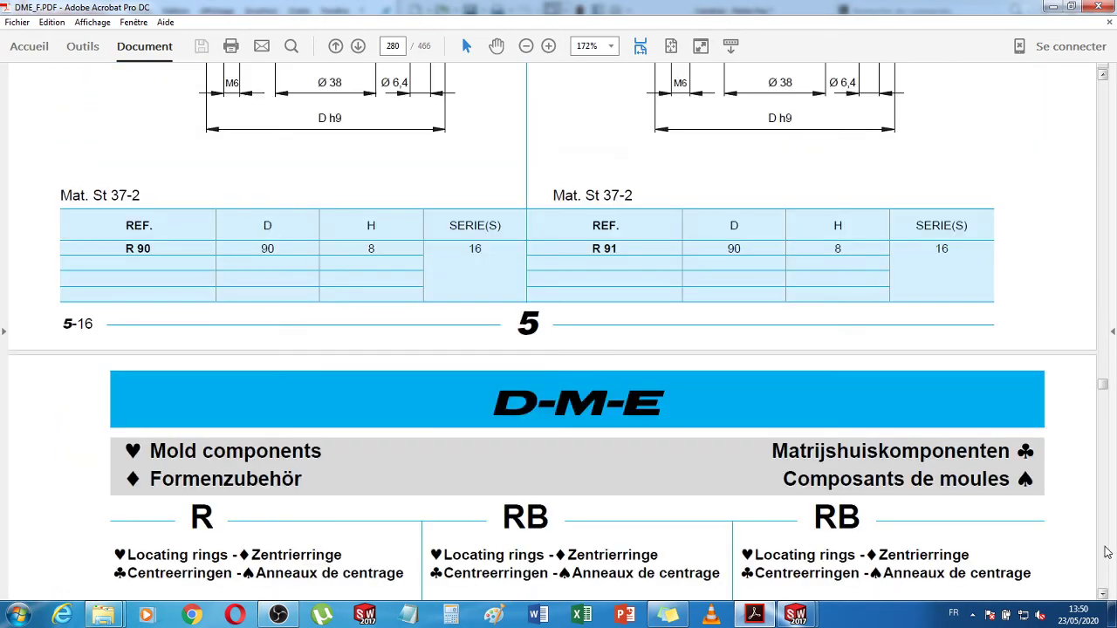
{"action": "scroll", "coordinate": [1106, 551], "scroll_direction": "down", "scroll_amount": 20}
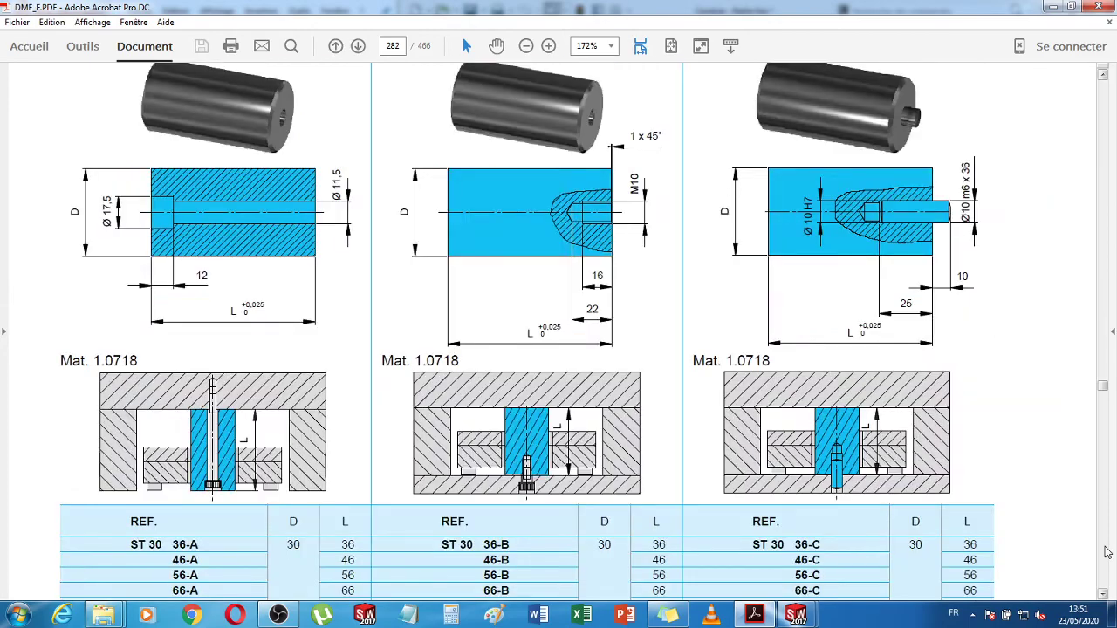
{"action": "scroll", "coordinate": [1106, 551], "scroll_direction": "down", "scroll_amount": 20}
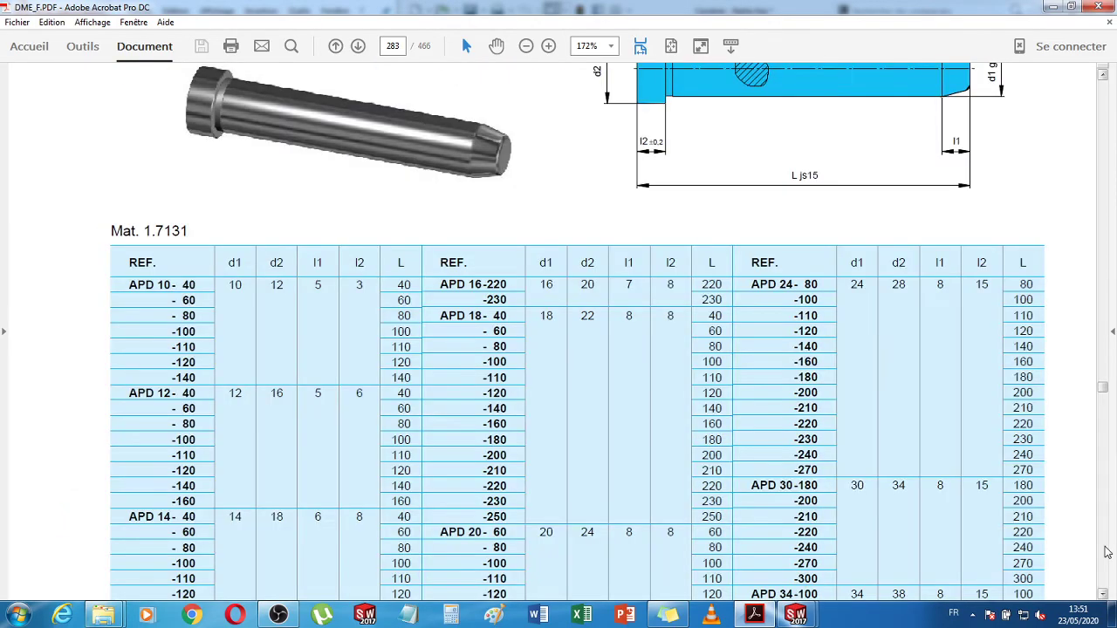
{"action": "scroll", "coordinate": [1106, 552], "scroll_direction": "down", "scroll_amount": 20}
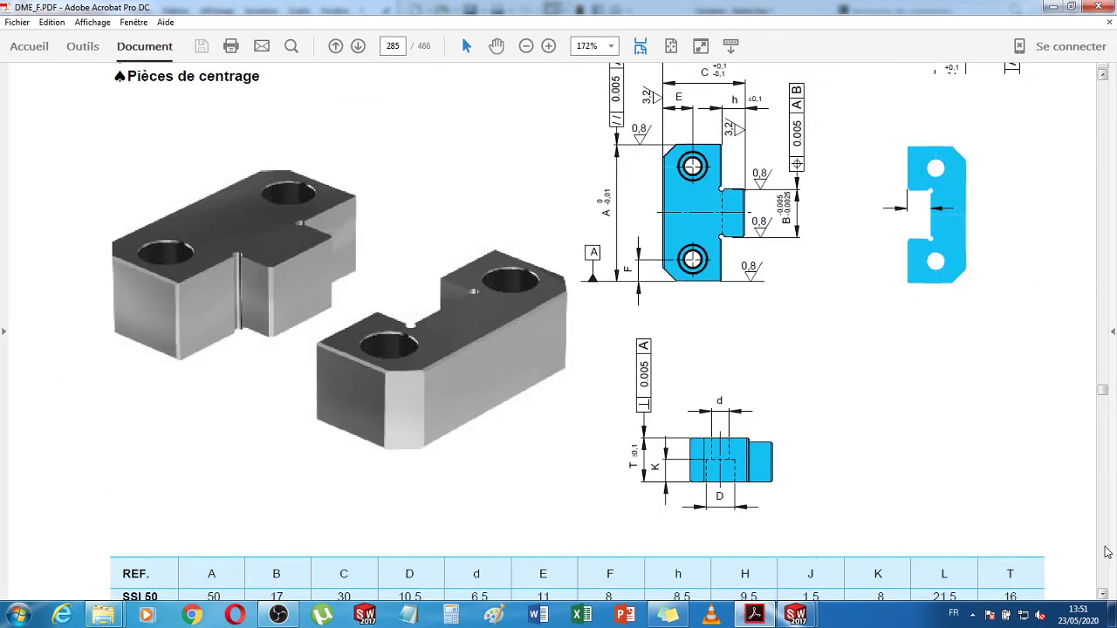
{"action": "scroll", "coordinate": [1106, 552], "scroll_direction": "down", "scroll_amount": 20}
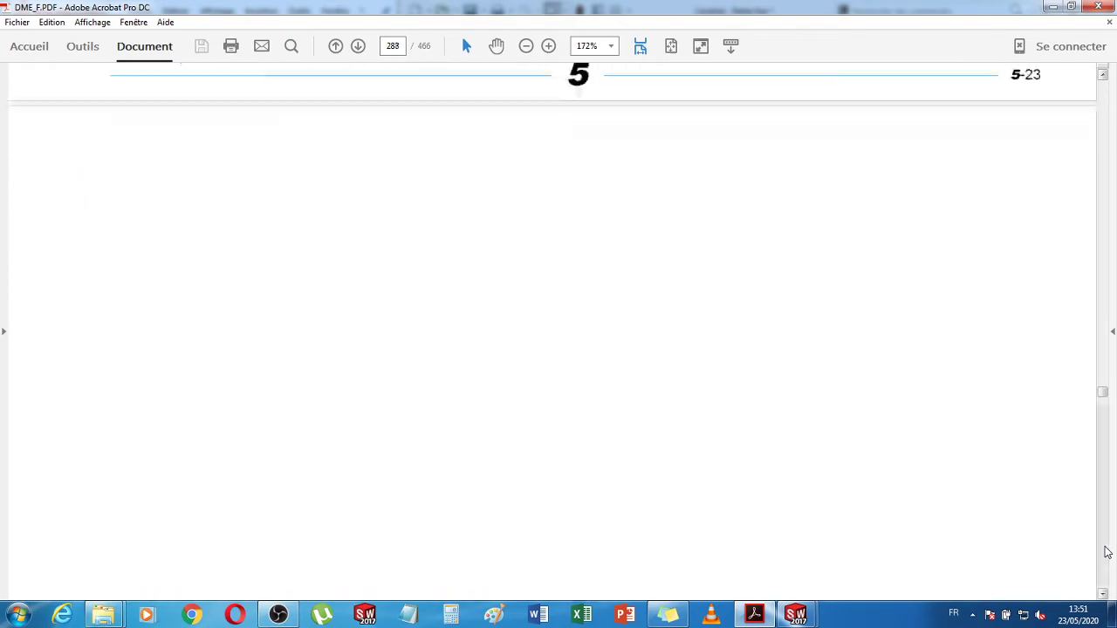
{"action": "scroll", "coordinate": [1106, 551], "scroll_direction": "down", "scroll_amount": 15}
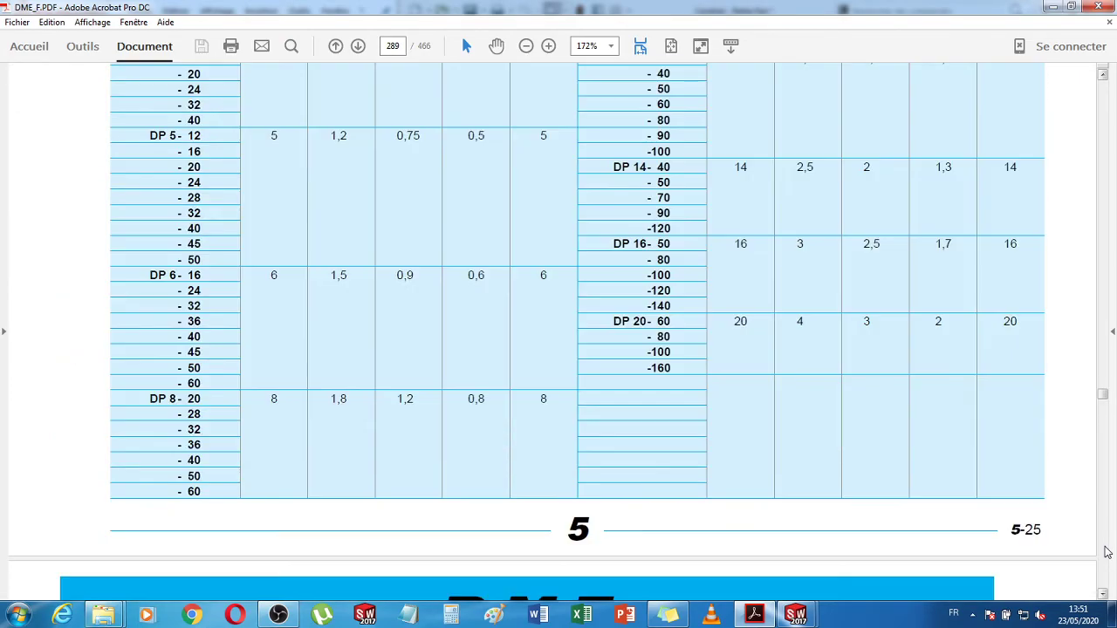
{"action": "scroll", "coordinate": [674, 499], "scroll_direction": "up", "scroll_amount": 10}
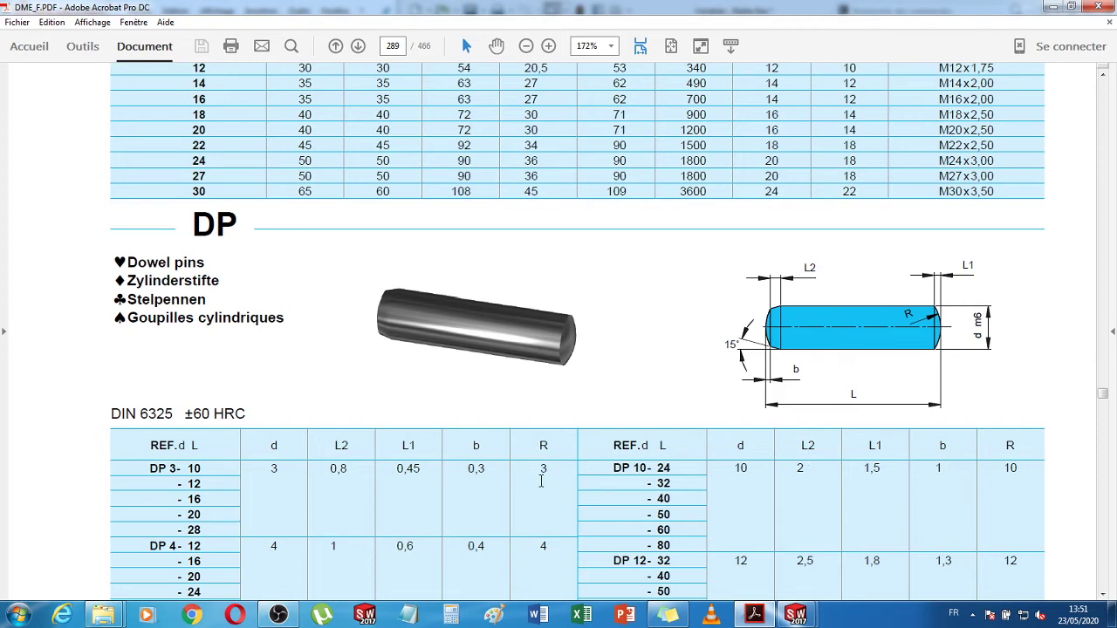
- Examine the DP dowel pin size table and its dimension drawing enlarged to 400%
{"action": "scroll", "coordinate": [697, 479], "scroll_direction": "down", "scroll_amount": 3}
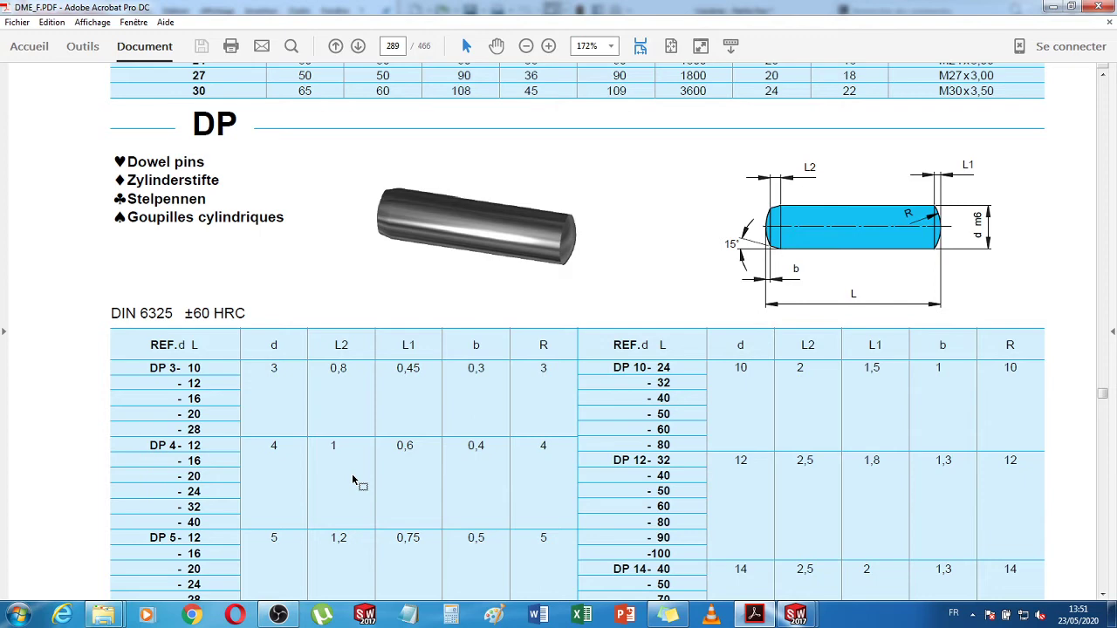
{"action": "left_click", "coordinate": [549, 45]}
{"action": "left_click", "coordinate": [548, 46]}
{"action": "mouse_move", "coordinate": [522, 595]}
{"action": "left_mouse_down"}
{"action": "mouse_move", "coordinate": [916, 598]}
{"action": "mouse_move", "coordinate": [999, 565]}
{"action": "left_mouse_up"}
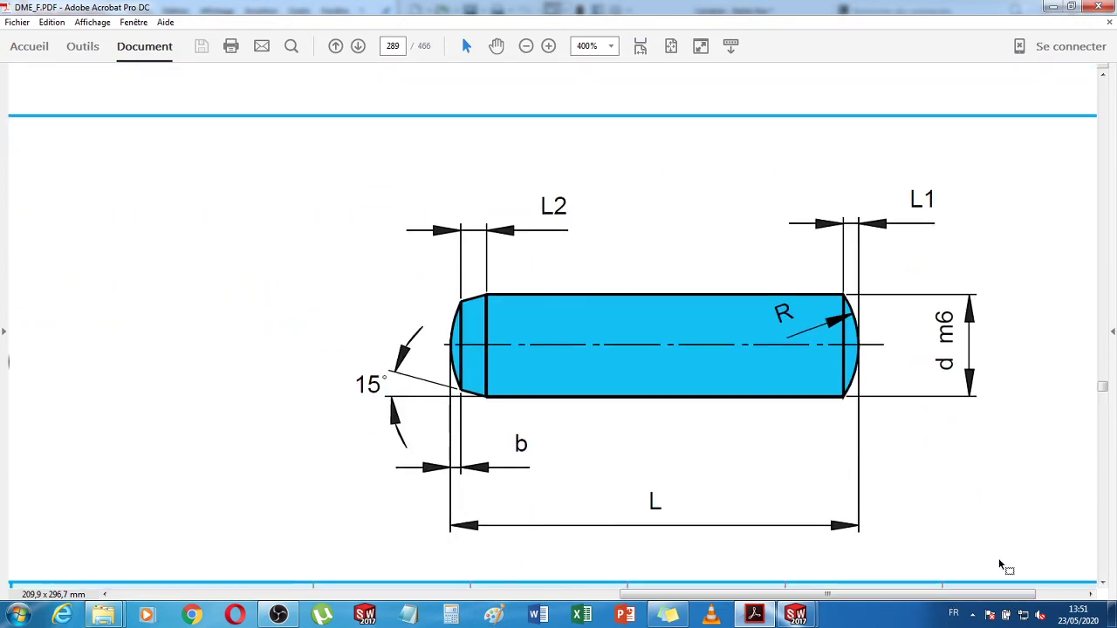
{"action": "scroll", "coordinate": [1000, 566], "scroll_direction": "down", "scroll_amount": 1}
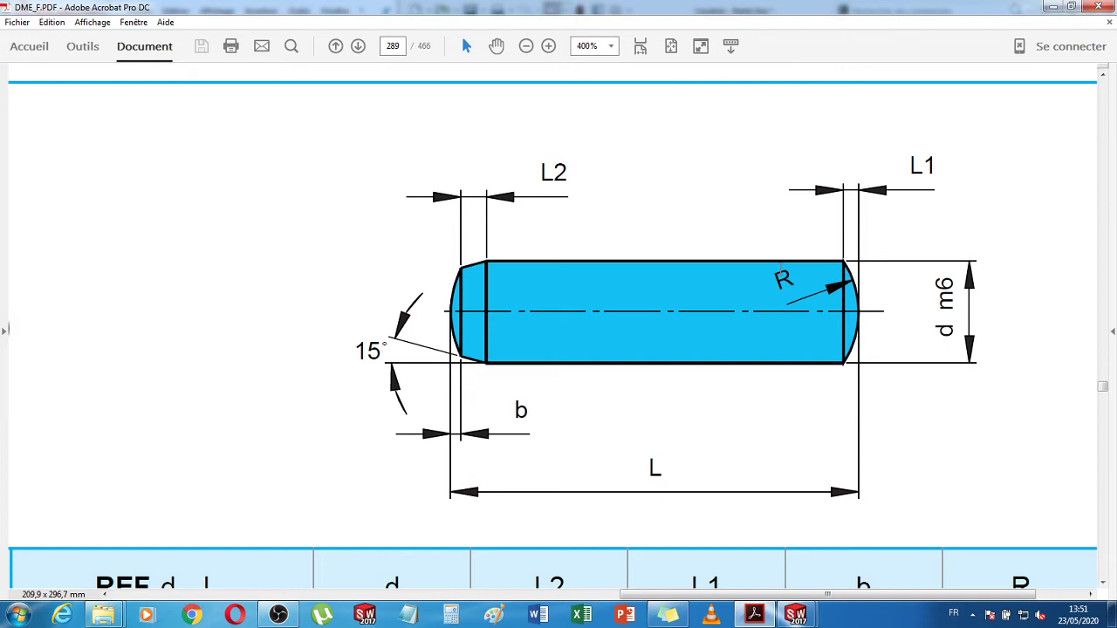
- Compare the d, L2, L1, b and R columns of the DP dowel pin table with the pin's dimension drawing
{"action": "scroll", "coordinate": [625, 463], "scroll_direction": "down", "scroll_amount": 9}
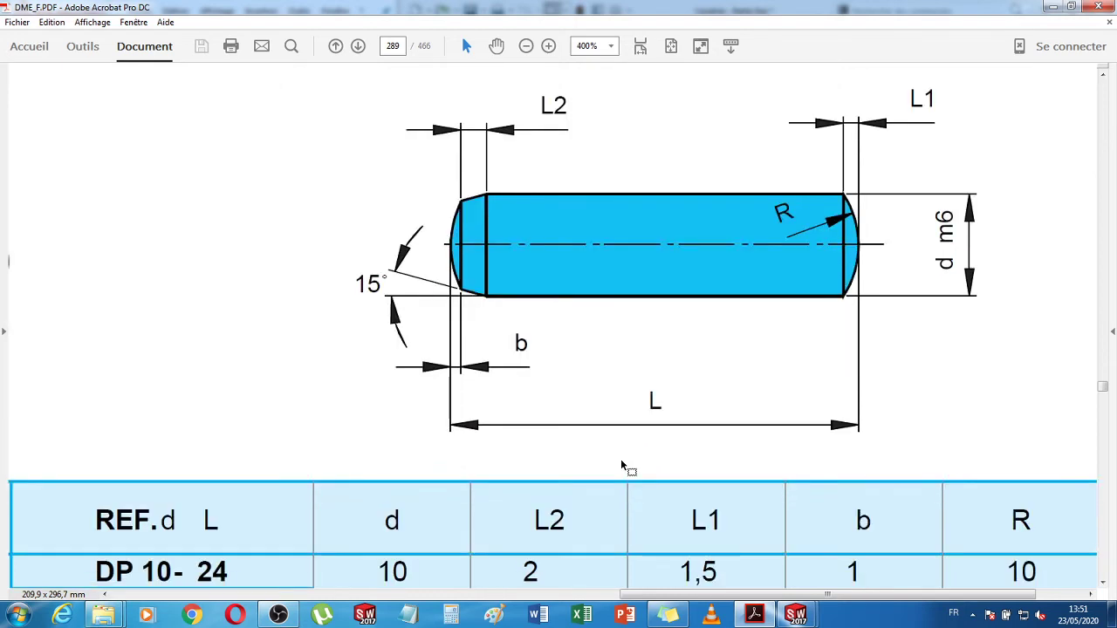
{"action": "scroll", "coordinate": [522, 454], "scroll_direction": "down", "scroll_amount": 3}
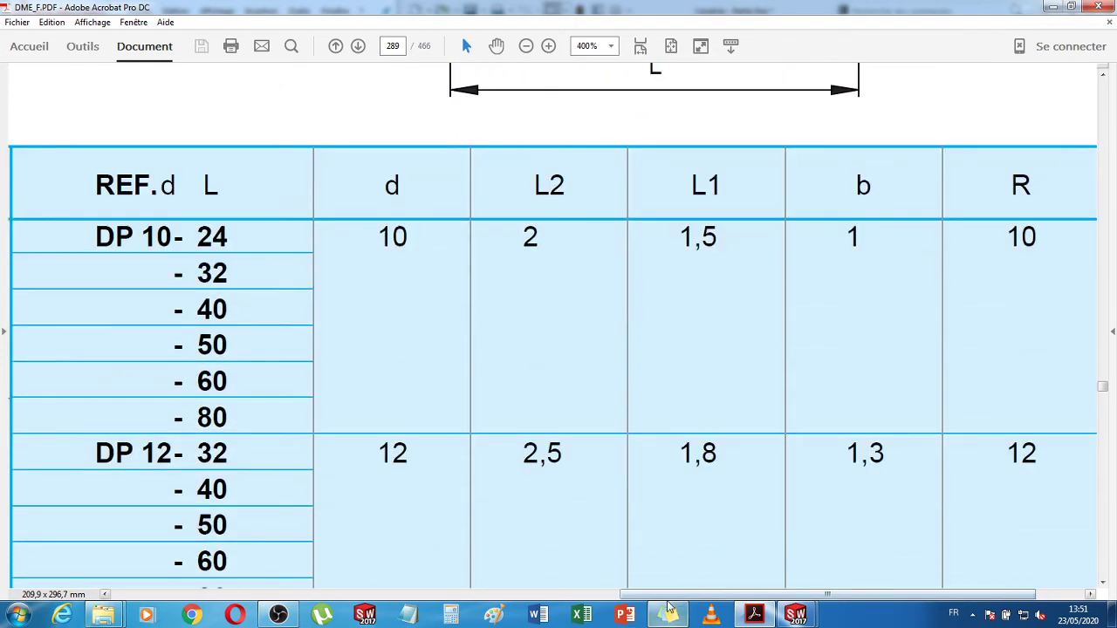
{"action": "left_click_drag", "start_coordinate": [678, 594], "coordinate": [329, 575]}
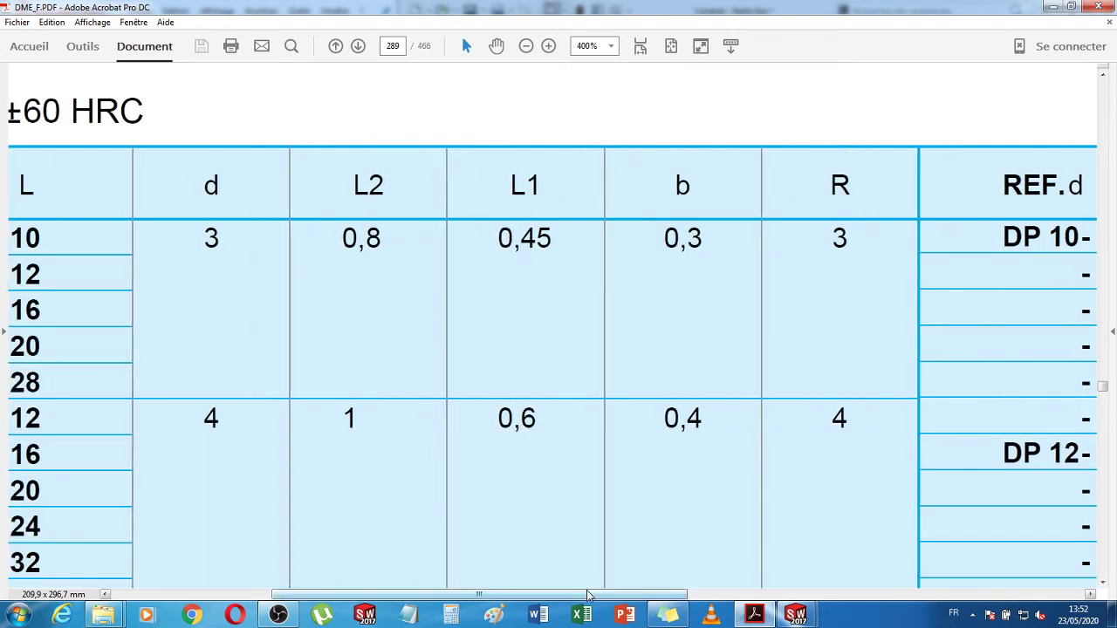
{"action": "left_click_drag", "start_coordinate": [587, 596], "coordinate": [601, 534]}
{"action": "double_click", "coordinate": [293, 415]}
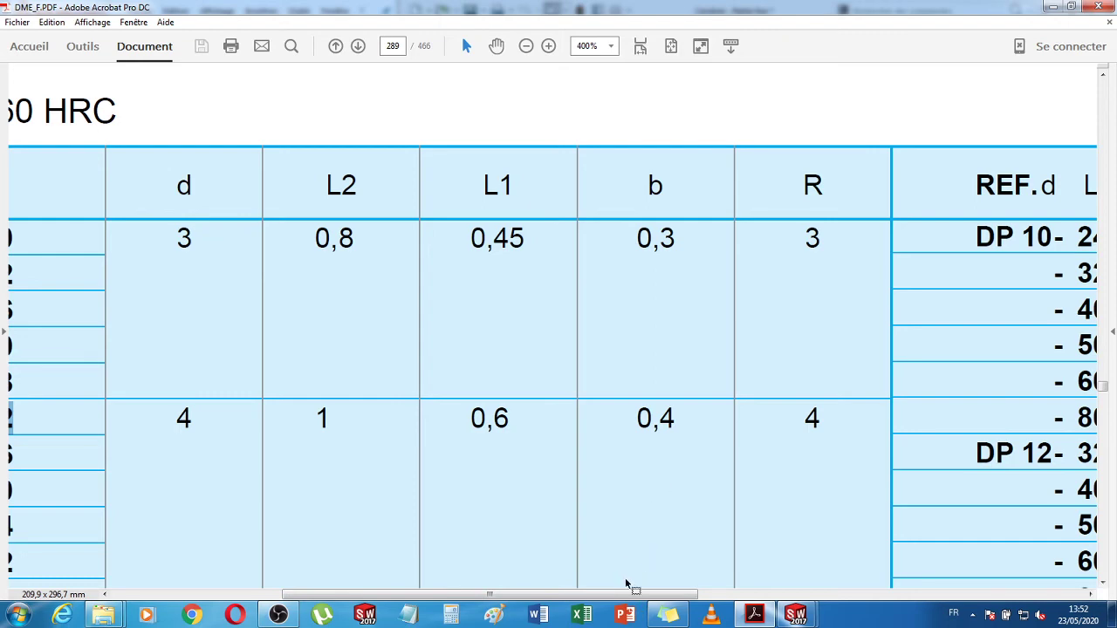
{"action": "mouse_move", "coordinate": [625, 593]}
{"action": "left_mouse_down"}
{"action": "mouse_move", "coordinate": [936, 602]}
{"action": "mouse_move", "coordinate": [851, 465]}
{"action": "left_mouse_up"}
{"action": "scroll", "coordinate": [851, 465], "scroll_direction": "up", "scroll_amount": 5}
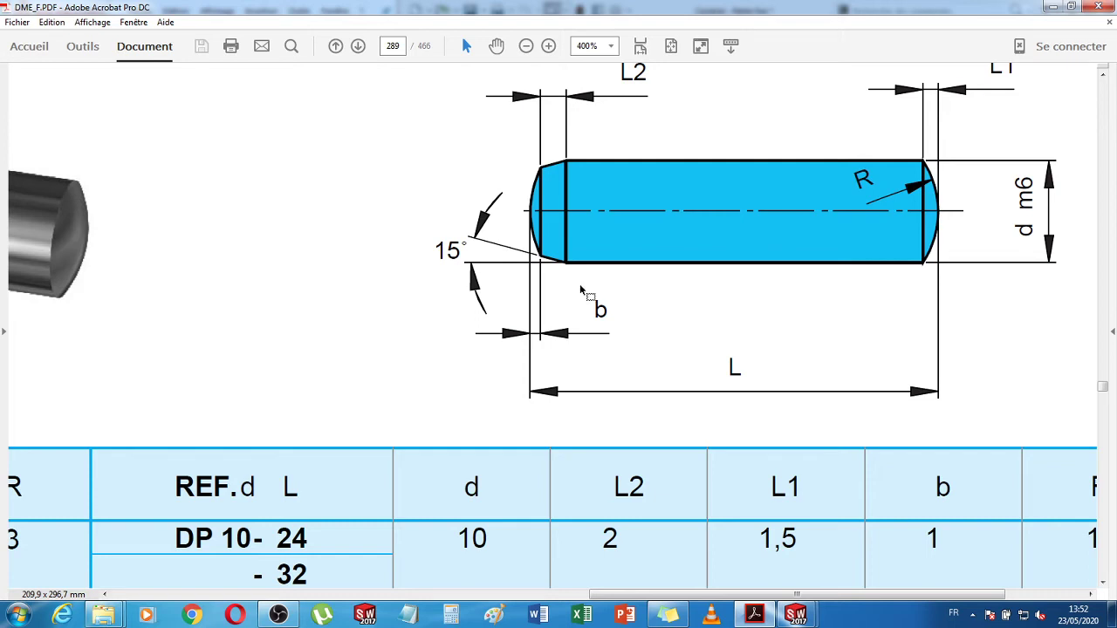
{"action": "scroll", "coordinate": [740, 333], "scroll_direction": "up", "scroll_amount": 2}
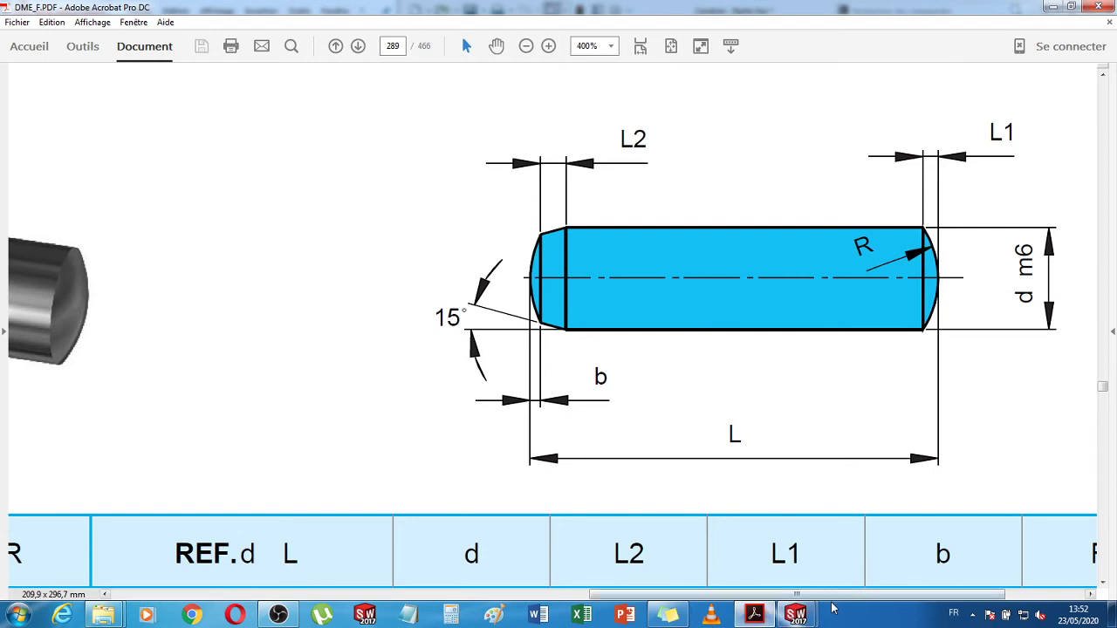
{"action": "left_click_drag", "start_coordinate": [843, 599], "coordinate": [884, 599]}
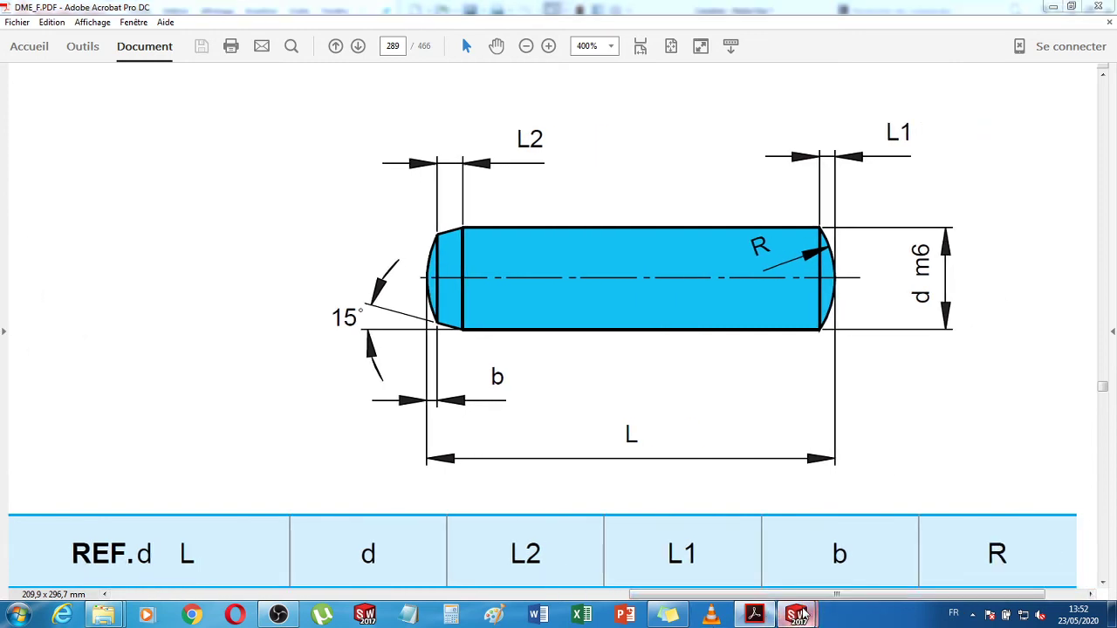
- Switch to SOLIDWORKS from the Cendrier - Partie fixe assembly and create a new part document (Pièce)
{"action": "mouse_move", "coordinate": [804, 614]}
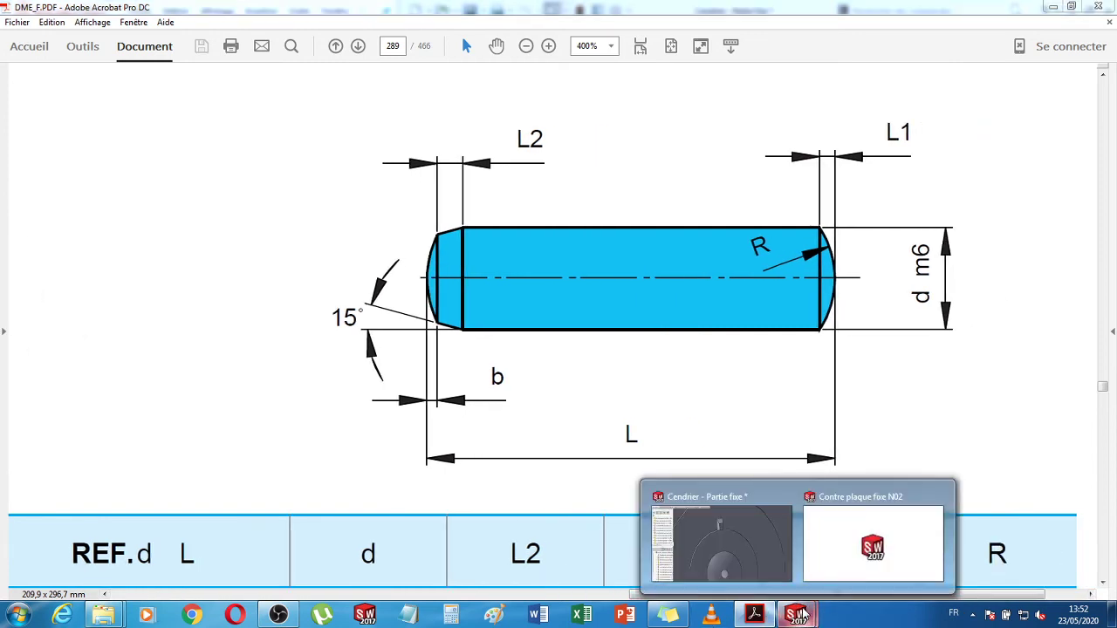
{"action": "left_click", "coordinate": [760, 547]}
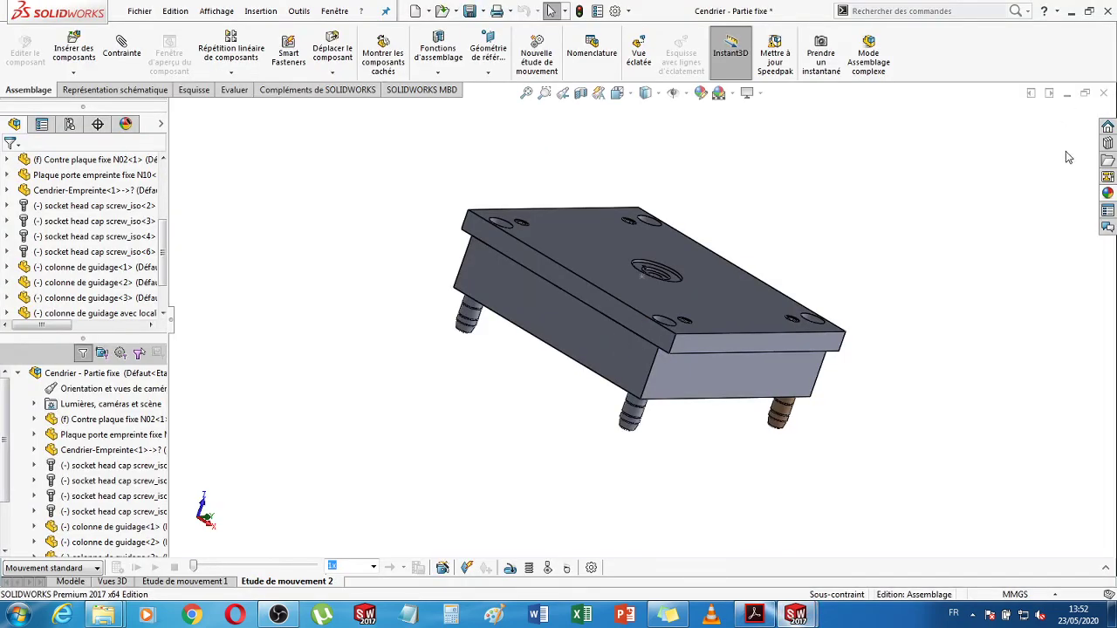
{"action": "left_click", "coordinate": [139, 13]}
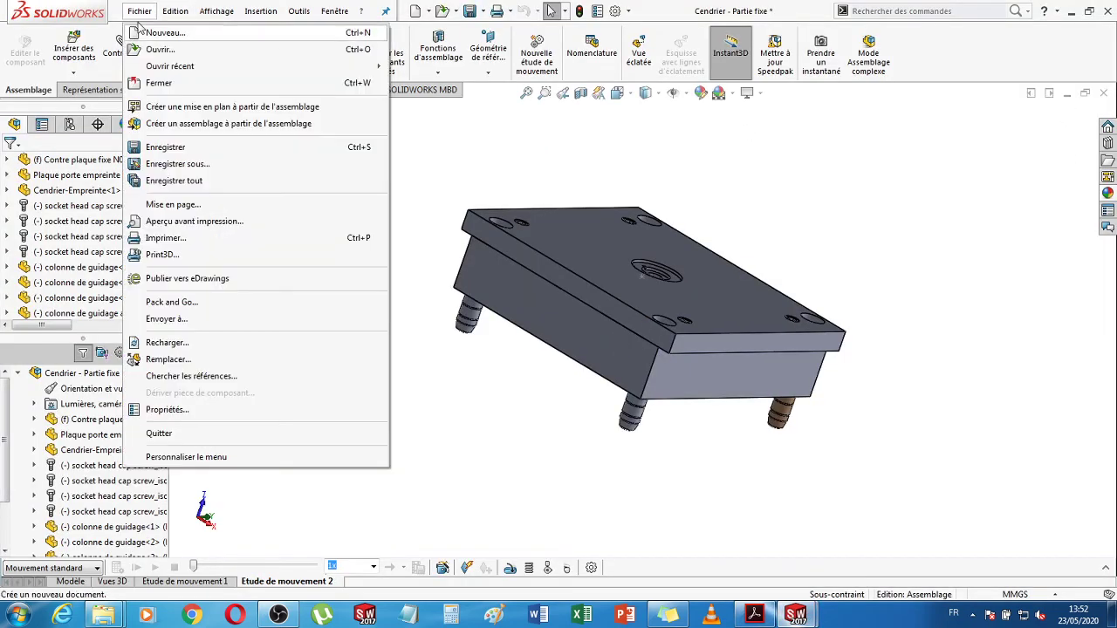
{"action": "left_click", "coordinate": [149, 33]}
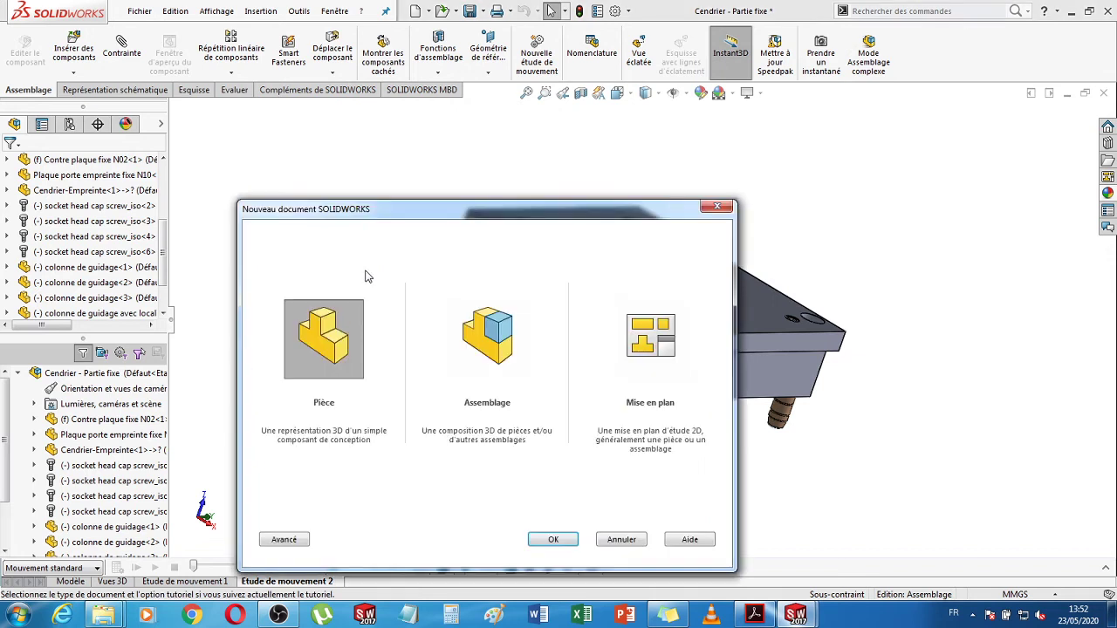
{"action": "double_click", "coordinate": [320, 338]}
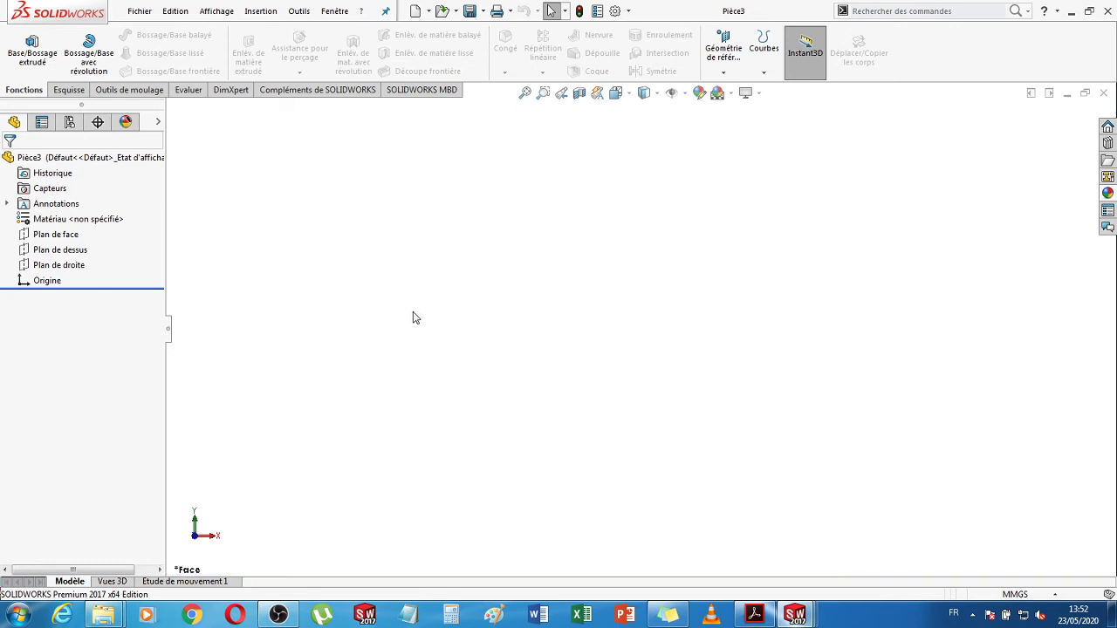
- Start a sketch on Plan de dessus and draw a horizontal construction centerline about 106 mm long through the origin
{"action": "left_click", "coordinate": [66, 251]}
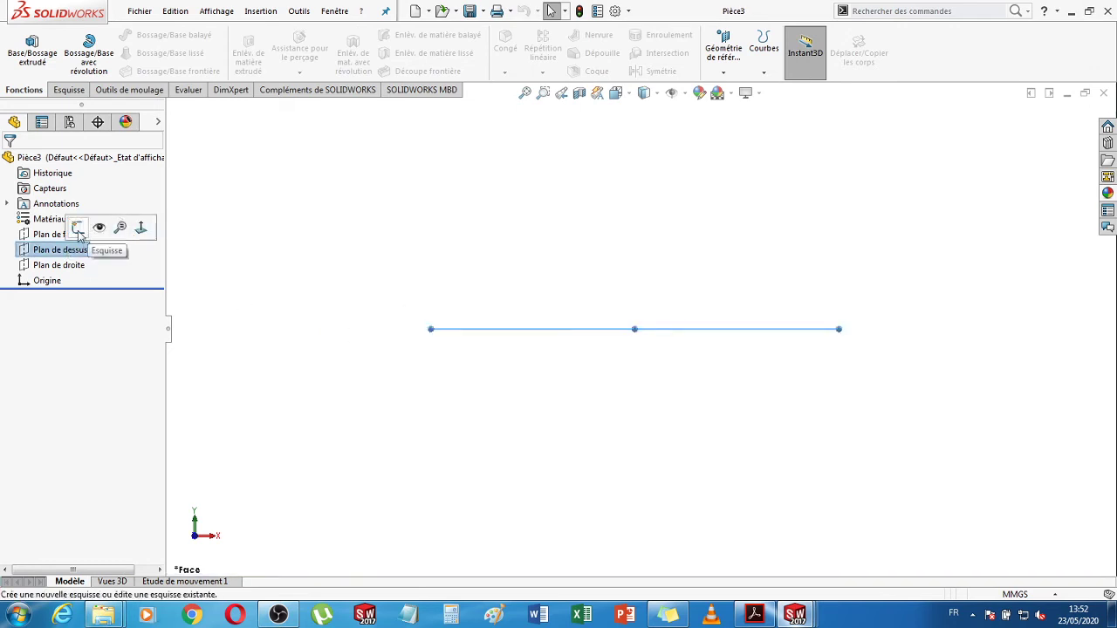
{"action": "left_click", "coordinate": [78, 227]}
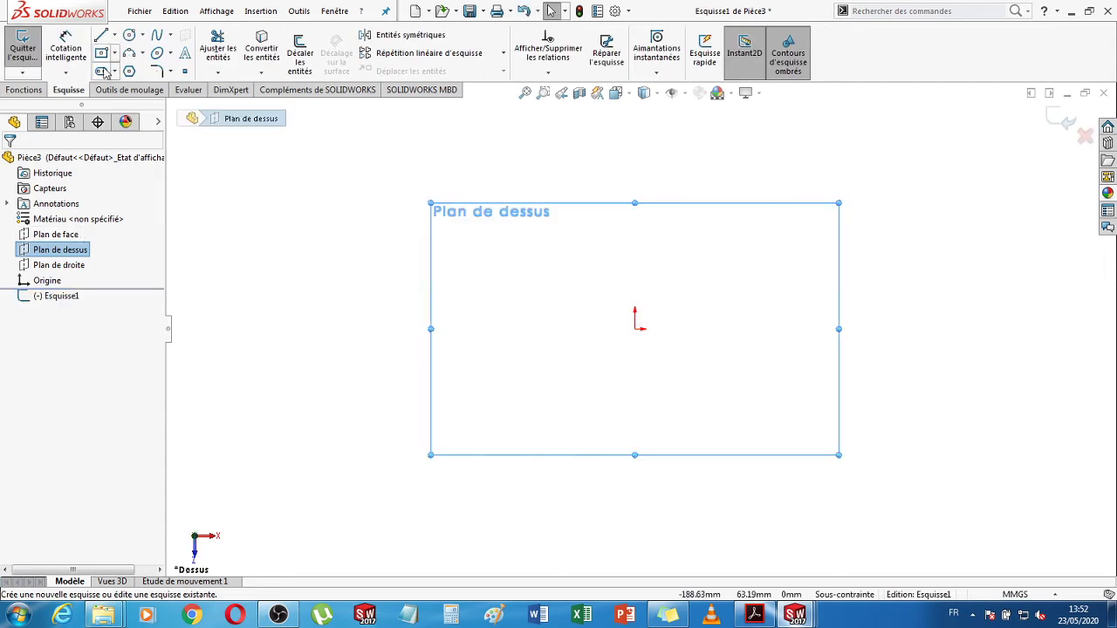
{"action": "left_click", "coordinate": [114, 36]}
{"action": "left_click", "coordinate": [122, 69]}
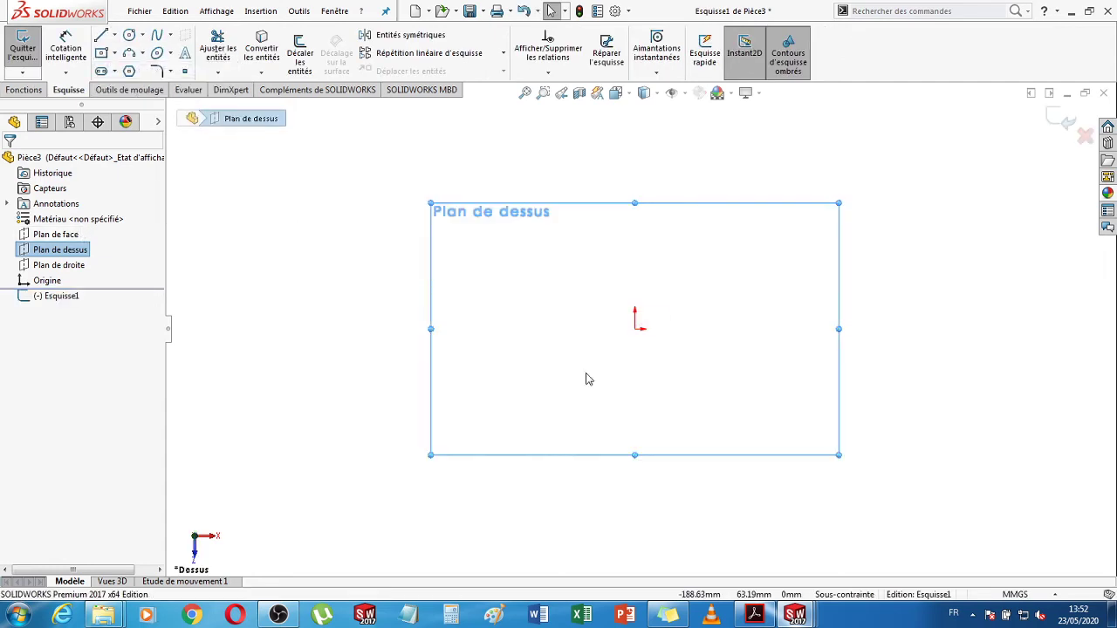
{"action": "left_click", "coordinate": [635, 329]}
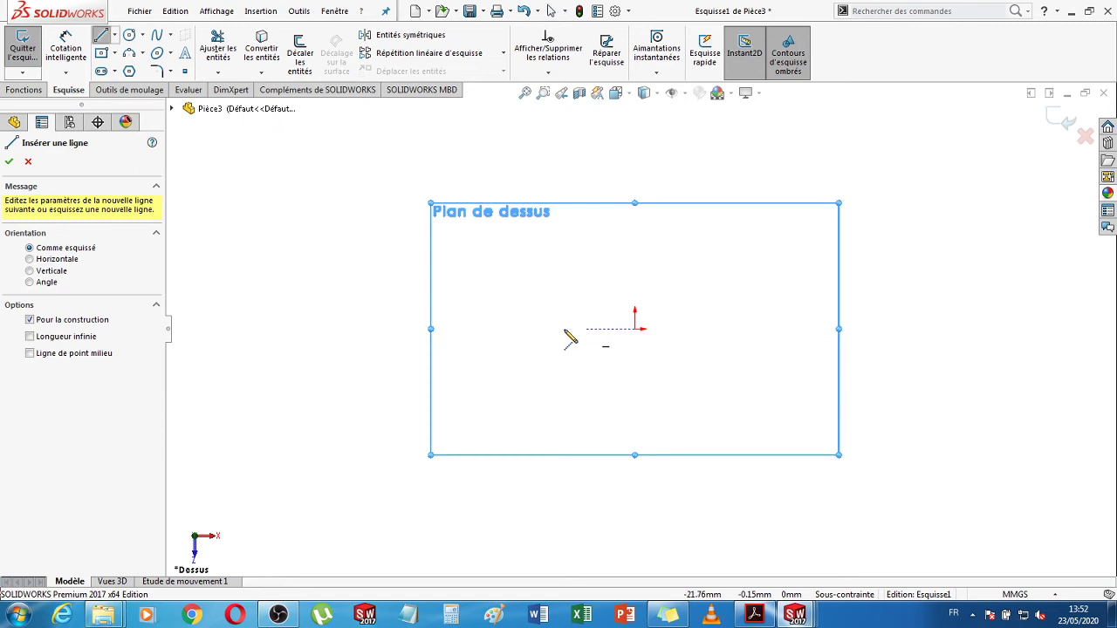
{"action": "left_click", "coordinate": [564, 330]}
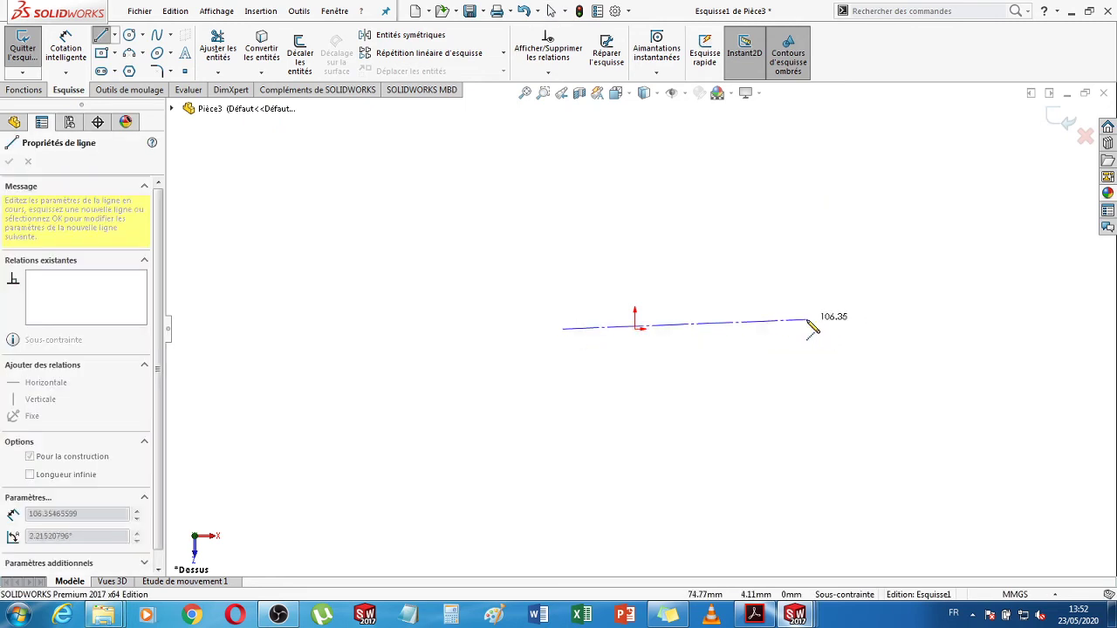
{"action": "left_click", "coordinate": [806, 329]}
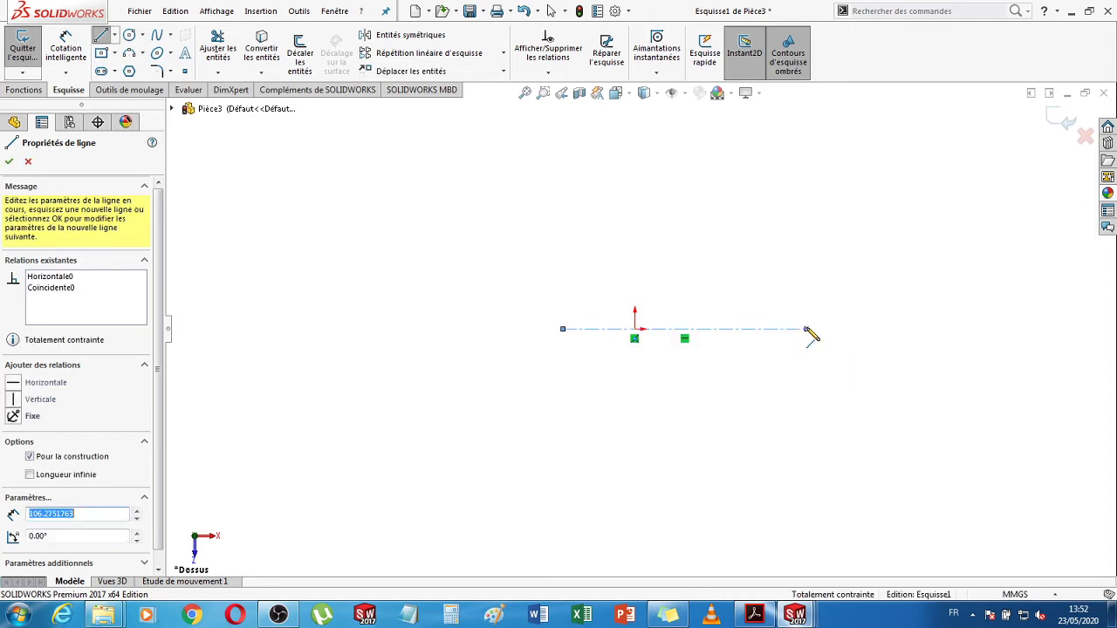
{"action": "key", "text": "Escape"}
{"action": "key", "text": "Escape"}
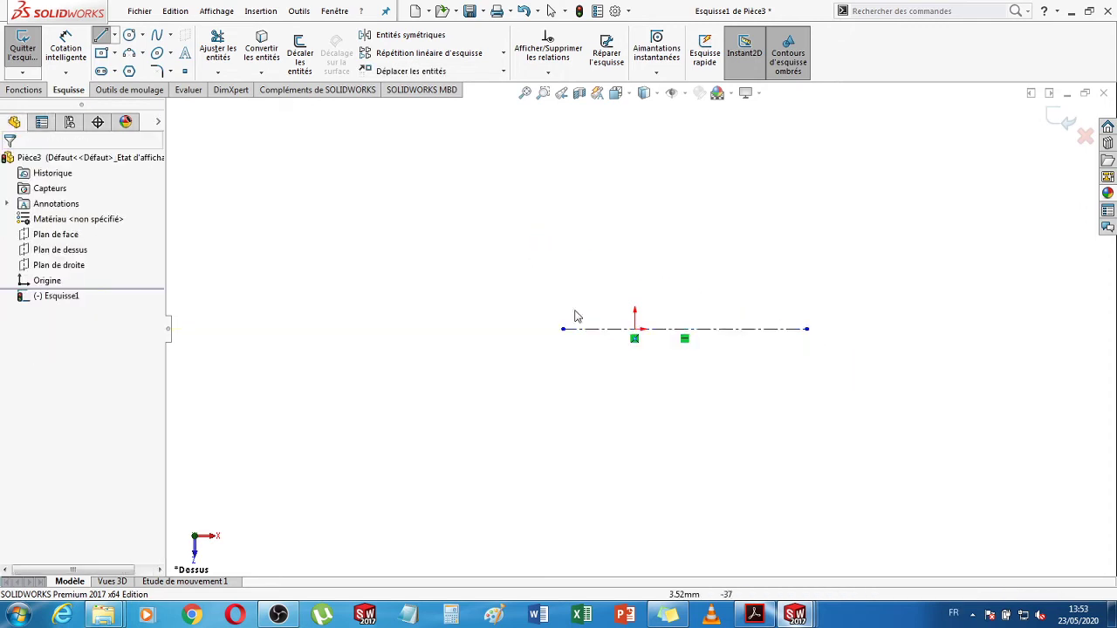
- Following the catalogue drawing, sketch the pin's half profile from the origin: a steep end line, a short chamfer line and a horizontal line about 51 mm long
{"action": "left_click", "coordinate": [754, 616]}
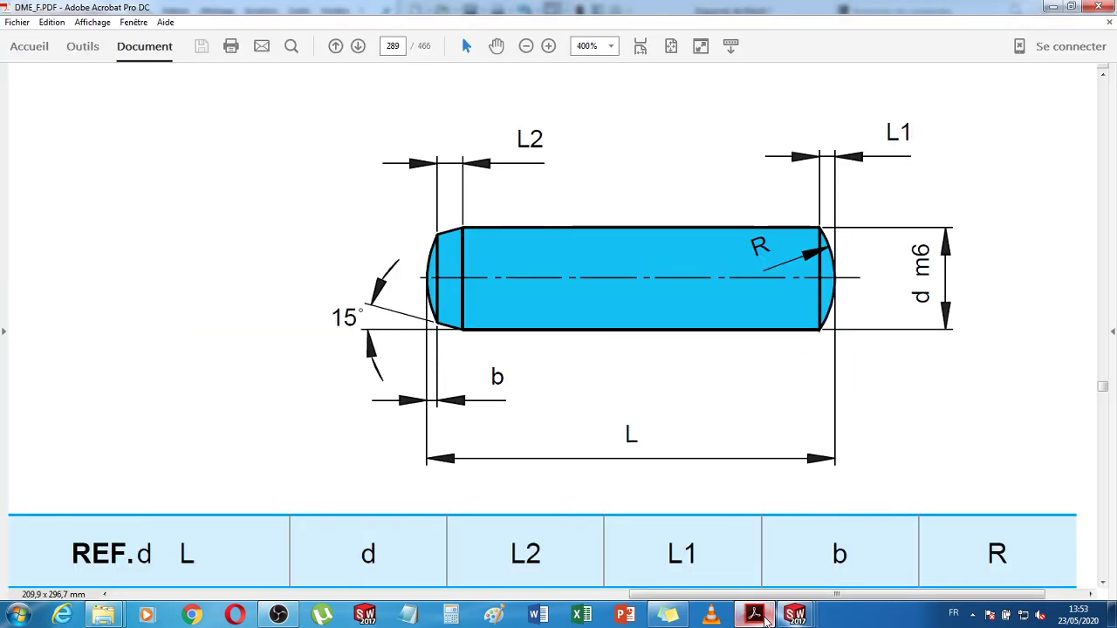
{"action": "left_click", "coordinate": [764, 617]}
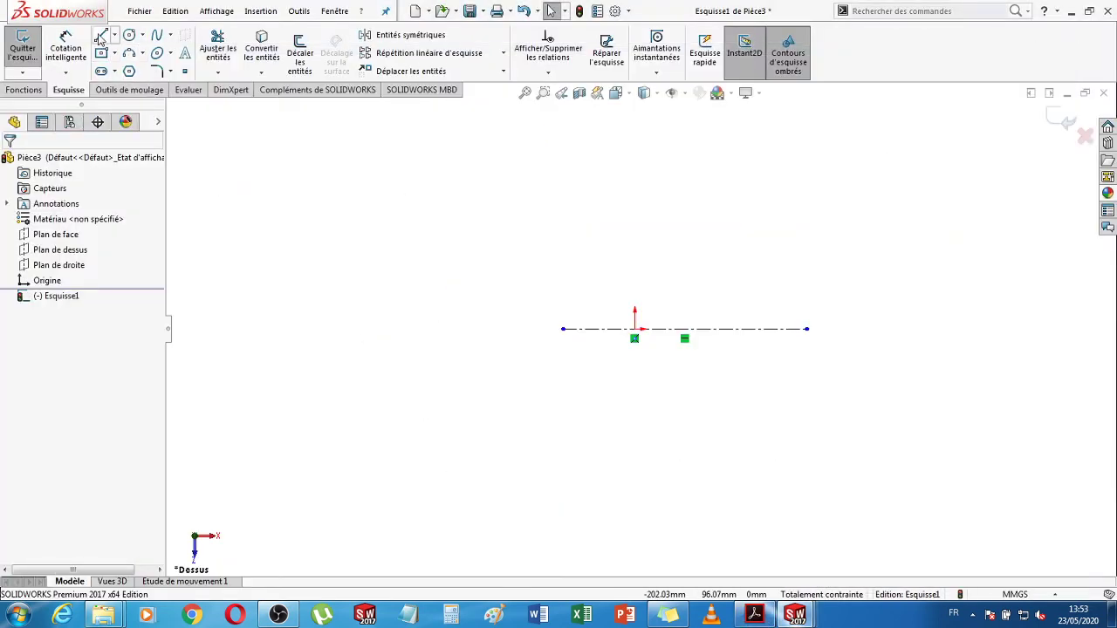
{"action": "left_click", "coordinate": [100, 39]}
{"action": "scroll", "coordinate": [648, 331], "scroll_direction": "down", "scroll_amount": 4}
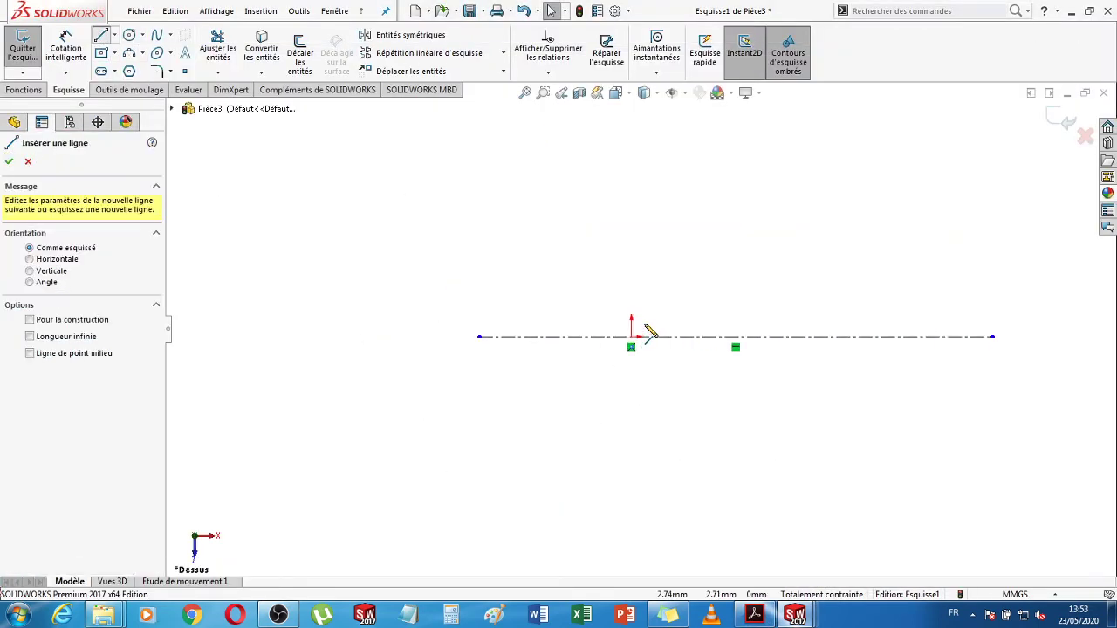
{"action": "scroll", "coordinate": [647, 332], "scroll_direction": "down", "scroll_amount": 1}
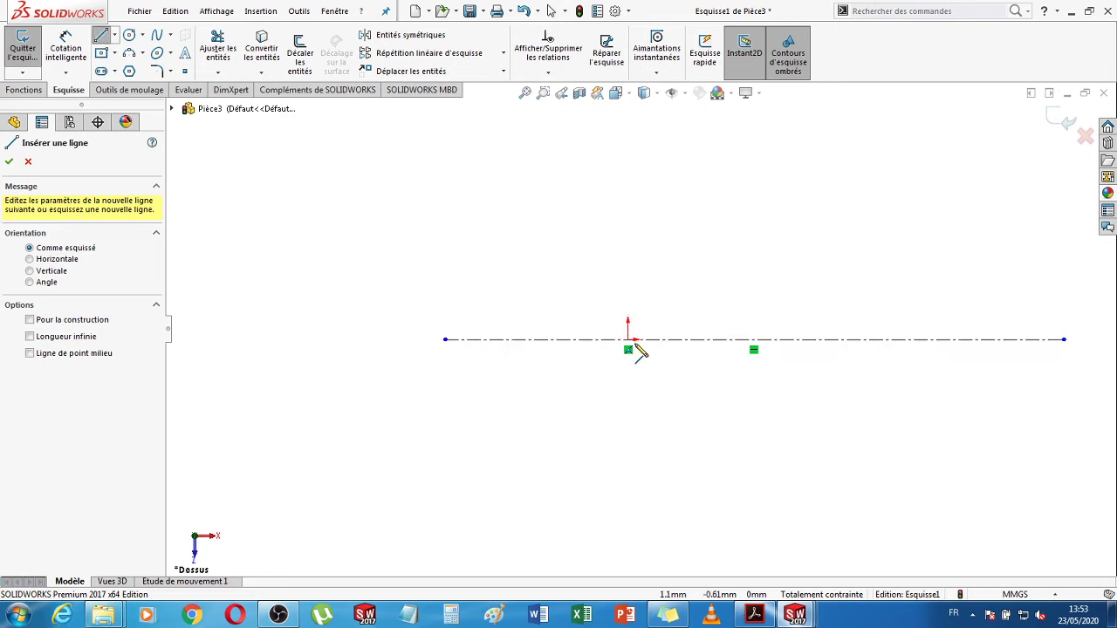
{"action": "left_click", "coordinate": [628, 339]}
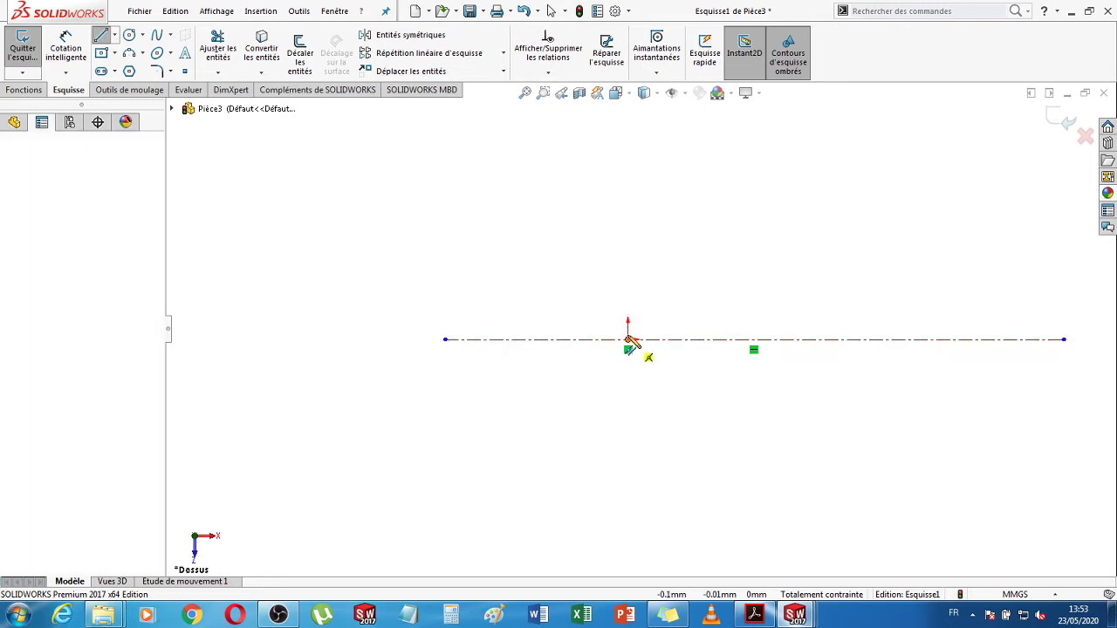
{"action": "left_click", "coordinate": [646, 258]}
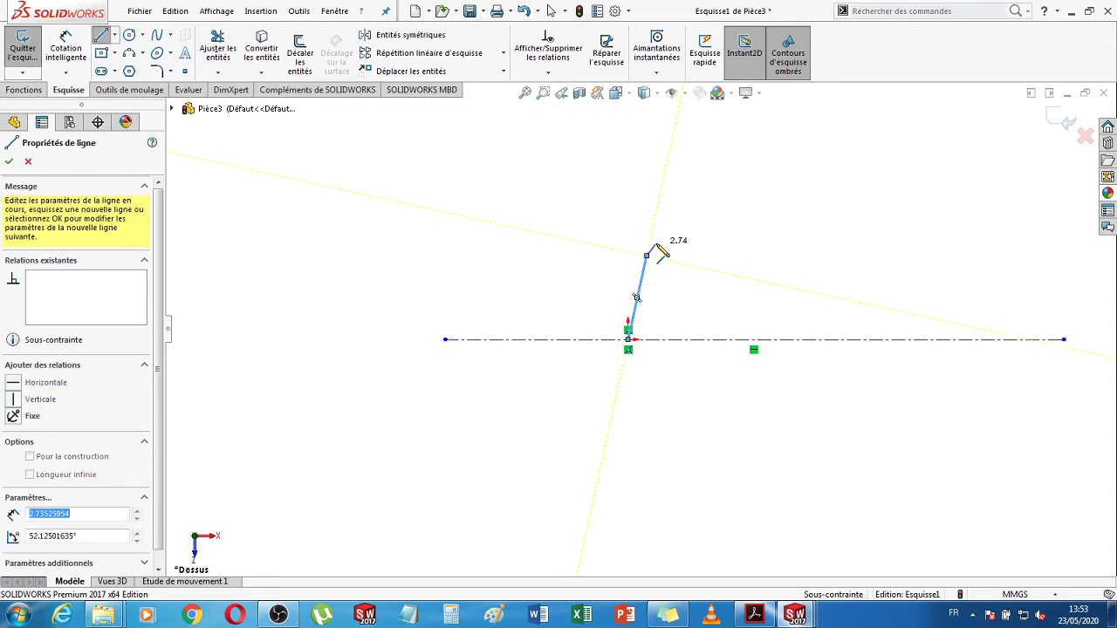
{"action": "left_click", "coordinate": [656, 245]}
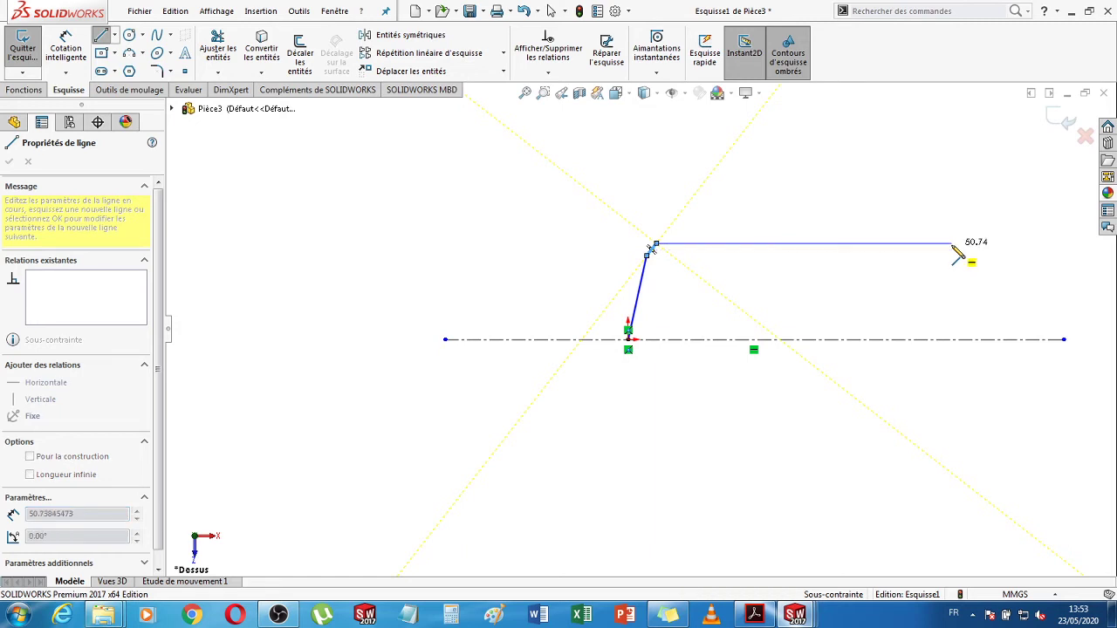
{"action": "left_click", "coordinate": [952, 244]}
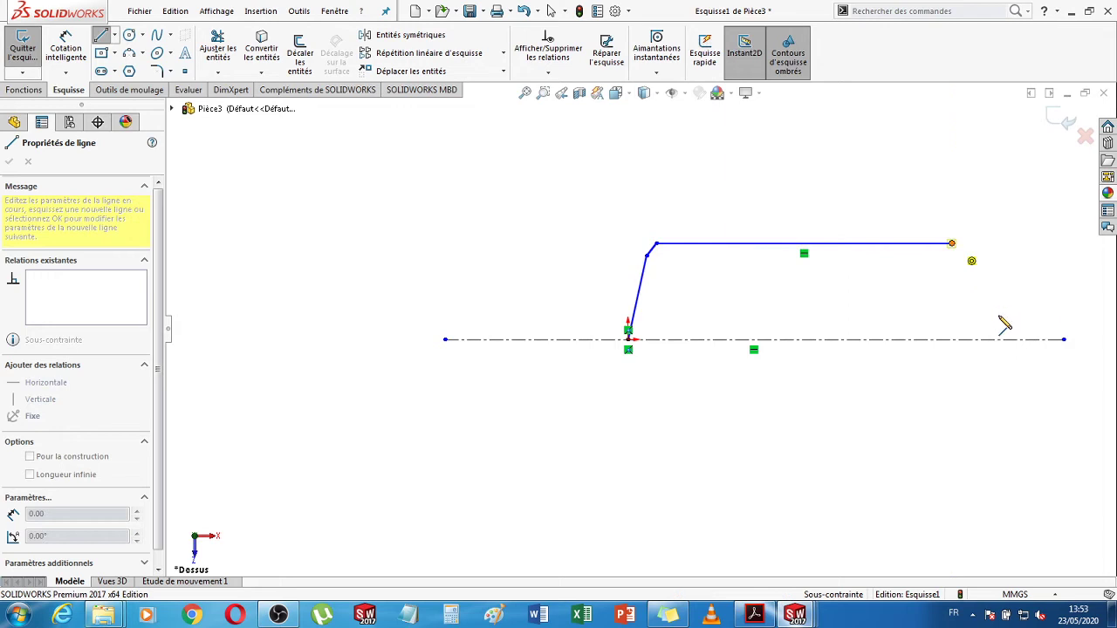
{"action": "key", "text": "a"}
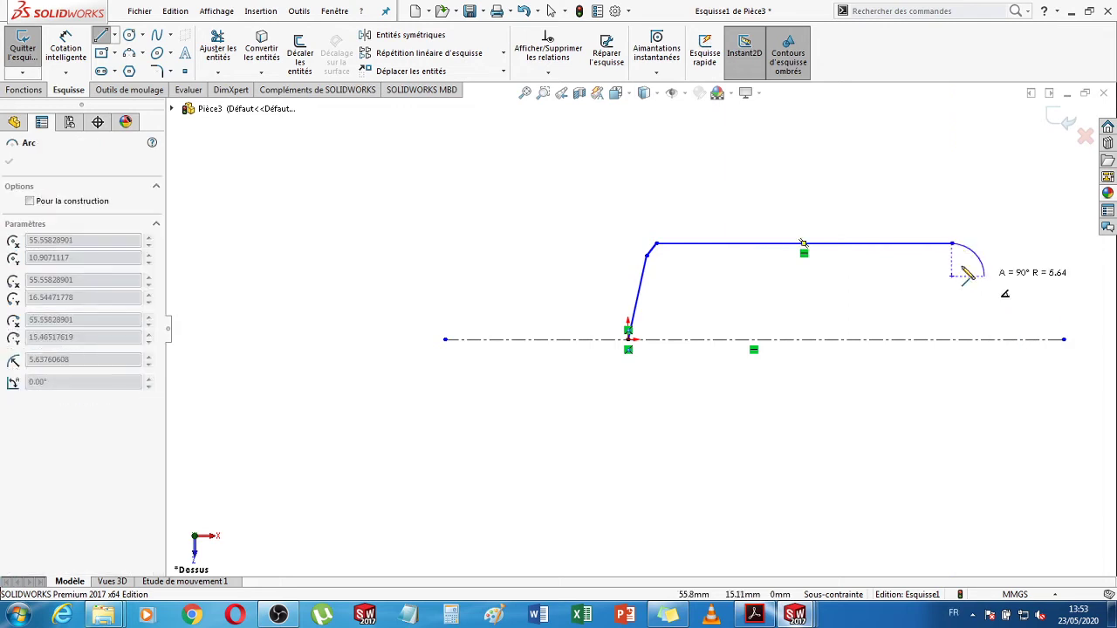
{"action": "key", "text": "Escape"}
{"action": "key", "text": "Escape"}
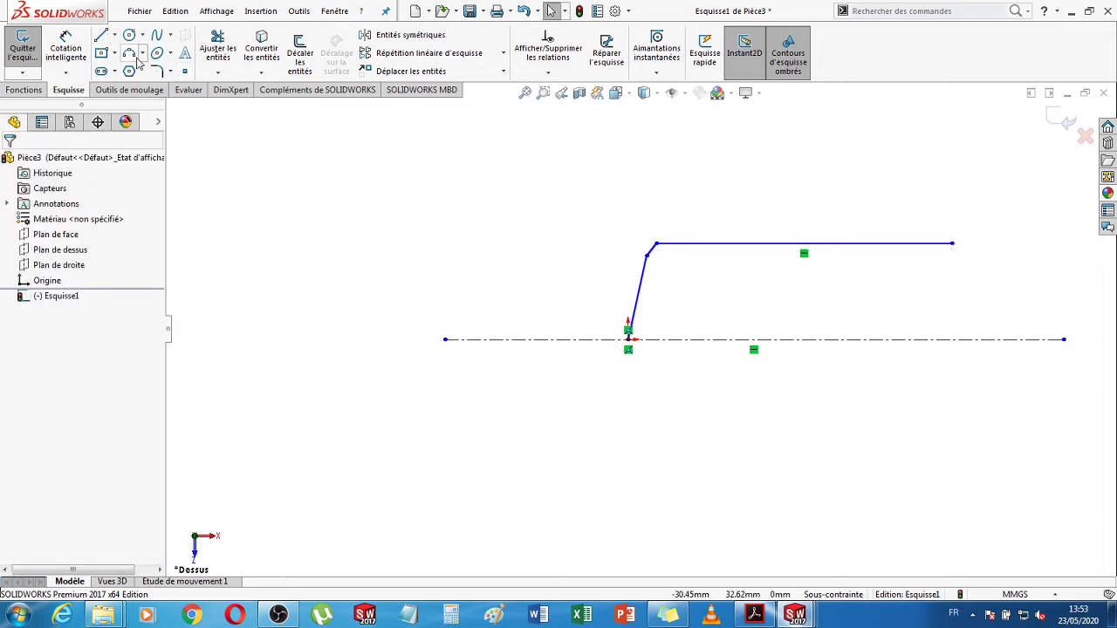
- Close the profile's free end down to the centerline with a three-point arc of about 28 mm radius
{"action": "left_click", "coordinate": [953, 246]}
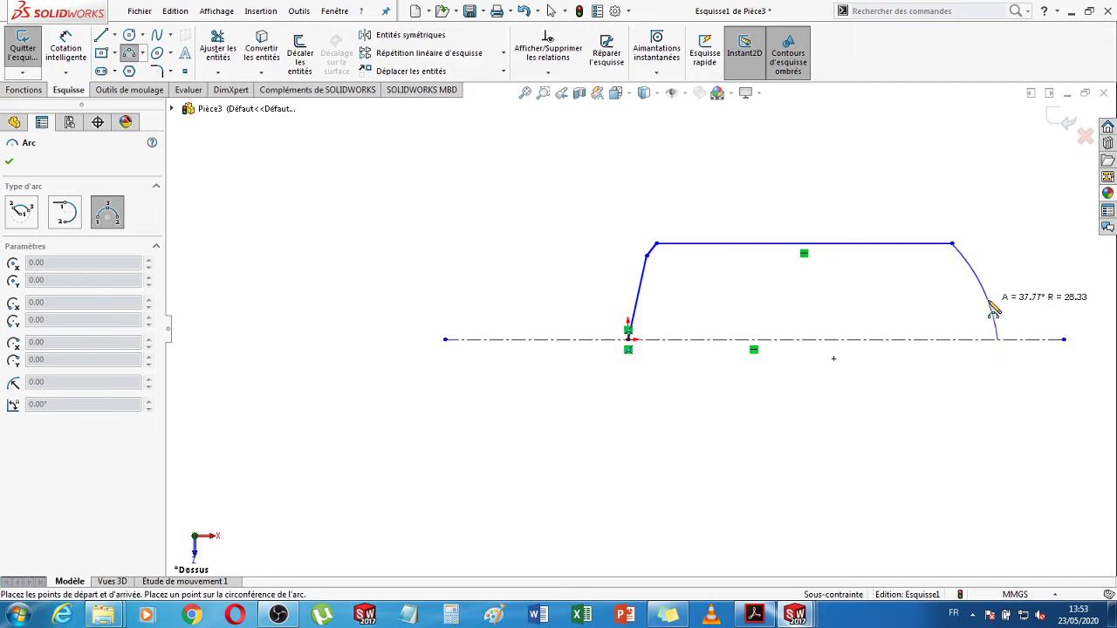
{"action": "left_click", "coordinate": [992, 318]}
{"action": "key", "text": "Escape"}
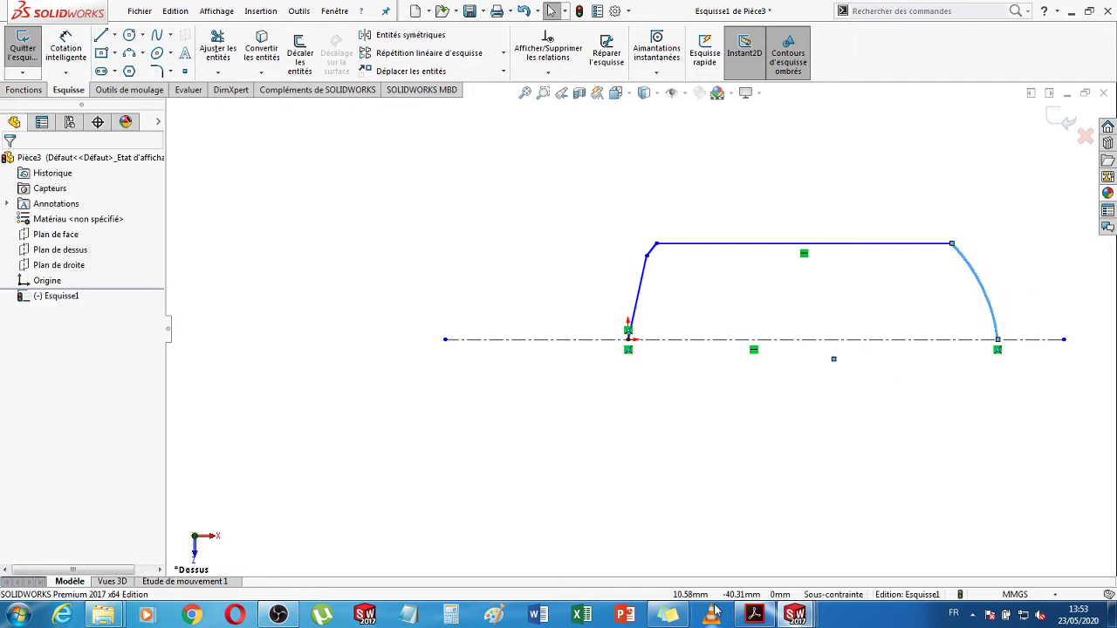
- Check the catalogue drawing, and dimension the pin profile's overall length along the centerline from the origin to the arc's end as 12 mm
{"action": "left_click", "coordinate": [755, 615]}
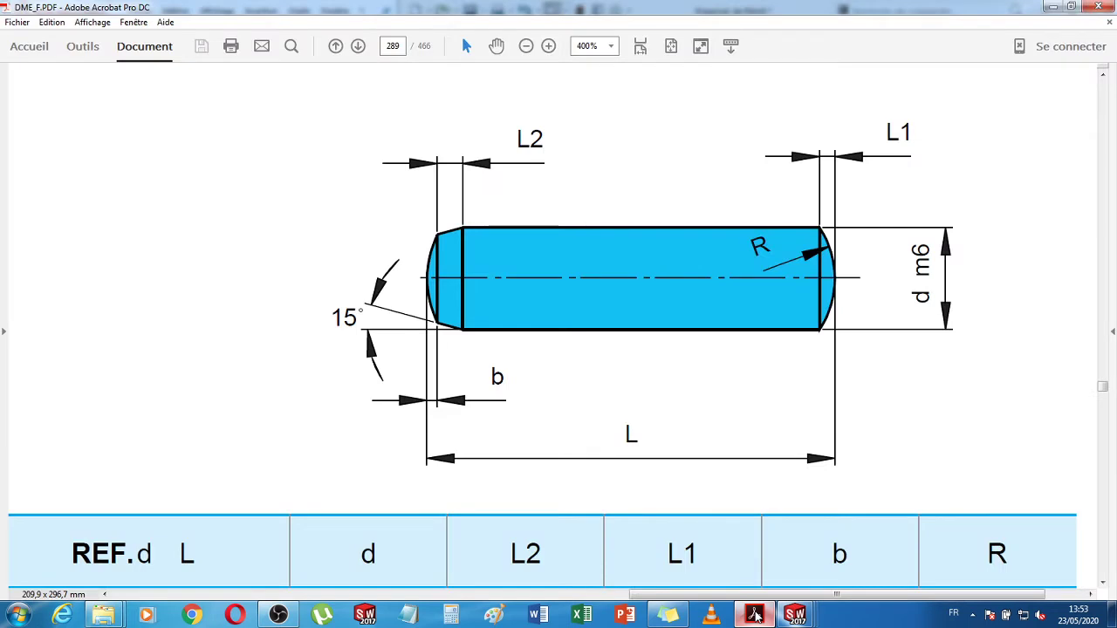
{"action": "left_click", "coordinate": [755, 615]}
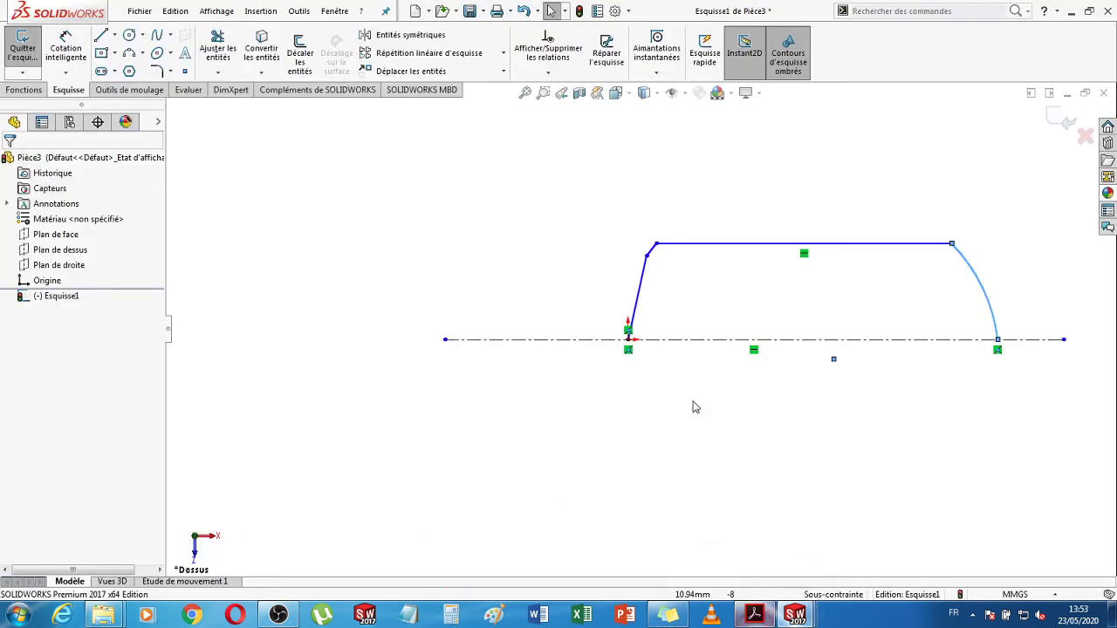
{"action": "left_click", "coordinate": [70, 44]}
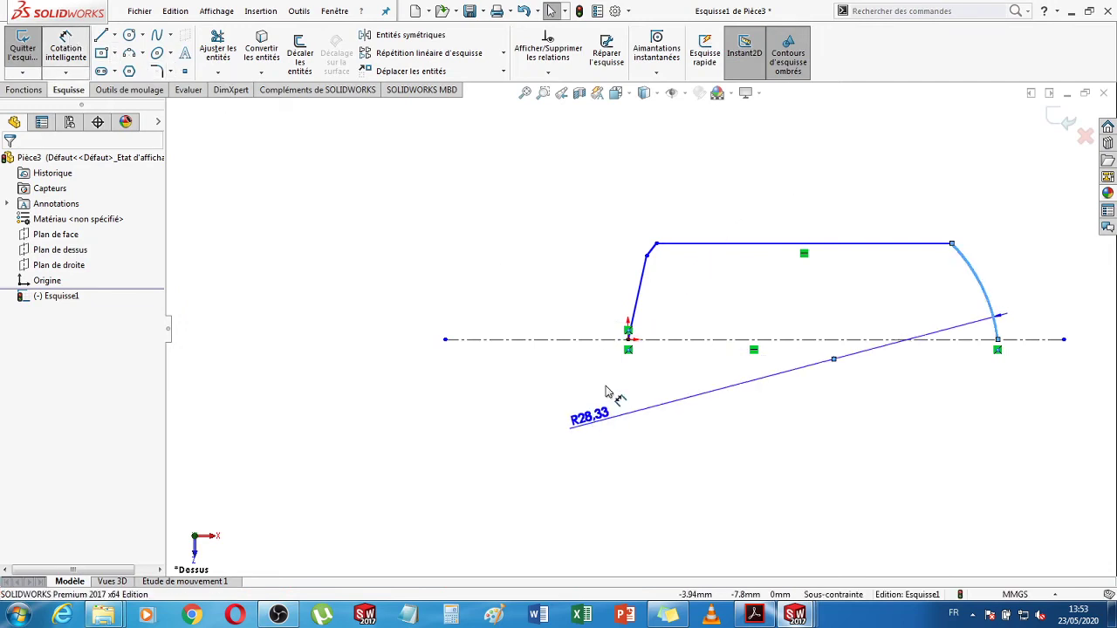
{"action": "key", "text": "Escape"}
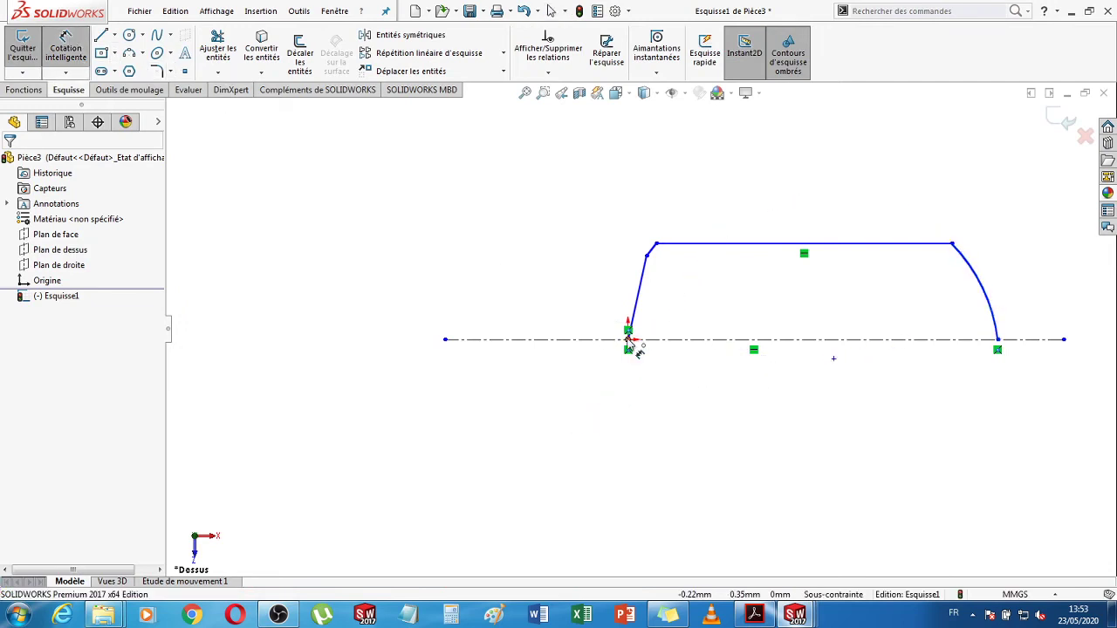
{"action": "left_click", "coordinate": [998, 339]}
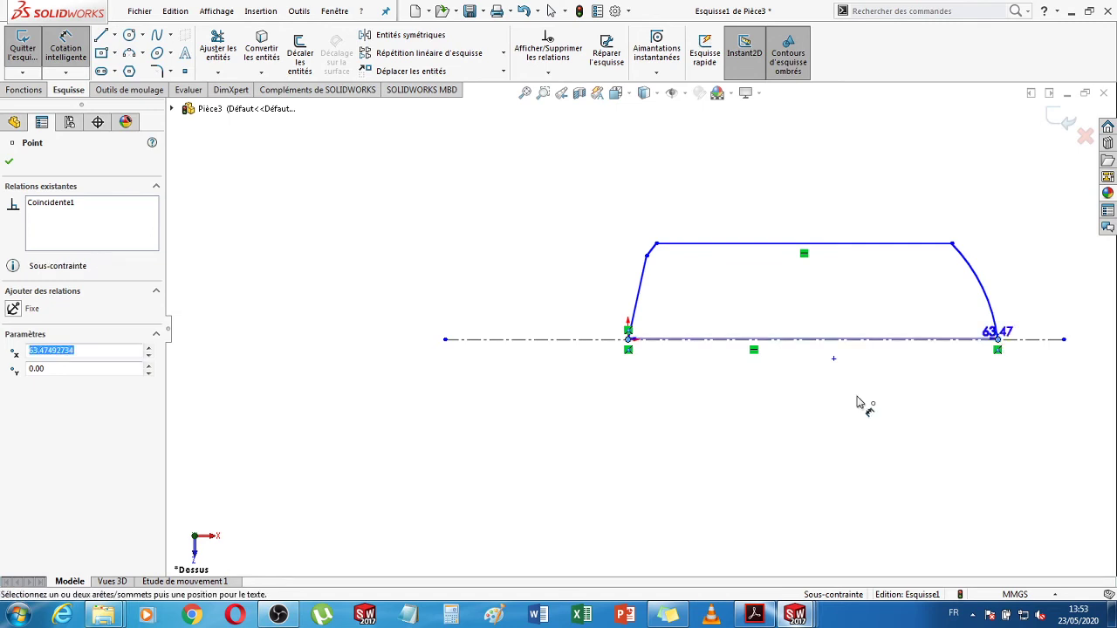
{"action": "left_click", "coordinate": [845, 423]}
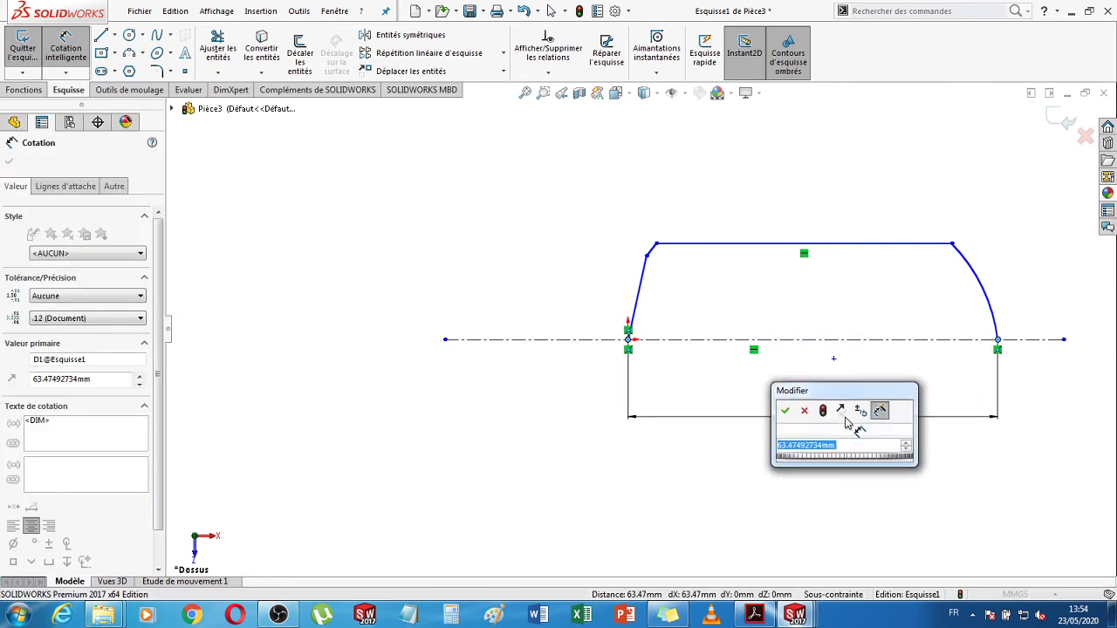
{"action": "type", "text": "12"}
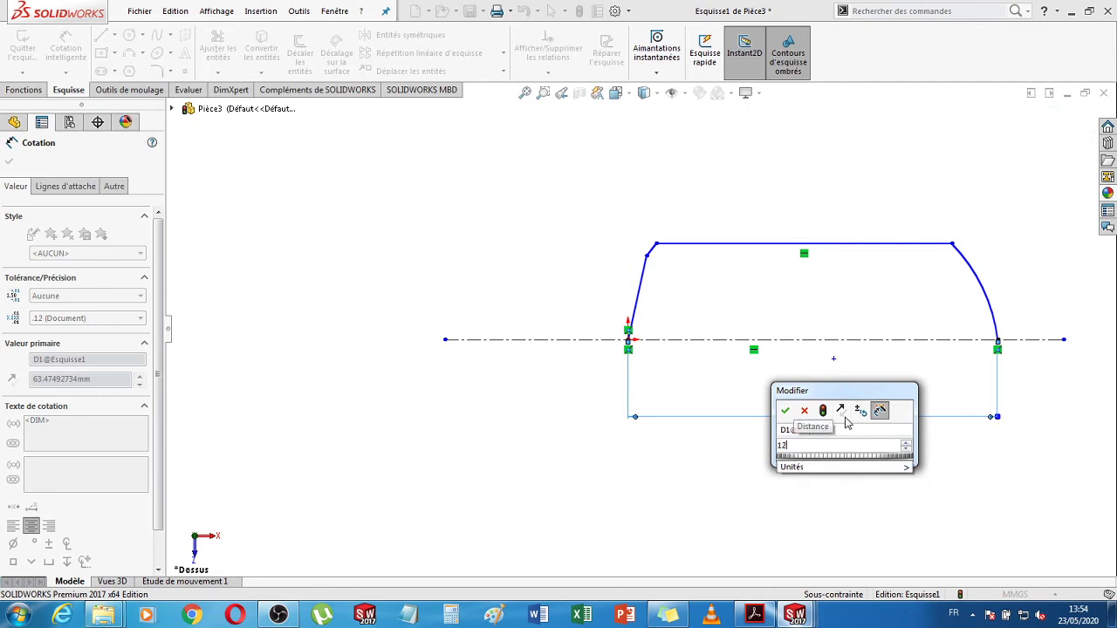
{"action": "key", "text": "Return"}
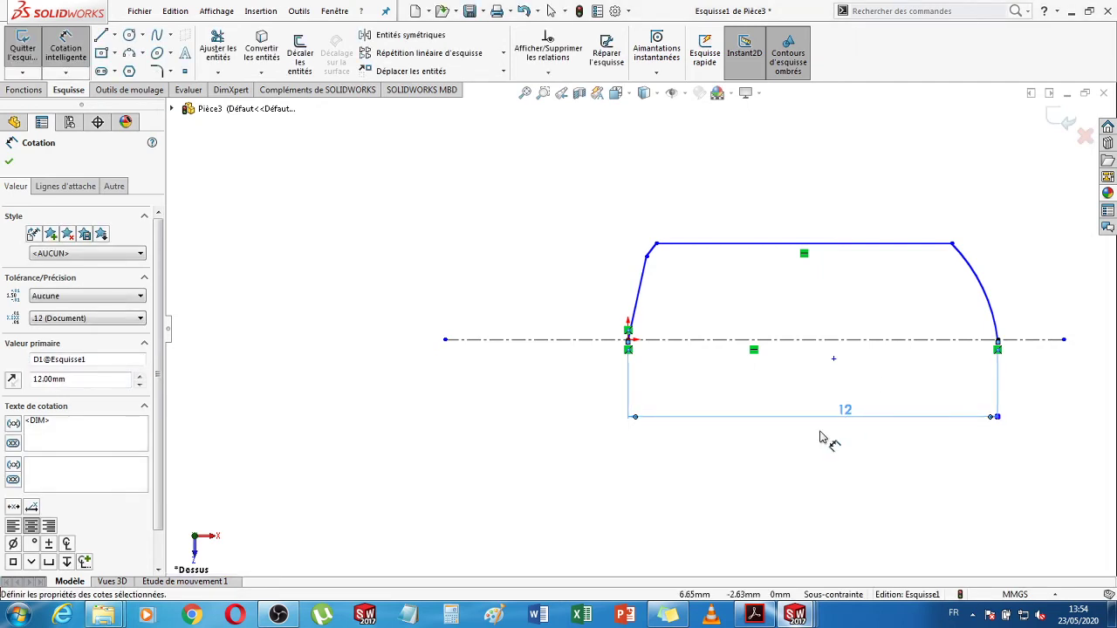
- Dimension the radius of the profile's end arc as 4 mm
{"action": "left_click", "coordinate": [1017, 282]}
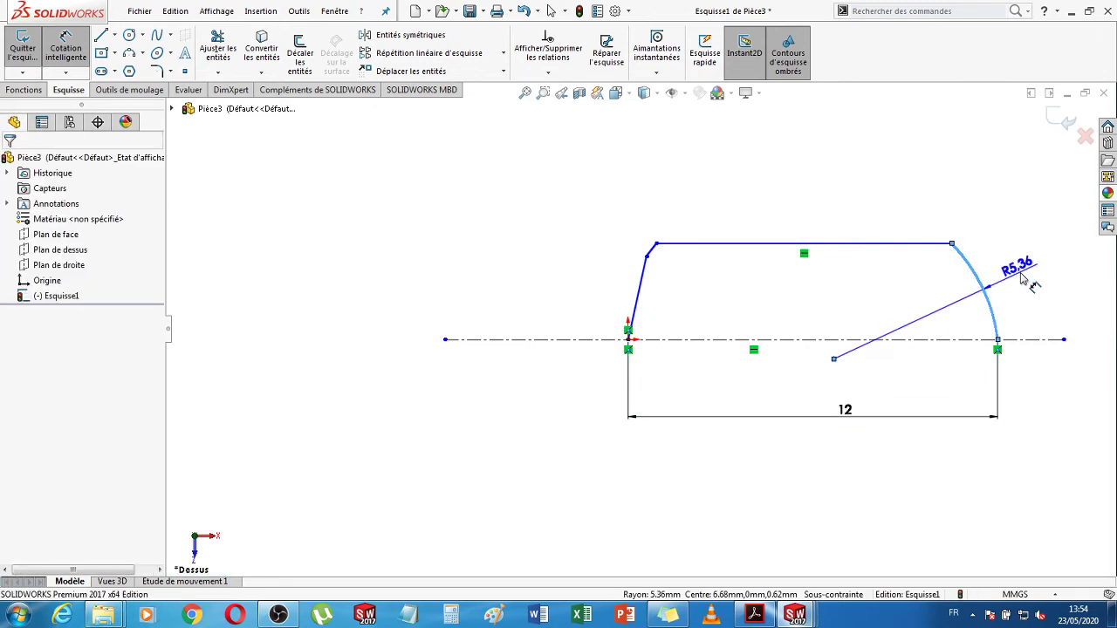
{"action": "left_click", "coordinate": [1022, 277]}
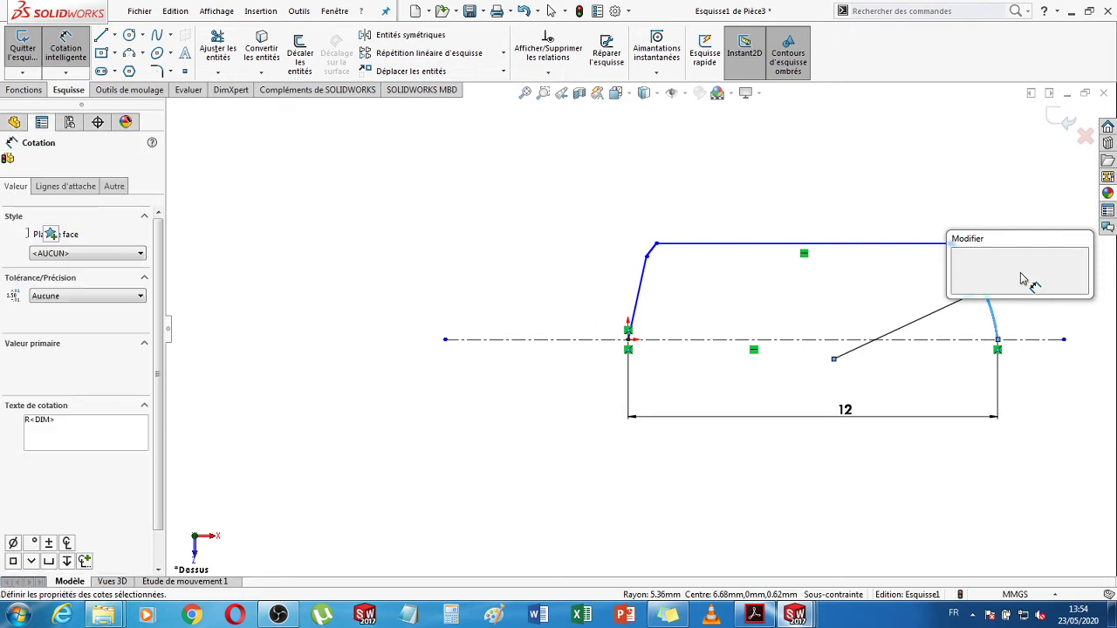
{"action": "key", "text": "Return"}
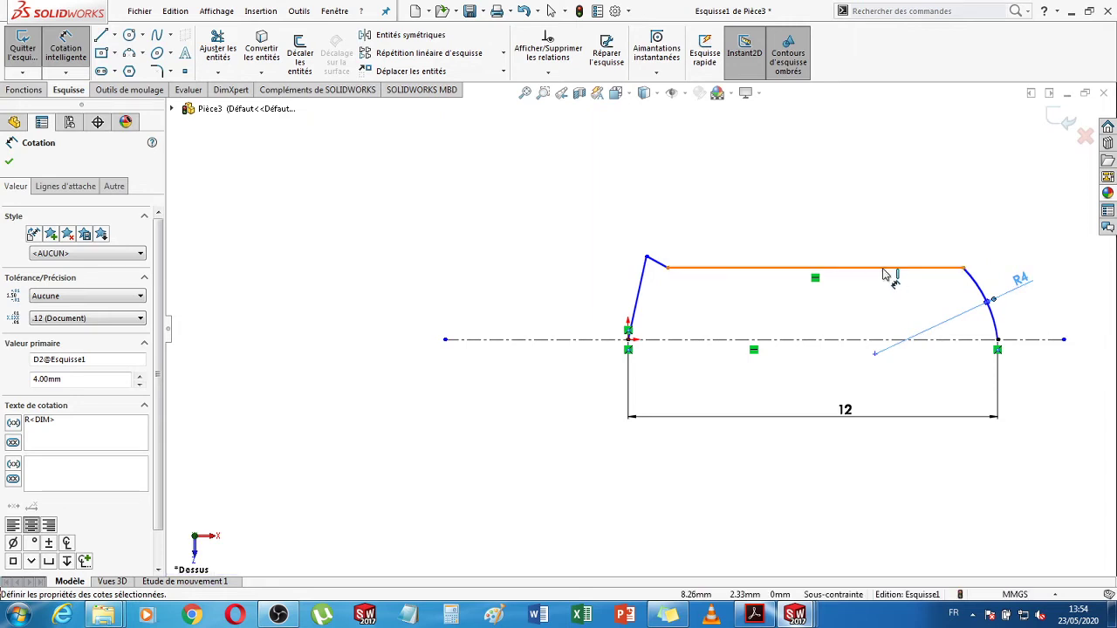
- Dimension the distance between the profile's upper horizontal line and the centerline as 4 mm
{"action": "left_click", "coordinate": [833, 340]}
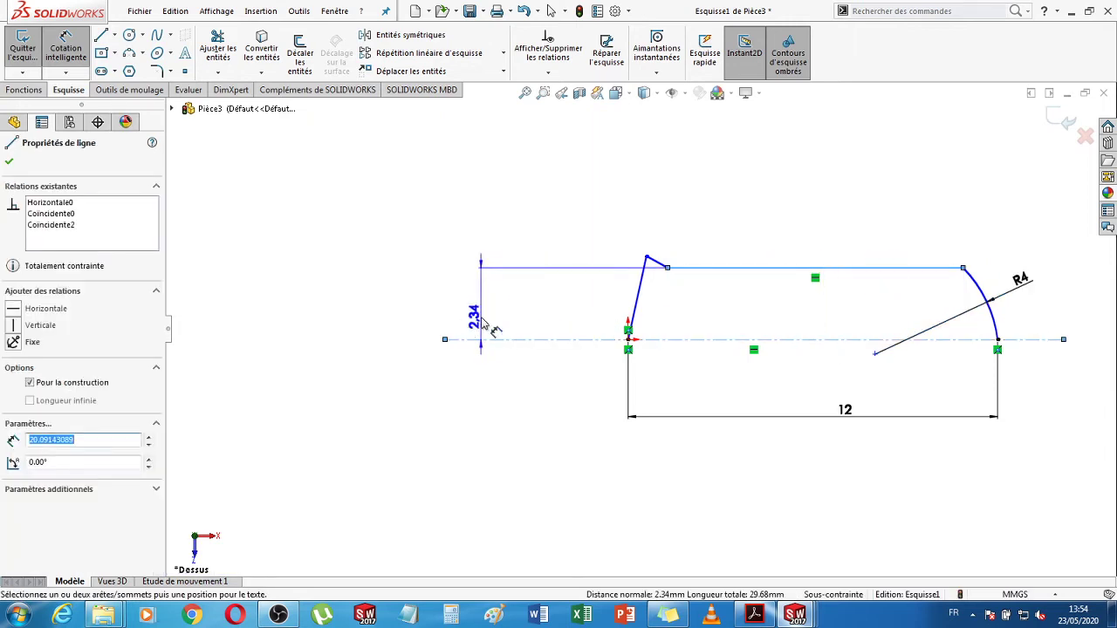
{"action": "left_click", "coordinate": [480, 323]}
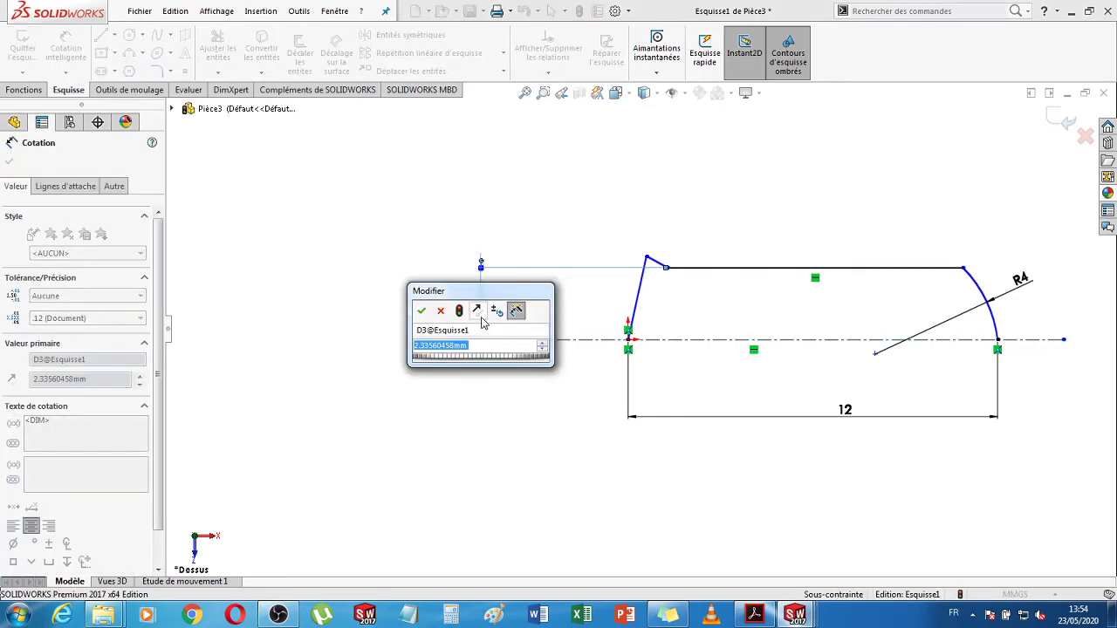
{"action": "key", "text": "Return"}
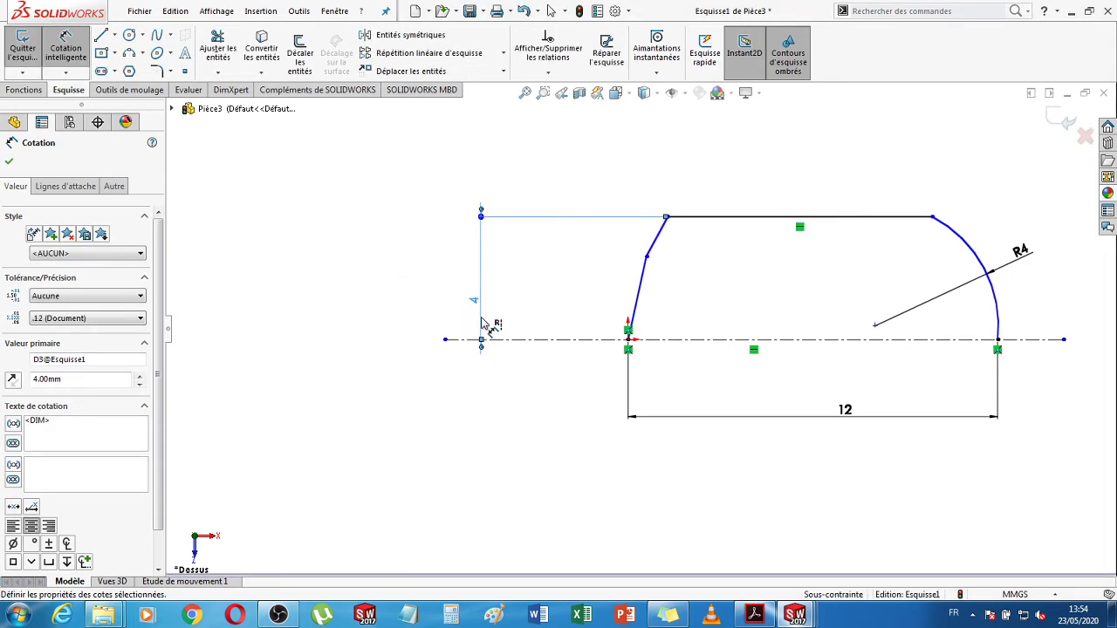
- Dimension the horizontal distance between the two endpoints of the end arc as 0.6 mm
{"action": "left_click", "coordinate": [998, 341]}
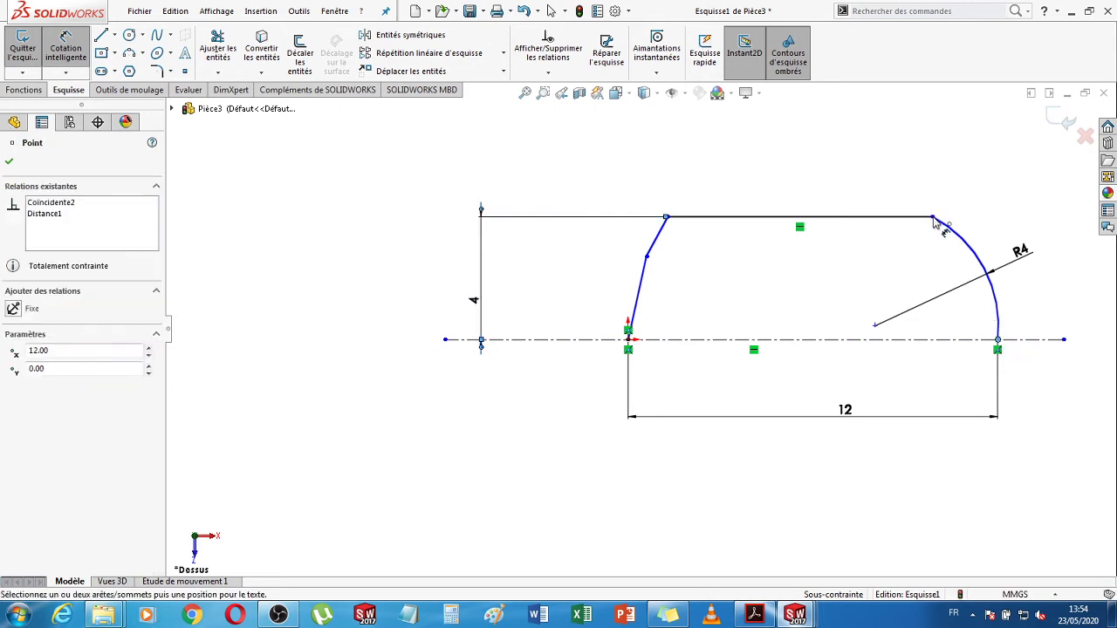
{"action": "left_click", "coordinate": [933, 218]}
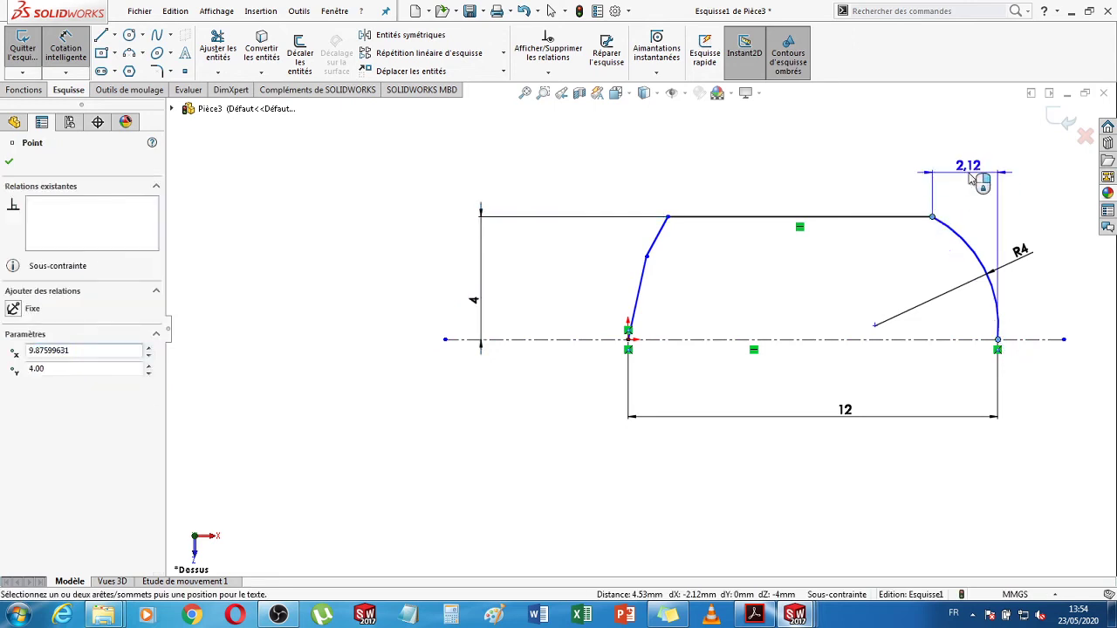
{"action": "left_click", "coordinate": [973, 179]}
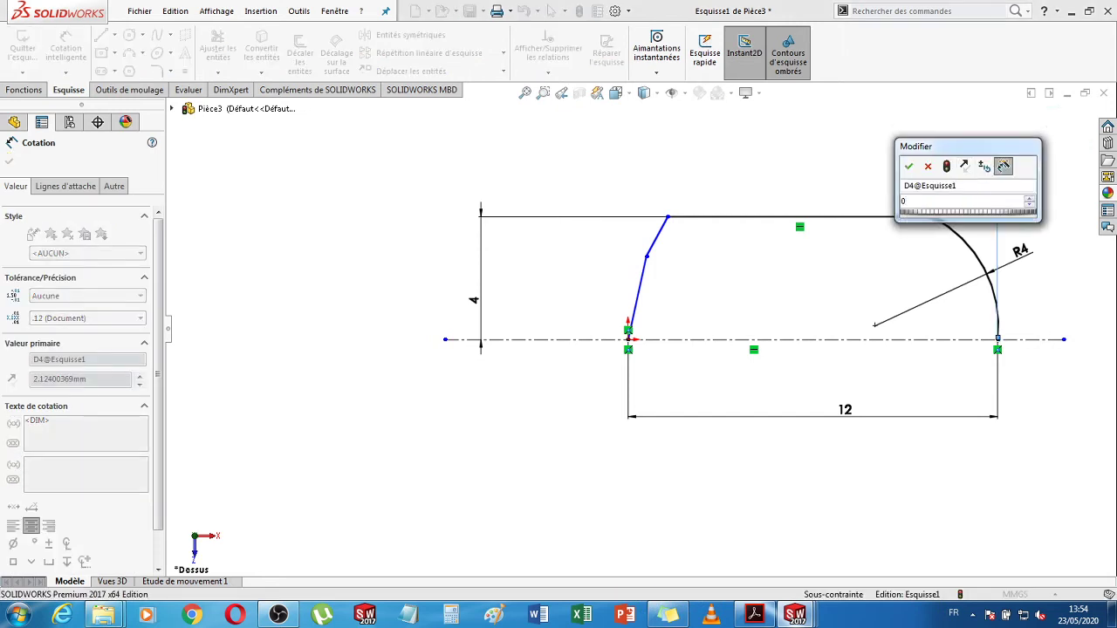
{"action": "type", "text": "2.4"}
{"action": "key", "text": "Escape"}
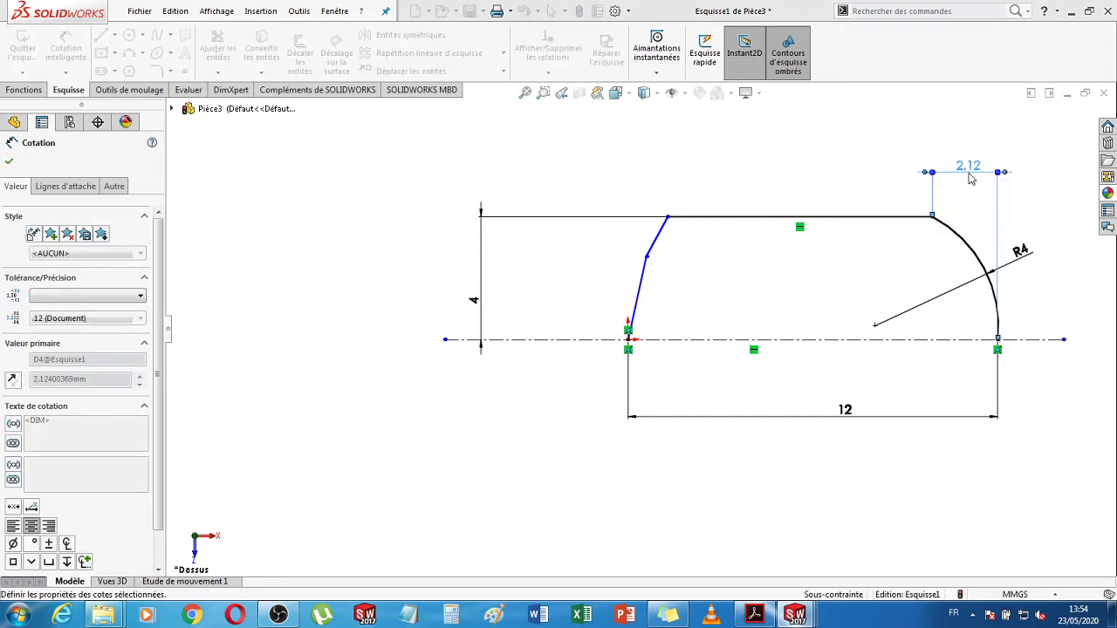
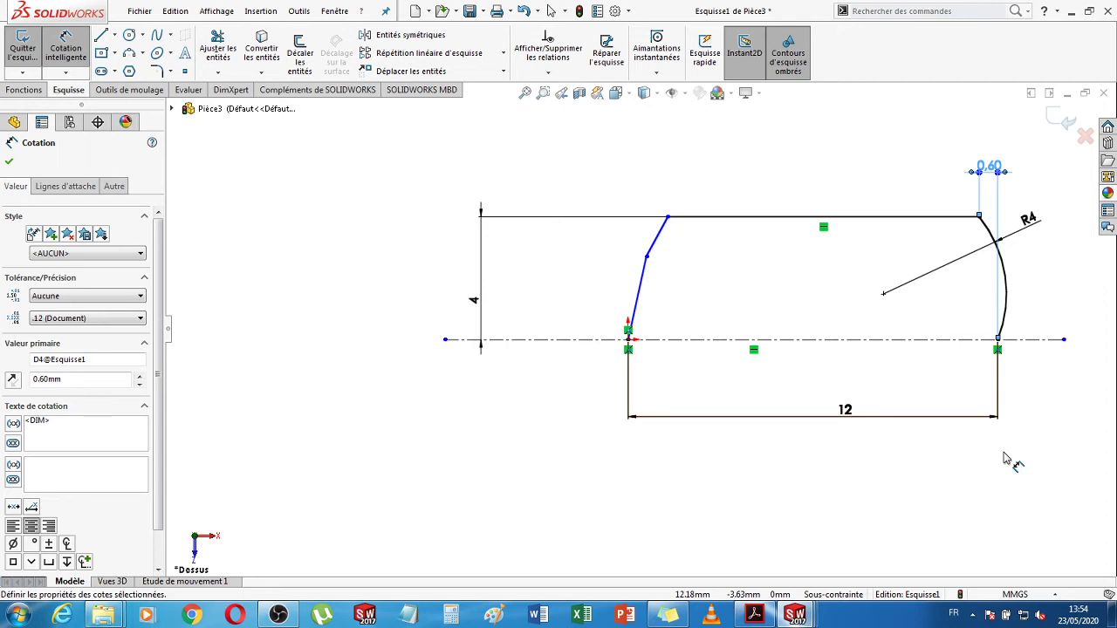
{"action": "key", "text": "Escape"}
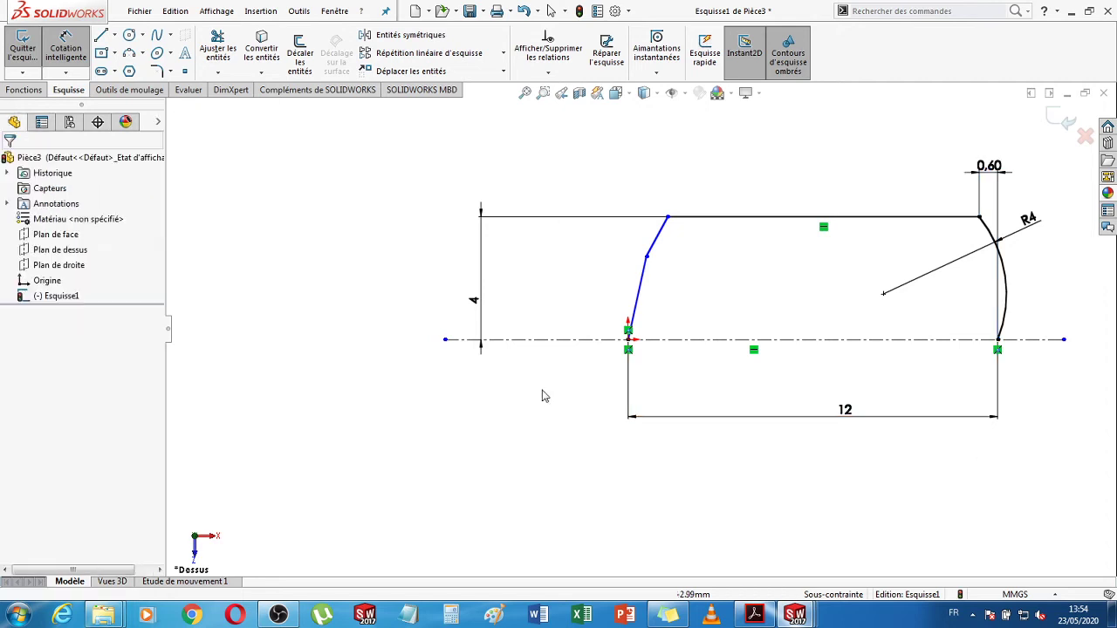
- Set the height of the profile's upper line above the centerline to 2 mm
{"action": "key", "text": "Escape"}
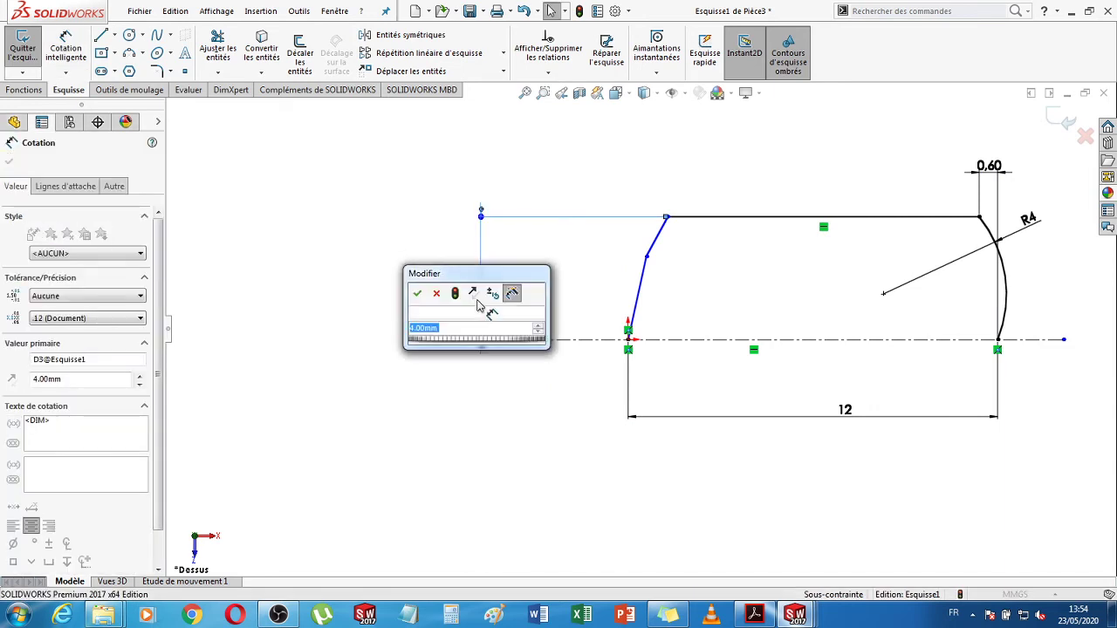
{"action": "key", "text": "Return"}
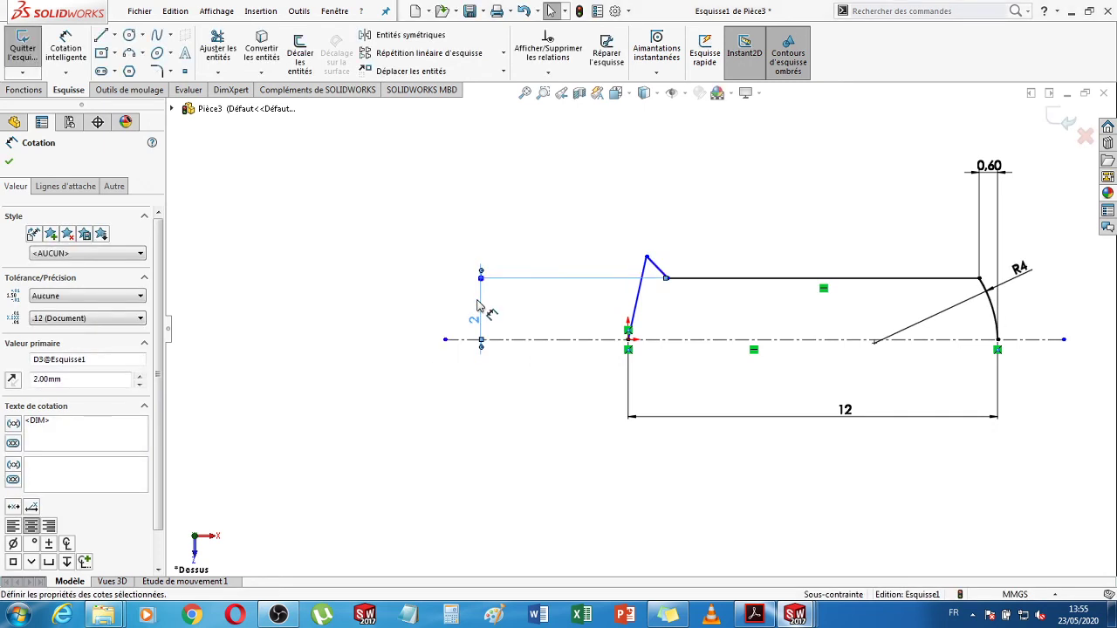
{"action": "key", "text": "Escape"}
- Move the corner between the steep end line and the chamfer line below the upper line, to about X 0.68 mm, Y 1.66 mm
{"action": "scroll", "coordinate": [698, 306], "scroll_direction": "down", "scroll_amount": 4}
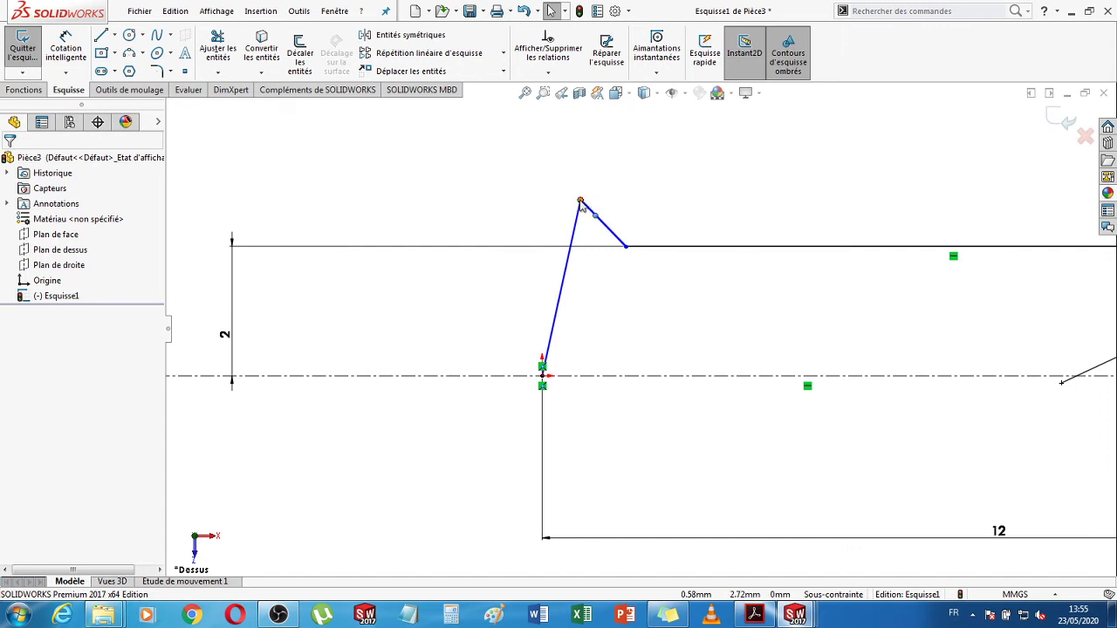
{"action": "left_click_drag", "start_coordinate": [581, 201], "coordinate": [587, 273]}
{"action": "scroll", "coordinate": [672, 297], "scroll_direction": "up", "scroll_amount": 5}
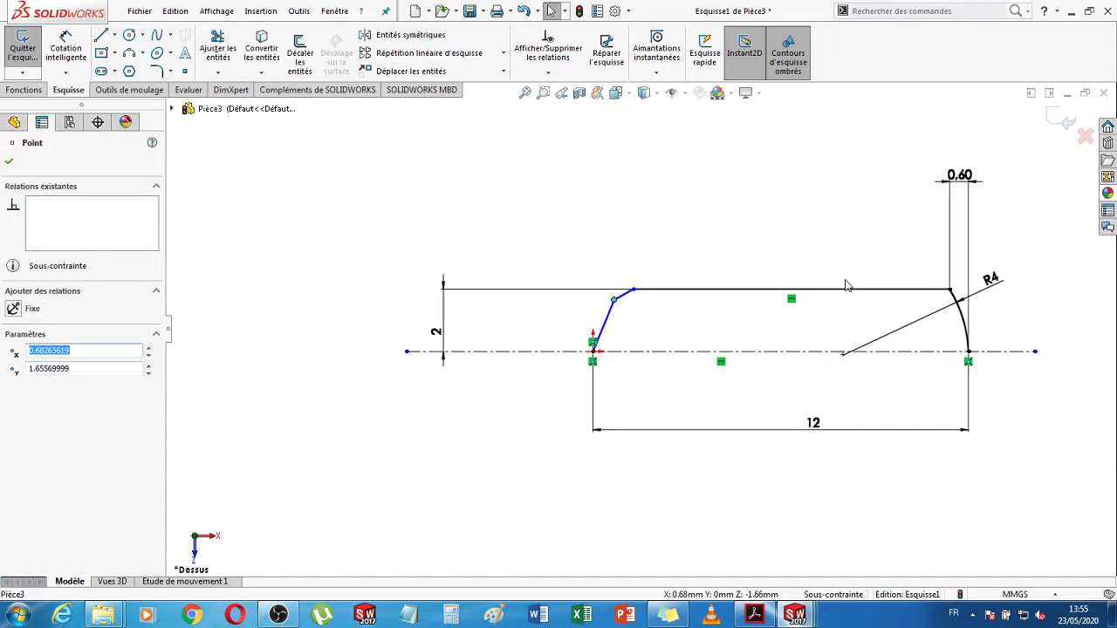
- Dimension the chamfer line's horizontal length as 1 mm
{"action": "left_click", "coordinate": [66, 48]}
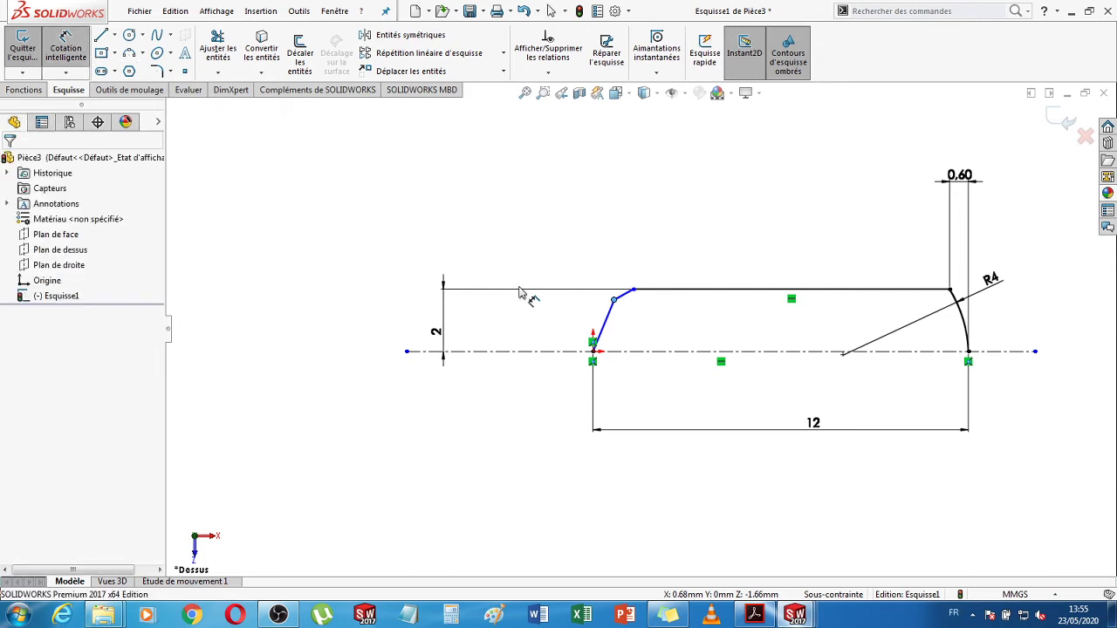
{"action": "left_click", "coordinate": [633, 289]}
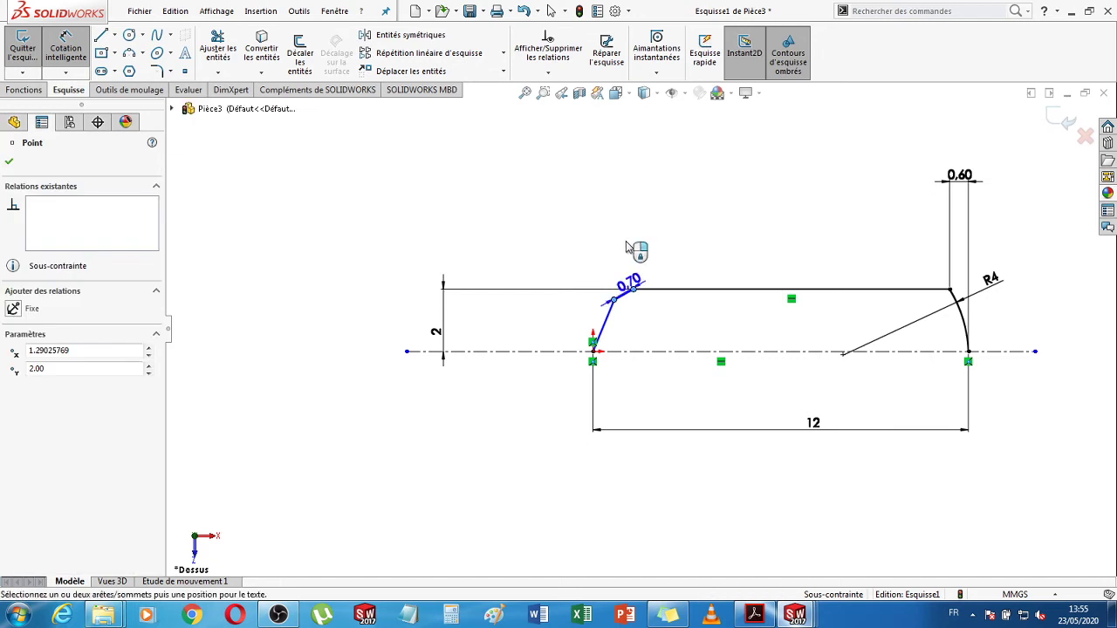
{"action": "left_click", "coordinate": [624, 217]}
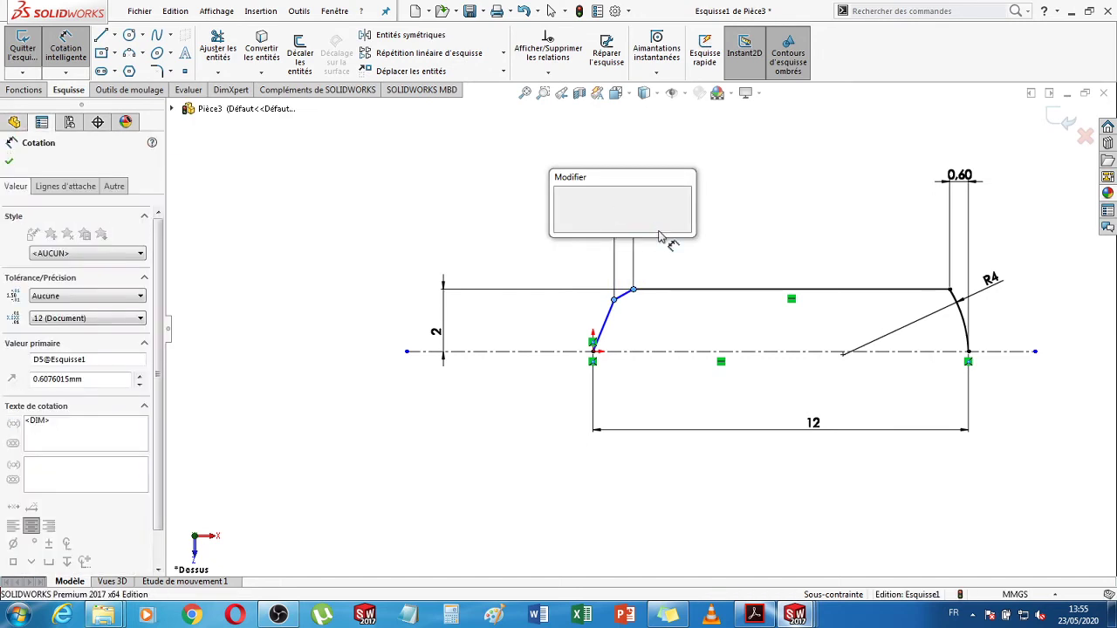
{"action": "type", "text": "0.61"}
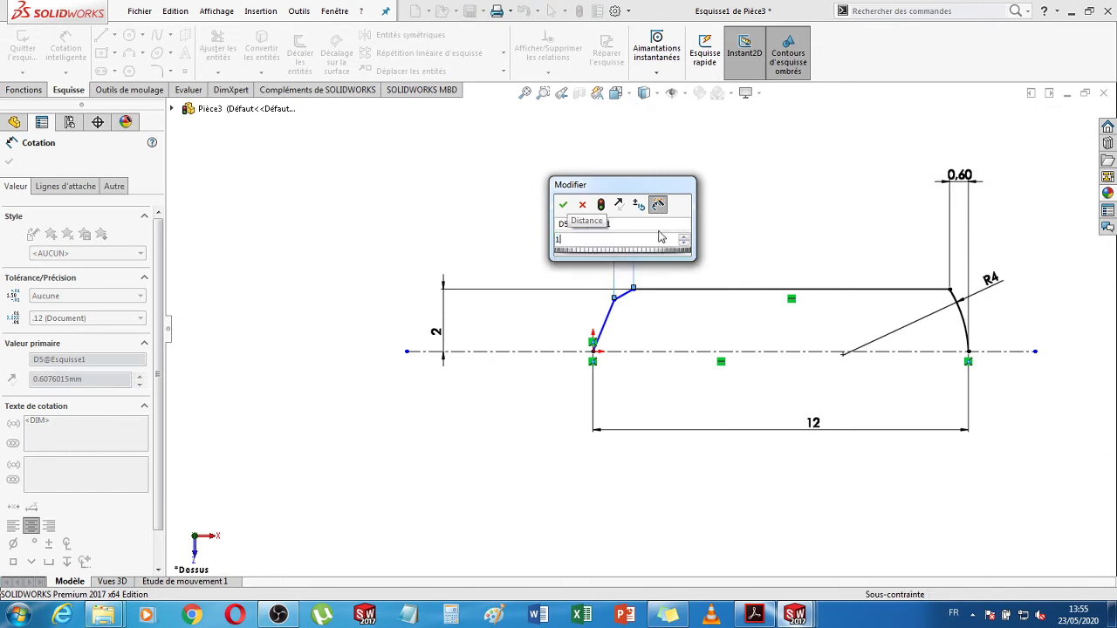
{"action": "key", "text": "Return"}
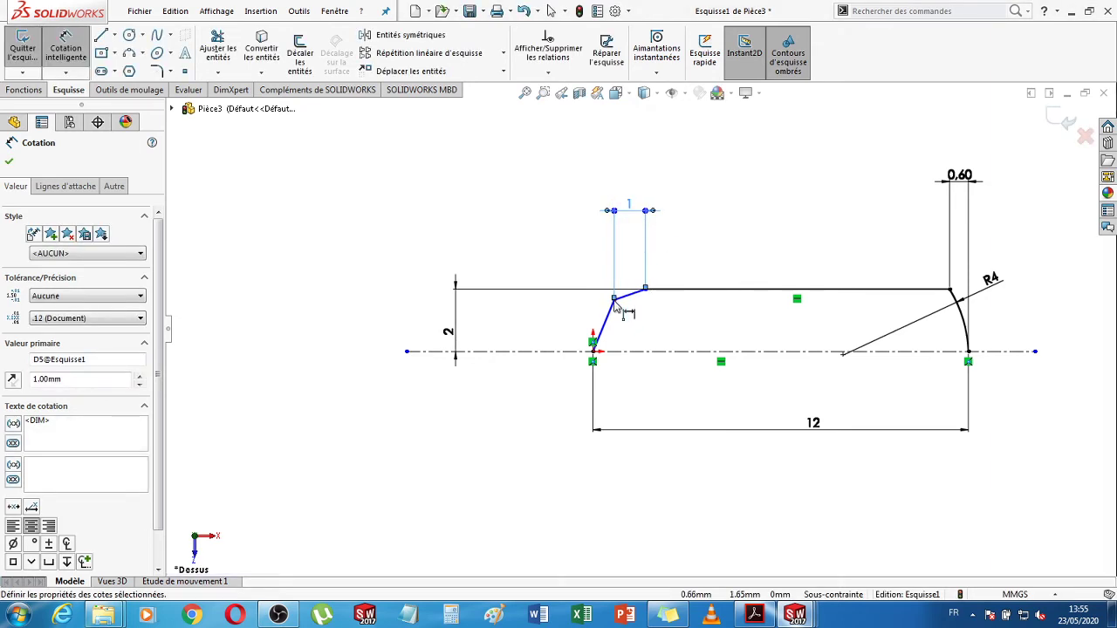
- Reattach the chamfer dimension's outer end from the corner point to the origin
{"action": "scroll", "coordinate": [617, 307], "scroll_direction": "down", "scroll_amount": 2}
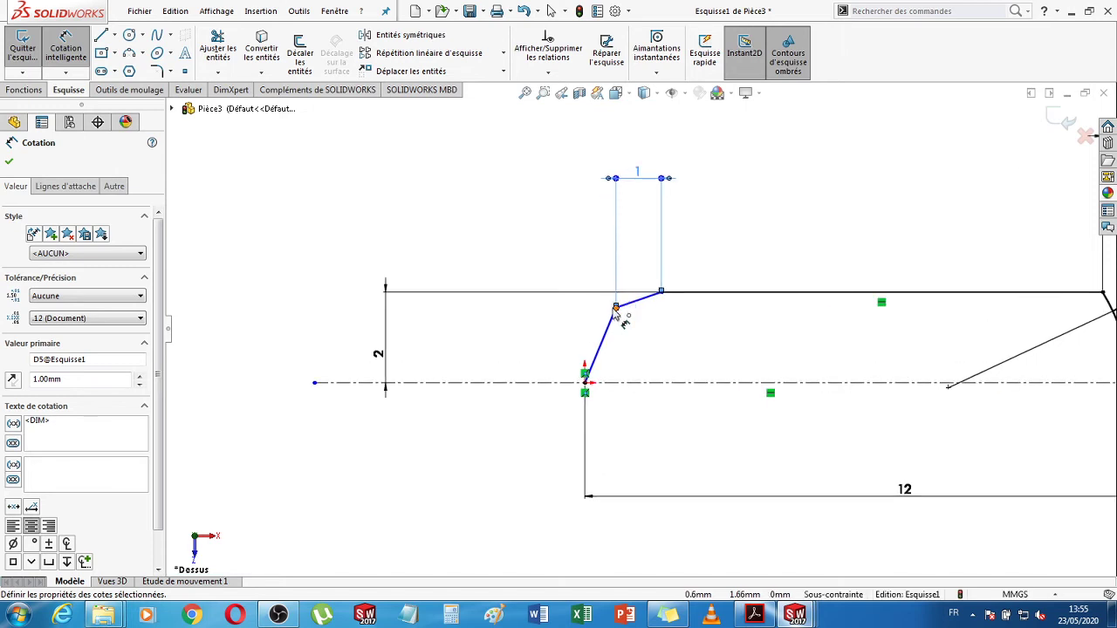
{"action": "key", "text": "ctrl+z"}
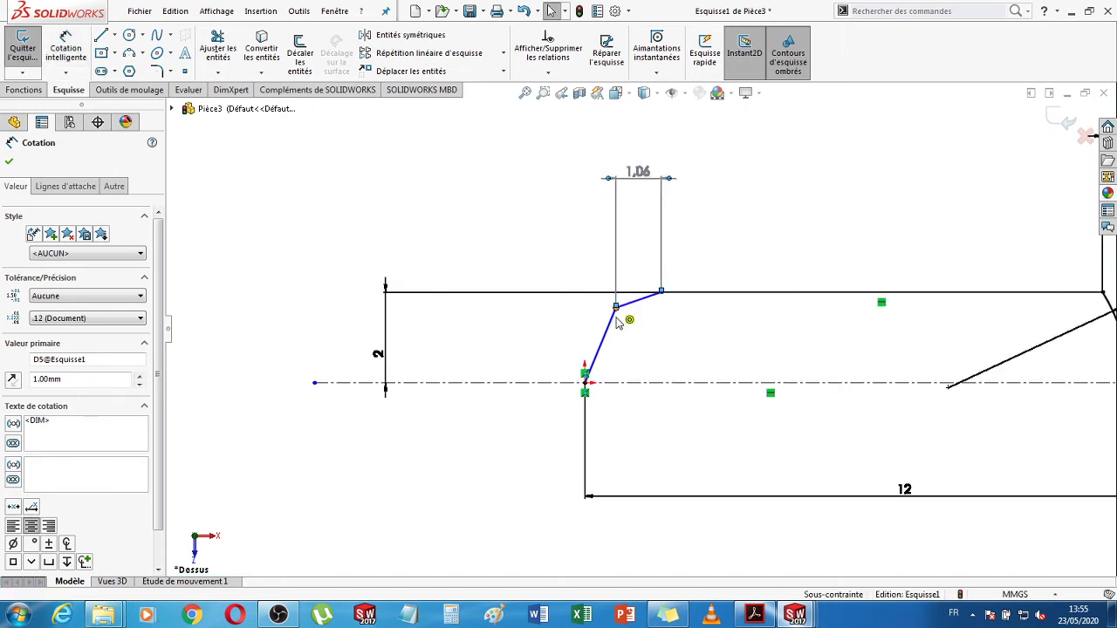
{"action": "left_click", "coordinate": [585, 382]}
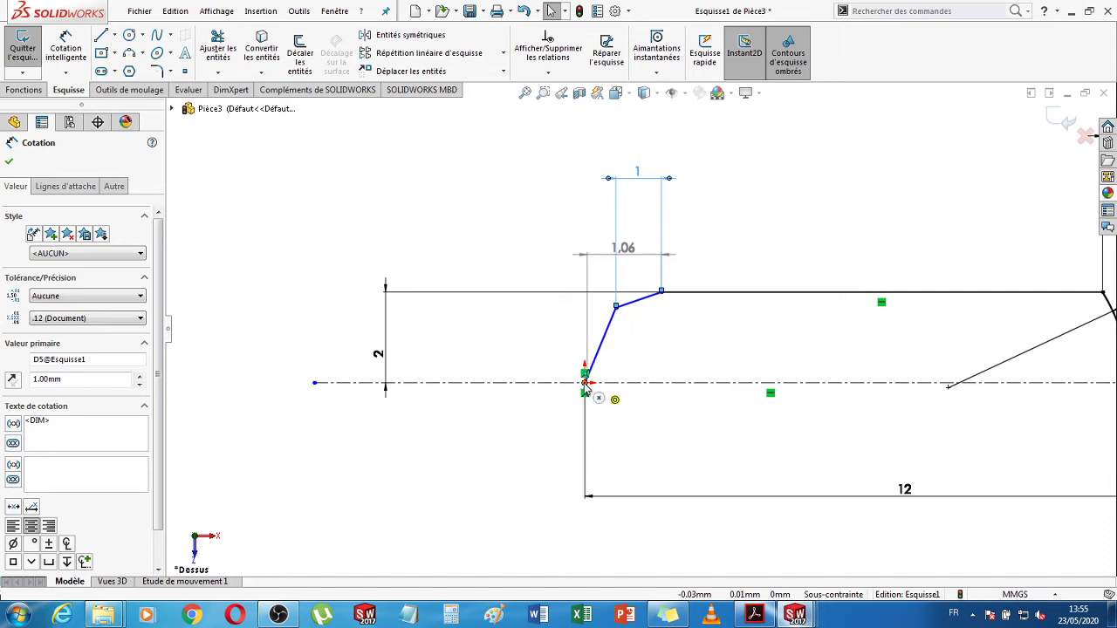
{"action": "left_click", "coordinate": [569, 251]}
{"action": "key", "text": "Escape"}
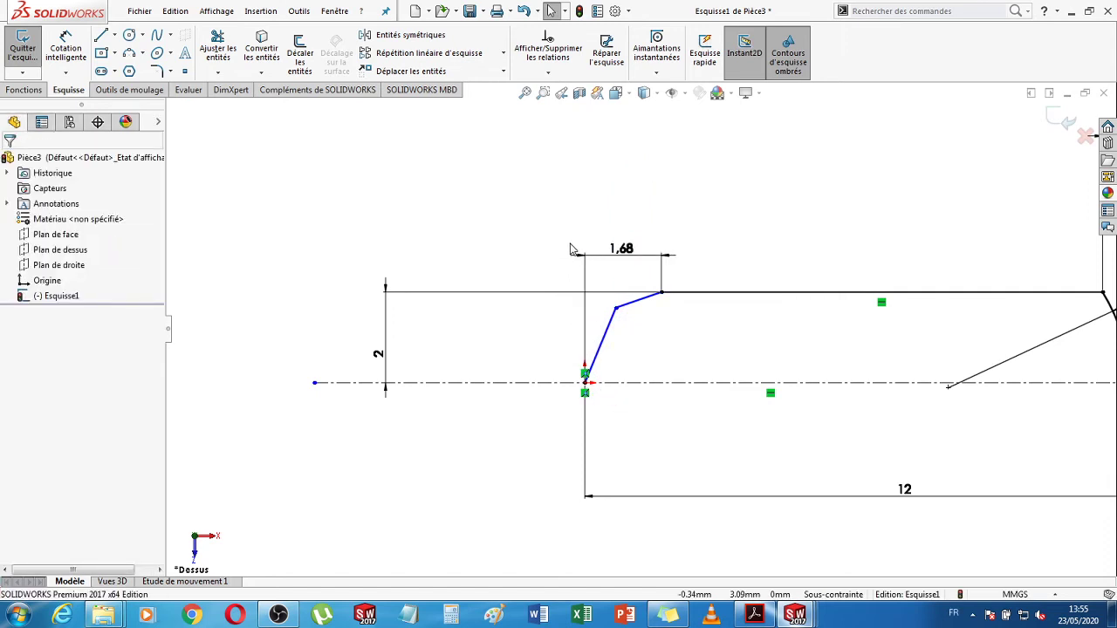
- Replace the horizontal dimension from the origin to the upper line's start with a 1 mm horizontal dimension across the chamfer line
{"action": "left_click", "coordinate": [660, 278]}
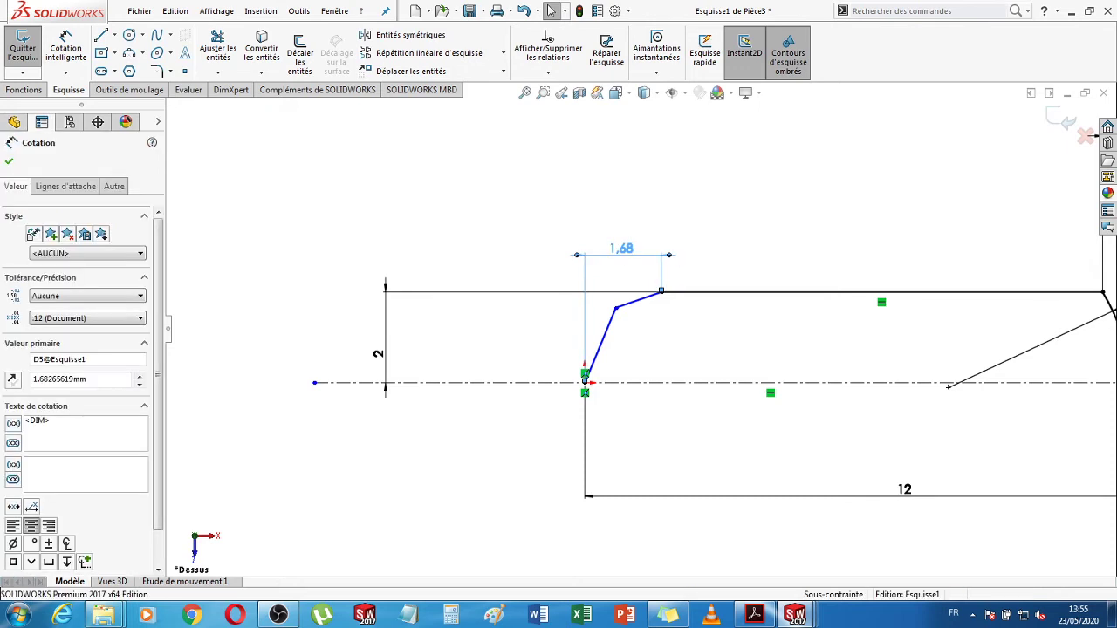
{"action": "key", "text": "Delete"}
{"action": "left_click", "coordinate": [65, 48]}
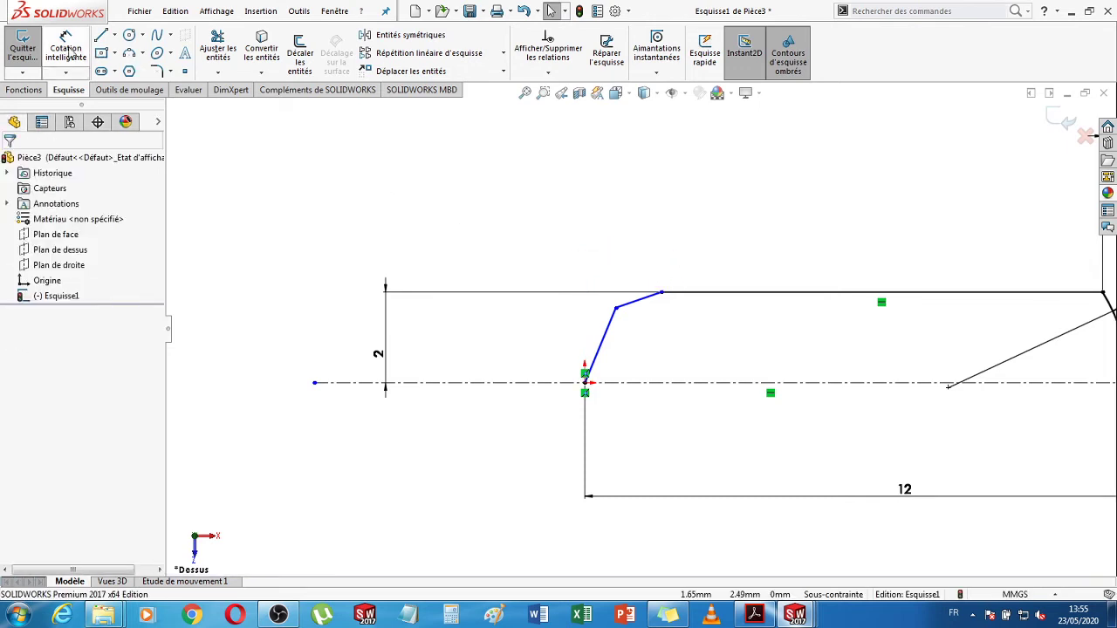
{"action": "left_click", "coordinate": [660, 295]}
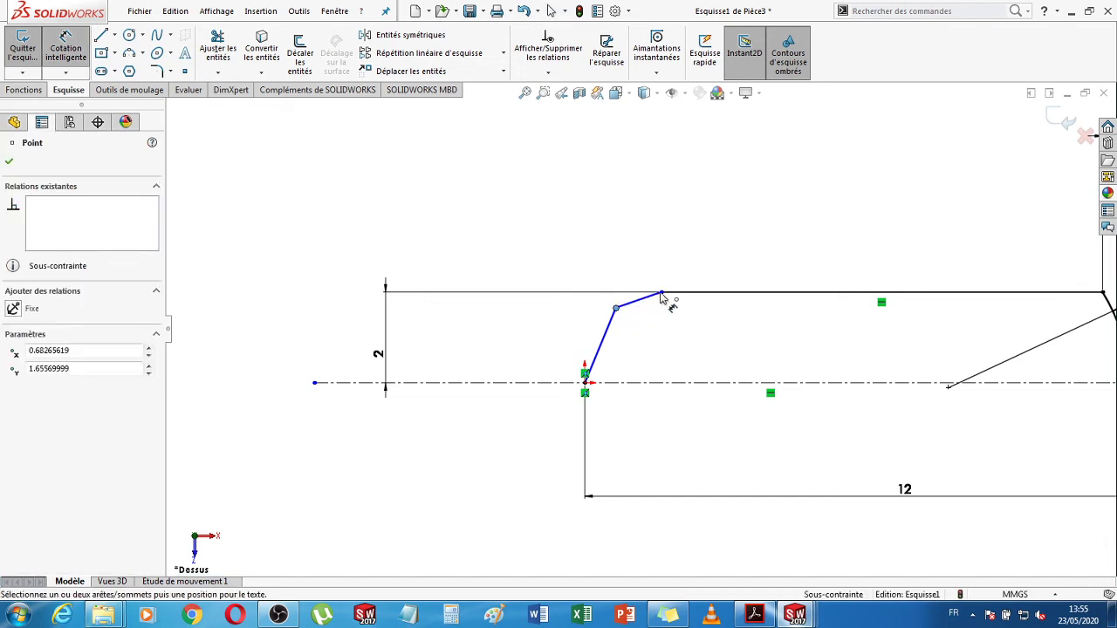
{"action": "left_click", "coordinate": [639, 226]}
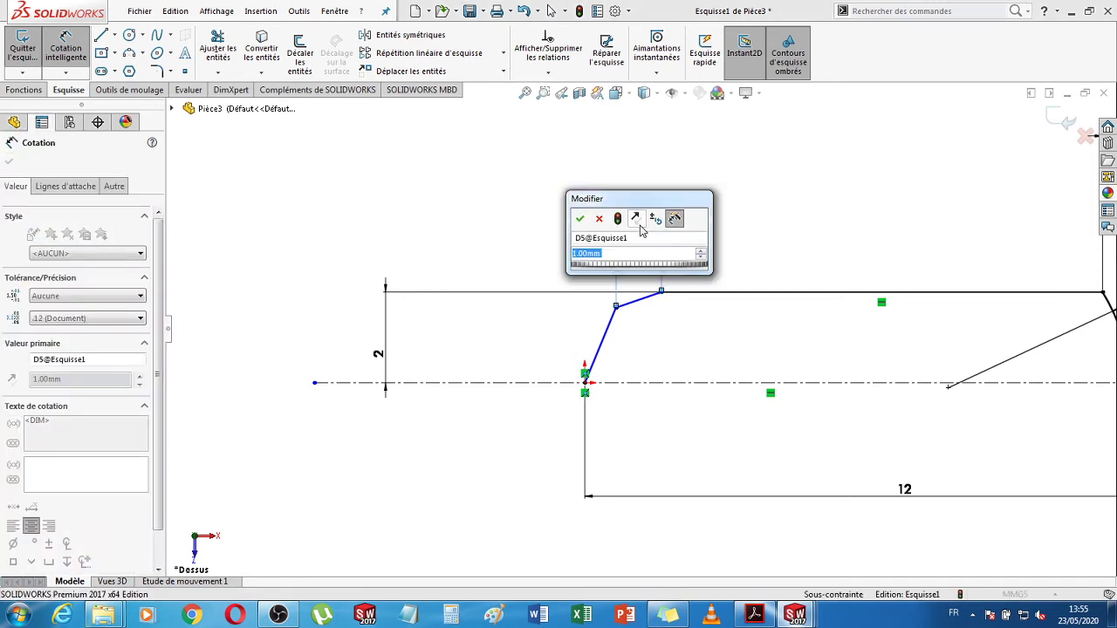
{"action": "key", "text": "Return"}
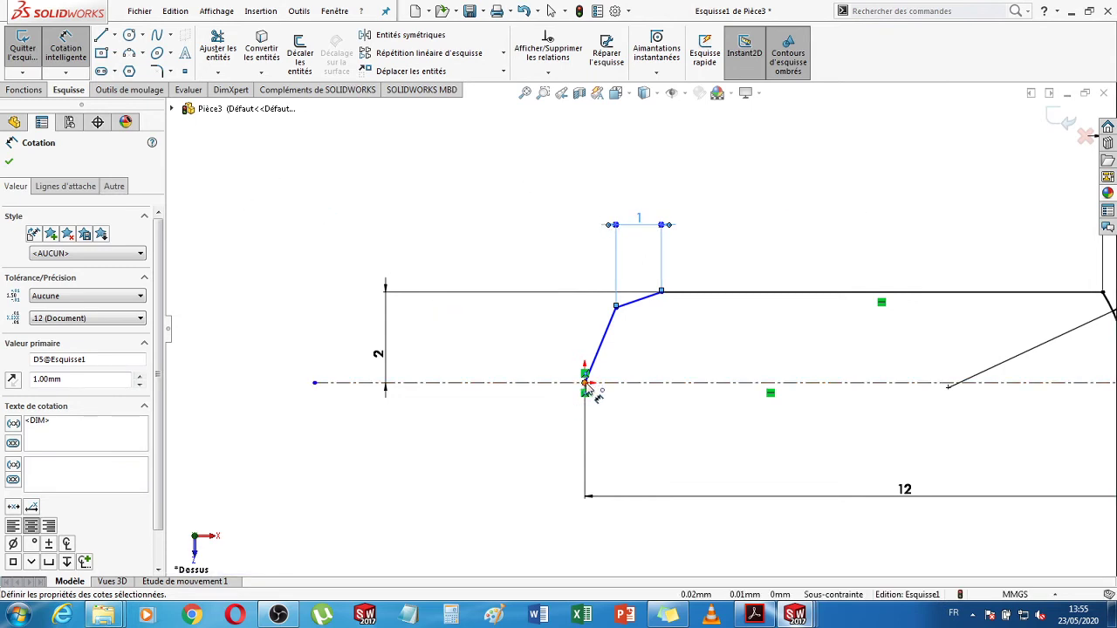
- Dimension the horizontal distance from the origin to the corner between the steep end line and the chamfer line as 0.4 mm
{"action": "left_click", "coordinate": [617, 312]}
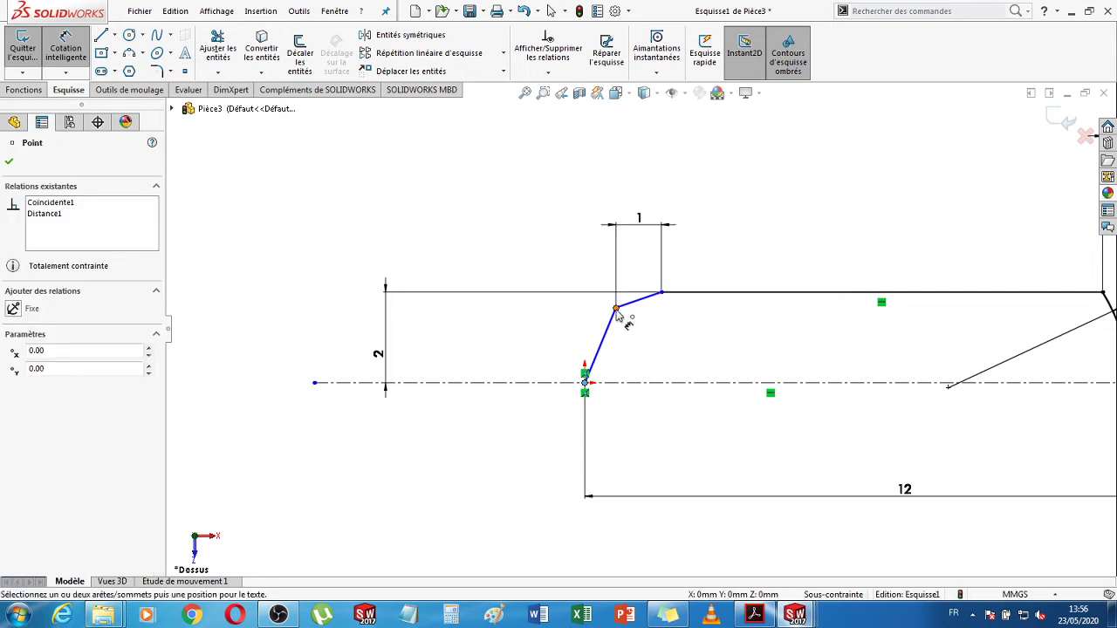
{"action": "left_click", "coordinate": [616, 310]}
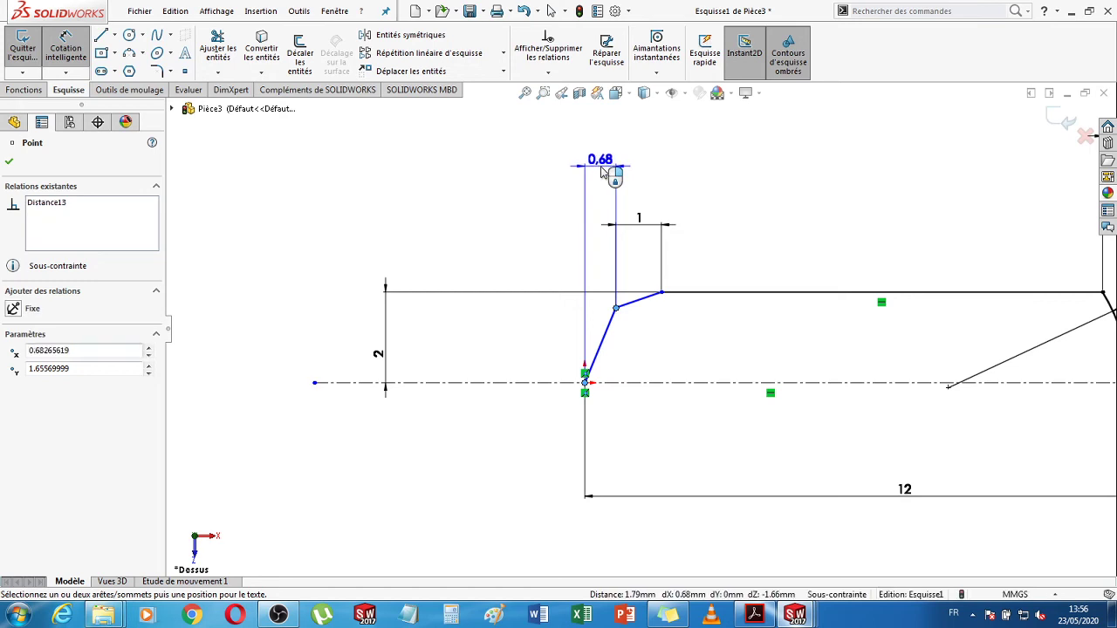
{"action": "left_click", "coordinate": [602, 174]}
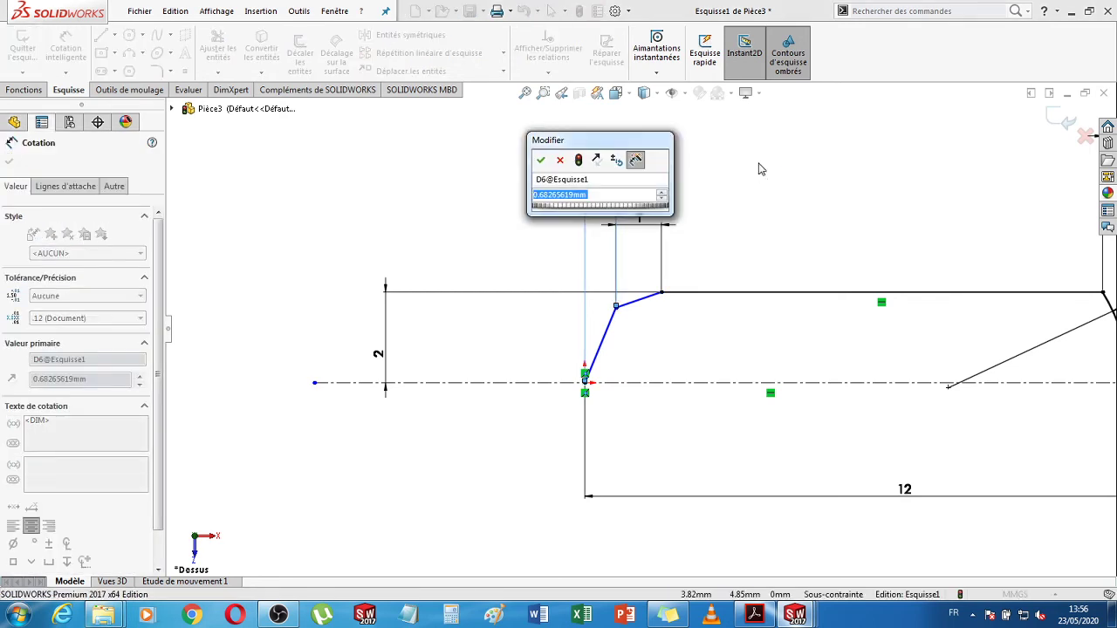
{"action": "type", "text": "0.4"}
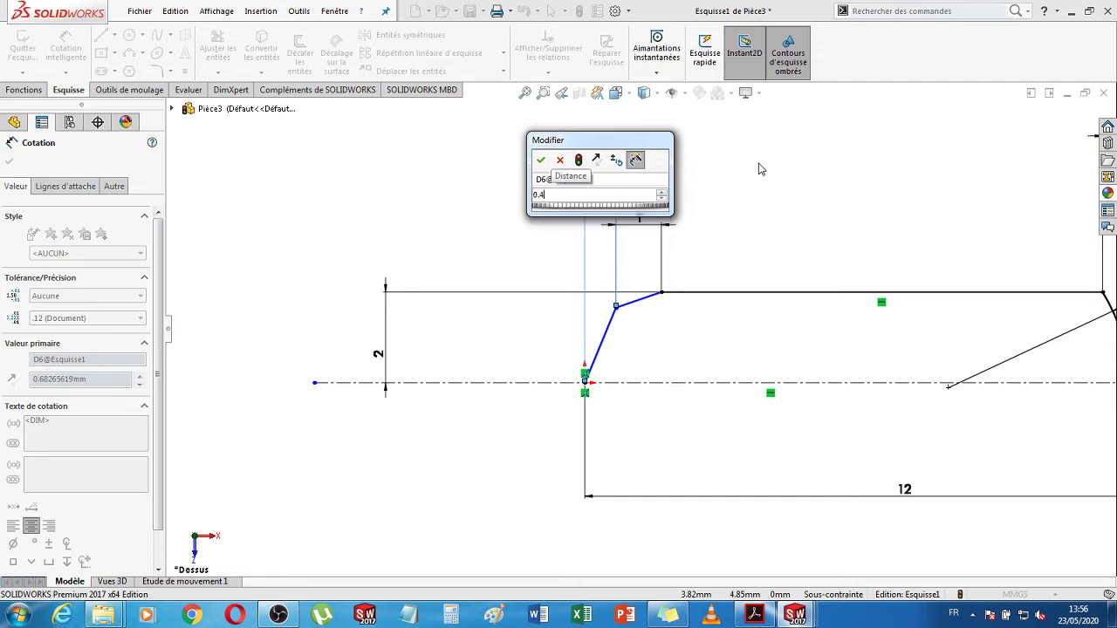
{"action": "key", "text": "Return"}
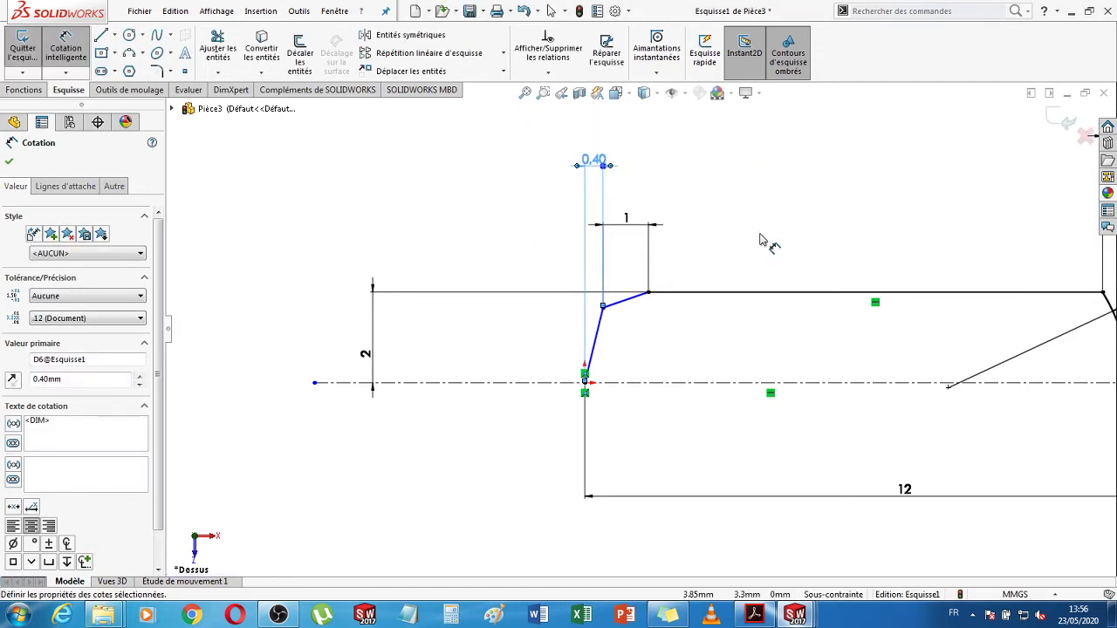
{"action": "key", "text": "f"}
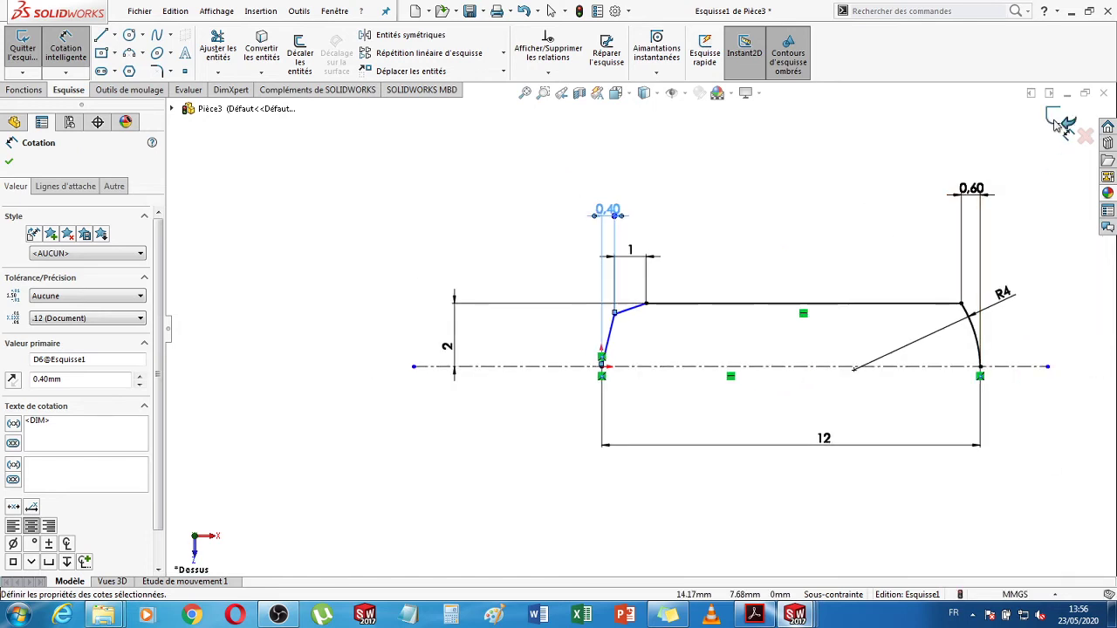
- Check the chamfer angle in the DME catalogue drawing and dimension the angle between the chamfer line and the upper line as 15°
{"action": "left_click", "coordinate": [757, 616]}
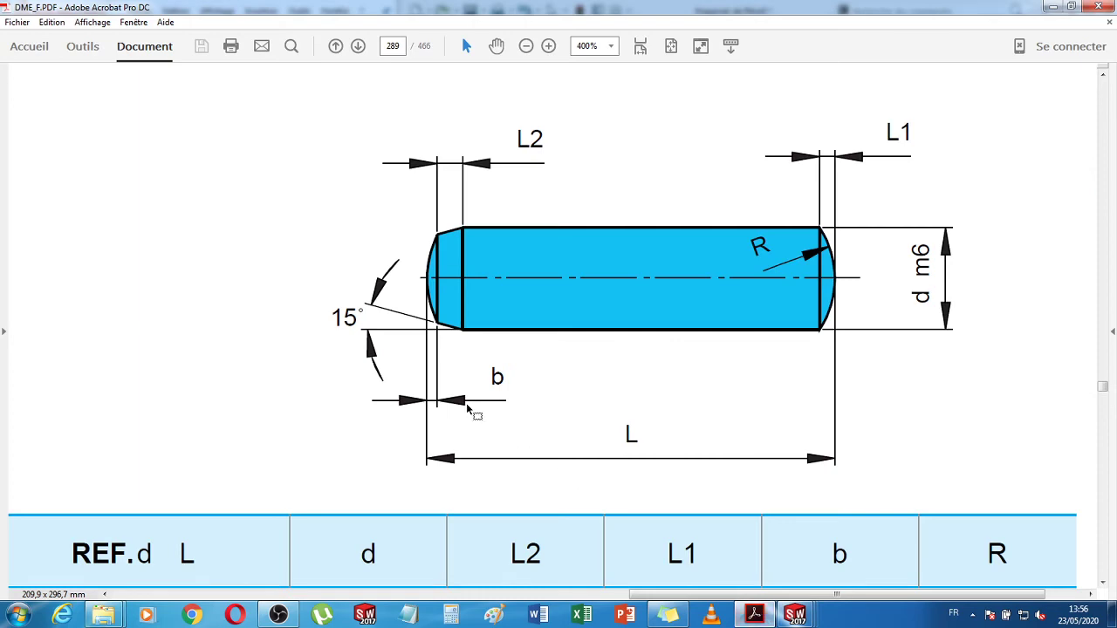
{"action": "left_click", "coordinate": [740, 616]}
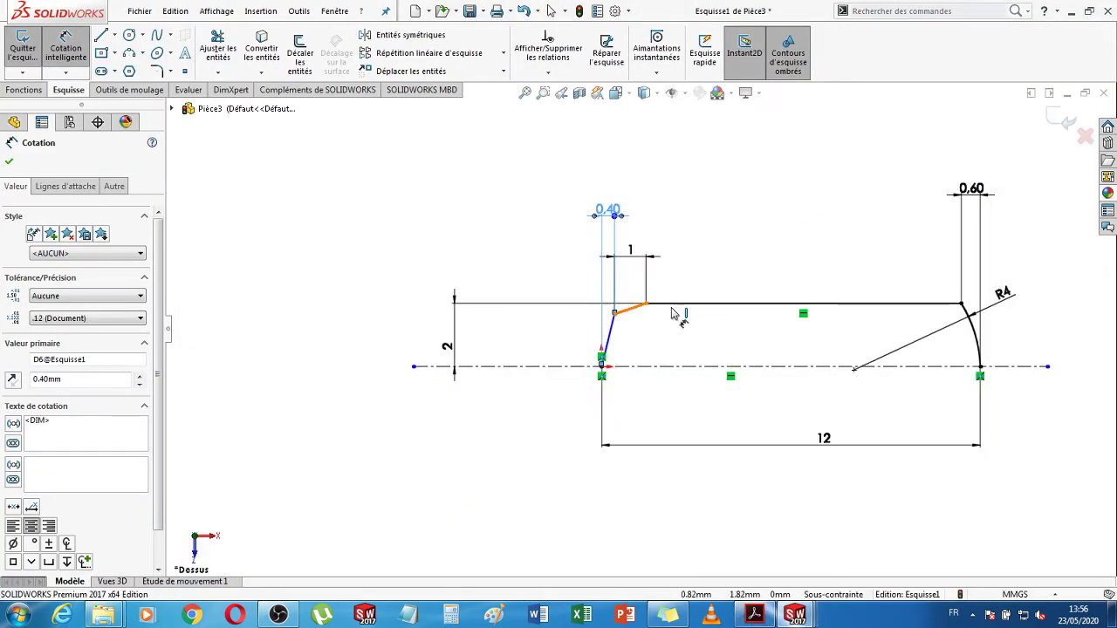
{"action": "left_click", "coordinate": [630, 308]}
{"action": "left_click", "coordinate": [689, 303]}
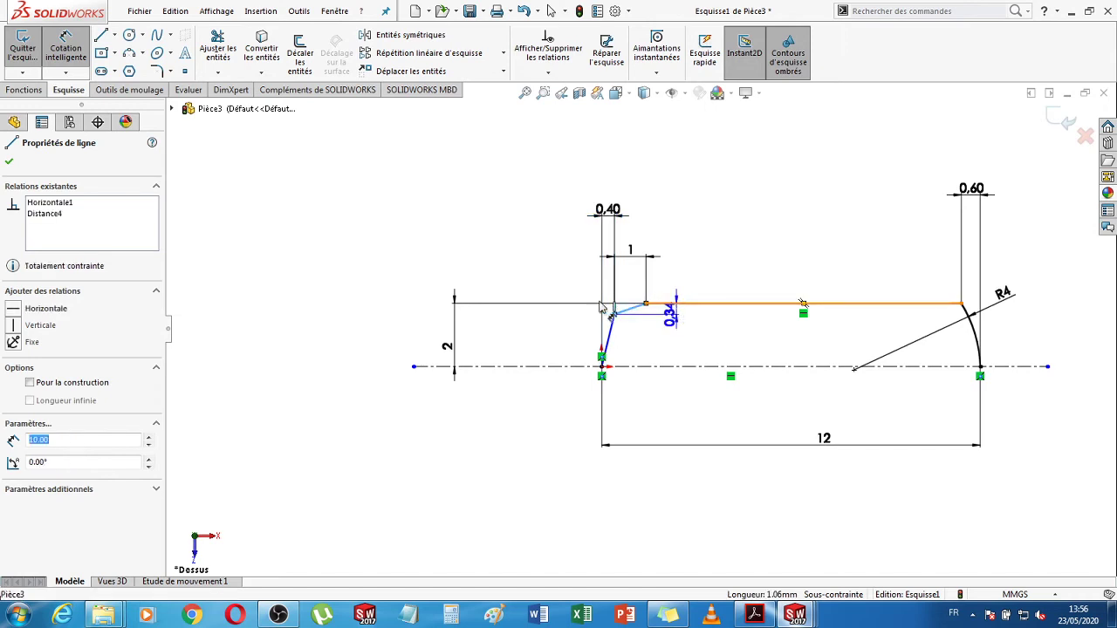
{"action": "left_click", "coordinate": [534, 334]}
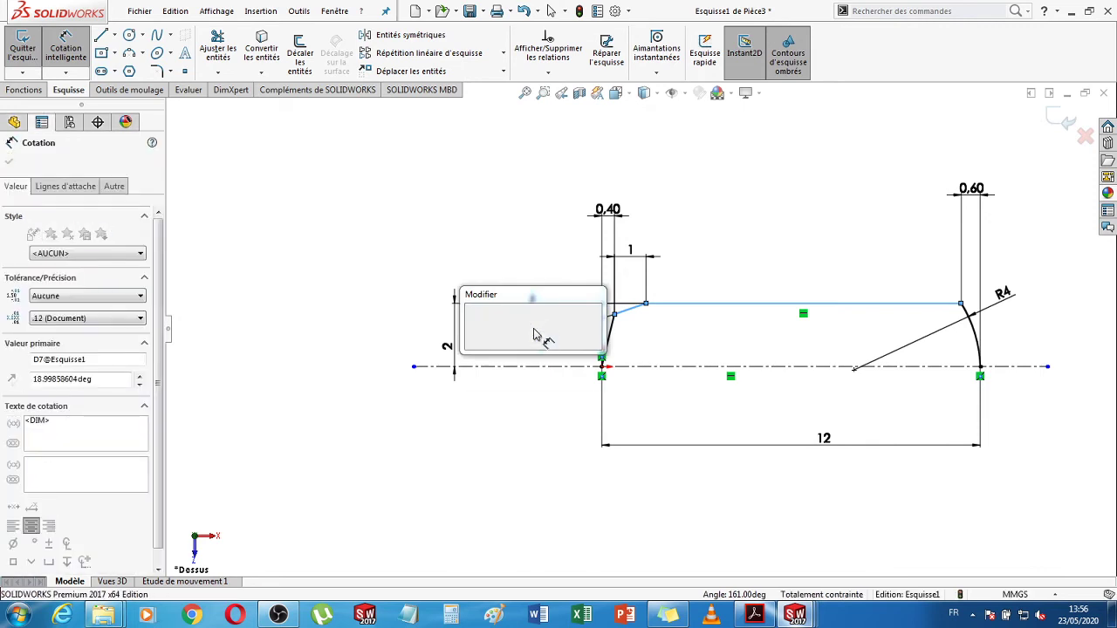
{"action": "type", "text": "15"}
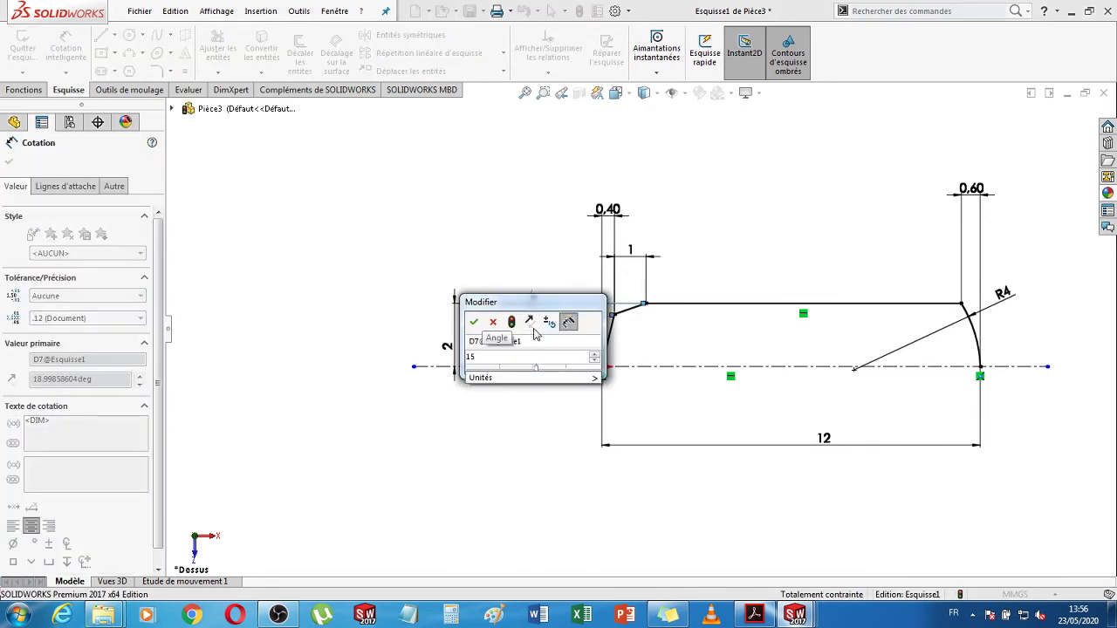
{"action": "key", "text": "Return"}
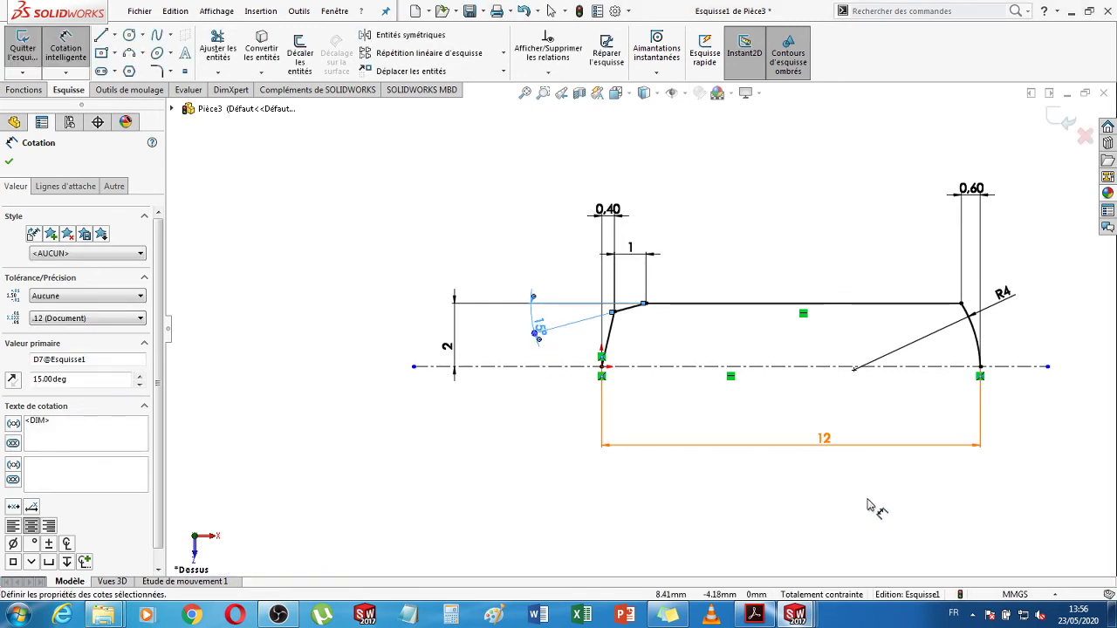
- Exit the sketch and revolve the profile 360° about the centerline, letting the open sketch be closed automatically
{"action": "left_click", "coordinate": [754, 615]}
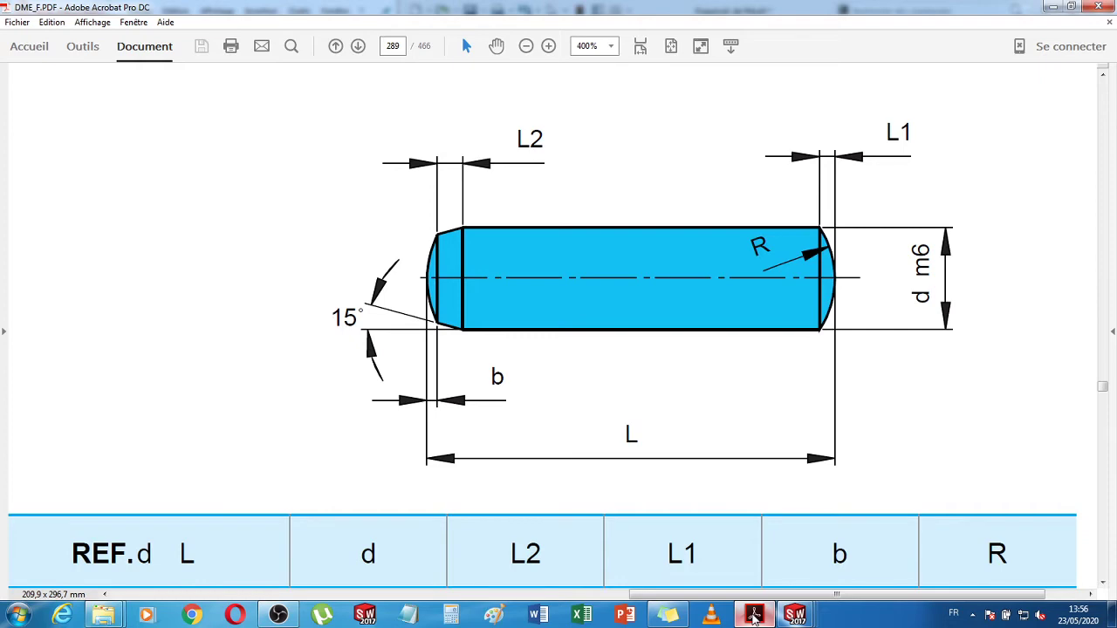
{"action": "left_click", "coordinate": [755, 615]}
{"action": "left_click", "coordinate": [1060, 126]}
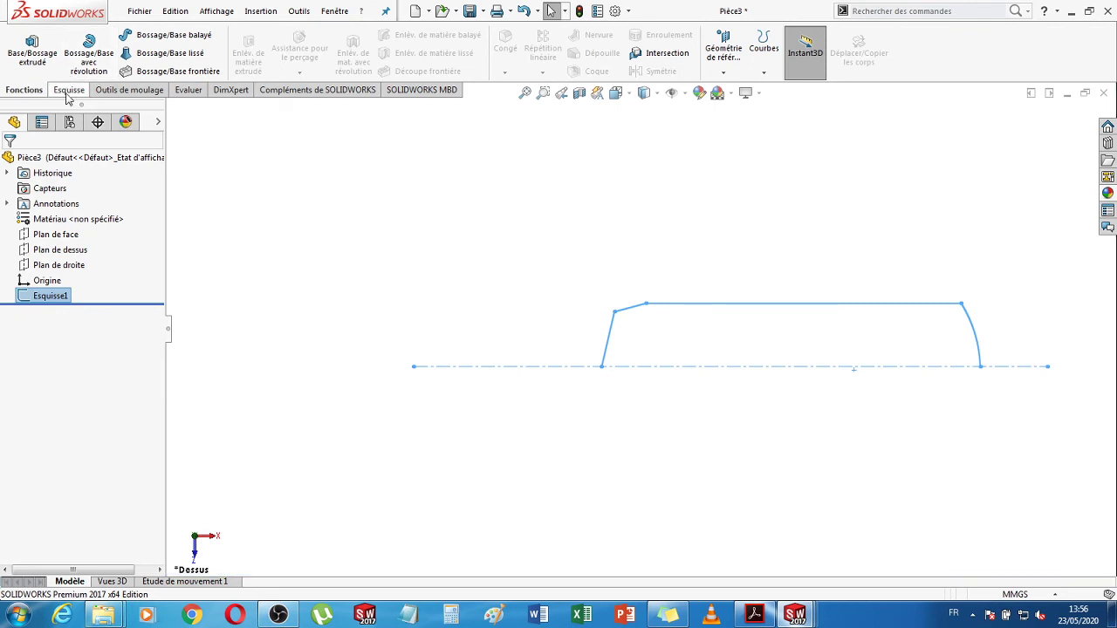
{"action": "left_click", "coordinate": [88, 54]}
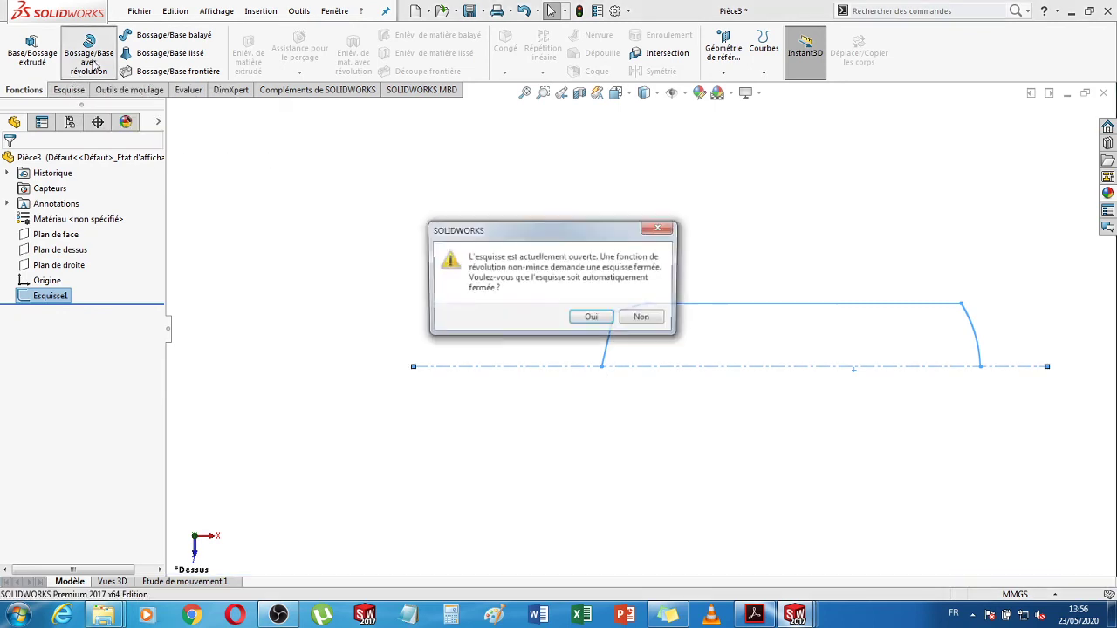
{"action": "left_click", "coordinate": [582, 320]}
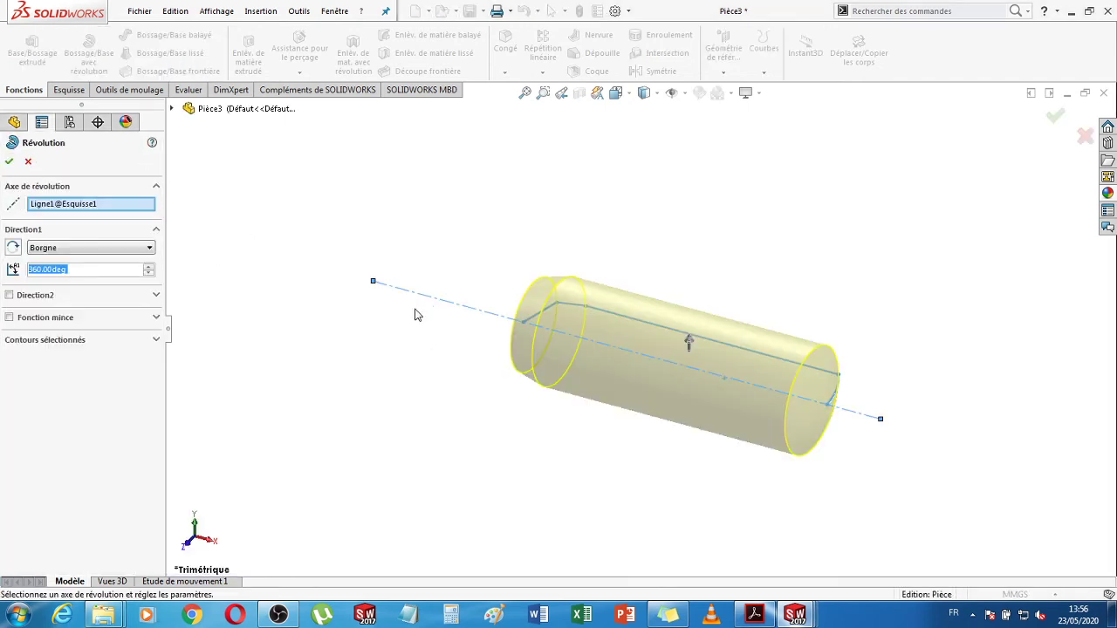
{"action": "left_click", "coordinate": [9, 163]}
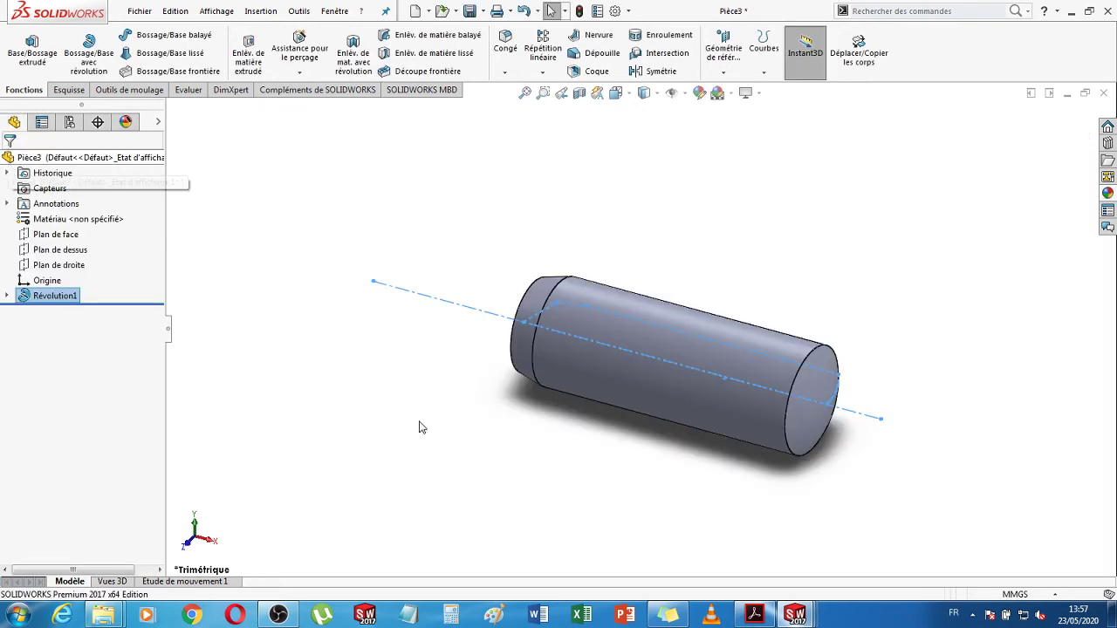
- Inspect both ends of the revolved pin, save the part as goupille in the TP 2 folder, and close it
{"action": "middle_click_drag", "start_coordinate": [466, 443], "coordinate": [488, 447]}
{"action": "scroll", "coordinate": [589, 339], "scroll_direction": "down", "scroll_amount": 5}
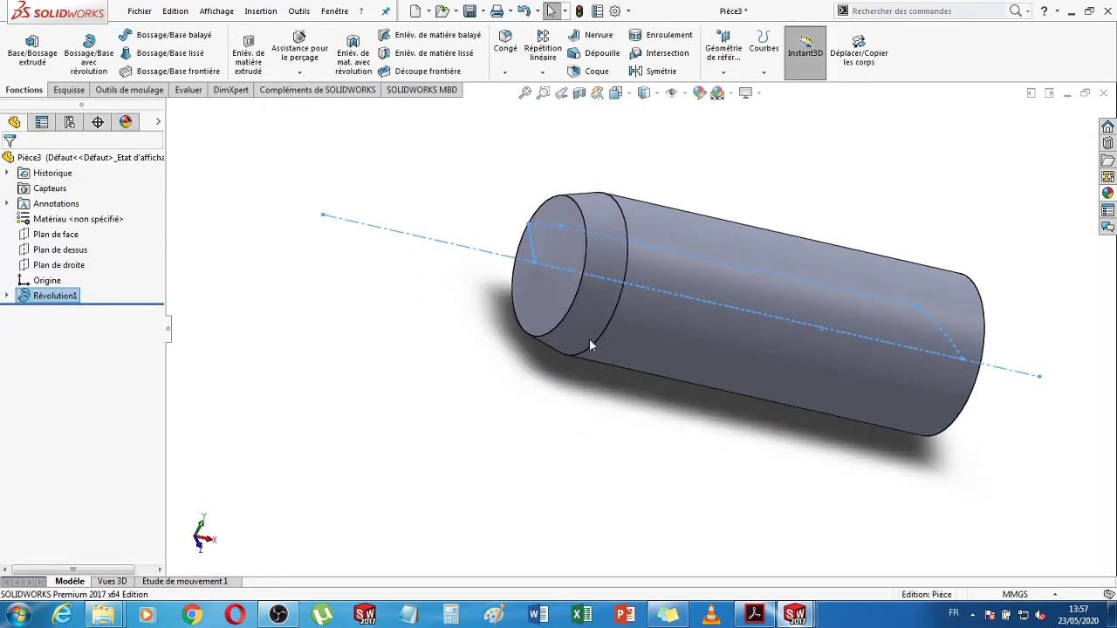
{"action": "scroll", "coordinate": [587, 324], "scroll_direction": "up", "scroll_amount": 1}
{"action": "middle_click_drag", "start_coordinate": [589, 338], "coordinate": [547, 289]}
{"action": "left_click", "coordinate": [503, 440]}
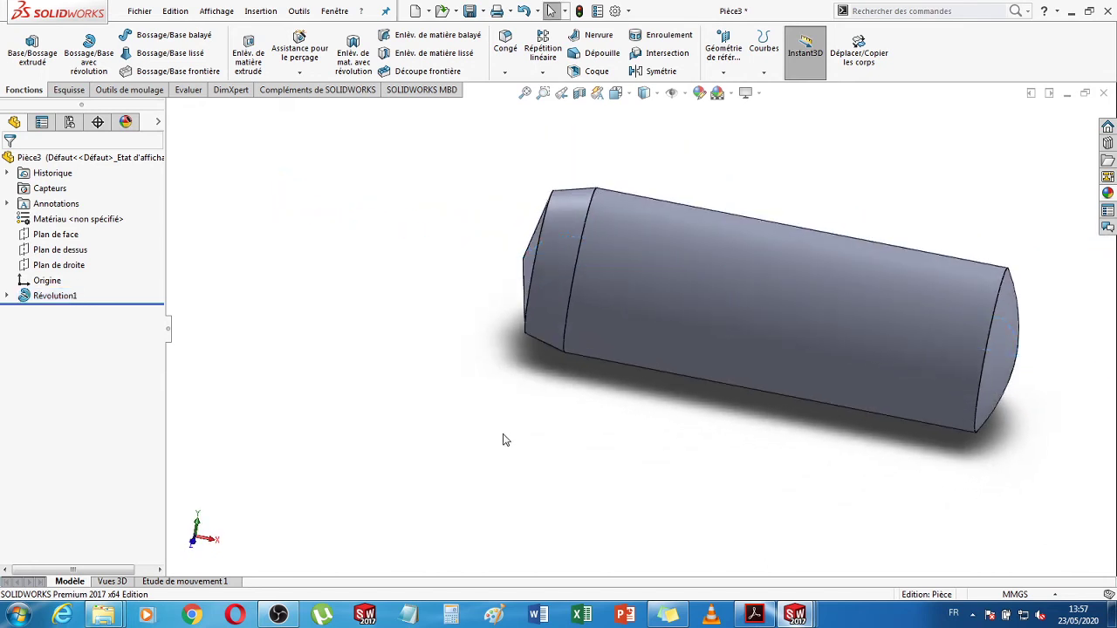
{"action": "key", "text": "z"}
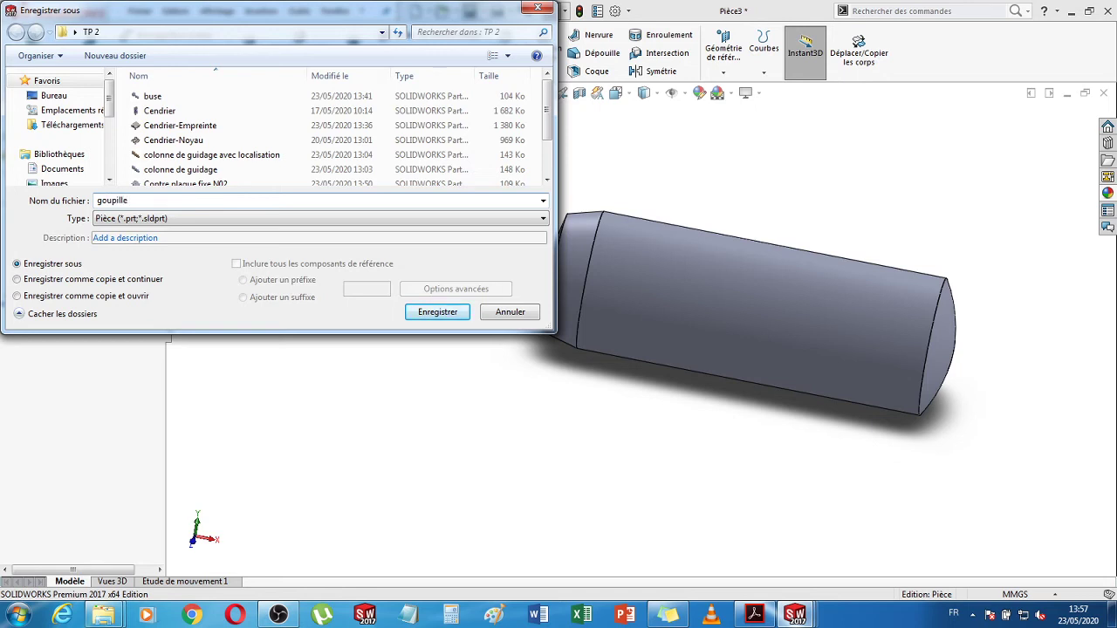
{"action": "key", "text": "Return"}
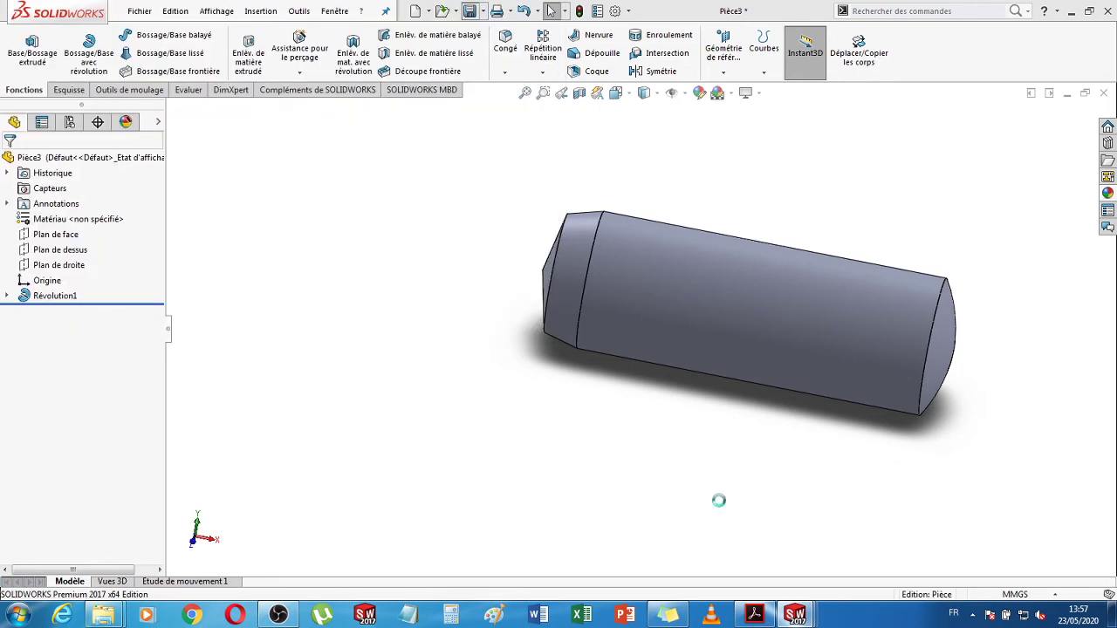
{"action": "left_click", "coordinate": [1105, 102]}
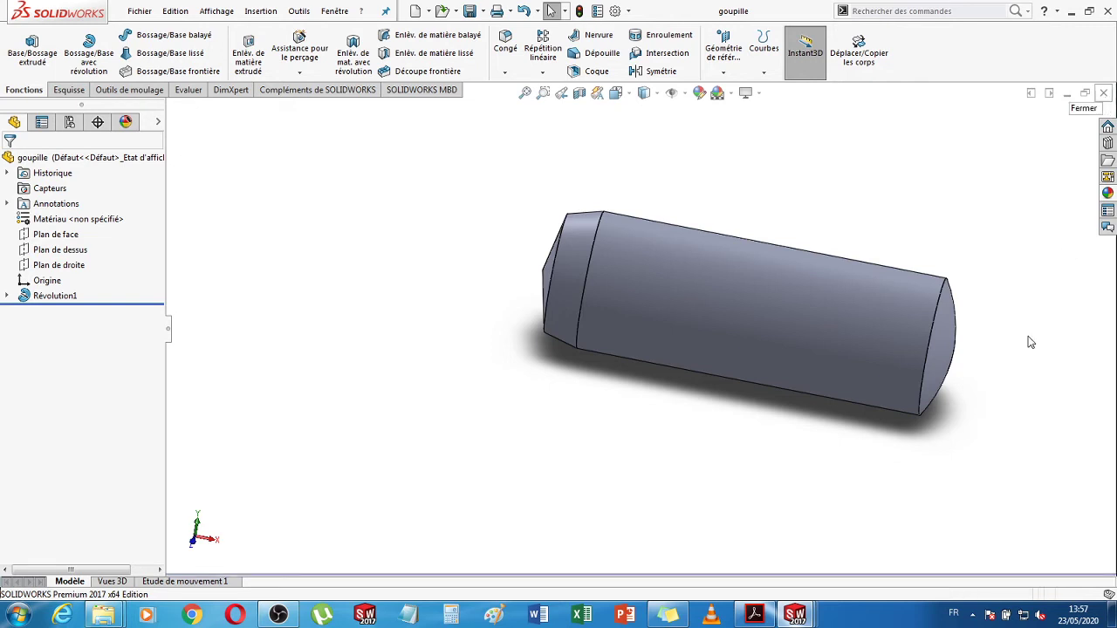
- Switch to the Cendrier - Partie fixe assembly and insert the goupille part from the TP 2 folder in free space beside the counter plate
{"action": "mouse_move", "coordinate": [799, 618]}
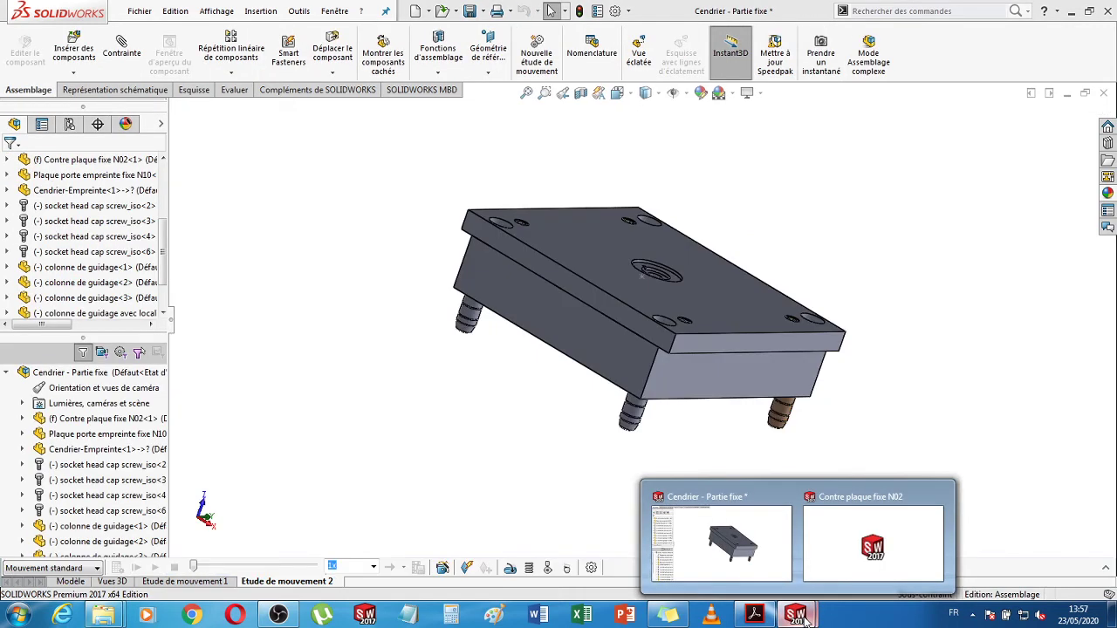
{"action": "left_click", "coordinate": [724, 562]}
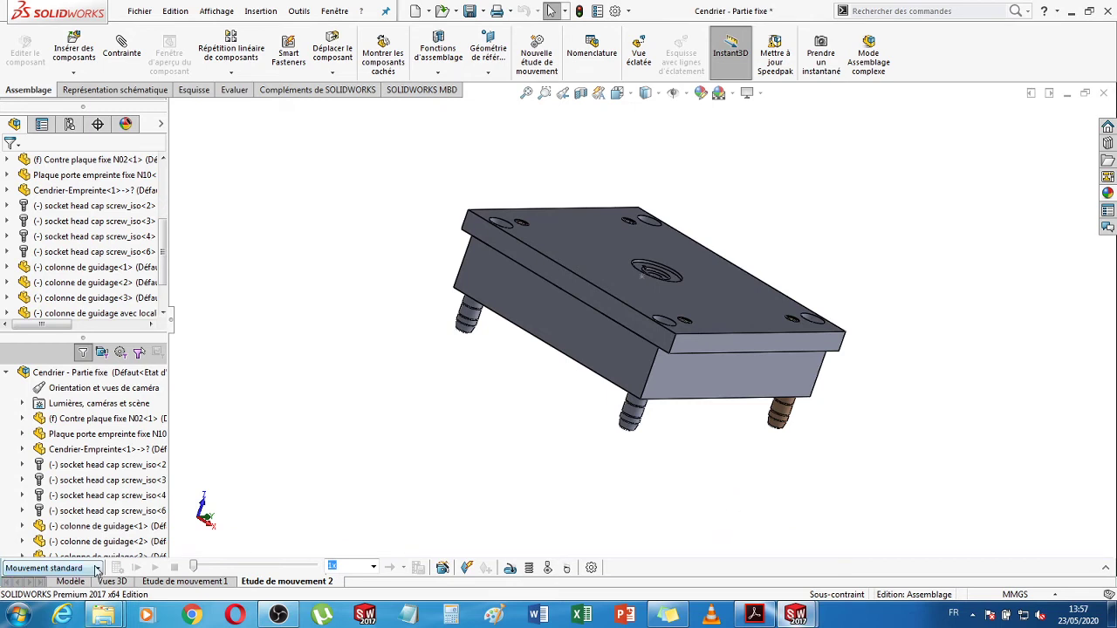
{"action": "left_click", "coordinate": [97, 568]}
{"action": "left_click", "coordinate": [97, 568]}
{"action": "left_click", "coordinate": [73, 48]}
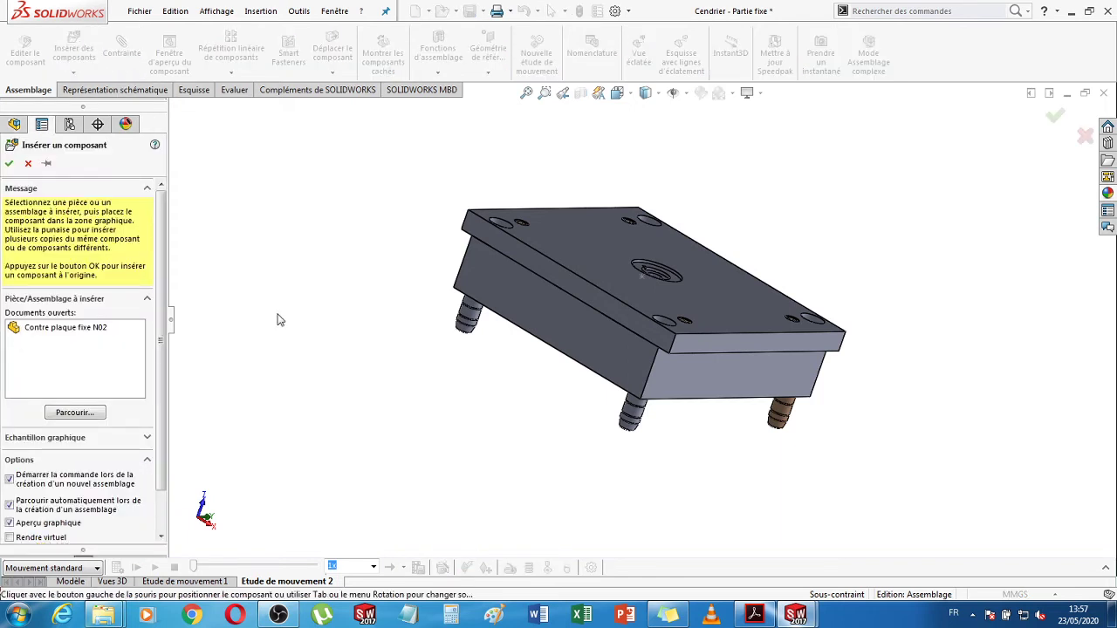
{"action": "left_click_drag", "start_coordinate": [164, 444], "coordinate": [161, 487]}
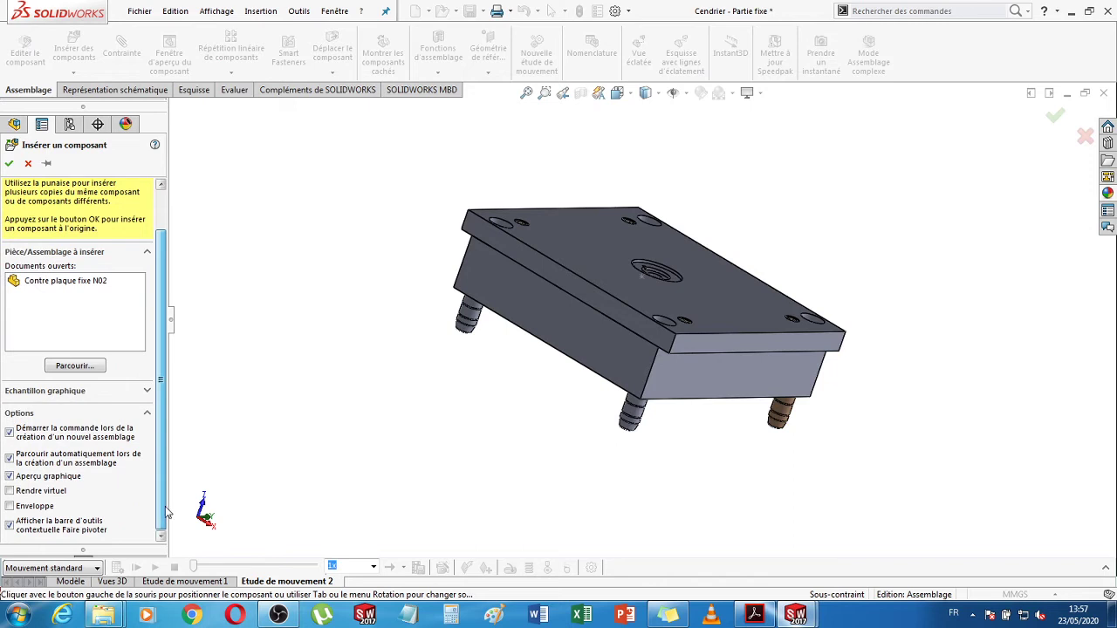
{"action": "scroll", "coordinate": [167, 512], "scroll_direction": "up", "scroll_amount": 1}
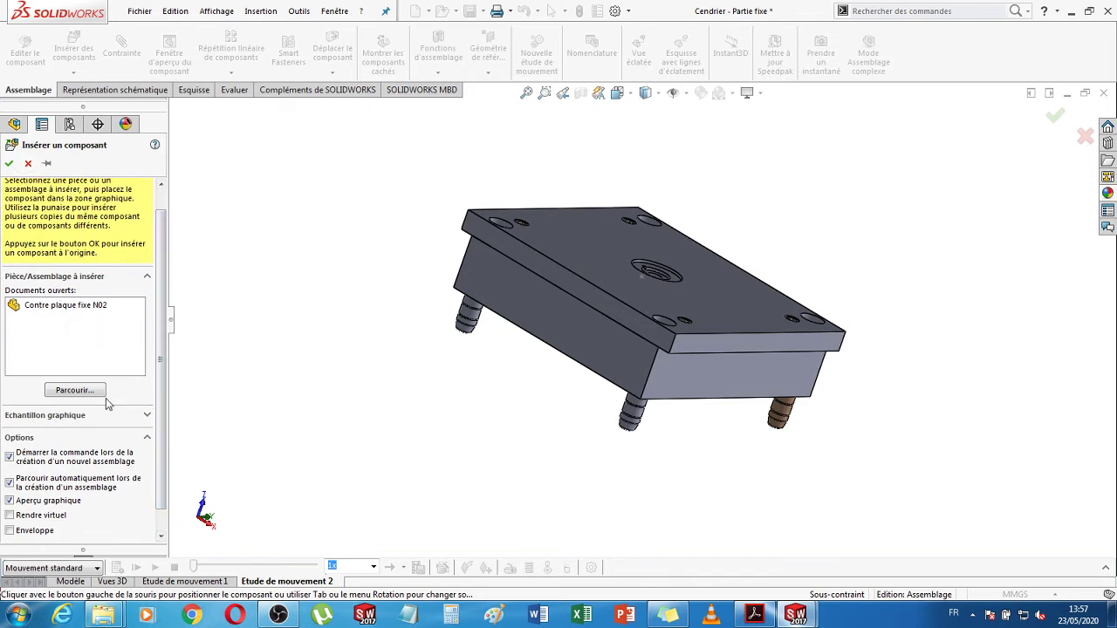
{"action": "left_click", "coordinate": [75, 390]}
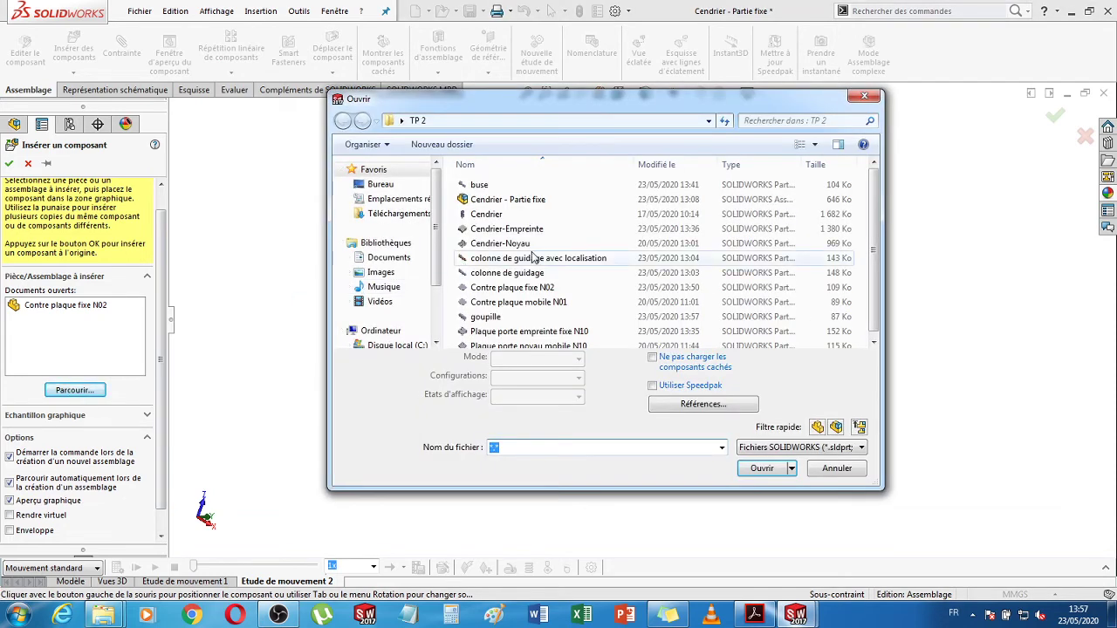
{"action": "double_click", "coordinate": [490, 318]}
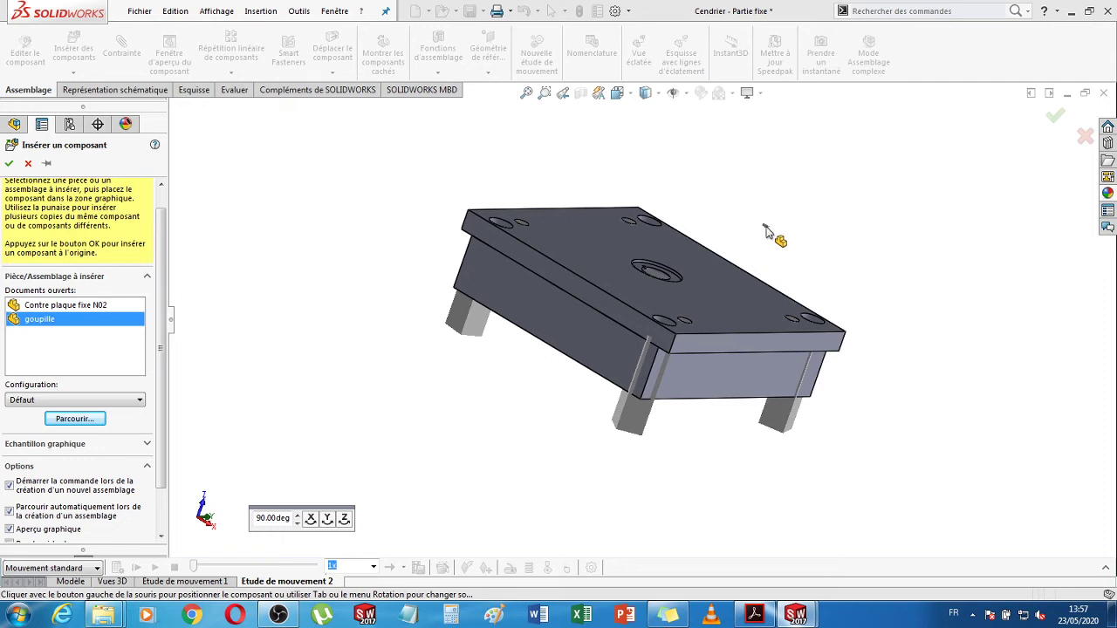
{"action": "scroll", "coordinate": [768, 231], "scroll_direction": "down", "scroll_amount": 5}
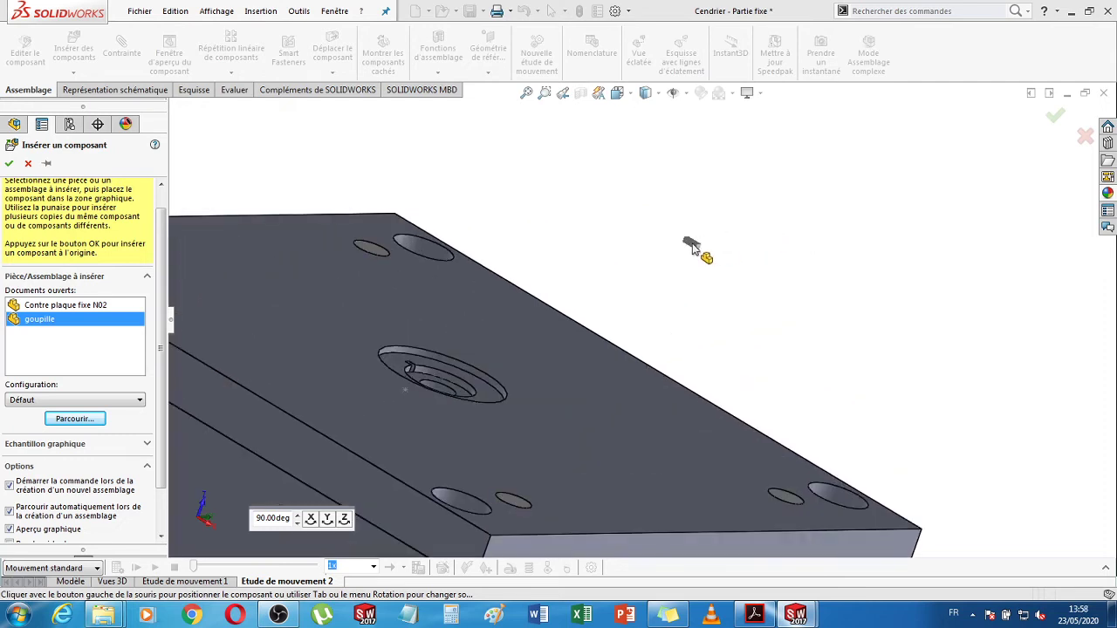
{"action": "left_click", "coordinate": [691, 244]}
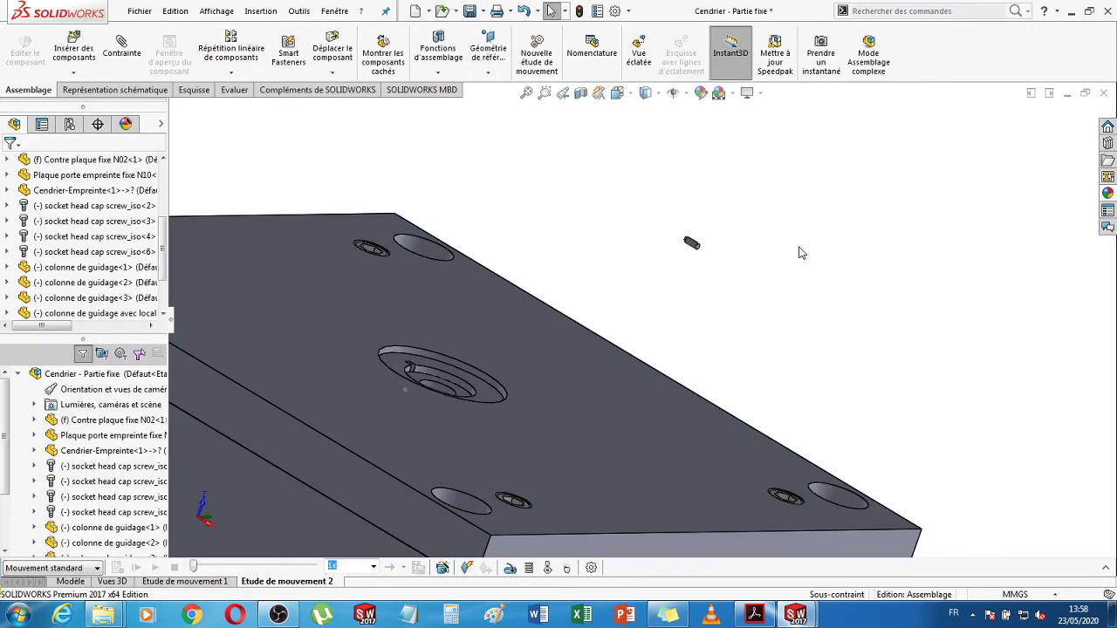
- Hide the Contre plaque fixe N02 counter plate to expose the nozzle underneath
{"action": "scroll", "coordinate": [760, 264], "scroll_direction": "down", "scroll_amount": 5}
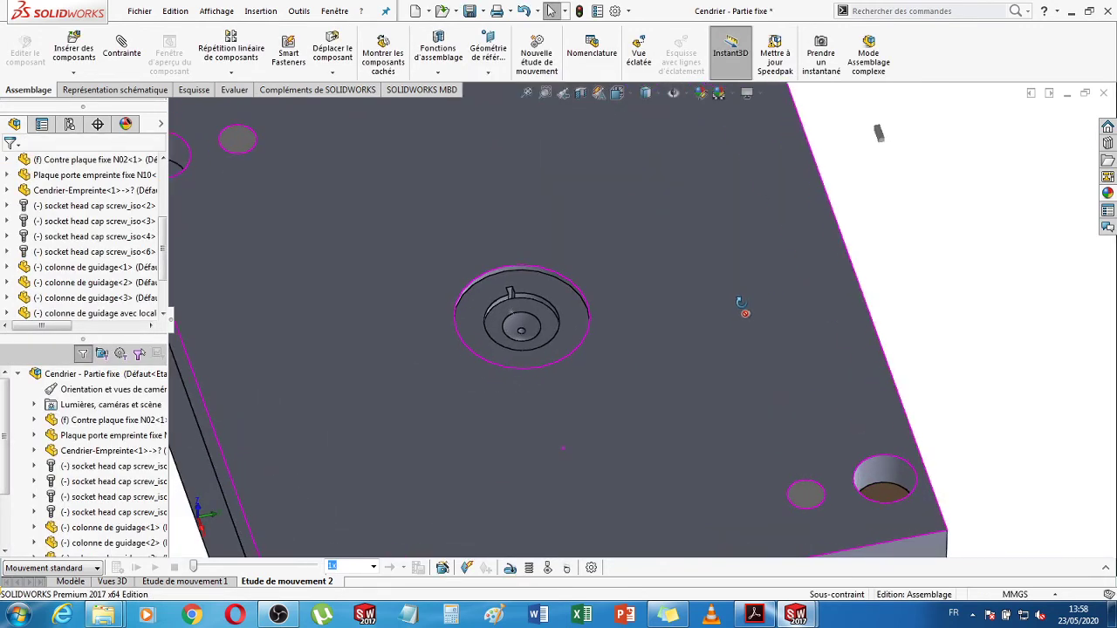
{"action": "scroll", "coordinate": [881, 144], "scroll_direction": "down", "scroll_amount": 3}
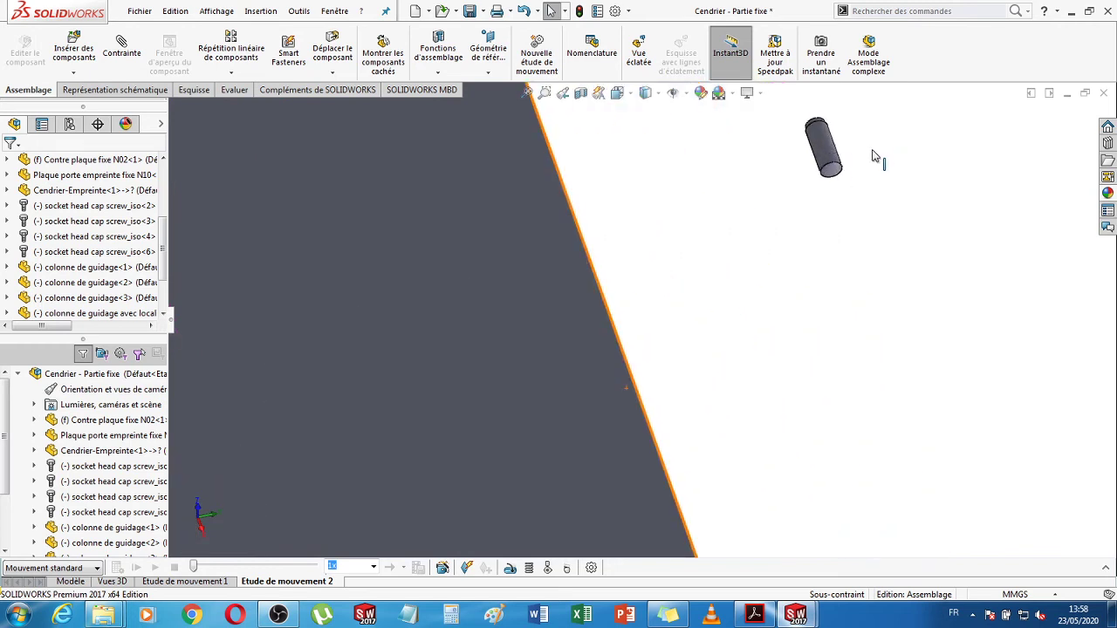
{"action": "left_click", "coordinate": [825, 157]}
{"action": "scroll", "coordinate": [729, 262], "scroll_direction": "up", "scroll_amount": 5}
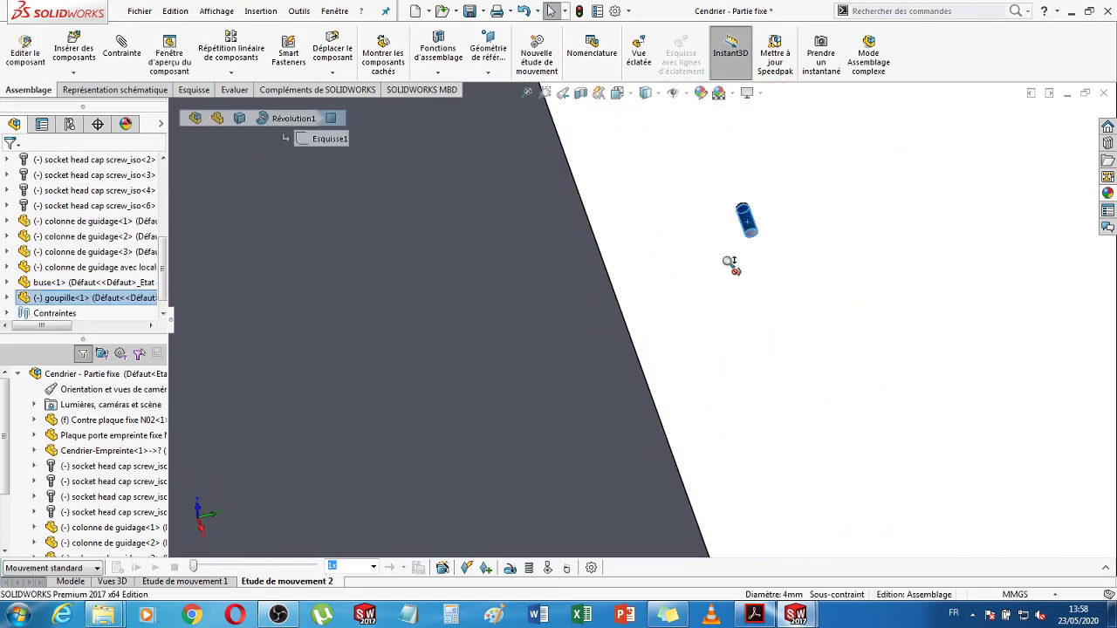
{"action": "scroll", "coordinate": [333, 344], "scroll_direction": "up", "scroll_amount": 5}
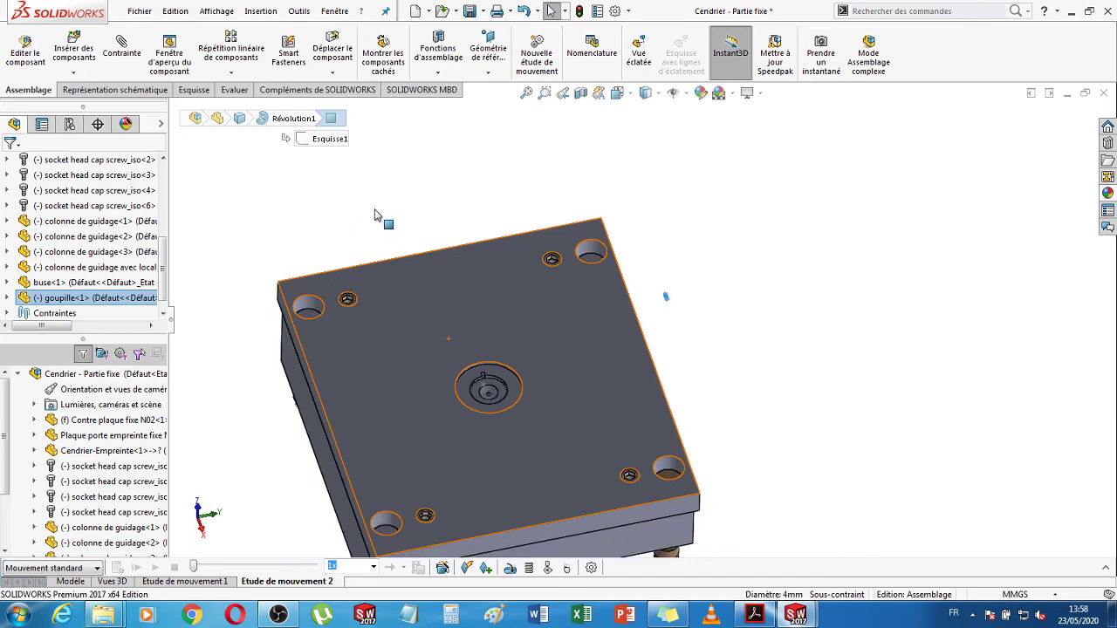
{"action": "middle_click_drag", "start_coordinate": [381, 207], "coordinate": [506, 401]}
{"action": "scroll", "coordinate": [508, 406], "scroll_direction": "down", "scroll_amount": 6}
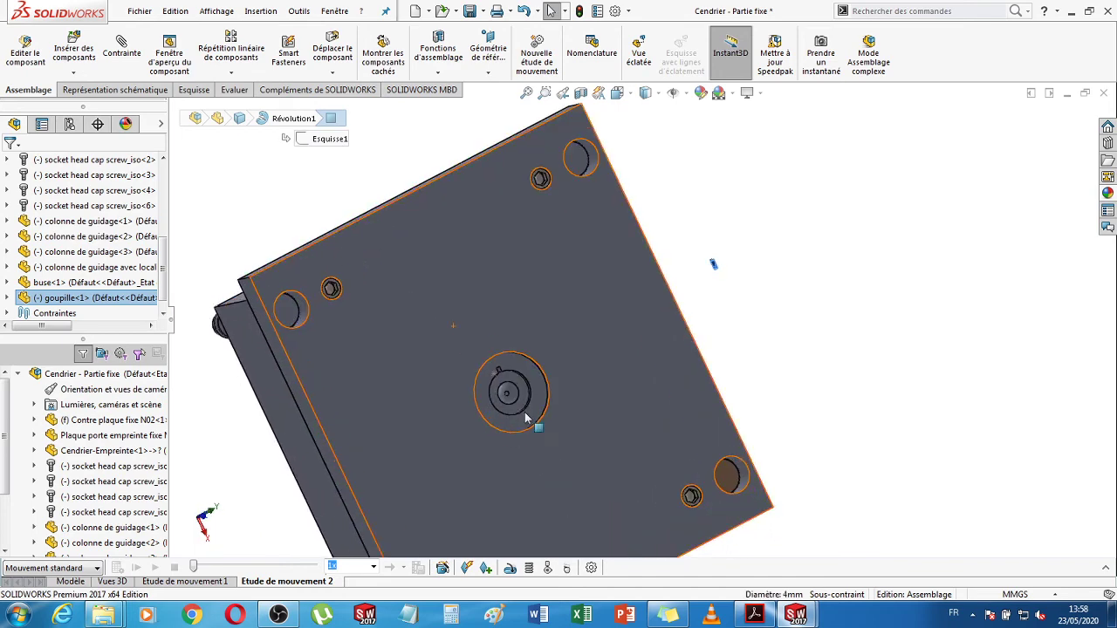
{"action": "scroll", "coordinate": [509, 407], "scroll_direction": "up", "scroll_amount": 8}
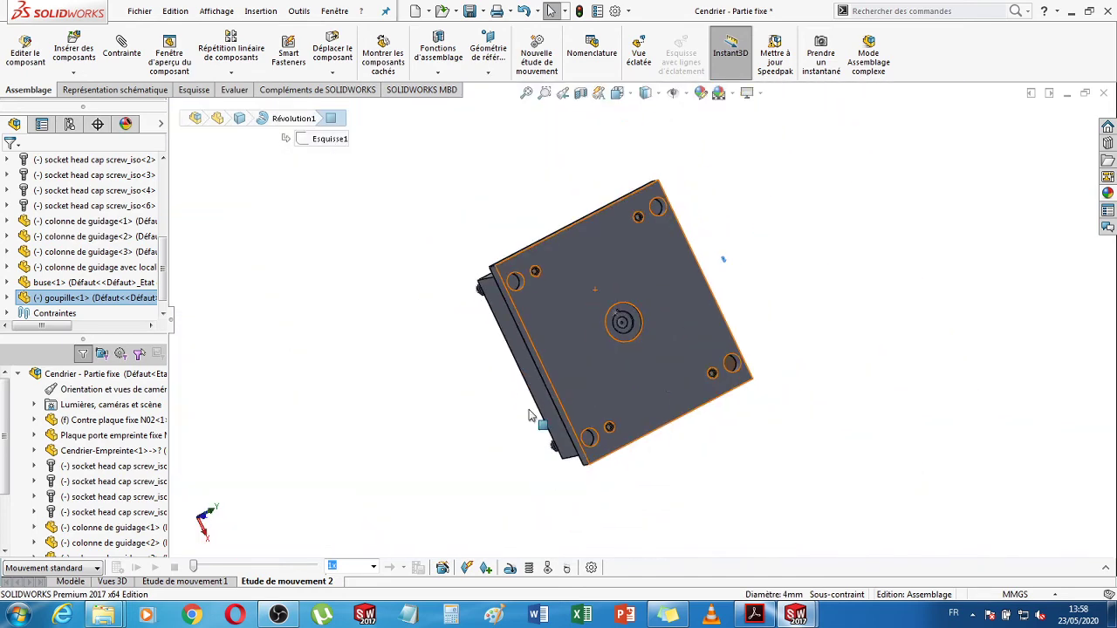
{"action": "left_click", "coordinate": [558, 342]}
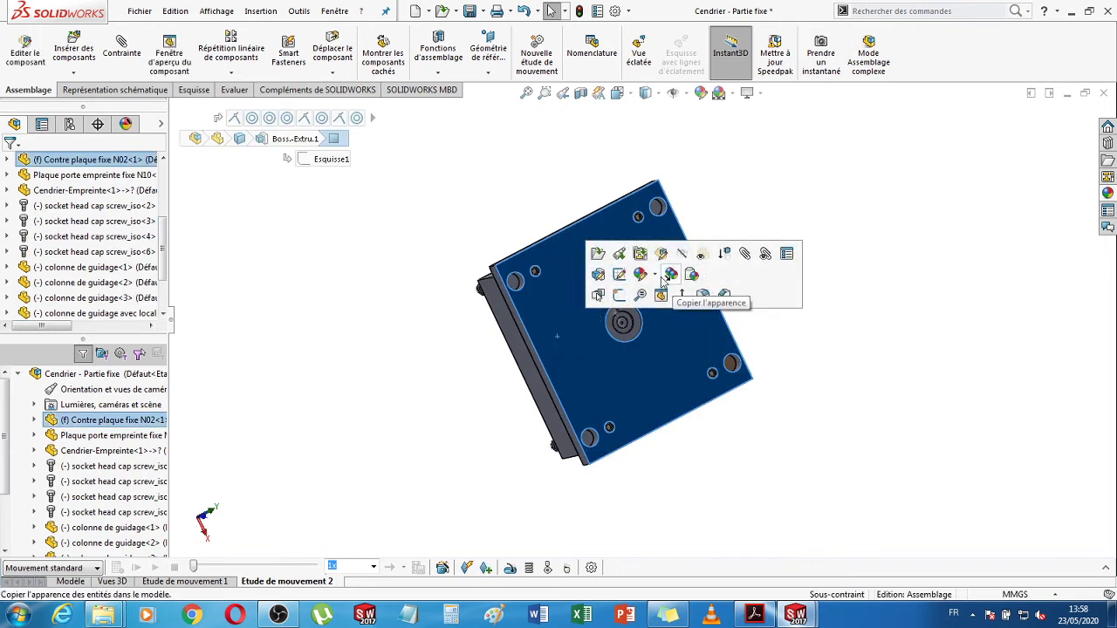
{"action": "left_click", "coordinate": [701, 254]}
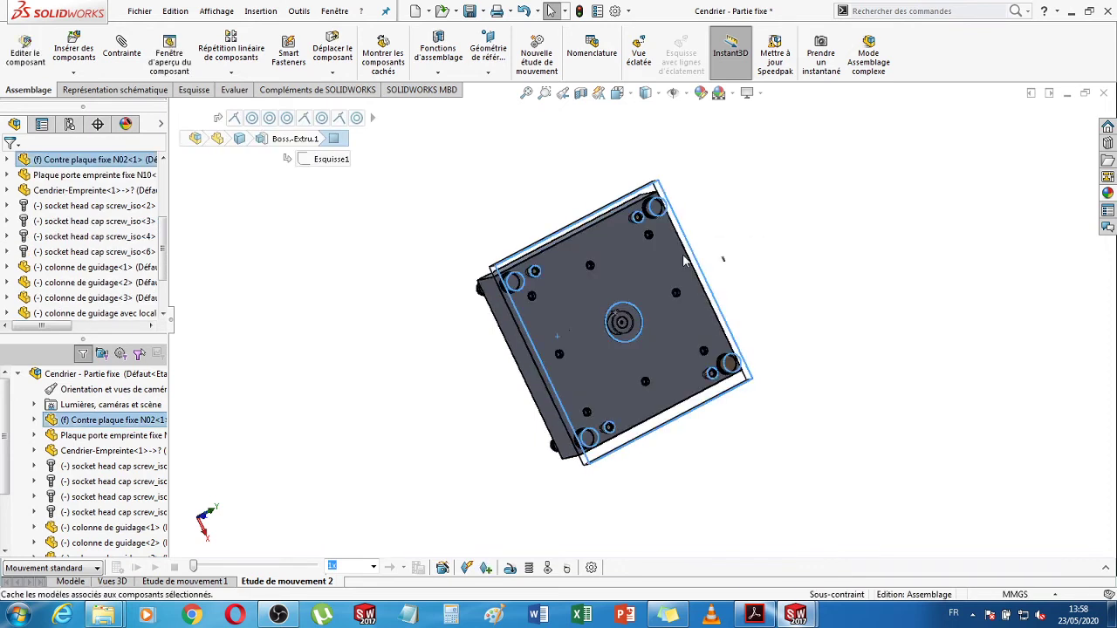
- Start a mate with the cylindrical face of the goupille pin as the first selection
{"action": "middle_click_drag", "start_coordinate": [746, 329], "coordinate": [723, 269]}
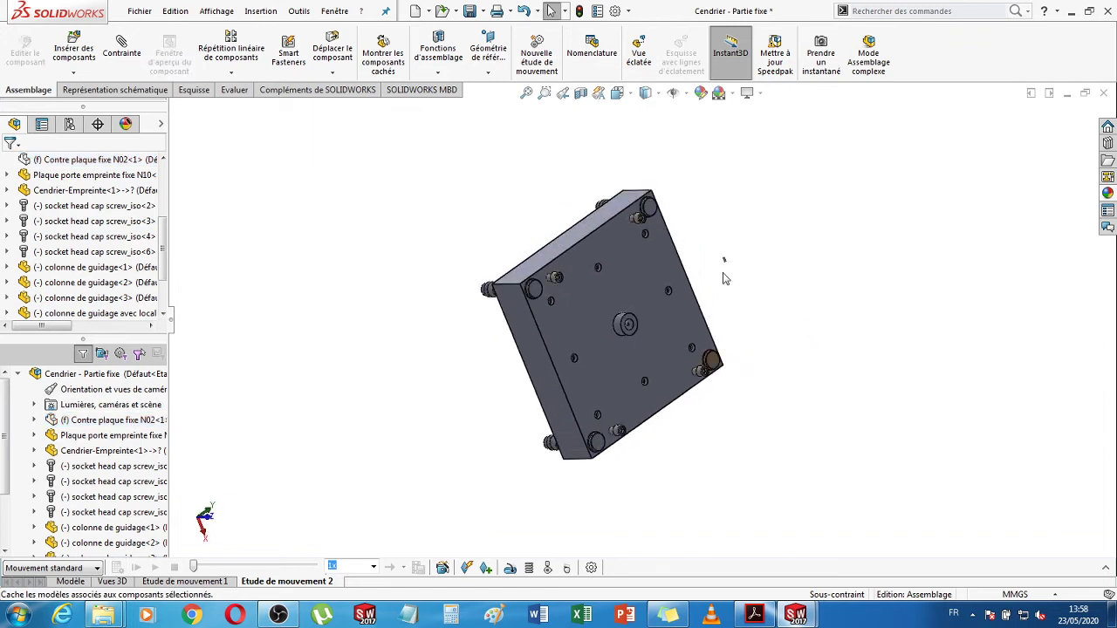
{"action": "scroll", "coordinate": [715, 277], "scroll_direction": "down", "scroll_amount": 3}
{"action": "scroll", "coordinate": [715, 278], "scroll_direction": "down", "scroll_amount": 3}
{"action": "scroll", "coordinate": [694, 277], "scroll_direction": "down", "scroll_amount": 3}
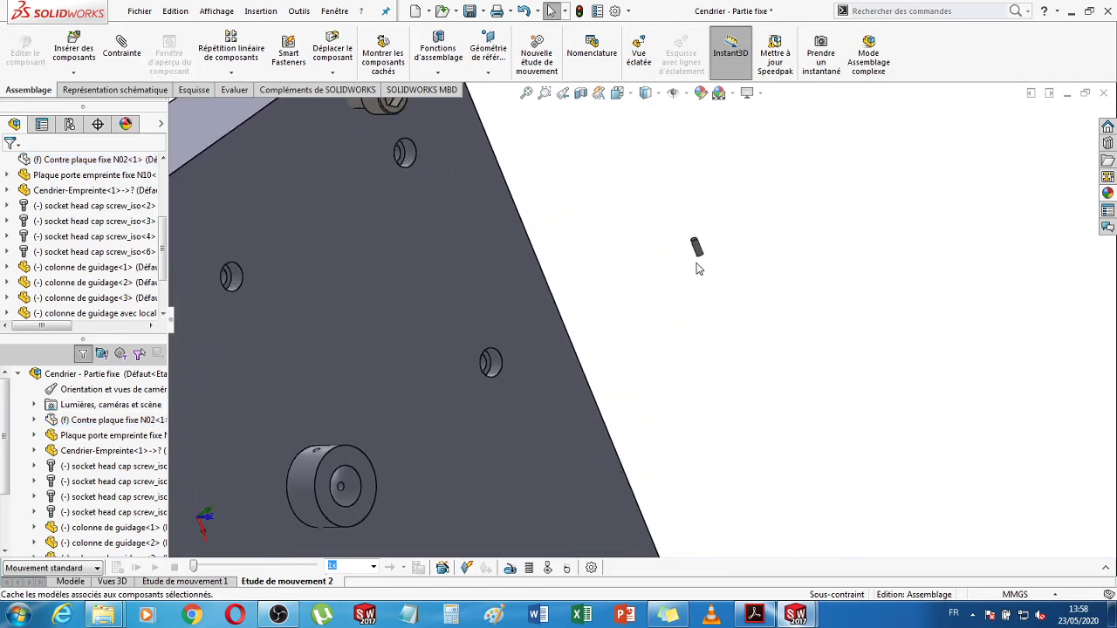
{"action": "left_click", "coordinate": [697, 248]}
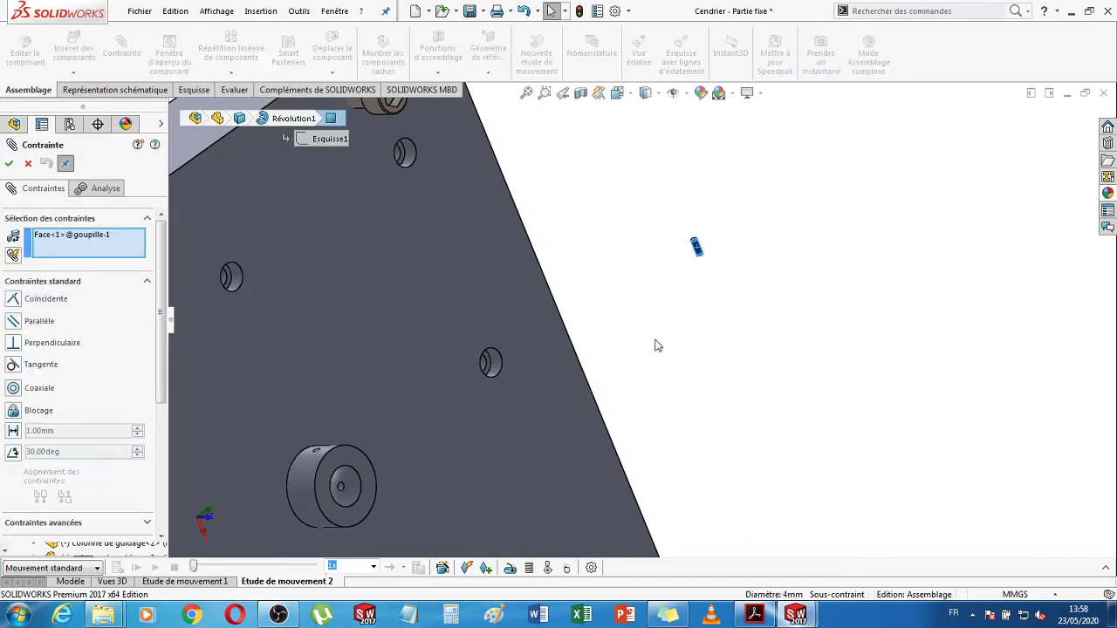
{"action": "scroll", "coordinate": [489, 384], "scroll_direction": "down", "scroll_amount": 2}
{"action": "scroll", "coordinate": [428, 406], "scroll_direction": "down", "scroll_amount": 1}
{"action": "scroll", "coordinate": [349, 447], "scroll_direction": "down", "scroll_amount": 4}
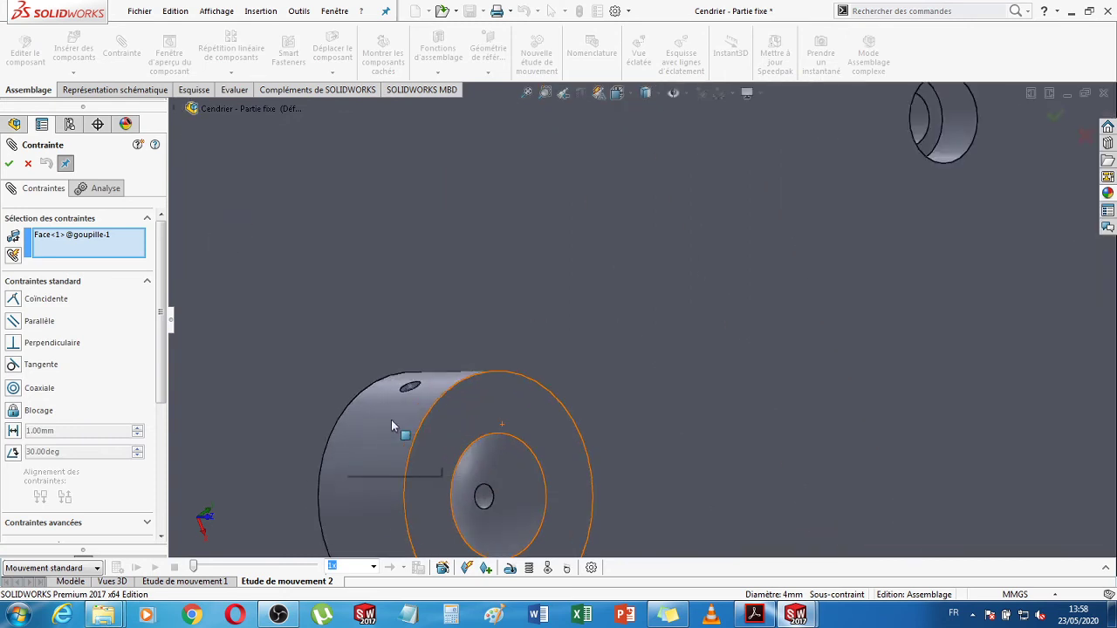
{"action": "left_click", "coordinate": [458, 358]}
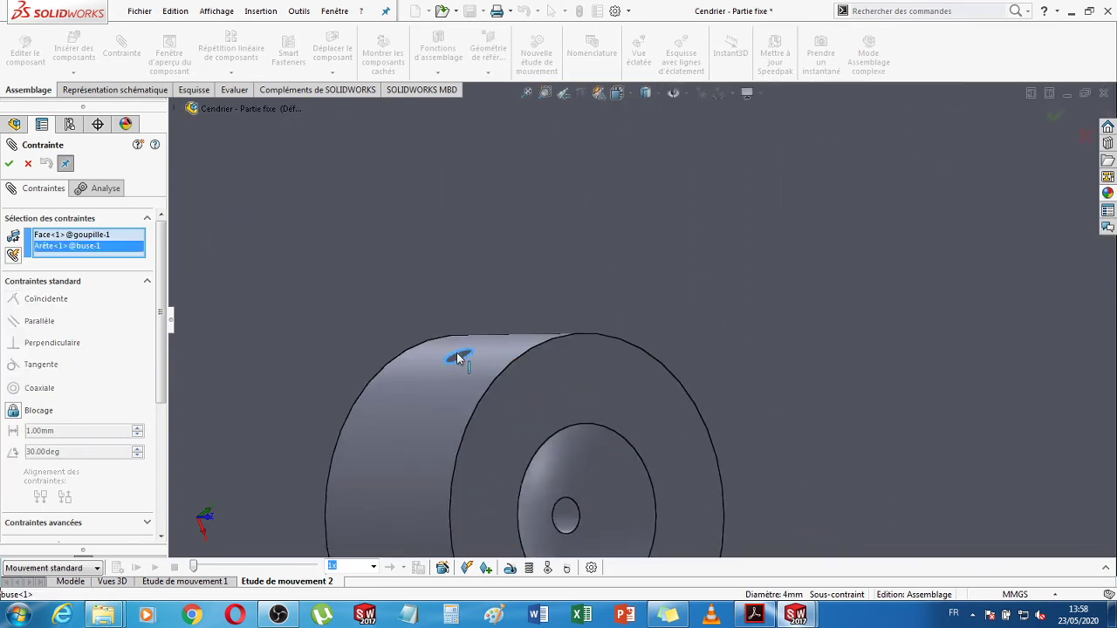
{"action": "scroll", "coordinate": [450, 405], "scroll_direction": "up", "scroll_amount": 6}
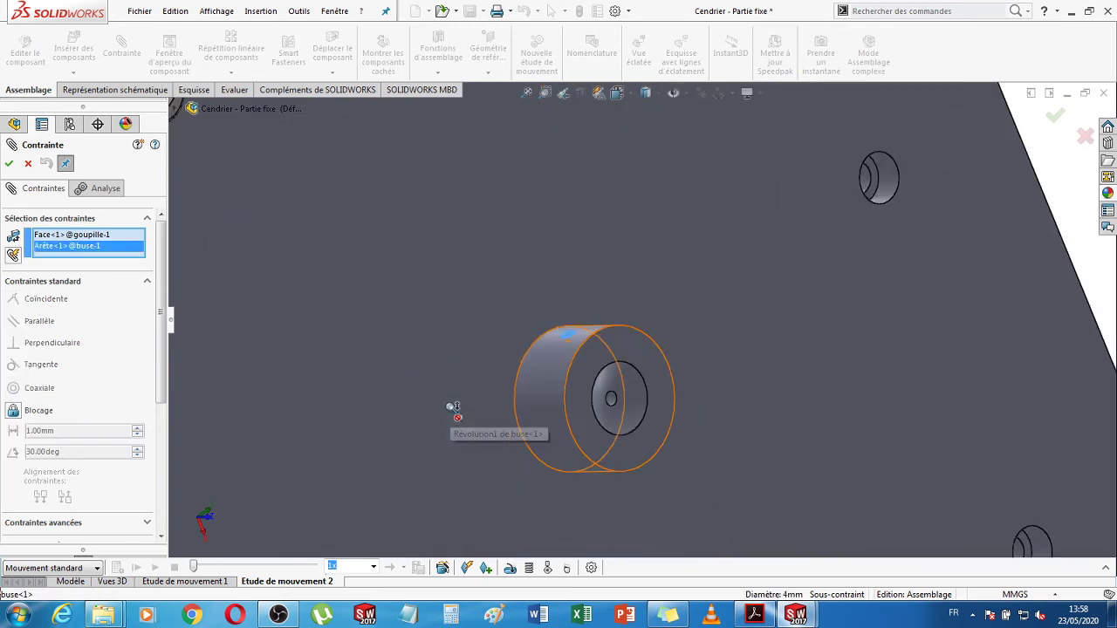
{"action": "scroll", "coordinate": [450, 406], "scroll_direction": "up", "scroll_amount": 4}
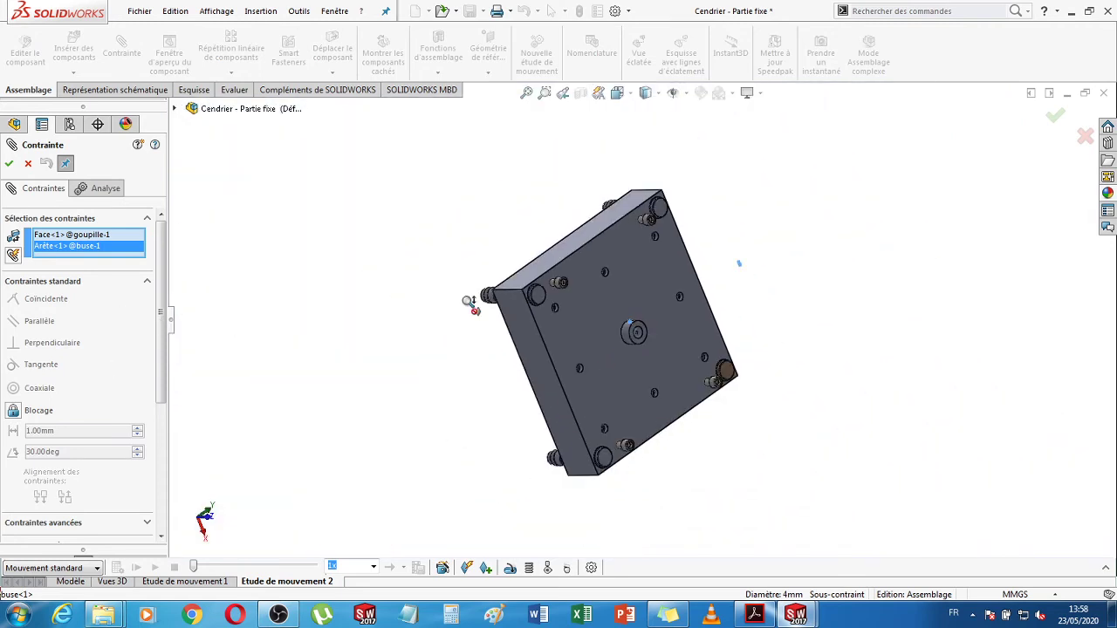
{"action": "scroll", "coordinate": [468, 303], "scroll_direction": "down", "scroll_amount": 3}
{"action": "right_click", "coordinate": [97, 252]}
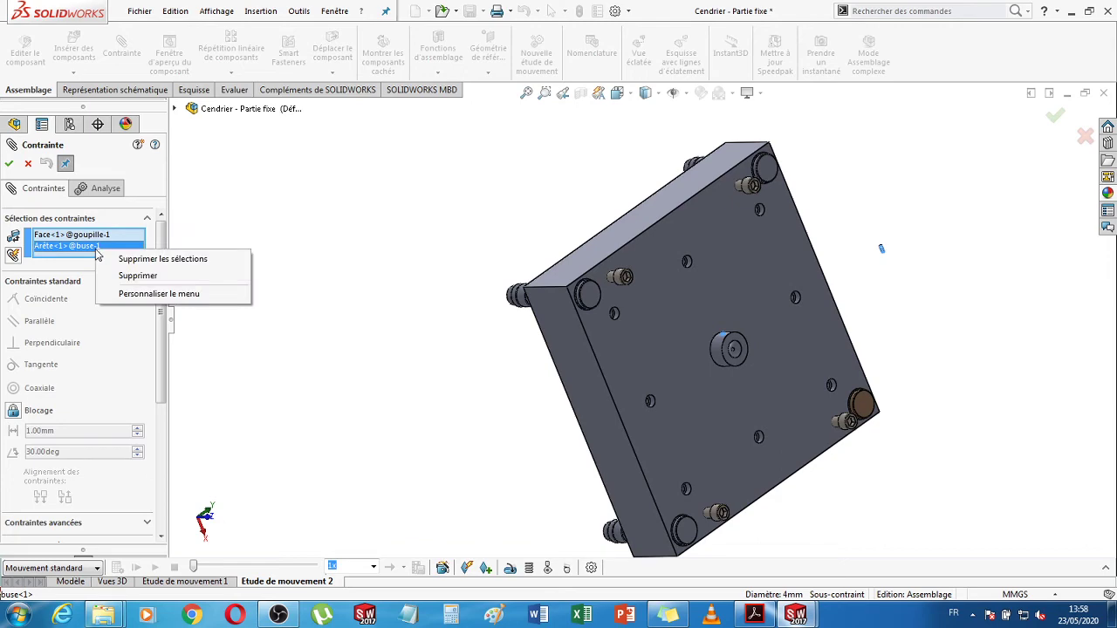
{"action": "left_click", "coordinate": [137, 275]}
- Mate the pin's cylindrical face coaxially with the inner face of the small hole in the nozzle's outer cylindrical surface
{"action": "scroll", "coordinate": [771, 384], "scroll_direction": "down", "scroll_amount": 3}
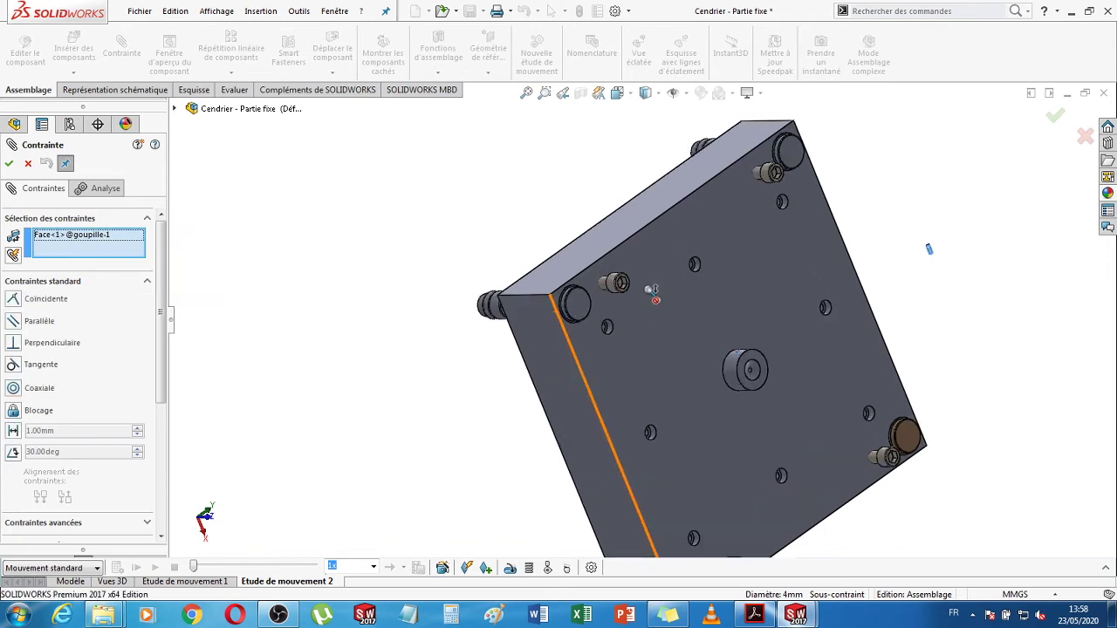
{"action": "scroll", "coordinate": [771, 384], "scroll_direction": "down", "scroll_amount": 2}
{"action": "scroll", "coordinate": [998, 342], "scroll_direction": "down", "scroll_amount": 3}
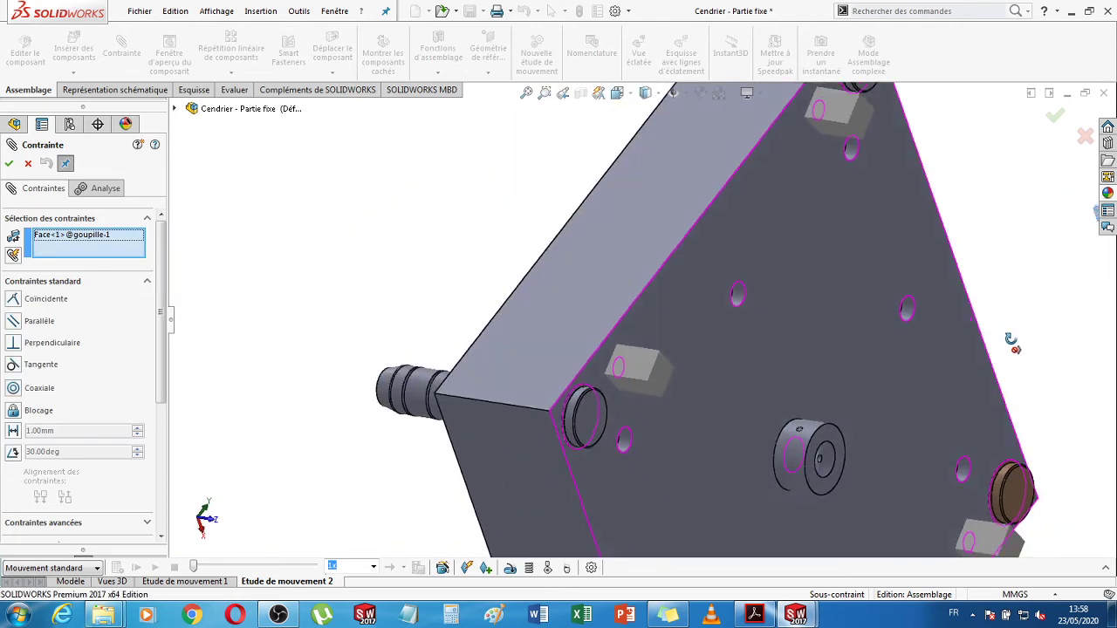
{"action": "scroll", "coordinate": [785, 375], "scroll_direction": "down", "scroll_amount": 6}
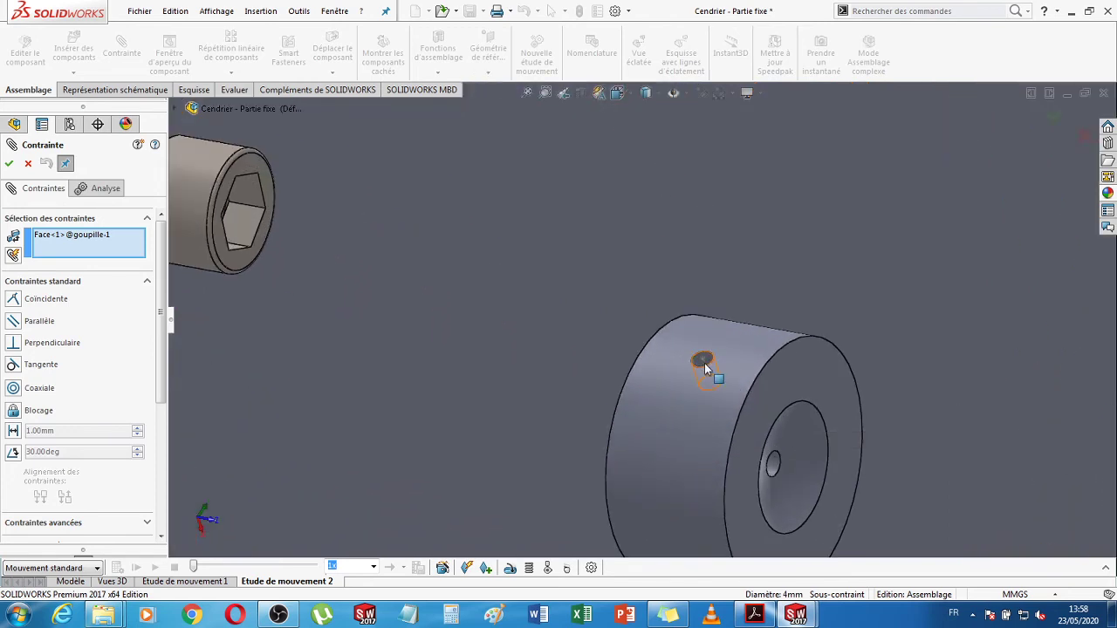
{"action": "left_click", "coordinate": [704, 363]}
{"action": "left_click", "coordinate": [705, 363]}
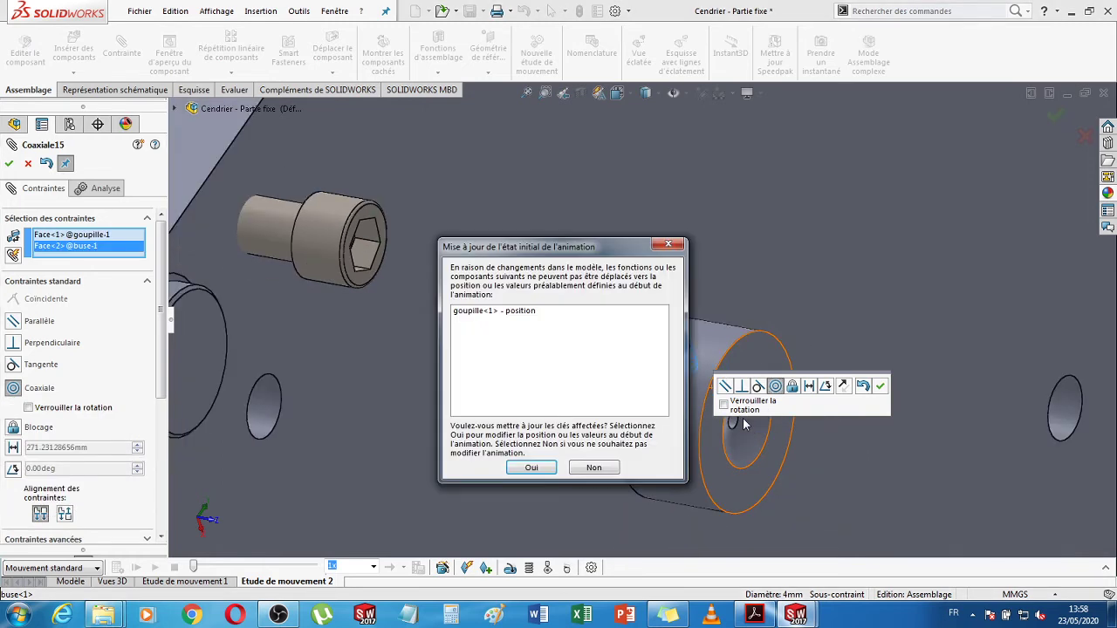
{"action": "left_click", "coordinate": [574, 469]}
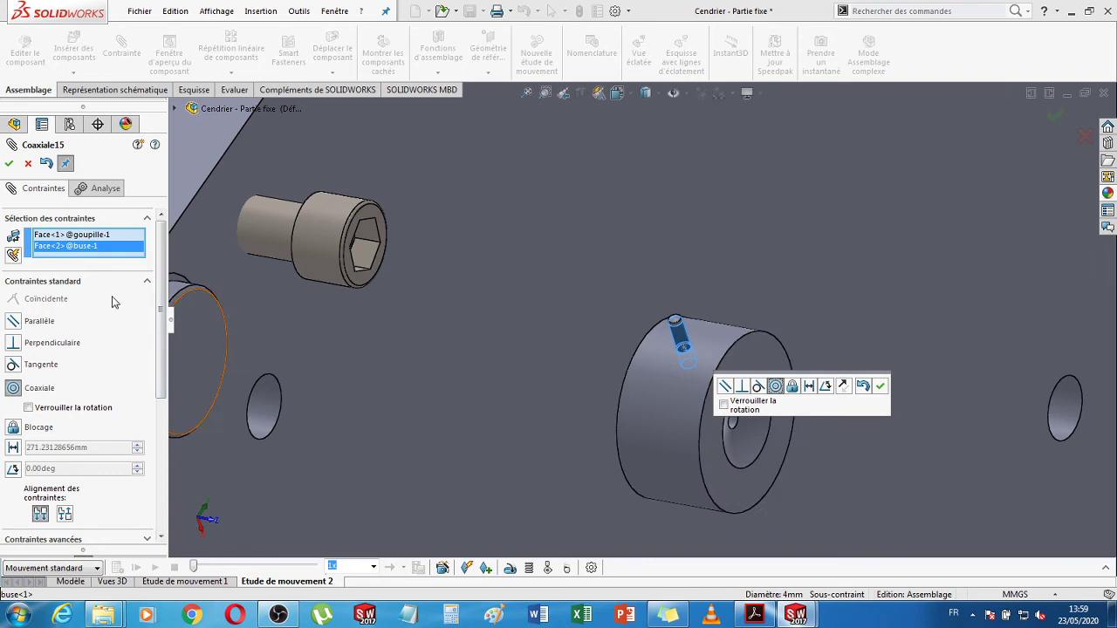
- Flip the coaxial mate's alignment so the pin's chamfered end points toward the nozzle hole, and confirm the mate
{"action": "left_click", "coordinate": [843, 391]}
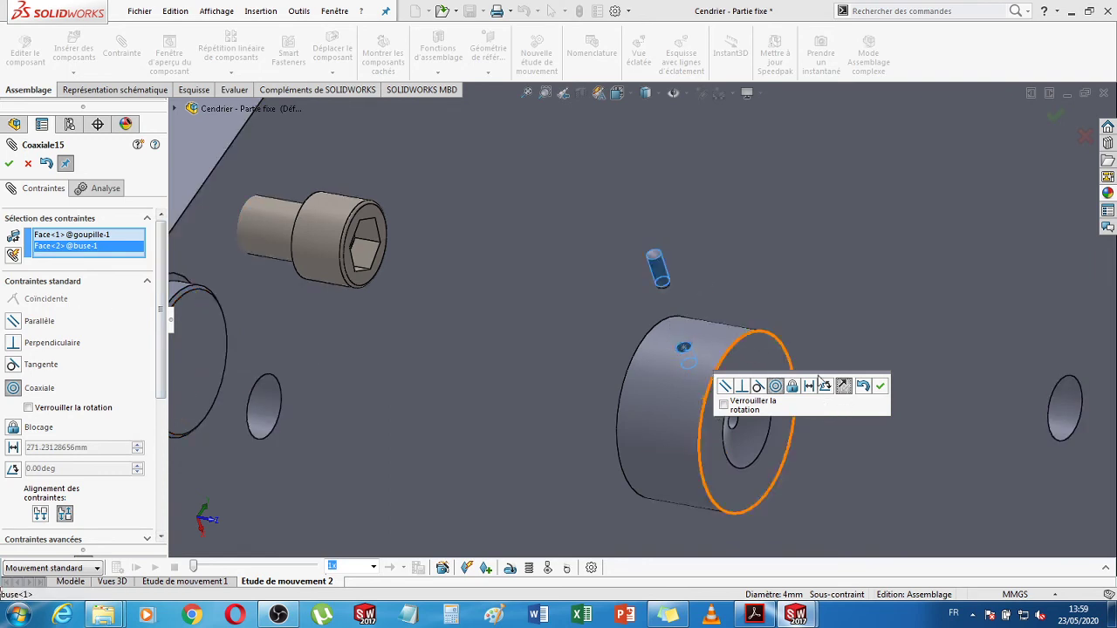
{"action": "left_click", "coordinate": [531, 468]}
{"action": "scroll", "coordinate": [636, 210], "scroll_direction": "down", "scroll_amount": 5}
{"action": "scroll", "coordinate": [634, 167], "scroll_direction": "up", "scroll_amount": 2}
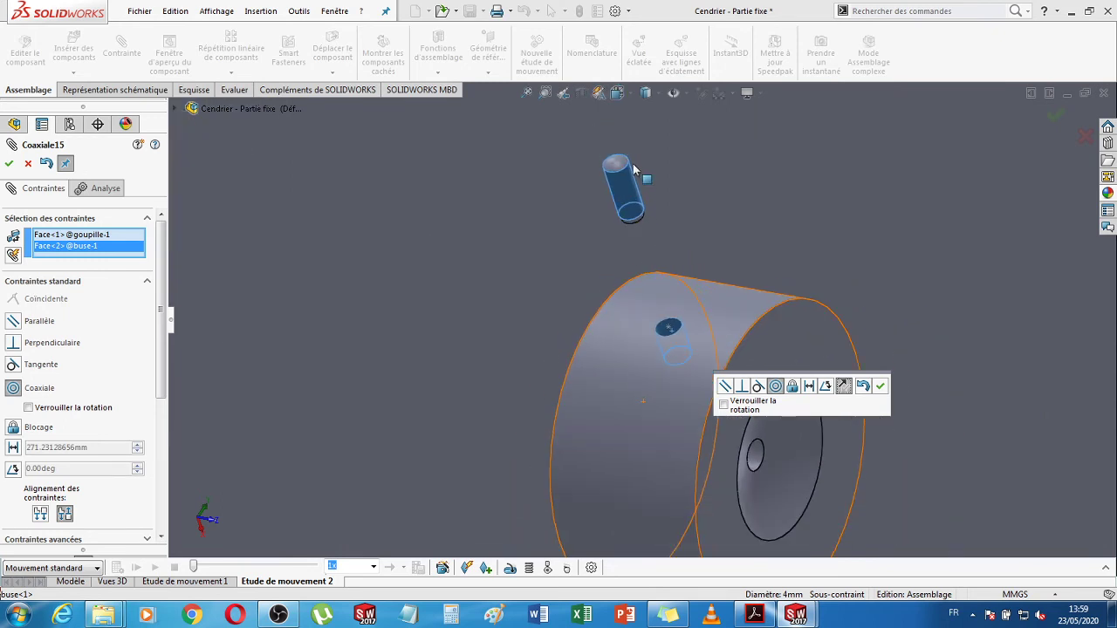
{"action": "left_click", "coordinate": [845, 390]}
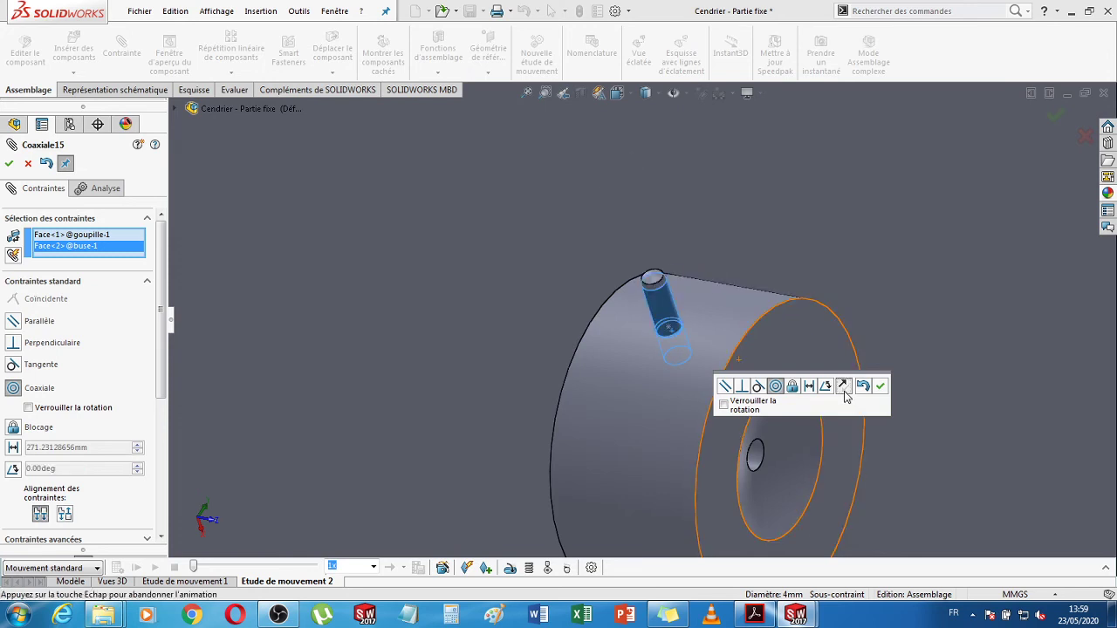
{"action": "left_click", "coordinate": [845, 393]}
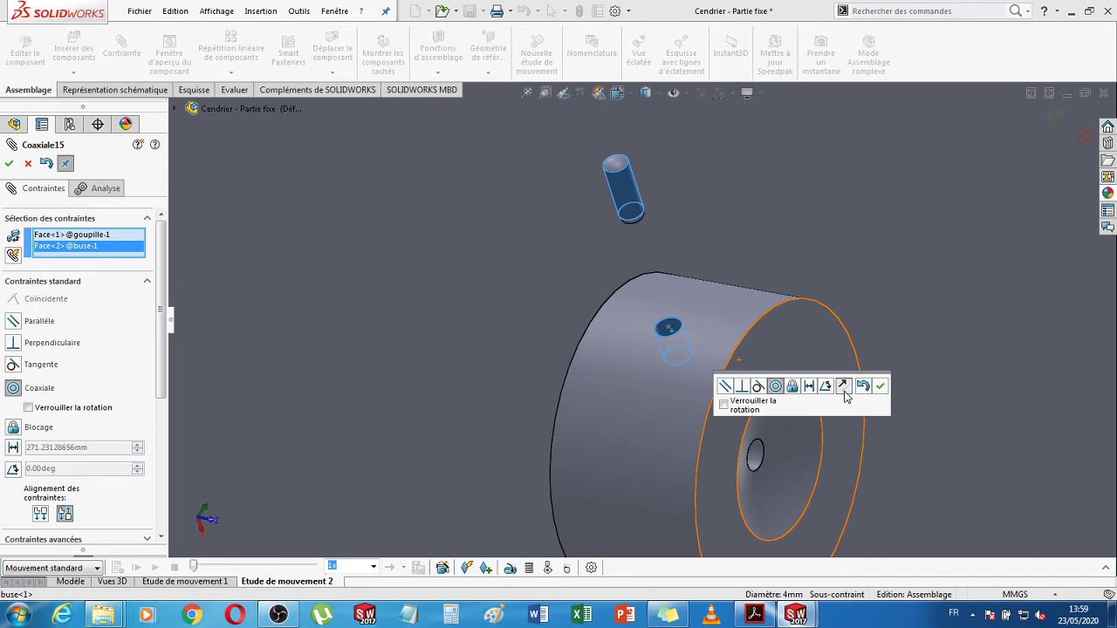
{"action": "left_click", "coordinate": [879, 389]}
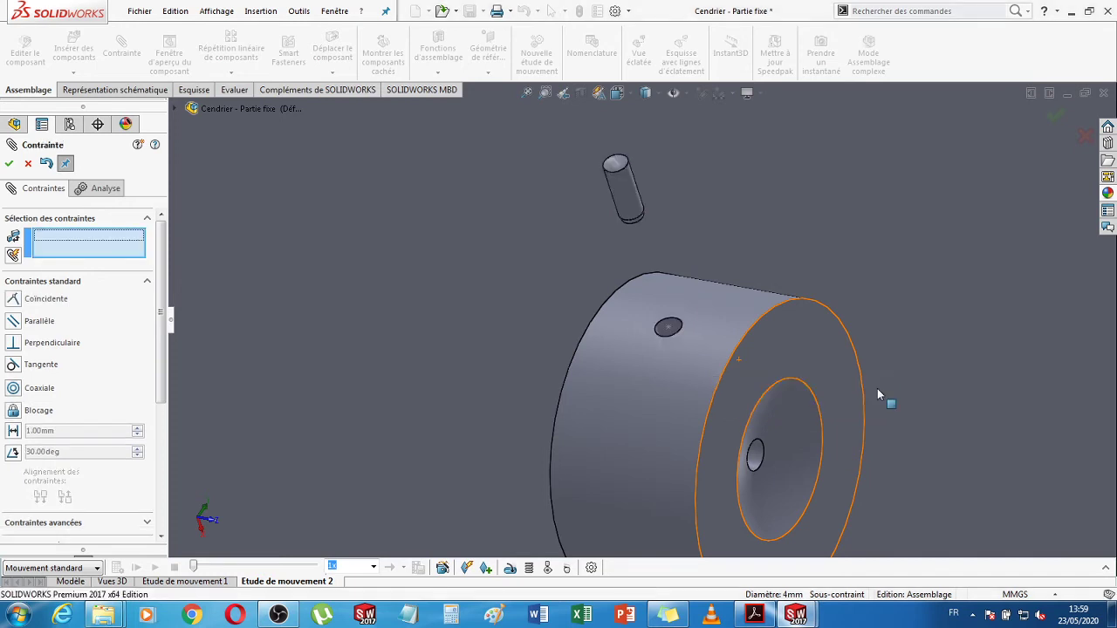
- Select the circular edge at the tip of the goupille pin's chamfered end as the first selection of a new mate
{"action": "middle_click_drag", "start_coordinate": [734, 387], "coordinate": [623, 242]}
{"action": "scroll", "coordinate": [625, 249], "scroll_direction": "down", "scroll_amount": 4}
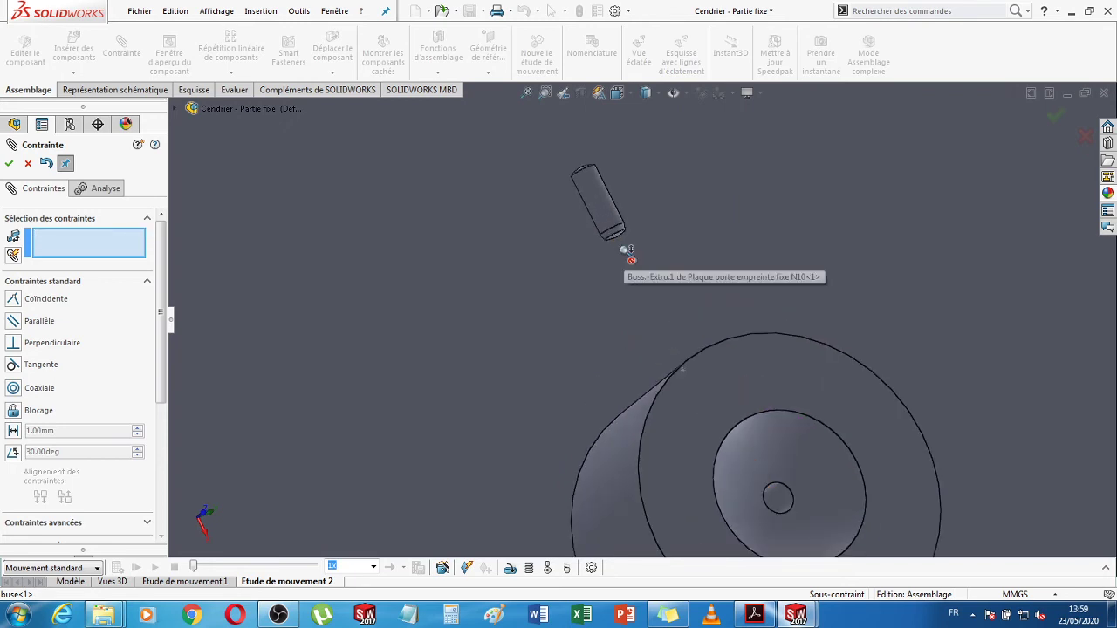
{"action": "scroll", "coordinate": [625, 252], "scroll_direction": "down", "scroll_amount": 2}
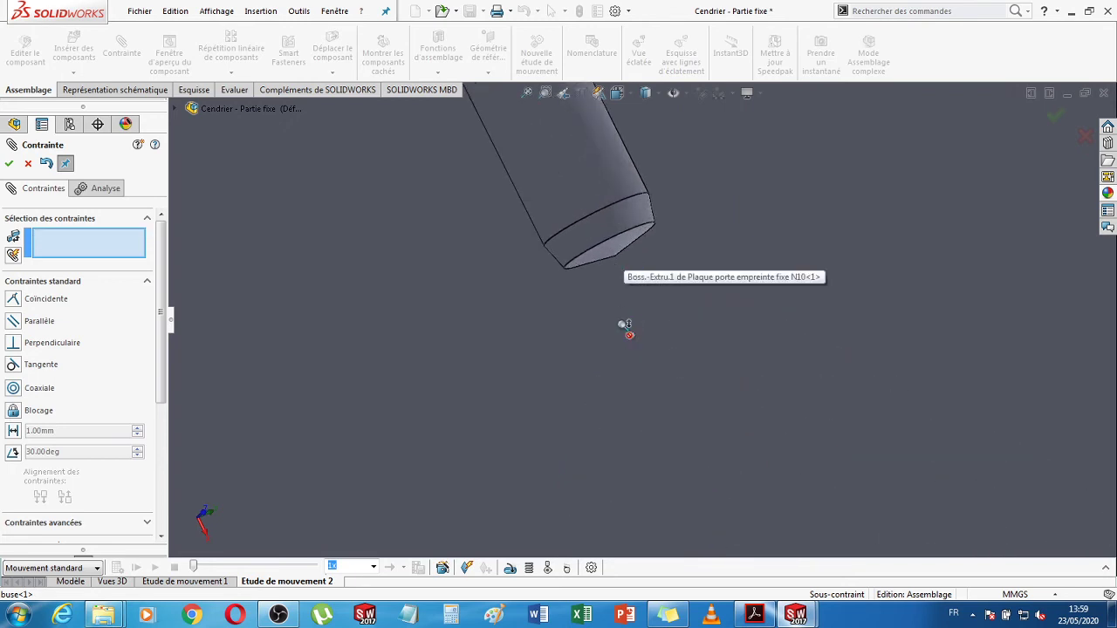
{"action": "scroll", "coordinate": [625, 324], "scroll_direction": "up", "scroll_amount": 3}
{"action": "scroll", "coordinate": [625, 324], "scroll_direction": "up", "scroll_amount": 3}
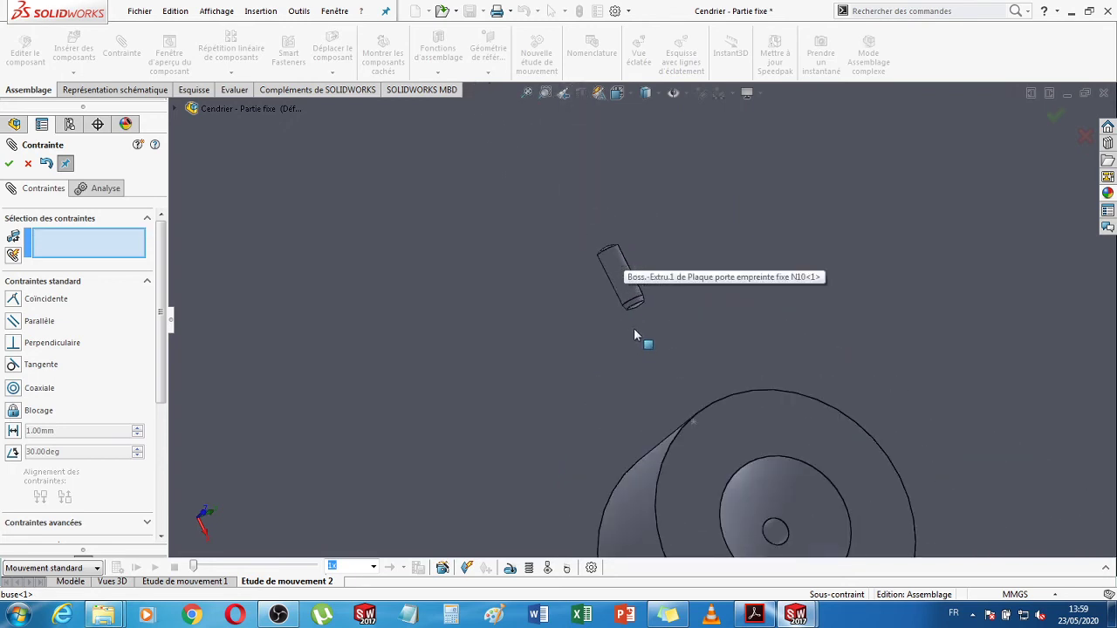
{"action": "scroll", "coordinate": [625, 328], "scroll_direction": "down", "scroll_amount": 6}
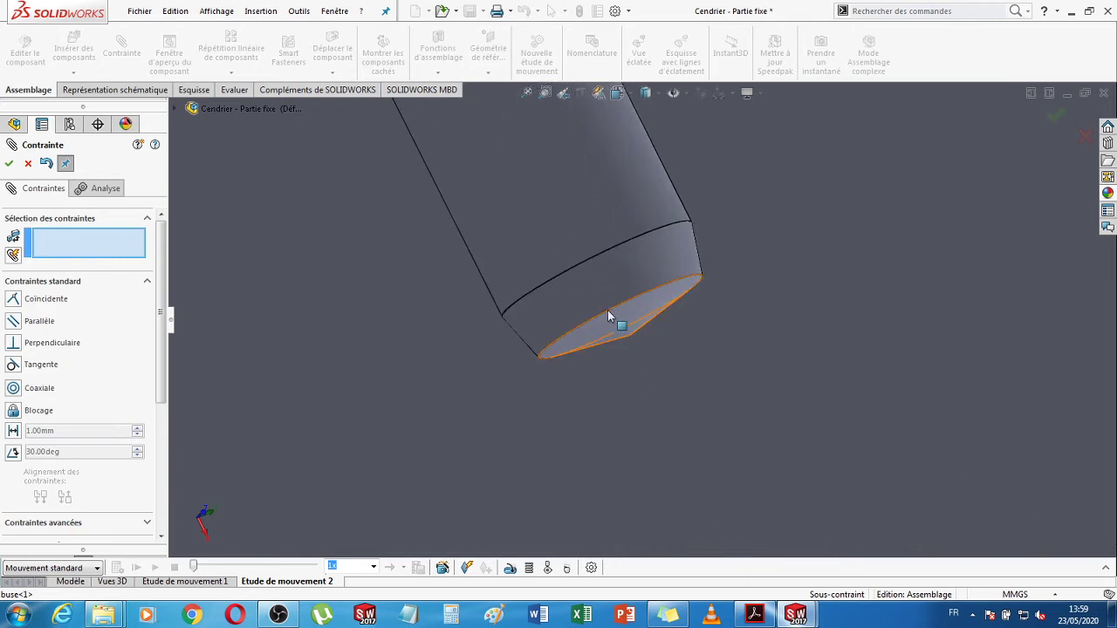
{"action": "left_click", "coordinate": [608, 312]}
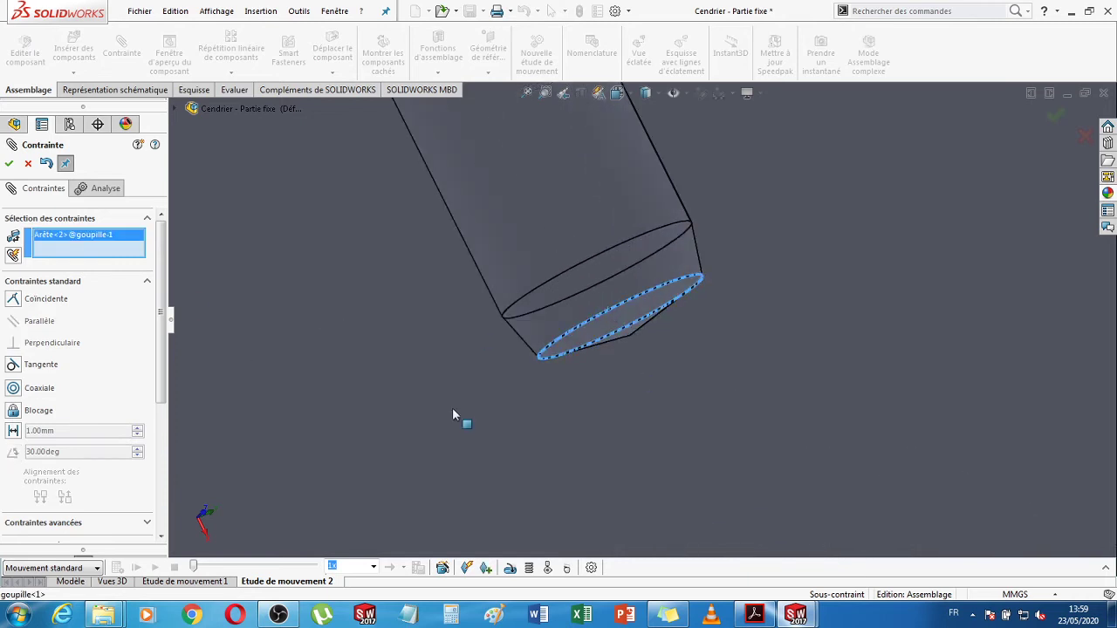
- Mate the pin's end edge coincident with the bottom face of the small hole in the nozzle, and close the mate command
{"action": "scroll", "coordinate": [454, 416], "scroll_direction": "up", "scroll_amount": 10}
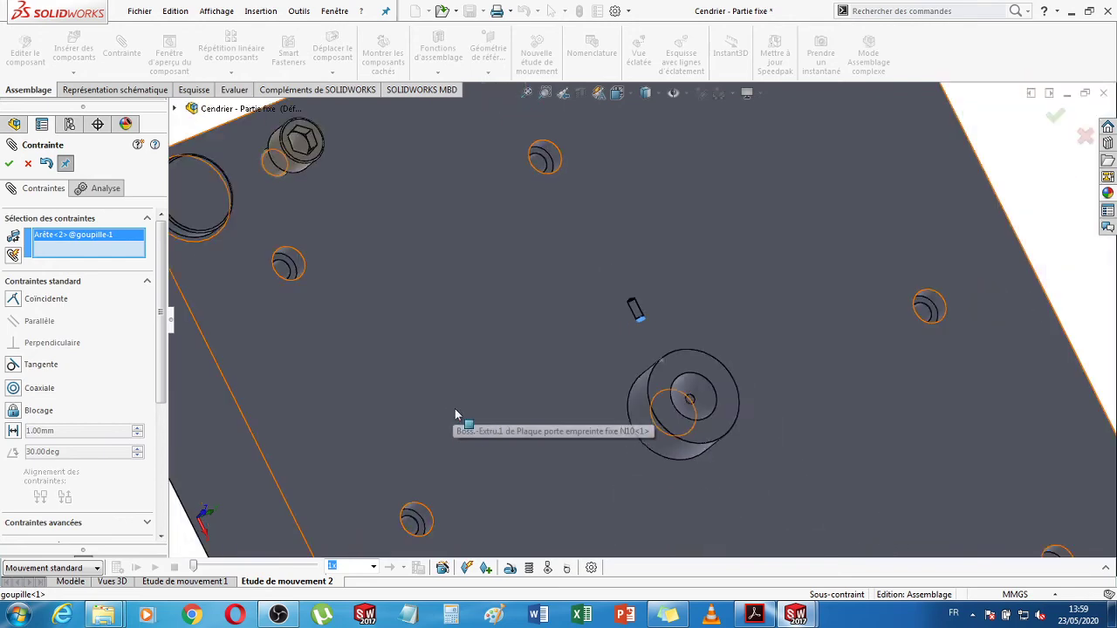
{"action": "scroll", "coordinate": [454, 415], "scroll_direction": "up", "scroll_amount": 5}
{"action": "middle_click_drag", "start_coordinate": [456, 301], "coordinate": [526, 295]}
{"action": "scroll", "coordinate": [684, 350], "scroll_direction": "down", "scroll_amount": 5}
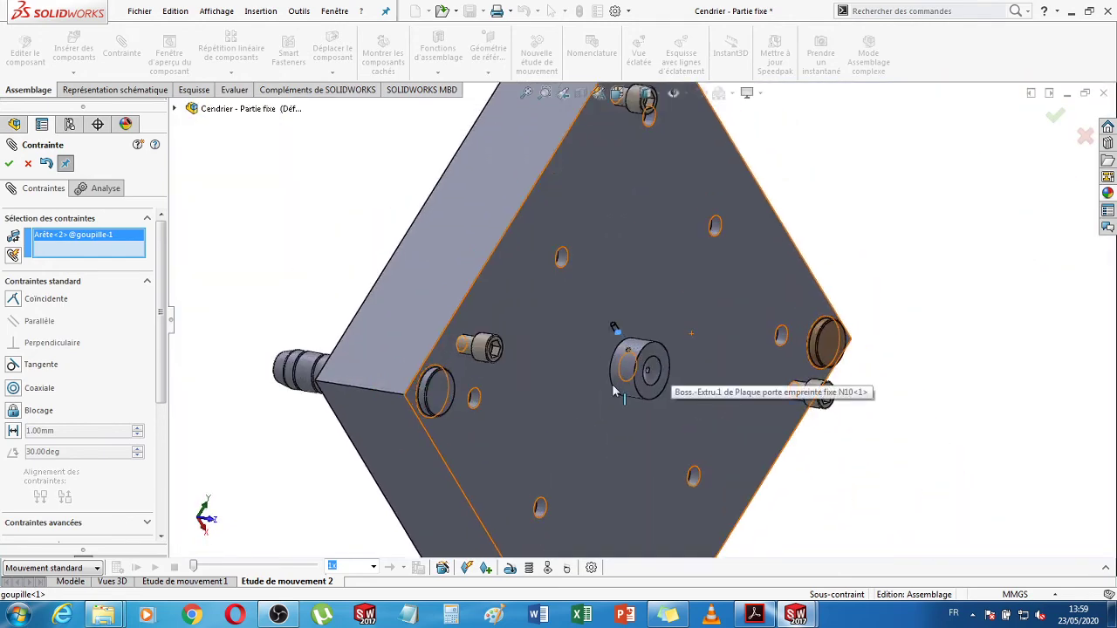
{"action": "scroll", "coordinate": [611, 366], "scroll_direction": "down", "scroll_amount": 4}
{"action": "scroll", "coordinate": [336, 287], "scroll_direction": "up", "scroll_amount": 6}
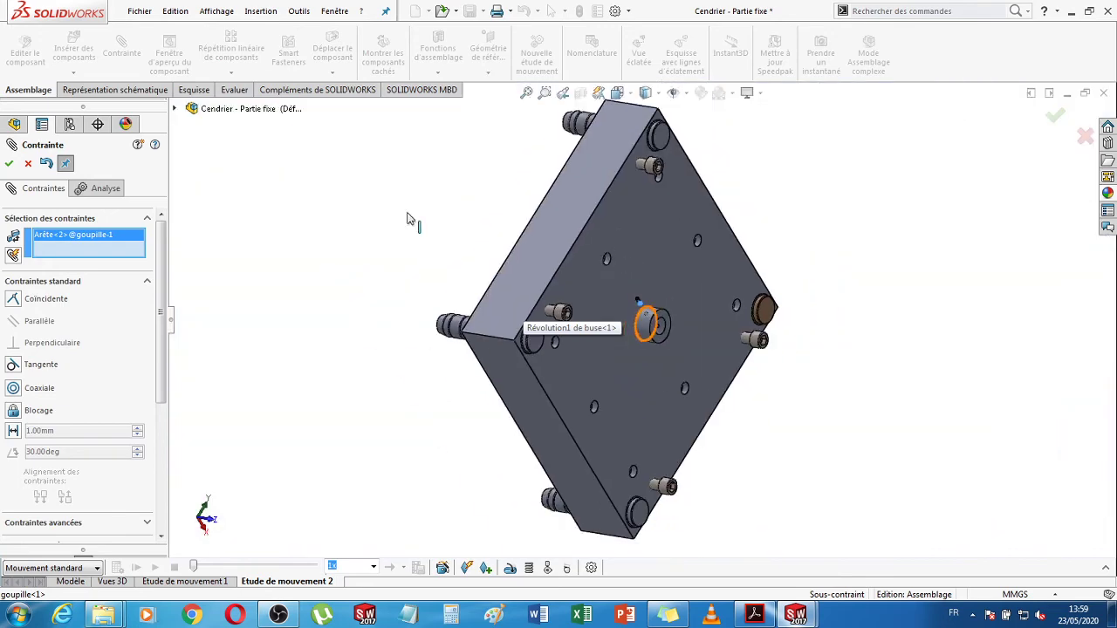
{"action": "middle_click_drag", "start_coordinate": [411, 219], "coordinate": [541, 314]}
{"action": "scroll", "coordinate": [646, 336], "scroll_direction": "down", "scroll_amount": 6}
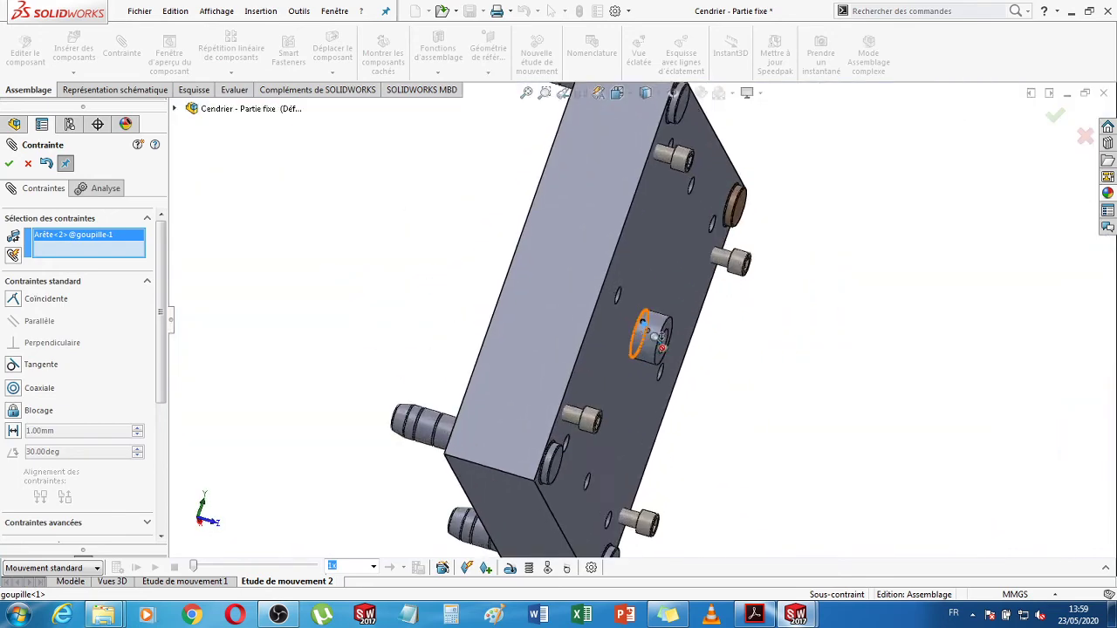
{"action": "scroll", "coordinate": [644, 334], "scroll_direction": "down", "scroll_amount": 7}
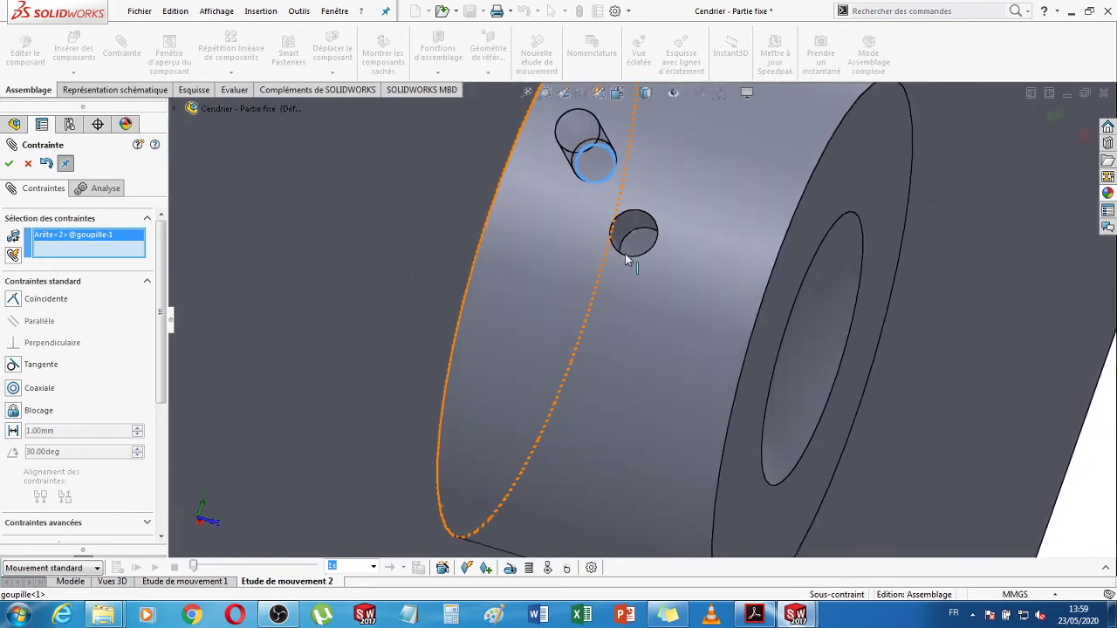
{"action": "left_click", "coordinate": [640, 249]}
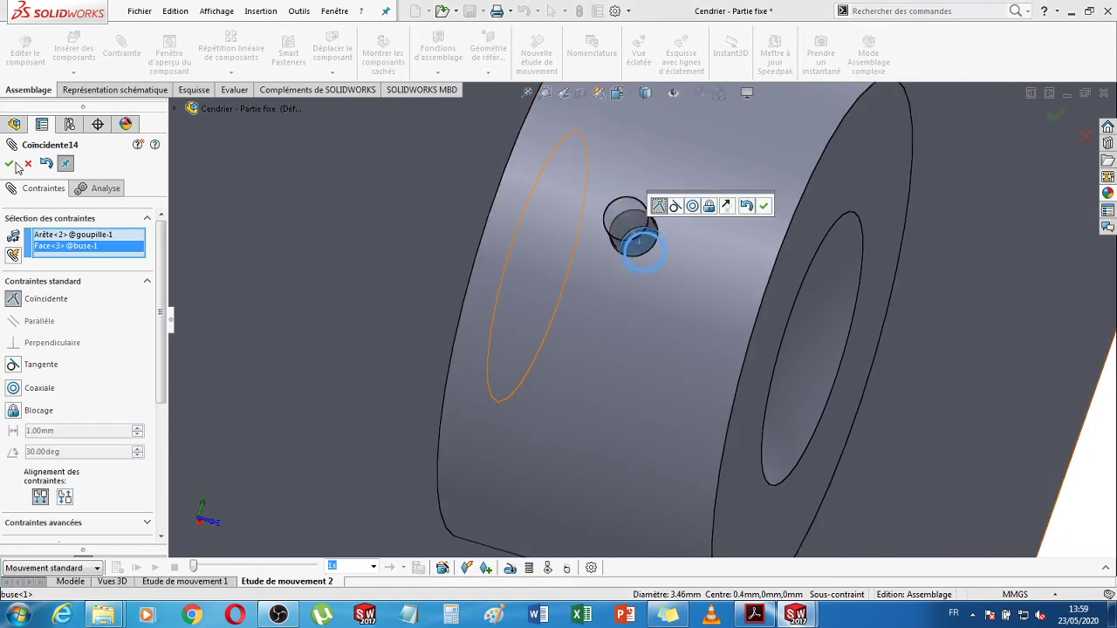
{"action": "left_click", "coordinate": [534, 469]}
{"action": "left_click", "coordinate": [9, 163]}
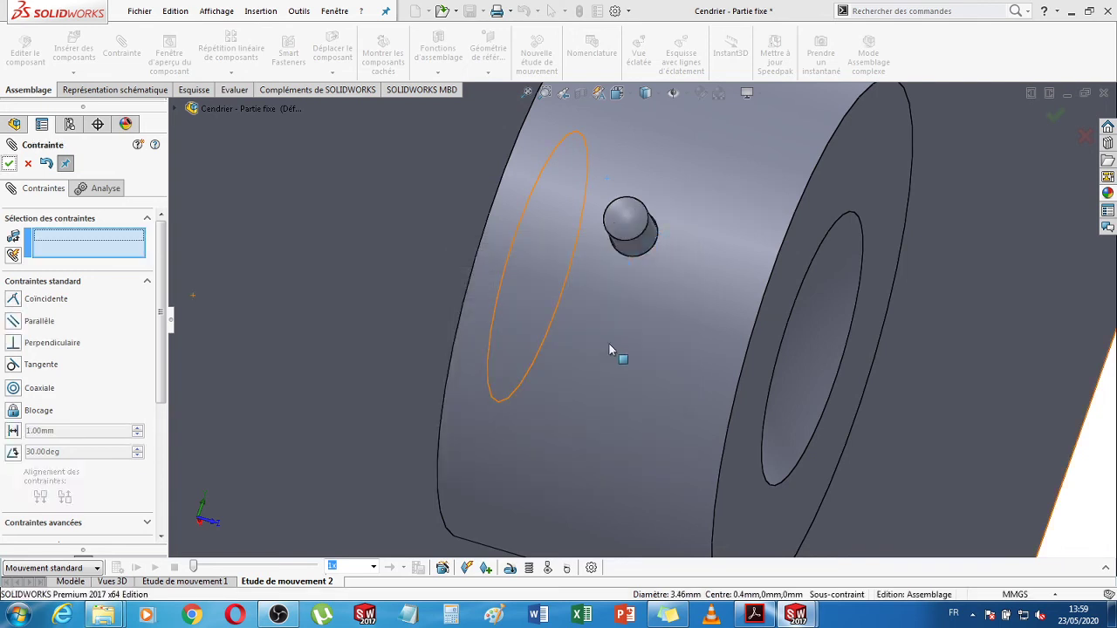
{"action": "scroll", "coordinate": [612, 342], "scroll_direction": "up", "scroll_amount": 4}
{"action": "scroll", "coordinate": [608, 357], "scroll_direction": "up", "scroll_amount": 2}
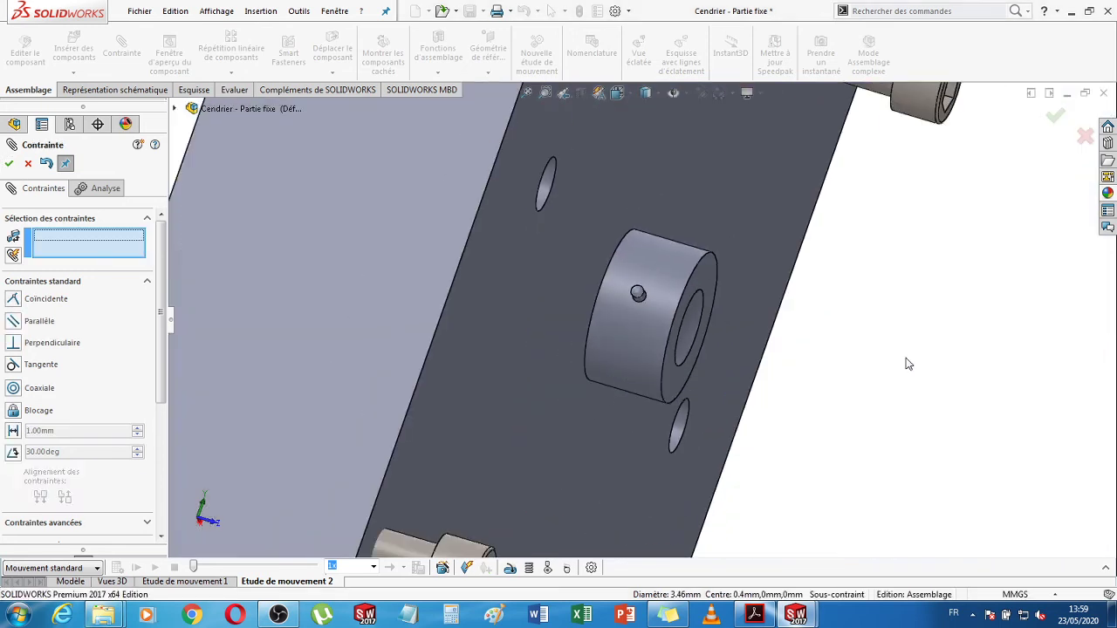
{"action": "scroll", "coordinate": [877, 329], "scroll_direction": "down", "scroll_amount": 5}
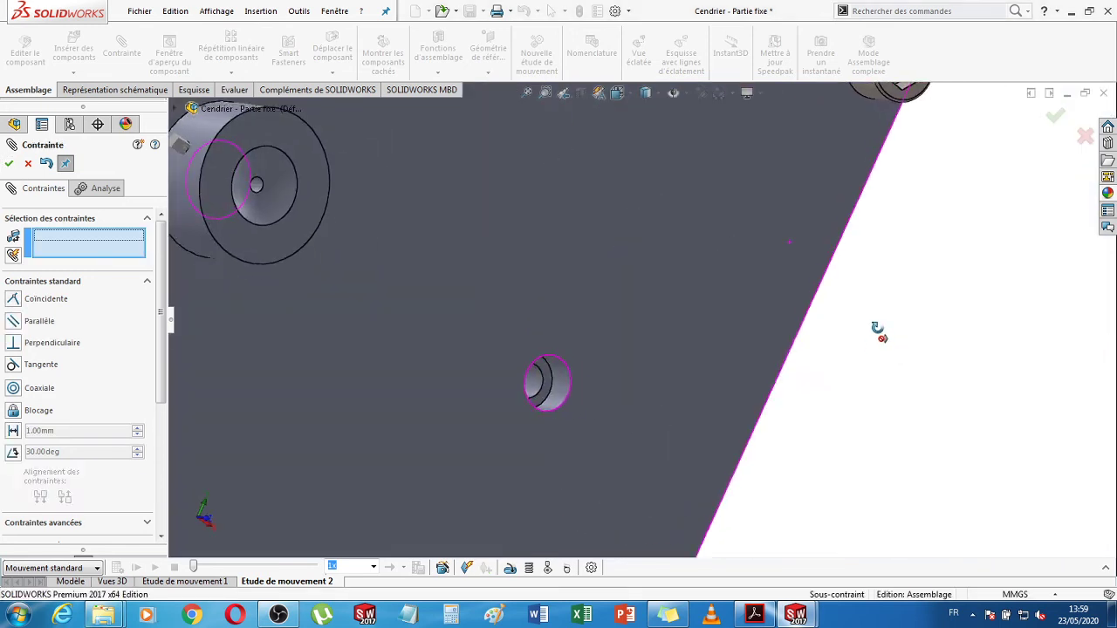
{"action": "left_click", "coordinate": [1054, 119]}
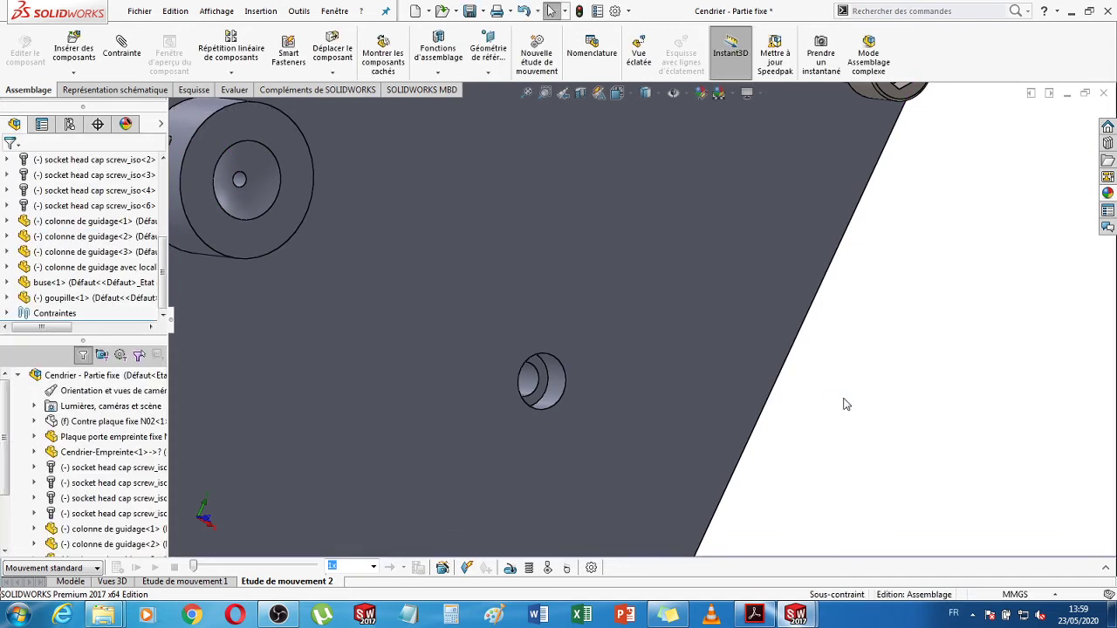
- Show the hidden Contre plaque fixe N02 counter plate again
{"action": "scroll", "coordinate": [845, 404], "scroll_direction": "up", "scroll_amount": 1}
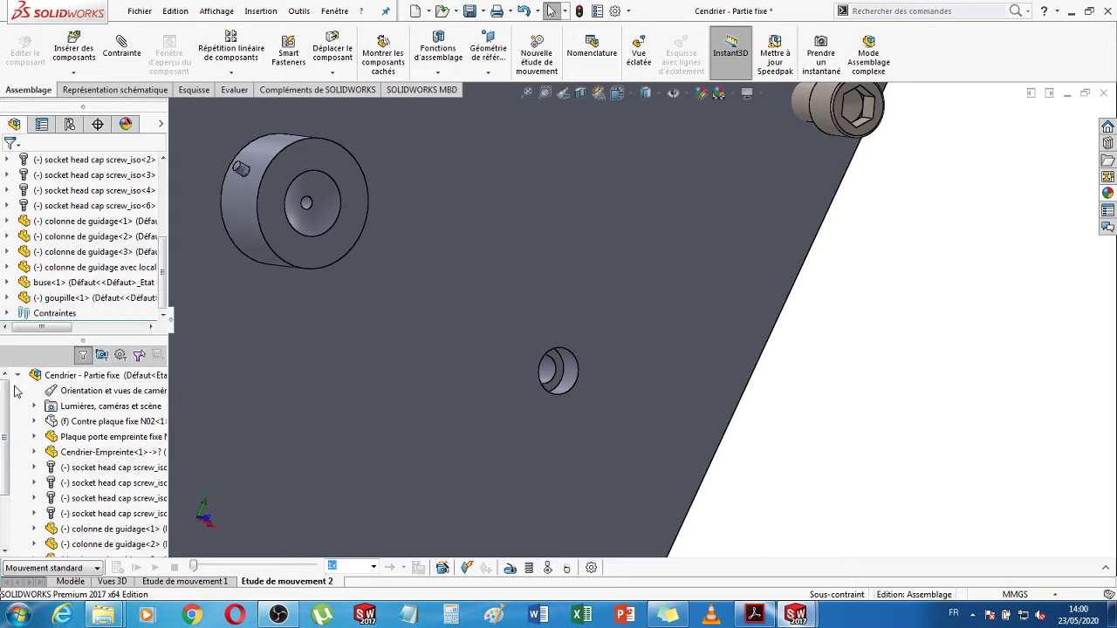
{"action": "middle_click_drag", "start_coordinate": [878, 451], "coordinate": [587, 176]}
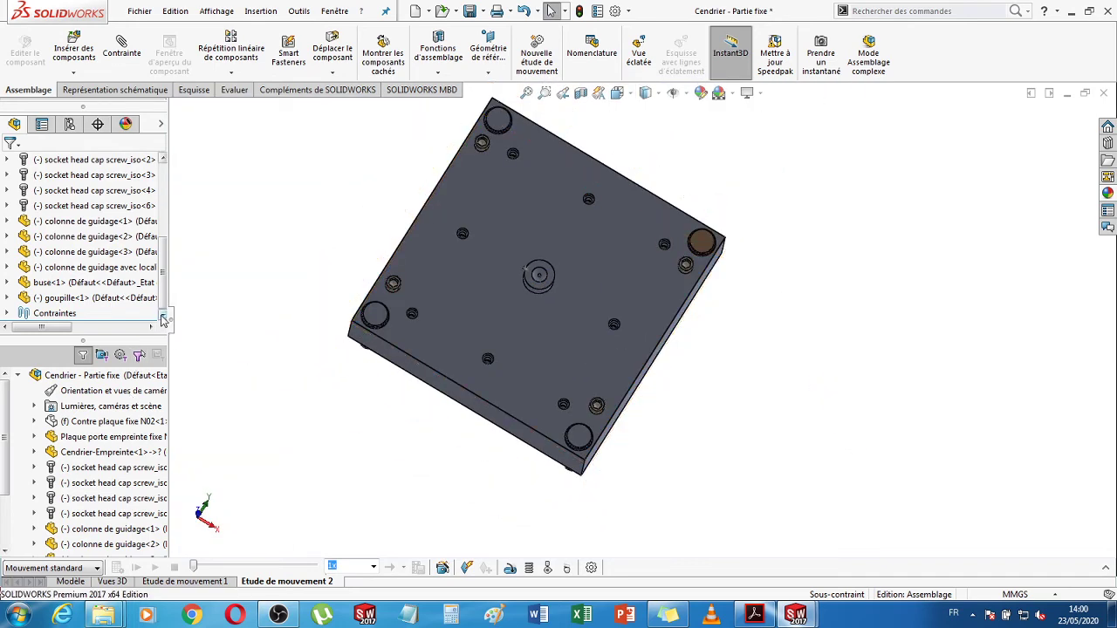
{"action": "left_click_drag", "start_coordinate": [163, 338], "coordinate": [162, 528]}
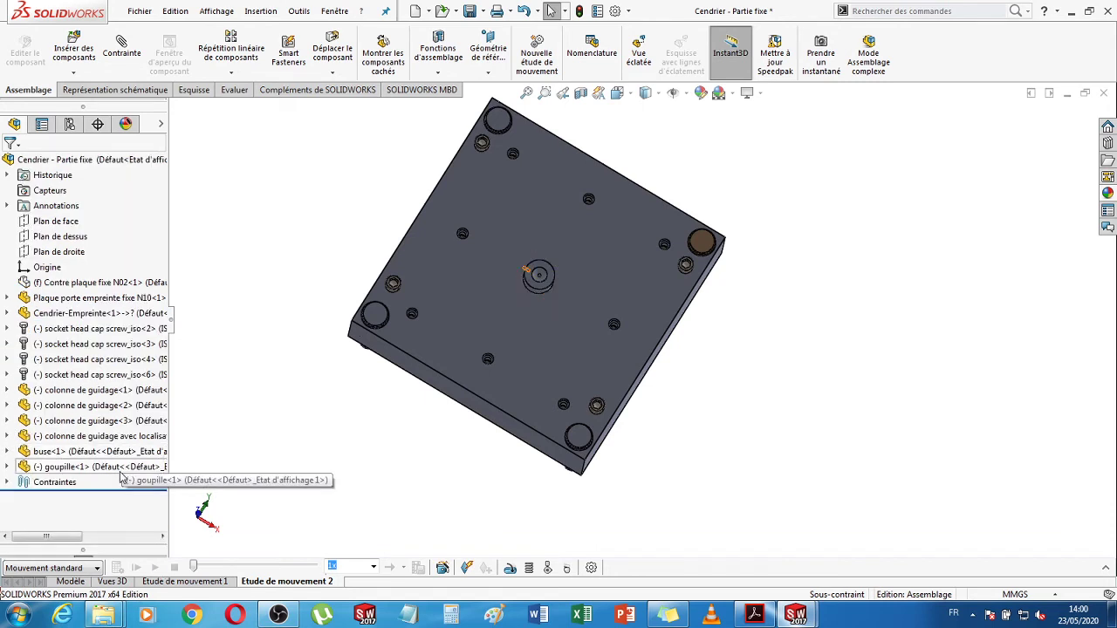
{"action": "left_click", "coordinate": [90, 284]}
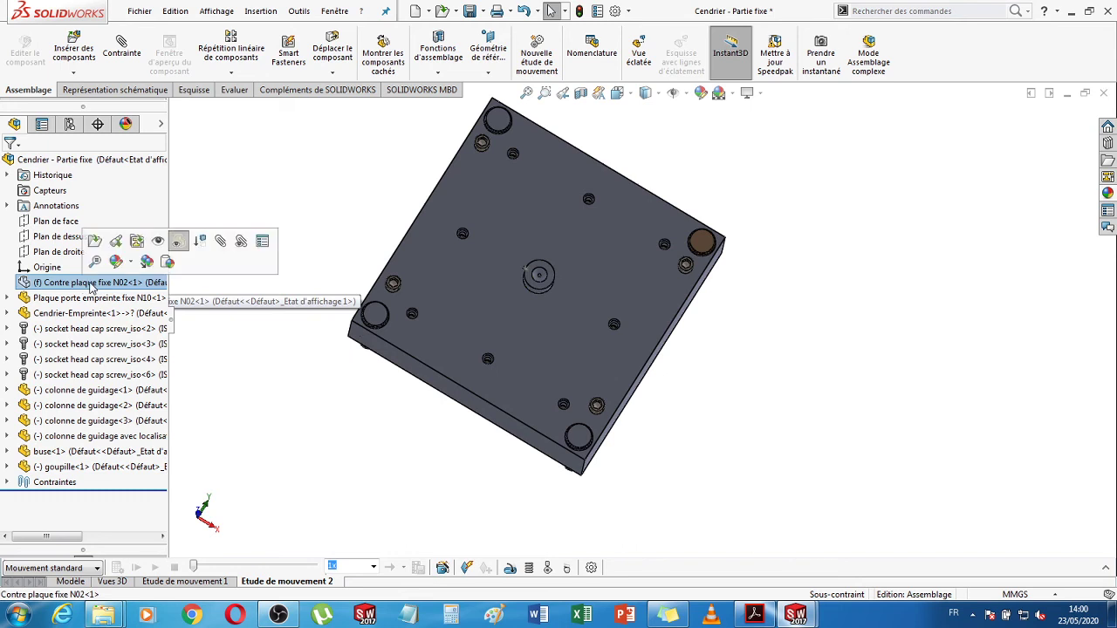
{"action": "left_click", "coordinate": [160, 245]}
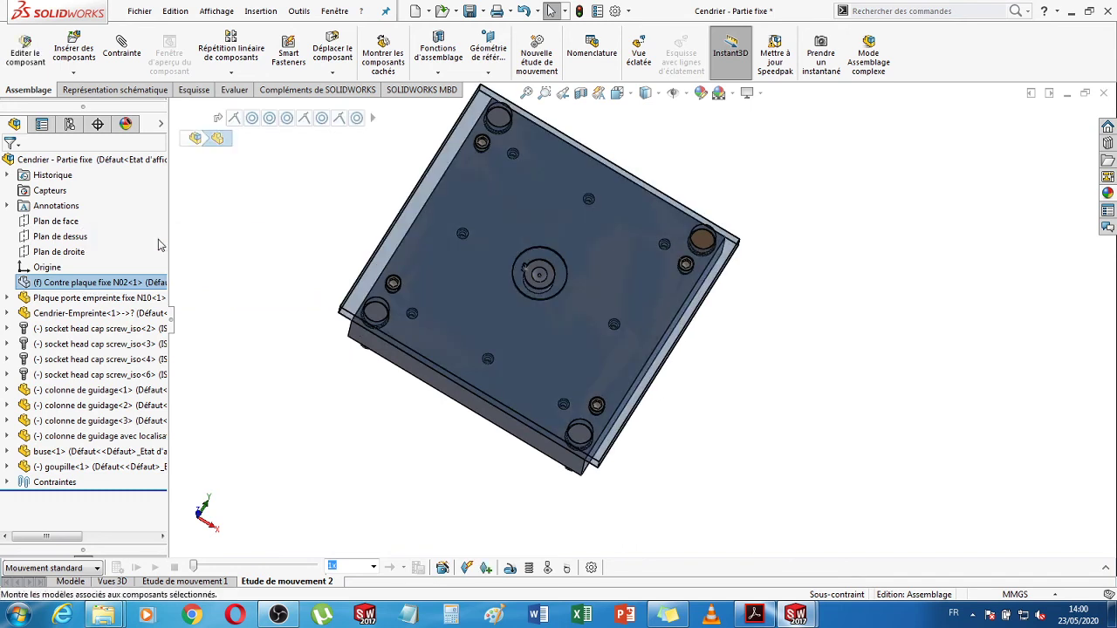
{"action": "left_click", "coordinate": [812, 349]}
- Examine how the goupille pin fits into the notch of the counter plate beside the nozzle
{"action": "middle_click_drag", "start_coordinate": [858, 346], "coordinate": [844, 397]}
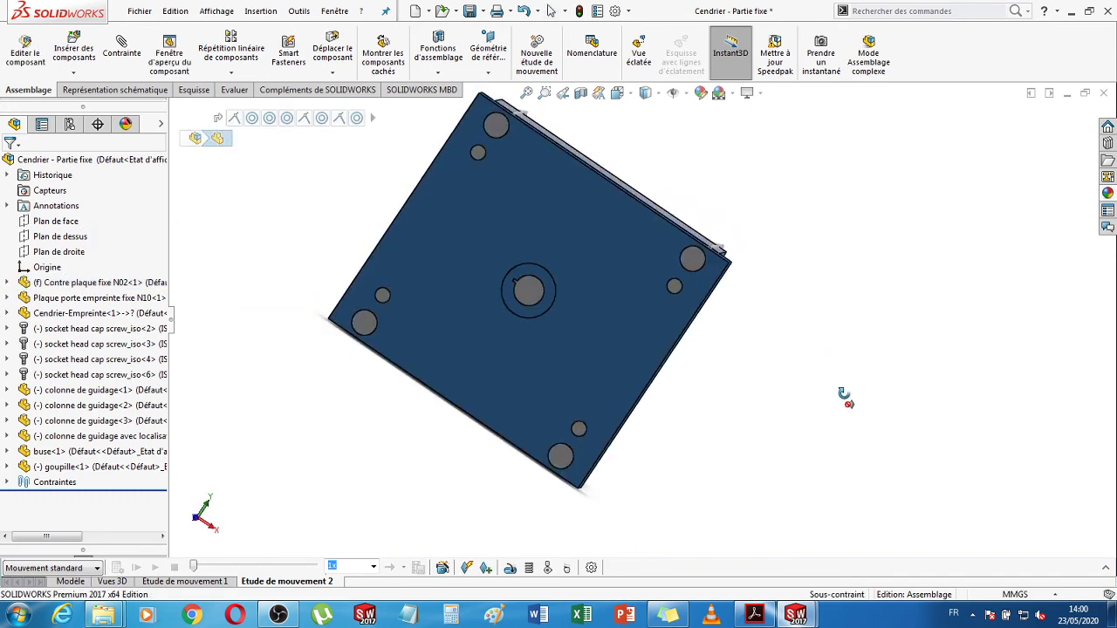
{"action": "scroll", "coordinate": [528, 293], "scroll_direction": "down", "scroll_amount": 8}
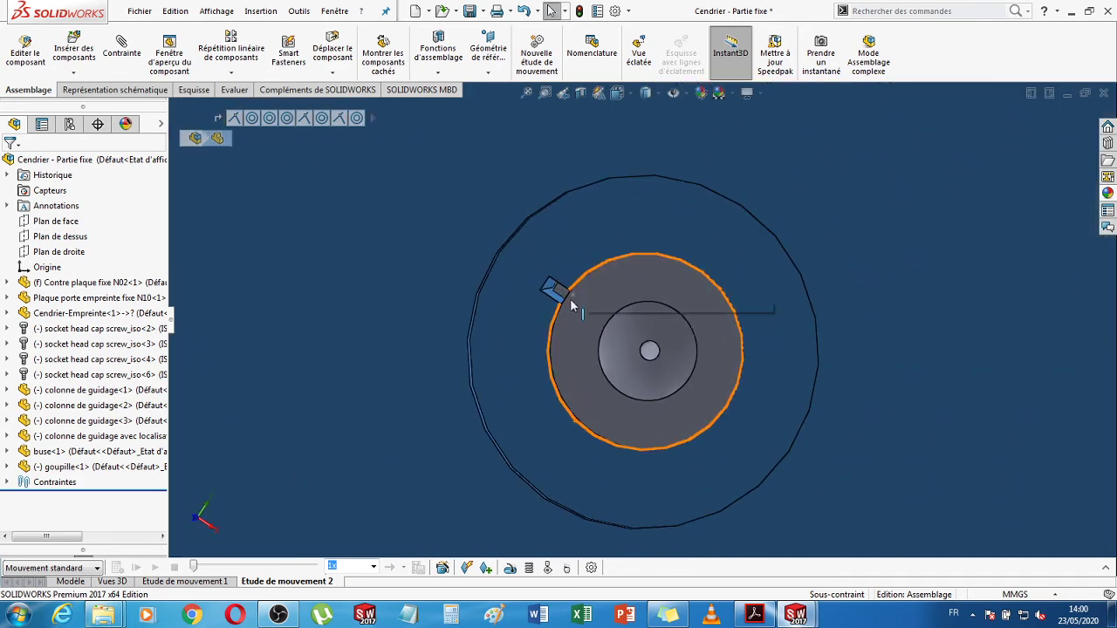
{"action": "scroll", "coordinate": [572, 305], "scroll_direction": "down", "scroll_amount": 6}
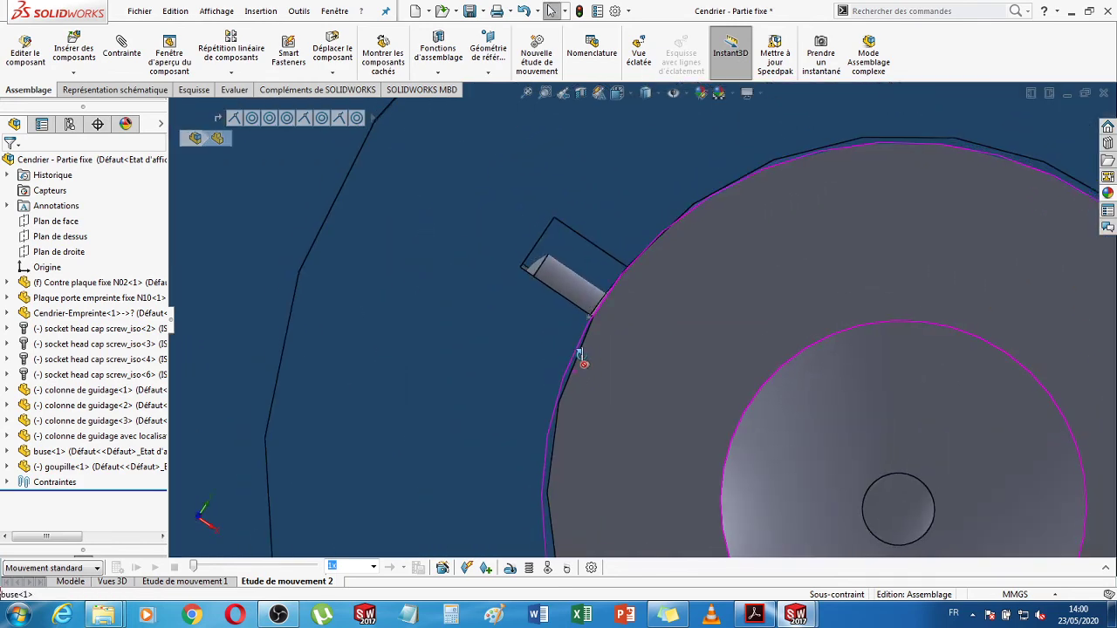
{"action": "middle_click_drag", "start_coordinate": [578, 353], "coordinate": [581, 362]}
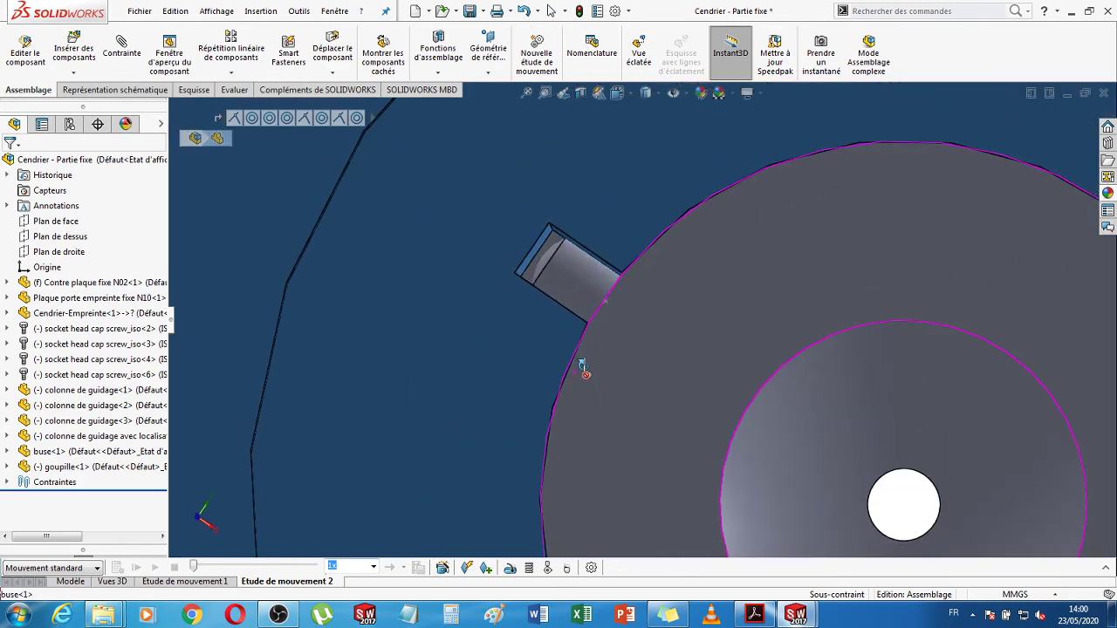
{"action": "scroll", "coordinate": [554, 277], "scroll_direction": "down", "scroll_amount": 5}
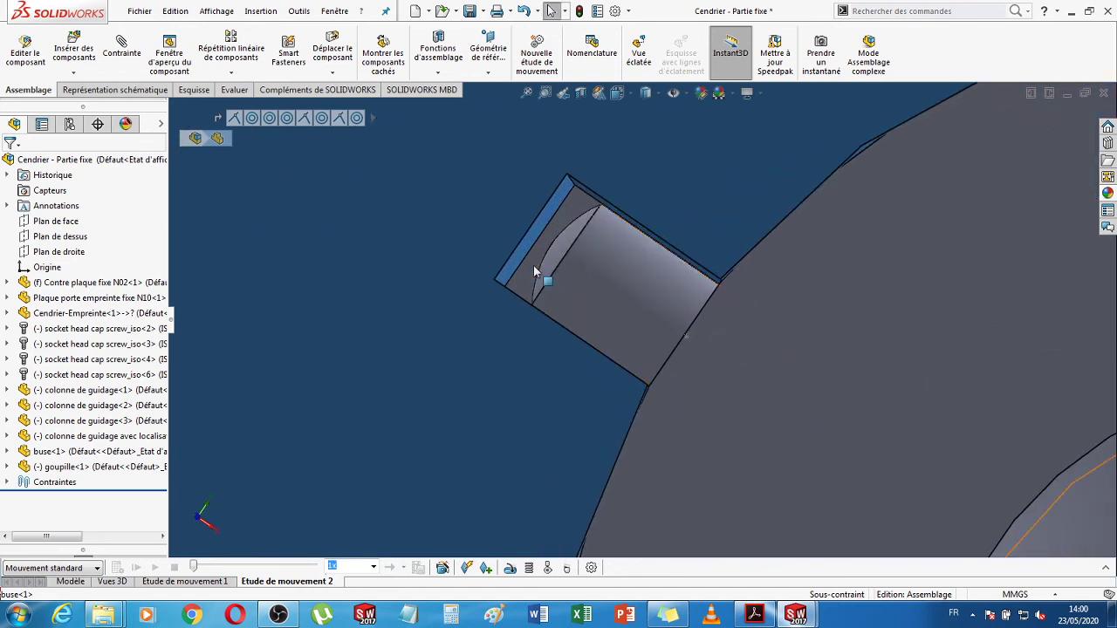
{"action": "middle_click_drag", "start_coordinate": [567, 311], "coordinate": [660, 286]}
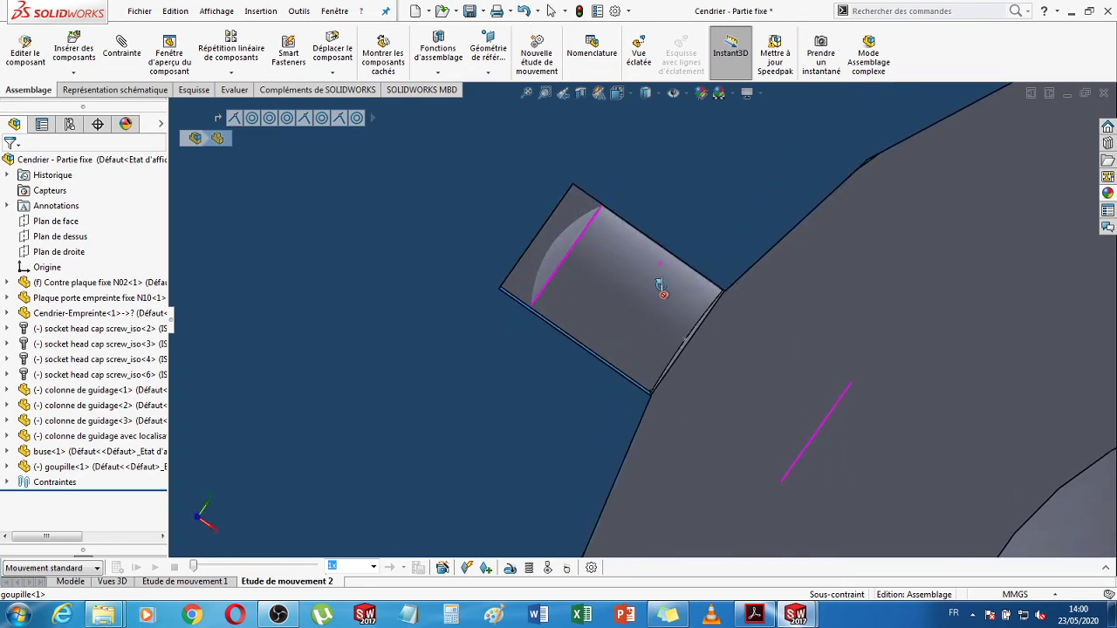
{"action": "scroll", "coordinate": [663, 353], "scroll_direction": "up", "scroll_amount": 10}
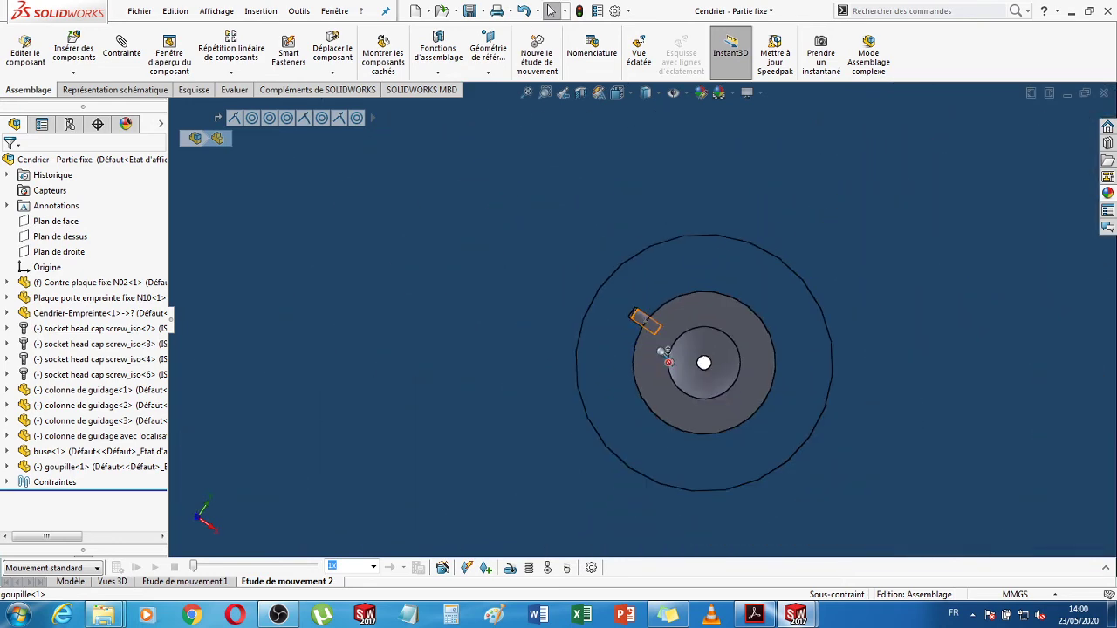
{"action": "middle_click_drag", "start_coordinate": [663, 354], "coordinate": [890, 466]}
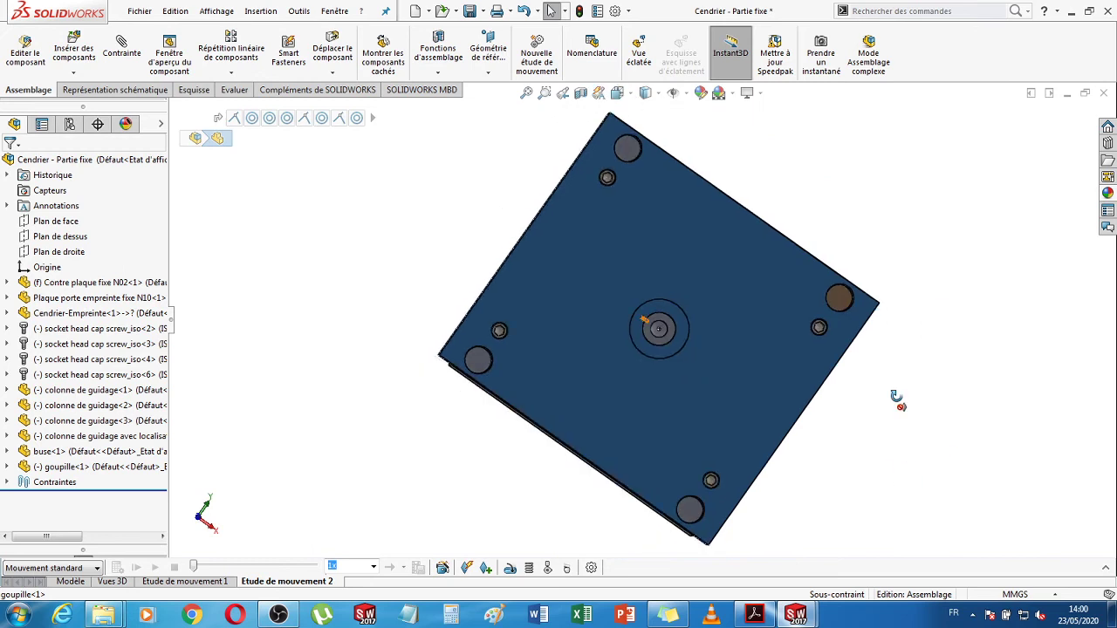
- Save the assembly in isometric view and switch to the Contre plaque fixe N02 part window
{"action": "key", "text": "ctrl+7"}
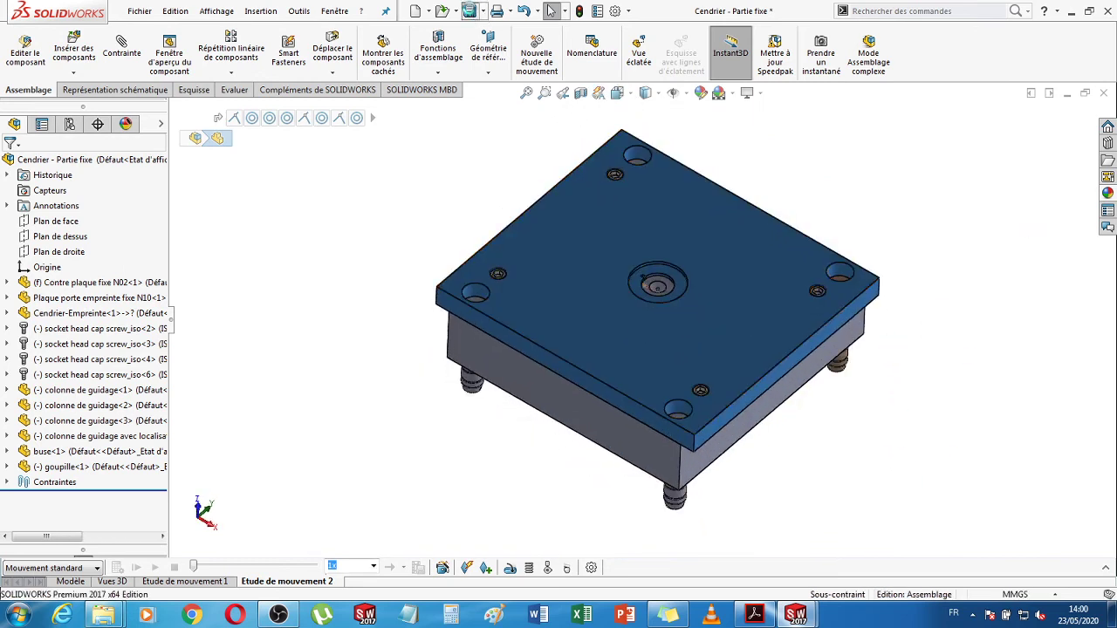
{"action": "left_click", "coordinate": [470, 11]}
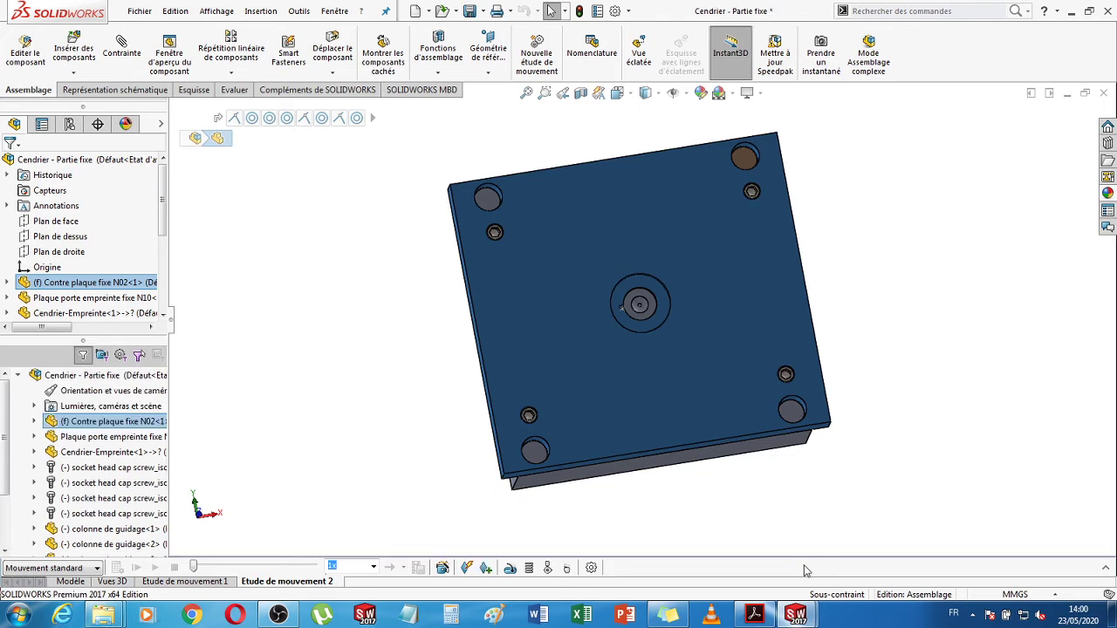
{"action": "mouse_move", "coordinate": [797, 616]}
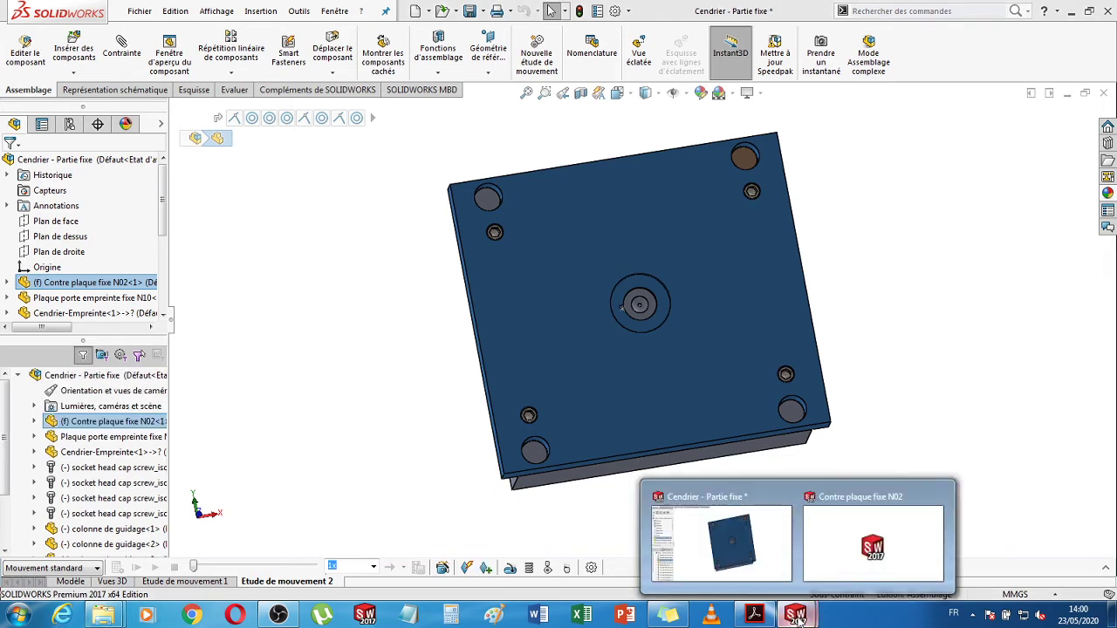
{"action": "left_click", "coordinate": [891, 544]}
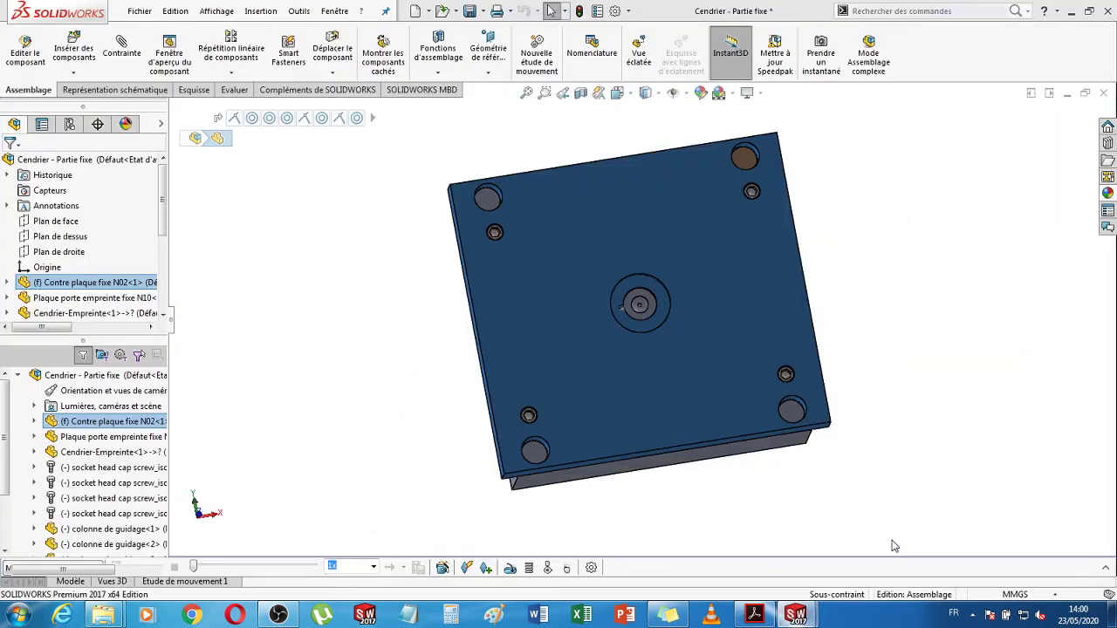
- Start a new document and switch to the DME_F.PDF catalogue in Adobe Acrobat
{"action": "left_click", "coordinate": [138, 10]}
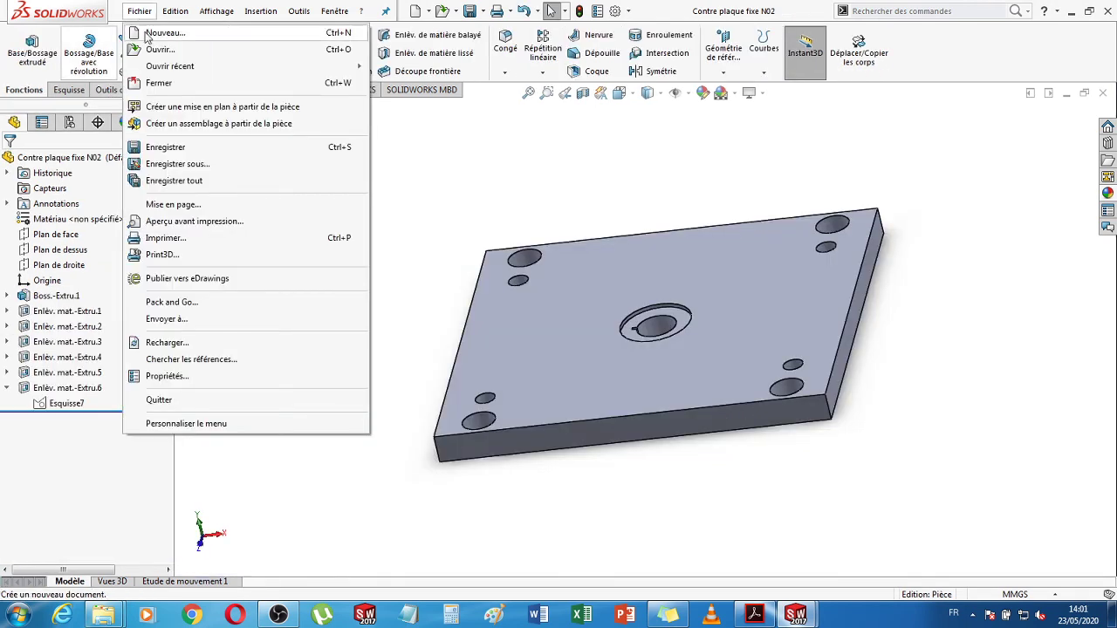
{"action": "left_click", "coordinate": [158, 38]}
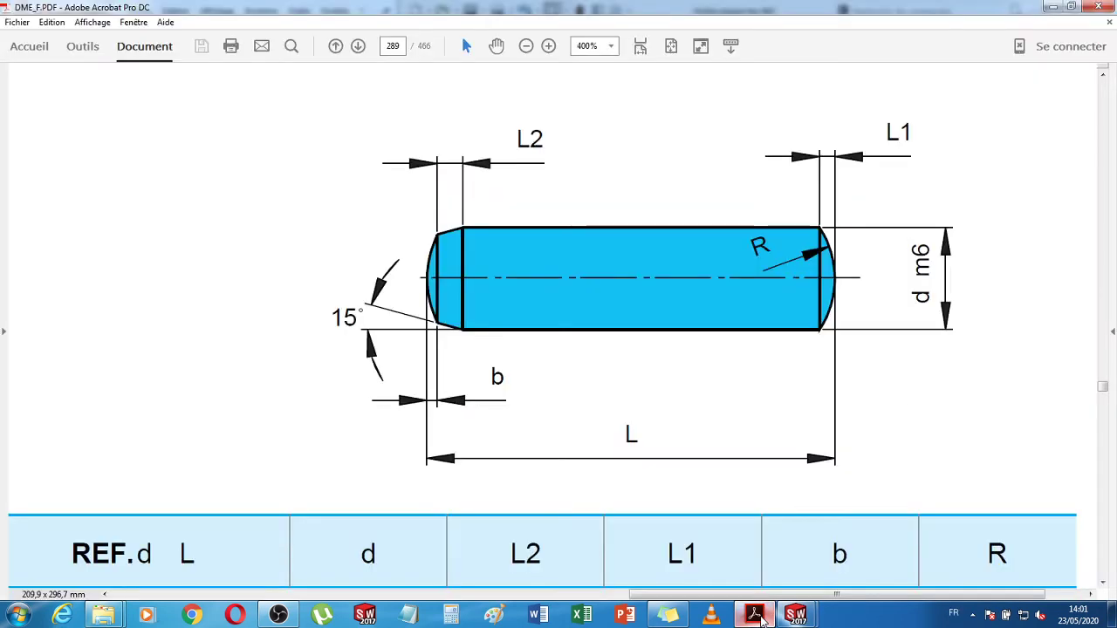
{"action": "left_click", "coordinate": [755, 614]}
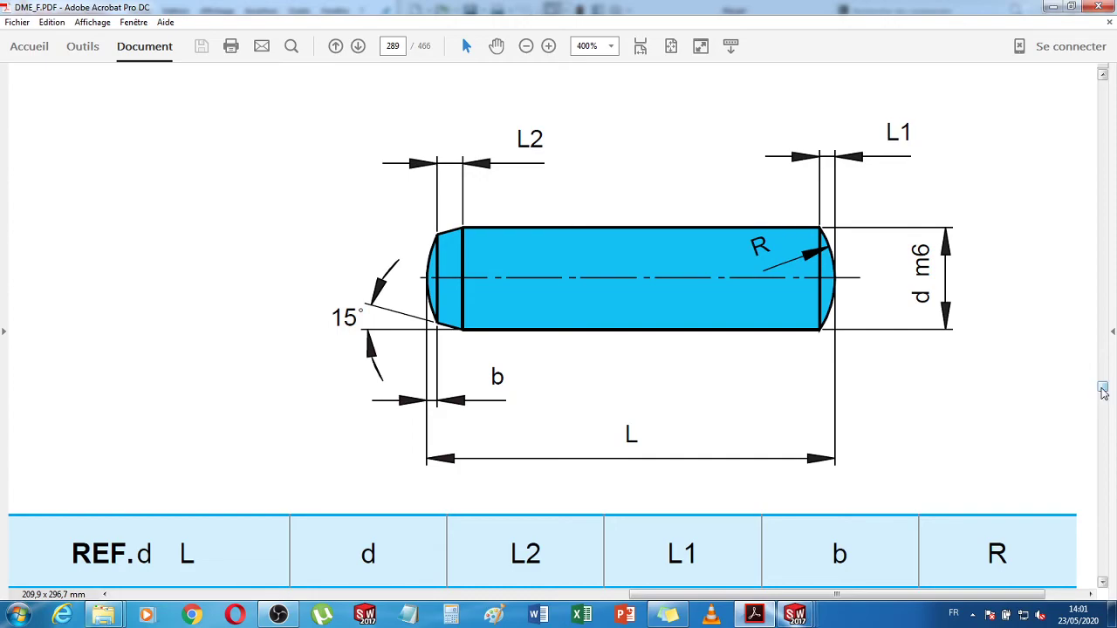
- Search back through the DME catalogue from the dowel pins page for the locating rings (Anneaux de centrage) on page 280
{"action": "left_click", "coordinate": [639, 45]}
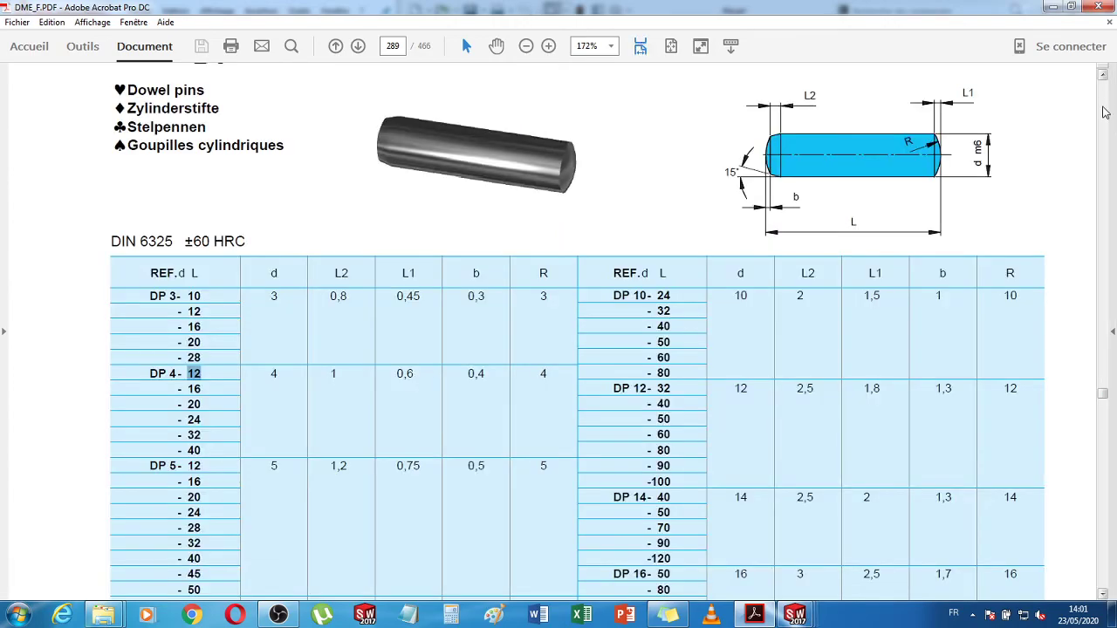
{"action": "scroll", "coordinate": [1103, 105], "scroll_direction": "up", "scroll_amount": 15}
{"action": "scroll", "coordinate": [1103, 104], "scroll_direction": "up", "scroll_amount": 20}
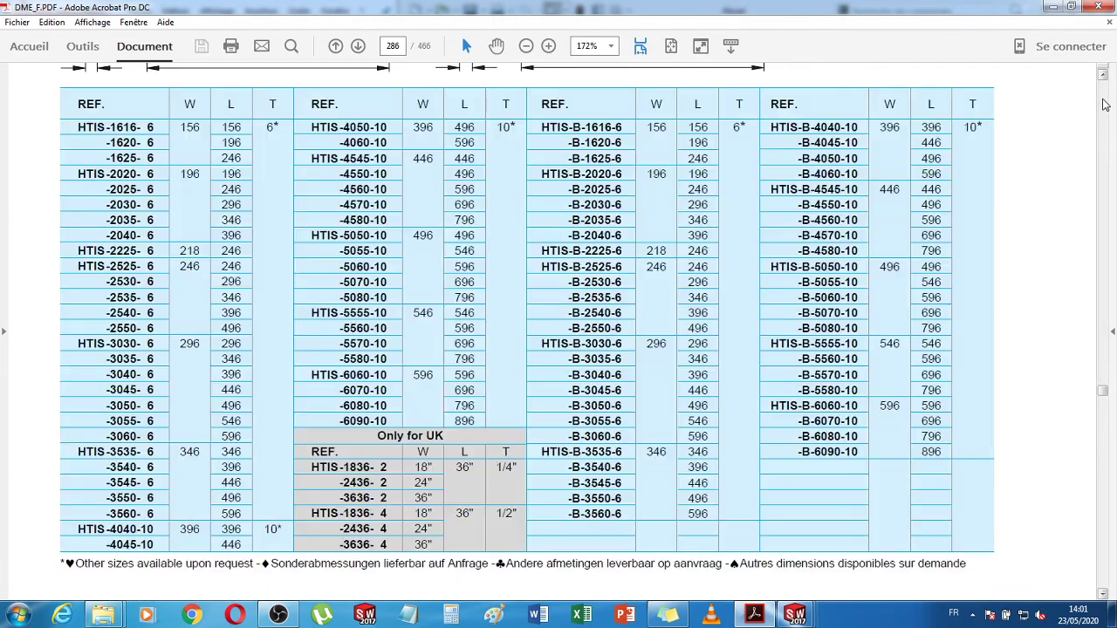
{"action": "scroll", "coordinate": [1104, 105], "scroll_direction": "up", "scroll_amount": 20}
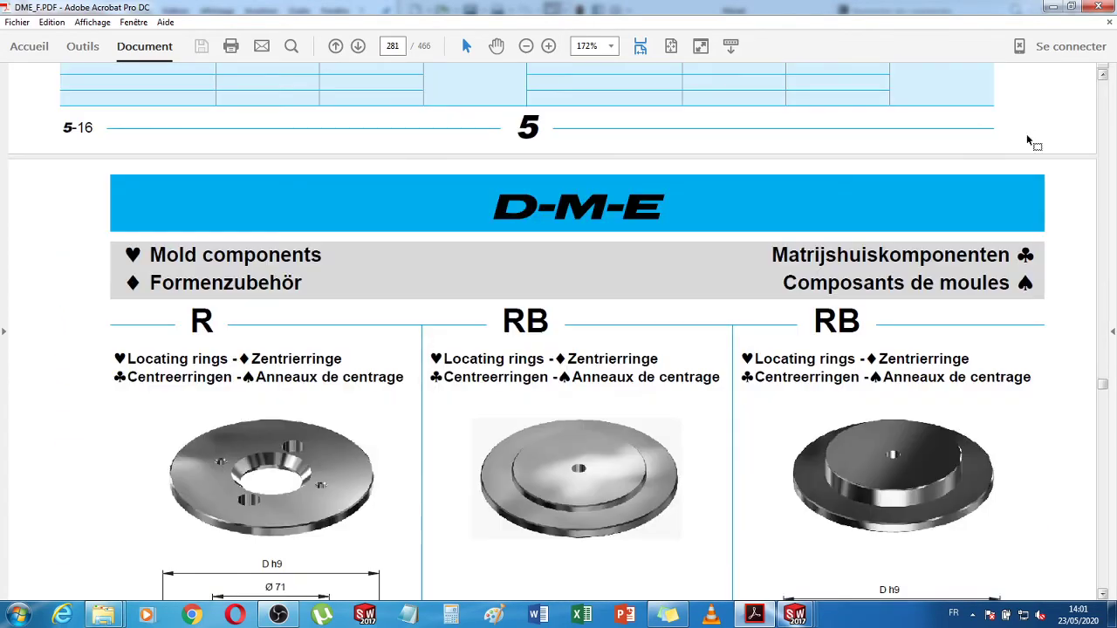
{"action": "scroll", "coordinate": [728, 353], "scroll_direction": "up", "scroll_amount": 15}
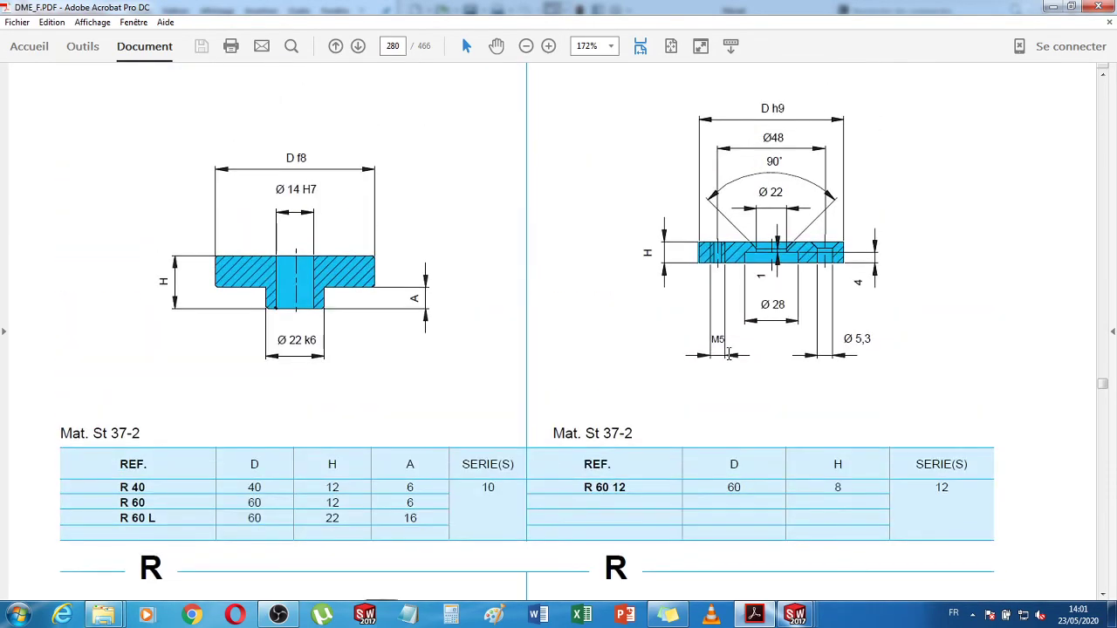
{"action": "scroll", "coordinate": [728, 353], "scroll_direction": "up", "scroll_amount": 15}
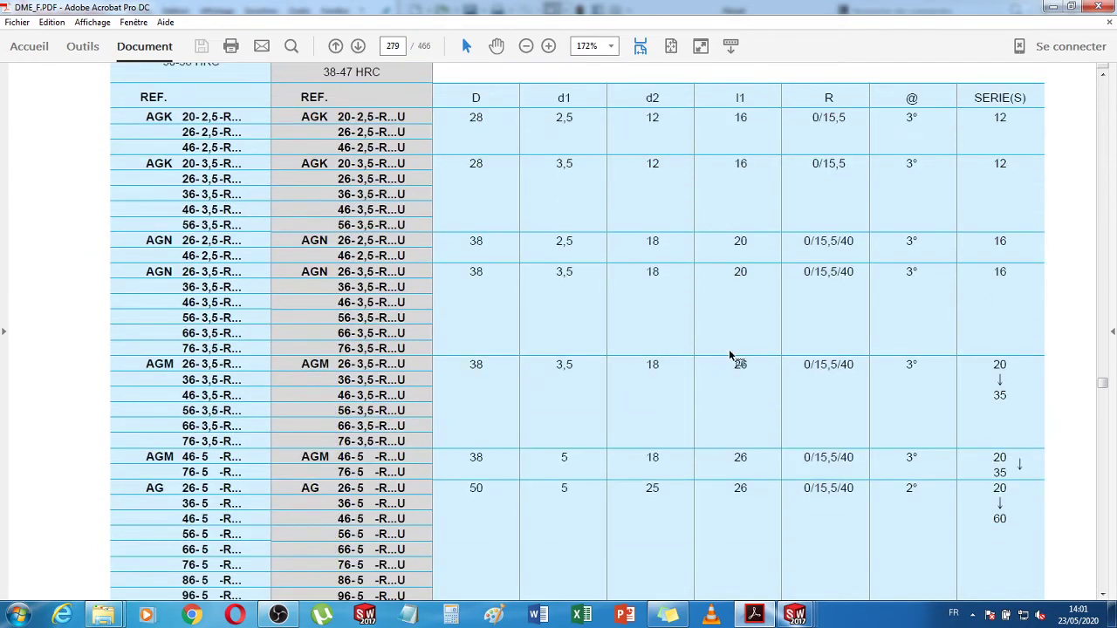
{"action": "scroll", "coordinate": [728, 353], "scroll_direction": "up", "scroll_amount": 5}
{"action": "scroll", "coordinate": [729, 353], "scroll_direction": "down", "scroll_amount": 10}
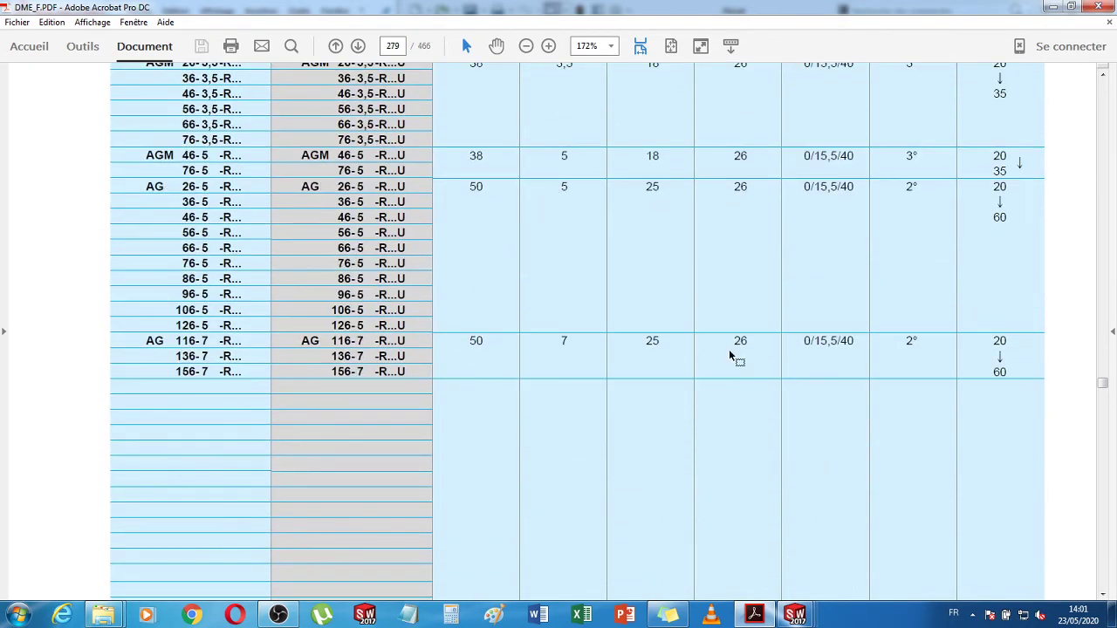
{"action": "scroll", "coordinate": [477, 424], "scroll_direction": "down", "scroll_amount": 15}
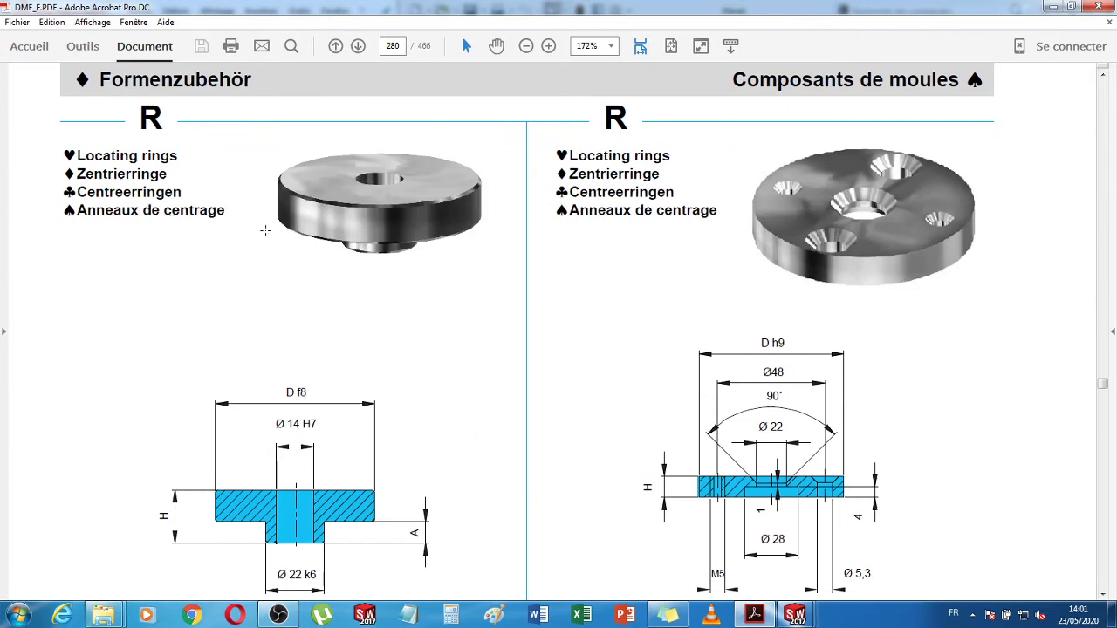
- Compare the R and RB locating ring variants, their section drawings and size tables on catalogue pages 280 and 281
{"action": "scroll", "coordinate": [701, 267], "scroll_direction": "down", "scroll_amount": 3}
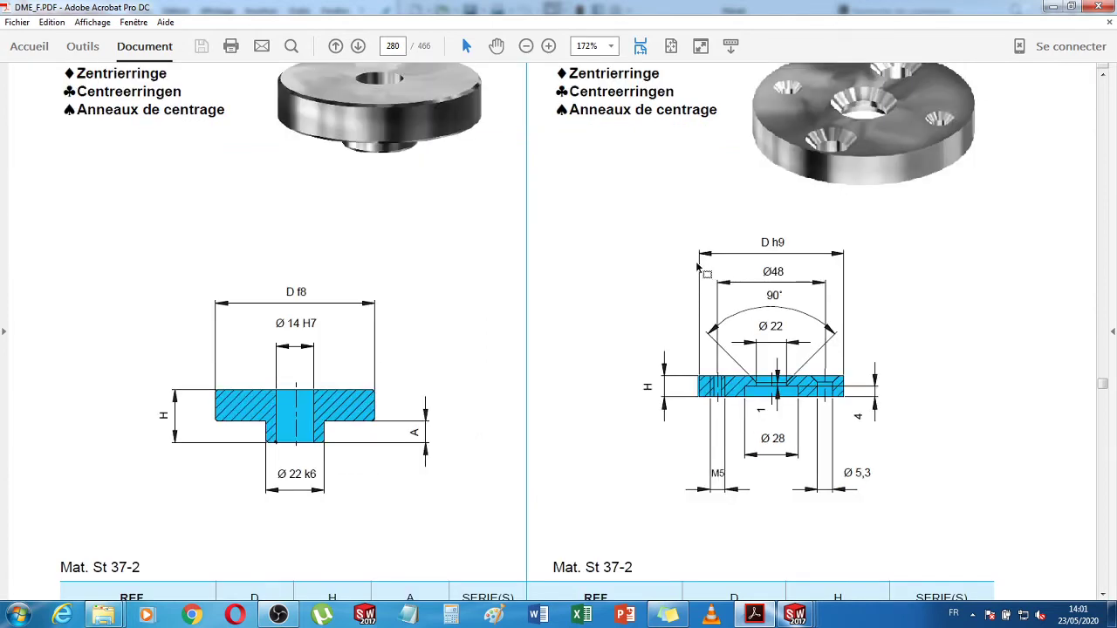
{"action": "scroll", "coordinate": [698, 266], "scroll_direction": "down", "scroll_amount": 3}
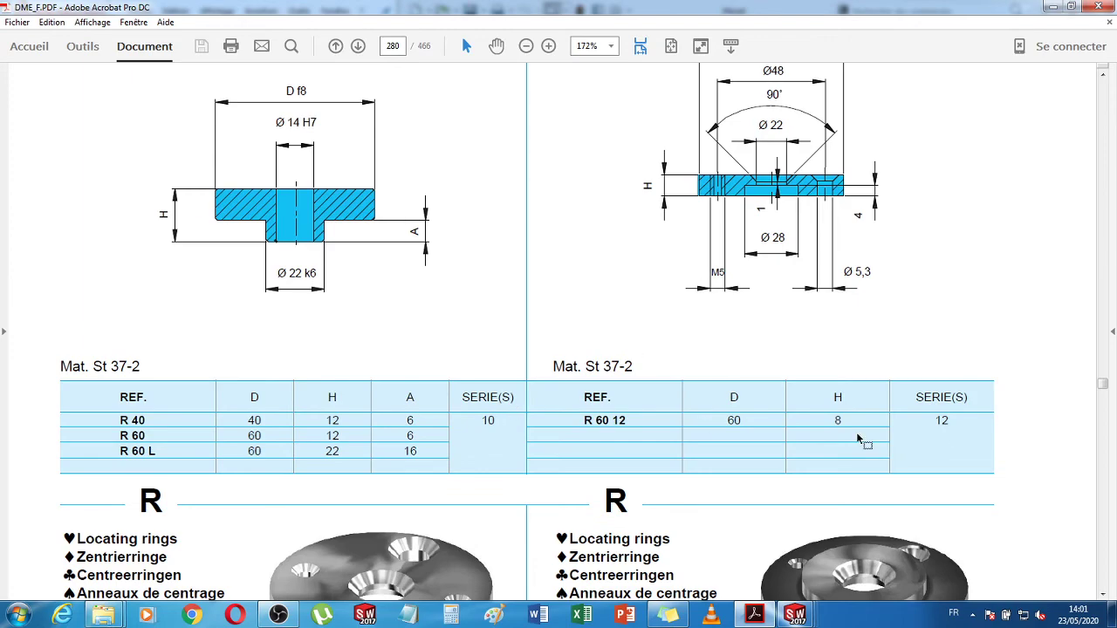
{"action": "scroll", "coordinate": [954, 419], "scroll_direction": "down", "scroll_amount": 3}
{"action": "scroll", "coordinate": [952, 413], "scroll_direction": "down", "scroll_amount": 4}
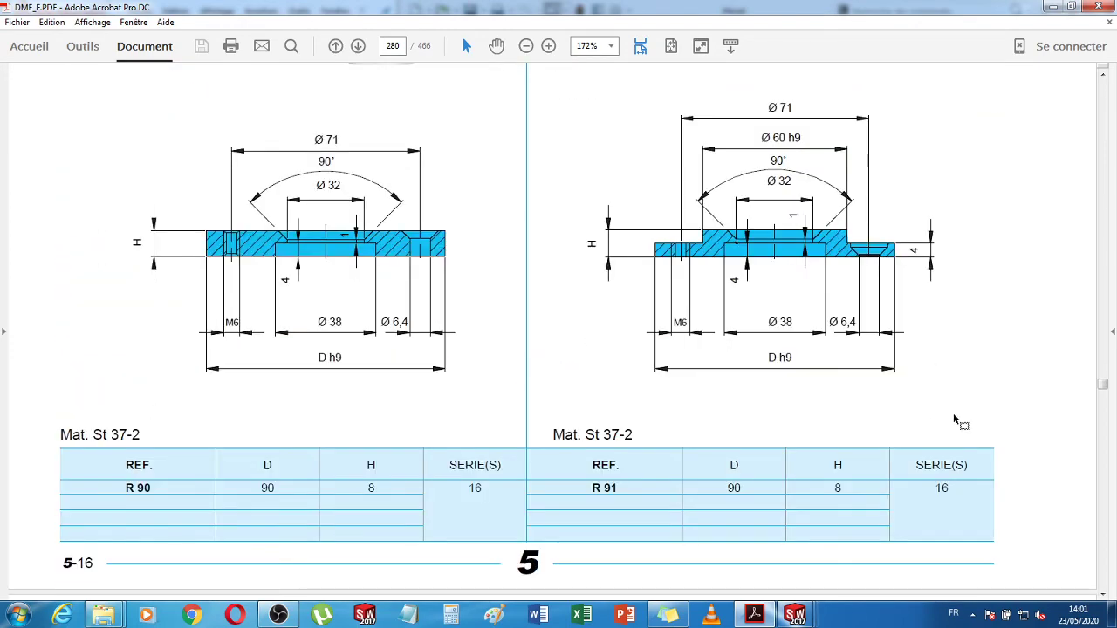
{"action": "scroll", "coordinate": [501, 466], "scroll_direction": "down", "scroll_amount": 10}
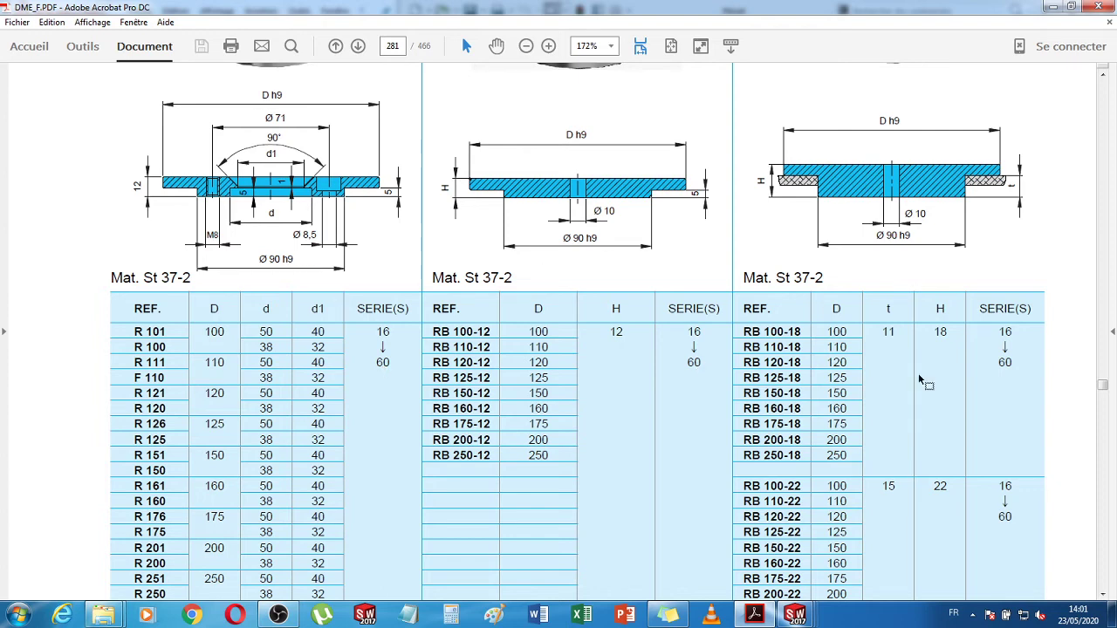
{"action": "scroll", "coordinate": [1038, 365], "scroll_direction": "down", "scroll_amount": 10}
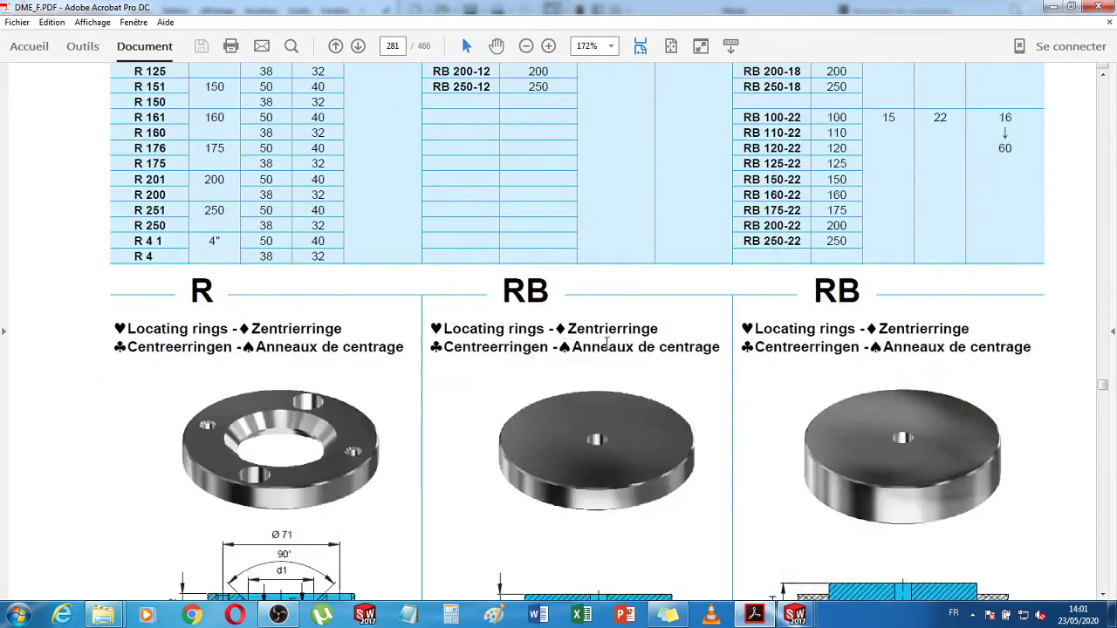
{"action": "scroll", "coordinate": [605, 342], "scroll_direction": "down", "scroll_amount": 2}
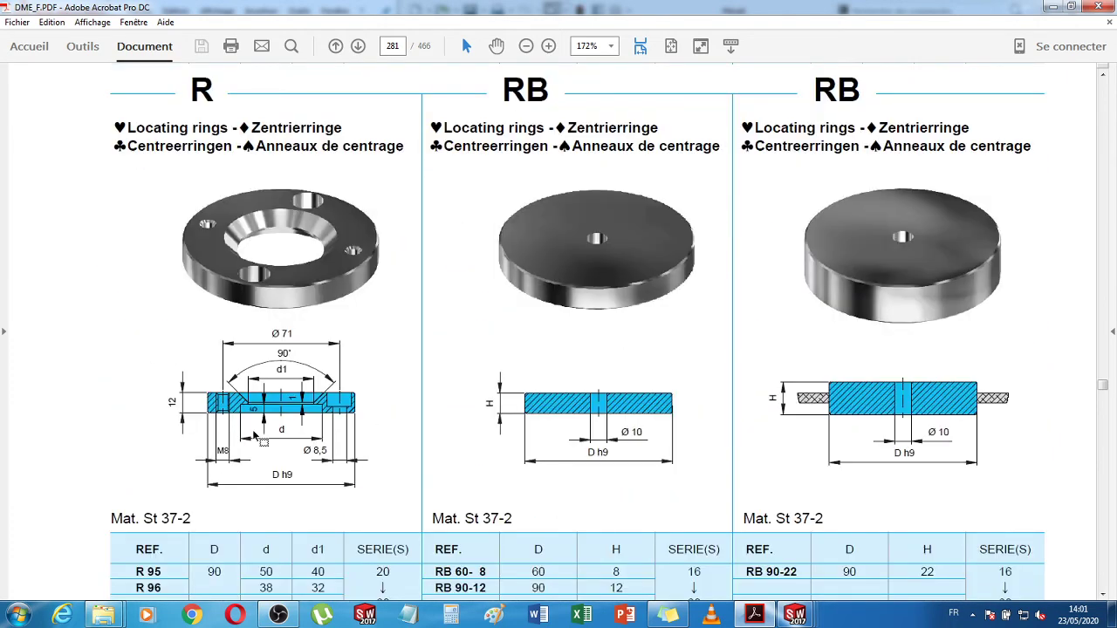
{"action": "scroll", "coordinate": [322, 451], "scroll_direction": "down", "scroll_amount": 2}
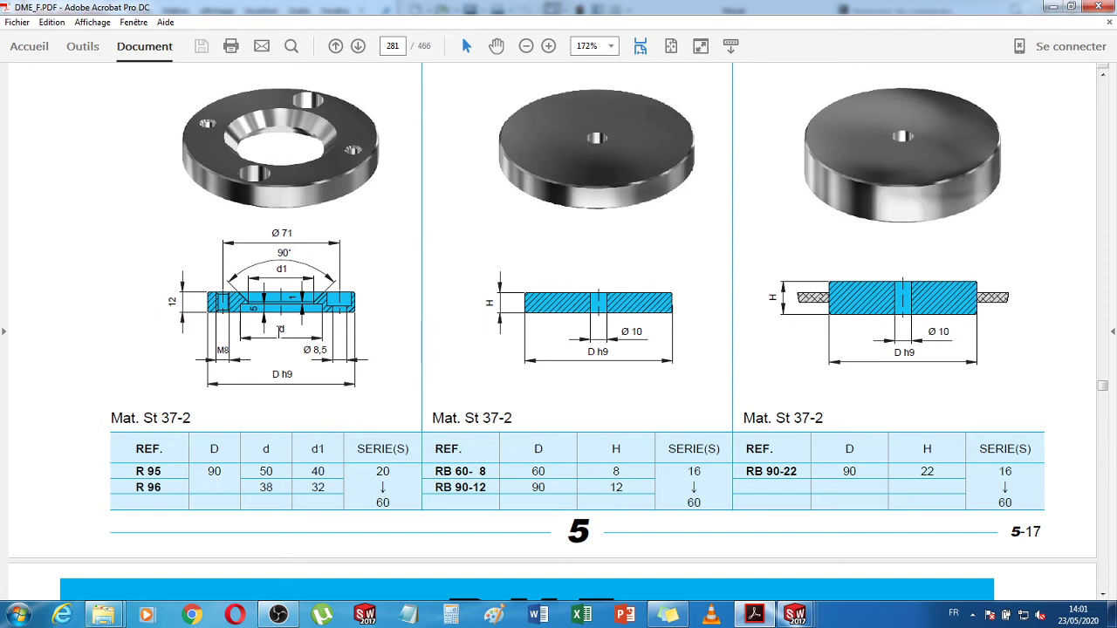
- Enlarge the section drawing of the R 95 / R 96 locating ring on page 281 to 400% and examine it
{"action": "left_click", "coordinate": [548, 46]}
{"action": "left_click", "coordinate": [547, 47]}
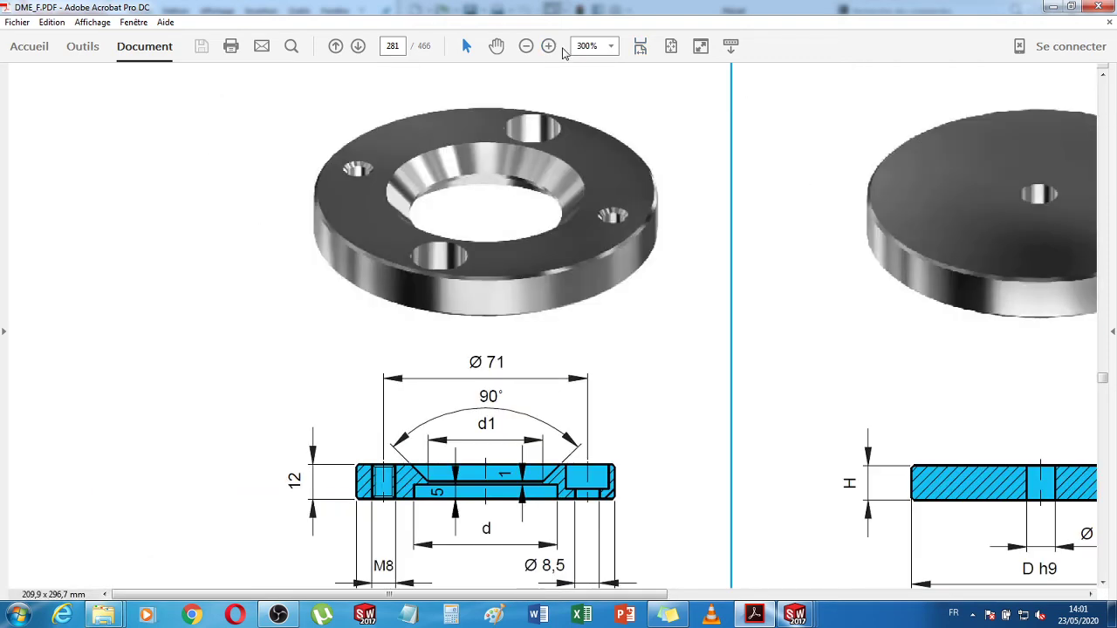
{"action": "left_click", "coordinate": [548, 47]}
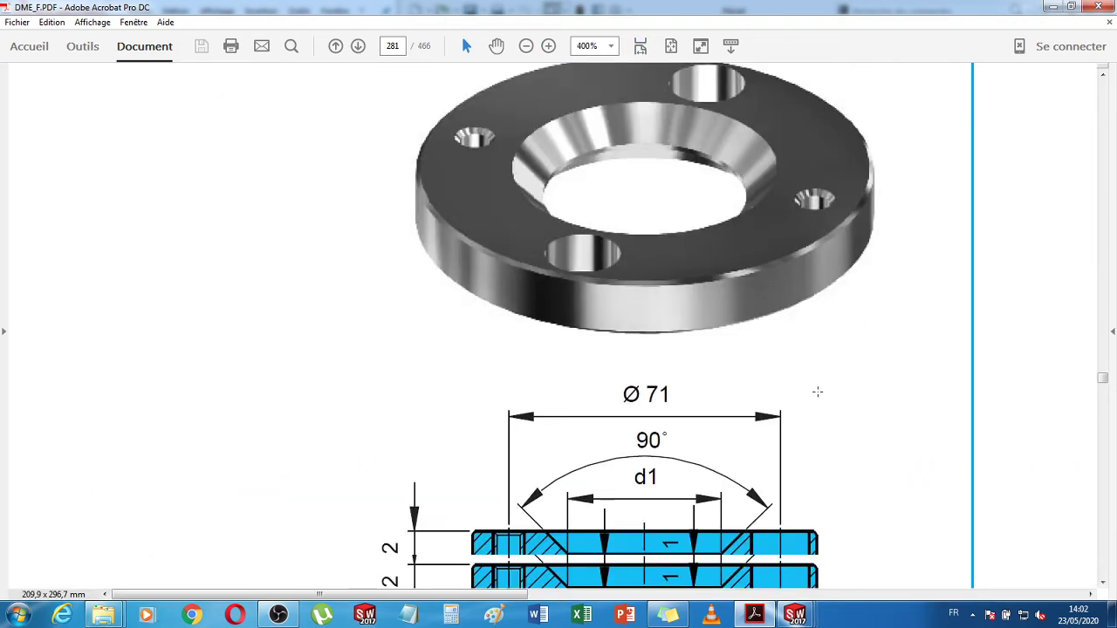
{"action": "scroll", "coordinate": [816, 391], "scroll_direction": "down", "scroll_amount": 5}
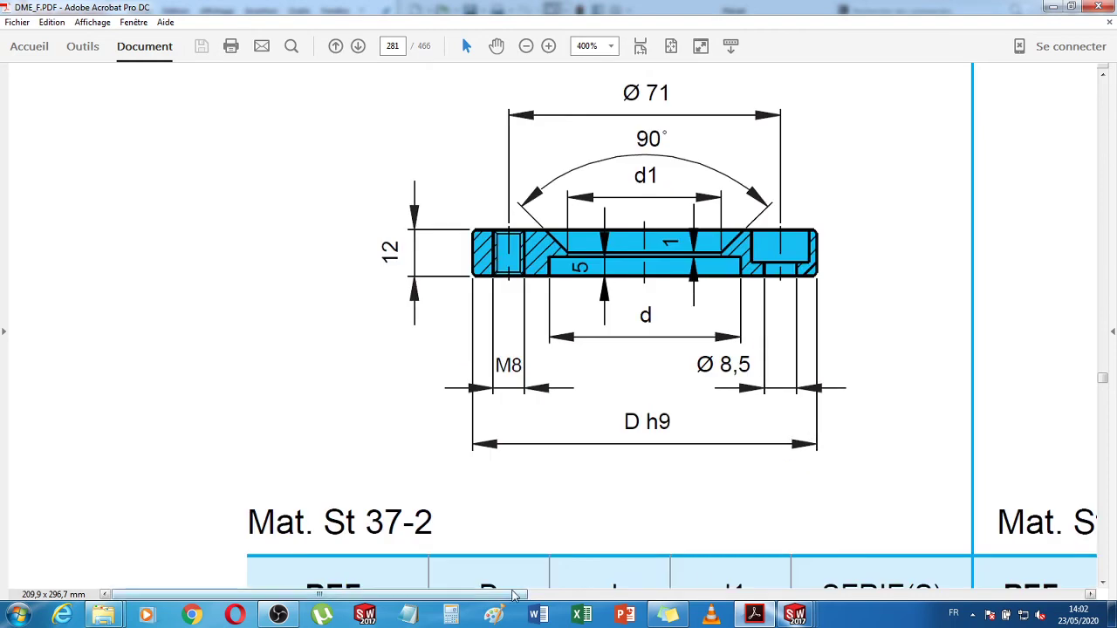
{"action": "scroll", "coordinate": [515, 595], "scroll_direction": "right", "scroll_amount": 3}
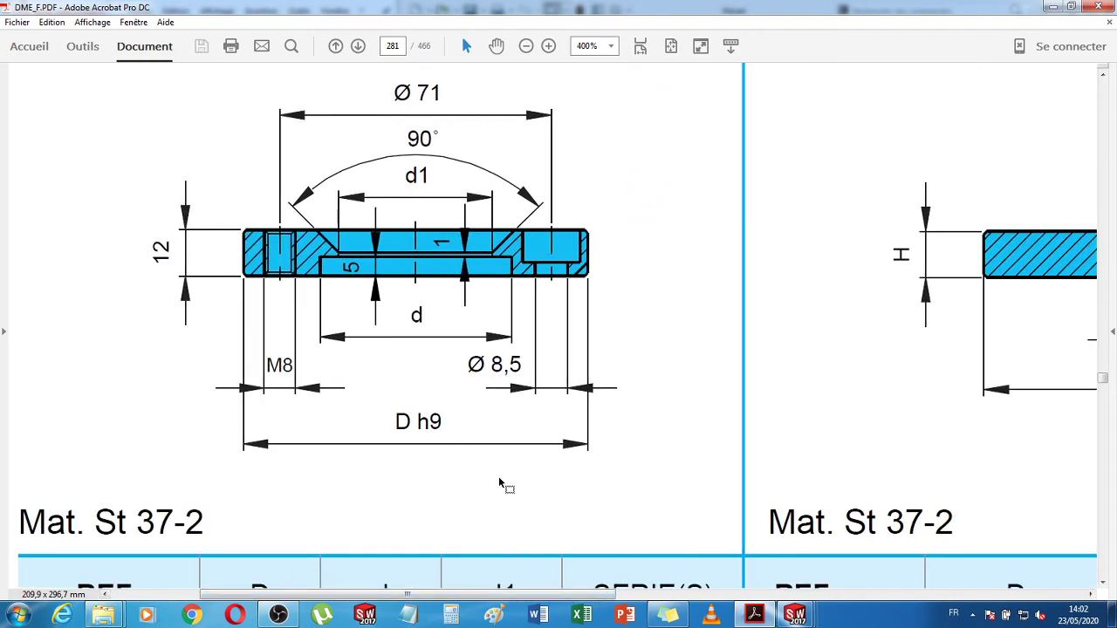
{"action": "scroll", "coordinate": [499, 484], "scroll_direction": "down", "scroll_amount": 2}
{"action": "scroll", "coordinate": [498, 486], "scroll_direction": "up", "scroll_amount": 2}
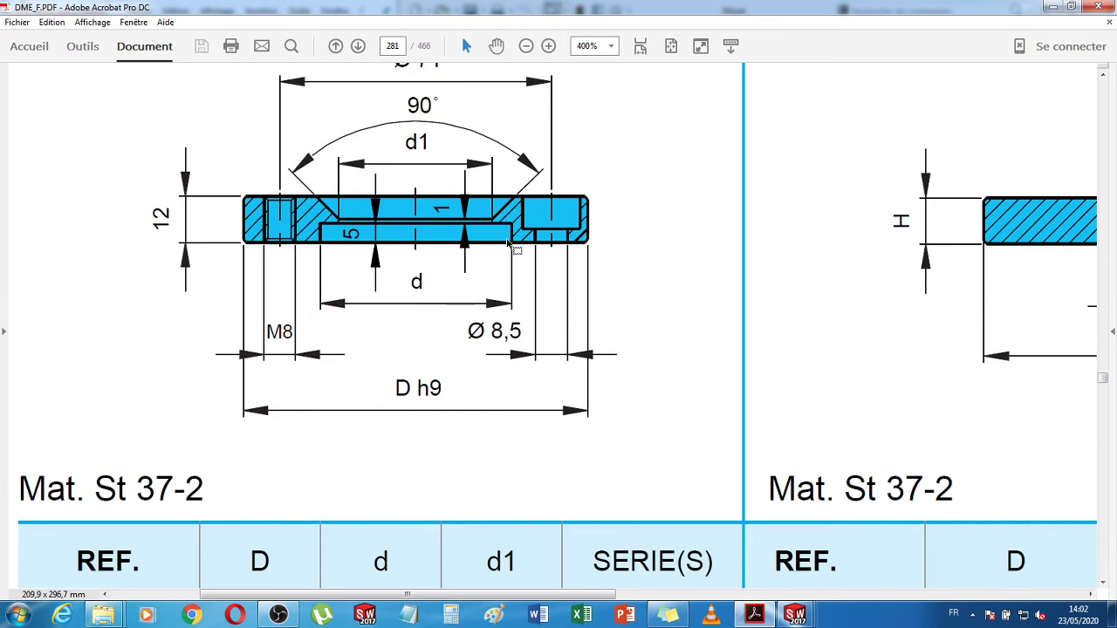
- Examine the D, d and d1 values in the R 95 row against the dimensions on the locating ring's section drawing
{"action": "scroll", "coordinate": [513, 245], "scroll_direction": "down", "scroll_amount": 4}
{"action": "double_click", "coordinate": [381, 378]}
{"action": "left_click", "coordinate": [384, 376]}
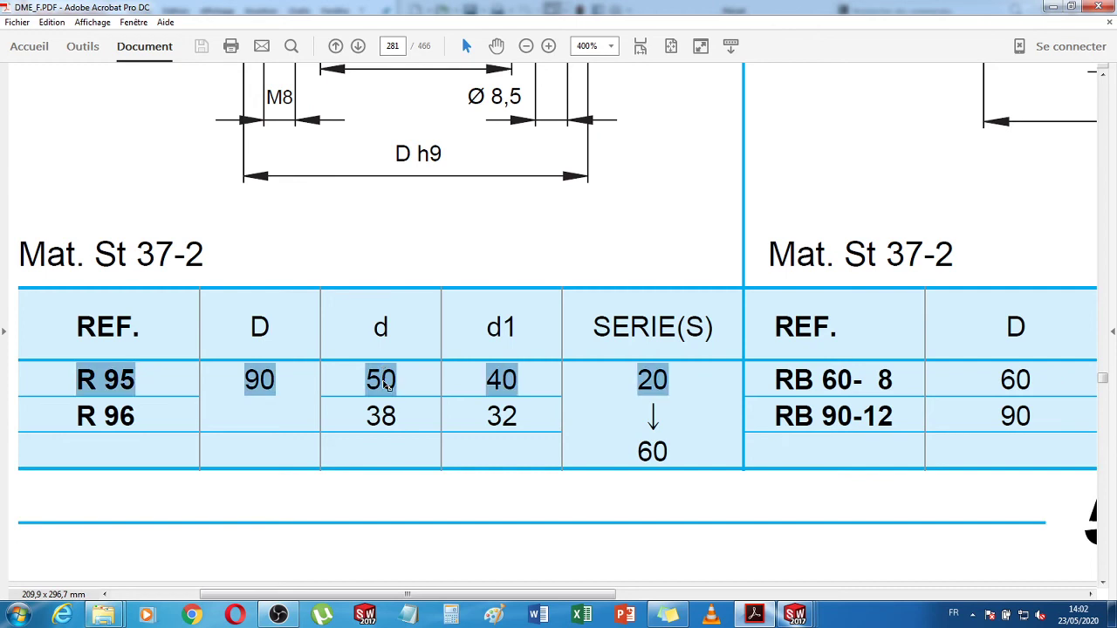
{"action": "left_click", "coordinate": [385, 382]}
{"action": "double_click", "coordinate": [259, 380]}
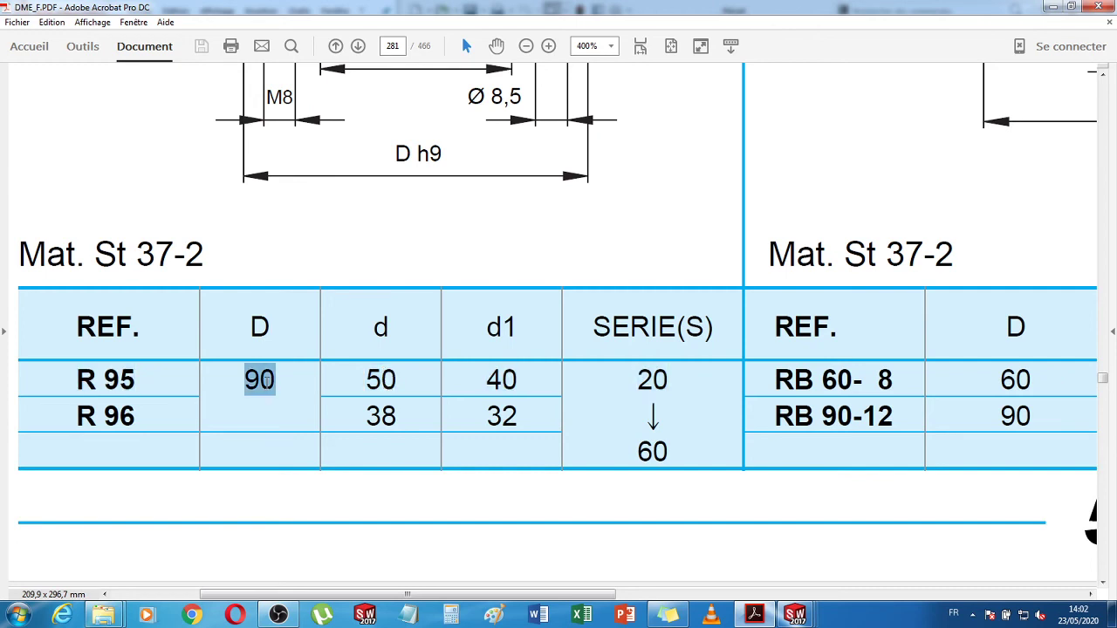
{"action": "left_click", "coordinate": [259, 380]}
{"action": "scroll", "coordinate": [445, 388], "scroll_direction": "up", "scroll_amount": 3}
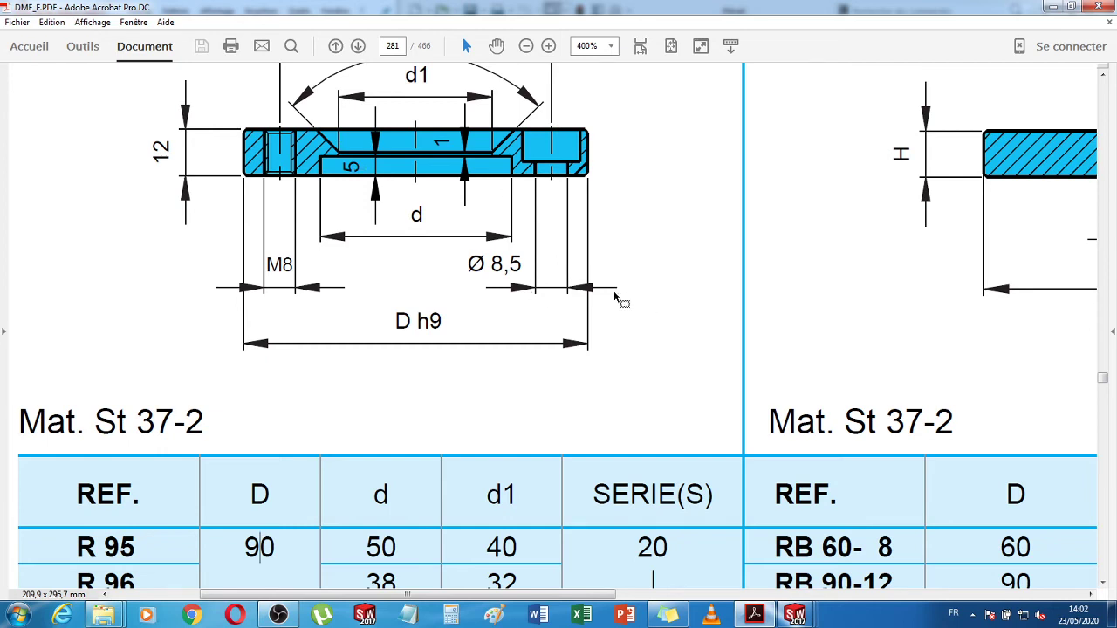
{"action": "scroll", "coordinate": [559, 285], "scroll_direction": "up", "scroll_amount": 1}
{"action": "scroll", "coordinate": [558, 281], "scroll_direction": "up", "scroll_amount": 1}
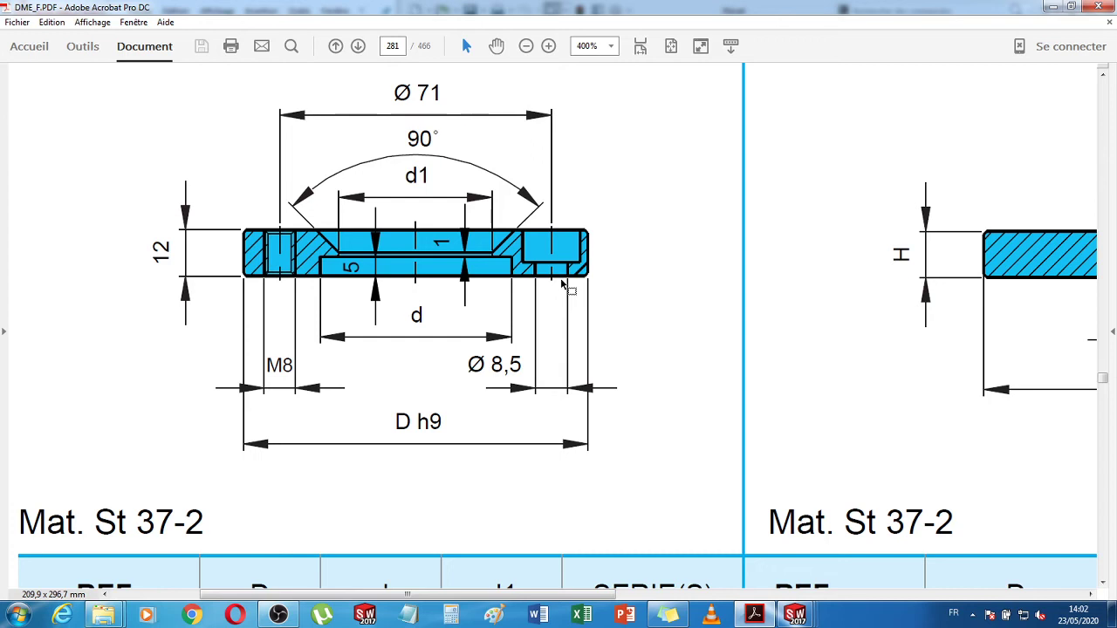
{"action": "scroll", "coordinate": [632, 336], "scroll_direction": "down", "scroll_amount": 3}
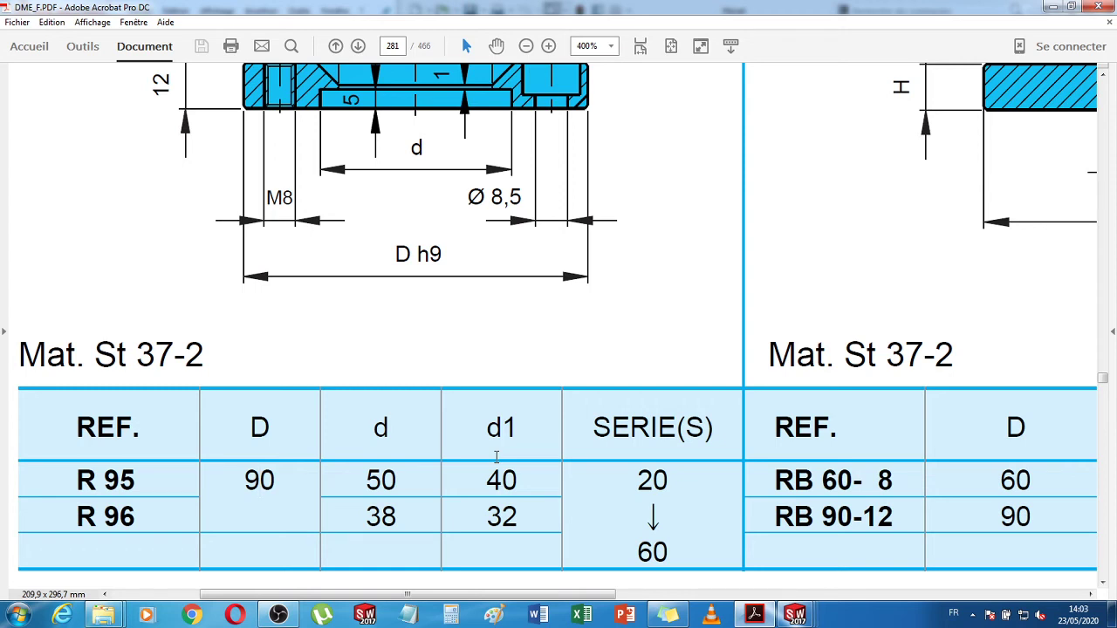
{"action": "scroll", "coordinate": [496, 455], "scroll_direction": "up", "scroll_amount": 3}
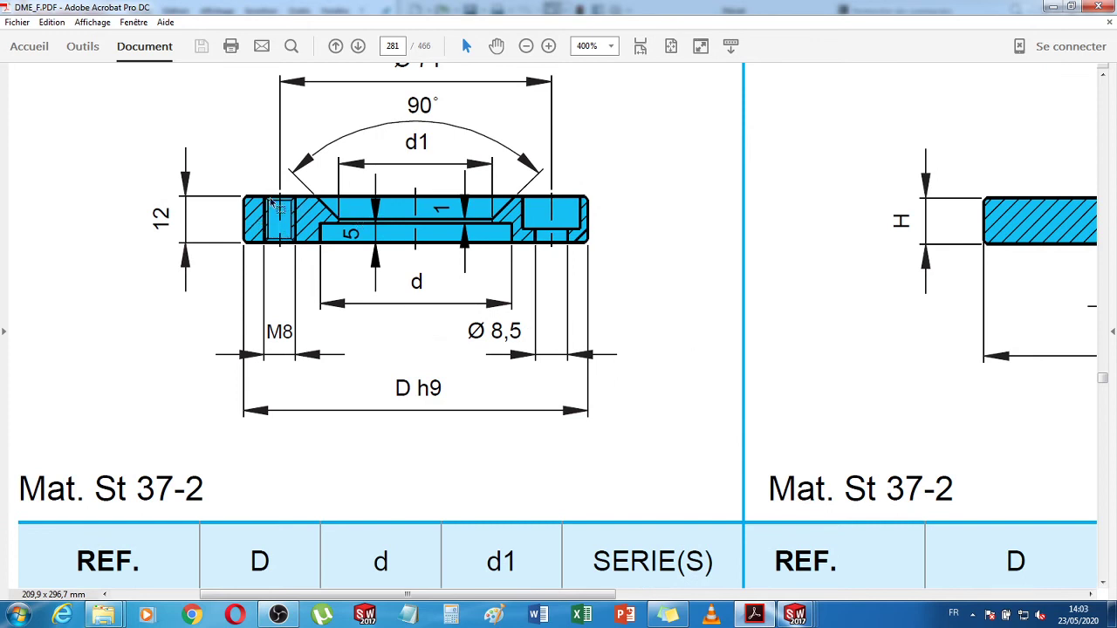
- Switch to the new SOLIDWORKS part and sketch a vertical construction line about 41 mm long through the origin on Plan de dessus
{"action": "left_click", "coordinate": [795, 615]}
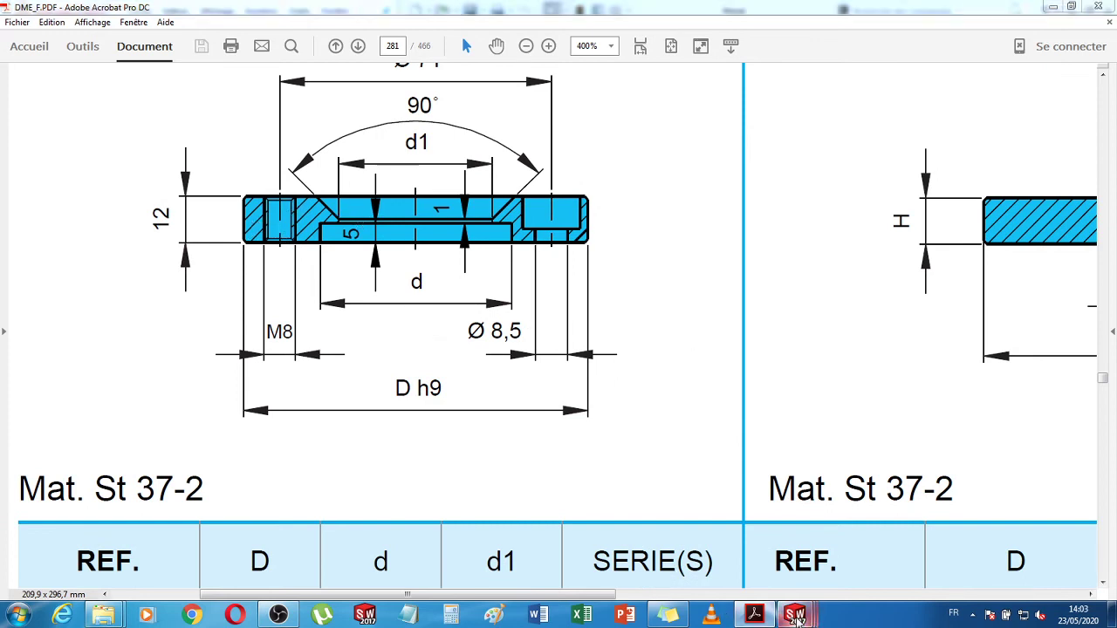
{"action": "left_click", "coordinate": [916, 563]}
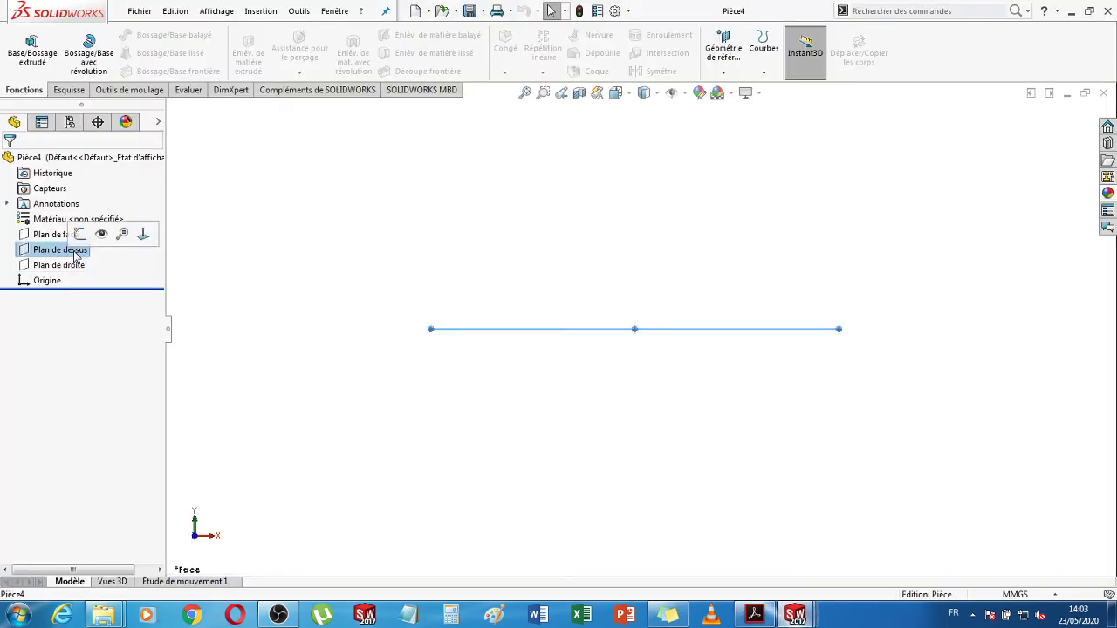
{"action": "left_click", "coordinate": [79, 234]}
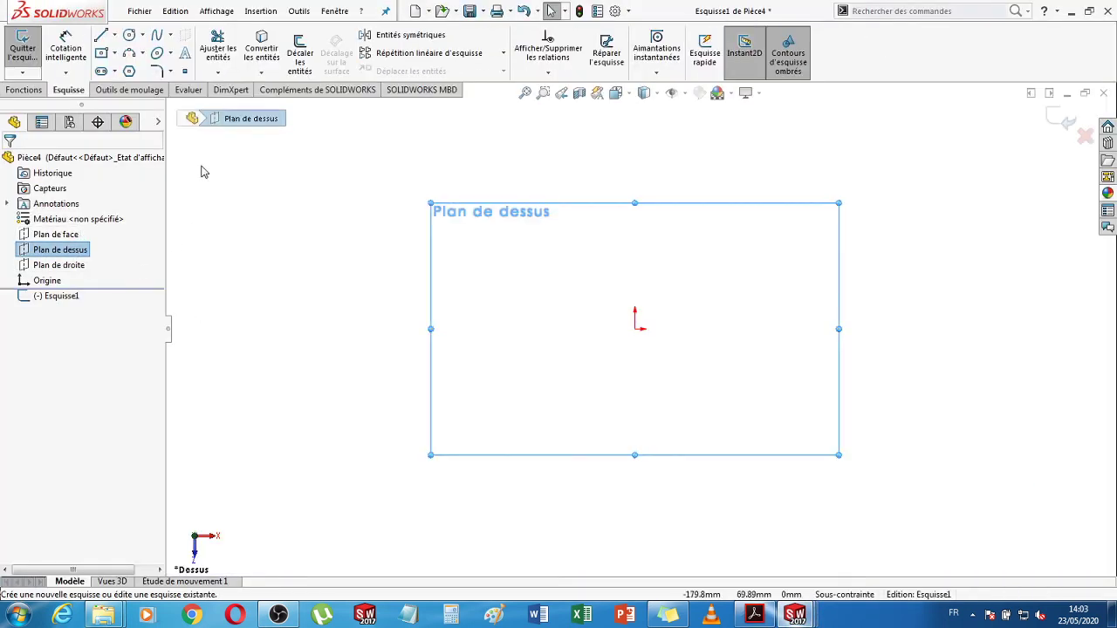
{"action": "left_click", "coordinate": [115, 36]}
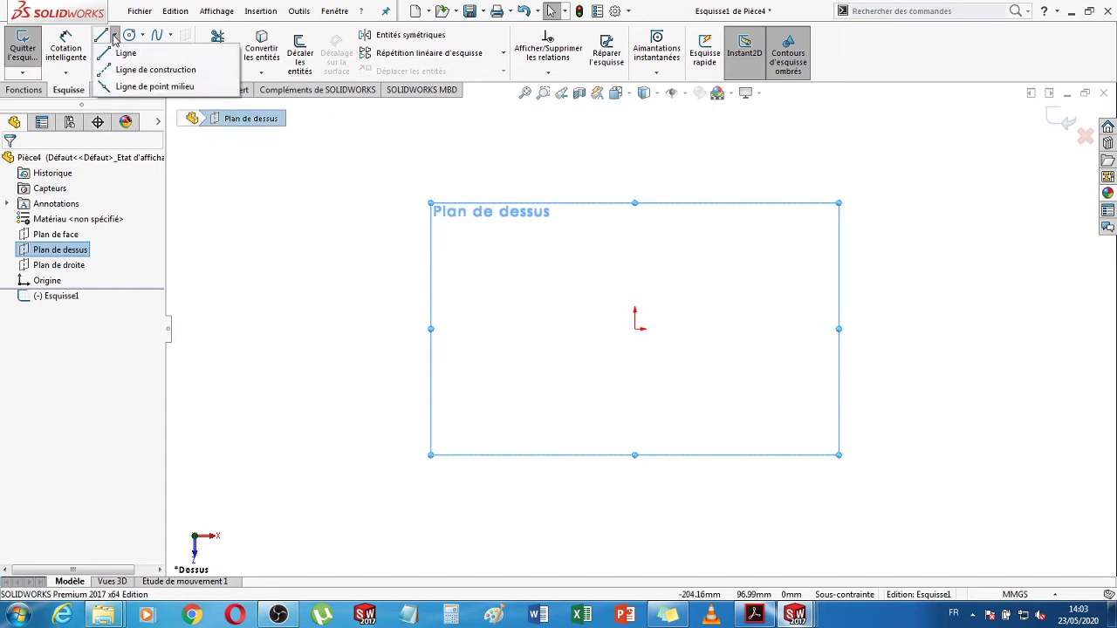
{"action": "left_click", "coordinate": [636, 278]}
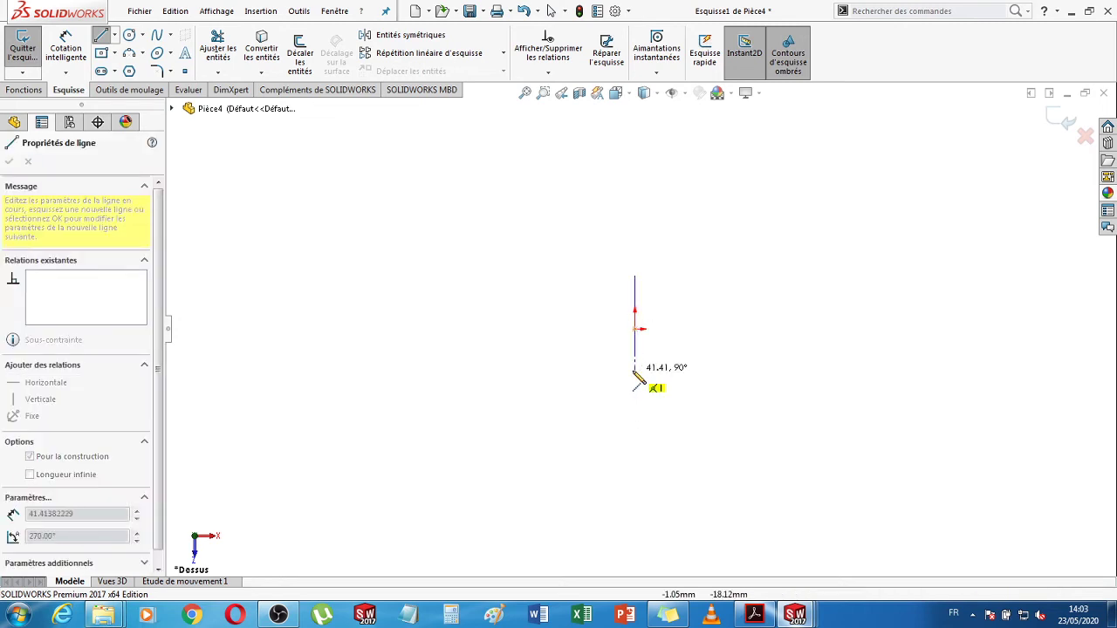
{"action": "left_click", "coordinate": [636, 371]}
{"action": "key", "text": "Escape"}
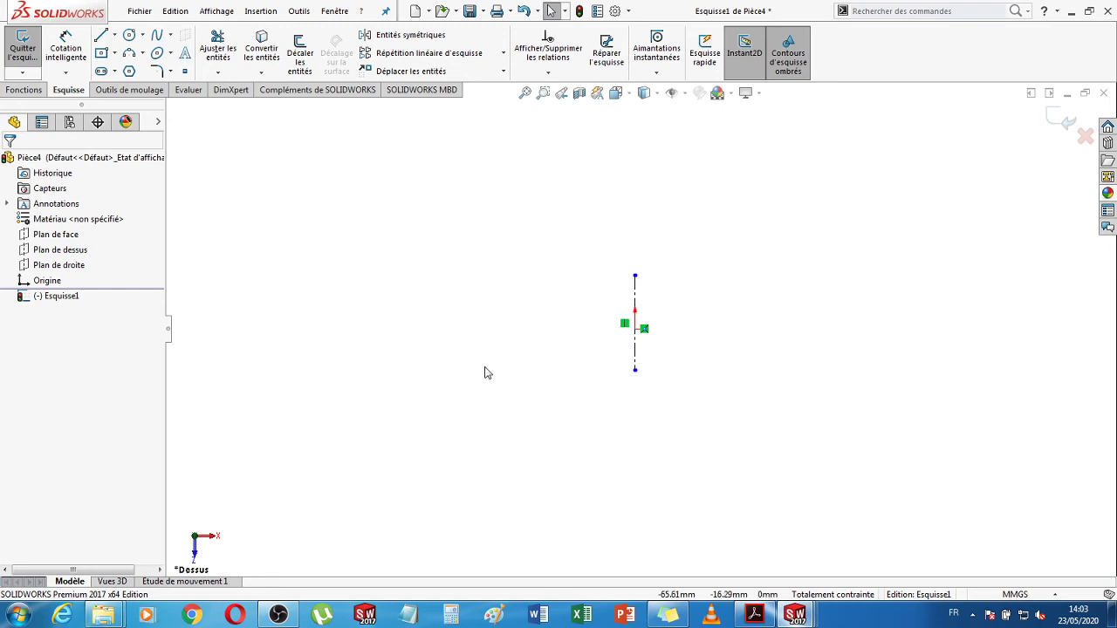
- Switch back to the DME_F.PDF catalogue in Adobe Acrobat to consult the locating ring's section drawing
{"action": "left_click", "coordinate": [755, 616]}
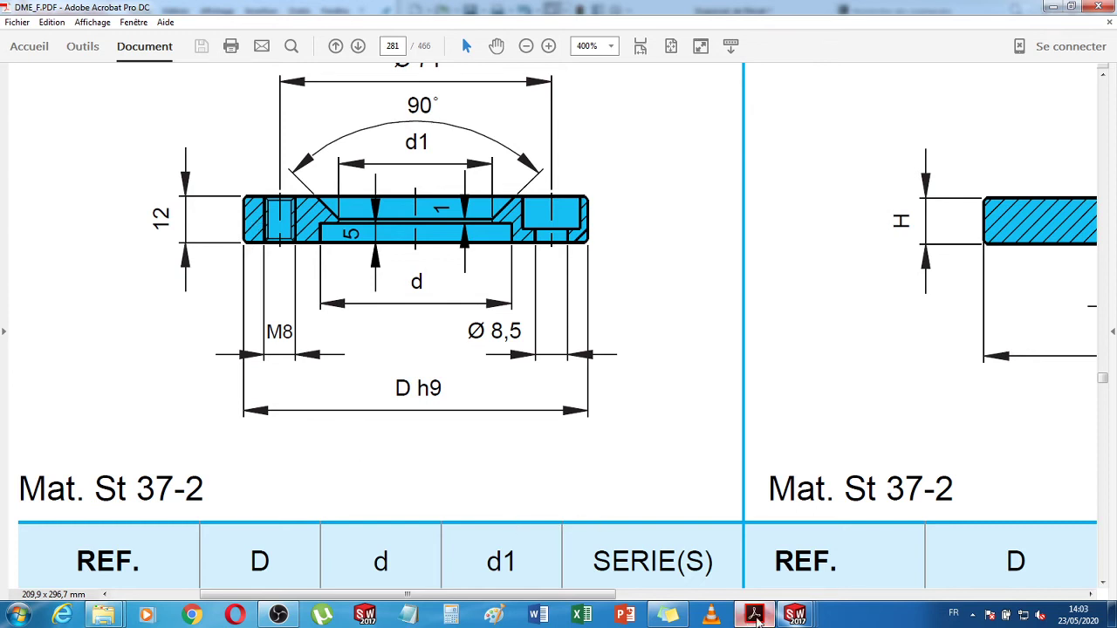
{"action": "mouse_move", "coordinate": [755, 616]}
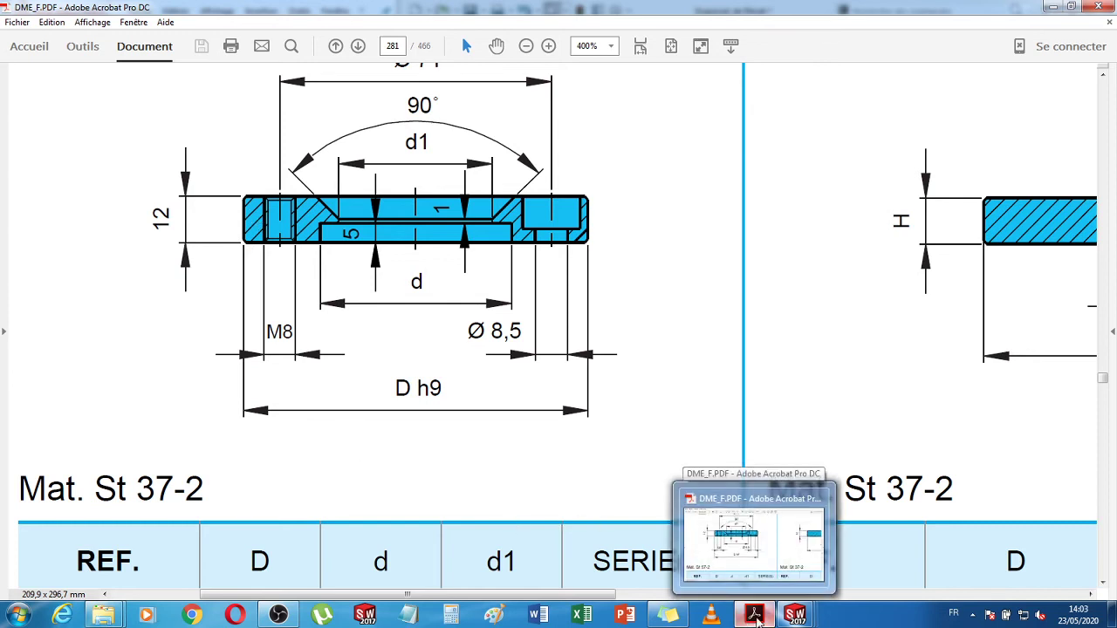
{"action": "left_click", "coordinate": [755, 616]}
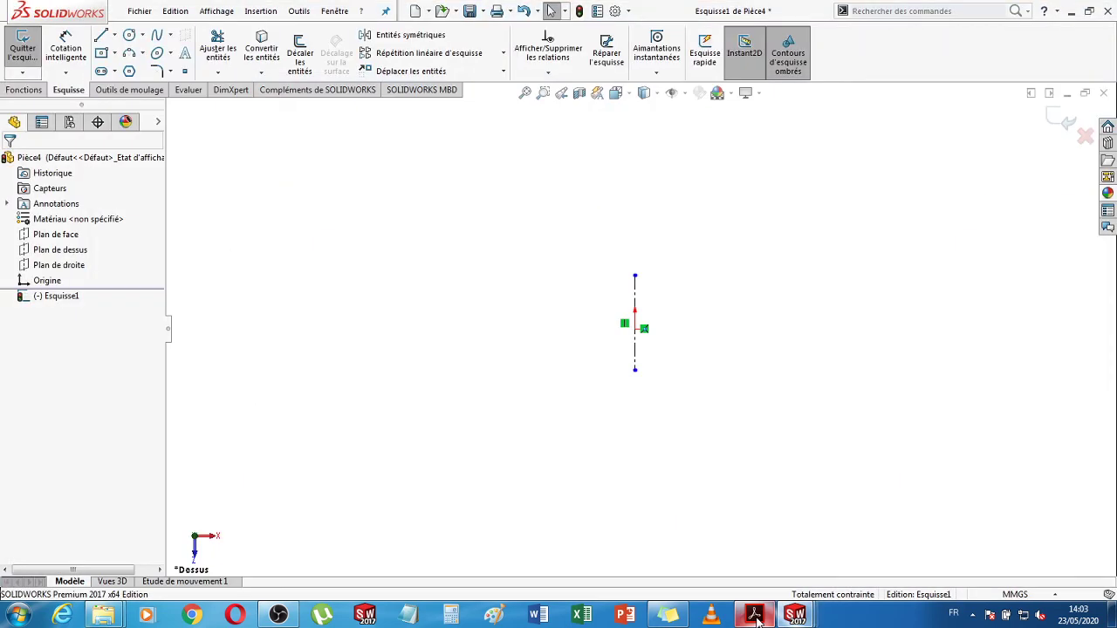
{"action": "left_click", "coordinate": [755, 616]}
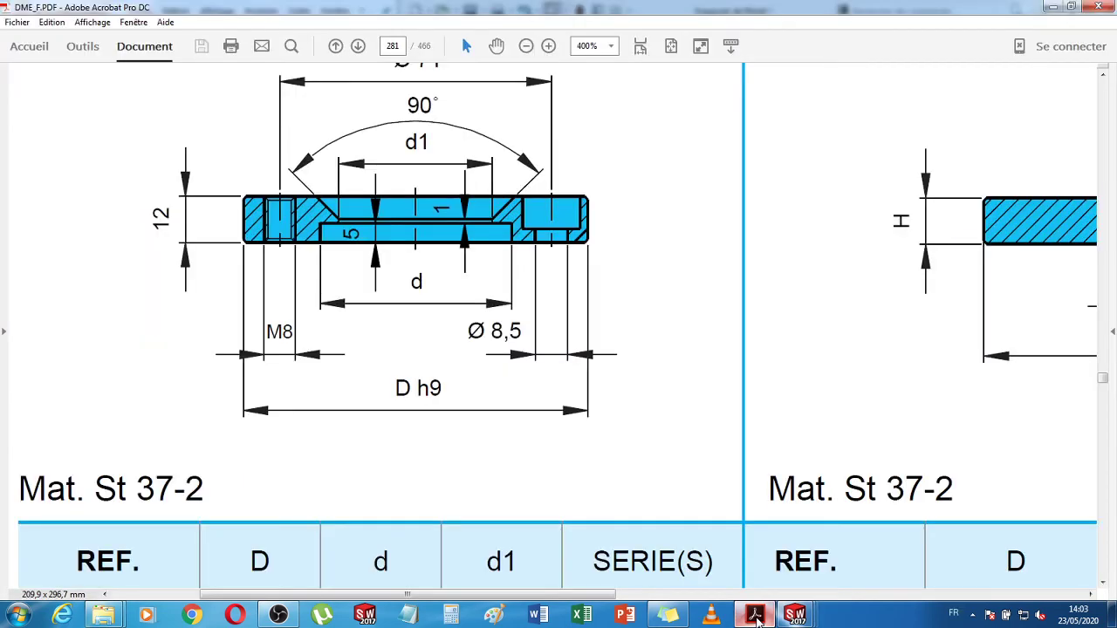
- Switch to the SOLIDWORKS part and sketch the ring's closed half-section beside the axis, about 12.5 mm high, with a 45° slope and a lower inner recess
{"action": "left_click", "coordinate": [756, 616]}
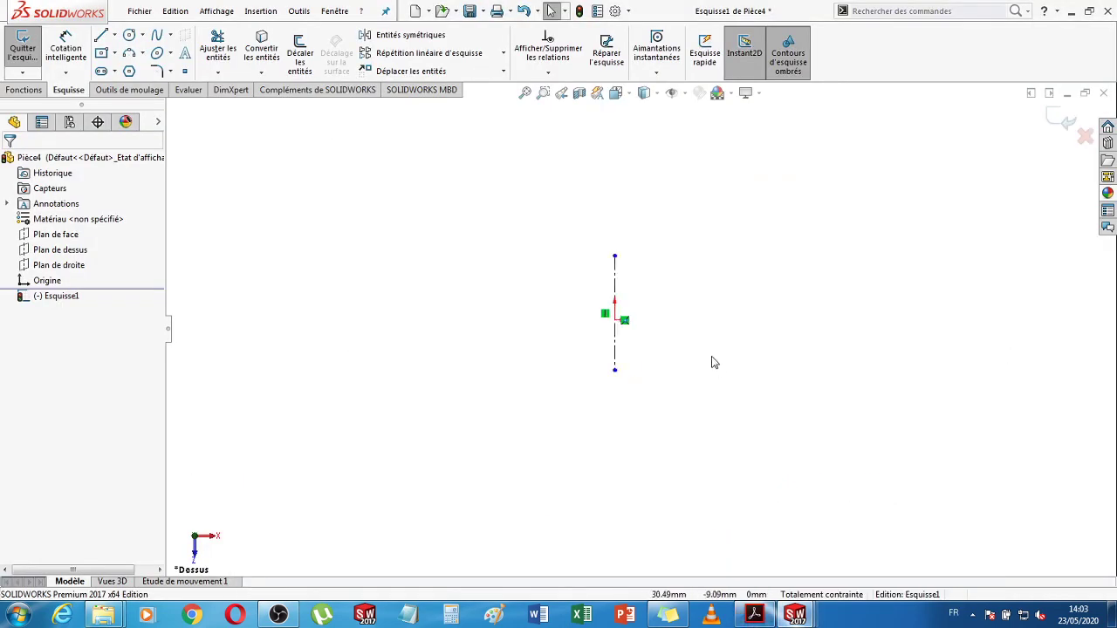
{"action": "scroll", "coordinate": [711, 363], "scroll_direction": "down", "scroll_amount": 2}
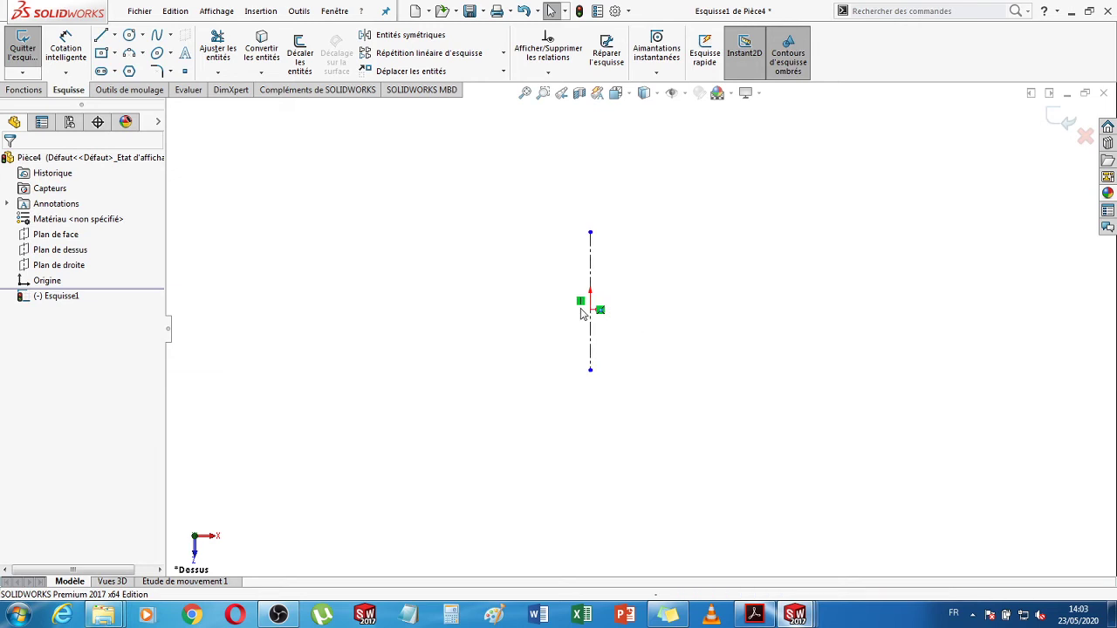
{"action": "left_click", "coordinate": [102, 35]}
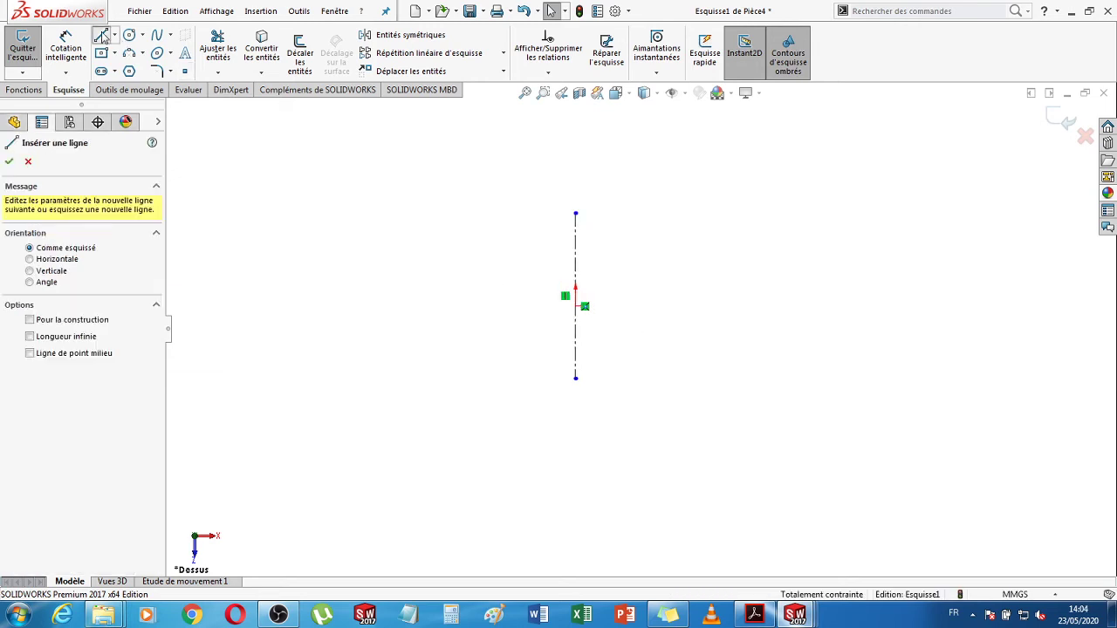
{"action": "left_click", "coordinate": [512, 306]}
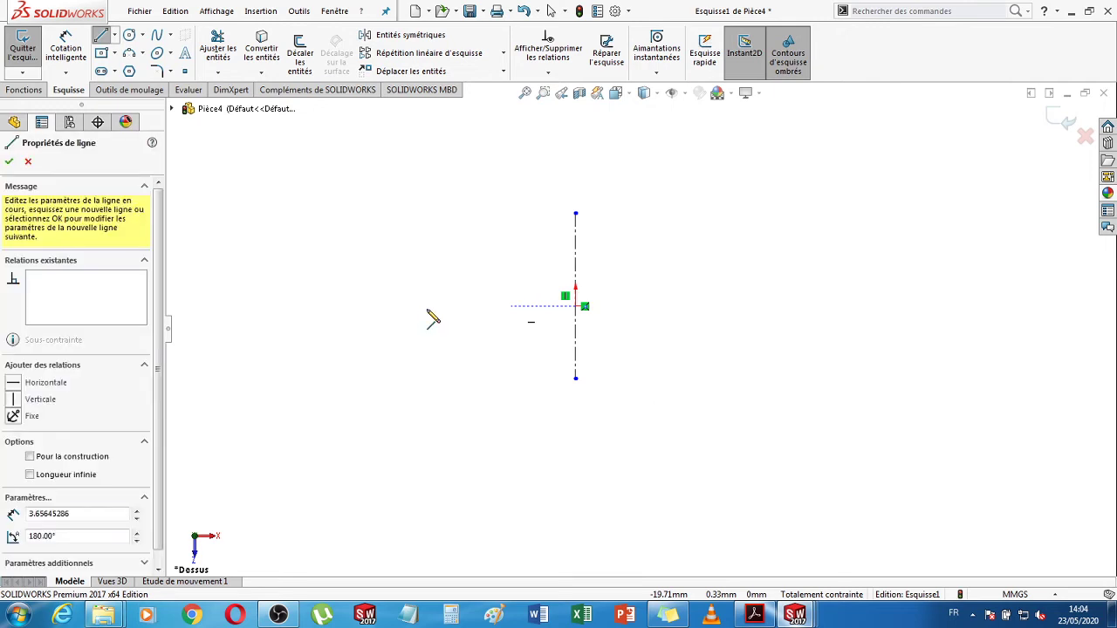
{"action": "left_click", "coordinate": [419, 306]}
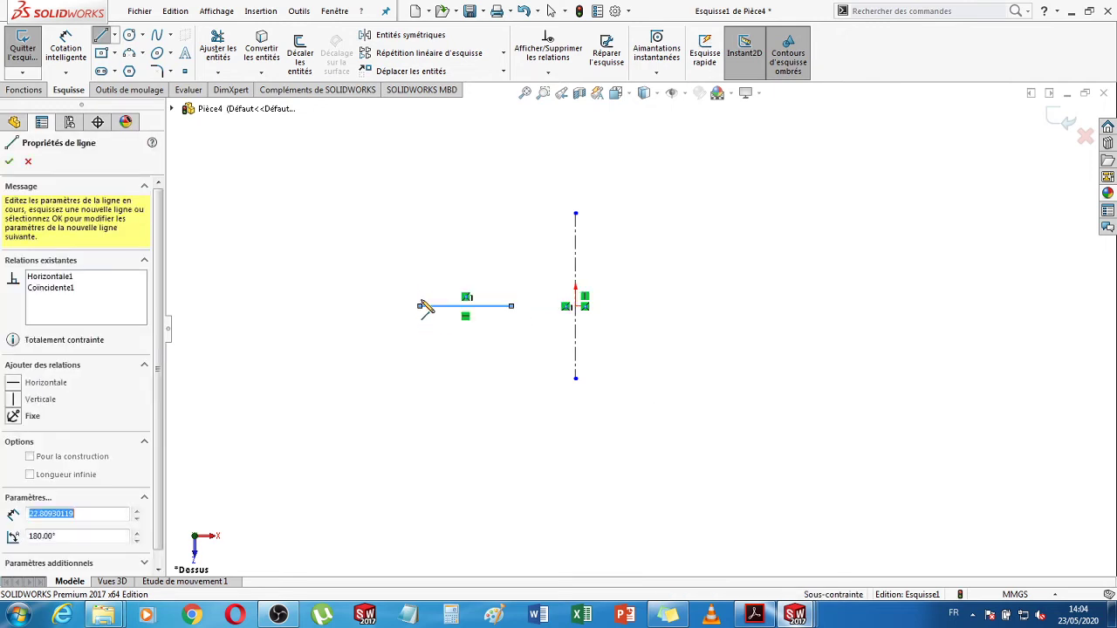
{"action": "left_click", "coordinate": [419, 256]}
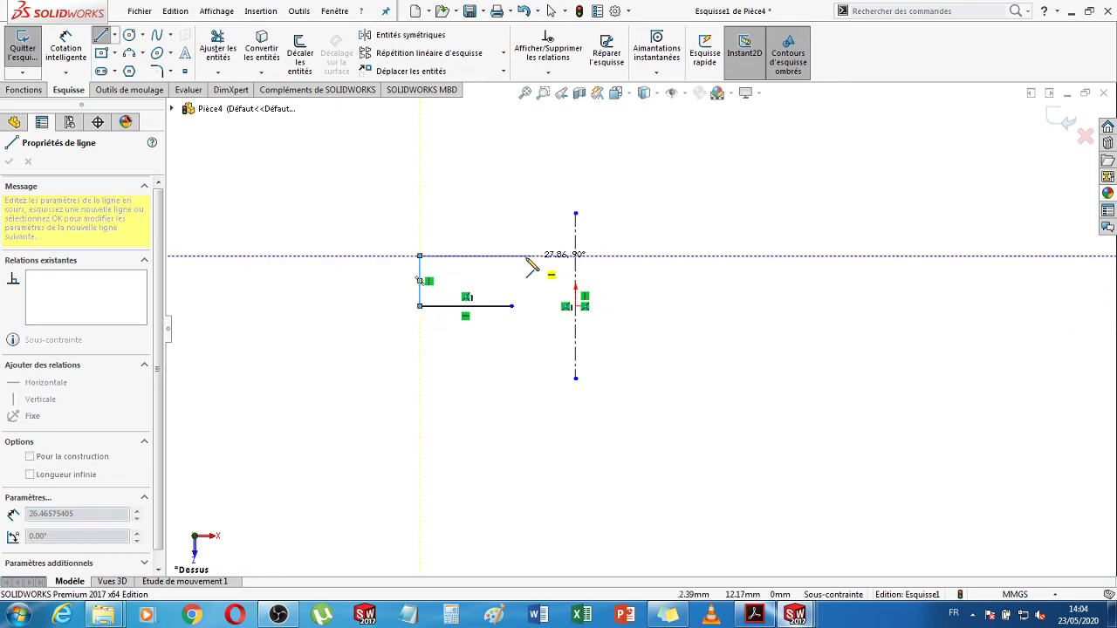
{"action": "left_click", "coordinate": [530, 257]}
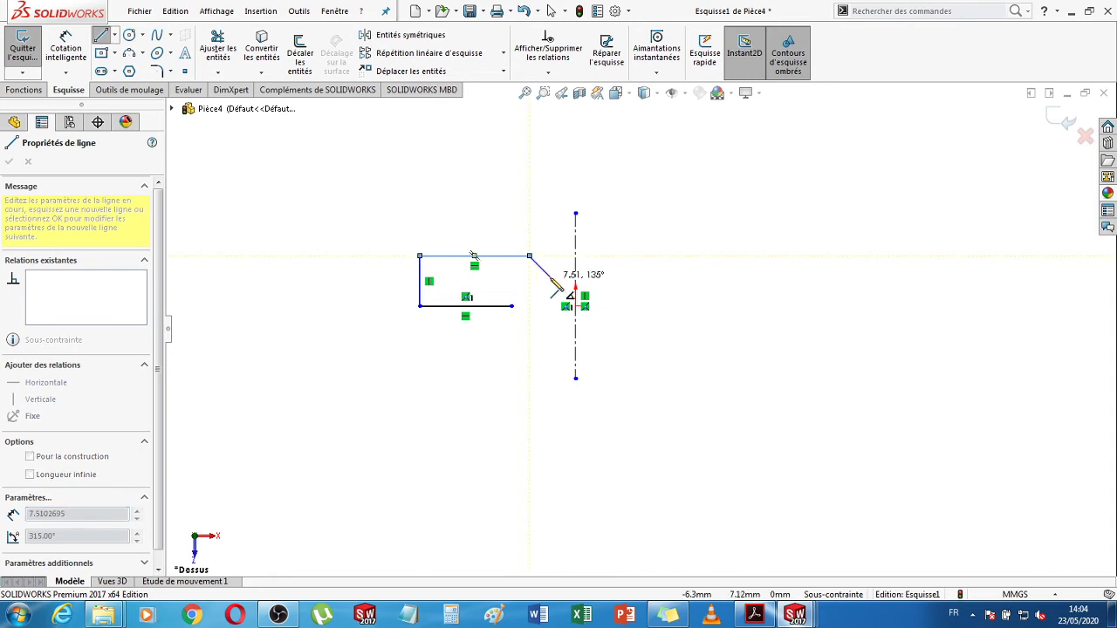
{"action": "left_click", "coordinate": [550, 278]}
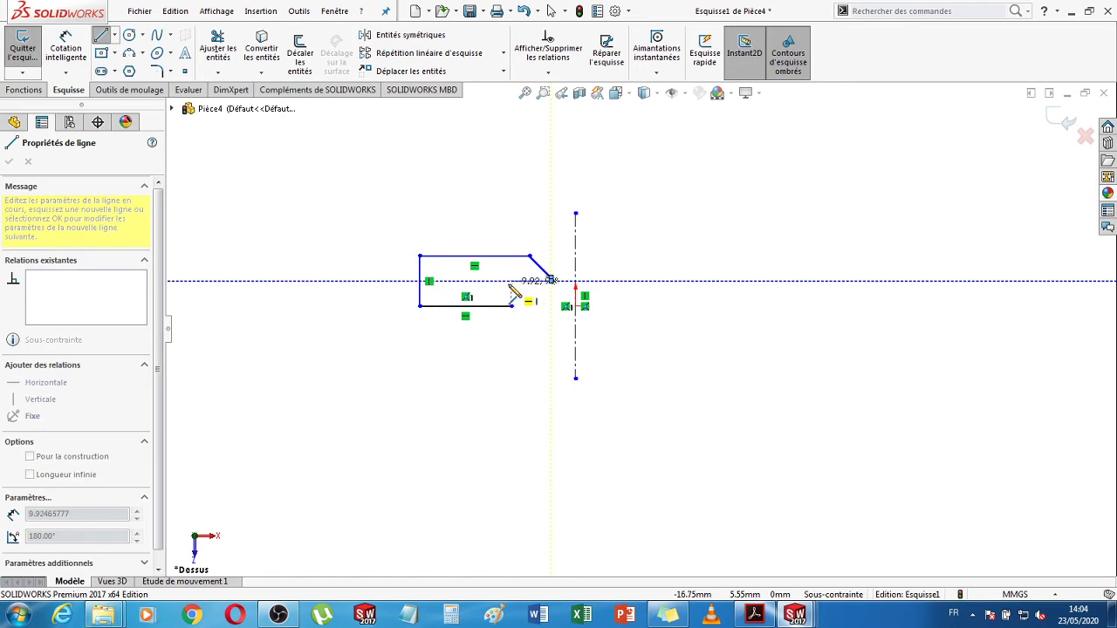
{"action": "left_click", "coordinate": [511, 281]}
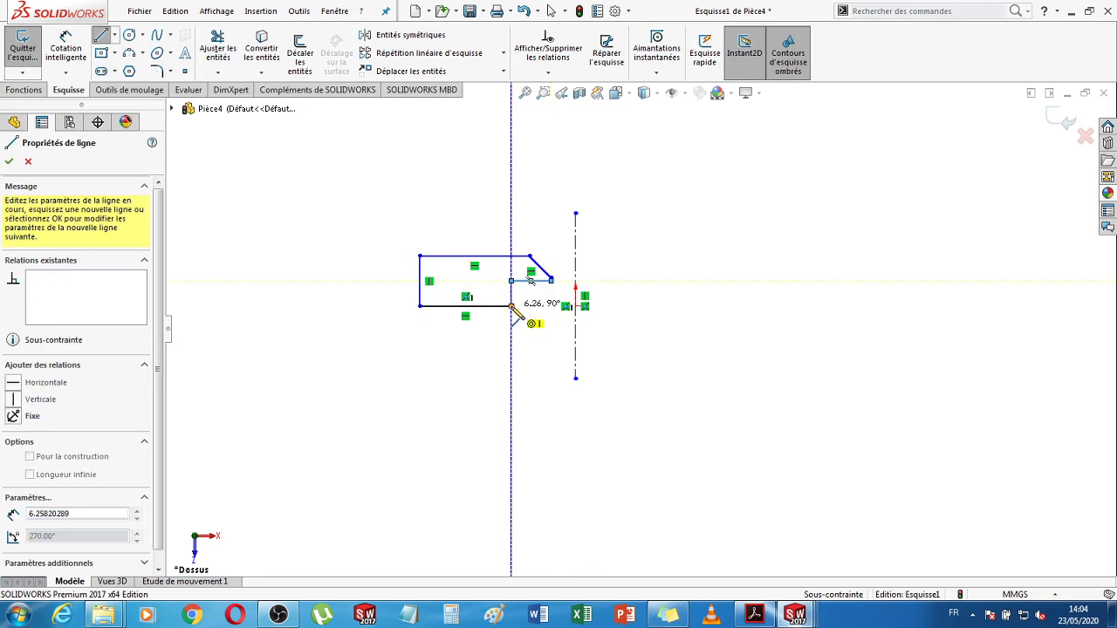
{"action": "left_click", "coordinate": [512, 307]}
{"action": "scroll", "coordinate": [547, 301], "scroll_direction": "down", "scroll_amount": 1}
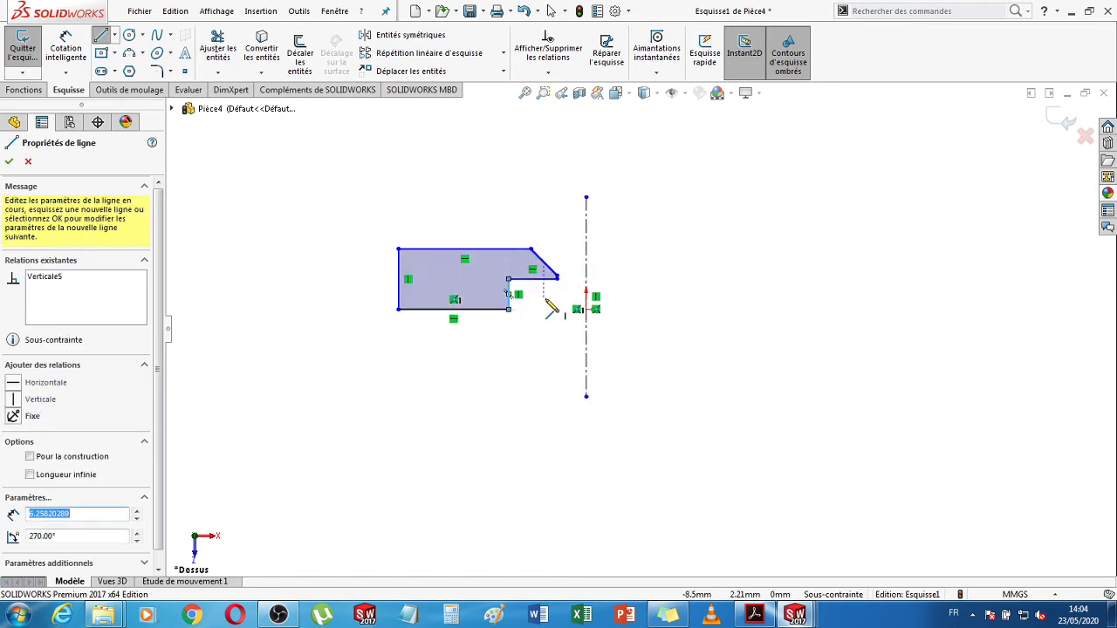
{"action": "scroll", "coordinate": [550, 305], "scroll_direction": "down", "scroll_amount": 4}
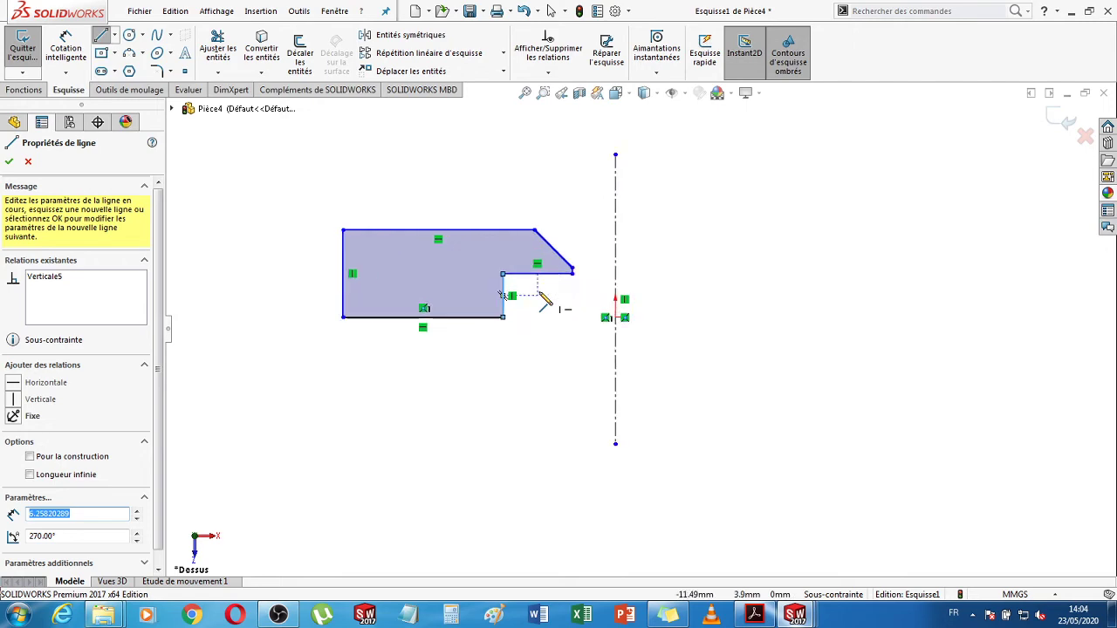
- Check the catalogue drawing and dimension the profile's outer vertical edge at 12 mm
{"action": "left_click", "coordinate": [758, 616]}
{"action": "left_click", "coordinate": [757, 616]}
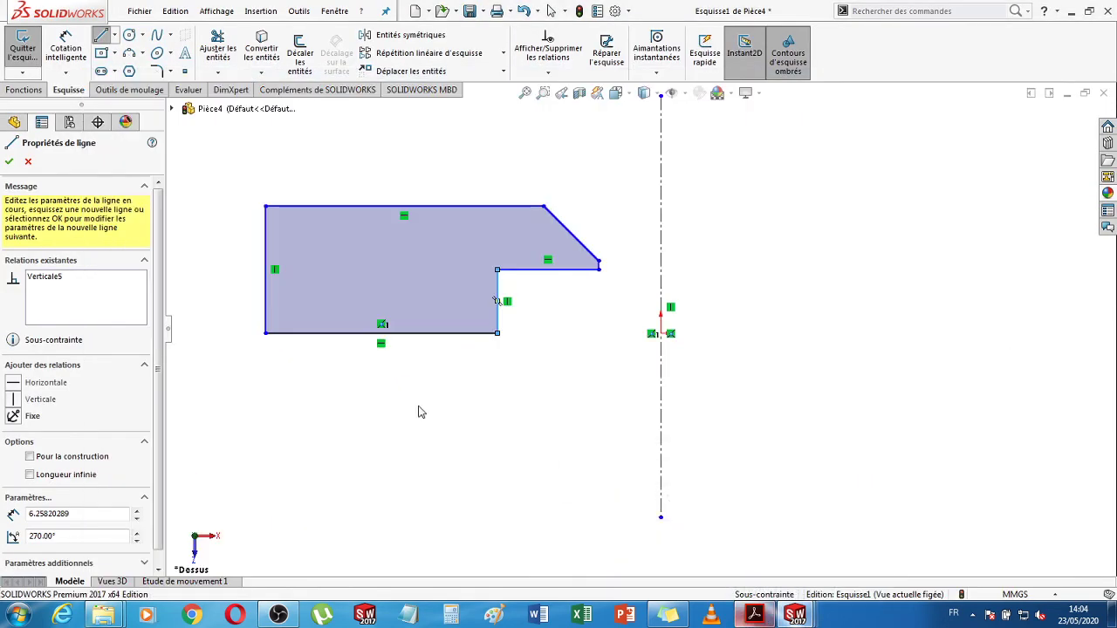
{"action": "key", "text": "Escape"}
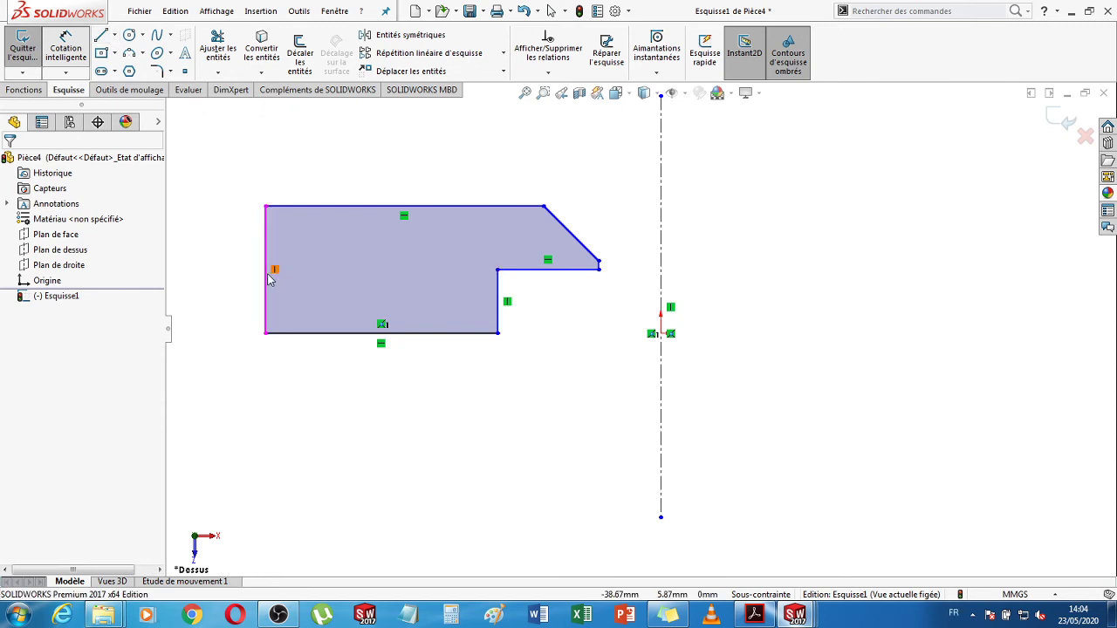
{"action": "left_click", "coordinate": [236, 282]}
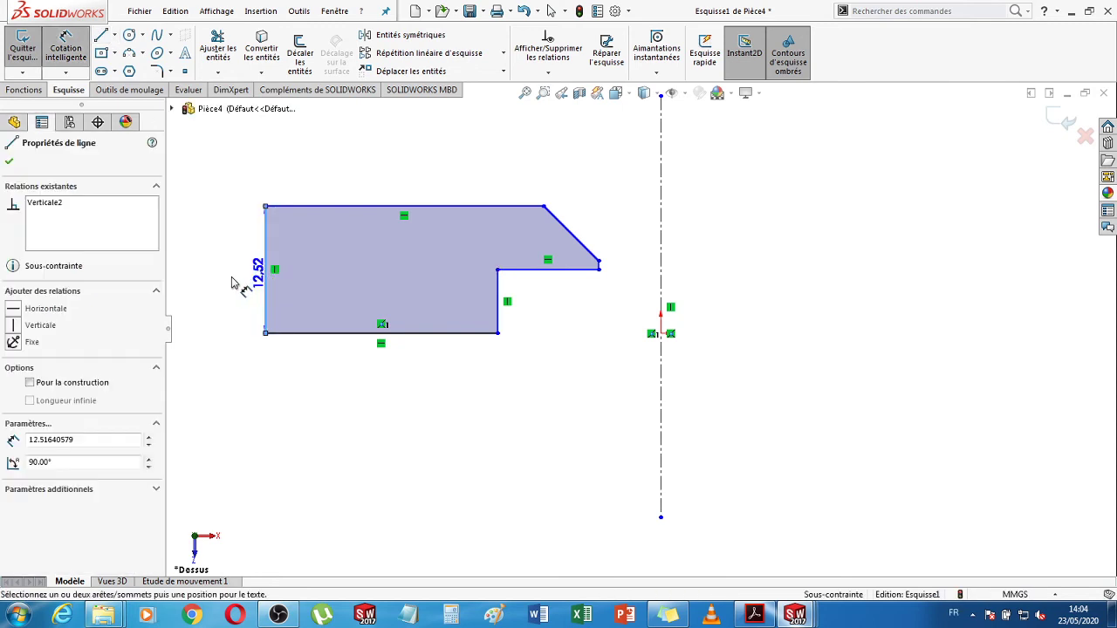
{"action": "left_click", "coordinate": [225, 282]}
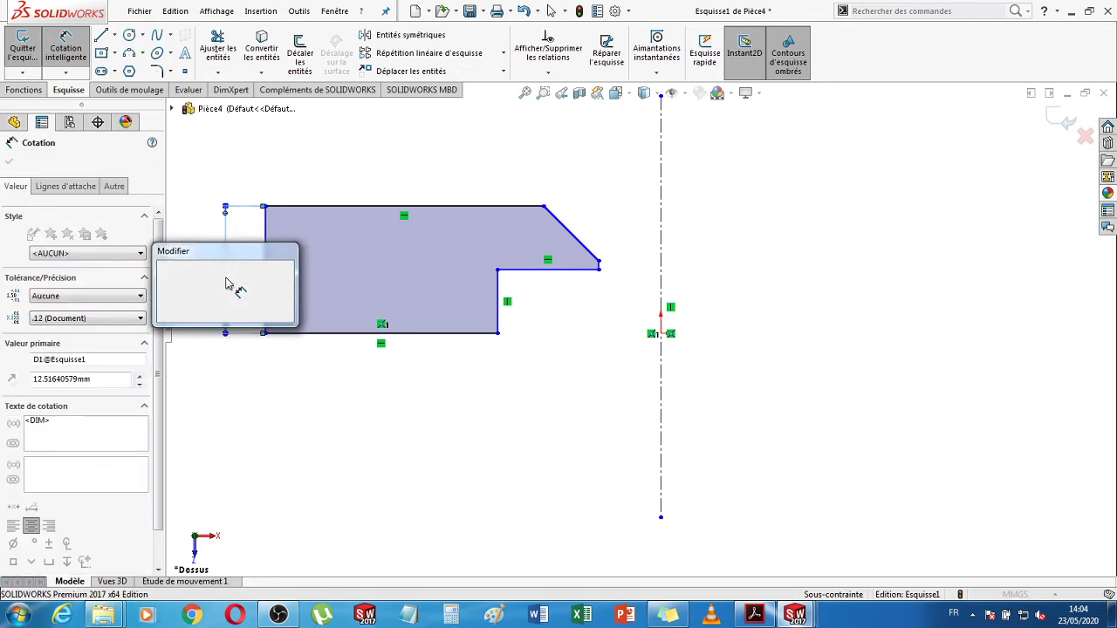
{"action": "type", "text": "12"}
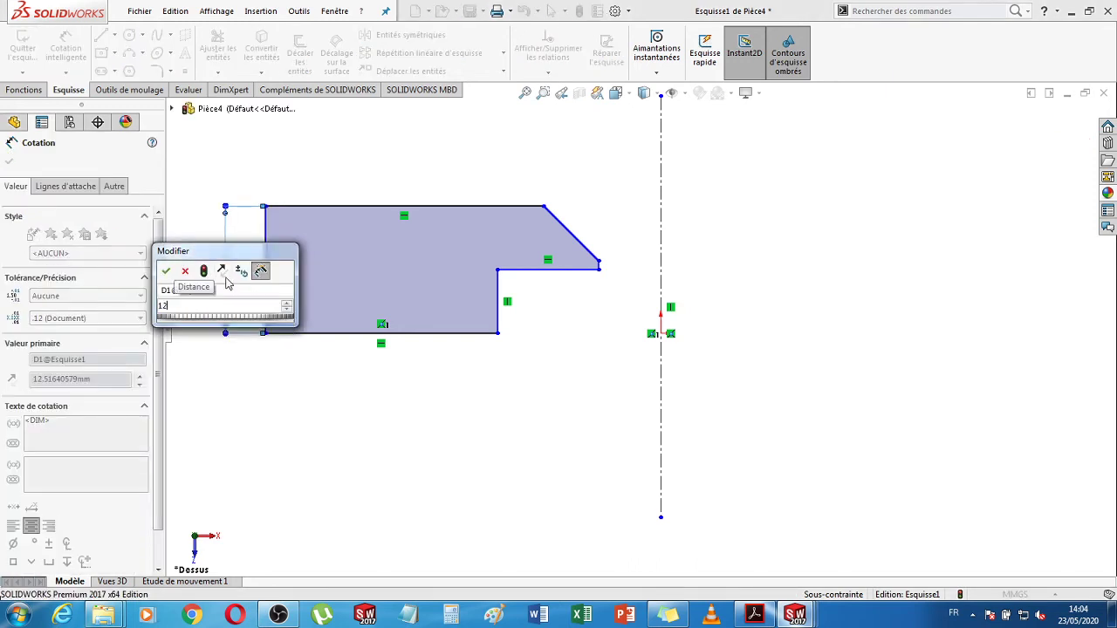
{"action": "key", "text": "Return"}
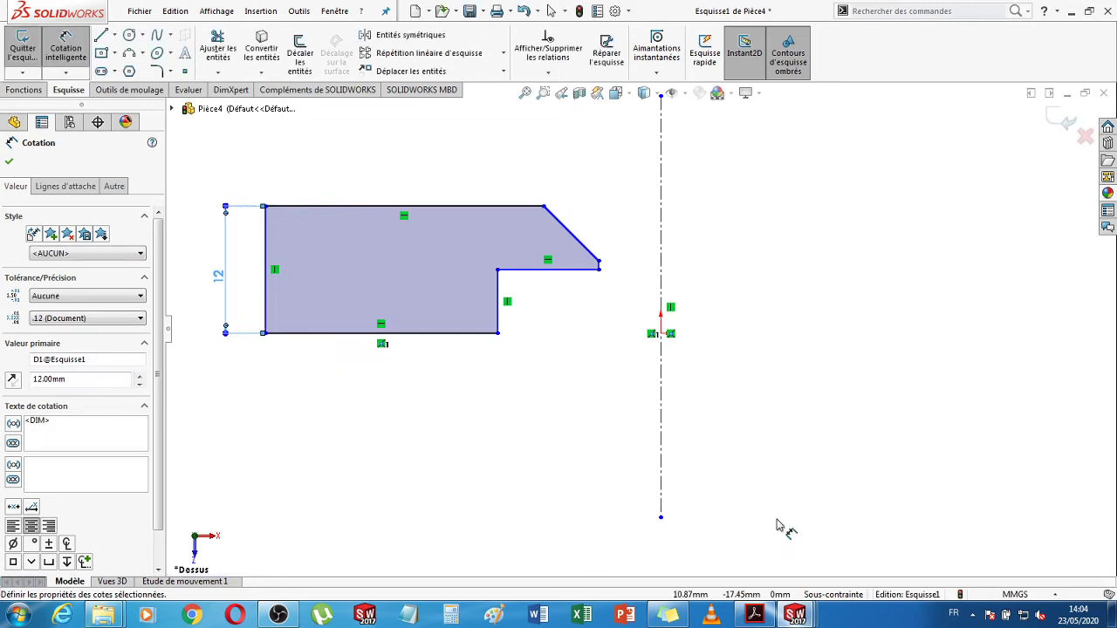
- Check the catalogue drawing and dimension the recess height at 5 mm between the recess's horizontal edge and the profile's base
{"action": "left_click", "coordinate": [764, 617]}
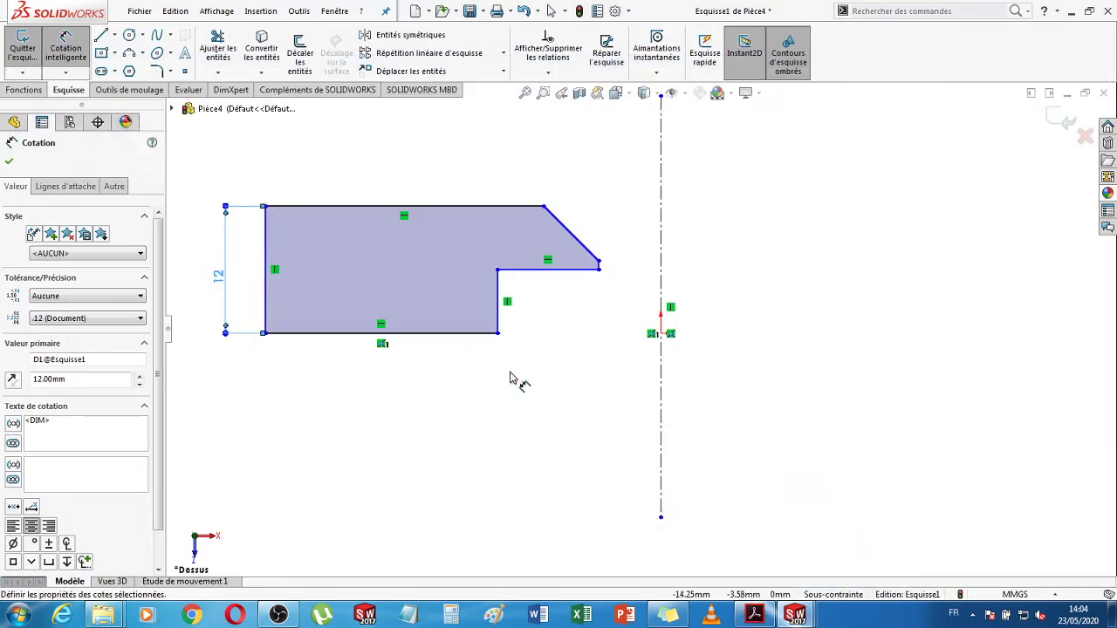
{"action": "left_click", "coordinate": [548, 270]}
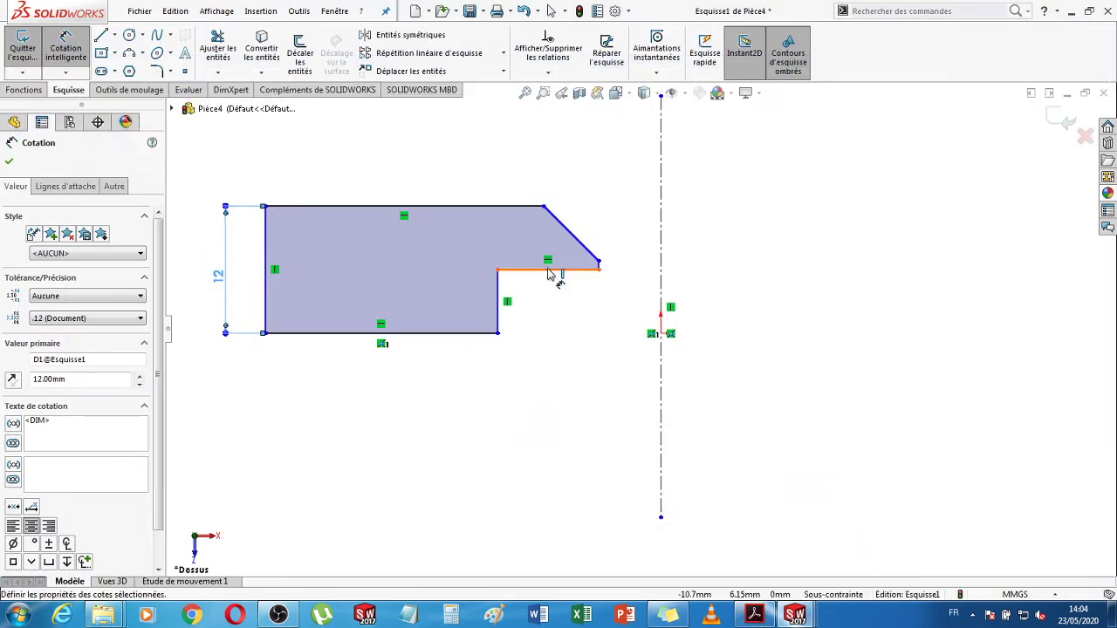
{"action": "left_click", "coordinate": [467, 334]}
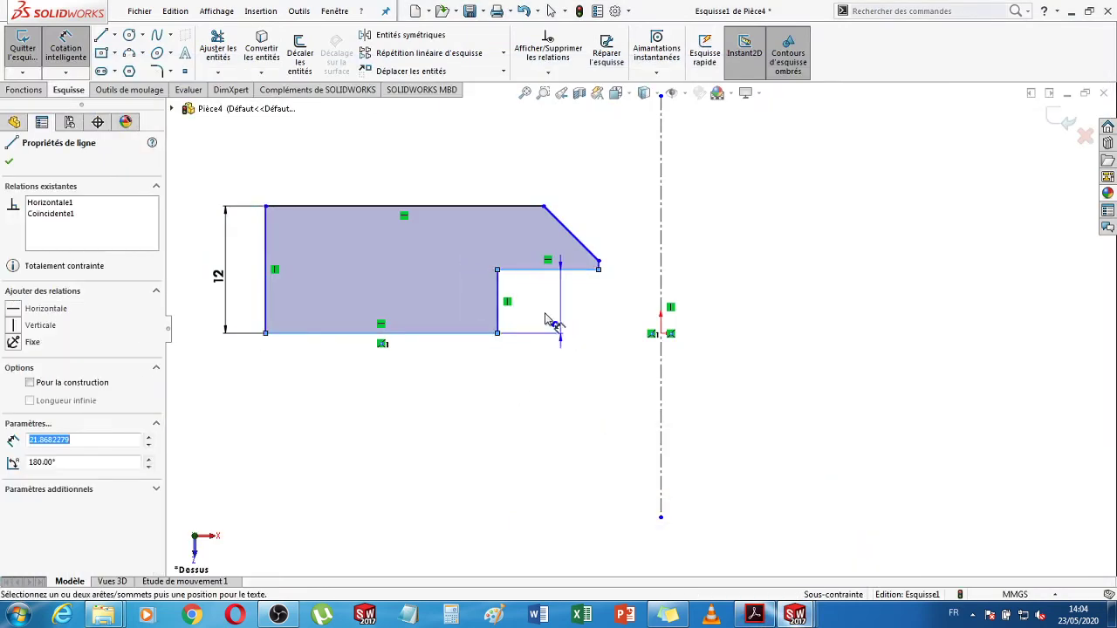
{"action": "left_click", "coordinate": [449, 311]}
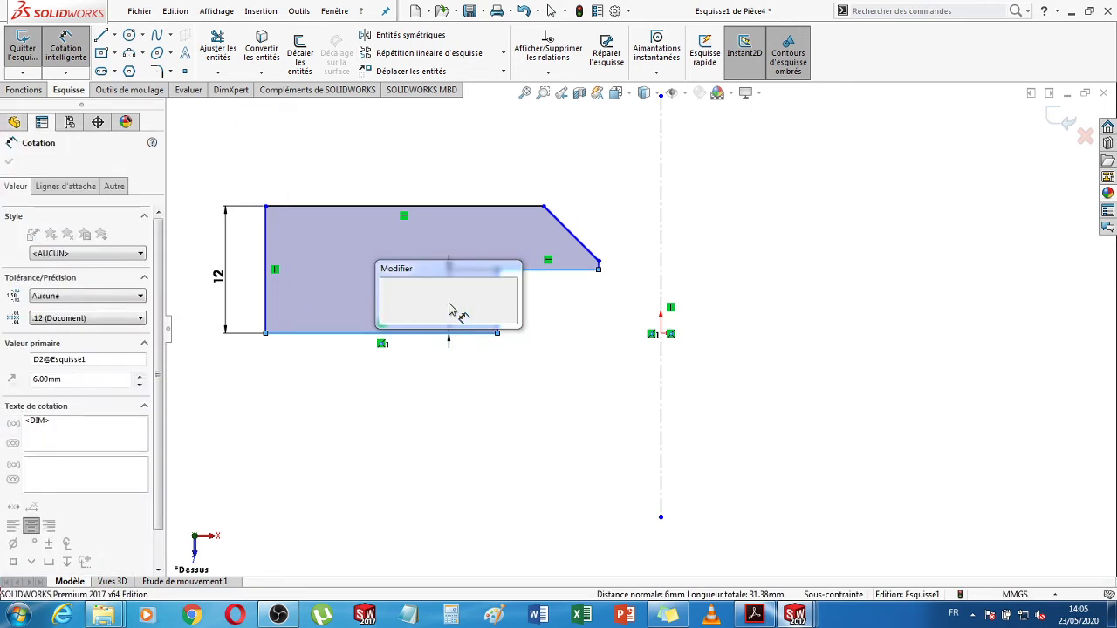
{"action": "key", "text": "Return"}
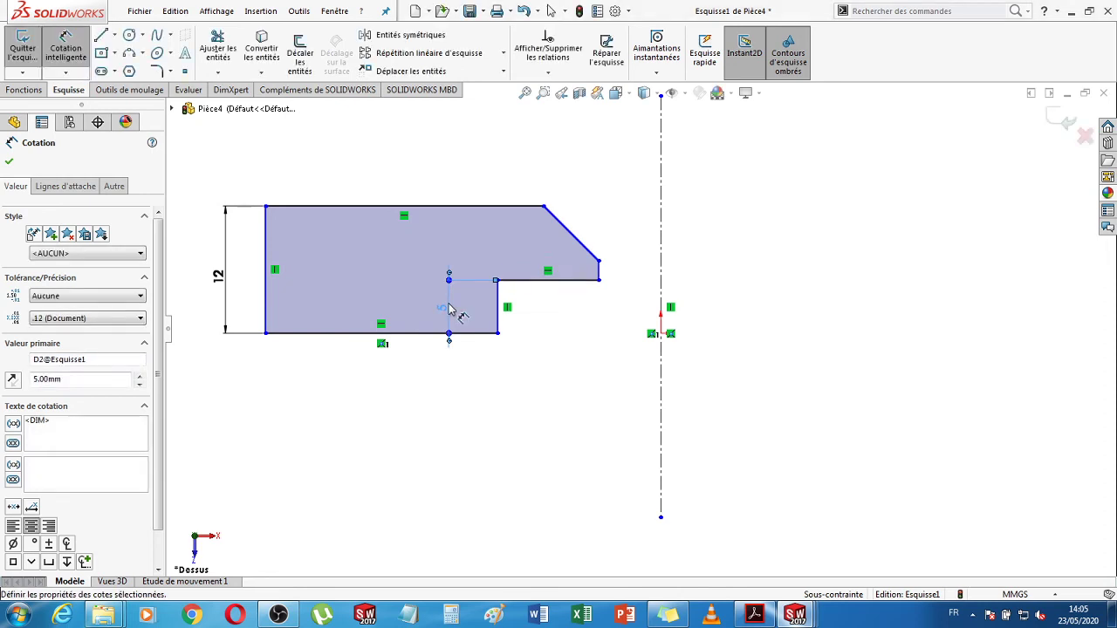
- Dimension the short inner edge below the sloped line at 1 mm
{"action": "left_click", "coordinate": [596, 272]}
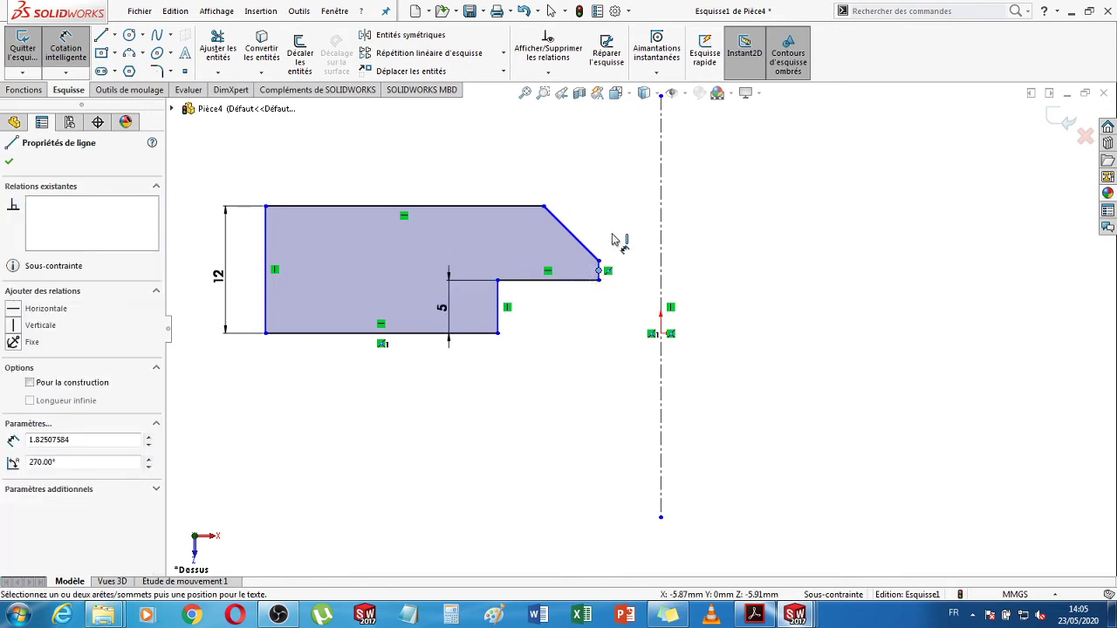
{"action": "key", "text": "Escape"}
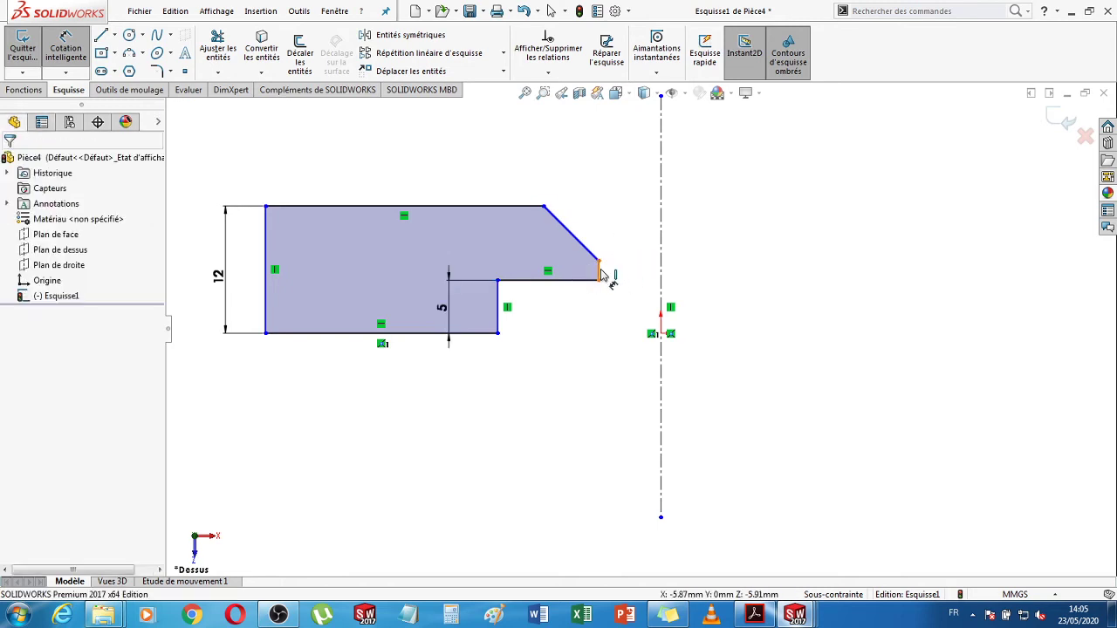
{"action": "left_click", "coordinate": [601, 272]}
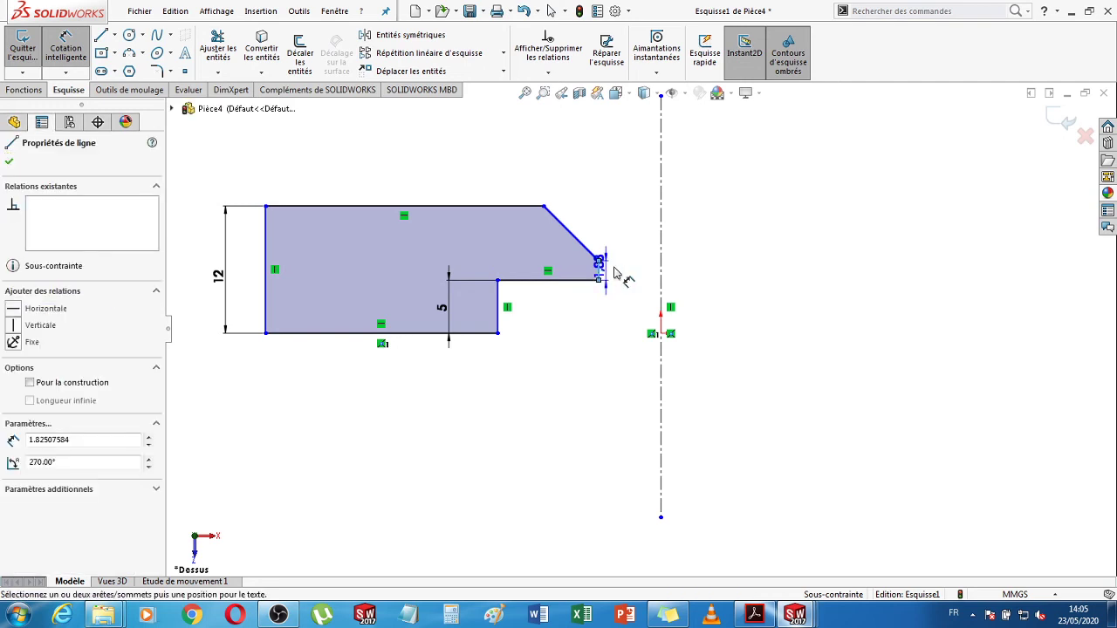
{"action": "left_click", "coordinate": [621, 274]}
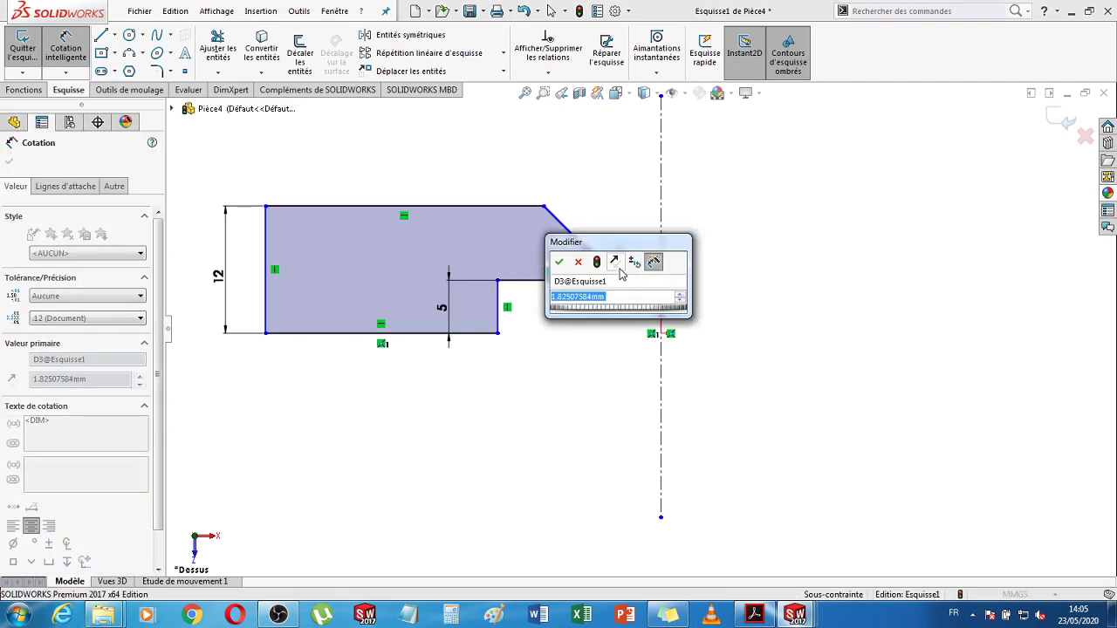
{"action": "key", "text": "Return"}
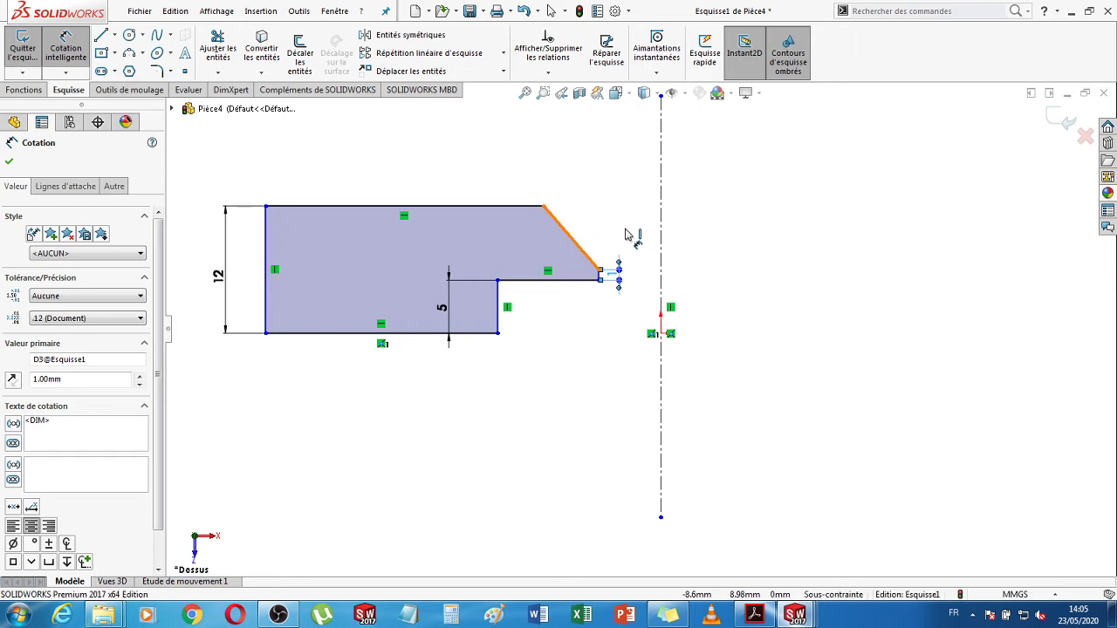
- Dimension the angle between the sloped line and the vertical construction line at 45°
{"action": "left_click", "coordinate": [576, 241]}
{"action": "left_click", "coordinate": [660, 225]}
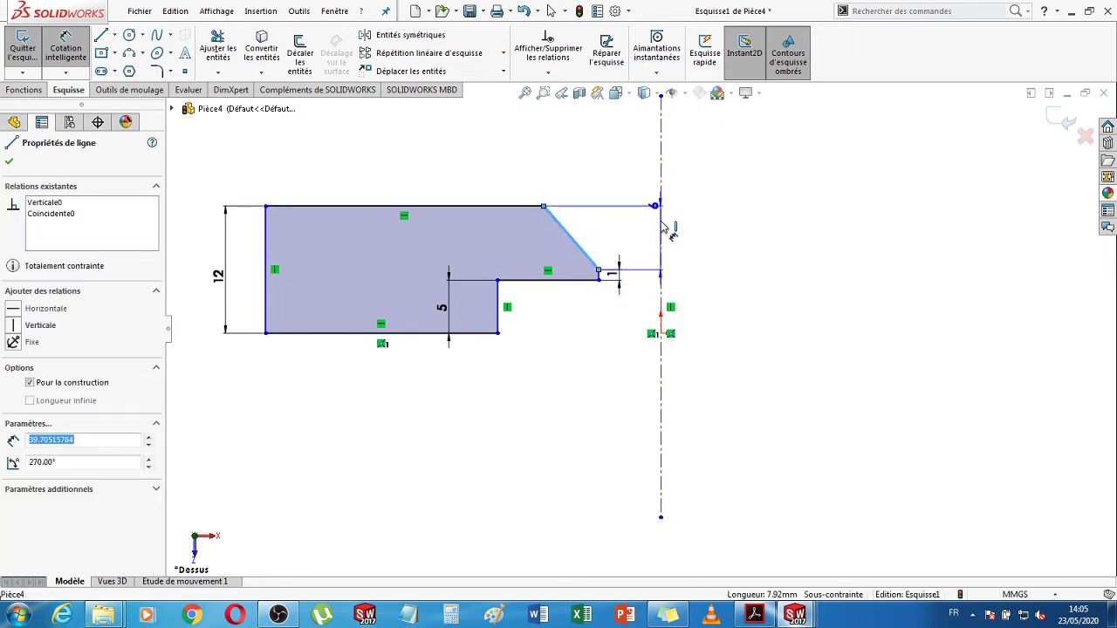
{"action": "left_click", "coordinate": [623, 206]}
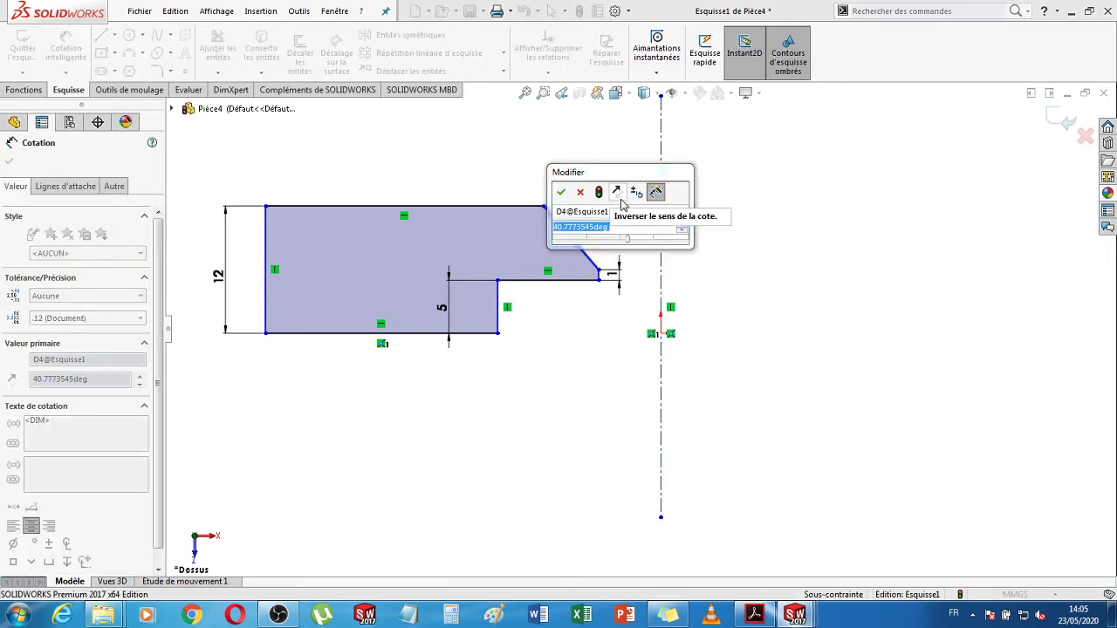
{"action": "key", "text": "Return"}
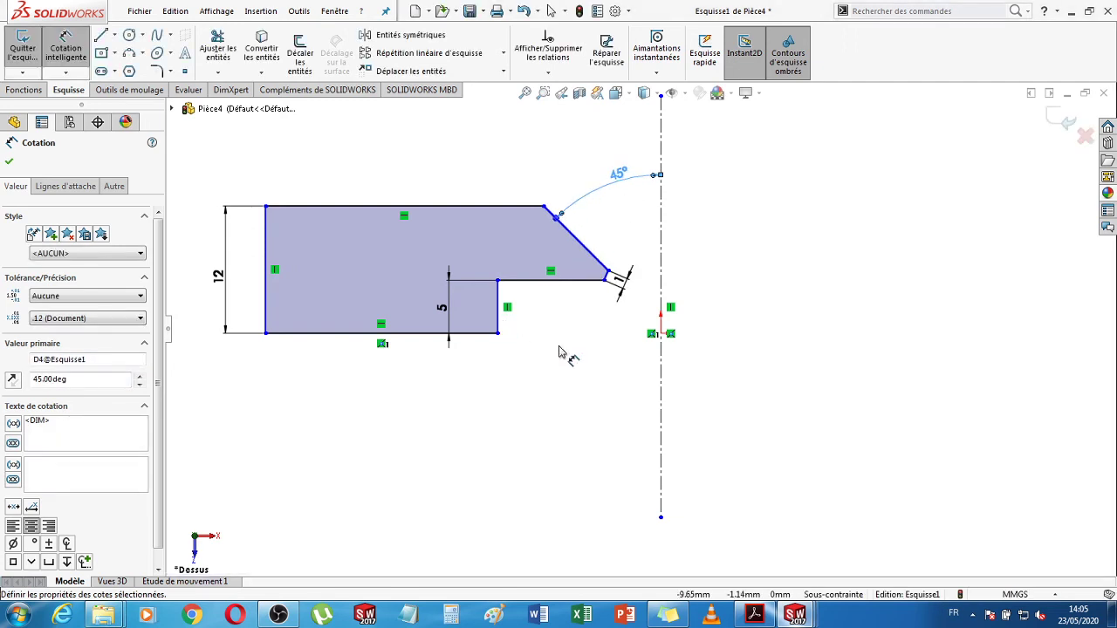
{"action": "left_click", "coordinate": [590, 352]}
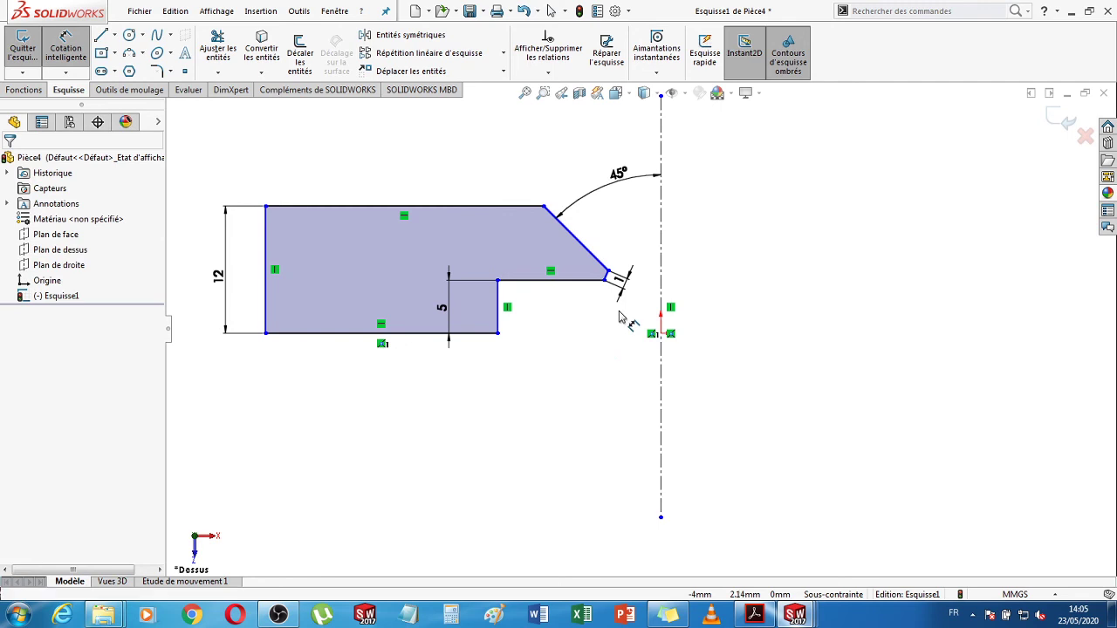
{"action": "key", "text": "Escape"}
- Add a vertical relation to the 1 mm inner edge of the profile
{"action": "scroll", "coordinate": [609, 283], "scroll_direction": "down", "scroll_amount": 2}
{"action": "scroll", "coordinate": [609, 283], "scroll_direction": "down", "scroll_amount": 3}
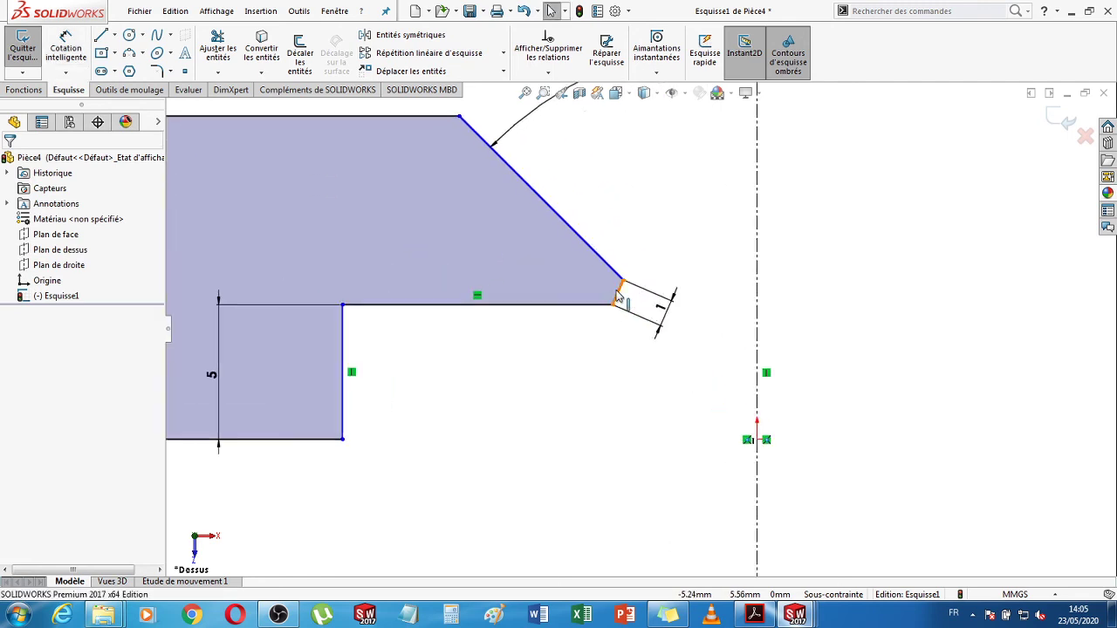
{"action": "left_click", "coordinate": [616, 294]}
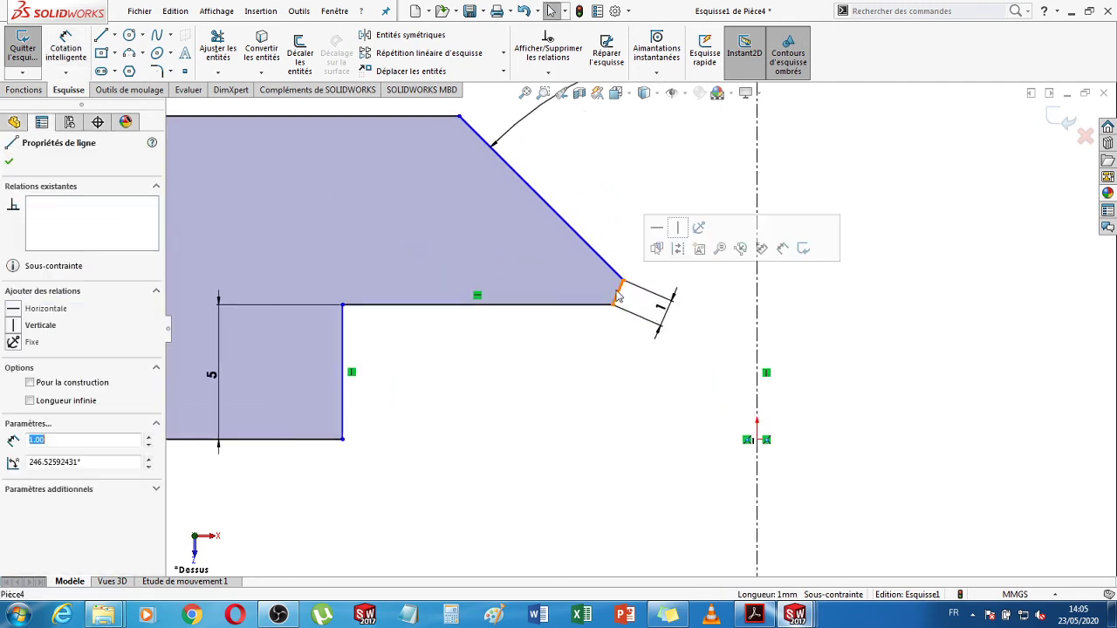
{"action": "left_click", "coordinate": [677, 229]}
{"action": "scroll", "coordinate": [618, 432], "scroll_direction": "up", "scroll_amount": 3}
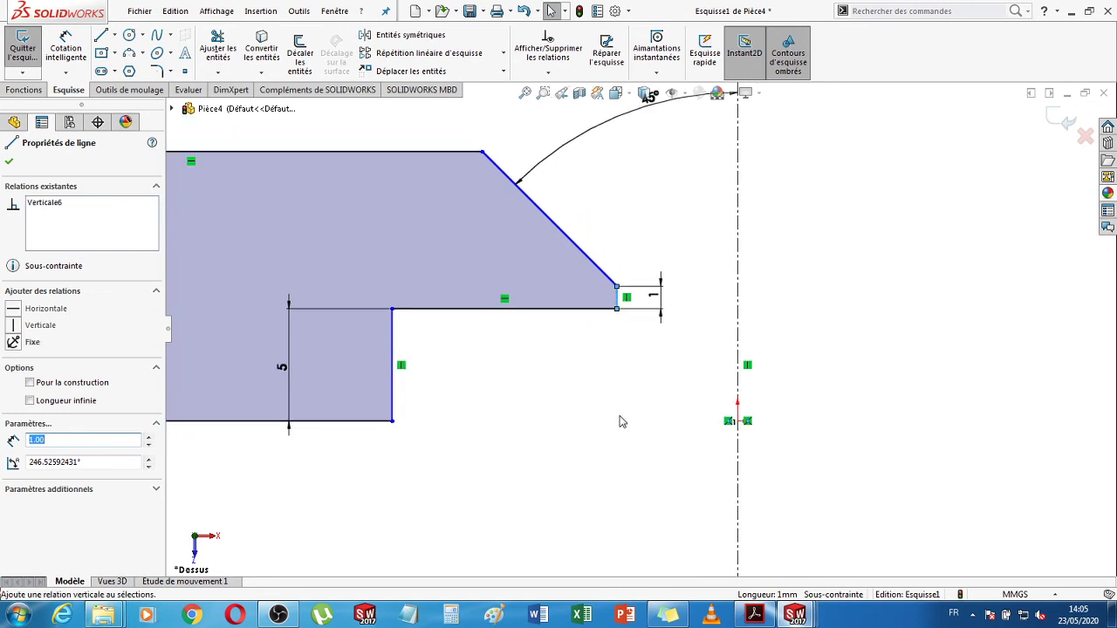
{"action": "scroll", "coordinate": [608, 444], "scroll_direction": "up", "scroll_amount": 1}
{"action": "left_click", "coordinate": [594, 461]}
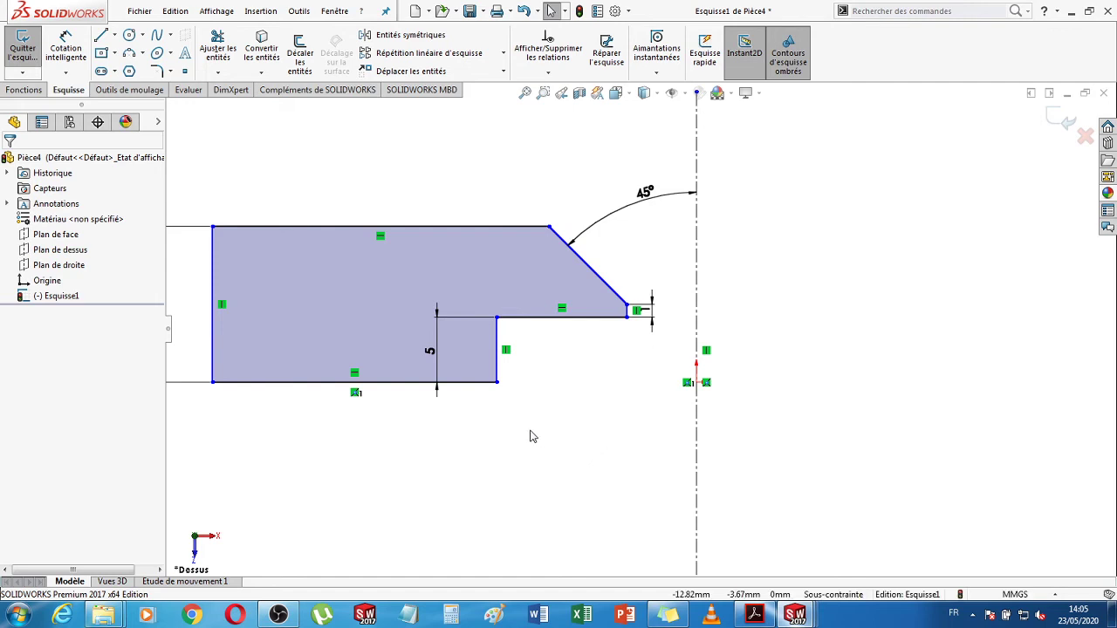
- Check the catalogue drawing and try to dimension the distance from the short inner edge to the vertical construction line at 40 mm
{"action": "left_click", "coordinate": [88, 54]}
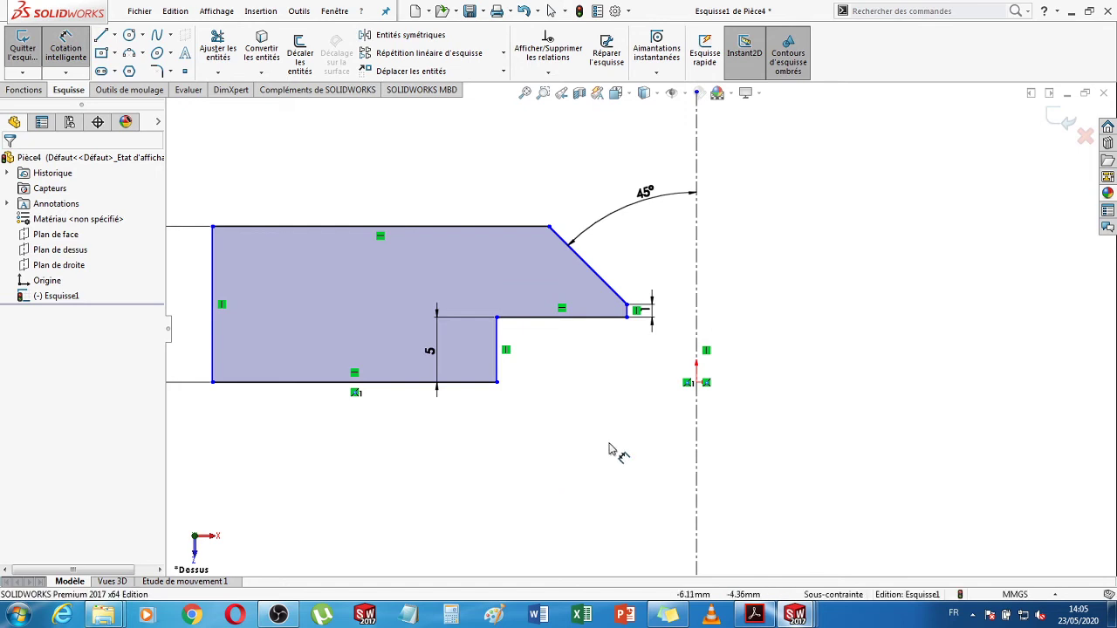
{"action": "left_click", "coordinate": [756, 615]}
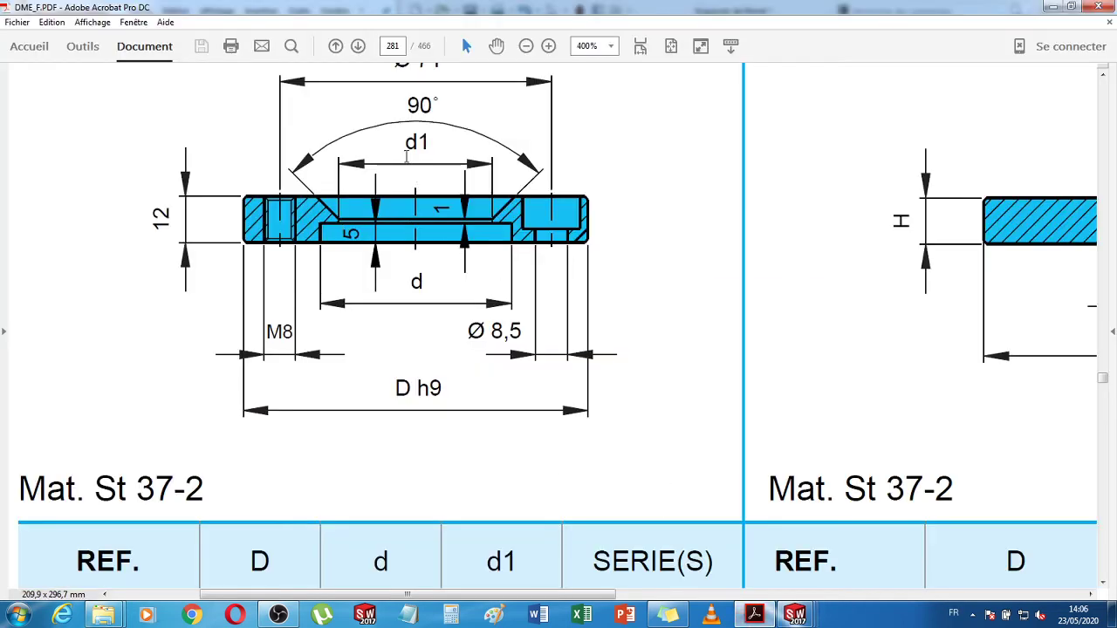
{"action": "left_click", "coordinate": [758, 615]}
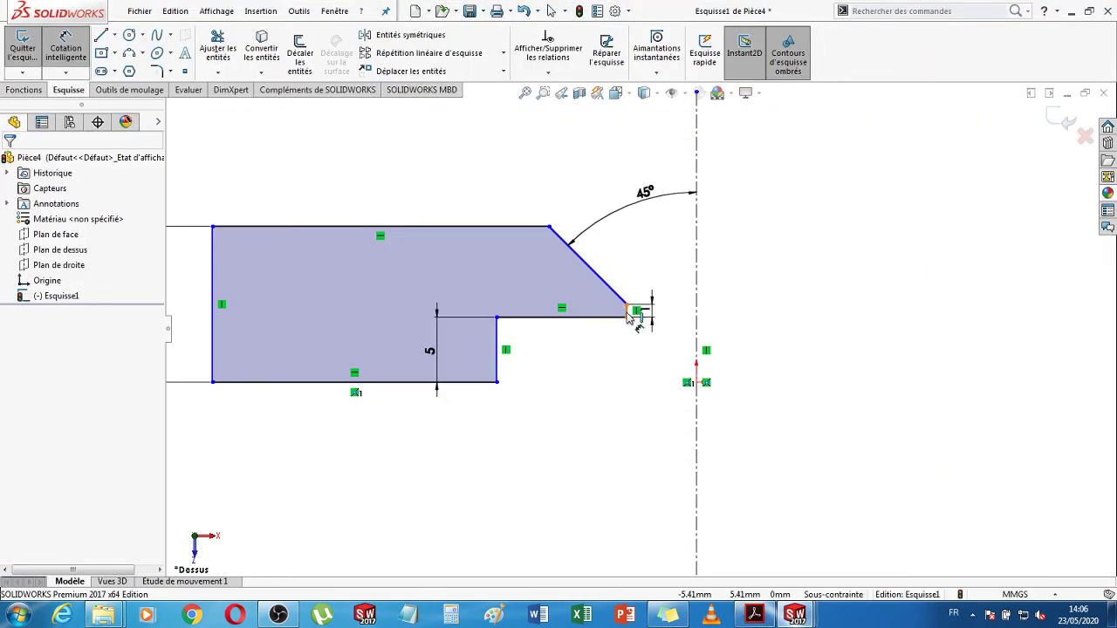
{"action": "left_click", "coordinate": [697, 318]}
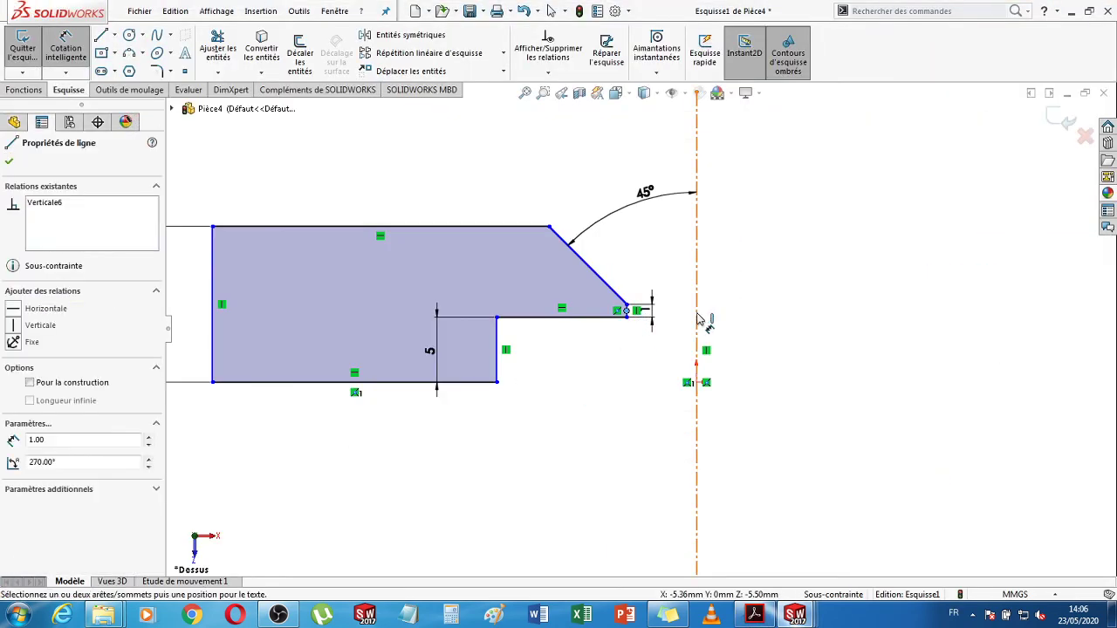
{"action": "left_click", "coordinate": [697, 318]}
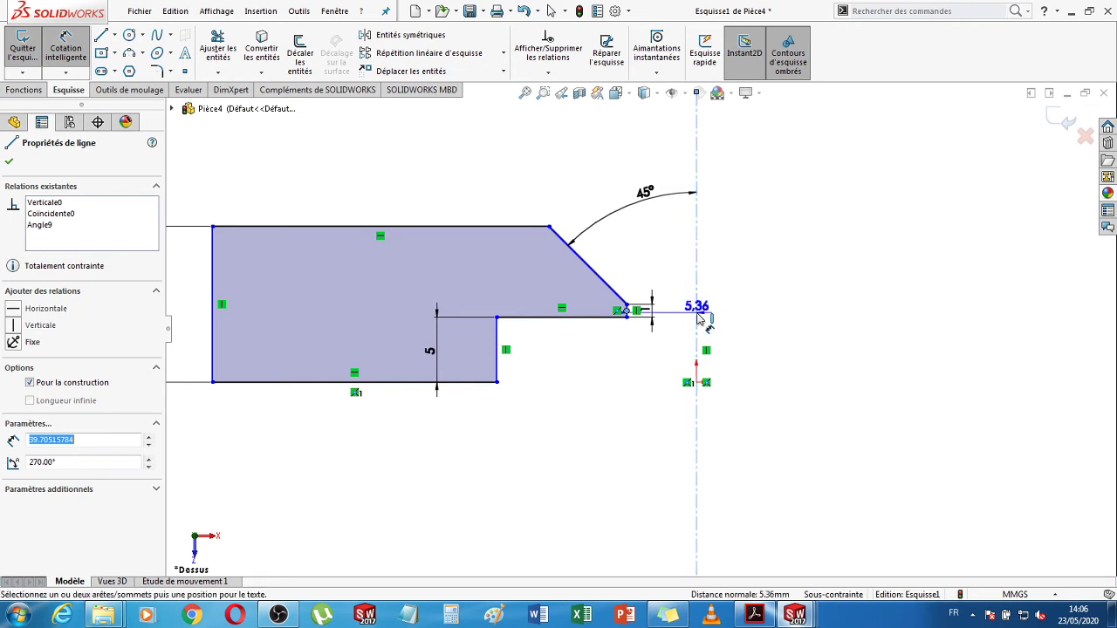
{"action": "left_click", "coordinate": [655, 391]}
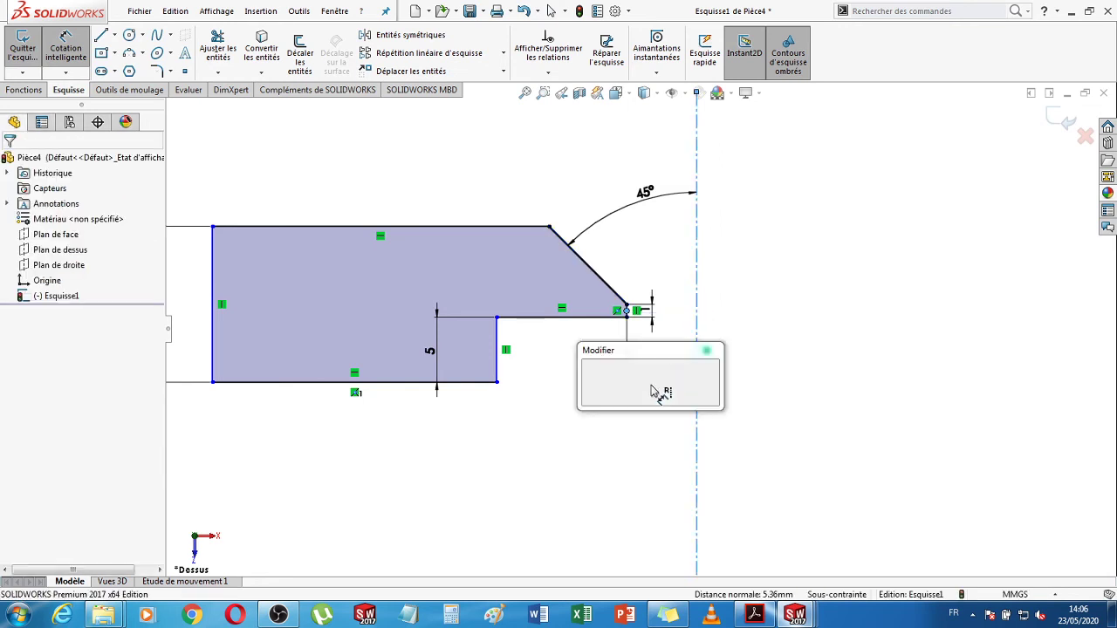
{"action": "type", "text": "40"}
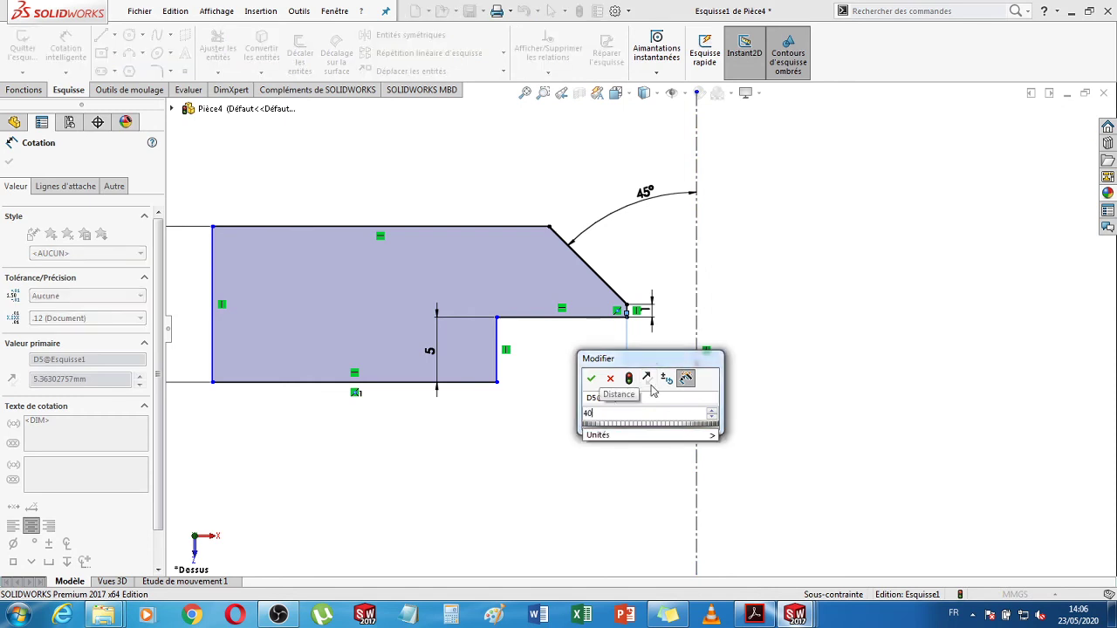
{"action": "key", "text": "Escape"}
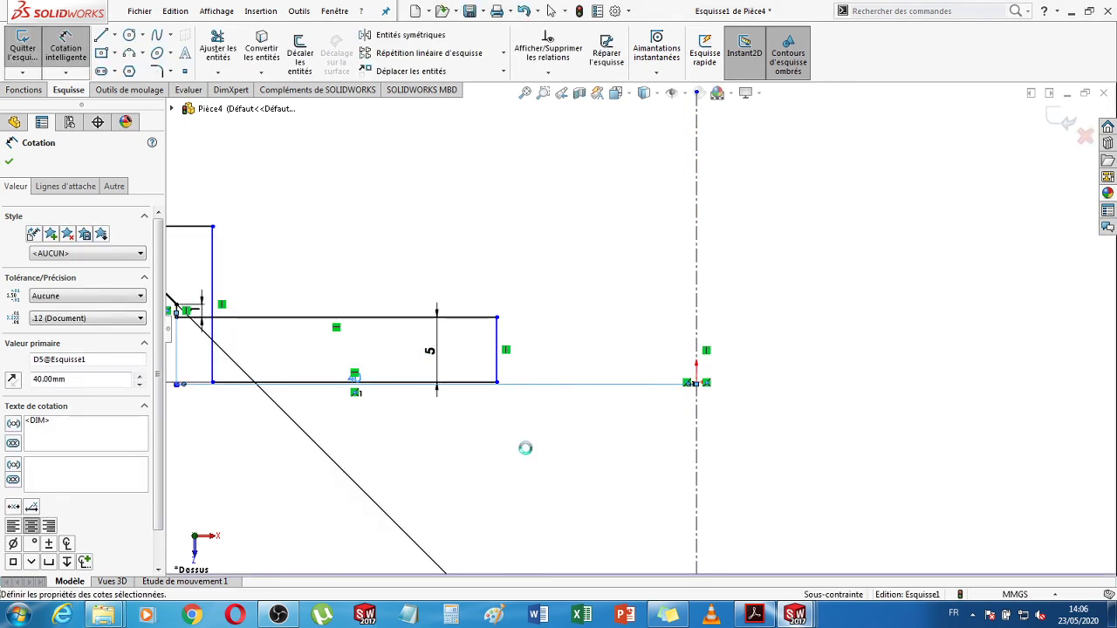
- Undo the 40 mm value on the short inner edge's distance to the construction line
{"action": "key", "text": "f"}
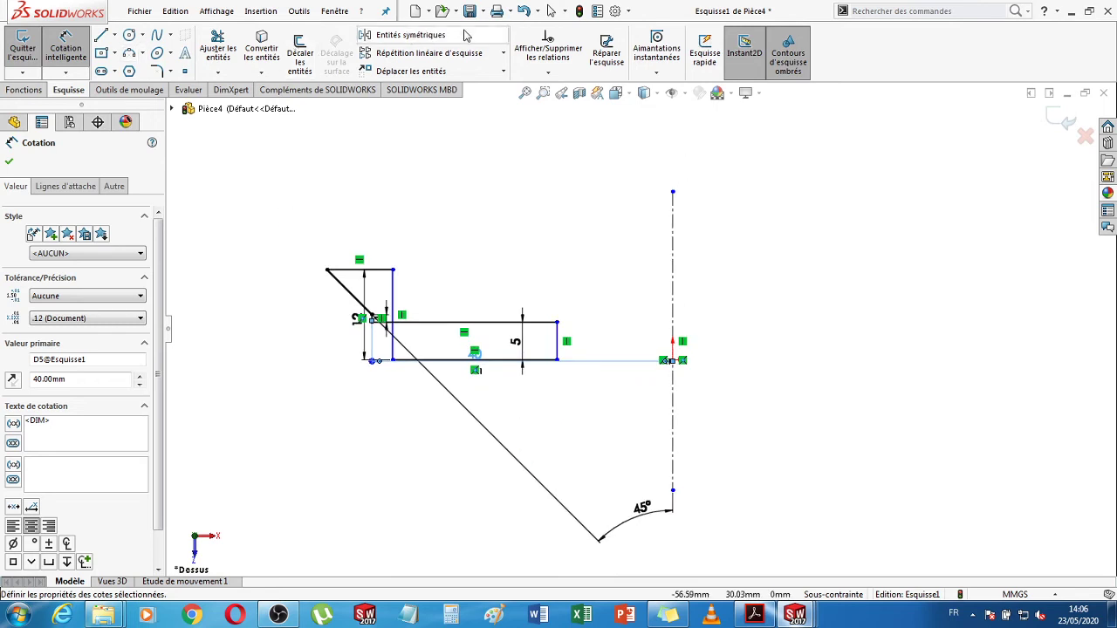
{"action": "left_click", "coordinate": [523, 11]}
{"action": "left_click", "coordinate": [524, 11]}
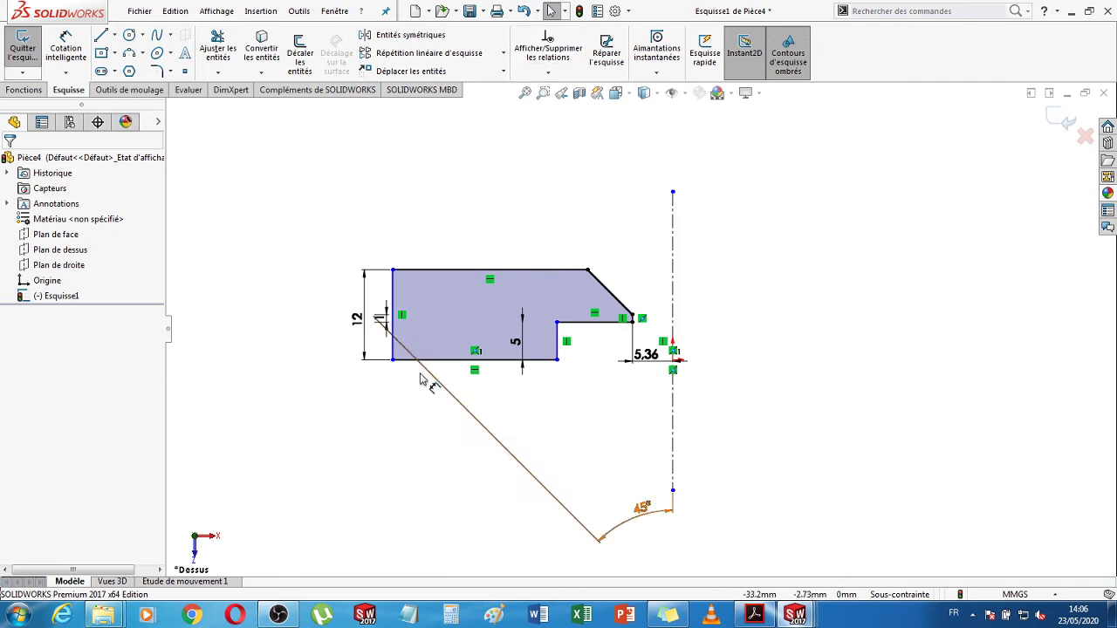
- Dimension the distance from the profile's outer vertical edge to the vertical construction line at 45 mm
{"action": "left_click", "coordinate": [66, 48]}
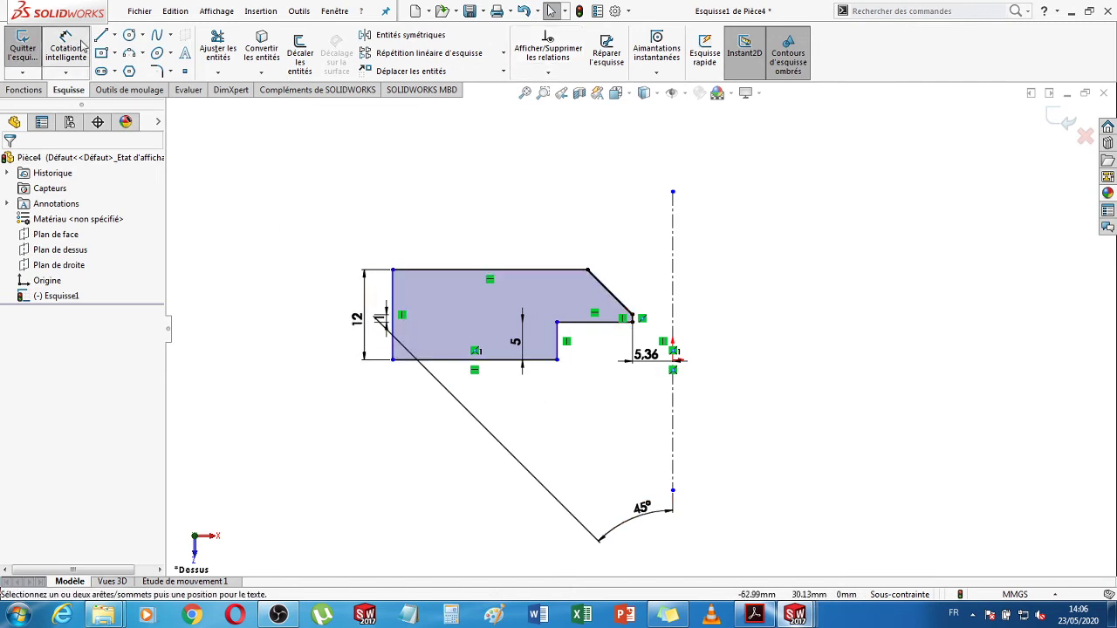
{"action": "left_click", "coordinate": [670, 302]}
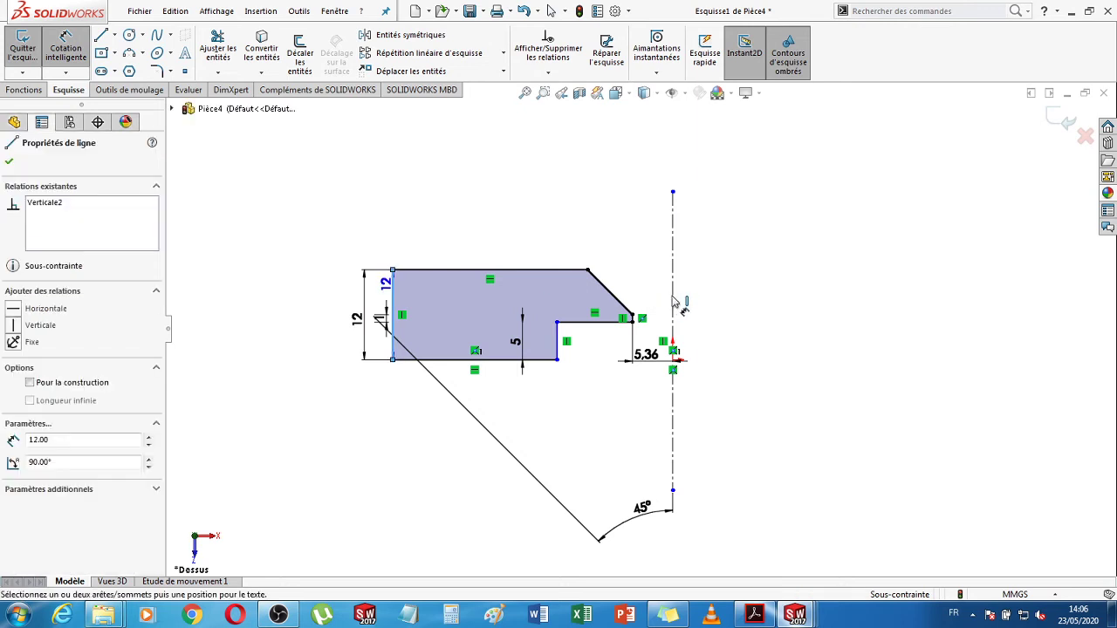
{"action": "left_click", "coordinate": [582, 210]}
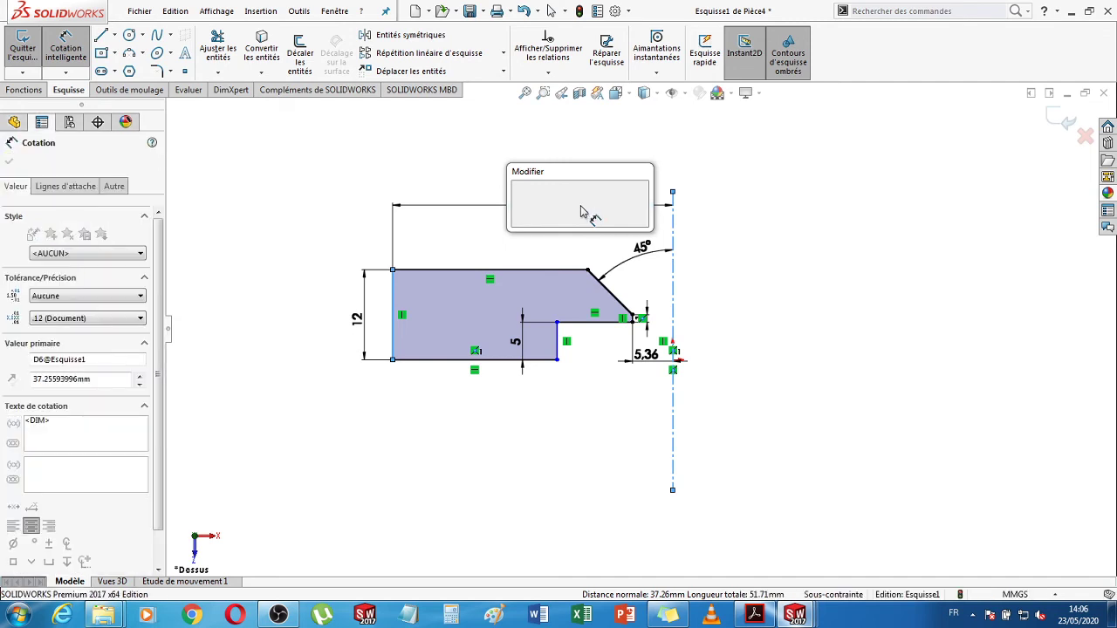
{"action": "type", "text": "45"}
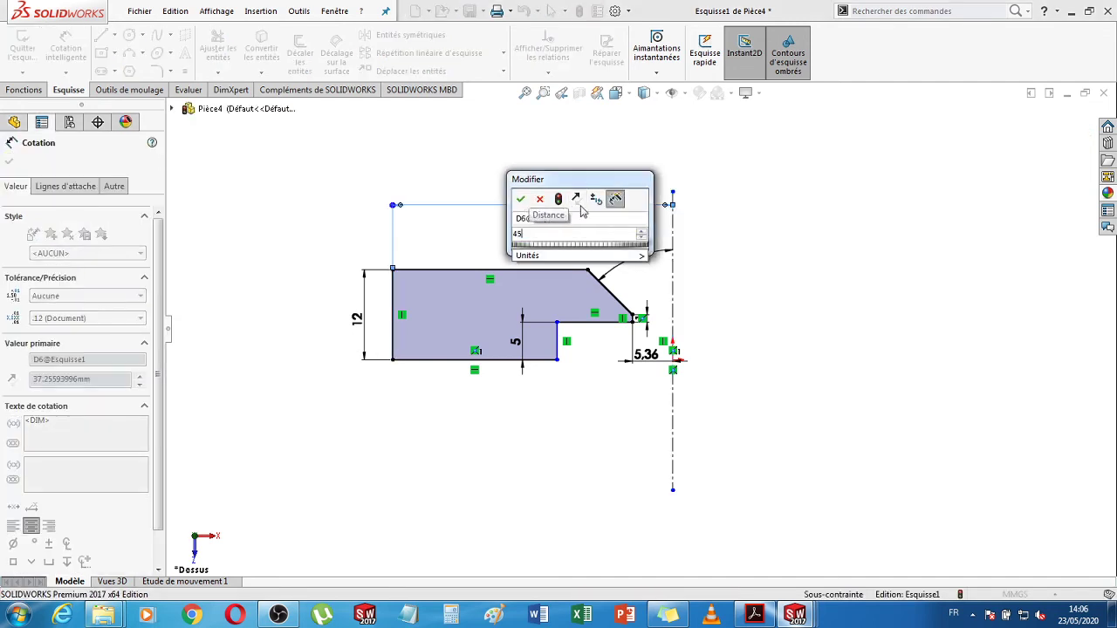
{"action": "key", "text": "Return"}
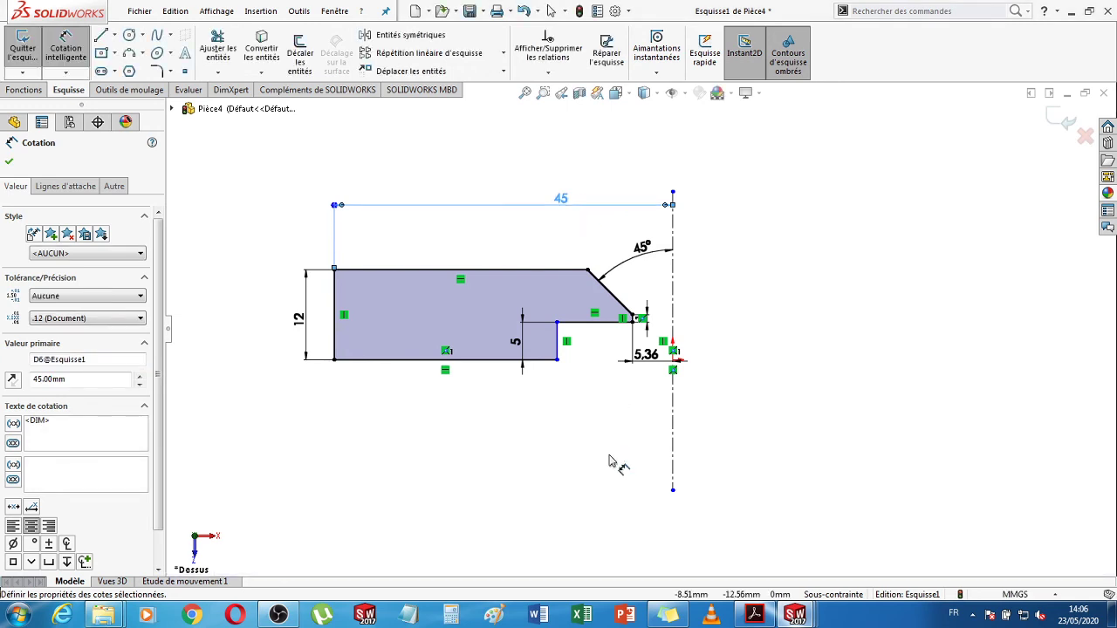
- Dimension the distance from the recess's vertical edge to the vertical construction line at 25 mm
{"action": "left_click", "coordinate": [672, 426]}
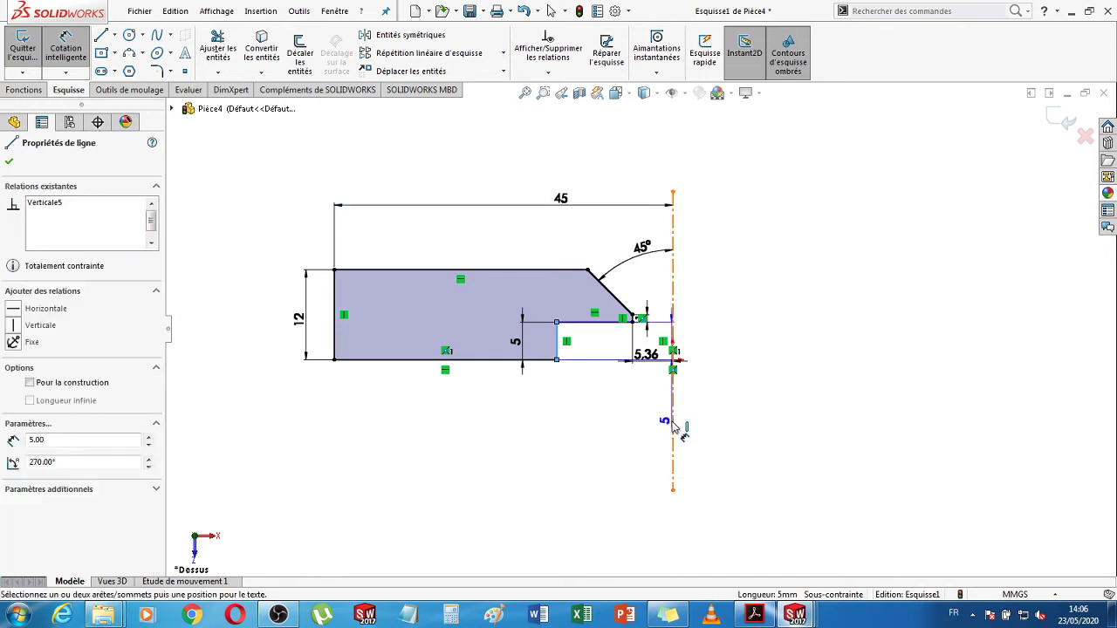
{"action": "left_click", "coordinate": [608, 445]}
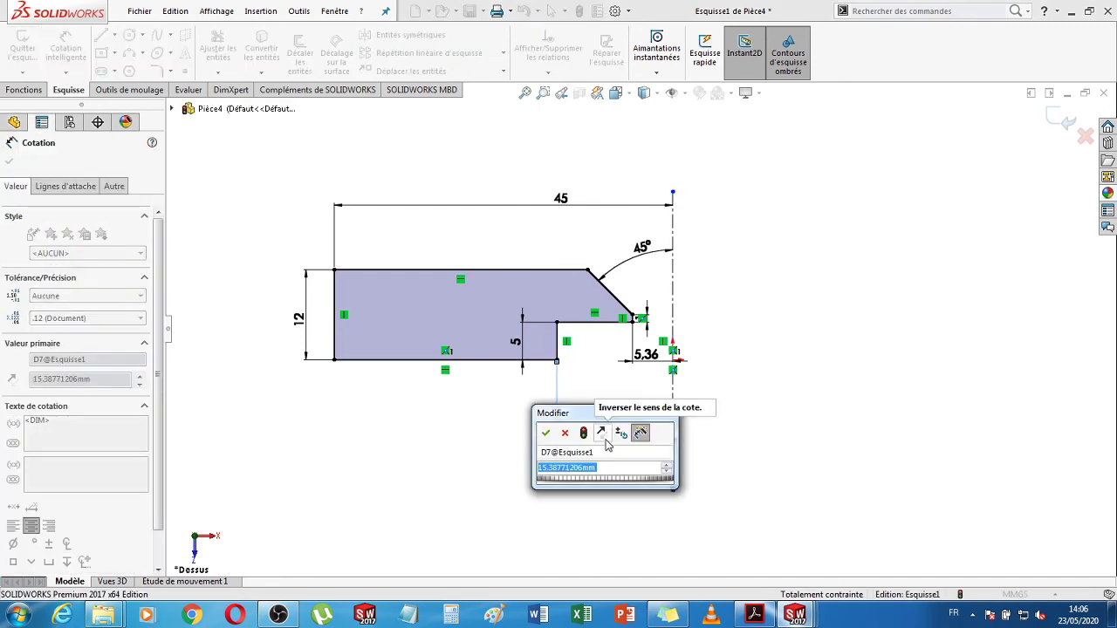
{"action": "type", "text": "25"}
{"action": "key", "text": "Return"}
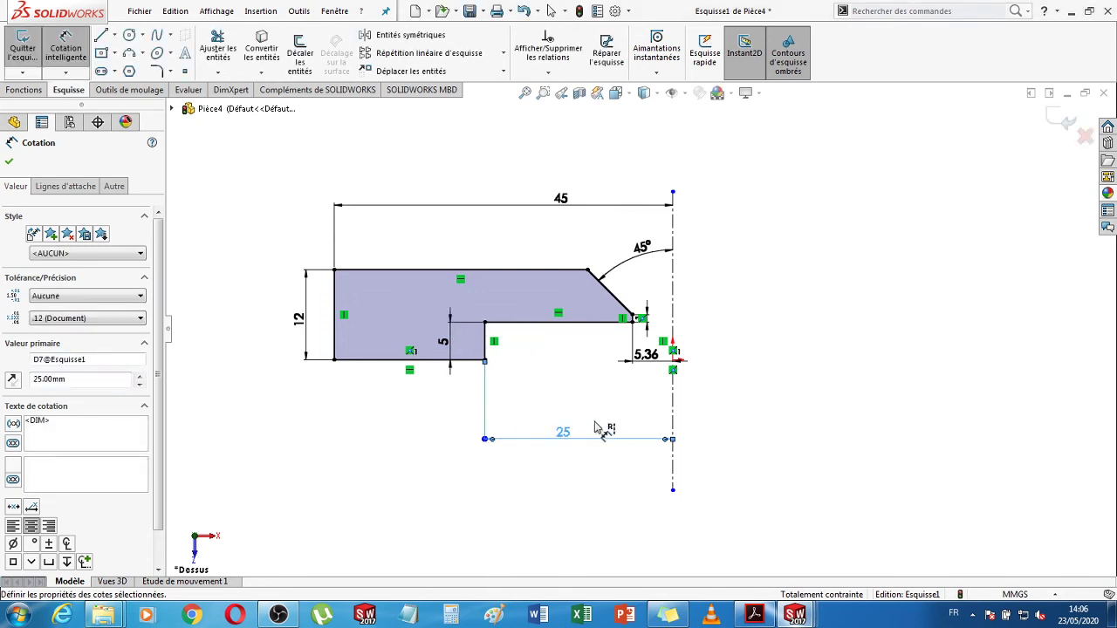
{"action": "left_click", "coordinate": [9, 161]}
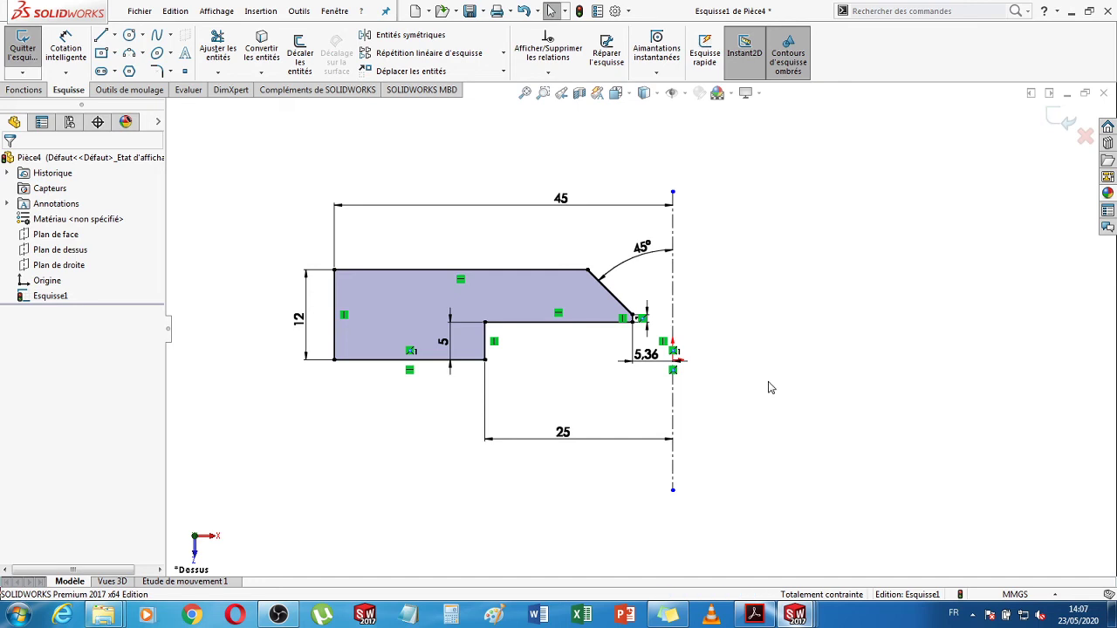
- Delete the distance dimension between the short inner edge and the vertical construction line
{"action": "double_click", "coordinate": [646, 356]}
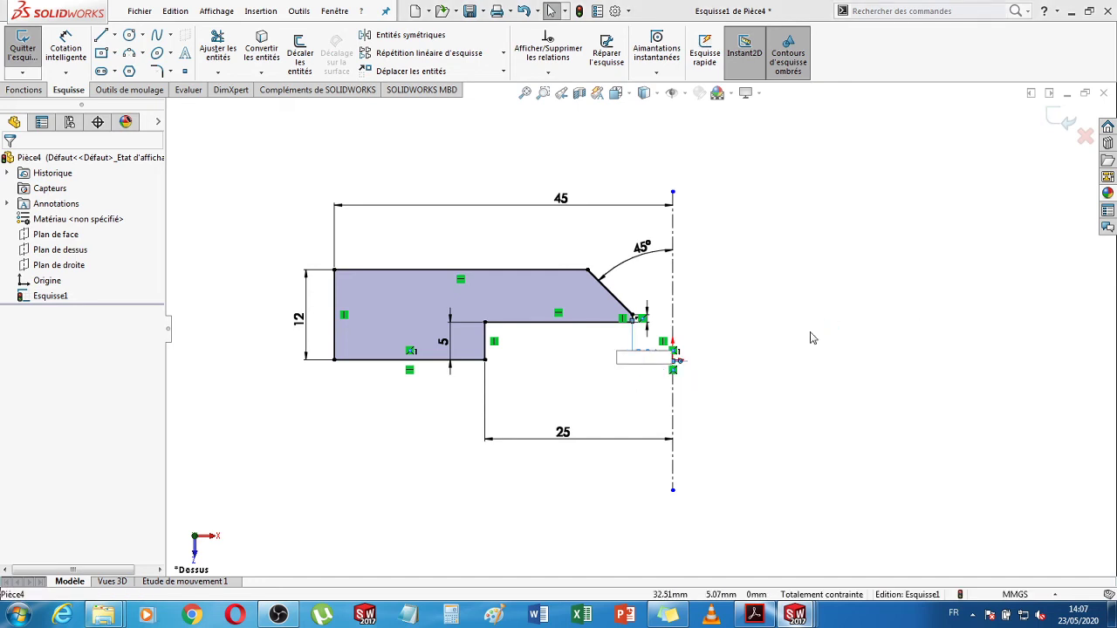
{"action": "key", "text": "Return"}
{"action": "left_click", "coordinate": [646, 309]}
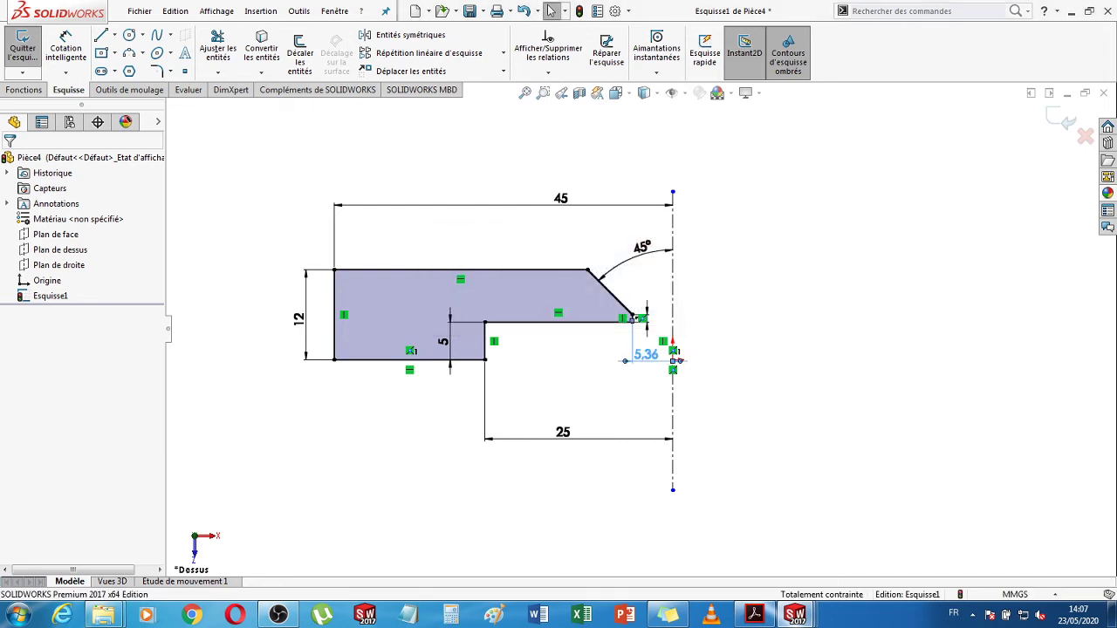
{"action": "left_click", "coordinate": [647, 354]}
{"action": "key", "text": "Delete"}
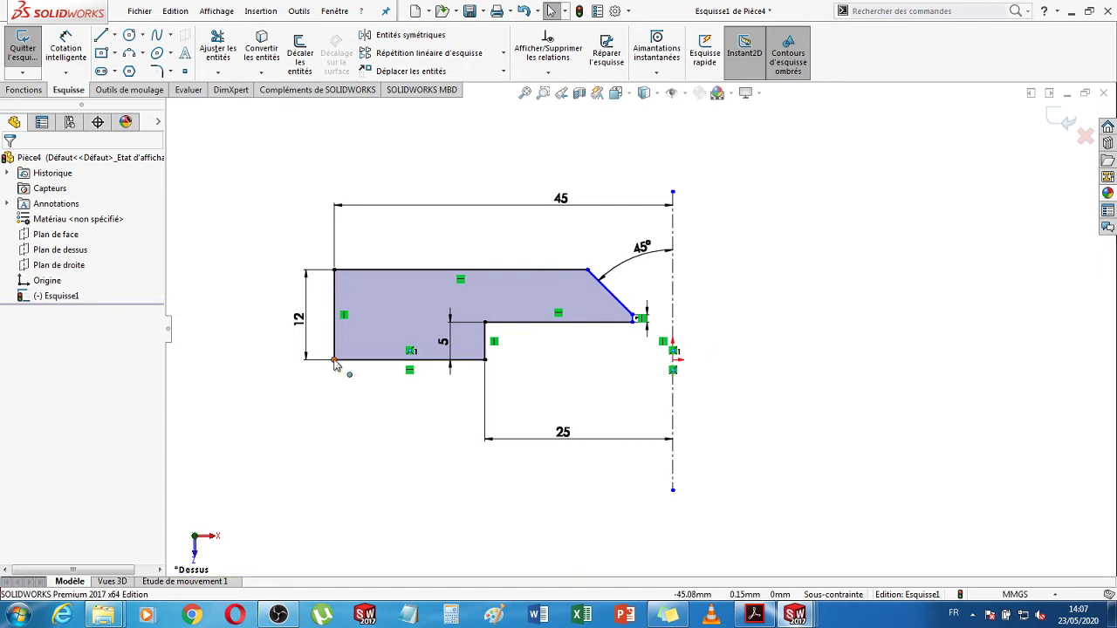
- Move the sloped line's upper endpoint to about 24 mm from the construction line, and check diameter d1 in the catalogue drawing
{"action": "left_click", "coordinate": [297, 362]}
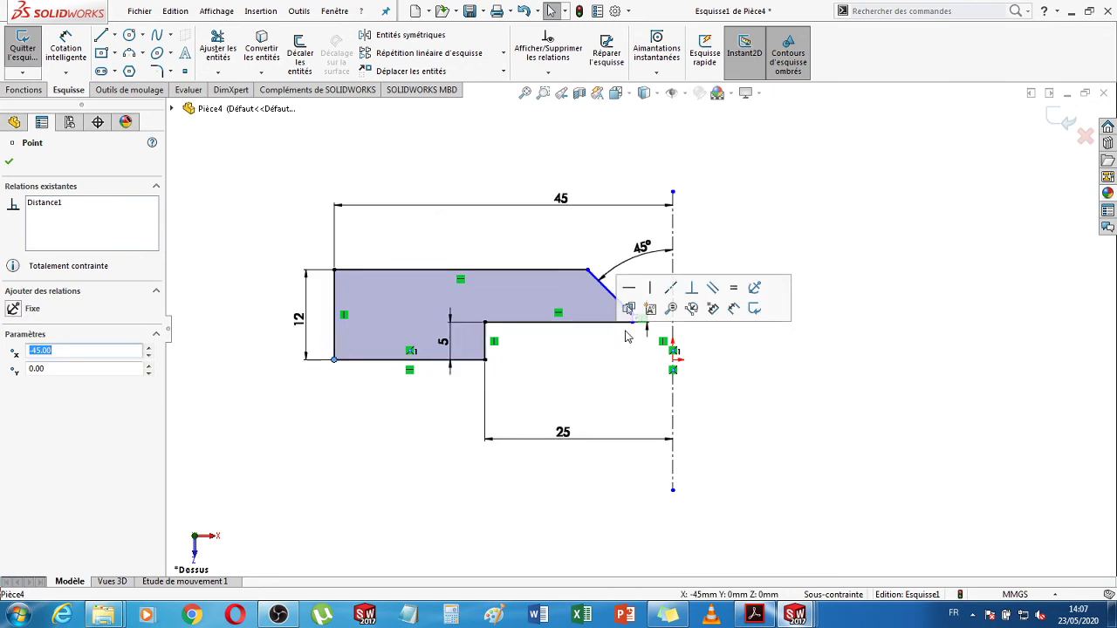
{"action": "left_click_drag", "start_coordinate": [583, 276], "coordinate": [492, 270]}
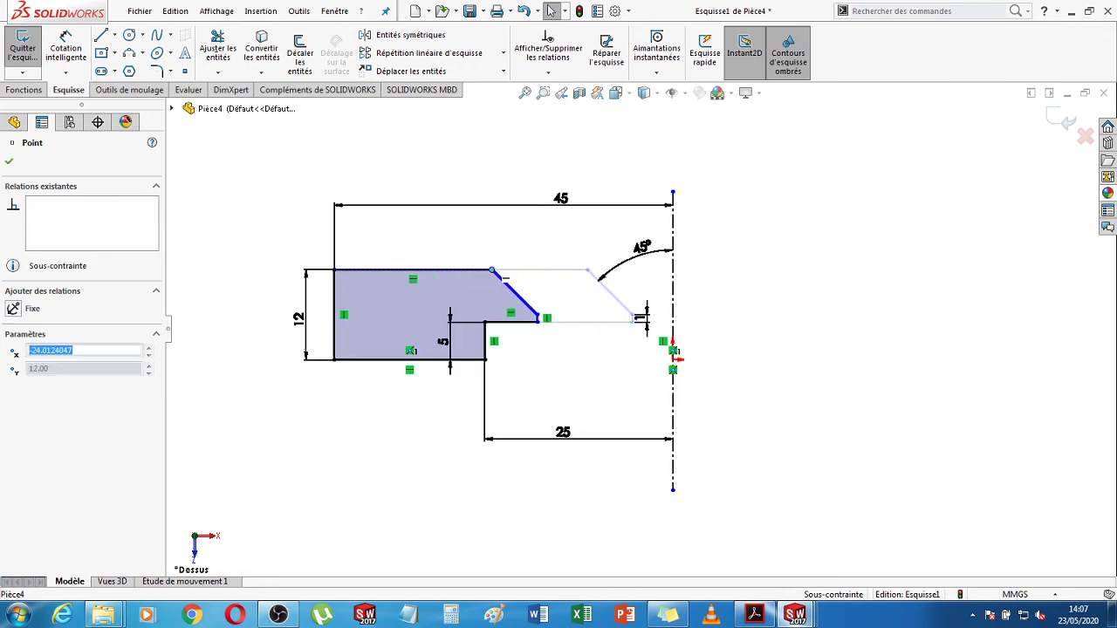
{"action": "left_click", "coordinate": [758, 615]}
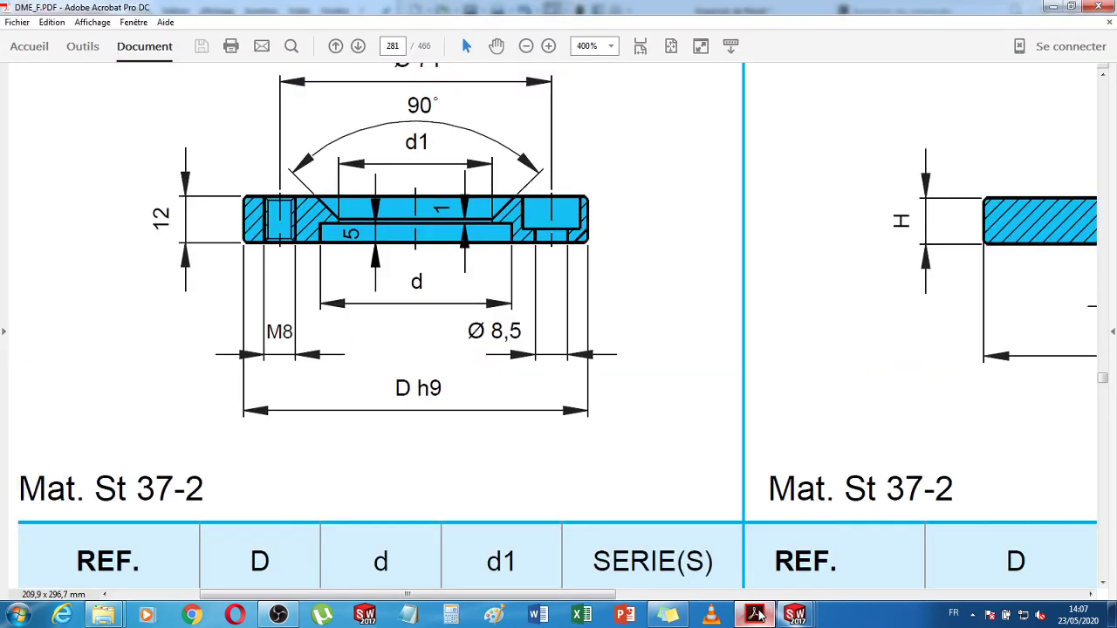
{"action": "left_click", "coordinate": [757, 615]}
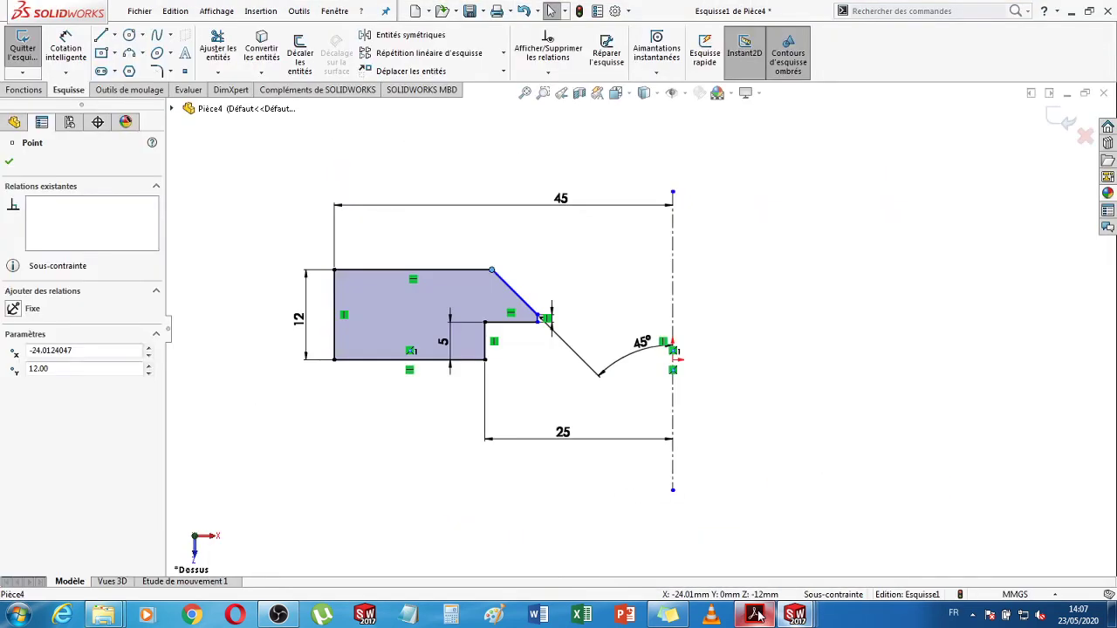
- Try to dimension the sloped profile end's distance from the vertical construction line, and cancel the driven dimension
{"action": "left_click", "coordinate": [66, 48]}
{"action": "scroll", "coordinate": [534, 327], "scroll_direction": "down", "scroll_amount": 1}
{"action": "scroll", "coordinate": [535, 329], "scroll_direction": "down", "scroll_amount": 3}
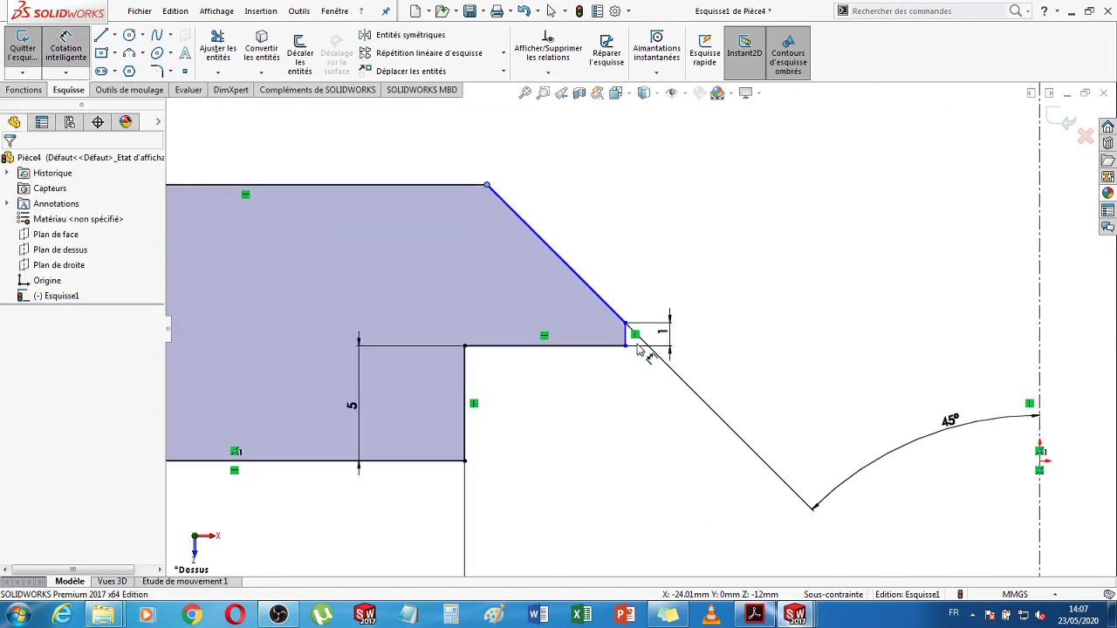
{"action": "left_click", "coordinate": [1038, 335]}
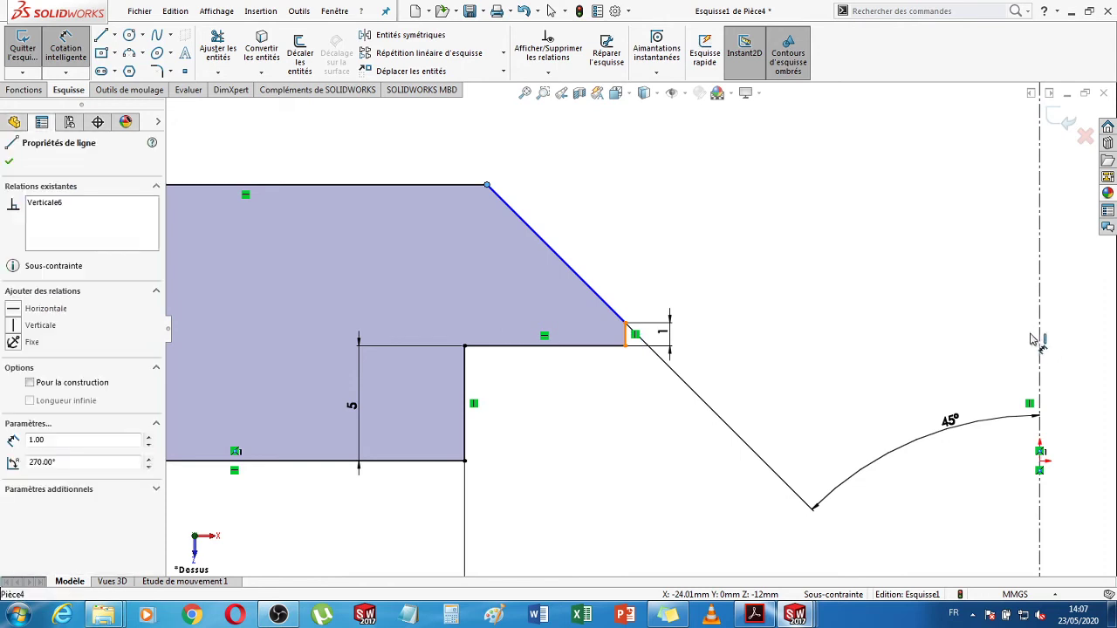
{"action": "left_click", "coordinate": [998, 327]}
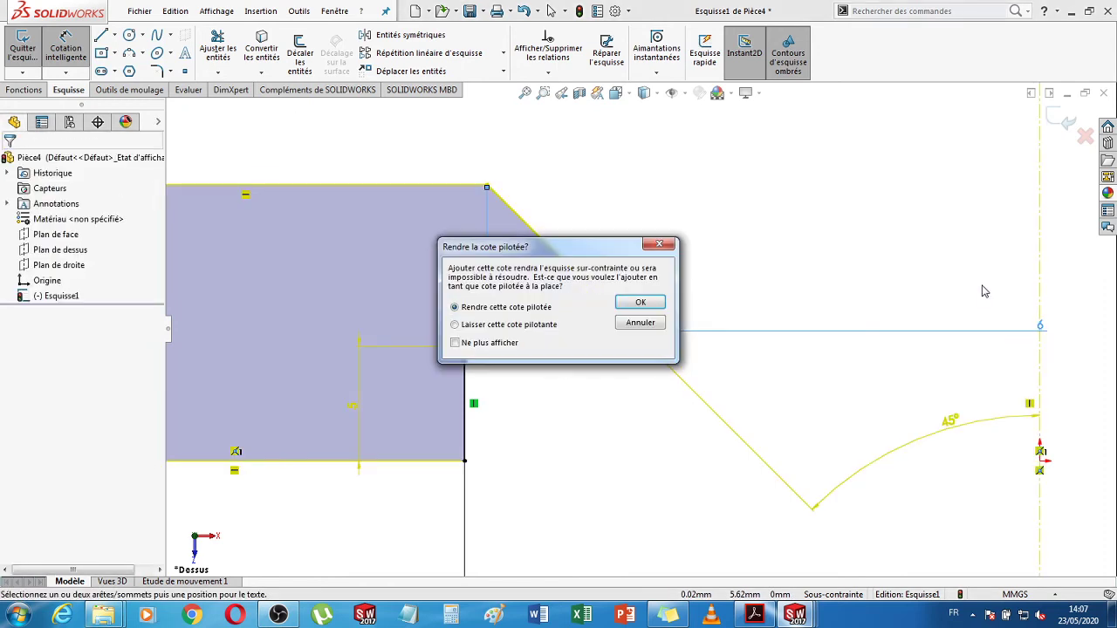
{"action": "left_click", "coordinate": [660, 244]}
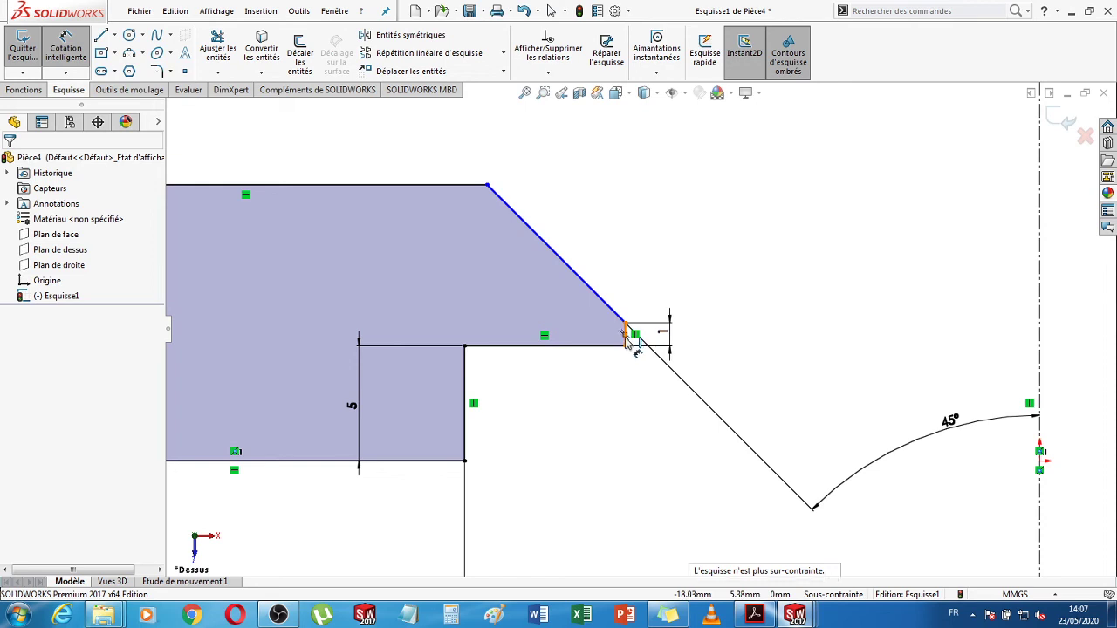
- Dimension the distance from the short inner edge to the vertical construction line at 20 mm
{"action": "left_click", "coordinate": [1040, 342]}
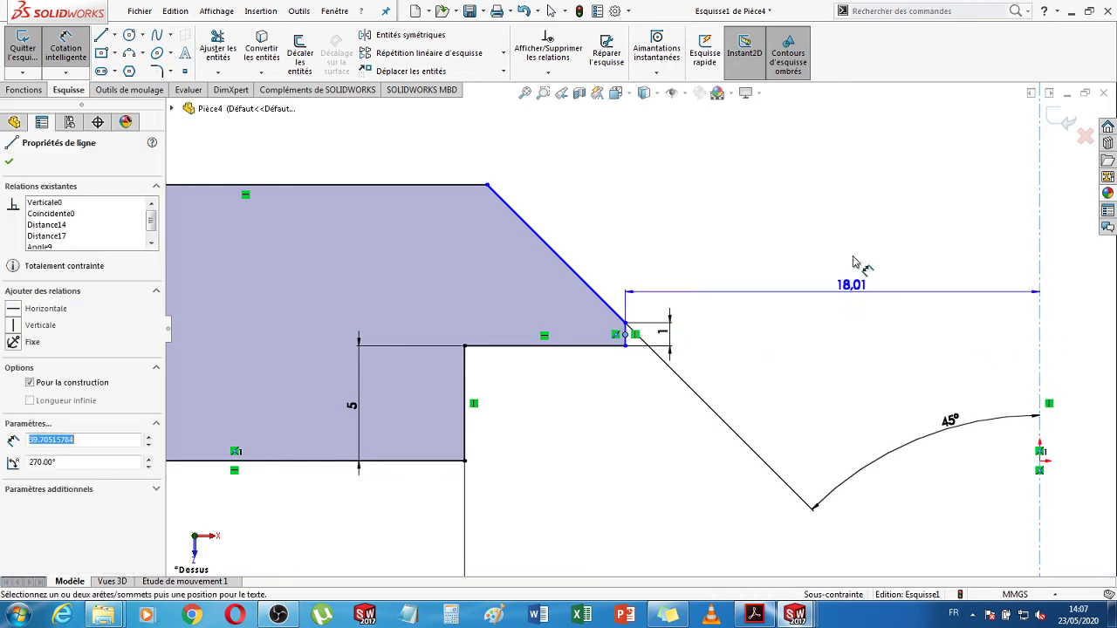
{"action": "left_click", "coordinate": [856, 218]}
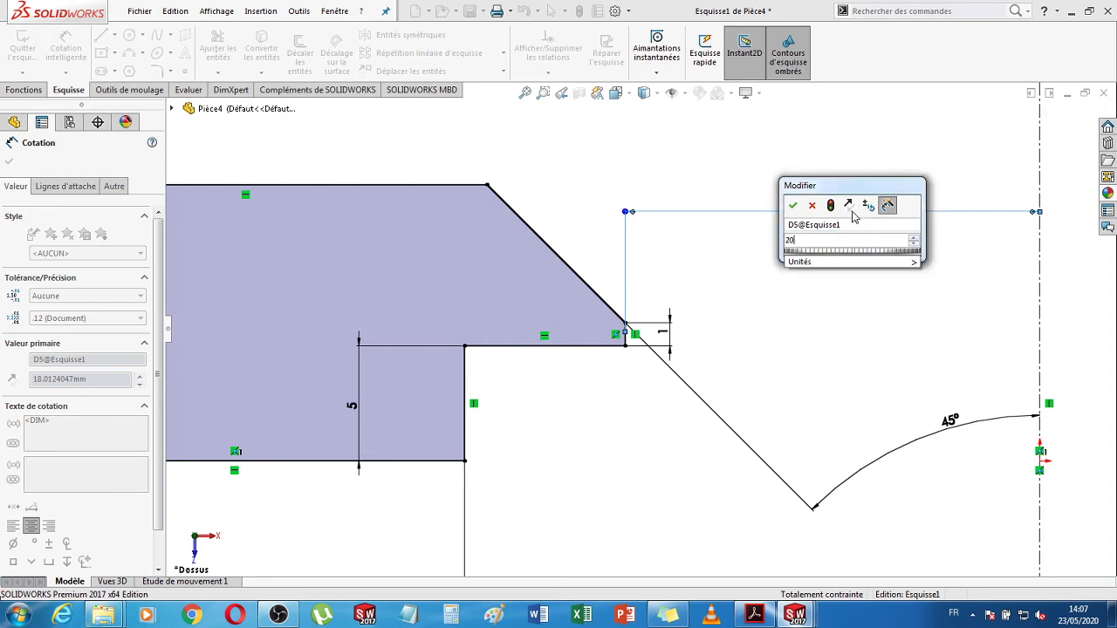
{"action": "key", "text": "Return"}
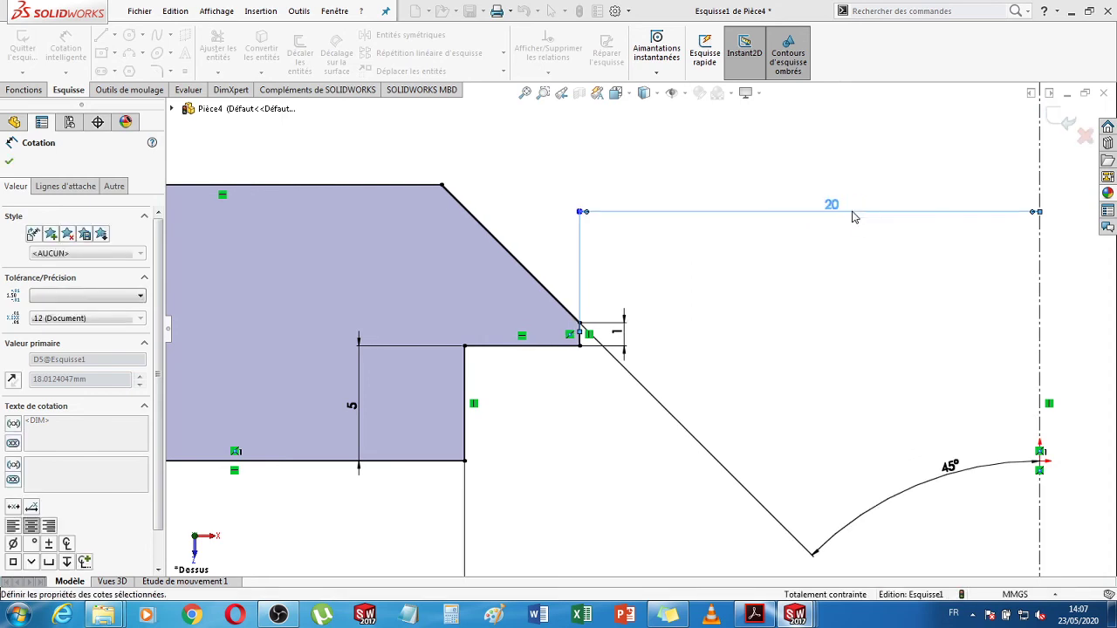
- Finish dimensioning and exit the ring's profile sketch
{"action": "key", "text": "z"}
{"action": "key", "text": "z"}
{"action": "key", "text": "z"}
{"action": "key", "text": "z"}
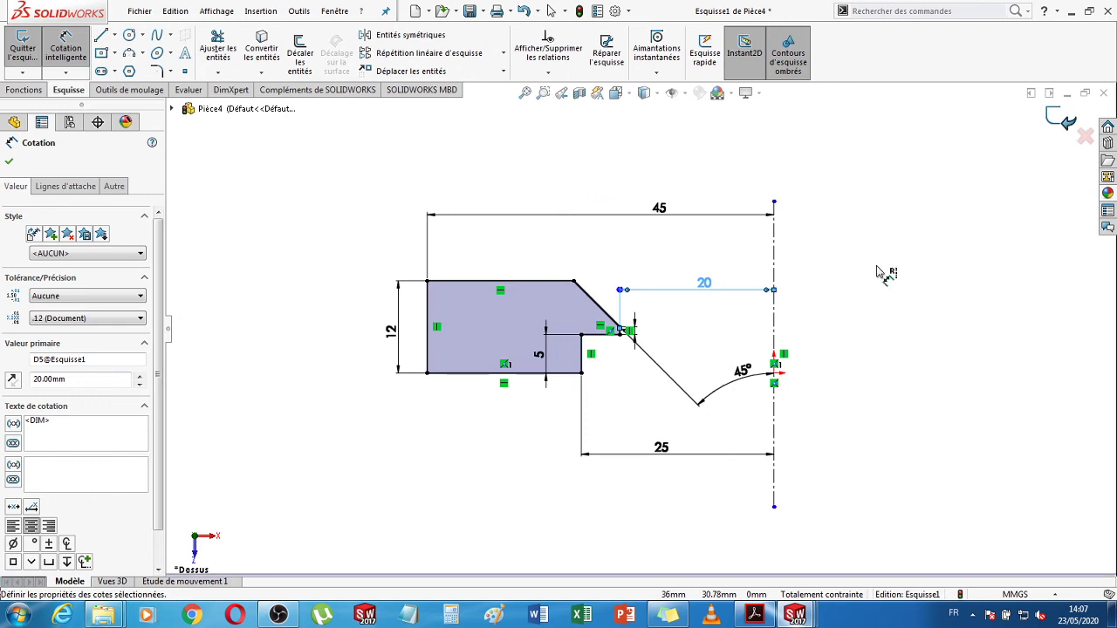
{"action": "key", "text": "Escape"}
{"action": "key", "text": "ctrl+b"}
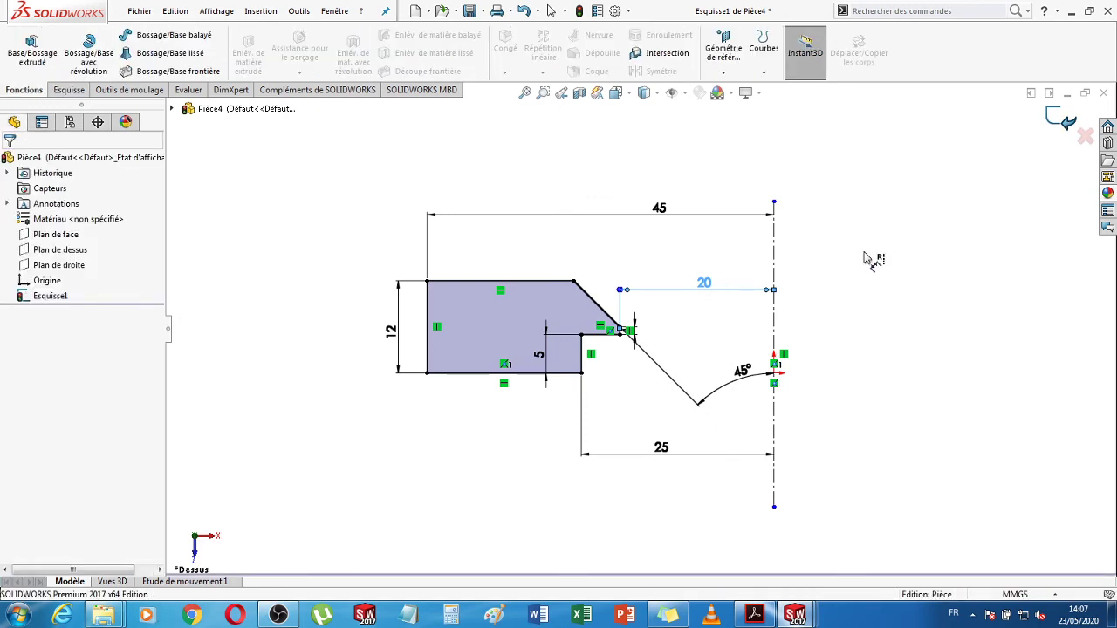
- Revolve the ring profile 360° around the vertical construction line and inspect the resulting solid from several sides
{"action": "left_click", "coordinate": [87, 54]}
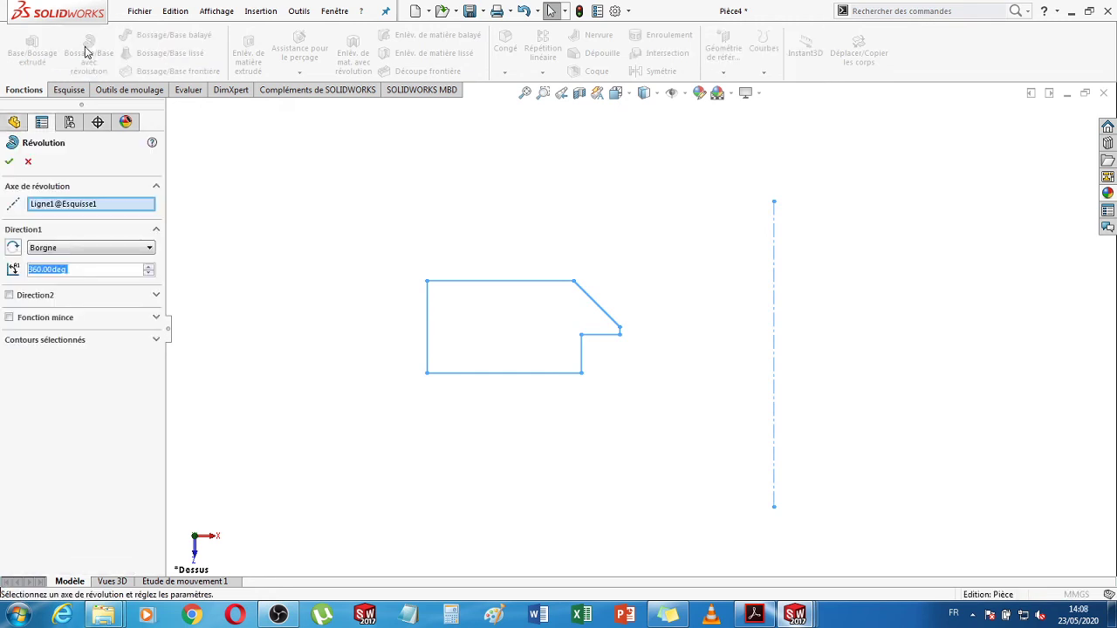
{"action": "left_click", "coordinate": [10, 164]}
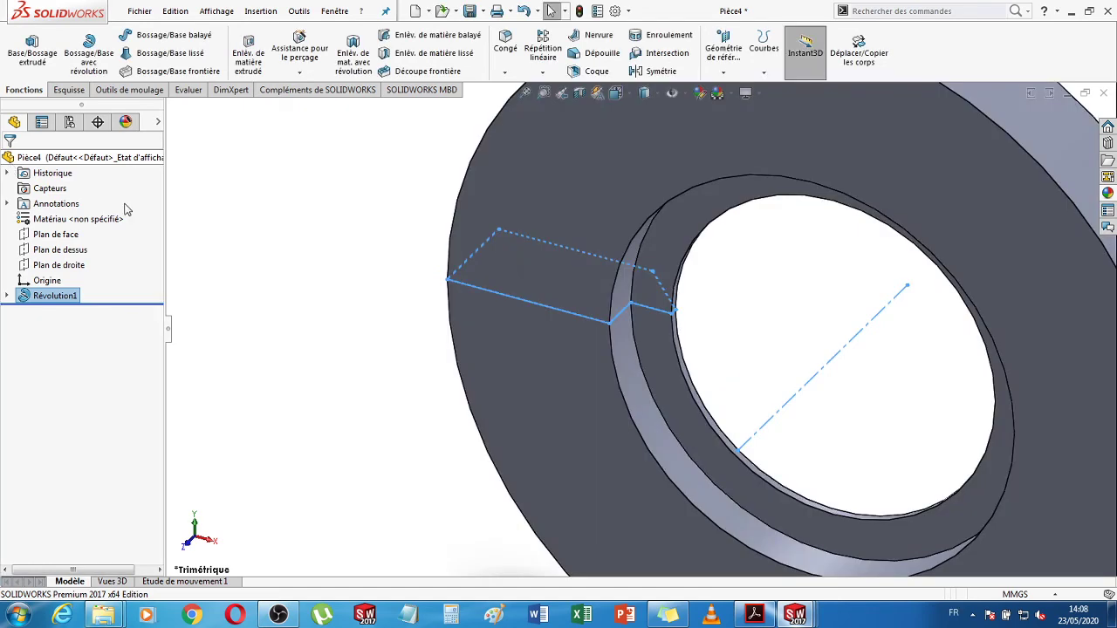
{"action": "middle_click_drag", "start_coordinate": [417, 340], "coordinate": [444, 251]}
{"action": "scroll", "coordinate": [759, 378], "scroll_direction": "up", "scroll_amount": 3}
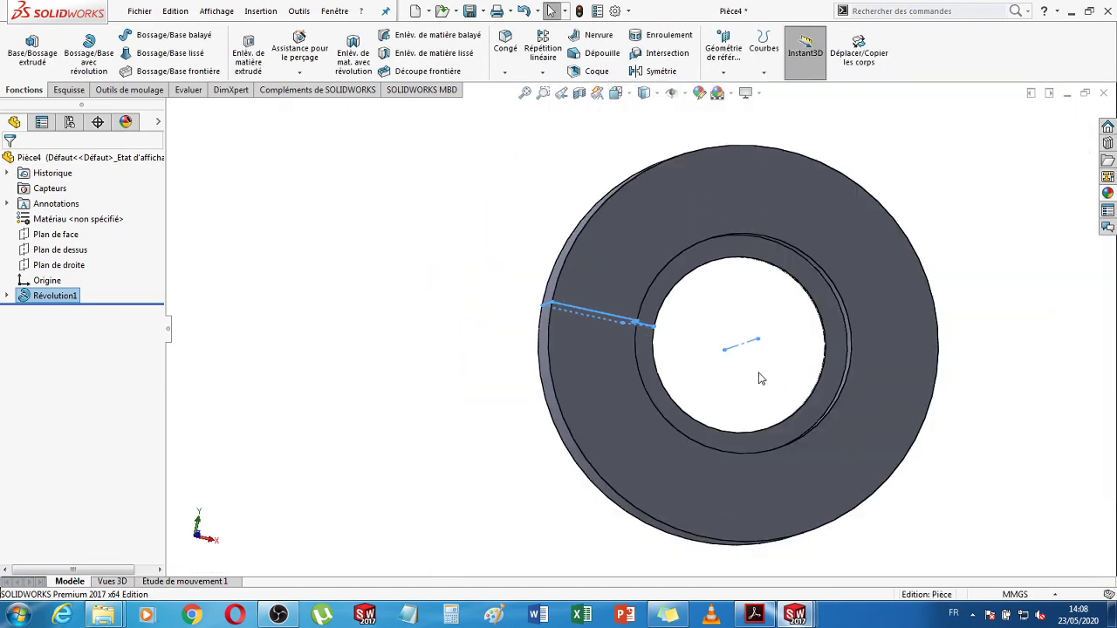
{"action": "scroll", "coordinate": [759, 378], "scroll_direction": "up", "scroll_amount": 1}
{"action": "scroll", "coordinate": [905, 428], "scroll_direction": "up", "scroll_amount": 2}
{"action": "middle_click_drag", "start_coordinate": [905, 429], "coordinate": [933, 428]}
{"action": "left_click", "coordinate": [934, 437]}
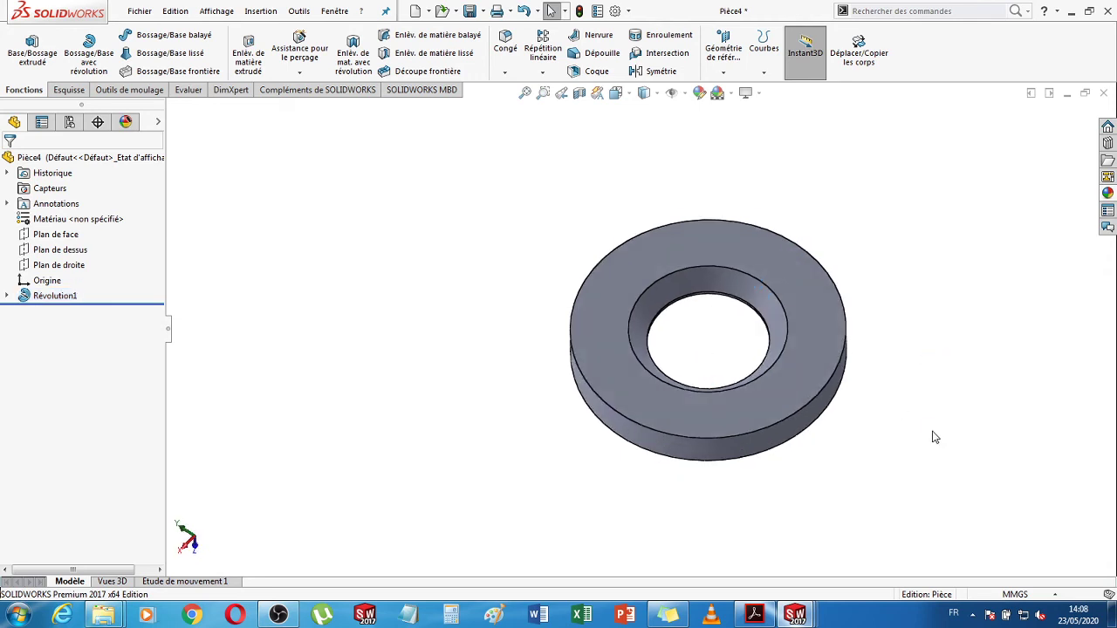
{"action": "middle_click_drag", "start_coordinate": [593, 511], "coordinate": [899, 451]}
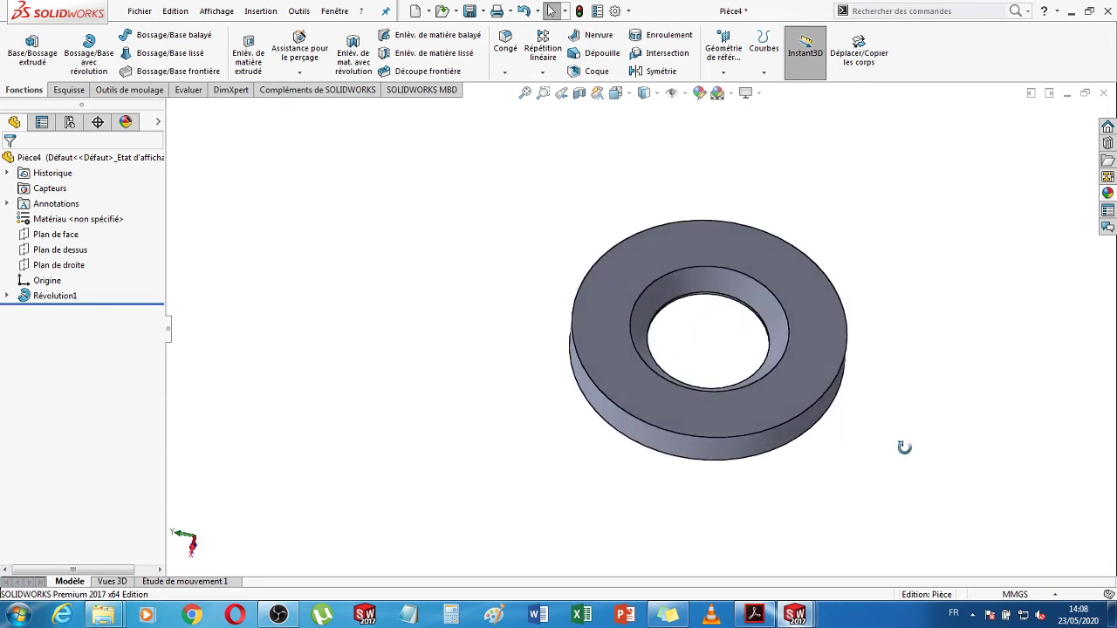
- Check the hole-circle diameter in the catalogue drawing and sketch an origin-centred circle of about 33 mm radius on the ring's flat chamfer-side face
{"action": "left_click", "coordinate": [829, 346]}
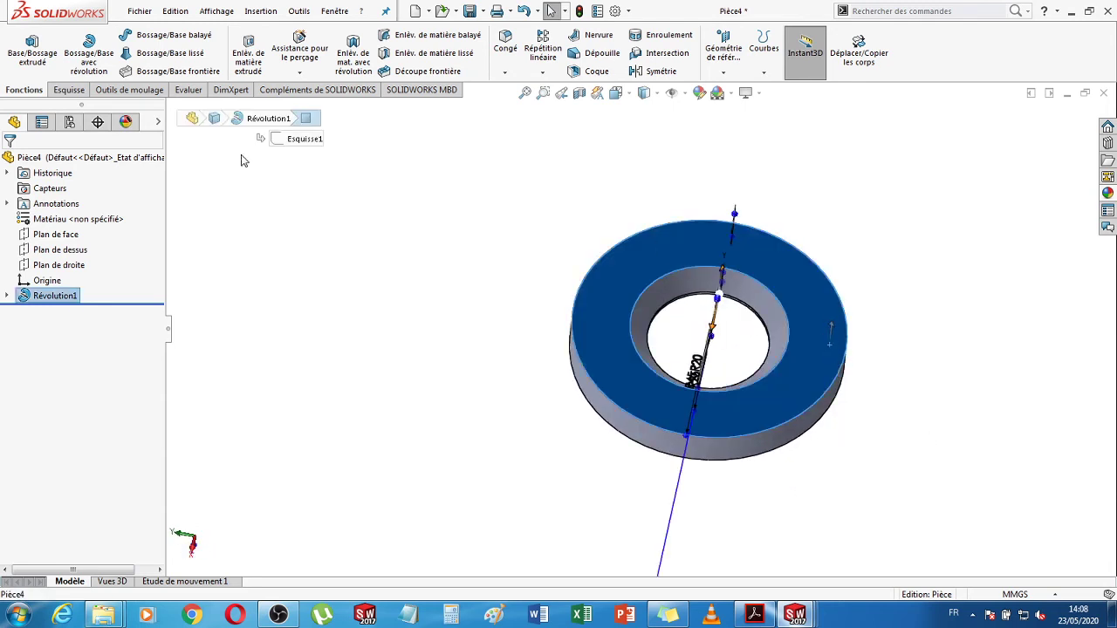
{"action": "left_click", "coordinate": [69, 90]}
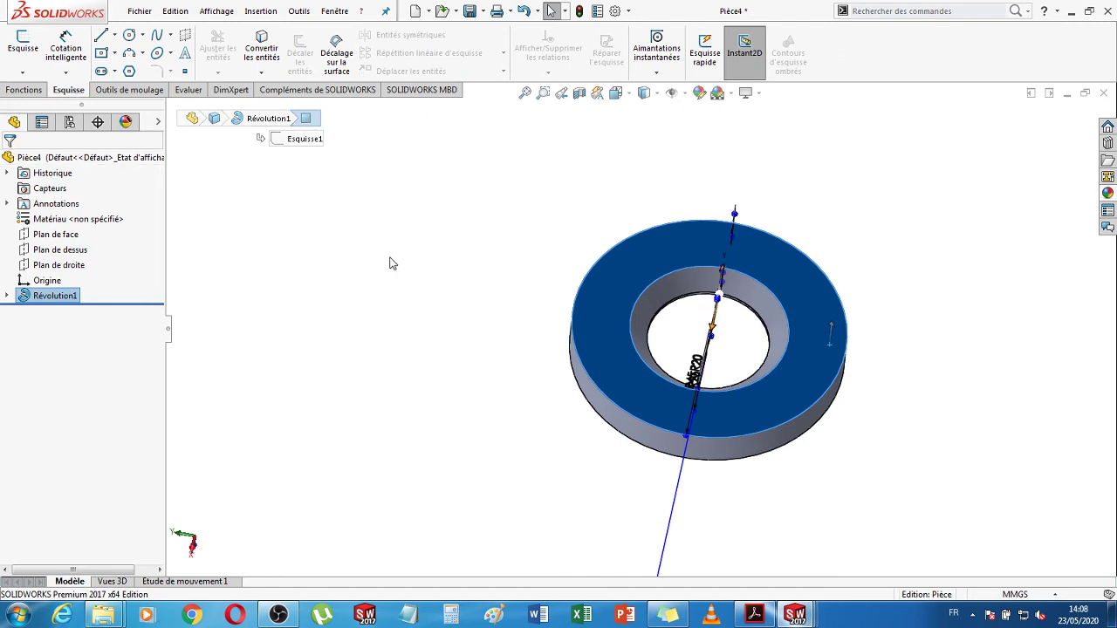
{"action": "left_click", "coordinate": [761, 615]}
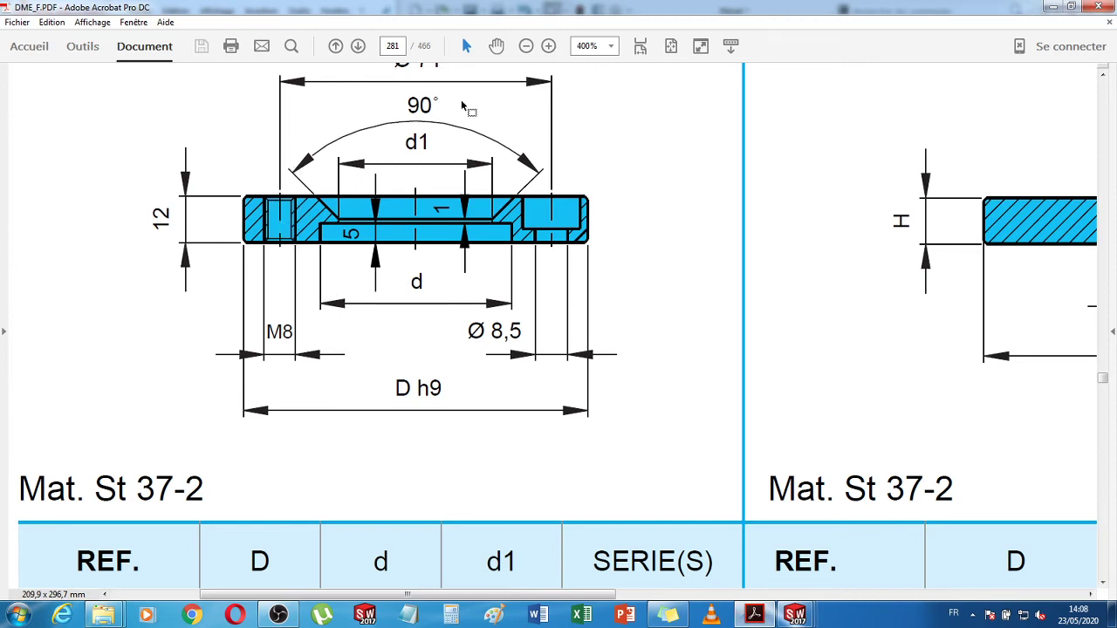
{"action": "scroll", "coordinate": [531, 206], "scroll_direction": "up", "scroll_amount": 2}
{"action": "left_click", "coordinate": [752, 616]}
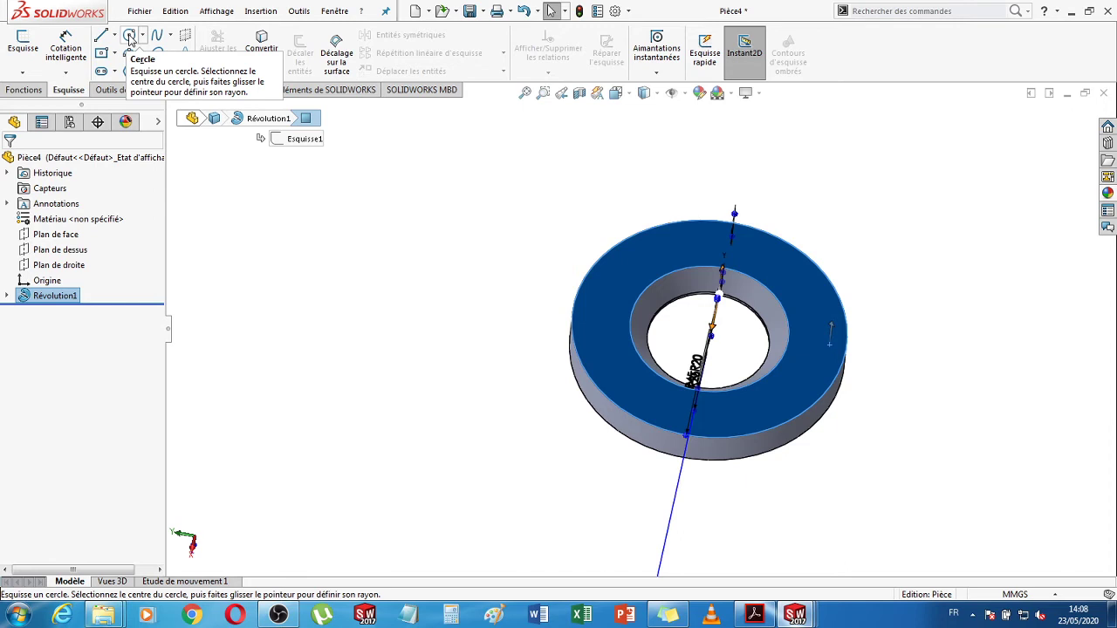
{"action": "left_click", "coordinate": [143, 36]}
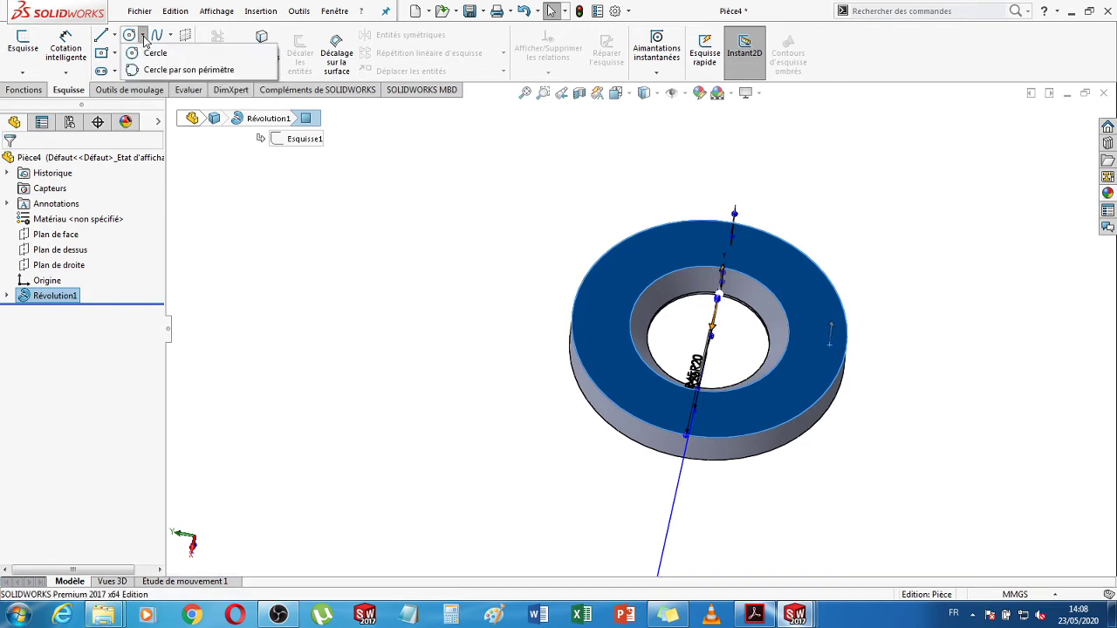
{"action": "left_click", "coordinate": [135, 39]}
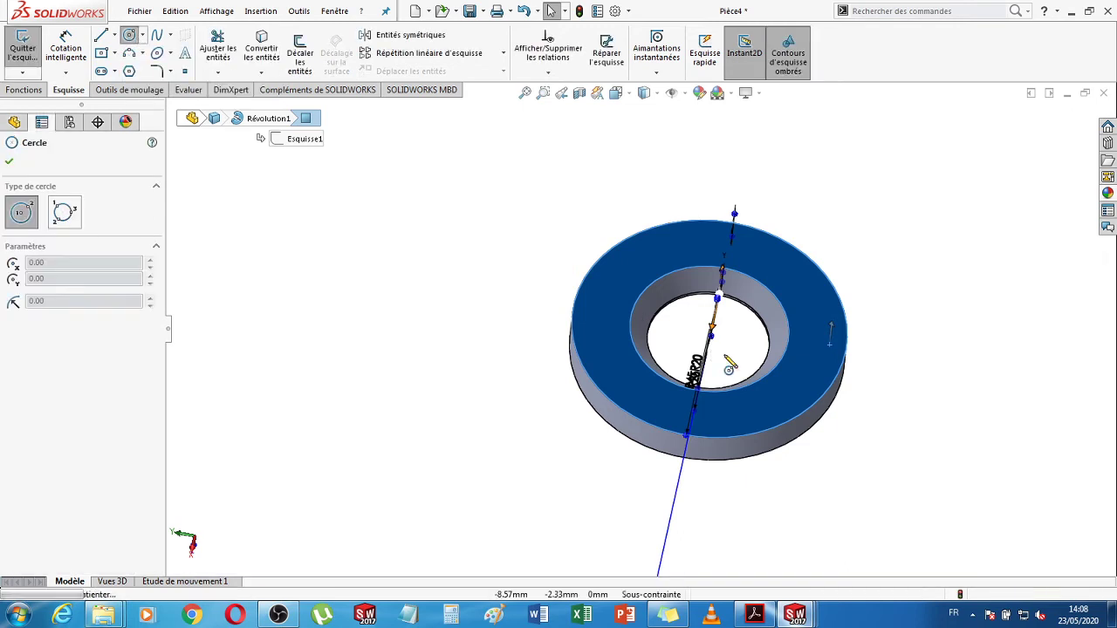
{"action": "scroll", "coordinate": [718, 342], "scroll_direction": "down", "scroll_amount": 4}
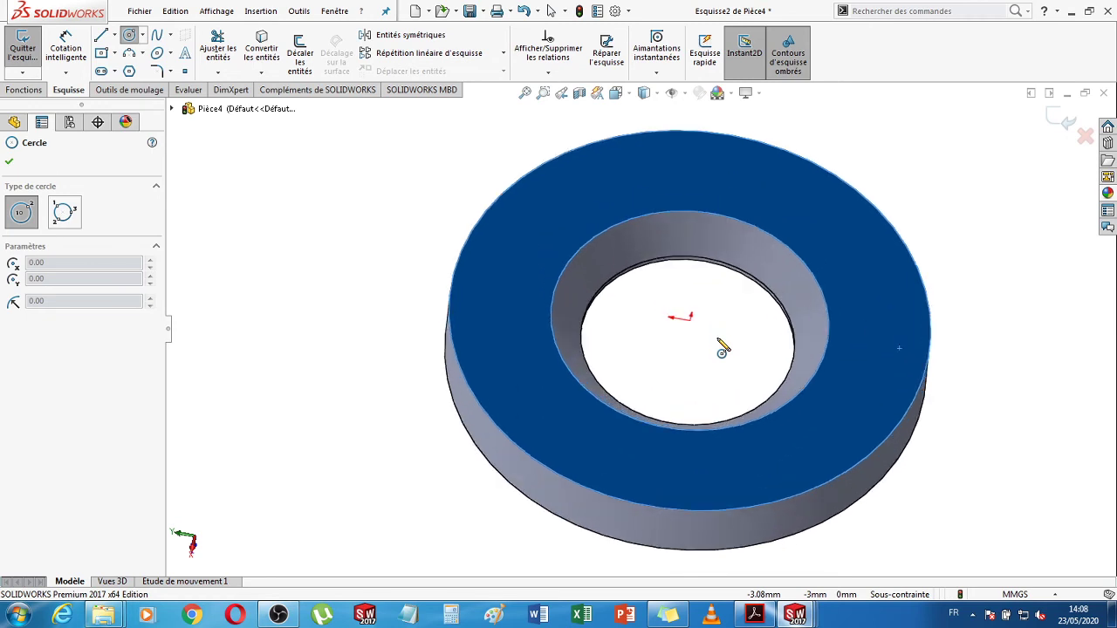
{"action": "left_click", "coordinate": [669, 310]}
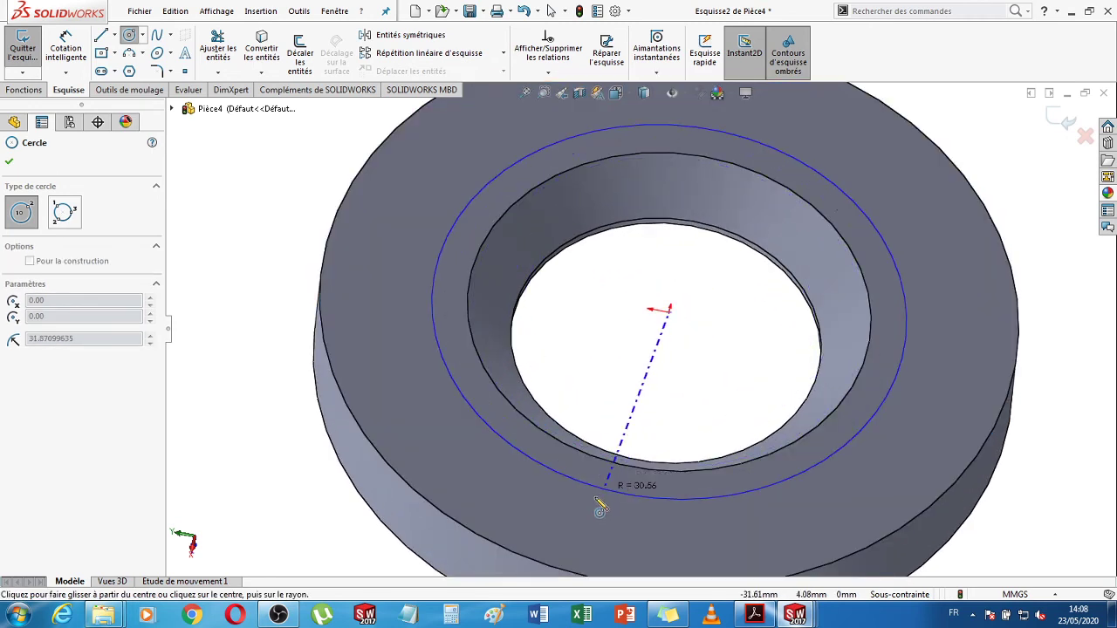
{"action": "left_click", "coordinate": [599, 507]}
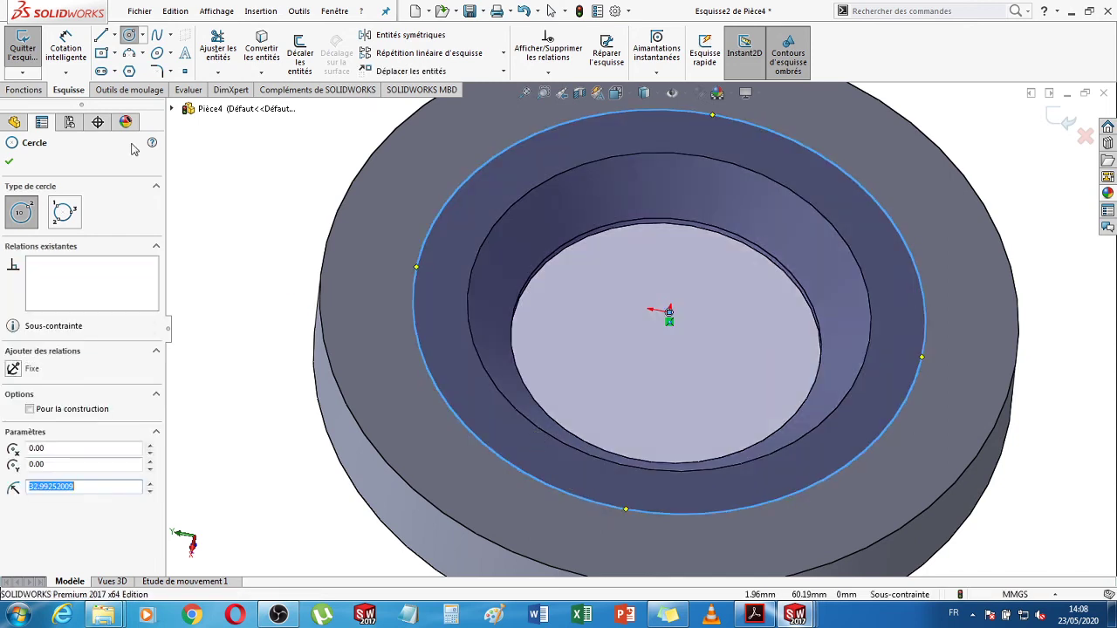
- Dimension the circle's diameter at 71 mm and convert the circle to construction geometry
{"action": "left_click", "coordinate": [66, 48]}
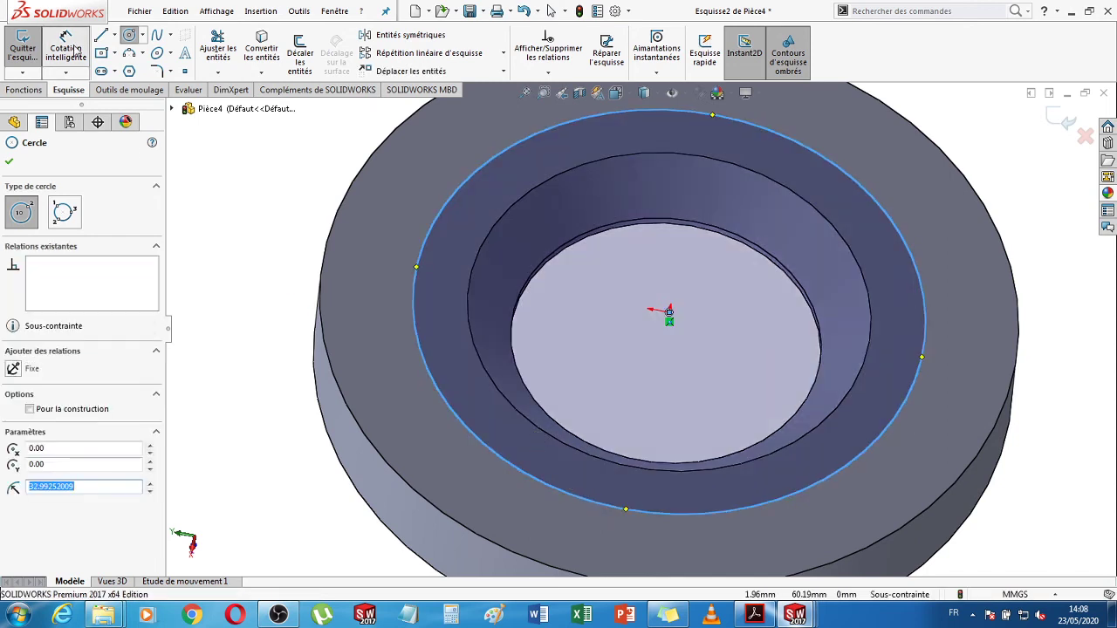
{"action": "left_click", "coordinate": [419, 253]}
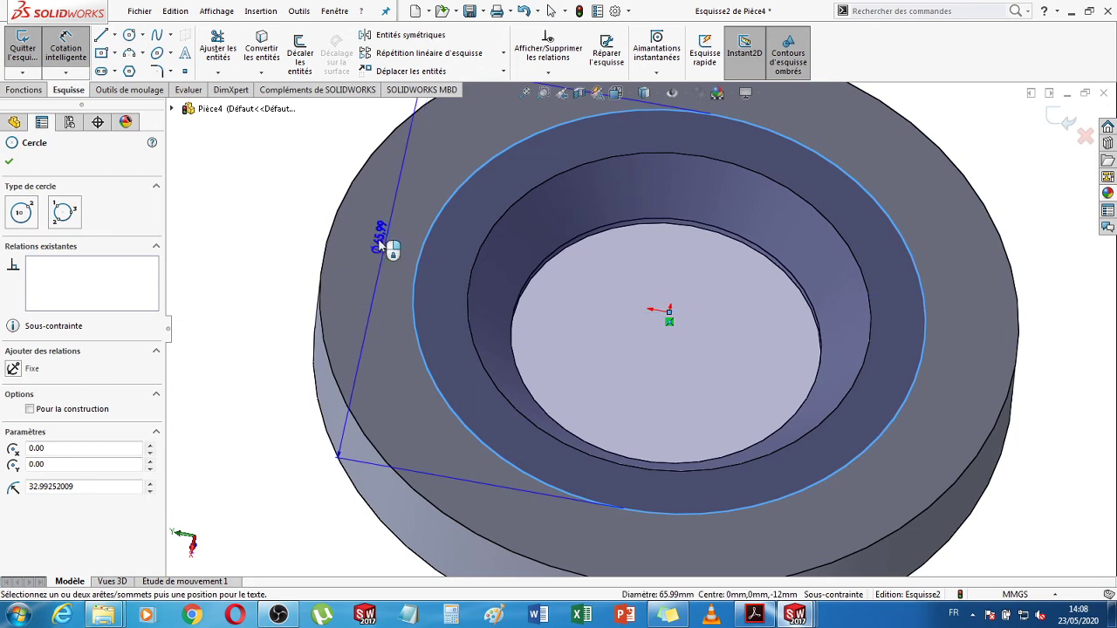
{"action": "left_click", "coordinate": [380, 246]}
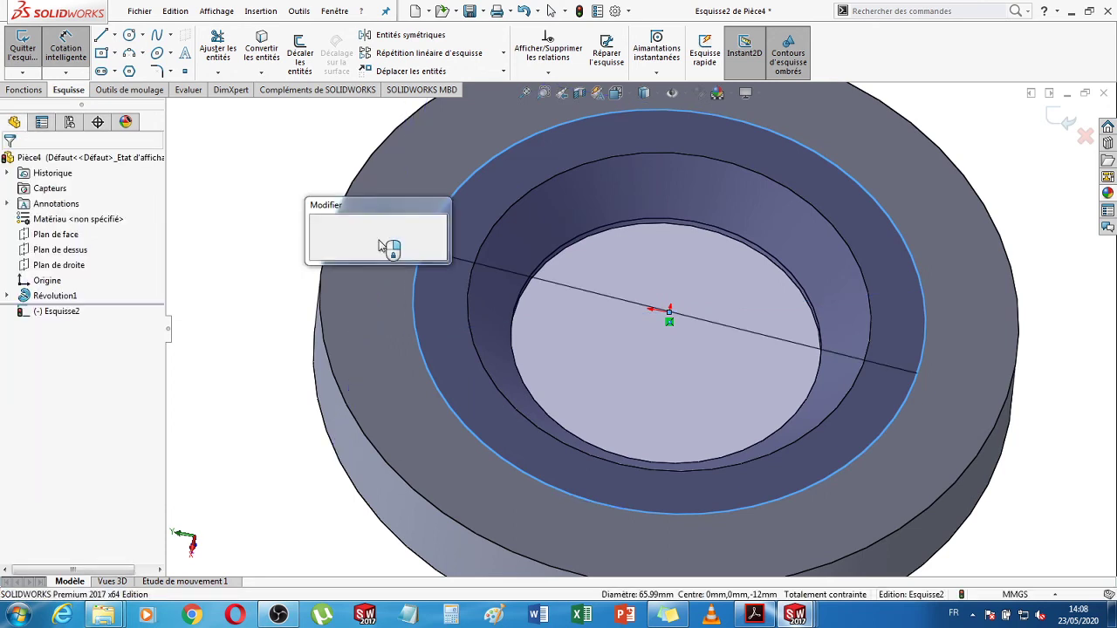
{"action": "type", "text": "7"}
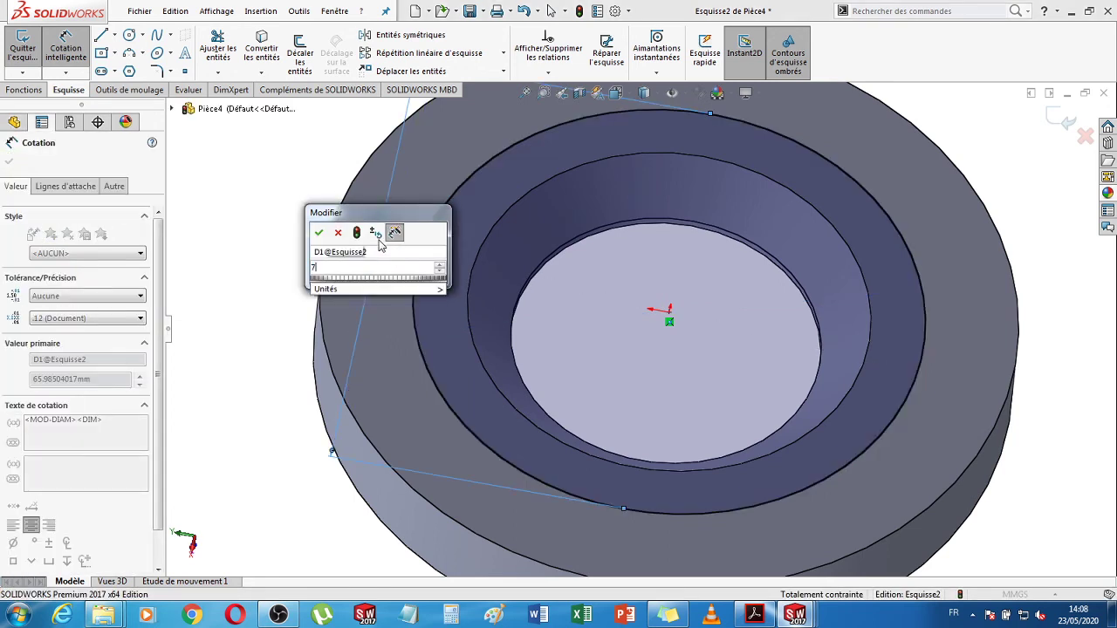
{"action": "type", "text": "0"}
{"action": "key", "text": "Return"}
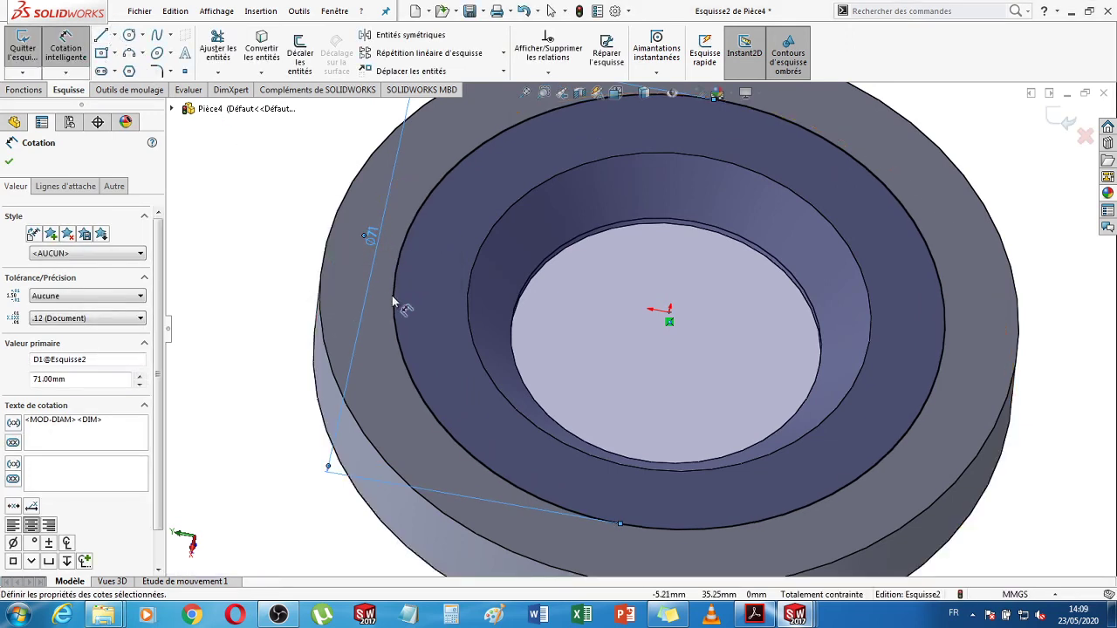
{"action": "left_click", "coordinate": [338, 299]}
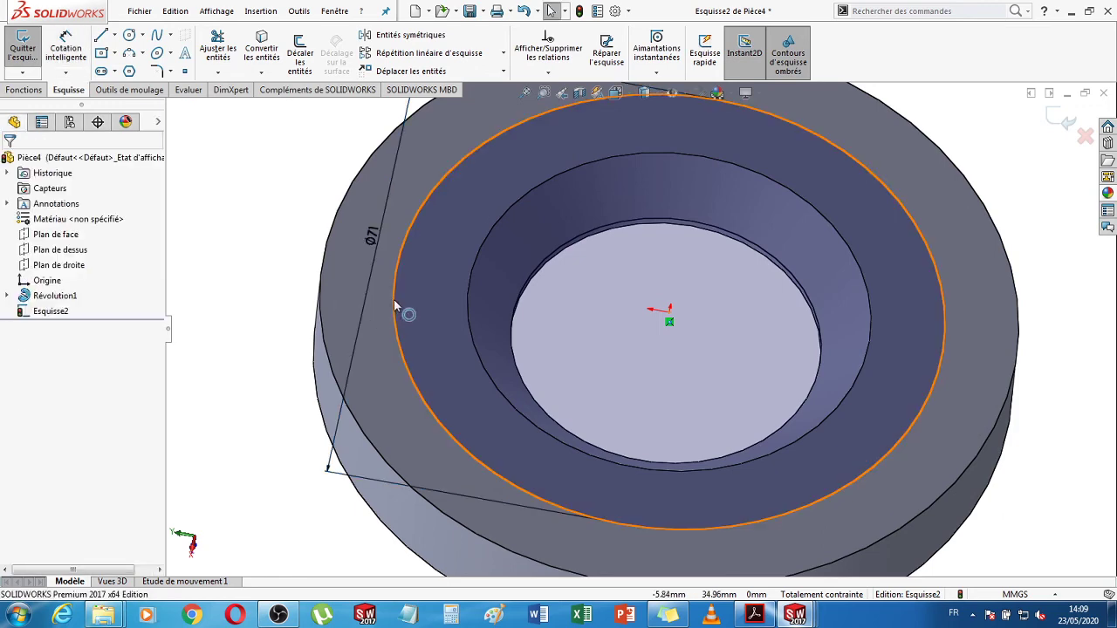
{"action": "left_click", "coordinate": [394, 302]}
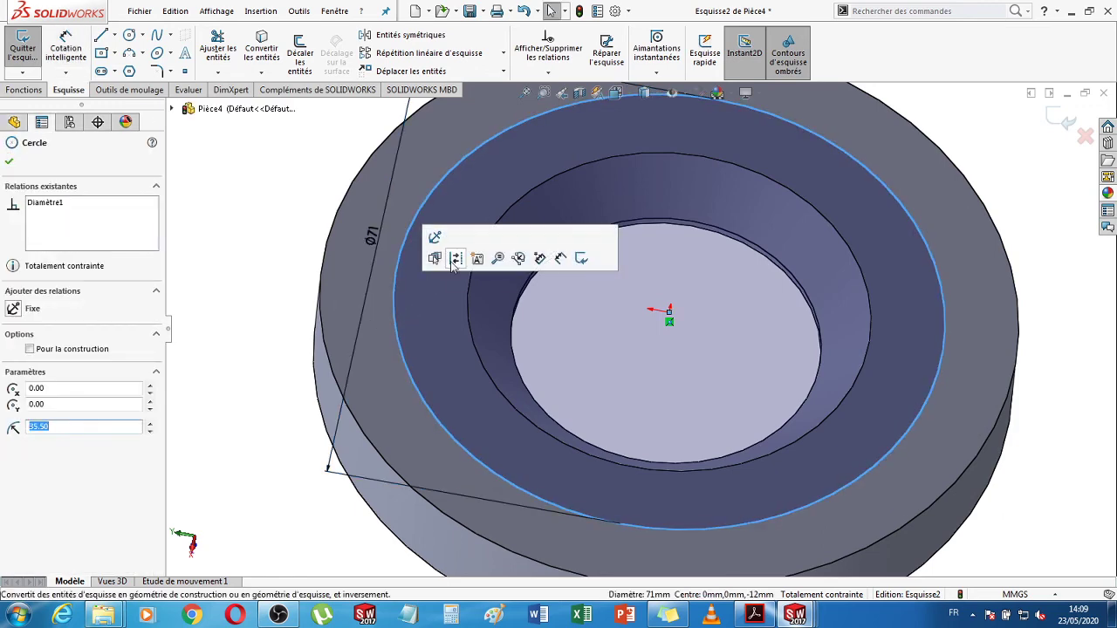
{"action": "key", "text": "Escape"}
- Place sketch points on two adjacent quadrants of the construction circle, aligned vertically and horizontally with the origin
{"action": "scroll", "coordinate": [452, 259], "scroll_direction": "up", "scroll_amount": 6}
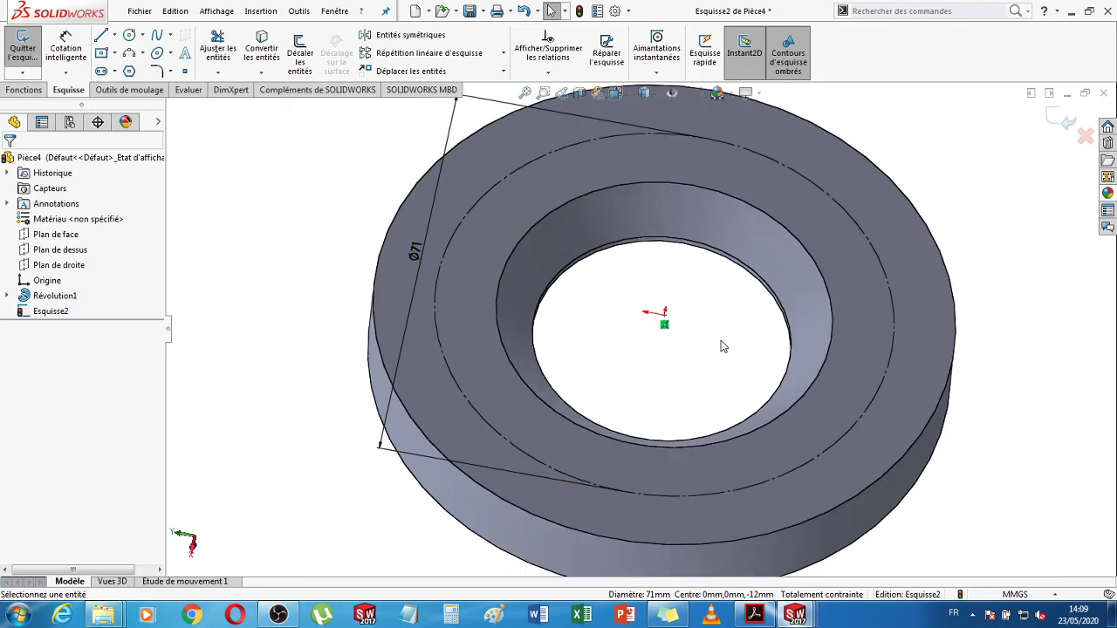
{"action": "middle_click_drag", "start_coordinate": [967, 317], "coordinate": [968, 332]}
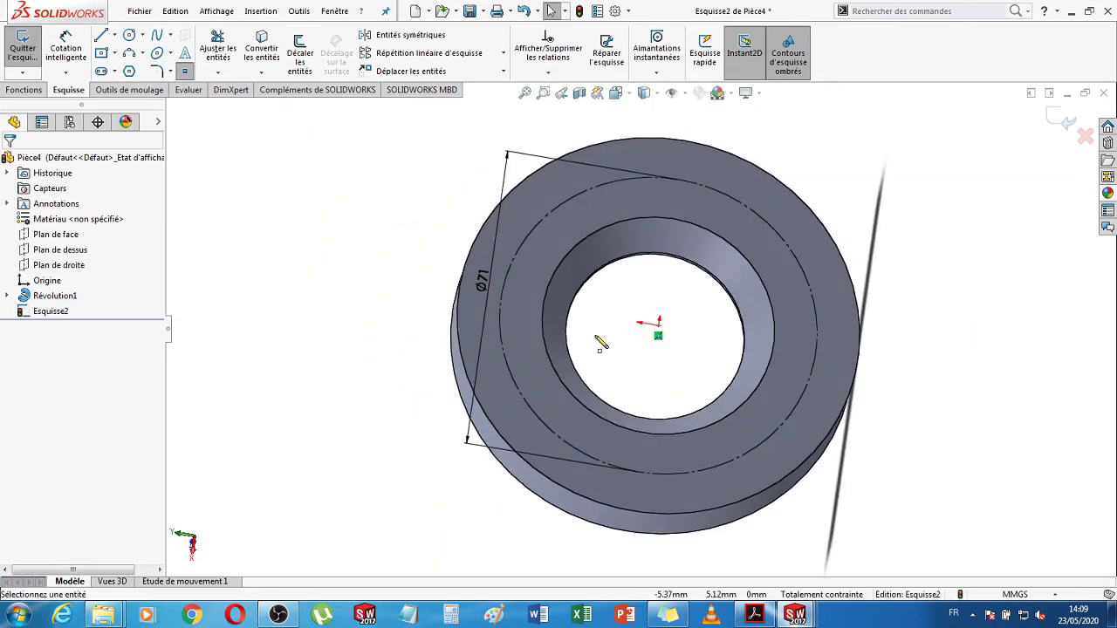
{"action": "left_click", "coordinate": [815, 352]}
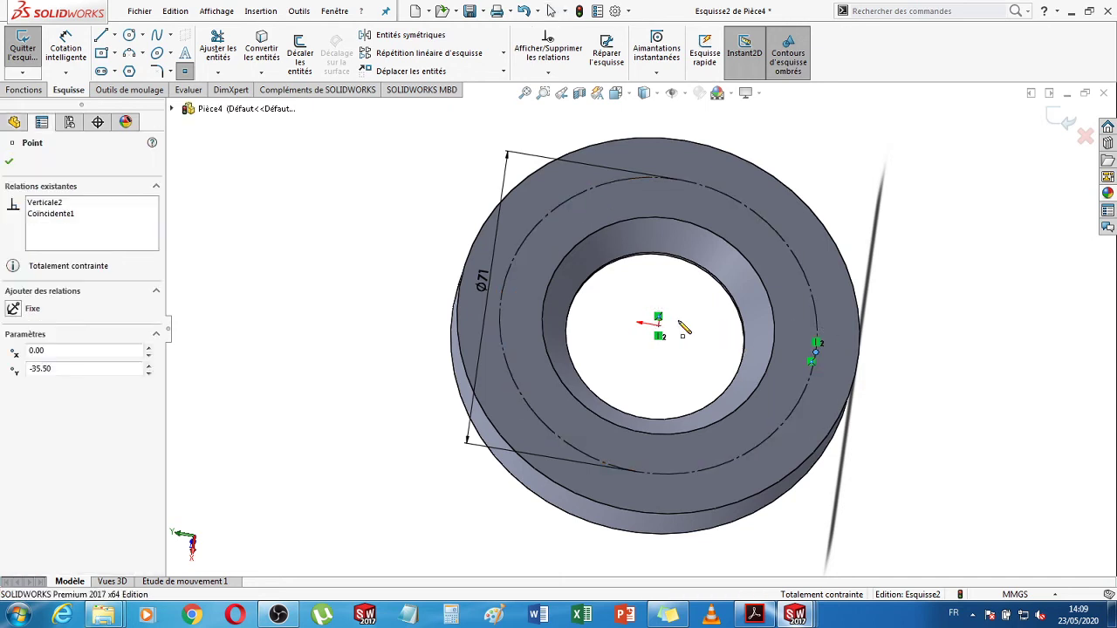
{"action": "left_click", "coordinate": [680, 180]}
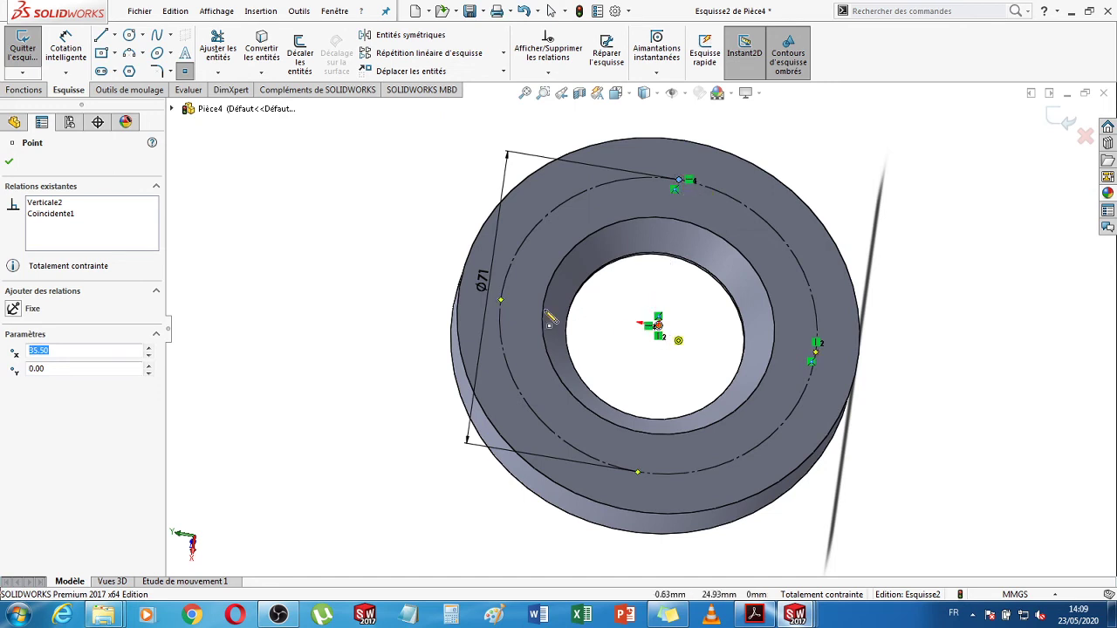
- Add sketch points at the left and bottom quadrants of the Ø71 construction circle and exit the sketch
{"action": "left_click", "coordinate": [503, 301]}
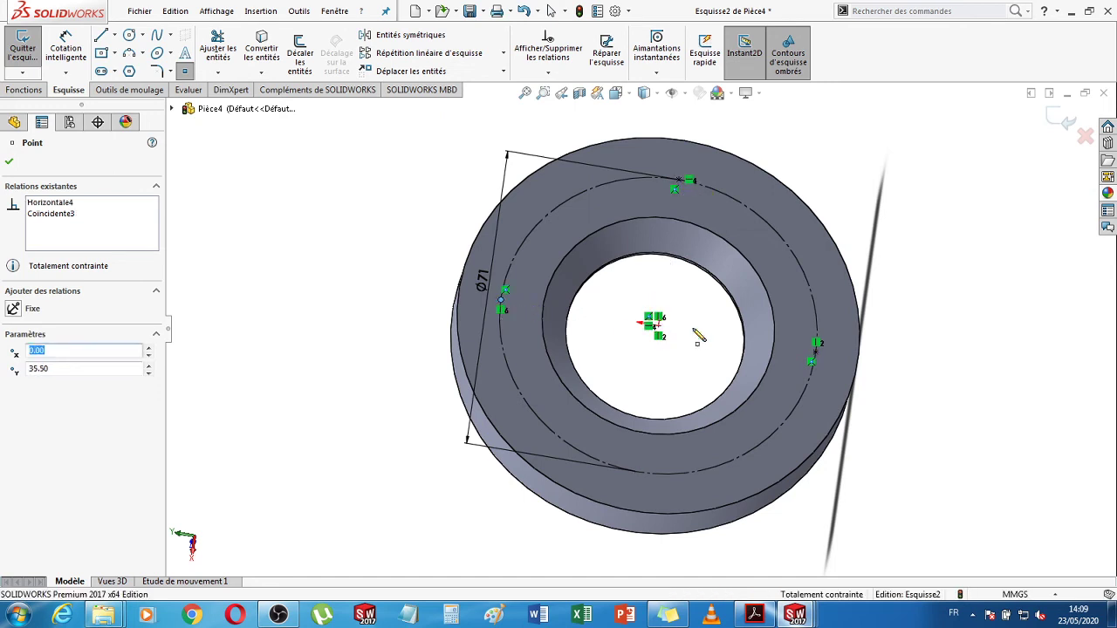
{"action": "left_click", "coordinate": [636, 473]}
{"action": "key", "text": "Escape"}
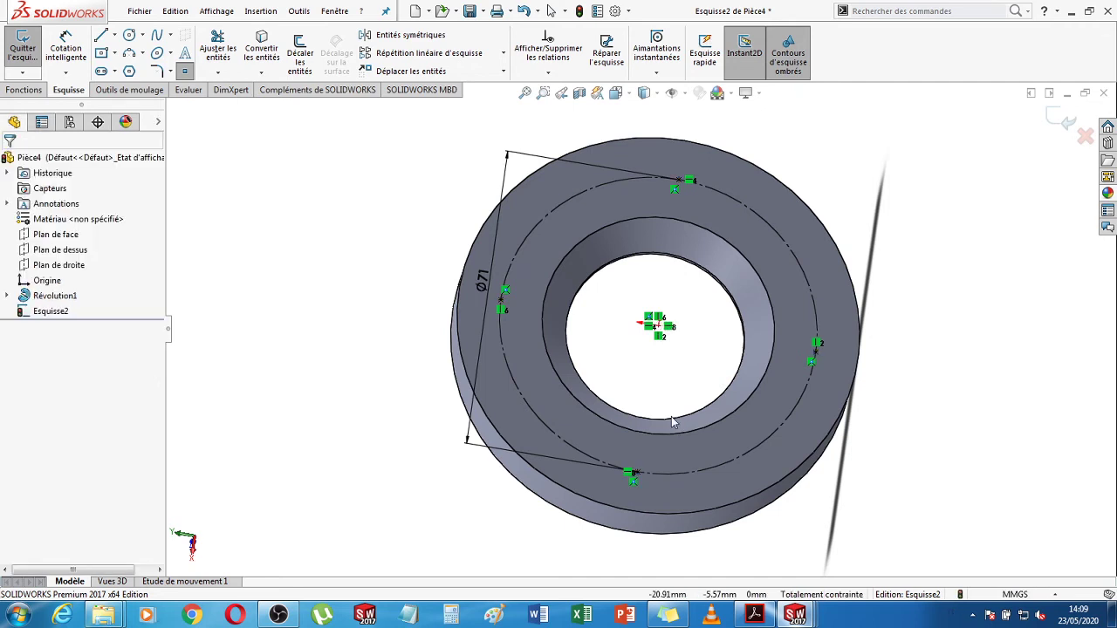
{"action": "left_click", "coordinate": [1063, 123]}
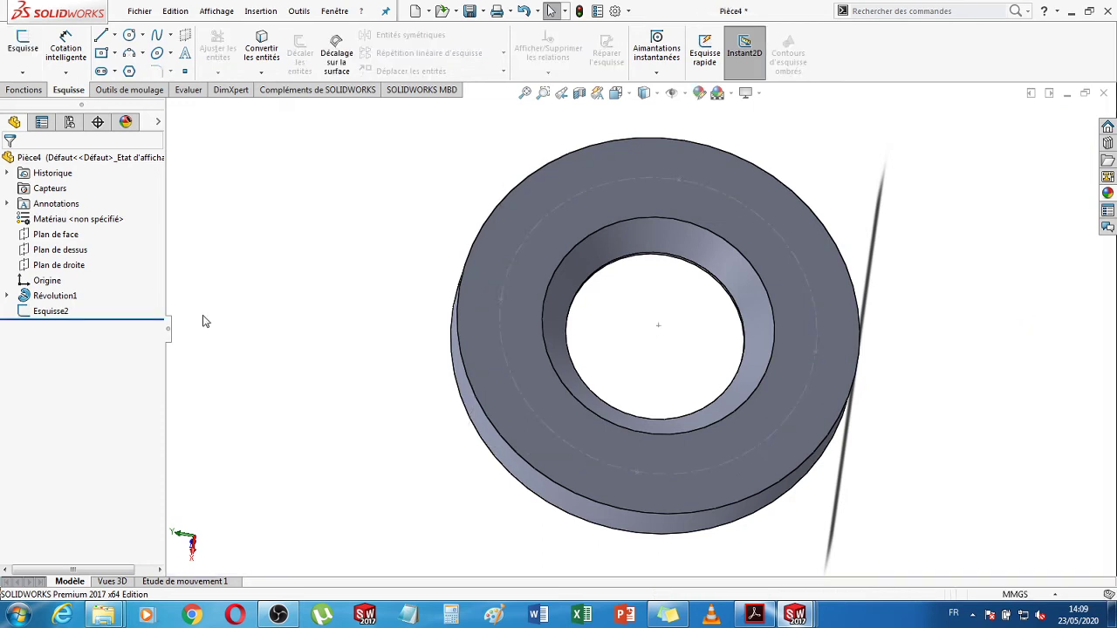
- Check the hole callouts in the Acrobat PDF drawing, and start an ISO threaded hole of type Trous taraudés with the Hole Wizard
{"action": "left_click", "coordinate": [48, 311]}
{"action": "left_click", "coordinate": [256, 302]}
{"action": "left_click", "coordinate": [35, 90]}
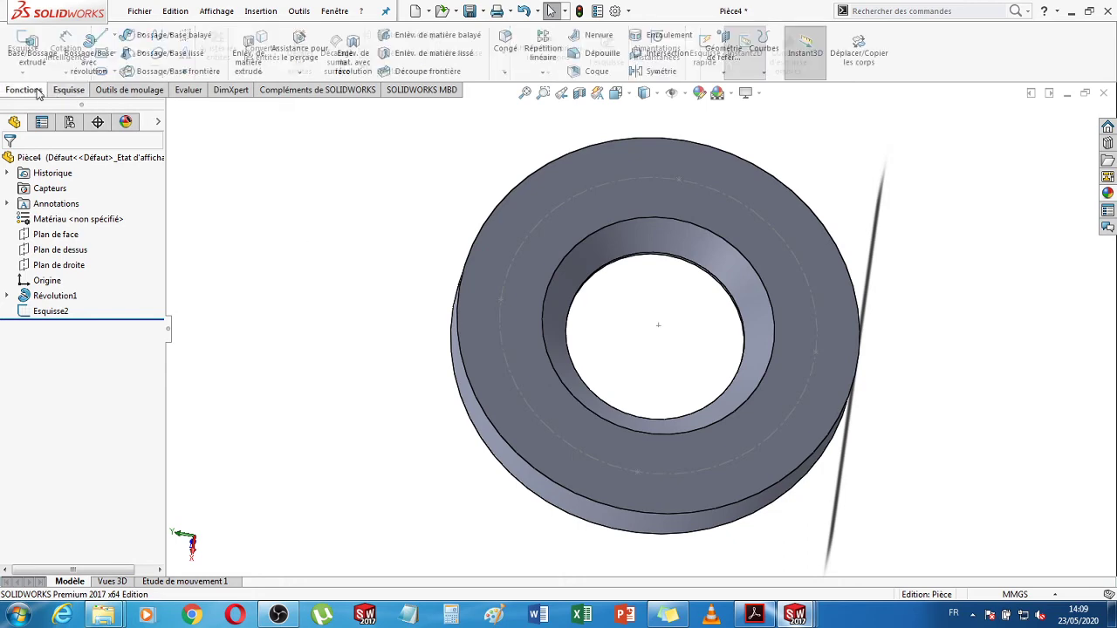
{"action": "left_click", "coordinate": [756, 616]}
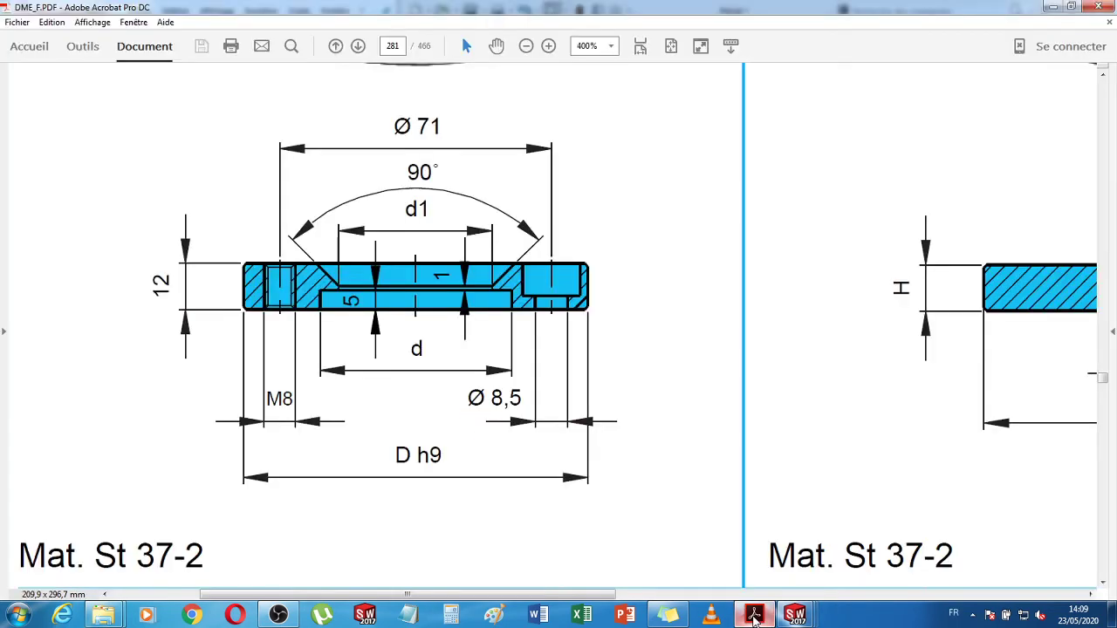
{"action": "left_click", "coordinate": [756, 616]}
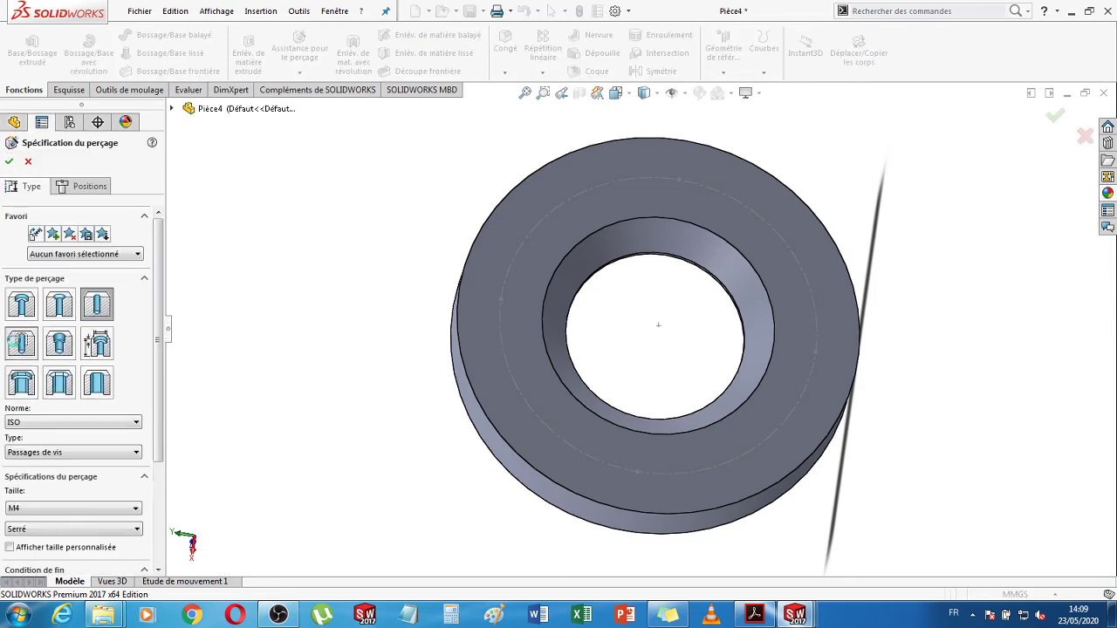
{"action": "left_click", "coordinate": [19, 343]}
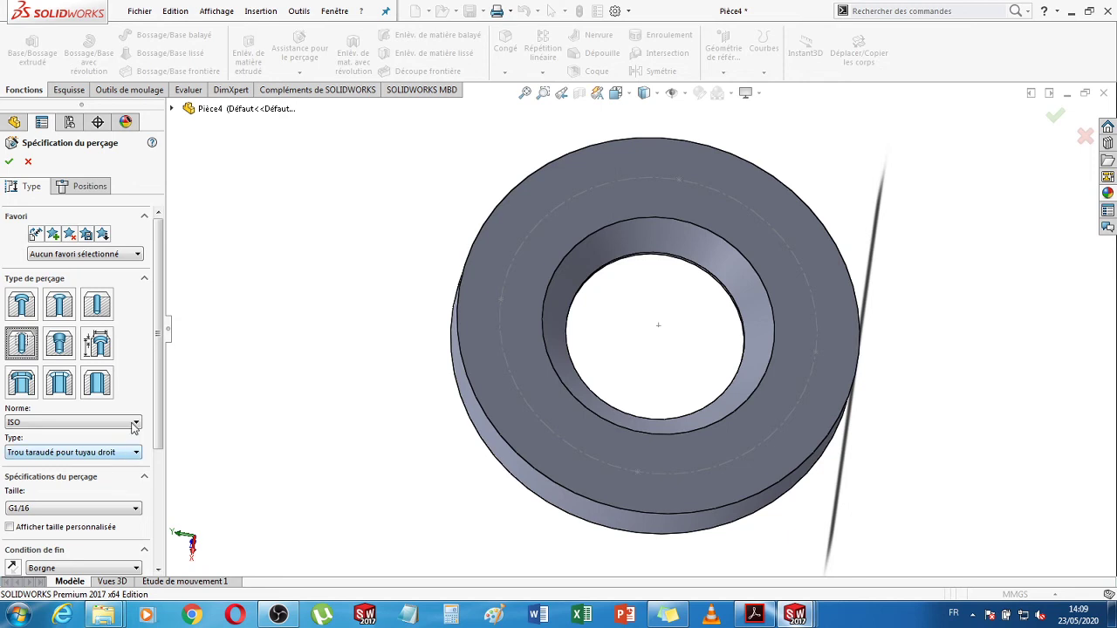
{"action": "scroll", "coordinate": [122, 392], "scroll_direction": "down", "scroll_amount": 2}
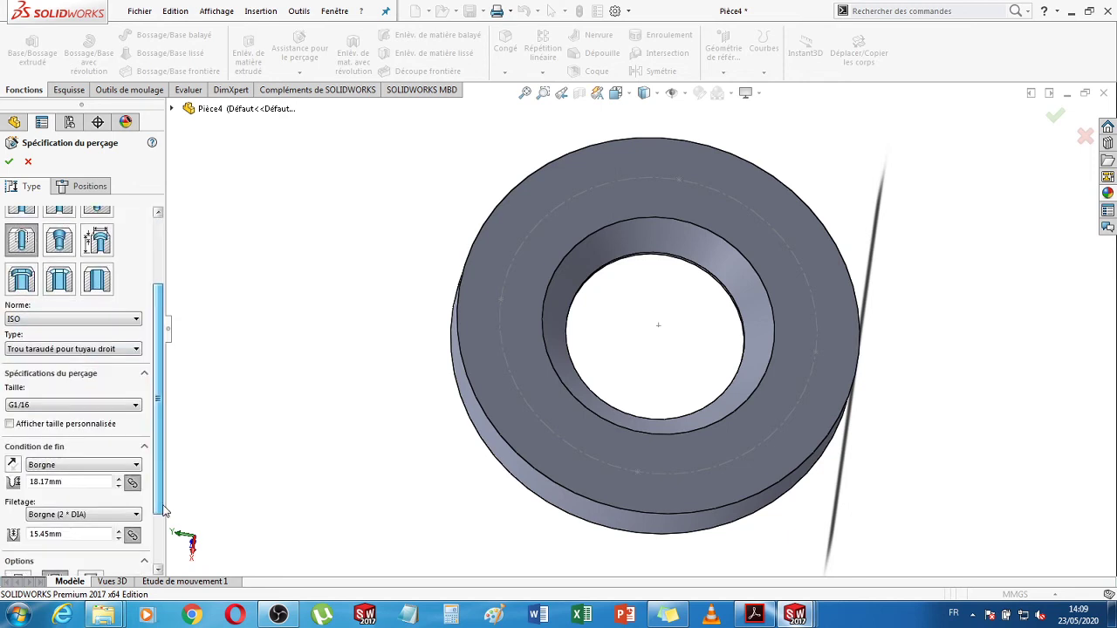
{"action": "left_click", "coordinate": [110, 349]}
{"action": "left_click", "coordinate": [75, 380]}
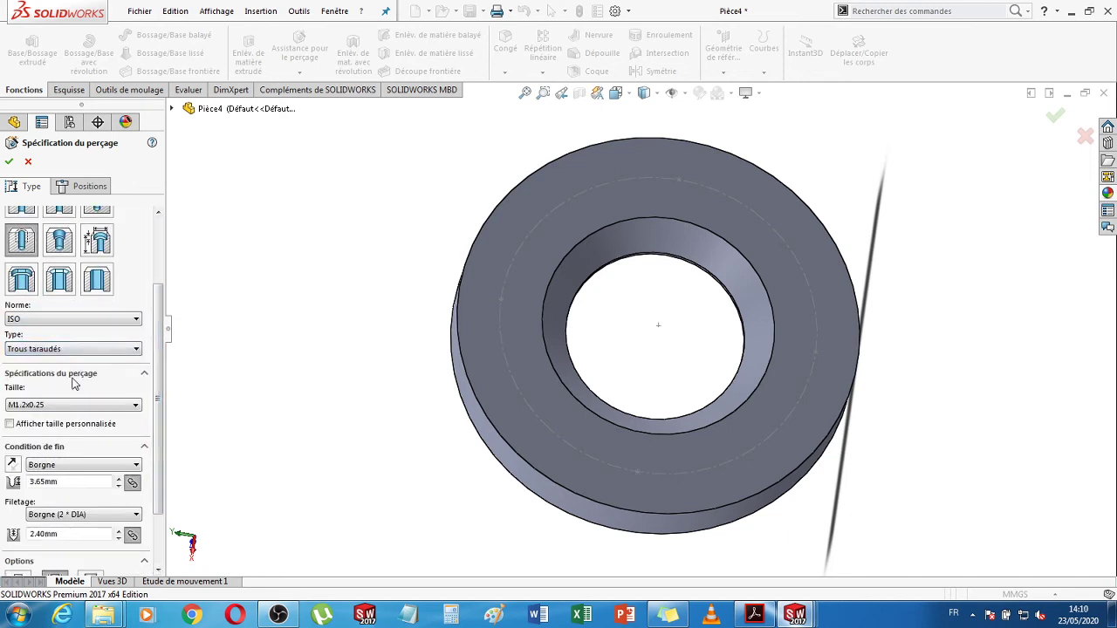
- Set the tapped hole's size to M8 and its end condition to A travers tout
{"action": "left_click", "coordinate": [85, 407]}
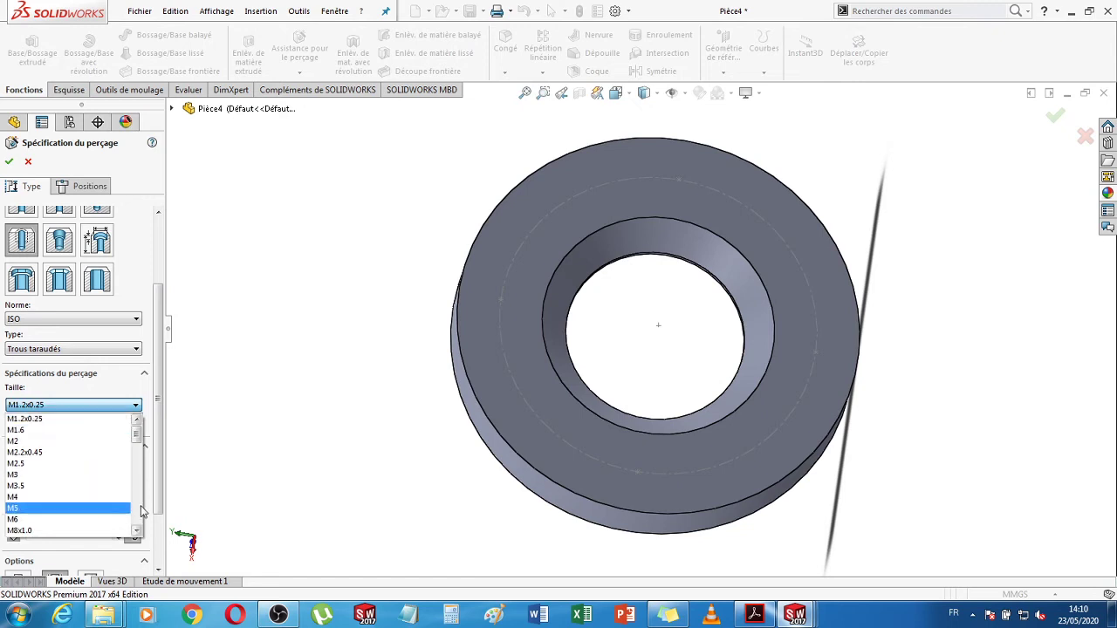
{"action": "scroll", "coordinate": [141, 506], "scroll_direction": "down", "scroll_amount": 3}
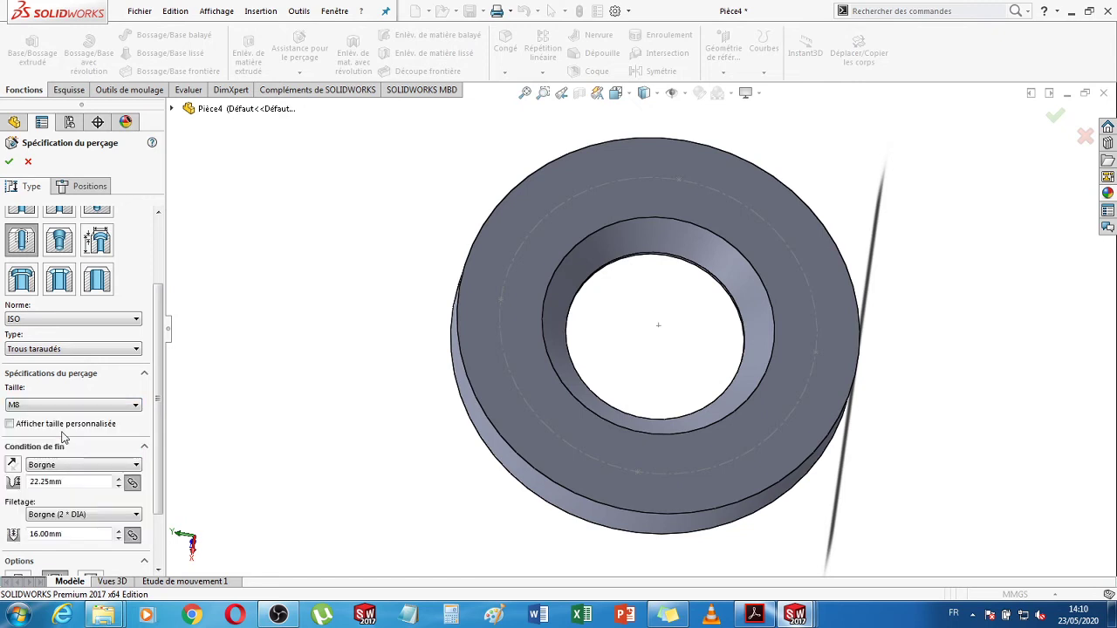
{"action": "left_click", "coordinate": [60, 464]}
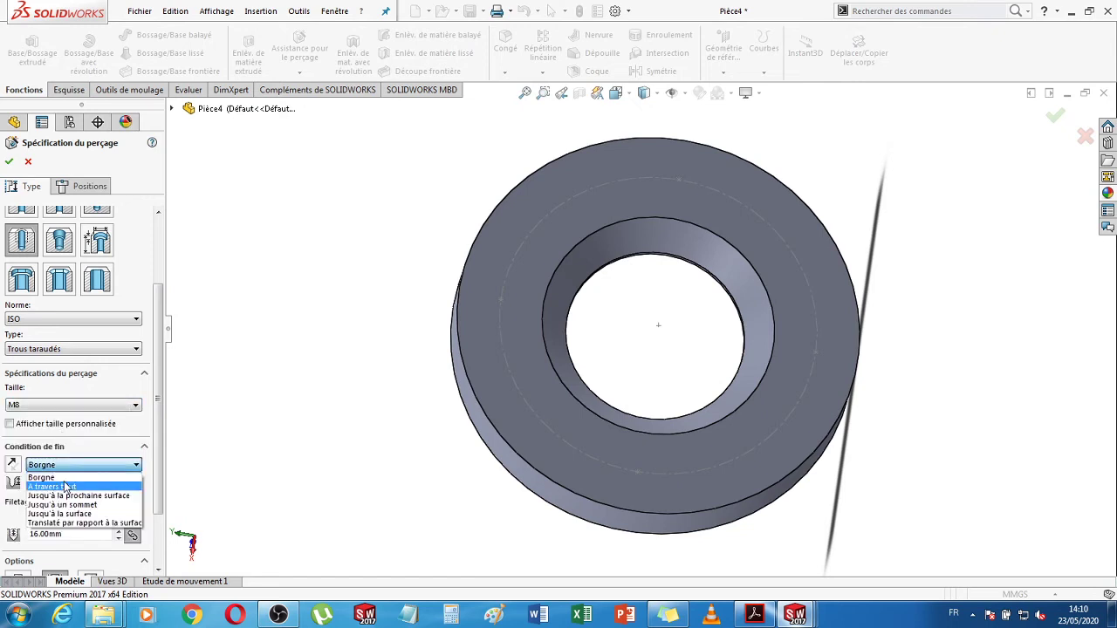
{"action": "left_click", "coordinate": [66, 486]}
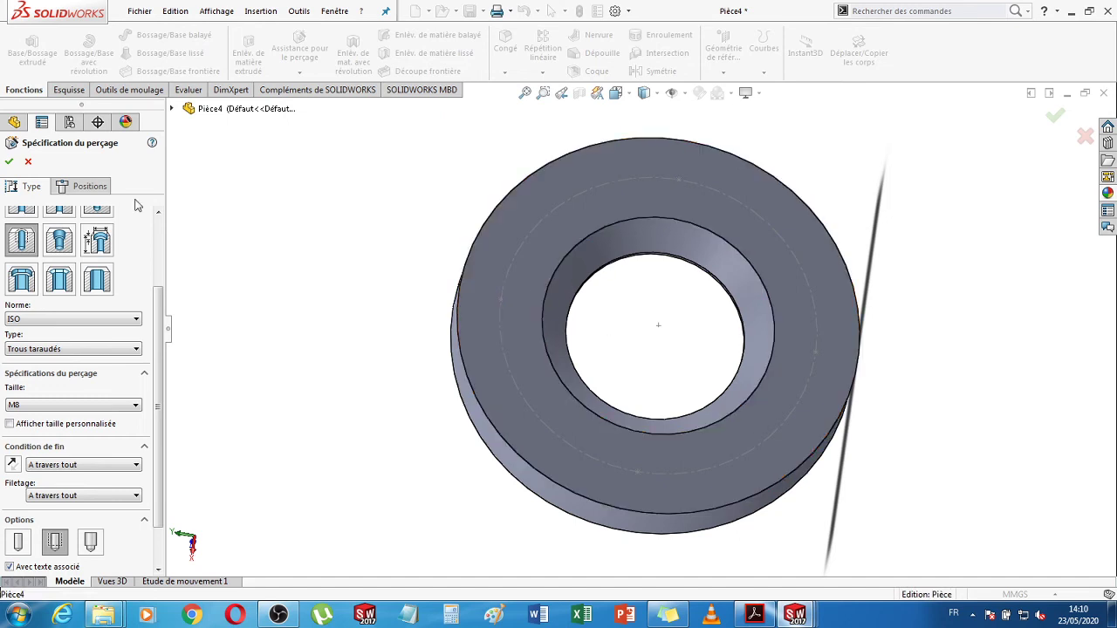
- Place the M8 tapped holes on the ring's front face at the left and right sketch points of the construction circle, and finish the feature
{"action": "left_click", "coordinate": [84, 186]}
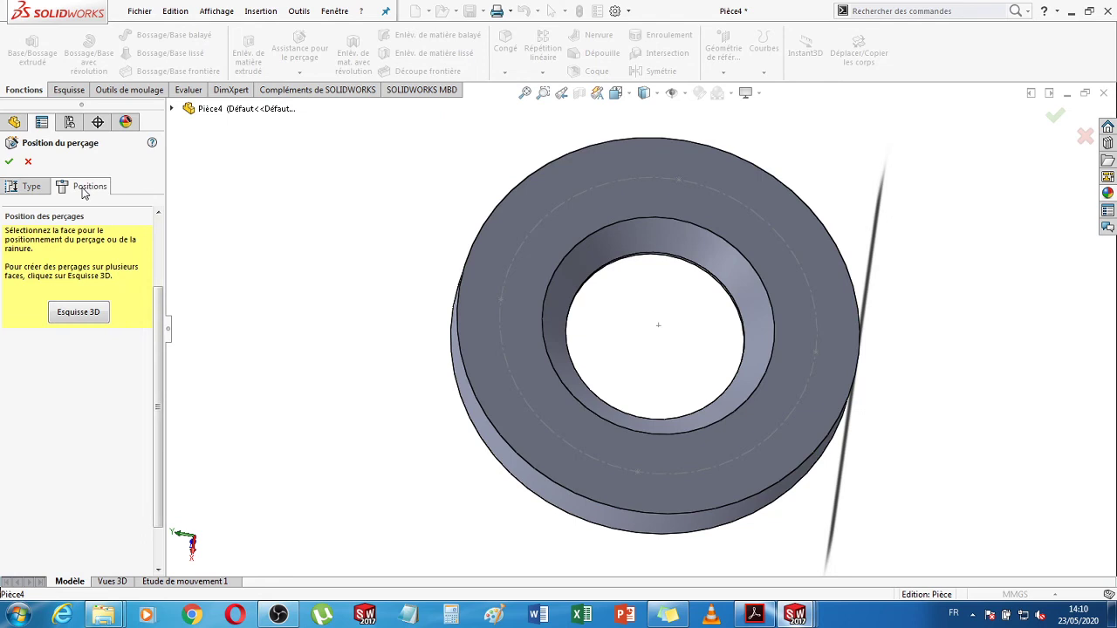
{"action": "left_click", "coordinate": [532, 328]}
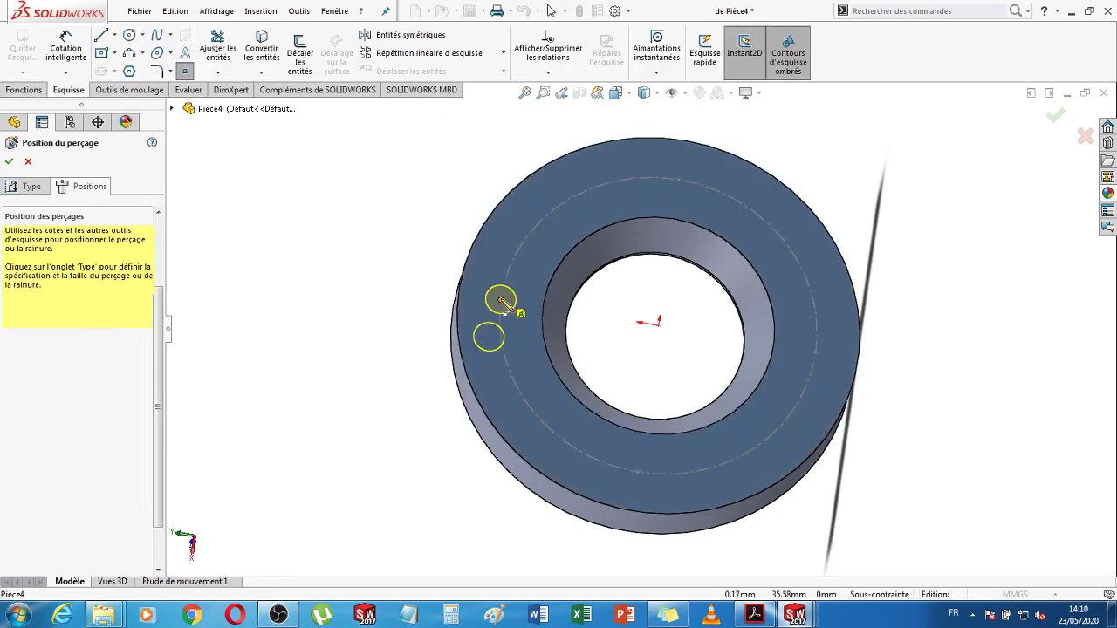
{"action": "left_click", "coordinate": [501, 301]}
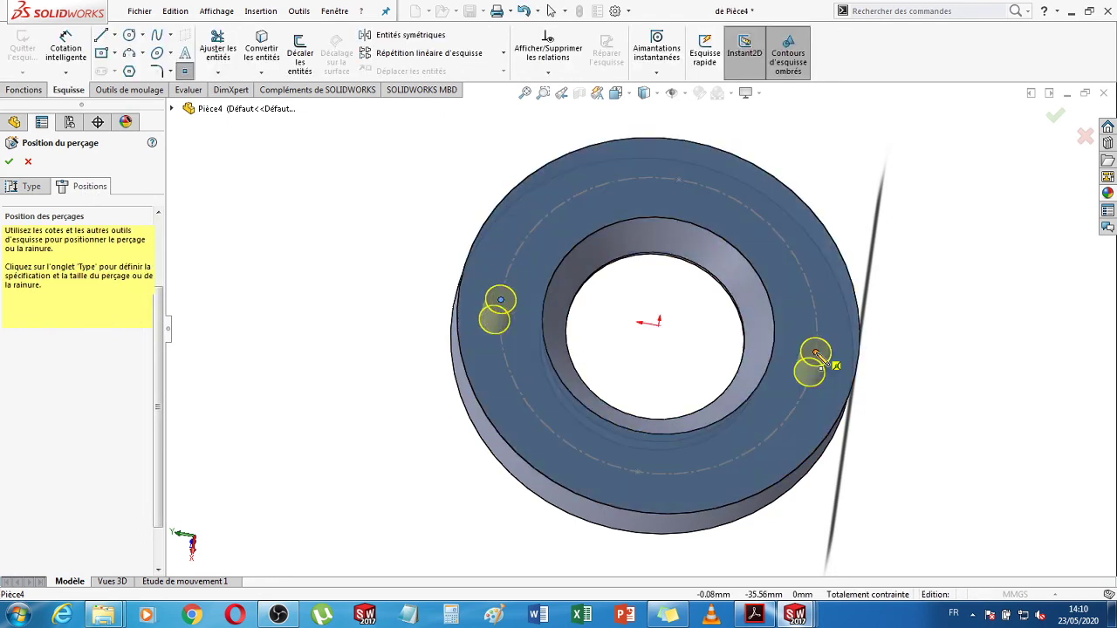
{"action": "left_click", "coordinate": [815, 353]}
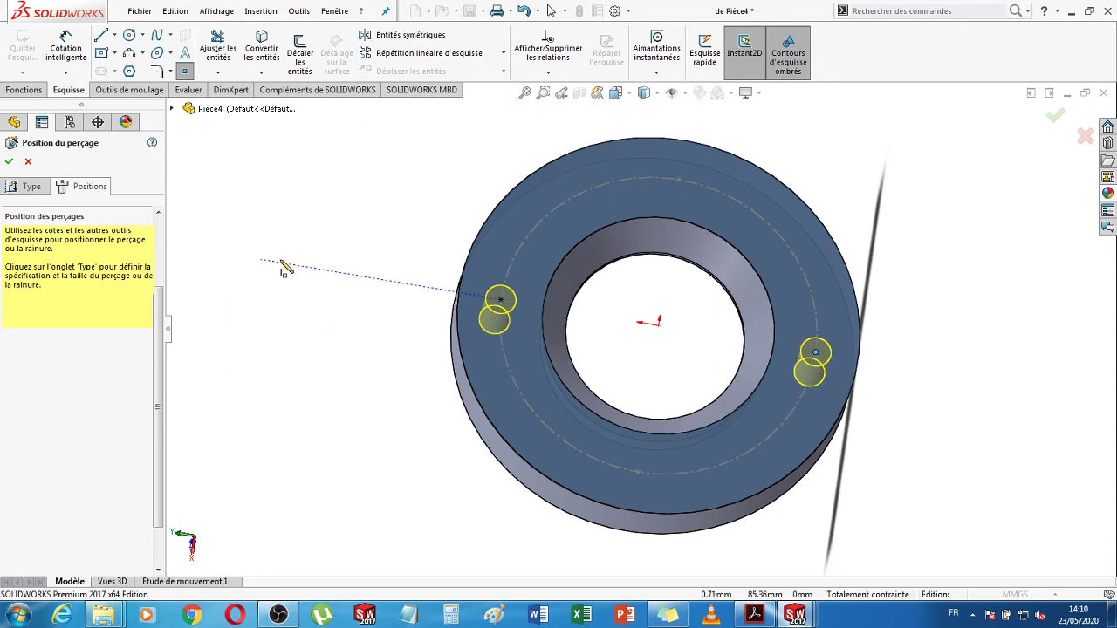
{"action": "key", "text": "Escape"}
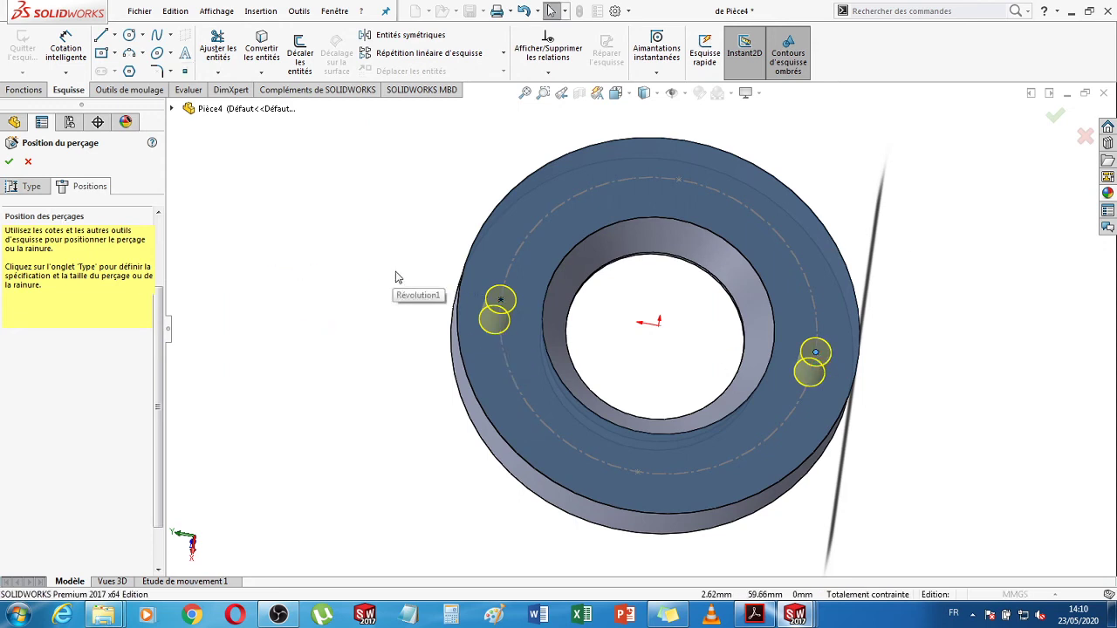
{"action": "left_click", "coordinate": [1055, 117]}
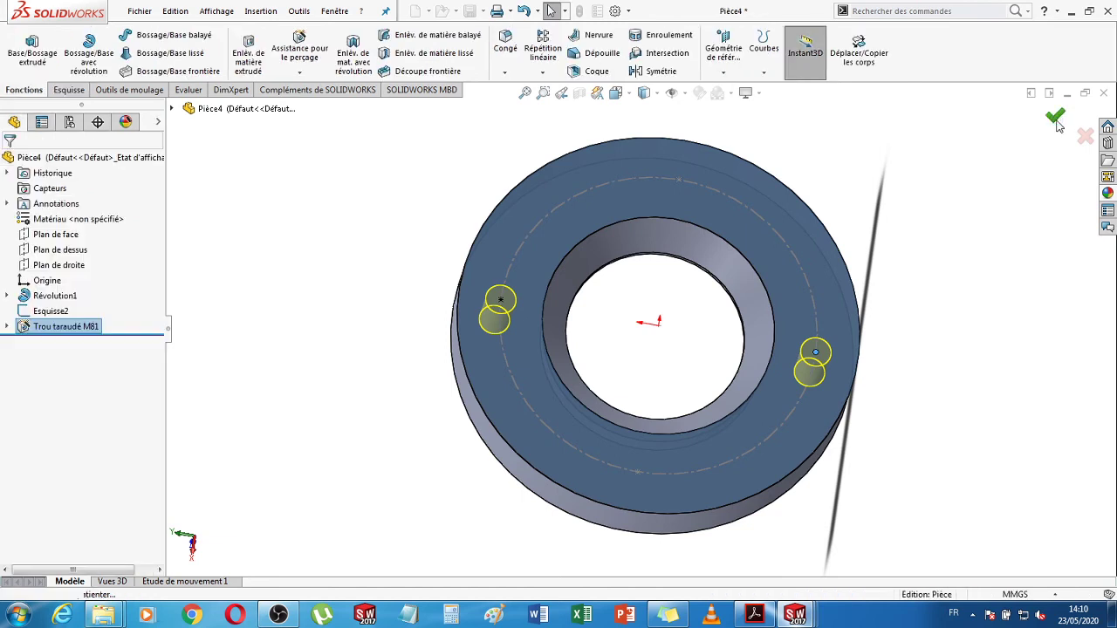
{"action": "middle_click_drag", "start_coordinate": [998, 347], "coordinate": [959, 361]}
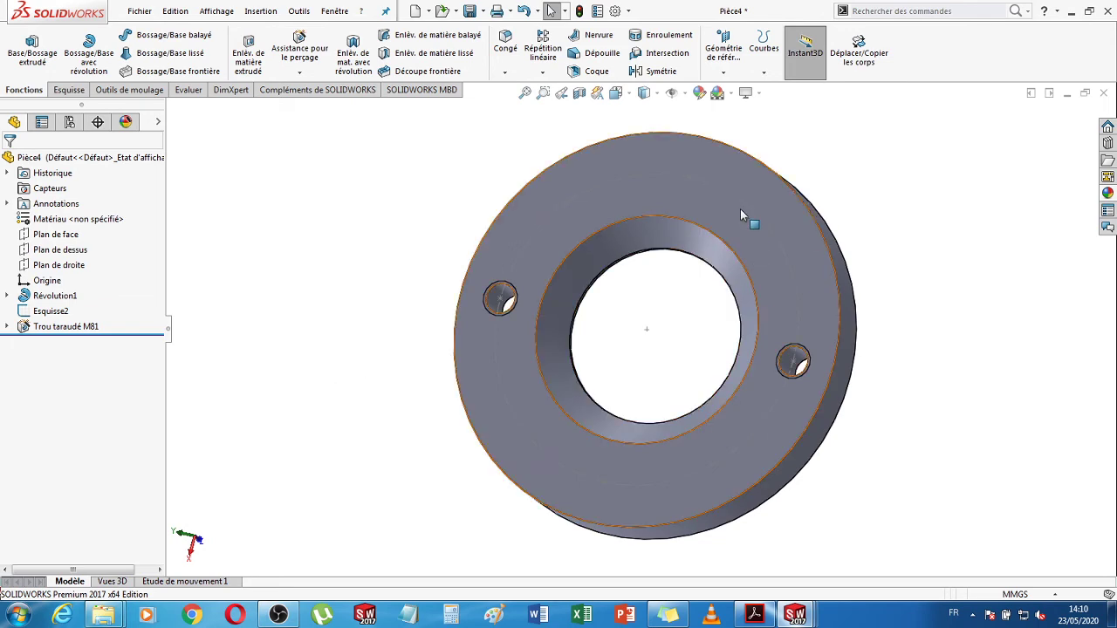
- Check the counterbored hole in the Acrobat PDF drawing, and set up an ISO 4762 socket-head counterbore, M8, Normal fit, A travers tout
{"action": "left_click", "coordinate": [753, 615]}
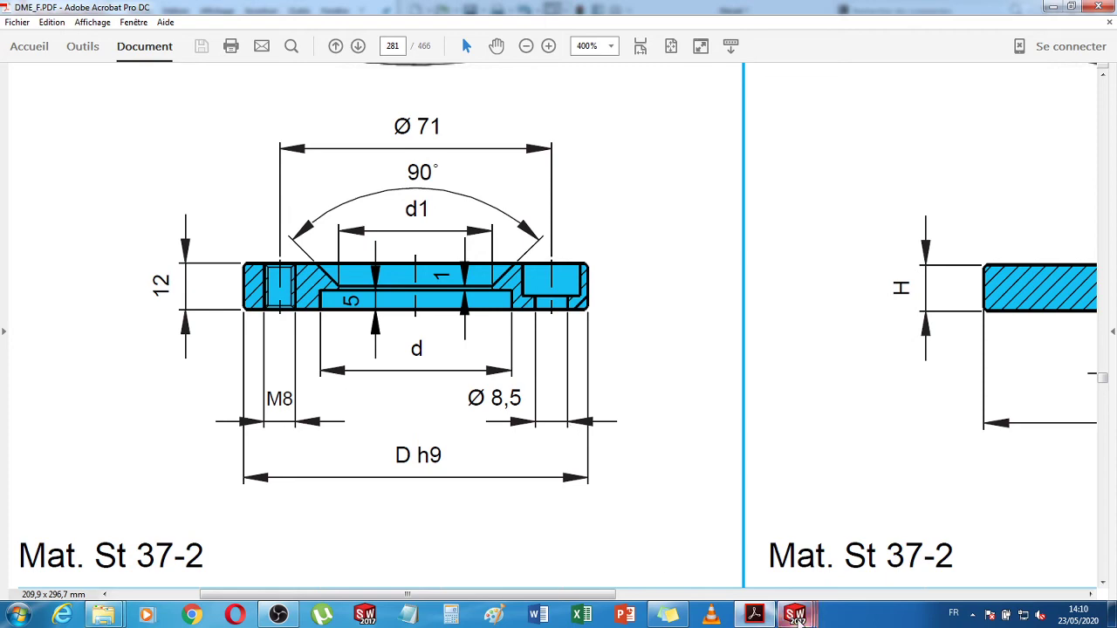
{"action": "mouse_move", "coordinate": [794, 615]}
{"action": "left_click", "coordinate": [910, 591]}
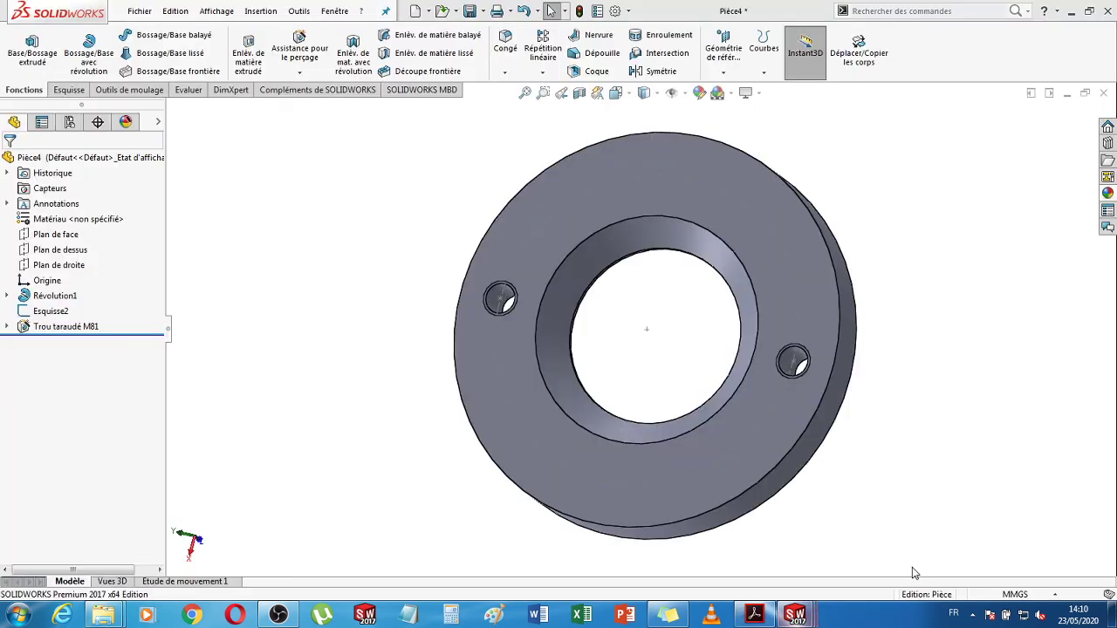
{"action": "left_click", "coordinate": [288, 44]}
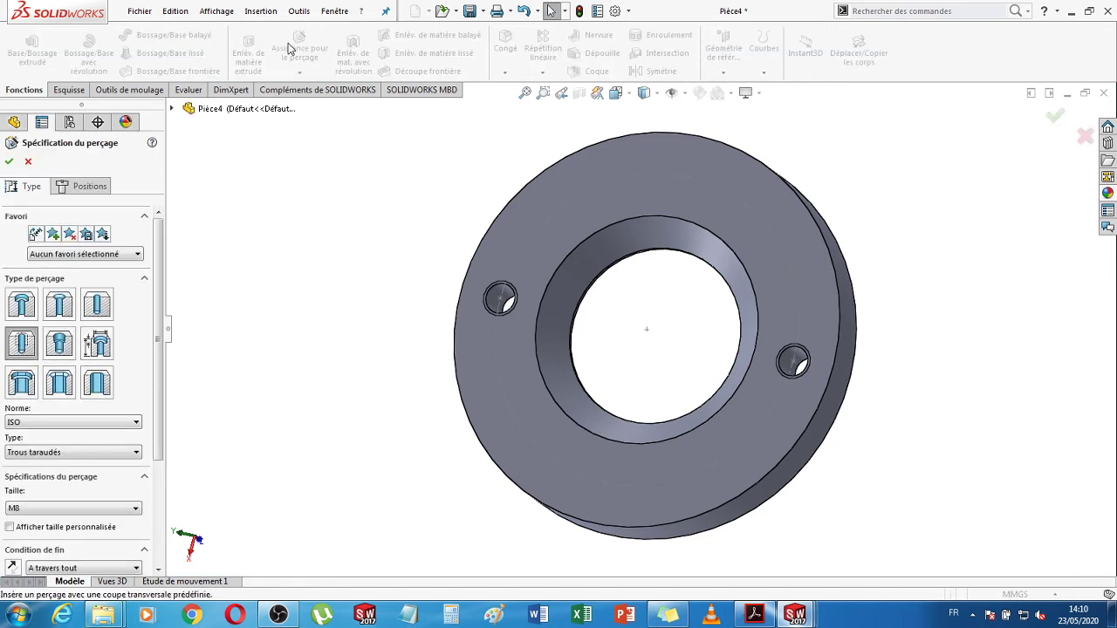
{"action": "left_click", "coordinate": [31, 310]}
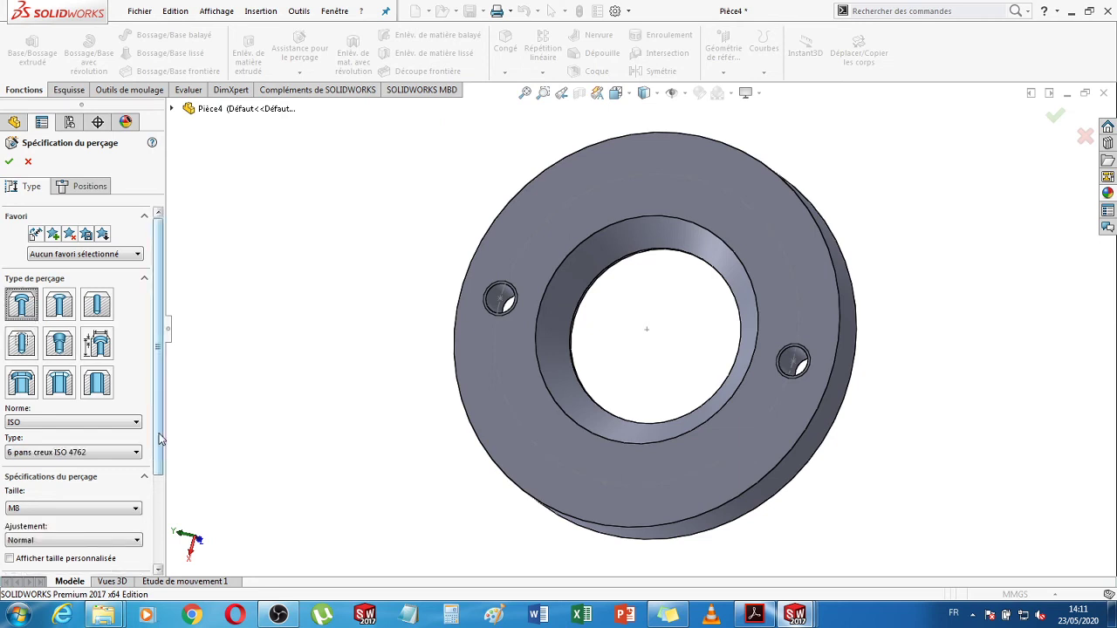
{"action": "scroll", "coordinate": [161, 442], "scroll_direction": "down", "scroll_amount": 3}
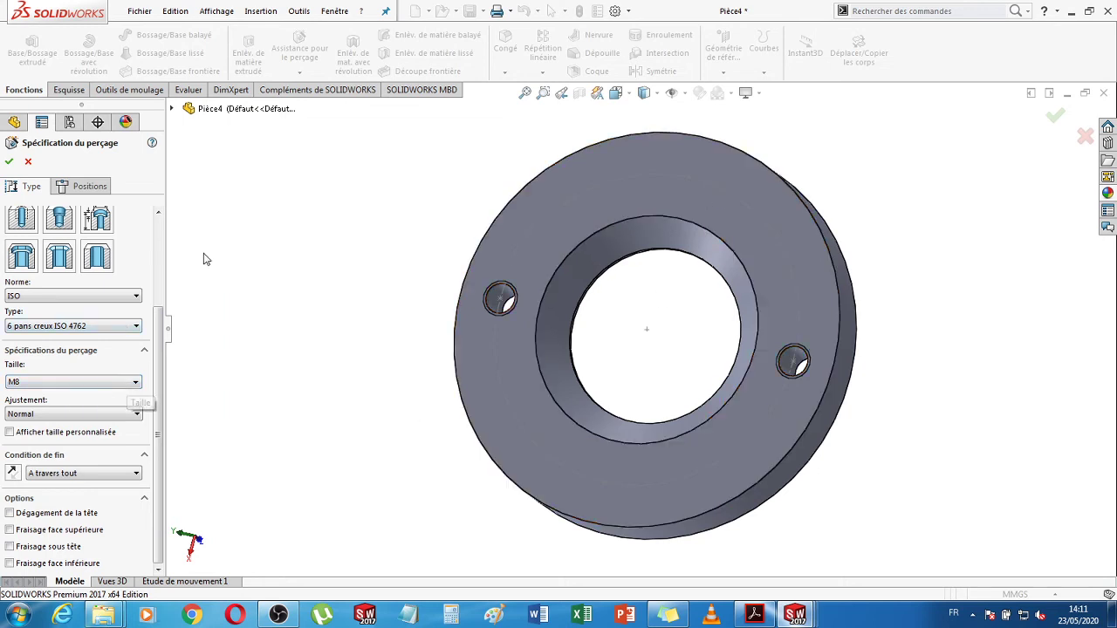
- Start positioning the M8 counterbored holes on the ring's front face and place the first at the construction circle's lower point
{"action": "left_click", "coordinate": [89, 187]}
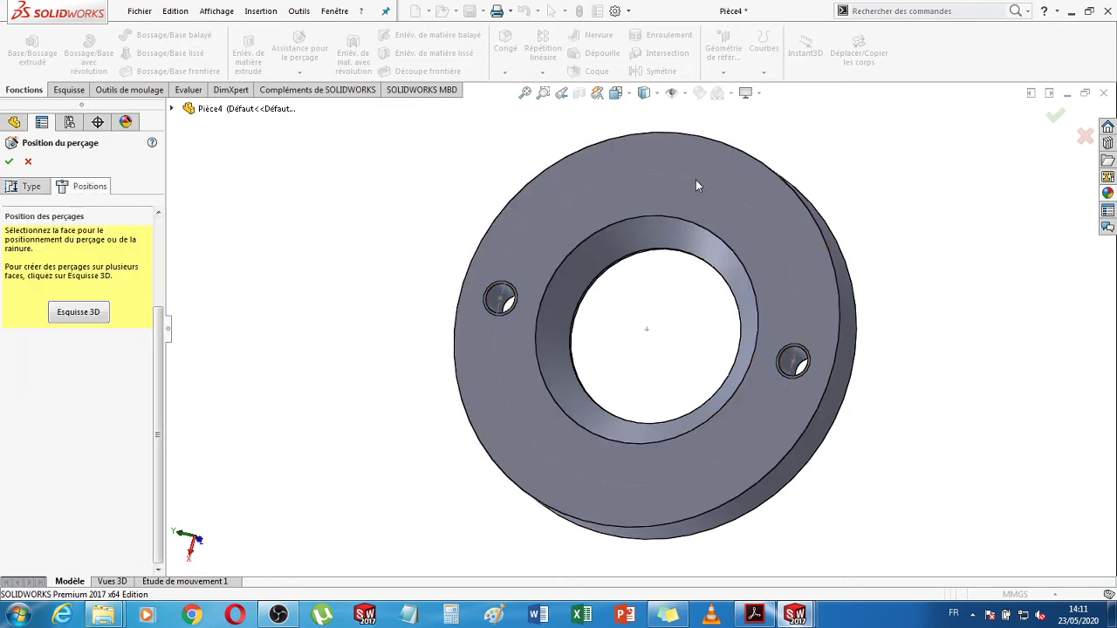
{"action": "left_click", "coordinate": [602, 206]}
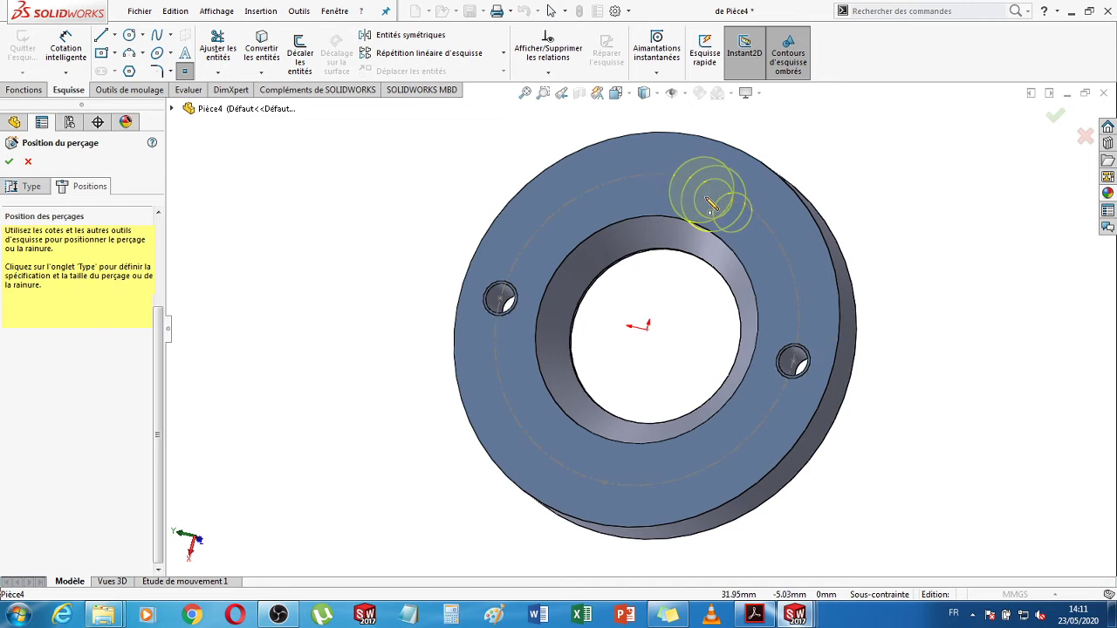
{"action": "scroll", "coordinate": [687, 184], "scroll_direction": "down", "scroll_amount": 4}
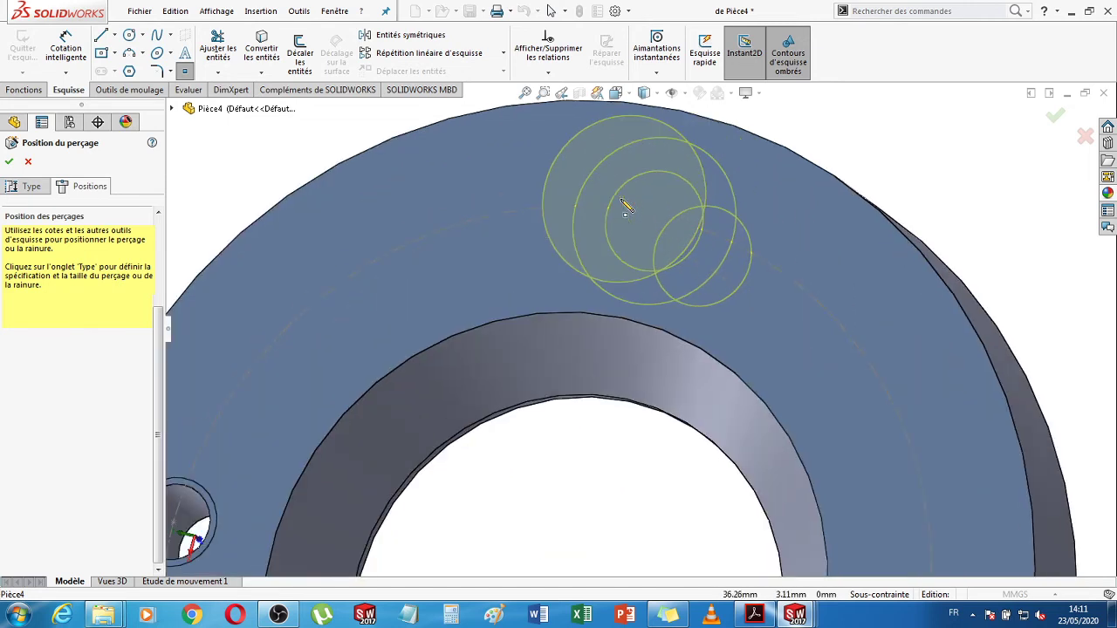
{"action": "scroll", "coordinate": [628, 204], "scroll_direction": "down", "scroll_amount": 2}
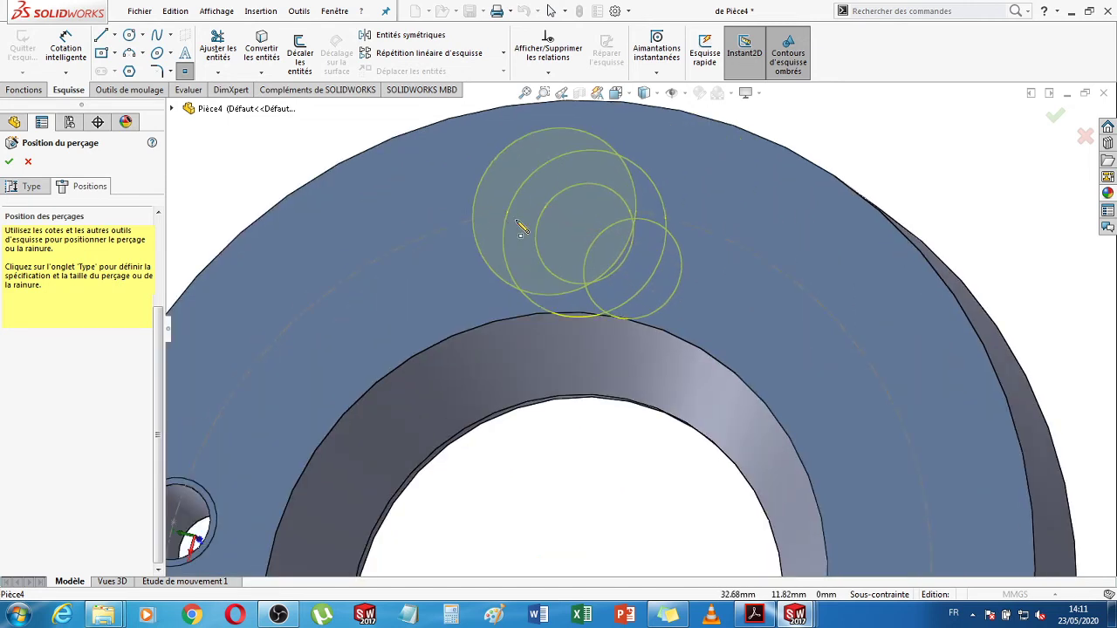
{"action": "scroll", "coordinate": [671, 231], "scroll_direction": "up", "scroll_amount": 5}
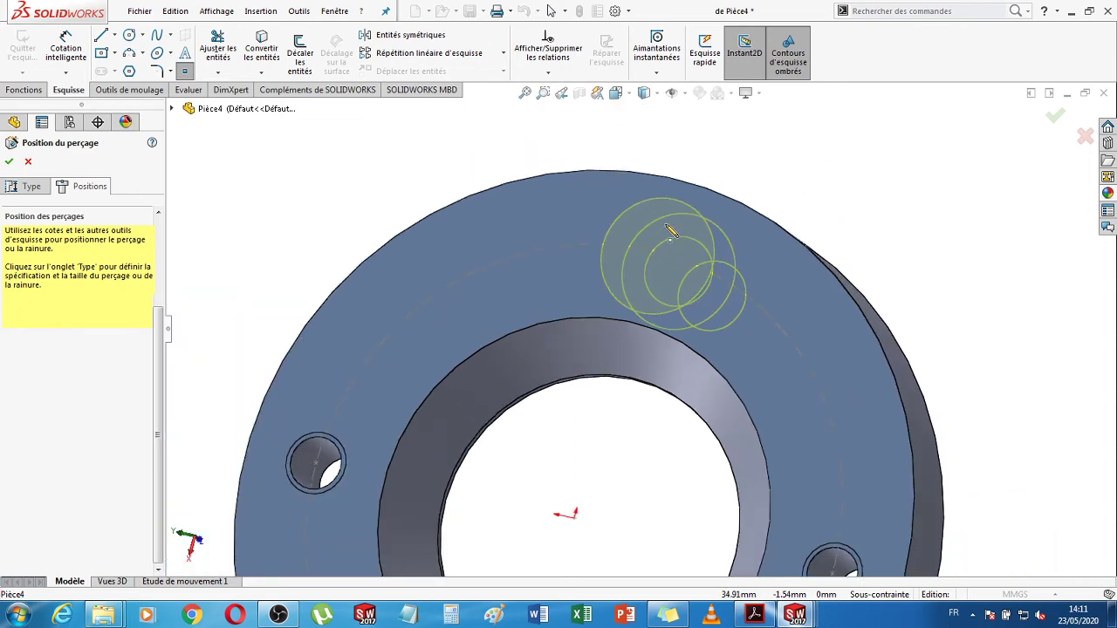
{"action": "scroll", "coordinate": [606, 529], "scroll_direction": "up", "scroll_amount": 2}
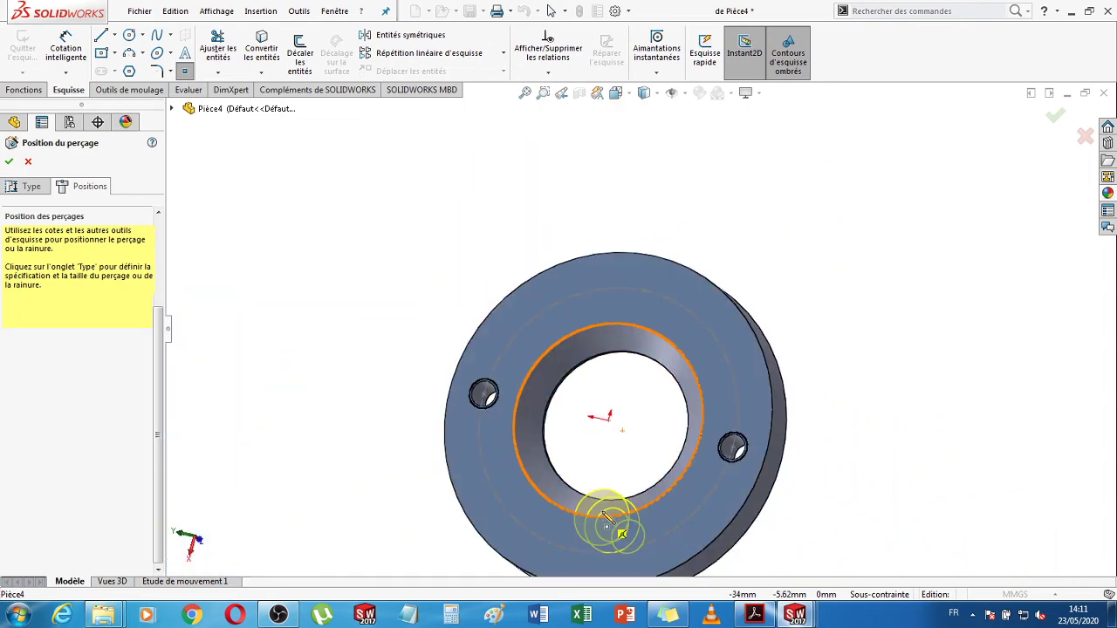
{"action": "scroll", "coordinate": [604, 521], "scroll_direction": "down", "scroll_amount": 4}
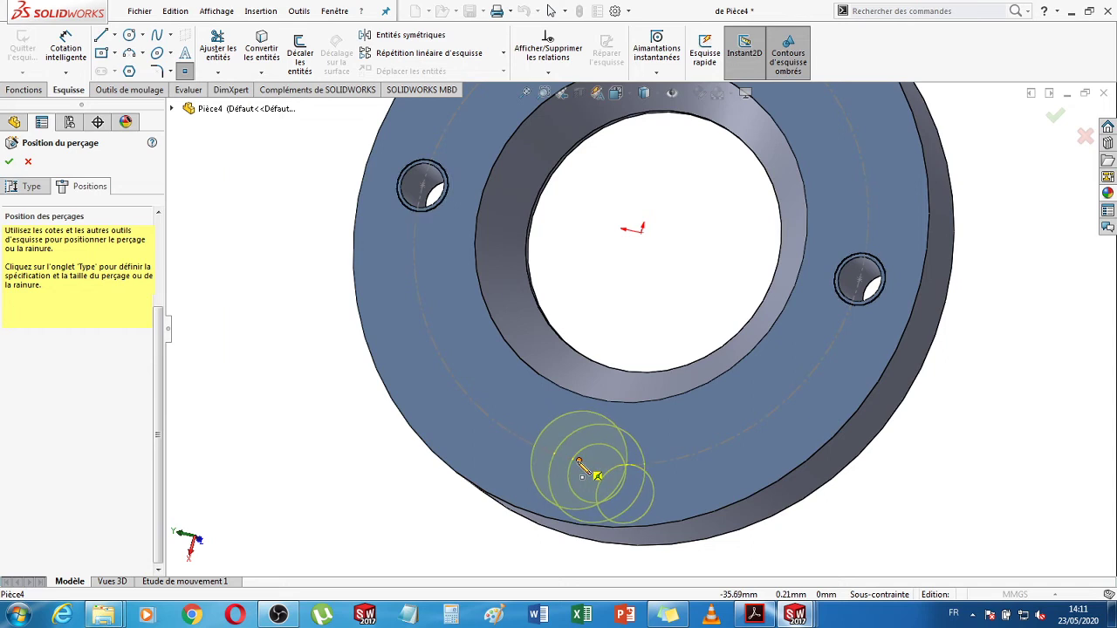
{"action": "left_click", "coordinate": [577, 462]}
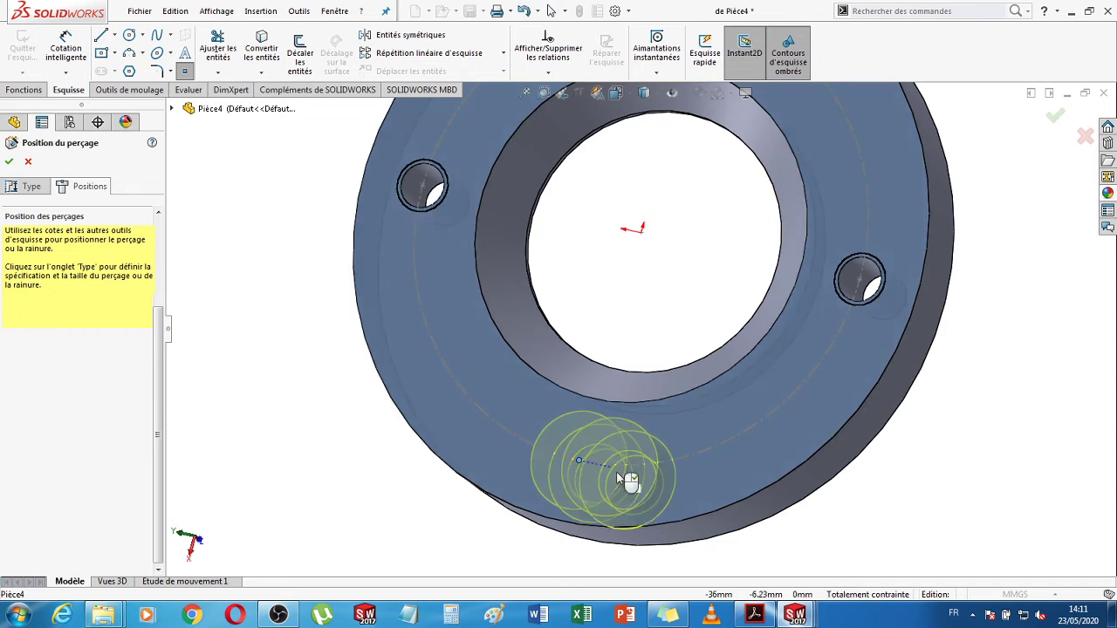
- Place the second counterbored hole at the construction circle's upper point and finish the hole feature
{"action": "key", "text": "z"}
{"action": "key", "text": "f"}
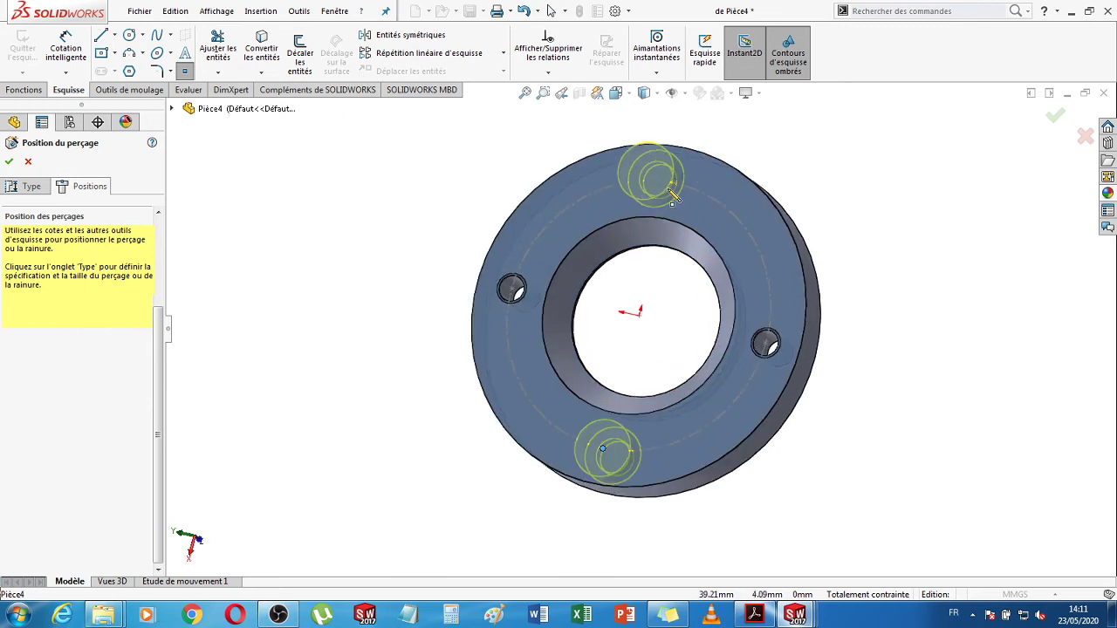
{"action": "scroll", "coordinate": [683, 197], "scroll_direction": "down", "scroll_amount": 3}
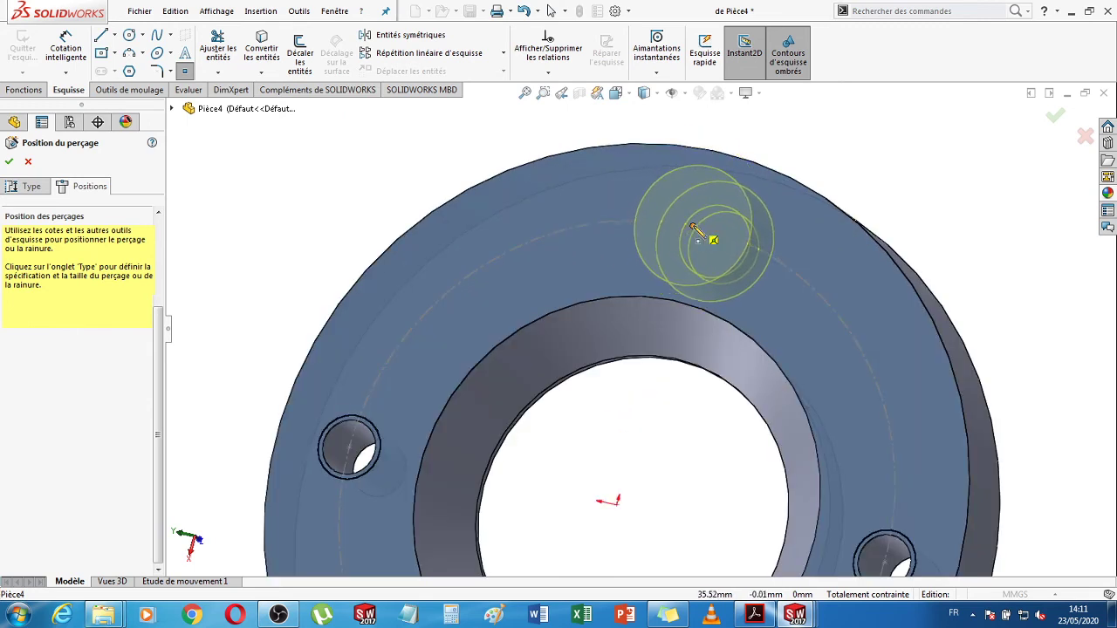
{"action": "left_click", "coordinate": [692, 226]}
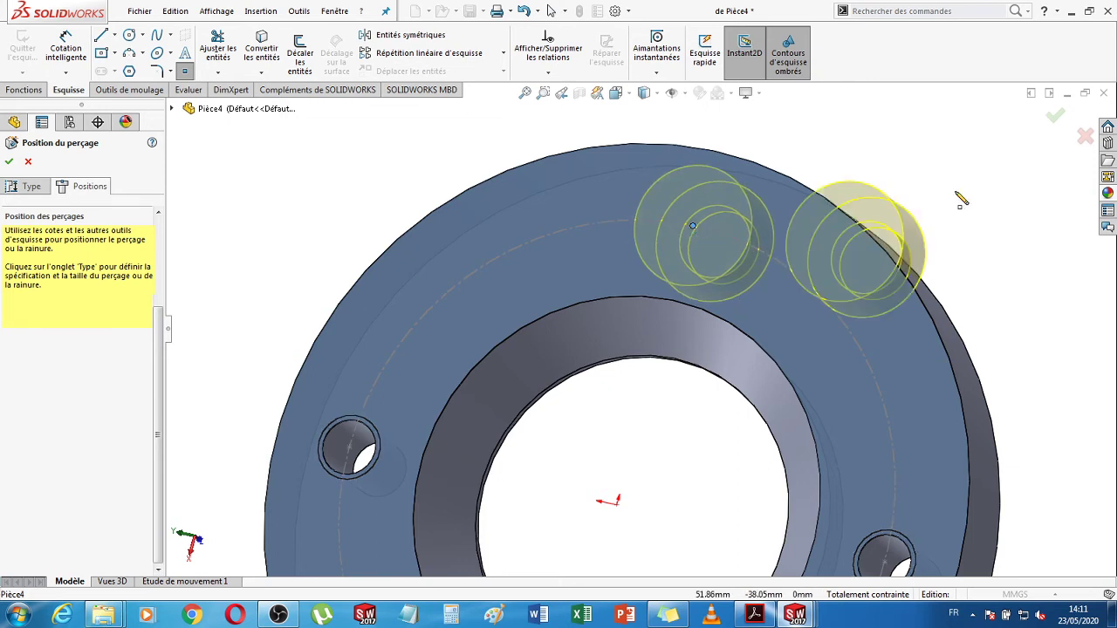
{"action": "left_click", "coordinate": [1056, 115]}
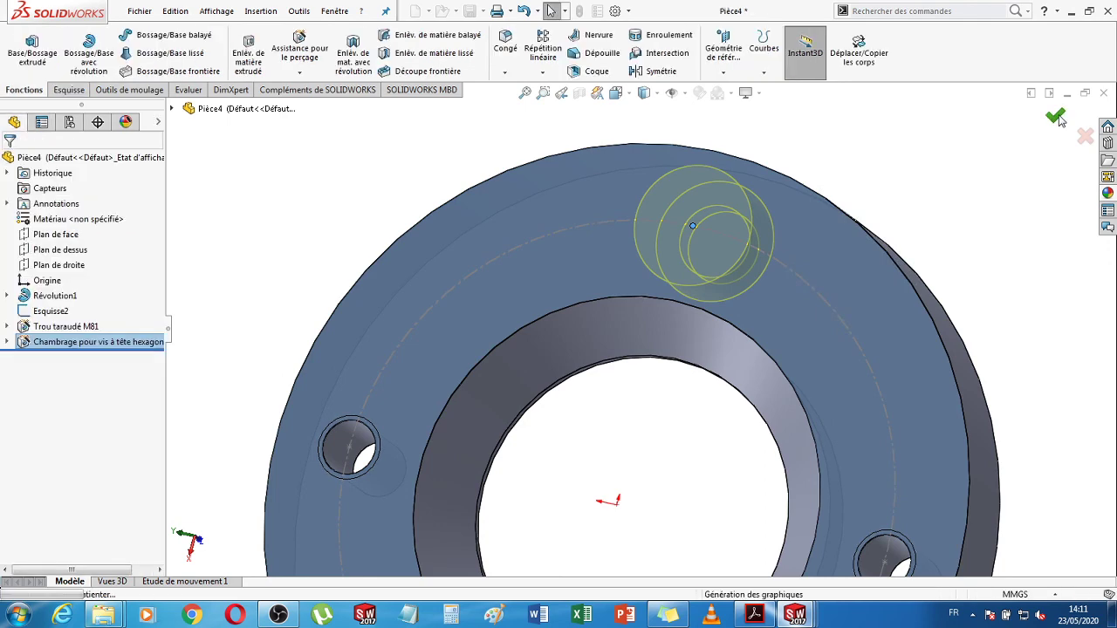
- Save the part in the TP 2 folder under the file name Anneau de centrage
{"action": "scroll", "coordinate": [1015, 235], "scroll_direction": "up", "scroll_amount": 5}
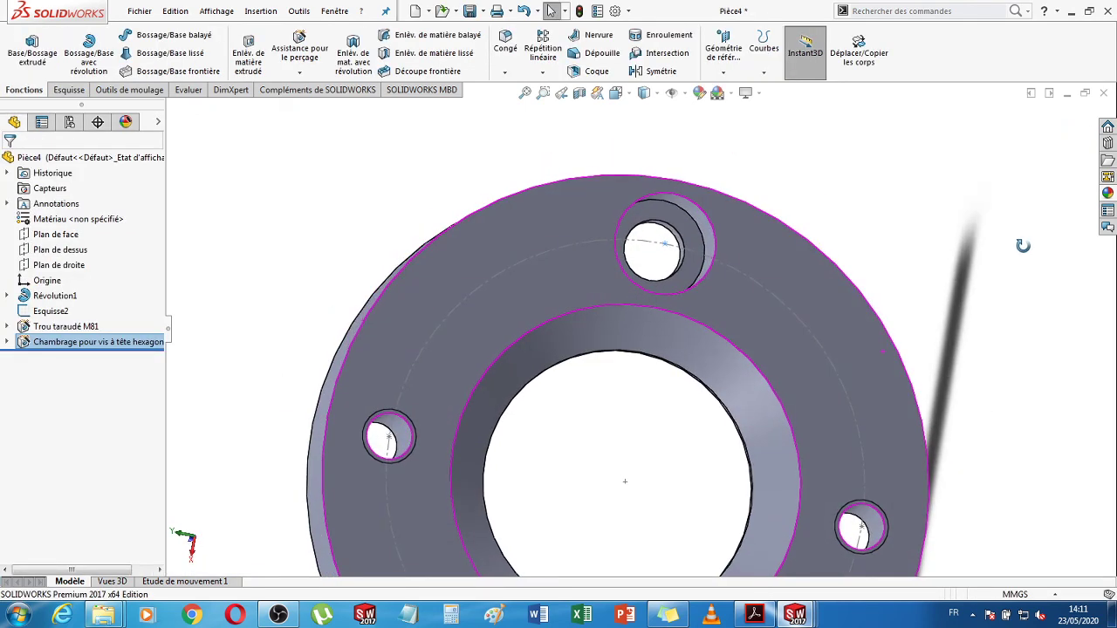
{"action": "scroll", "coordinate": [846, 312], "scroll_direction": "up", "scroll_amount": 2}
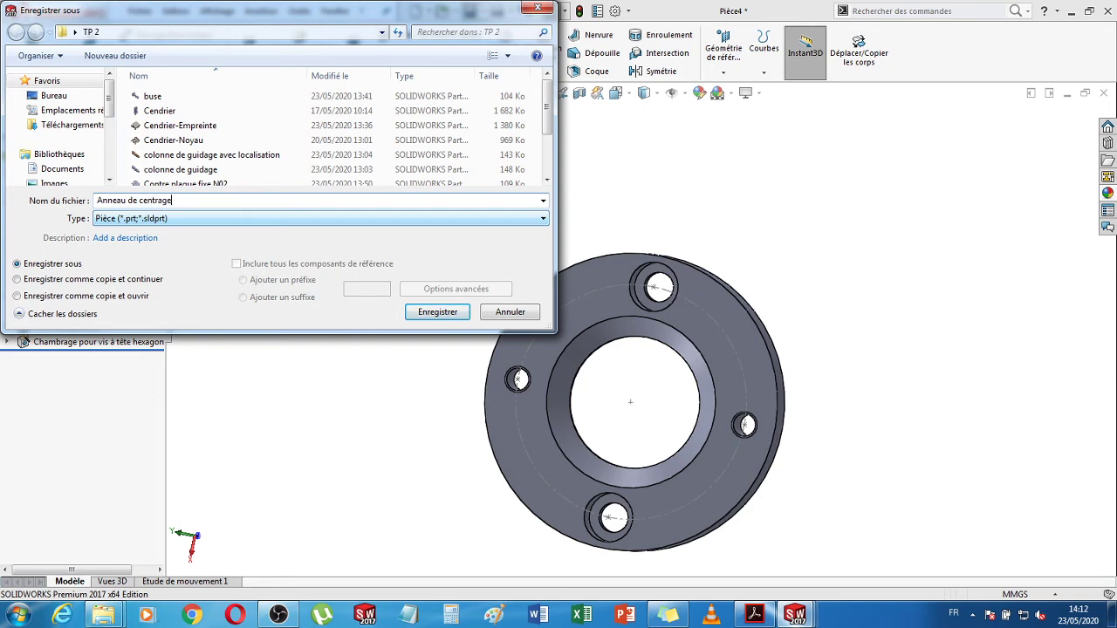
{"action": "key", "text": "Return"}
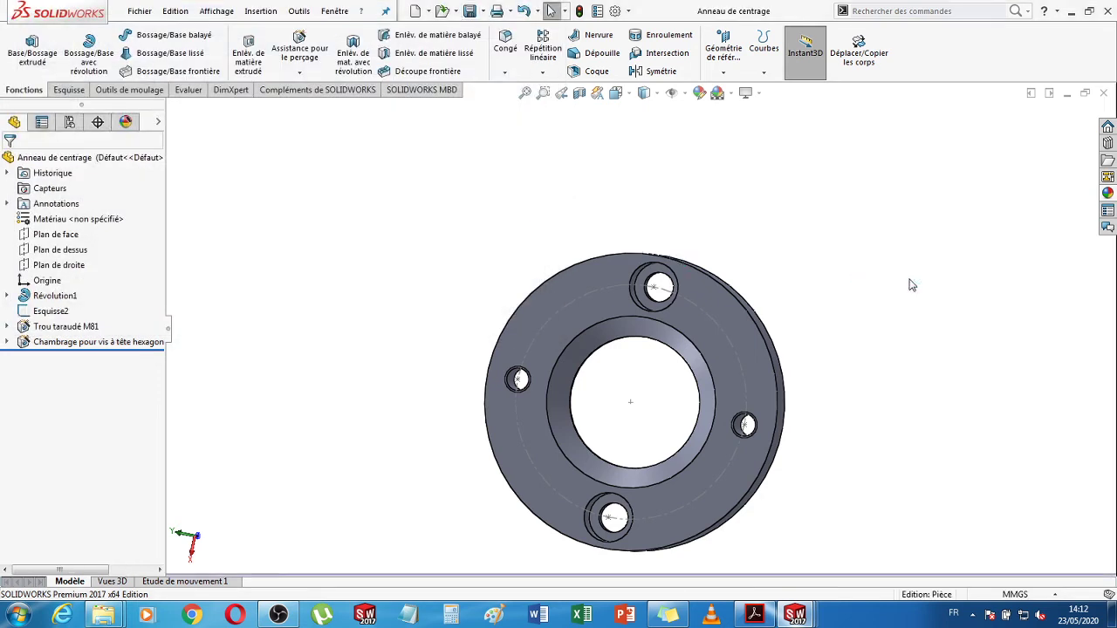
- Expand both hole features in the model tree and hide the construction circle sketch Esquisse2
{"action": "middle_click_drag", "start_coordinate": [877, 338], "coordinate": [816, 347]}
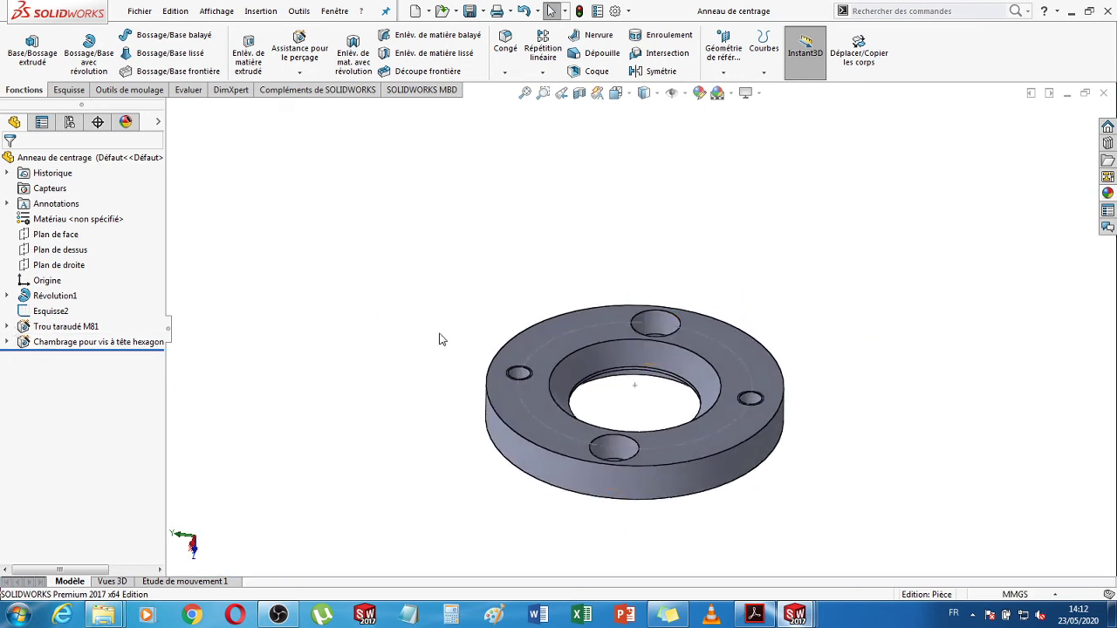
{"action": "left_click", "coordinate": [7, 341]}
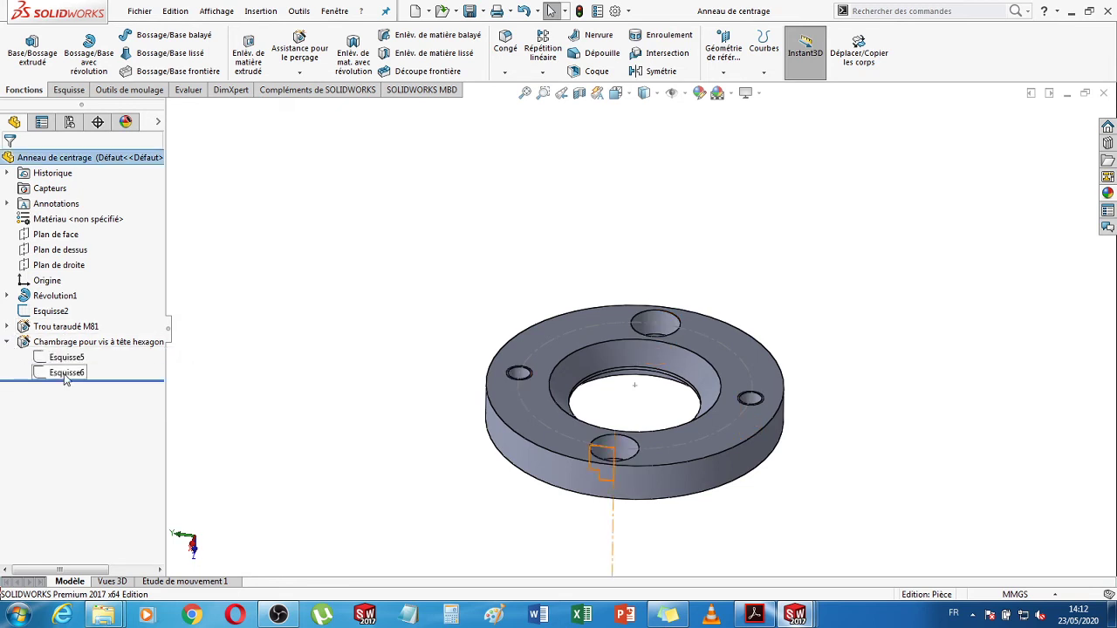
{"action": "left_click", "coordinate": [7, 326]}
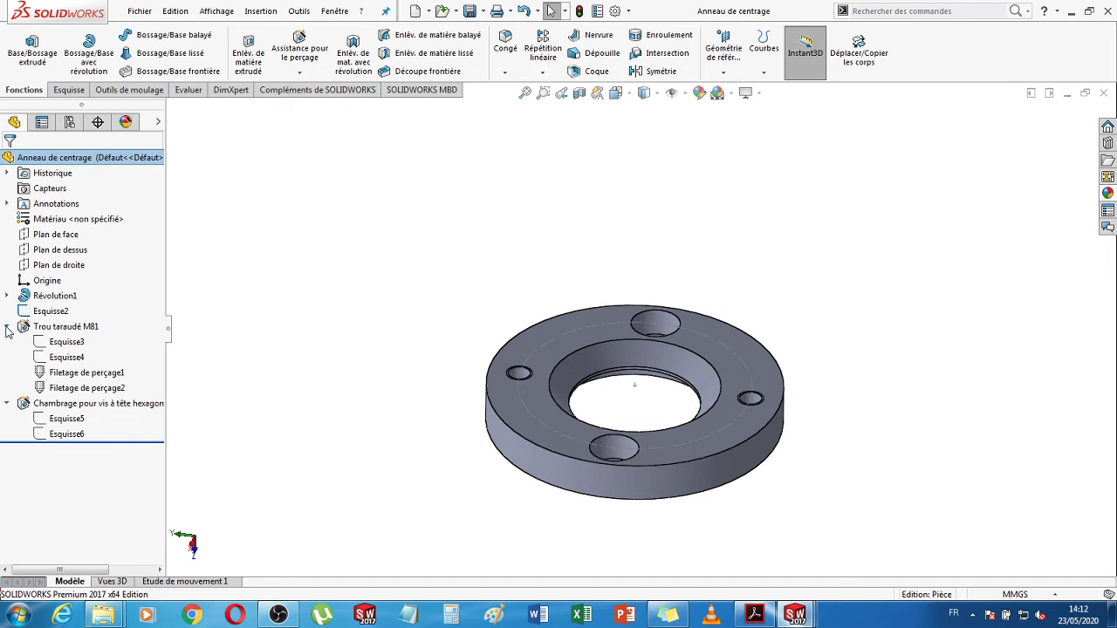
{"action": "left_click", "coordinate": [51, 310]}
{"action": "left_click", "coordinate": [69, 293]}
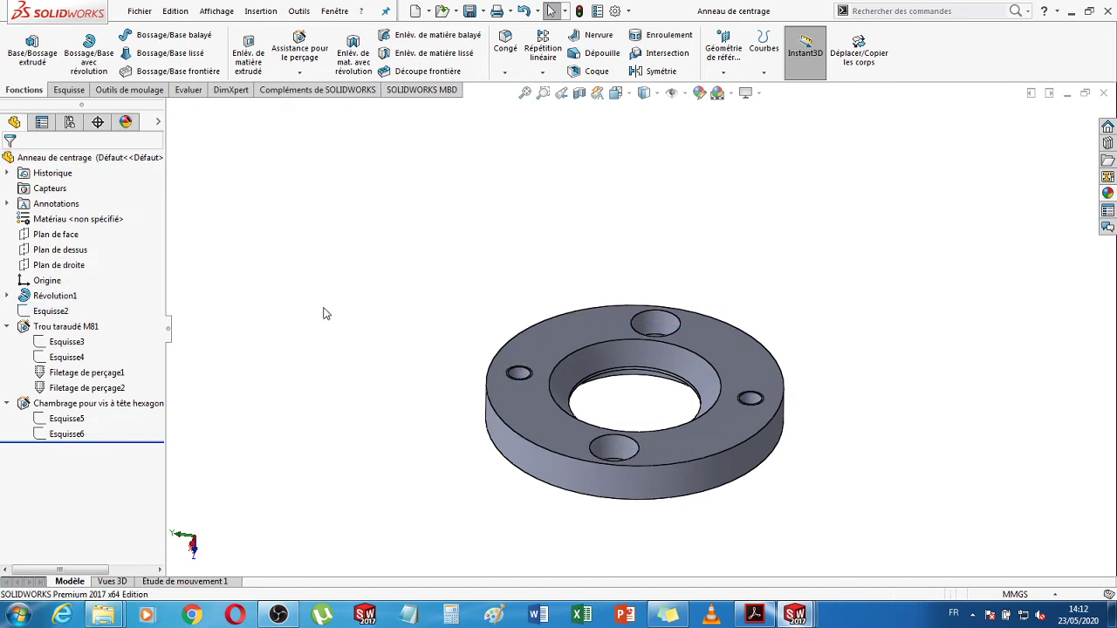
{"action": "key", "text": "ctrl+5"}
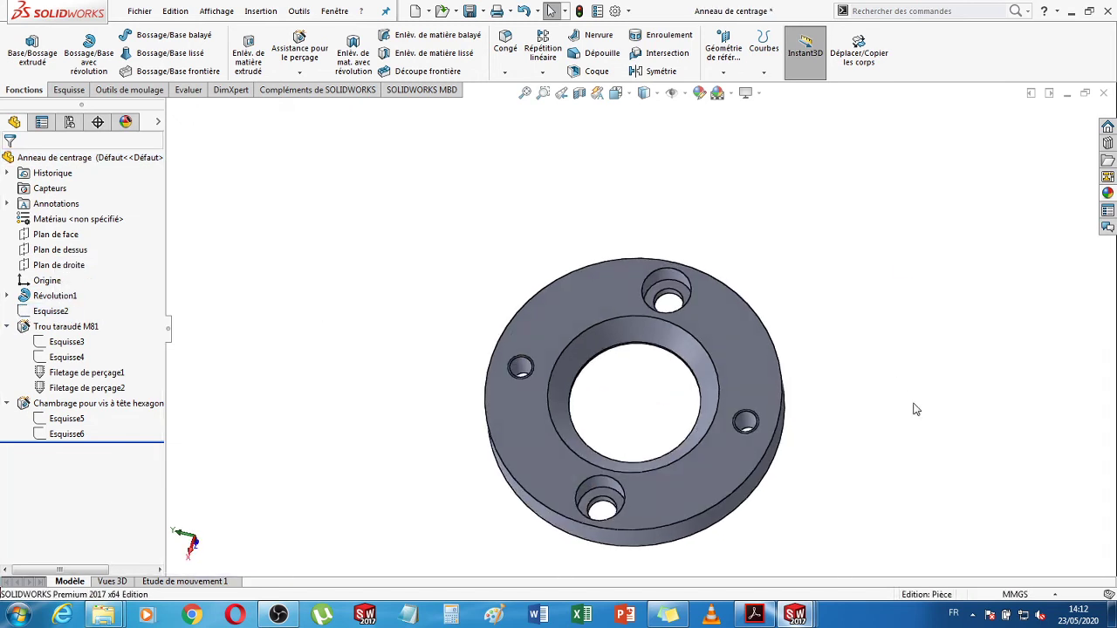
{"action": "middle_click_drag", "start_coordinate": [917, 407], "coordinate": [725, 369]}
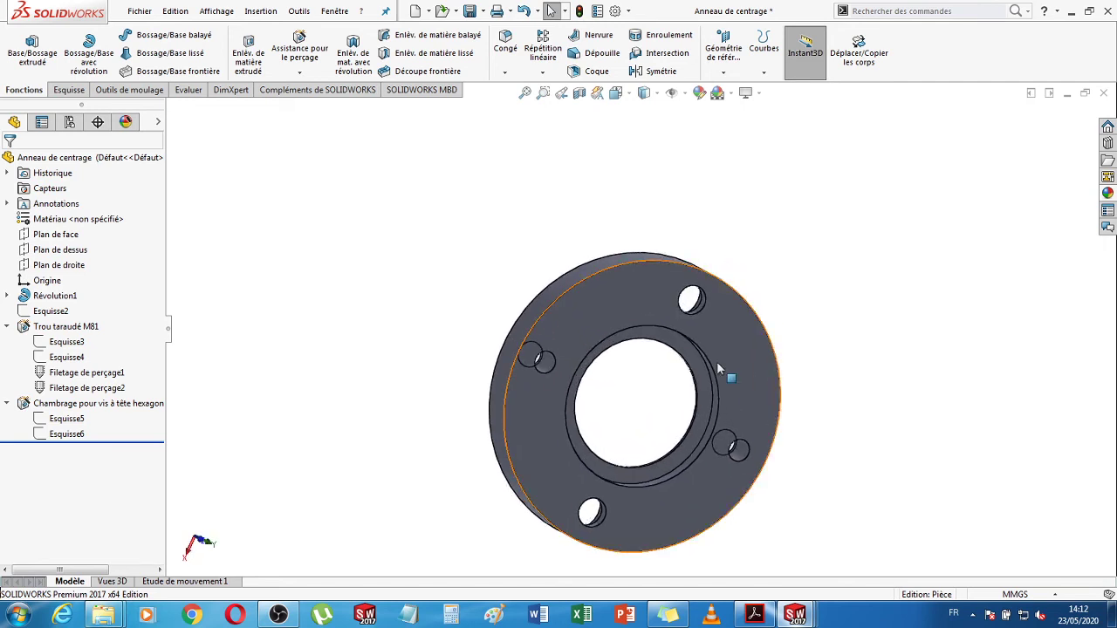
{"action": "middle_click_drag", "start_coordinate": [583, 382], "coordinate": [892, 392]}
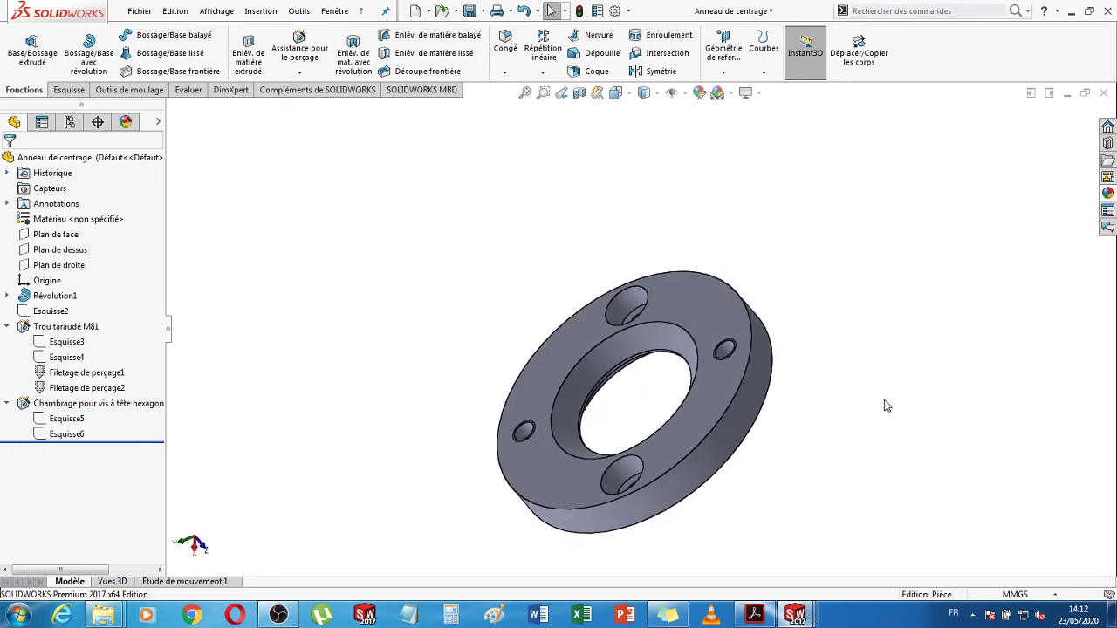
- Switch to the Cendrier - Partie fixe assembly and examine the recess around the nozzle in the clamping plate
{"action": "mouse_move", "coordinate": [789, 620]}
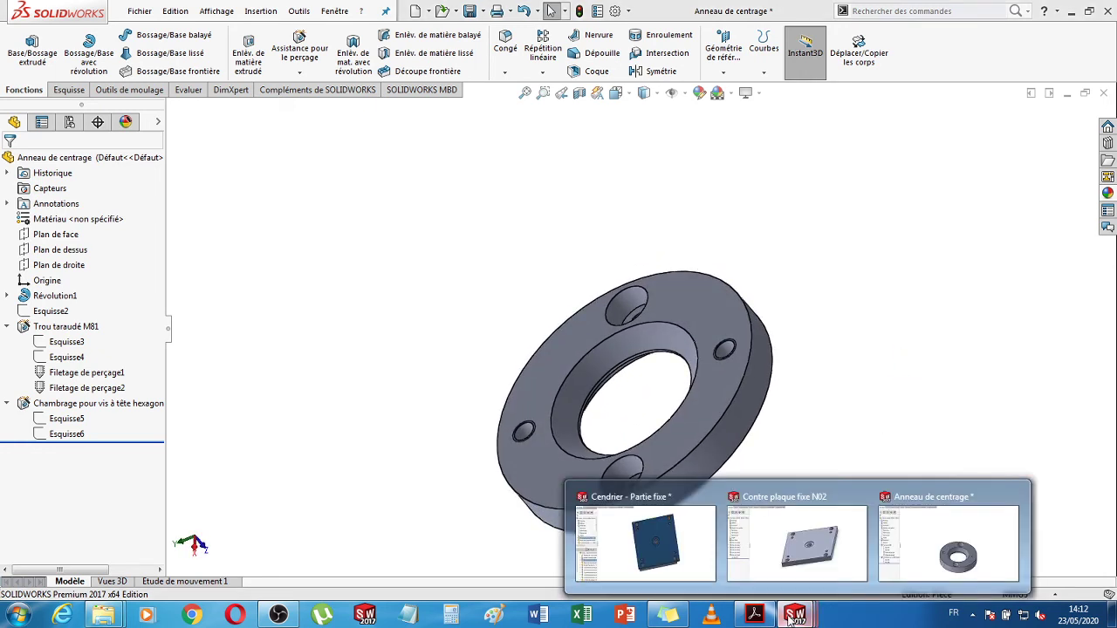
{"action": "left_click", "coordinate": [677, 547]}
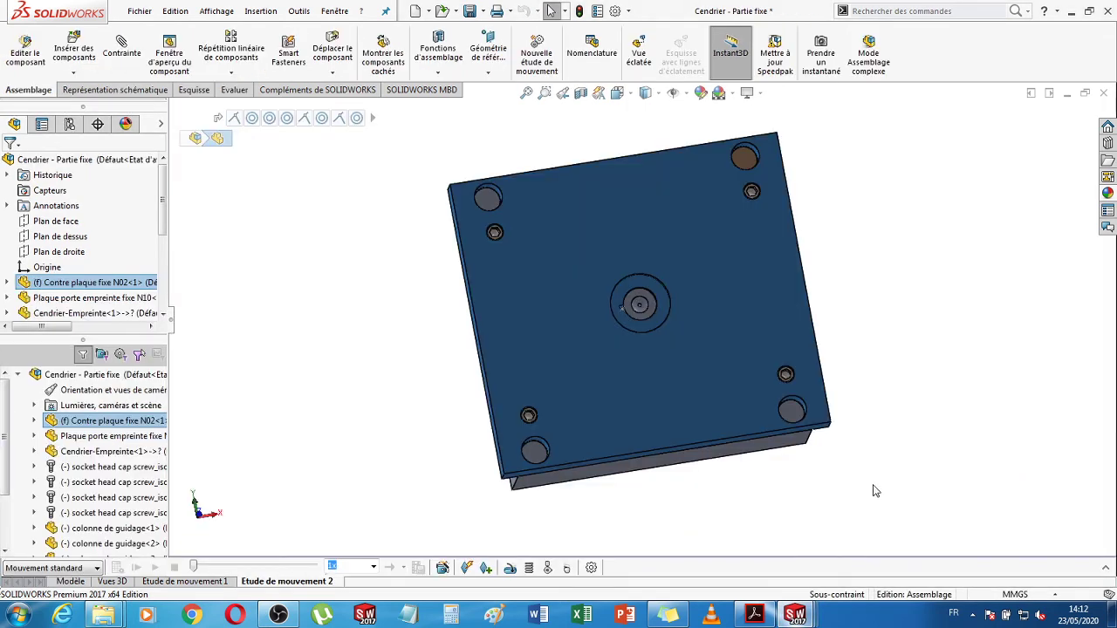
{"action": "middle_click_drag", "start_coordinate": [894, 444], "coordinate": [712, 281]}
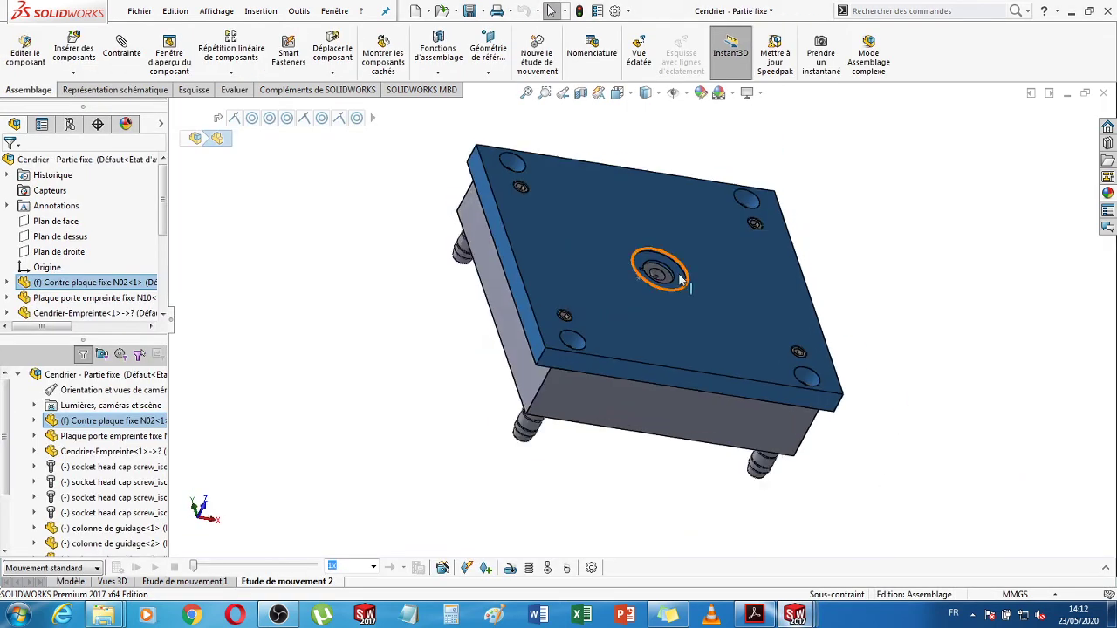
{"action": "scroll", "coordinate": [639, 286], "scroll_direction": "down", "scroll_amount": 3}
{"action": "scroll", "coordinate": [641, 284], "scroll_direction": "down", "scroll_amount": 5}
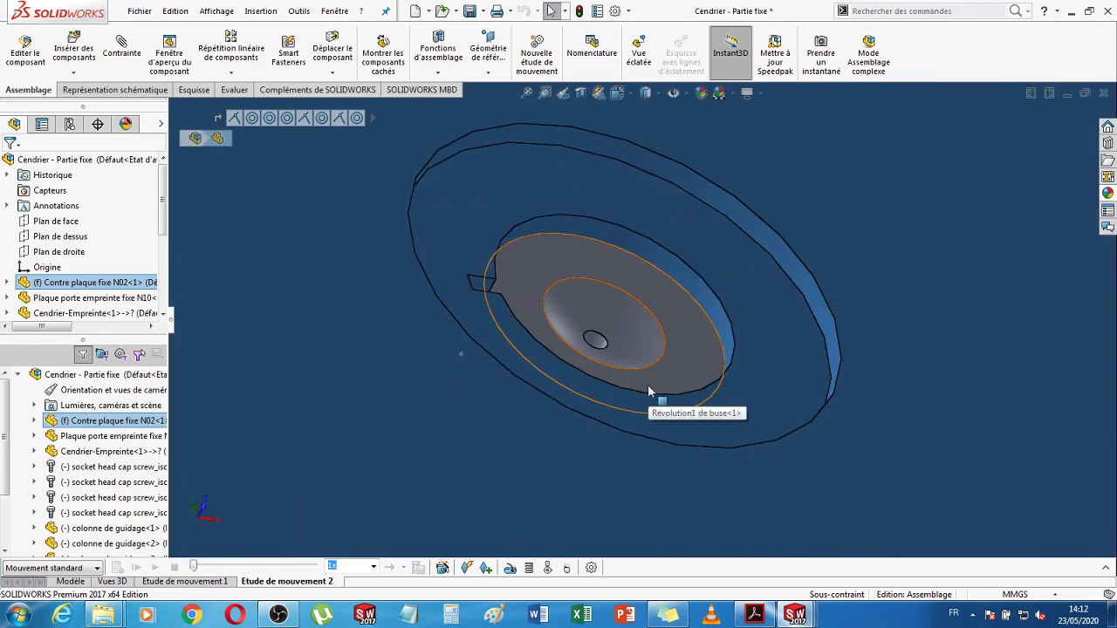
{"action": "scroll", "coordinate": [650, 393], "scroll_direction": "up", "scroll_amount": 5}
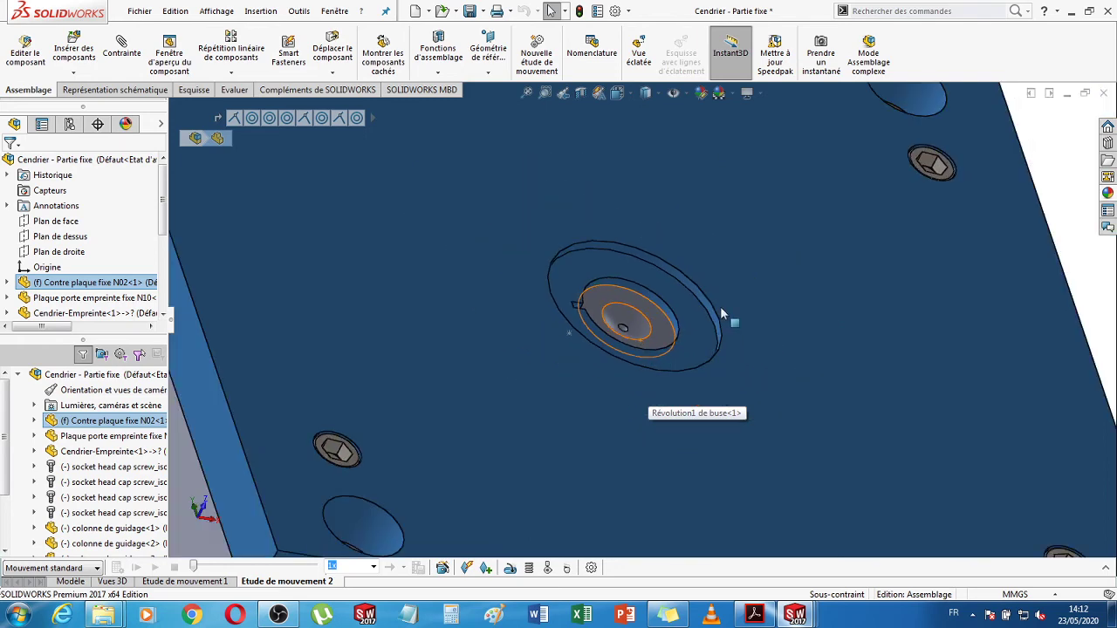
{"action": "scroll", "coordinate": [720, 306], "scroll_direction": "up", "scroll_amount": 4}
- Switch to the Contre plaque fixe N02 part and locate the cut feature of its large central circular recess
{"action": "mouse_move", "coordinate": [802, 616]}
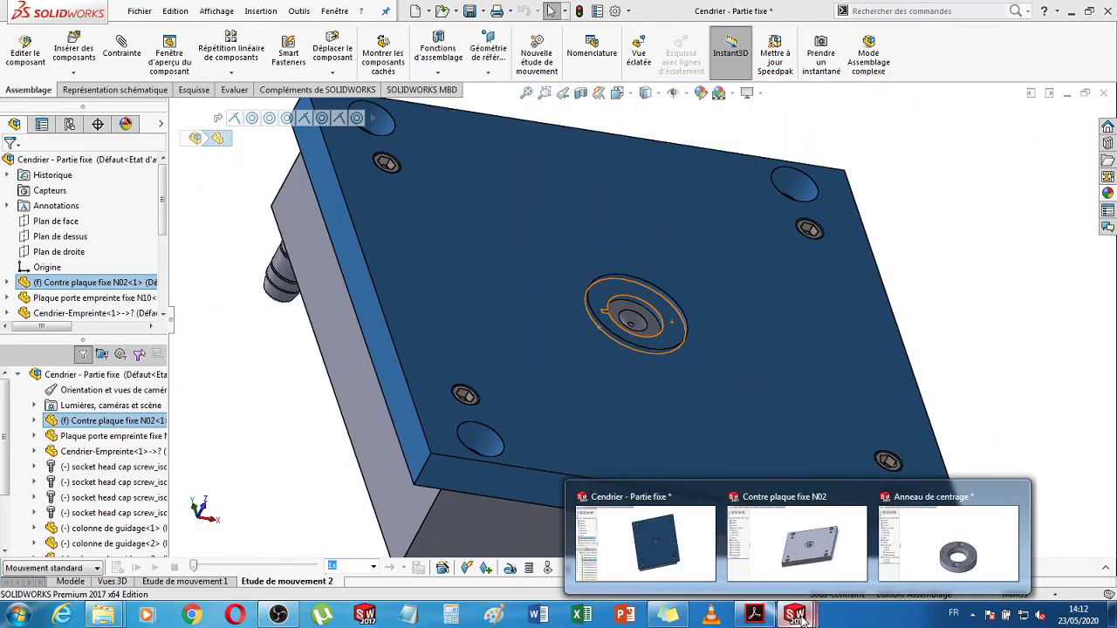
{"action": "left_click", "coordinate": [794, 541]}
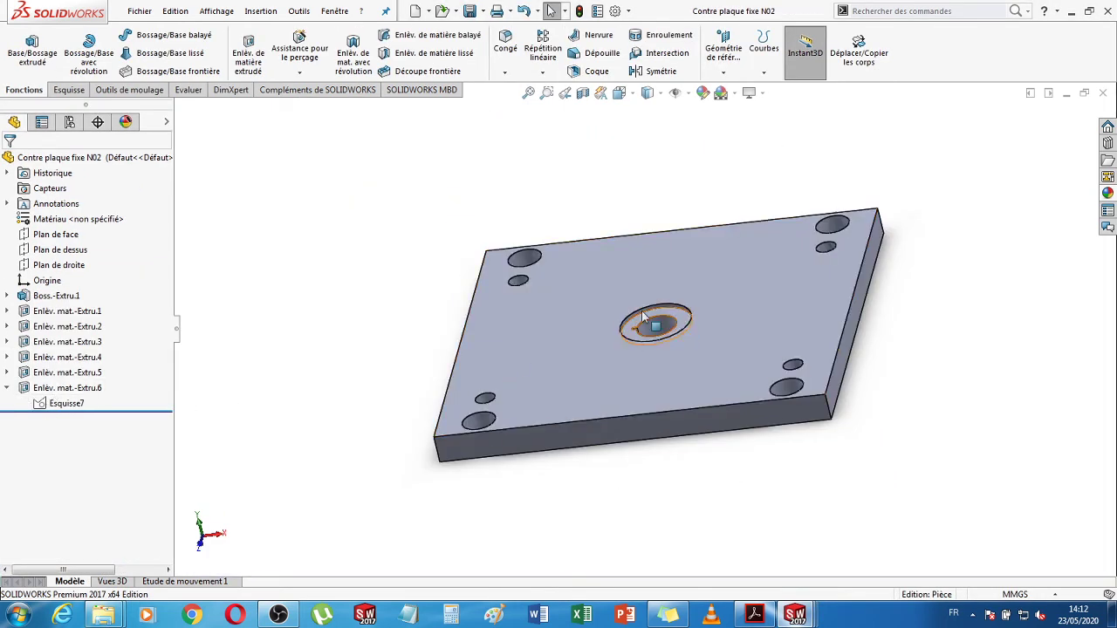
{"action": "scroll", "coordinate": [638, 318], "scroll_direction": "down", "scroll_amount": 4}
{"action": "scroll", "coordinate": [637, 318], "scroll_direction": "down", "scroll_amount": 2}
{"action": "left_click", "coordinate": [609, 319]}
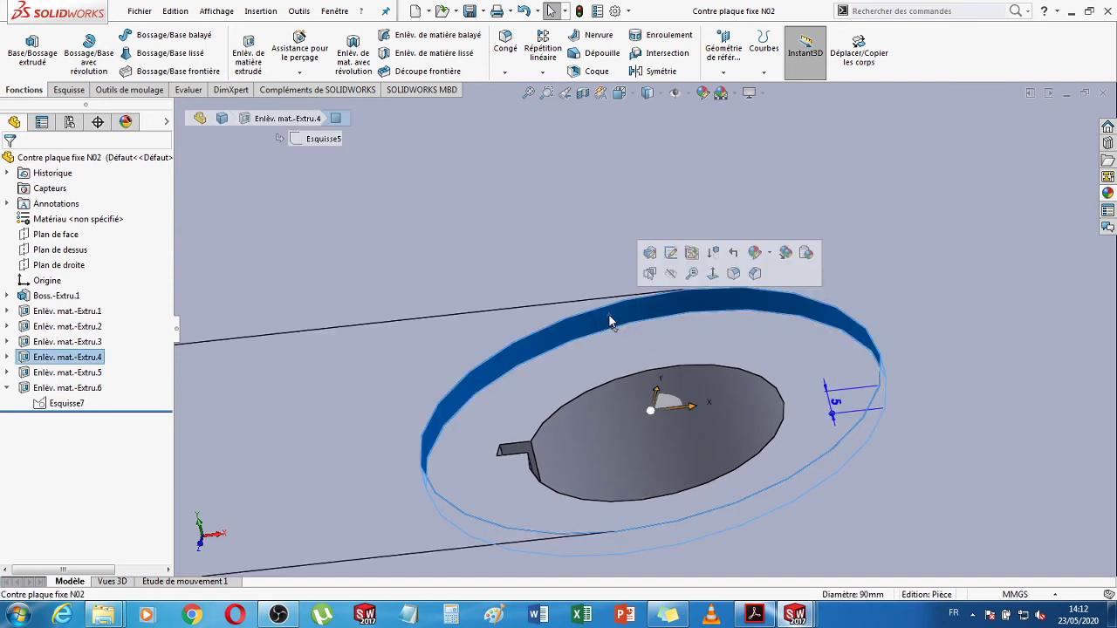
{"action": "left_click", "coordinate": [7, 357]}
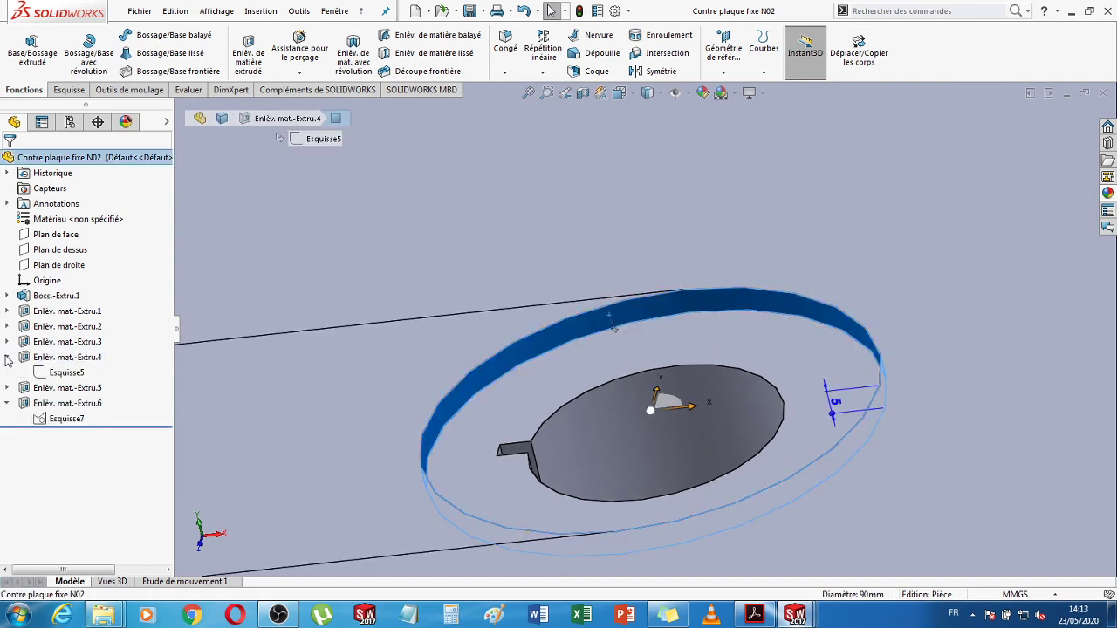
- Edit the central recess cut Enlèv. mat.-Extru.4 and set its blind depth to 22 mm
{"action": "left_click", "coordinate": [59, 360]}
{"action": "right_click", "coordinate": [59, 357]}
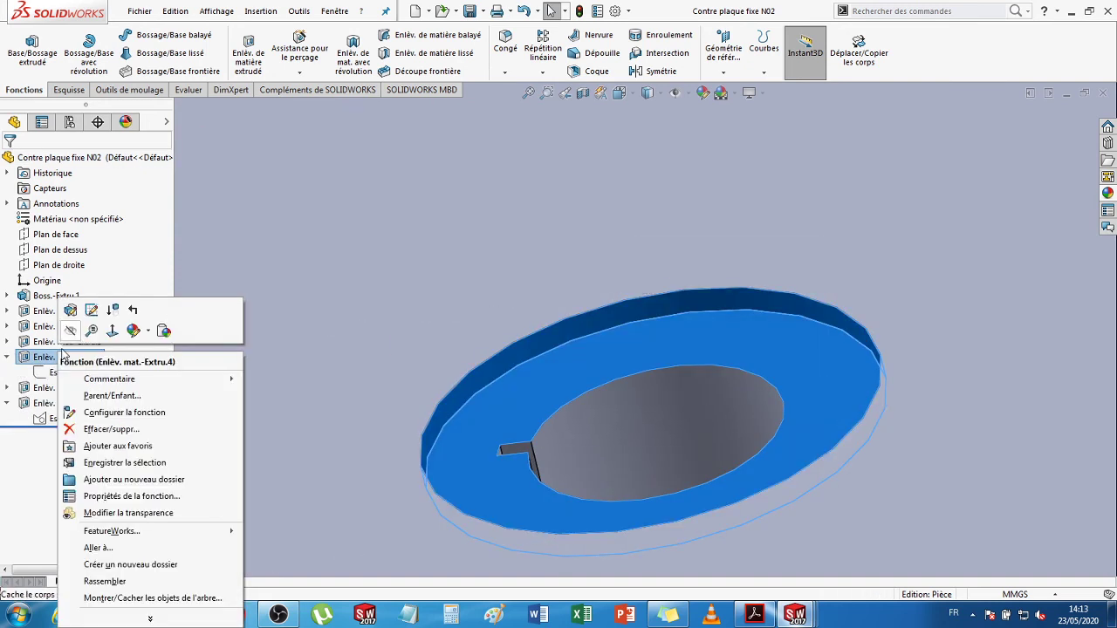
{"action": "left_click", "coordinate": [91, 314]}
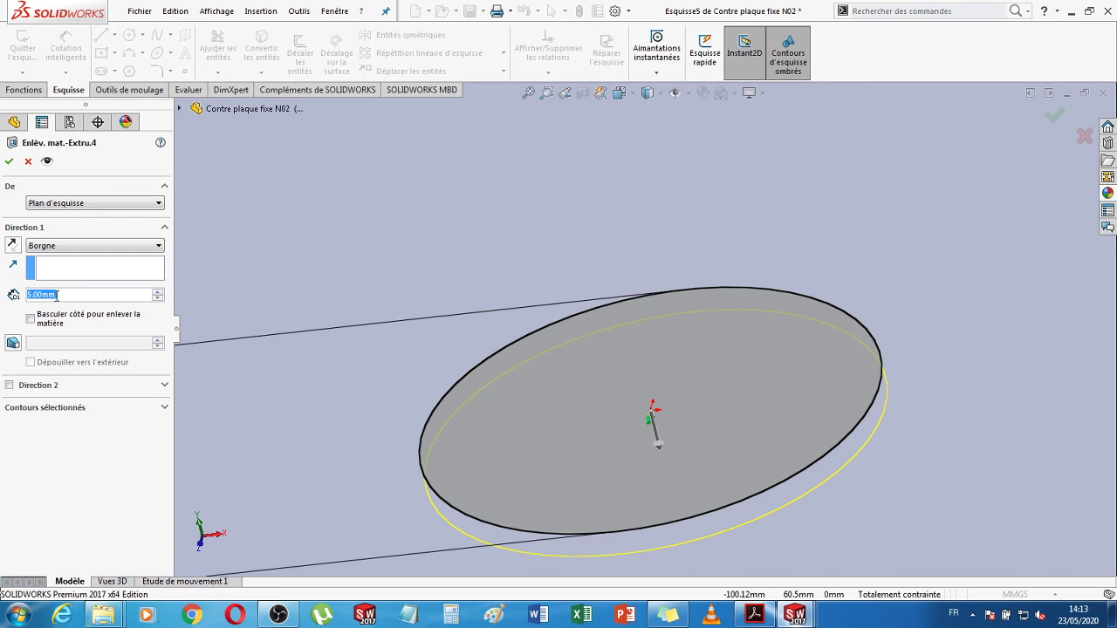
{"action": "type", "text": "12"}
{"action": "key", "text": "Return"}
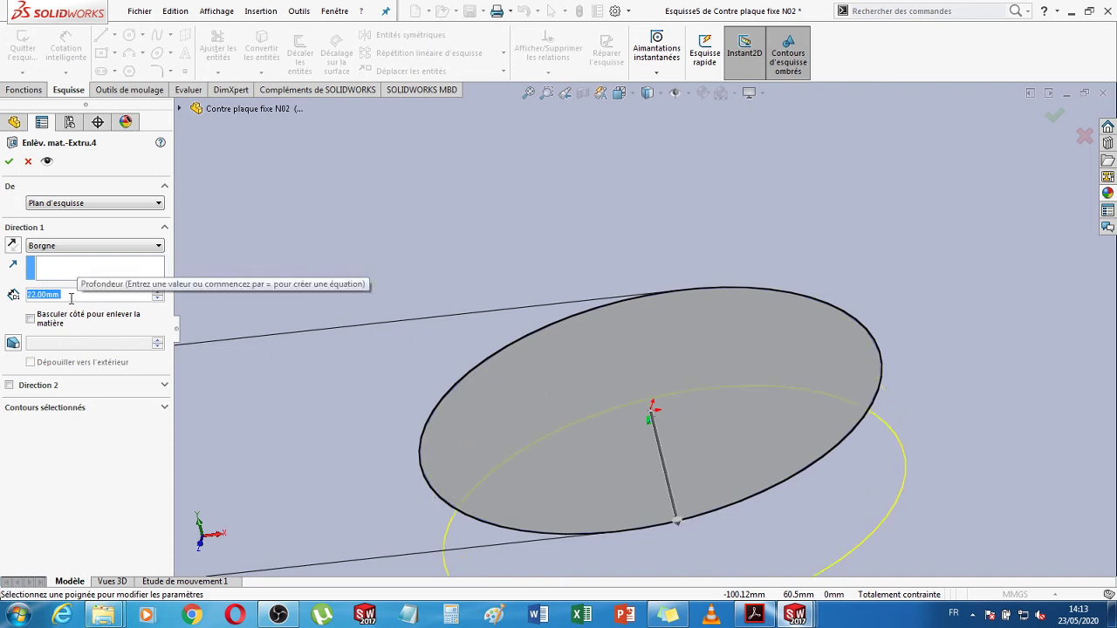
{"action": "left_click", "coordinate": [10, 163]}
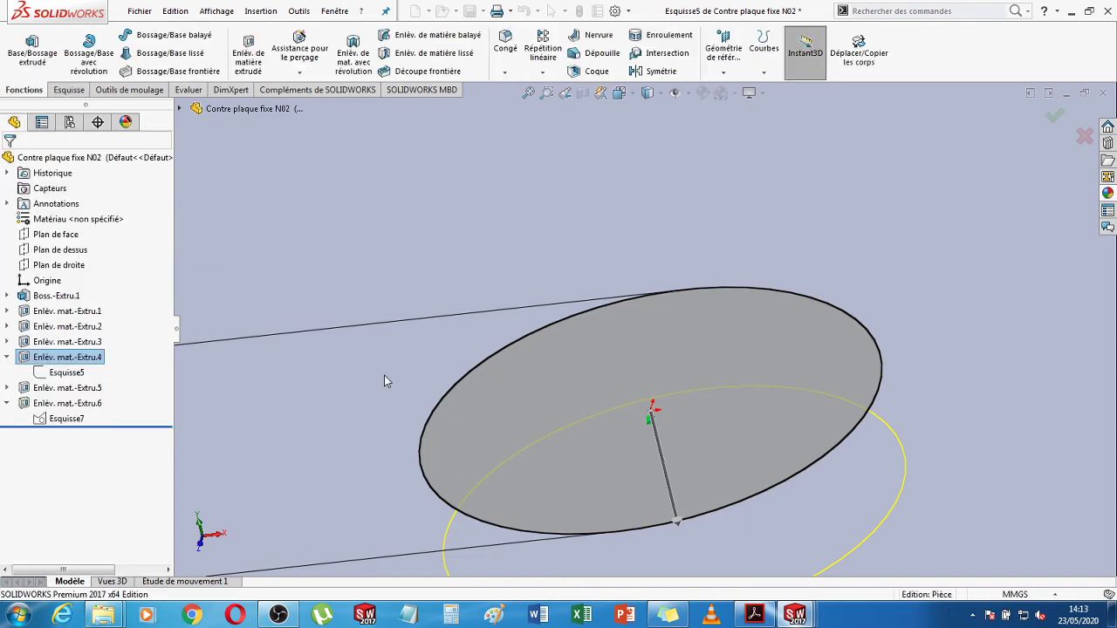
- Save the modified Contre plaque fixe N02 part, switch to the Cendrier - Partie fixe assembly and rebuild it
{"action": "key", "text": "f"}
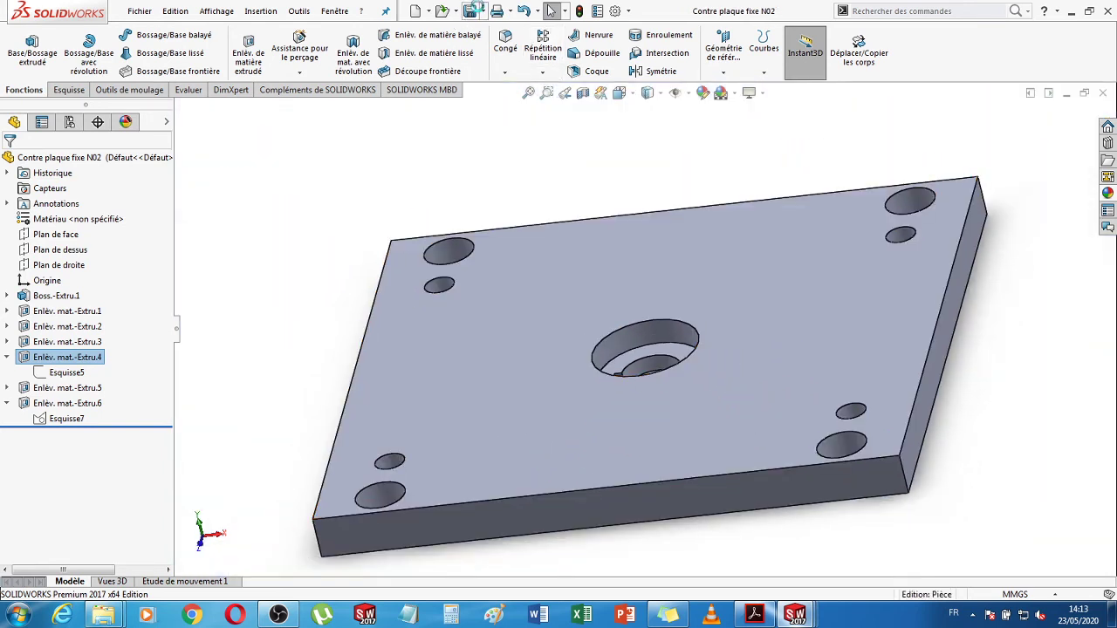
{"action": "mouse_move", "coordinate": [783, 614]}
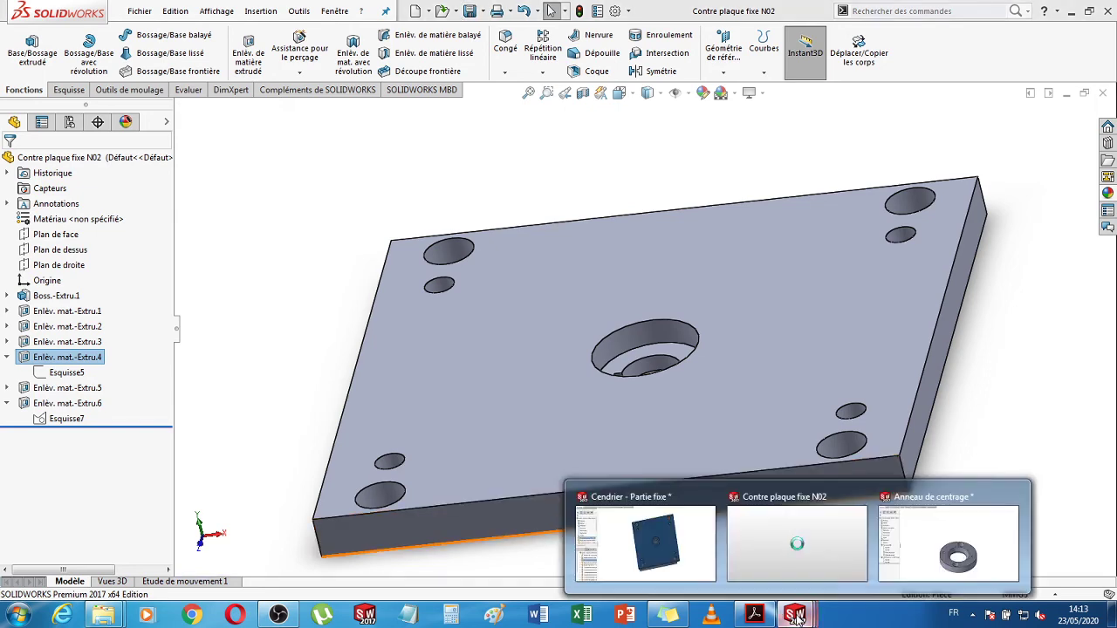
{"action": "left_click", "coordinate": [688, 570]}
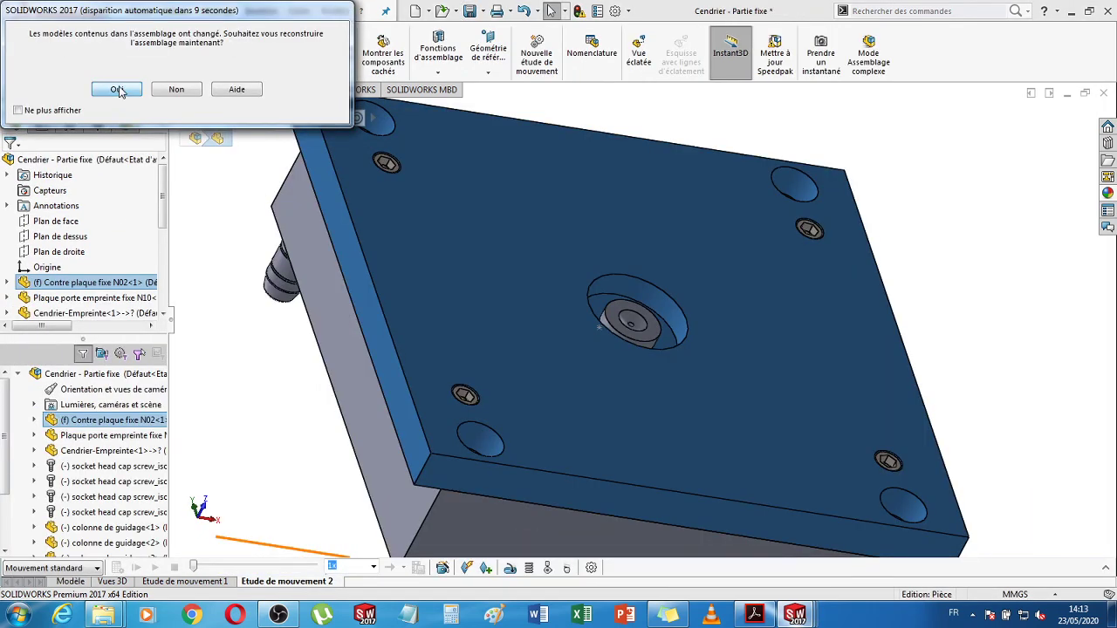
{"action": "left_click", "coordinate": [118, 90]}
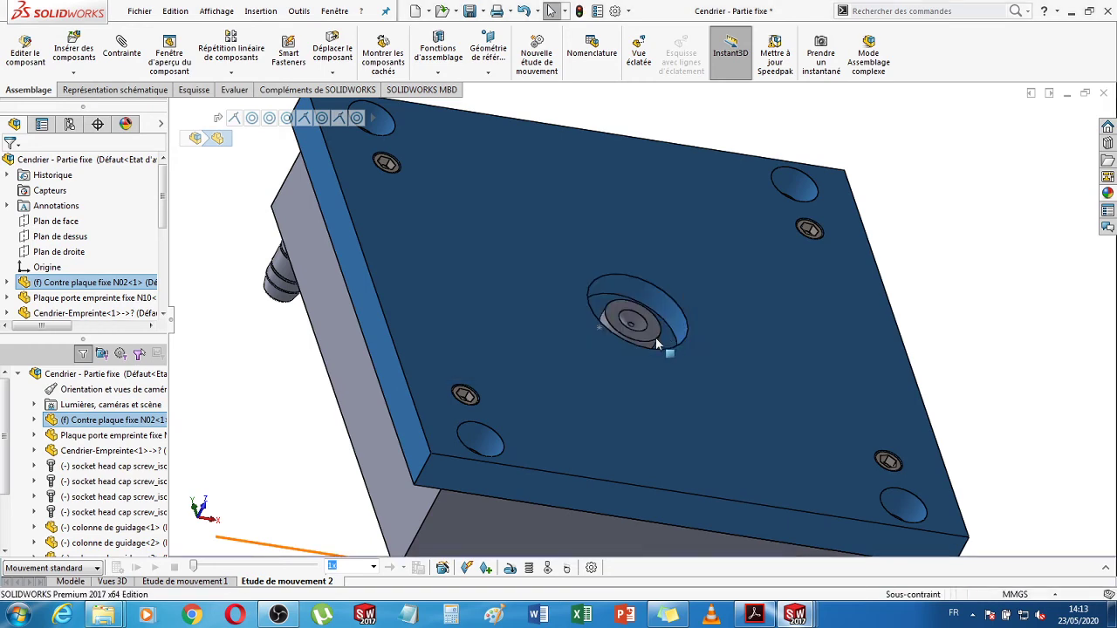
- Hide the Plaque porte empreinte fixe N10 and Cendrier-Empreinte components in the assembly
{"action": "scroll", "coordinate": [660, 342], "scroll_direction": "down", "scroll_amount": 3}
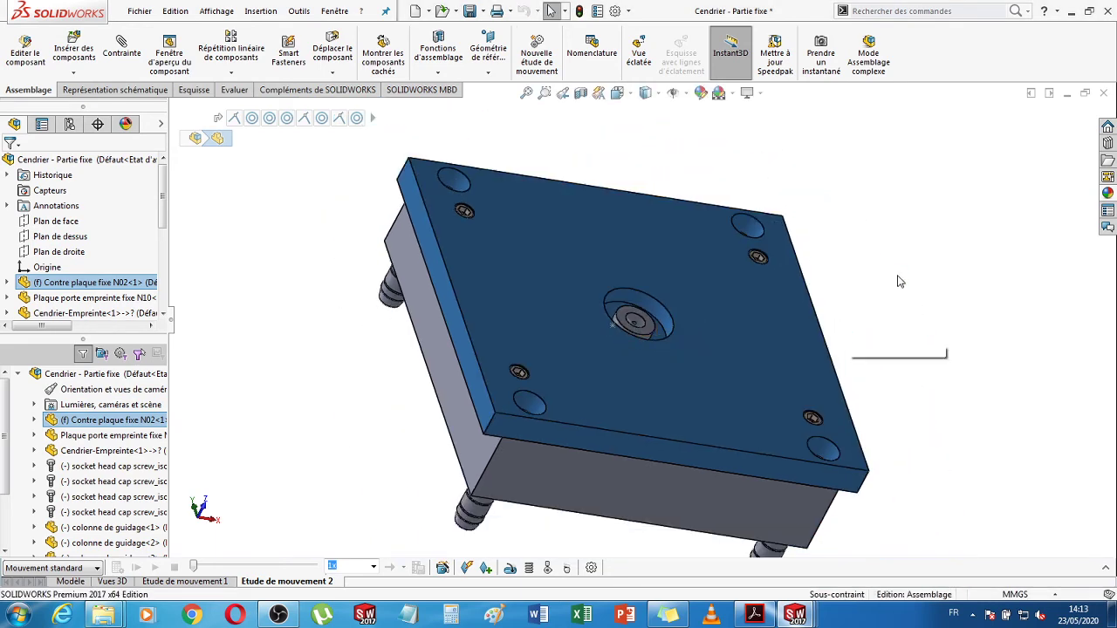
{"action": "middle_click_drag", "start_coordinate": [873, 341], "coordinate": [894, 327]}
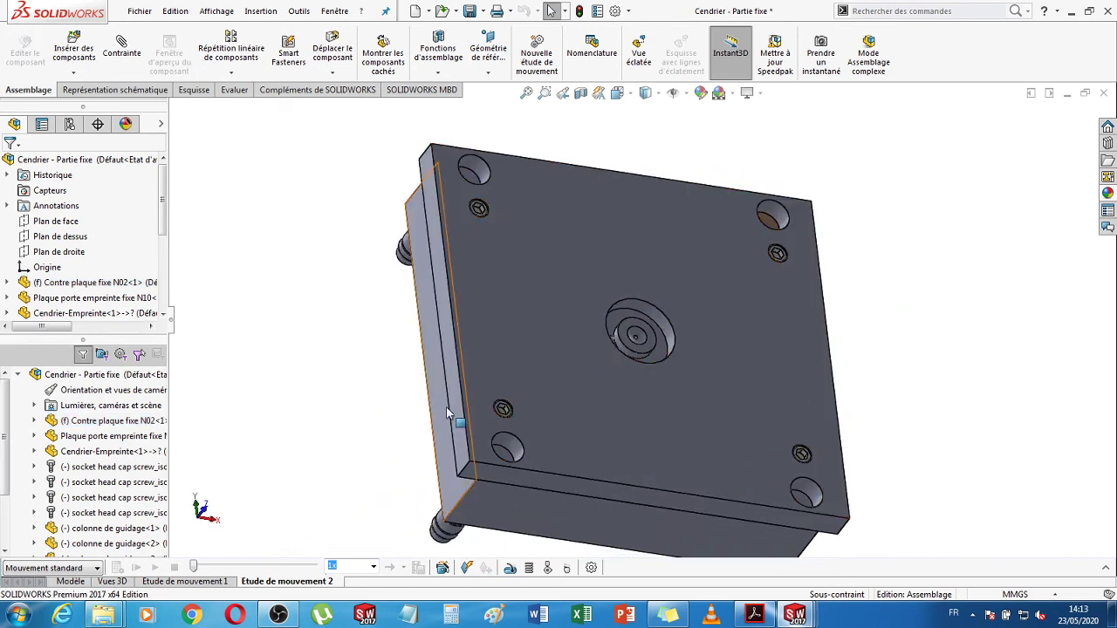
{"action": "left_click", "coordinate": [427, 365]}
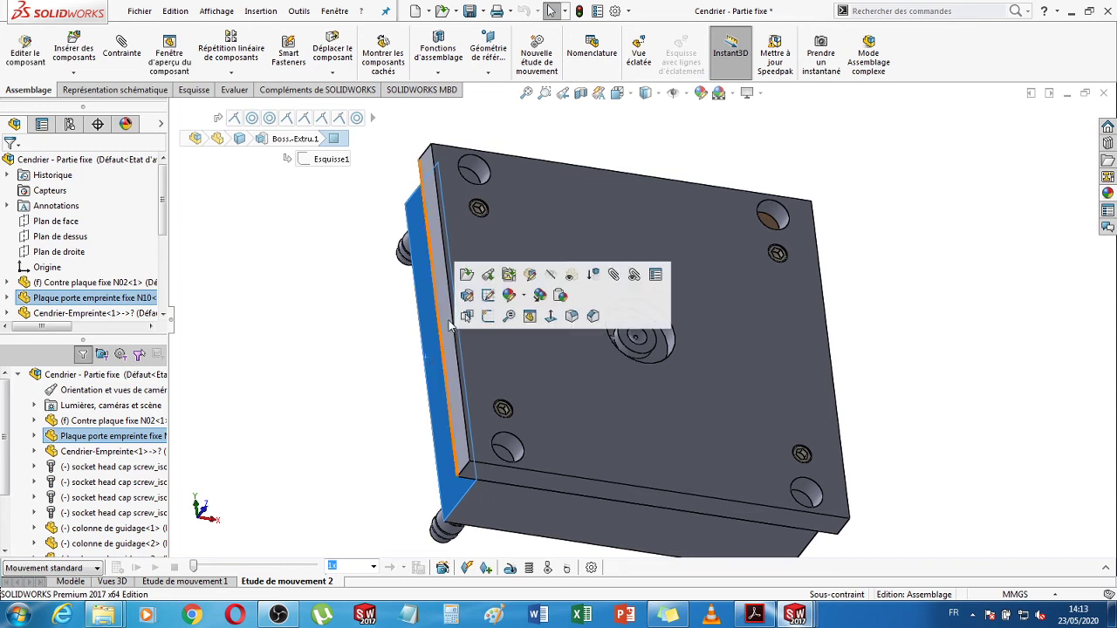
{"action": "left_click", "coordinate": [548, 274]}
{"action": "left_click", "coordinate": [873, 482]}
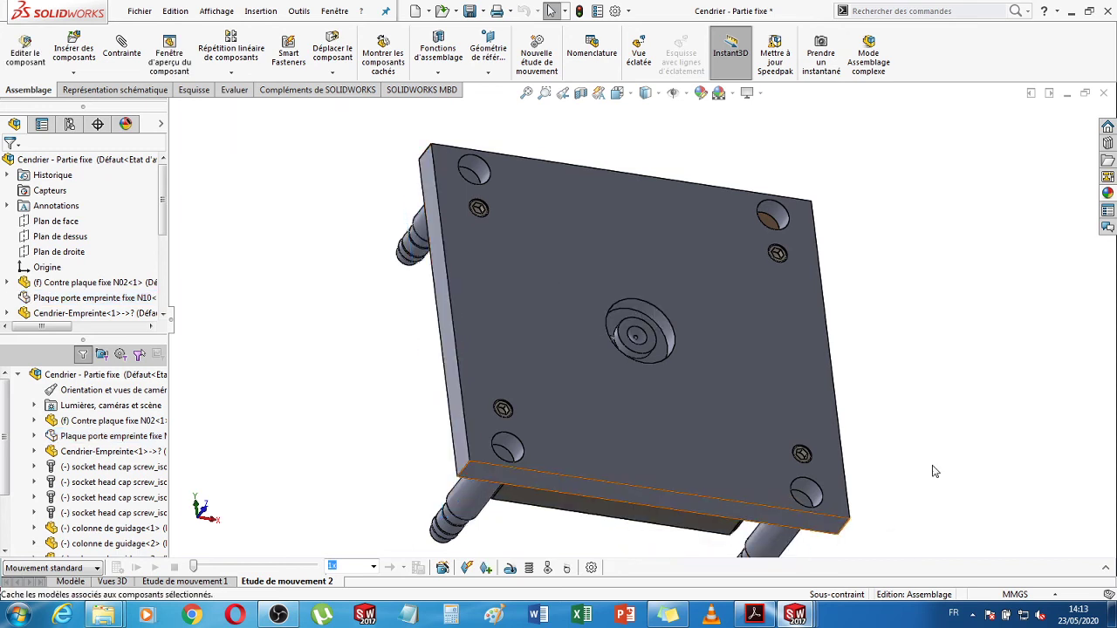
{"action": "left_click", "coordinate": [669, 524]}
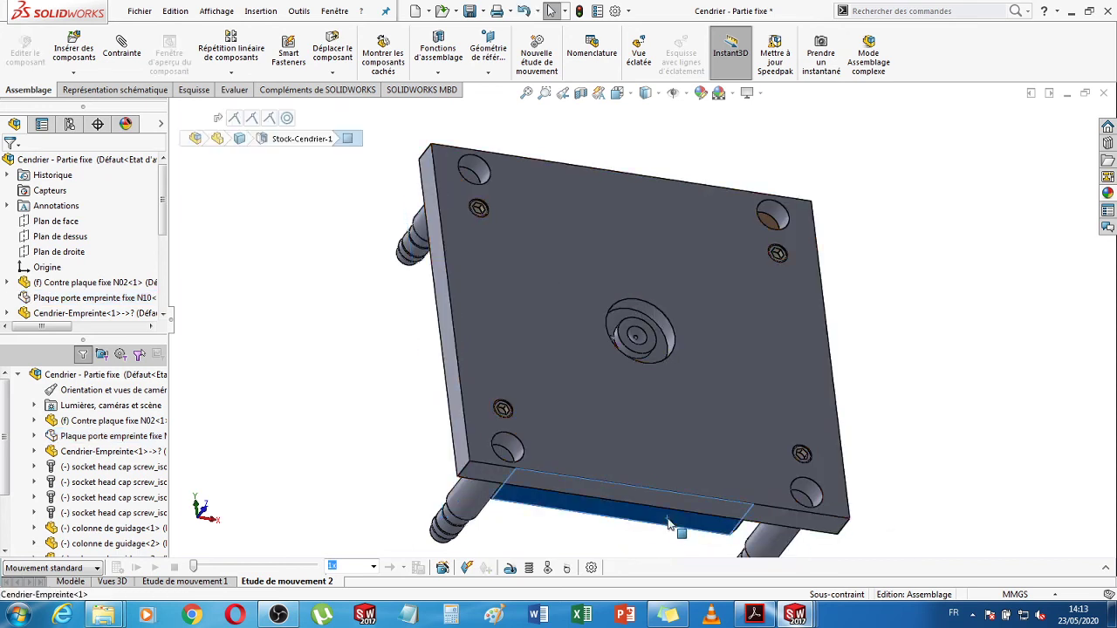
{"action": "left_click", "coordinate": [788, 433]}
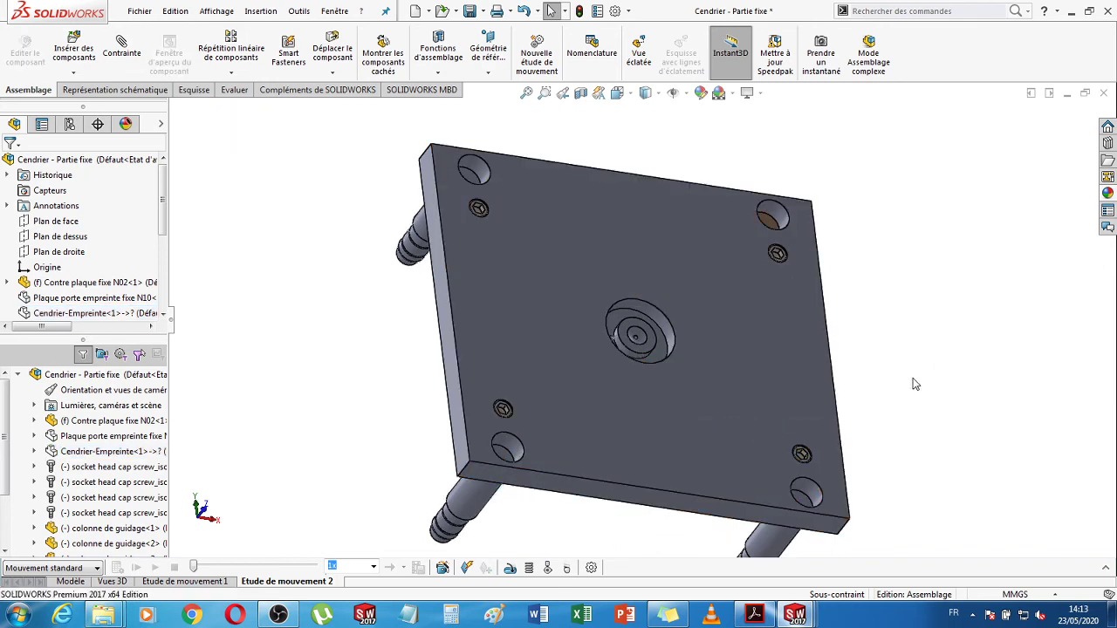
- Insert the Anneau de centrage part into the assembly, placing it freely beside the clamping plate
{"action": "middle_click_drag", "start_coordinate": [914, 383], "coordinate": [877, 419]}
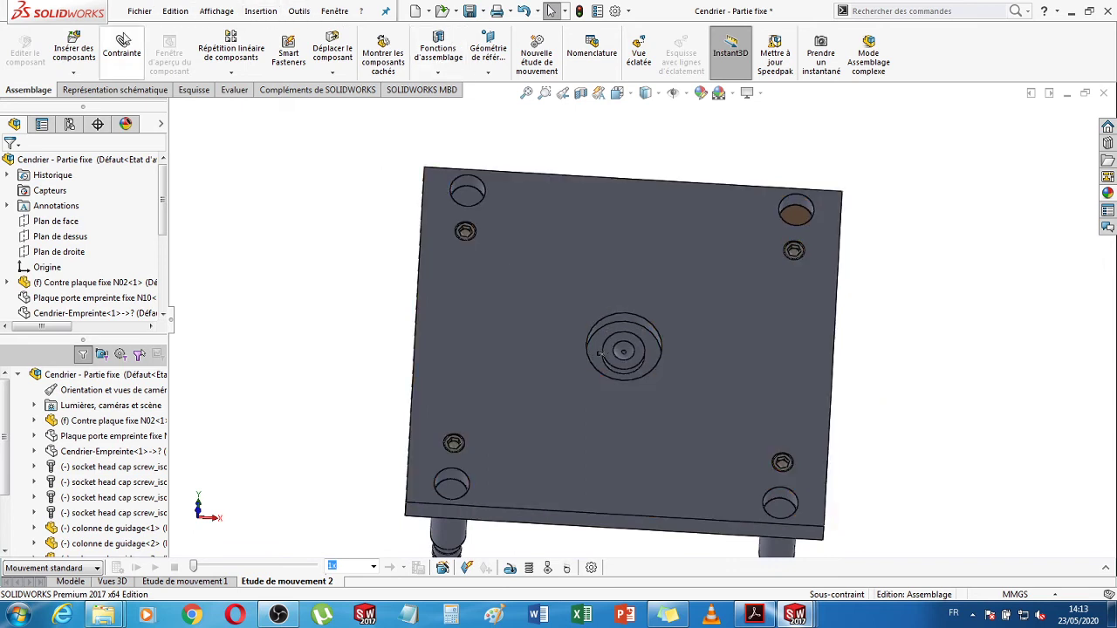
{"action": "left_click", "coordinate": [73, 50]}
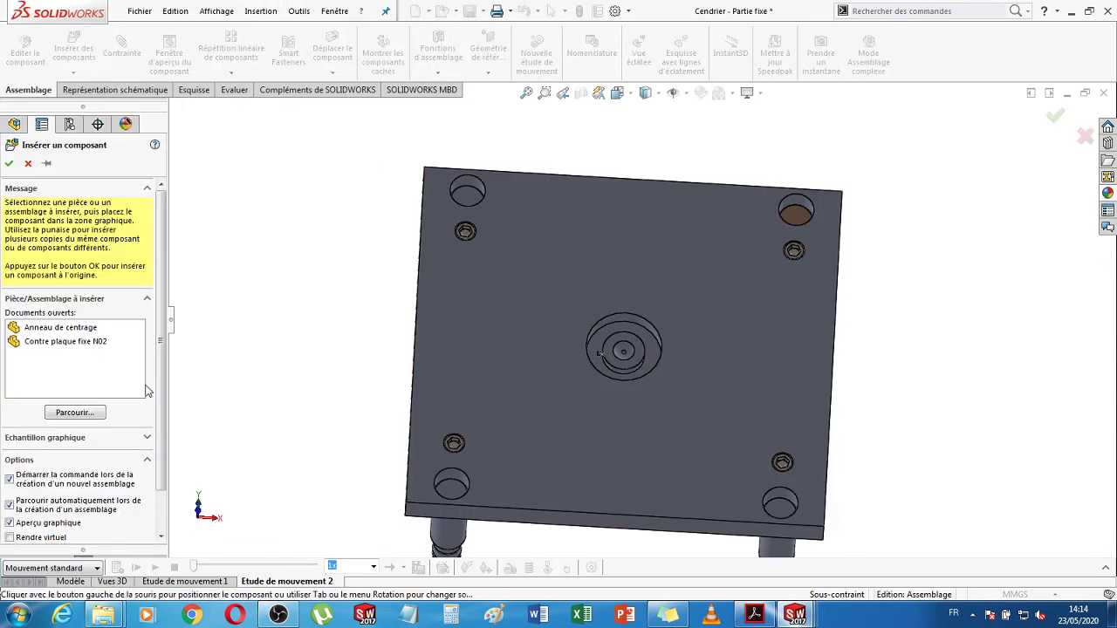
{"action": "left_click", "coordinate": [81, 329]}
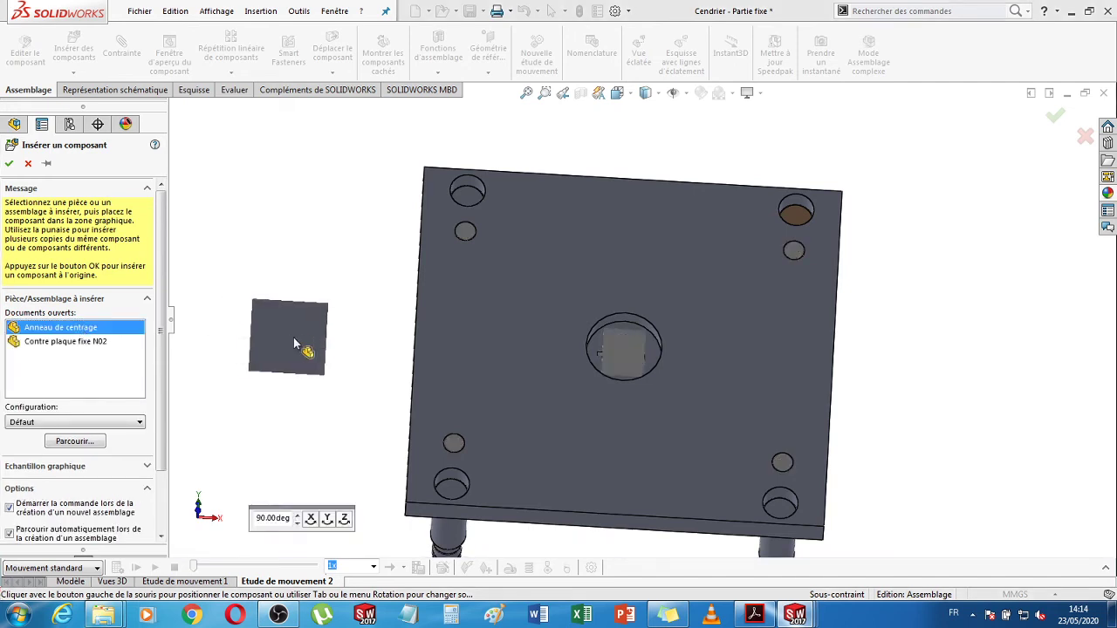
{"action": "left_click", "coordinate": [294, 336]}
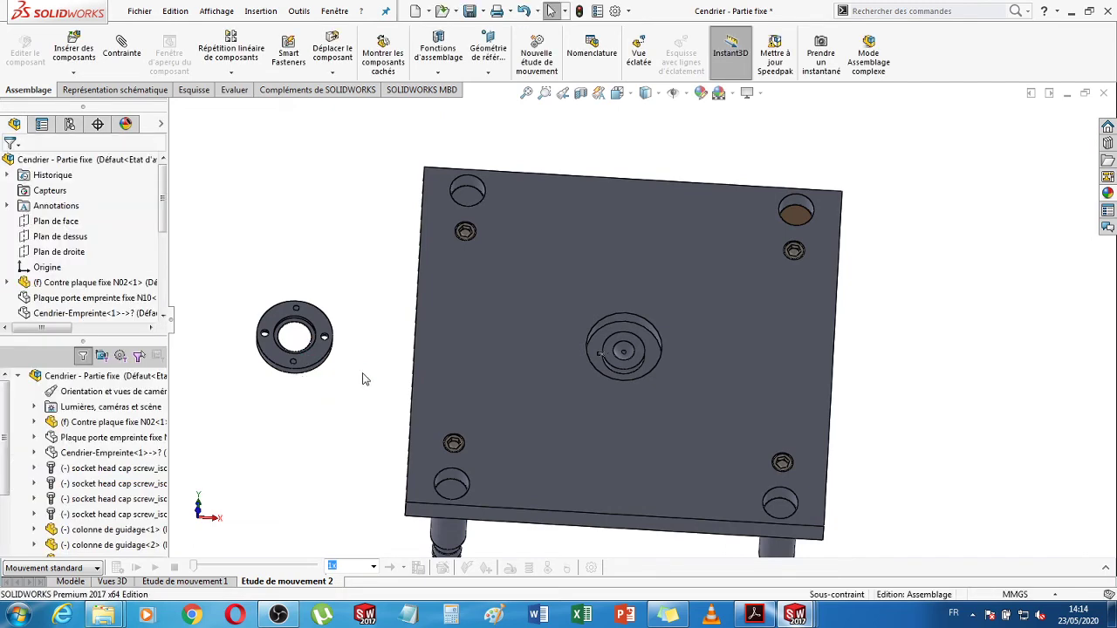
- Mate the ring's flat face without counterbores coincident with the central recess floor, flipping the alignment and accepting the animation position update
{"action": "middle_click_drag", "start_coordinate": [370, 381], "coordinate": [498, 398]}
{"action": "scroll", "coordinate": [437, 399], "scroll_direction": "up", "scroll_amount": 3}
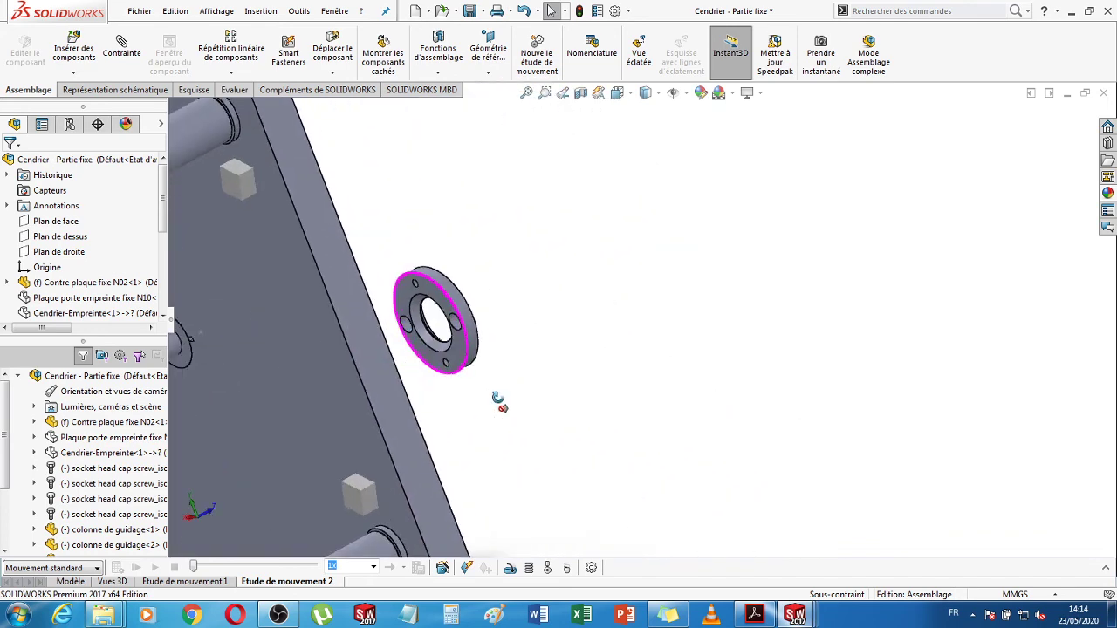
{"action": "scroll", "coordinate": [461, 324], "scroll_direction": "up", "scroll_amount": 2}
{"action": "scroll", "coordinate": [460, 325], "scroll_direction": "up", "scroll_amount": 2}
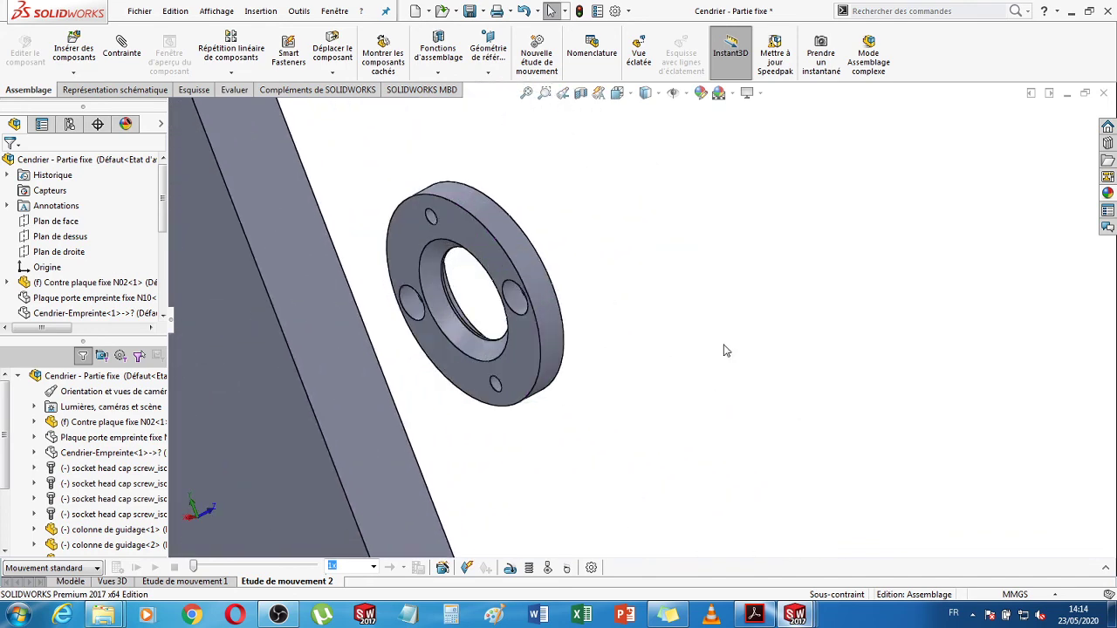
{"action": "middle_click_drag", "start_coordinate": [723, 351], "coordinate": [541, 384]}
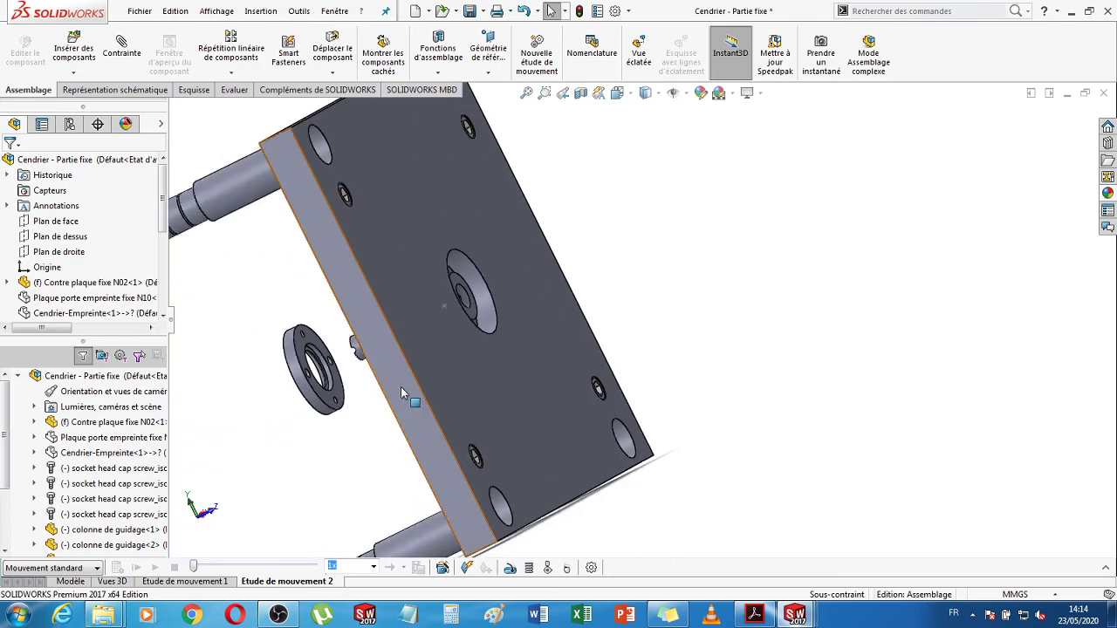
{"action": "scroll", "coordinate": [319, 375], "scroll_direction": "up", "scroll_amount": 5}
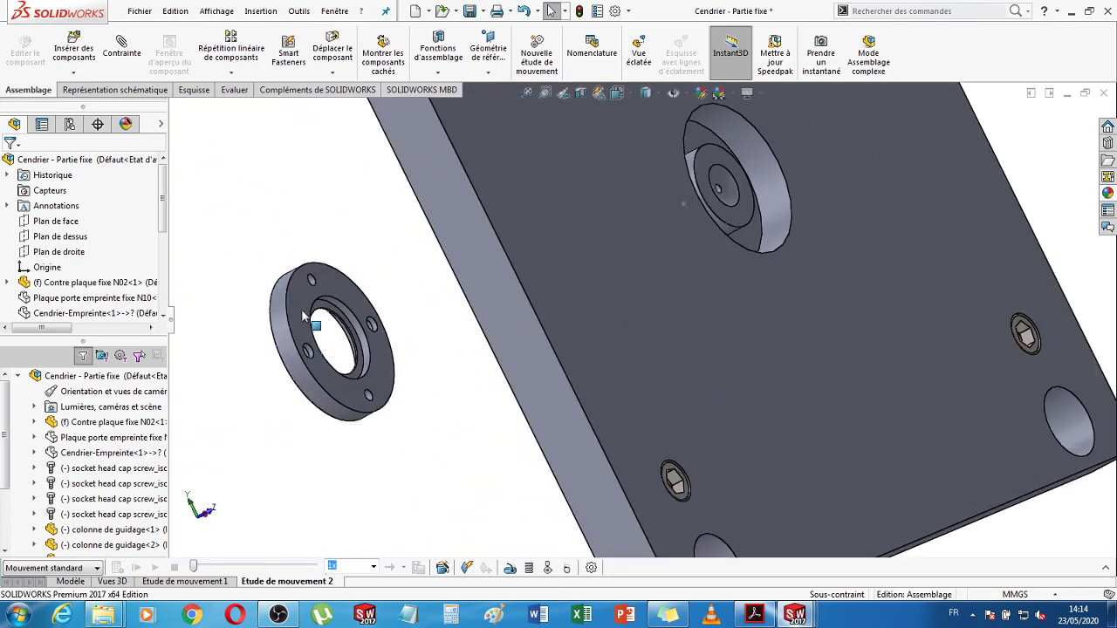
{"action": "left_click", "coordinate": [302, 317]}
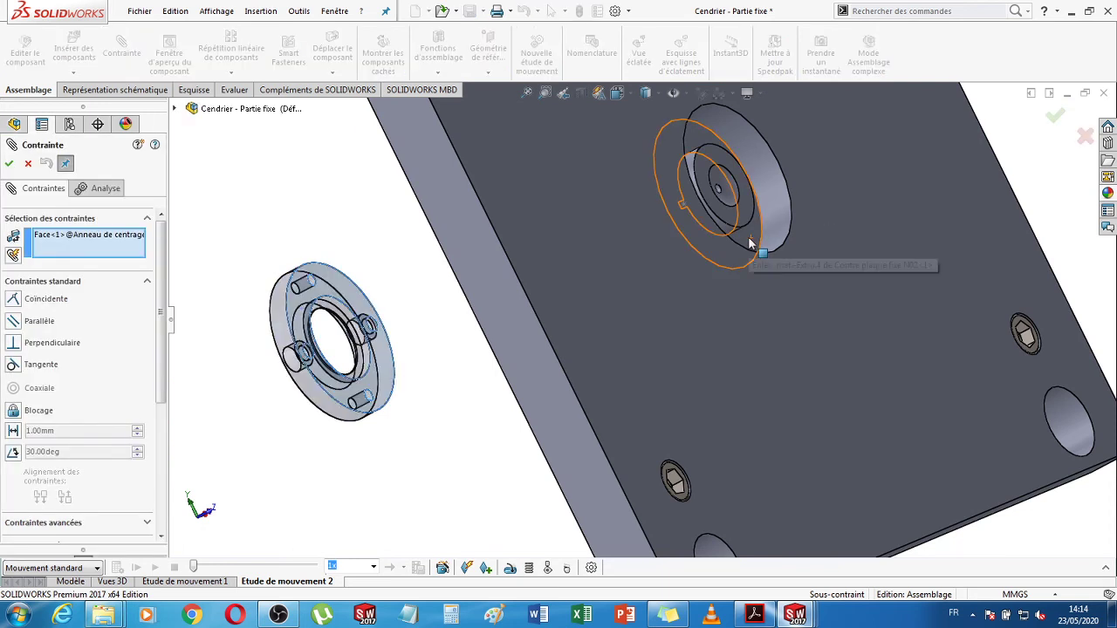
{"action": "left_click", "coordinate": [748, 237]}
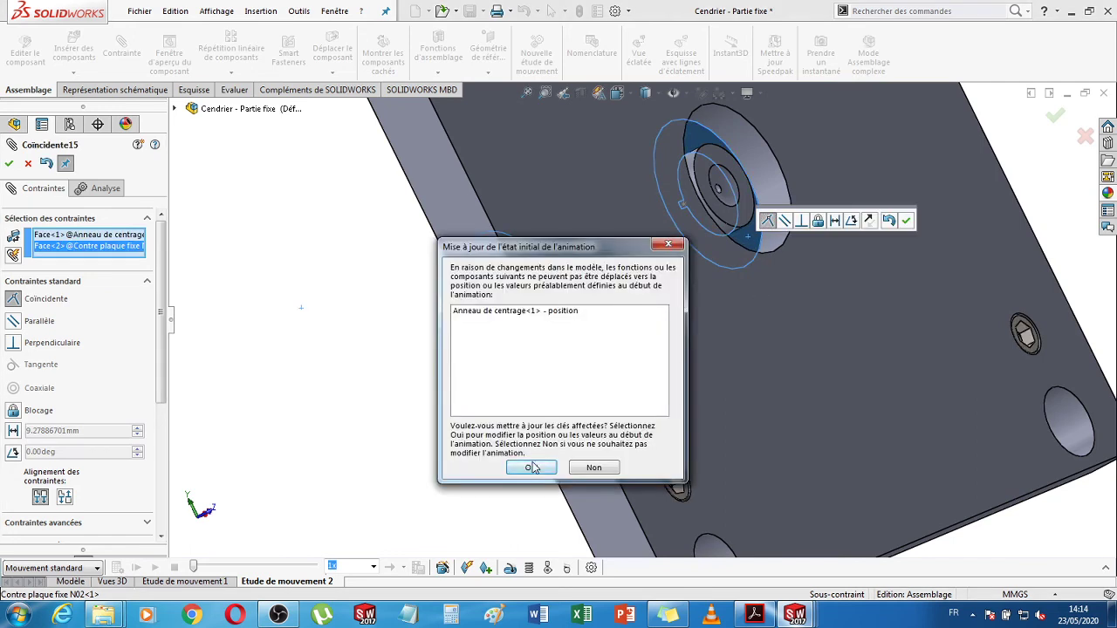
{"action": "left_click", "coordinate": [532, 468]}
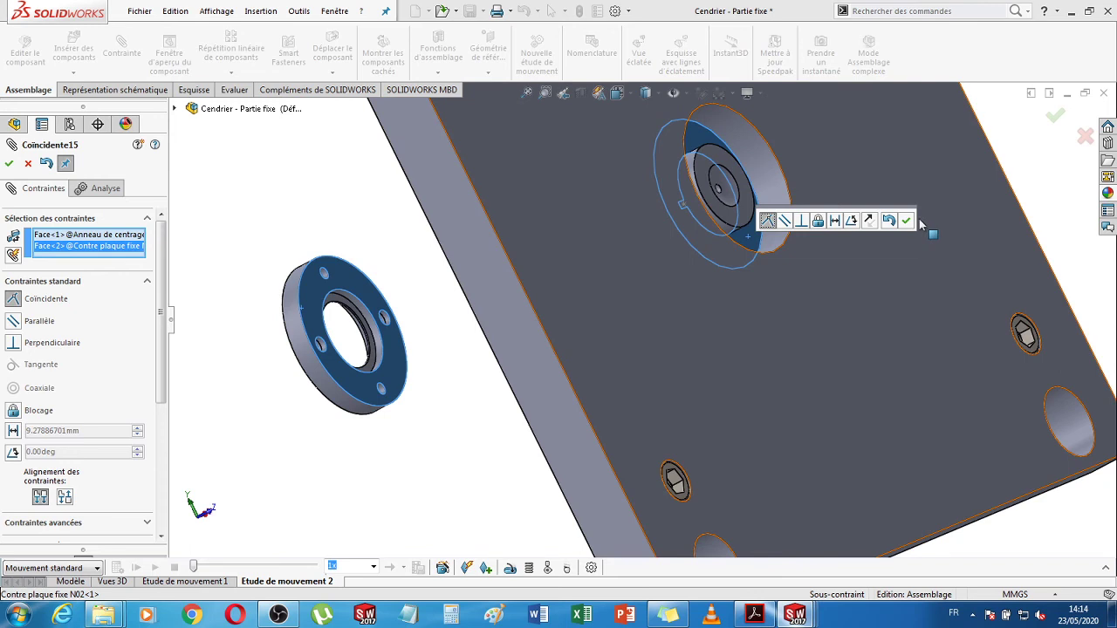
{"action": "left_click", "coordinate": [868, 220]}
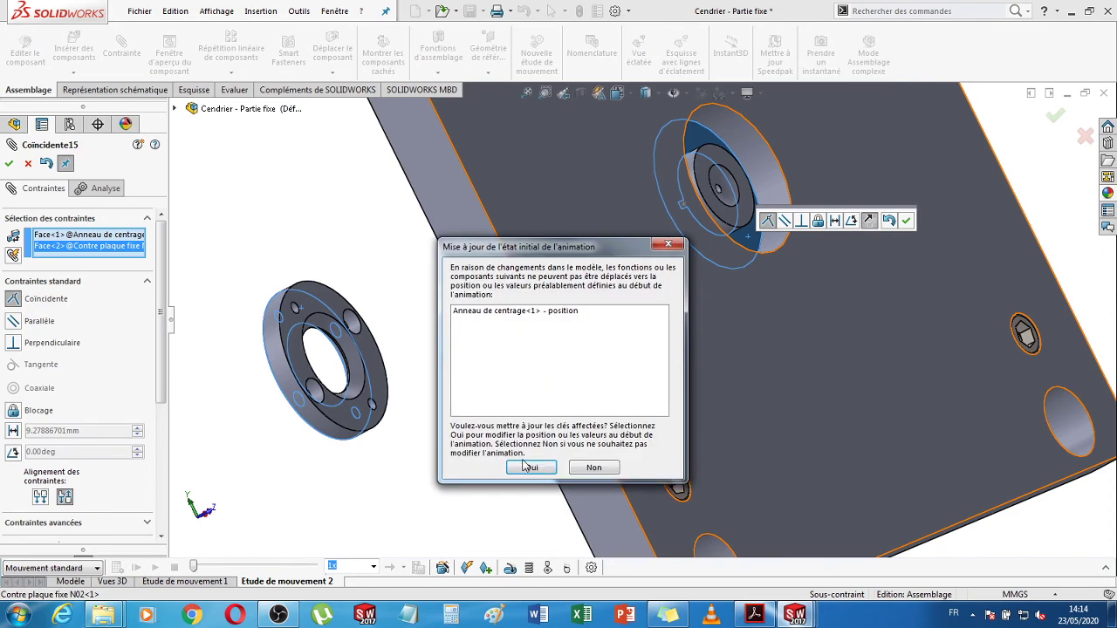
{"action": "left_click", "coordinate": [528, 468]}
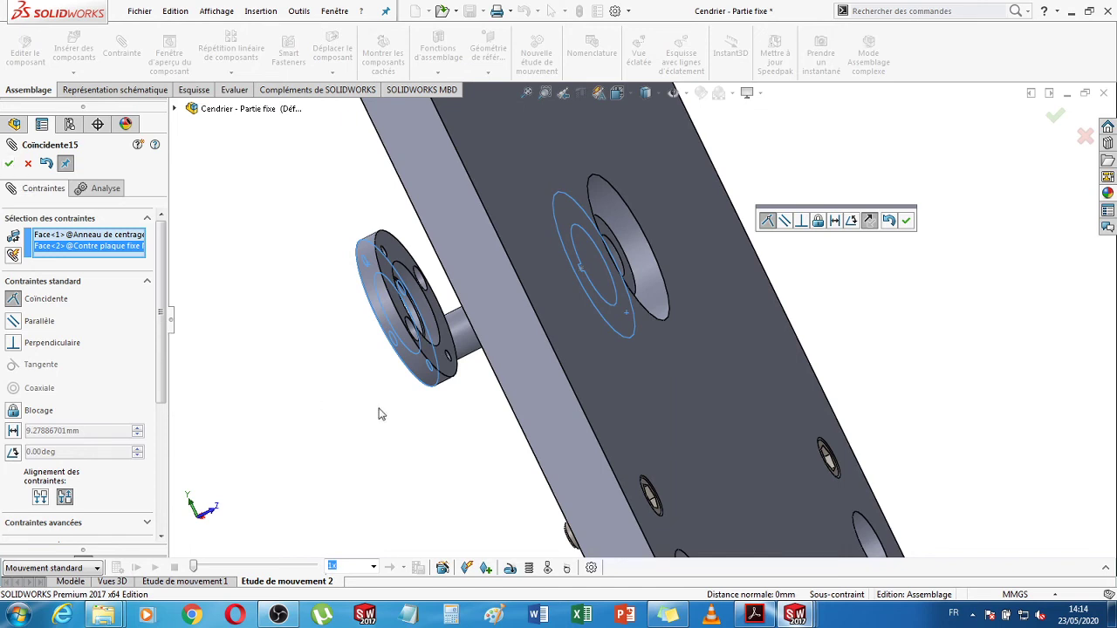
{"action": "scroll", "coordinate": [384, 340], "scroll_direction": "down", "scroll_amount": 5}
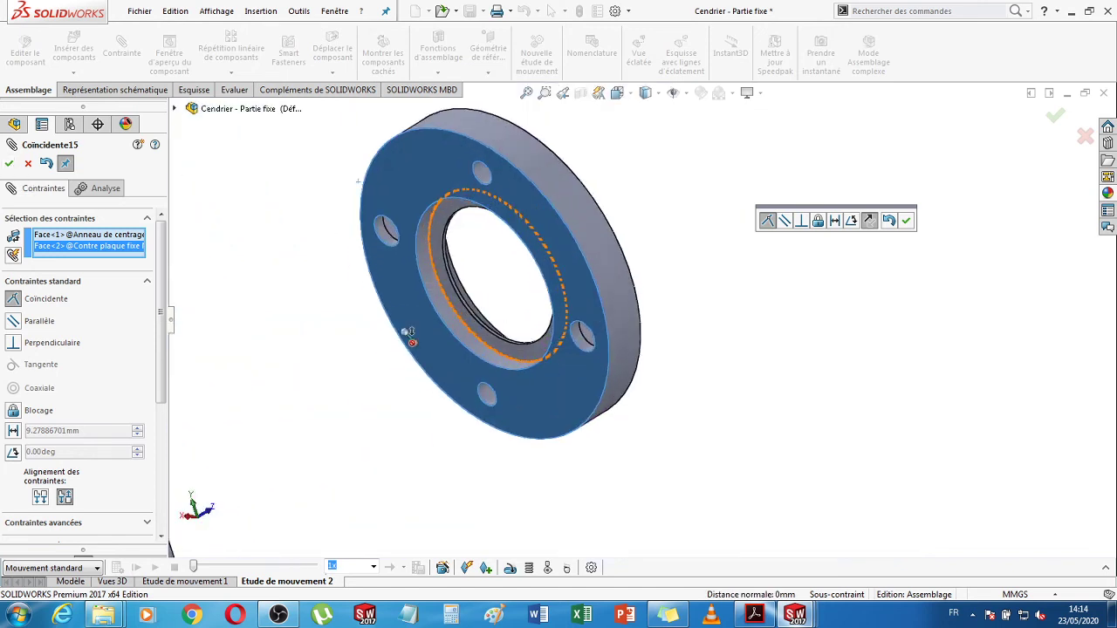
{"action": "left_click", "coordinate": [9, 164]}
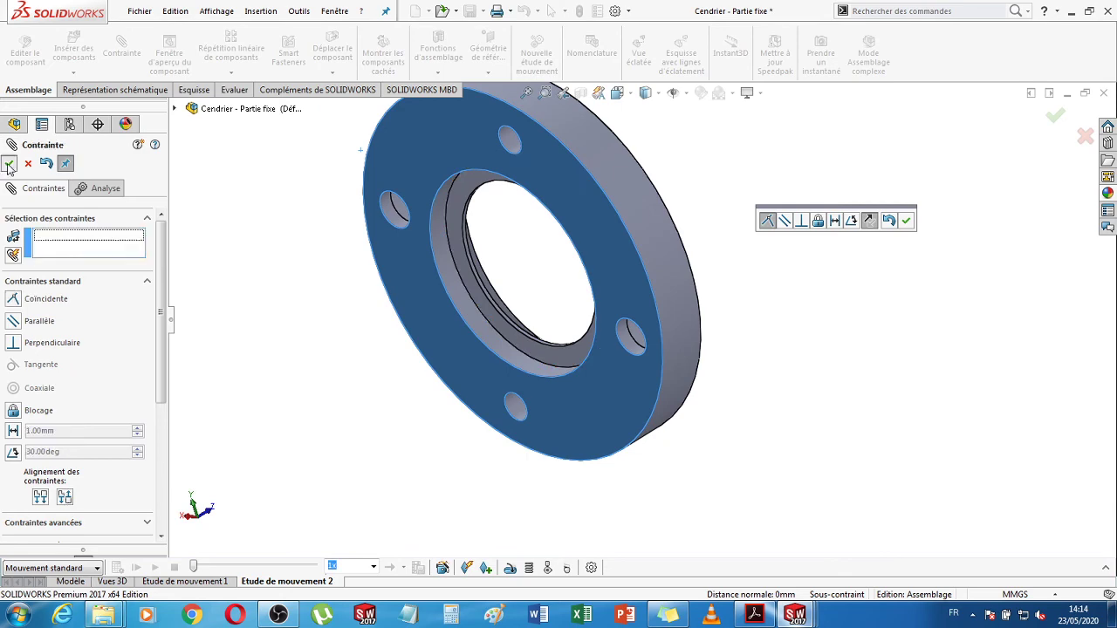
- Add a concentric mate between the ring's inner bore and the recess's cylindrical wall, accepting the animation position update
{"action": "left_click", "coordinate": [457, 291]}
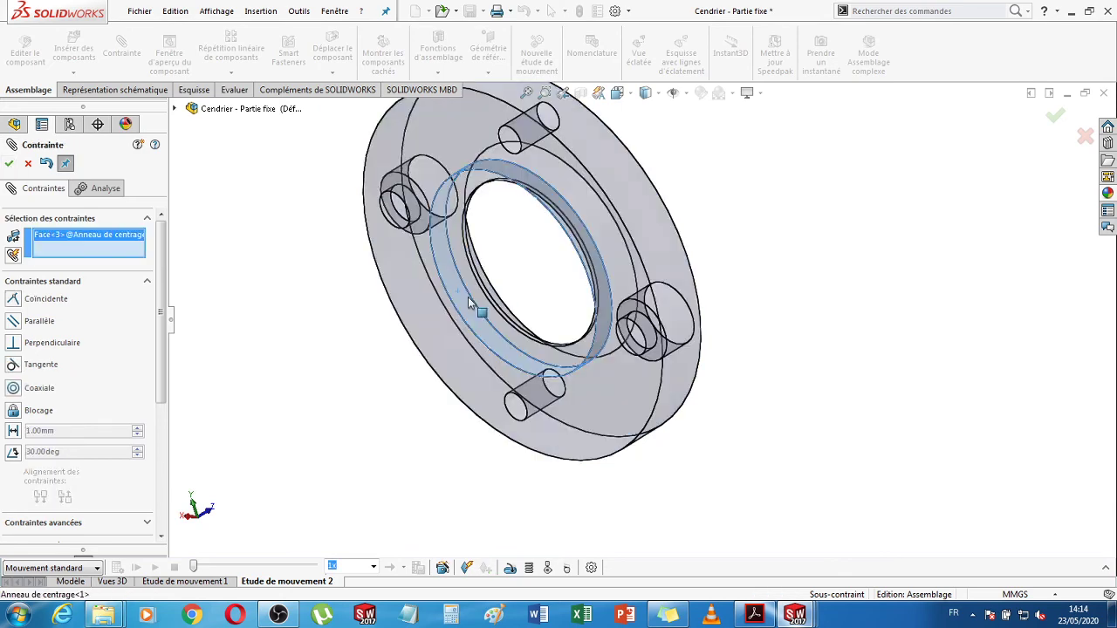
{"action": "middle_click_drag", "start_coordinate": [803, 314], "coordinate": [576, 196]}
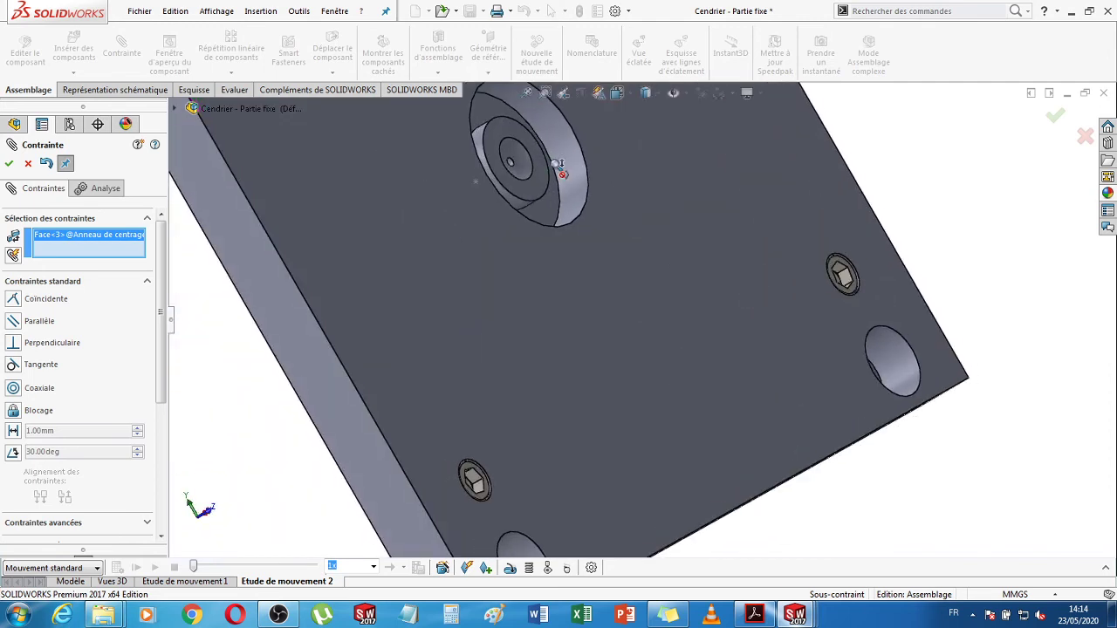
{"action": "scroll", "coordinate": [583, 185], "scroll_direction": "down", "scroll_amount": 3}
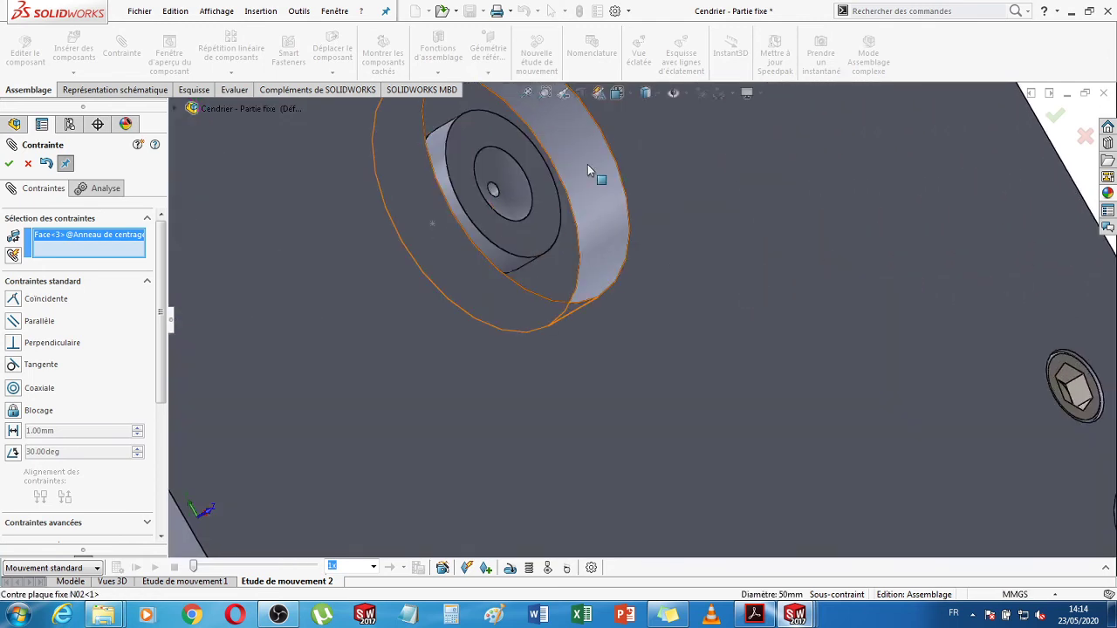
{"action": "left_click", "coordinate": [591, 169]}
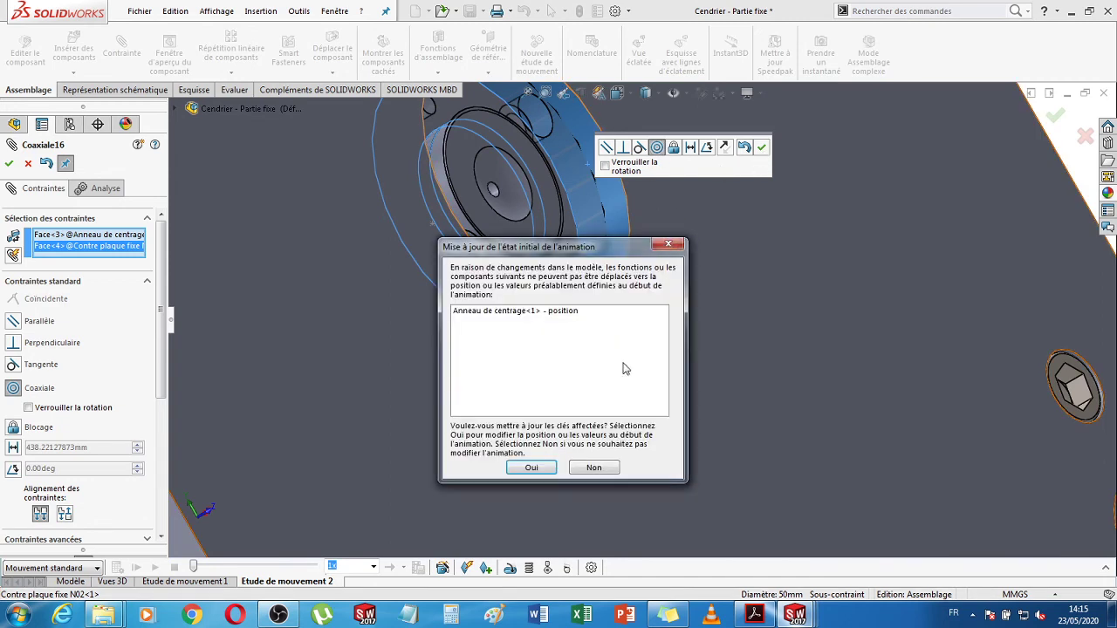
{"action": "left_click", "coordinate": [531, 467]}
{"action": "left_click", "coordinate": [761, 148]}
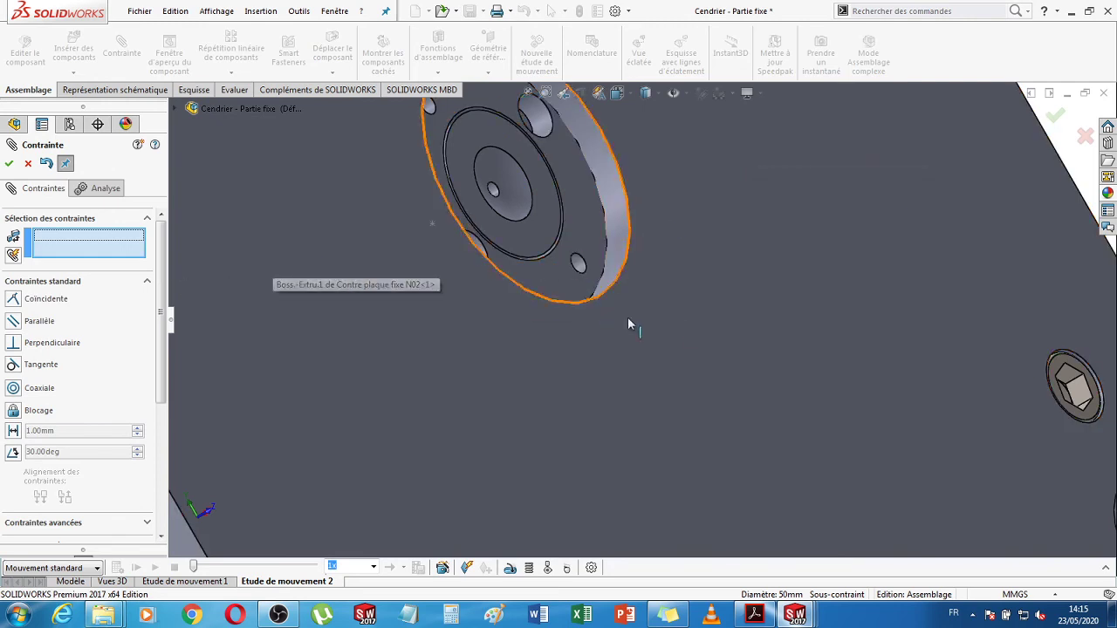
- Examine how the mated locating ring fits around the nozzle and inside the plate's recess, and end the mate command
{"action": "middle_click_drag", "start_coordinate": [689, 315], "coordinate": [646, 334]}
{"action": "scroll", "coordinate": [482, 253], "scroll_direction": "down", "scroll_amount": 6}
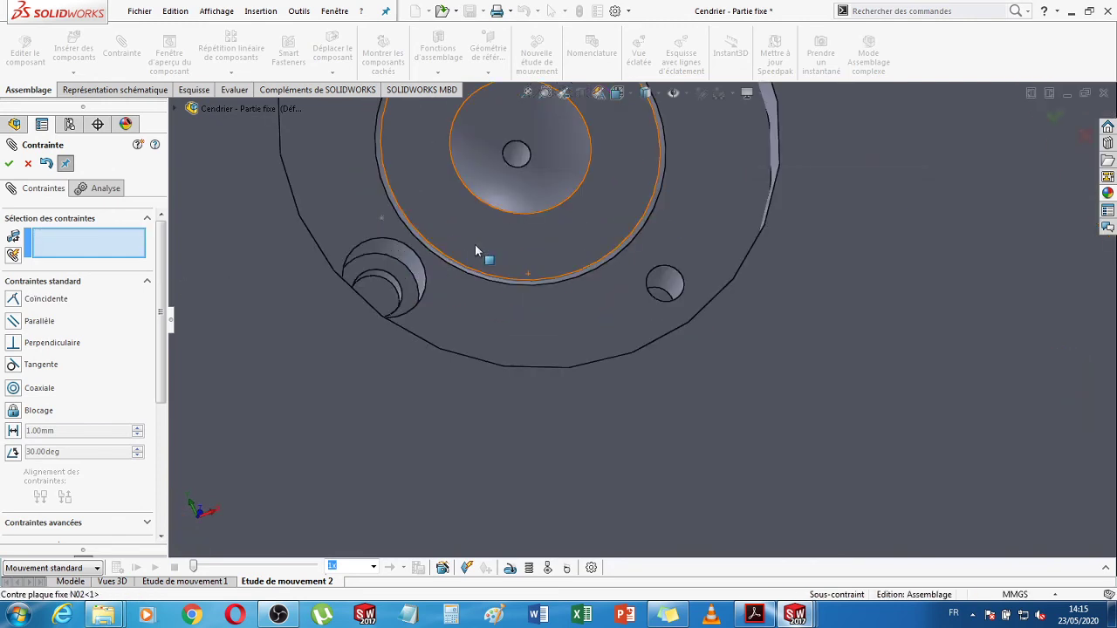
{"action": "scroll", "coordinate": [490, 256], "scroll_direction": "up", "scroll_amount": 3}
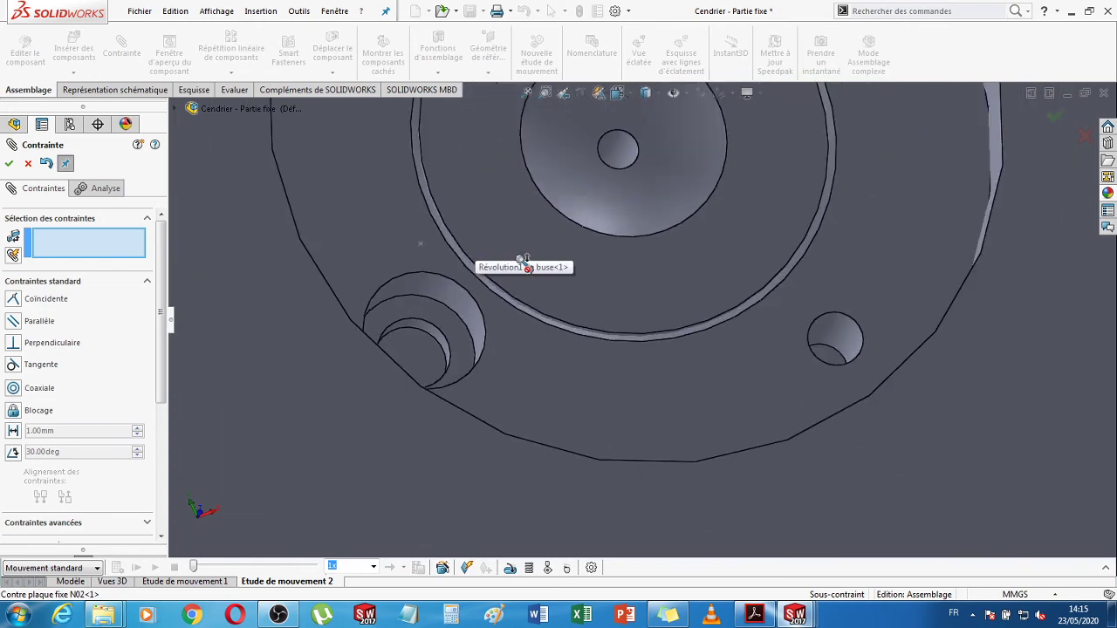
{"action": "middle_click_drag", "start_coordinate": [568, 373], "coordinate": [571, 326]}
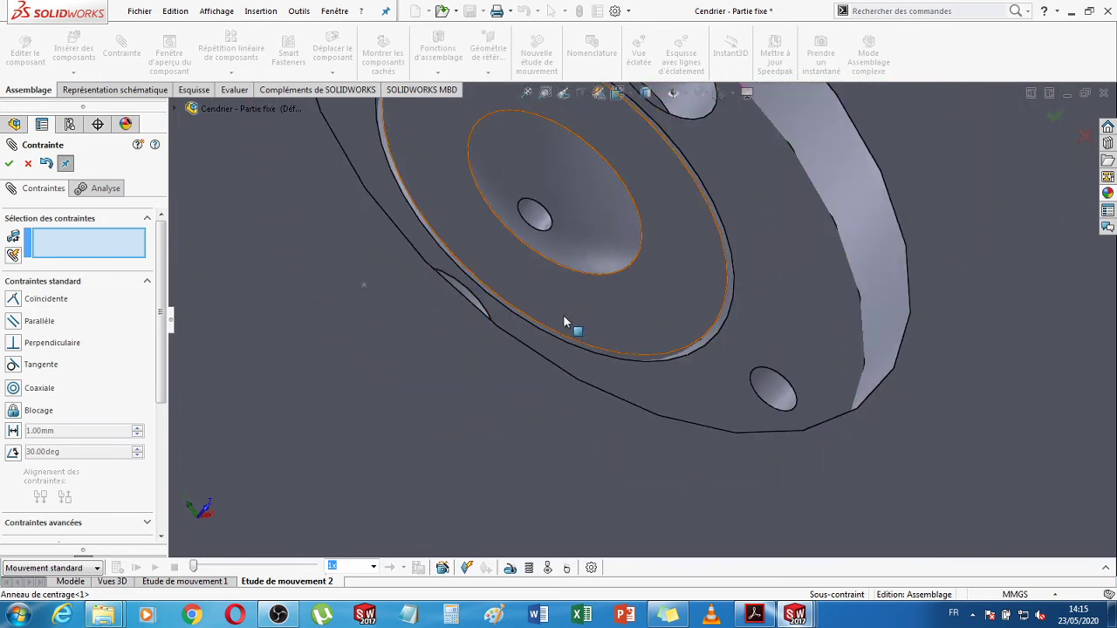
{"action": "left_click", "coordinate": [7, 163]}
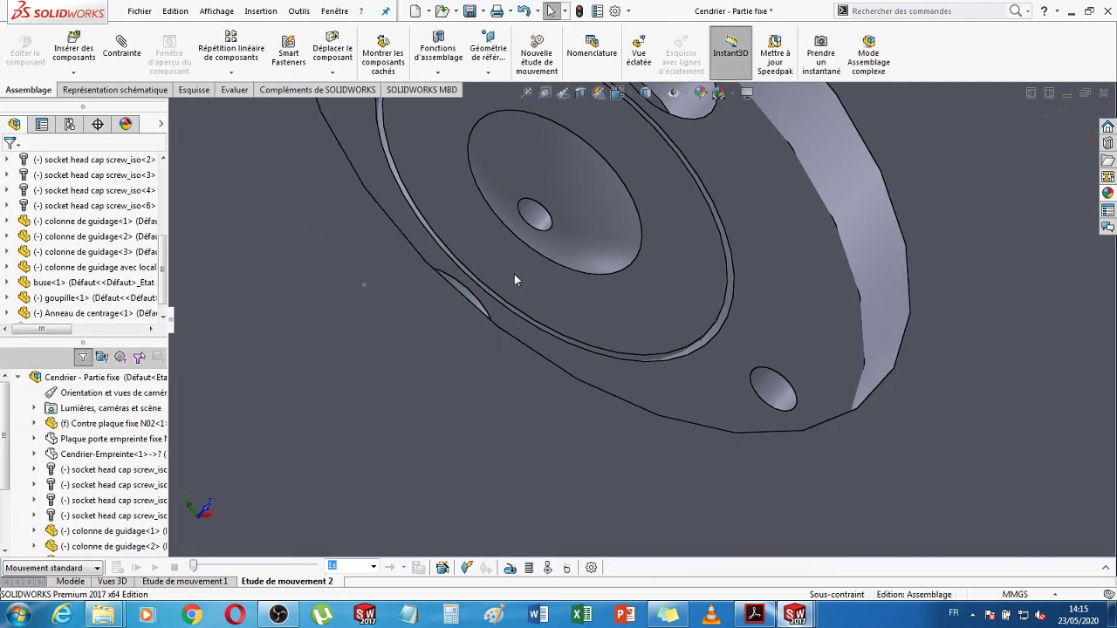
{"action": "scroll", "coordinate": [650, 337], "scroll_direction": "down", "scroll_amount": 3}
{"action": "scroll", "coordinate": [650, 336], "scroll_direction": "up", "scroll_amount": 1}
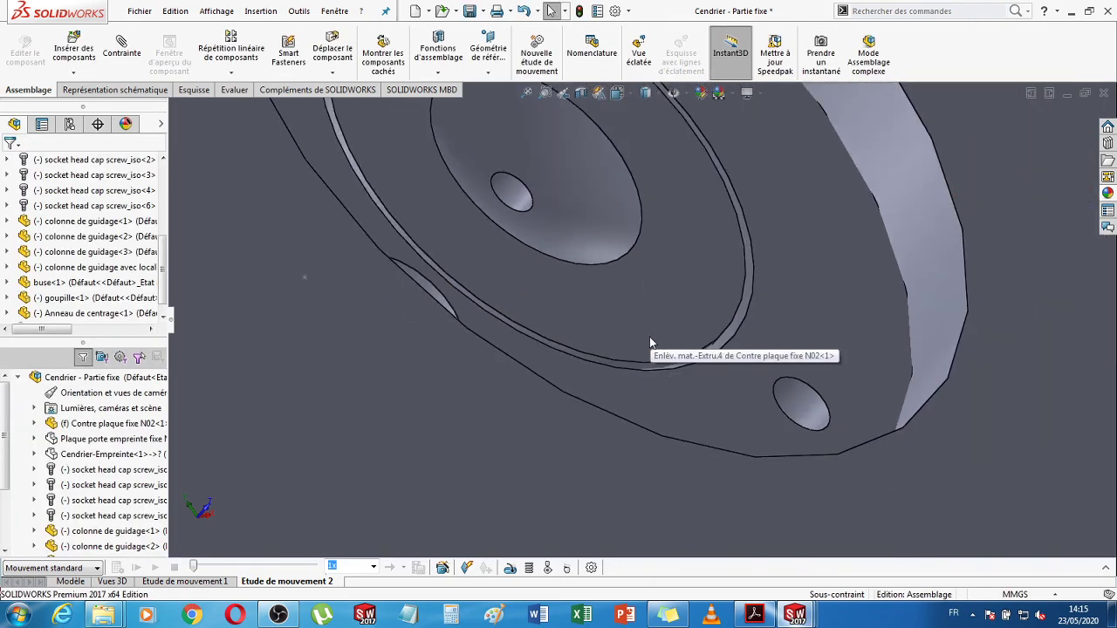
- Show the assembly in wireframe with hidden lines visible and orient it to the Dessous (bottom) view
{"action": "middle_click_drag", "start_coordinate": [801, 303], "coordinate": [555, 368]}
{"action": "scroll", "coordinate": [587, 340], "scroll_direction": "up", "scroll_amount": 10}
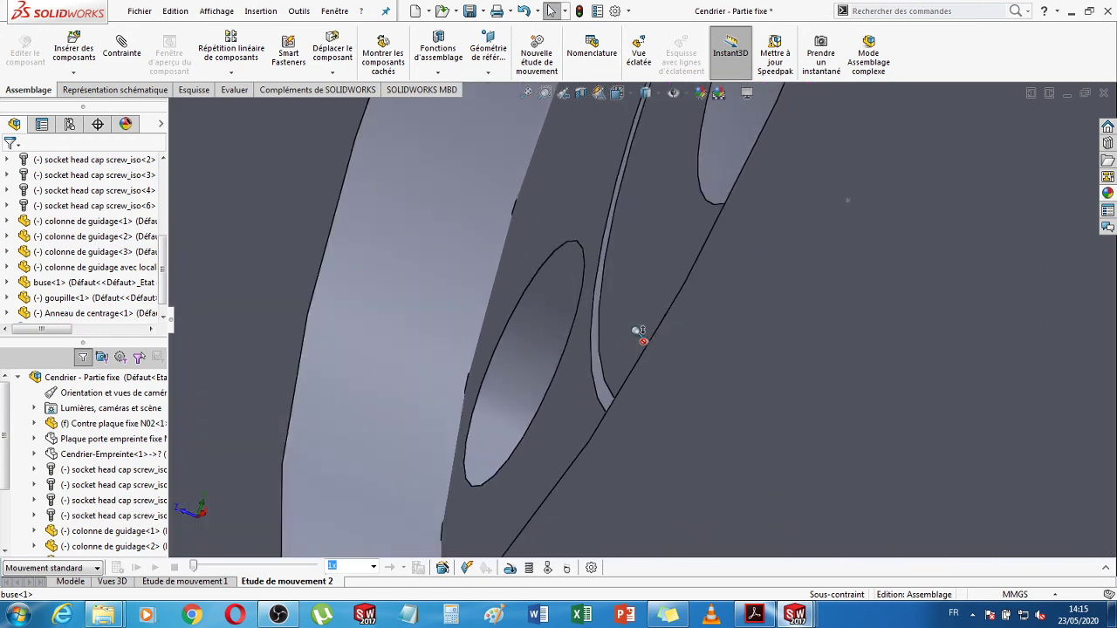
{"action": "scroll", "coordinate": [724, 330], "scroll_direction": "up", "scroll_amount": 3}
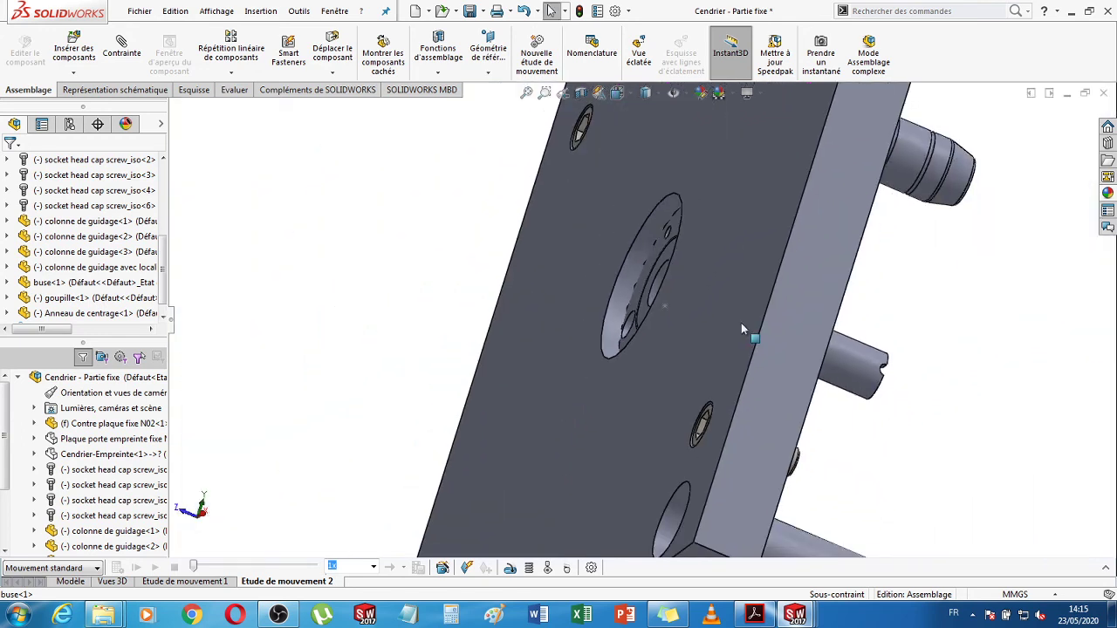
{"action": "mouse_move", "coordinate": [652, 96]}
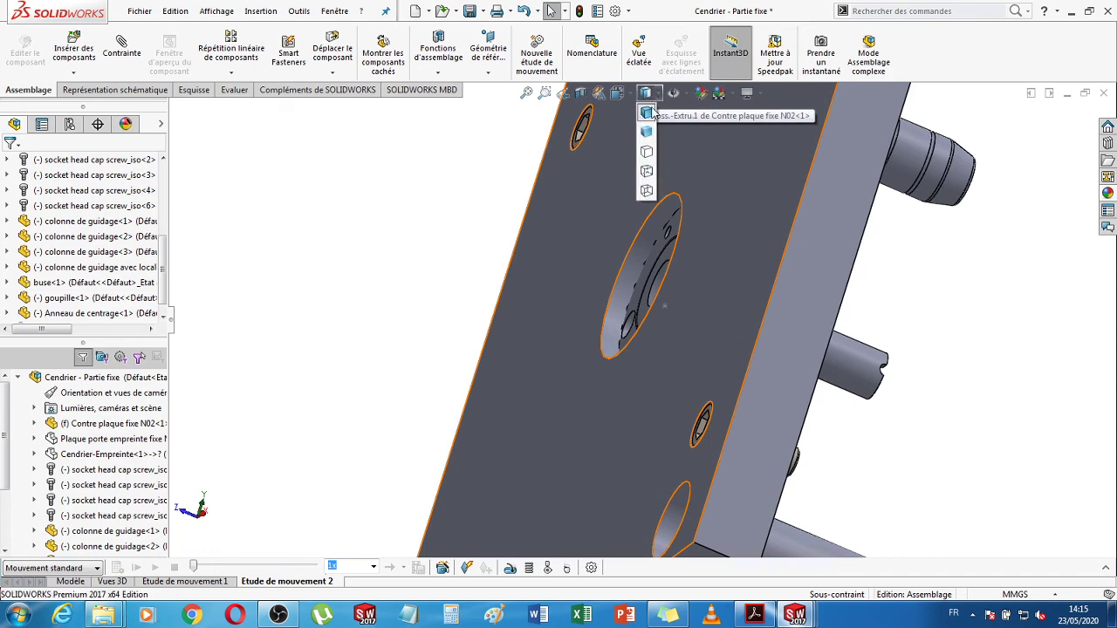
{"action": "left_click", "coordinate": [646, 190]}
{"action": "middle_click_drag", "start_coordinate": [969, 320], "coordinate": [872, 262]}
{"action": "left_click", "coordinate": [634, 96]}
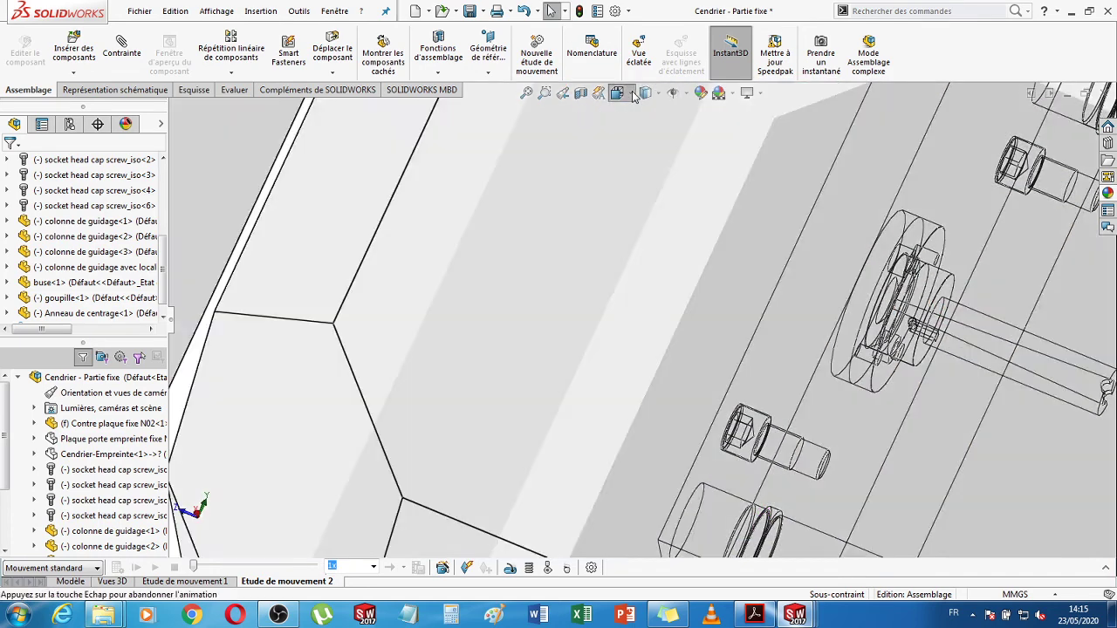
{"action": "mouse_move", "coordinate": [631, 96]}
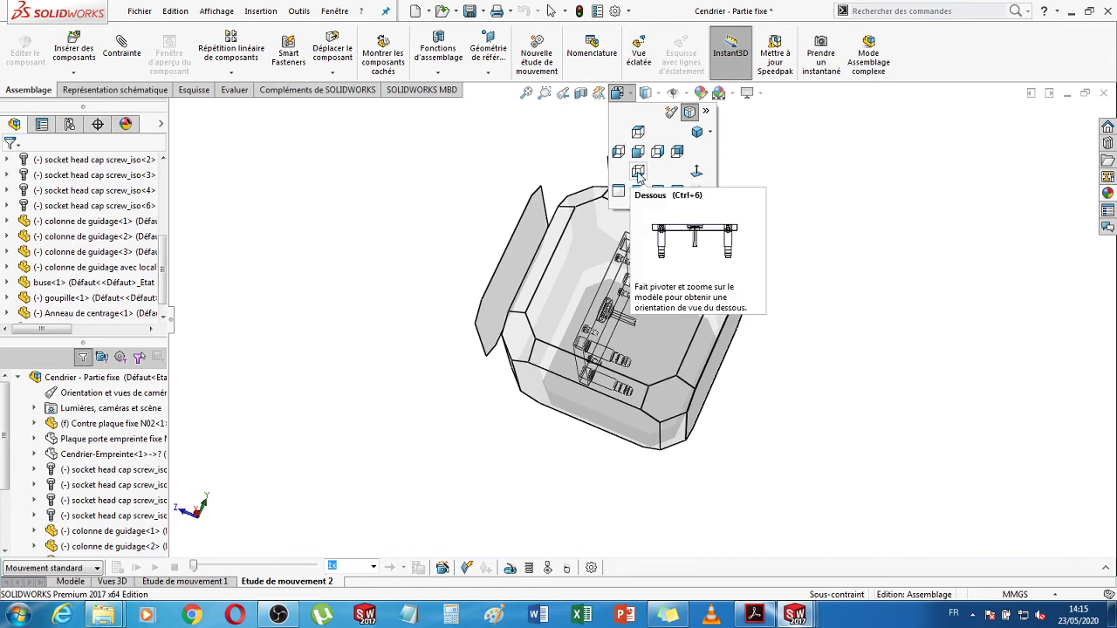
{"action": "left_click", "coordinate": [638, 172]}
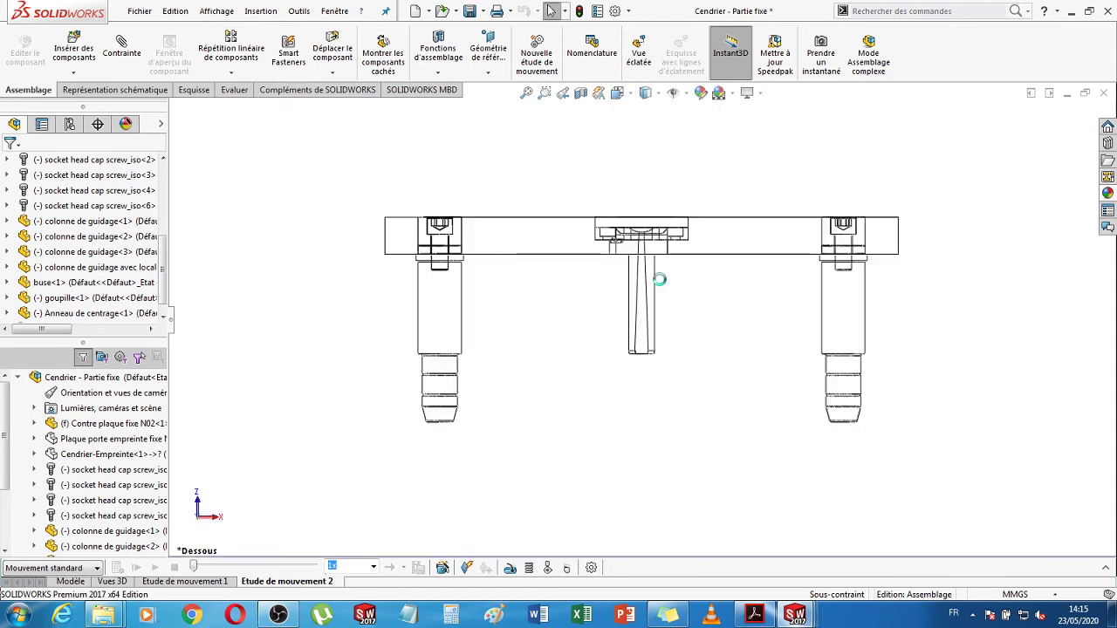
- Examine in wireframe how the locating ring, nozzle and pin fit together inside the plate's central recess
{"action": "scroll", "coordinate": [660, 279], "scroll_direction": "down", "scroll_amount": 6}
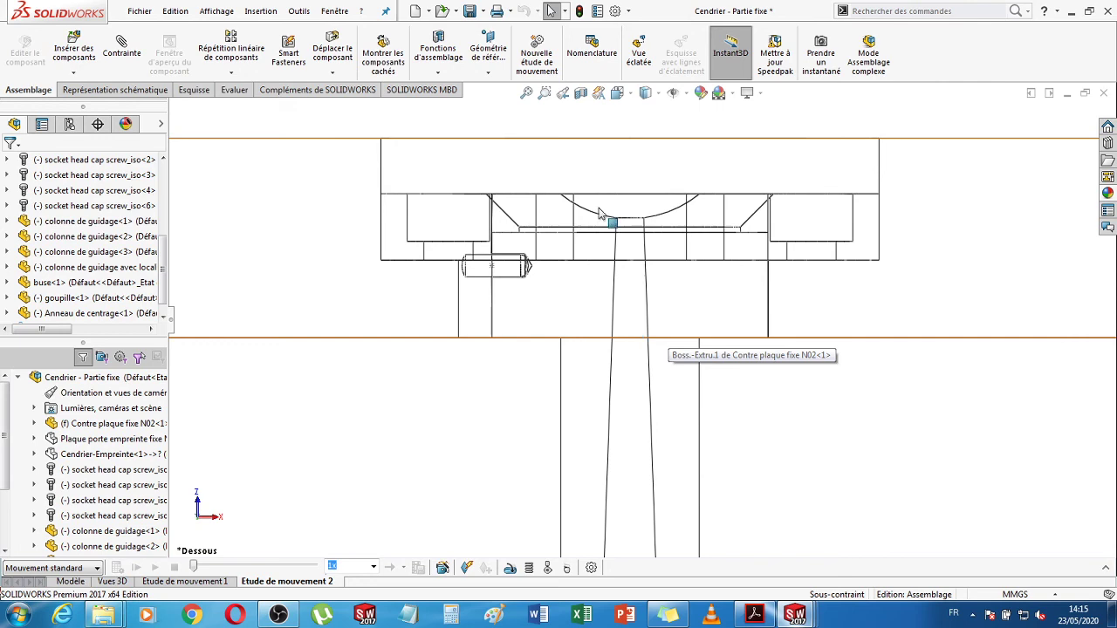
{"action": "scroll", "coordinate": [689, 239], "scroll_direction": "up", "scroll_amount": 2}
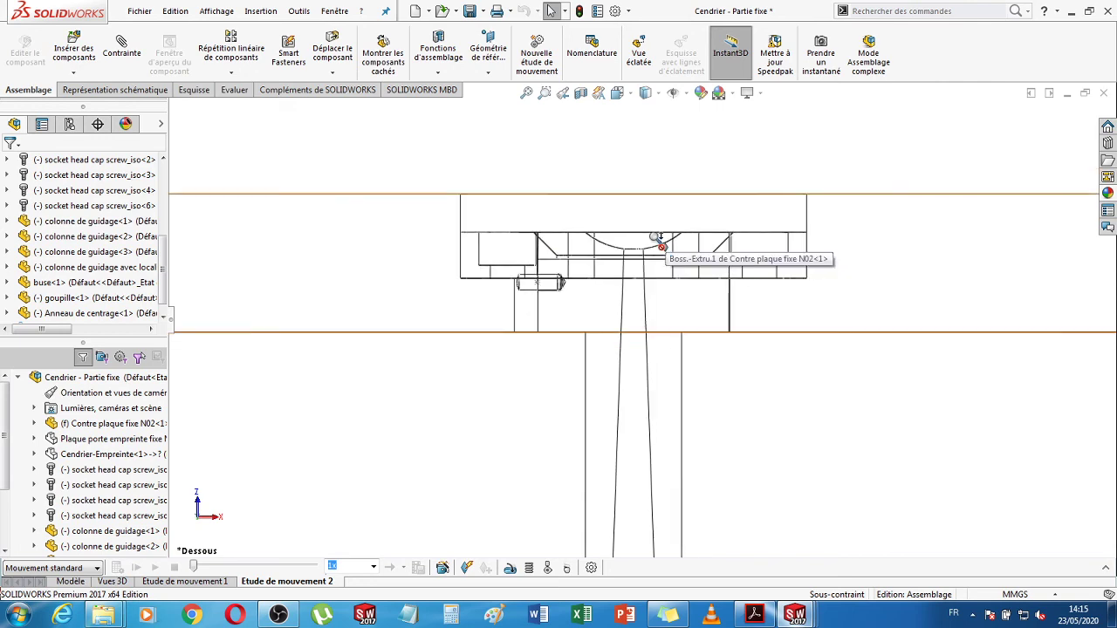
{"action": "scroll", "coordinate": [660, 240], "scroll_direction": "up", "scroll_amount": 3}
{"action": "middle_click_drag", "start_coordinate": [890, 230], "coordinate": [888, 251]}
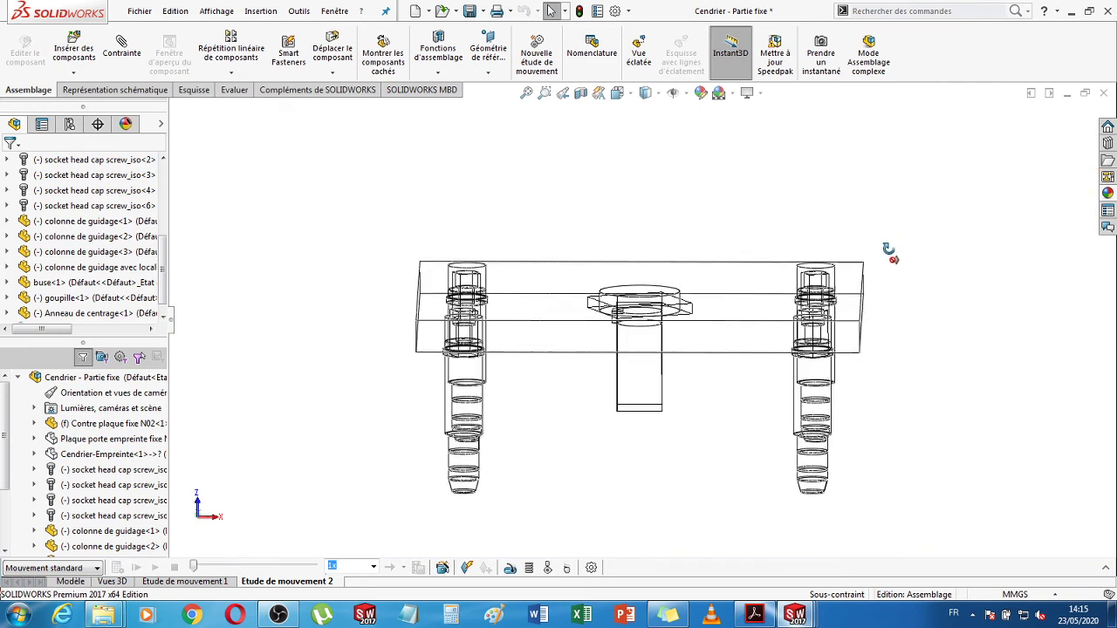
{"action": "middle_click_drag", "start_coordinate": [705, 305], "coordinate": [872, 353]}
{"action": "middle_click_drag", "start_coordinate": [967, 344], "coordinate": [960, 370]}
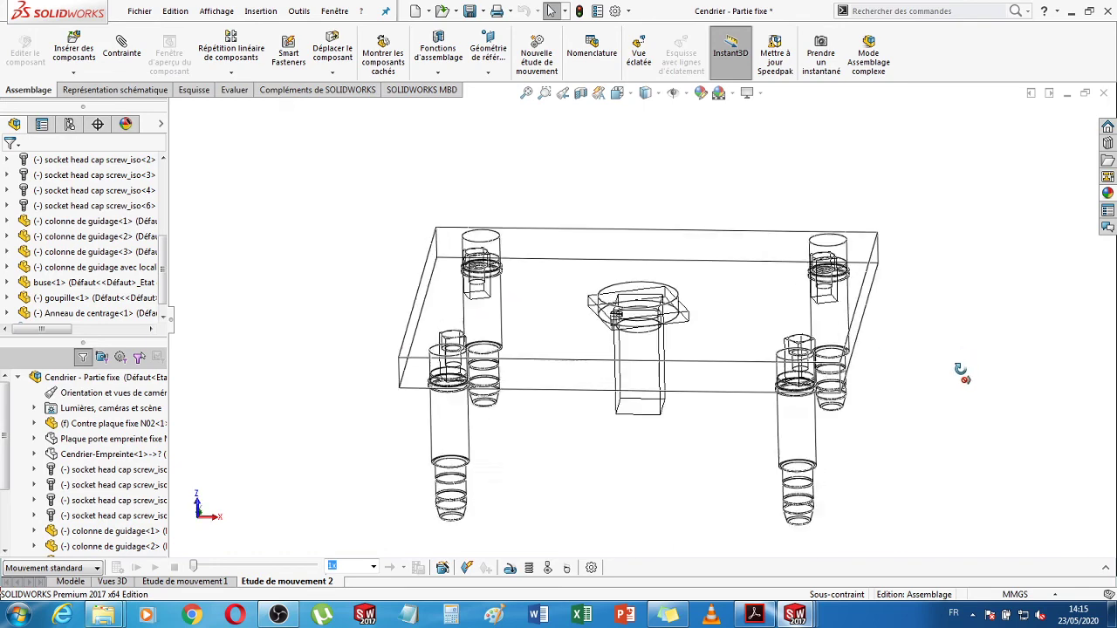
{"action": "scroll", "coordinate": [648, 326], "scroll_direction": "down", "scroll_amount": 4}
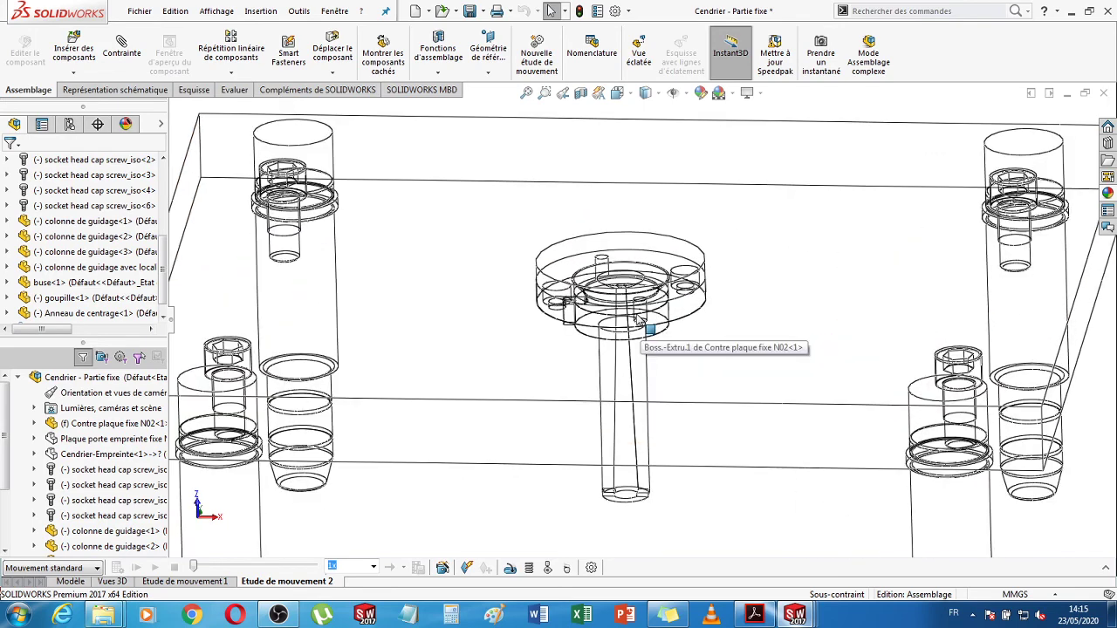
{"action": "scroll", "coordinate": [636, 321], "scroll_direction": "down", "scroll_amount": 5}
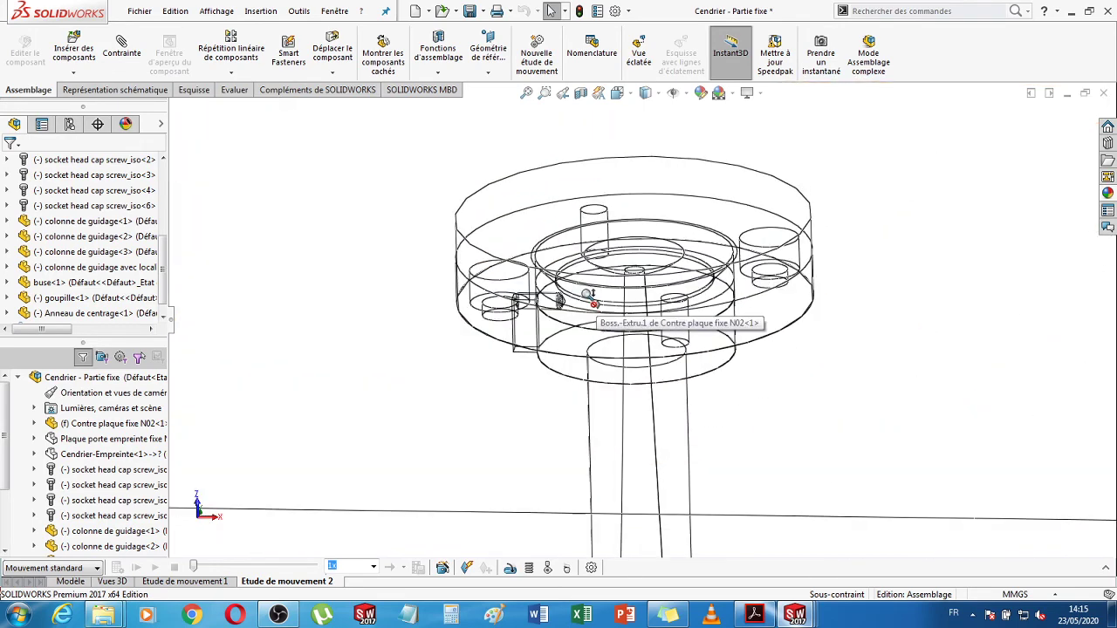
{"action": "scroll", "coordinate": [587, 299], "scroll_direction": "down", "scroll_amount": 3}
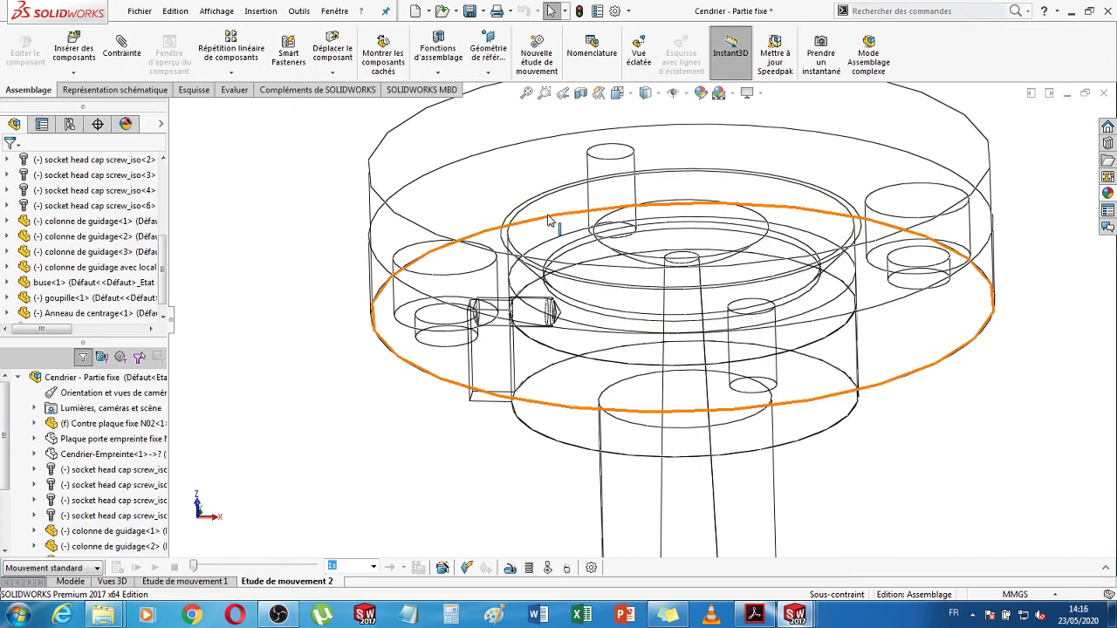
{"action": "scroll", "coordinate": [652, 293], "scroll_direction": "up", "scroll_amount": 5}
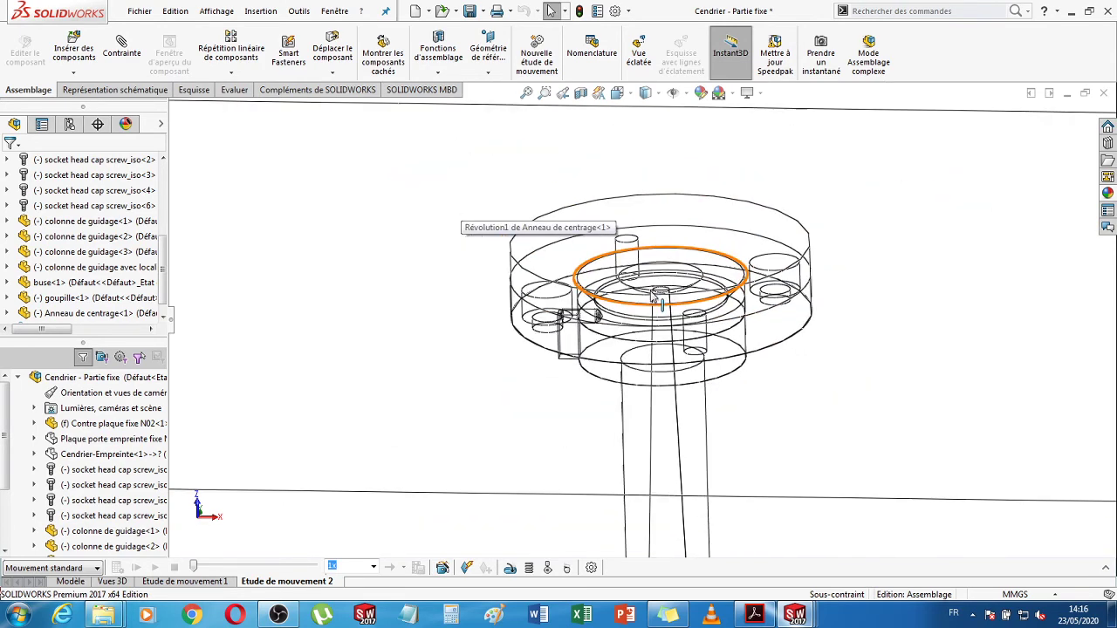
{"action": "scroll", "coordinate": [652, 297], "scroll_direction": "up", "scroll_amount": 10}
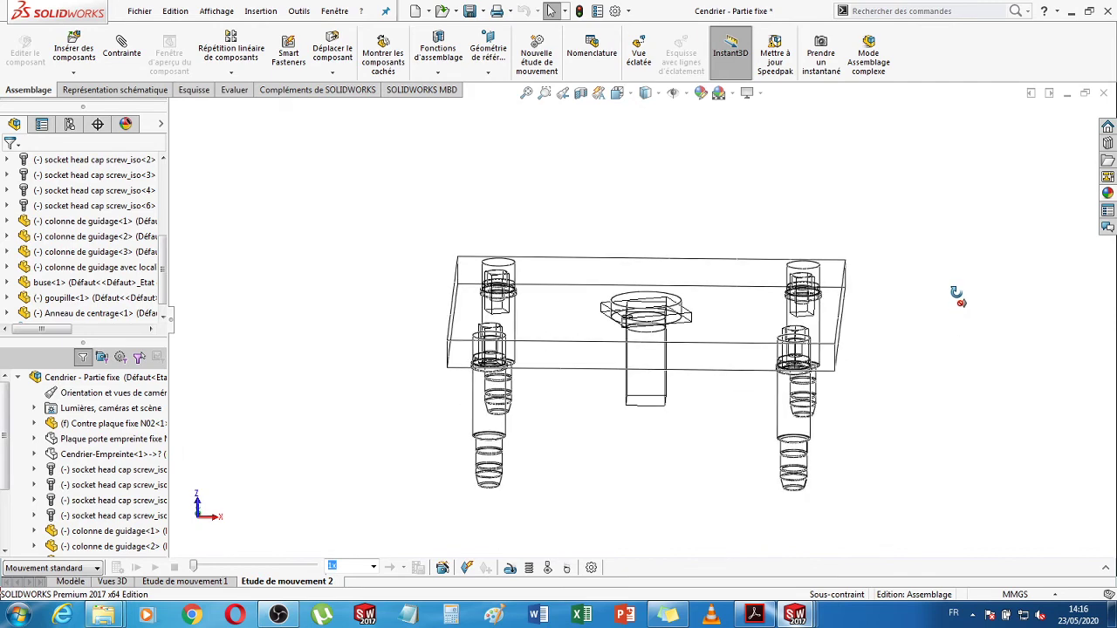
- Try to restore the shaded display with edges, and reorient the assembly to the front view and back to the bottom view
{"action": "middle_click_drag", "start_coordinate": [957, 295], "coordinate": [644, 100]}
{"action": "left_click", "coordinate": [646, 94]}
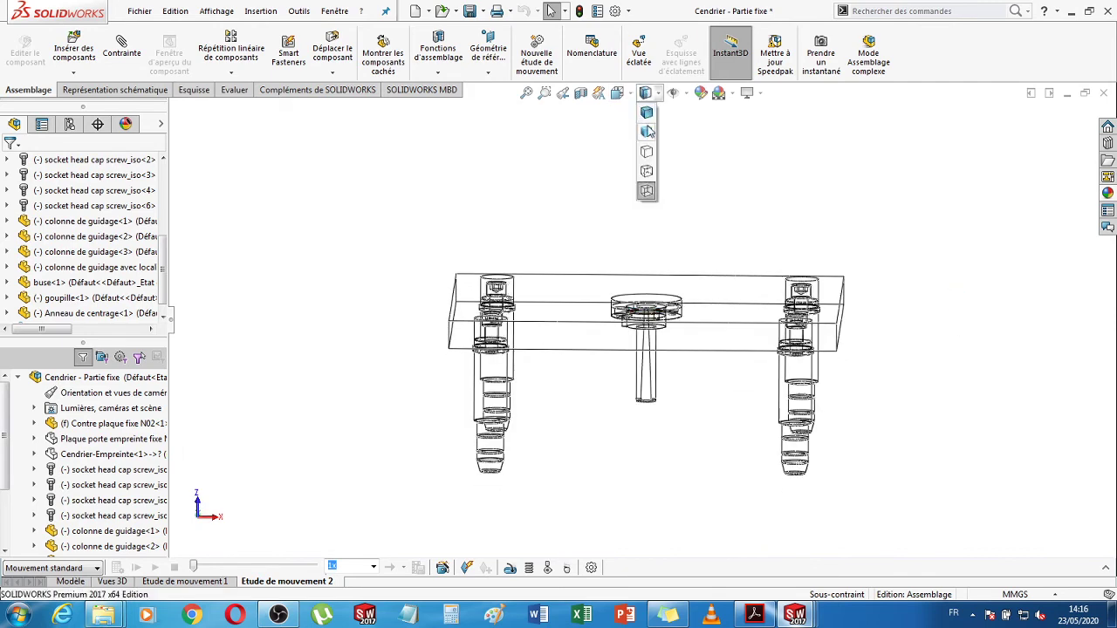
{"action": "left_click", "coordinate": [647, 113]}
{"action": "left_click", "coordinate": [618, 93]}
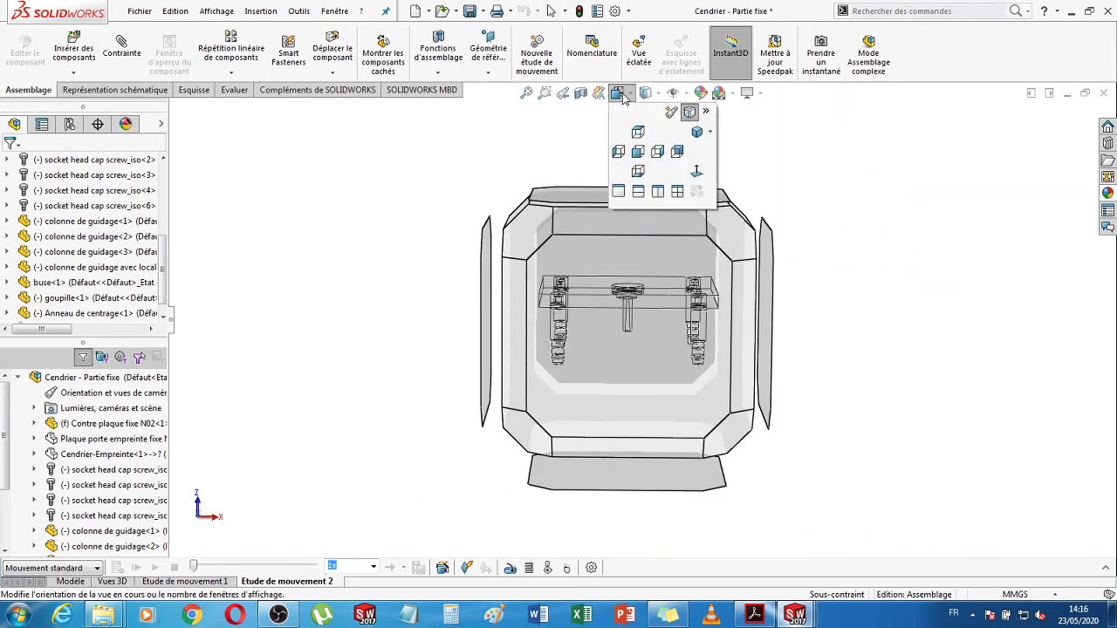
{"action": "left_click", "coordinate": [637, 153]}
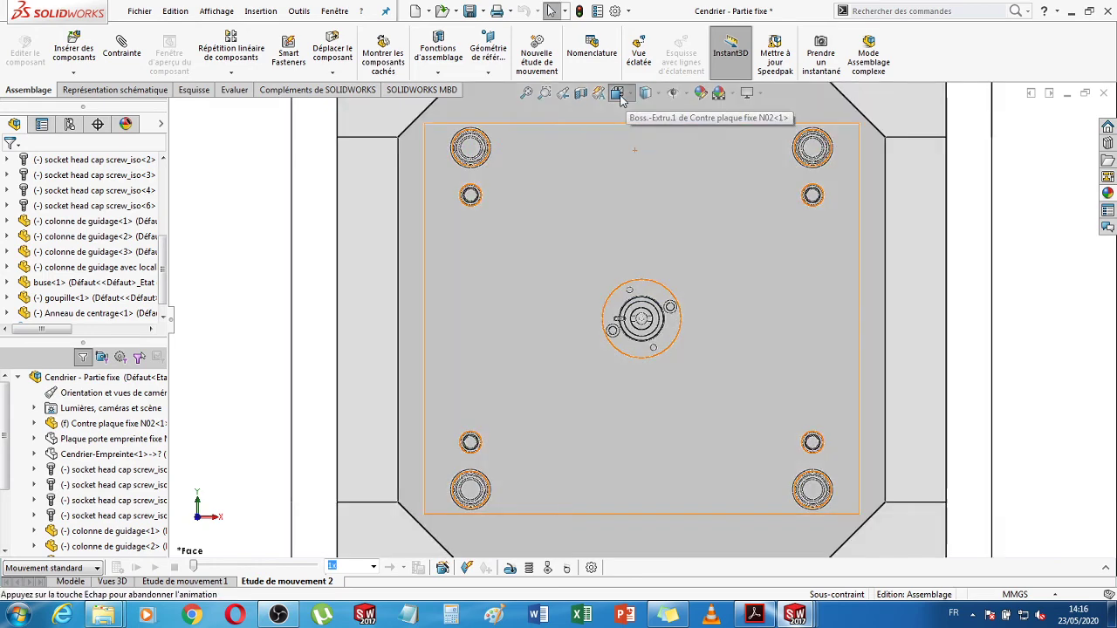
{"action": "left_click", "coordinate": [619, 94]}
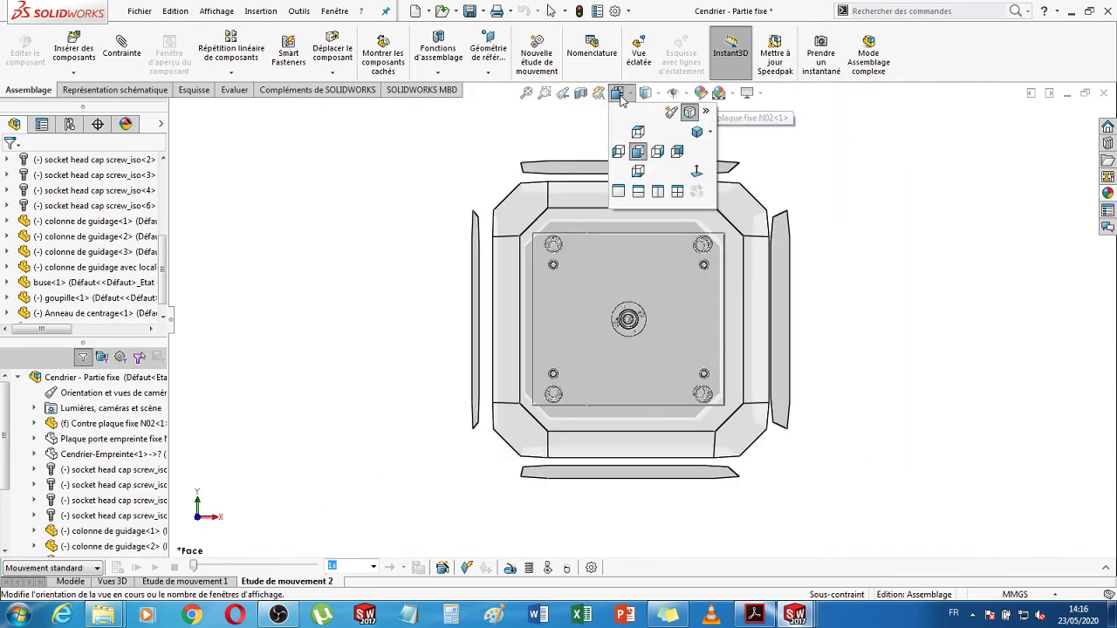
{"action": "left_click", "coordinate": [637, 182]}
- Inspect the locating ring's inner circular edge next to the nozzle in the wireframe bottom view, and clear the selection
{"action": "scroll", "coordinate": [656, 254], "scroll_direction": "down", "scroll_amount": 10}
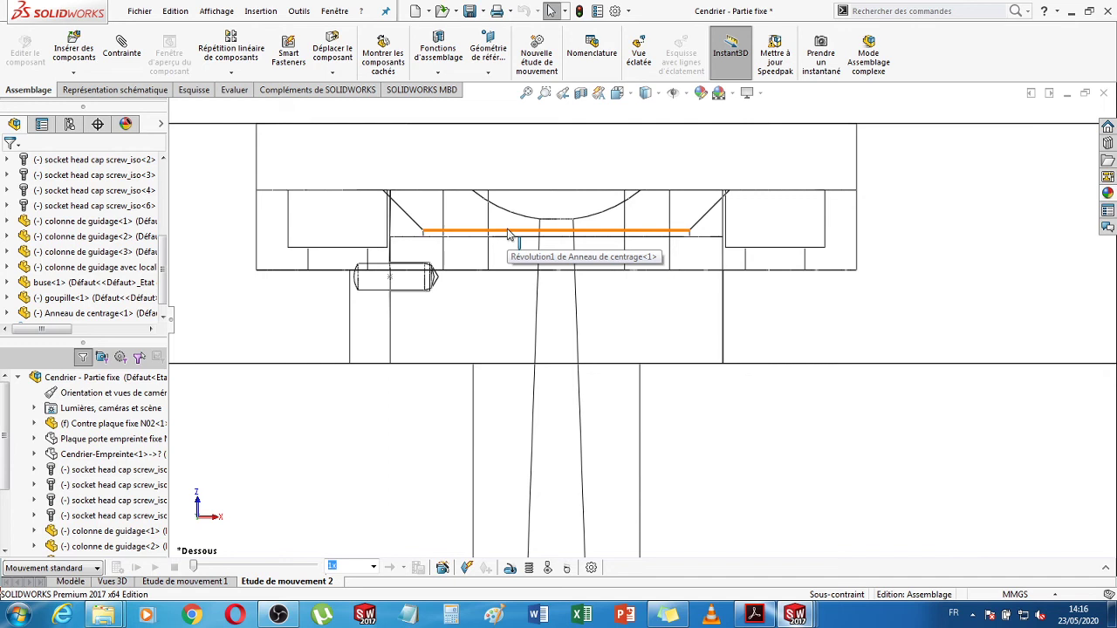
{"action": "left_click", "coordinate": [405, 242]}
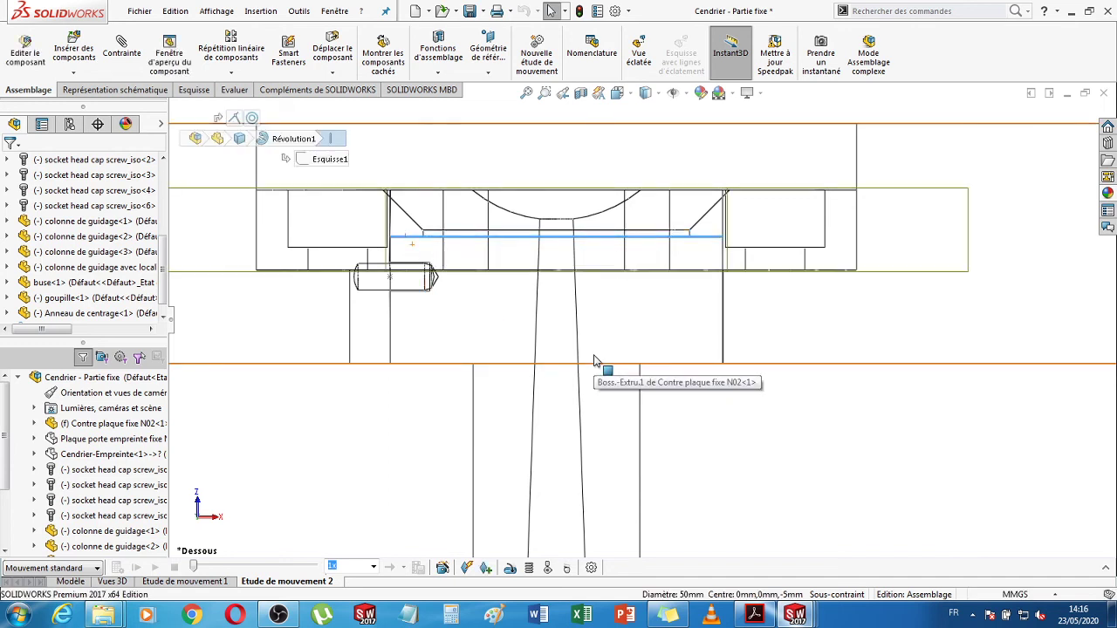
{"action": "scroll", "coordinate": [597, 355], "scroll_direction": "up", "scroll_amount": 1}
{"action": "scroll", "coordinate": [596, 358], "scroll_direction": "up", "scroll_amount": 1}
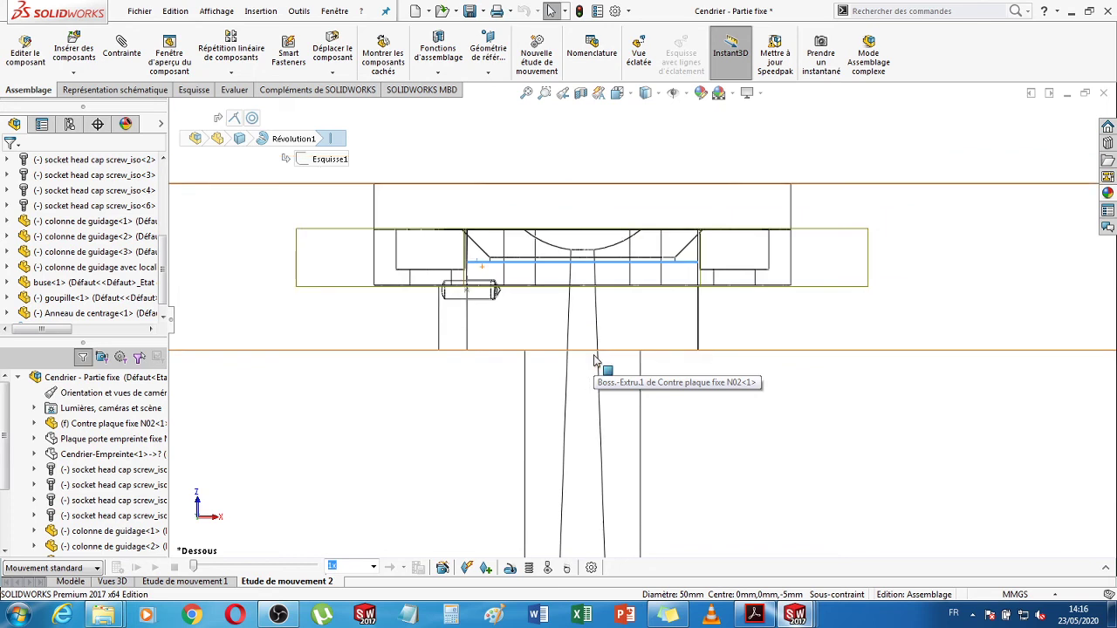
{"action": "scroll", "coordinate": [540, 269], "scroll_direction": "up", "scroll_amount": 1}
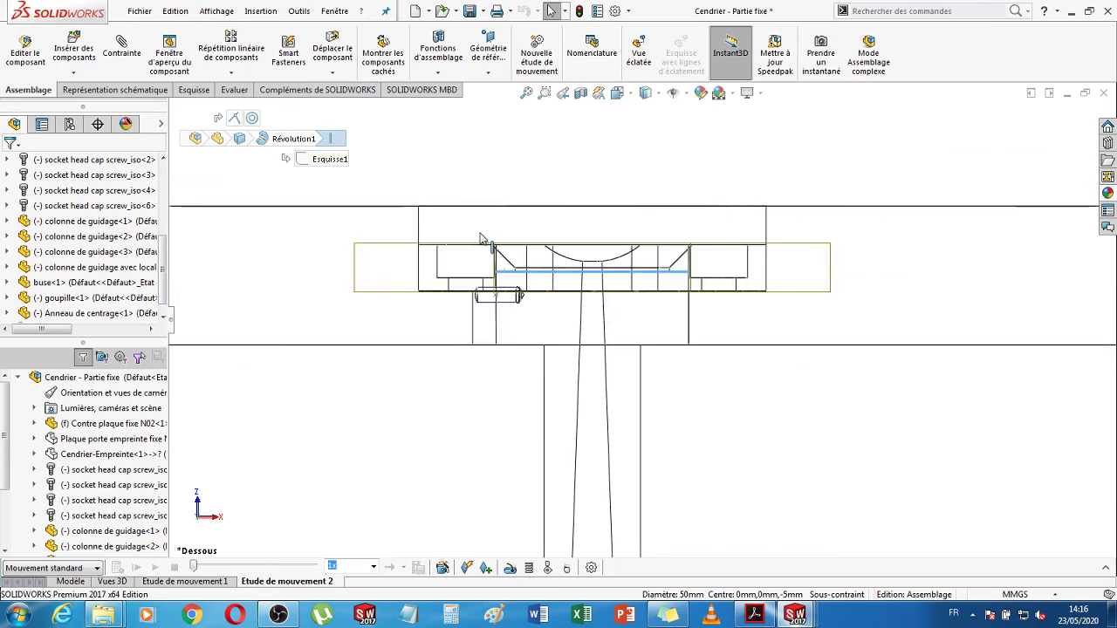
{"action": "left_click", "coordinate": [247, 115]}
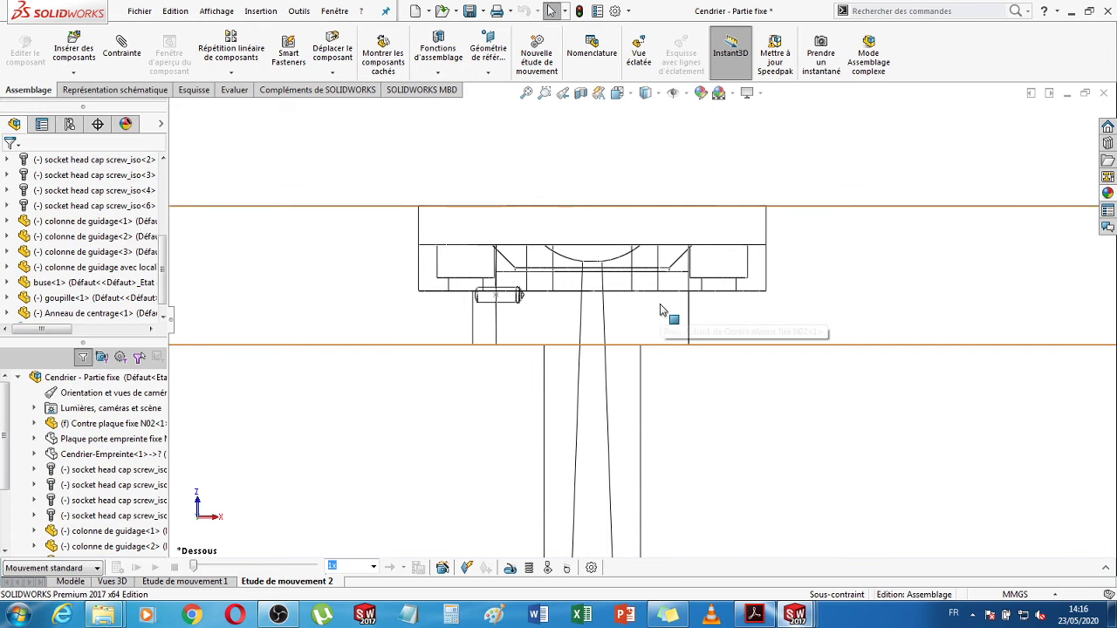
{"action": "scroll", "coordinate": [659, 304], "scroll_direction": "up", "scroll_amount": 1}
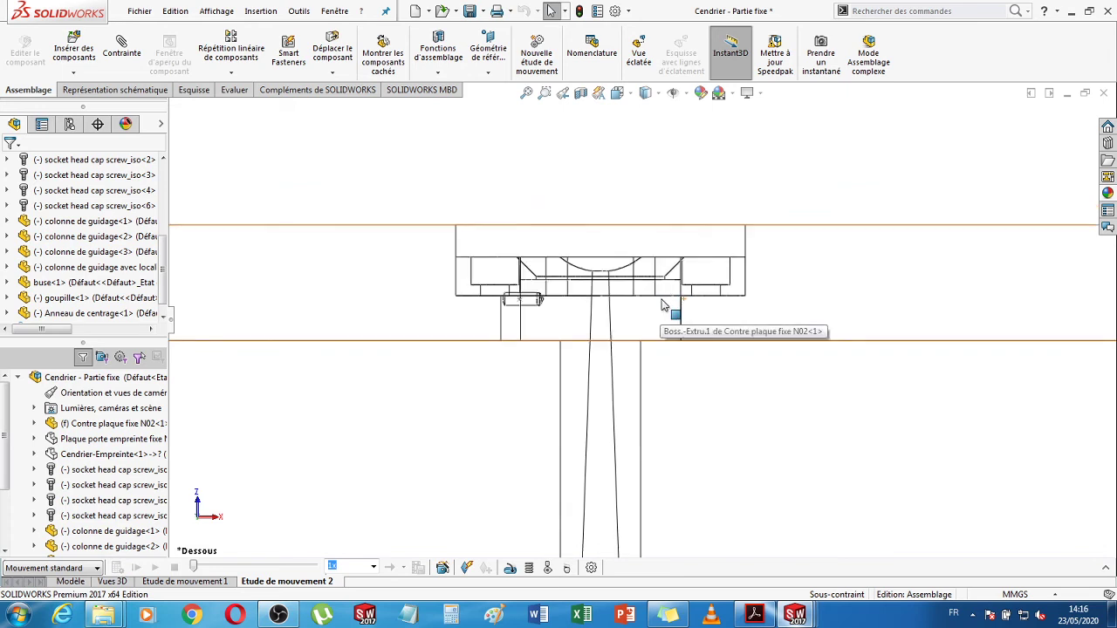
{"action": "scroll", "coordinate": [661, 304], "scroll_direction": "up", "scroll_amount": 3}
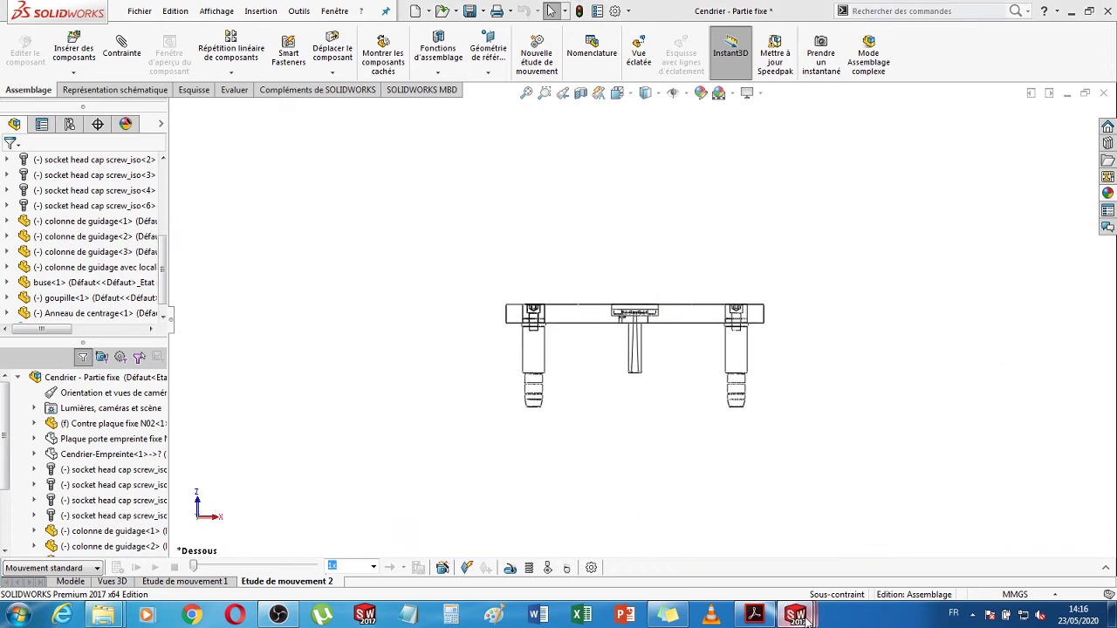
- Return to the Cendrier - Partie fixe assembly window and restore its shaded display with edges
{"action": "mouse_move", "coordinate": [806, 617]}
{"action": "mouse_move", "coordinate": [820, 550]}
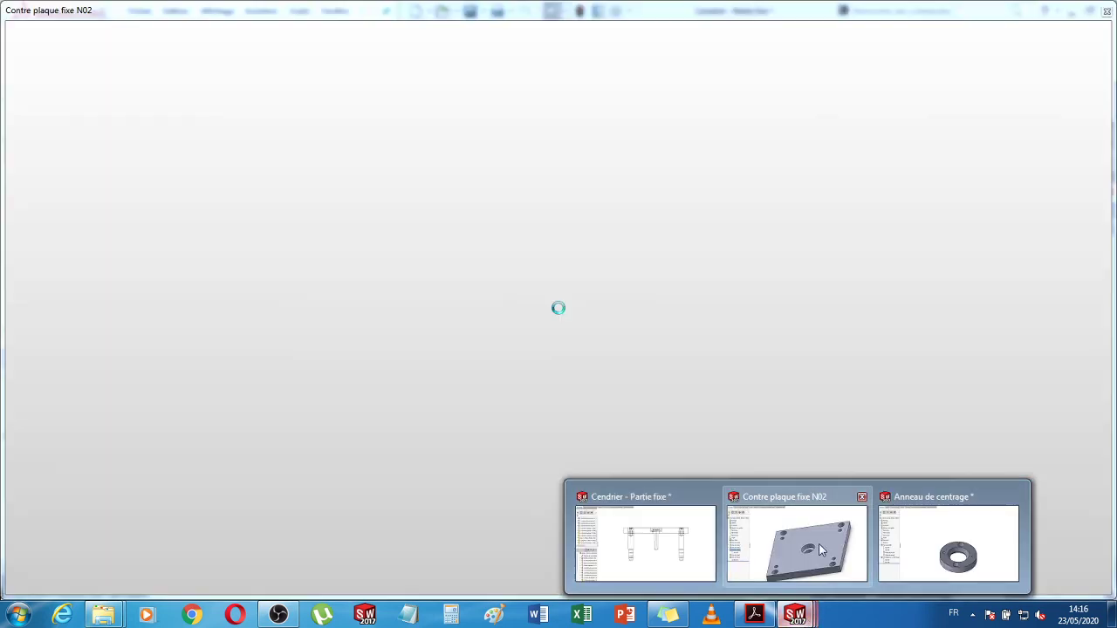
{"action": "left_click", "coordinate": [646, 543]}
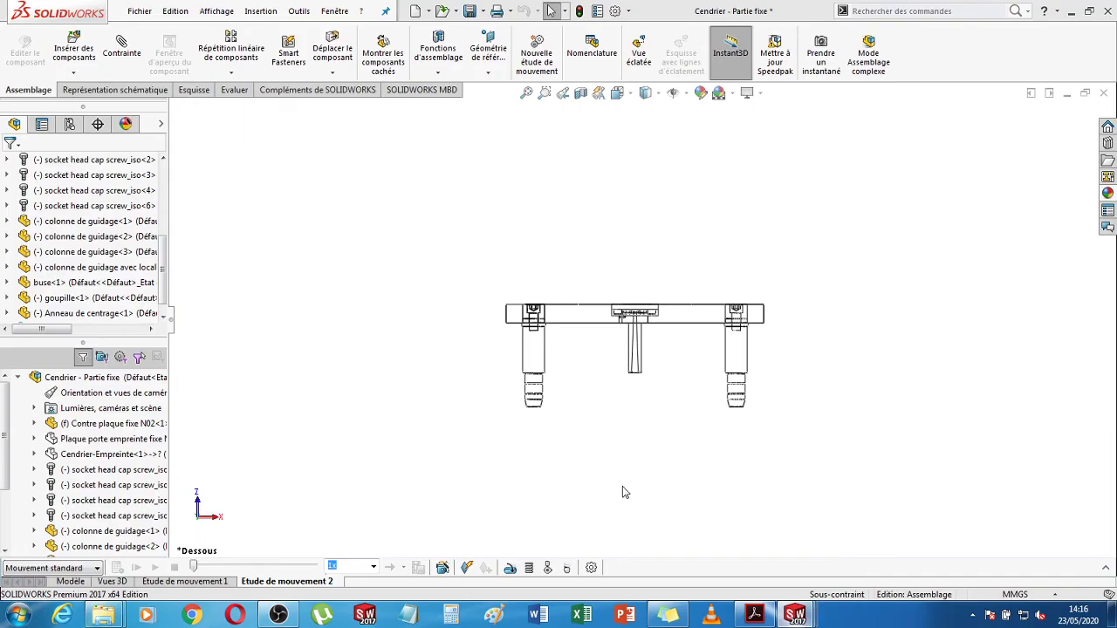
{"action": "left_click", "coordinate": [656, 99]}
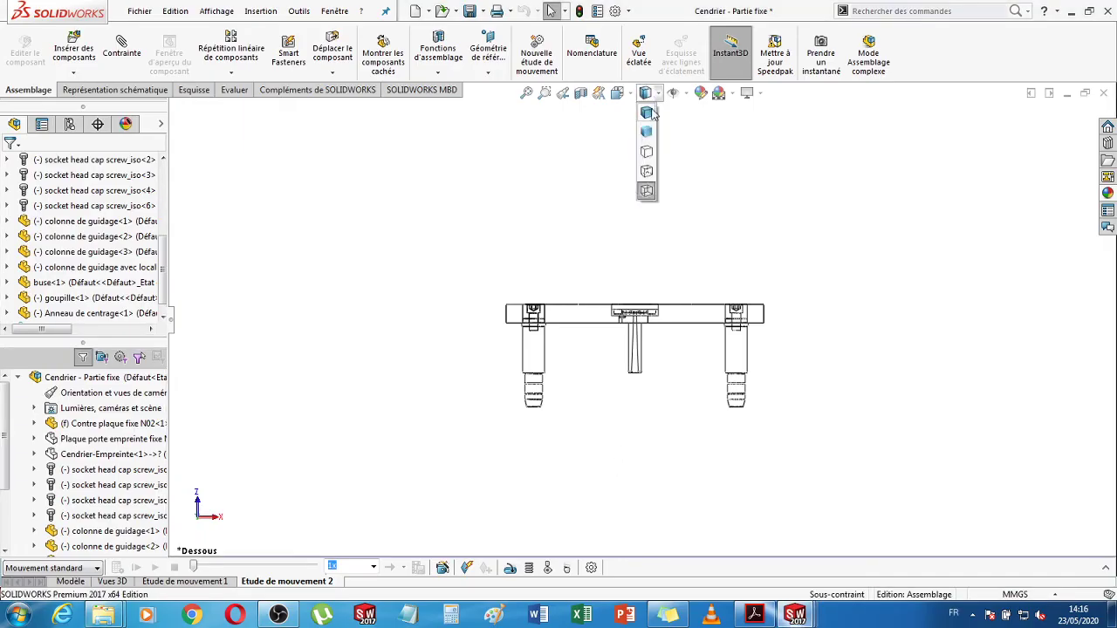
{"action": "left_click", "coordinate": [650, 120]}
- Examine the locating ring around the nozzle inside the recess, opening and dismissing the command list for the ring's exposed face
{"action": "mouse_move", "coordinate": [893, 287]}
{"action": "middle_mouse_down"}
{"action": "mouse_move", "coordinate": [873, 356]}
{"action": "mouse_move", "coordinate": [668, 306]}
{"action": "middle_mouse_up"}
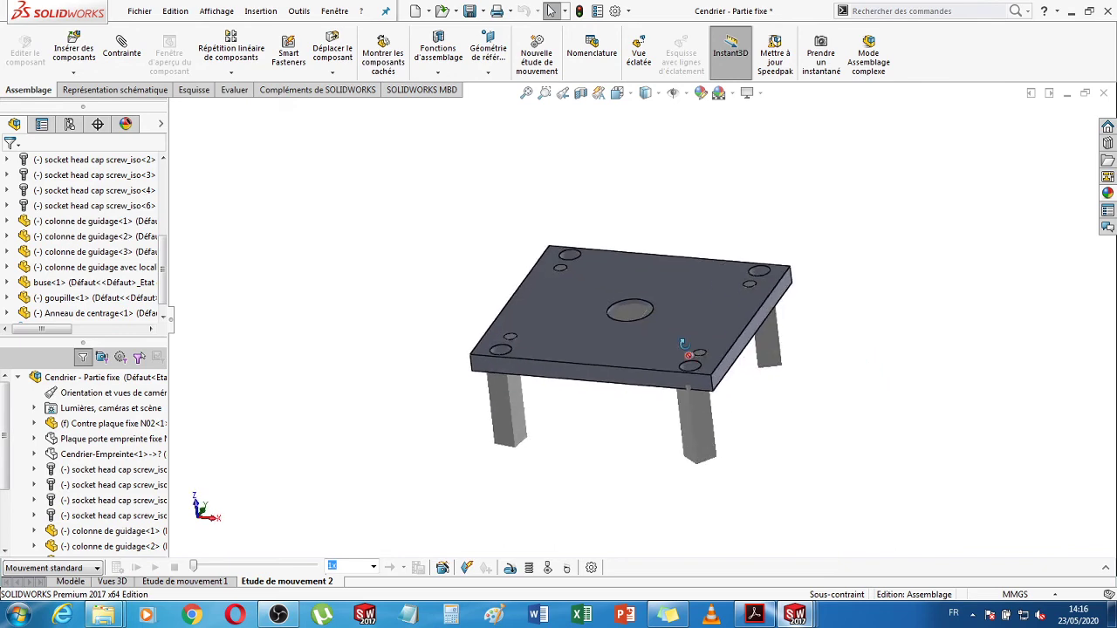
{"action": "scroll", "coordinate": [634, 316], "scroll_direction": "down", "scroll_amount": 10}
{"action": "scroll", "coordinate": [630, 316], "scroll_direction": "down", "scroll_amount": 5}
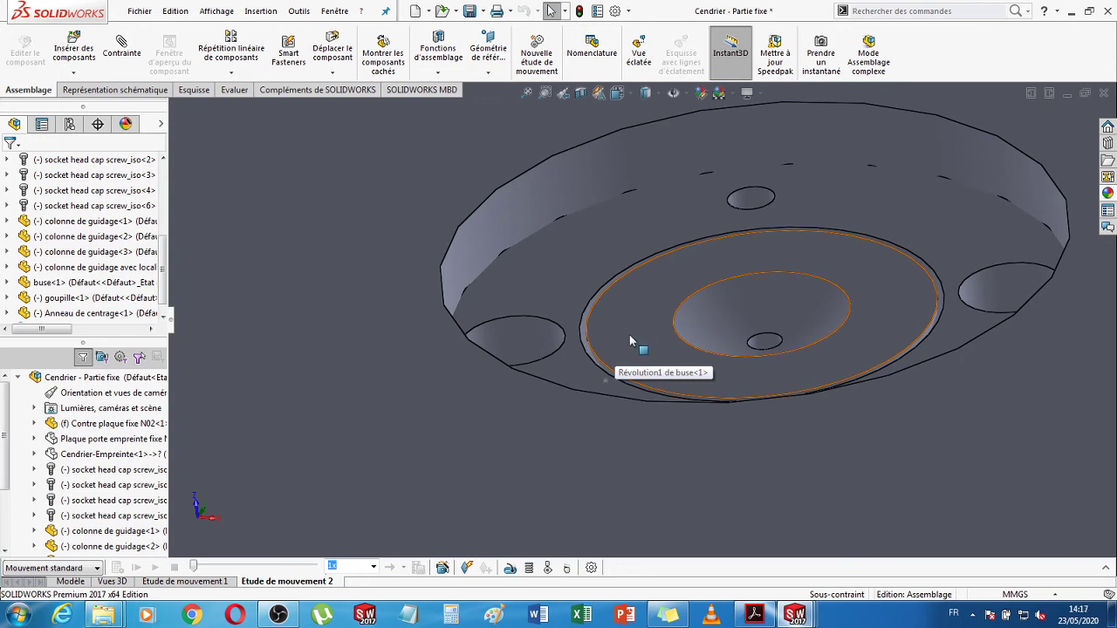
{"action": "scroll", "coordinate": [637, 342], "scroll_direction": "up", "scroll_amount": 3}
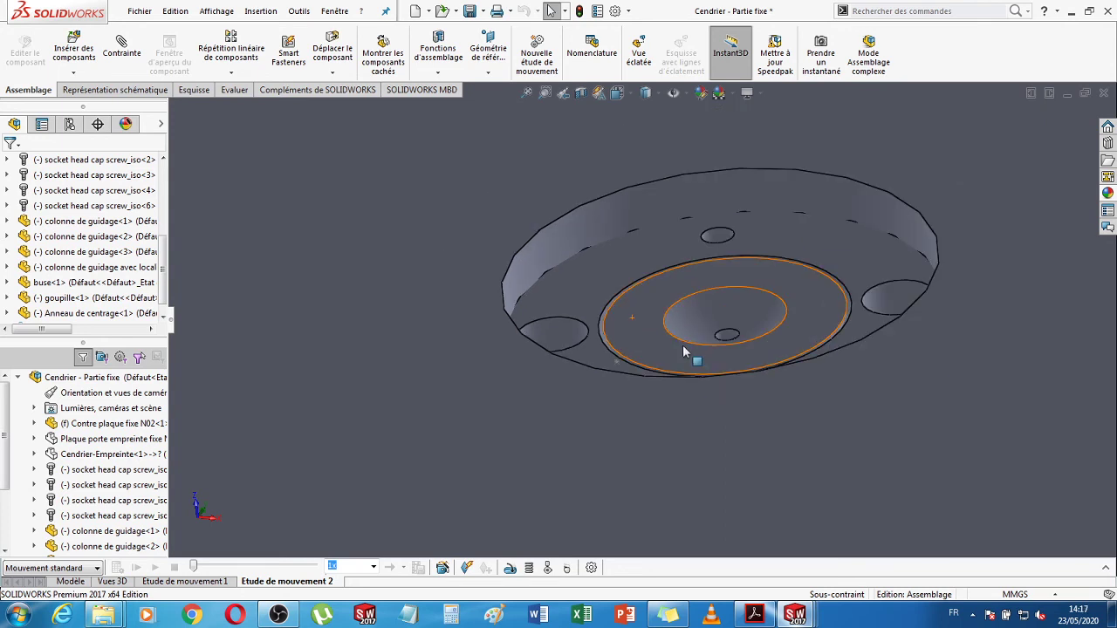
{"action": "scroll", "coordinate": [684, 352], "scroll_direction": "up", "scroll_amount": 2}
{"action": "left_click", "coordinate": [611, 270]}
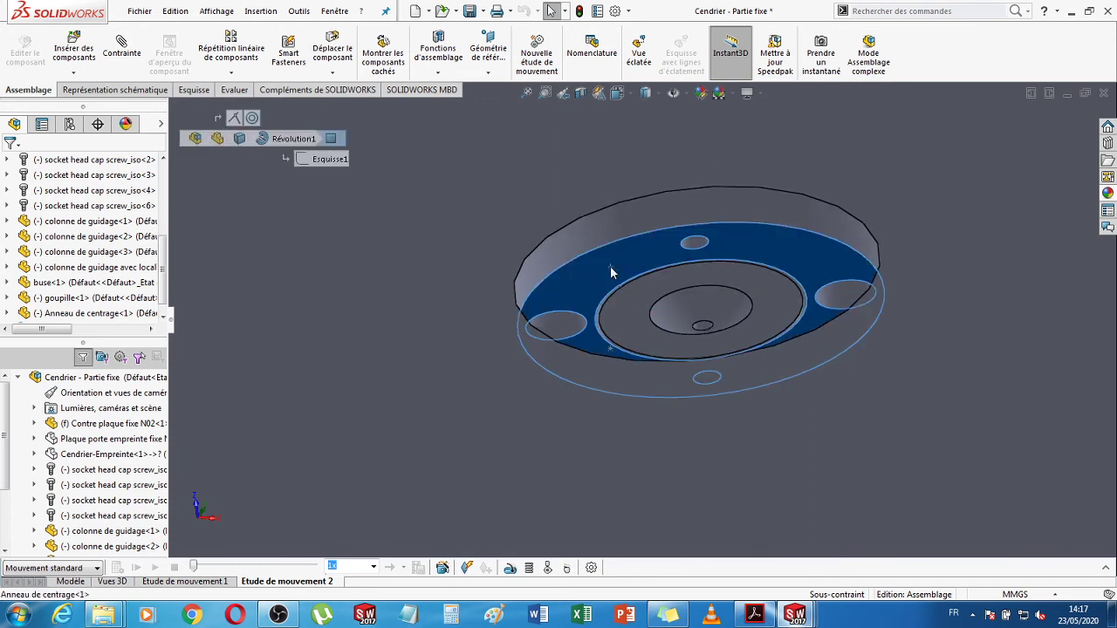
{"action": "right_click", "coordinate": [610, 271]}
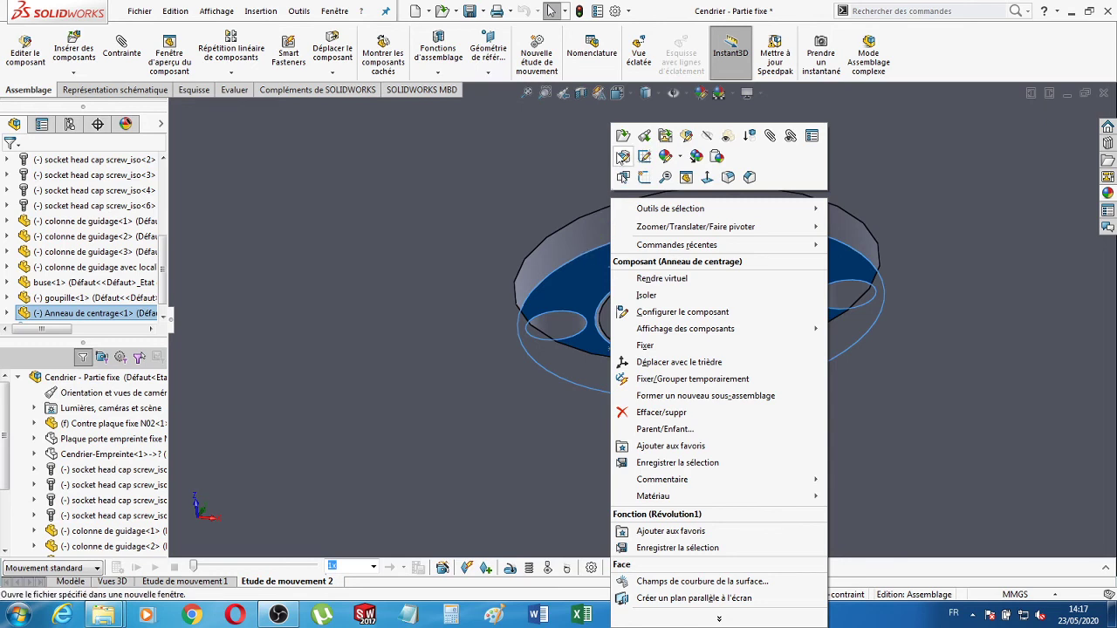
{"action": "left_click", "coordinate": [538, 309]}
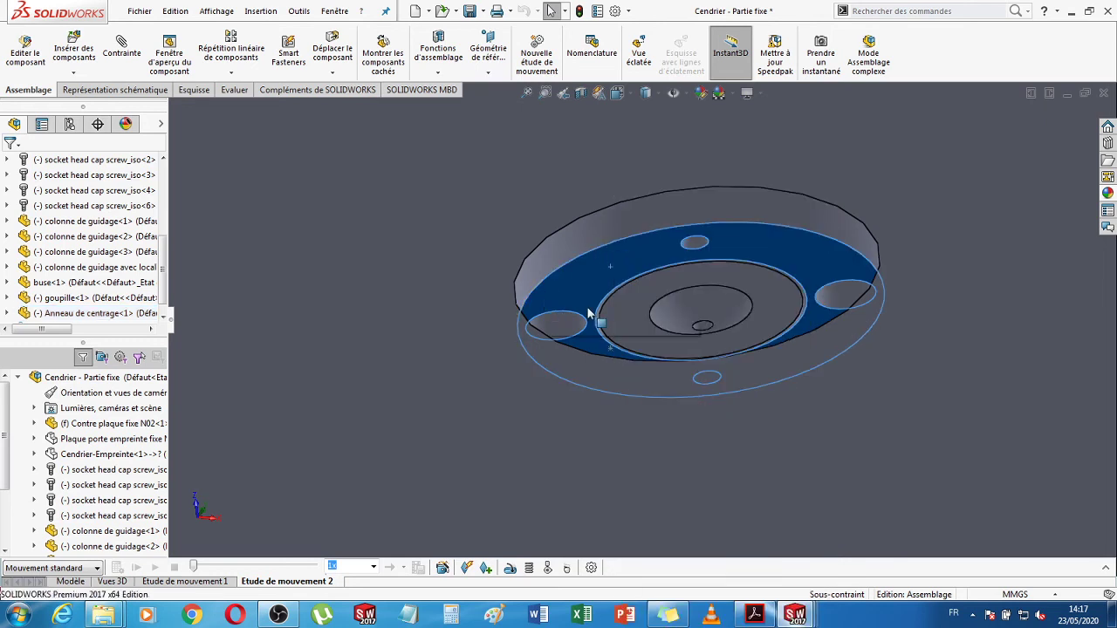
- Delete the locating ring's coincident mate with the clamping plate Contre plaque fixe N02, keeping its concentric mate
{"action": "middle_click_drag", "start_coordinate": [541, 313], "coordinate": [613, 316]}
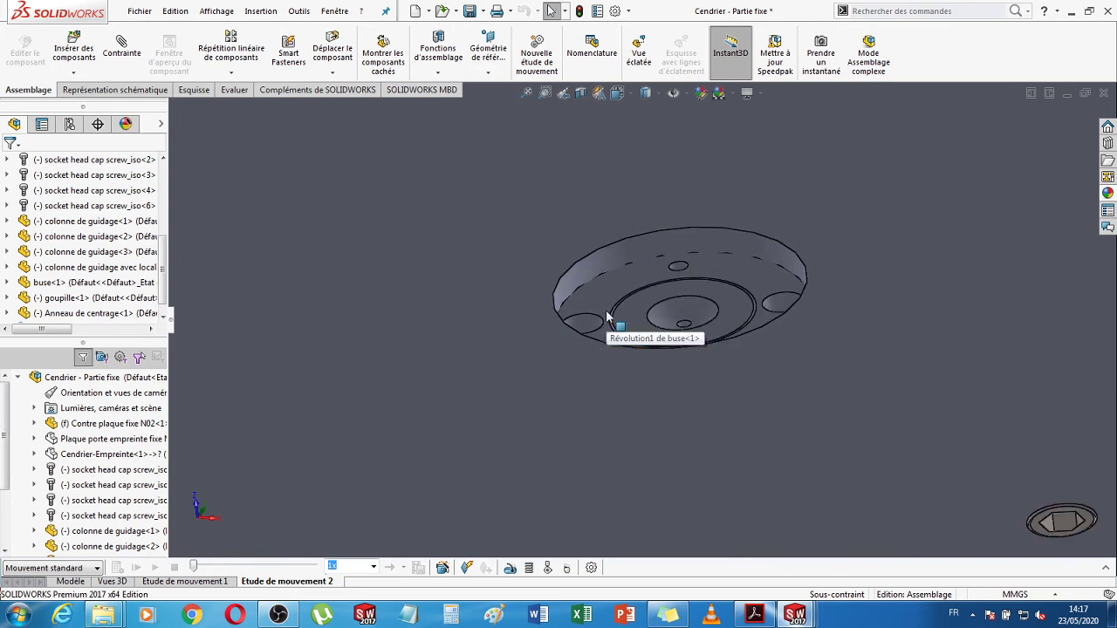
{"action": "left_click", "coordinate": [600, 303]}
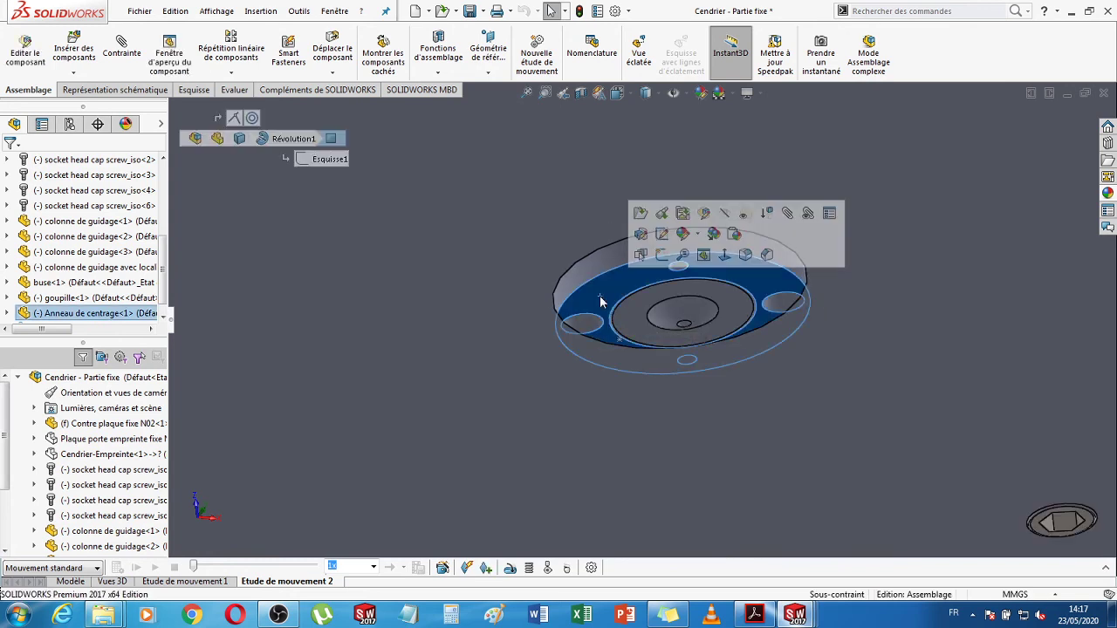
{"action": "left_click", "coordinate": [806, 215]}
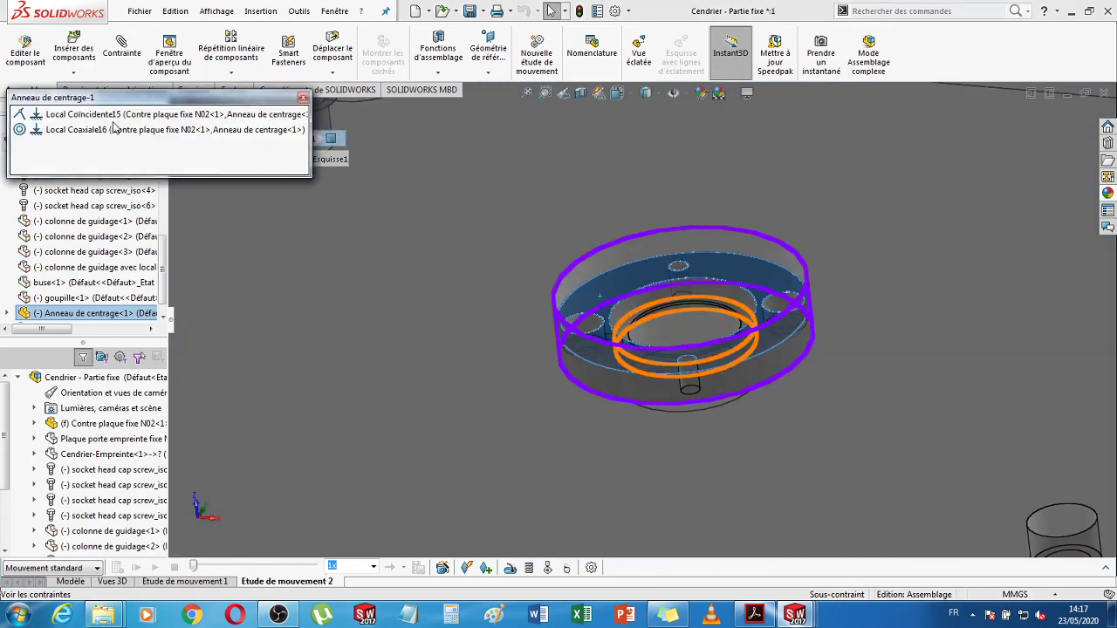
{"action": "left_click", "coordinate": [112, 117]}
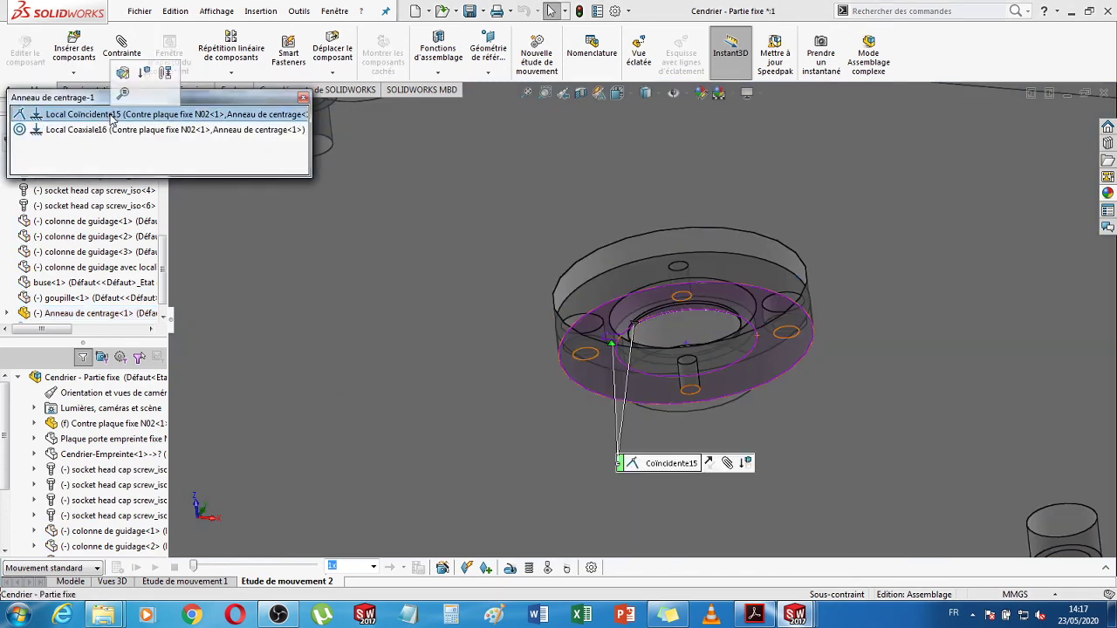
{"action": "right_click", "coordinate": [112, 120]}
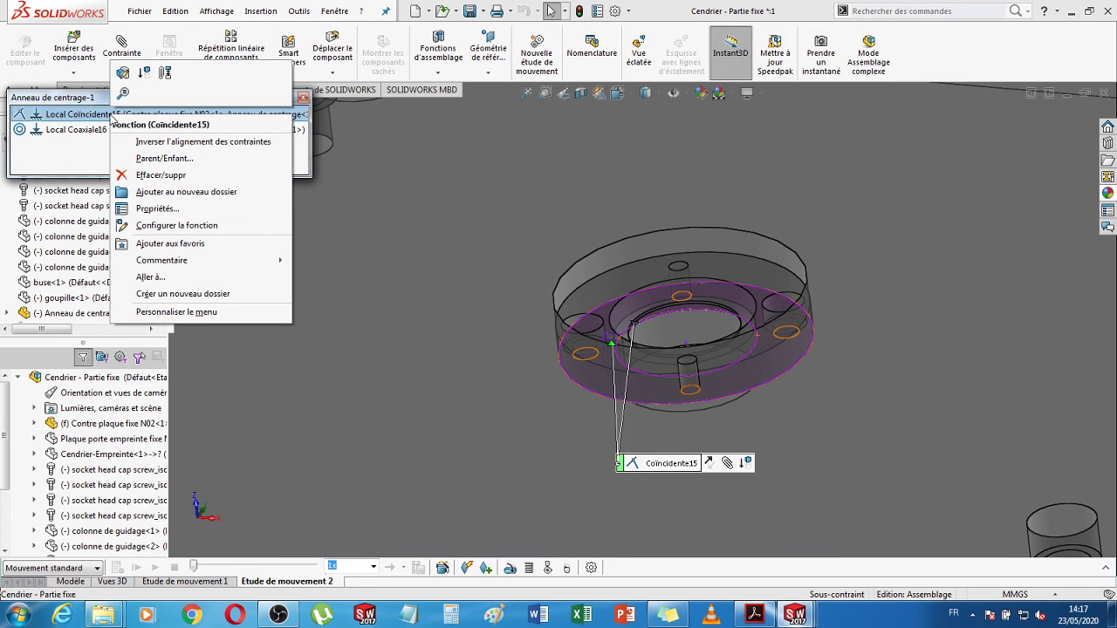
{"action": "left_click", "coordinate": [150, 175]}
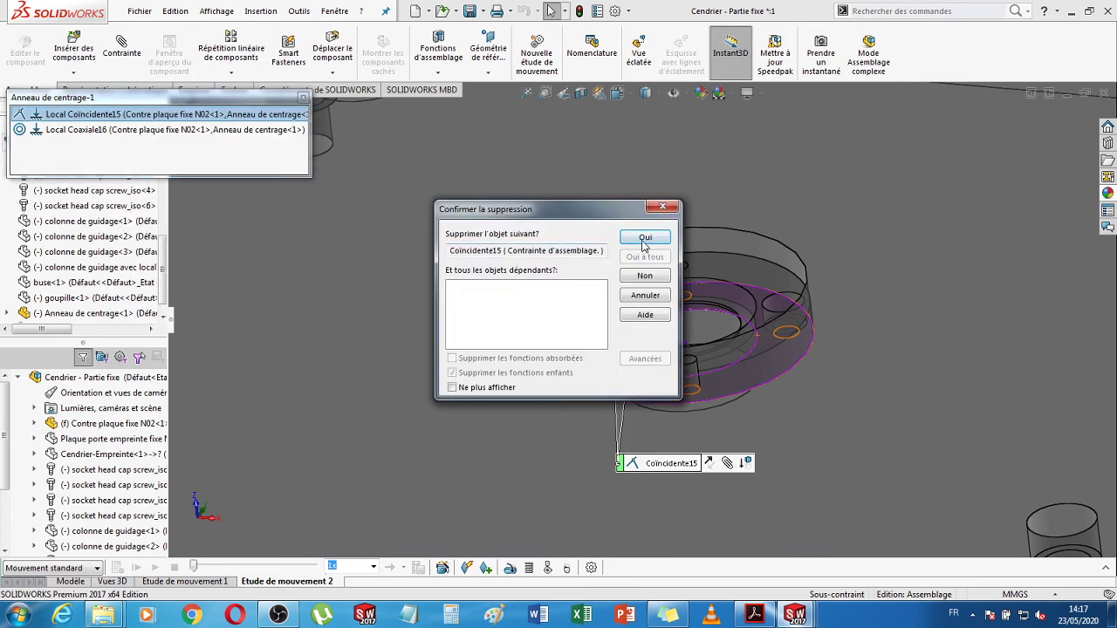
{"action": "left_click", "coordinate": [643, 239]}
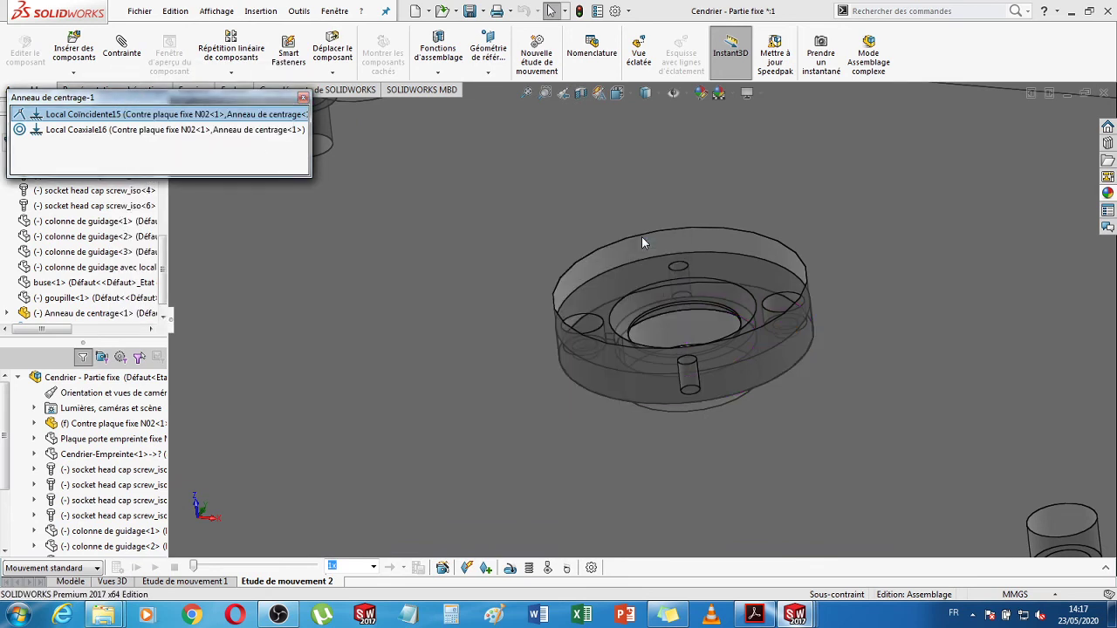
{"action": "left_click", "coordinate": [302, 98]}
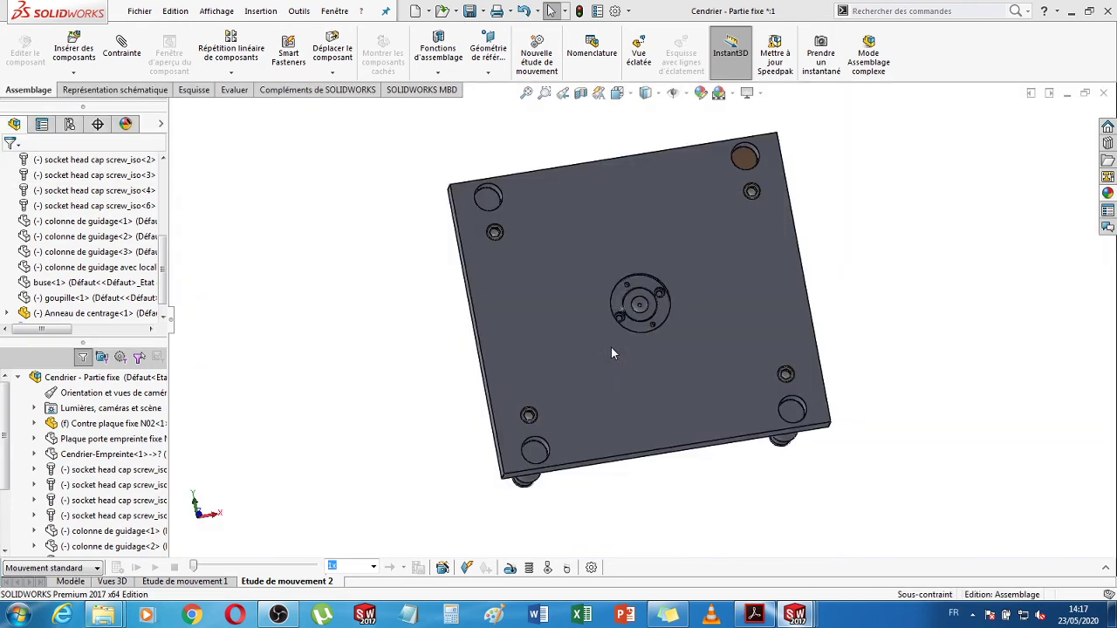
- Pull the locating ring out of the recess along its axis until it sits clear above the clamping plate
{"action": "middle_click_drag", "start_coordinate": [611, 347], "coordinate": [615, 296]}
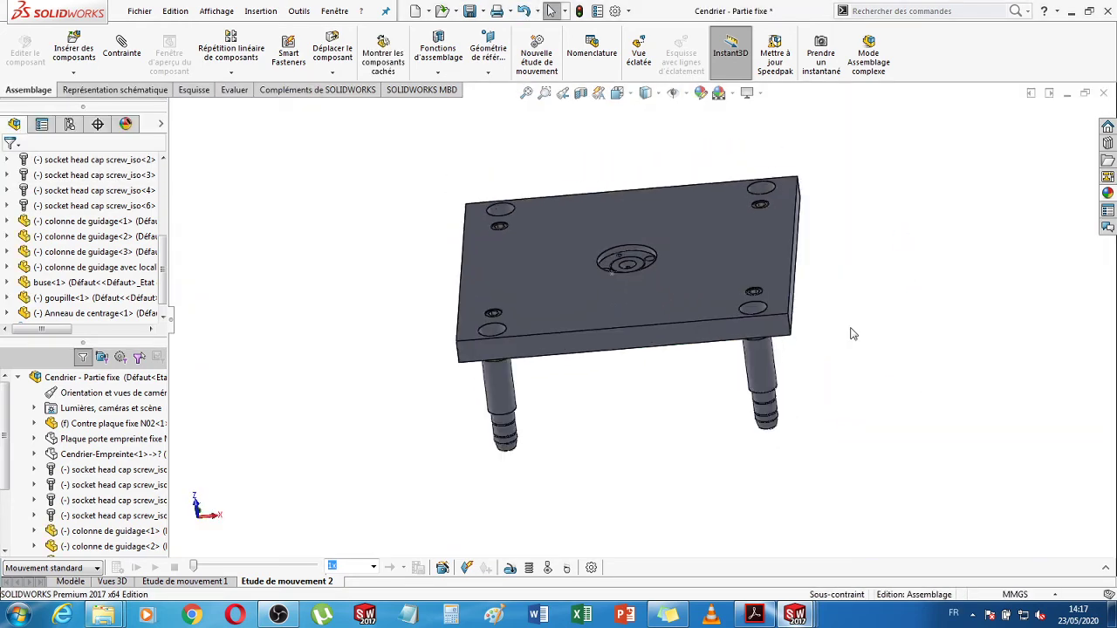
{"action": "scroll", "coordinate": [619, 271], "scroll_direction": "down", "scroll_amount": 5}
{"action": "scroll", "coordinate": [602, 258], "scroll_direction": "down", "scroll_amount": 2}
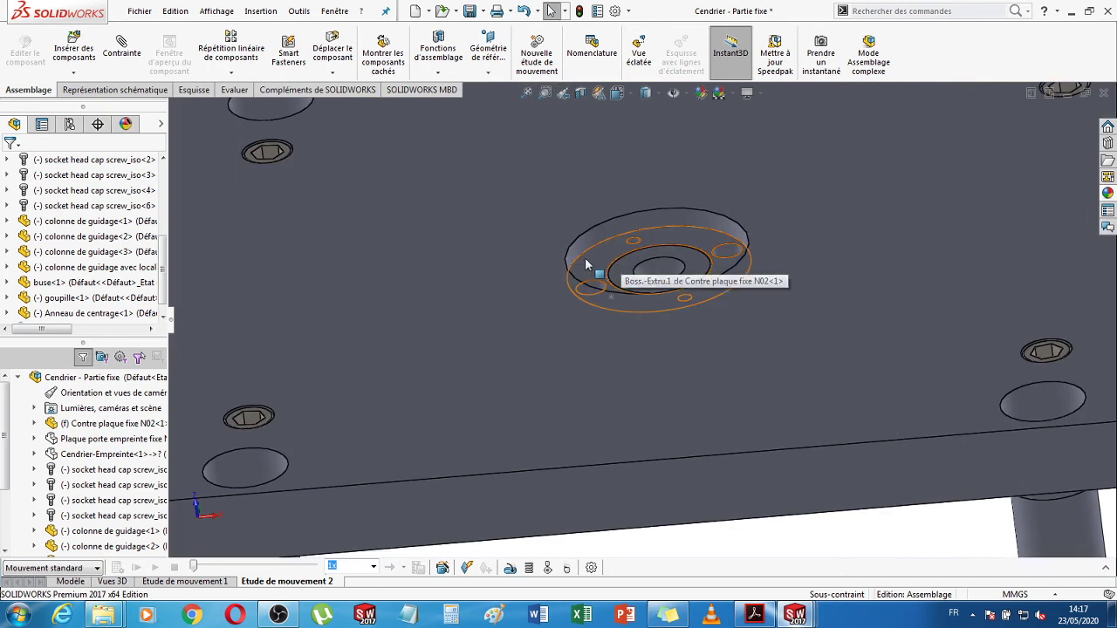
{"action": "left_click", "coordinate": [587, 257]}
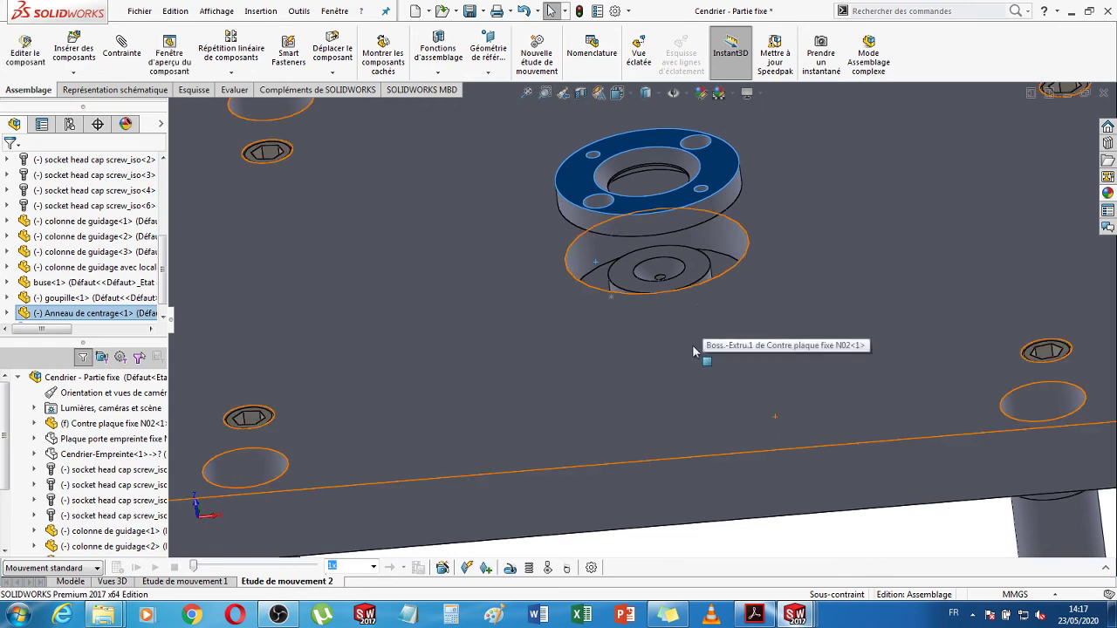
{"action": "key", "text": "f"}
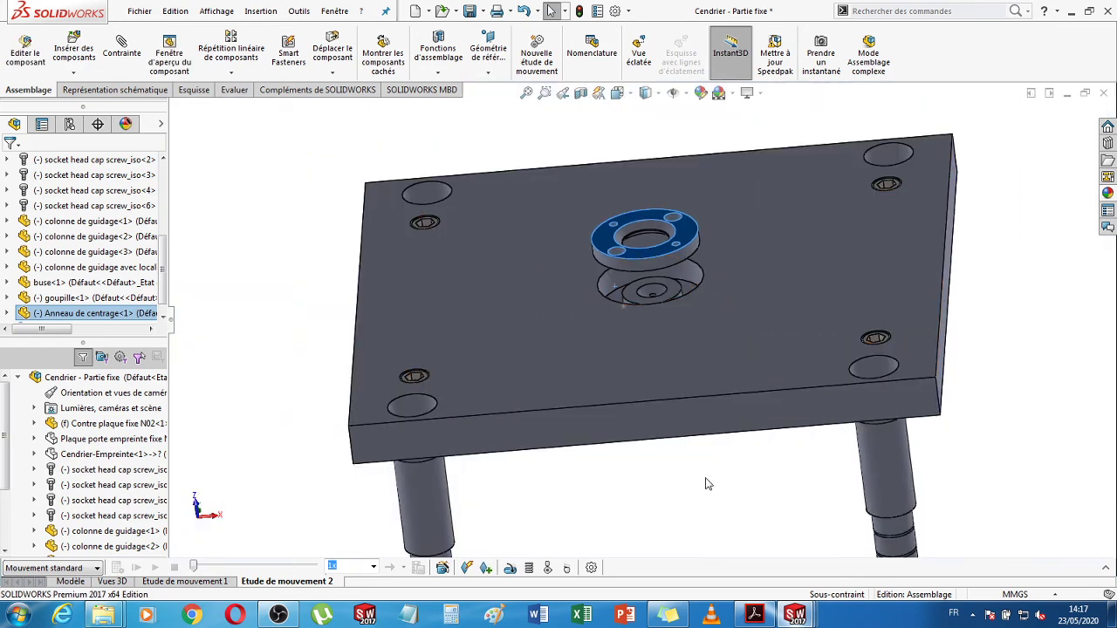
{"action": "key", "text": "Escape"}
{"action": "middle_click_drag", "start_coordinate": [700, 503], "coordinate": [703, 387]}
{"action": "key", "text": "ctrl+shift+z"}
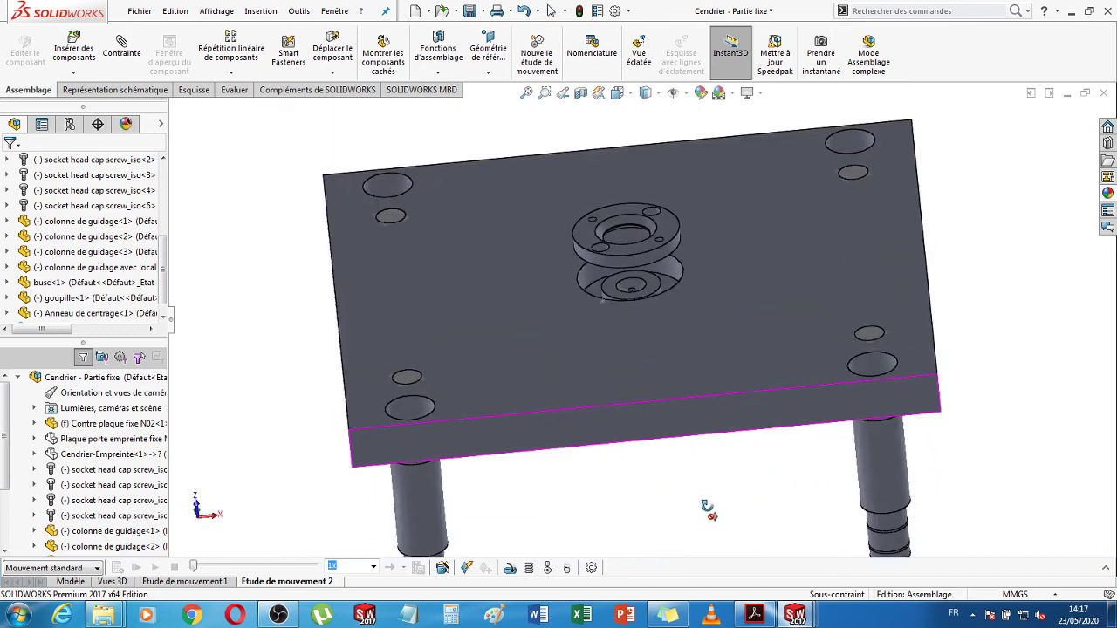
{"action": "left_click", "coordinate": [664, 228]}
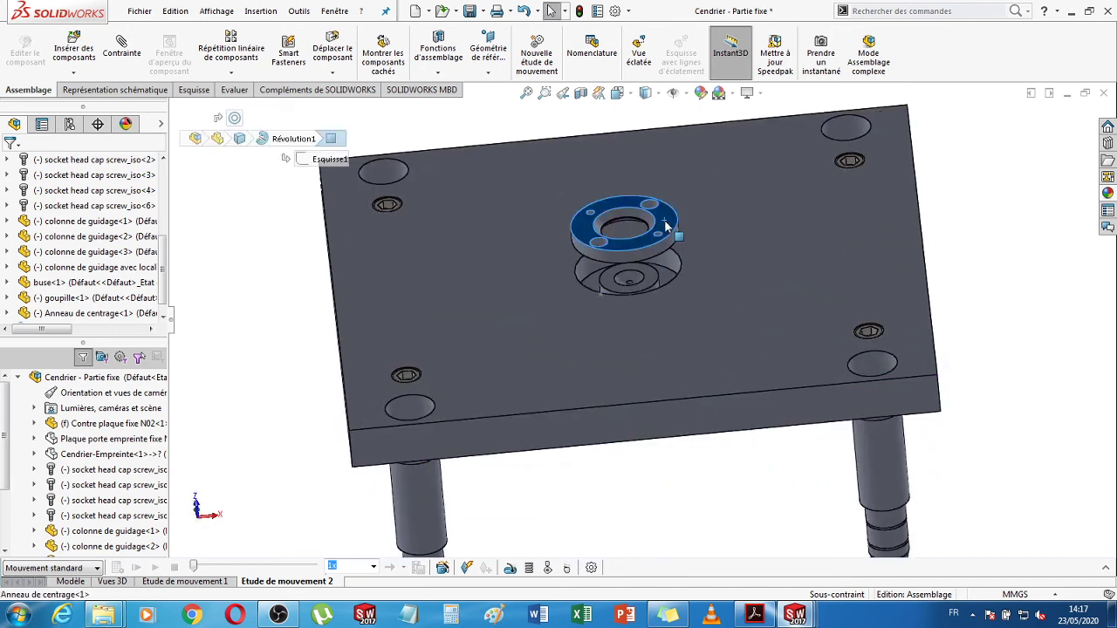
{"action": "left_click_drag", "start_coordinate": [653, 214], "coordinate": [650, 100]}
{"action": "left_click", "coordinate": [1005, 389]}
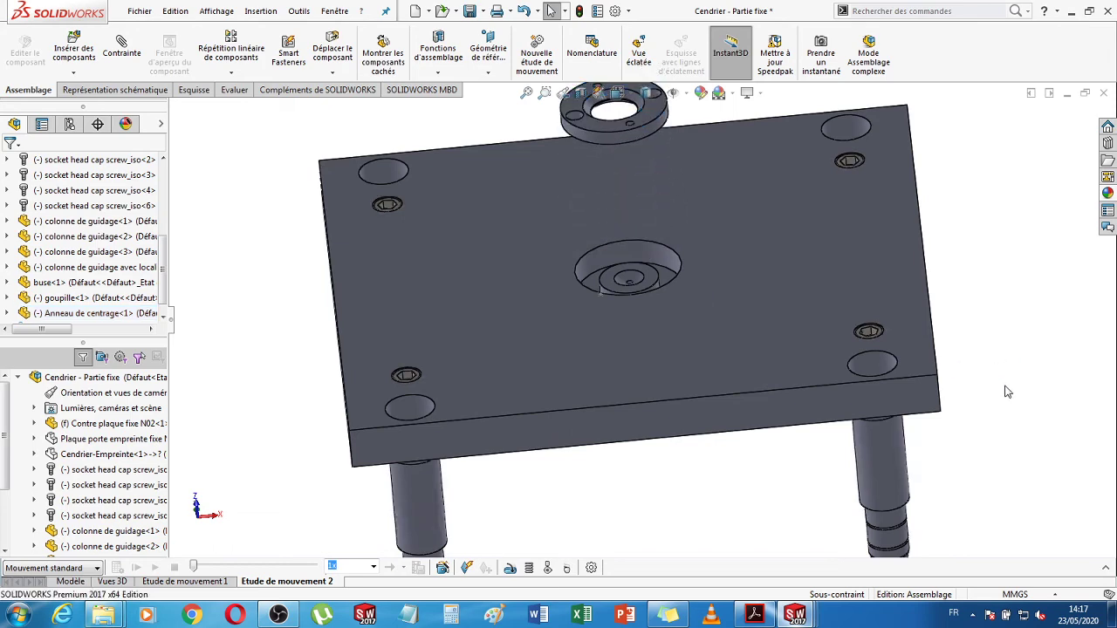
- Mate the shoulder face inside the locating ring's underside bore coincident with the nozzle's upper face, and accept updating the initial animation state
{"action": "middle_click_drag", "start_coordinate": [1001, 424], "coordinate": [654, 288]}
{"action": "scroll", "coordinate": [653, 273], "scroll_direction": "down", "scroll_amount": 10}
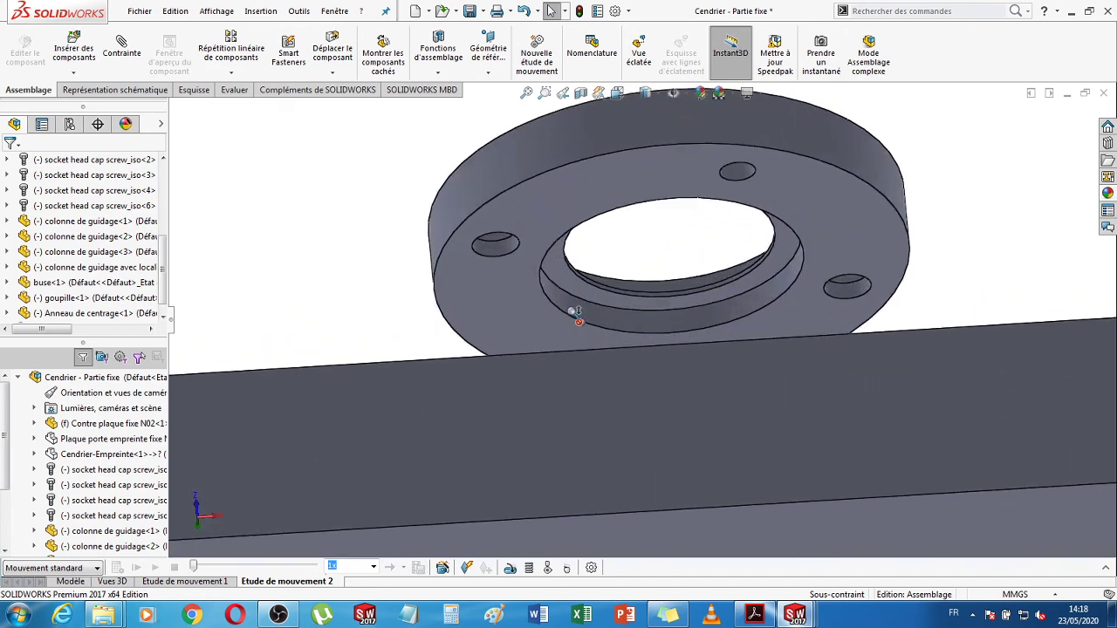
{"action": "left_click", "coordinate": [574, 251]}
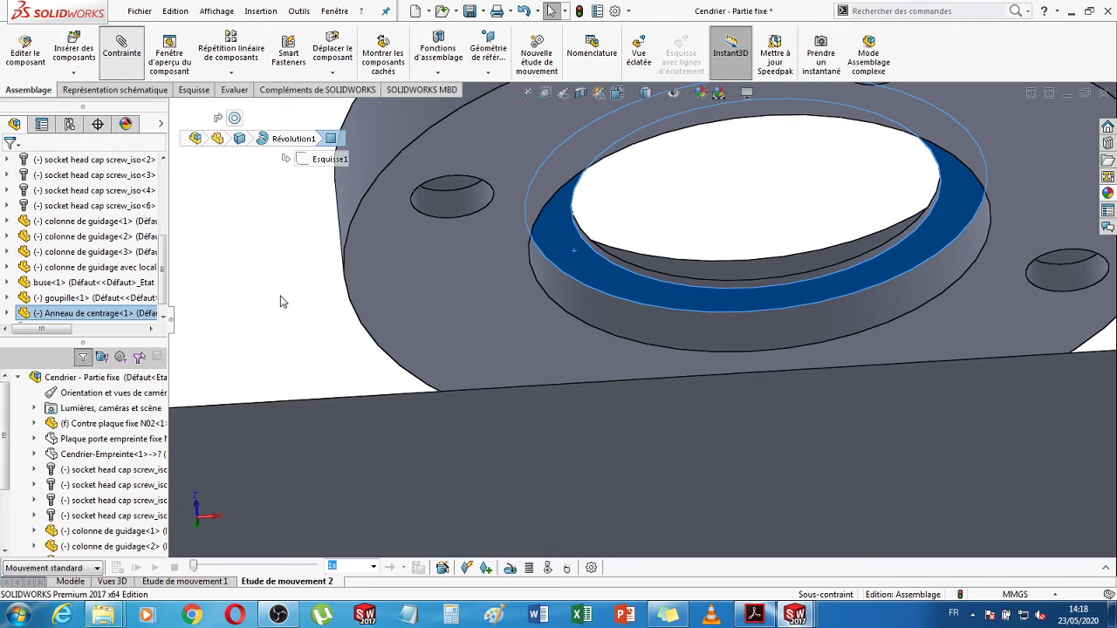
{"action": "scroll", "coordinate": [304, 276], "scroll_direction": "up", "scroll_amount": 5}
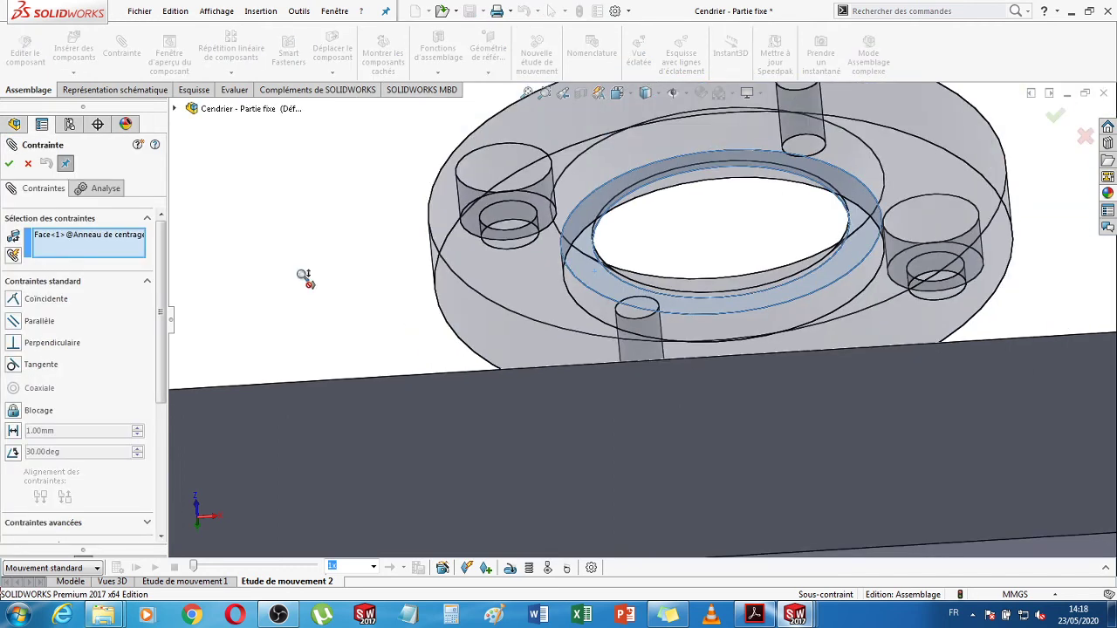
{"action": "scroll", "coordinate": [357, 322], "scroll_direction": "down", "scroll_amount": 8}
{"action": "scroll", "coordinate": [363, 394], "scroll_direction": "up", "scroll_amount": 6}
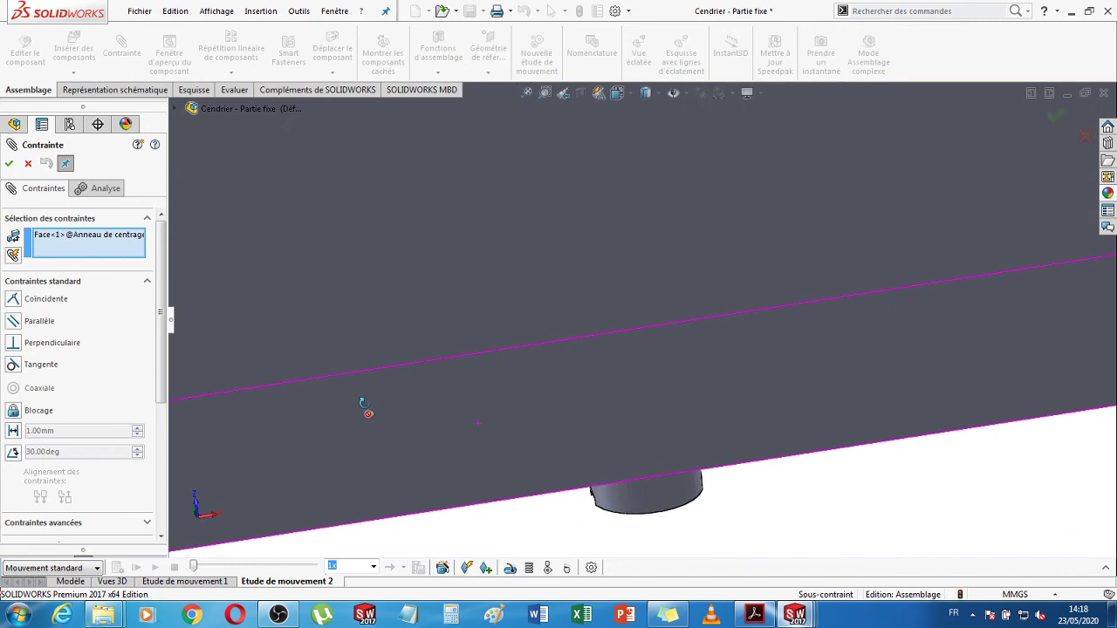
{"action": "scroll", "coordinate": [633, 154], "scroll_direction": "down", "scroll_amount": 5}
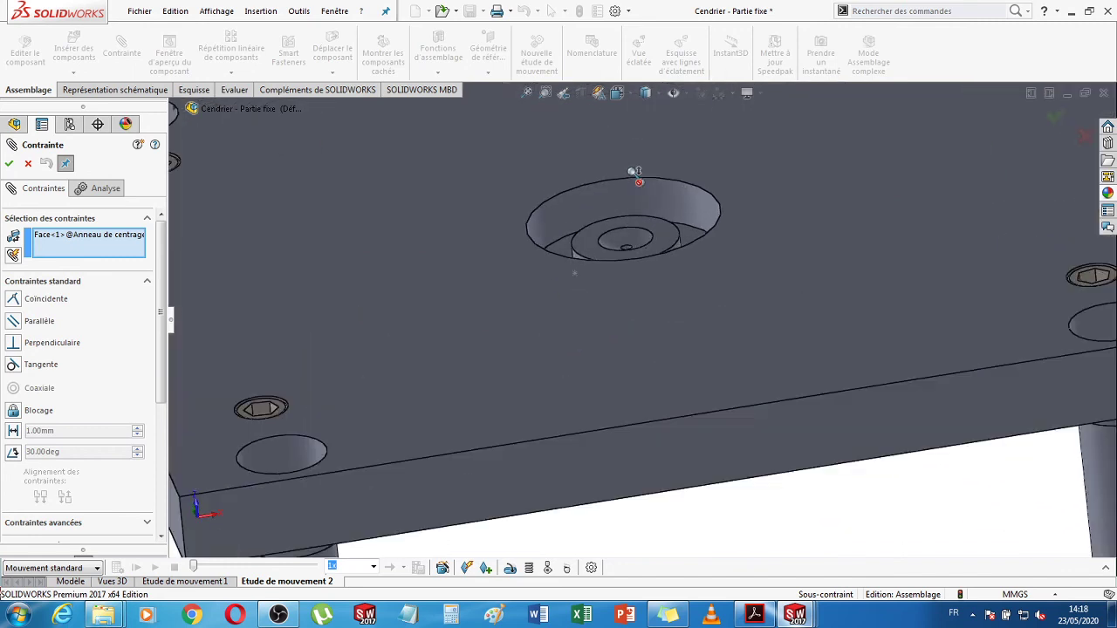
{"action": "left_click", "coordinate": [663, 291]}
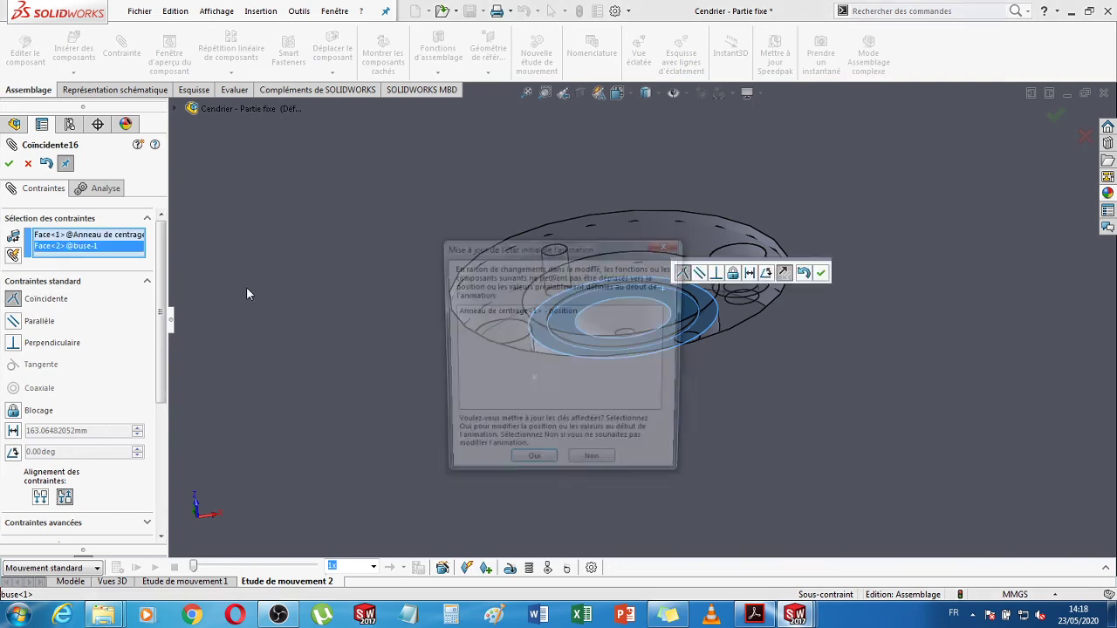
{"action": "left_click", "coordinate": [531, 468]}
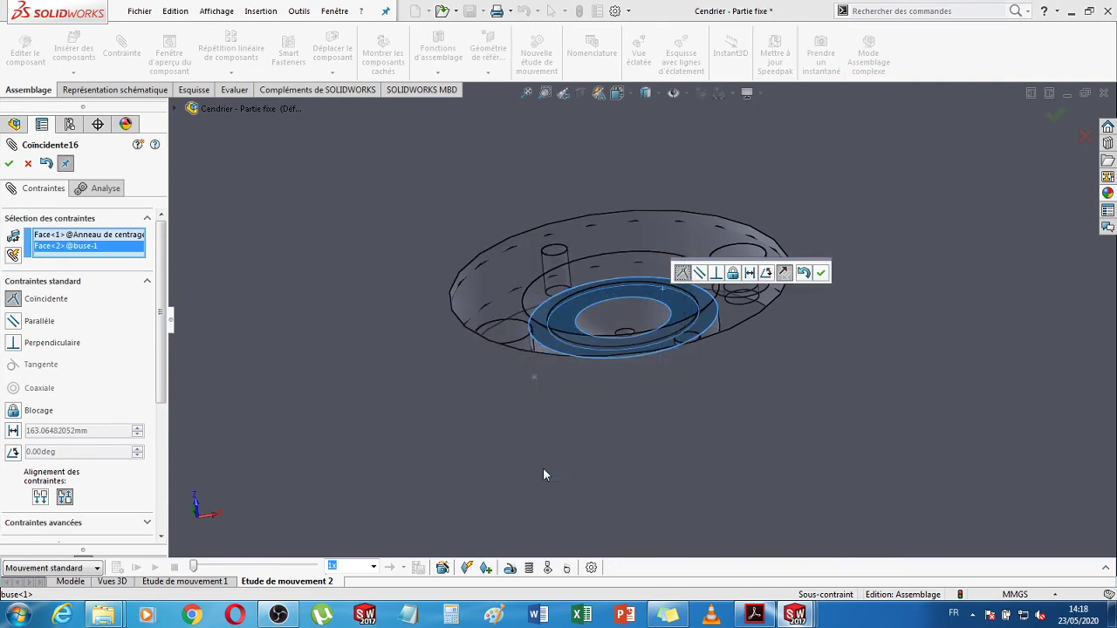
{"action": "left_click", "coordinate": [9, 164]}
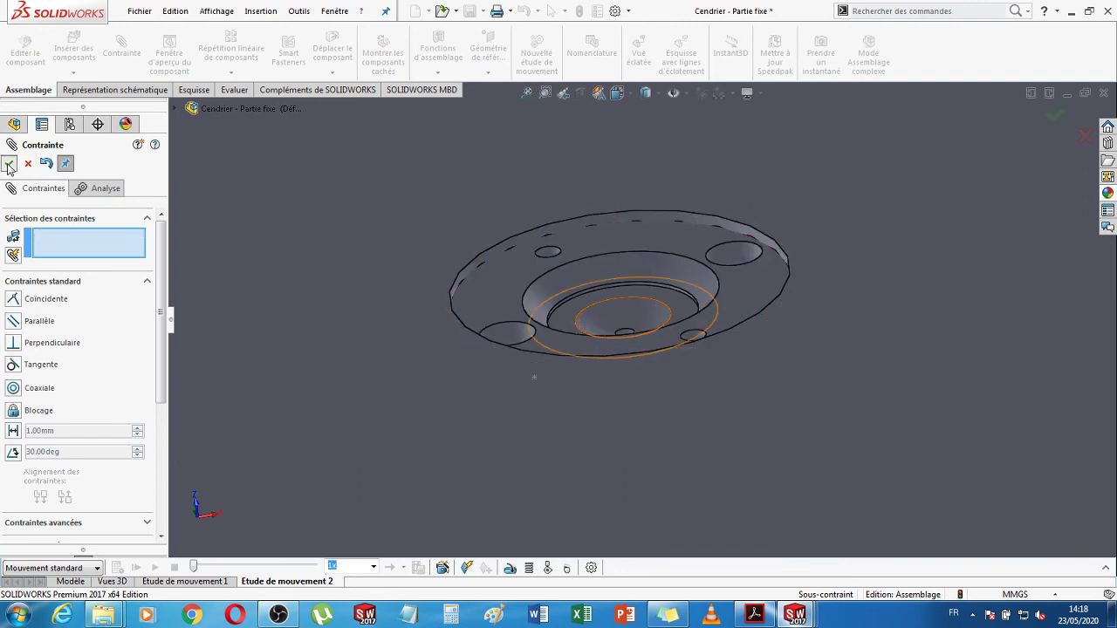
{"action": "left_click", "coordinate": [9, 164]}
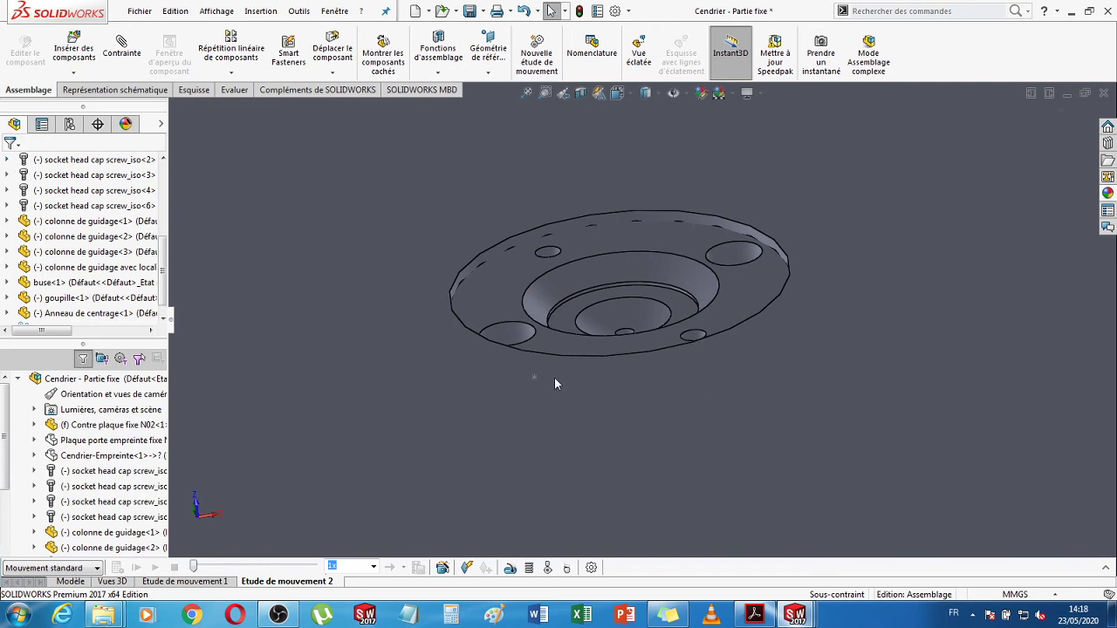
- Examine how the locating ring seats on the nozzle and within the plate's recess, using wireframe display and the bottom view
{"action": "scroll", "coordinate": [715, 384], "scroll_direction": "down", "scroll_amount": 2}
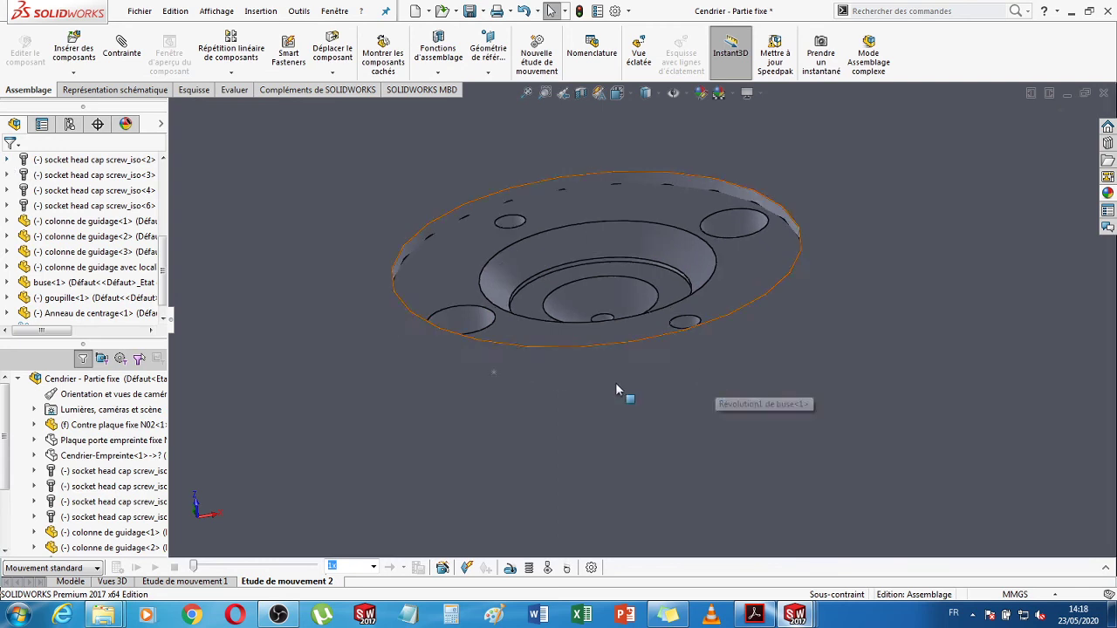
{"action": "scroll", "coordinate": [615, 390], "scroll_direction": "down", "scroll_amount": 2}
{"action": "scroll", "coordinate": [613, 397], "scroll_direction": "up", "scroll_amount": 4}
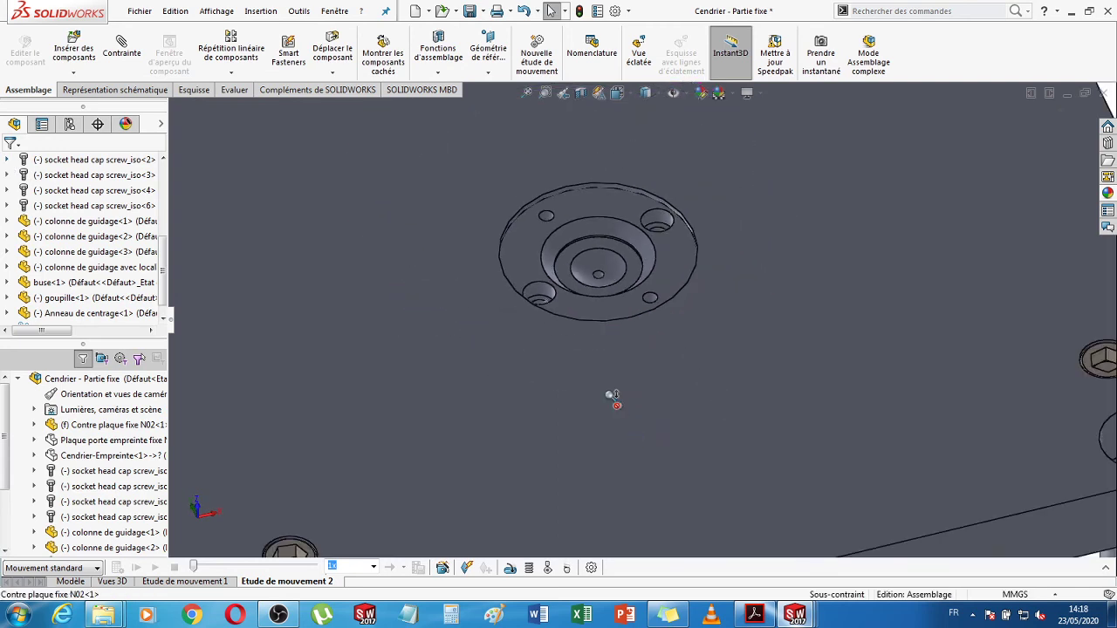
{"action": "mouse_move", "coordinate": [614, 397]}
{"action": "middle_mouse_down"}
{"action": "mouse_move", "coordinate": [634, 394]}
{"action": "mouse_move", "coordinate": [633, 403]}
{"action": "middle_mouse_up"}
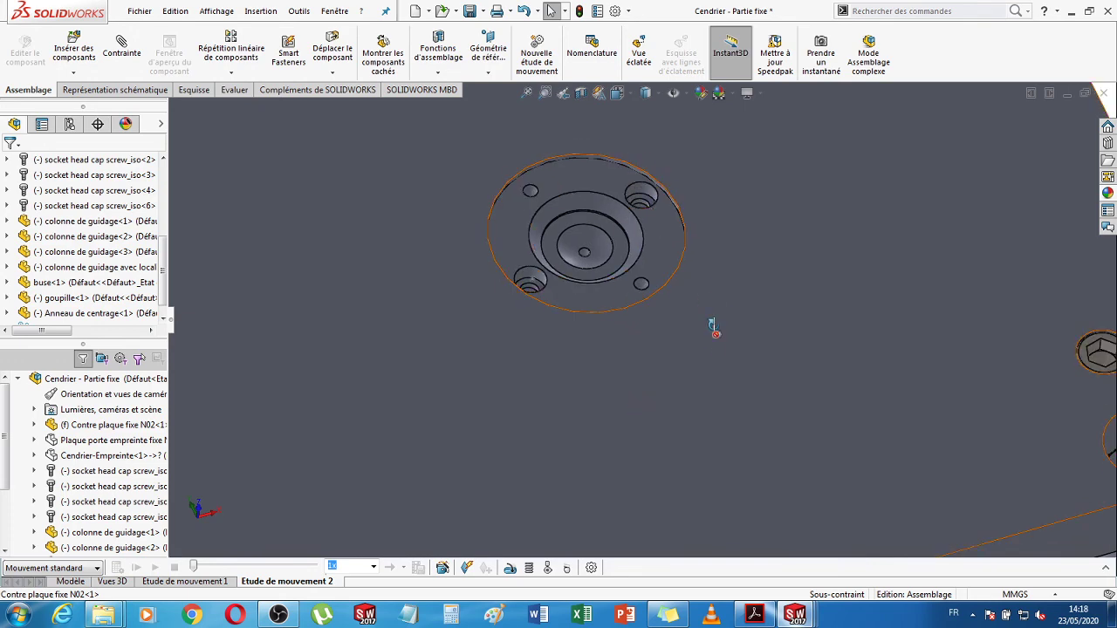
{"action": "middle_click_drag", "start_coordinate": [711, 327], "coordinate": [662, 177]}
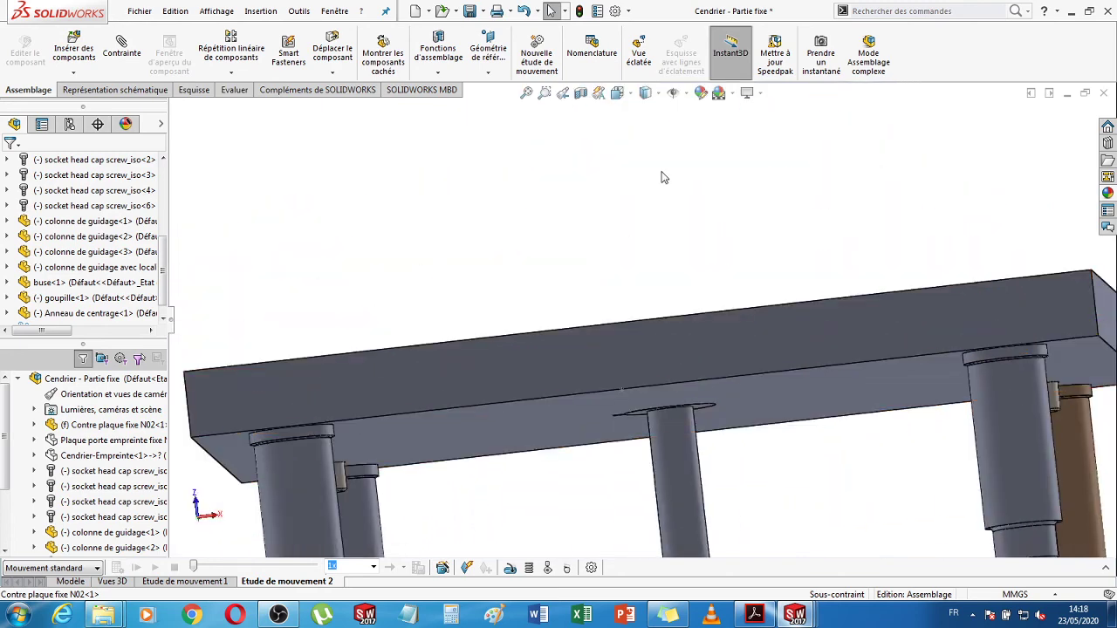
{"action": "left_click", "coordinate": [657, 95]}
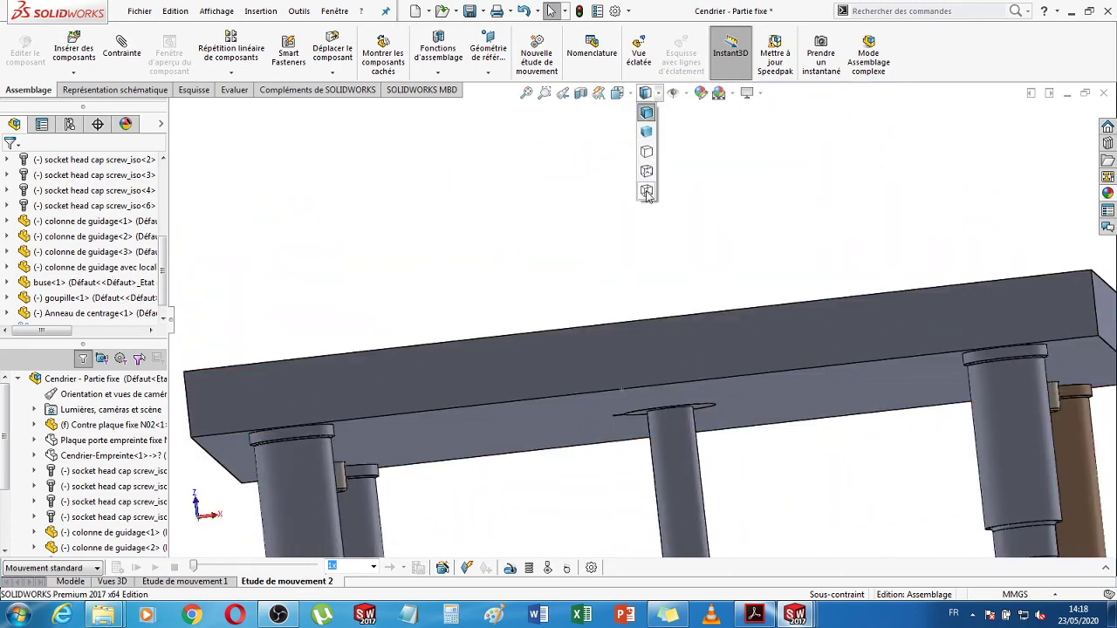
{"action": "left_click", "coordinate": [648, 196]}
{"action": "left_click", "coordinate": [630, 96]}
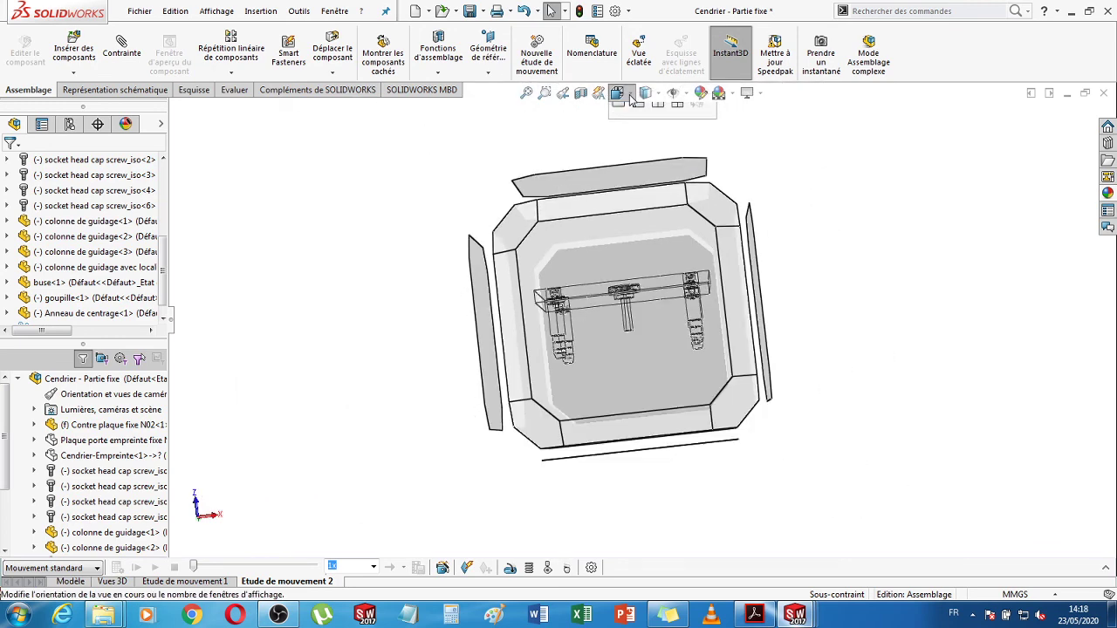
{"action": "left_click", "coordinate": [635, 179]}
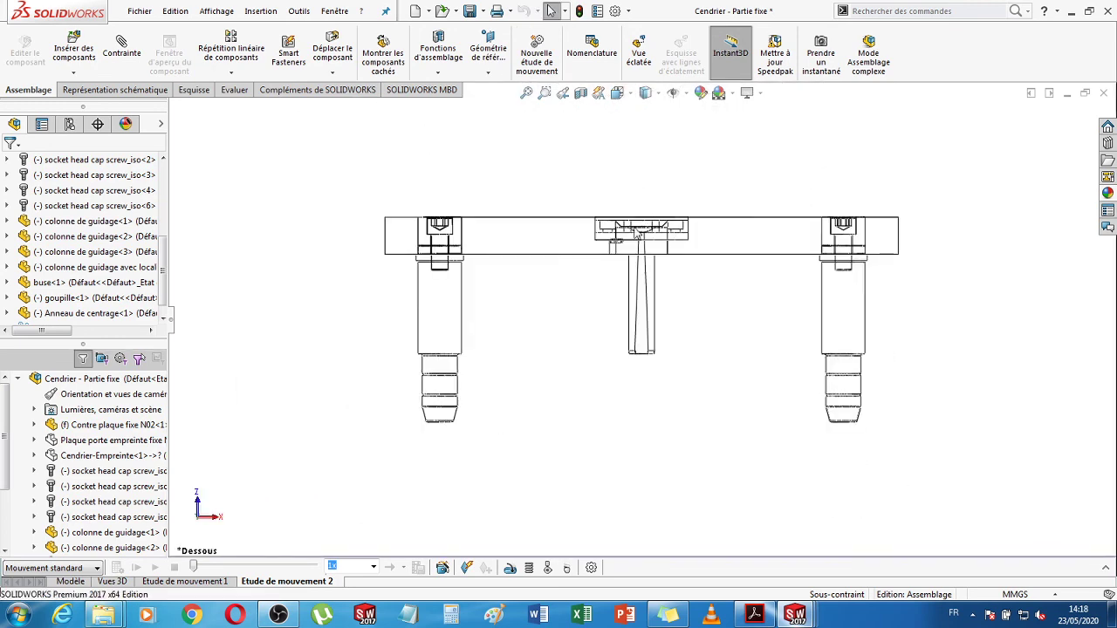
{"action": "scroll", "coordinate": [637, 230], "scroll_direction": "down", "scroll_amount": 5}
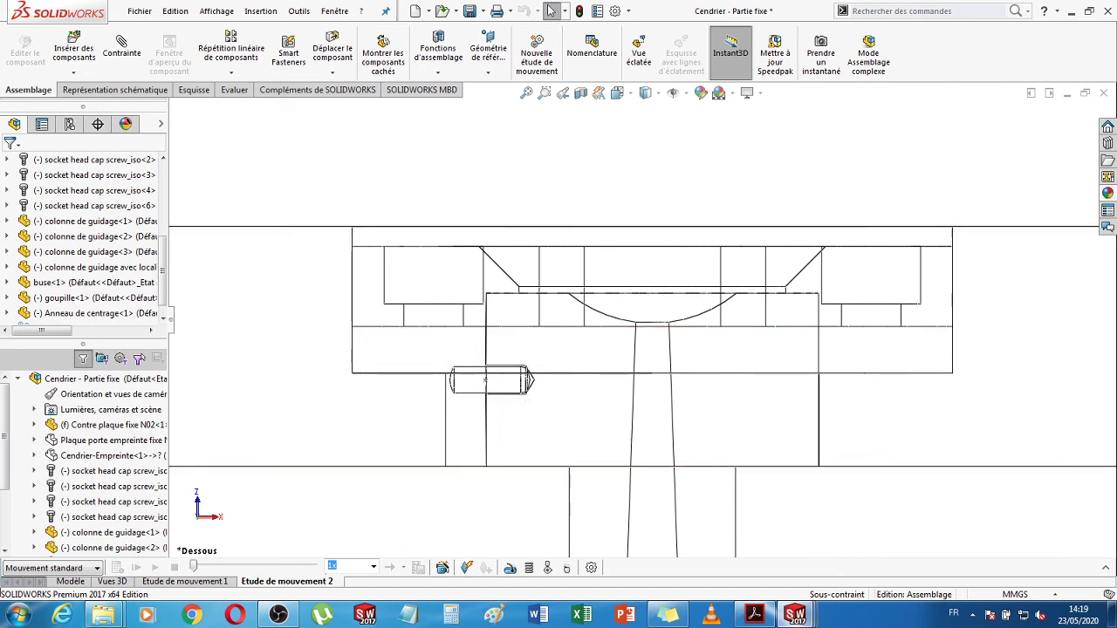
- Set the depth of the central recess cut to 12 mm in the Contre plaque fixe N02 part and save it
{"action": "mouse_move", "coordinate": [794, 613]}
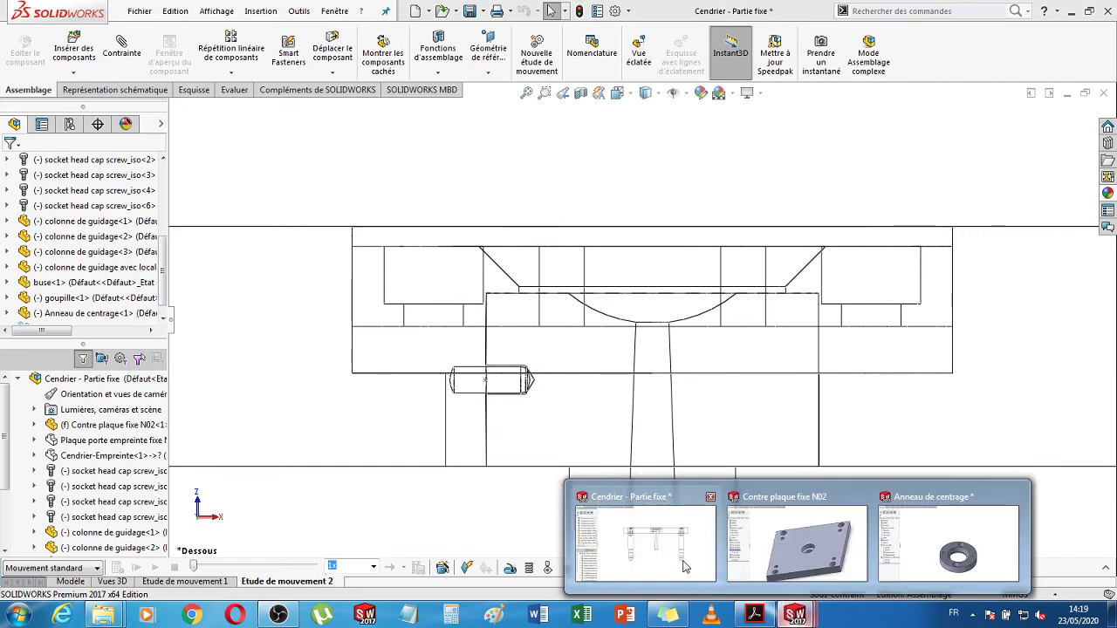
{"action": "left_click", "coordinate": [828, 558]}
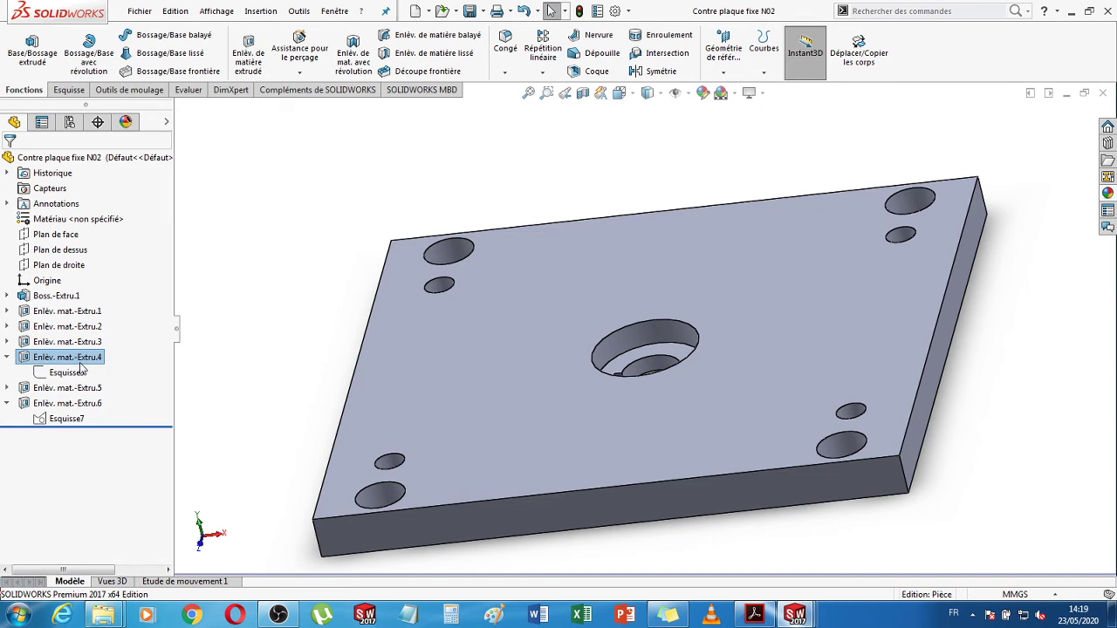
{"action": "right_click", "coordinate": [71, 357]}
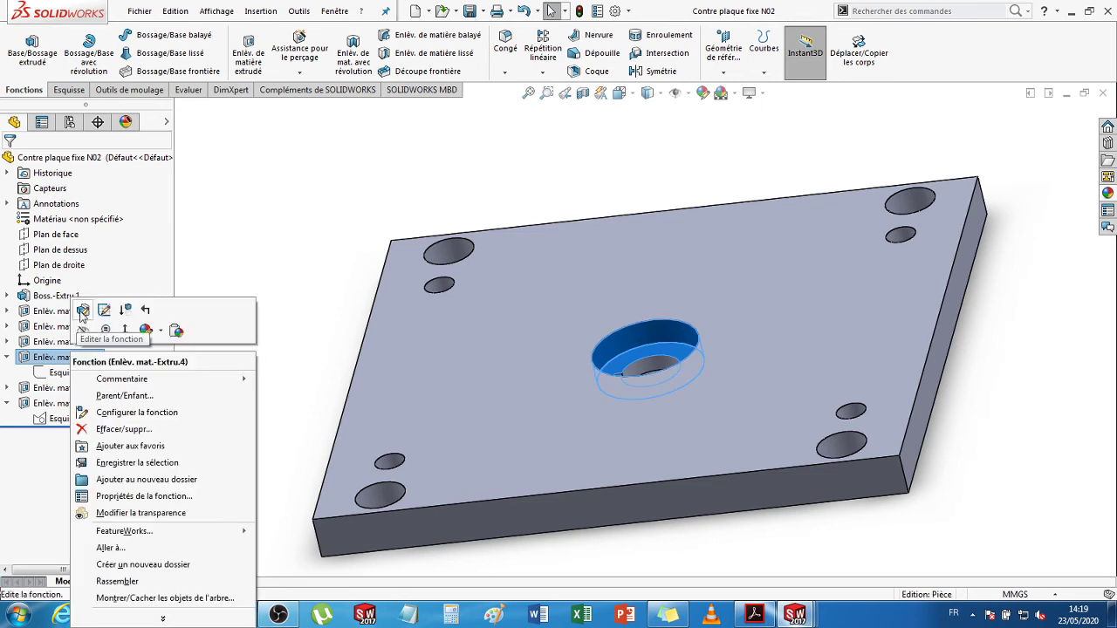
{"action": "left_click", "coordinate": [83, 310]}
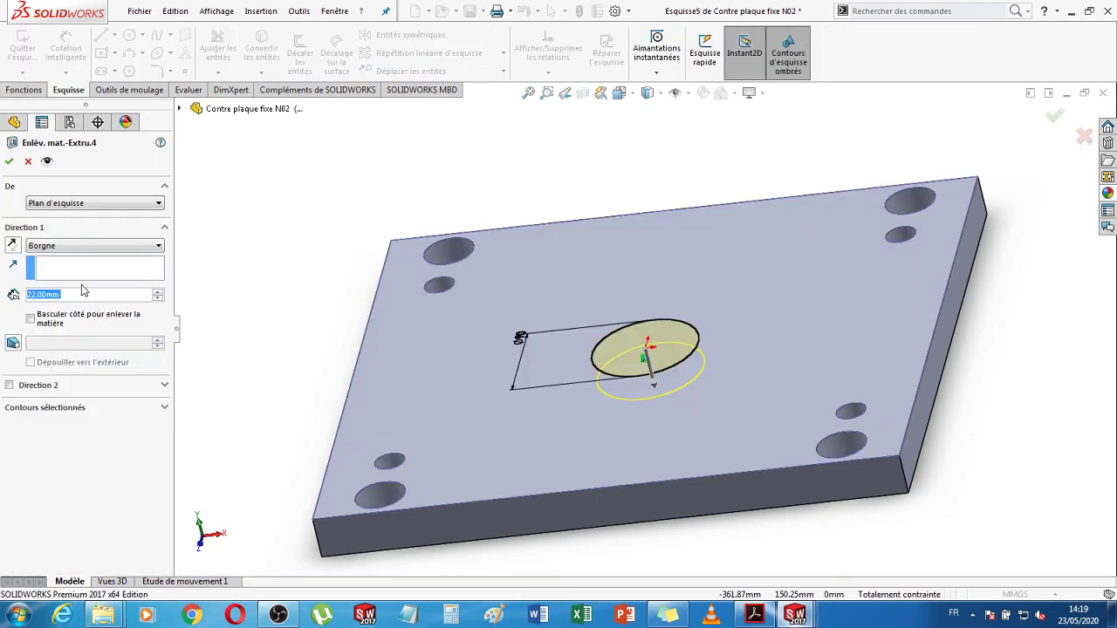
{"action": "mouse_move", "coordinate": [83, 290]}
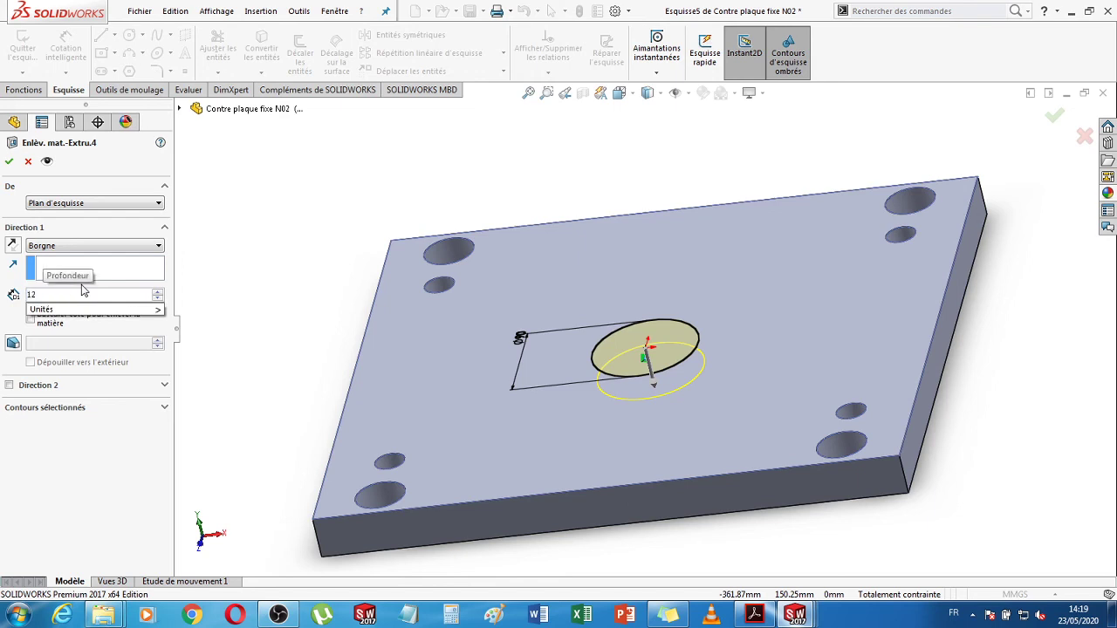
{"action": "key", "text": "Return"}
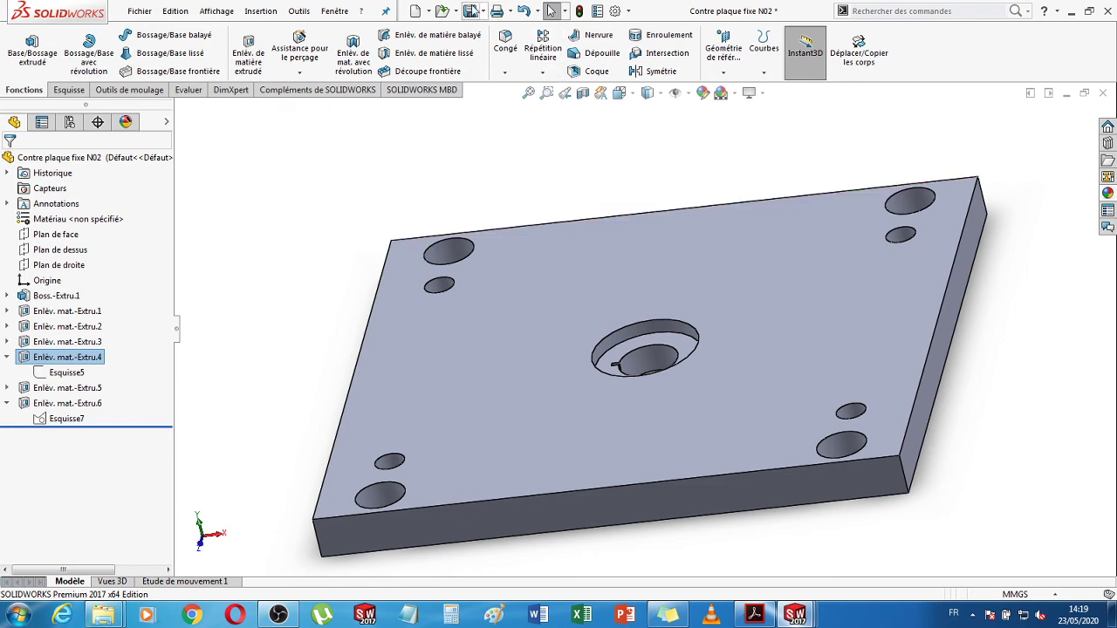
- Return to the Cendrier - Partie fixe assembly and hide the nozzle (buse) below the locating ring
{"action": "mouse_move", "coordinate": [805, 616]}
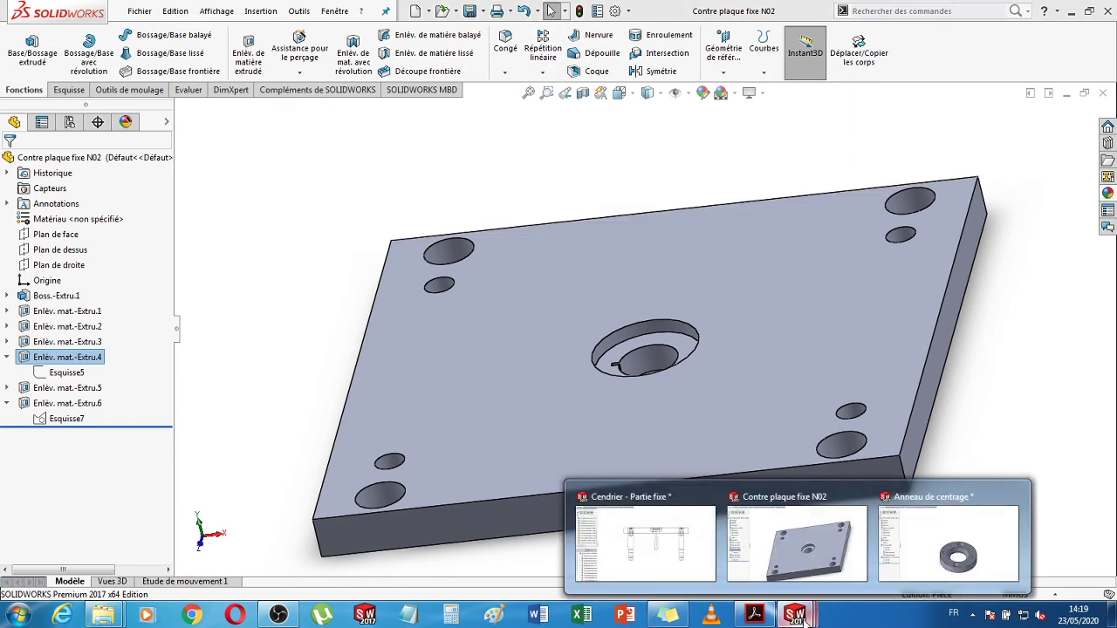
{"action": "left_click", "coordinate": [679, 558]}
{"action": "left_click", "coordinate": [118, 90]}
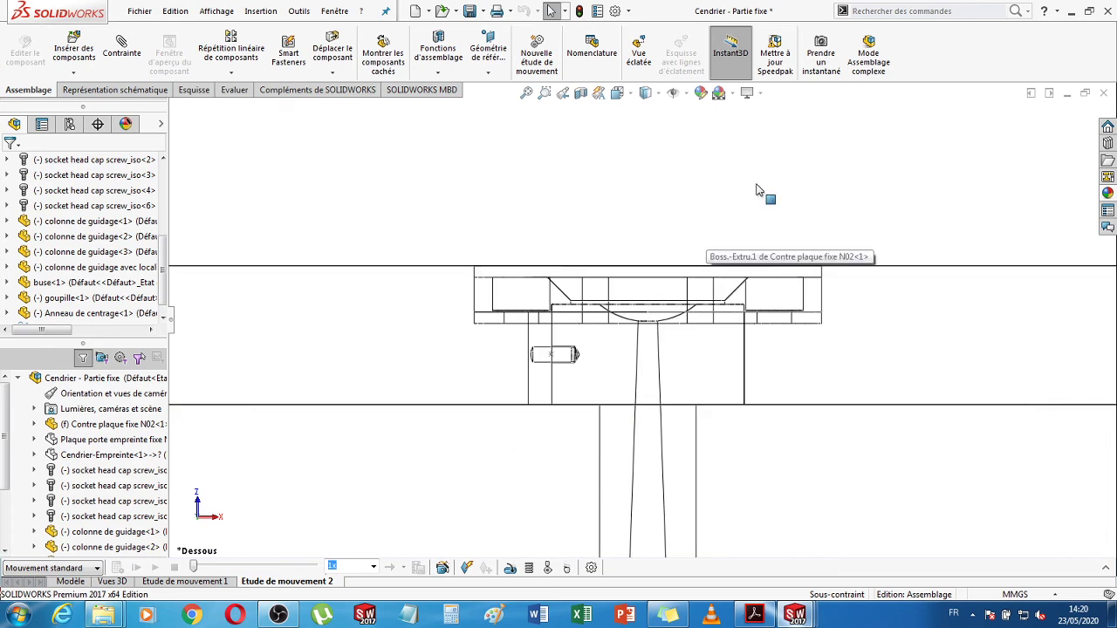
{"action": "middle_click_drag", "start_coordinate": [741, 252], "coordinate": [749, 236]}
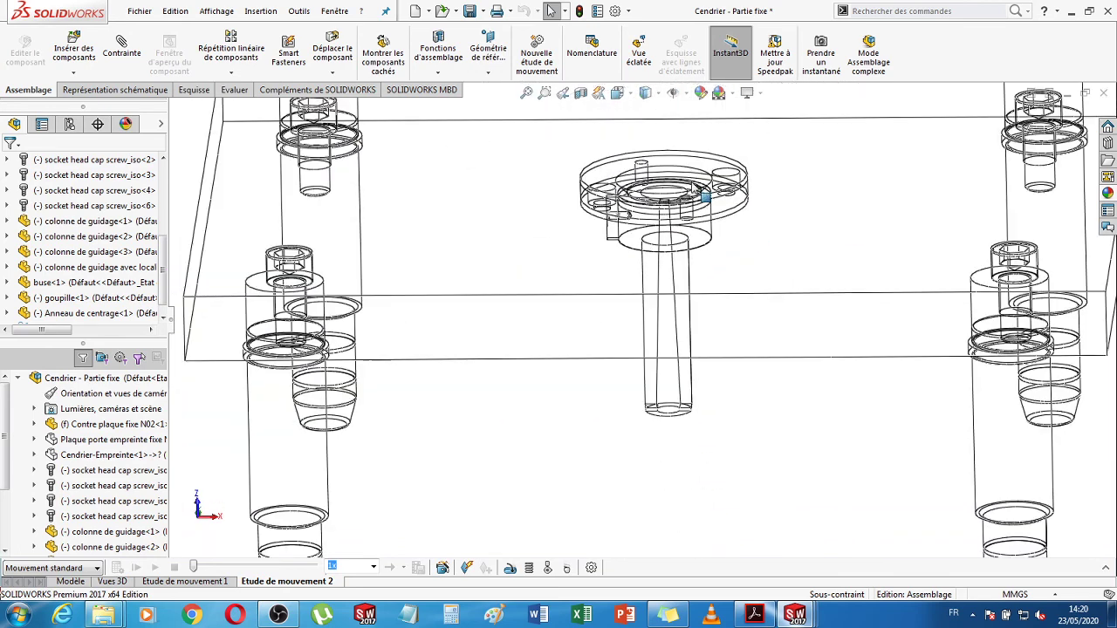
{"action": "scroll", "coordinate": [693, 187], "scroll_direction": "down", "scroll_amount": 2}
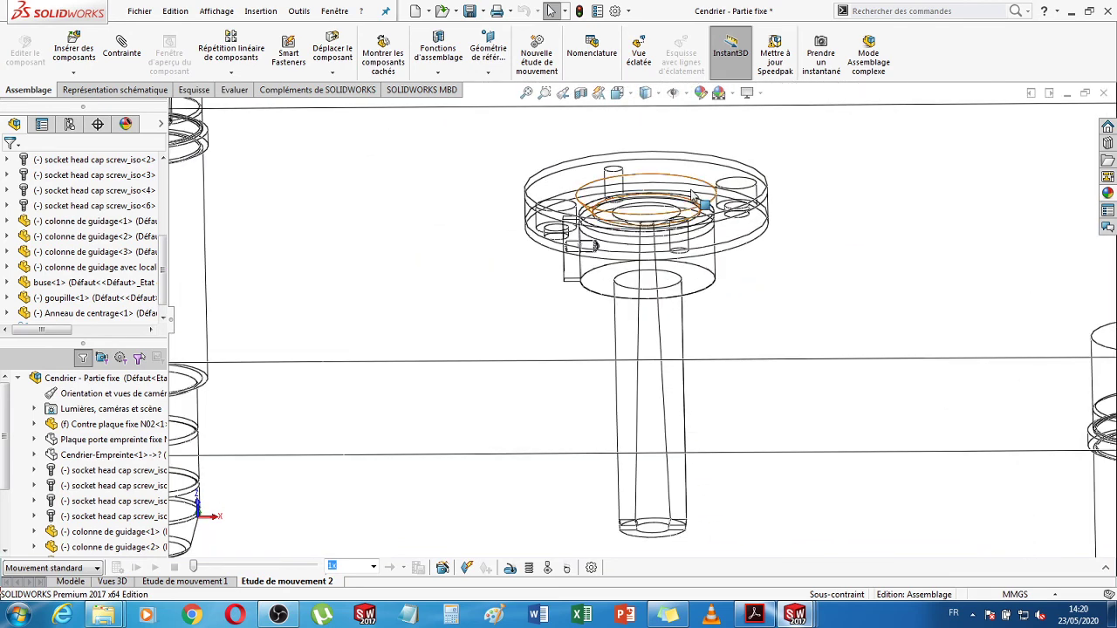
{"action": "scroll", "coordinate": [692, 193], "scroll_direction": "up", "scroll_amount": 3}
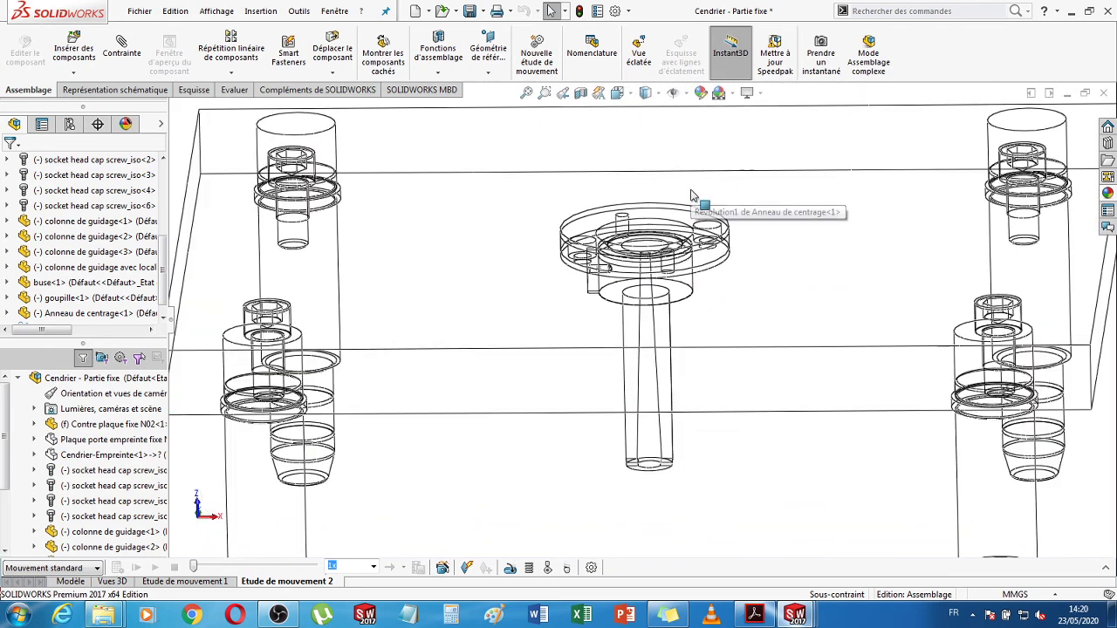
{"action": "left_click", "coordinate": [666, 445]}
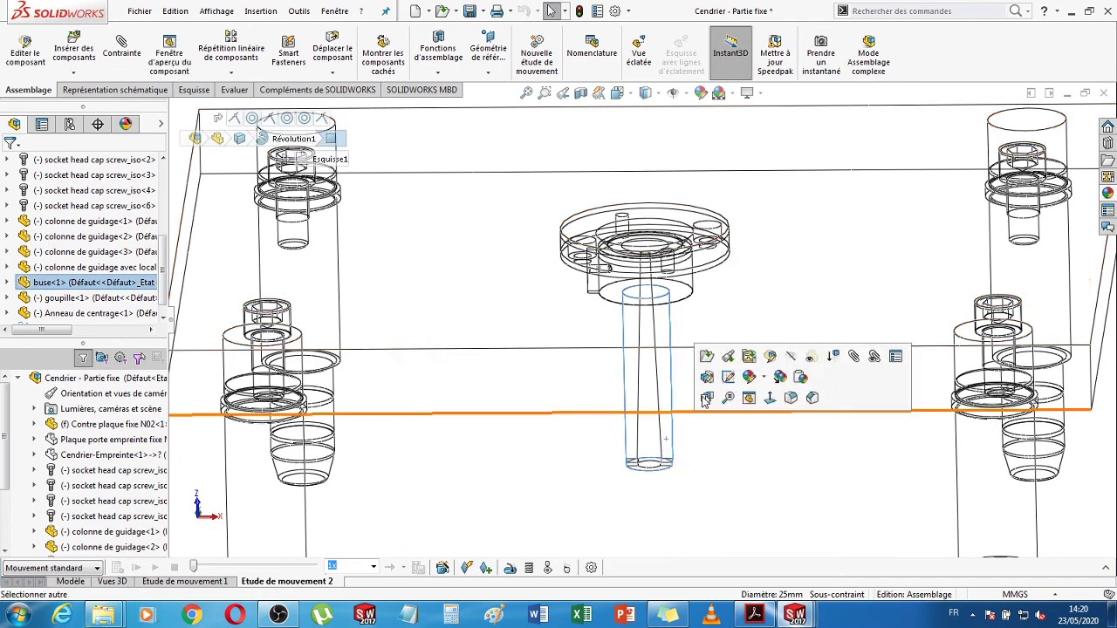
{"action": "left_click", "coordinate": [784, 359]}
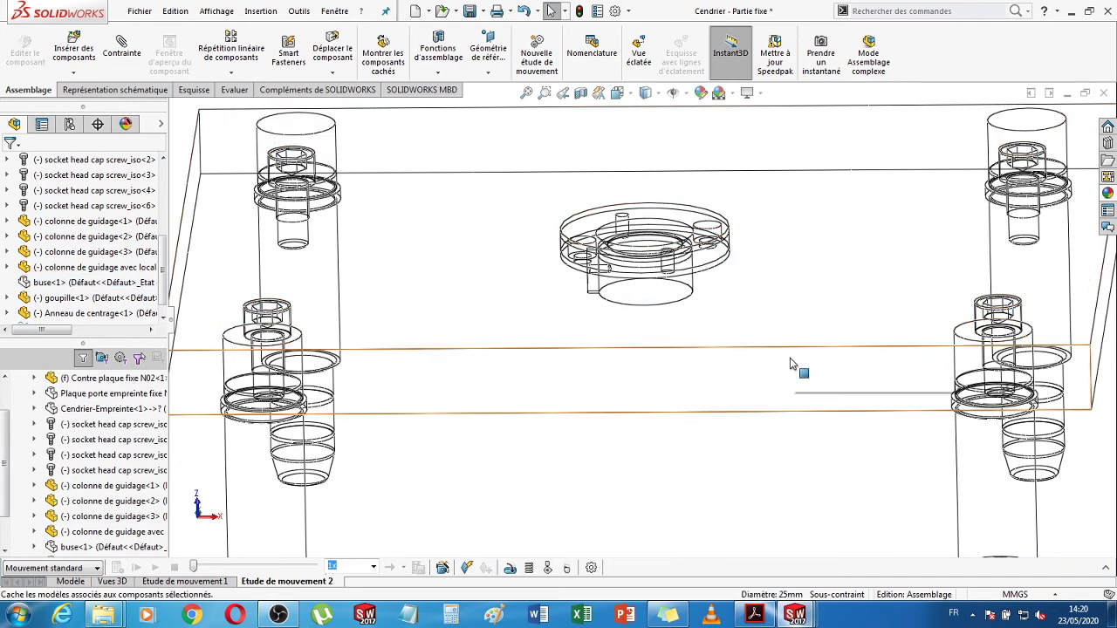
- Examine how the locating ring fits in the clamping plate's recess, using the bottom view and angled wireframe views
{"action": "middle_click_drag", "start_coordinate": [681, 489], "coordinate": [563, 447]}
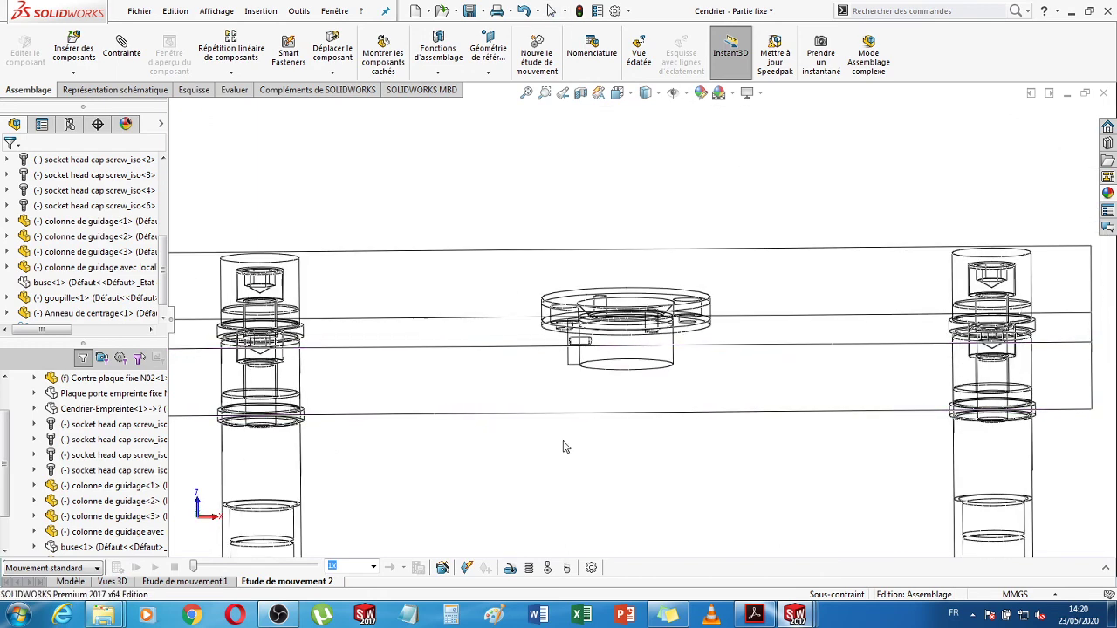
{"action": "left_click", "coordinate": [623, 93]}
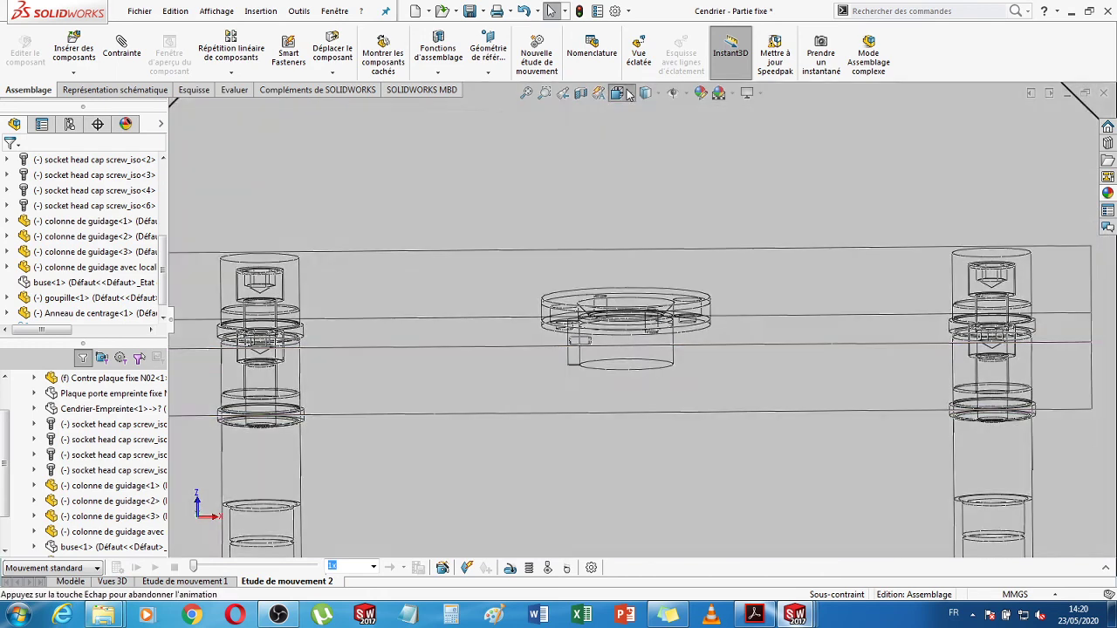
{"action": "left_click", "coordinate": [635, 175]}
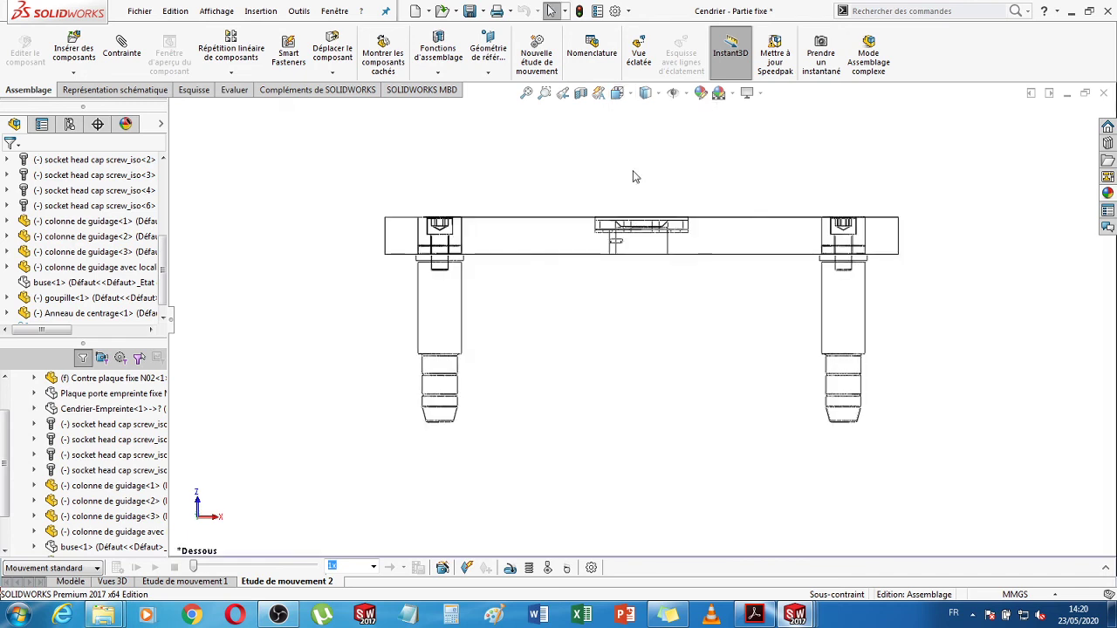
{"action": "scroll", "coordinate": [646, 243], "scroll_direction": "down", "scroll_amount": 5}
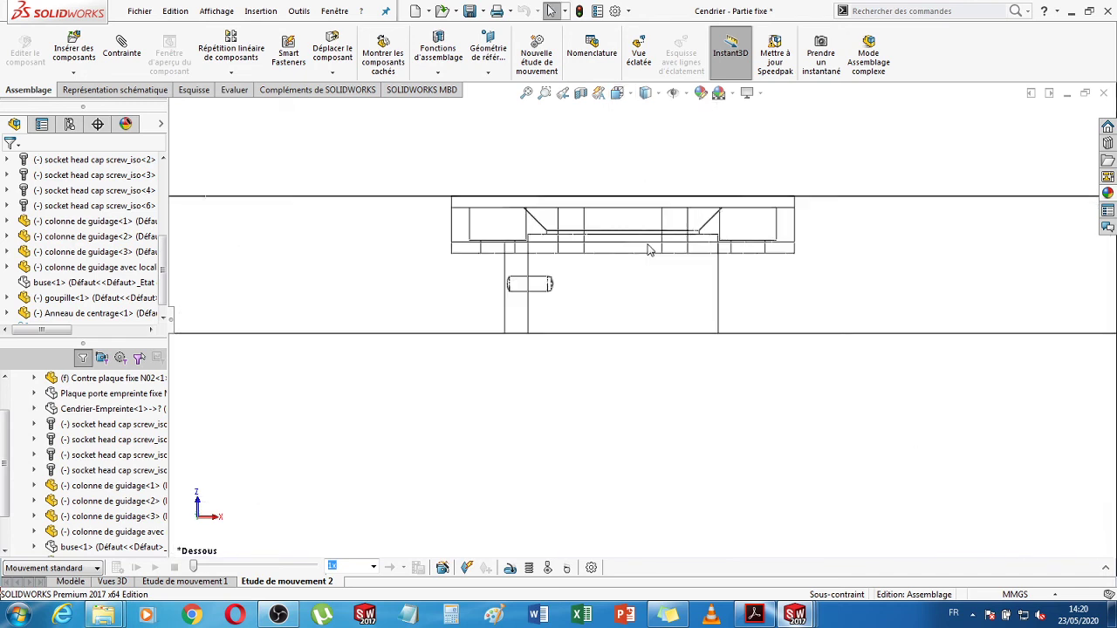
{"action": "scroll", "coordinate": [648, 248], "scroll_direction": "down", "scroll_amount": 2}
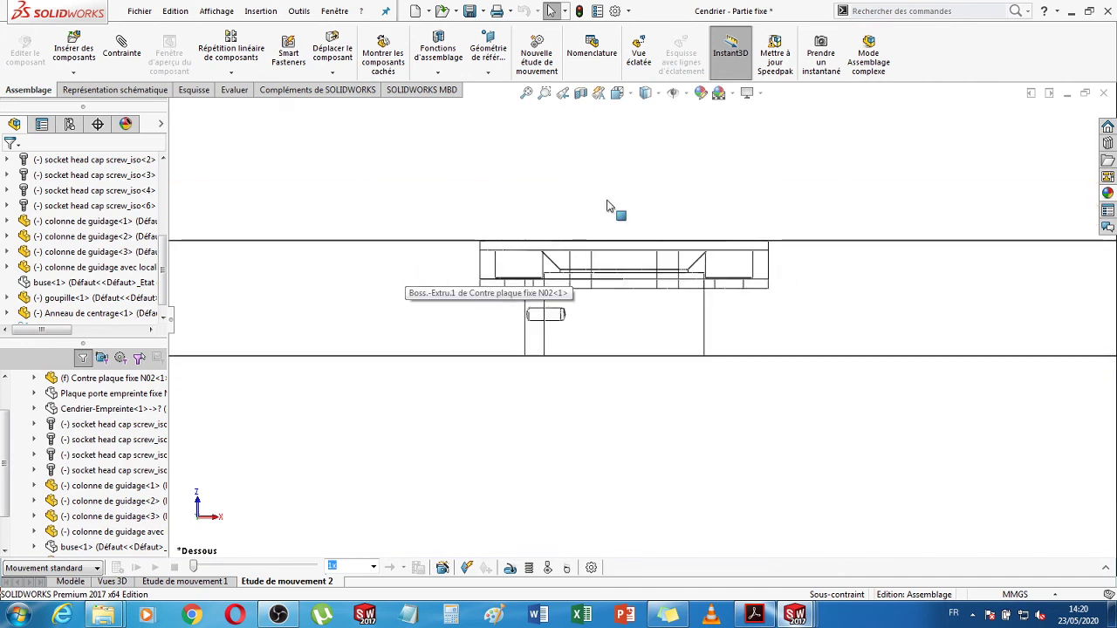
{"action": "middle_click_drag", "start_coordinate": [614, 212], "coordinate": [741, 187]}
{"action": "scroll", "coordinate": [742, 196], "scroll_direction": "down", "scroll_amount": 3}
{"action": "scroll", "coordinate": [729, 249], "scroll_direction": "down", "scroll_amount": 5}
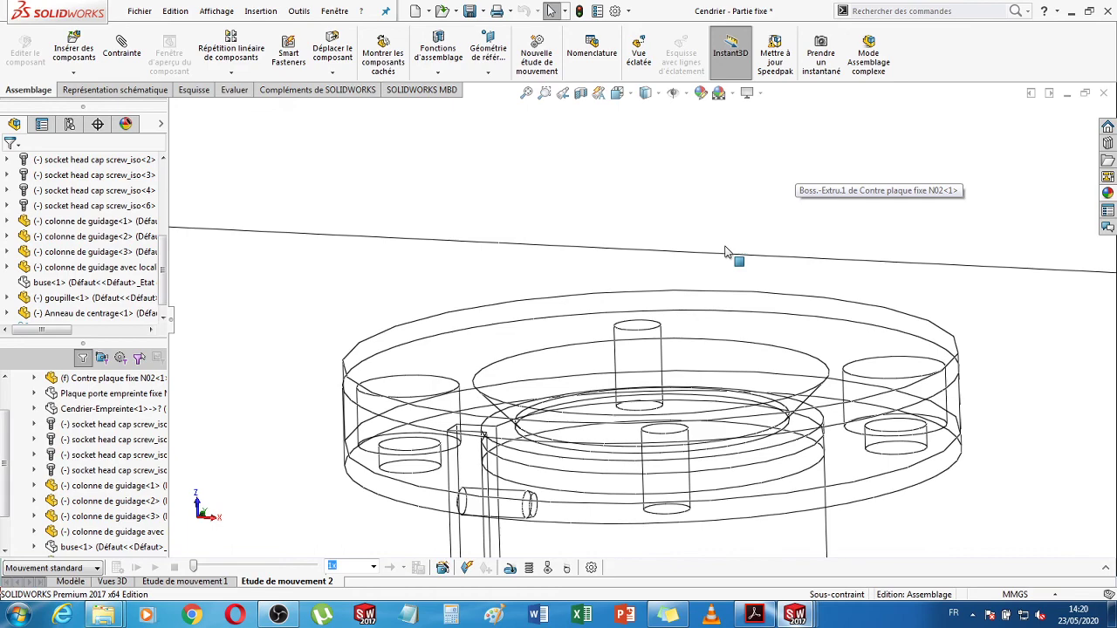
{"action": "scroll", "coordinate": [726, 251], "scroll_direction": "up", "scroll_amount": 10}
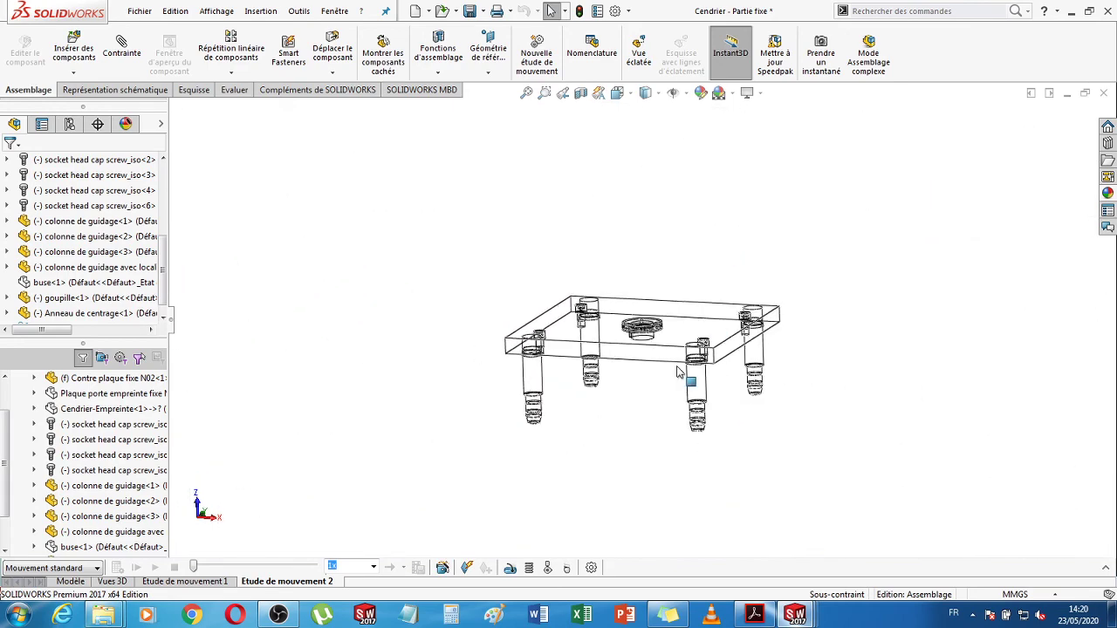
{"action": "middle_click_drag", "start_coordinate": [646, 415], "coordinate": [651, 366]}
{"action": "scroll", "coordinate": [643, 340], "scroll_direction": "down", "scroll_amount": 6}
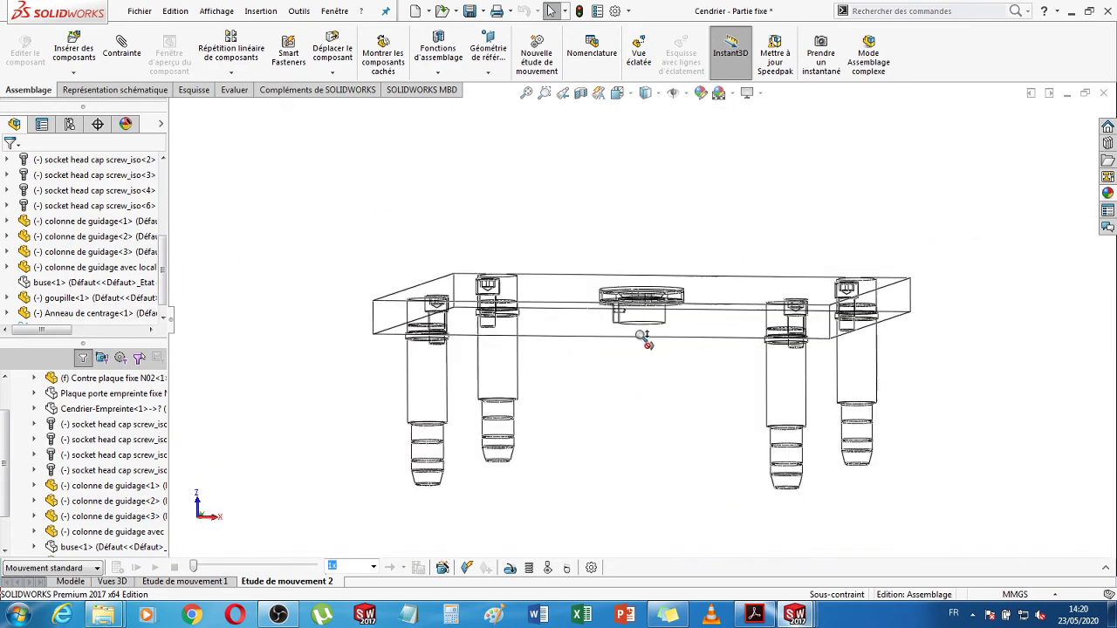
{"action": "scroll", "coordinate": [611, 349], "scroll_direction": "up", "scroll_amount": 4}
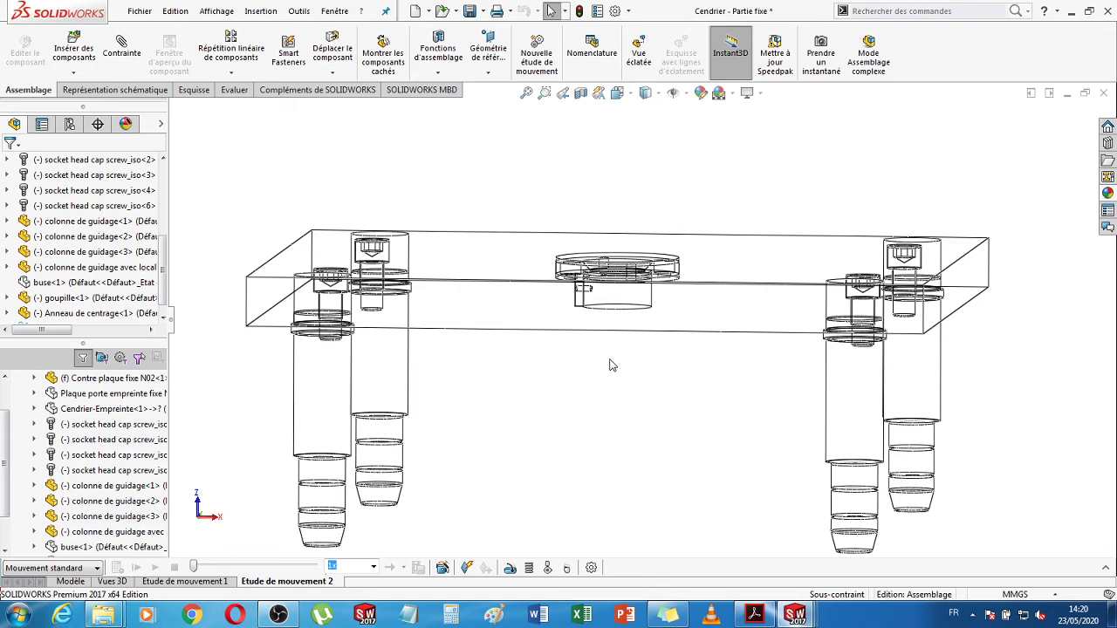
- Display the assembly shaded with edges and bring the clamping plate's upper face with the locating ring into view
{"action": "left_click", "coordinate": [657, 93]}
{"action": "left_click", "coordinate": [653, 113]}
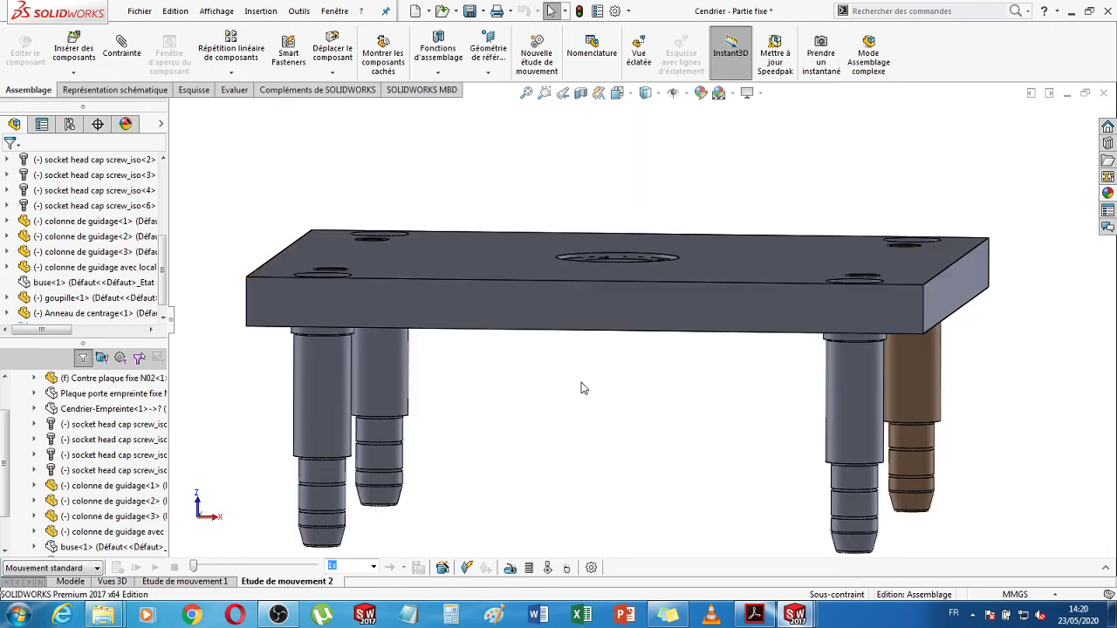
{"action": "middle_click_drag", "start_coordinate": [582, 388], "coordinate": [666, 234]}
{"action": "scroll", "coordinate": [629, 298], "scroll_direction": "down", "scroll_amount": 3}
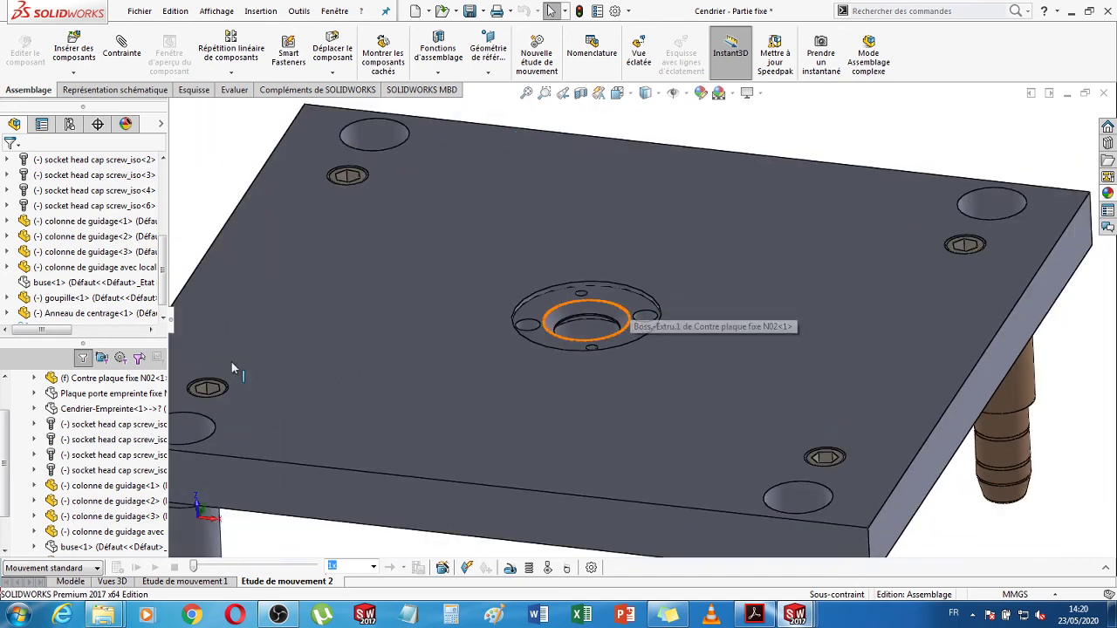
- Show the hidden components Plaque porte empreinte fixe N10 and Cendrier-Empreinte, and fit the whole assembly in view
{"action": "left_click_drag", "start_coordinate": [162, 262], "coordinate": [161, 229]}
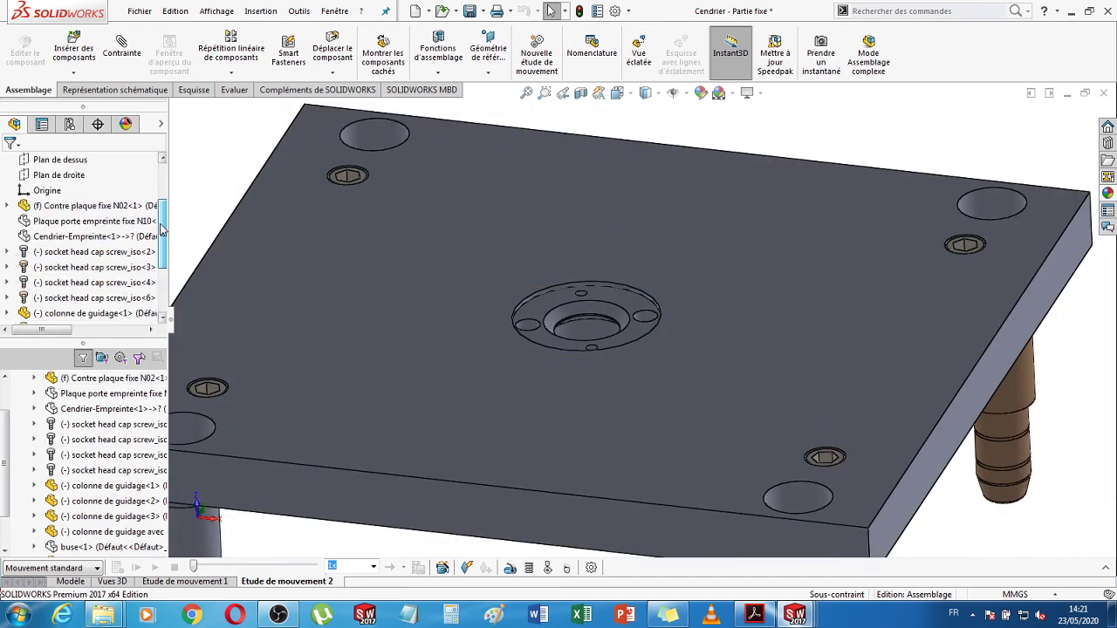
{"action": "left_click", "coordinate": [105, 220]}
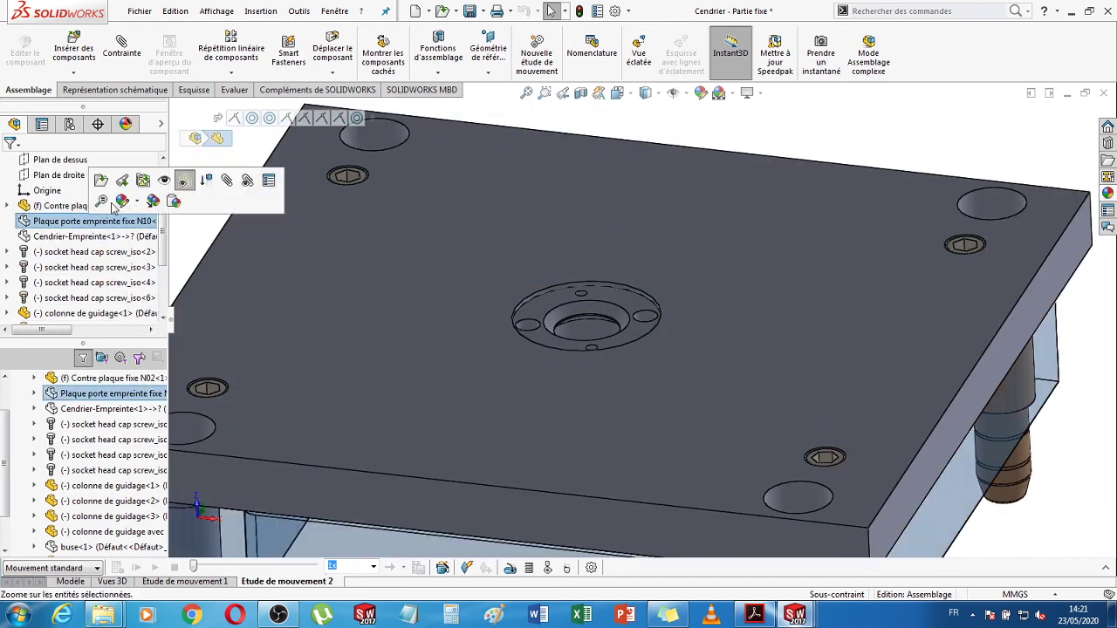
{"action": "left_click", "coordinate": [94, 239]}
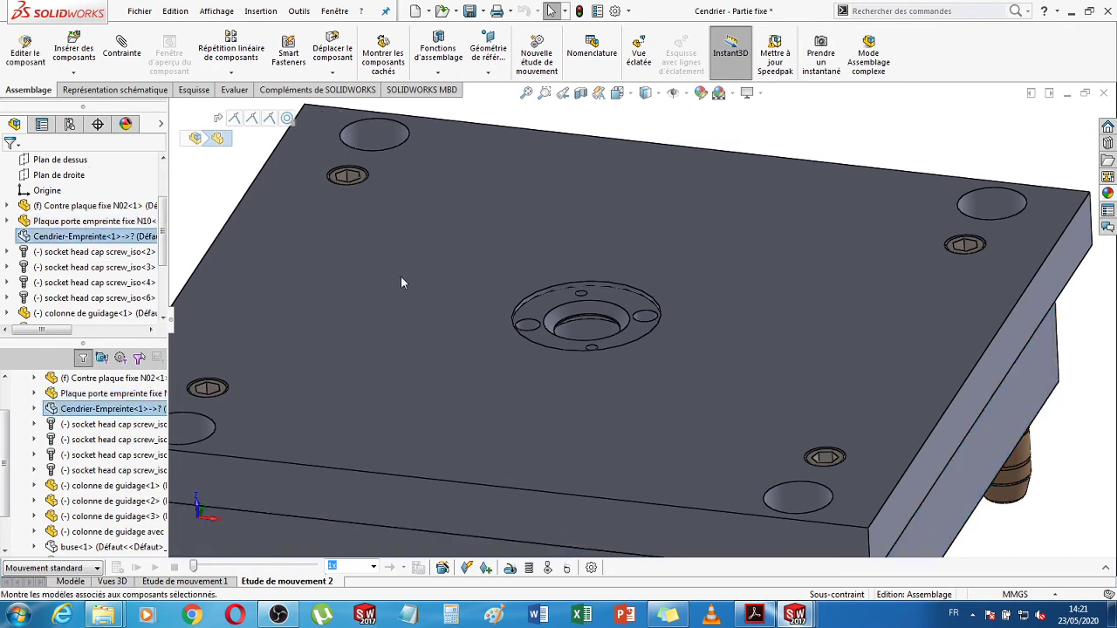
{"action": "key", "text": "Escape"}
{"action": "key", "text": "f"}
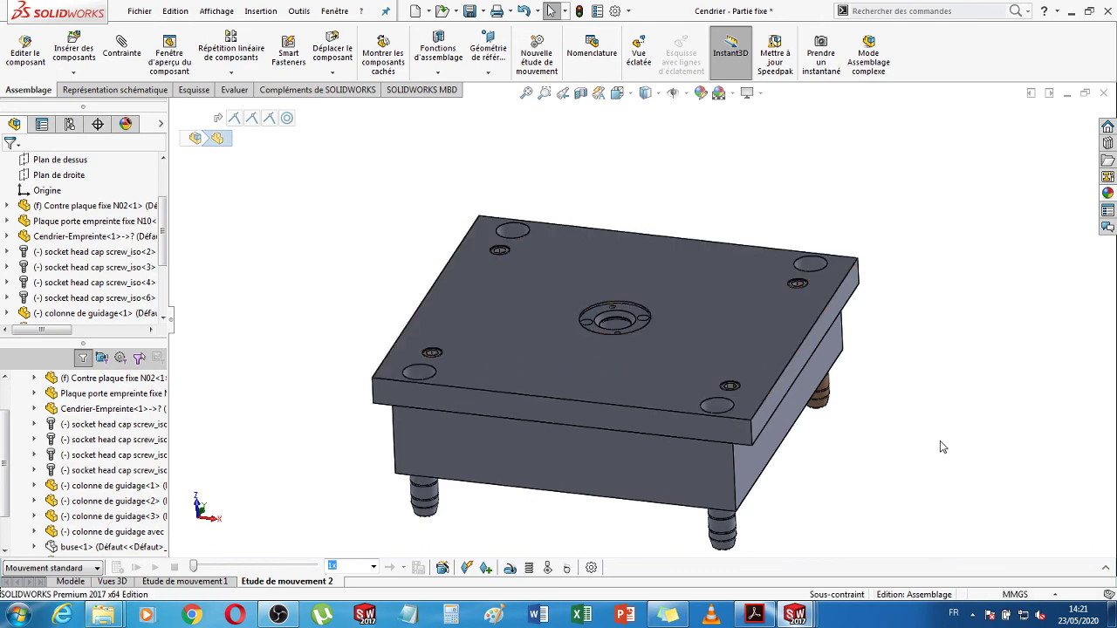
- Show the hidden nozzle (buse) again and inspect its seat inside the locating ring
{"action": "middle_click_drag", "start_coordinate": [939, 440], "coordinate": [937, 478]}
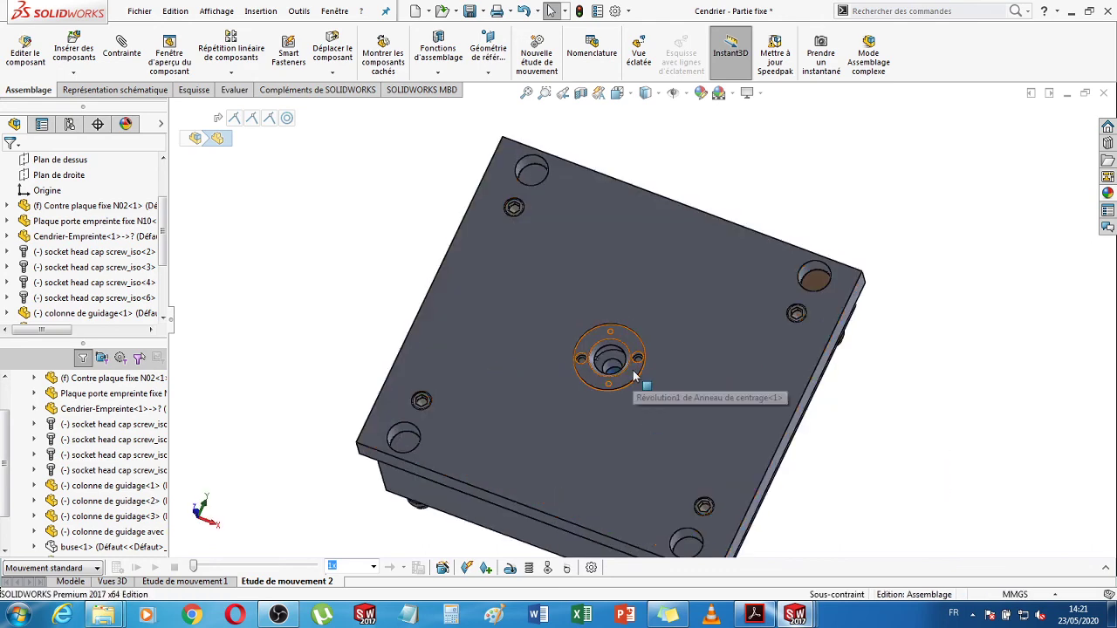
{"action": "scroll", "coordinate": [870, 429], "scroll_direction": "down", "scroll_amount": 3}
{"action": "scroll", "coordinate": [503, 329], "scroll_direction": "down", "scroll_amount": 6}
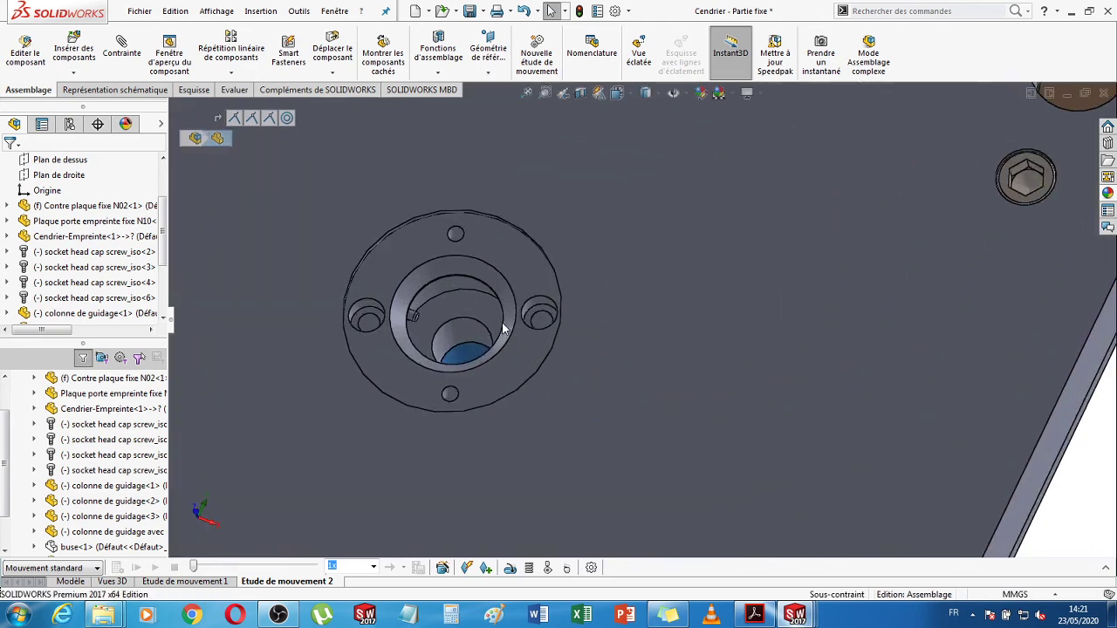
{"action": "scroll", "coordinate": [501, 334], "scroll_direction": "up", "scroll_amount": 3}
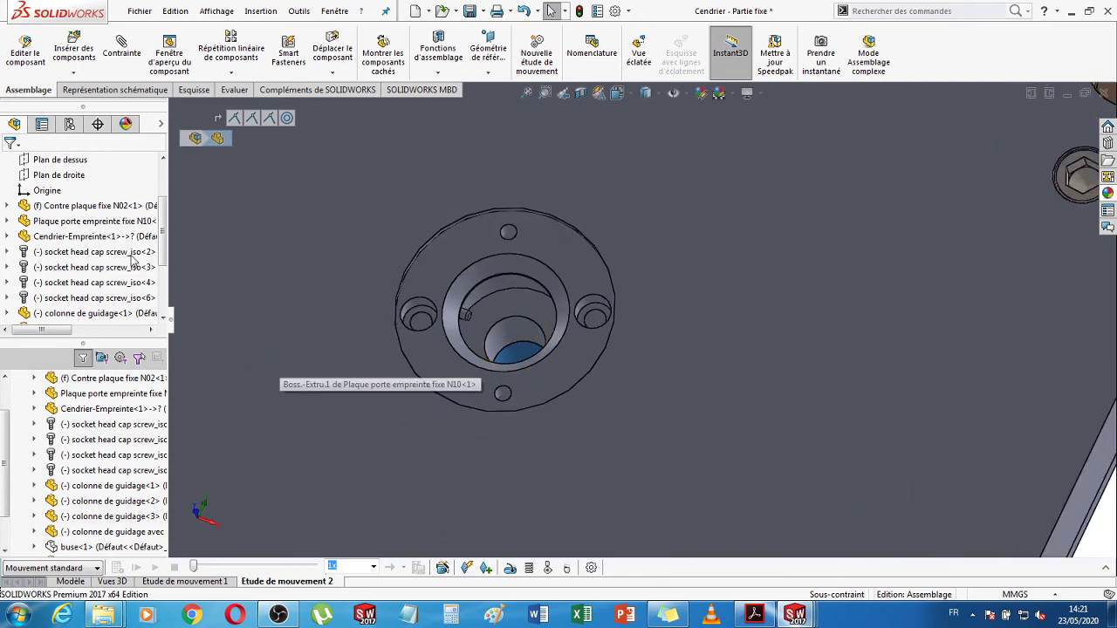
{"action": "scroll", "coordinate": [164, 199], "scroll_direction": "up", "scroll_amount": 2}
{"action": "scroll", "coordinate": [164, 199], "scroll_direction": "down", "scroll_amount": 4}
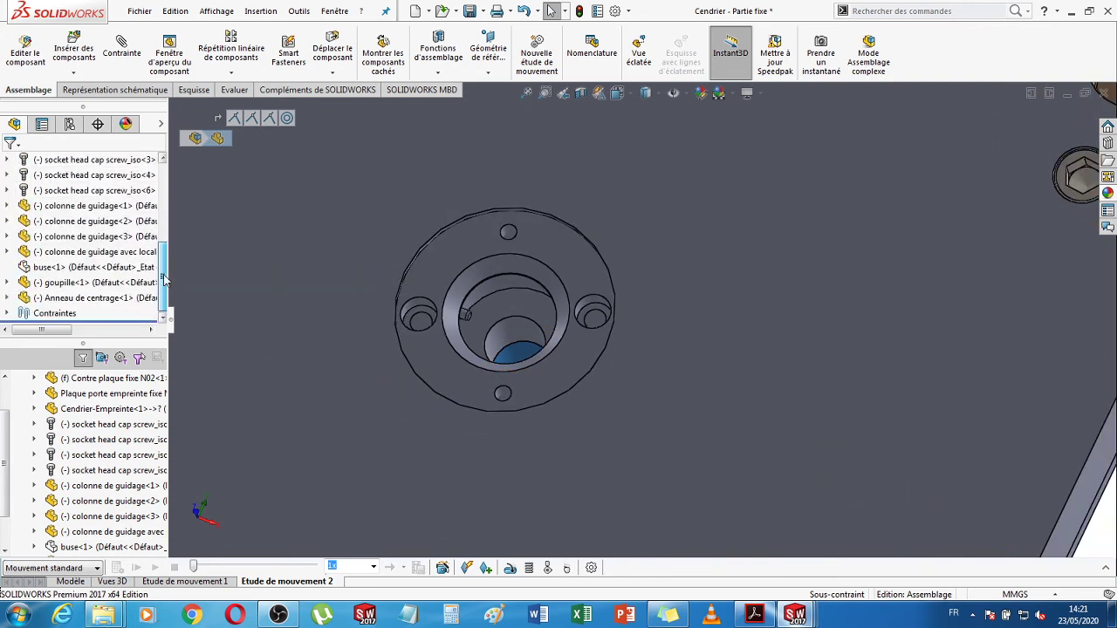
{"action": "left_click", "coordinate": [69, 271]}
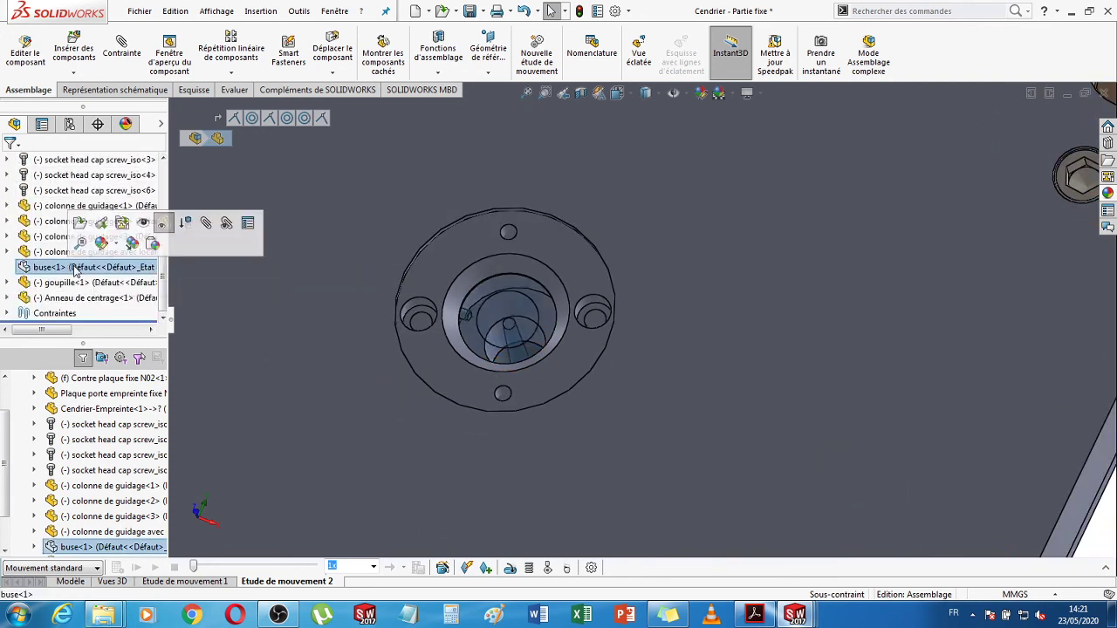
{"action": "left_click", "coordinate": [471, 410]}
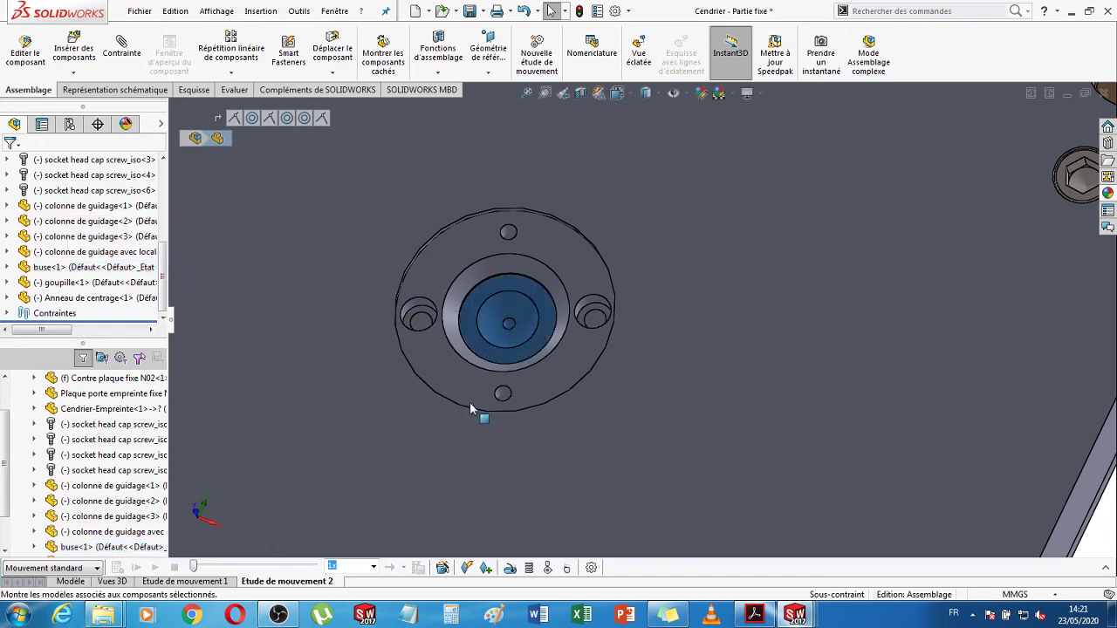
{"action": "middle_click_drag", "start_coordinate": [625, 384], "coordinate": [625, 342]}
{"action": "scroll", "coordinate": [512, 349], "scroll_direction": "down", "scroll_amount": 10}
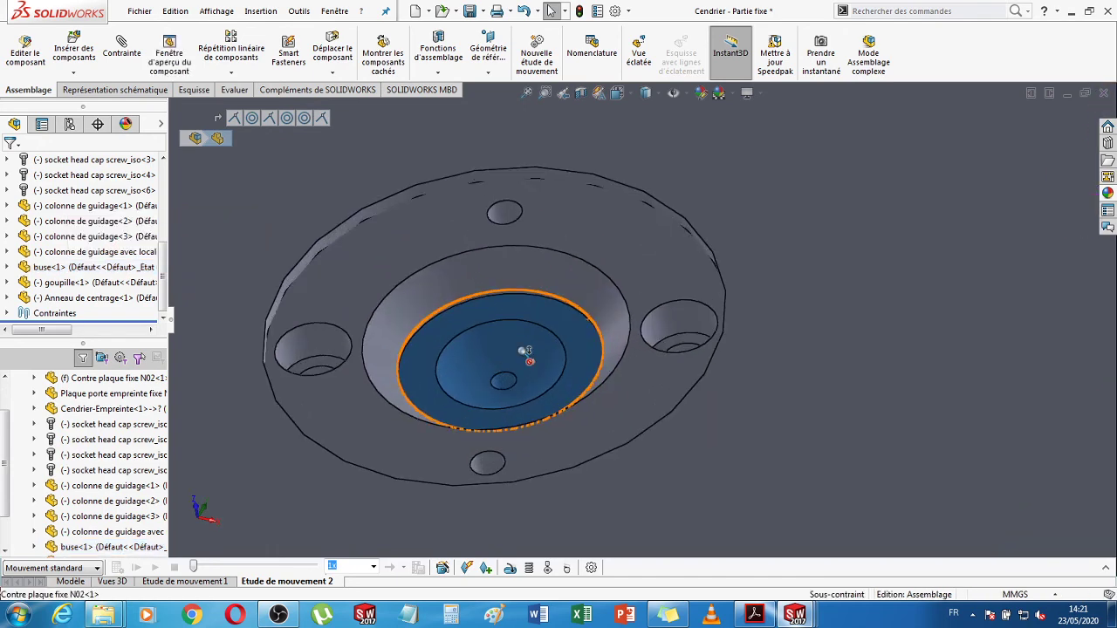
- Examine the nozzle seat and the locating ring's fixing holes, viewing the ring on the clamping plate from above
{"action": "scroll", "coordinate": [541, 332], "scroll_direction": "up", "scroll_amount": 5}
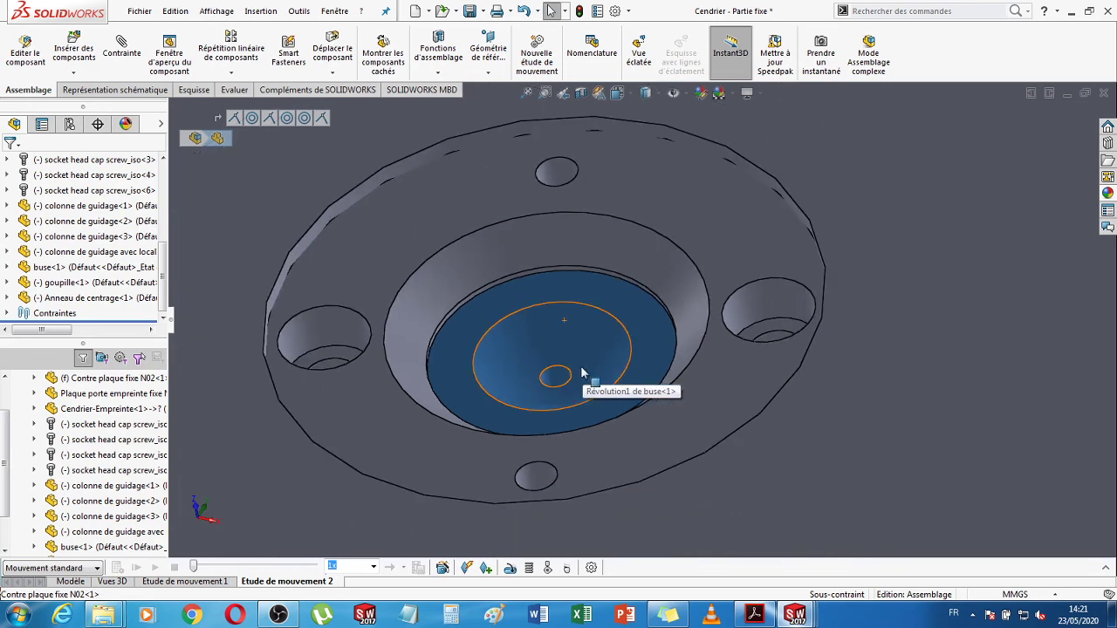
{"action": "middle_click_drag", "start_coordinate": [768, 483], "coordinate": [801, 471]}
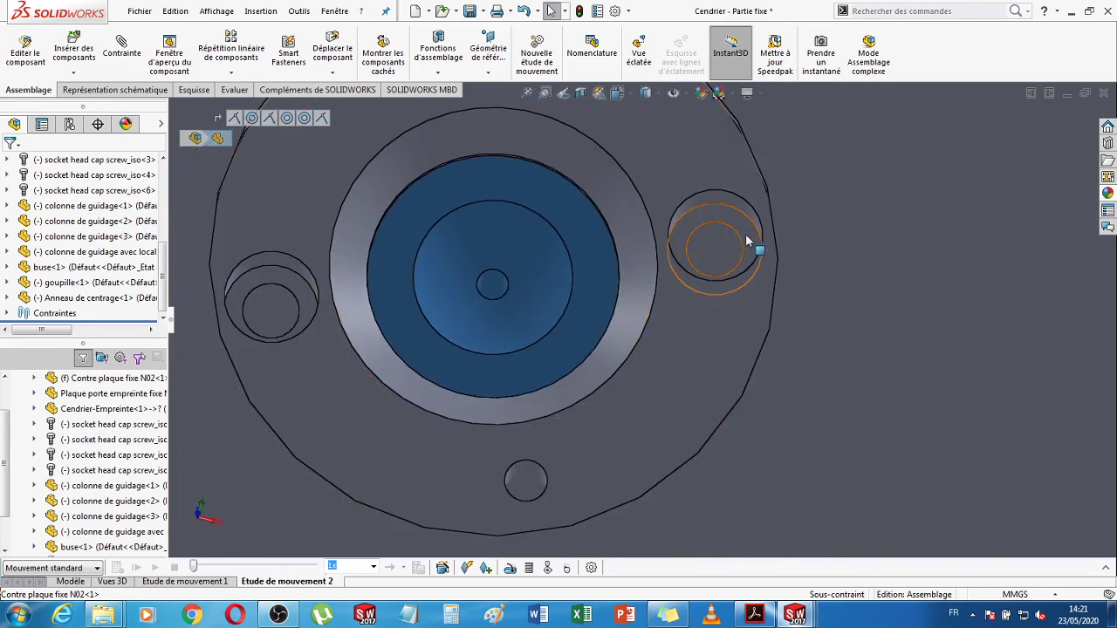
{"action": "left_click", "coordinate": [751, 272]}
{"action": "left_click_drag", "start_coordinate": [715, 362], "coordinate": [559, 429]}
{"action": "scroll", "coordinate": [641, 322], "scroll_direction": "up", "scroll_amount": 8}
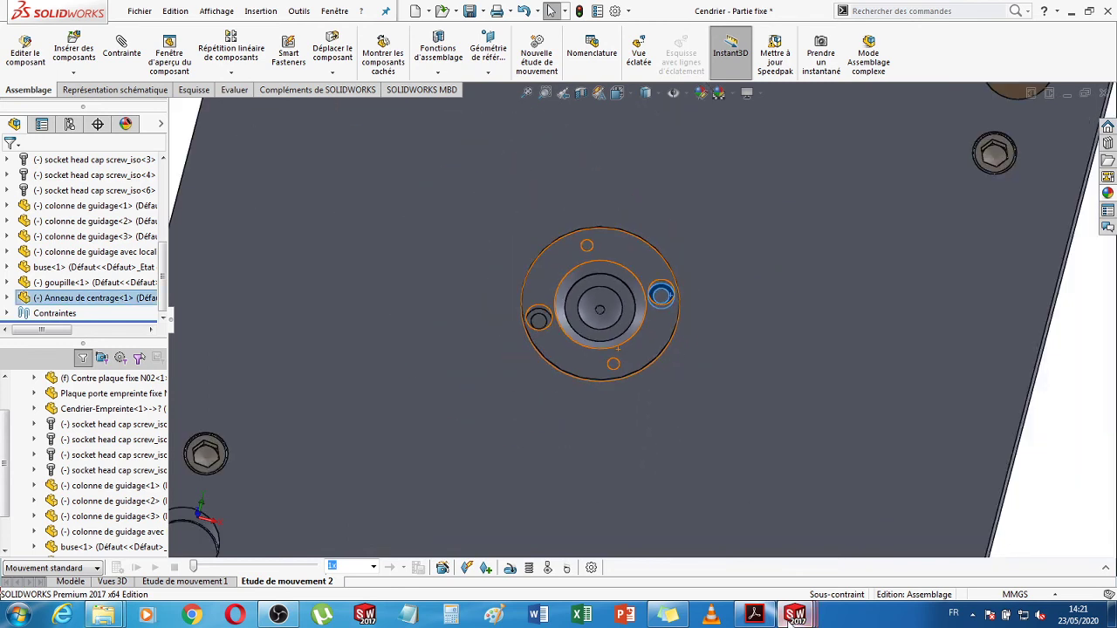
- Switch to the Contre plaque fixe N02 part window and bring the plate's central recess into view
{"action": "mouse_move", "coordinate": [794, 615]}
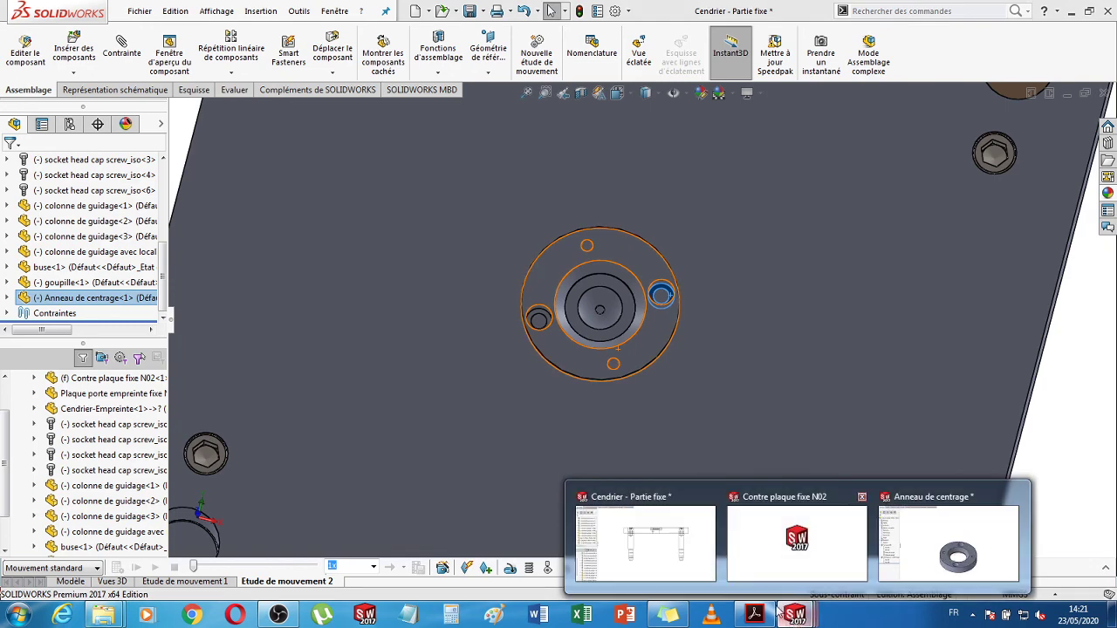
{"action": "left_click", "coordinate": [796, 561]}
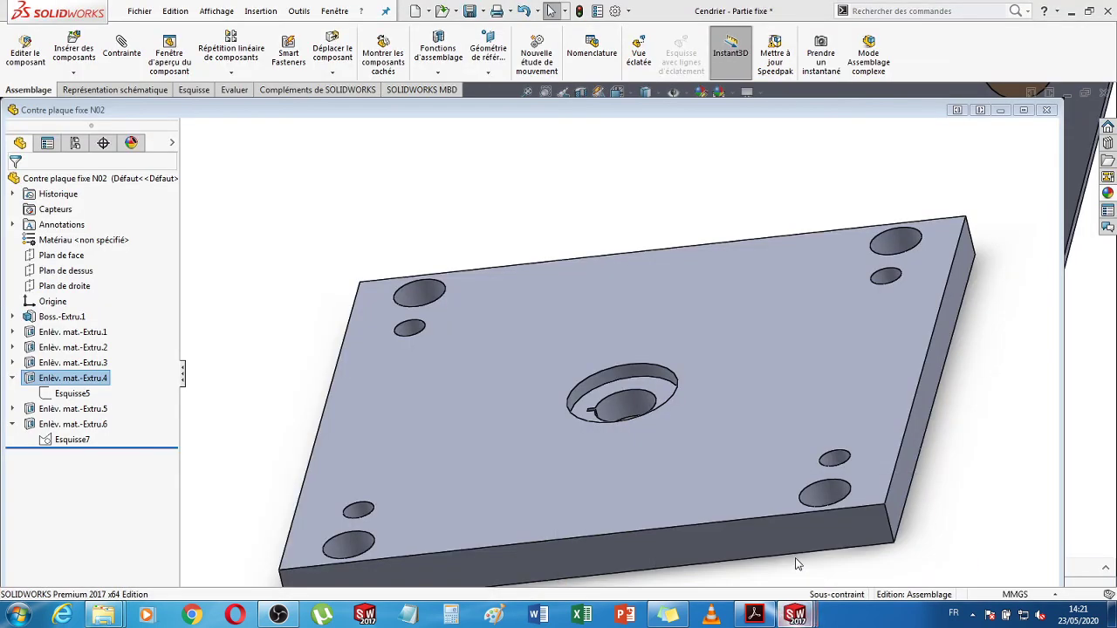
{"action": "key", "text": "ctrl+Tab"}
{"action": "key", "text": "ctrl+Tab"}
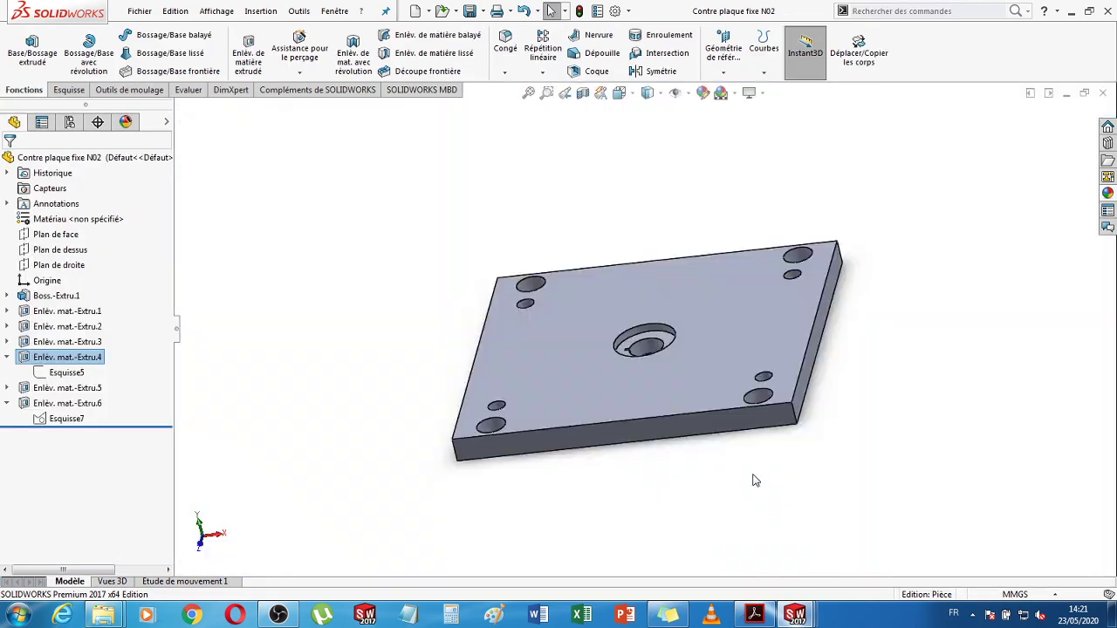
{"action": "middle_click_drag", "start_coordinate": [744, 491], "coordinate": [755, 532]}
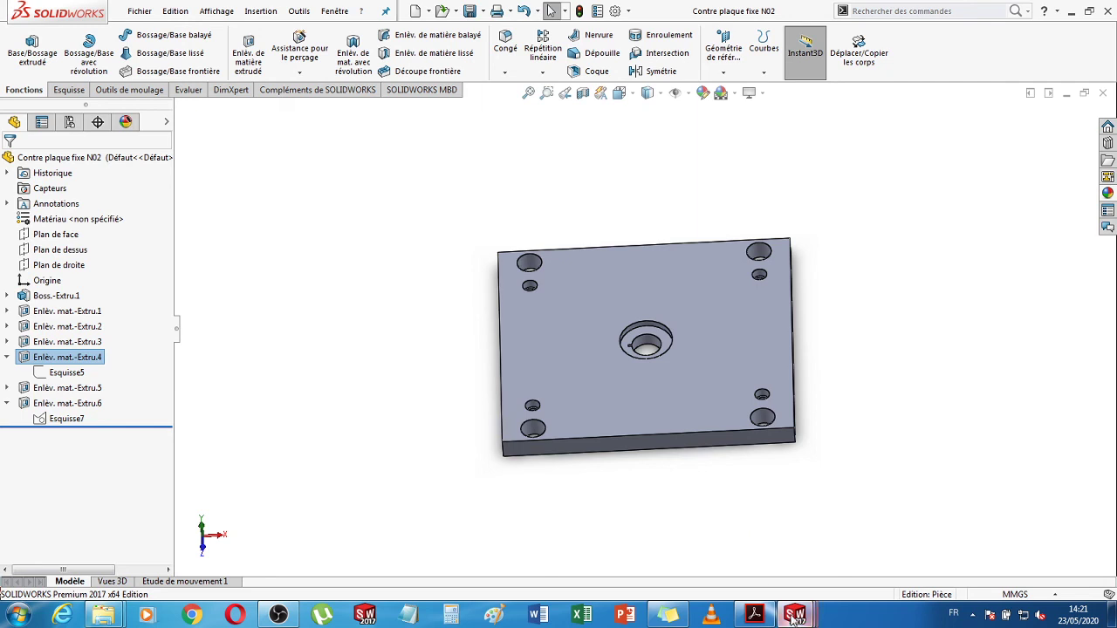
{"action": "mouse_move", "coordinate": [792, 617]}
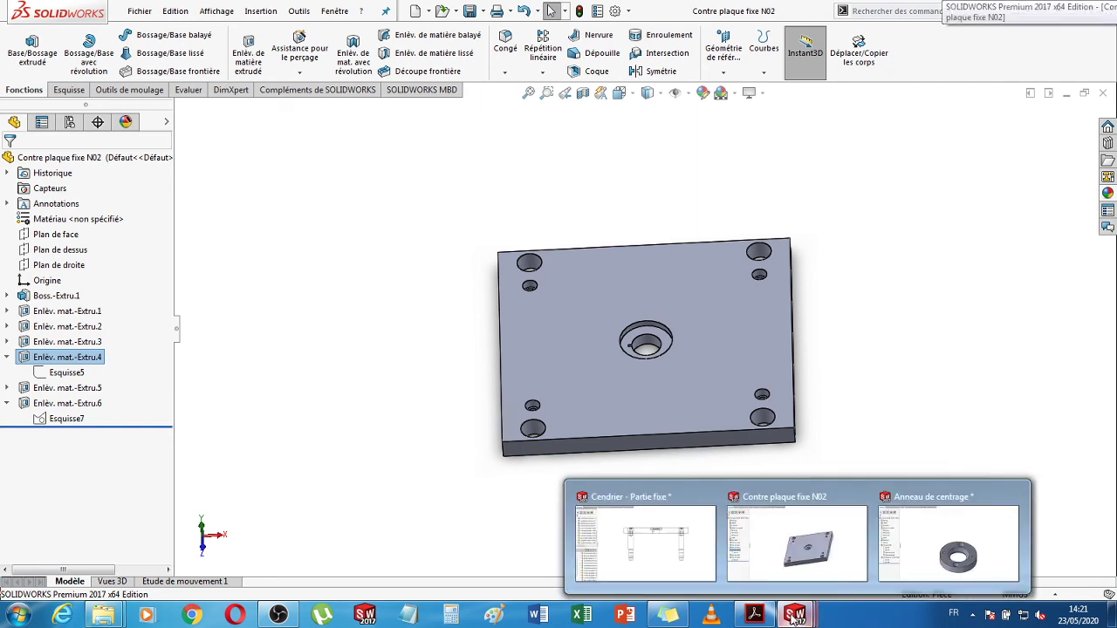
{"action": "left_click", "coordinate": [666, 345]}
{"action": "left_click", "coordinate": [892, 379]}
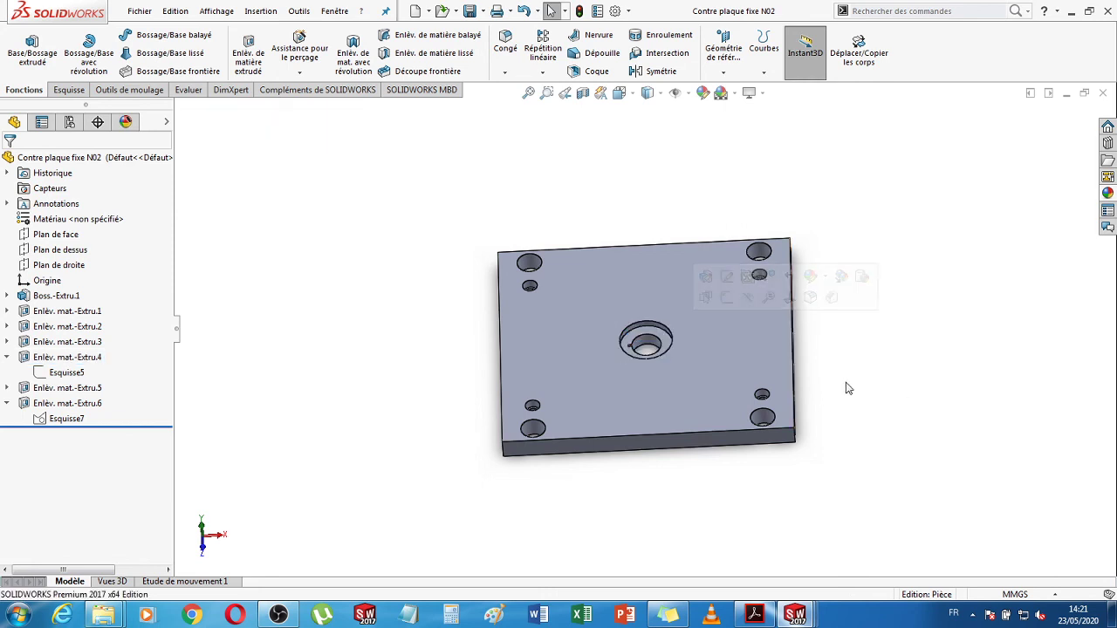
- Start a new sketch on the large upper face of the clamping plate
{"action": "left_click", "coordinate": [750, 338]}
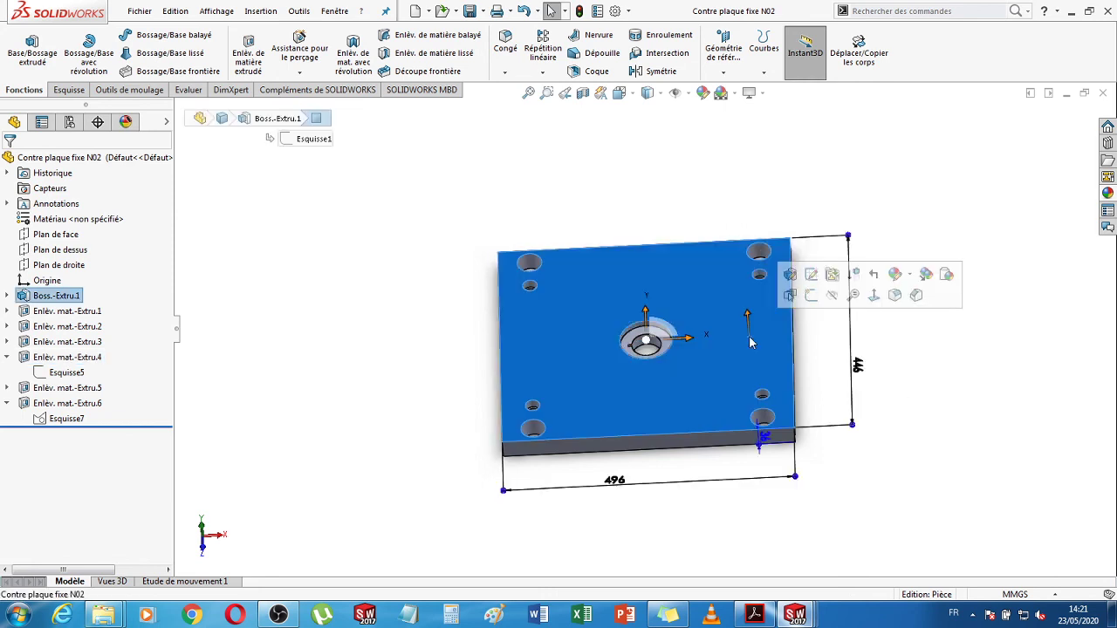
{"action": "left_click", "coordinate": [68, 90]}
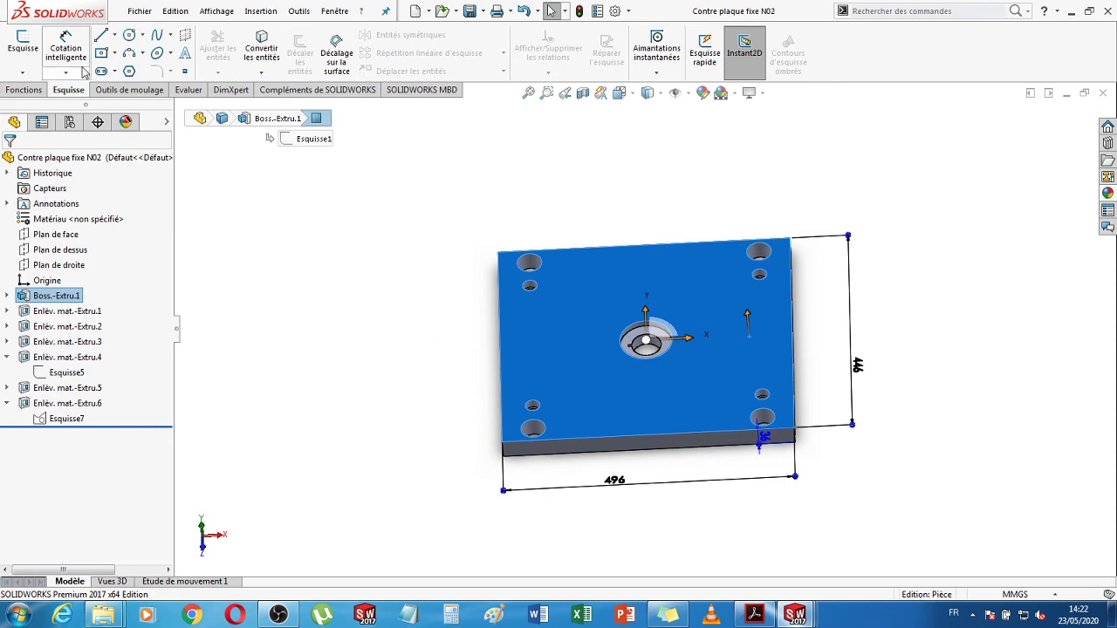
{"action": "left_click", "coordinate": [130, 36]}
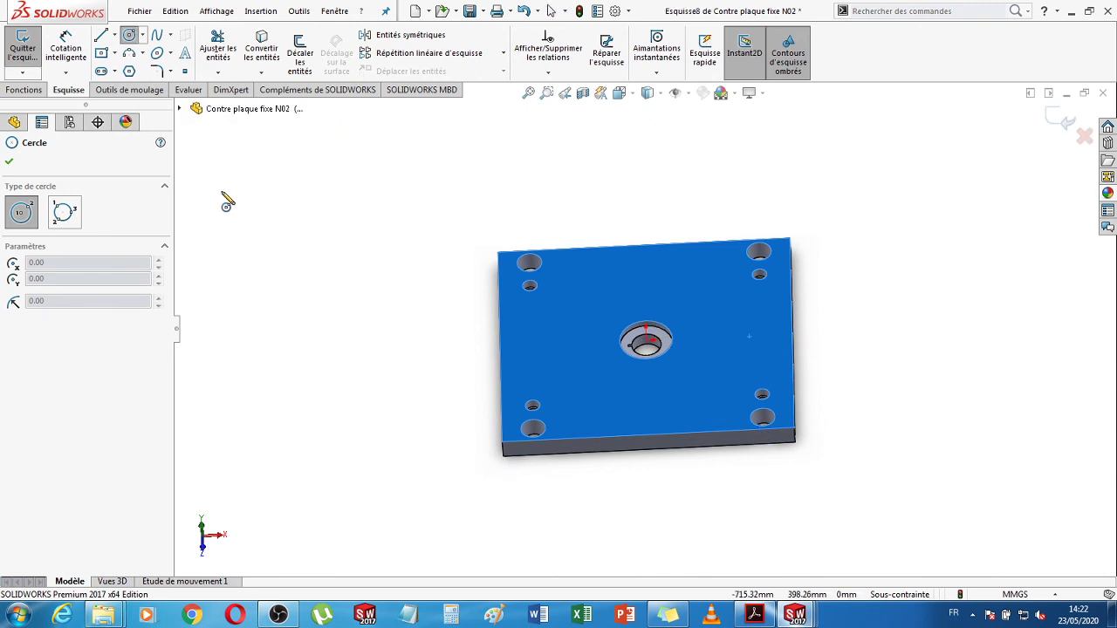
{"action": "key", "text": "Escape"}
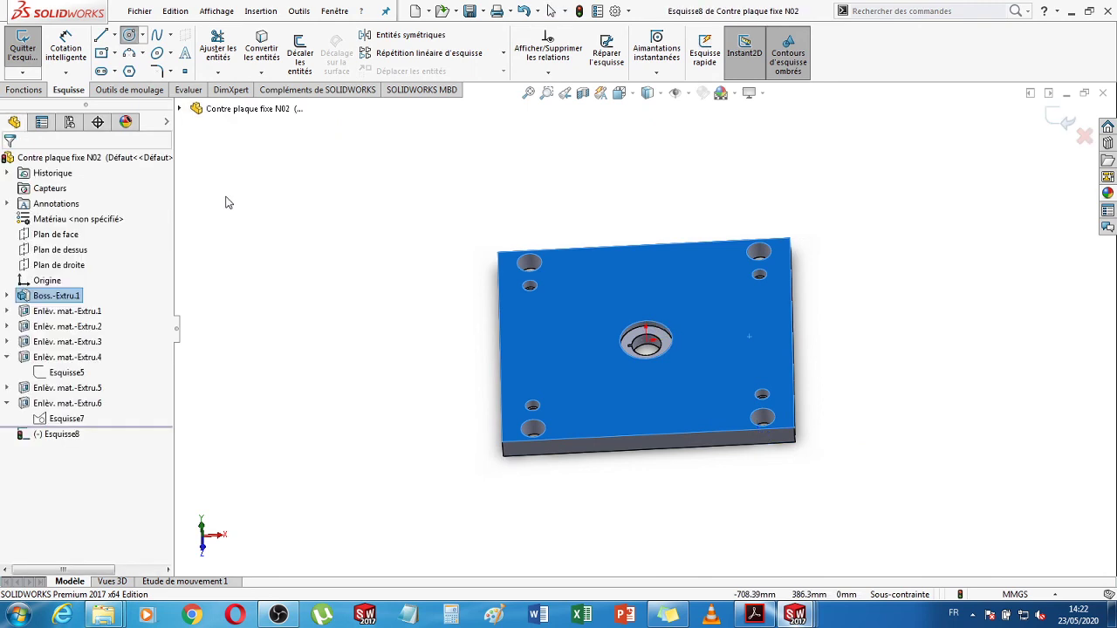
{"action": "key", "text": "Escape"}
- Sketch a circle of about 33.6 mm radius around the central bore, inside the recess outline
{"action": "scroll", "coordinate": [663, 353], "scroll_direction": "down", "scroll_amount": 2}
{"action": "scroll", "coordinate": [650, 348], "scroll_direction": "down", "scroll_amount": 6}
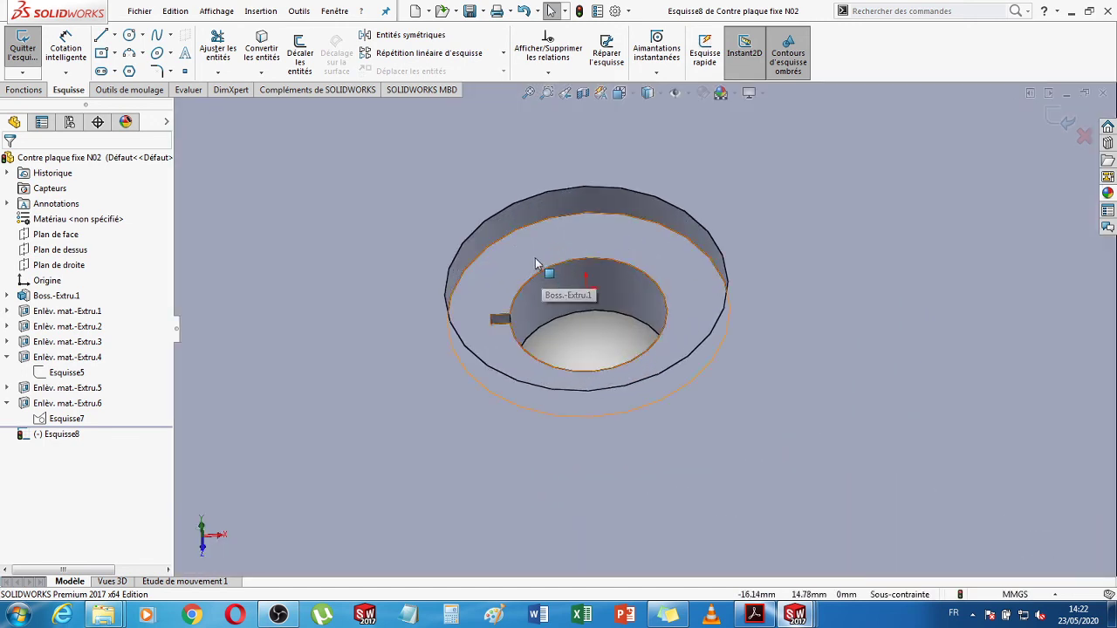
{"action": "left_click", "coordinate": [534, 259]}
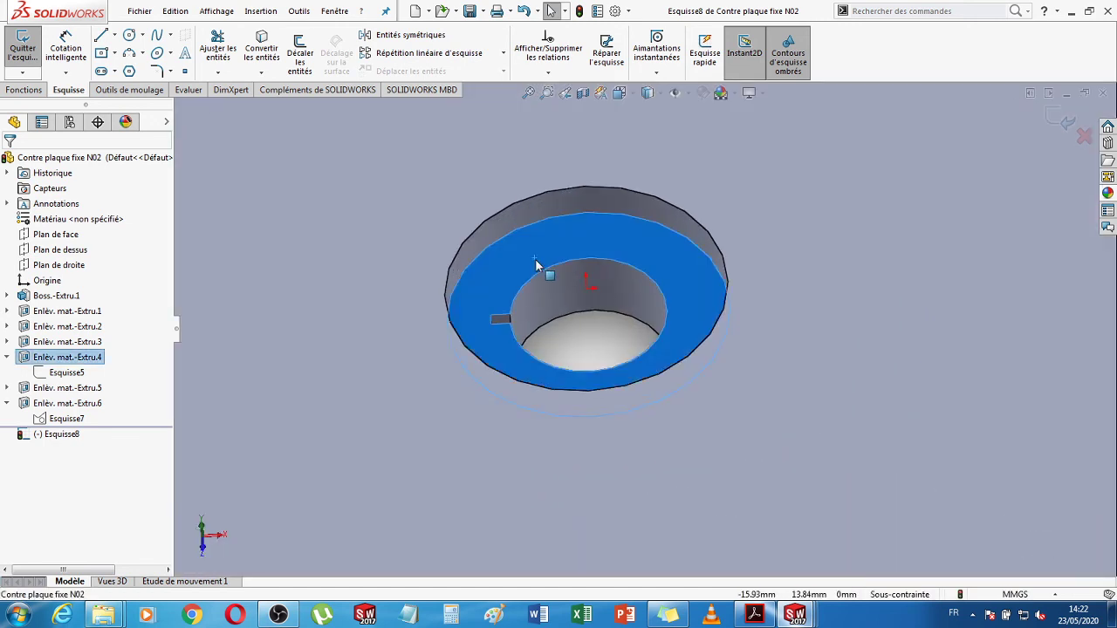
{"action": "left_click", "coordinate": [129, 36]}
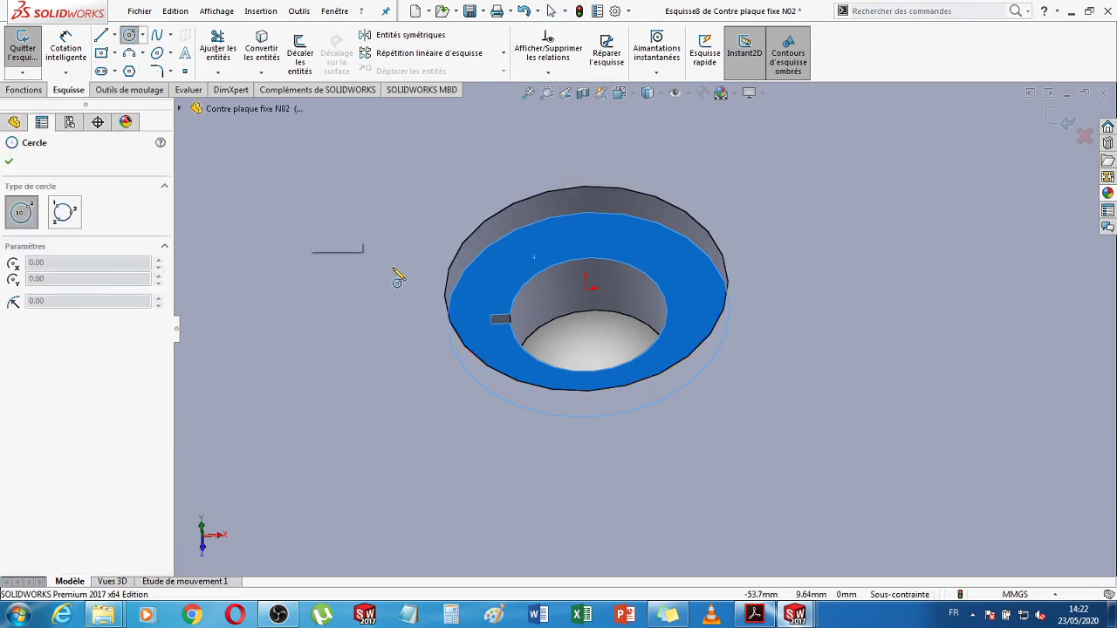
{"action": "left_click", "coordinate": [588, 311]}
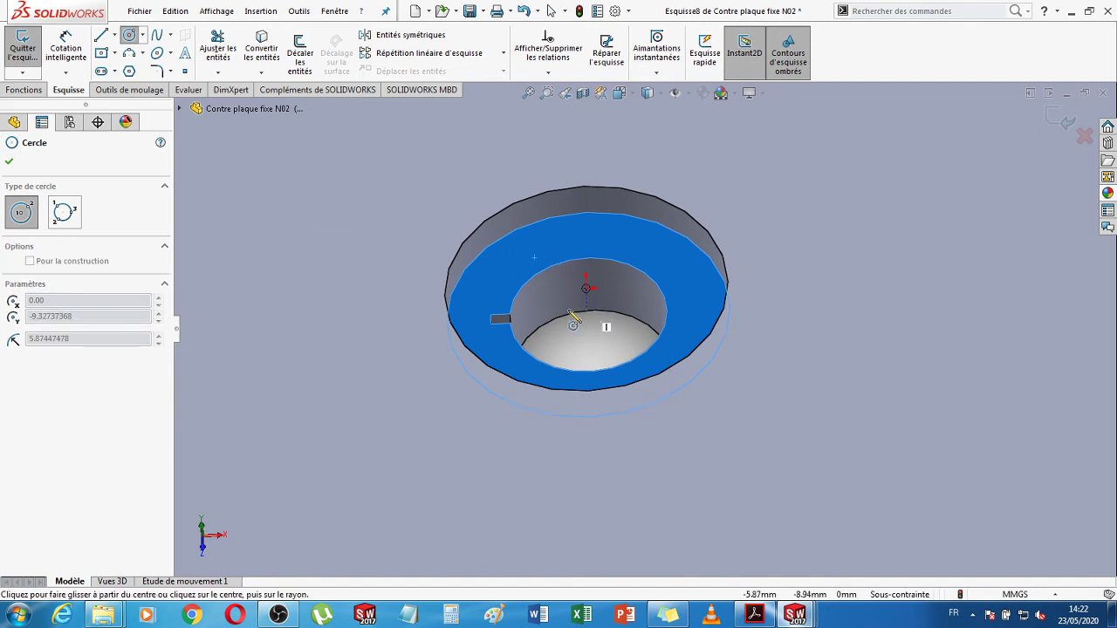
{"action": "left_click", "coordinate": [511, 366]}
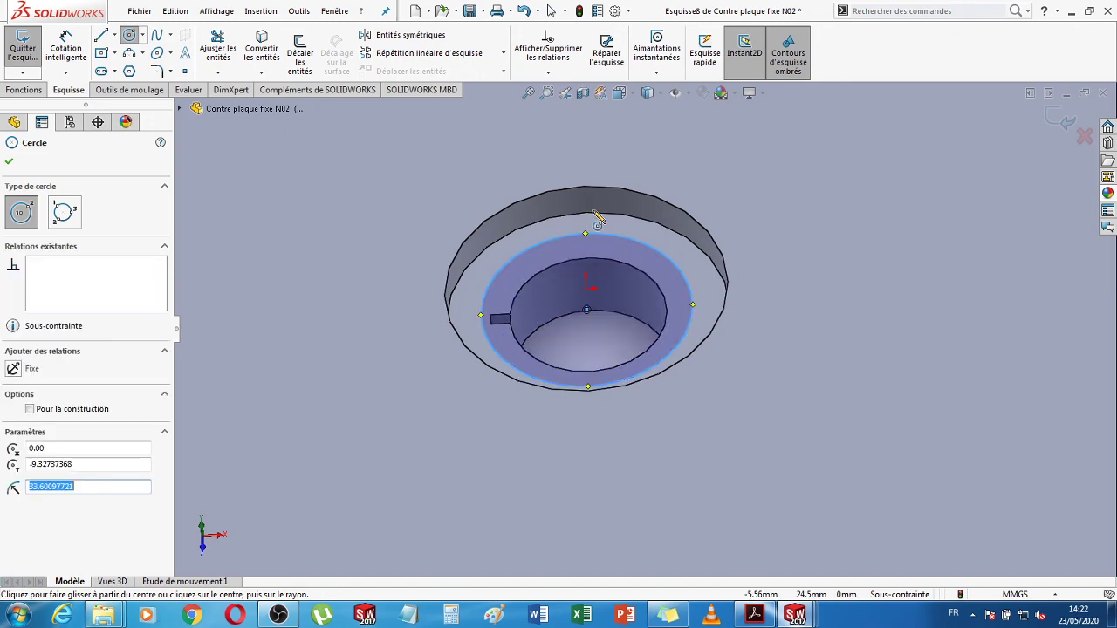
- View the sketch plane face-on and make the circle's center coincident with the origin
{"action": "left_click", "coordinate": [620, 94]}
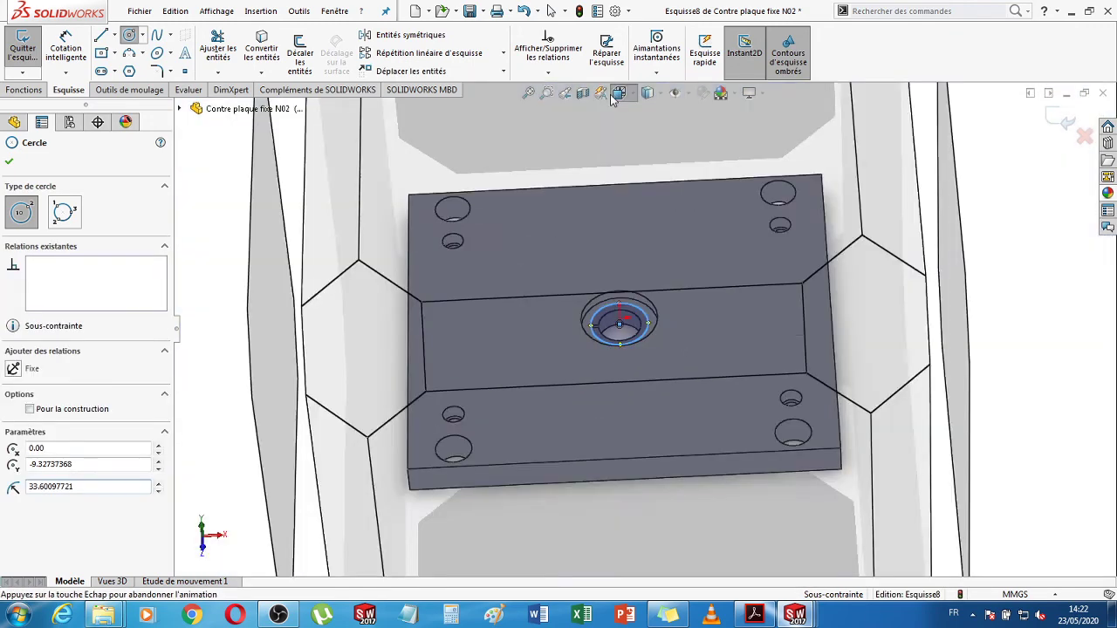
{"action": "left_click", "coordinate": [621, 94]}
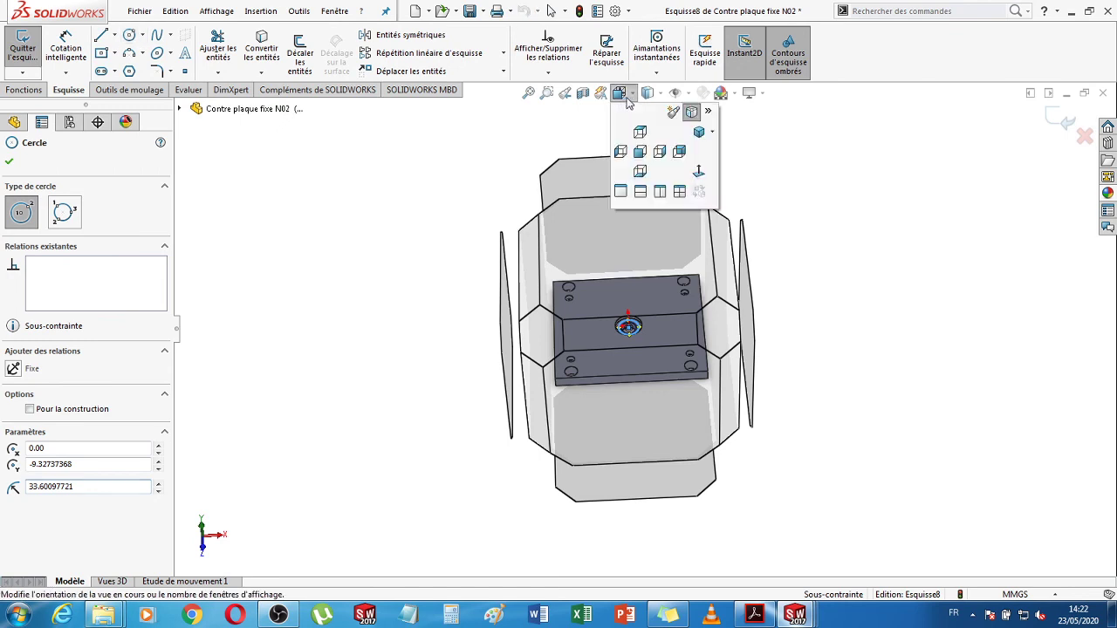
{"action": "left_click", "coordinate": [698, 172]}
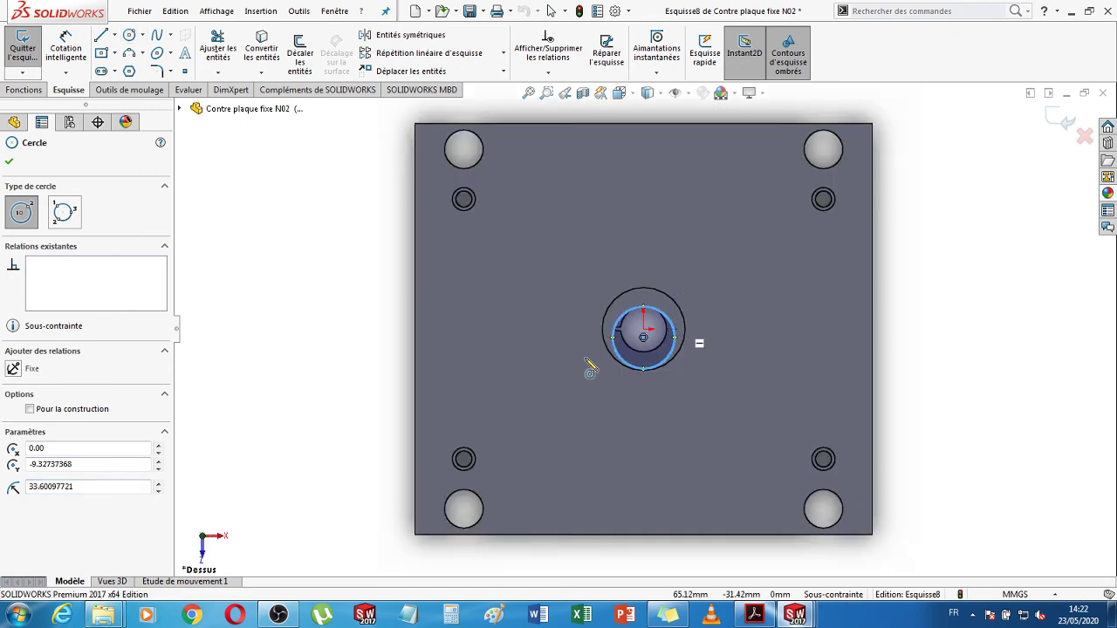
{"action": "scroll", "coordinate": [590, 366], "scroll_direction": "down", "scroll_amount": 3}
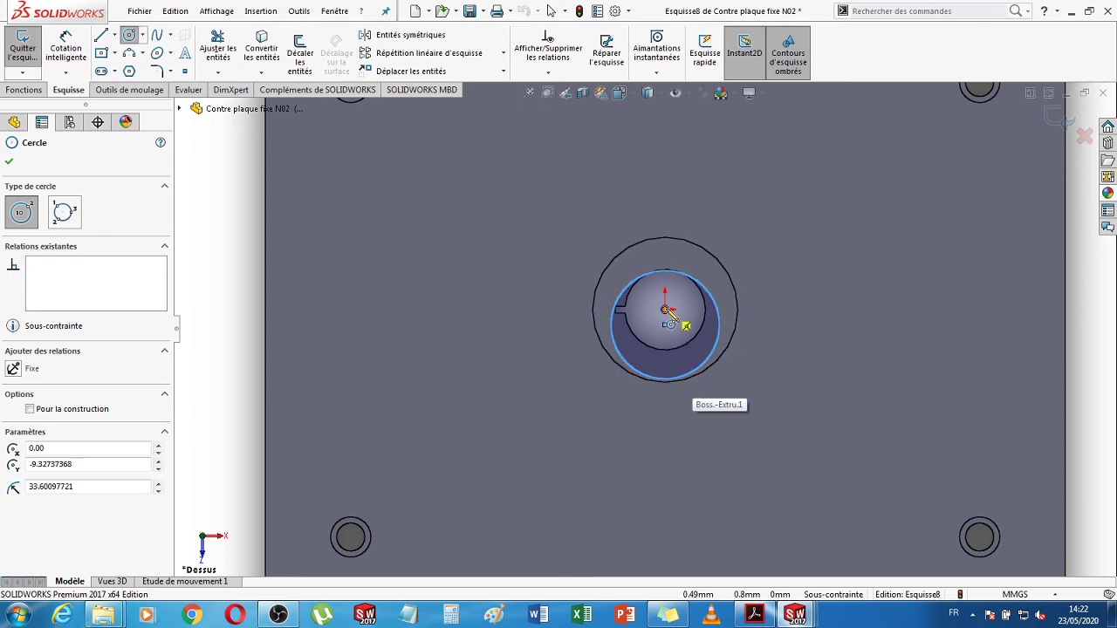
{"action": "key", "text": "Escape"}
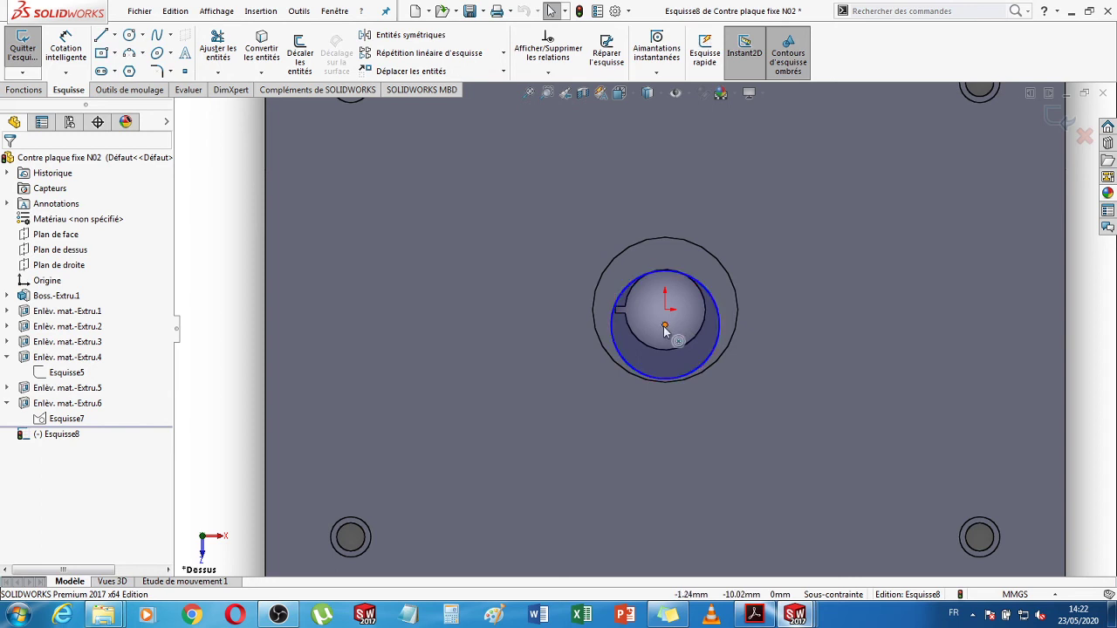
{"action": "left_click", "coordinate": [665, 324]}
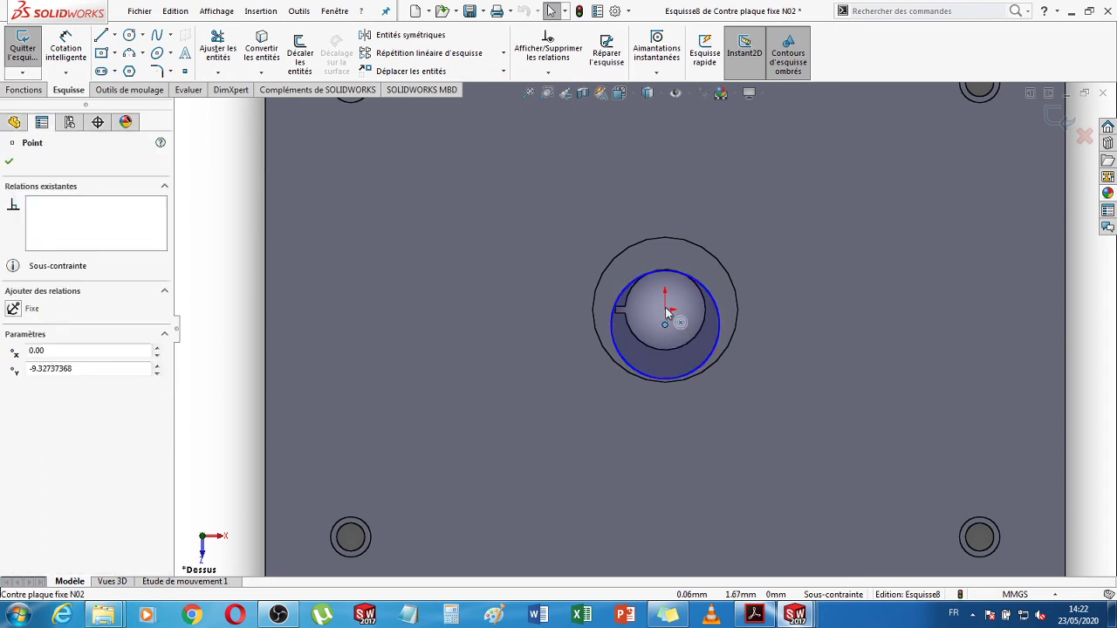
{"action": "left_click_drag", "start_coordinate": [667, 312], "coordinate": [665, 309]}
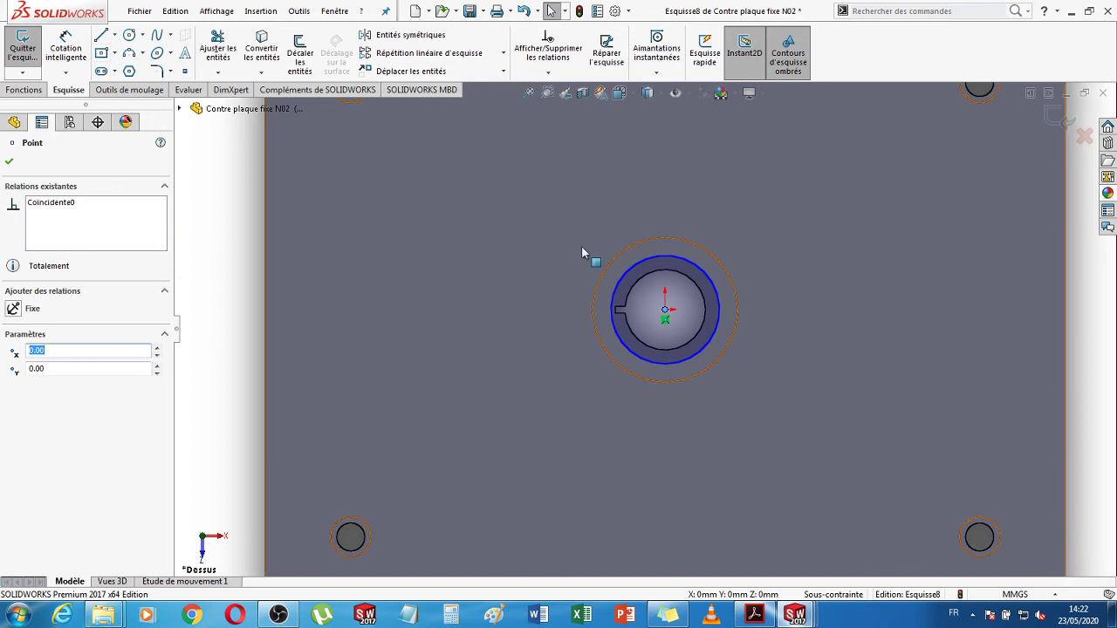
- Convert the circle to construction geometry and dimension its diameter at 71 mm
{"action": "left_click", "coordinate": [670, 260]}
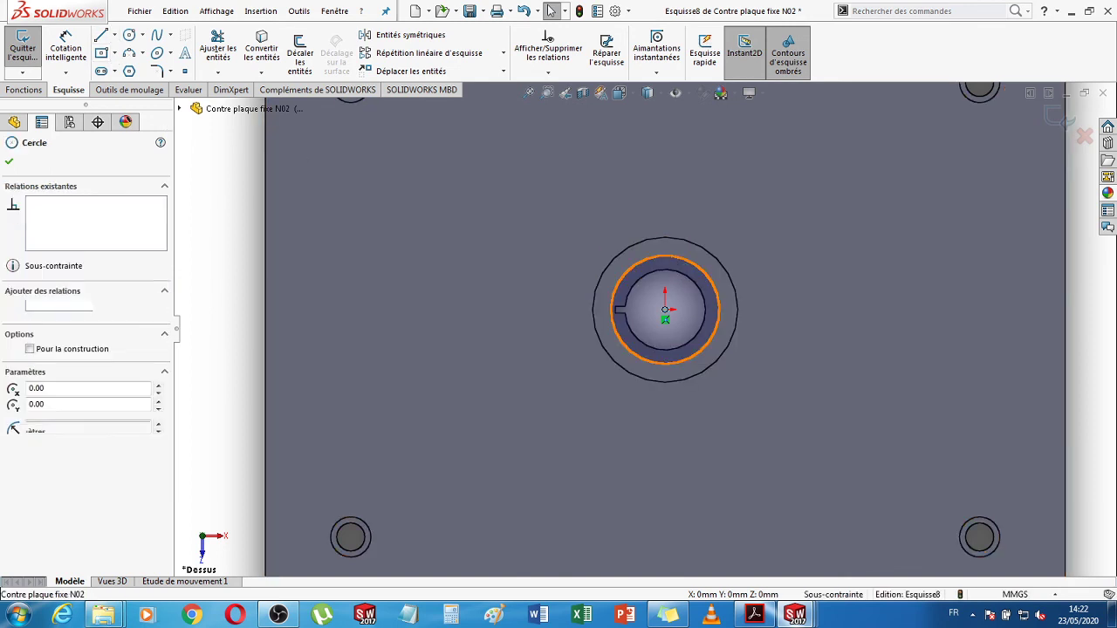
{"action": "left_click", "coordinate": [735, 221]}
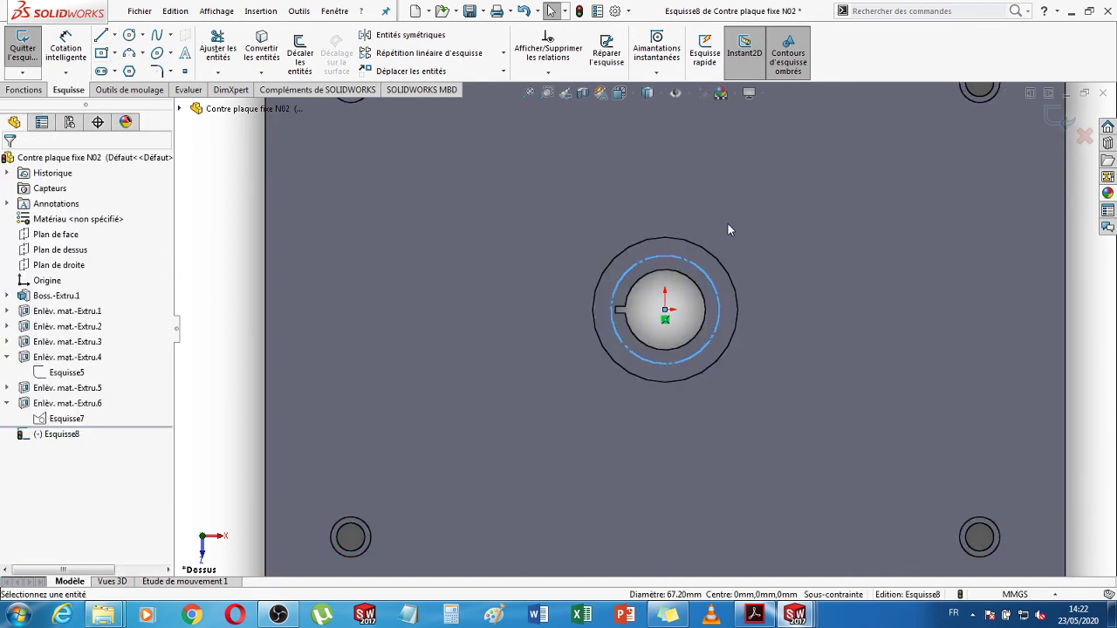
{"action": "left_click", "coordinate": [67, 44]}
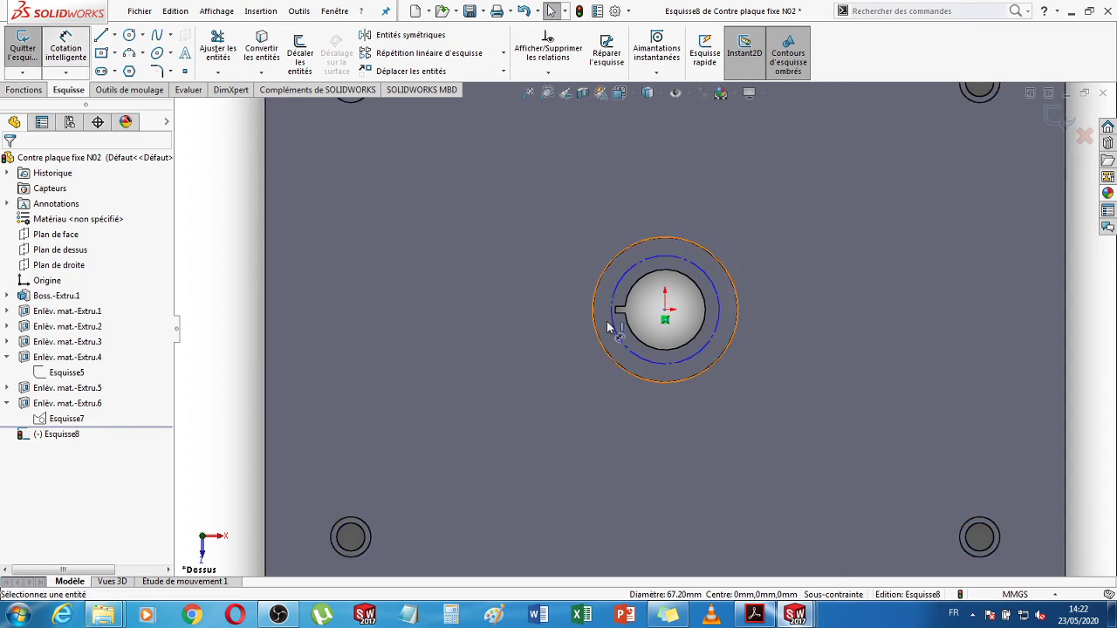
{"action": "left_click", "coordinate": [524, 266]}
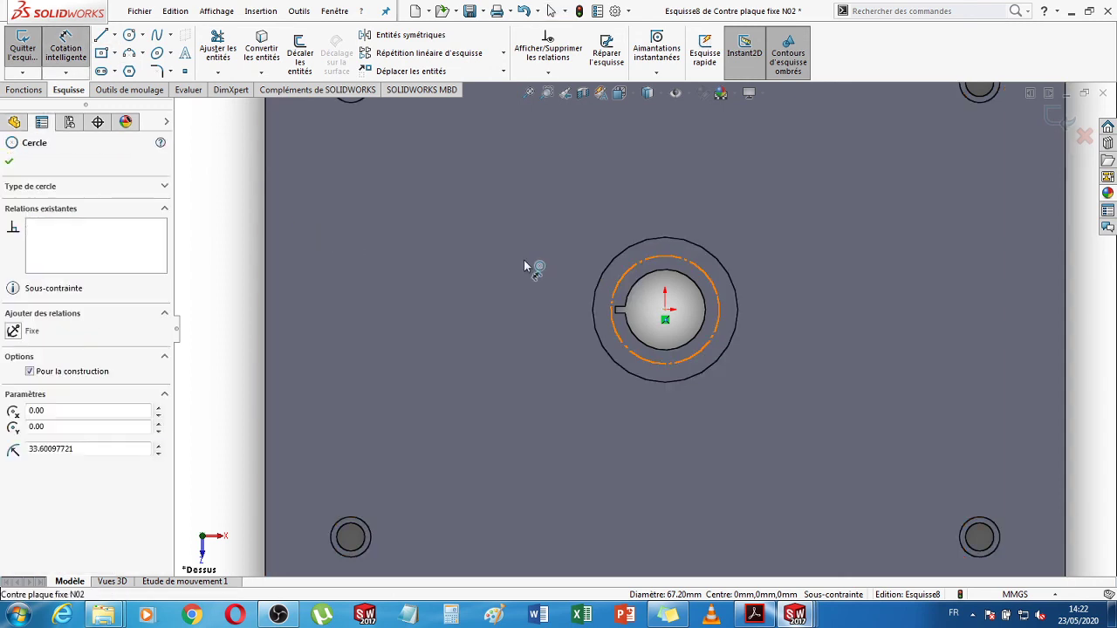
{"action": "left_click", "coordinate": [515, 265]}
{"action": "left_click", "coordinate": [515, 262]}
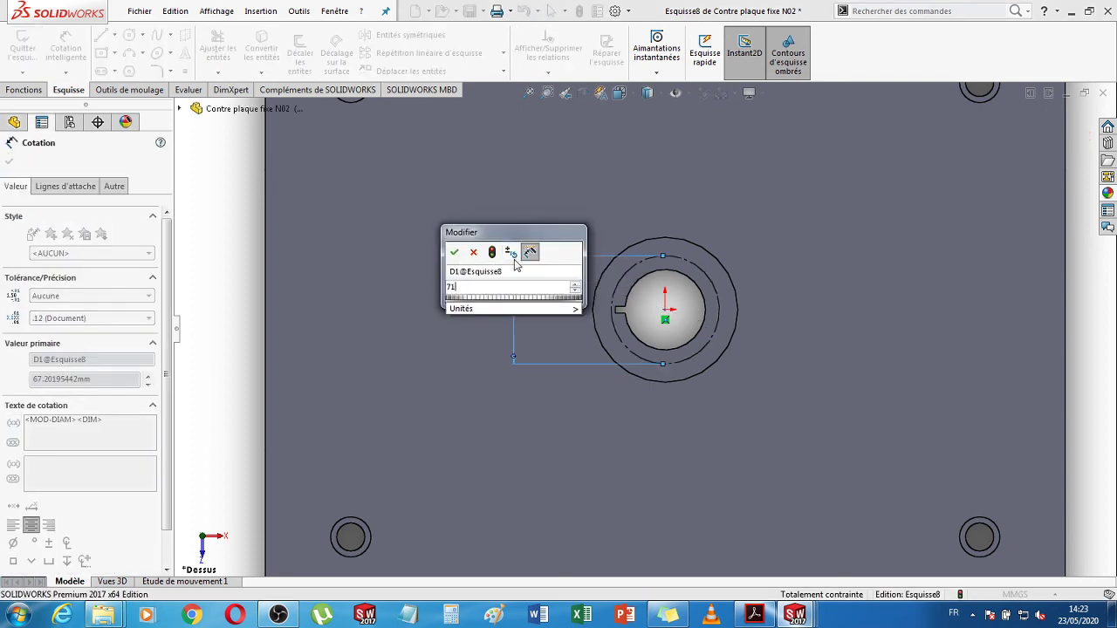
{"action": "key", "text": "Return"}
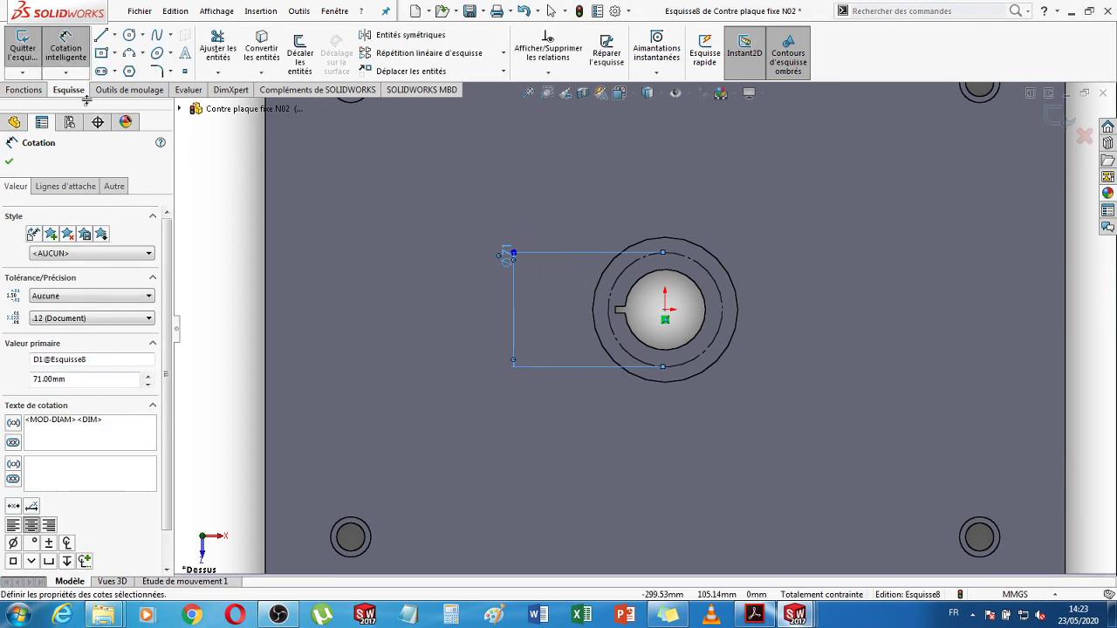
{"action": "left_click", "coordinate": [459, 241]}
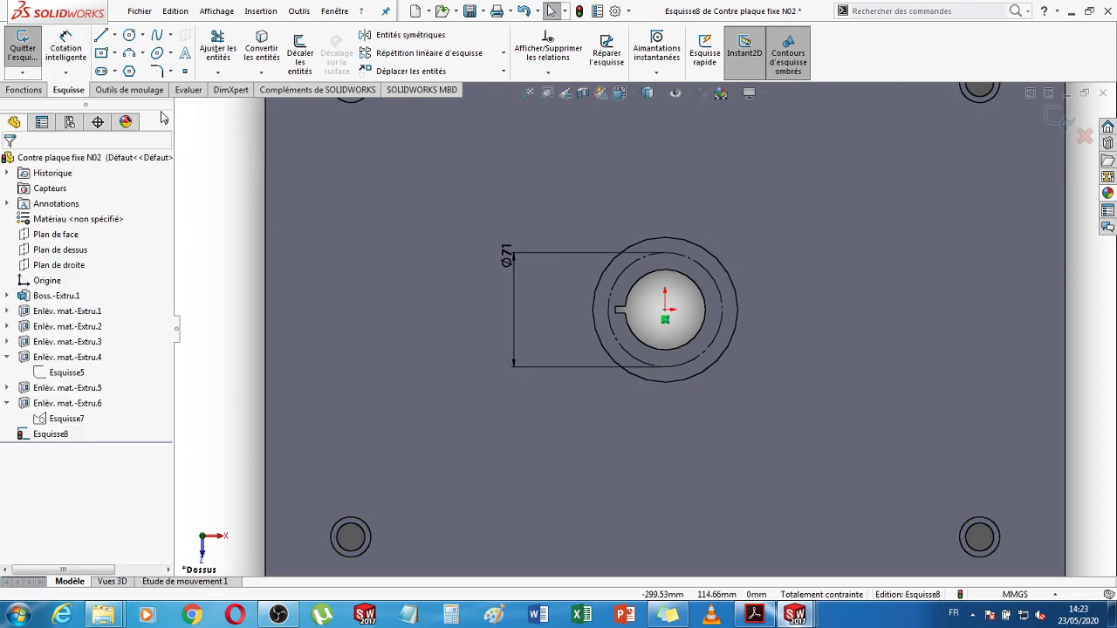
- Place sketch points on the upper and lower quadrants of the 71 mm construction circle and exit the sketch
{"action": "scroll", "coordinate": [628, 329], "scroll_direction": "up", "scroll_amount": 2}
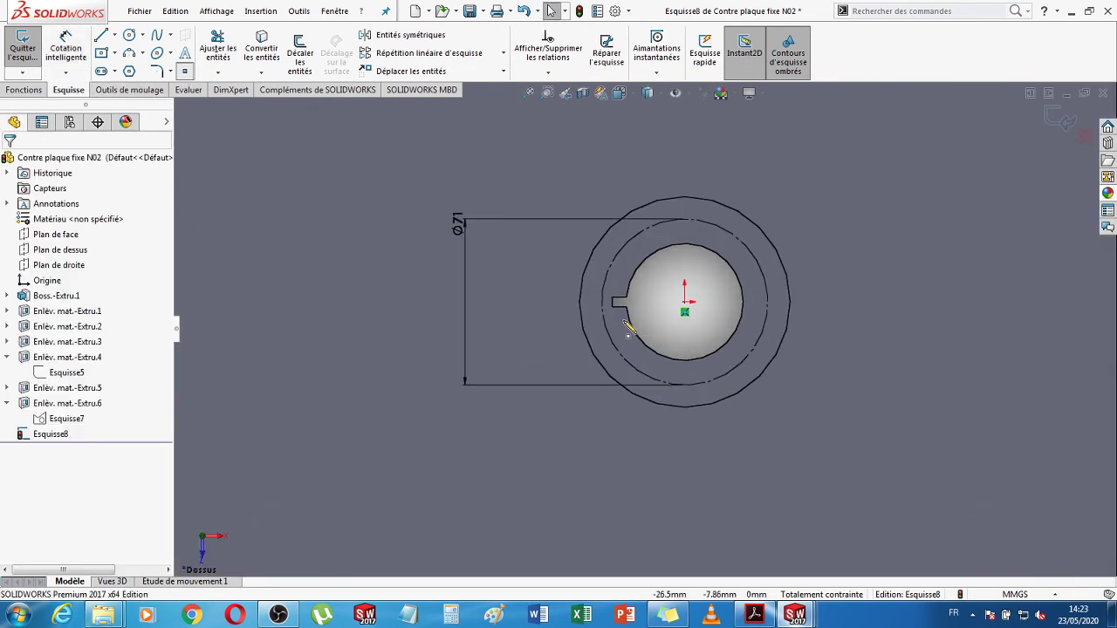
{"action": "scroll", "coordinate": [628, 330], "scroll_direction": "up", "scroll_amount": 2}
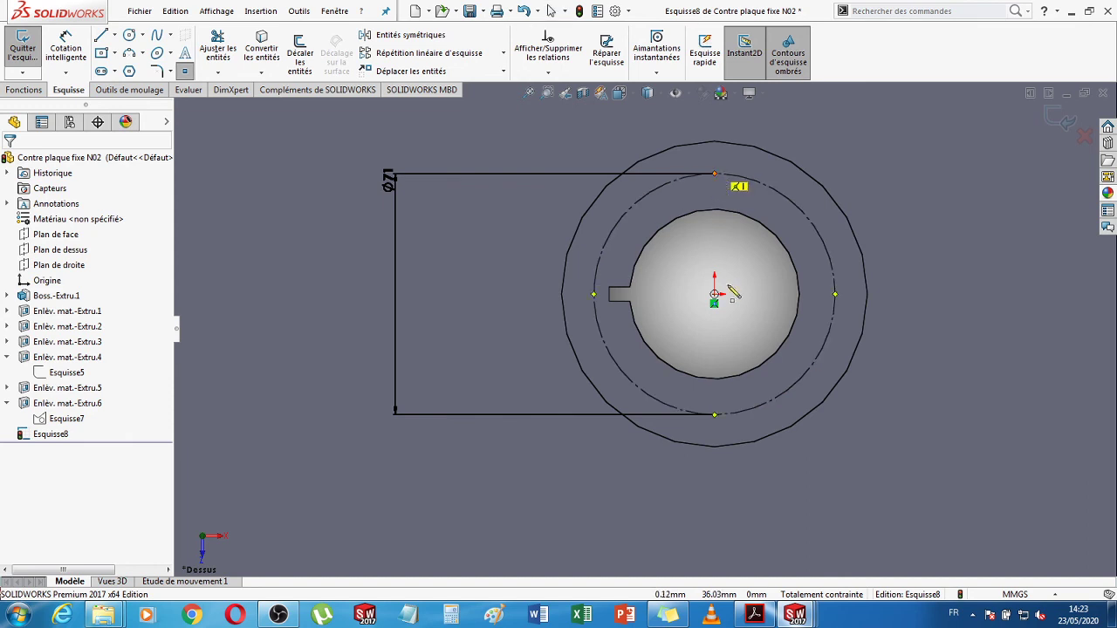
{"action": "left_click", "coordinate": [714, 174]}
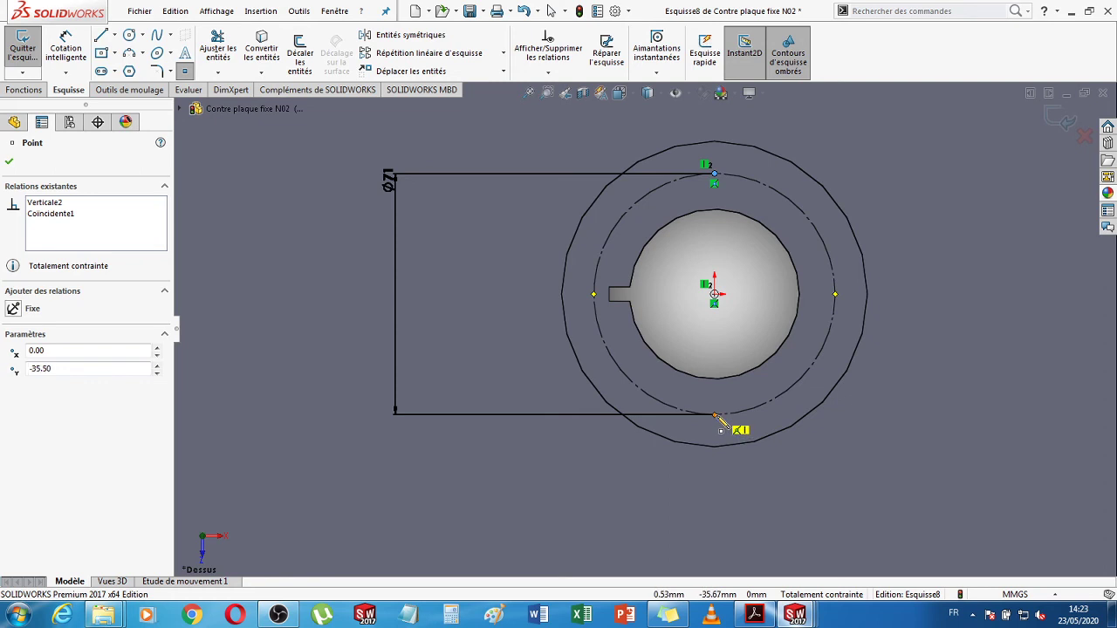
{"action": "left_click", "coordinate": [714, 417]}
{"action": "key", "text": "Escape"}
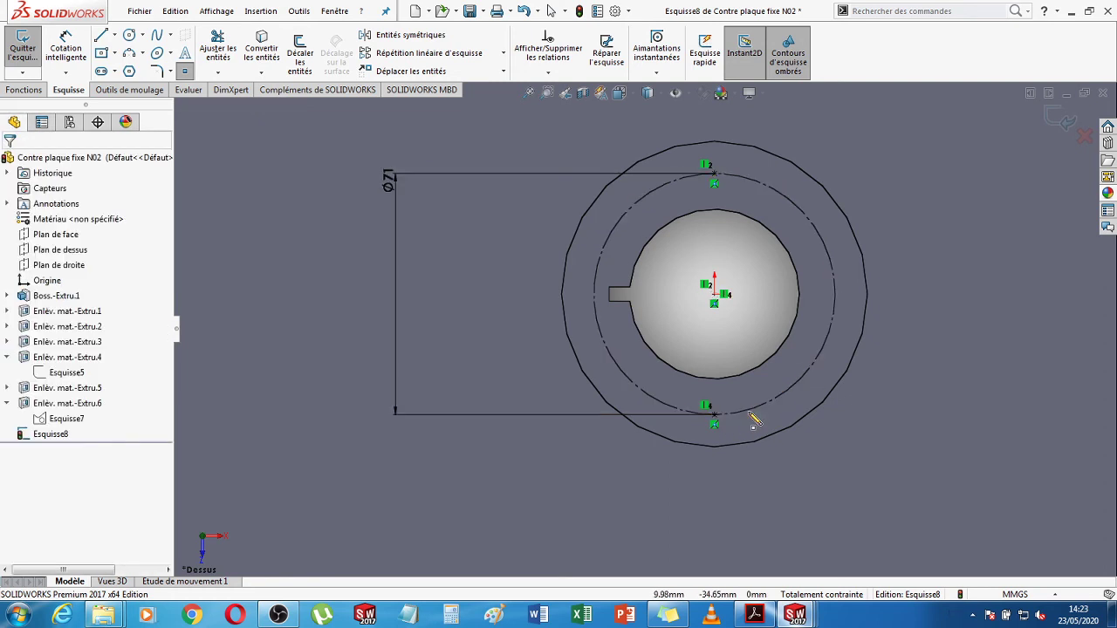
{"action": "scroll", "coordinate": [807, 388], "scroll_direction": "up", "scroll_amount": 6}
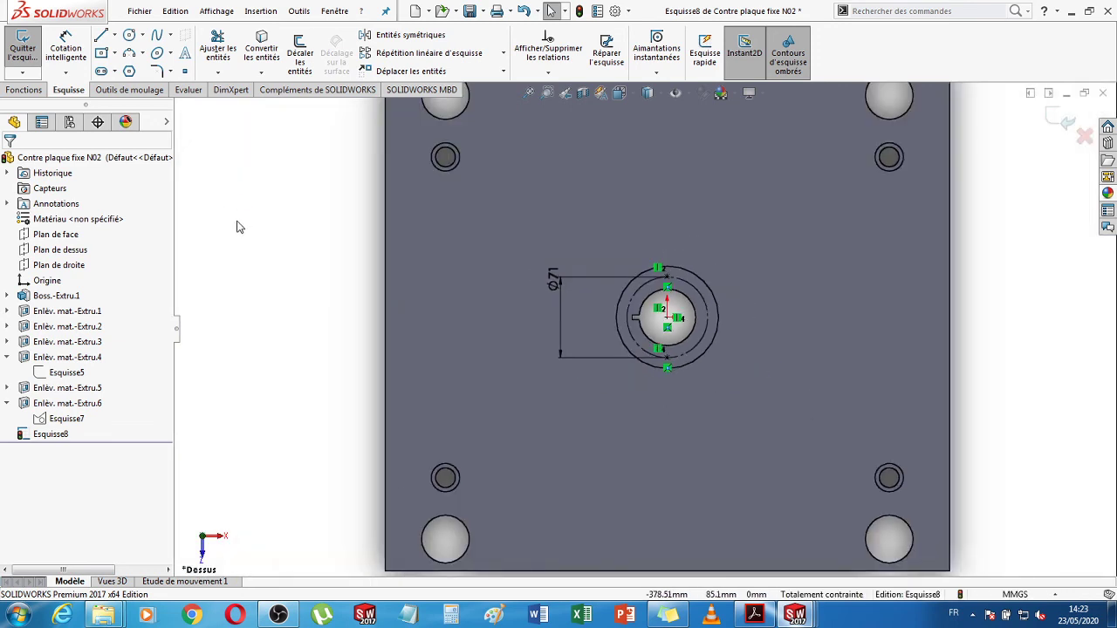
{"action": "left_click", "coordinate": [1061, 127]}
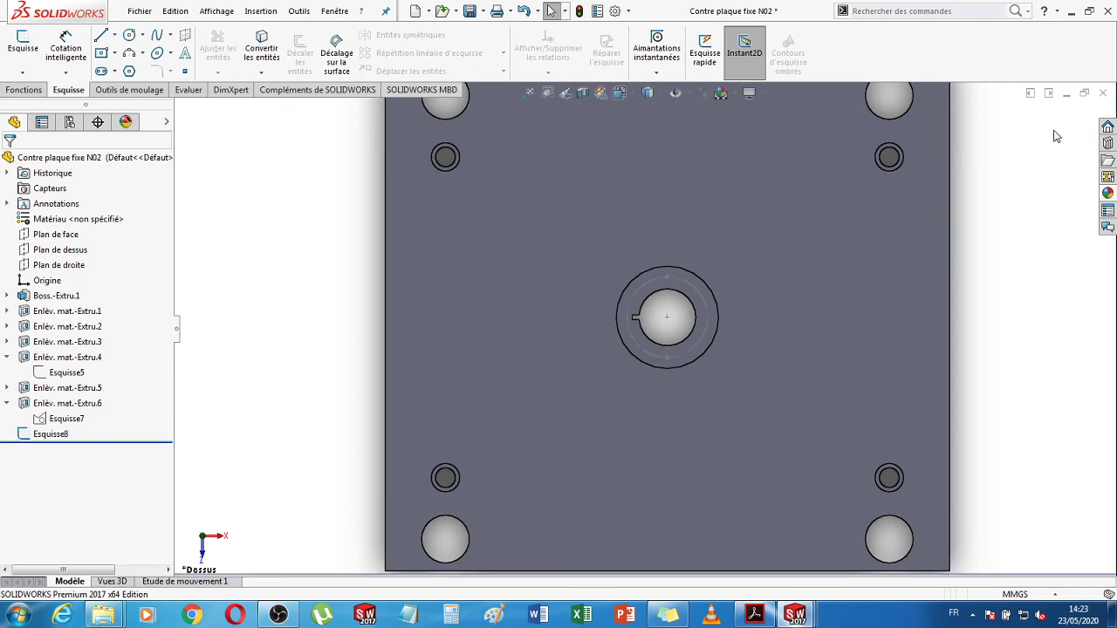
- Start a Hole Wizard tapped hole with standard ISO, type Trous taraudés and size M8
{"action": "middle_click_drag", "start_coordinate": [300, 299], "coordinate": [391, 290]}
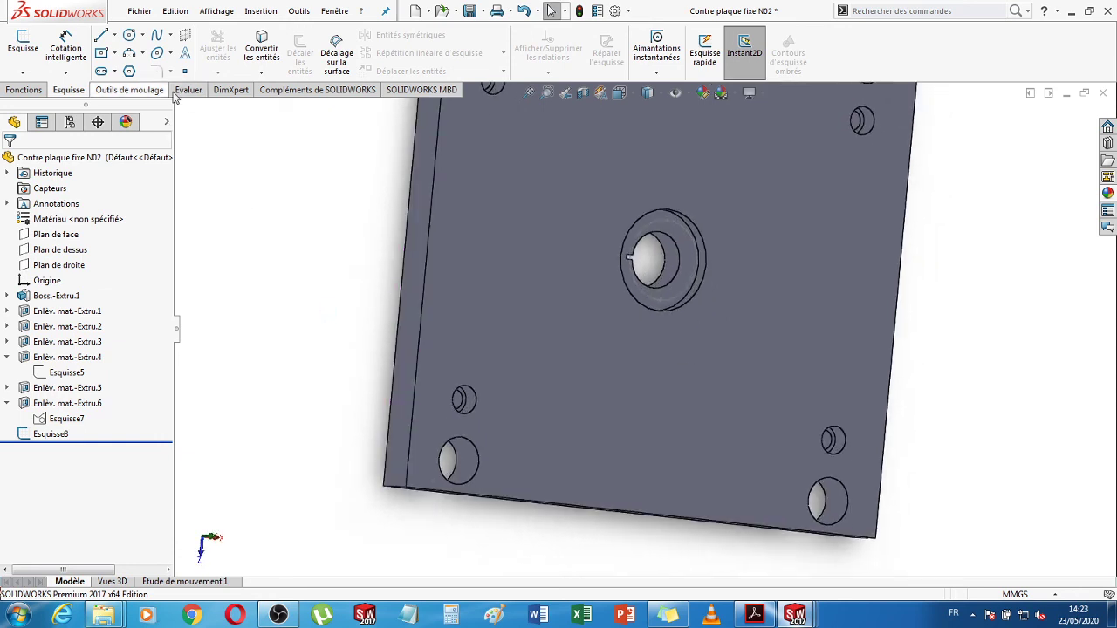
{"action": "left_click", "coordinate": [26, 91]}
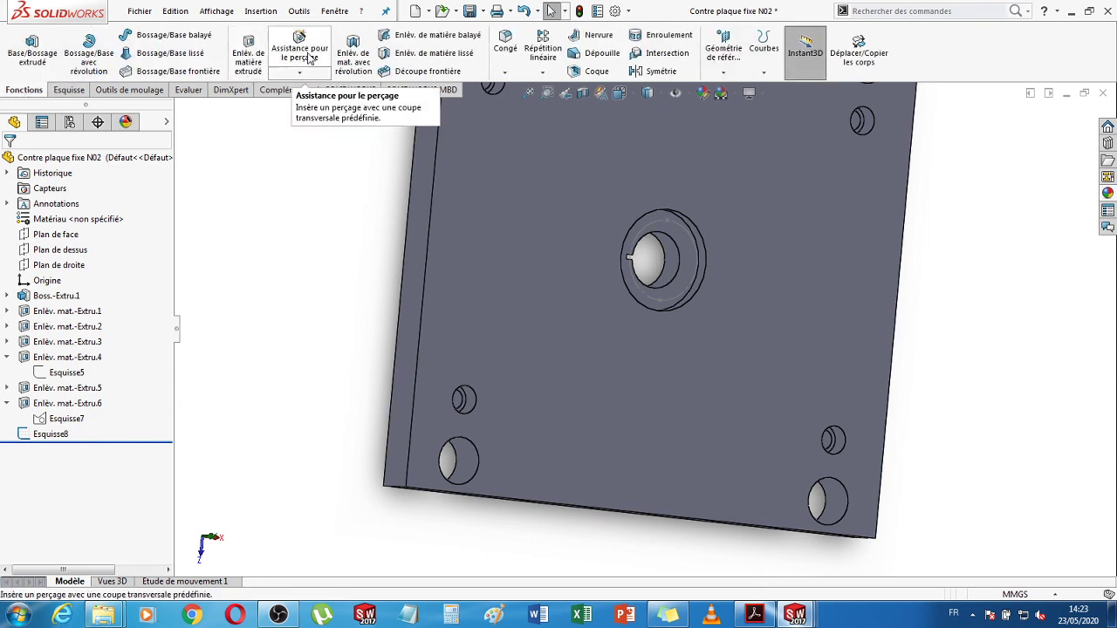
{"action": "left_click", "coordinate": [308, 57]}
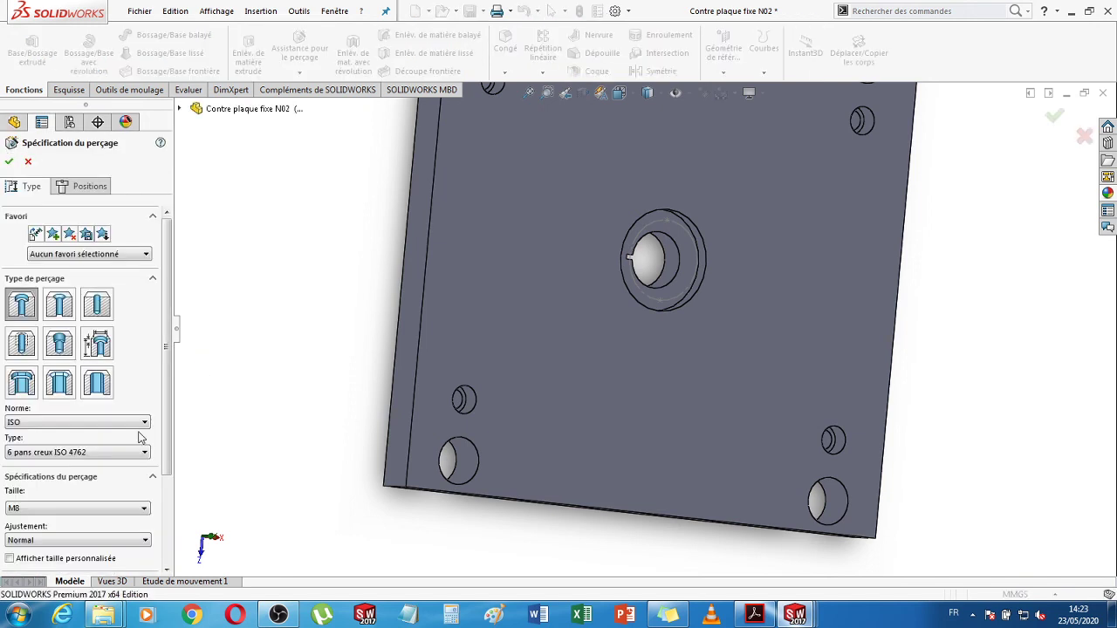
{"action": "left_click", "coordinate": [23, 343]}
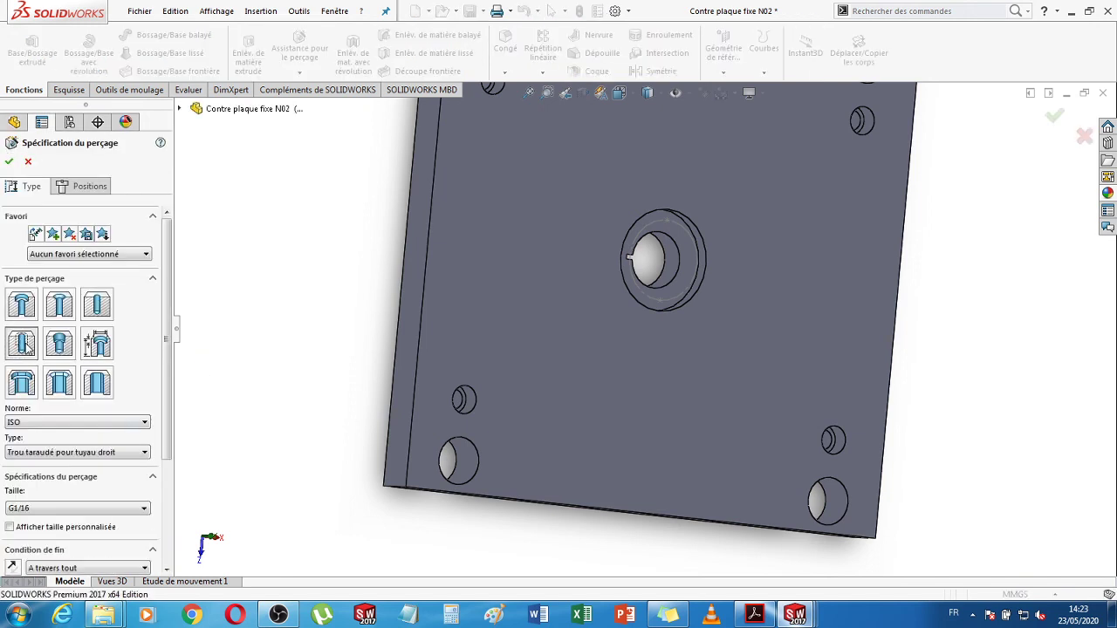
{"action": "scroll", "coordinate": [103, 392], "scroll_direction": "down", "scroll_amount": 3}
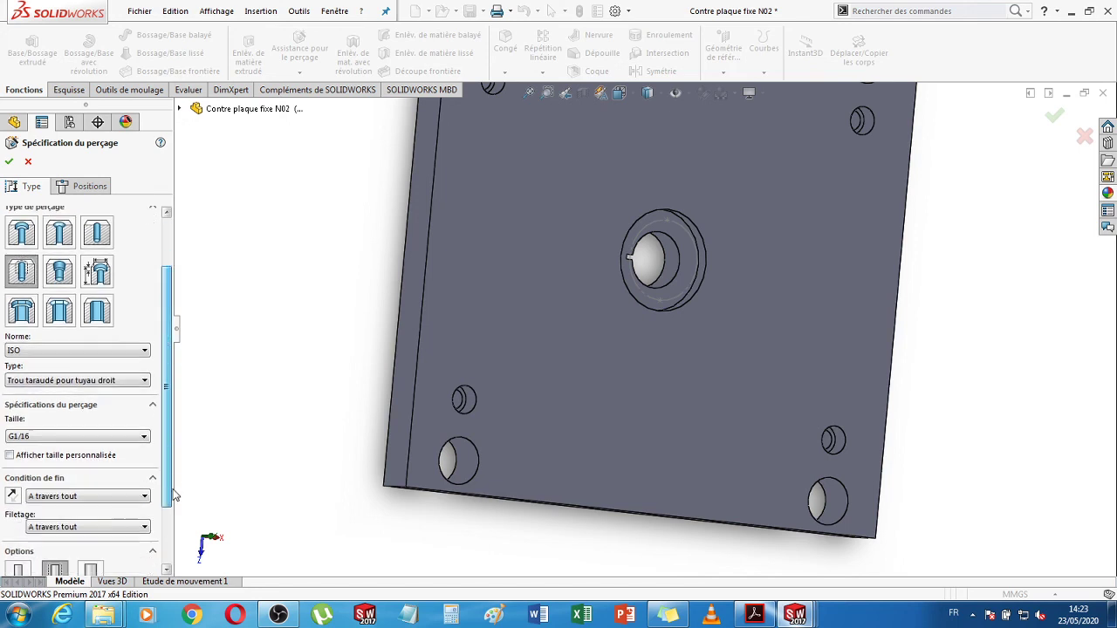
{"action": "left_click", "coordinate": [98, 381]}
{"action": "left_click", "coordinate": [56, 415]}
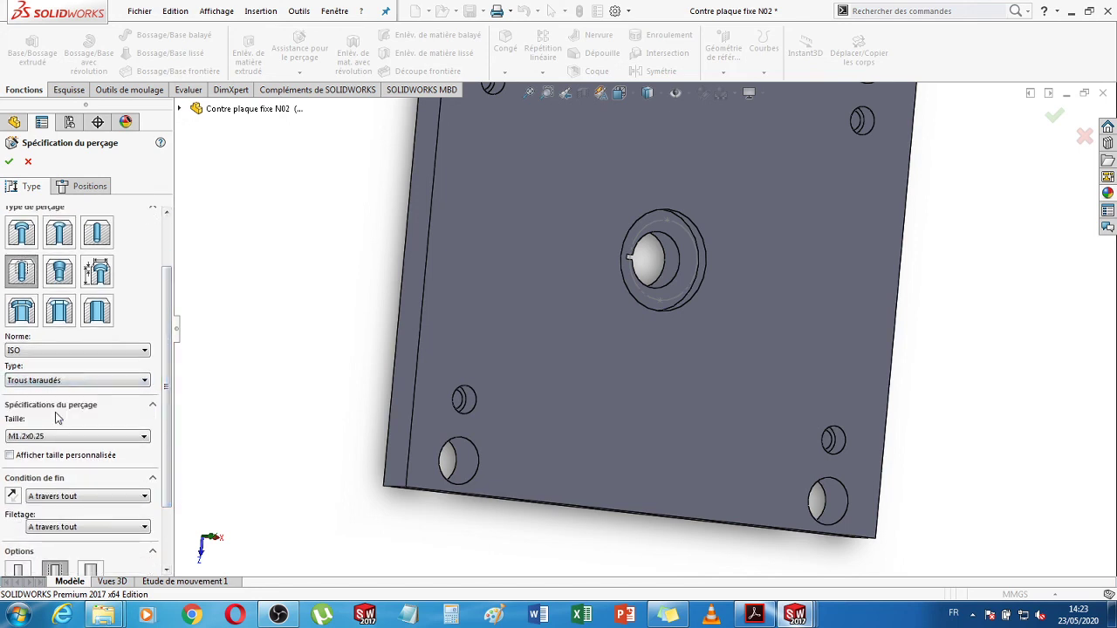
{"action": "left_click", "coordinate": [97, 437]}
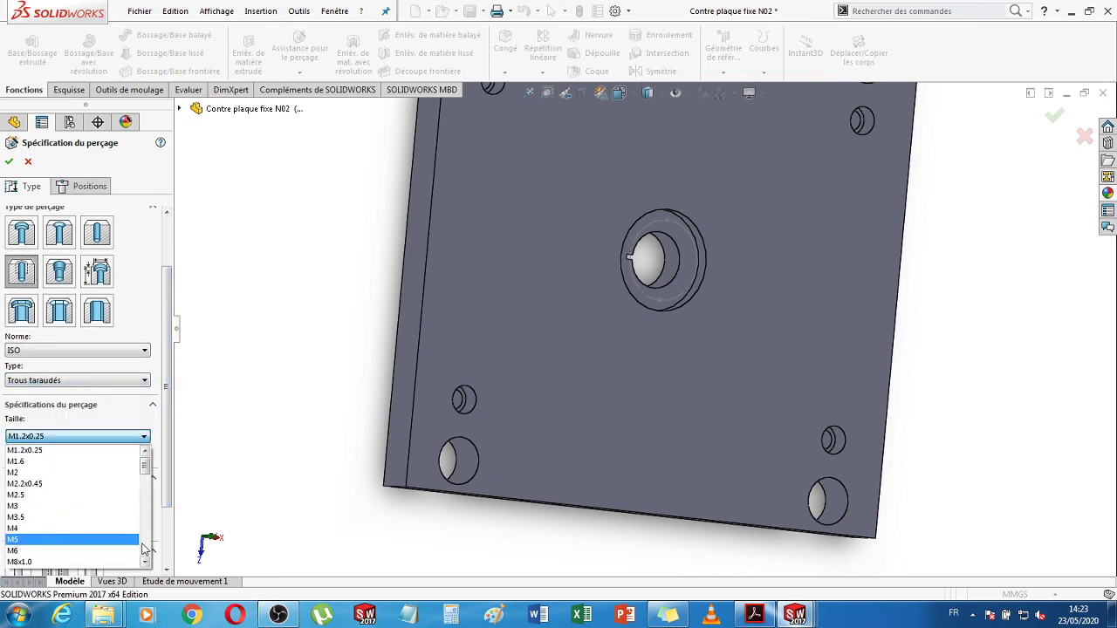
{"action": "scroll", "coordinate": [91, 515], "scroll_direction": "down", "scroll_amount": 3}
{"action": "left_click", "coordinate": [48, 461]}
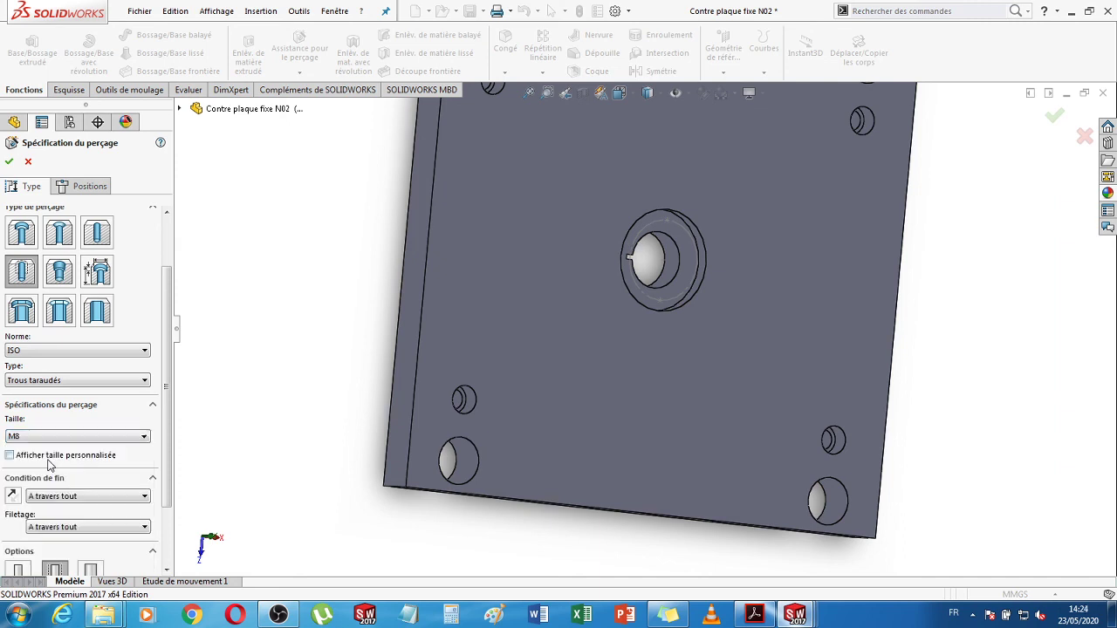
- Set the tapped hole's end condition to blind (Borgne), keeping the size at M8
{"action": "scroll", "coordinate": [137, 495], "scroll_direction": "down", "scroll_amount": 3}
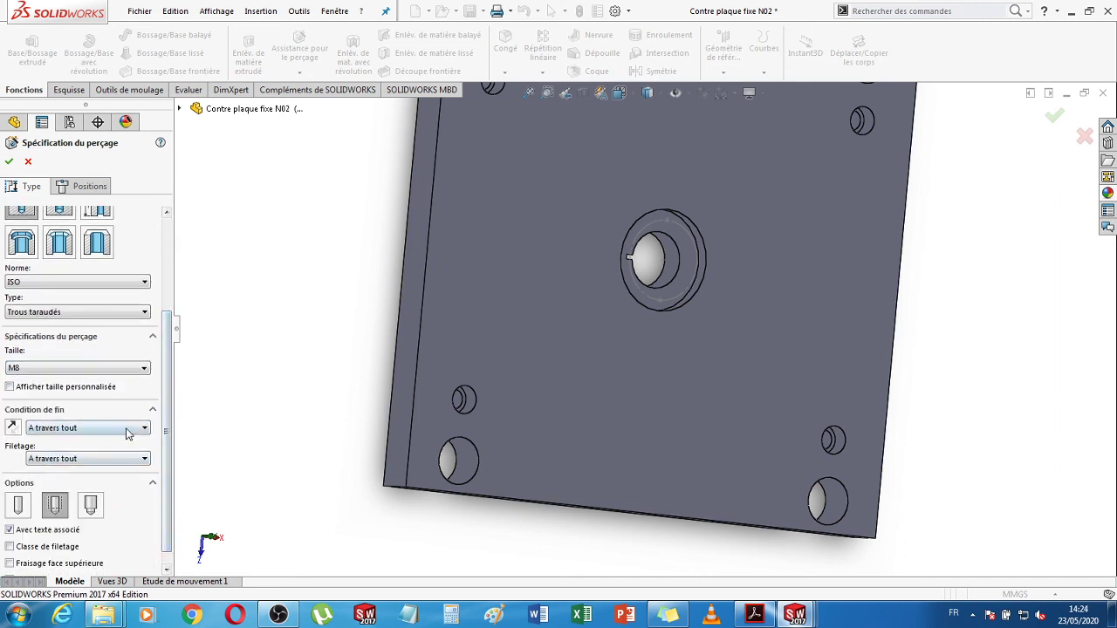
{"action": "left_click", "coordinate": [128, 427]}
{"action": "left_click", "coordinate": [111, 440]}
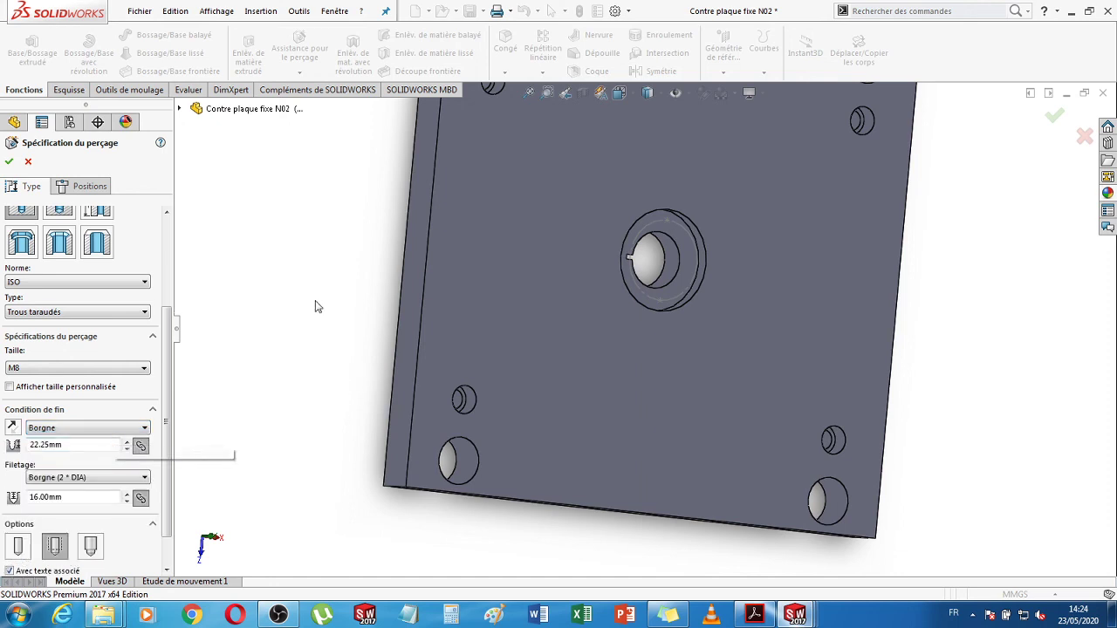
{"action": "mouse_move", "coordinate": [317, 305]}
{"action": "middle_mouse_down"}
{"action": "mouse_move", "coordinate": [356, 343]}
{"action": "mouse_move", "coordinate": [329, 304]}
{"action": "middle_mouse_up"}
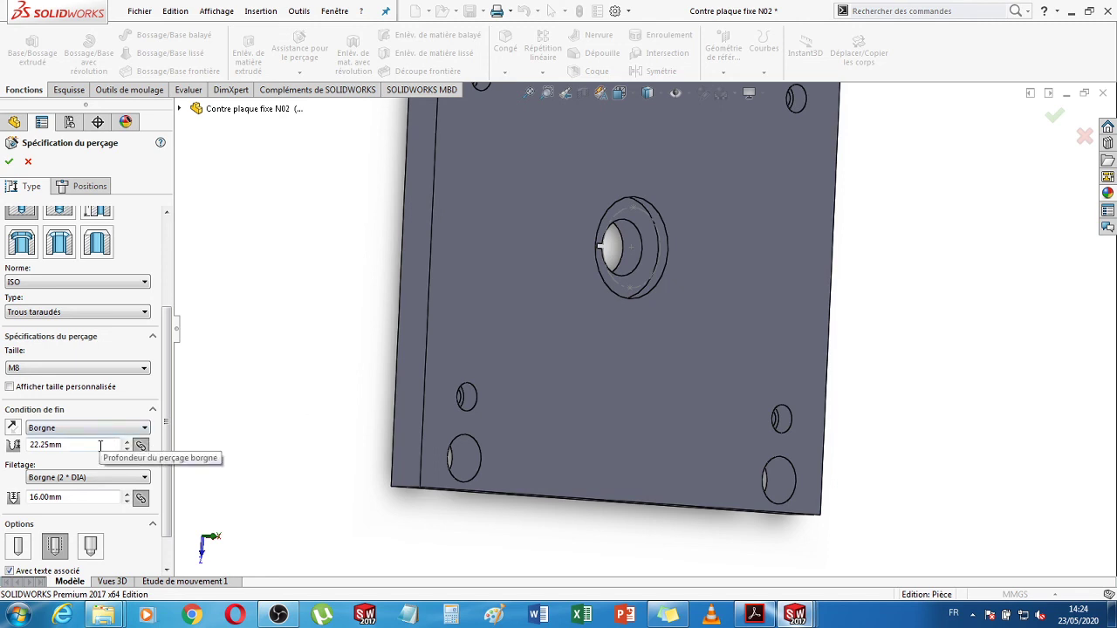
{"action": "left_click", "coordinate": [125, 368]}
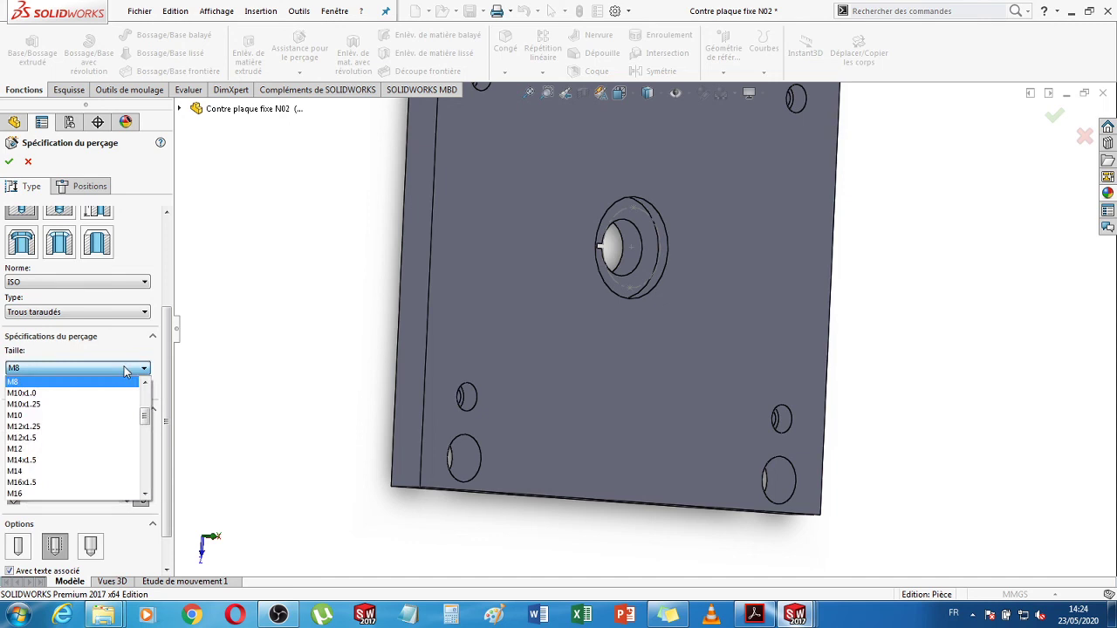
{"action": "left_click", "coordinate": [146, 383]}
{"action": "left_click", "coordinate": [146, 384]}
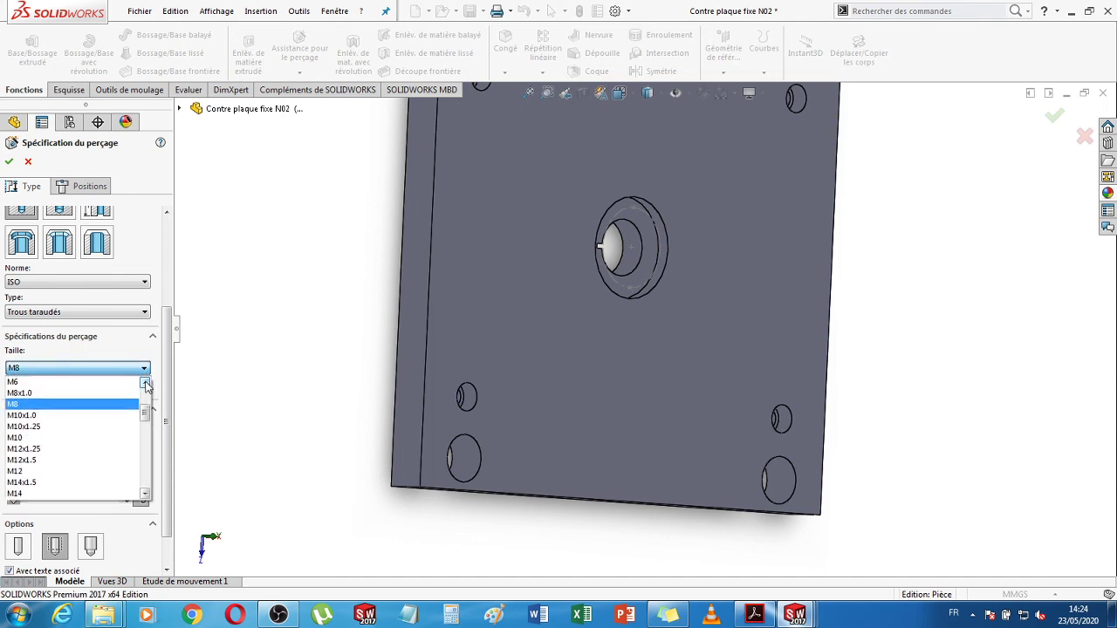
{"action": "left_click", "coordinate": [44, 404]}
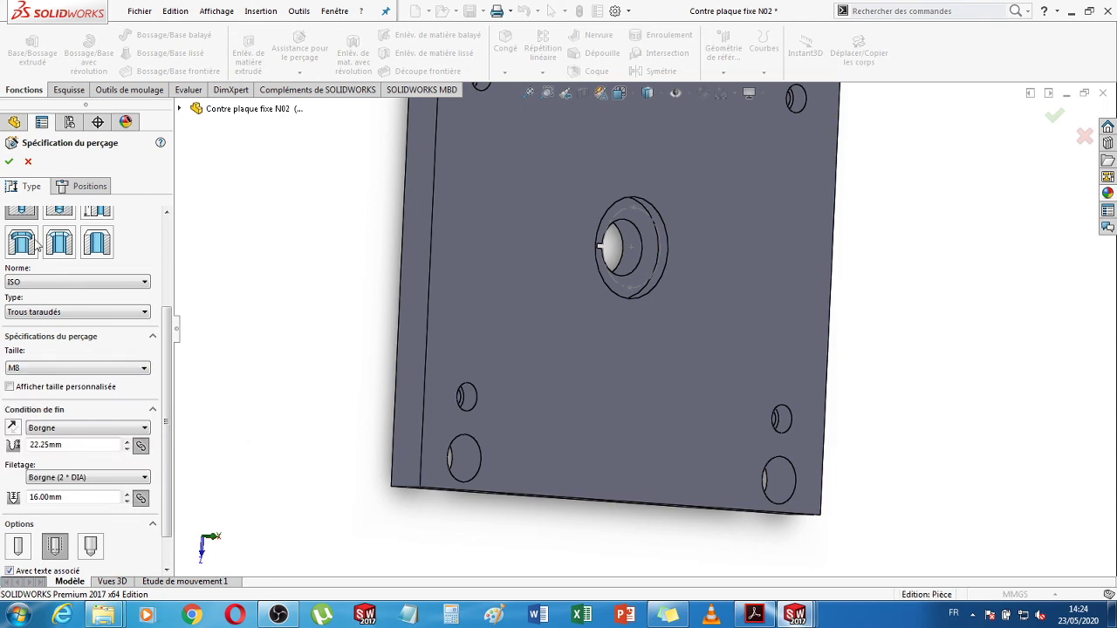
- Position the tapped holes on the recess floor at the two points of the 71 mm circle and create them
{"action": "left_click", "coordinate": [87, 186]}
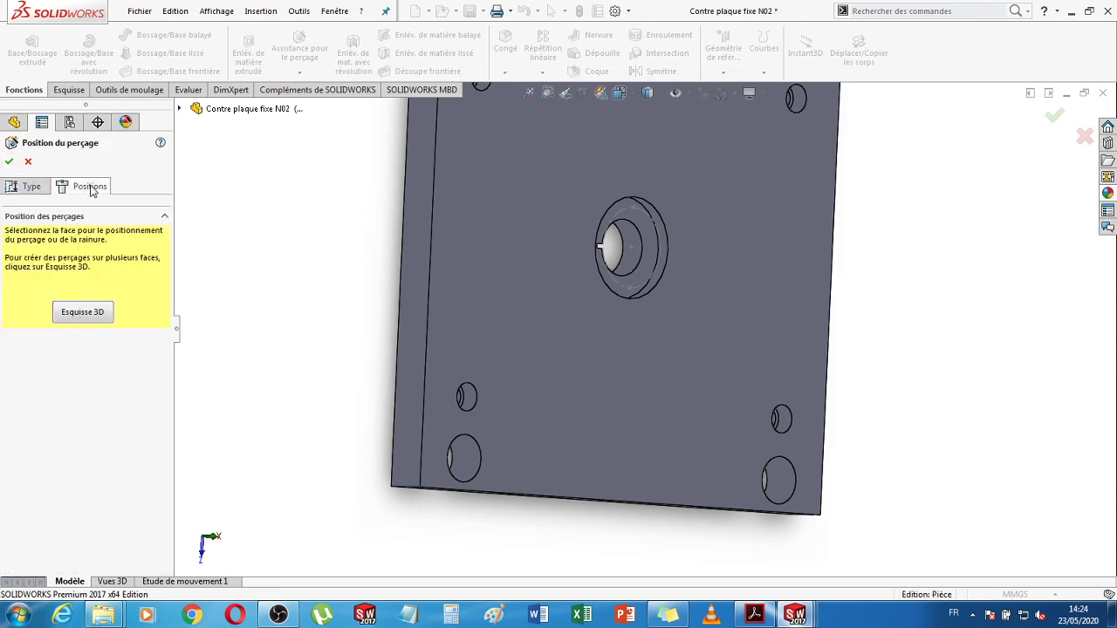
{"action": "left_click", "coordinate": [643, 230]}
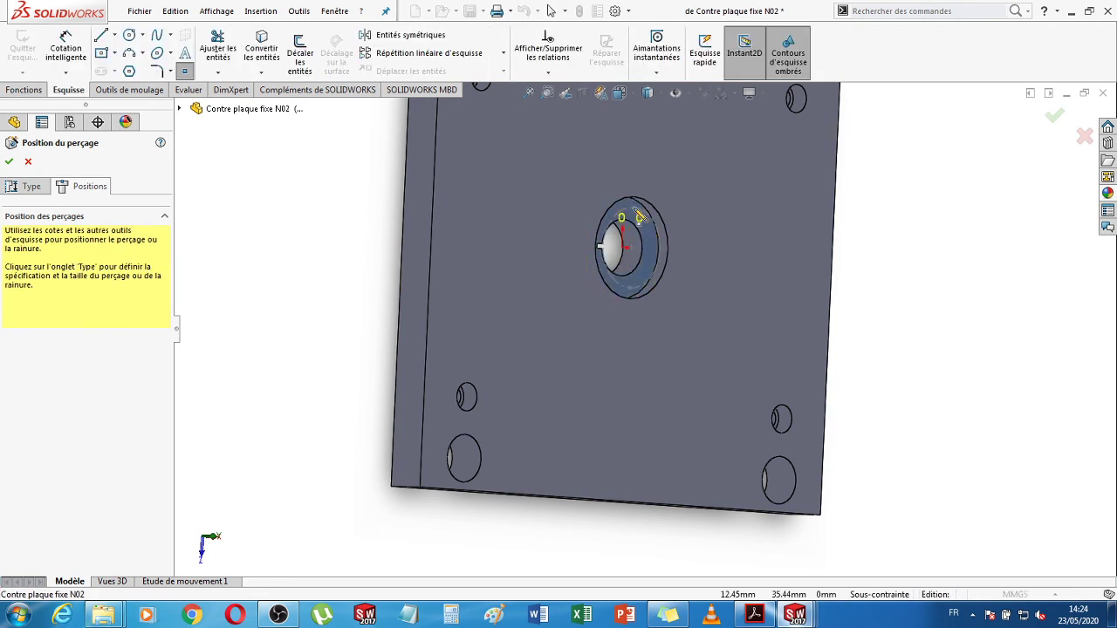
{"action": "left_click", "coordinate": [631, 289]}
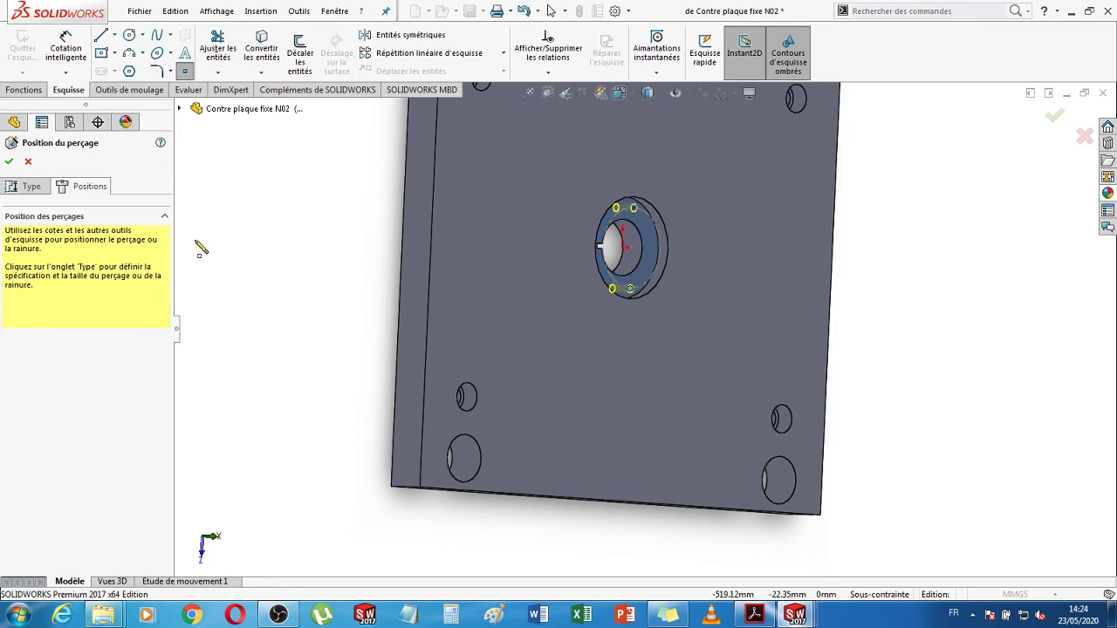
{"action": "left_click", "coordinate": [9, 163]}
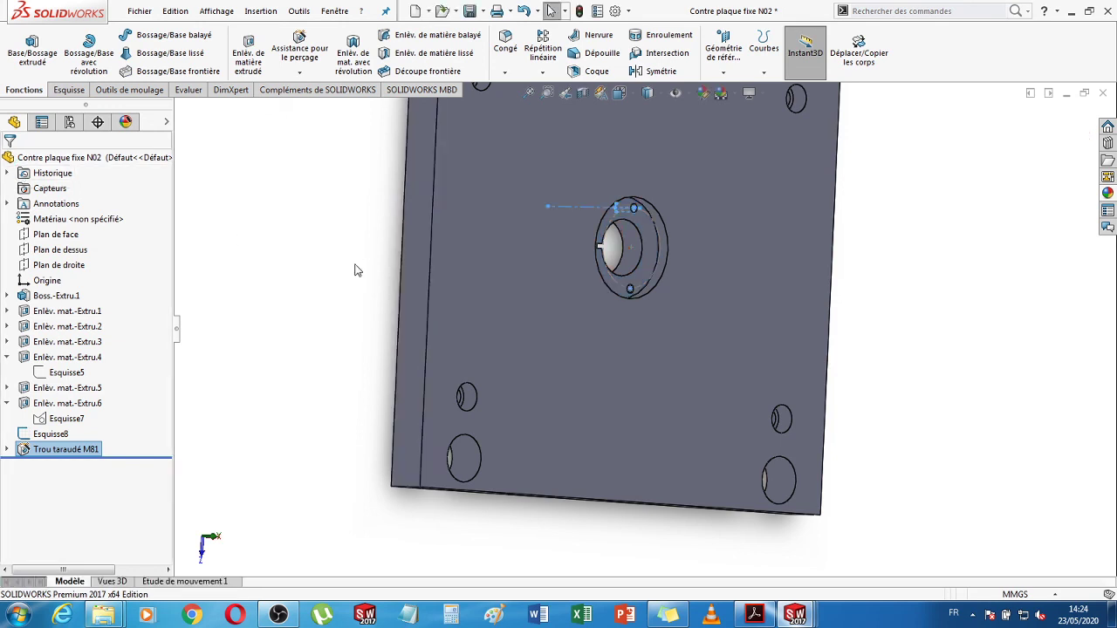
- Turn the plate edge-on and switch its display style to wireframe
{"action": "middle_click_drag", "start_coordinate": [435, 296], "coordinate": [630, 180]}
{"action": "left_click", "coordinate": [806, 303]}
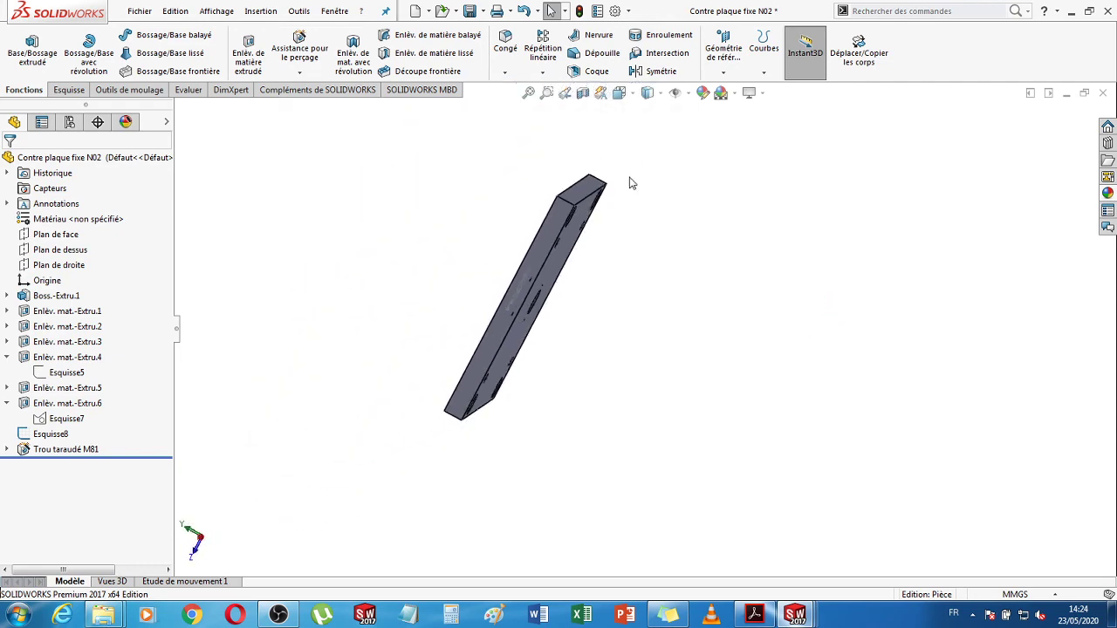
{"action": "left_click", "coordinate": [627, 94]}
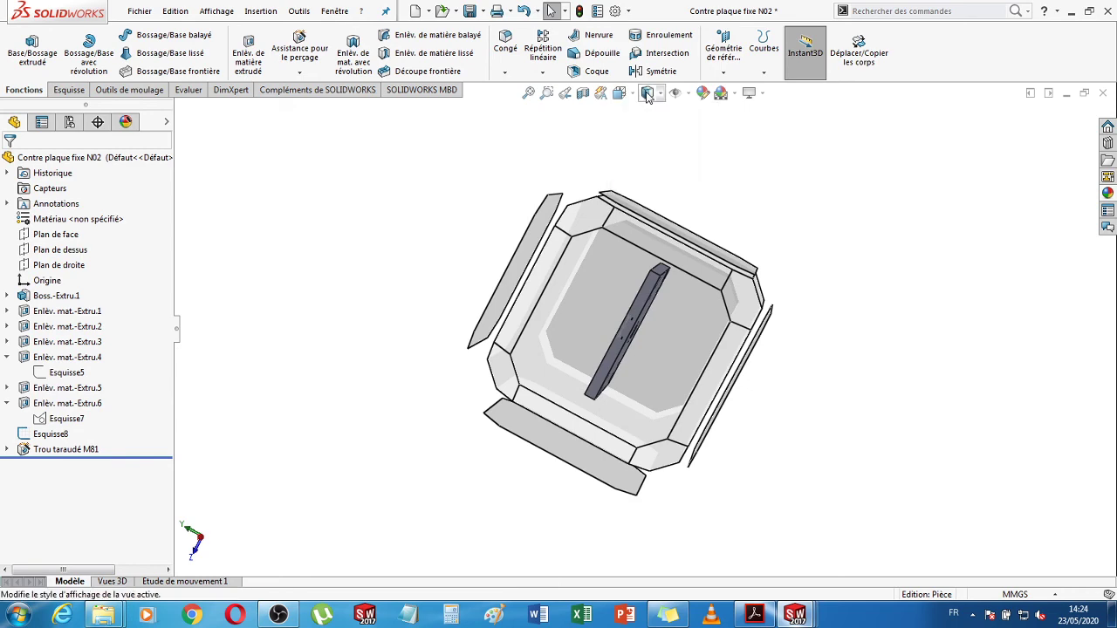
{"action": "left_click", "coordinate": [646, 94]}
{"action": "left_click", "coordinate": [648, 192]}
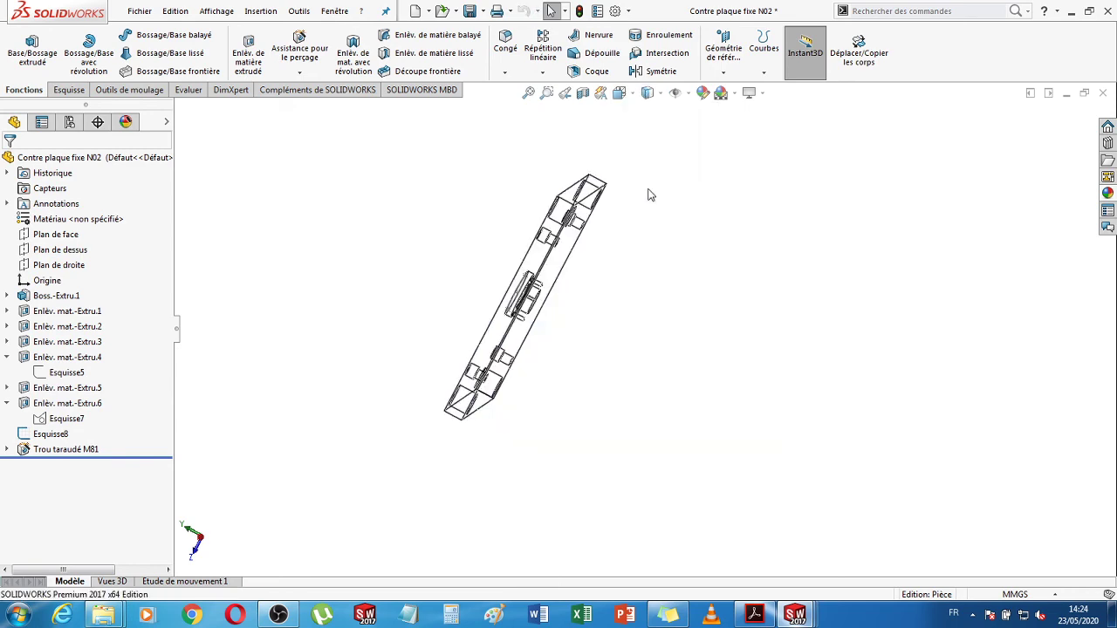
- Examine the tapped holes' depth relative to the plate thickness in the front view and at an angle
{"action": "middle_click_drag", "start_coordinate": [607, 294], "coordinate": [660, 314]}
{"action": "scroll", "coordinate": [660, 314], "scroll_direction": "up", "scroll_amount": 3}
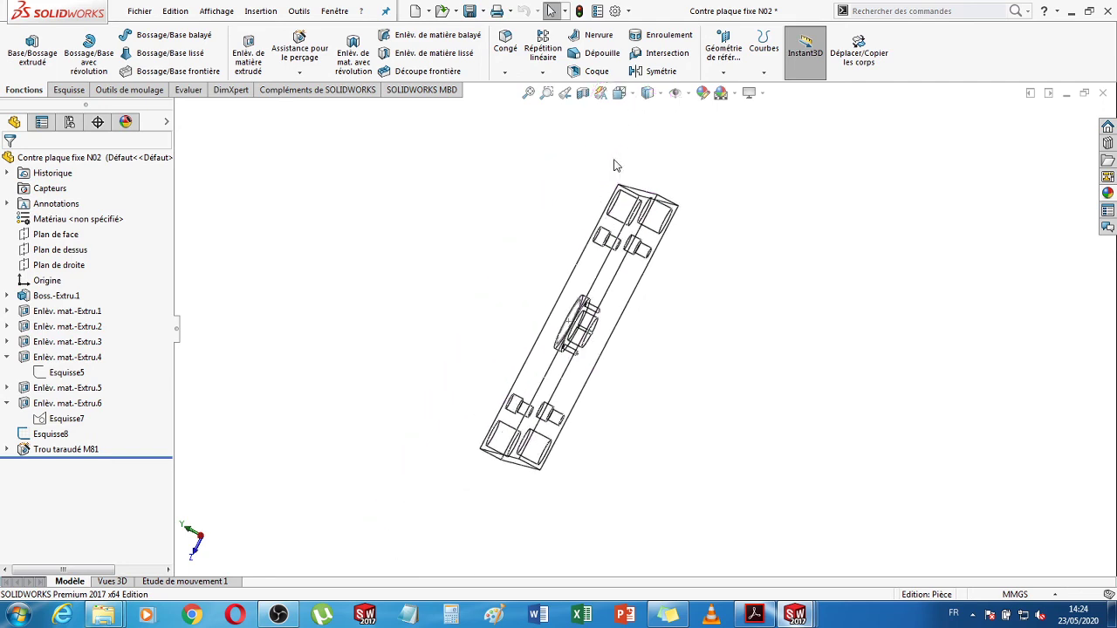
{"action": "left_click", "coordinate": [622, 93]}
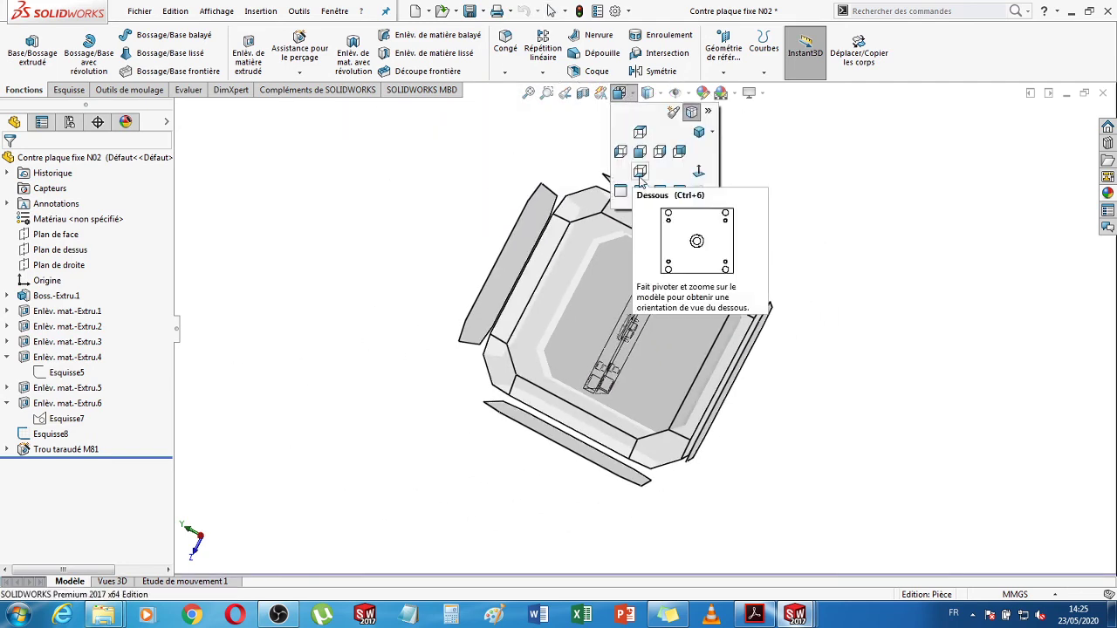
{"action": "left_click", "coordinate": [639, 152]}
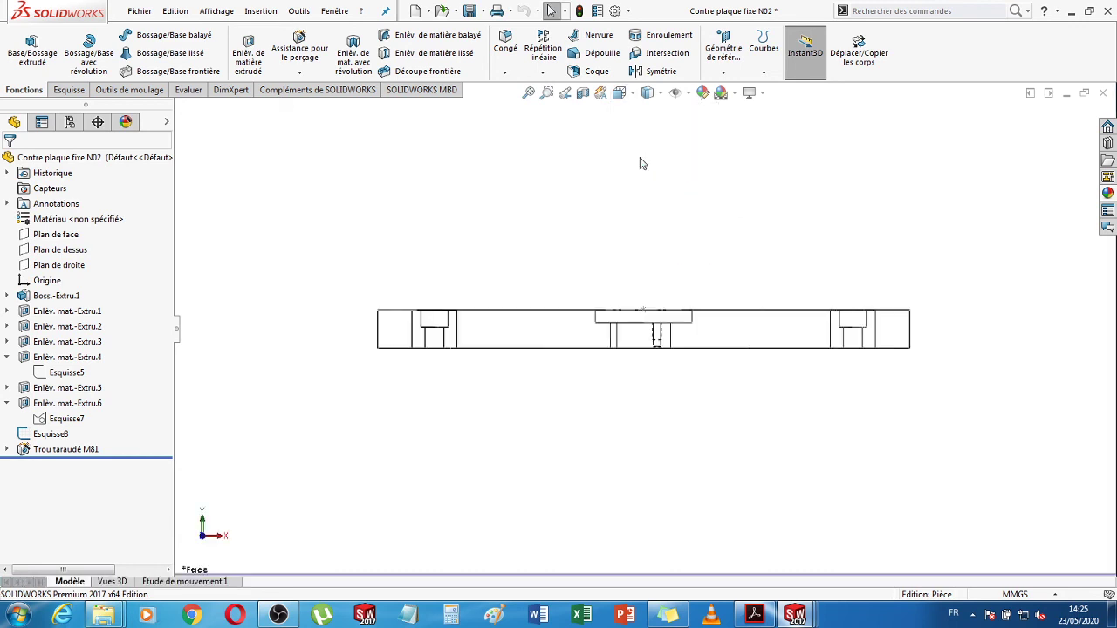
{"action": "mouse_move", "coordinate": [655, 401]}
{"action": "middle_mouse_down"}
{"action": "mouse_move", "coordinate": [668, 399]}
{"action": "mouse_move", "coordinate": [637, 398]}
{"action": "mouse_move", "coordinate": [663, 419]}
{"action": "middle_mouse_up"}
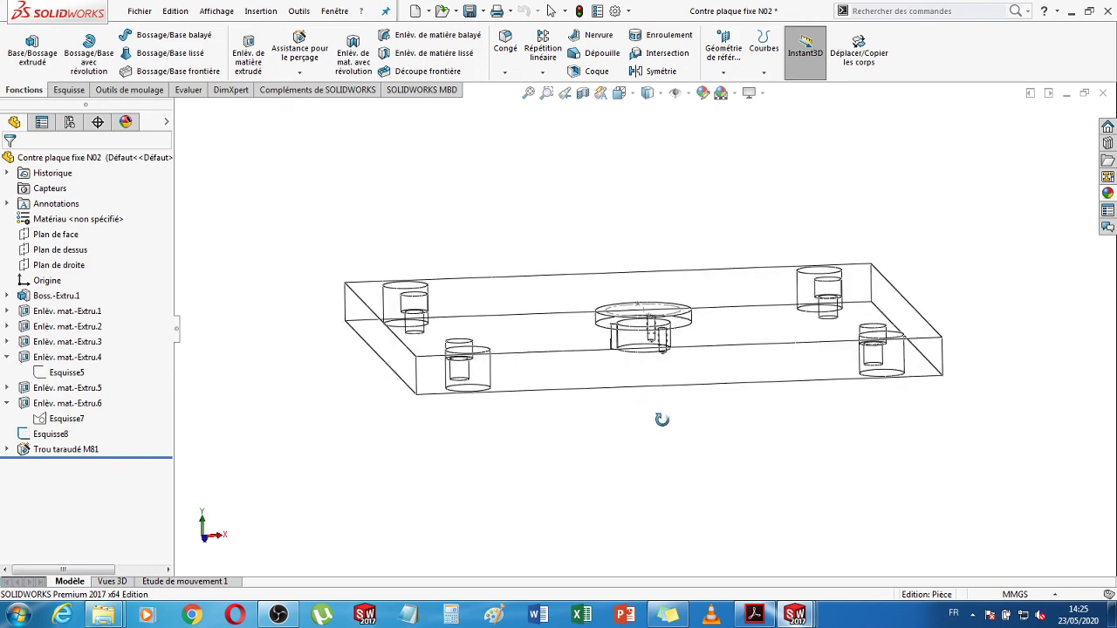
{"action": "left_click", "coordinate": [633, 97]}
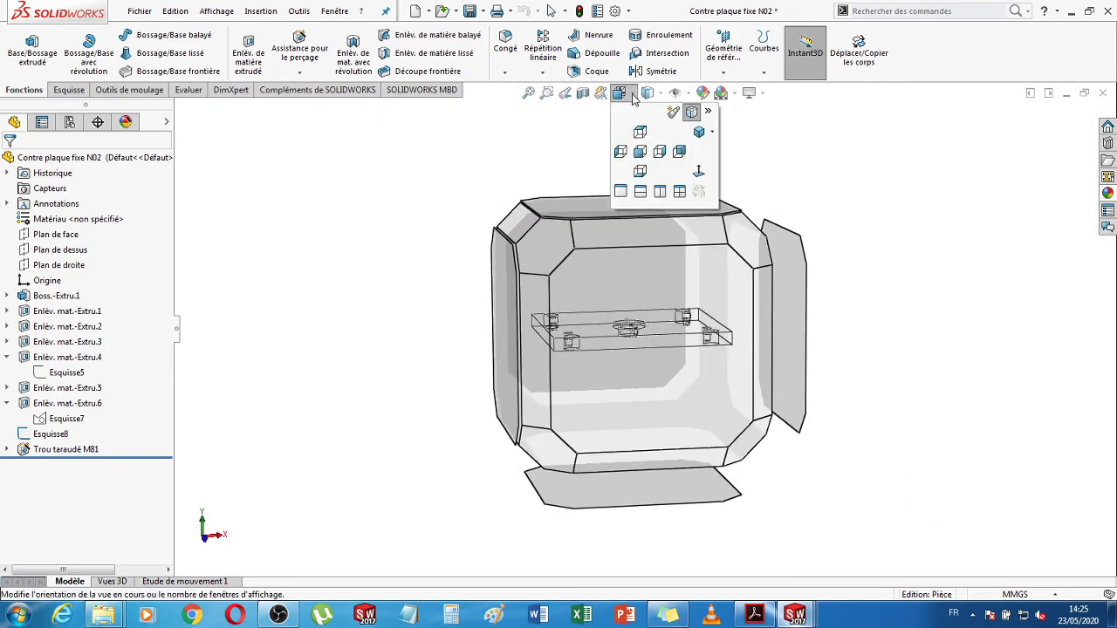
{"action": "left_click", "coordinate": [698, 132]}
- Reopen the M8 tapped hole feature of the plate for editing at its end condition settings
{"action": "left_click", "coordinate": [79, 450]}
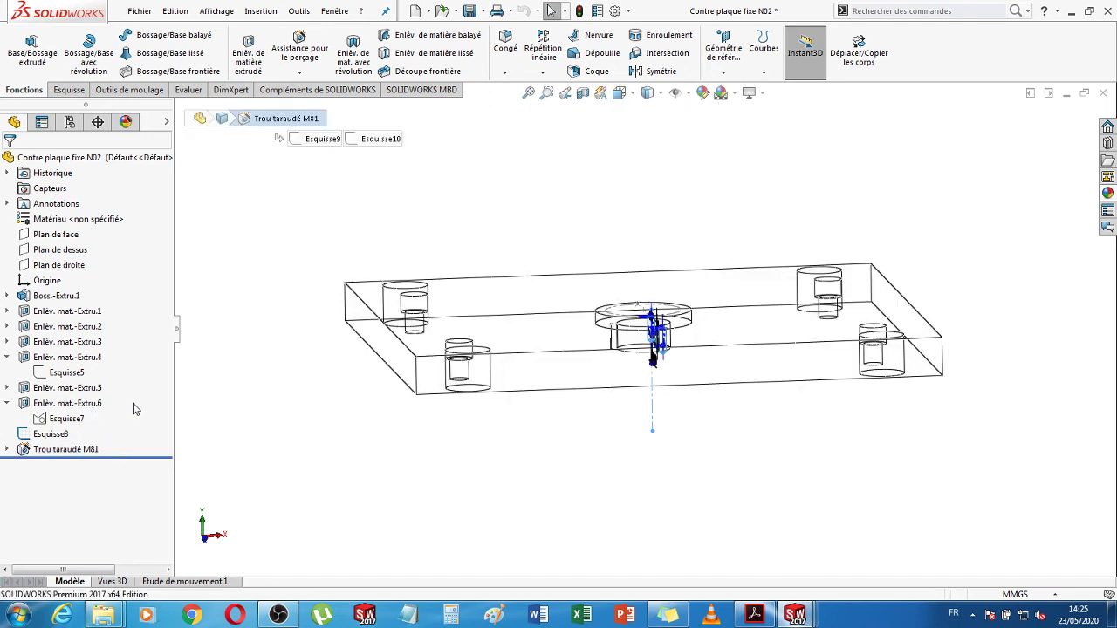
{"action": "left_click", "coordinate": [63, 452]}
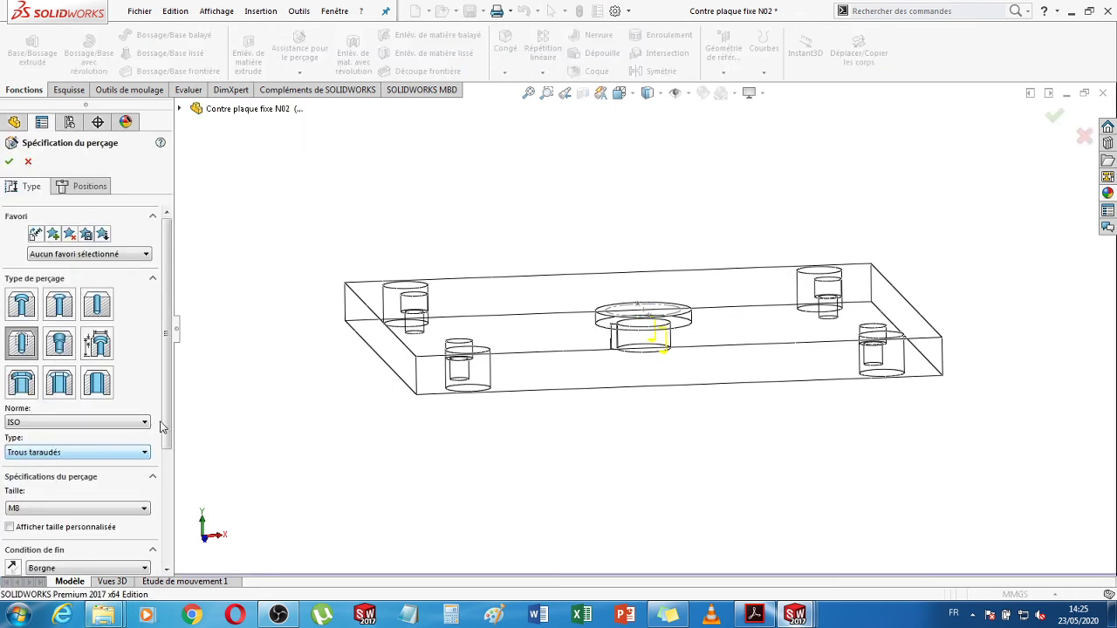
{"action": "scroll", "coordinate": [94, 374], "scroll_direction": "down", "scroll_amount": 5}
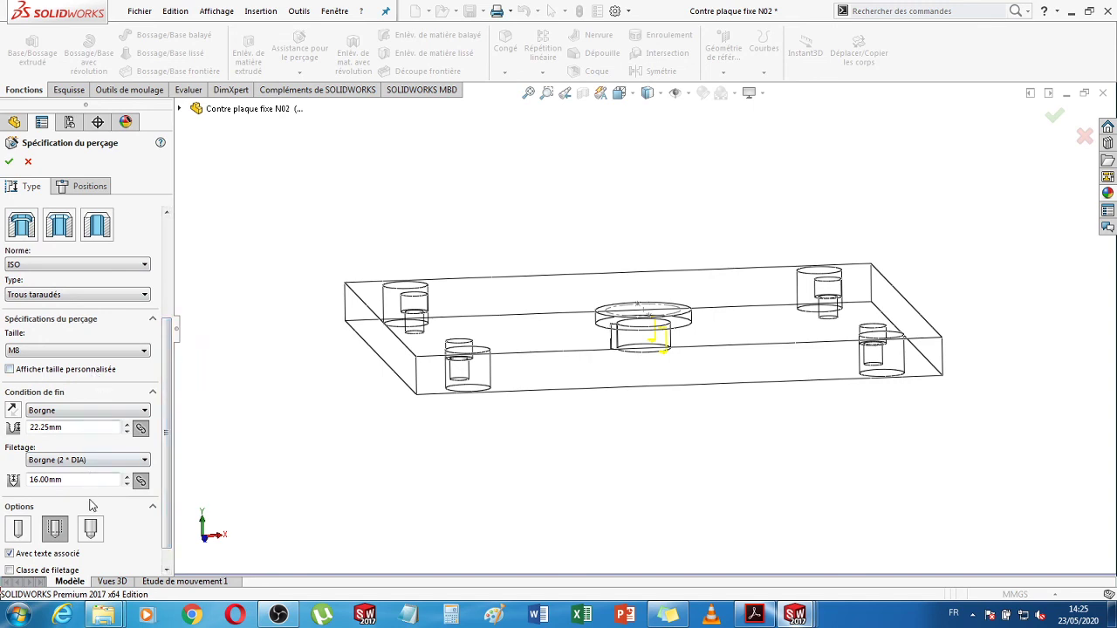
- Try a blind (Borgne) drilling depth of 42.25 mm, 32.25 mm and 12.25 mm for the tapped holes
{"action": "left_click", "coordinate": [77, 411]}
{"action": "left_click", "coordinate": [77, 419]}
{"action": "double_click", "coordinate": [65, 424]}
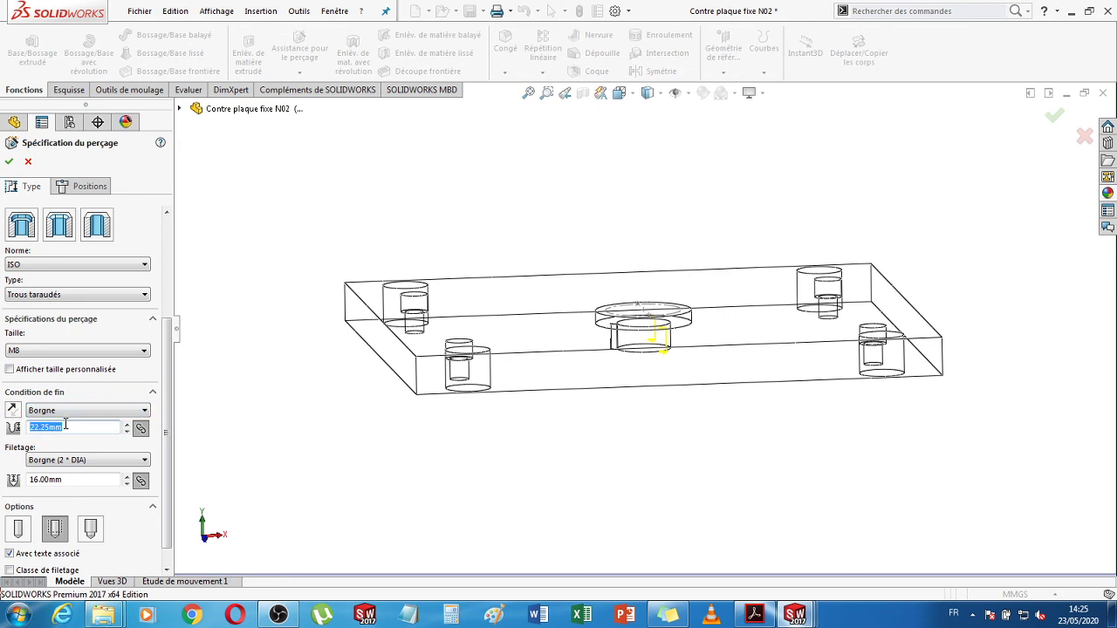
{"action": "left_click", "coordinate": [126, 424]}
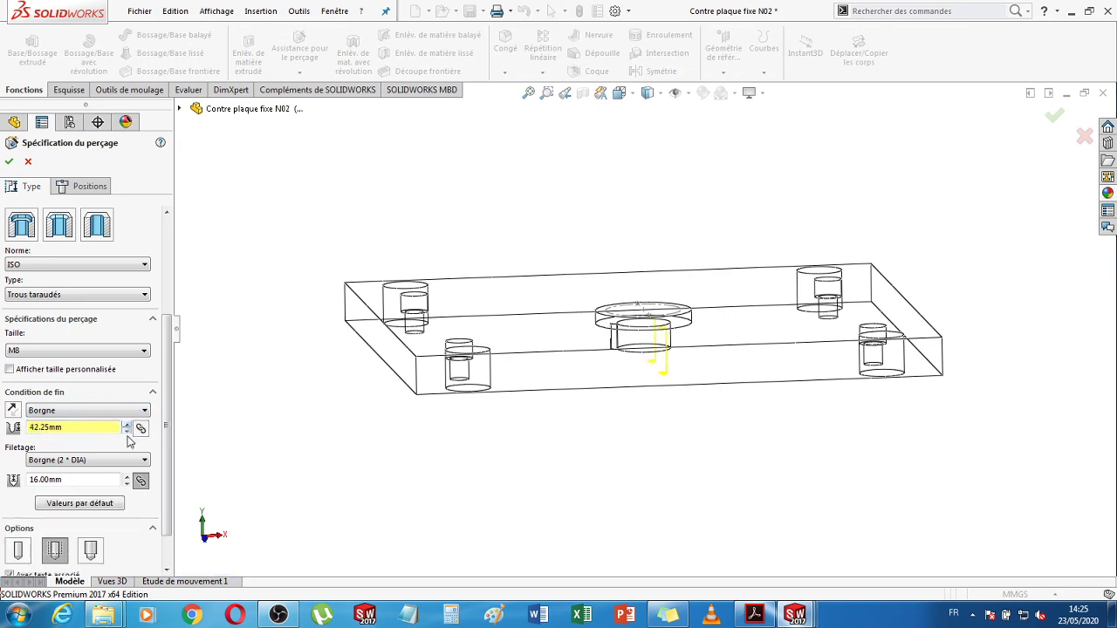
{"action": "left_click", "coordinate": [127, 431]}
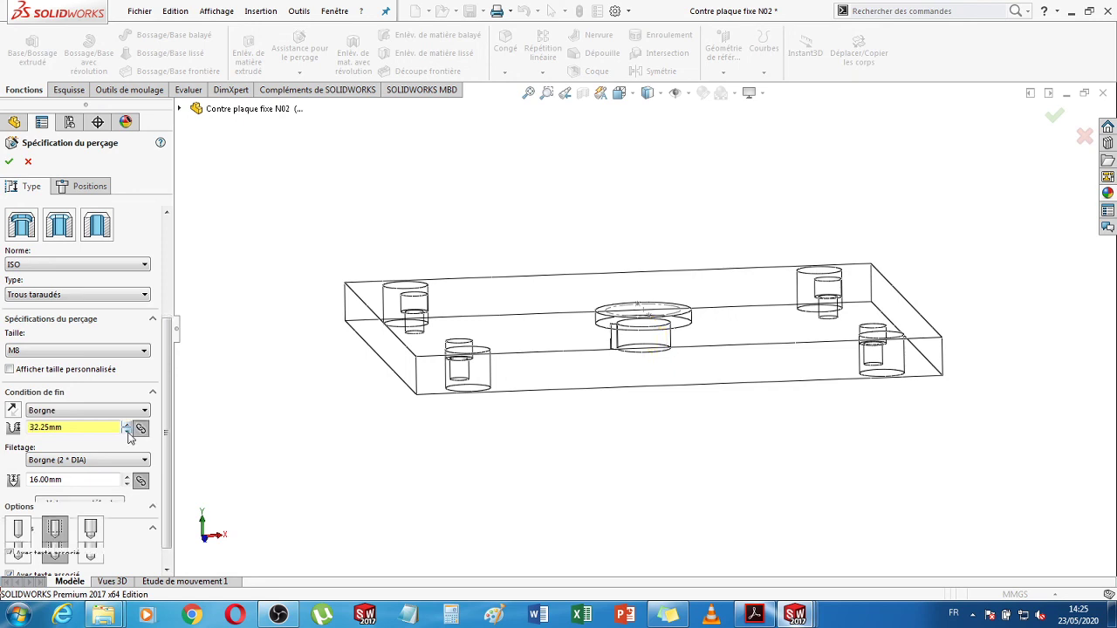
{"action": "left_click", "coordinate": [127, 431]}
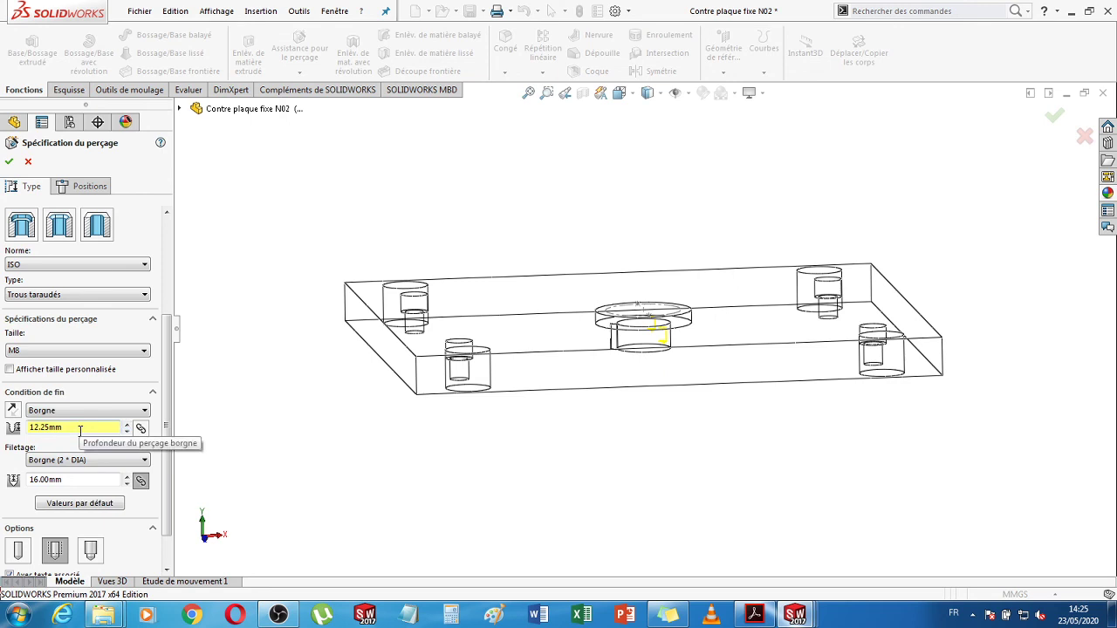
{"action": "left_click", "coordinate": [127, 425]}
{"action": "left_click", "coordinate": [127, 431]}
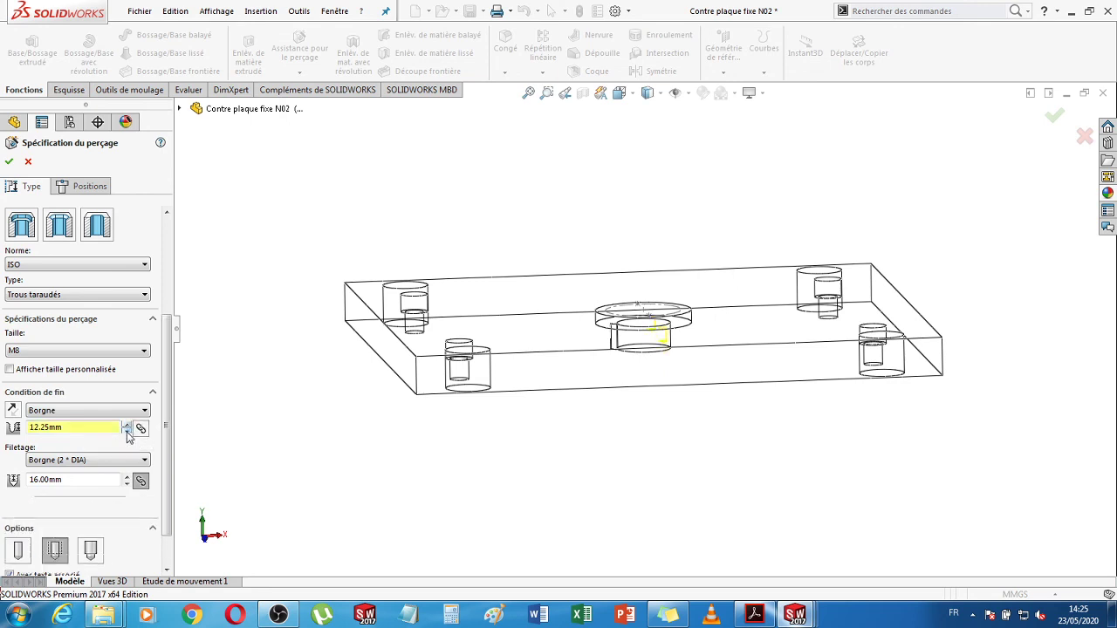
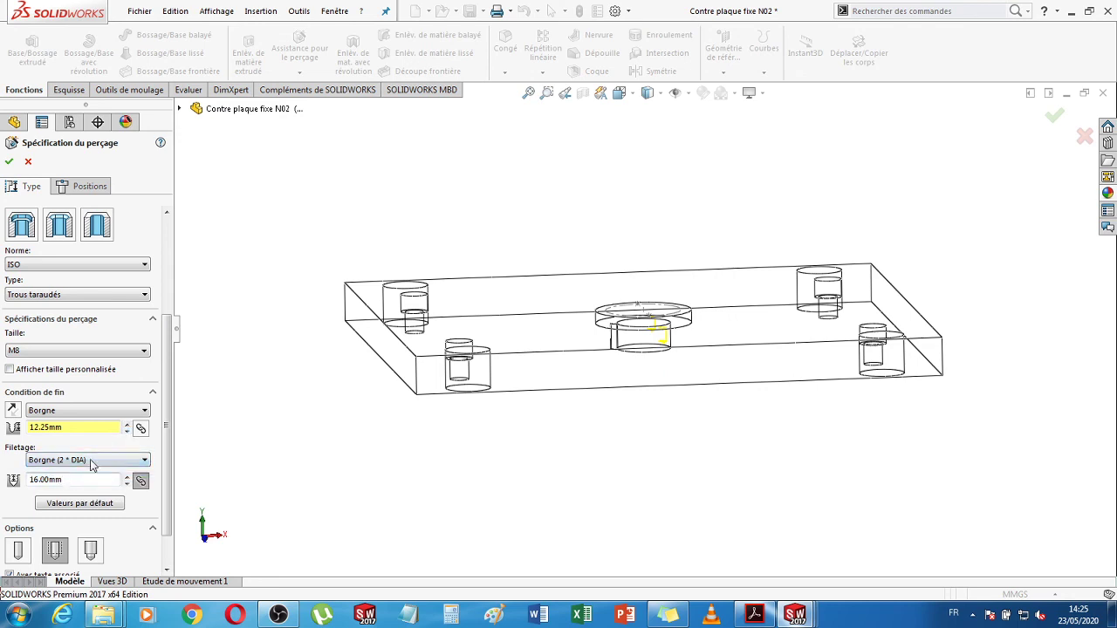
- Set the M8 tapped holes' end condition to through all (A travers tout) and apply the change
{"action": "left_click", "coordinate": [128, 411]}
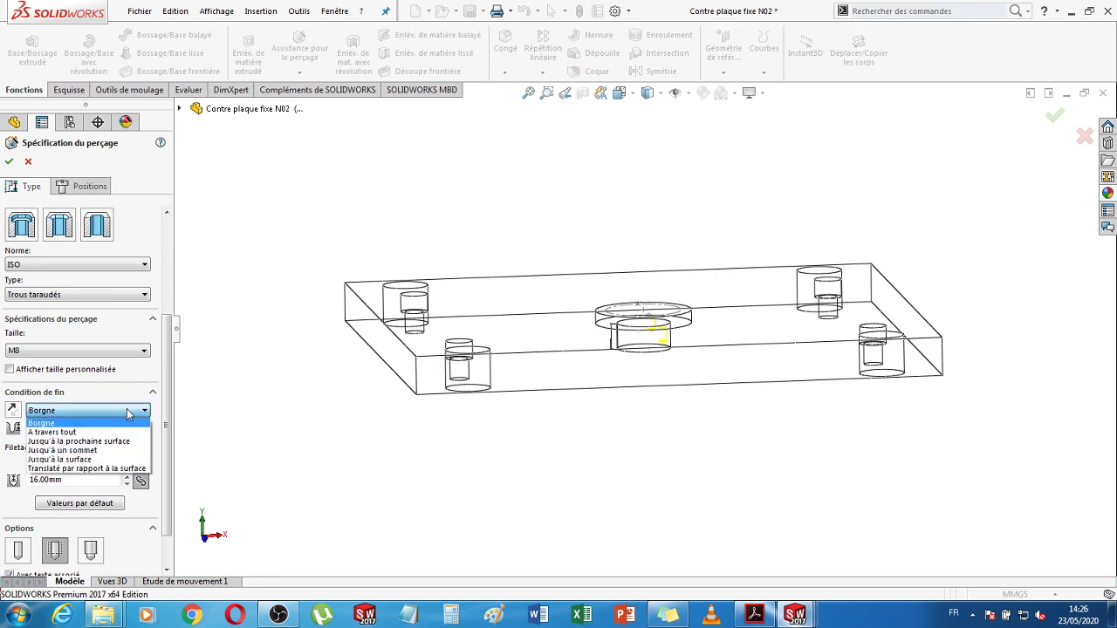
{"action": "left_click", "coordinate": [126, 410]}
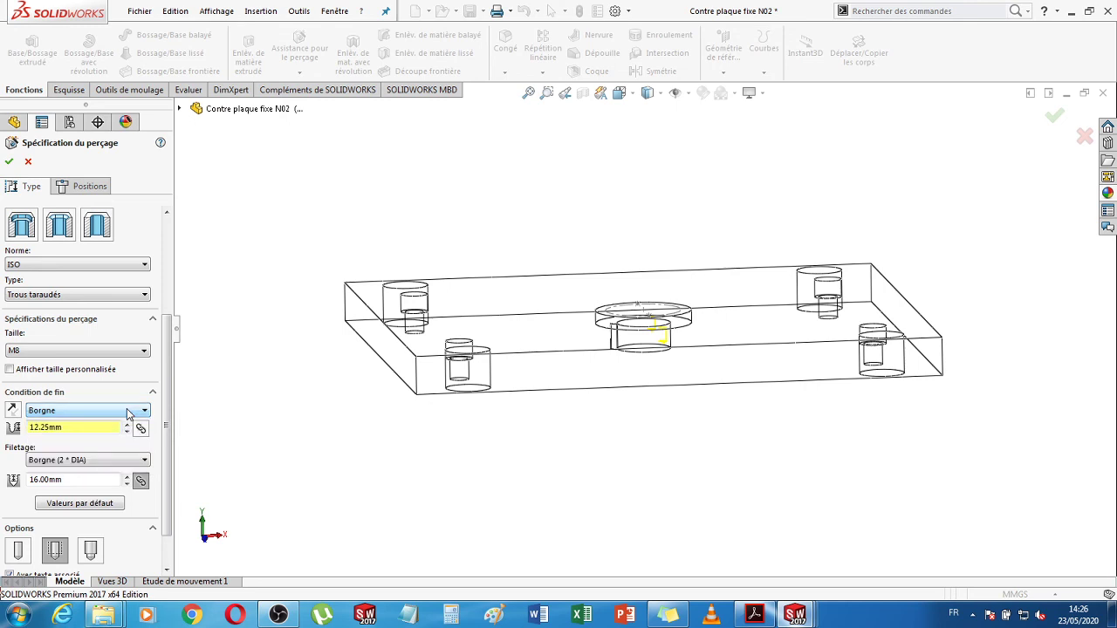
{"action": "left_click", "coordinate": [126, 411]}
{"action": "left_click", "coordinate": [126, 410]}
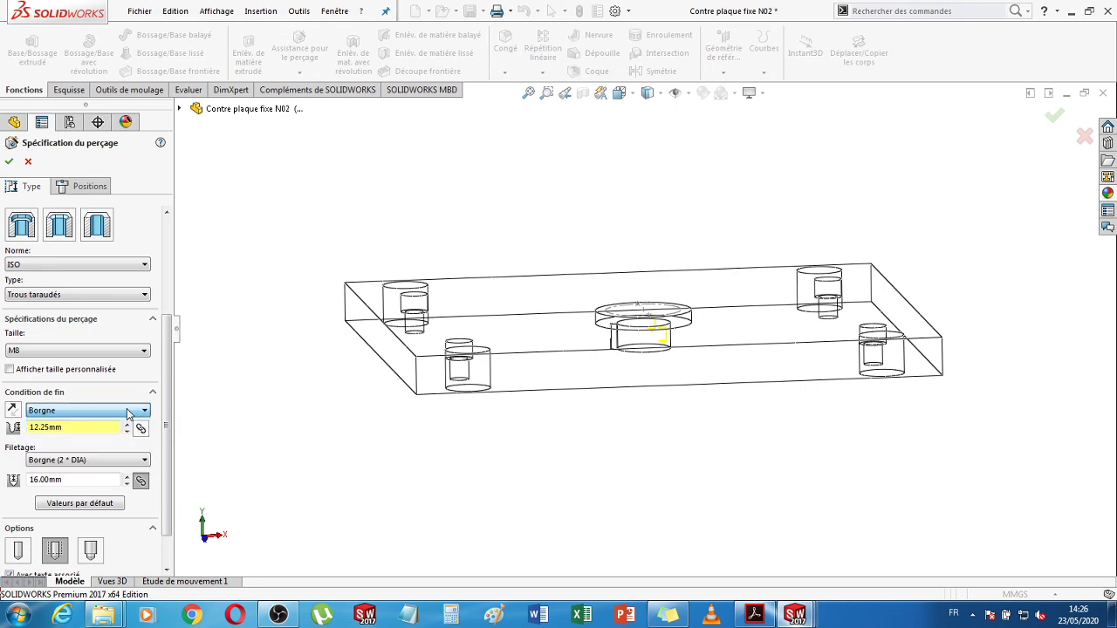
{"action": "left_click", "coordinate": [126, 410]}
{"action": "left_click", "coordinate": [81, 434]}
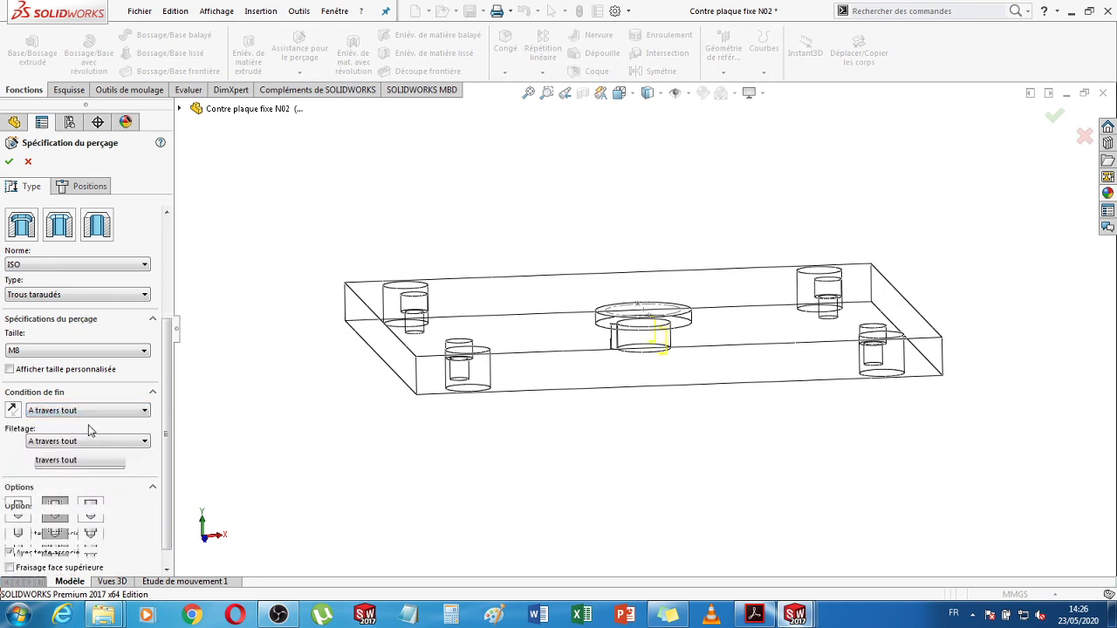
{"action": "left_click", "coordinate": [8, 161]}
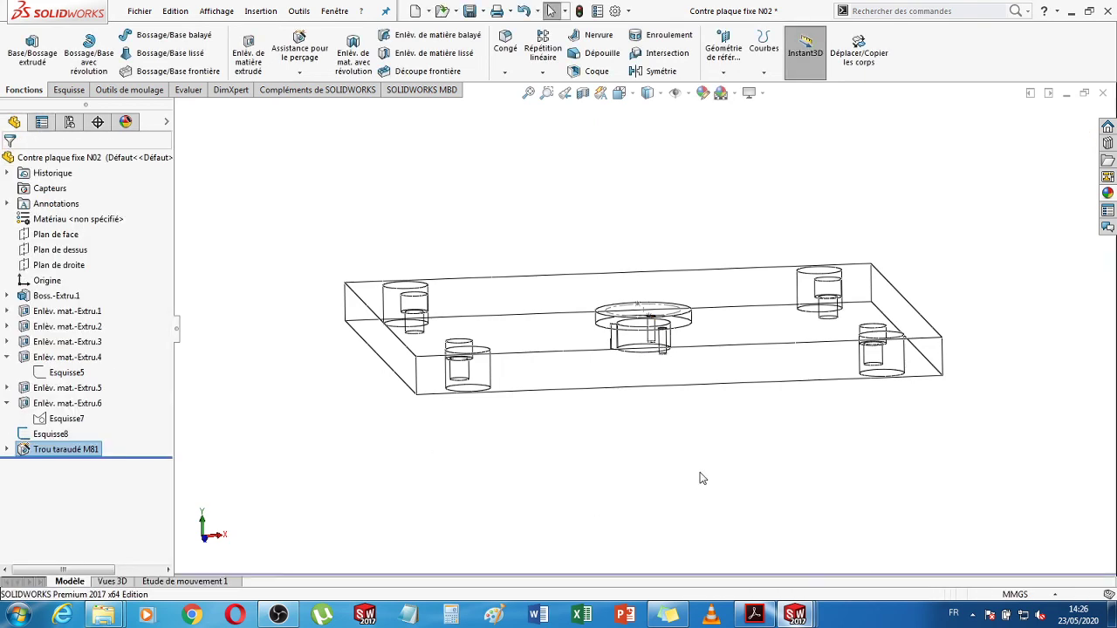
- Check the tapped holes' positions on the construction circle in a view normal to the plate
{"action": "middle_click_drag", "start_coordinate": [703, 478], "coordinate": [730, 269]}
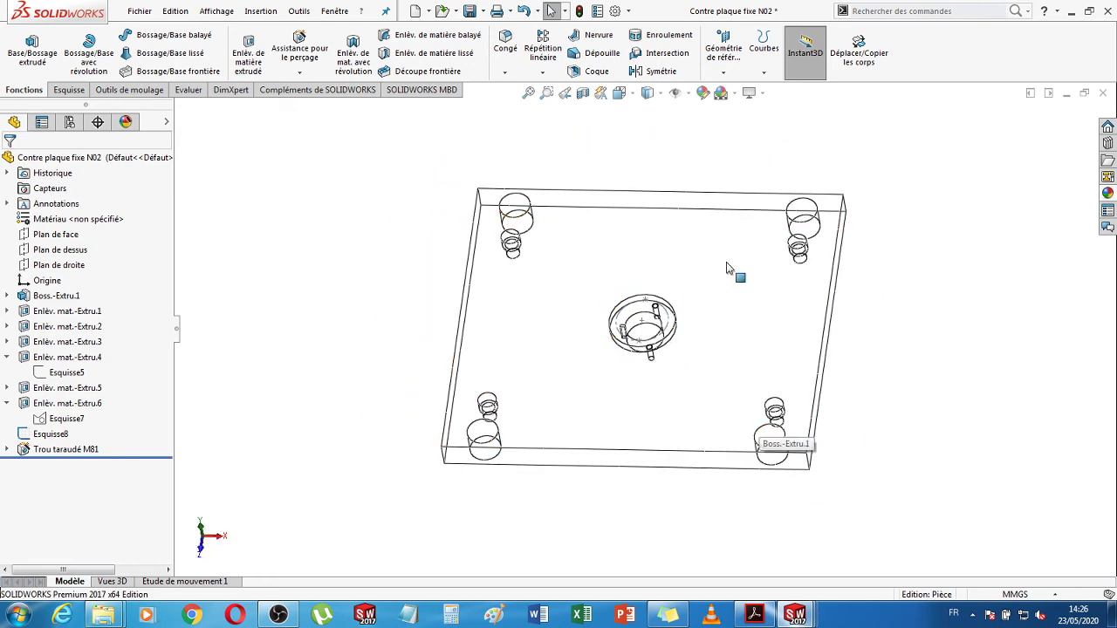
{"action": "left_click", "coordinate": [620, 94]}
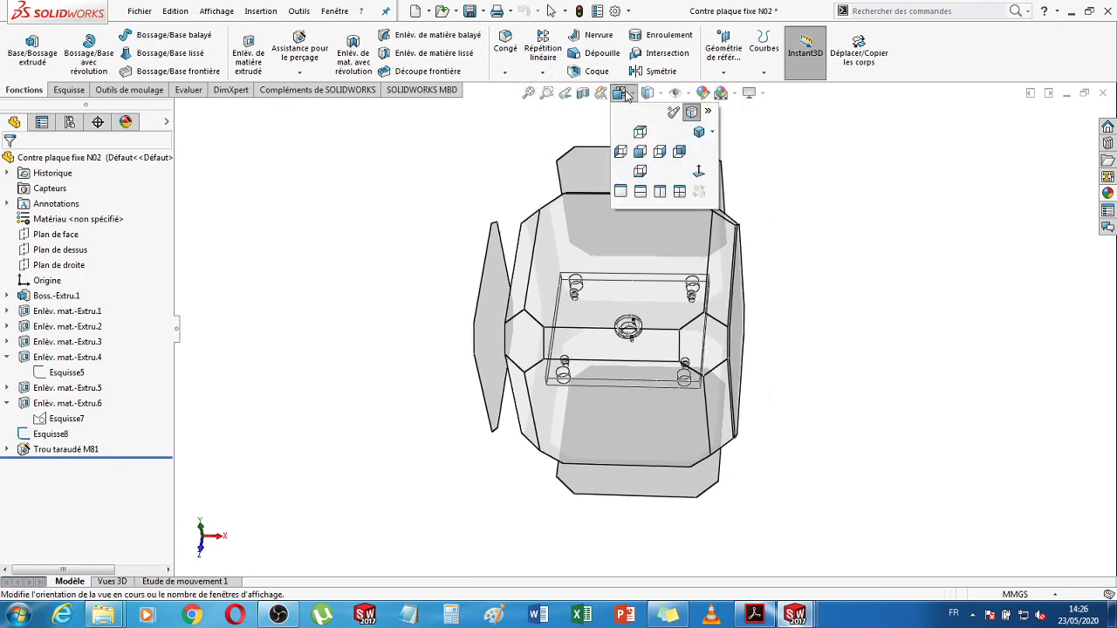
{"action": "left_click", "coordinate": [698, 171]}
{"action": "scroll", "coordinate": [670, 336], "scroll_direction": "down", "scroll_amount": 2}
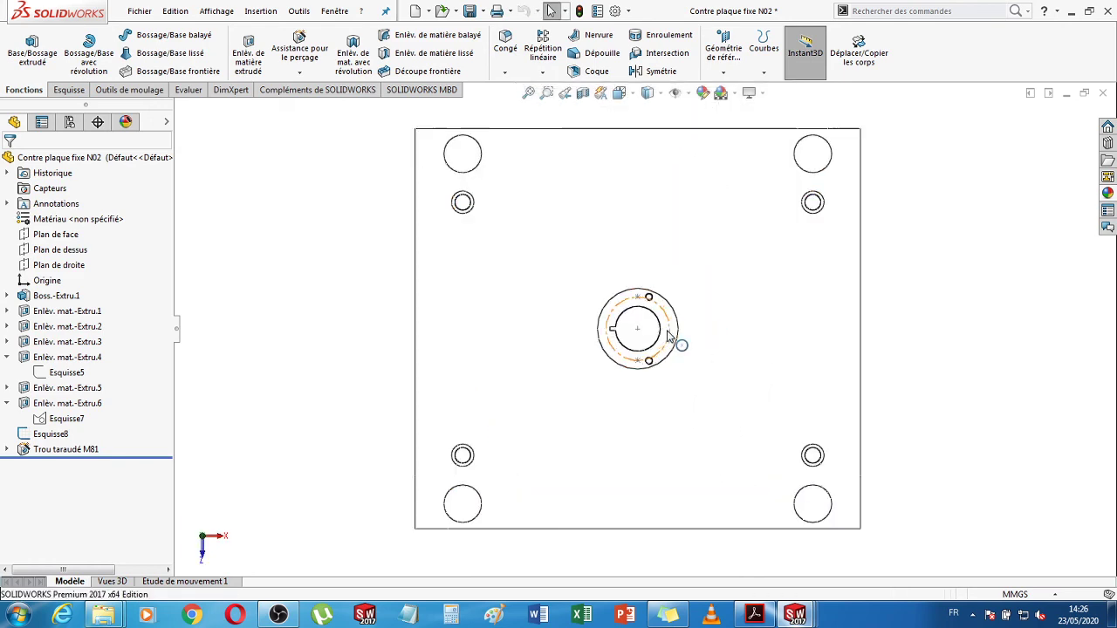
{"action": "scroll", "coordinate": [670, 336], "scroll_direction": "down", "scroll_amount": 2}
{"action": "scroll", "coordinate": [668, 335], "scroll_direction": "up", "scroll_amount": 3}
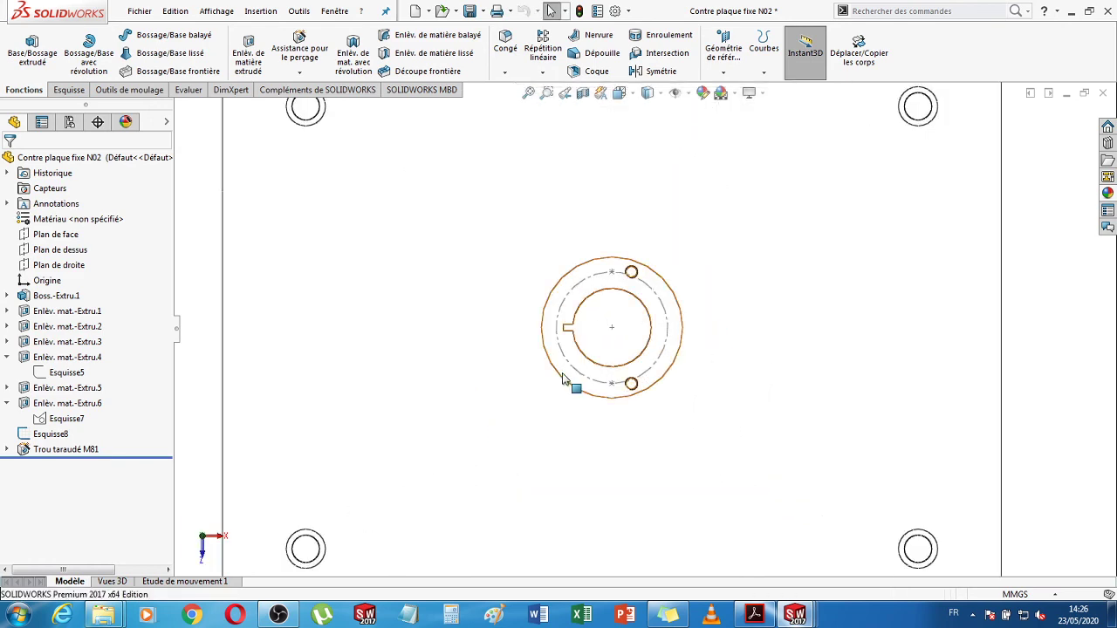
- Reopen the tapped hole feature and edit its hole positions with the recess viewed face-on
{"action": "left_click", "coordinate": [77, 450]}
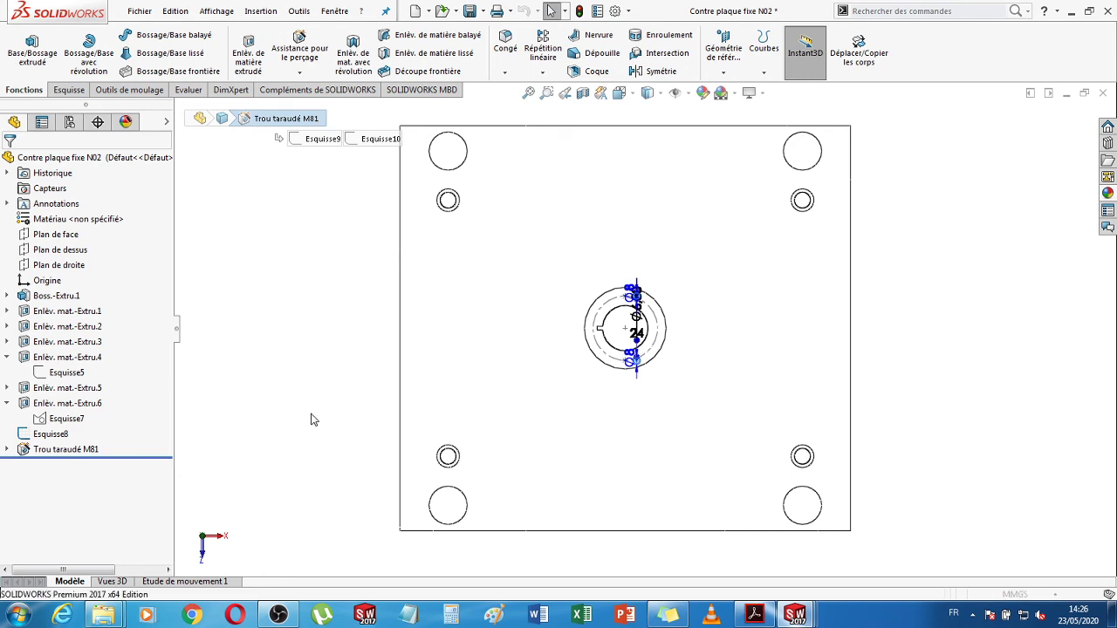
{"action": "middle_click_drag", "start_coordinate": [332, 396], "coordinate": [580, 350]}
{"action": "scroll", "coordinate": [580, 350], "scroll_direction": "down", "scroll_amount": 10}
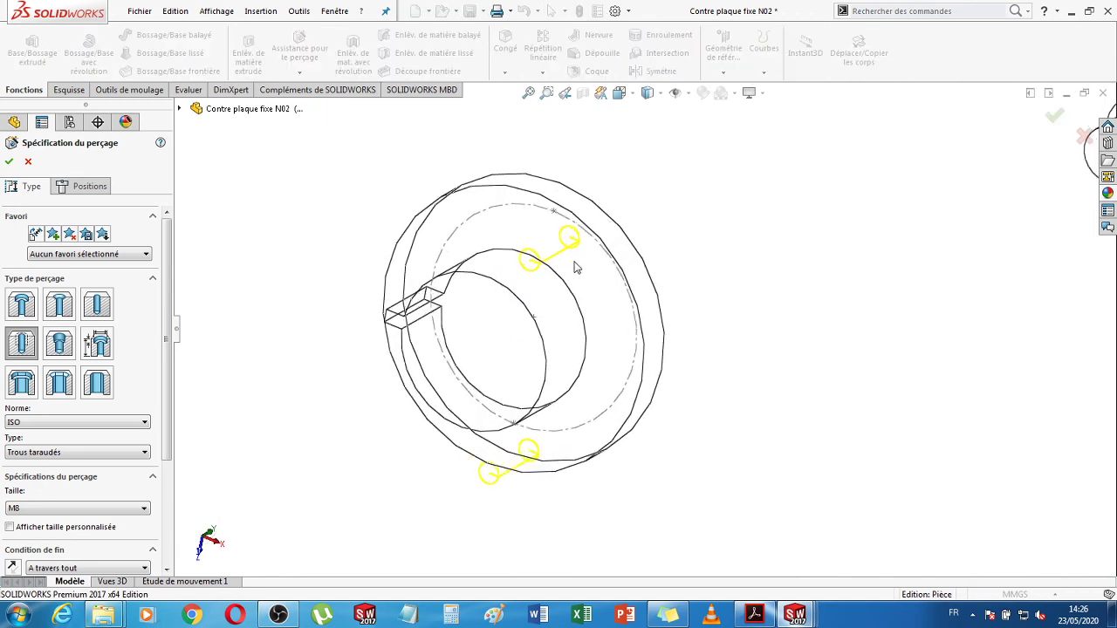
{"action": "left_click", "coordinate": [620, 94]}
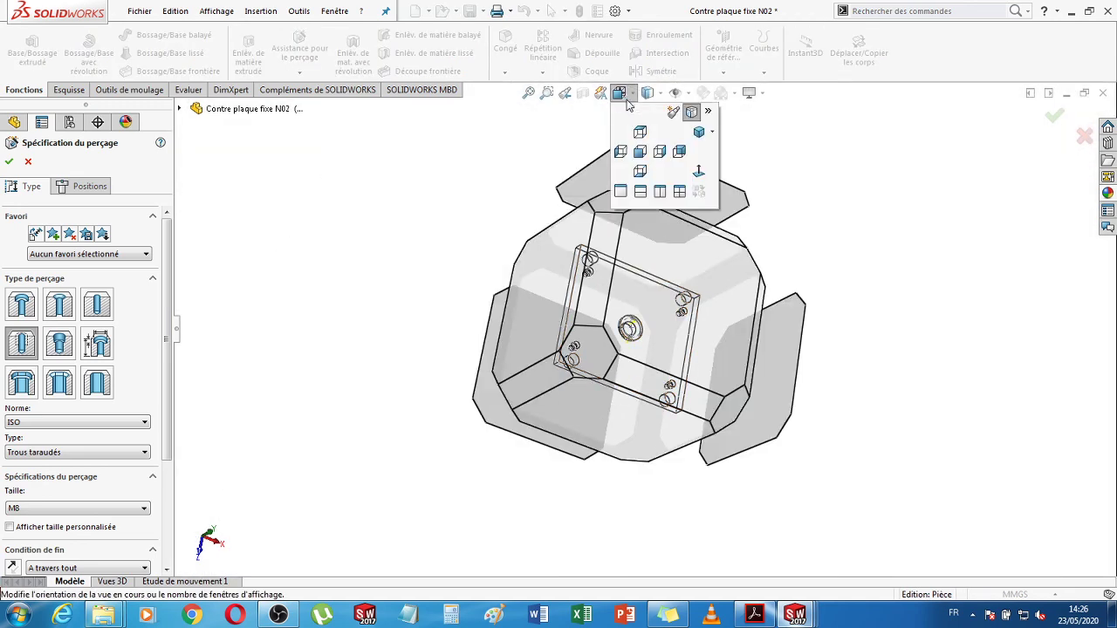
{"action": "left_click", "coordinate": [707, 177]}
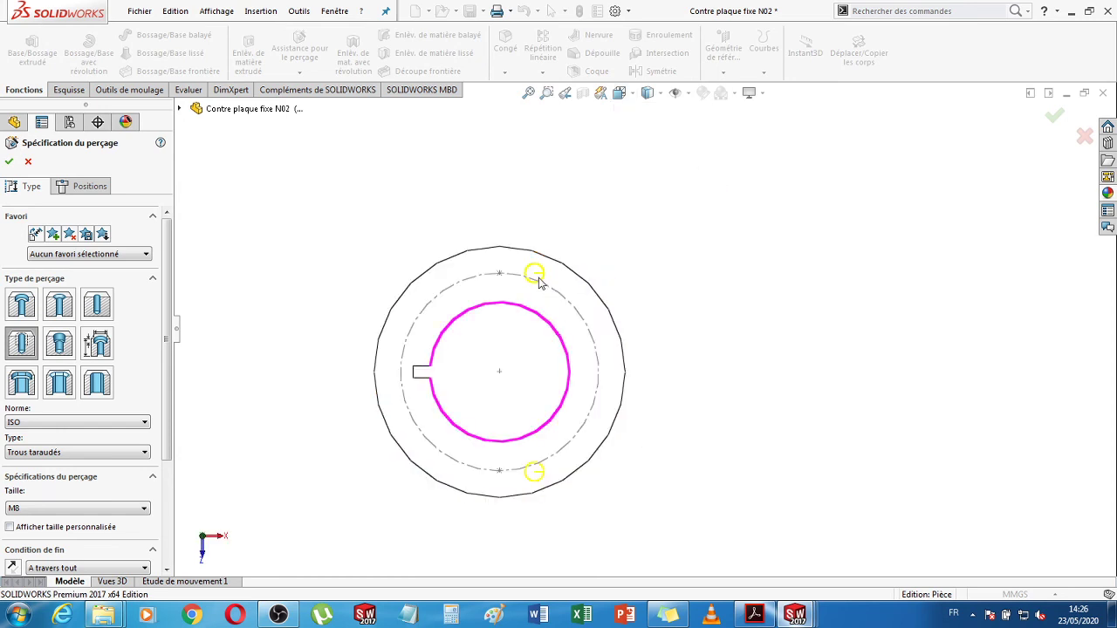
{"action": "left_click", "coordinate": [87, 186]}
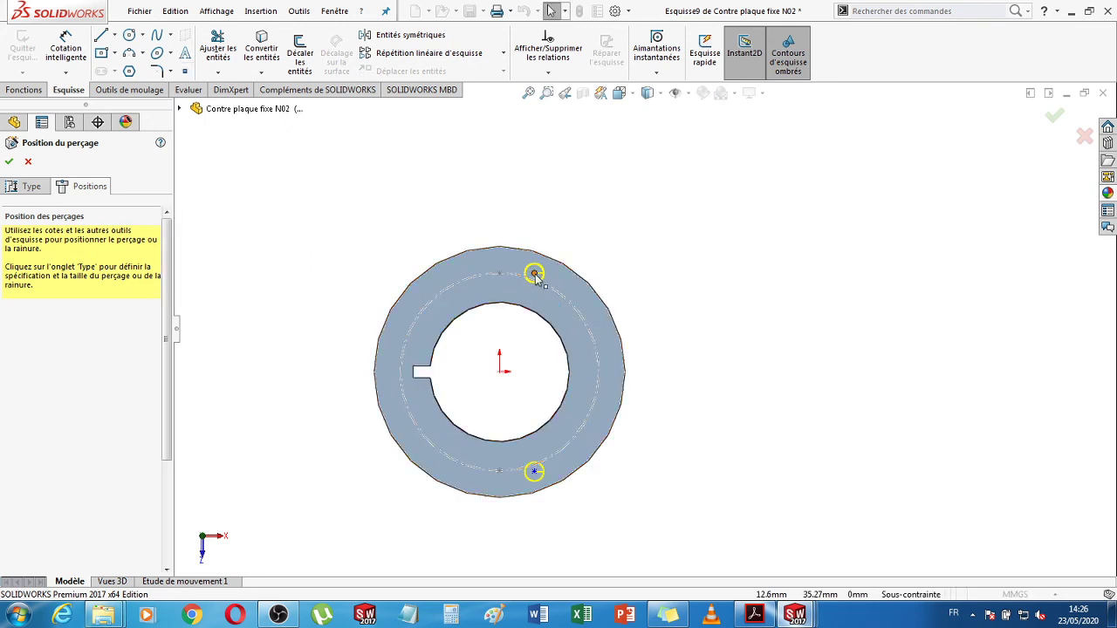
- Move both hole points onto the circle's sketch points at X 0, Y 35.50 and -35.50 mm, and apply the feature
{"action": "left_click", "coordinate": [535, 274]}
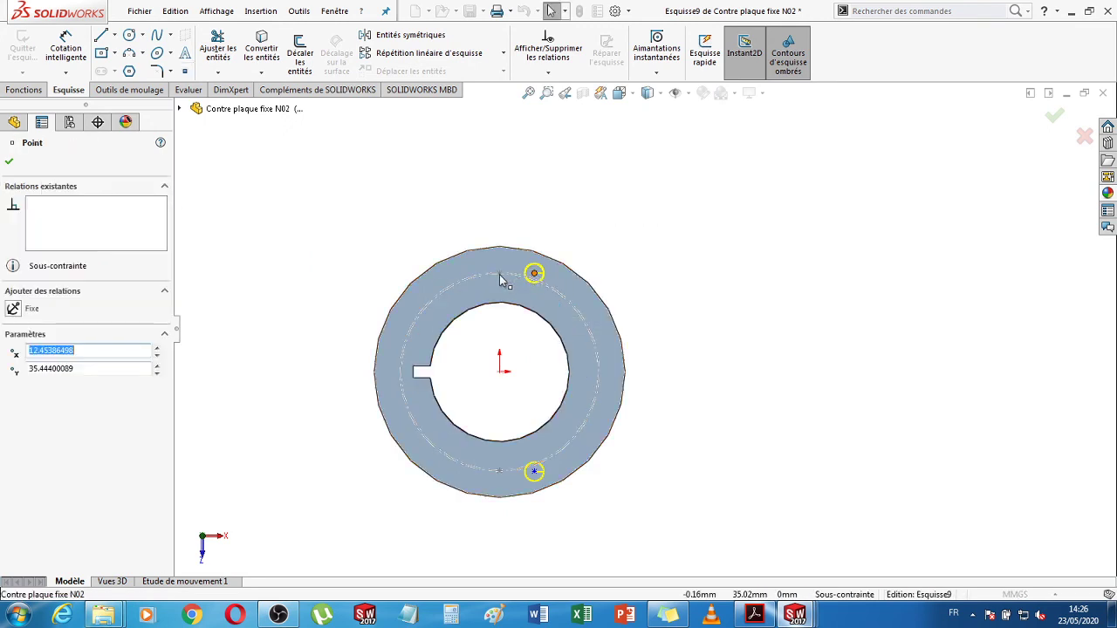
{"action": "left_click_drag", "start_coordinate": [502, 279], "coordinate": [500, 279]}
{"action": "left_click", "coordinate": [534, 472]}
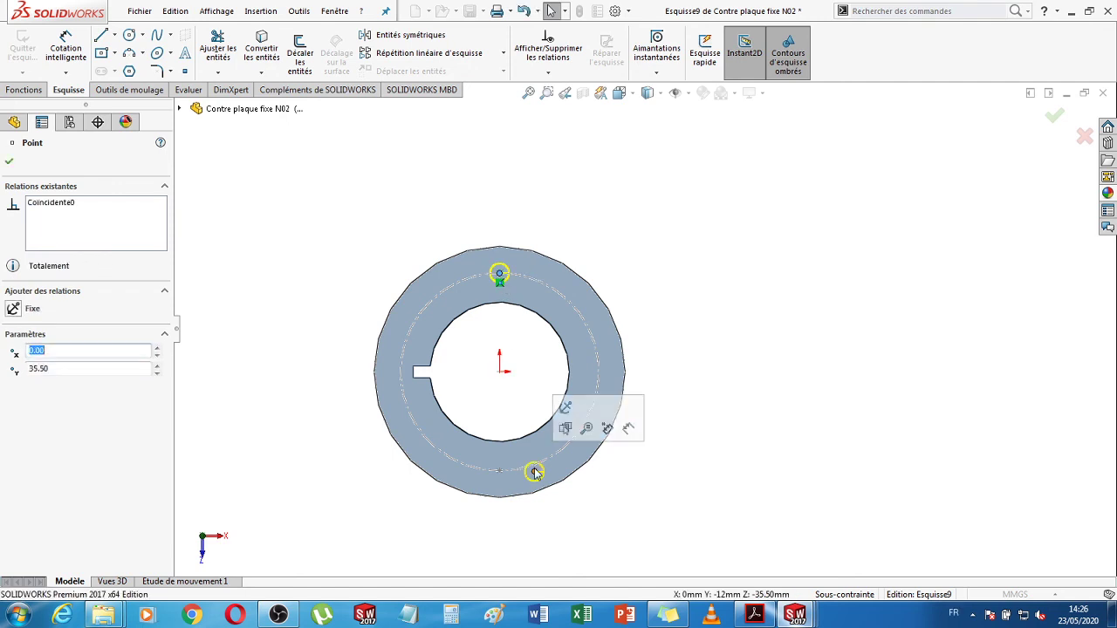
{"action": "left_click_drag", "start_coordinate": [512, 479], "coordinate": [499, 472]}
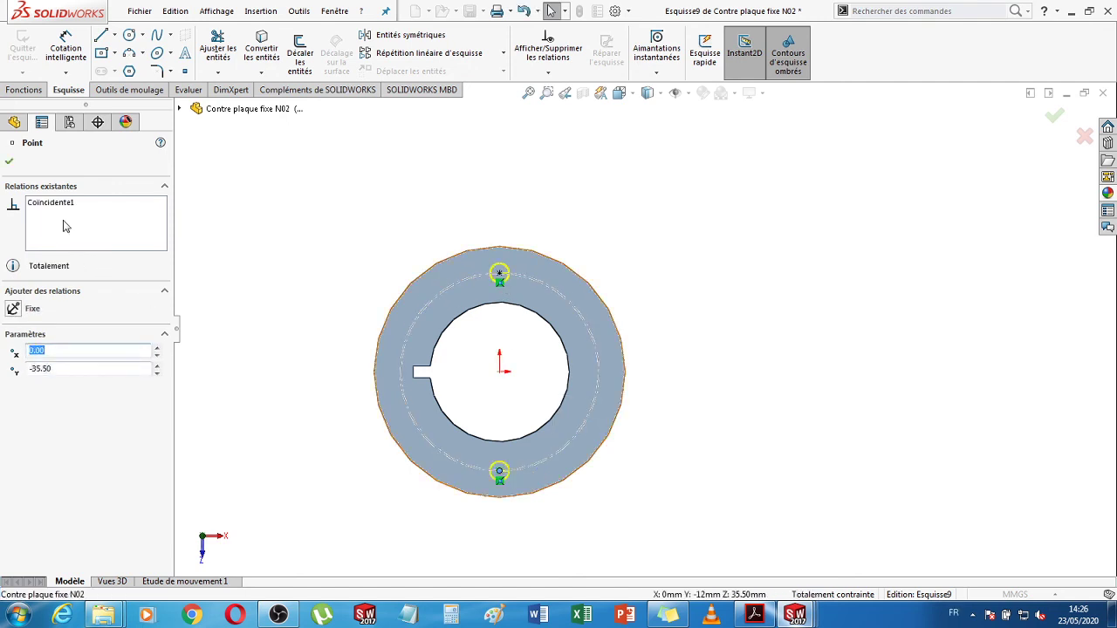
{"action": "left_click", "coordinate": [10, 164]}
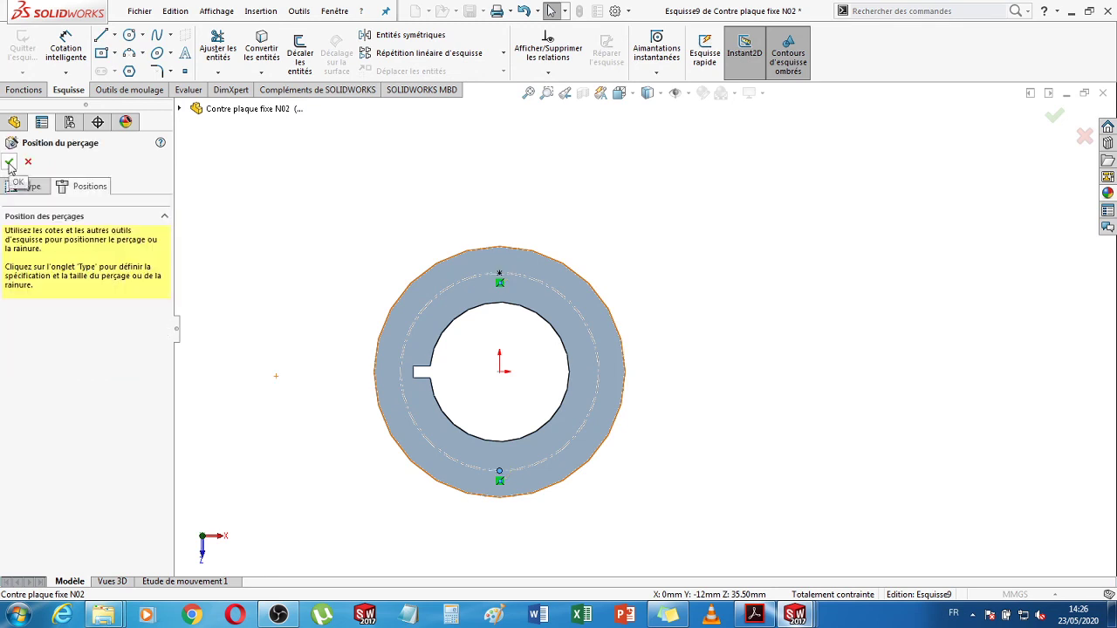
{"action": "left_click", "coordinate": [10, 164]}
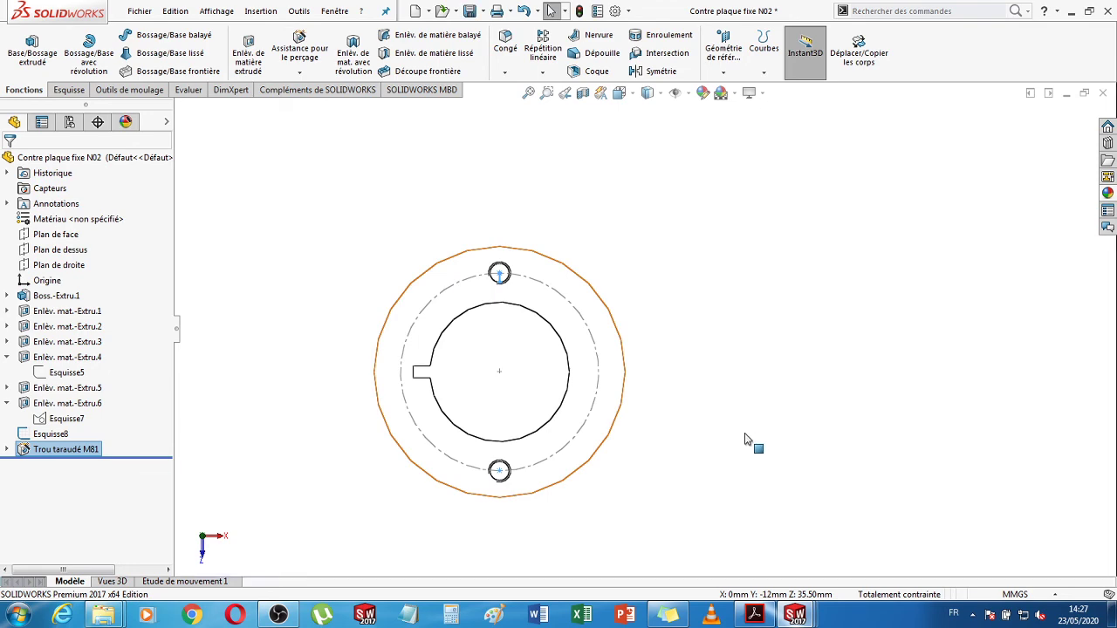
- Fit the whole plate at an angle and restore its shaded-with-edges display style
{"action": "middle_click_drag", "start_coordinate": [753, 320], "coordinate": [767, 420]}
{"action": "key", "text": "f"}
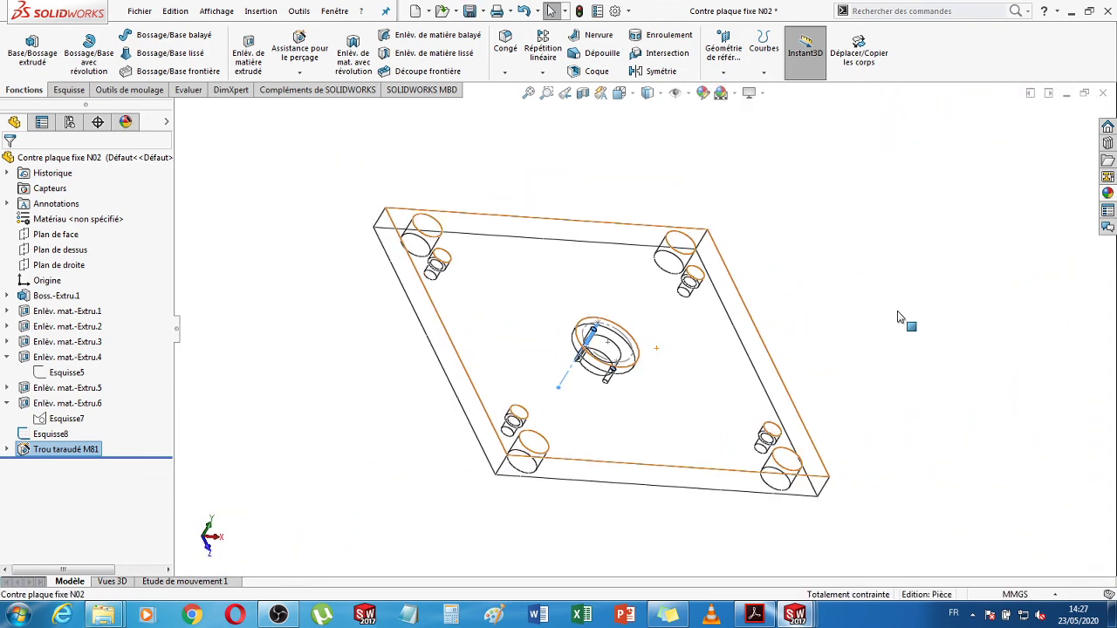
{"action": "left_click", "coordinate": [903, 263]}
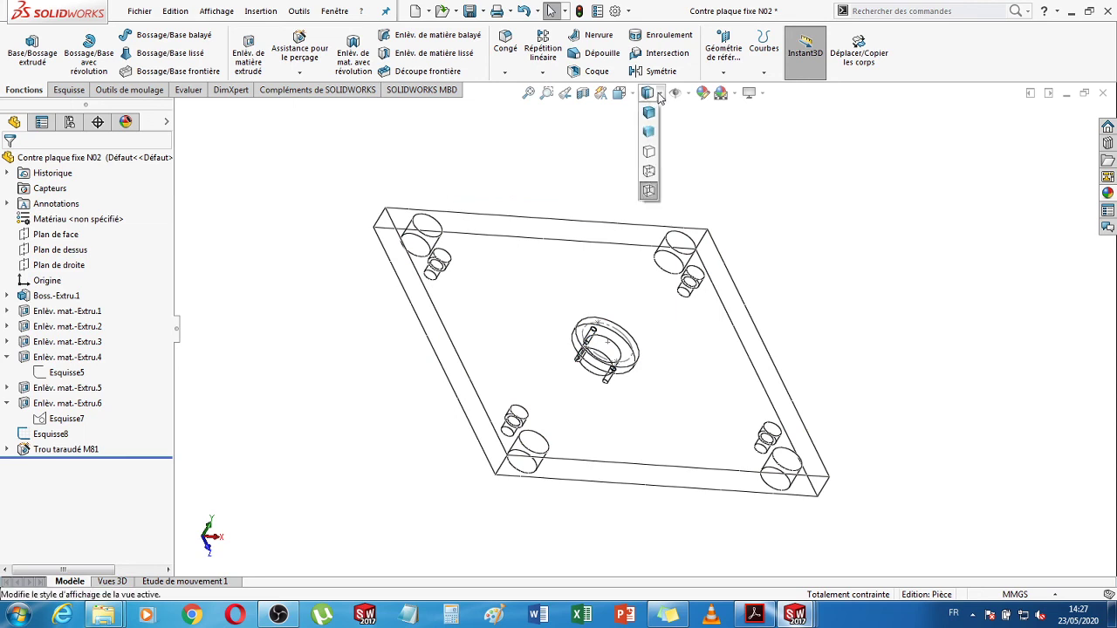
{"action": "middle_click_drag", "start_coordinate": [901, 298], "coordinate": [672, 571]}
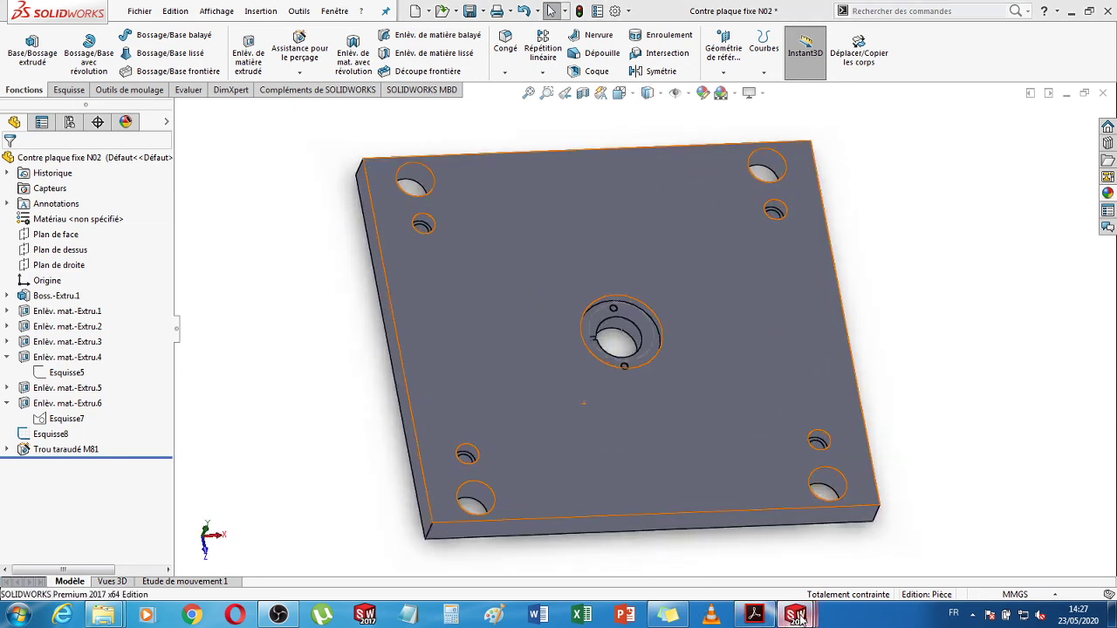
- Switch to the Cendrier - Partie fixe assembly and rebuild it with the modified plate
{"action": "mouse_move", "coordinate": [799, 619]}
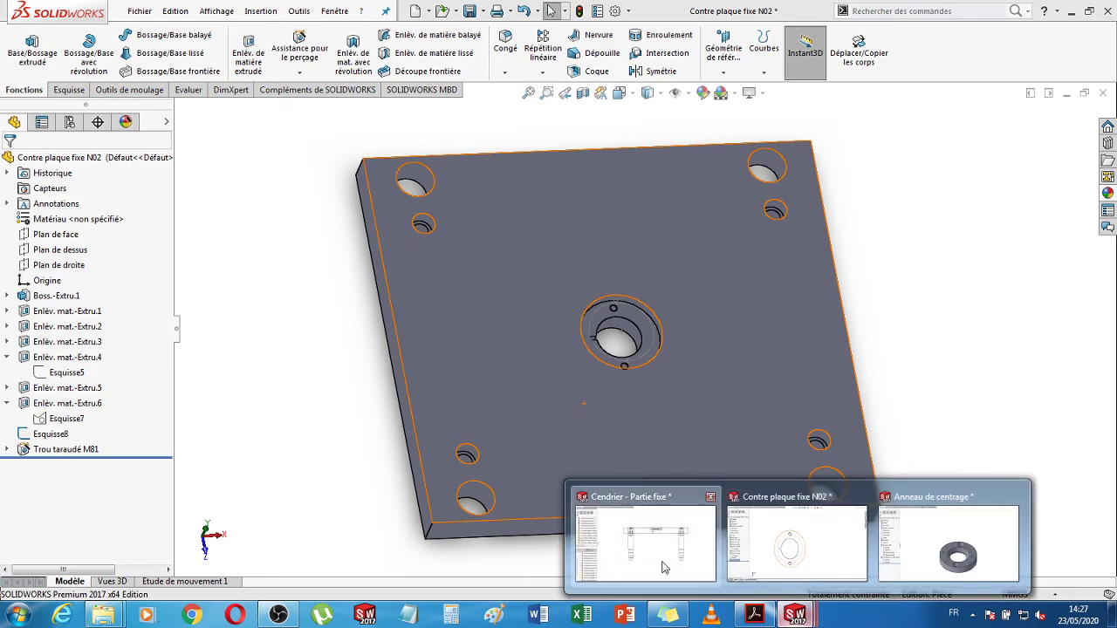
{"action": "left_click", "coordinate": [796, 543]}
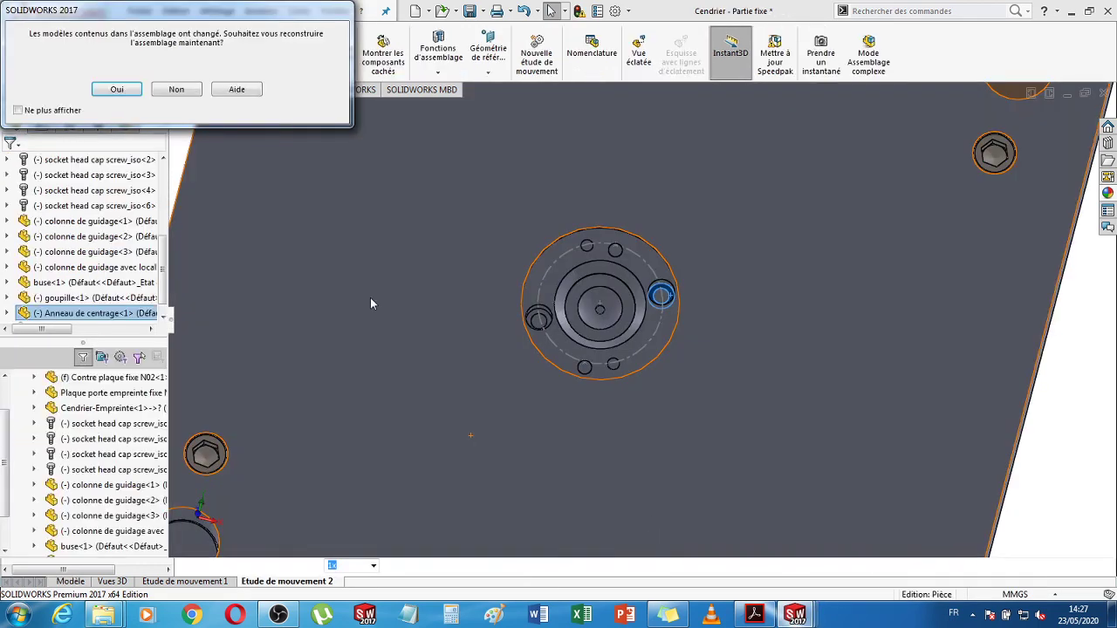
{"action": "left_click", "coordinate": [135, 96]}
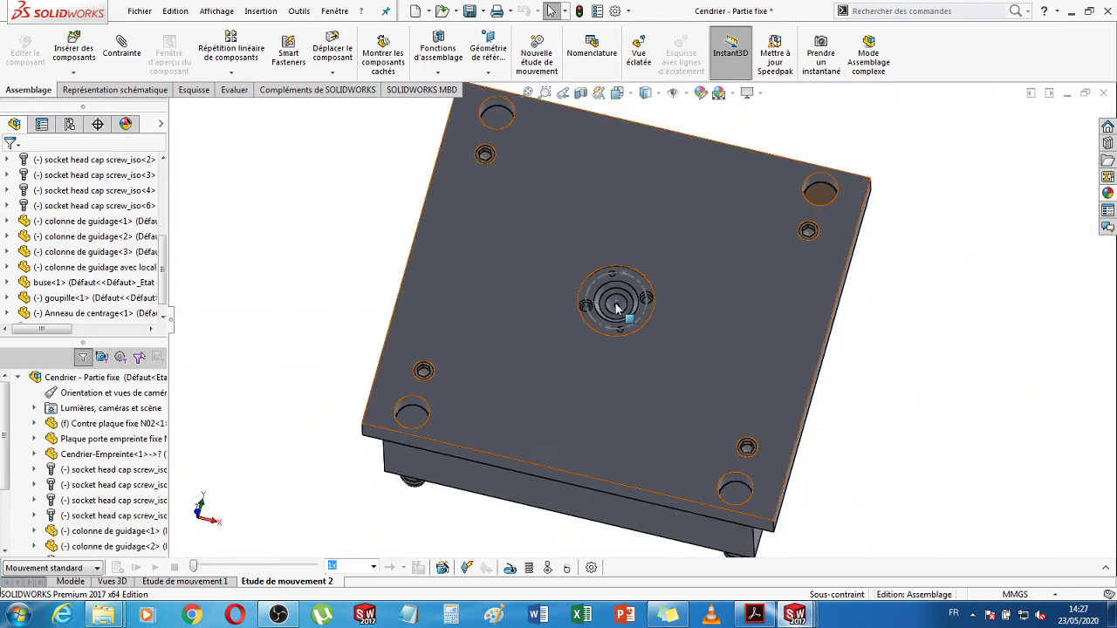
{"action": "scroll", "coordinate": [647, 303], "scroll_direction": "down", "scroll_amount": 6}
{"action": "scroll", "coordinate": [646, 303], "scroll_direction": "down", "scroll_amount": 5}
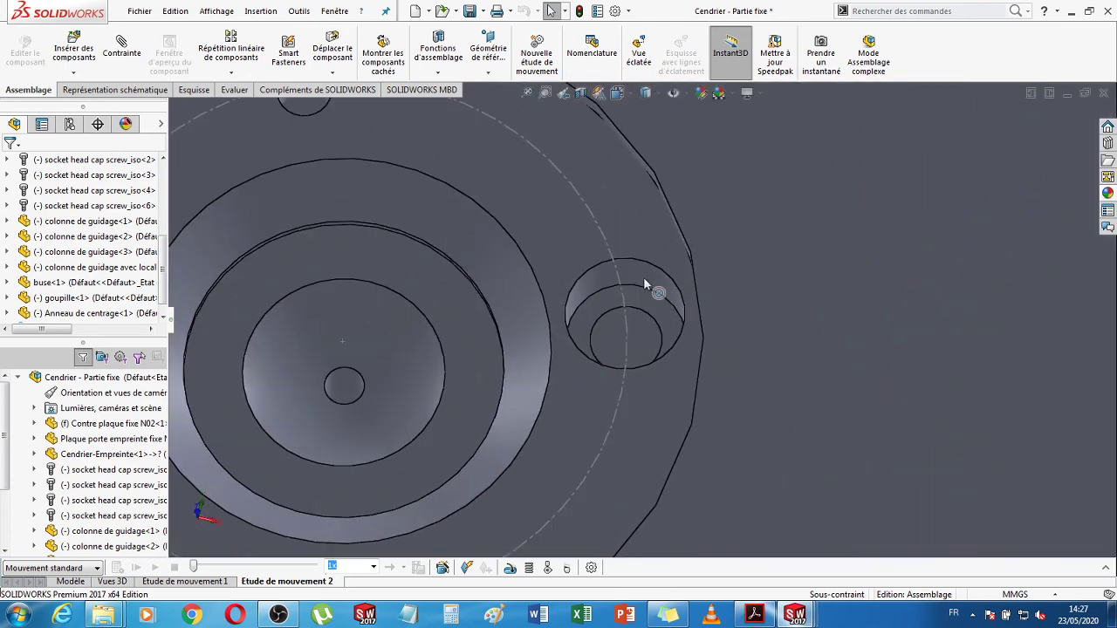
{"action": "left_click", "coordinate": [642, 272]}
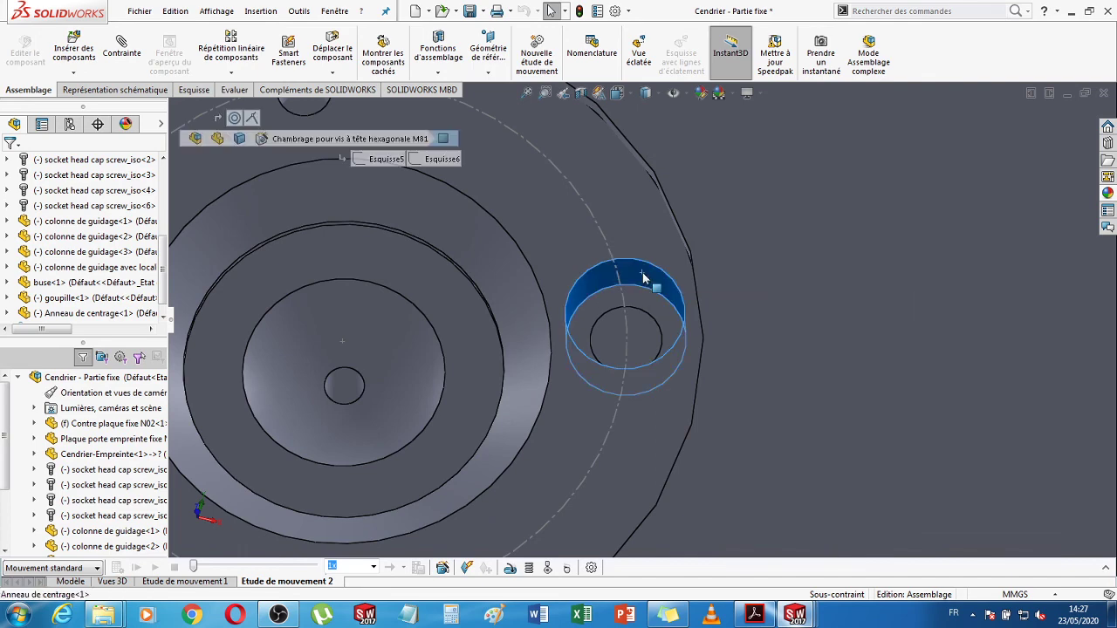
{"action": "scroll", "coordinate": [644, 272], "scroll_direction": "up", "scroll_amount": 5}
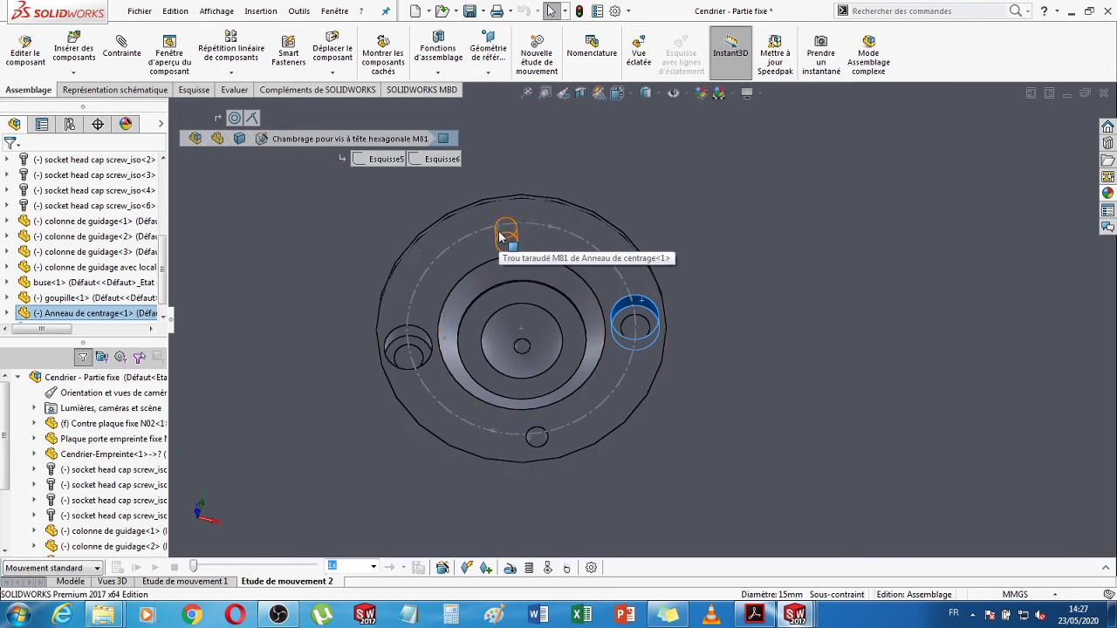
{"action": "left_click", "coordinate": [502, 234], "text": "ctrl"}
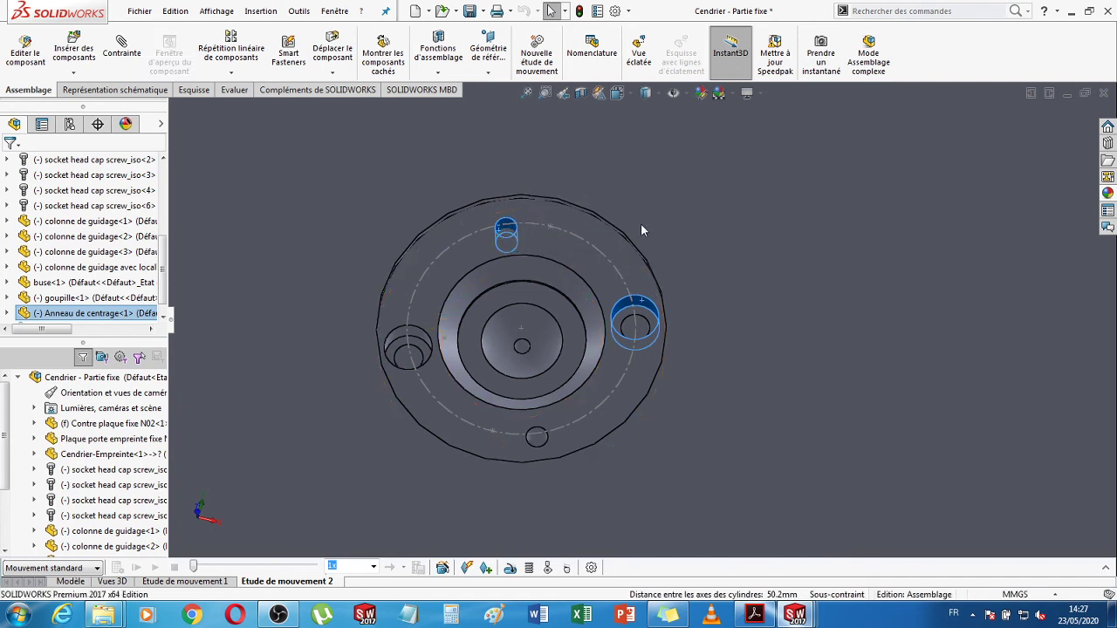
{"action": "key", "text": "m"}
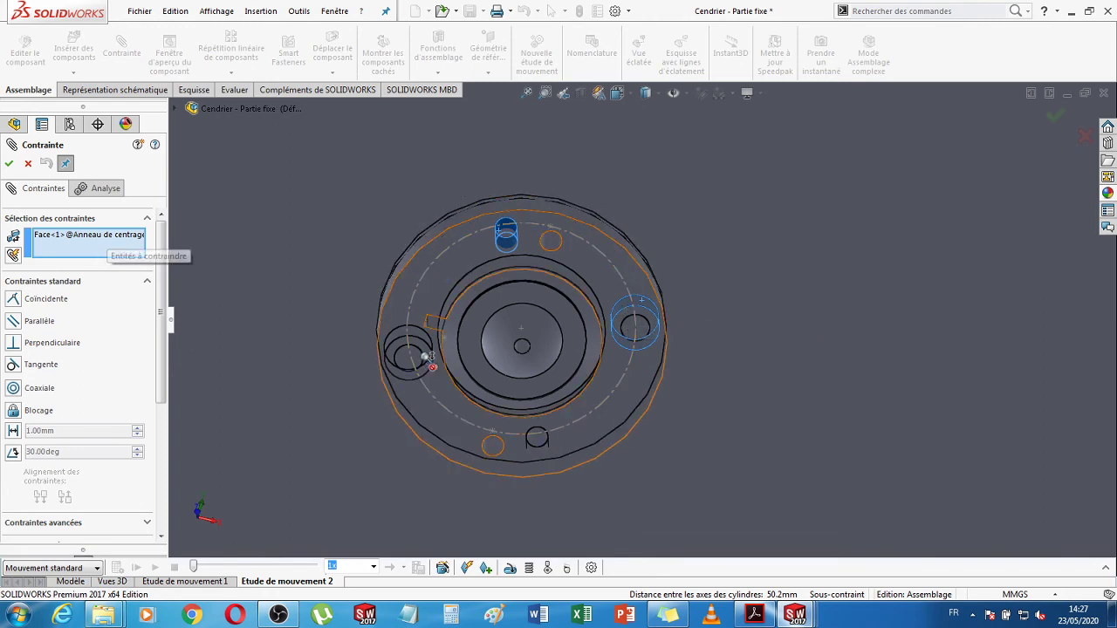
{"action": "middle_click_drag", "start_coordinate": [381, 347], "coordinate": [425, 361]}
{"action": "scroll", "coordinate": [559, 247], "scroll_direction": "down", "scroll_amount": 4}
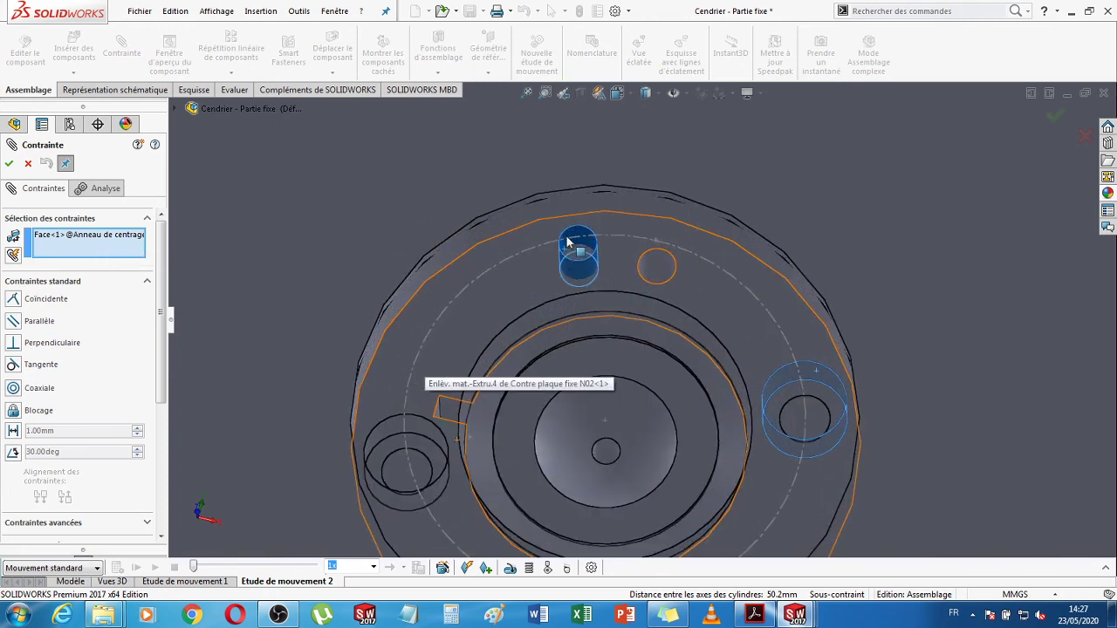
{"action": "left_click", "coordinate": [576, 237]}
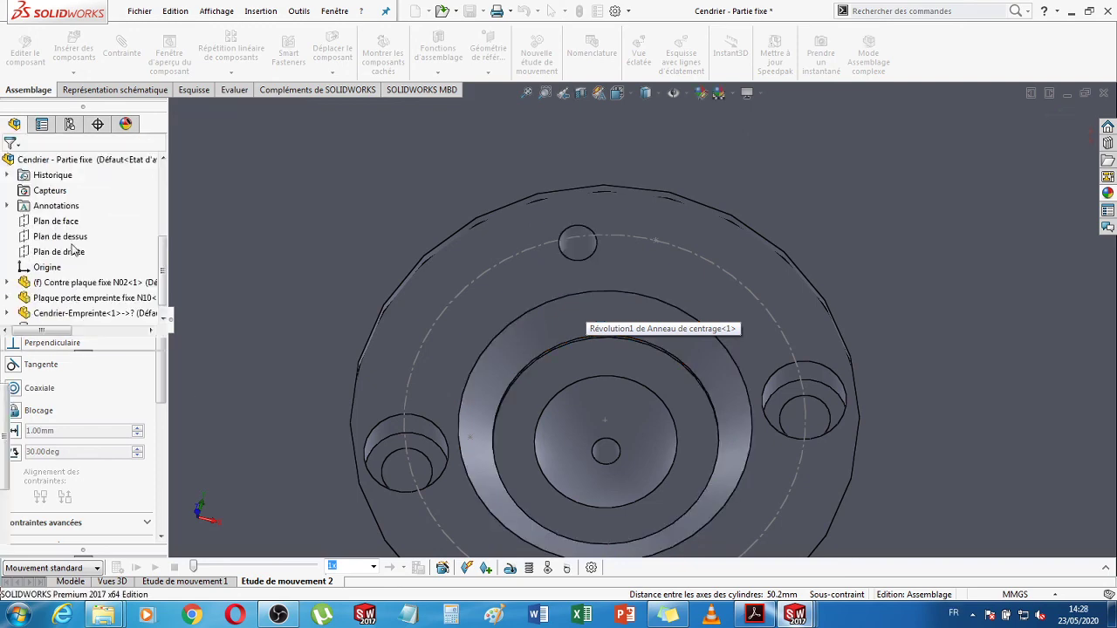
{"action": "key", "text": "Escape"}
- Rotate the locating ring about its axis until its counterbored holes sit over the clamping plate's tapped holes
{"action": "scroll", "coordinate": [610, 314], "scroll_direction": "up", "scroll_amount": 3}
{"action": "scroll", "coordinate": [386, 419], "scroll_direction": "up", "scroll_amount": 5}
{"action": "middle_click_drag", "start_coordinate": [386, 419], "coordinate": [922, 392]}
{"action": "middle_click_drag", "start_coordinate": [689, 361], "coordinate": [670, 334]}
{"action": "scroll", "coordinate": [670, 334], "scroll_direction": "down", "scroll_amount": 5}
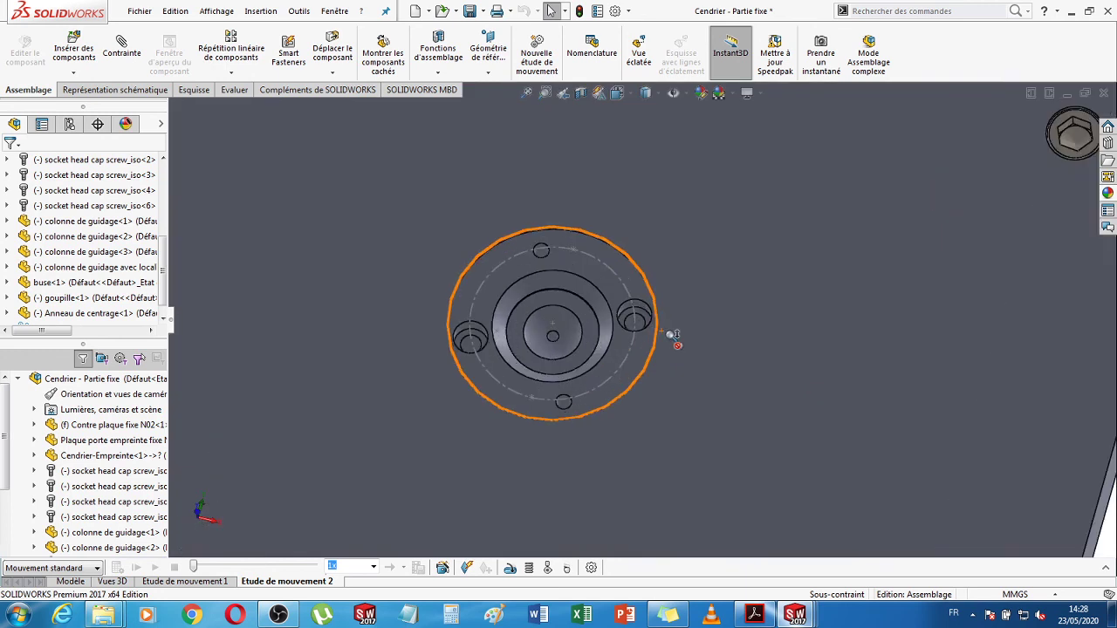
{"action": "left_click", "coordinate": [629, 313]}
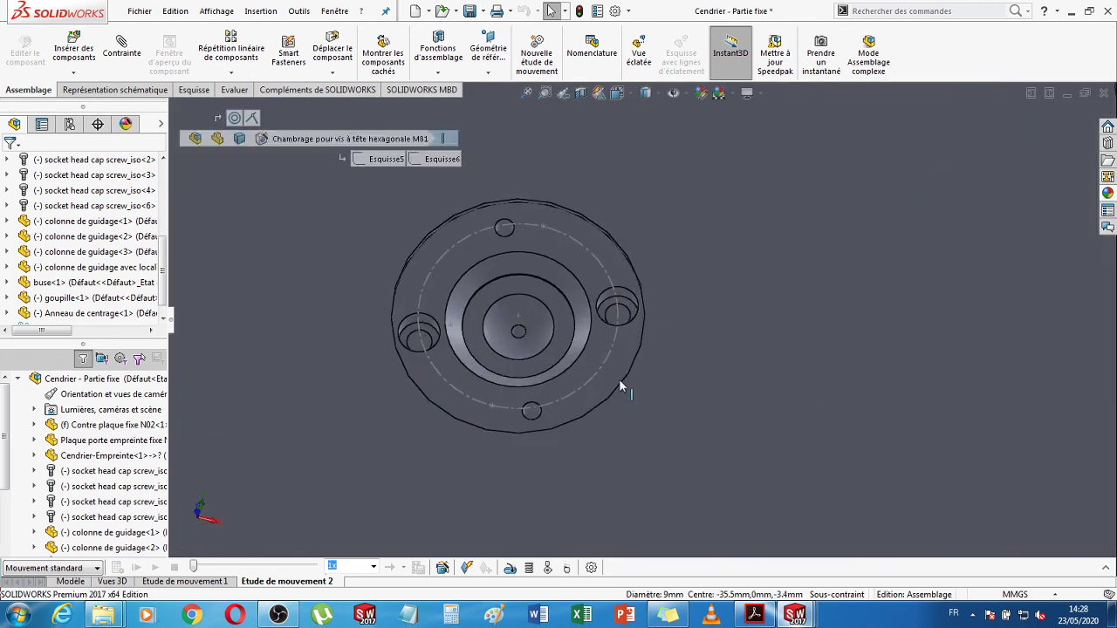
{"action": "left_click_drag", "start_coordinate": [584, 405], "coordinate": [637, 362]}
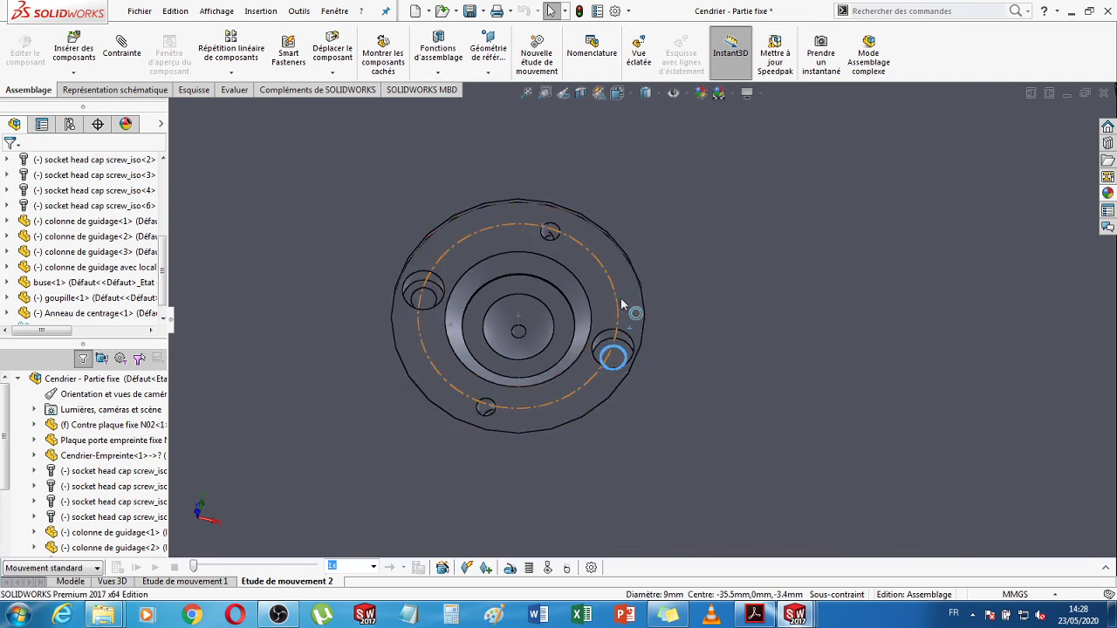
{"action": "left_click", "coordinate": [595, 390]}
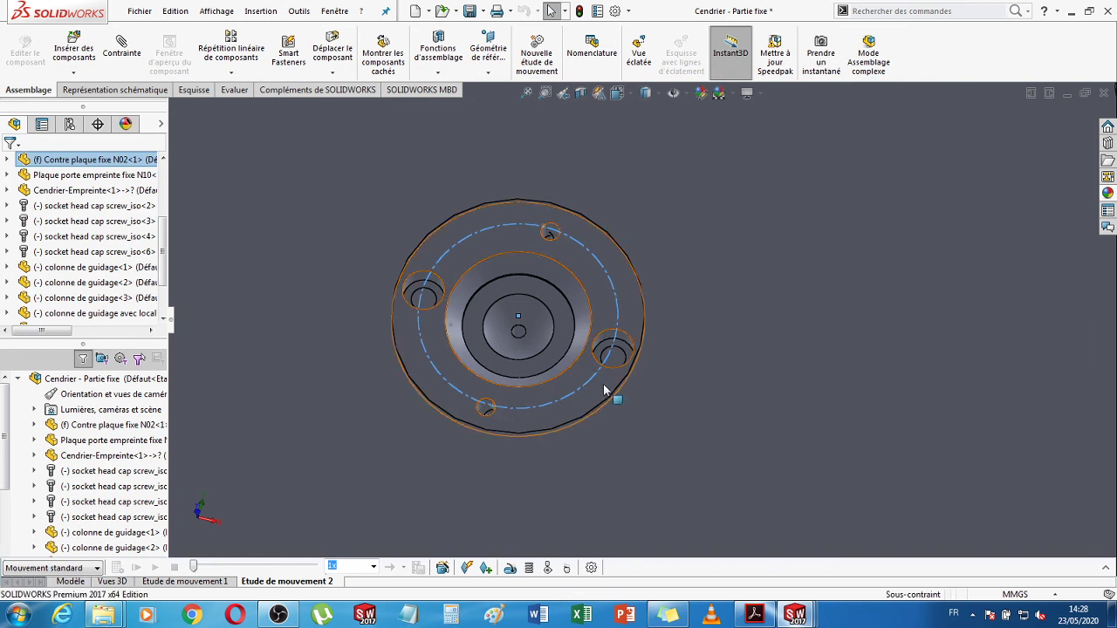
{"action": "left_click", "coordinate": [515, 428]}
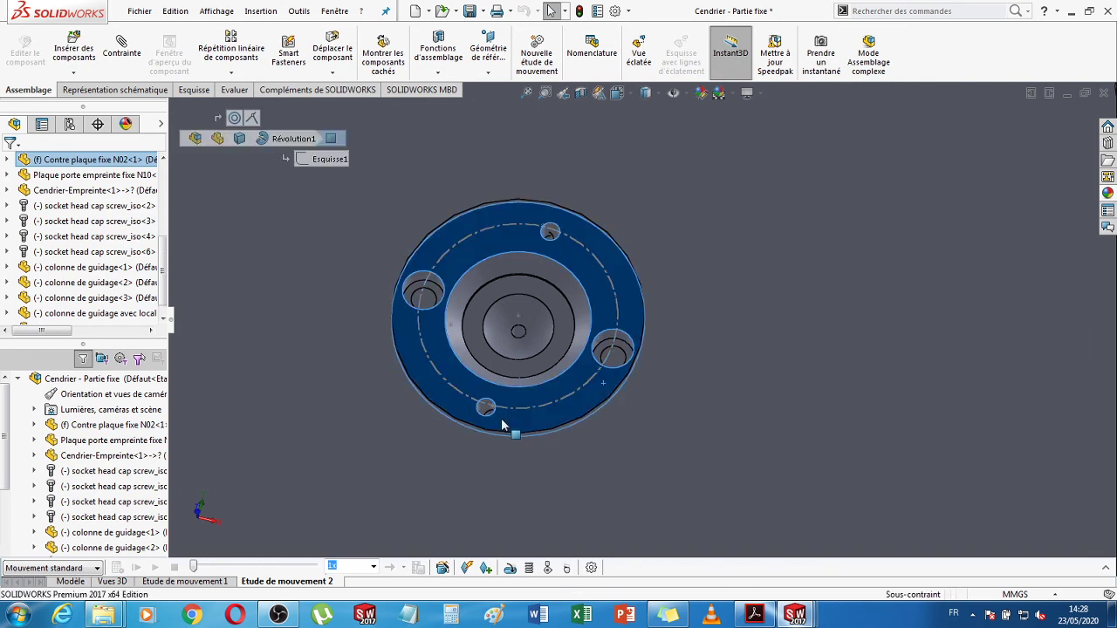
{"action": "left_click", "coordinate": [631, 362]}
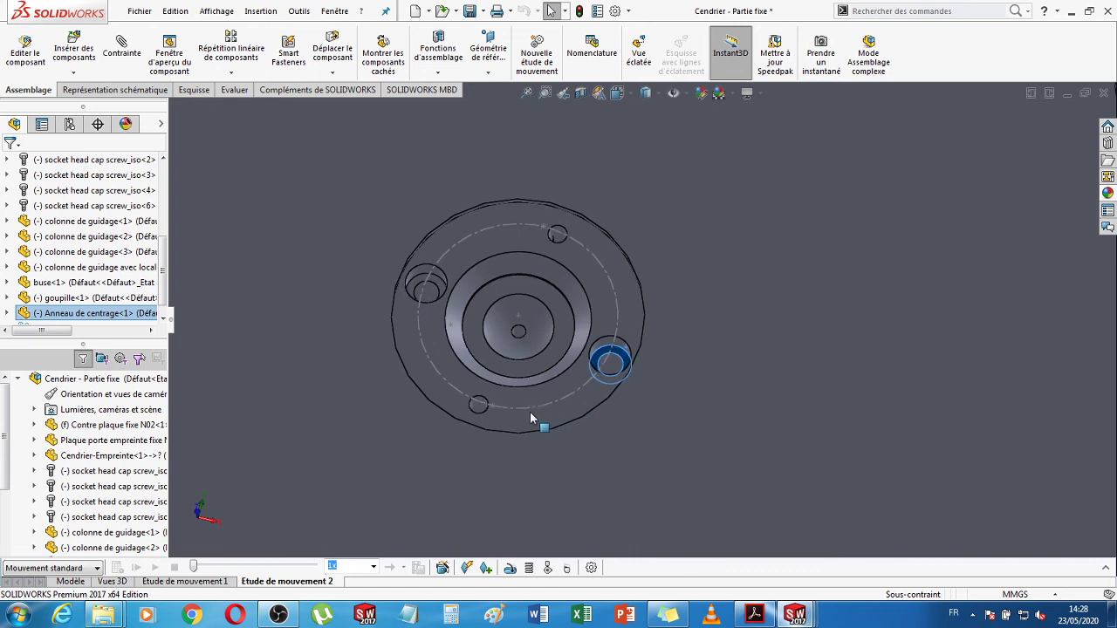
{"action": "left_click_drag", "start_coordinate": [531, 413], "coordinate": [444, 411]}
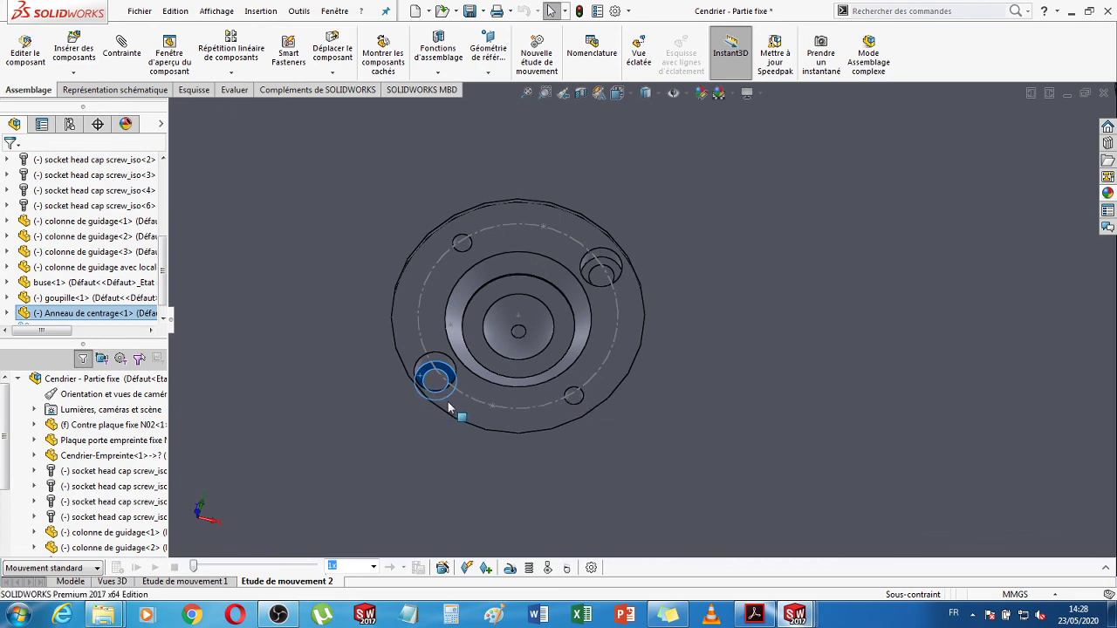
{"action": "left_click_drag", "start_coordinate": [448, 407], "coordinate": [506, 426]}
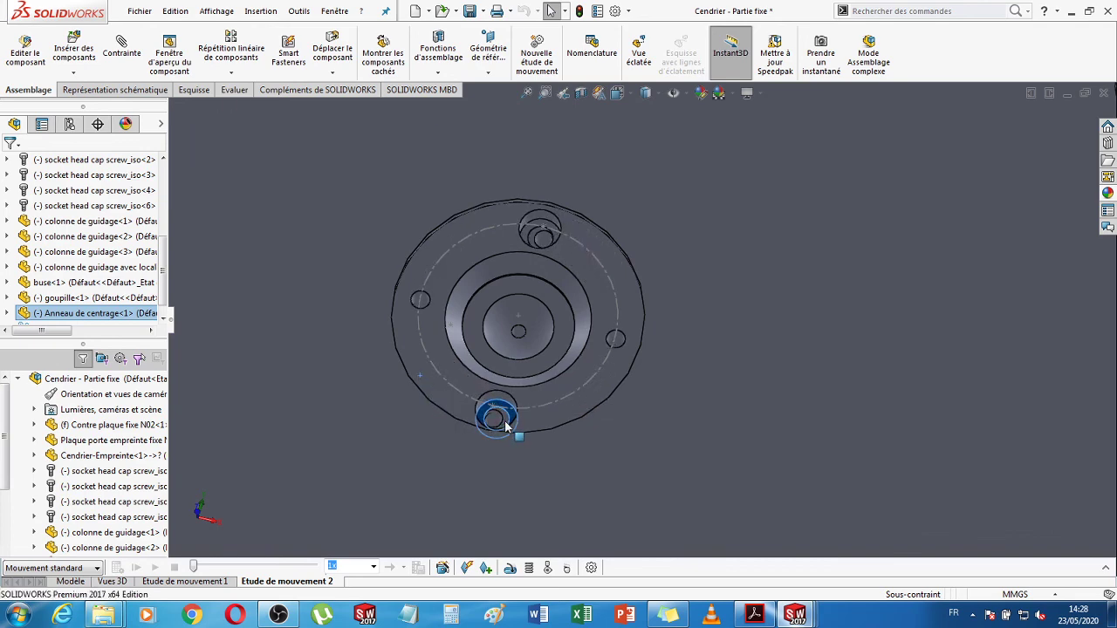
- Fine-tune the ring's rotation so the lower counterbored hole roughly lines up with the tapped hole beneath it
{"action": "scroll", "coordinate": [506, 426], "scroll_direction": "down", "scroll_amount": 5}
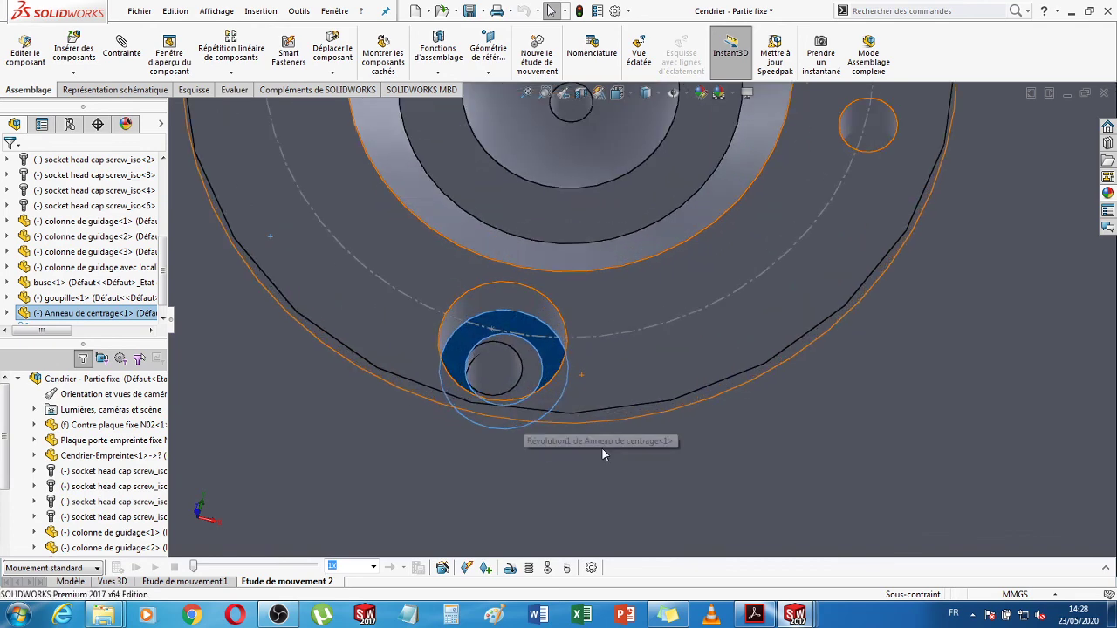
{"action": "middle_click_drag", "start_coordinate": [755, 452], "coordinate": [737, 454]}
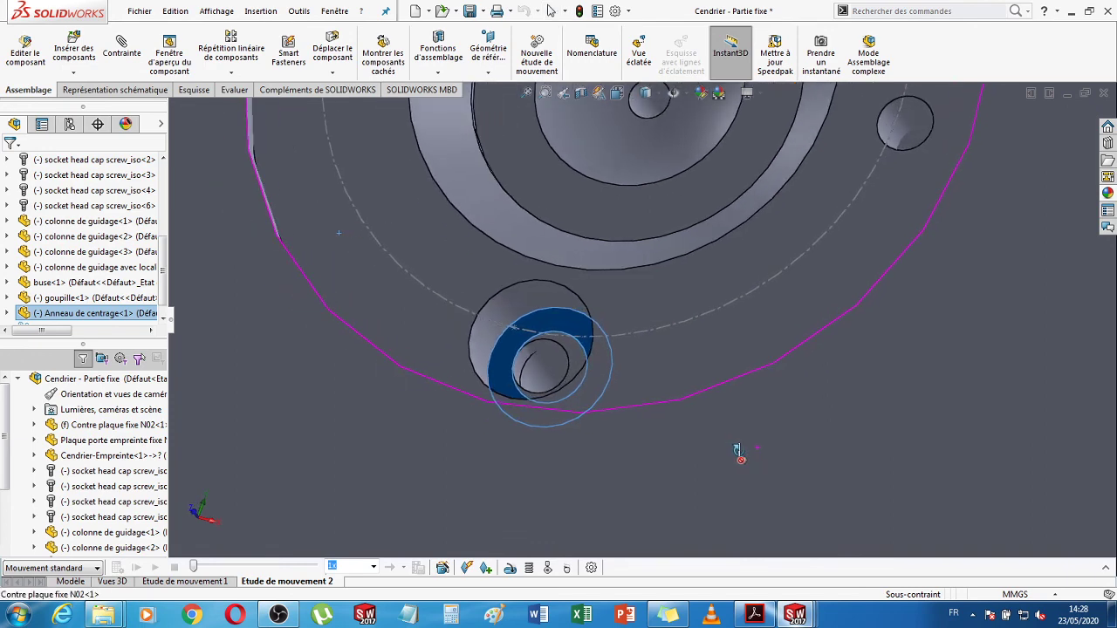
{"action": "left_click_drag", "start_coordinate": [594, 439], "coordinate": [646, 379]}
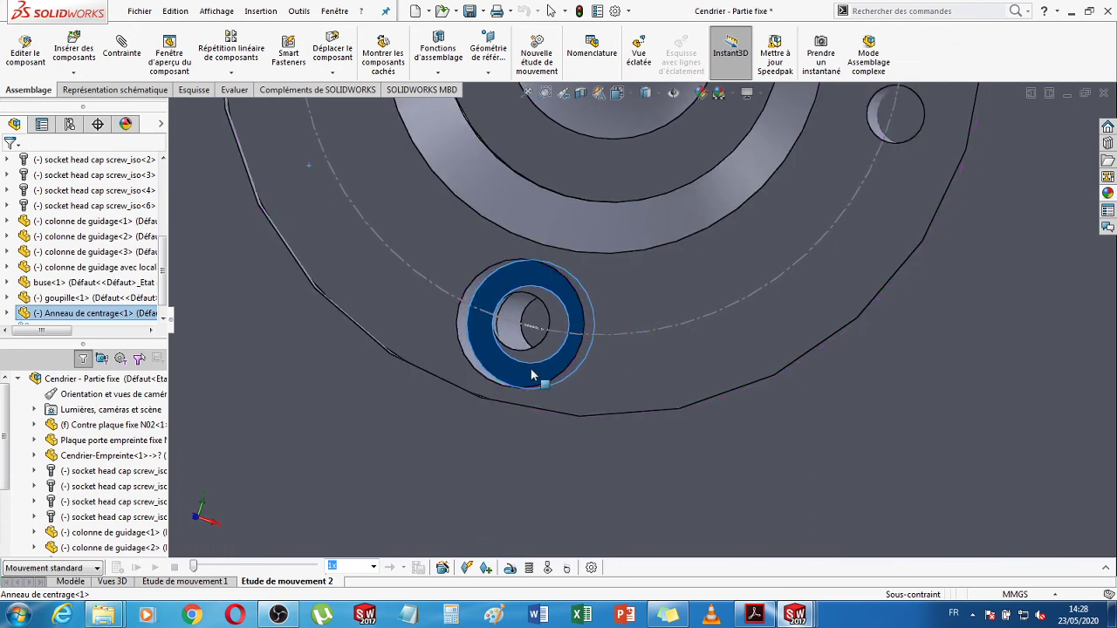
{"action": "left_click_drag", "start_coordinate": [530, 376], "coordinate": [620, 391]}
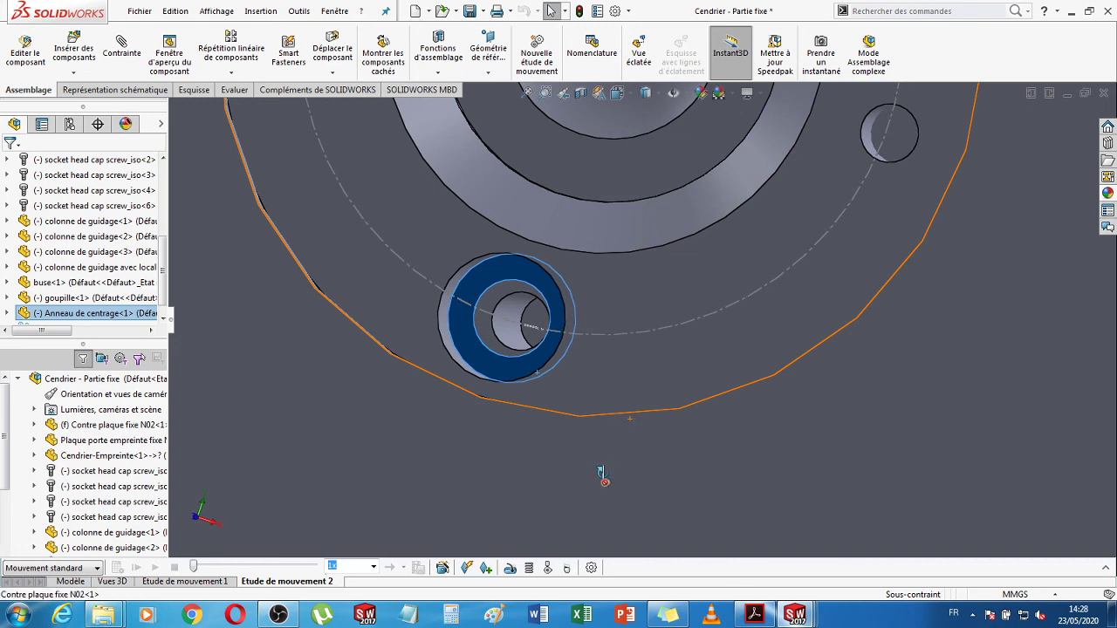
{"action": "left_click_drag", "start_coordinate": [606, 474], "coordinate": [519, 456]}
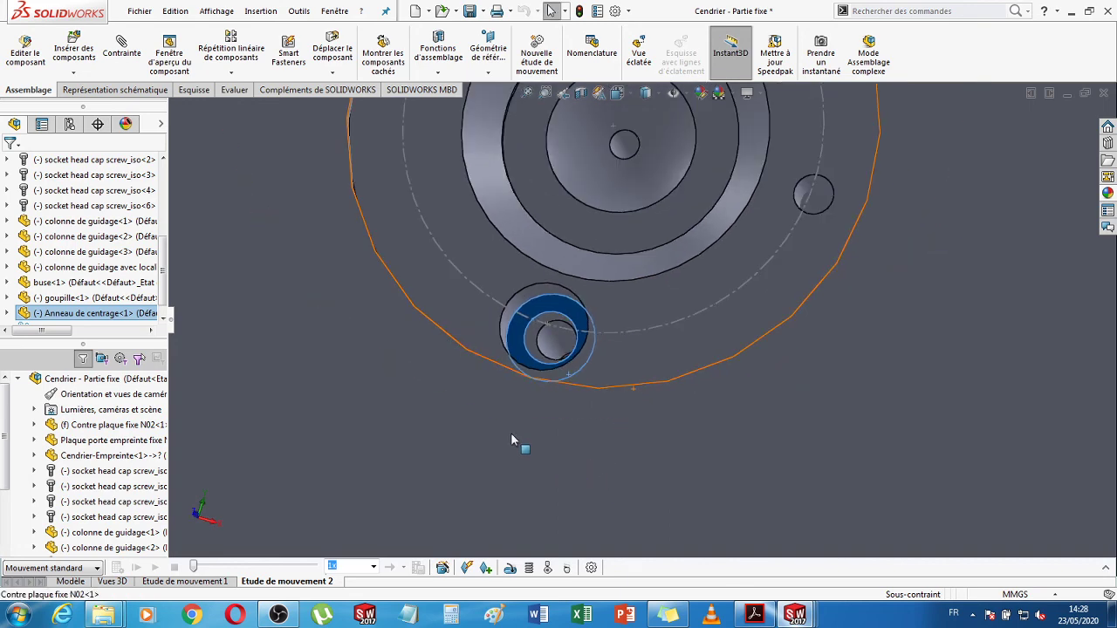
- Mate the ring's lower counterbored hole coaxially with the clamping plate's tapped hole, and update the ring's position at the animation start
{"action": "key", "text": "f"}
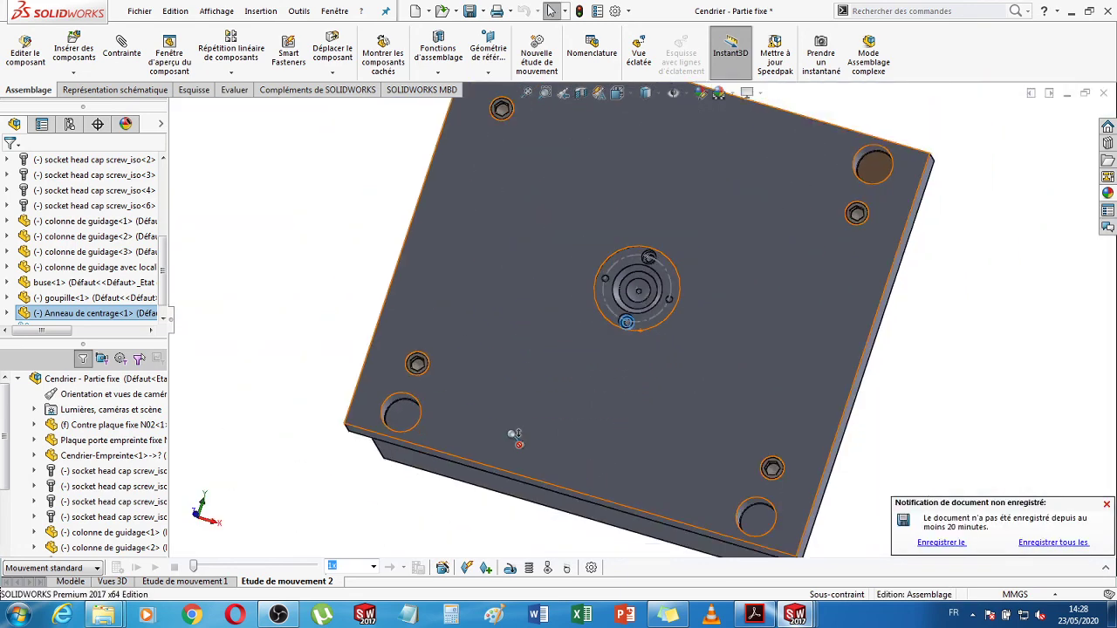
{"action": "left_click", "coordinate": [957, 328]}
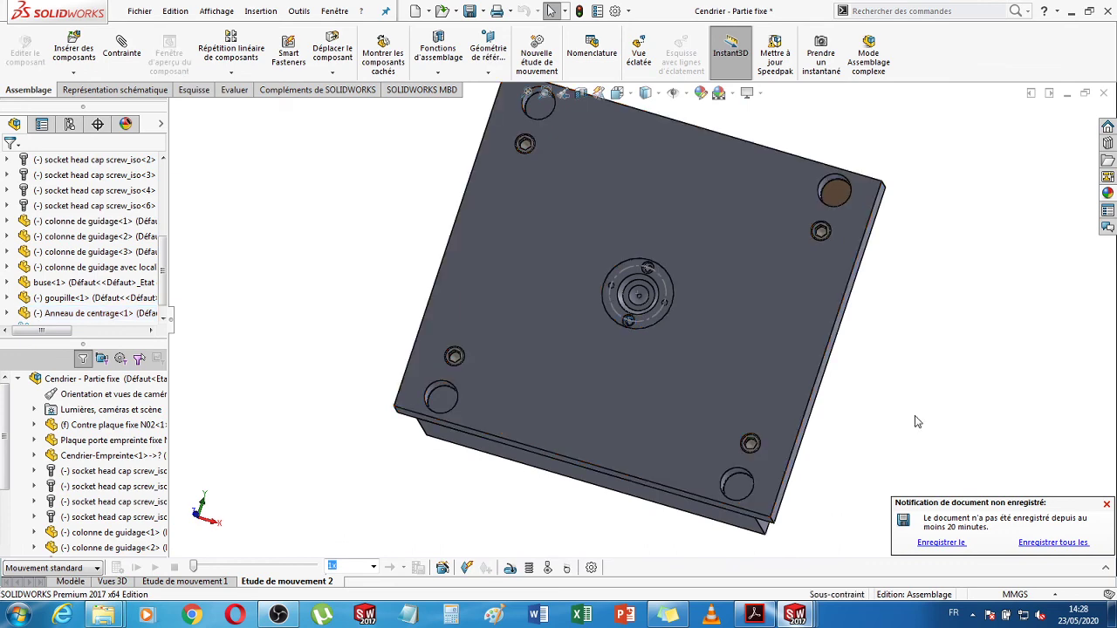
{"action": "middle_click_drag", "start_coordinate": [916, 421], "coordinate": [885, 398]}
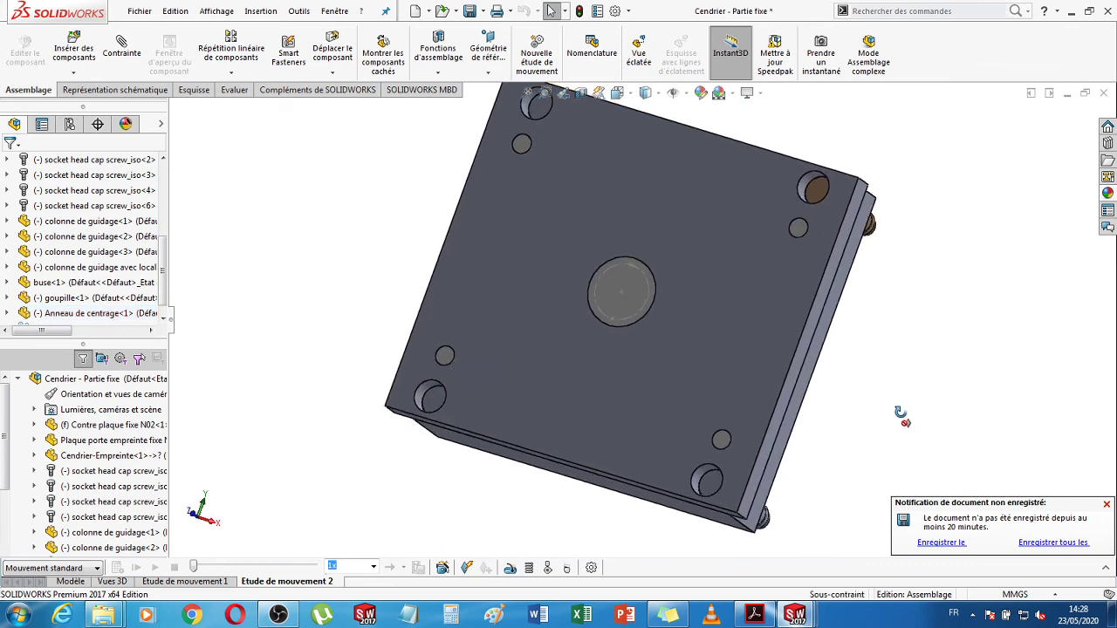
{"action": "left_click", "coordinate": [618, 302]}
{"action": "key", "text": "ctrl+8"}
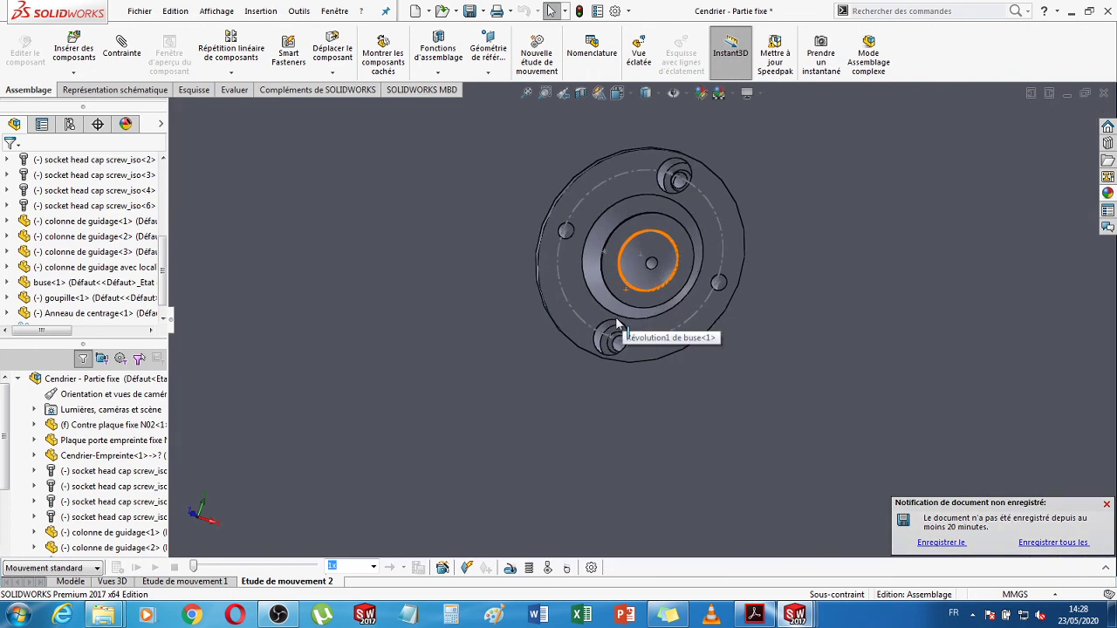
{"action": "scroll", "coordinate": [618, 323], "scroll_direction": "down", "scroll_amount": 2}
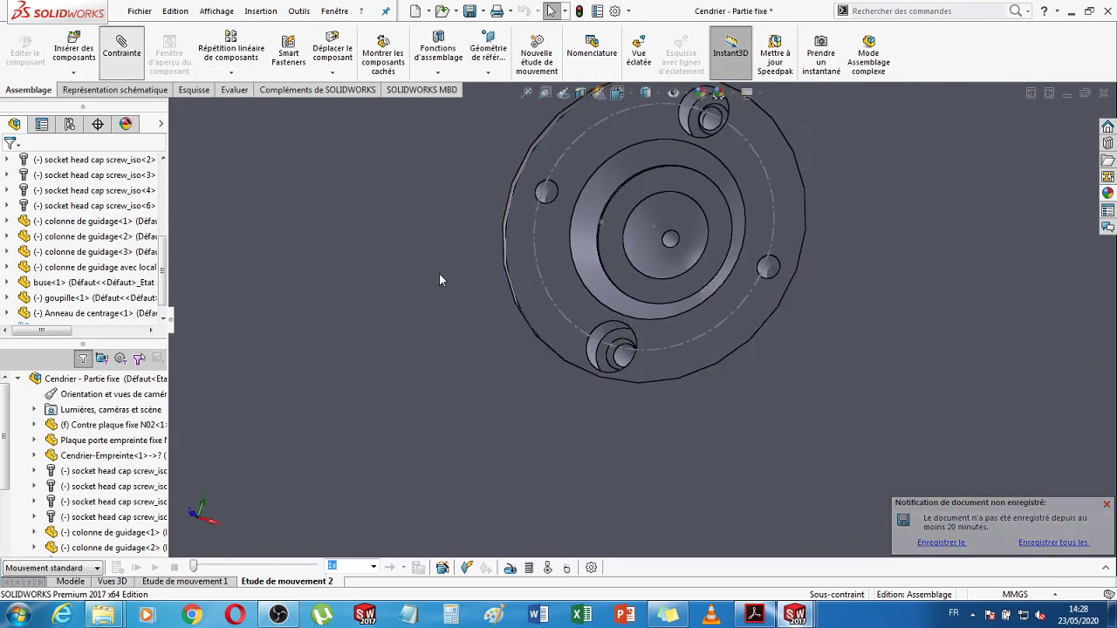
{"action": "left_click", "coordinate": [593, 354]}
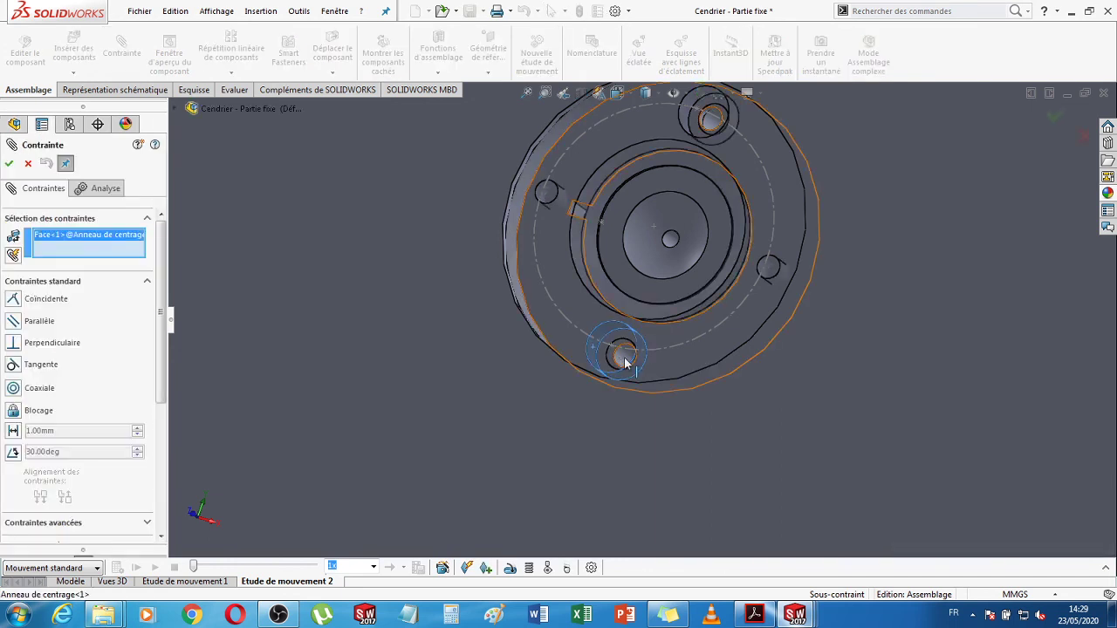
{"action": "left_click", "coordinate": [626, 364]}
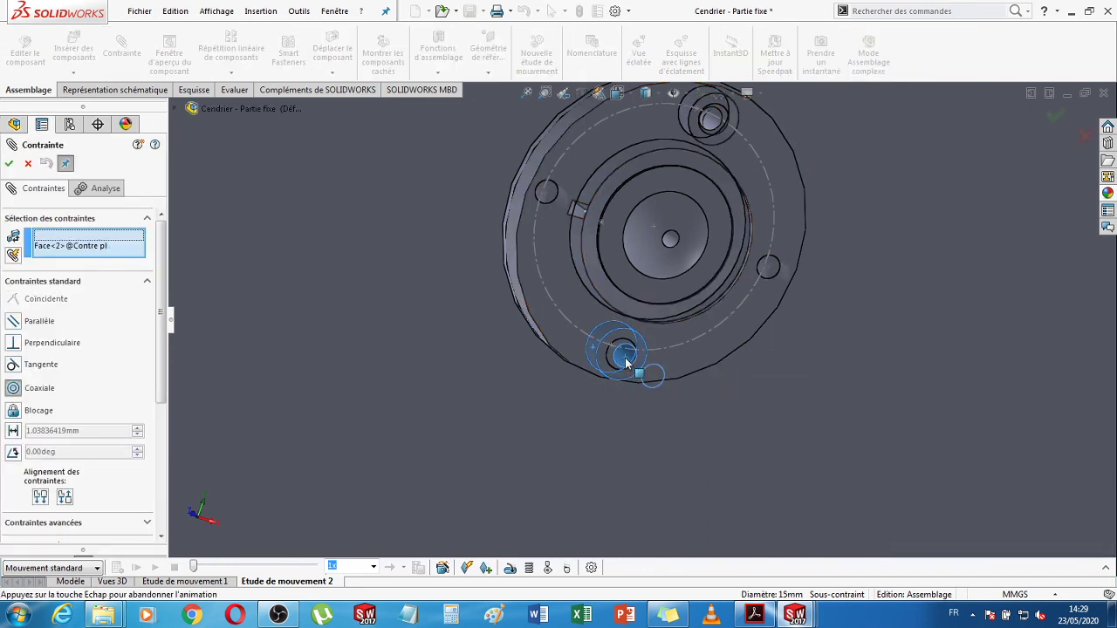
{"action": "left_click", "coordinate": [9, 164]}
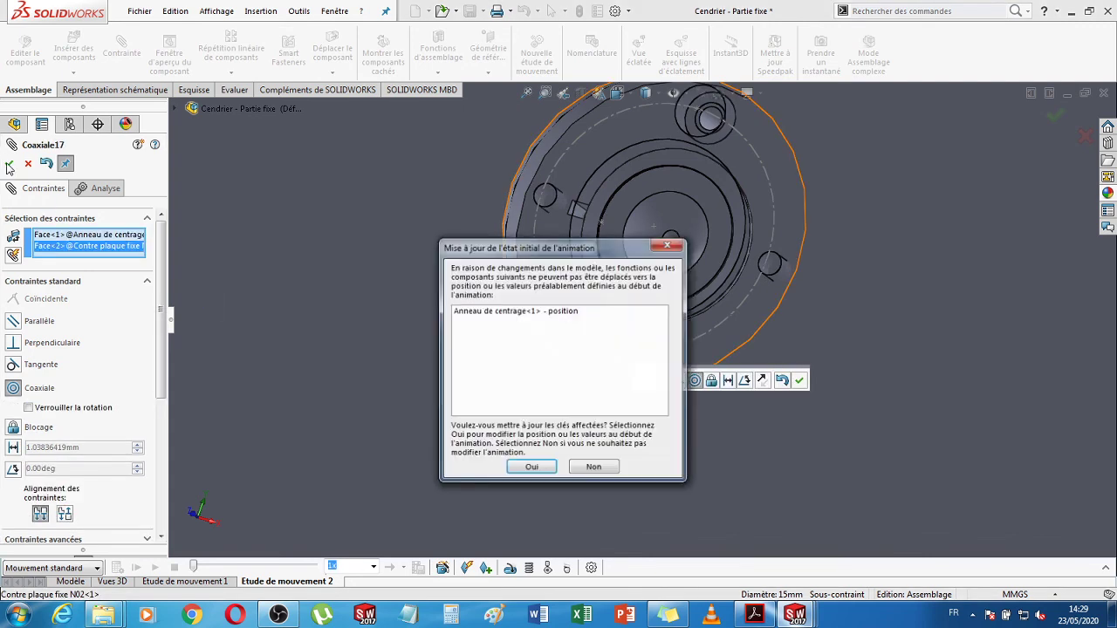
{"action": "key", "text": "Return"}
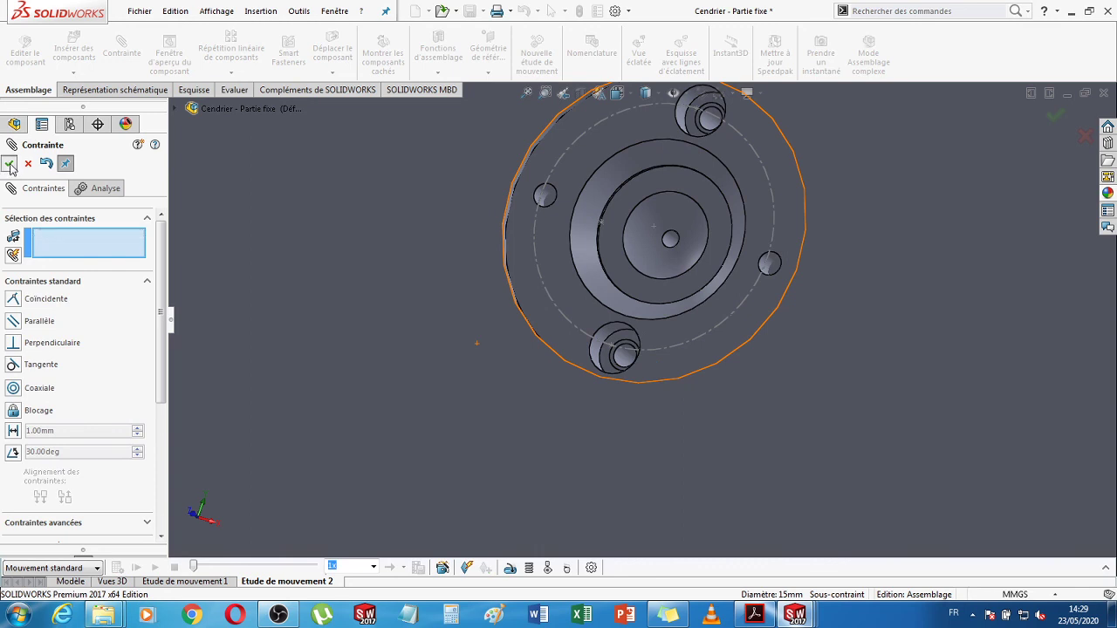
{"action": "left_click", "coordinate": [9, 164]}
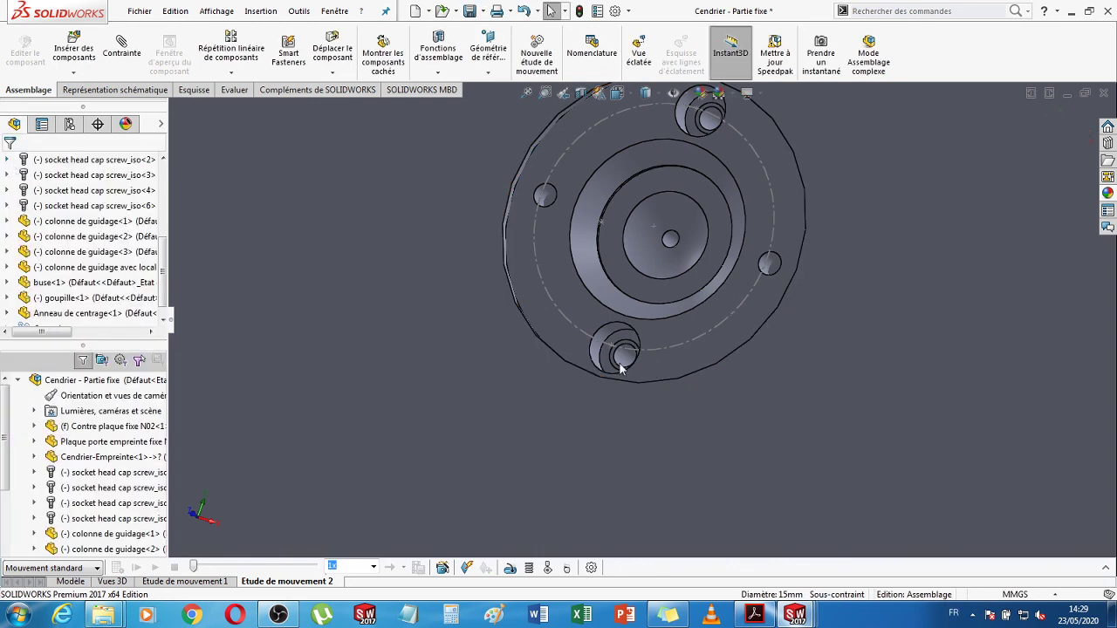
- Insert an ISO 4762 socket head cap screw beside the clamping plate, configured as size M8 with a 12 mm length
{"action": "scroll", "coordinate": [621, 368], "scroll_direction": "up", "scroll_amount": 5}
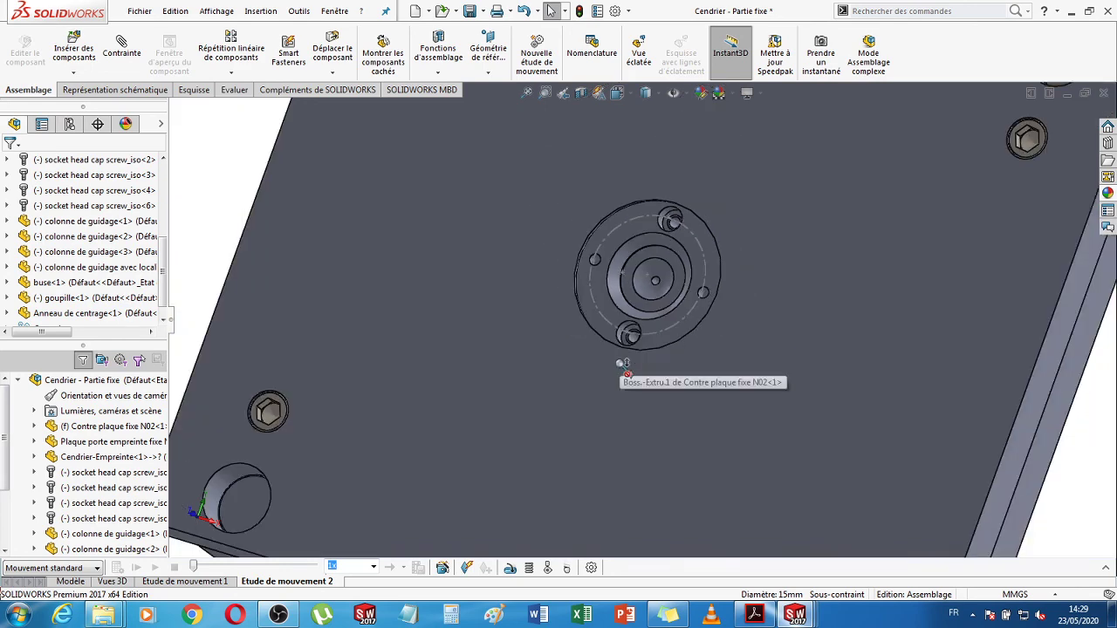
{"action": "scroll", "coordinate": [621, 366], "scroll_direction": "up", "scroll_amount": 2}
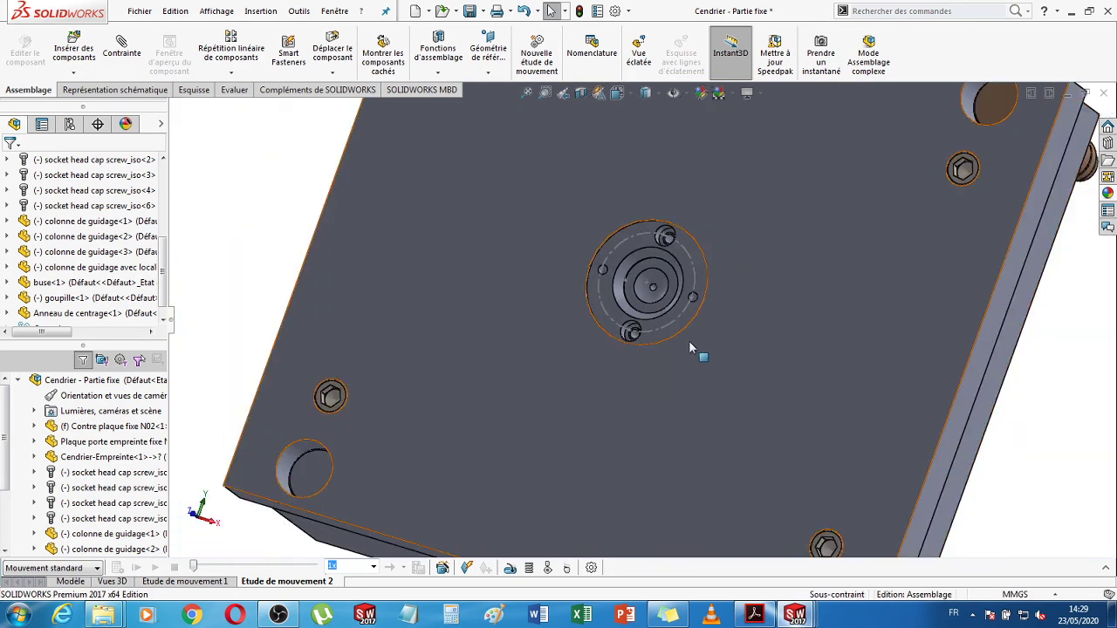
{"action": "middle_click_drag", "start_coordinate": [284, 206], "coordinate": [598, 277]}
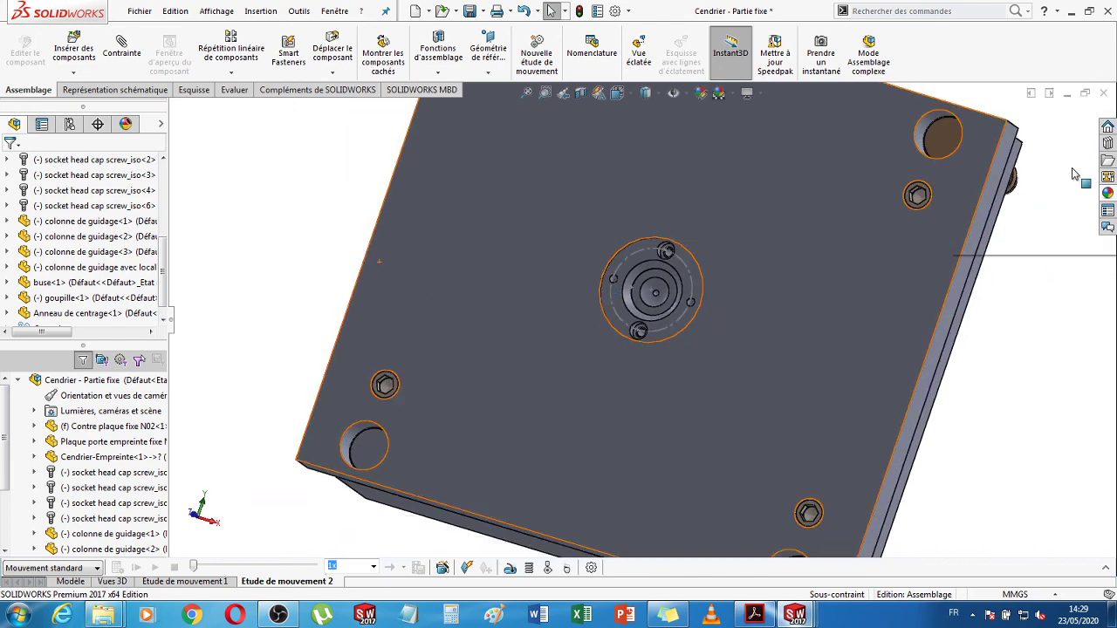
{"action": "left_click", "coordinate": [1108, 144]}
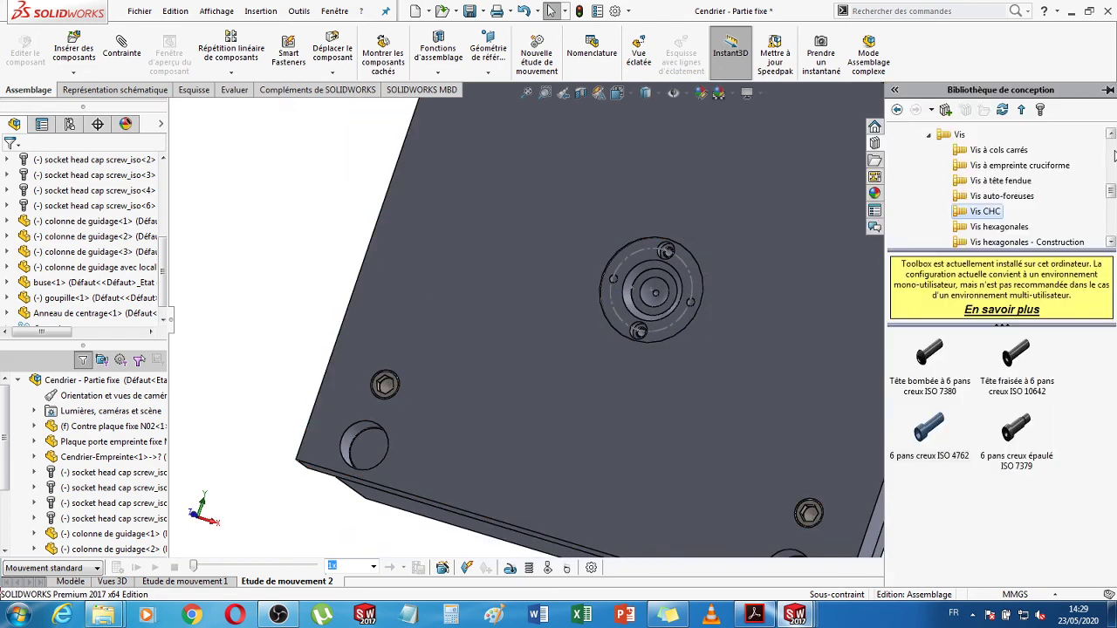
{"action": "mouse_move", "coordinate": [928, 443]}
{"action": "left_mouse_down"}
{"action": "mouse_move", "coordinate": [371, 293]}
{"action": "mouse_move", "coordinate": [307, 259]}
{"action": "left_mouse_up"}
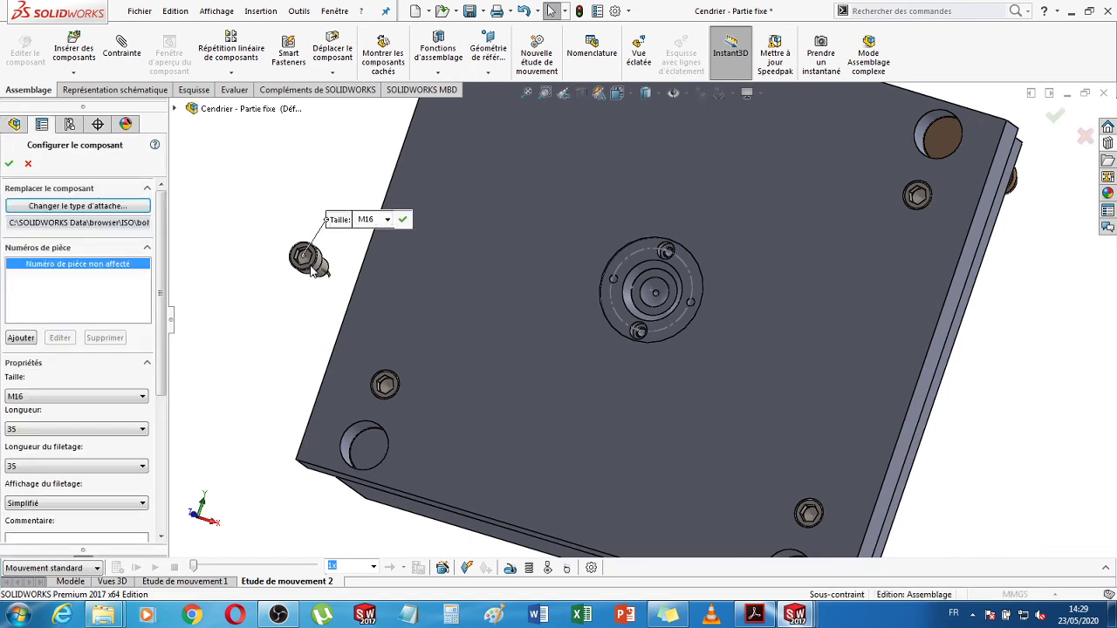
{"action": "left_click", "coordinate": [113, 397]}
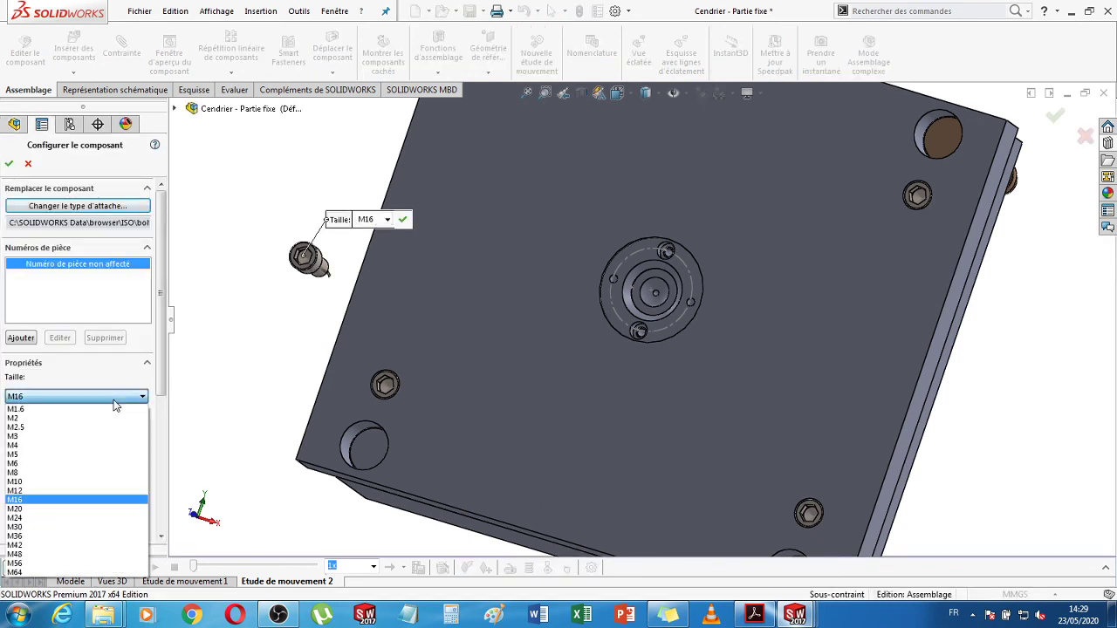
{"action": "left_click", "coordinate": [75, 470]}
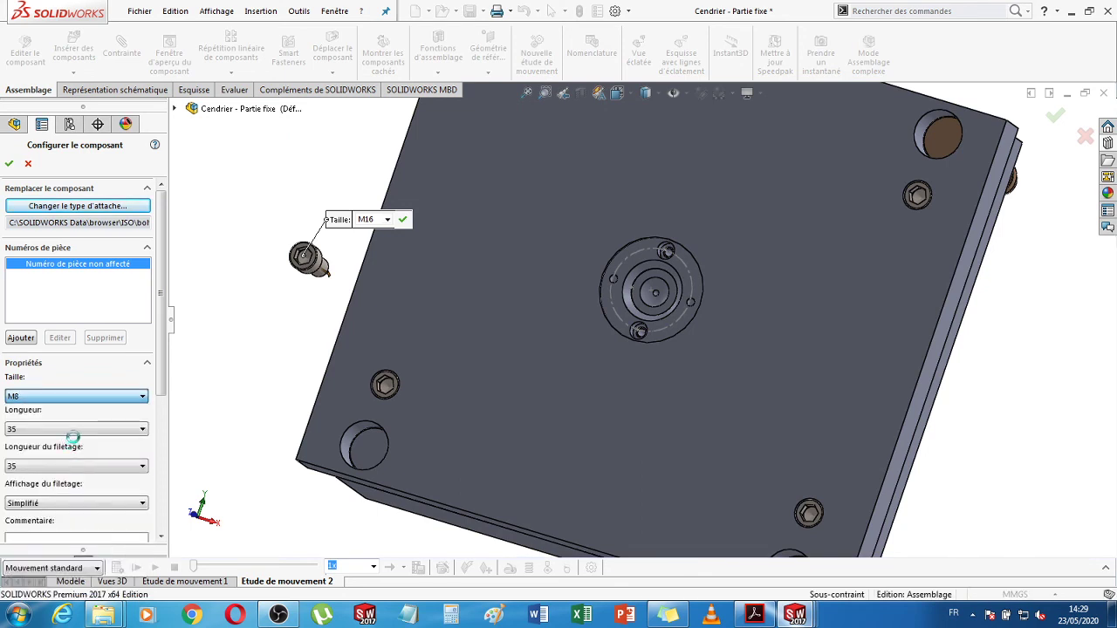
{"action": "left_click", "coordinate": [142, 430]}
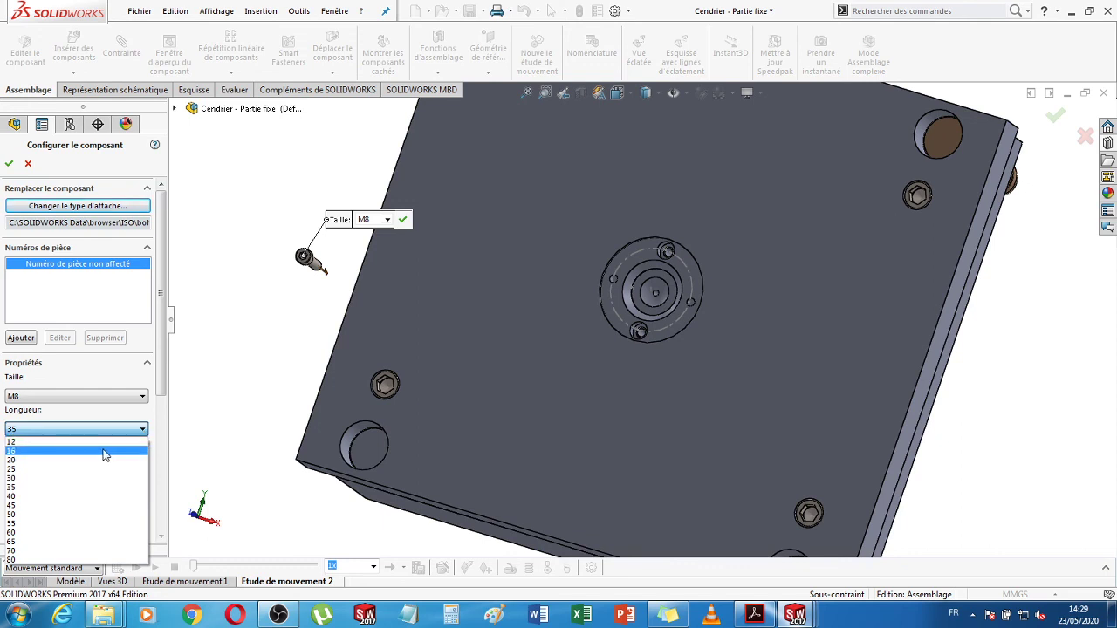
{"action": "left_click", "coordinate": [103, 442]}
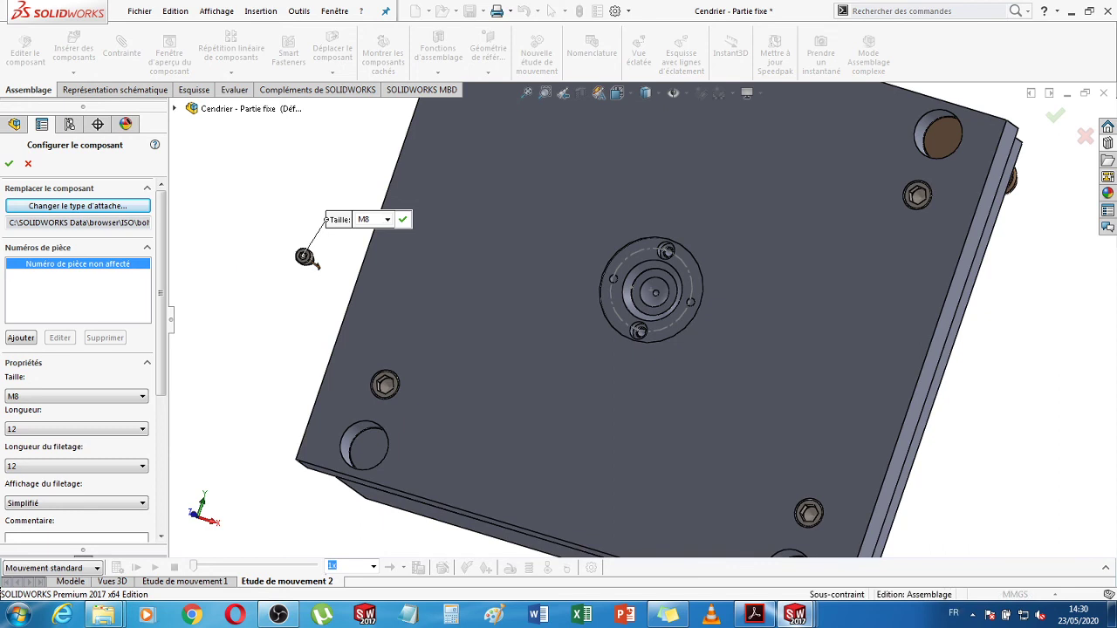
{"action": "key", "text": "Return"}
- Place a copy of the M8 x 12 screw in each of the locating ring's two counterbored holes and finish inserting
{"action": "scroll", "coordinate": [671, 253], "scroll_direction": "down", "scroll_amount": 5}
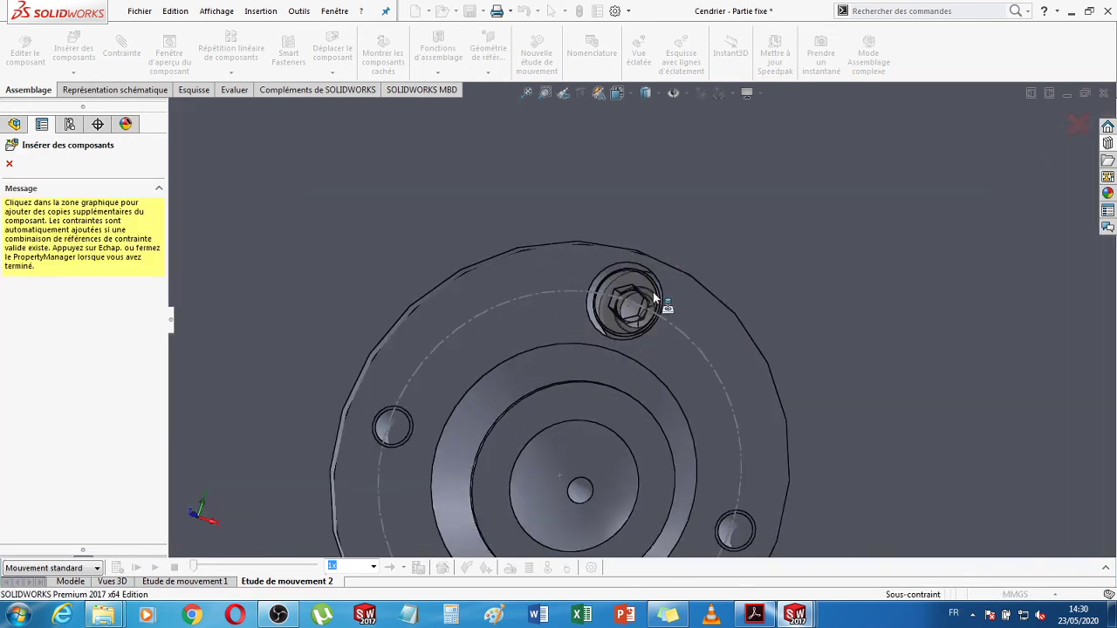
{"action": "left_click", "coordinate": [650, 304]}
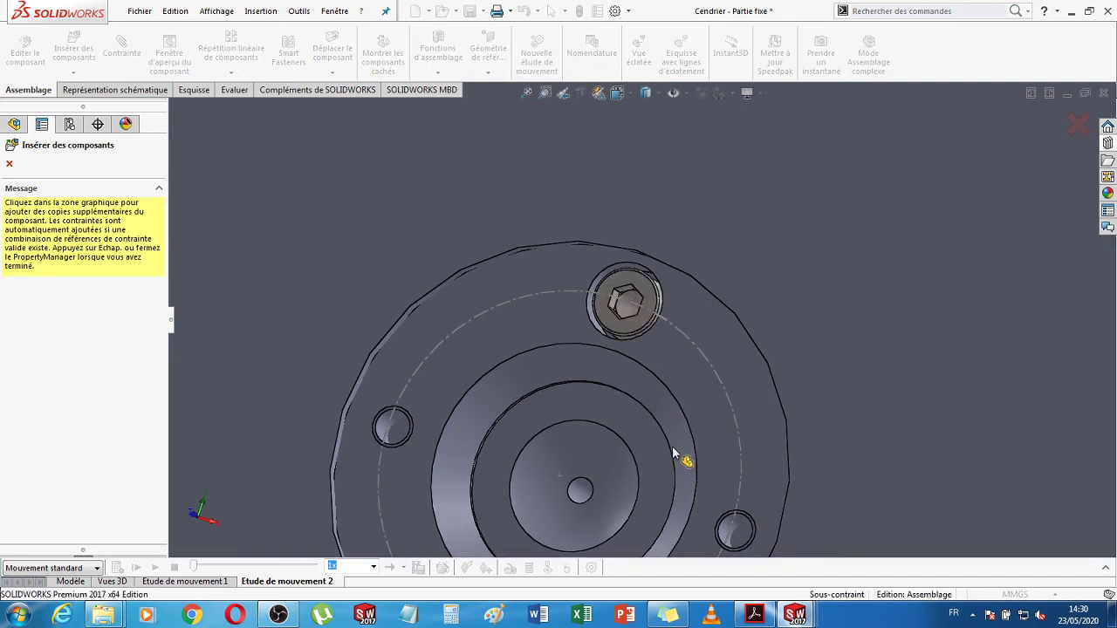
{"action": "scroll", "coordinate": [673, 453], "scroll_direction": "up", "scroll_amount": 5}
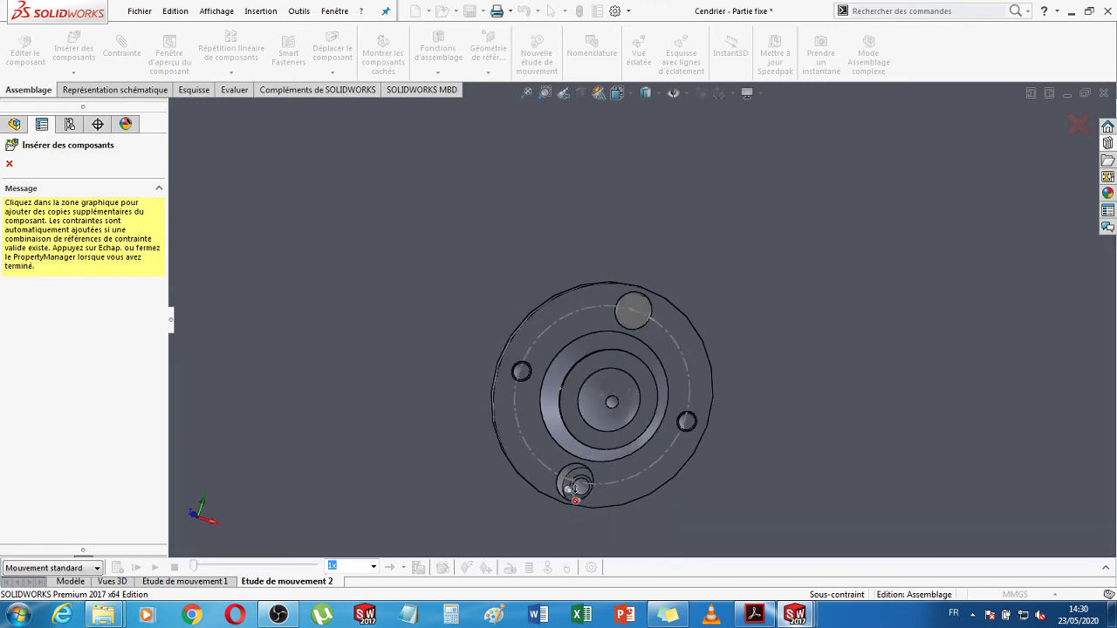
{"action": "scroll", "coordinate": [567, 489], "scroll_direction": "down", "scroll_amount": 3}
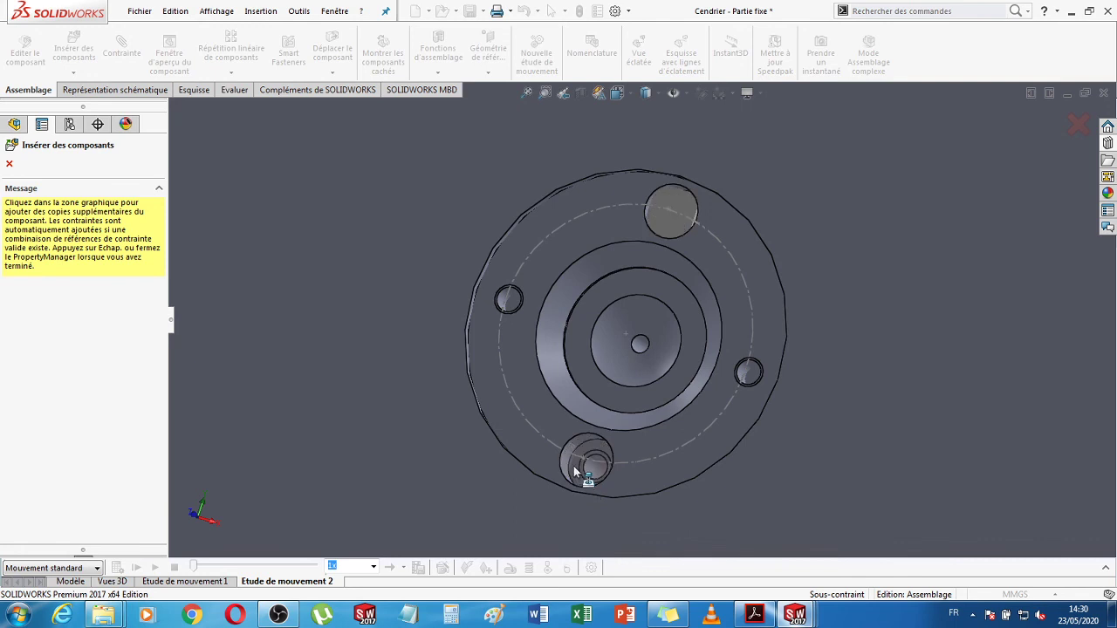
{"action": "left_click", "coordinate": [575, 471]}
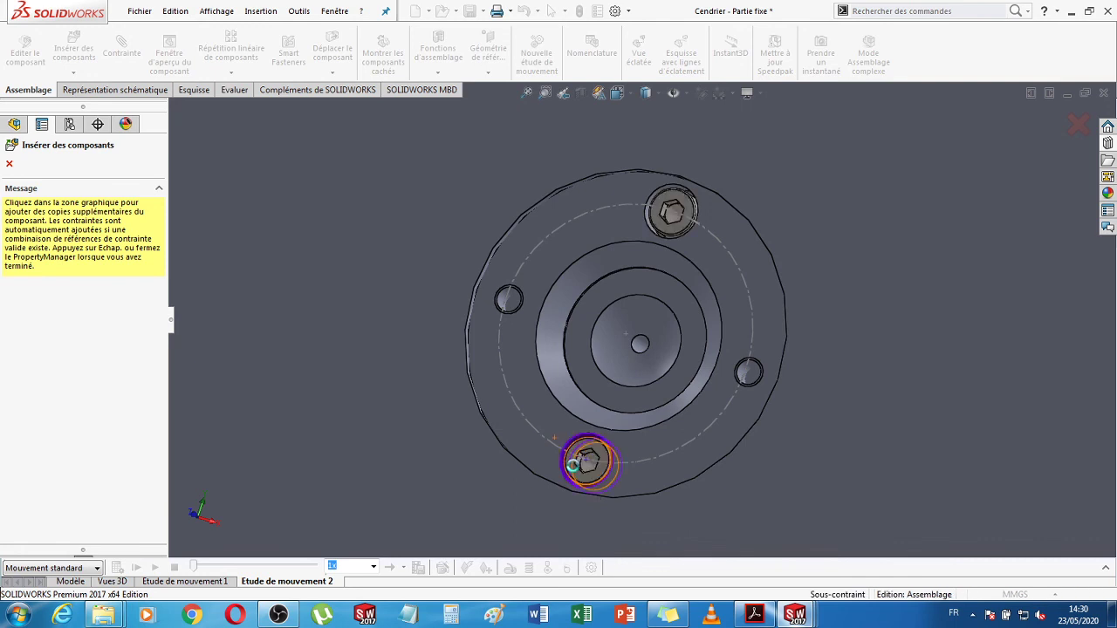
{"action": "key", "text": "ctrl+7"}
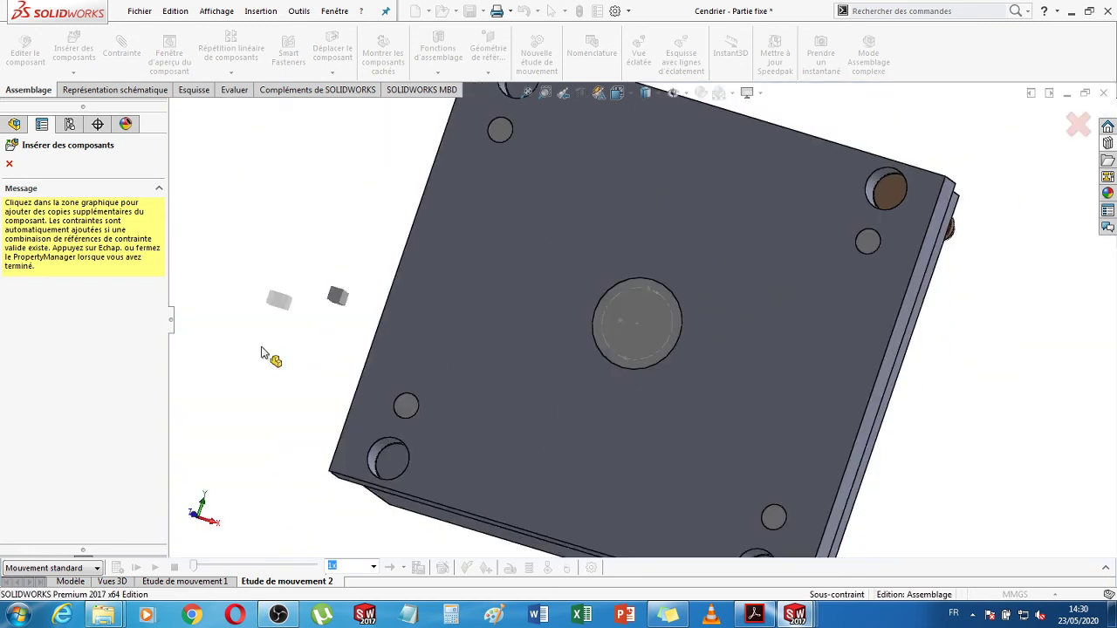
{"action": "key", "text": "Escape"}
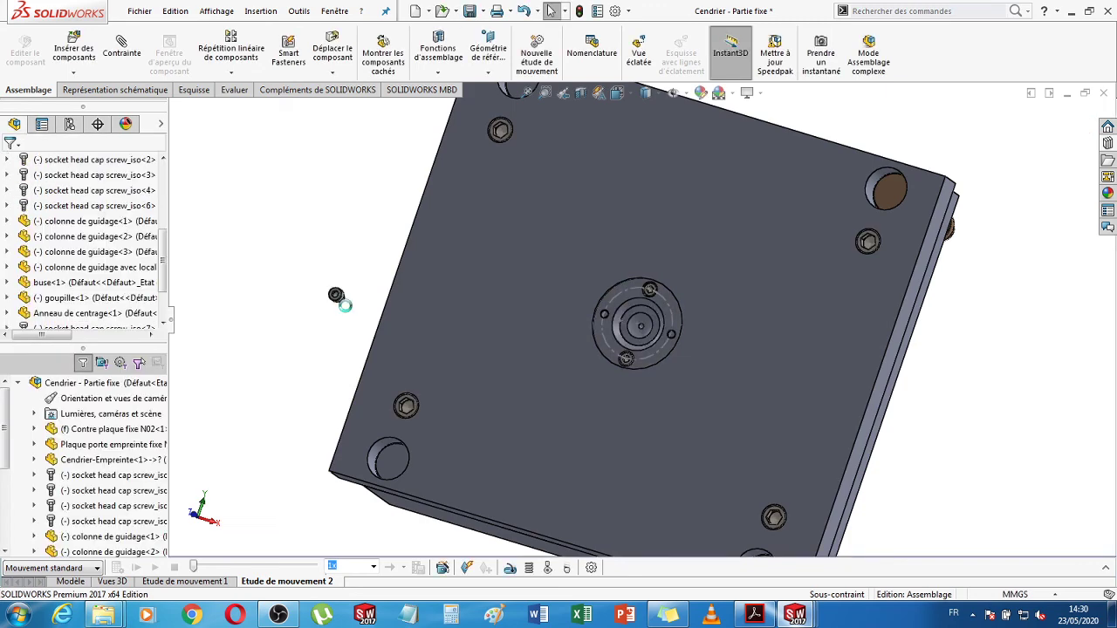
- Delete the loose M8 x 12 screw lying beside the clamping plate
{"action": "scroll", "coordinate": [340, 303], "scroll_direction": "down", "scroll_amount": 5}
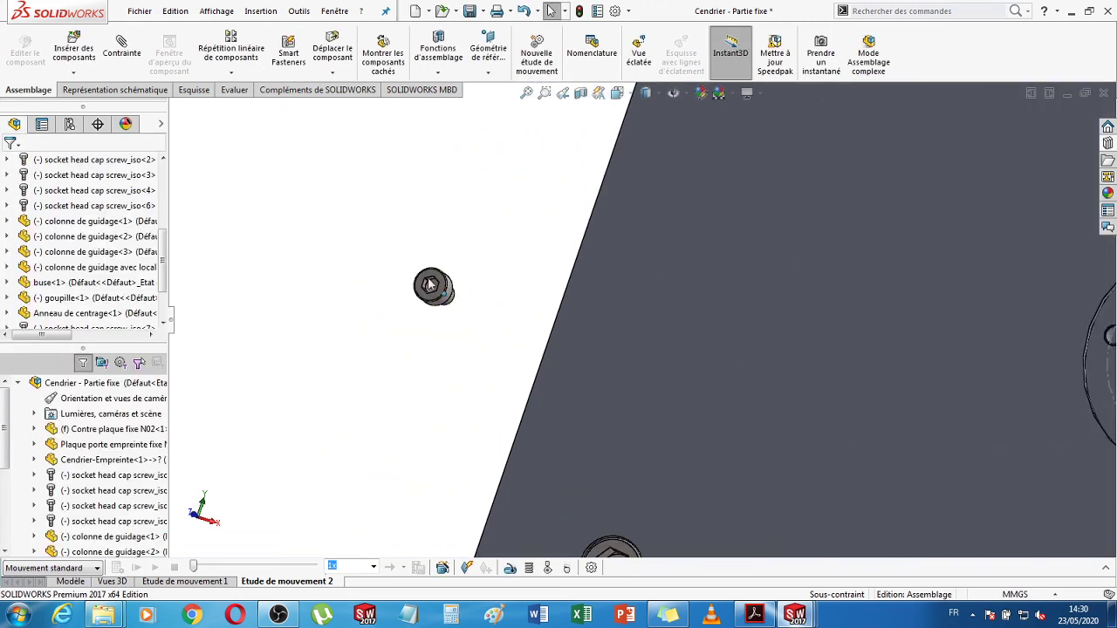
{"action": "left_click", "coordinate": [443, 290]}
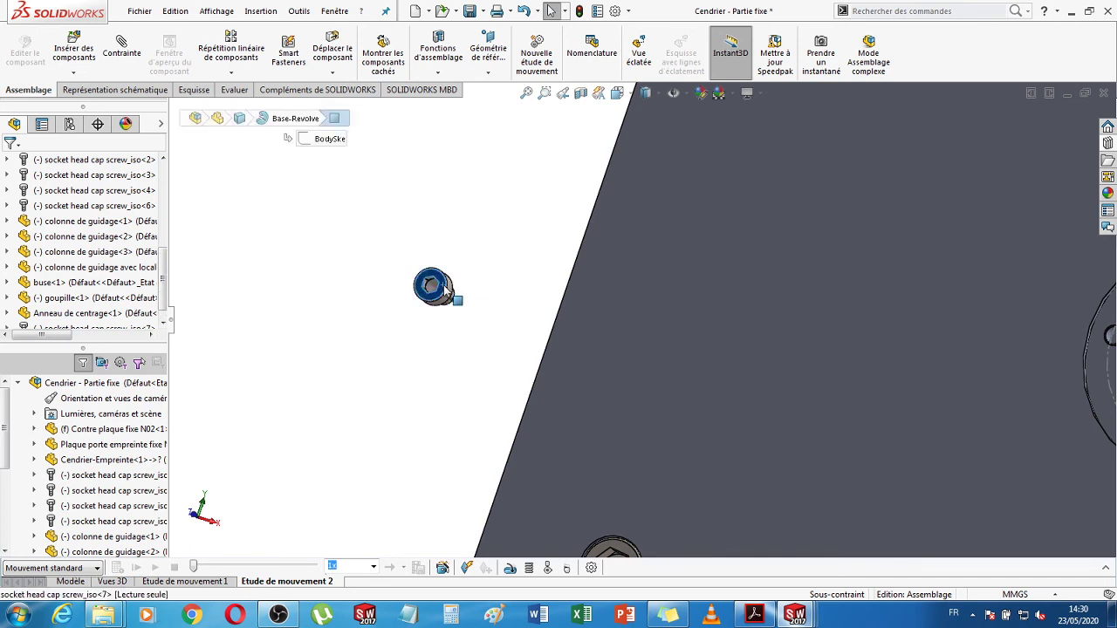
{"action": "right_click", "coordinate": [444, 286]}
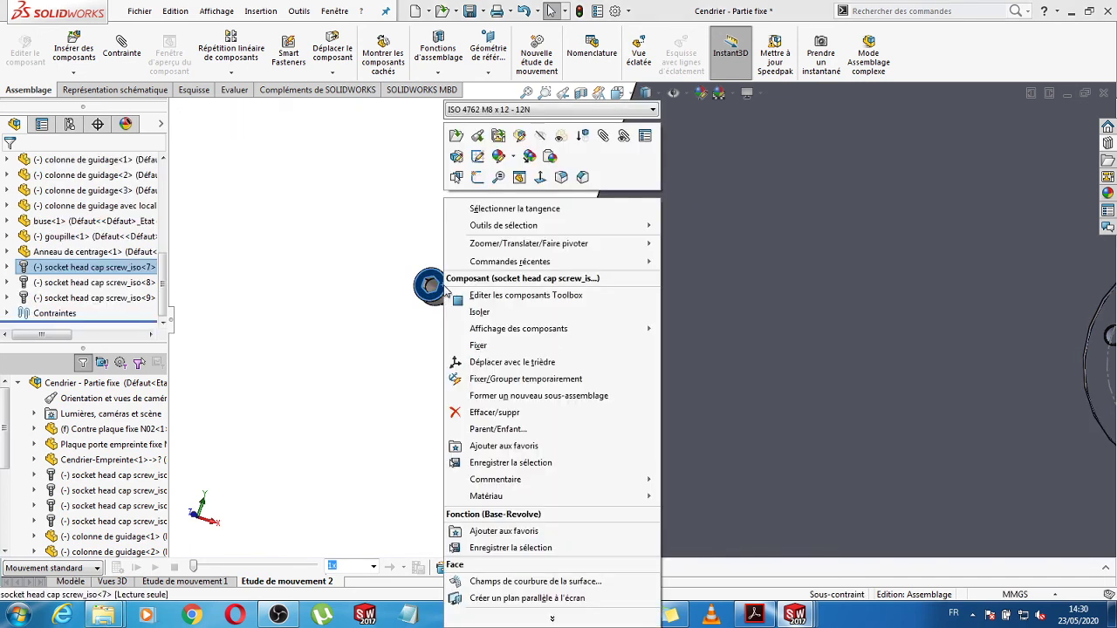
{"action": "left_click", "coordinate": [477, 417]}
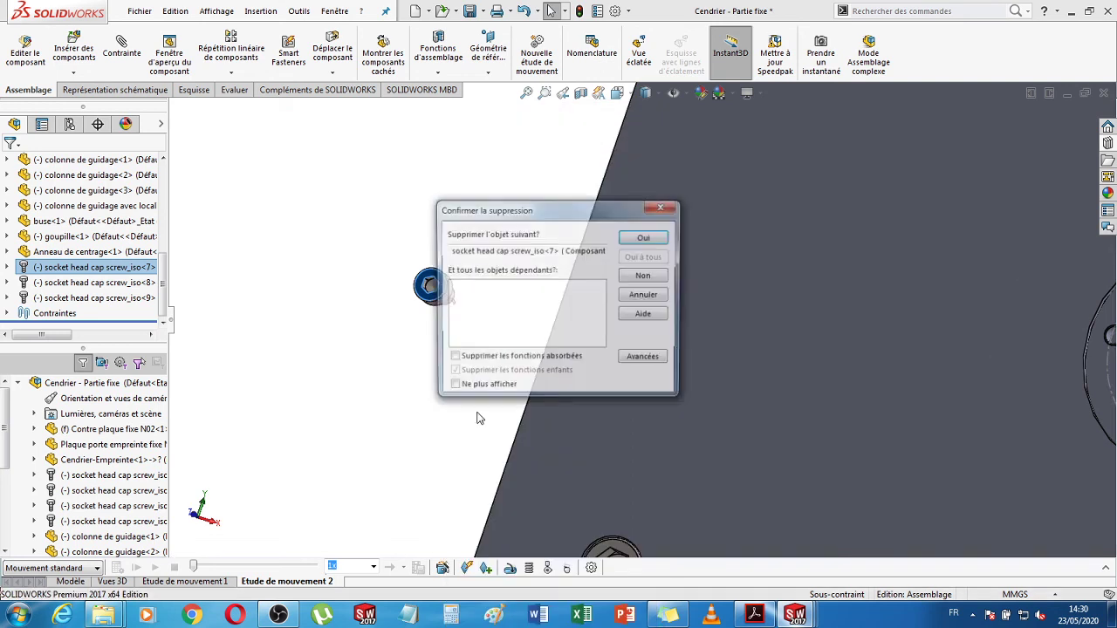
{"action": "left_click", "coordinate": [650, 238]}
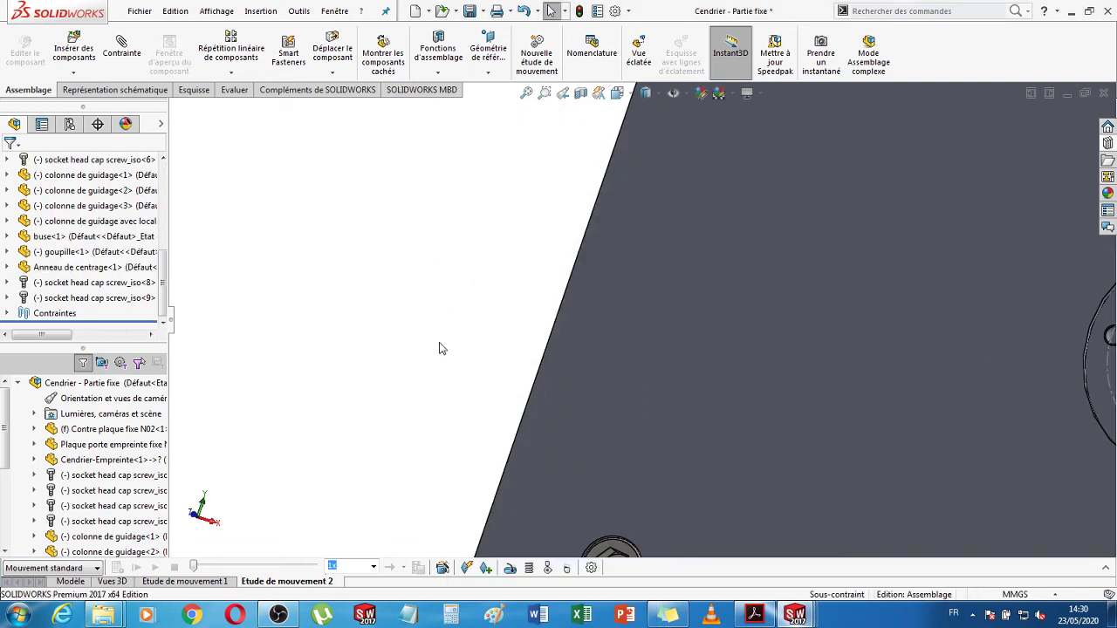
- Hide the clamping plate's sketch that shows the dash-dot circle through the locating ring's screw holes
{"action": "key", "text": "f"}
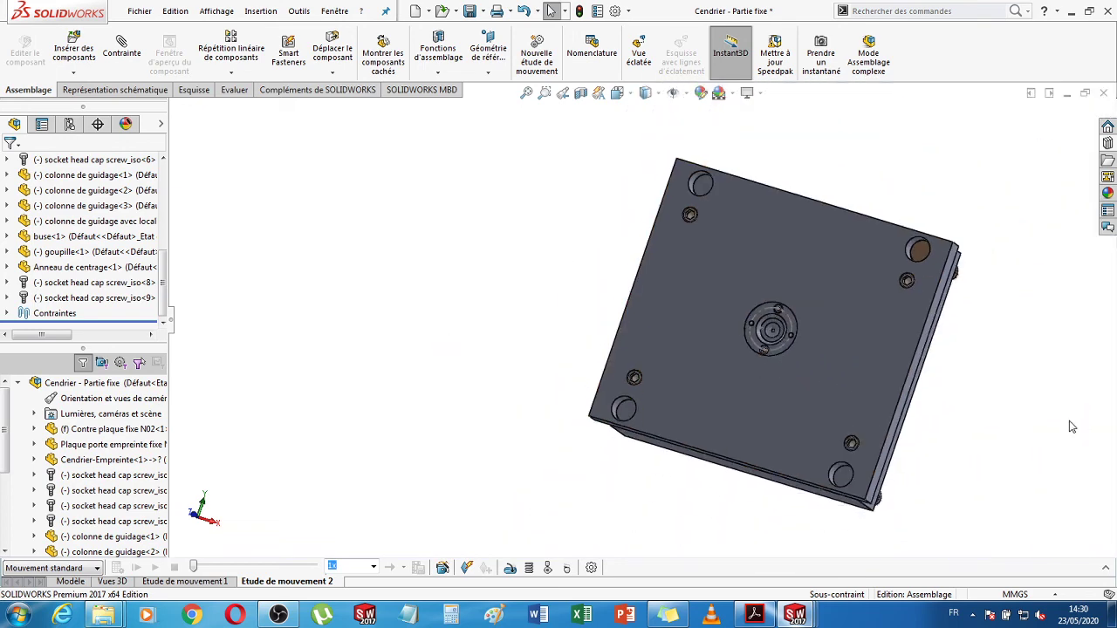
{"action": "middle_click_drag", "start_coordinate": [1020, 416], "coordinate": [987, 405]}
{"action": "middle_click_drag", "start_coordinate": [1007, 308], "coordinate": [923, 481]}
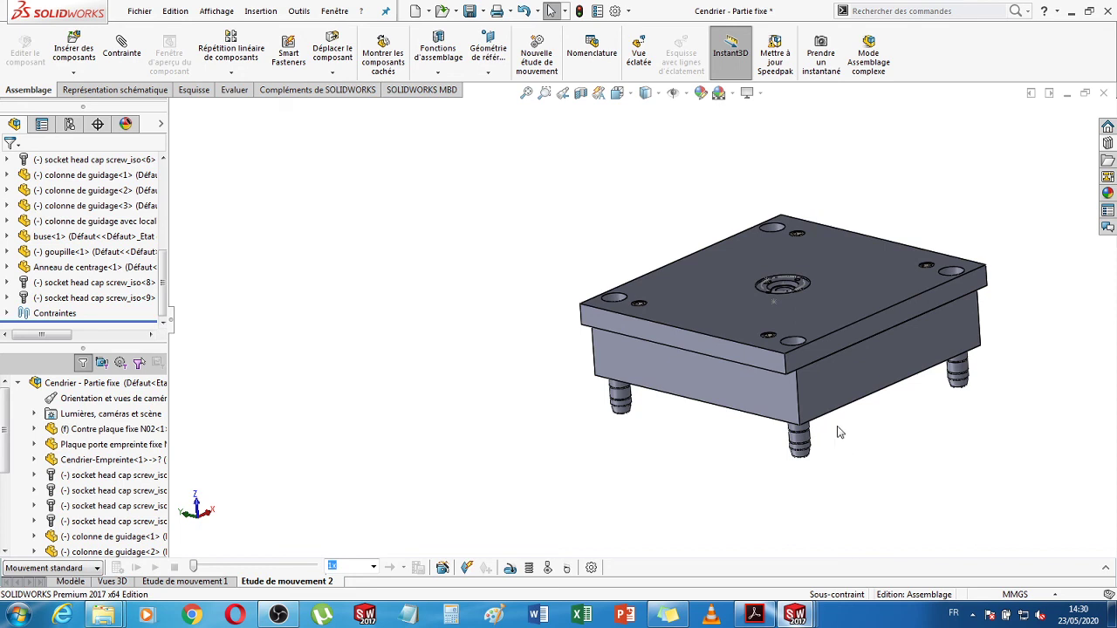
{"action": "scroll", "coordinate": [768, 301], "scroll_direction": "down", "scroll_amount": 8}
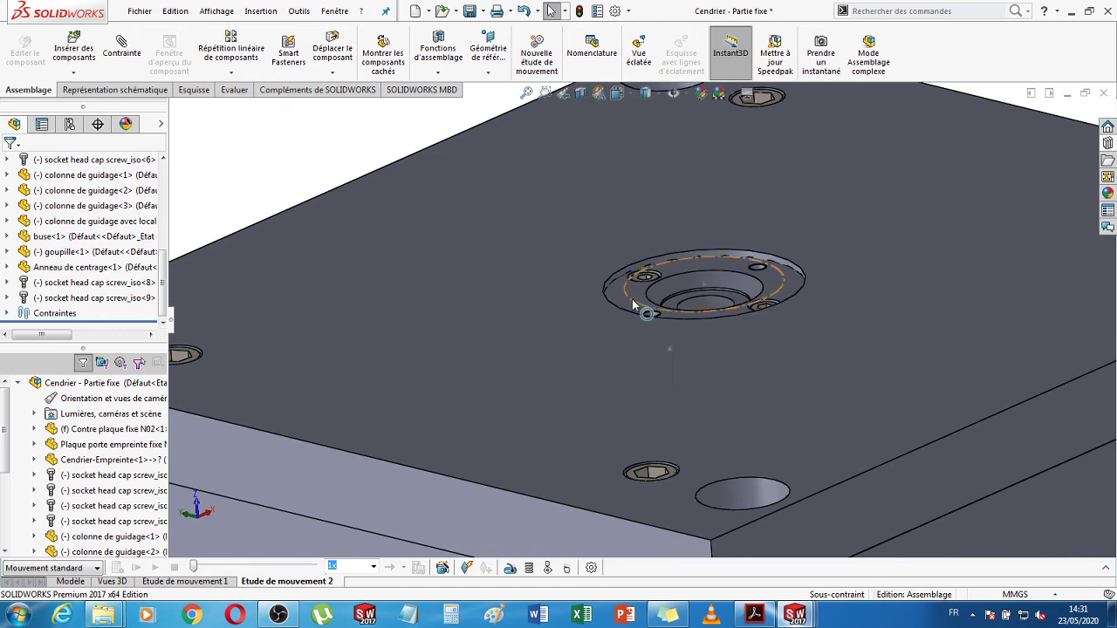
{"action": "left_click", "coordinate": [647, 295]}
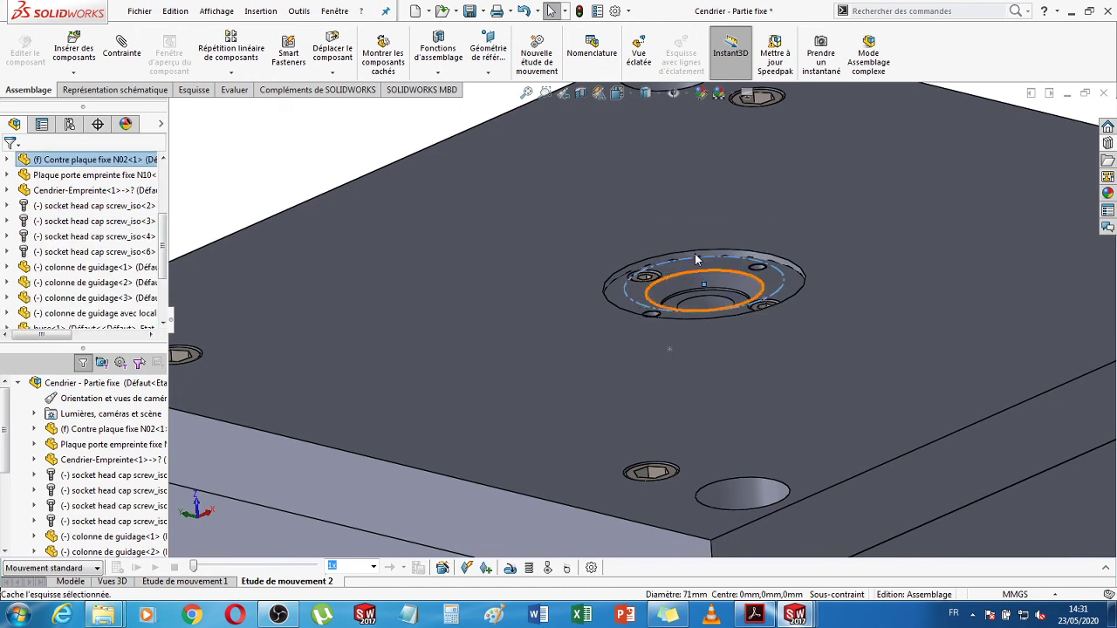
{"action": "key", "text": "Escape"}
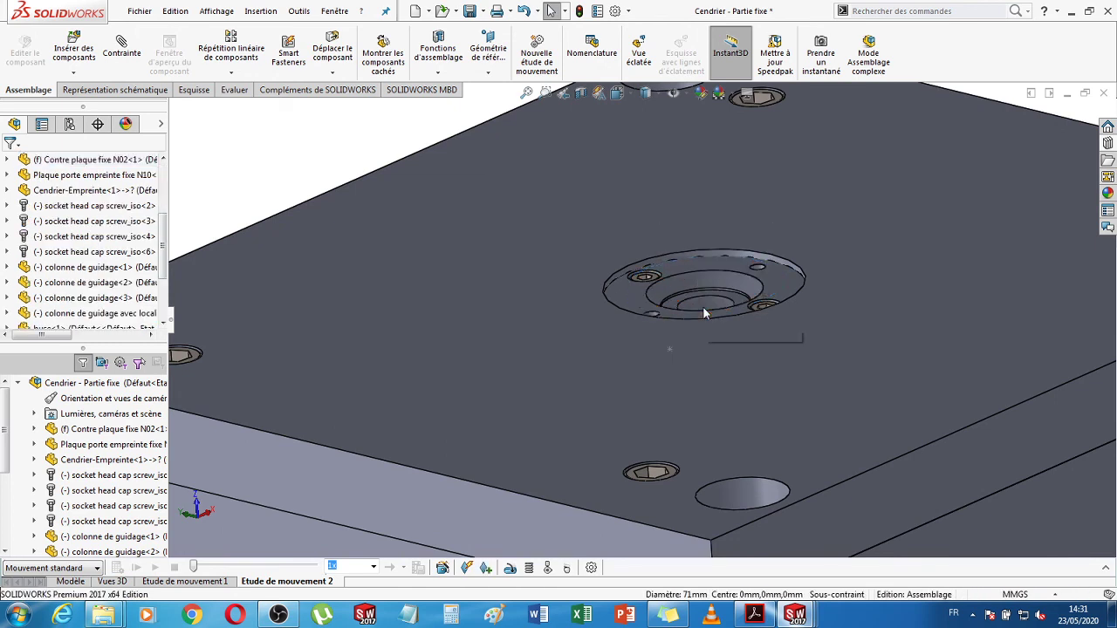
- Check the fastened locating ring and the underside of the mold, and save the fixed-side assembly
{"action": "scroll", "coordinate": [750, 321], "scroll_direction": "up", "scroll_amount": 3}
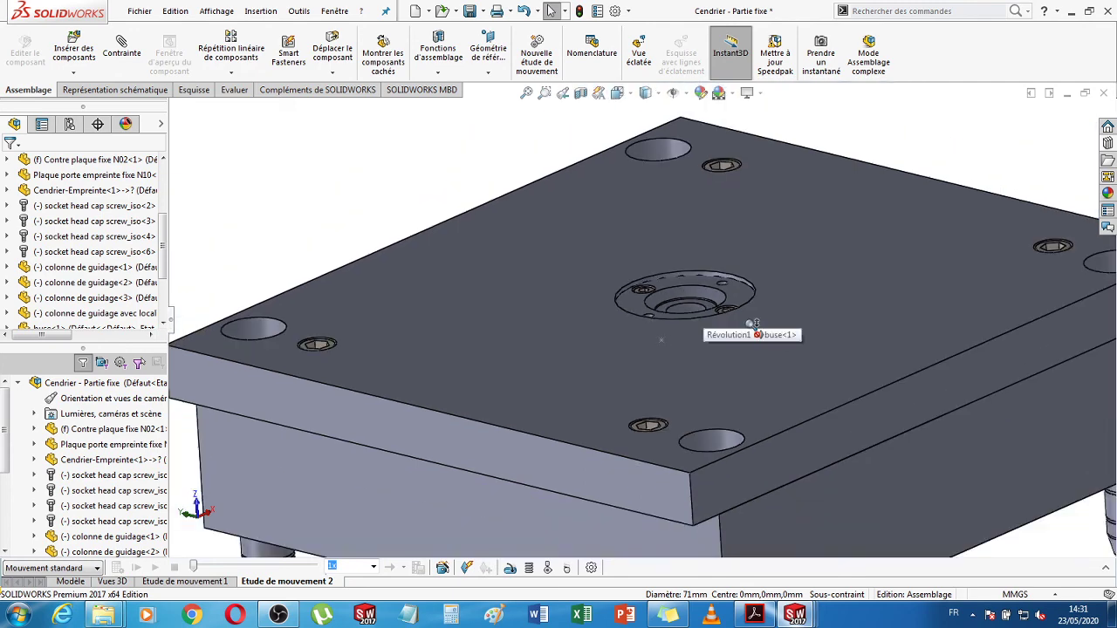
{"action": "scroll", "coordinate": [752, 325], "scroll_direction": "down", "scroll_amount": 2}
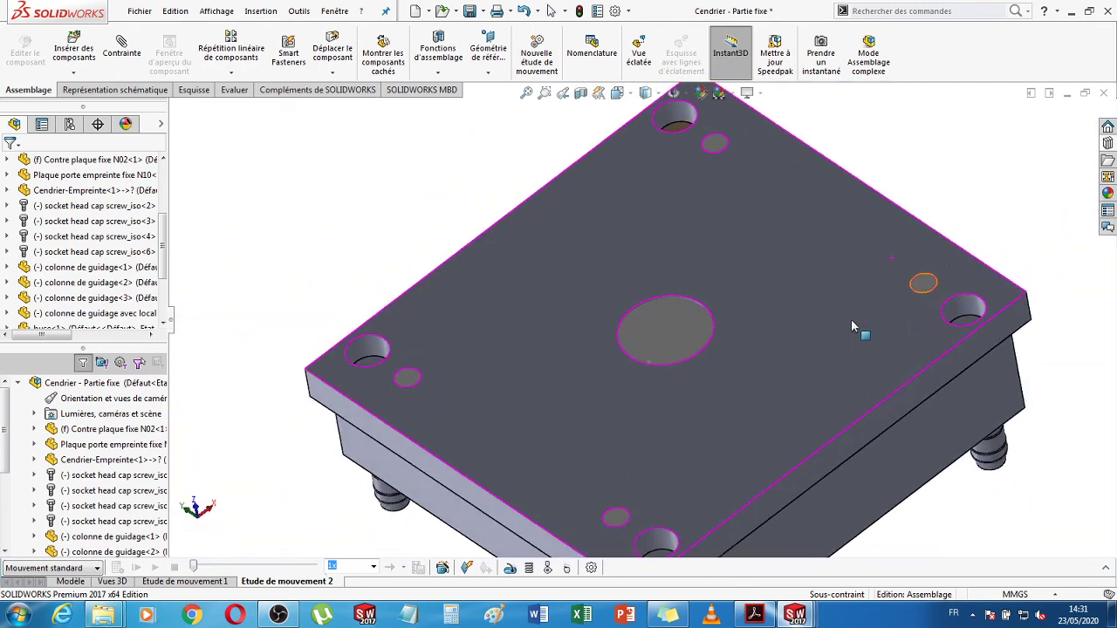
{"action": "scroll", "coordinate": [654, 356], "scroll_direction": "down", "scroll_amount": 4}
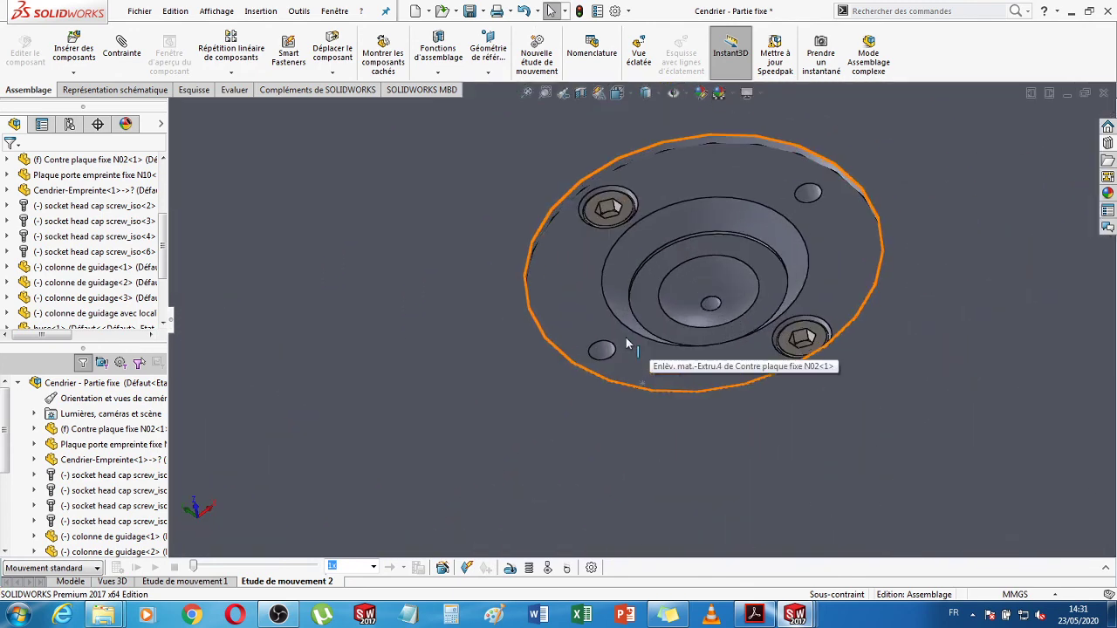
{"action": "scroll", "coordinate": [646, 322], "scroll_direction": "up", "scroll_amount": 8}
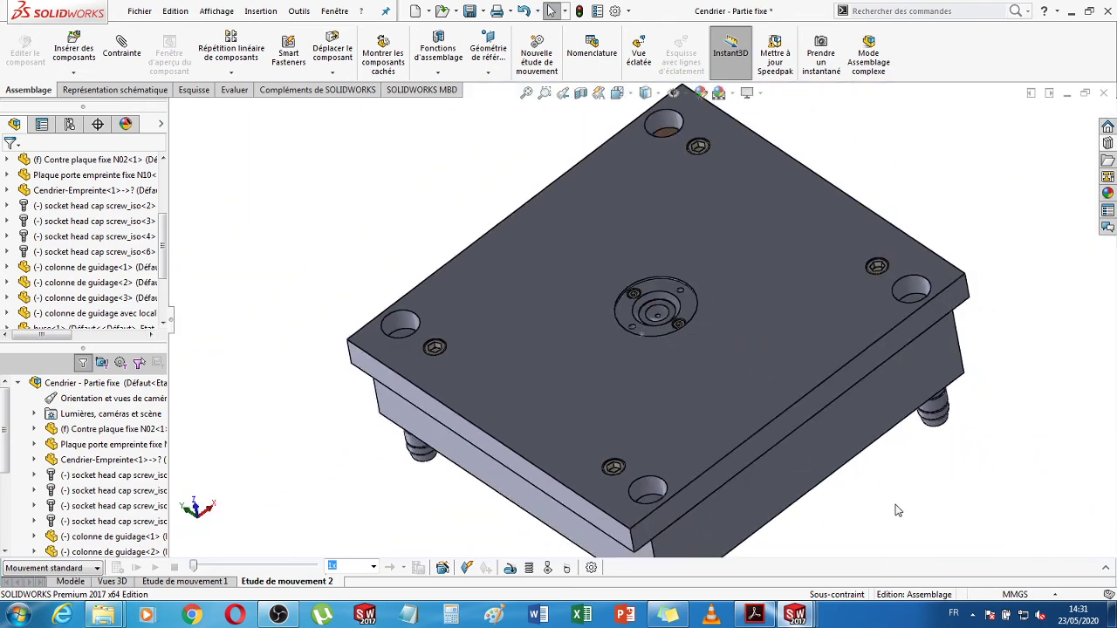
{"action": "middle_click_drag", "start_coordinate": [898, 511], "coordinate": [803, 401]}
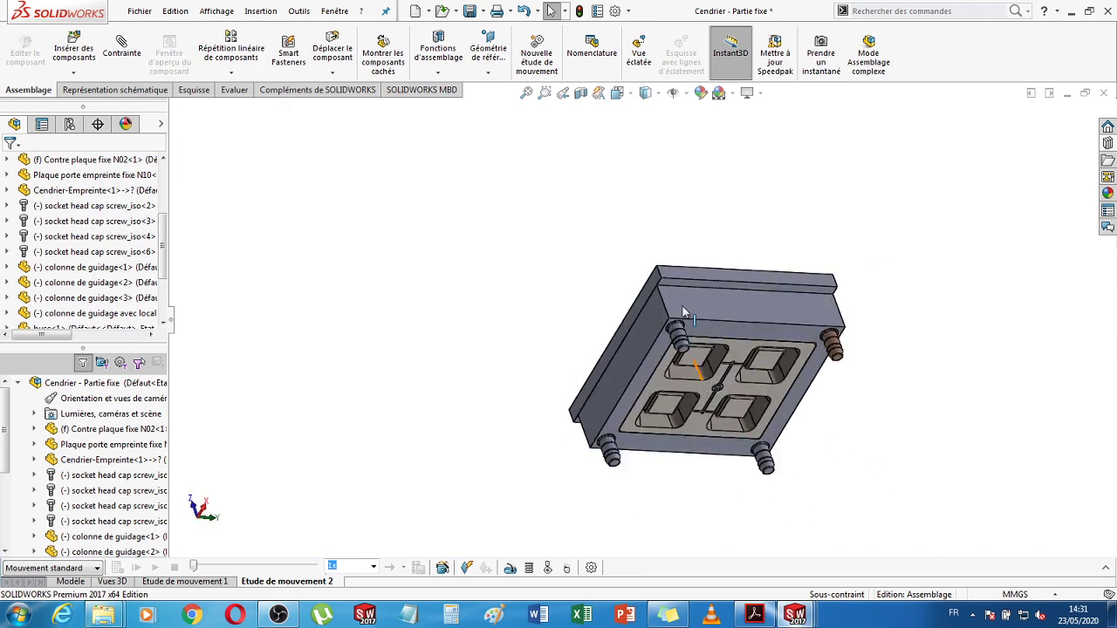
{"action": "left_click", "coordinate": [469, 10]}
{"action": "left_click", "coordinate": [288, 214]}
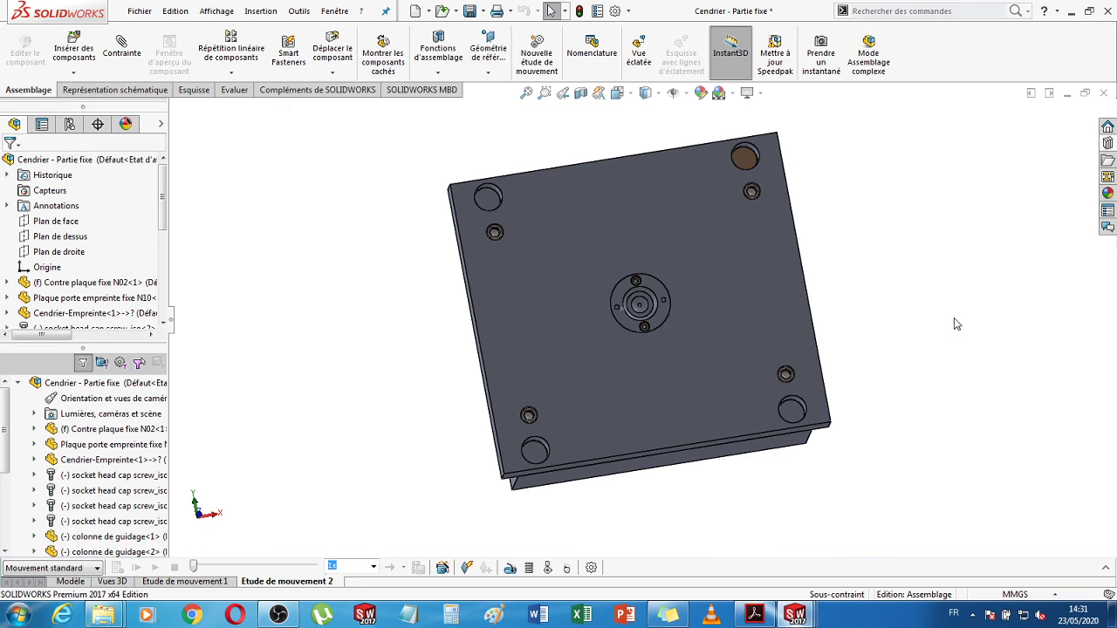
{"action": "middle_click_drag", "start_coordinate": [926, 473], "coordinate": [914, 357]}
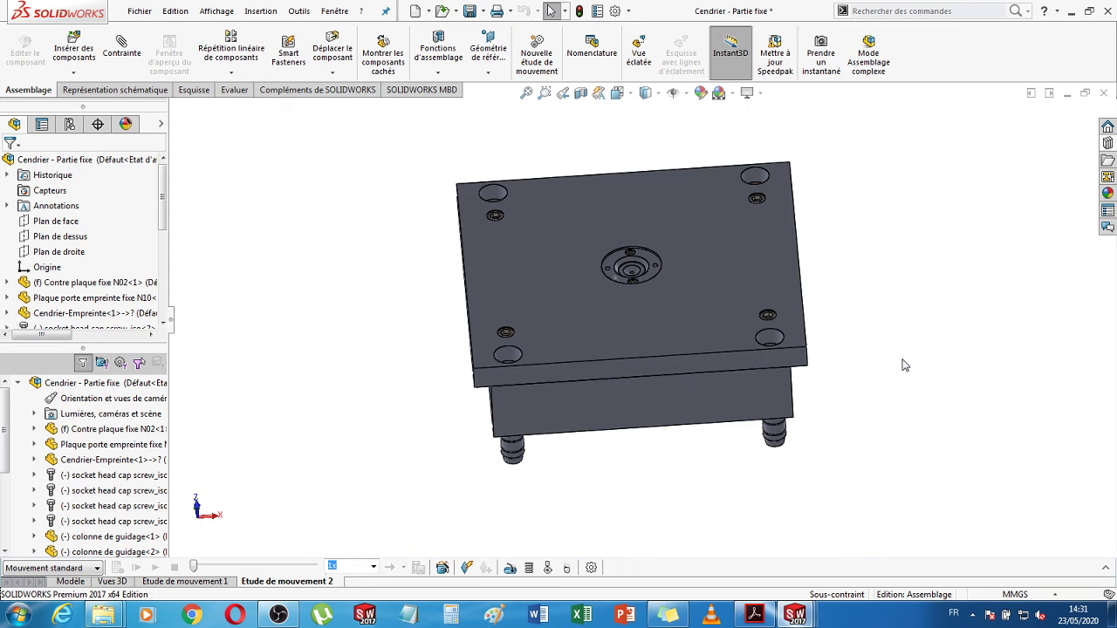
{"action": "middle_click_drag", "start_coordinate": [913, 360], "coordinate": [922, 374]}
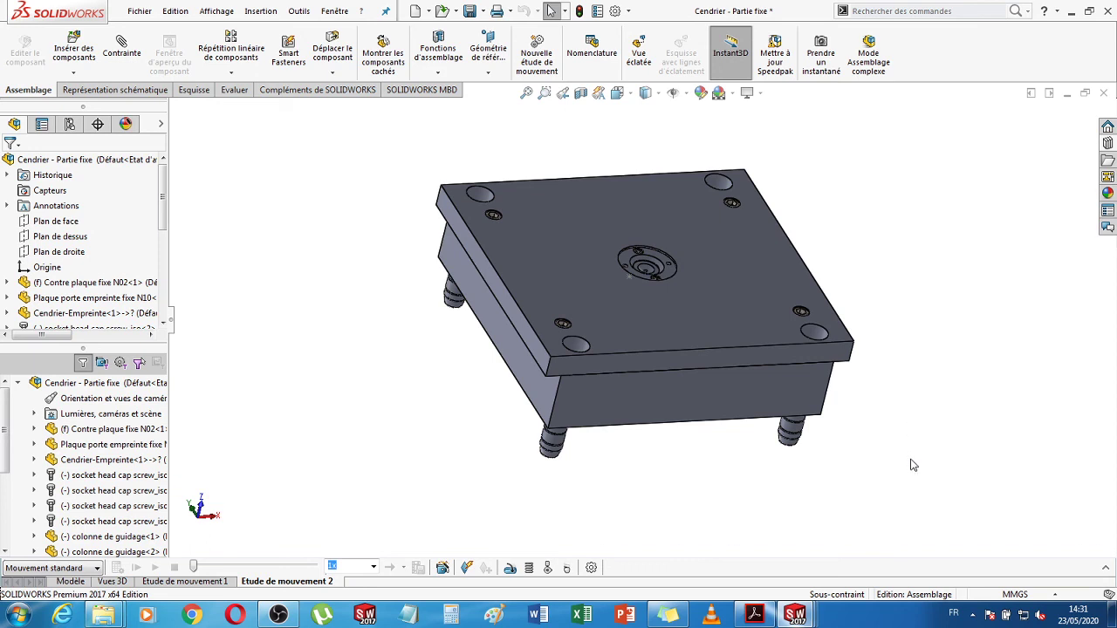
{"action": "left_click", "coordinate": [972, 614]}
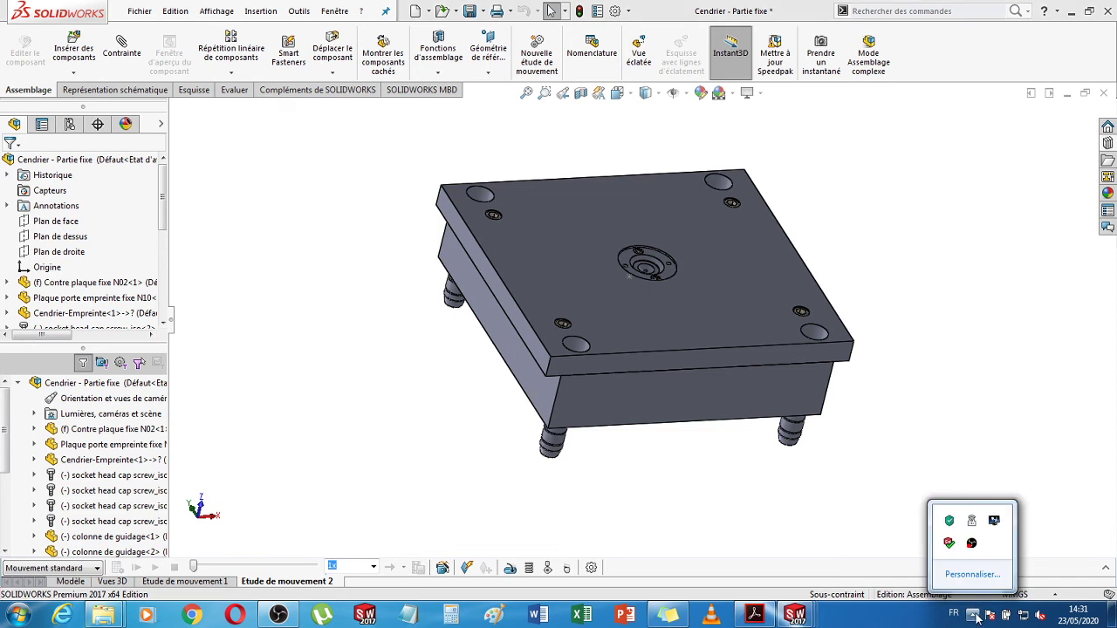
{"action": "left_click", "coordinate": [972, 614]}
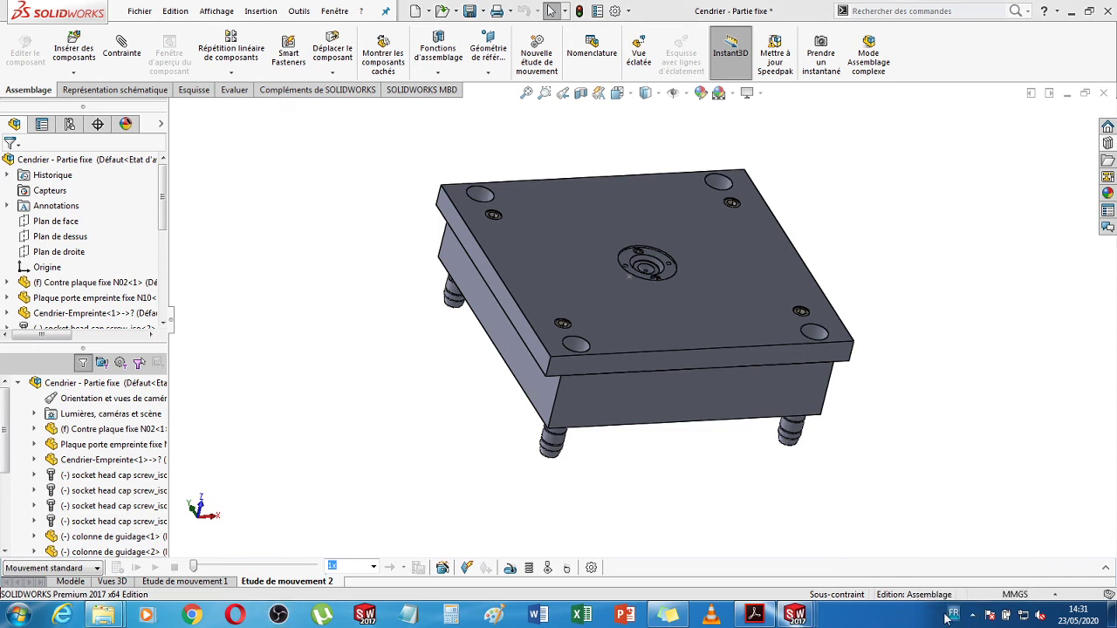